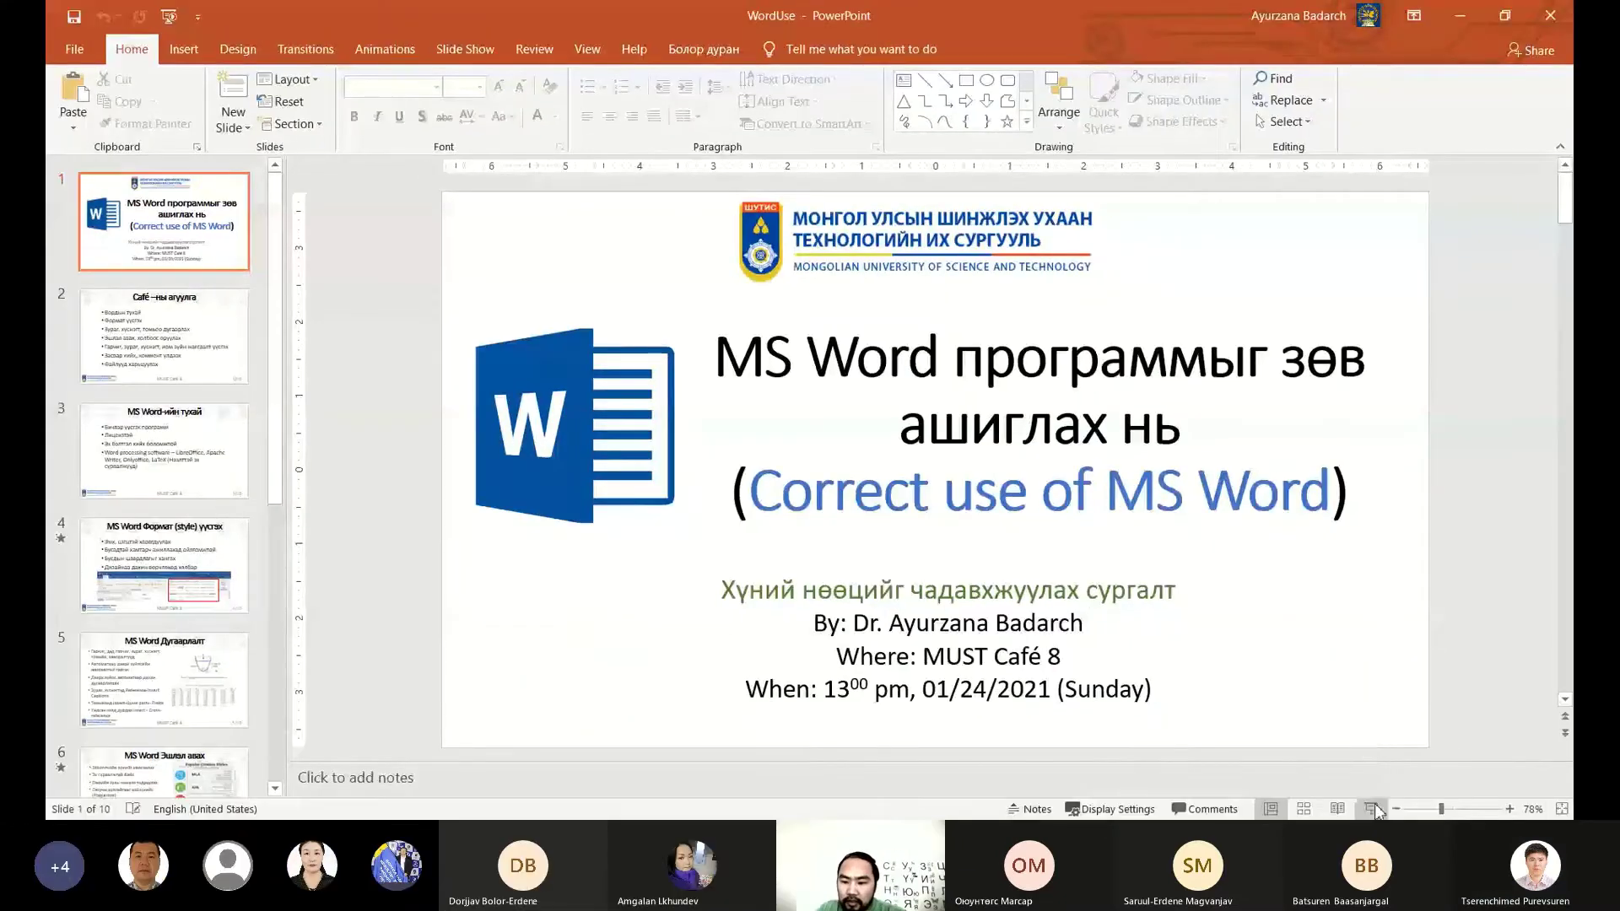
Start the 'Correct use of MS Word' deck as a full-screen slide show from slide 1
{"action": "left_click", "coordinate": [1371, 808]}
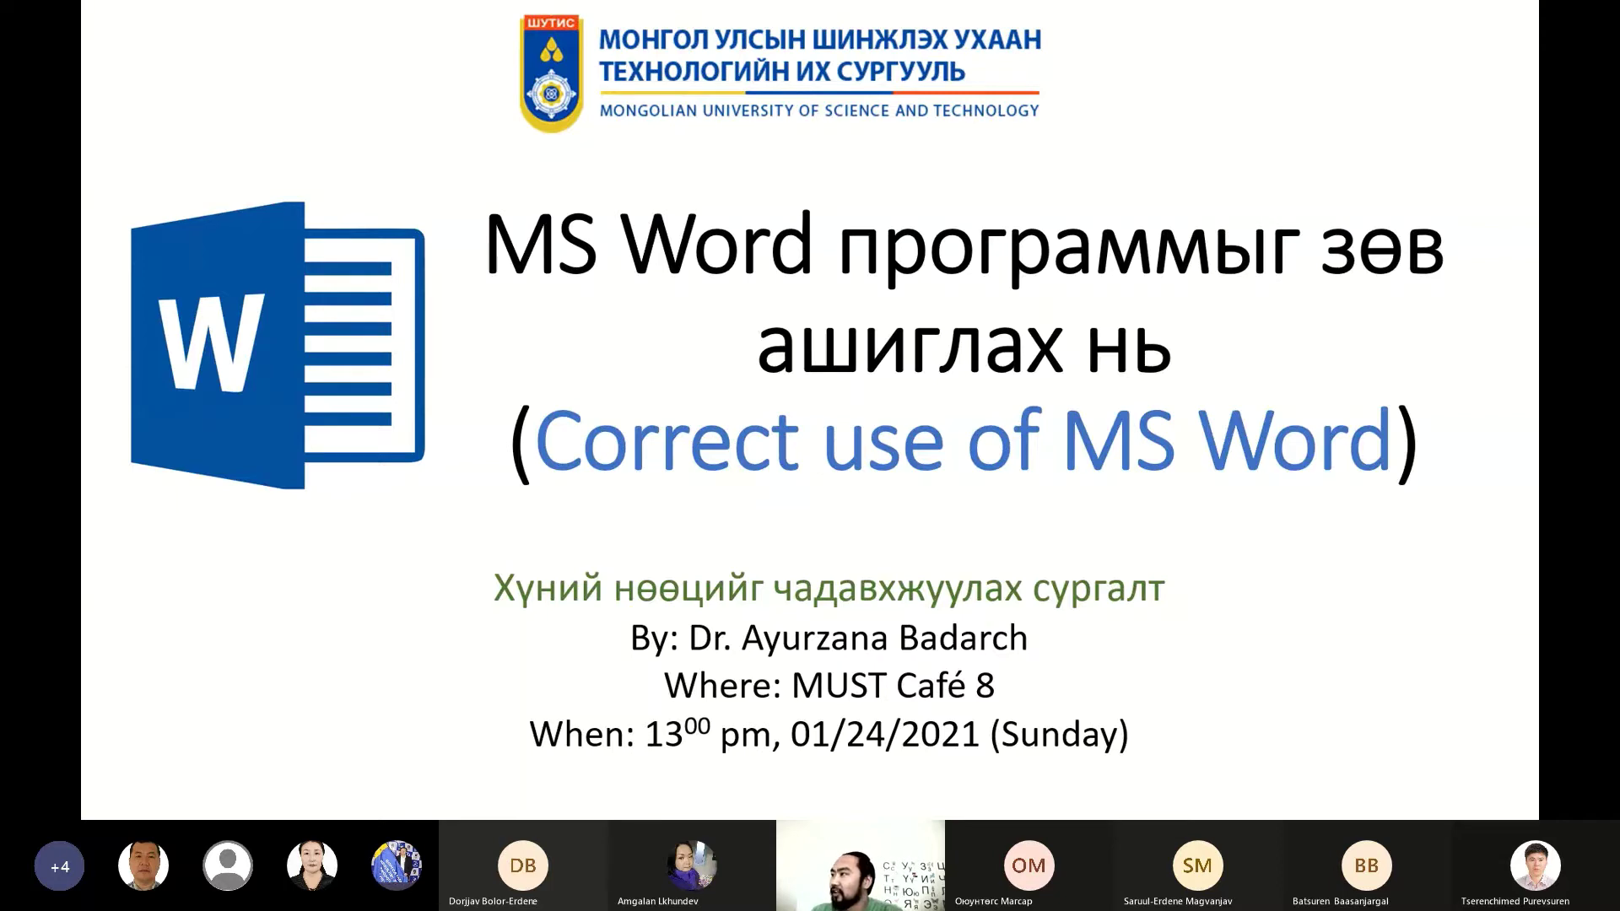
Advance the slide show to slide 2, the 'Café –ны агуулга' contents list
{"action": "left_click", "coordinate": [1014, 434]}
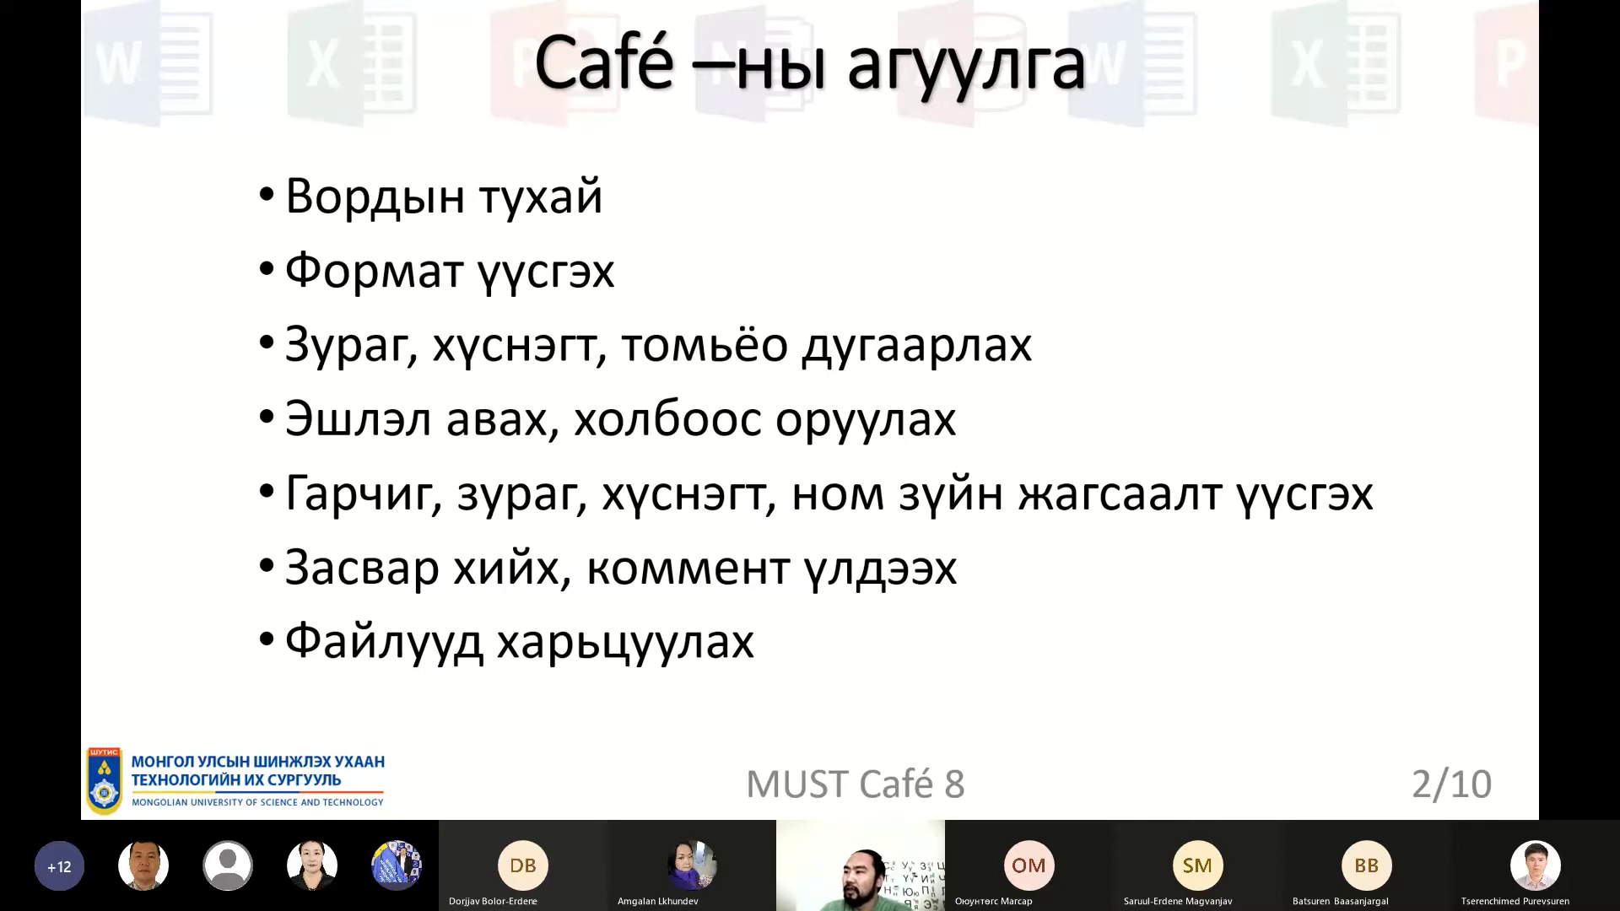
Move the presentation forward to slide 4 of 10 on creating styles in MS Word
{"action": "left_click", "coordinate": [786, 417]}
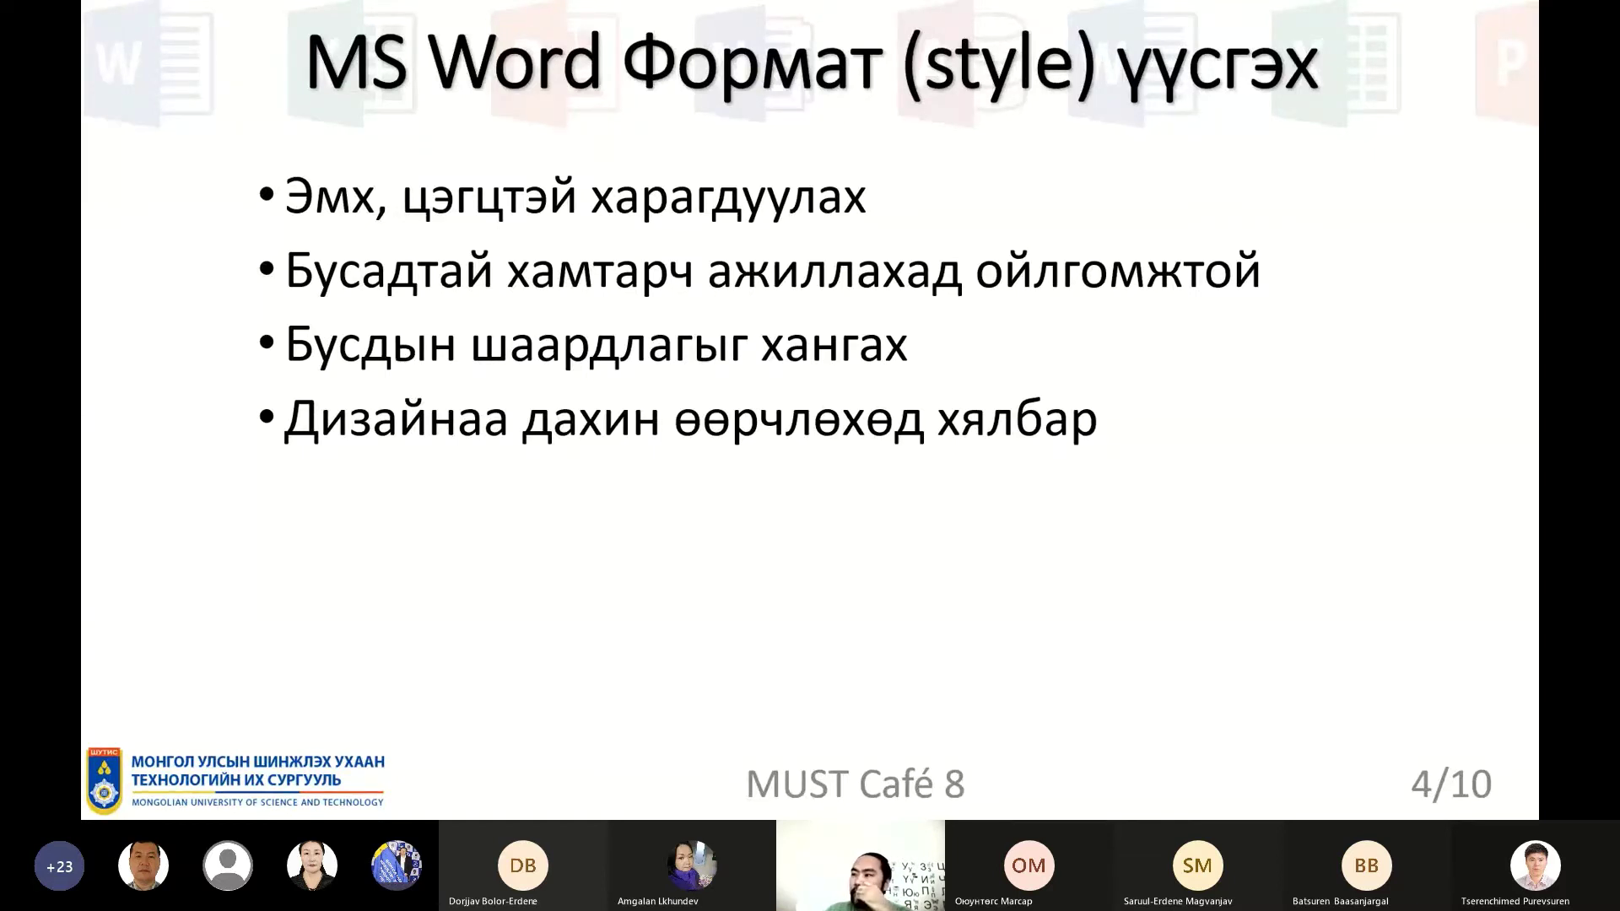
Reveal the Styles gallery picture on slide 4, then exit the slide show
{"action": "left_click", "coordinate": [768, 650]}
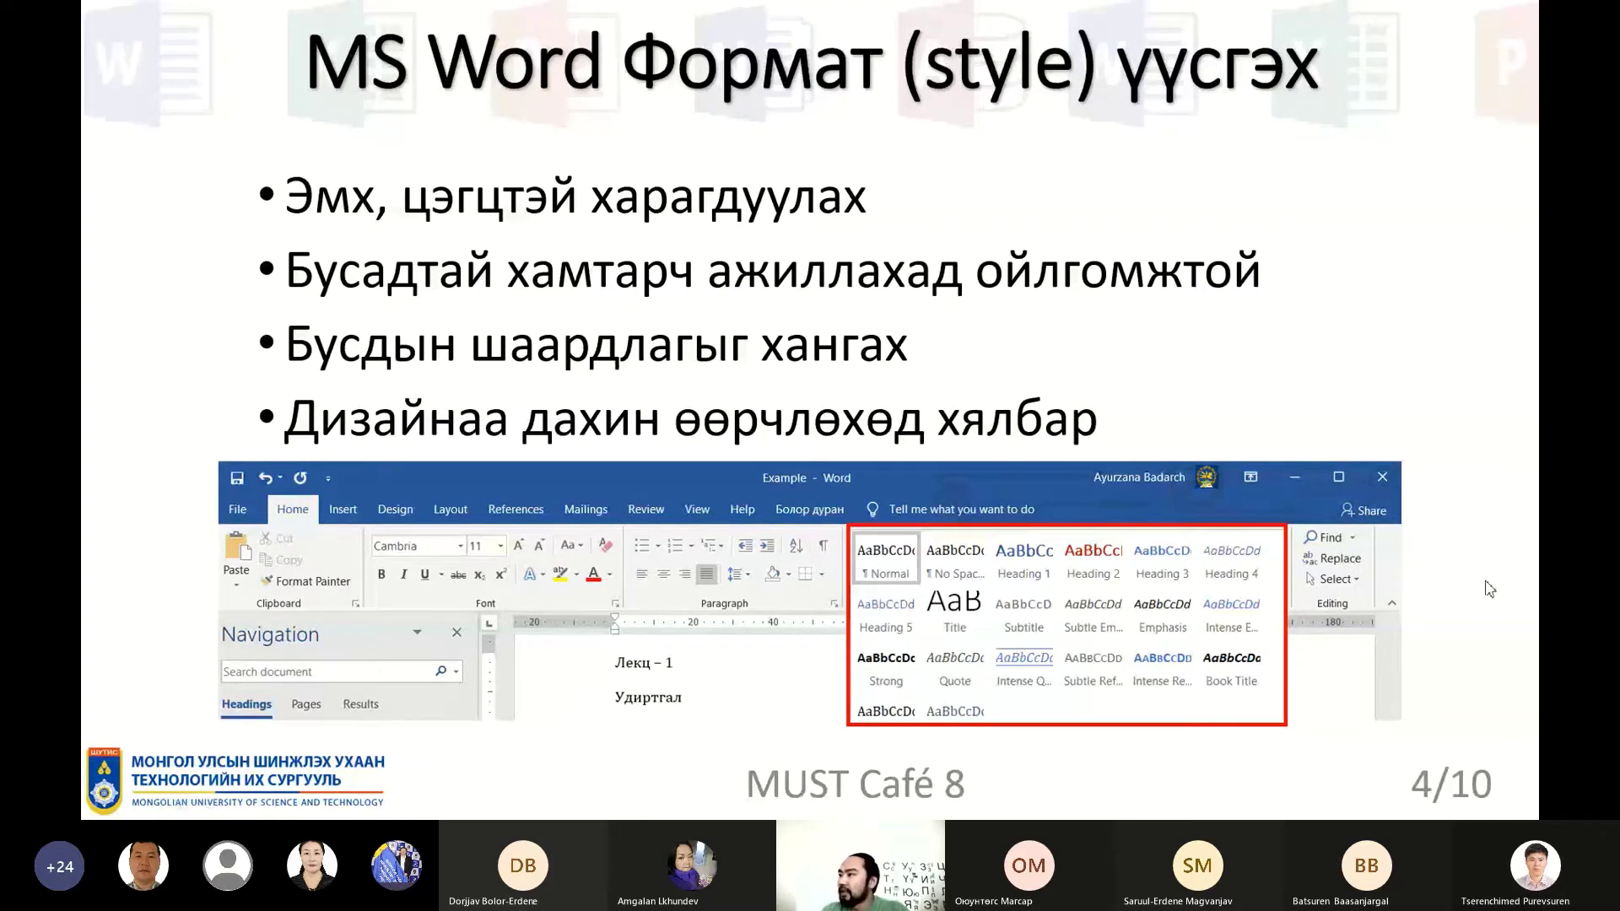
{"action": "key", "text": "Escape"}
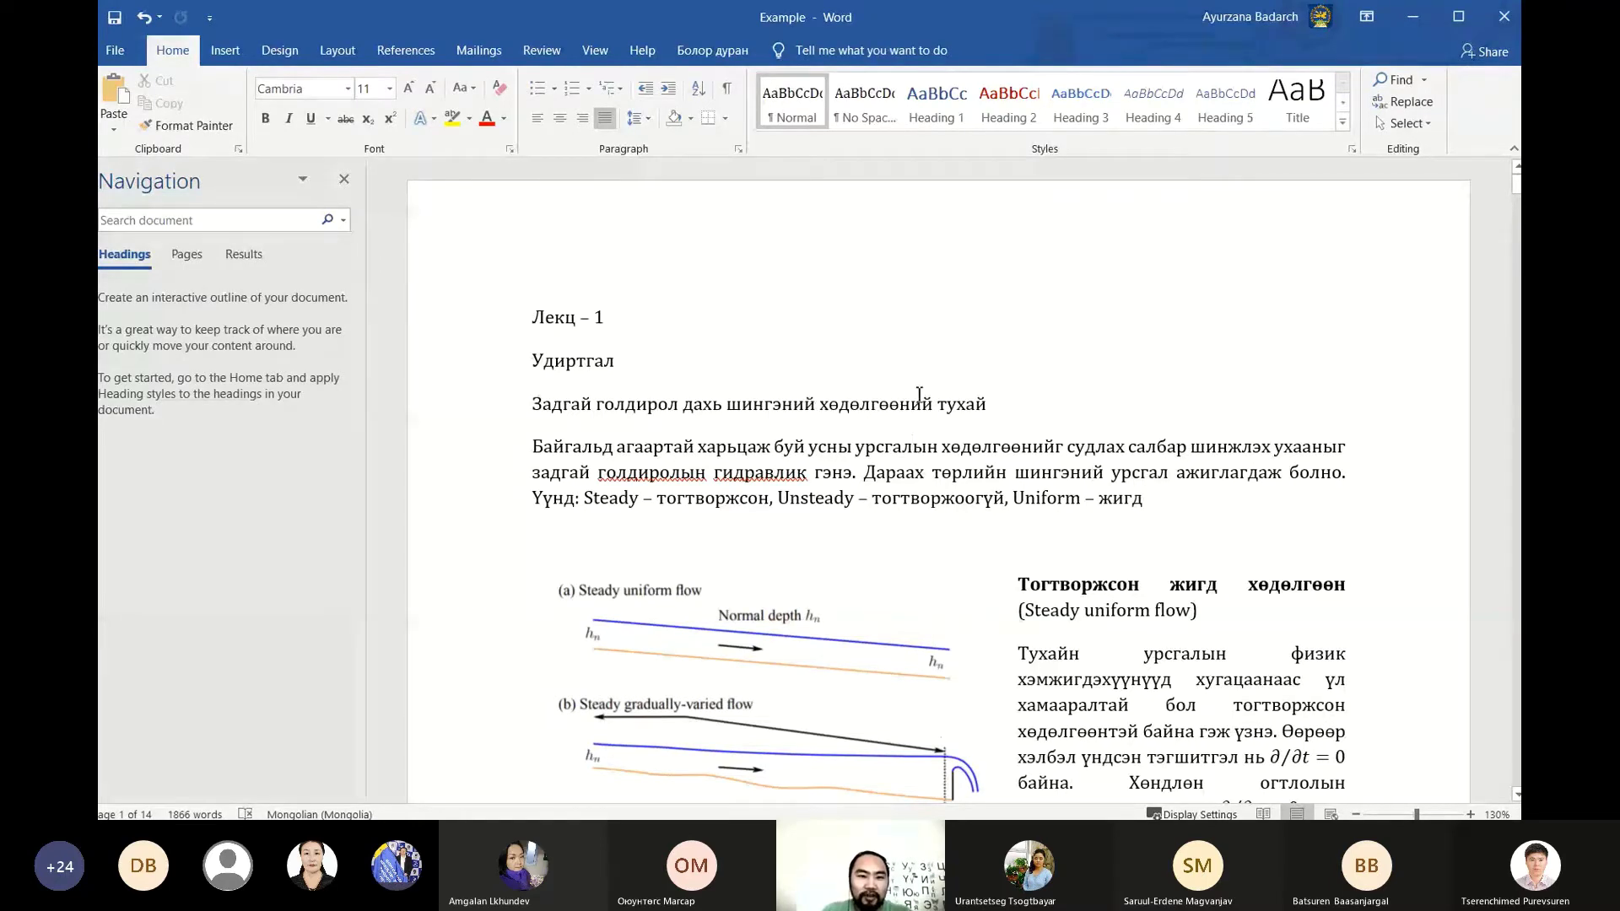
{"action": "left_click", "coordinate": [679, 373]}
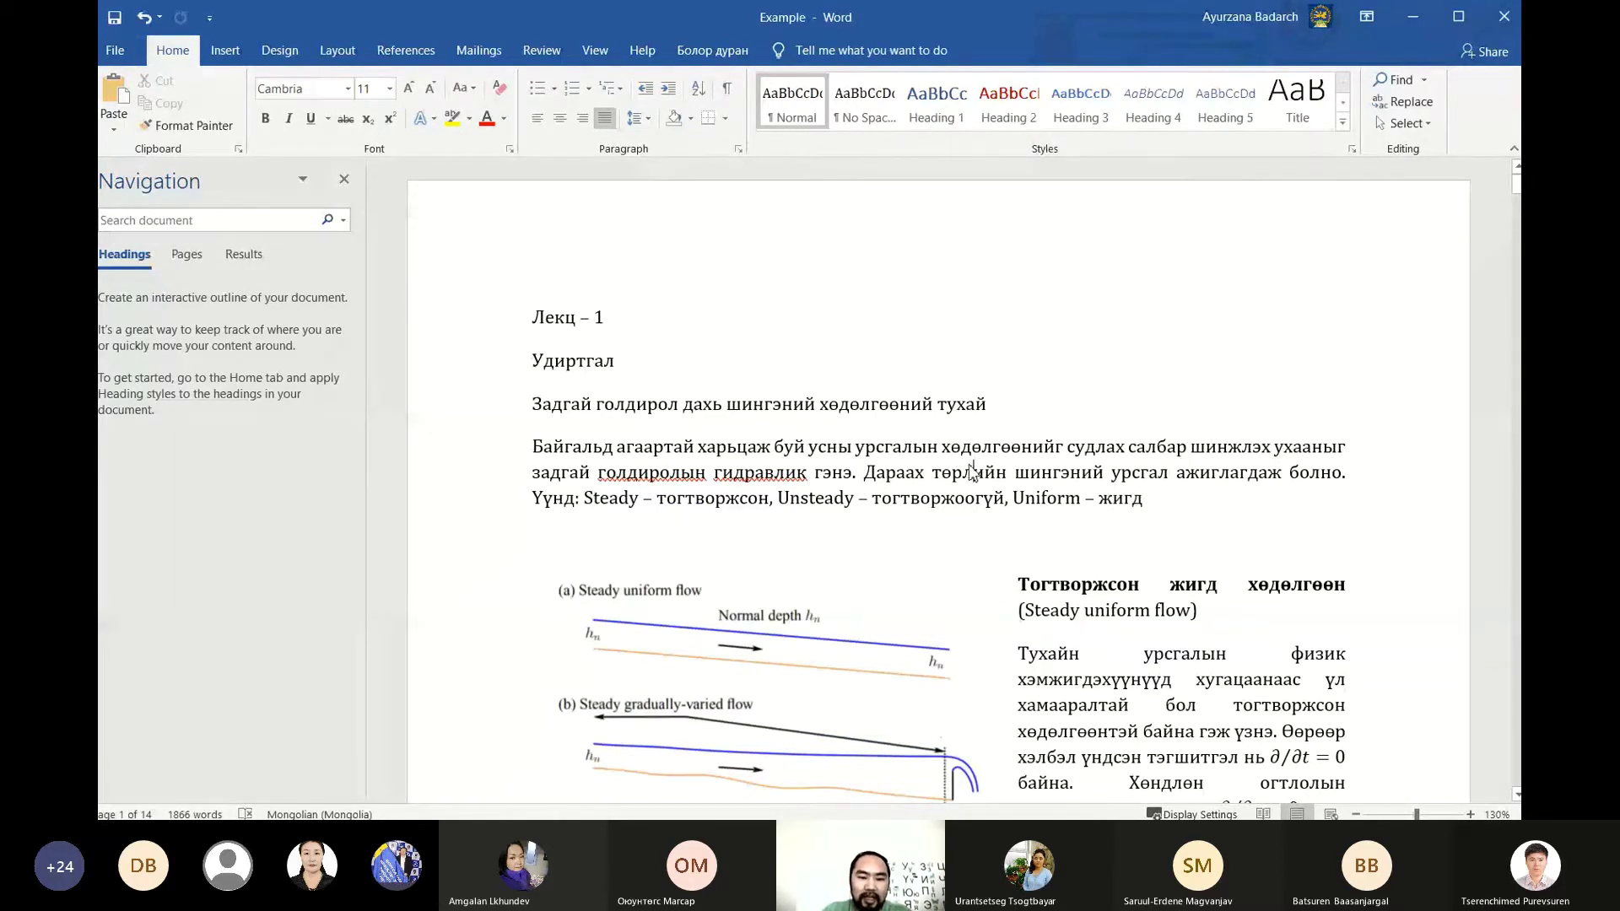
{"action": "key", "text": "ctrl+a"}
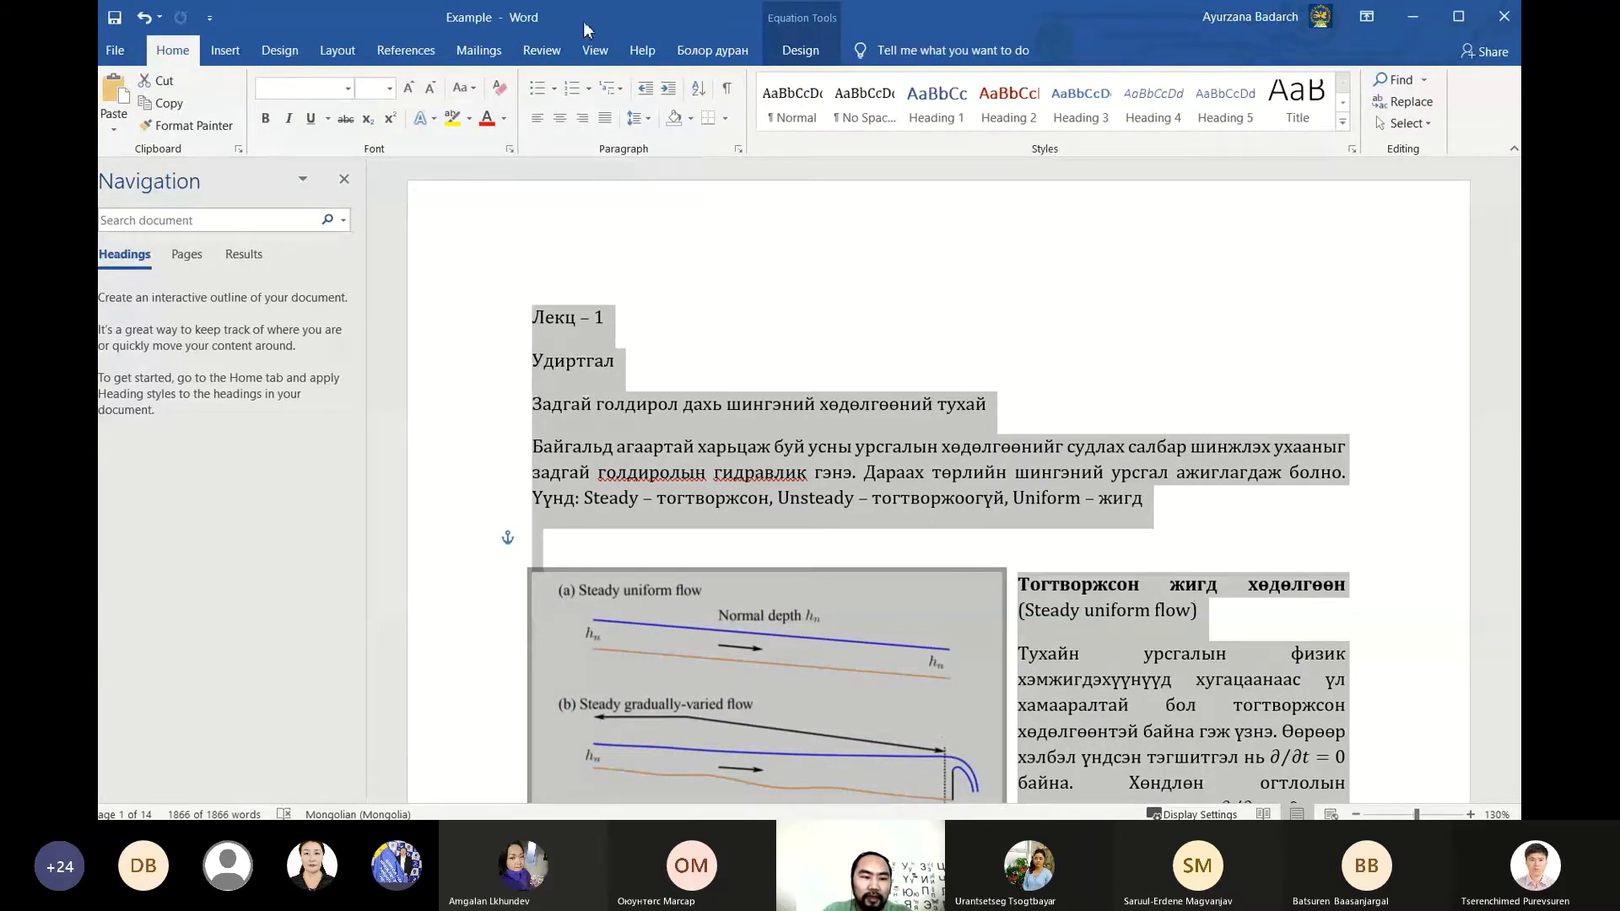
{"action": "left_click", "coordinate": [785, 403]}
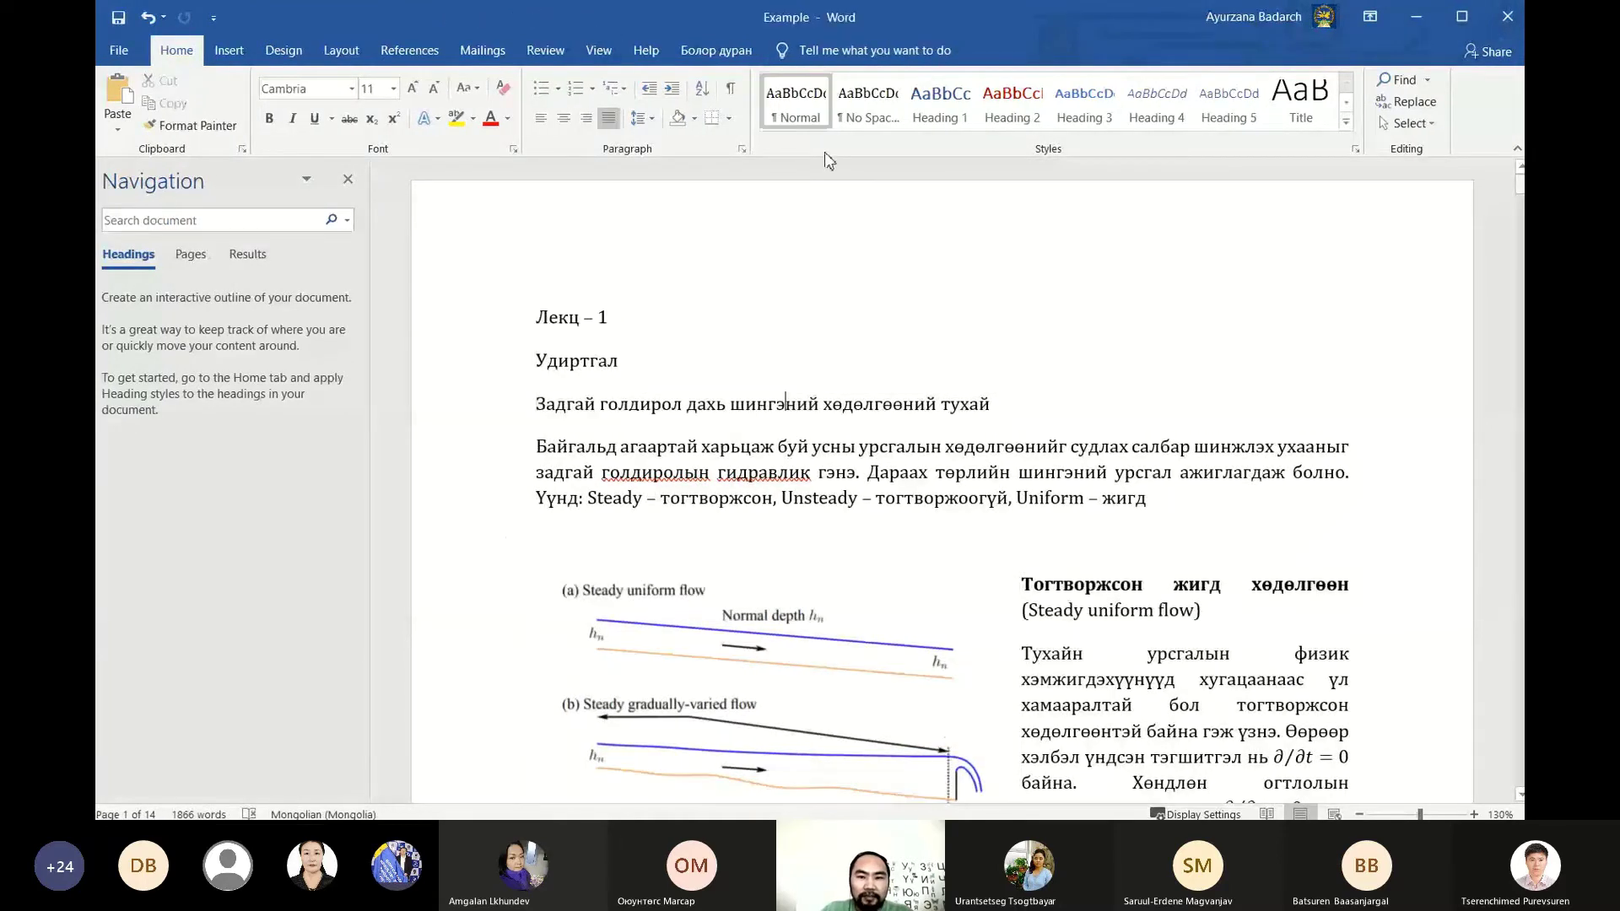
{"action": "left_click", "coordinate": [1345, 121]}
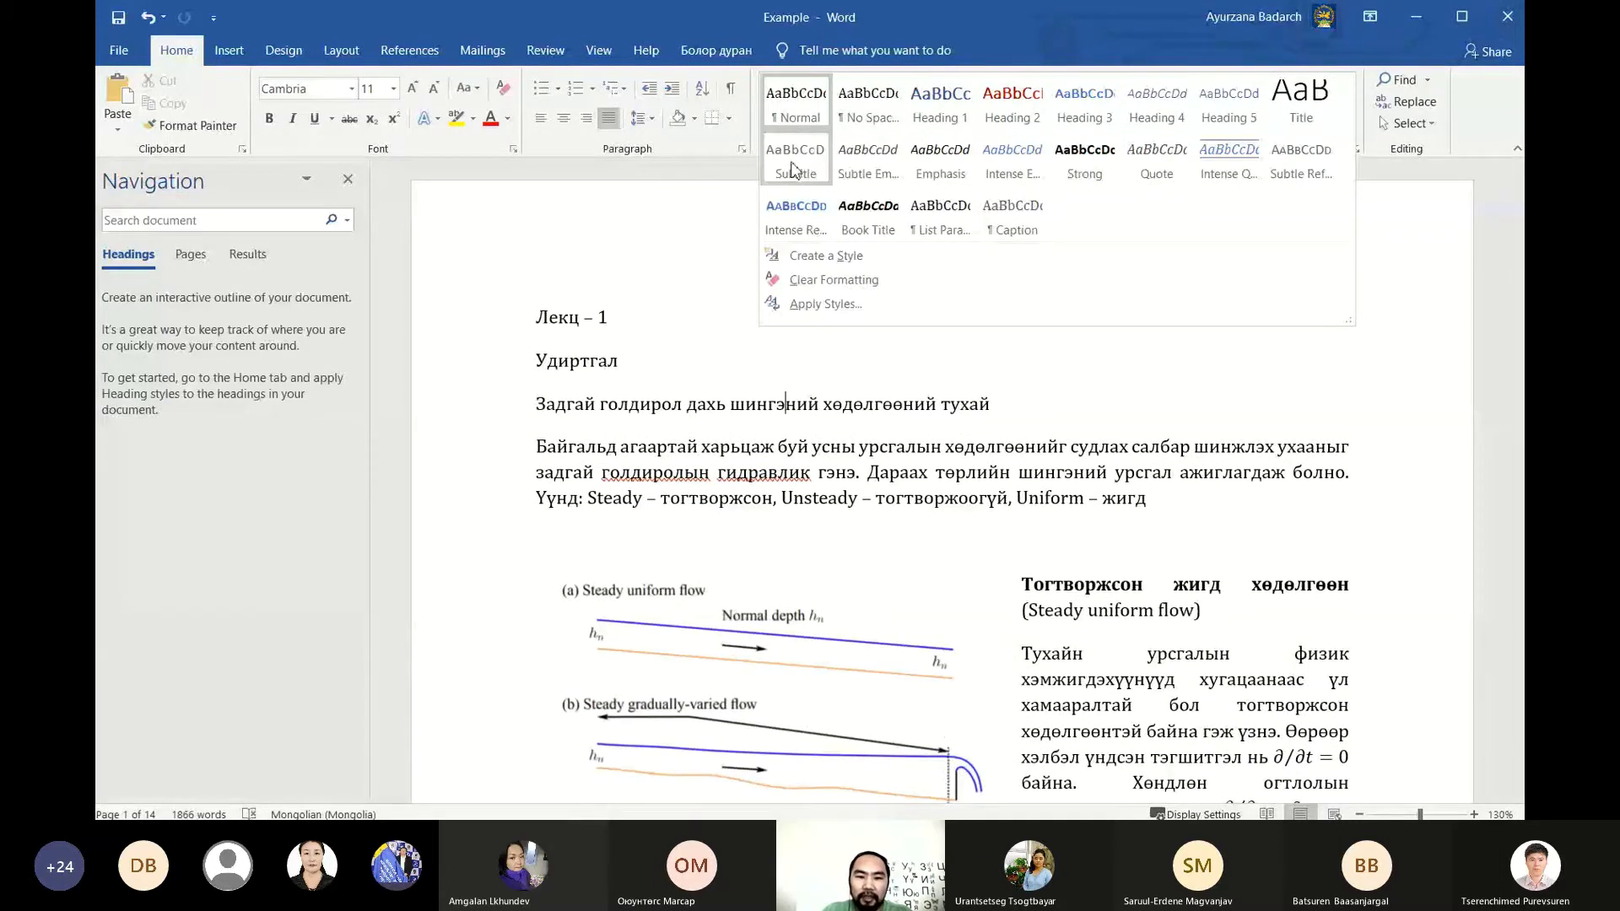
{"action": "left_click", "coordinate": [1100, 441]}
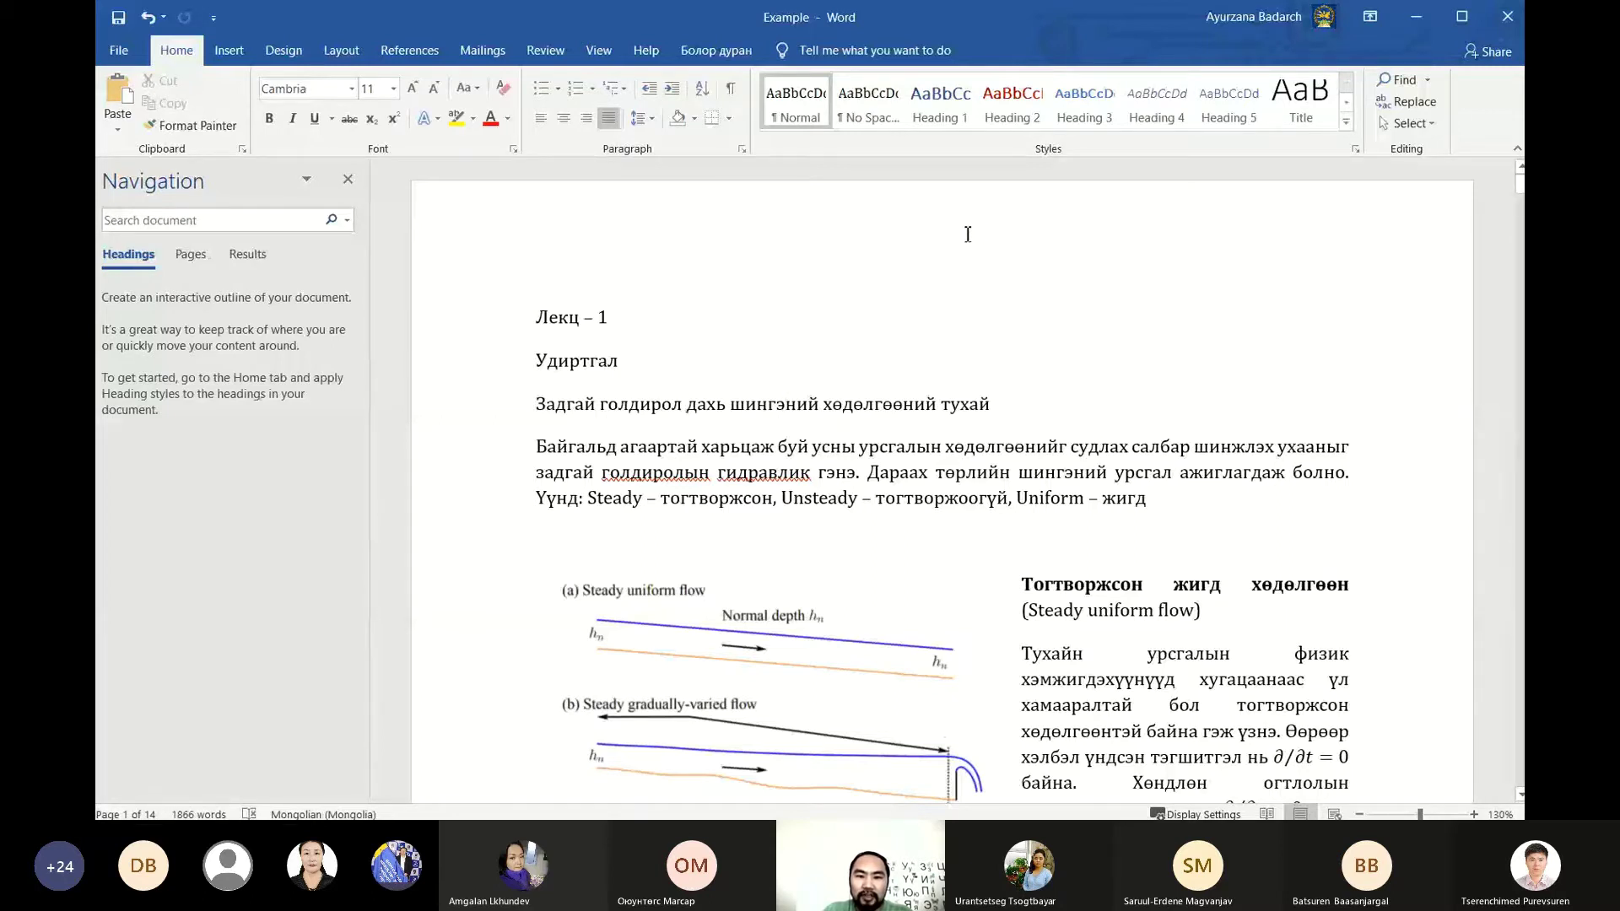
Open Modify Style for Normal and review its following-paragraph style and Cambria font
{"action": "right_click", "coordinate": [803, 115]}
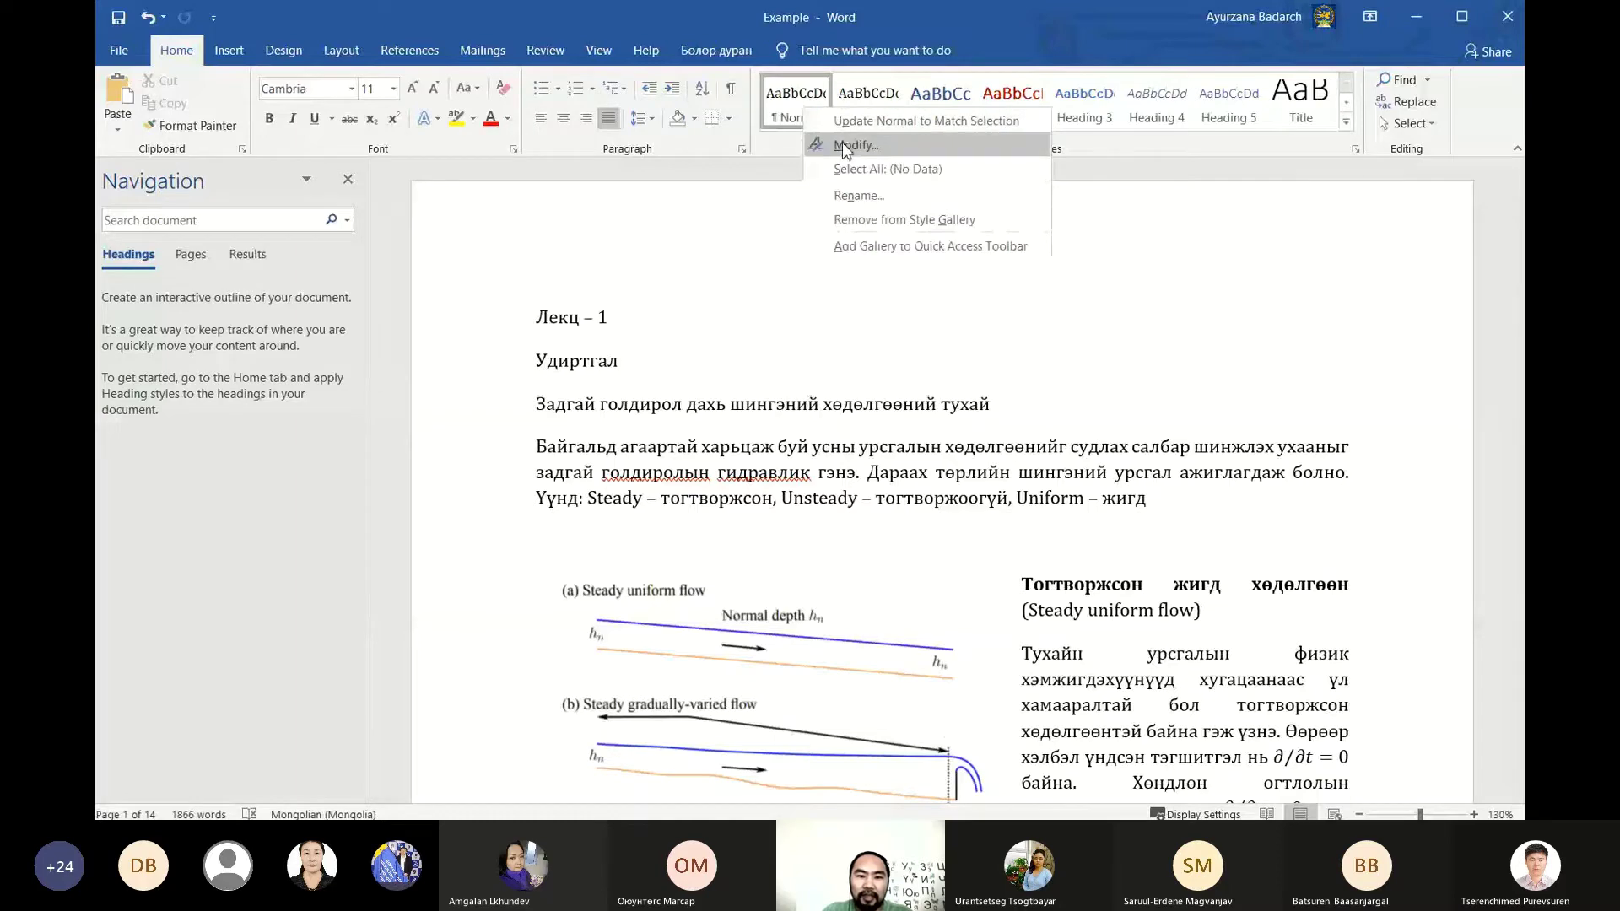
{"action": "left_click", "coordinate": [844, 145]}
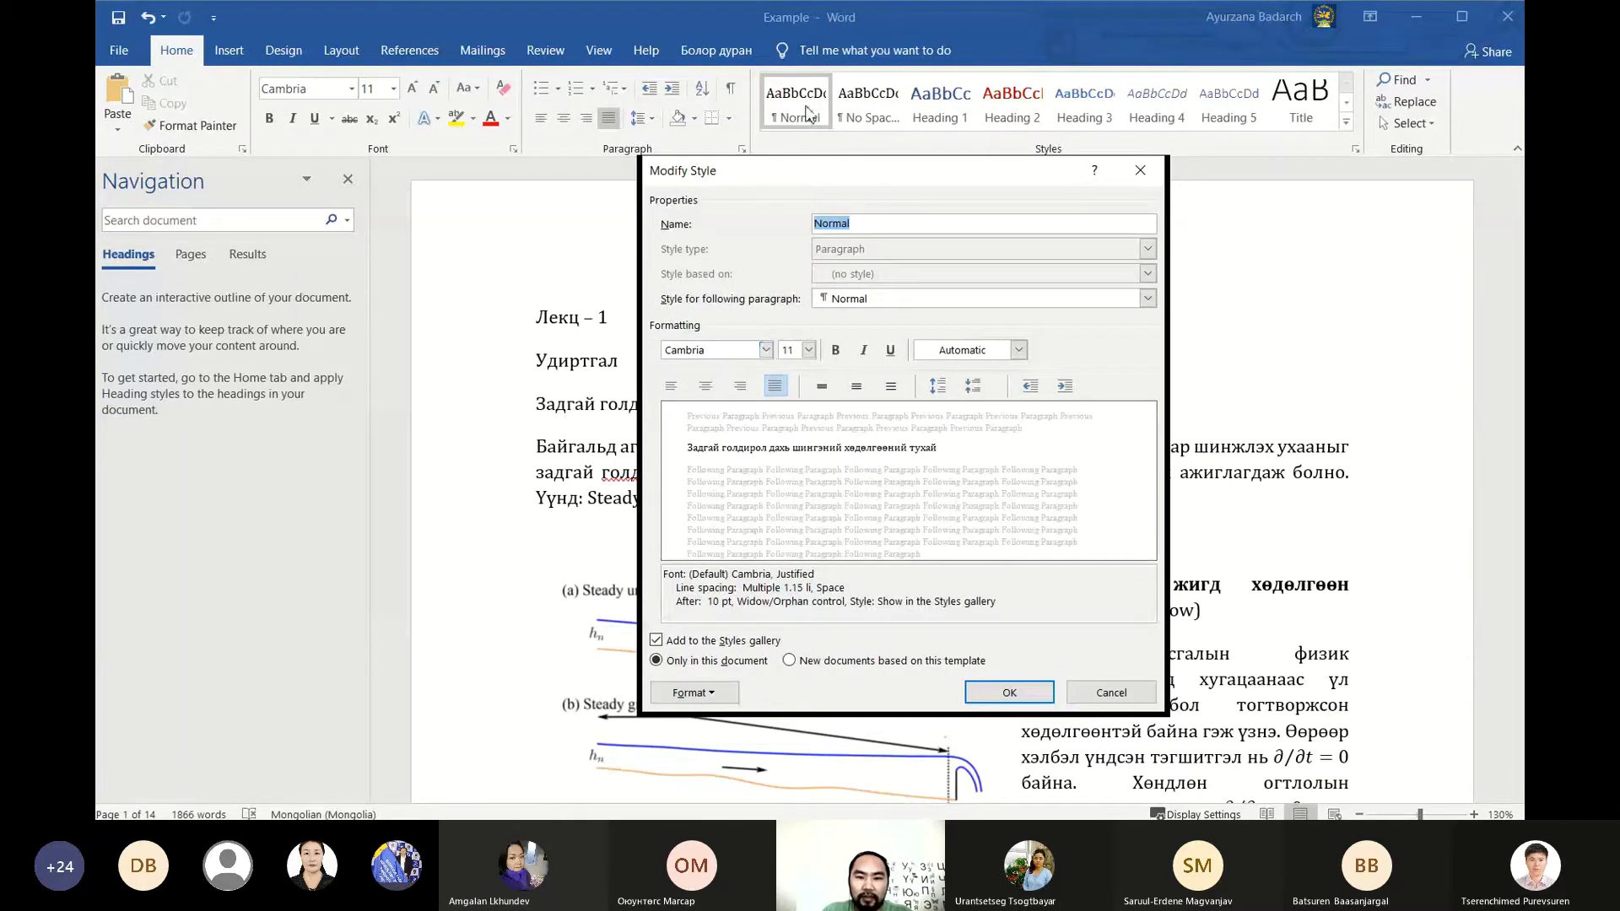
{"action": "left_click", "coordinate": [1140, 169]}
{"action": "right_click", "coordinate": [793, 118]}
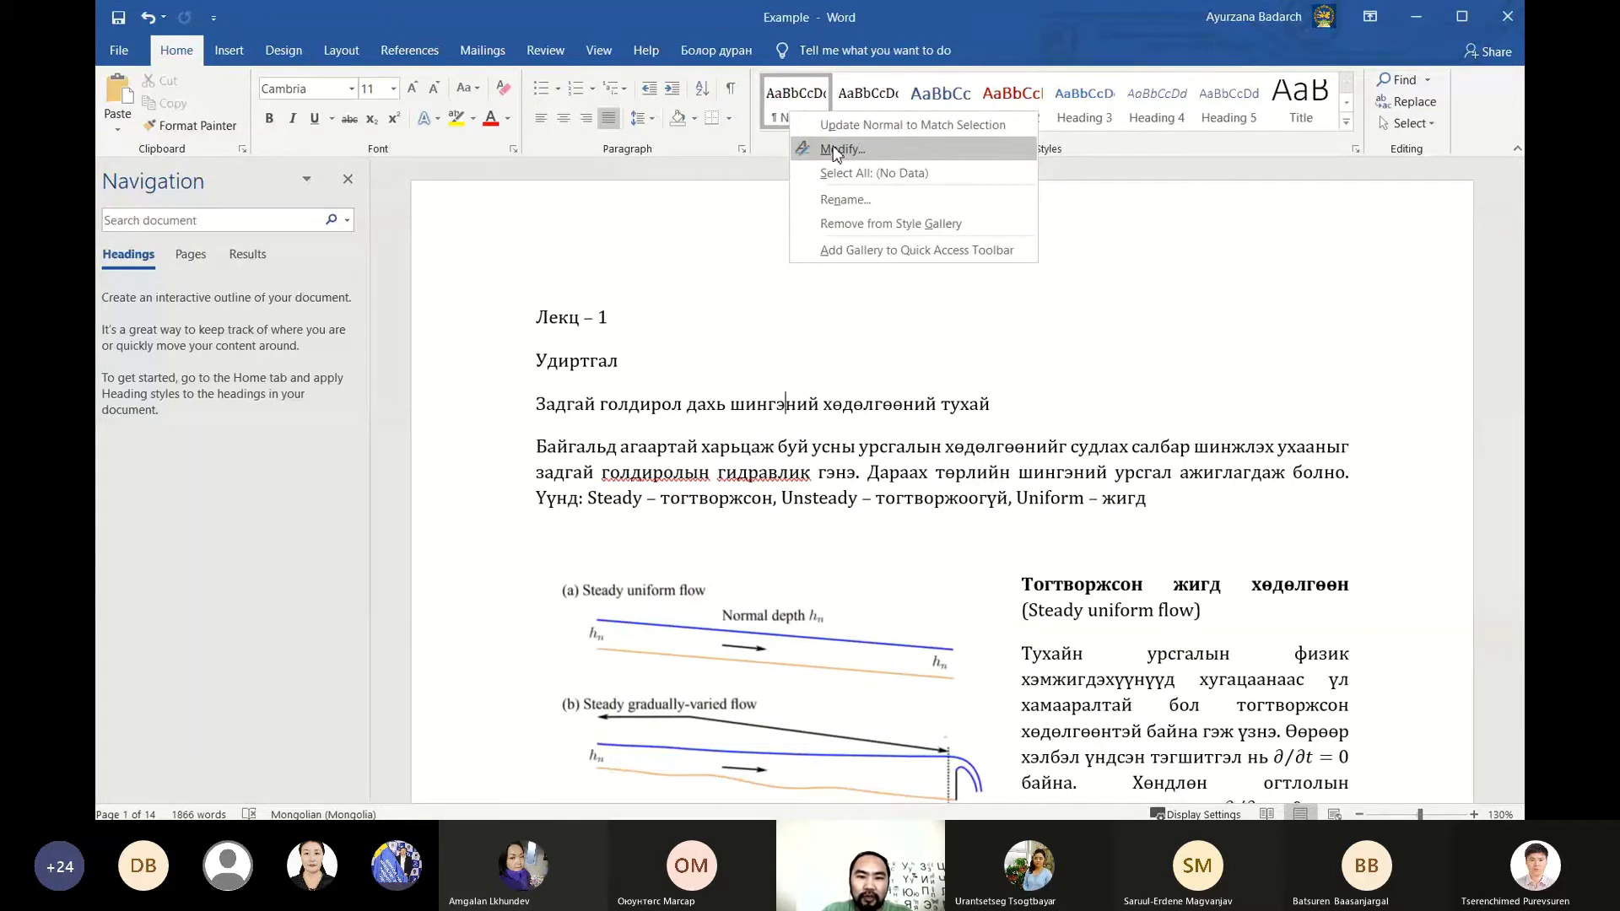
{"action": "left_click", "coordinate": [835, 149]}
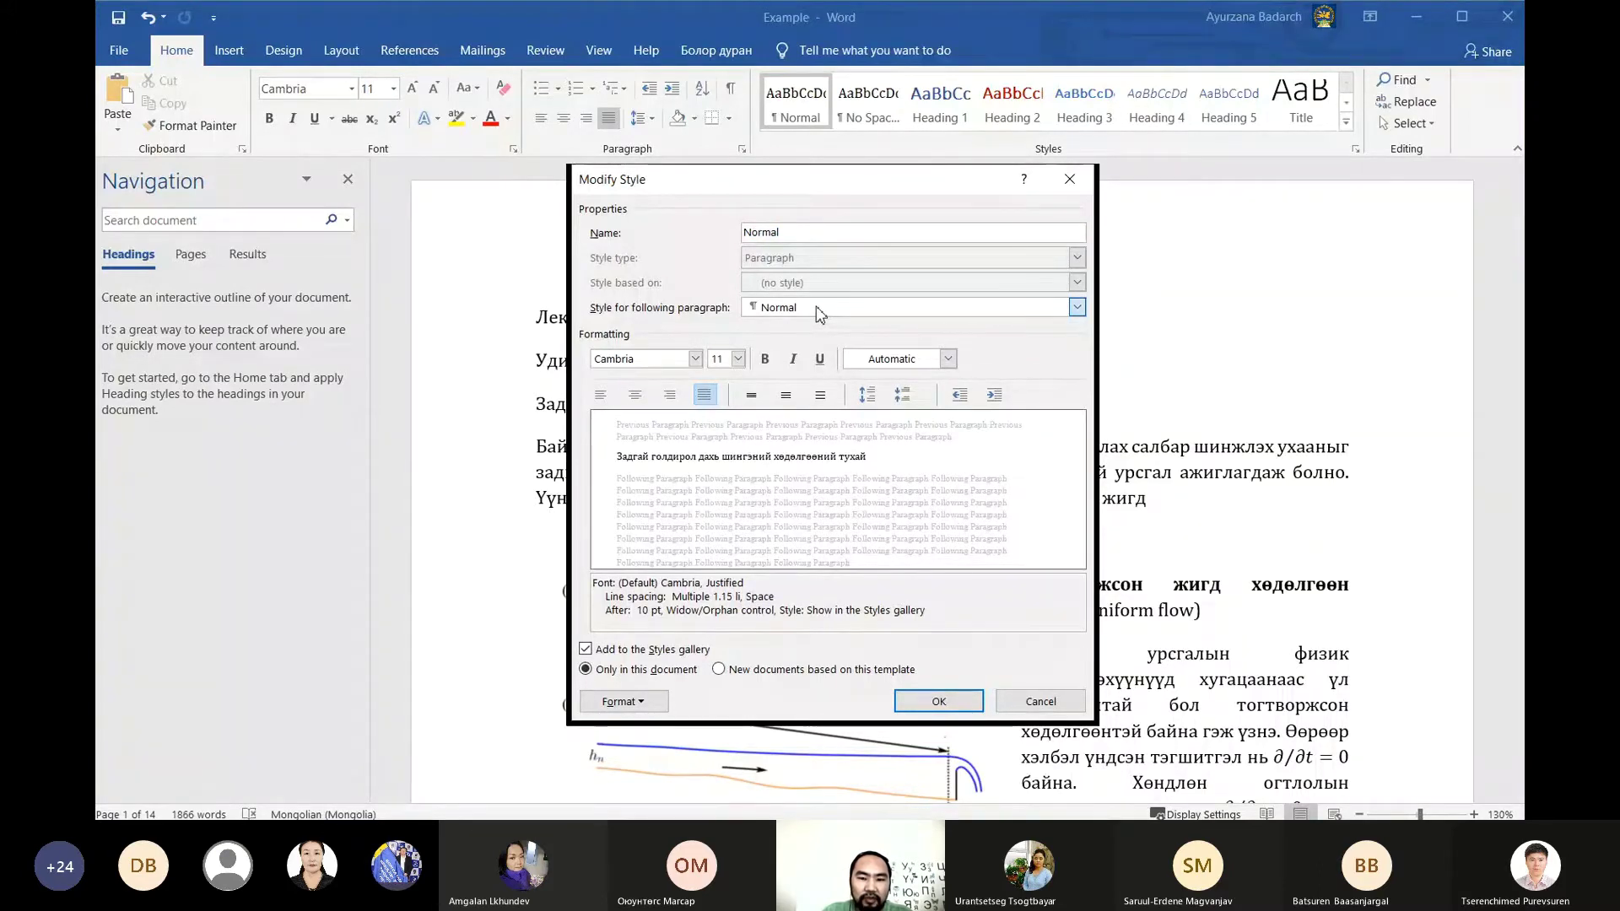
{"action": "left_click", "coordinate": [817, 313]}
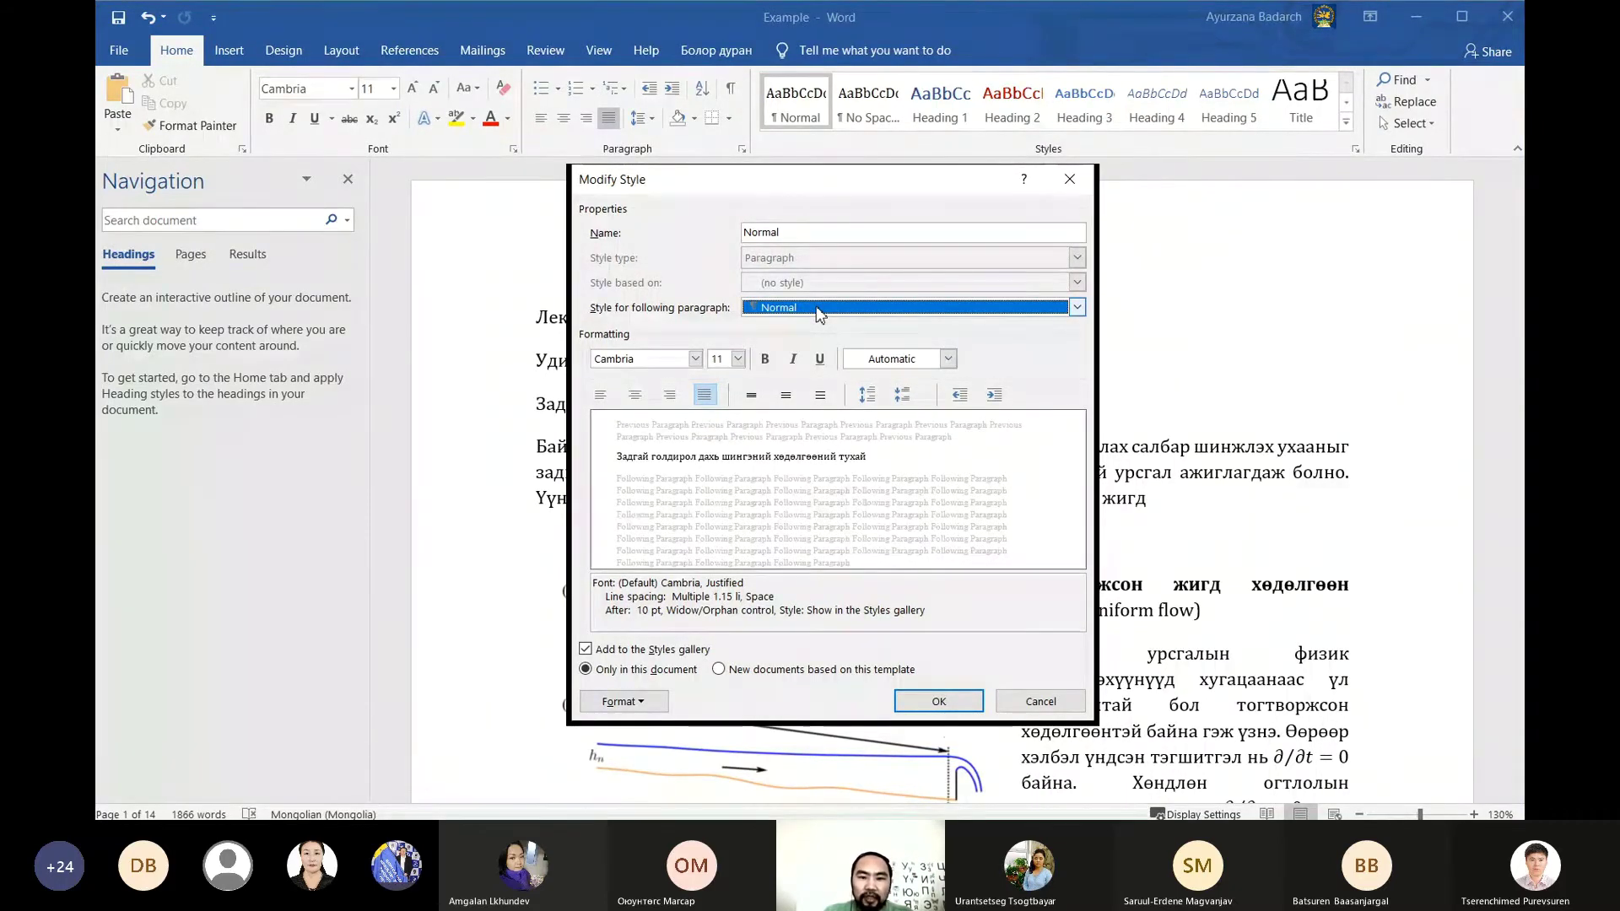
{"action": "left_click", "coordinate": [650, 362]}
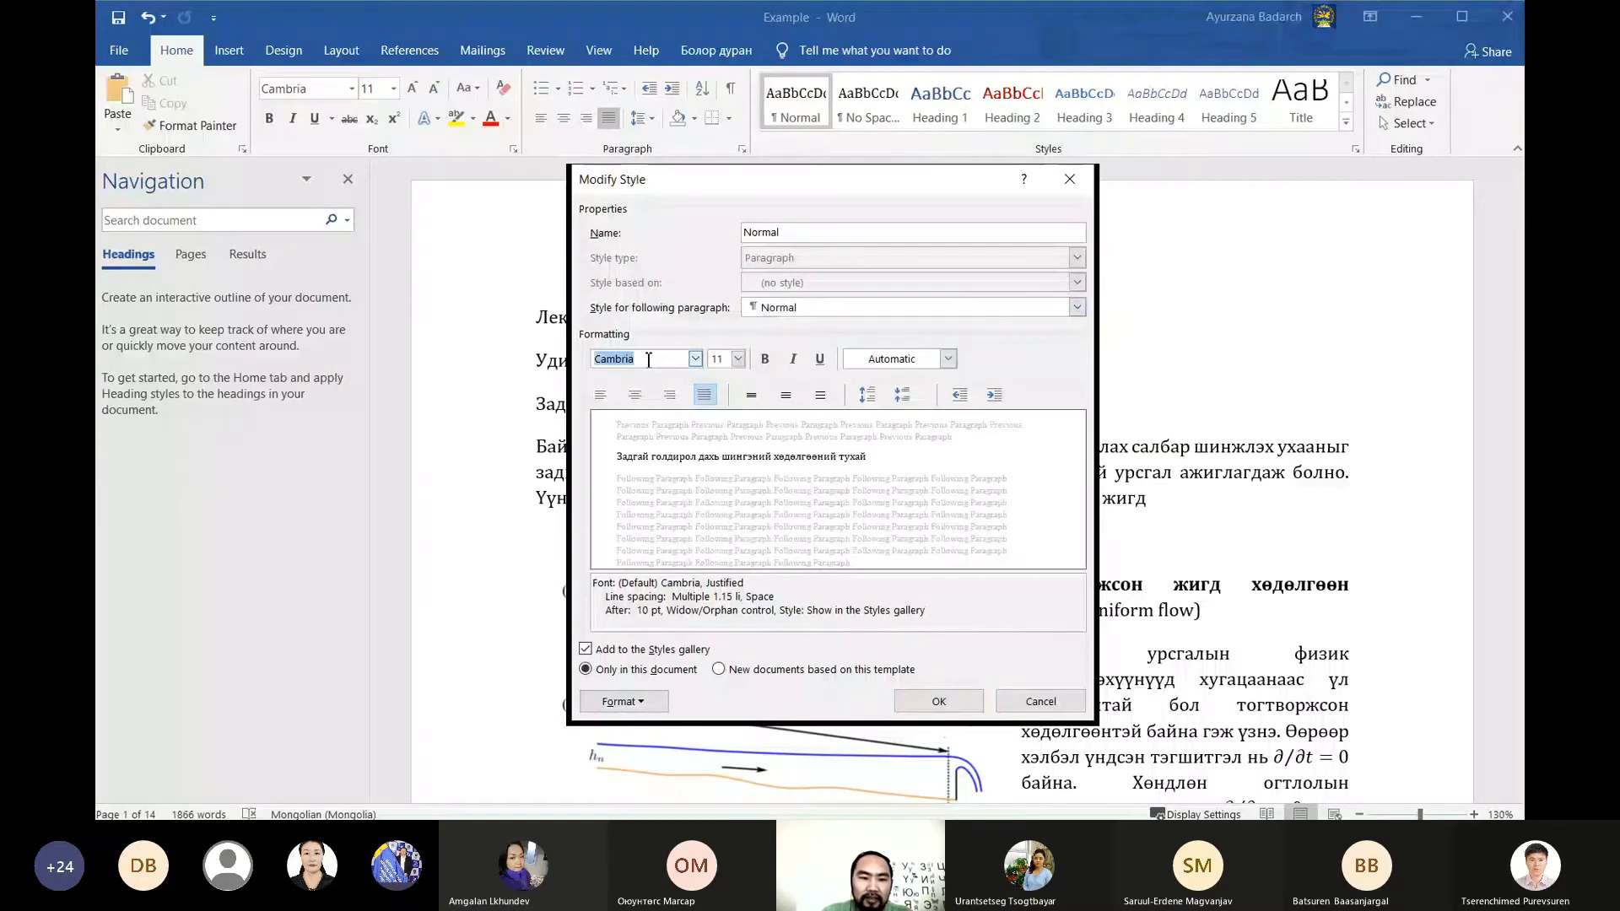
Keep the Normal style font at Cambria, size 11 pt
{"action": "left_click", "coordinate": [695, 358]}
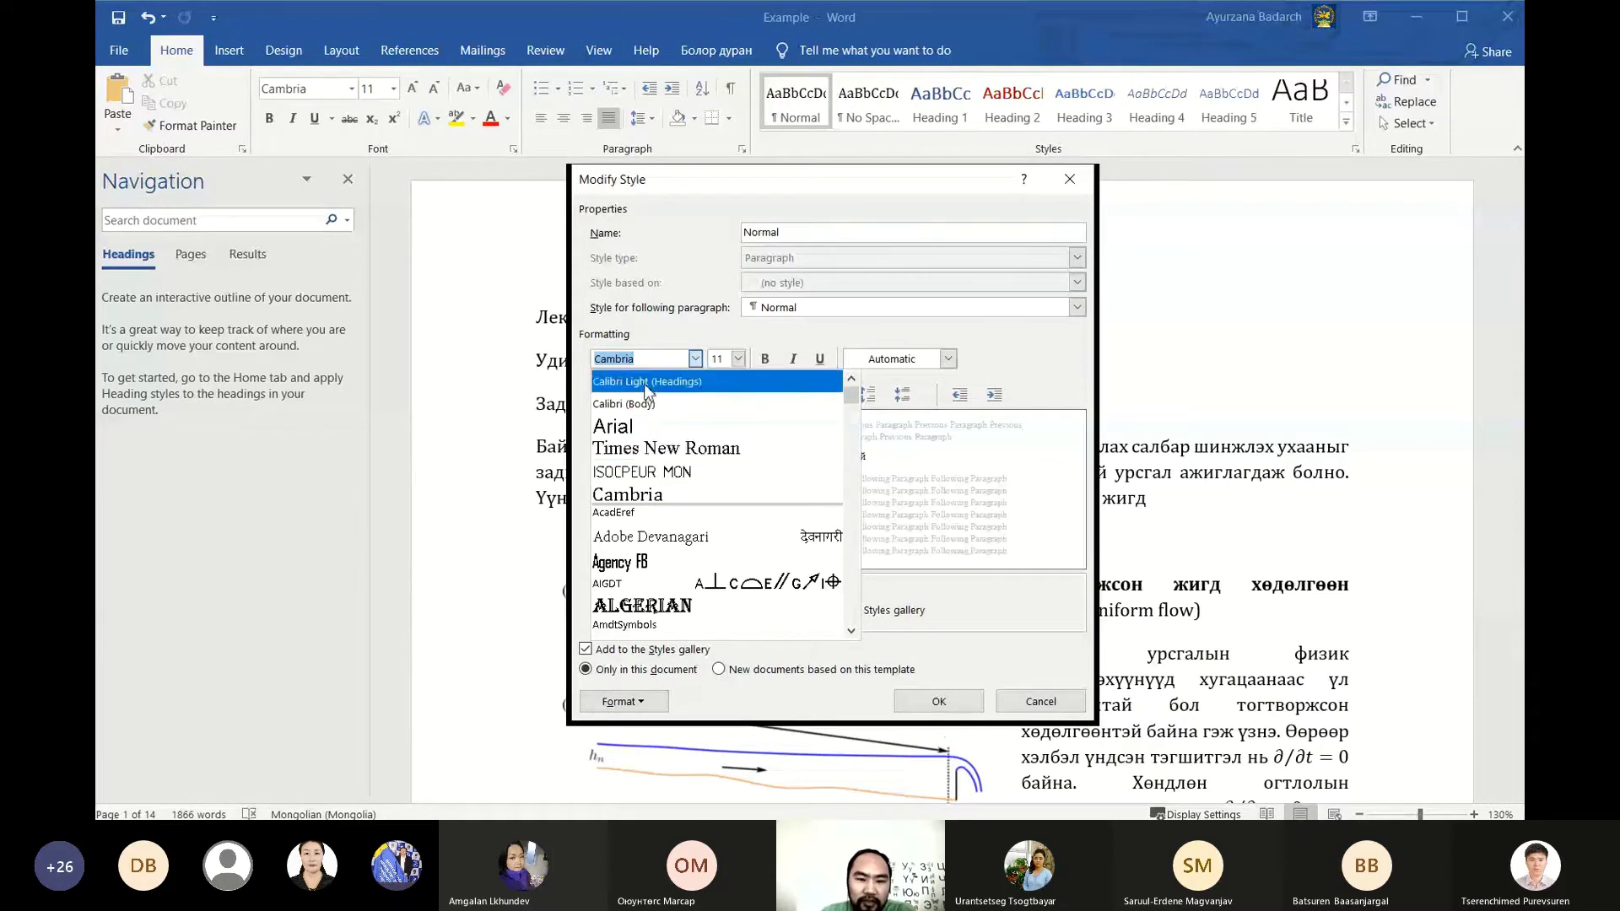
{"action": "left_click", "coordinate": [654, 498]}
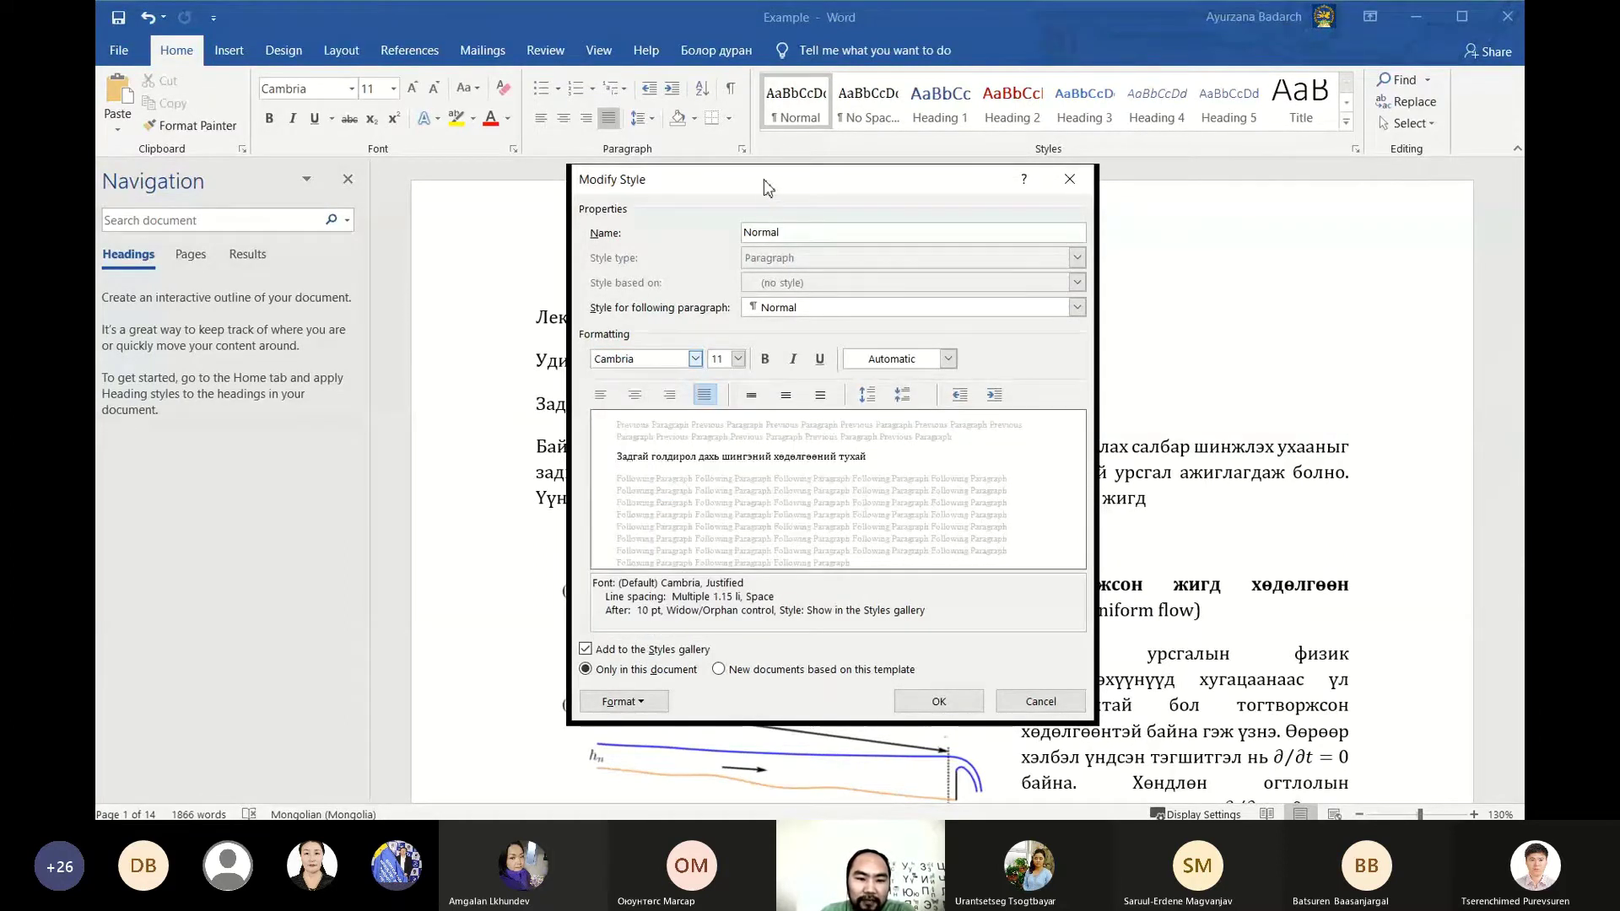
{"action": "left_click_drag", "start_coordinate": [764, 180], "coordinate": [836, 166]}
{"action": "left_click", "coordinate": [810, 345]}
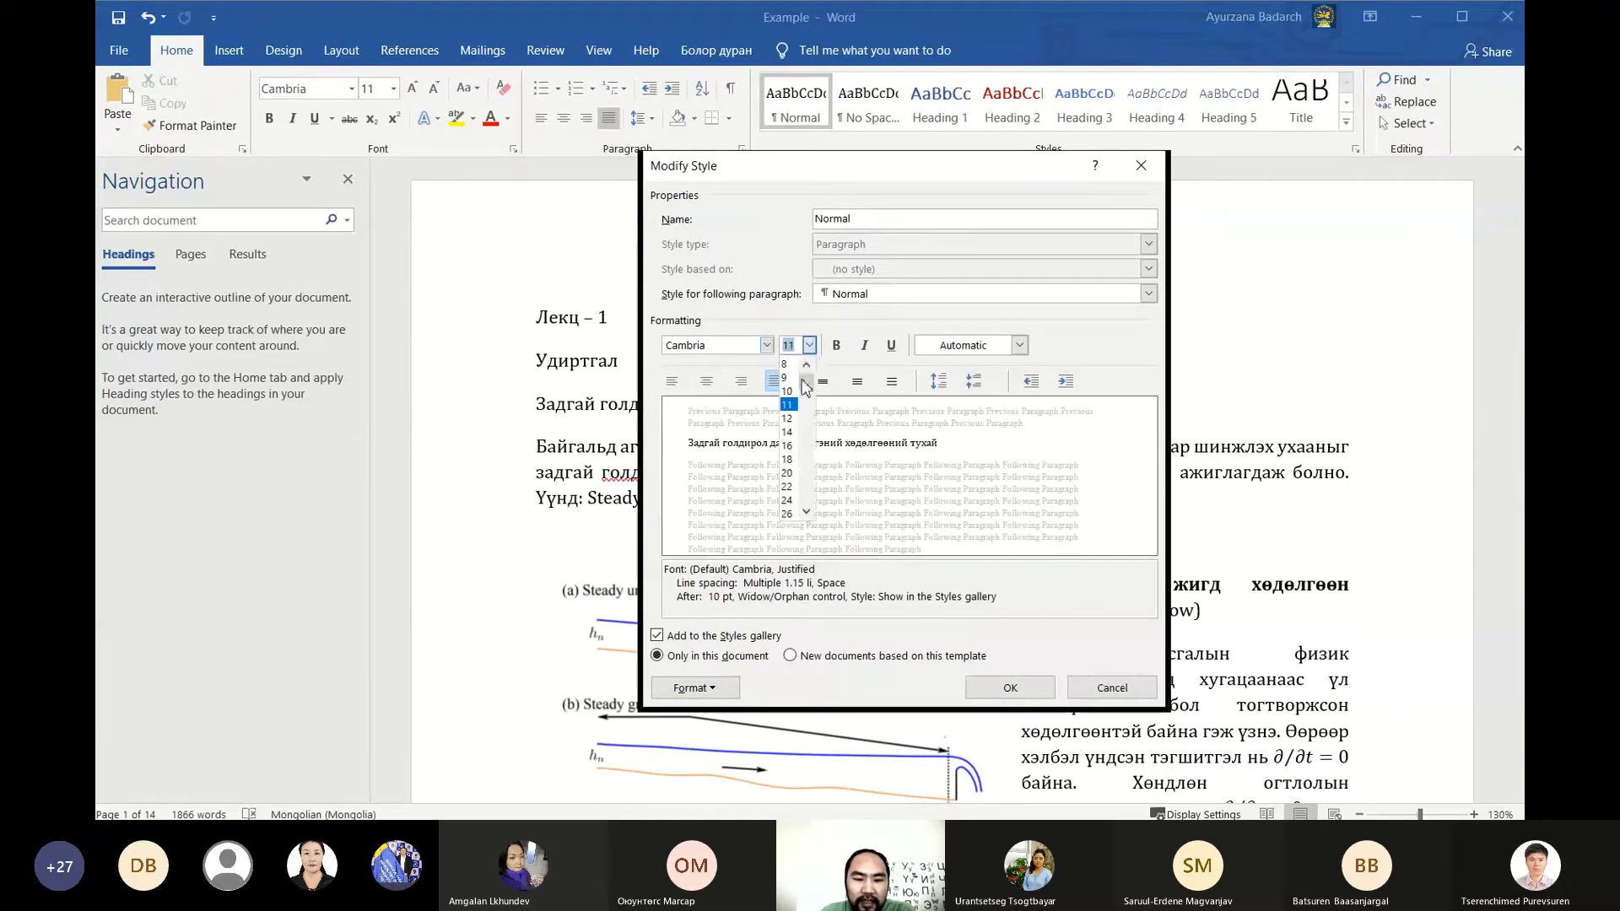
{"action": "left_click", "coordinate": [791, 406]}
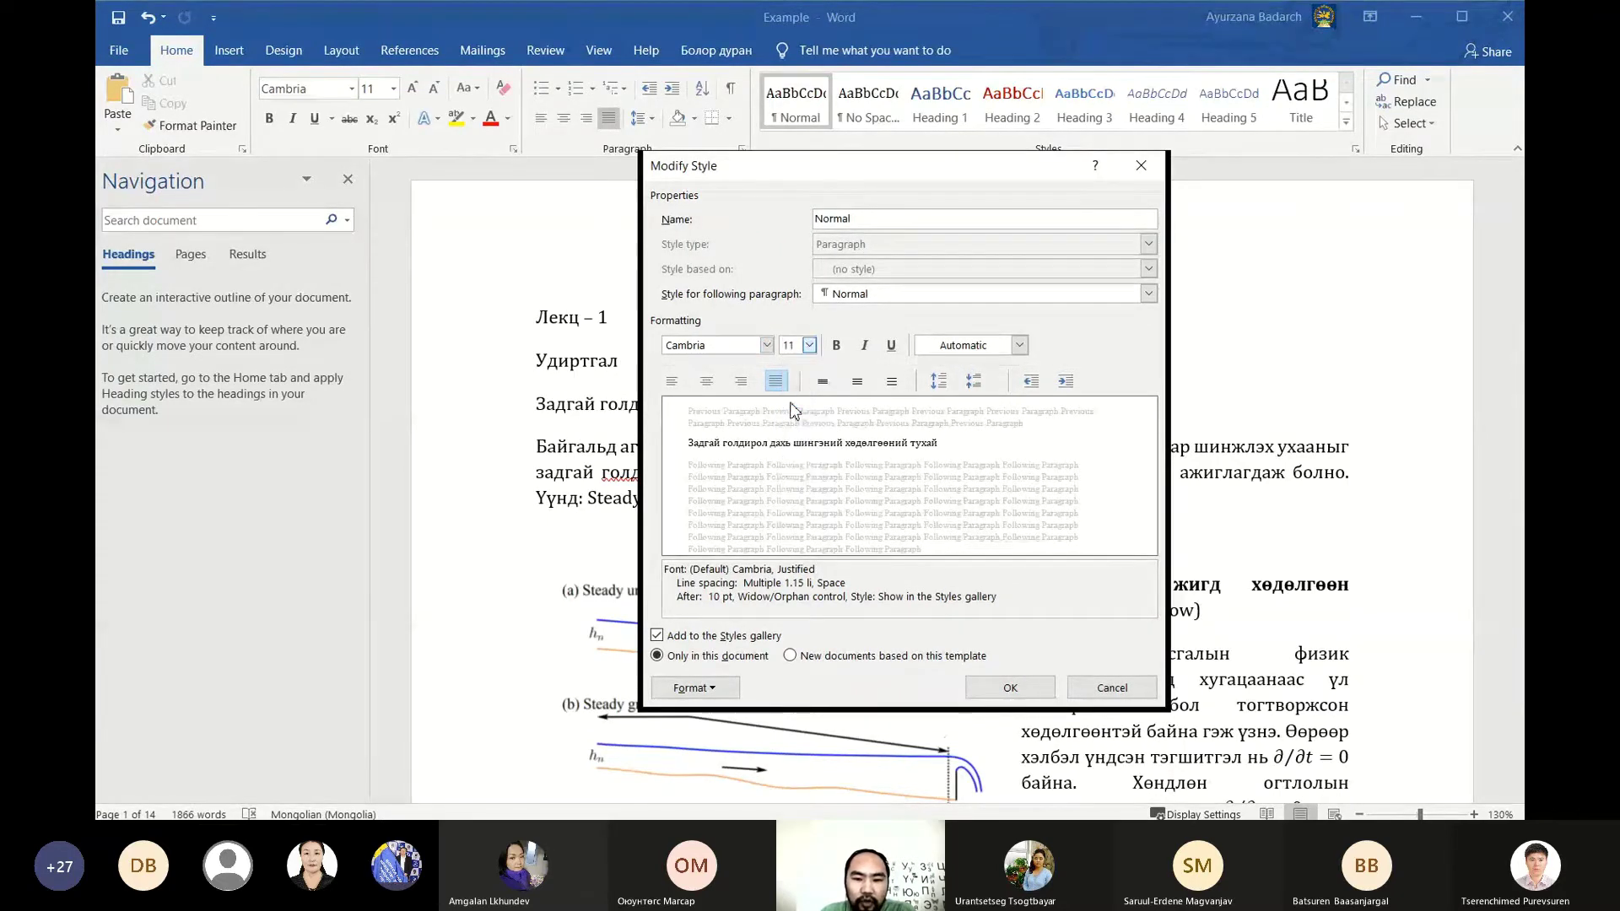
Try left and right alignment, then return the Normal style to justified
{"action": "left_click", "coordinate": [672, 381]}
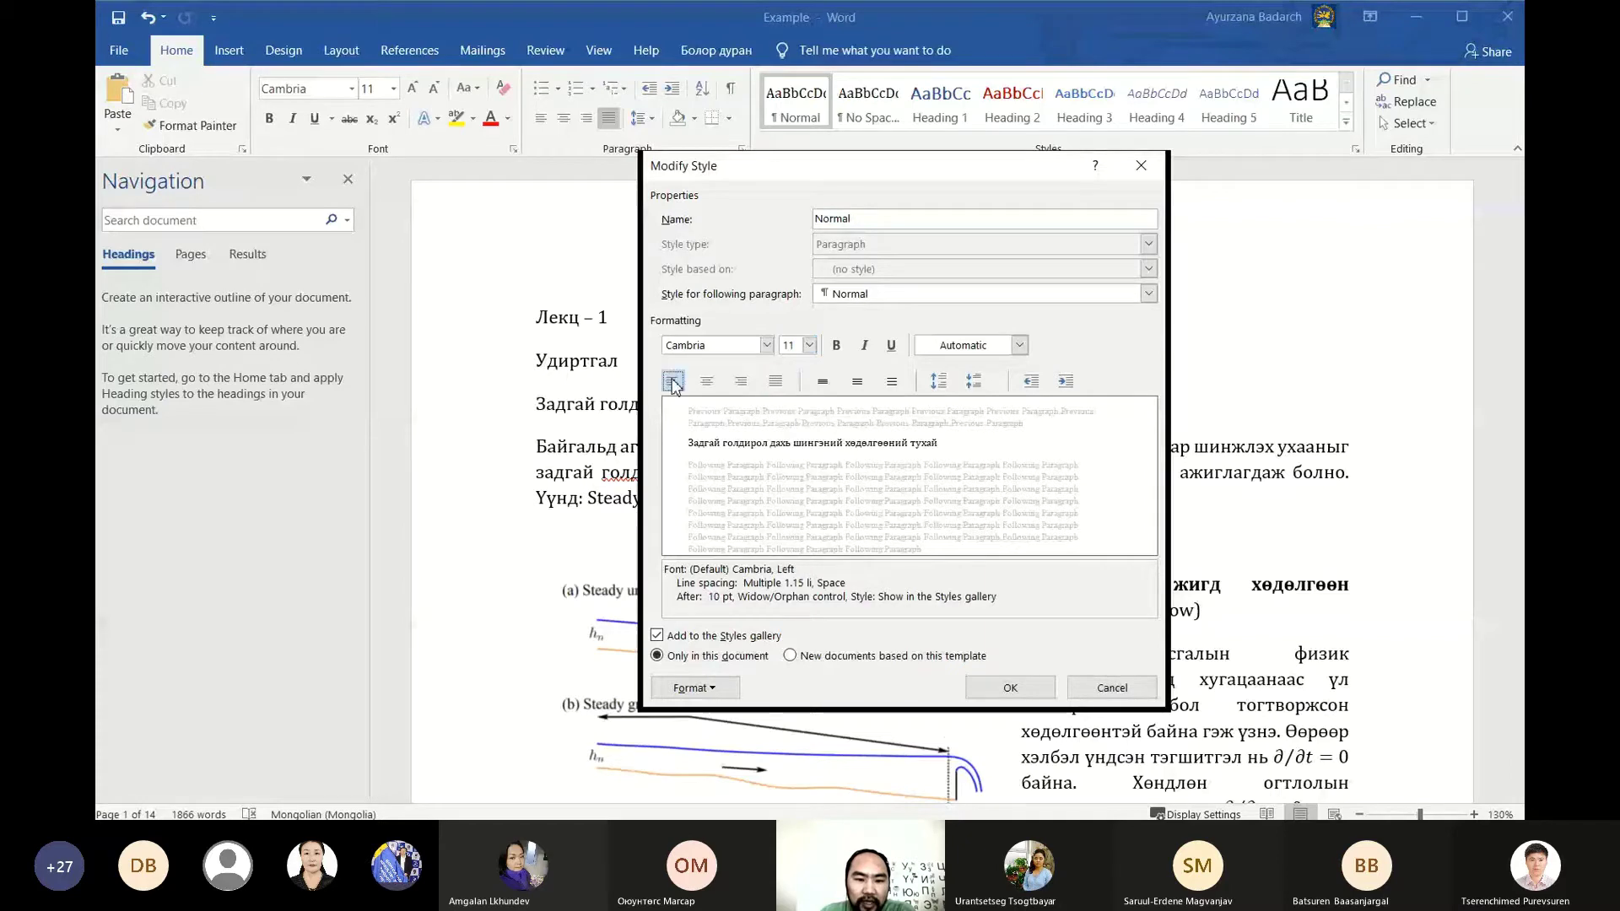
{"action": "left_click", "coordinate": [745, 383]}
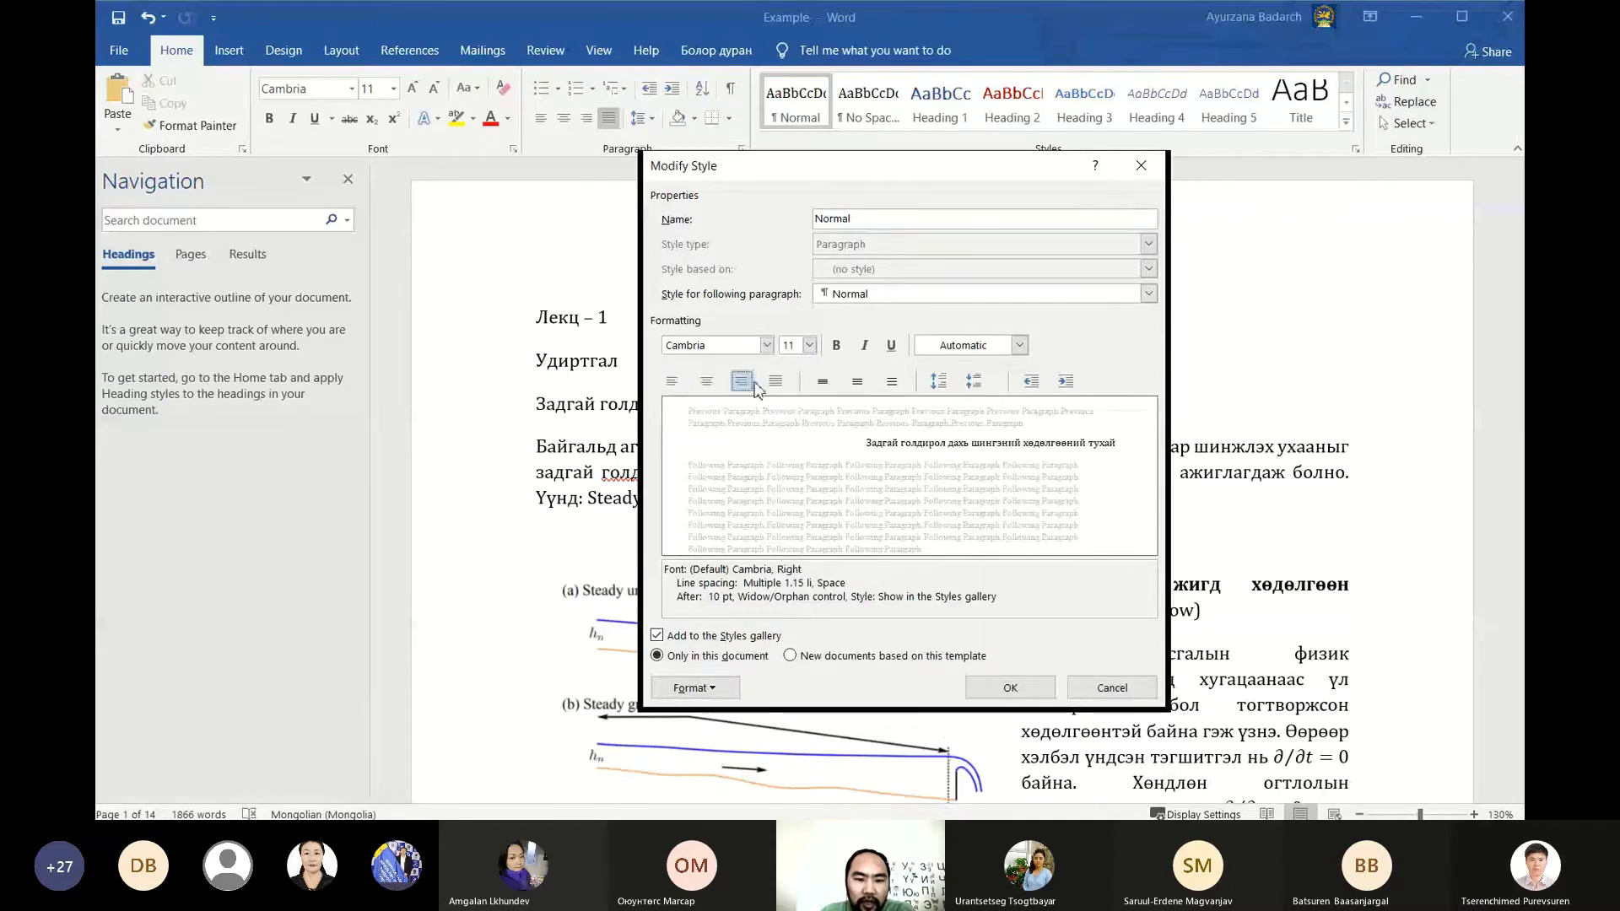
{"action": "left_click", "coordinate": [775, 382]}
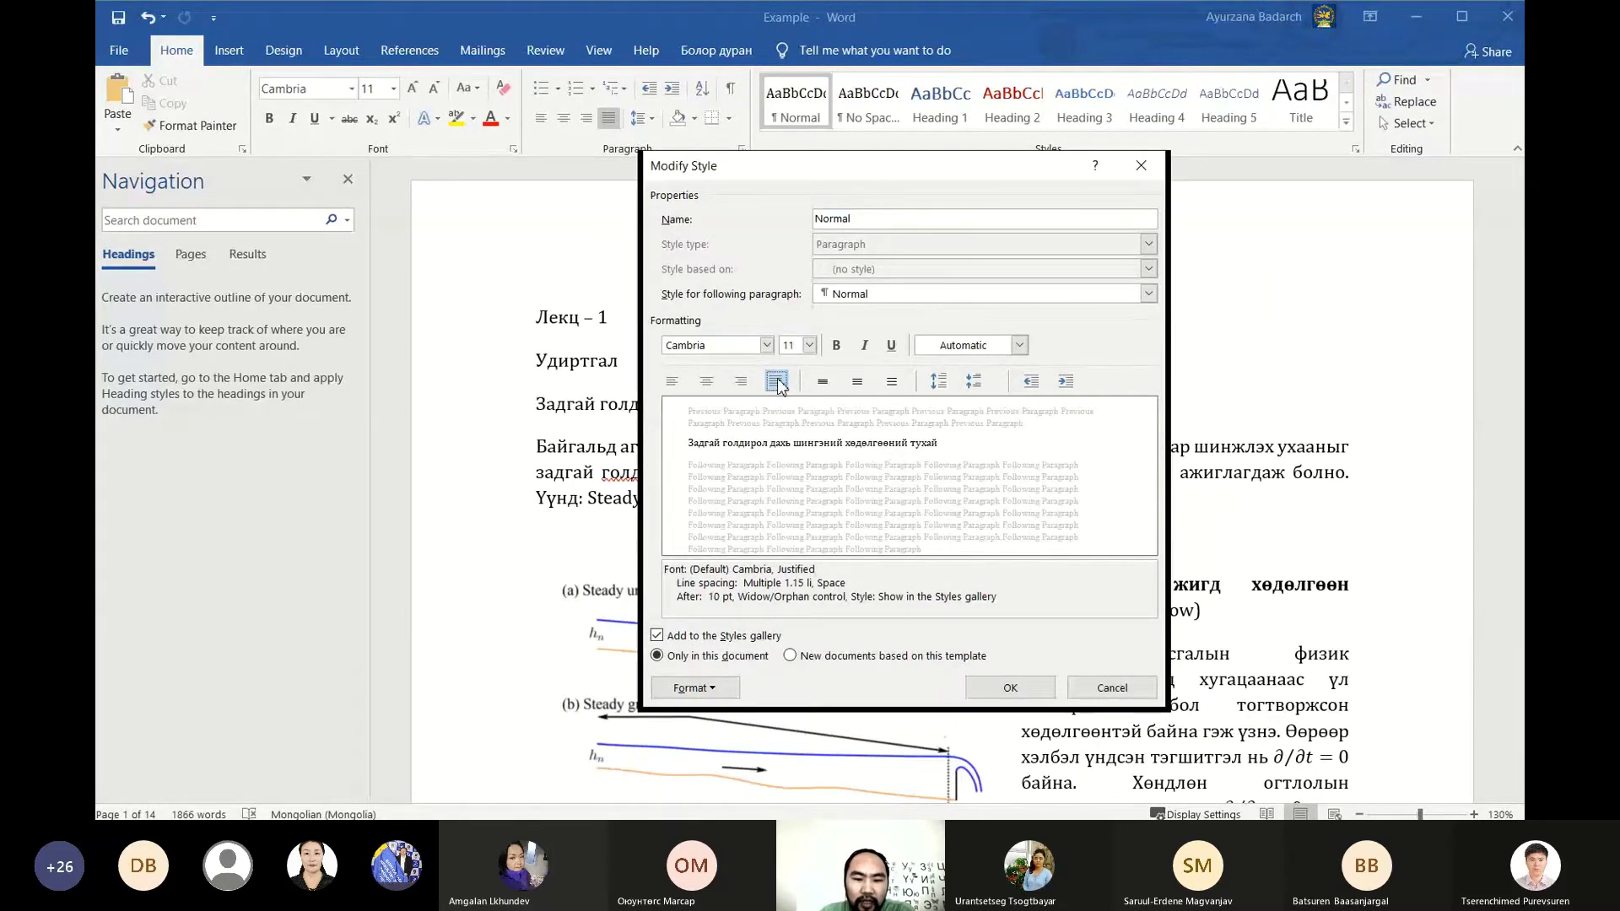
{"action": "left_click", "coordinate": [711, 689]}
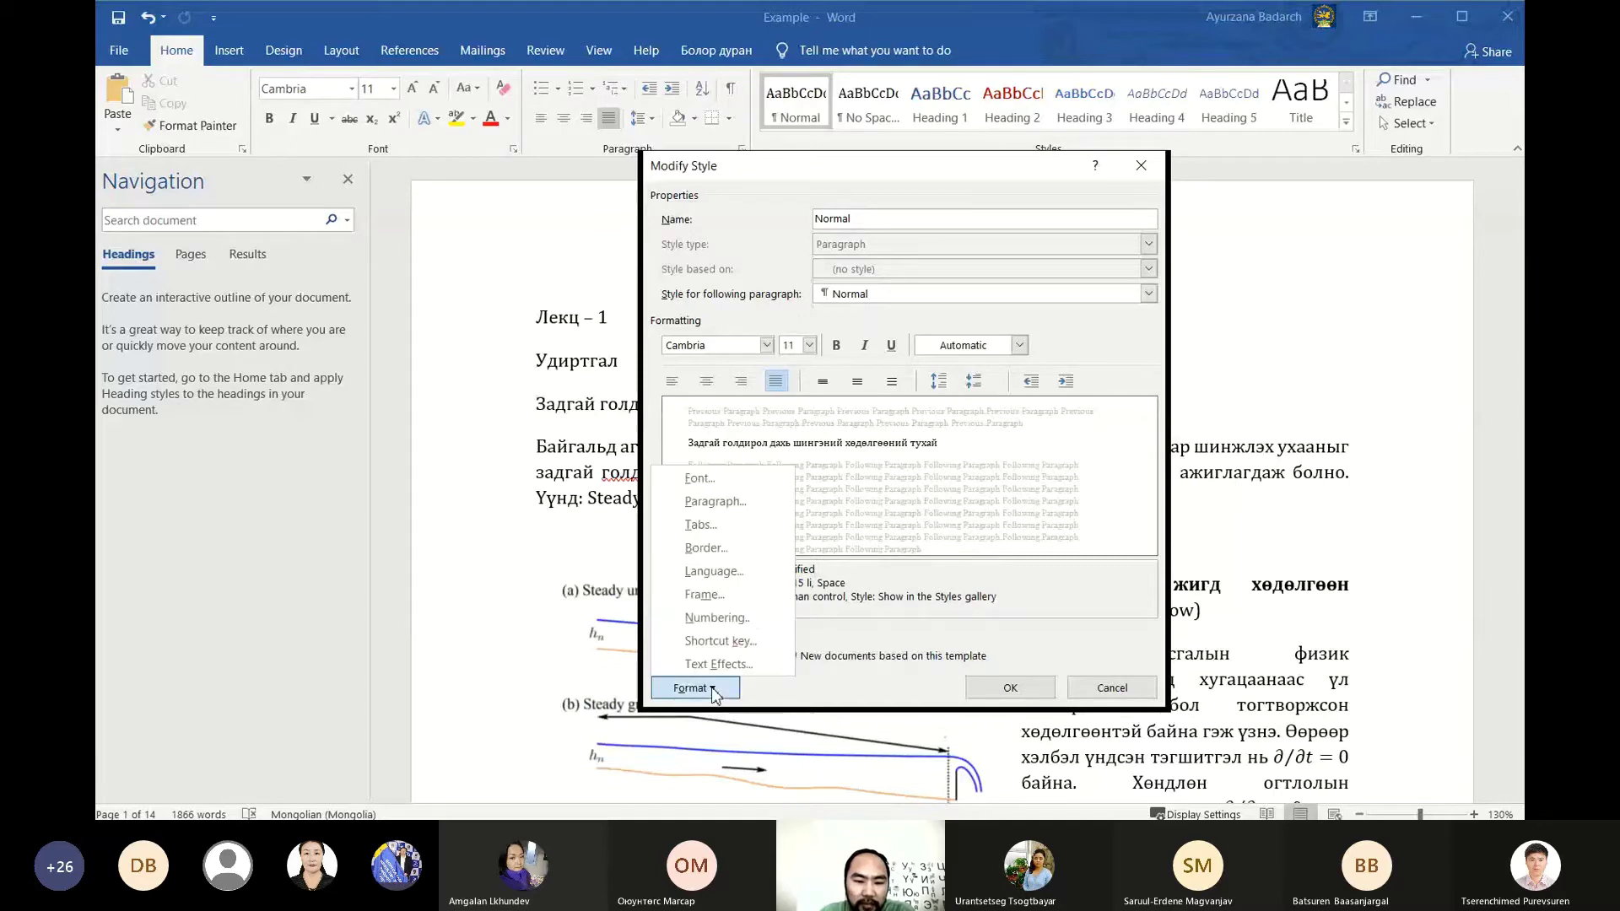
Set the Normal style's line spacing to Single, keeping 10 pt before and after
{"action": "left_click", "coordinate": [723, 504]}
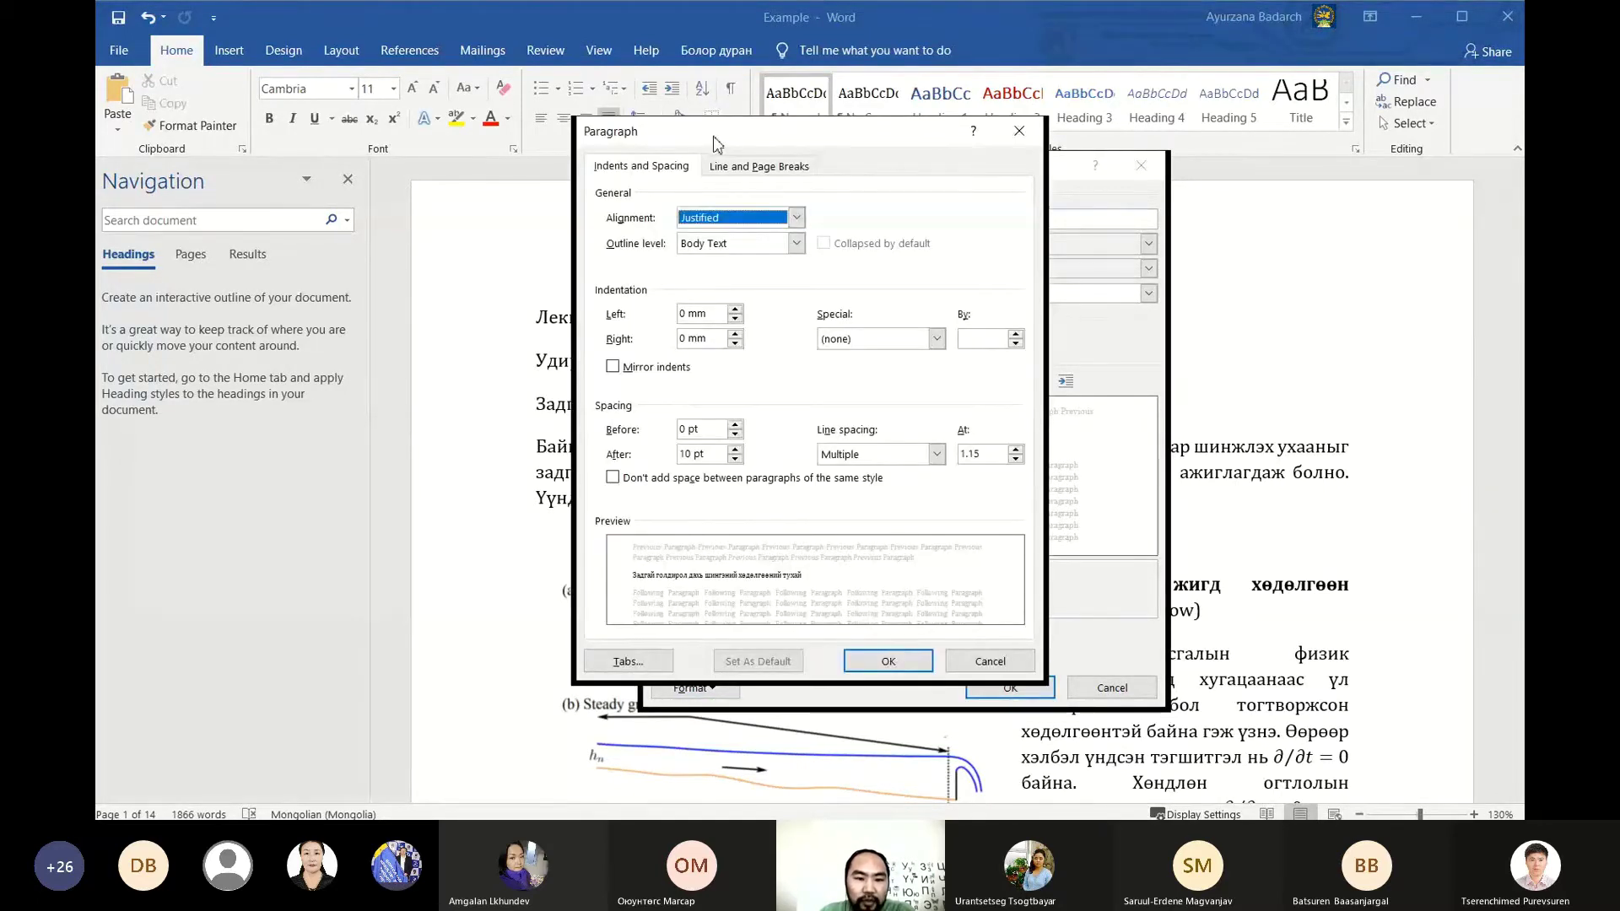
{"action": "left_click_drag", "start_coordinate": [713, 141], "coordinate": [749, 140]}
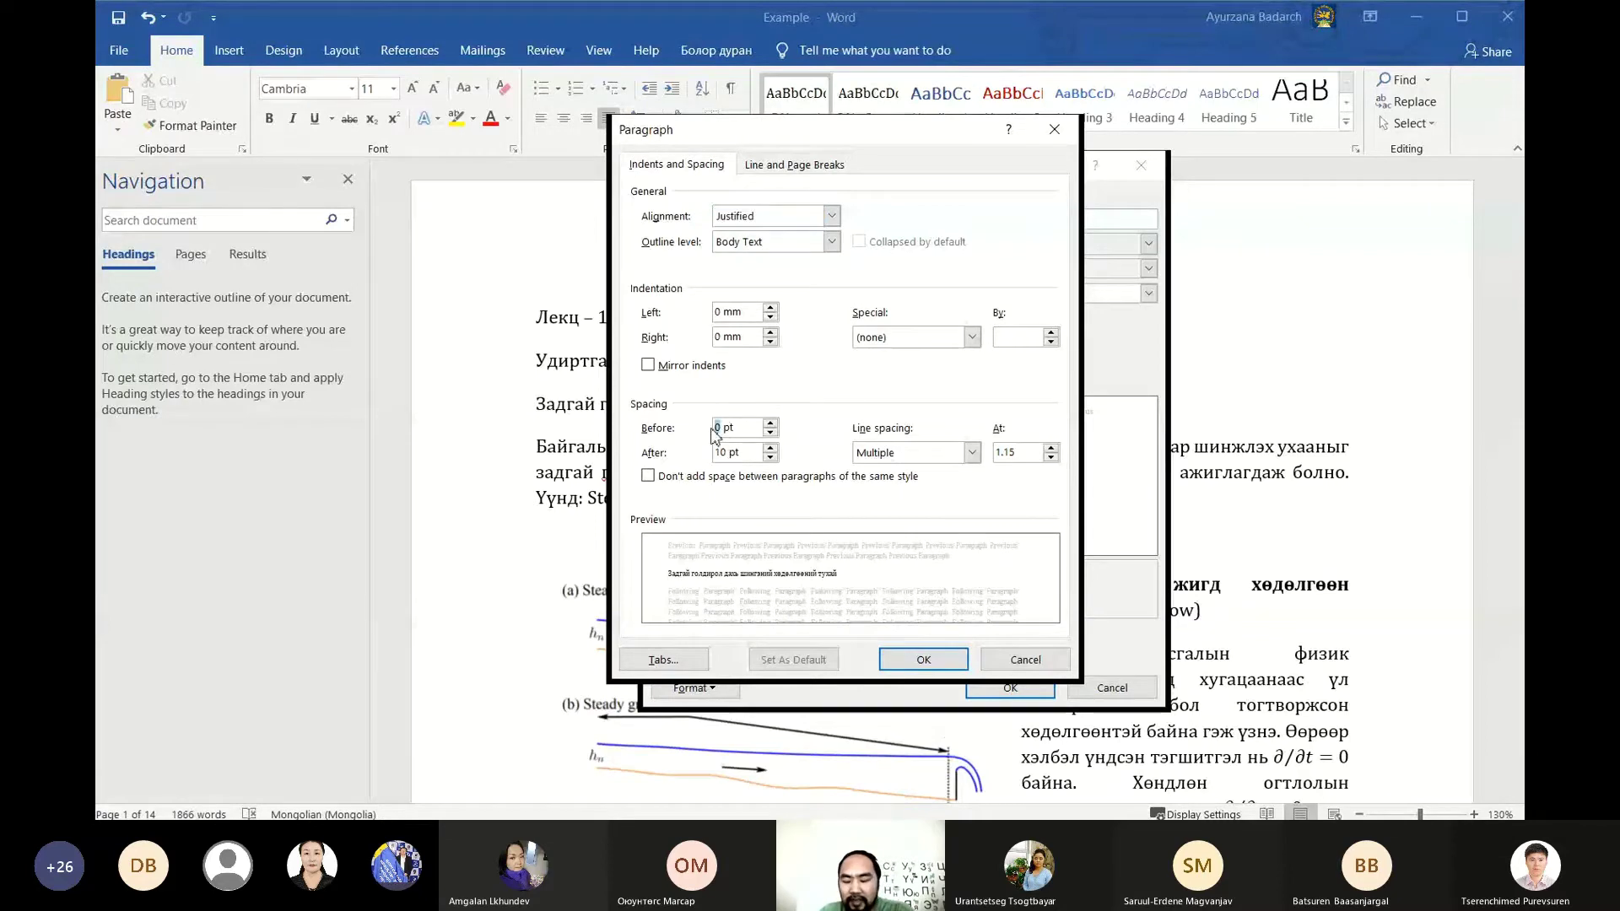
{"action": "left_click", "coordinate": [715, 428]}
{"action": "type", "text": "1"}
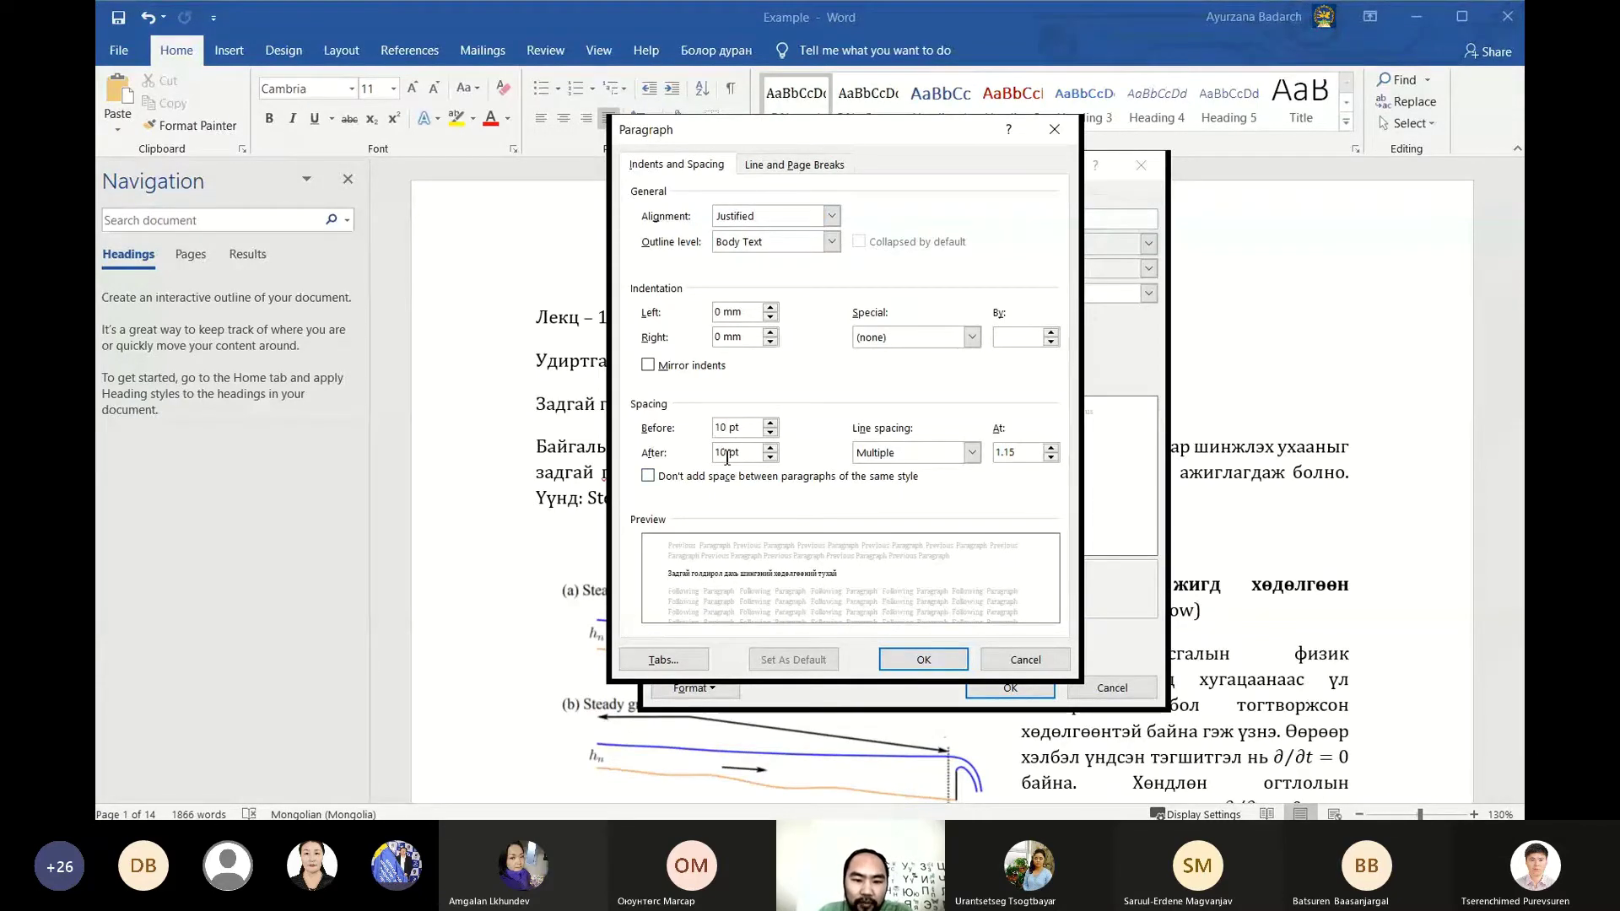
{"action": "left_click_drag", "start_coordinate": [728, 453], "coordinate": [715, 454]}
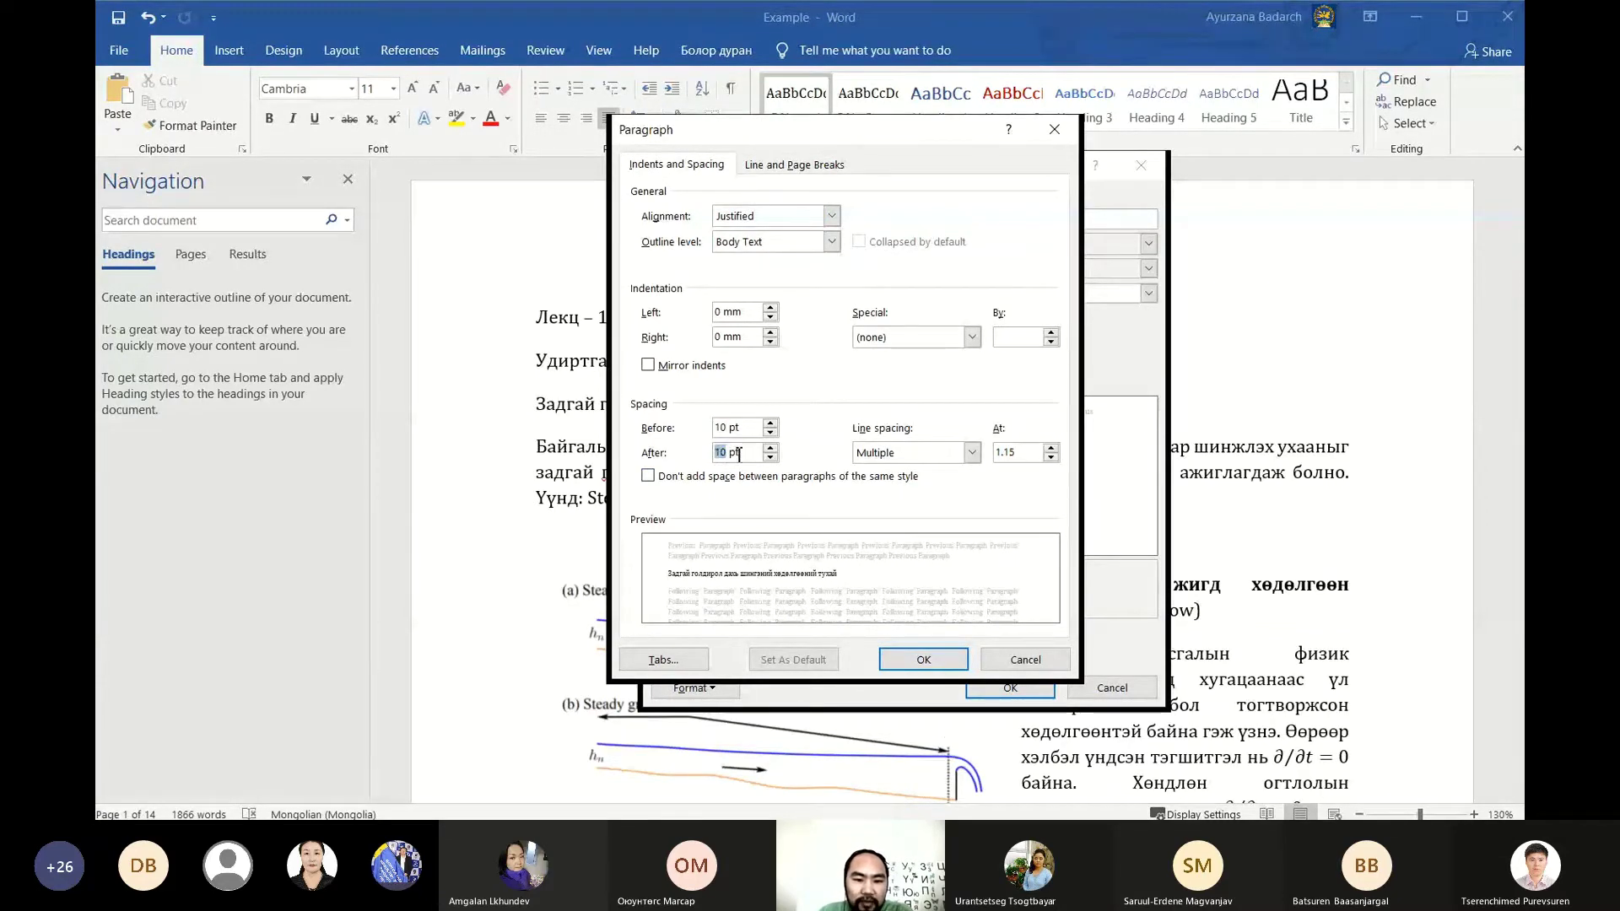
{"action": "left_click", "coordinate": [735, 453]}
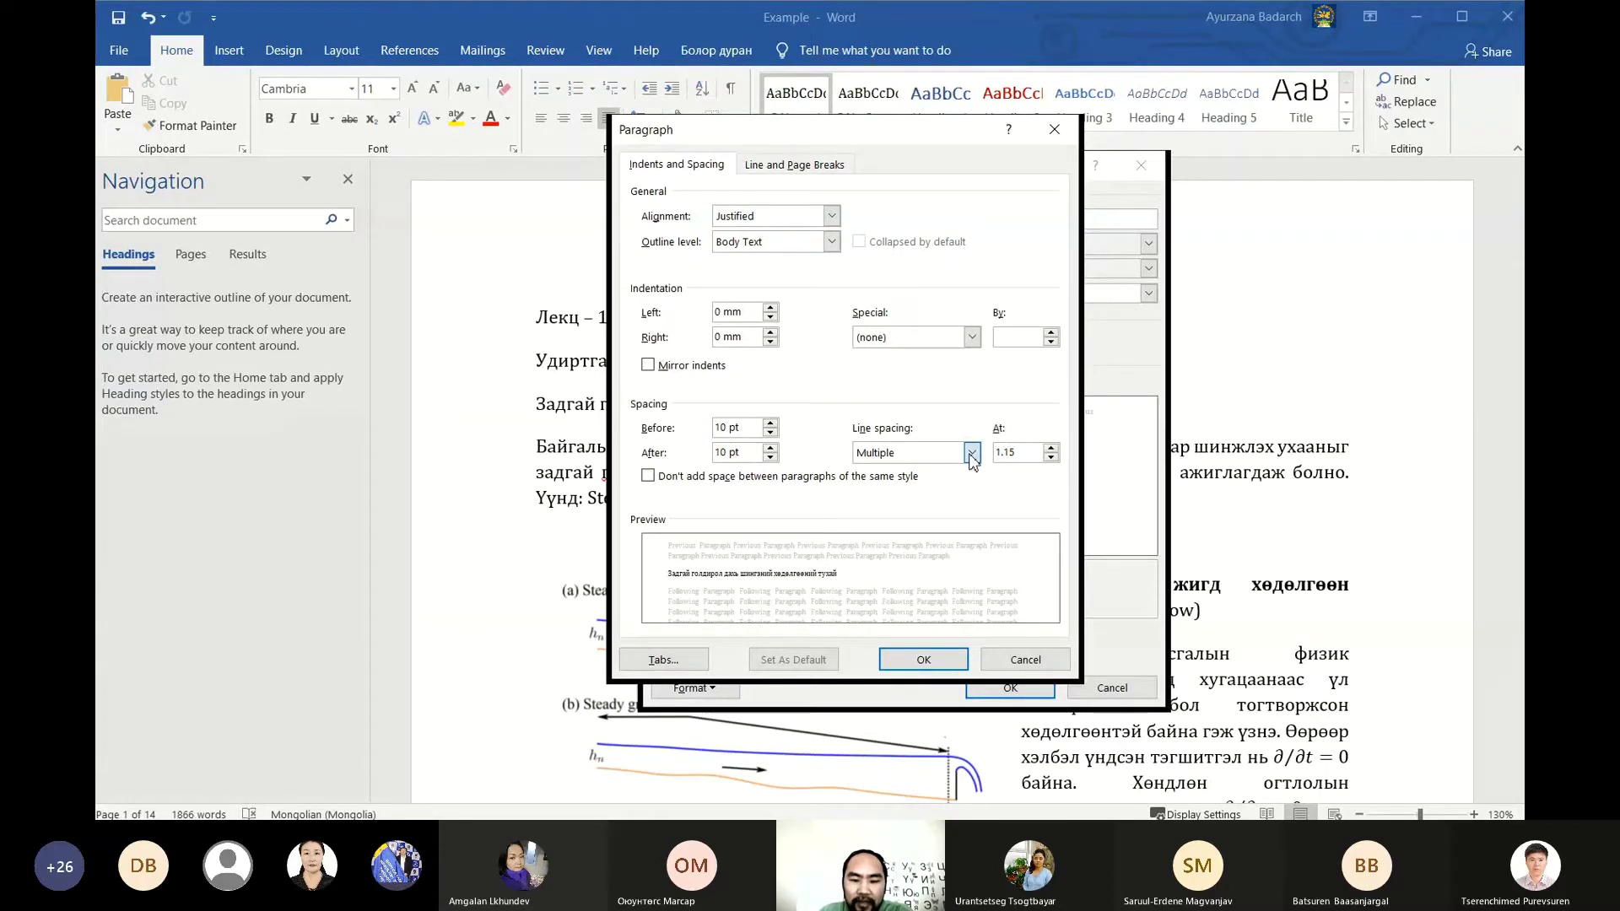
{"action": "left_click", "coordinate": [972, 454]}
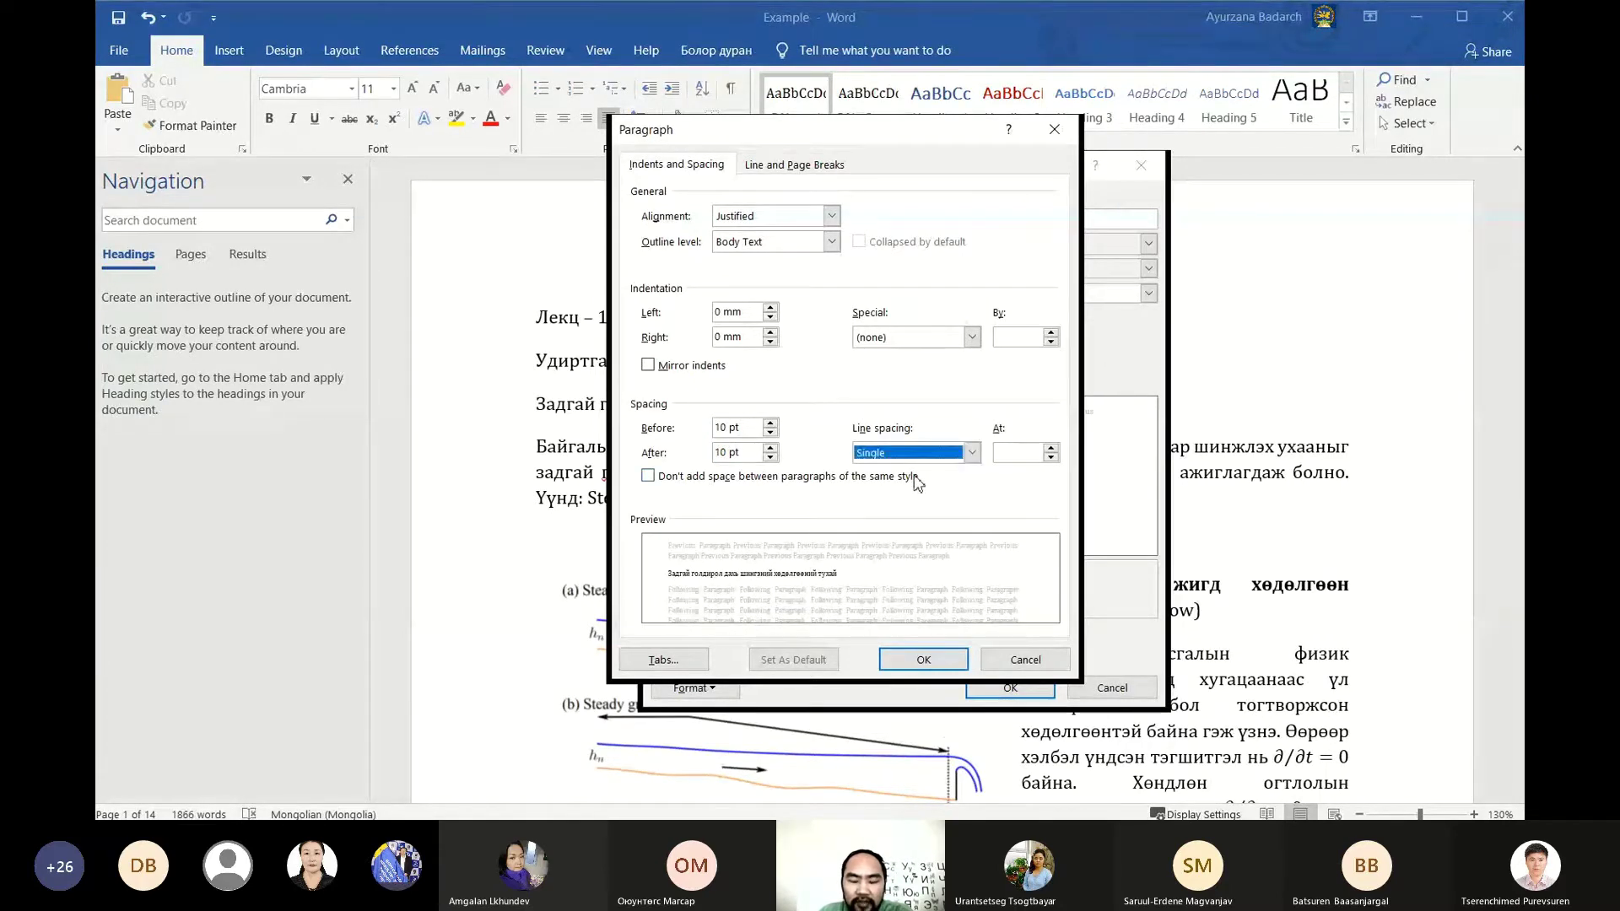
{"action": "left_click", "coordinate": [907, 466]}
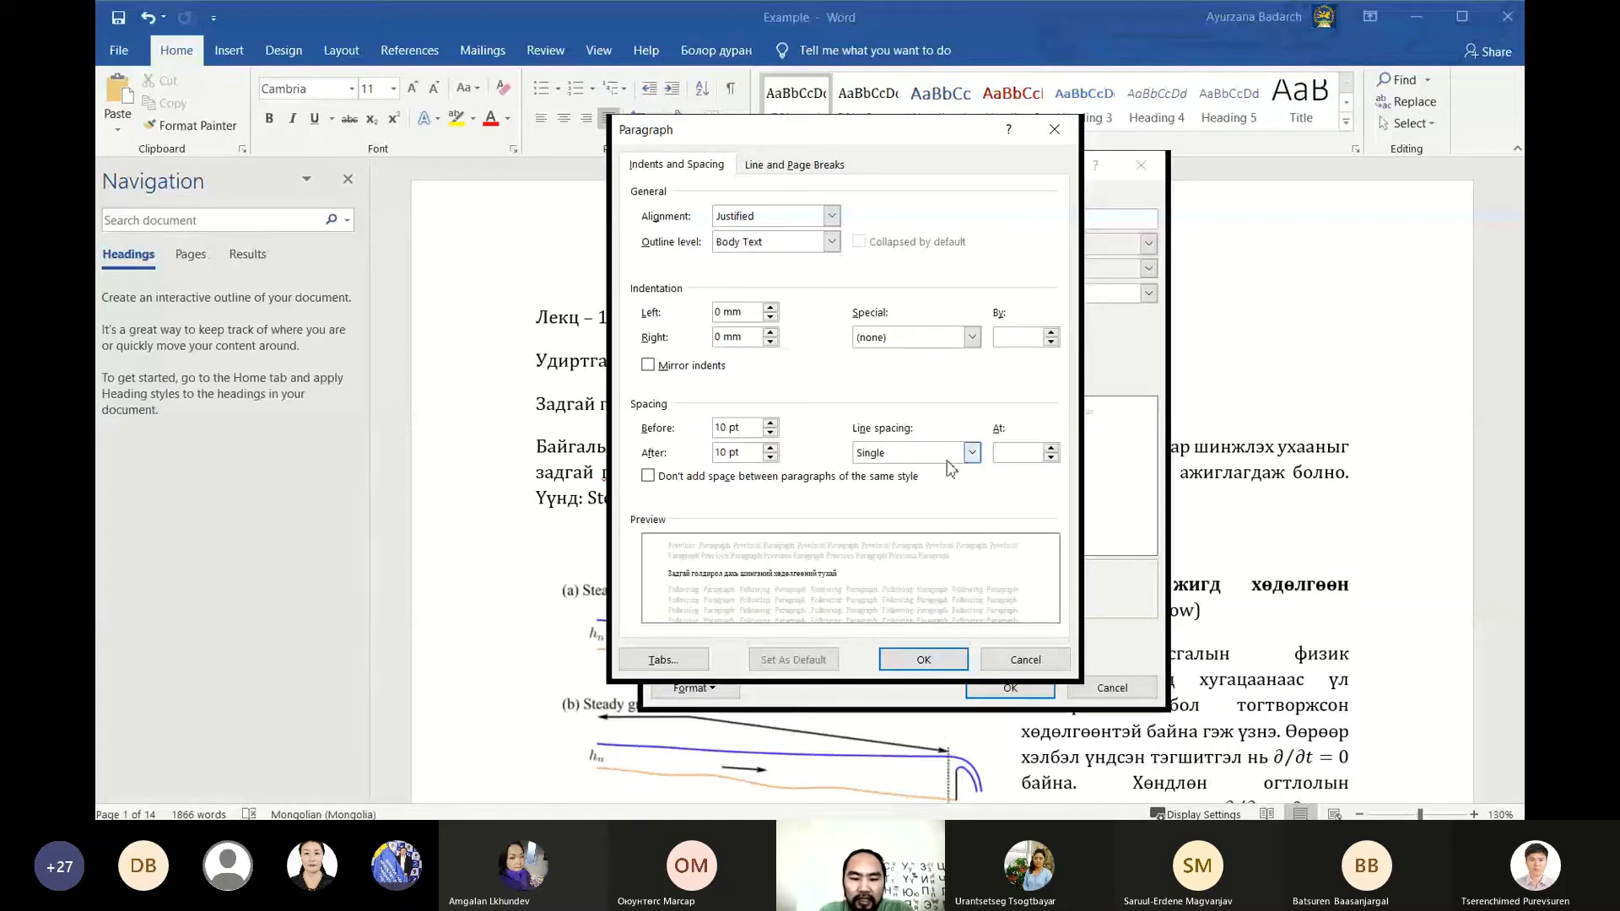
{"action": "left_click", "coordinate": [938, 662]}
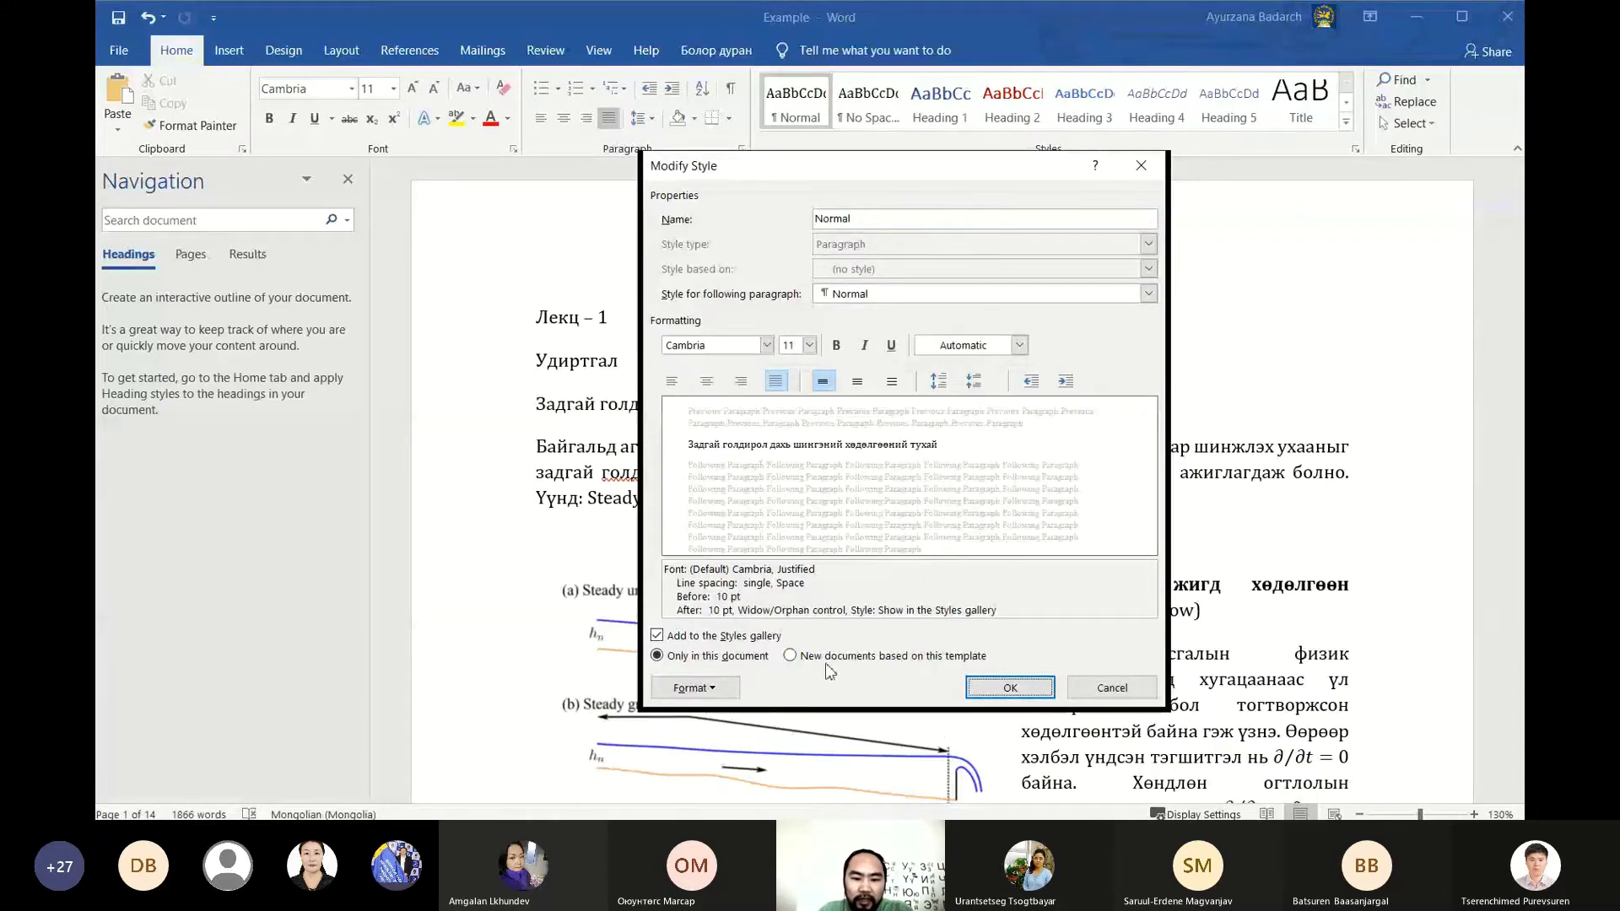
Save the updated Normal style, then bring up Heading 1's style settings
{"action": "left_click", "coordinate": [1016, 690]}
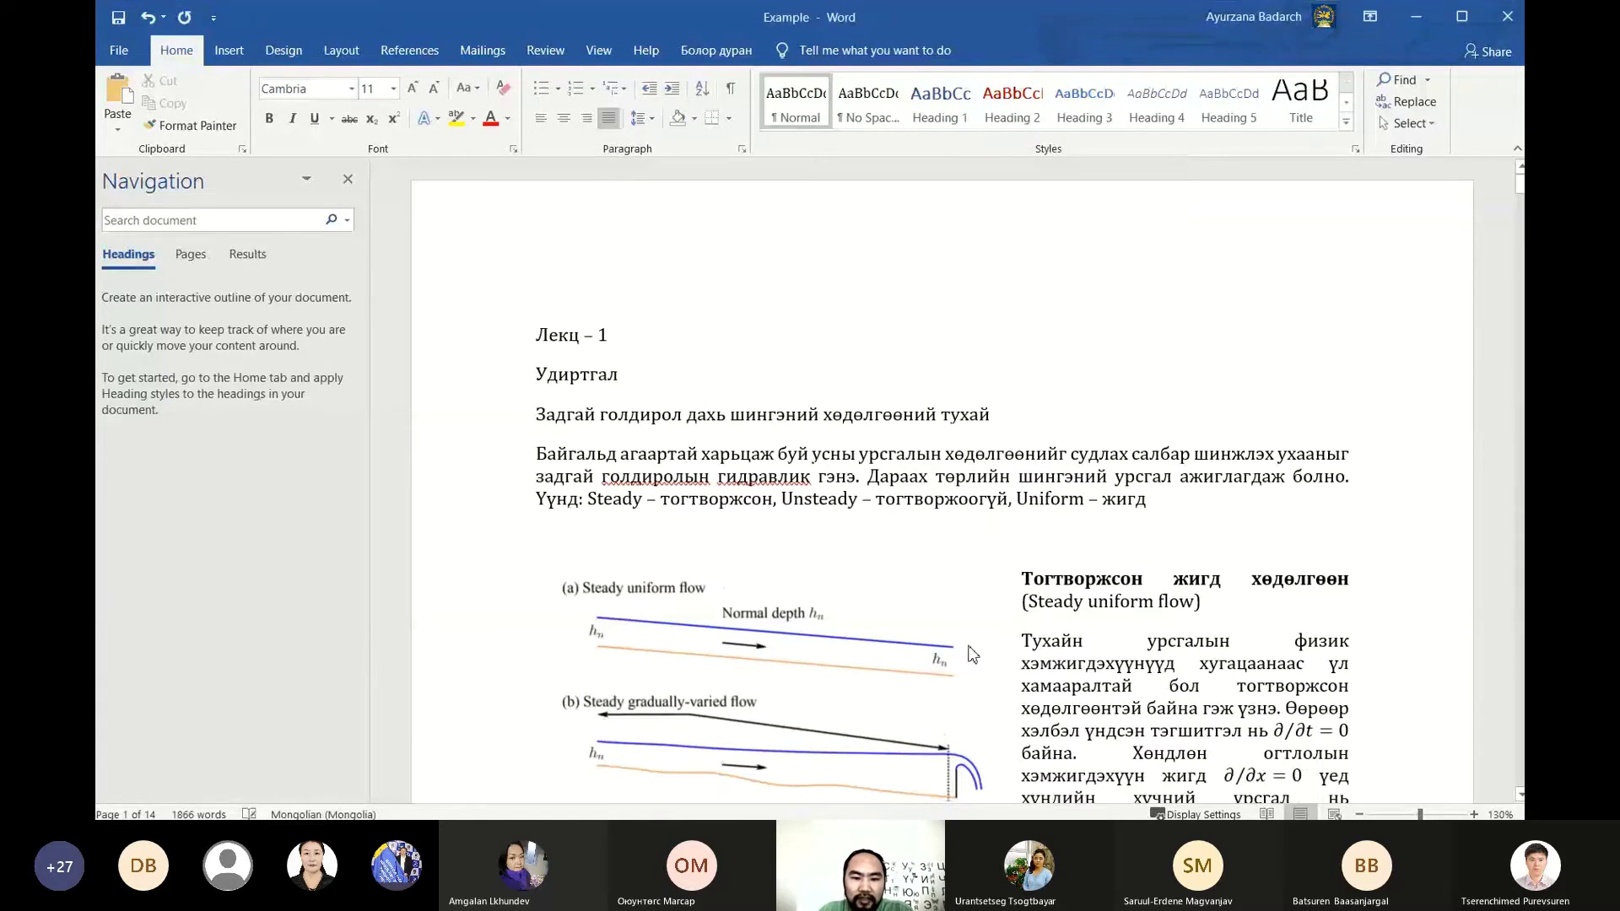
{"action": "left_click", "coordinate": [896, 471]}
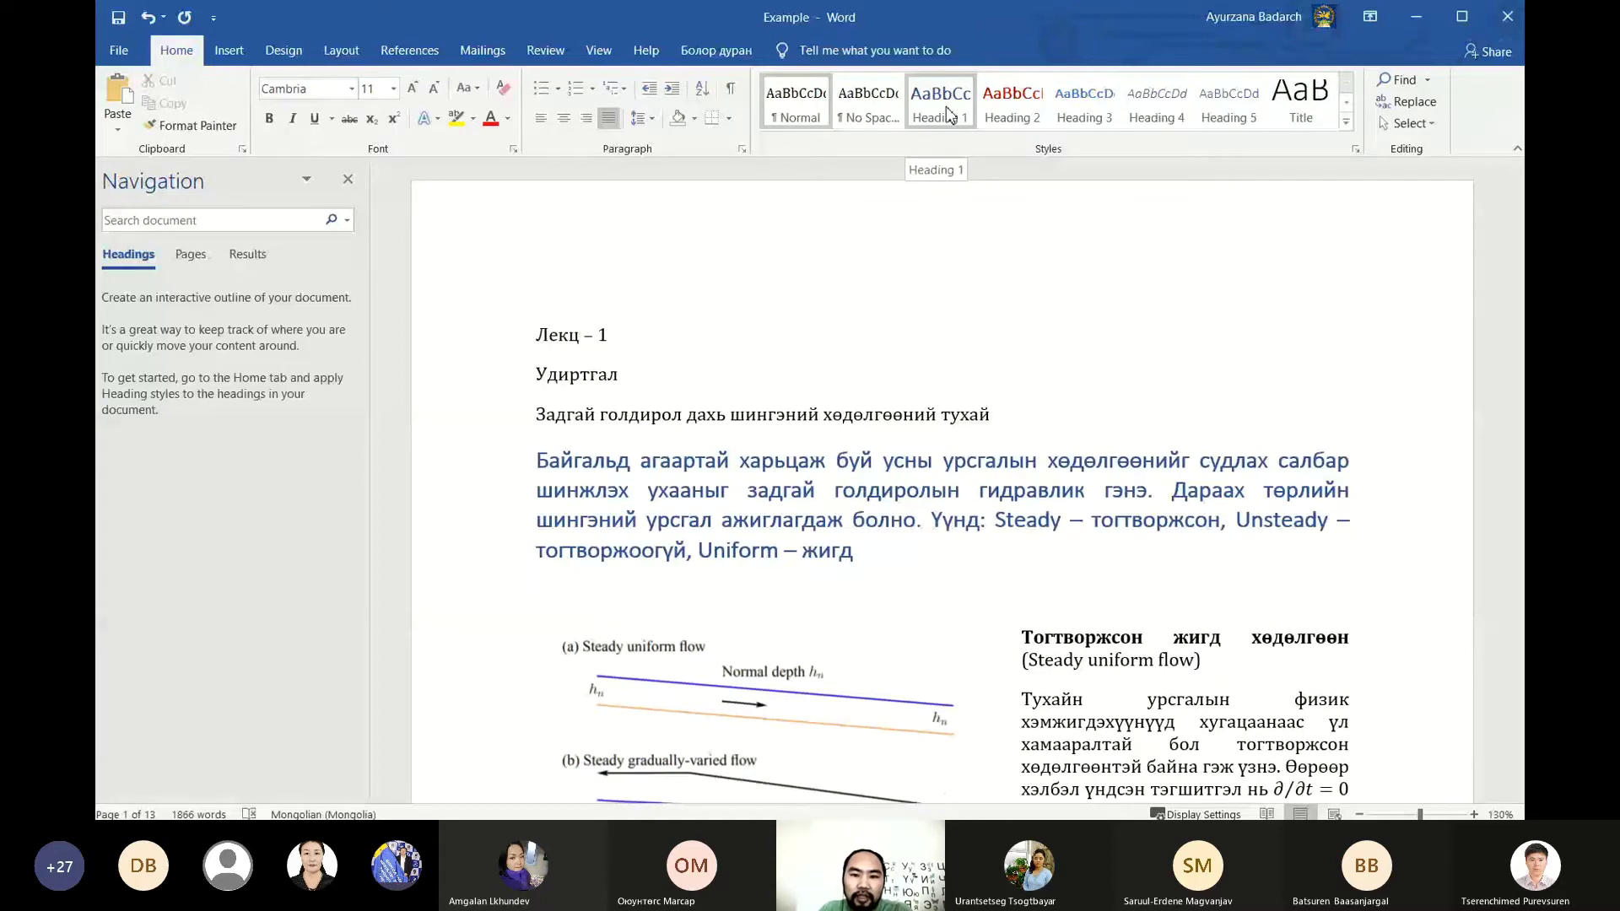
{"action": "right_click", "coordinate": [951, 114]}
{"action": "left_click", "coordinate": [990, 144]}
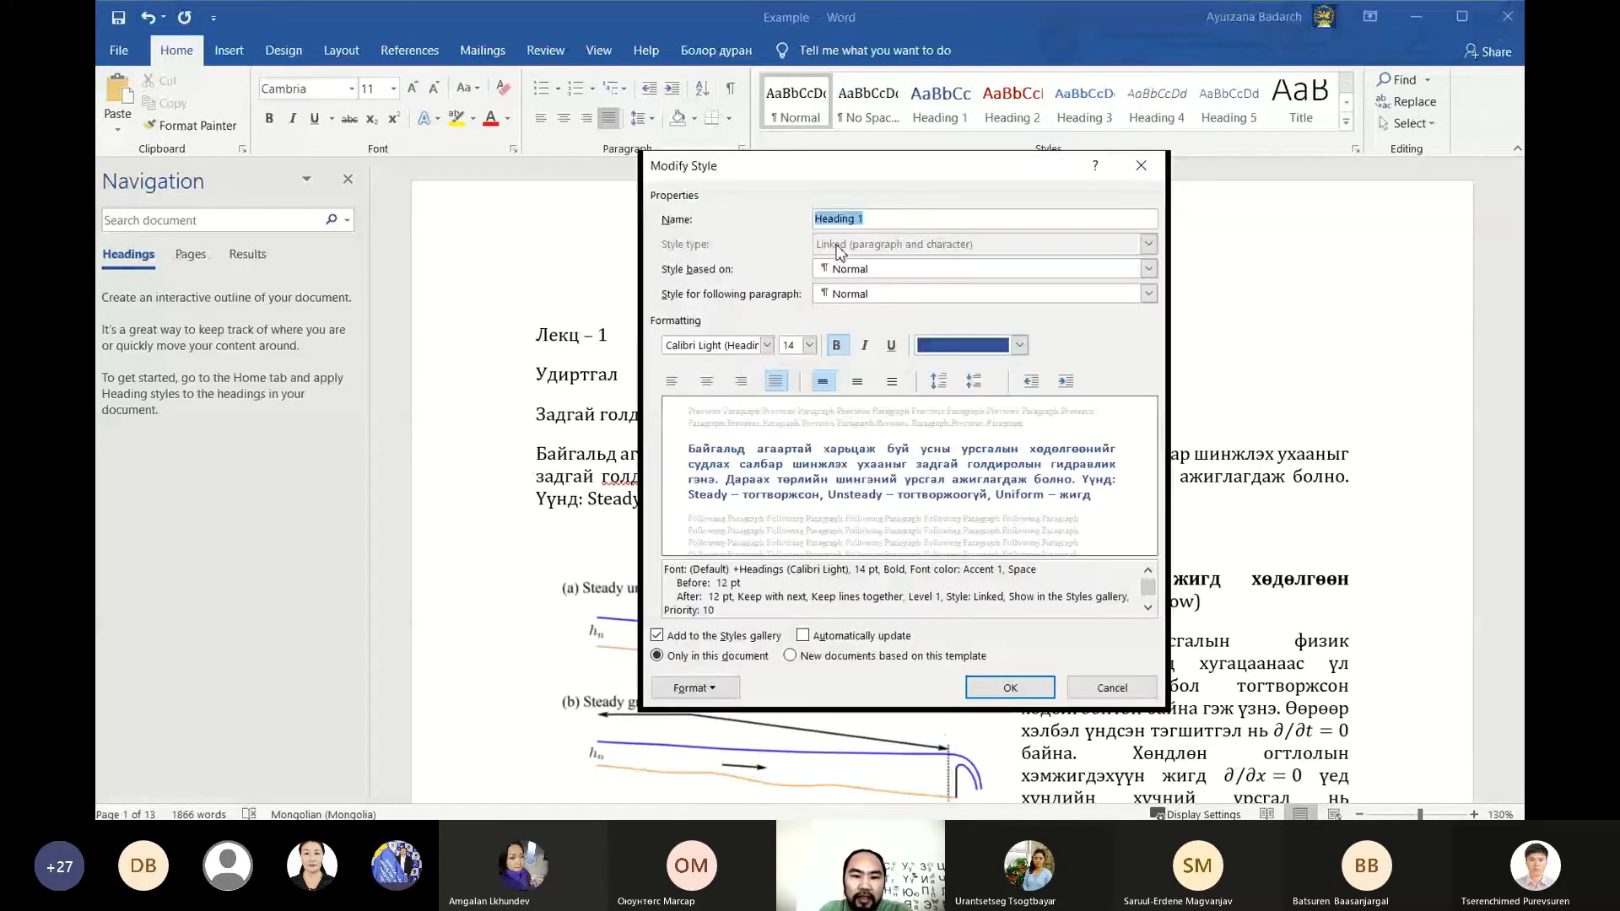
Review Heading 1's name, based-on and following styles, and make it left-aligned
{"action": "left_click_drag", "start_coordinate": [850, 163], "coordinate": [809, 181]}
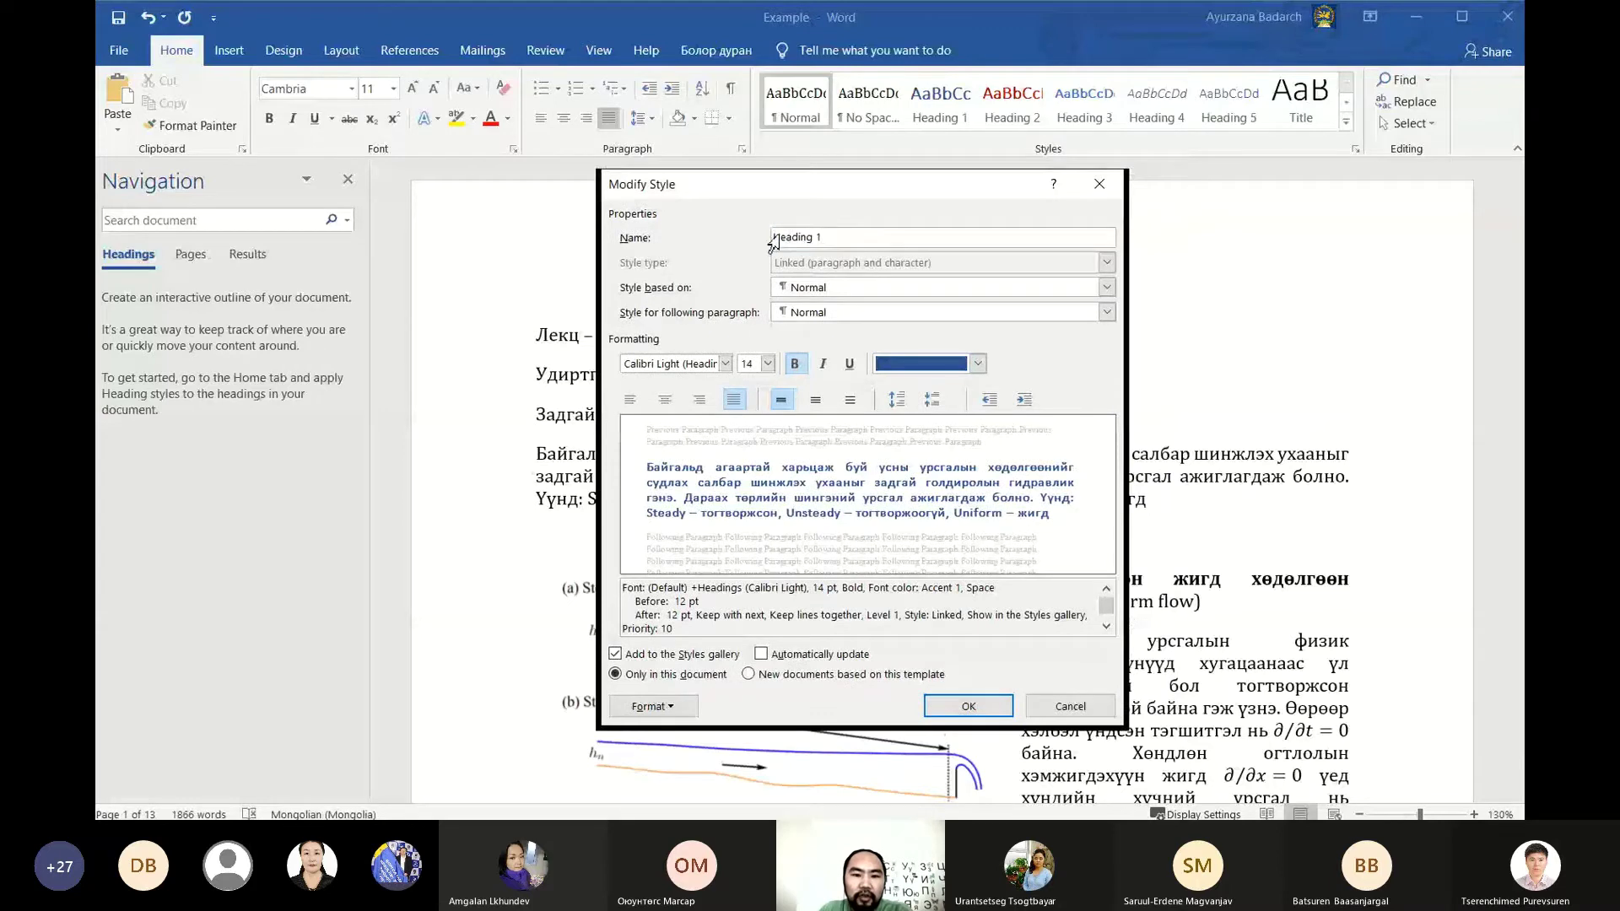
{"action": "left_click_drag", "start_coordinate": [821, 239], "coordinate": [769, 239]}
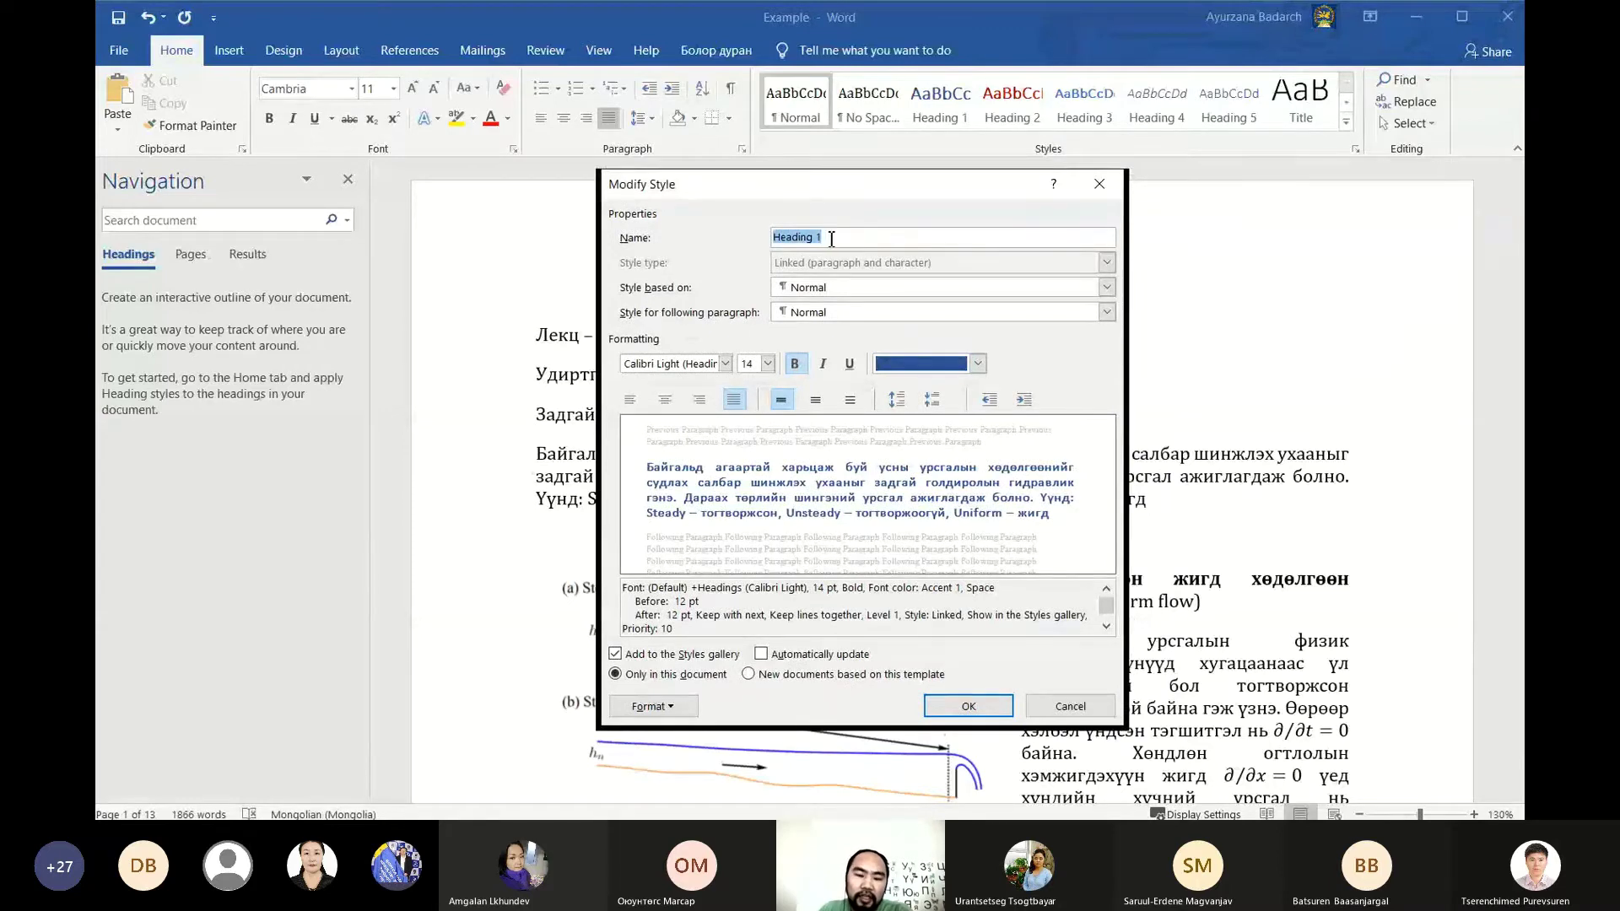
{"action": "left_click", "coordinate": [837, 239]}
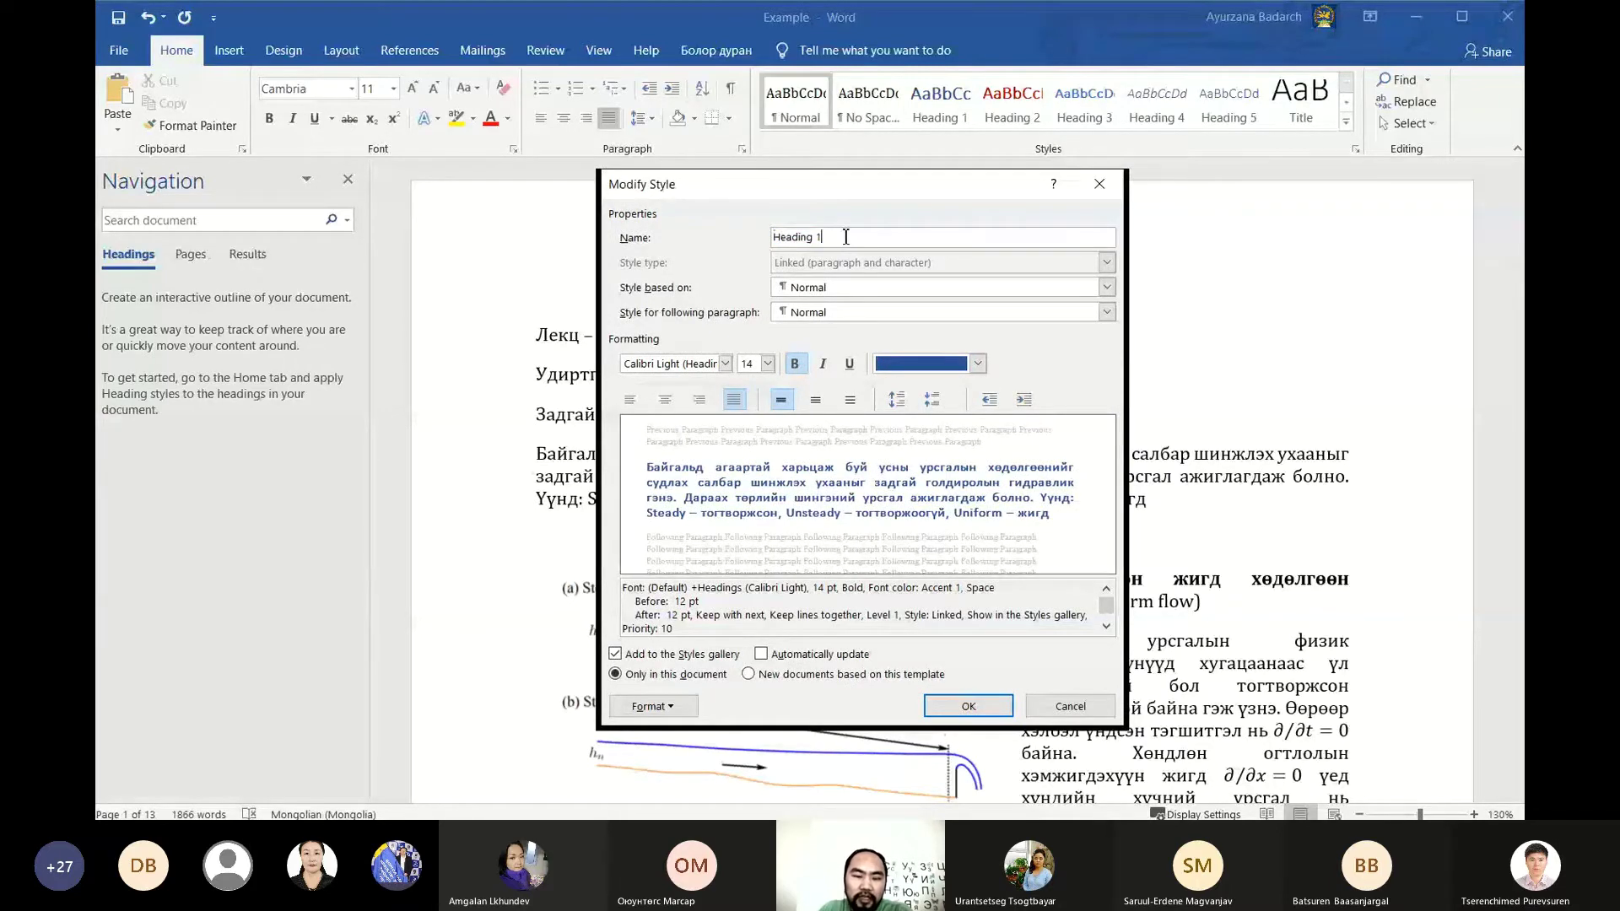
{"action": "left_click_drag", "start_coordinate": [824, 238], "coordinate": [777, 239]}
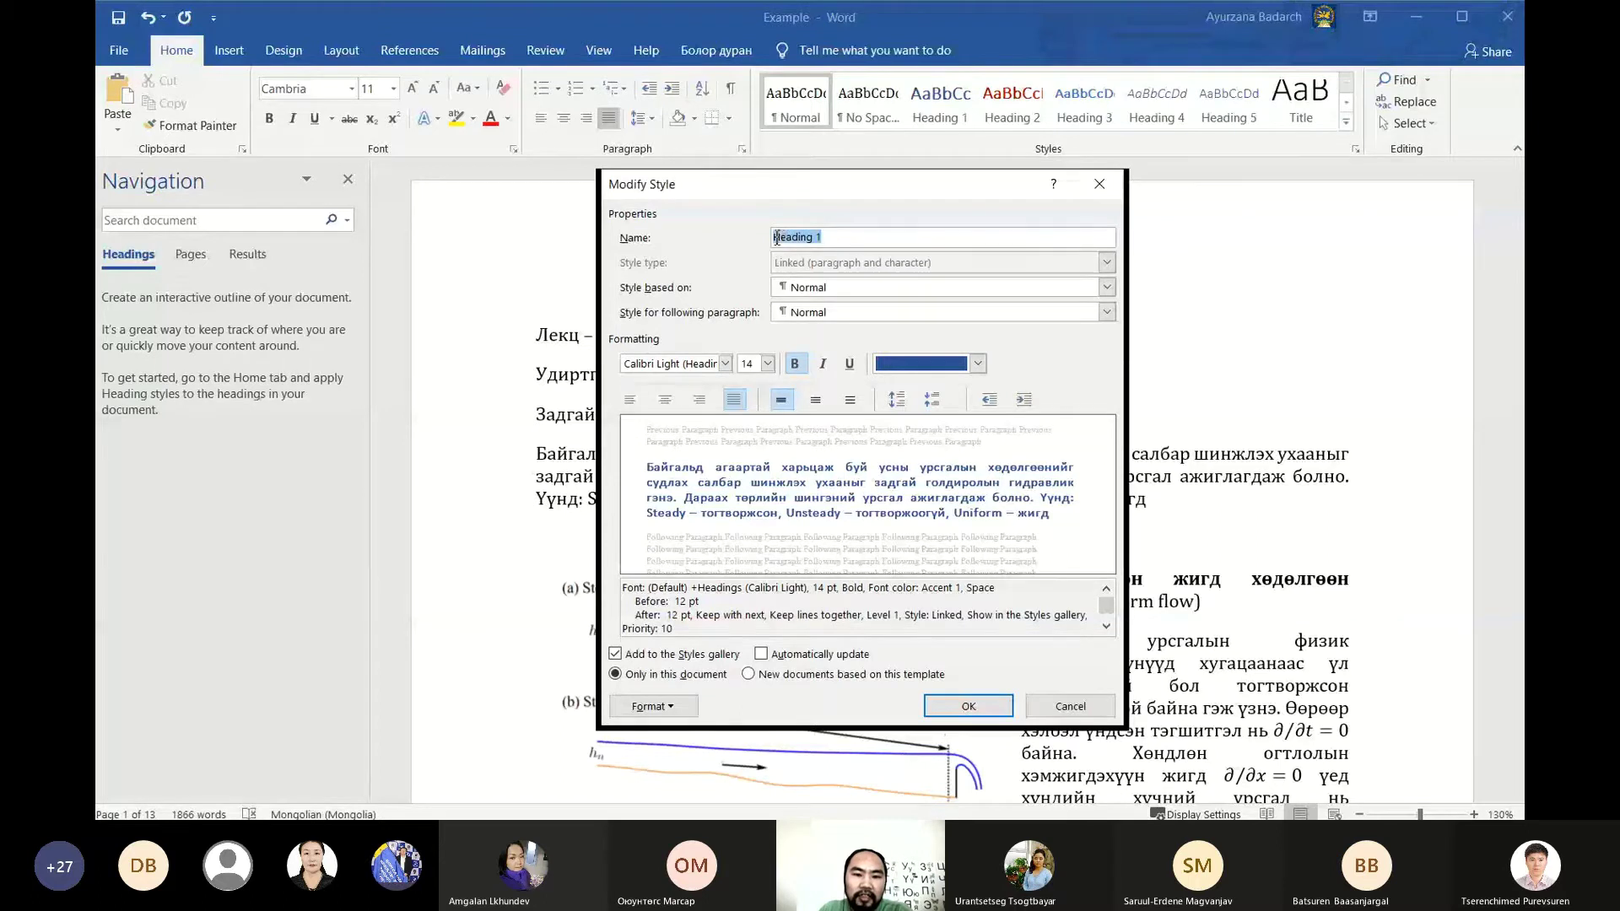
{"action": "left_click", "coordinate": [830, 237]}
{"action": "double_click", "coordinate": [793, 239]}
{"action": "left_click", "coordinate": [860, 240]}
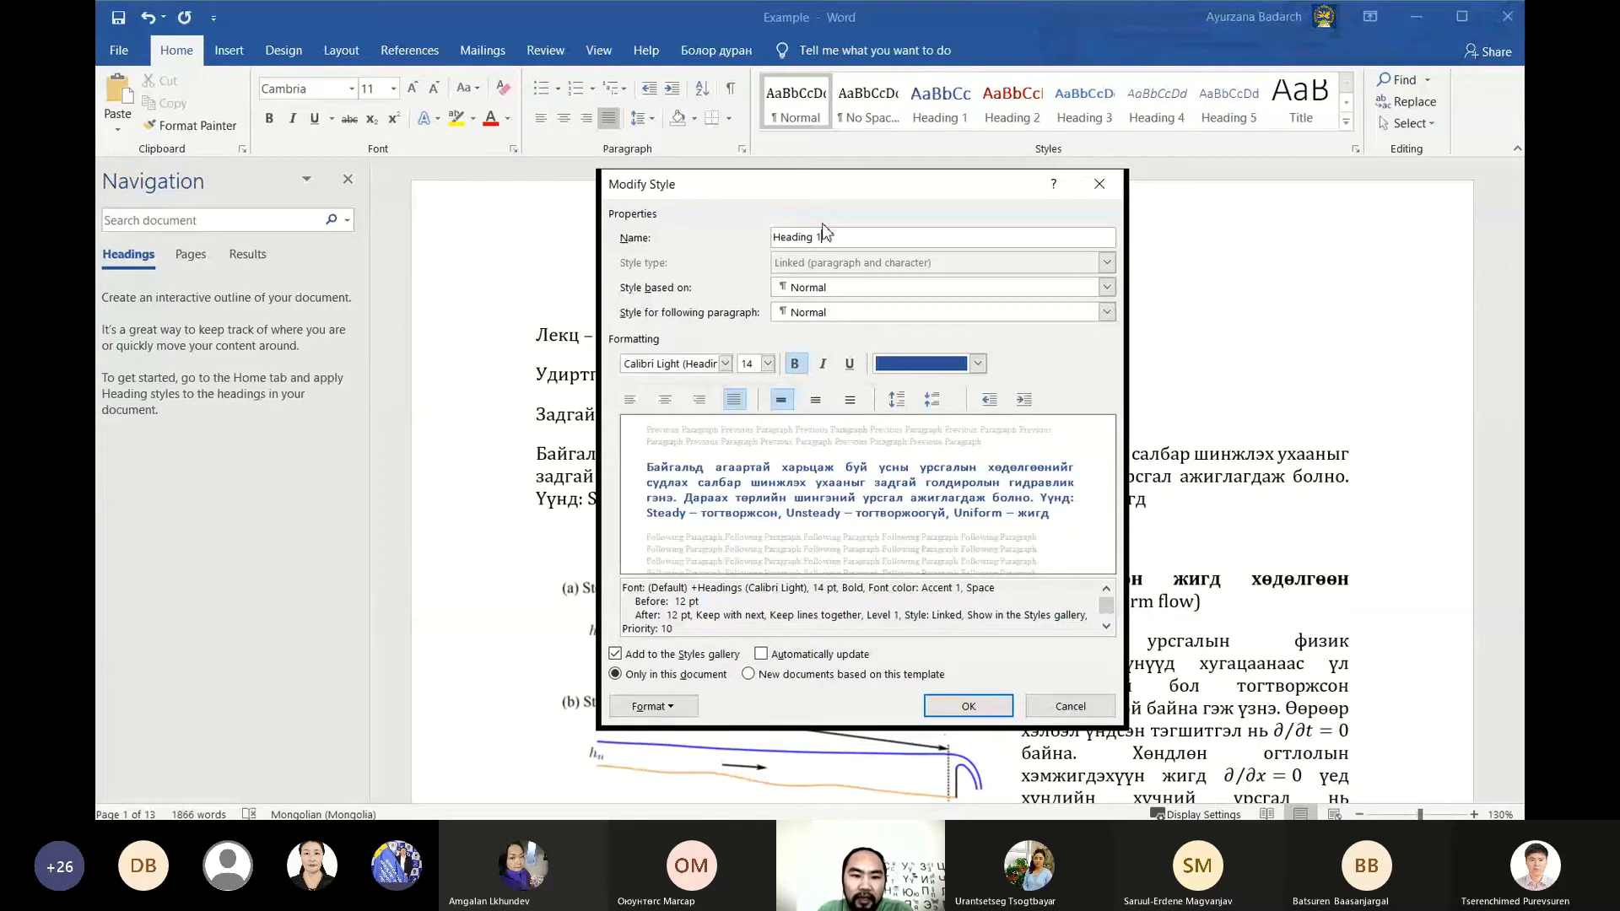
{"action": "left_click", "coordinate": [840, 289]}
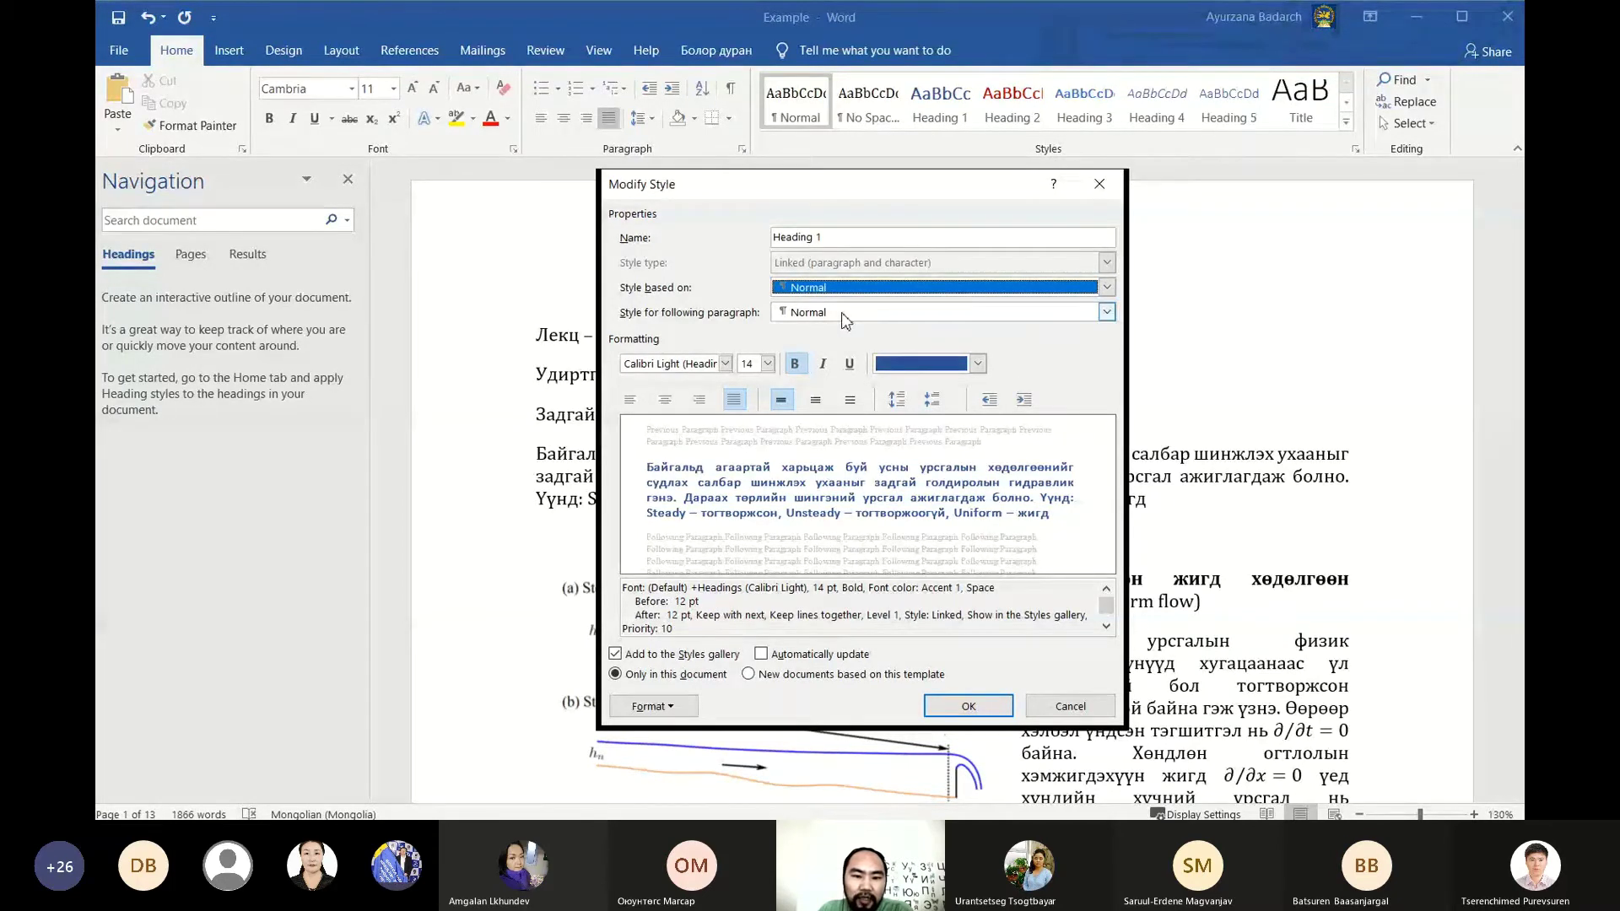
{"action": "left_click", "coordinate": [842, 313]}
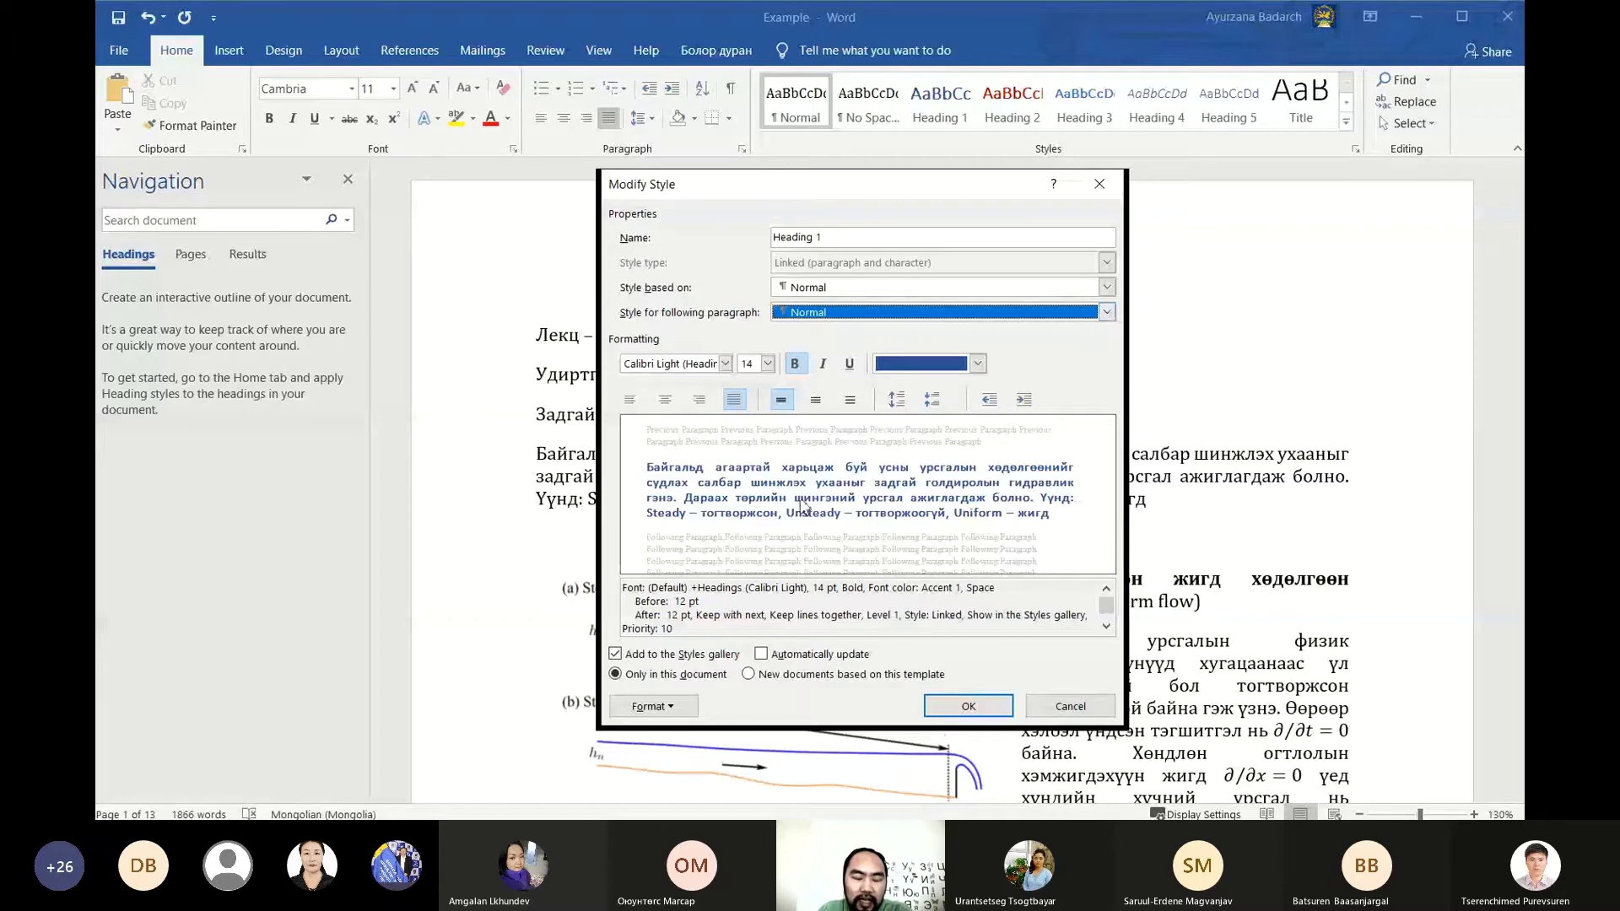
{"action": "left_click", "coordinate": [630, 399]}
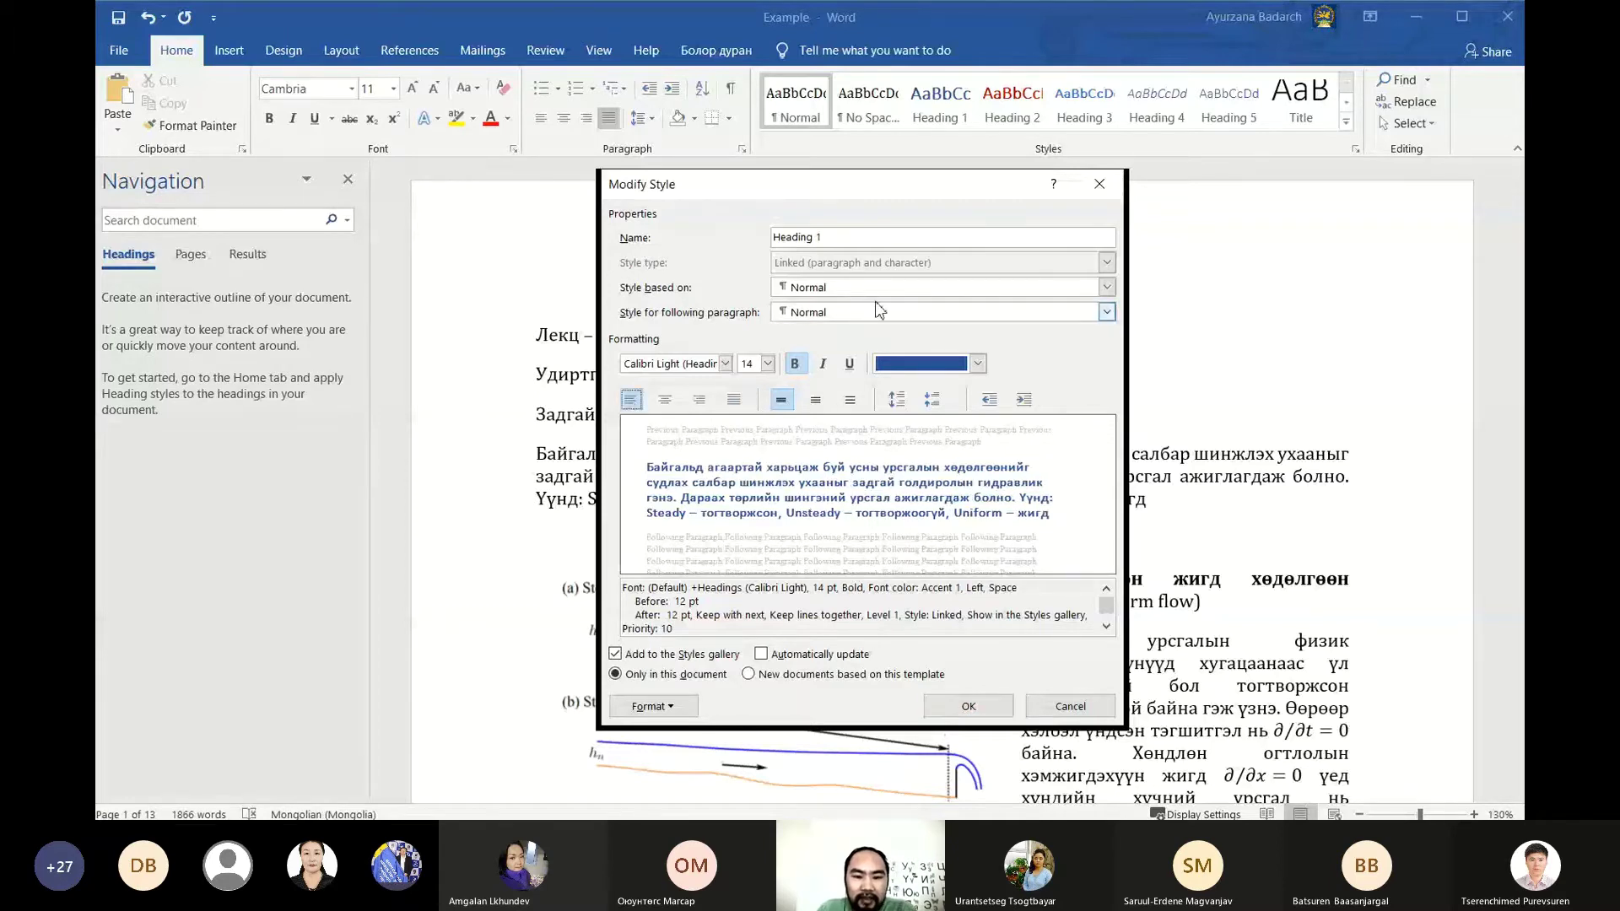
Leave Heading 1 unnumbered and confirm its 12 pt spacing before and after
{"action": "left_click", "coordinate": [661, 712]}
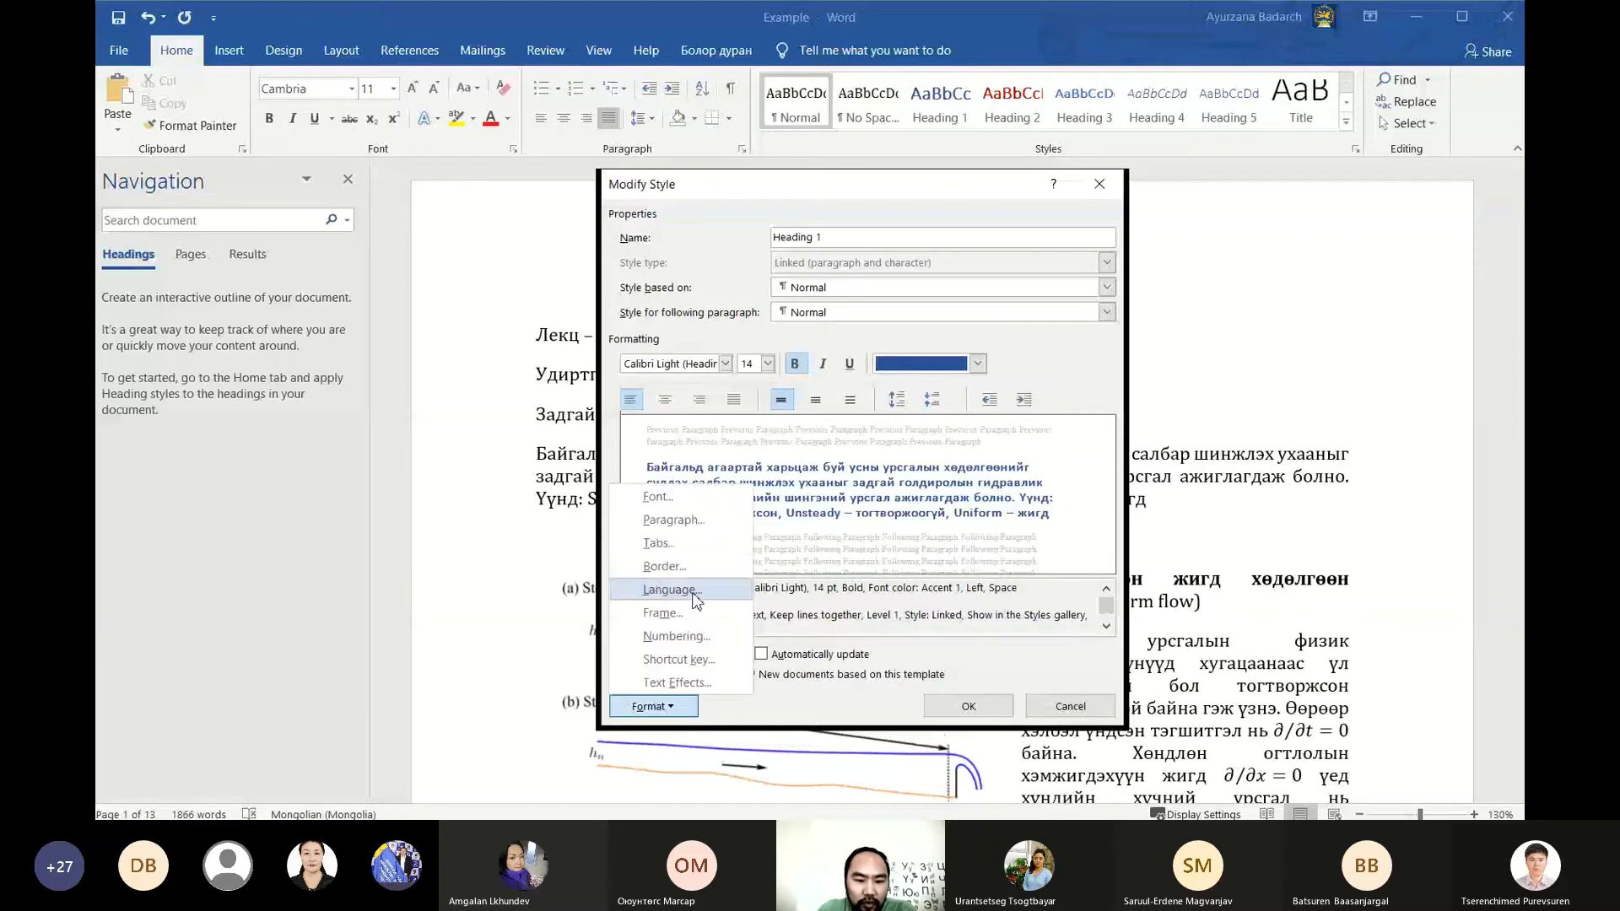
{"action": "left_click", "coordinate": [690, 637]}
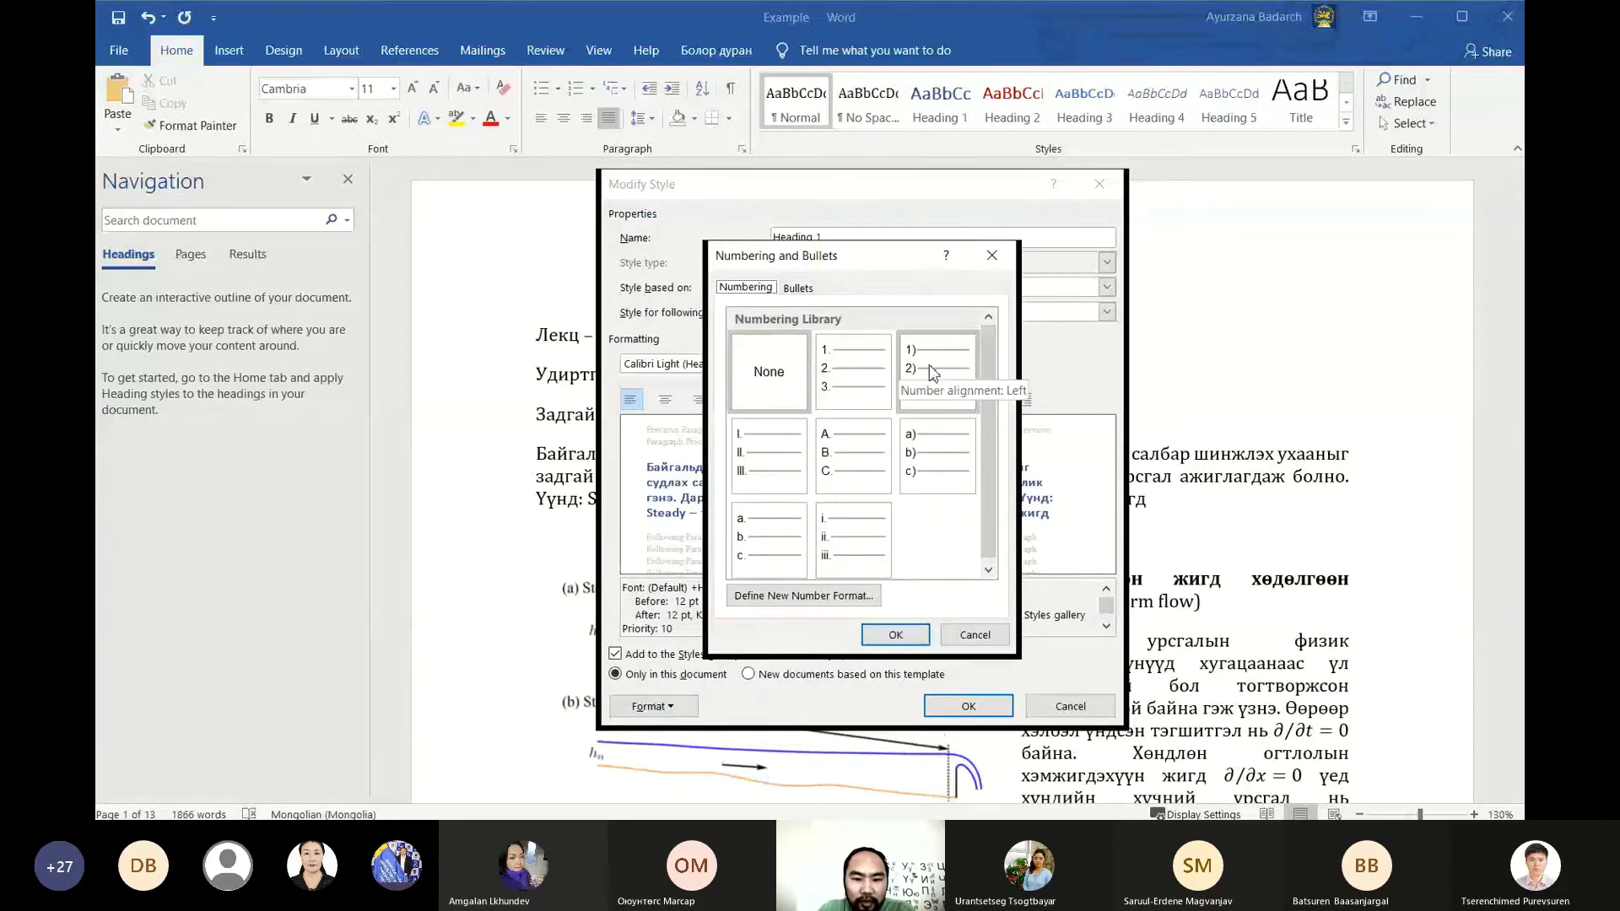
{"action": "left_click", "coordinate": [981, 635]}
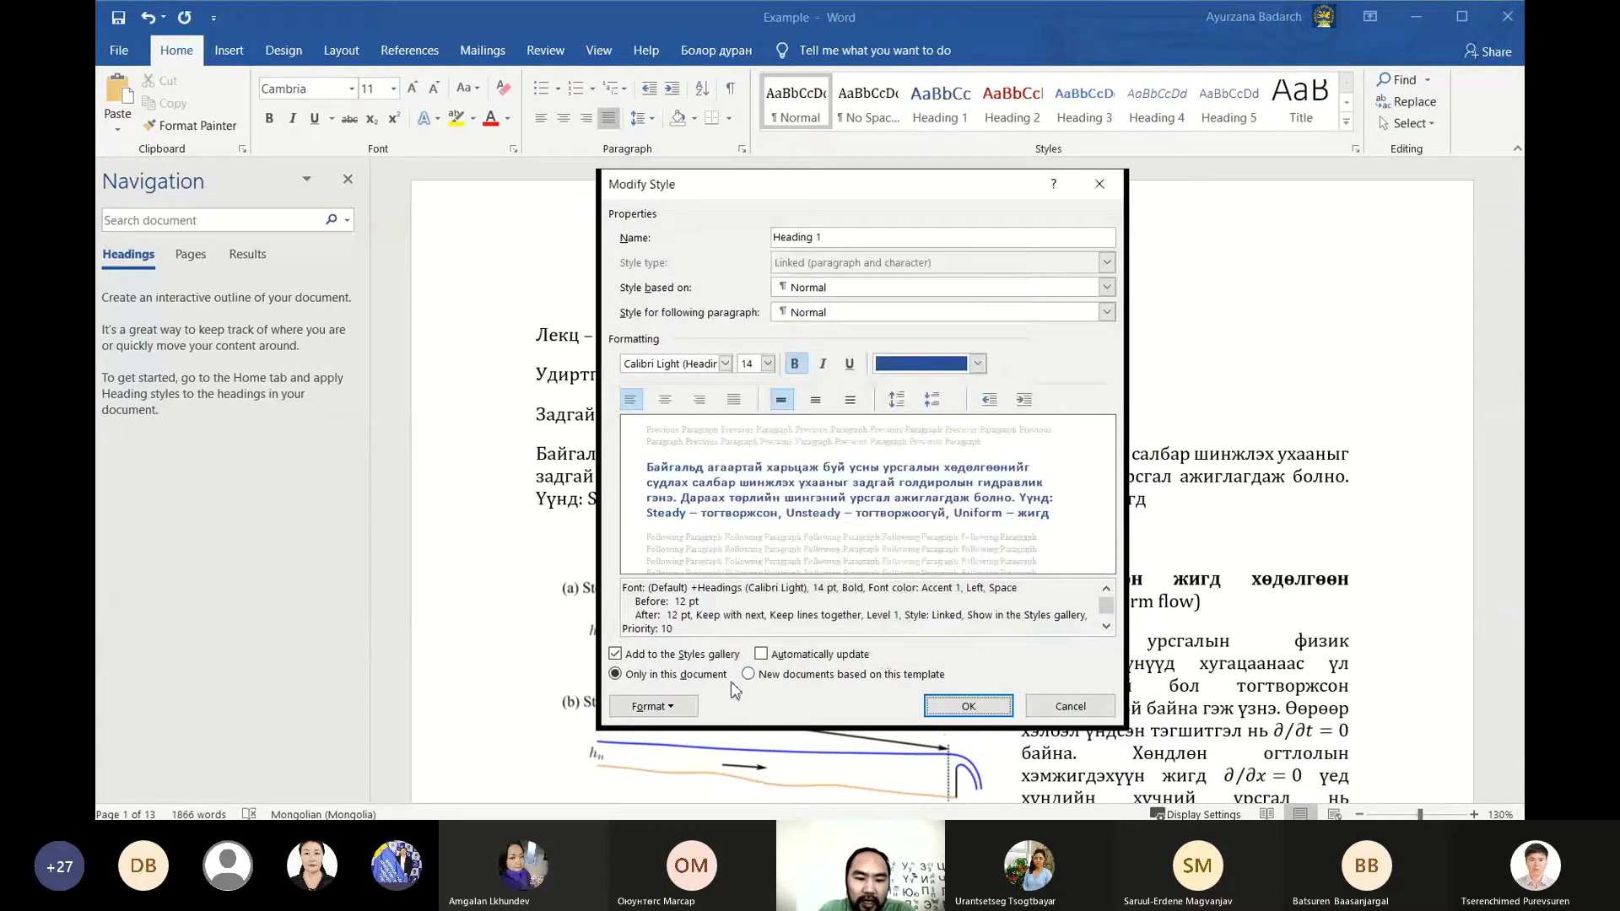
{"action": "left_click", "coordinate": [653, 706]}
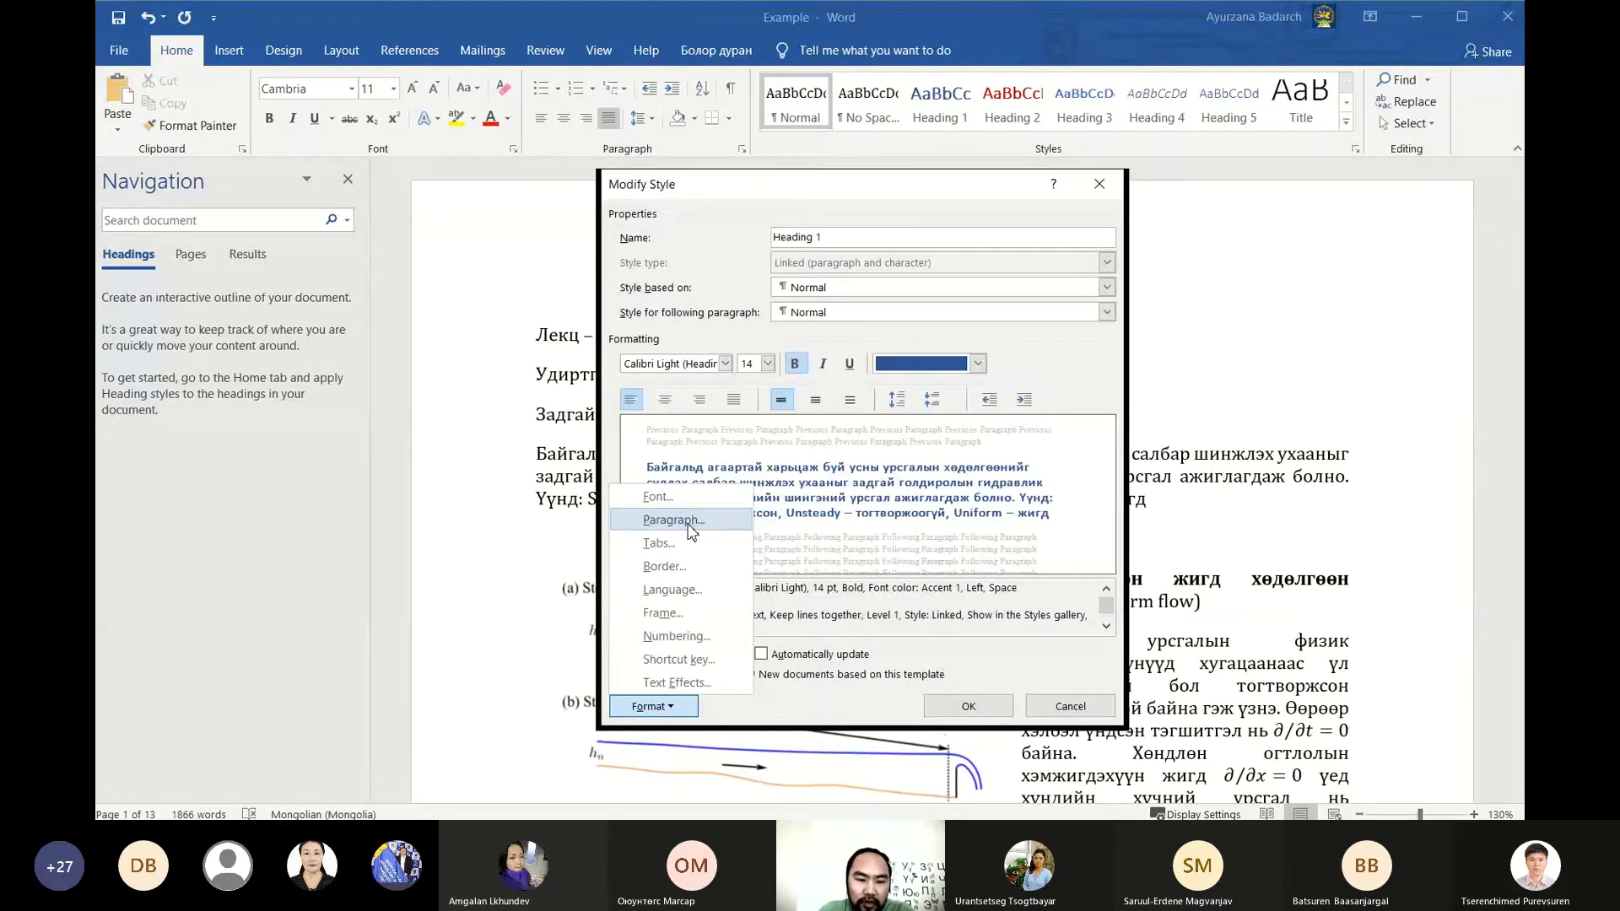
{"action": "left_click", "coordinate": [690, 521]}
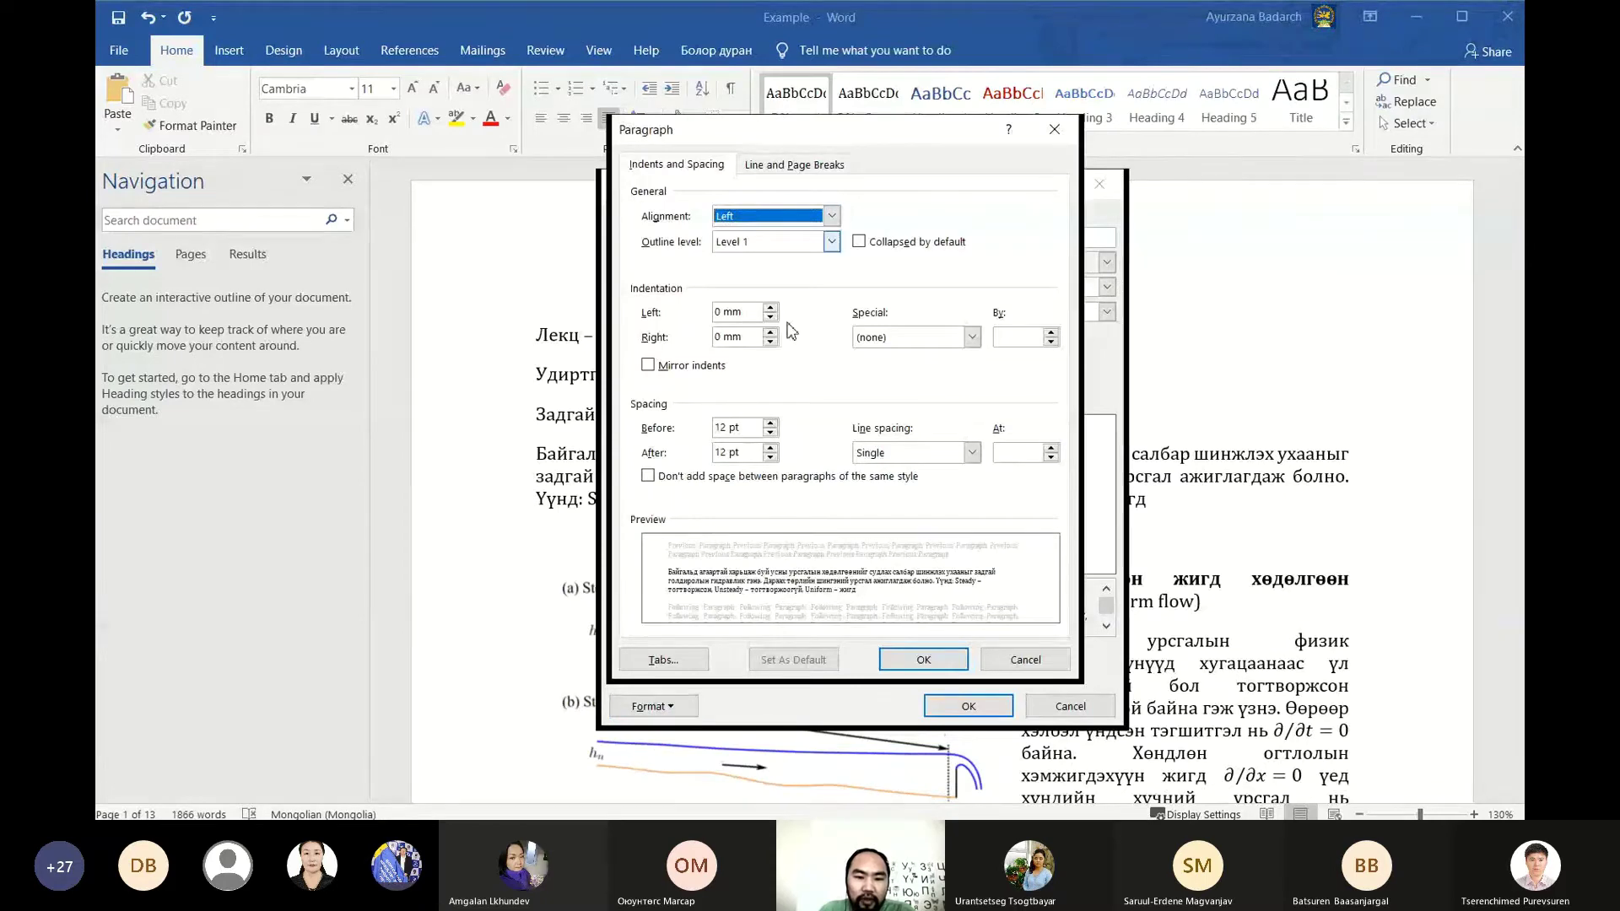
{"action": "left_click", "coordinate": [727, 427]}
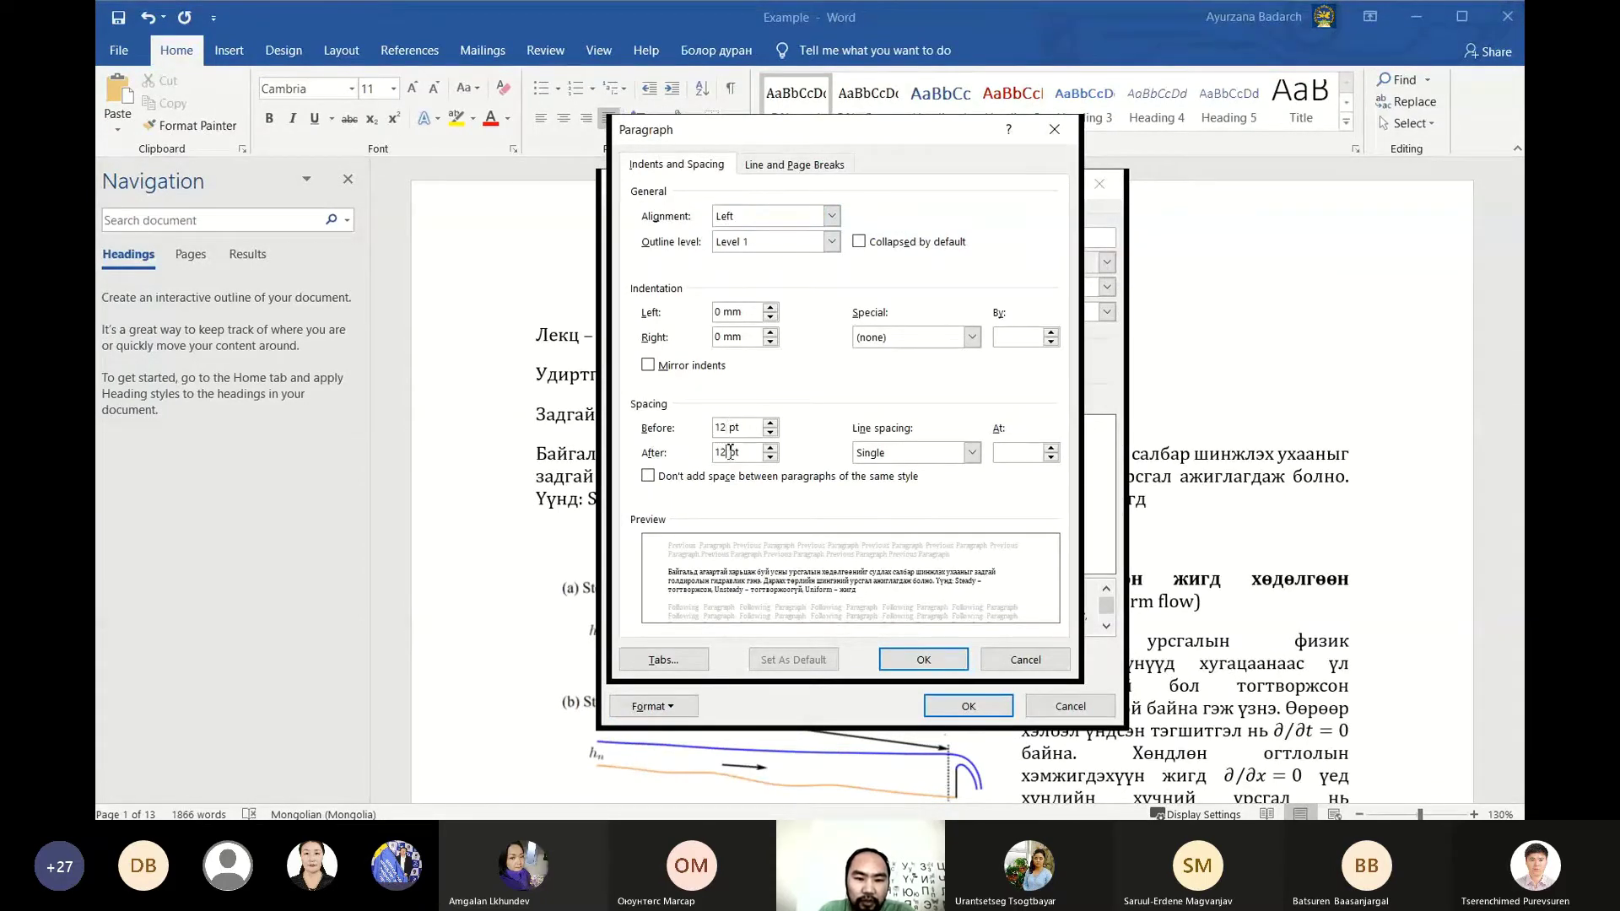
{"action": "left_click", "coordinate": [731, 451]}
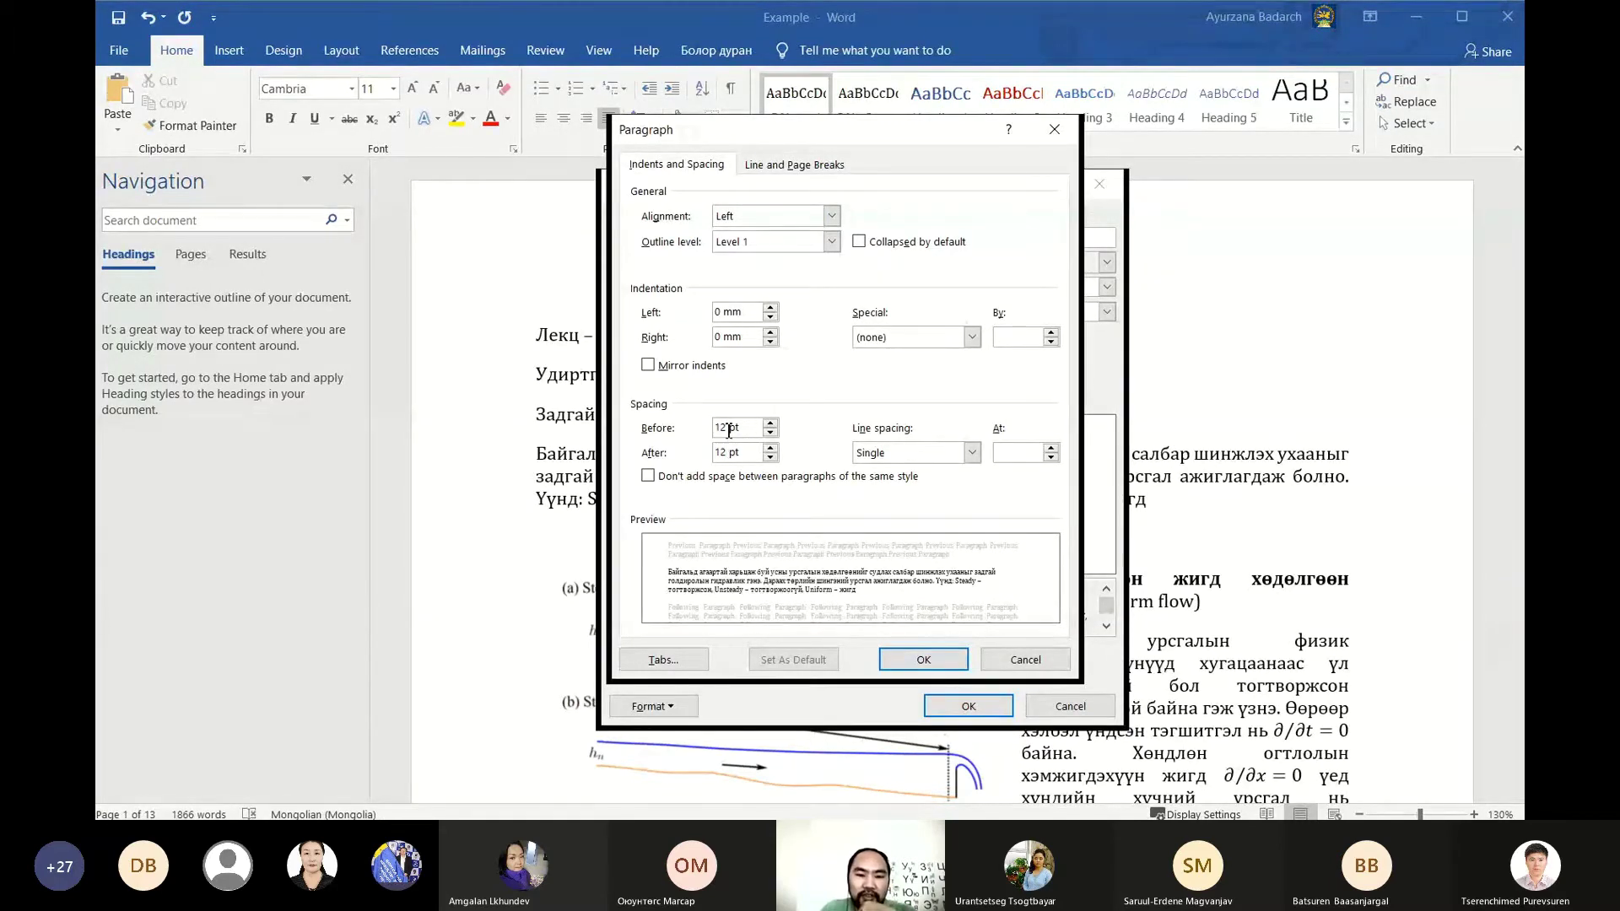
{"action": "left_click", "coordinate": [924, 659]}
Save Heading 1 and apply it to the 'Лекц – 1' title with Ctrl+Alt+1
{"action": "left_click", "coordinate": [969, 706]}
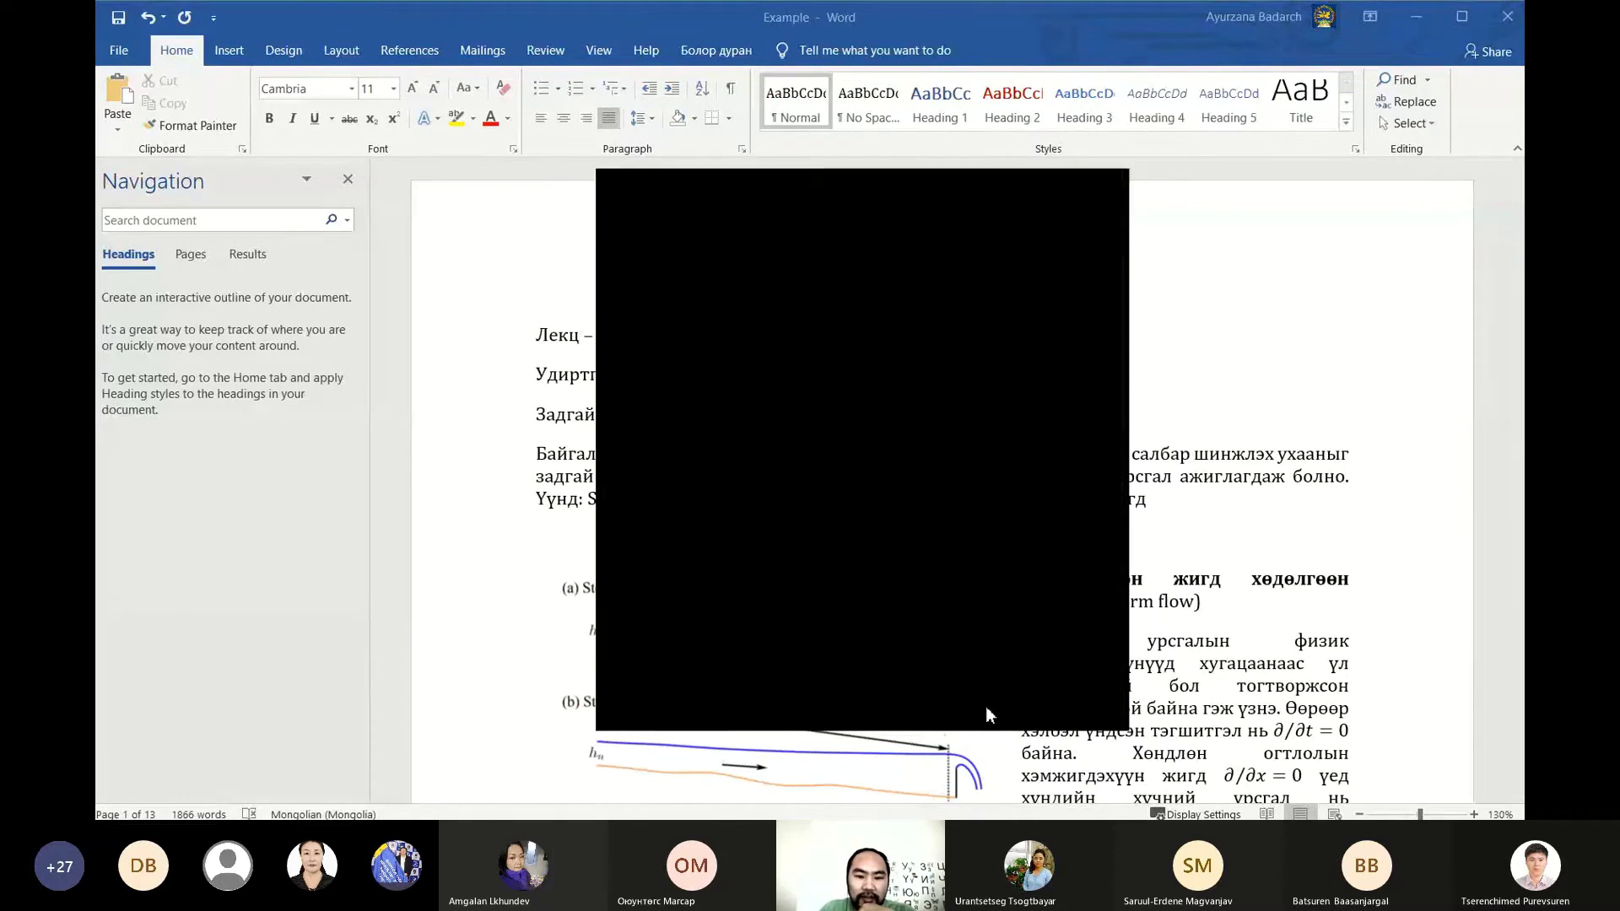
{"action": "left_click_drag", "start_coordinate": [534, 338], "coordinate": [618, 337]}
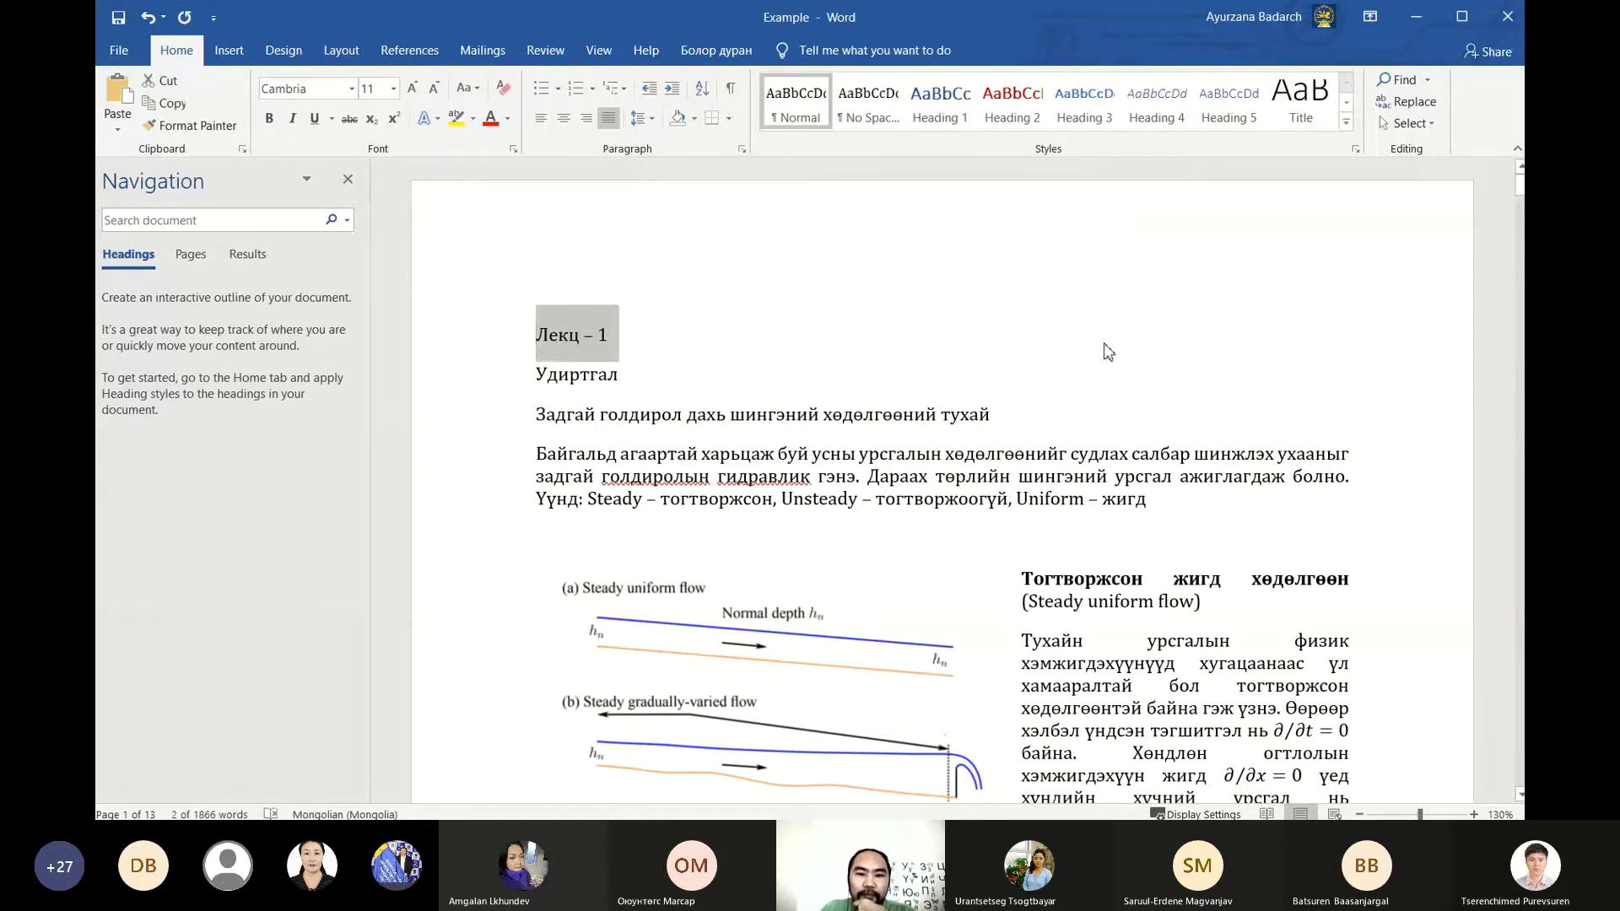
{"action": "key", "text": "ctrl+alt+1"}
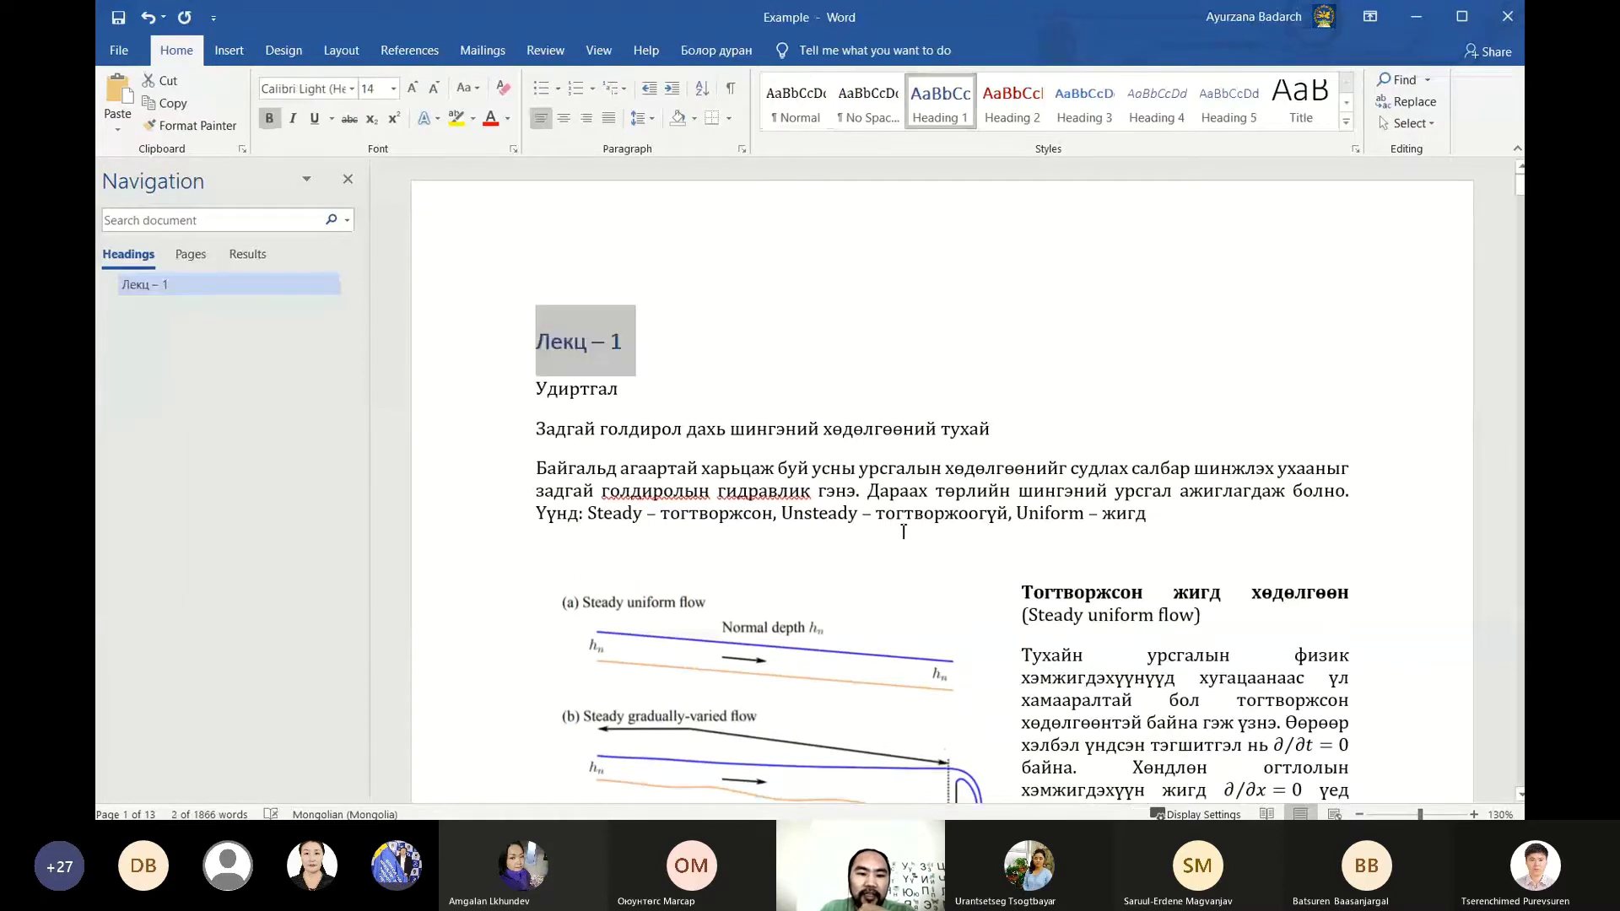
{"action": "left_click", "coordinate": [893, 492]}
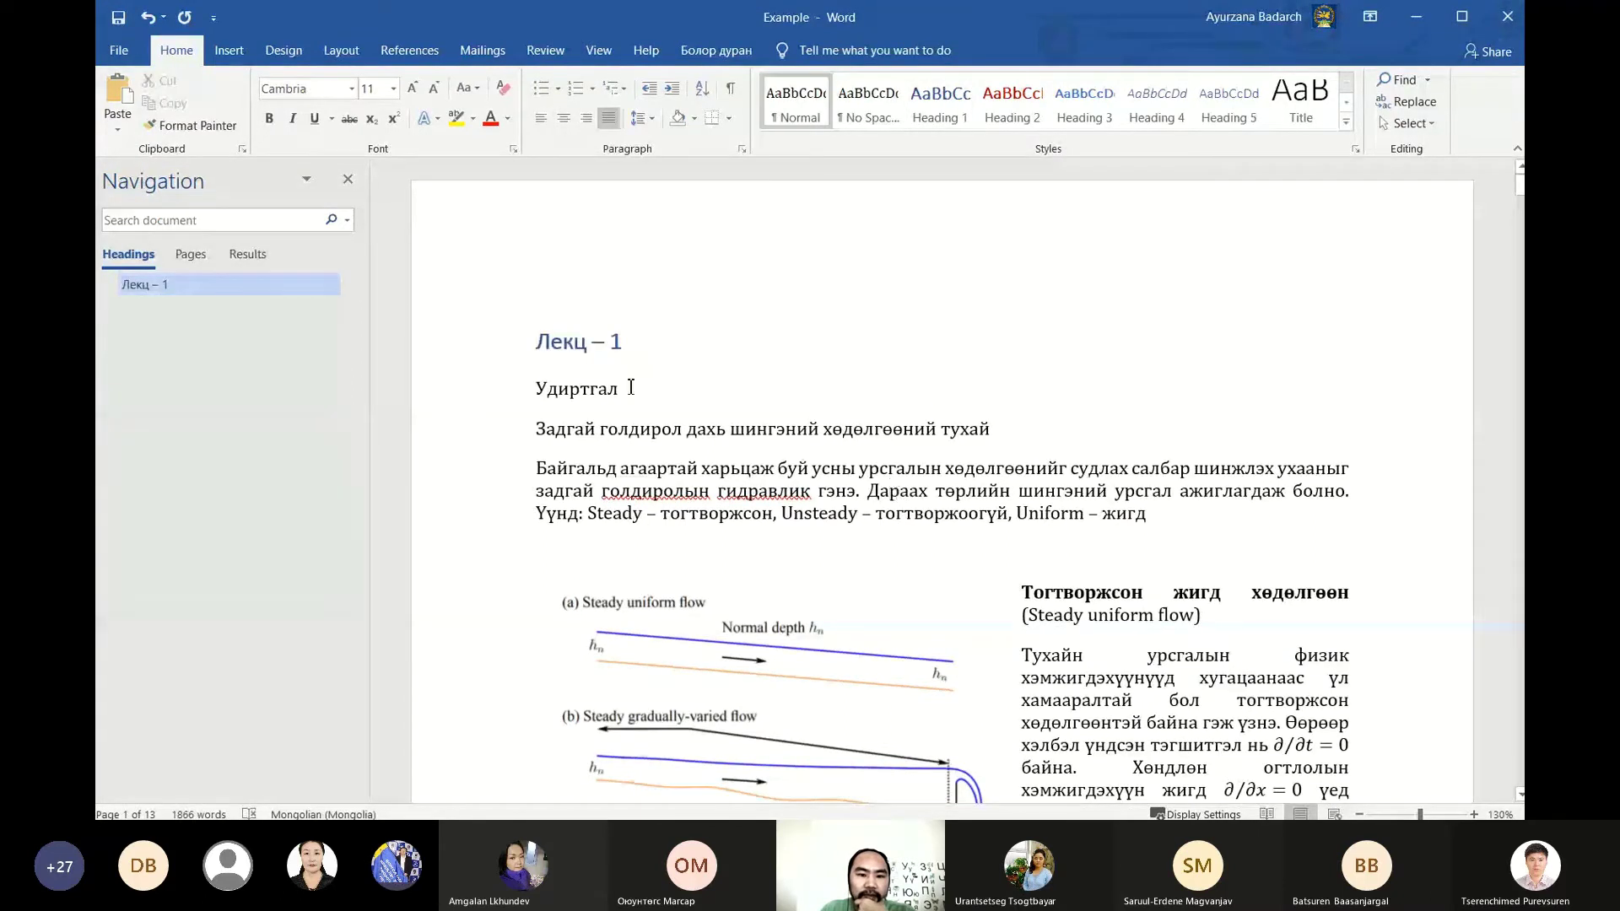
{"action": "triple_click", "coordinate": [585, 342]}
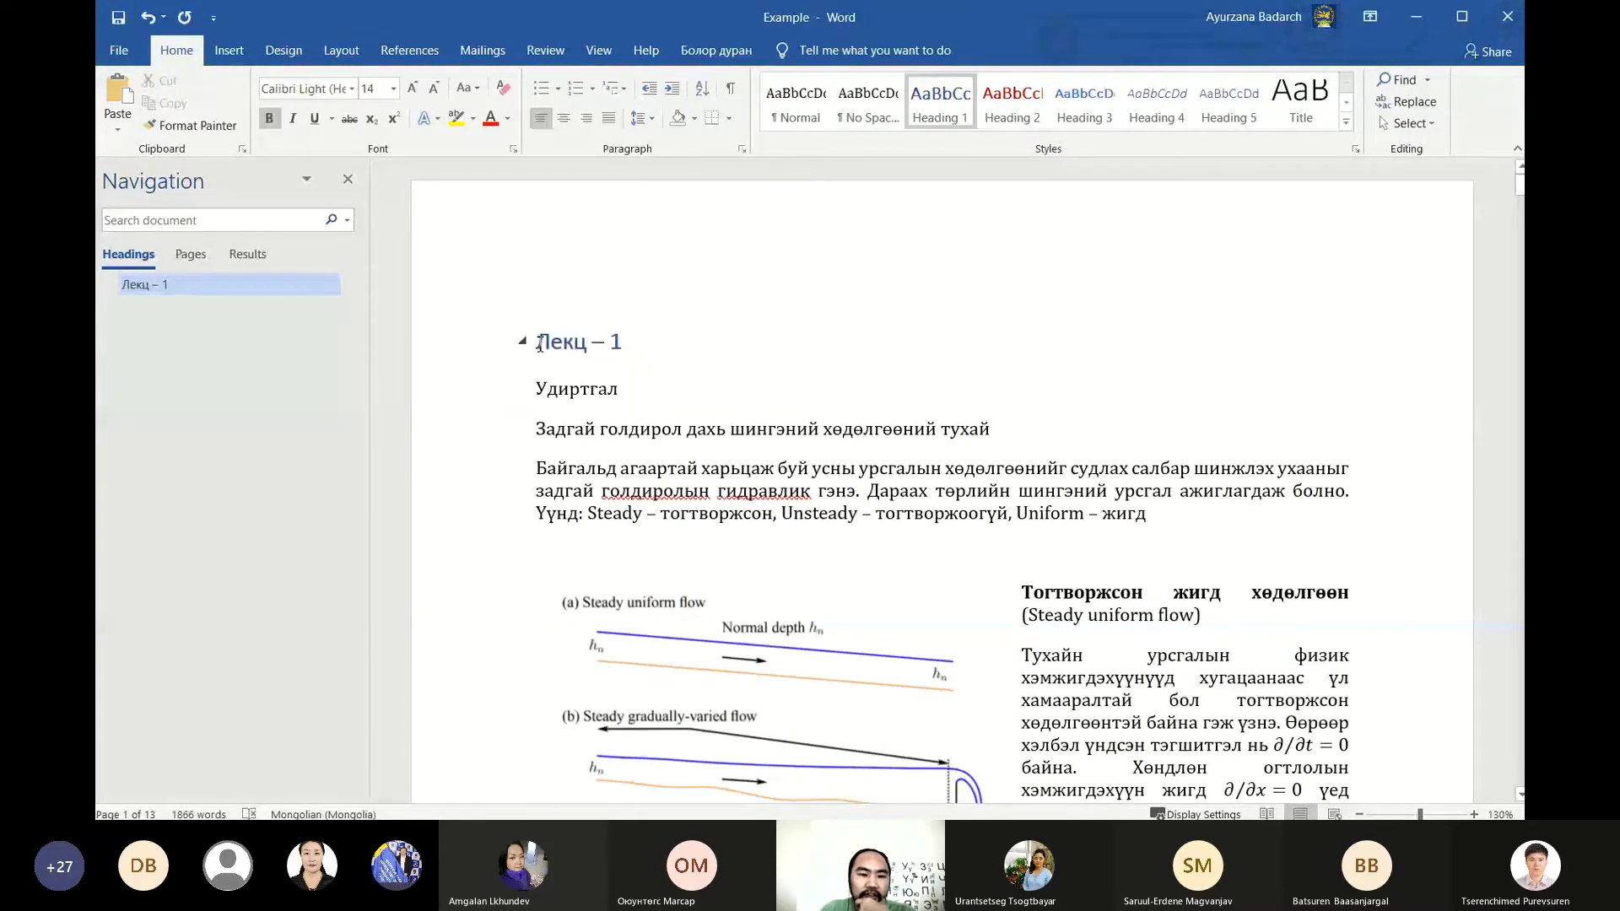
Change the Heading 1 style font to bold Cambria
{"action": "right_click", "coordinate": [938, 105]}
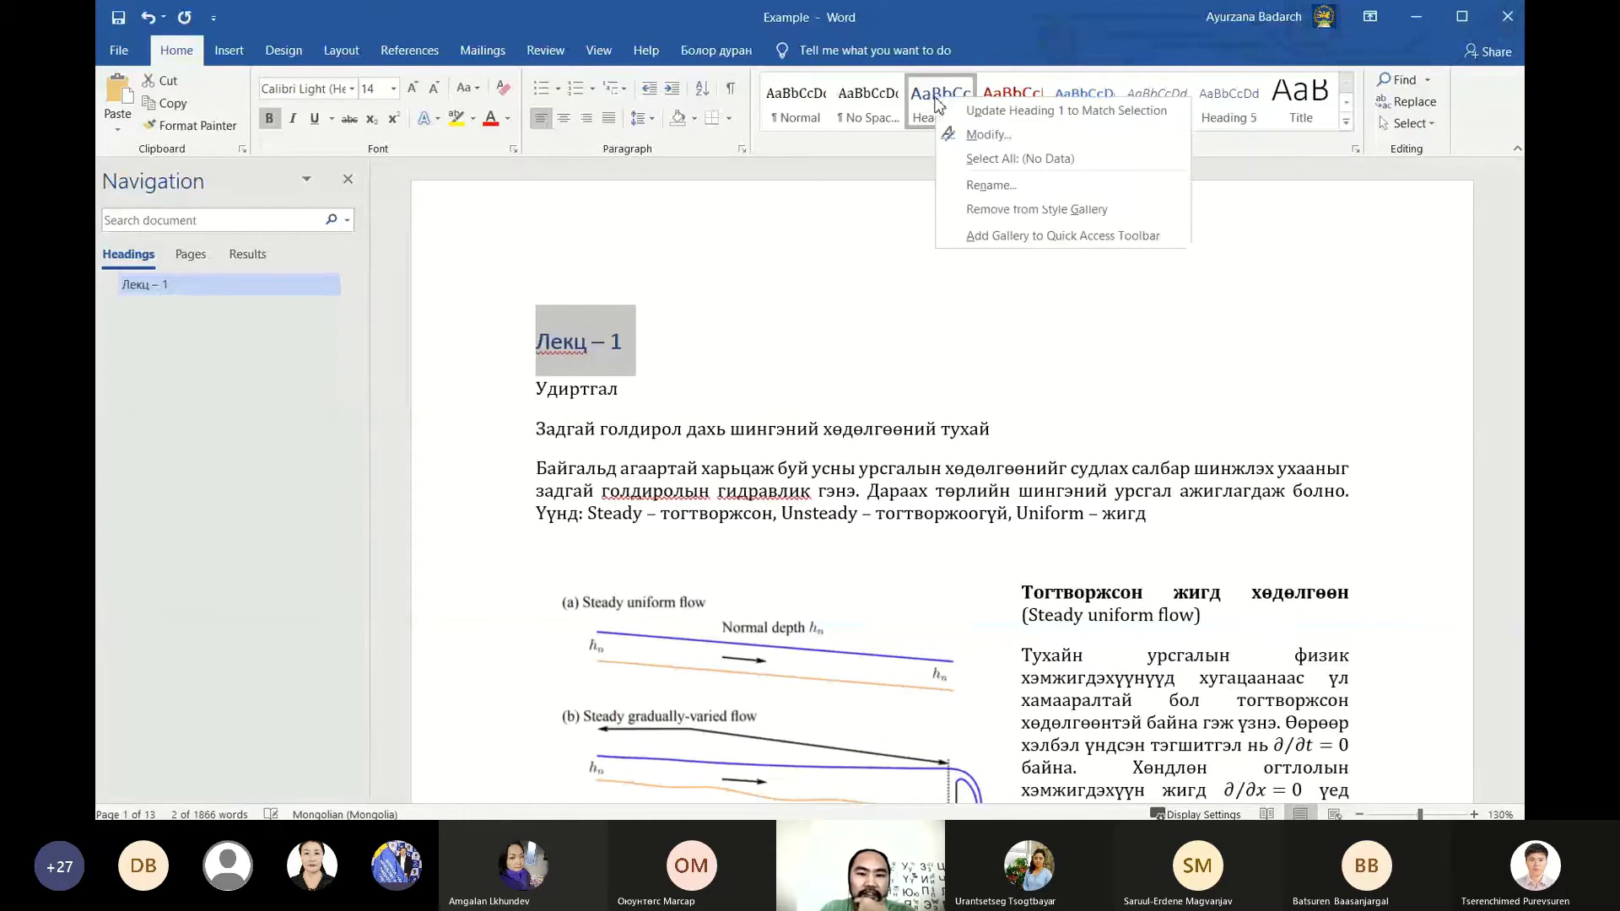
{"action": "left_click", "coordinate": [987, 135]}
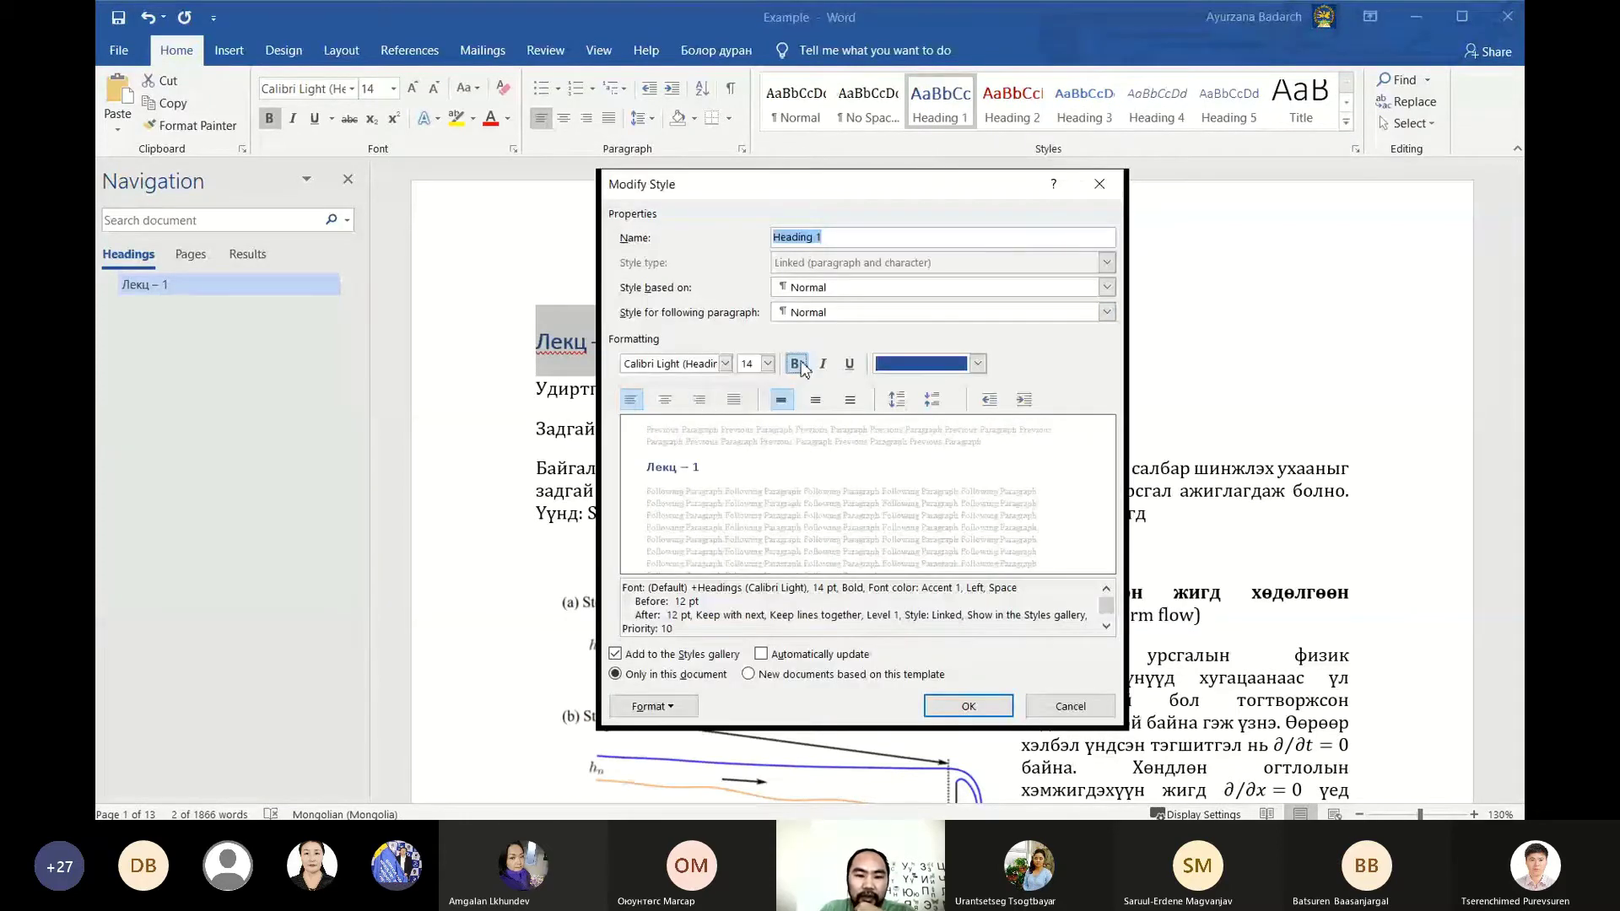
{"action": "left_click", "coordinate": [797, 364]}
{"action": "left_click", "coordinate": [724, 364]}
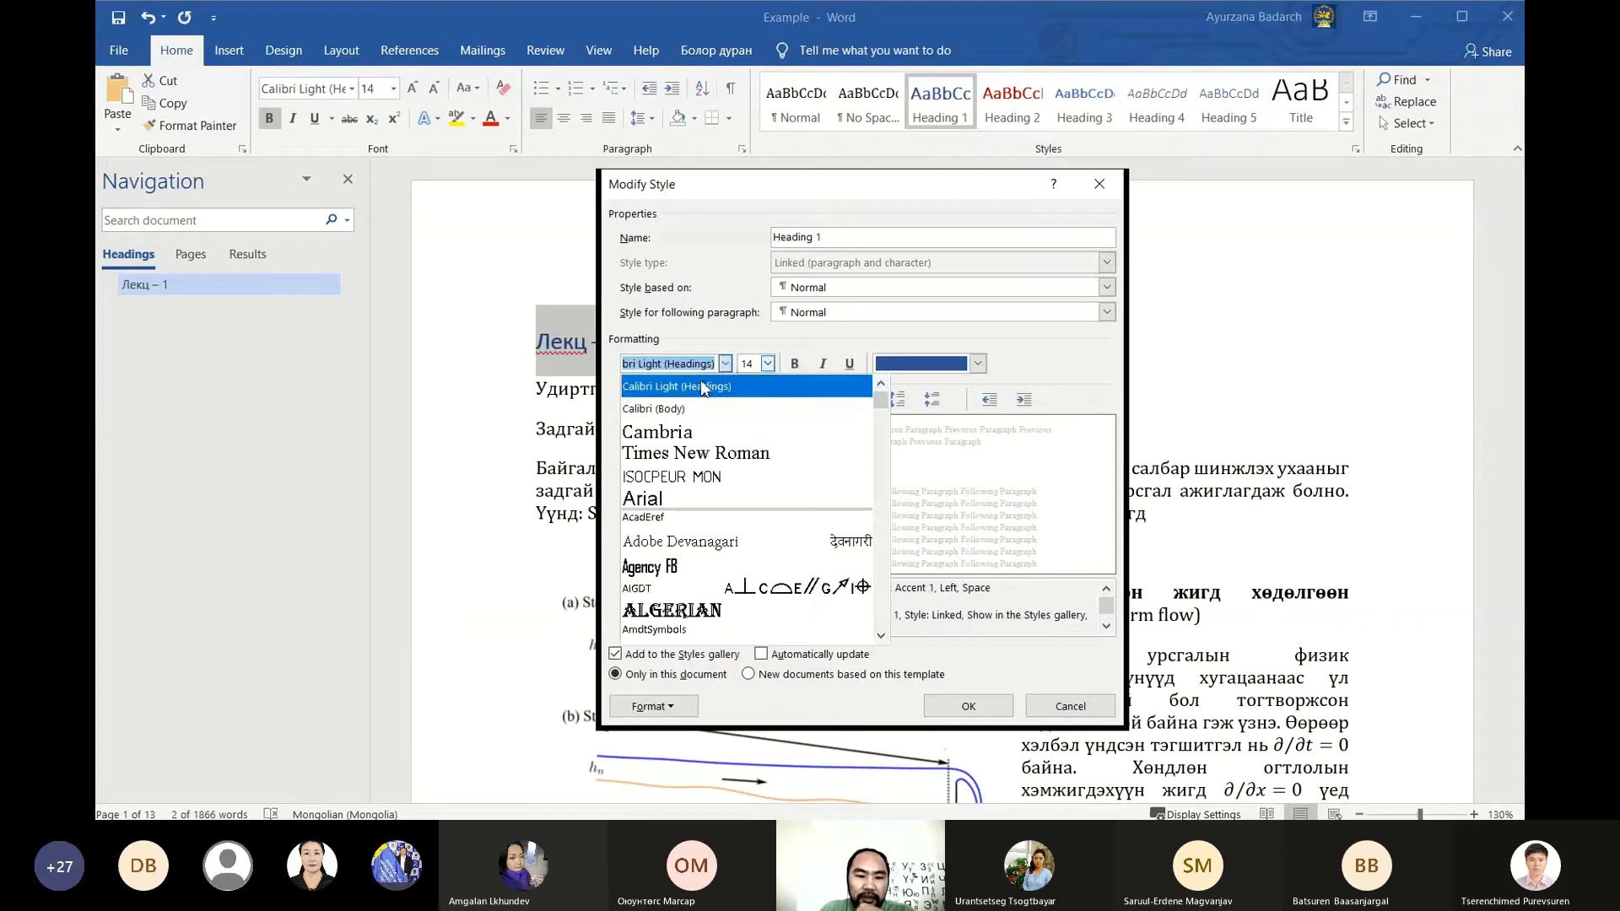
{"action": "left_click", "coordinate": [688, 430]}
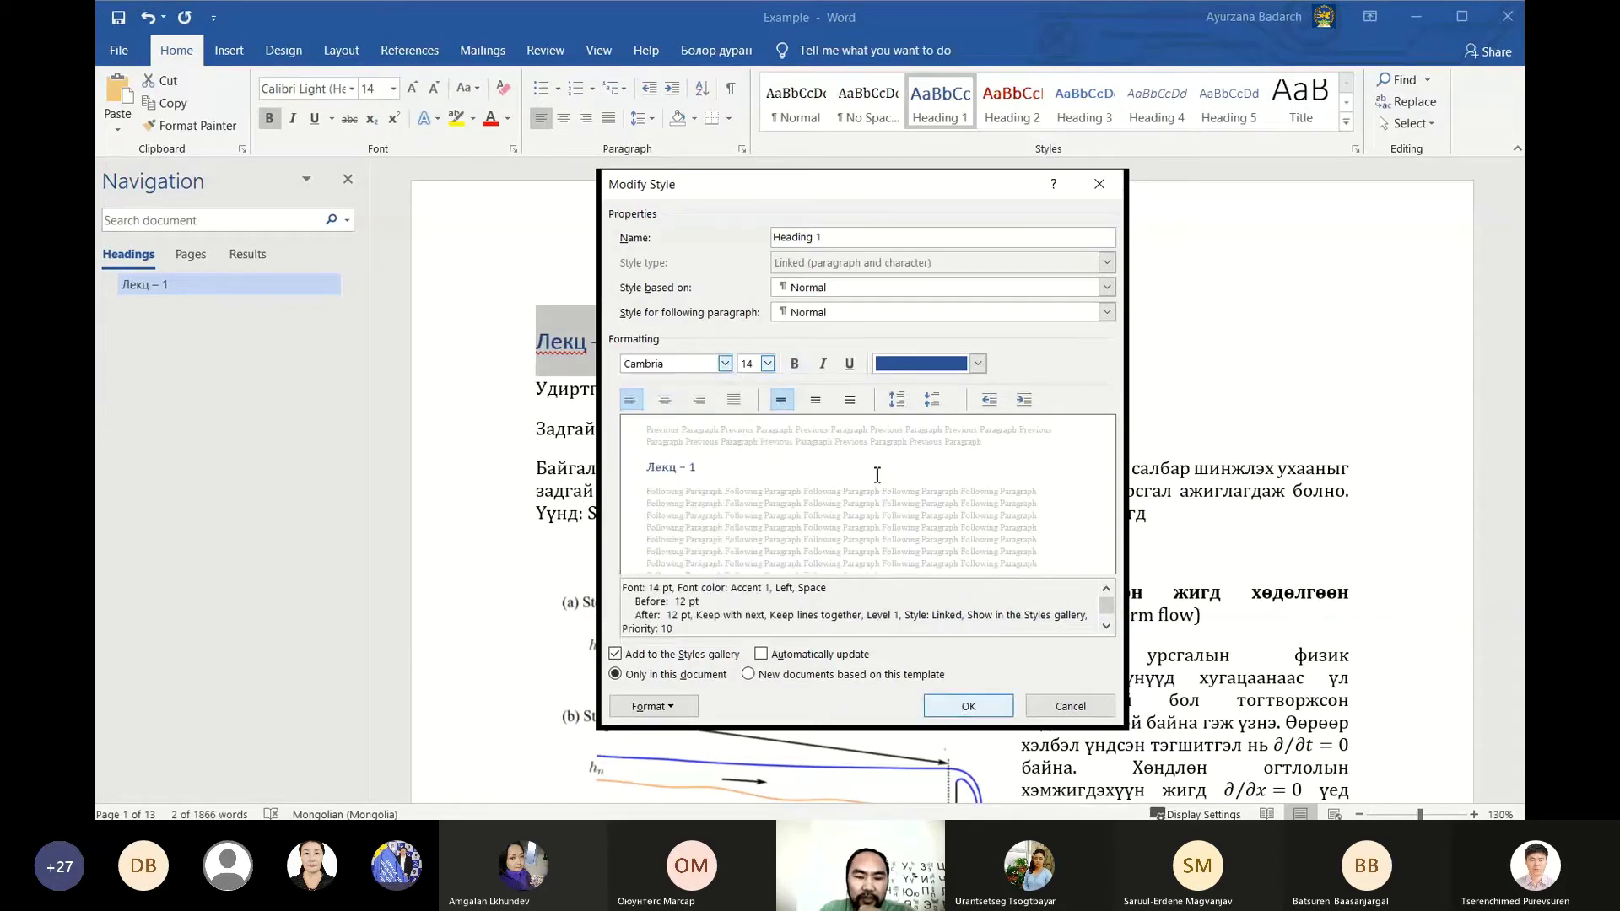
{"action": "left_click", "coordinate": [795, 364]}
{"action": "left_click", "coordinate": [969, 706]}
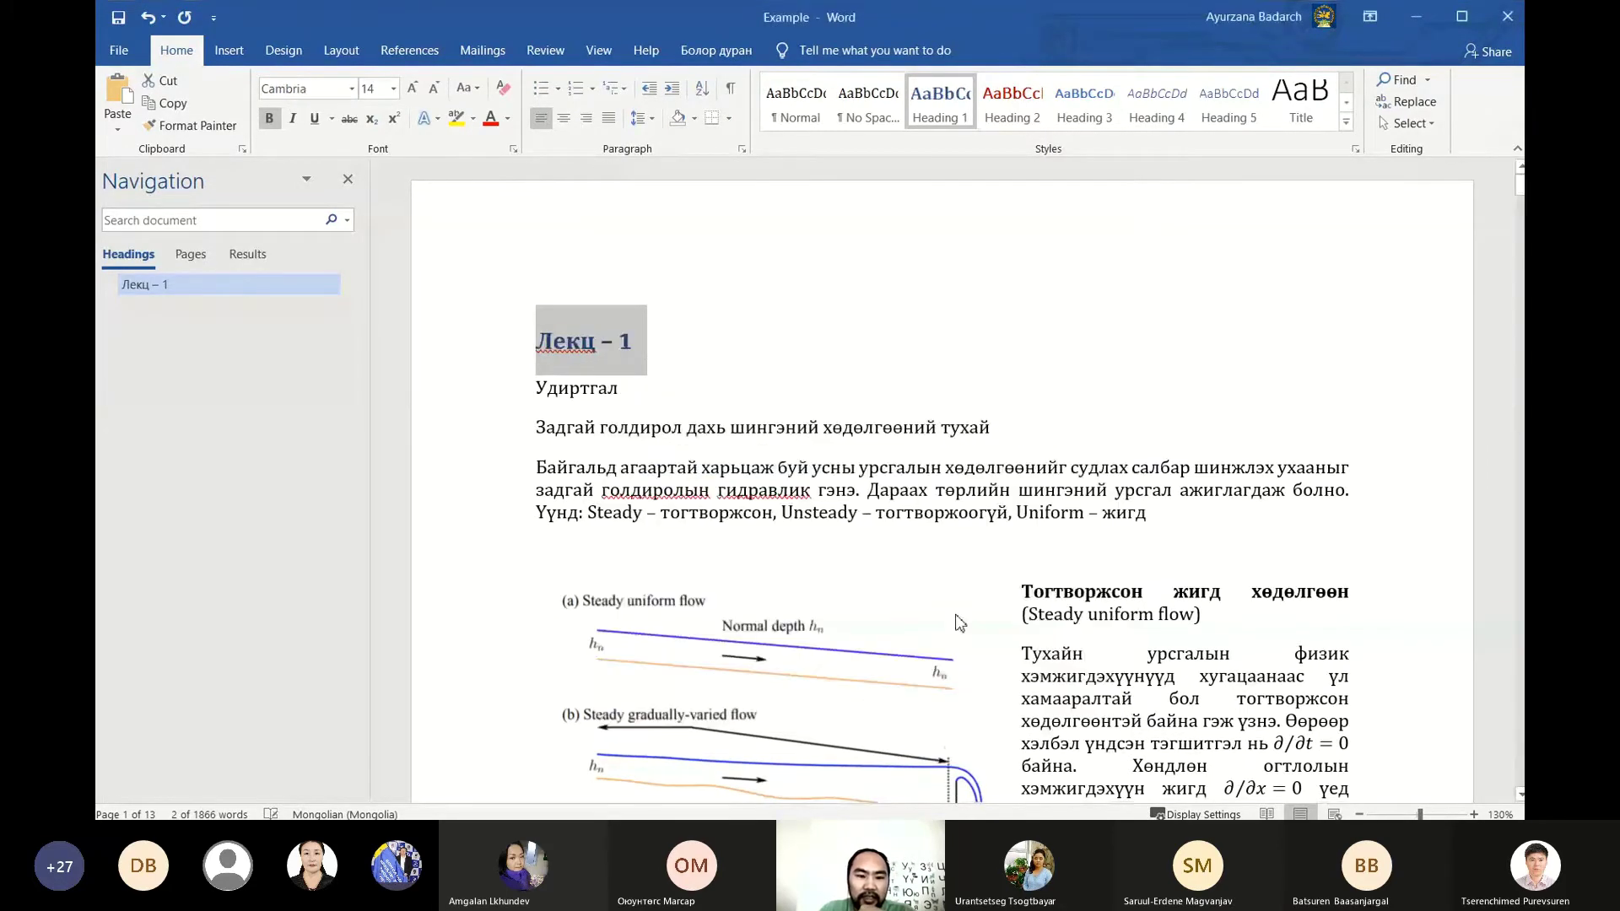
{"action": "left_click", "coordinate": [687, 397]}
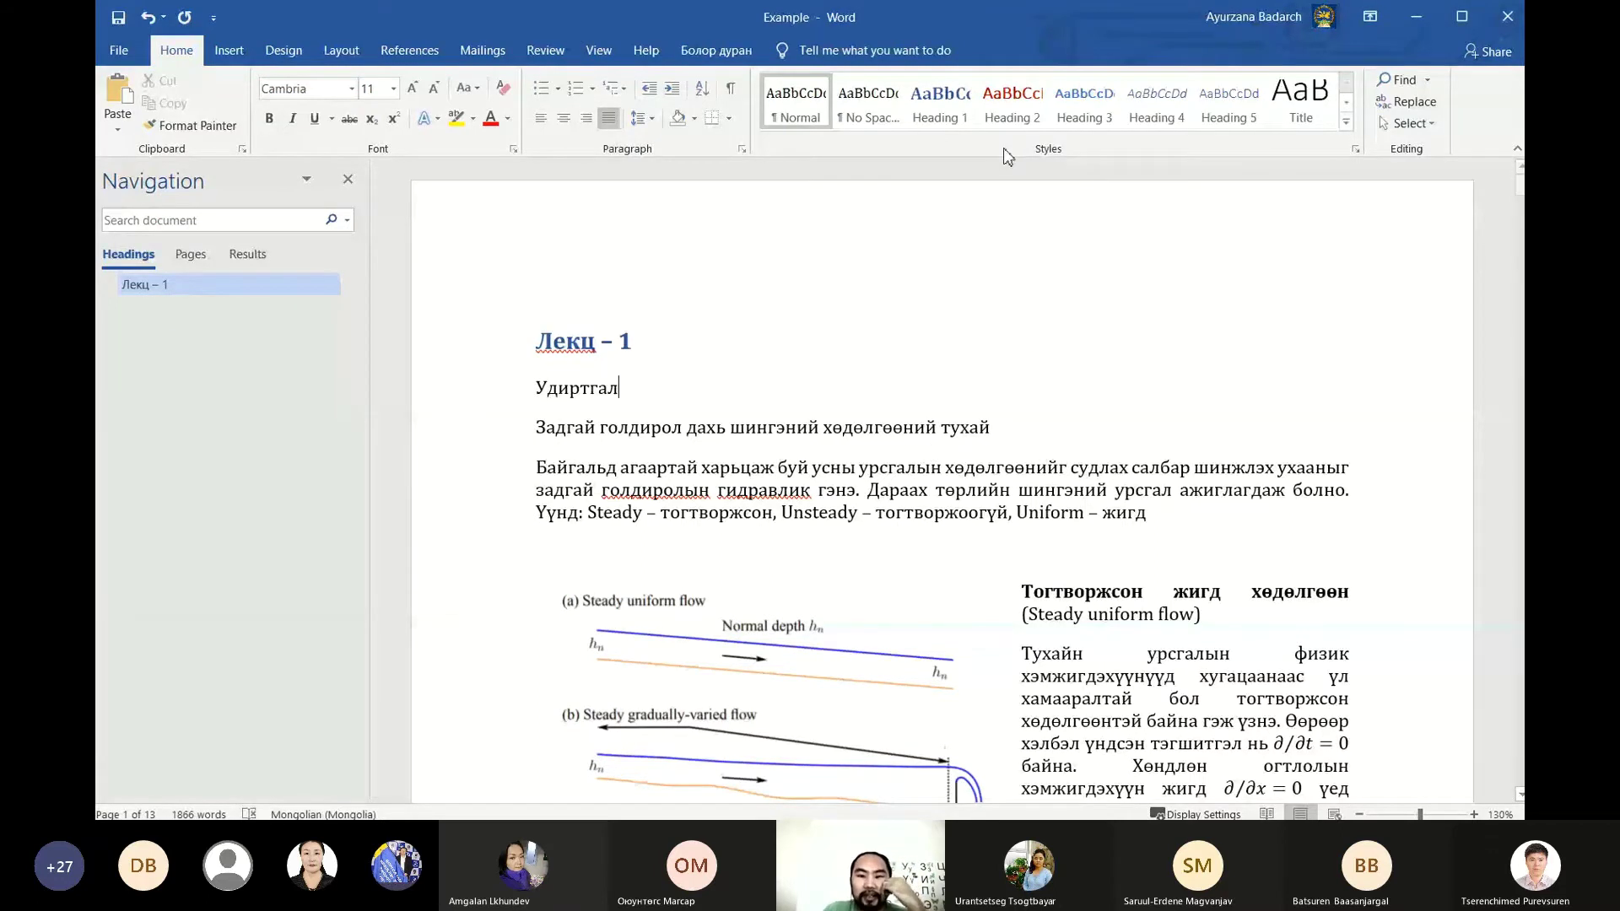
Change Heading 2 to Cambria, keep its red font colour, and apply it to the Удиртгал line
{"action": "right_click", "coordinate": [1021, 105]}
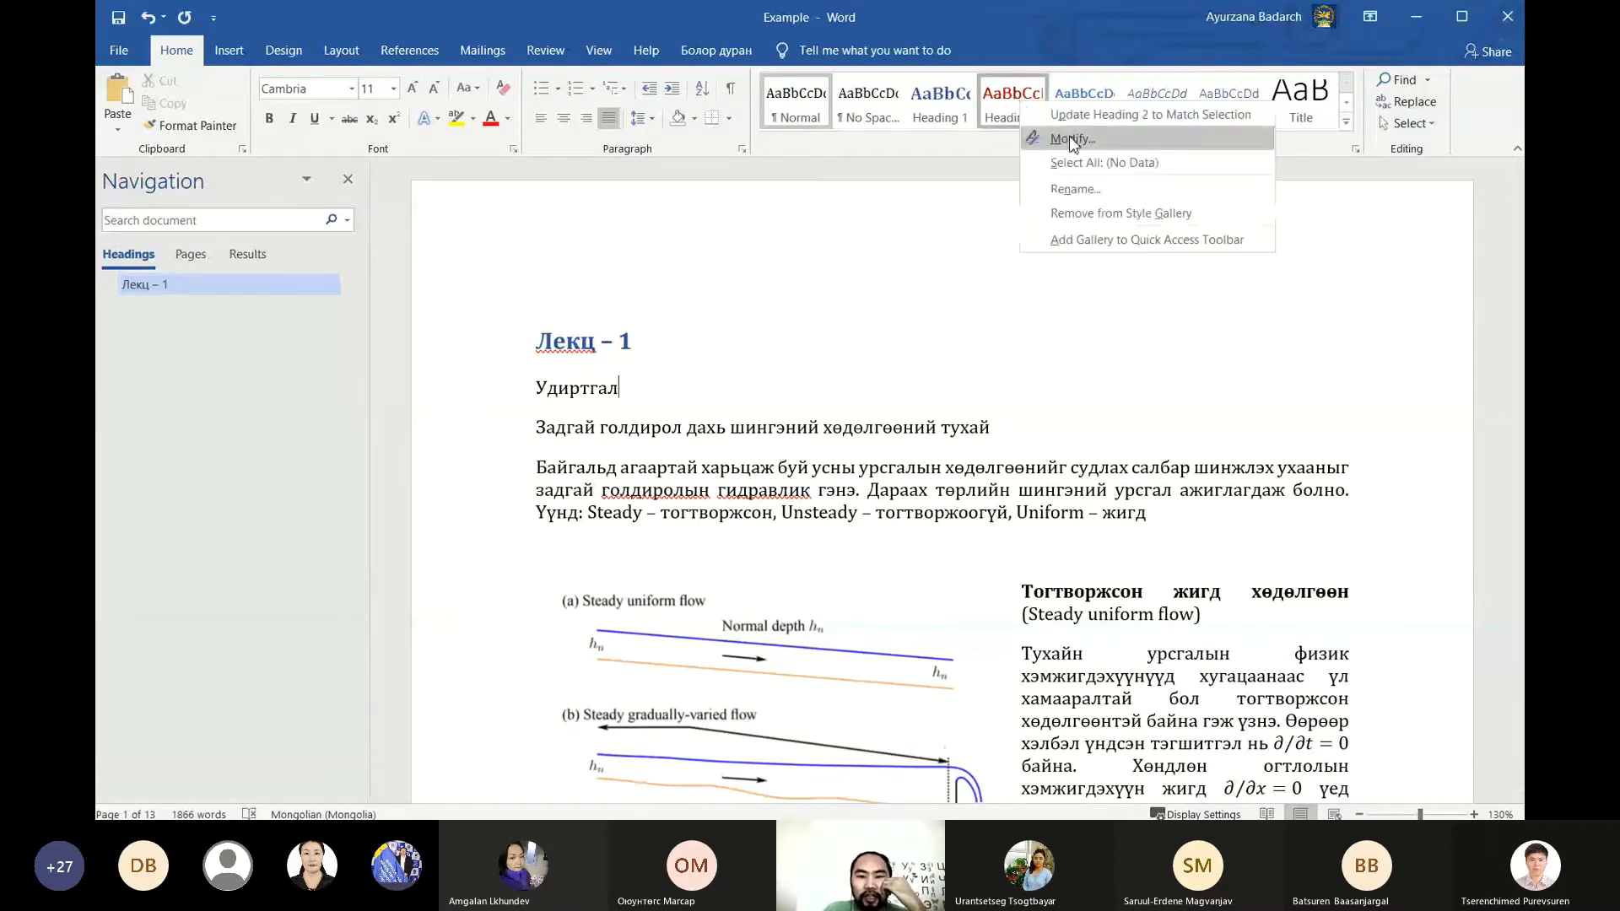
{"action": "left_click", "coordinate": [1072, 139]}
{"action": "left_click", "coordinate": [725, 364]}
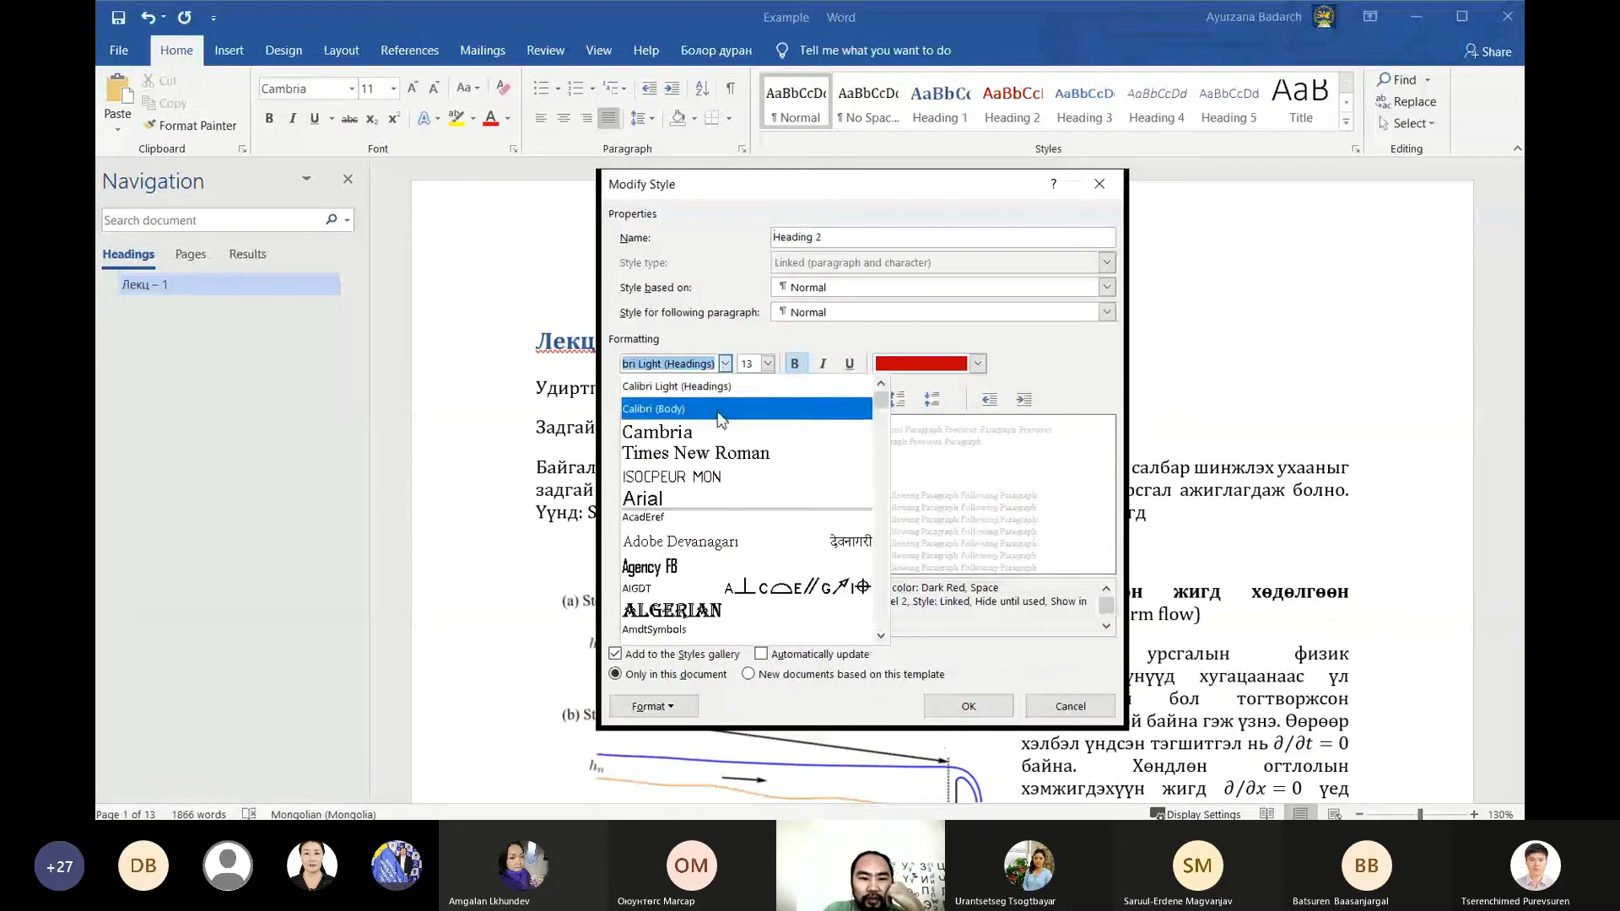
{"action": "left_click", "coordinate": [713, 432]}
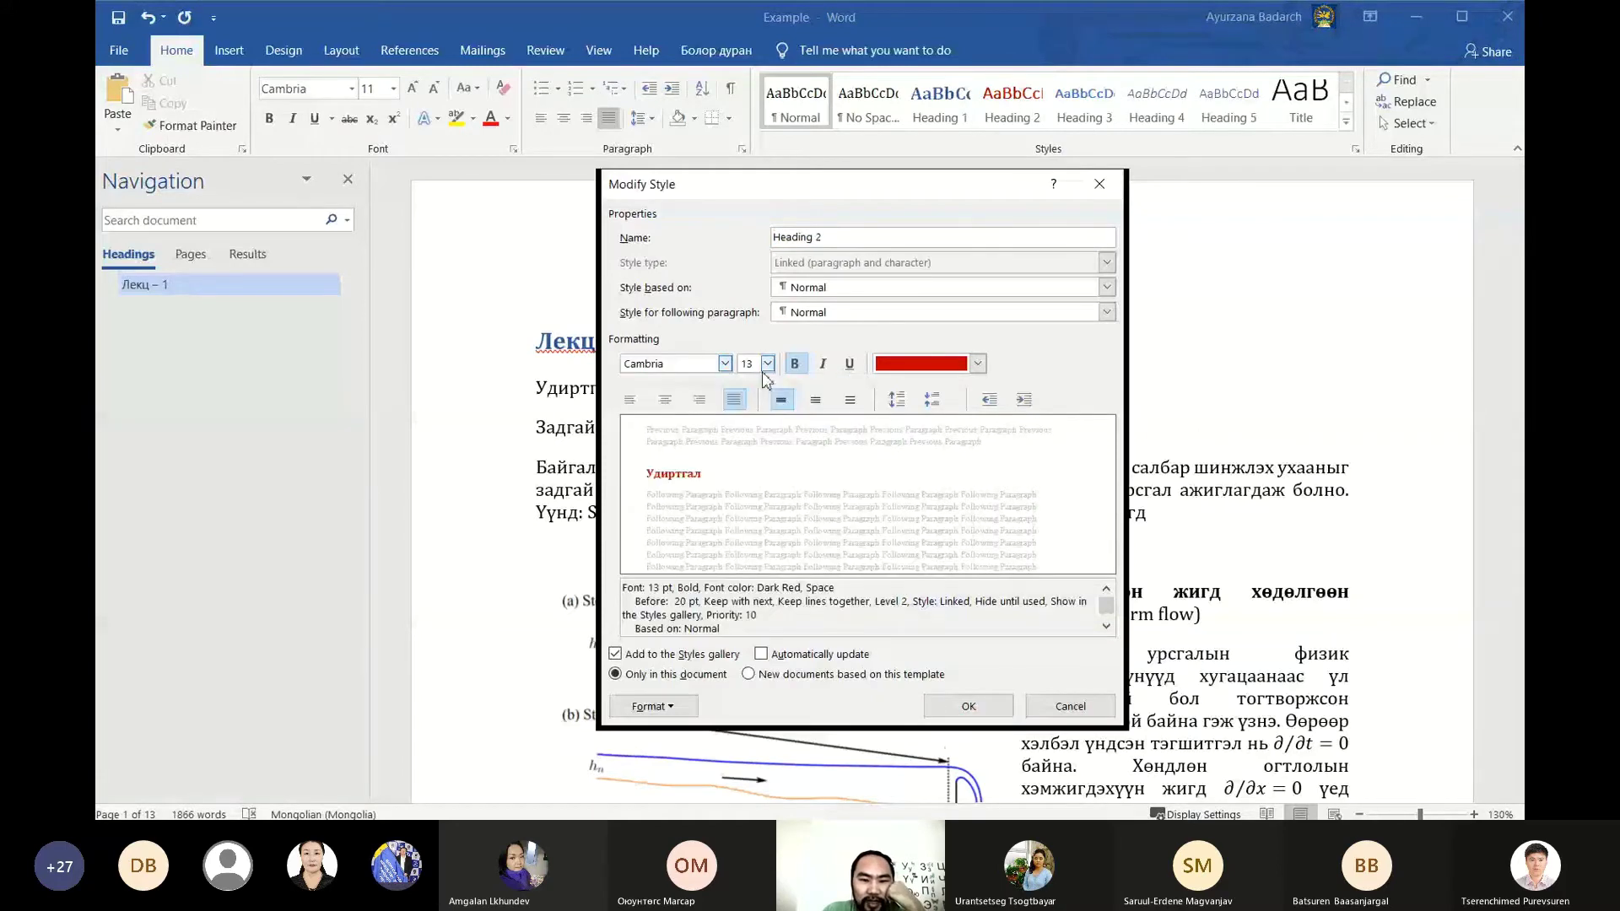
{"action": "left_click", "coordinate": [978, 364]}
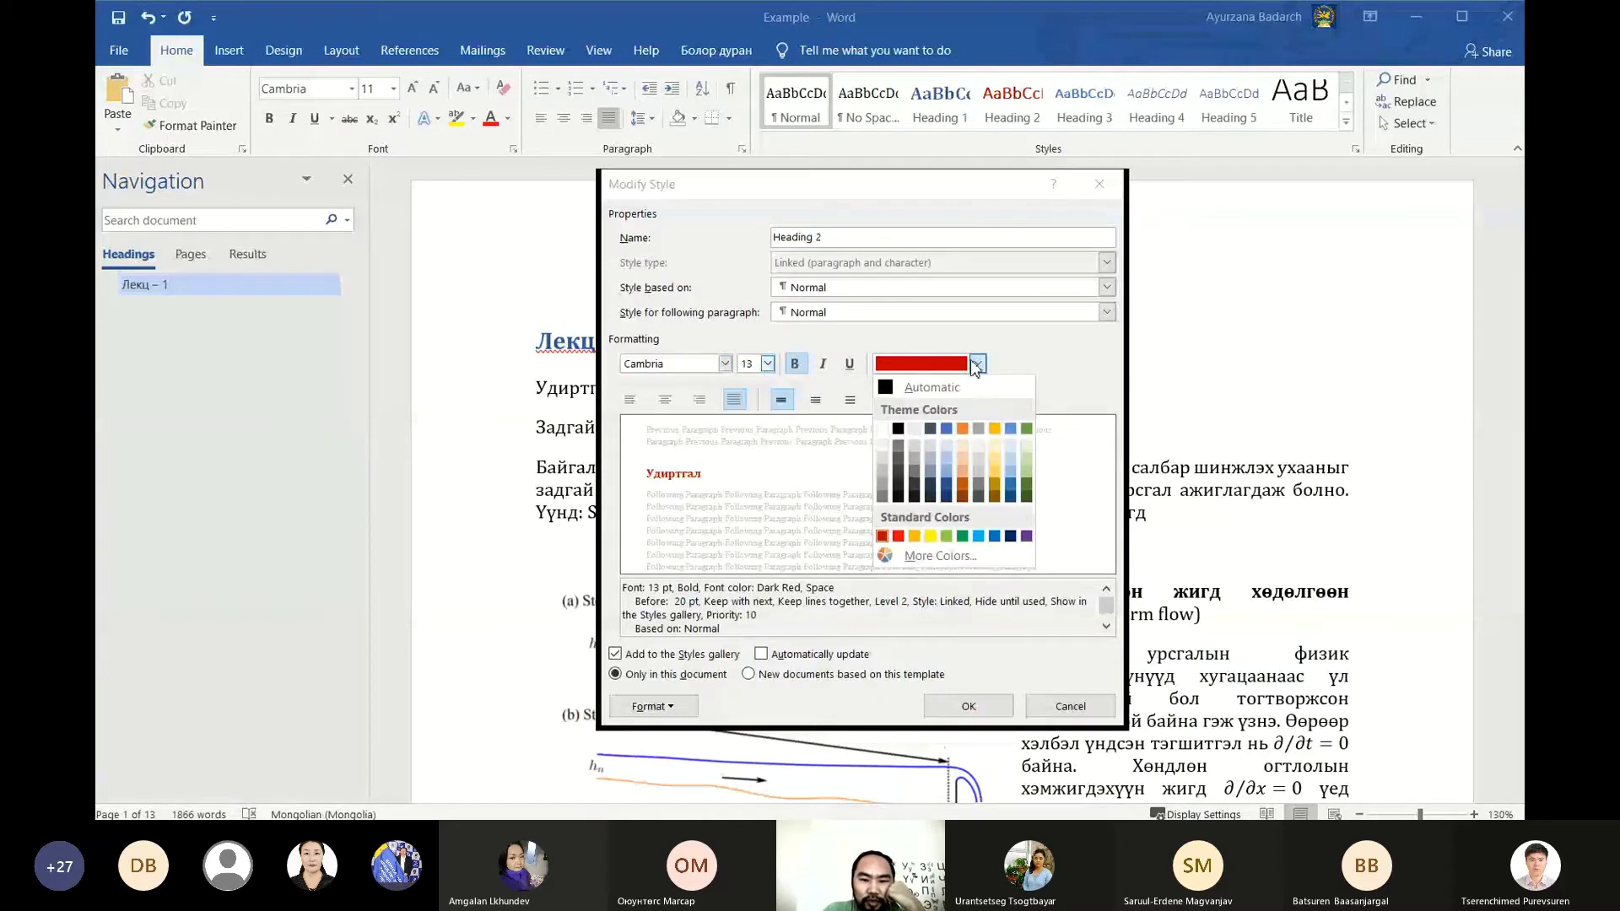
{"action": "left_click", "coordinate": [978, 366]}
{"action": "left_click", "coordinate": [978, 364]}
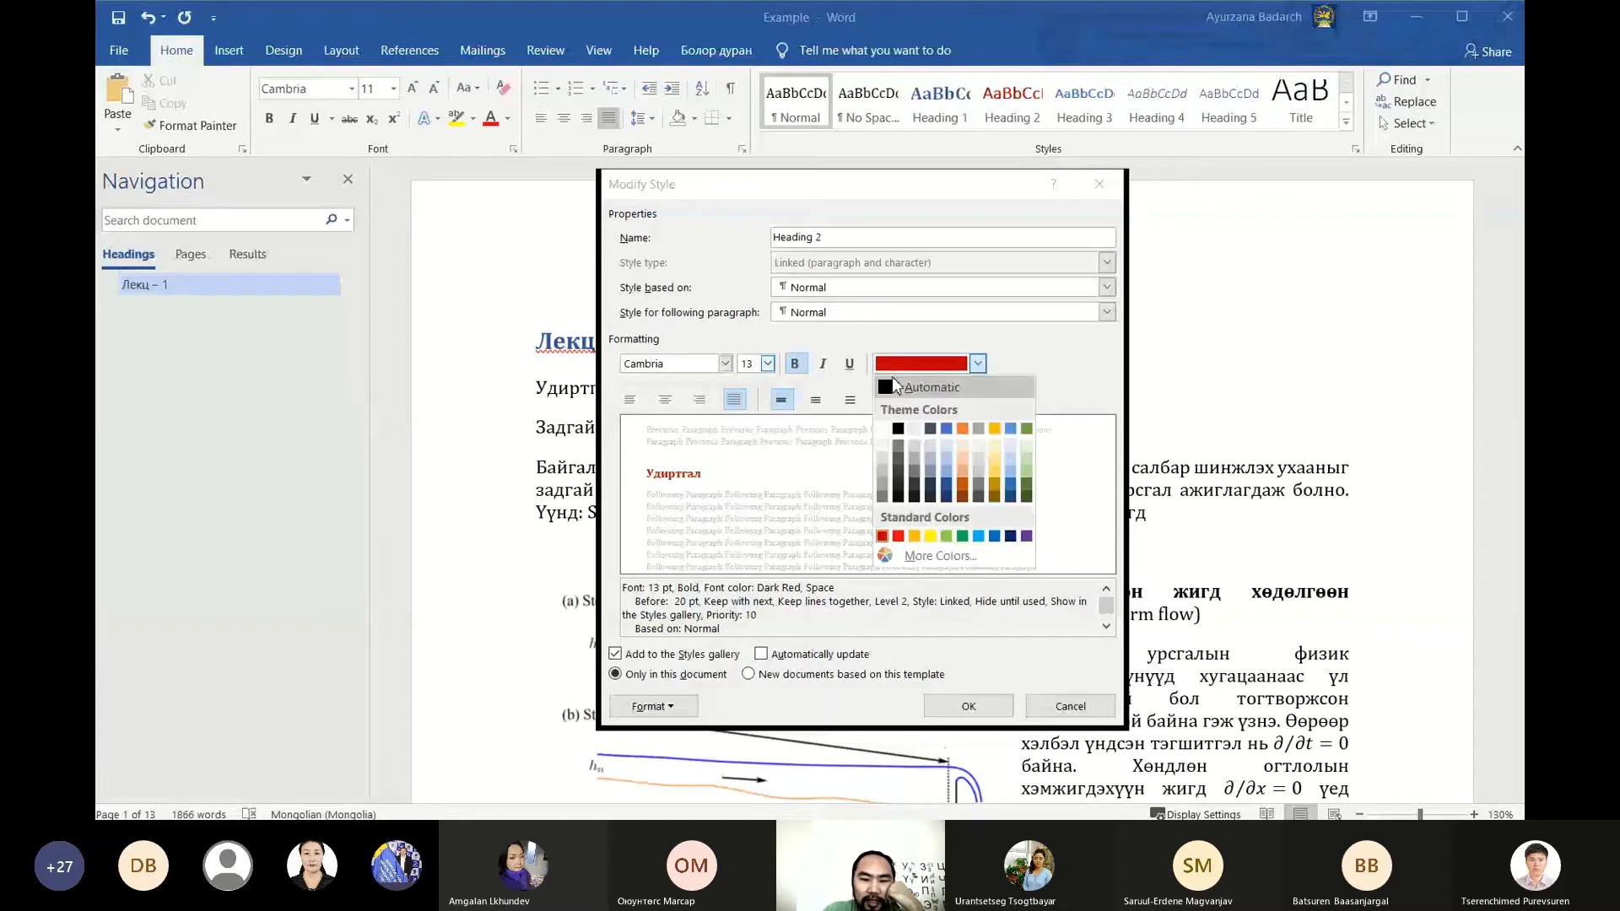
{"action": "left_click", "coordinate": [893, 370]}
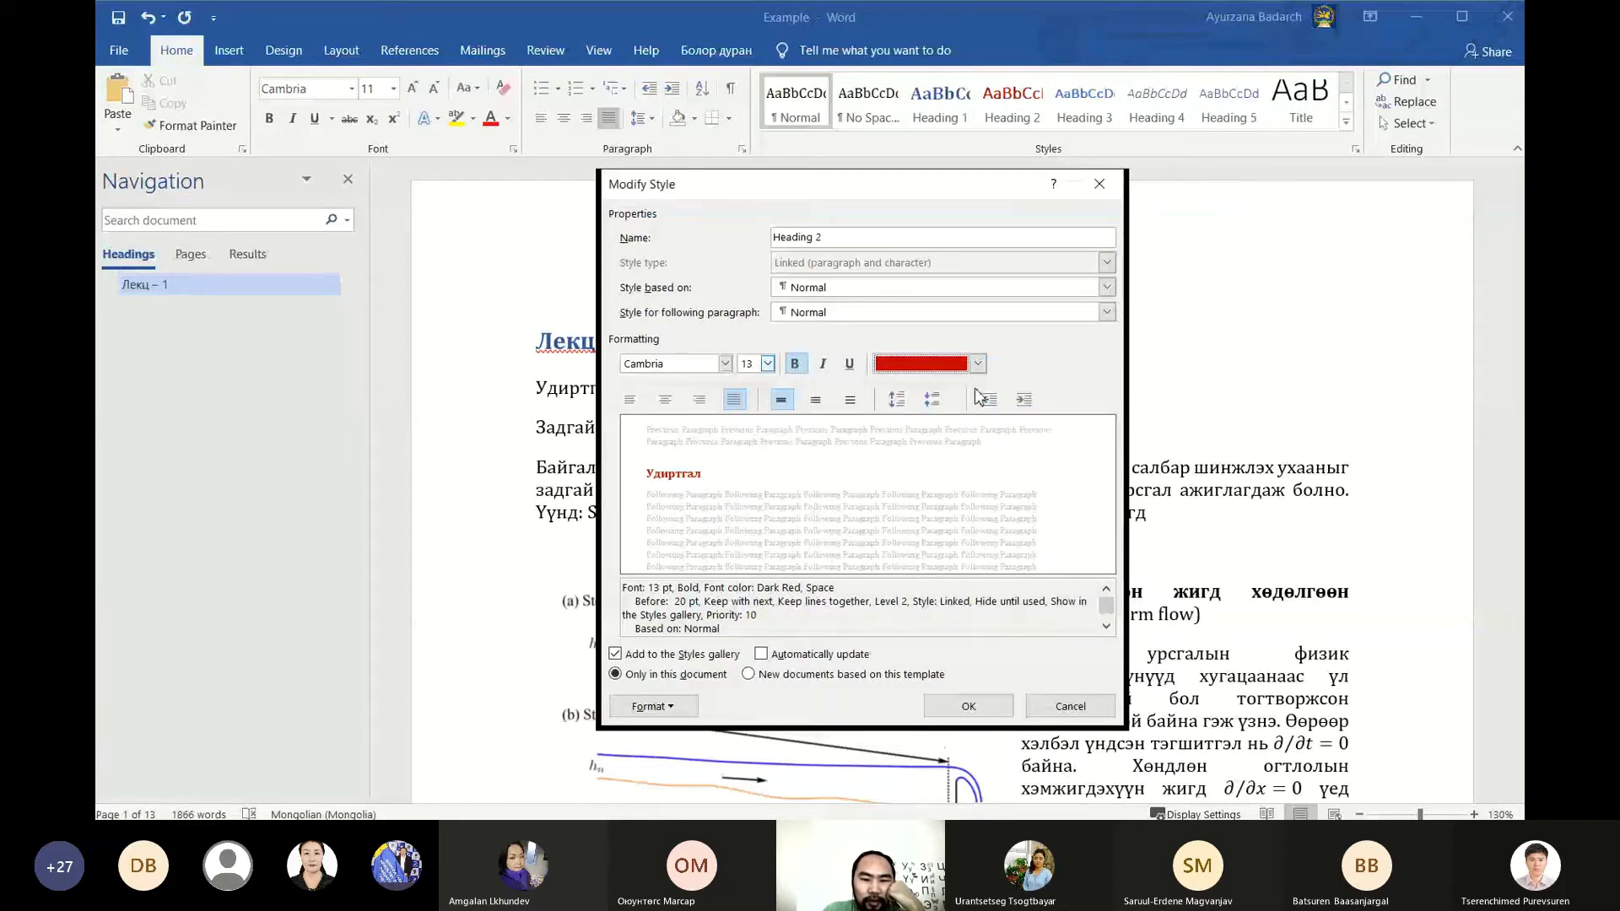
{"action": "left_click", "coordinate": [676, 707]}
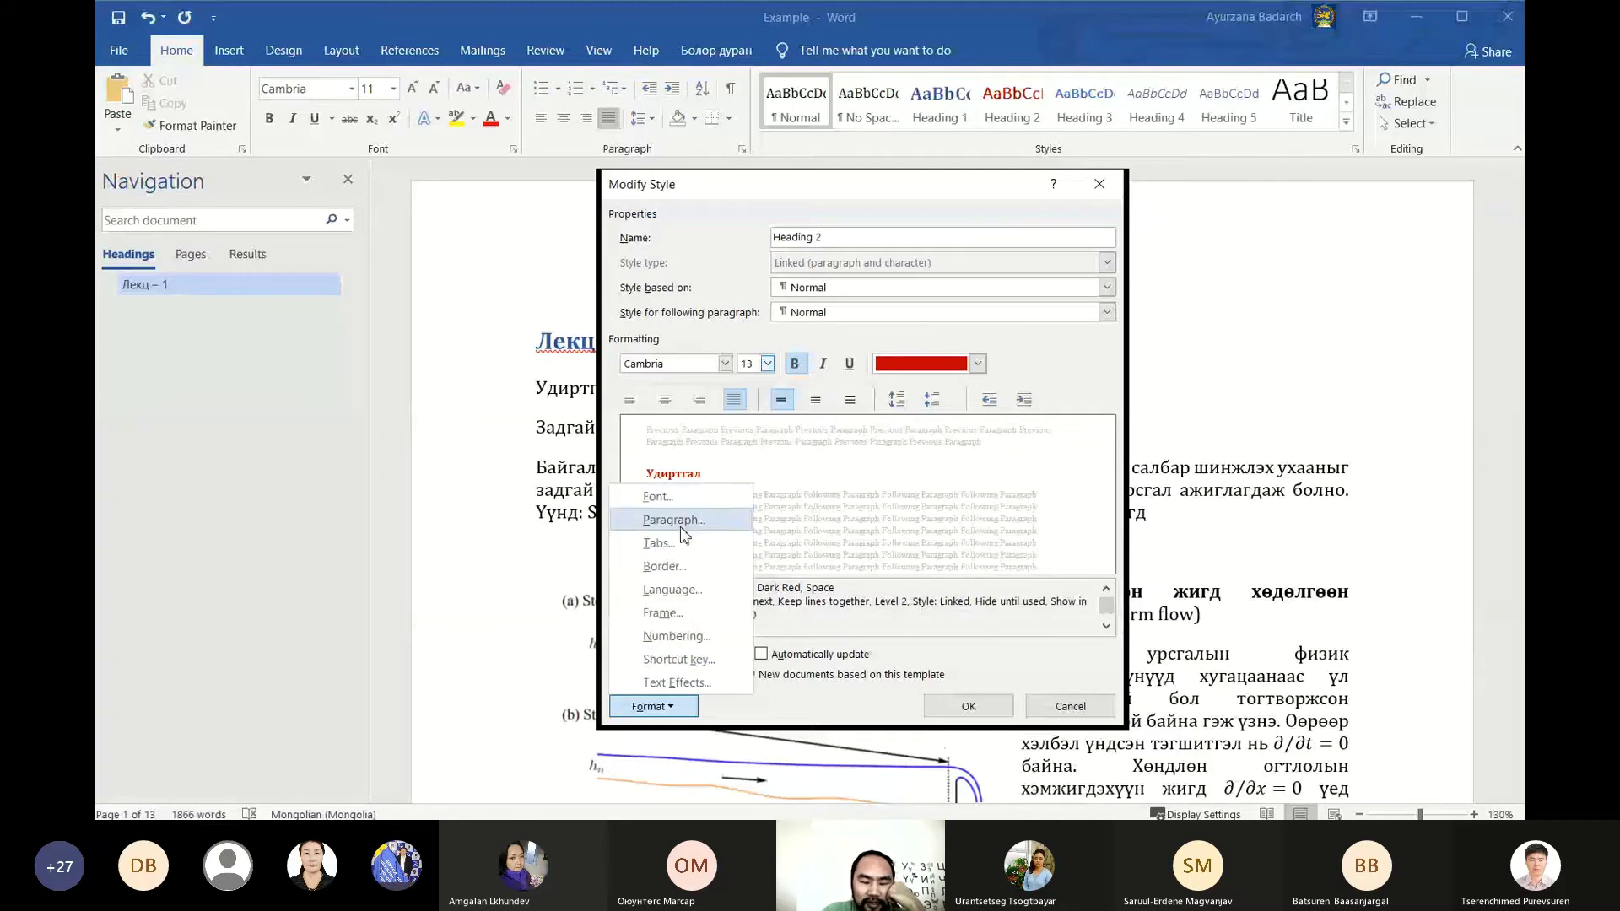
{"action": "left_click", "coordinate": [961, 706]}
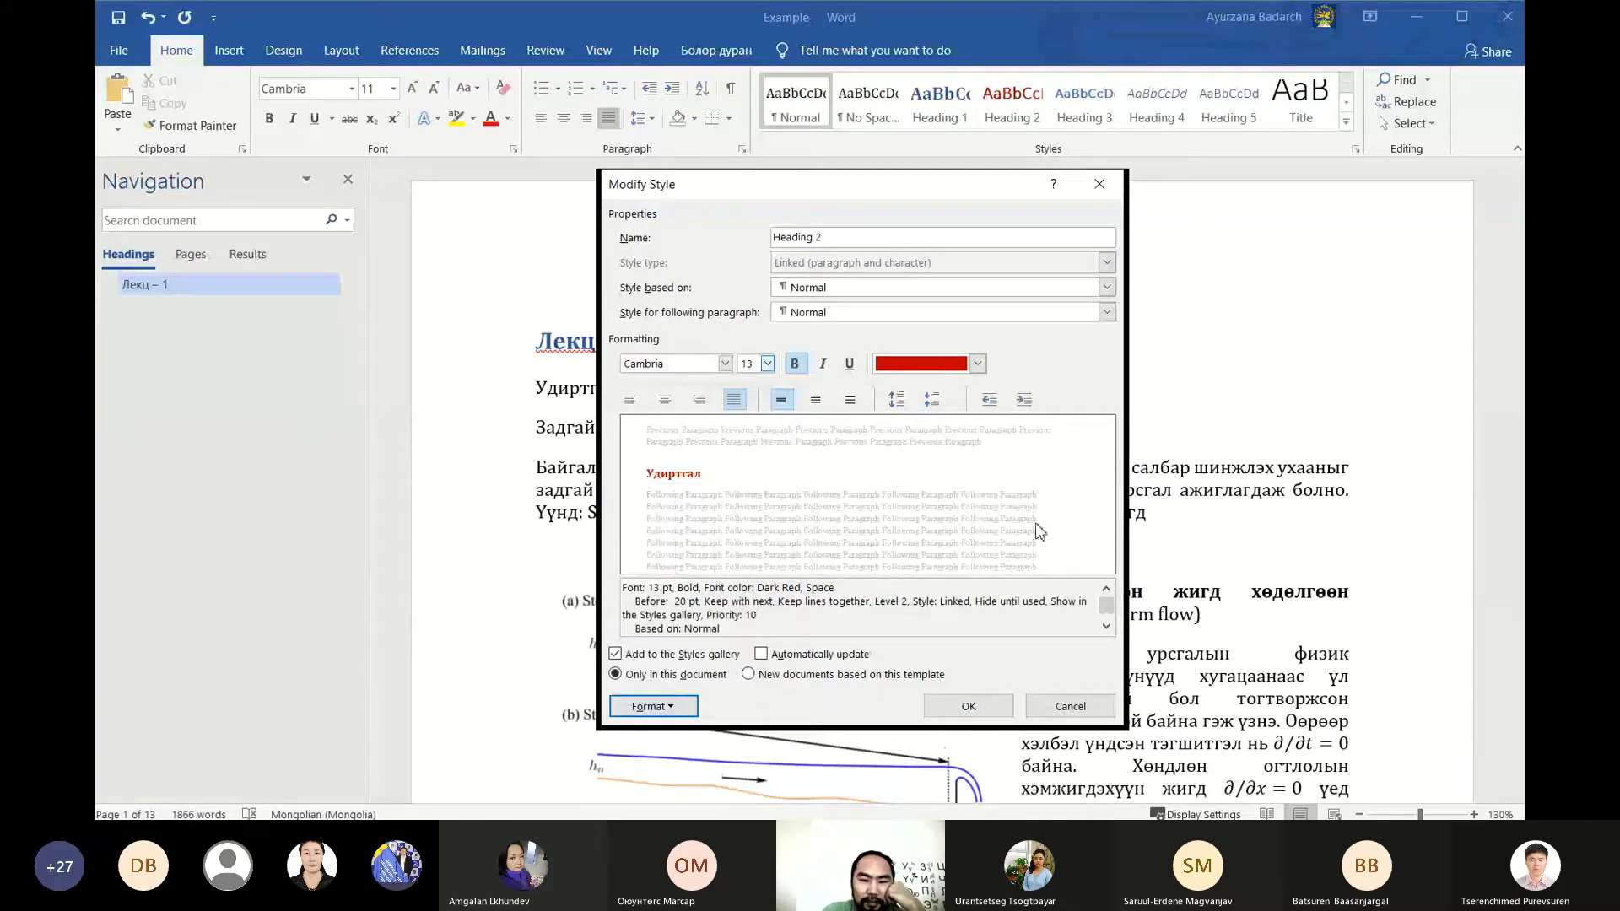
{"action": "left_click", "coordinate": [962, 705]}
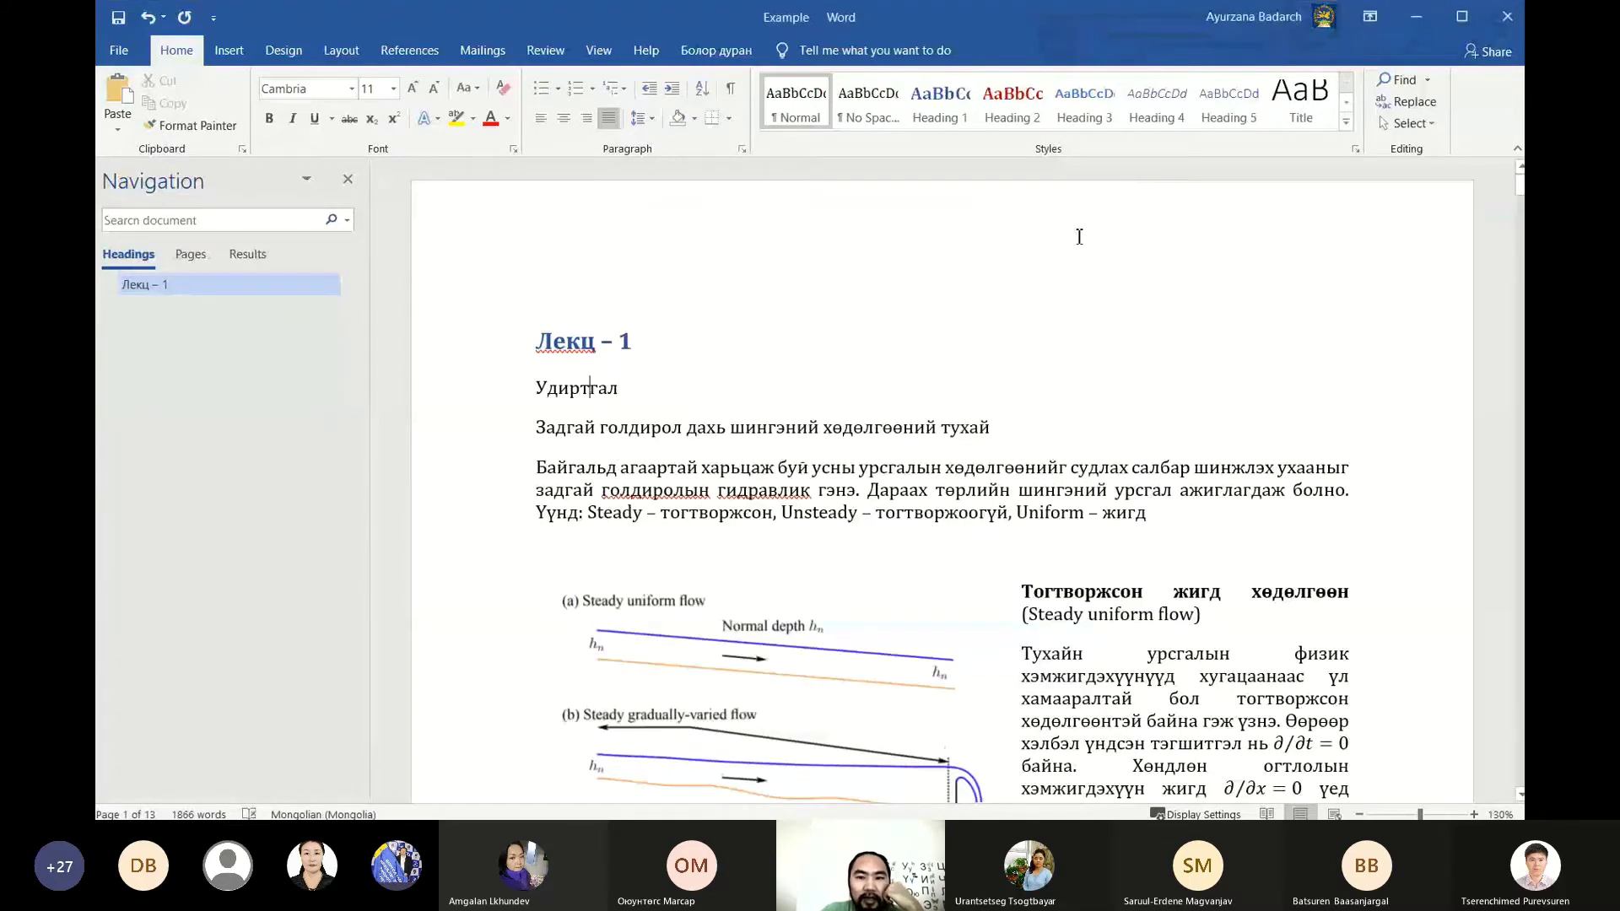
{"action": "left_click", "coordinate": [1016, 106]}
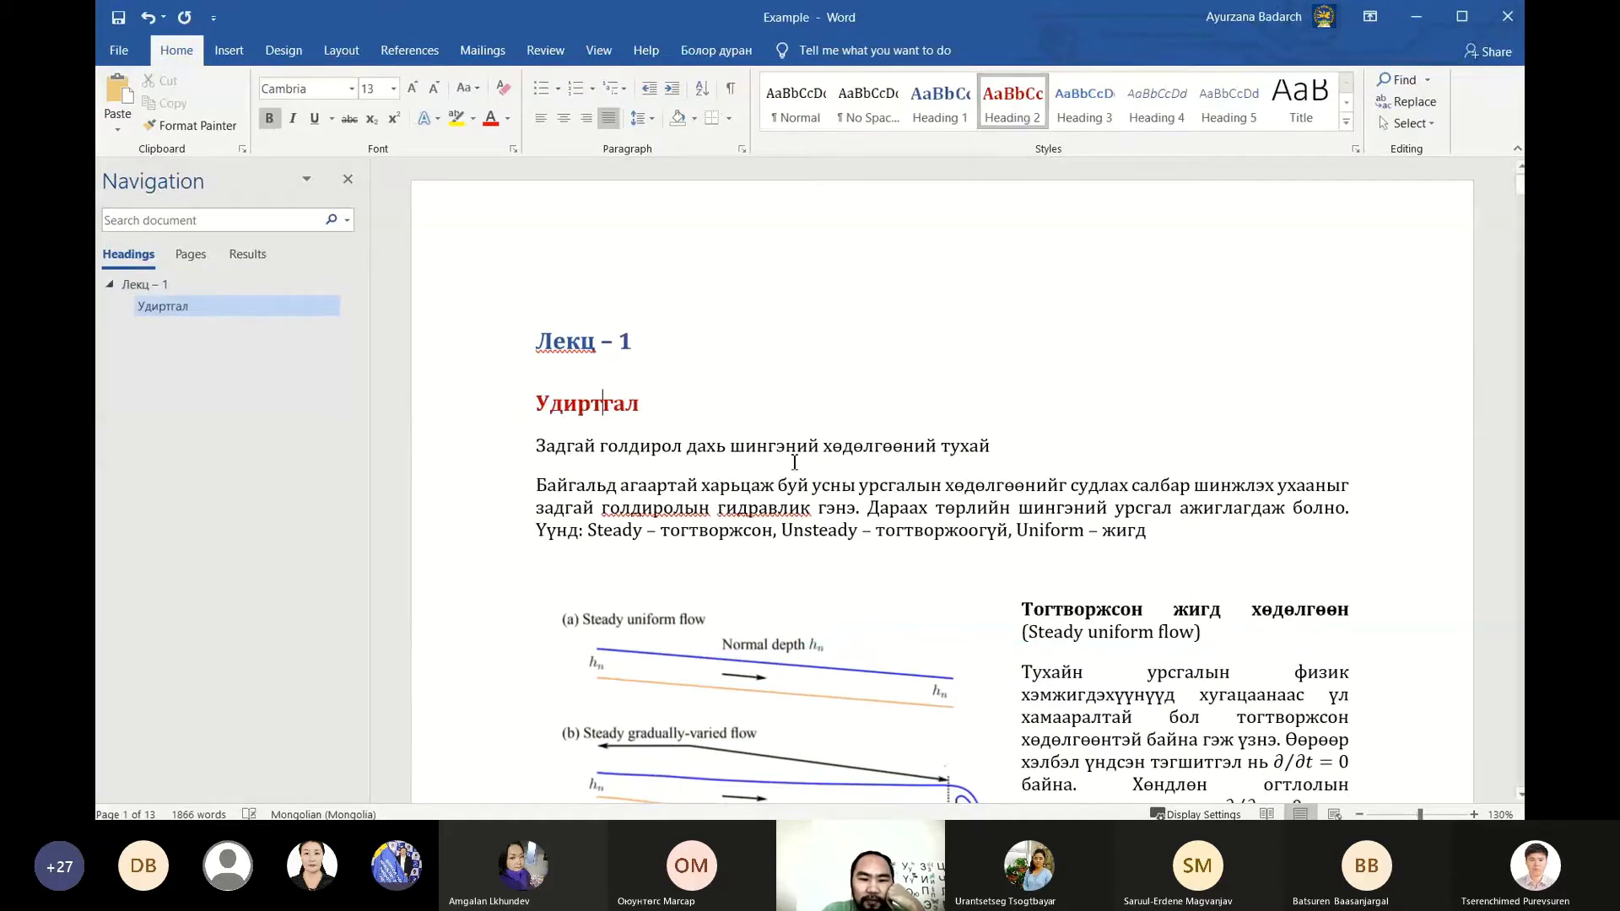
Change the Heading 3 style's font to Cambria
{"action": "right_click", "coordinate": [1090, 109]}
{"action": "key", "text": "Escape"}
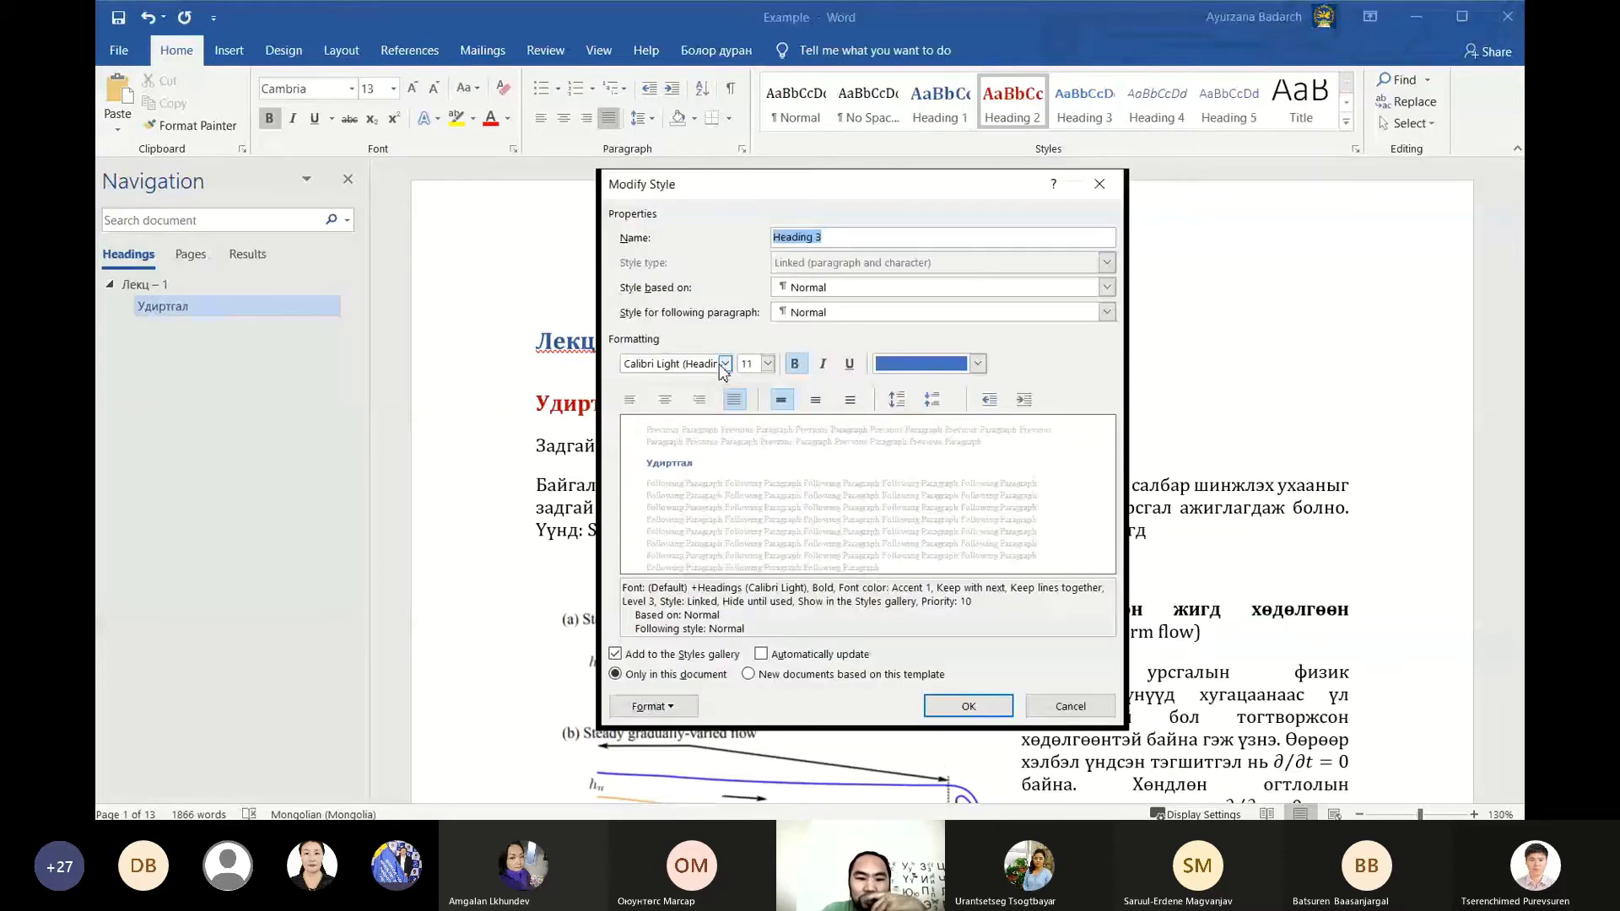
{"action": "left_click", "coordinate": [724, 364]}
{"action": "left_click", "coordinate": [666, 447]}
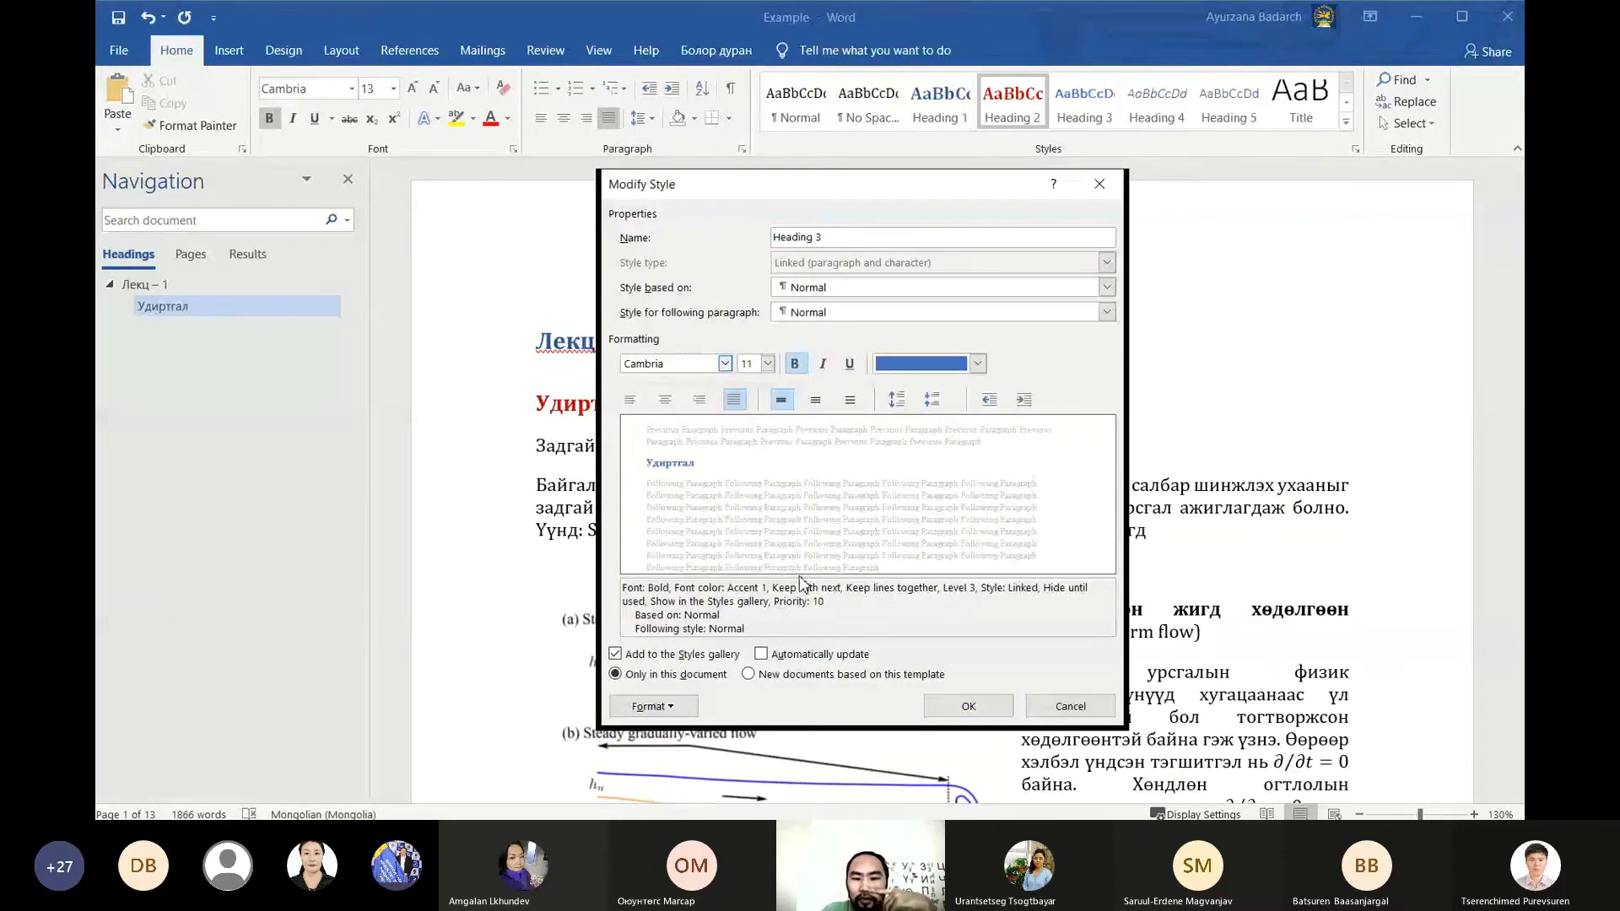
{"action": "left_click", "coordinate": [935, 700]}
Apply Heading 3 to the 'Задгай голдирол дахь шингэний хөдөлгөөний тухай' line below Удиртгал
{"action": "left_click", "coordinate": [798, 446]}
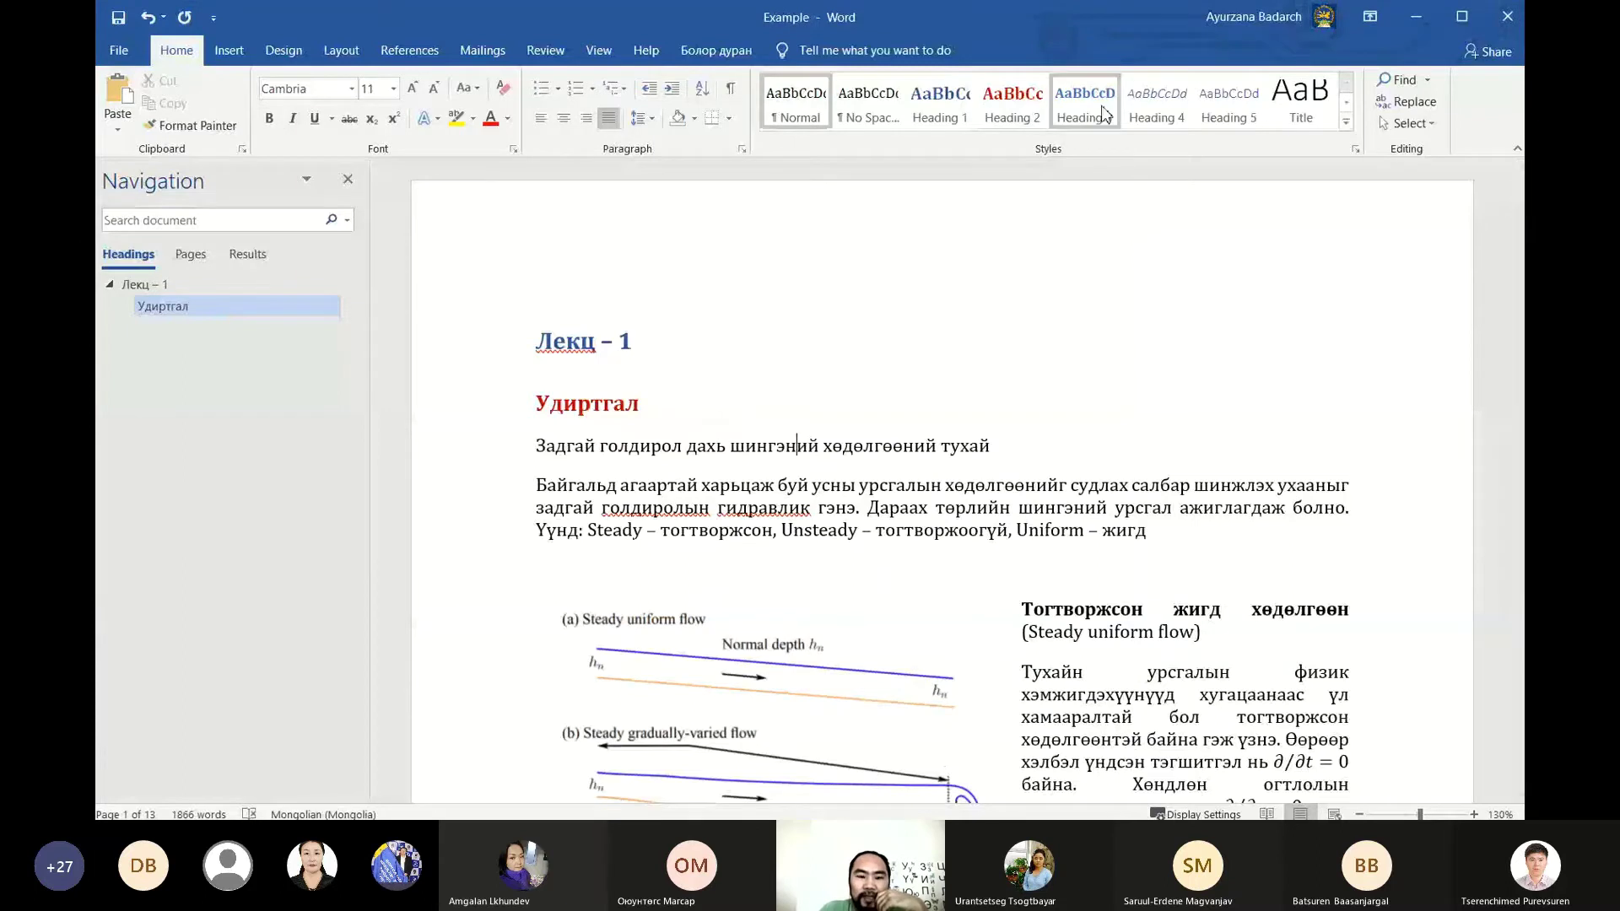
{"action": "left_click", "coordinate": [1105, 114]}
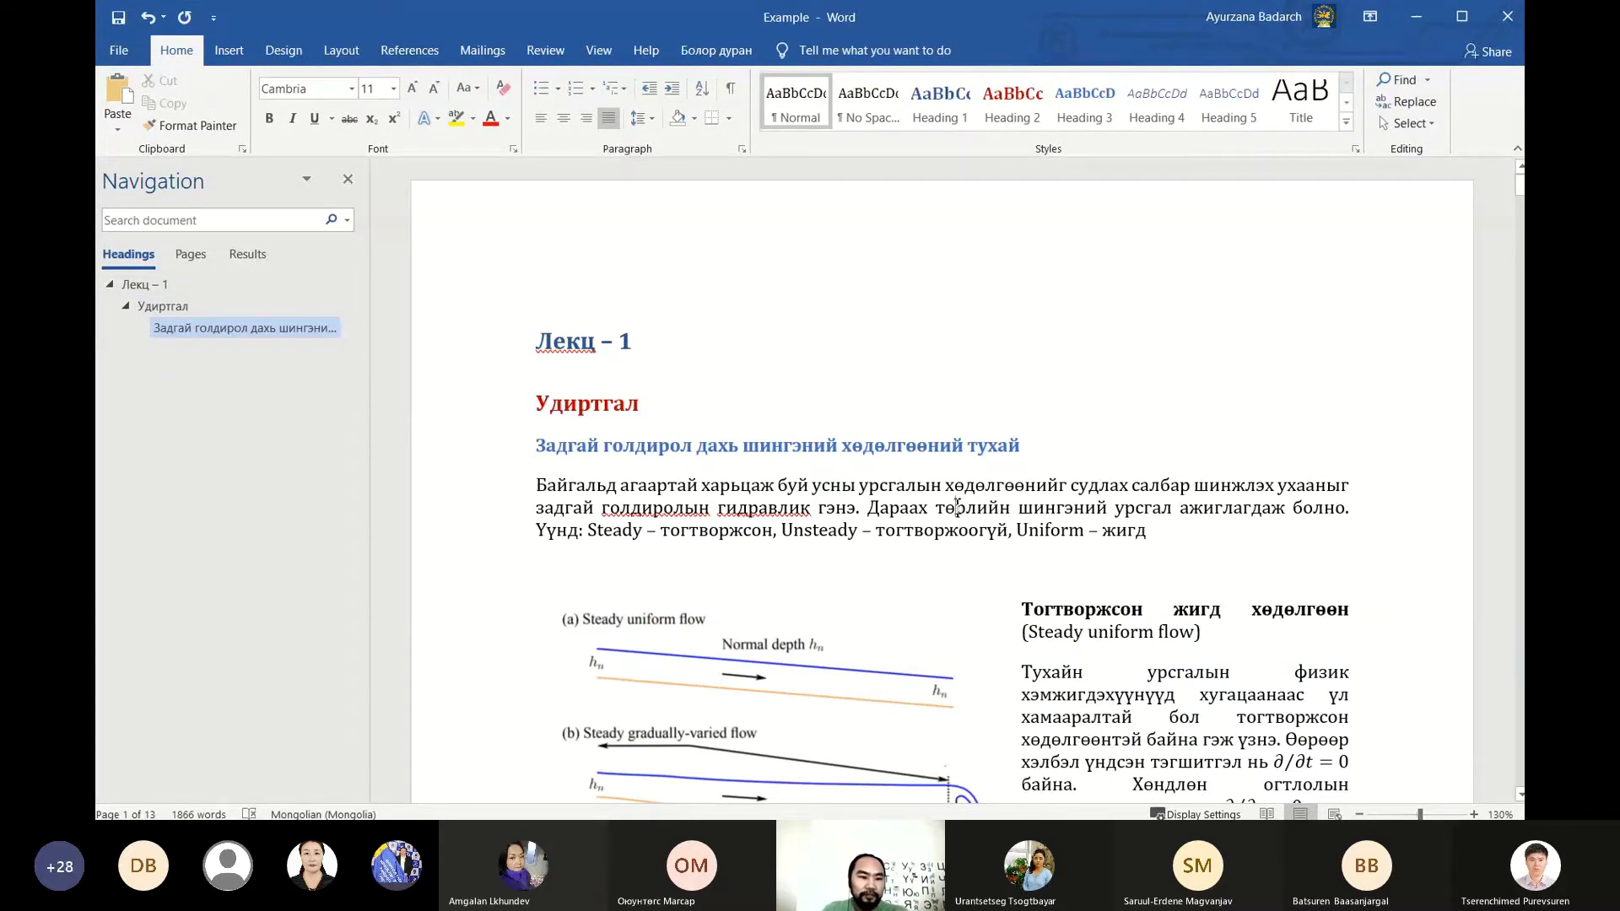
{"action": "mouse_move", "coordinate": [777, 445]}
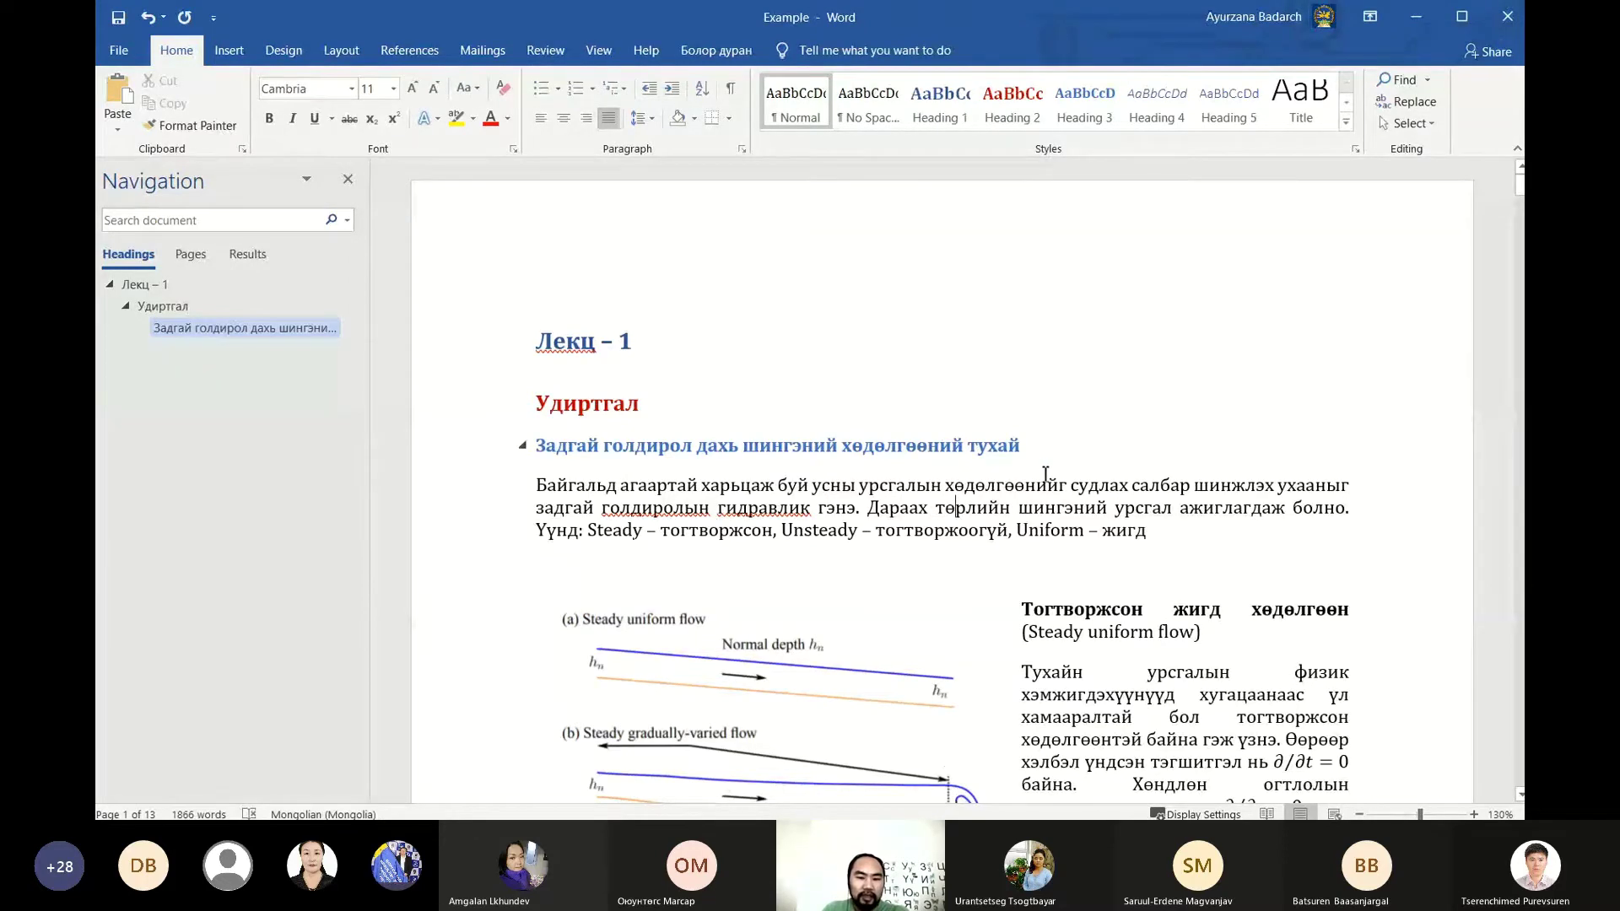
{"action": "scroll", "coordinate": [1045, 474], "scroll_direction": "down", "scroll_amount": 1}
{"action": "scroll", "coordinate": [928, 396], "scroll_direction": "down", "scroll_amount": 1}
{"action": "scroll", "coordinate": [772, 305], "scroll_direction": "down", "scroll_amount": 1}
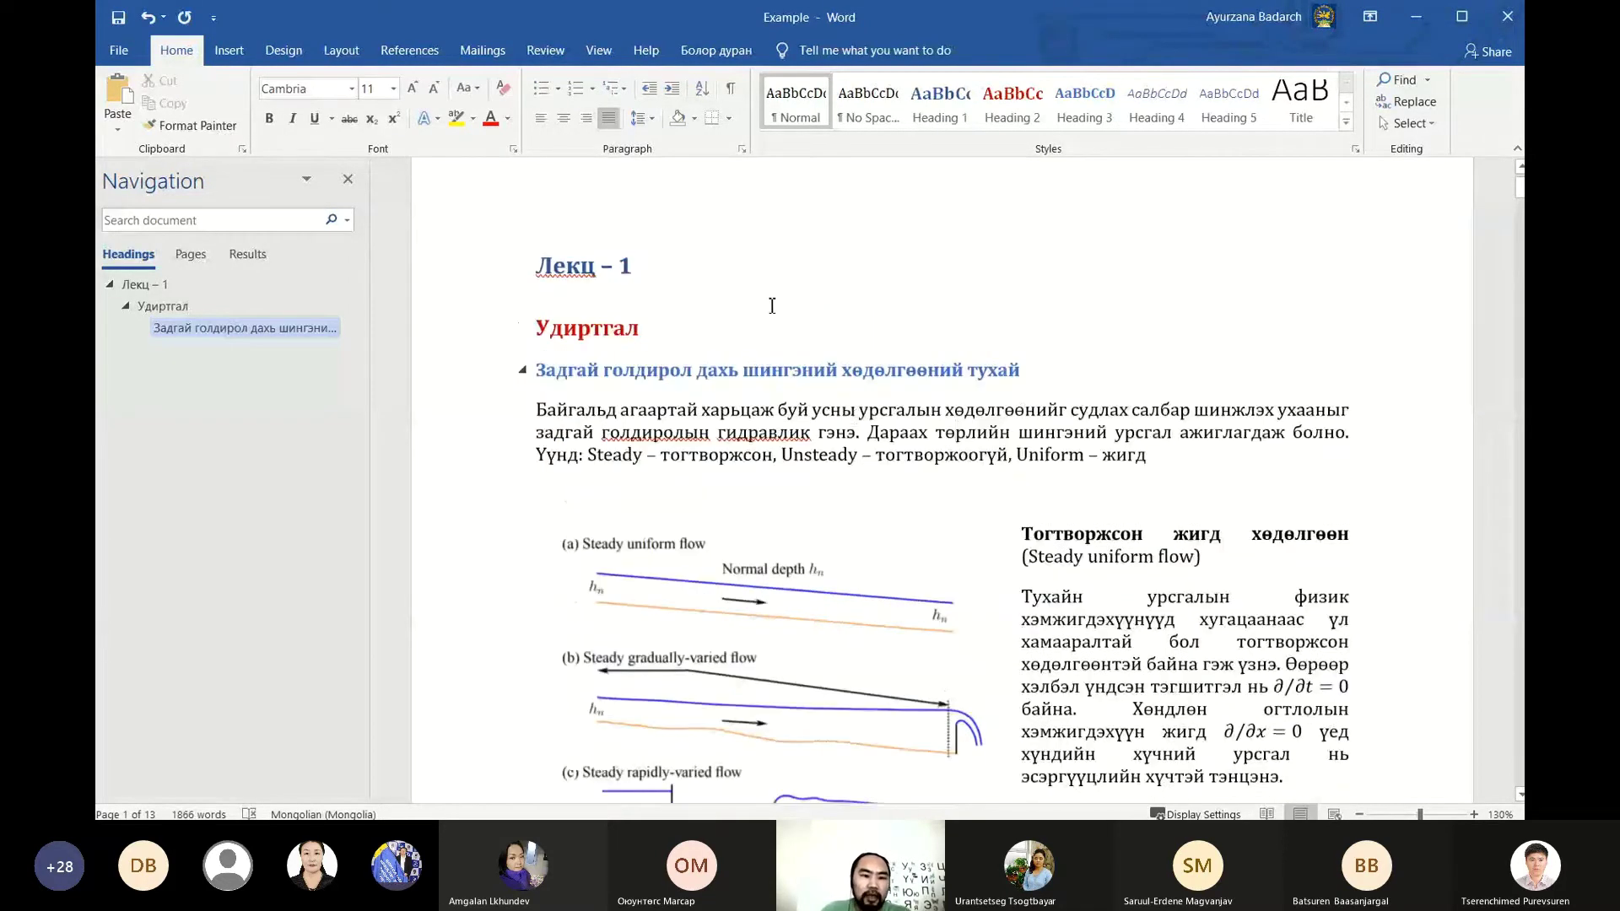
{"action": "scroll", "coordinate": [772, 305], "scroll_direction": "up", "scroll_amount": 1}
Turn the Navigation Pane off and back on from View, then scroll down to page 2
{"action": "left_click", "coordinate": [545, 50]}
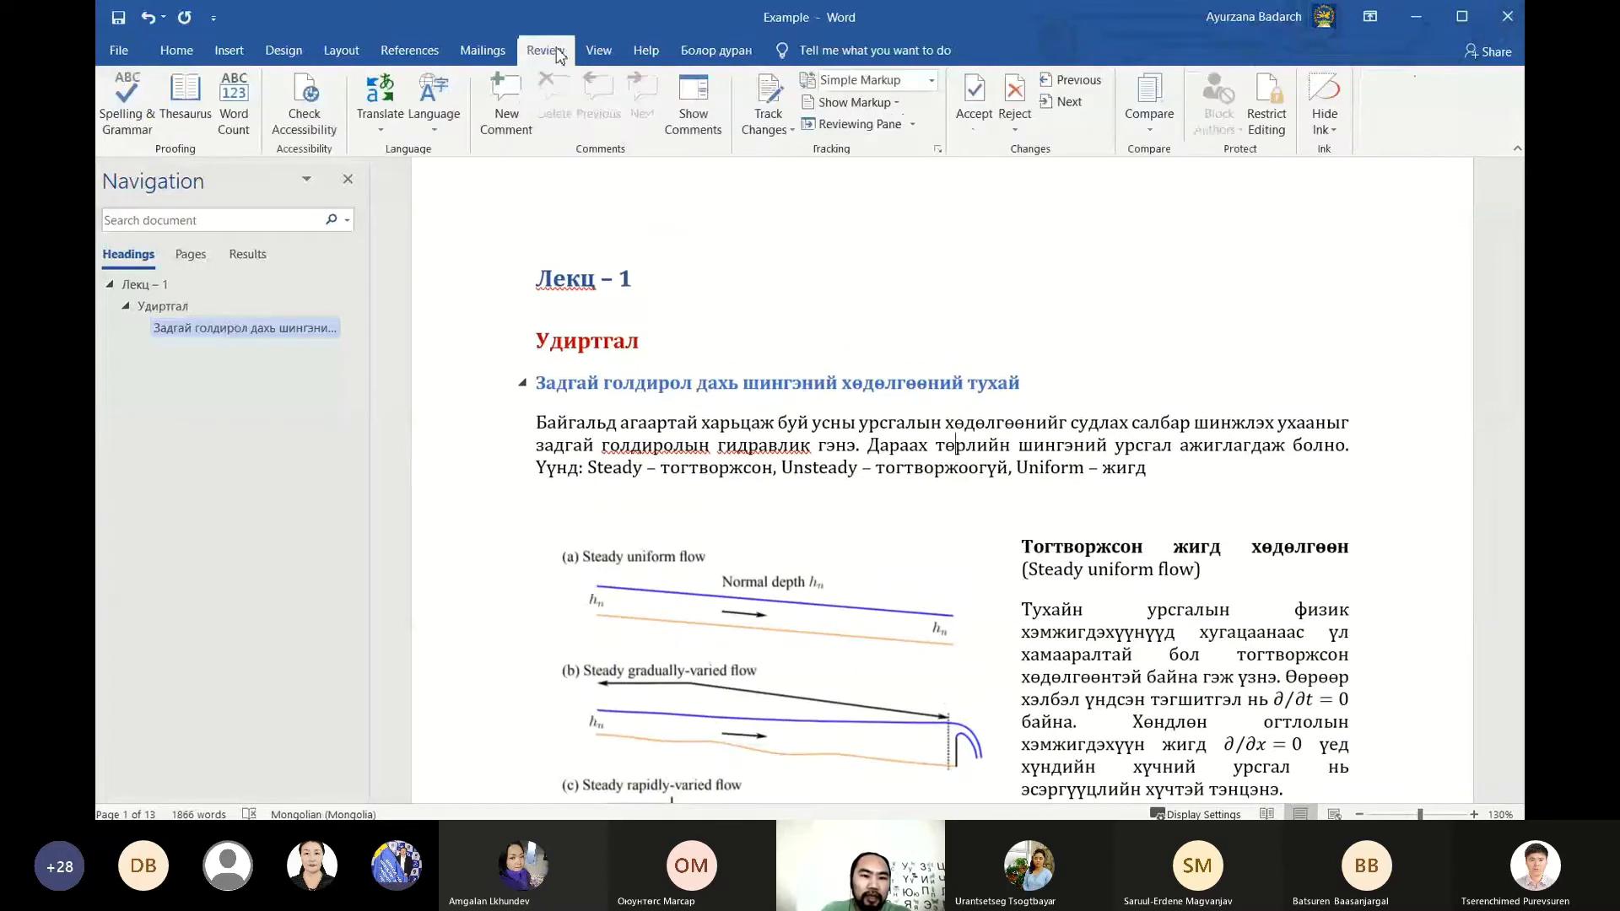
{"action": "left_click", "coordinate": [601, 51]}
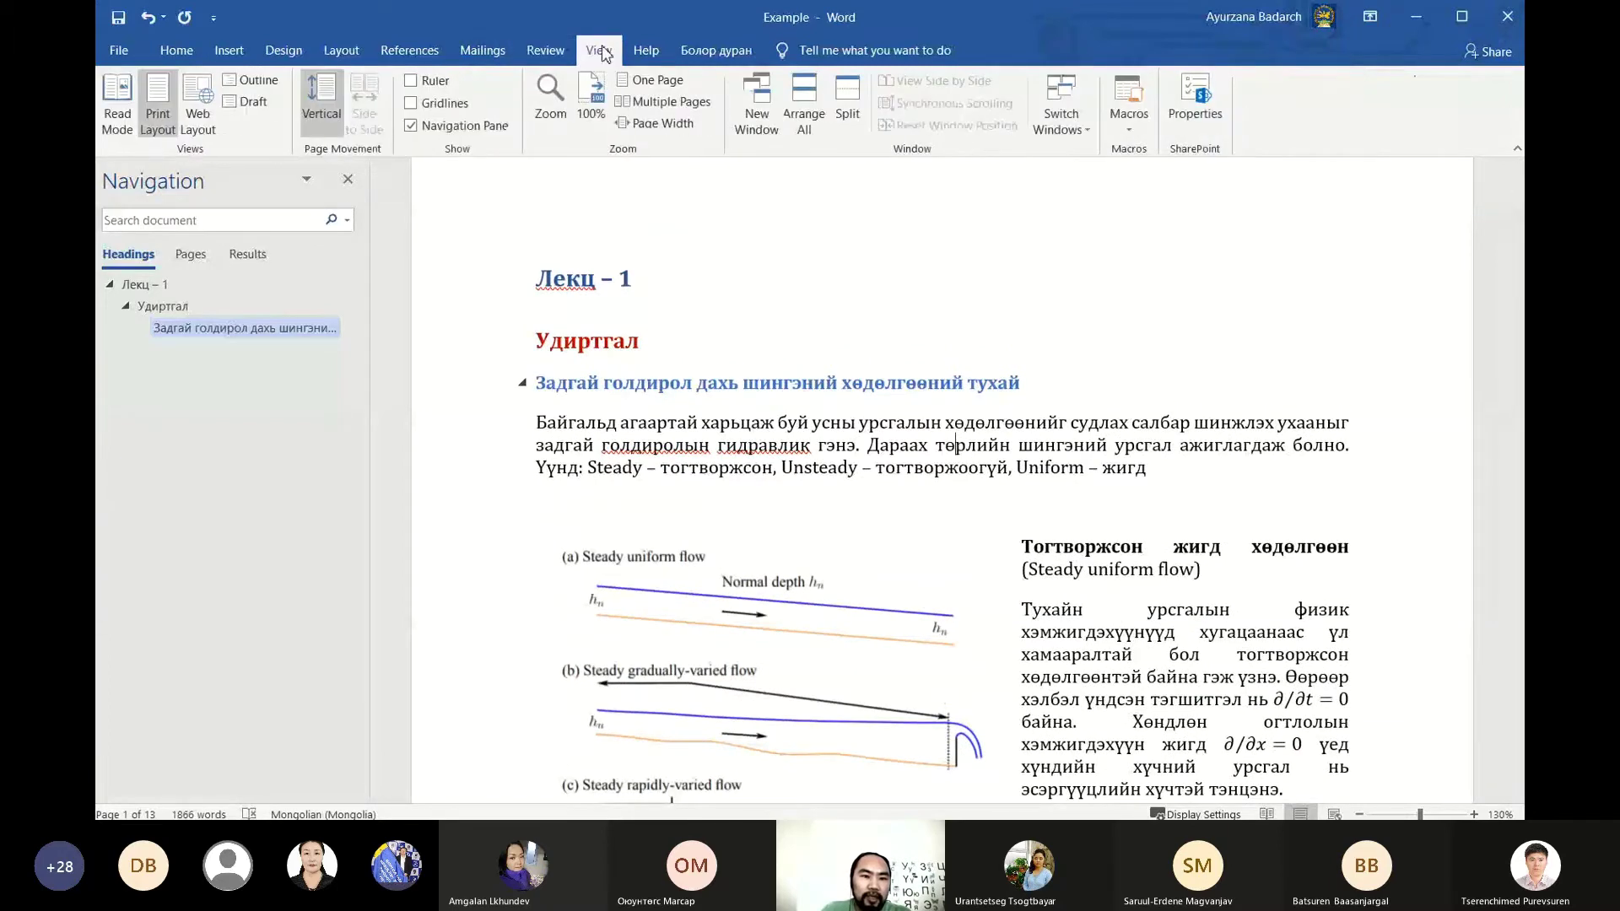
{"action": "left_click", "coordinate": [412, 126]}
{"action": "left_click", "coordinate": [412, 127]}
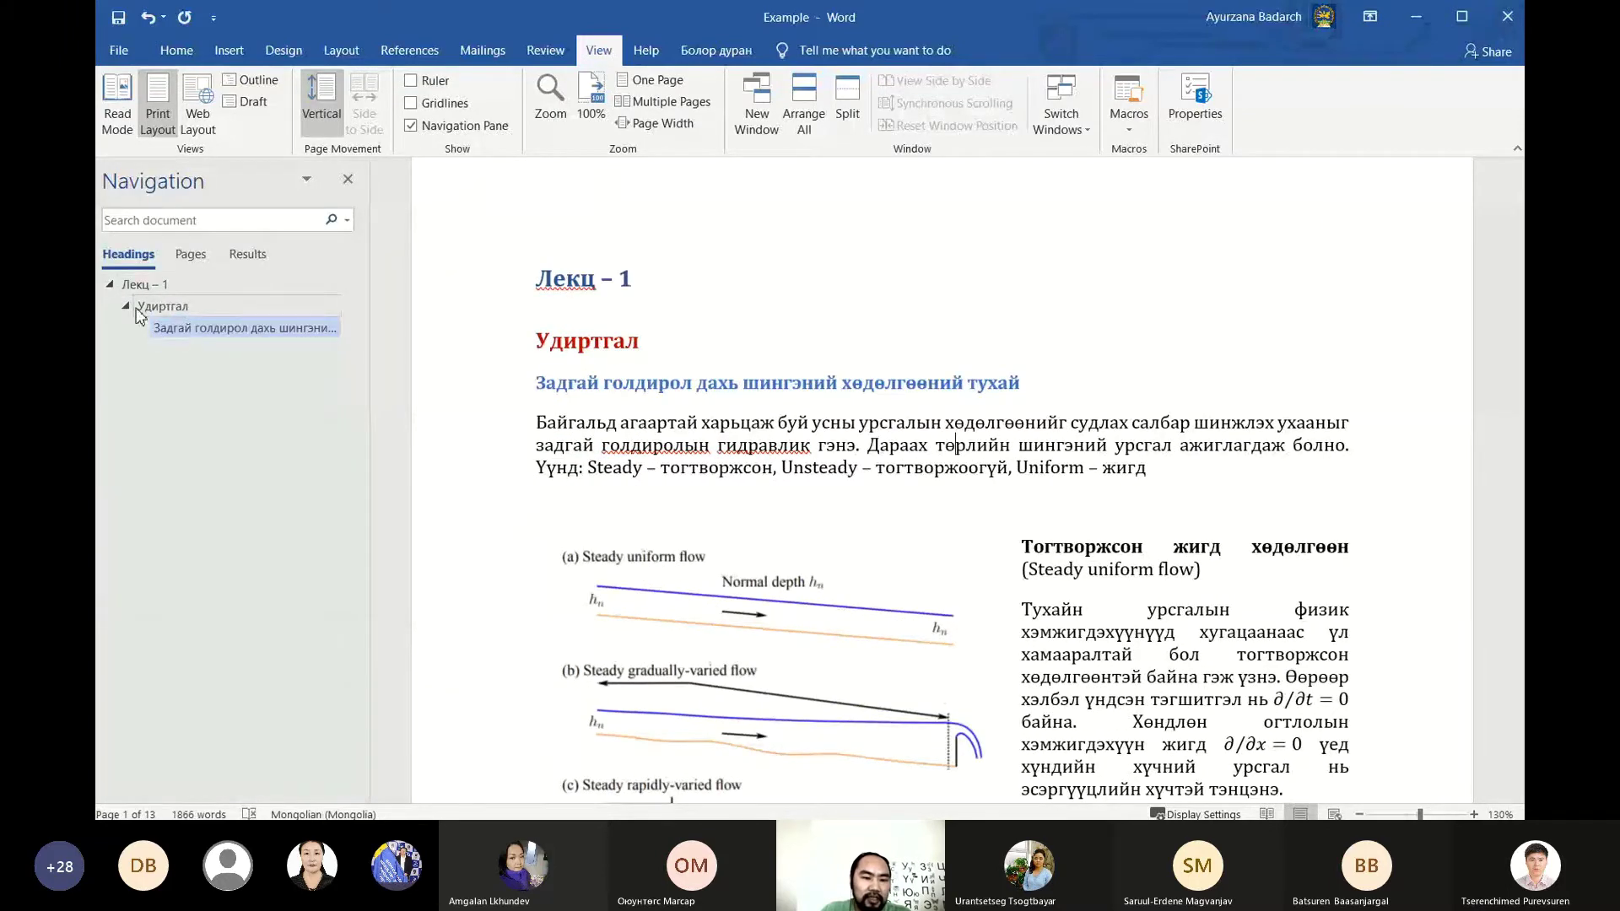
{"action": "scroll", "coordinate": [842, 474], "scroll_direction": "down", "scroll_amount": 4}
{"action": "scroll", "coordinate": [842, 474], "scroll_direction": "down", "scroll_amount": 6}
{"action": "scroll", "coordinate": [842, 474], "scroll_direction": "down", "scroll_amount": 1}
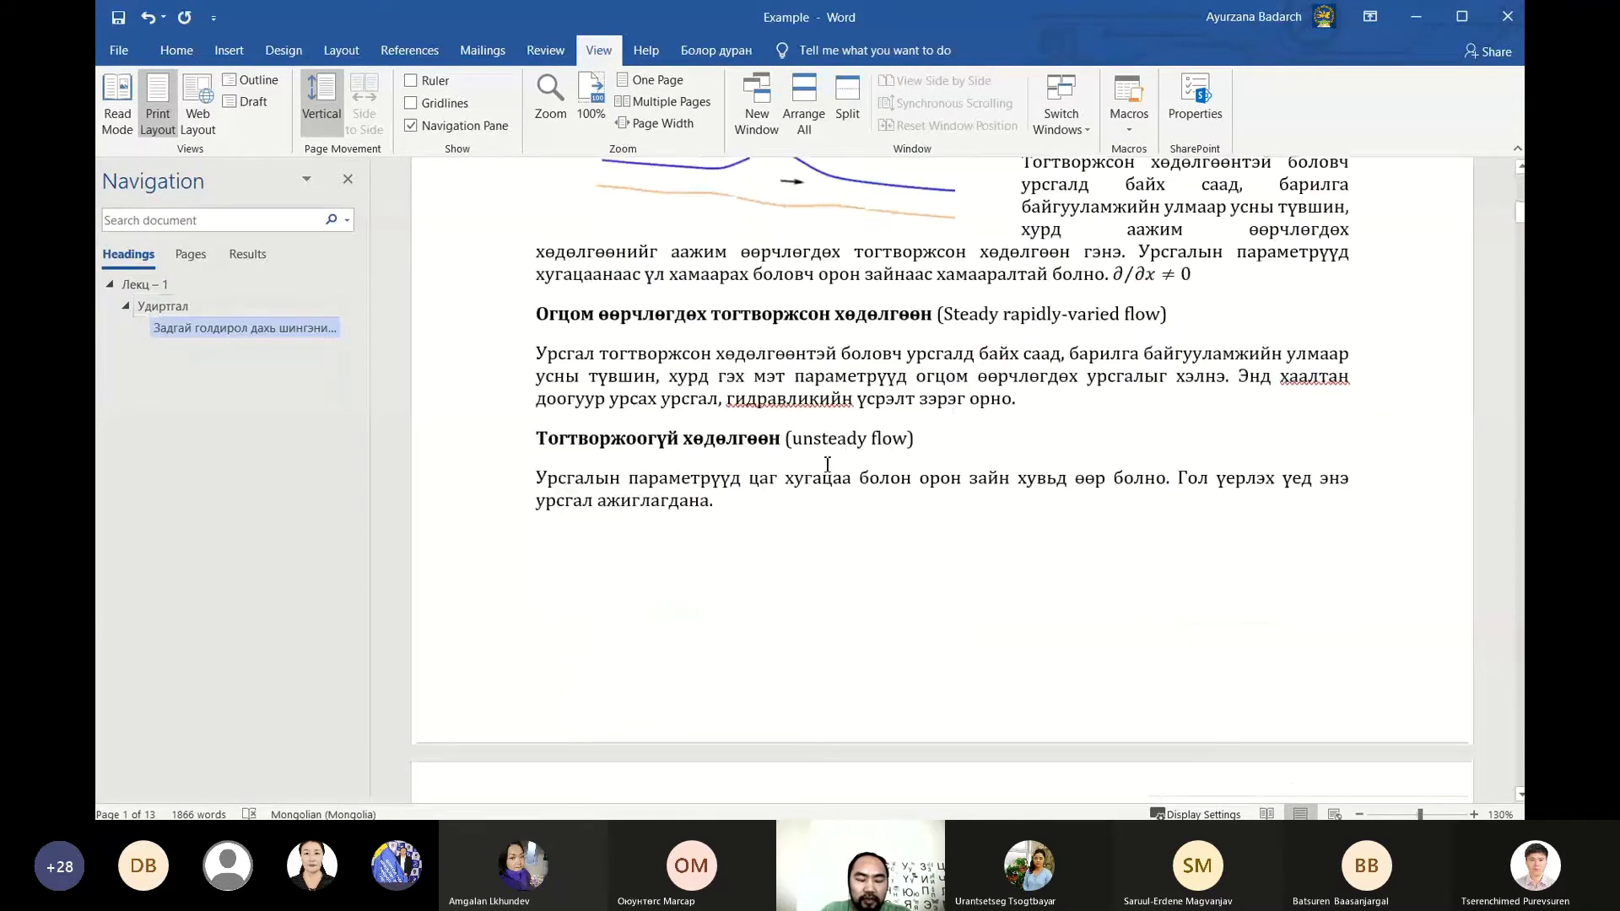
{"action": "scroll", "coordinate": [748, 283], "scroll_direction": "down", "scroll_amount": 10}
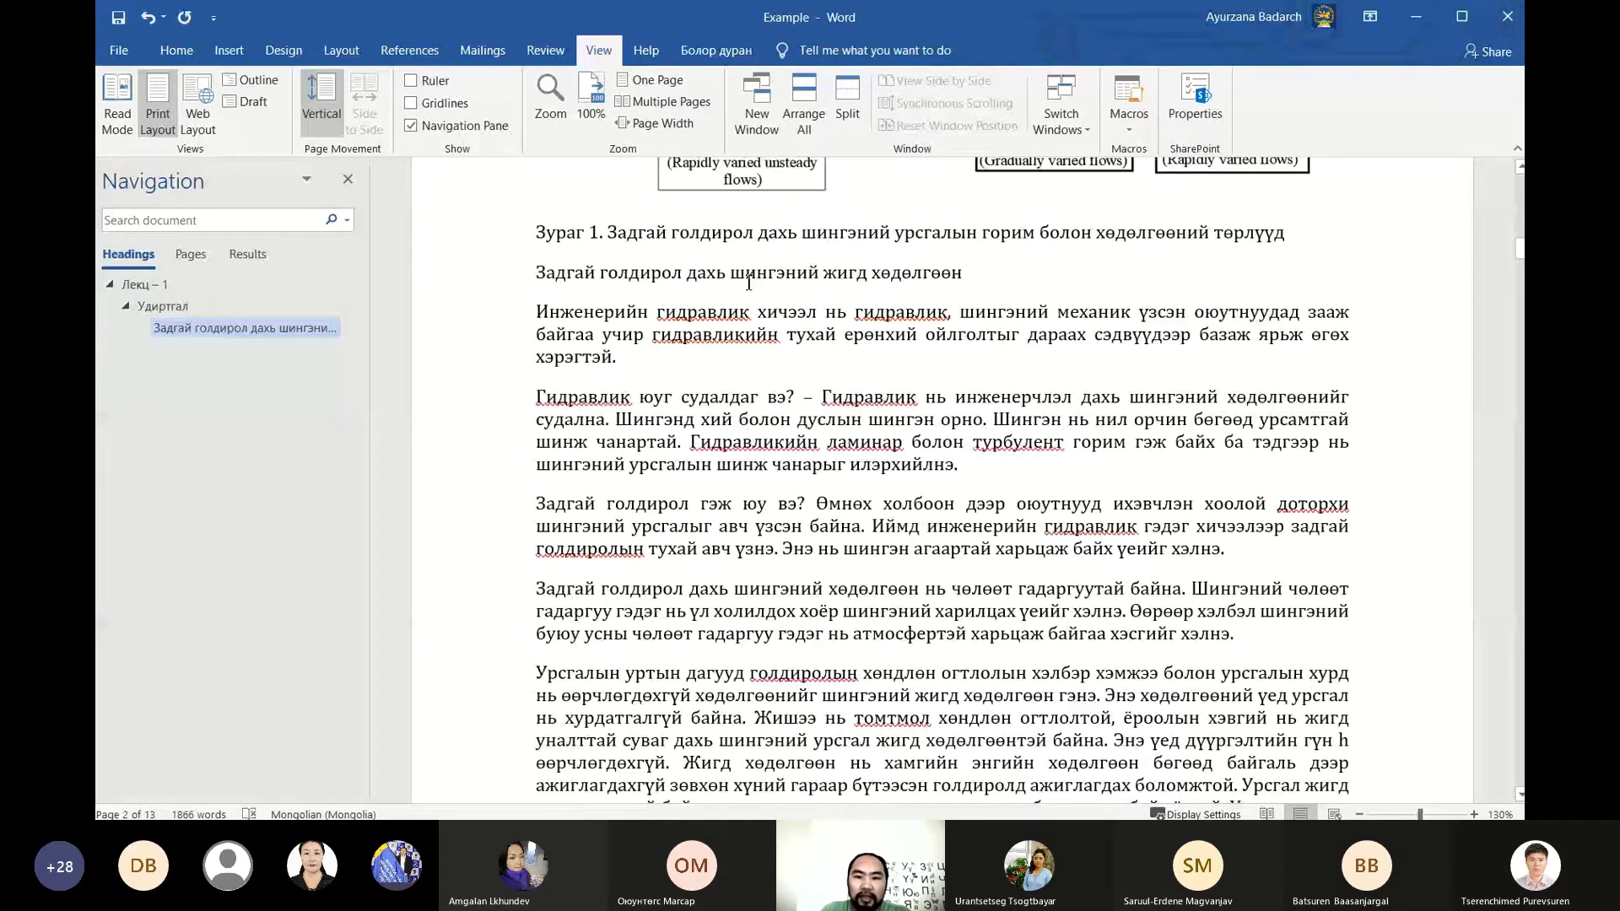
{"action": "key", "text": "alt+h"}
Make the 'Трапец хөндлөн огтлол' line under the figure caption a Heading 3
{"action": "left_click", "coordinate": [1028, 112]}
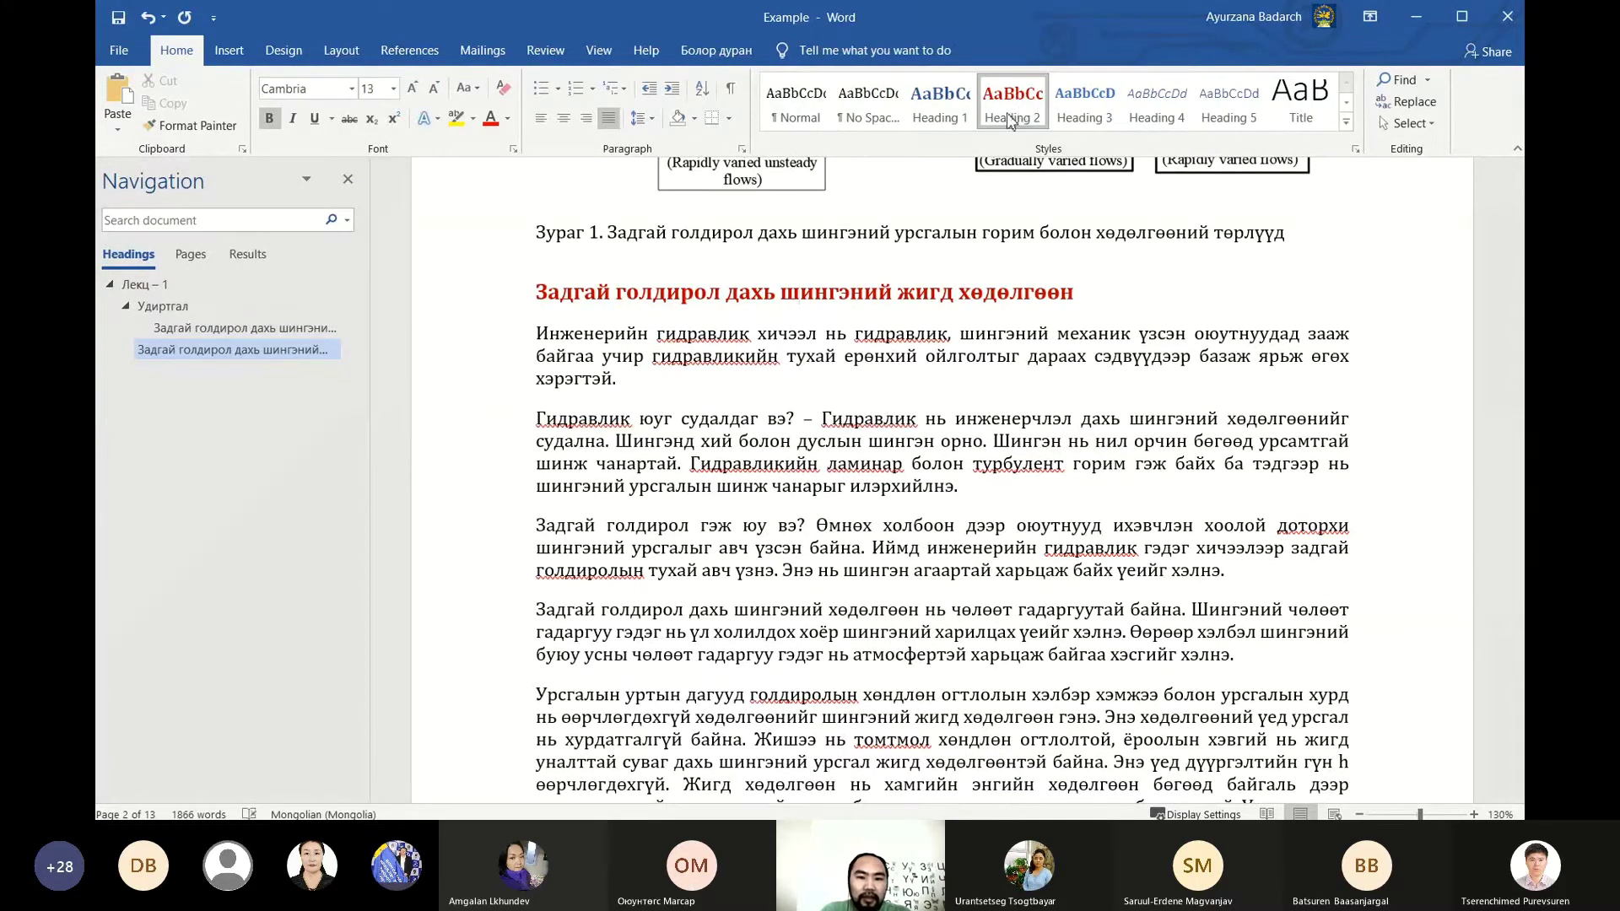
{"action": "left_click", "coordinate": [1083, 108]}
{"action": "scroll", "coordinate": [764, 369], "scroll_direction": "down", "scroll_amount": 10}
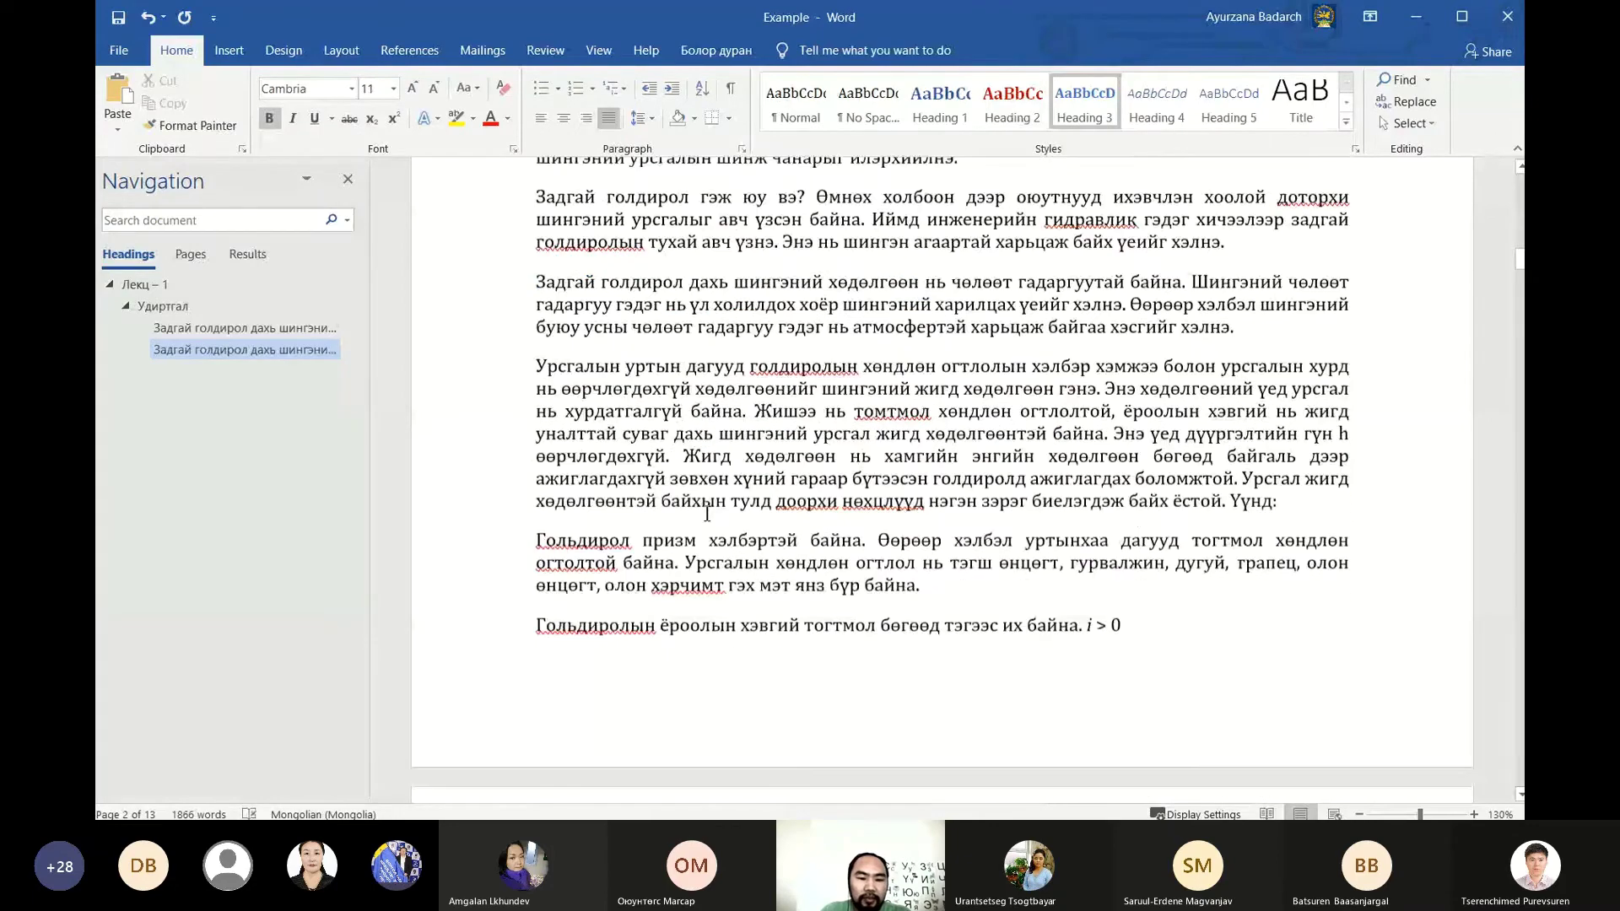
{"action": "scroll", "coordinate": [764, 370], "scroll_direction": "down", "scroll_amount": 10}
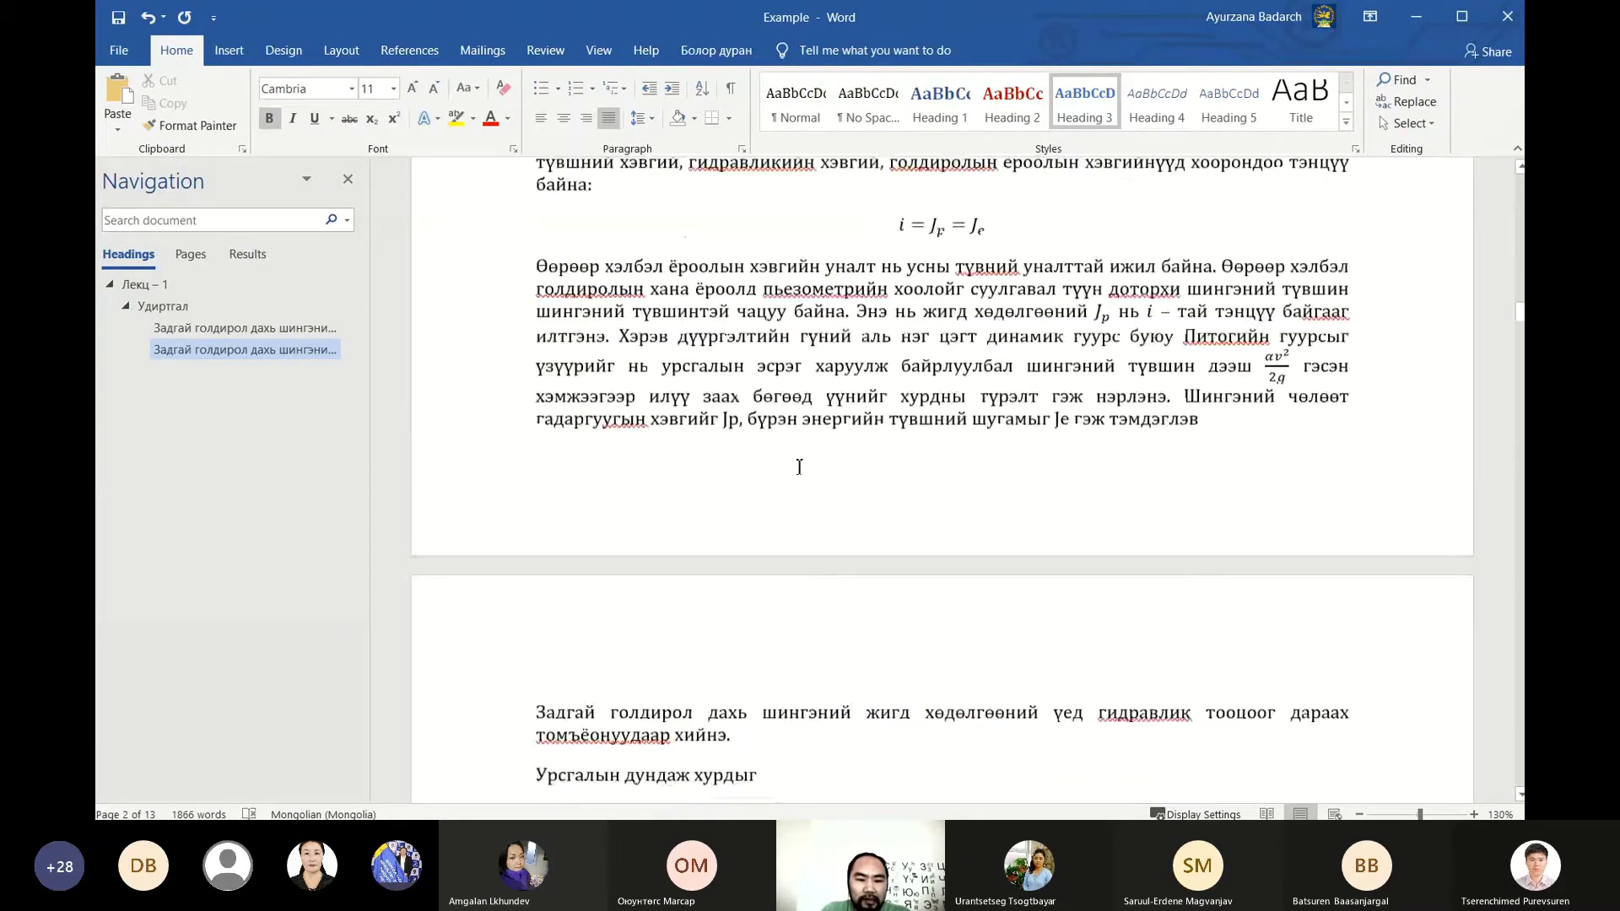
{"action": "scroll", "coordinate": [742, 460], "scroll_direction": "down", "scroll_amount": 3}
{"action": "scroll", "coordinate": [759, 464], "scroll_direction": "down", "scroll_amount": 3}
{"action": "scroll", "coordinate": [806, 480], "scroll_direction": "down", "scroll_amount": 3}
{"action": "scroll", "coordinate": [806, 480], "scroll_direction": "down", "scroll_amount": 3}
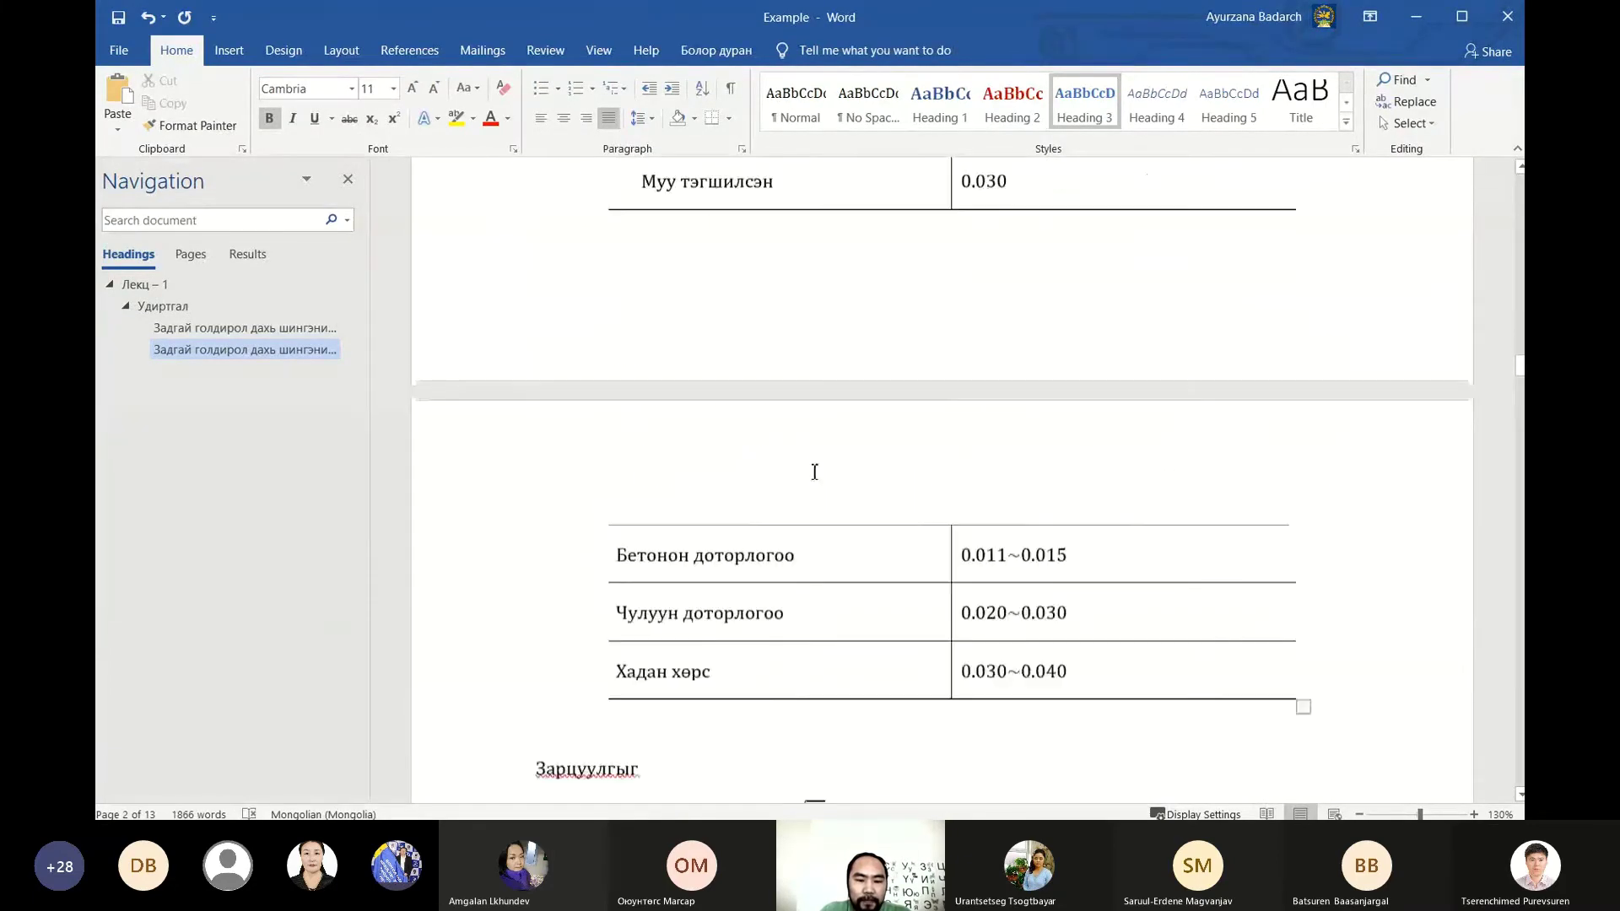
{"action": "scroll", "coordinate": [810, 470], "scroll_direction": "down", "scroll_amount": 3}
{"action": "scroll", "coordinate": [810, 470], "scroll_direction": "down", "scroll_amount": 3}
{"action": "scroll", "coordinate": [810, 470], "scroll_direction": "down", "scroll_amount": 3}
{"action": "scroll", "coordinate": [810, 470], "scroll_direction": "down", "scroll_amount": 3}
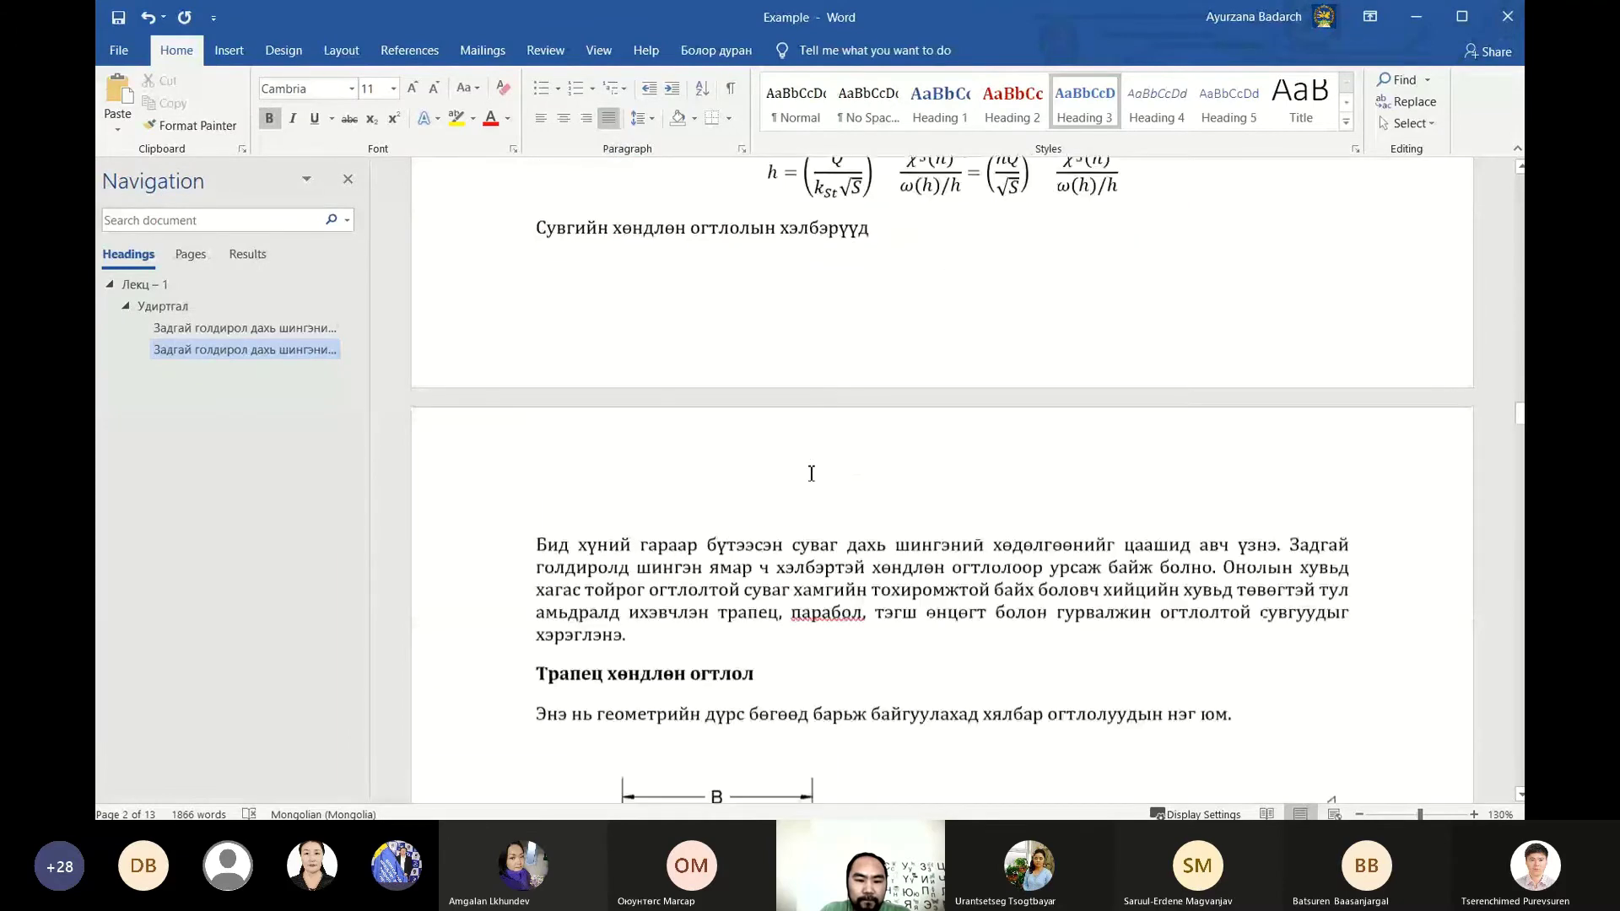
{"action": "scroll", "coordinate": [759, 439], "scroll_direction": "down", "scroll_amount": 2}
{"action": "left_click", "coordinate": [724, 410]}
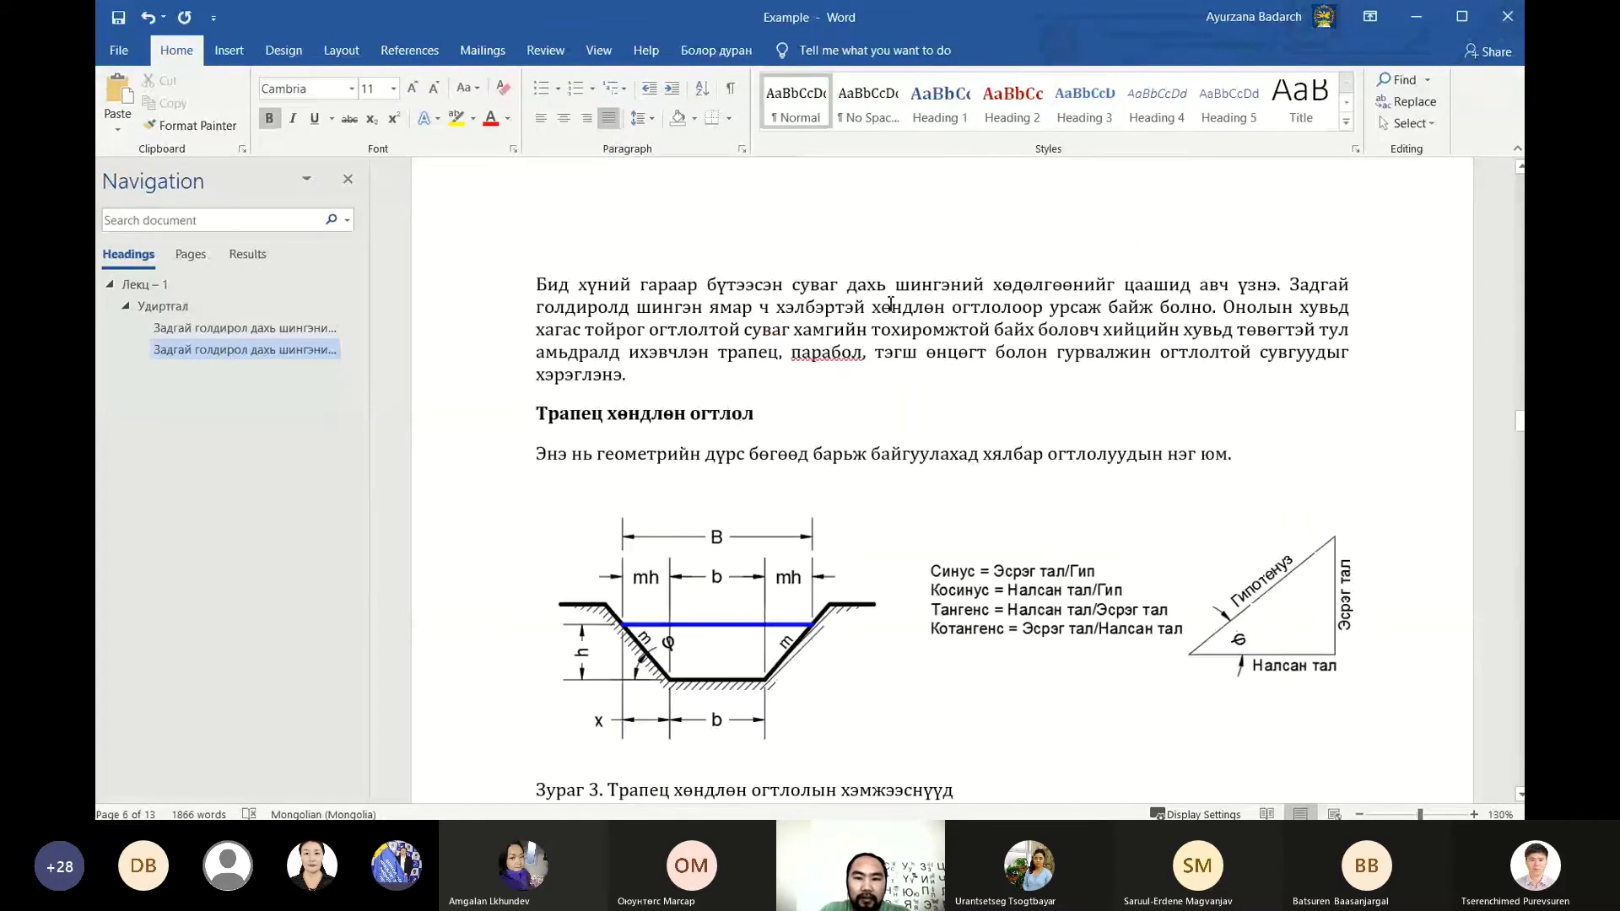
Apply Heading 1 to the 'Семинар – 1' line
{"action": "scroll", "coordinate": [798, 498], "scroll_direction": "down", "scroll_amount": 3}
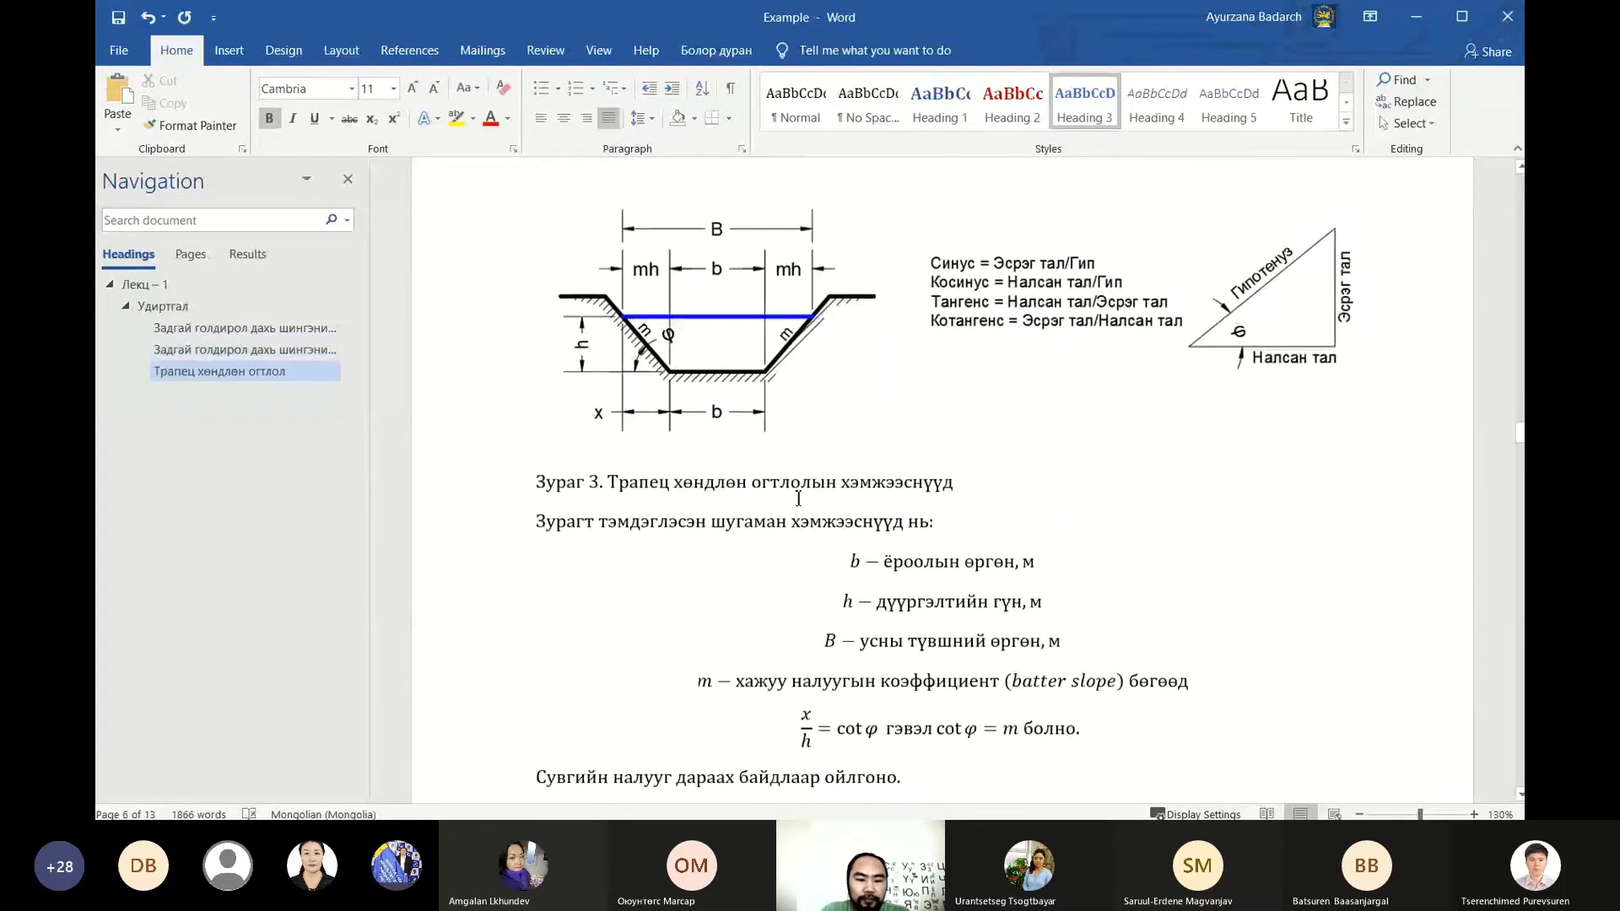
{"action": "scroll", "coordinate": [798, 498], "scroll_direction": "down", "scroll_amount": 4}
{"action": "scroll", "coordinate": [784, 489], "scroll_direction": "down", "scroll_amount": 5}
{"action": "scroll", "coordinate": [759, 474], "scroll_direction": "down", "scroll_amount": 4}
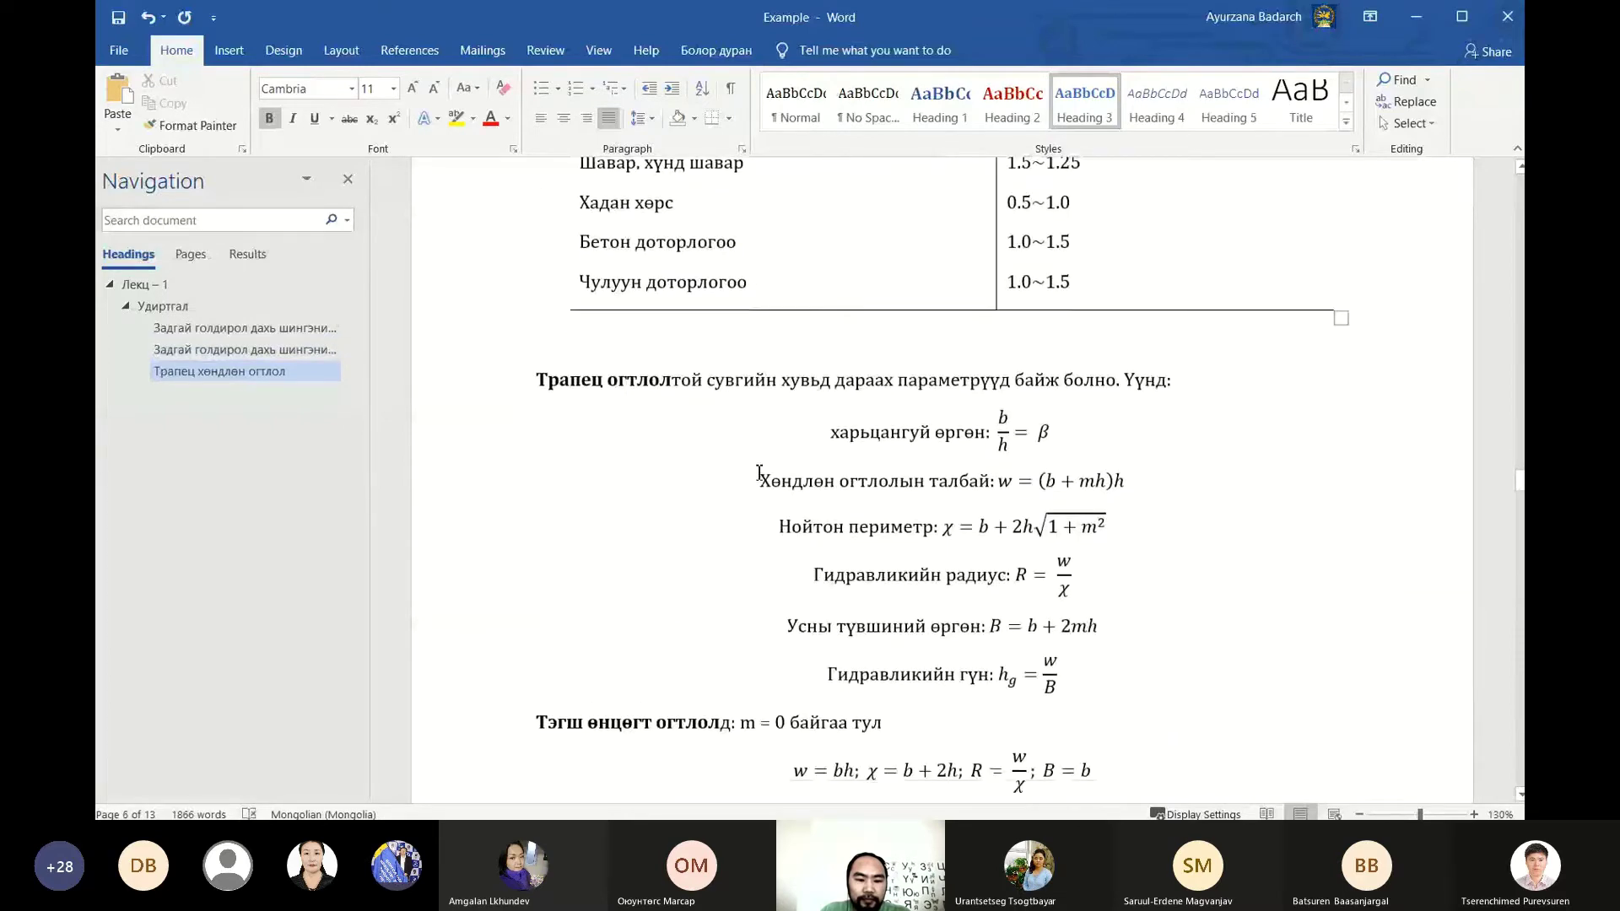
{"action": "scroll", "coordinate": [760, 473], "scroll_direction": "down", "scroll_amount": 5}
{"action": "scroll", "coordinate": [769, 473], "scroll_direction": "down", "scroll_amount": 10}
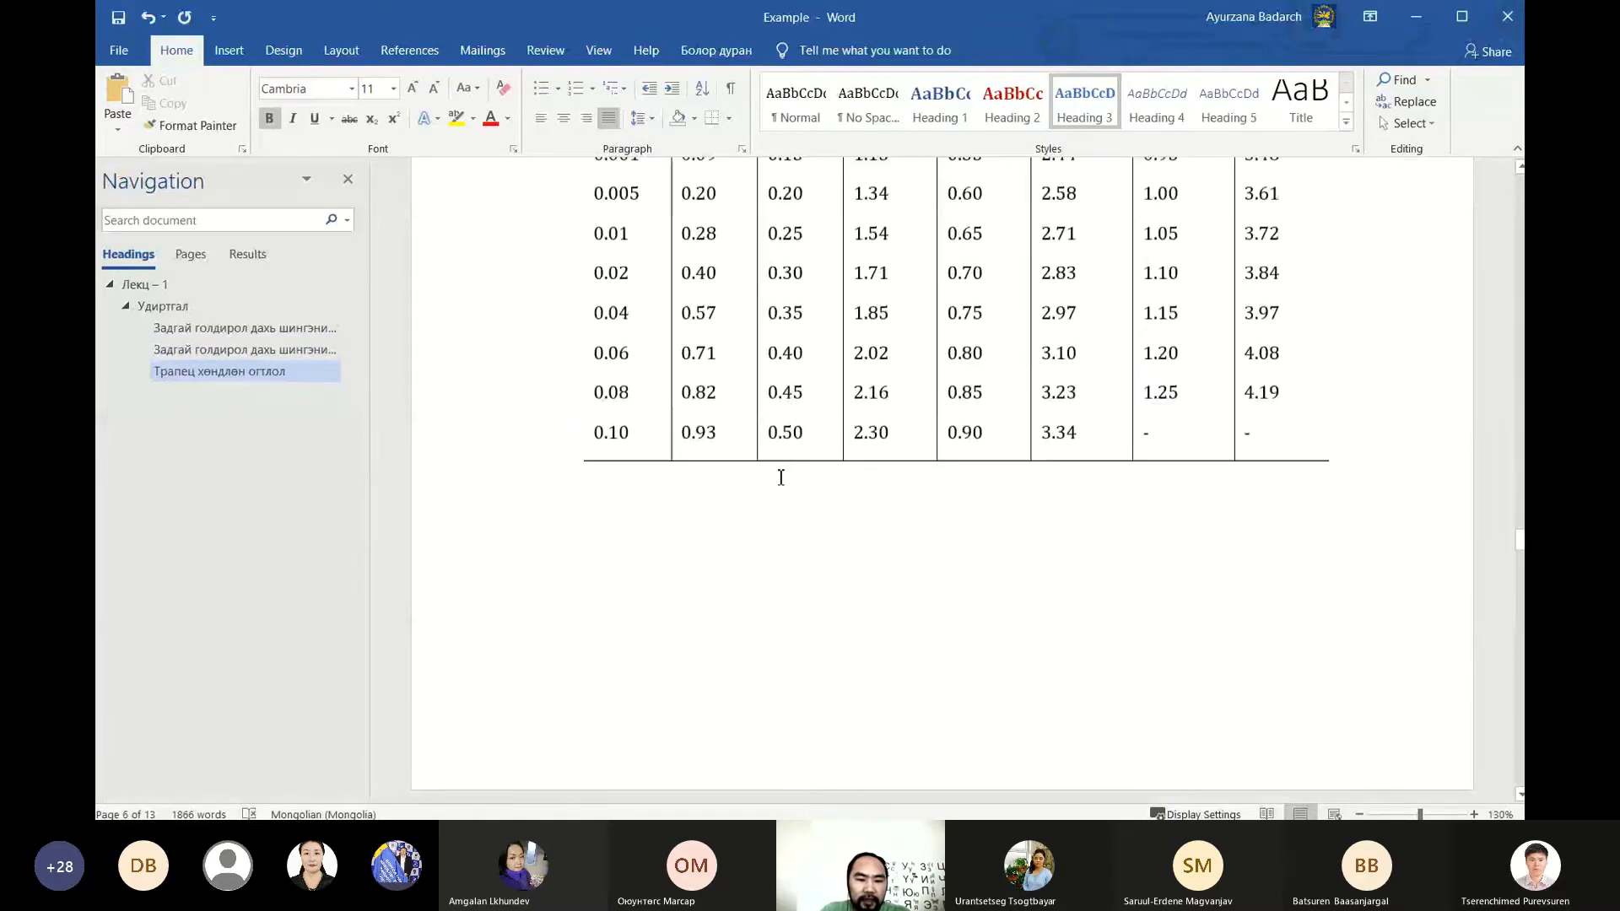
{"action": "scroll", "coordinate": [780, 477], "scroll_direction": "down", "scroll_amount": 6}
{"action": "left_click", "coordinate": [624, 250]}
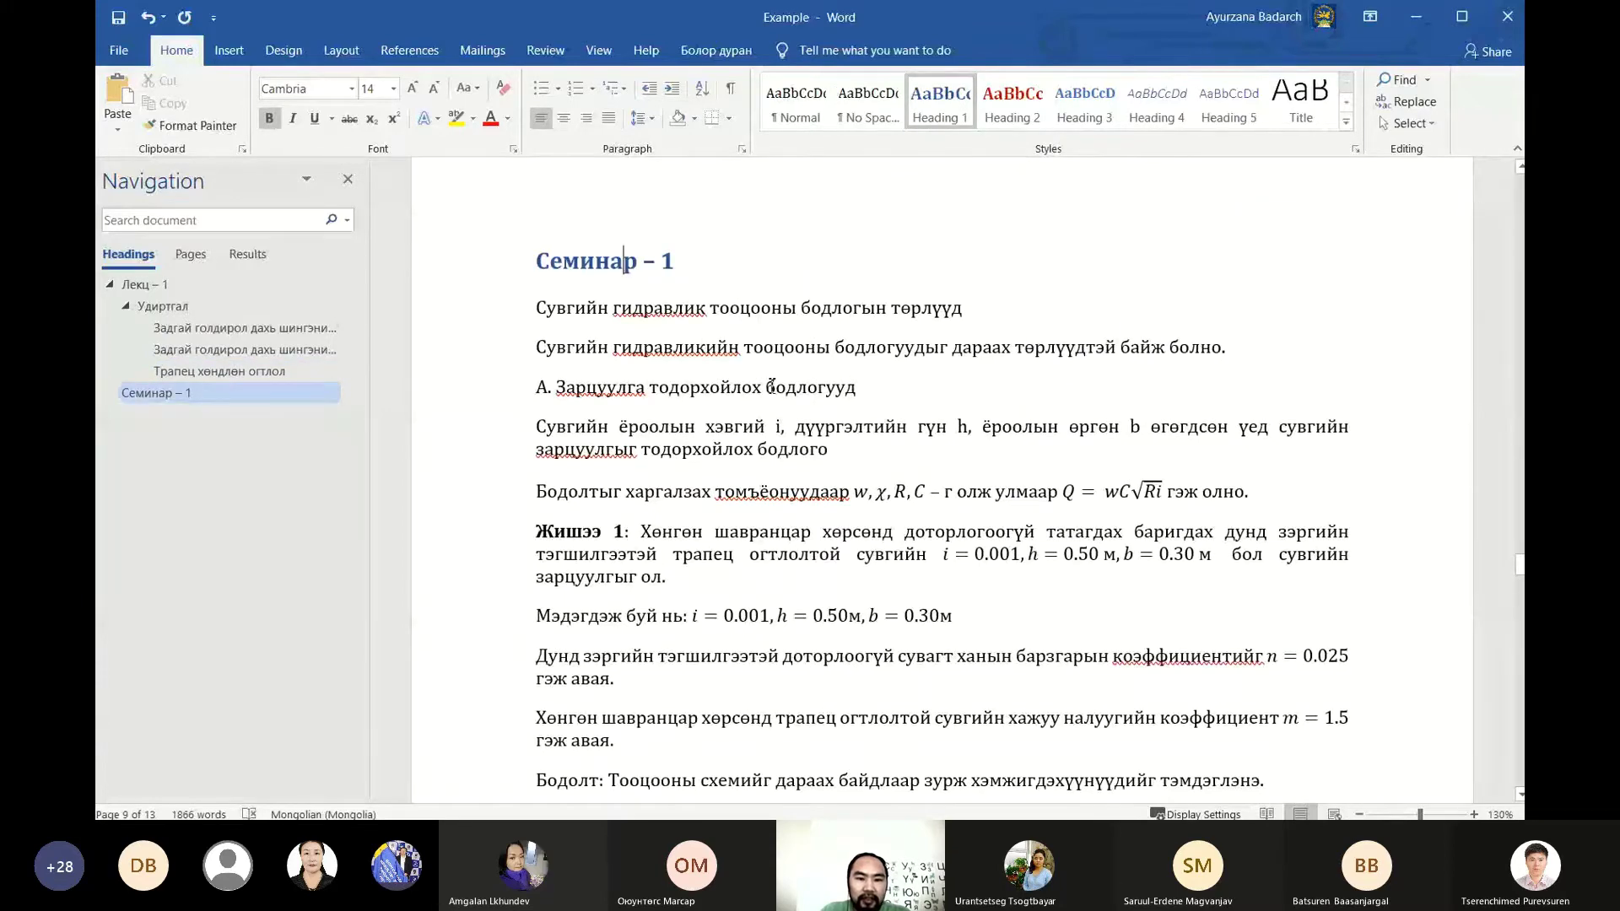
Apply Heading 2 to the 'Сувгийн гидравлик тооцоны бодлогын төрлүүд' line under Семинар – 1
{"action": "left_click", "coordinate": [790, 309]}
{"action": "left_click", "coordinate": [1012, 110]}
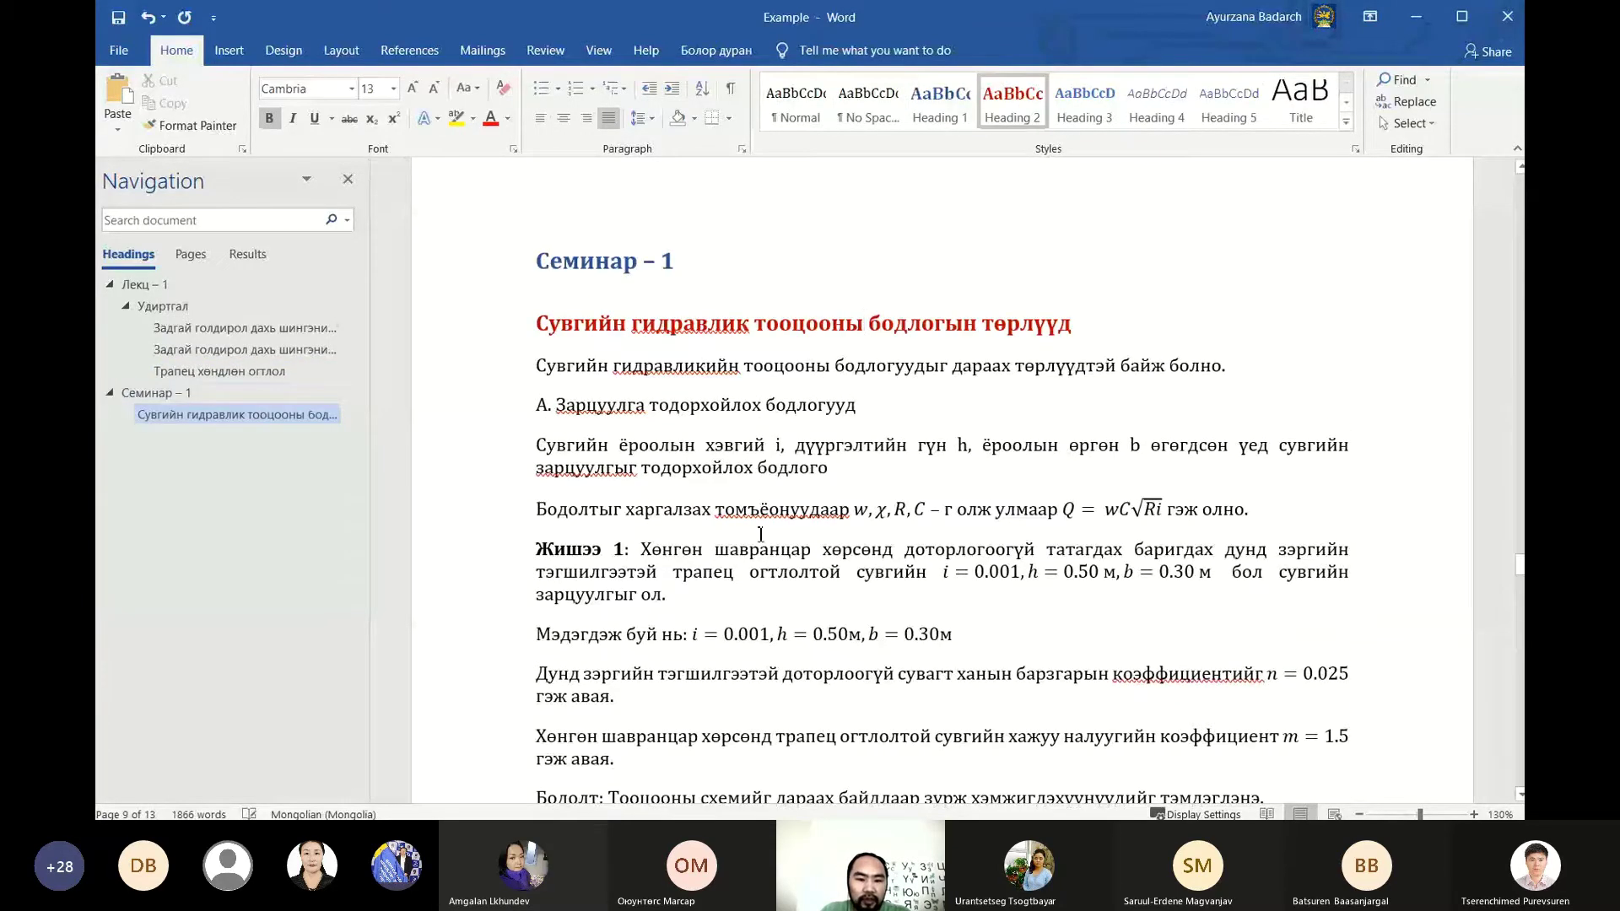
{"action": "scroll", "coordinate": [644, 570], "scroll_direction": "down", "scroll_amount": 3}
{"action": "scroll", "coordinate": [675, 557], "scroll_direction": "down", "scroll_amount": 8}
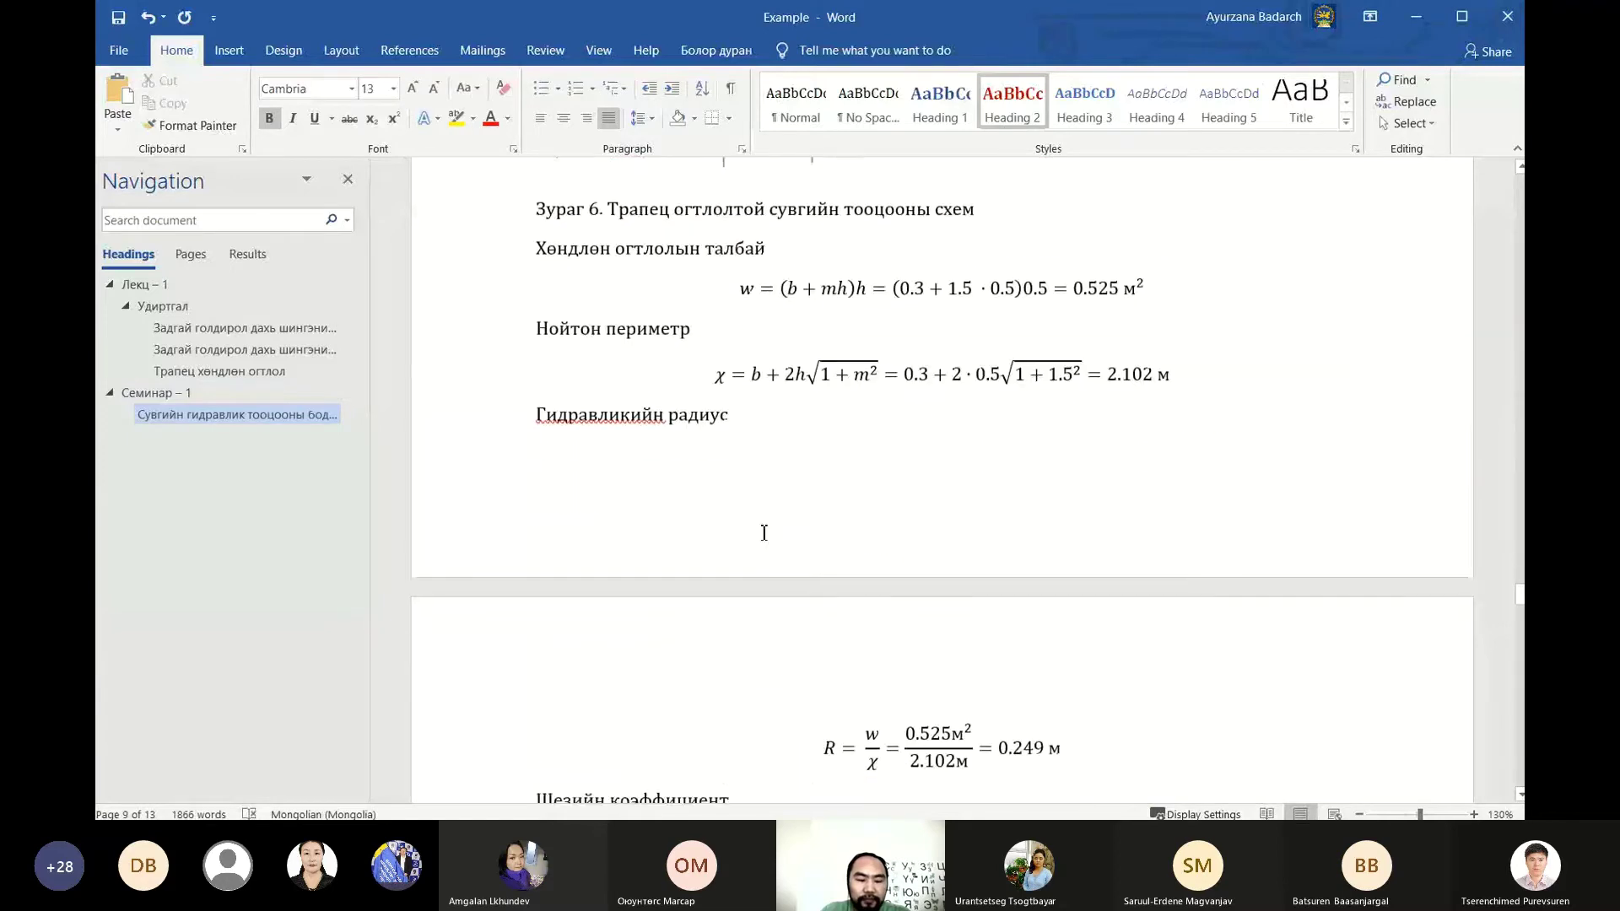
{"action": "scroll", "coordinate": [766, 536], "scroll_direction": "down", "scroll_amount": 8}
{"action": "scroll", "coordinate": [766, 536], "scroll_direction": "down", "scroll_amount": 5}
{"action": "scroll", "coordinate": [772, 536], "scroll_direction": "down", "scroll_amount": 2}
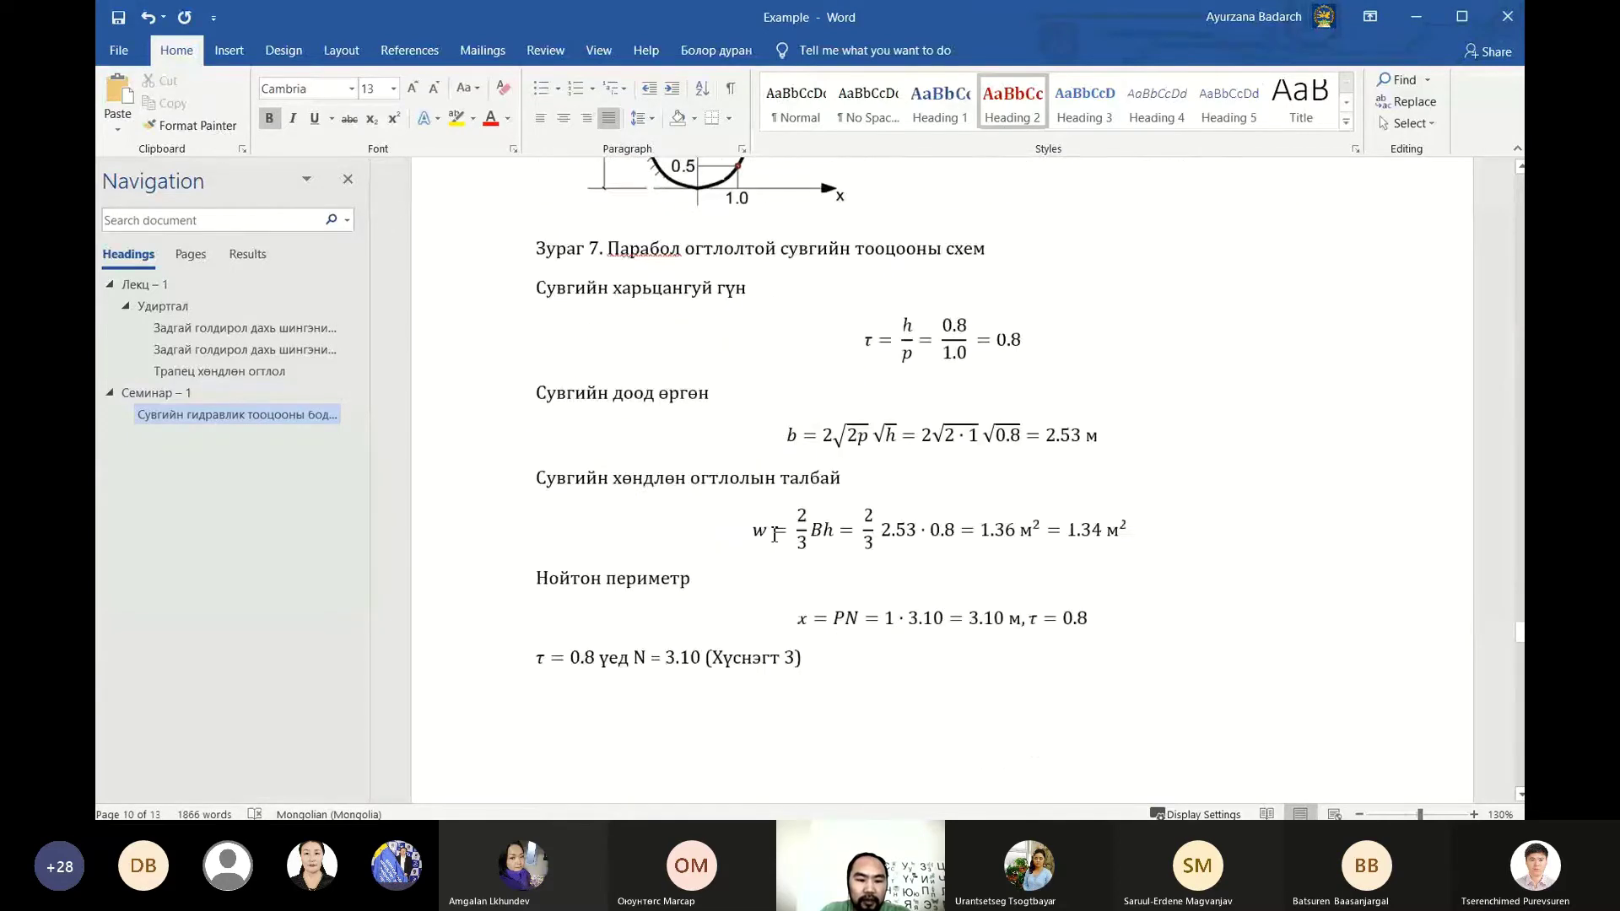
{"action": "scroll", "coordinate": [780, 534], "scroll_direction": "up", "scroll_amount": 3}
{"action": "scroll", "coordinate": [780, 534], "scroll_direction": "up", "scroll_amount": 5}
Apply Heading 3 to the 'Б. Сувгийн хэвгийг олох бодлого' line
{"action": "scroll", "coordinate": [793, 553], "scroll_direction": "down", "scroll_amount": 10}
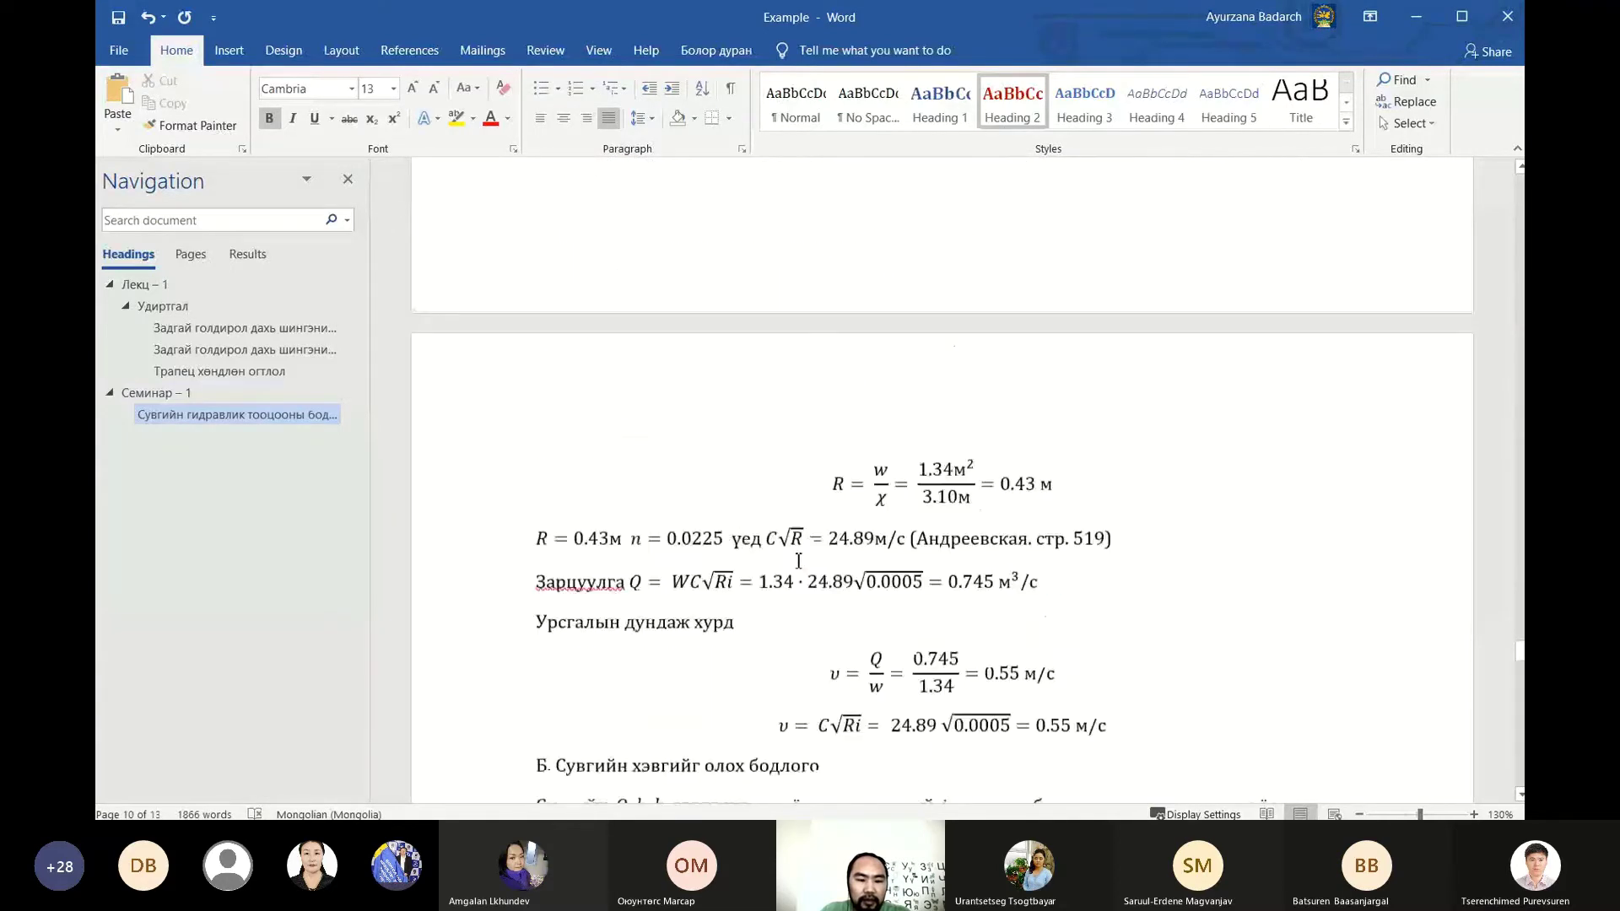
{"action": "scroll", "coordinate": [798, 561], "scroll_direction": "down", "scroll_amount": 8}
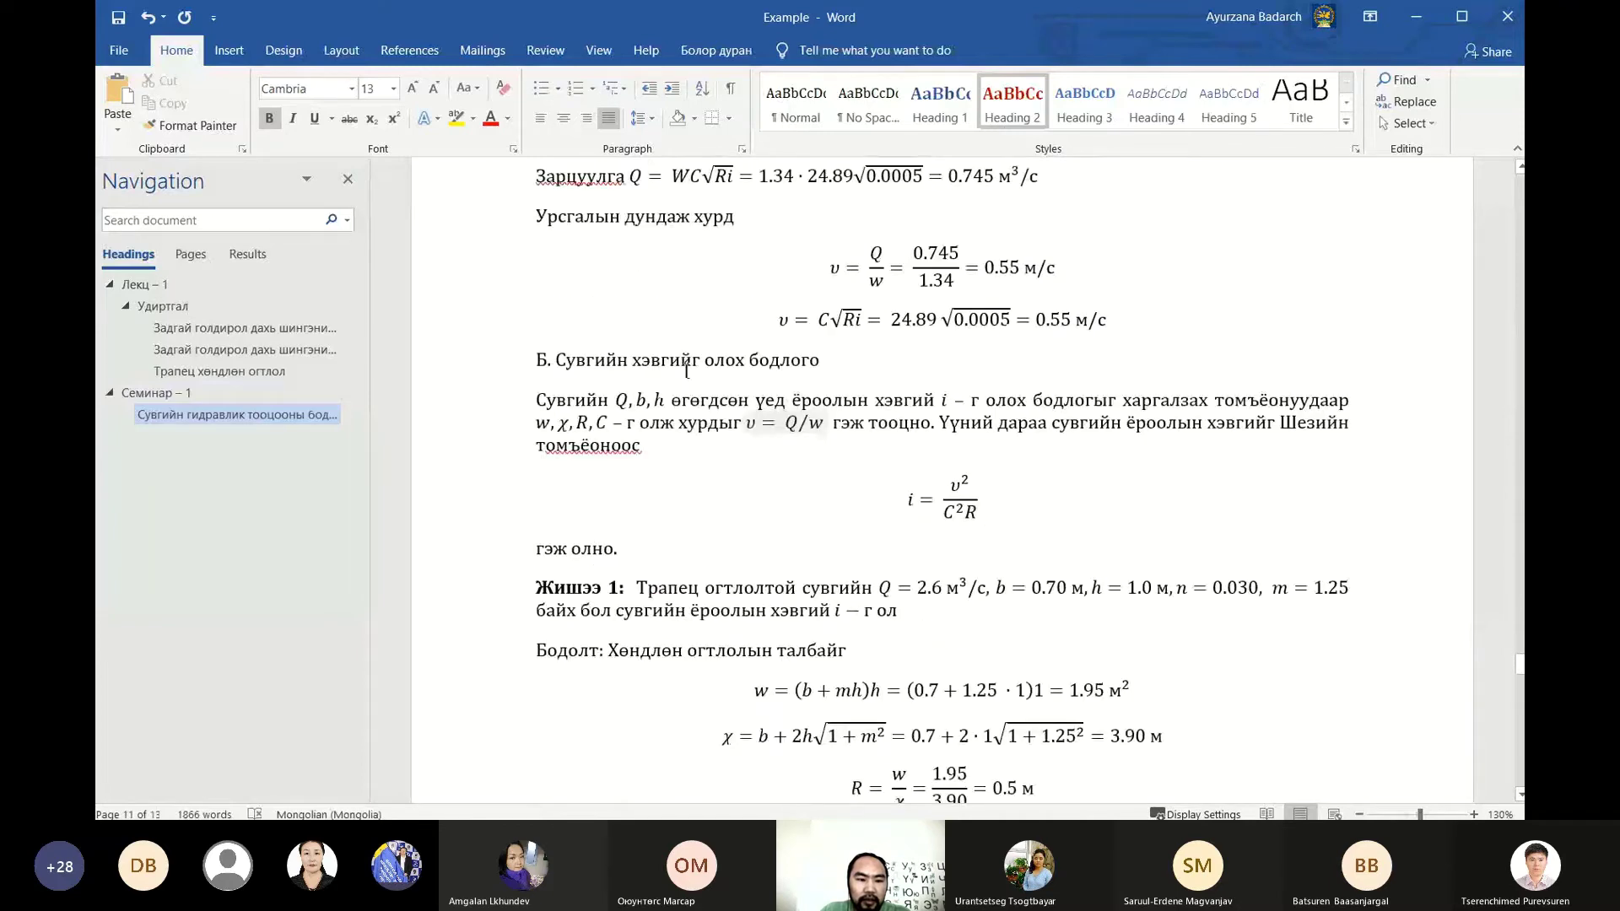
{"action": "left_click", "coordinate": [687, 369]}
{"action": "left_click", "coordinate": [1084, 101]}
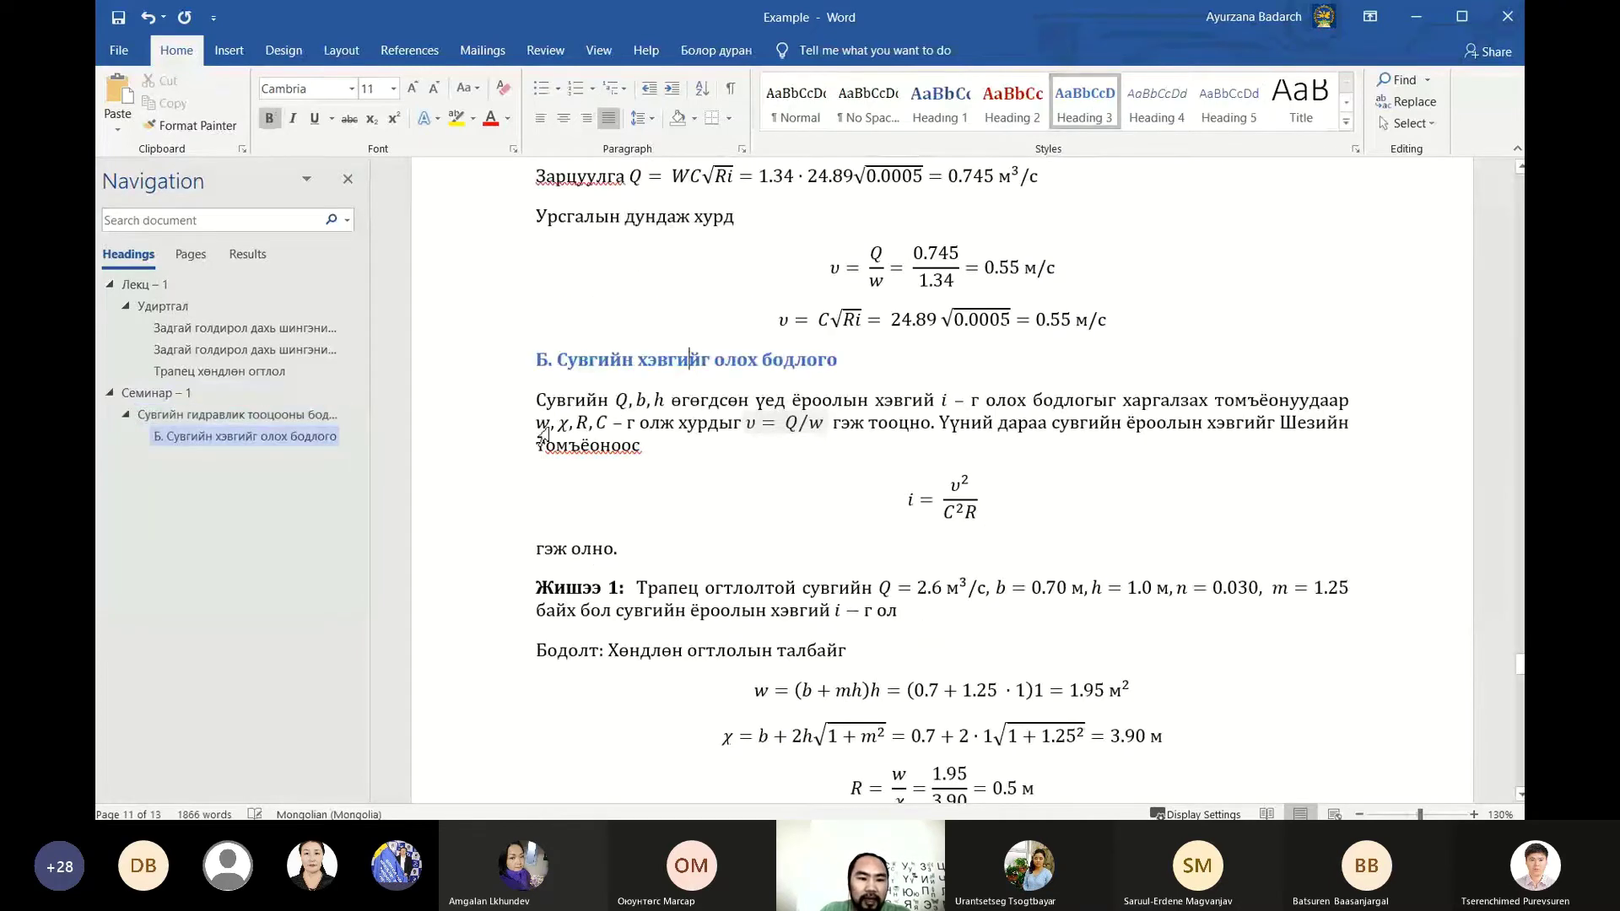
{"action": "scroll", "coordinate": [544, 436], "scroll_direction": "up", "scroll_amount": 10}
{"action": "scroll", "coordinate": [675, 434], "scroll_direction": "up", "scroll_amount": 10}
{"action": "scroll", "coordinate": [759, 432], "scroll_direction": "up", "scroll_amount": 10}
{"action": "scroll", "coordinate": [818, 431], "scroll_direction": "up", "scroll_amount": 8}
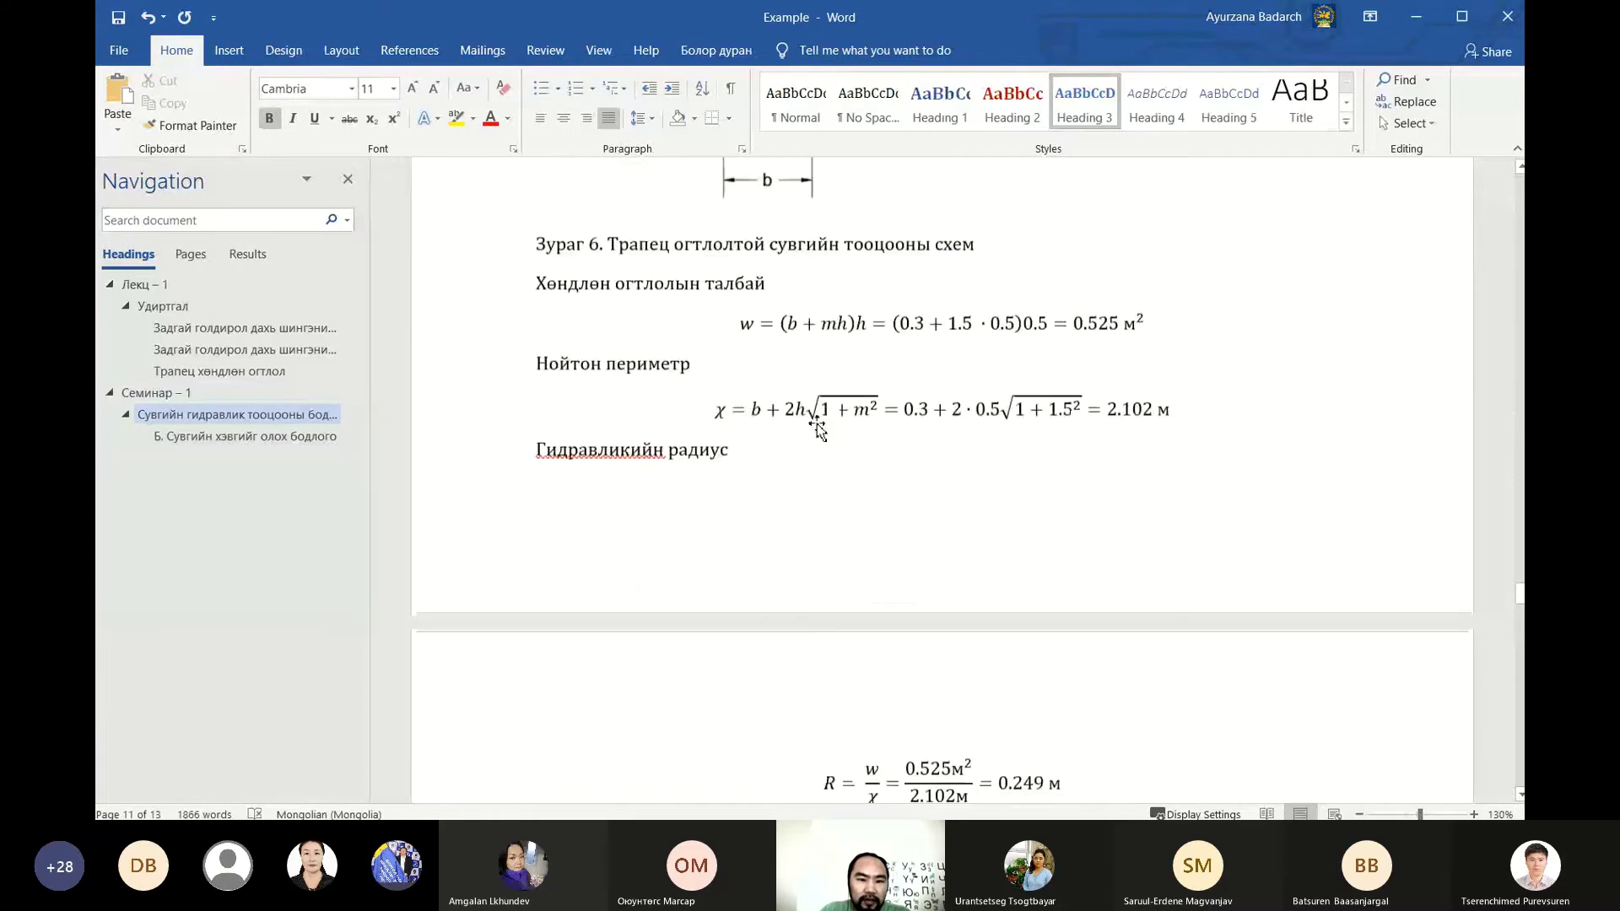
{"action": "scroll", "coordinate": [818, 428], "scroll_direction": "up", "scroll_amount": 10}
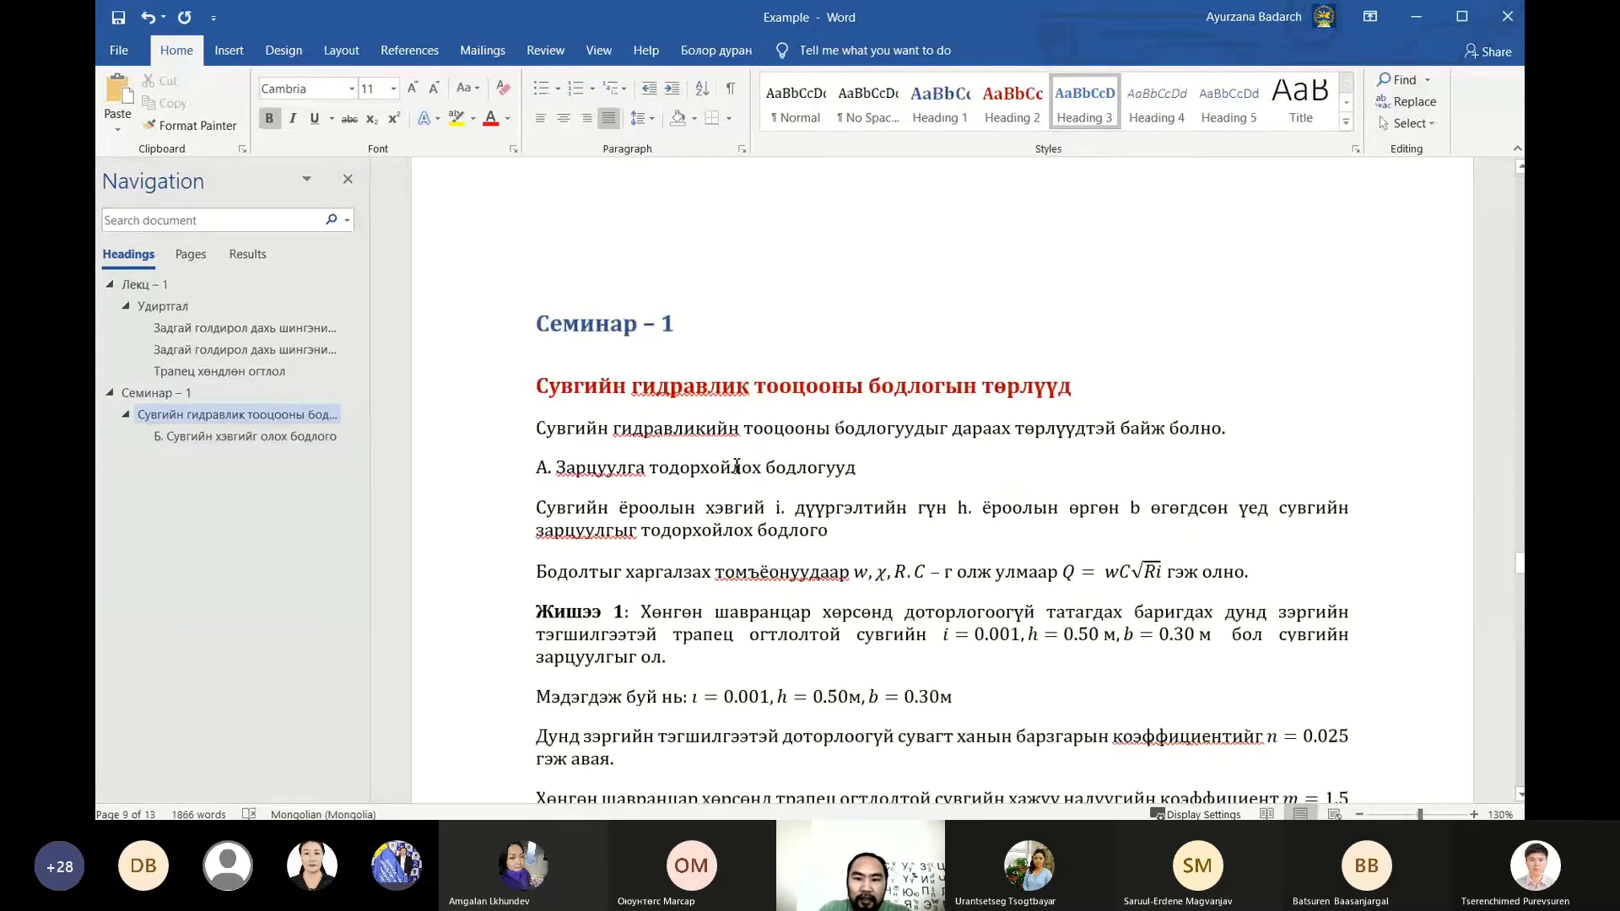
Apply Heading 3 to the 'А. Зарцуулга тодорхойлох бодлогууд' line
{"action": "left_click", "coordinate": [732, 463]}
{"action": "left_click", "coordinate": [1084, 102]}
{"action": "scroll", "coordinate": [747, 504], "scroll_direction": "down", "scroll_amount": 10}
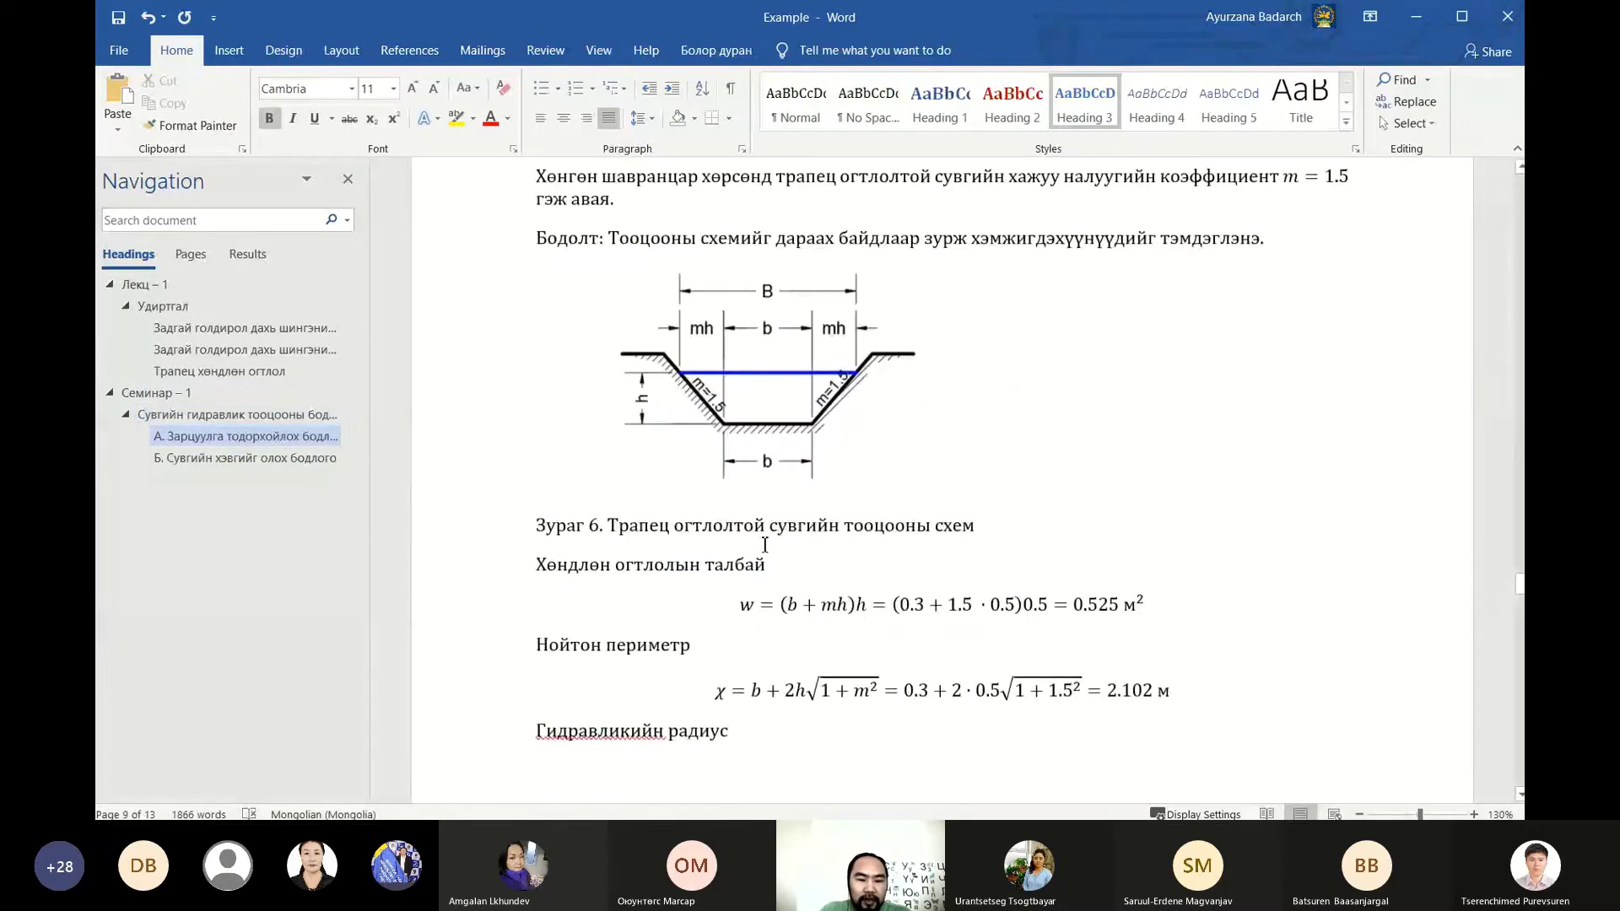
{"action": "scroll", "coordinate": [676, 549], "scroll_direction": "down", "scroll_amount": 5}
{"action": "scroll", "coordinate": [759, 543], "scroll_direction": "down", "scroll_amount": 10}
{"action": "scroll", "coordinate": [765, 544], "scroll_direction": "down", "scroll_amount": 5}
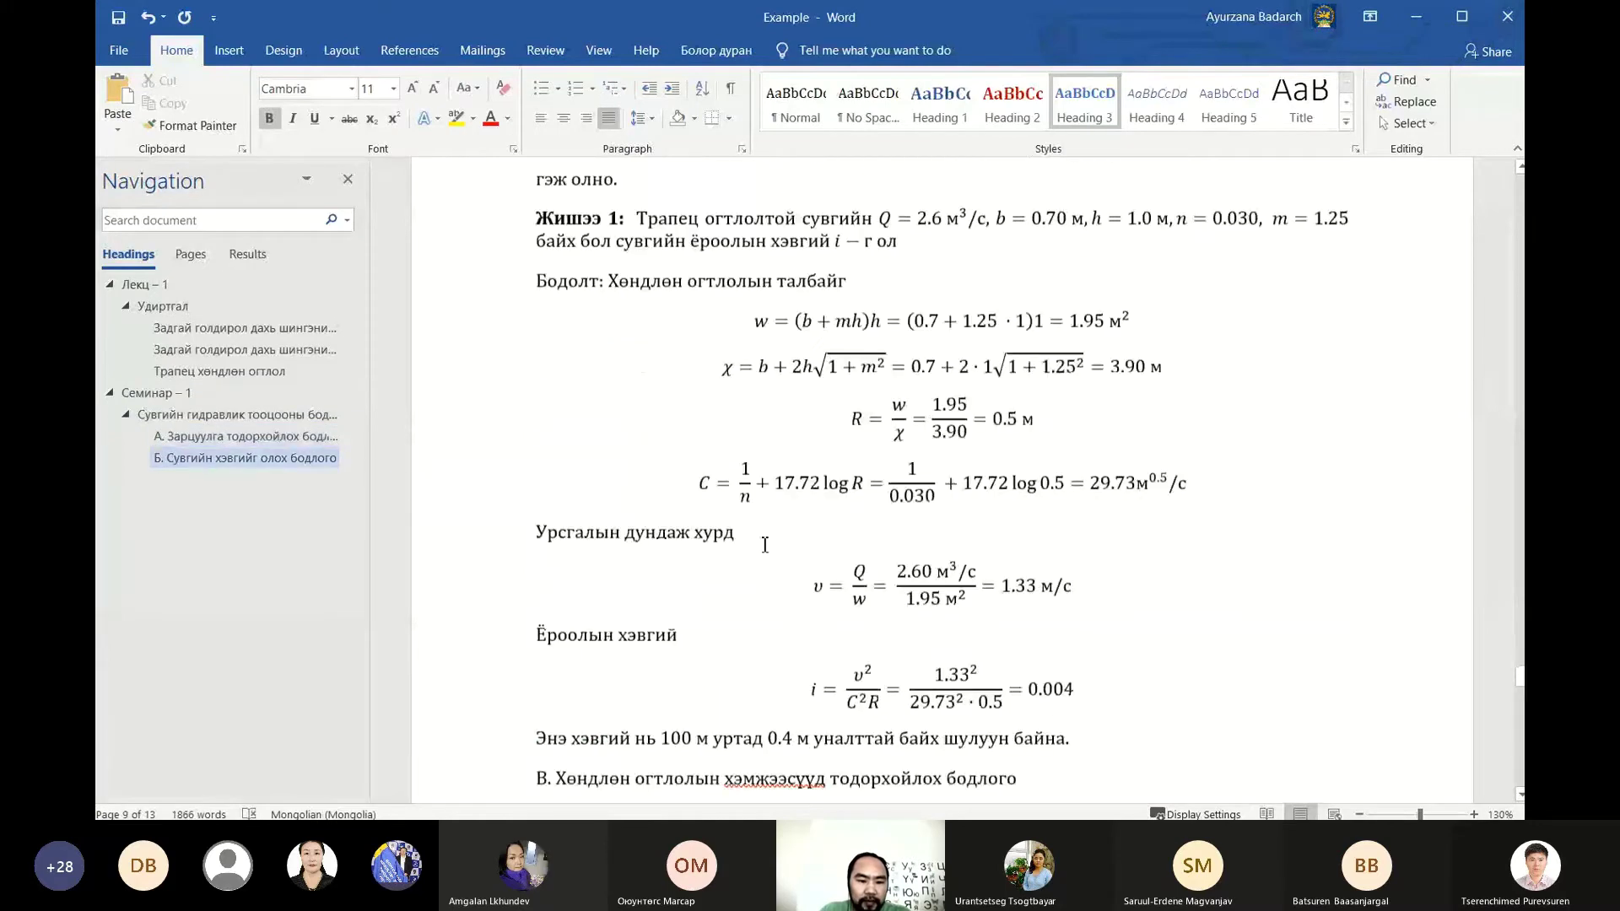
{"action": "scroll", "coordinate": [764, 544], "scroll_direction": "down", "scroll_amount": 15}
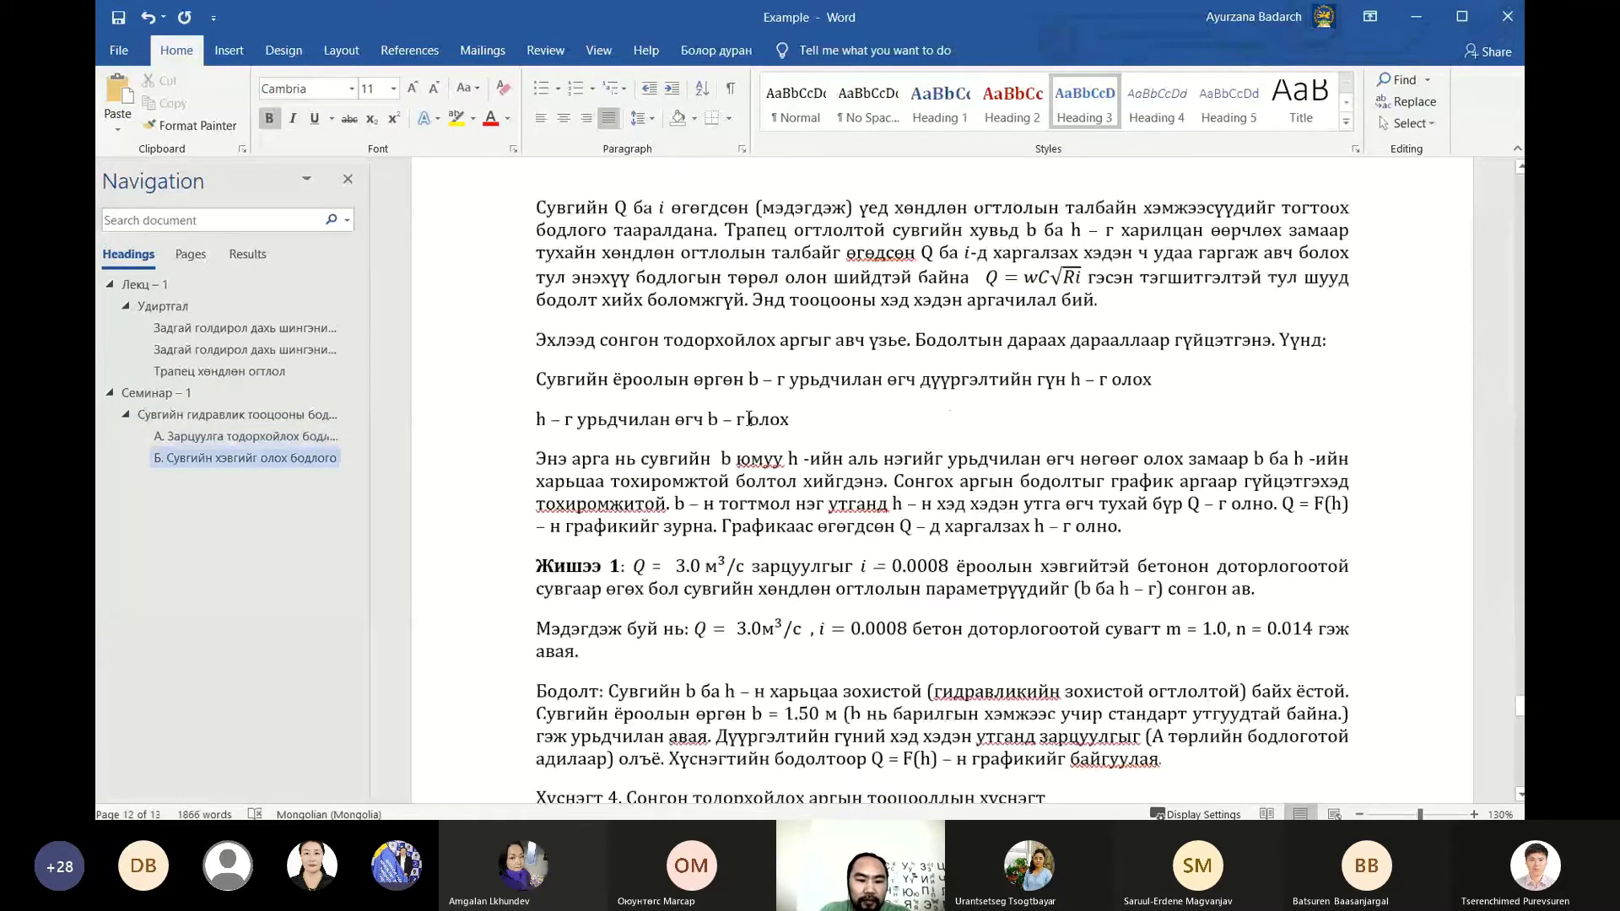
{"action": "scroll", "coordinate": [748, 420], "scroll_direction": "up", "scroll_amount": 3}
{"action": "scroll", "coordinate": [748, 420], "scroll_direction": "up", "scroll_amount": 2}
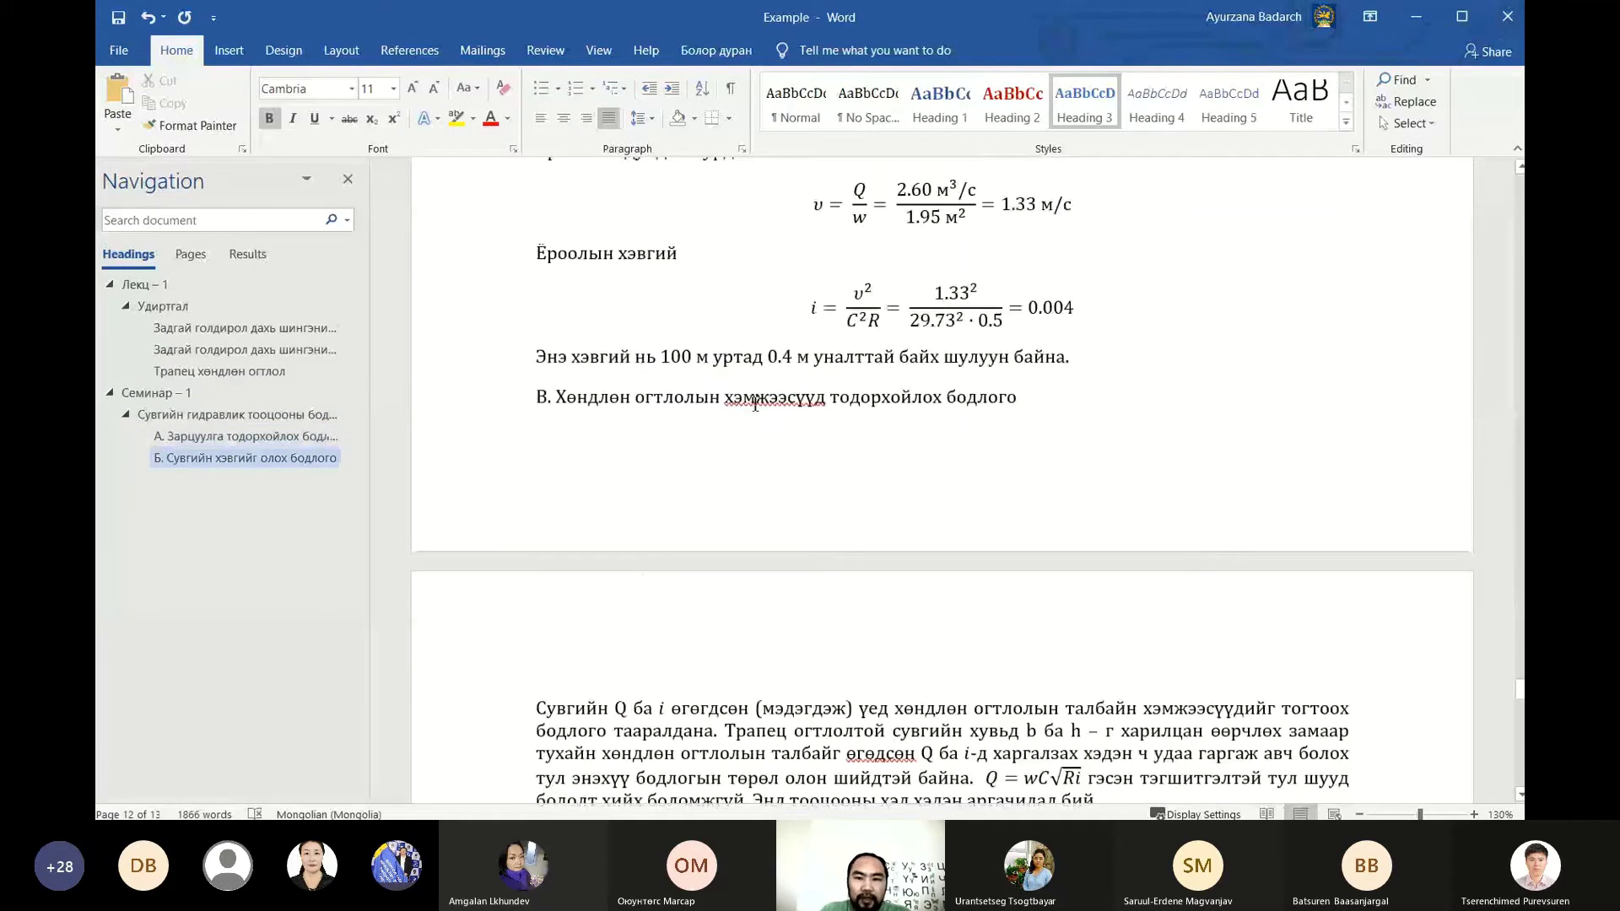
Make the 'В. Хөндлөн огтлолын хэмжээсүүд тодорхойлох бодлого' line a Heading 3 with Ctrl+Alt+3
{"action": "left_click", "coordinate": [757, 363]}
{"action": "key", "text": "ctrl+alt+3"}
{"action": "scroll", "coordinate": [742, 527], "scroll_direction": "down", "scroll_amount": 15}
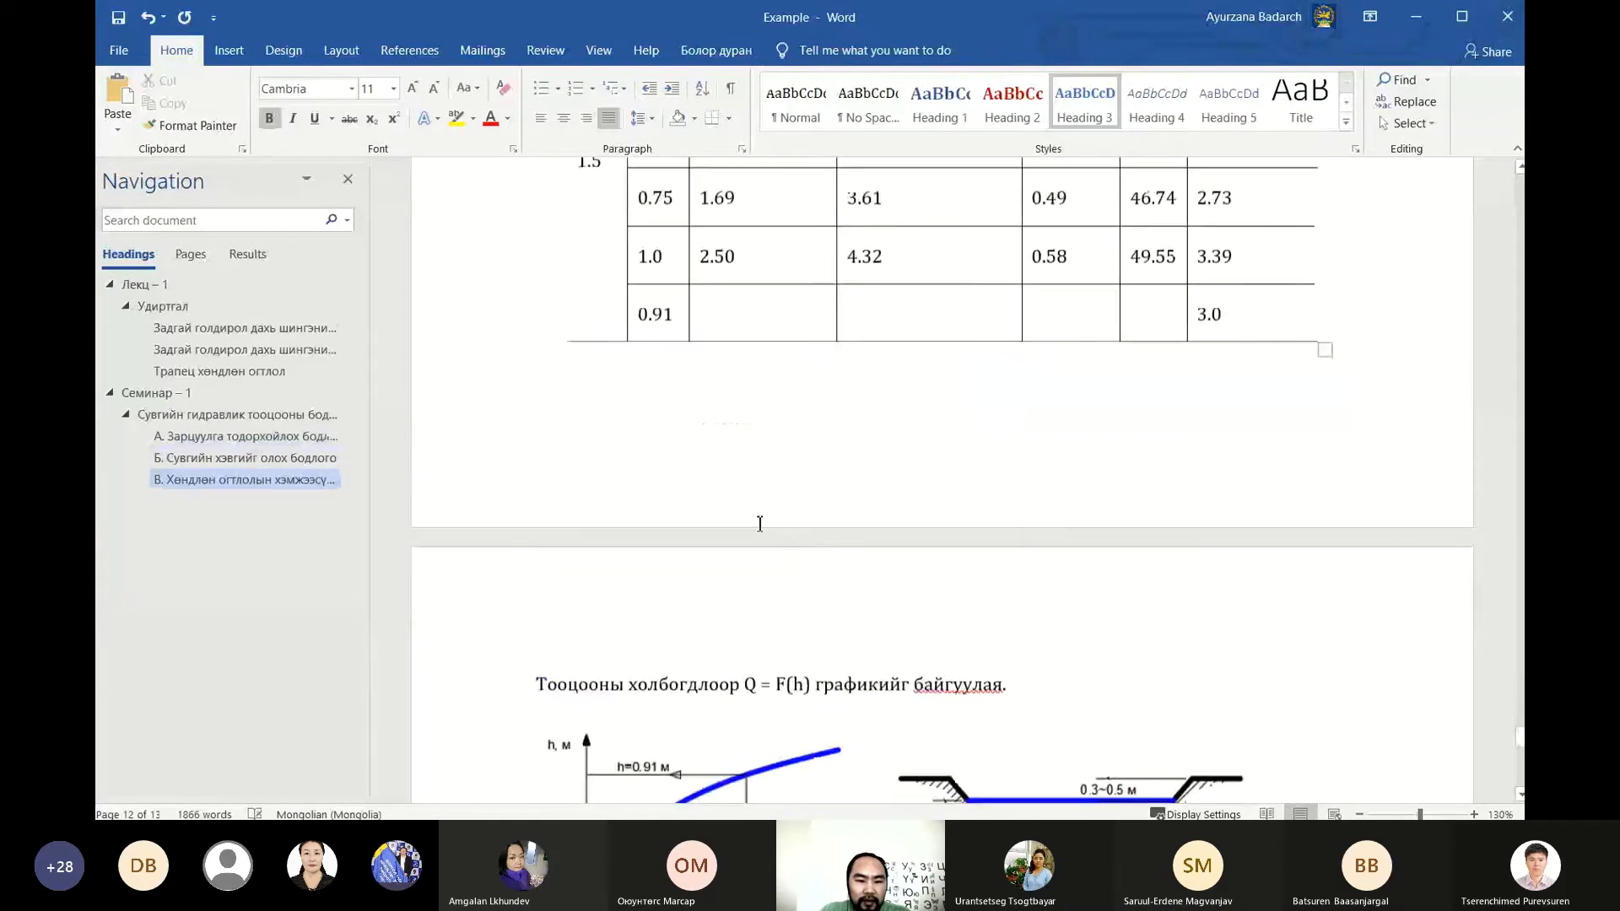
{"action": "scroll", "coordinate": [764, 523], "scroll_direction": "down", "scroll_amount": 6}
{"action": "scroll", "coordinate": [777, 525], "scroll_direction": "down", "scroll_amount": 5}
{"action": "scroll", "coordinate": [784, 527], "scroll_direction": "down", "scroll_amount": 1}
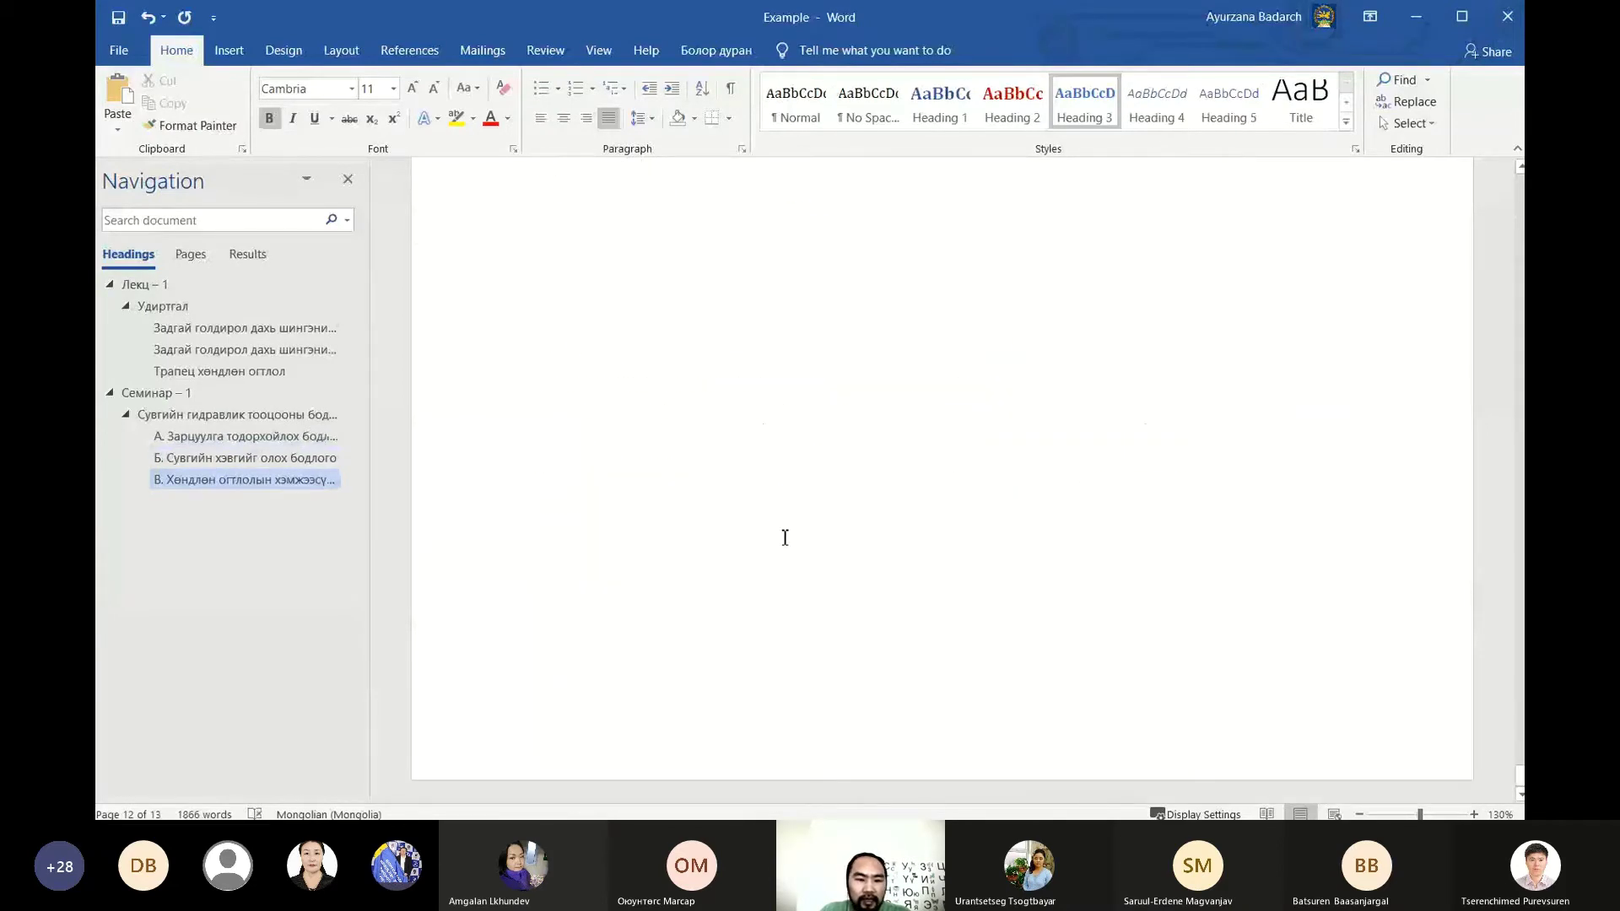
{"action": "scroll", "coordinate": [784, 515], "scroll_direction": "up", "scroll_amount": 5}
{"action": "scroll", "coordinate": [810, 509], "scroll_direction": "up", "scroll_amount": 5}
{"action": "scroll", "coordinate": [844, 506], "scroll_direction": "up", "scroll_amount": 4}
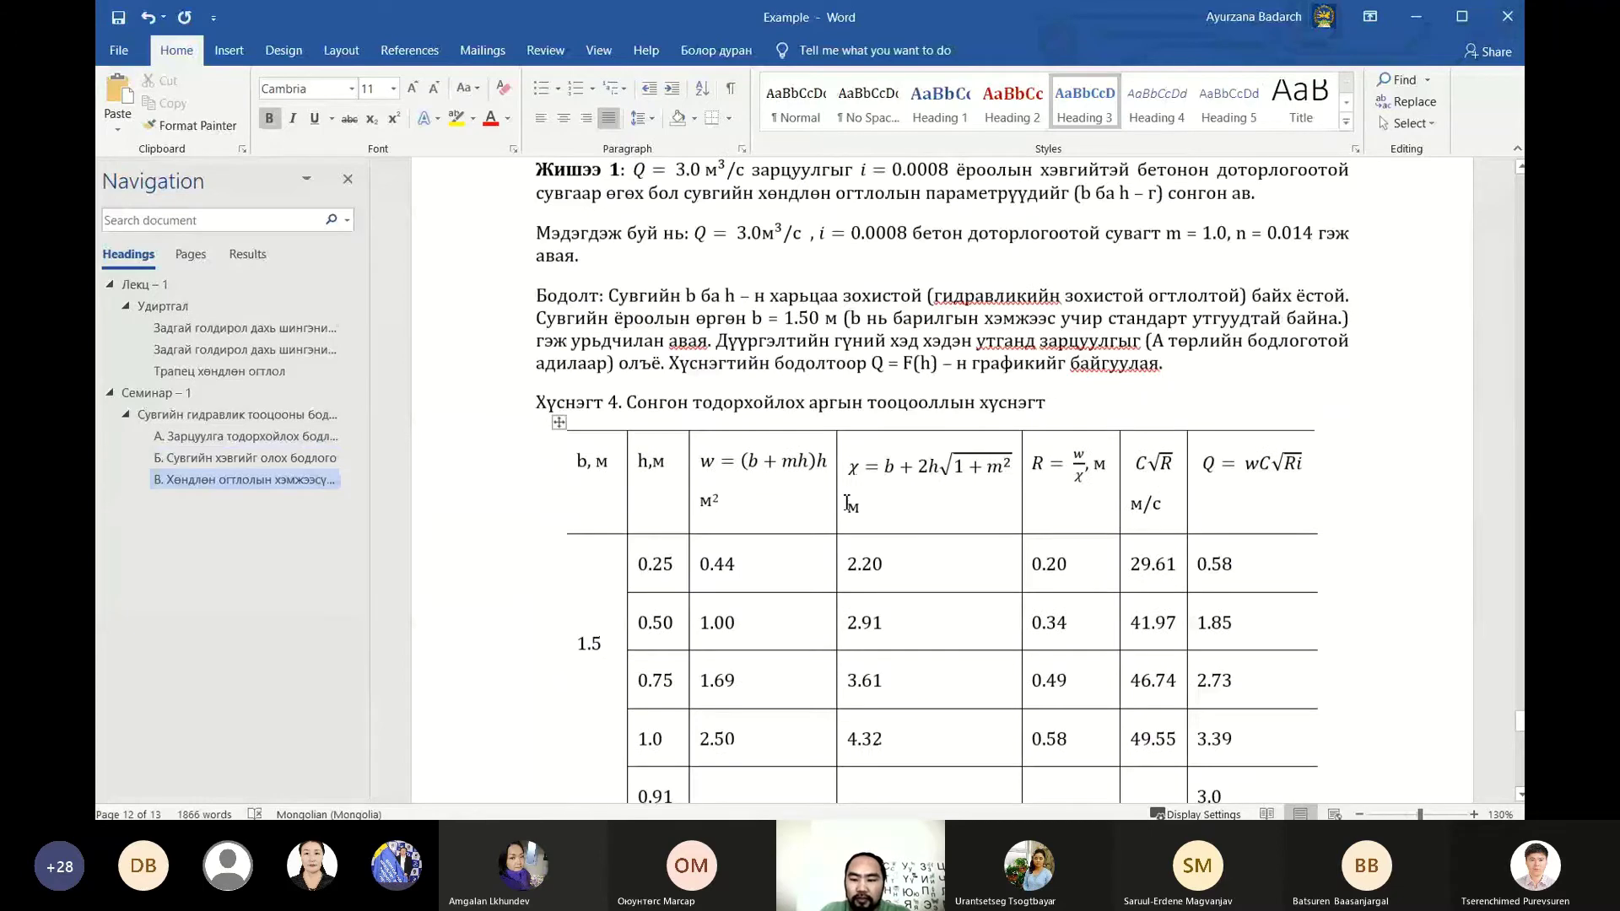
{"action": "scroll", "coordinate": [847, 503], "scroll_direction": "up", "scroll_amount": 5}
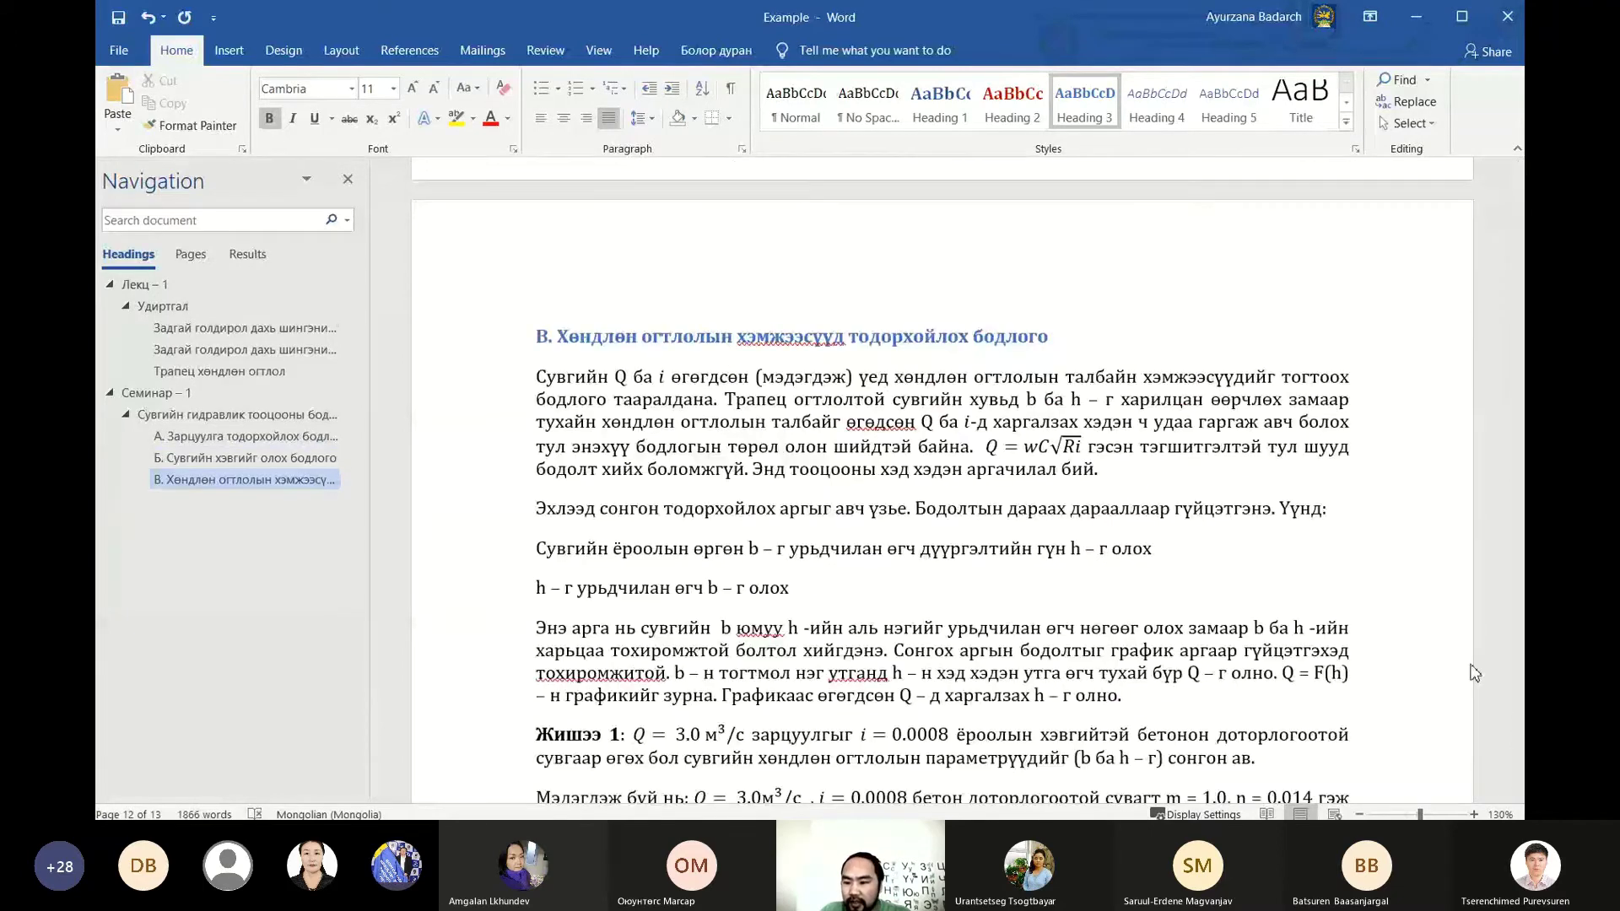
Jump between the Задгай голдирол, Б., В. and Трапец sections via the Navigation pane headings
{"action": "key", "text": "Up"}
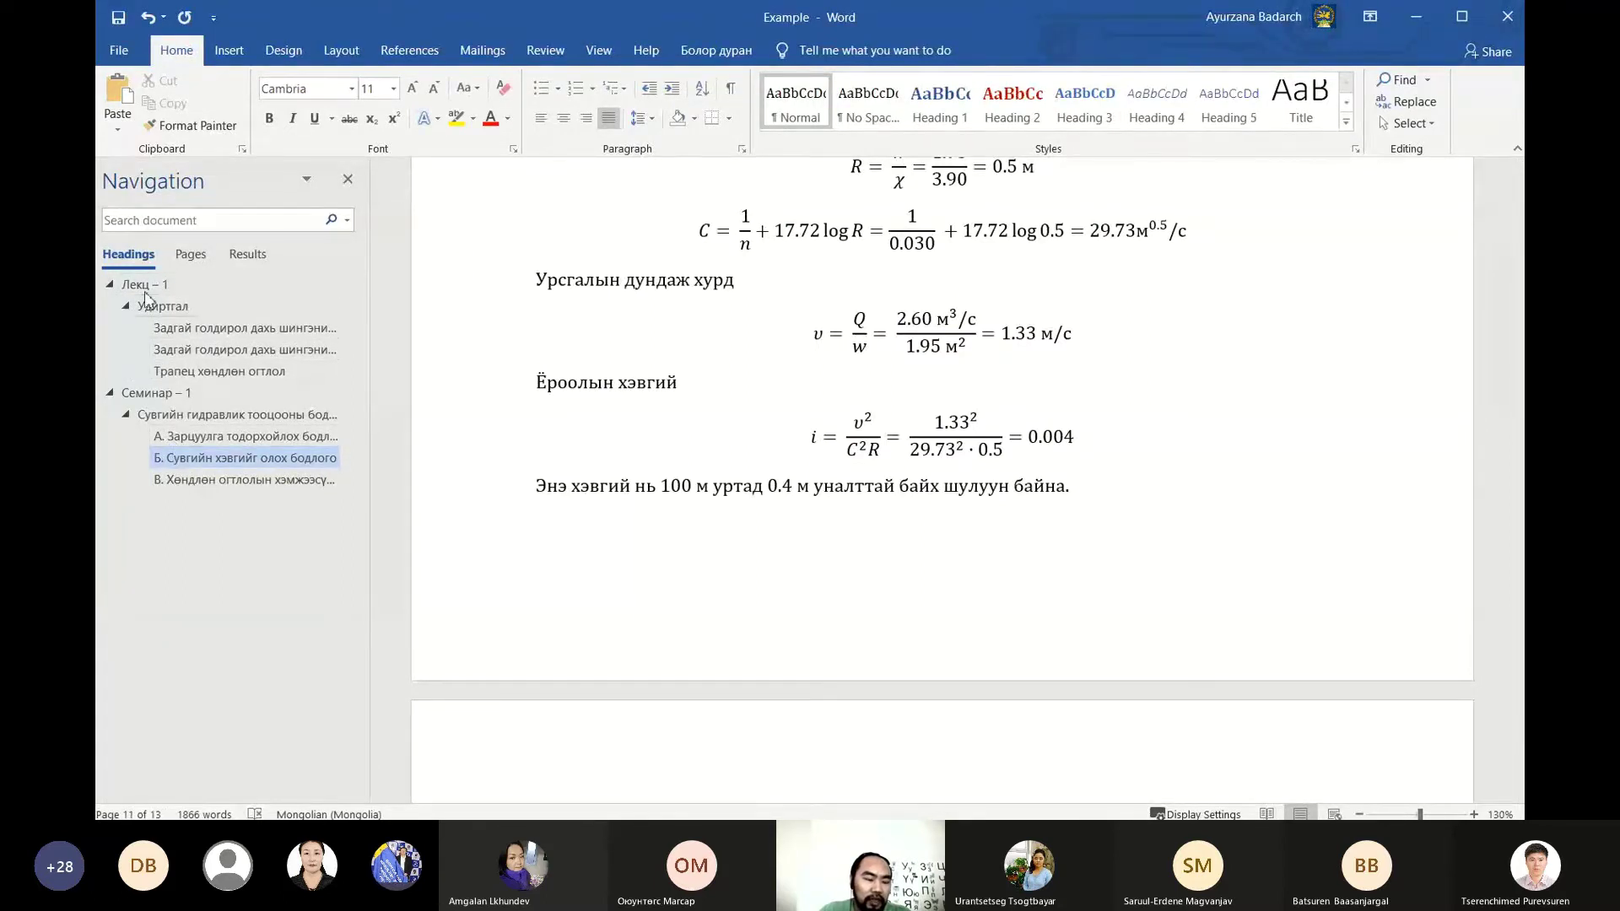
{"action": "left_click", "coordinate": [218, 331]}
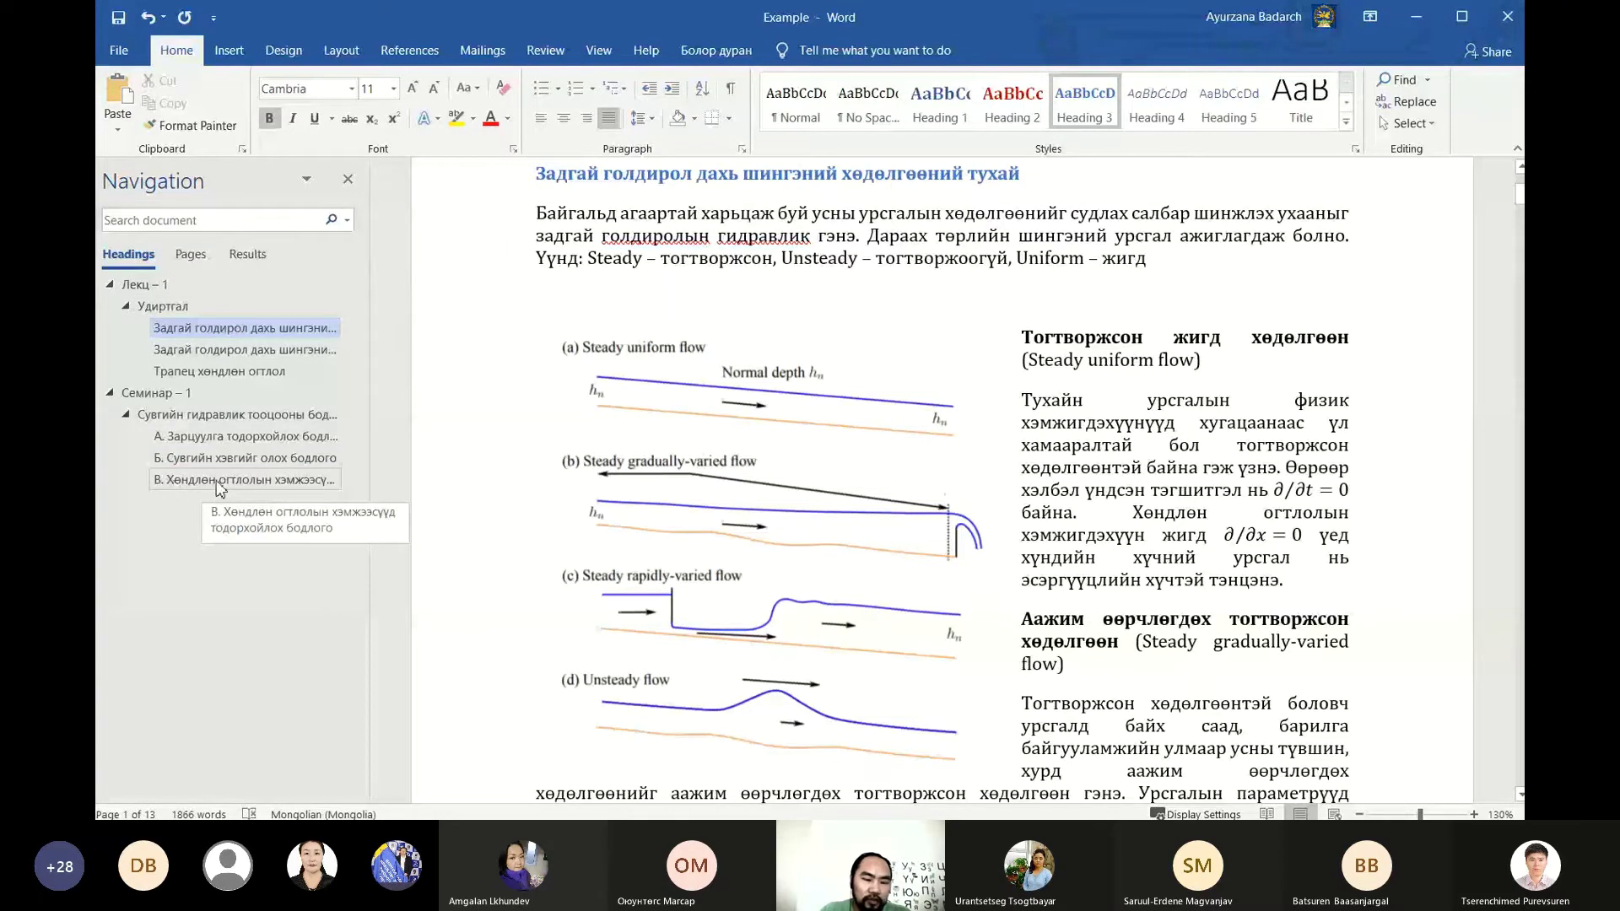
{"action": "left_click", "coordinate": [217, 481]}
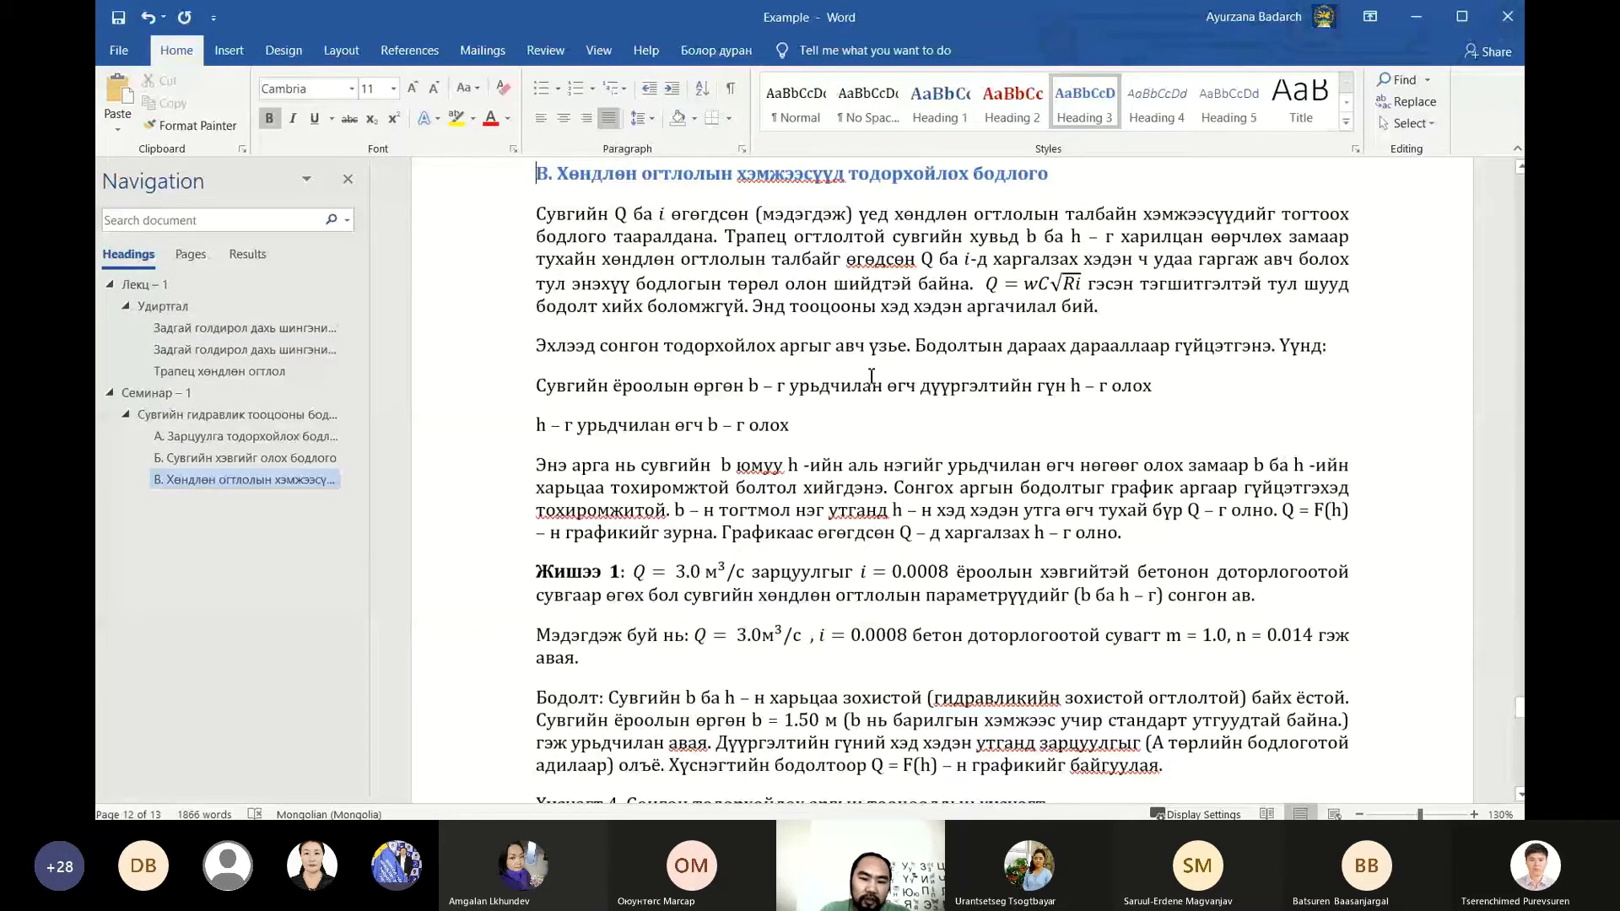
{"action": "scroll", "coordinate": [871, 376], "scroll_direction": "up", "scroll_amount": 5}
{"action": "scroll", "coordinate": [920, 506], "scroll_direction": "up", "scroll_amount": 5}
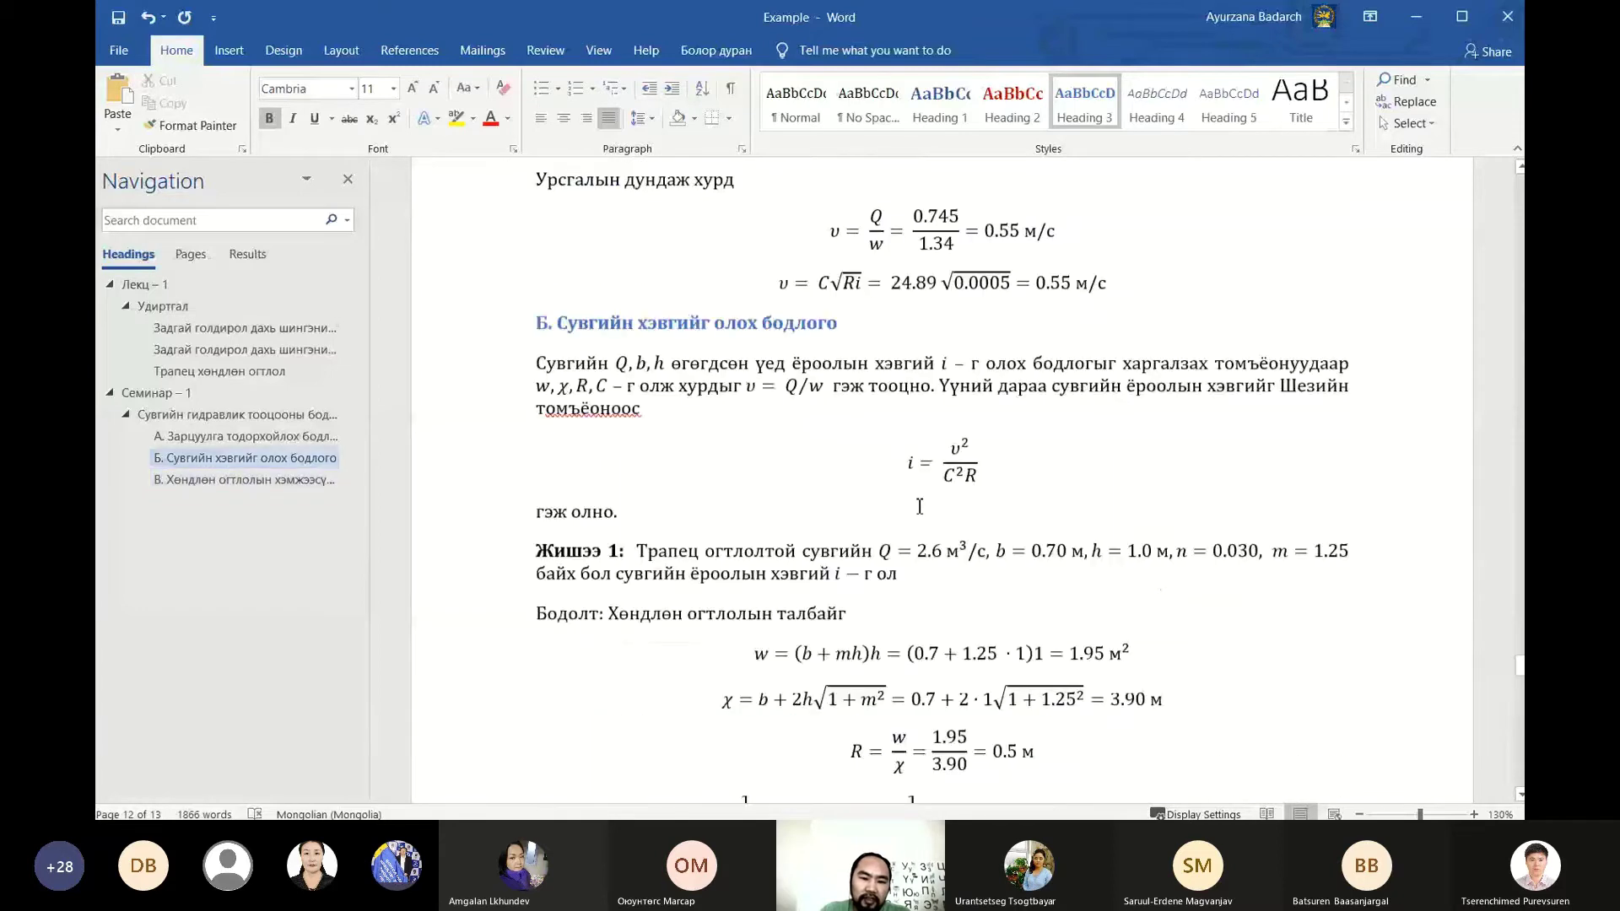
{"action": "scroll", "coordinate": [920, 507], "scroll_direction": "up", "scroll_amount": 5}
{"action": "scroll", "coordinate": [924, 511], "scroll_direction": "up", "scroll_amount": 5}
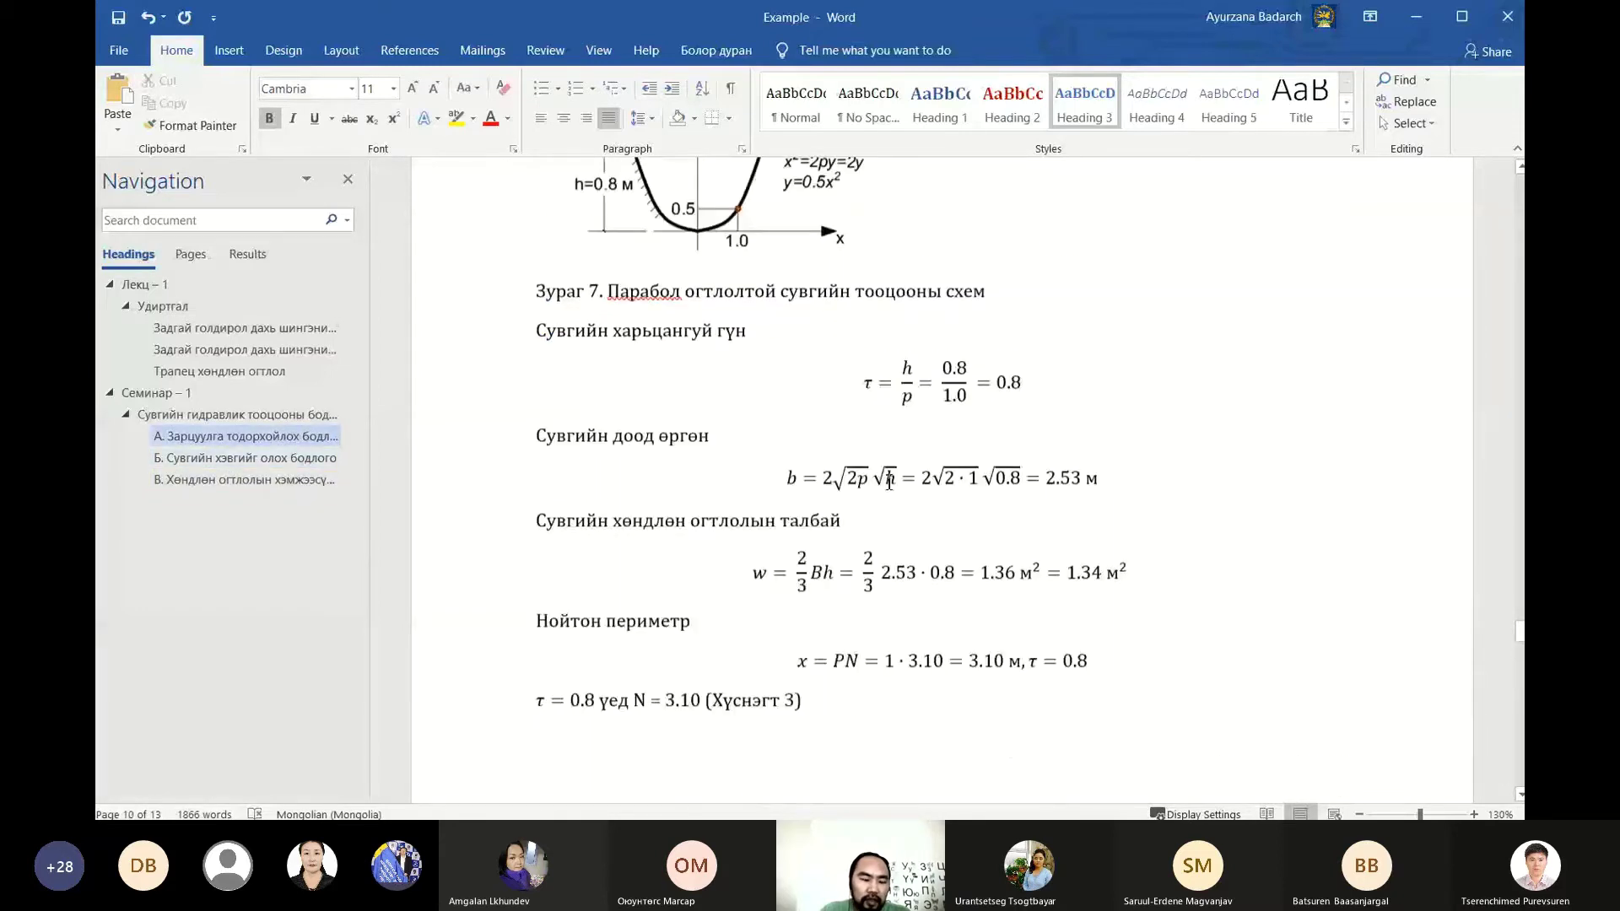
{"action": "left_click", "coordinate": [253, 458]}
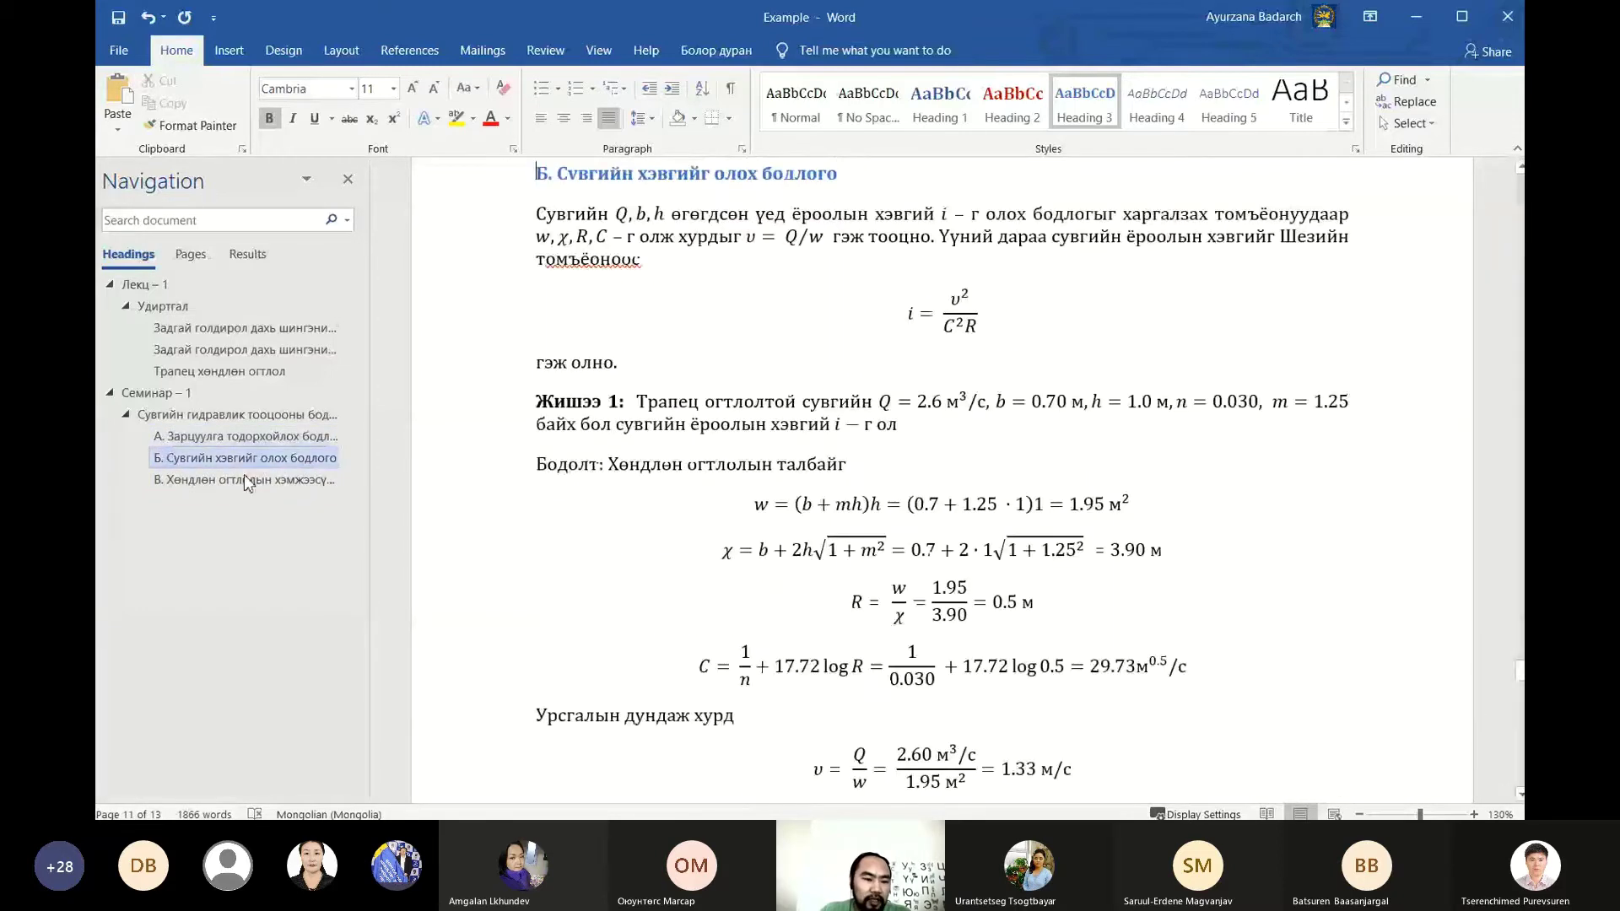
{"action": "left_click", "coordinate": [244, 479]}
{"action": "left_click", "coordinate": [213, 331]}
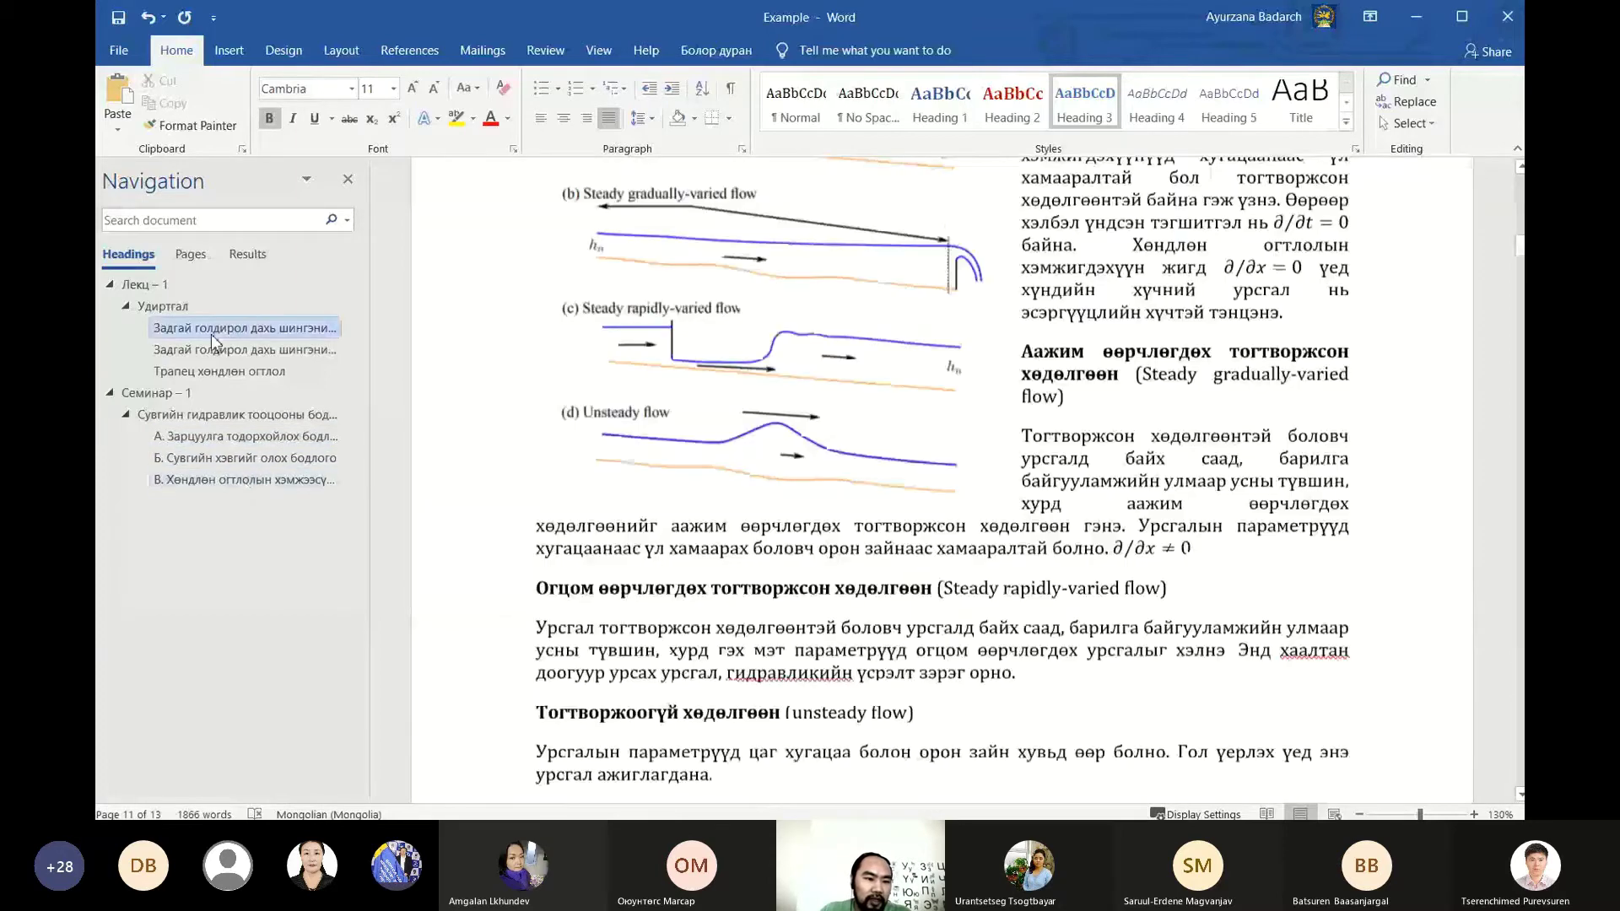
{"action": "left_click", "coordinate": [211, 346]}
{"action": "left_click", "coordinate": [239, 364]}
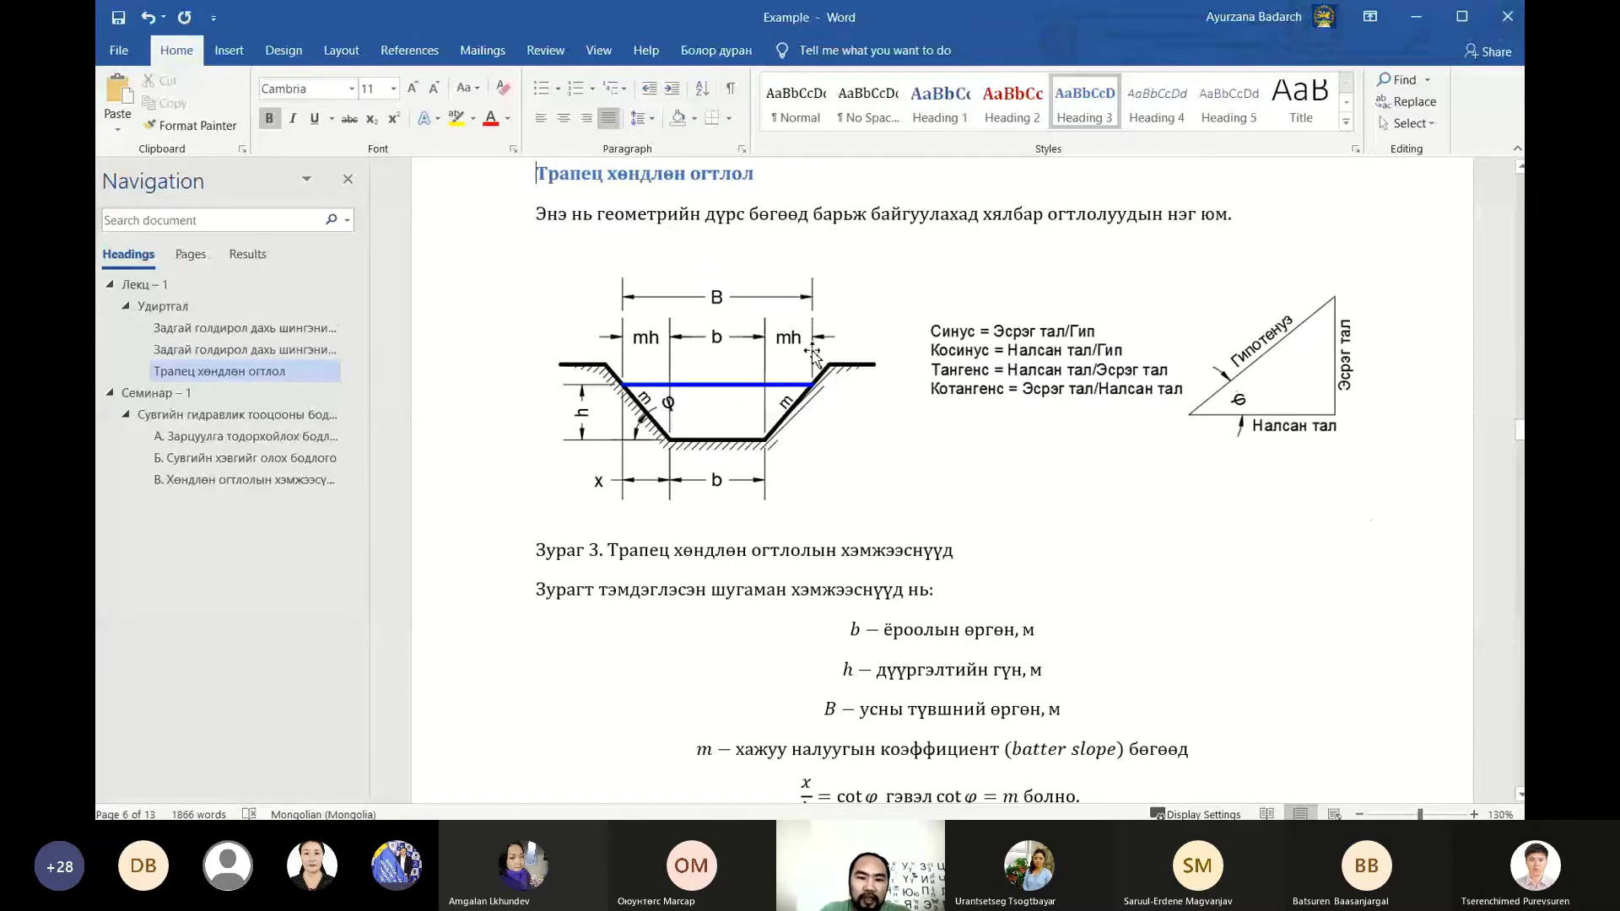
Check the opening paragraph and equations, then return to the 'Задгай голдирол дахь шингэний хөдөлгөөний тухай' heading
{"action": "scroll", "coordinate": [919, 338], "scroll_direction": "up", "scroll_amount": 1}
{"action": "scroll", "coordinate": [920, 339], "scroll_direction": "up", "scroll_amount": 2}
{"action": "scroll", "coordinate": [920, 338], "scroll_direction": "up", "scroll_amount": 1}
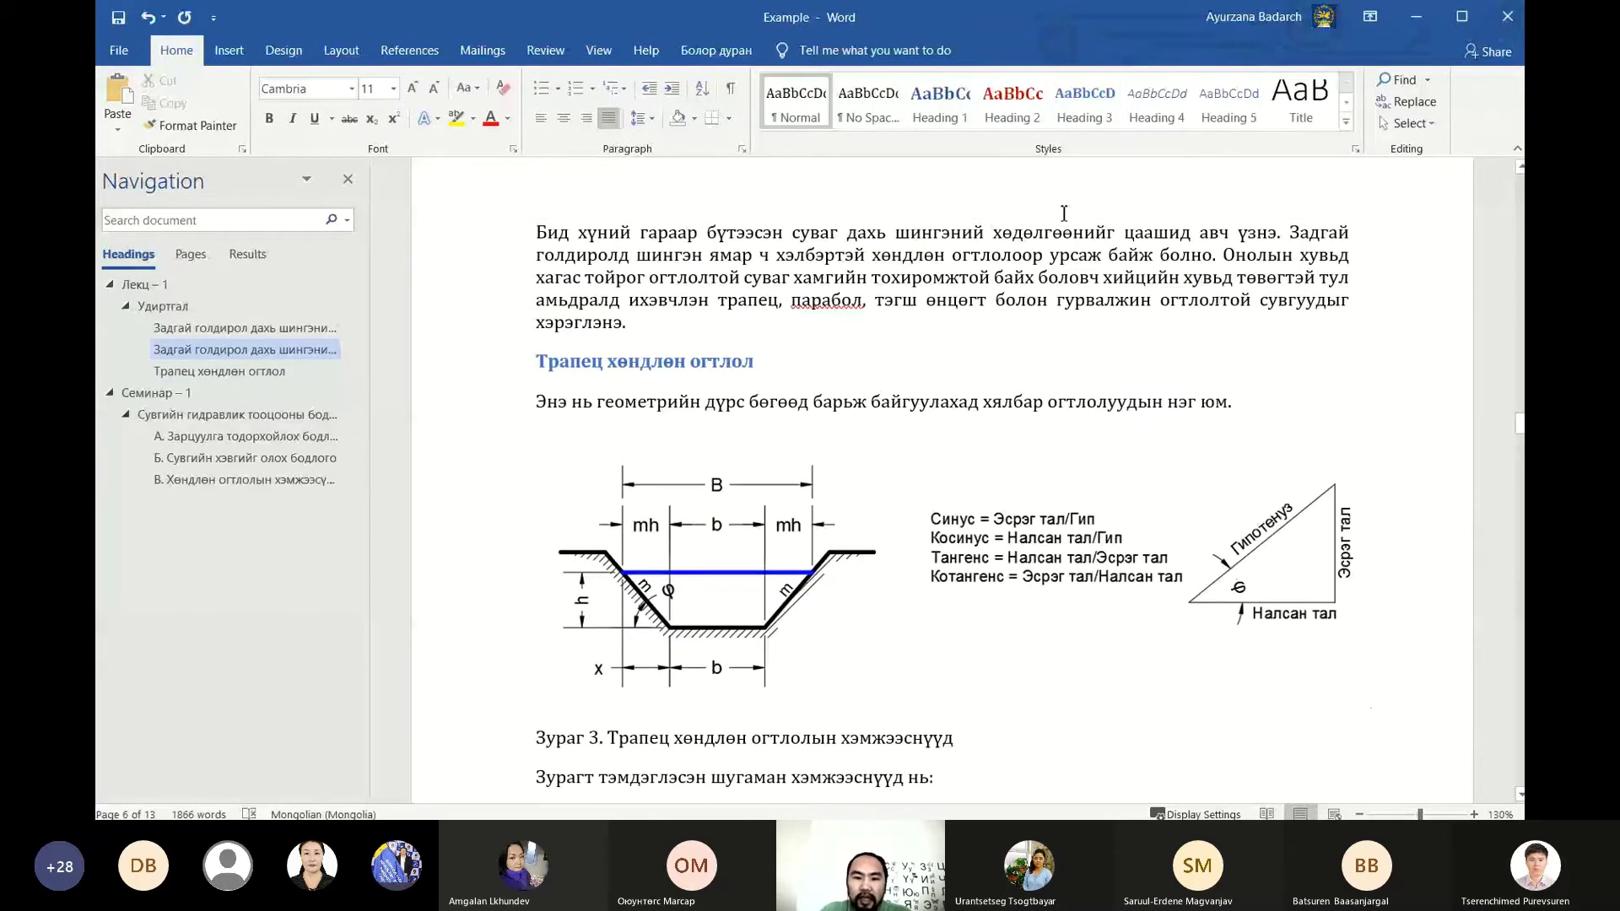
{"action": "scroll", "coordinate": [741, 369], "scroll_direction": "up", "scroll_amount": 1}
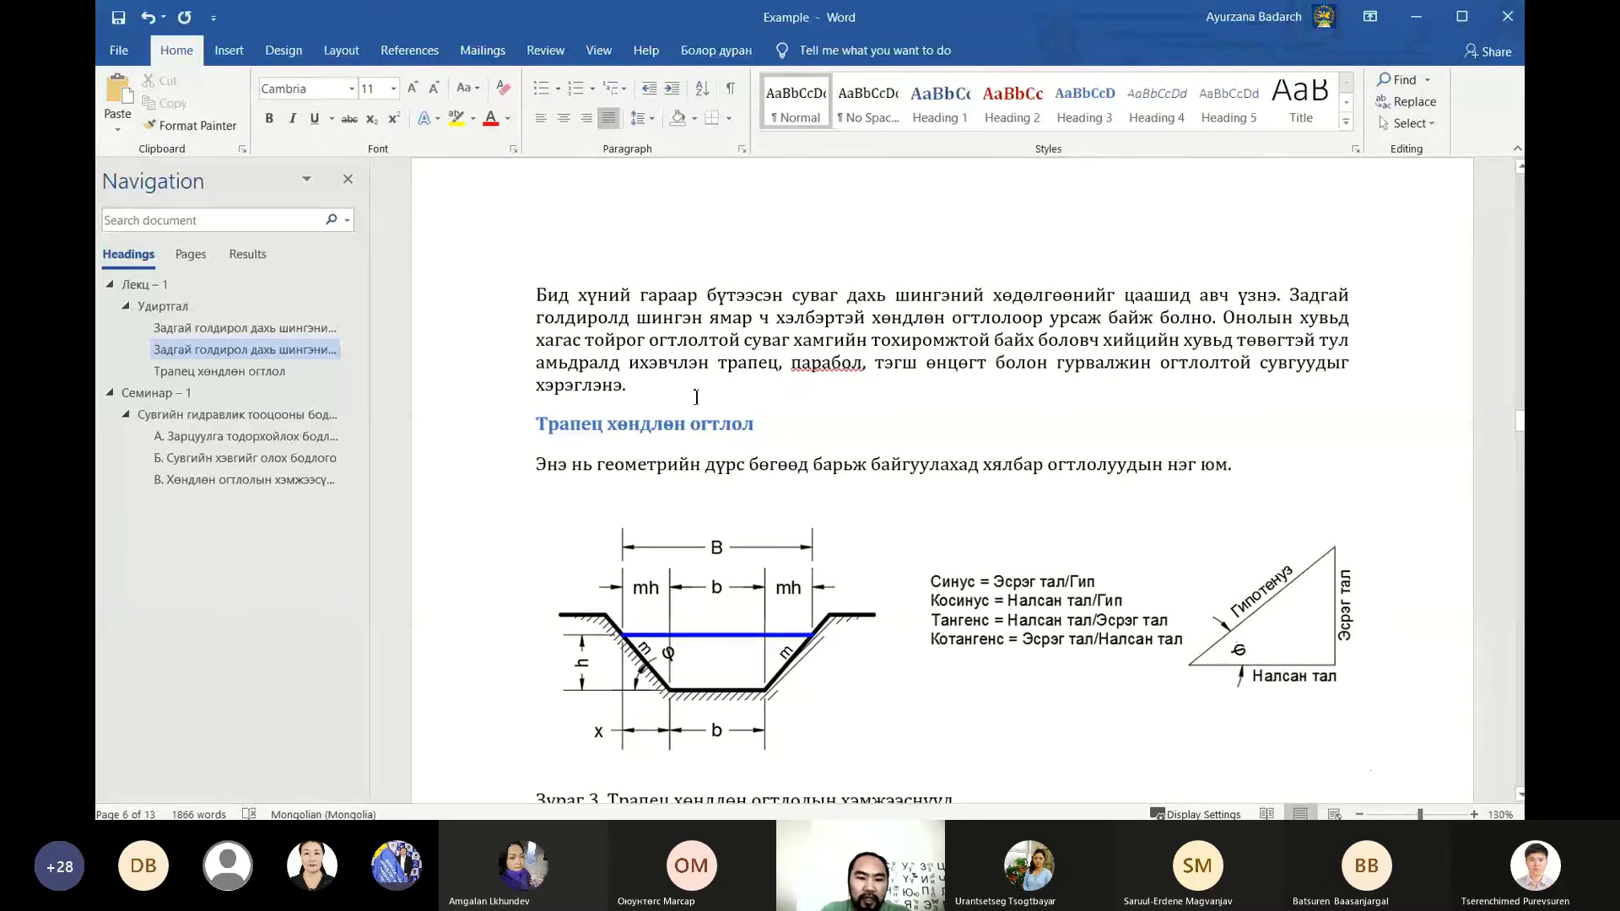
{"action": "triple_click", "coordinate": [614, 356]}
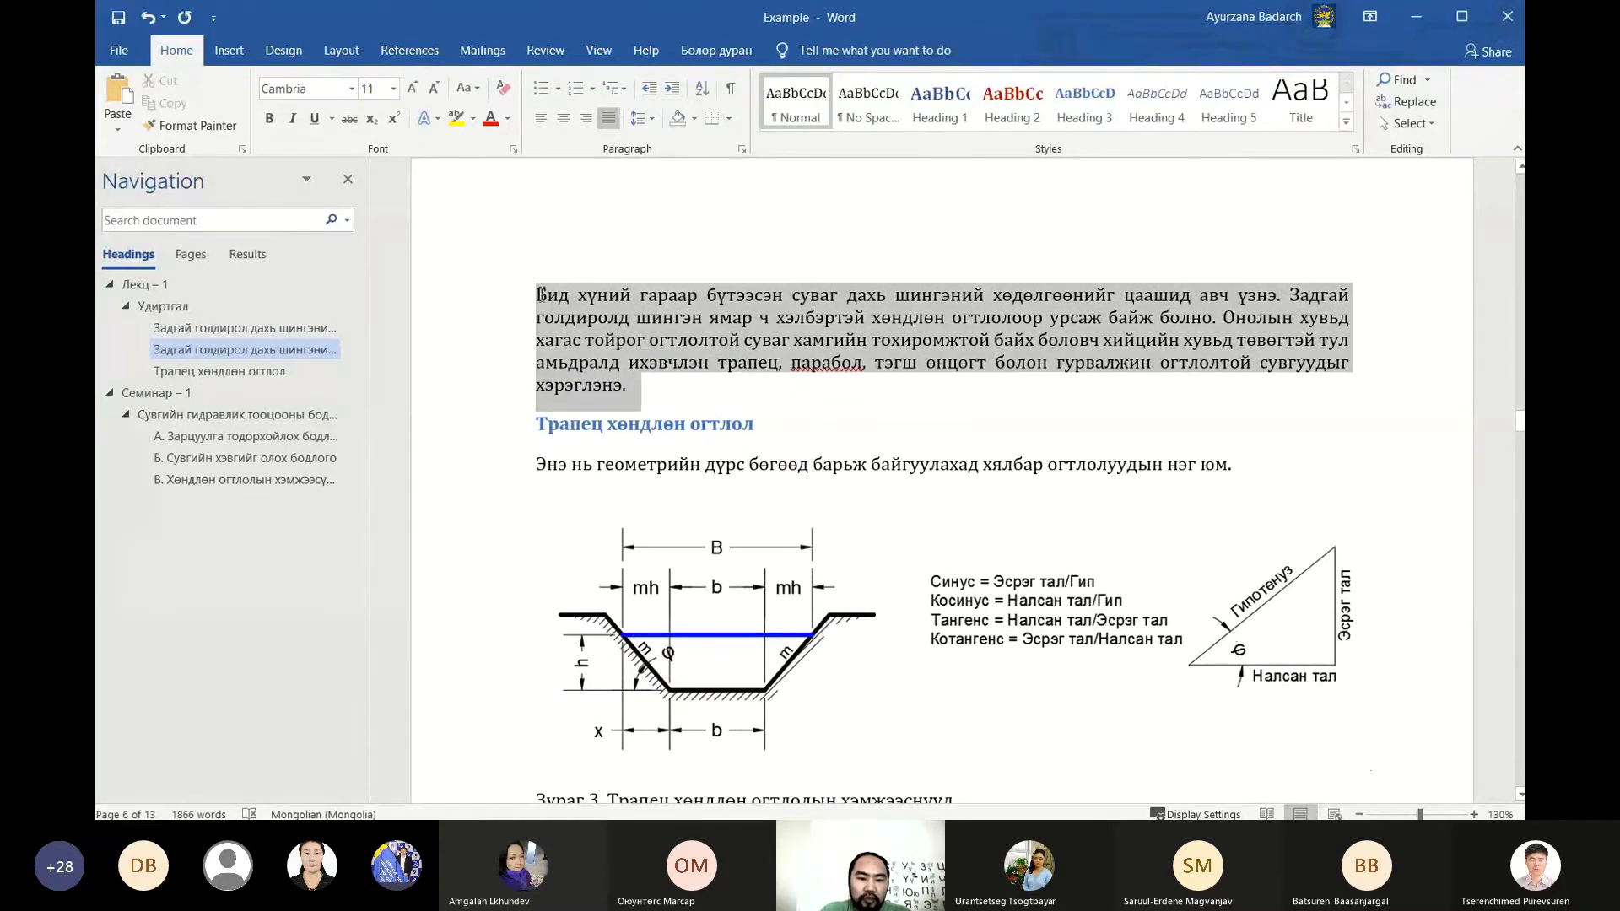
{"action": "left_click", "coordinate": [722, 316]}
{"action": "scroll", "coordinate": [747, 346], "scroll_direction": "up", "scroll_amount": 5}
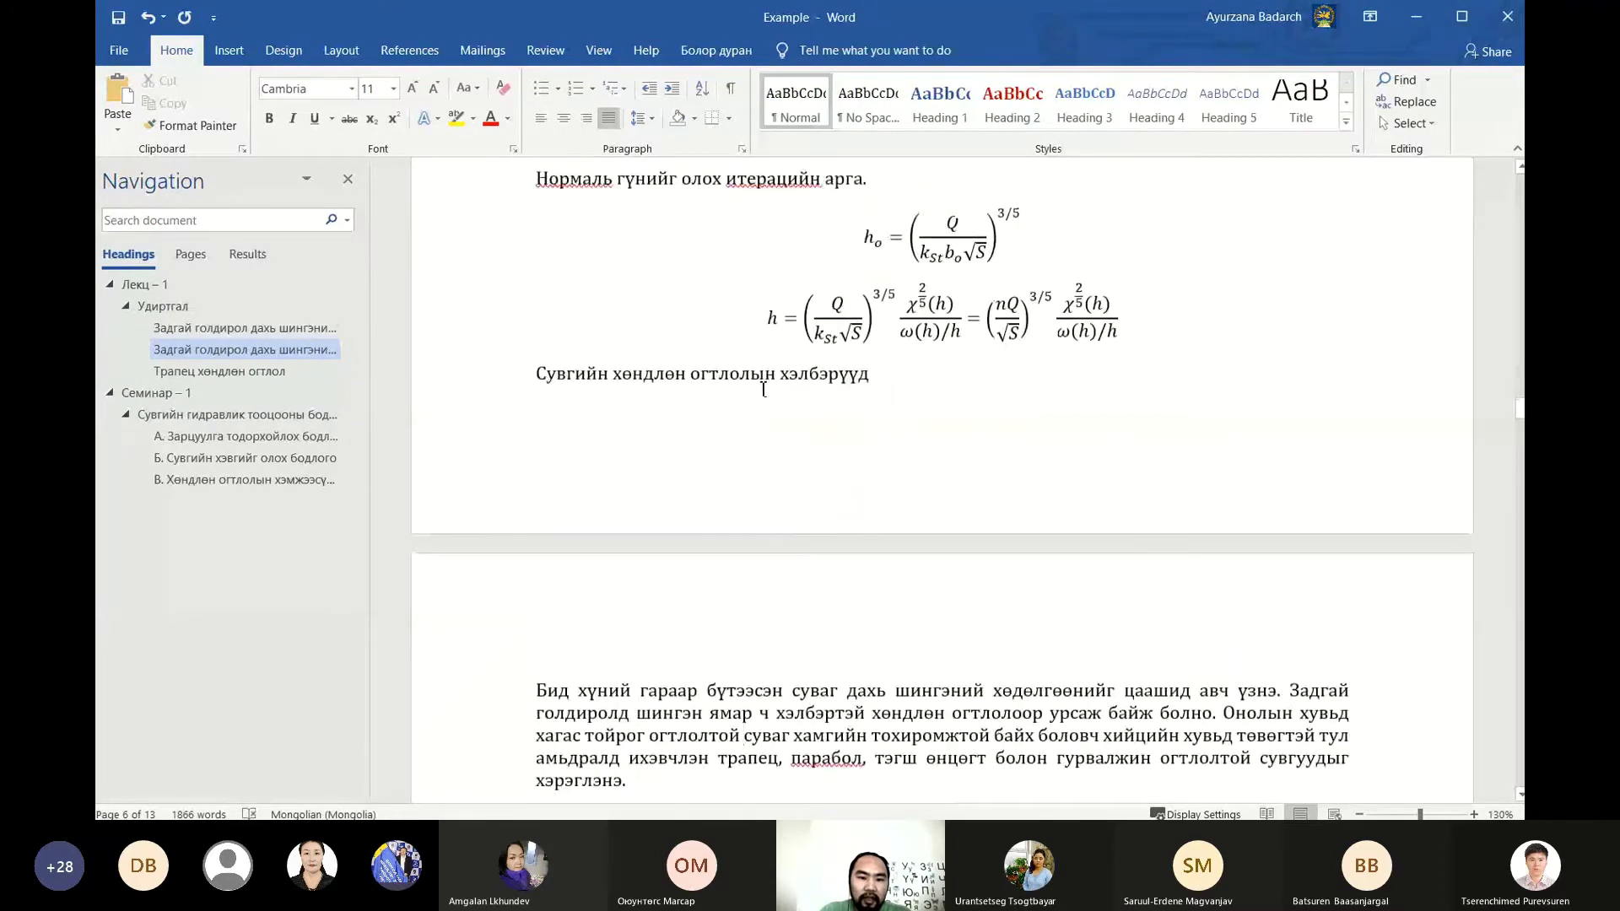
{"action": "scroll", "coordinate": [708, 507], "scroll_direction": "up", "scroll_amount": 1}
{"action": "left_click", "coordinate": [706, 546]}
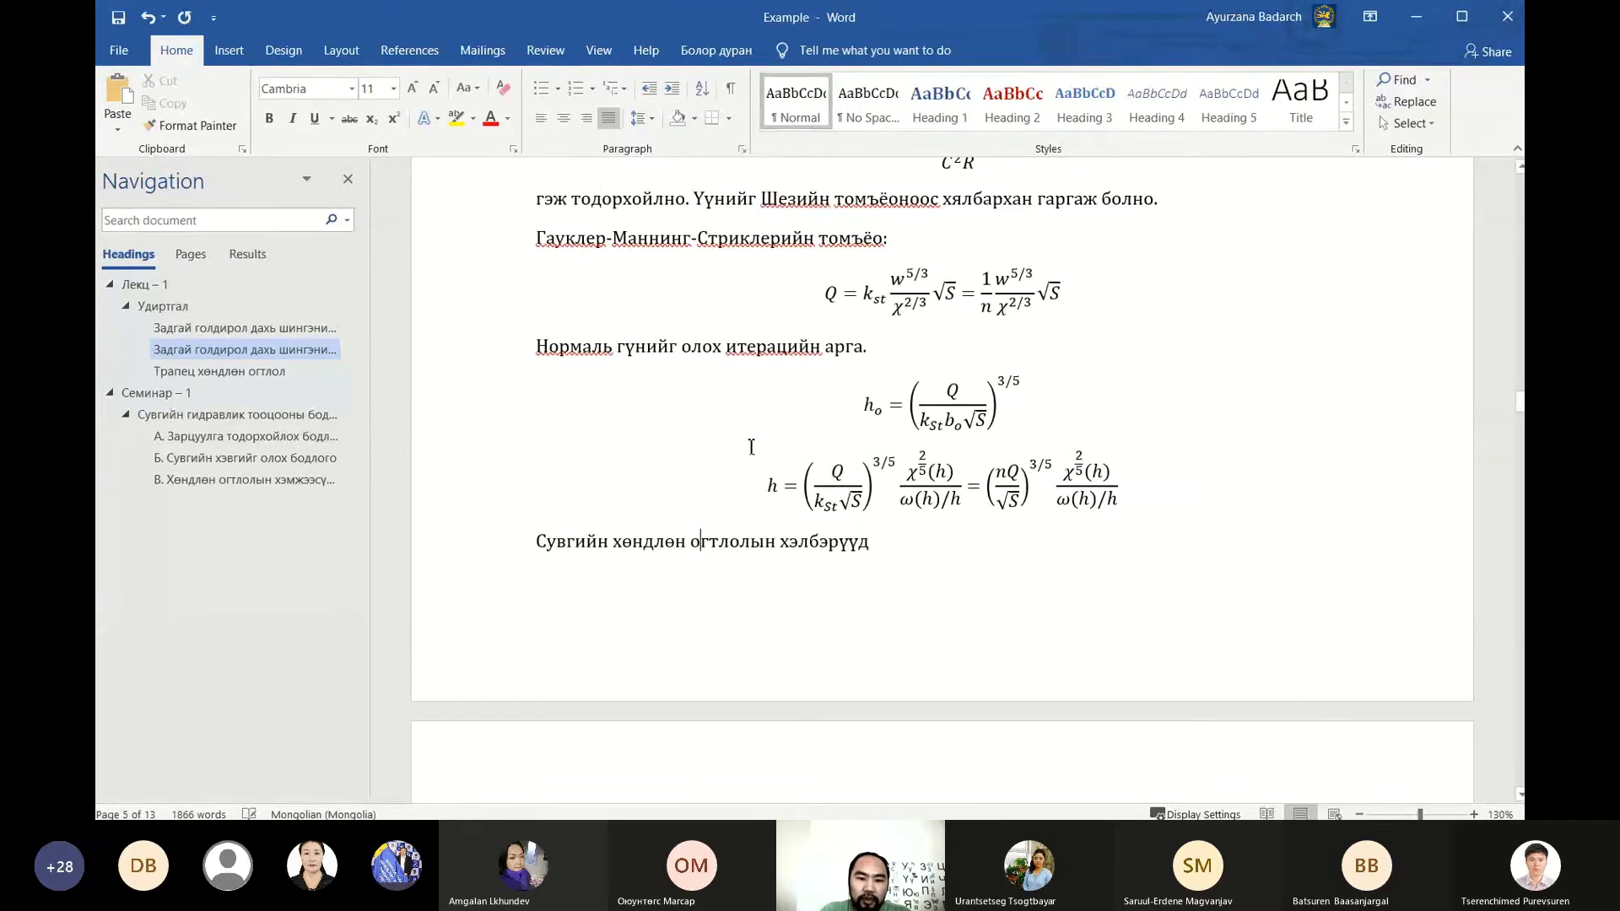
{"action": "left_click", "coordinate": [776, 346]}
{"action": "scroll", "coordinate": [792, 351], "scroll_direction": "up", "scroll_amount": 1}
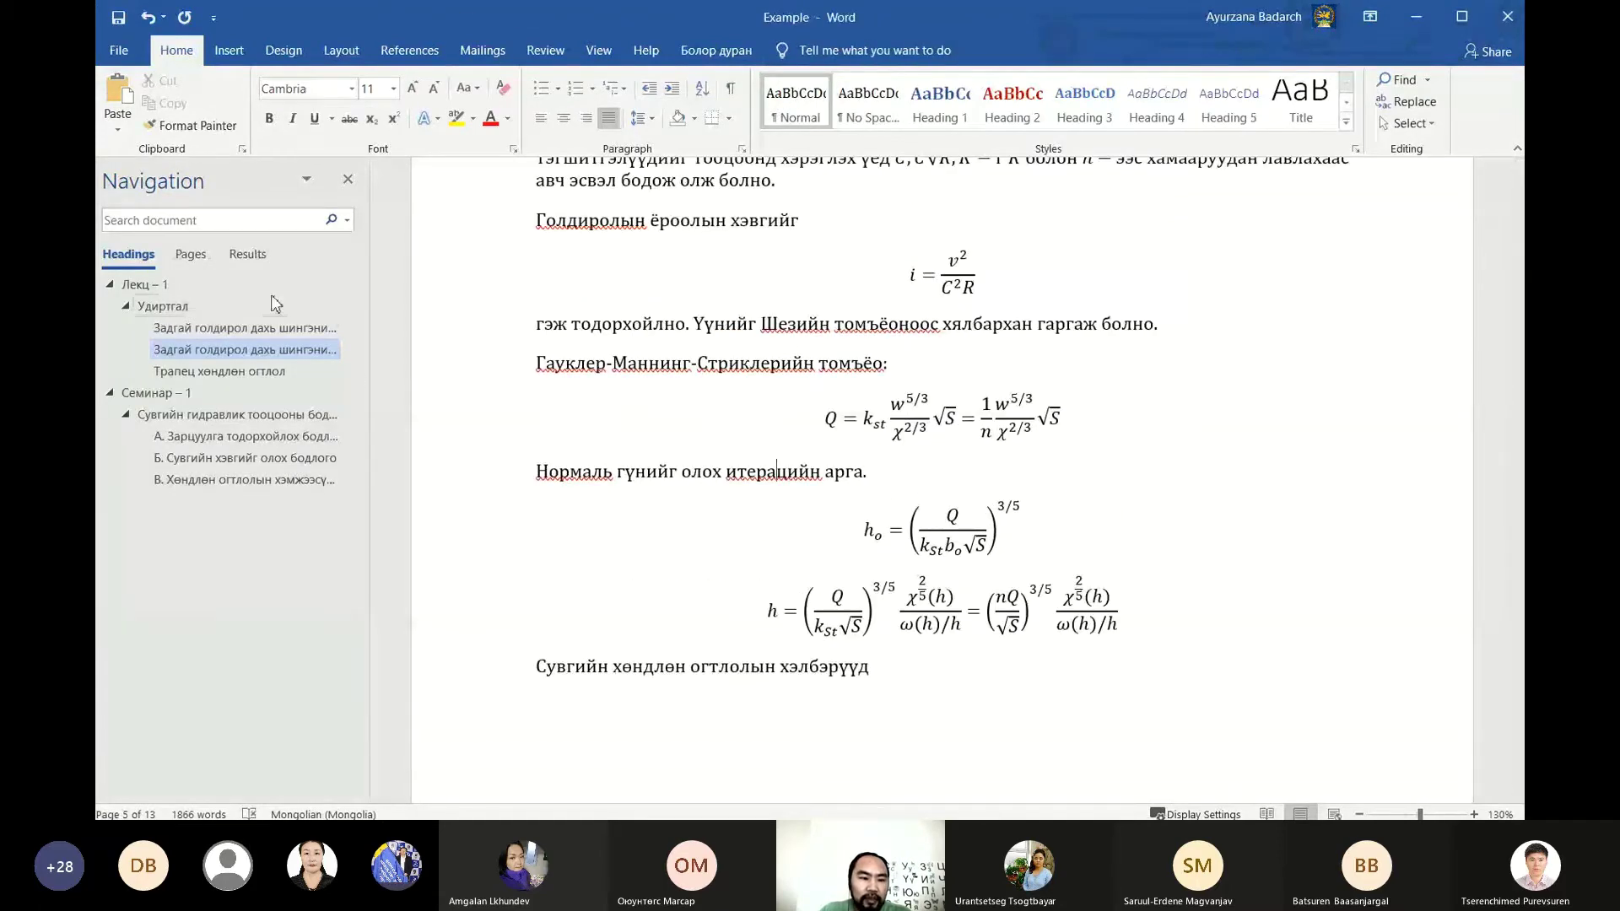
{"action": "left_click", "coordinate": [268, 327]}
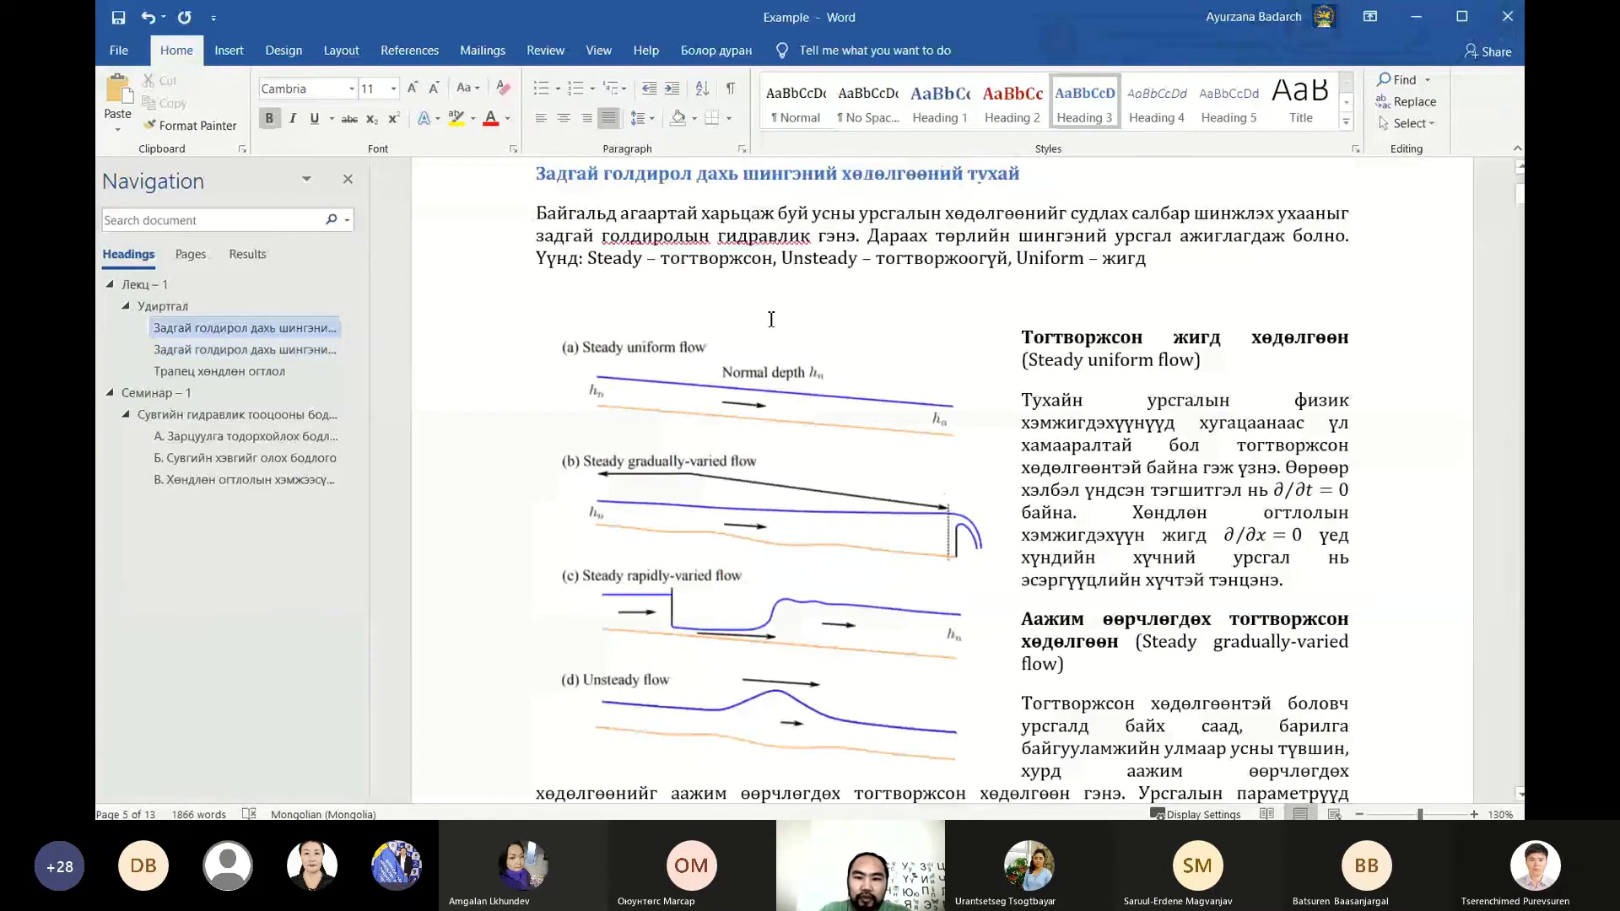
{"action": "scroll", "coordinate": [954, 371], "scroll_direction": "up", "scroll_amount": 1}
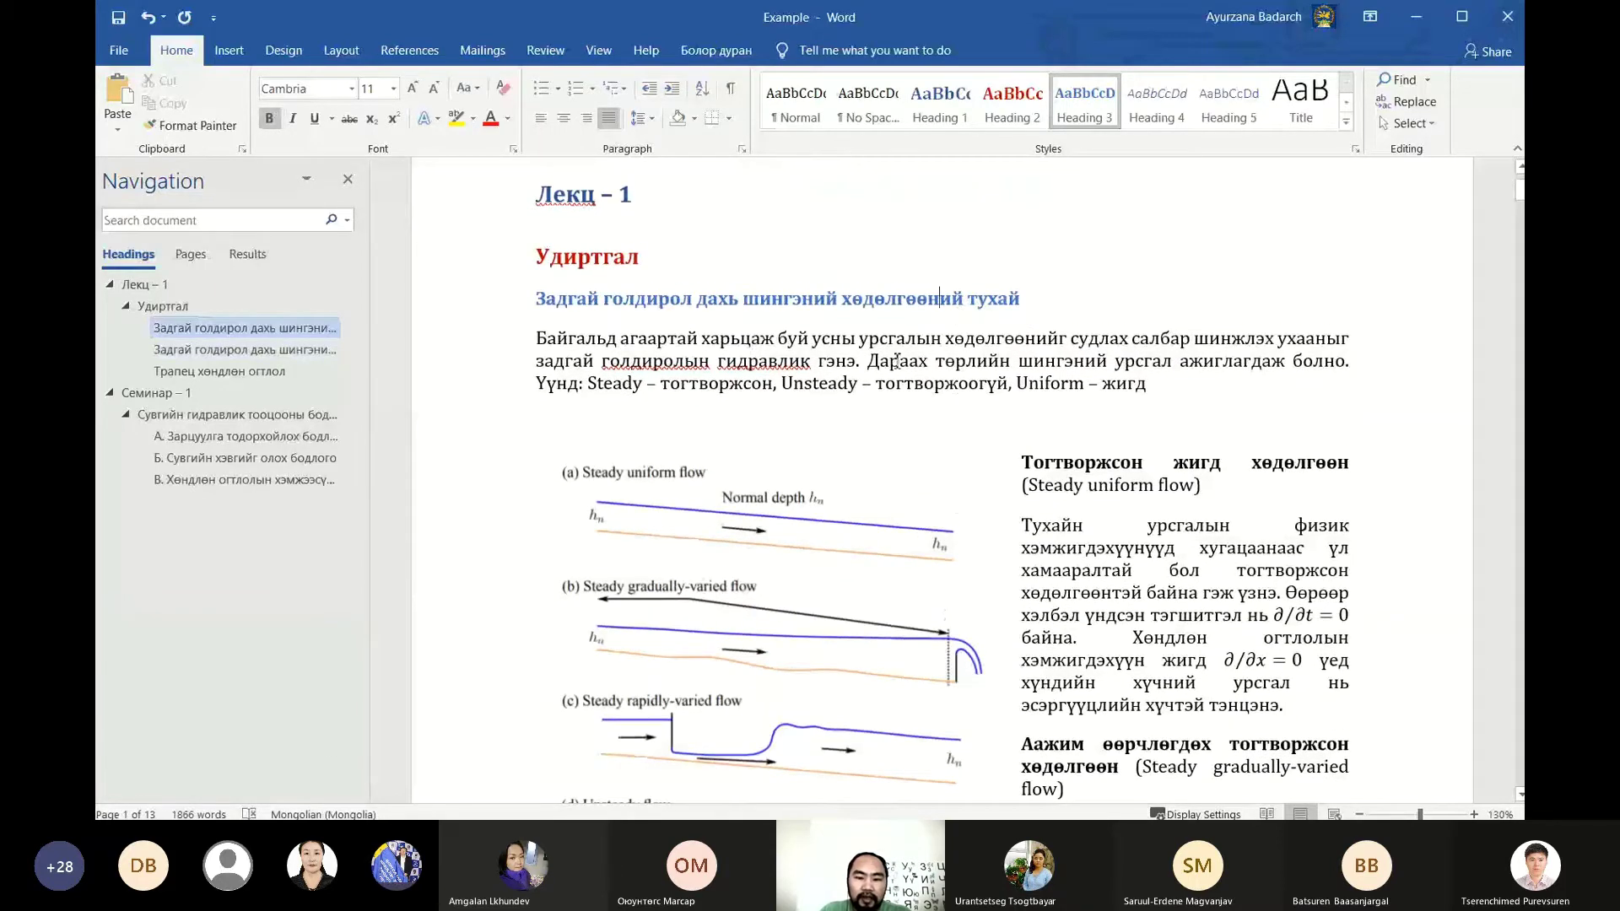
Jump to the 'В. Хөндлөн огтлолын хэмжээсүүд' heading and go to the document's end
{"action": "left_click", "coordinate": [214, 479]}
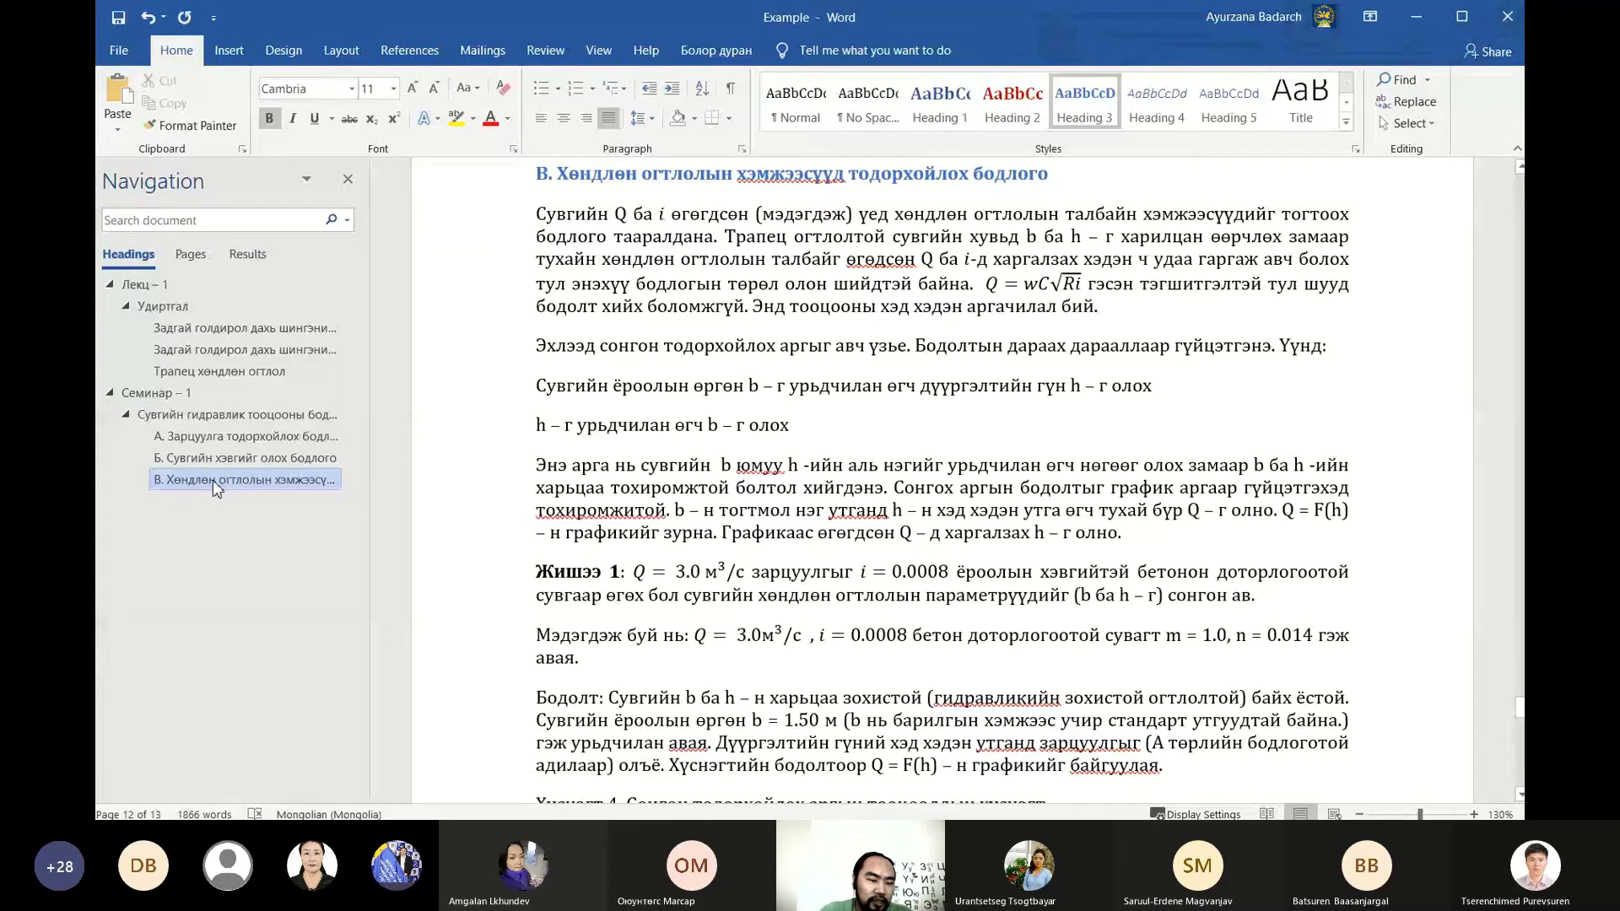
{"action": "mouse_move", "coordinate": [213, 479]}
{"action": "left_mouse_down"}
{"action": "mouse_move", "coordinate": [223, 391]}
{"action": "mouse_move", "coordinate": [281, 481]}
{"action": "left_mouse_up"}
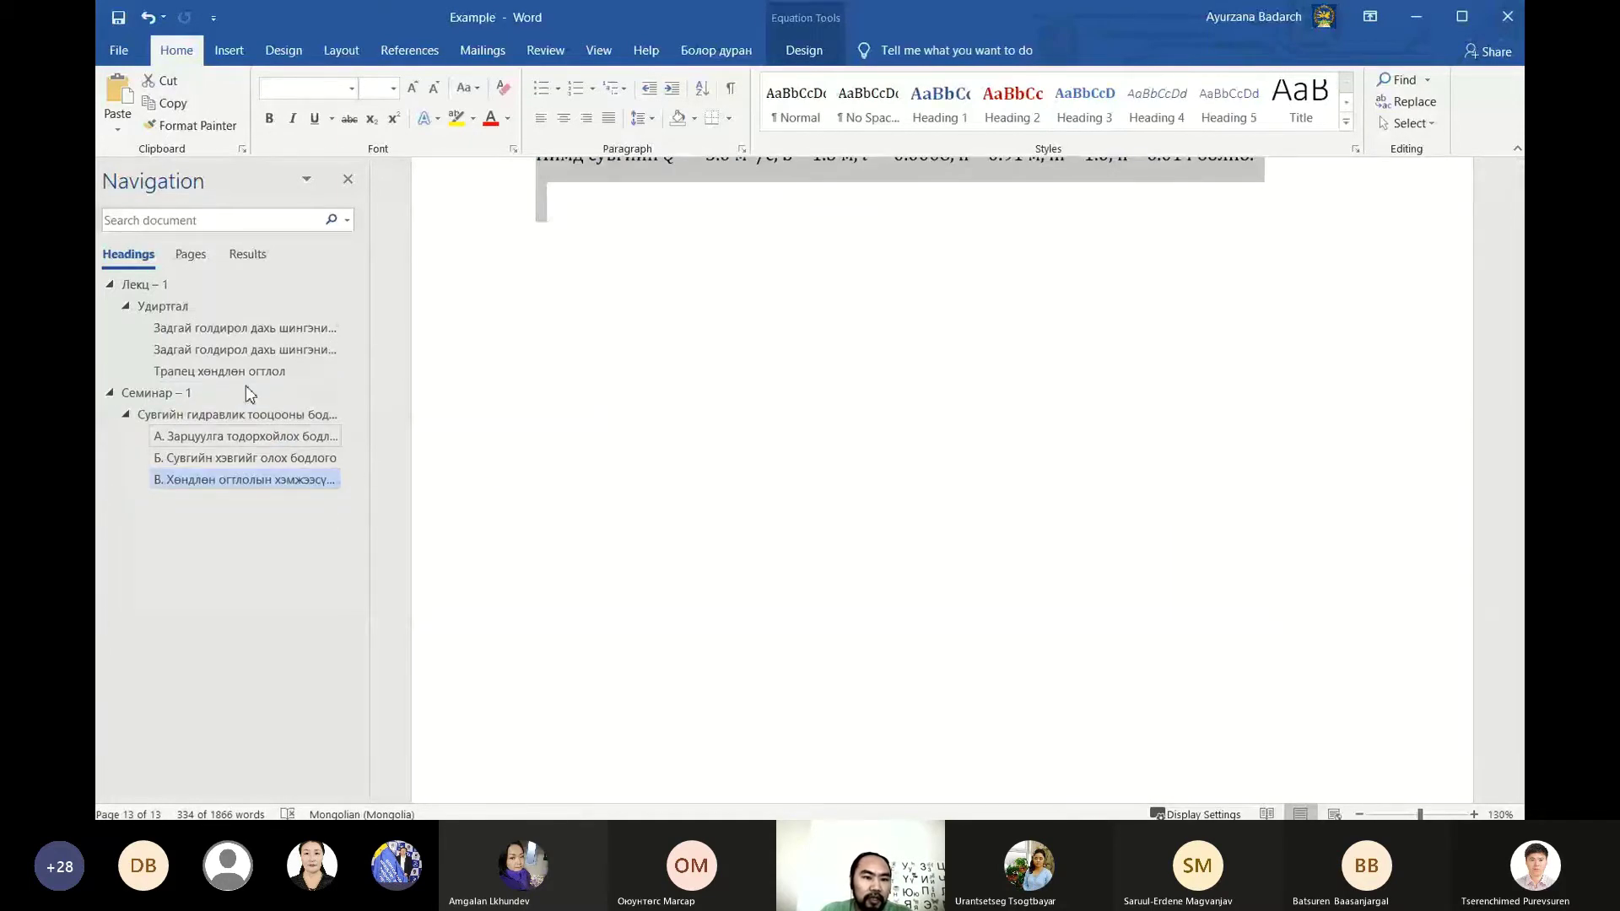
{"action": "left_click", "coordinate": [602, 215]}
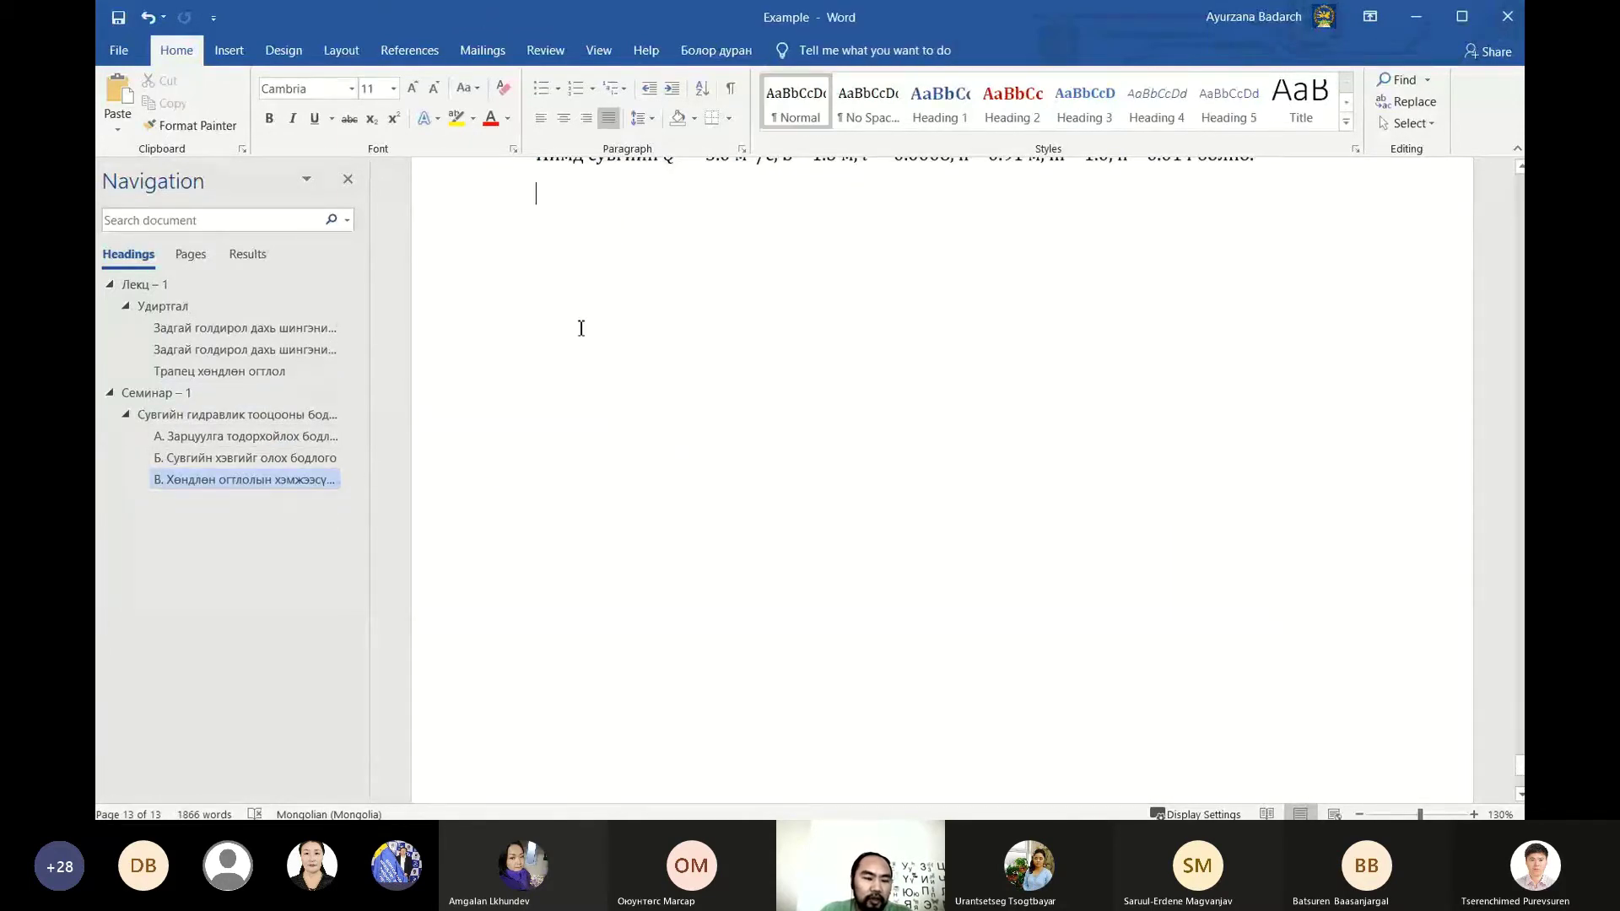
{"action": "scroll", "coordinate": [573, 337], "scroll_direction": "up", "scroll_amount": 1}
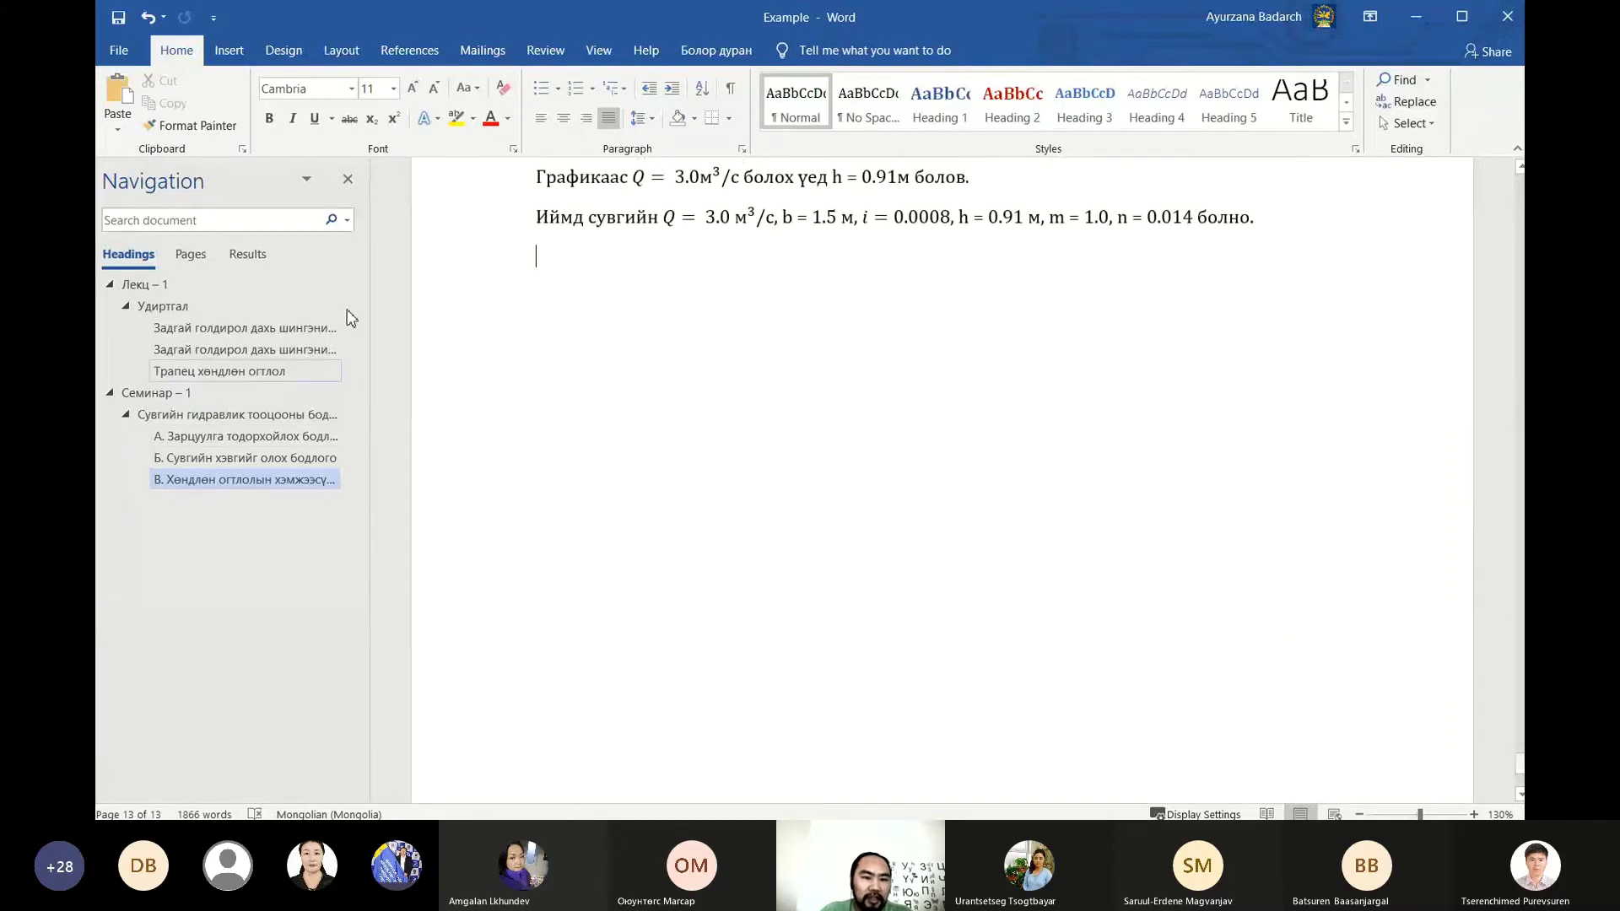
Save the document and scroll up to the results table and Q = F(h) graph
{"action": "left_click", "coordinate": [119, 21]}
{"action": "left_click", "coordinate": [1088, 218]}
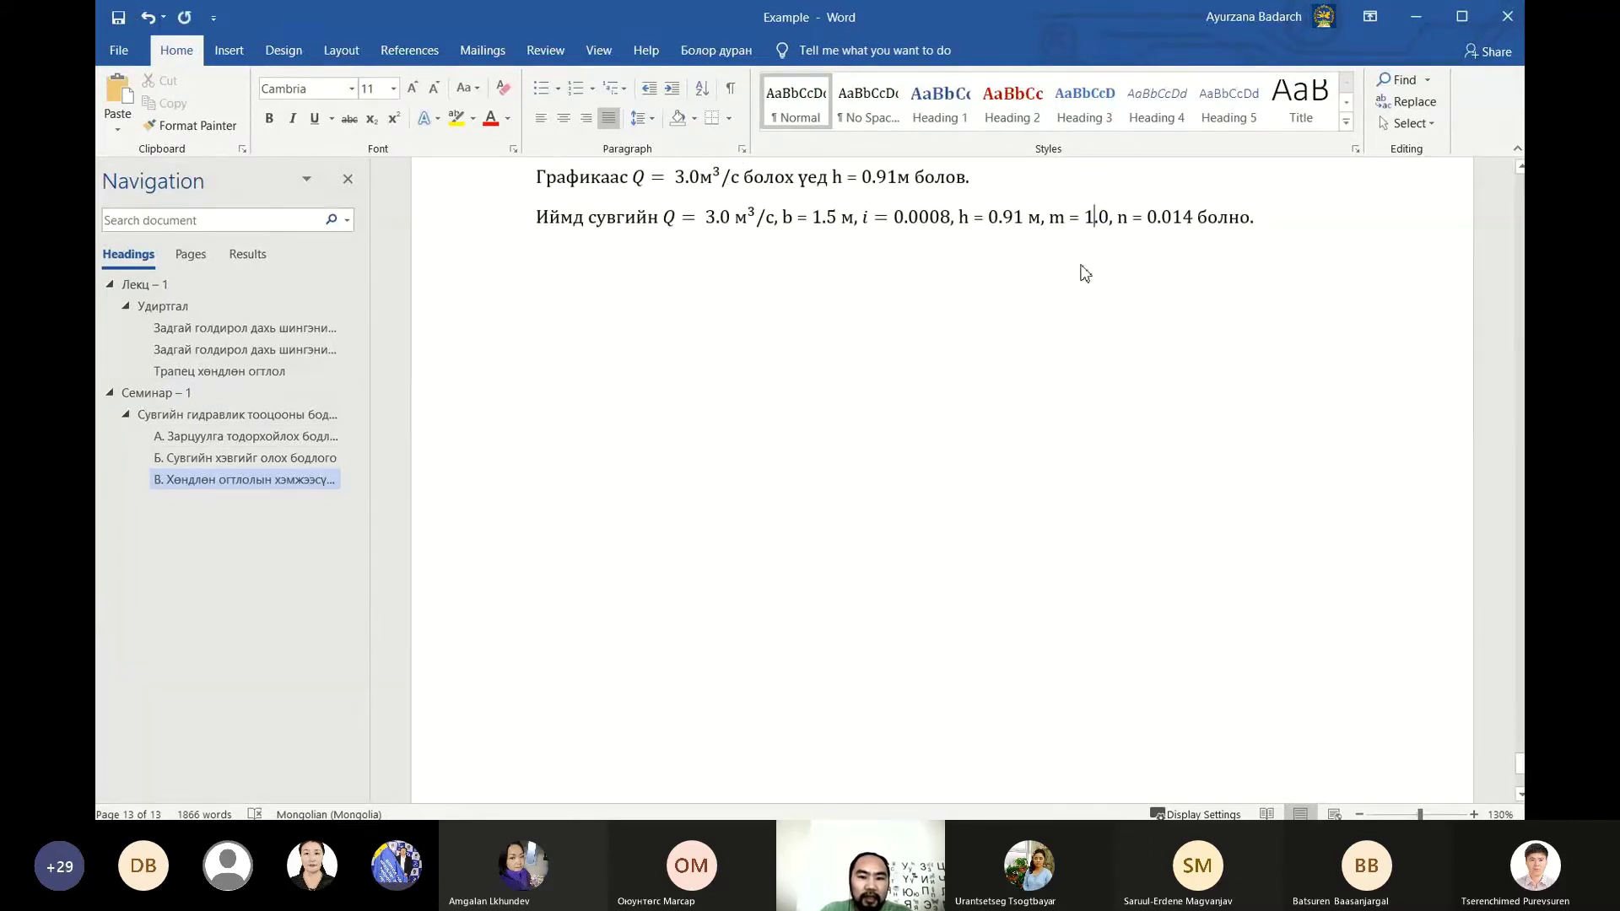
{"action": "scroll", "coordinate": [1085, 272], "scroll_direction": "up", "scroll_amount": 4}
{"action": "scroll", "coordinate": [1096, 295], "scroll_direction": "up", "scroll_amount": 3}
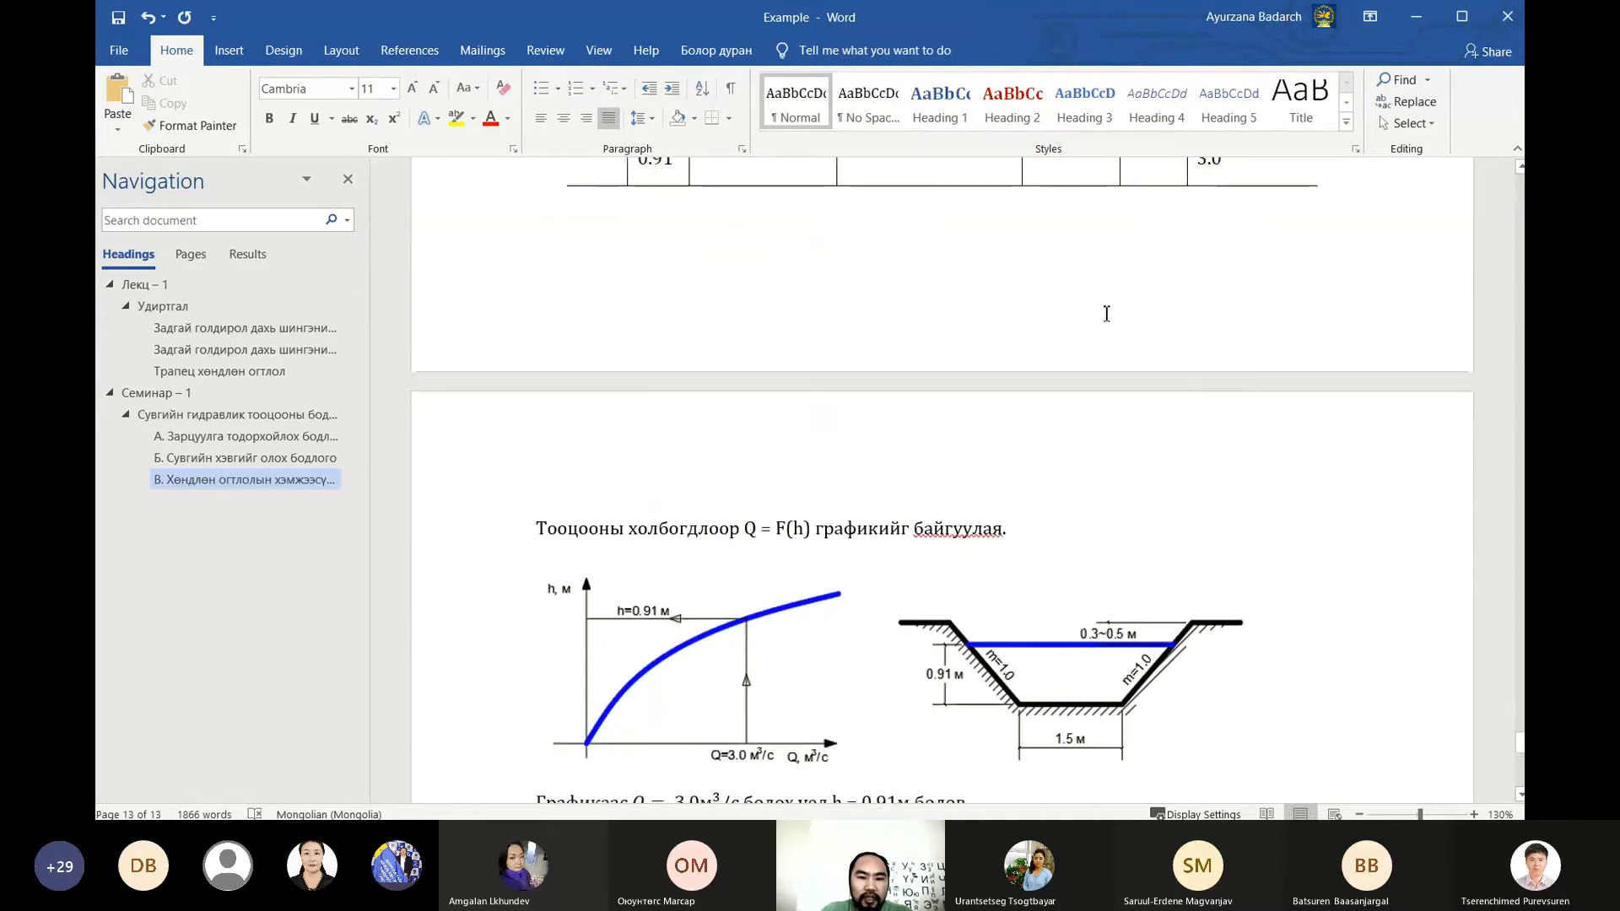
{"action": "scroll", "coordinate": [1106, 313], "scroll_direction": "up", "scroll_amount": 1}
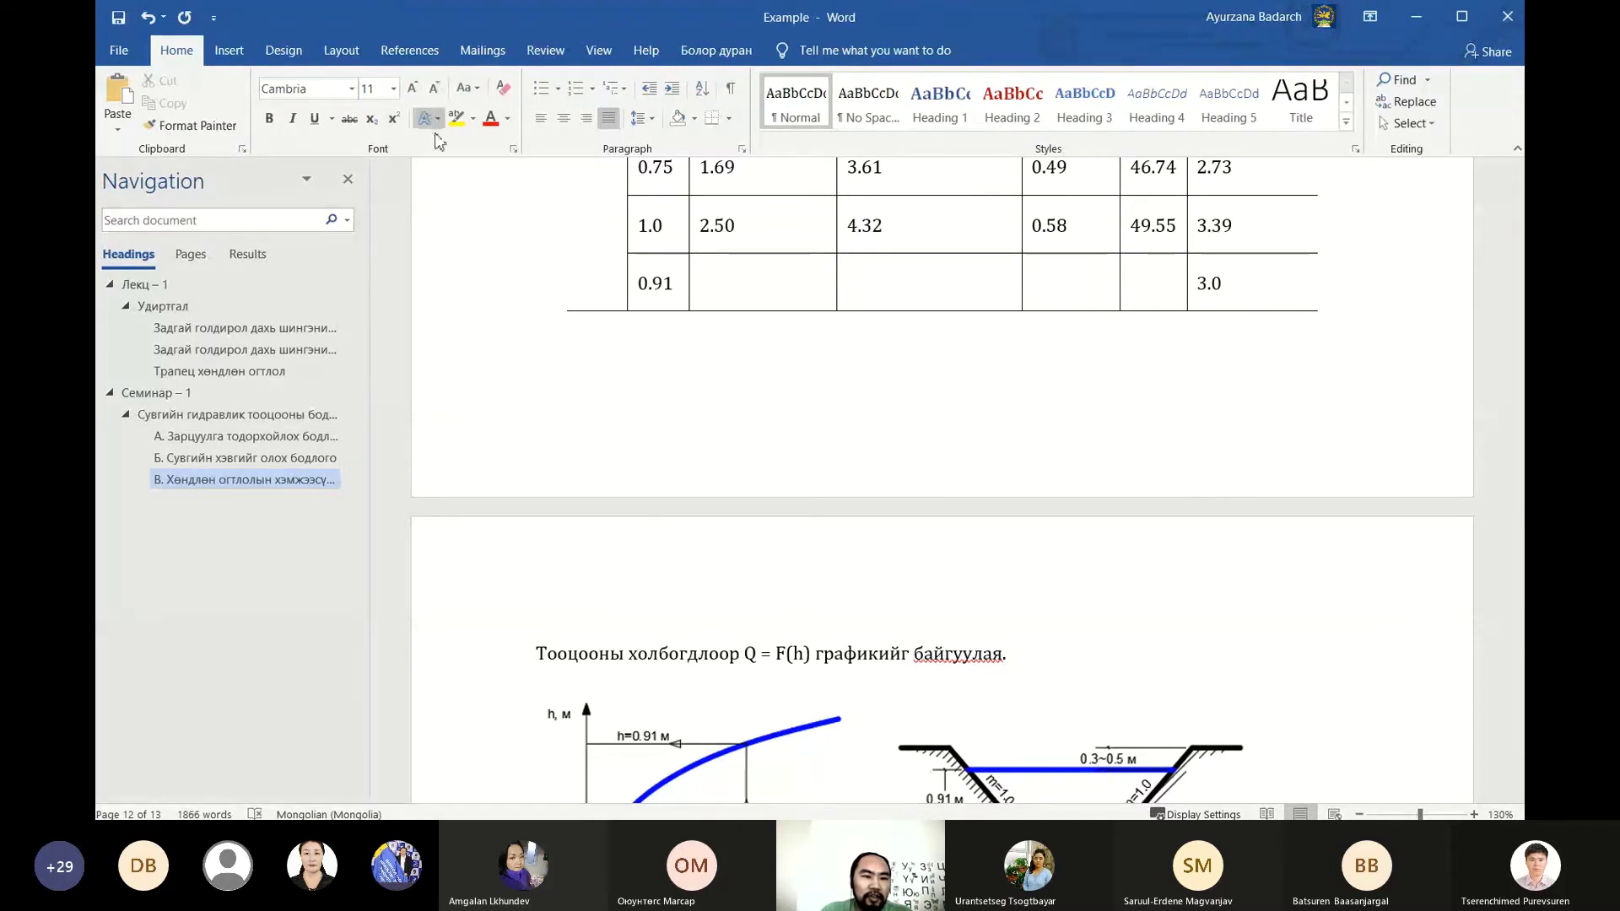
{"action": "left_click", "coordinate": [475, 124]}
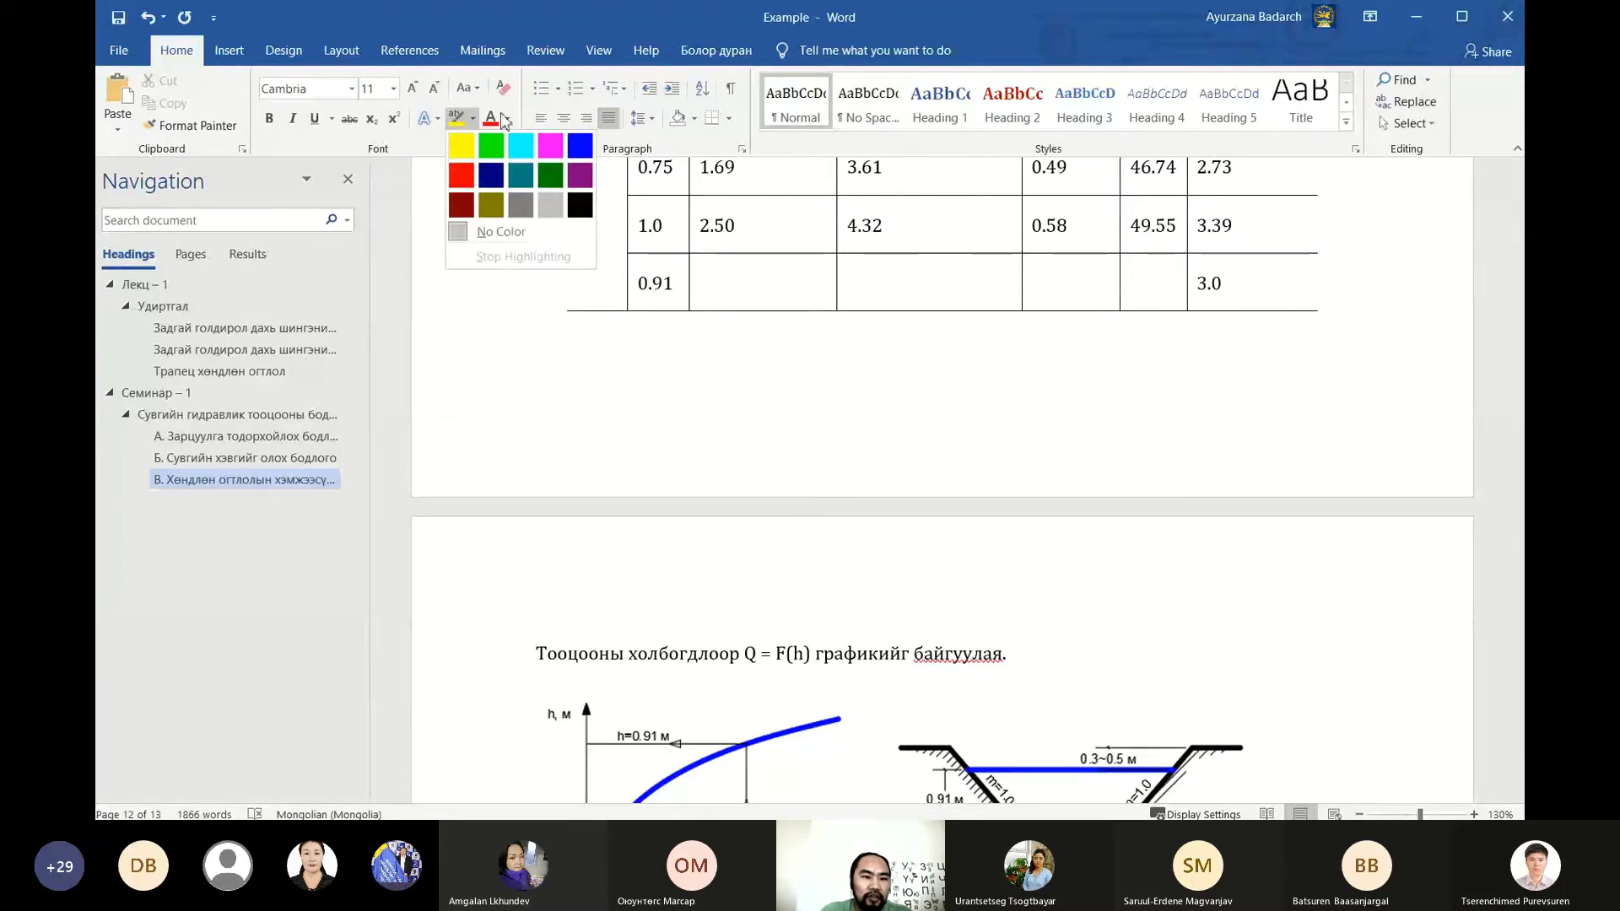
{"action": "left_click", "coordinate": [509, 121]}
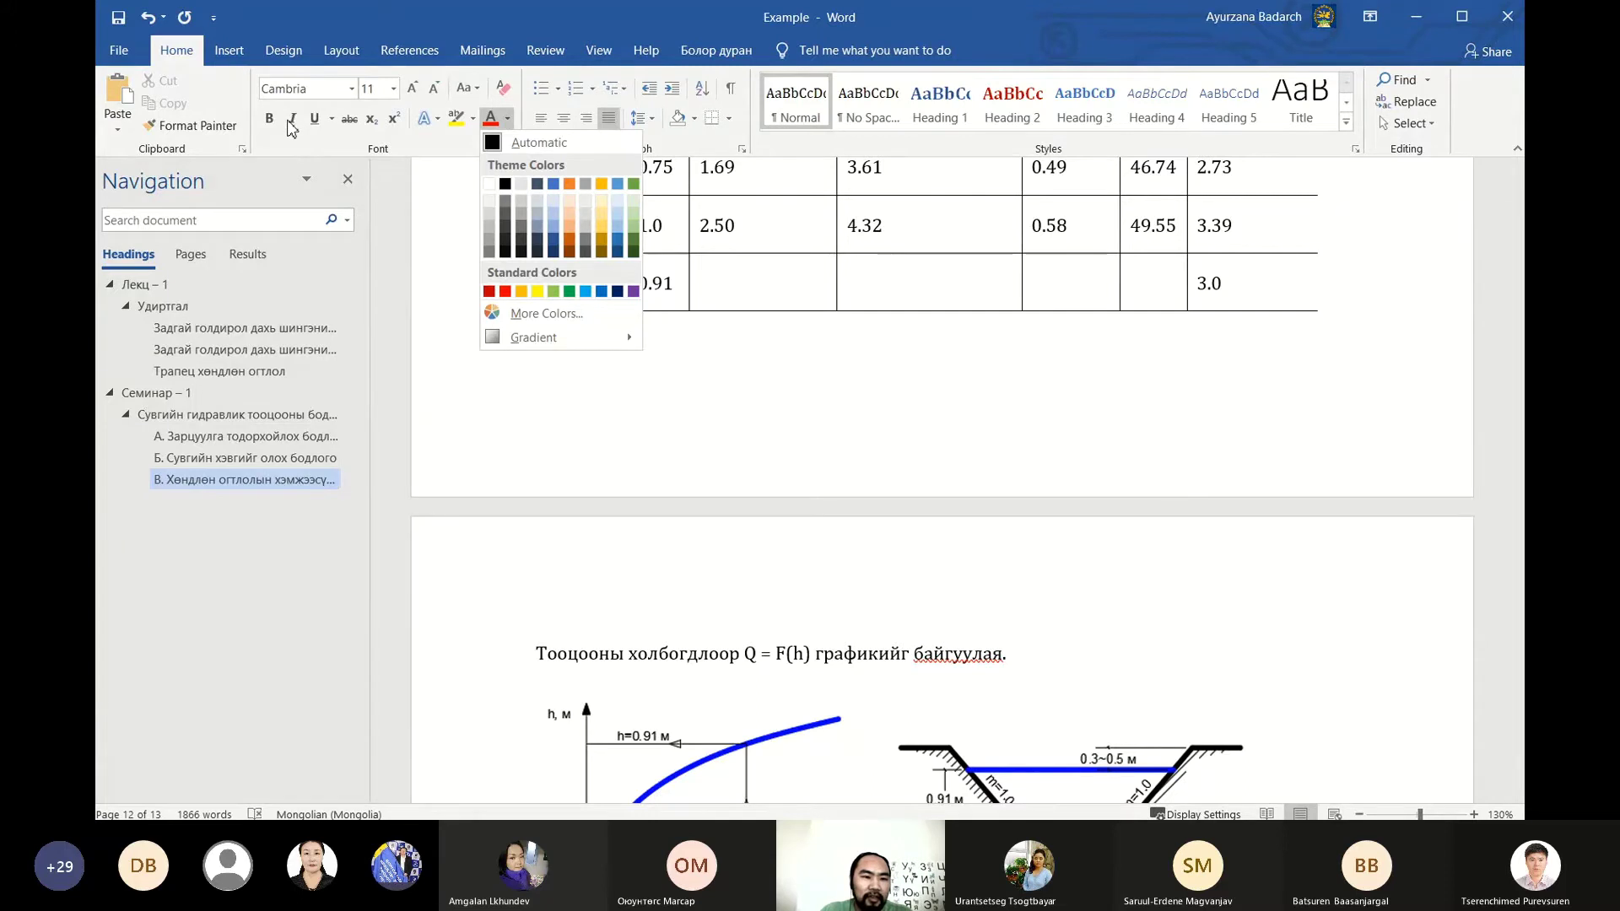
{"action": "left_click", "coordinate": [344, 67]}
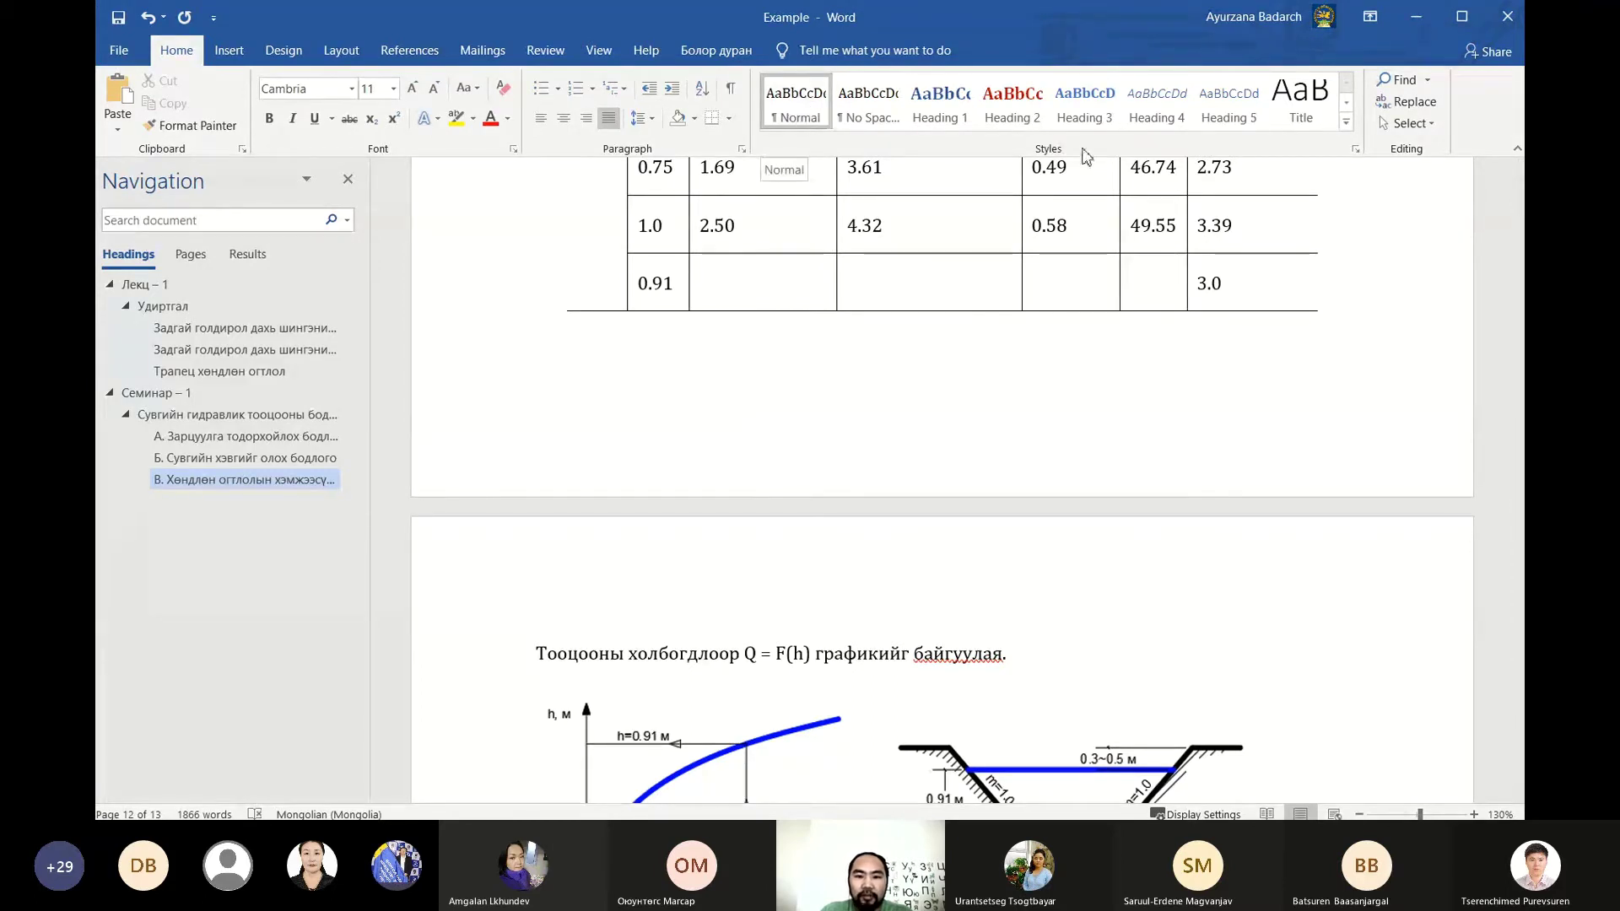
Correct the misspelled word in the В. heading to the suggested хэмжээснүүд
{"action": "scroll", "coordinate": [938, 336], "scroll_direction": "up", "scroll_amount": 2}
{"action": "scroll", "coordinate": [938, 336], "scroll_direction": "up", "scroll_amount": 1}
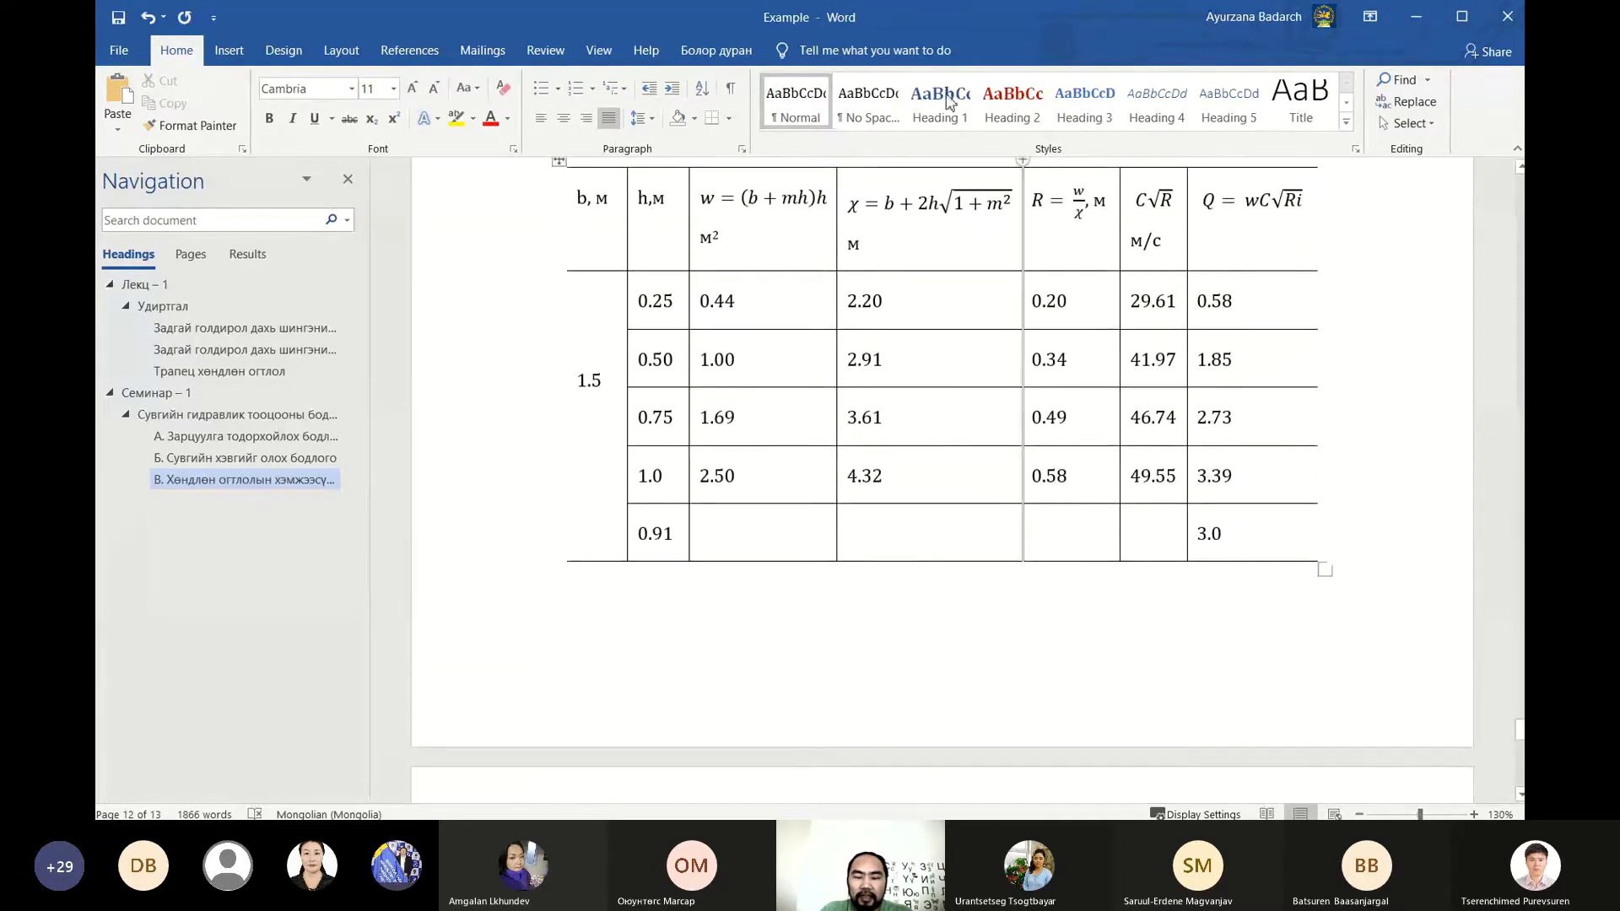
{"action": "scroll", "coordinate": [911, 405], "scroll_direction": "up", "scroll_amount": 3}
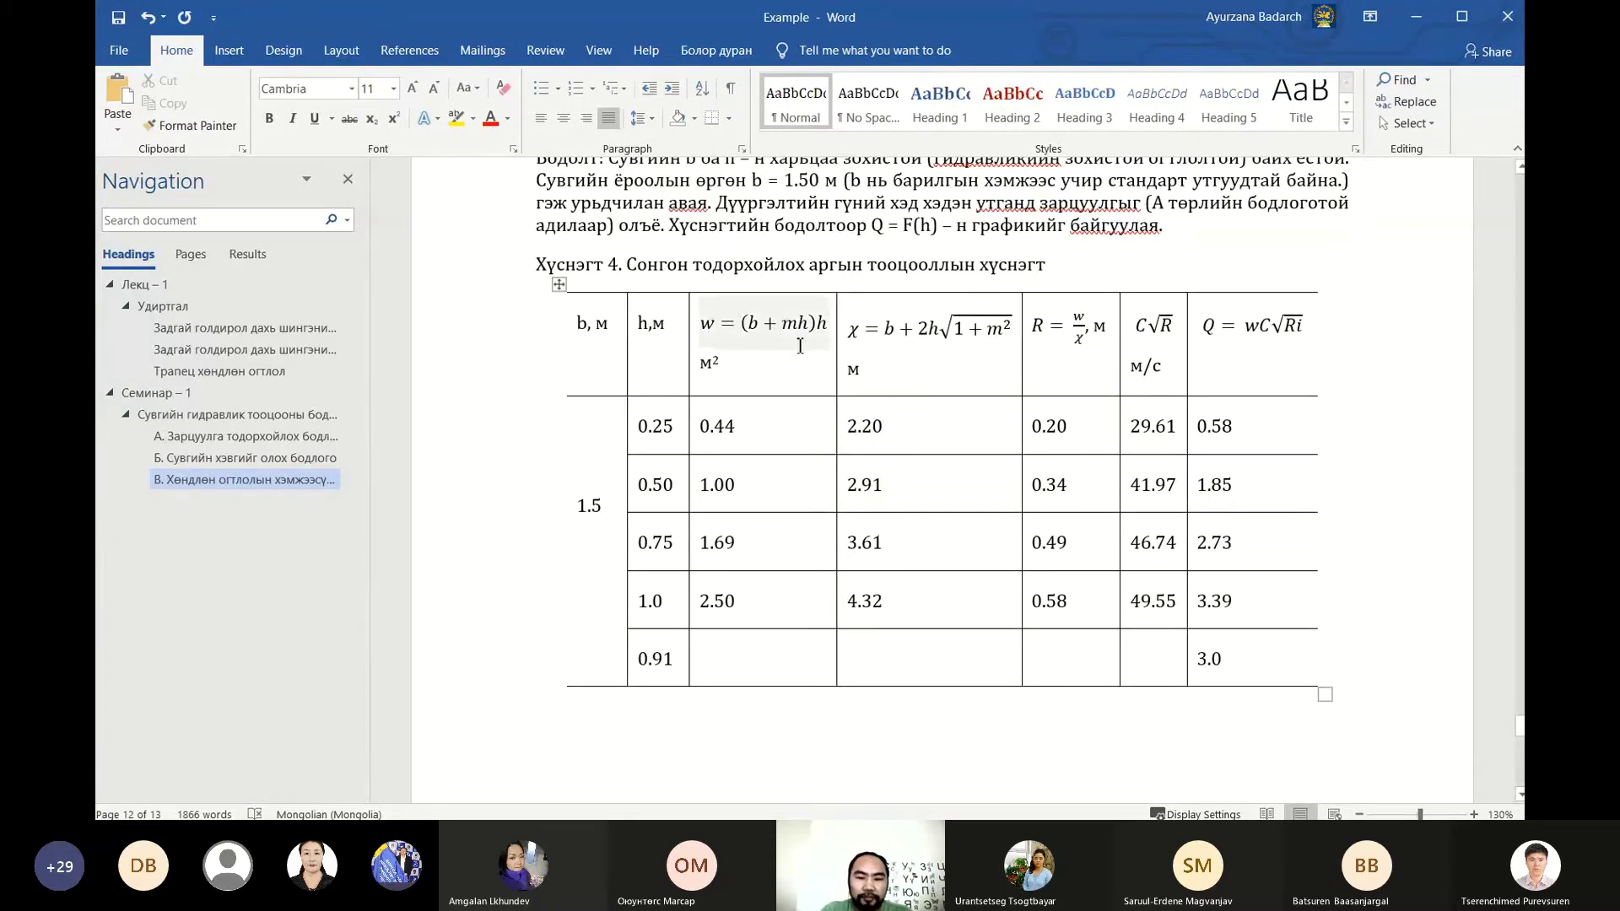
{"action": "scroll", "coordinate": [944, 371], "scroll_direction": "up", "scroll_amount": 1}
{"action": "scroll", "coordinate": [944, 371], "scroll_direction": "up", "scroll_amount": 1}
{"action": "scroll", "coordinate": [944, 371], "scroll_direction": "up", "scroll_amount": 2}
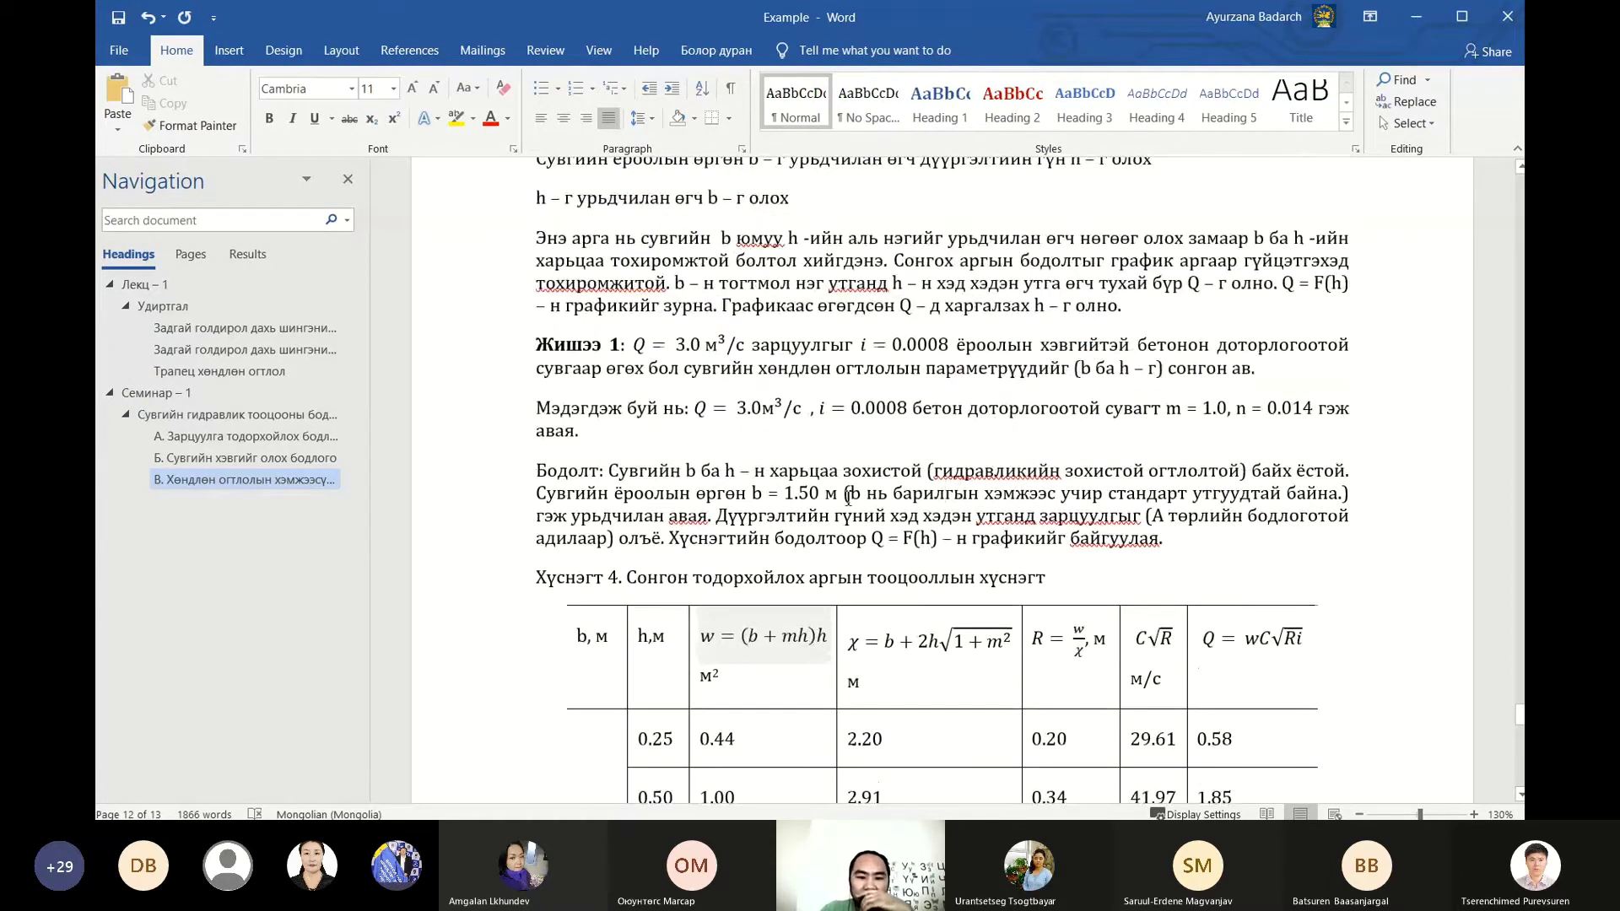
{"action": "scroll", "coordinate": [749, 416], "scroll_direction": "up", "scroll_amount": 1}
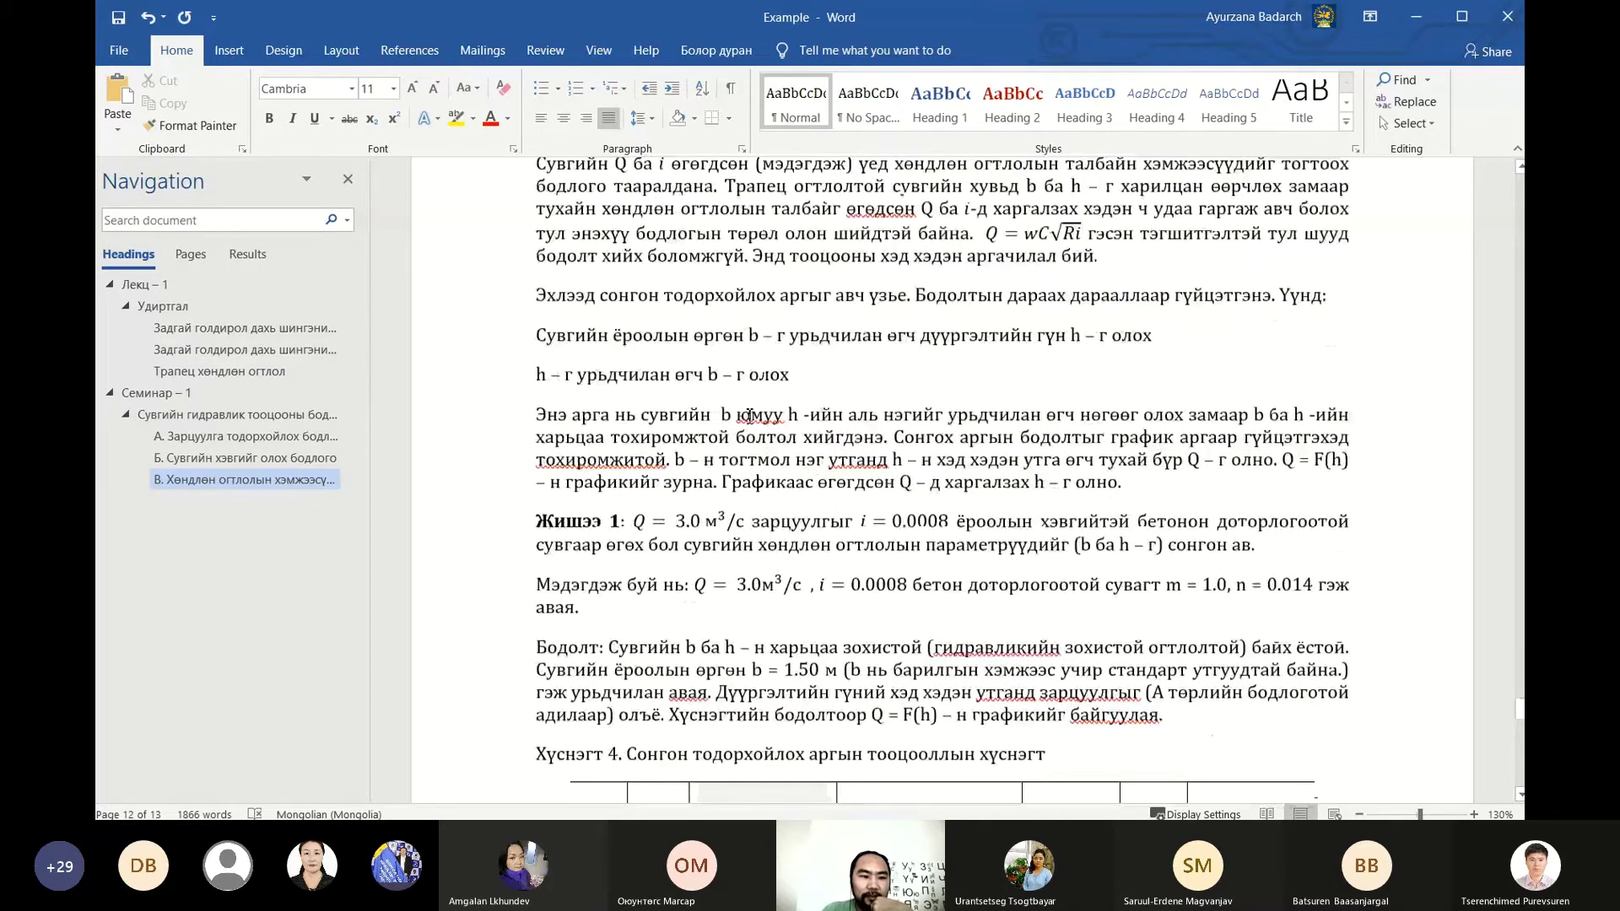
{"action": "scroll", "coordinate": [748, 416], "scroll_direction": "up", "scroll_amount": 3}
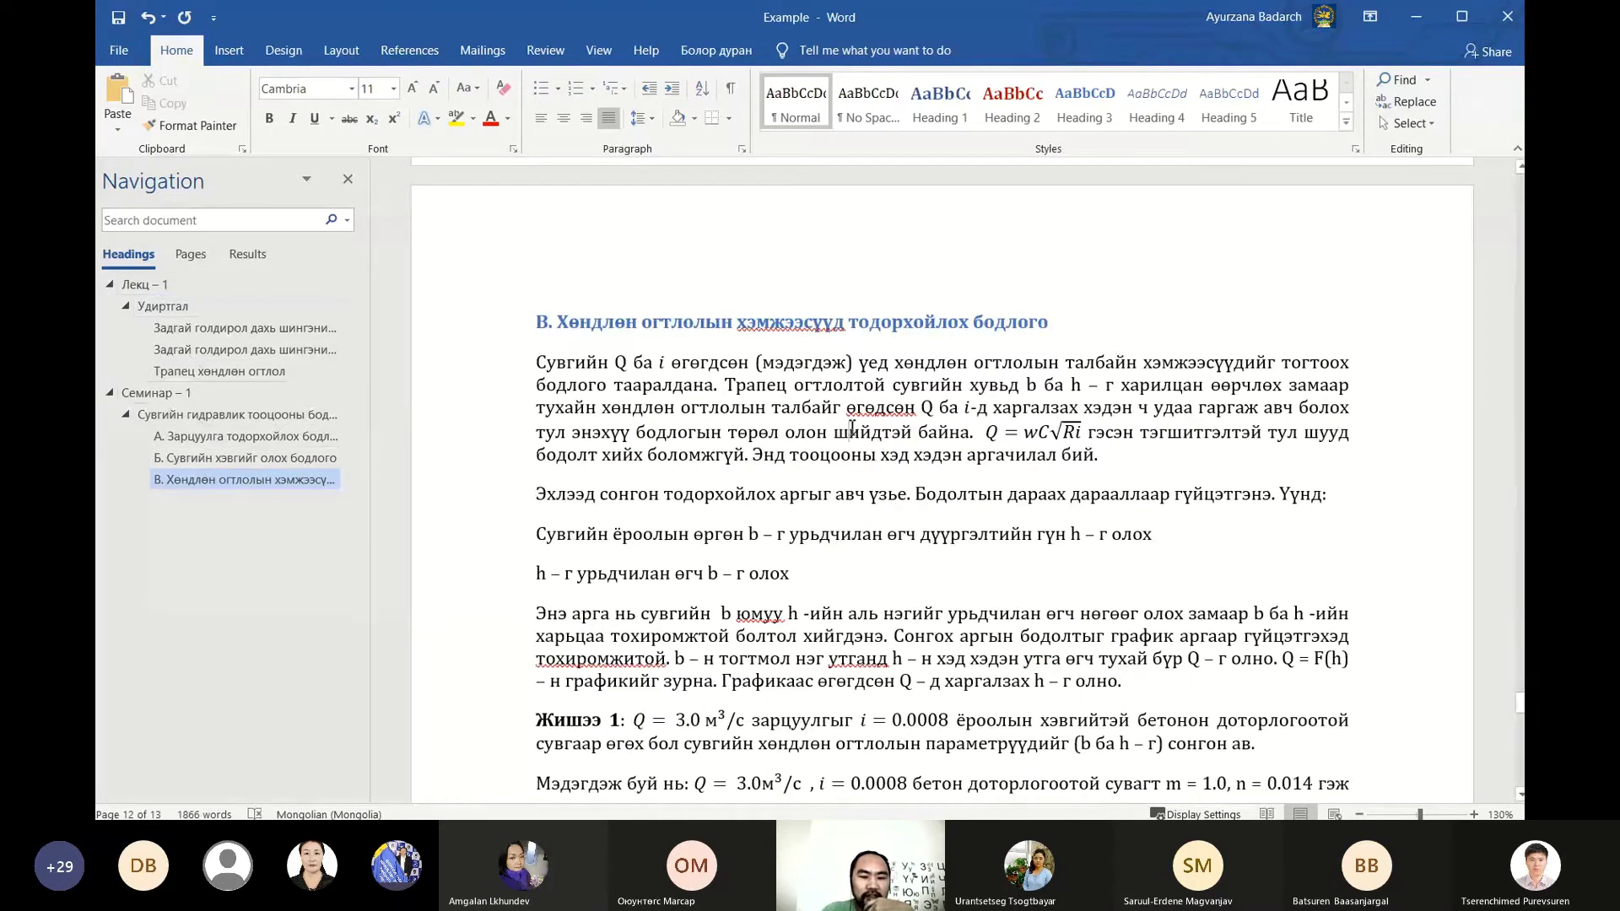
{"action": "right_click", "coordinate": [789, 322]}
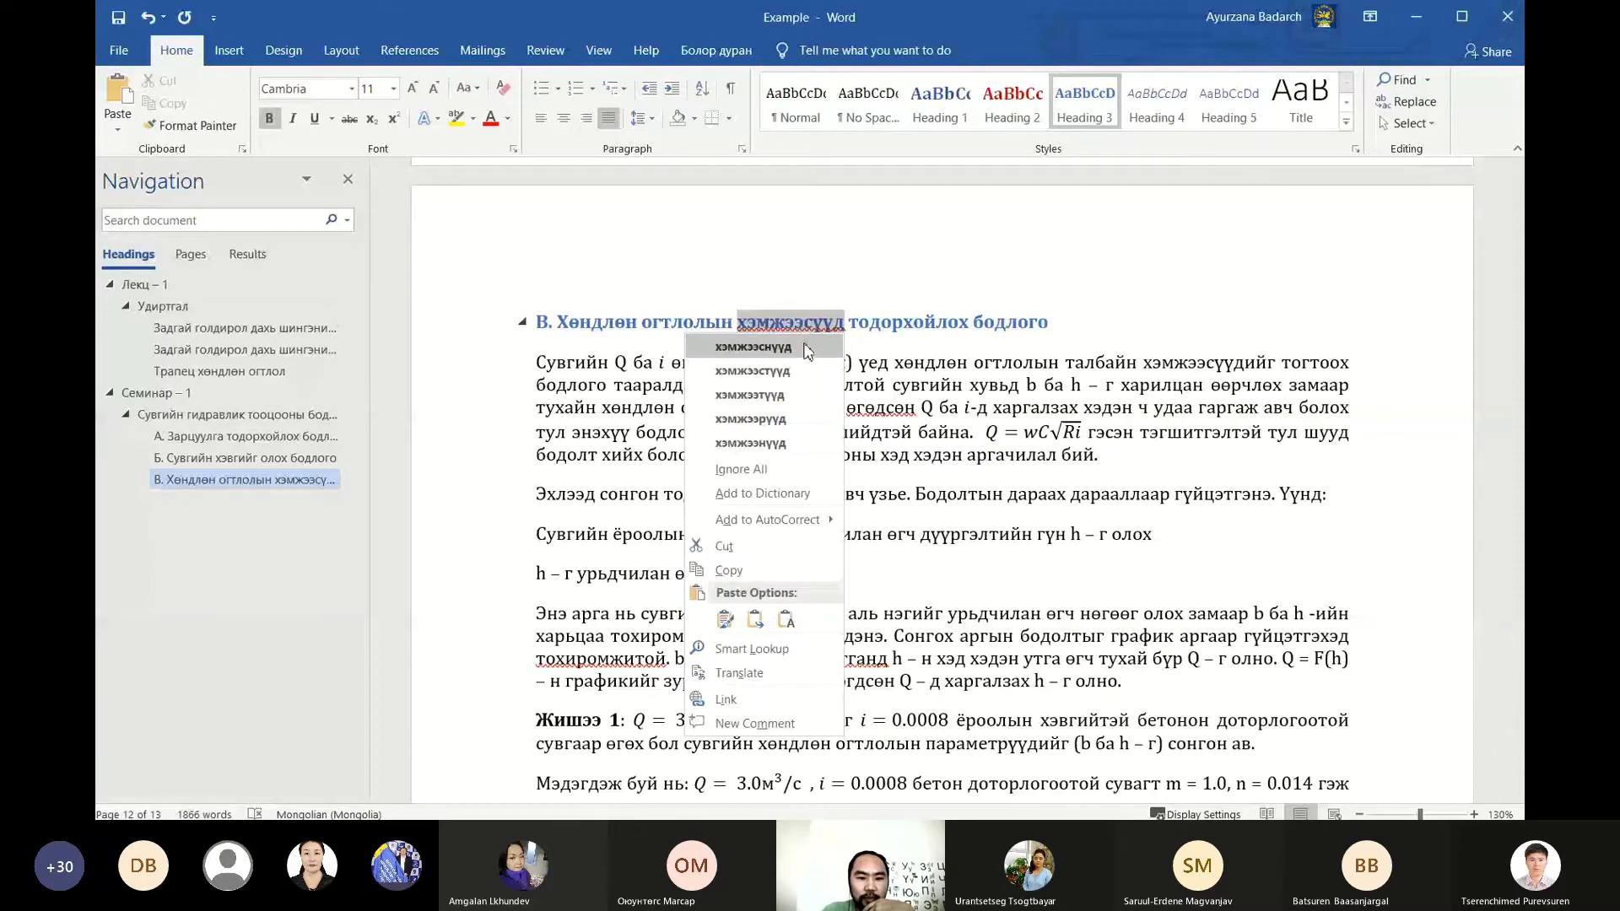
{"action": "left_click", "coordinate": [753, 346]}
{"action": "scroll", "coordinate": [549, 457], "scroll_direction": "down", "scroll_amount": 5}
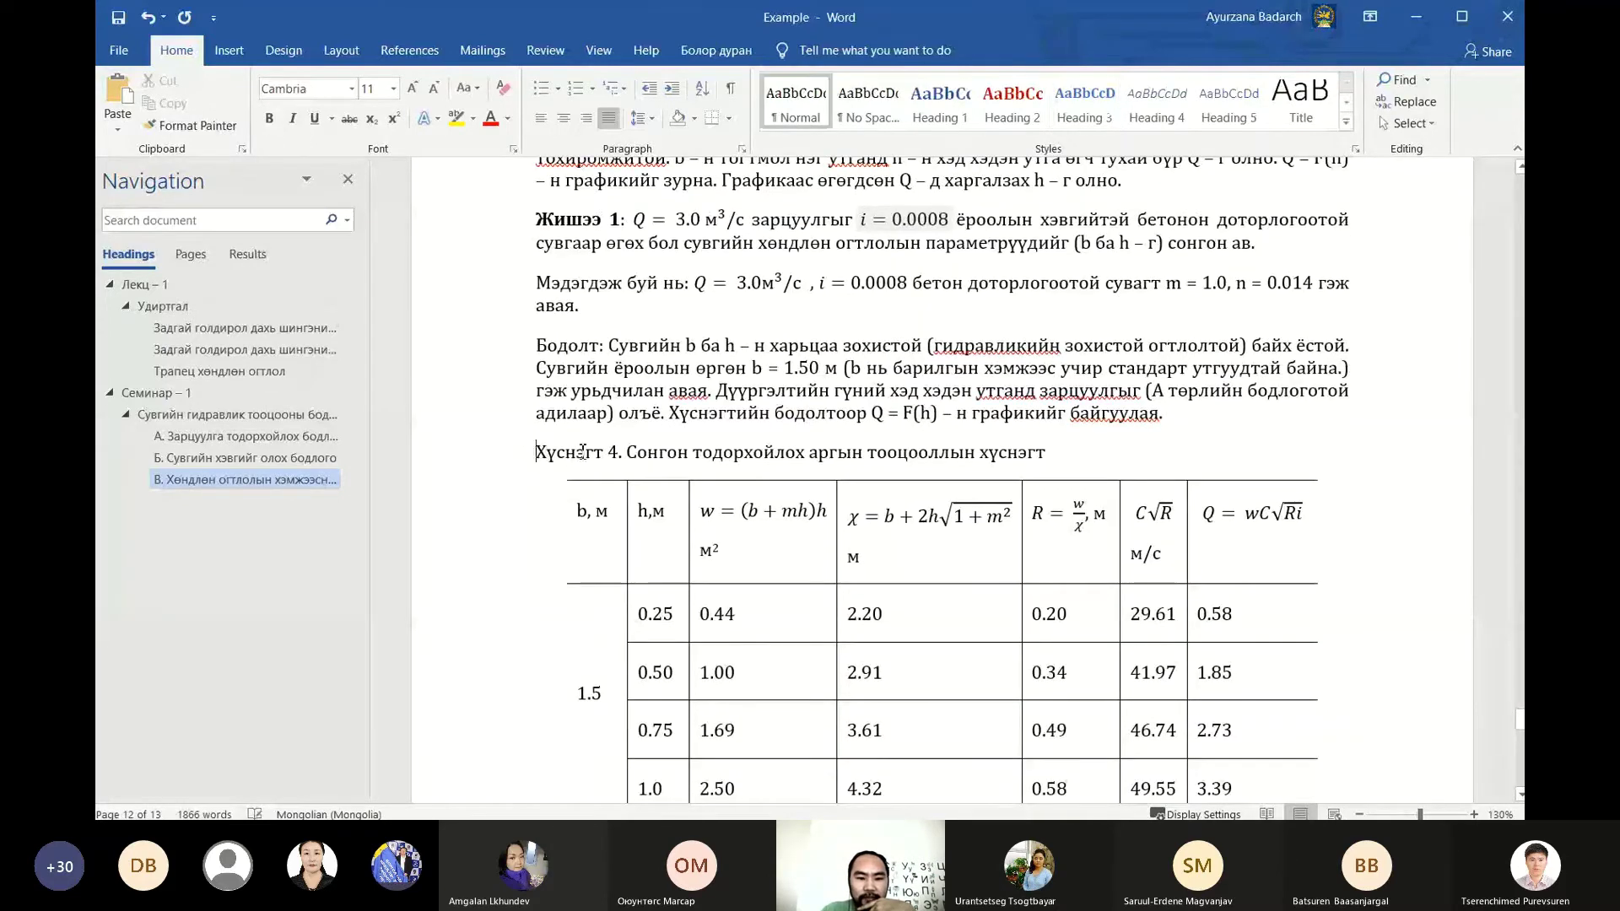
Select the 'Хүснэгт 4' caption line and show the full Styles list
{"action": "left_click_drag", "start_coordinate": [527, 453], "coordinate": [985, 455]}
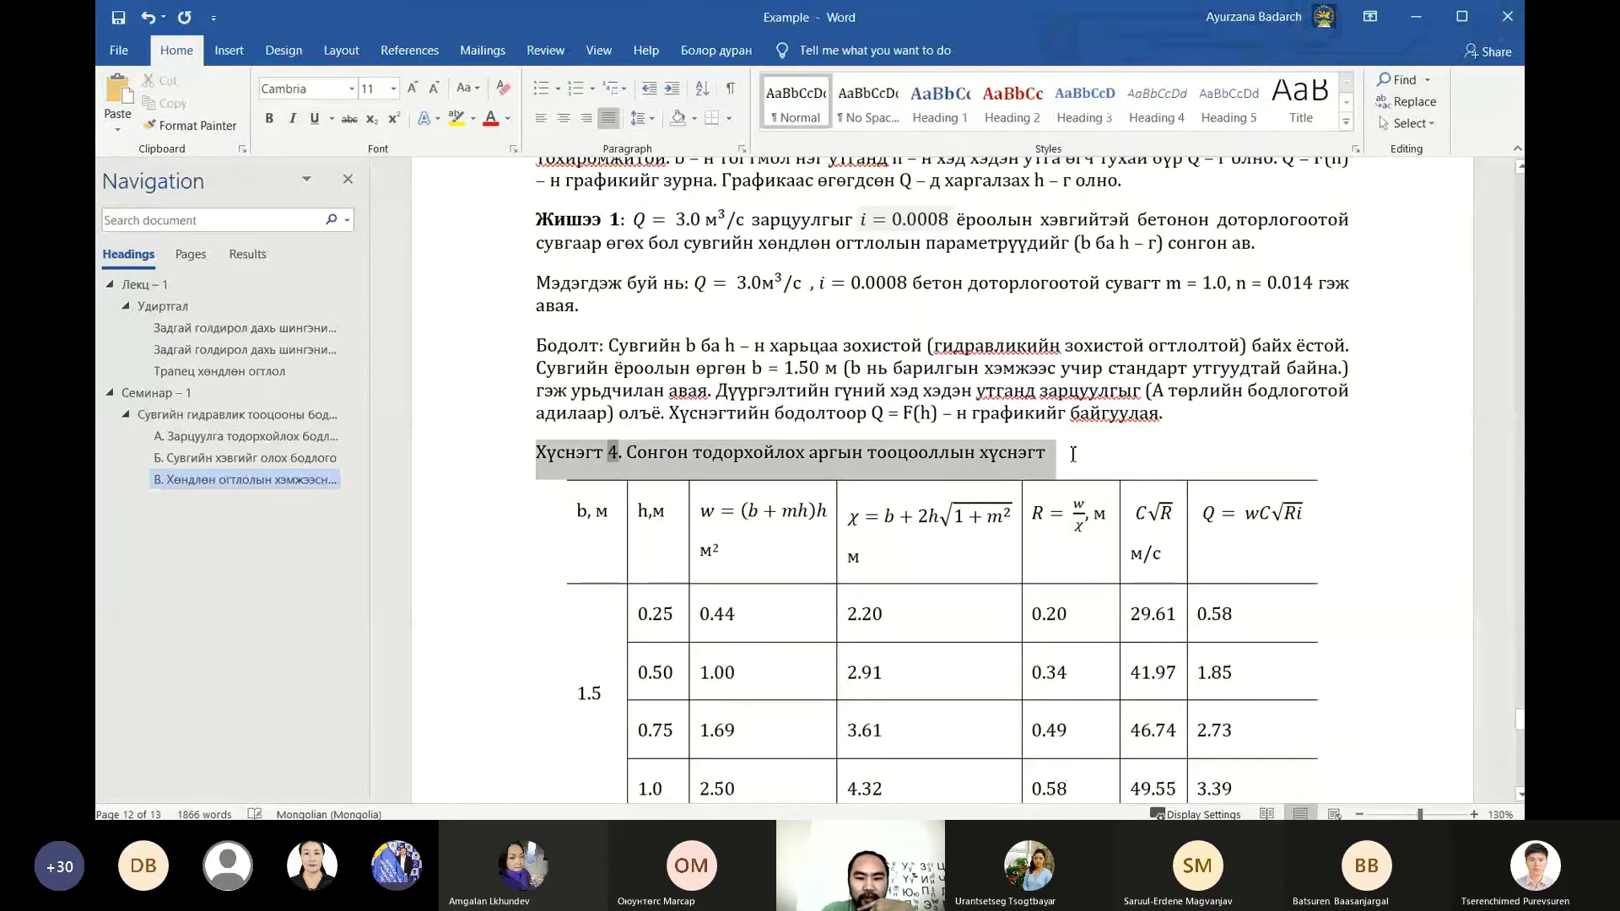
{"action": "left_click", "coordinate": [986, 457]}
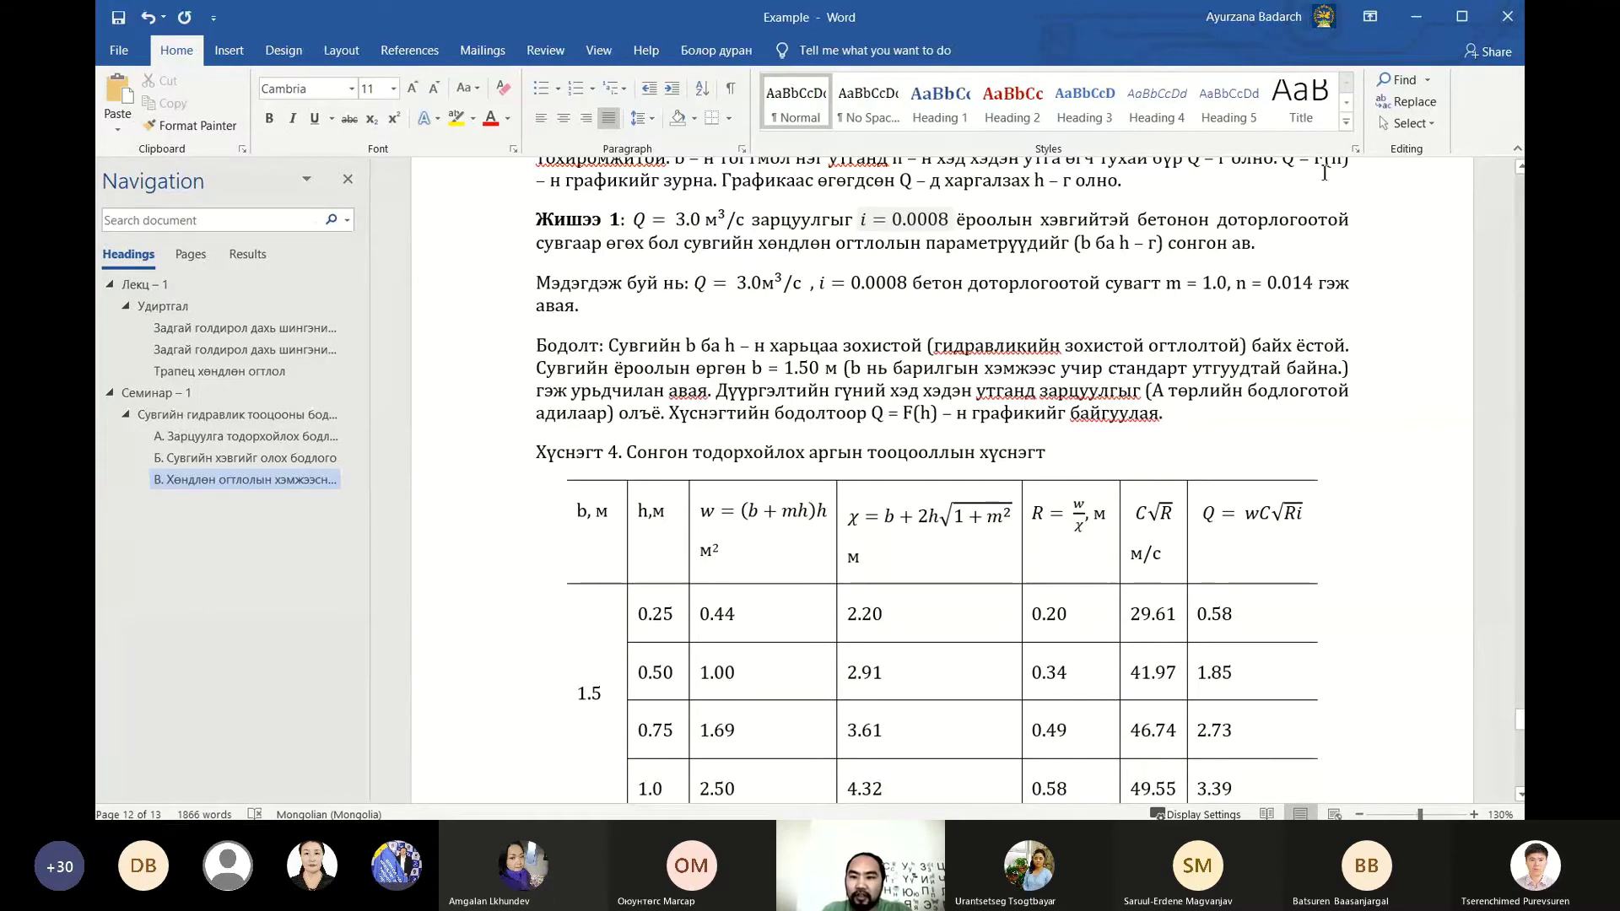
{"action": "left_click", "coordinate": [1346, 122]}
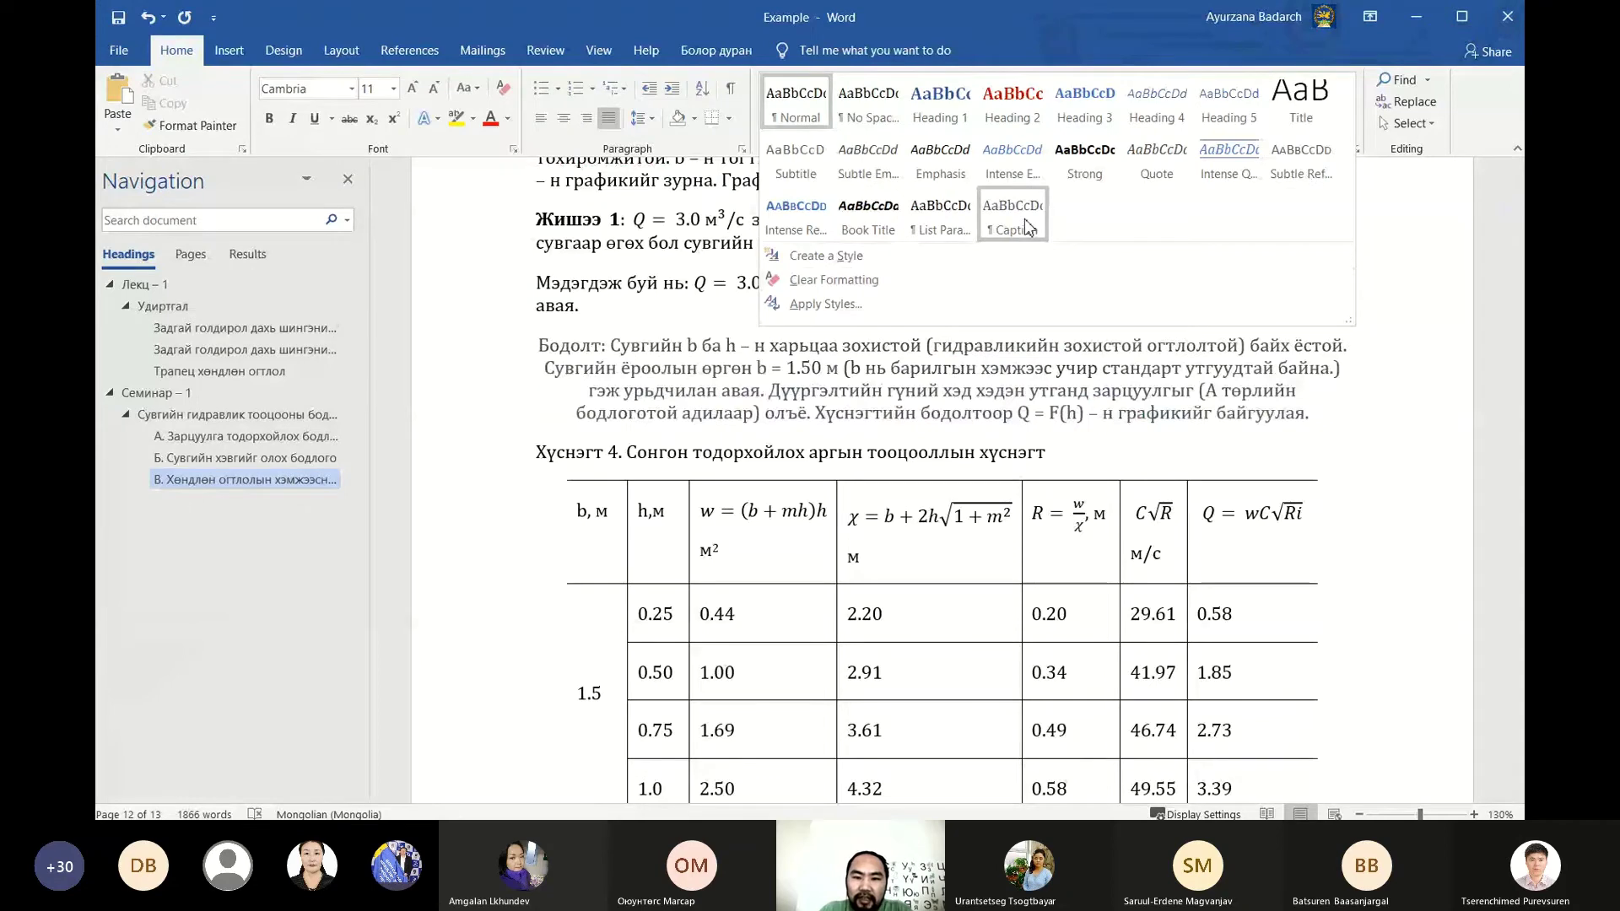
Modify the Caption style to Cambria 11 pt with centred alignment
{"action": "key", "text": "Escape"}
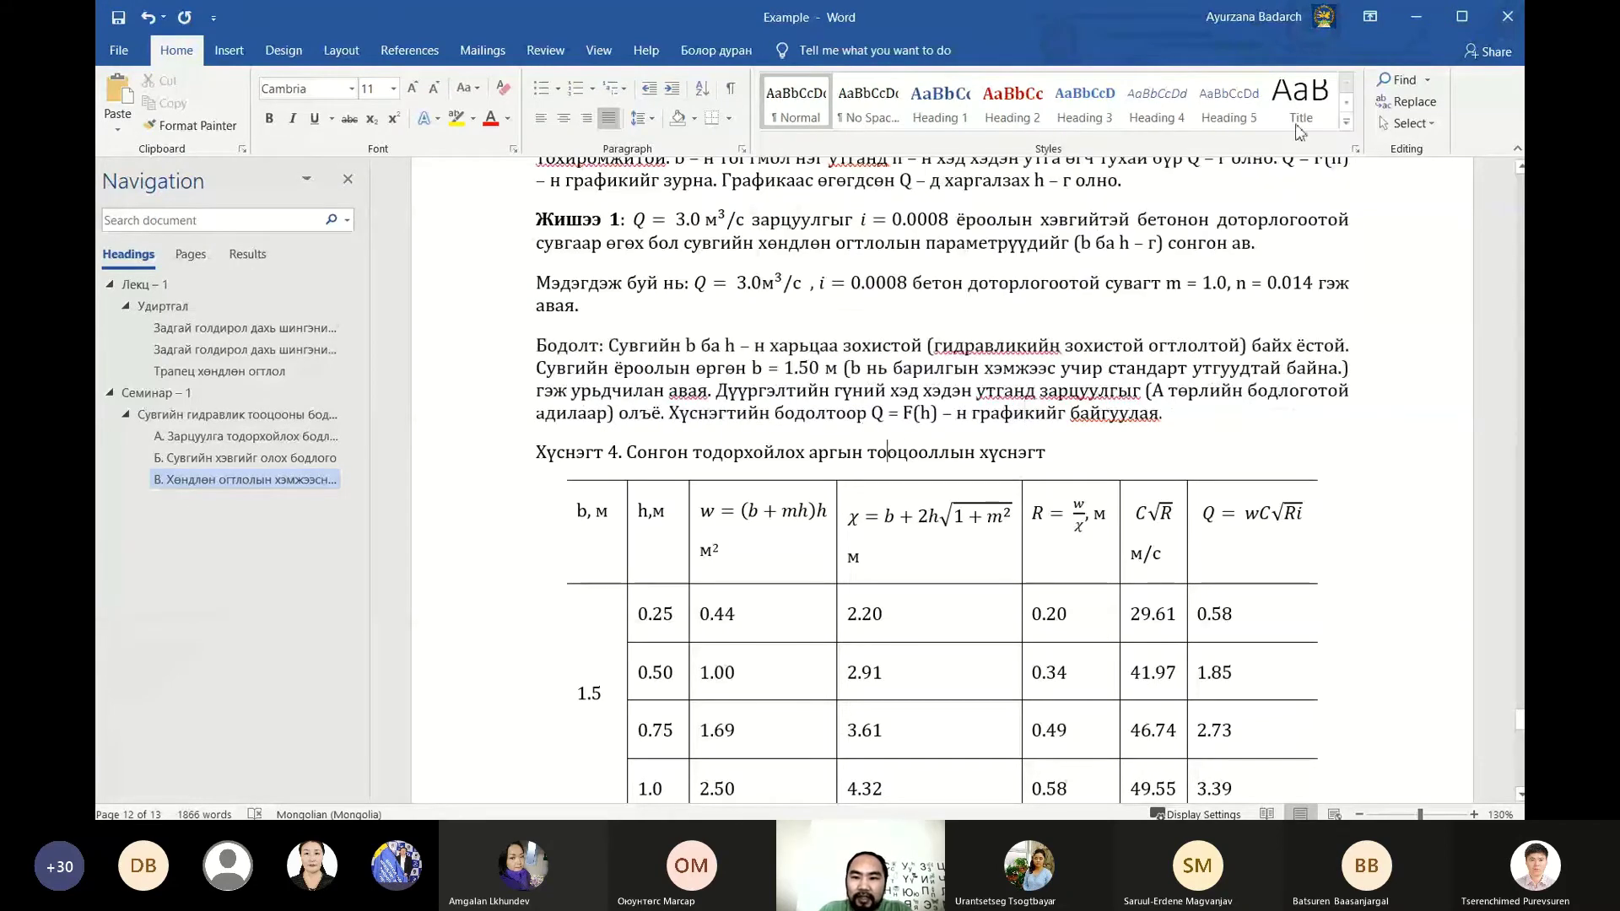
{"action": "left_click", "coordinate": [1347, 126]}
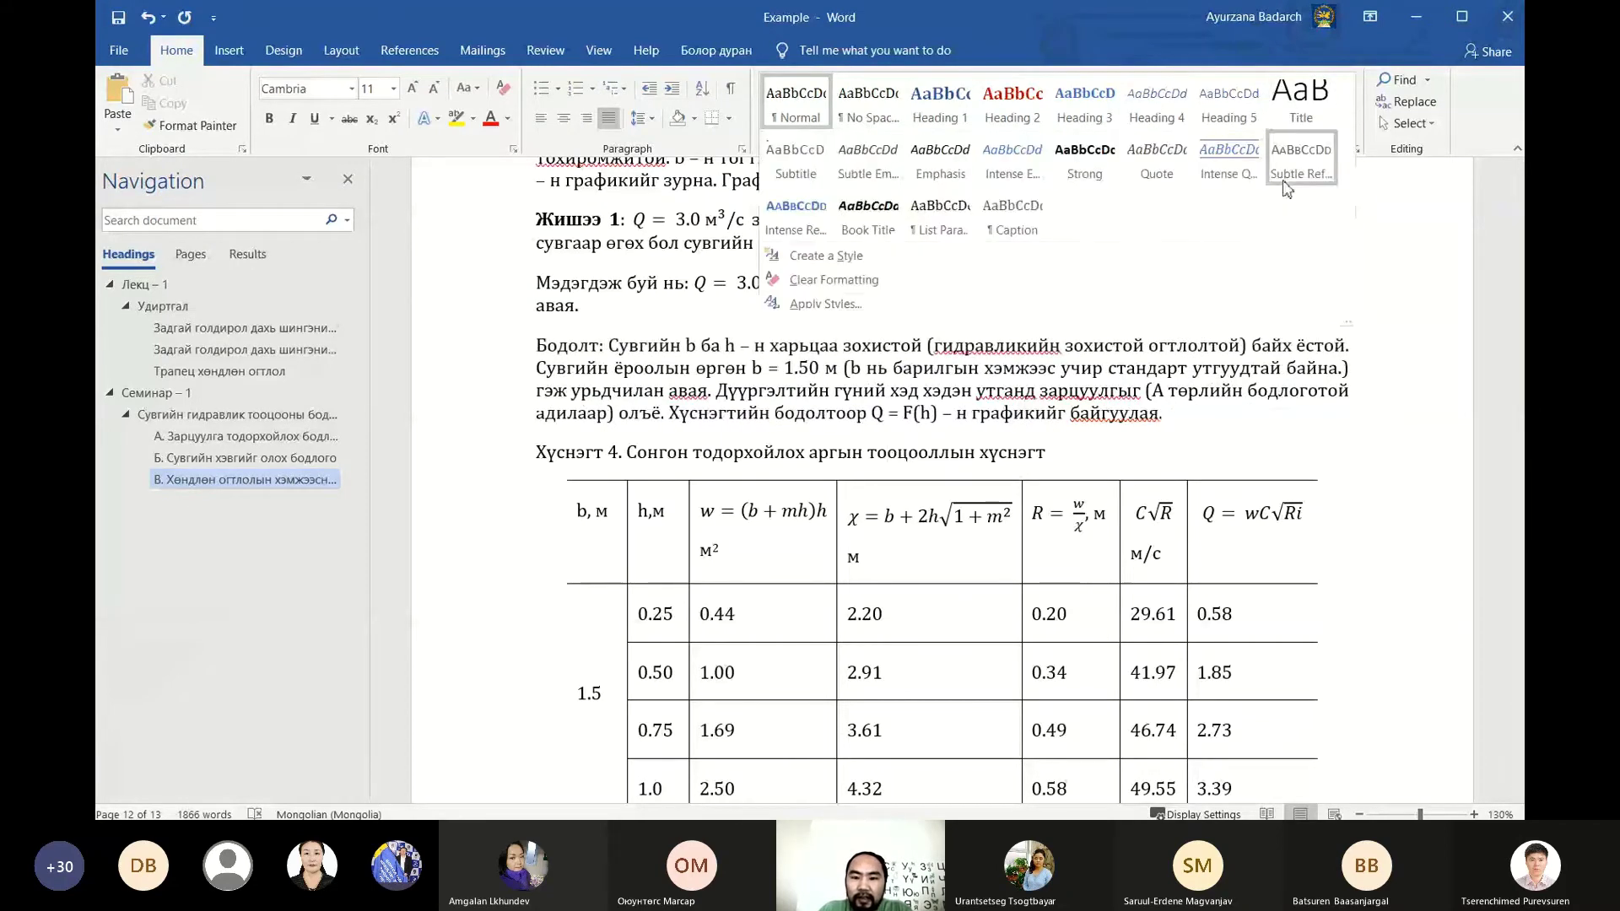
{"action": "right_click", "coordinate": [1018, 232]}
{"action": "left_click", "coordinate": [1068, 261]}
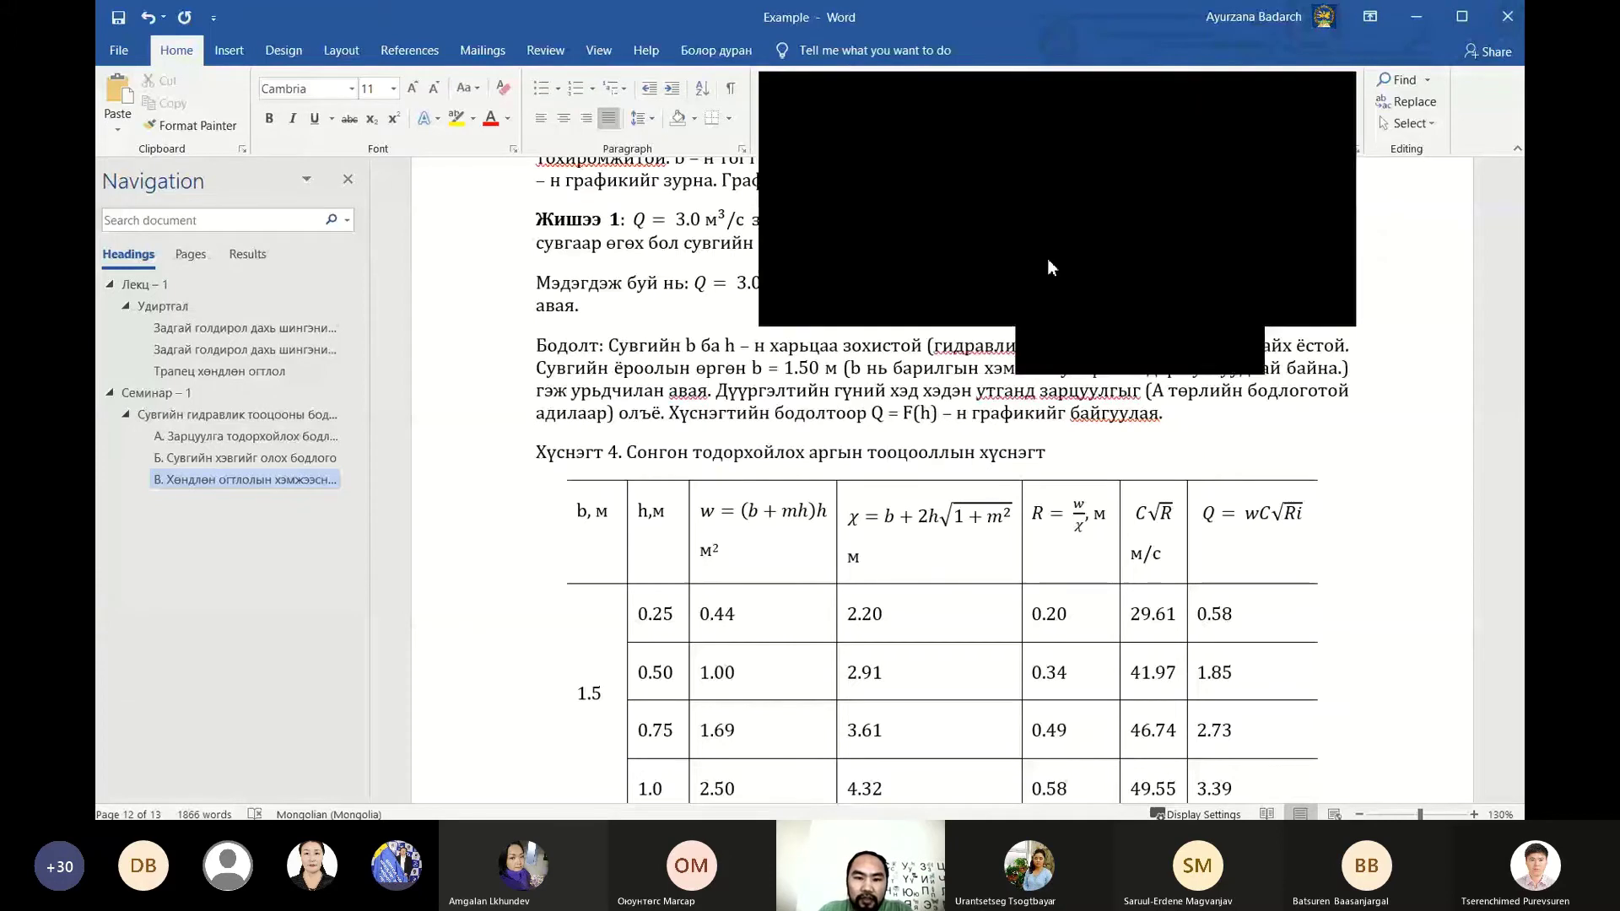
{"action": "left_click_drag", "start_coordinate": [784, 187], "coordinate": [777, 189]}
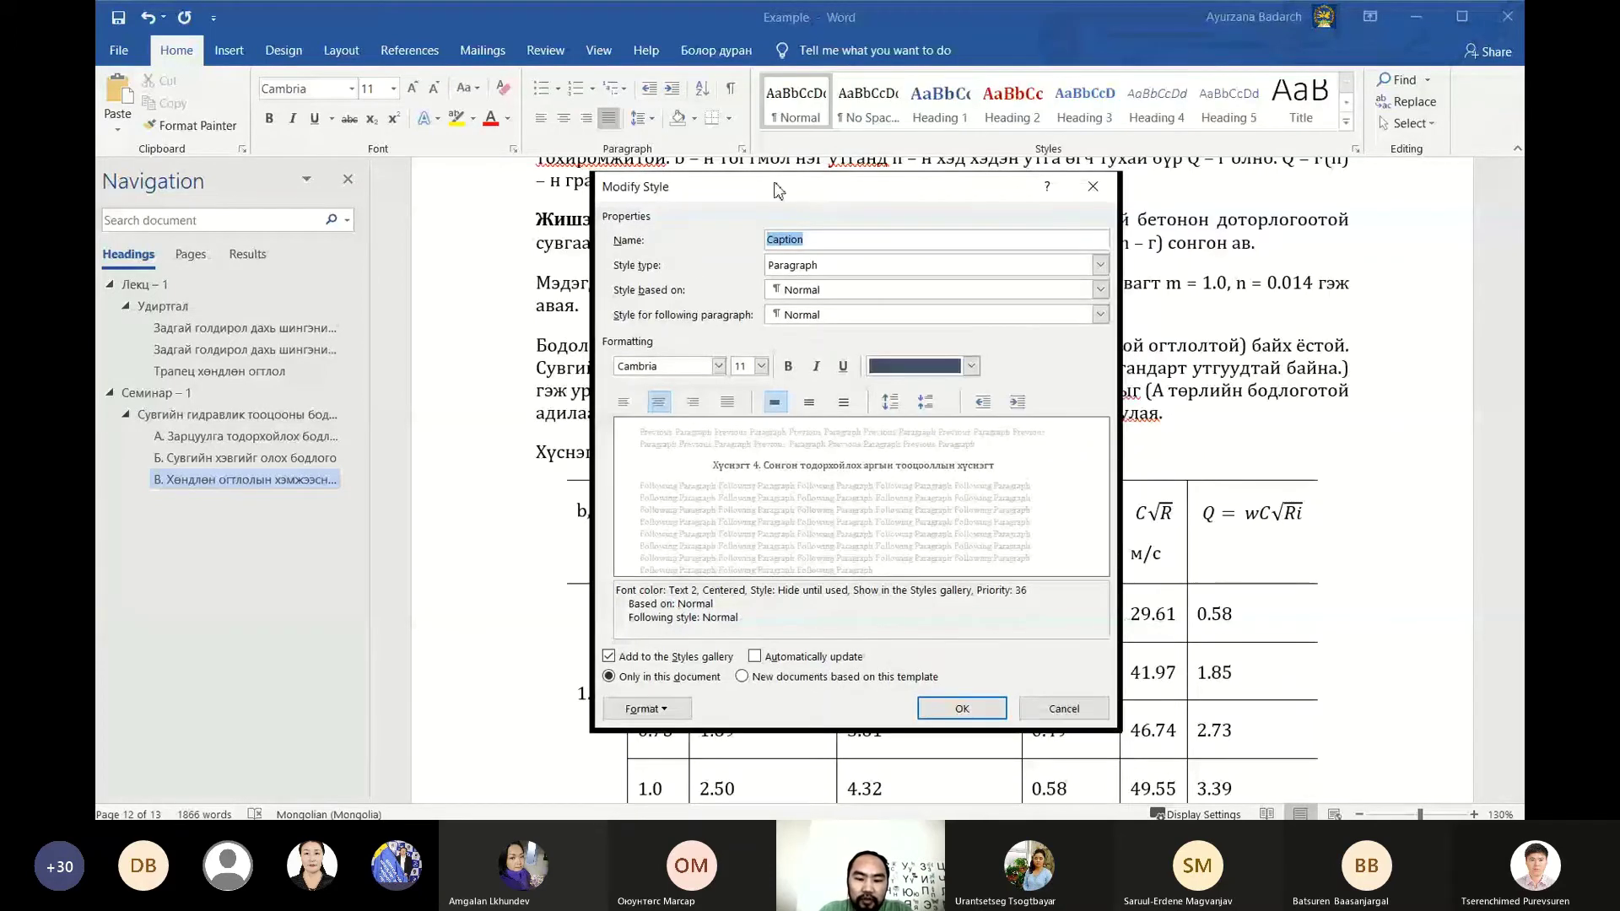
{"action": "left_click", "coordinate": [718, 366]}
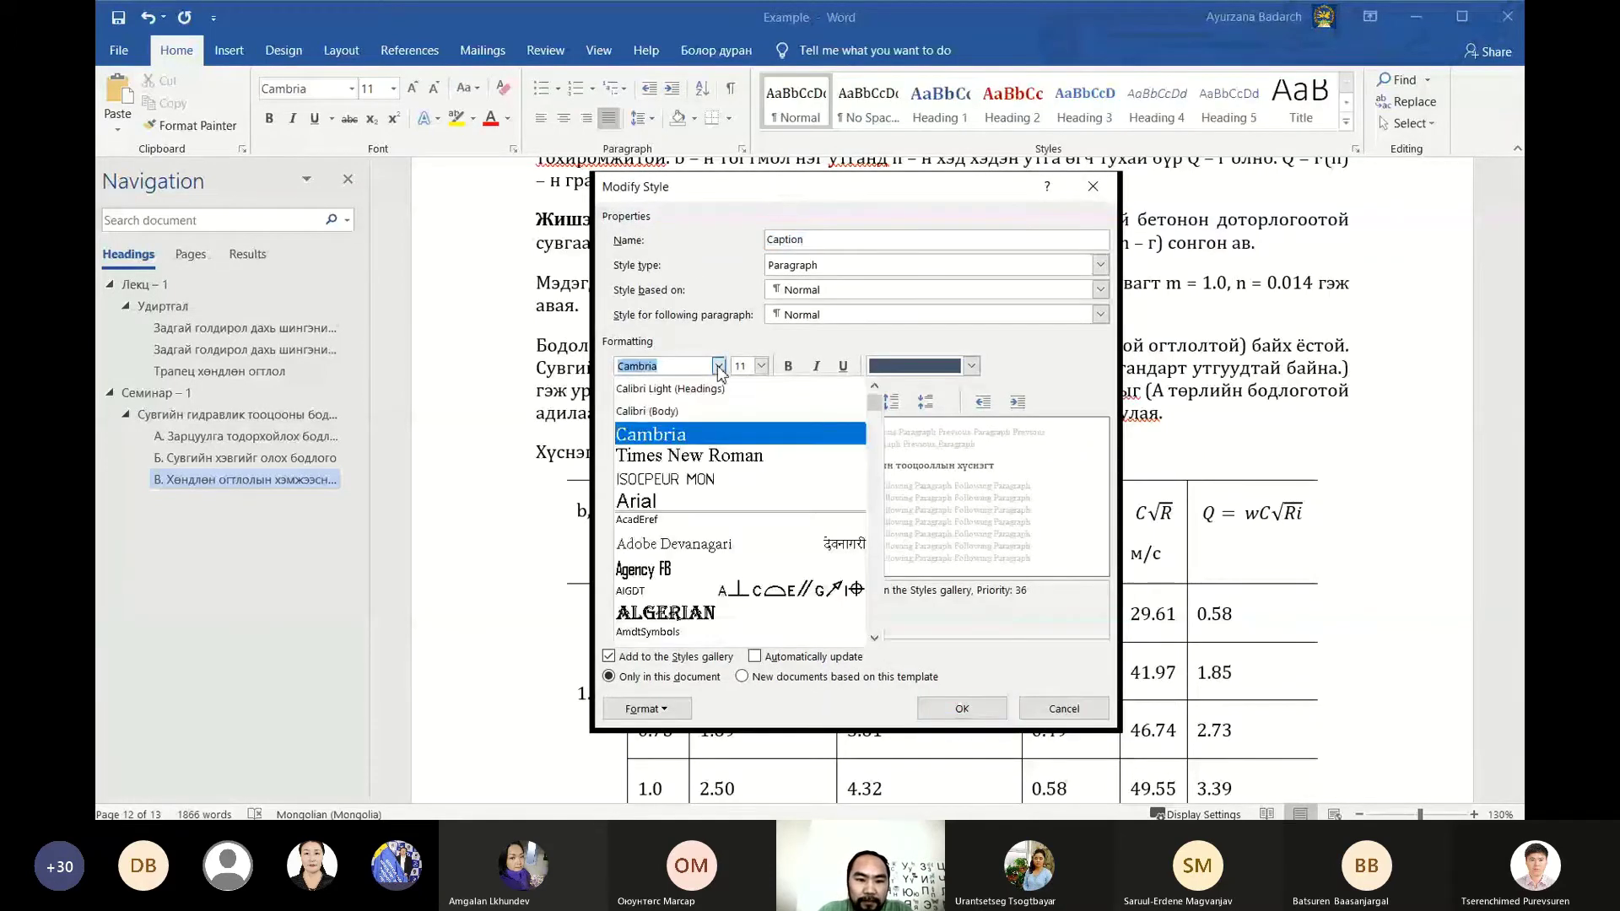
{"action": "left_click", "coordinate": [718, 366]}
{"action": "left_click", "coordinate": [761, 365]}
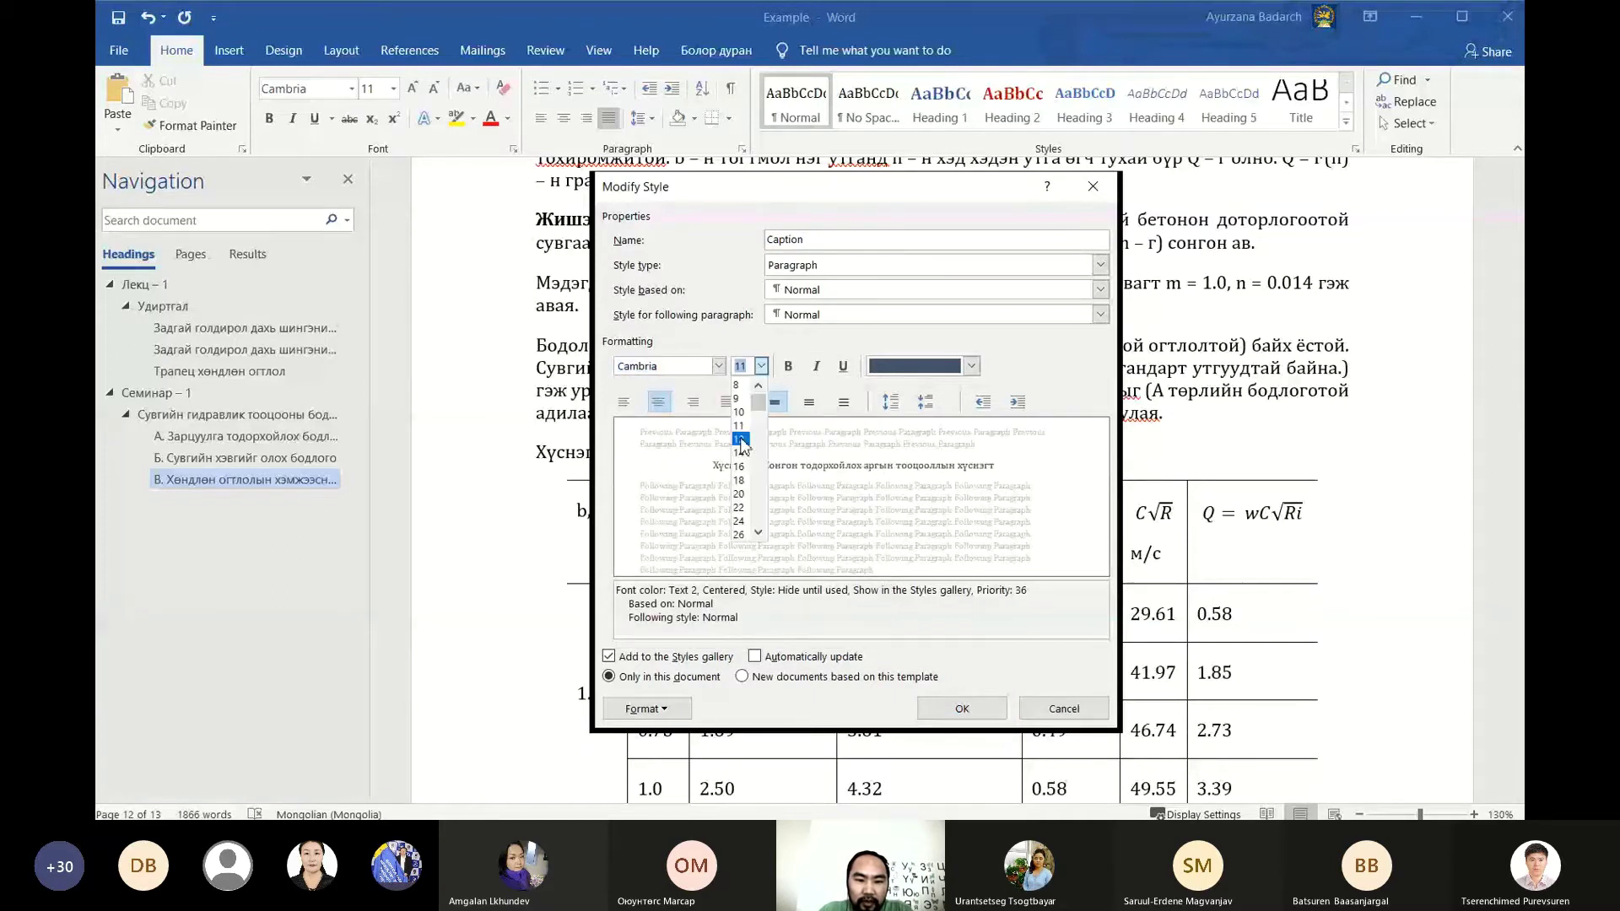
{"action": "left_click", "coordinate": [761, 365]}
{"action": "left_click", "coordinate": [660, 403]}
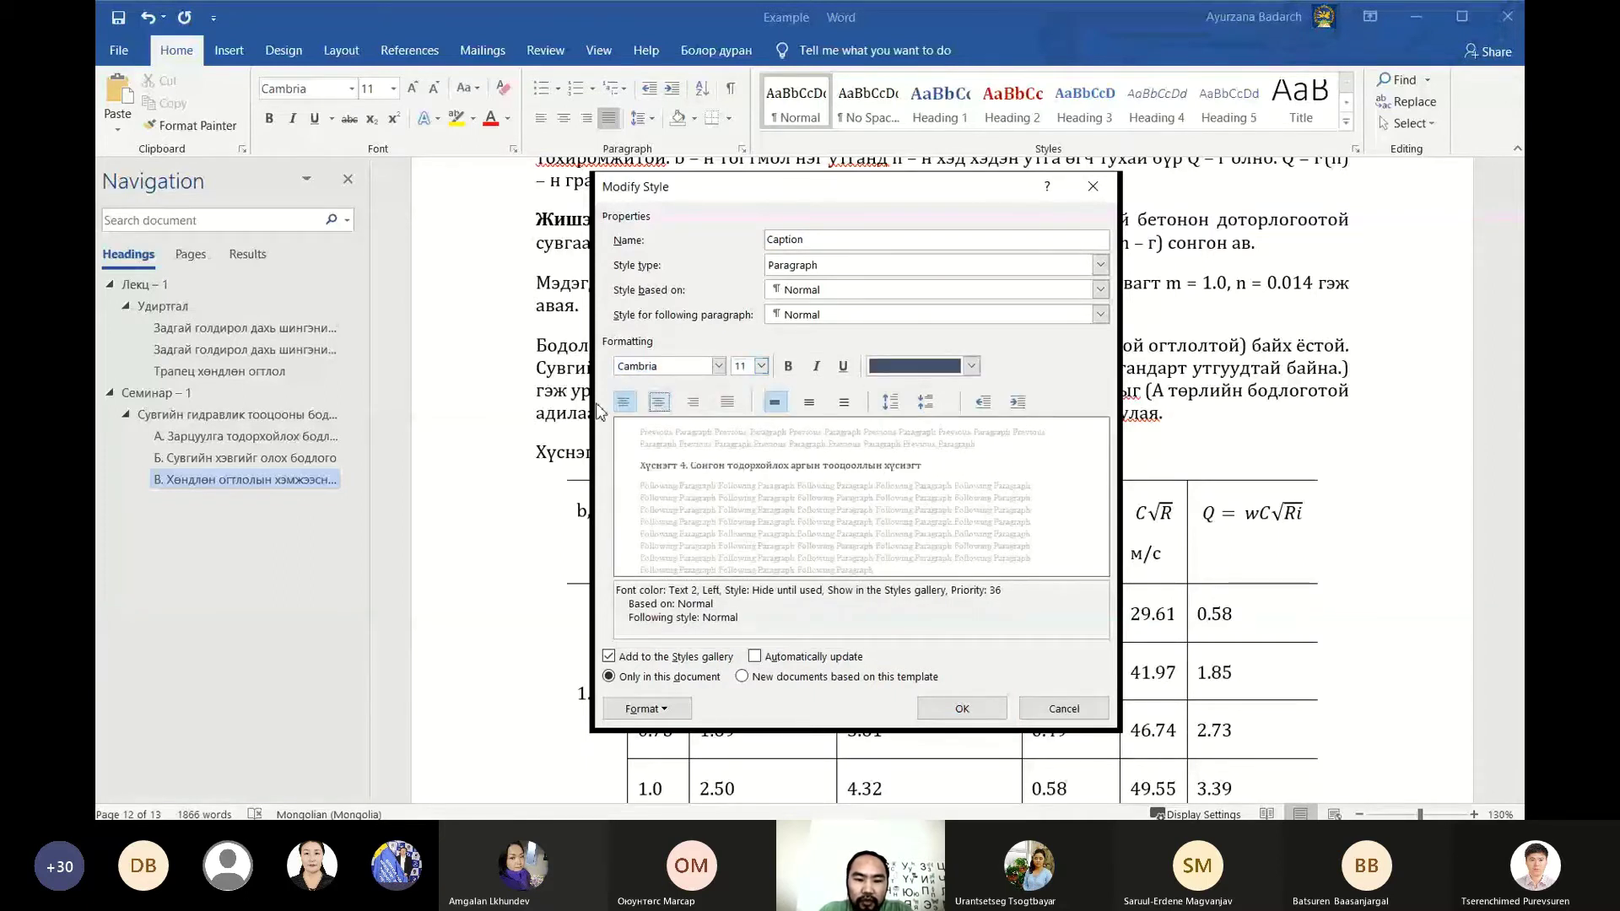
{"action": "left_click", "coordinate": [660, 403]}
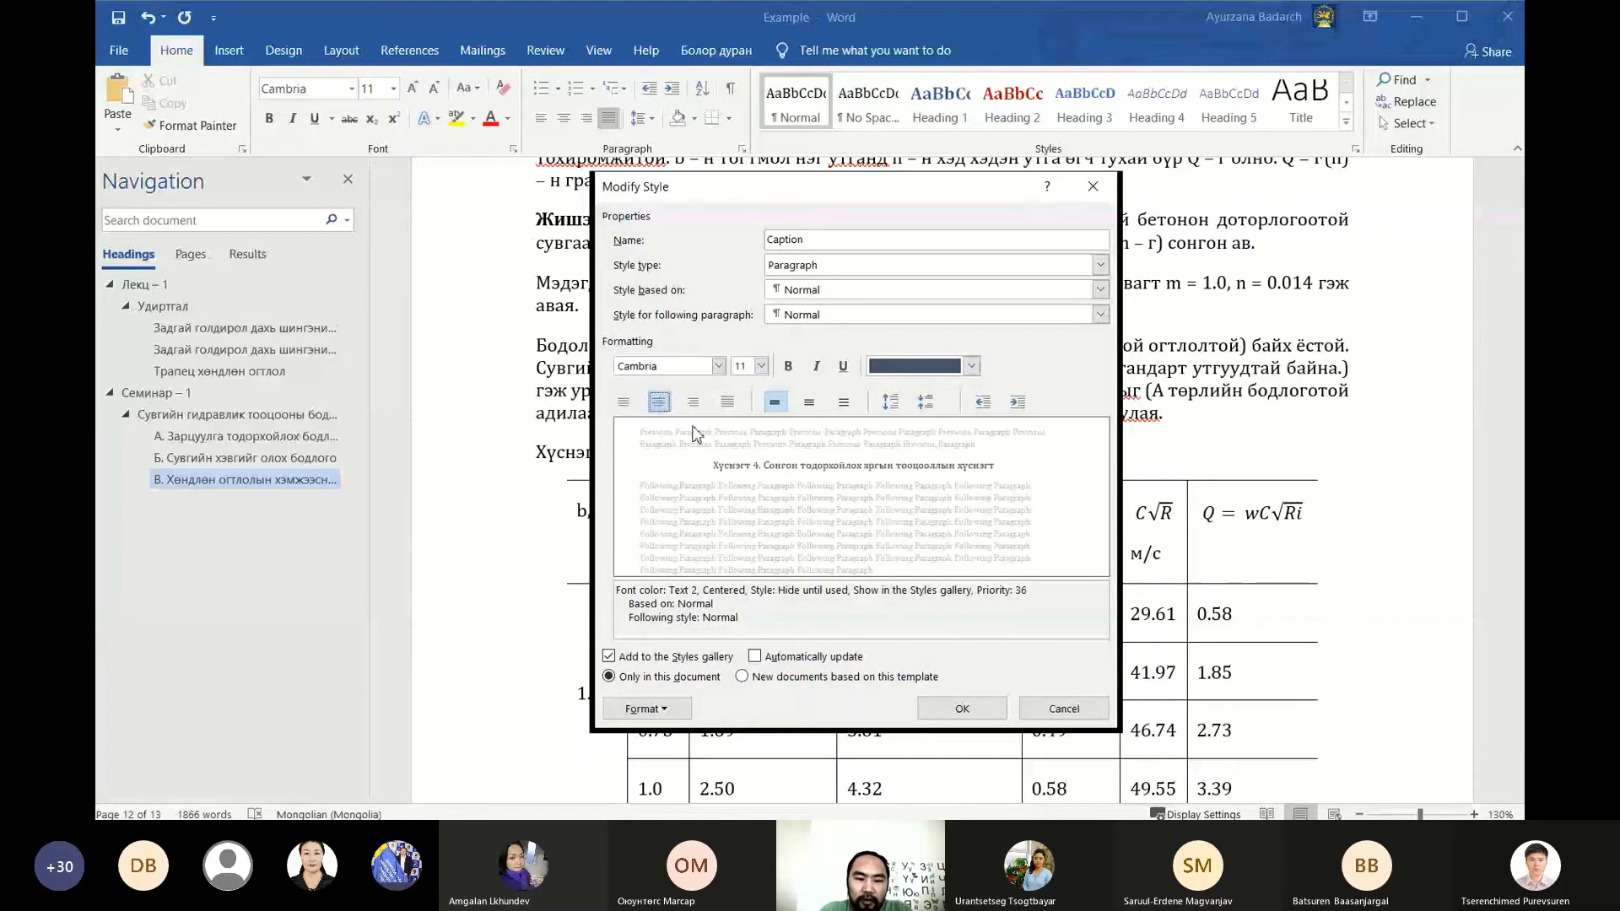
{"action": "left_click", "coordinate": [963, 709]}
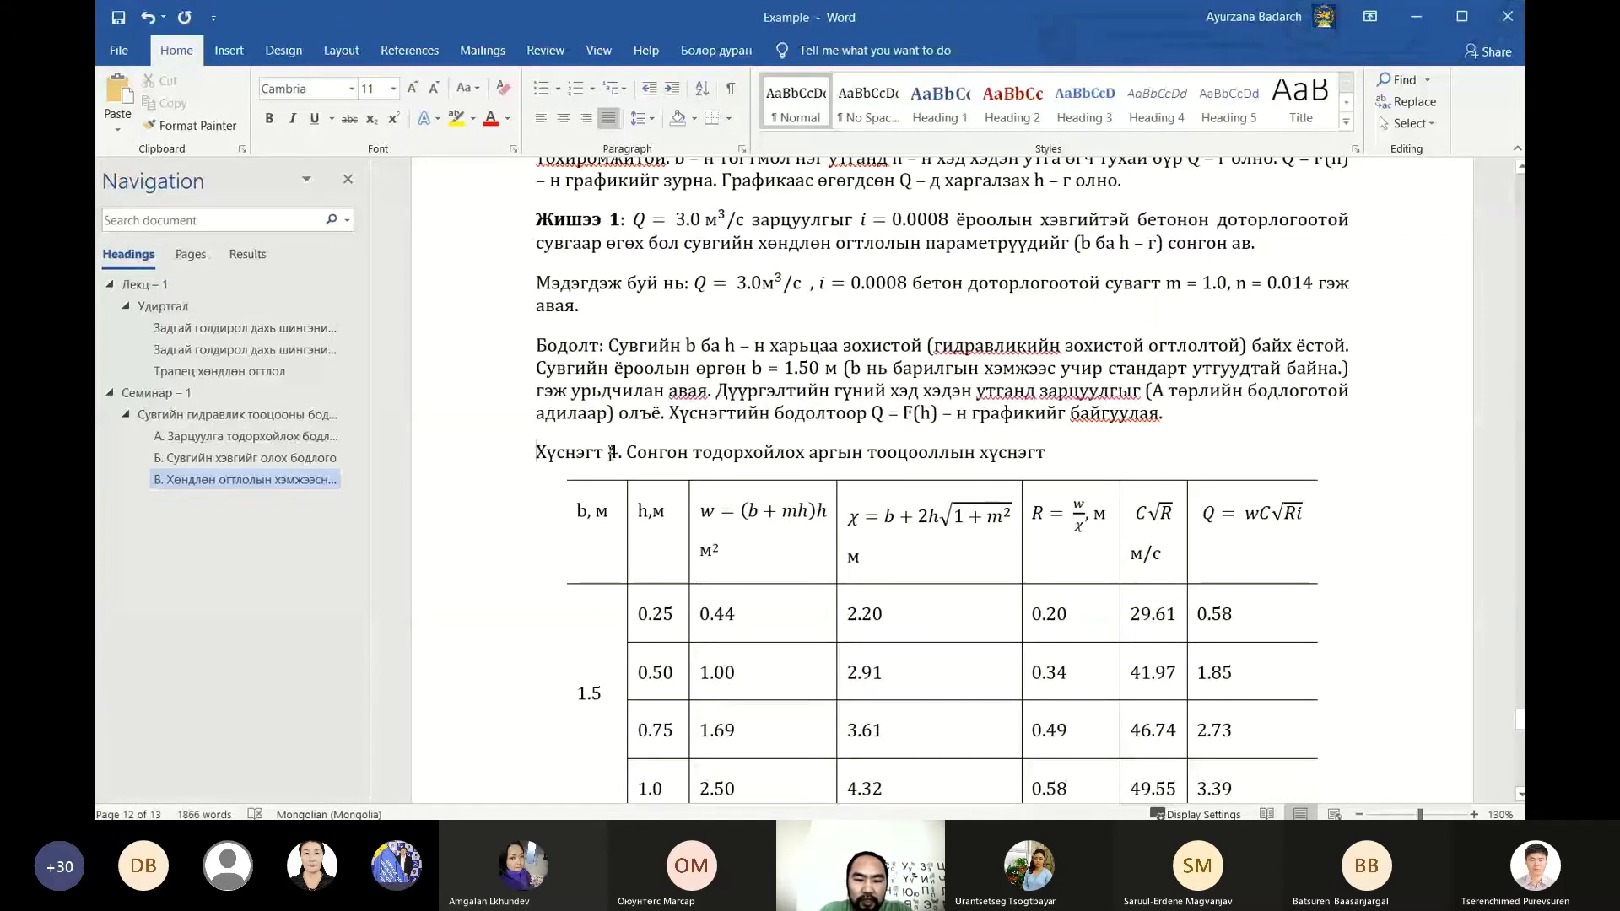
Apply the Caption style to the Хүснэгт 4 caption line
{"action": "left_click_drag", "start_coordinate": [536, 453], "coordinate": [1055, 455]}
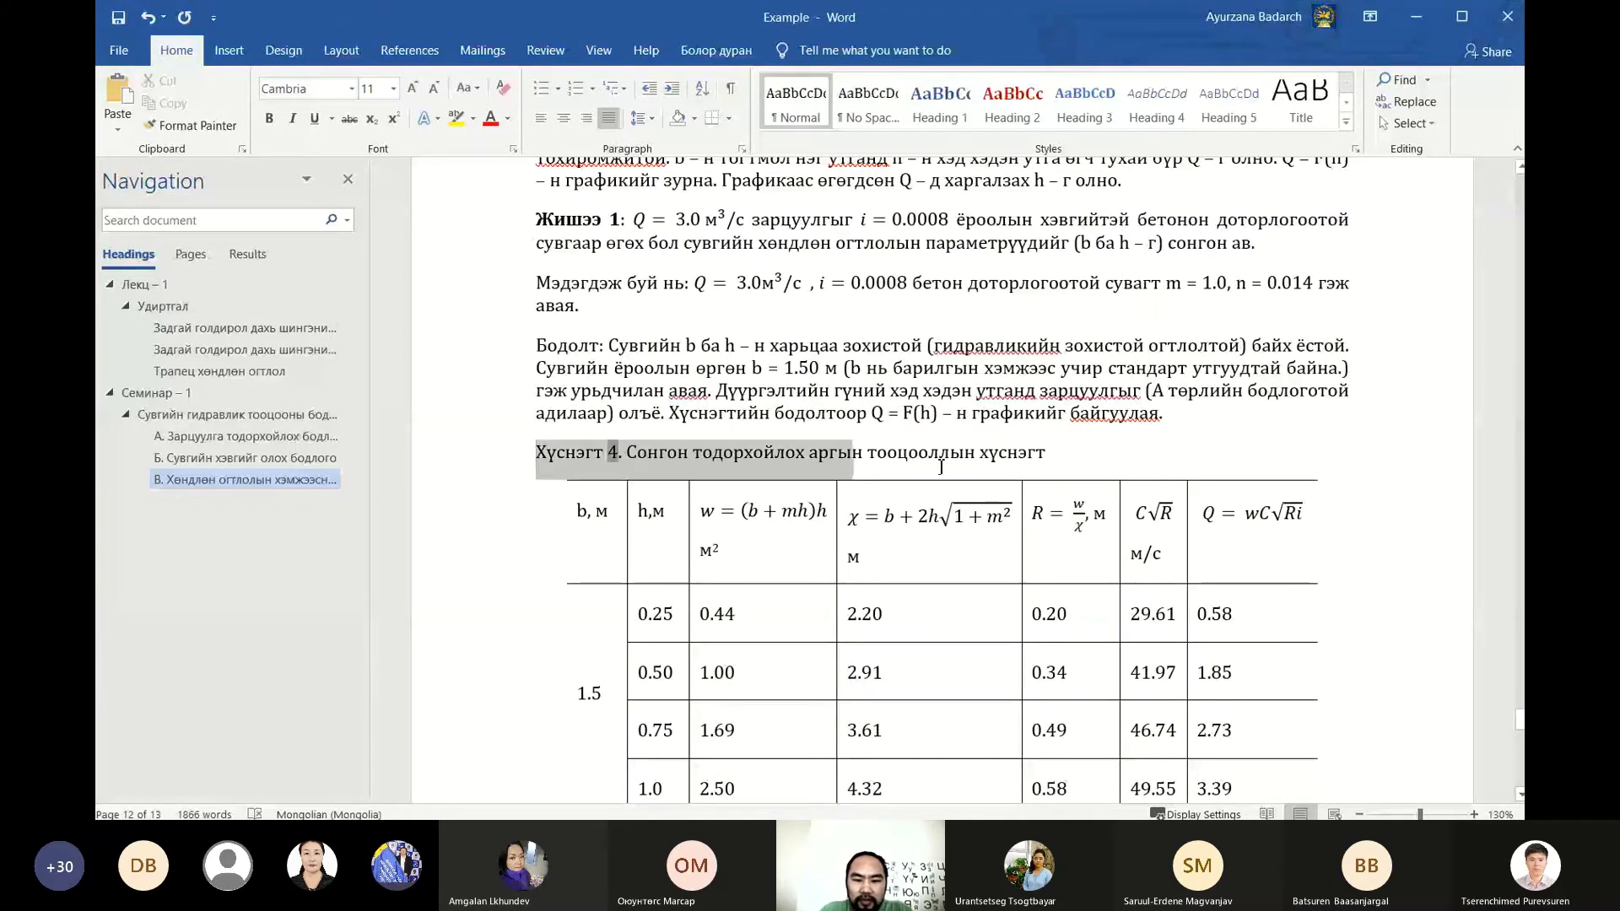
{"action": "left_click", "coordinate": [1346, 122]}
{"action": "left_click", "coordinate": [1017, 215]}
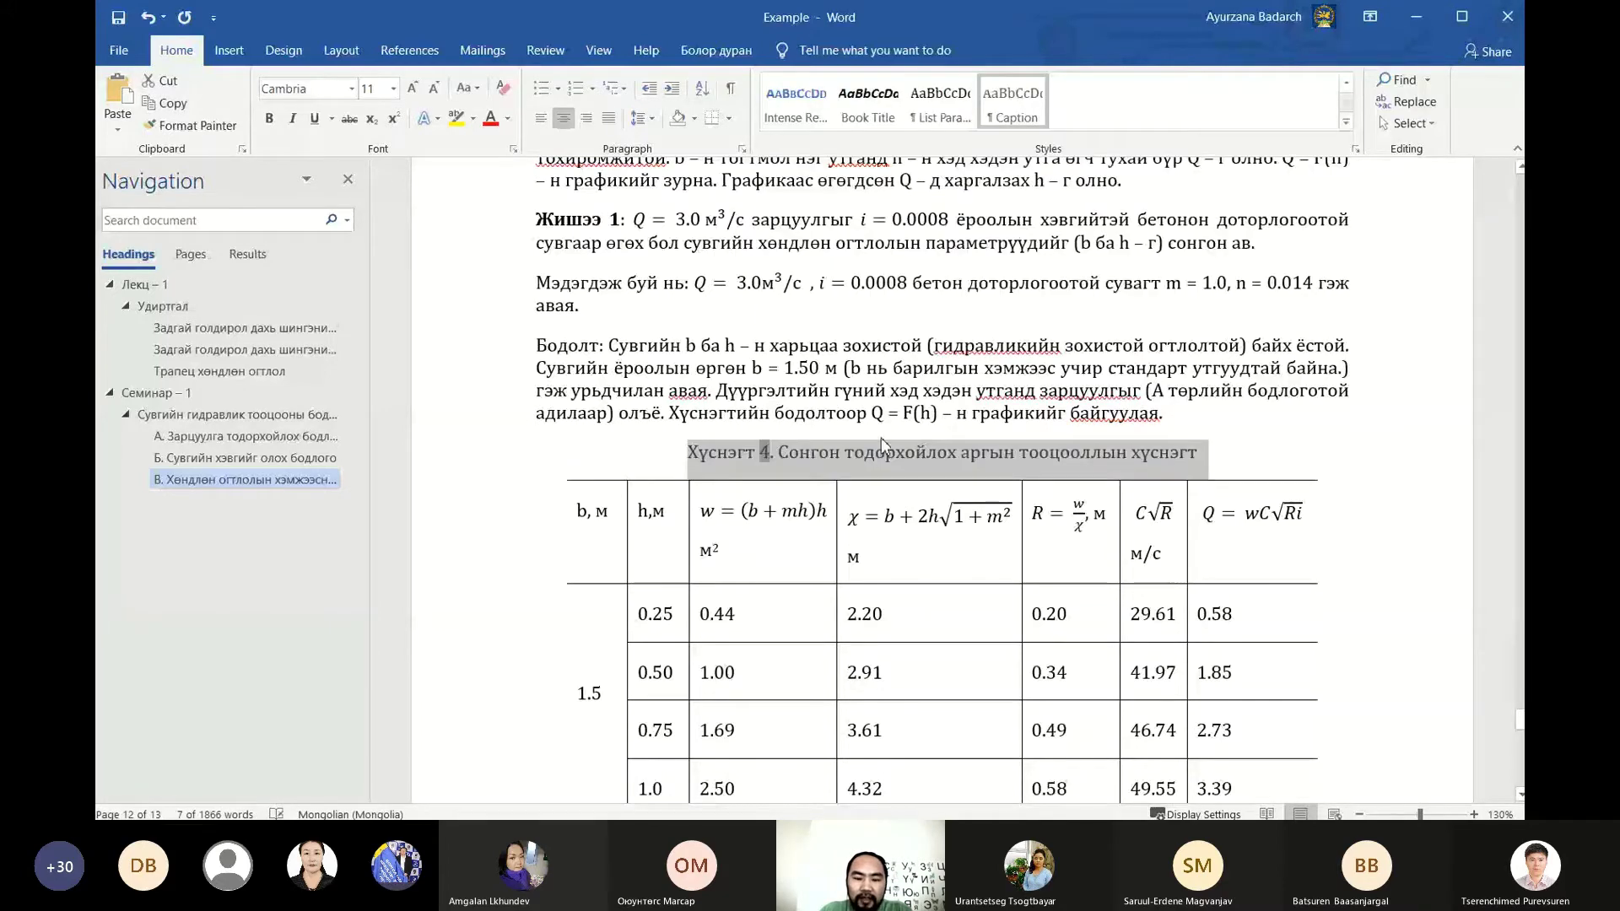
{"action": "left_click", "coordinate": [883, 413]}
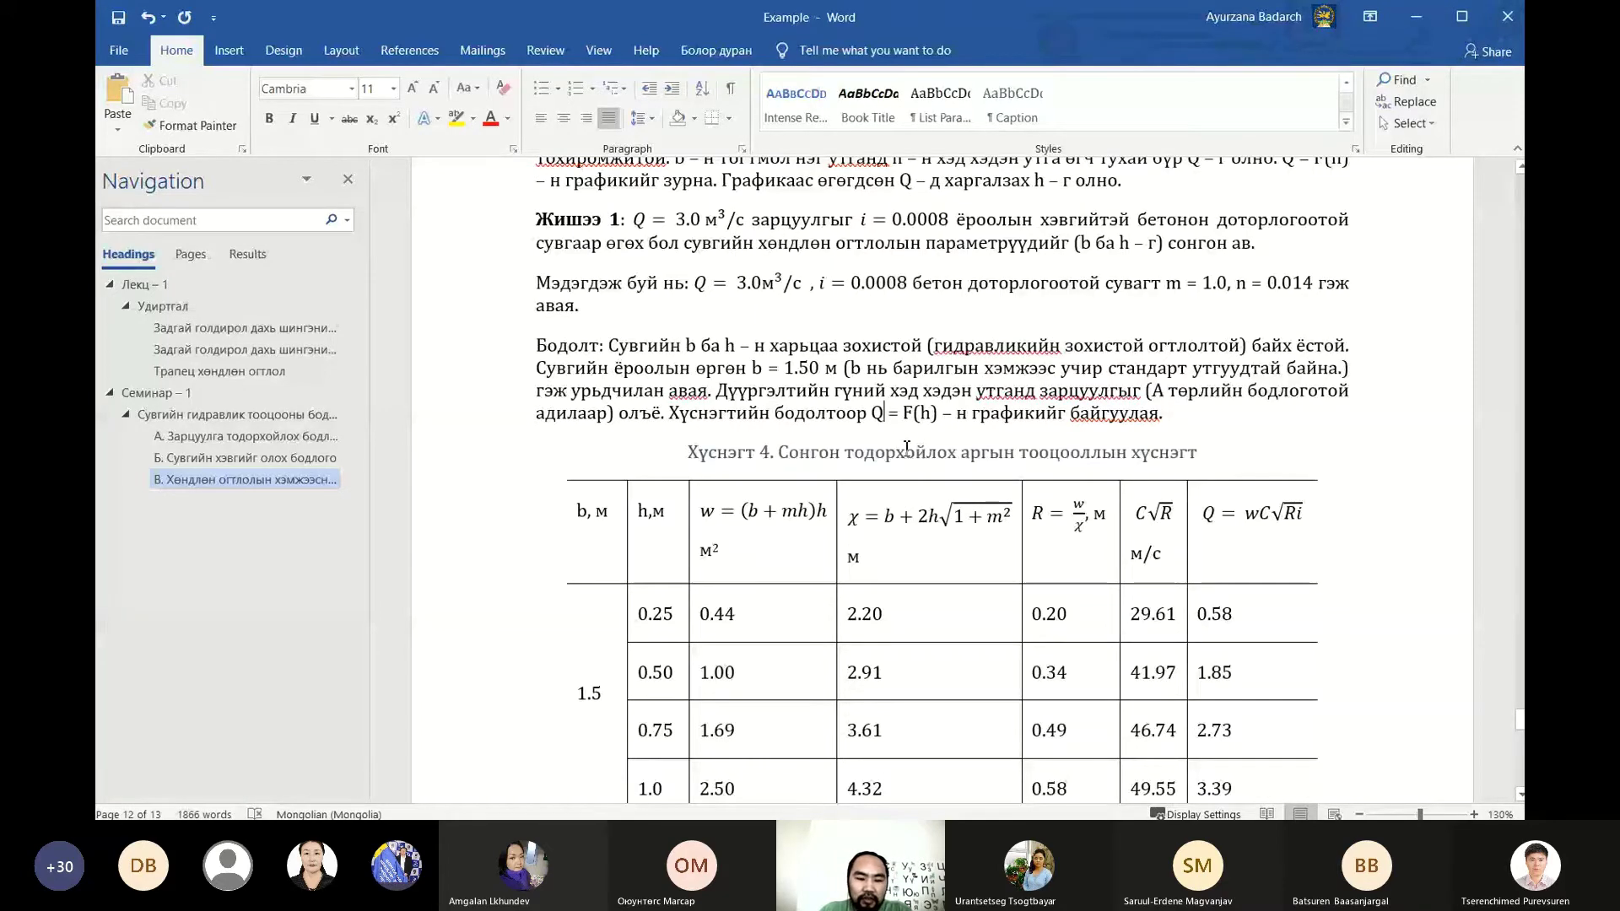
Centre the Зураг 7 and Зураг 6 figure captions with Ctrl+E
{"action": "scroll", "coordinate": [906, 447], "scroll_direction": "up", "scroll_amount": 5}
{"action": "scroll", "coordinate": [844, 473], "scroll_direction": "up", "scroll_amount": 5}
{"action": "scroll", "coordinate": [785, 489], "scroll_direction": "up", "scroll_amount": 5}
{"action": "scroll", "coordinate": [725, 511], "scroll_direction": "up", "scroll_amount": 2}
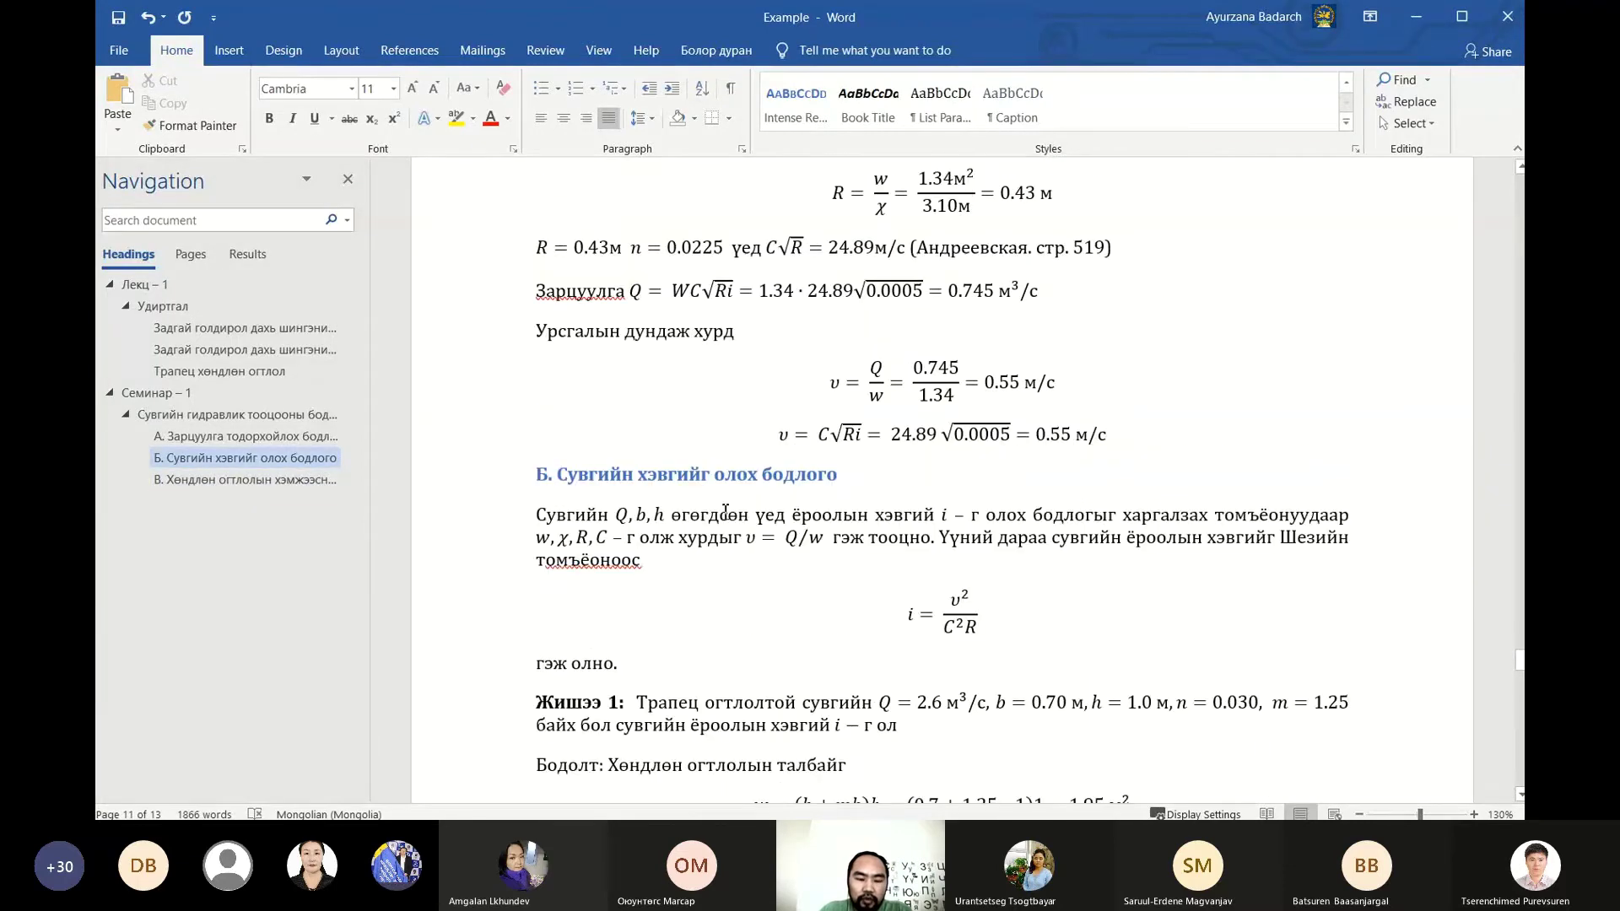
{"action": "scroll", "coordinate": [734, 510], "scroll_direction": "up", "scroll_amount": 1}
{"action": "scroll", "coordinate": [742, 510], "scroll_direction": "up", "scroll_amount": 4}
{"action": "scroll", "coordinate": [755, 511], "scroll_direction": "up", "scroll_amount": 4}
{"action": "scroll", "coordinate": [763, 511], "scroll_direction": "up", "scroll_amount": 5}
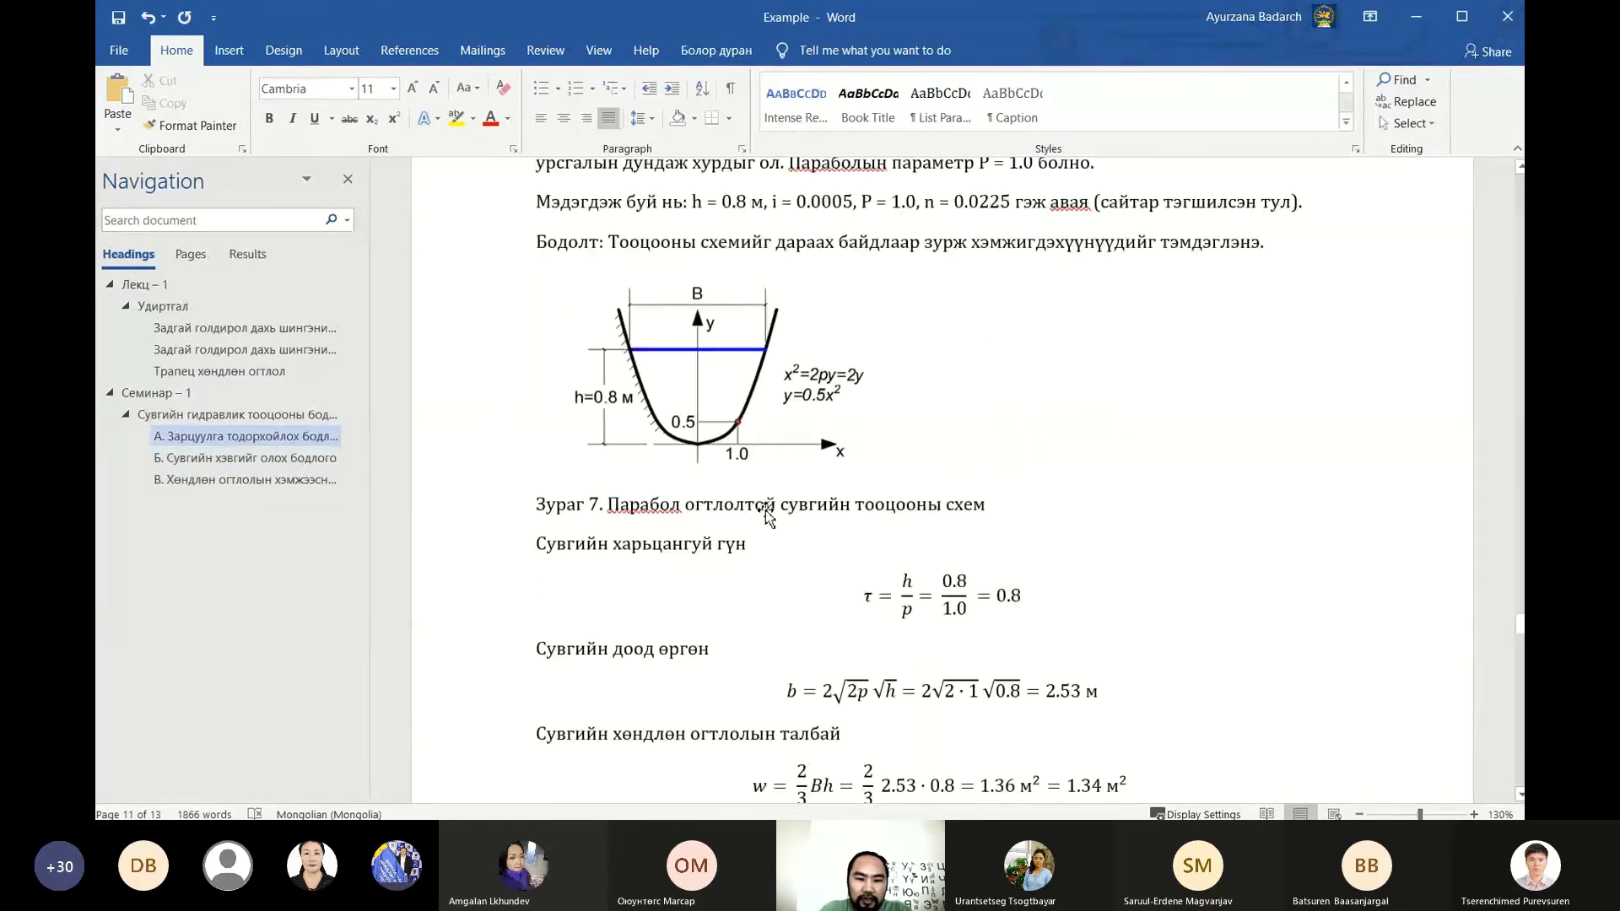
{"action": "scroll", "coordinate": [766, 510], "scroll_direction": "up", "scroll_amount": 1}
{"action": "left_click_drag", "start_coordinate": [991, 609], "coordinate": [537, 605]}
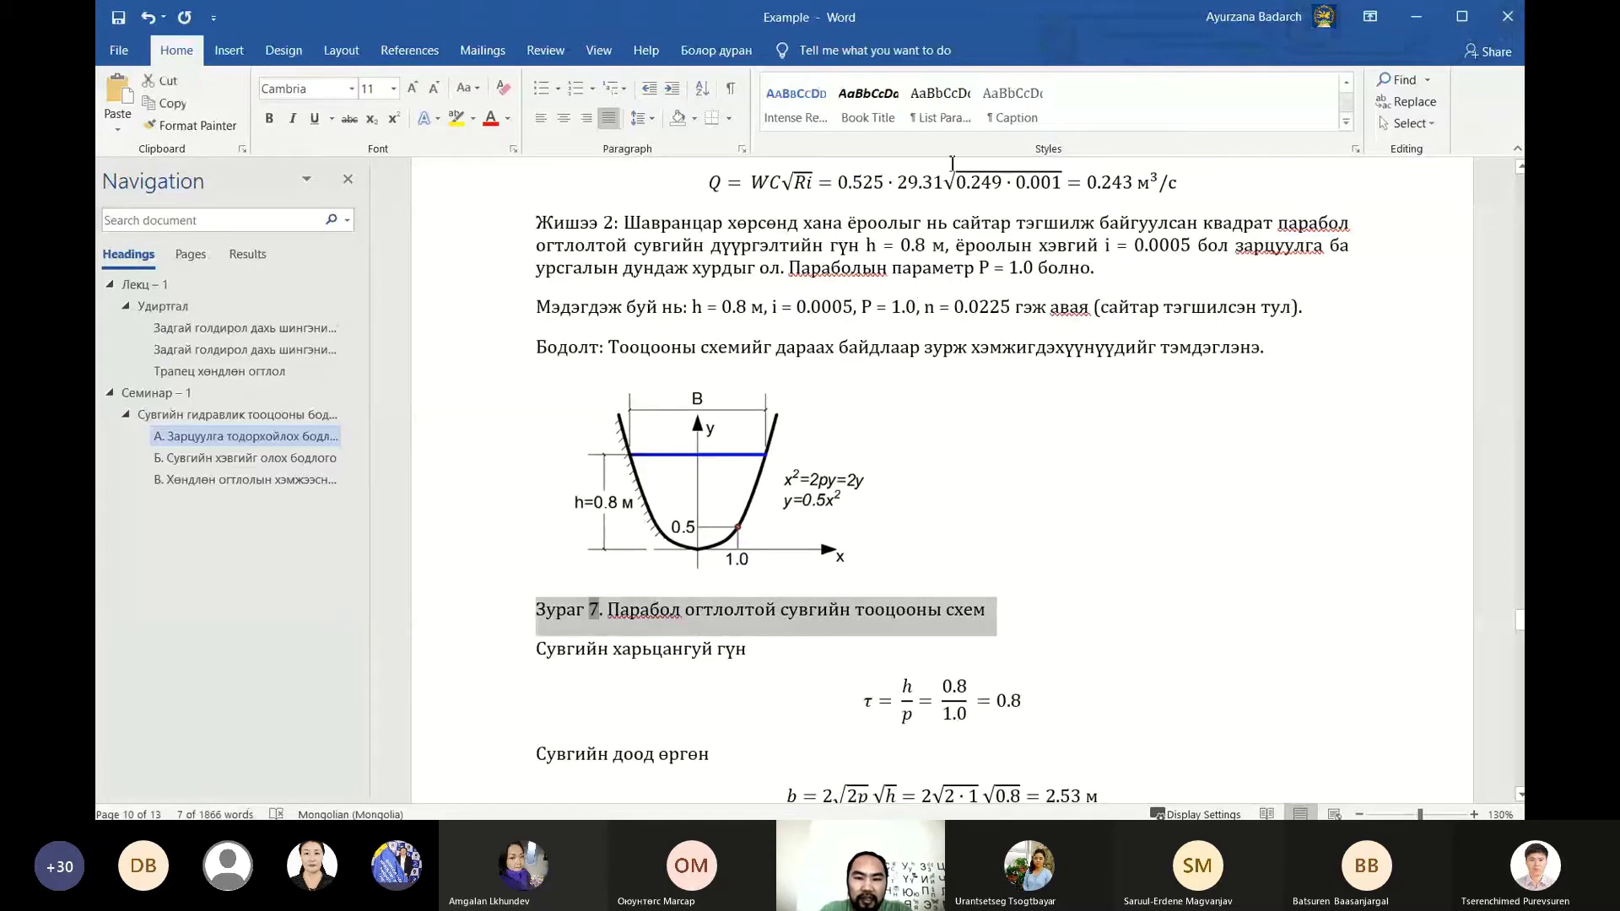
{"action": "key", "text": "ctrl+e"}
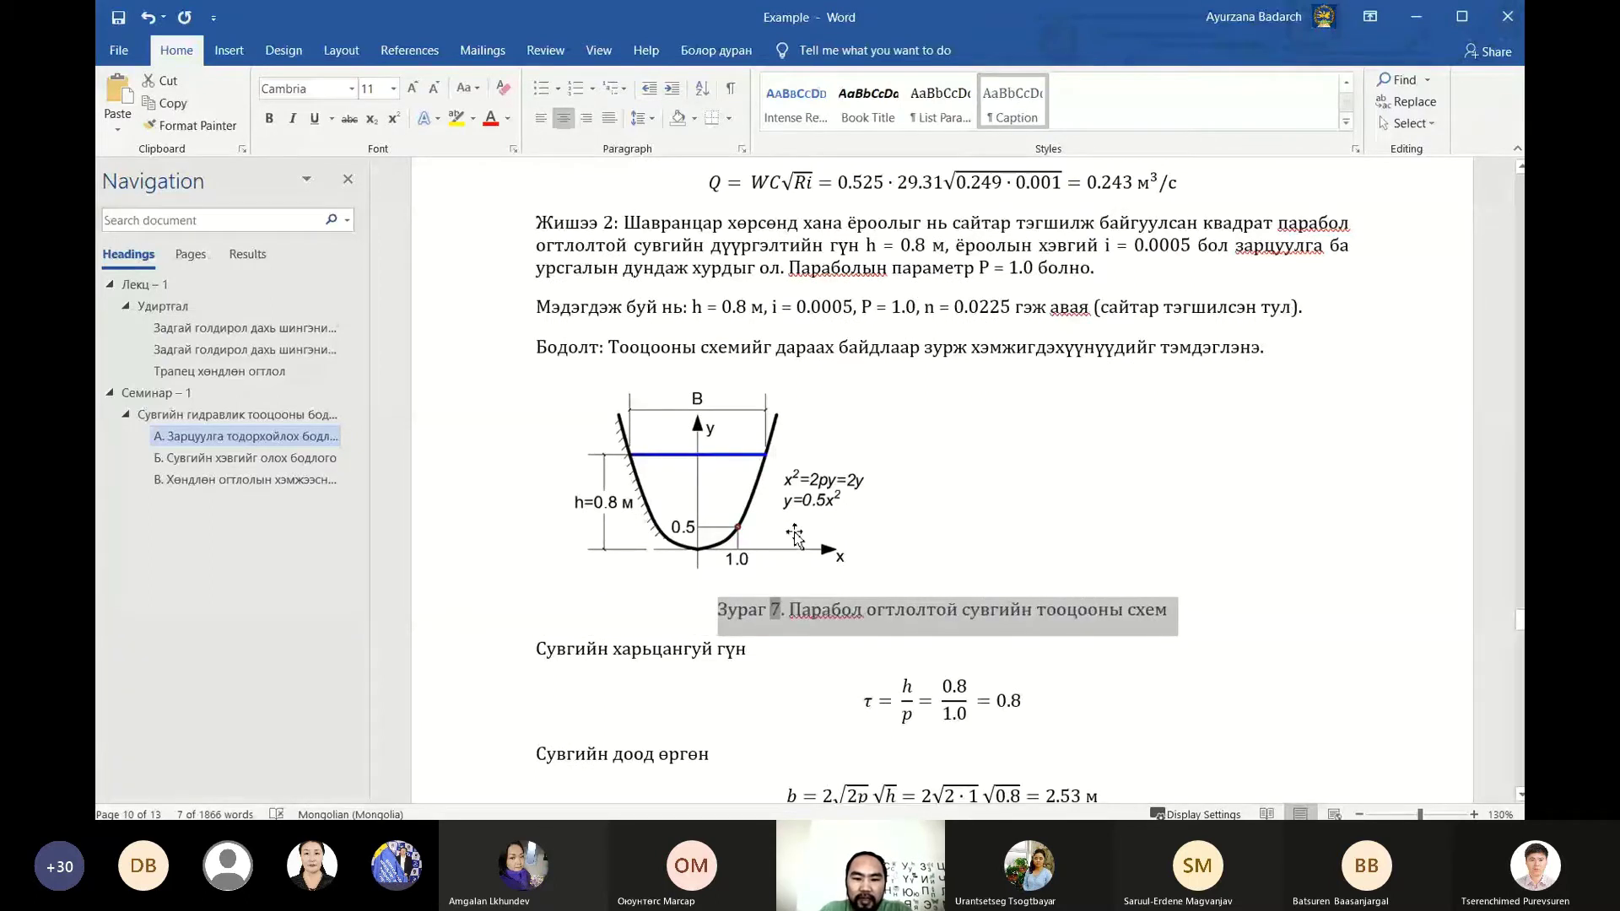
{"action": "left_click", "coordinate": [797, 536]}
{"action": "left_click", "coordinate": [984, 329]}
{"action": "scroll", "coordinate": [985, 331], "scroll_direction": "up", "scroll_amount": 4}
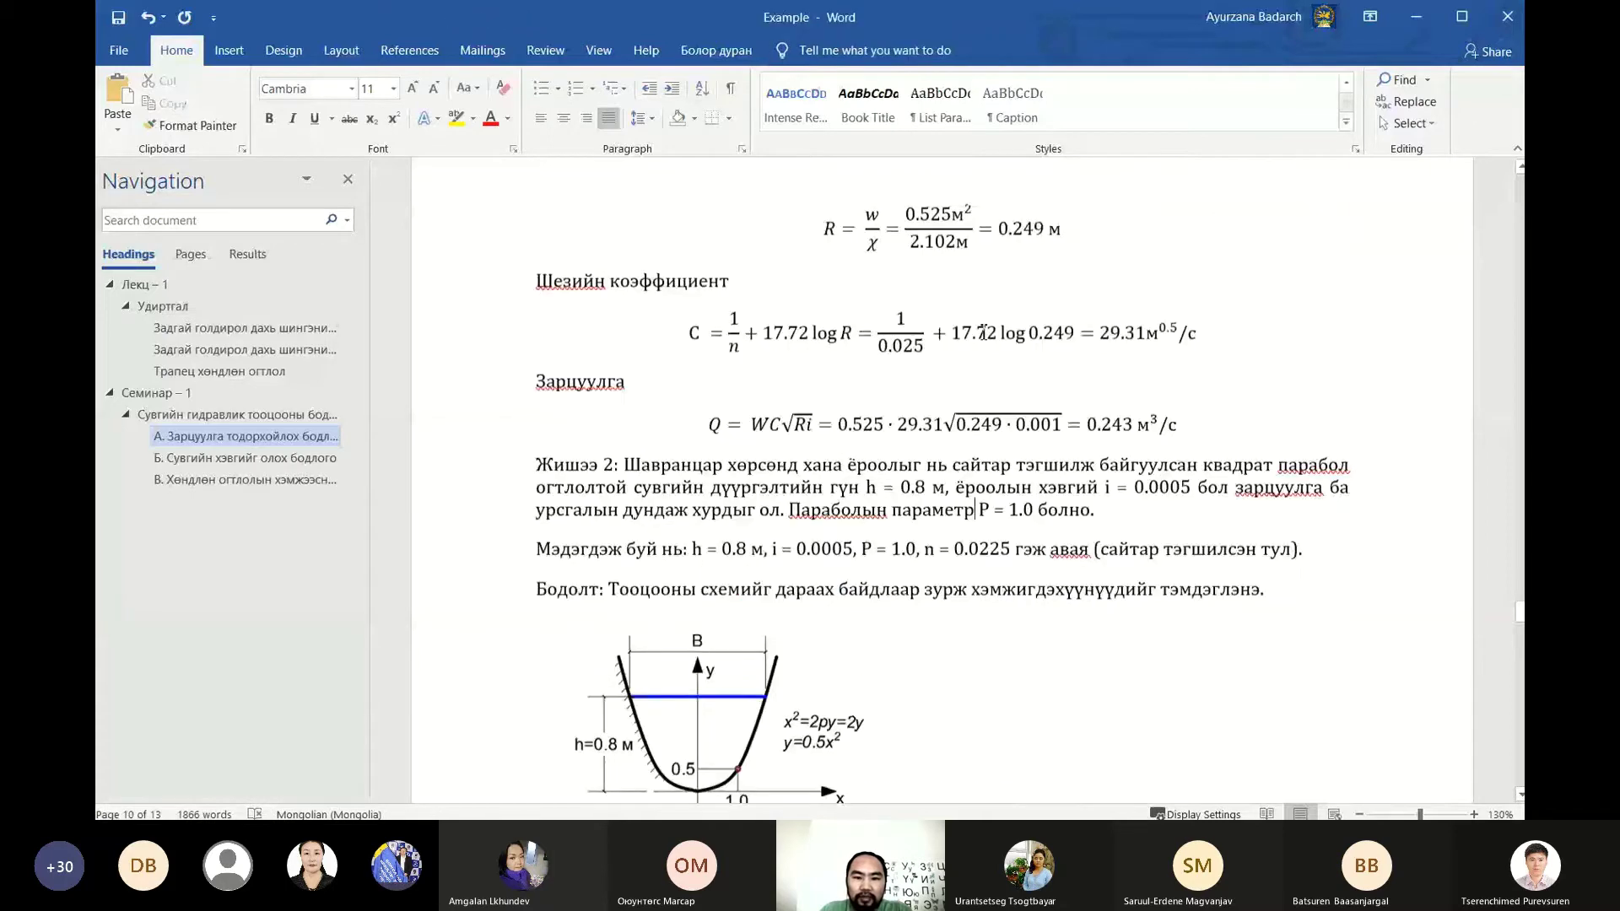
{"action": "scroll", "coordinate": [985, 330], "scroll_direction": "up", "scroll_amount": 2}
{"action": "scroll", "coordinate": [984, 330], "scroll_direction": "up", "scroll_amount": 6}
{"action": "left_click", "coordinate": [453, 567]}
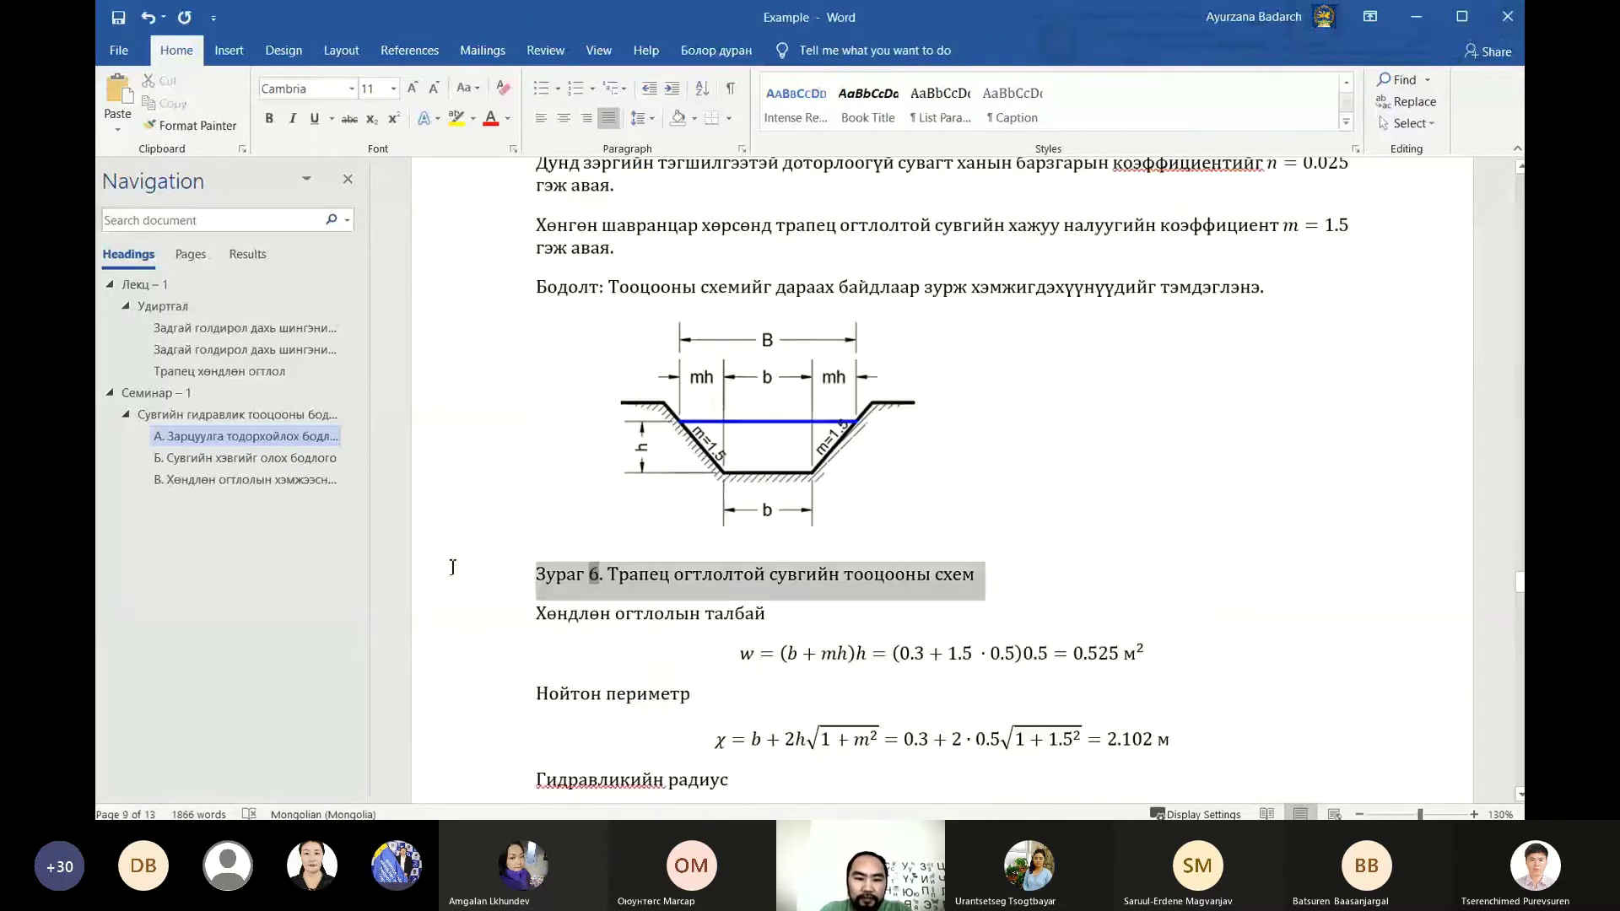
{"action": "key", "text": "ctrl+e"}
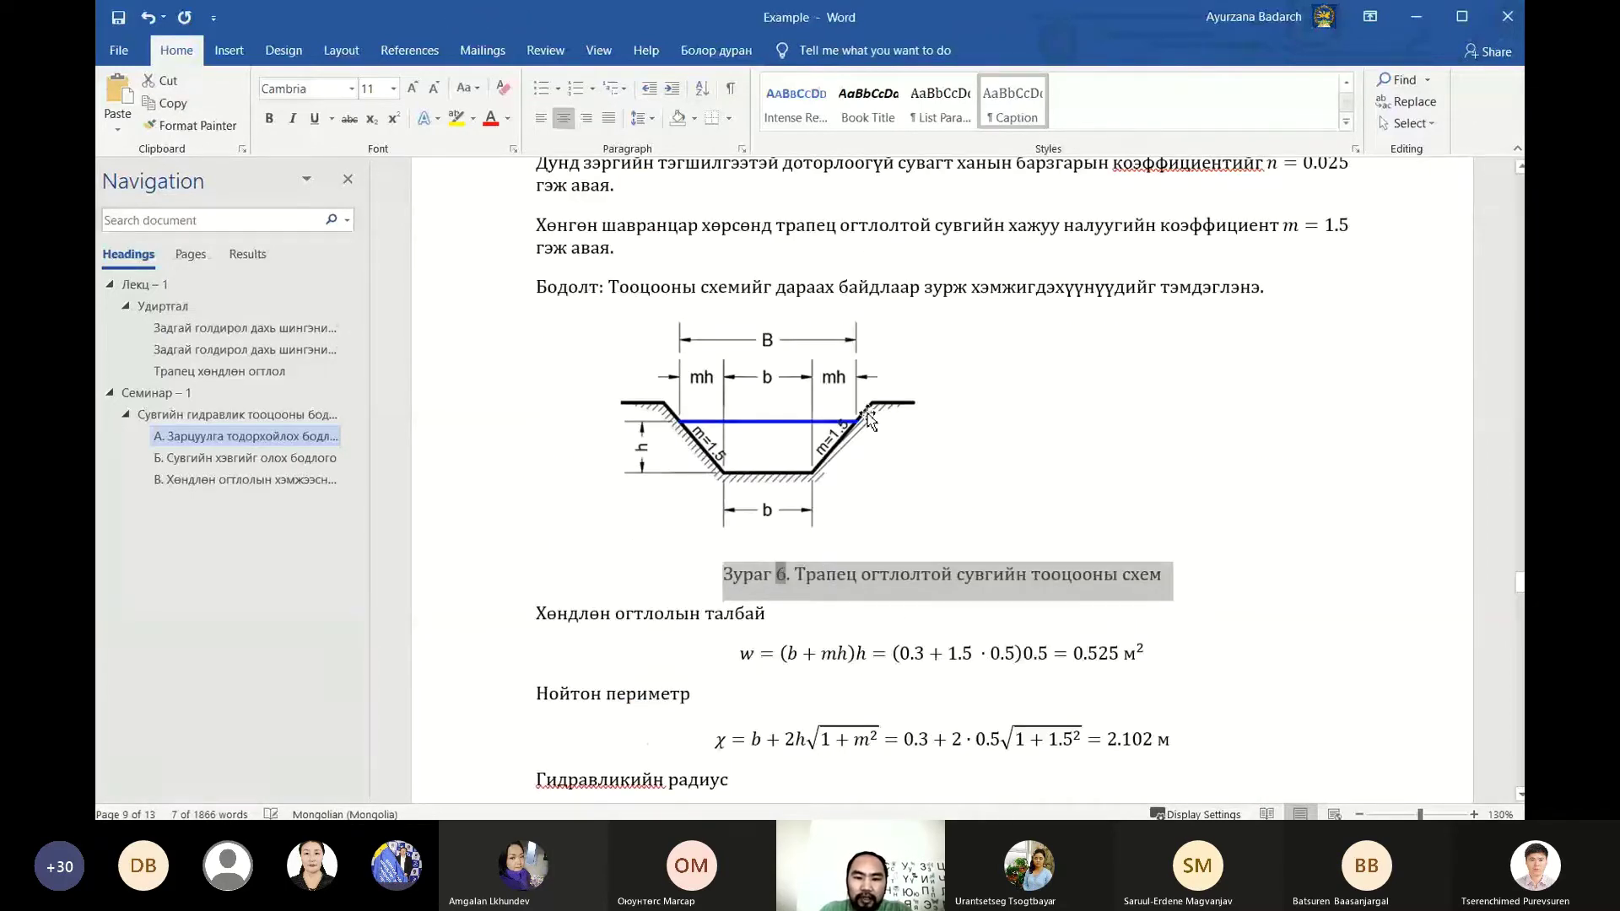
{"action": "scroll", "coordinate": [914, 441], "scroll_direction": "up", "scroll_amount": 2}
{"action": "scroll", "coordinate": [914, 442], "scroll_direction": "up", "scroll_amount": 5}
{"action": "scroll", "coordinate": [936, 451], "scroll_direction": "up", "scroll_amount": 5}
{"action": "left_click", "coordinate": [937, 458]}
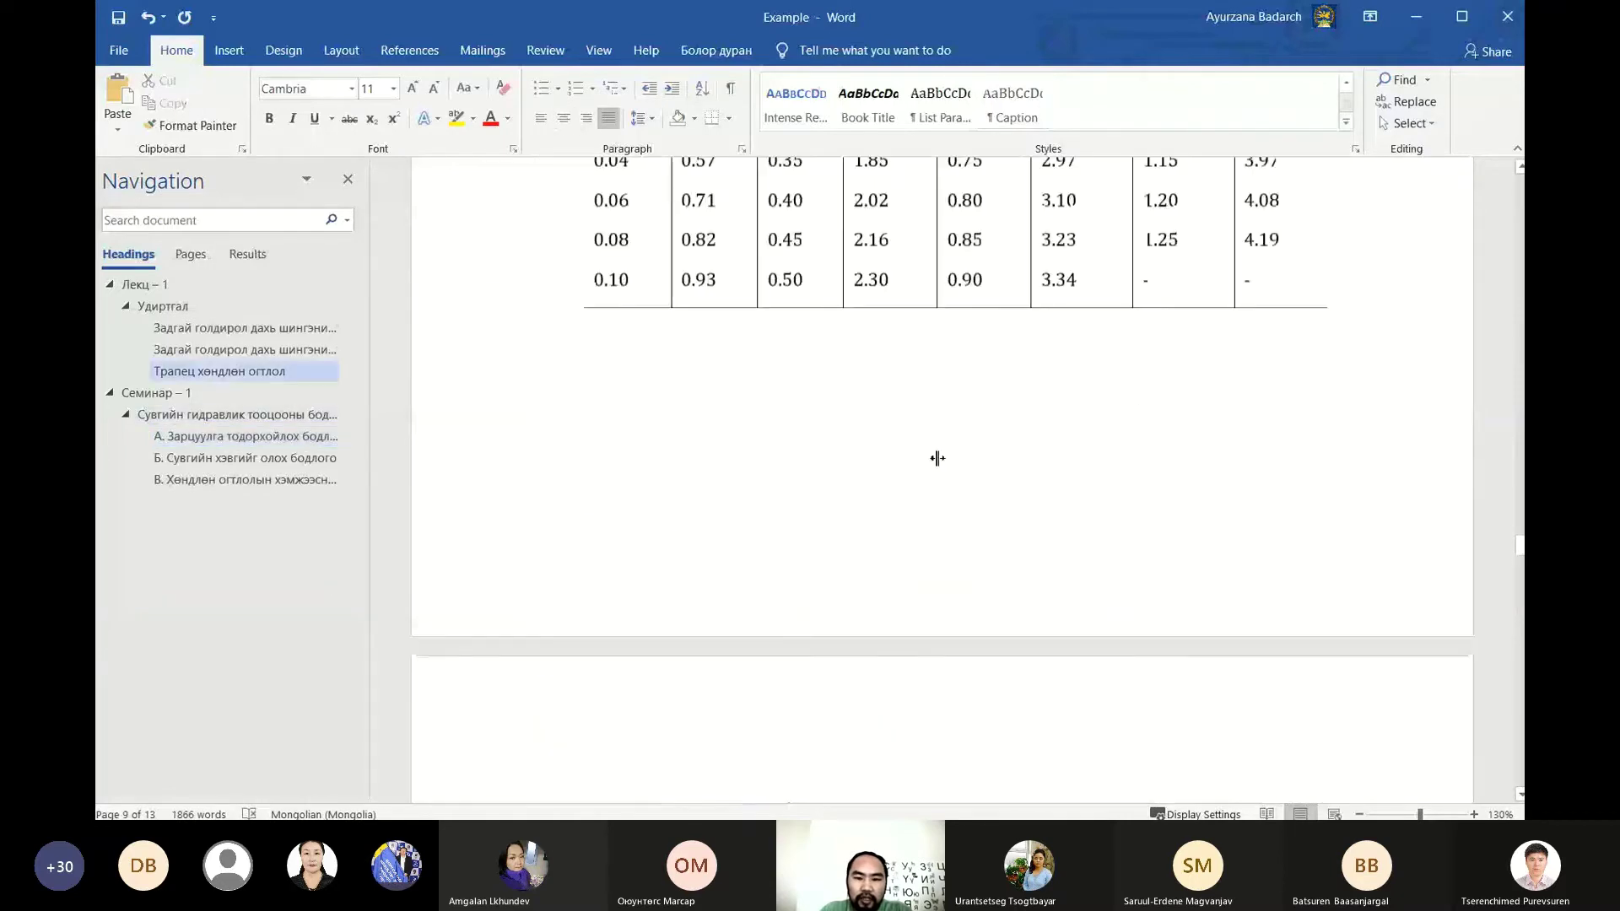
Centre the Хүснэгт 3 table caption
{"action": "scroll", "coordinate": [937, 458], "scroll_direction": "up", "scroll_amount": 6}
{"action": "left_click", "coordinate": [953, 422]}
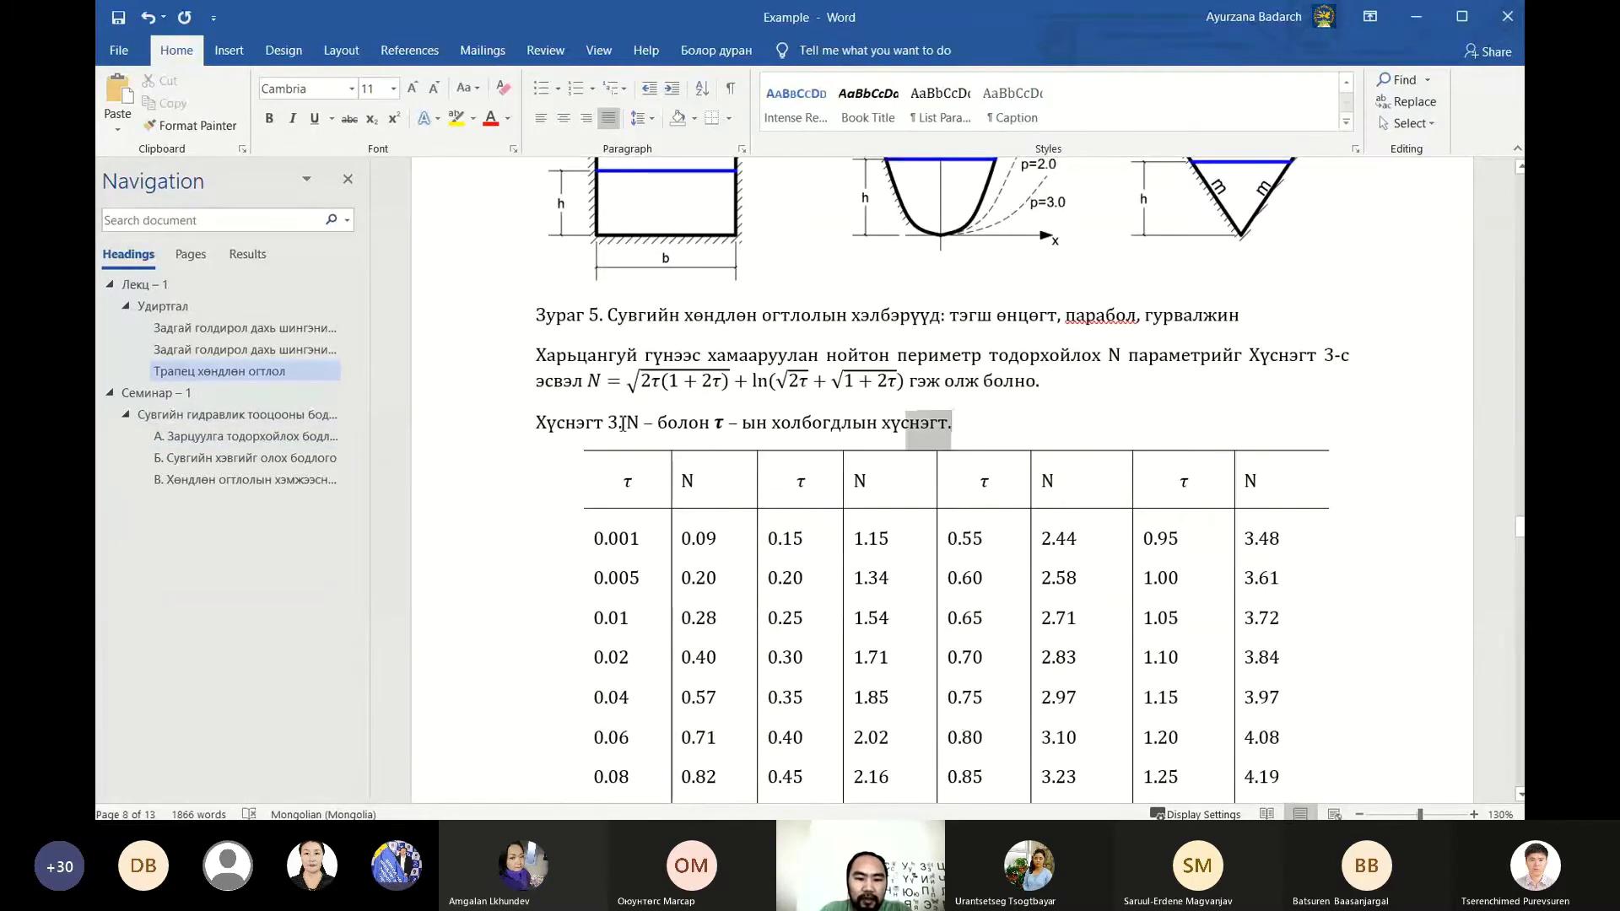
{"action": "key", "text": "ctrl+e"}
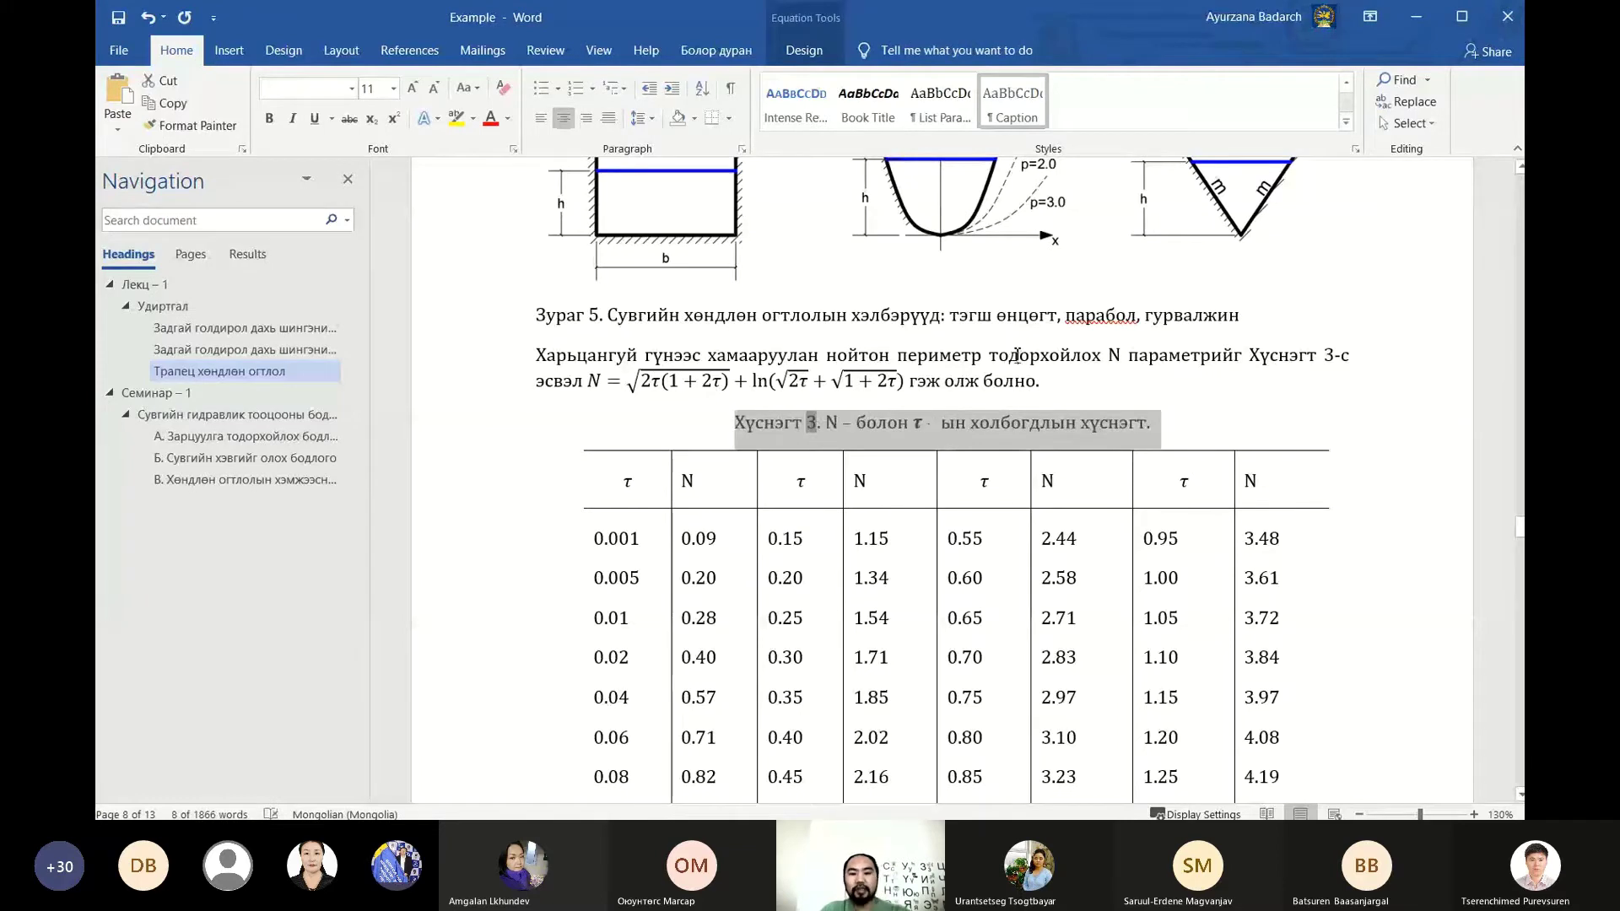
{"action": "left_click", "coordinate": [1019, 354]}
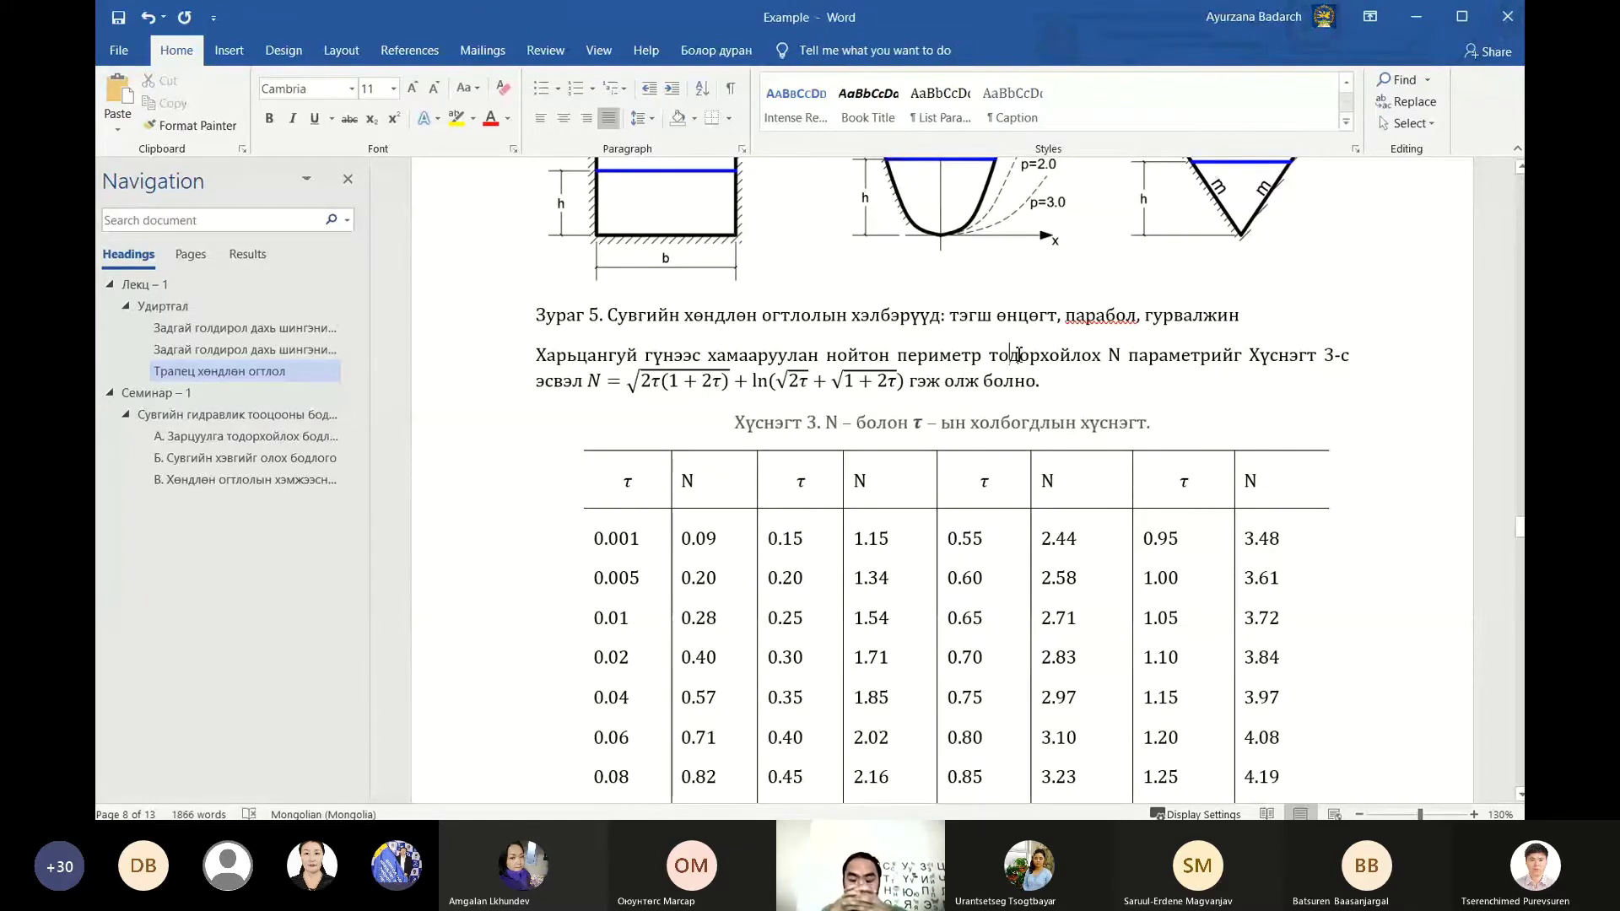
{"action": "scroll", "coordinate": [1019, 354], "scroll_direction": "up", "scroll_amount": 2}
{"action": "scroll", "coordinate": [870, 398], "scroll_direction": "up", "scroll_amount": 4}
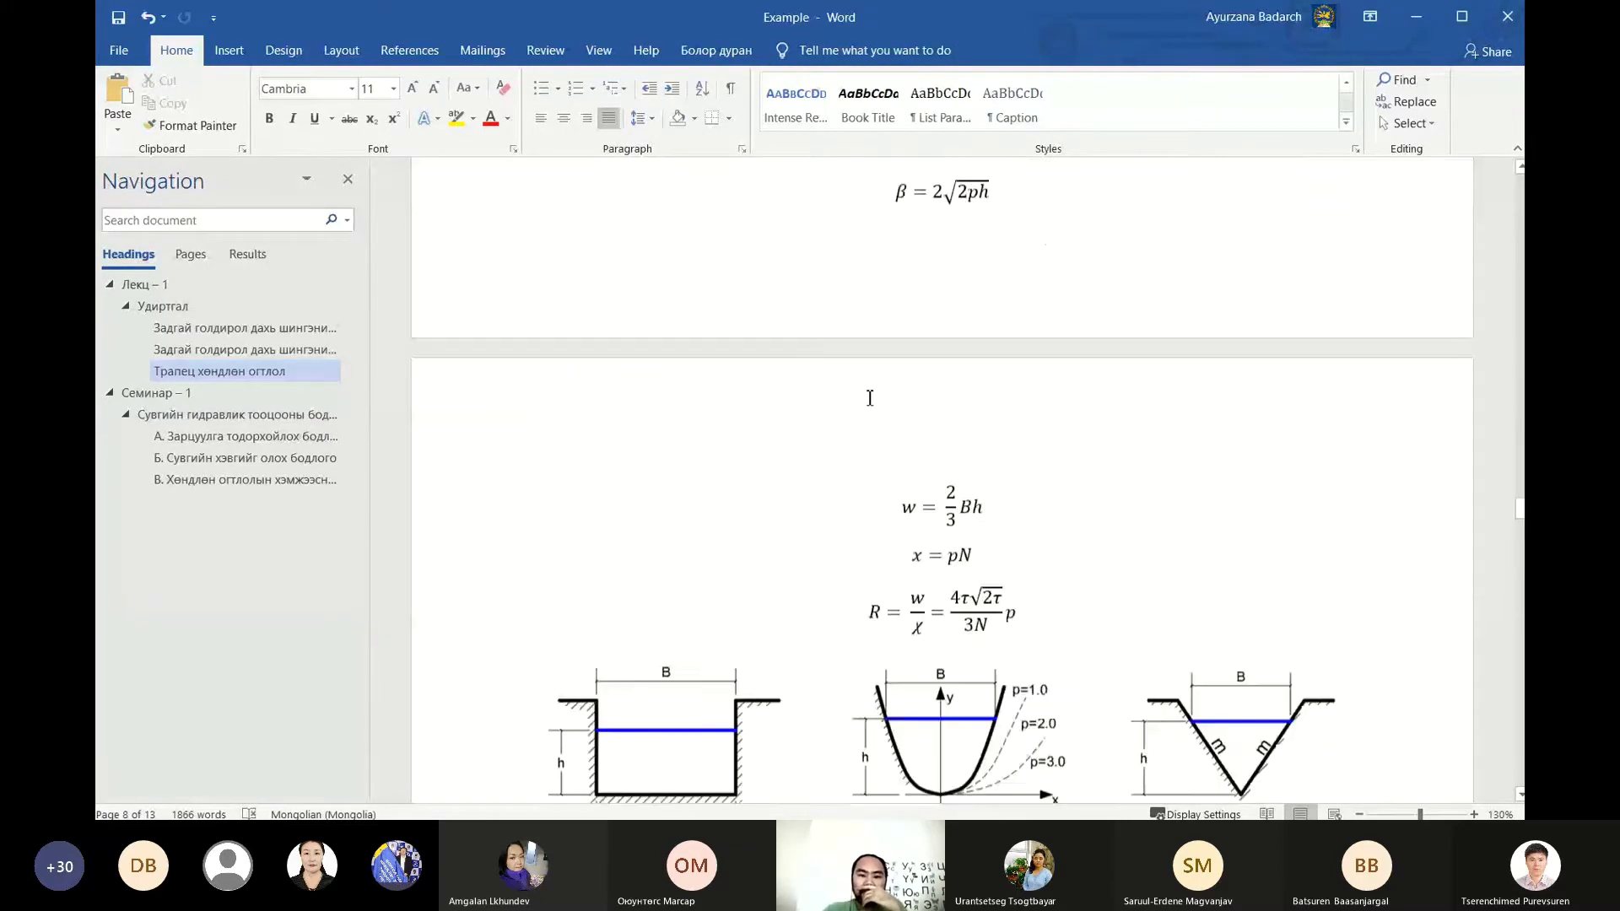
{"action": "scroll", "coordinate": [869, 398], "scroll_direction": "up", "scroll_amount": 5}
{"action": "scroll", "coordinate": [873, 398], "scroll_direction": "up", "scroll_amount": 3}
{"action": "scroll", "coordinate": [877, 398], "scroll_direction": "up", "scroll_amount": 3}
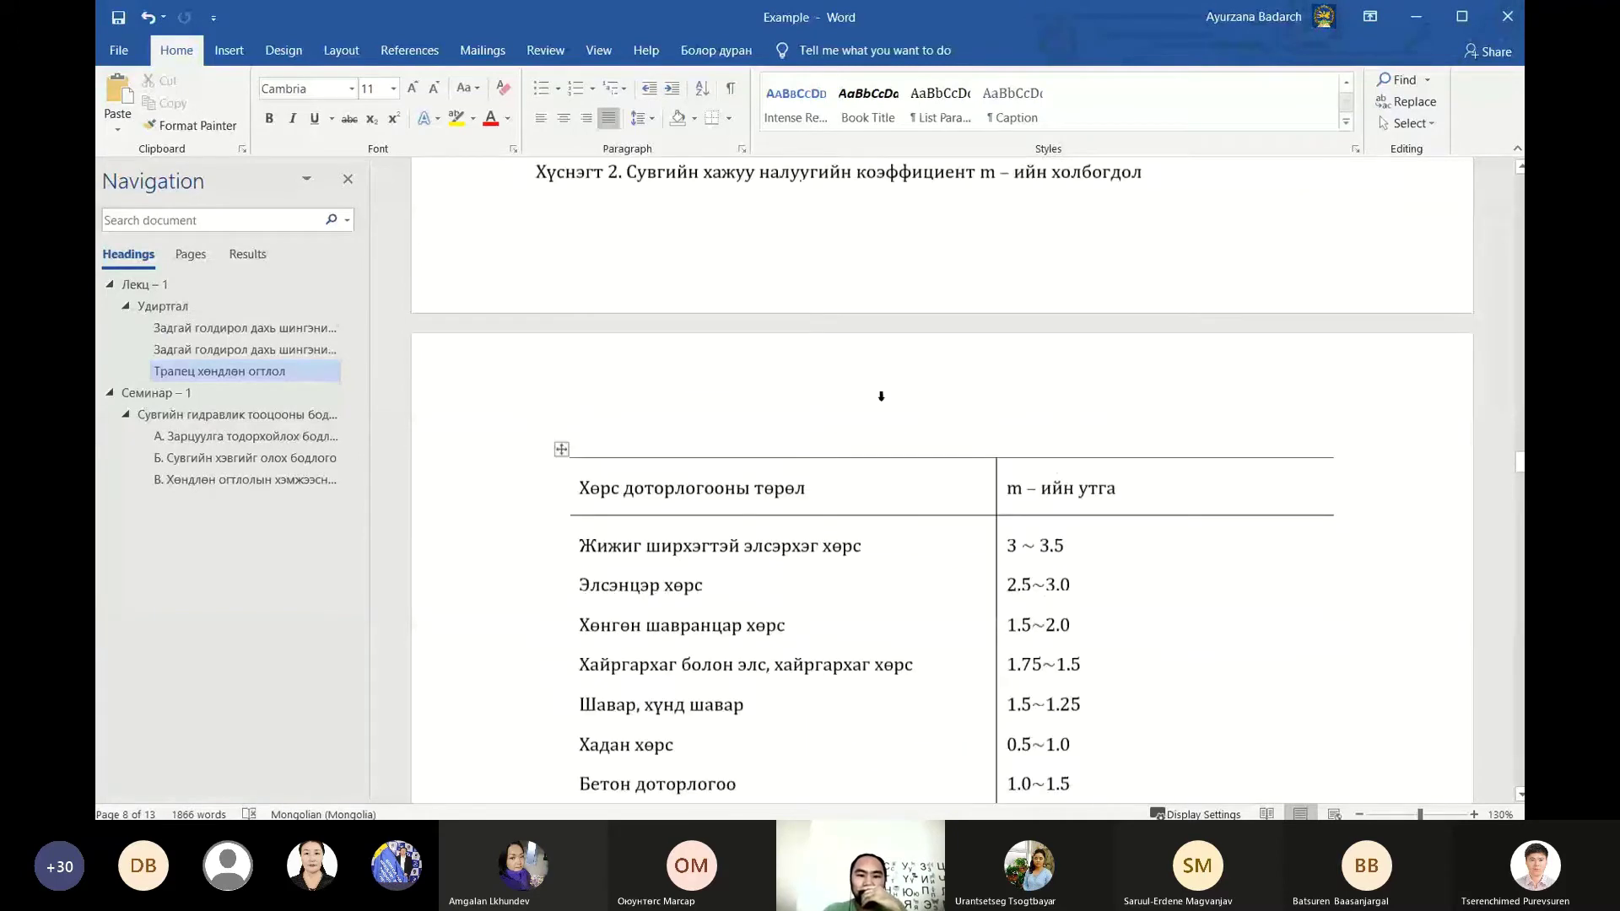
{"action": "scroll", "coordinate": [882, 399], "scroll_direction": "up", "scroll_amount": 3}
{"action": "scroll", "coordinate": [878, 400], "scroll_direction": "up", "scroll_amount": 3}
{"action": "scroll", "coordinate": [852, 405], "scroll_direction": "up", "scroll_amount": 8}
{"action": "scroll", "coordinate": [818, 413], "scroll_direction": "down", "scroll_amount": 6}
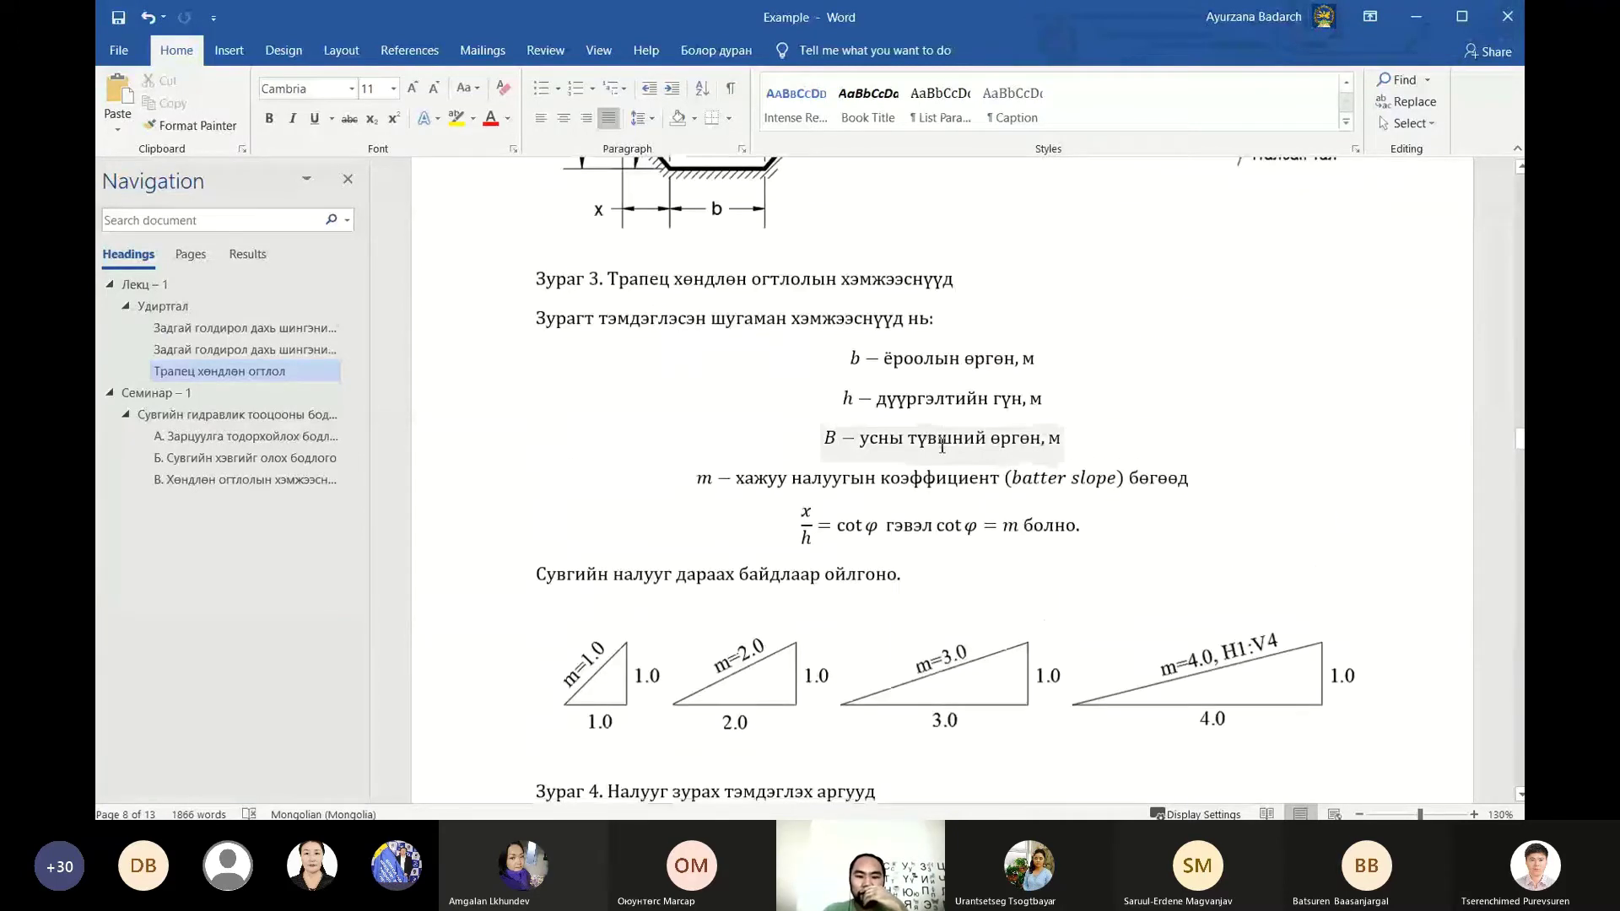
{"action": "scroll", "coordinate": [780, 422], "scroll_direction": "up", "scroll_amount": 3}
{"action": "scroll", "coordinate": [779, 422], "scroll_direction": "up", "scroll_amount": 5}
{"action": "scroll", "coordinate": [865, 421], "scroll_direction": "up", "scroll_amount": 7}
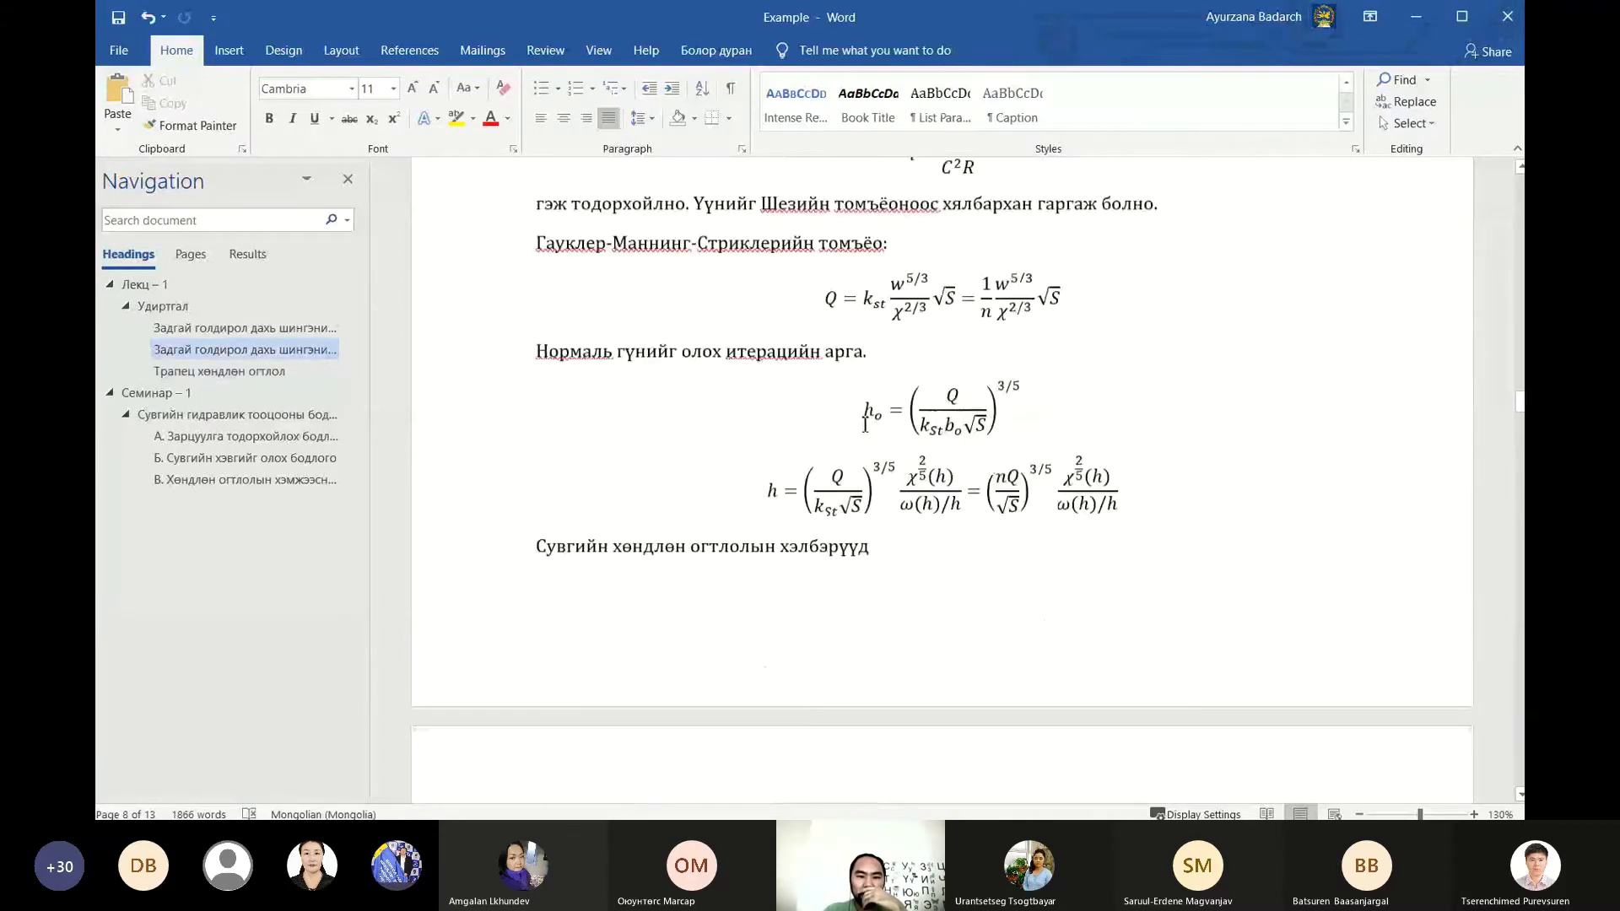
{"action": "scroll", "coordinate": [864, 424], "scroll_direction": "up", "scroll_amount": 5}
Type a numbered list with items 'Тооцоо' and 'Тайлбар', leaving an empty third item
{"action": "left_click", "coordinate": [869, 392]}
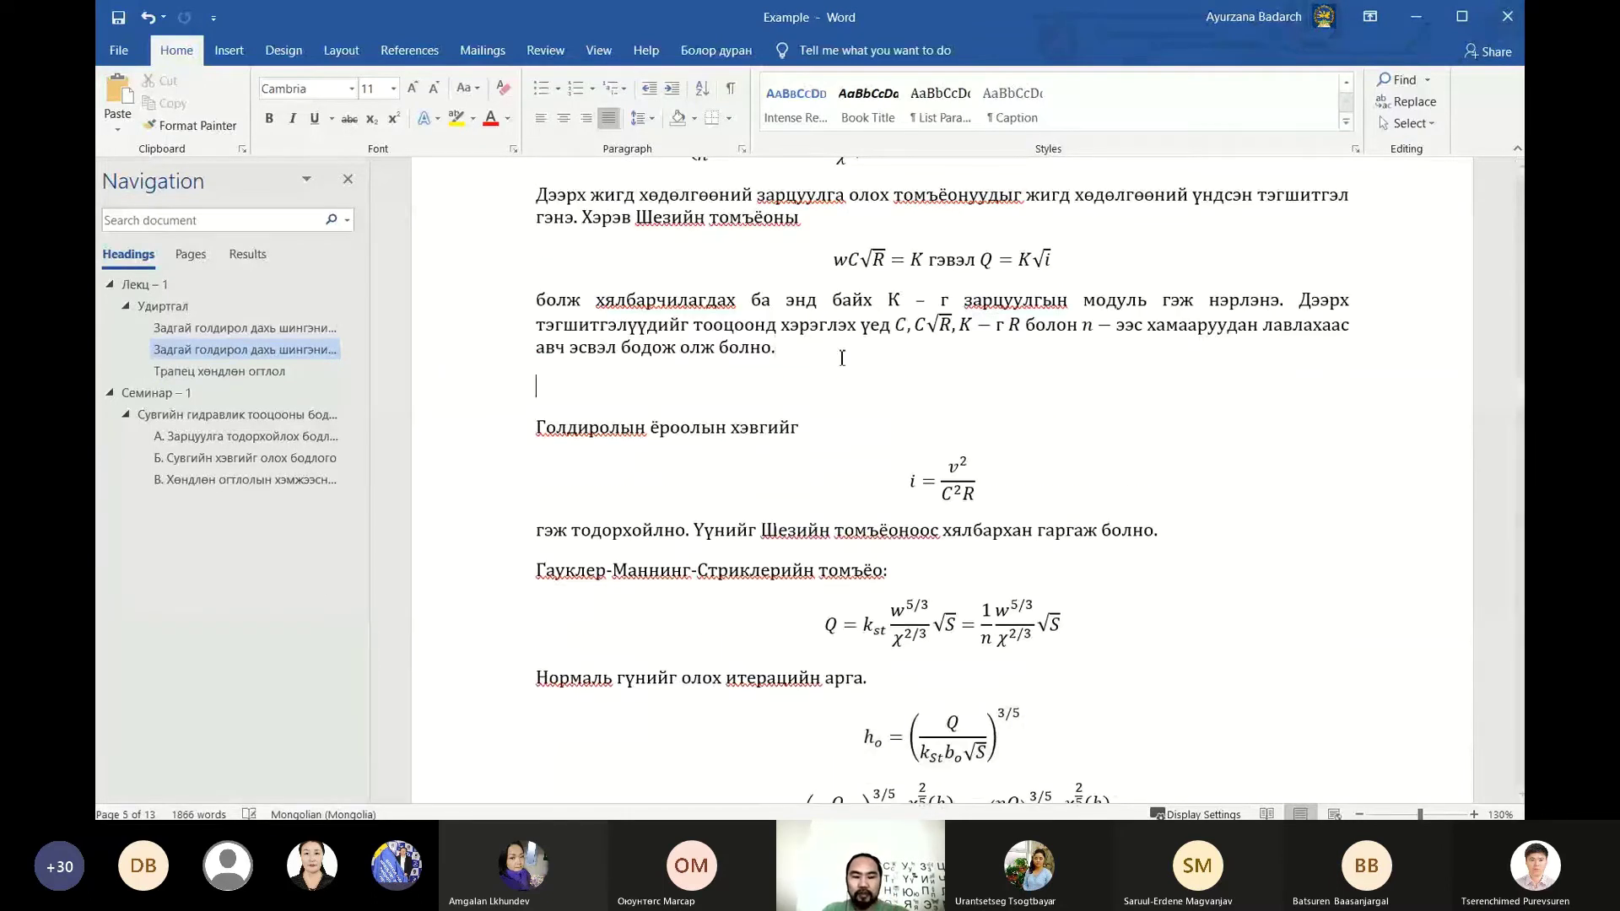
{"action": "type", "text": "1"}
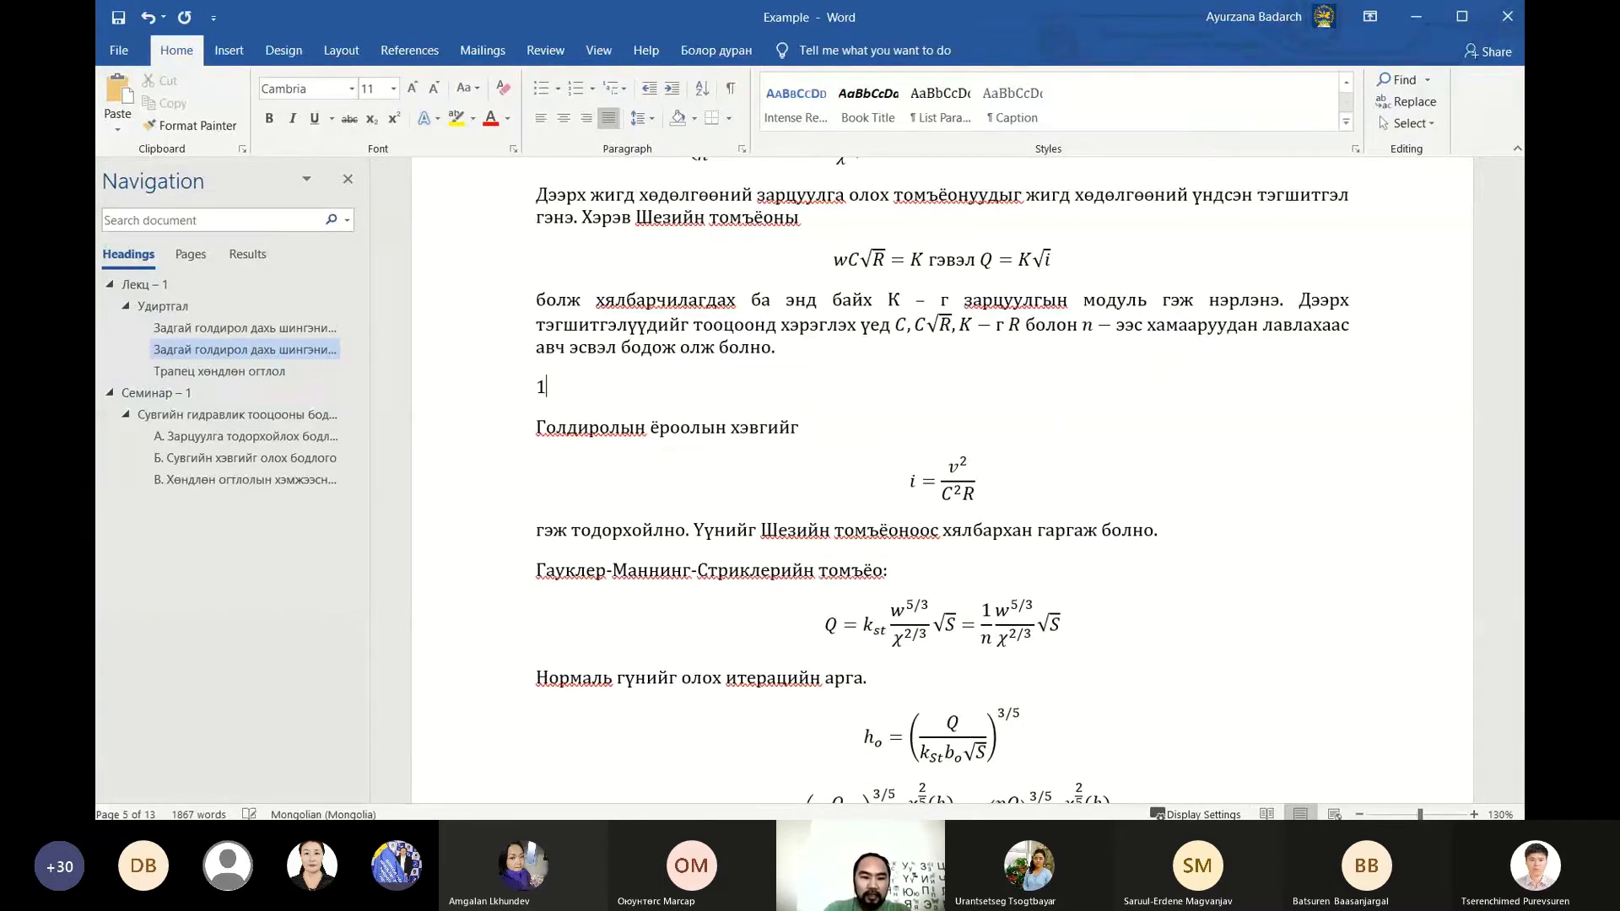
{"action": "type", "text": ". Т"}
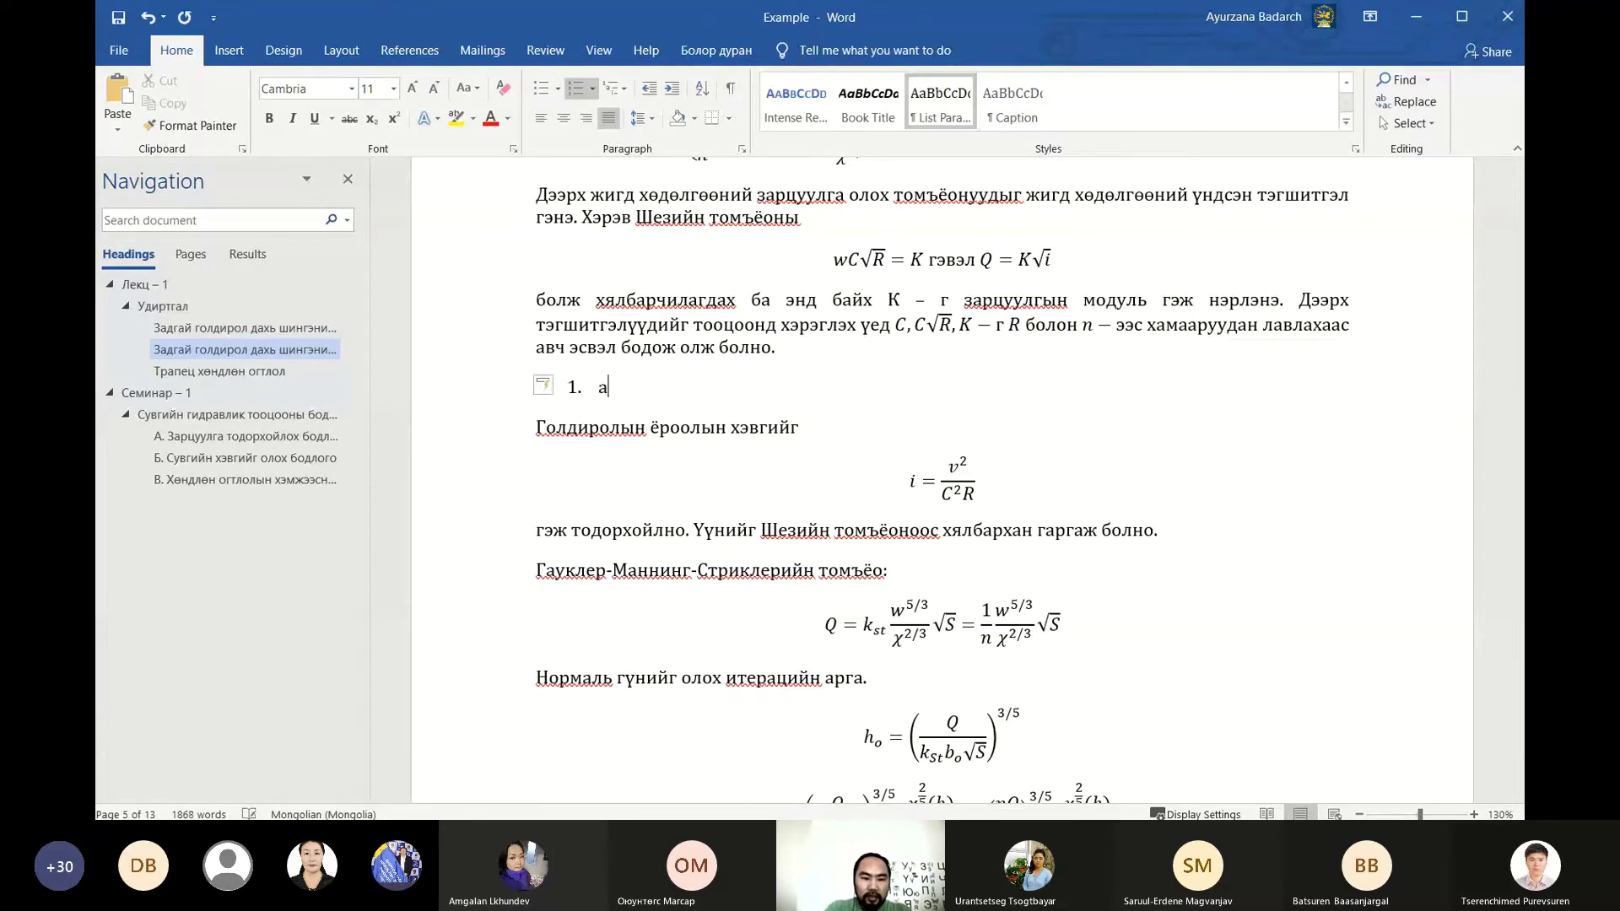
{"action": "type", "text": "ооцоо"}
{"action": "key", "text": "Return"}
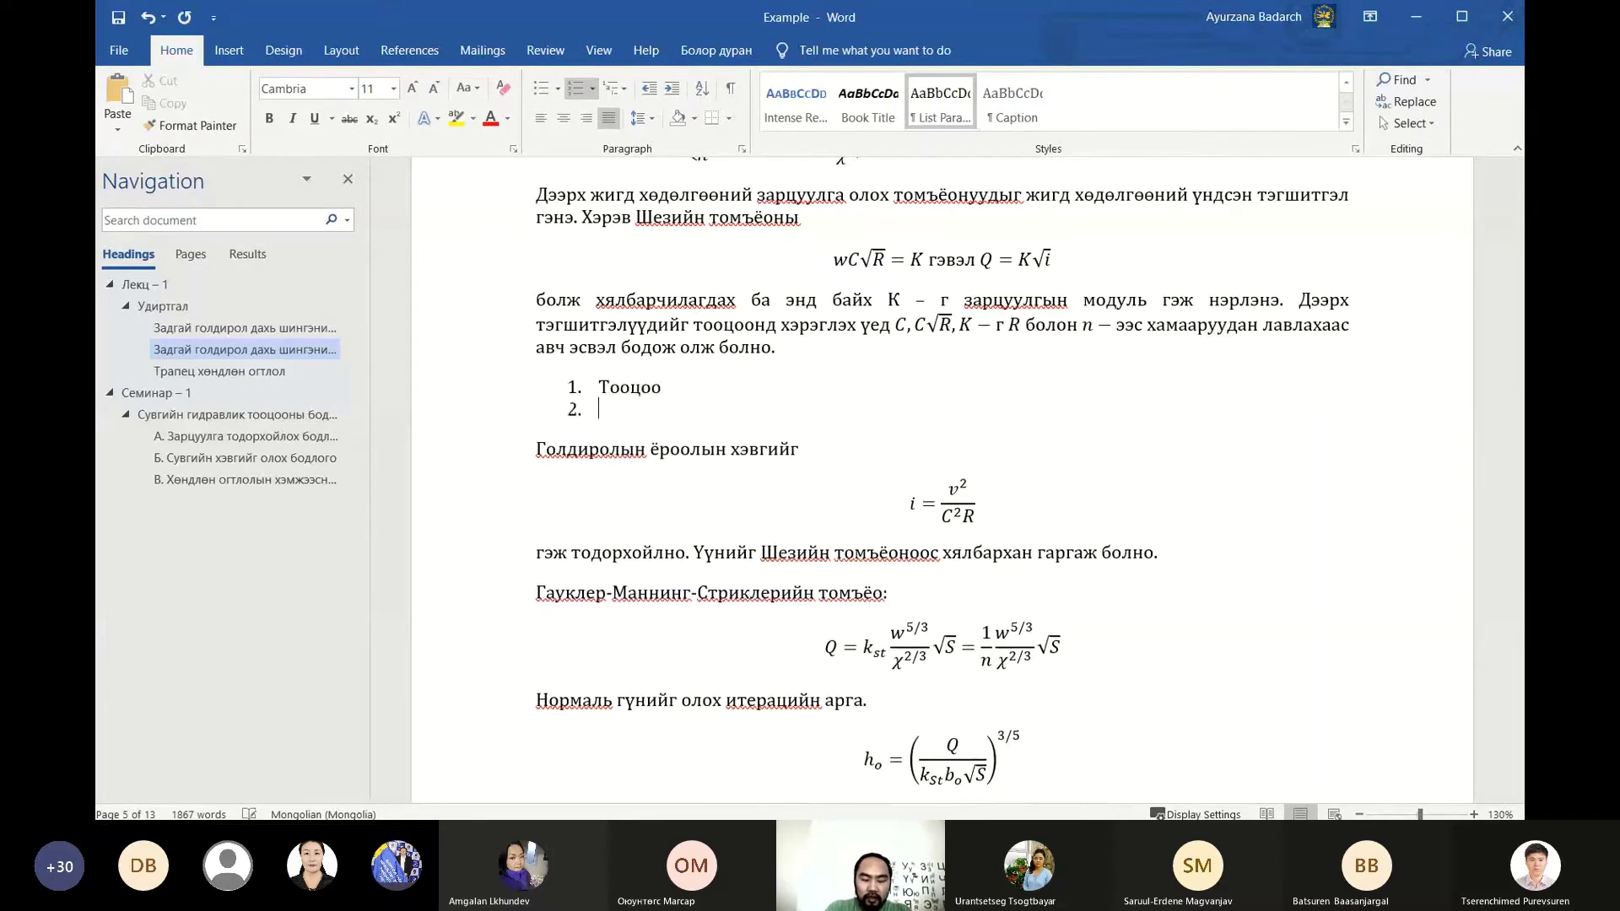
{"action": "type", "text": "Та"}
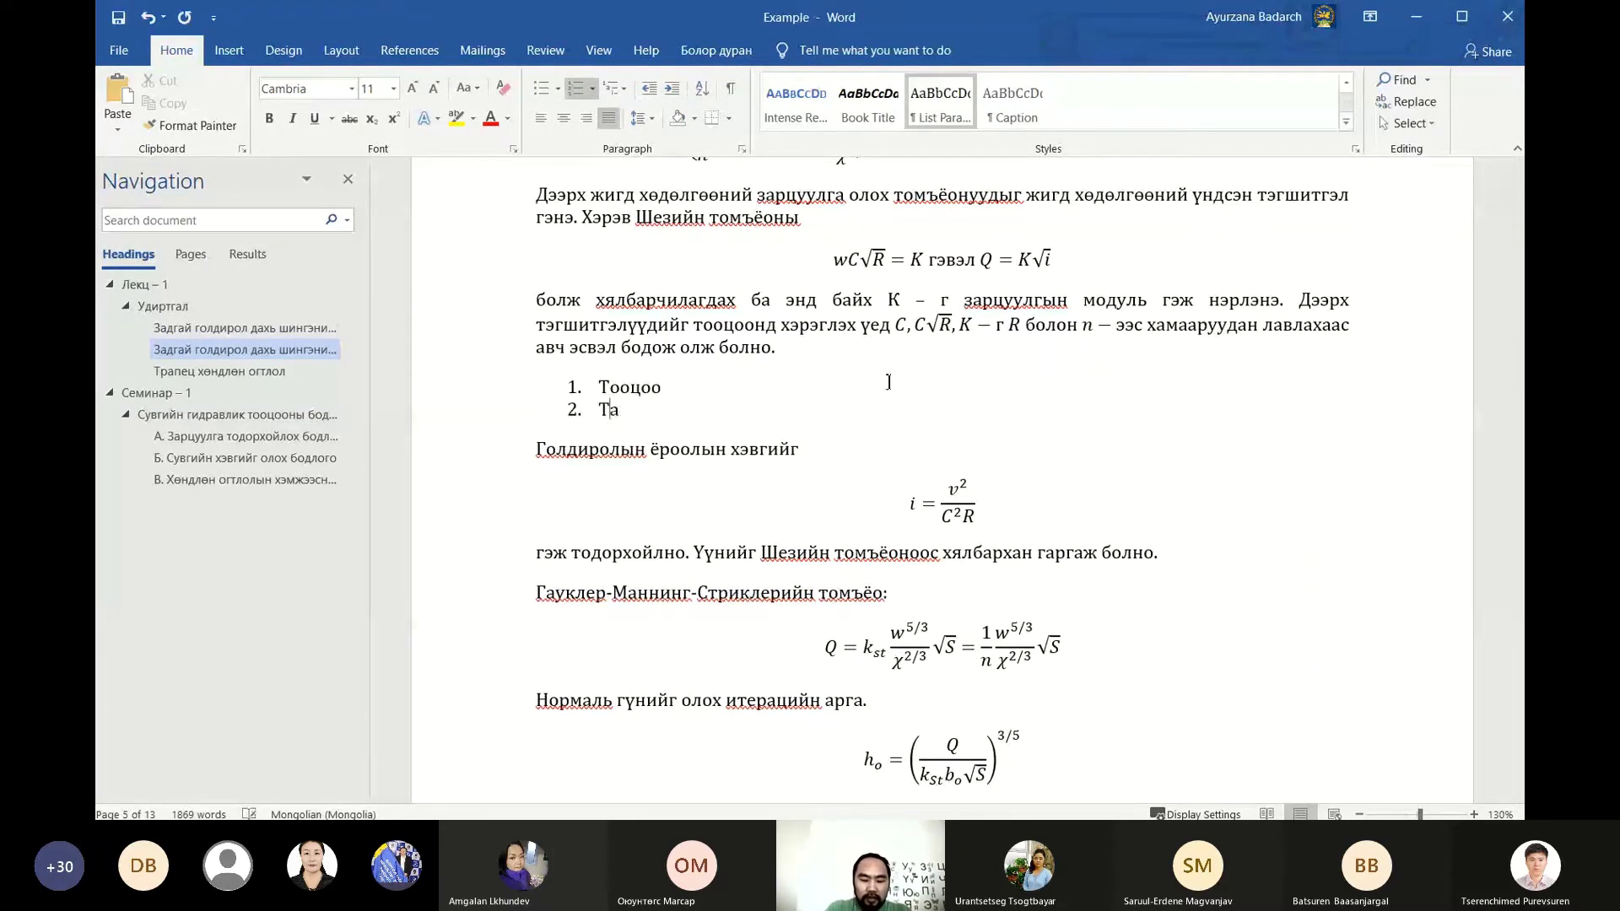
{"action": "type", "text": "йлбар"}
{"action": "key", "text": "Return"}
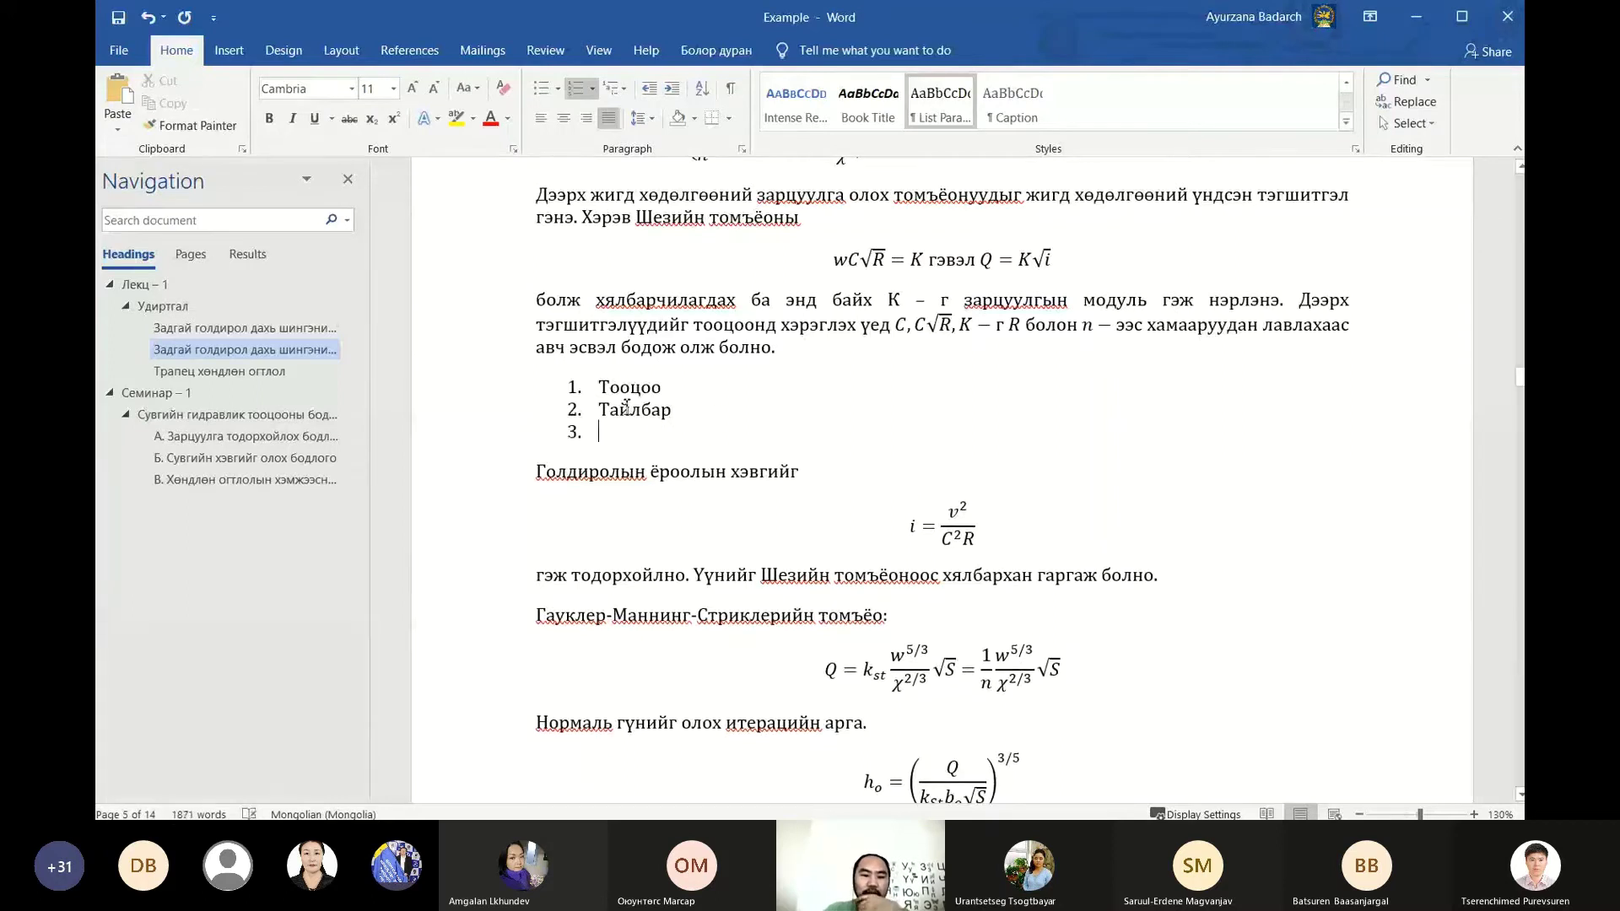
Open the List Paragraph style's Modify dialog and close it without changes
{"action": "right_click", "coordinate": [948, 116]}
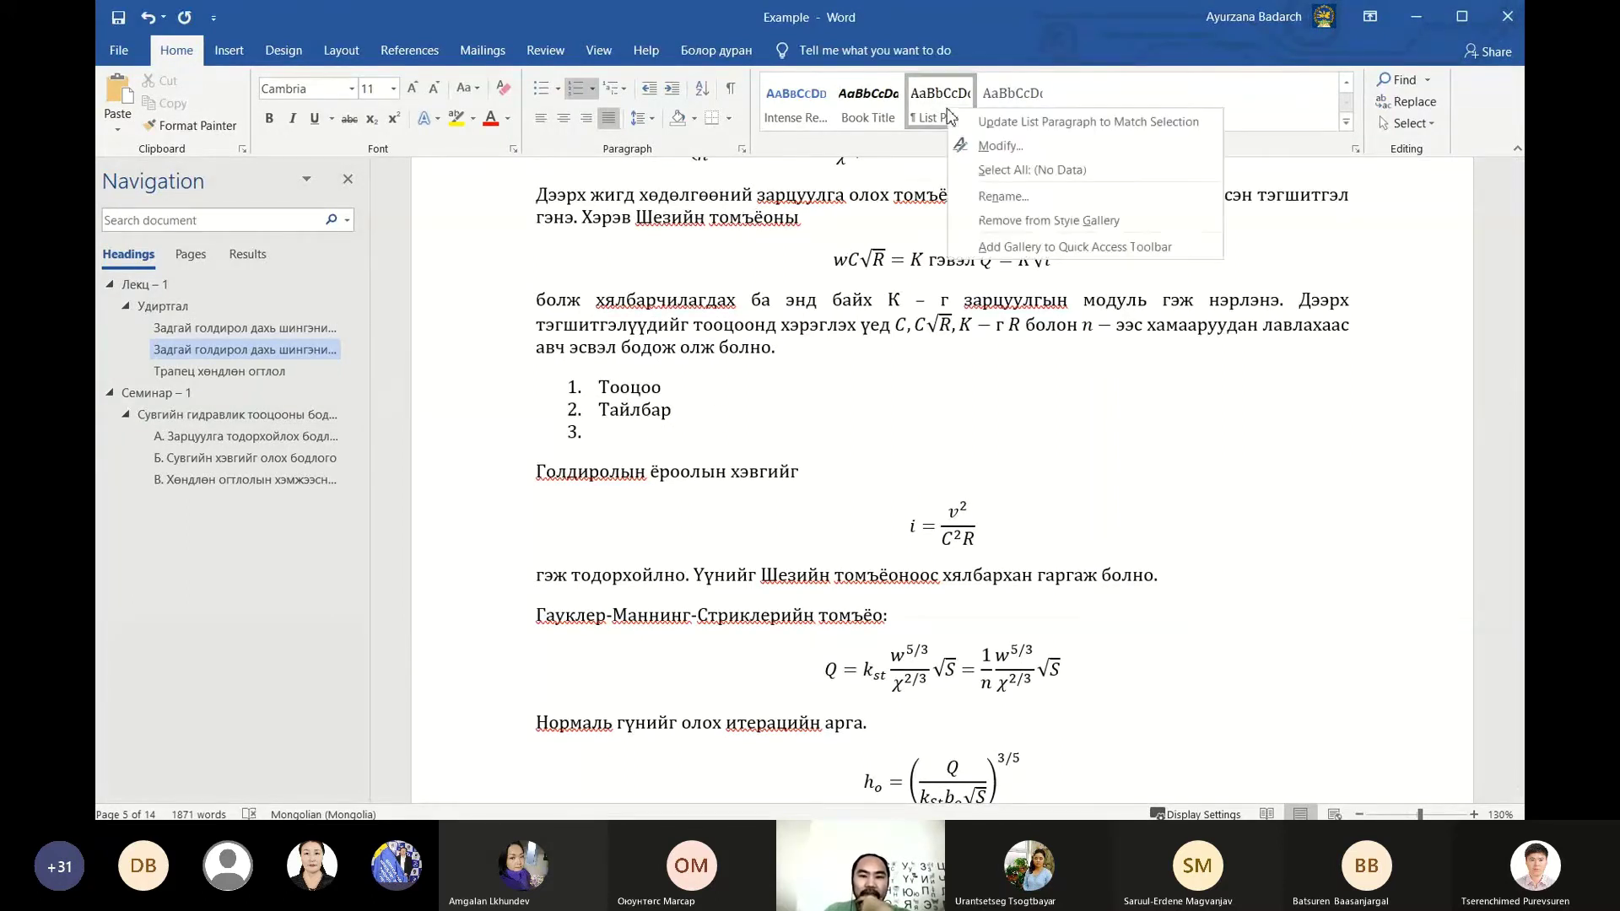
{"action": "left_click", "coordinate": [986, 144]}
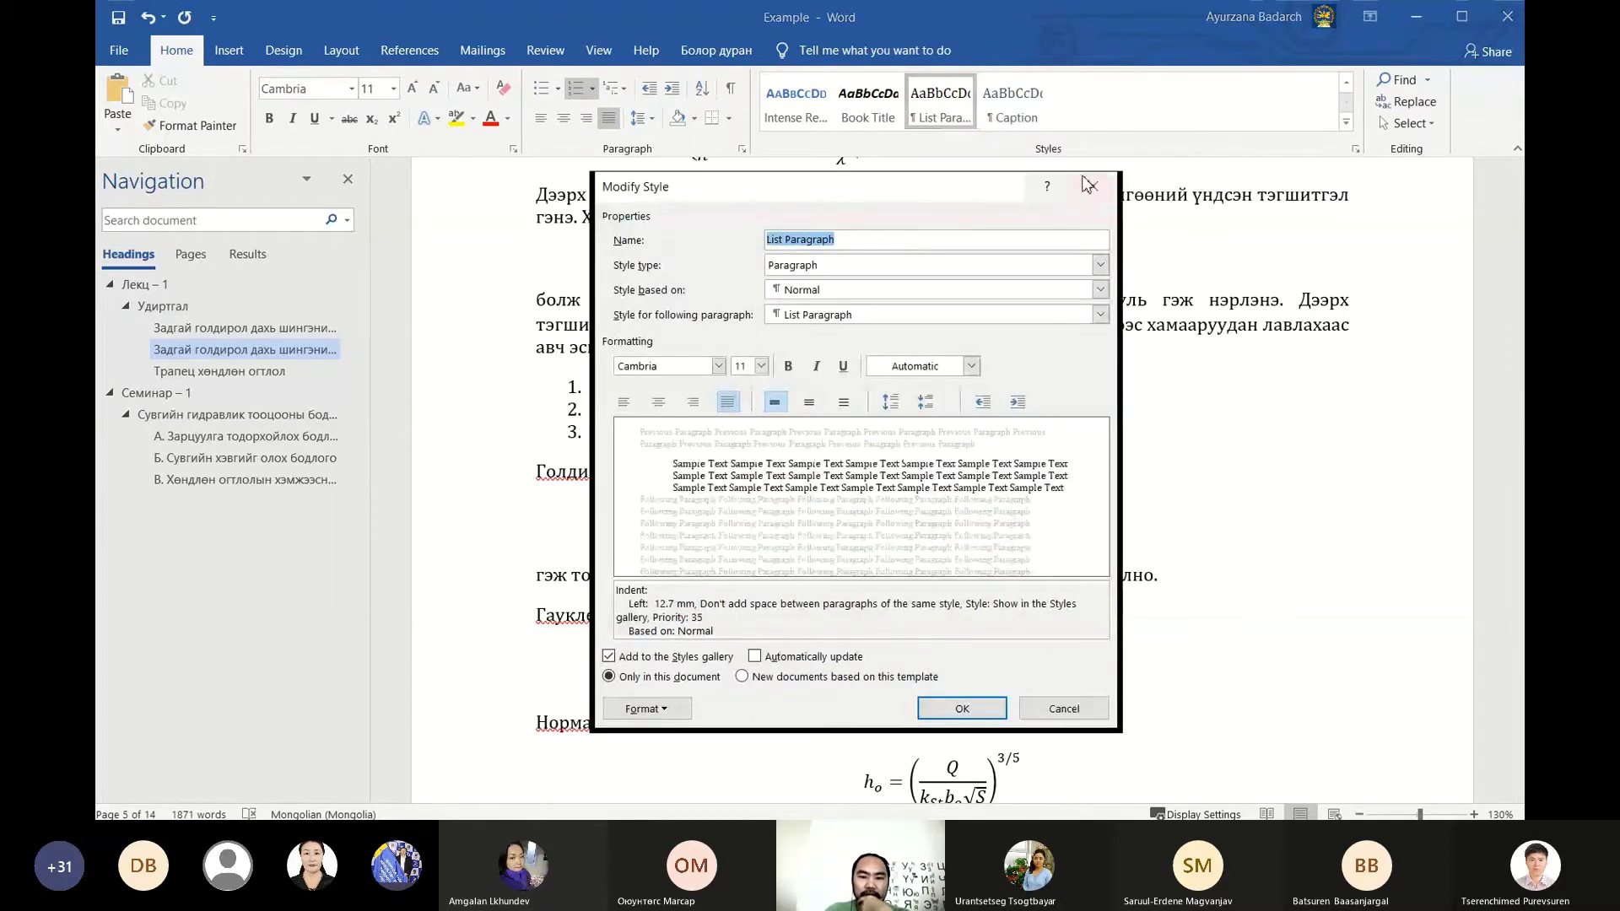
{"action": "left_click", "coordinate": [1095, 187]}
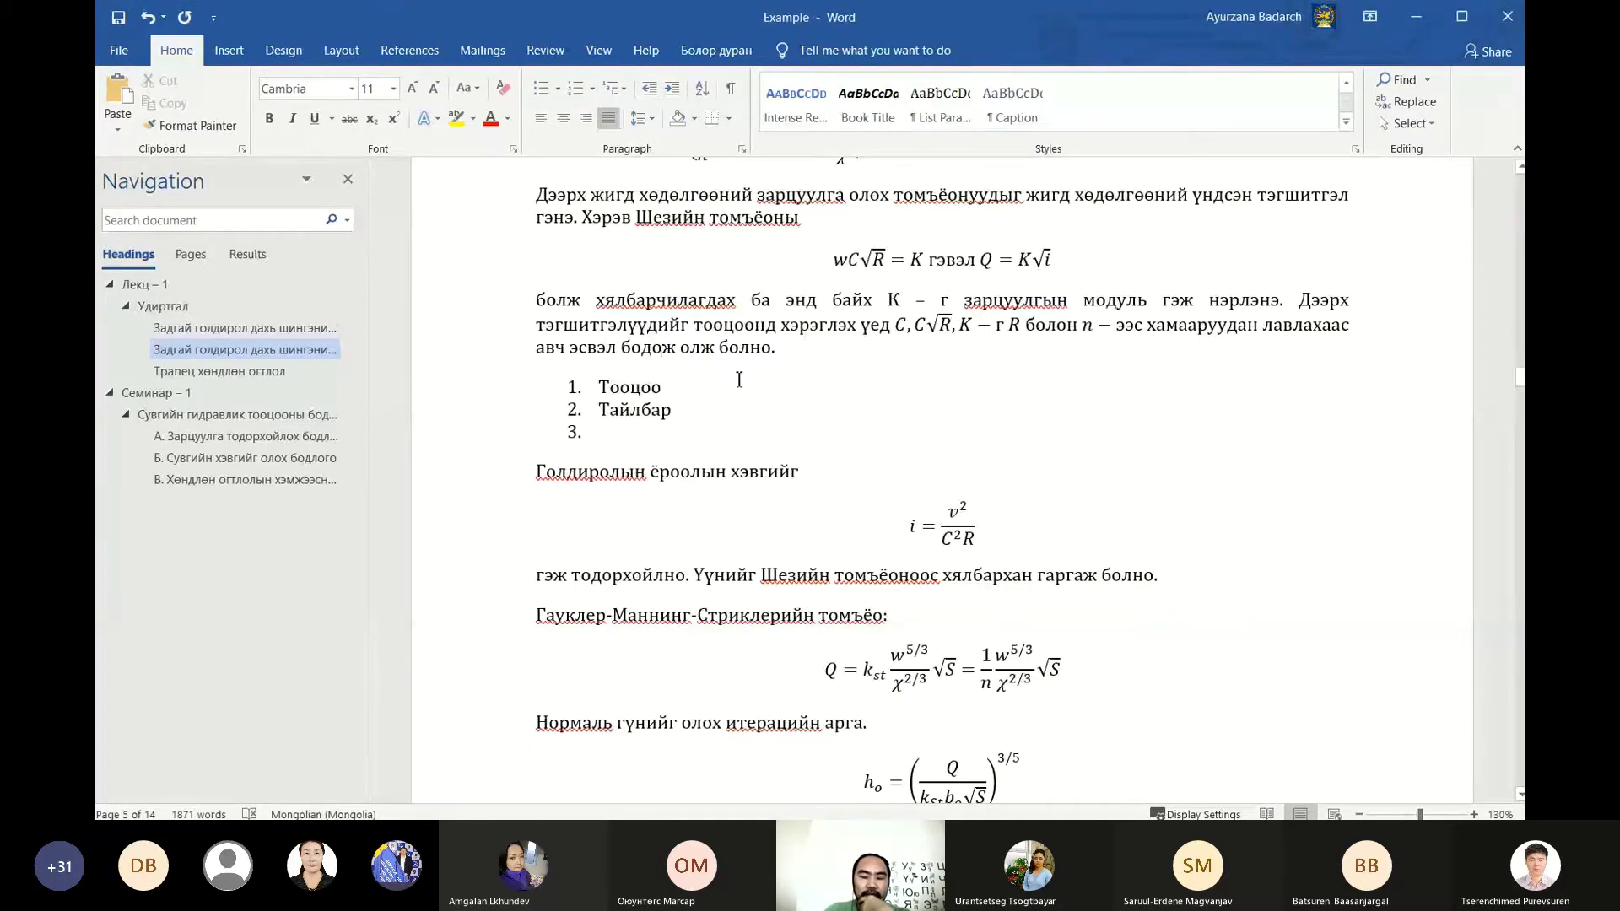
Put the cursor in Table 2's Хөрс доторлогооны төрөл header cell and bring up the style options
{"action": "scroll", "coordinate": [739, 379], "scroll_direction": "down", "scroll_amount": 3}
{"action": "scroll", "coordinate": [750, 378], "scroll_direction": "down", "scroll_amount": 4}
{"action": "scroll", "coordinate": [776, 375], "scroll_direction": "down", "scroll_amount": 5}
{"action": "scroll", "coordinate": [803, 373], "scroll_direction": "down", "scroll_amount": 5}
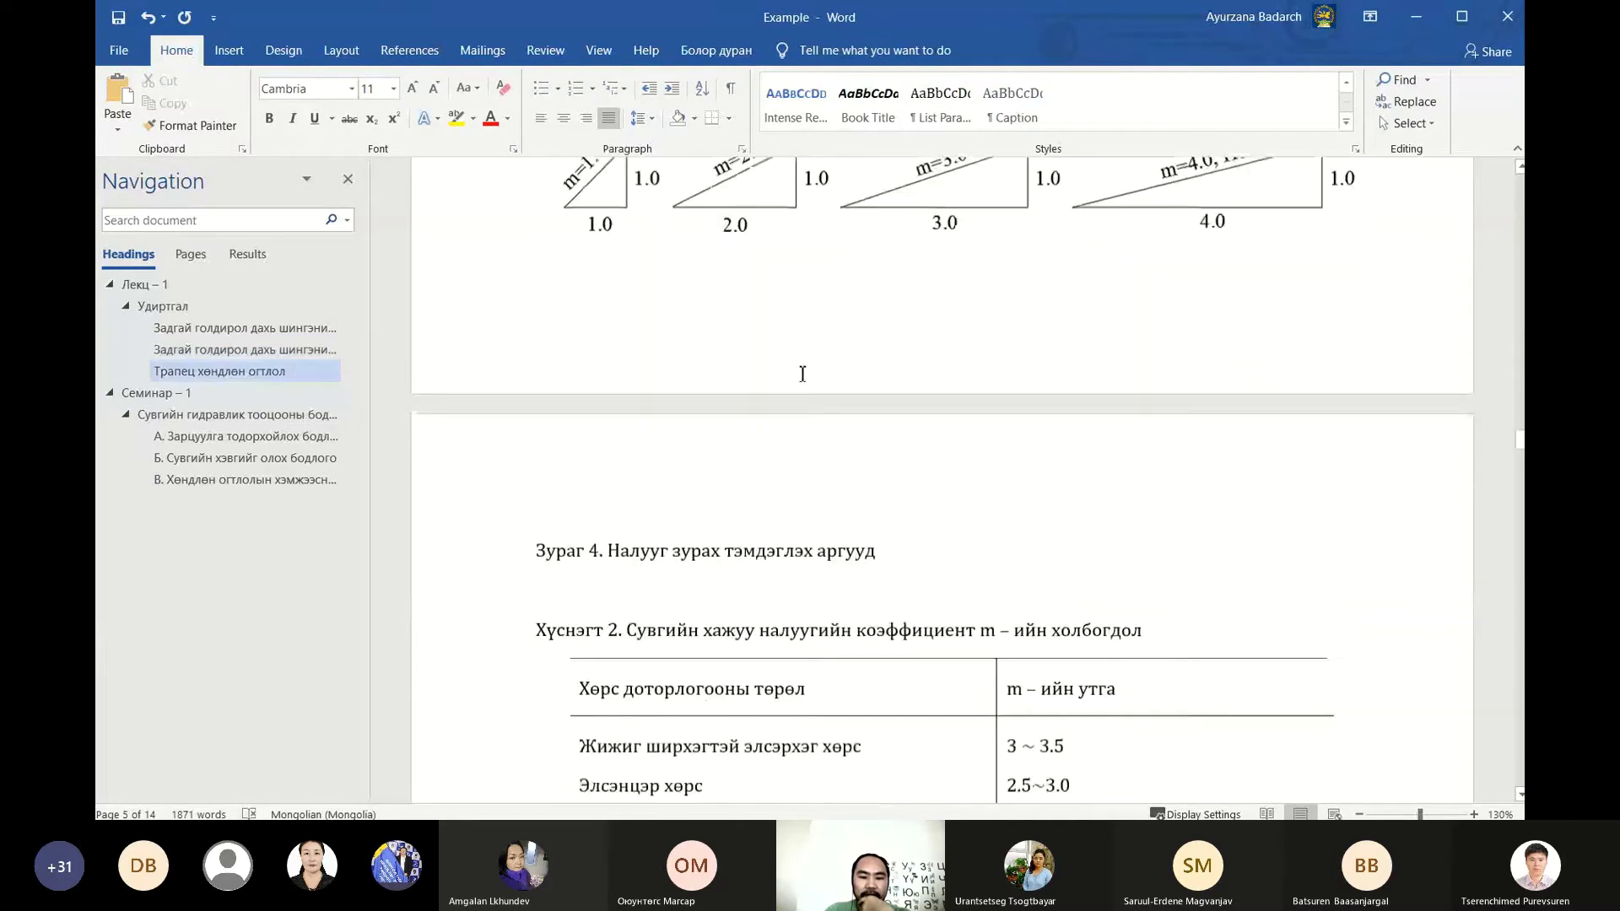
{"action": "scroll", "coordinate": [803, 374], "scroll_direction": "down", "scroll_amount": 5}
{"action": "left_click", "coordinate": [802, 364]}
{"action": "left_click", "coordinate": [561, 268]}
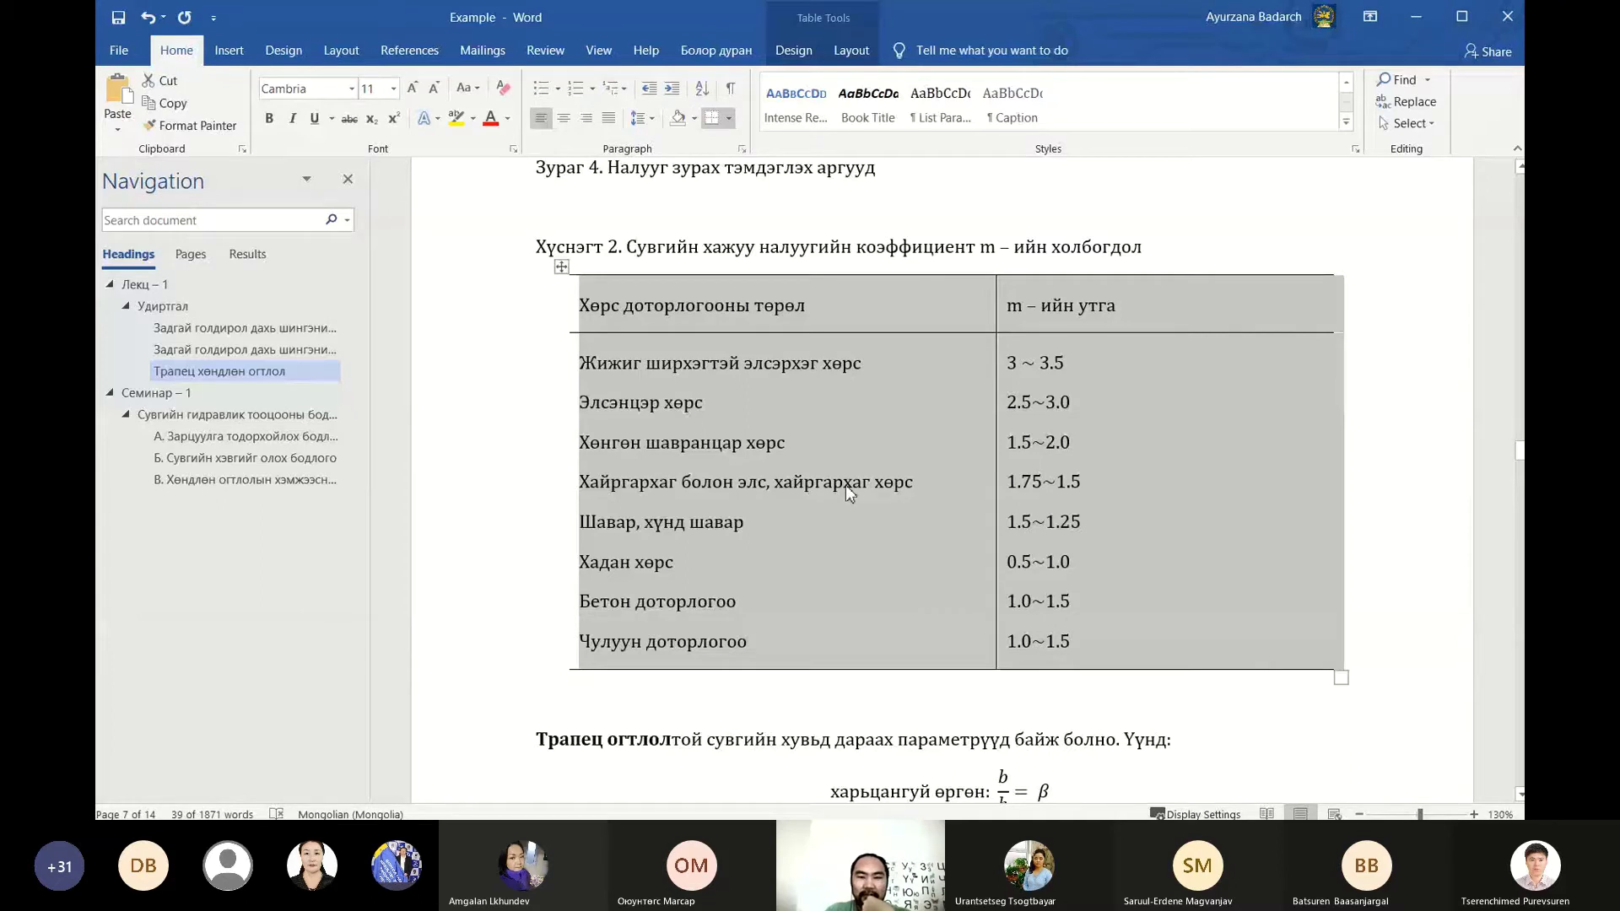
{"action": "left_click", "coordinate": [831, 323]}
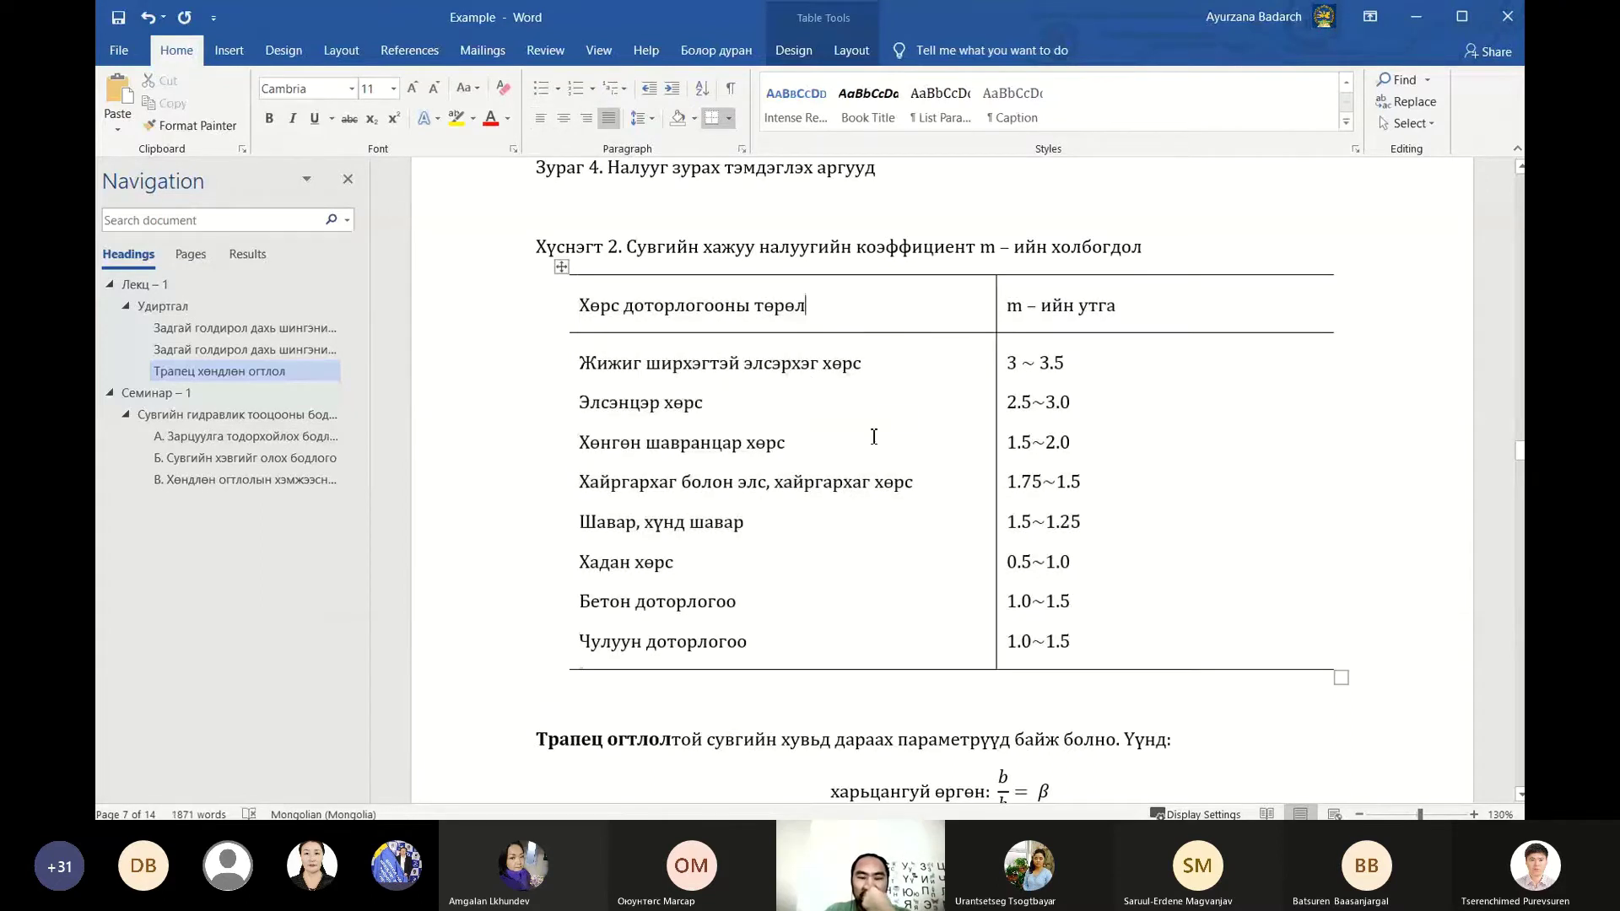
{"action": "left_click", "coordinate": [1341, 126]}
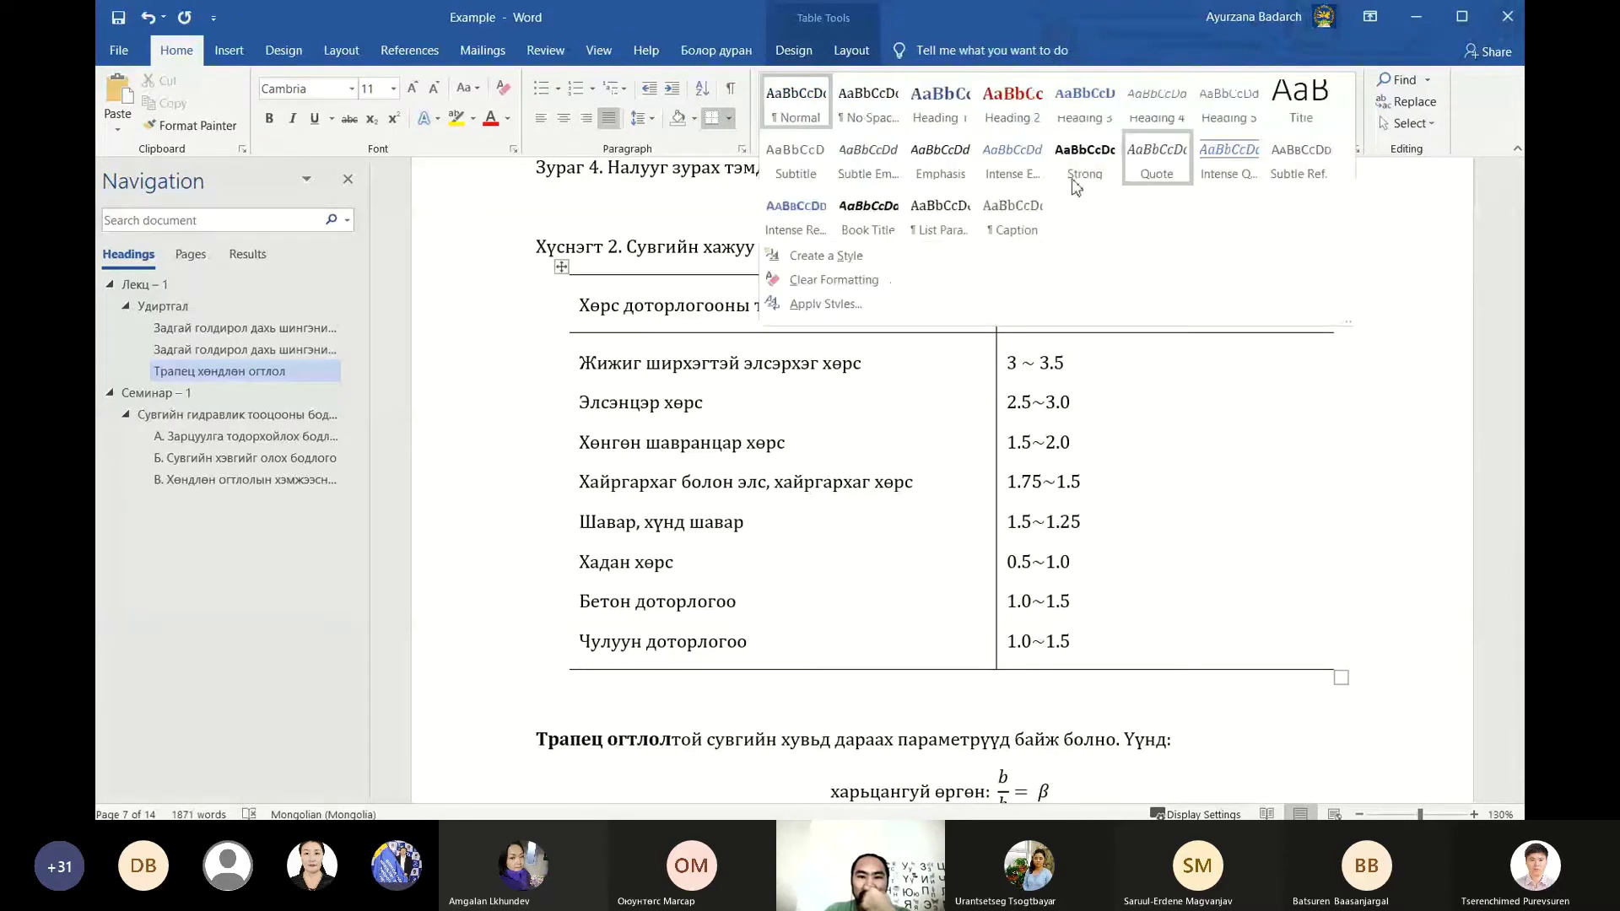
{"action": "right_click", "coordinate": [808, 104]}
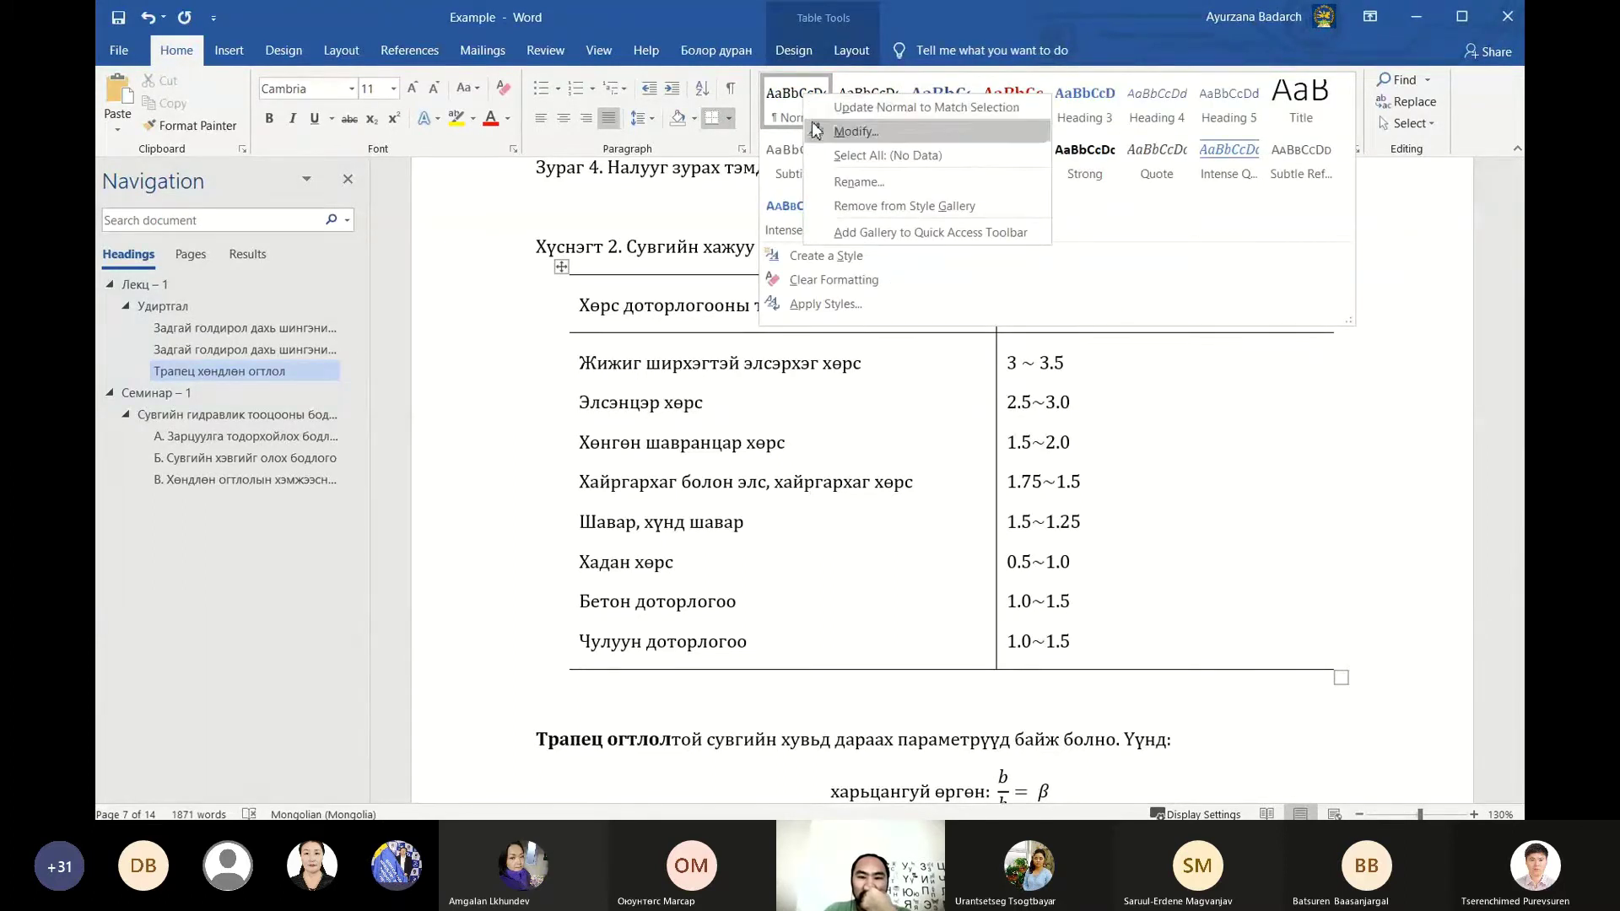
Create a new paragraph style named 'Table' from the header cell's formatting
{"action": "left_click", "coordinate": [850, 259]}
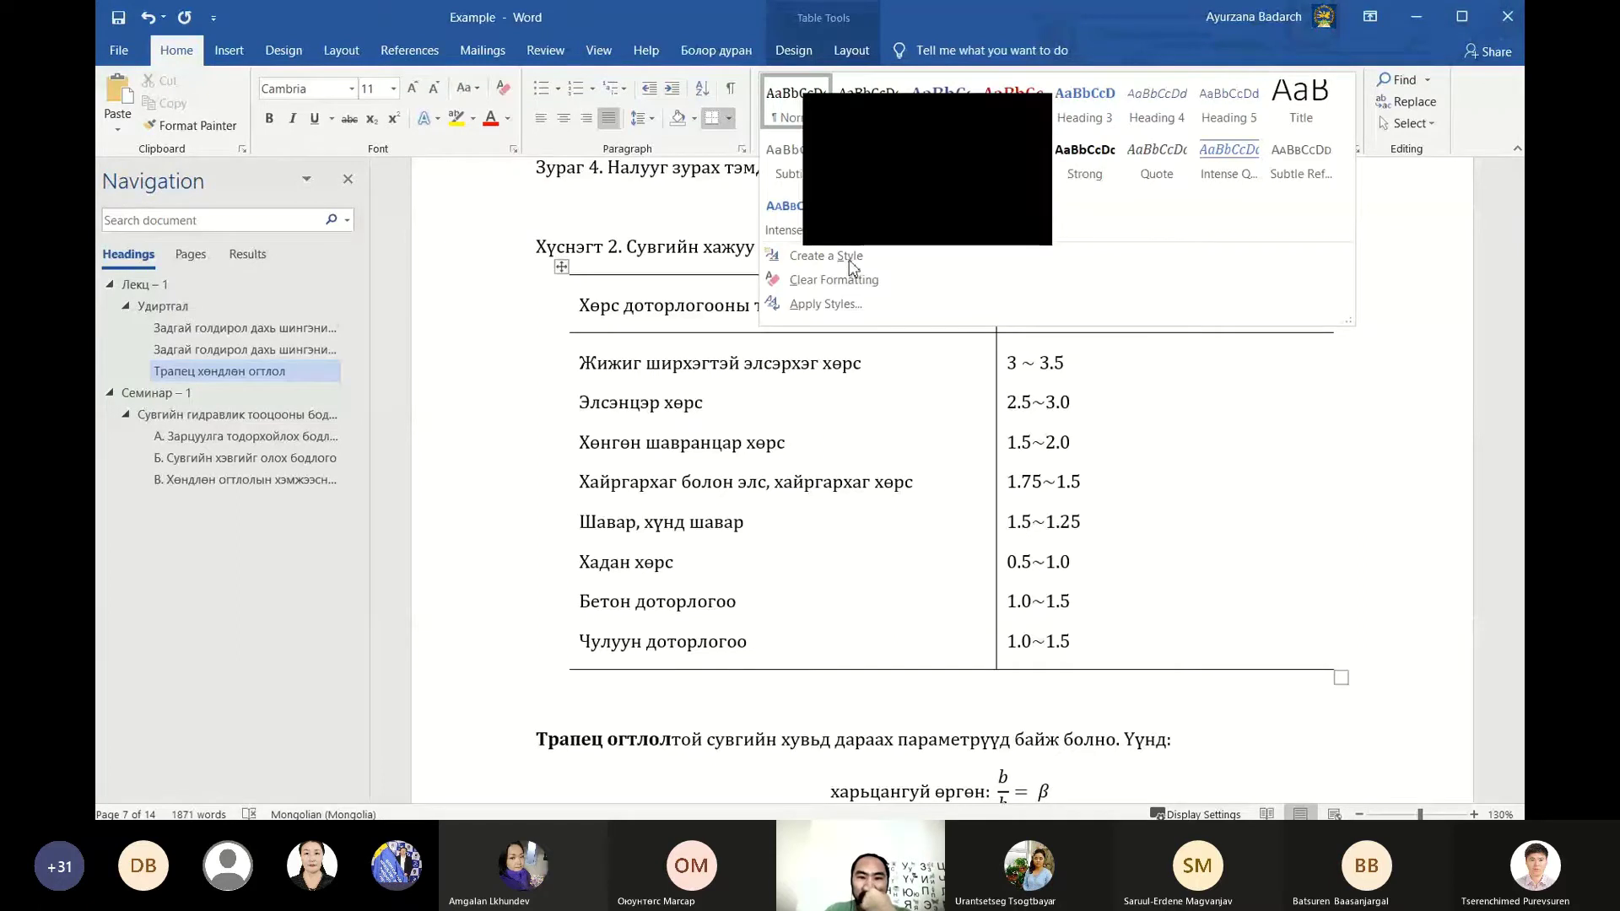
{"action": "left_click_drag", "start_coordinate": [780, 189], "coordinate": [1008, 252]}
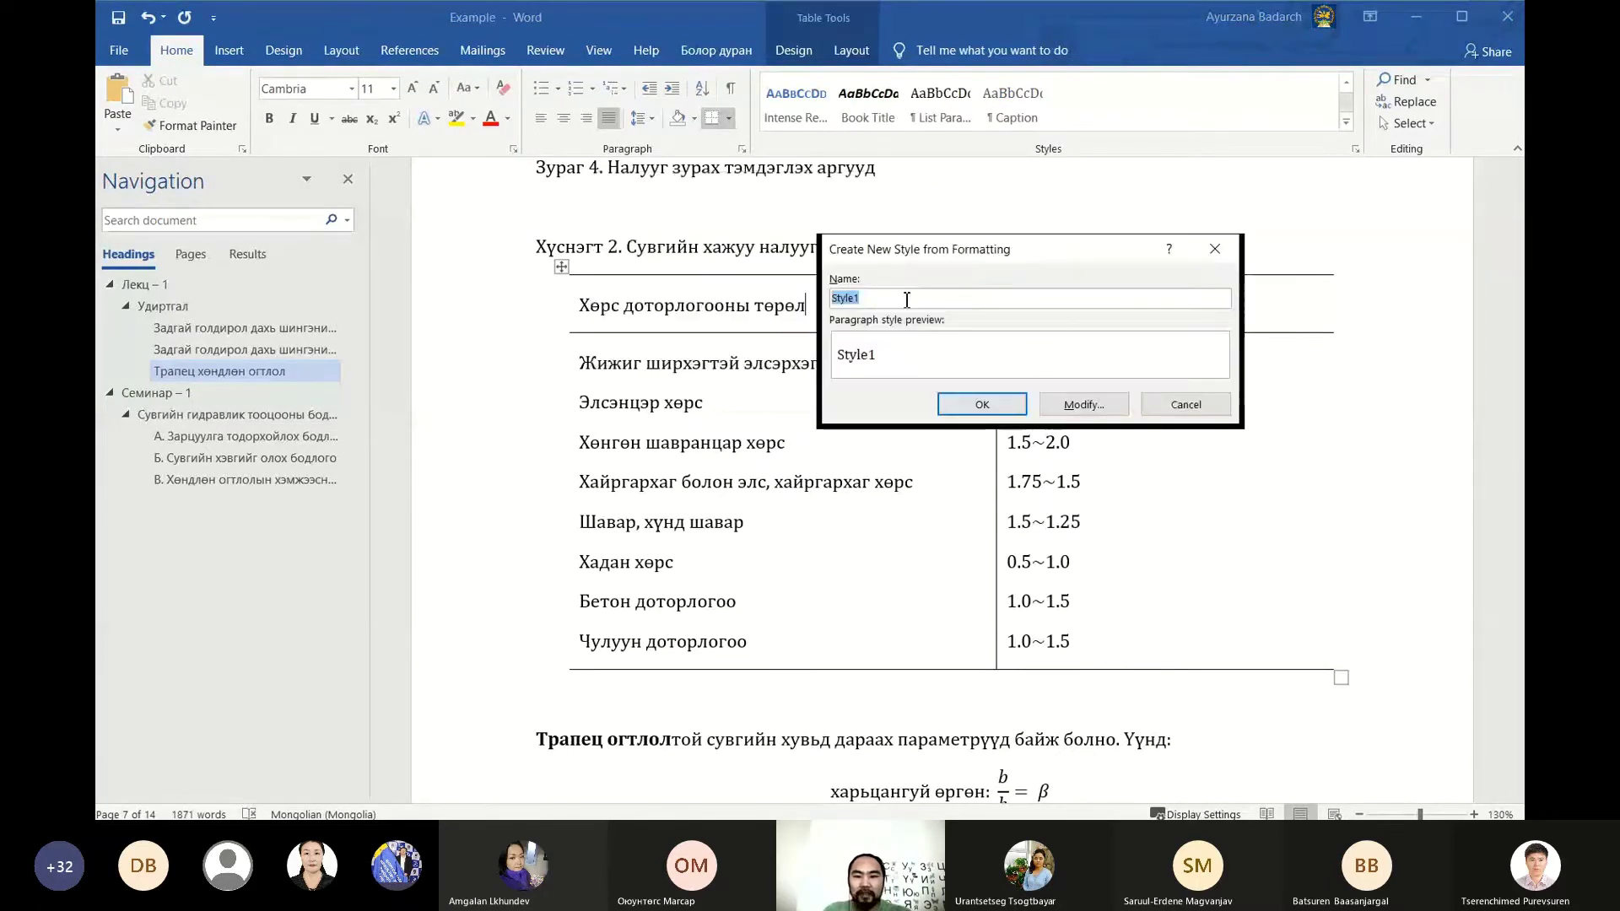
{"action": "left_click", "coordinate": [1214, 248]}
{"action": "left_click", "coordinate": [1346, 124]}
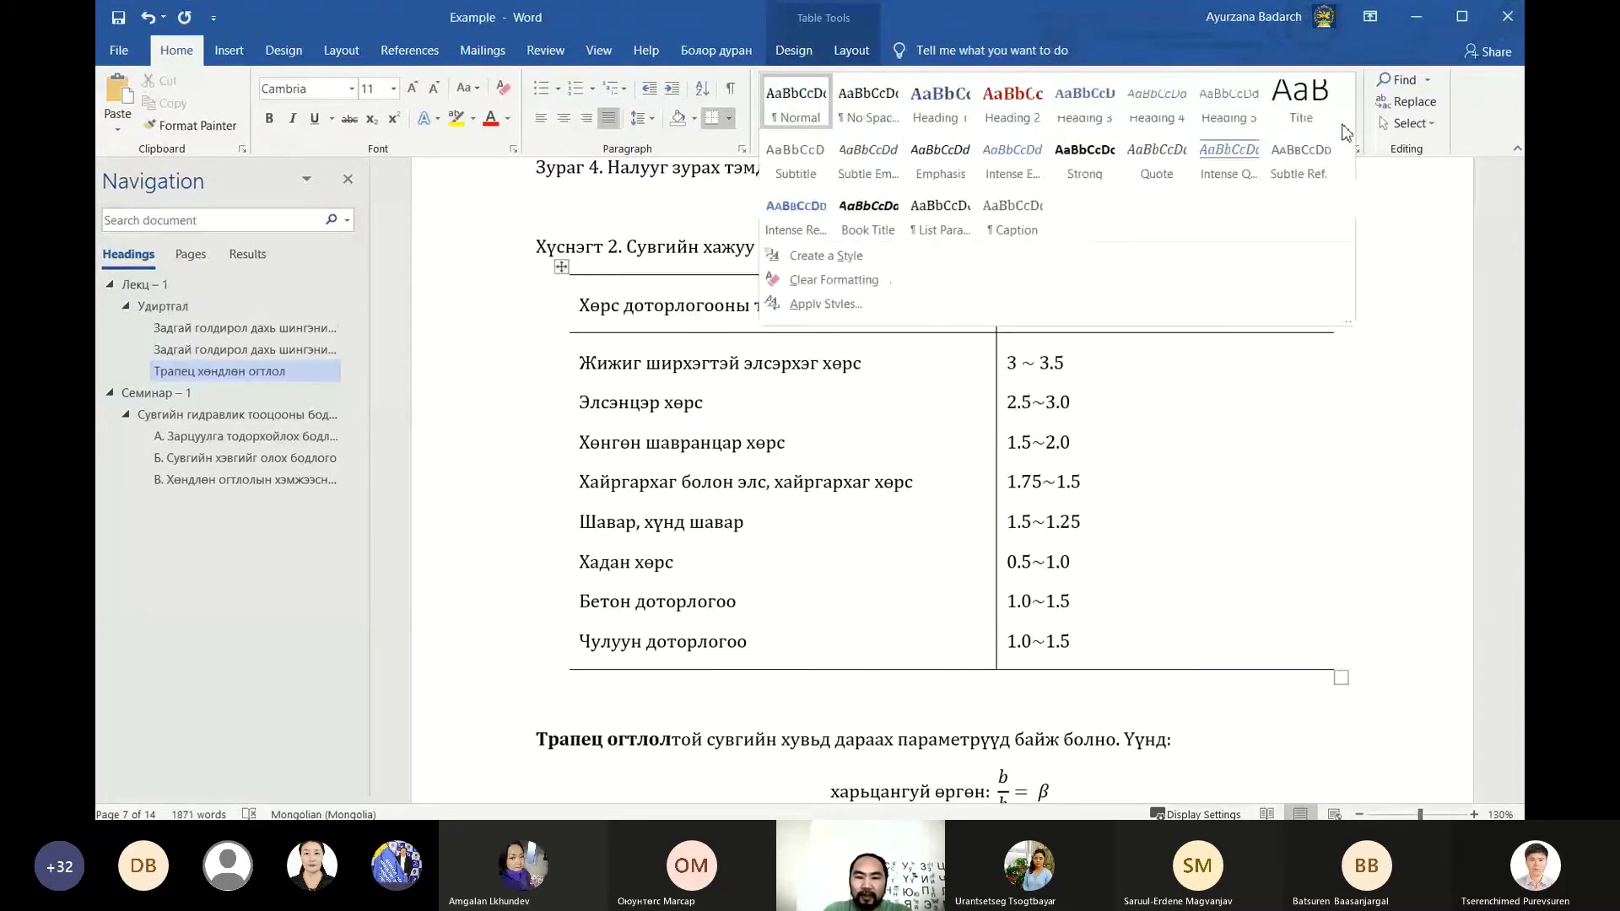
{"action": "left_click", "coordinate": [826, 257]}
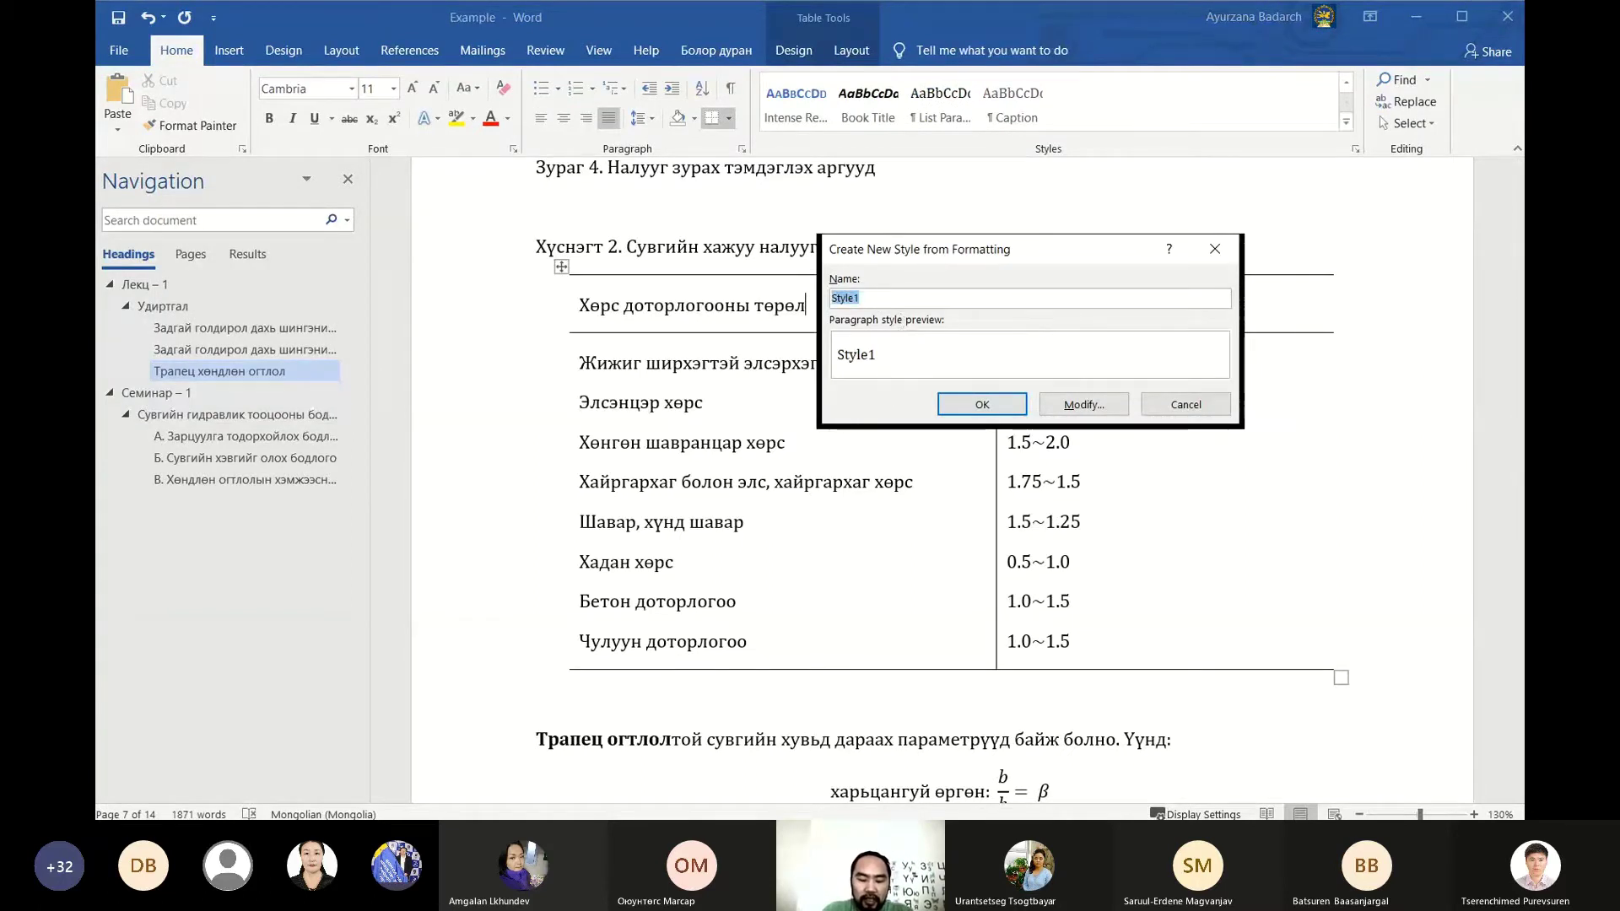
{"action": "type", "text": "Эй"}
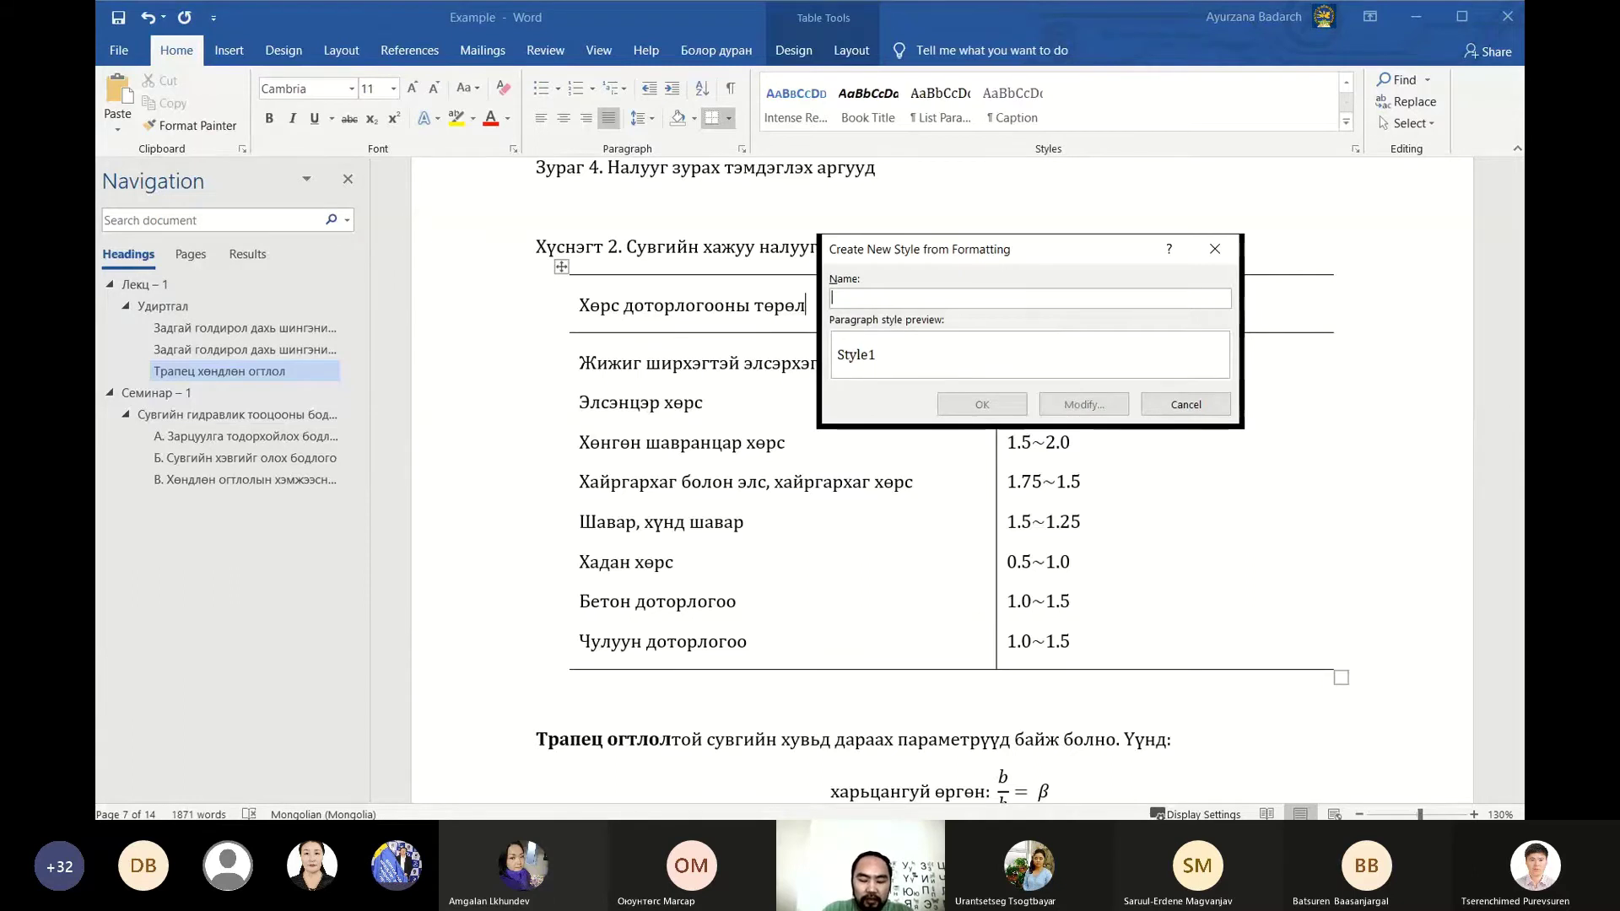
{"action": "type", "text": "Table"}
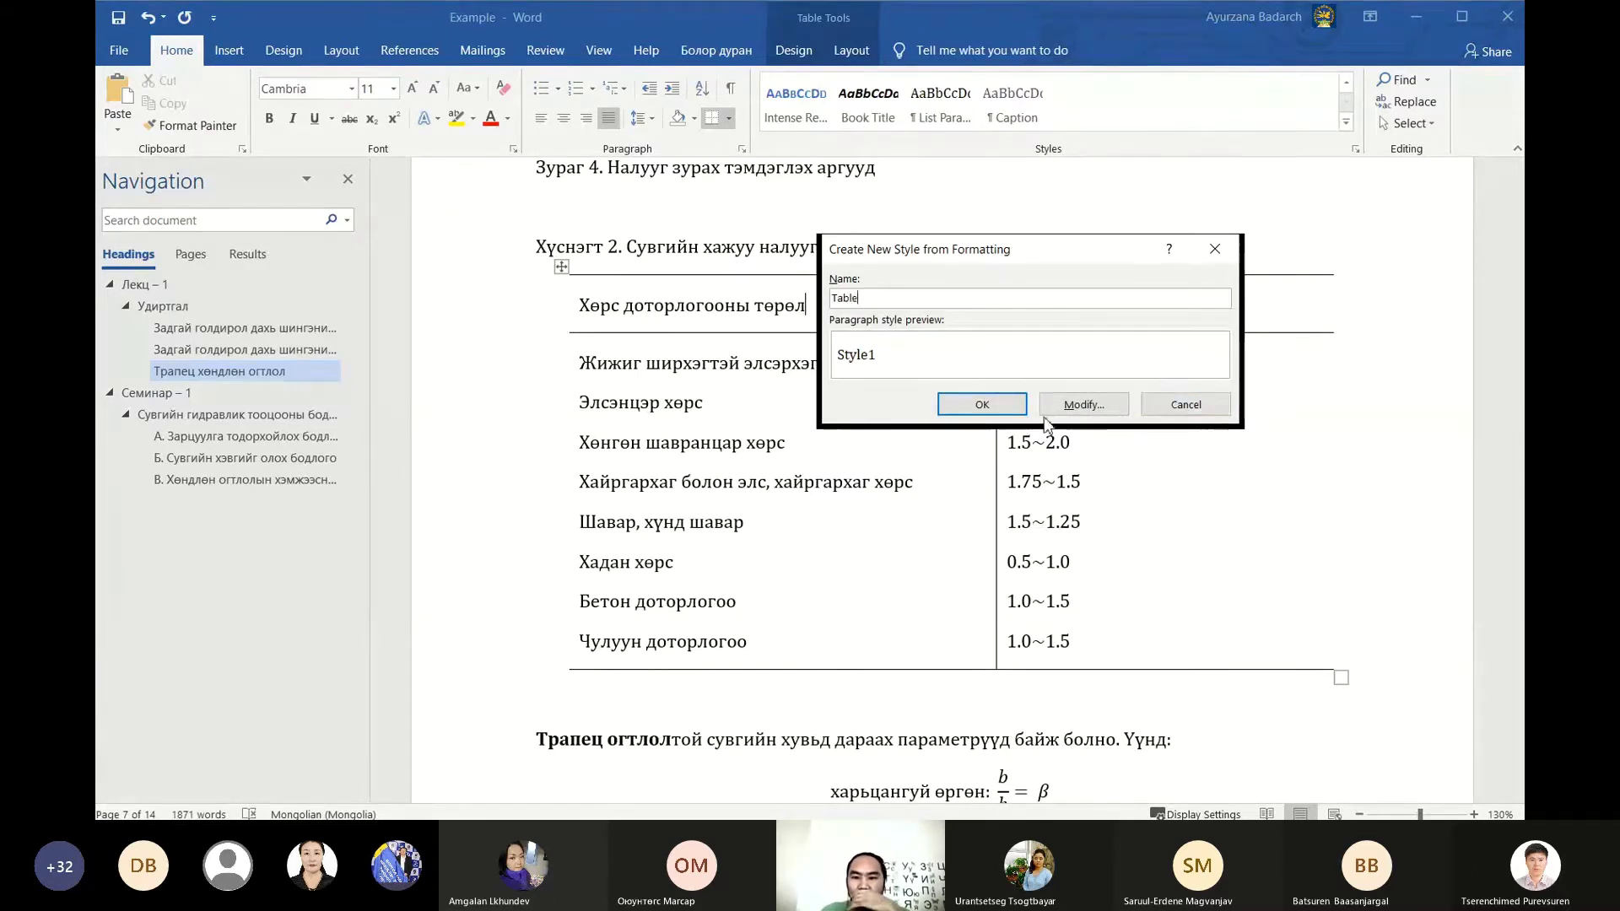
{"action": "left_click", "coordinate": [982, 404]}
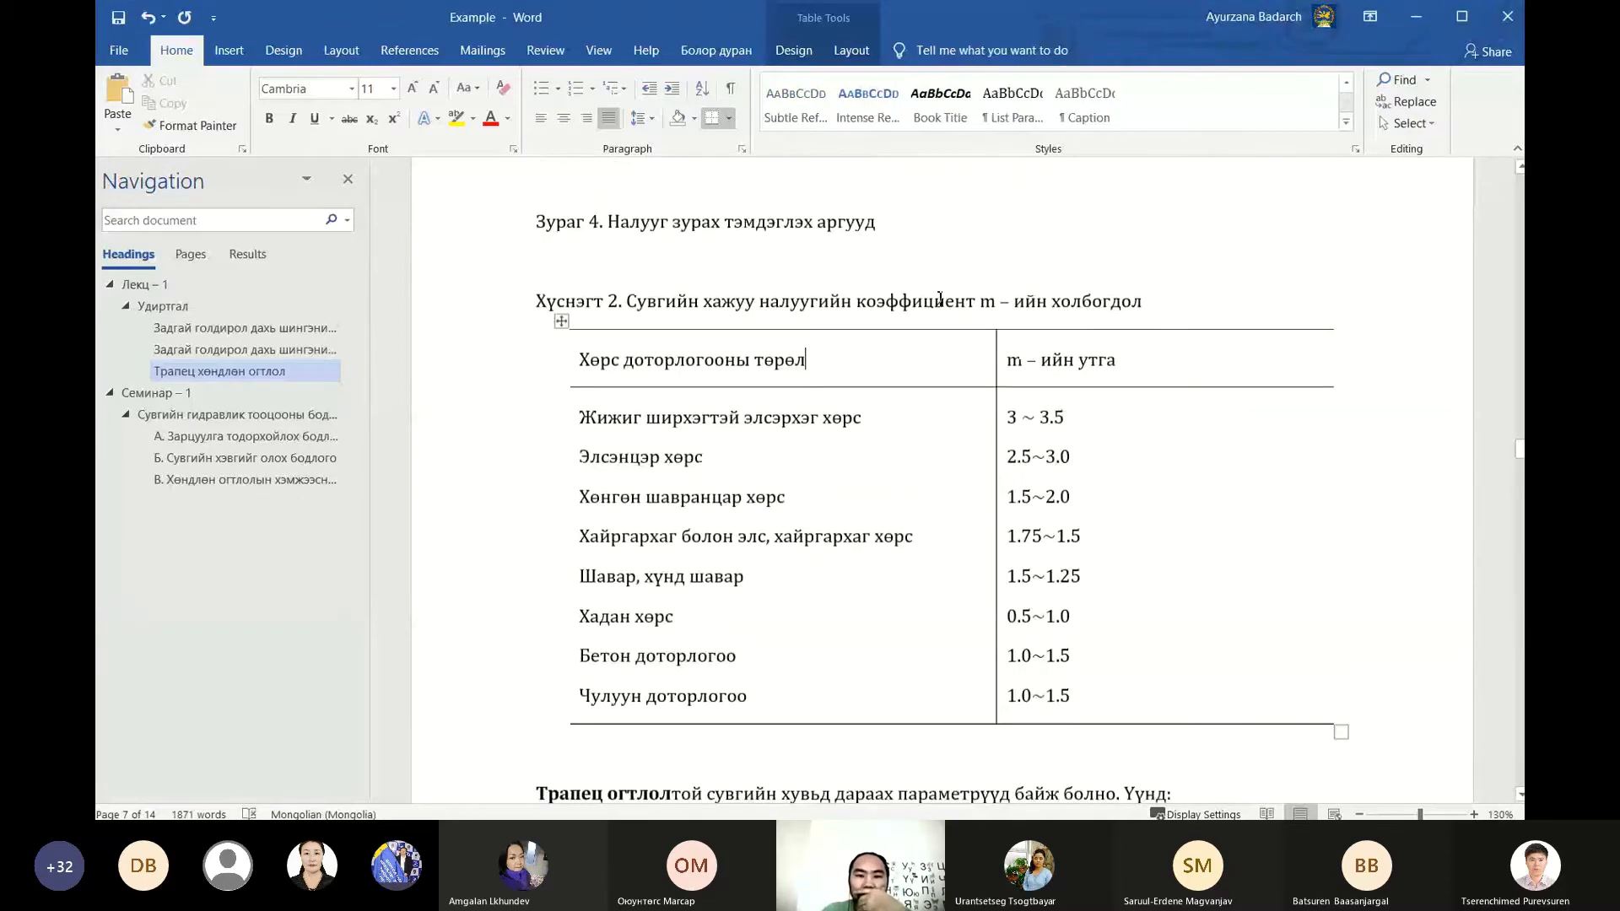
In the Table style, keep Cambria and set the following paragraph style to Normal
{"action": "left_click", "coordinate": [1347, 123]}
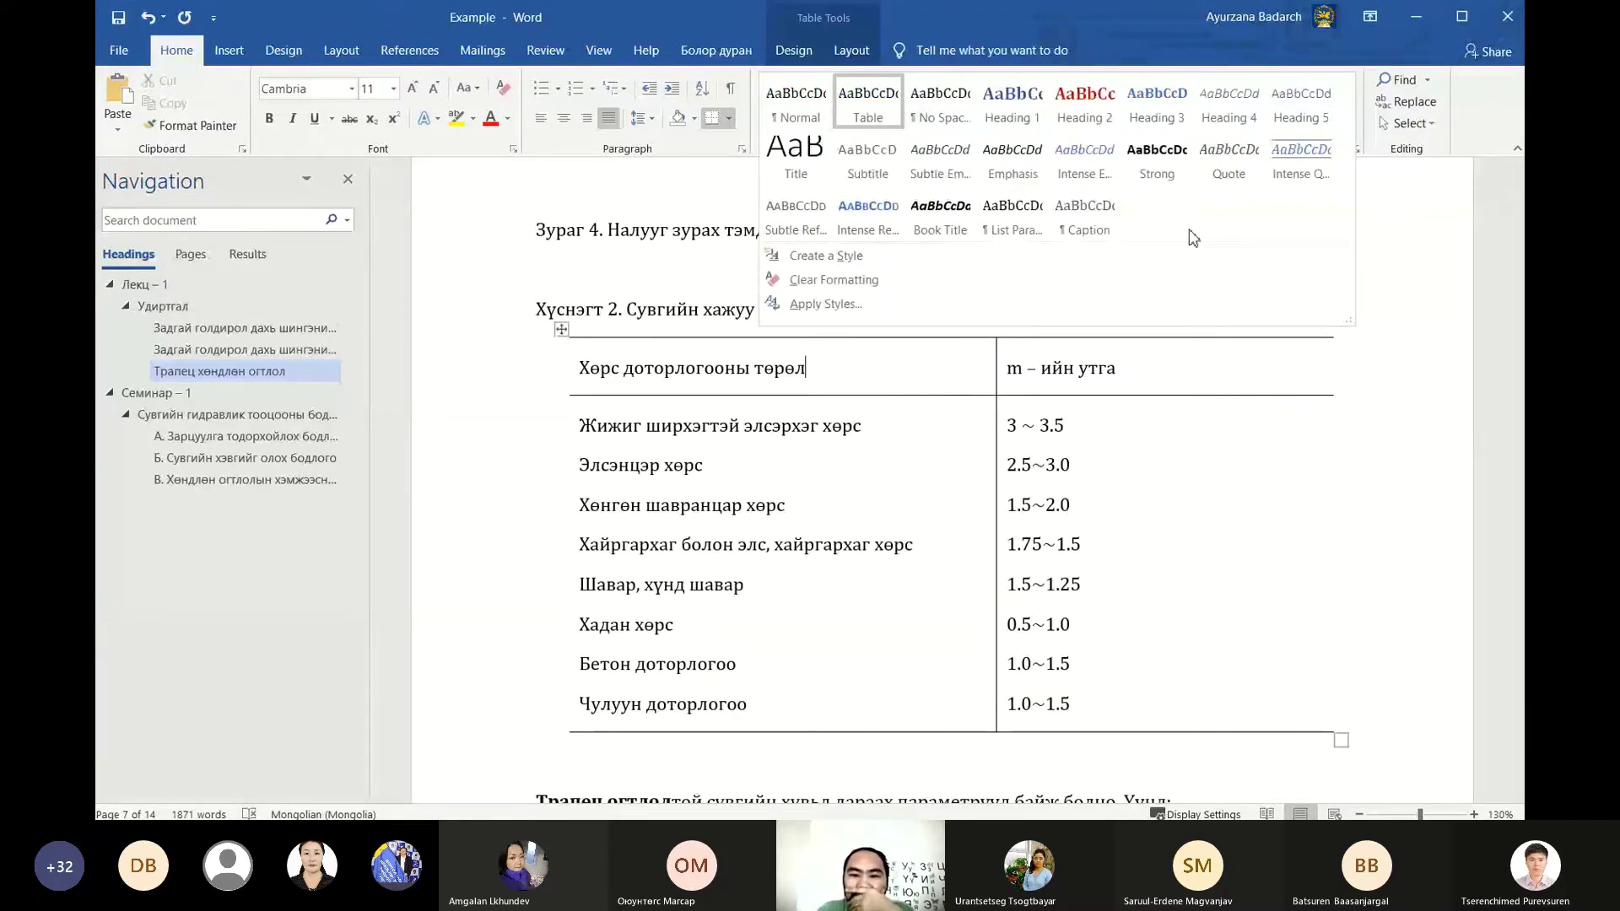
{"action": "right_click", "coordinate": [890, 101]}
{"action": "left_click", "coordinate": [928, 126]}
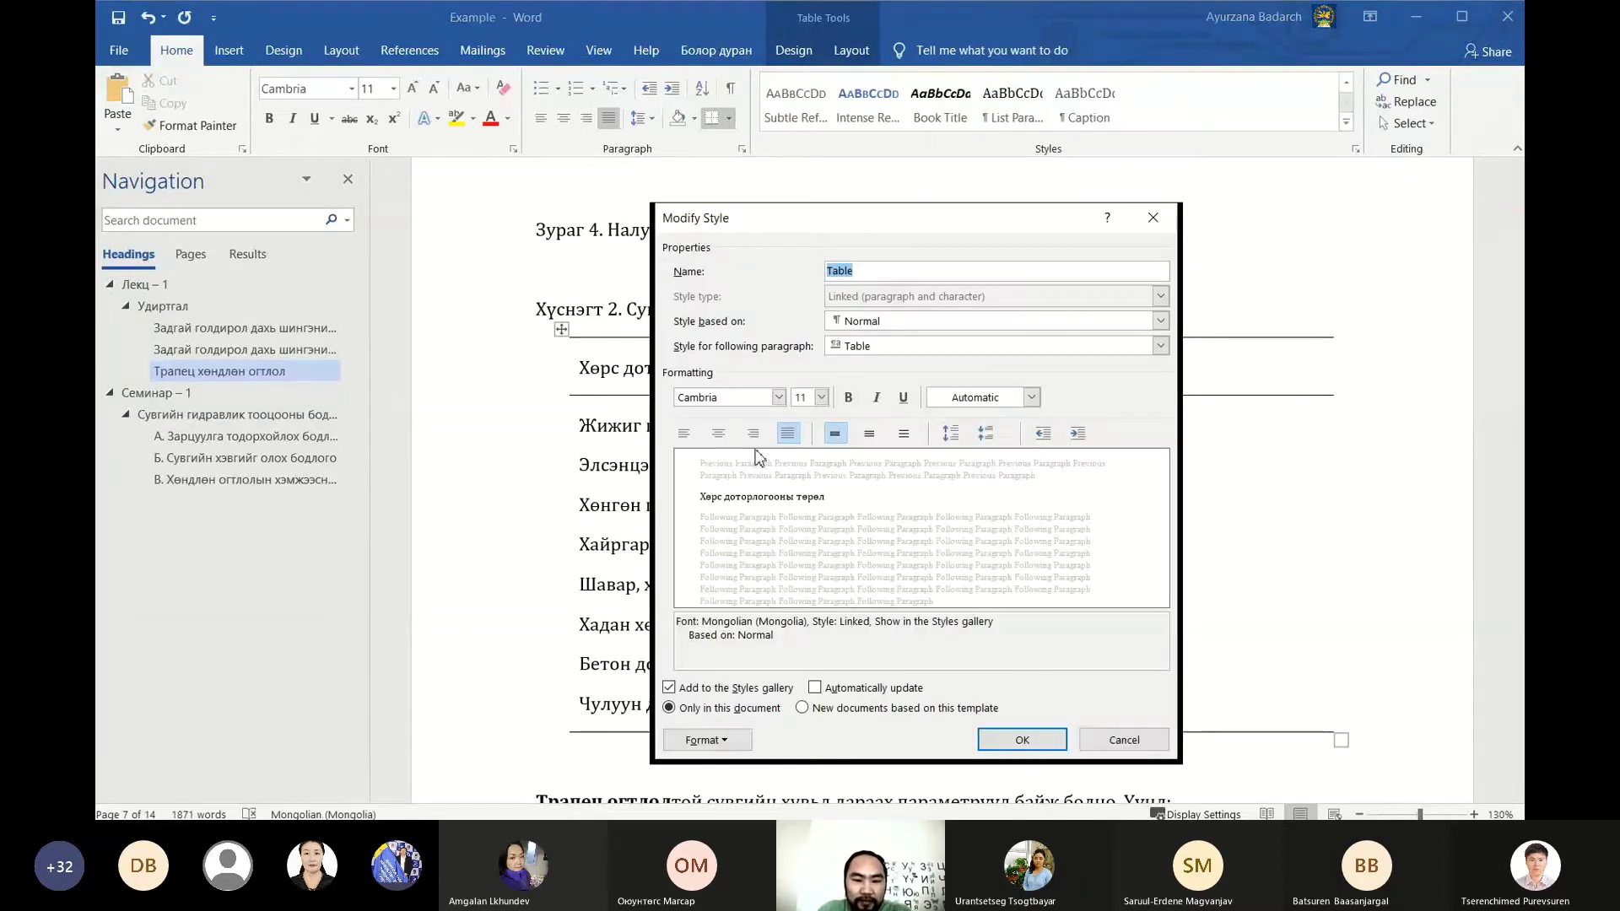
{"action": "left_click", "coordinate": [778, 397]}
{"action": "left_click", "coordinate": [777, 398]}
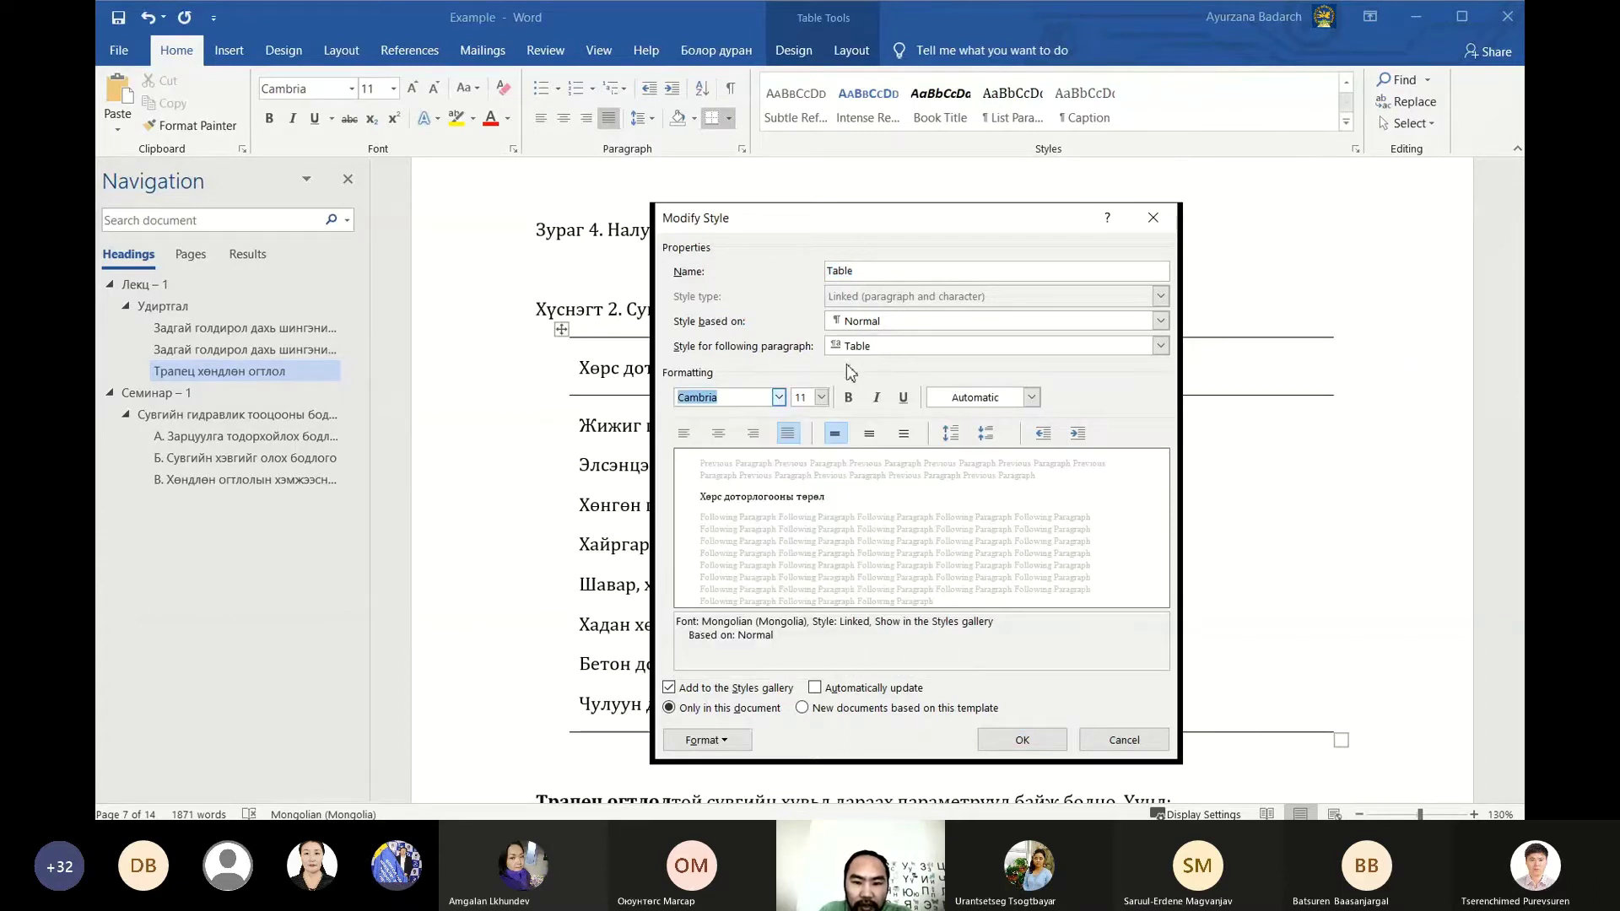
{"action": "left_click", "coordinate": [885, 348]}
{"action": "left_click", "coordinate": [886, 327]}
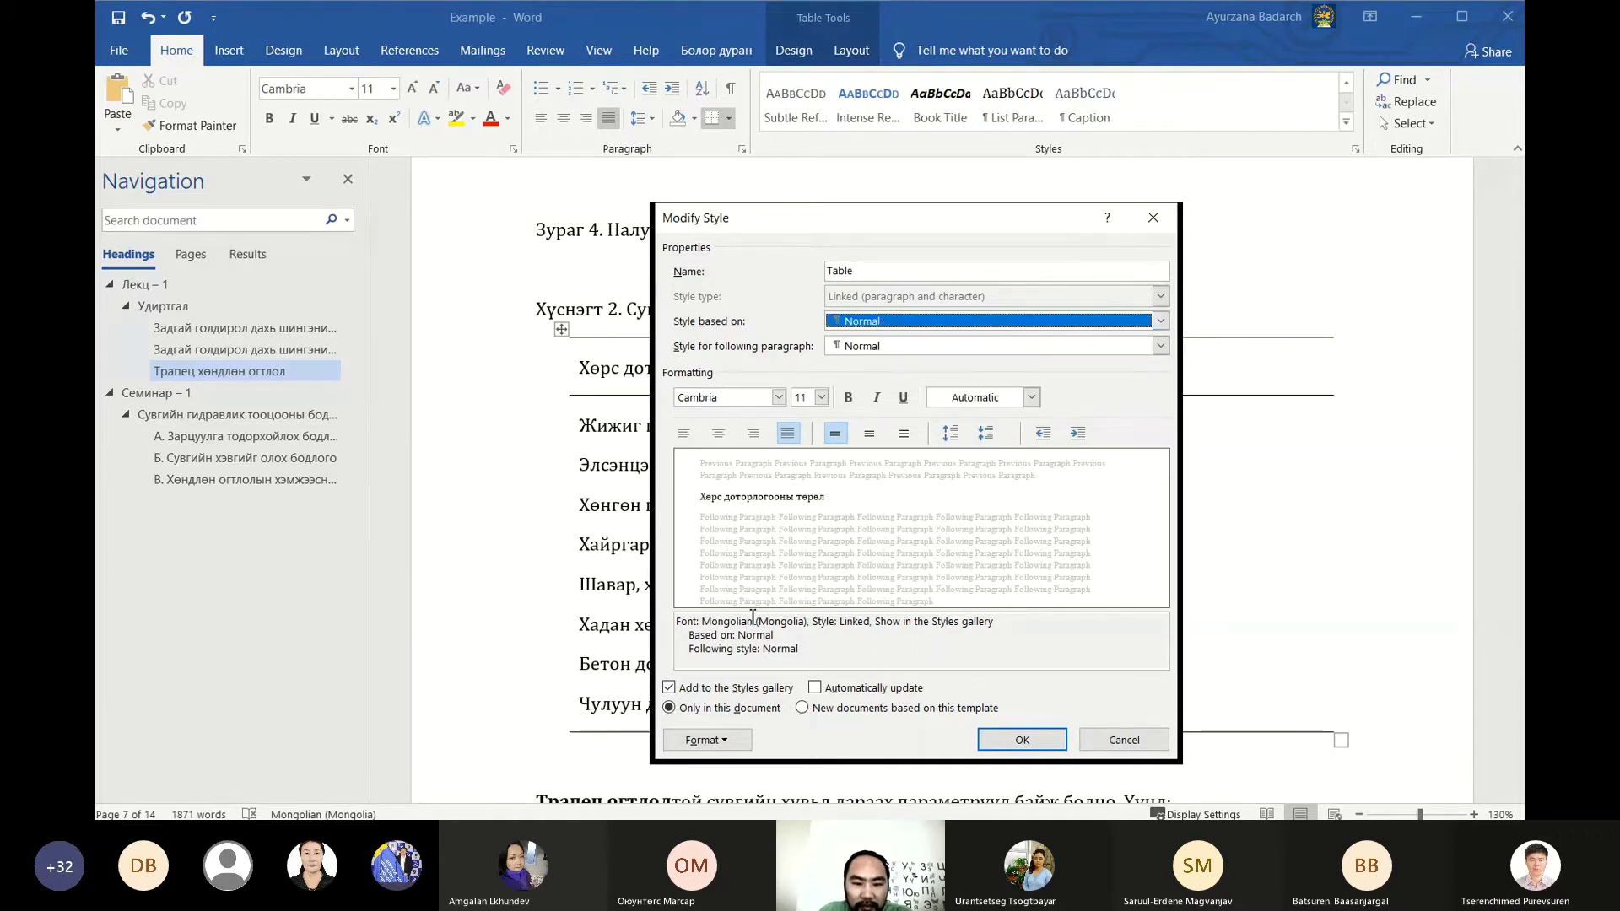
Set the Table style's paragraph spacing to 0 before and 0 after, and save
{"action": "left_click", "coordinate": [707, 740]}
{"action": "left_click", "coordinate": [727, 554]}
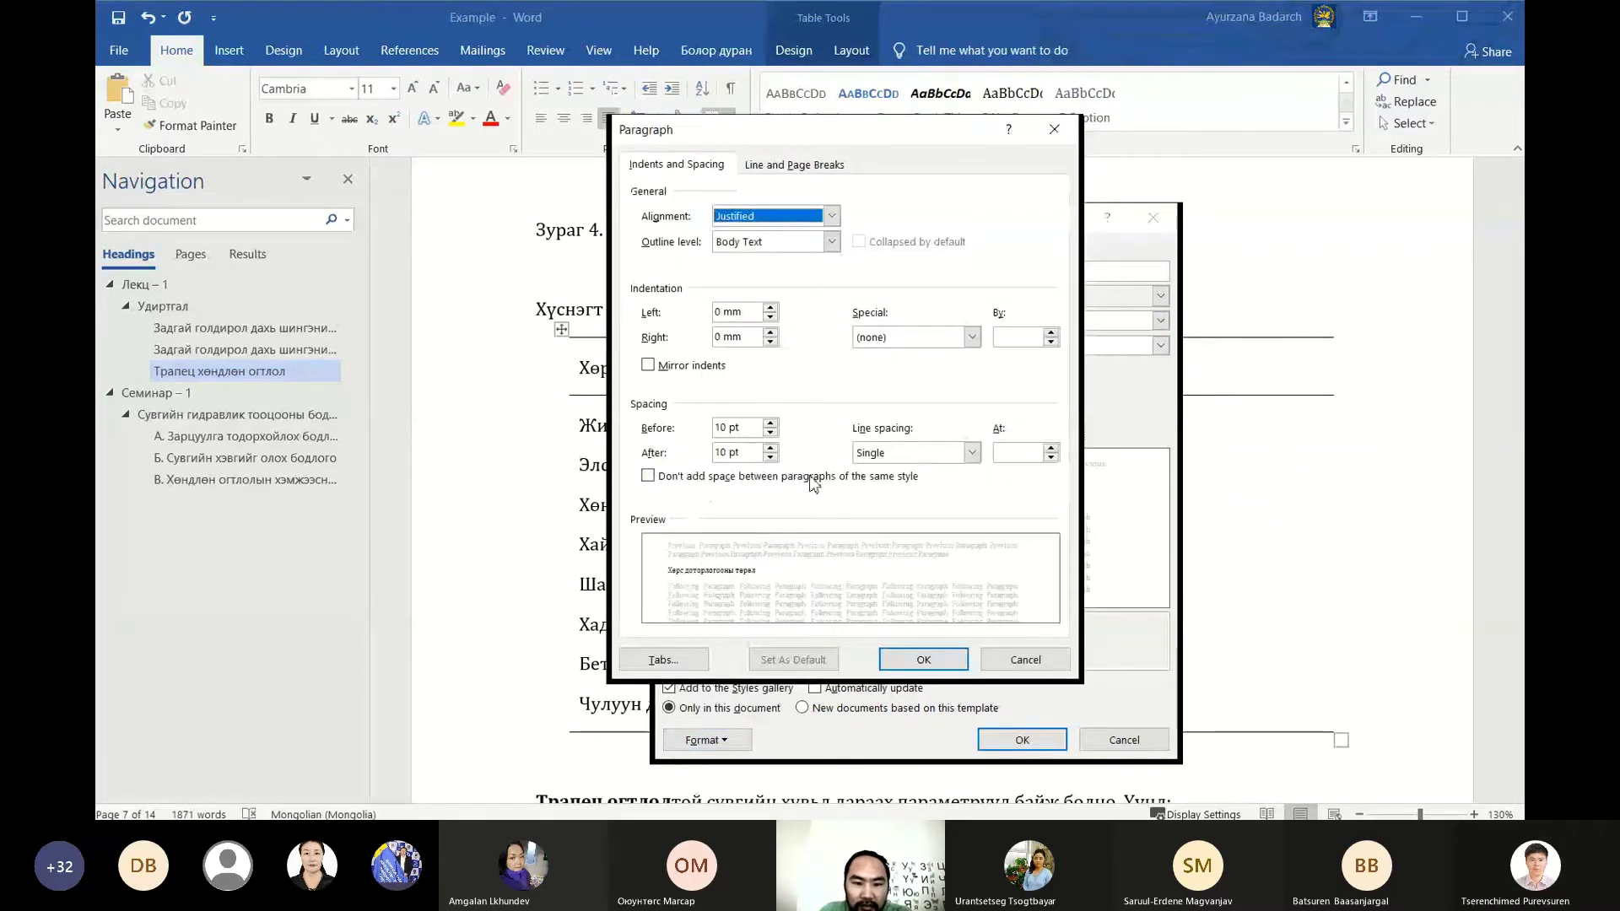
{"action": "type", "text": "0"}
{"action": "mouse_move", "coordinate": [747, 428]}
{"action": "left_mouse_down"}
{"action": "mouse_move", "coordinate": [685, 430]}
{"action": "mouse_move", "coordinate": [696, 455]}
{"action": "left_mouse_up"}
{"action": "type", "text": "0"}
{"action": "type", "text": "0"}
{"action": "left_click", "coordinate": [972, 452]}
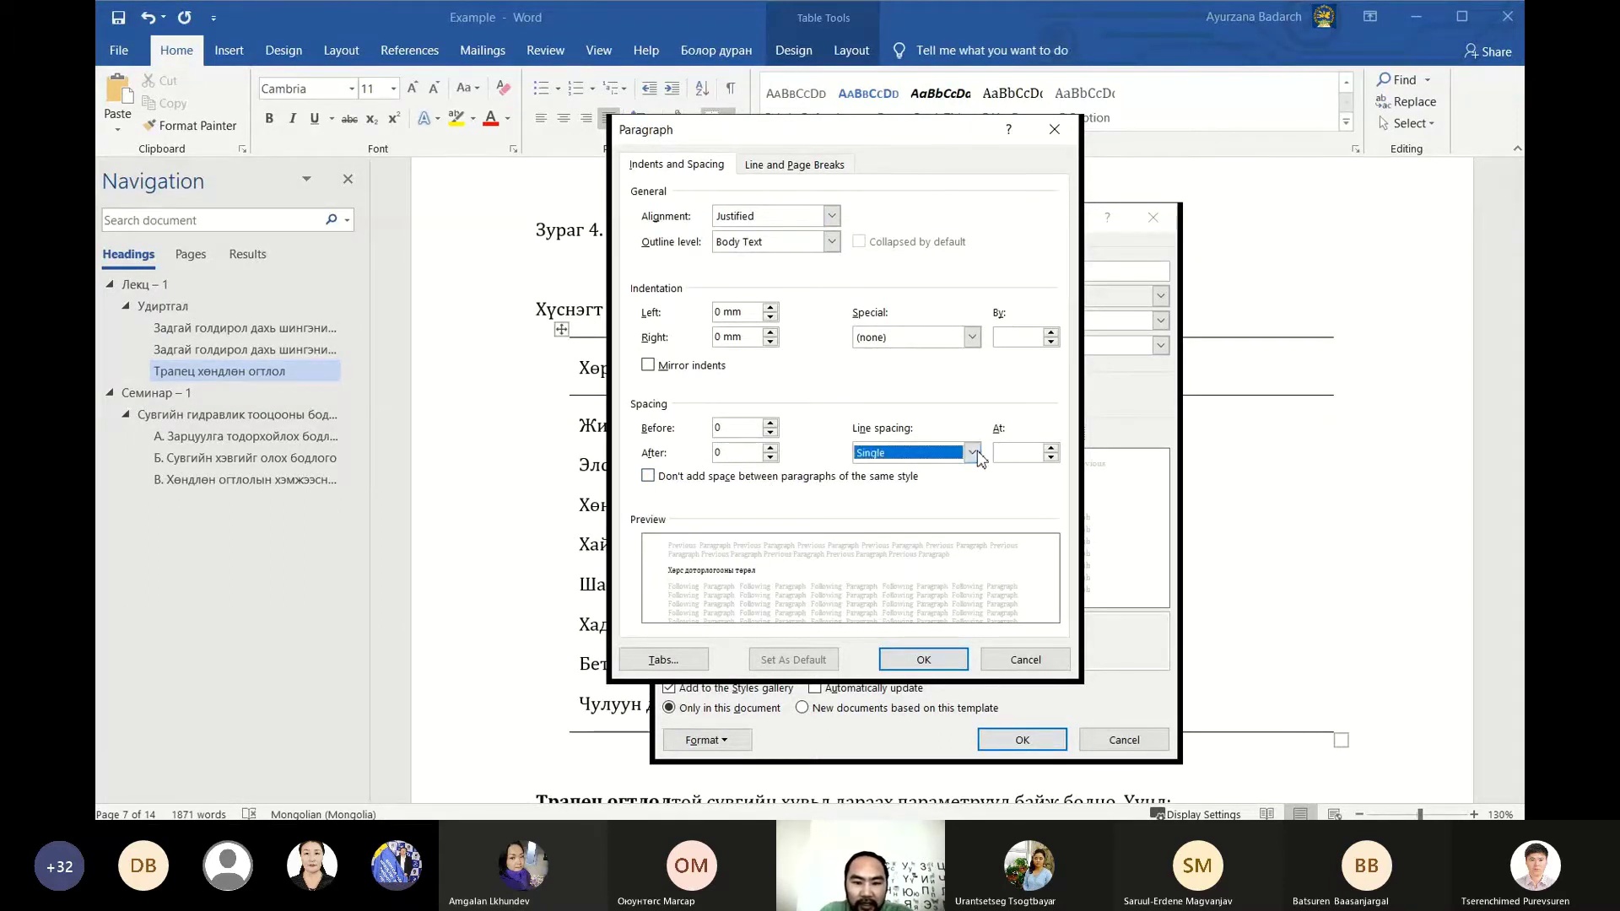
{"action": "left_click", "coordinate": [928, 660]}
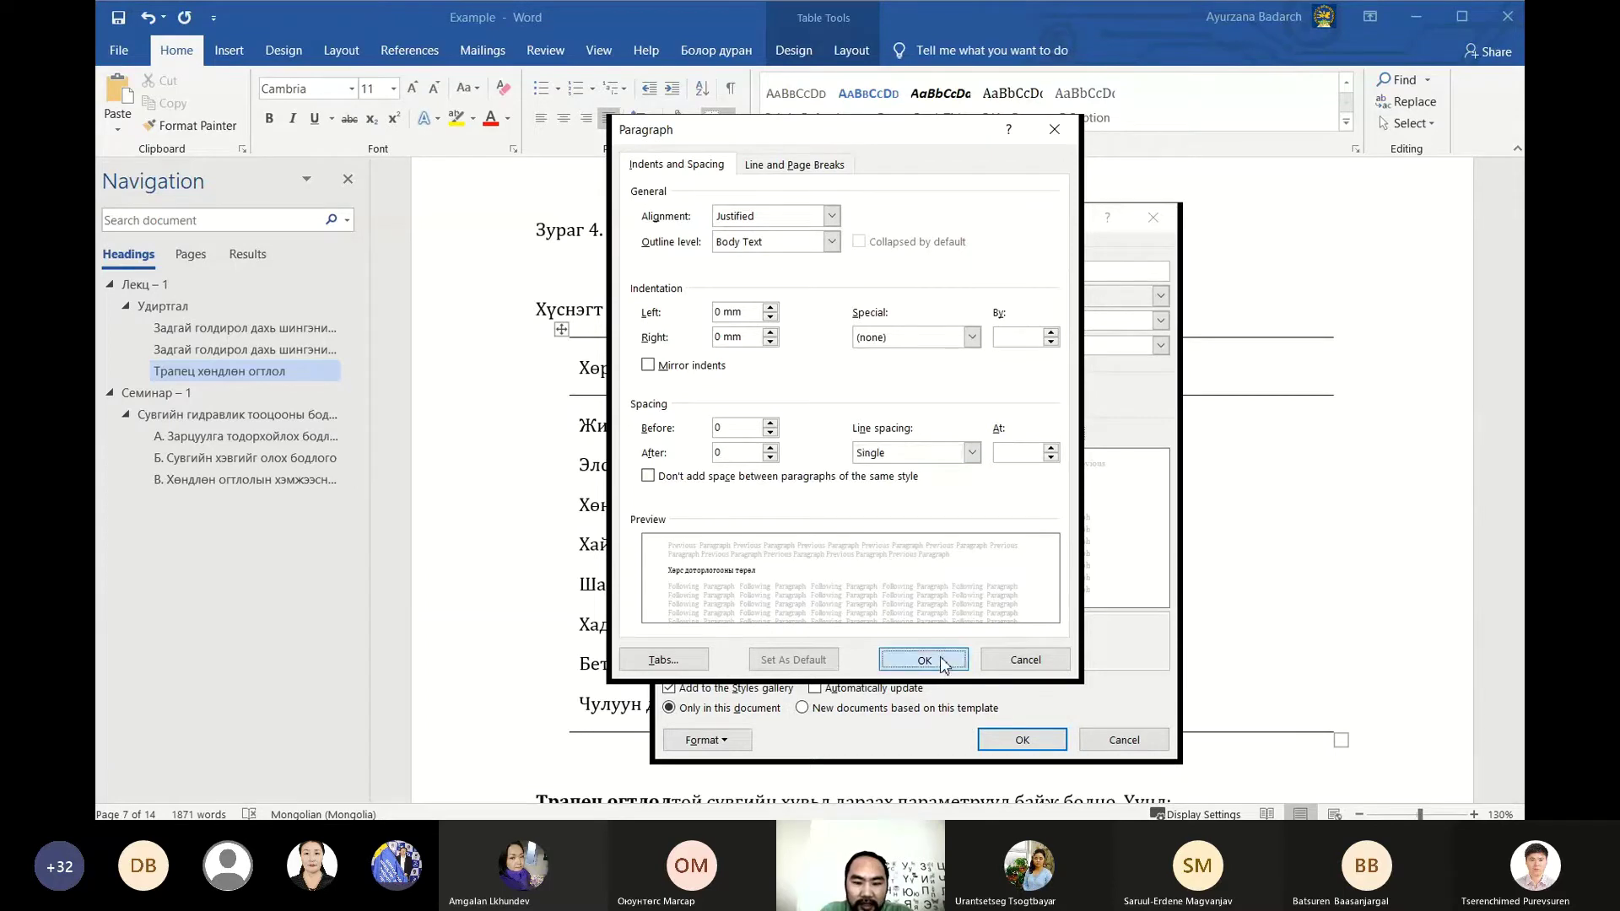
{"action": "left_click", "coordinate": [1024, 742]}
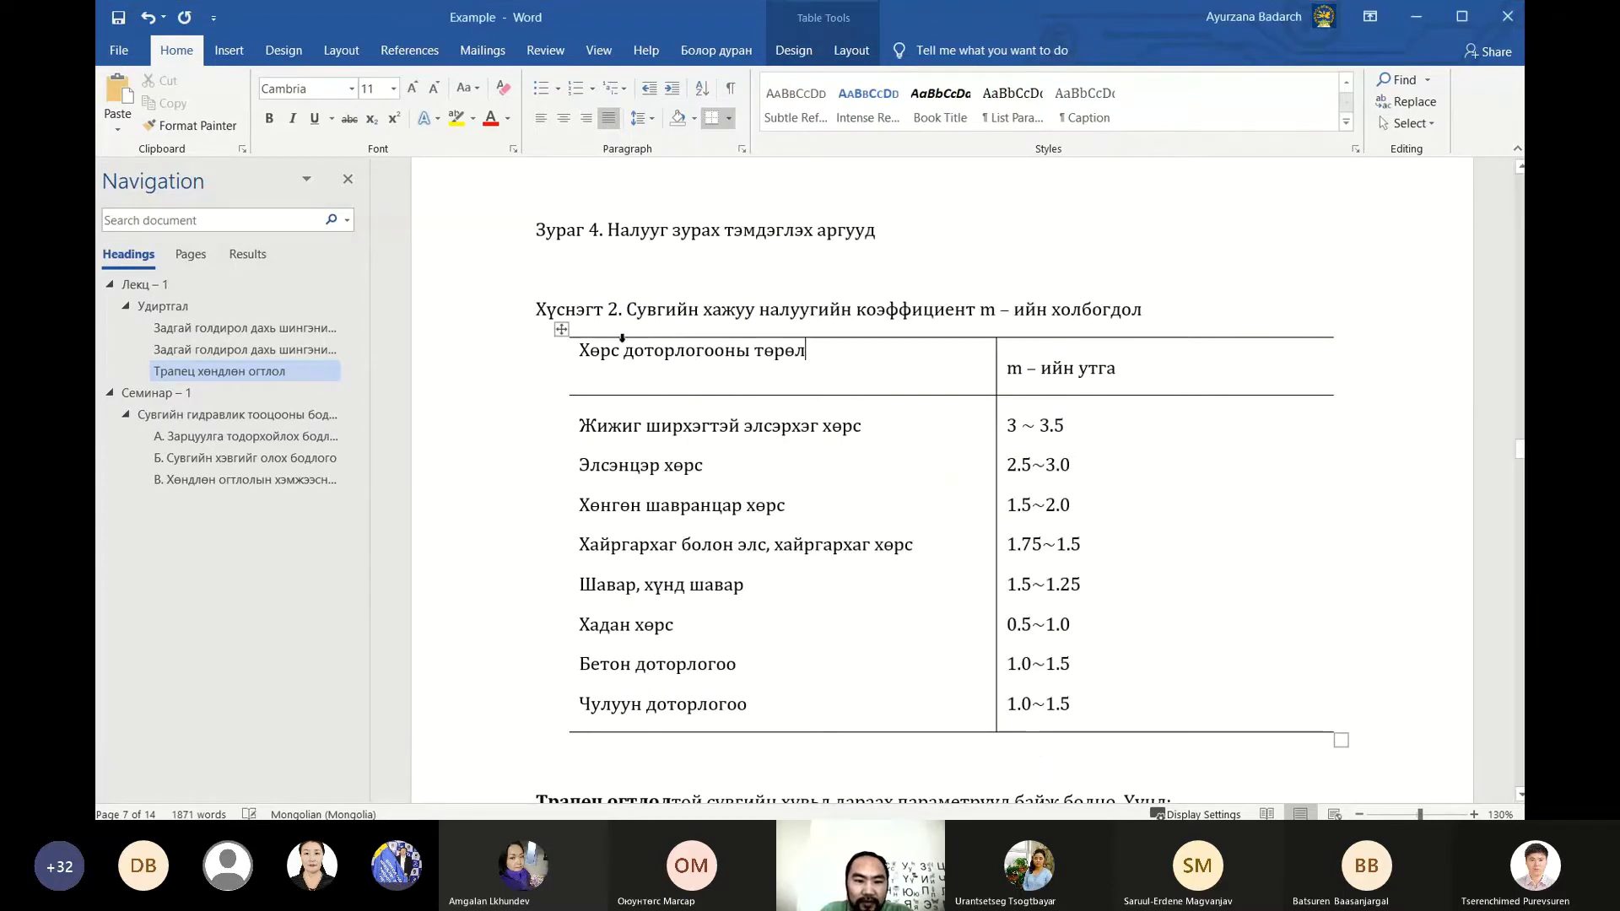
Apply the Table style to the whole of Table 2
{"action": "left_click", "coordinate": [562, 331]}
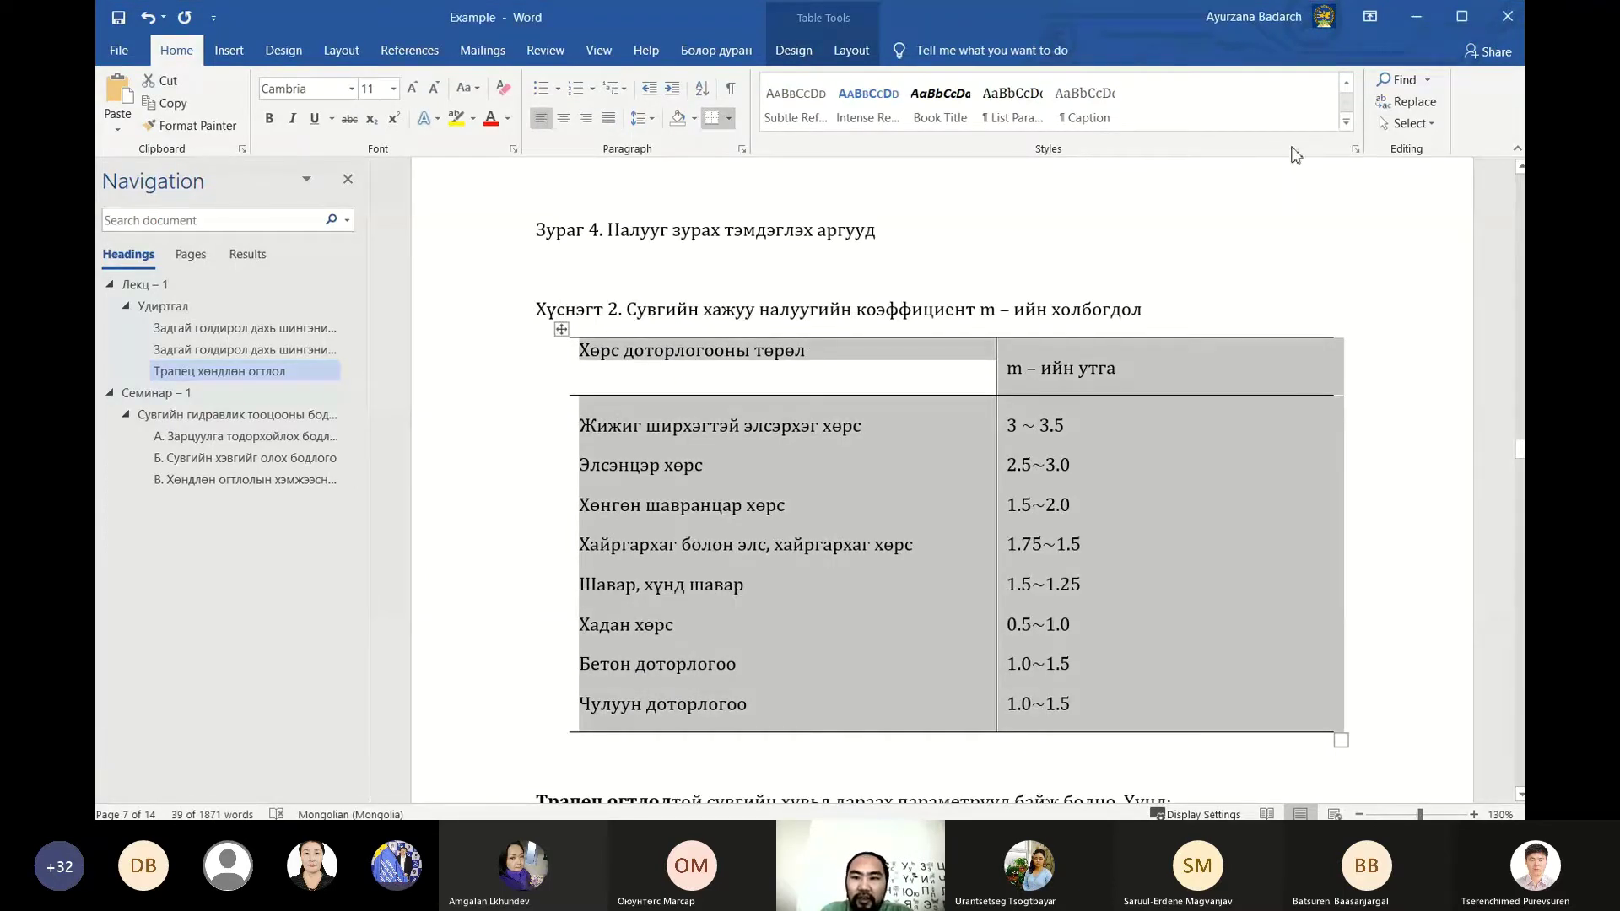
{"action": "left_click", "coordinate": [1346, 121]}
{"action": "left_click", "coordinate": [876, 118]}
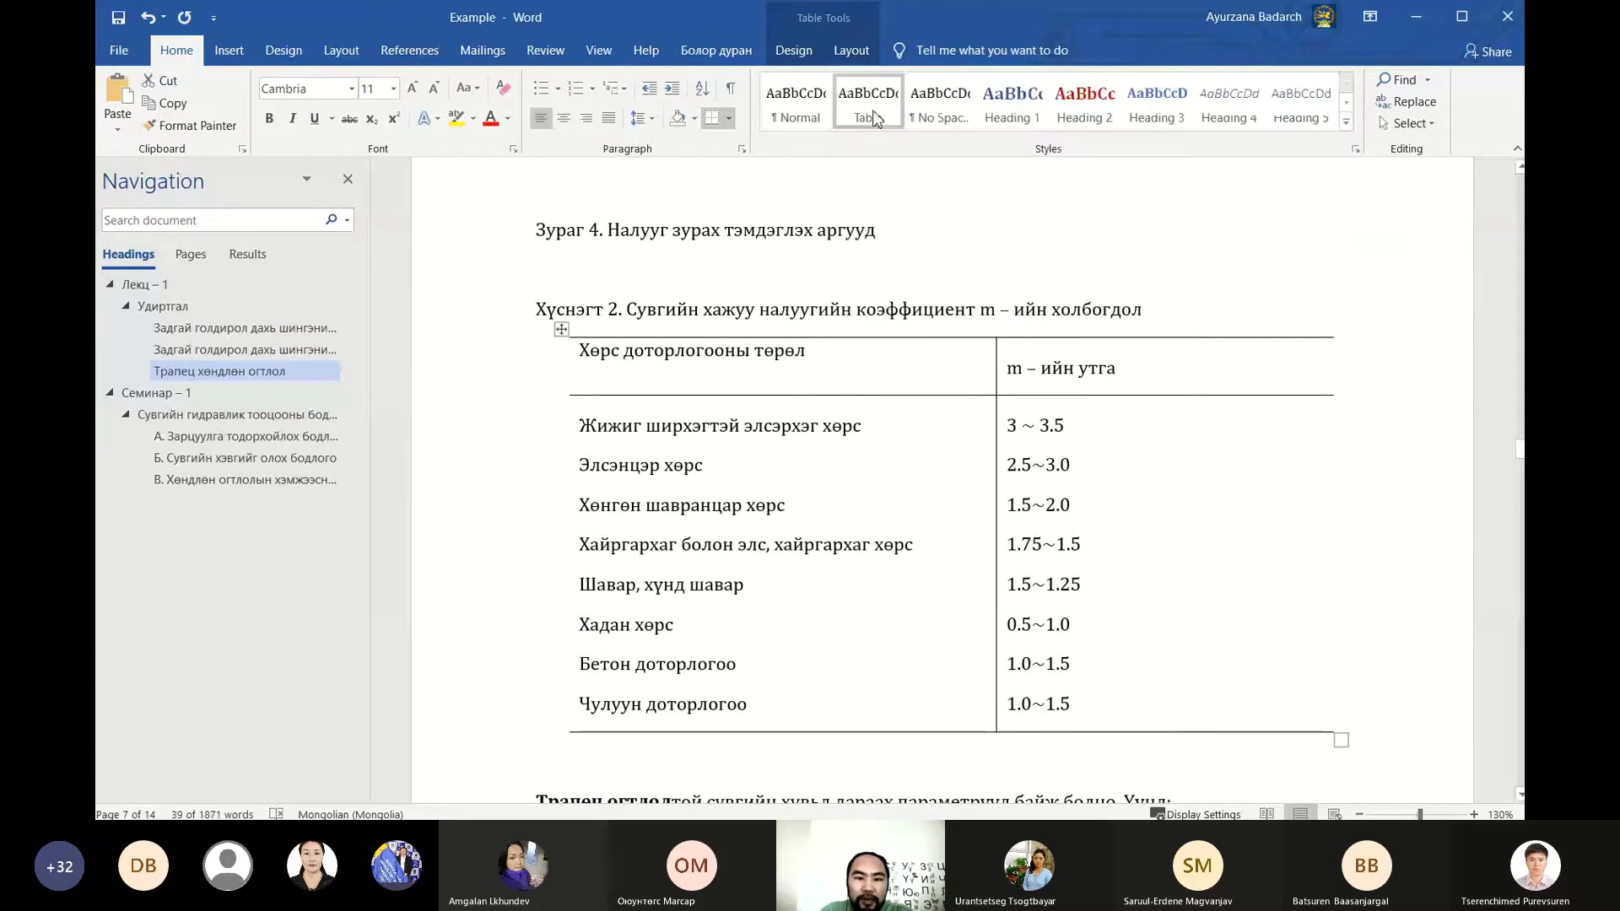
{"action": "left_click", "coordinate": [1100, 456]}
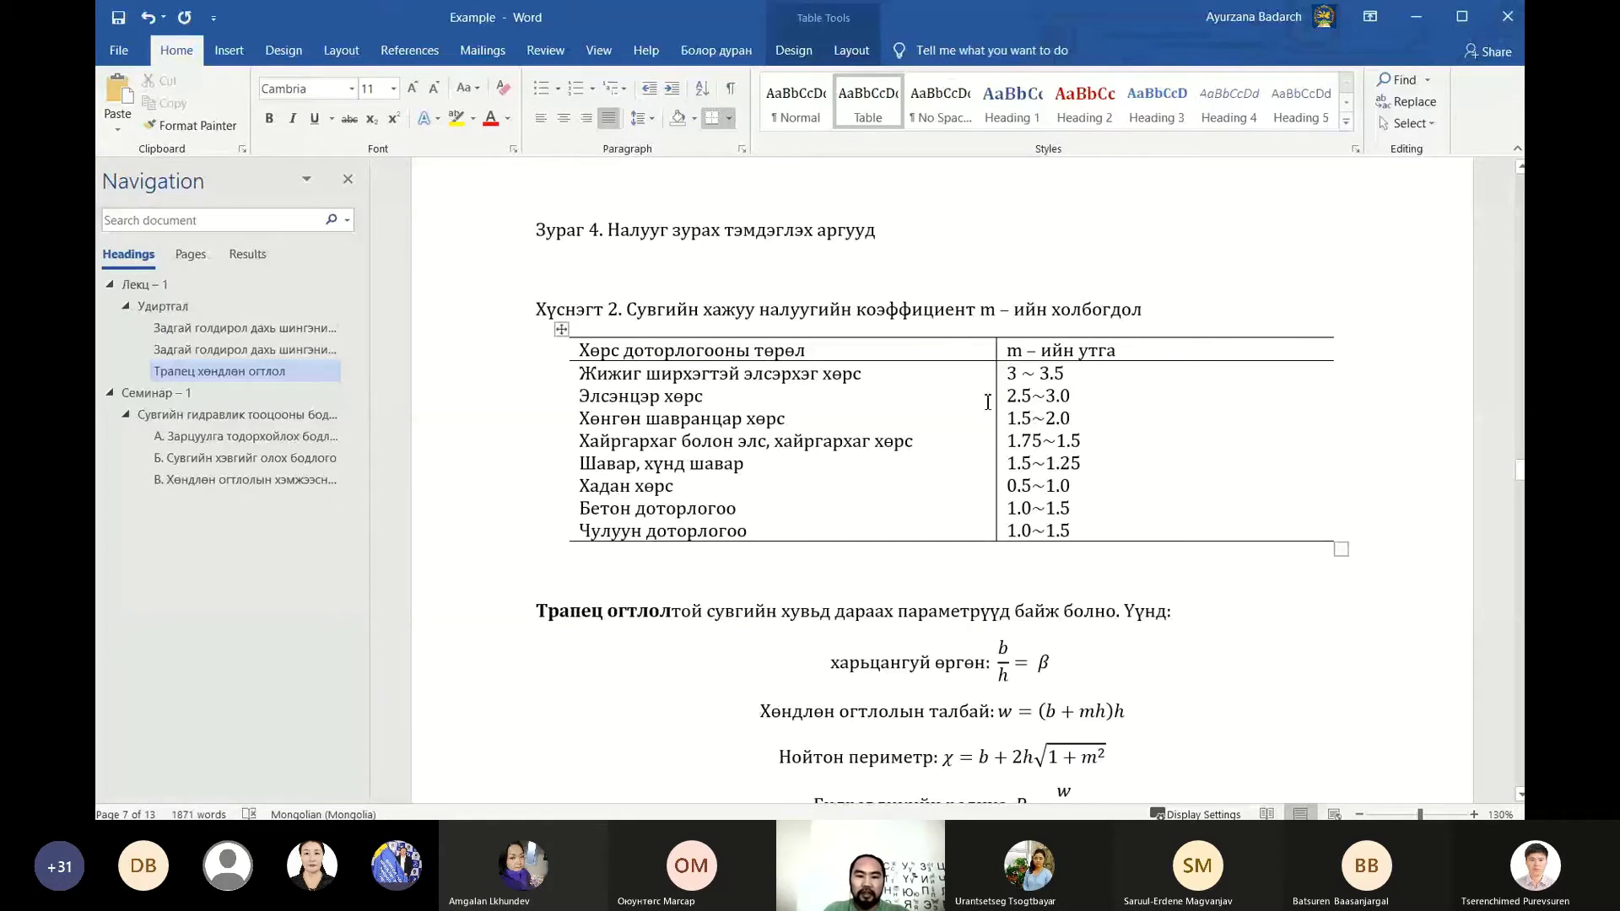
Apply the Caption style to the Хүснэгт 2 title
{"action": "left_click", "coordinate": [915, 312]}
{"action": "left_click", "coordinate": [1347, 123]}
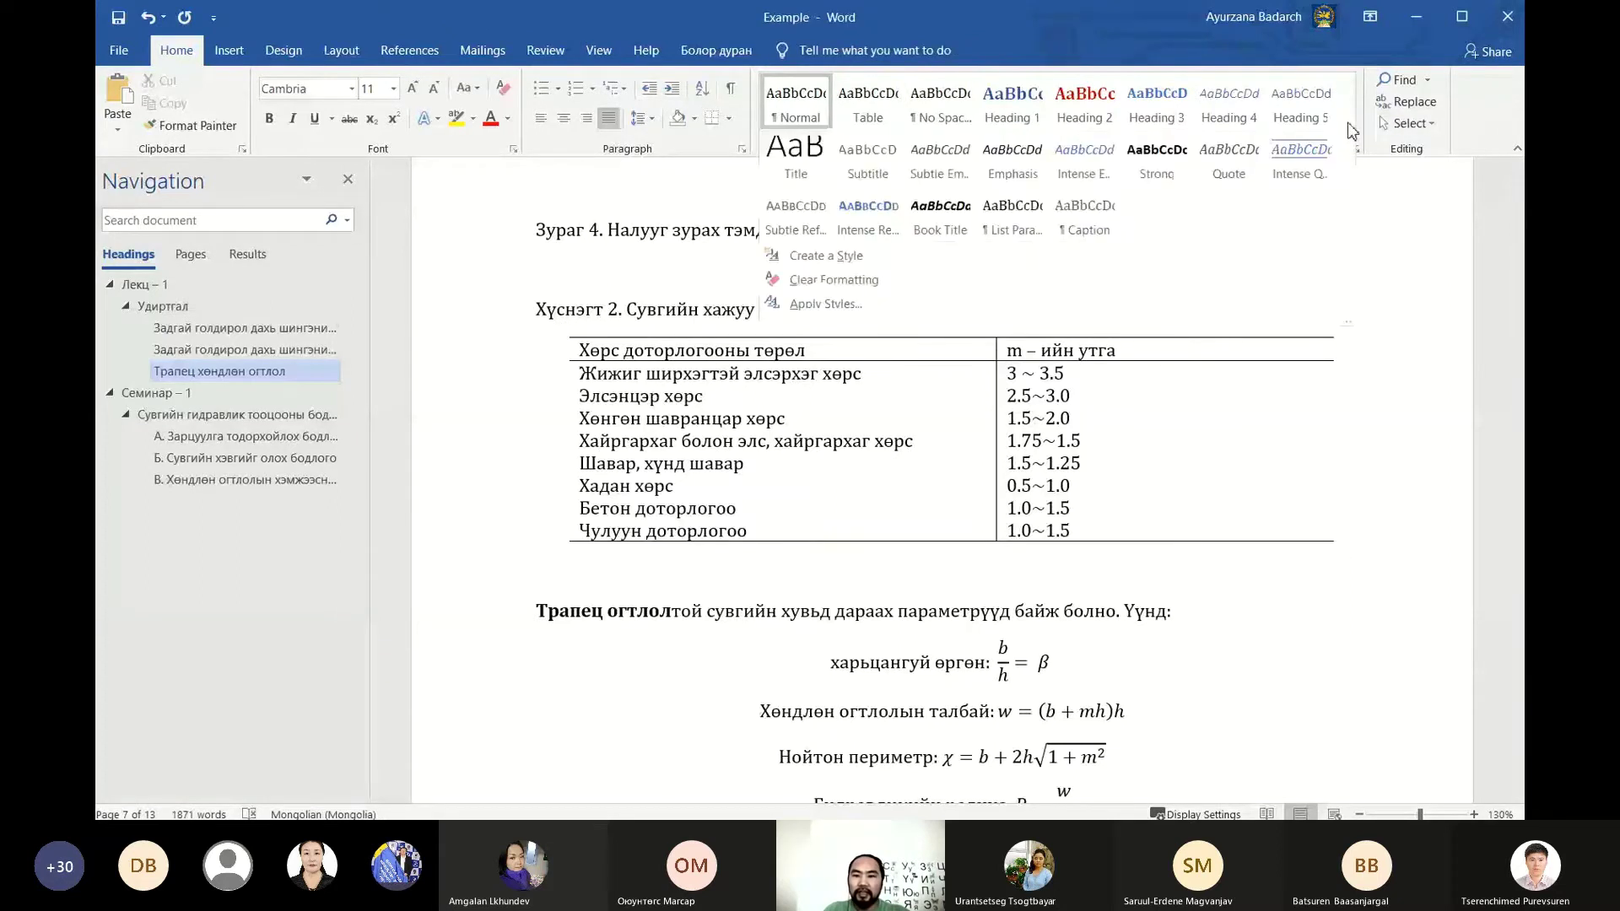
{"action": "left_click", "coordinate": [1085, 218]}
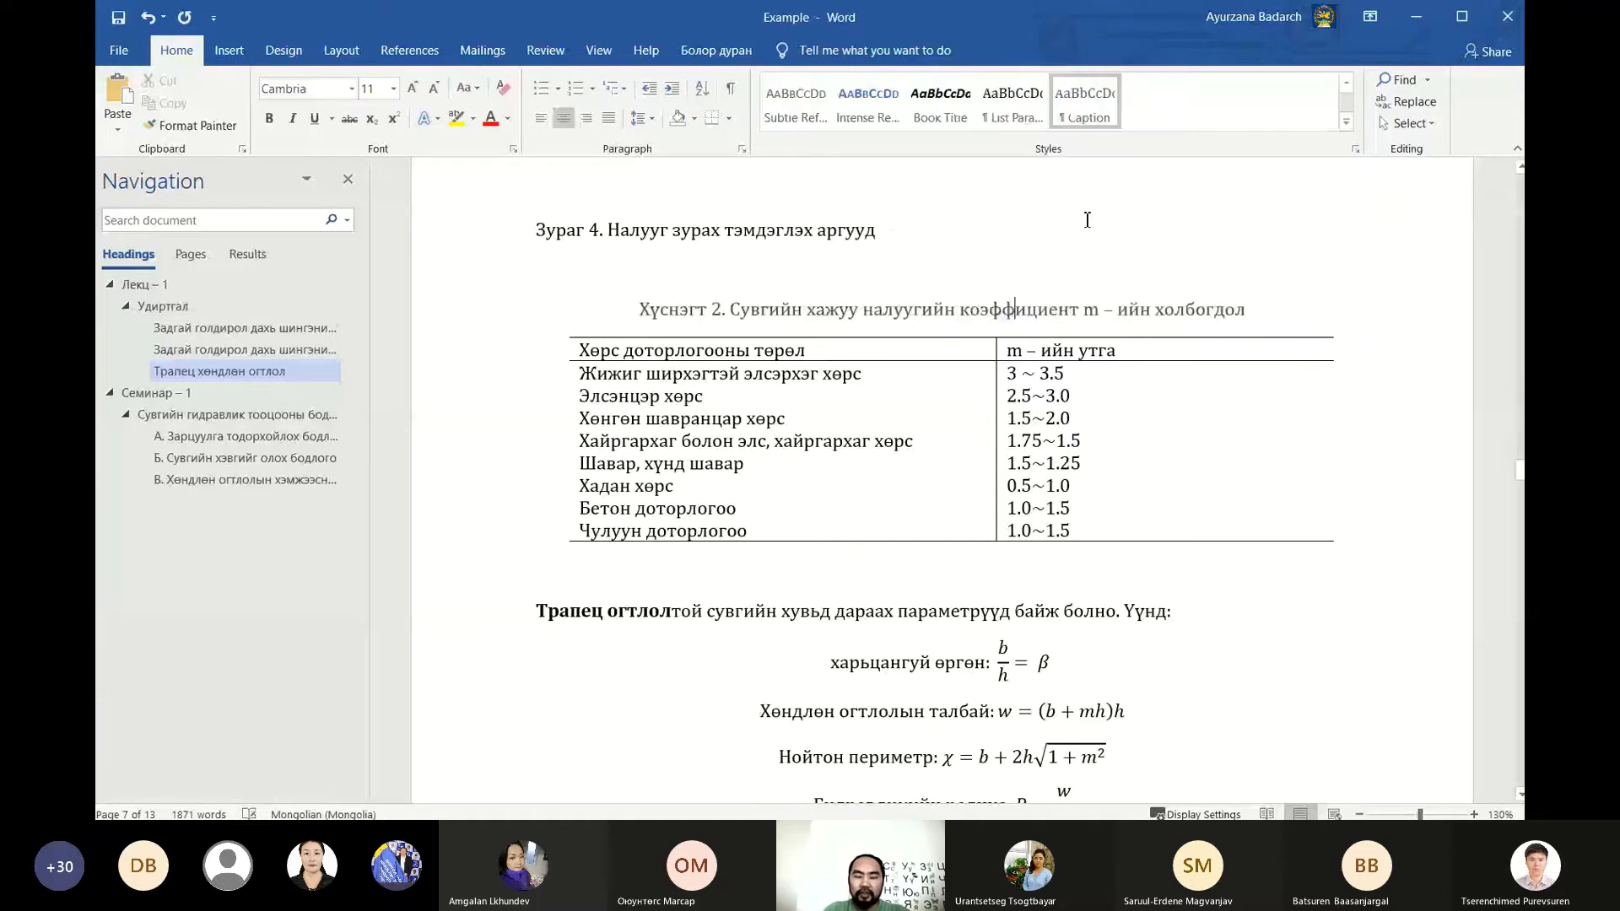
Remove space before and after paragraphs throughout the Хүснэгт 3 table
{"action": "scroll", "coordinate": [928, 489], "scroll_direction": "down", "scroll_amount": 5}
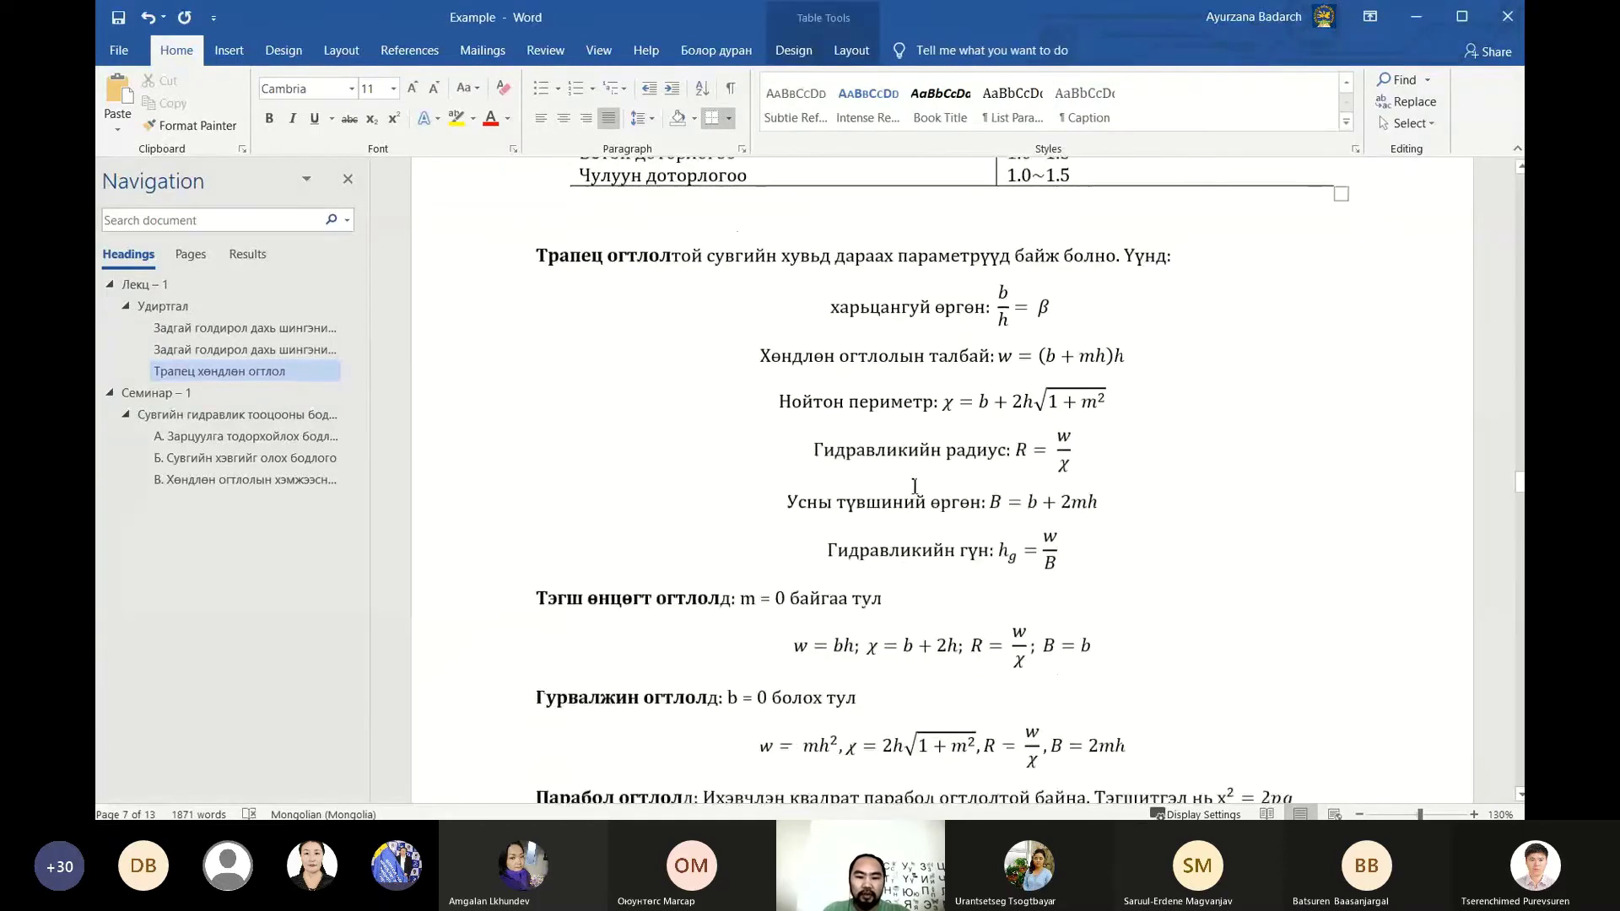
{"action": "scroll", "coordinate": [928, 481], "scroll_direction": "down", "scroll_amount": 6}
{"action": "scroll", "coordinate": [938, 470], "scroll_direction": "down", "scroll_amount": 5}
{"action": "scroll", "coordinate": [938, 470], "scroll_direction": "down", "scroll_amount": 1}
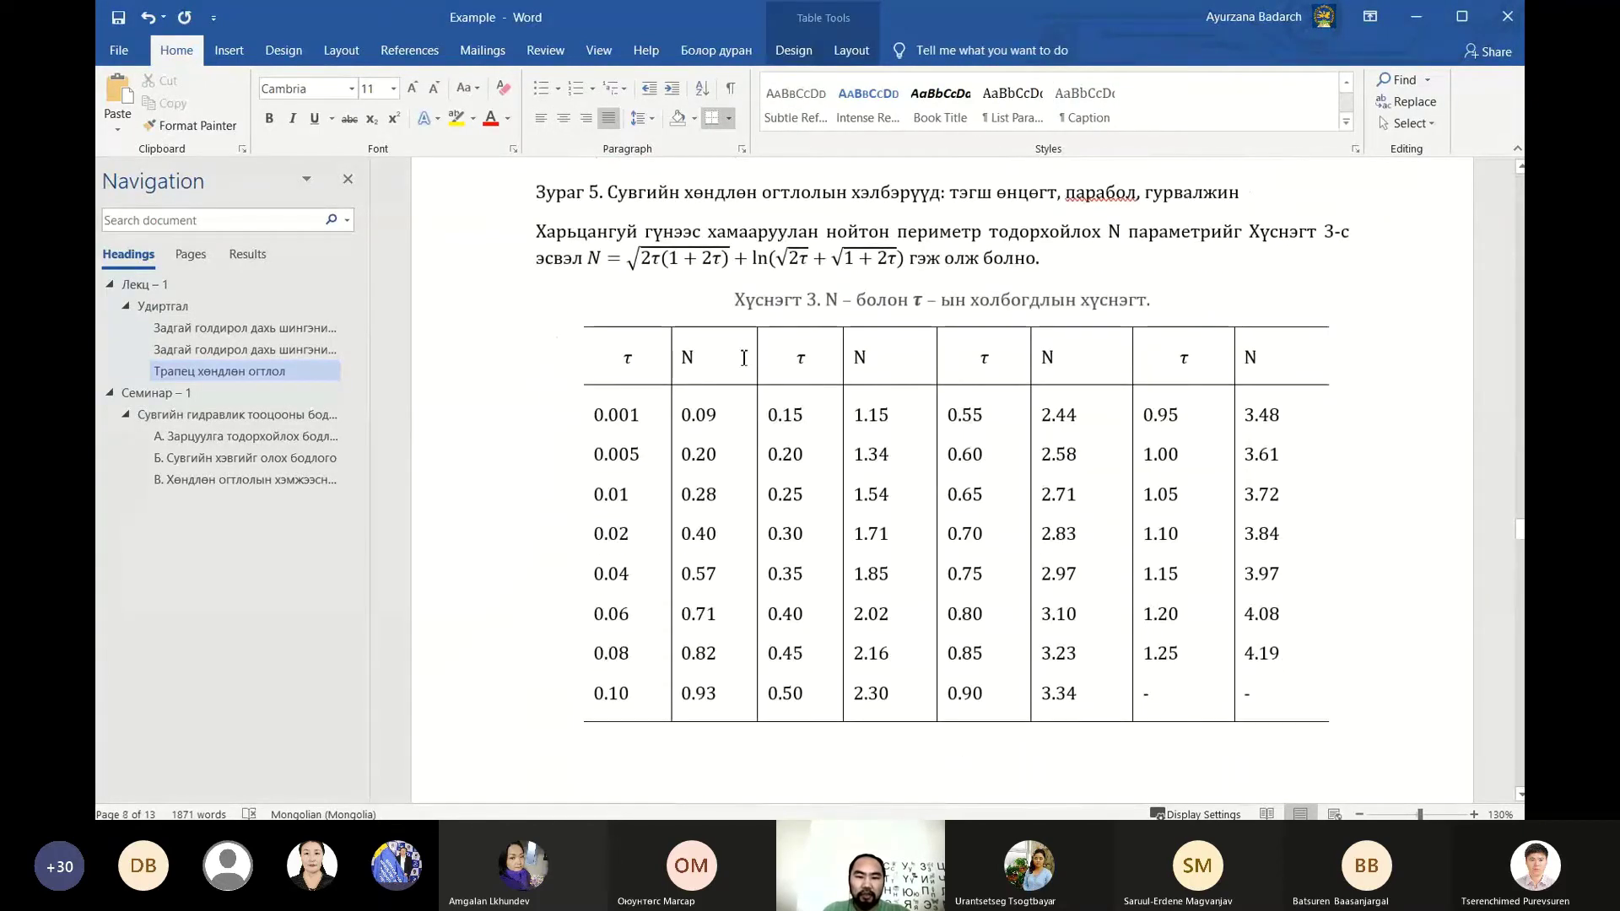
{"action": "left_click", "coordinate": [576, 320]}
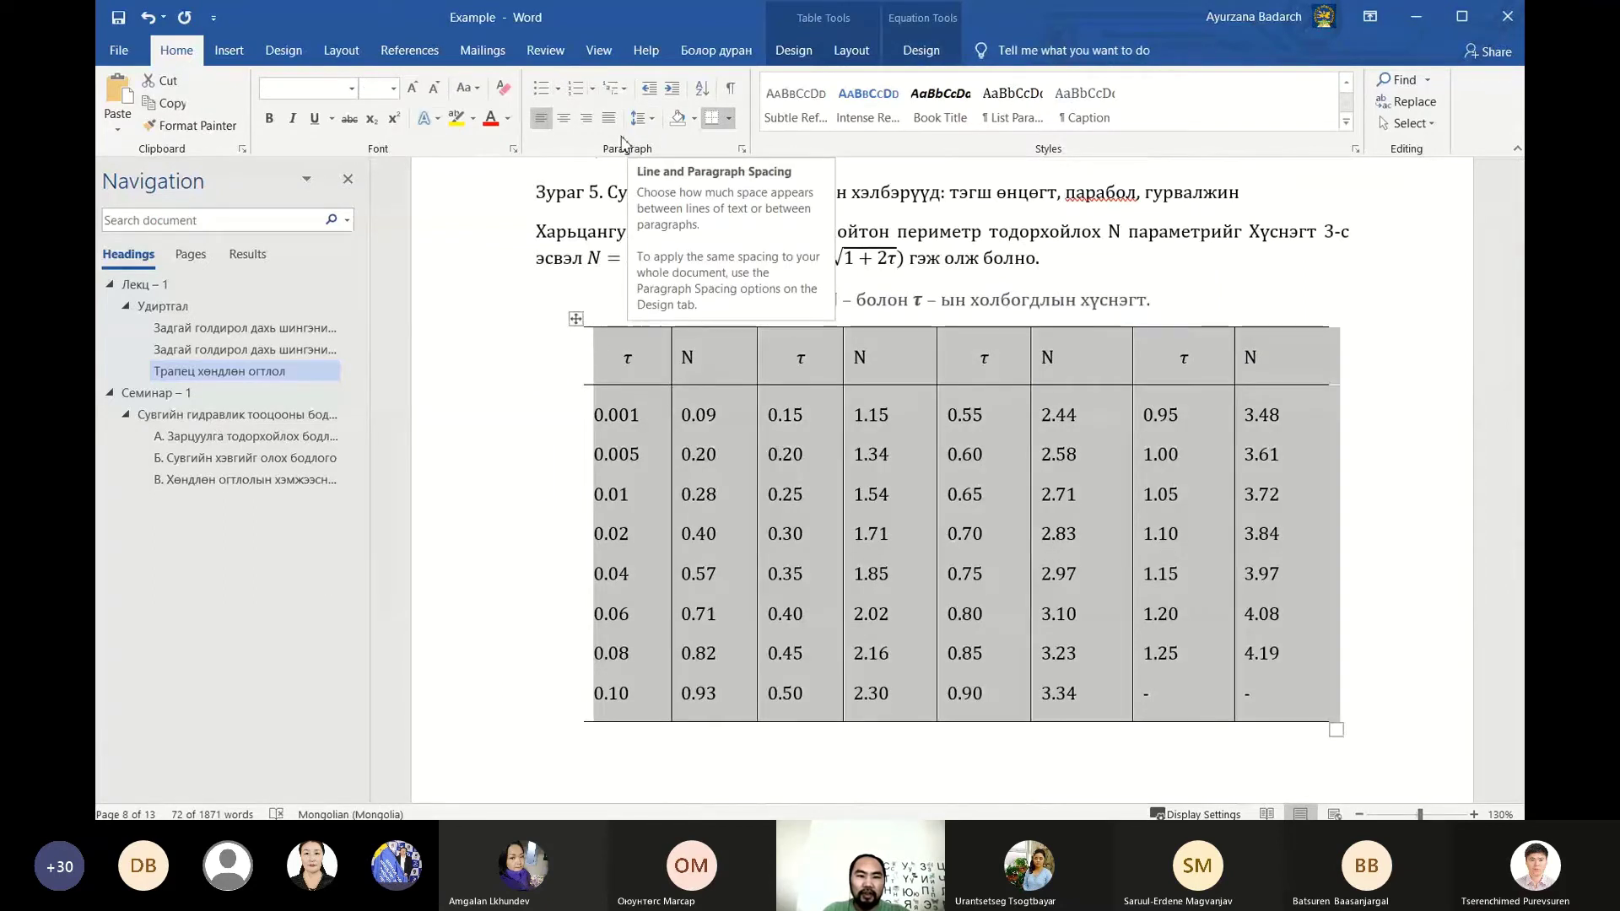
{"action": "left_click", "coordinate": [655, 121]}
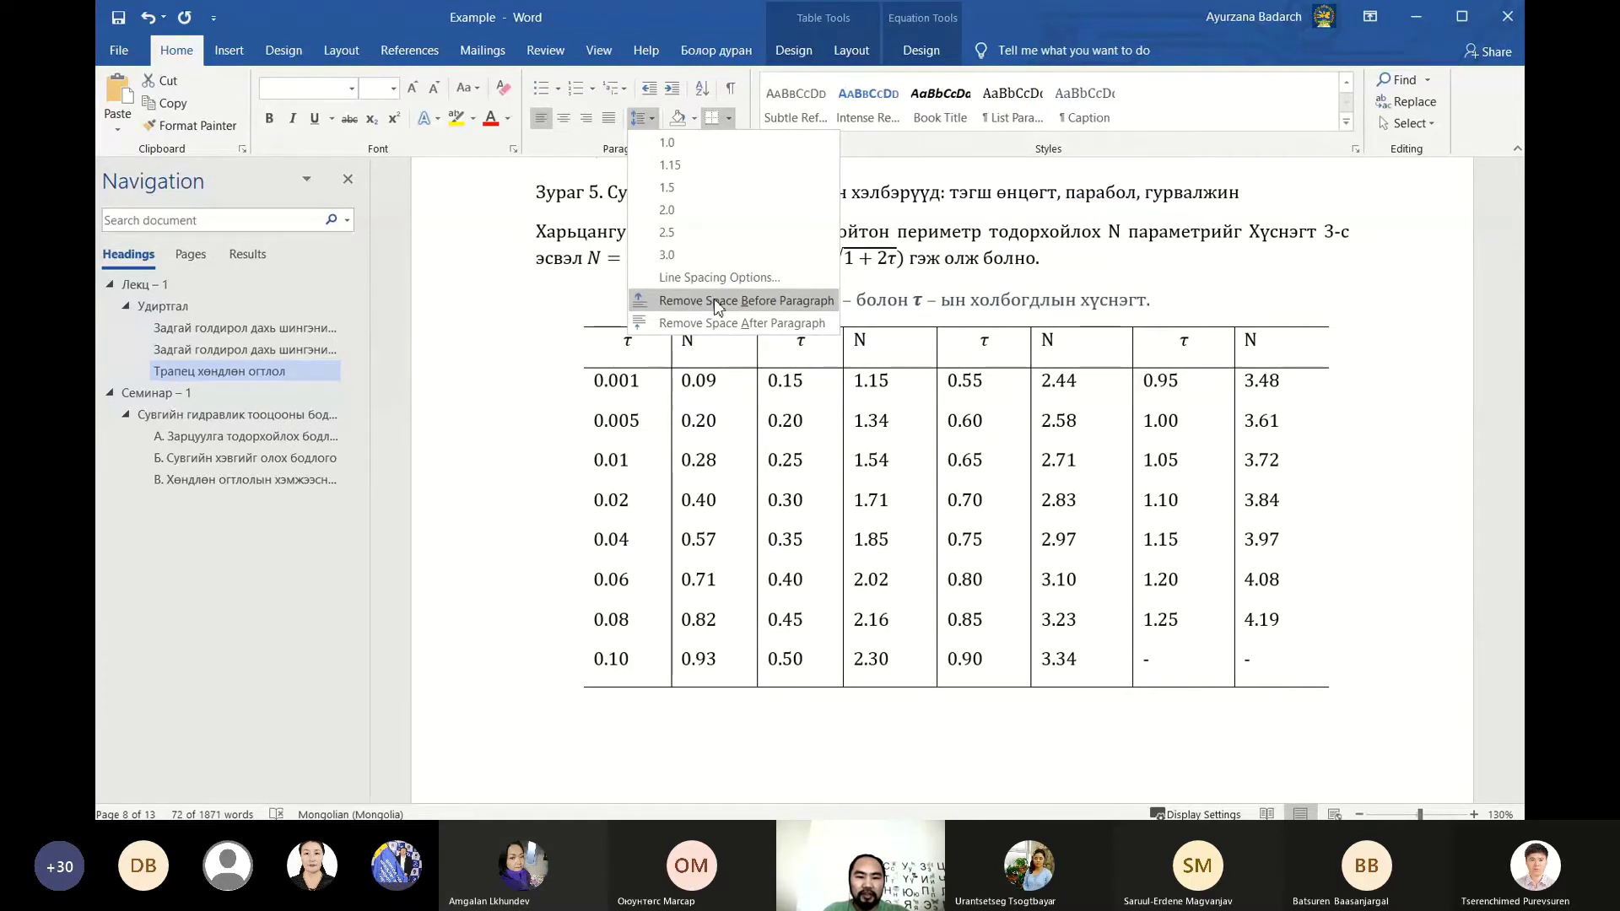
{"action": "left_click", "coordinate": [714, 299]}
{"action": "left_click", "coordinate": [643, 120]}
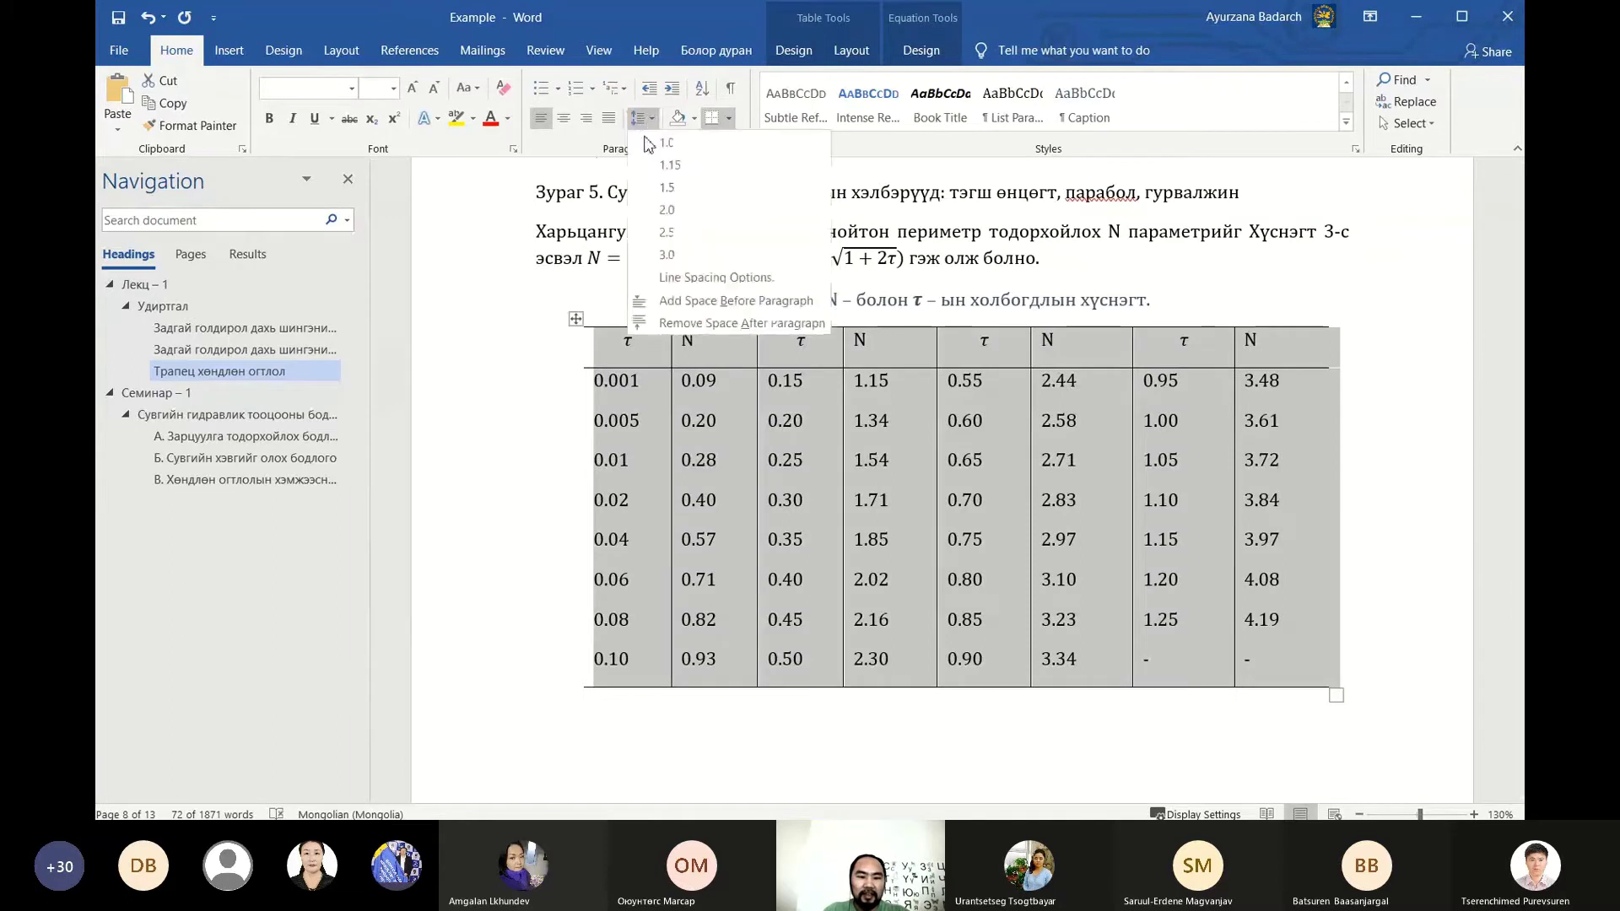
{"action": "left_click", "coordinate": [692, 321]}
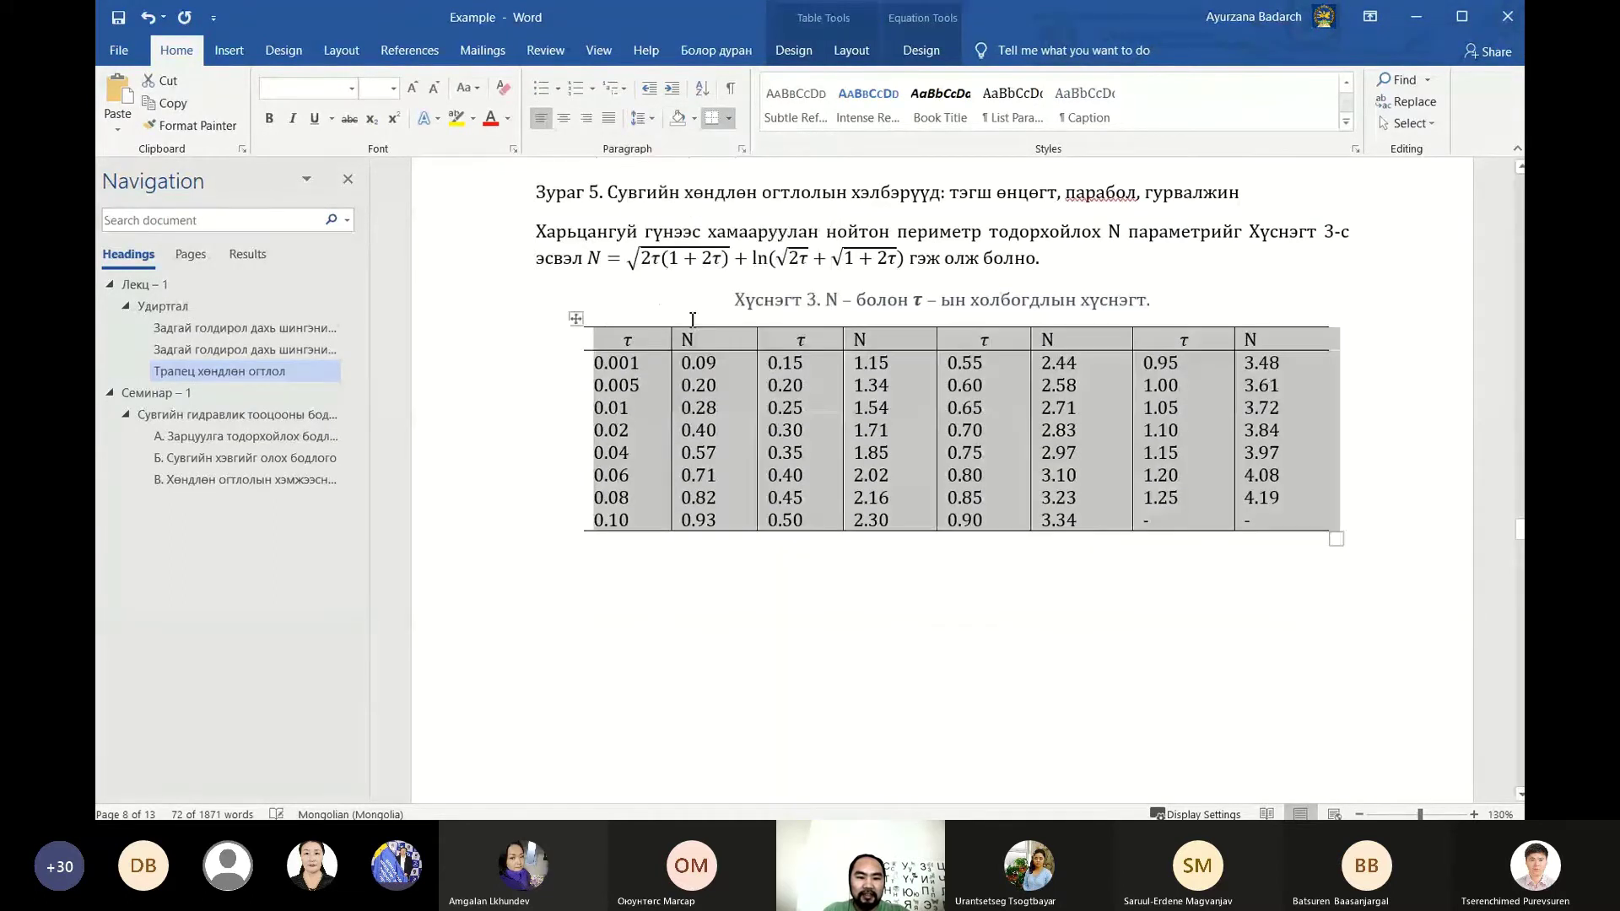
{"action": "left_click", "coordinate": [800, 340]}
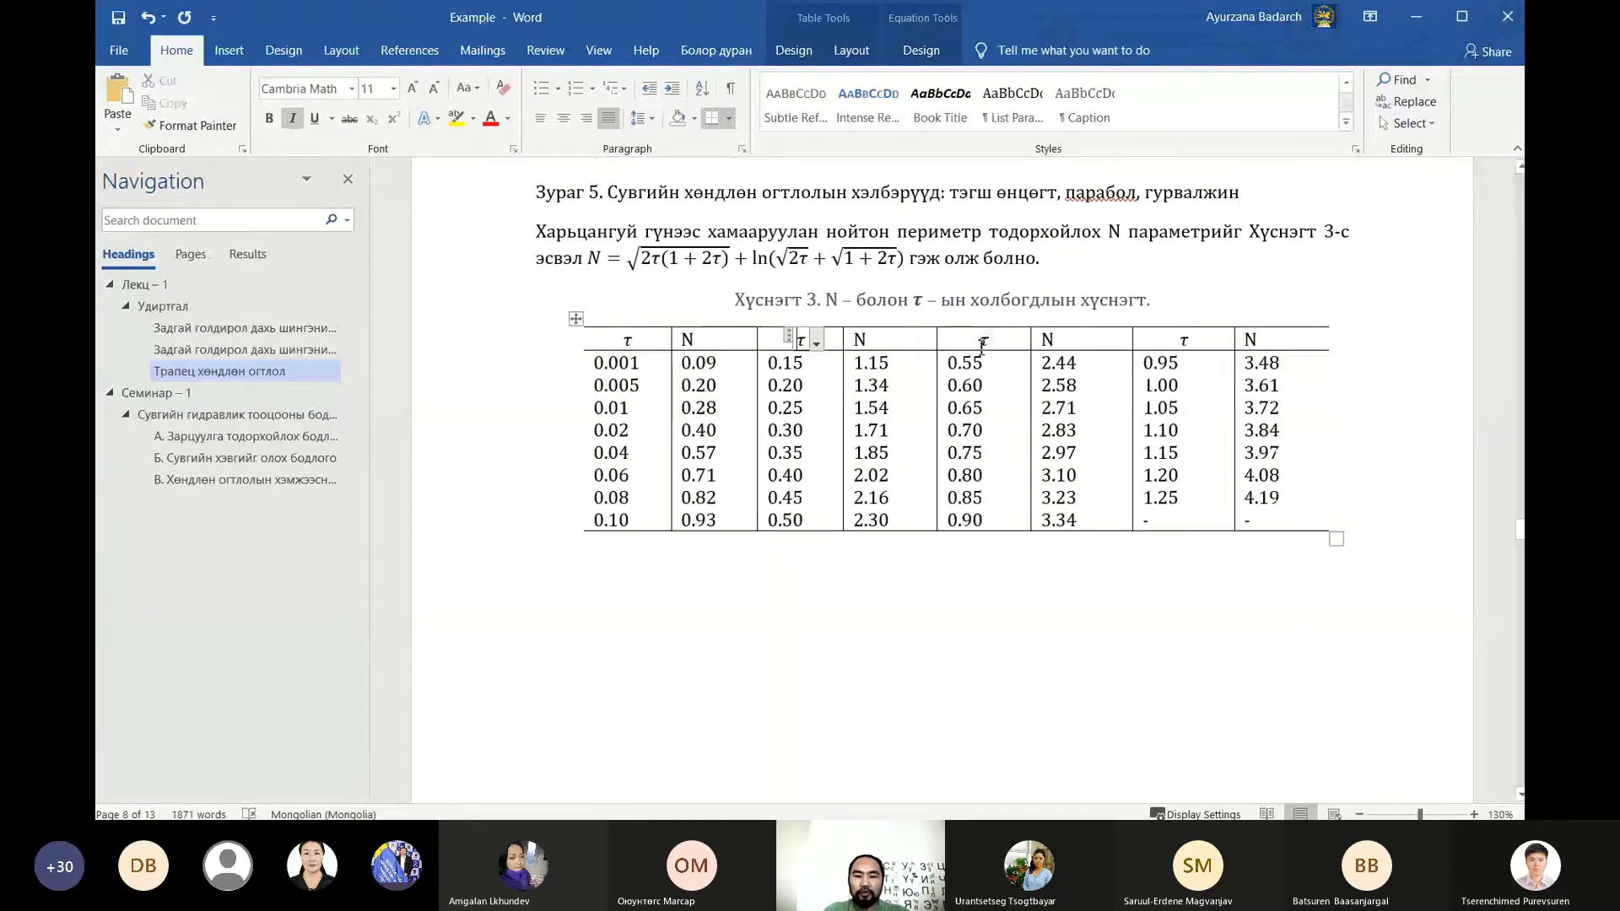
Reselect the table and browse the styles list without applying a style
{"action": "left_click", "coordinate": [576, 318]}
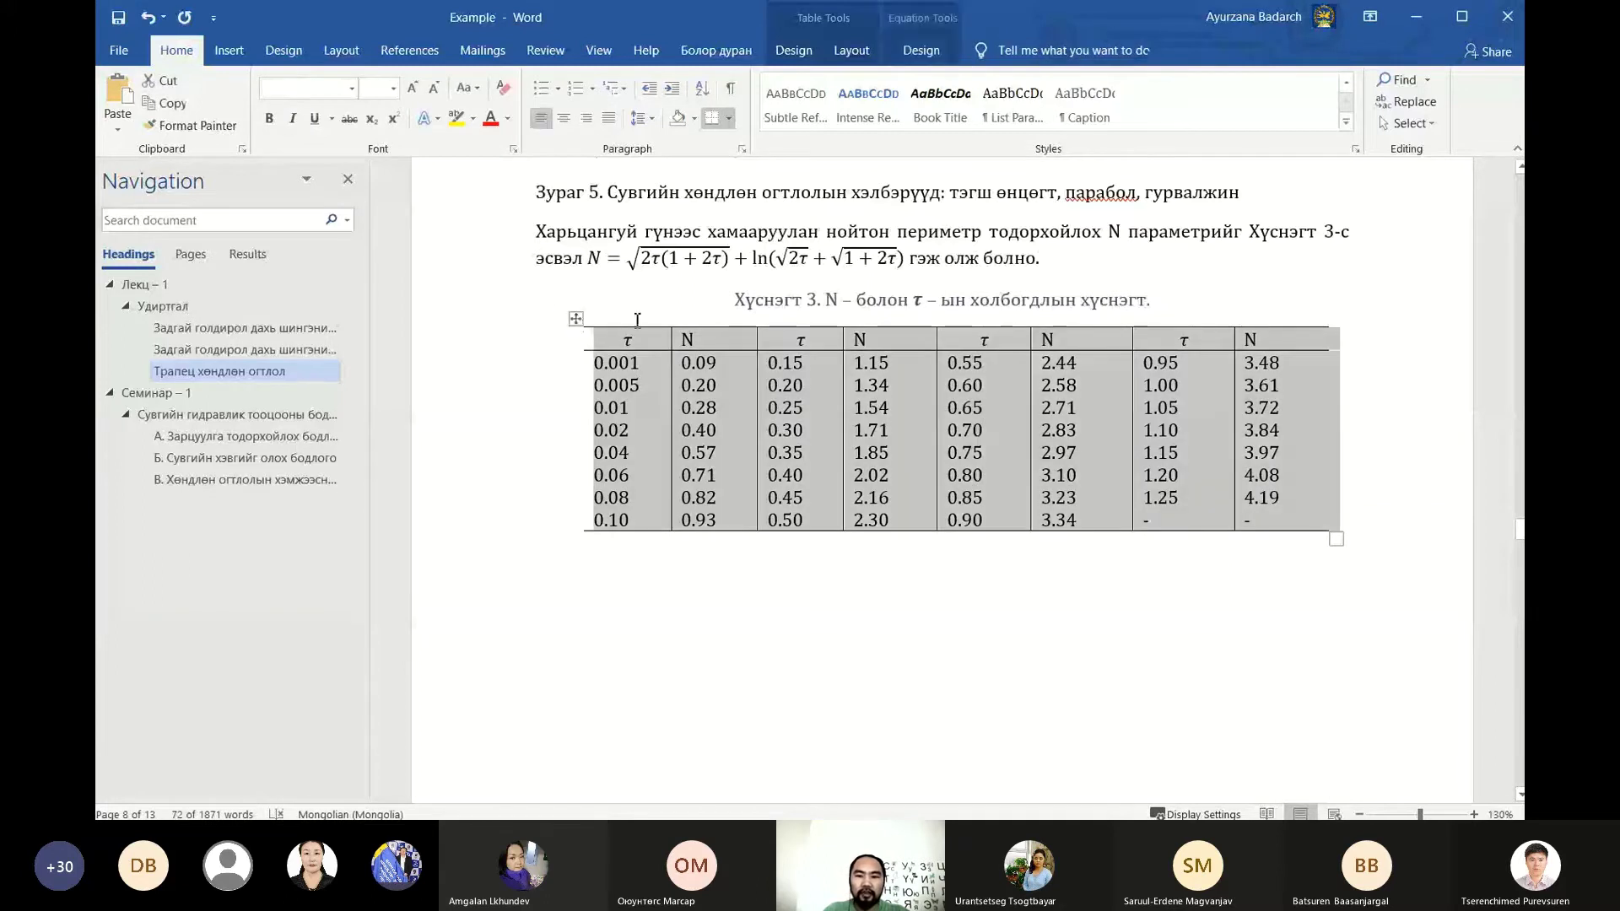
{"action": "left_click", "coordinate": [1346, 122]}
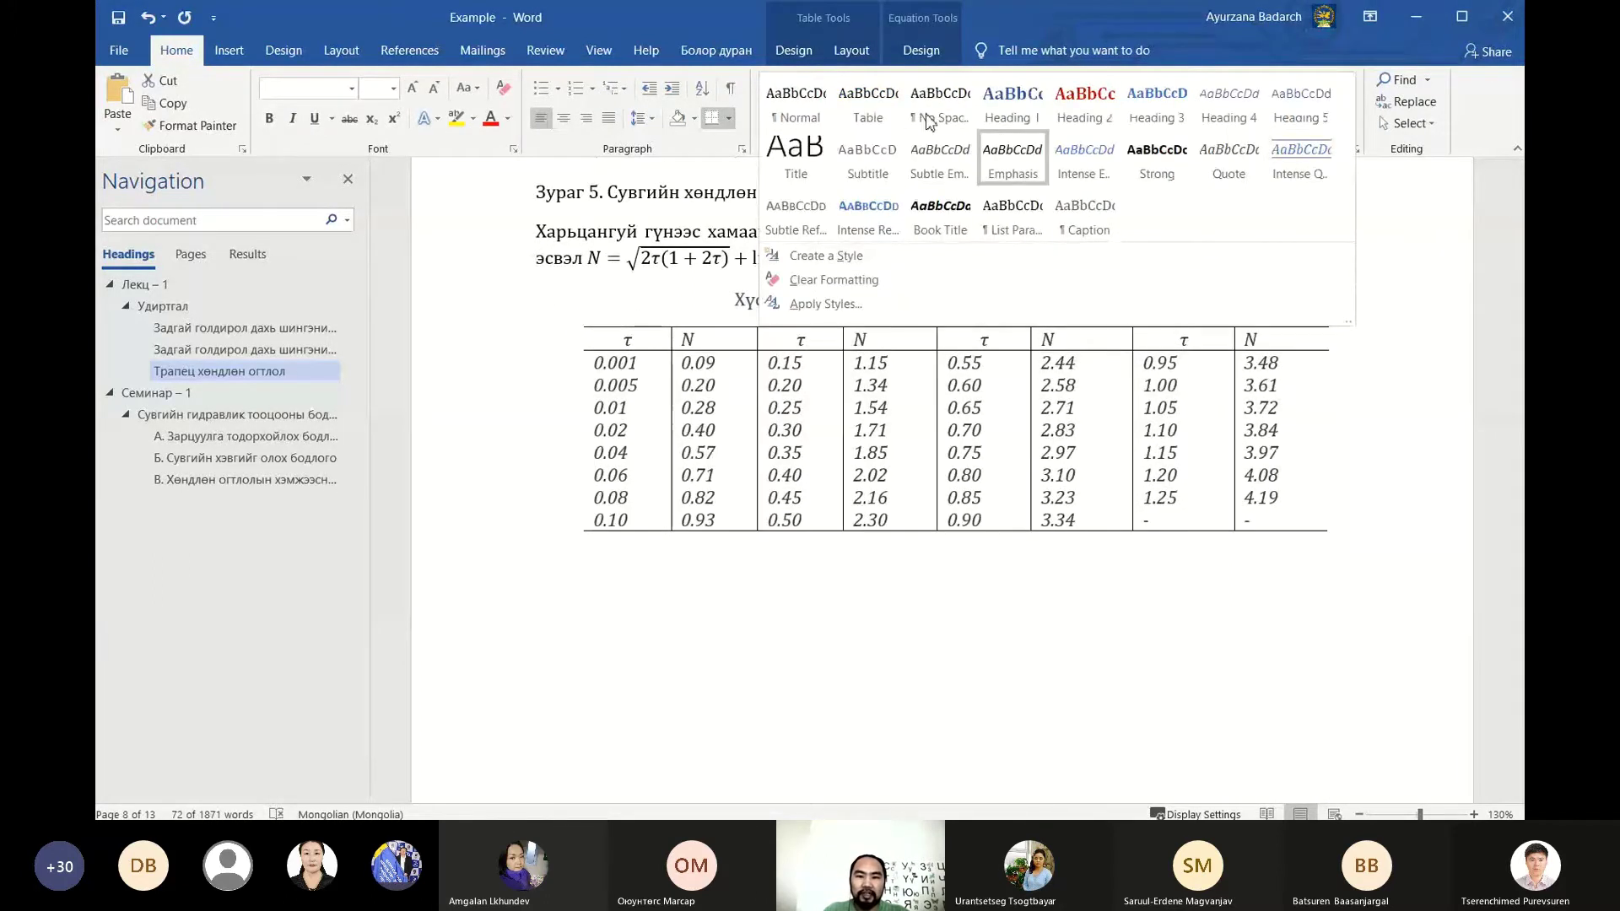
{"action": "key", "text": "Escape"}
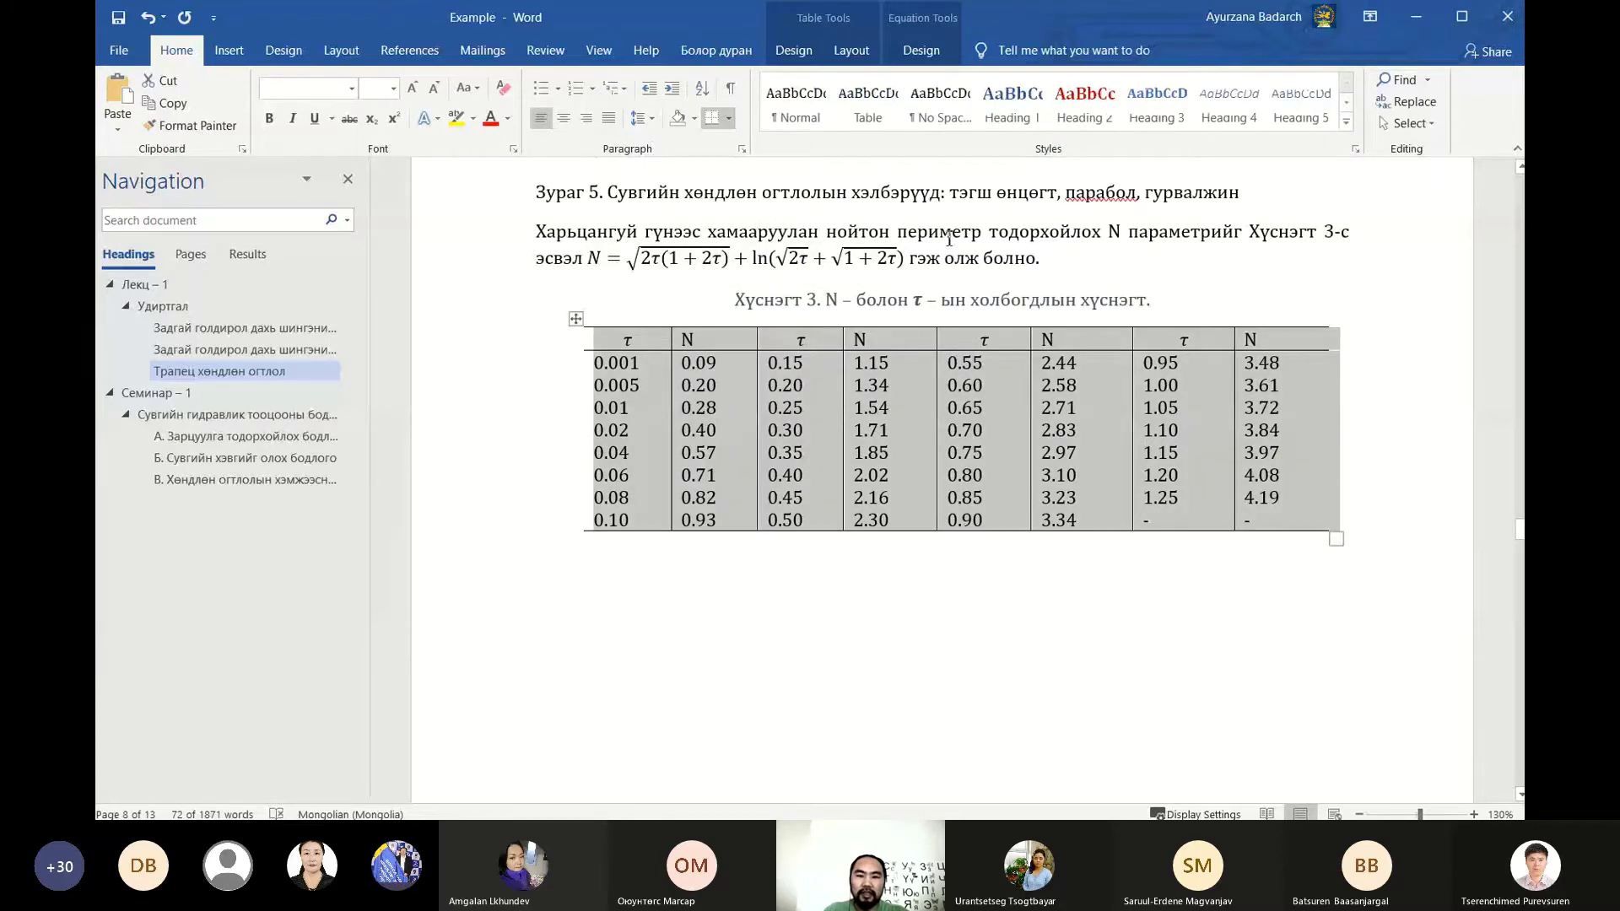
{"action": "left_click", "coordinate": [812, 193]}
{"action": "scroll", "coordinate": [928, 296], "scroll_direction": "up", "scroll_amount": 3}
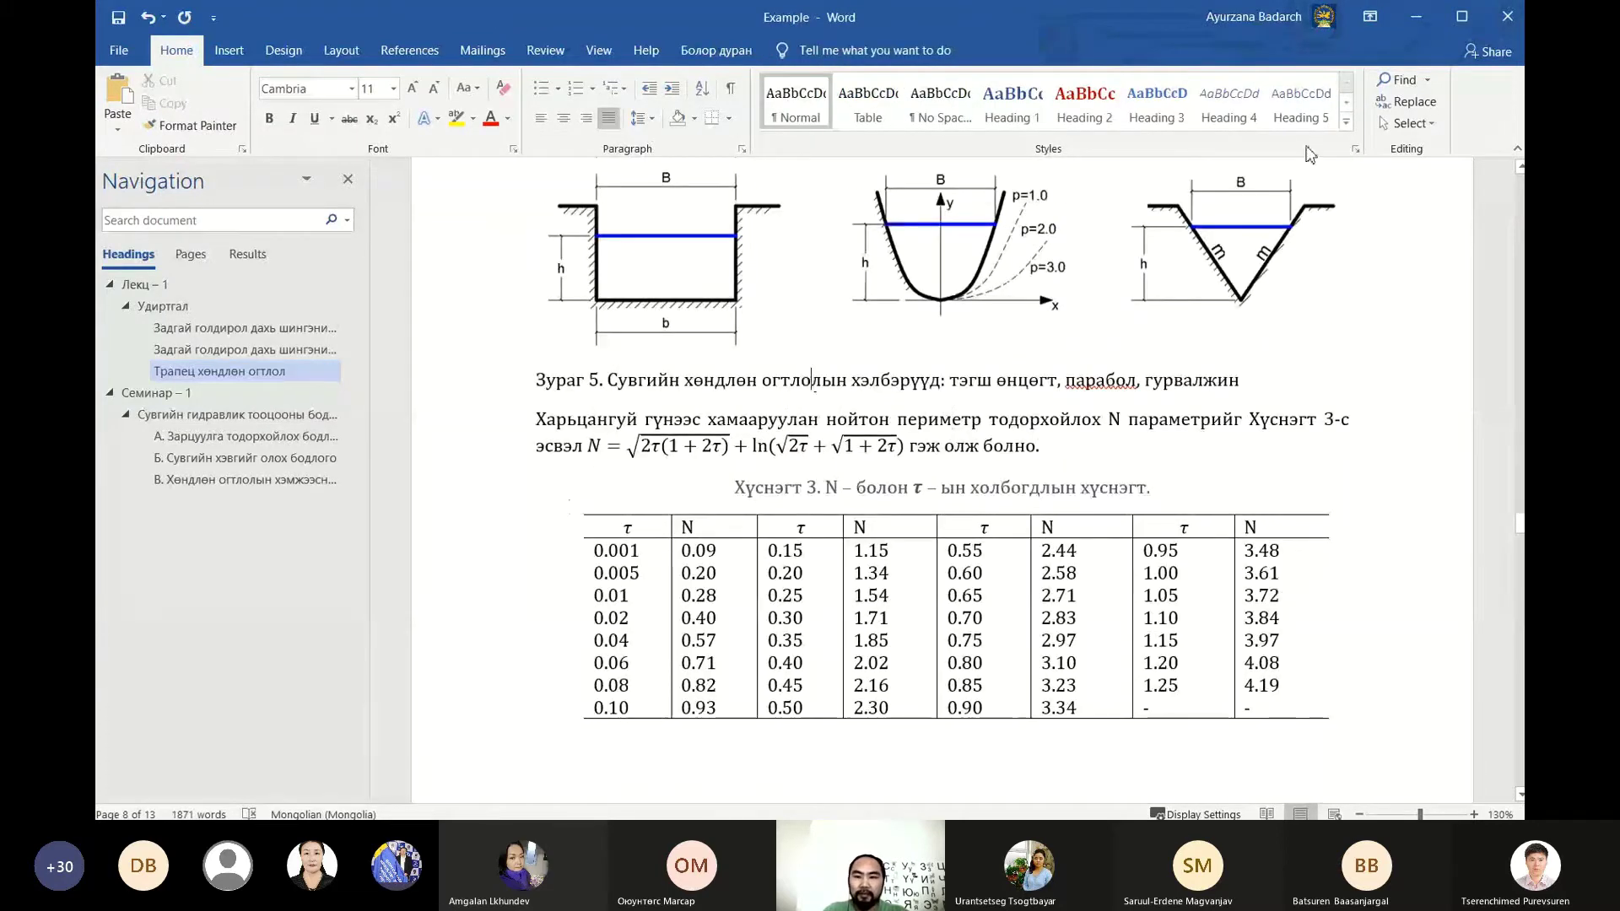
Apply the Caption style to the Зураг 5 caption, then glance at the PowerPoint styles slide
{"action": "left_click", "coordinate": [1347, 122]}
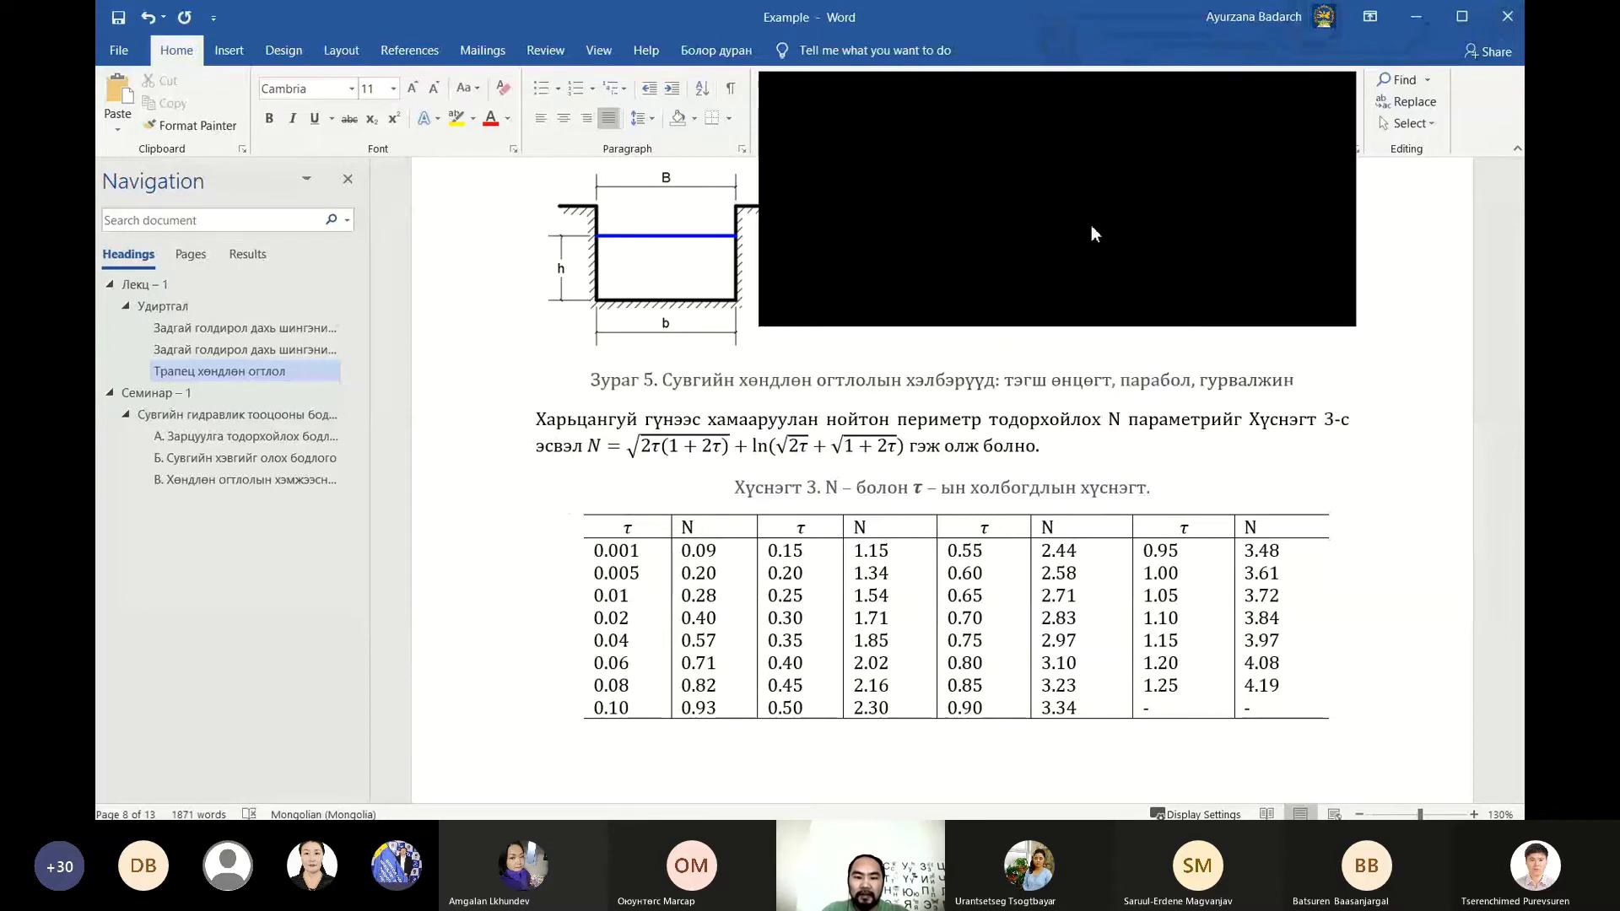
{"action": "left_click", "coordinate": [1093, 233]}
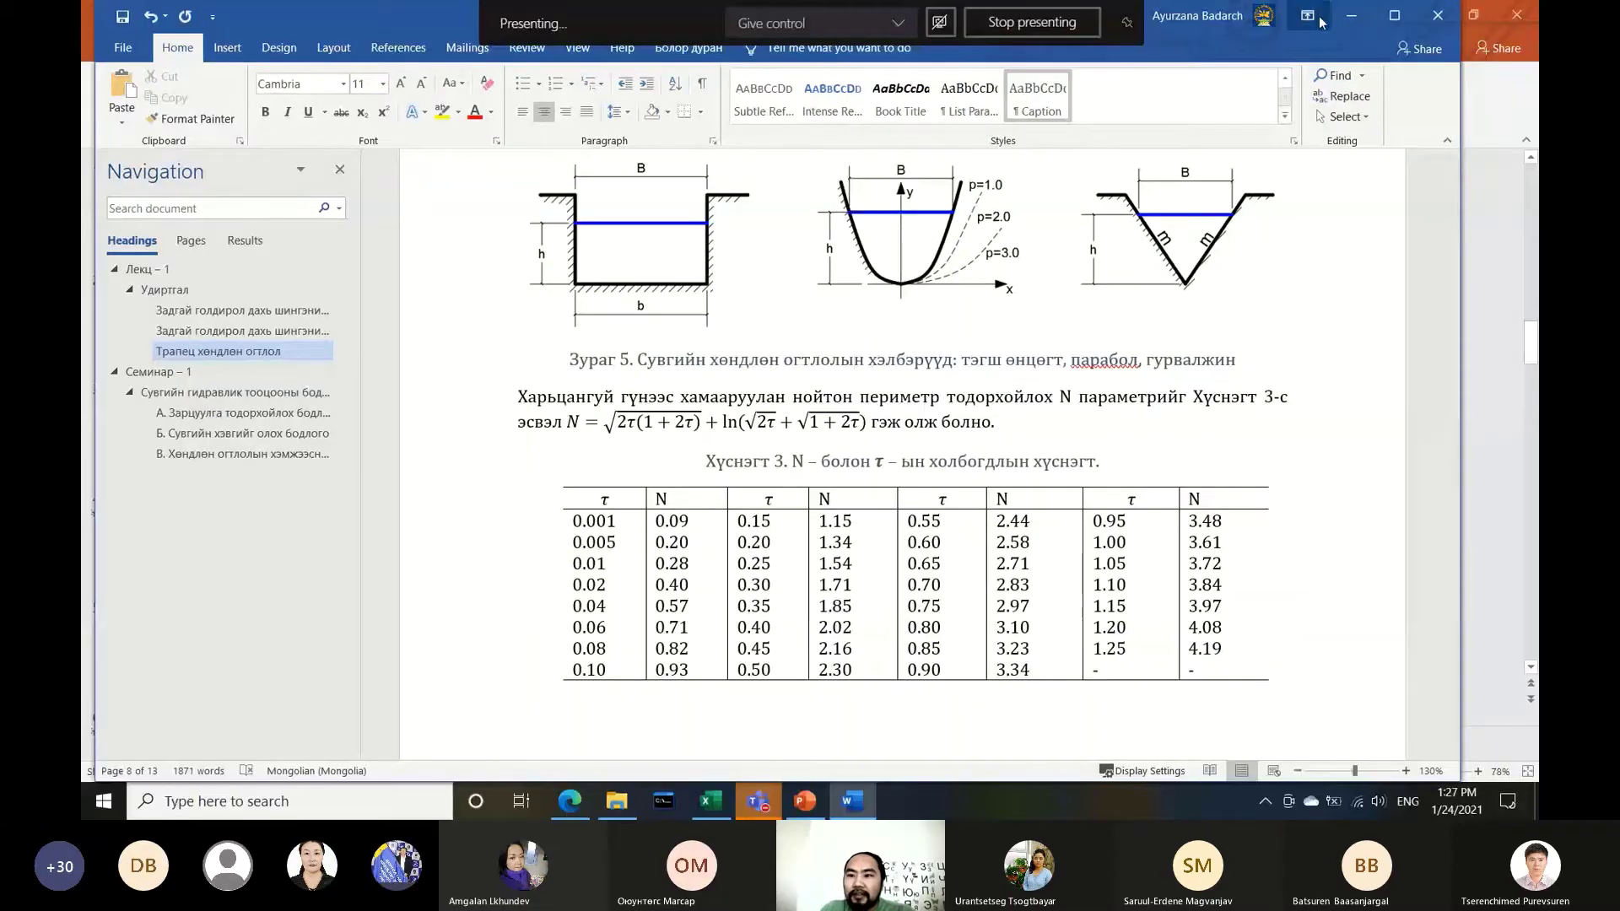
{"action": "left_click", "coordinate": [1350, 16]}
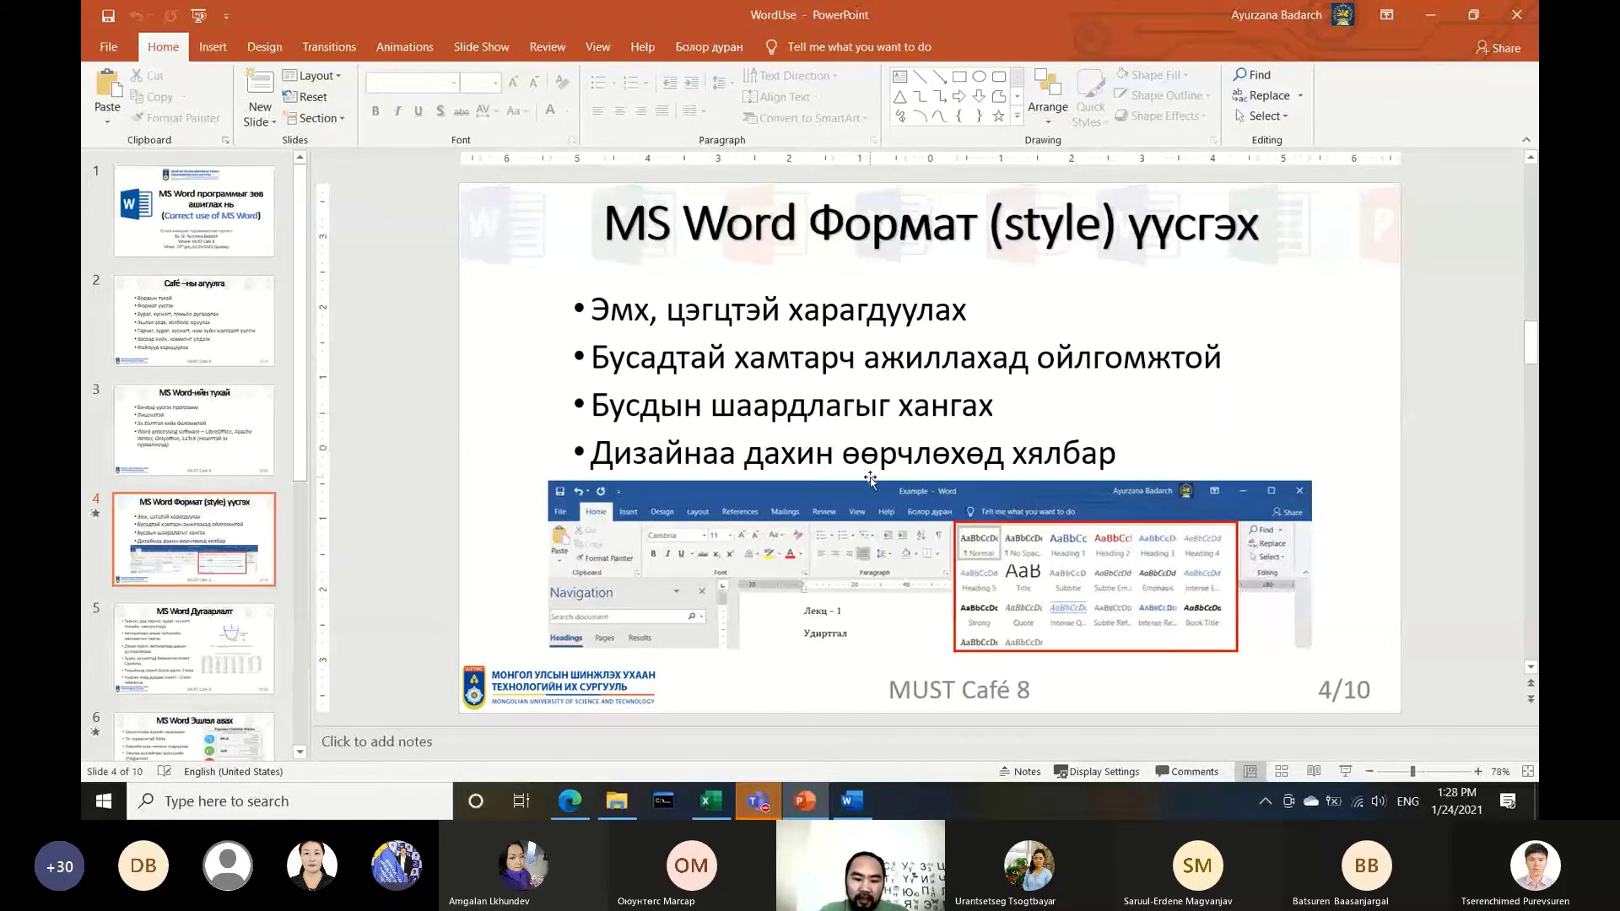
{"action": "left_click", "coordinate": [852, 801]}
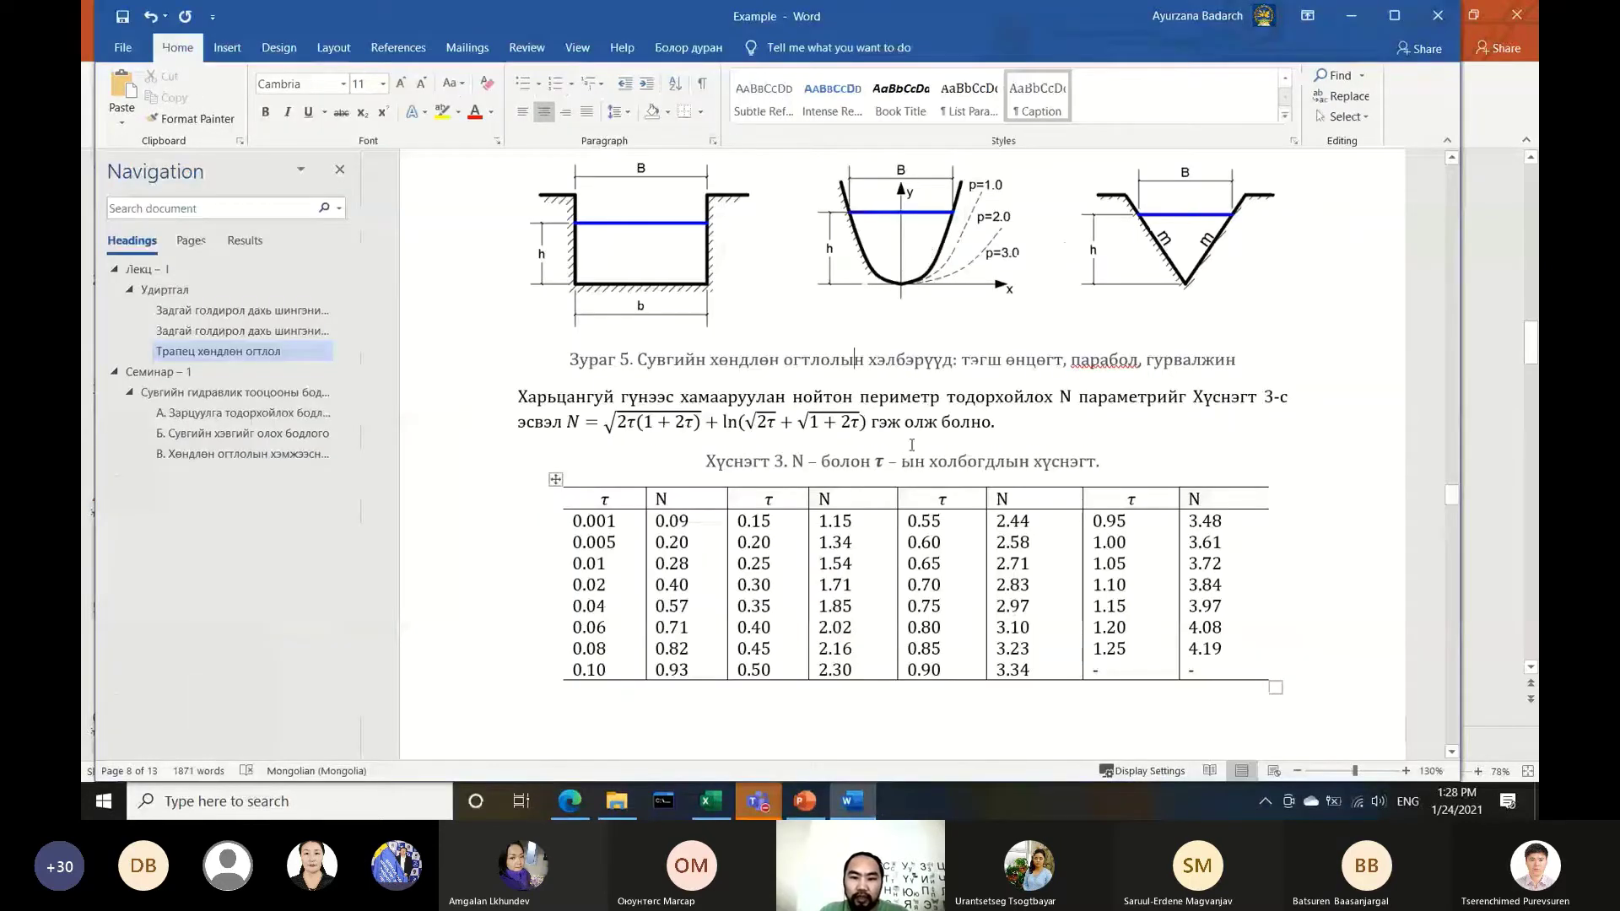
Change the Normal style's font size from 11 to 12 pt, enlarging the document to 14 pages
{"action": "left_click", "coordinate": [912, 446]}
{"action": "left_click", "coordinate": [1292, 127]}
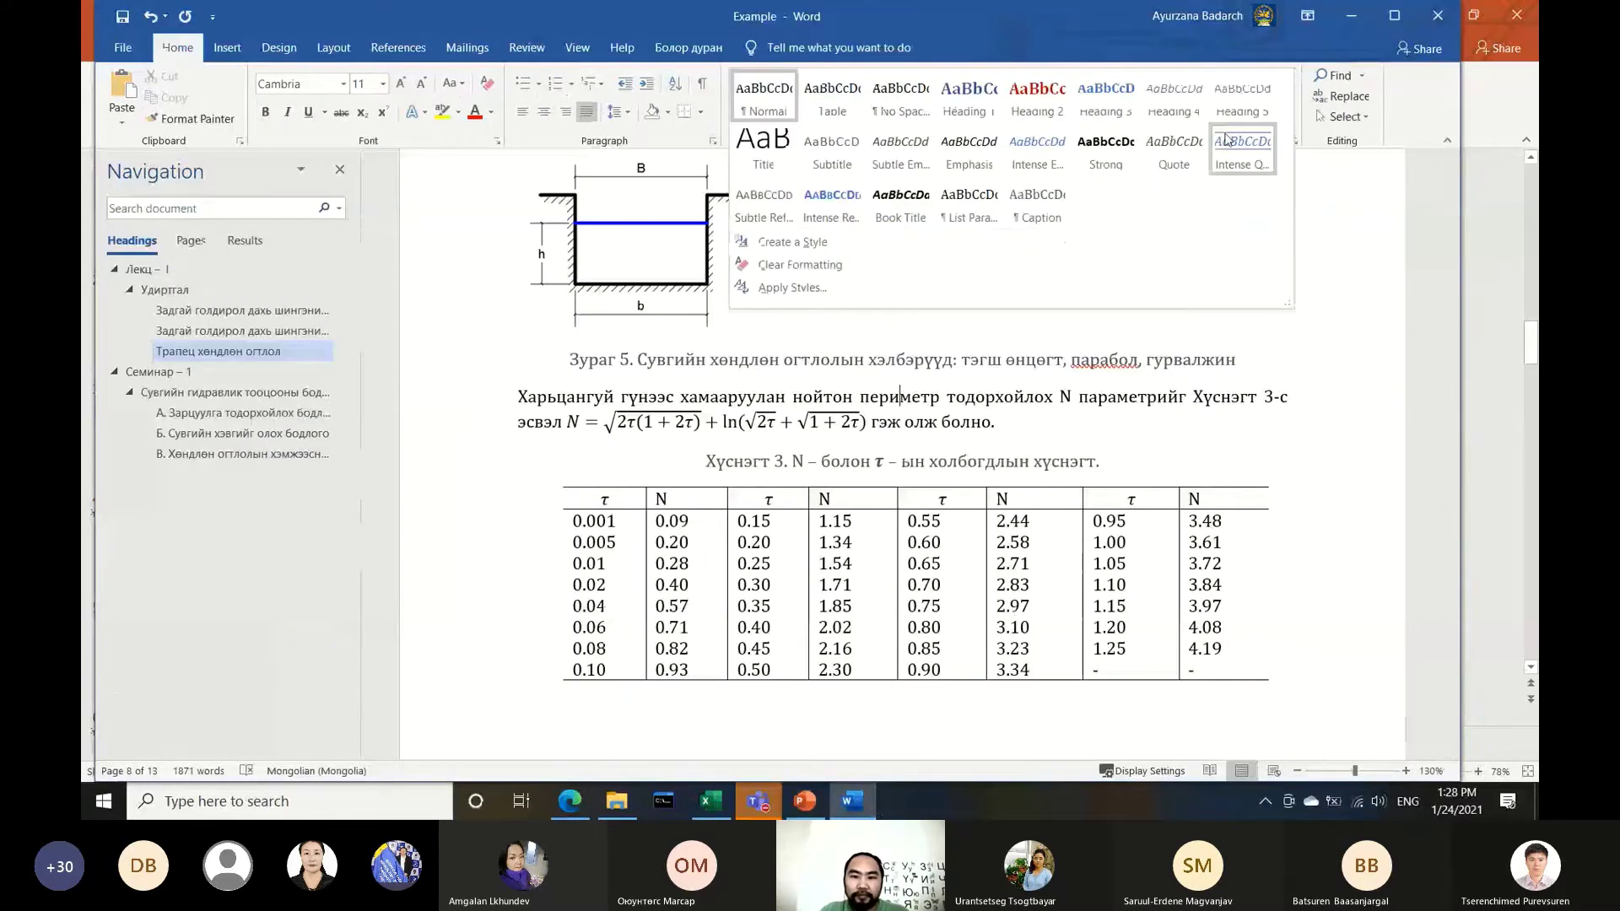
{"action": "right_click", "coordinate": [772, 94]}
{"action": "left_click", "coordinate": [811, 130]}
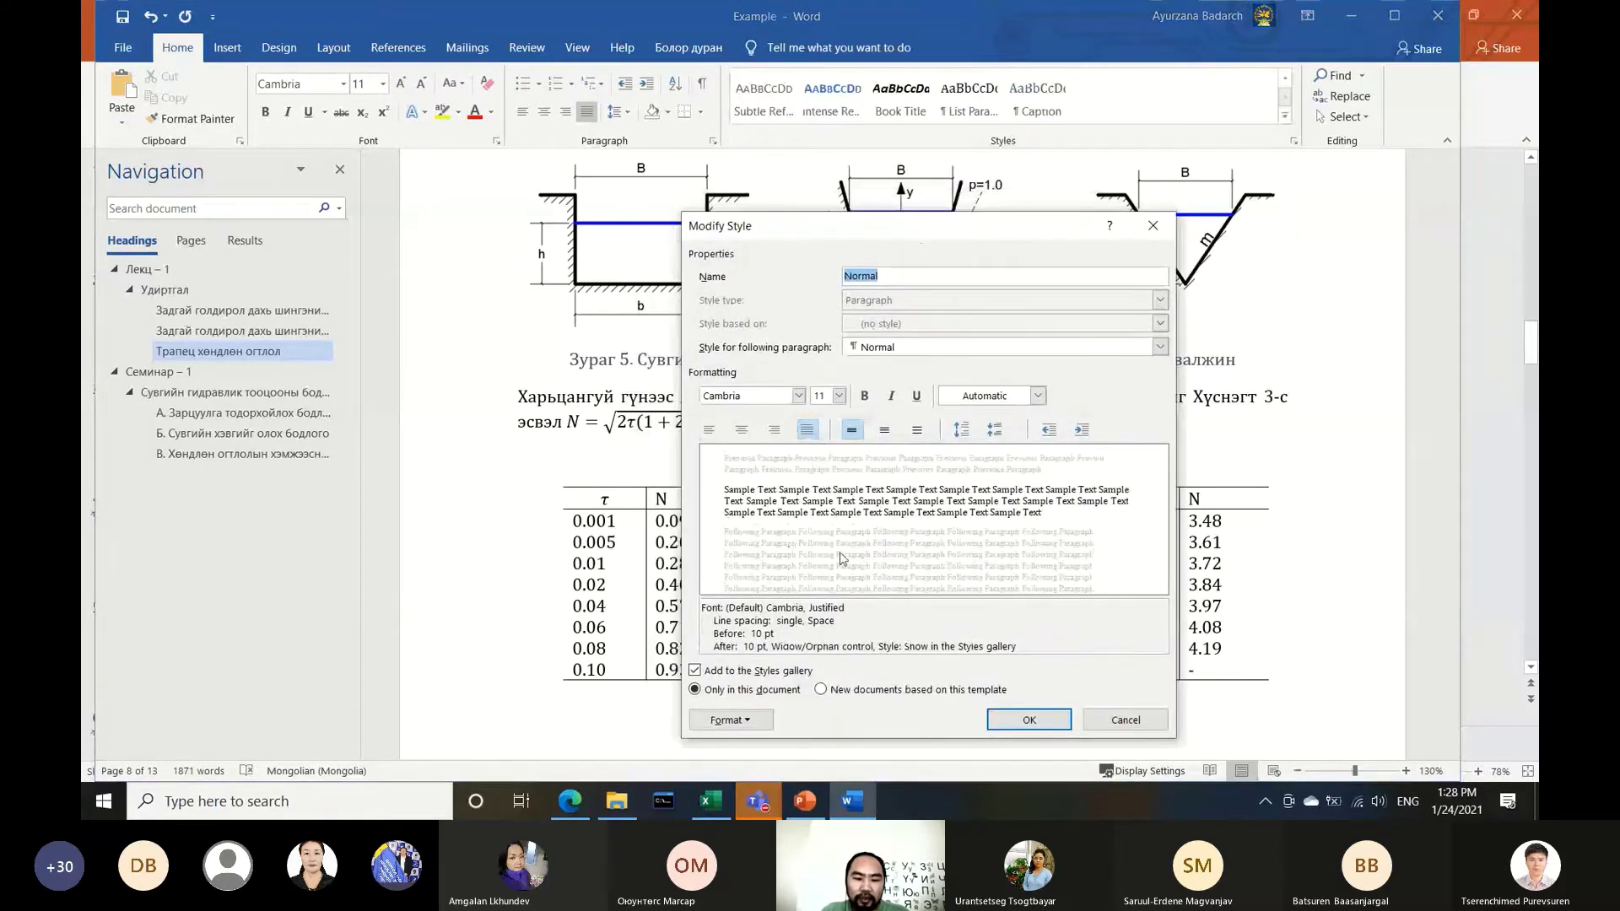
{"action": "left_click", "coordinate": [730, 720]}
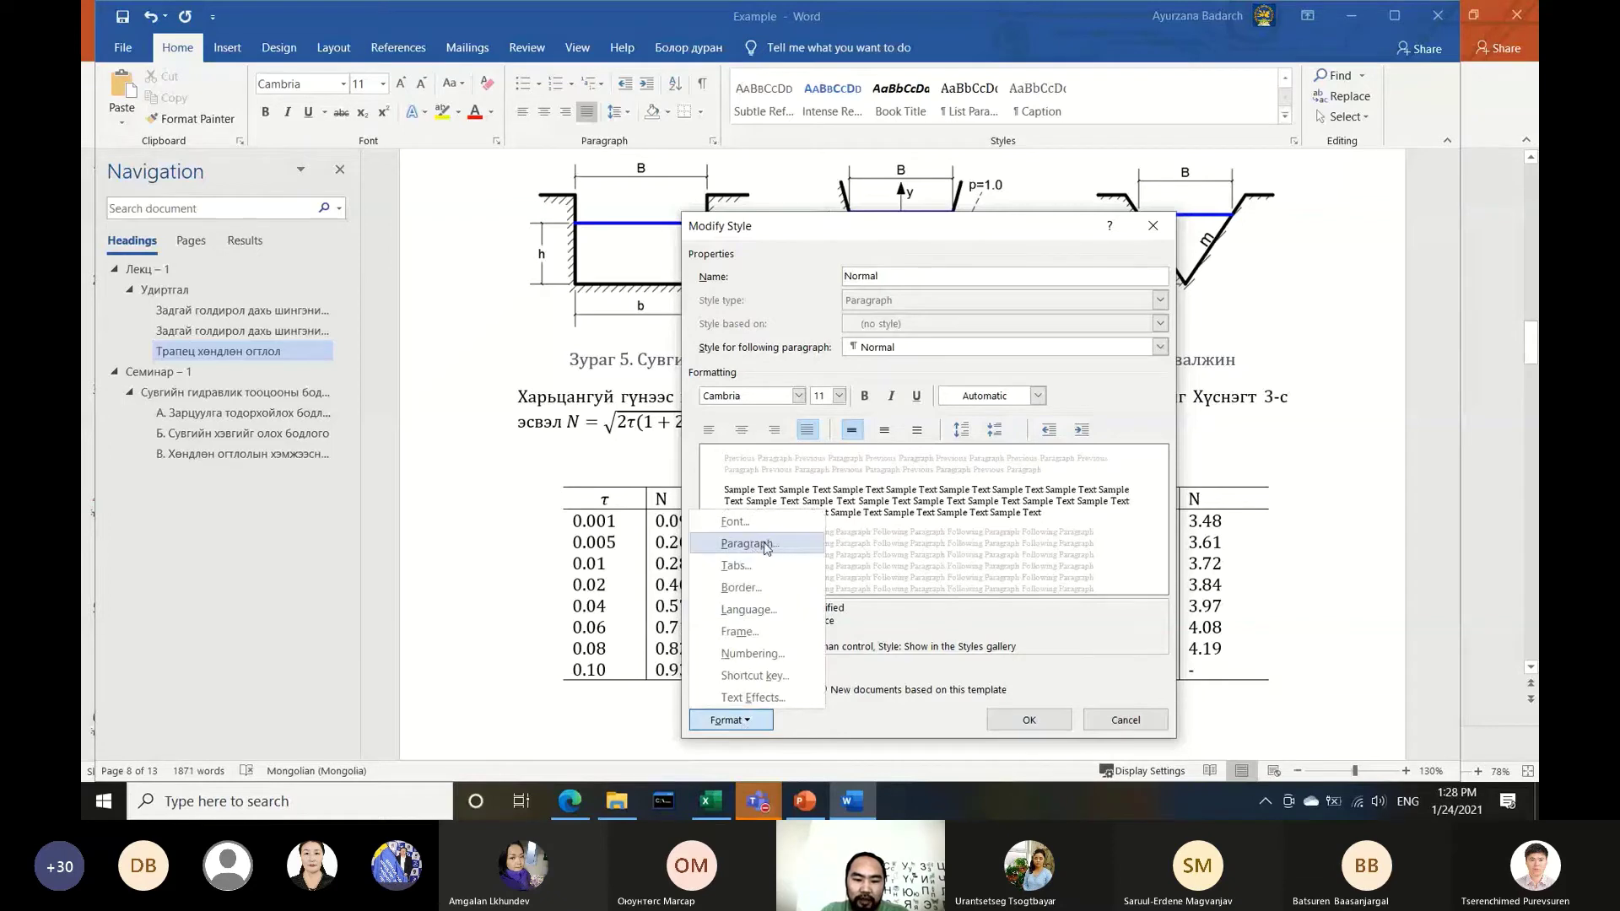
{"action": "left_click", "coordinate": [840, 396]}
{"action": "left_click", "coordinate": [840, 396]}
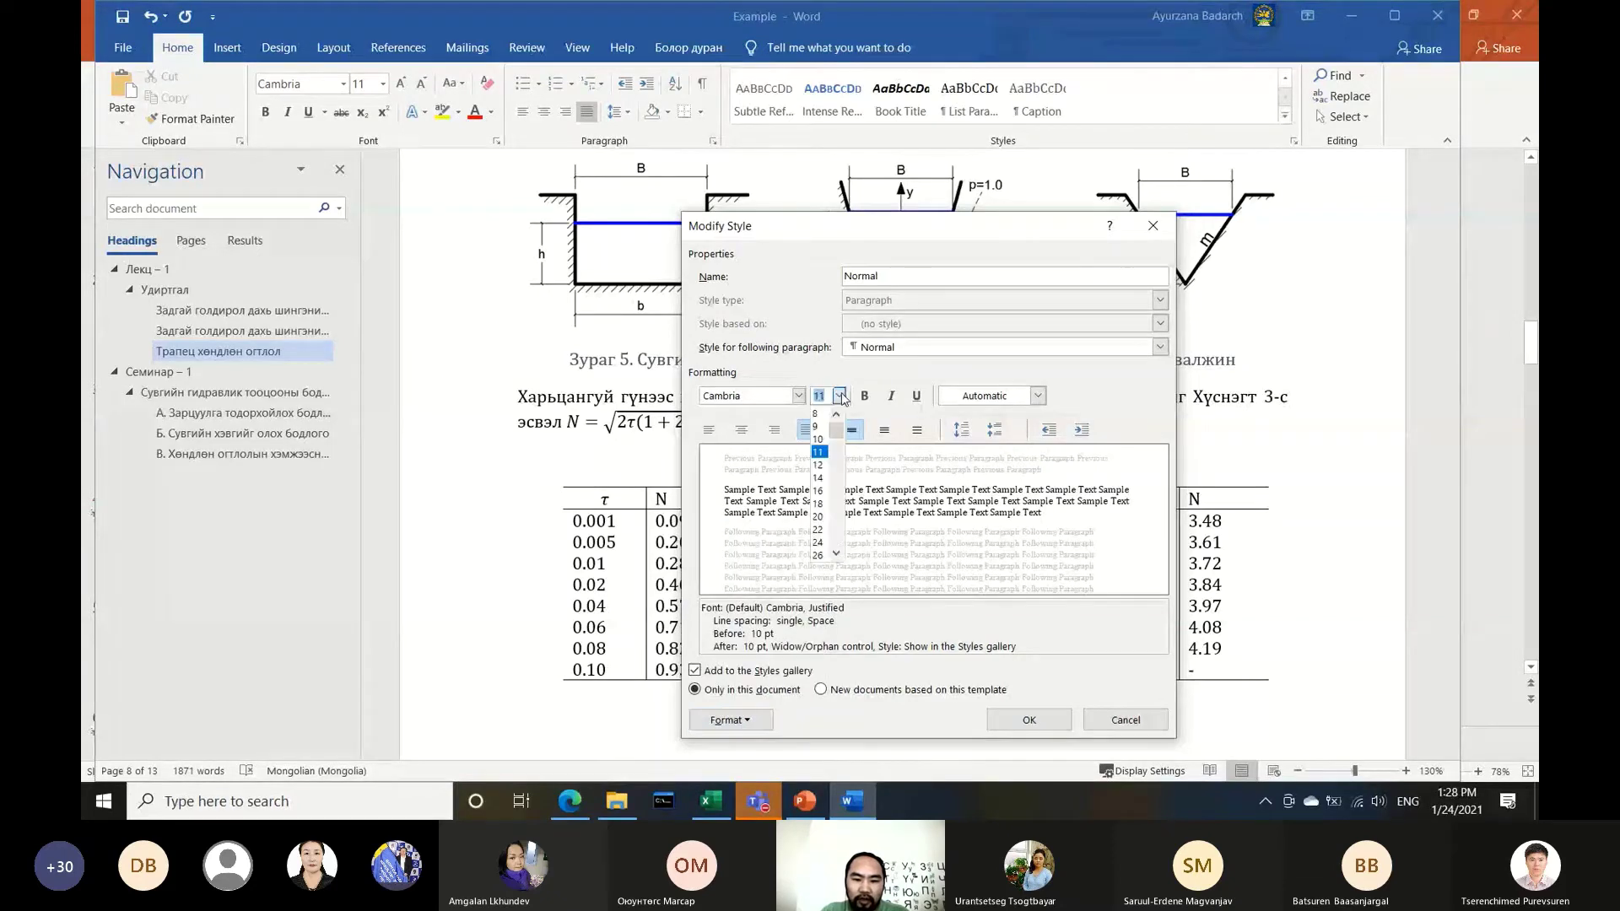
{"action": "left_click", "coordinate": [825, 466]}
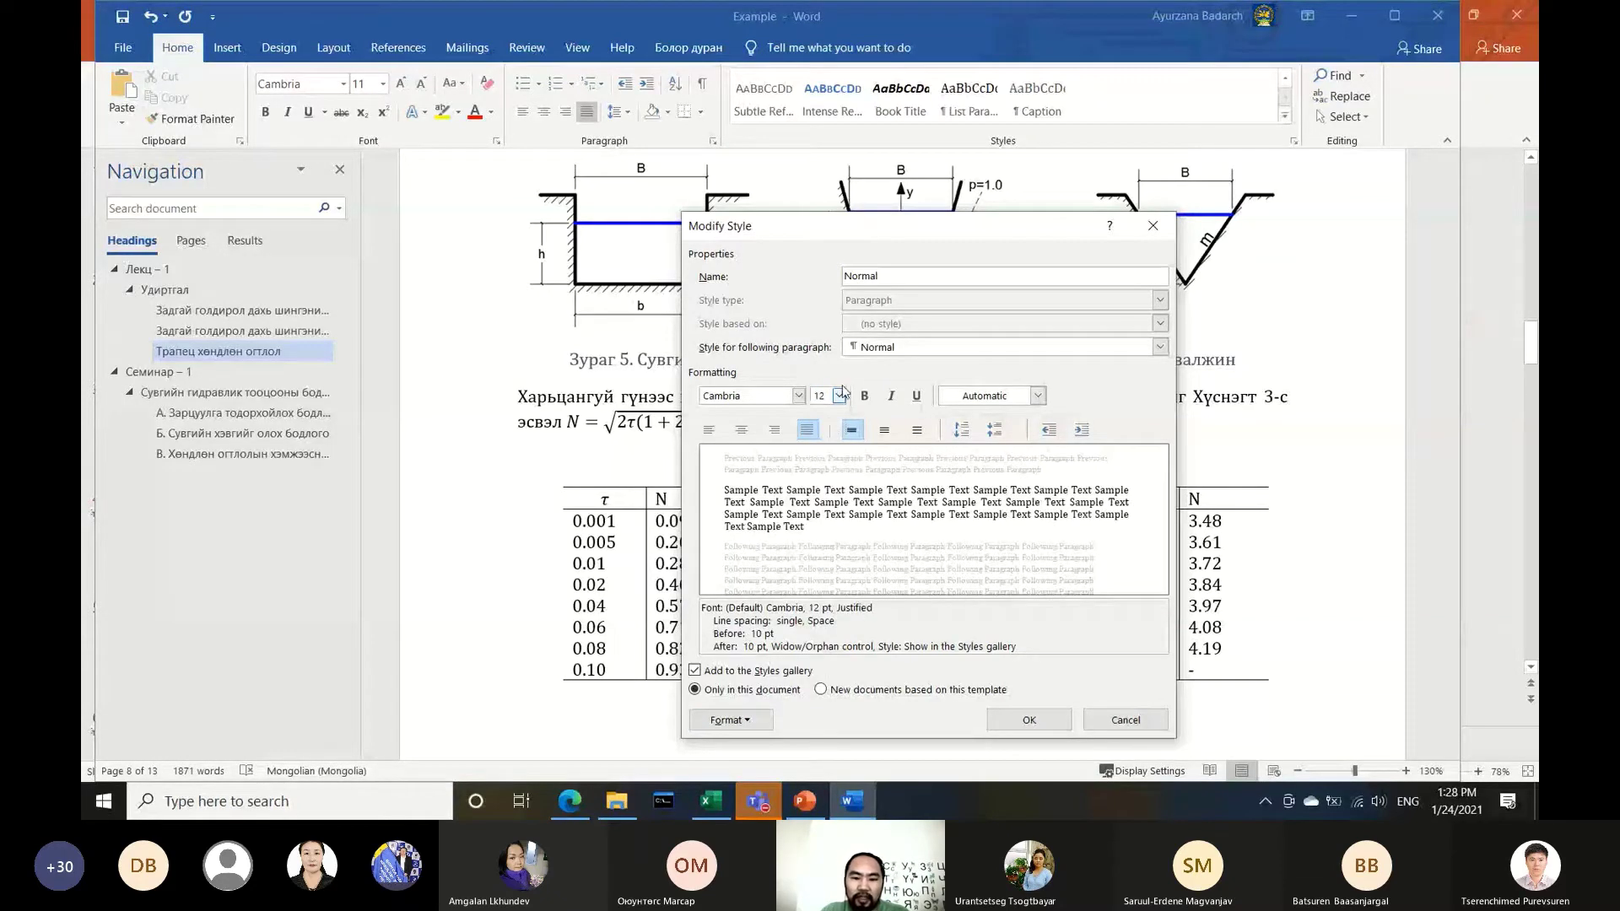
{"action": "left_click", "coordinate": [1033, 720]}
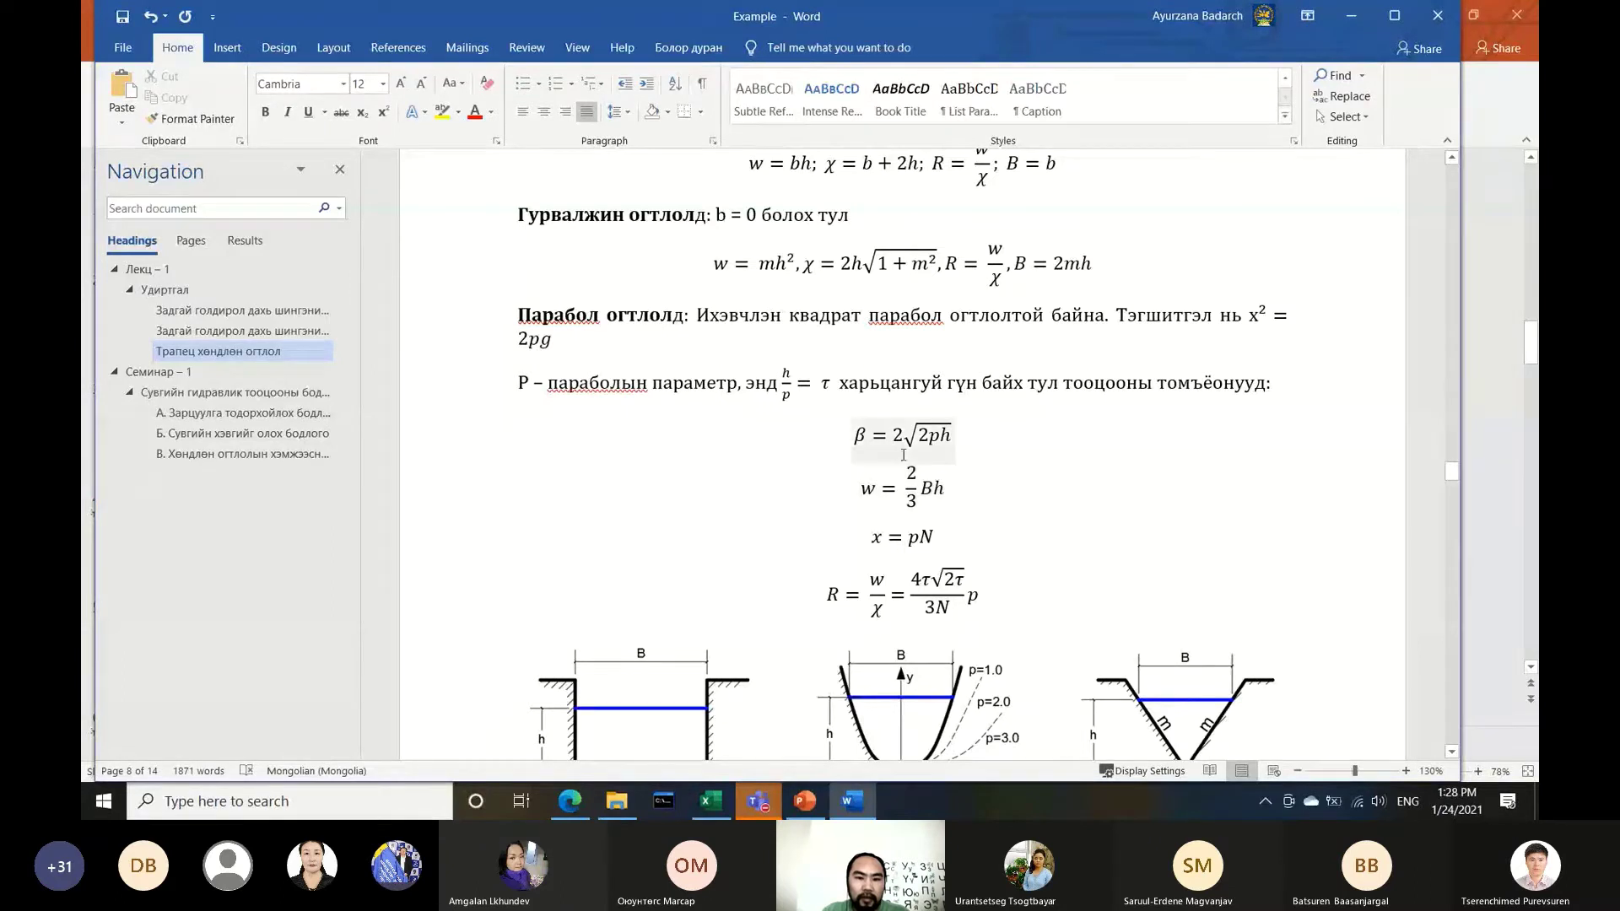
{"action": "left_click", "coordinate": [1286, 118]}
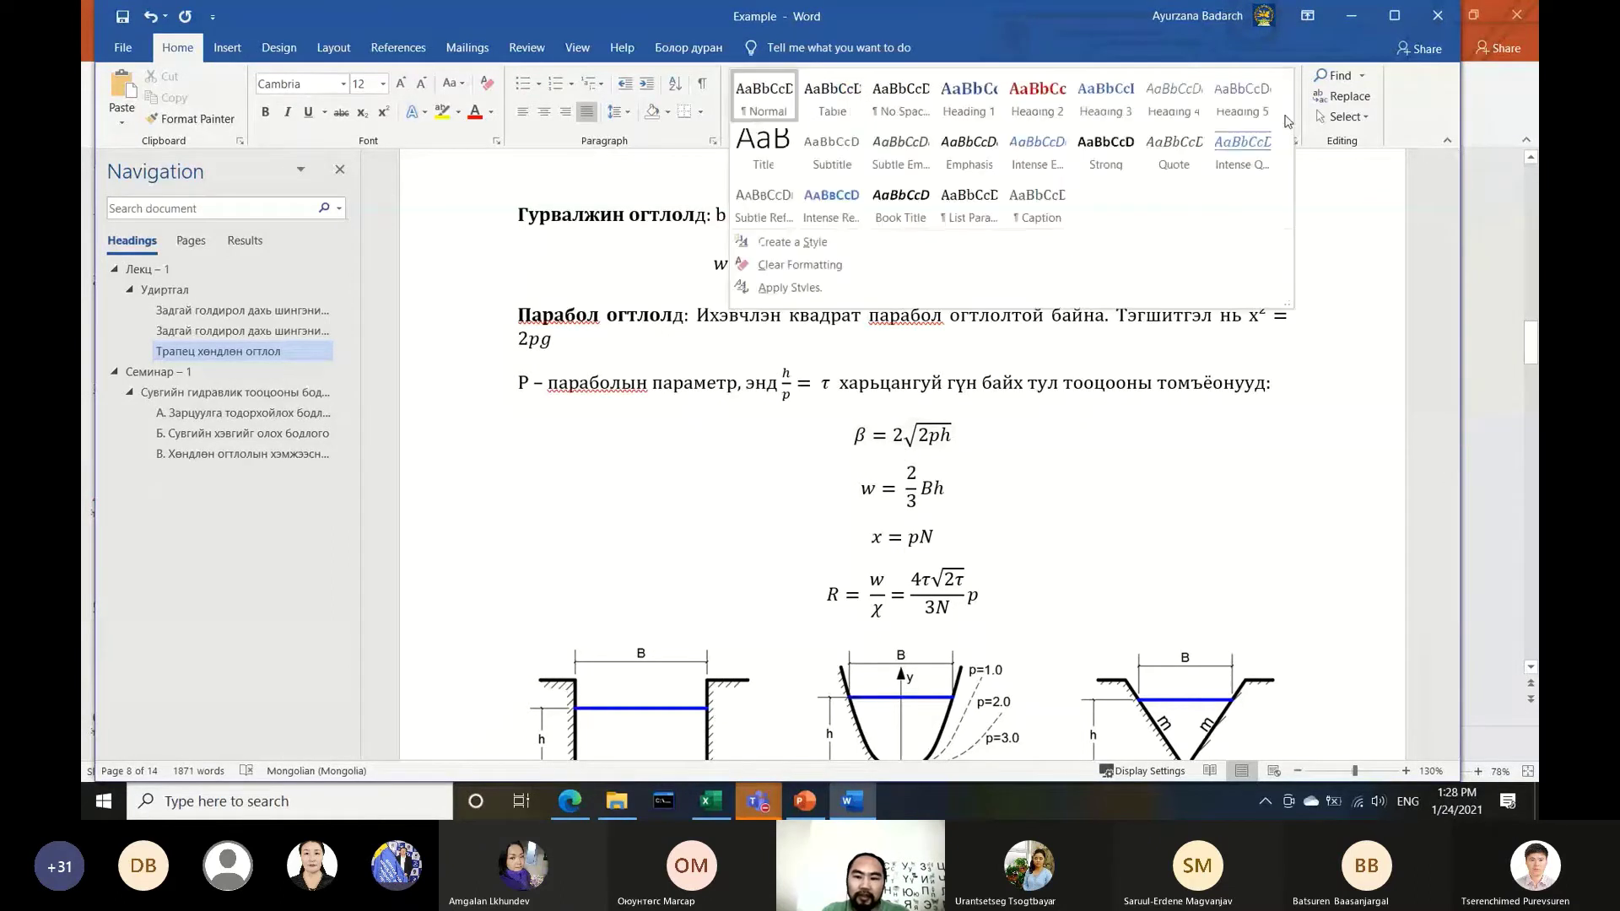
{"action": "left_click", "coordinate": [675, 339]}
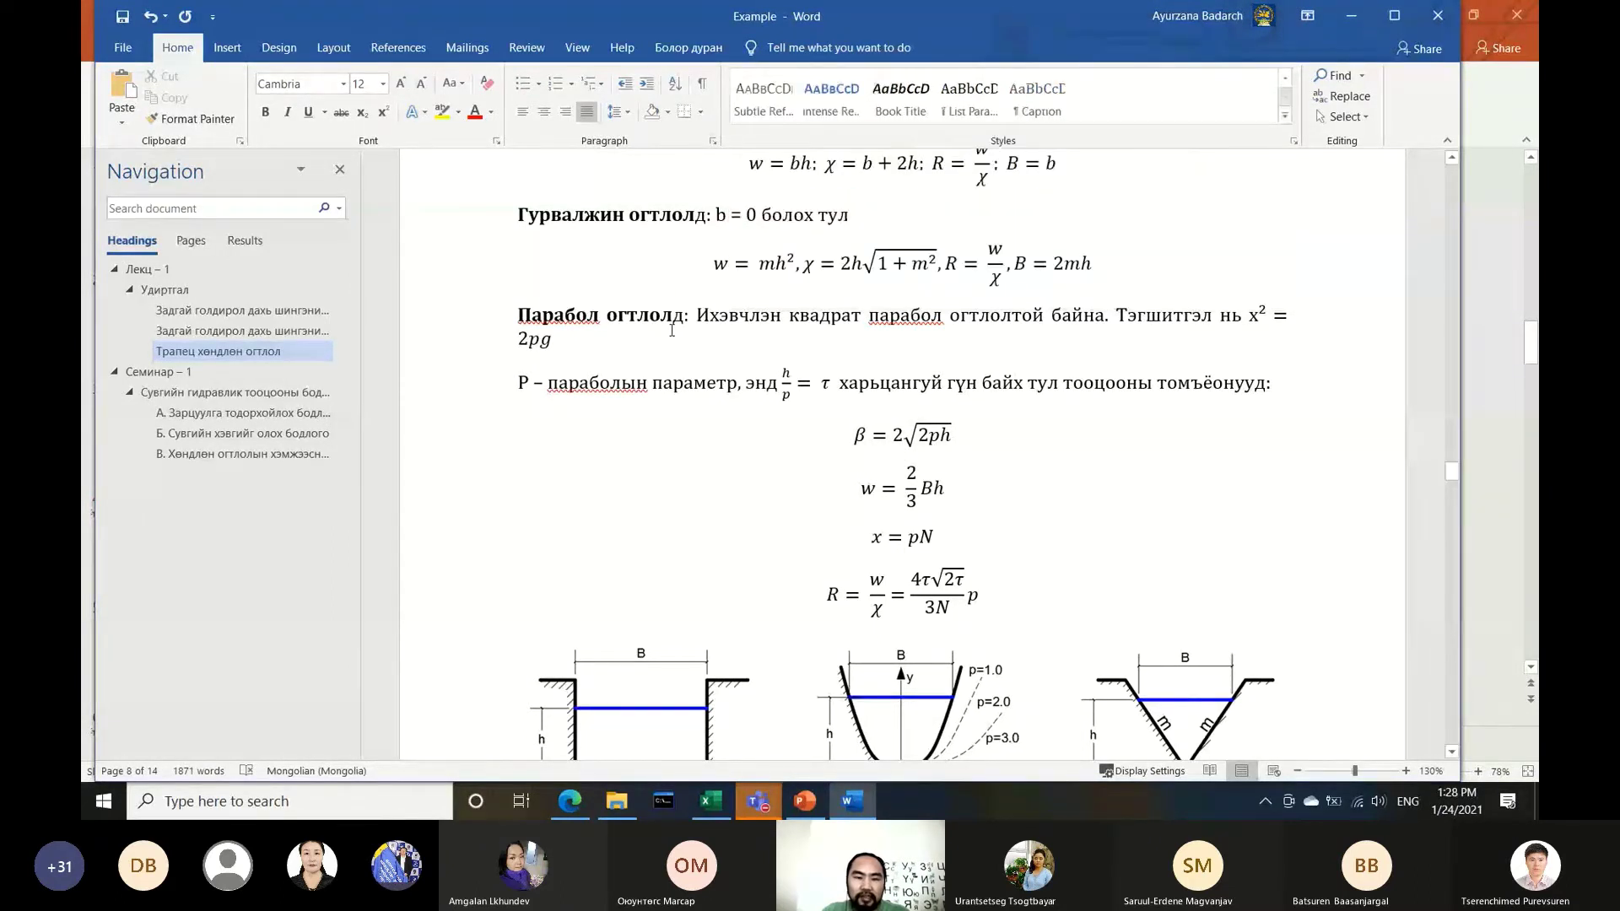
{"action": "left_click", "coordinate": [672, 330]}
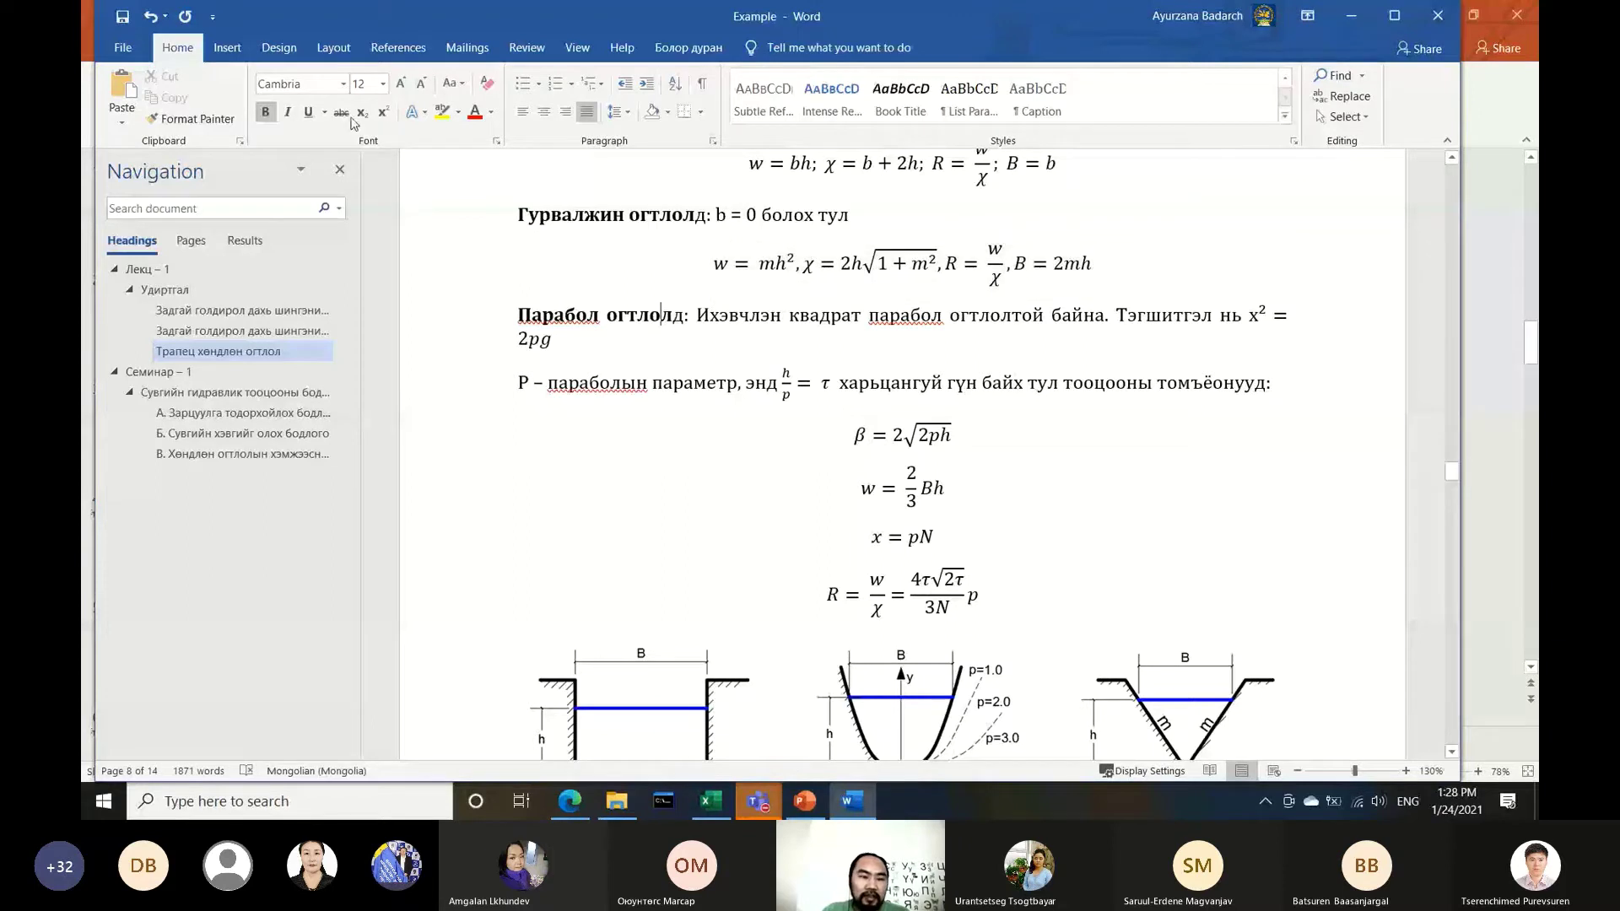
Set the paper size to A4 from the Layout tab
{"action": "left_click", "coordinate": [334, 49]}
{"action": "left_click", "coordinate": [227, 93]}
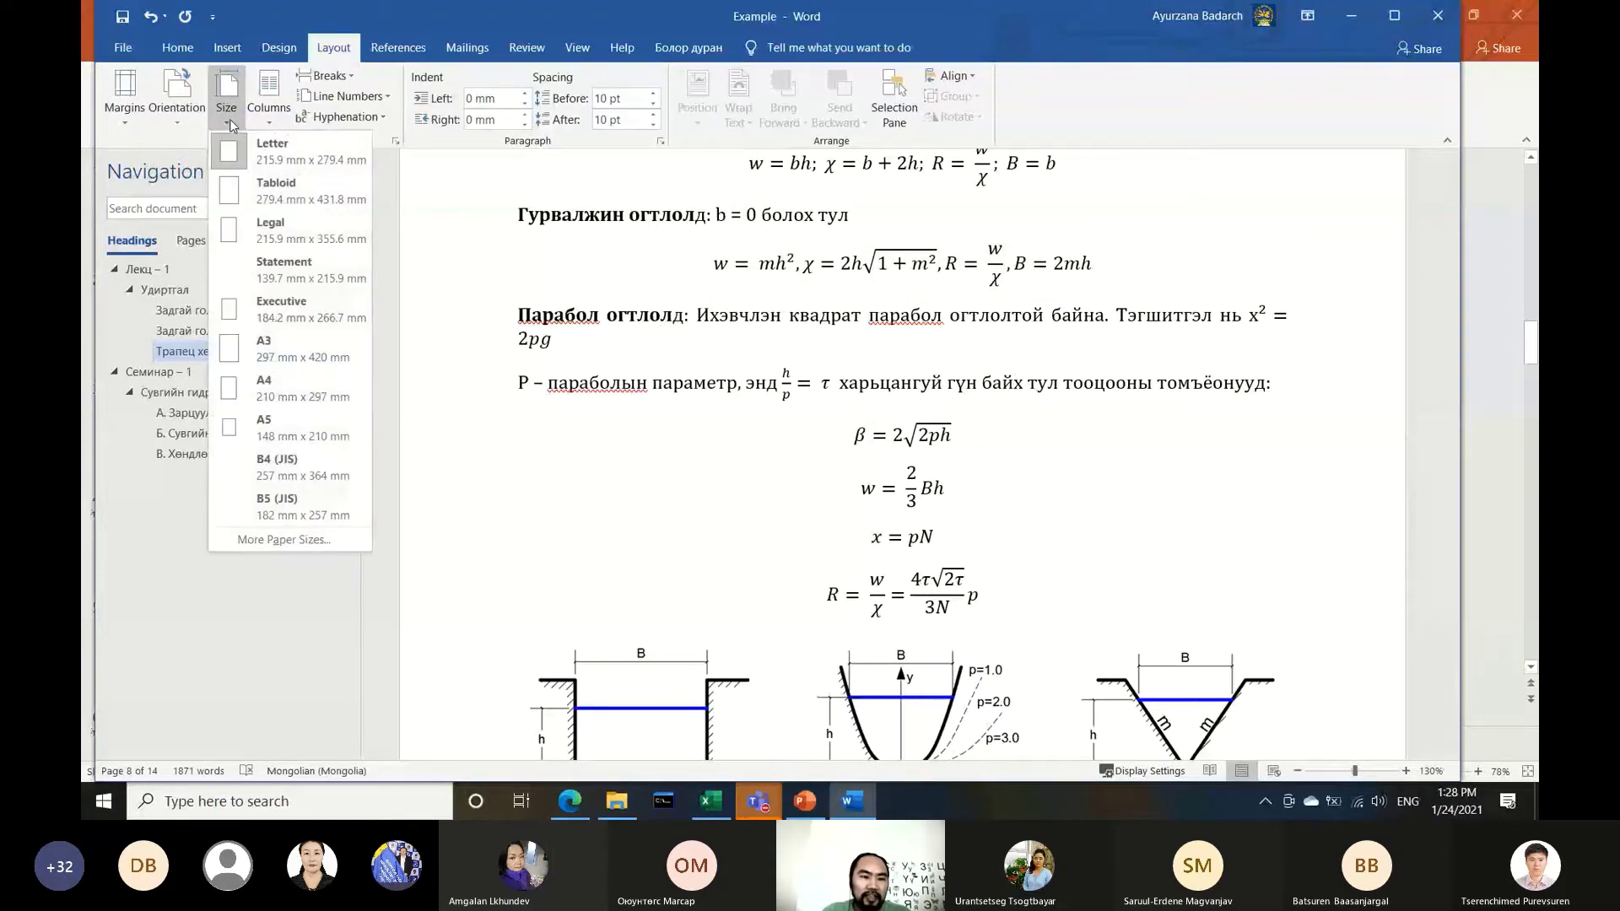
{"action": "left_click", "coordinate": [264, 390]}
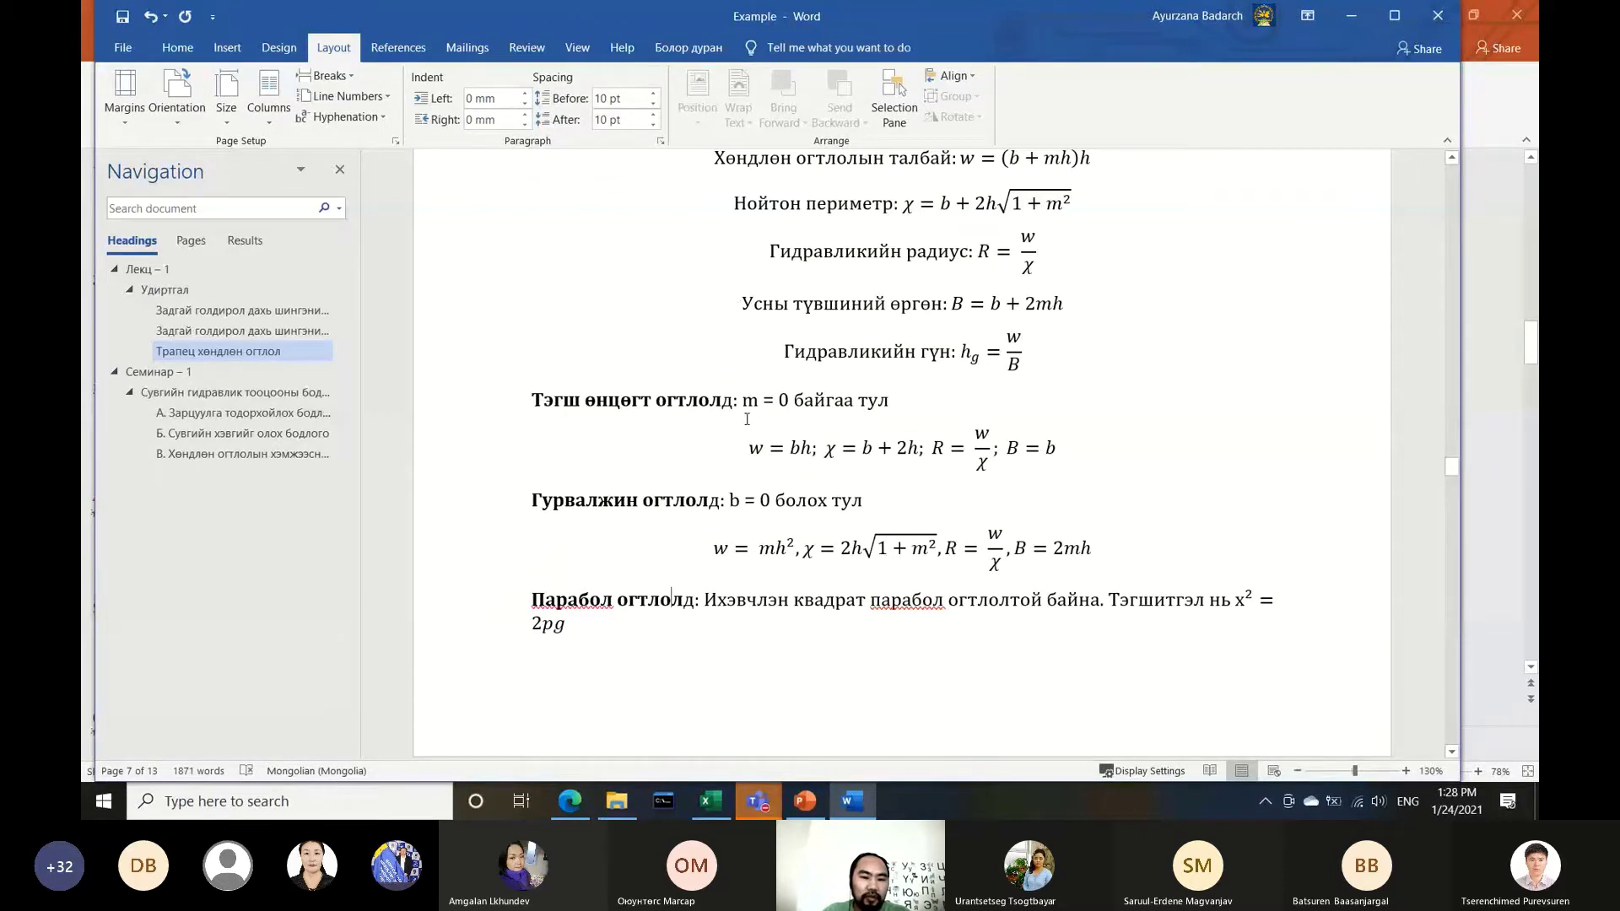
Review the Columns, Orientation and Margins presets without applying any, then return to the Home tab
{"action": "left_click", "coordinate": [688, 404]}
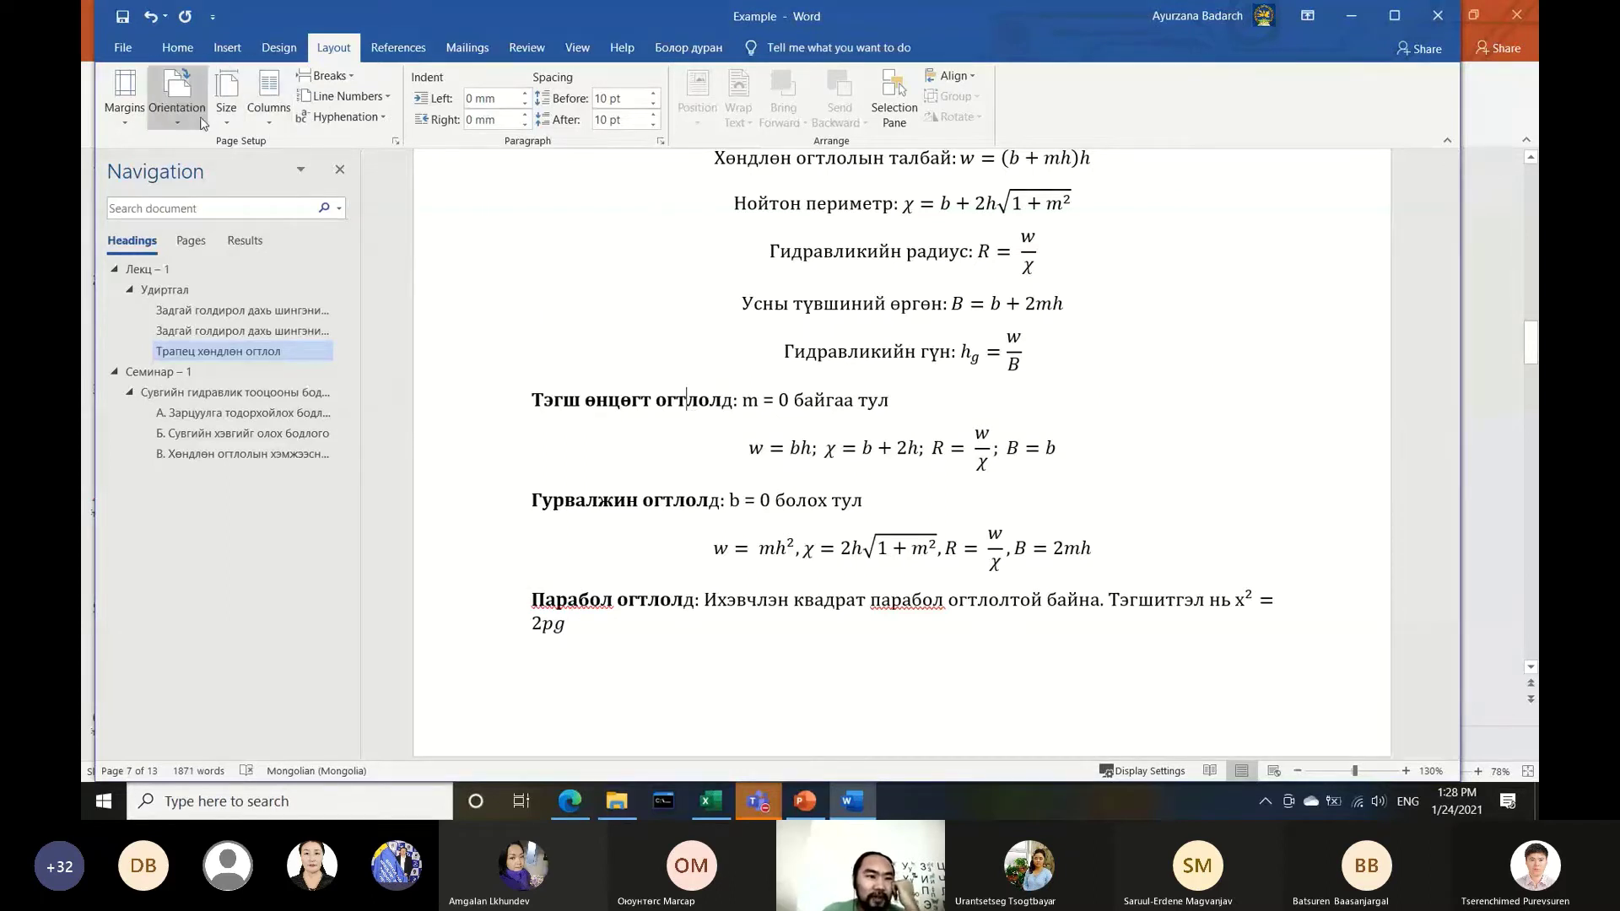
{"action": "left_click", "coordinate": [268, 118]}
{"action": "left_click", "coordinate": [186, 125]}
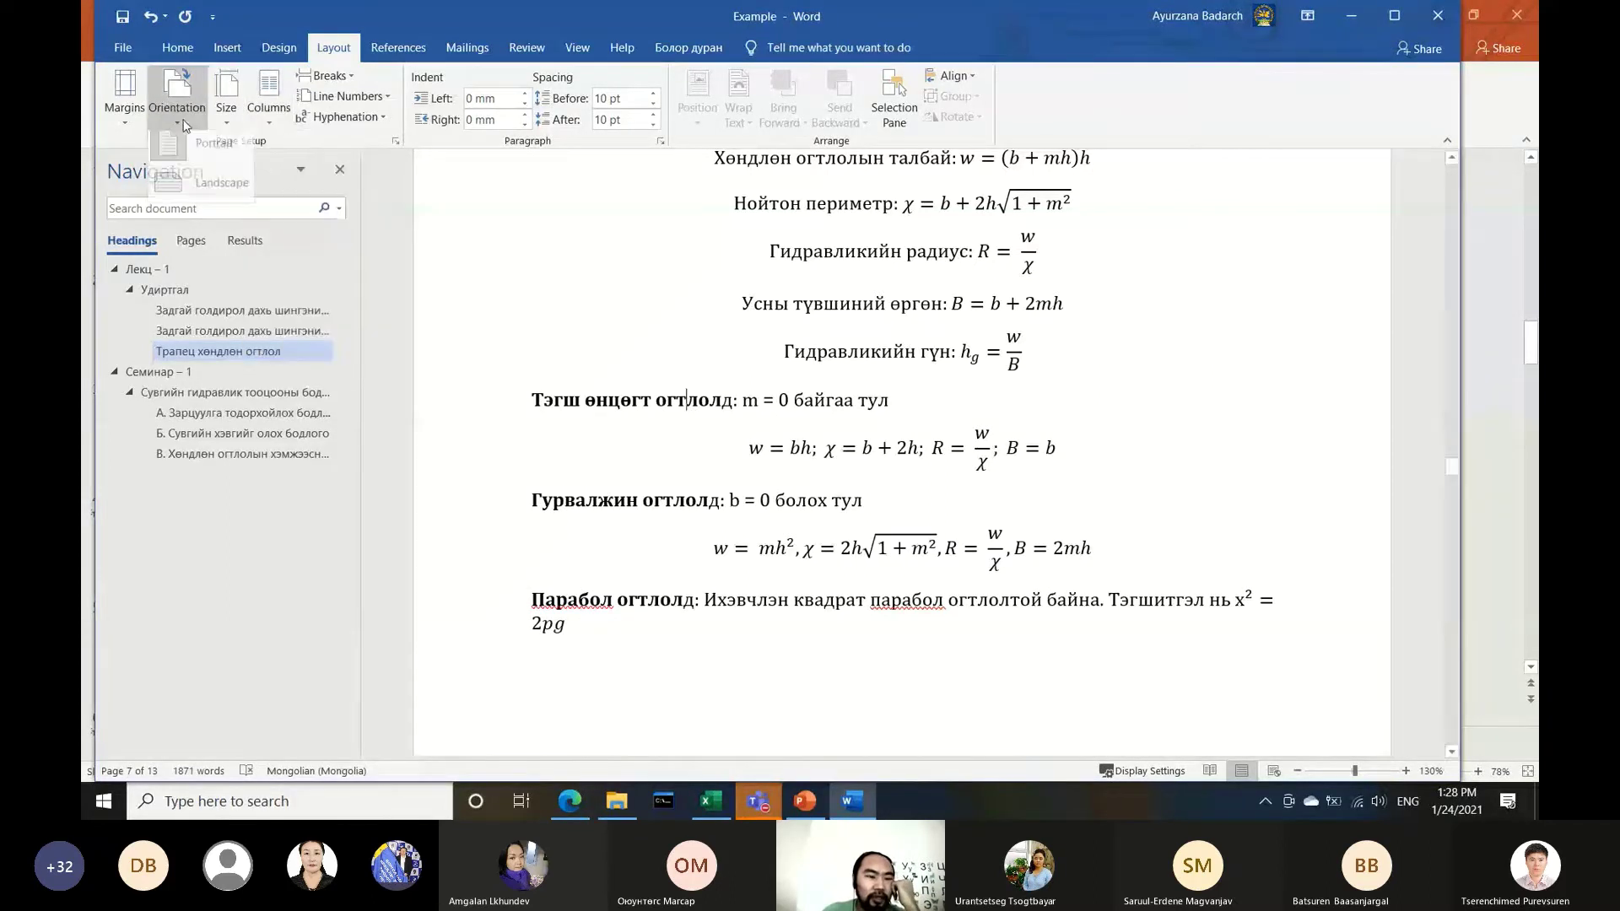
{"action": "left_click", "coordinate": [124, 124]}
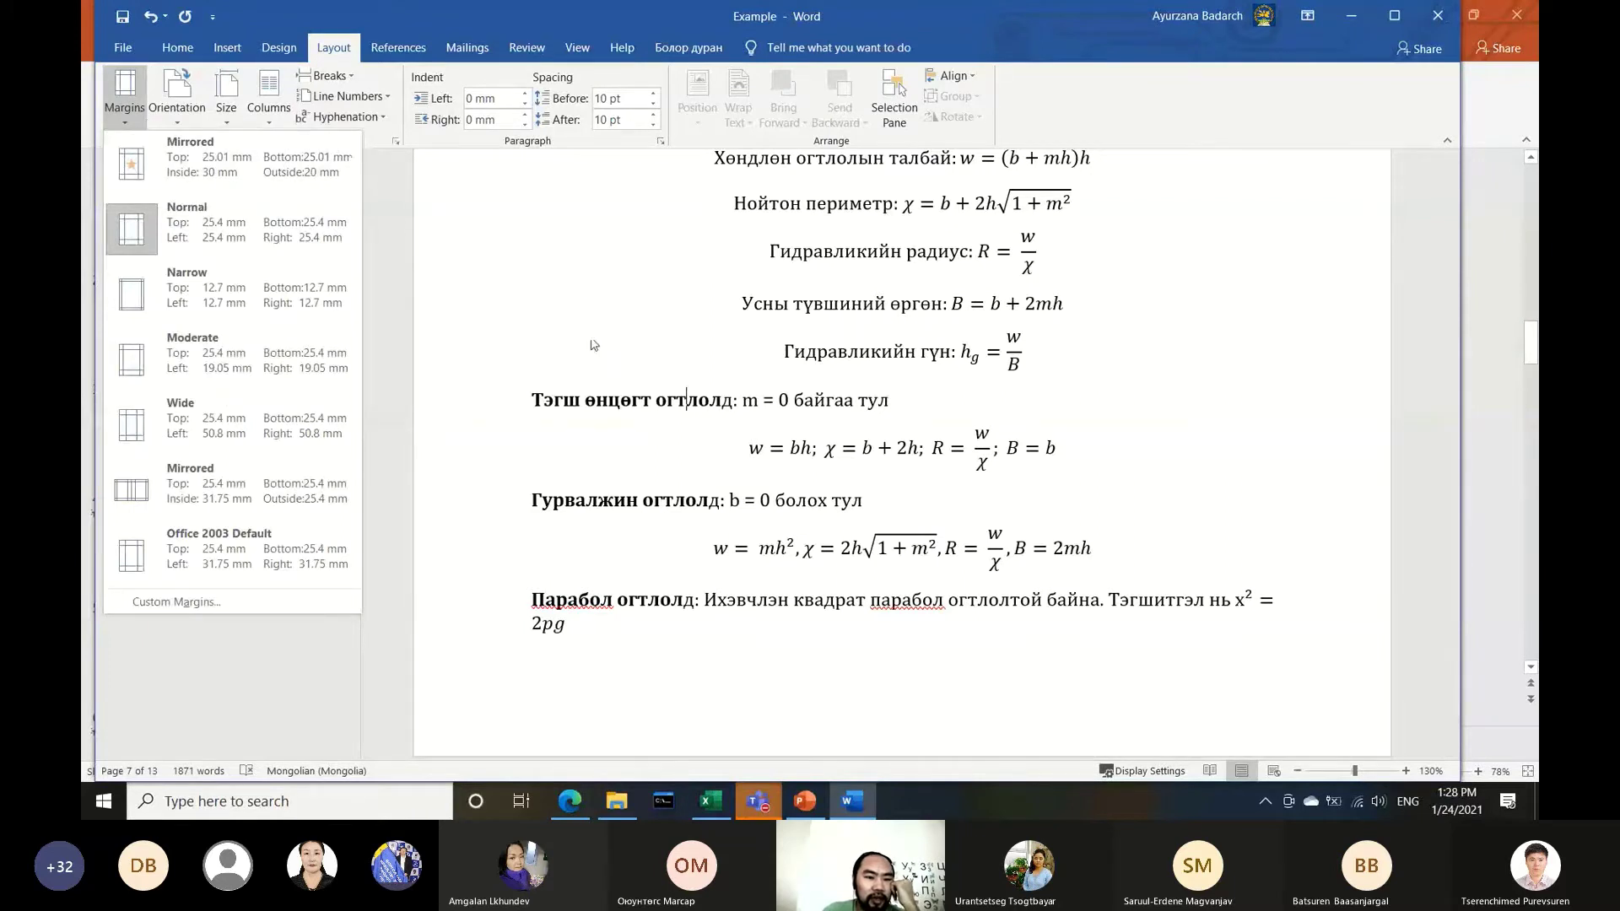
{"action": "left_click", "coordinate": [743, 318]}
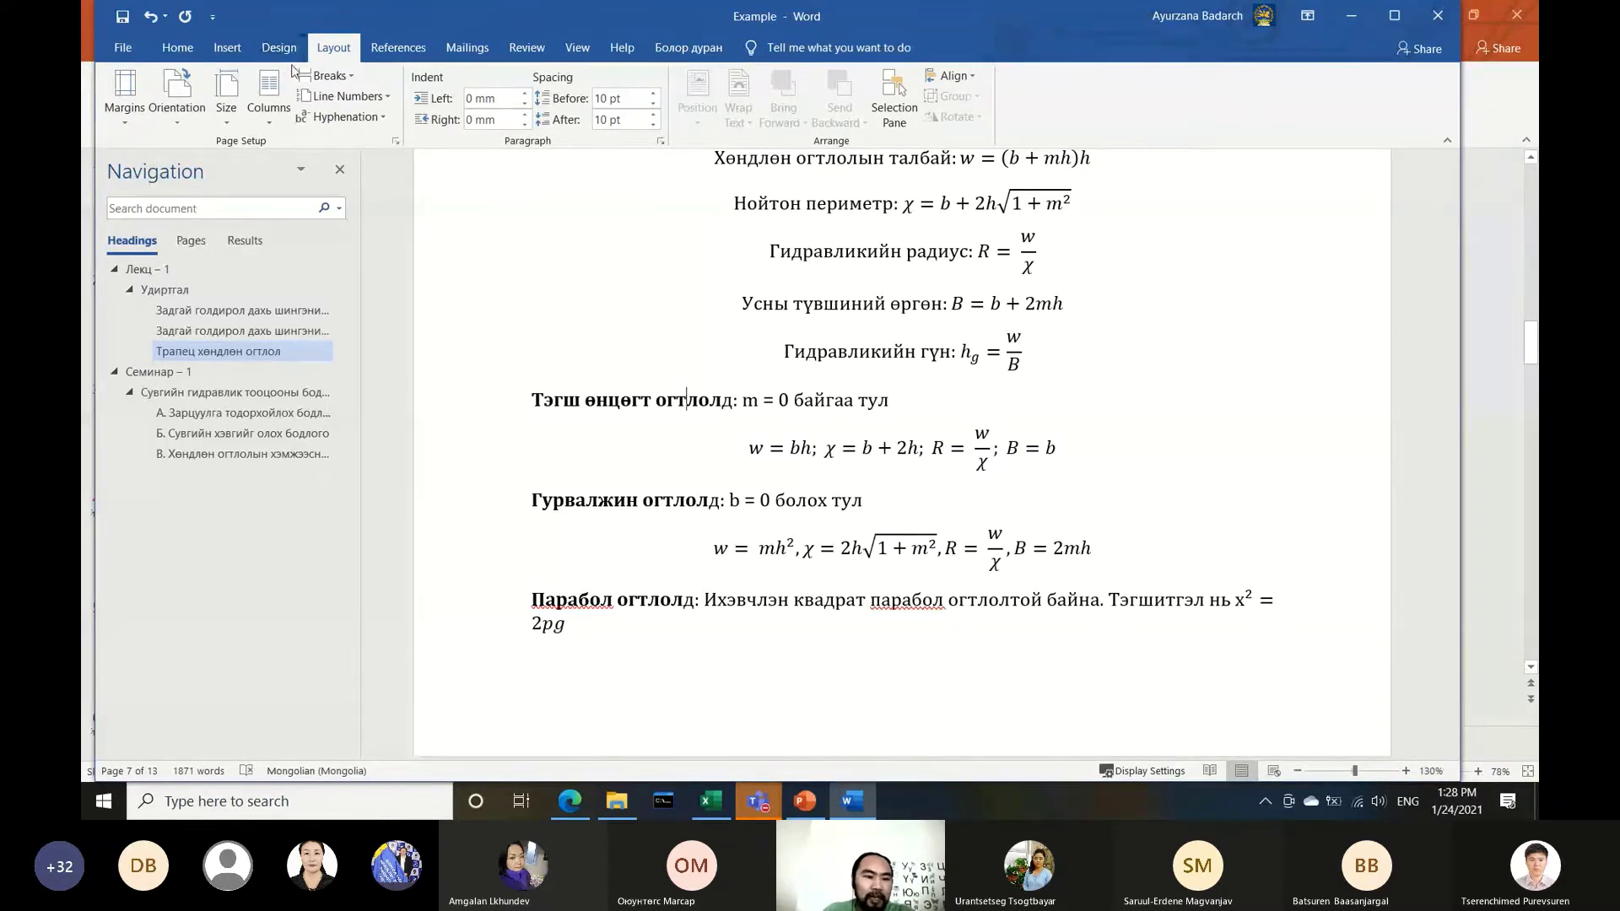
{"action": "left_click", "coordinate": [169, 49]}
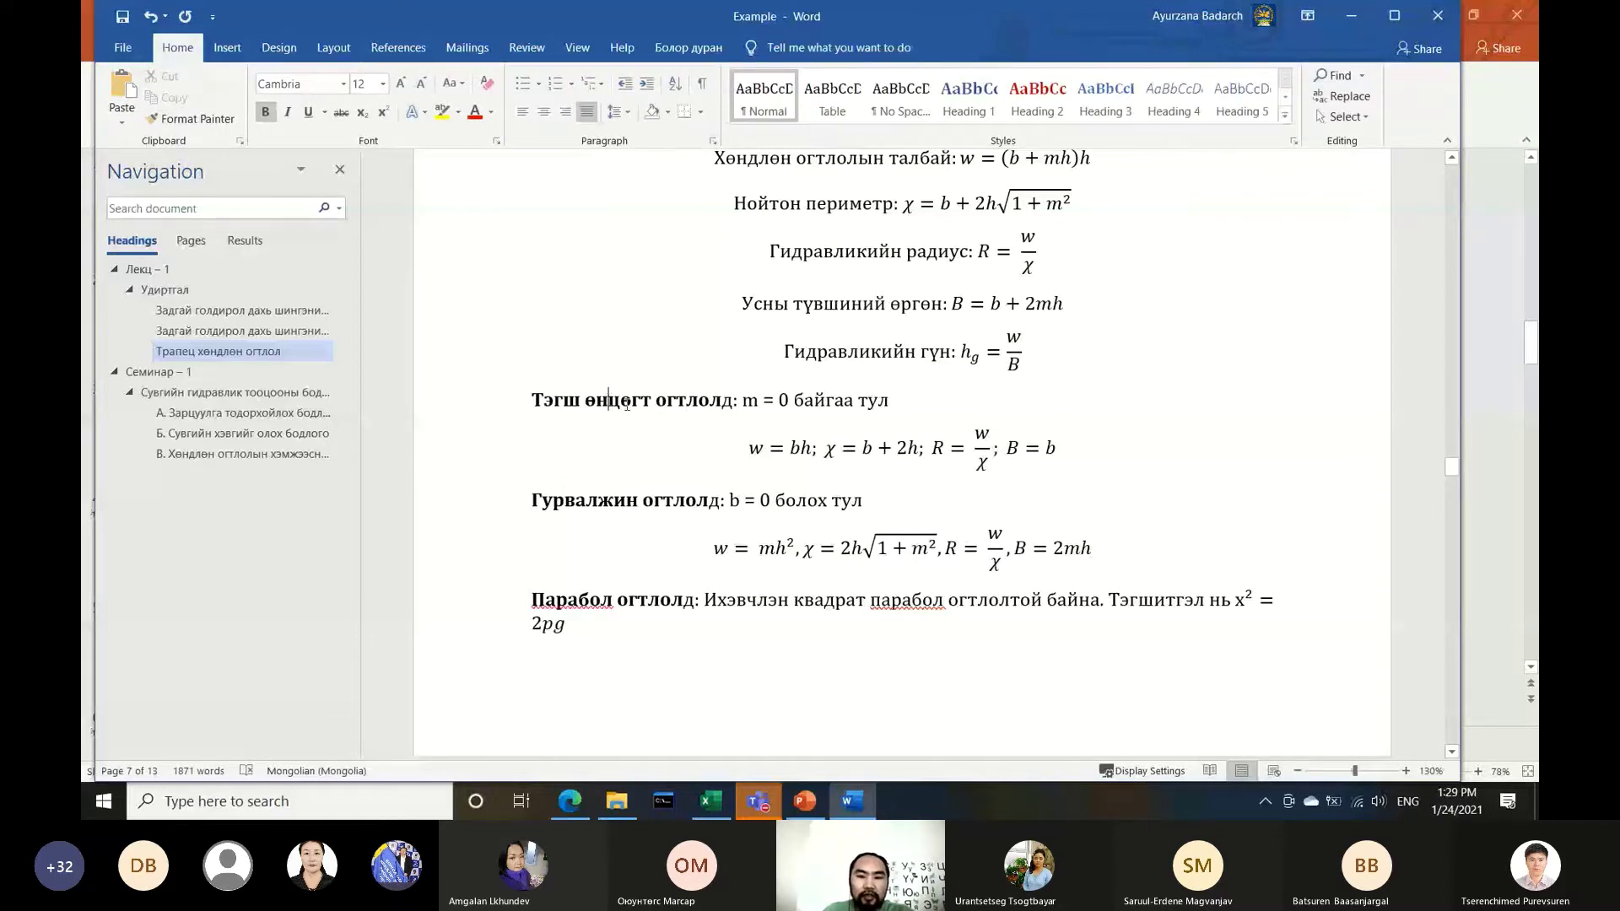
{"action": "left_click", "coordinate": [803, 803]}
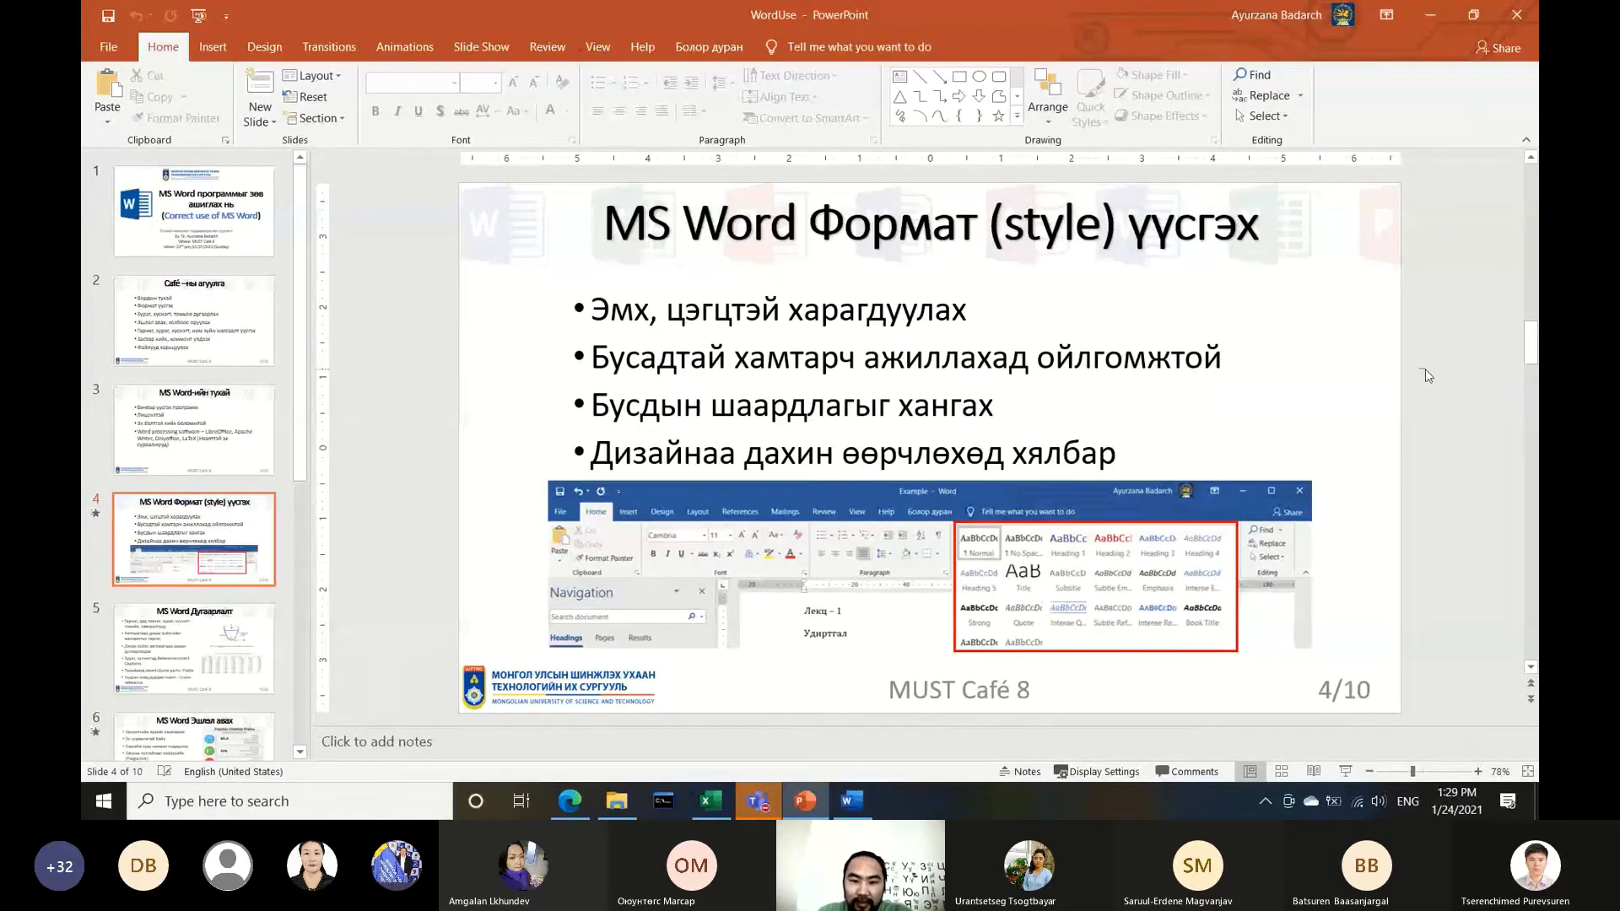
Scroll PowerPoint to slide 5, MS Word Дугаарлалт, then return to the Word document
{"action": "scroll", "coordinate": [1425, 370], "scroll_direction": "down", "scroll_amount": 1}
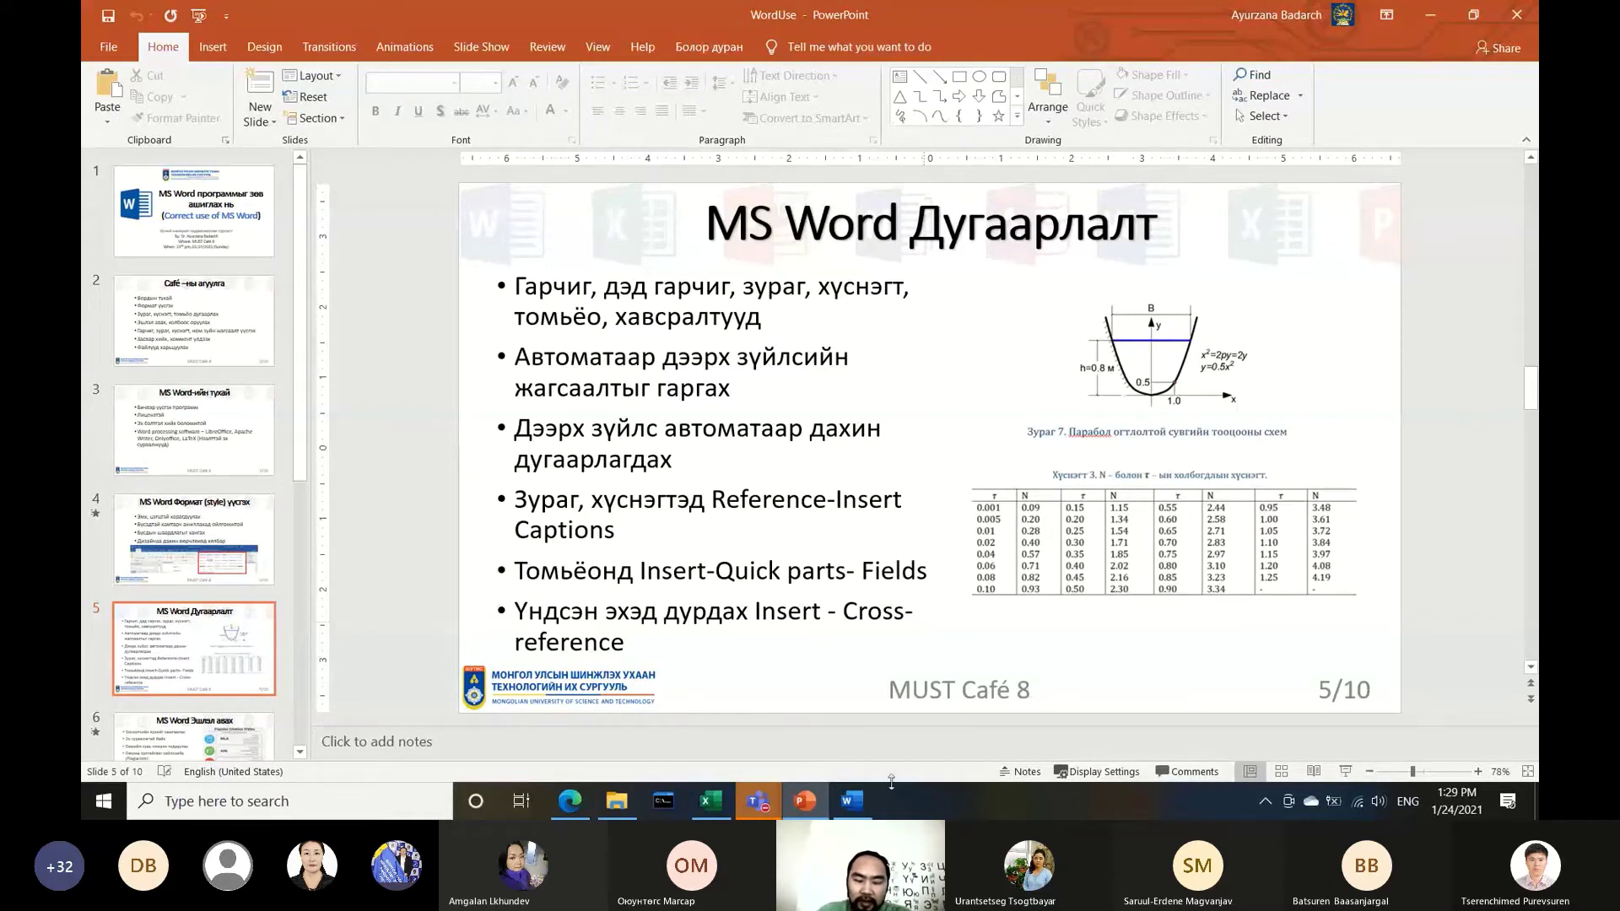
{"action": "left_click", "coordinate": [851, 800]}
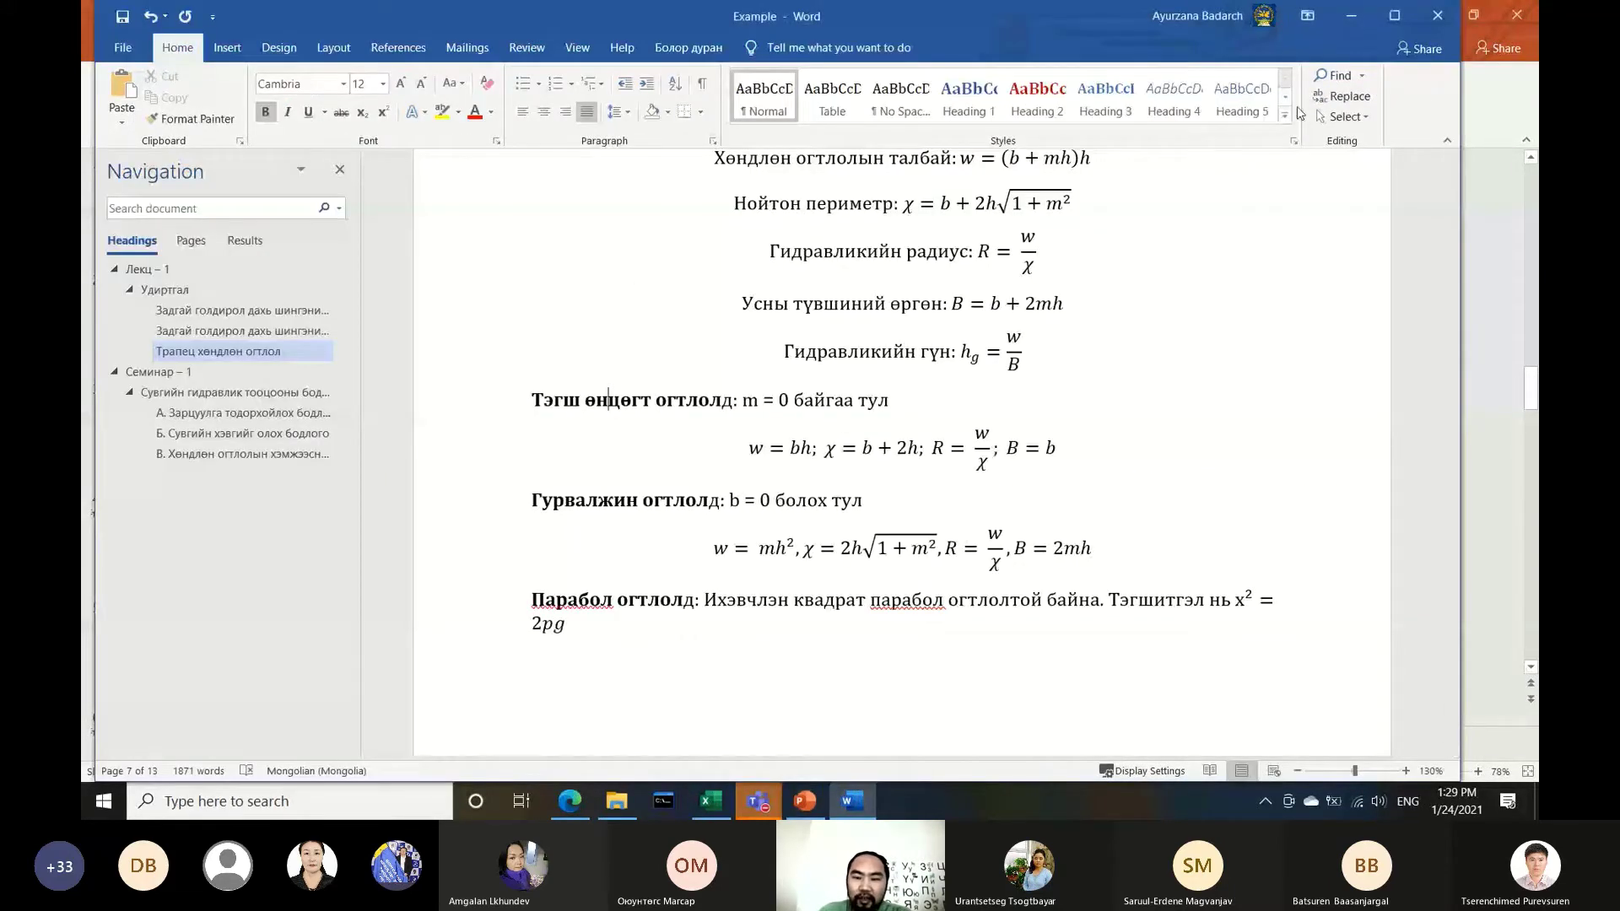
Add a plain typed '1.' before the Удиртгал heading so it reads '1. Удиртгал'
{"action": "left_click", "coordinate": [1284, 115]}
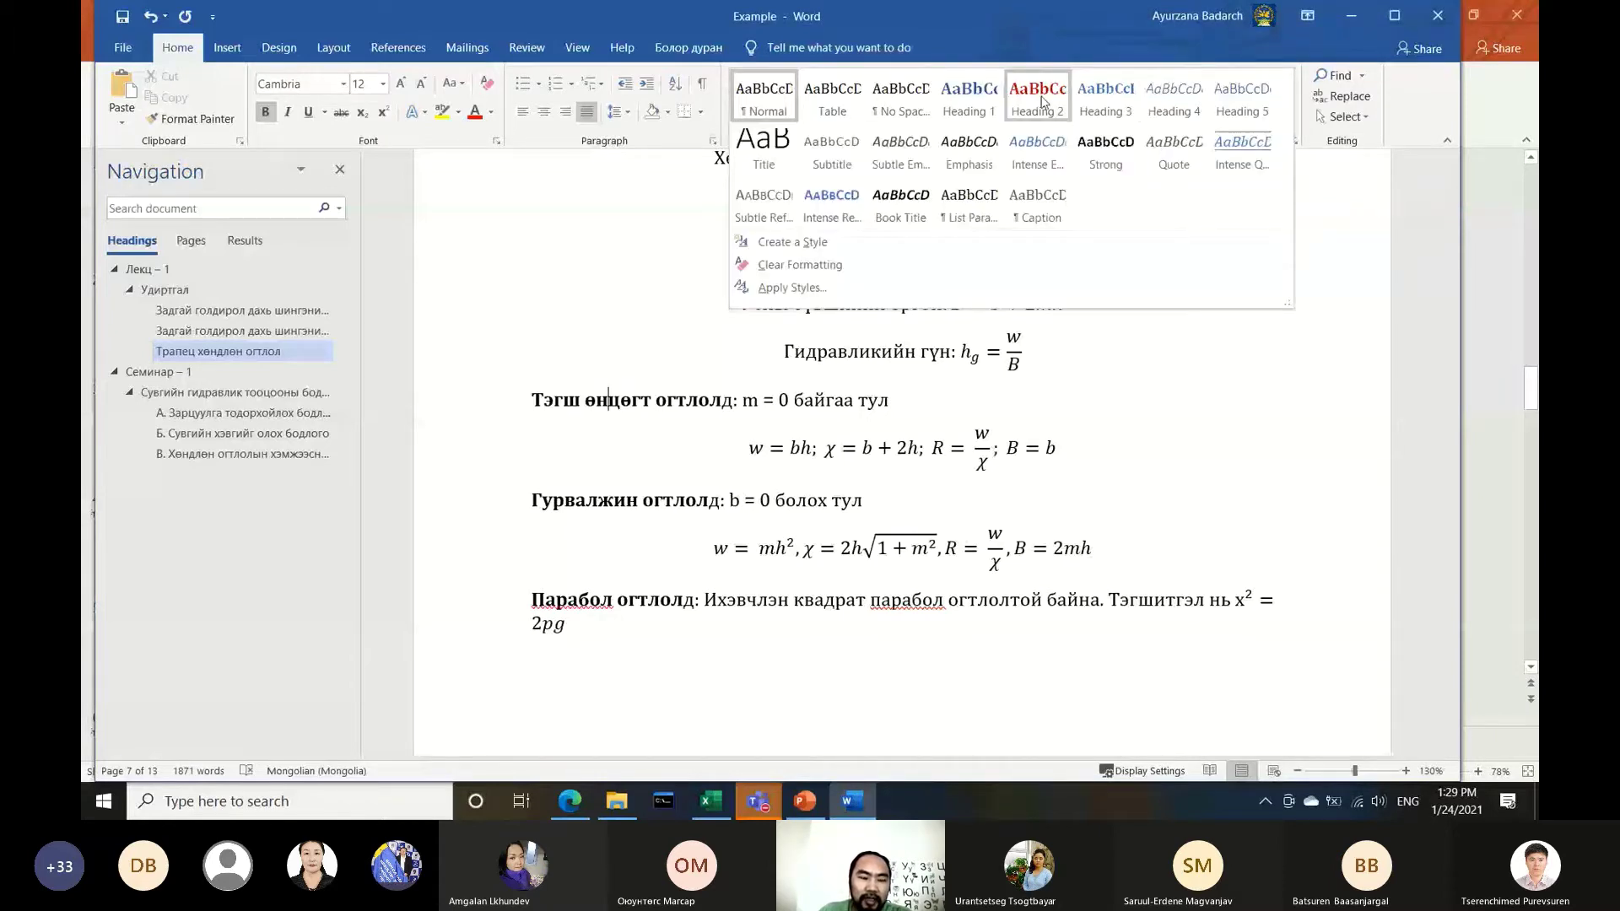
{"action": "left_click", "coordinate": [1042, 101]}
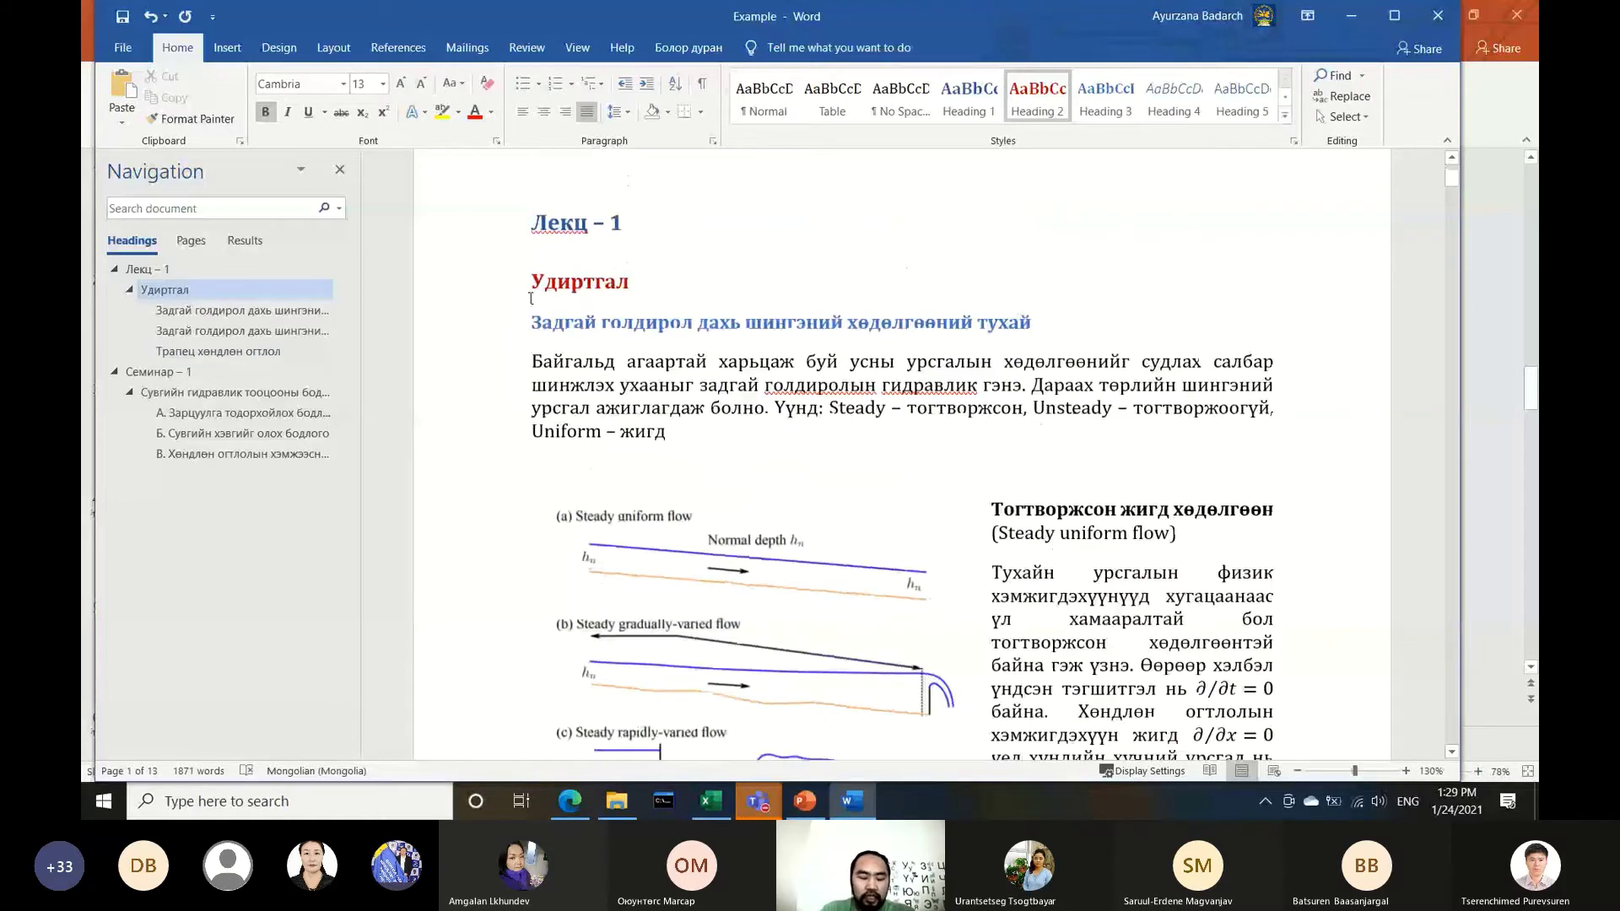
{"action": "type", "text": "16"}
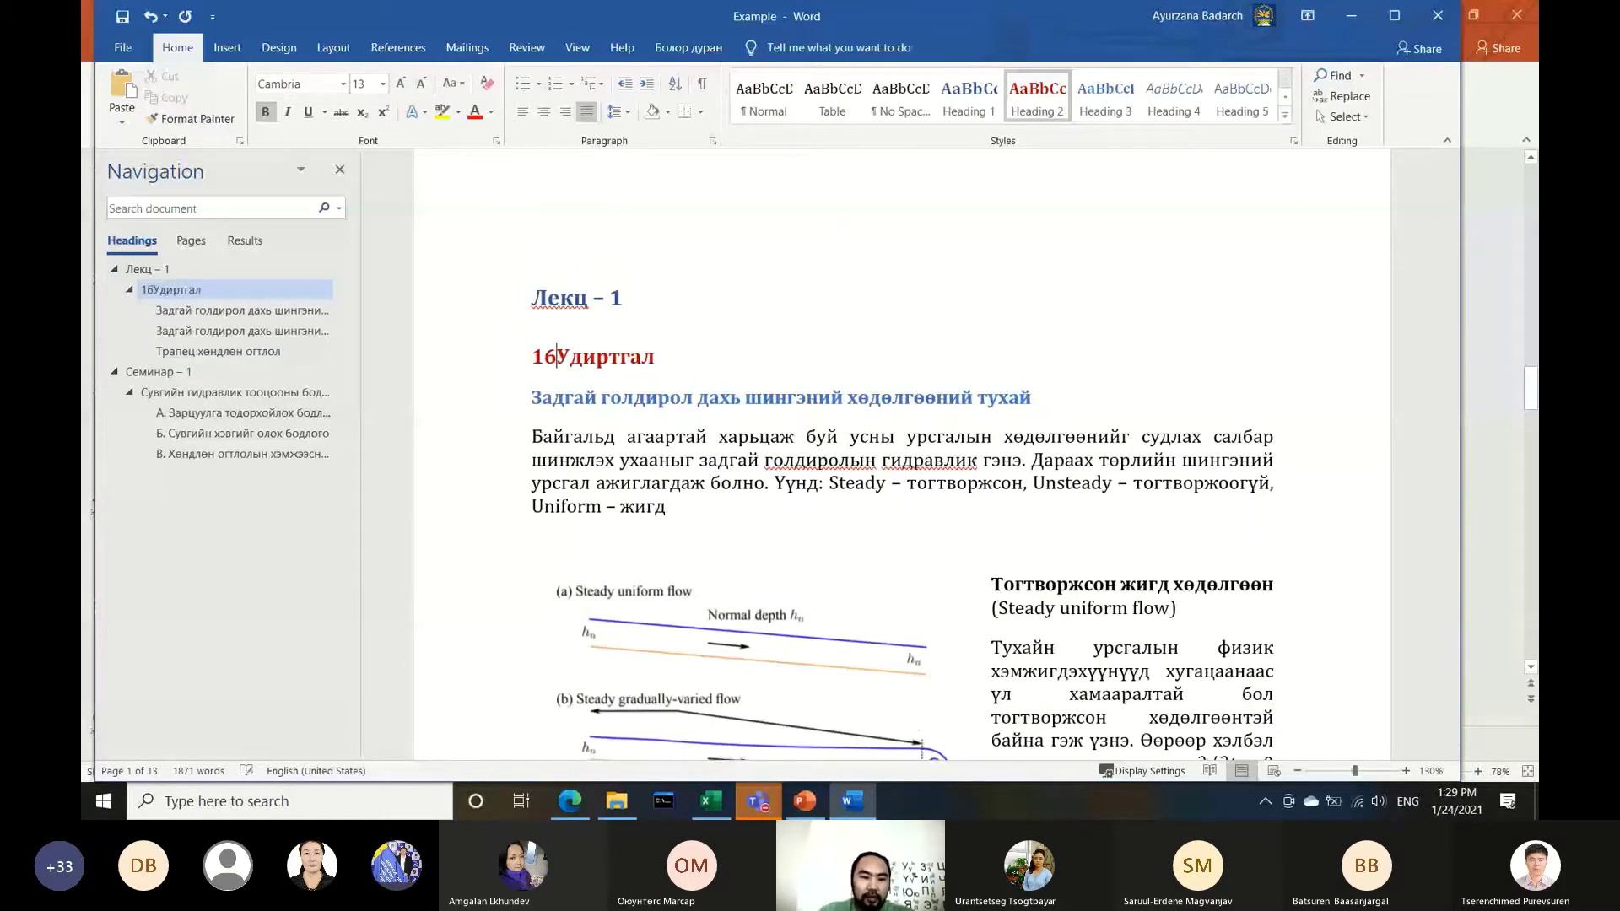
{"action": "key", "text": "ctrl+z"}
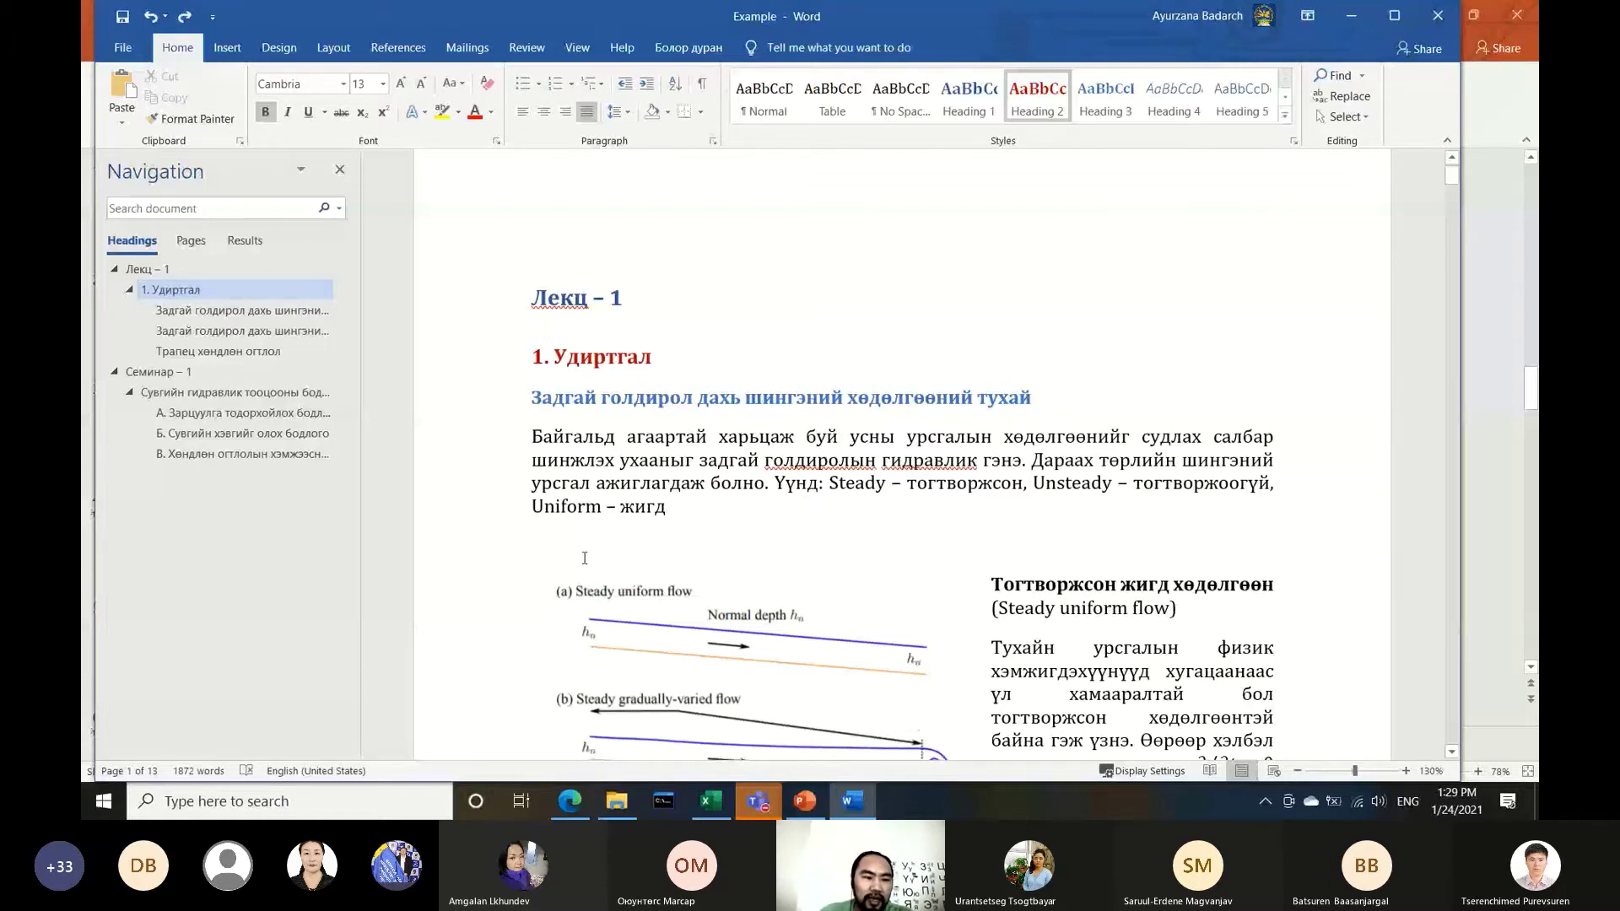
Try demoting the Семинар – 1 heading to second level, then undo the change
{"action": "left_click", "coordinate": [173, 375]}
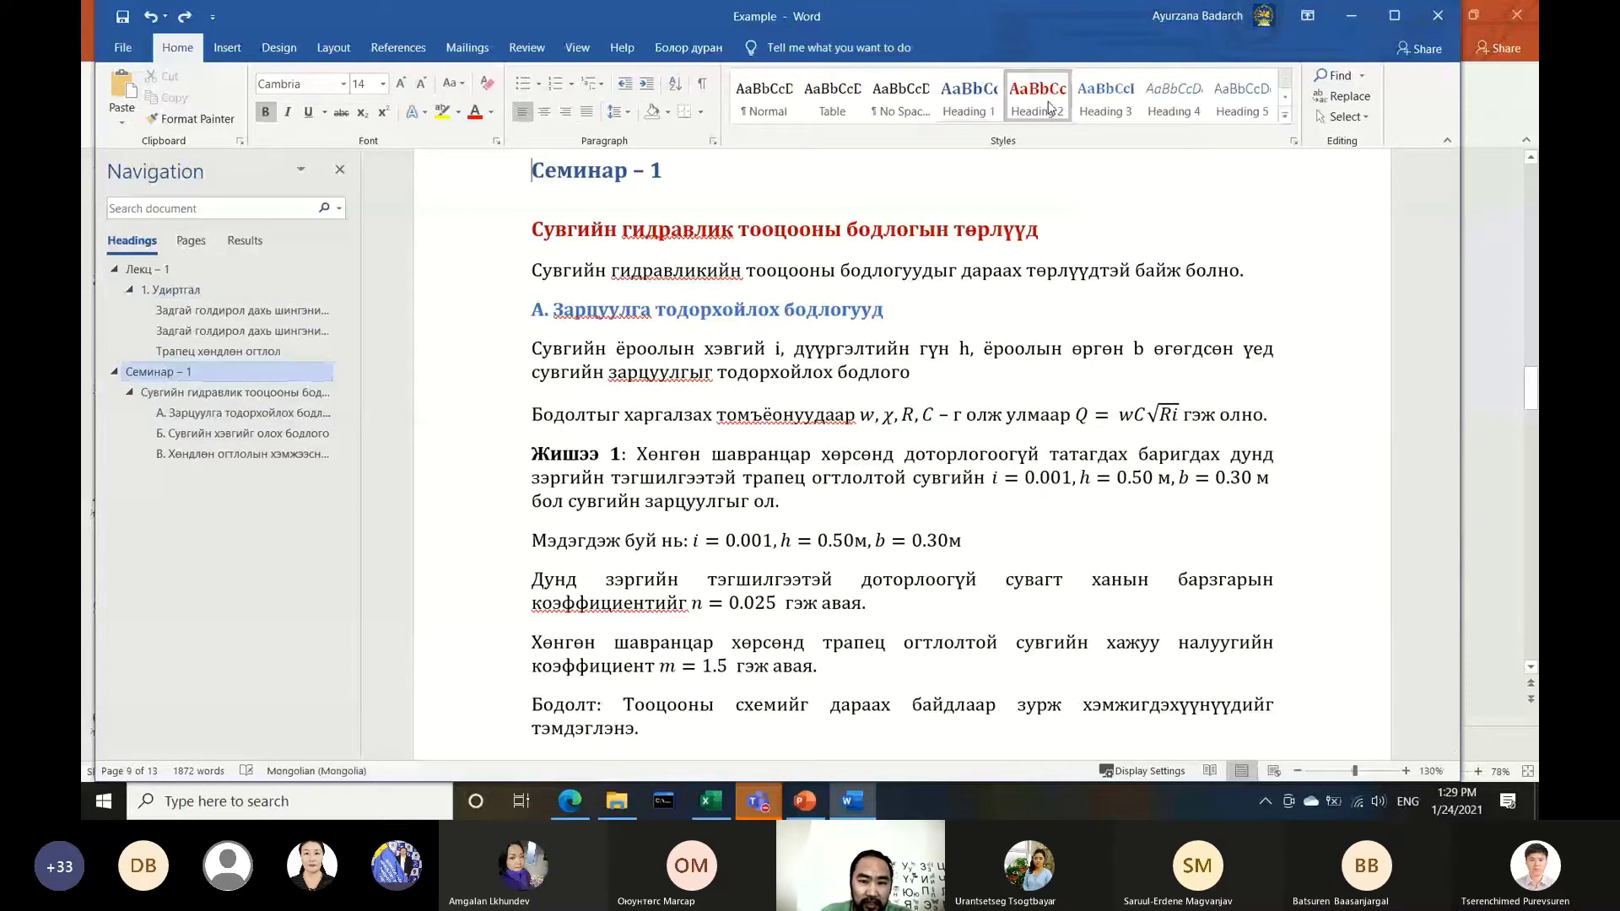
{"action": "key", "text": "ctrl+y"}
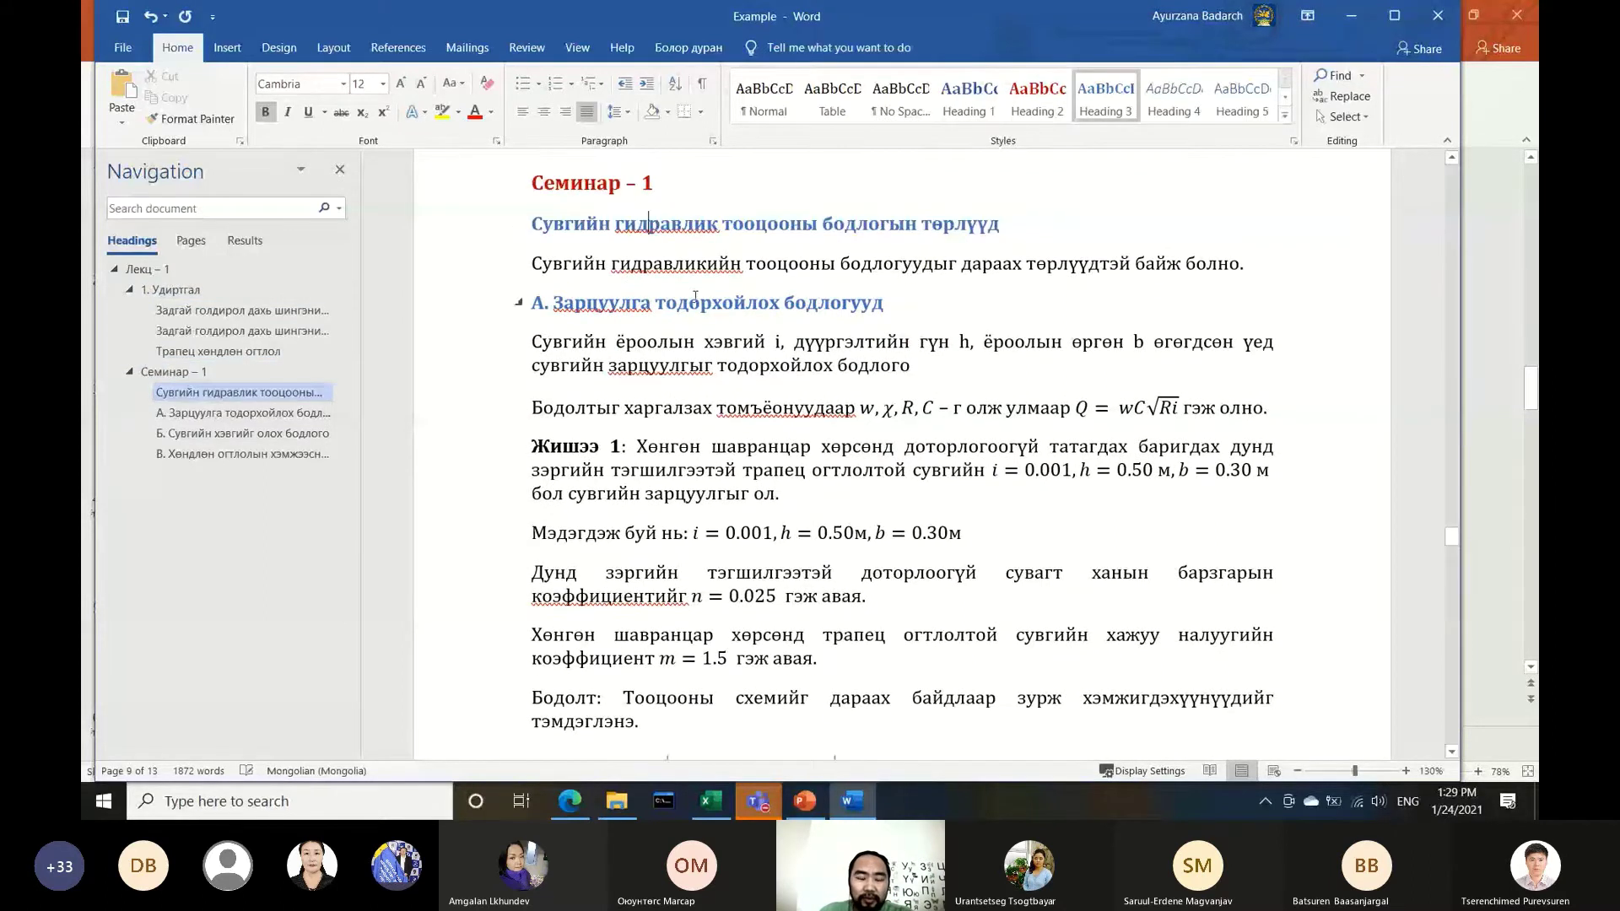
{"action": "left_click", "coordinate": [185, 372]}
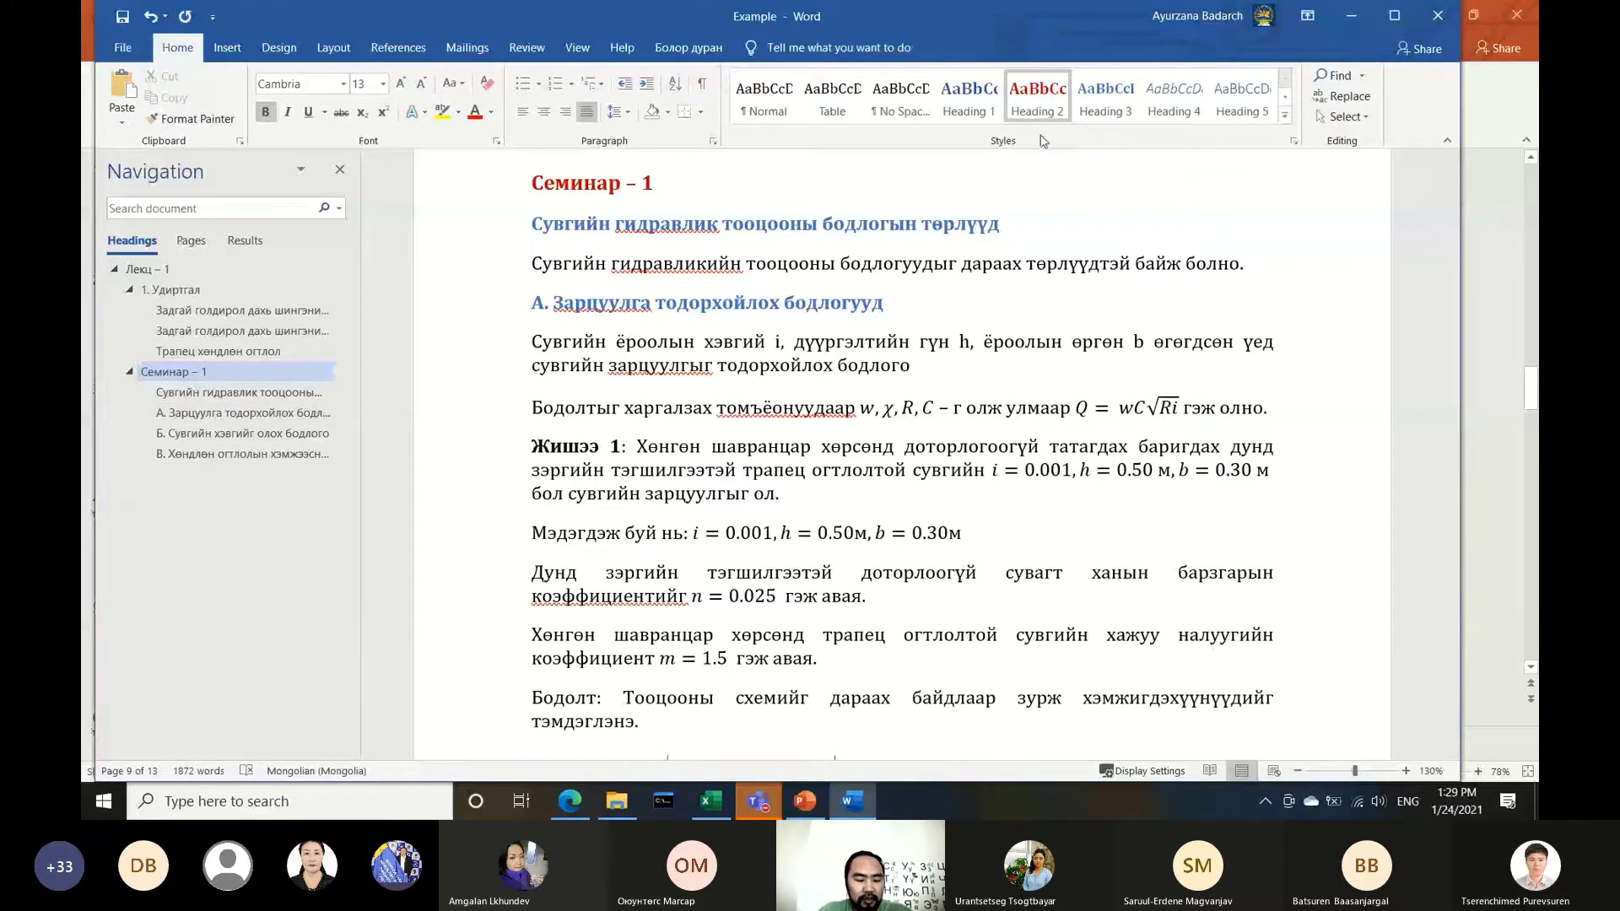
{"action": "key", "text": "ctrl+z"}
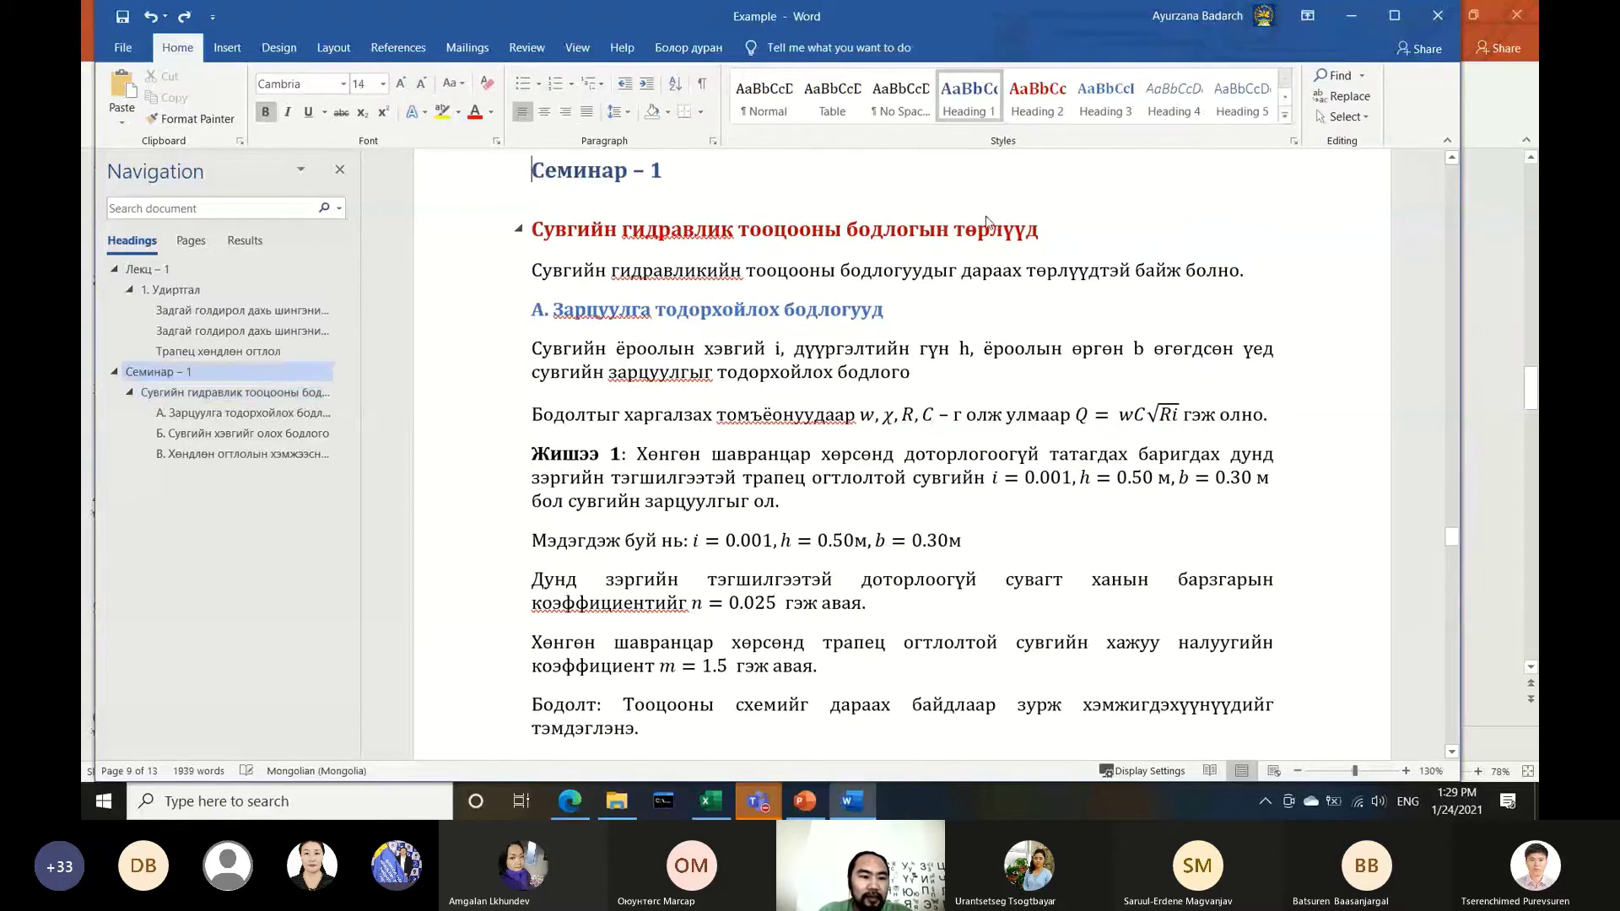
Type '1. ' before the red heading and undo Word's automatic list numbering
{"action": "key", "text": "ctrl+z"}
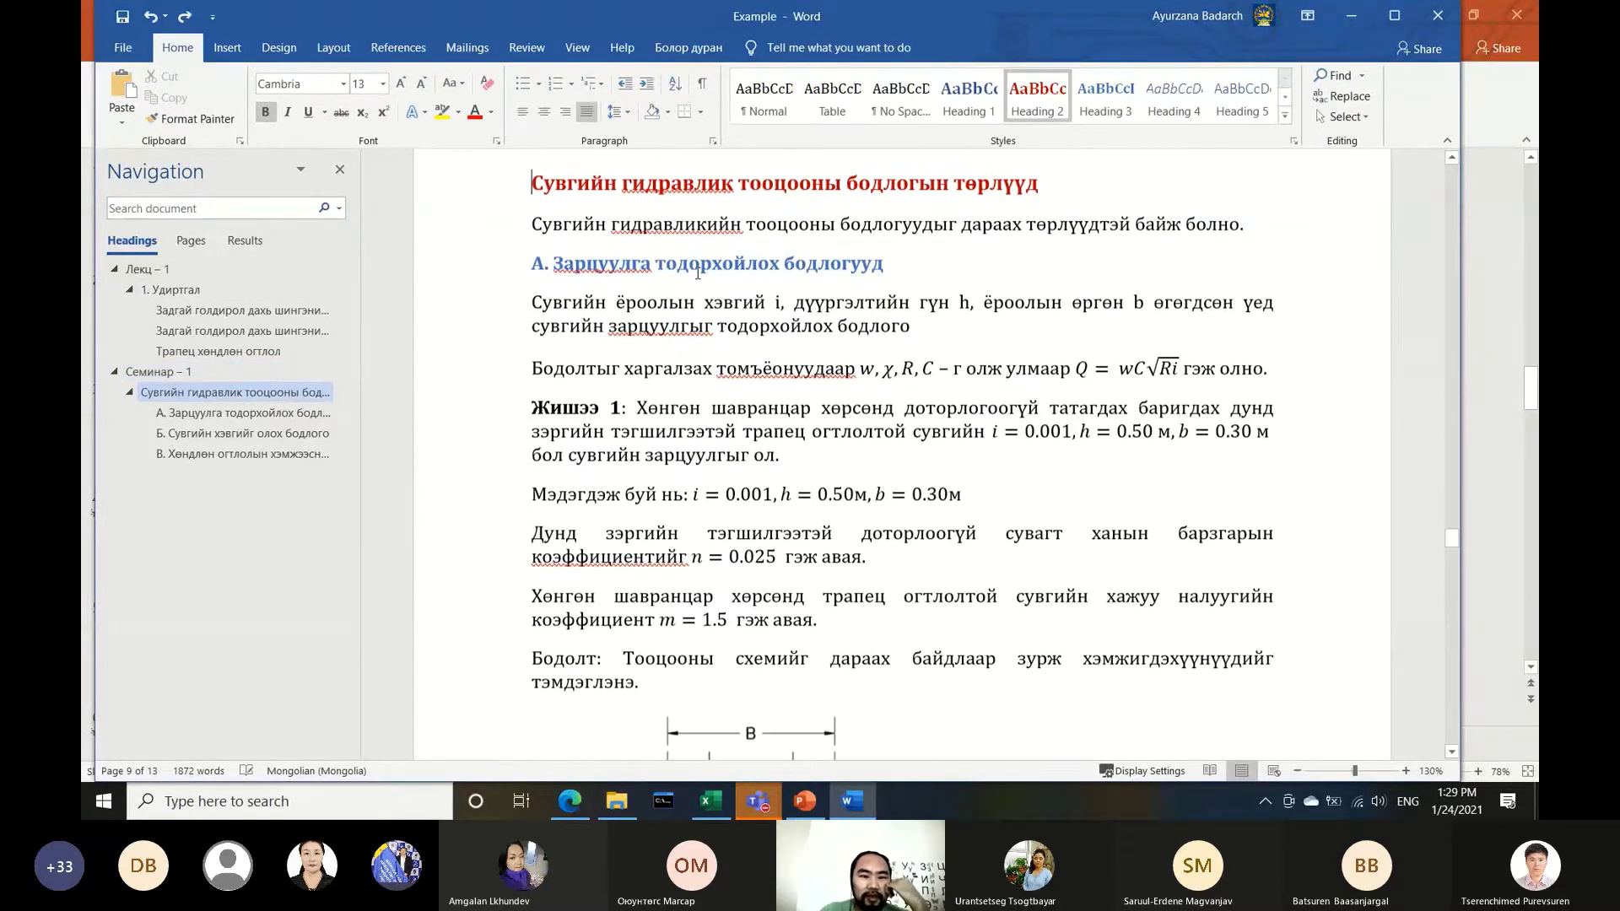
{"action": "type", "text": "1"}
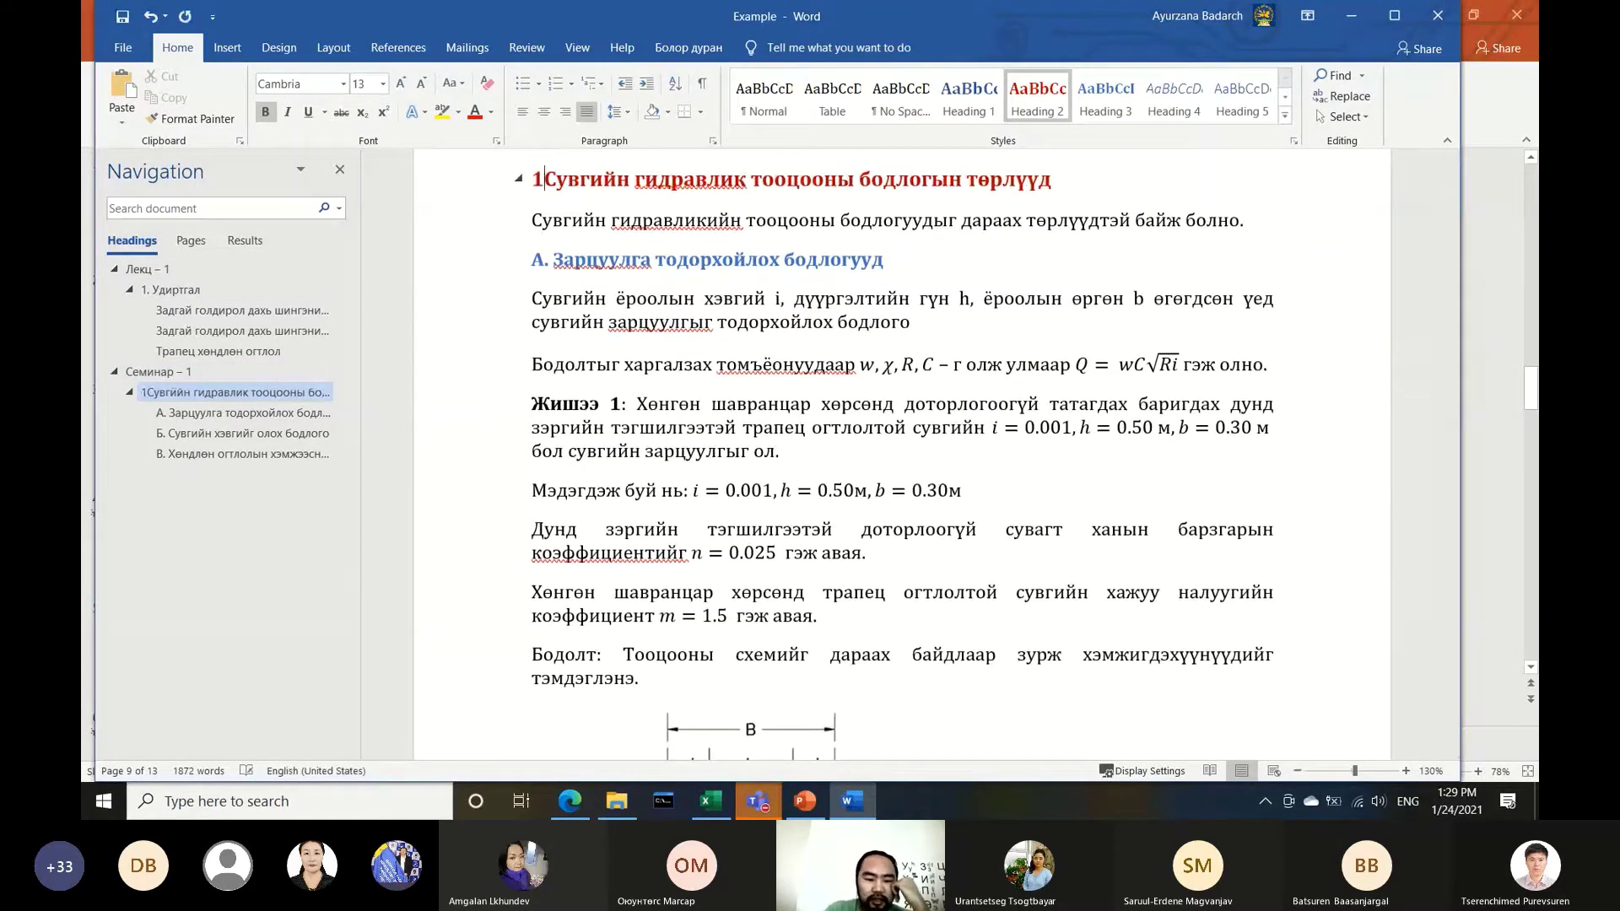
{"action": "type", "text": "6"}
{"action": "key", "text": "BackSpace"}
{"action": "type", "text": "."}
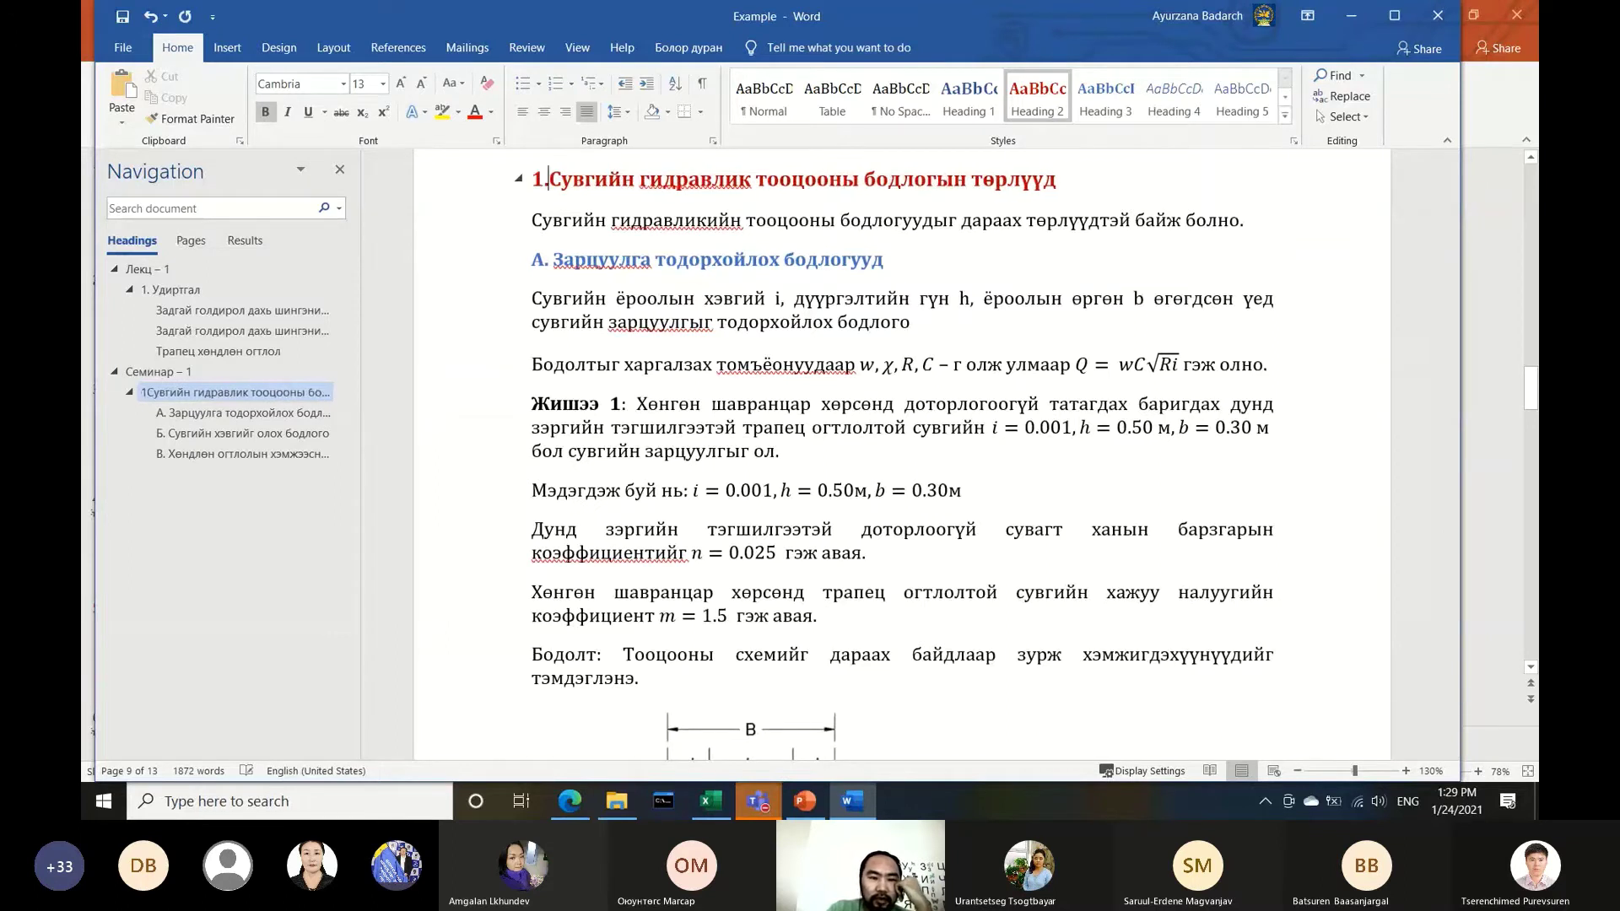
{"action": "key", "text": "BackSpace"}
{"action": "key", "text": "BackSpace"}
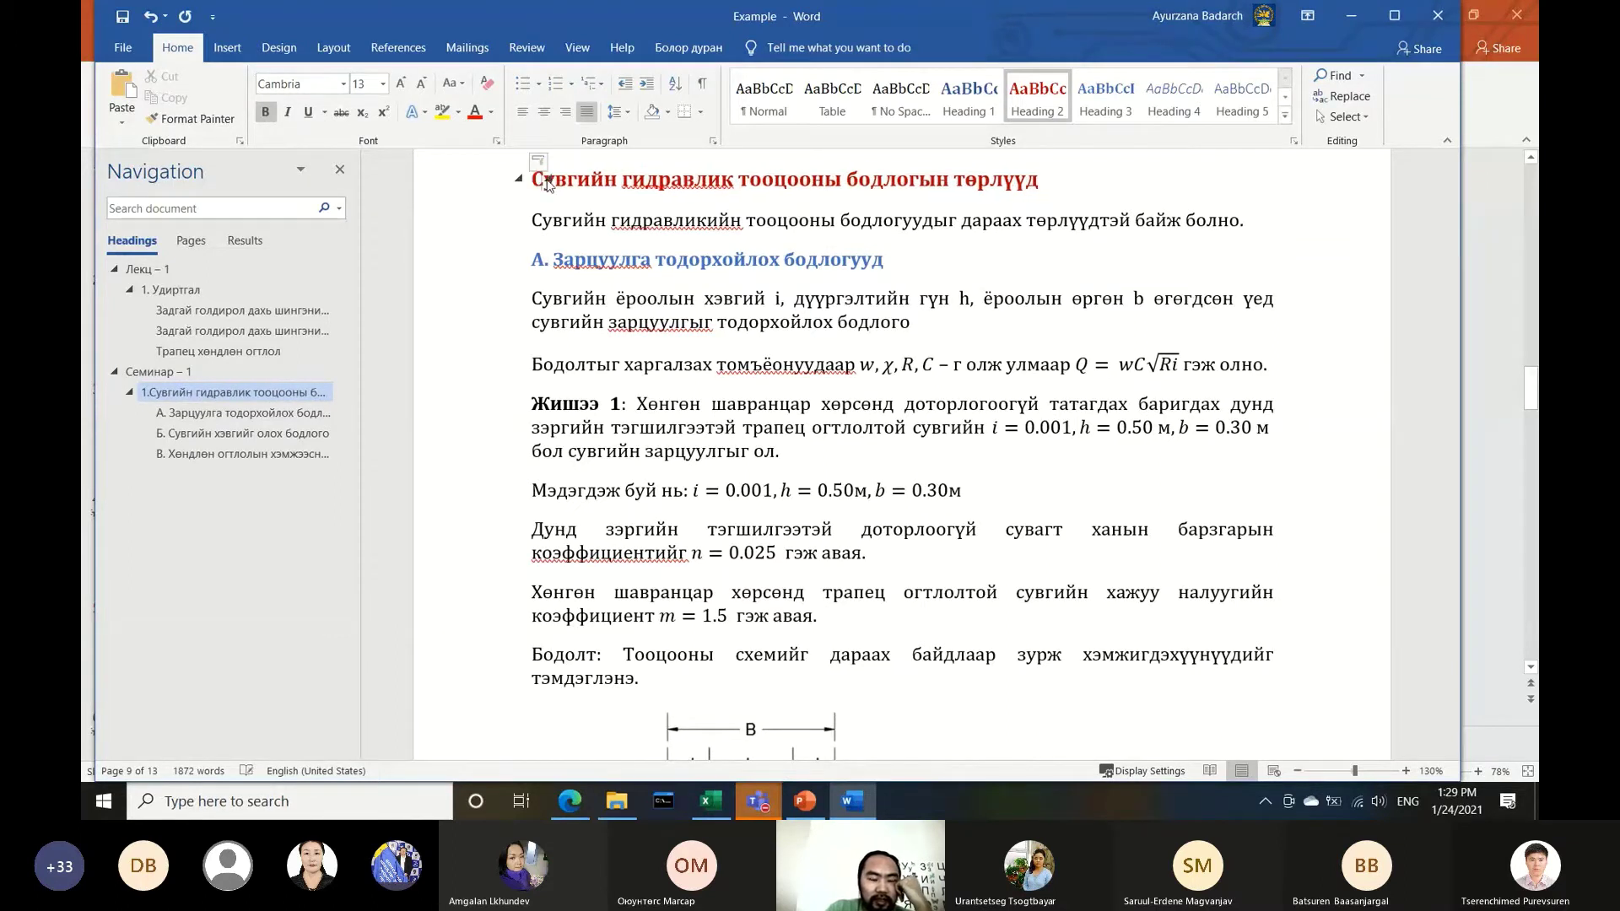
{"action": "key", "text": "ctrl+z"}
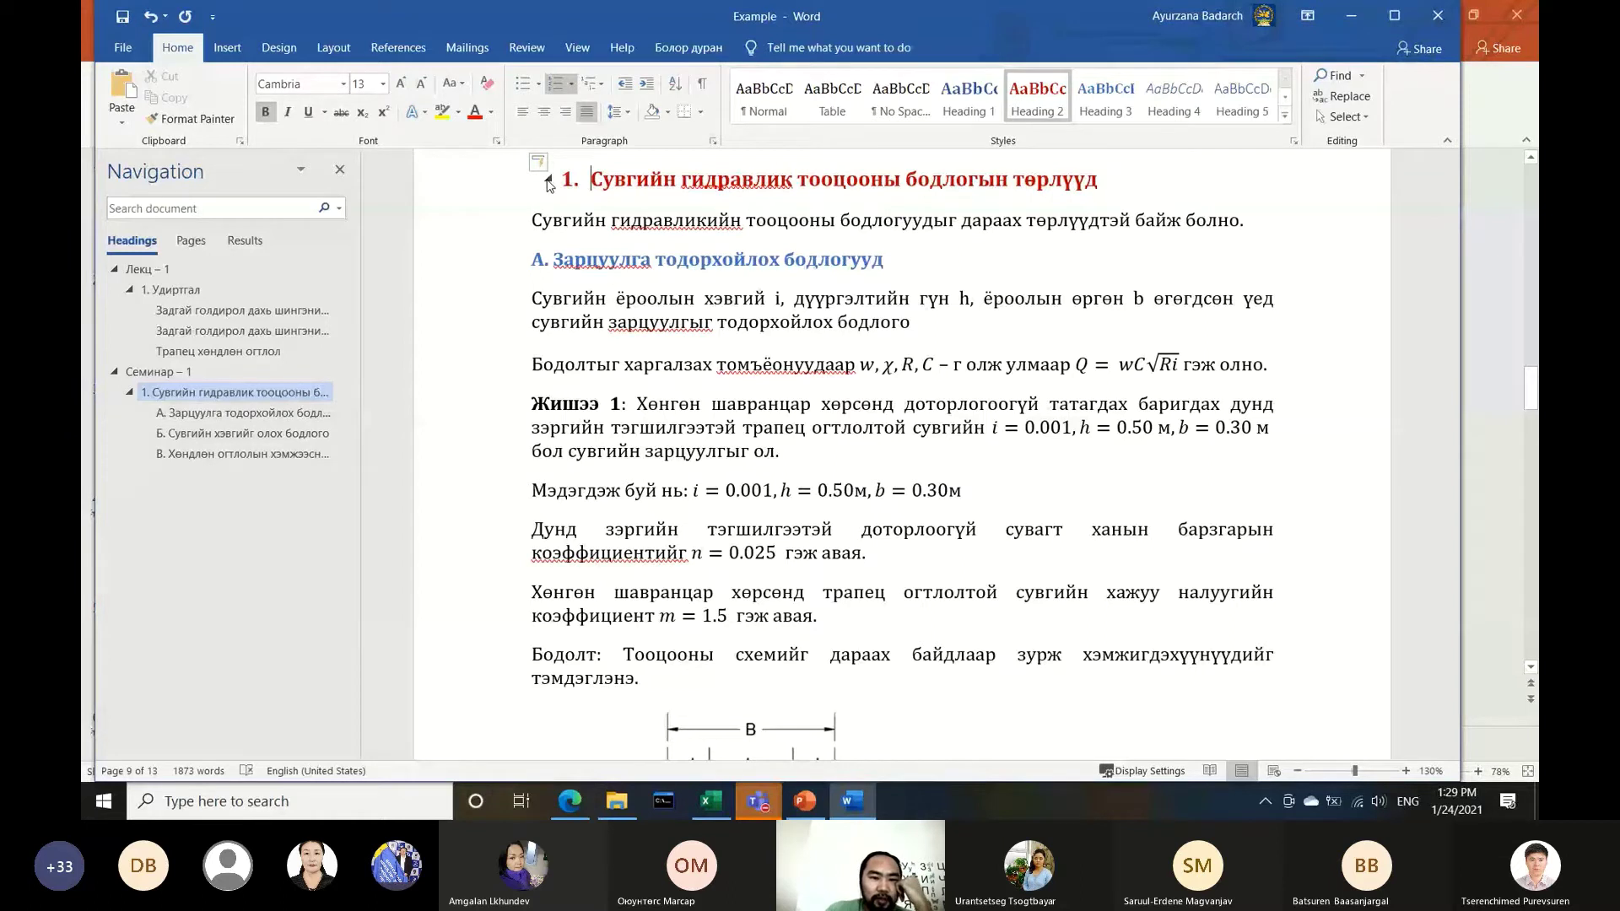
{"action": "left_click", "coordinate": [568, 180]}
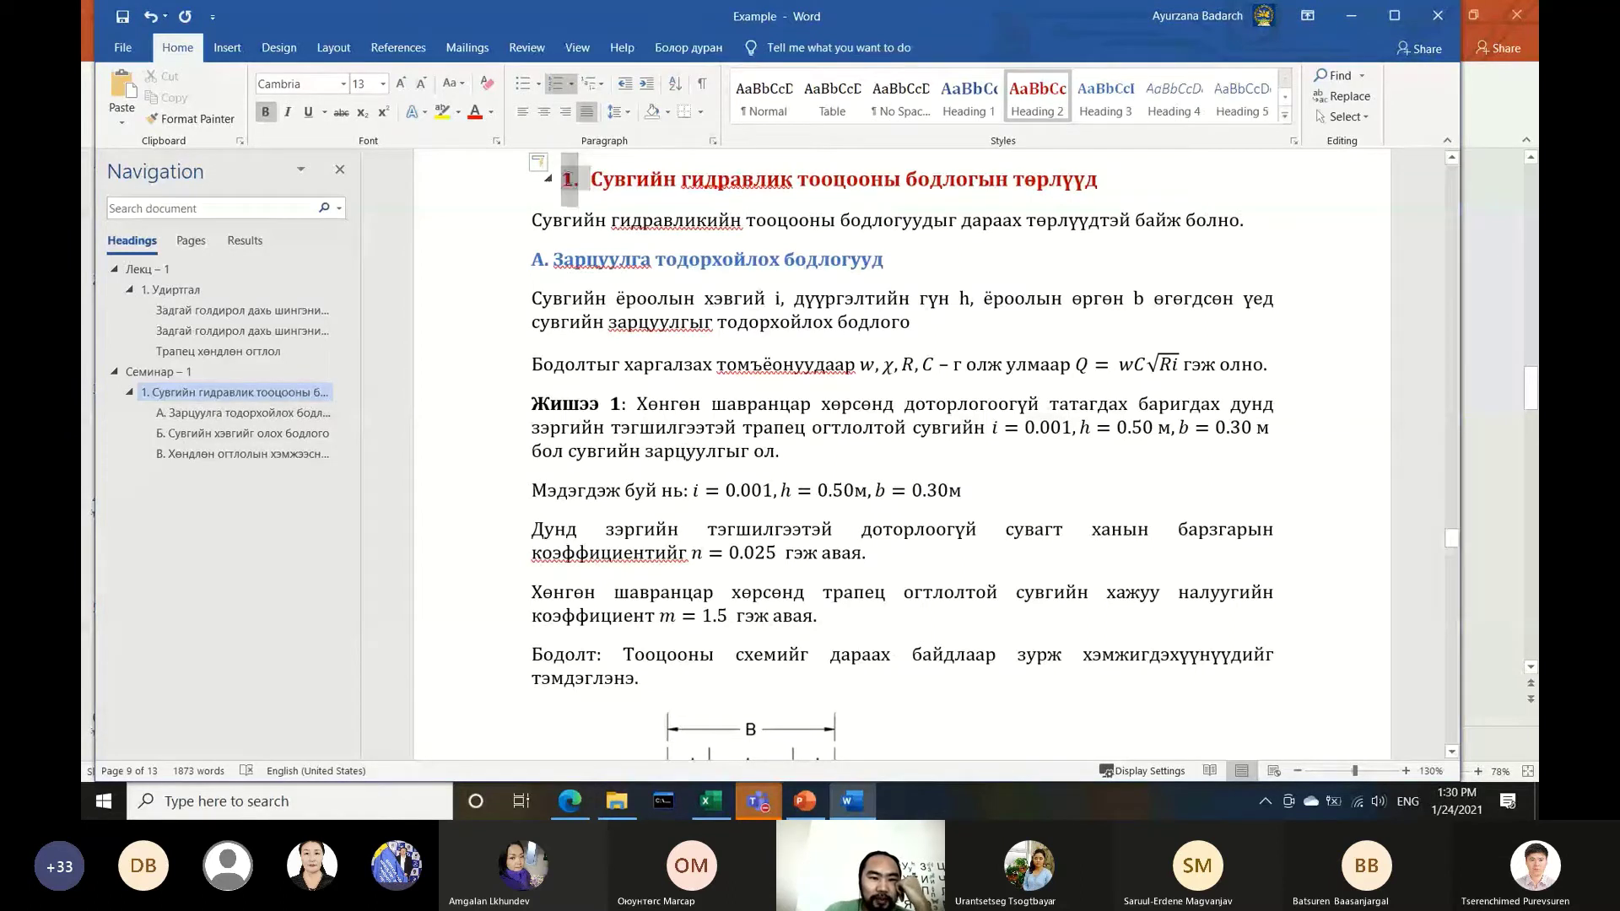
{"action": "left_click", "coordinate": [589, 179]}
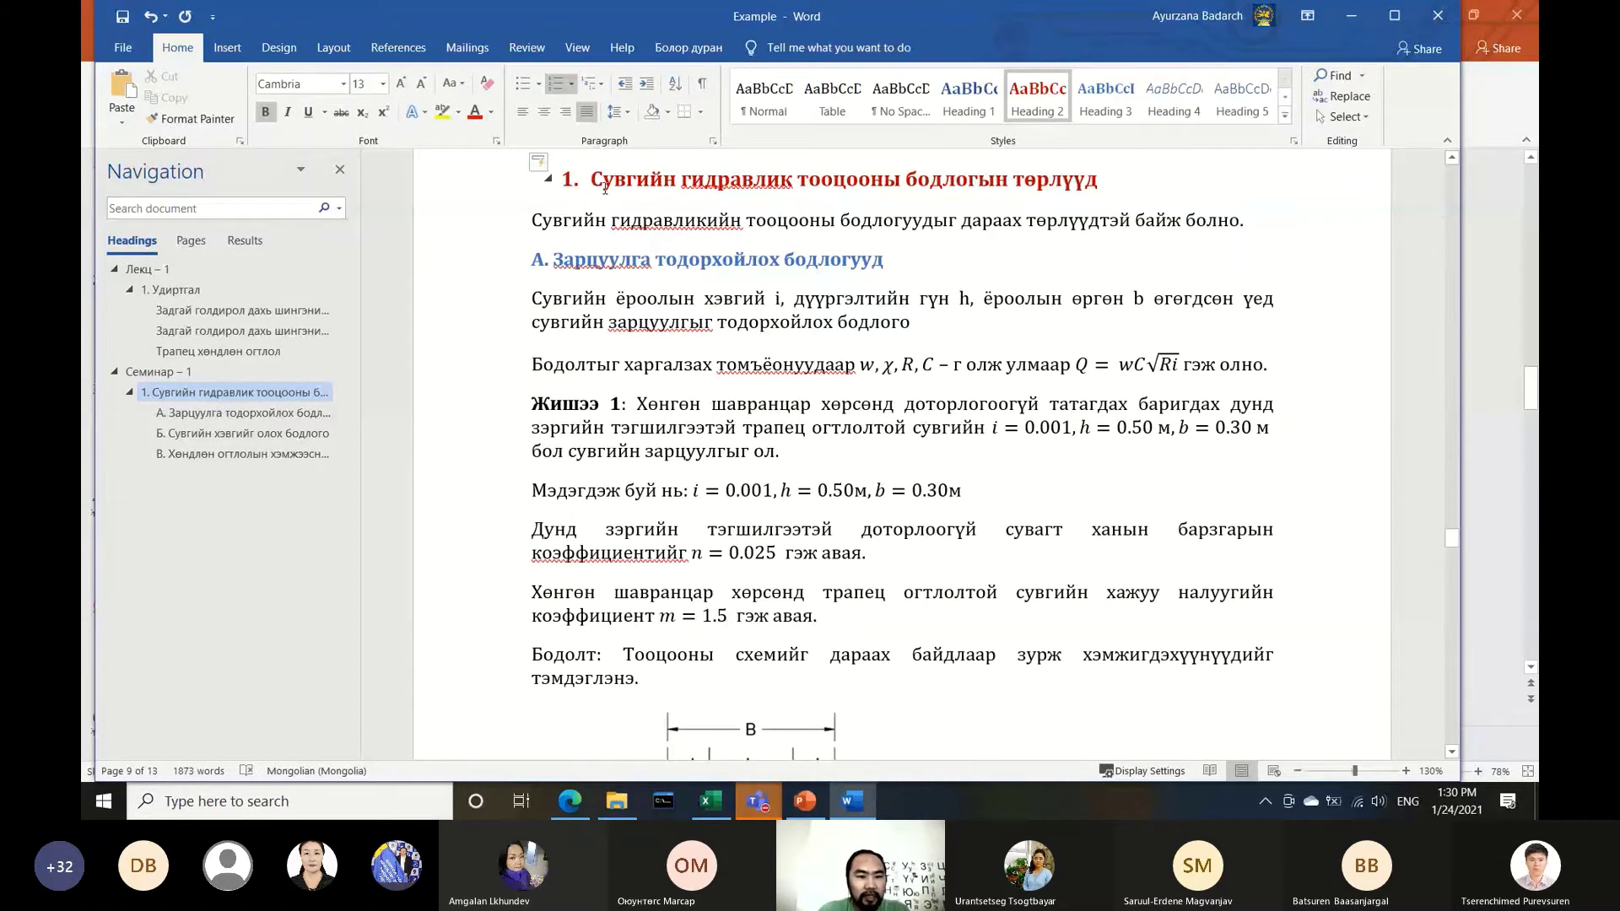
{"action": "key", "text": "ctrl+z"}
{"action": "key", "text": "ctrl+Left"}
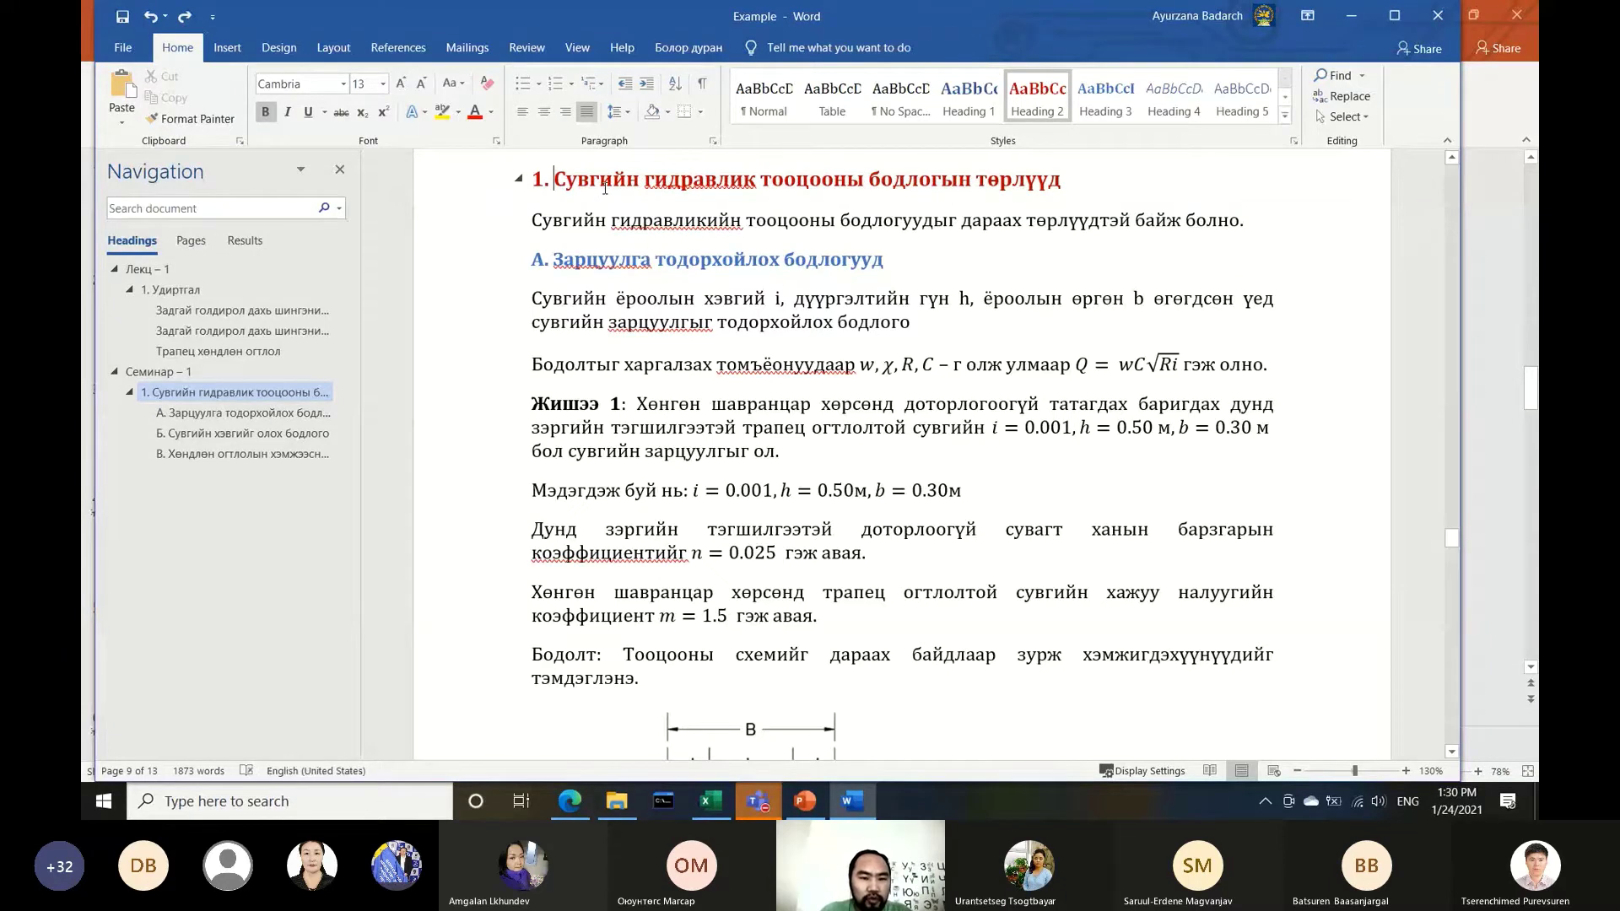
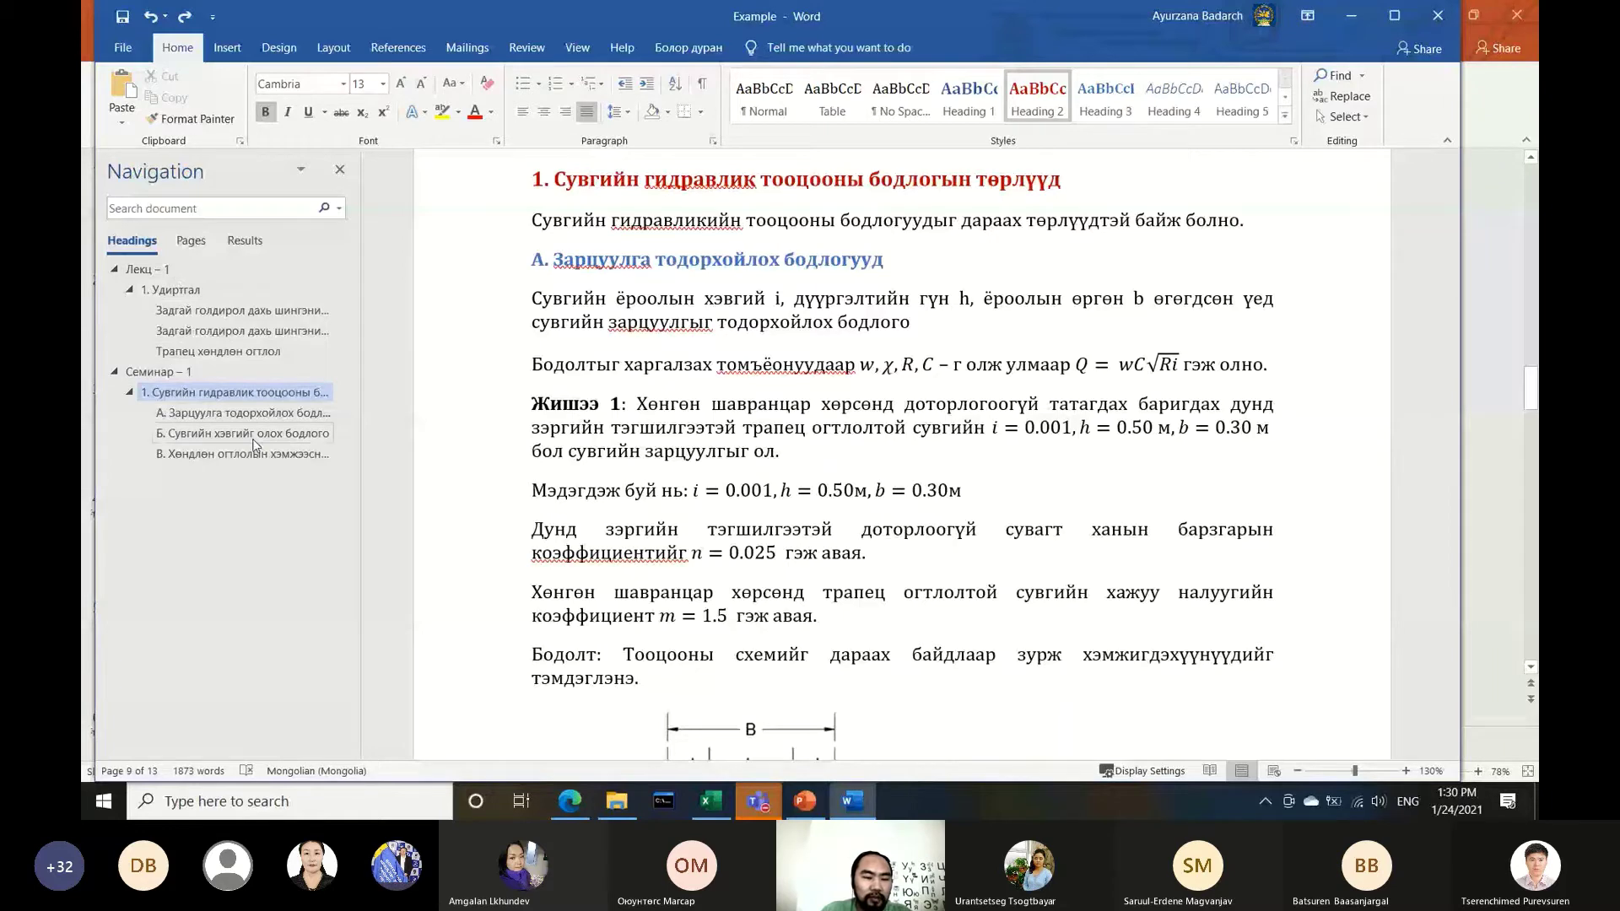
Browse to subsection А's heading in the channel hydraulics calculation section
{"action": "left_click", "coordinate": [175, 290]}
{"action": "left_click", "coordinate": [165, 392]}
{"action": "mouse_move", "coordinate": [795, 180]}
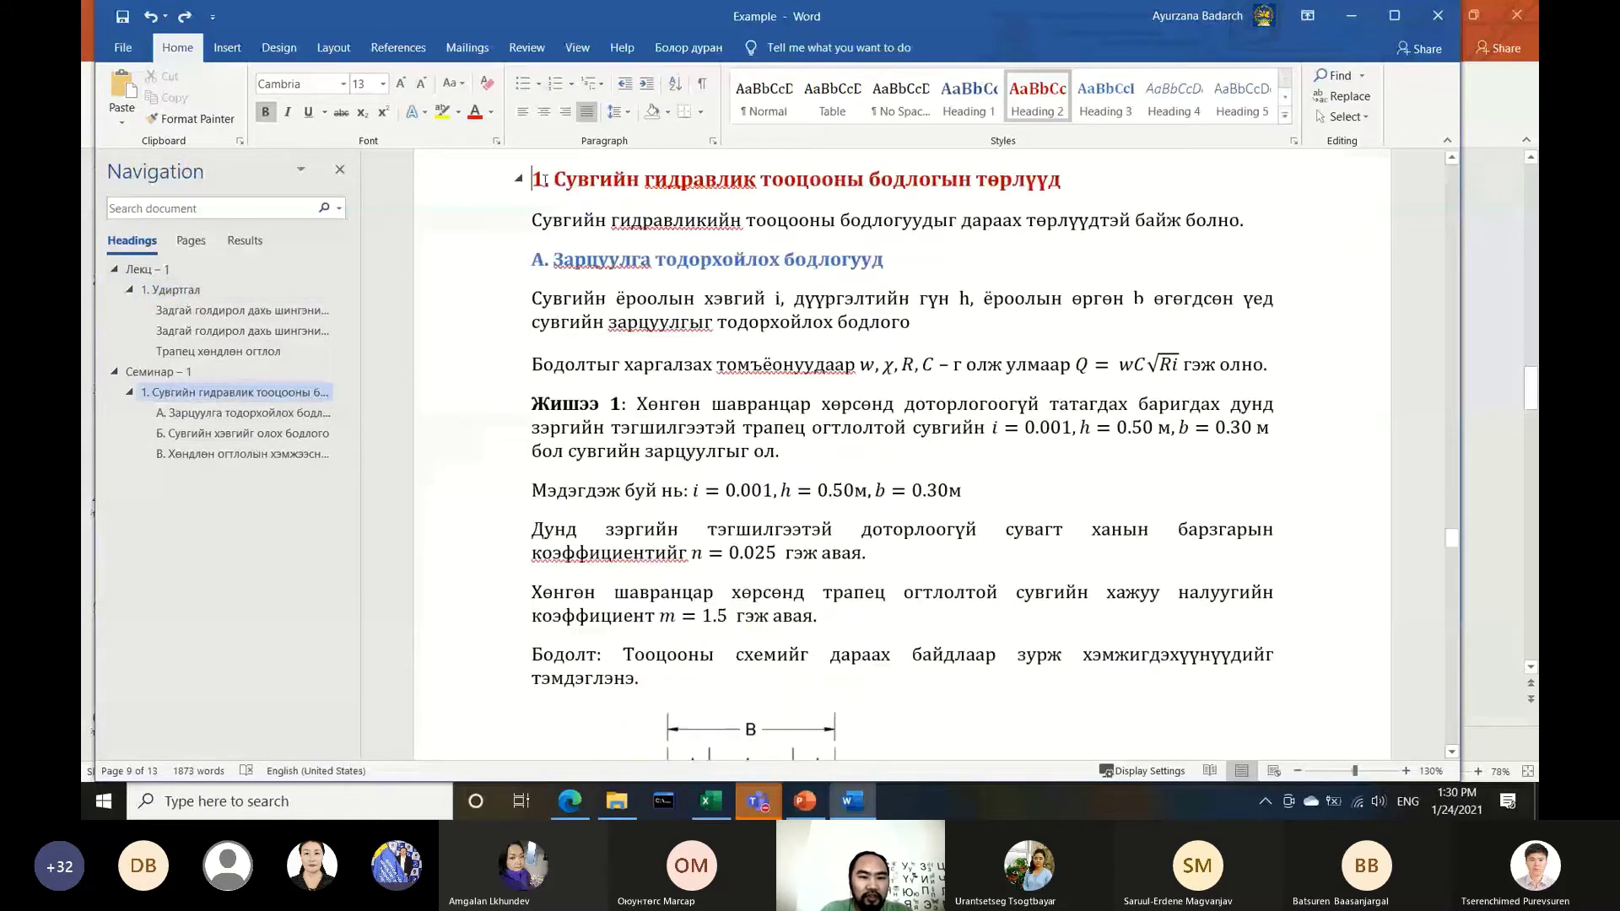
{"action": "type", "text": "2"}
{"action": "left_click", "coordinate": [611, 221]}
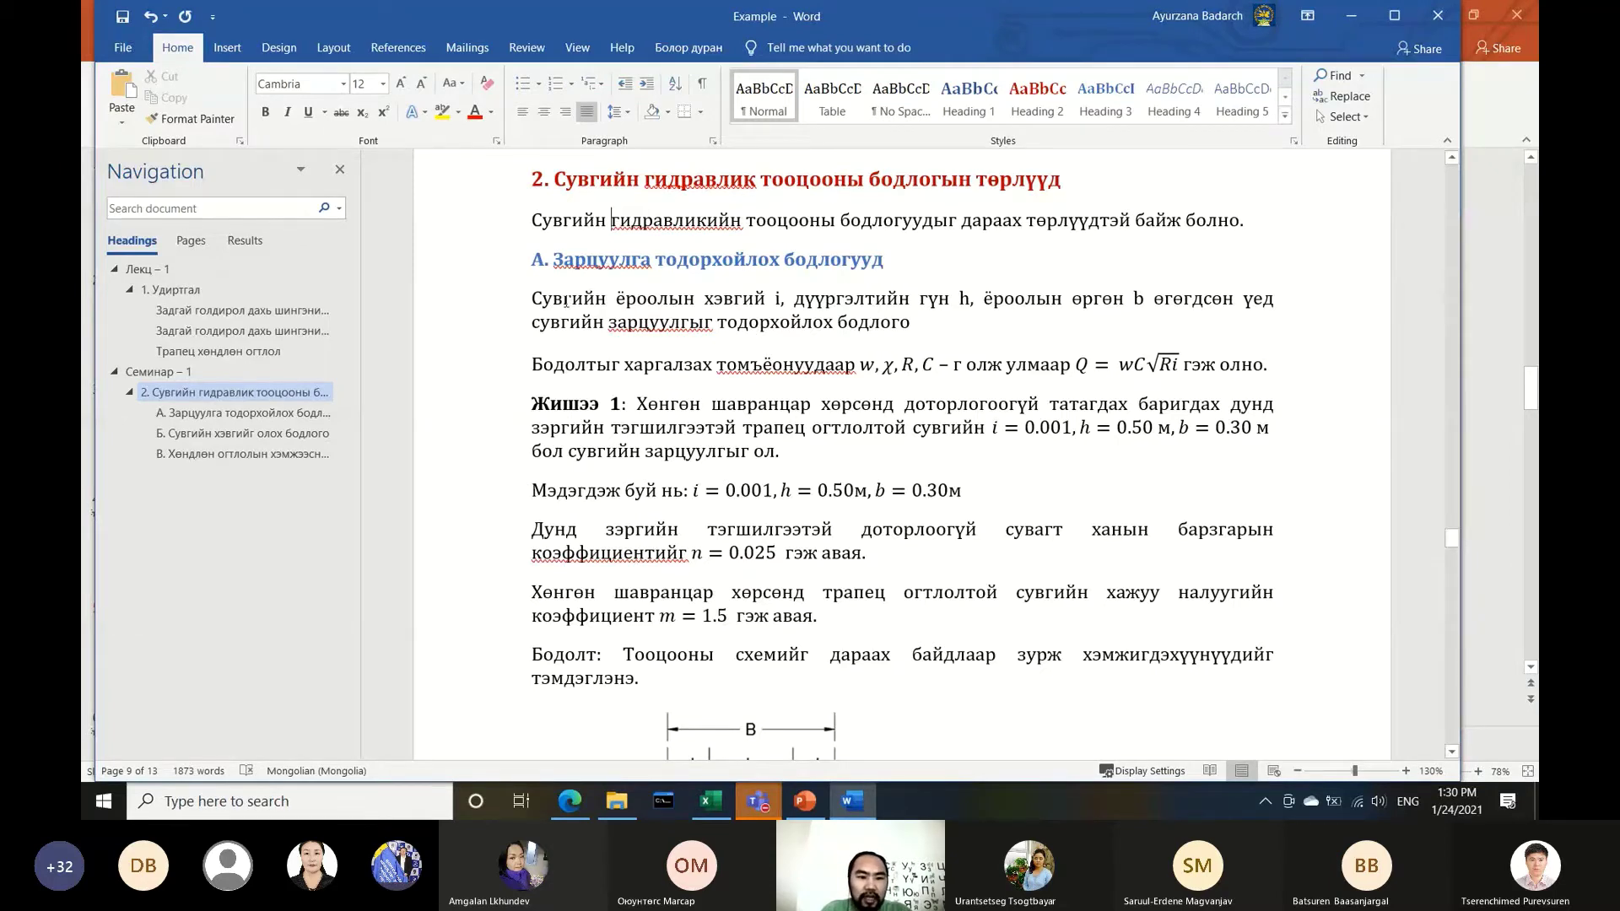
{"action": "left_click", "coordinate": [262, 455]}
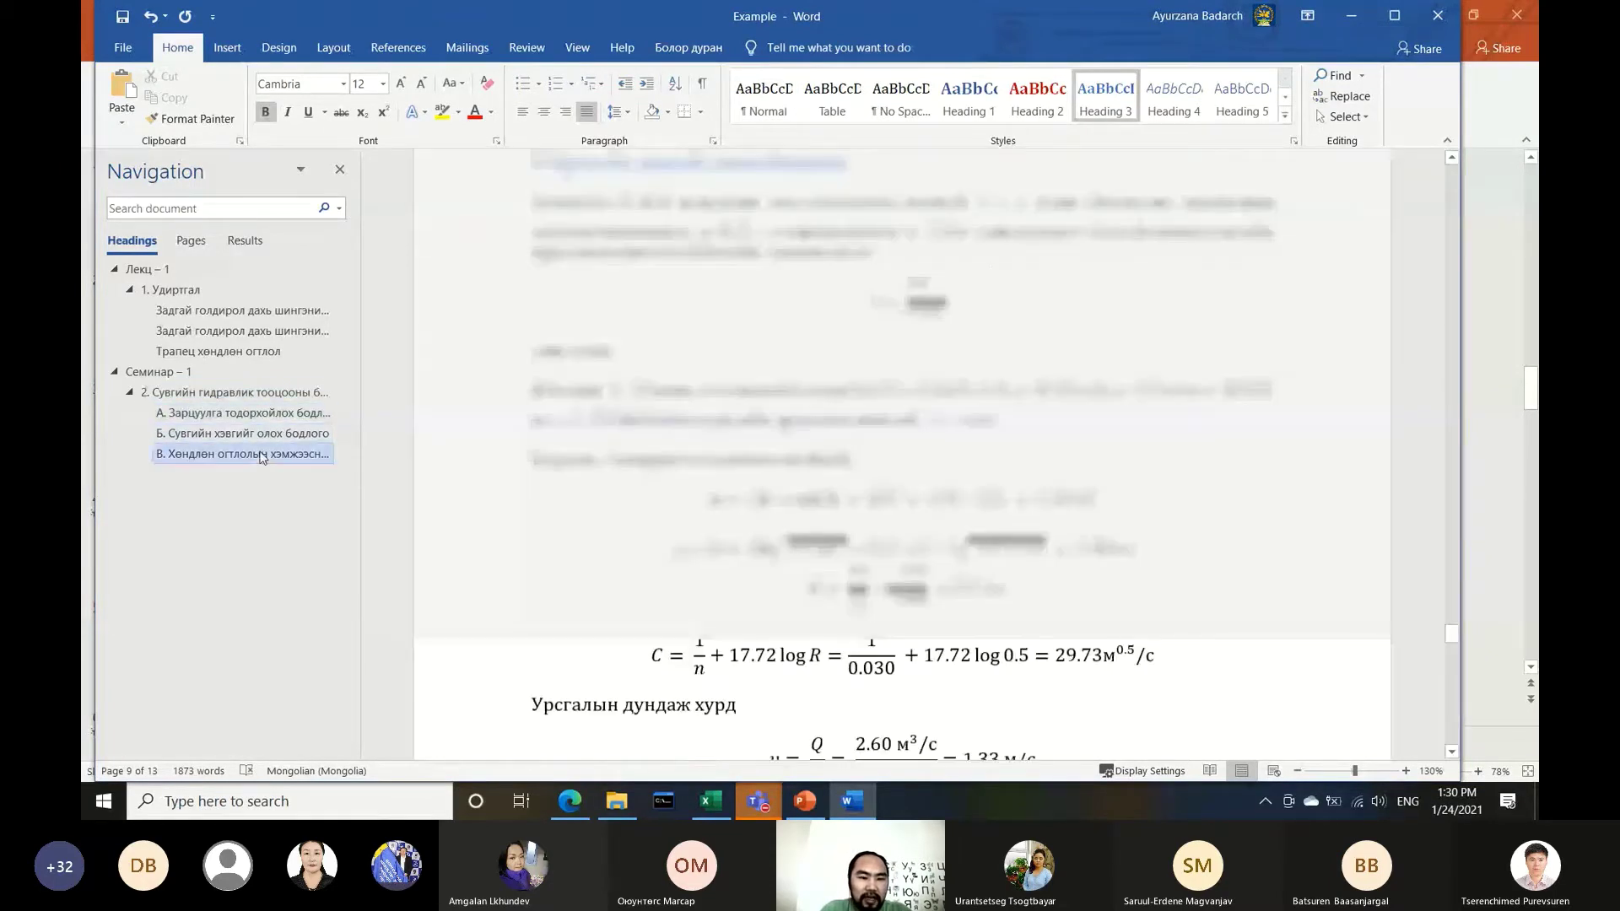
{"action": "key", "text": "Up"}
{"action": "key", "text": "Up"}
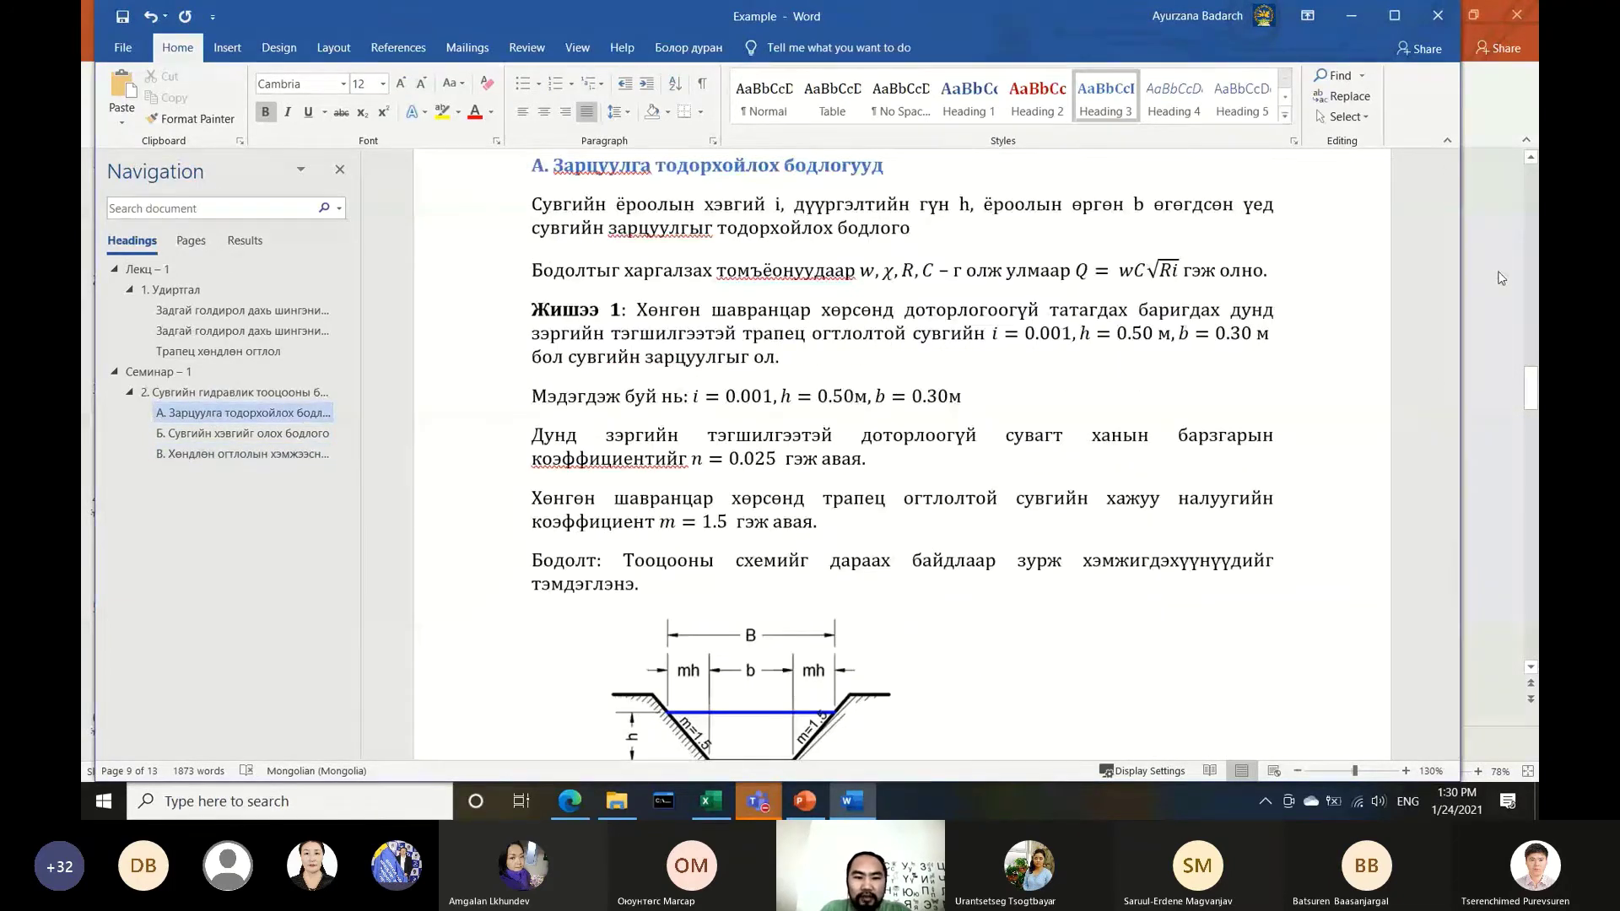
Review Heading 3's numbering without changes, then show the 'MS Word Дугаарлалт' PowerPoint slide
{"action": "right_click", "coordinate": [1089, 111]}
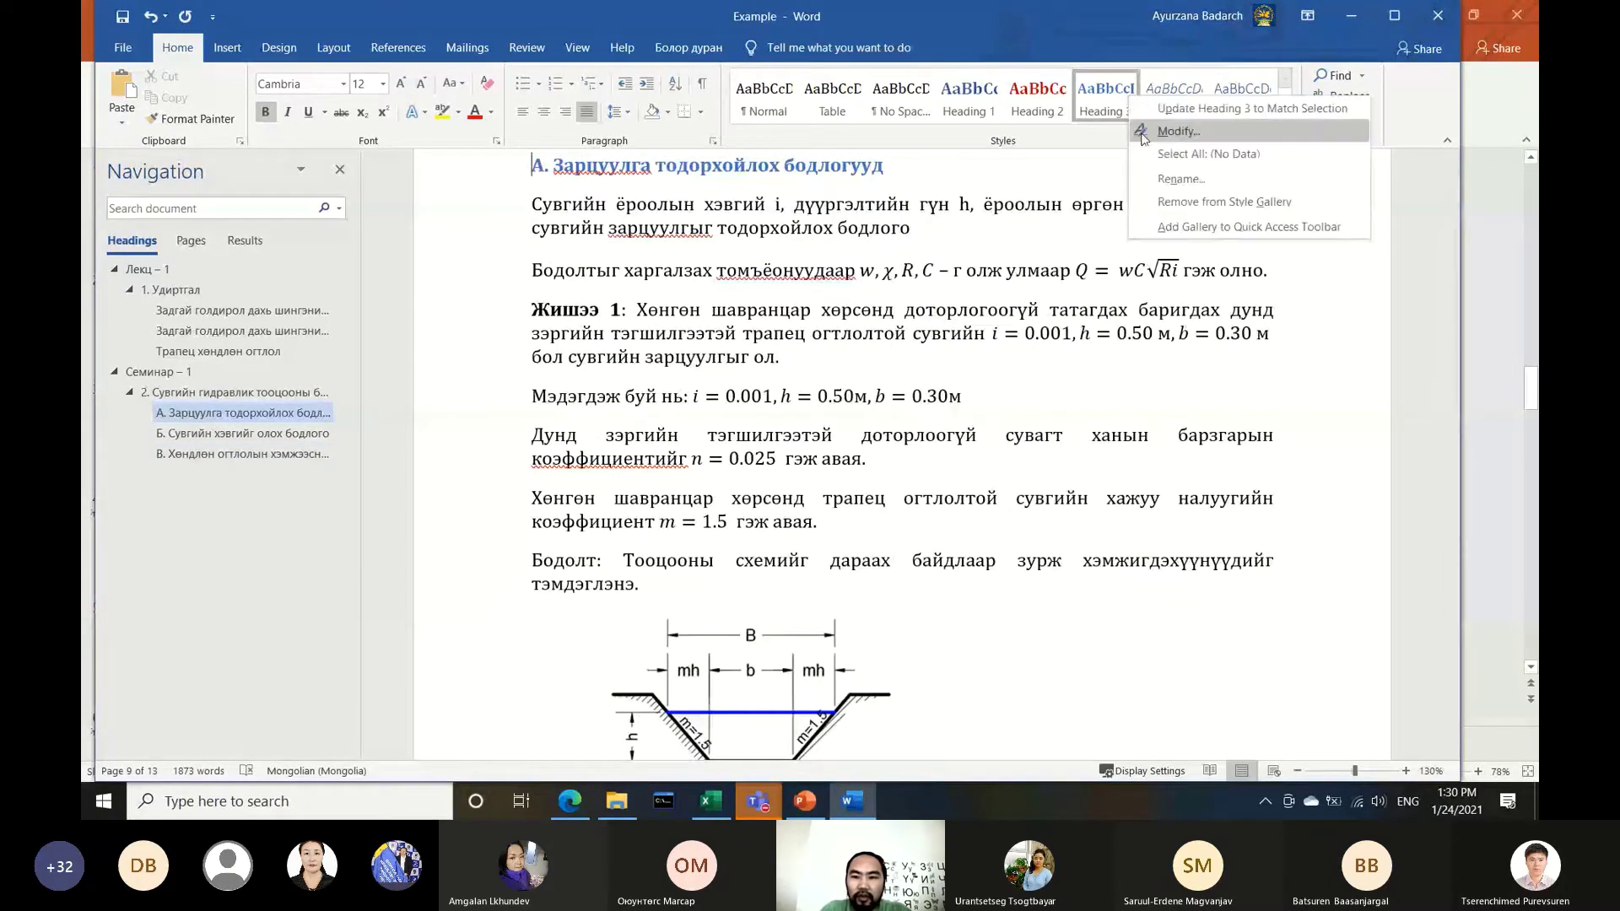
{"action": "left_click", "coordinate": [1181, 132]}
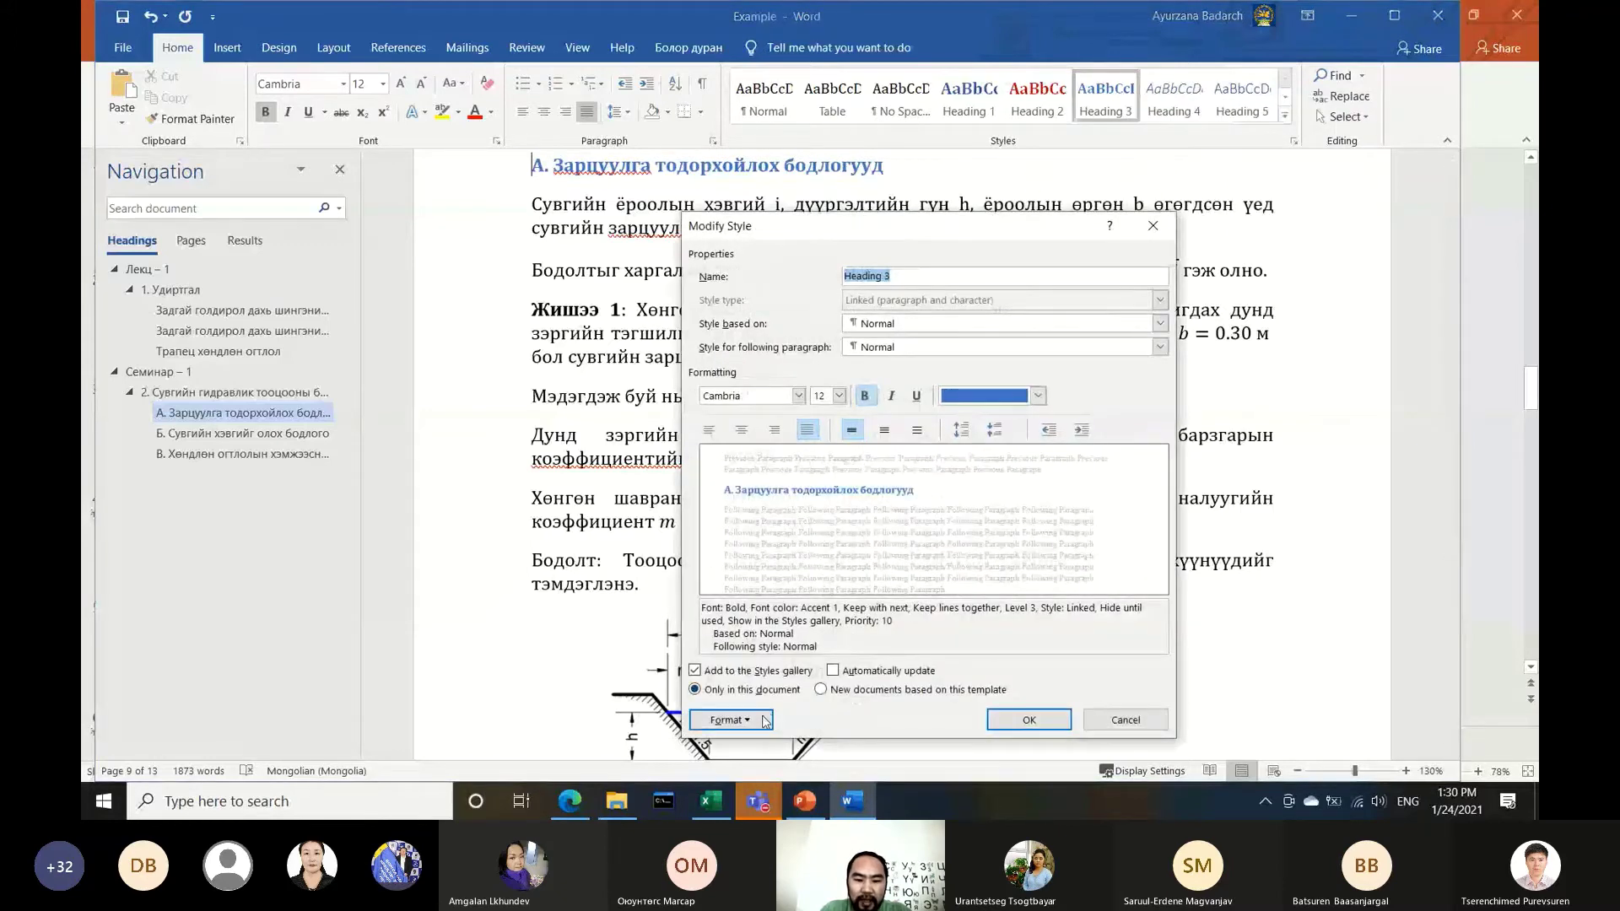
{"action": "left_click", "coordinate": [763, 720]}
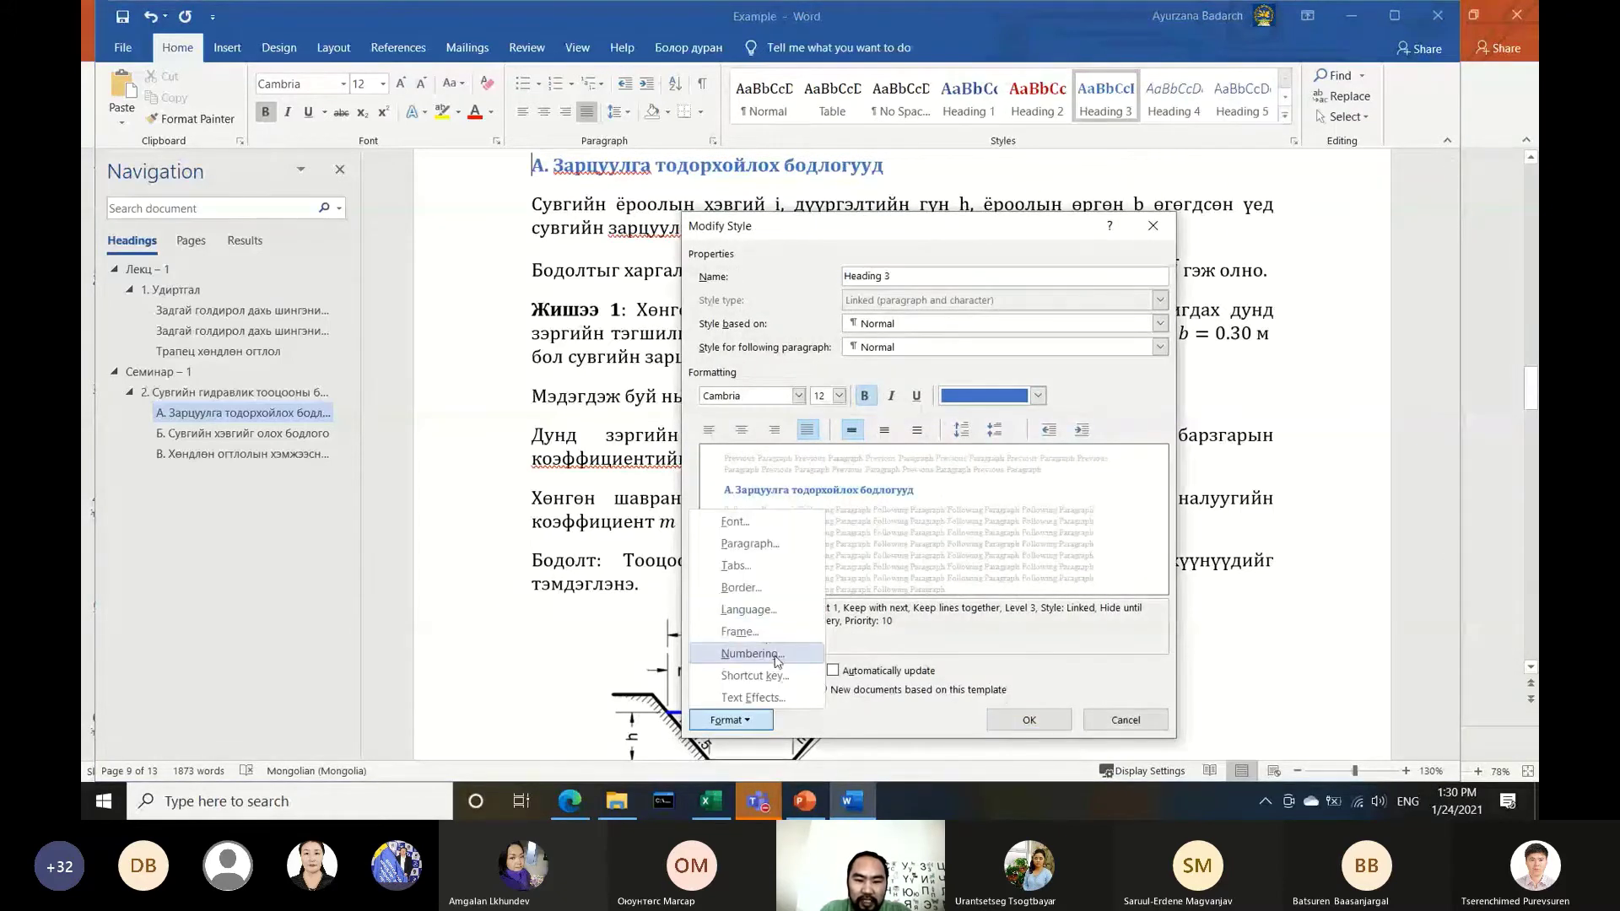
{"action": "left_click", "coordinate": [742, 655]}
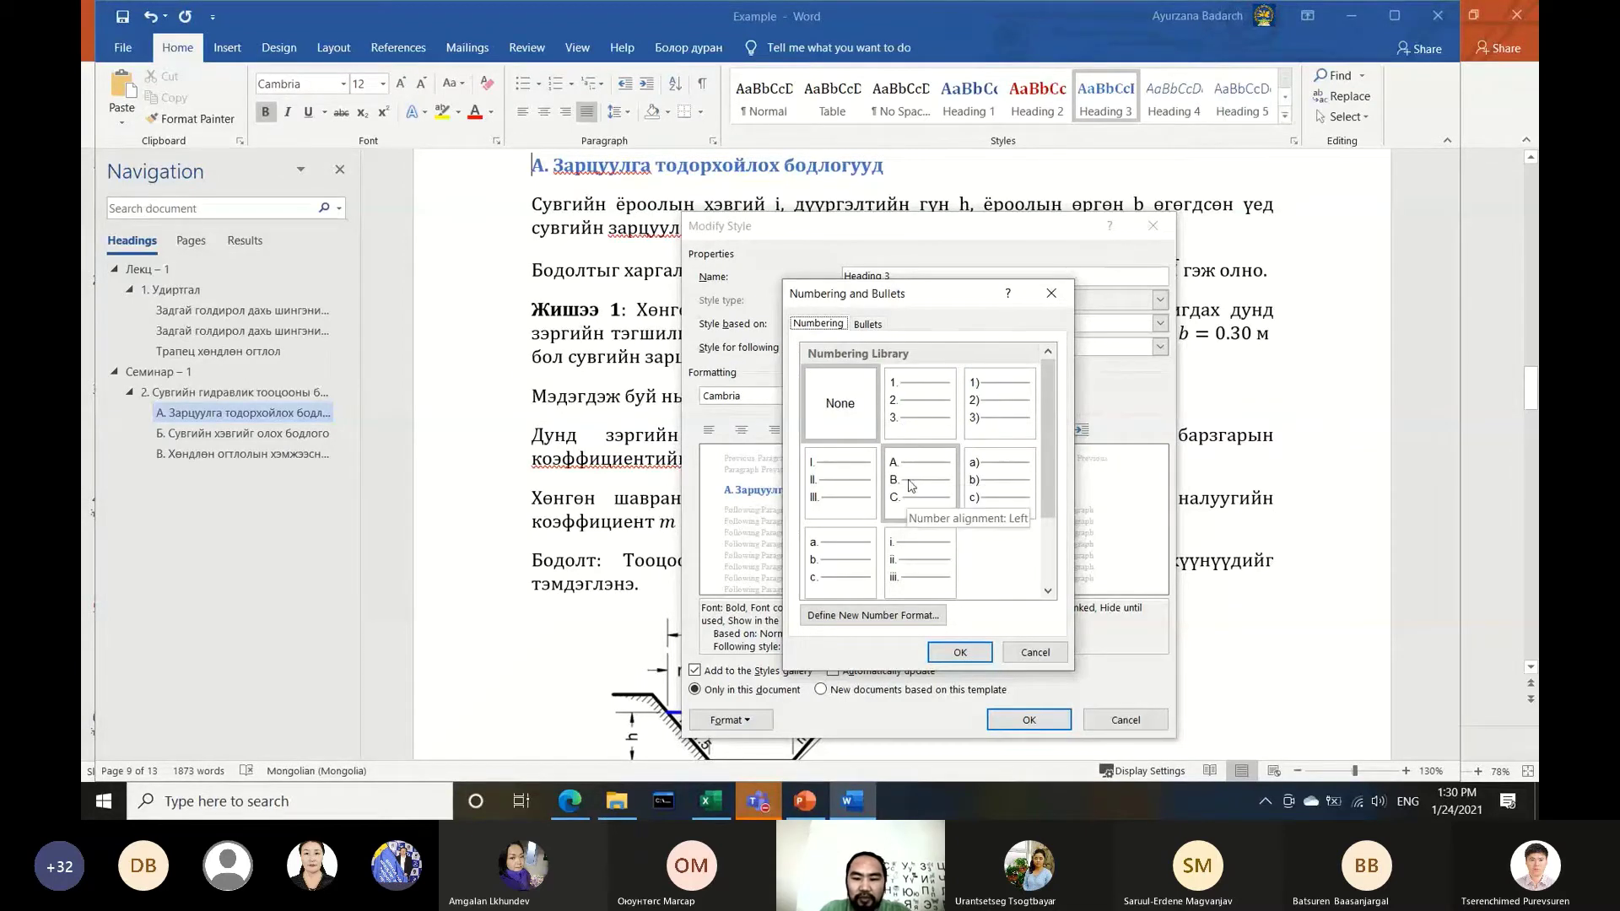
{"action": "left_click", "coordinate": [1035, 652]}
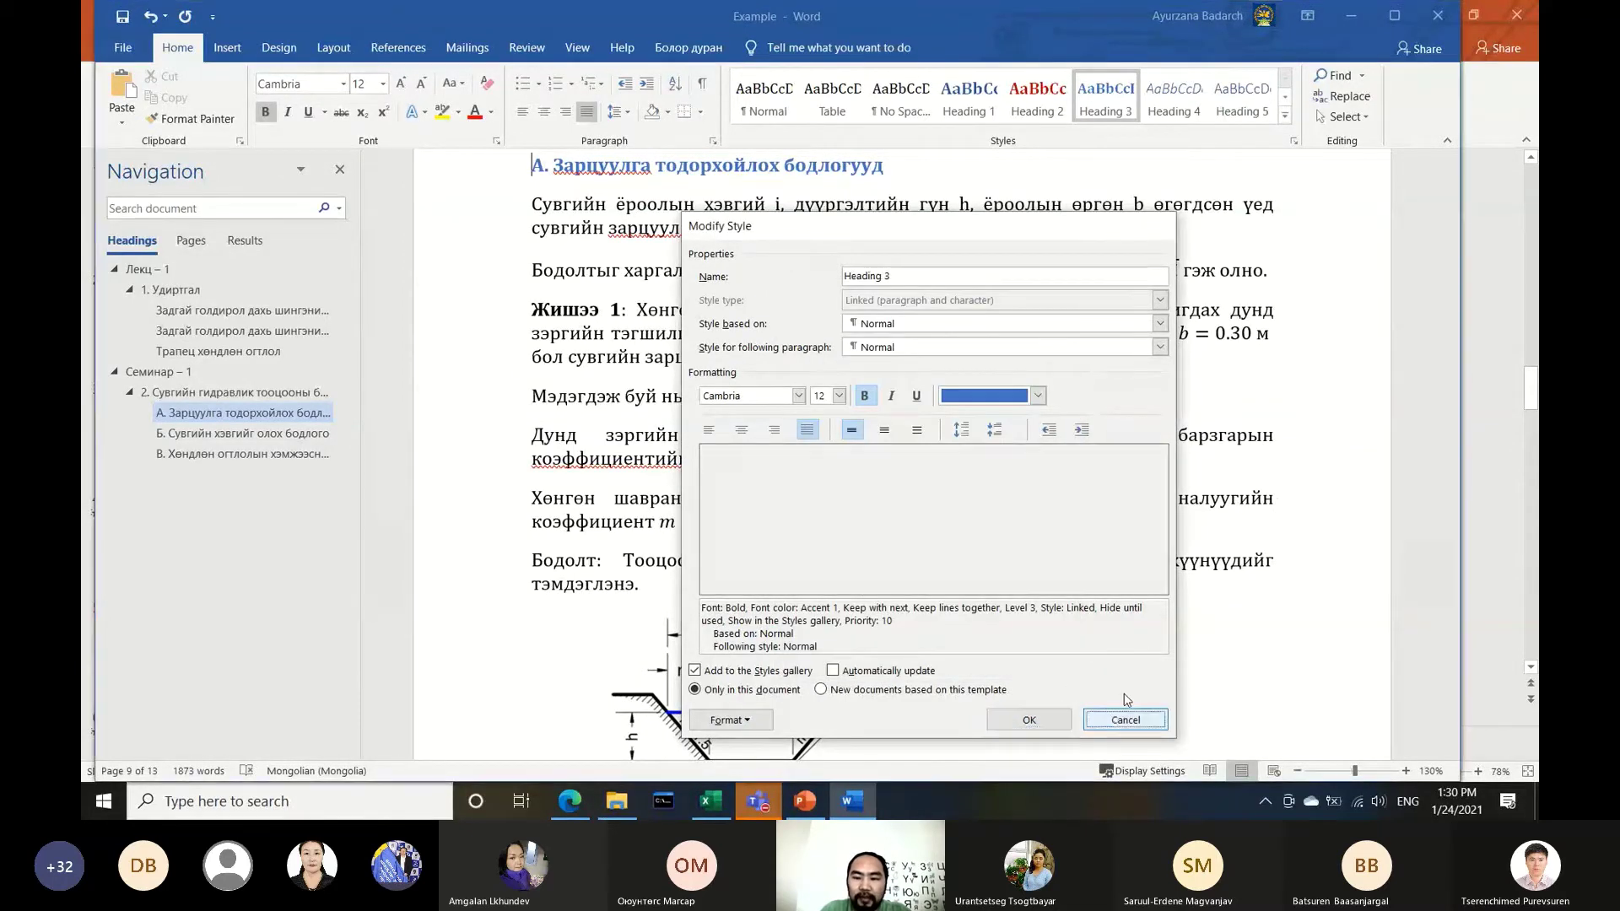
{"action": "left_click", "coordinate": [1126, 720]}
{"action": "left_click", "coordinate": [1472, 245]}
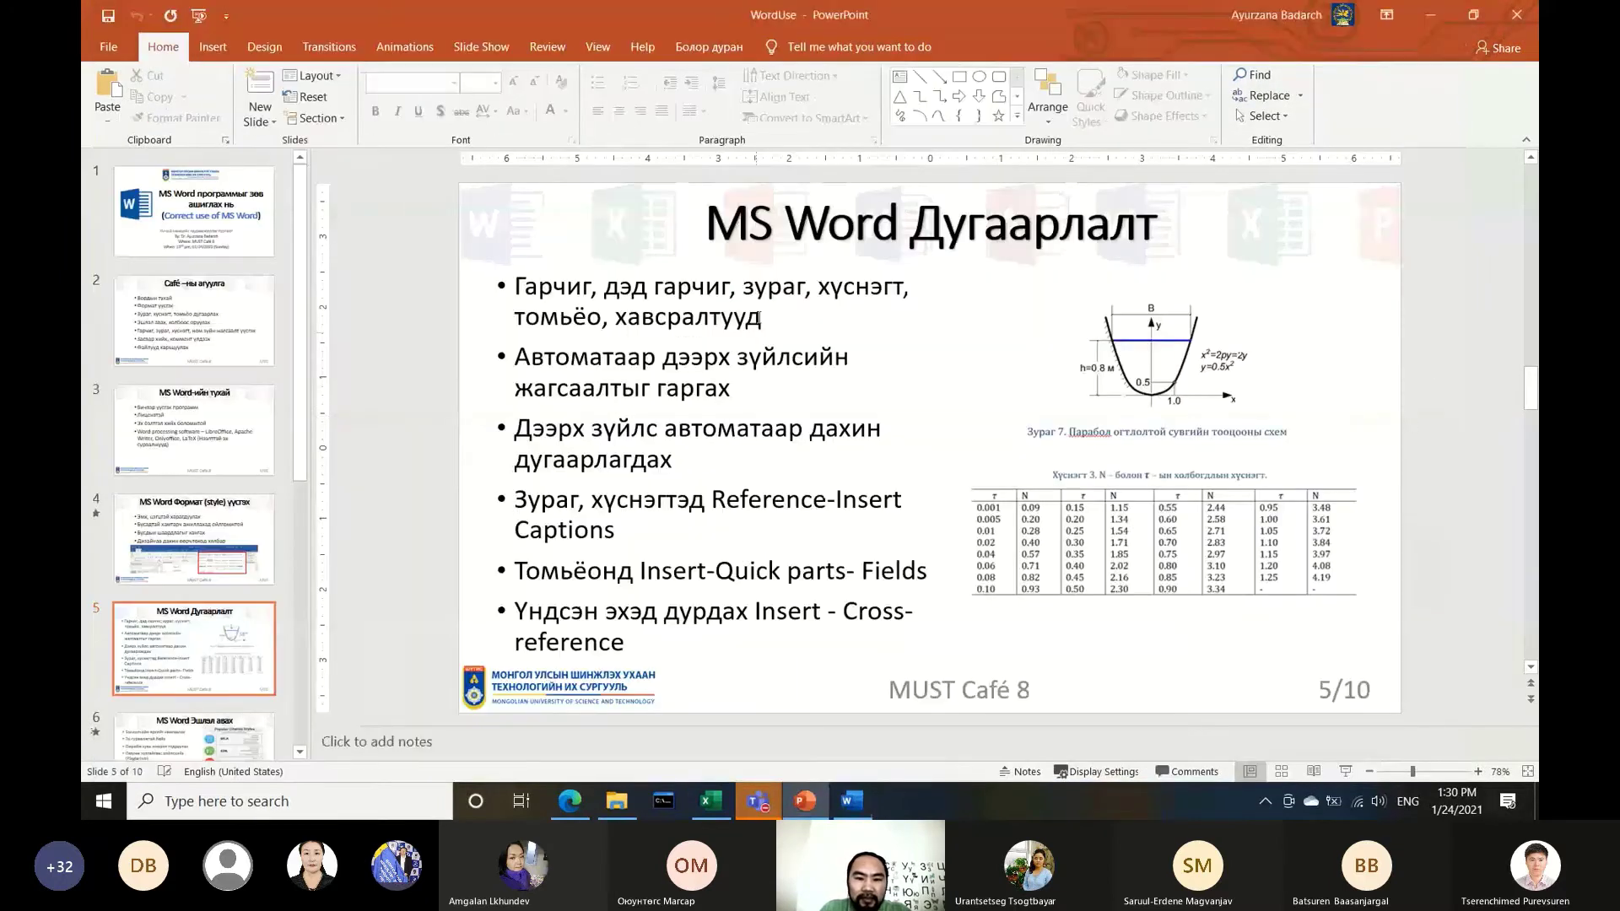
{"action": "left_click_drag", "start_coordinate": [604, 288], "coordinate": [728, 287]}
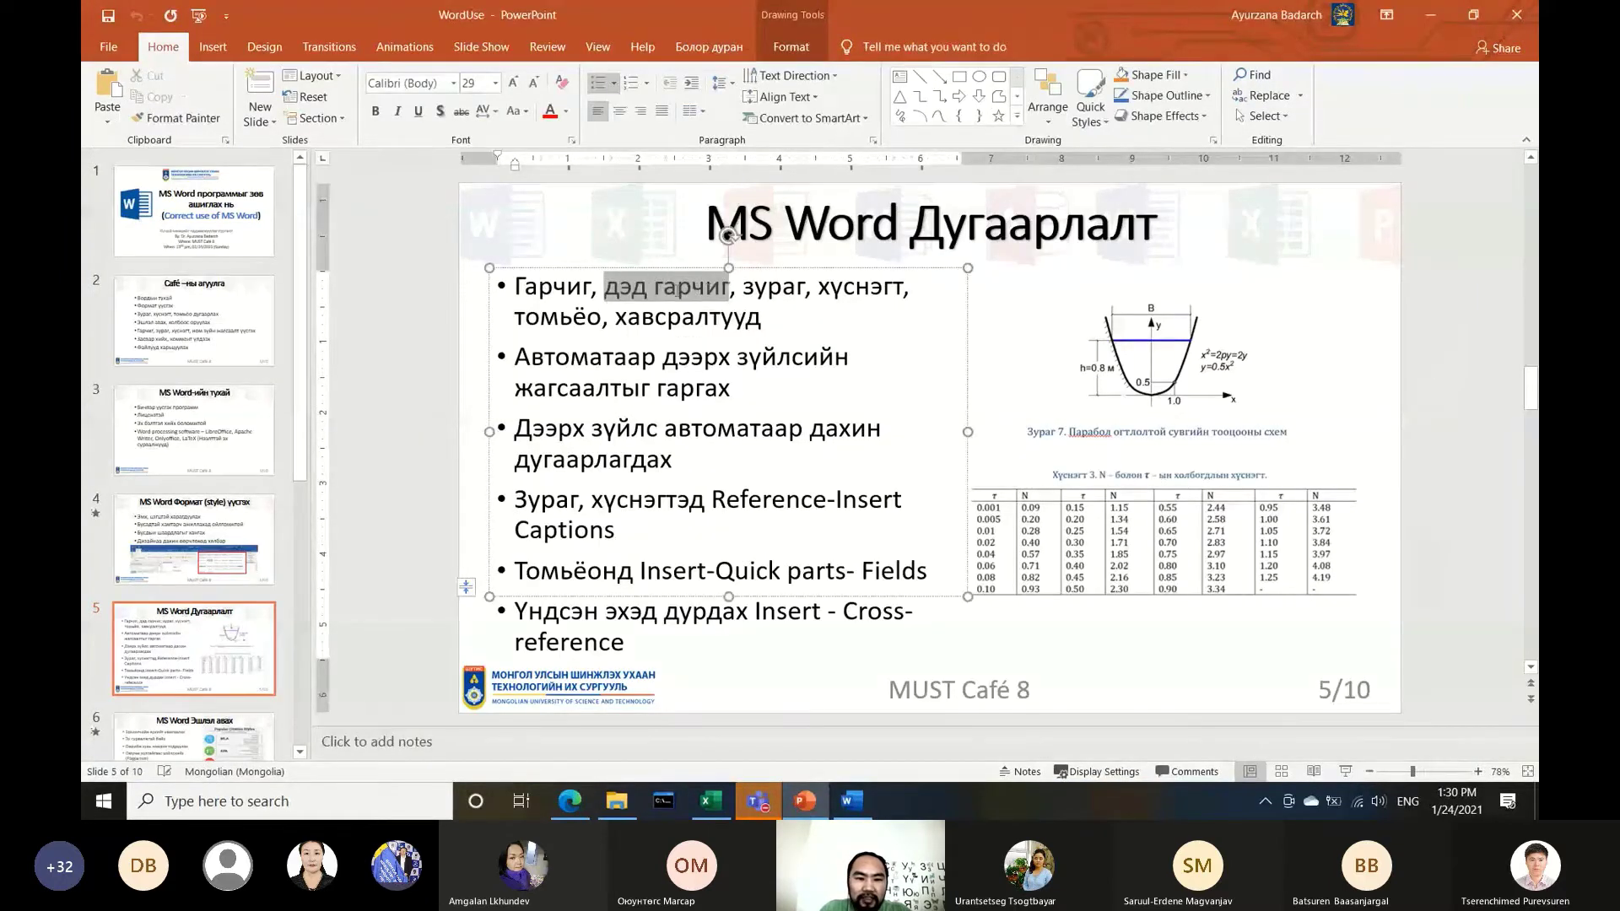
{"action": "left_click", "coordinate": [760, 289]}
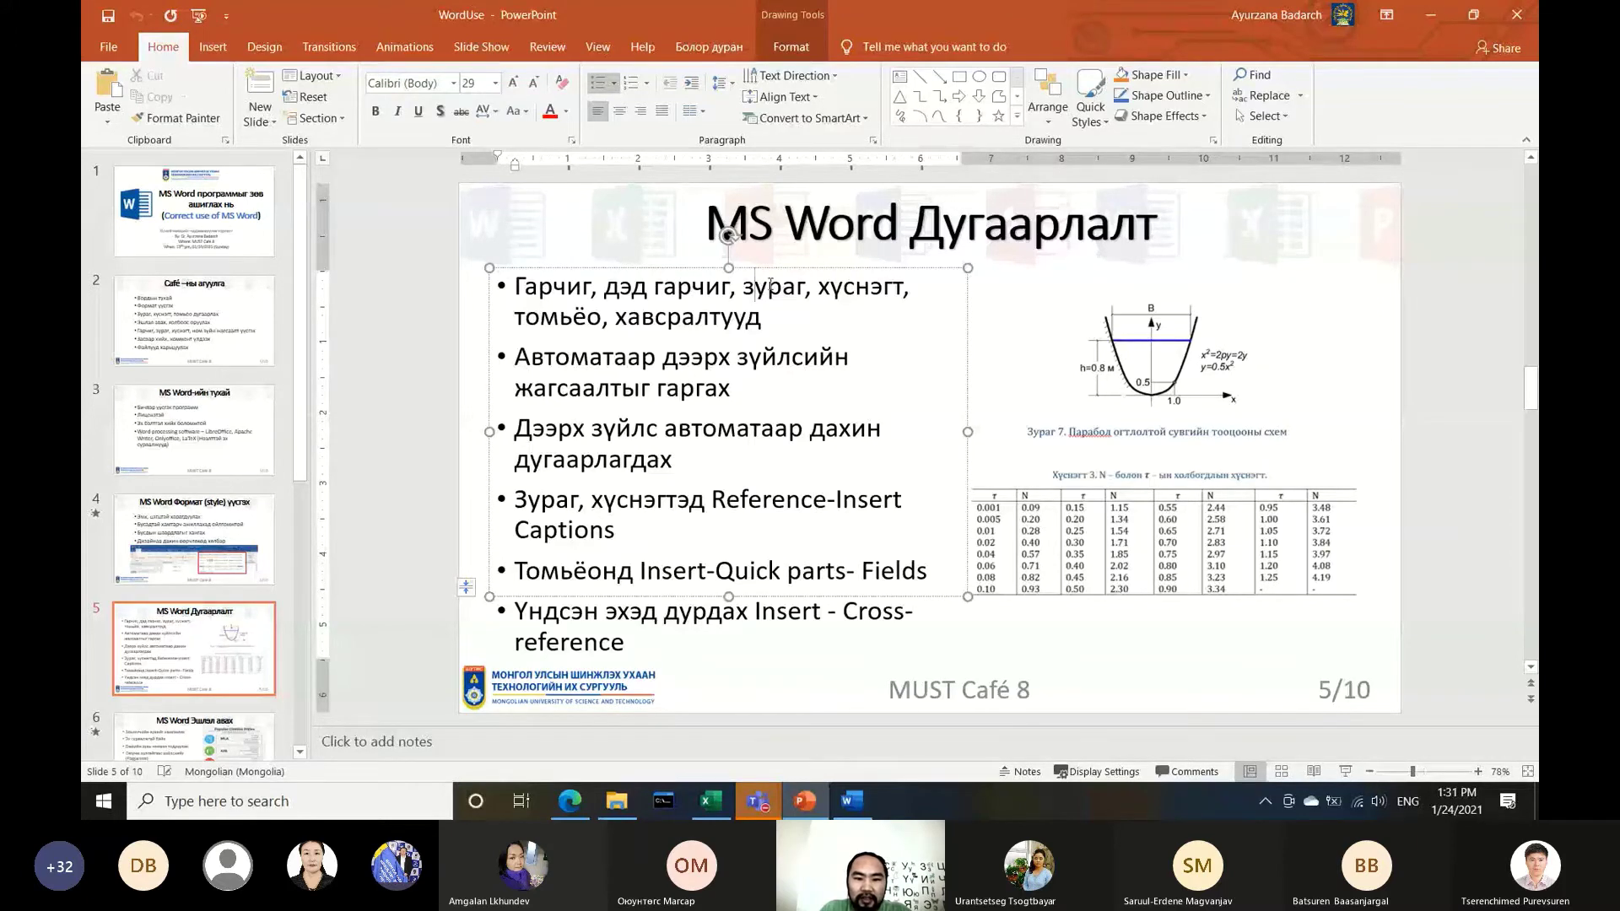
{"action": "key", "text": "Right"}
{"action": "left_click_drag", "start_coordinate": [742, 288], "coordinate": [903, 288]}
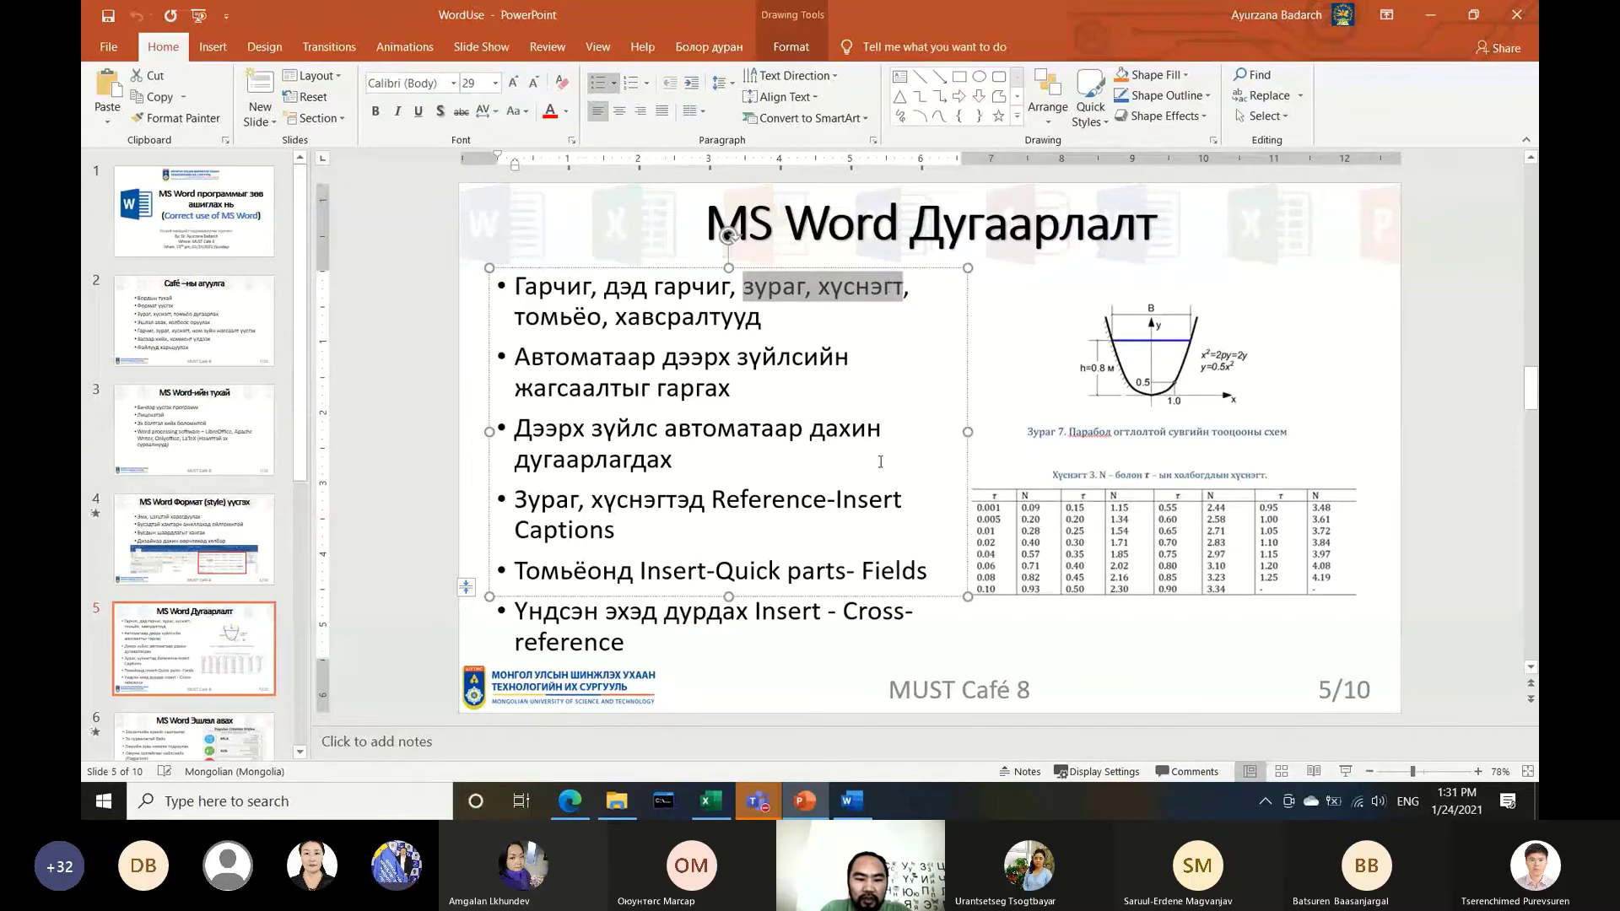
{"action": "left_click_drag", "start_coordinate": [713, 501], "coordinate": [615, 531]}
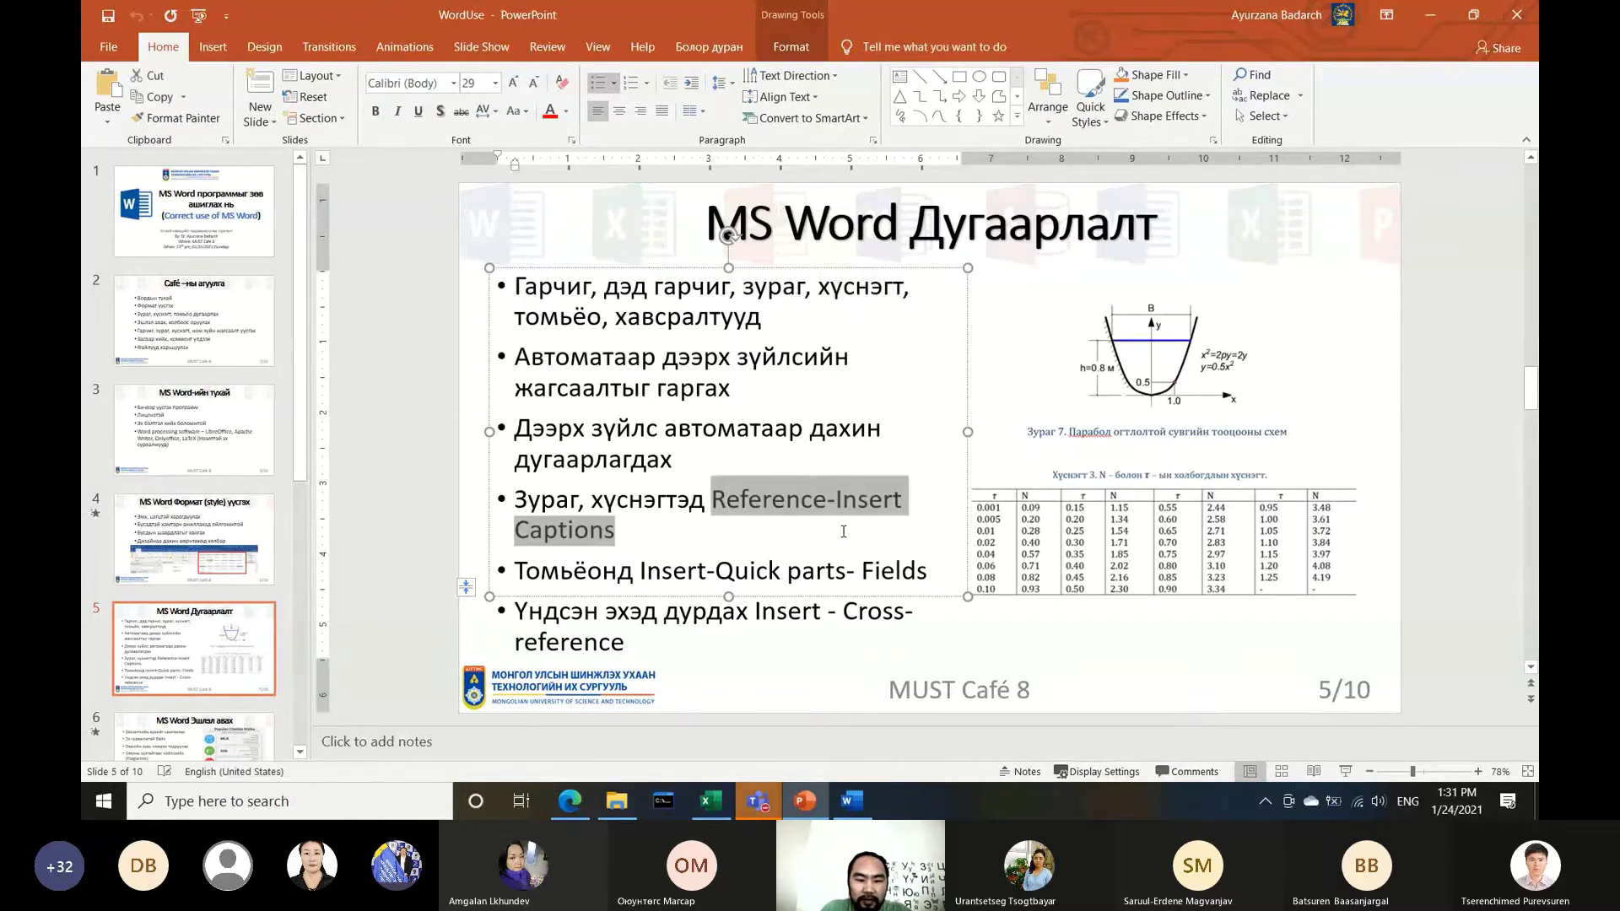
{"action": "left_click", "coordinate": [1476, 523]}
Centre the trapezoid channel figure and delete its old typed caption line
{"action": "left_click", "coordinate": [852, 800]}
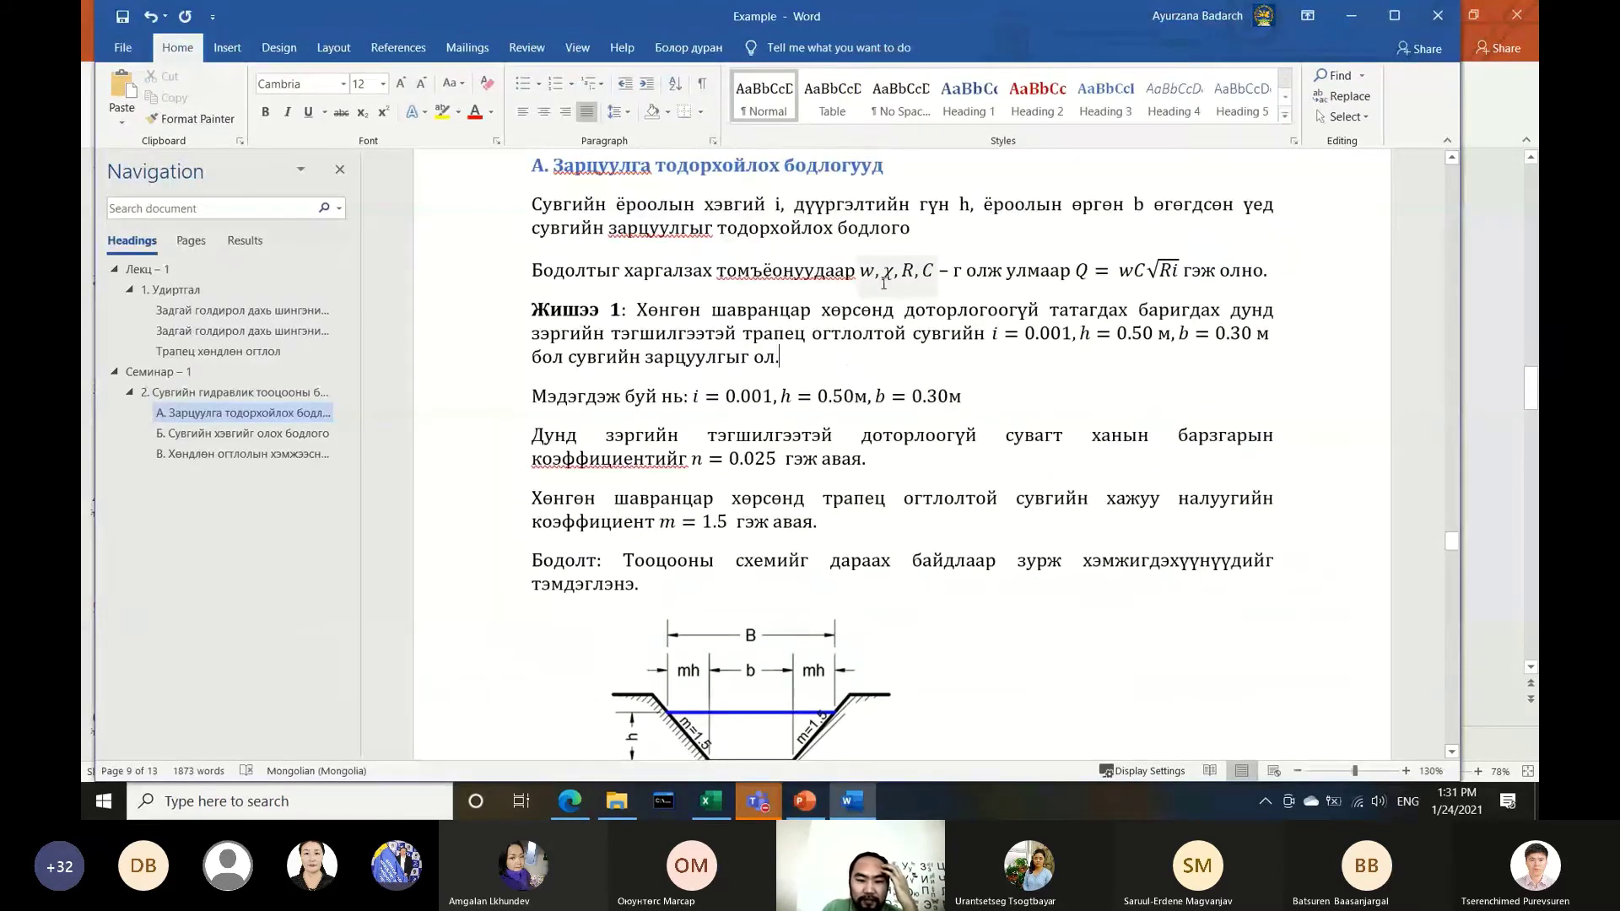
{"action": "scroll", "coordinate": [786, 405], "scroll_direction": "down", "scroll_amount": 6}
{"action": "scroll", "coordinate": [786, 405], "scroll_direction": "down", "scroll_amount": 1}
{"action": "left_click", "coordinate": [786, 405]}
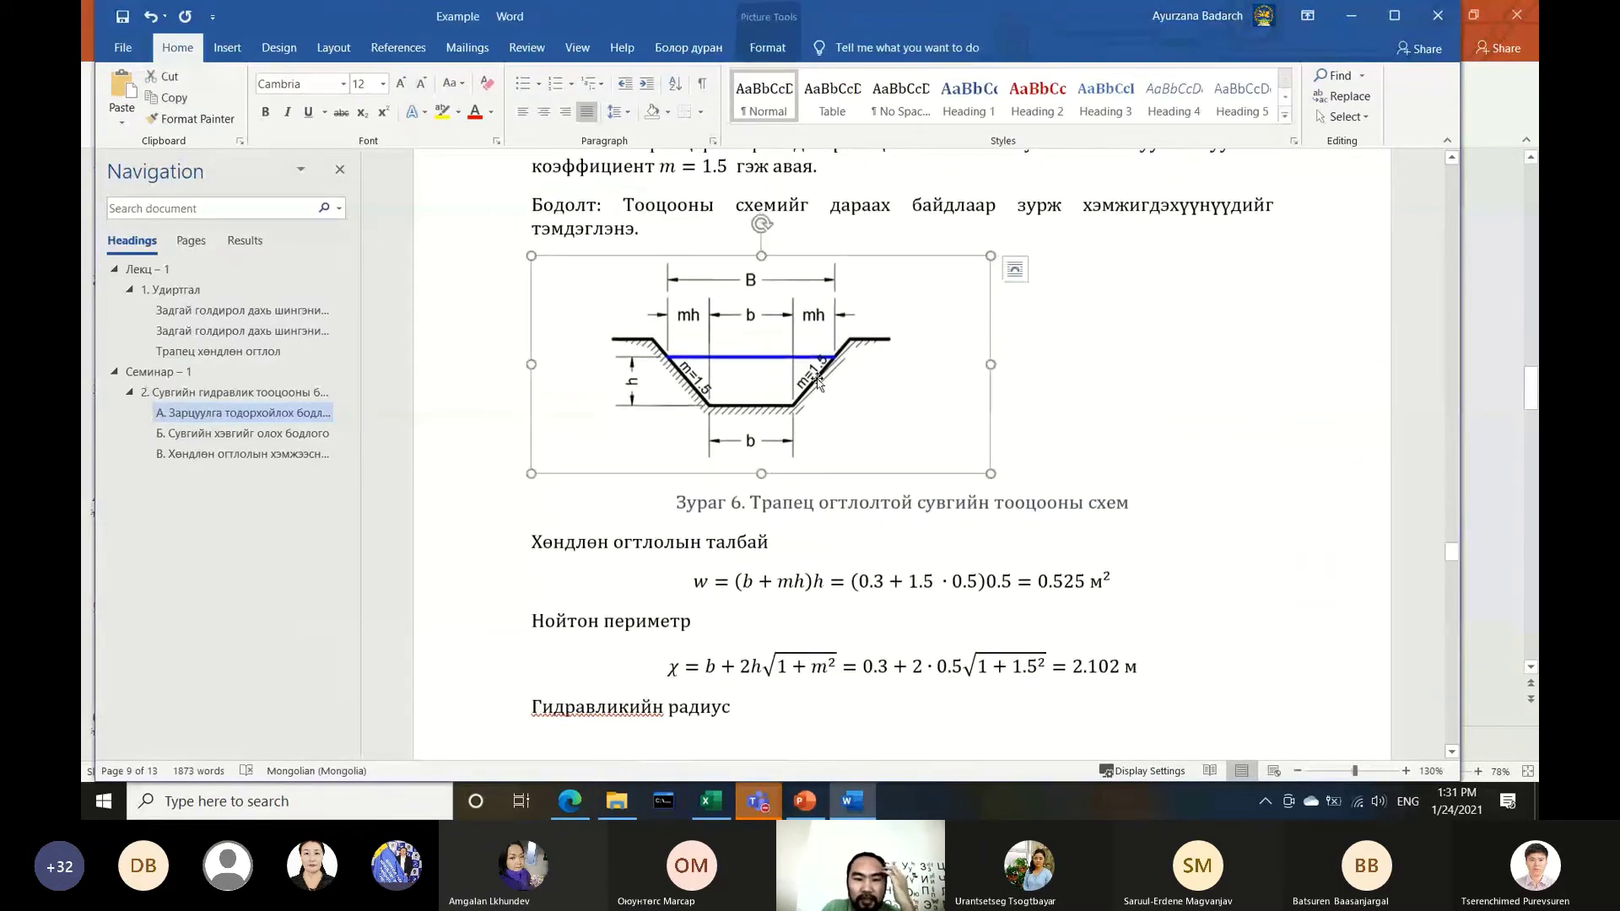
{"action": "left_click", "coordinate": [550, 119]}
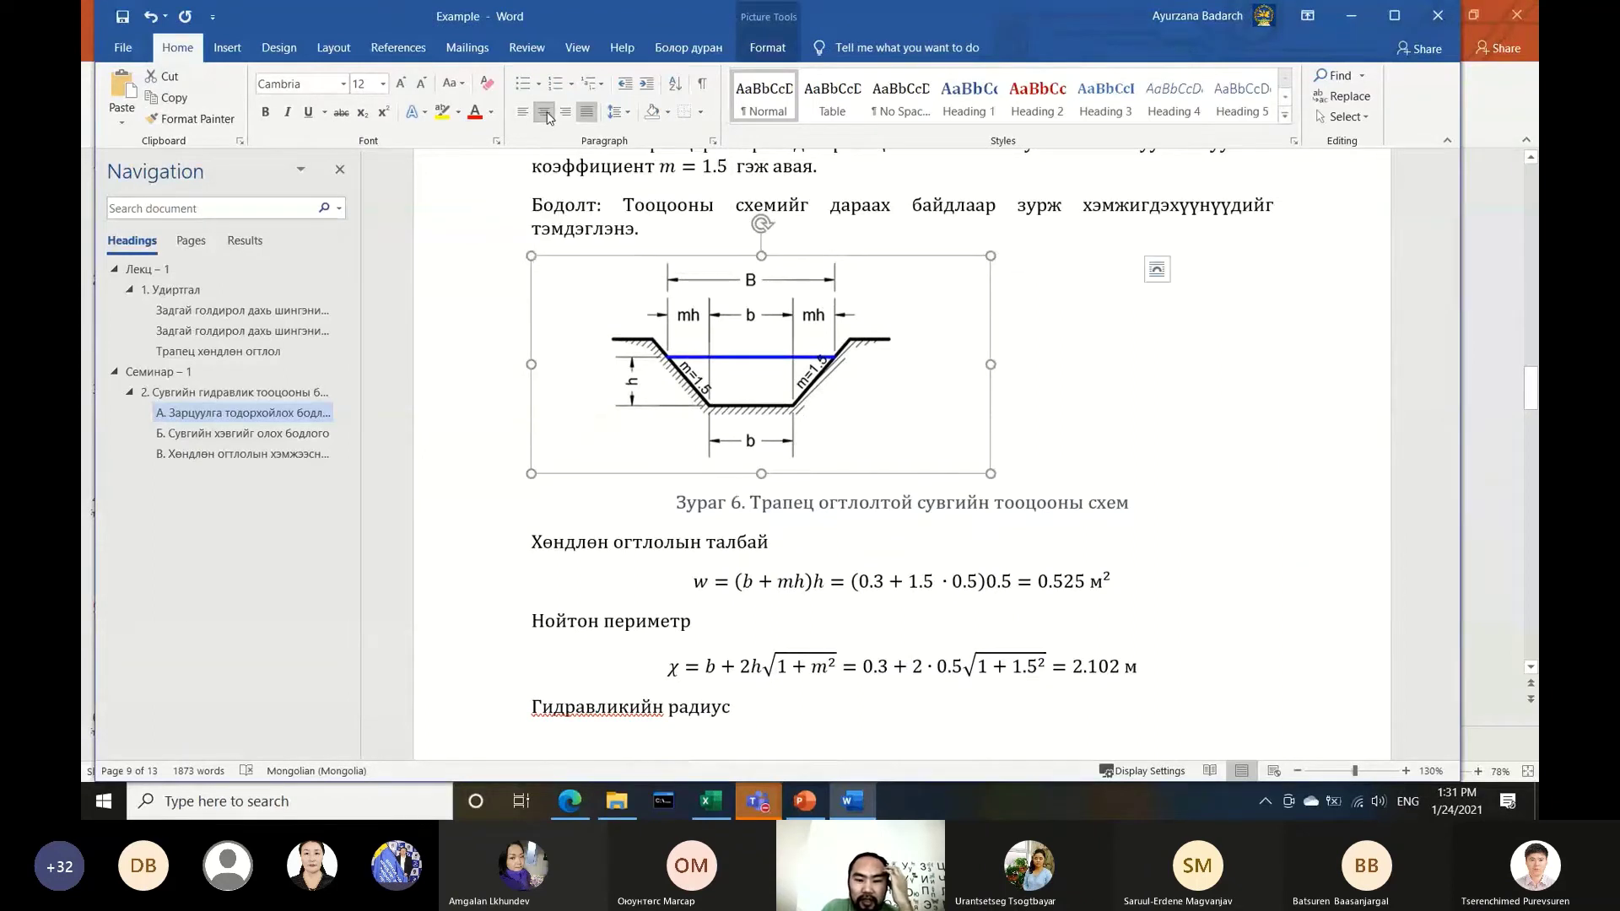
{"action": "left_click", "coordinate": [1032, 505]}
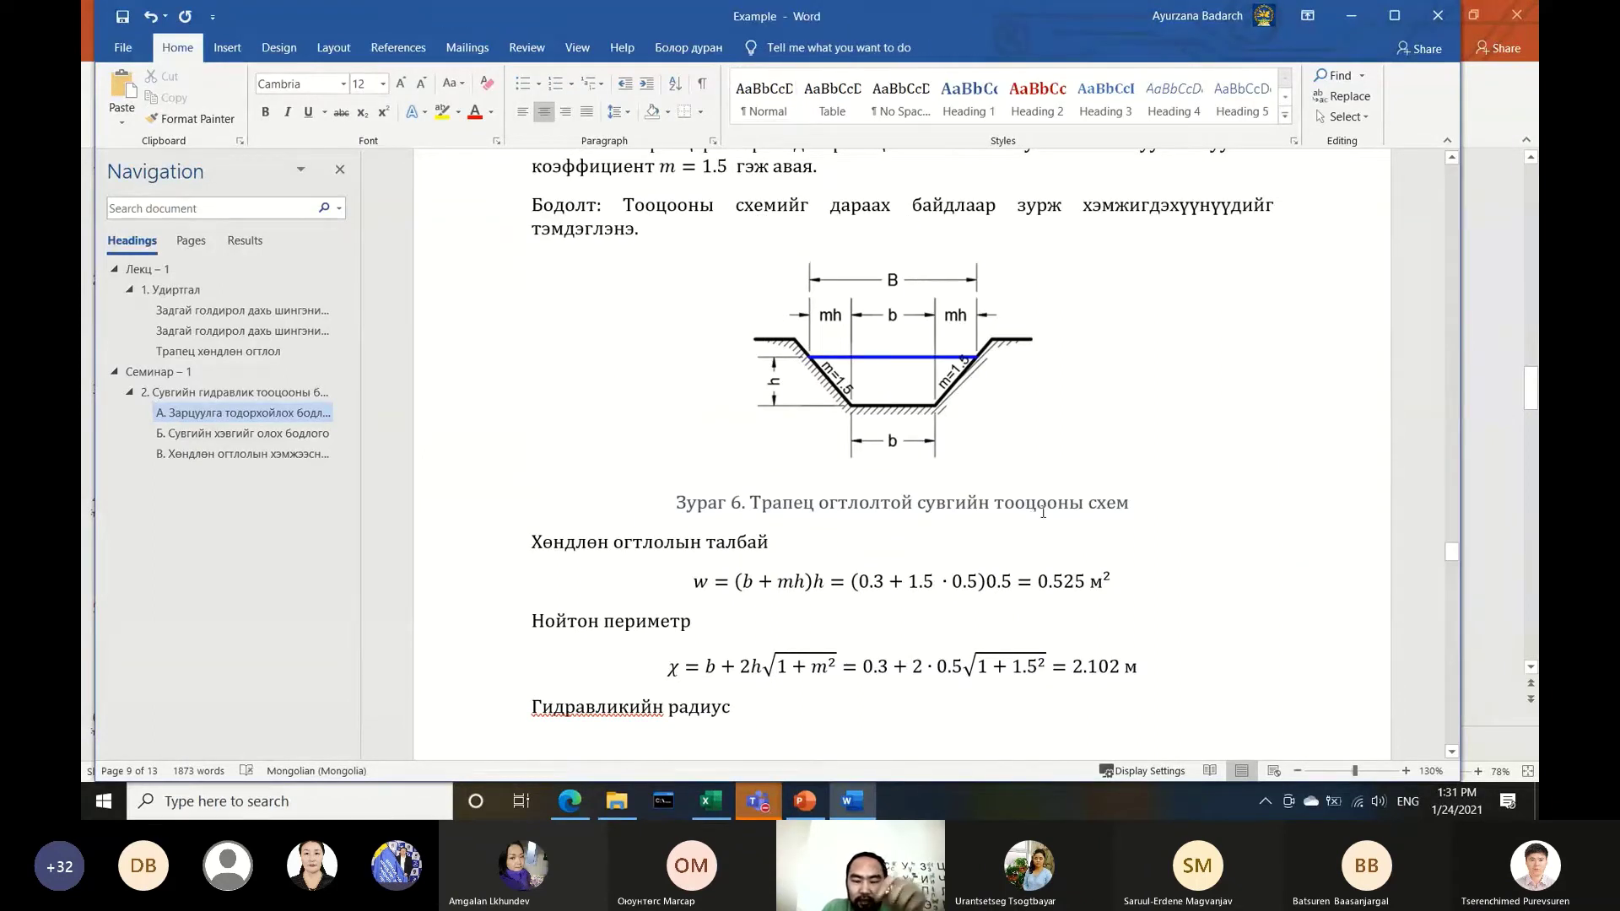
{"action": "triple_click", "coordinate": [1034, 503]}
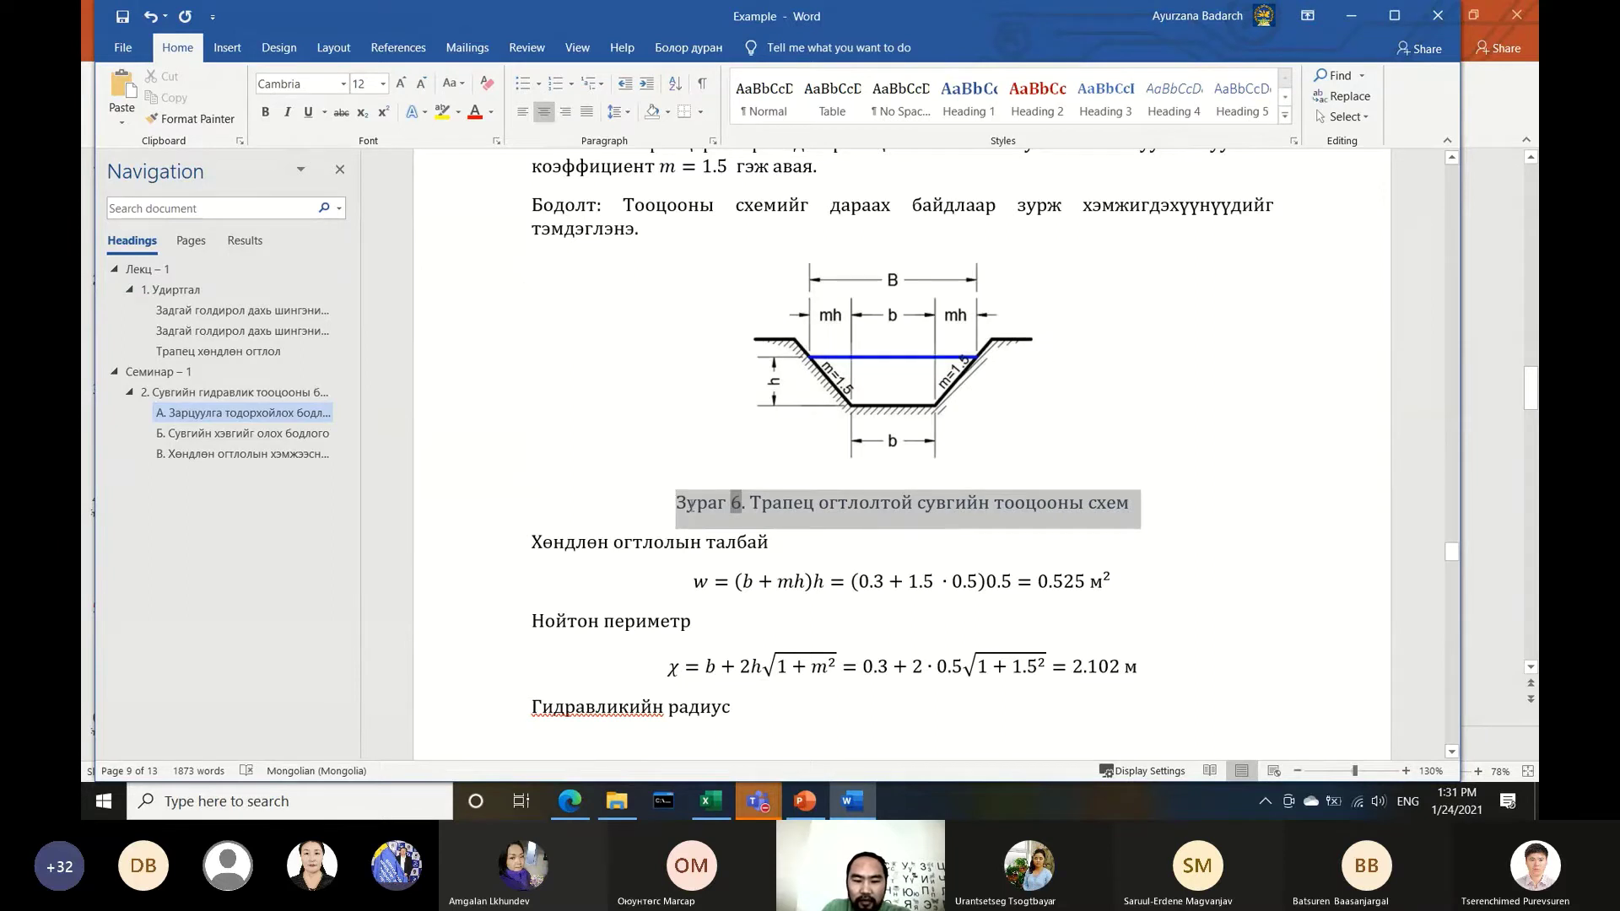
{"action": "left_click_drag", "start_coordinate": [750, 505], "coordinate": [1112, 509]}
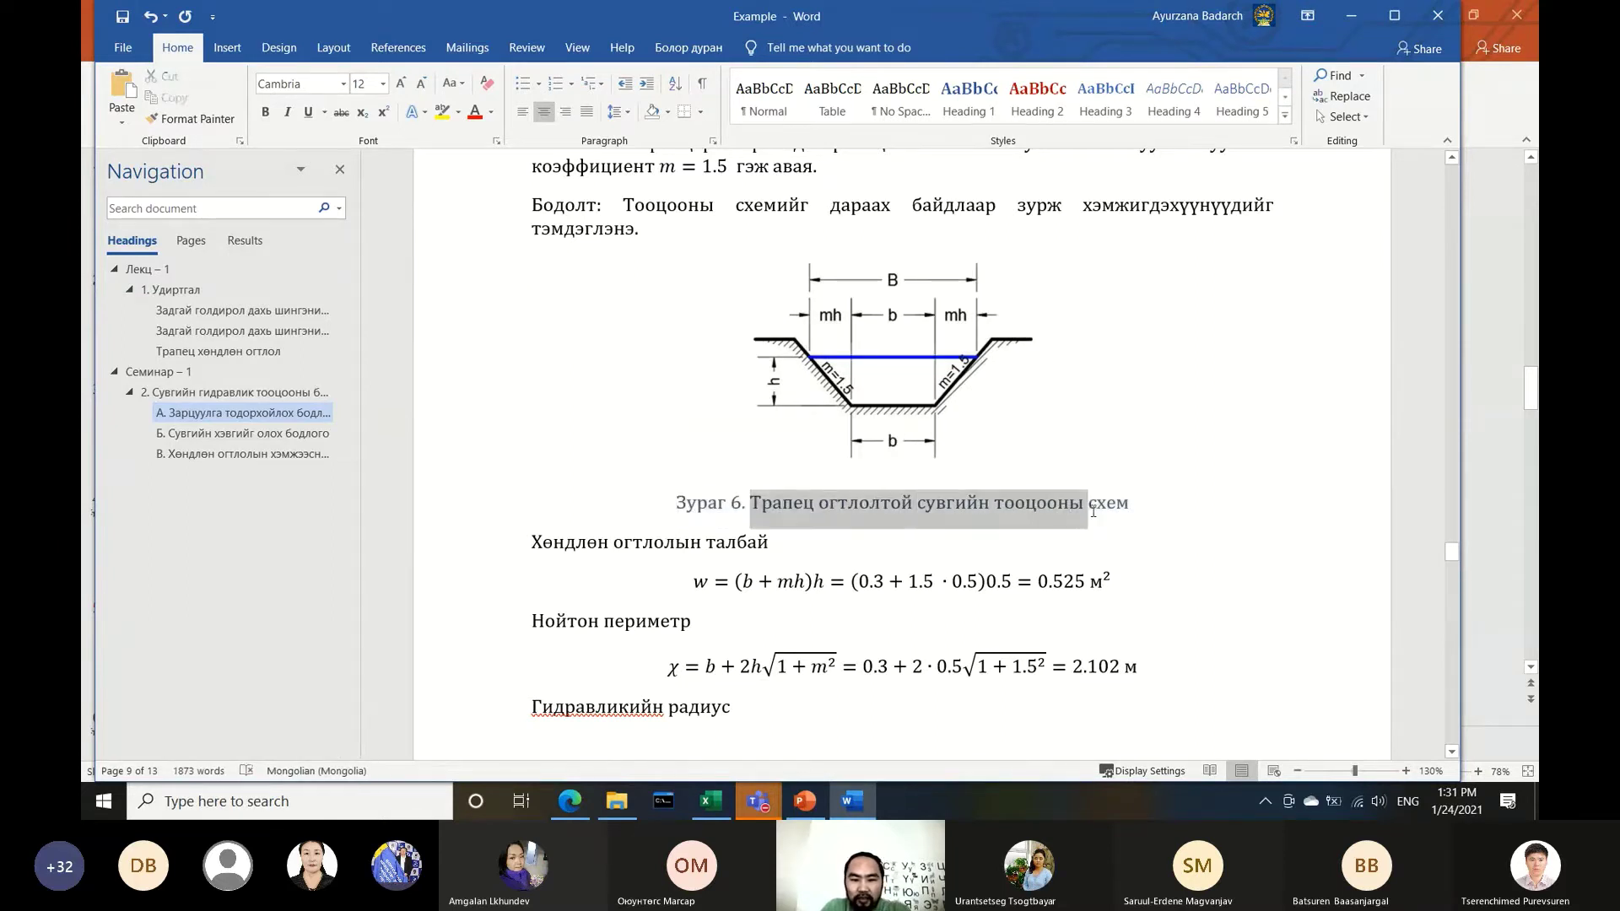
{"action": "left_click_drag", "start_coordinate": [1160, 509], "coordinate": [696, 495]}
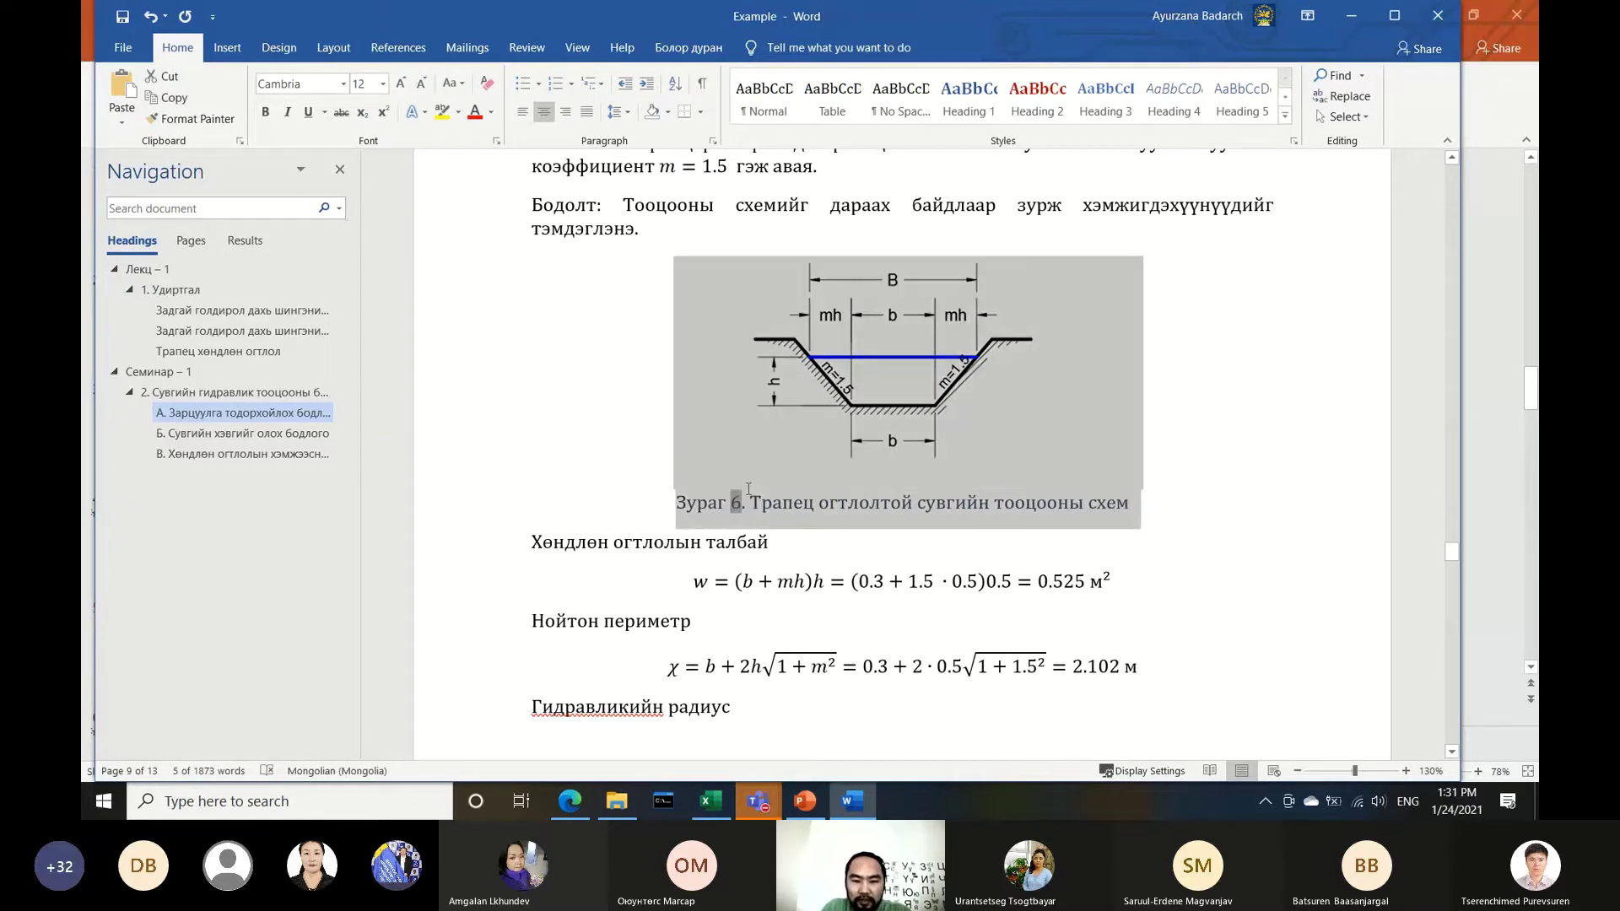
{"action": "key", "text": "Delete"}
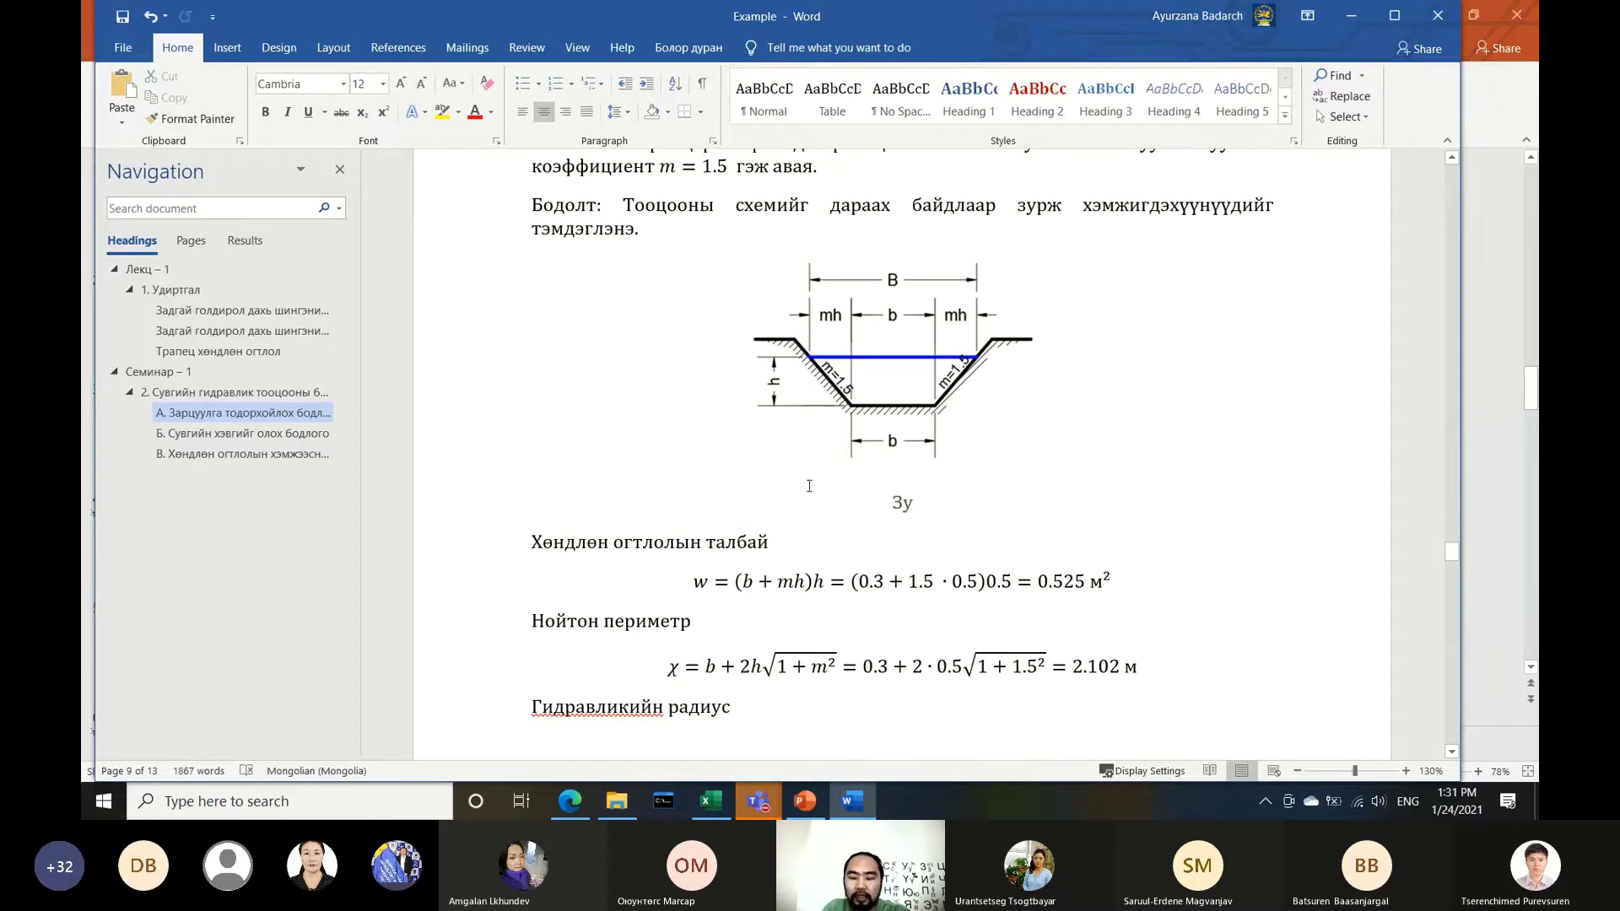
{"action": "key", "text": "BackSpace"}
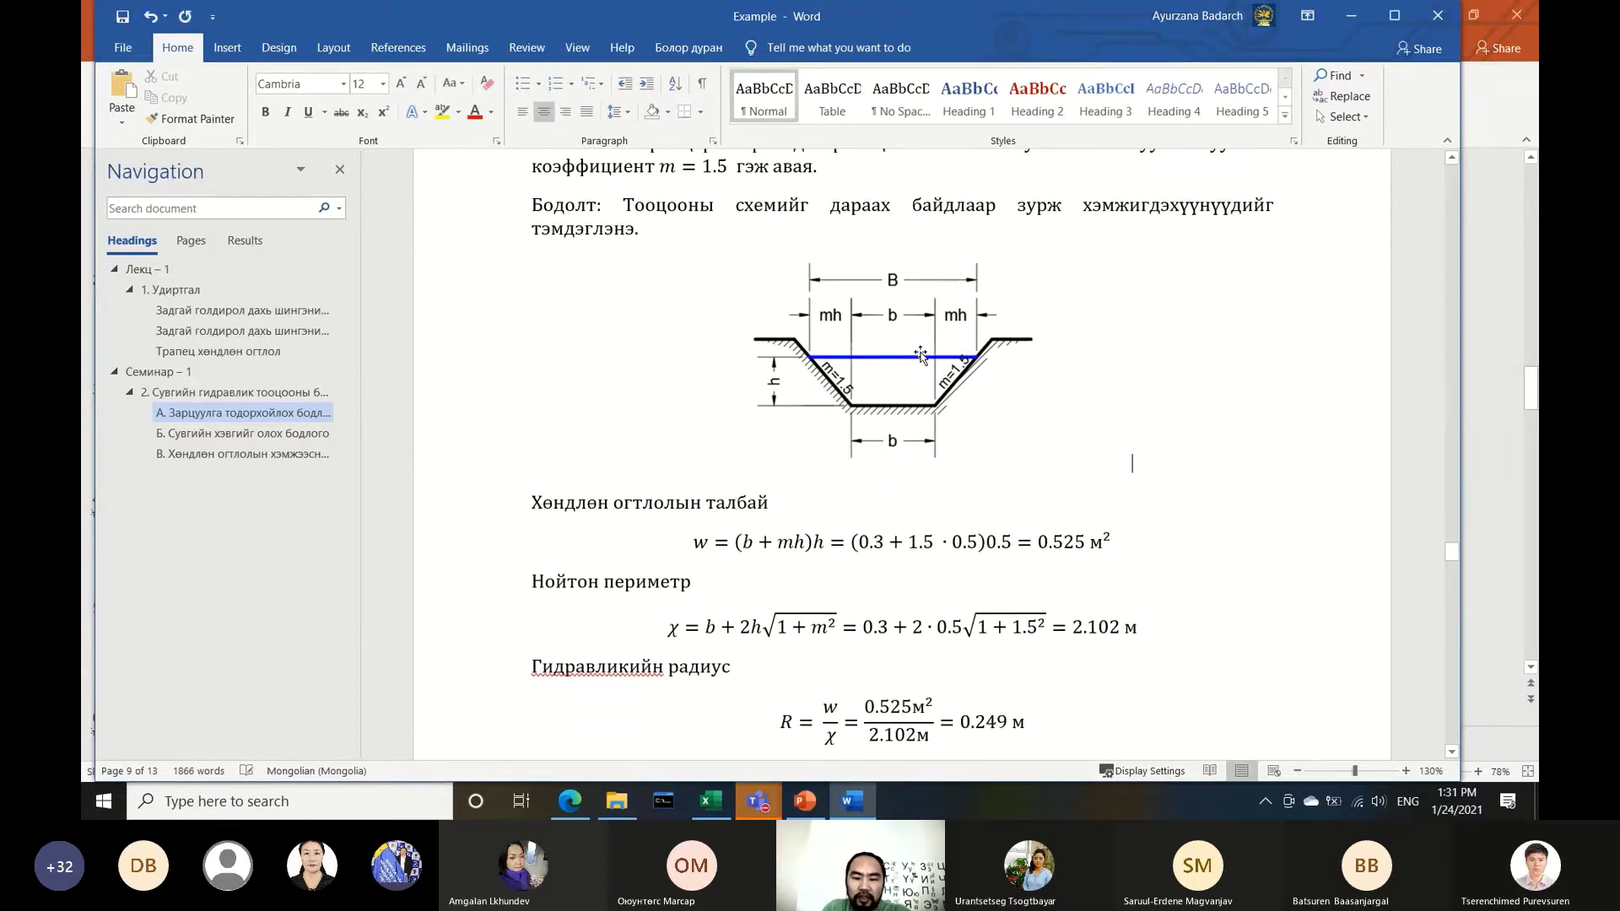
Type a new caption '2-р зураг.' below the figure followed by the pasted description
{"action": "left_click", "coordinate": [920, 354]}
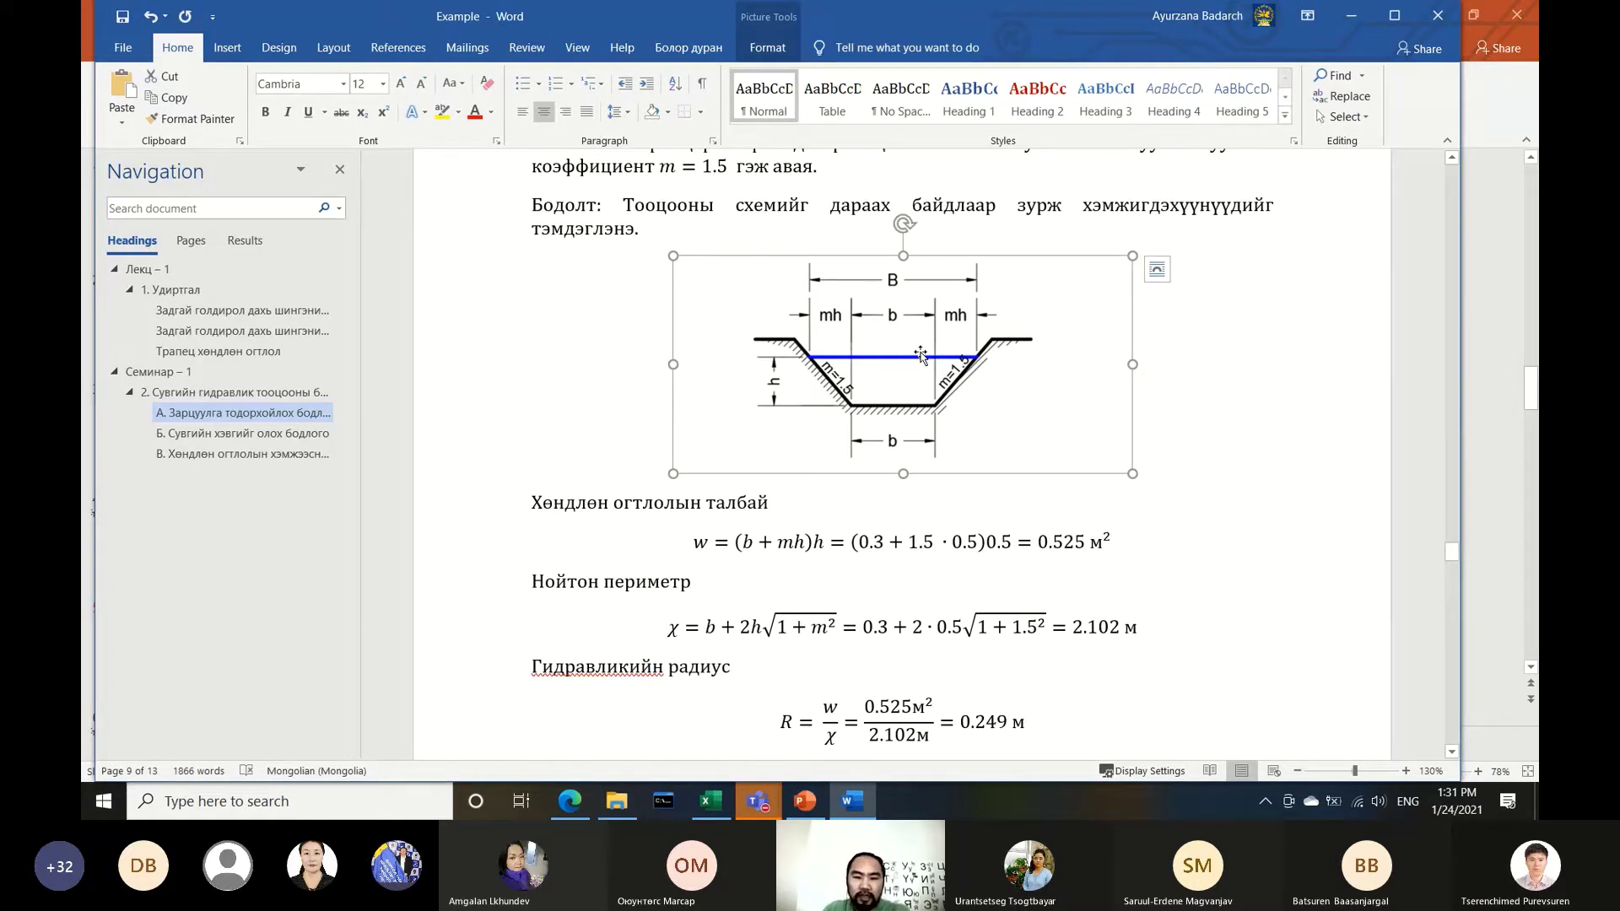
{"action": "left_click", "coordinate": [1149, 454]}
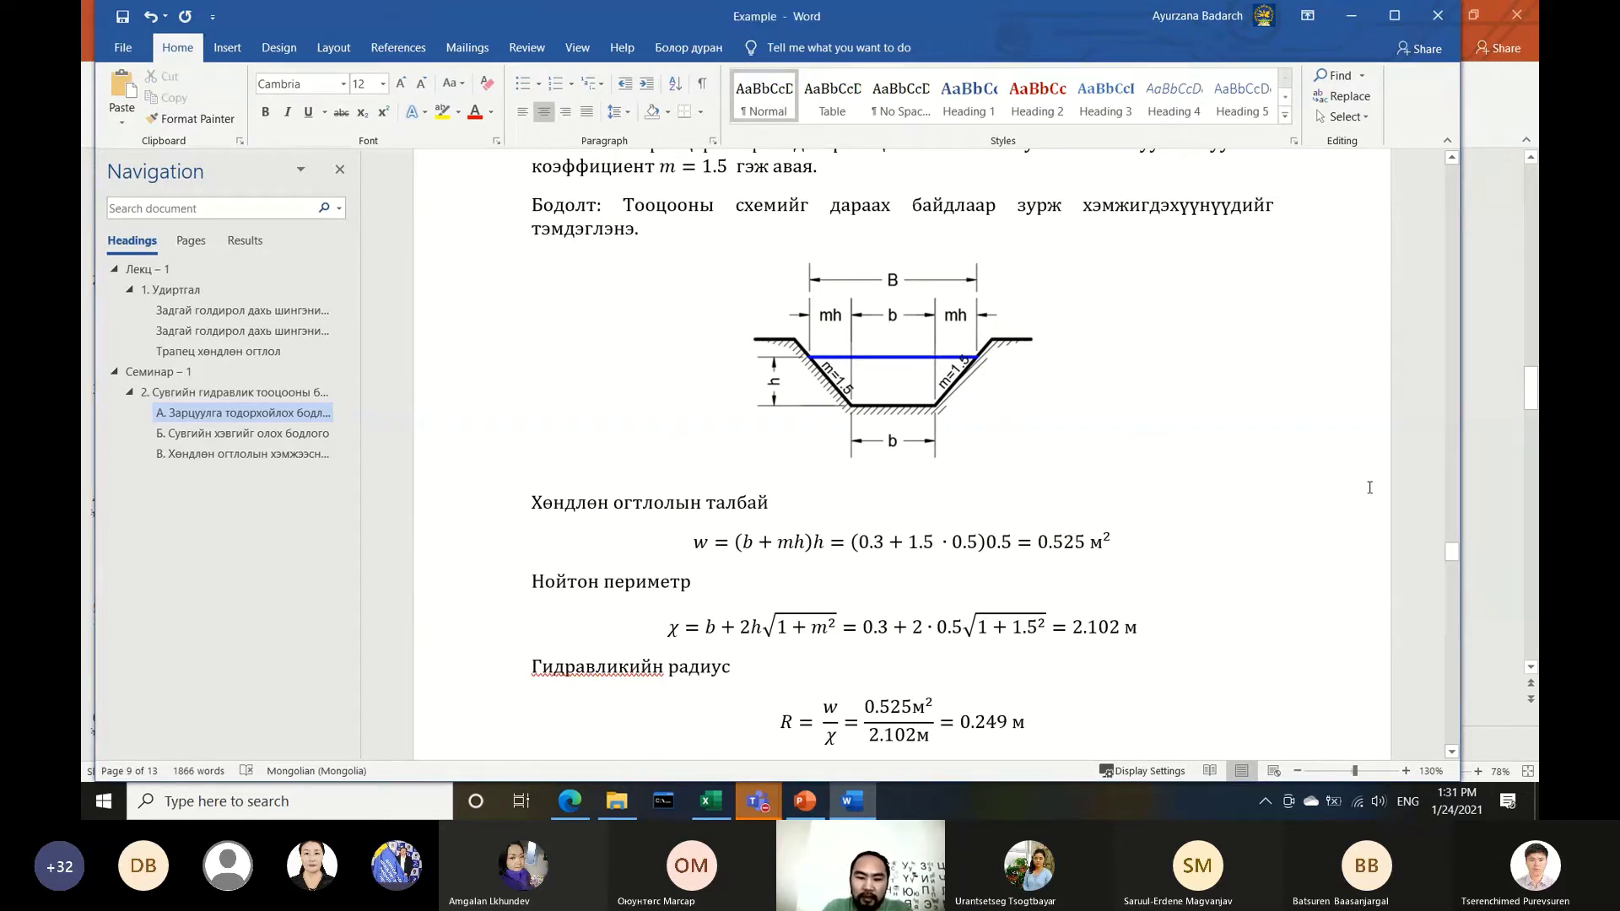
{"action": "key", "text": "Return"}
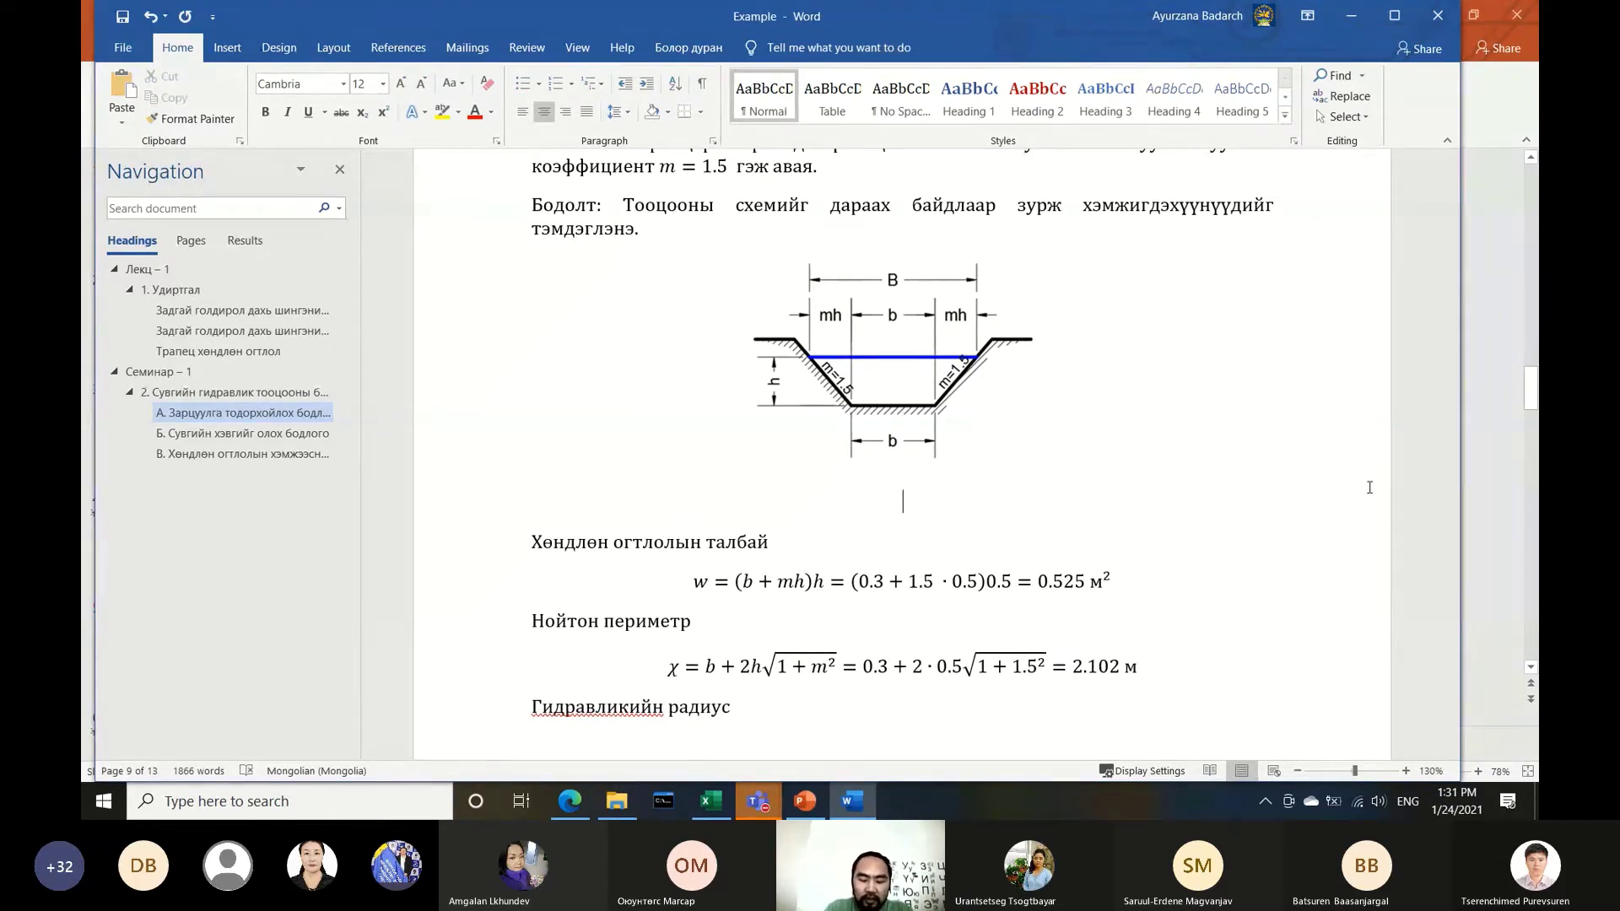
{"action": "type", "text": "P"}
{"action": "key", "text": "BackSpace"}
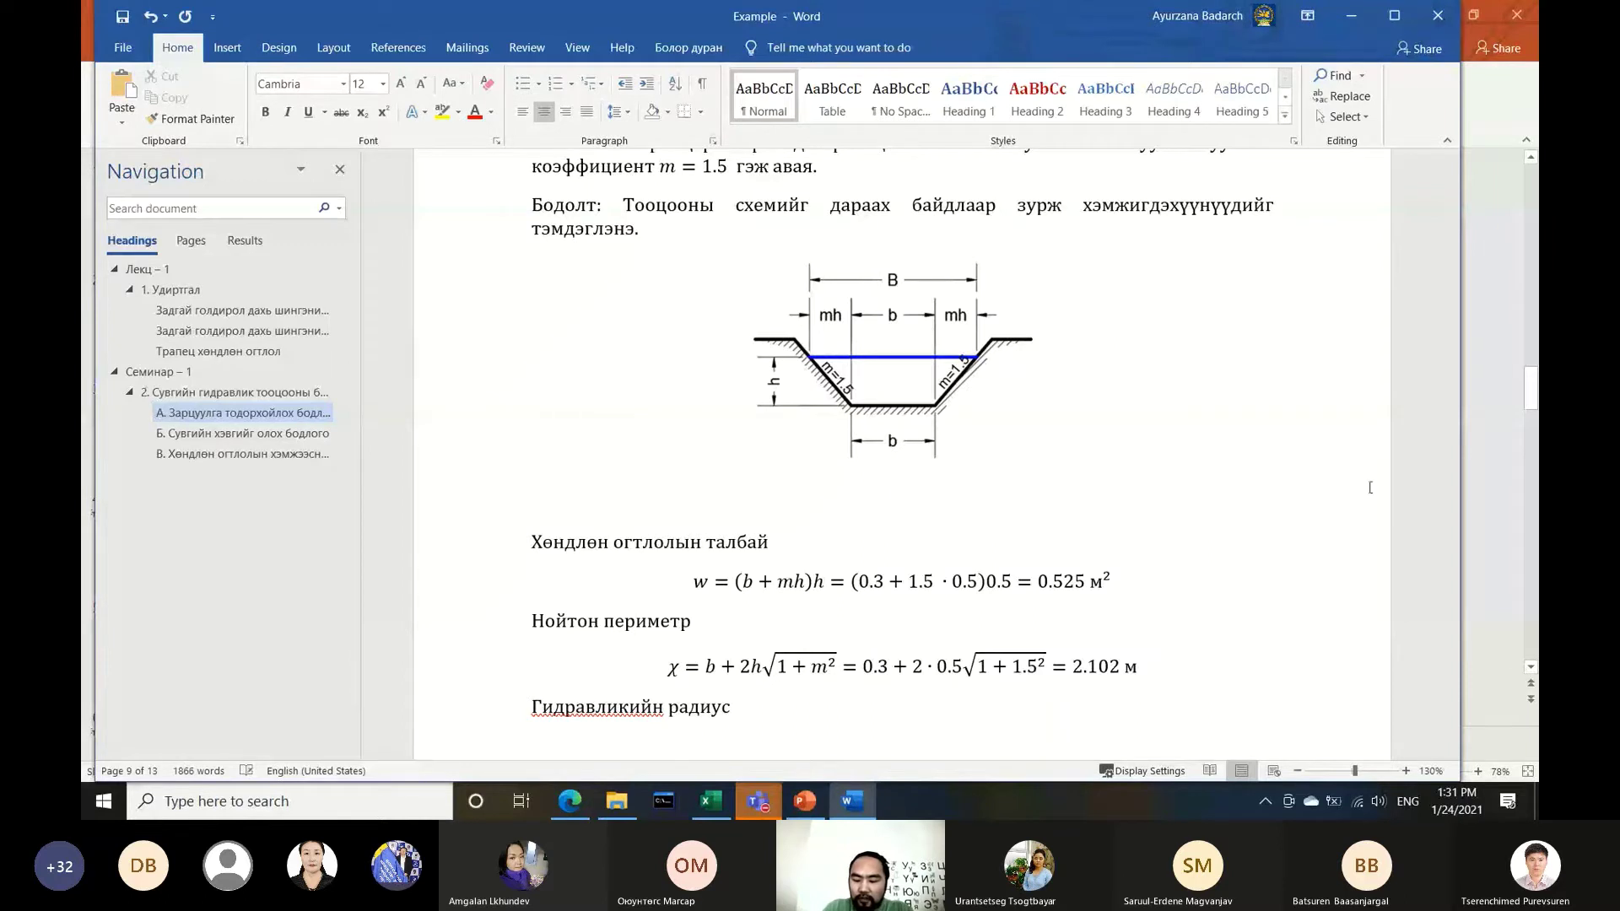
{"action": "key", "text": "alt+shift"}
{"action": "type", "text": "1-р зураг"}
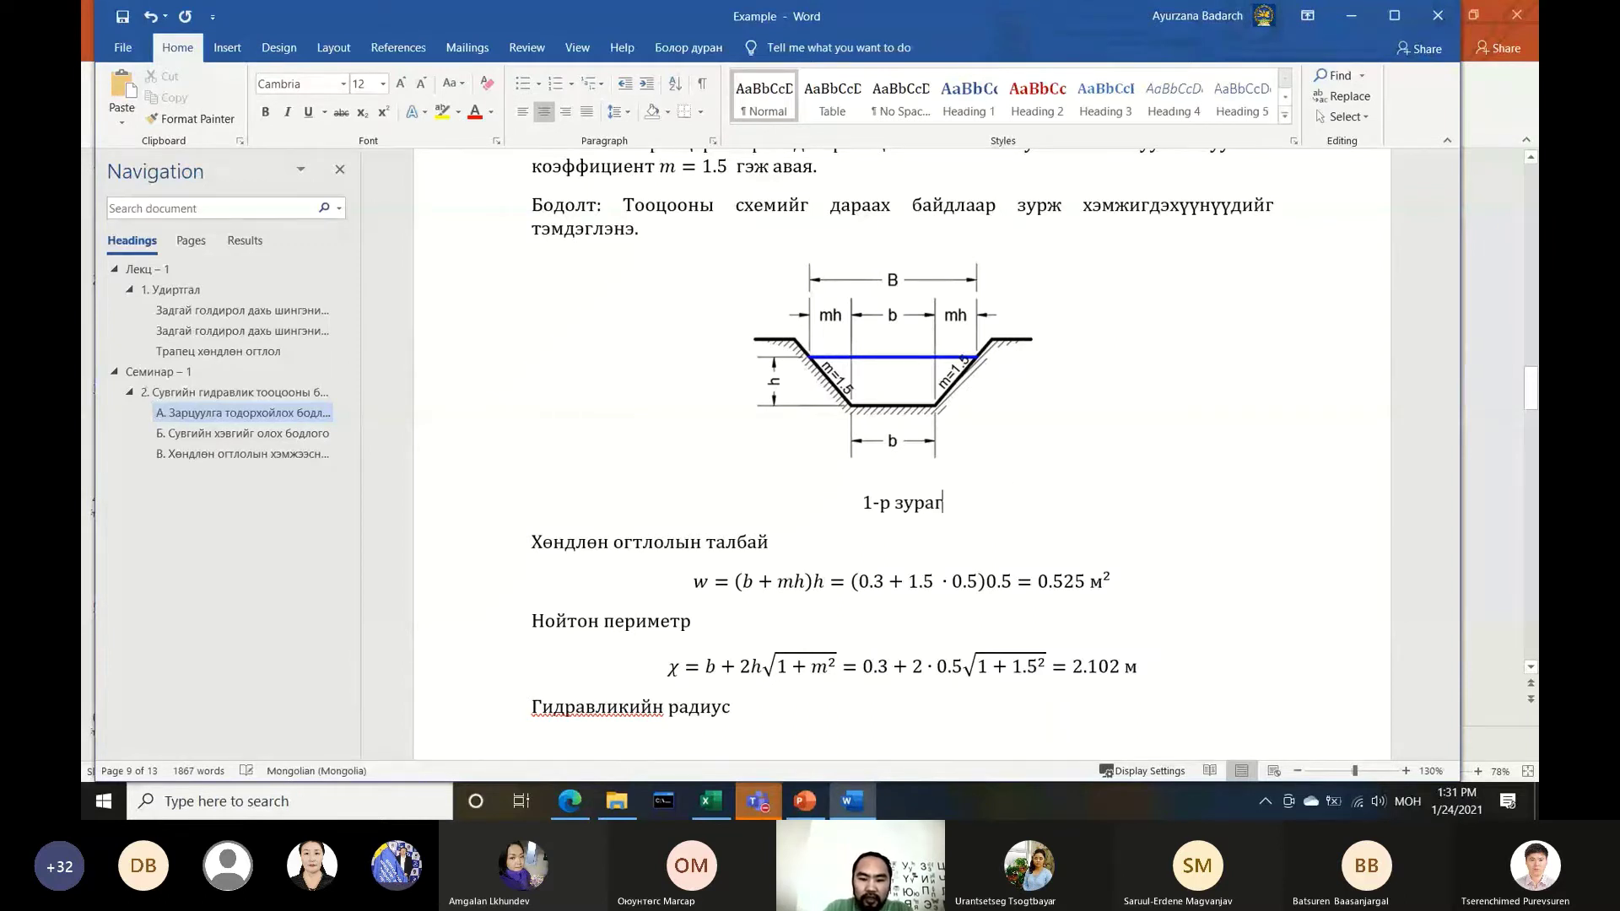
{"action": "type", "text": "."}
{"action": "type", "text": "Трапец огтлолтой сувгийн тооцоны схем"}
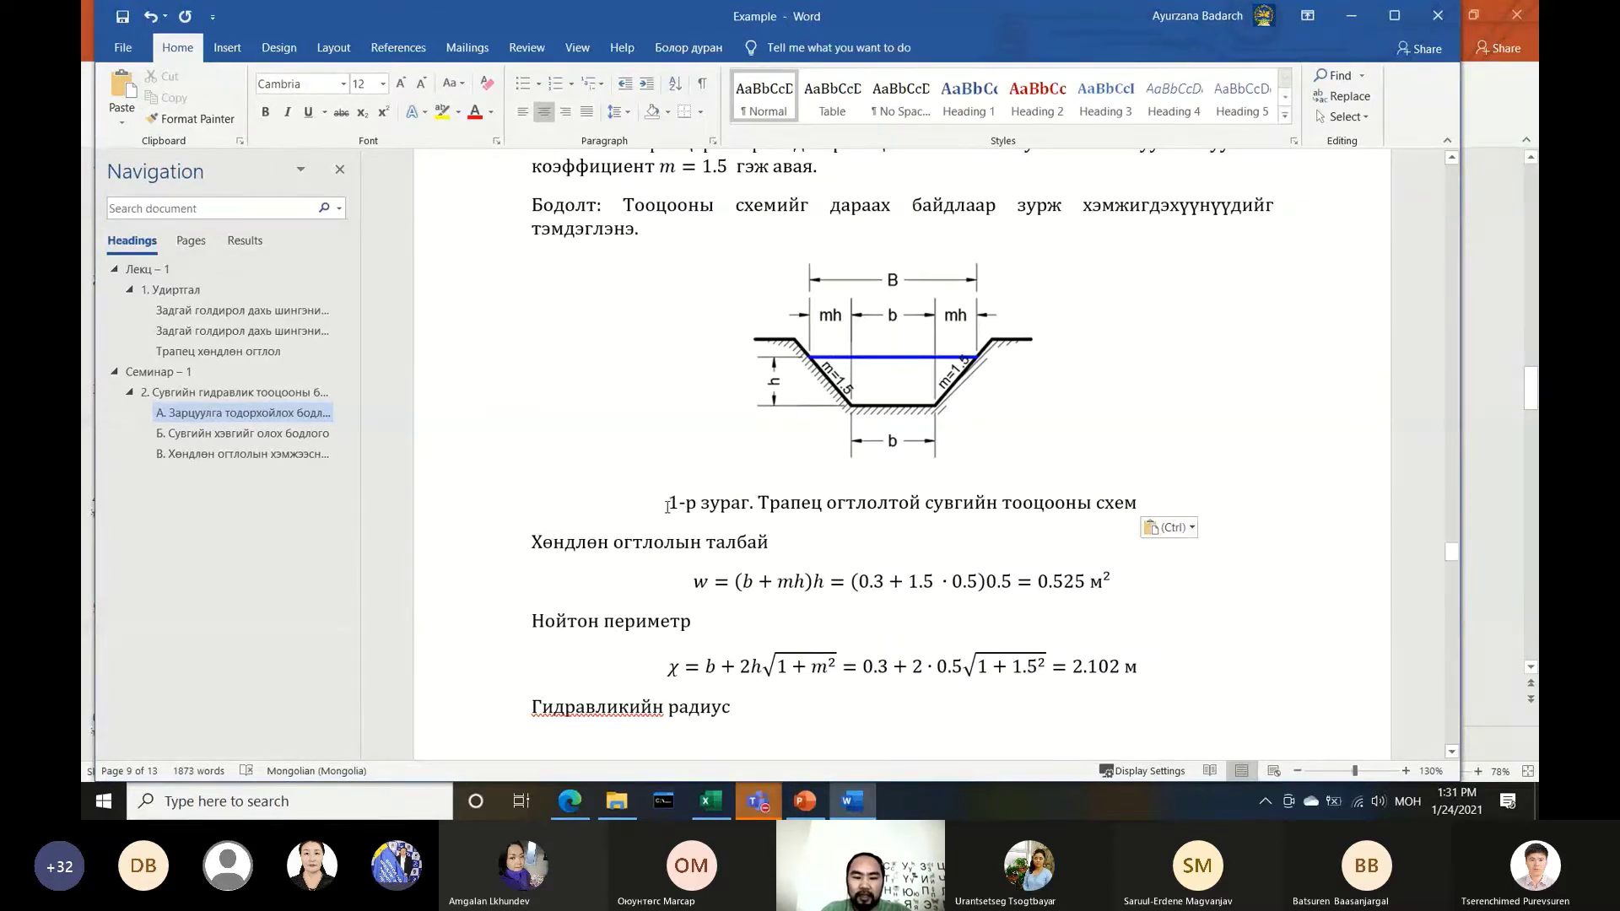
{"action": "left_click_drag", "start_coordinate": [667, 506], "coordinate": [1139, 504]}
{"action": "left_click", "coordinate": [845, 504]}
{"action": "double_click", "coordinate": [675, 503]}
{"action": "type", "text": "2"}
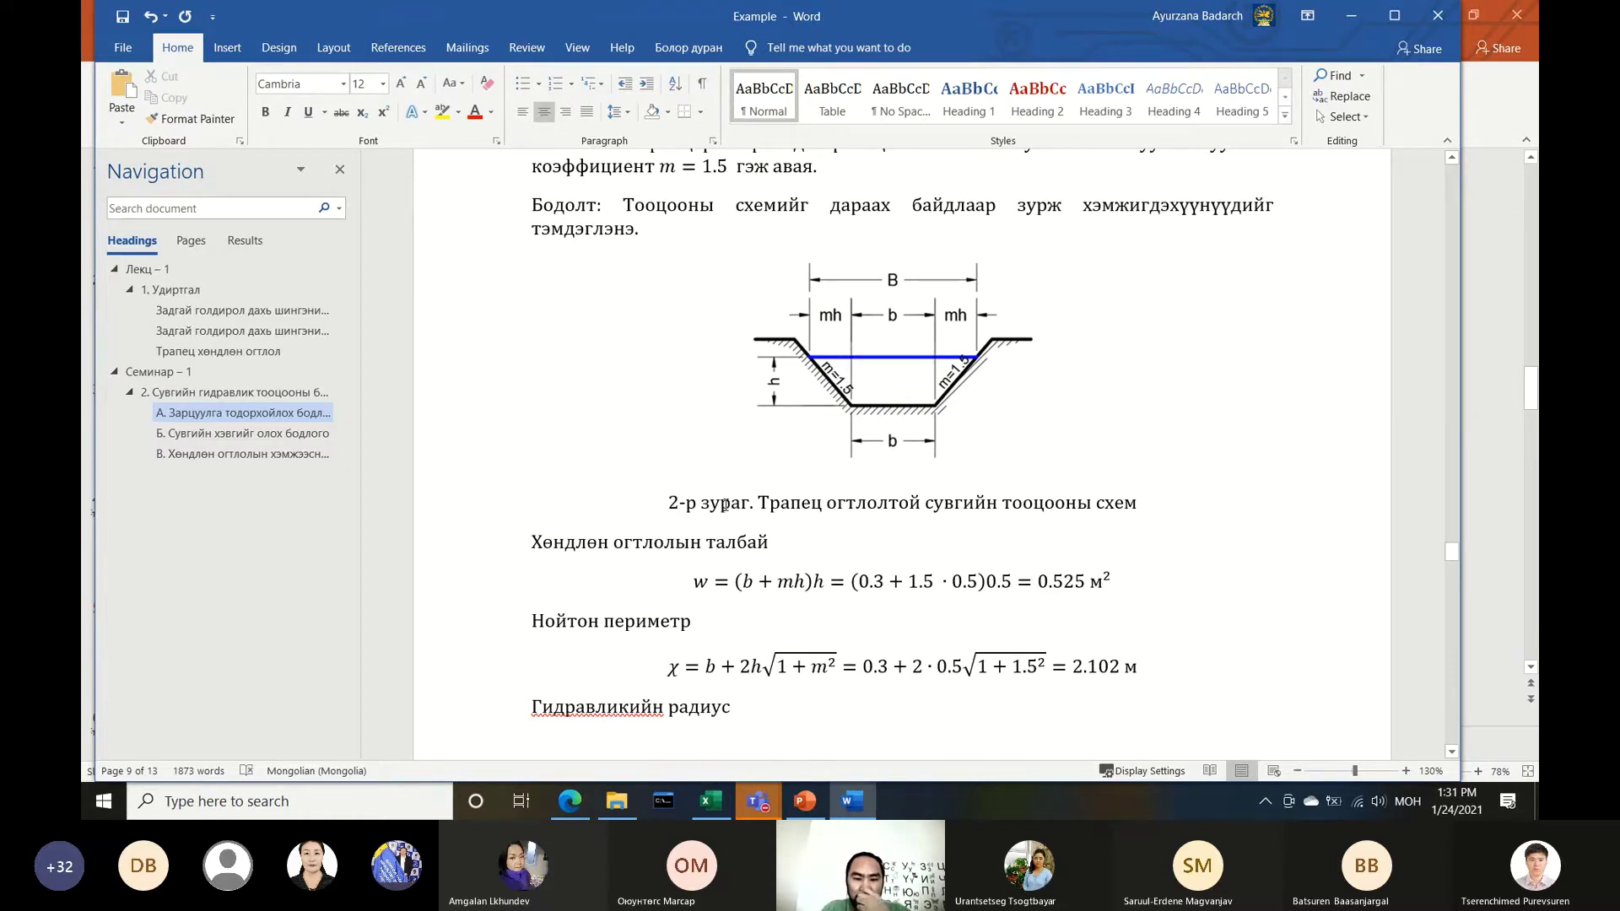
Delete that typed caption again and select the trapezoid diagram
{"action": "left_click_drag", "start_coordinate": [1139, 503], "coordinate": [675, 508]}
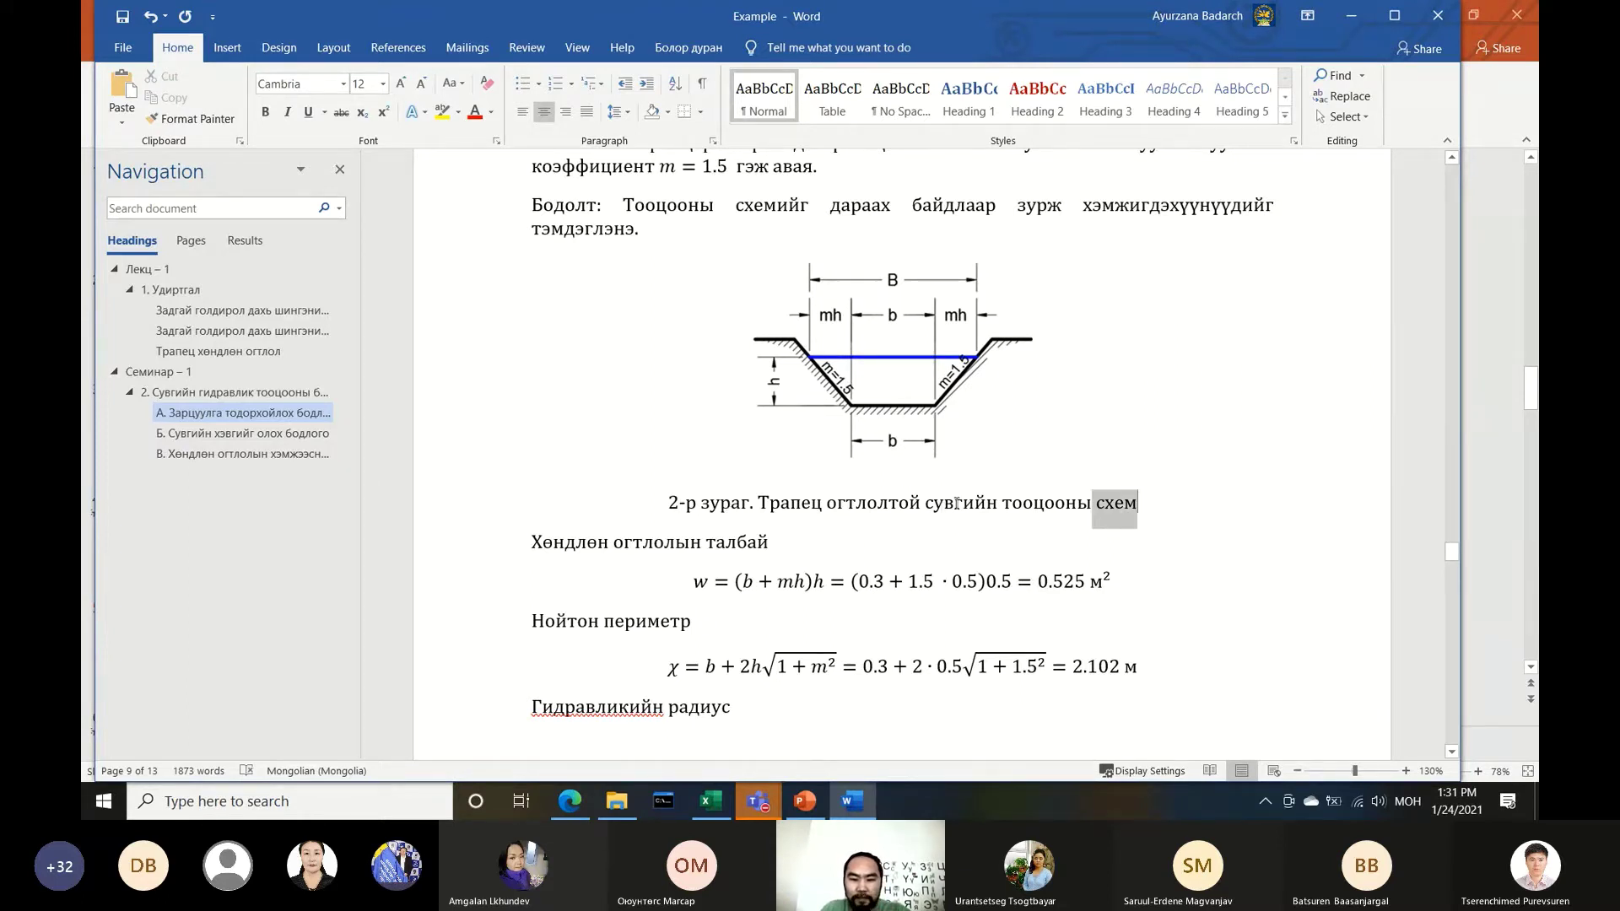
{"action": "key", "text": "Delete"}
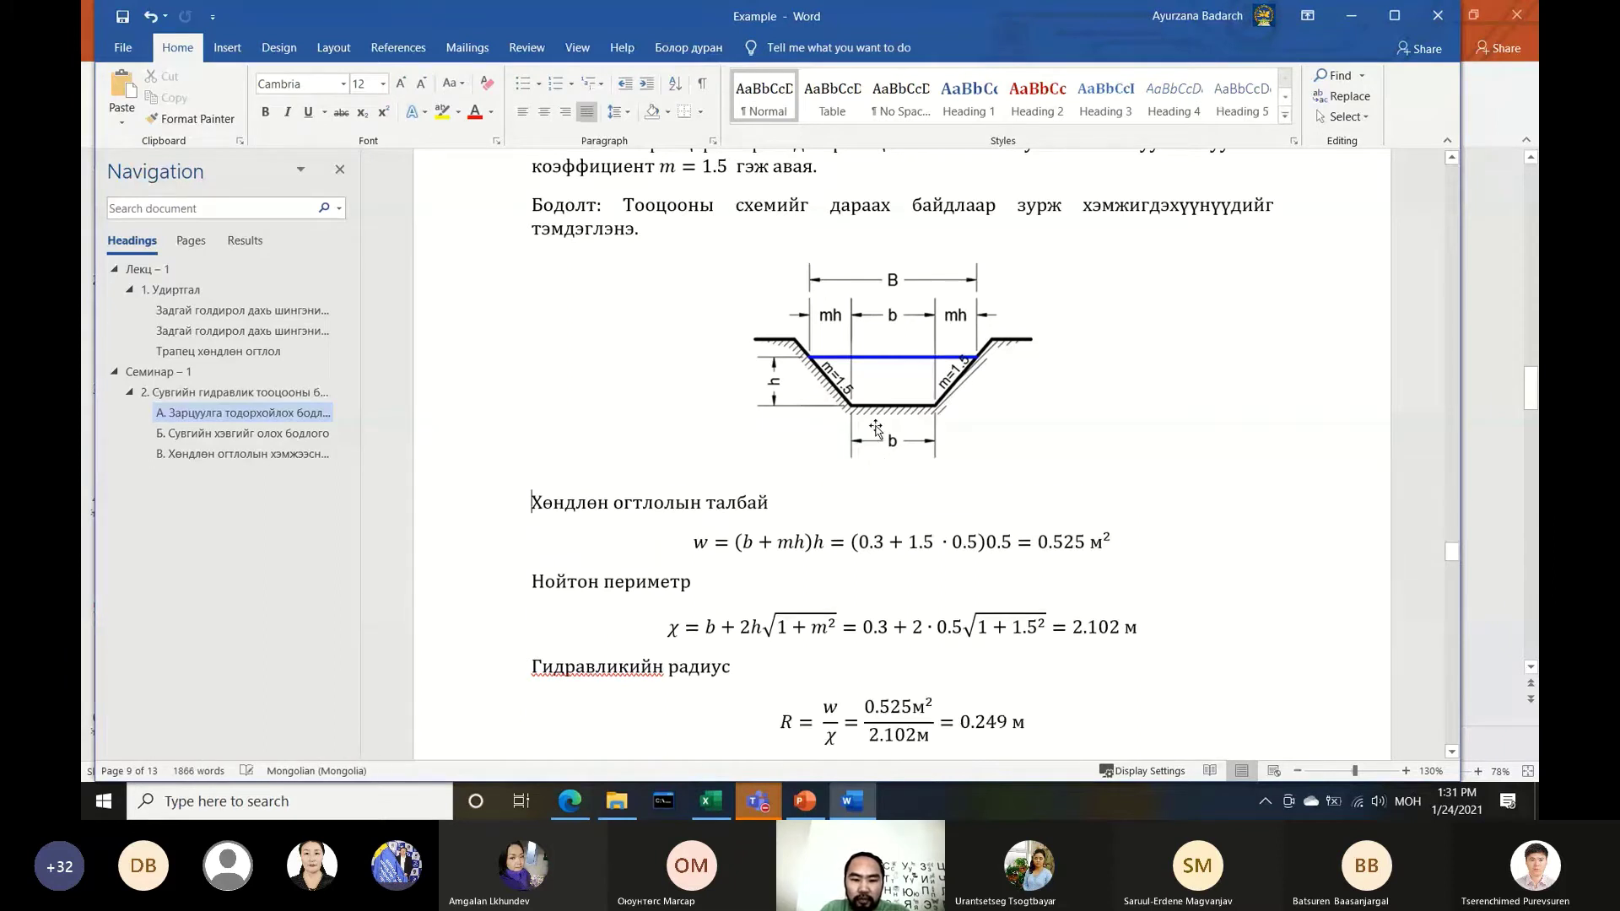
{"action": "left_click", "coordinate": [894, 406]}
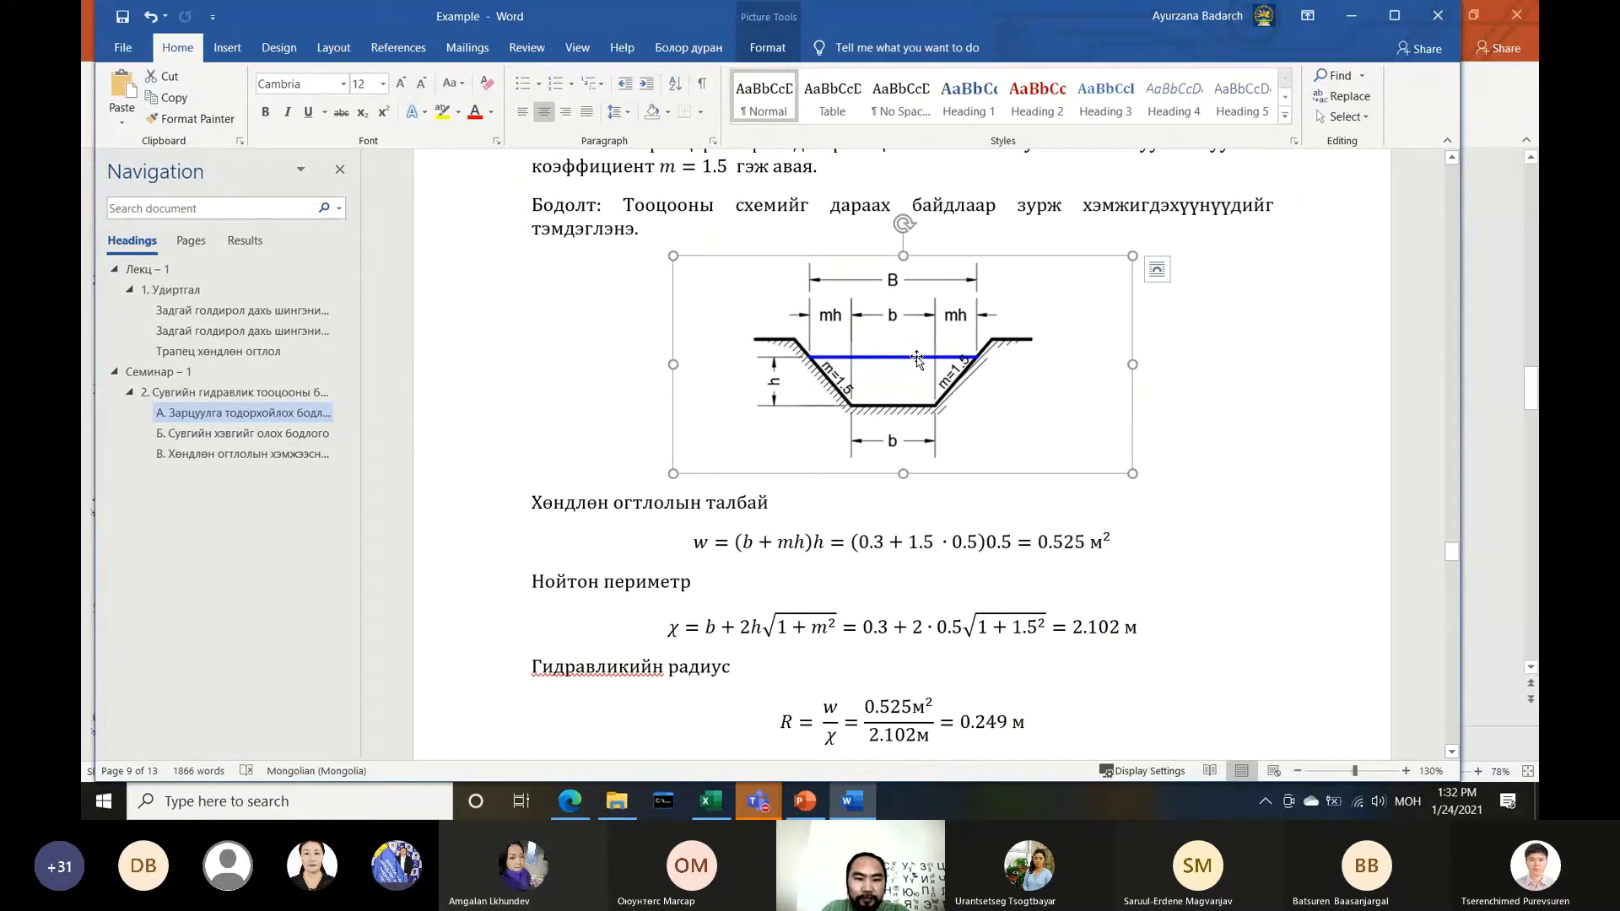
{"action": "left_click", "coordinate": [413, 49]}
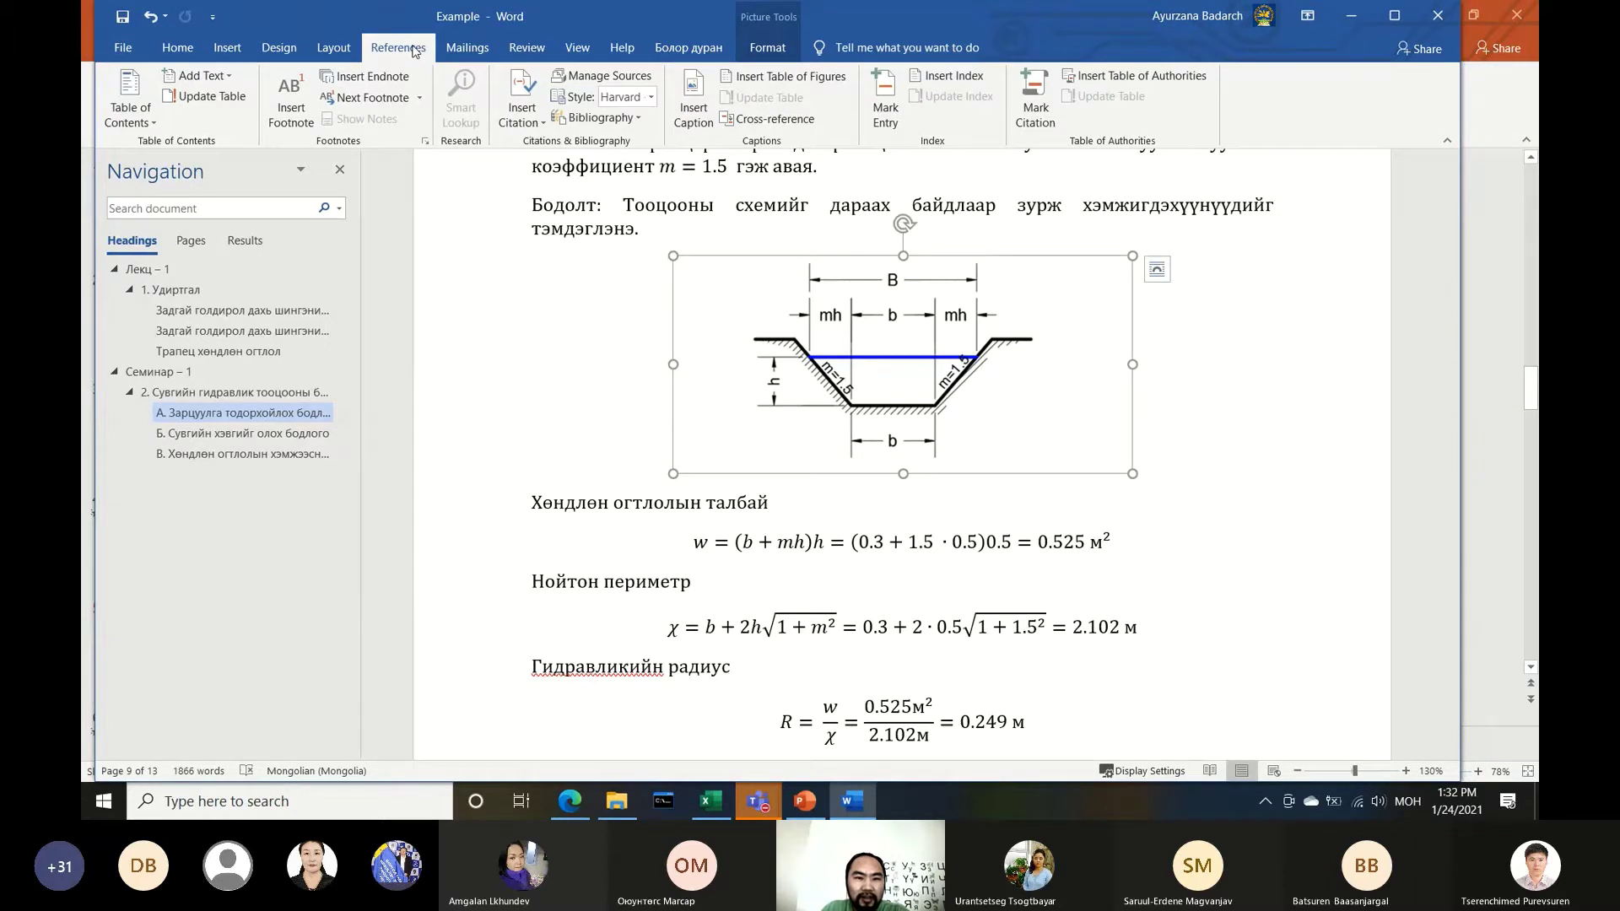
Create a new Зураг caption label for the trapezoid diagram
{"action": "left_click", "coordinate": [699, 118]}
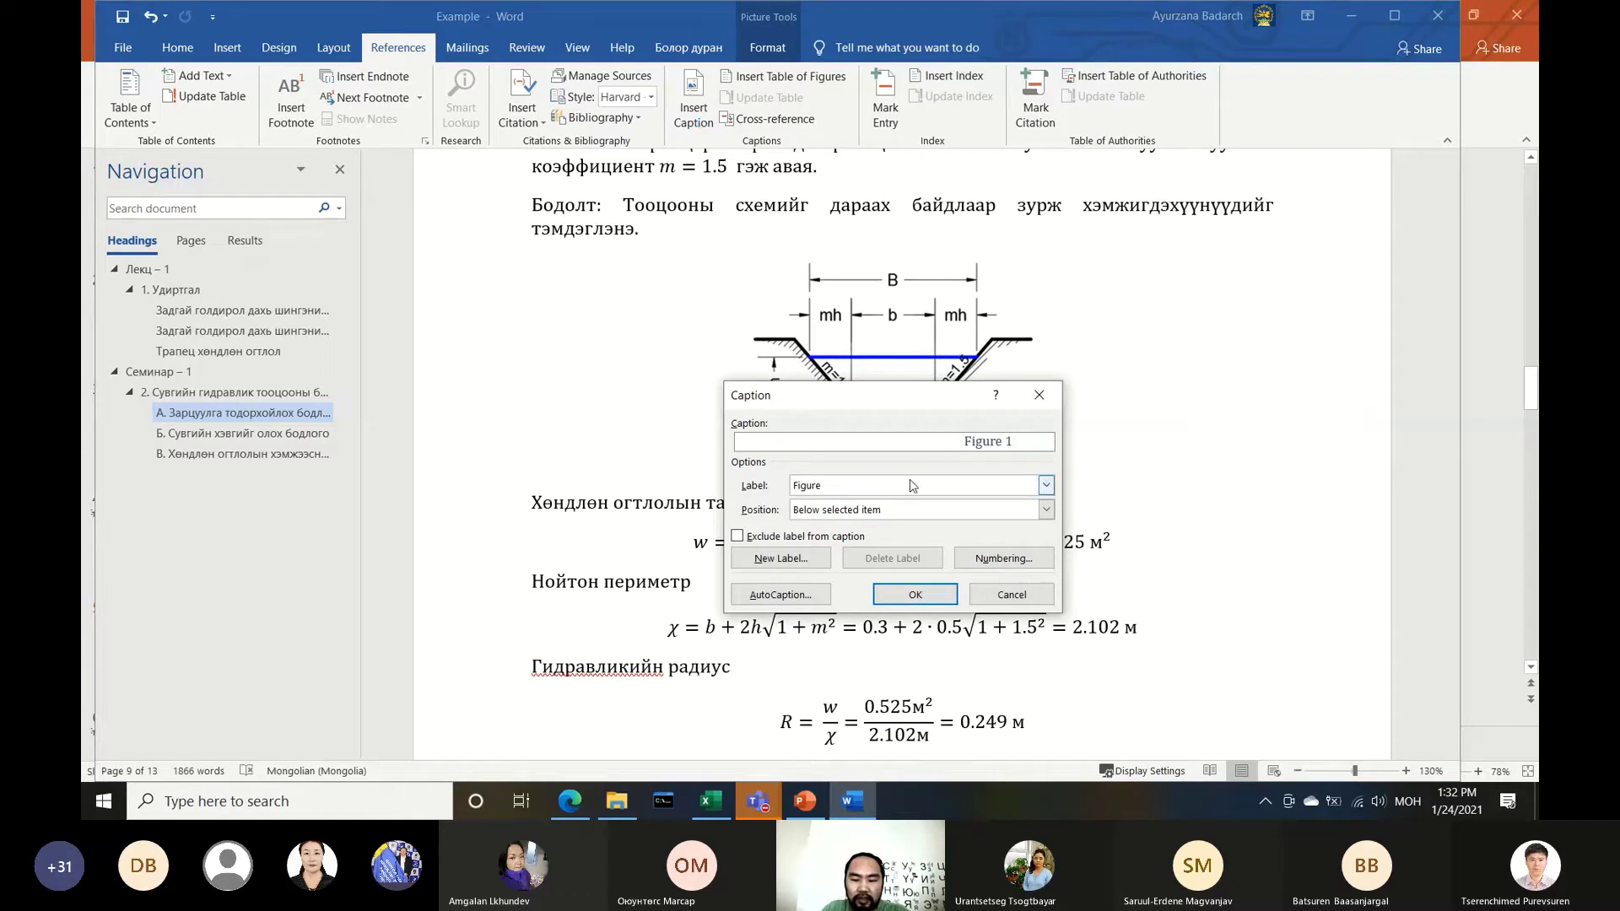
{"action": "left_click", "coordinate": [858, 487]}
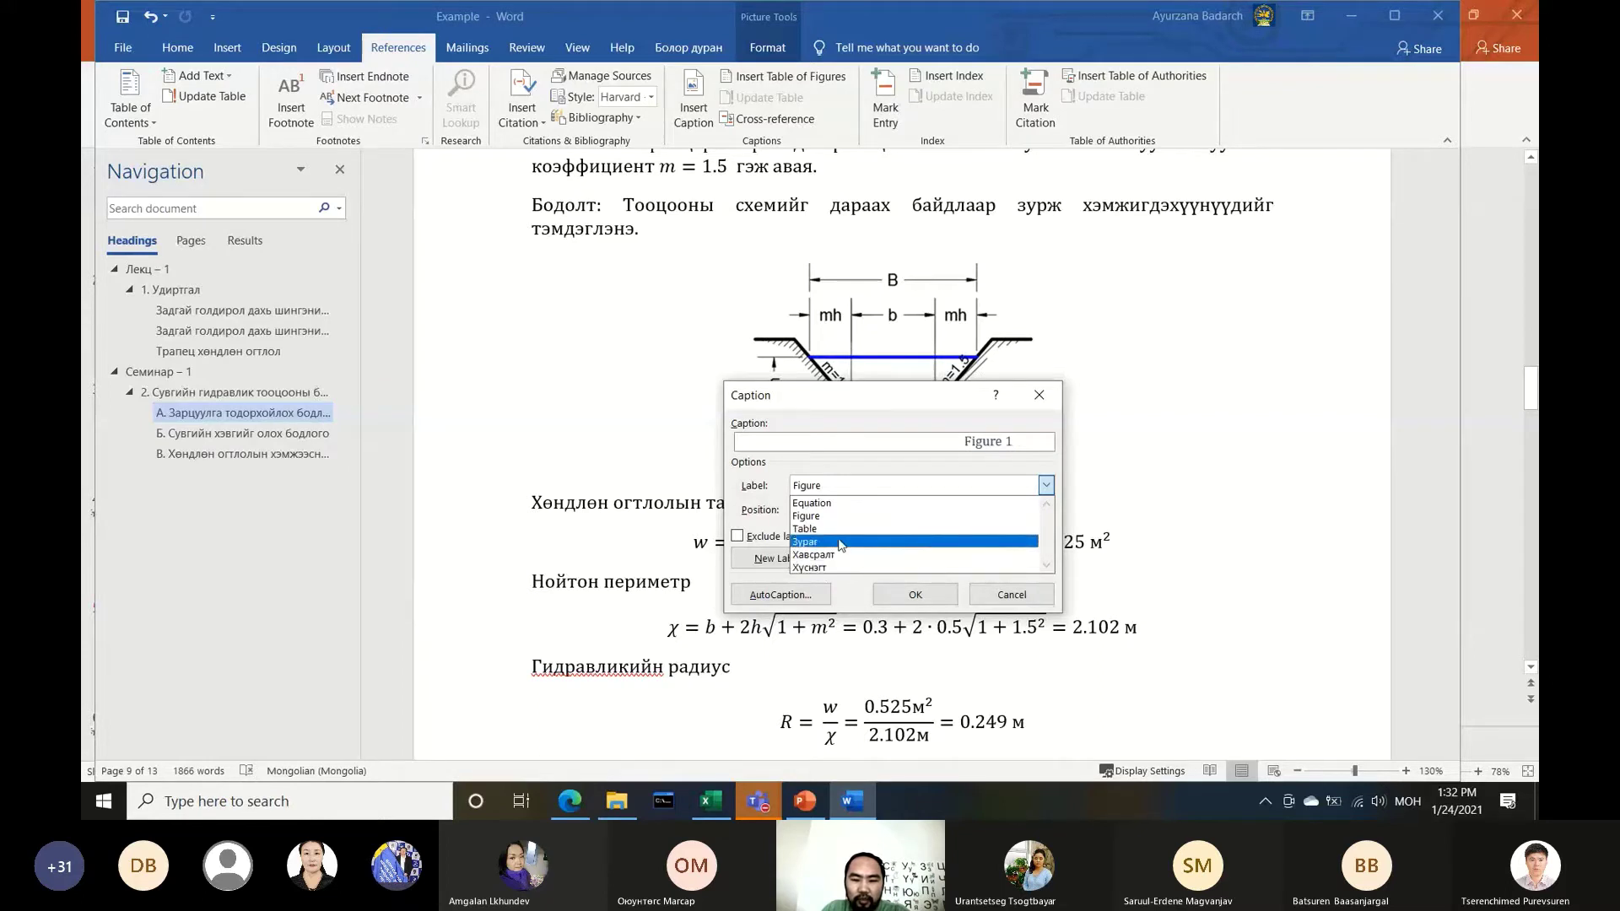
{"action": "left_click", "coordinate": [878, 515]}
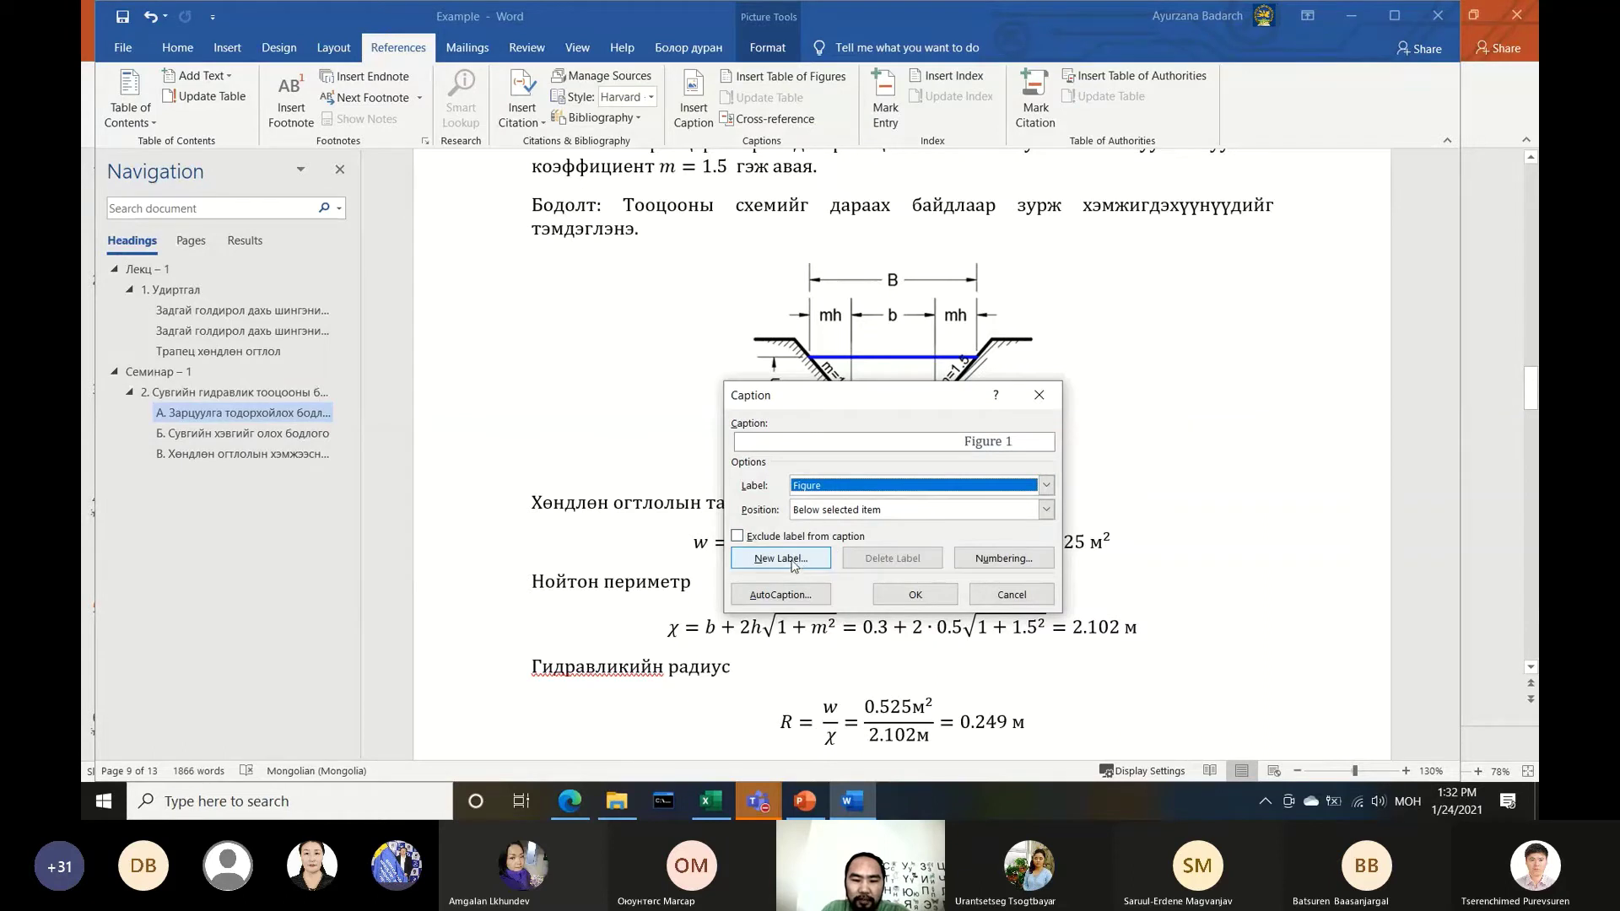
{"action": "left_click", "coordinate": [1046, 485]}
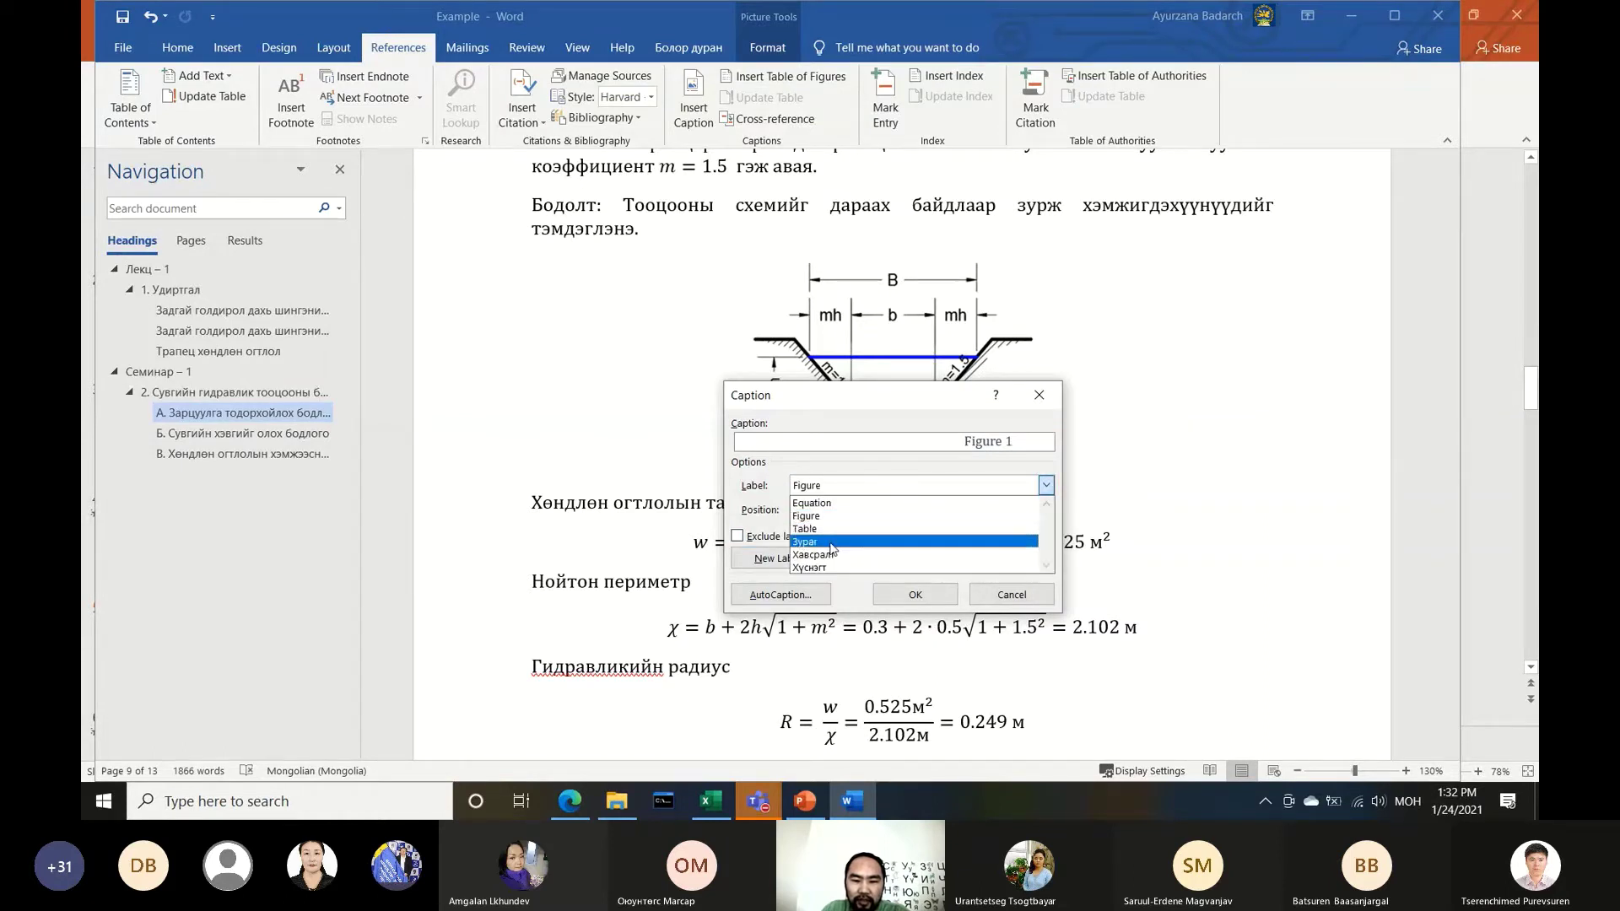
{"action": "left_click", "coordinate": [970, 545]}
{"action": "left_click", "coordinate": [892, 559]}
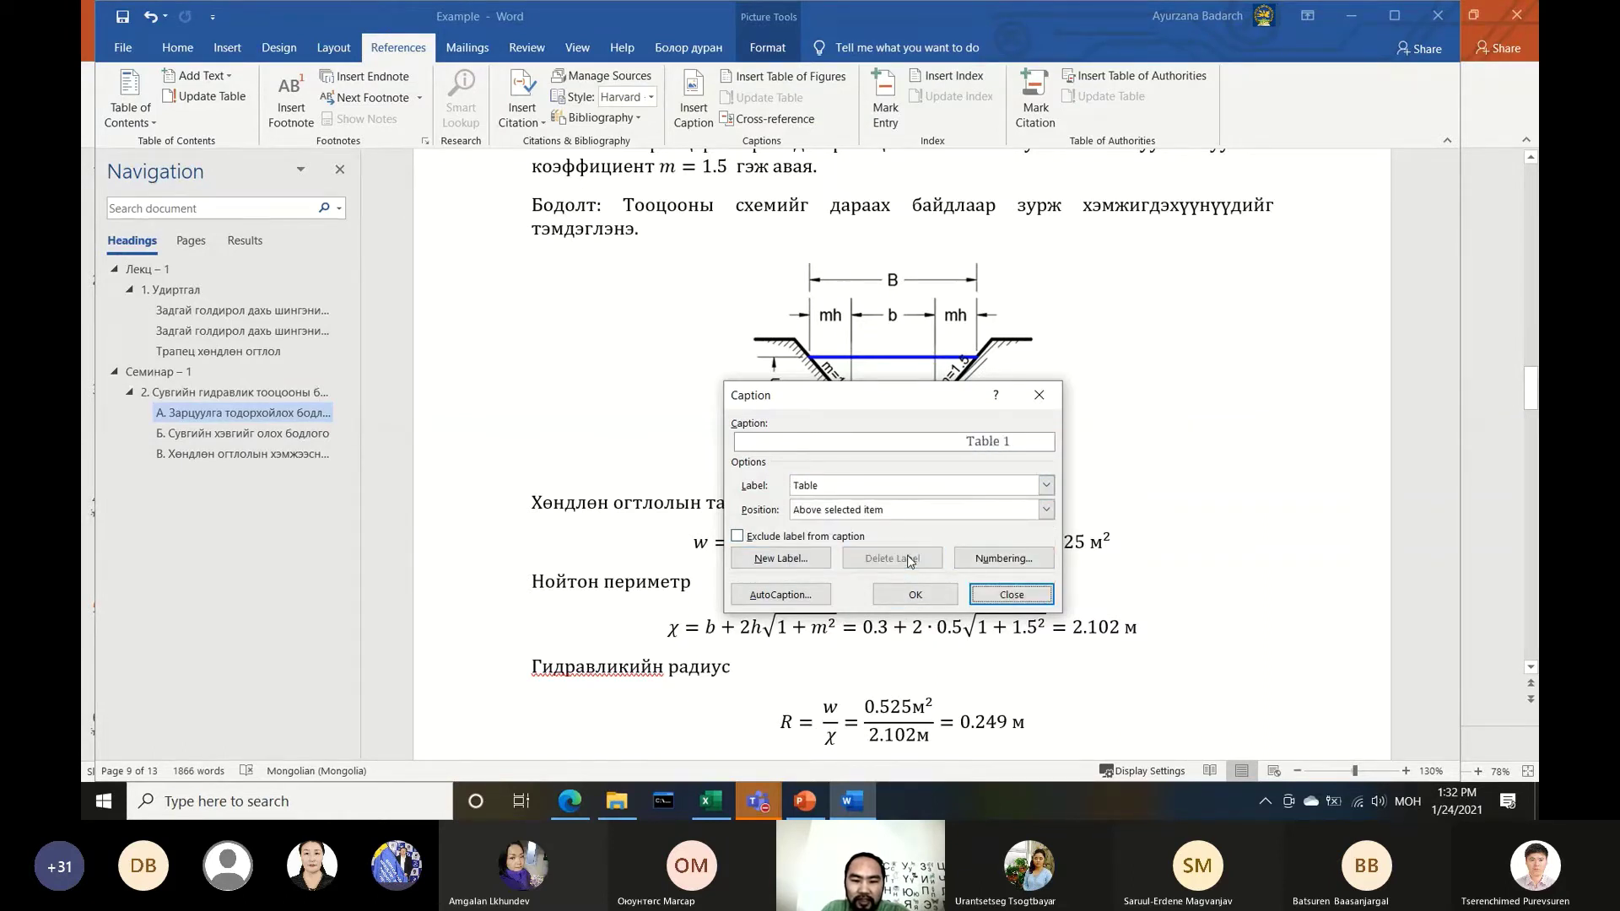
{"action": "left_click", "coordinate": [793, 559]}
{"action": "type", "text": "Зураг"}
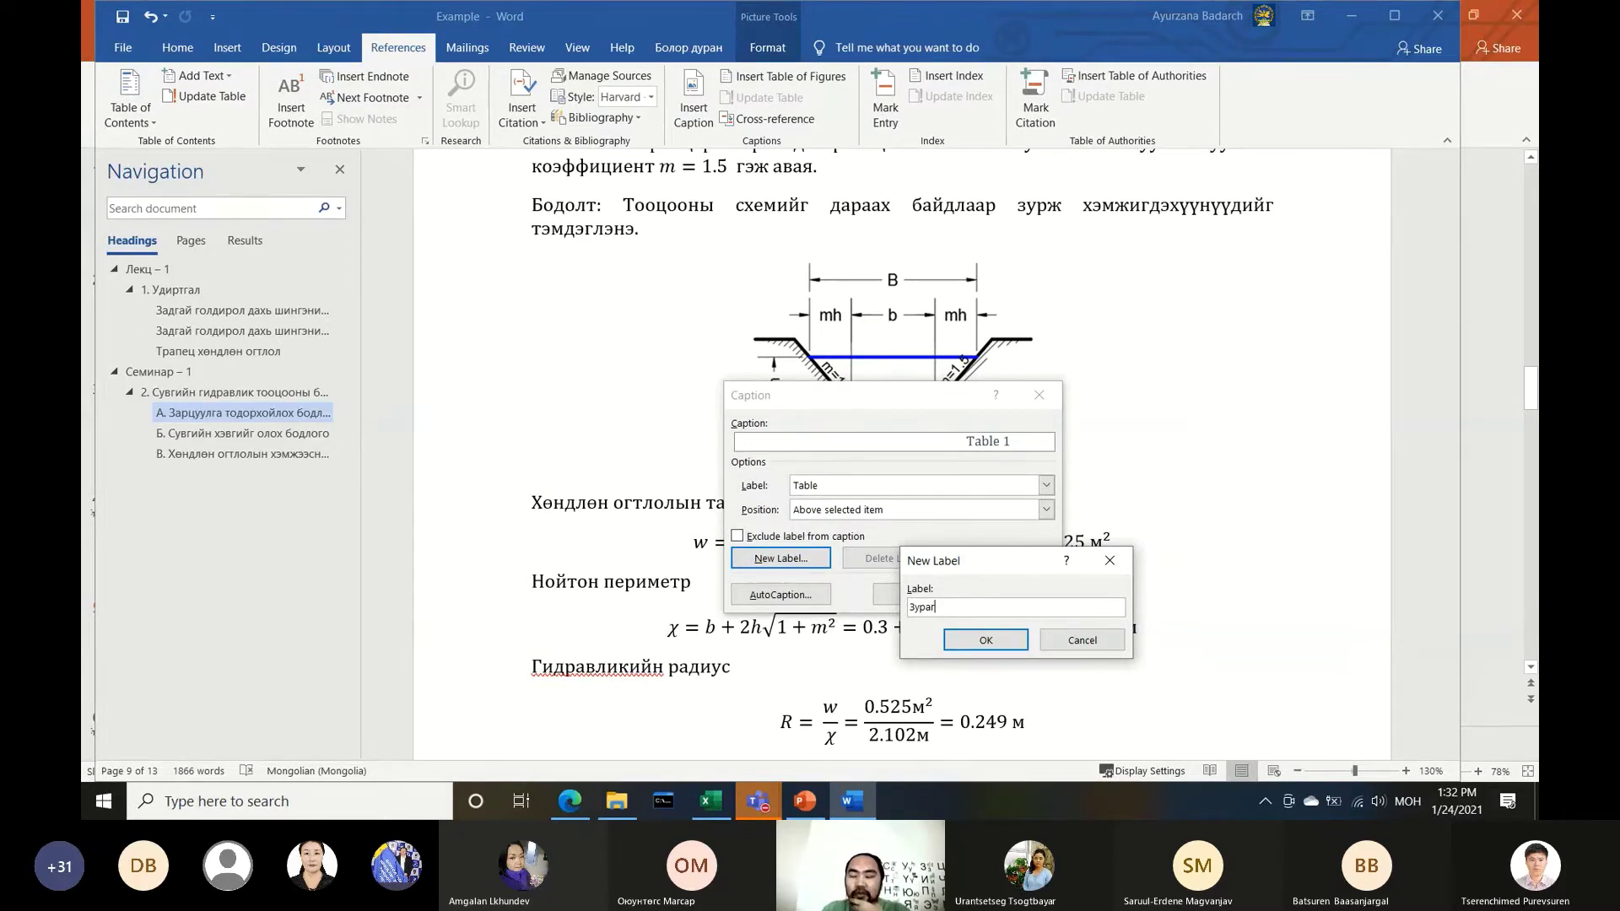
{"action": "left_click", "coordinate": [991, 643]}
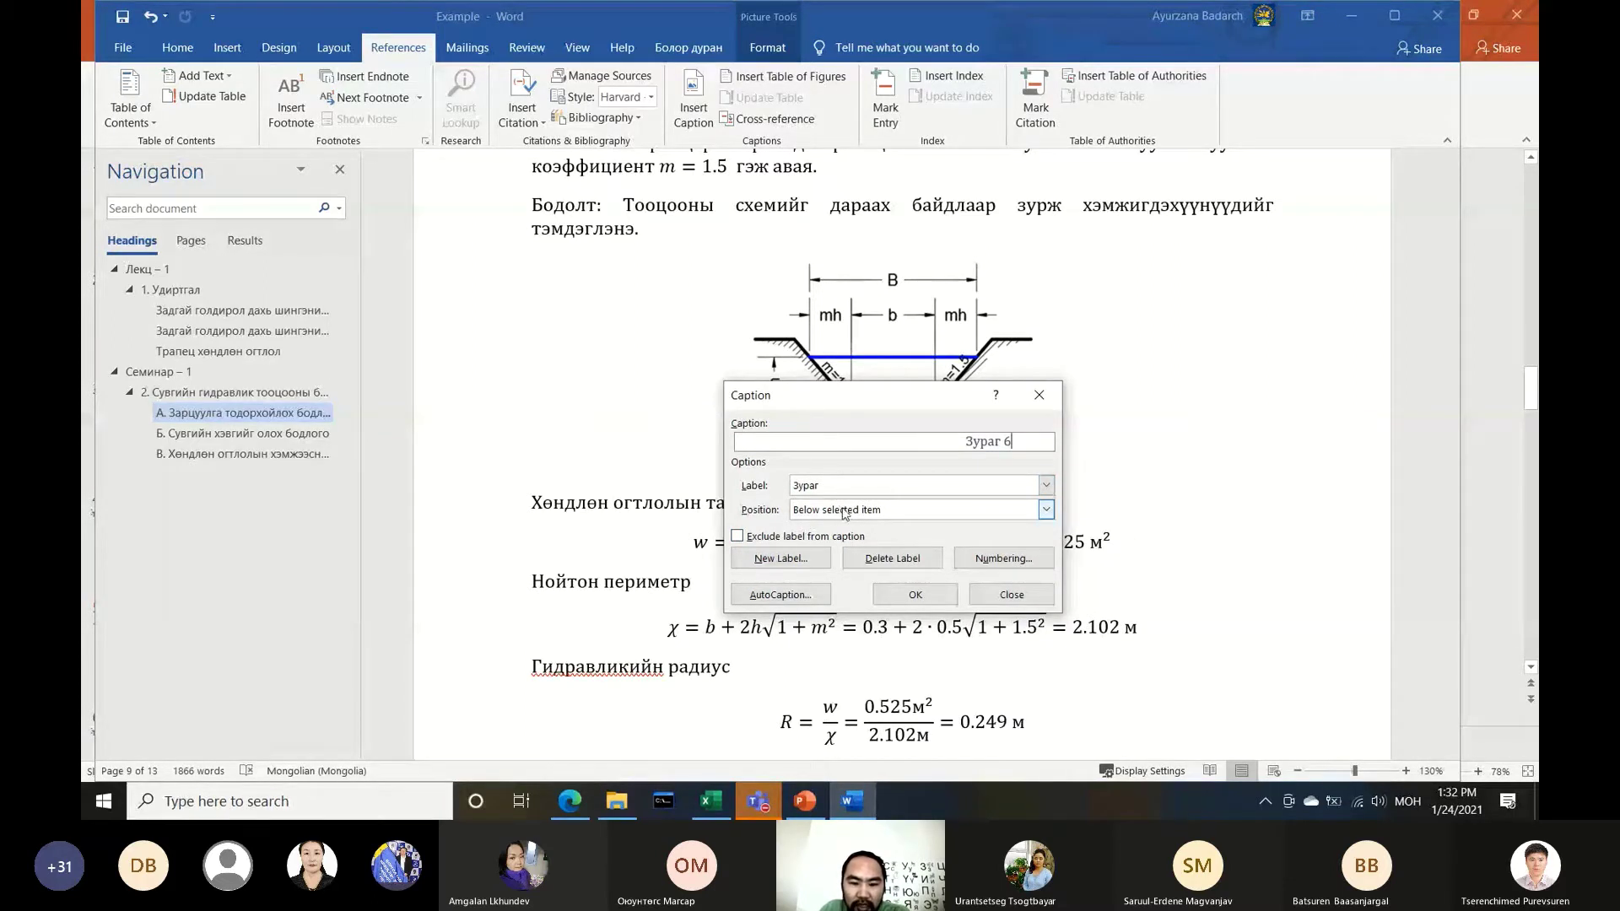
Insert the caption below the diagram as 'Зураг 6. Трапец огтлолтой сувгийн тооцооны схем'
{"action": "left_click", "coordinate": [844, 514]}
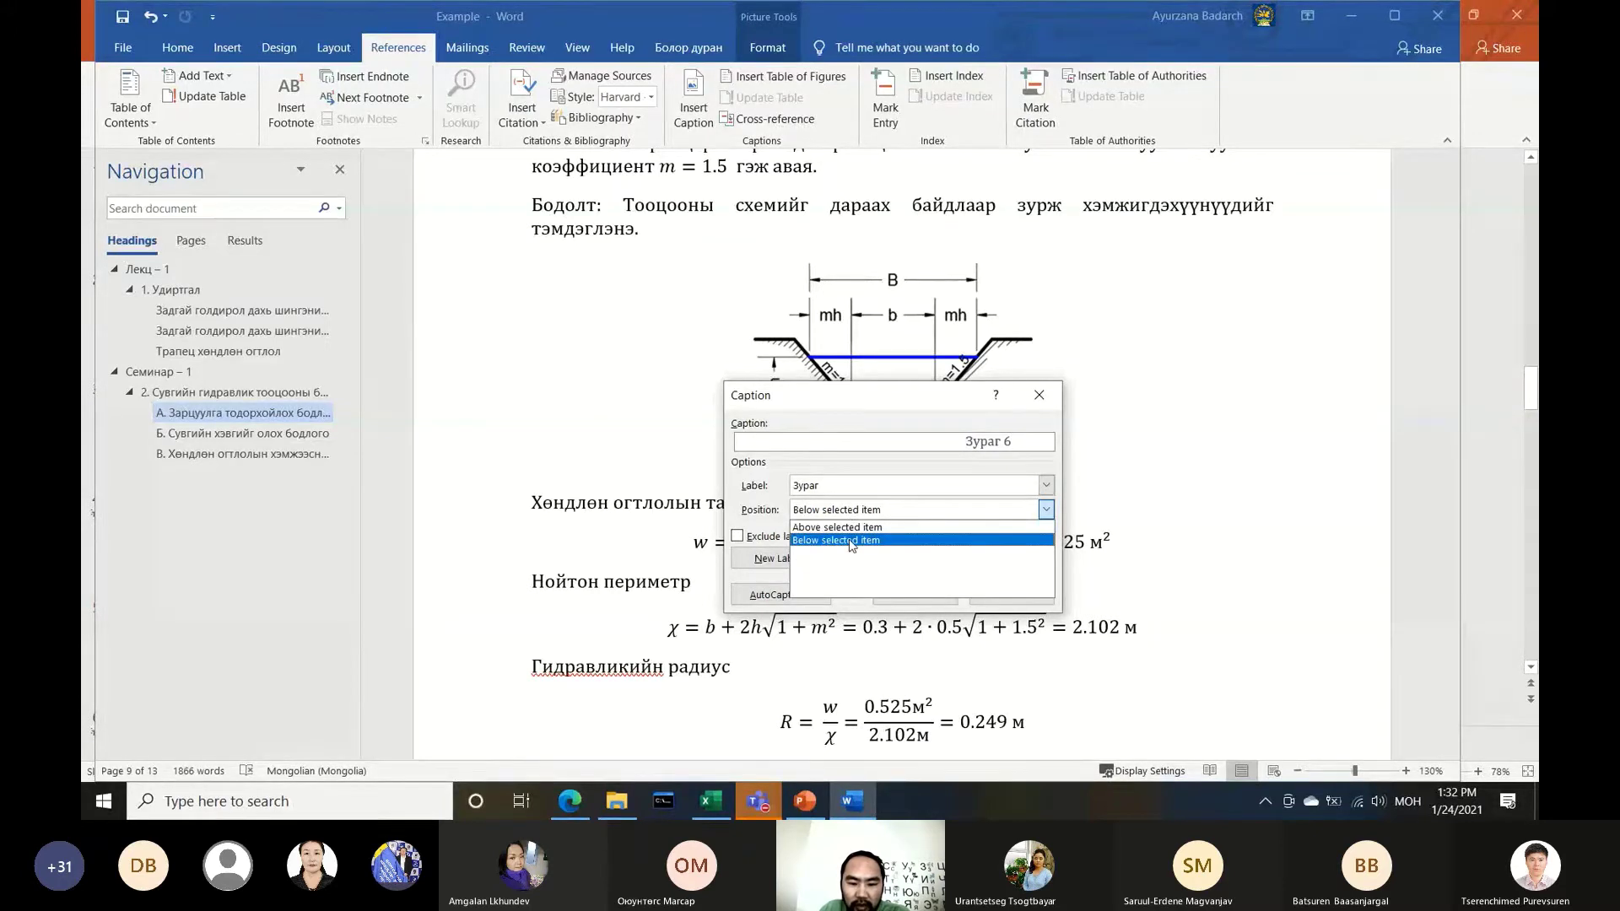
{"action": "left_click", "coordinate": [853, 540]}
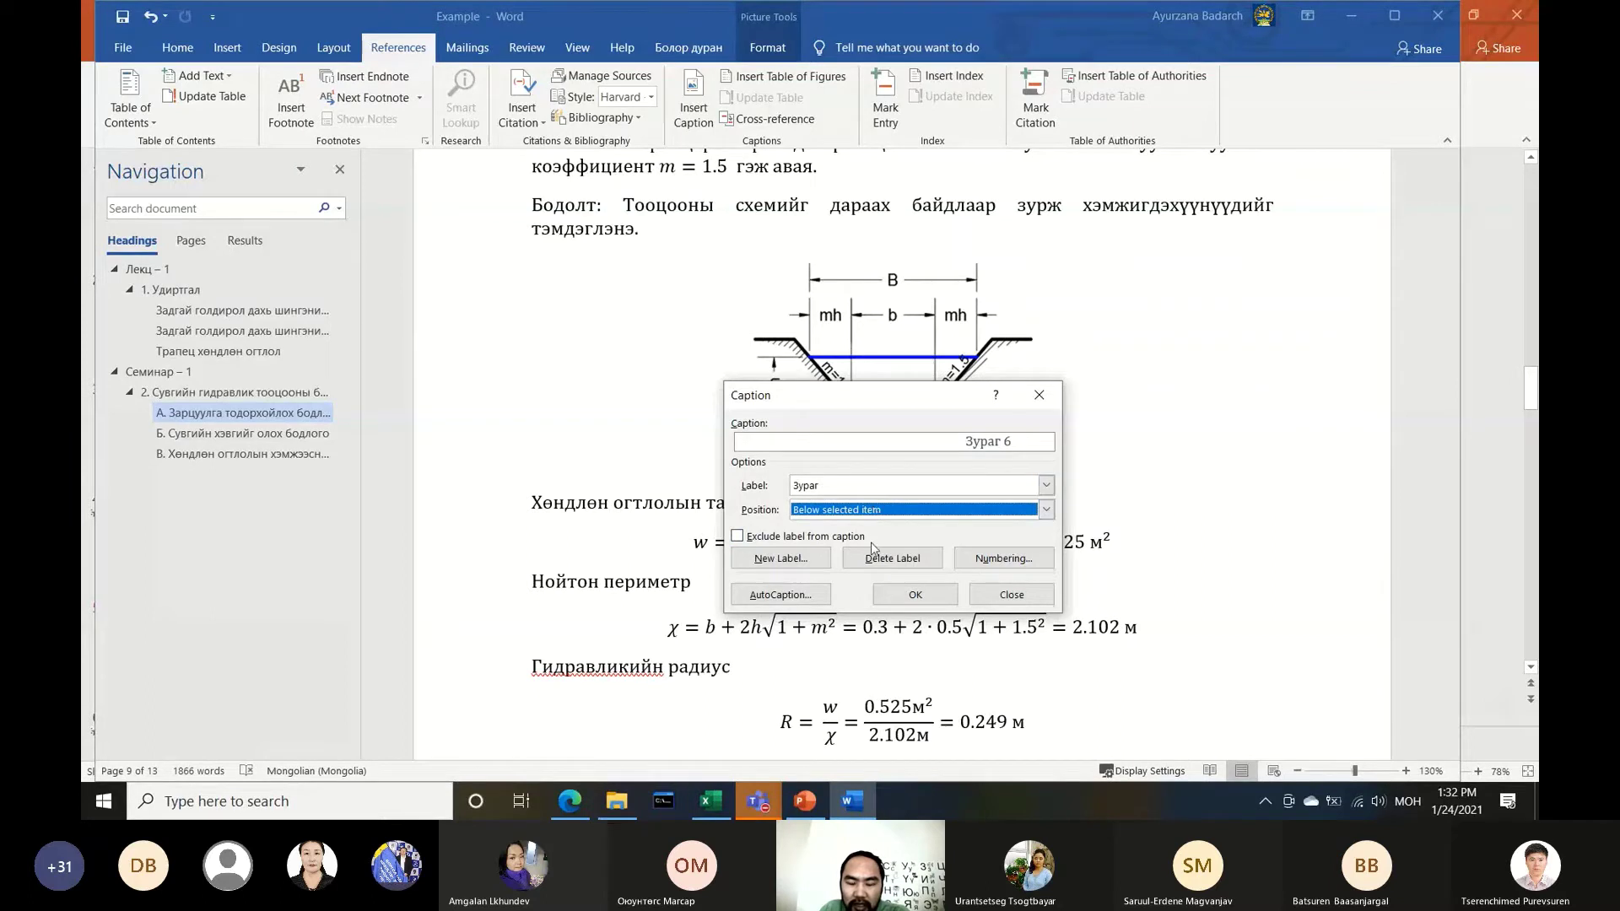
{"action": "left_click", "coordinate": [1023, 444]}
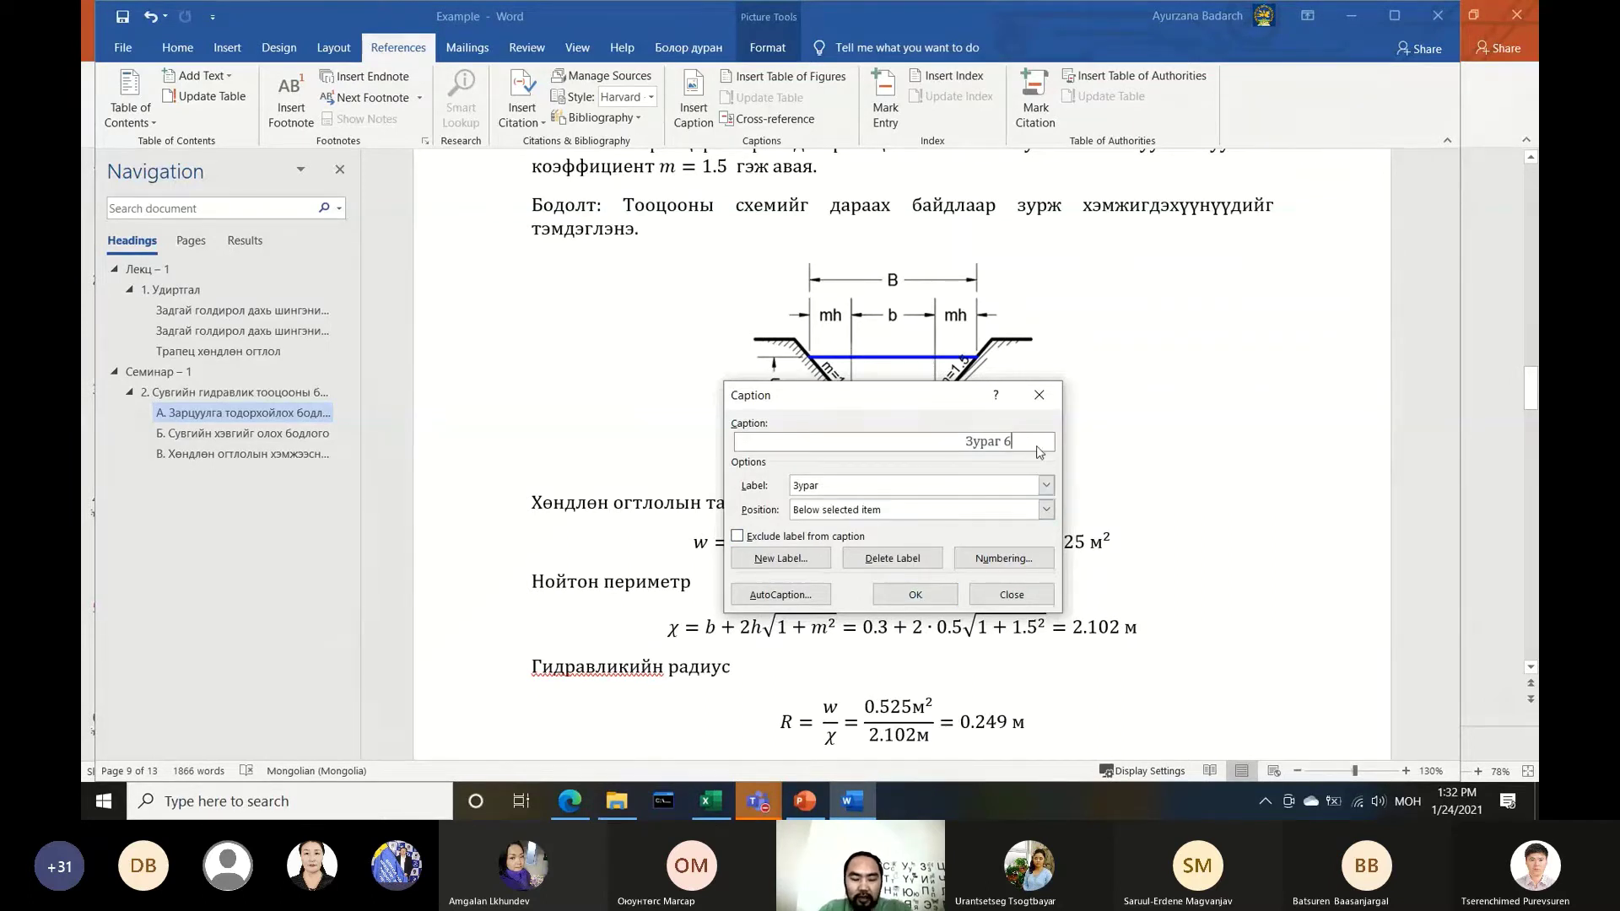
{"action": "type", "text": "."}
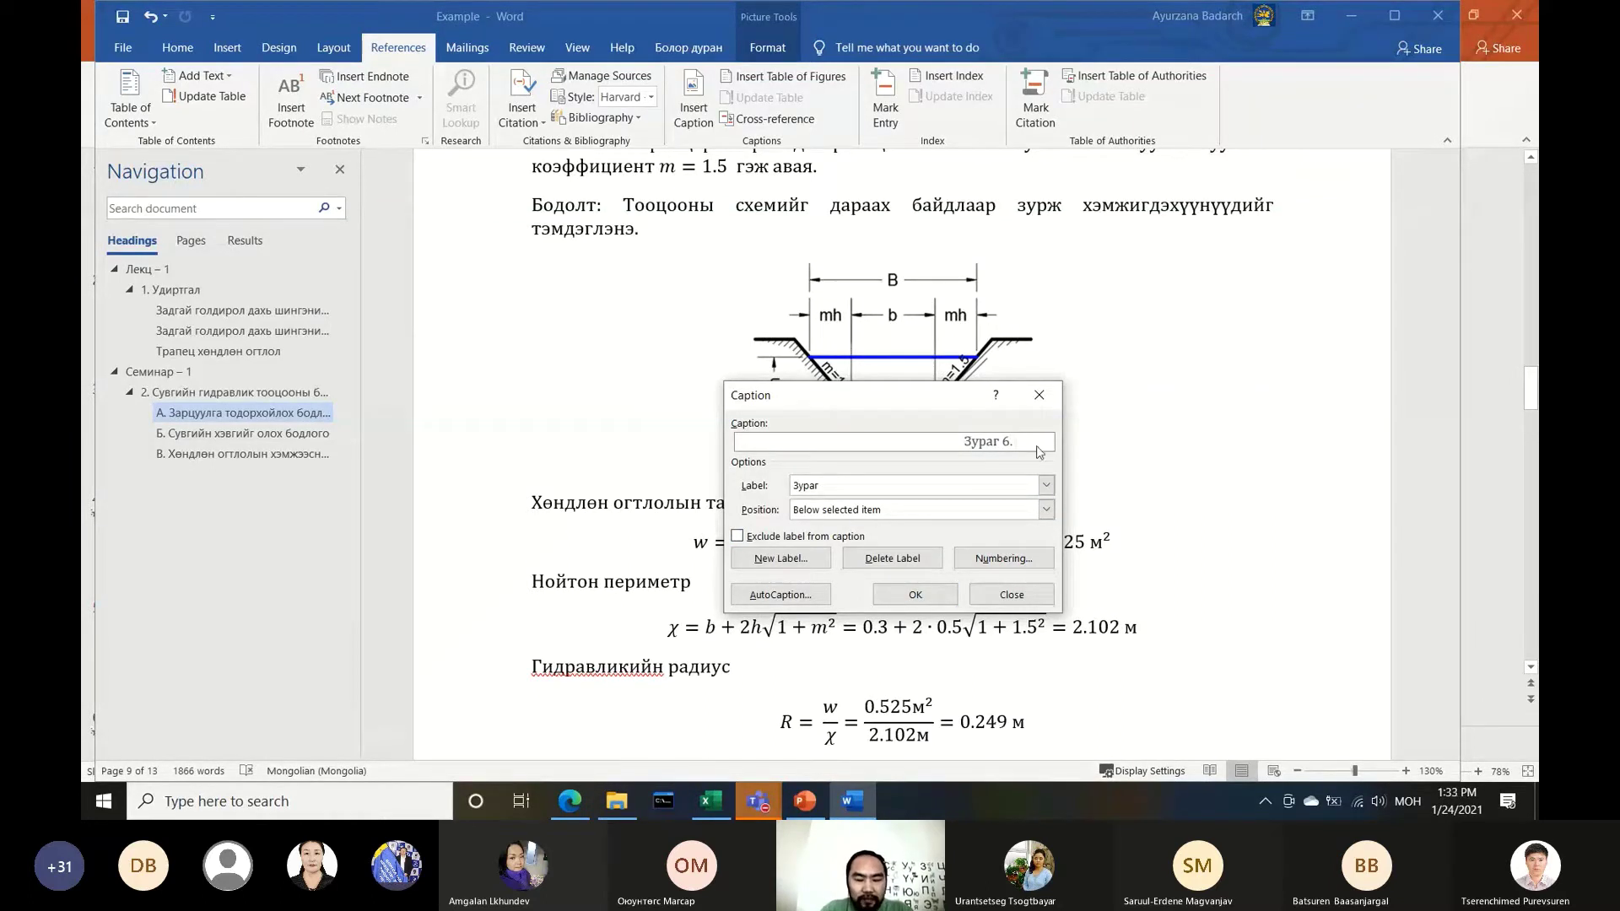
{"action": "key", "text": "ctrl+v"}
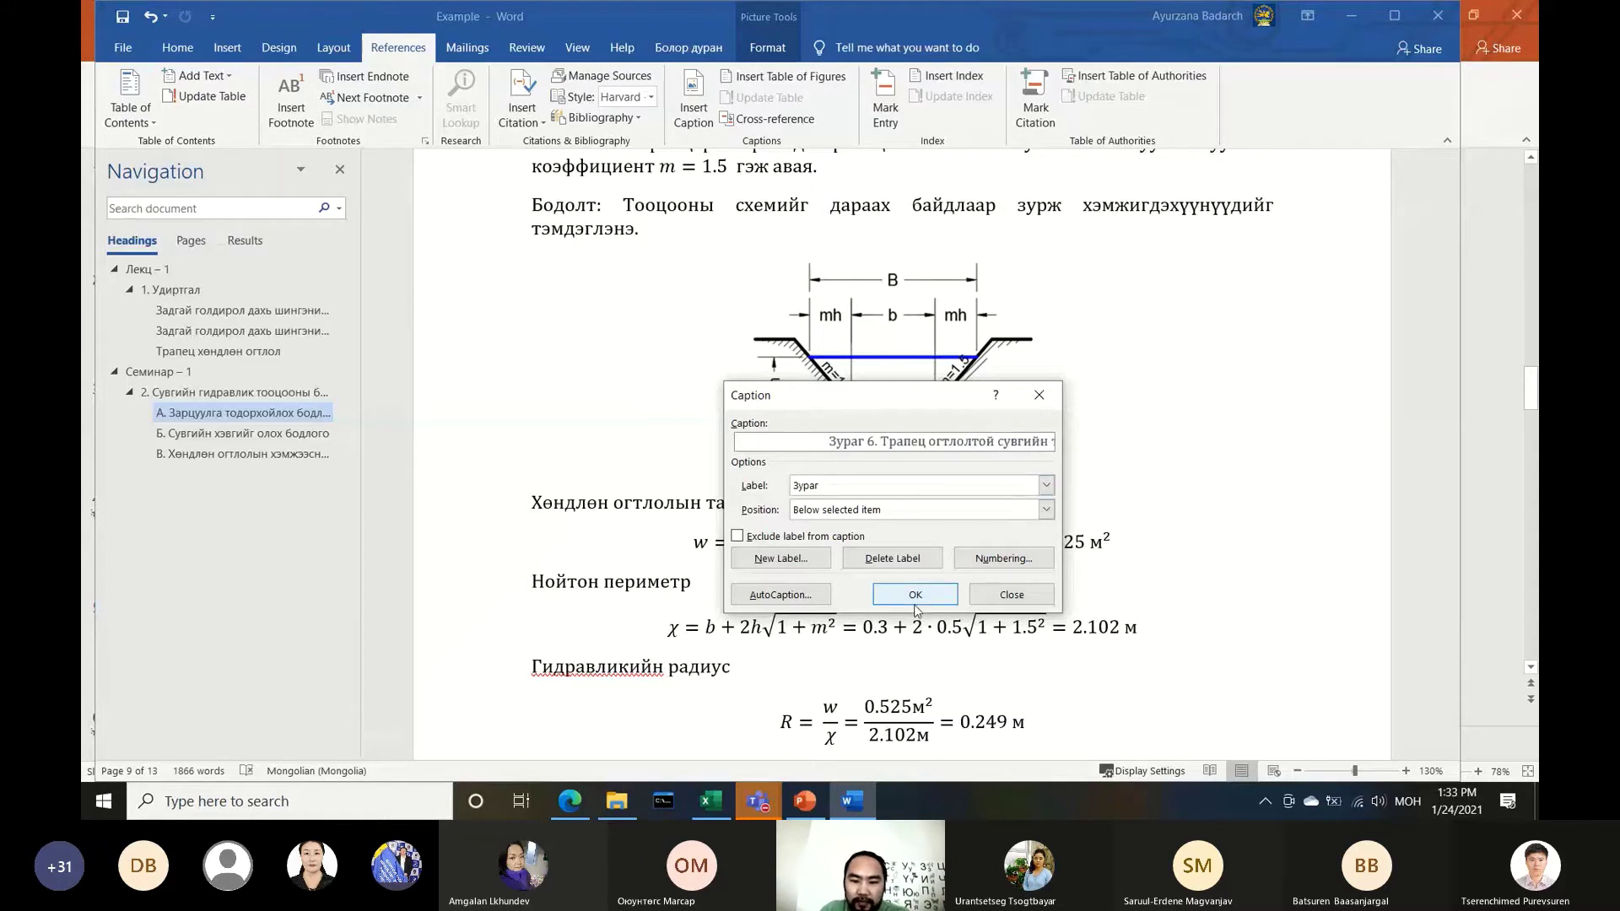
{"action": "left_click", "coordinate": [918, 596]}
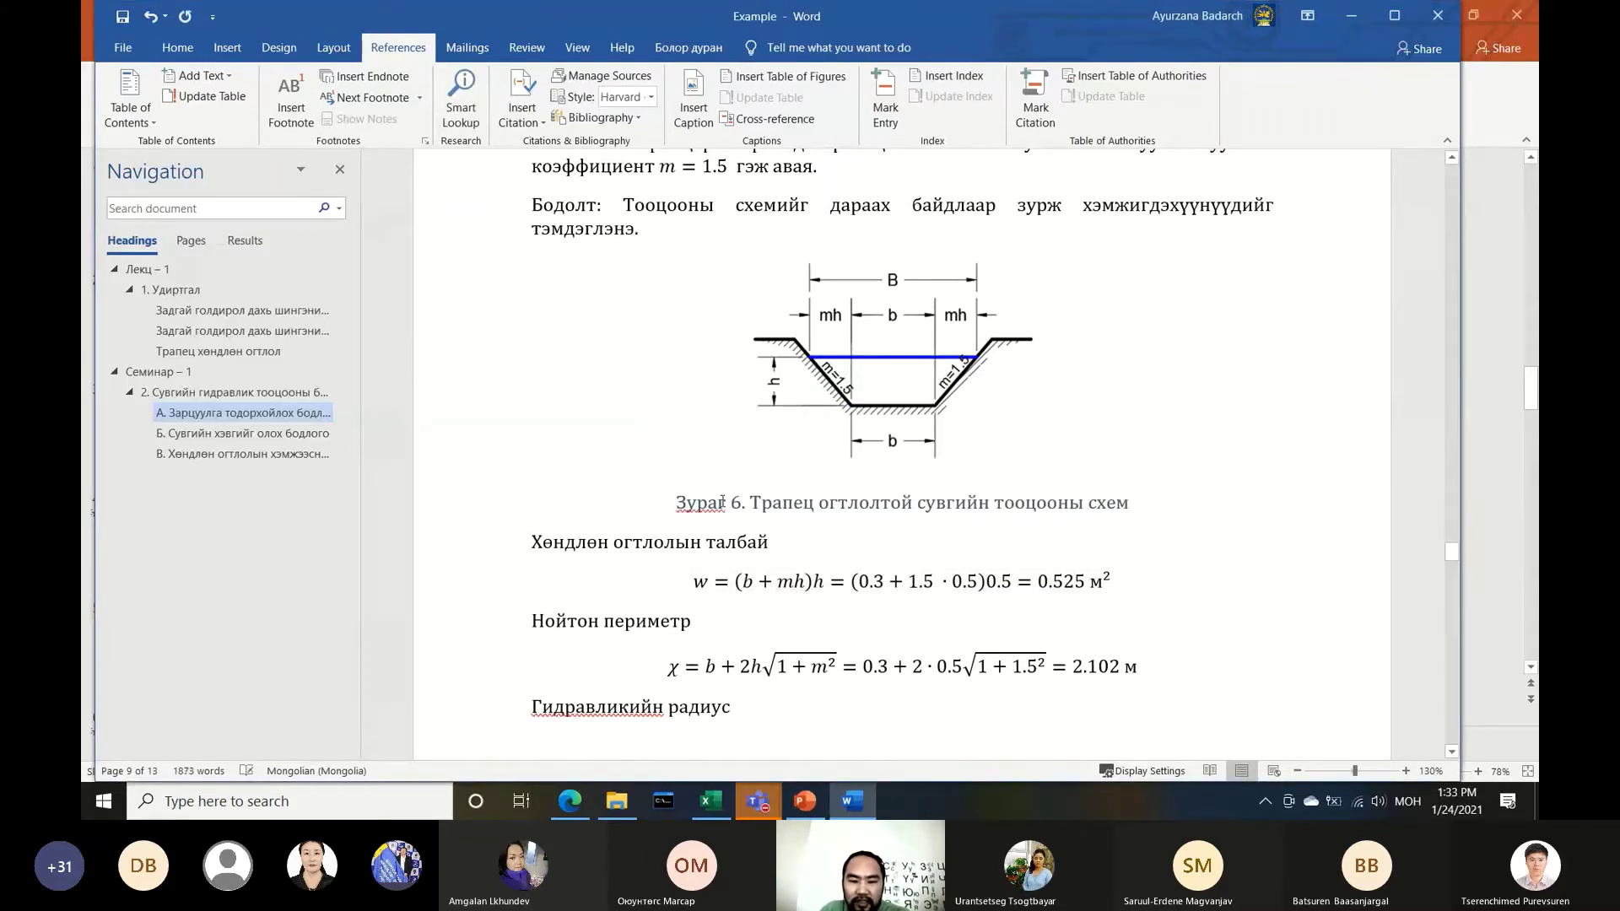
Apply the Caption style to the Зураг 6 caption line
{"action": "left_click_drag", "start_coordinate": [748, 500], "coordinate": [992, 503]}
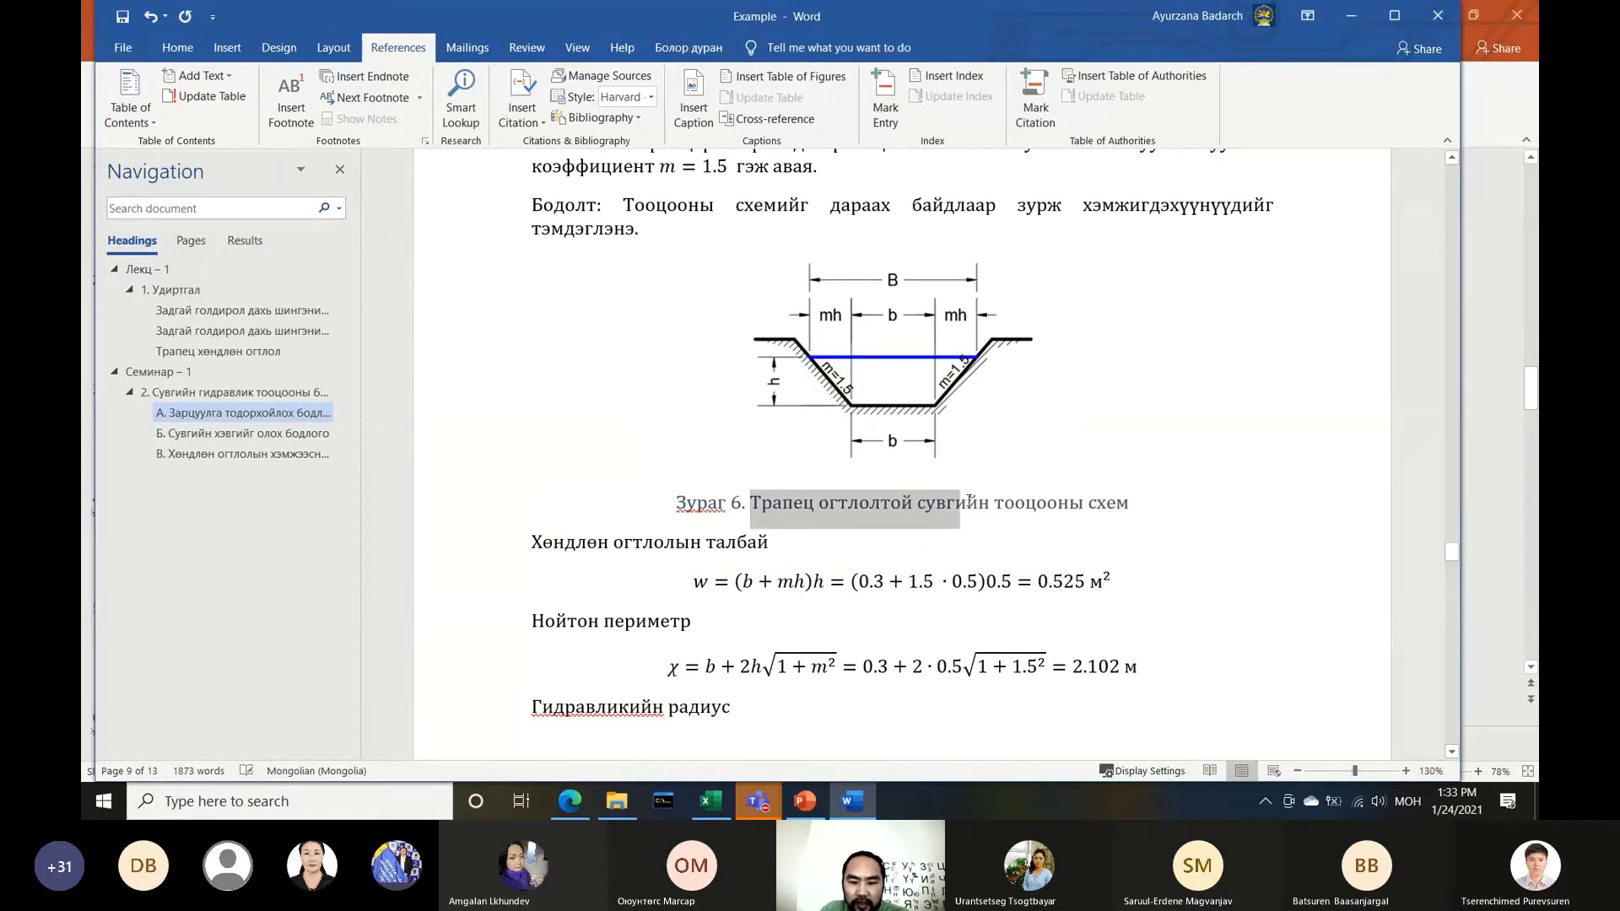
{"action": "left_click", "coordinate": [1103, 506]}
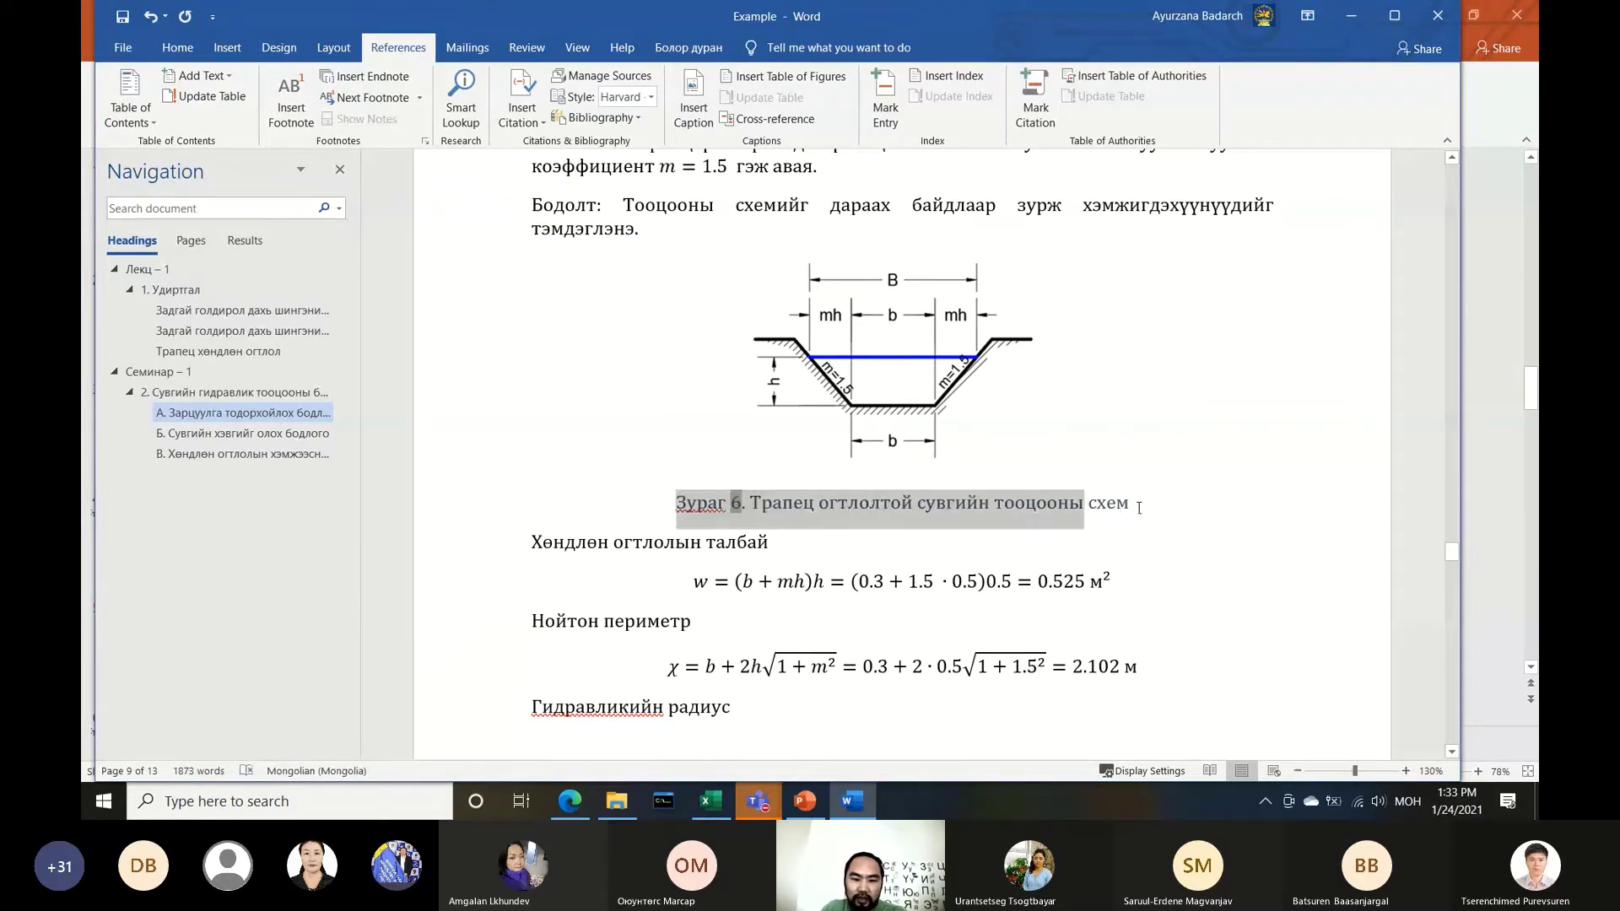
{"action": "left_click_drag", "start_coordinate": [671, 500], "coordinate": [1139, 506]}
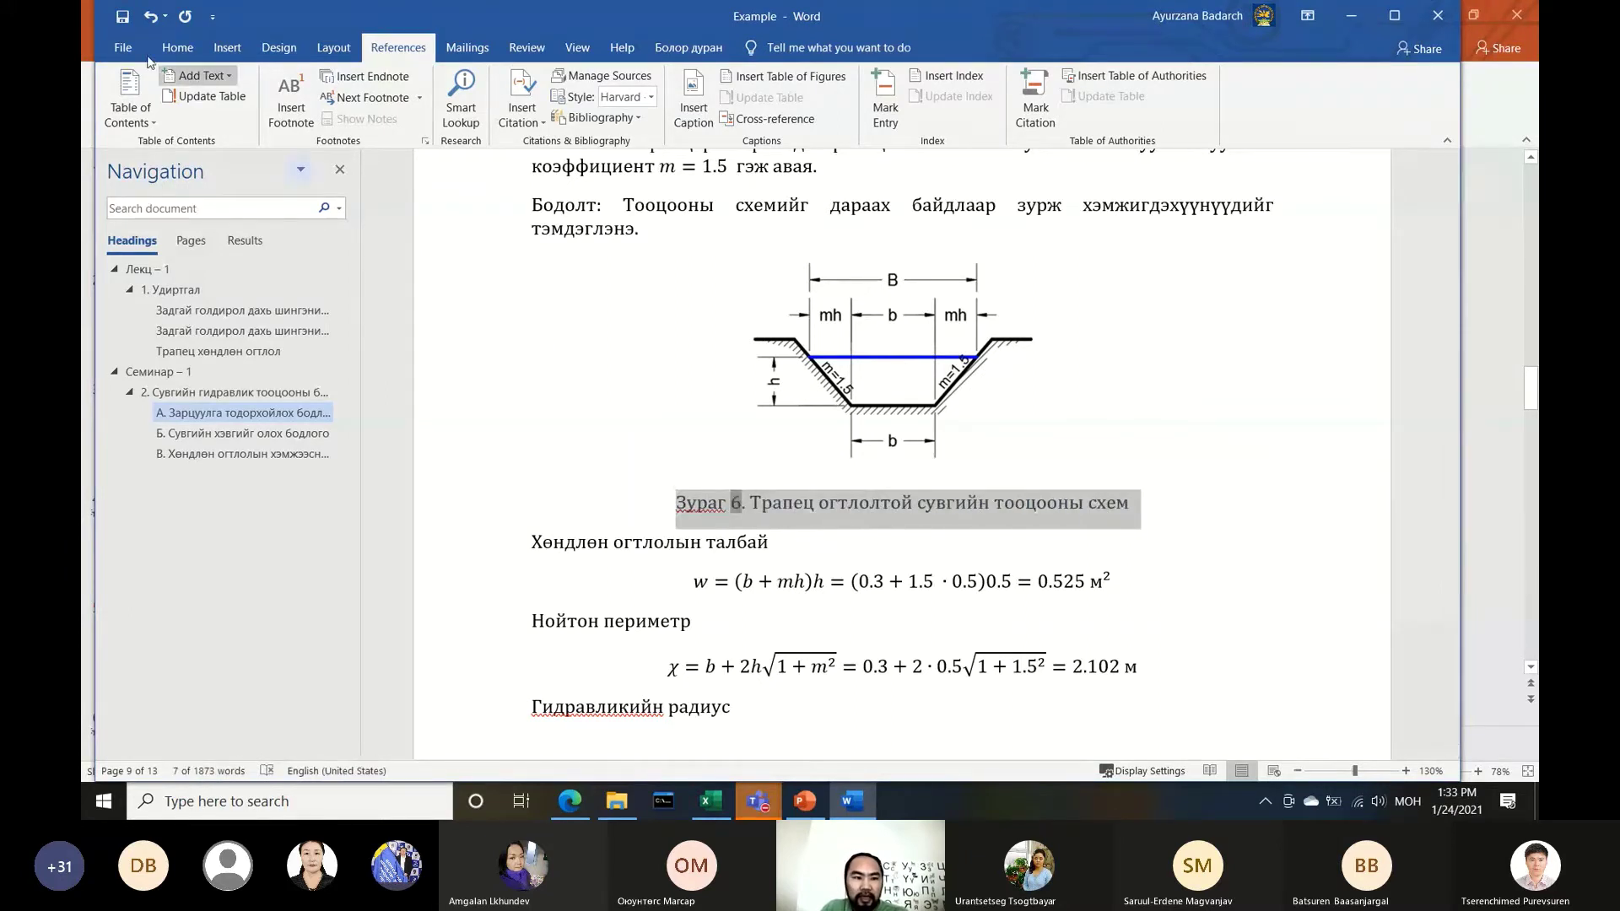
{"action": "left_click", "coordinate": [165, 49]}
{"action": "left_click", "coordinate": [1285, 116]}
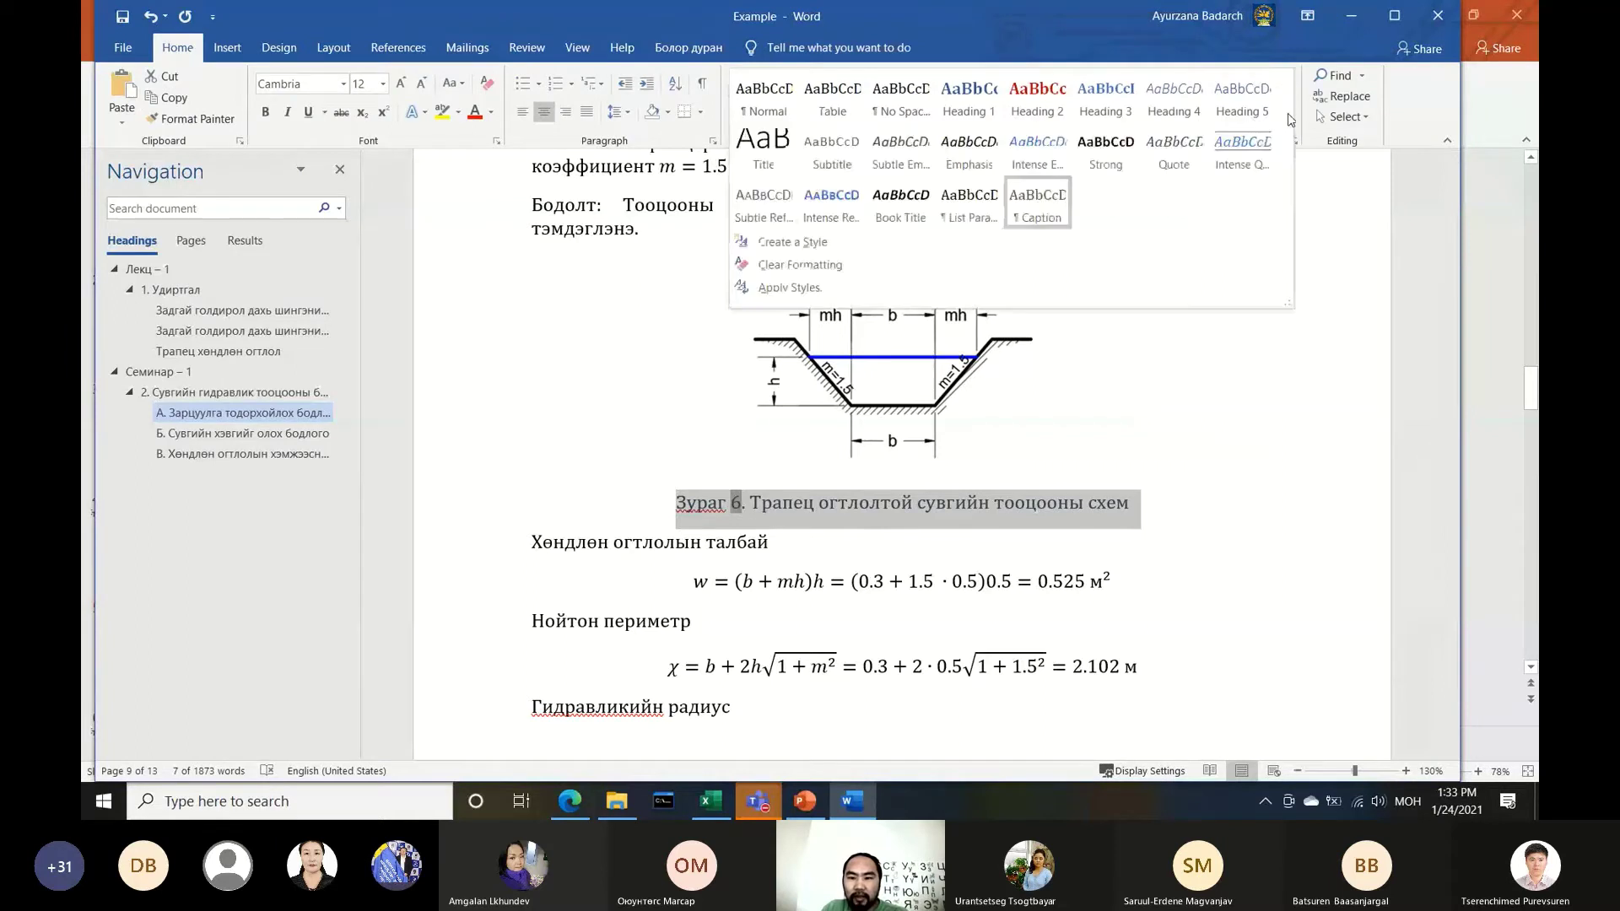
{"action": "left_click", "coordinate": [1038, 215]}
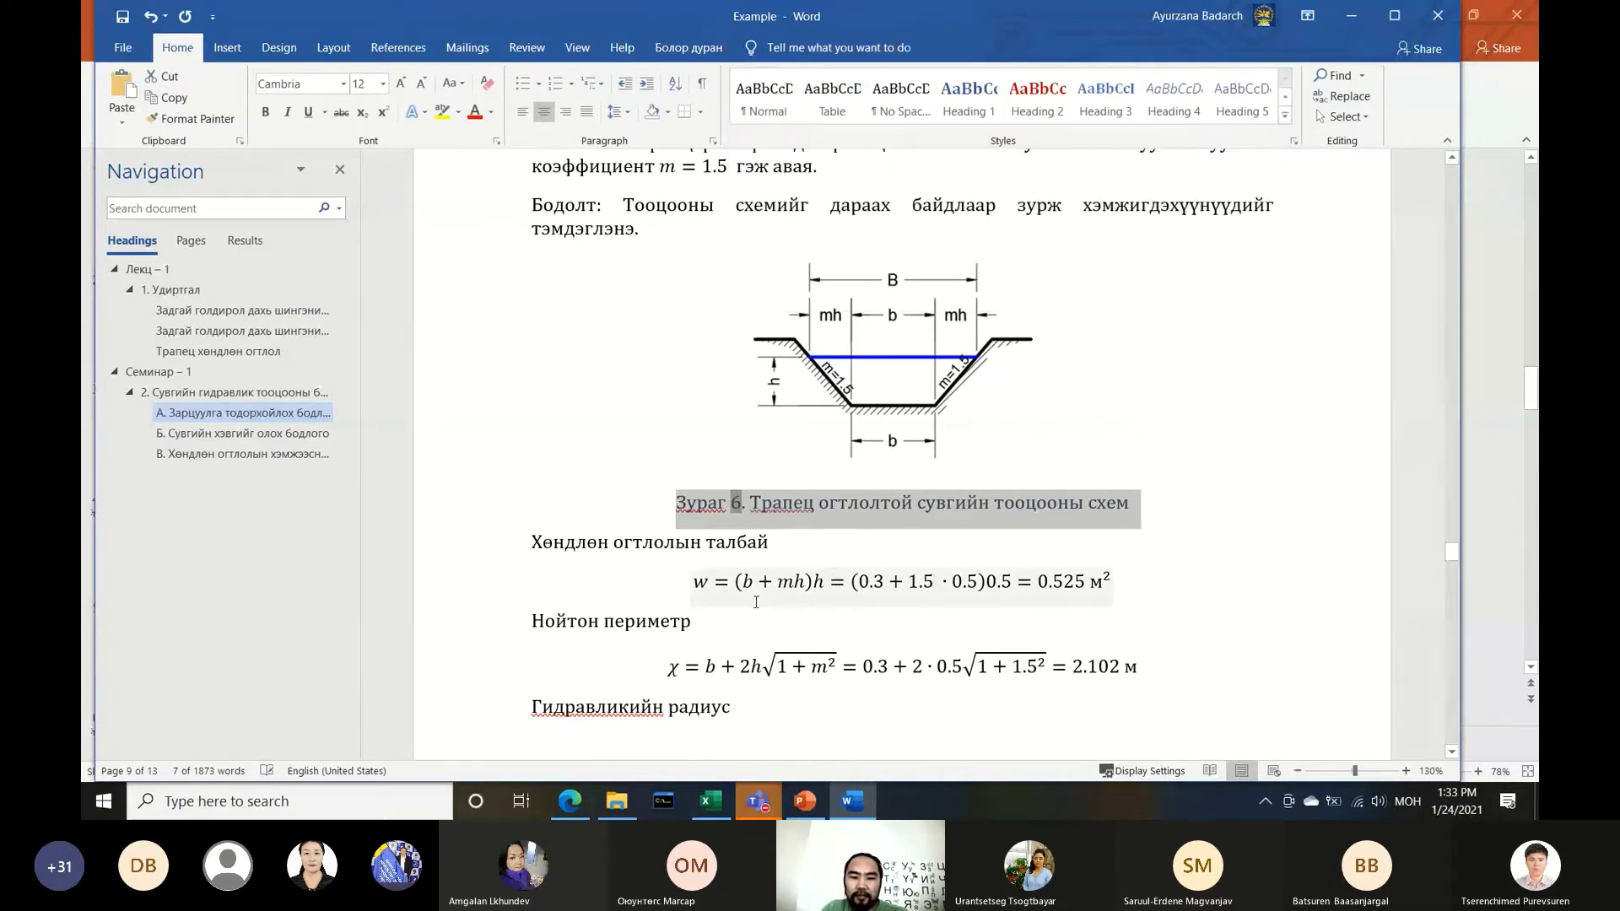
{"action": "left_click", "coordinate": [873, 550]}
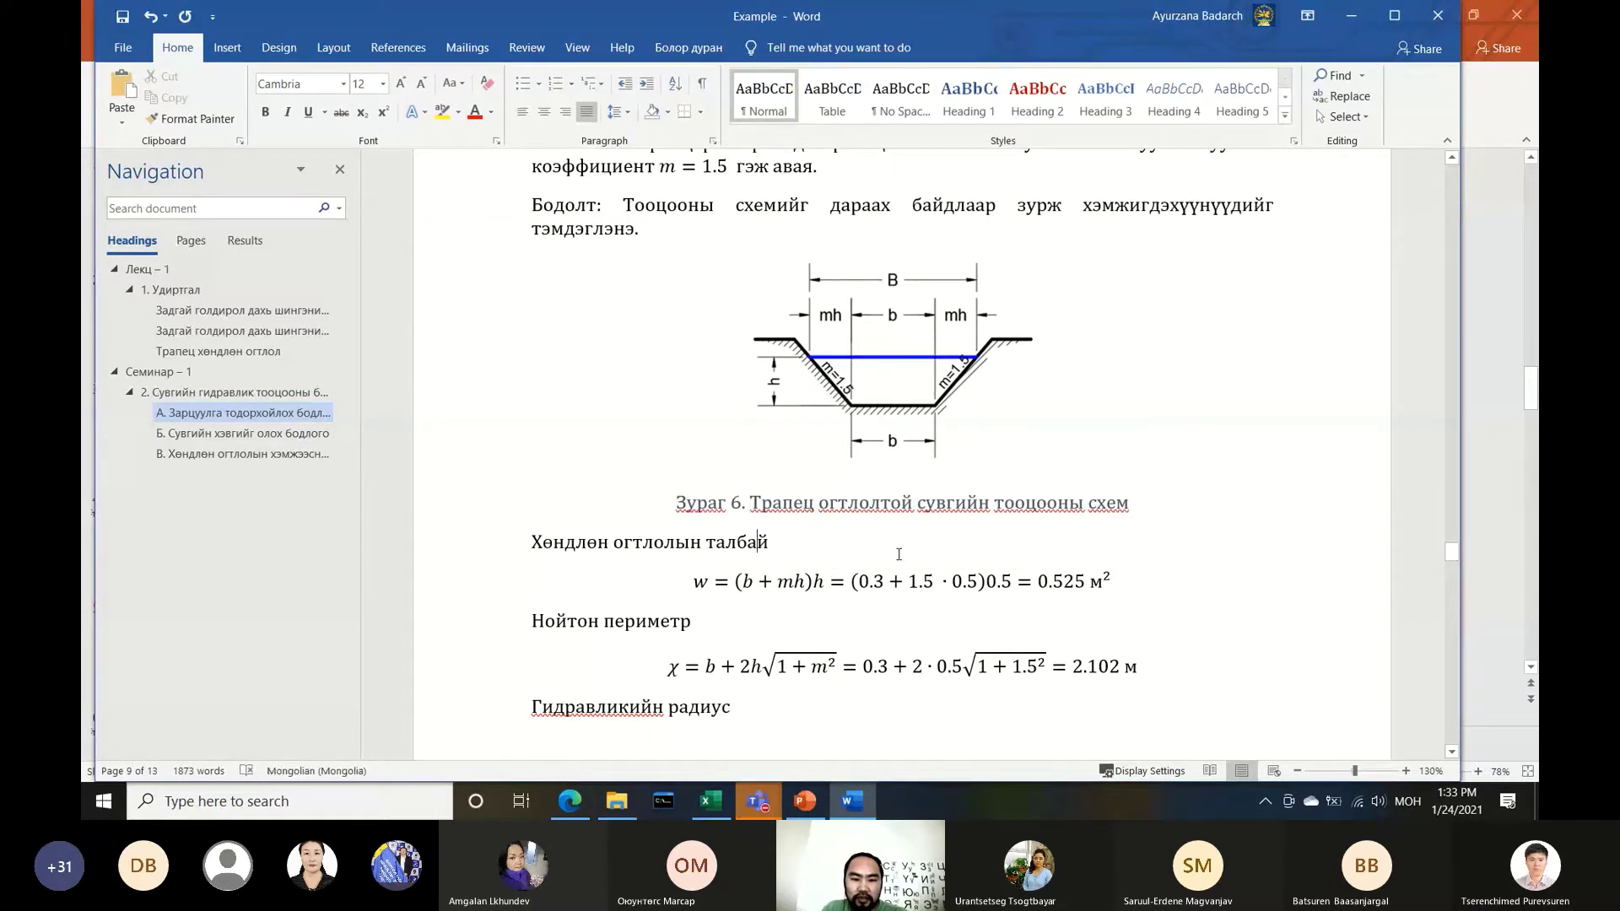
Scroll back up to the Зураг 5 channel-shapes figure on page 8
{"action": "scroll", "coordinate": [829, 456], "scroll_direction": "down", "scroll_amount": 5}
{"action": "scroll", "coordinate": [829, 455], "scroll_direction": "down", "scroll_amount": 5}
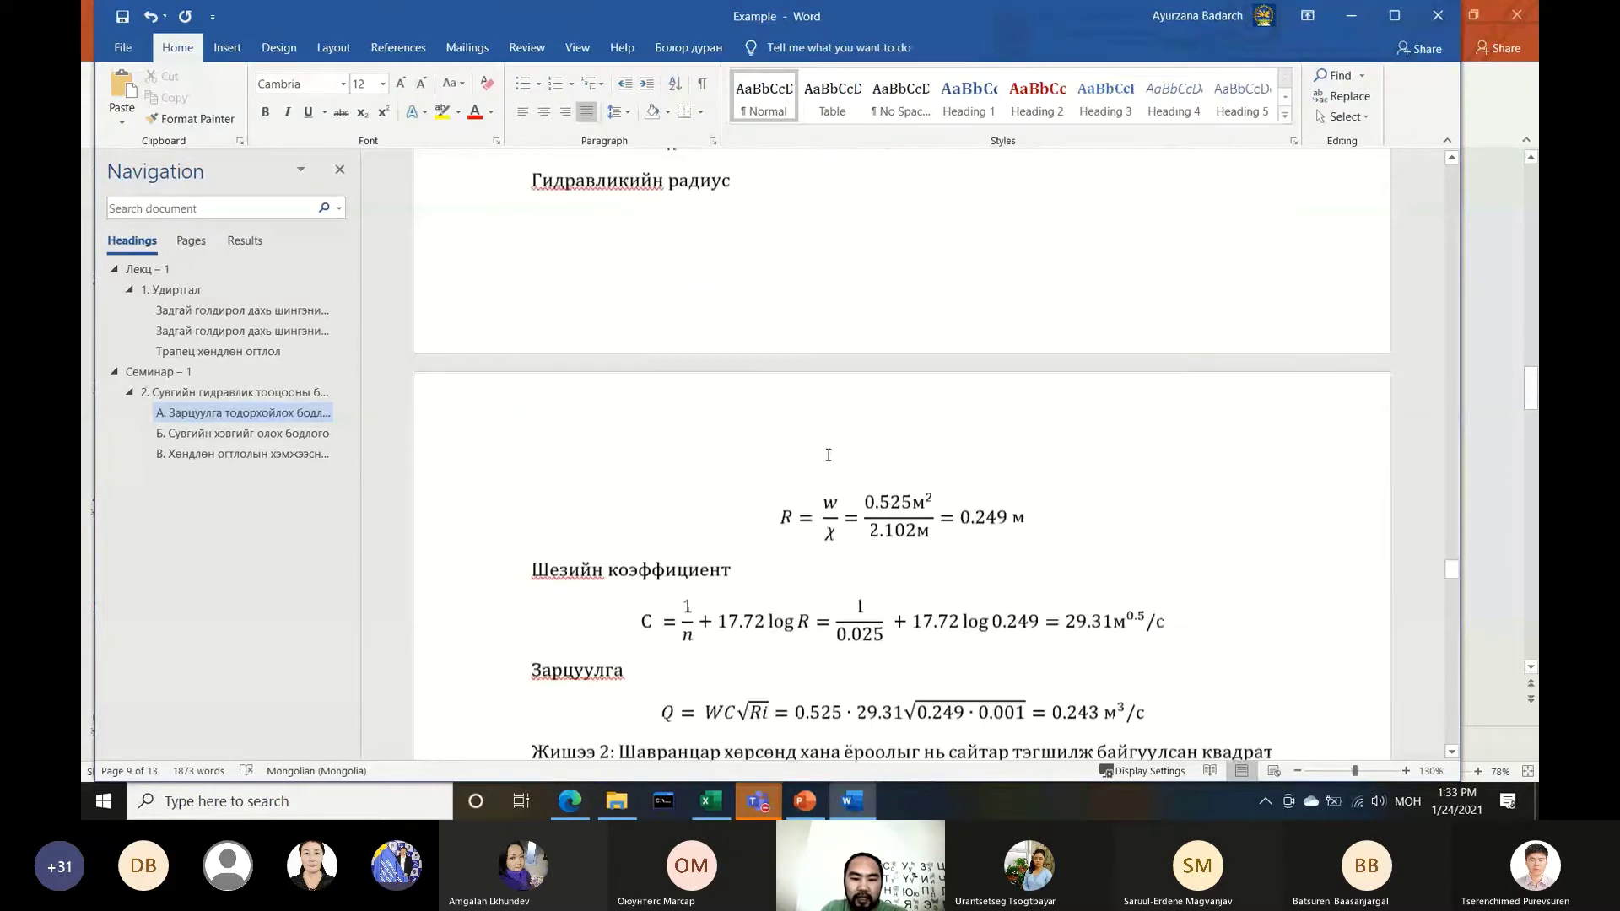
{"action": "scroll", "coordinate": [829, 455], "scroll_direction": "down", "scroll_amount": 2}
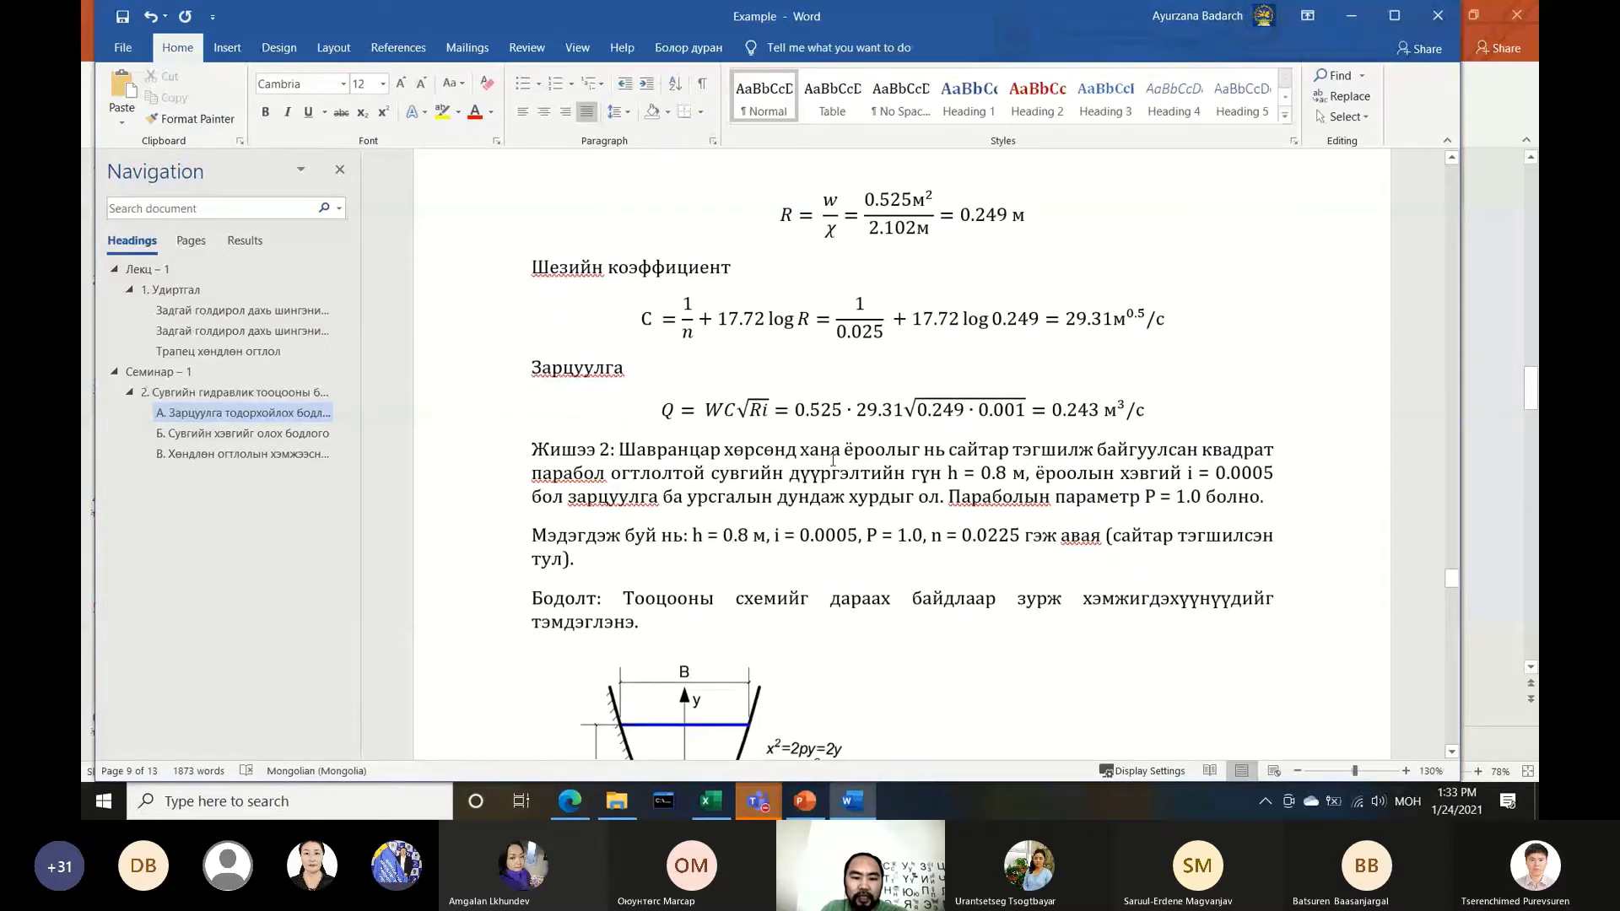
{"action": "scroll", "coordinate": [833, 460], "scroll_direction": "up", "scroll_amount": 10}
{"action": "scroll", "coordinate": [860, 454], "scroll_direction": "up", "scroll_amount": 4}
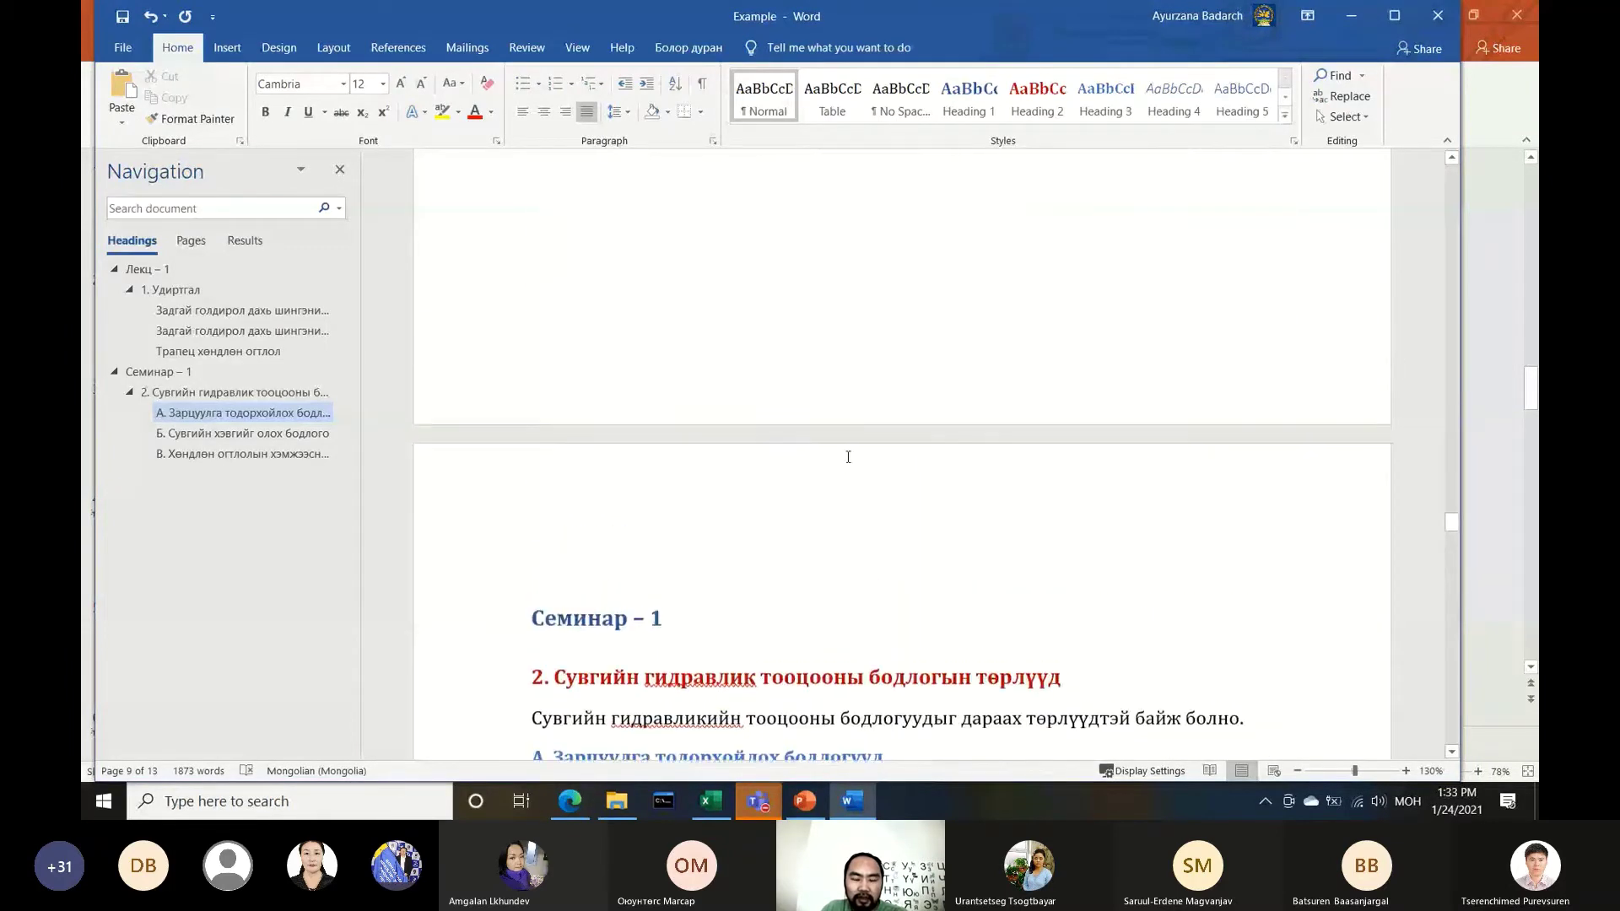
{"action": "scroll", "coordinate": [861, 454], "scroll_direction": "up", "scroll_amount": 2}
{"action": "scroll", "coordinate": [860, 453], "scroll_direction": "up", "scroll_amount": 3}
{"action": "scroll", "coordinate": [867, 451], "scroll_direction": "up", "scroll_amount": 5}
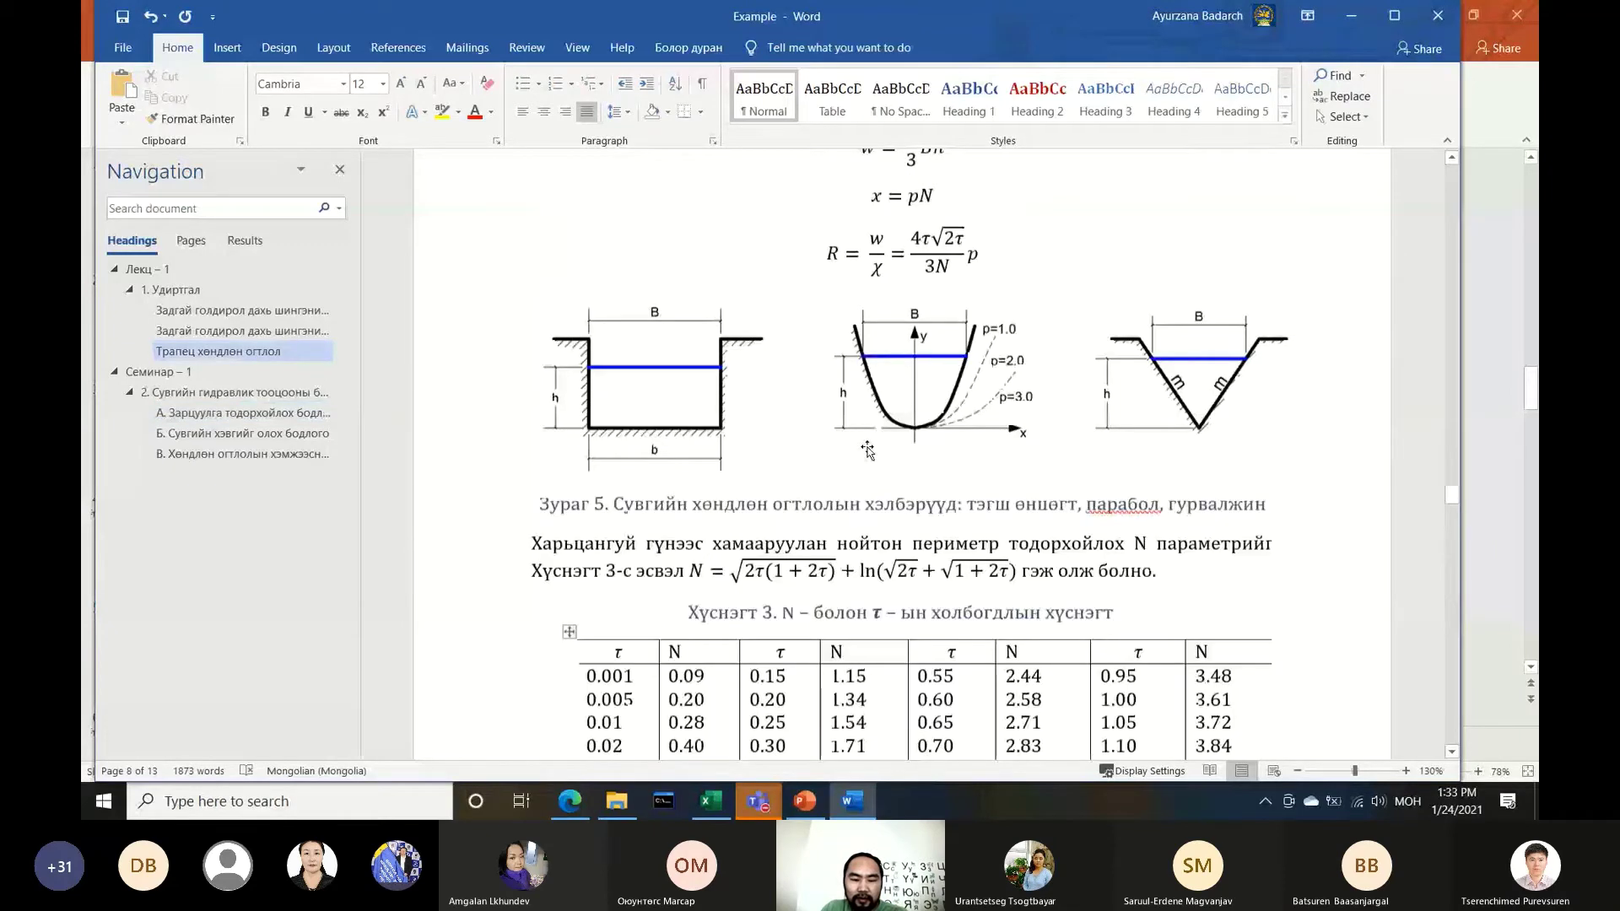
Select the Зураг 5 channel cross-sections image with its caption and delete them
{"action": "scroll", "coordinate": [868, 452], "scroll_direction": "up", "scroll_amount": 1}
{"action": "left_click", "coordinate": [877, 481]}
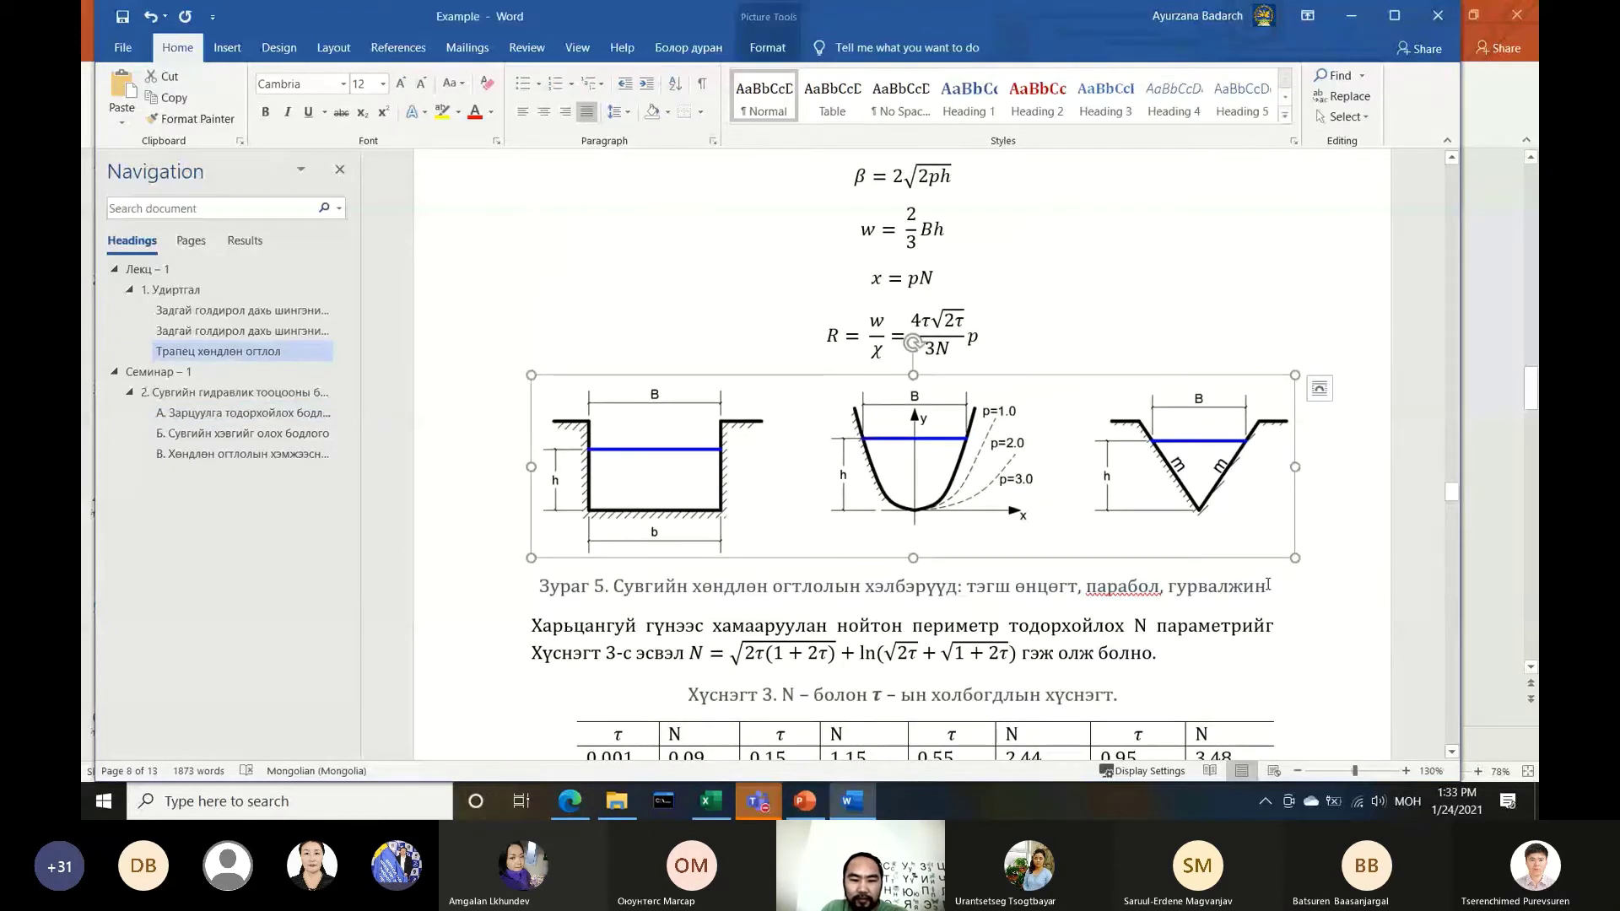
{"action": "left_click_drag", "start_coordinate": [1265, 586], "coordinate": [613, 586]}
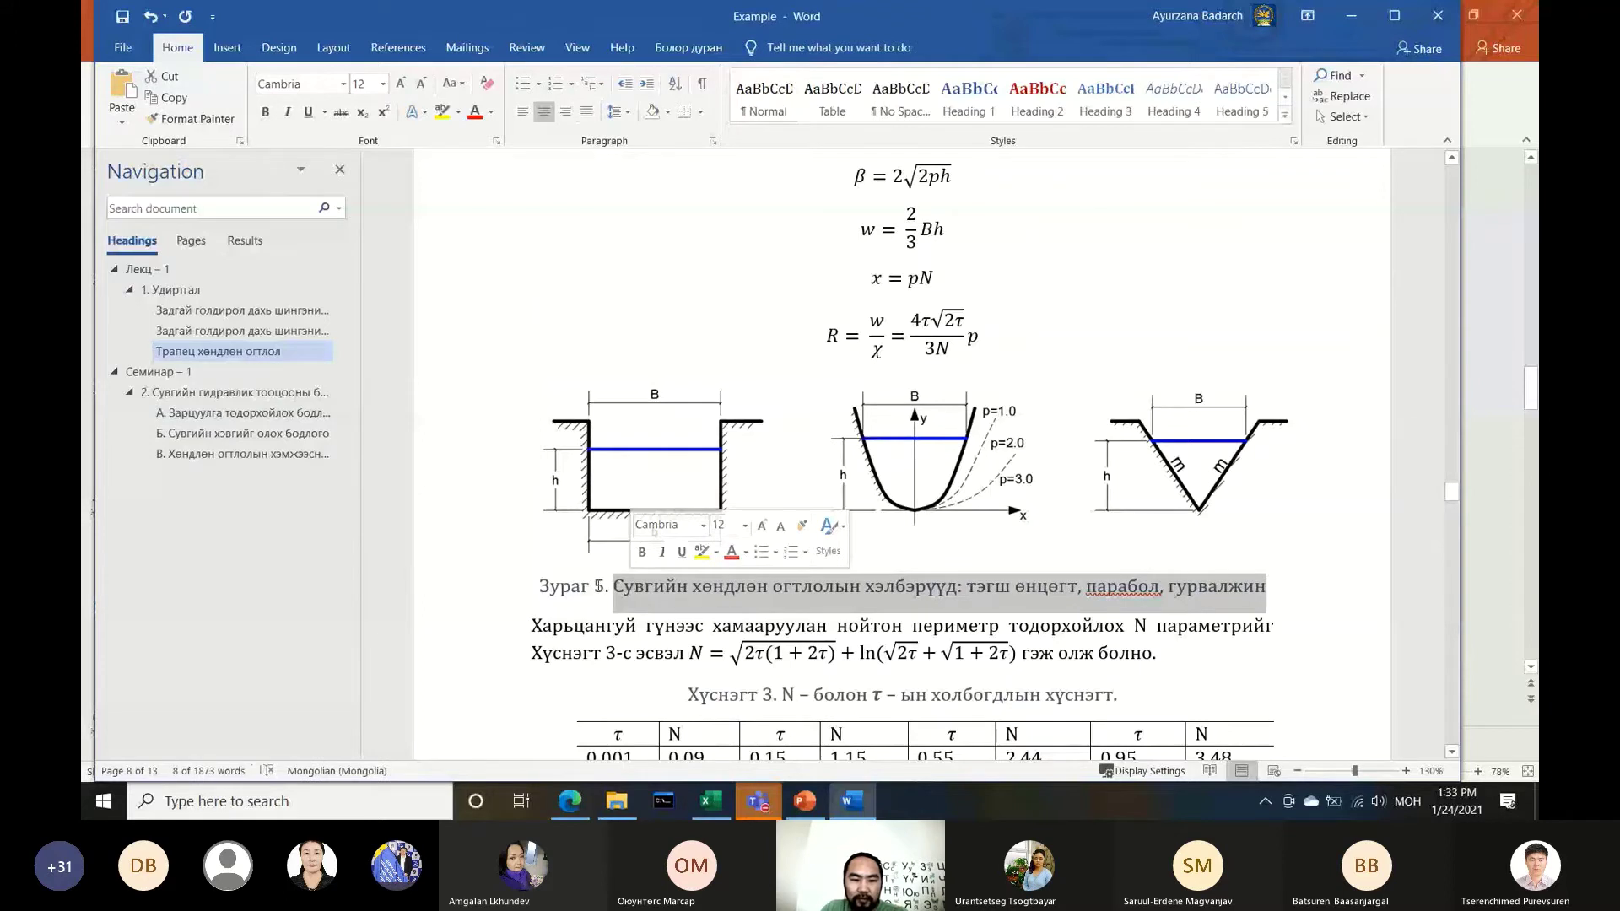
{"action": "left_click", "coordinate": [581, 586]}
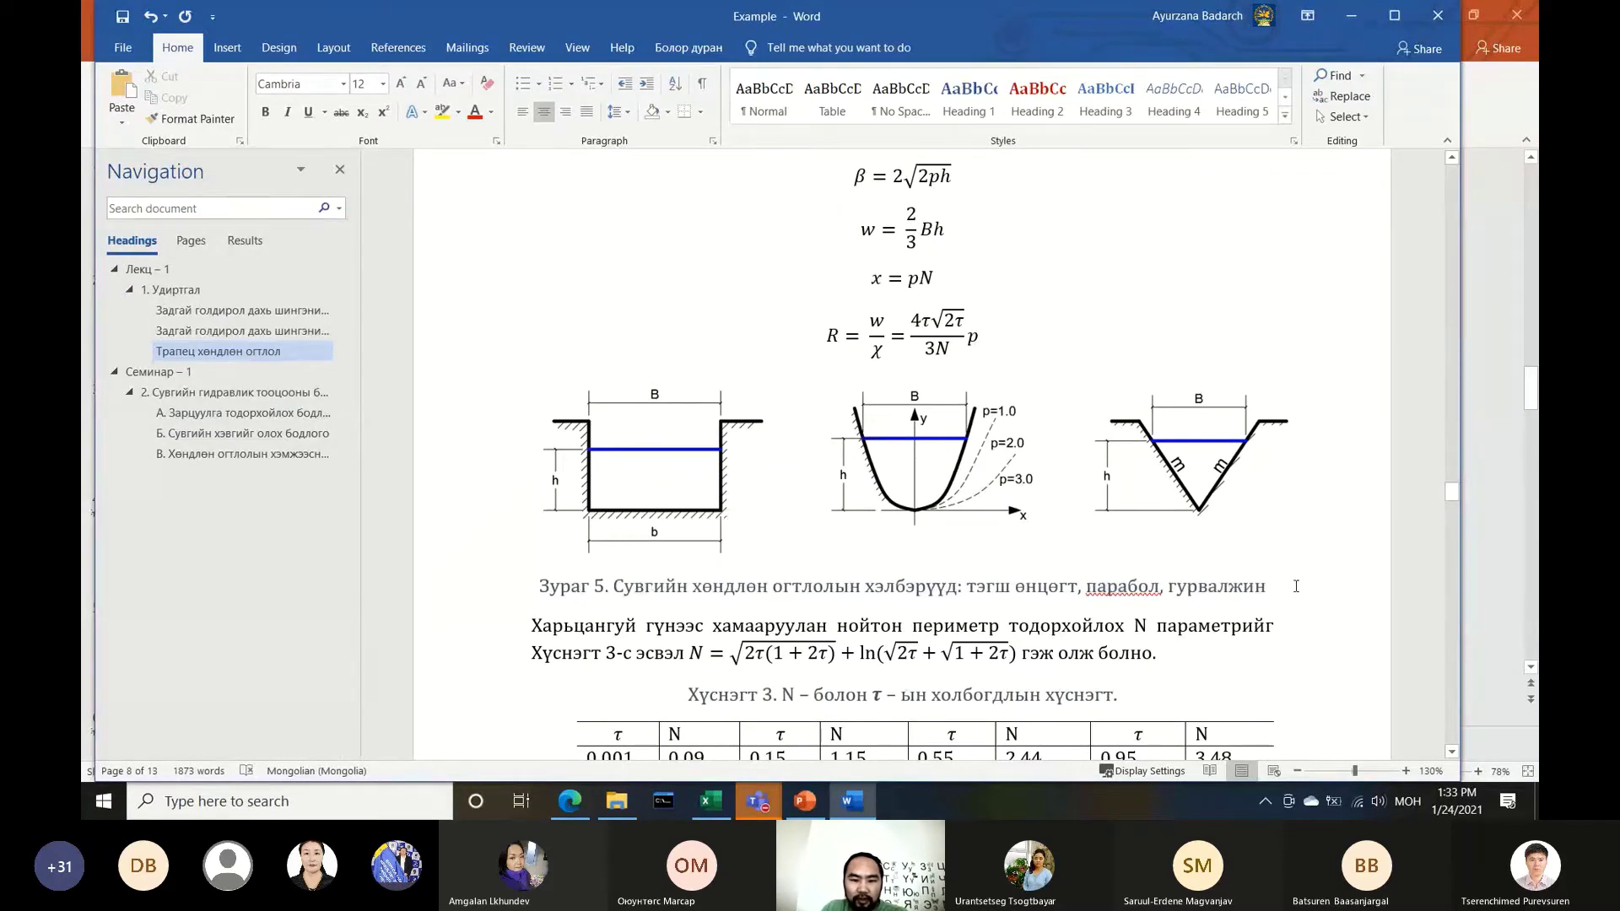
{"action": "left_click_drag", "start_coordinate": [1296, 586], "coordinate": [743, 537]}
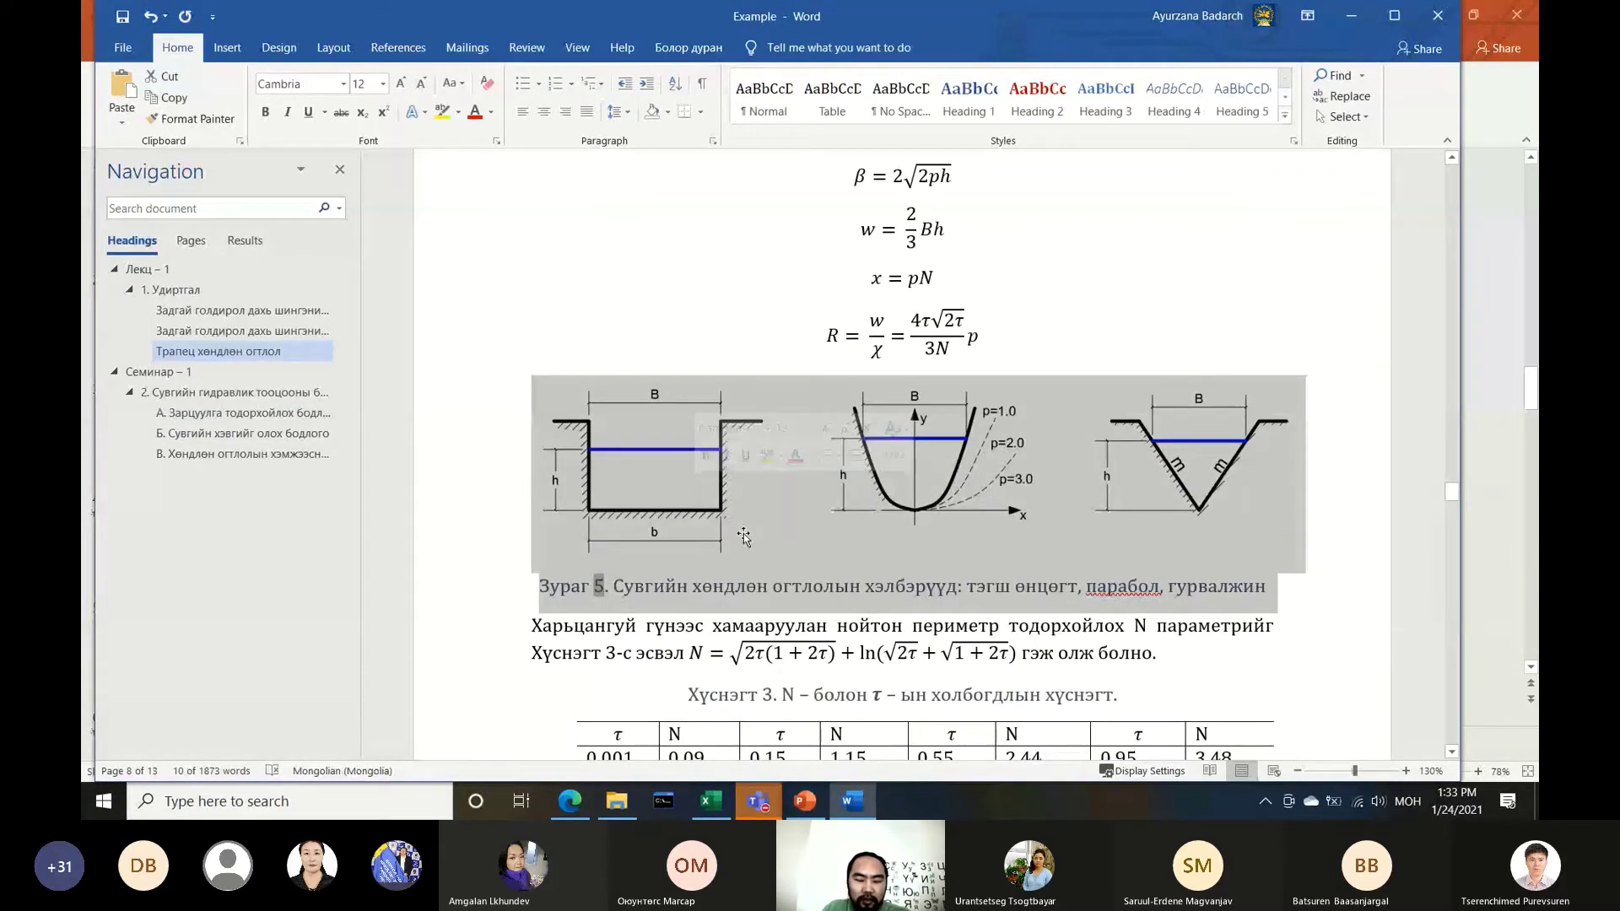
{"action": "key", "text": "Delete"}
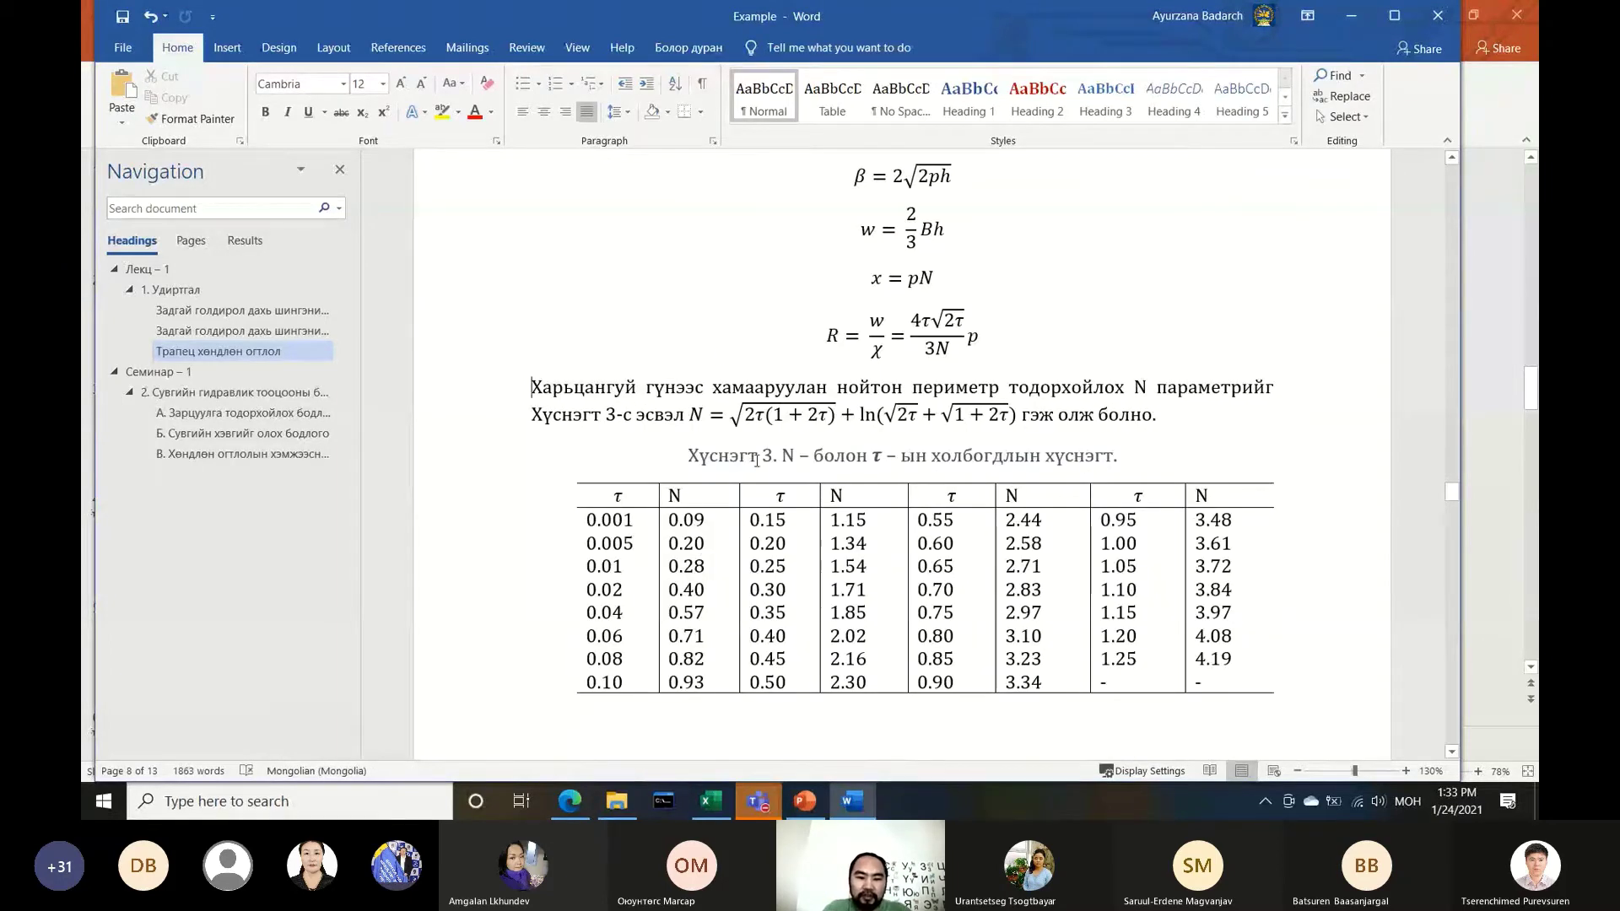
{"action": "scroll", "coordinate": [720, 357], "scroll_direction": "down", "scroll_amount": 5}
{"action": "scroll", "coordinate": [760, 422], "scroll_direction": "down", "scroll_amount": 5}
{"action": "scroll", "coordinate": [822, 521], "scroll_direction": "down", "scroll_amount": 2}
Update the field in the trapezoid figure's Зураг 6 caption to refresh its number
{"action": "scroll", "coordinate": [822, 520], "scroll_direction": "down", "scroll_amount": 5}
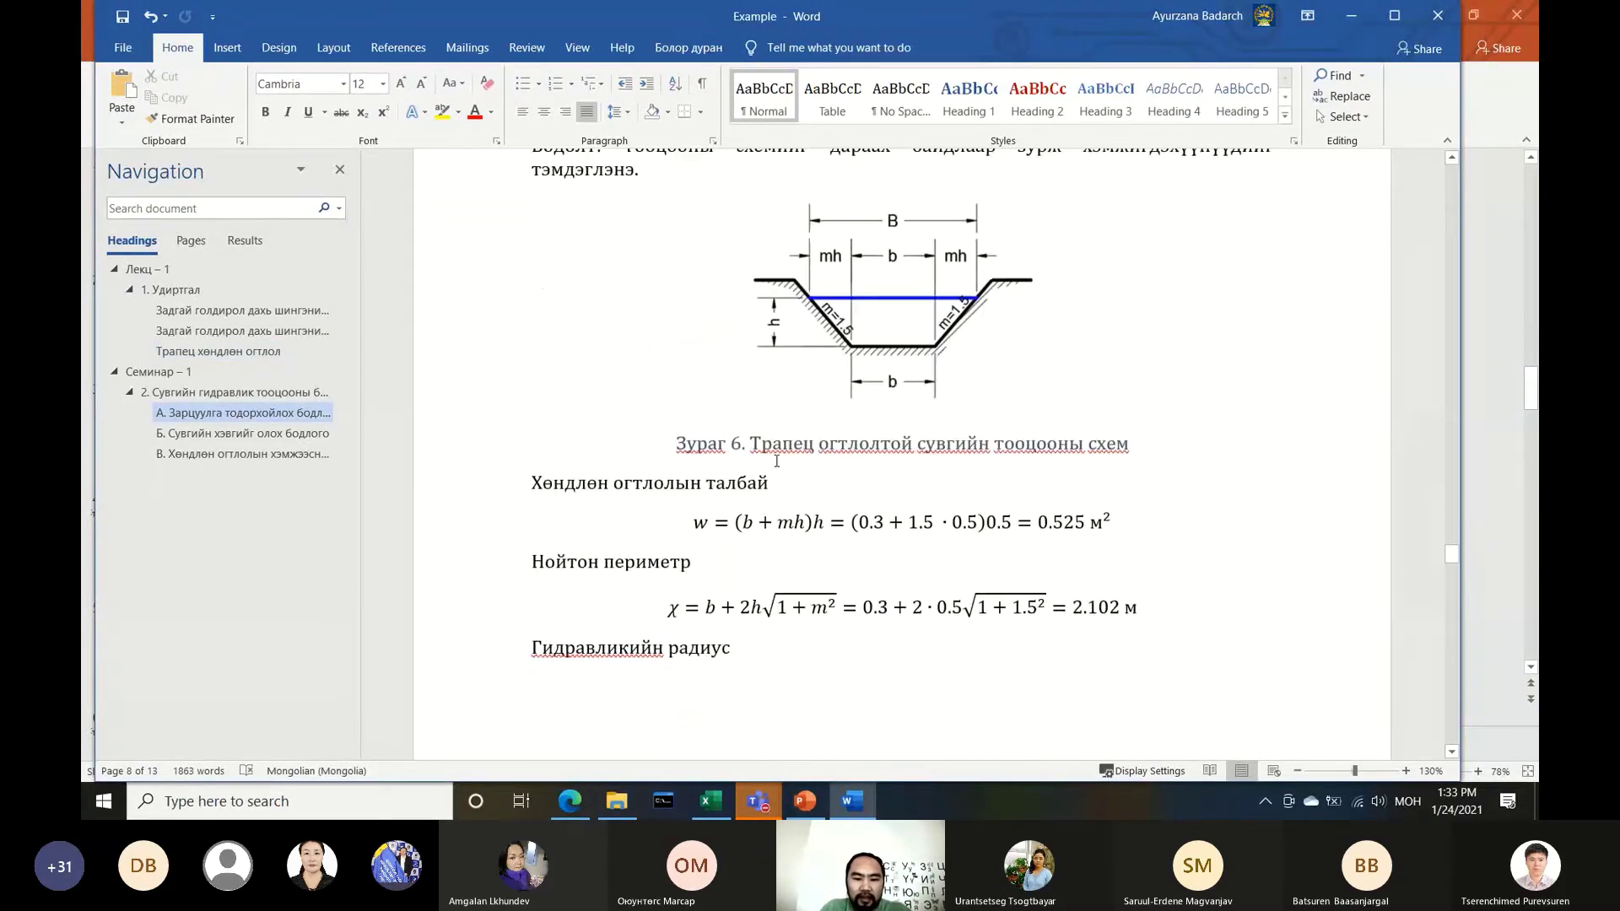
{"action": "left_click_drag", "start_coordinate": [676, 444], "coordinate": [817, 444]}
{"action": "left_click", "coordinate": [683, 484]}
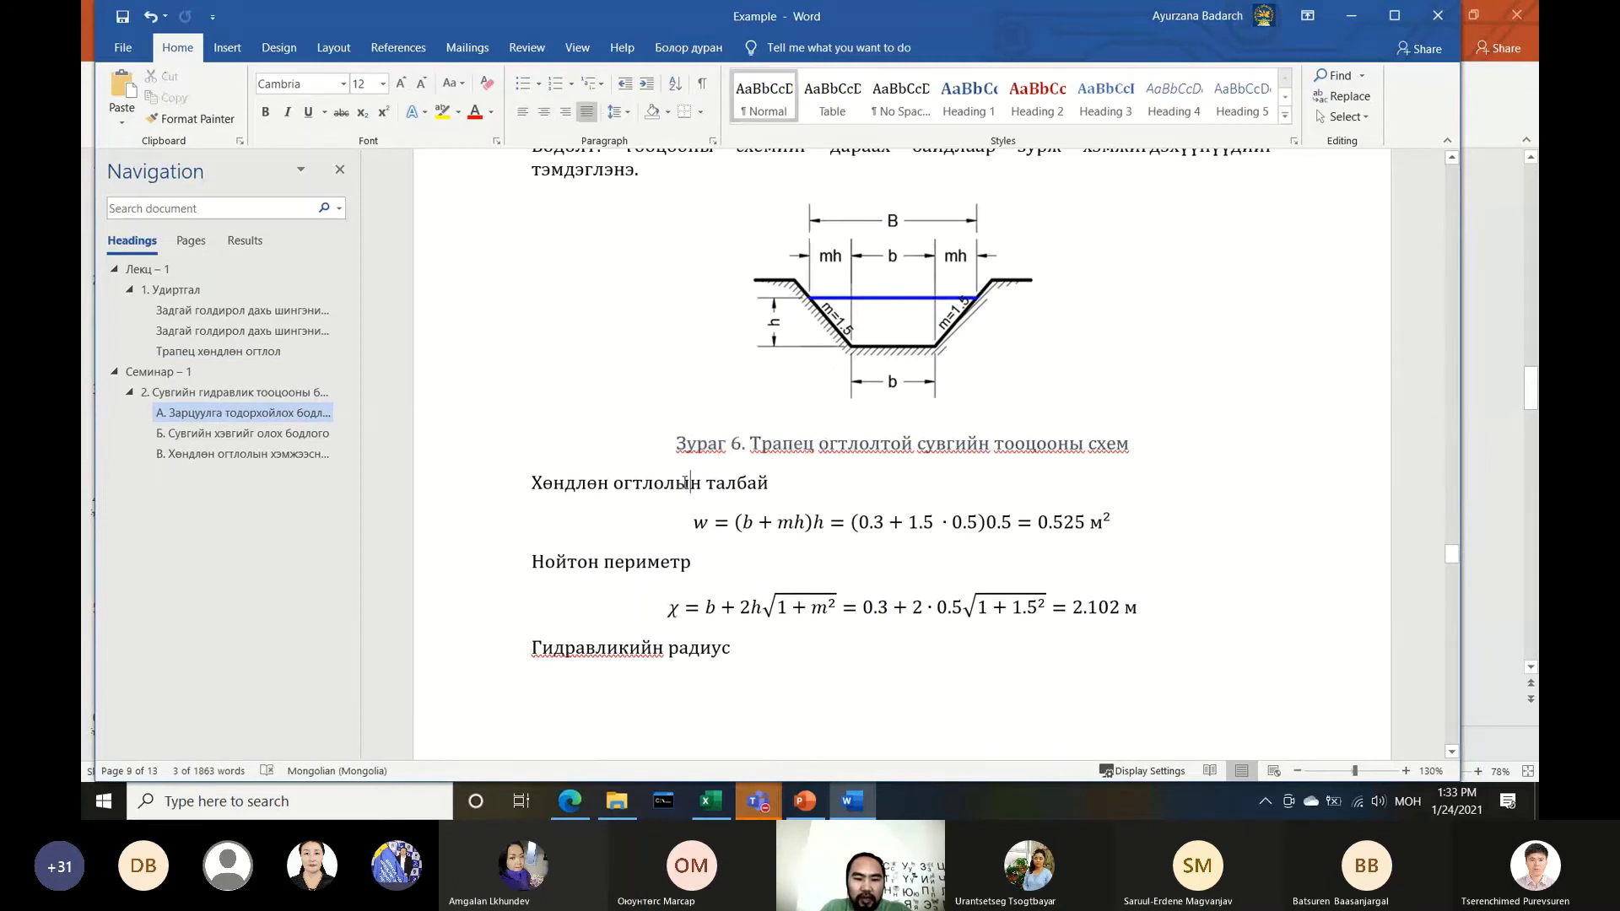
{"action": "left_click_drag", "start_coordinate": [675, 444], "coordinate": [992, 447]}
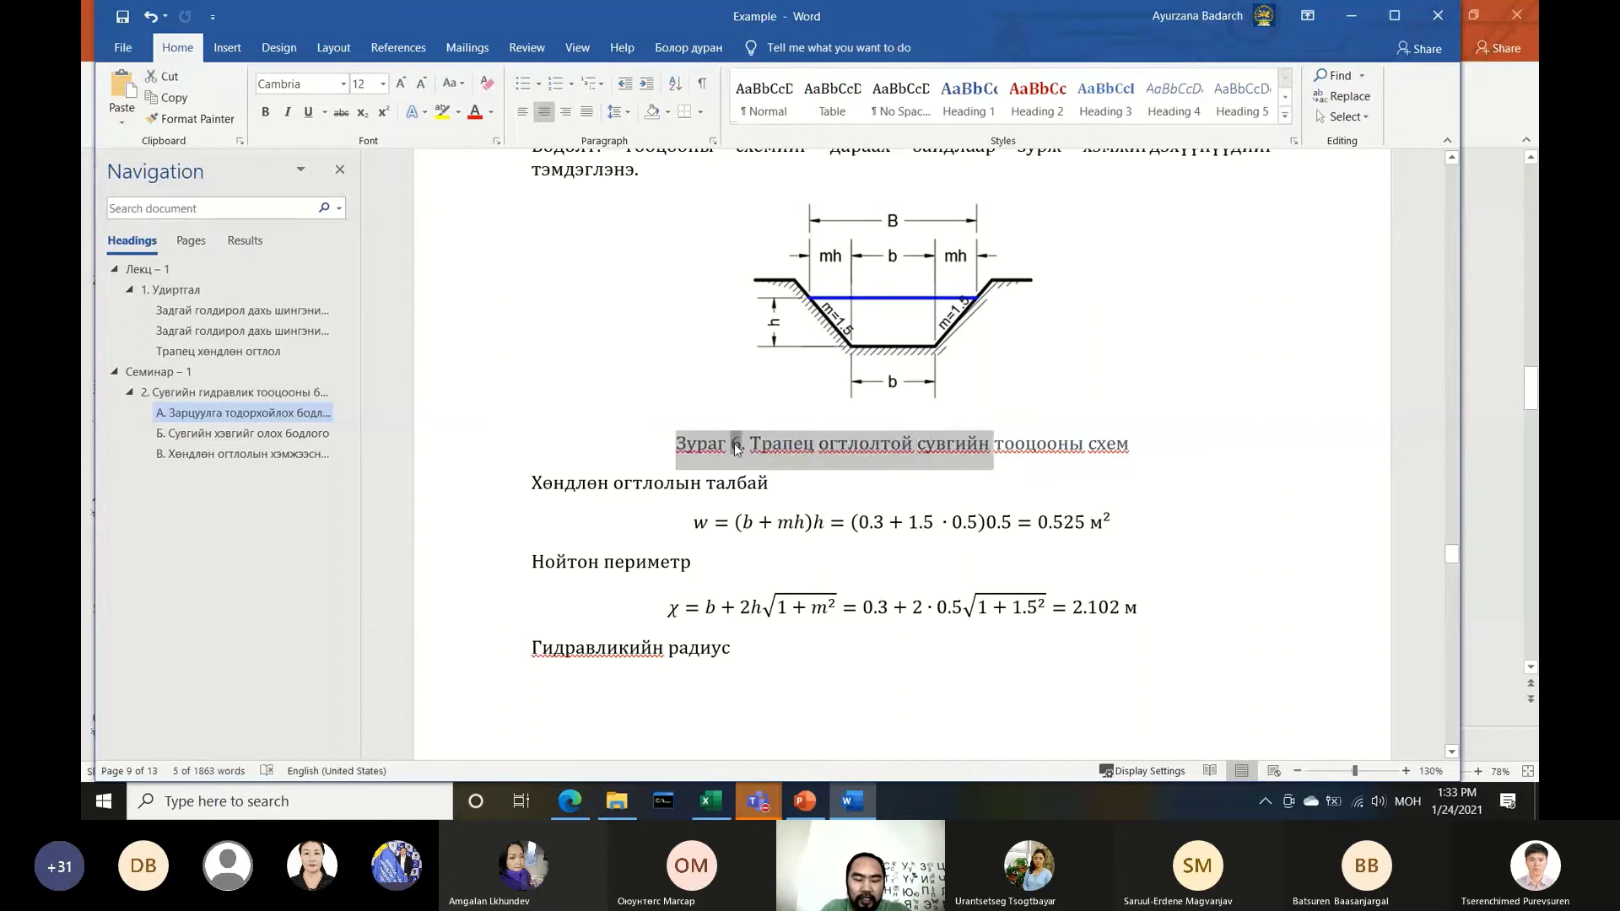
{"action": "right_click", "coordinate": [737, 445]}
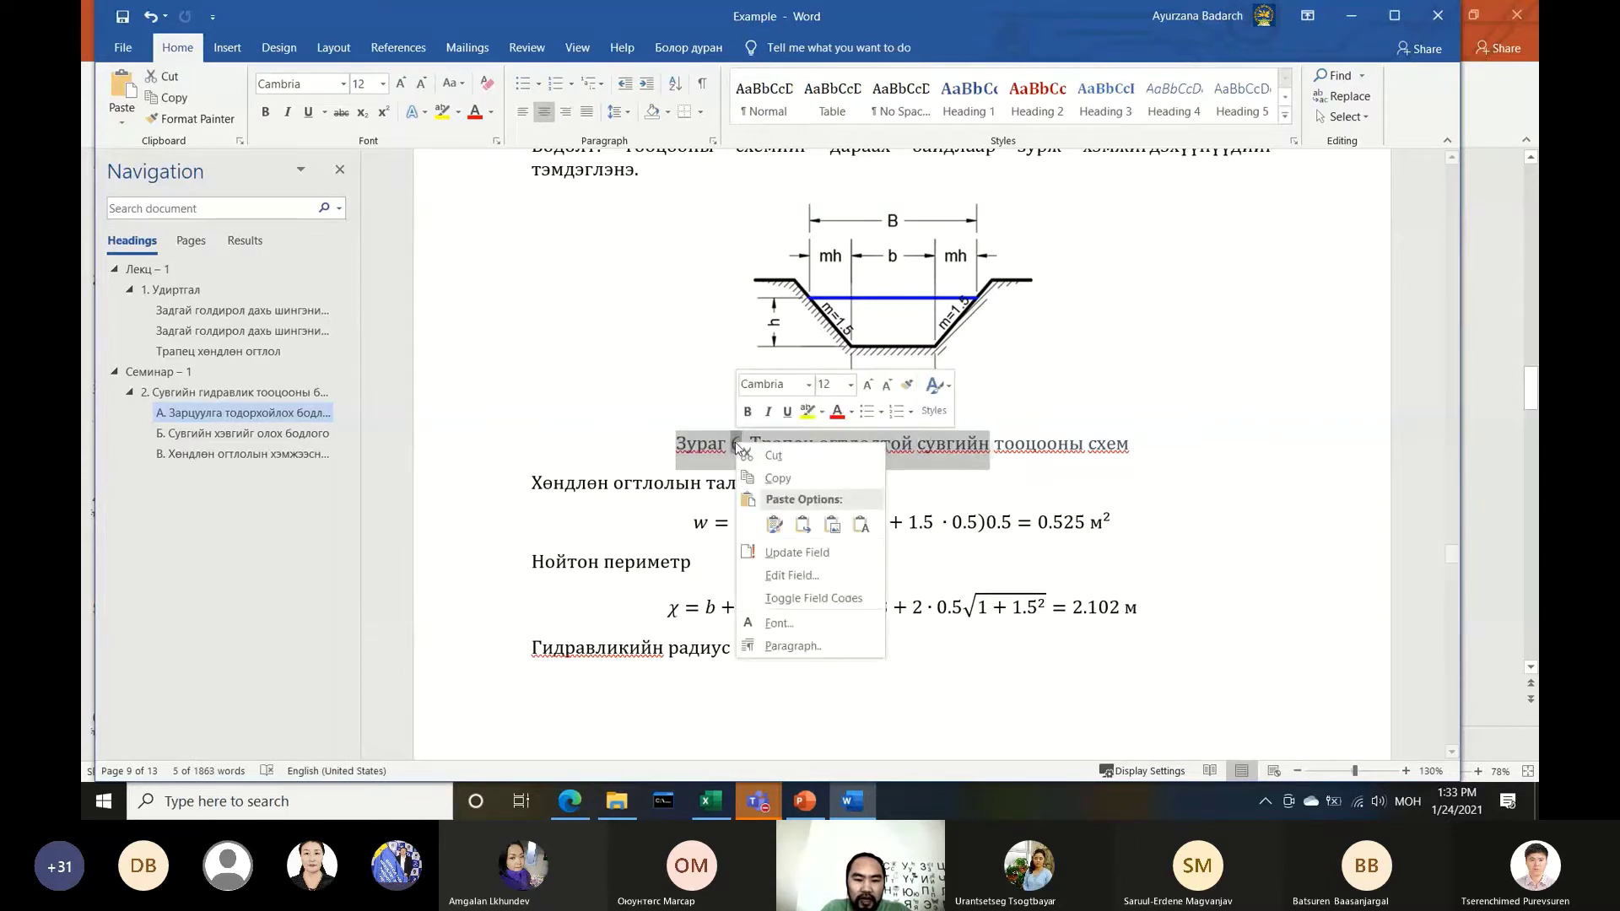
{"action": "left_click", "coordinate": [787, 554]}
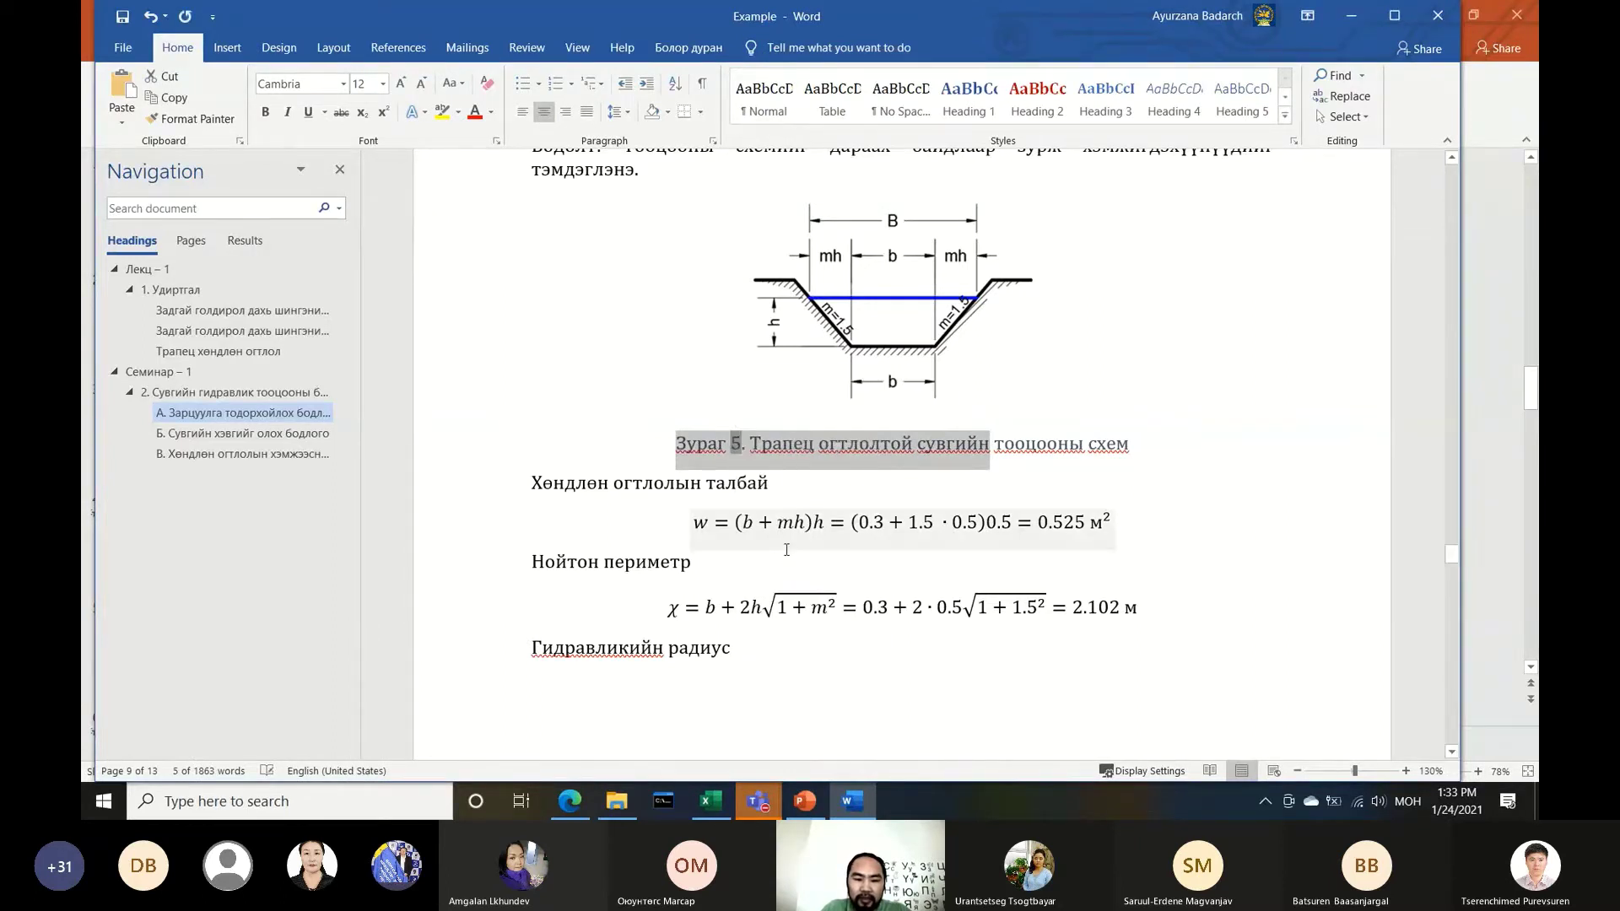
{"action": "left_click", "coordinate": [836, 496]}
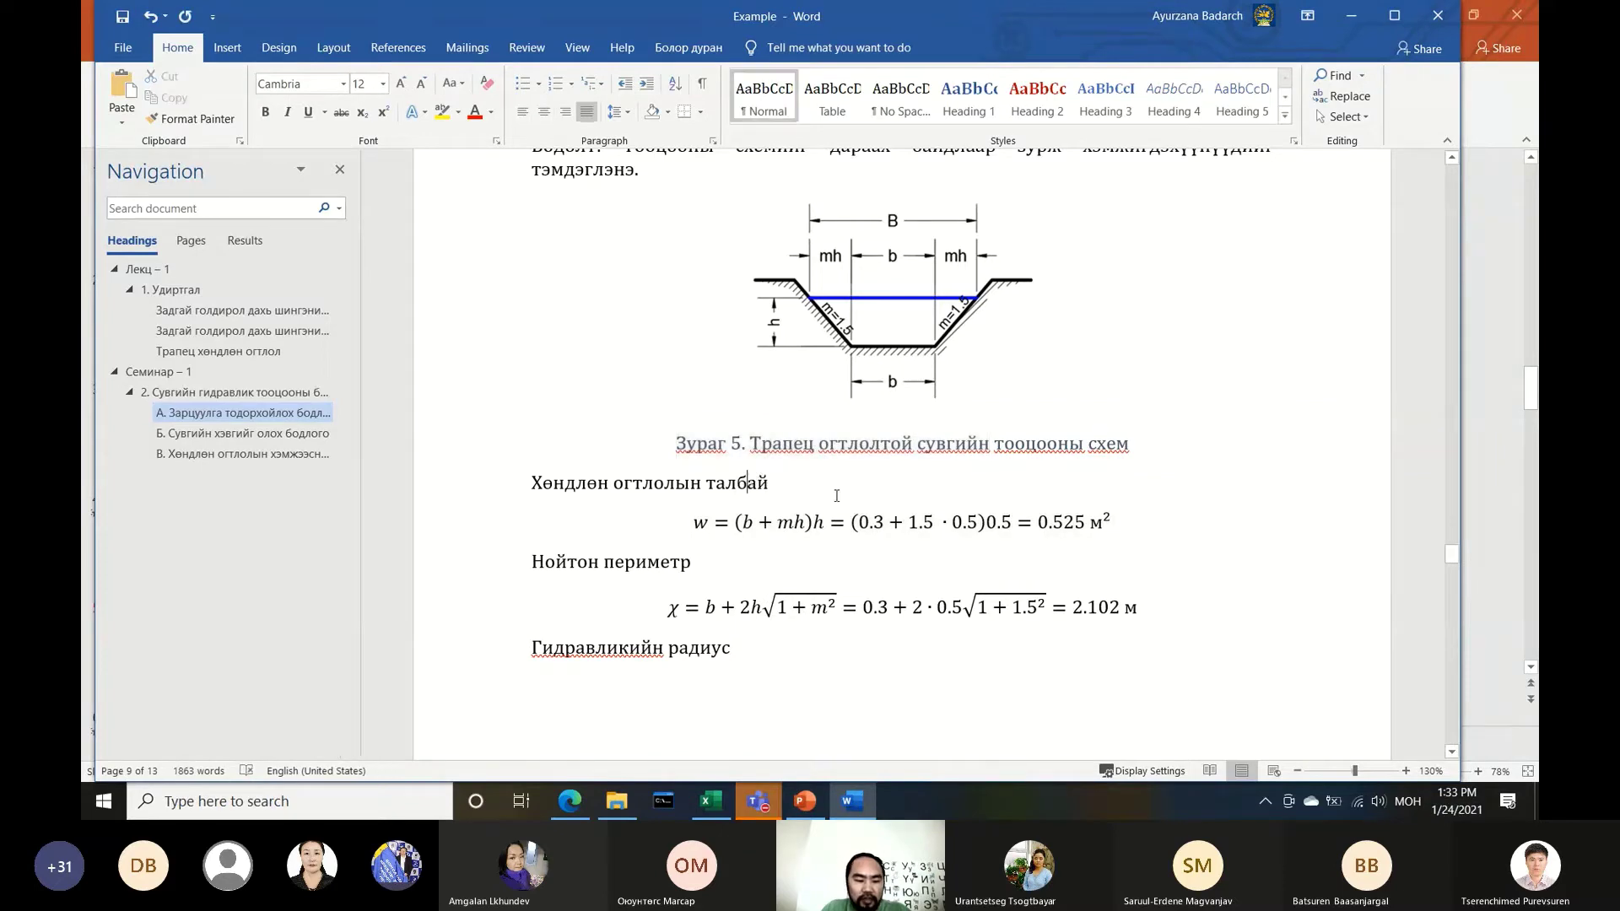
Undo to restore the Зураг 5 figure and caption, making the trapezoid Зураг 6 again
{"action": "key", "text": "ctrl+z"}
{"action": "key", "text": "ctrl+z"}
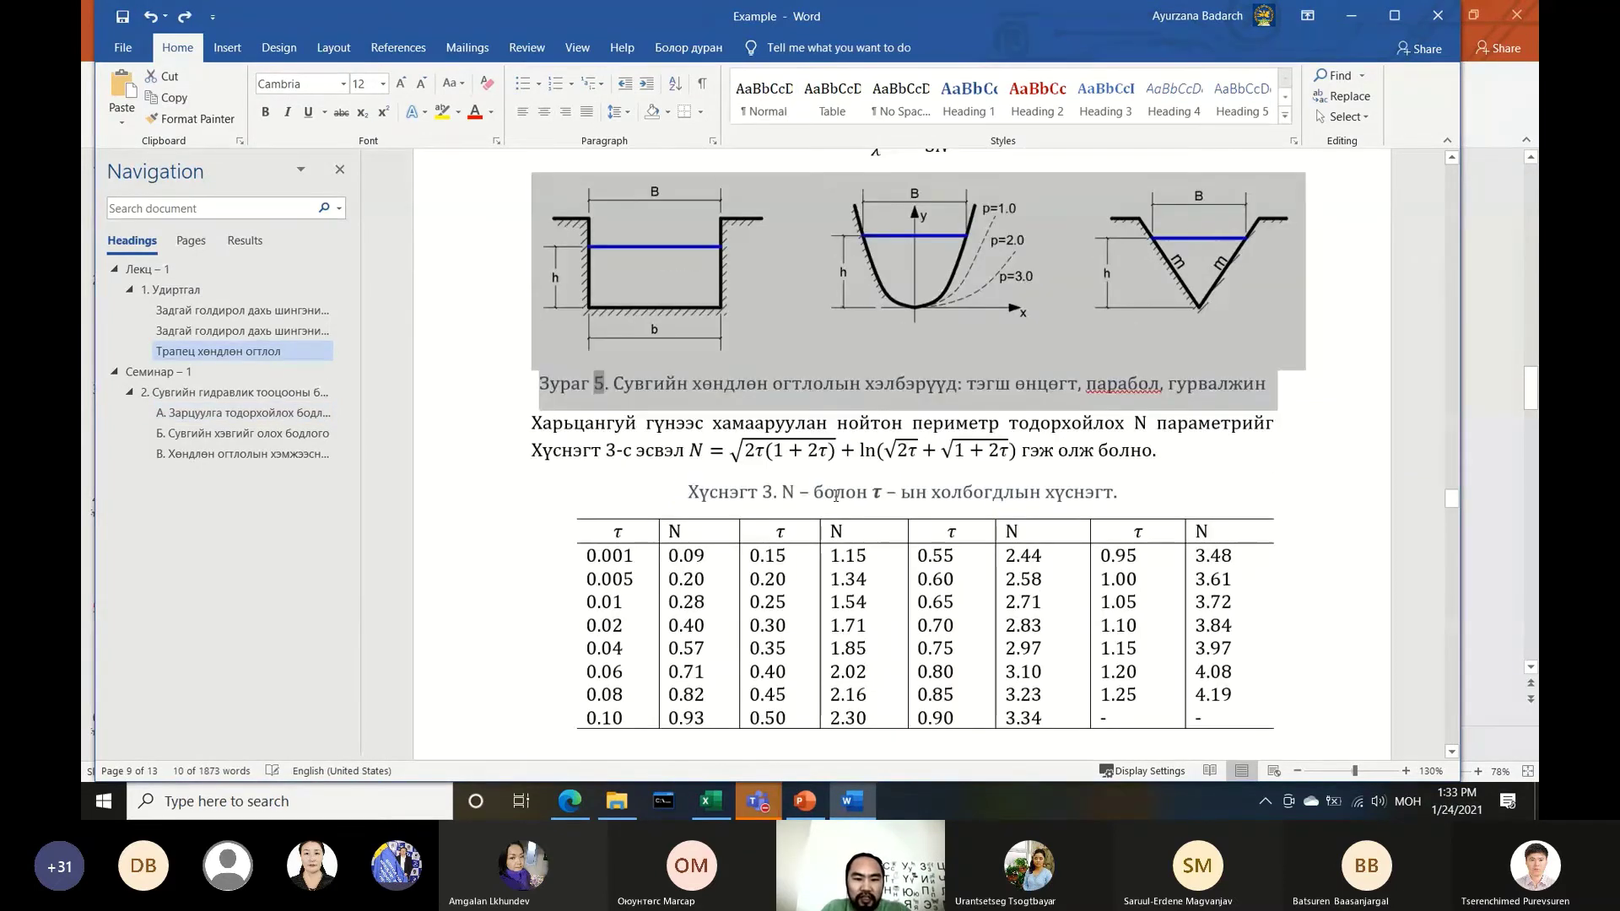
{"action": "left_click", "coordinate": [678, 385]}
{"action": "scroll", "coordinate": [689, 404], "scroll_direction": "down", "scroll_amount": 10}
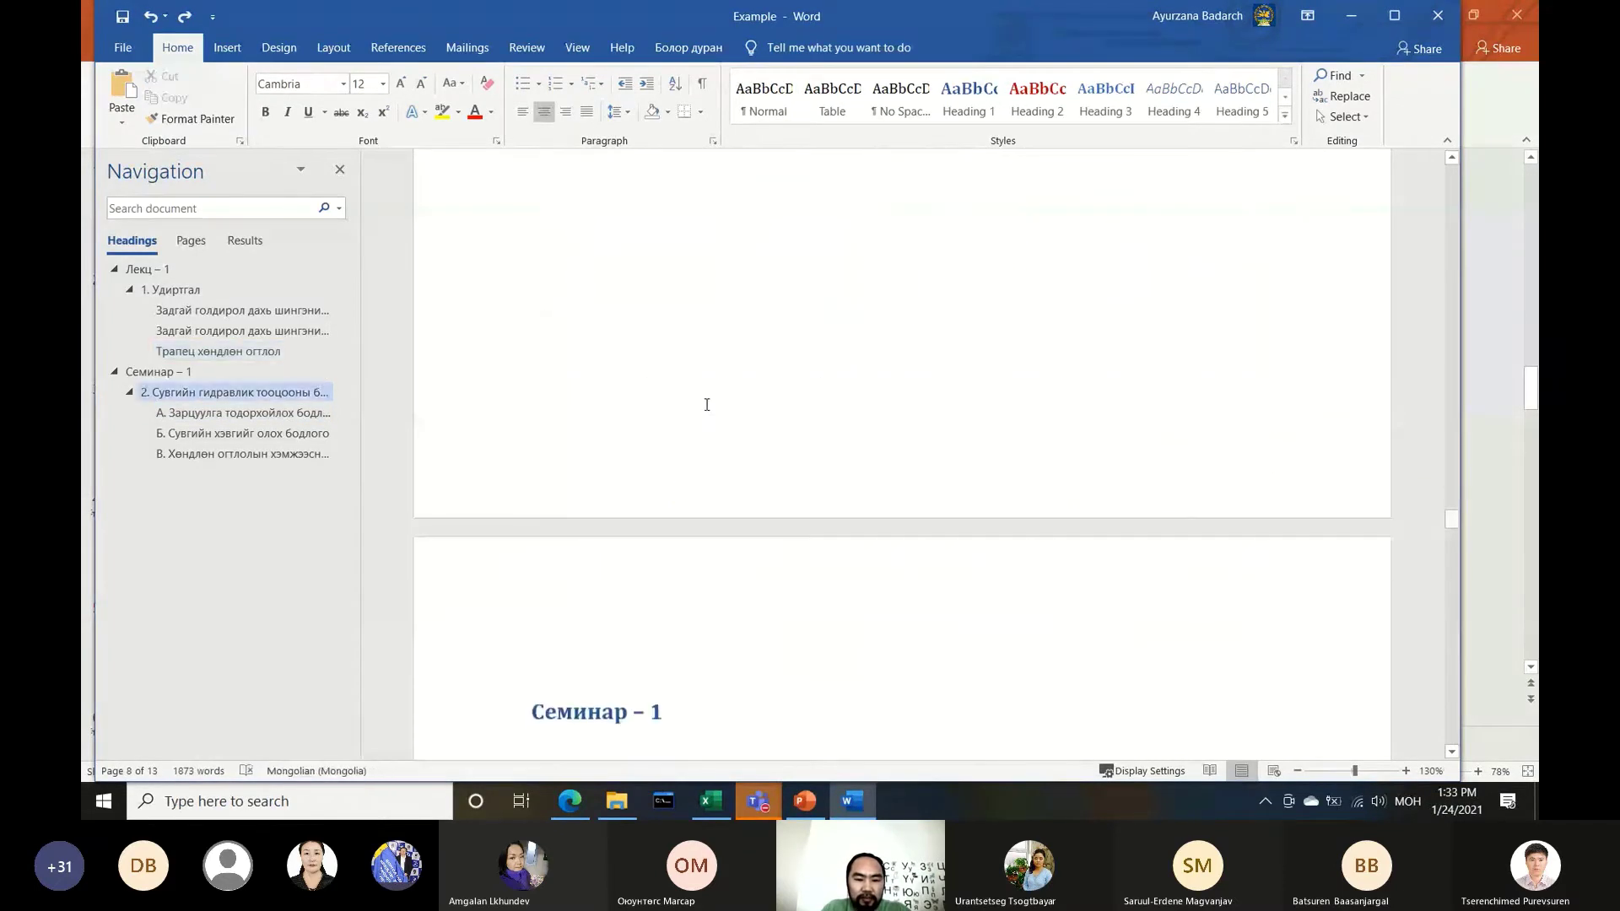
{"action": "scroll", "coordinate": [707, 405], "scroll_direction": "down", "scroll_amount": 10}
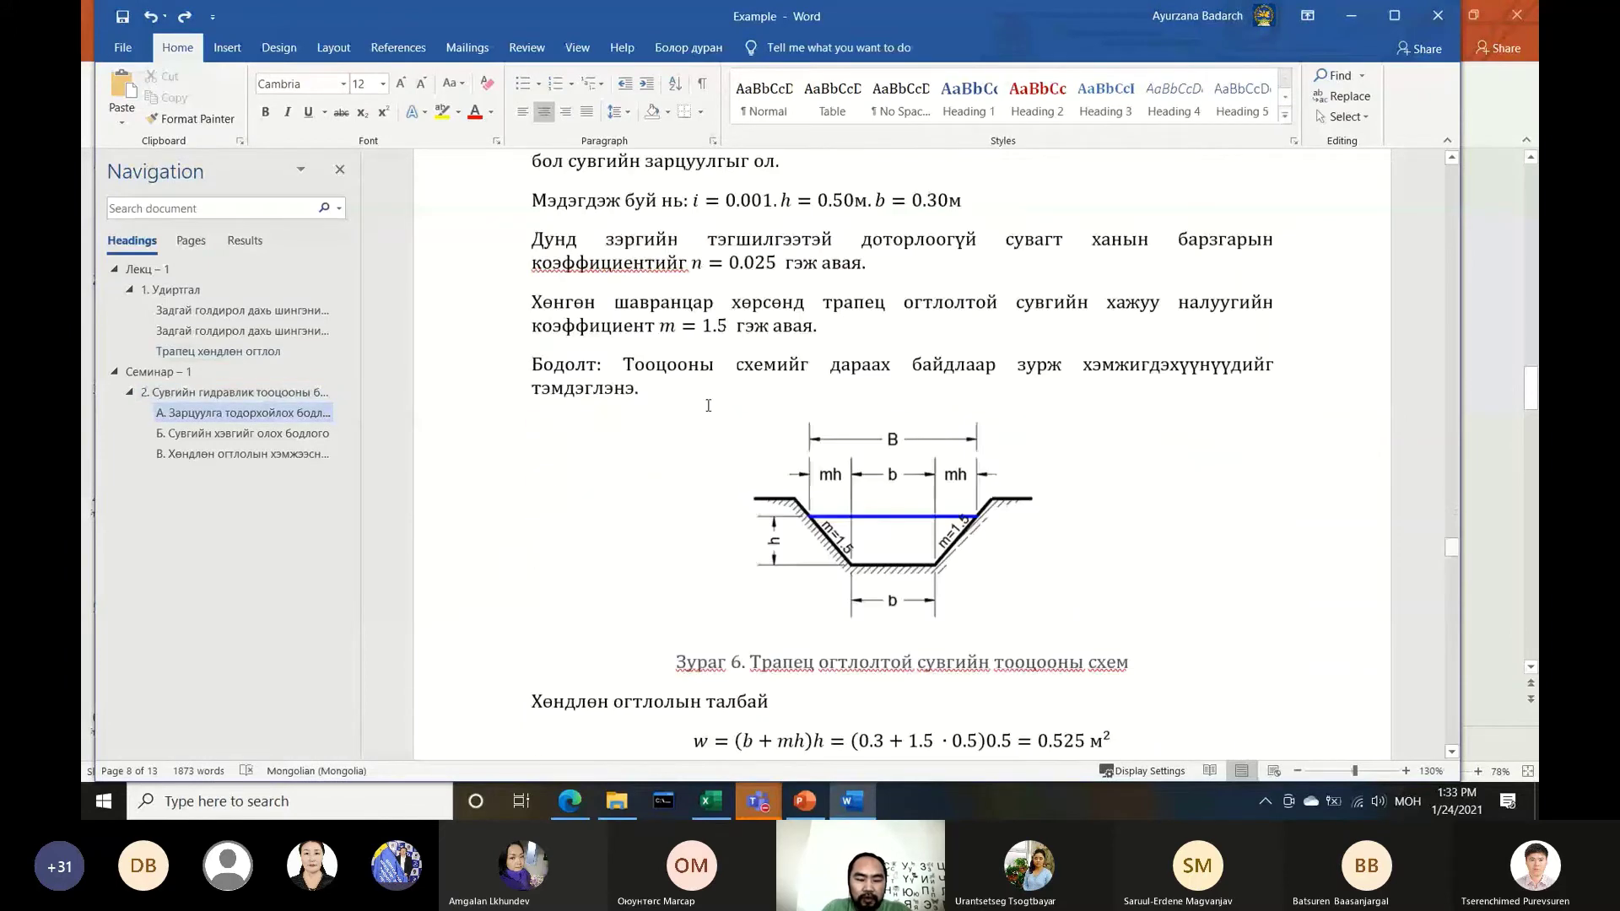
{"action": "left_click", "coordinate": [754, 295]}
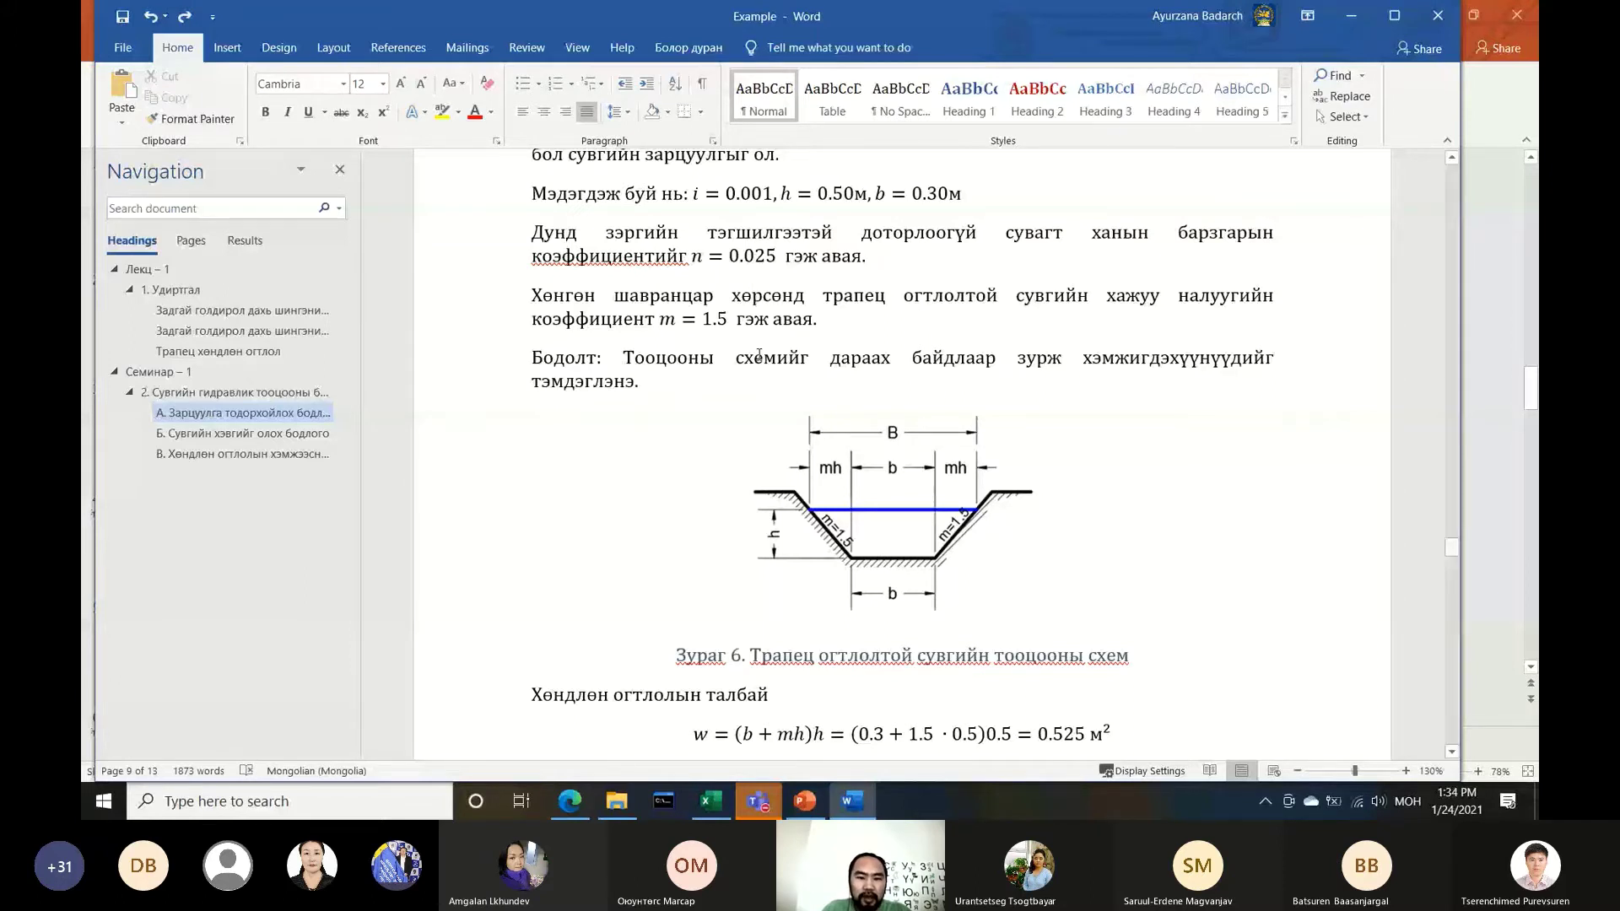
Add a space before м in 'b = 0.30 м' and update every field in the document
{"action": "left_click", "coordinate": [911, 197]}
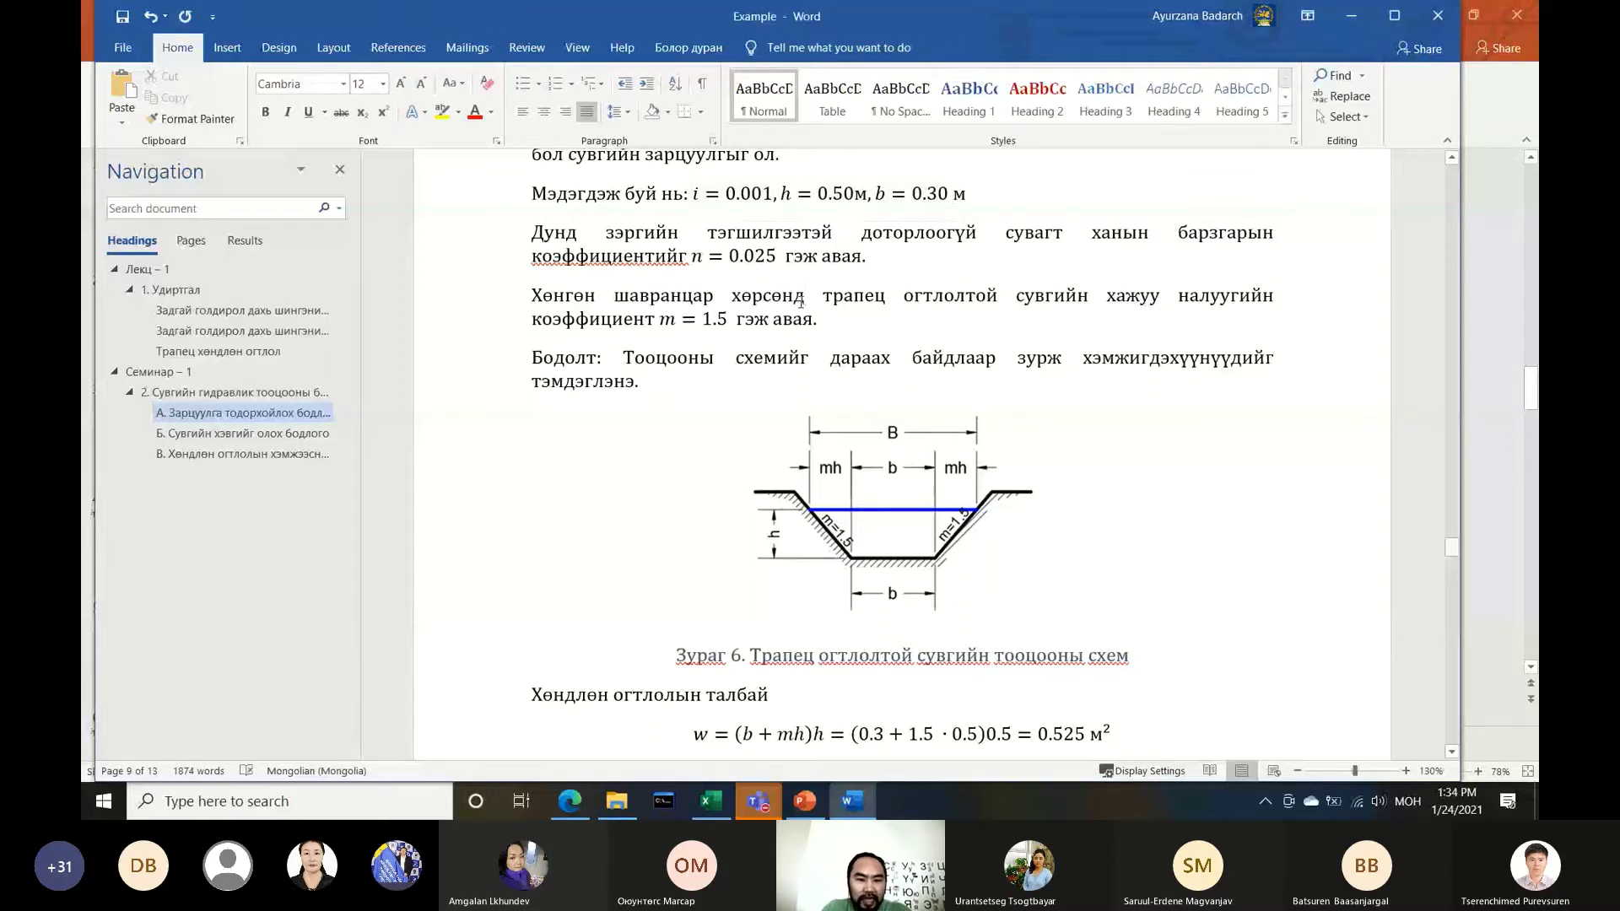
{"action": "key", "text": "ctrl+a"}
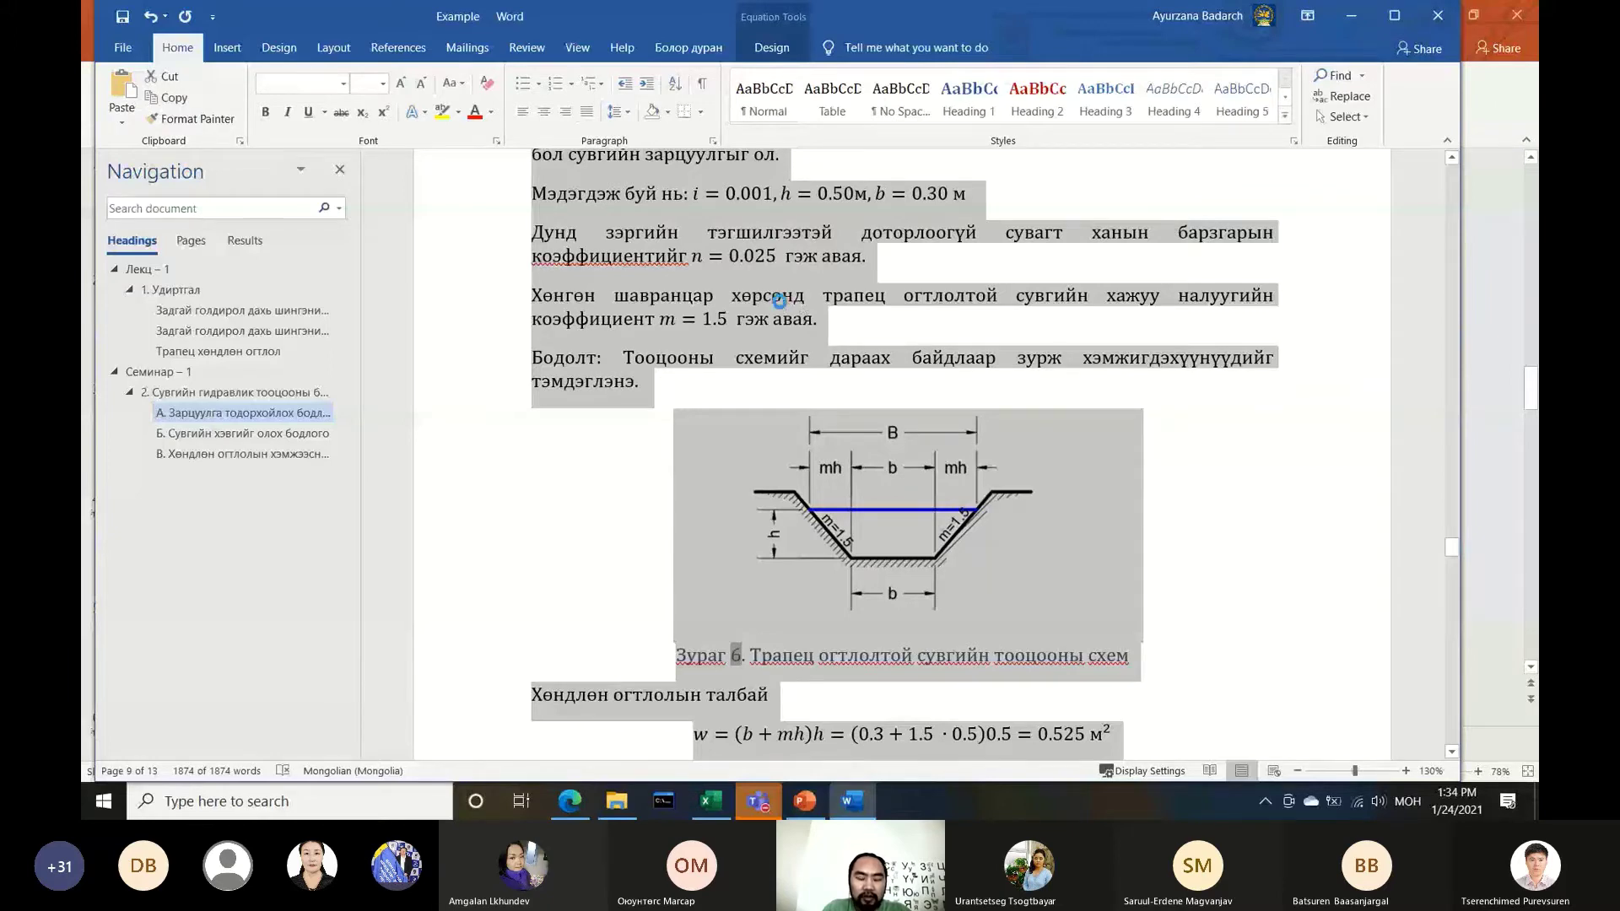
{"action": "right_click", "coordinate": [779, 301]}
{"action": "left_click", "coordinate": [856, 421]}
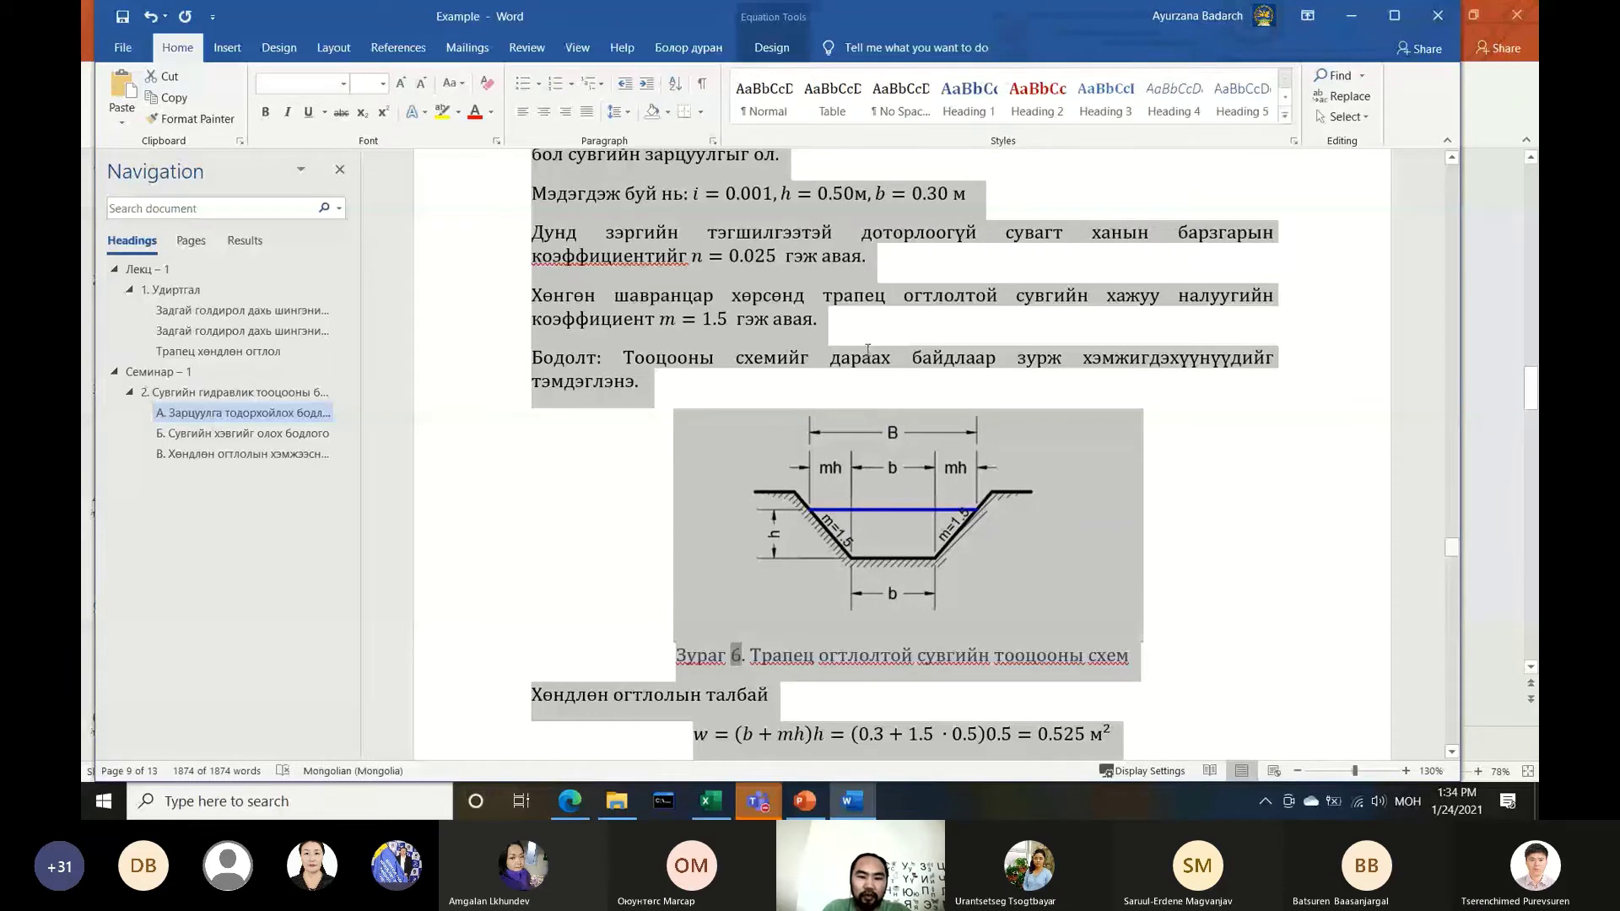
{"action": "left_click", "coordinate": [866, 350]}
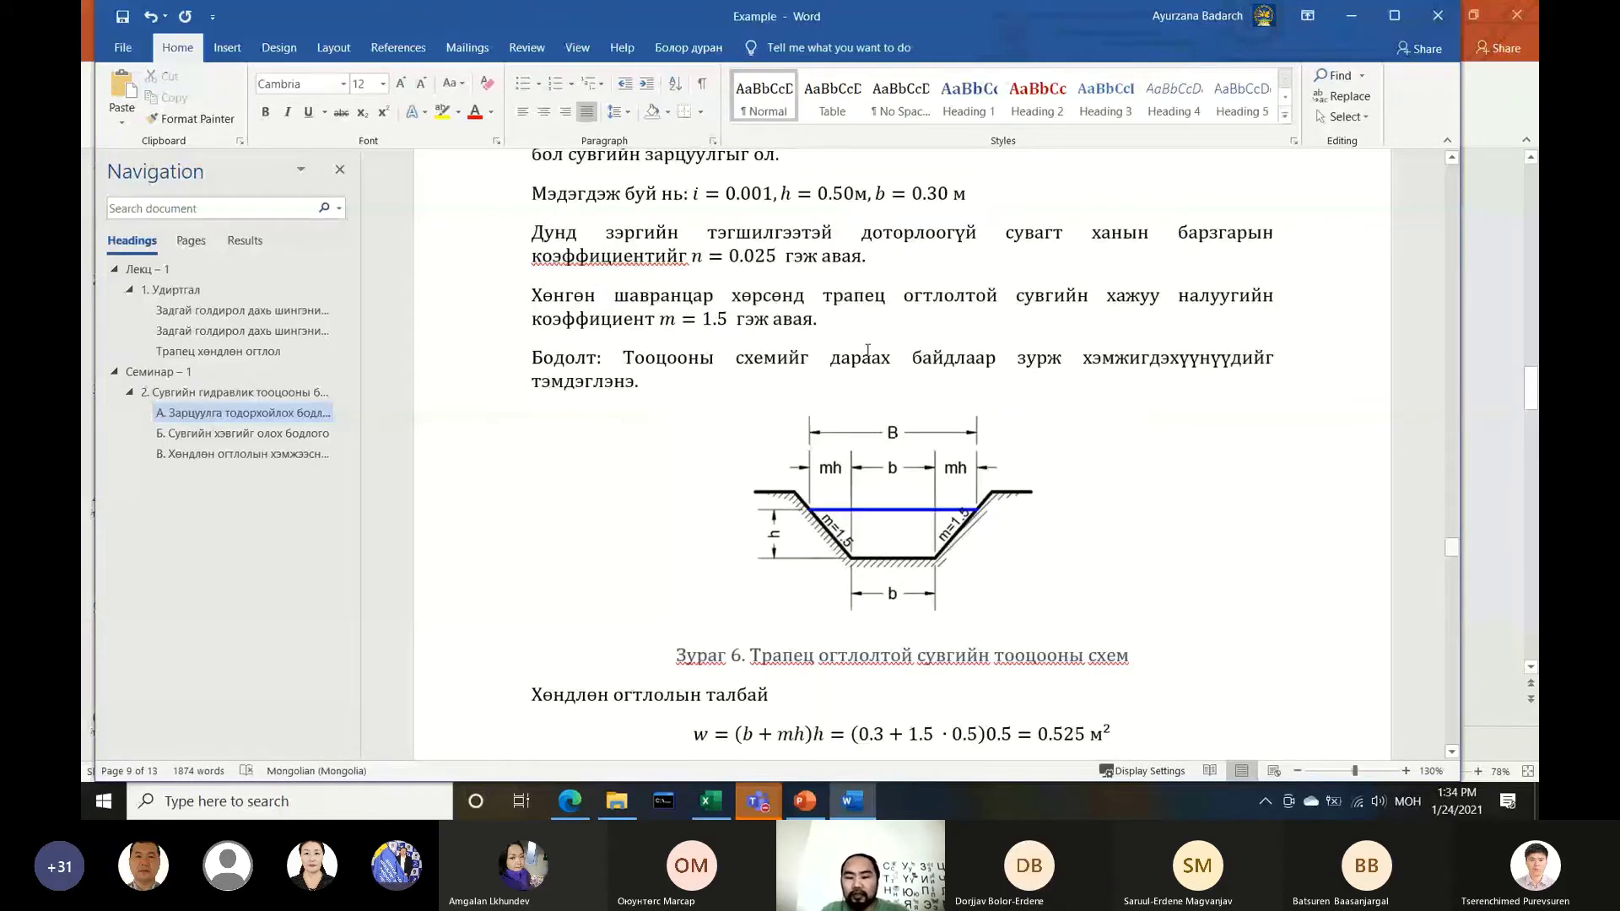
Give Table 4 the compact single-spaced table style
{"action": "scroll", "coordinate": [881, 501], "scroll_direction": "down", "scroll_amount": 10}
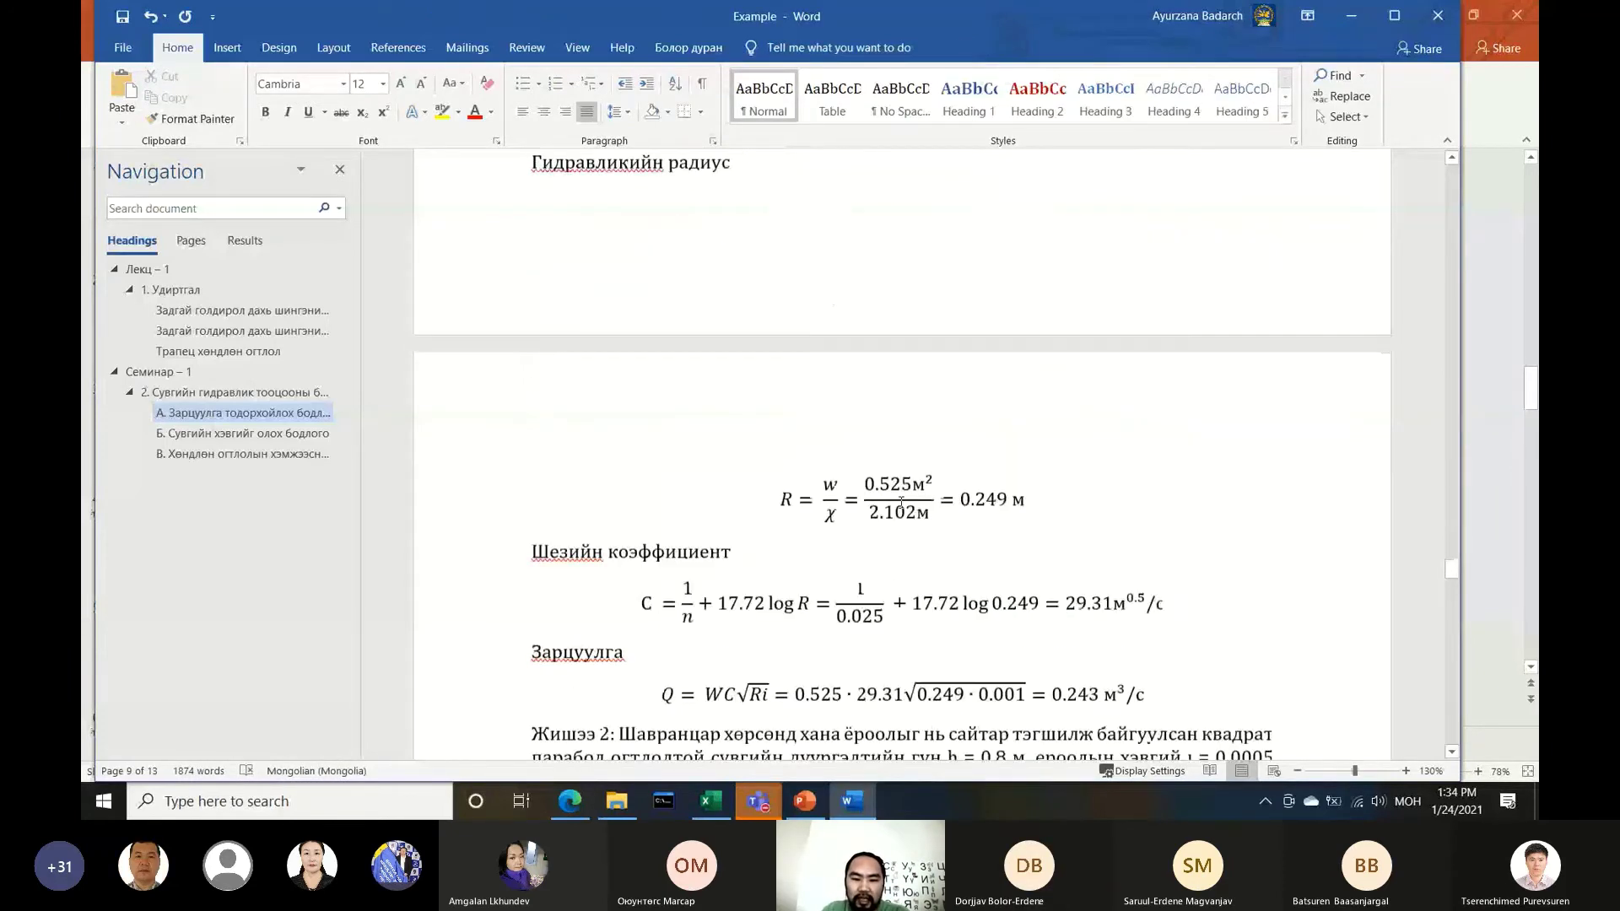
{"action": "scroll", "coordinate": [901, 501], "scroll_direction": "down", "scroll_amount": 10}
{"action": "scroll", "coordinate": [922, 497], "scroll_direction": "down", "scroll_amount": 7}
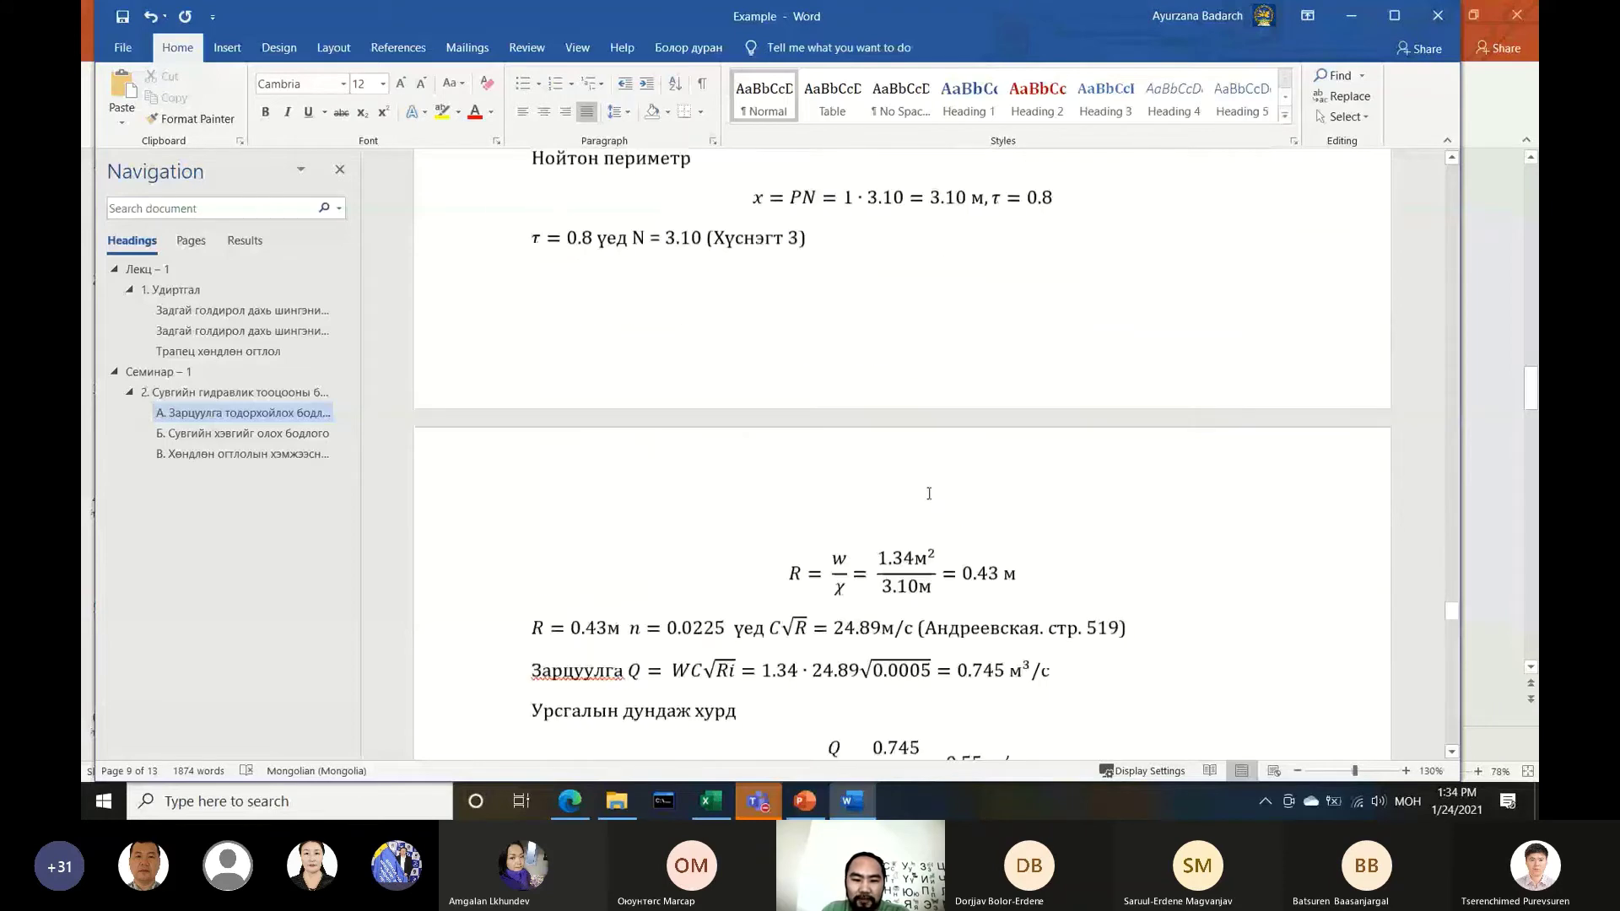
{"action": "scroll", "coordinate": [929, 493], "scroll_direction": "down", "scroll_amount": 10}
{"action": "scroll", "coordinate": [894, 481], "scroll_direction": "down", "scroll_amount": 5}
{"action": "scroll", "coordinate": [875, 475], "scroll_direction": "down", "scroll_amount": 20}
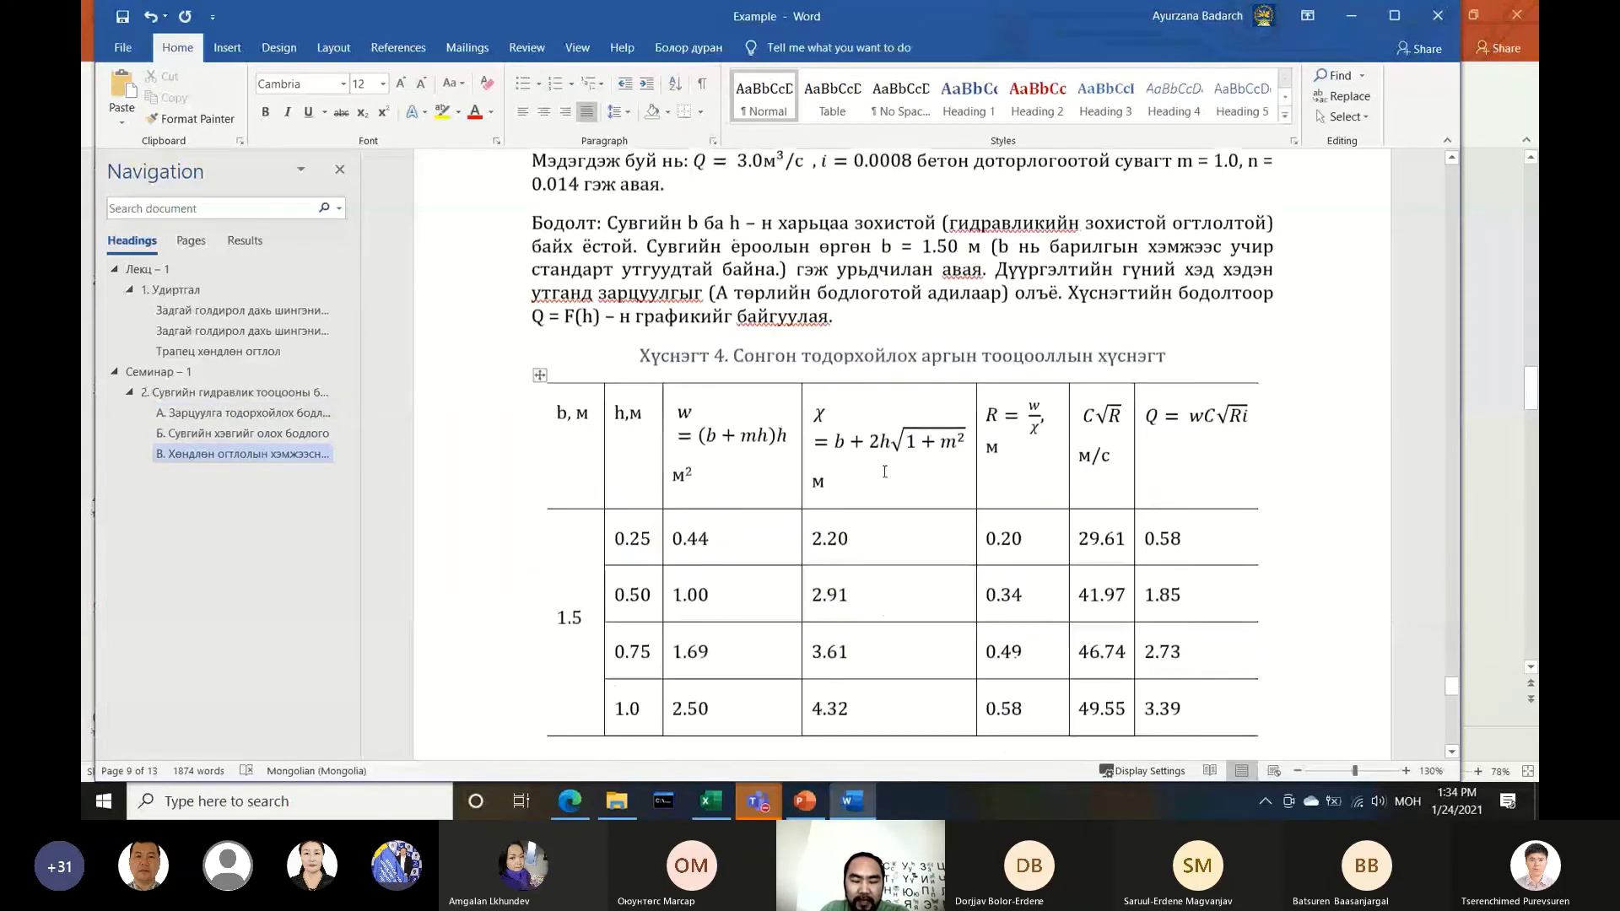
{"action": "scroll", "coordinate": [710, 321], "scroll_direction": "down", "scroll_amount": 1}
{"action": "left_click", "coordinate": [538, 316]}
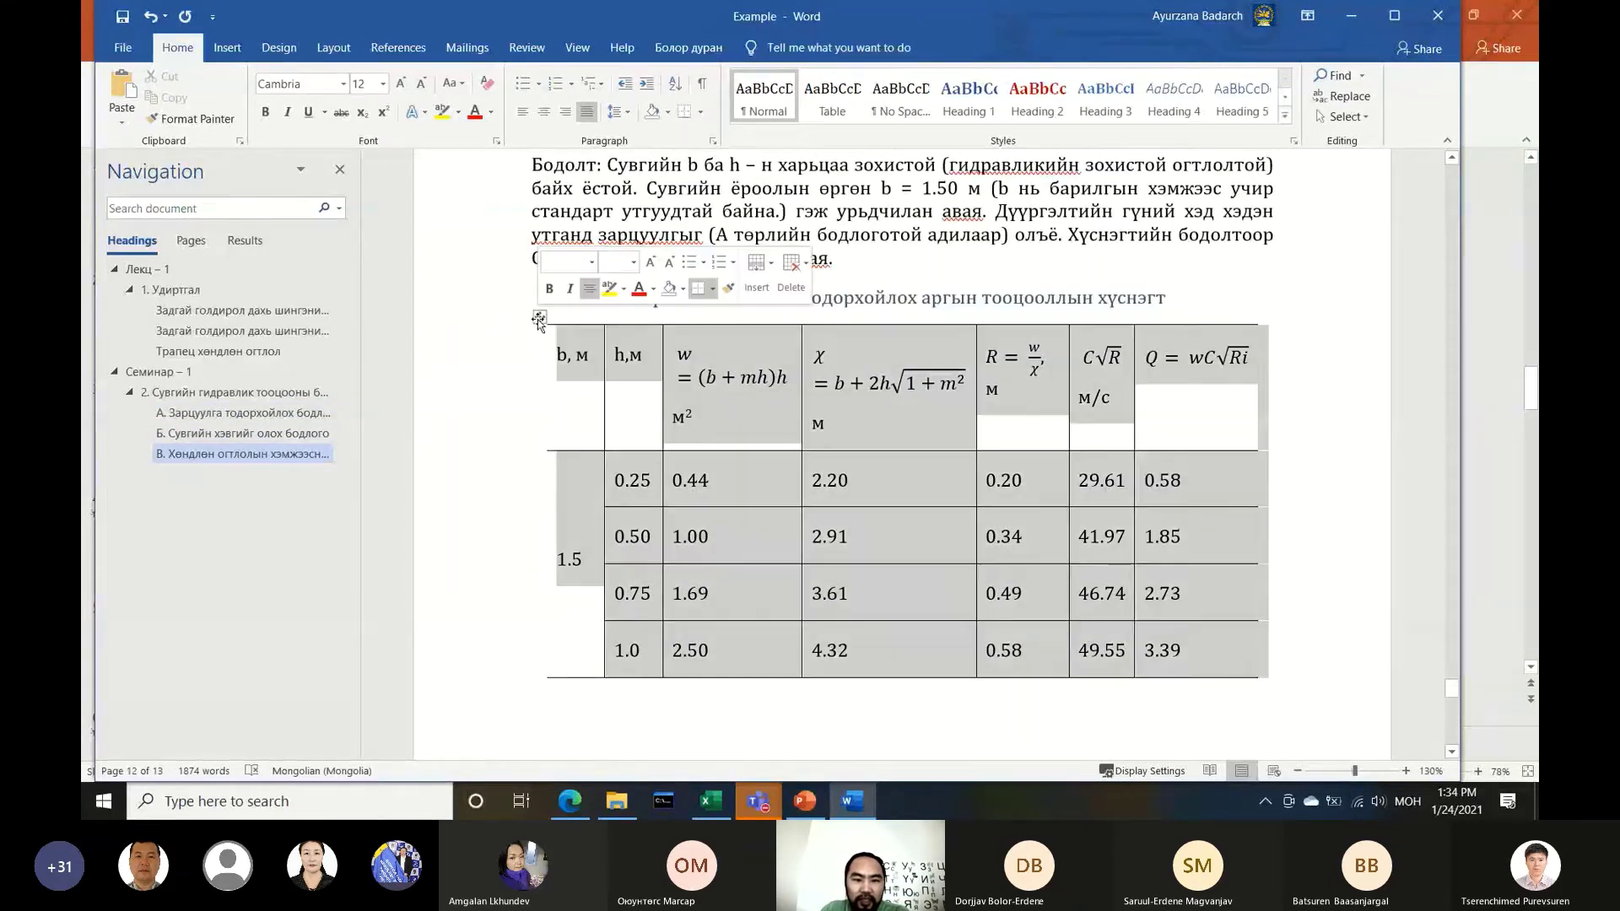
{"action": "left_click", "coordinate": [833, 97]}
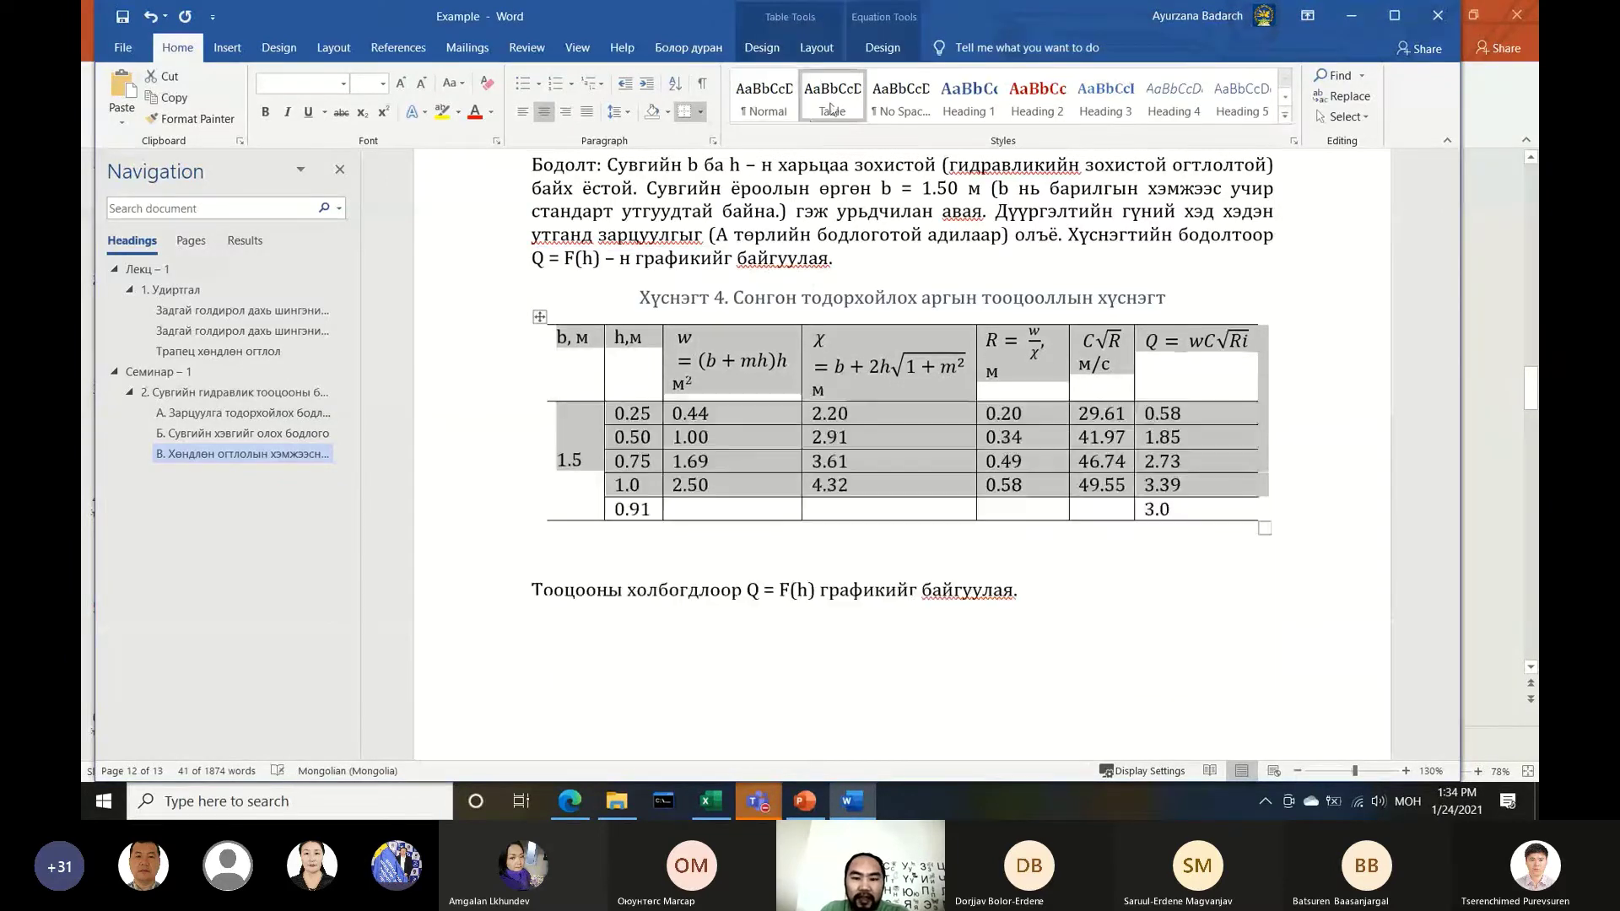
Delete the typed 'Хүснэгт 4' caption line above the table
{"action": "left_click", "coordinate": [741, 301]}
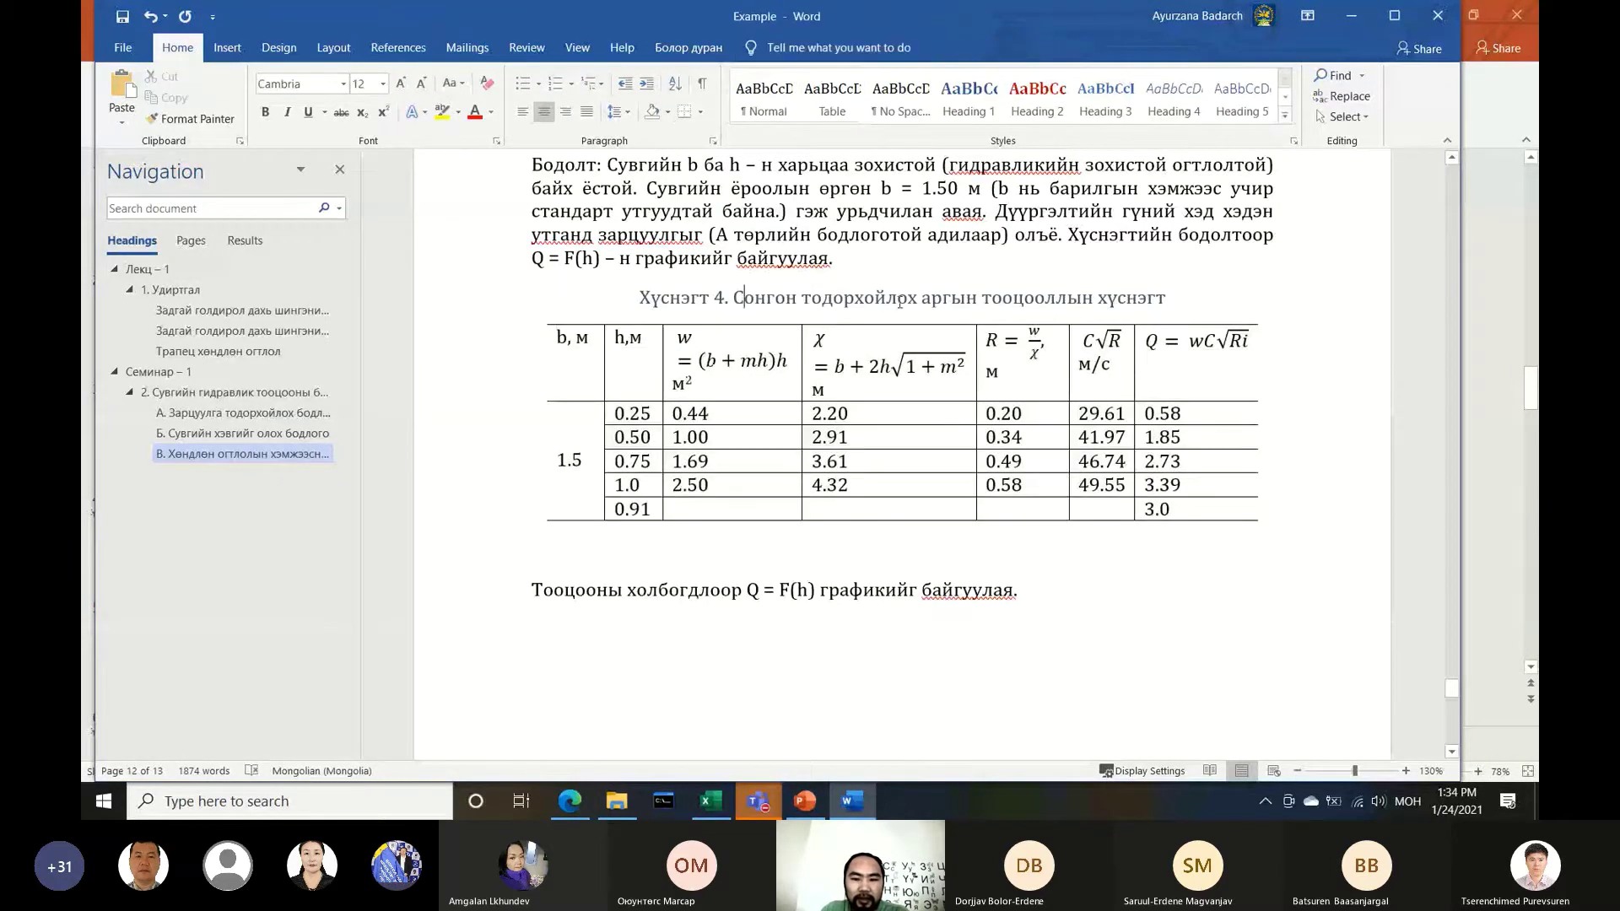
{"action": "mouse_move", "coordinate": [734, 301]}
{"action": "left_mouse_down"}
{"action": "mouse_move", "coordinate": [1173, 295]}
{"action": "mouse_move", "coordinate": [646, 291]}
{"action": "left_mouse_up"}
{"action": "left_click", "coordinate": [1181, 295]}
{"action": "key", "text": "Delete"}
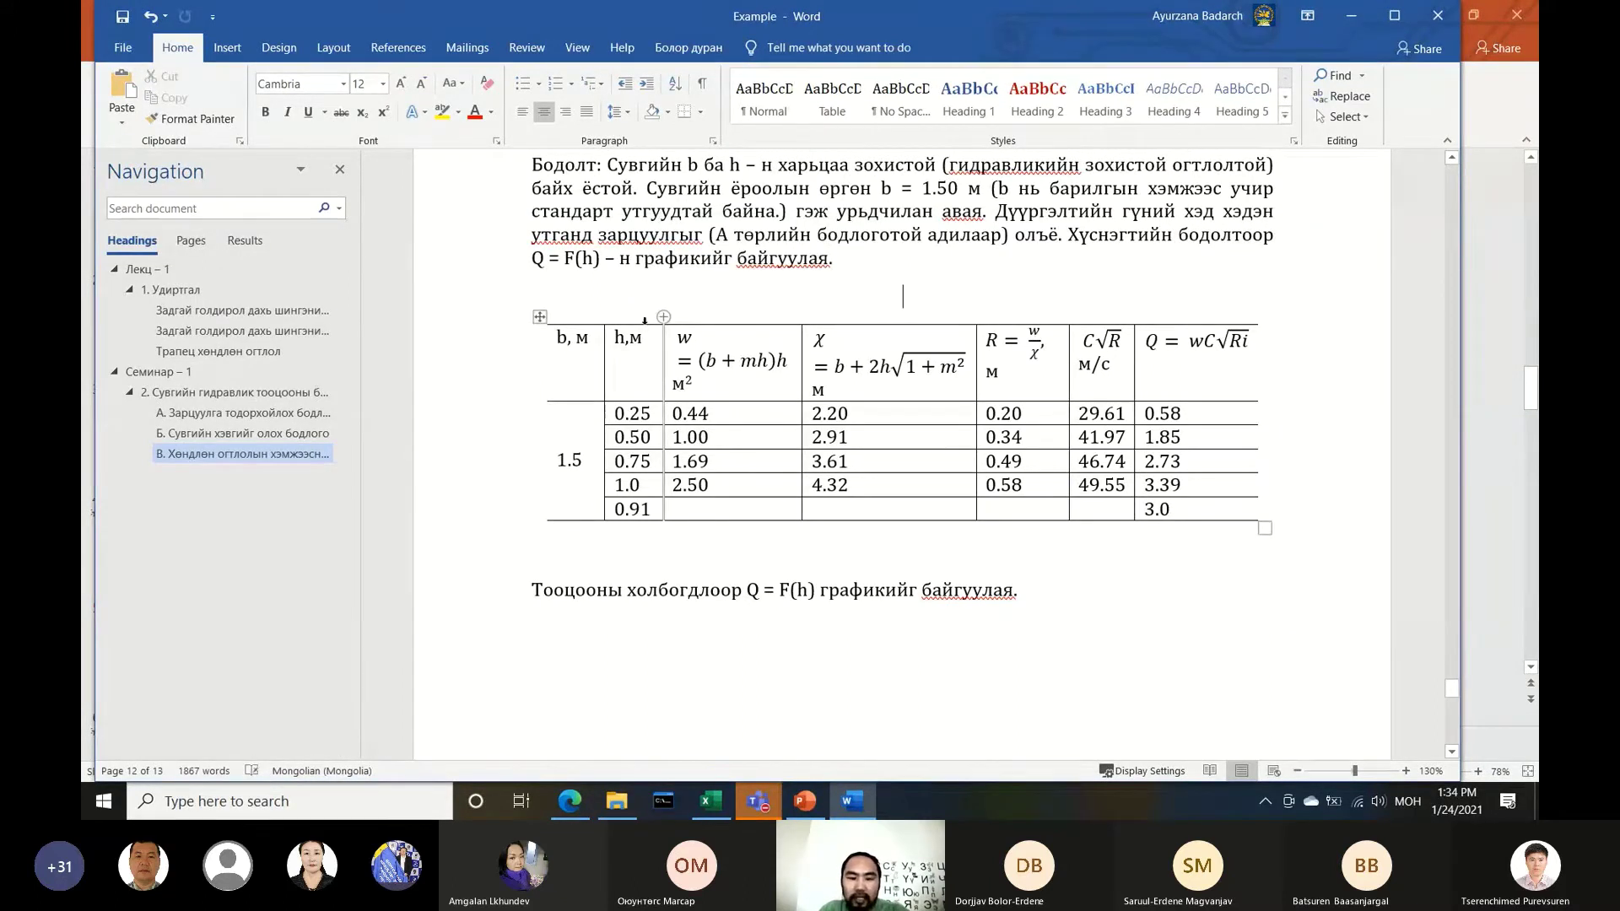
{"action": "key", "text": "BackSpace"}
Start a table caption and try the Хүснэгт, Зураг and Хавсралт labels
{"action": "left_click", "coordinate": [541, 278]}
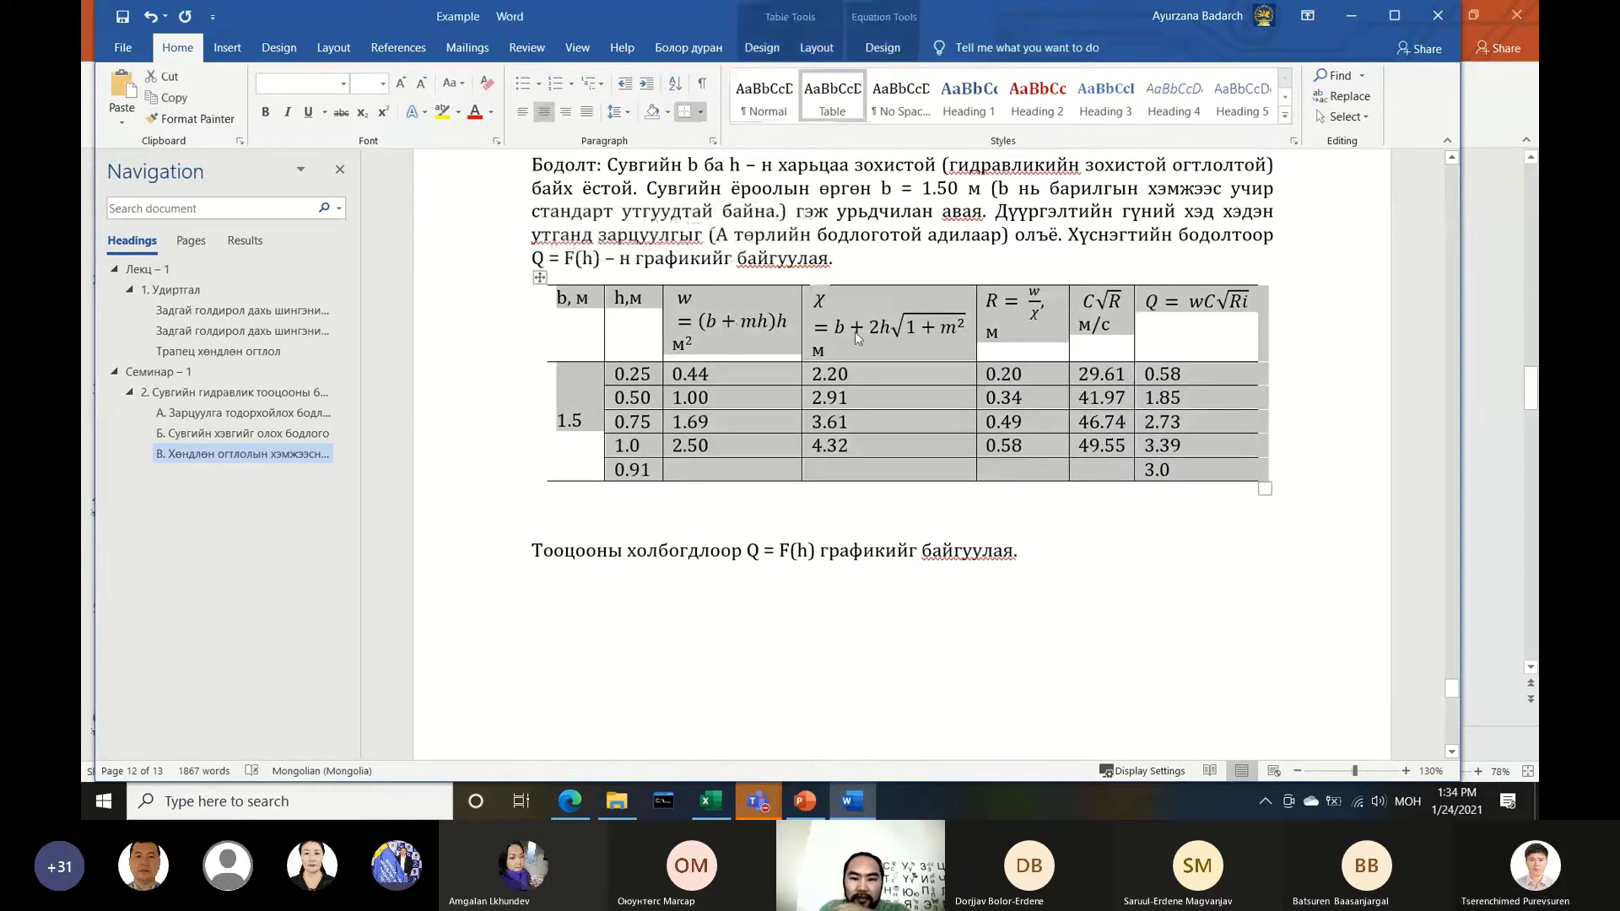
{"action": "right_click", "coordinate": [864, 332]}
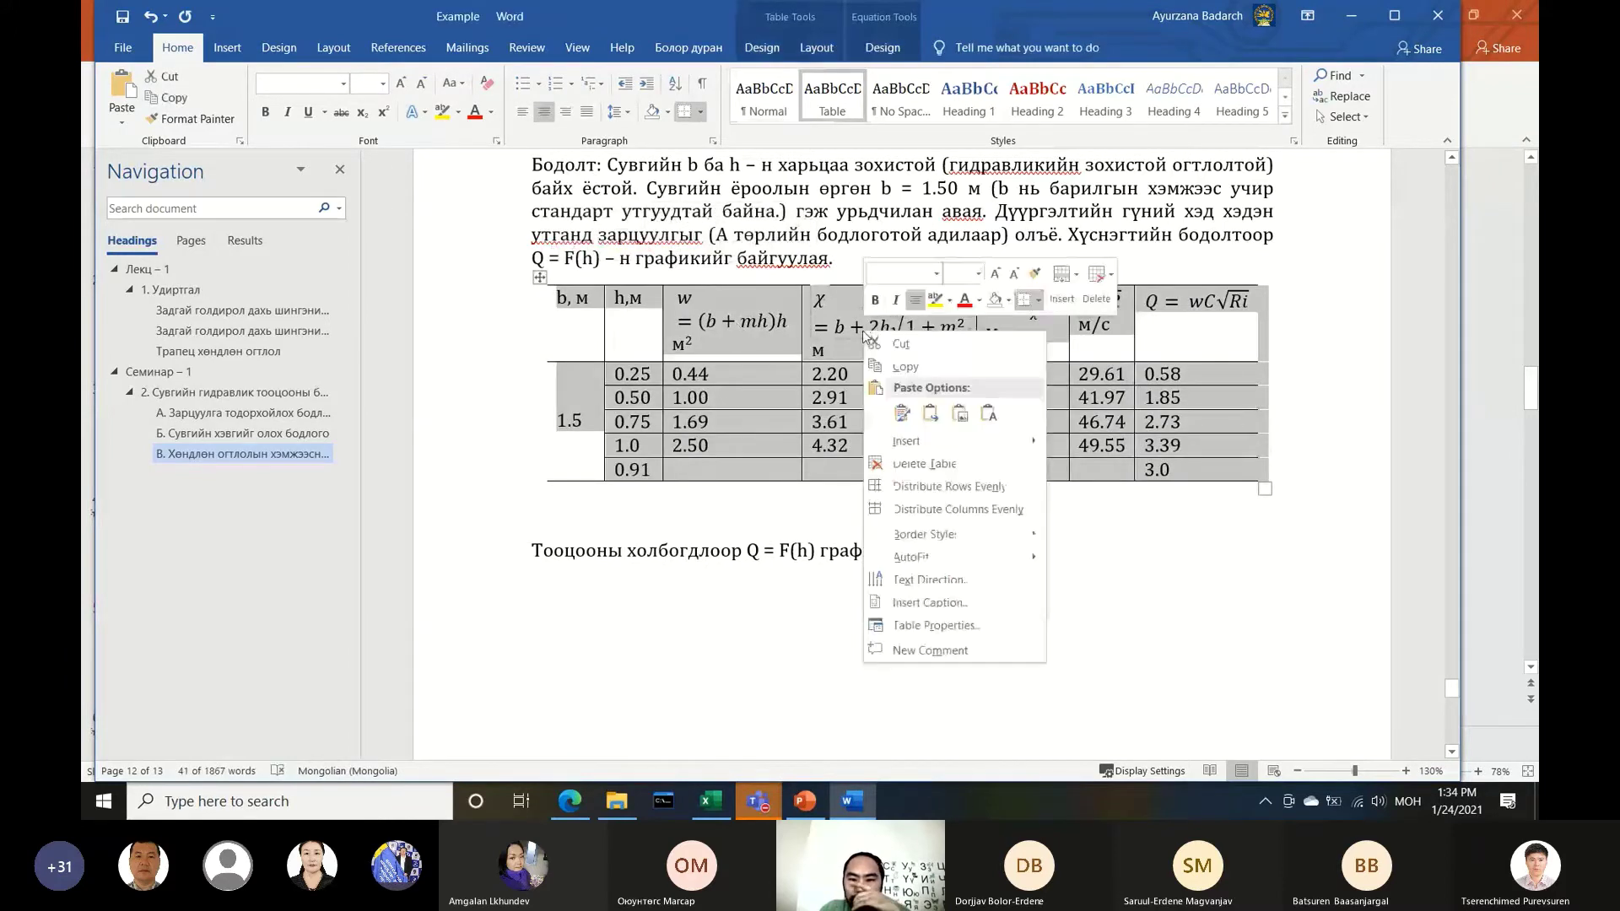
{"action": "left_click", "coordinate": [931, 603]}
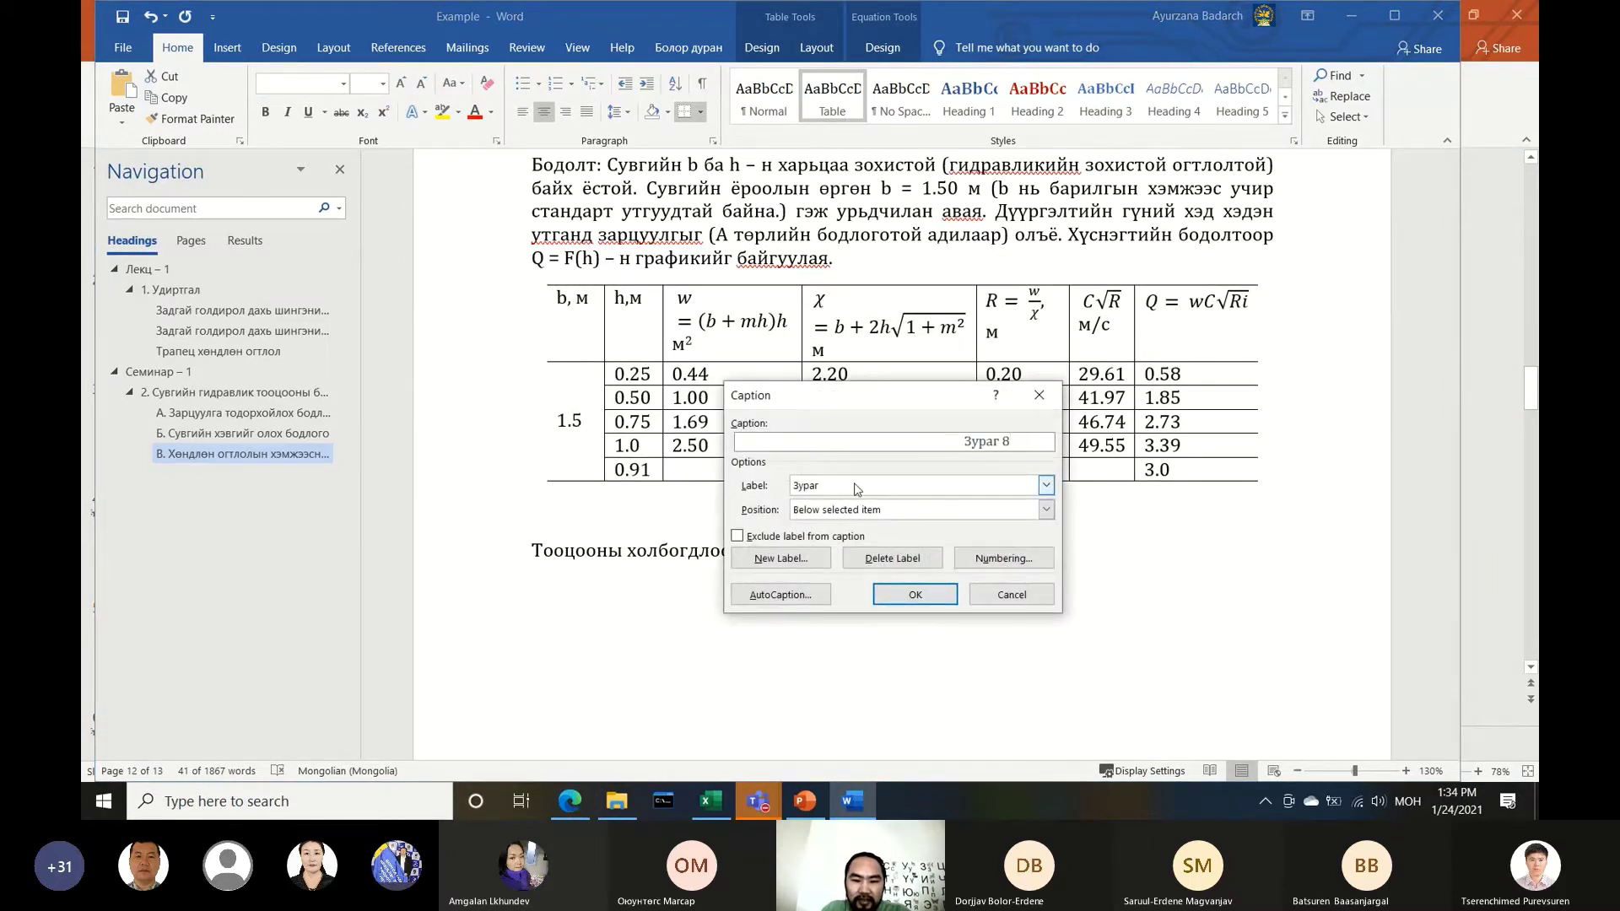
{"action": "left_click", "coordinate": [857, 488]}
{"action": "left_click", "coordinate": [810, 567]}
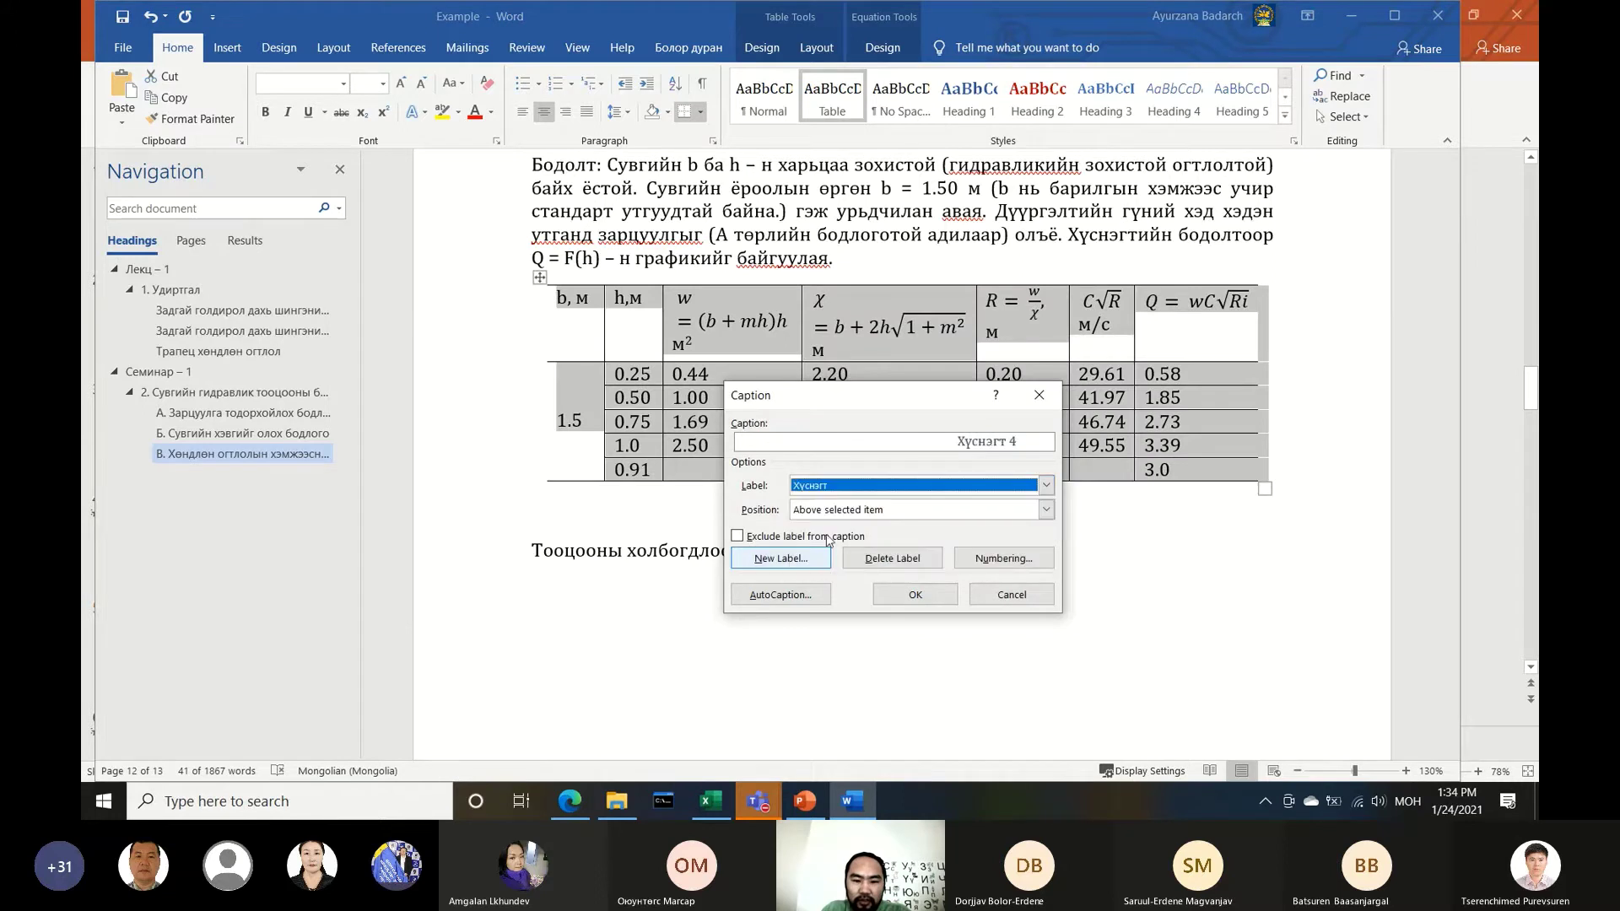
{"action": "left_click", "coordinate": [823, 485]}
{"action": "left_click", "coordinate": [823, 543]}
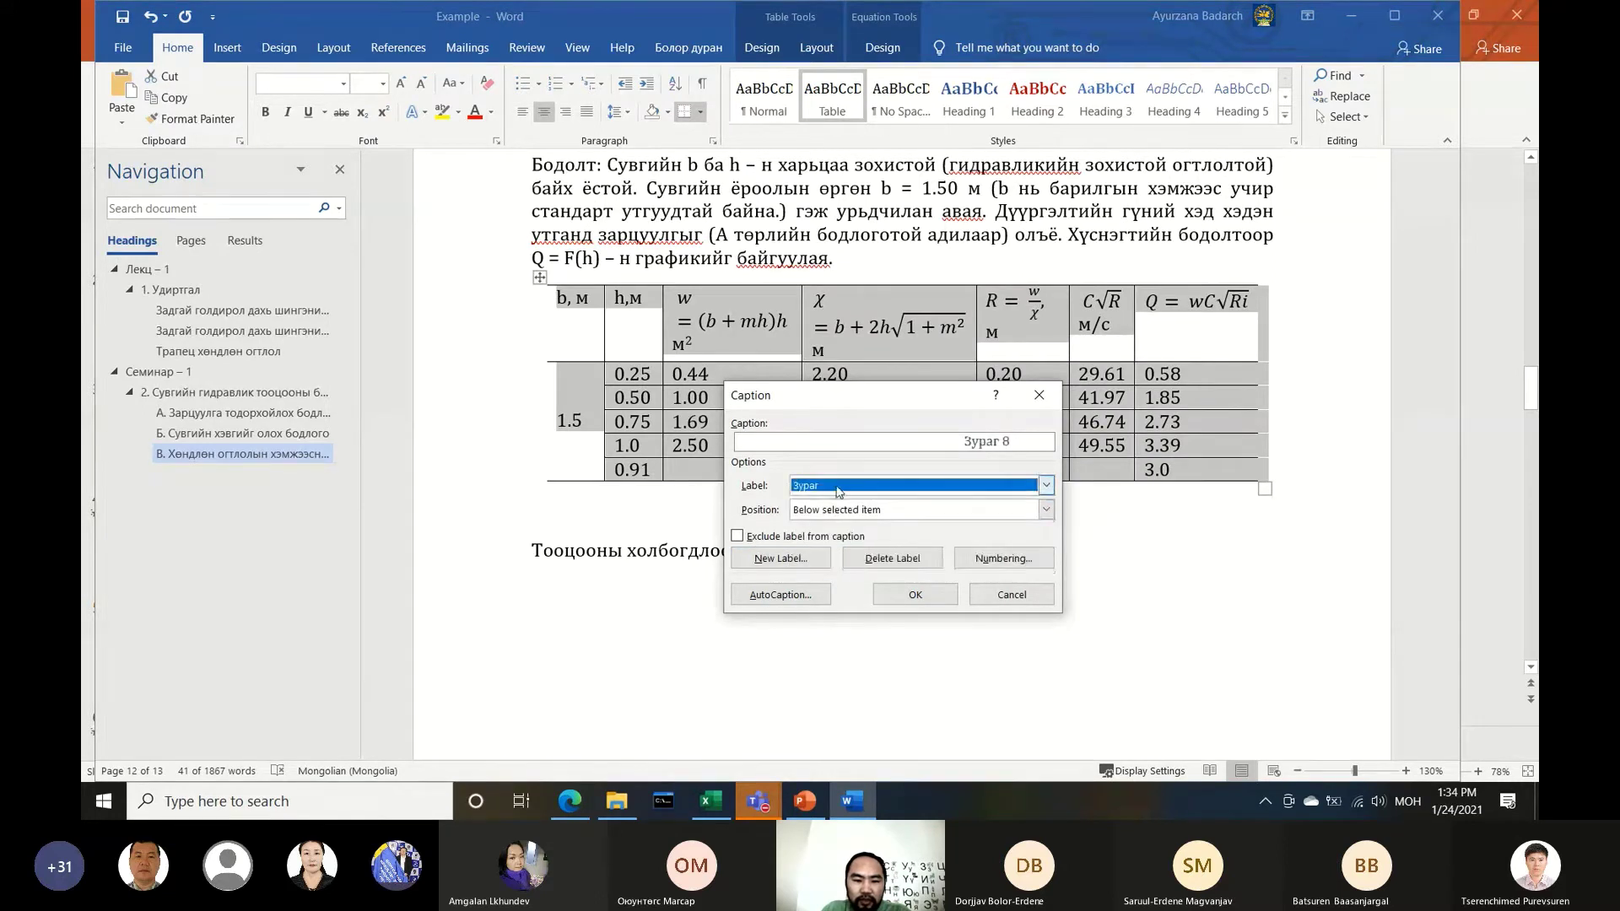
{"action": "left_click", "coordinate": [839, 503]}
{"action": "left_click", "coordinate": [831, 542]}
{"action": "scroll", "coordinate": [839, 485], "scroll_direction": "down", "scroll_amount": 1}
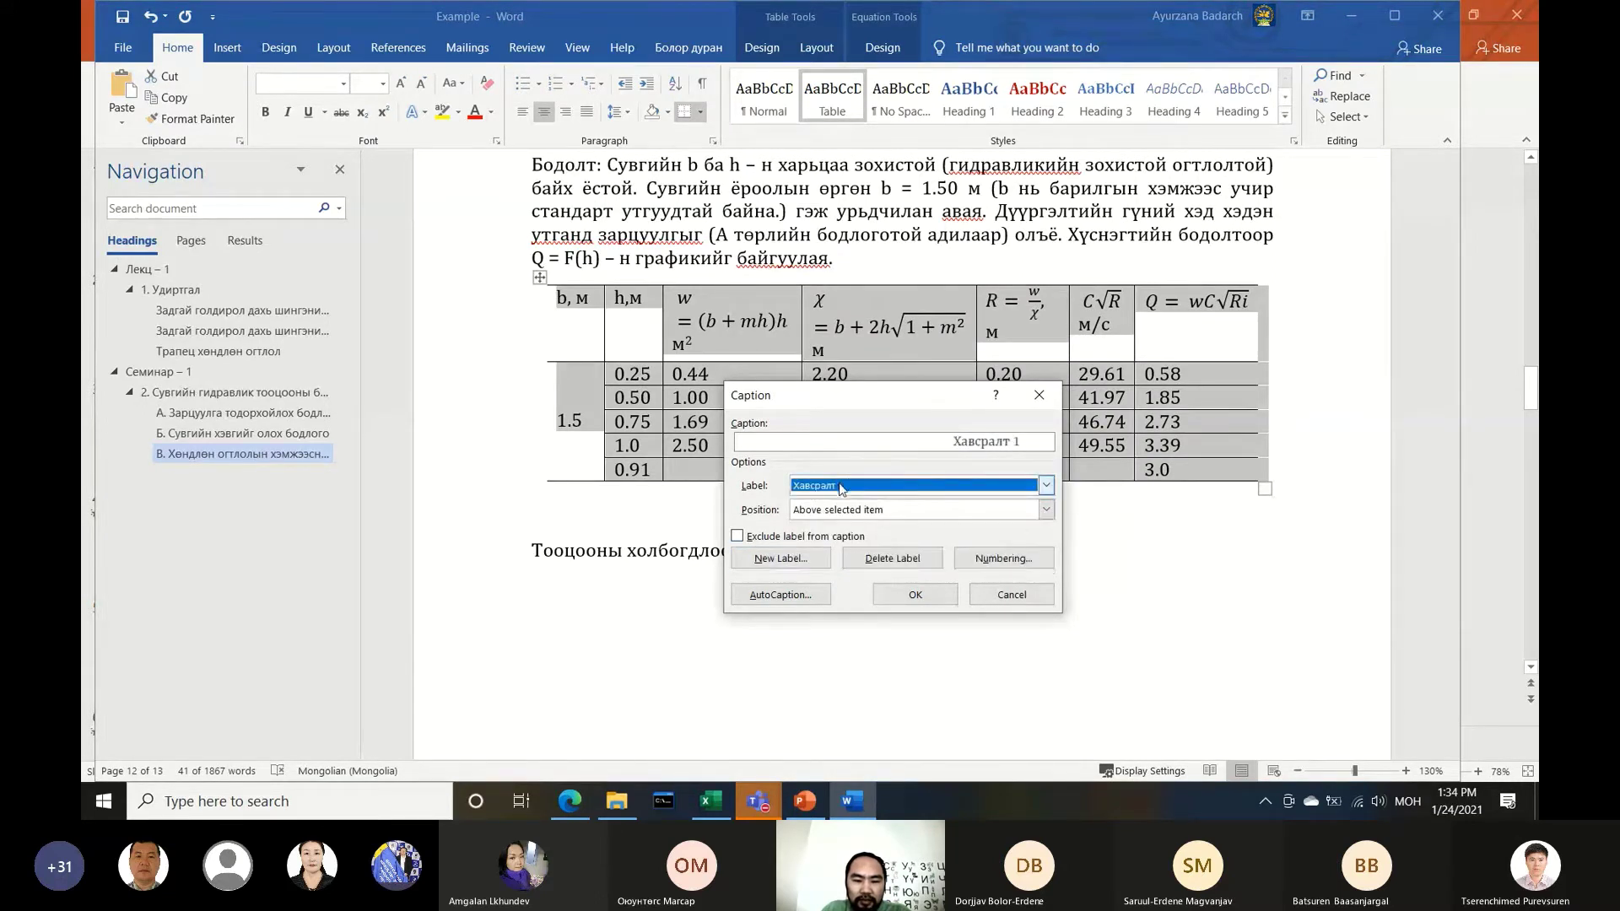
{"action": "left_click", "coordinate": [839, 485]}
{"action": "left_click", "coordinate": [827, 569]}
{"action": "left_click", "coordinate": [838, 487]}
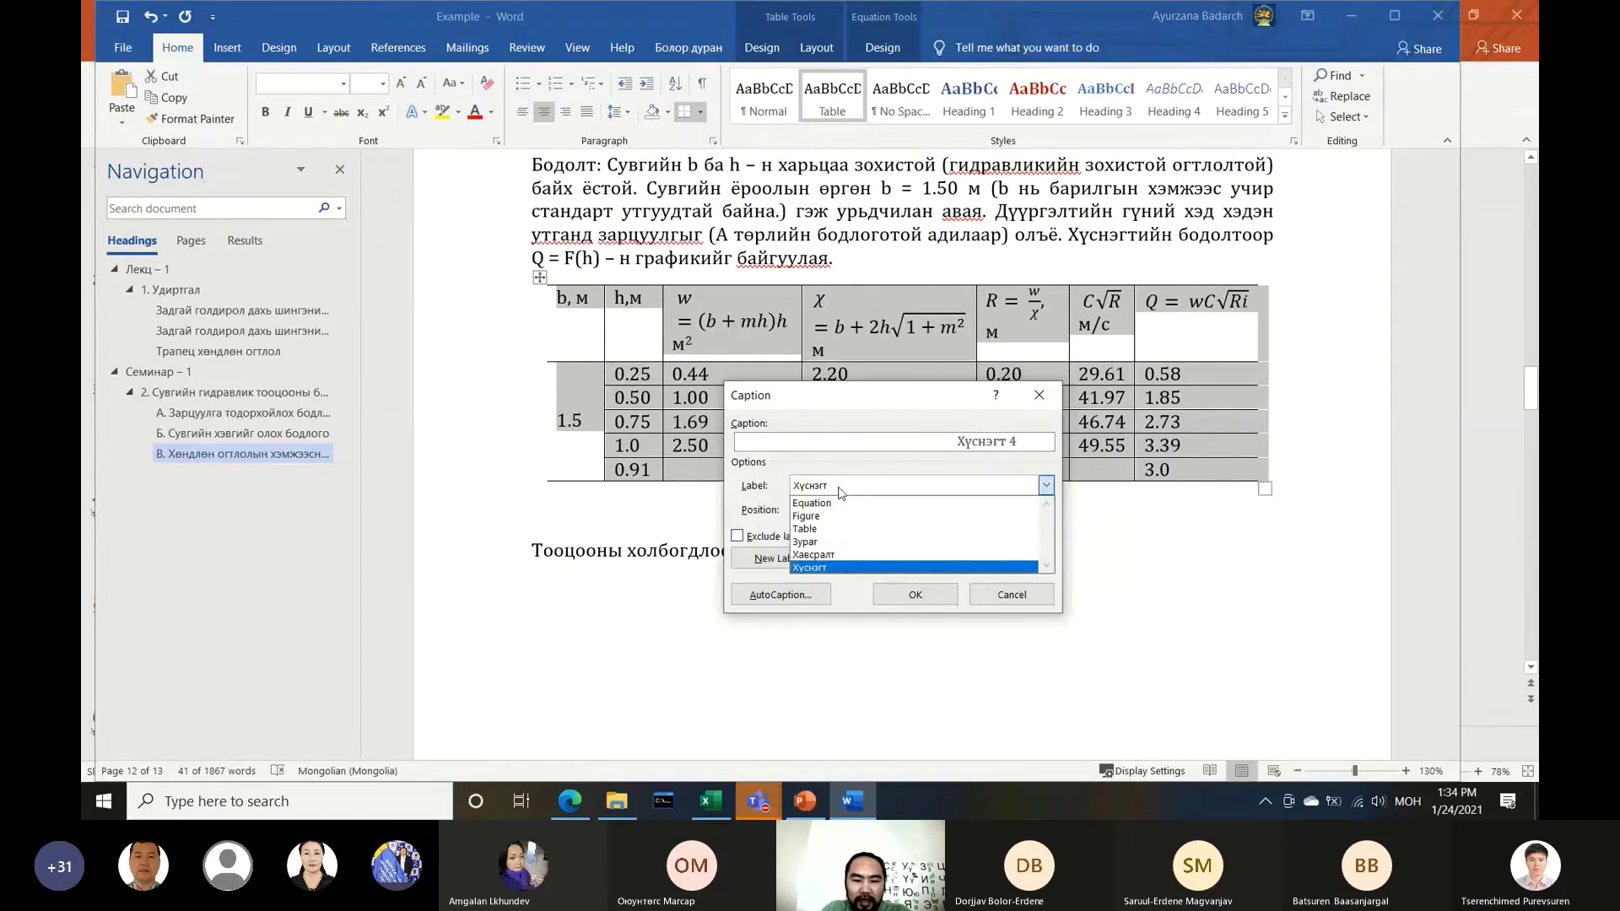
{"action": "left_click", "coordinate": [840, 487]}
{"action": "left_click", "coordinate": [840, 487]}
{"action": "left_click", "coordinate": [839, 487]}
{"action": "left_click", "coordinate": [892, 558]}
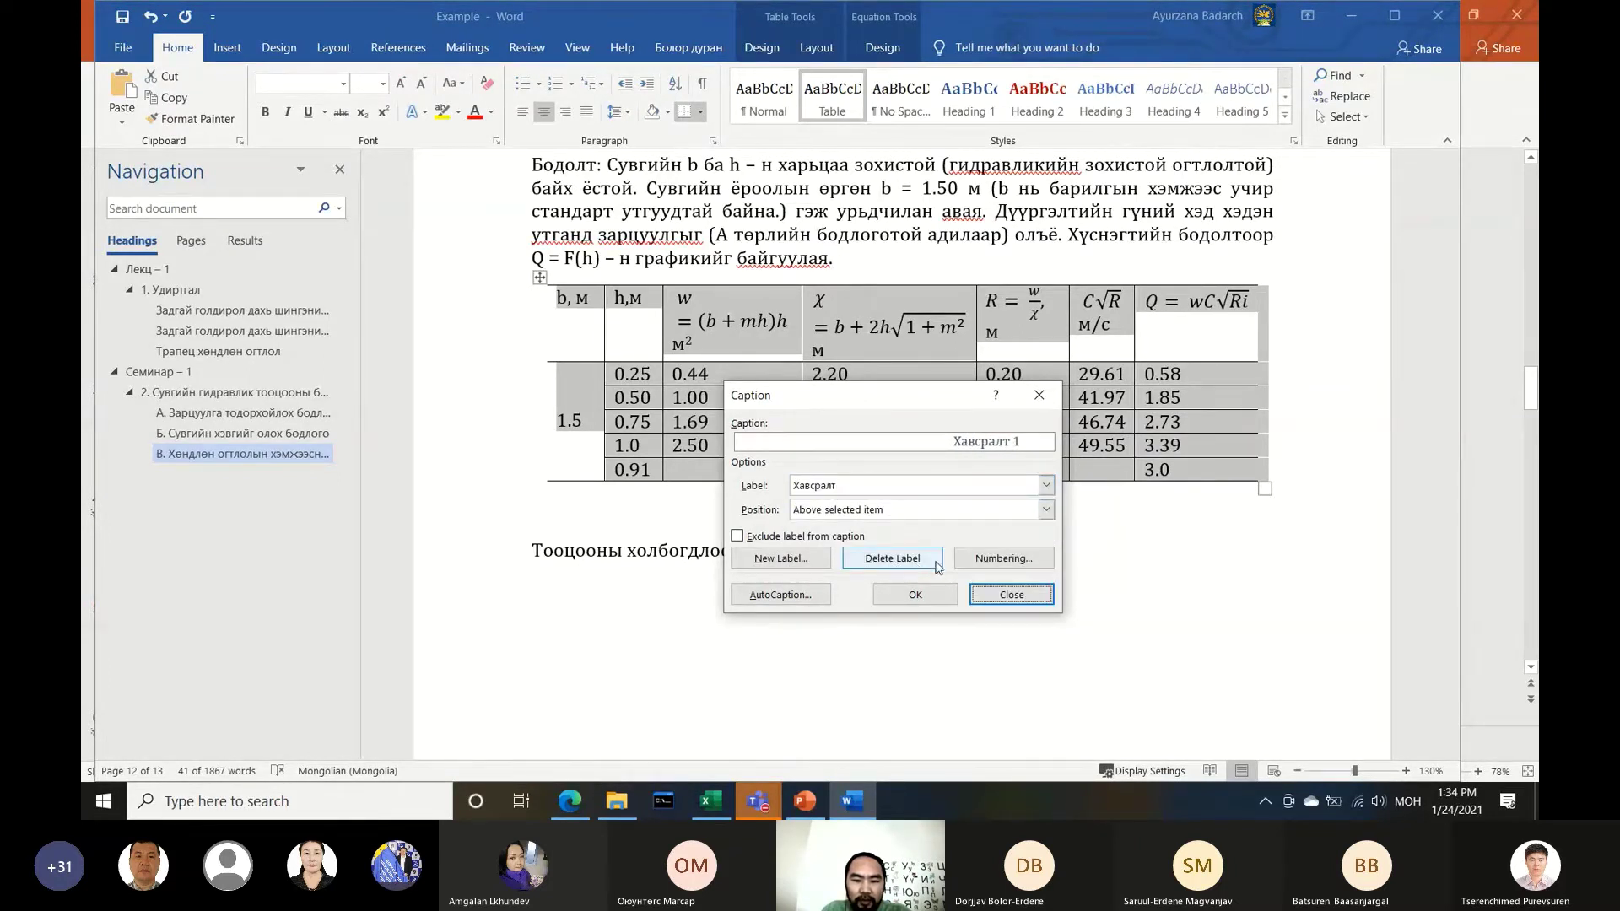
{"action": "left_click", "coordinate": [839, 486]}
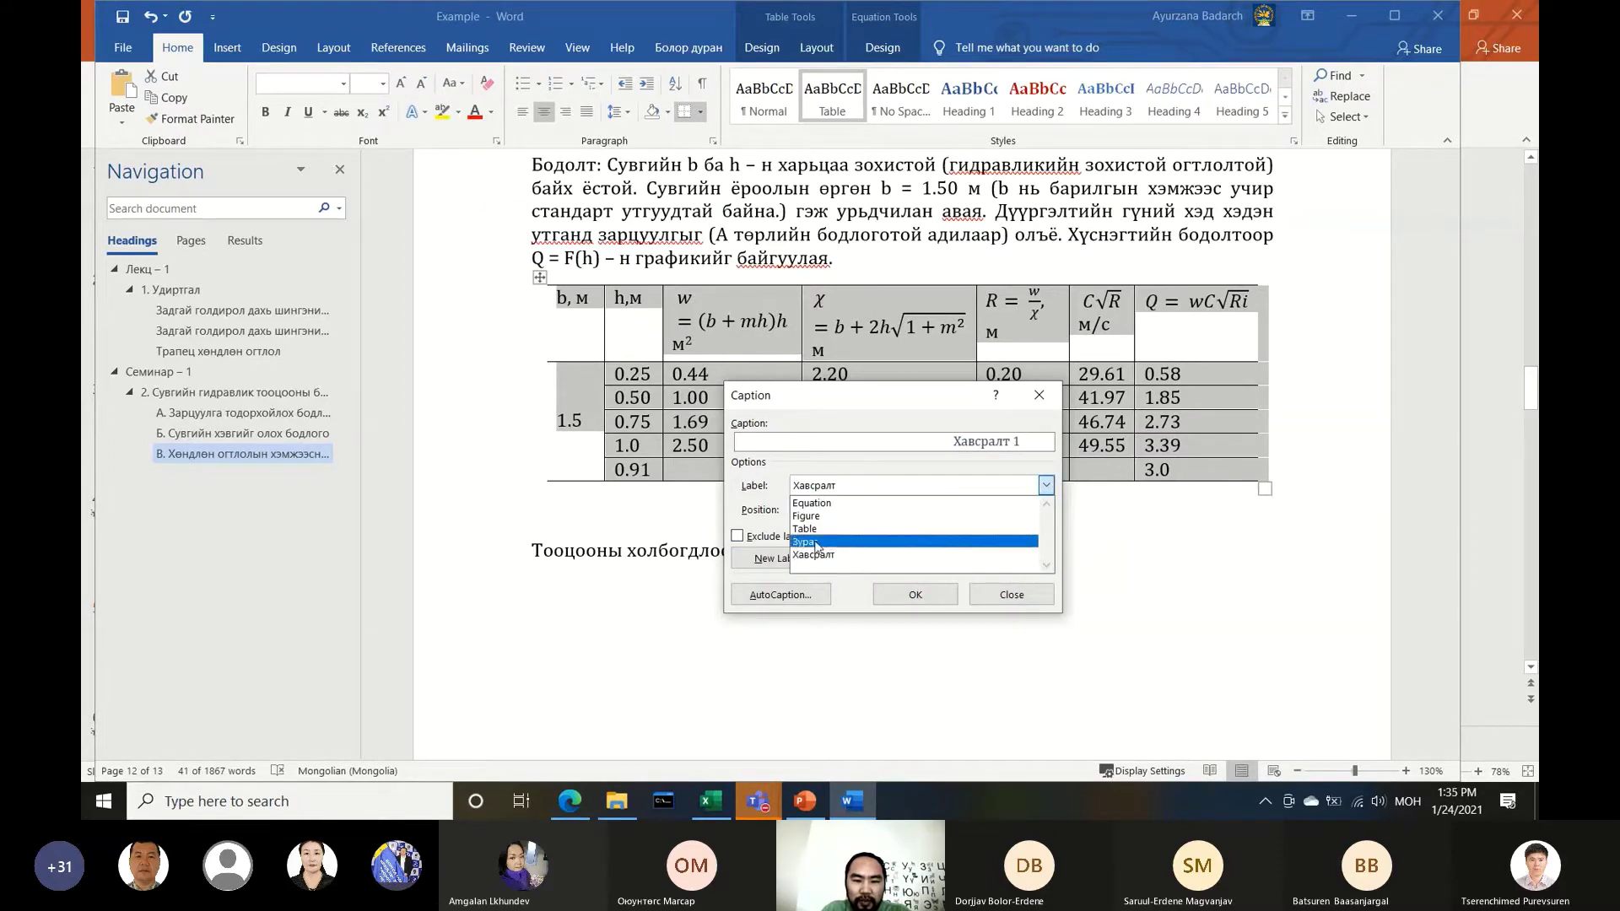
{"action": "left_click", "coordinate": [758, 478]}
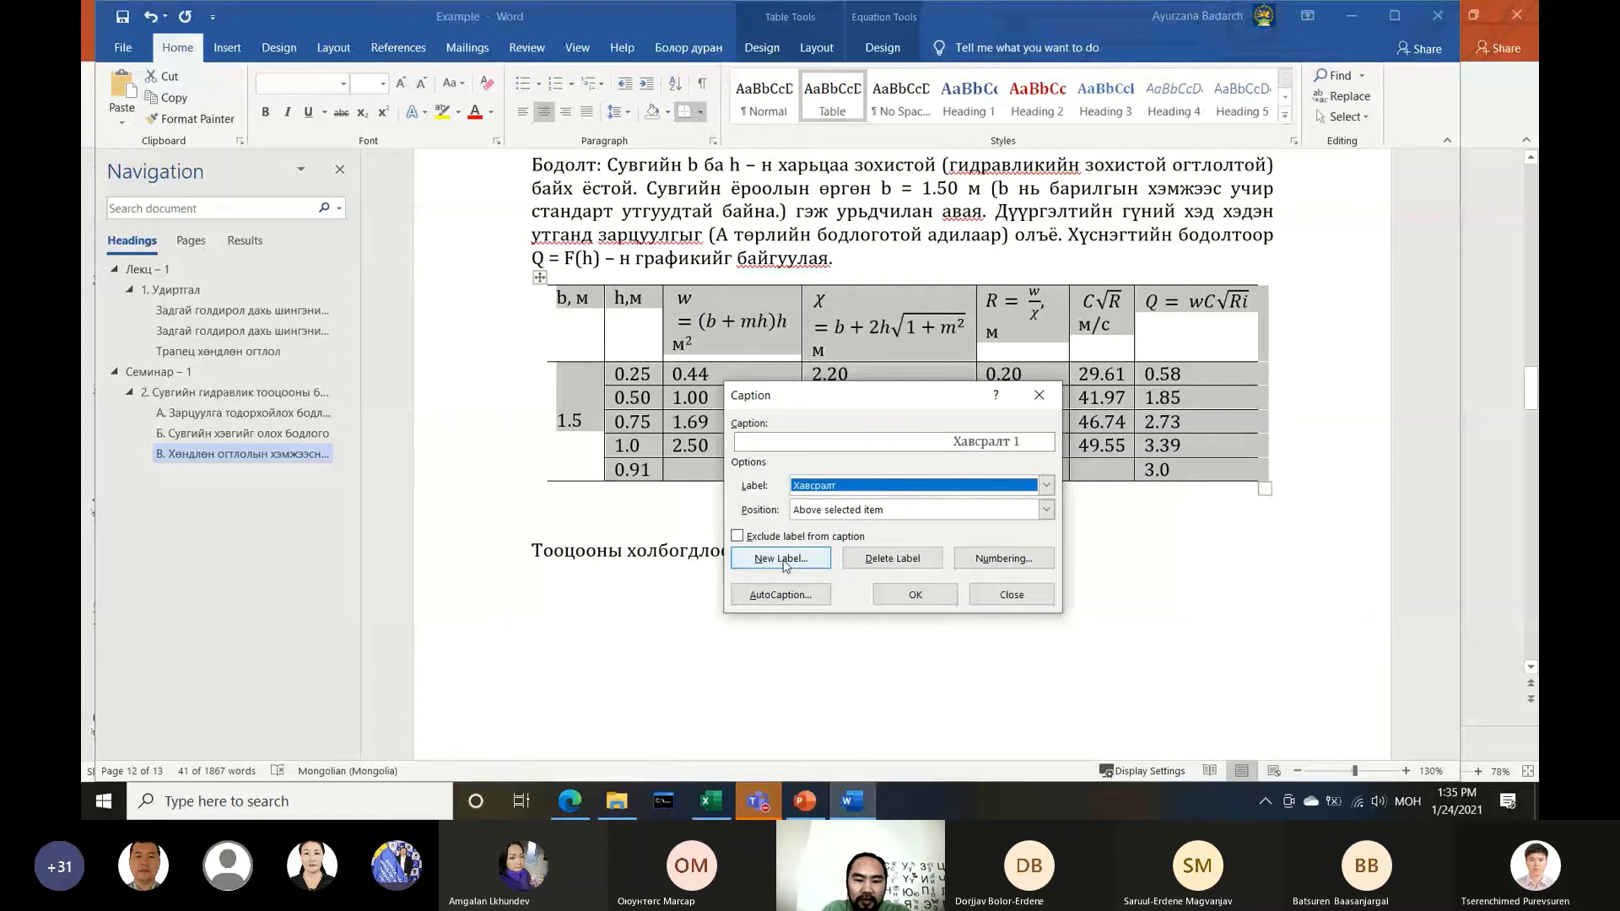
Add a new Хуснэгт label, place caption 4 above the table, and paste its title
{"action": "left_click", "coordinate": [782, 560]}
{"action": "type", "text": "Х"}
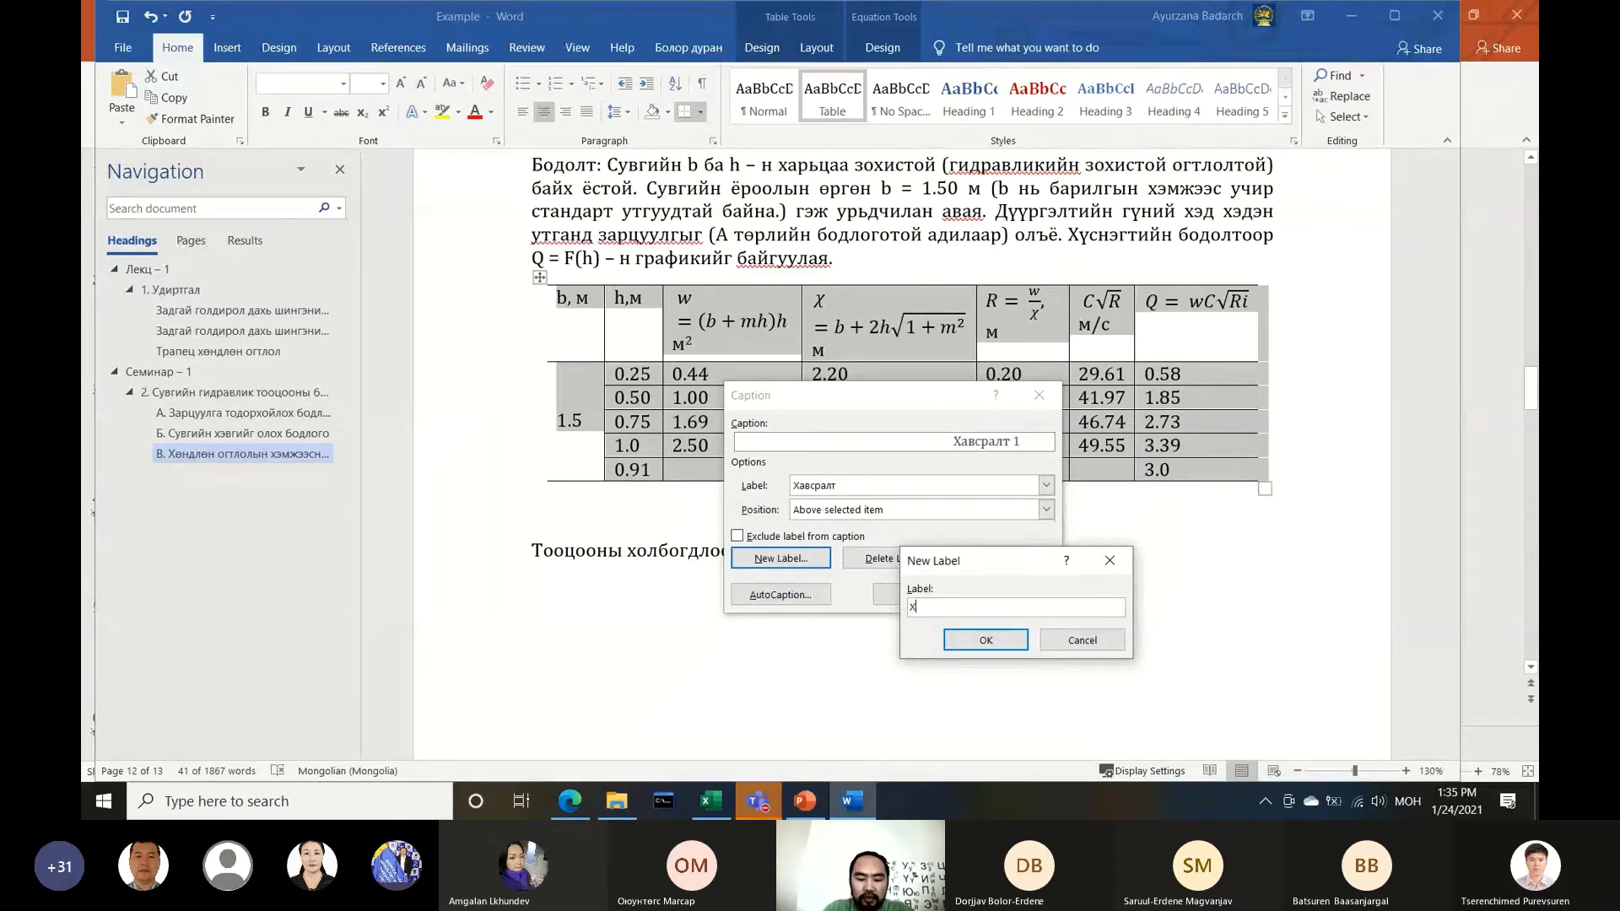
{"action": "type", "text": "уснэгт"}
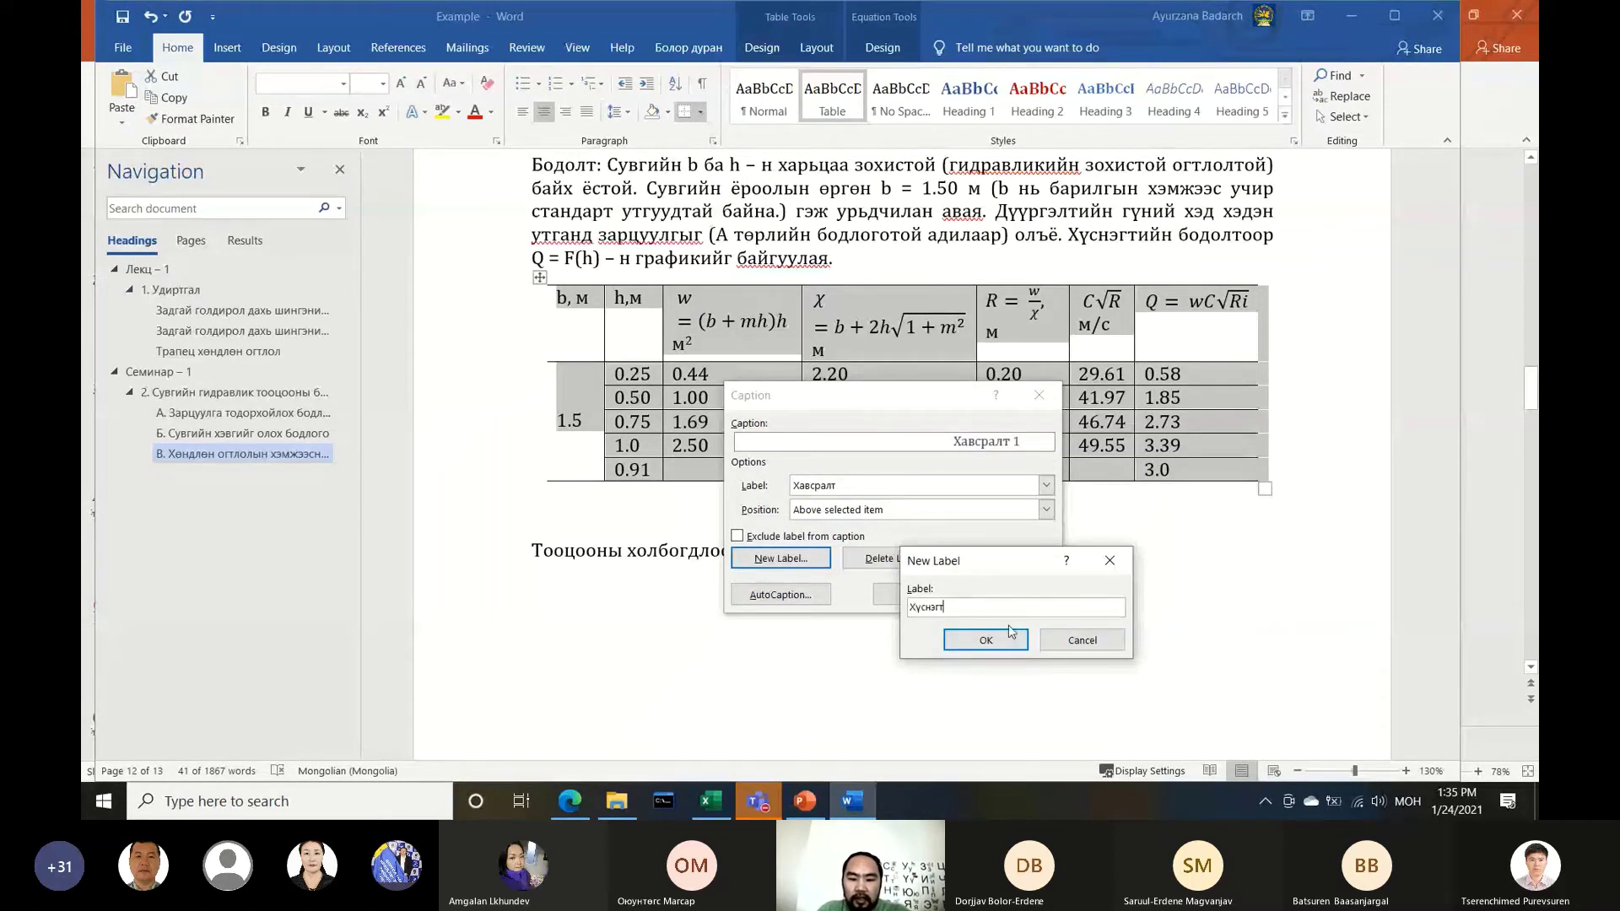
{"action": "left_click", "coordinate": [1001, 641]}
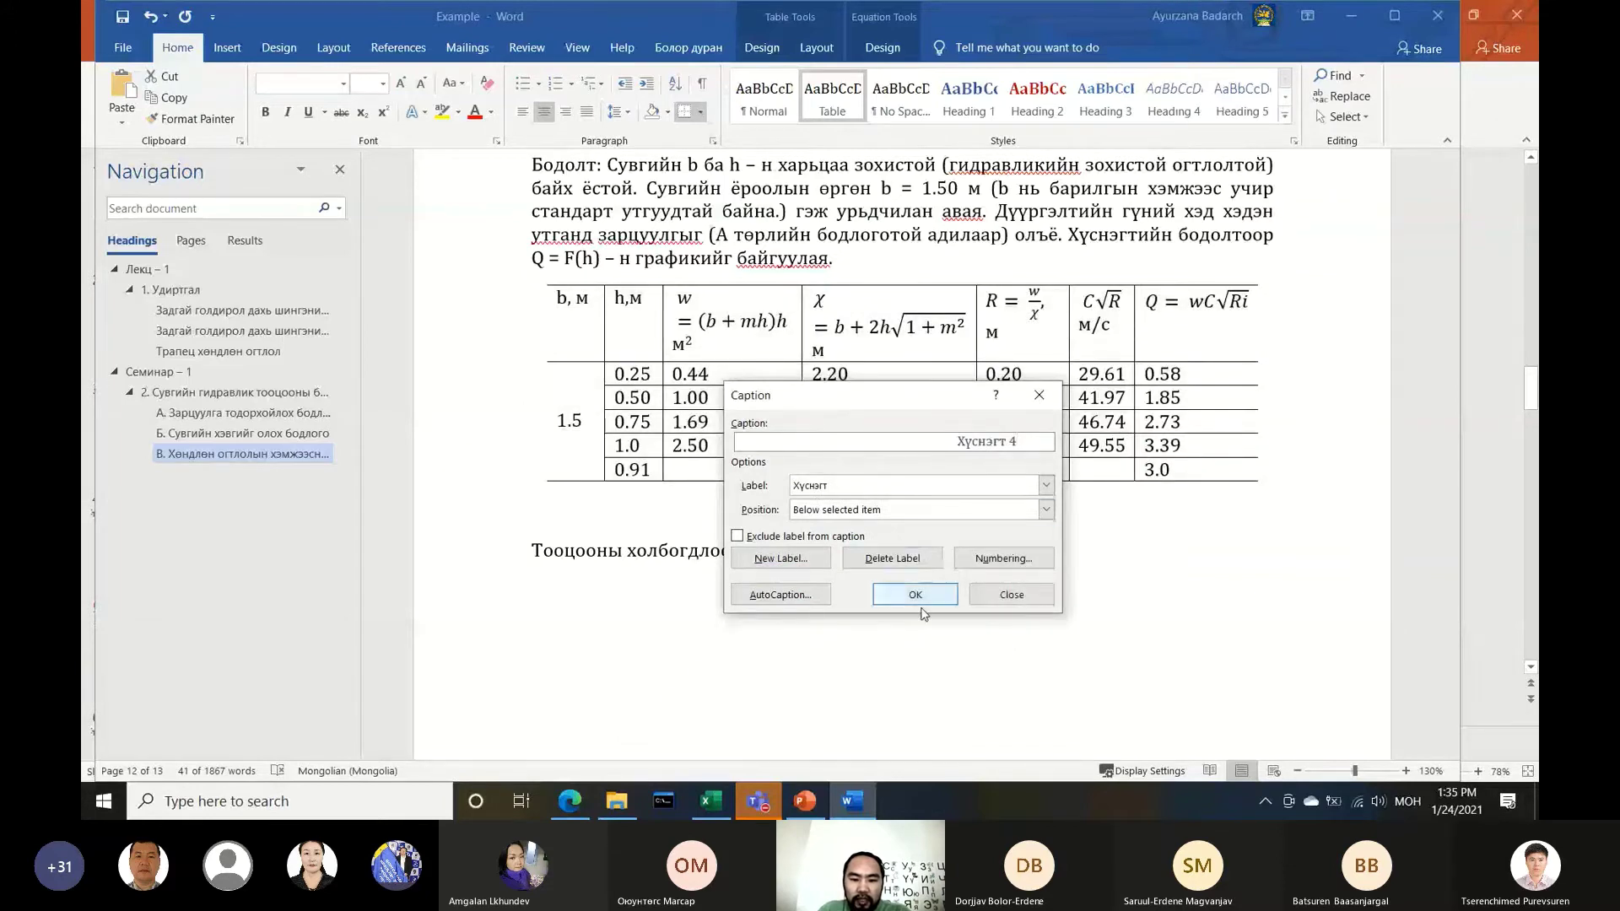
{"action": "left_click", "coordinate": [897, 512]}
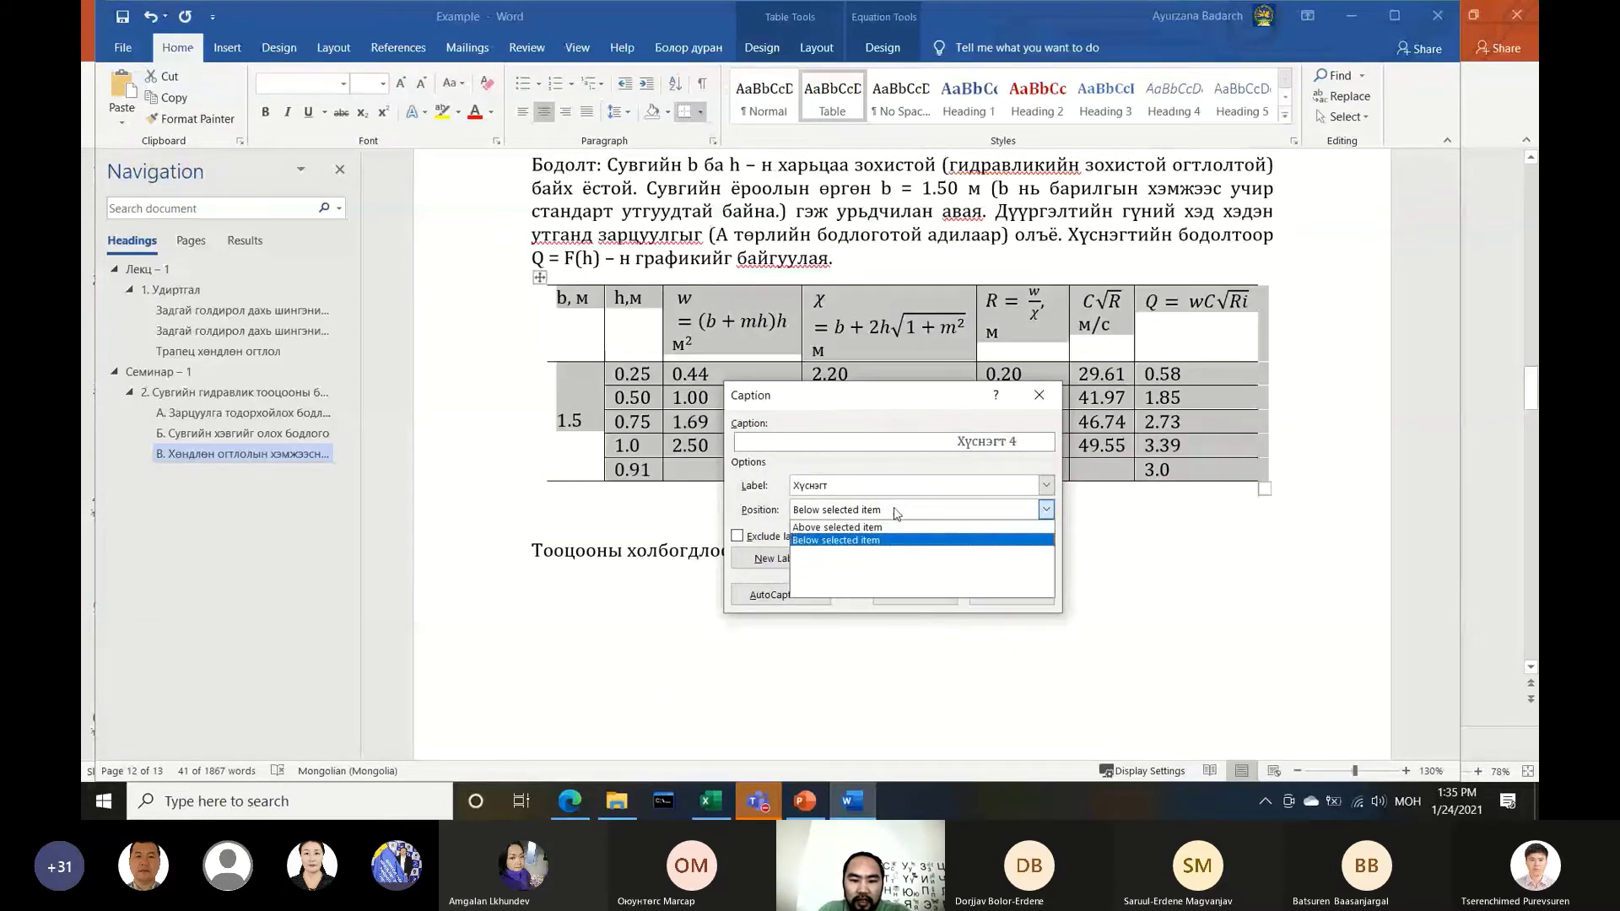
{"action": "left_click", "coordinate": [845, 528]}
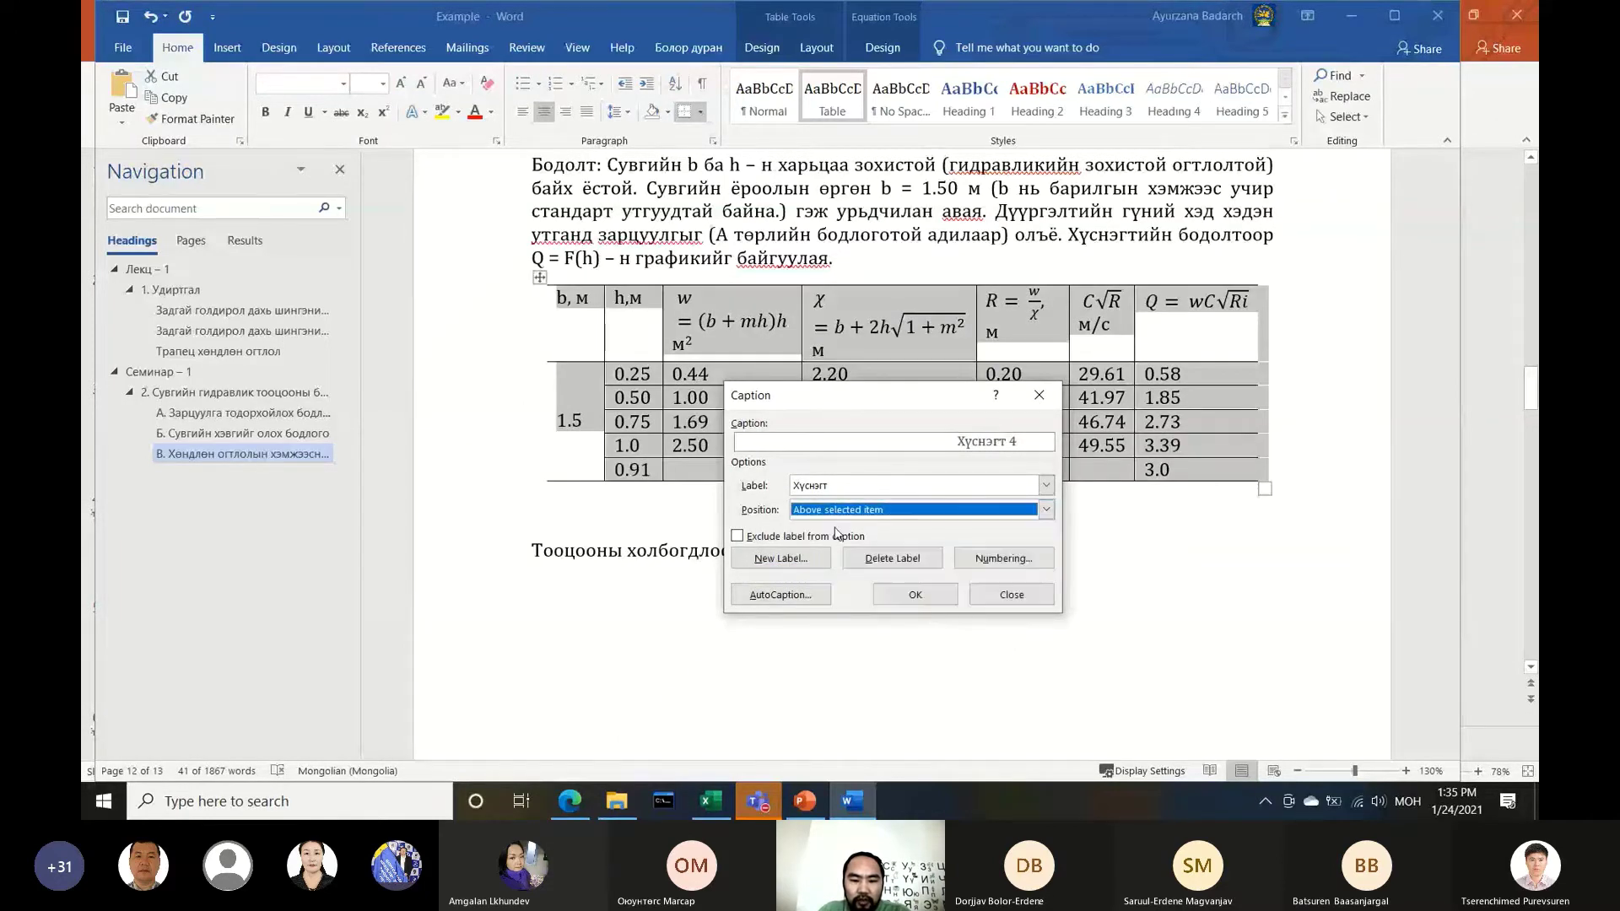
{"action": "left_click", "coordinate": [927, 601]}
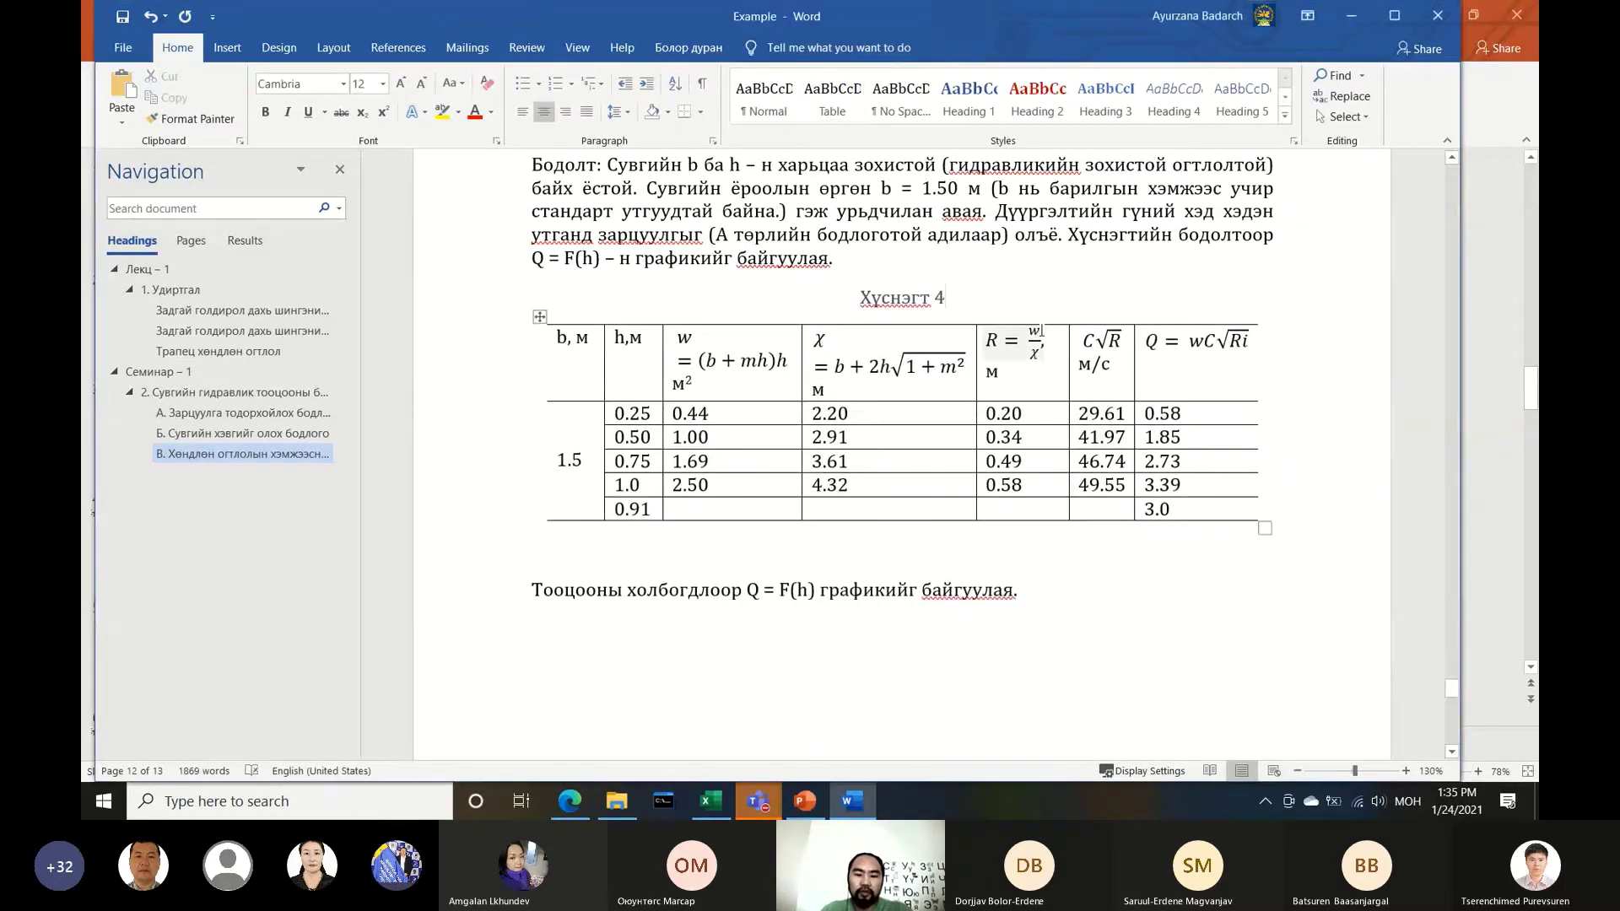
{"action": "type", "text": "Сонгон тодорхойлох аргын тооцооллын хүснэгт"}
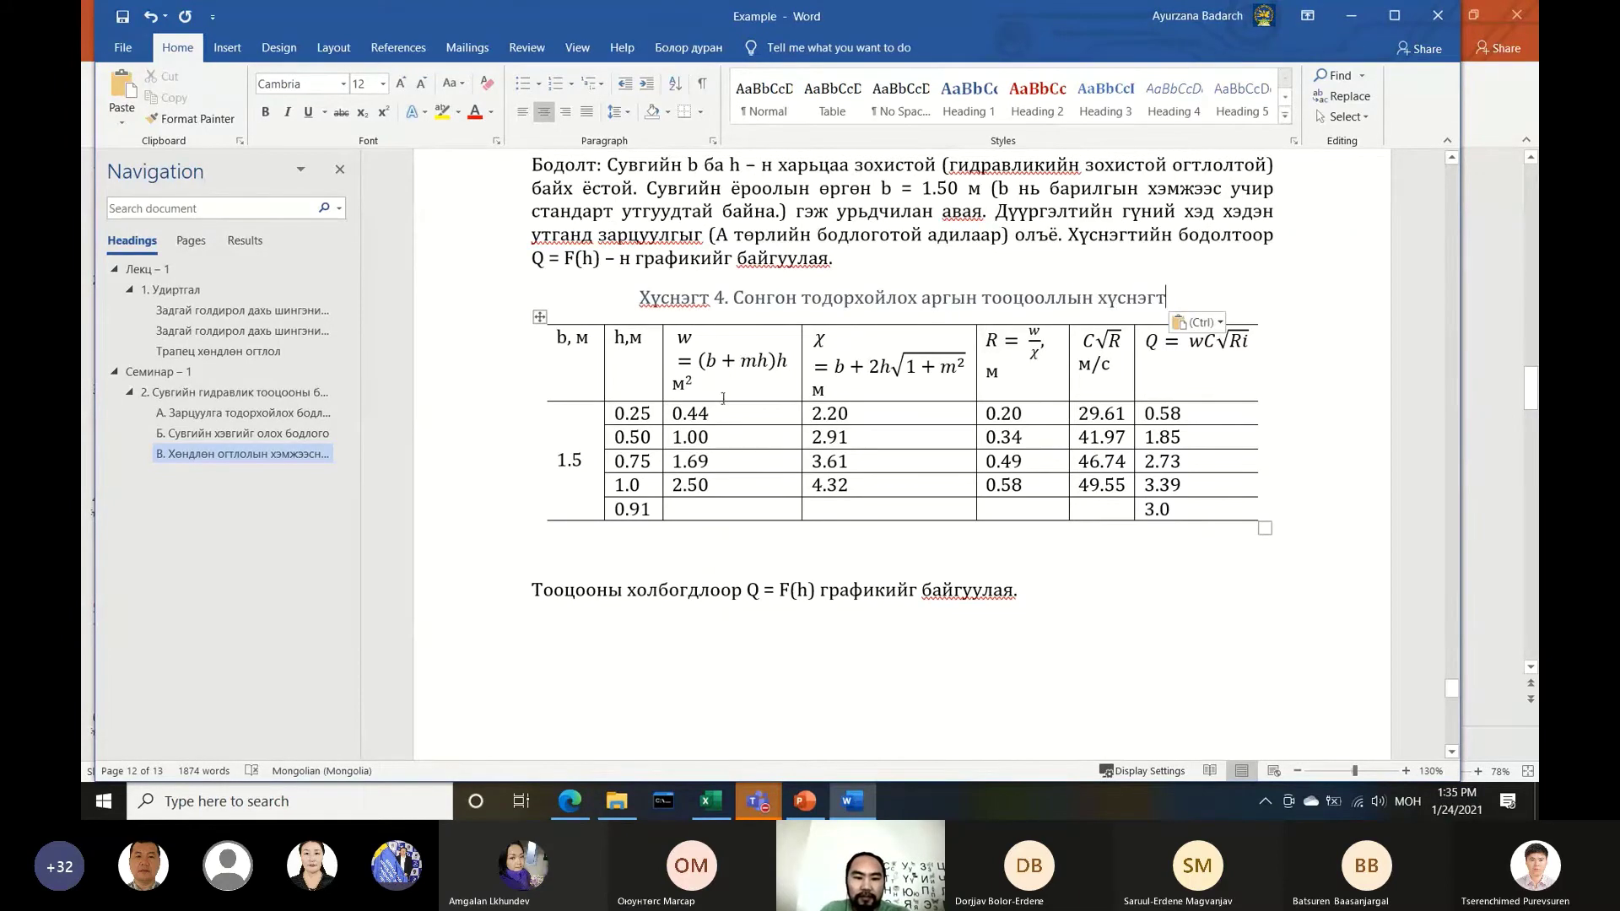
{"action": "left_click", "coordinate": [672, 297]}
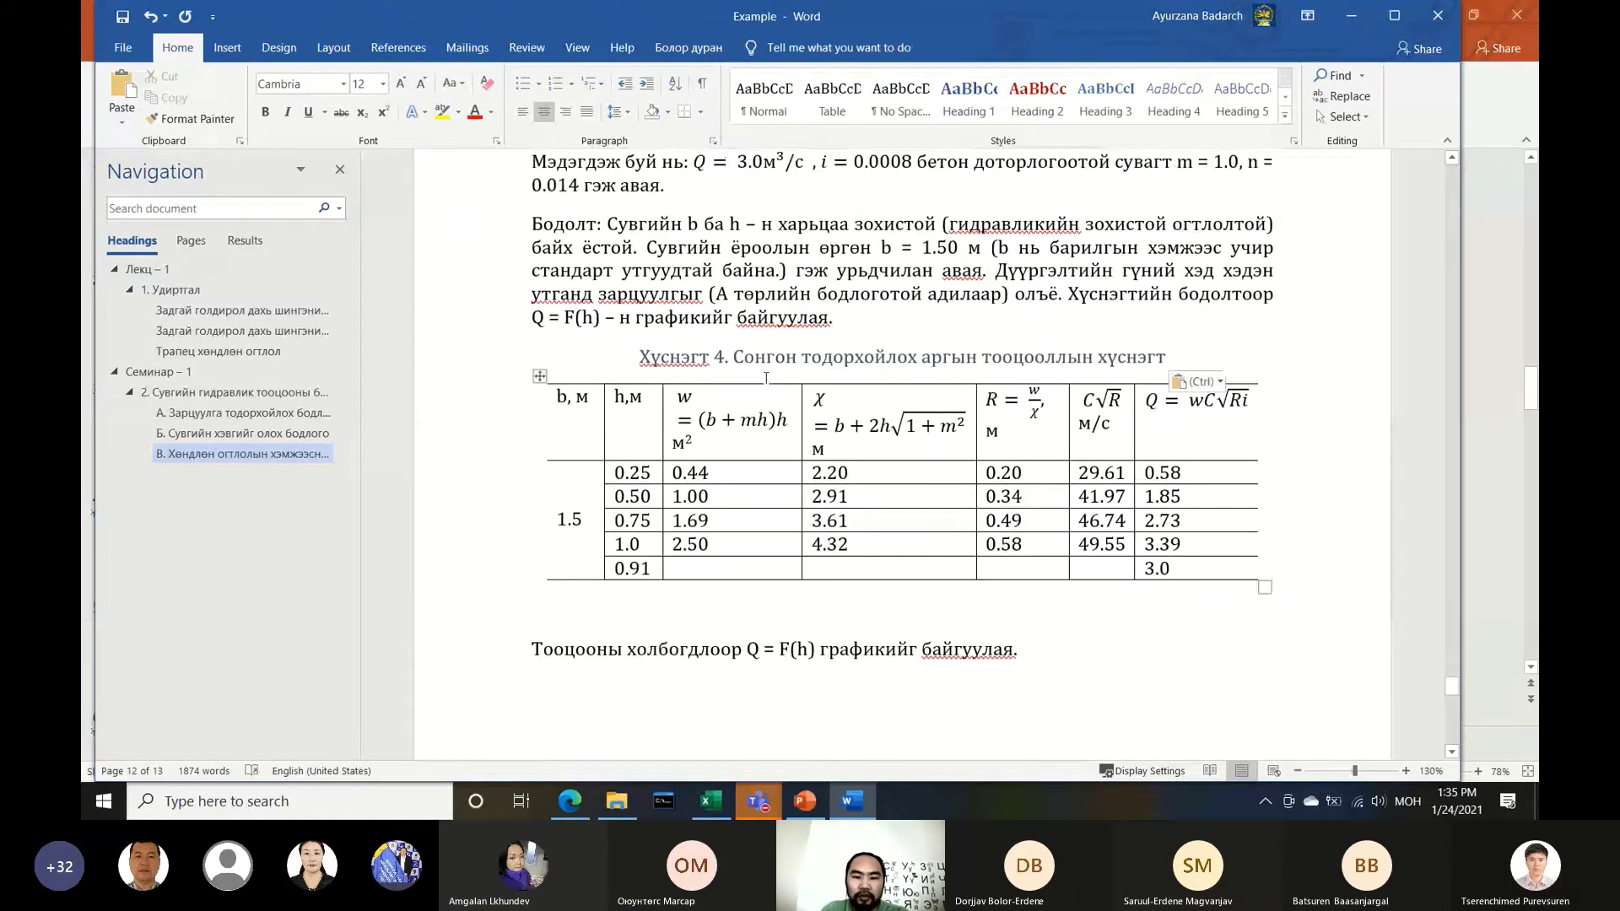
{"action": "scroll", "coordinate": [763, 378], "scroll_direction": "up", "scroll_amount": 1}
{"action": "left_click", "coordinate": [804, 801]}
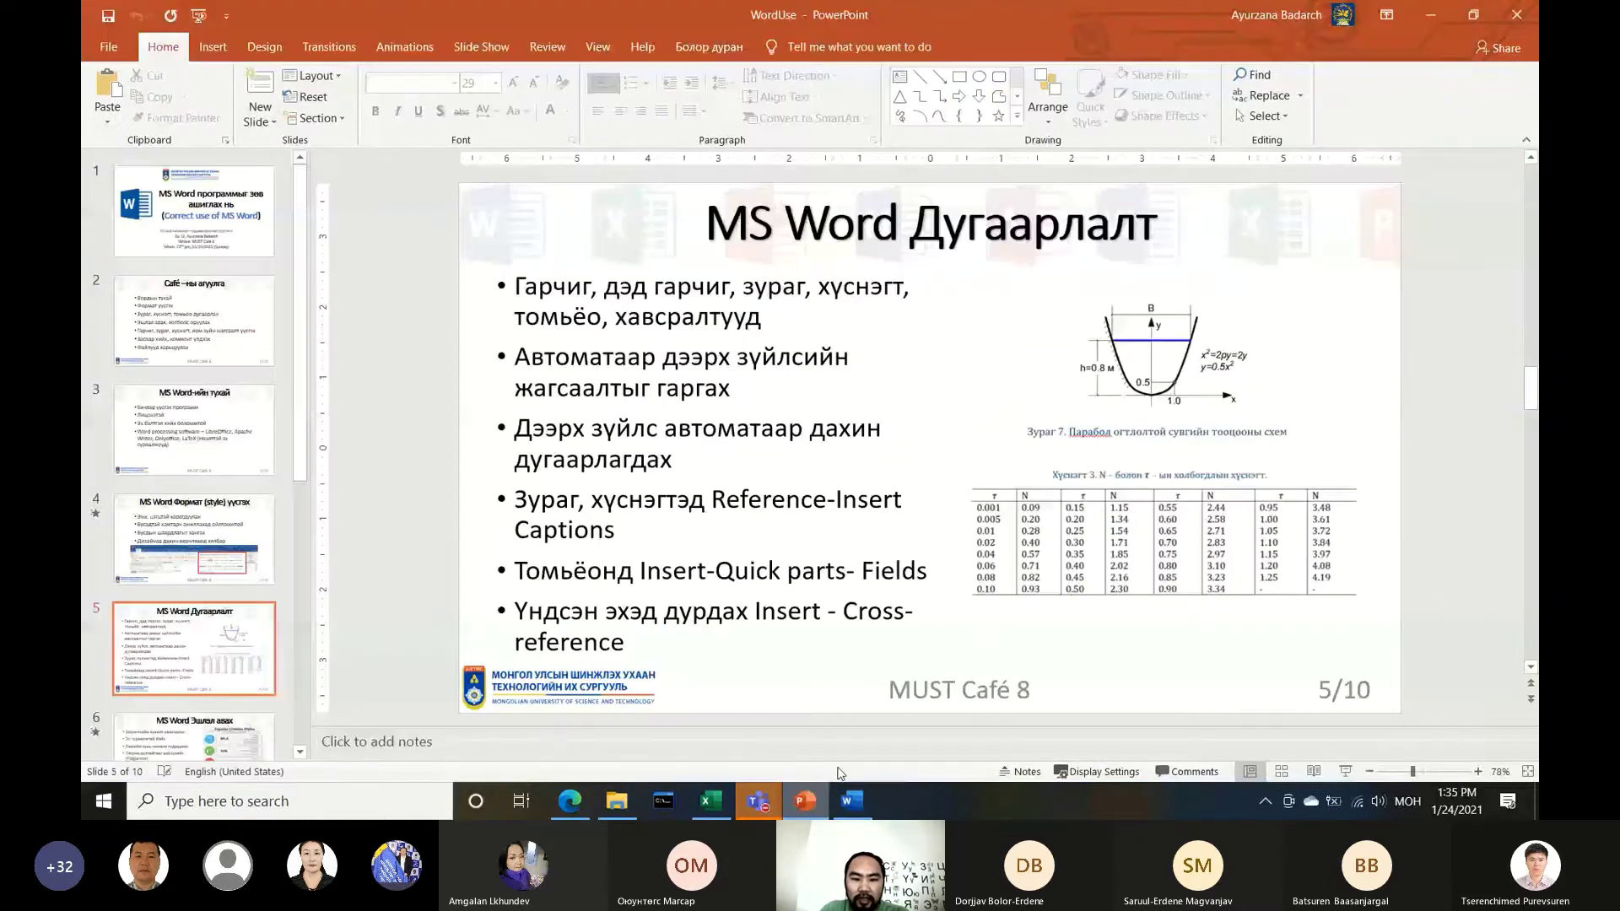
{"action": "left_click", "coordinate": [643, 502]}
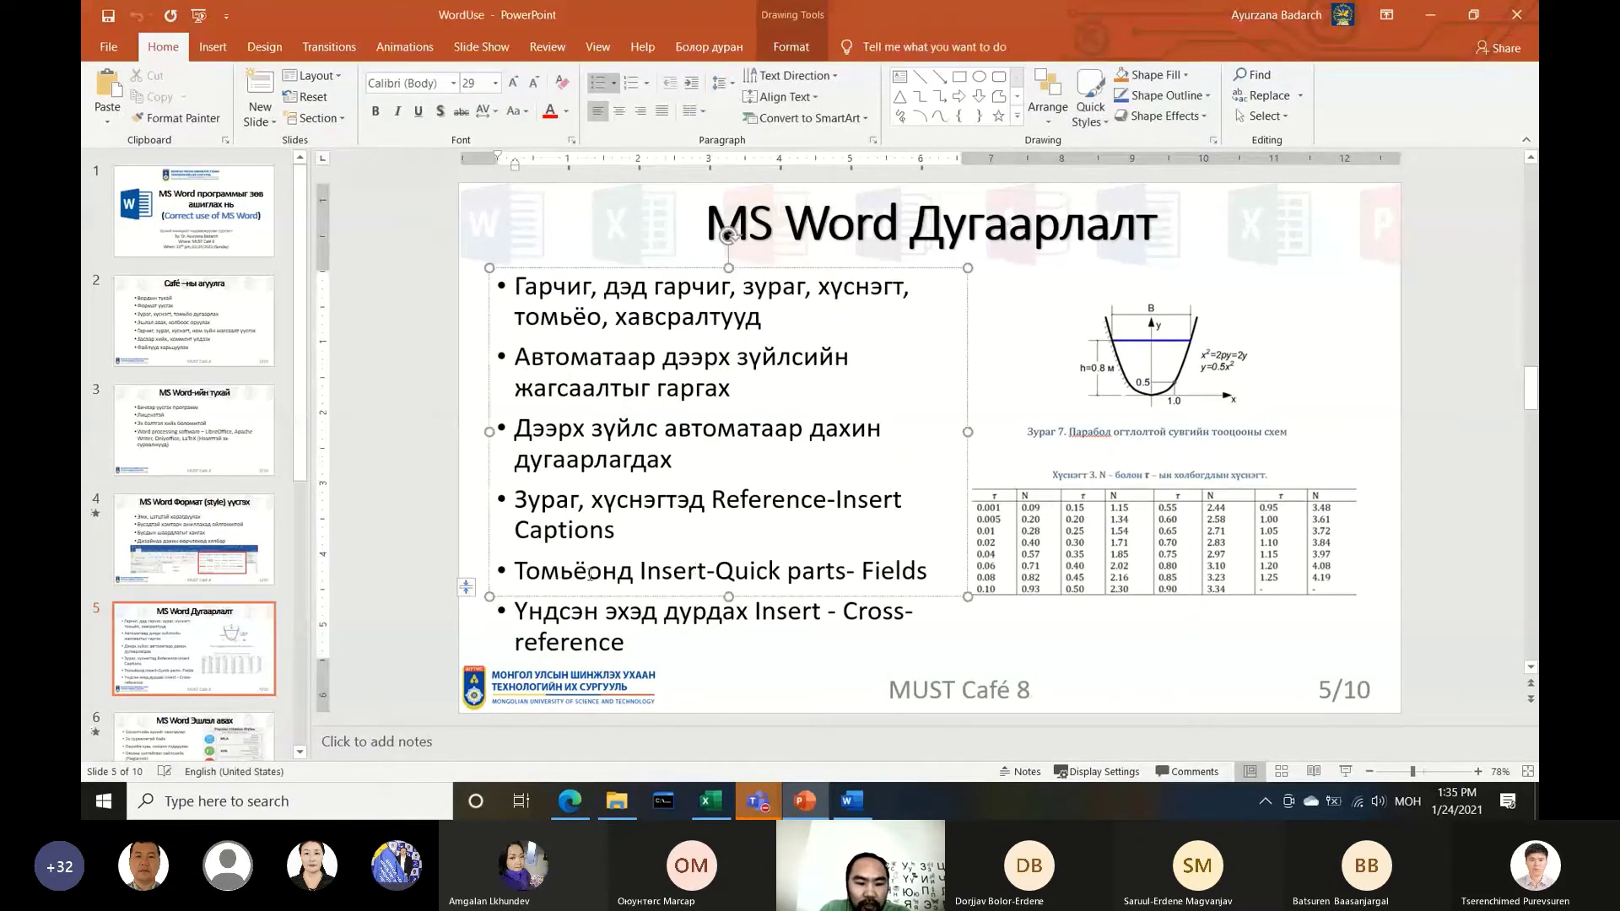
{"action": "left_click", "coordinate": [447, 520]}
Scroll back to section Б and select the entire slope formula i = v²/C²R
{"action": "left_click", "coordinate": [851, 801]}
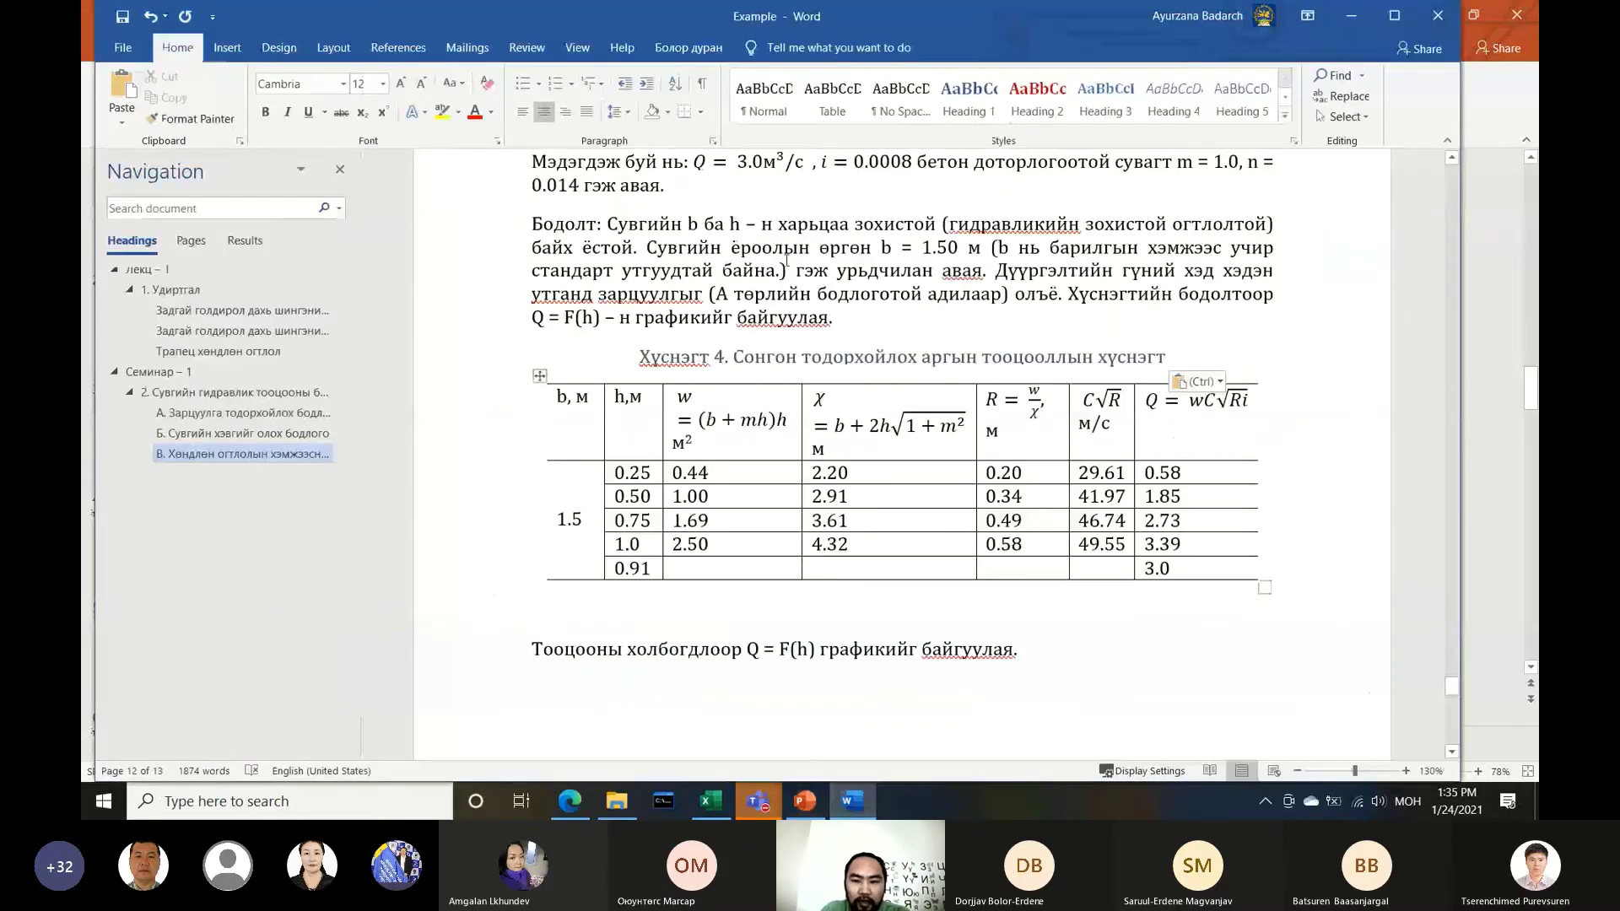
{"action": "scroll", "coordinate": [1074, 399], "scroll_direction": "up", "scroll_amount": 3}
{"action": "scroll", "coordinate": [1074, 399], "scroll_direction": "up", "scroll_amount": 4}
{"action": "scroll", "coordinate": [1074, 399], "scroll_direction": "up", "scroll_amount": 5}
{"action": "scroll", "coordinate": [1080, 397], "scroll_direction": "up", "scroll_amount": 4}
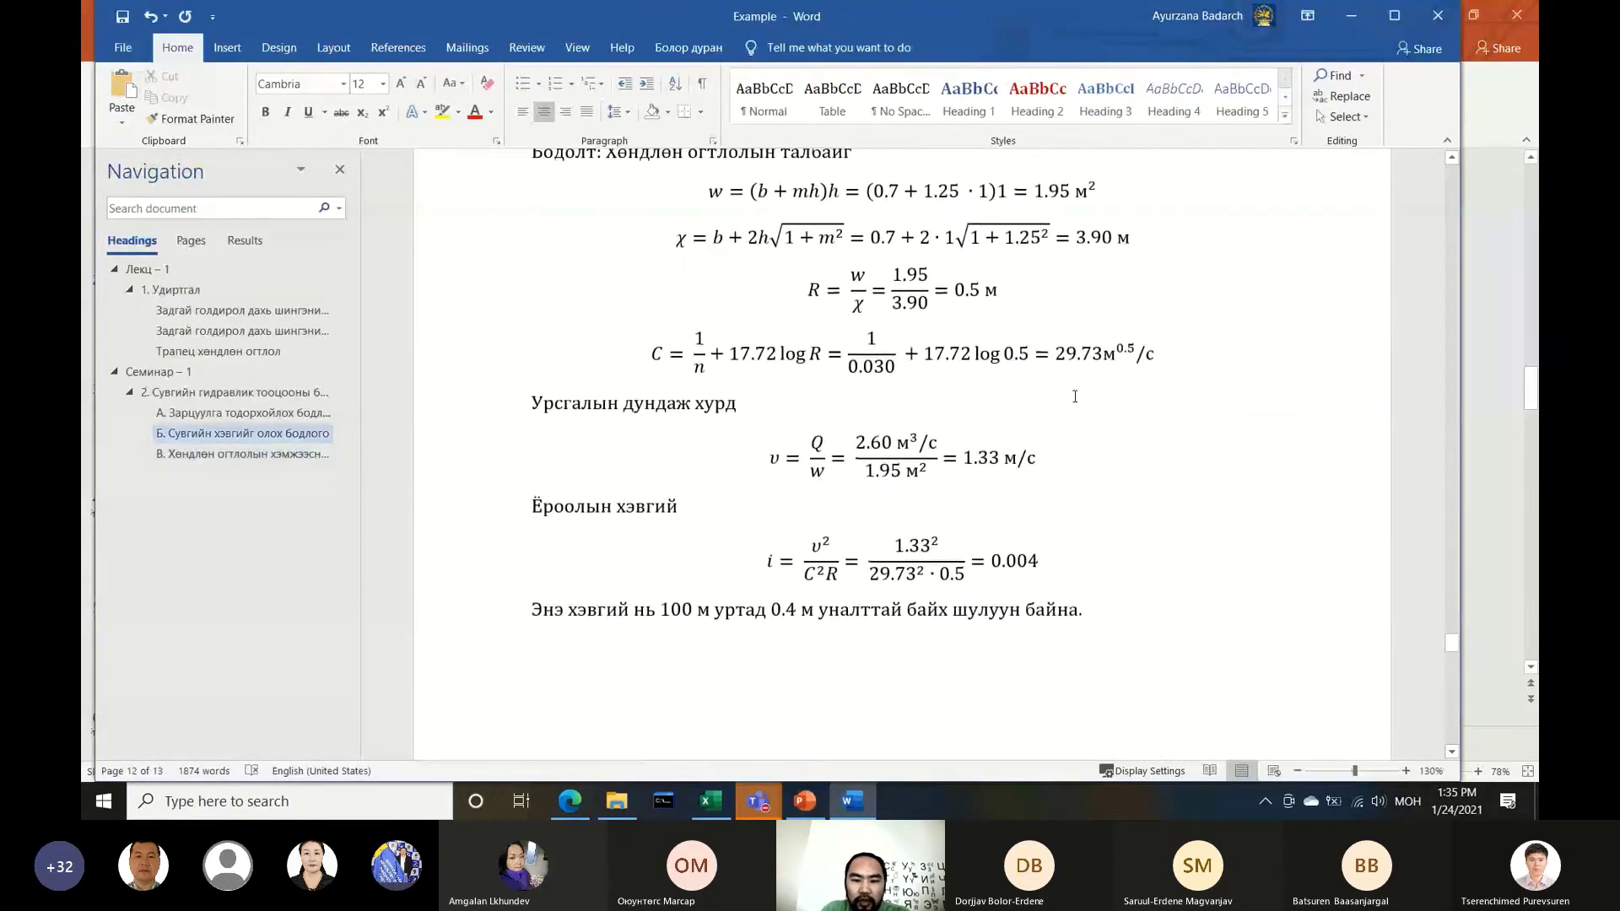
{"action": "scroll", "coordinate": [1089, 395], "scroll_direction": "up", "scroll_amount": 2}
{"action": "scroll", "coordinate": [1097, 394], "scroll_direction": "up", "scroll_amount": 2}
{"action": "left_click", "coordinate": [1098, 394]}
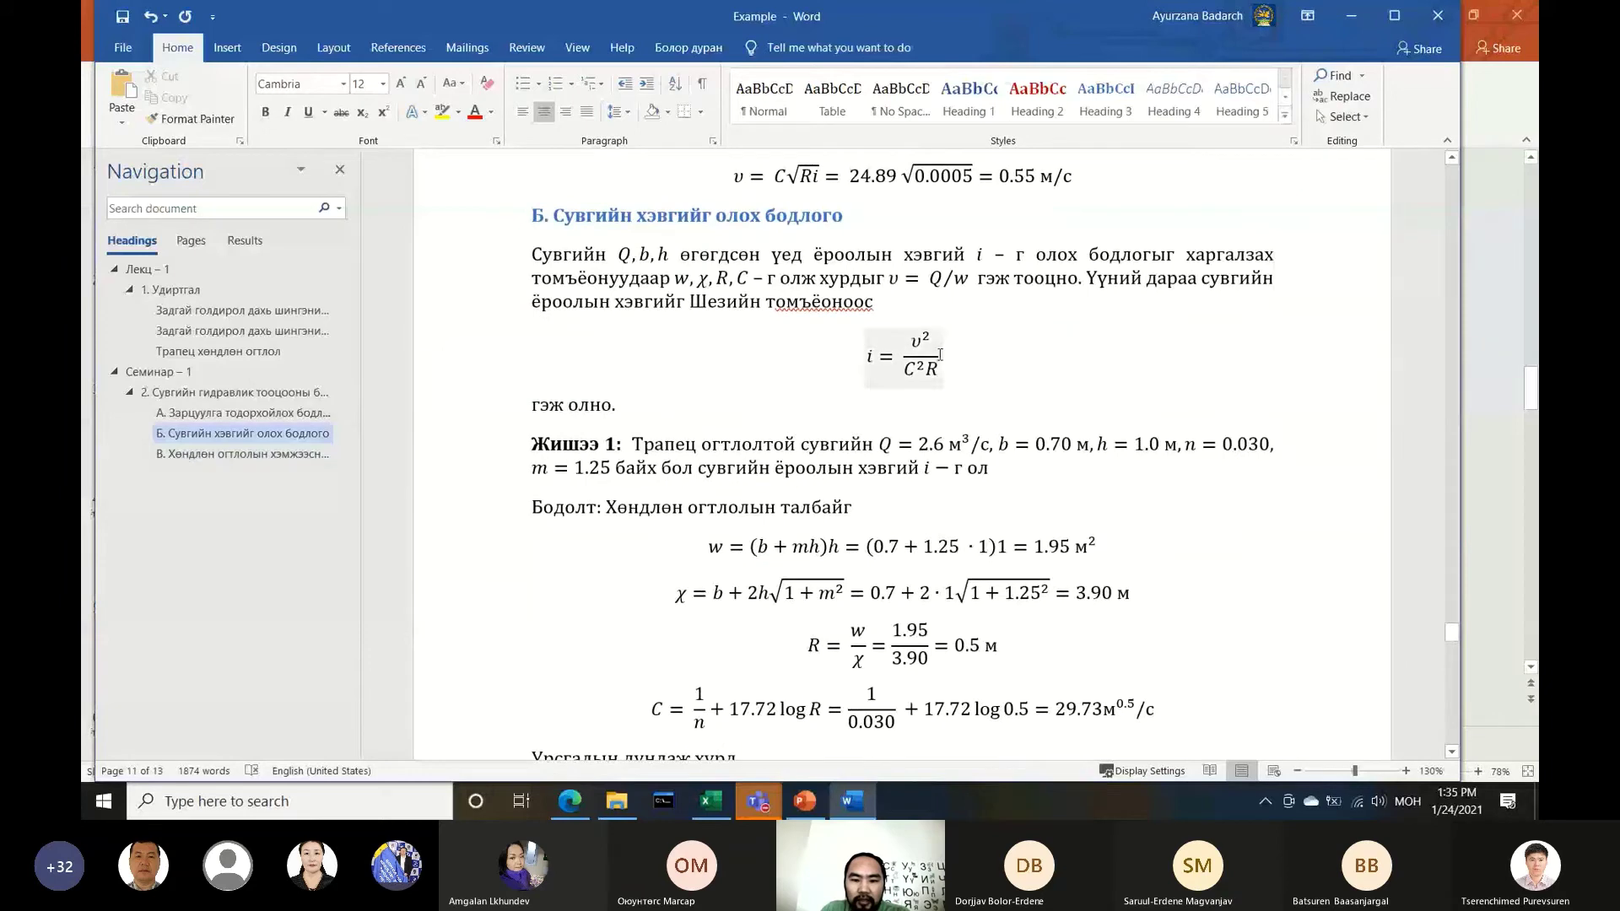
{"action": "left_click", "coordinate": [859, 335]}
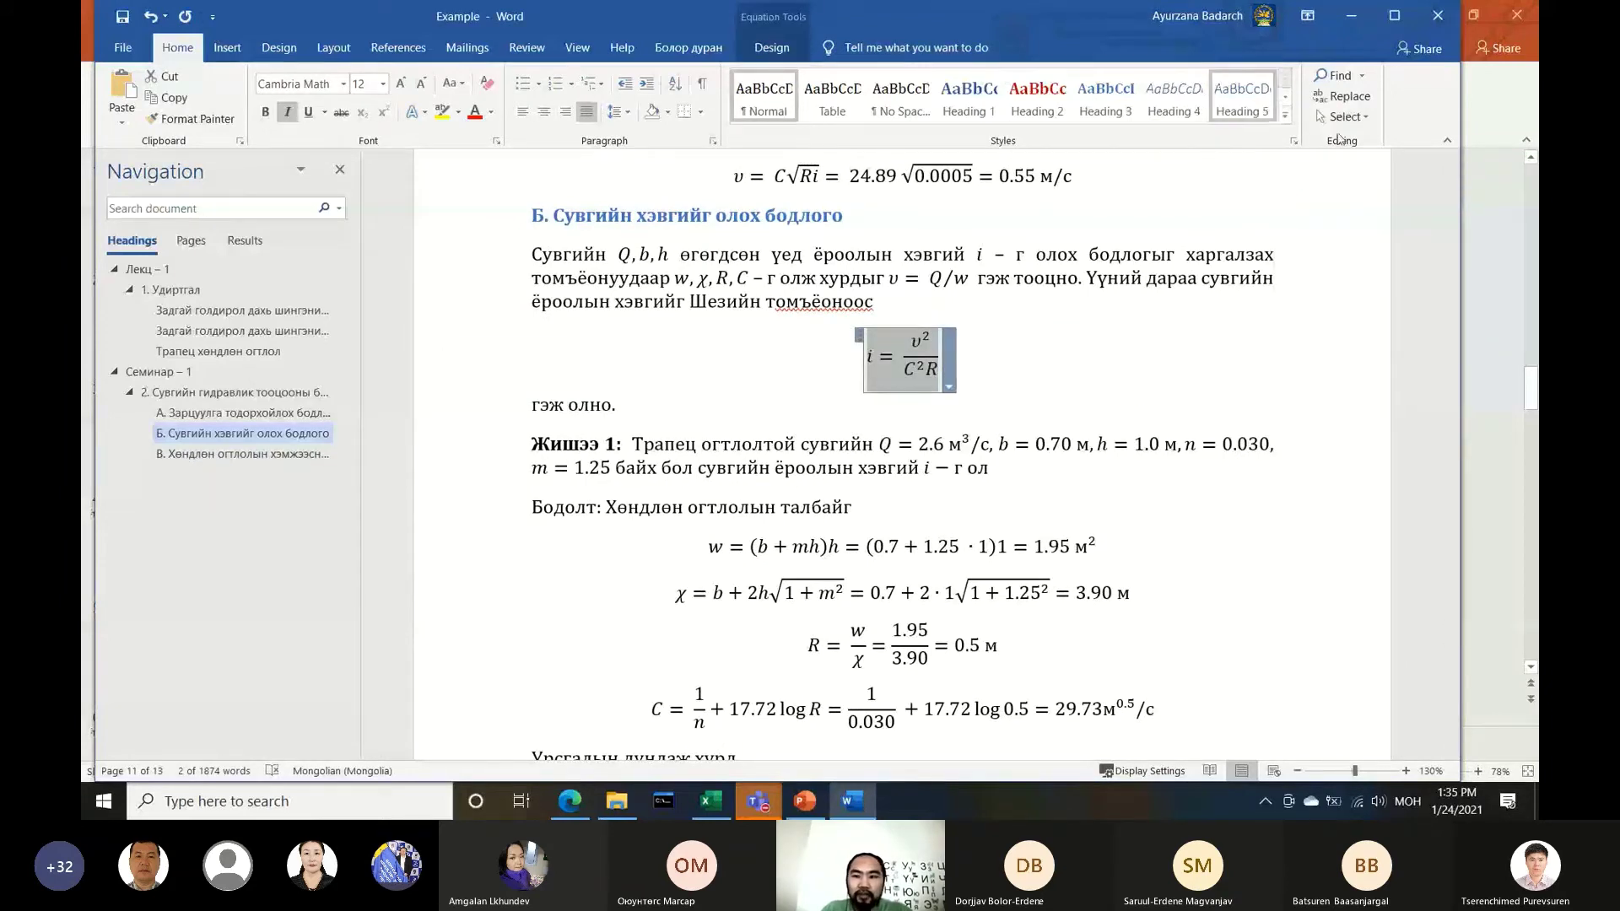
{"action": "left_click", "coordinate": [226, 49]}
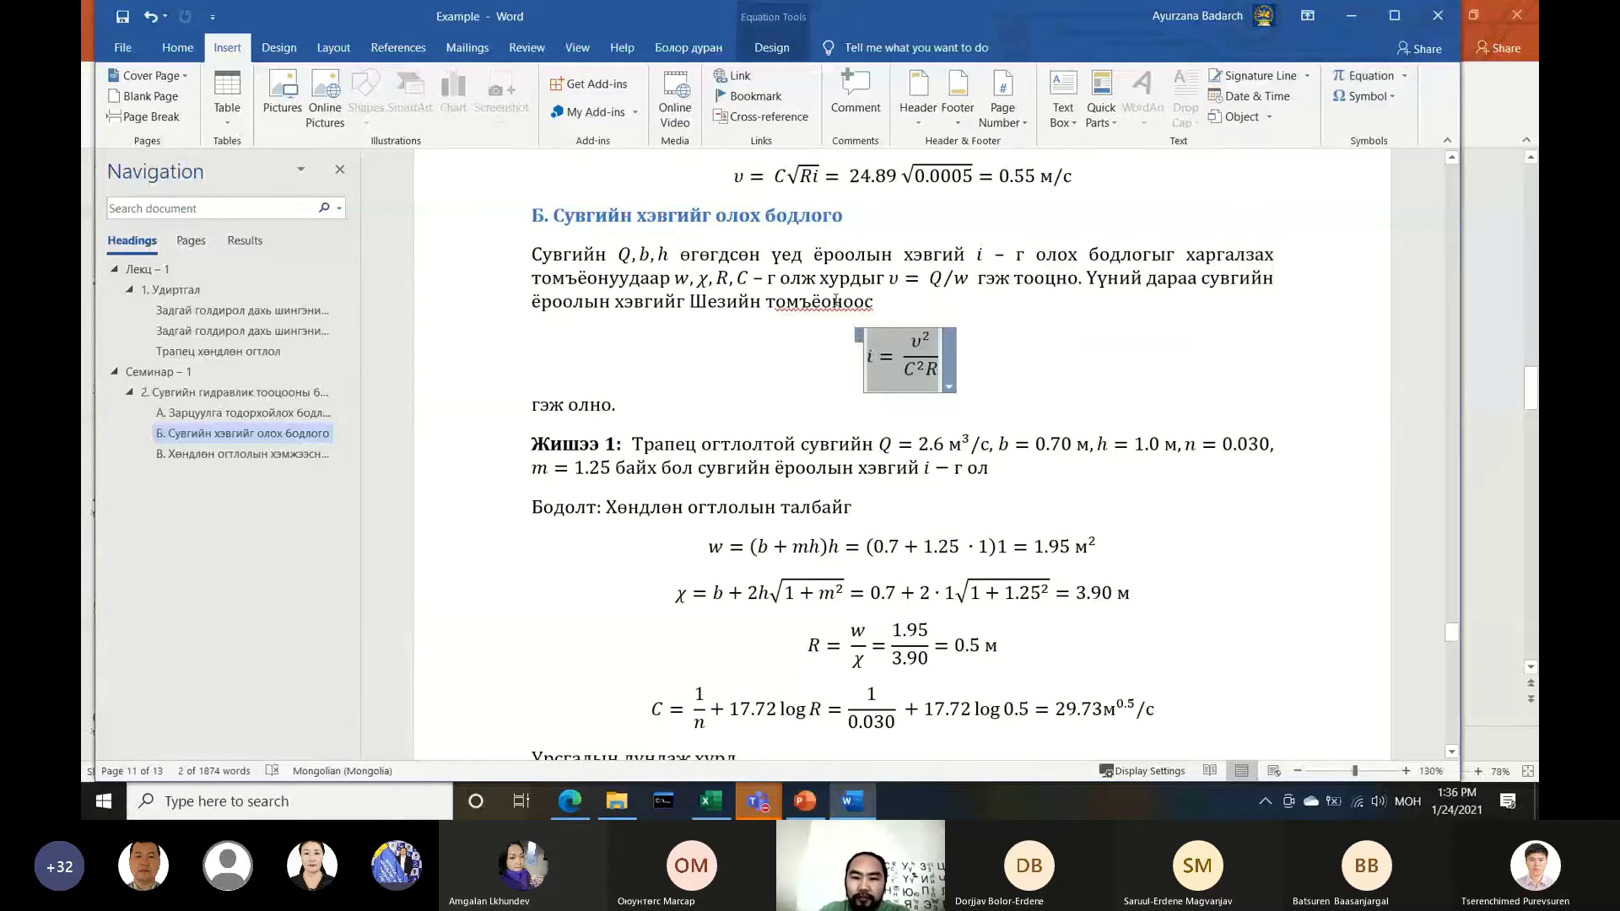
Correct the misspelt word to томьёоноос by replacing ъ with ь
{"action": "key", "text": "ctrl+x"}
{"action": "right_click", "coordinate": [831, 305]}
{"action": "key", "text": "ctrl+z"}
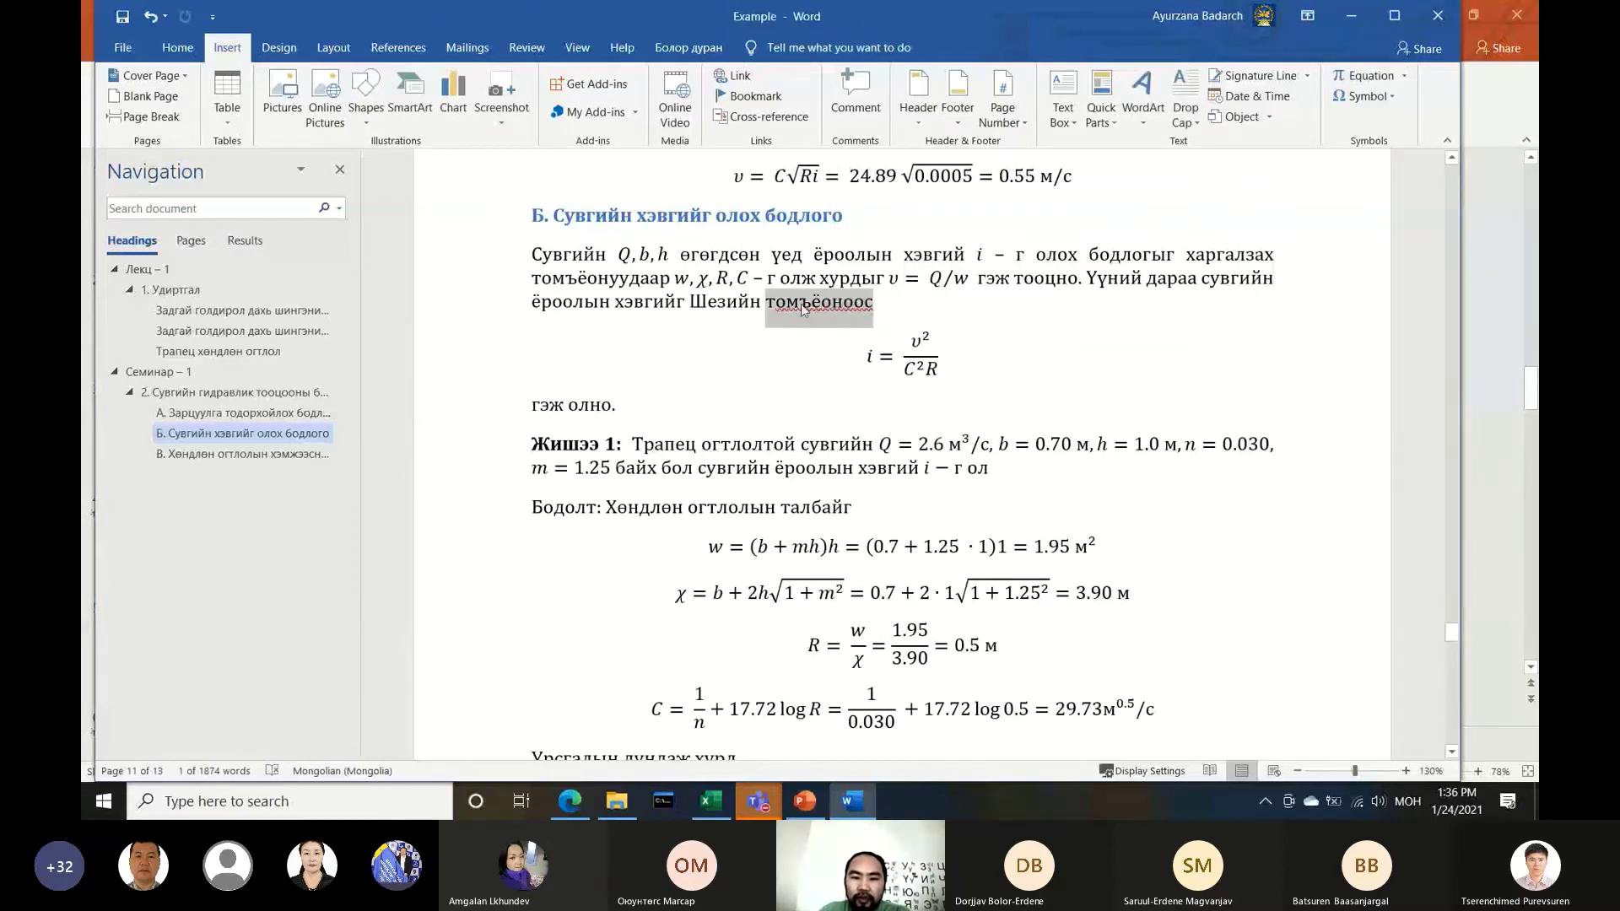
{"action": "left_click", "coordinate": [812, 302]}
{"action": "key", "text": "BackSpace"}
{"action": "type", "text": "ь"}
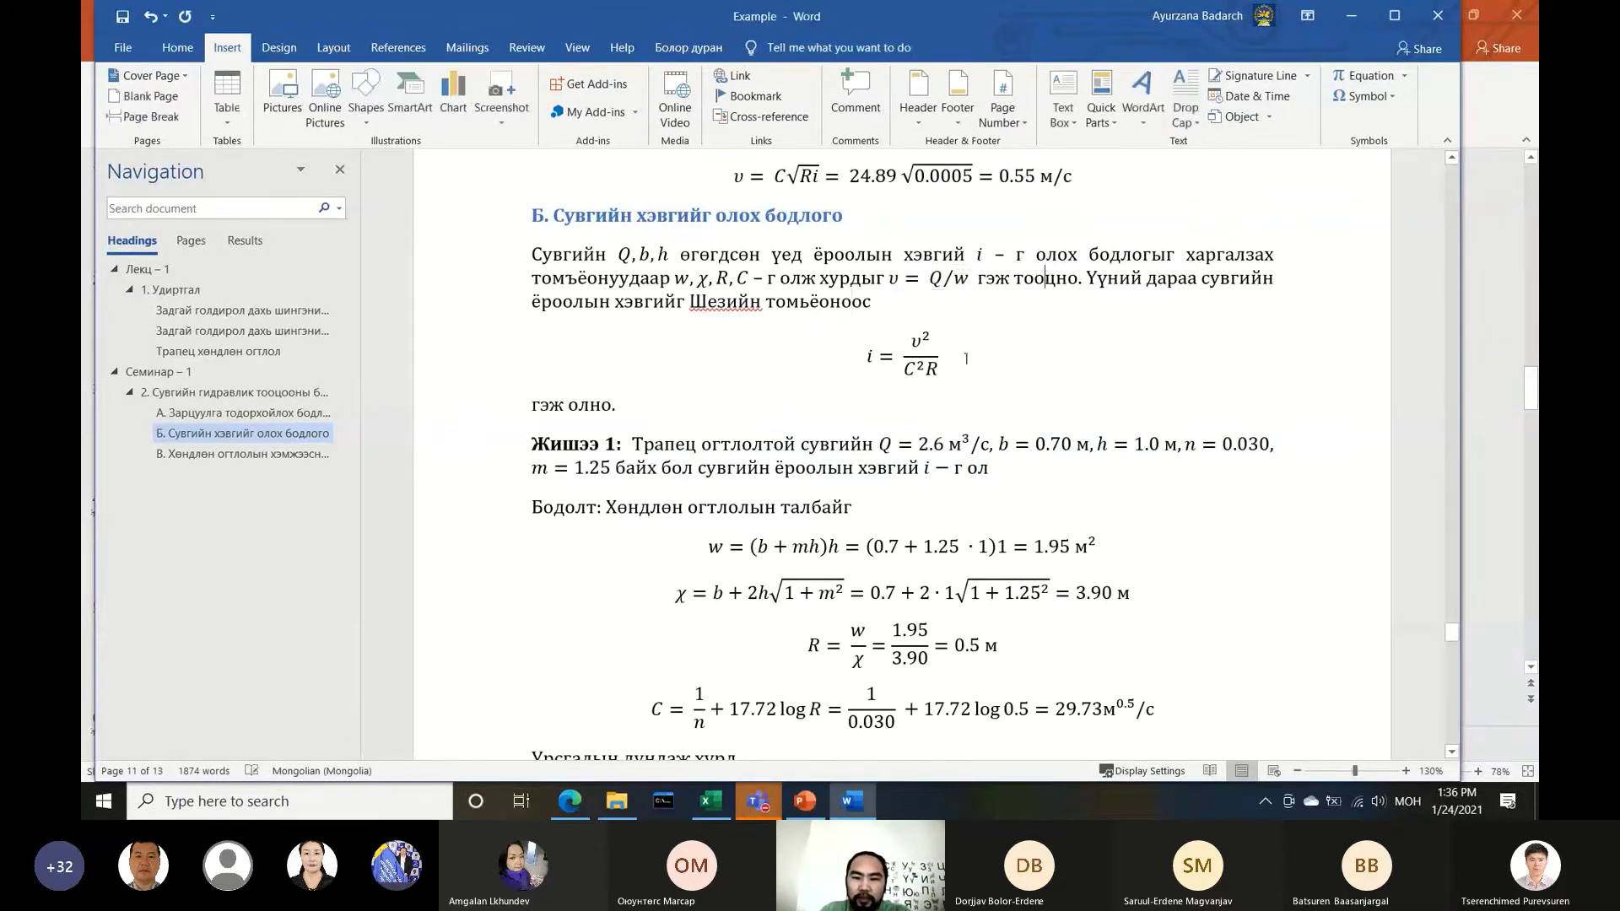
Put the slope equation back on its own centred line
{"action": "left_click", "coordinate": [938, 355]}
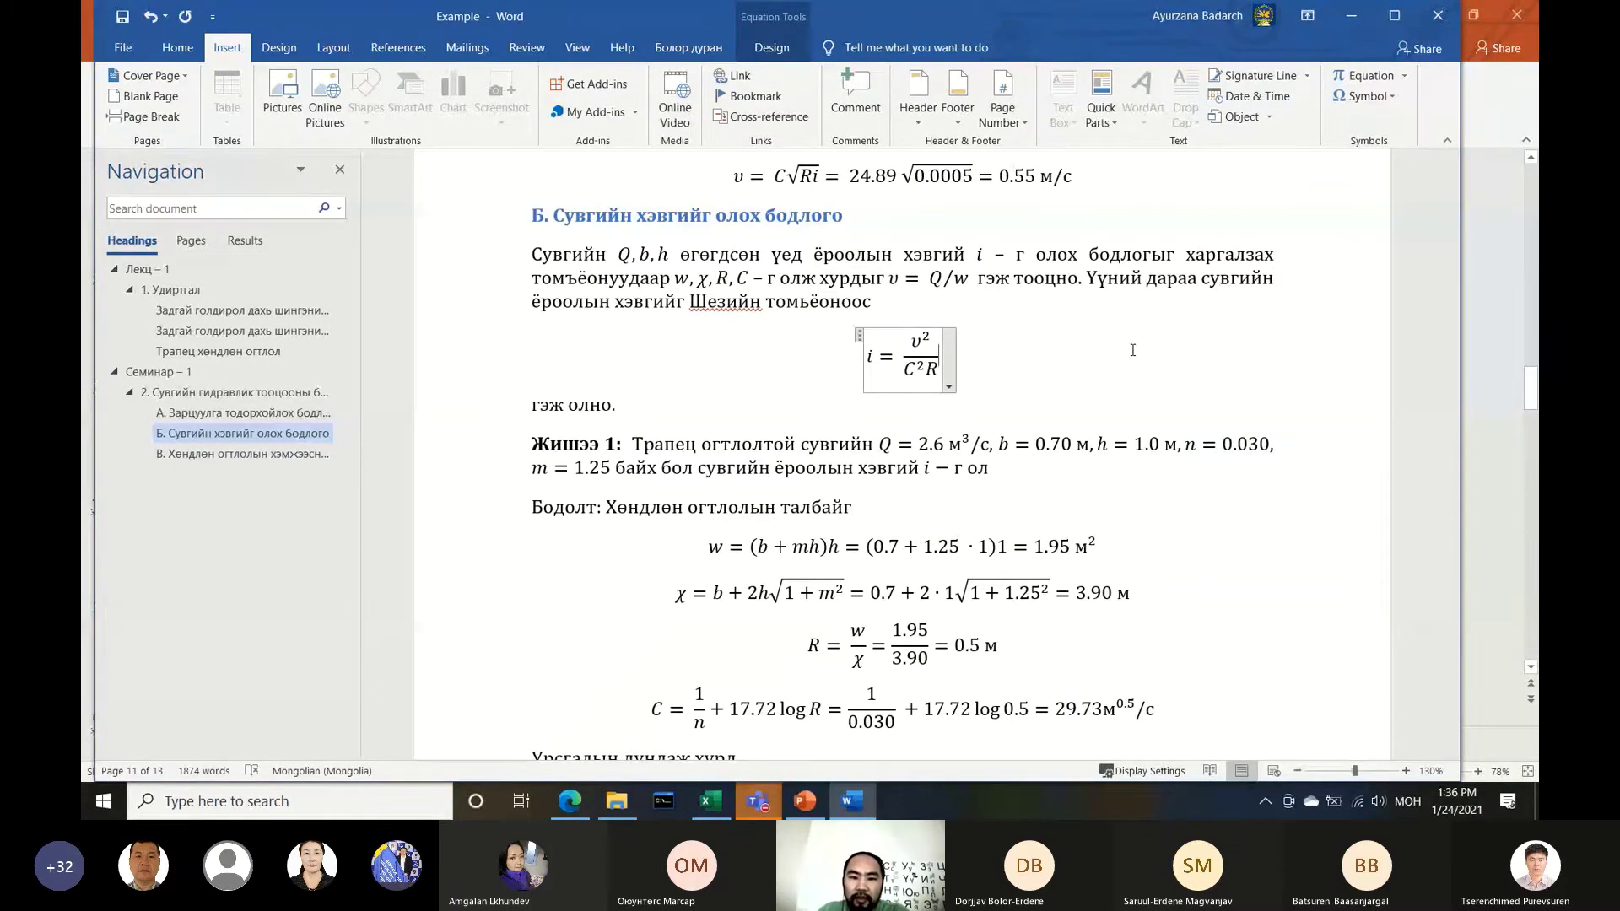
{"action": "left_click", "coordinate": [898, 308]}
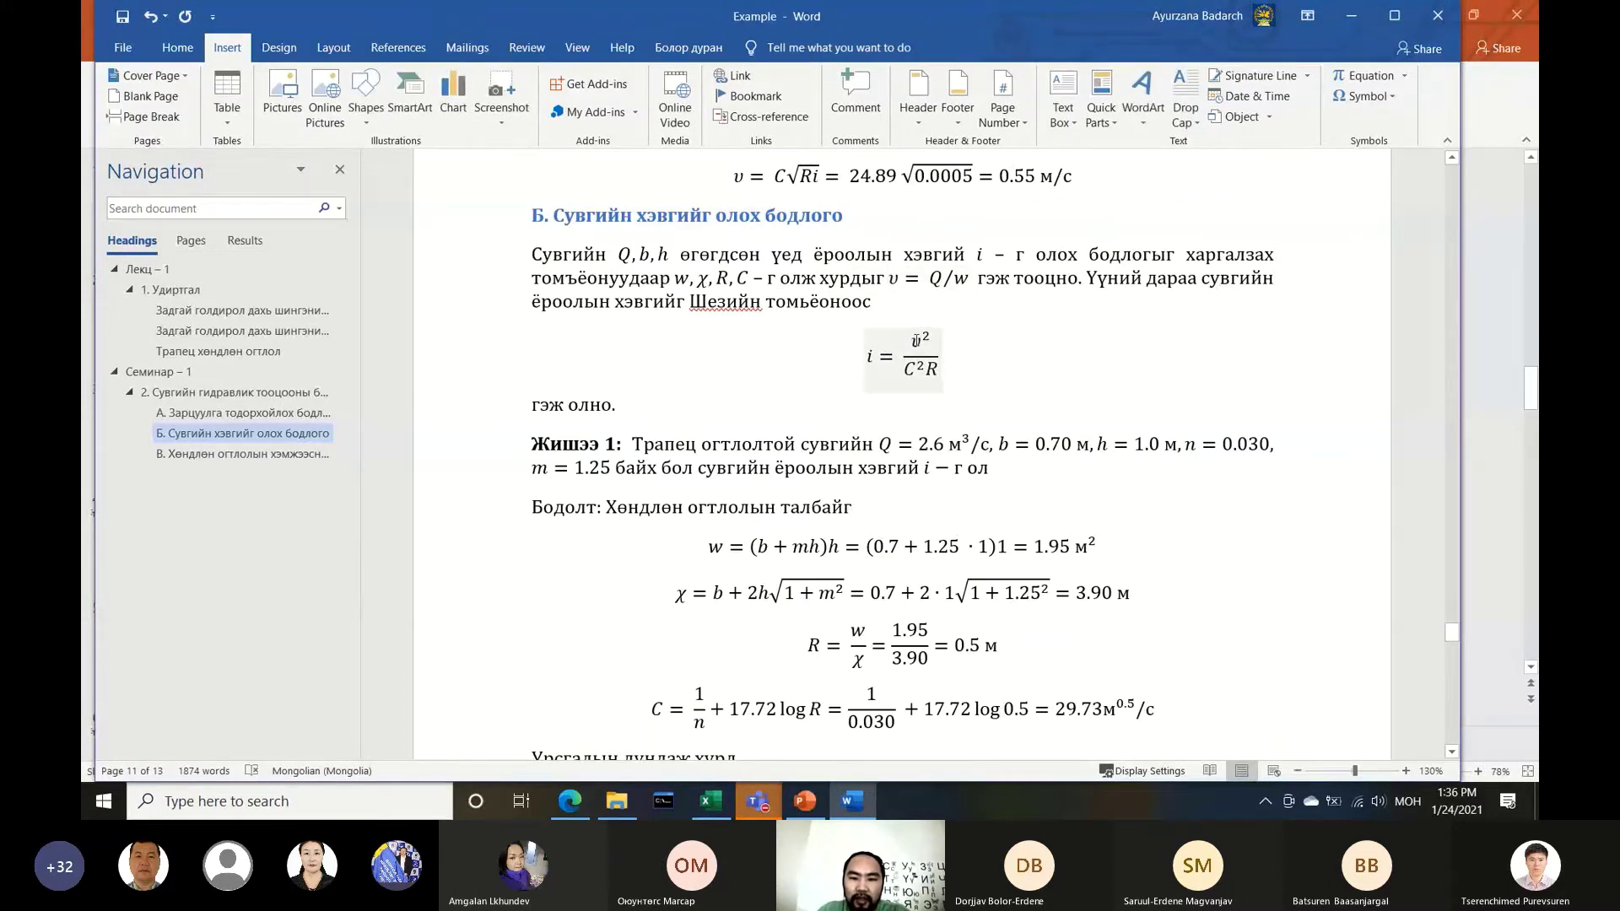
{"action": "left_click", "coordinate": [916, 342]}
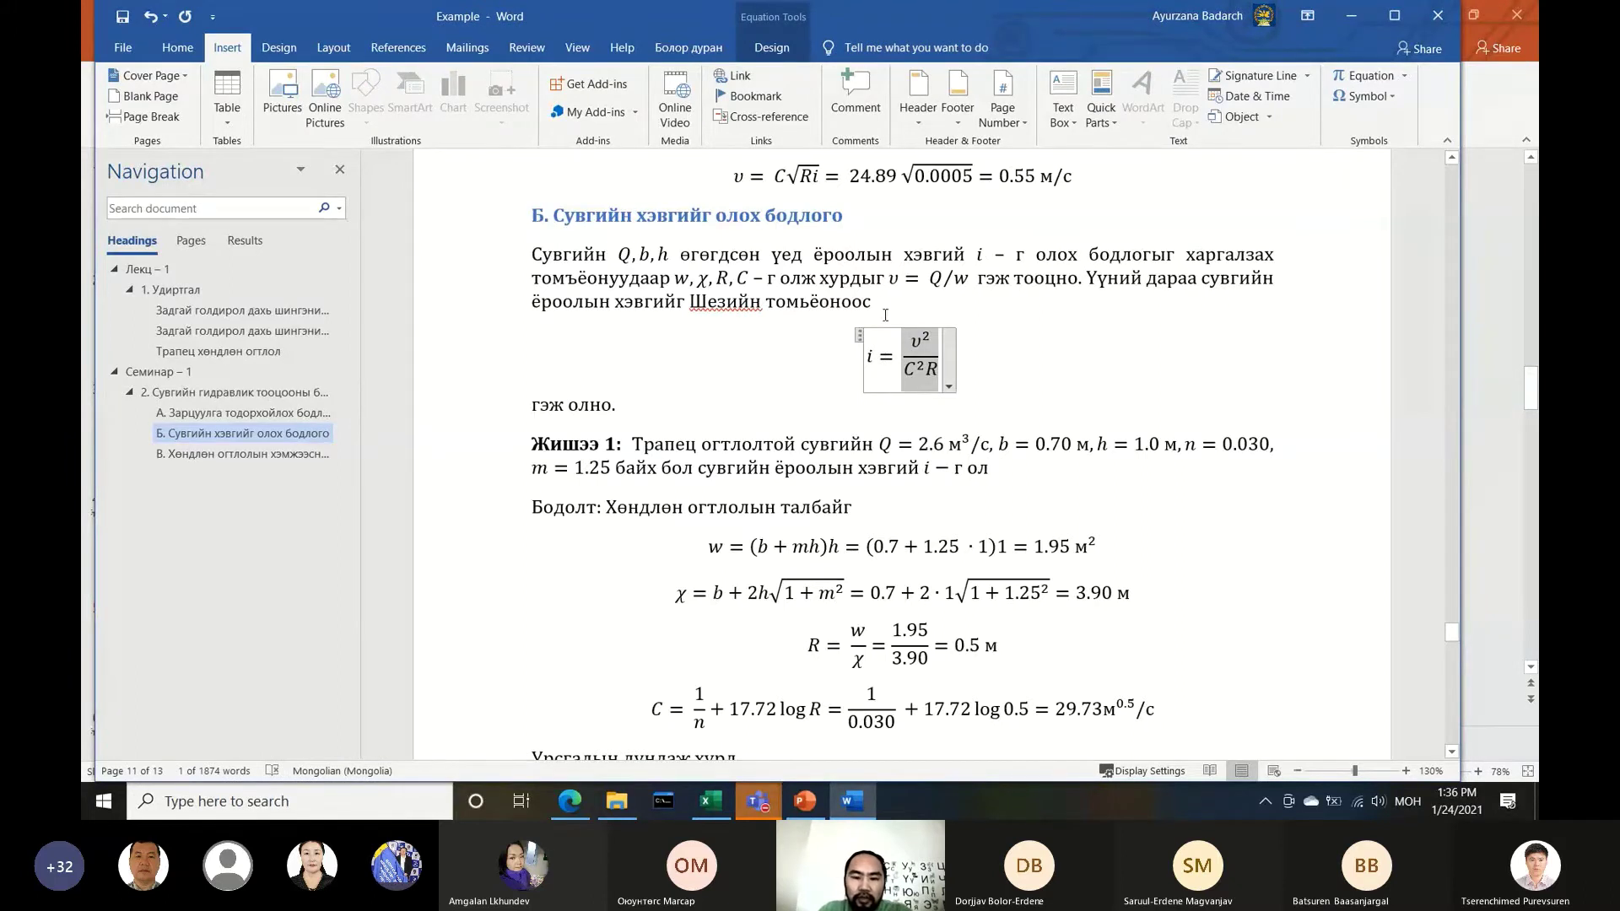
{"action": "left_click", "coordinate": [720, 344]}
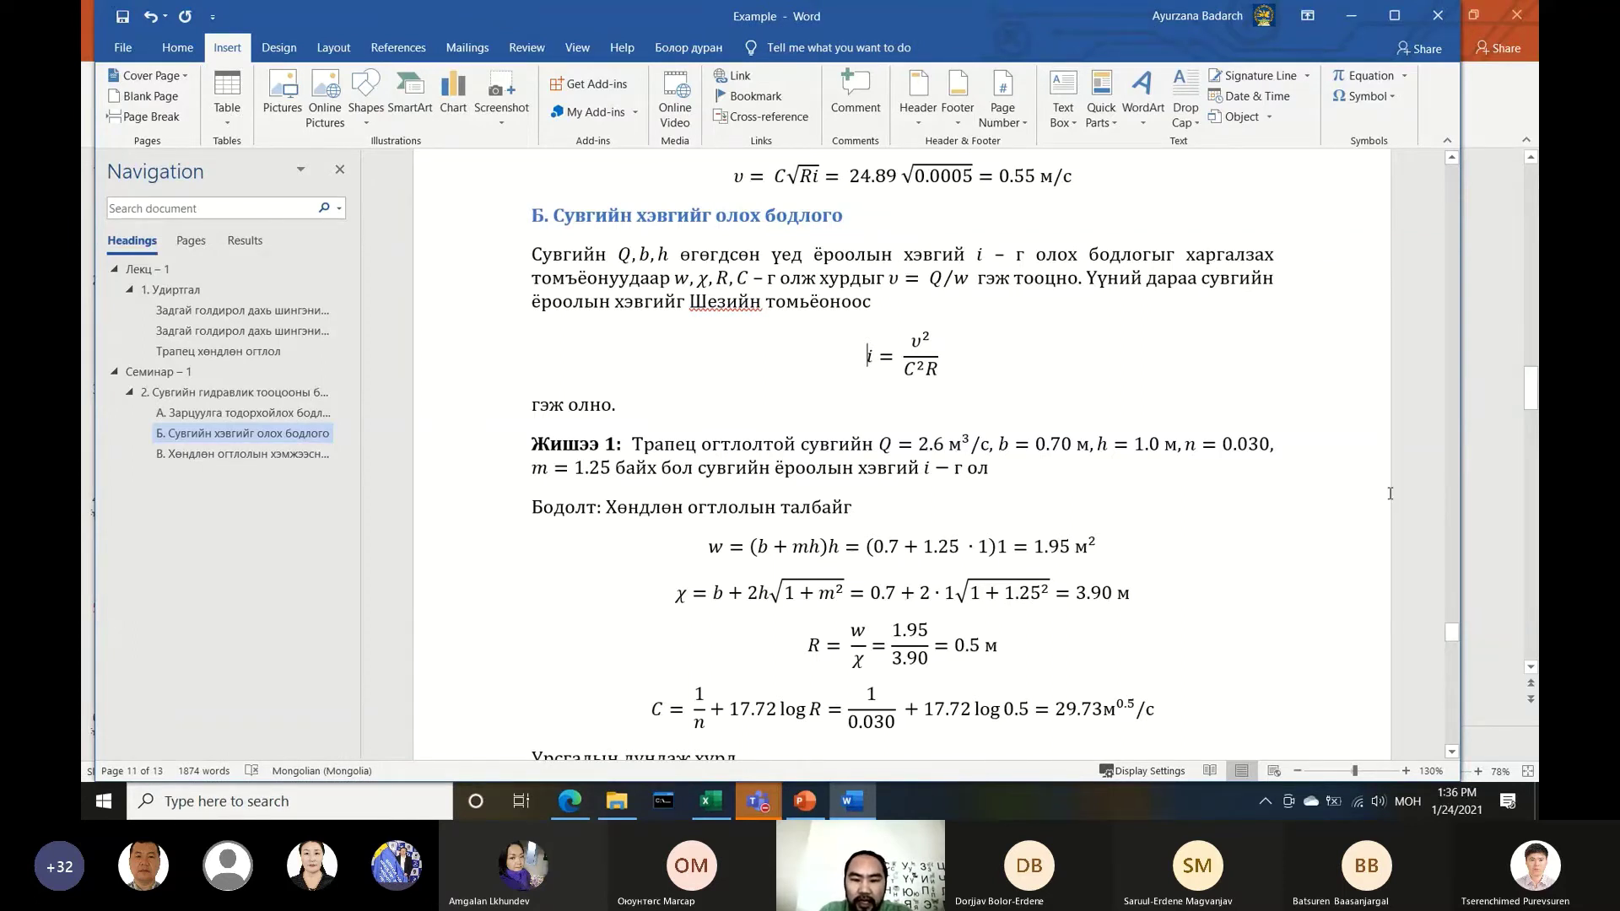
{"action": "key", "text": "BackSpace"}
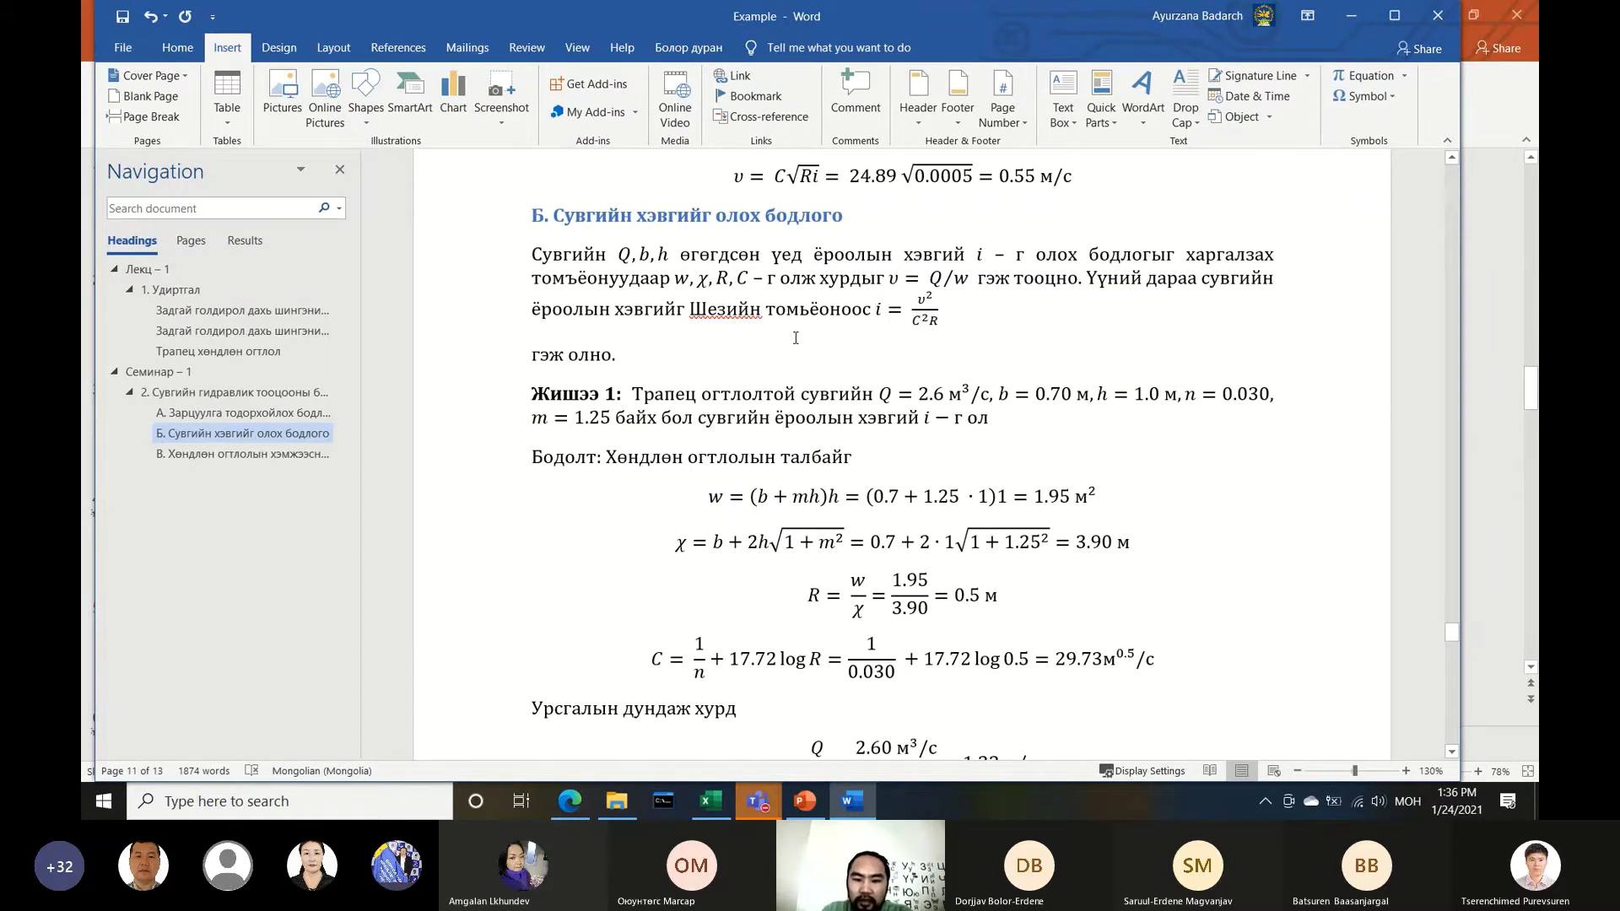
{"action": "key", "text": "BackSpace"}
{"action": "key", "text": "Return"}
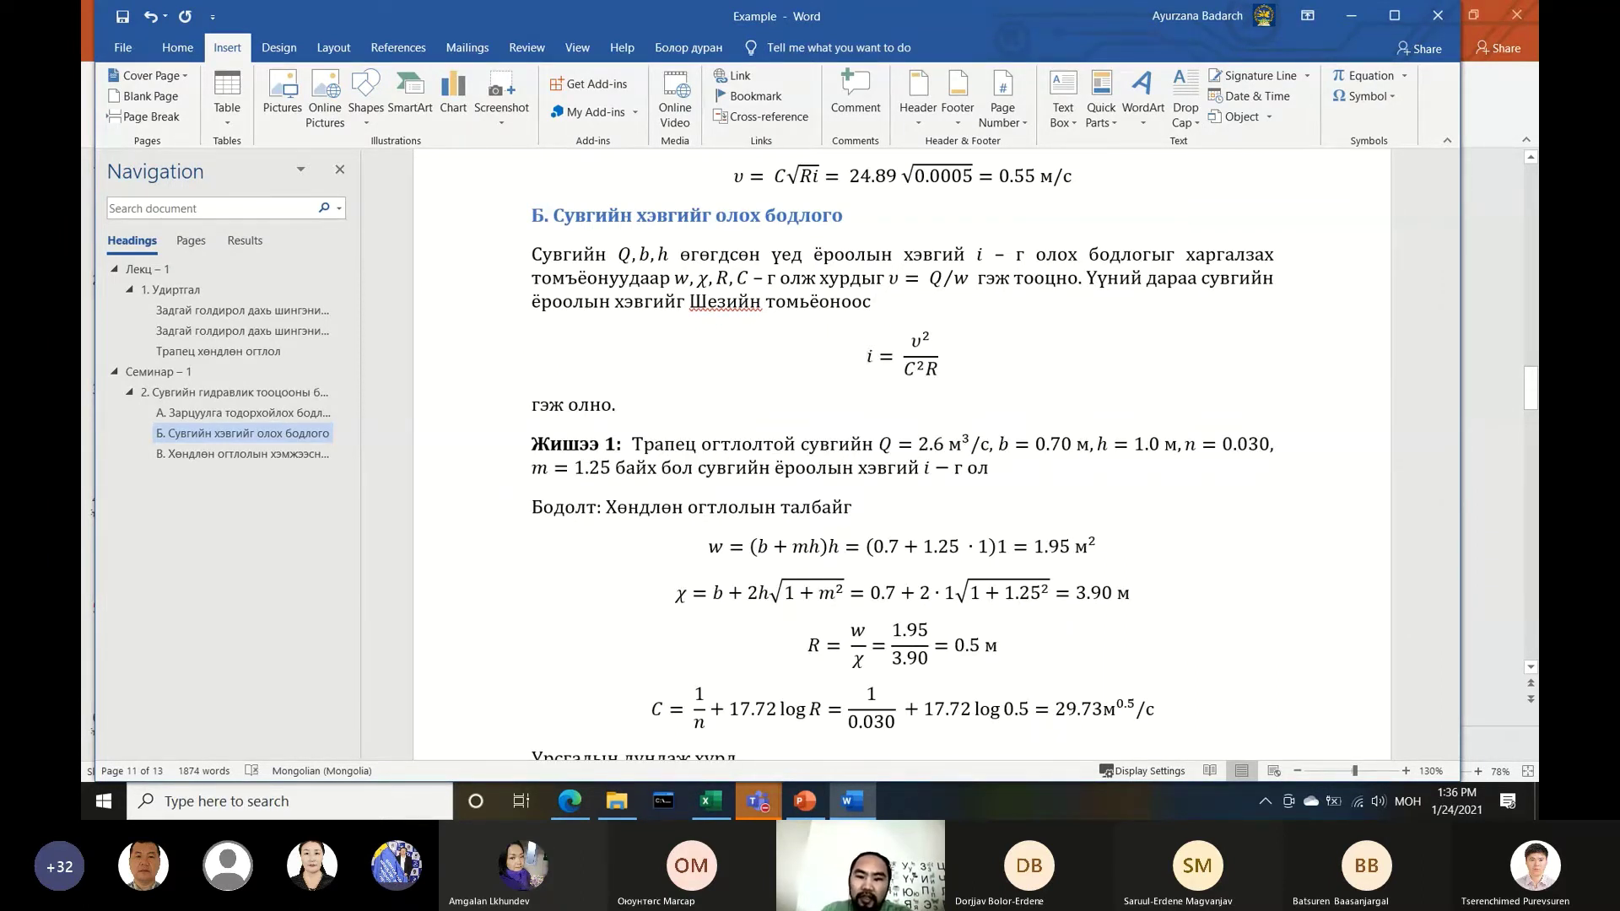
Add an empty () at the end of the slope equation for its number
{"action": "left_click", "coordinate": [941, 355]}
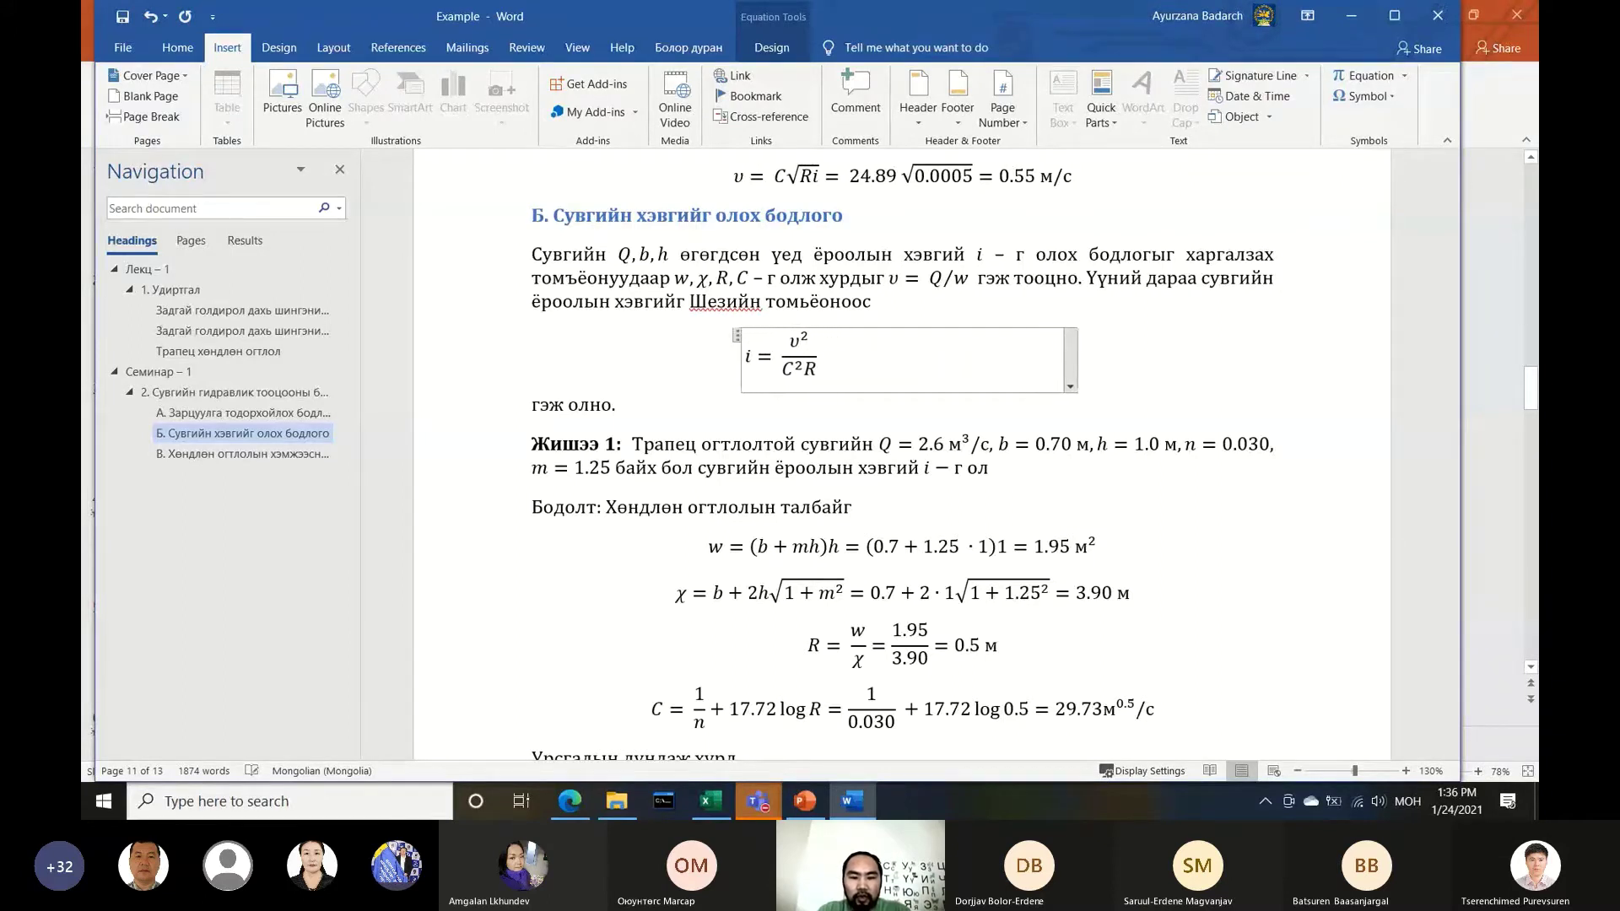
{"action": "key", "text": "alt+shift"}
{"action": "type", "text": "()"}
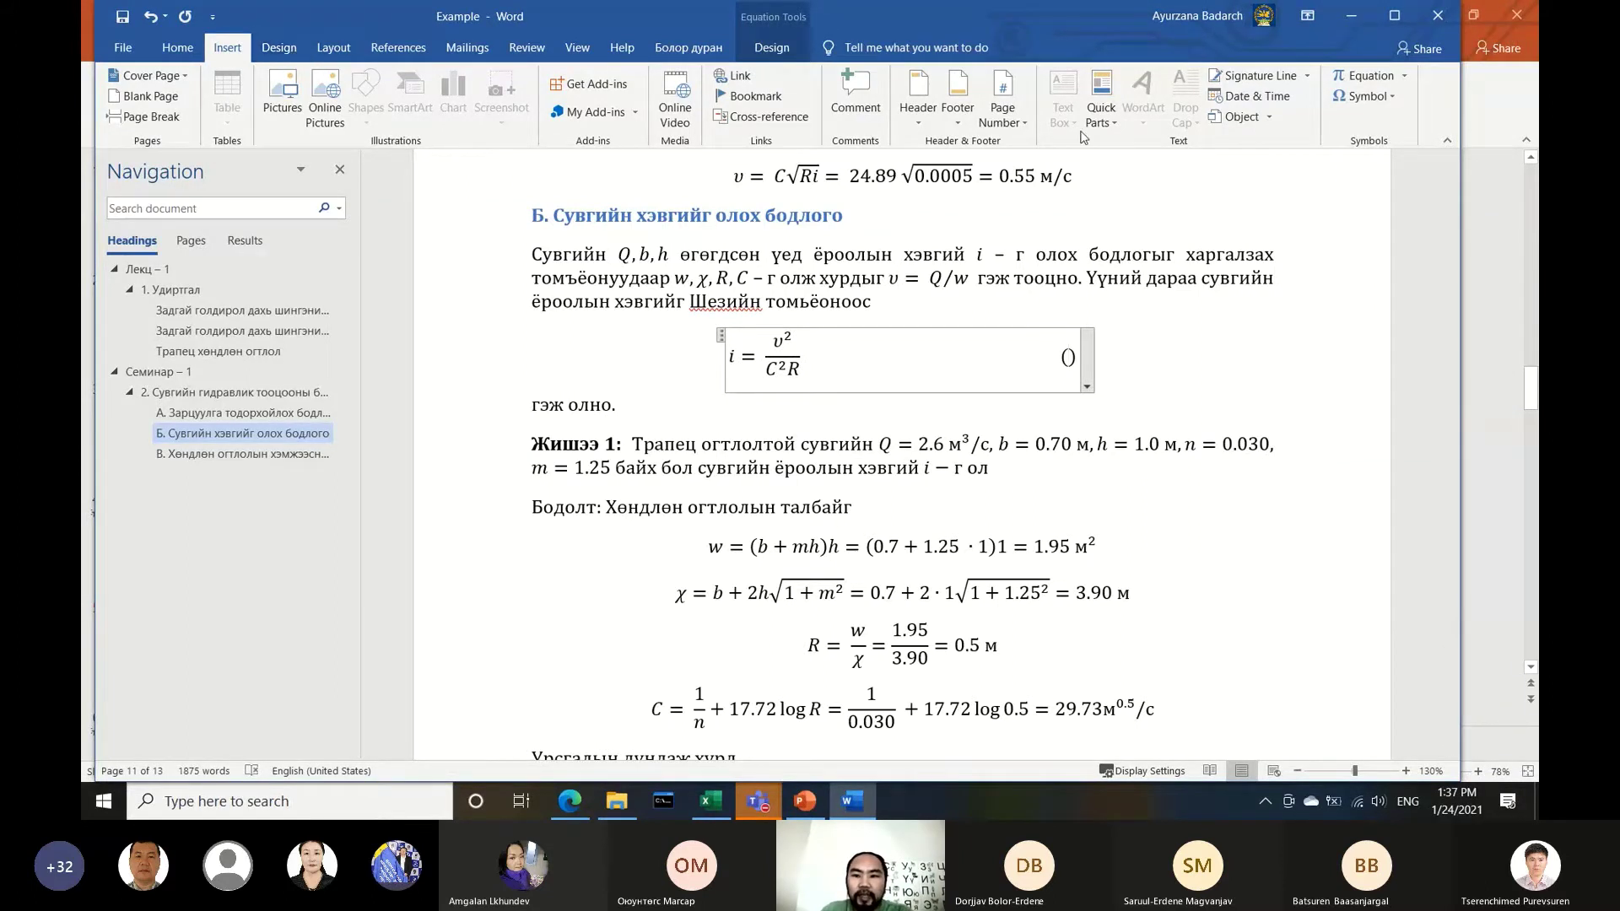
{"action": "key", "text": "Left"}
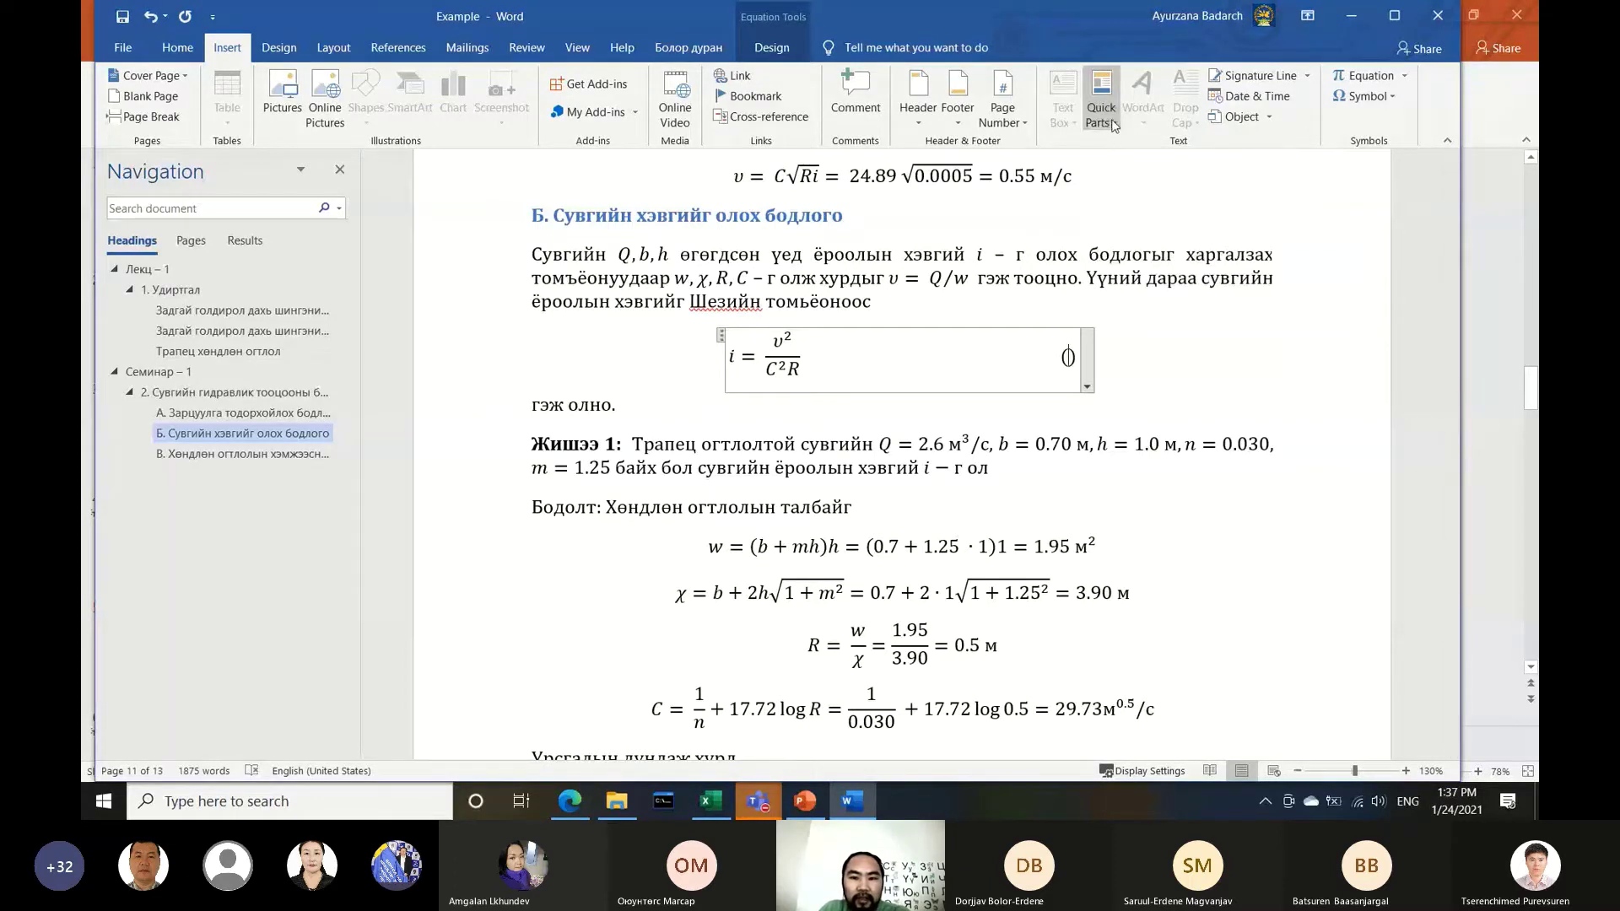
Insert a SEQ Equations field inside the parentheses so the slope equation shows (1)
{"action": "left_click", "coordinate": [1114, 119]}
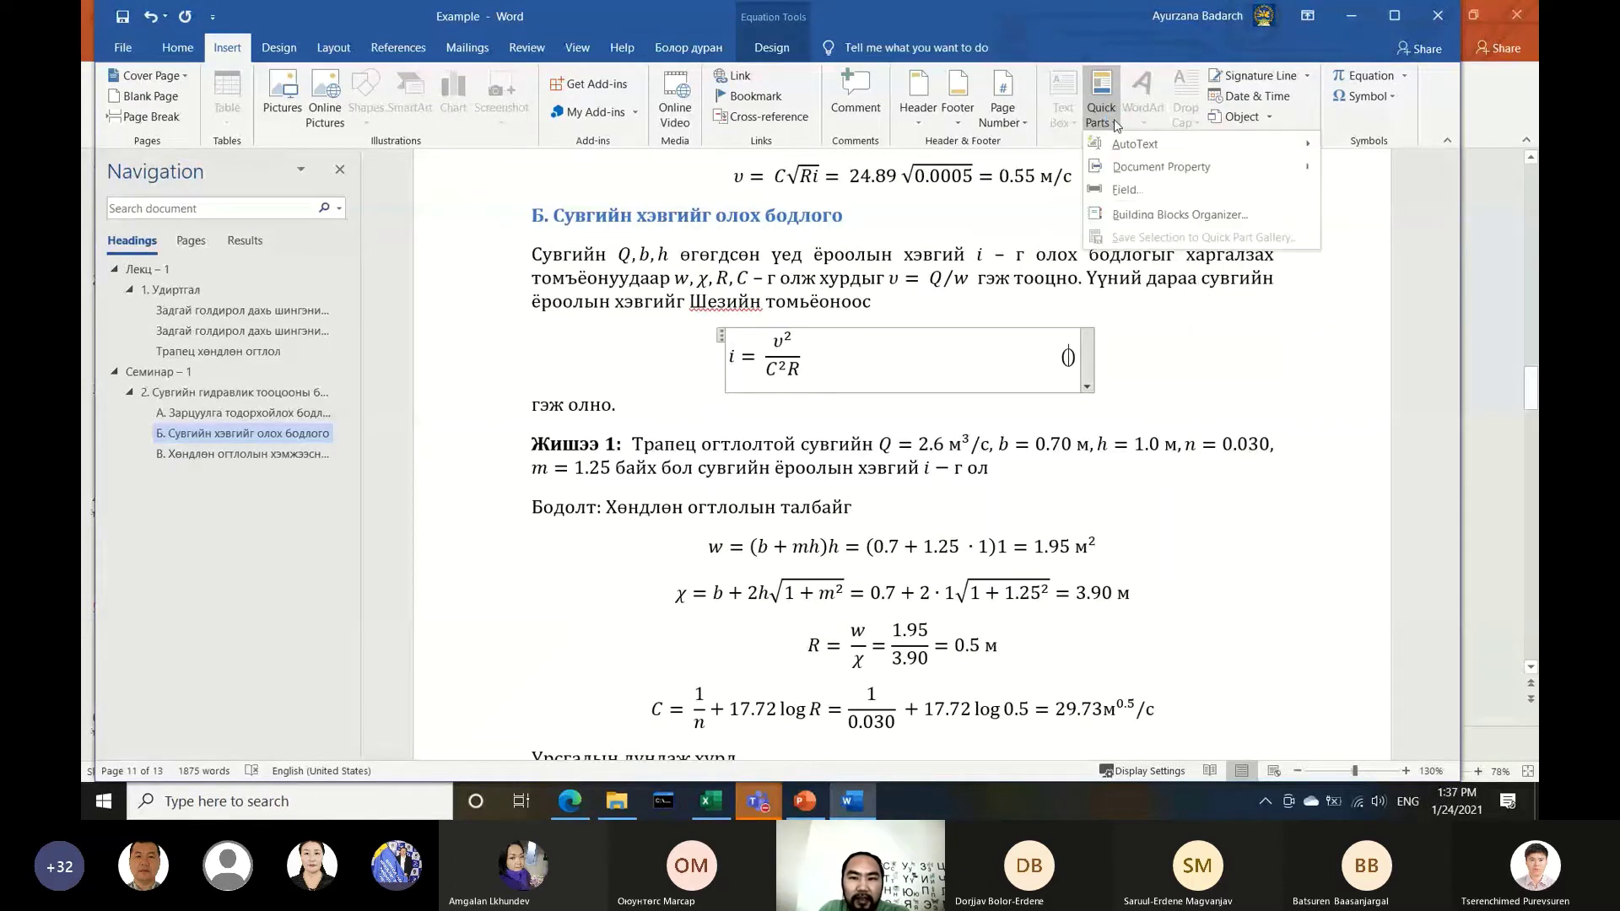
{"action": "left_click", "coordinate": [1119, 190]}
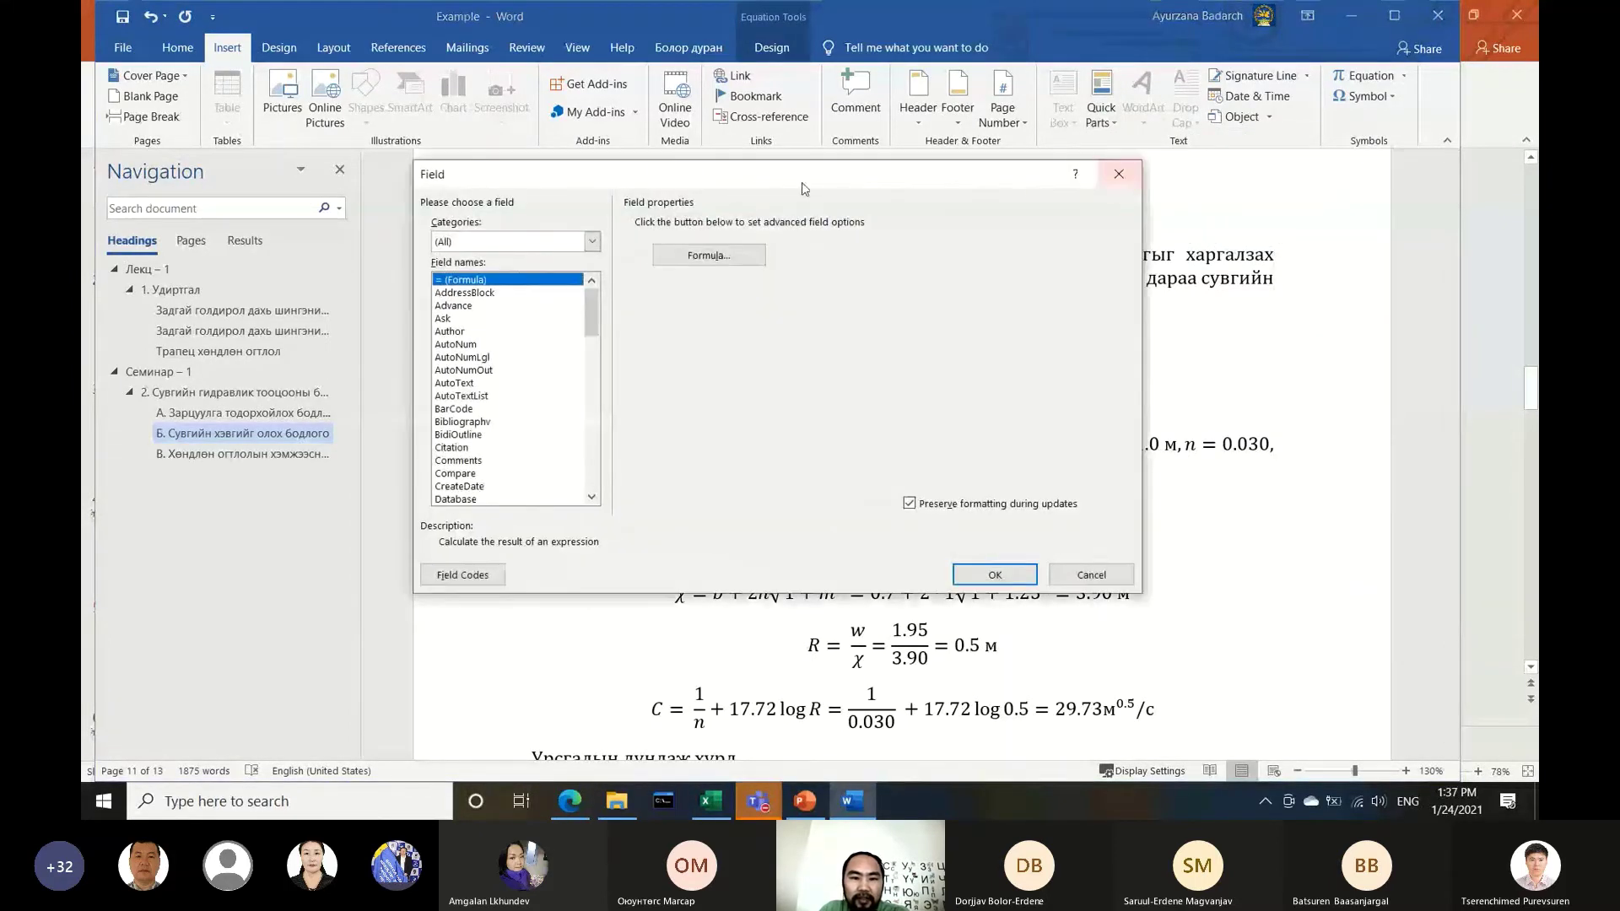
{"action": "left_click_drag", "start_coordinate": [802, 187], "coordinate": [958, 181]}
{"action": "left_click_drag", "start_coordinate": [747, 294], "coordinate": [747, 460]}
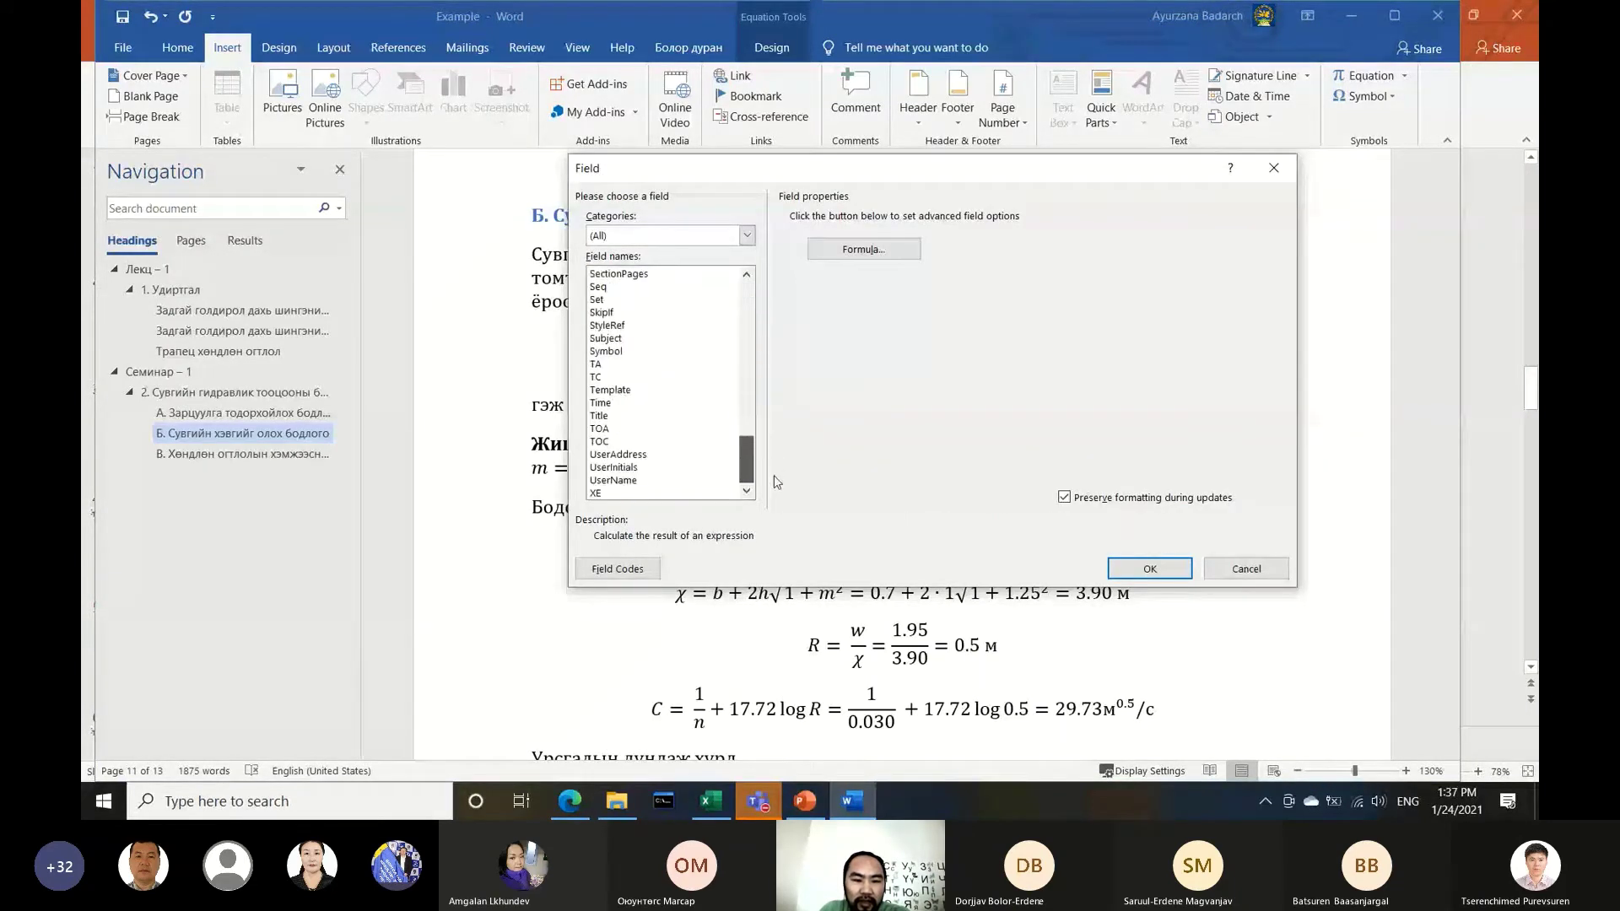
{"action": "left_click", "coordinate": [615, 287]}
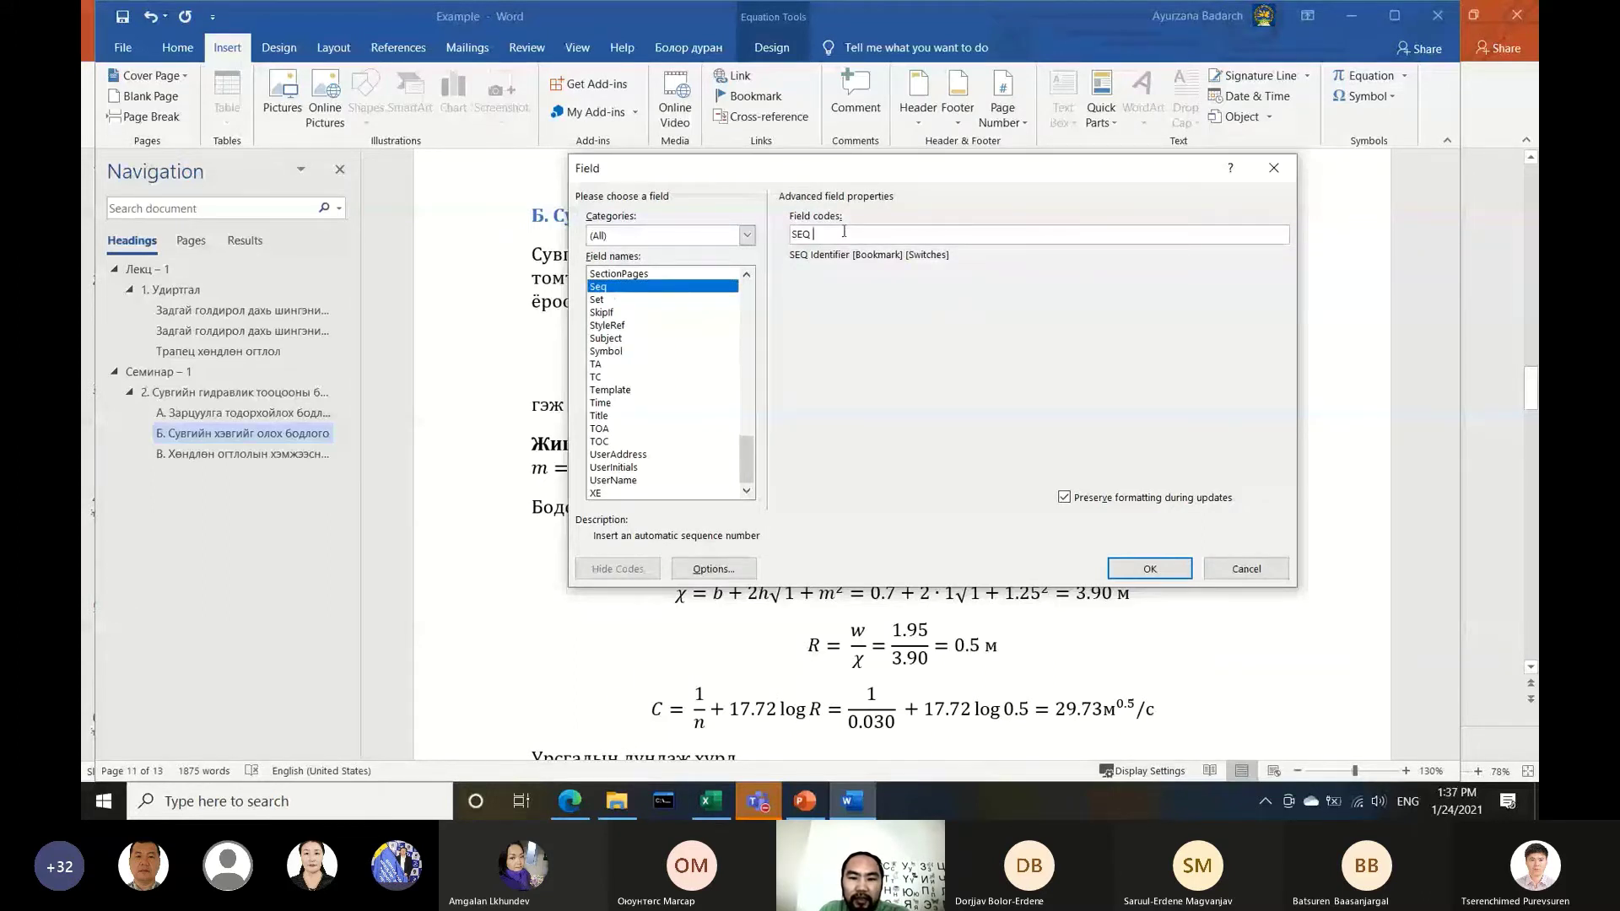
{"action": "left_click", "coordinate": [844, 232]}
{"action": "type", "text": "["}
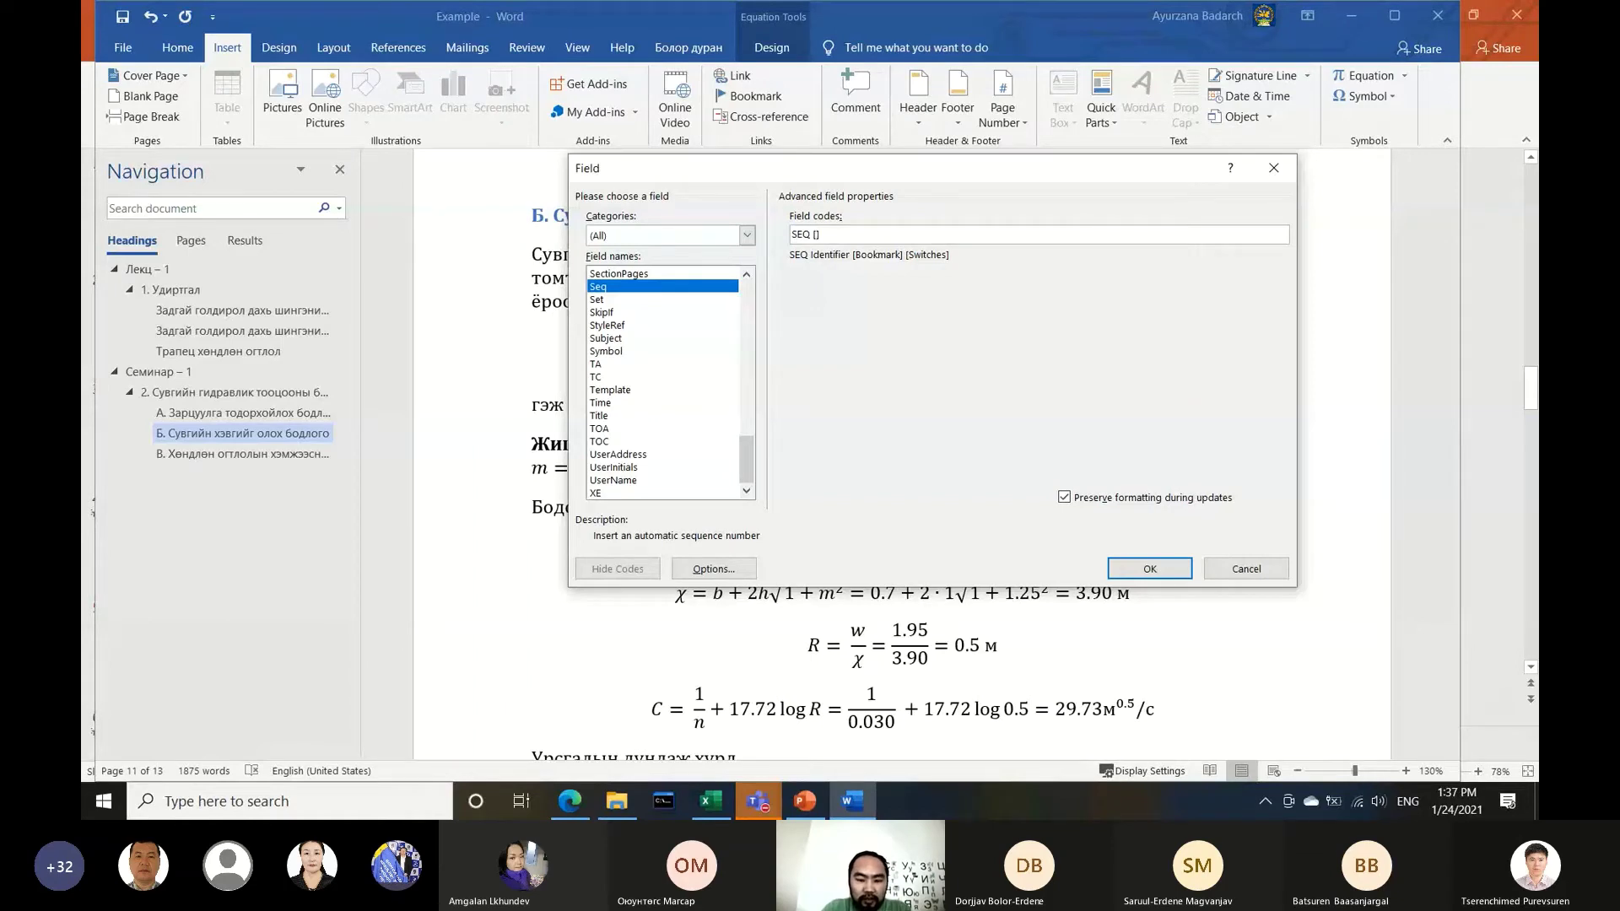
{"action": "type", "text": "Equati"}
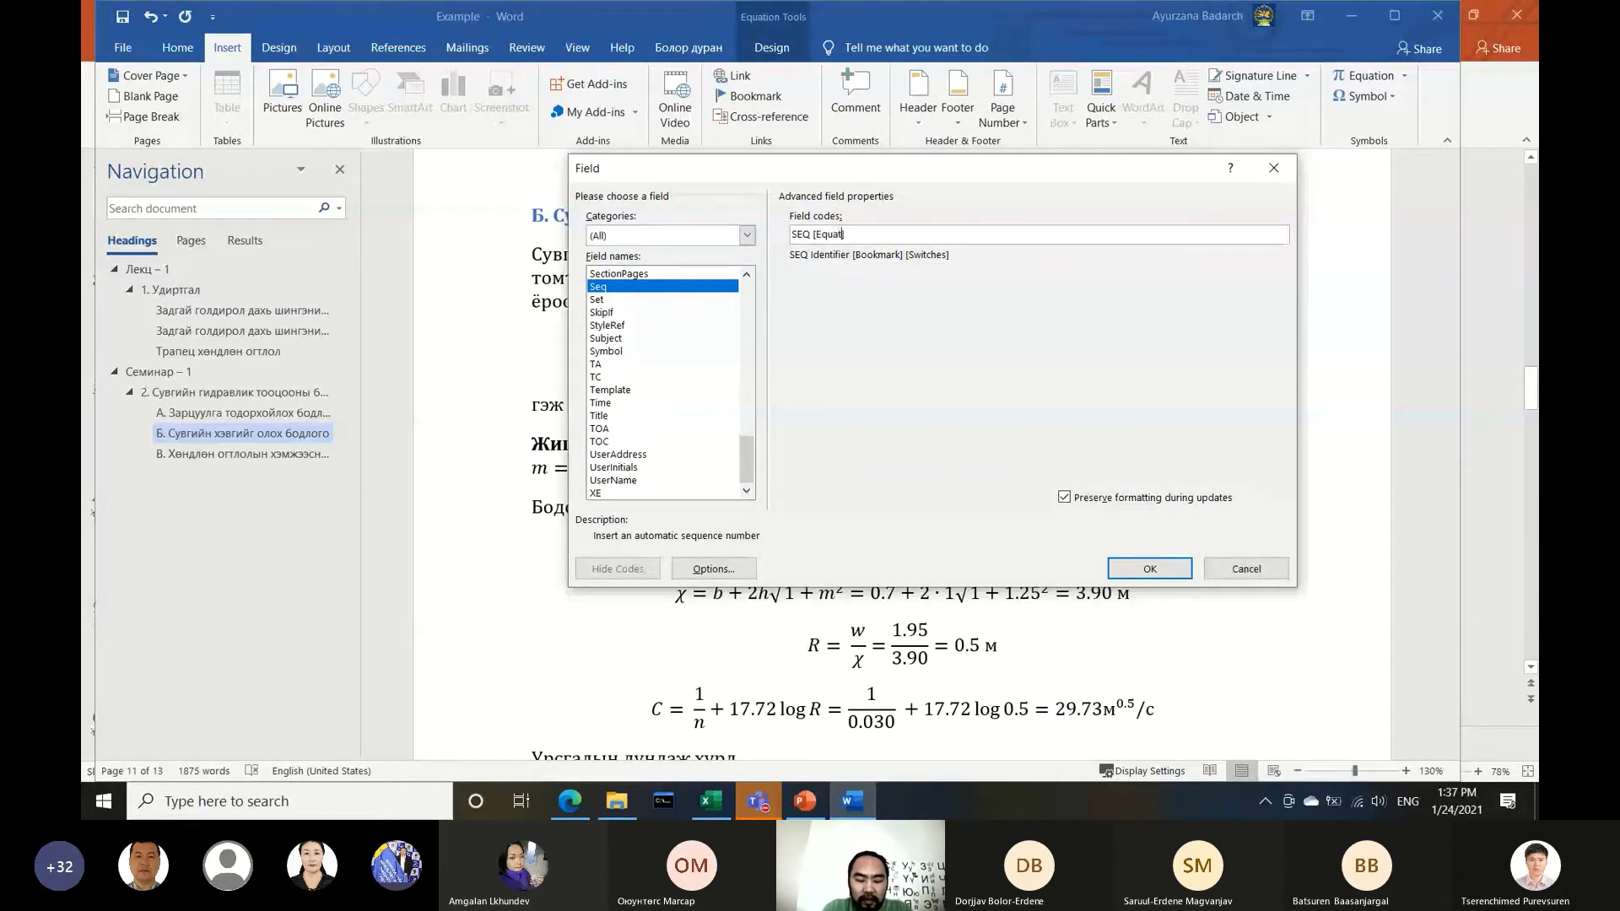
{"action": "type", "text": "ons]"}
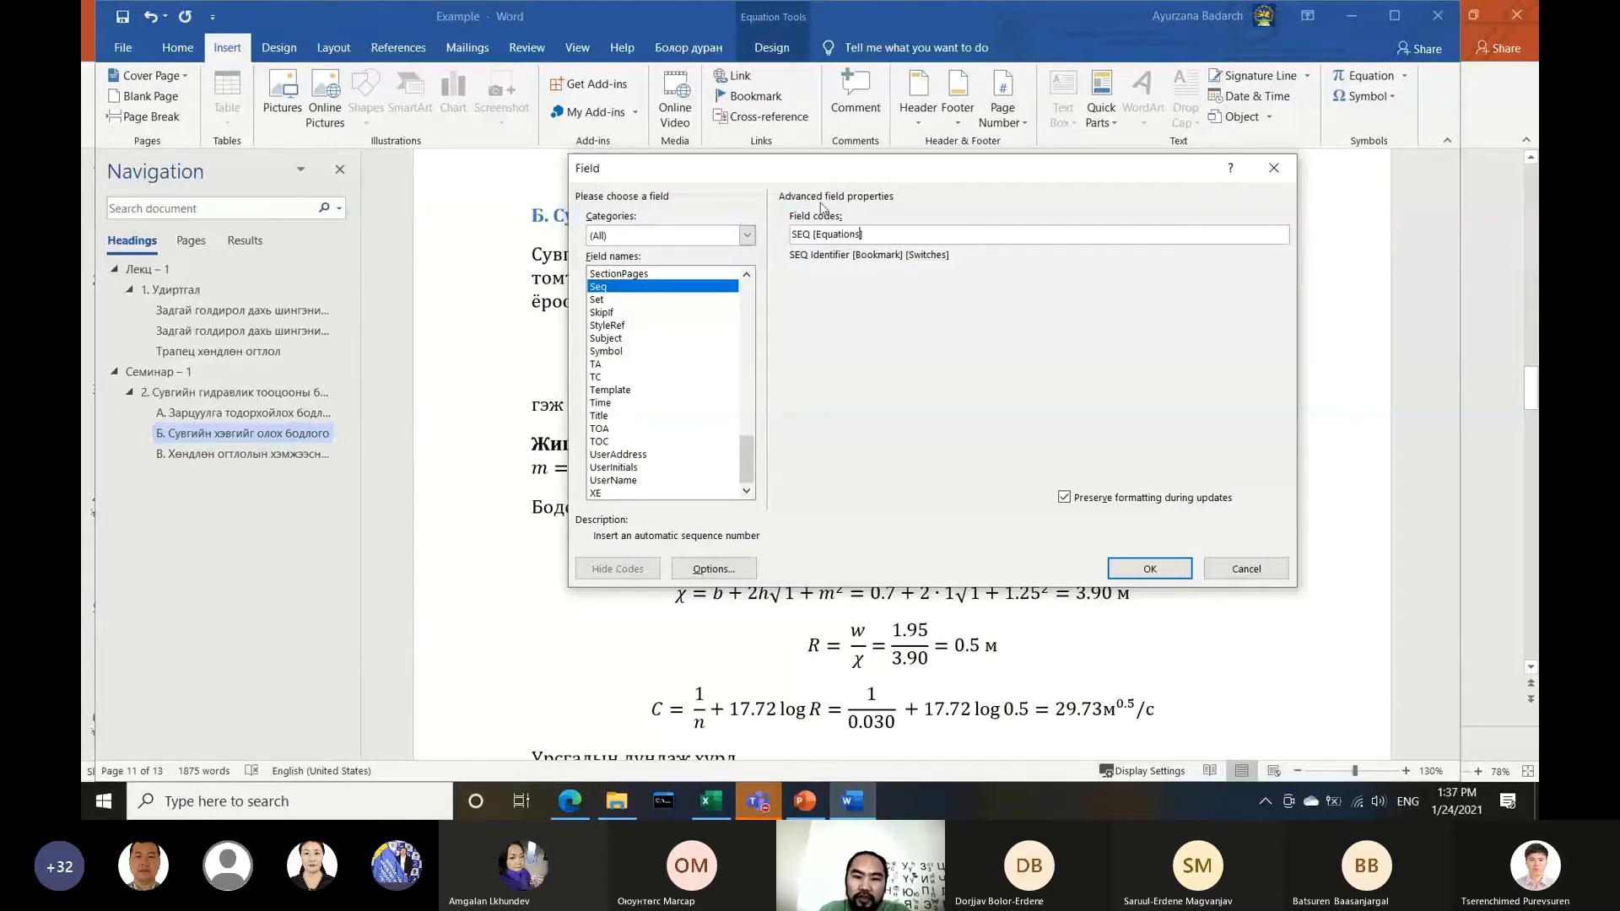
{"action": "left_click_drag", "start_coordinate": [882, 238], "coordinate": [811, 235]}
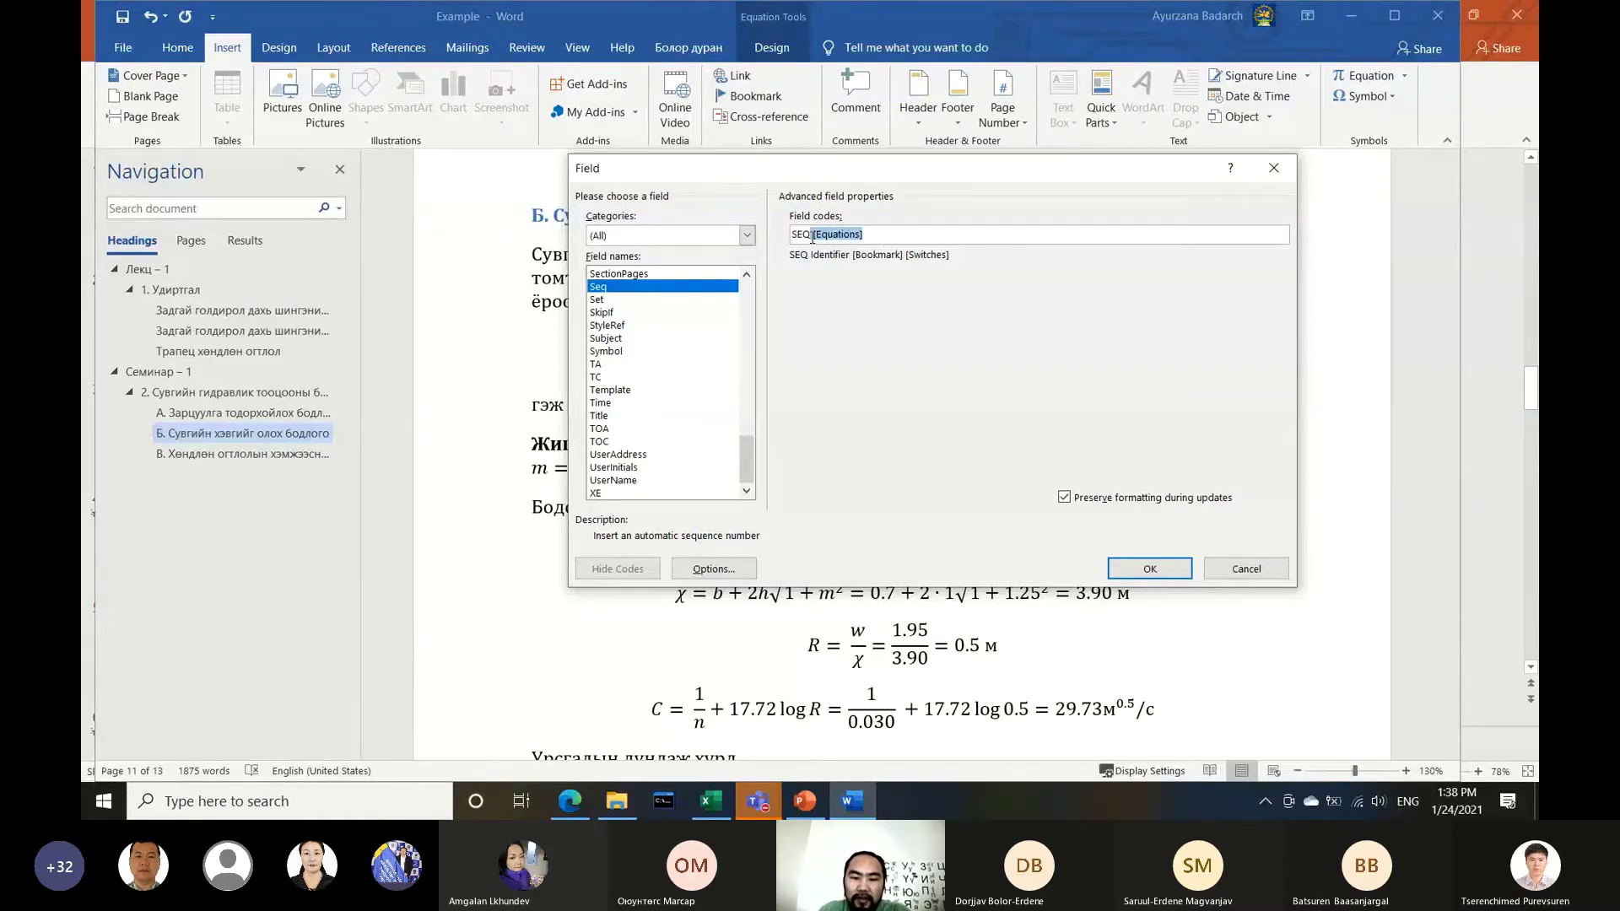
{"action": "left_click", "coordinate": [876, 232]}
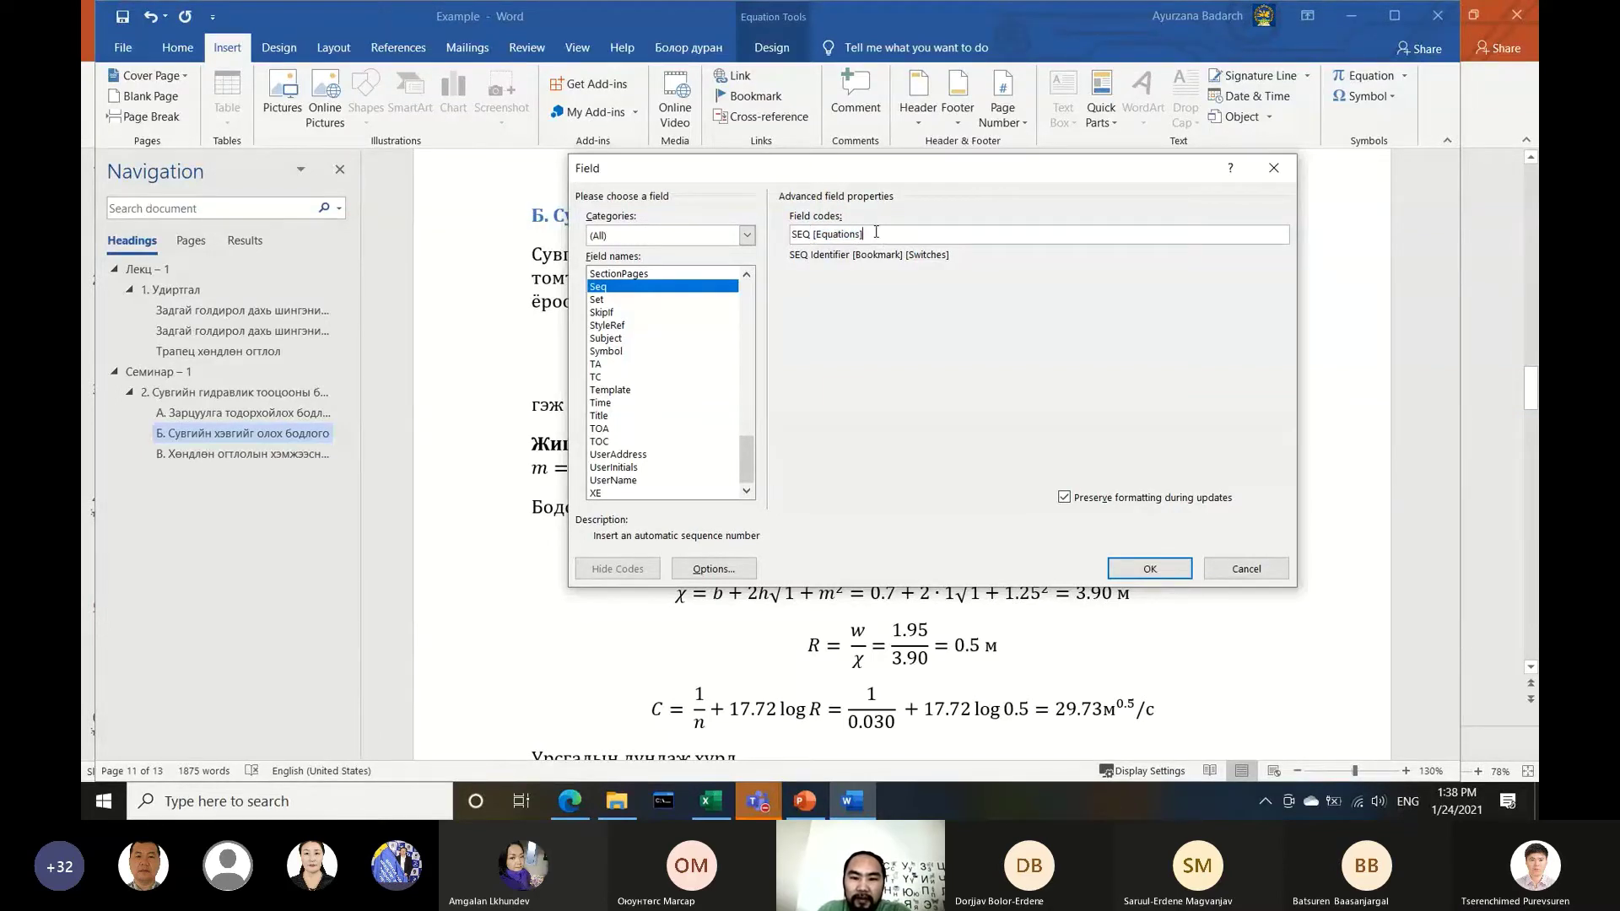
{"action": "left_click", "coordinate": [1166, 567]}
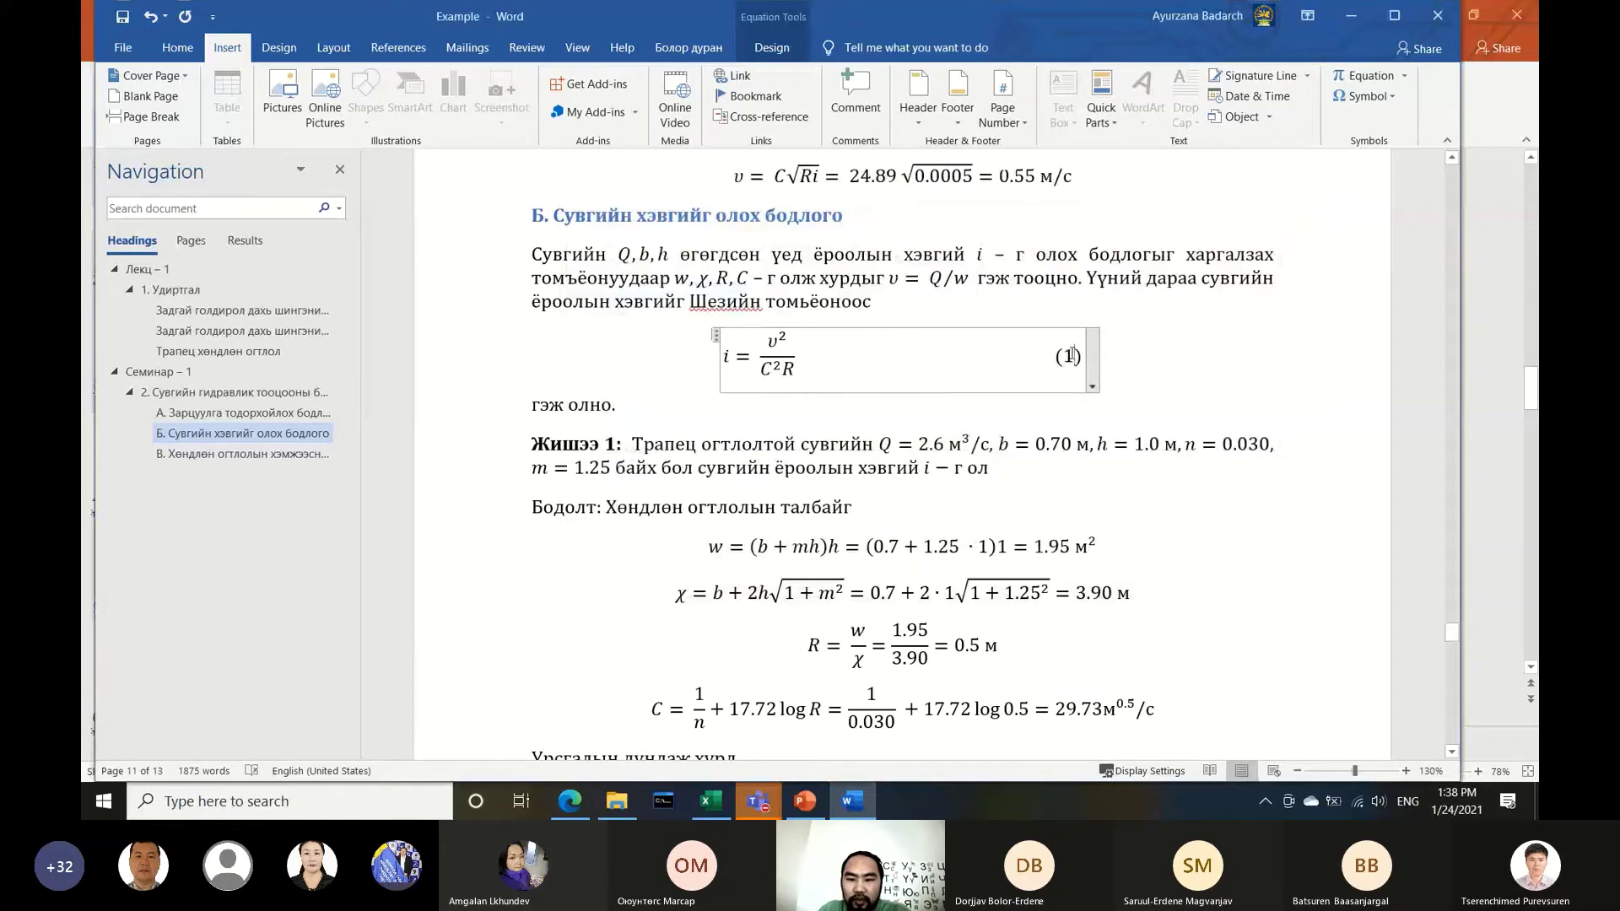
Check the new (1) number on the slope equation i = v²/C²R
{"action": "left_click", "coordinate": [1068, 384]}
{"action": "left_click", "coordinate": [929, 443]}
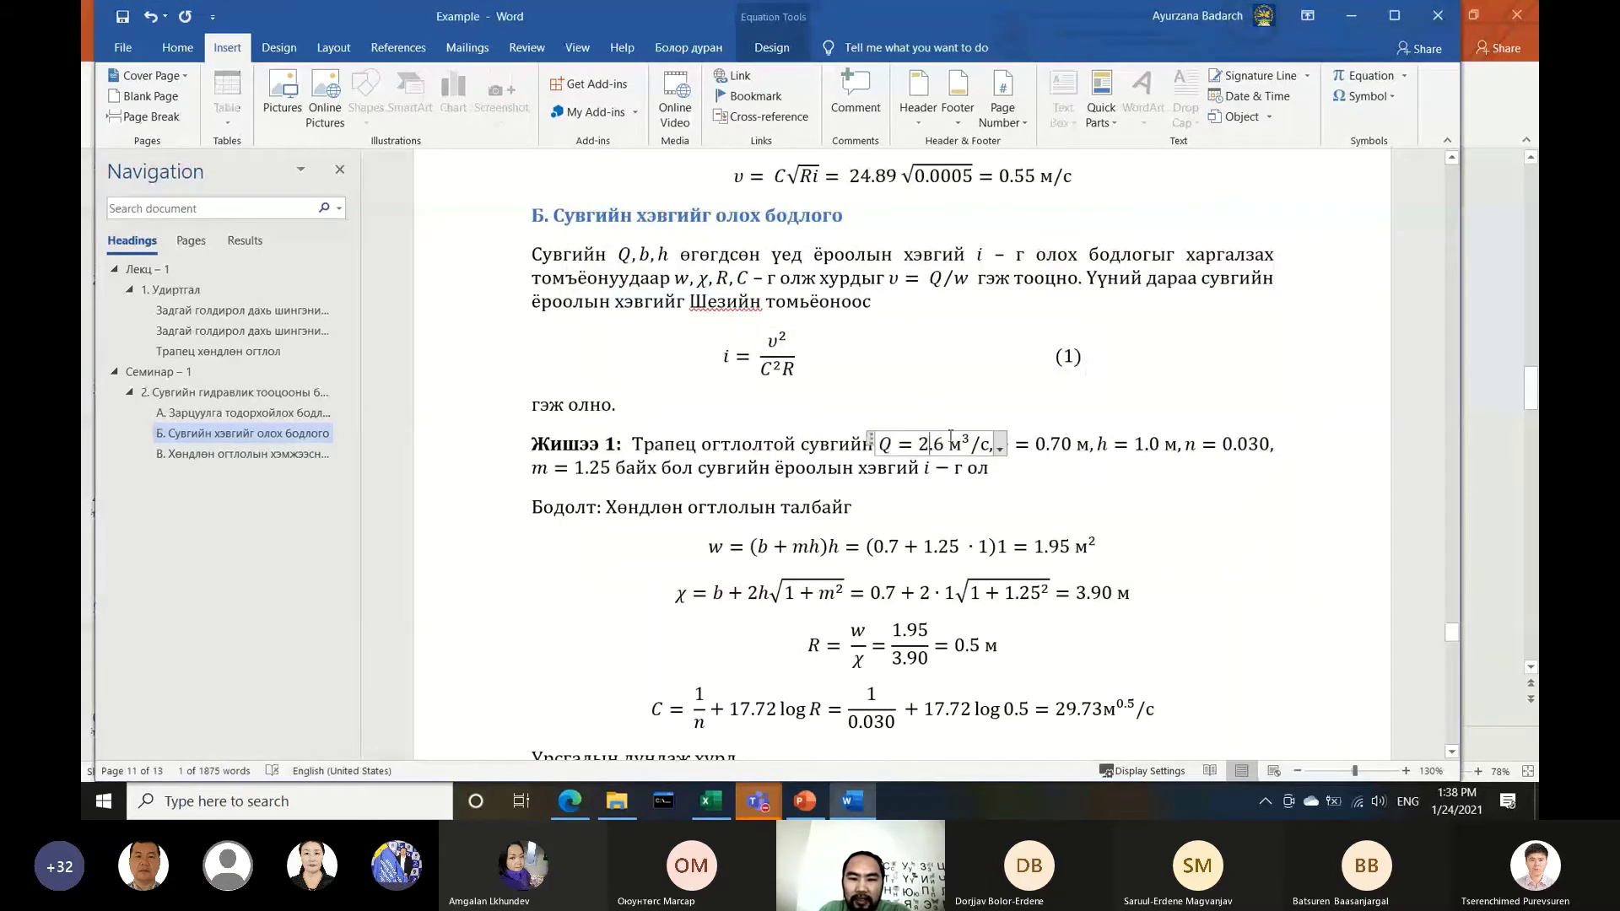
{"action": "scroll", "coordinate": [1006, 500], "scroll_direction": "up", "scroll_amount": 3}
{"action": "scroll", "coordinate": [1005, 500], "scroll_direction": "up", "scroll_amount": 1}
{"action": "left_click", "coordinate": [1005, 506]}
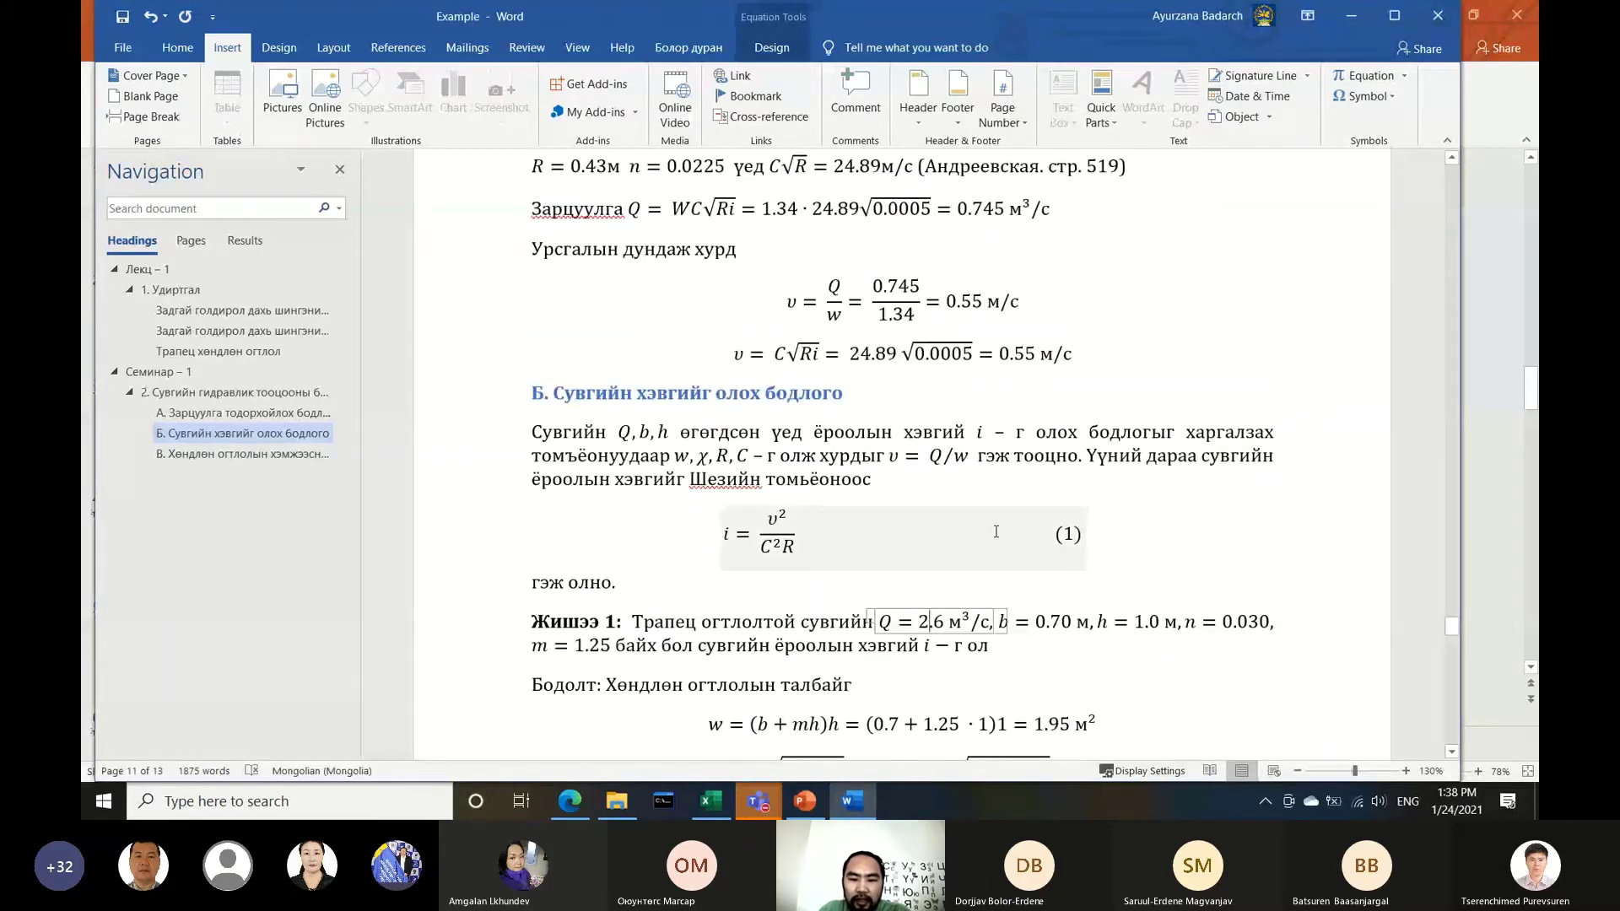
{"action": "left_click", "coordinate": [1056, 456]}
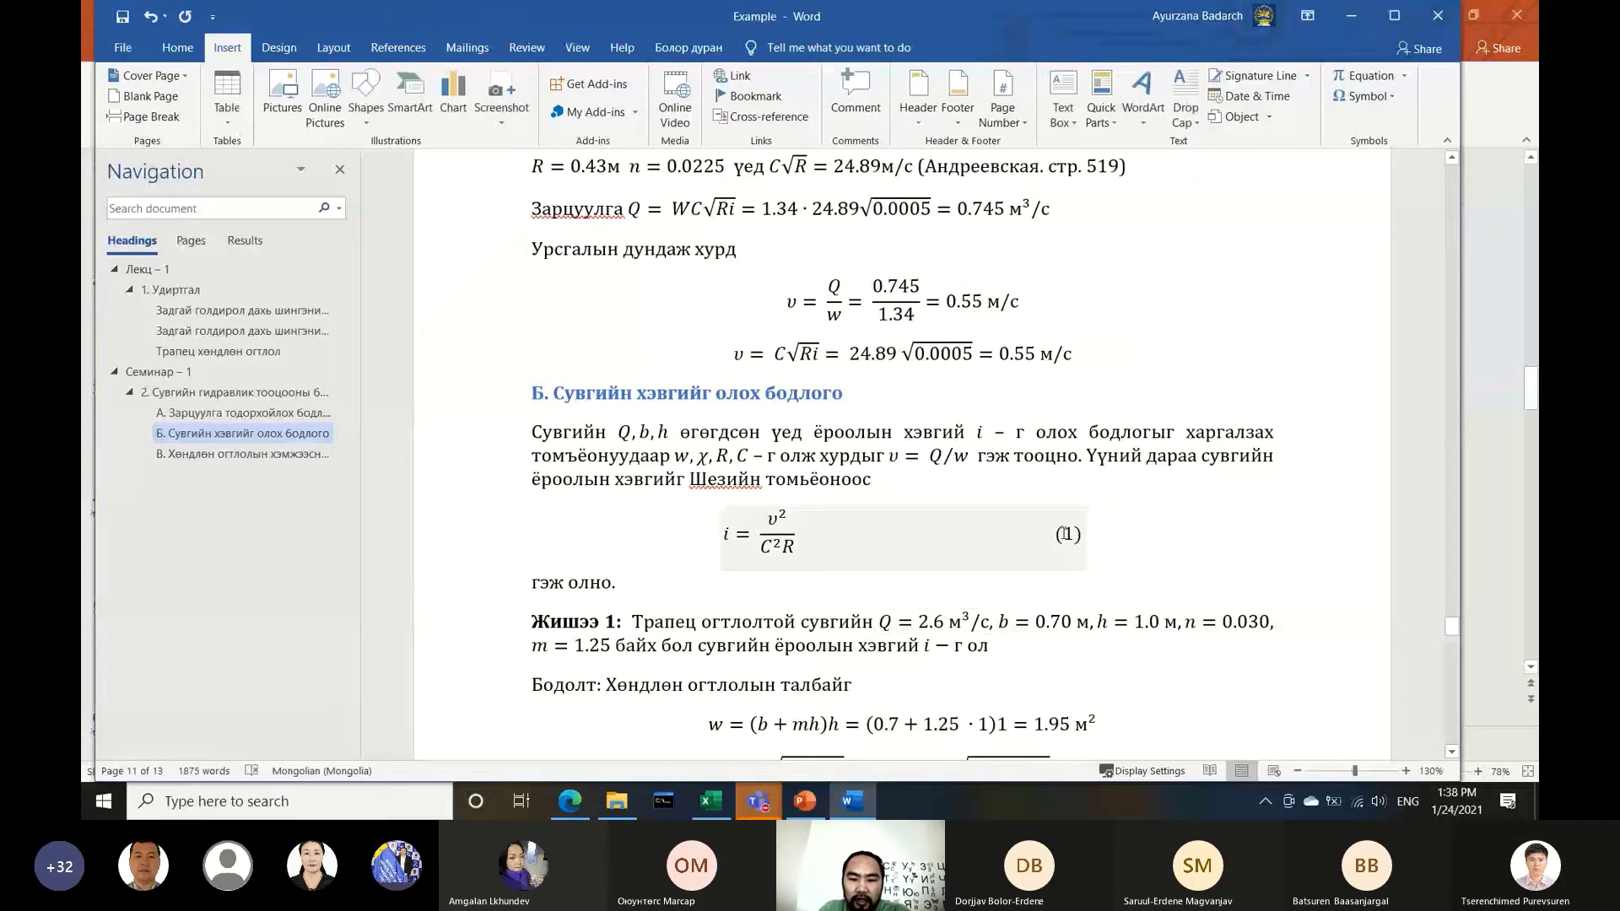
On page 8, add #() to the R = w/χ equation and place the caret inside the brackets
{"action": "scroll", "coordinate": [830, 534], "scroll_direction": "up", "scroll_amount": 1}
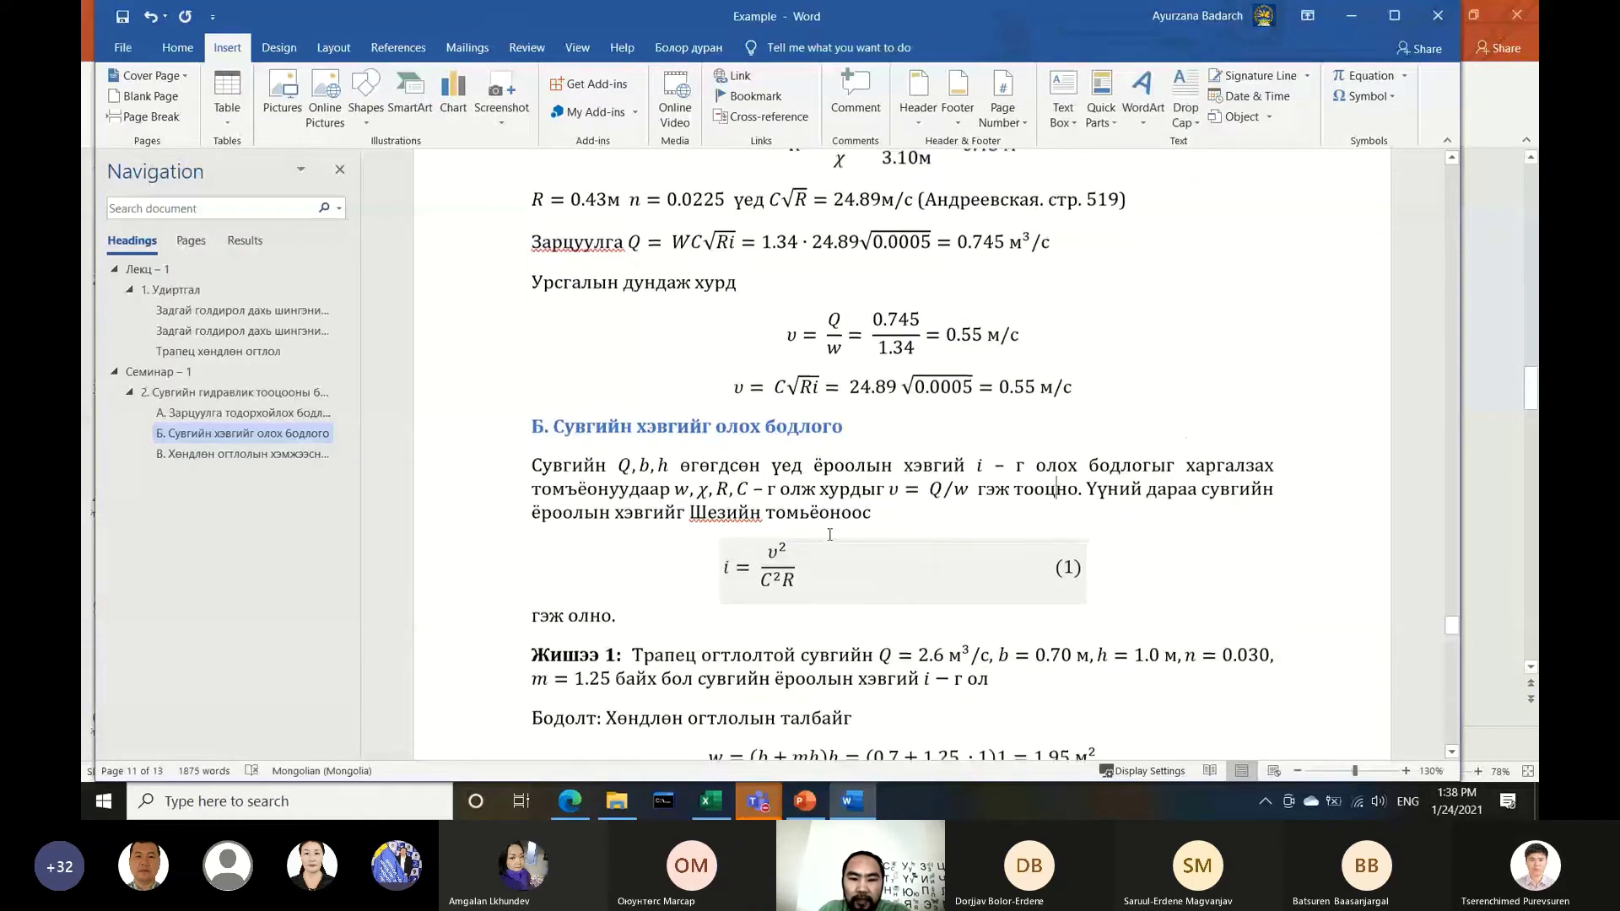
{"action": "scroll", "coordinate": [900, 510], "scroll_direction": "up", "scroll_amount": 10}
{"action": "scroll", "coordinate": [901, 511], "scroll_direction": "up", "scroll_amount": 5}
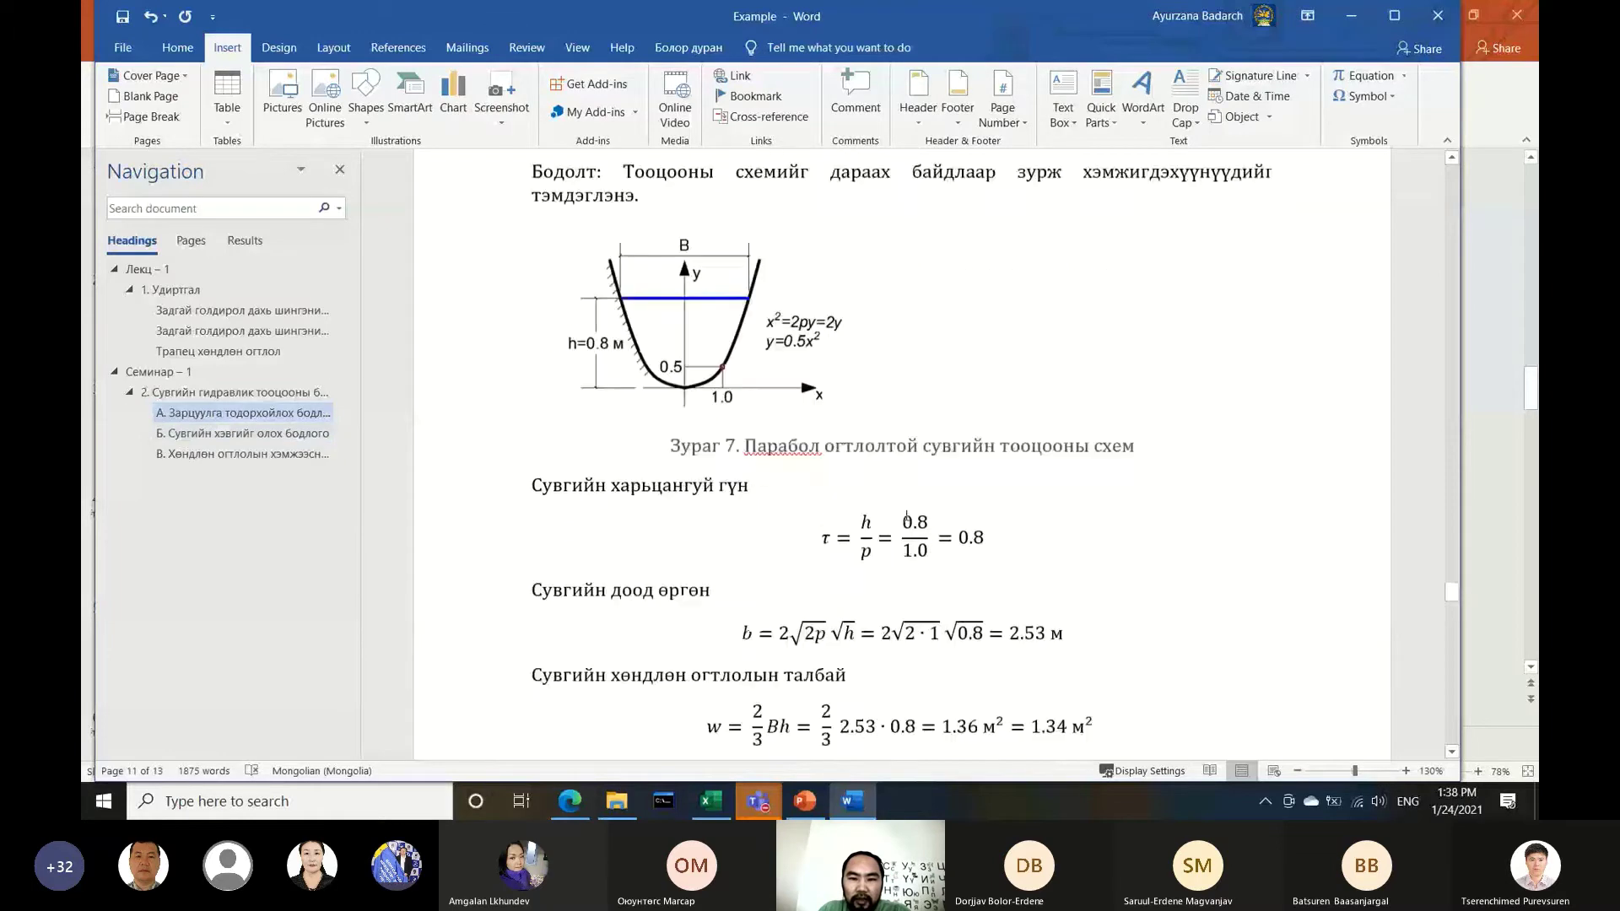
{"action": "scroll", "coordinate": [903, 513], "scroll_direction": "up", "scroll_amount": 2}
{"action": "scroll", "coordinate": [905, 515], "scroll_direction": "up", "scroll_amount": 4}
{"action": "scroll", "coordinate": [905, 514], "scroll_direction": "up", "scroll_amount": 1}
{"action": "scroll", "coordinate": [911, 513], "scroll_direction": "up", "scroll_amount": 4}
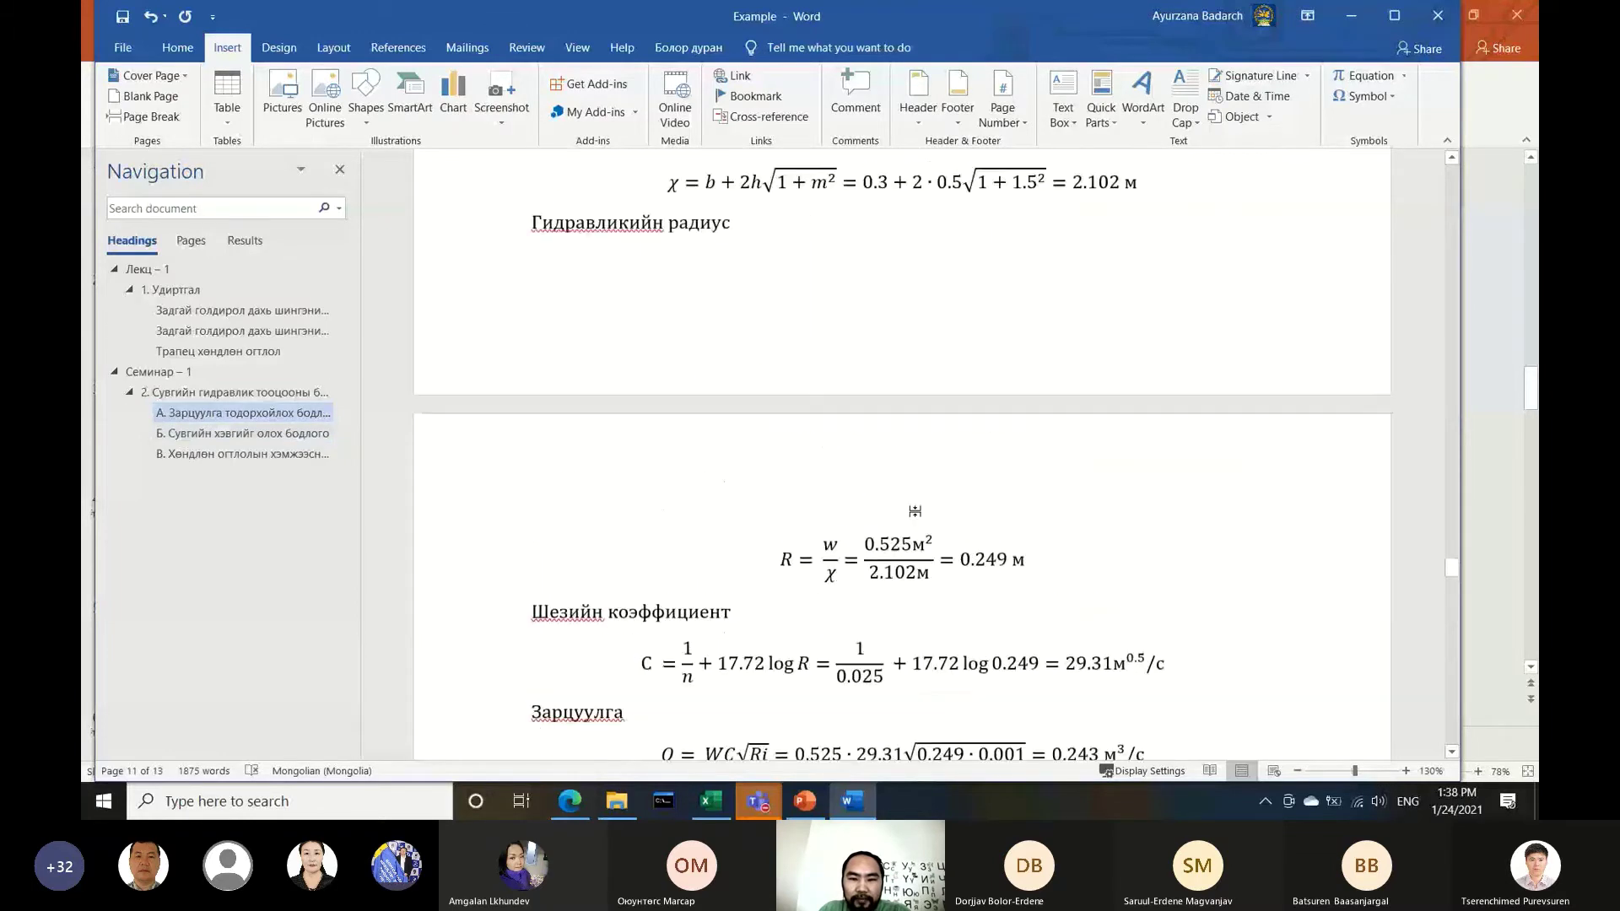
{"action": "scroll", "coordinate": [919, 511], "scroll_direction": "up", "scroll_amount": 4}
{"action": "scroll", "coordinate": [926, 510], "scroll_direction": "up", "scroll_amount": 3}
{"action": "scroll", "coordinate": [927, 511], "scroll_direction": "up", "scroll_amount": 10}
{"action": "scroll", "coordinate": [926, 510], "scroll_direction": "up", "scroll_amount": 3}
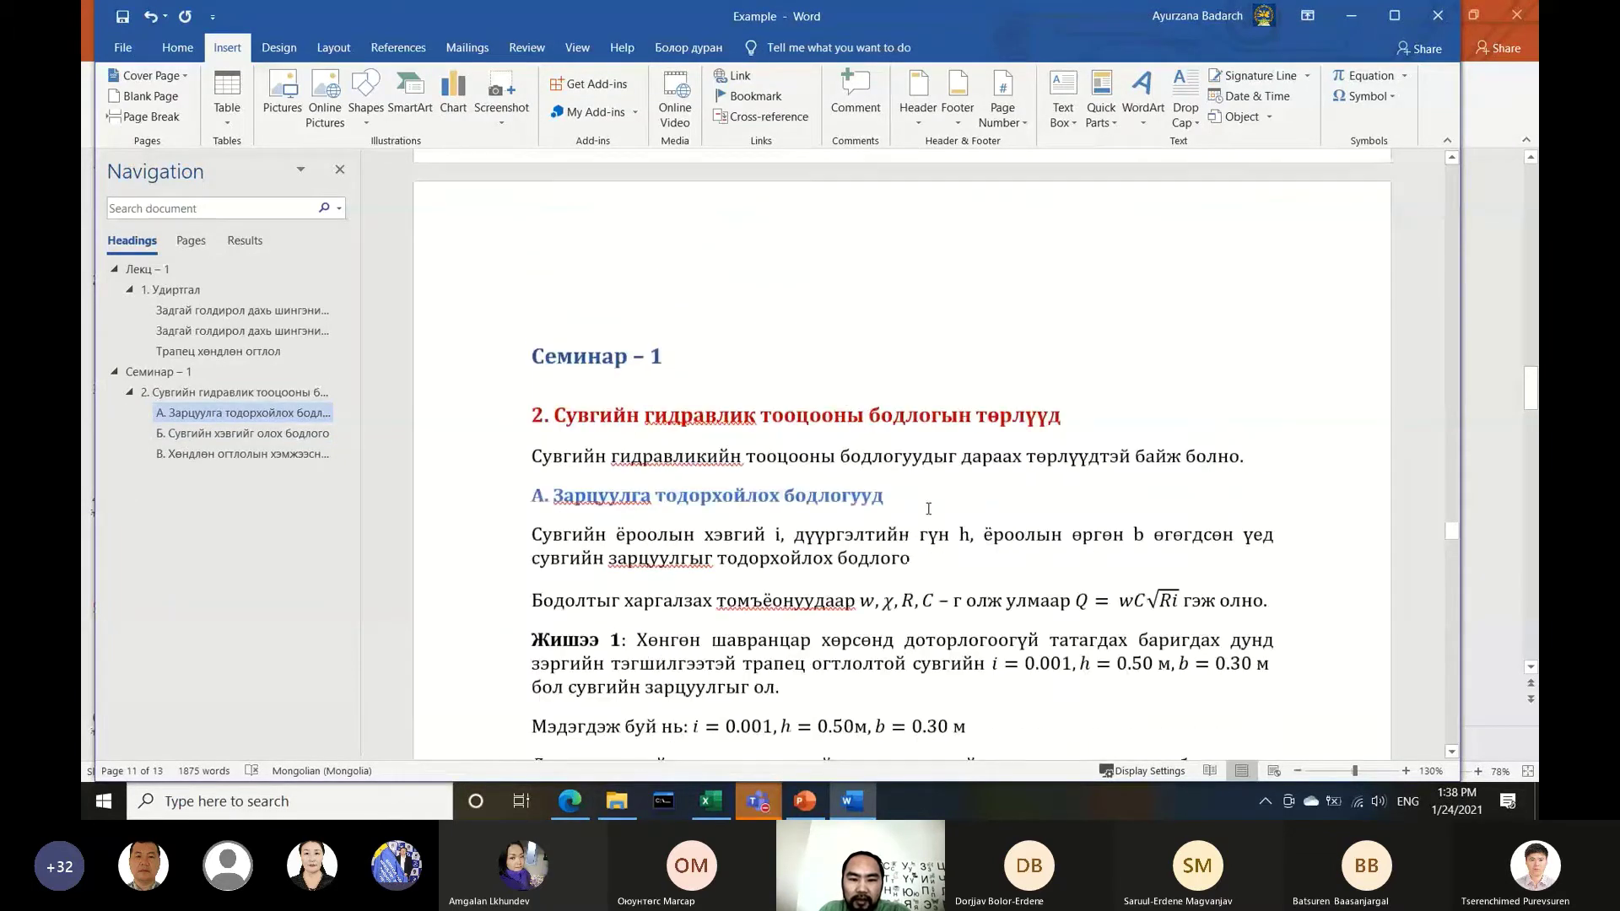
{"action": "scroll", "coordinate": [927, 509], "scroll_direction": "up", "scroll_amount": 2}
{"action": "scroll", "coordinate": [927, 508], "scroll_direction": "up", "scroll_amount": 4}
{"action": "scroll", "coordinate": [939, 506], "scroll_direction": "up", "scroll_amount": 1}
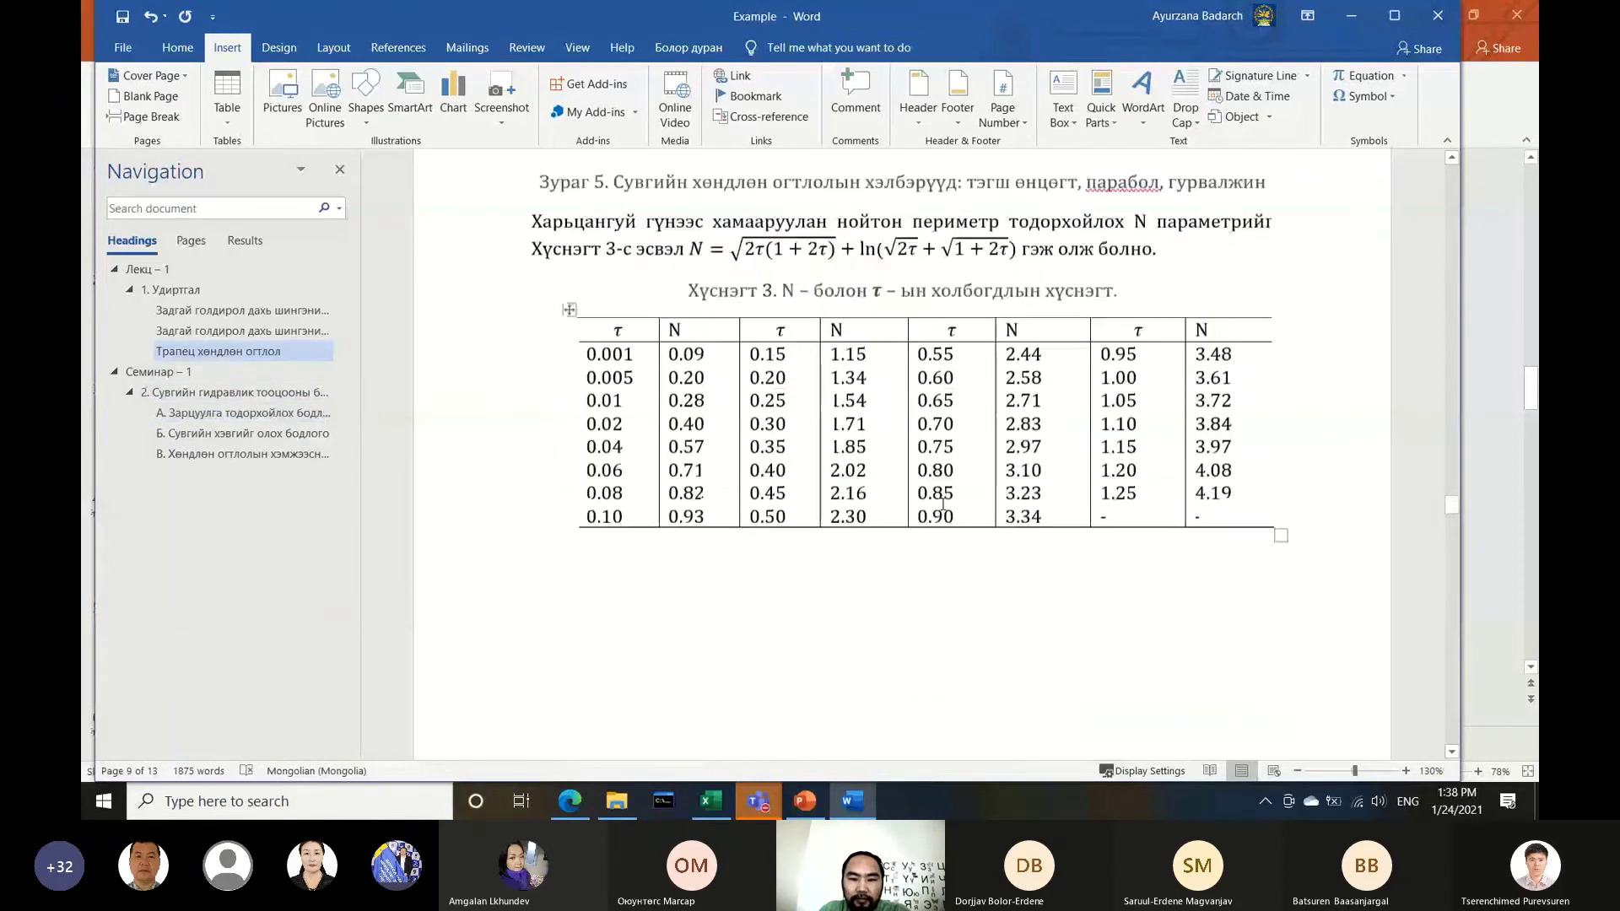
{"action": "scroll", "coordinate": [939, 506], "scroll_direction": "up", "scroll_amount": 6}
{"action": "scroll", "coordinate": [951, 491], "scroll_direction": "up", "scroll_amount": 2}
{"action": "scroll", "coordinate": [952, 491], "scroll_direction": "down", "scroll_amount": 2}
{"action": "scroll", "coordinate": [952, 491], "scroll_direction": "down", "scroll_amount": 1}
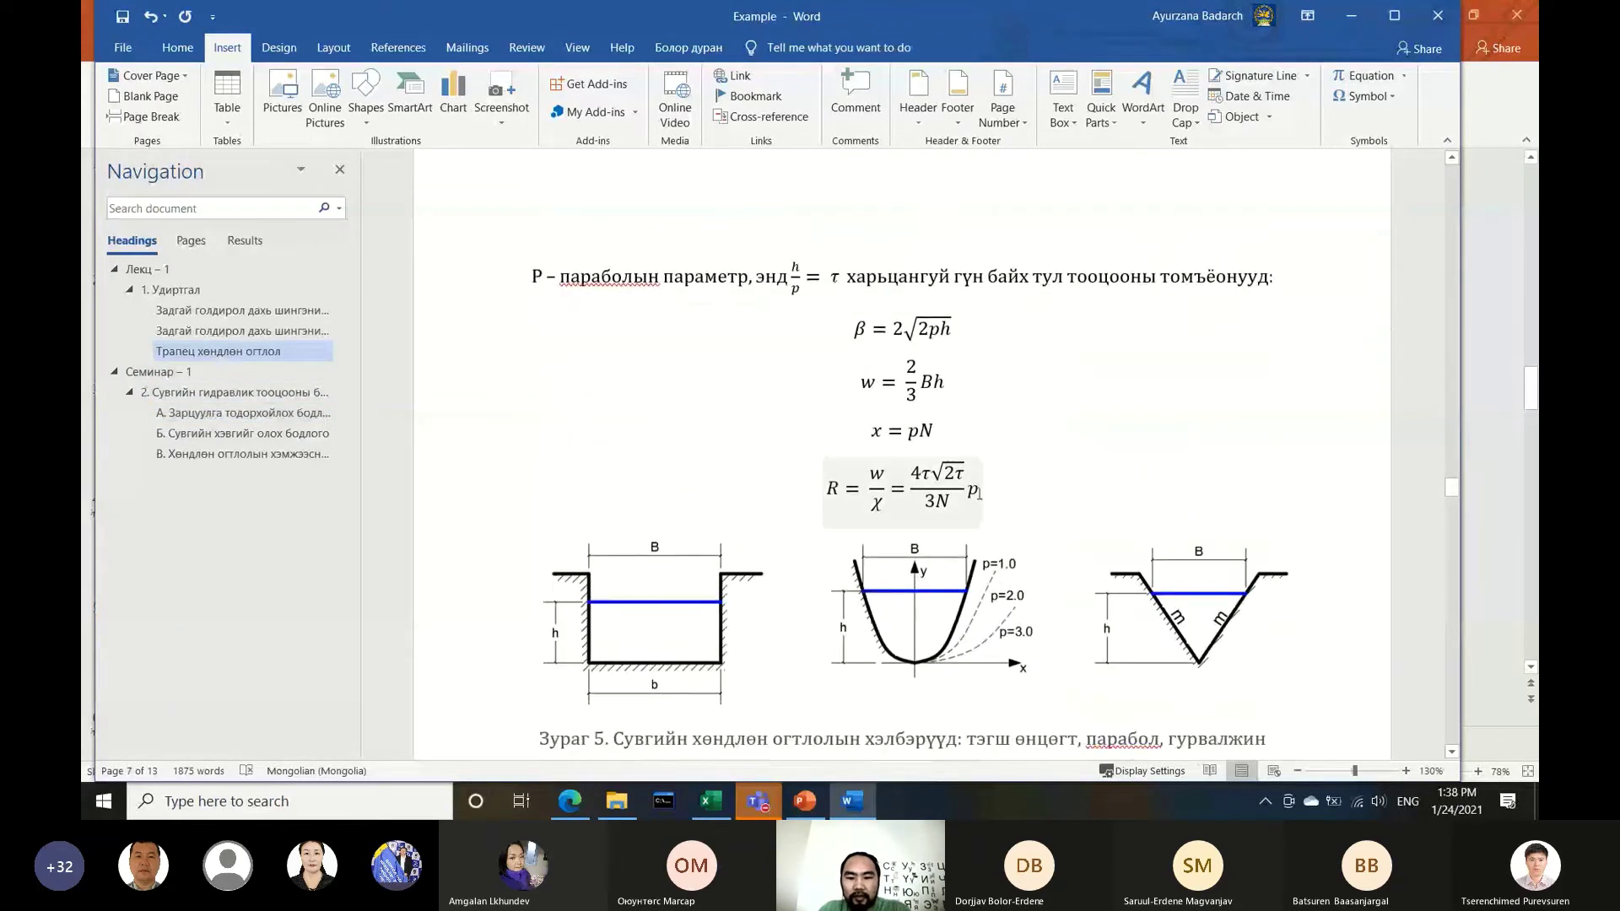
{"action": "left_click", "coordinate": [981, 491]}
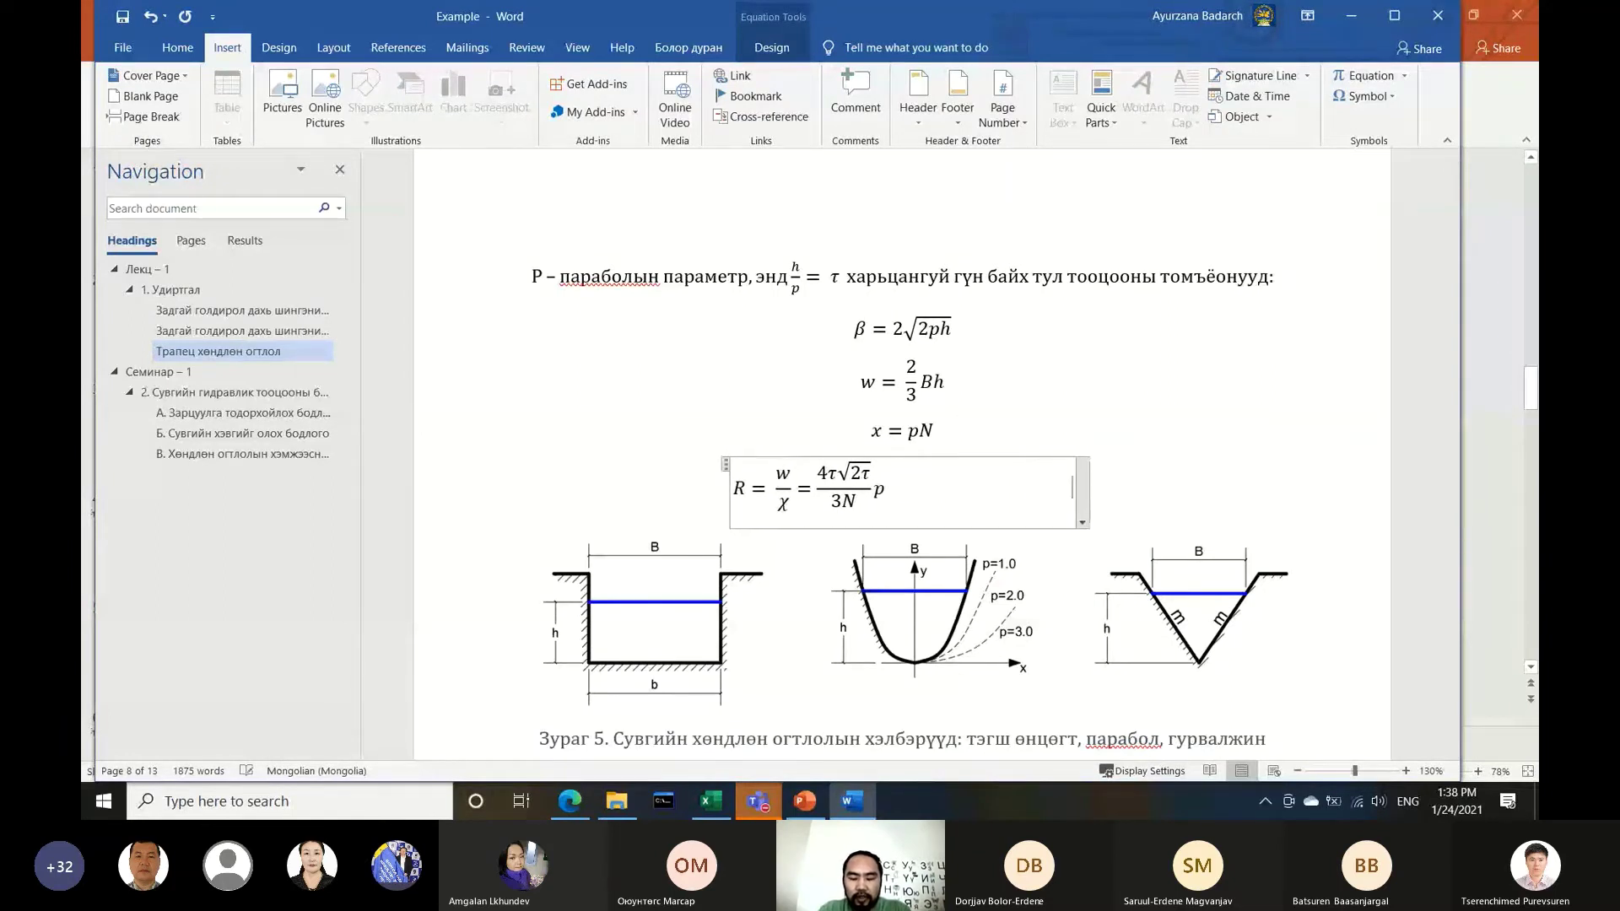
{"action": "type", "text": "#()"}
{"action": "key", "text": "Left"}
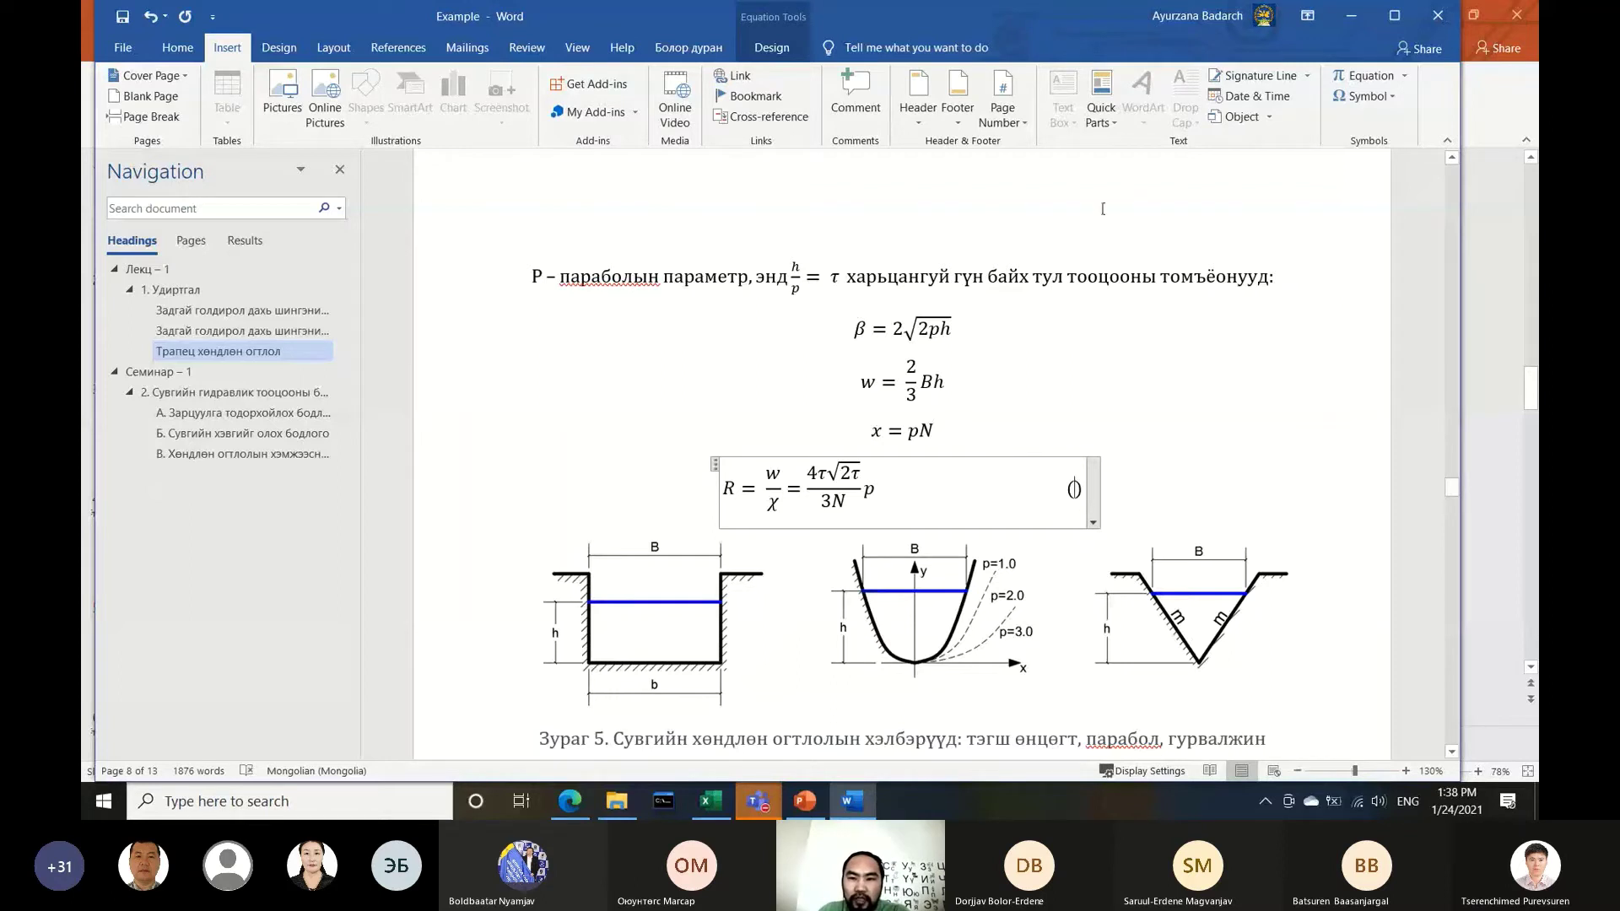
Insert a SEQ Equations field into the R = w/χ brackets, numbering it (1)
{"action": "left_click", "coordinate": [1103, 118]}
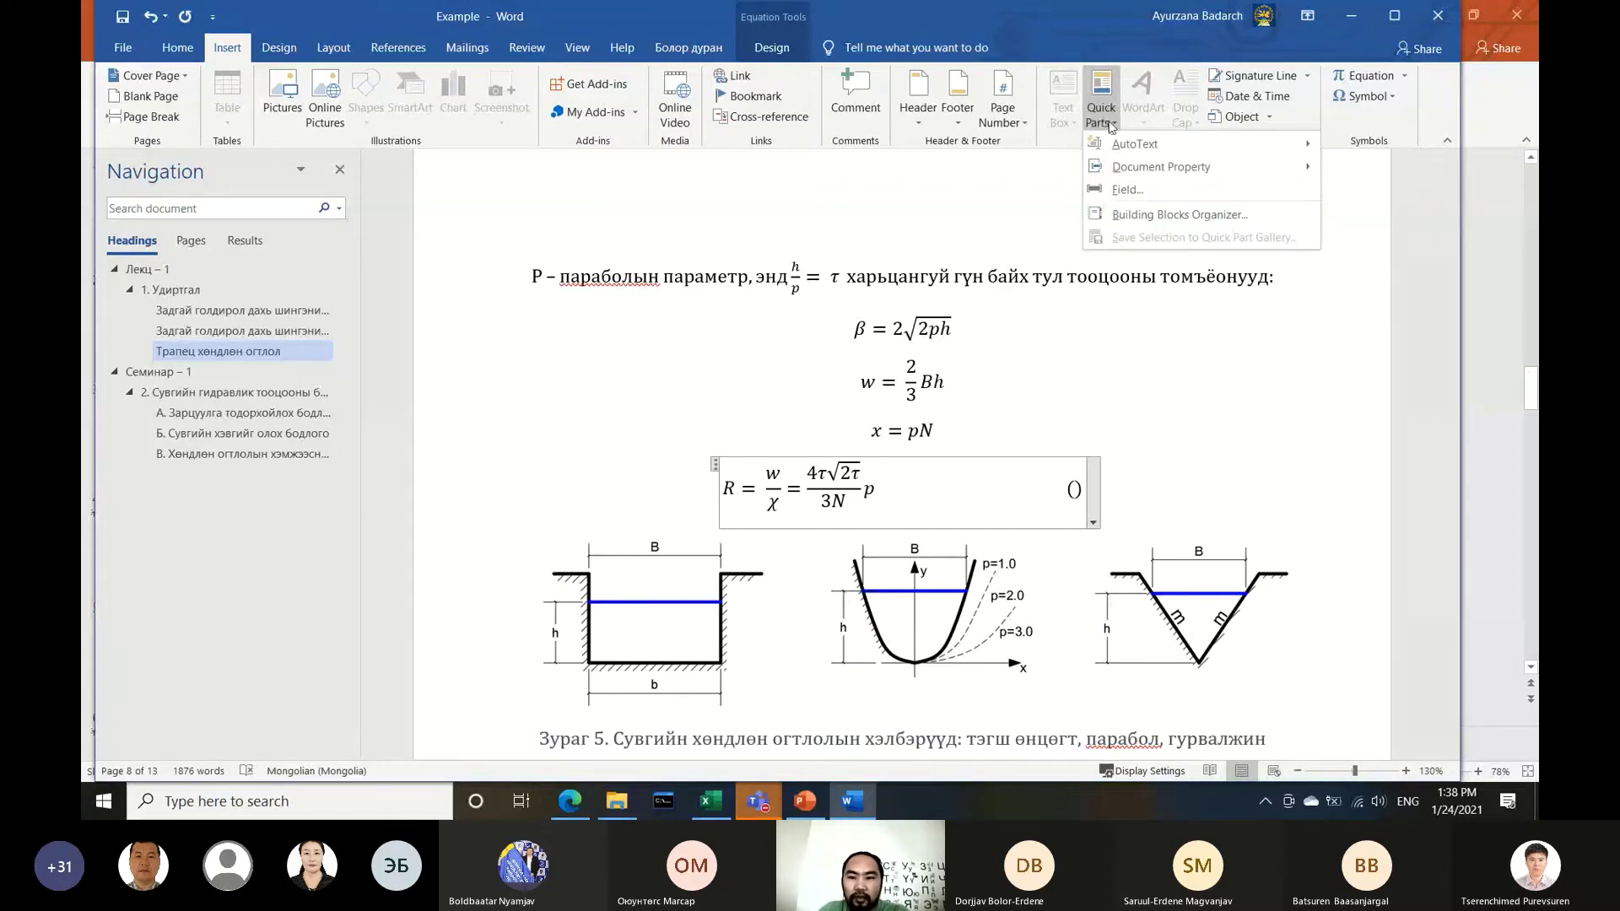
{"action": "left_click", "coordinate": [1127, 188]}
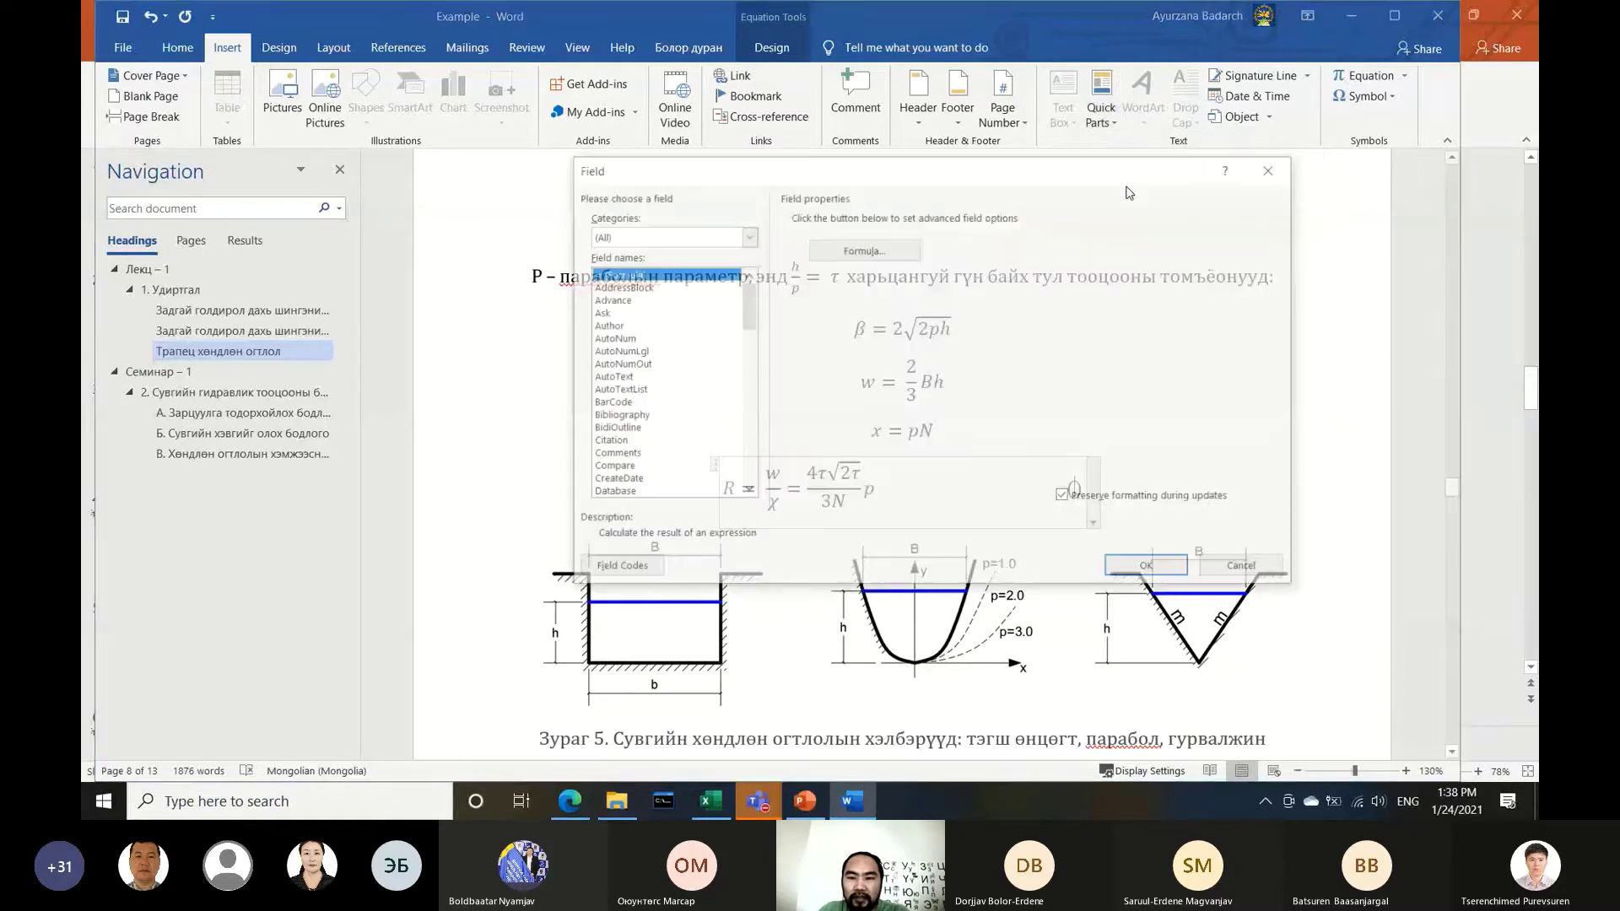
{"action": "scroll", "coordinate": [662, 384], "scroll_direction": "down", "scroll_amount": 10}
{"action": "scroll", "coordinate": [663, 384], "scroll_direction": "down", "scroll_amount": 5}
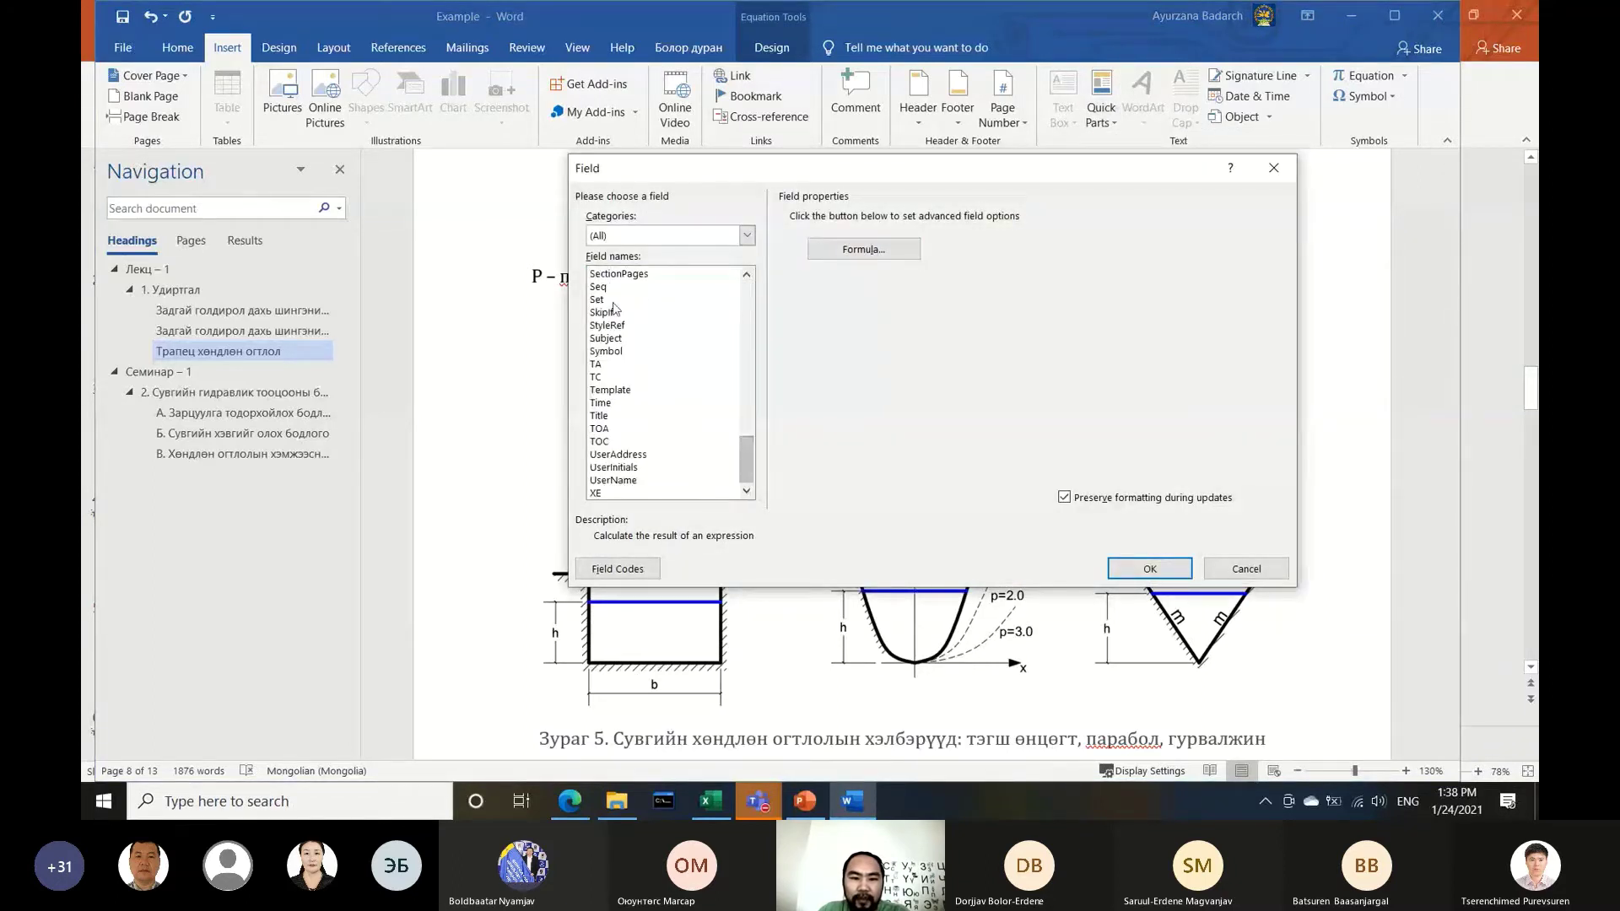
{"action": "left_click", "coordinate": [613, 288]}
{"action": "left_click", "coordinate": [850, 234]}
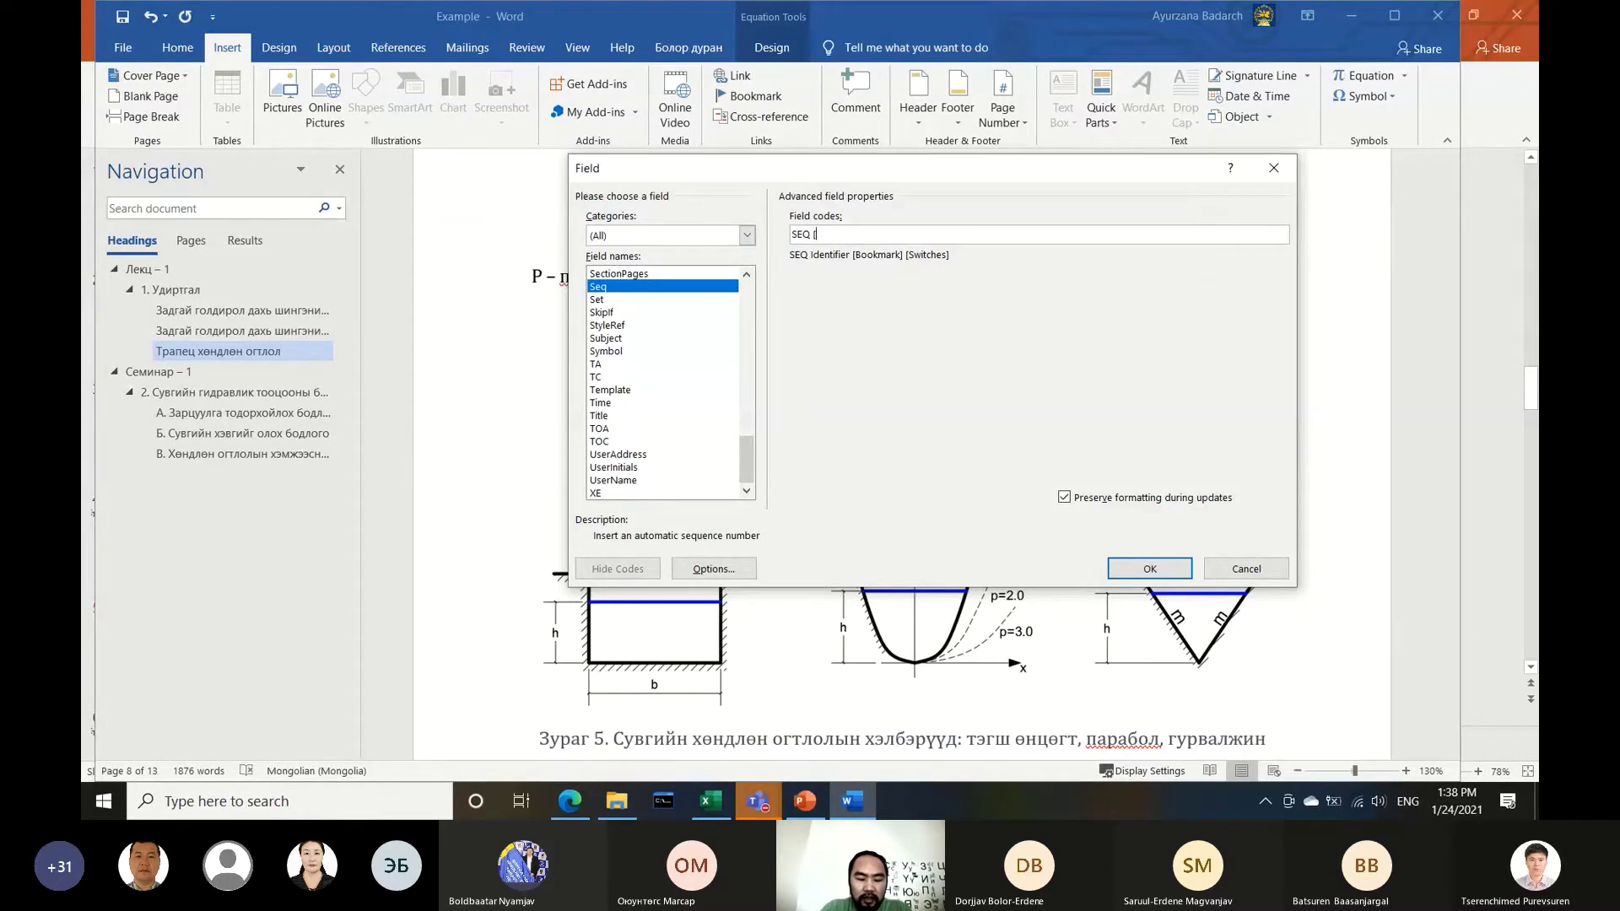
{"action": "type", "text": "Equations"}
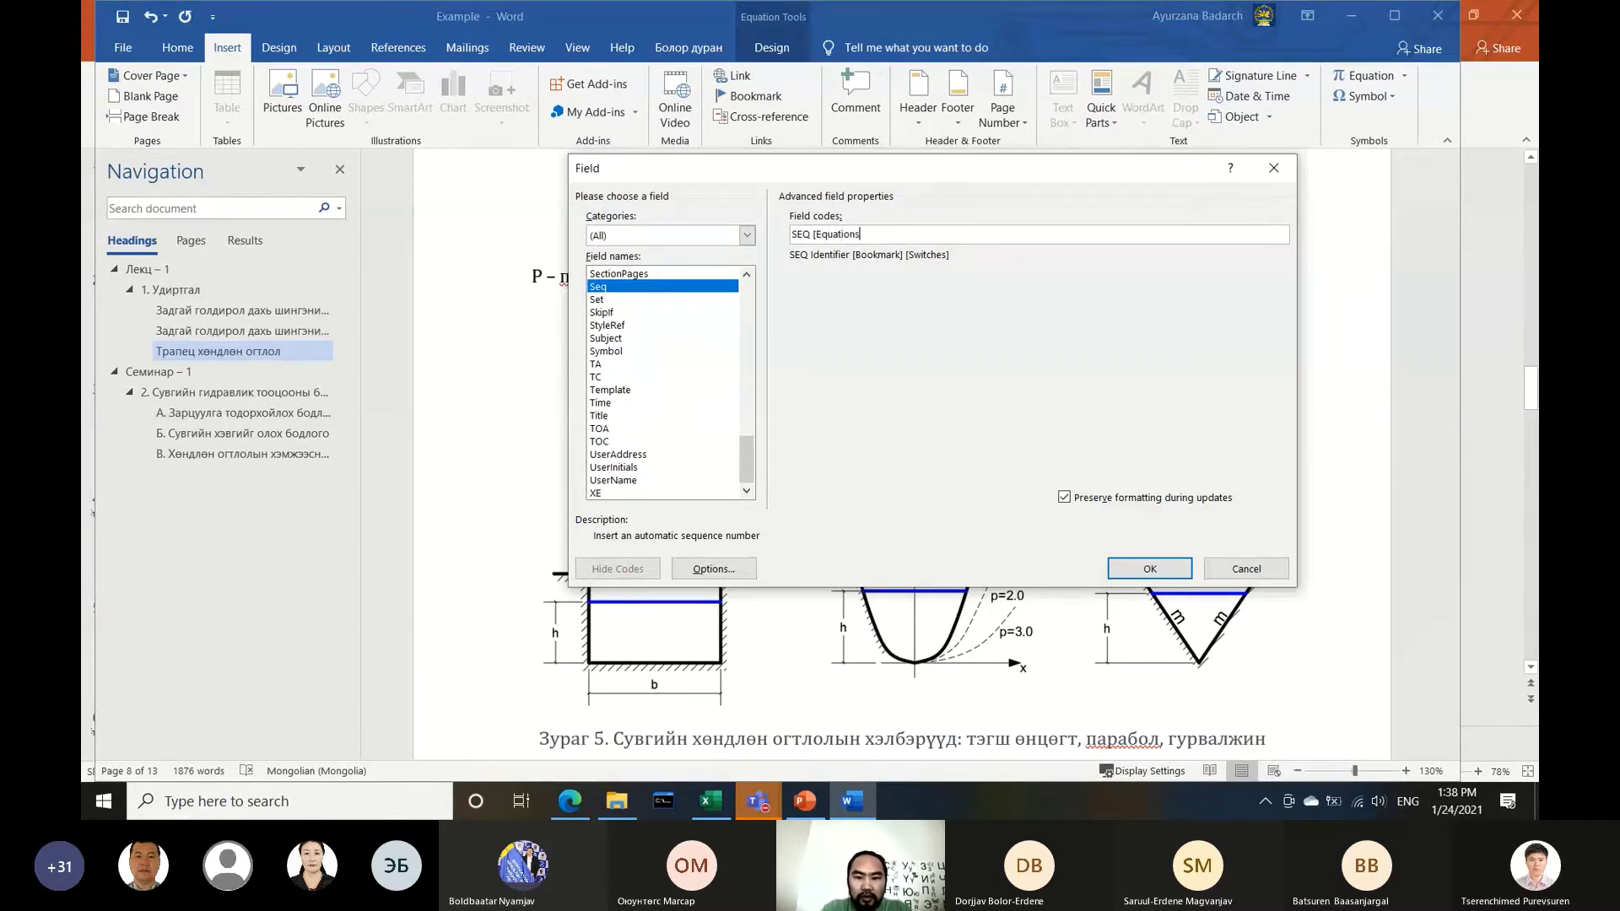
{"action": "type", "text": "]"}
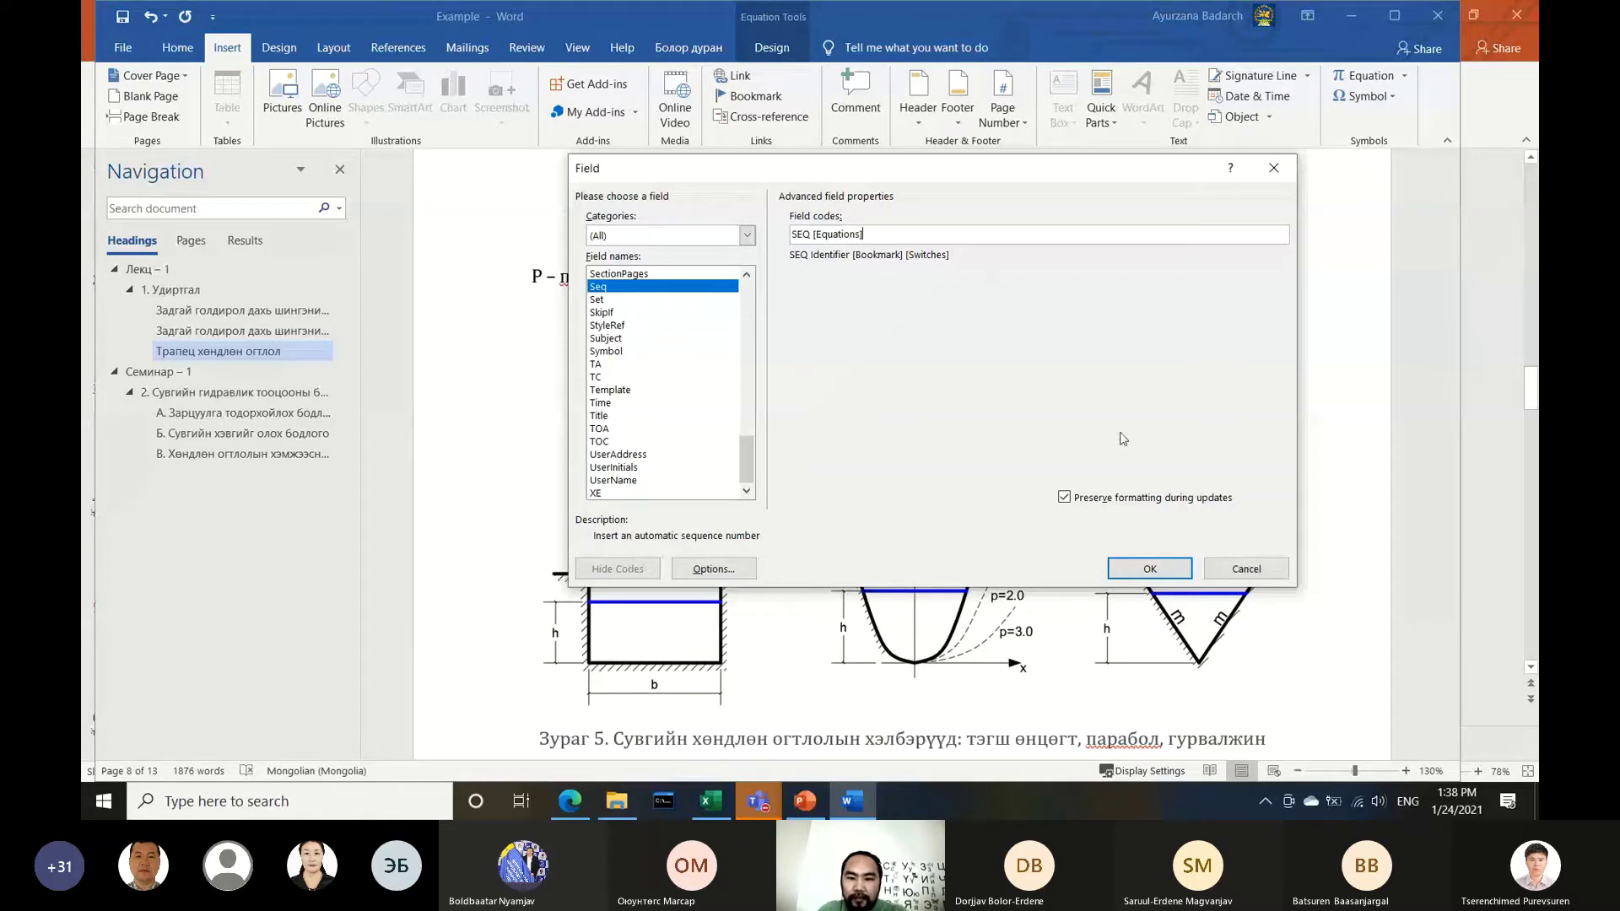
{"action": "left_click", "coordinate": [1150, 567]}
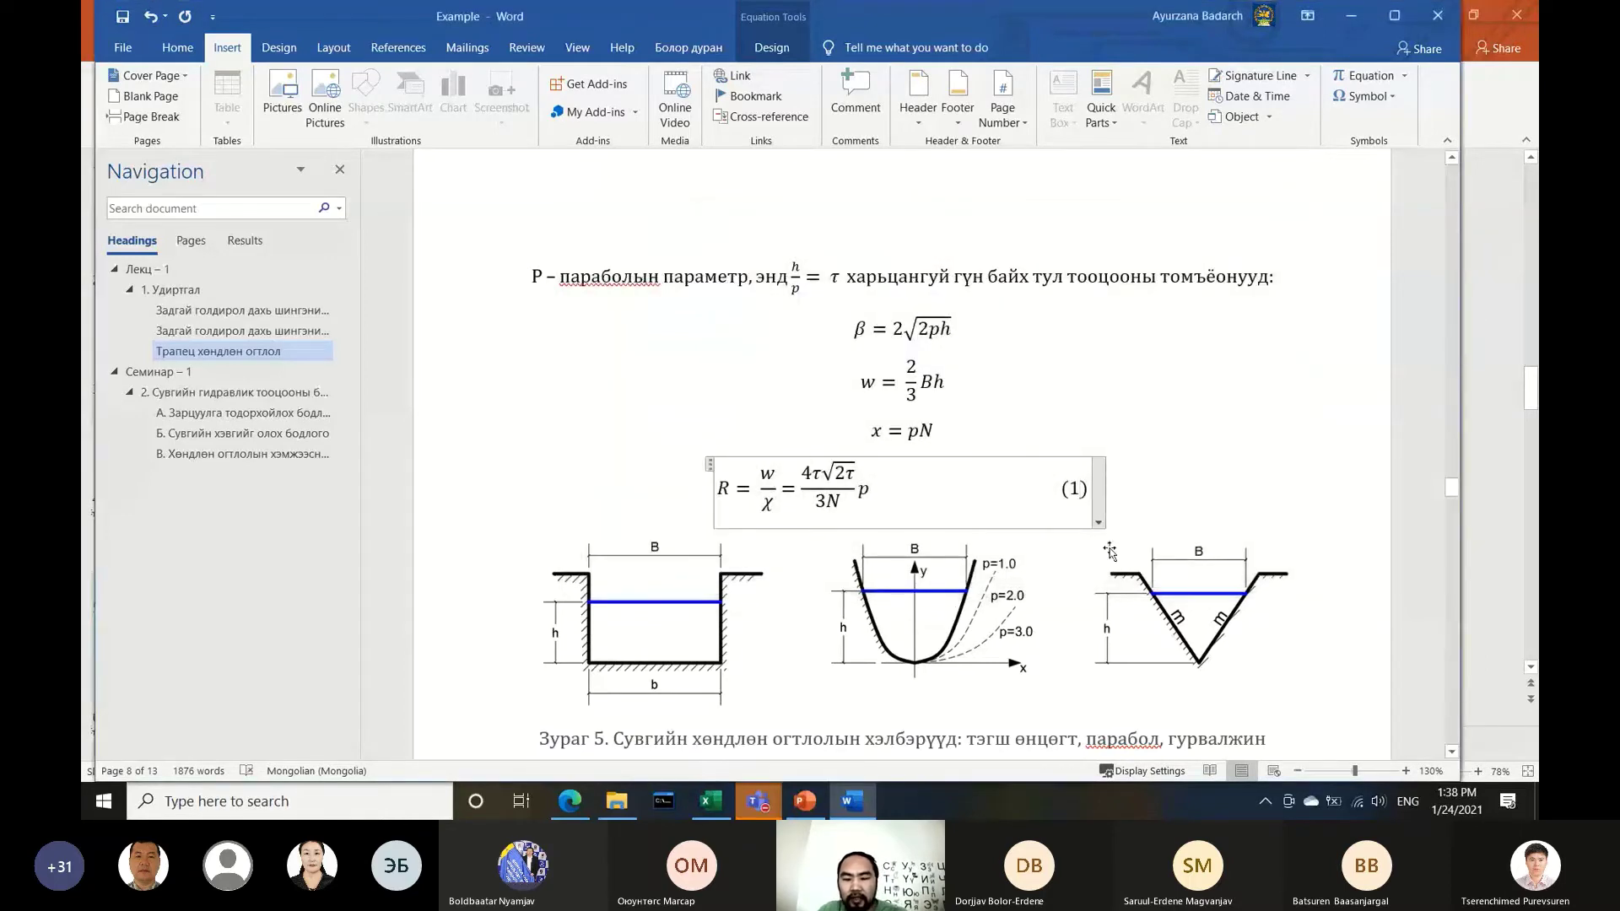
Select the passage around the slope equation and update its field from (1) to (2)
{"action": "scroll", "coordinate": [1063, 493], "scroll_direction": "down", "scroll_amount": 5}
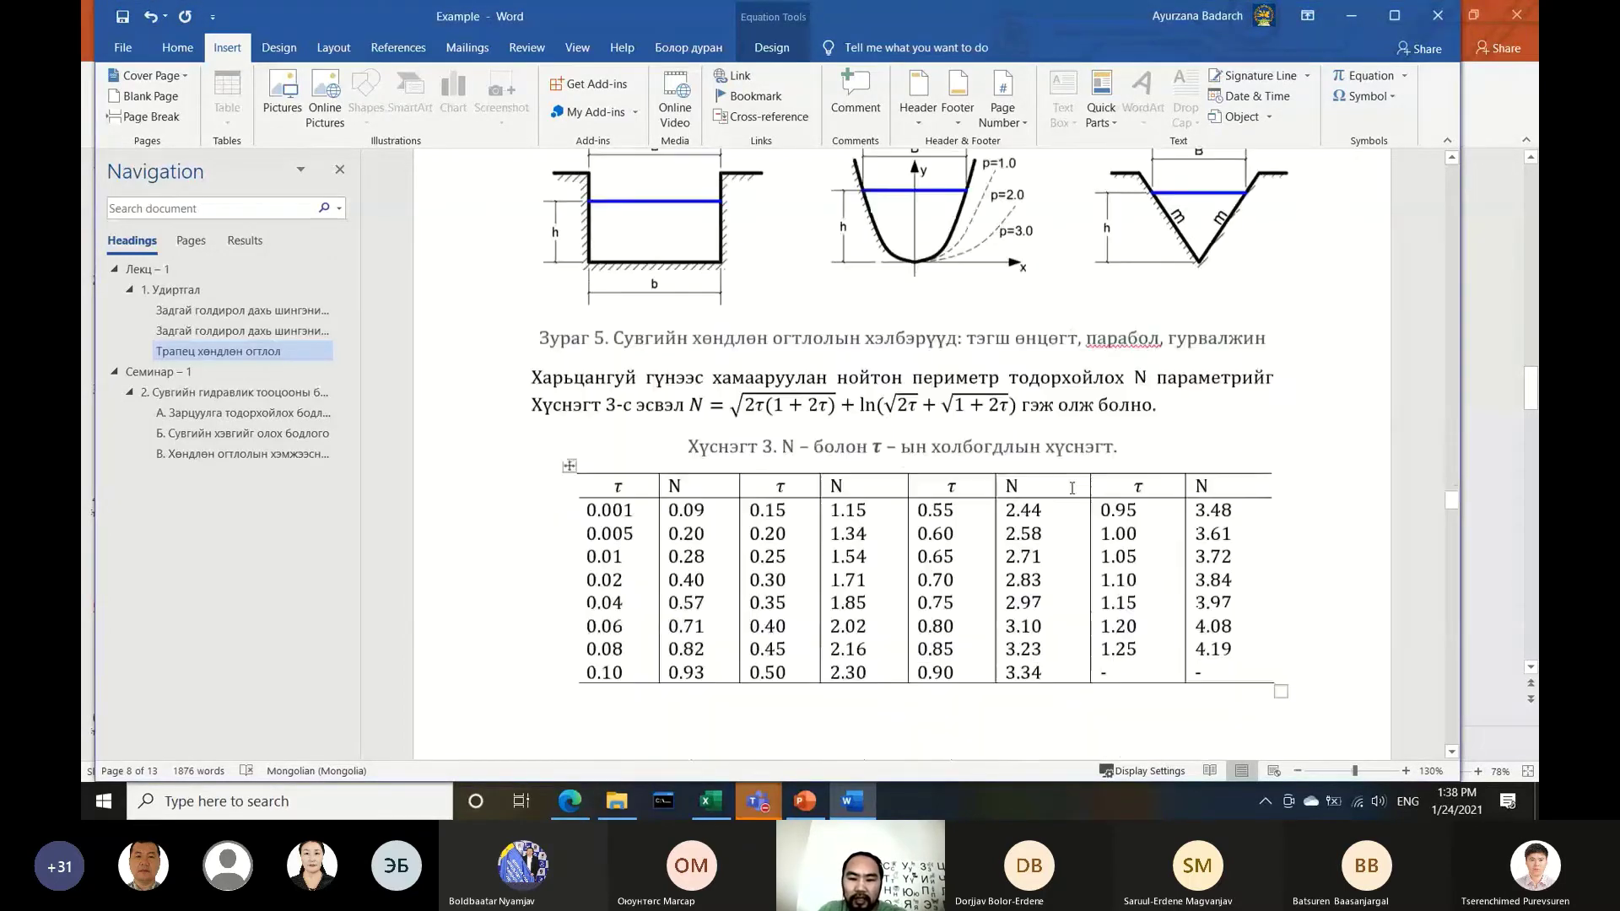
{"action": "scroll", "coordinate": [1071, 491], "scroll_direction": "down", "scroll_amount": 8}
{"action": "scroll", "coordinate": [1082, 487], "scroll_direction": "down", "scroll_amount": 5}
{"action": "scroll", "coordinate": [1084, 489], "scroll_direction": "down", "scroll_amount": 5}
{"action": "scroll", "coordinate": [1092, 493], "scroll_direction": "down", "scroll_amount": 3}
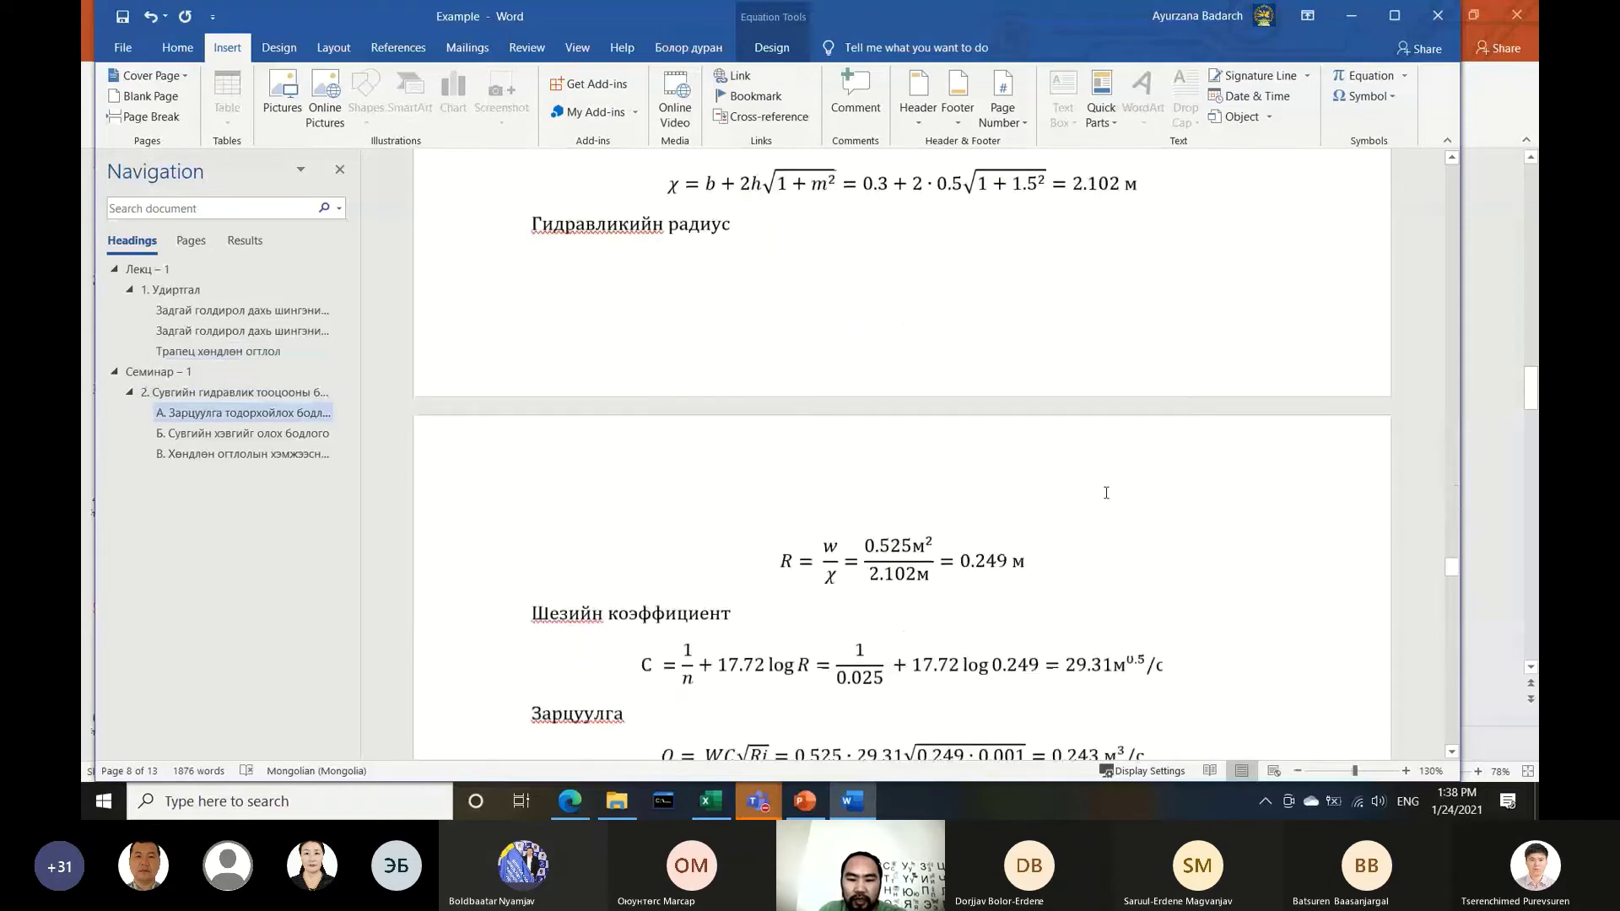
{"action": "scroll", "coordinate": [1101, 497], "scroll_direction": "down", "scroll_amount": 5}
{"action": "scroll", "coordinate": [1110, 502], "scroll_direction": "down", "scroll_amount": 5}
{"action": "scroll", "coordinate": [1111, 502], "scroll_direction": "down", "scroll_amount": 8}
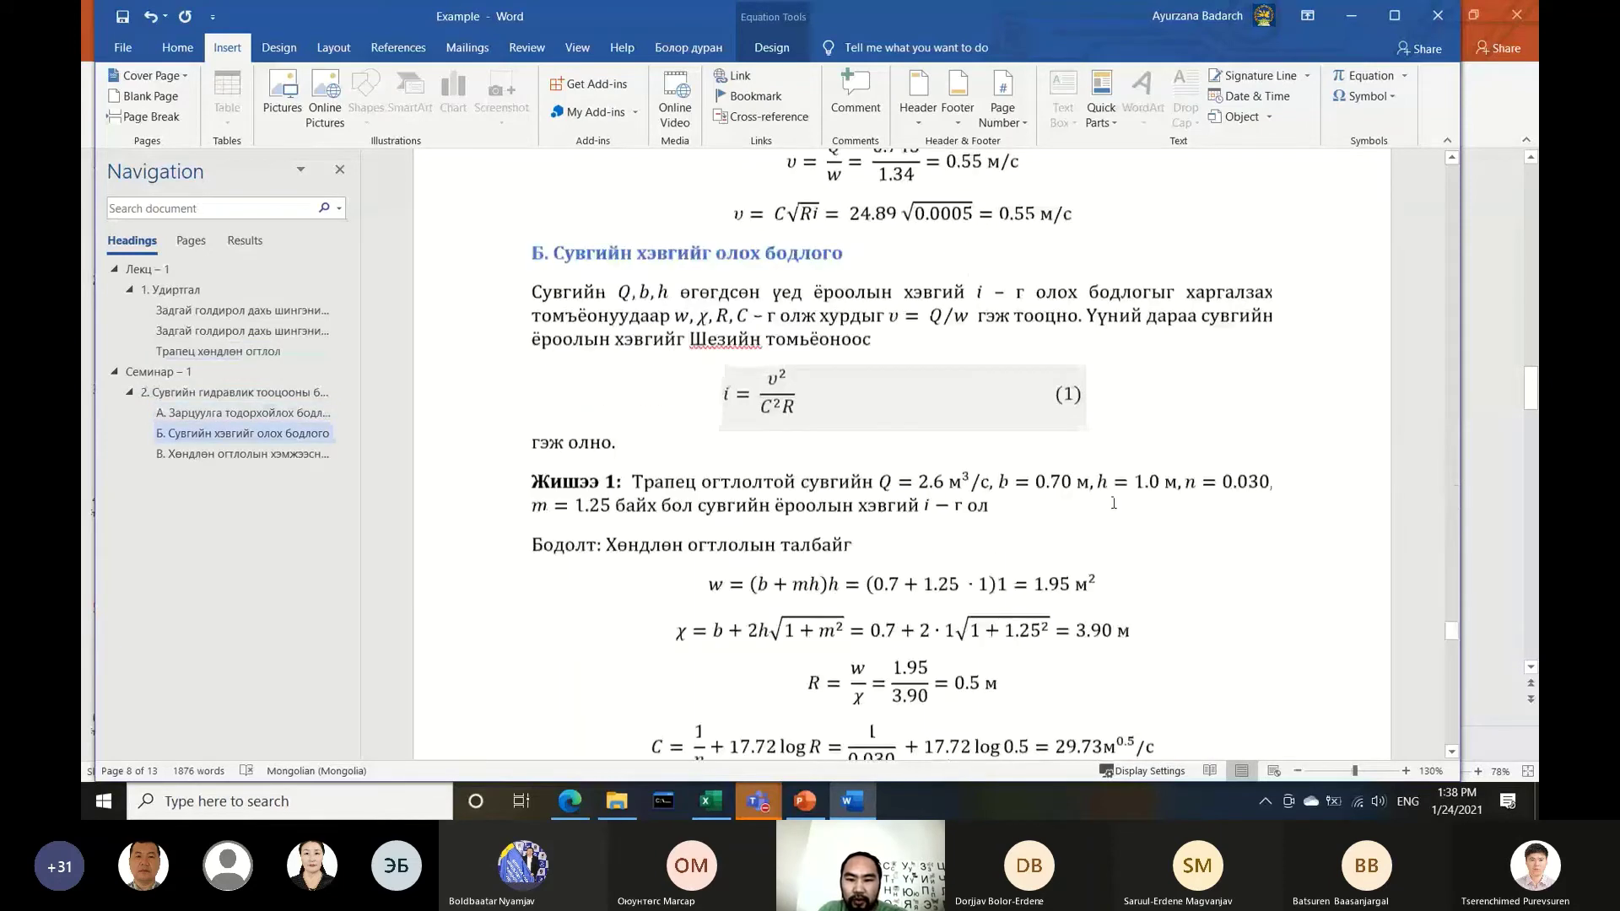
{"action": "scroll", "coordinate": [1113, 503], "scroll_direction": "down", "scroll_amount": 2}
{"action": "left_click", "coordinate": [1079, 240]}
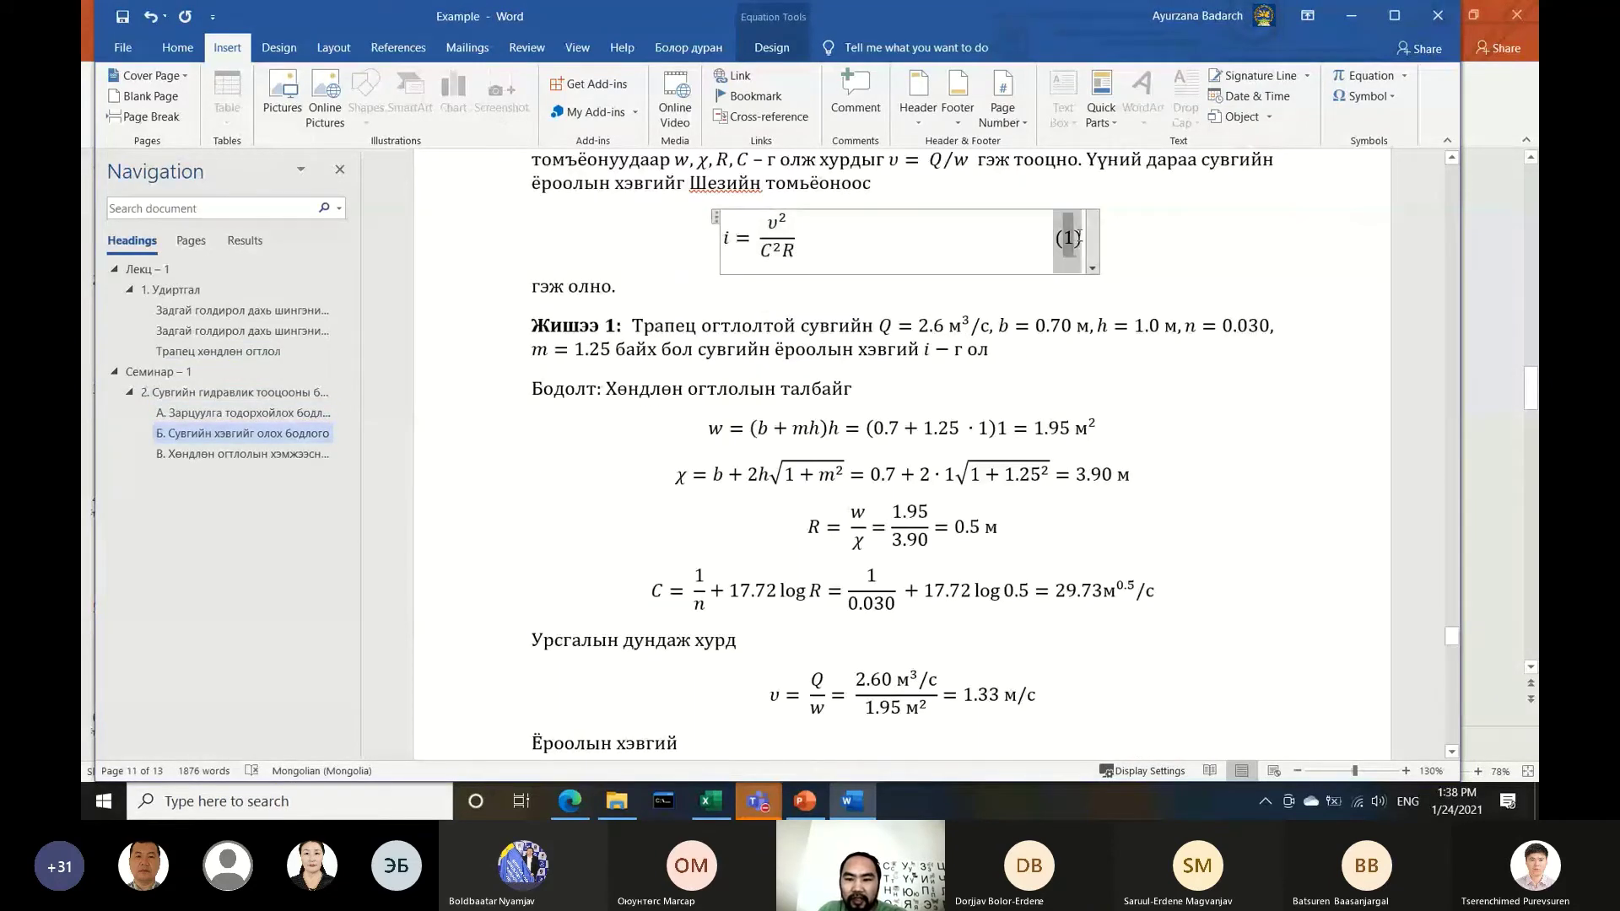
{"action": "right_click", "coordinate": [1073, 240]}
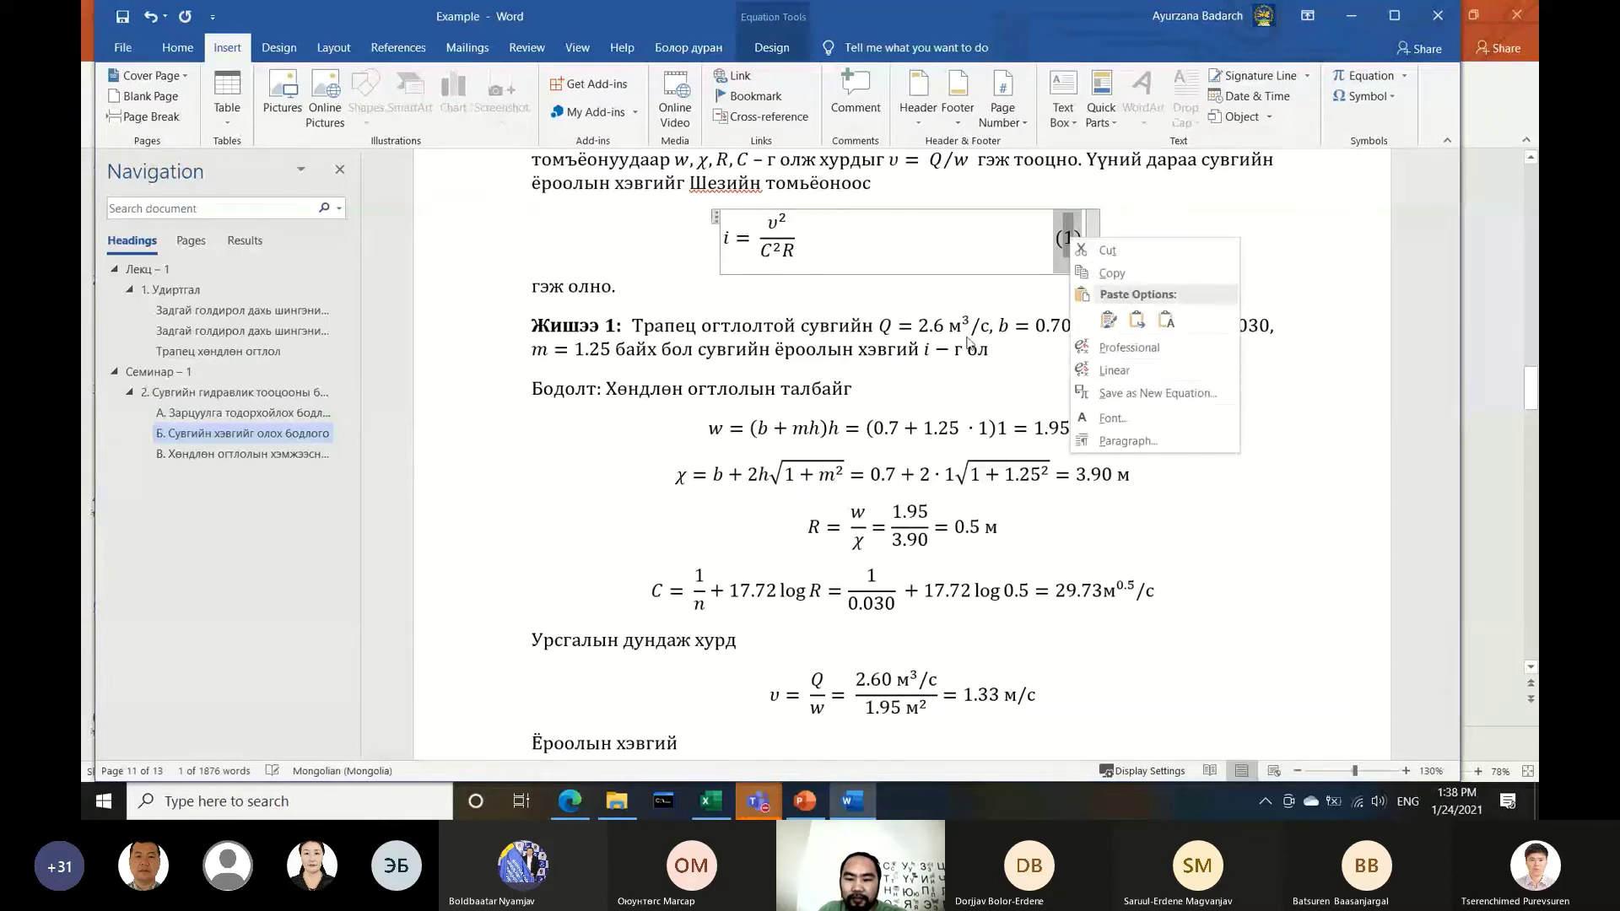
{"action": "key", "text": "Escape"}
{"action": "left_click_drag", "start_coordinate": [804, 183], "coordinate": [1093, 326]}
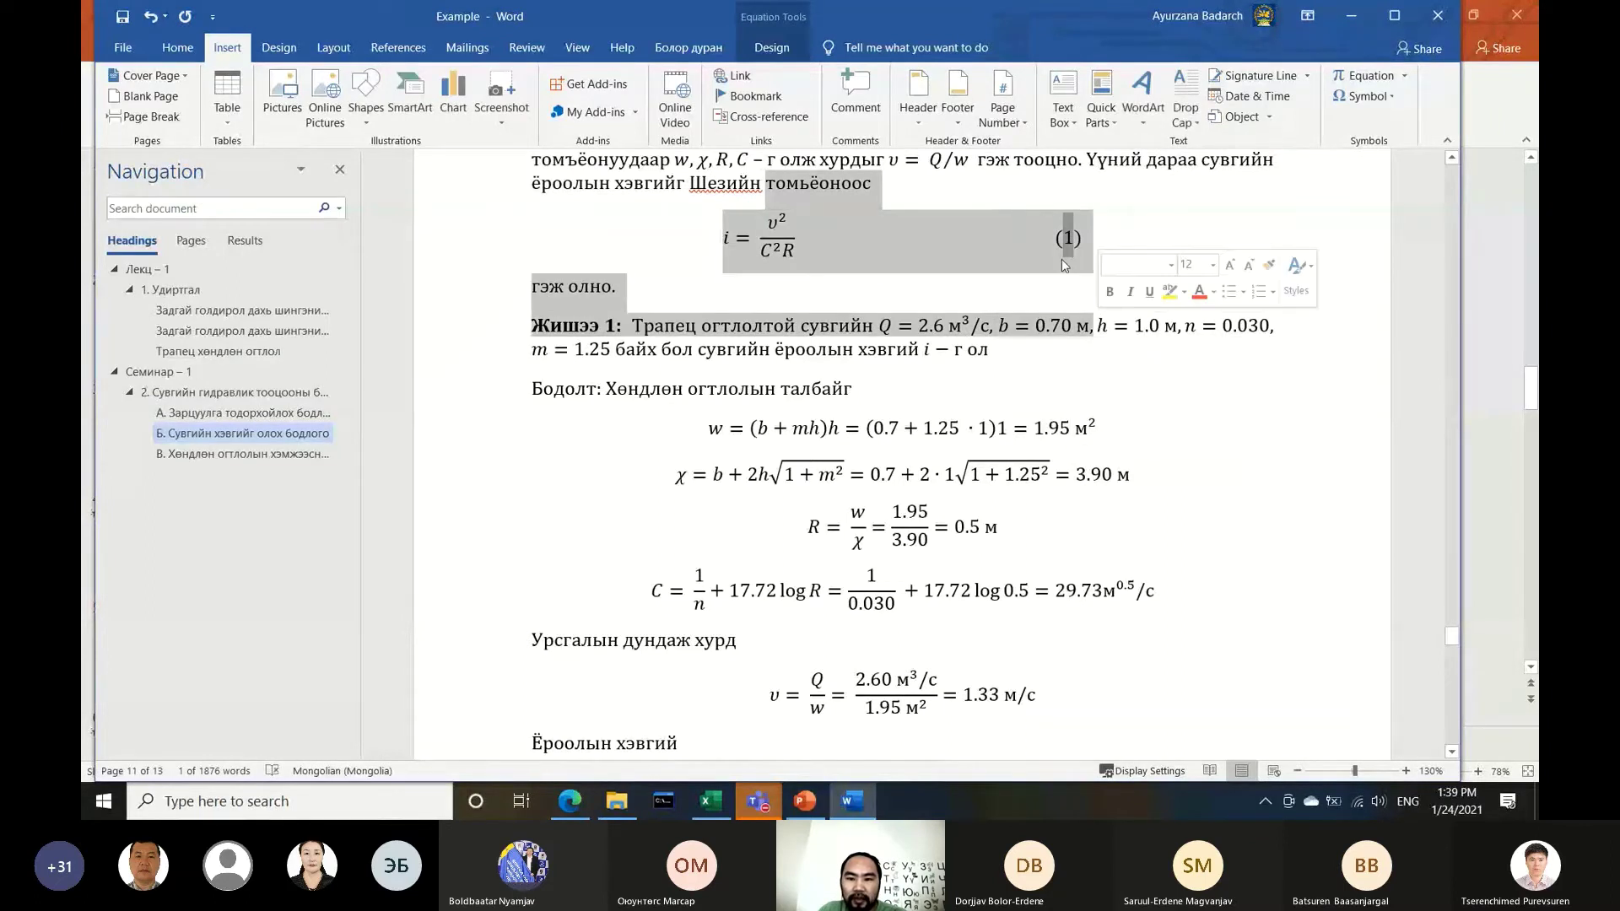
{"action": "right_click", "coordinate": [780, 326]}
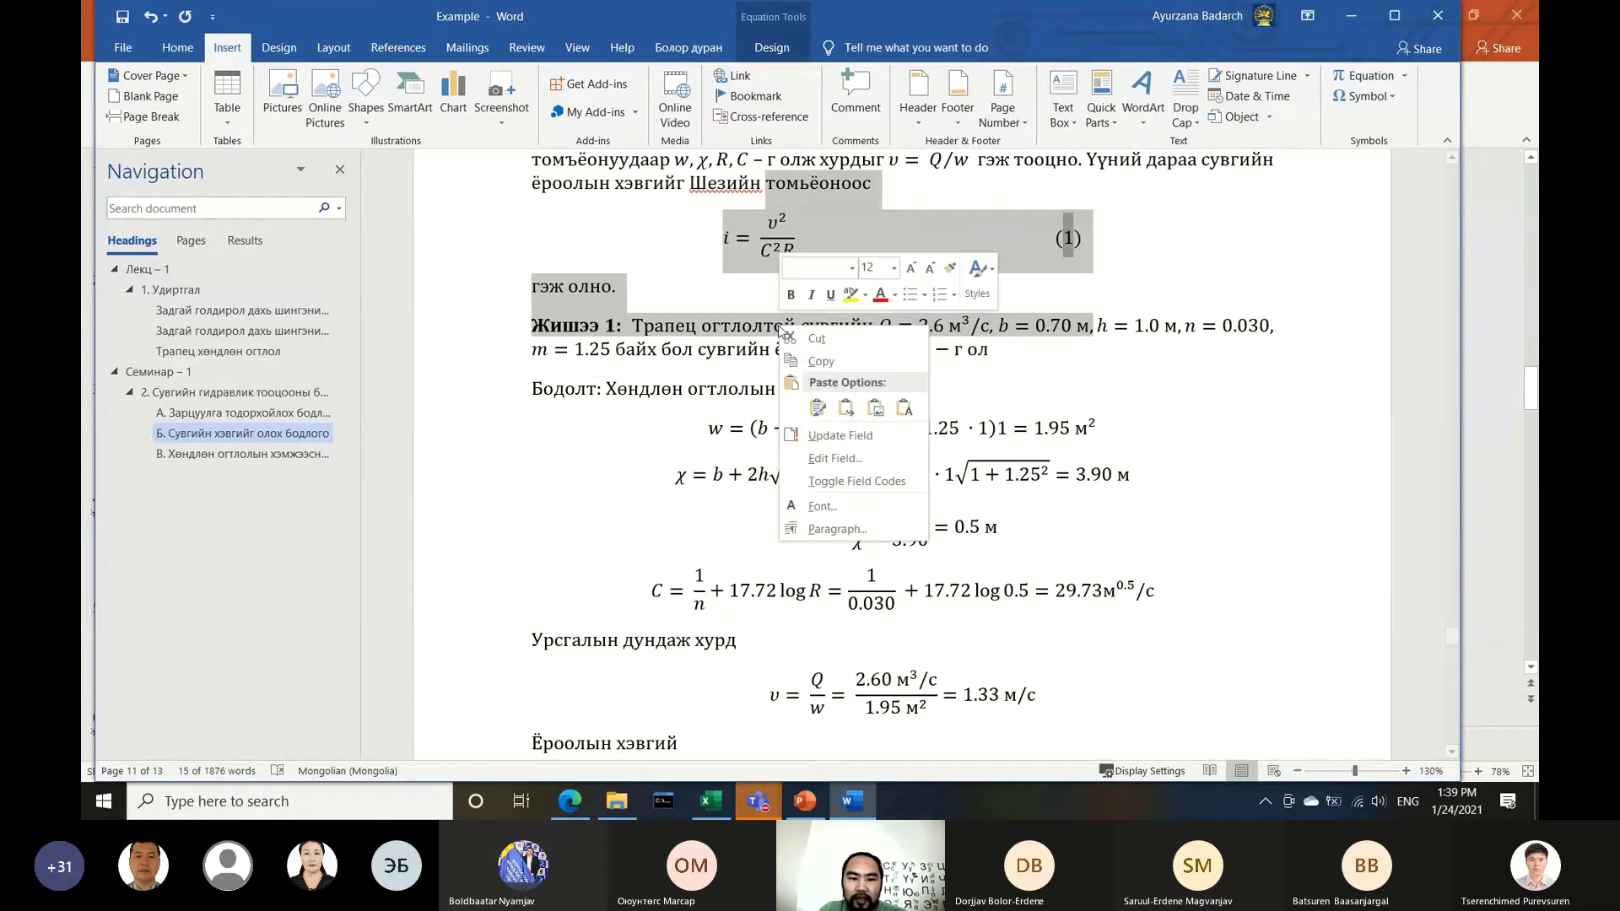
{"action": "left_click", "coordinate": [839, 435]}
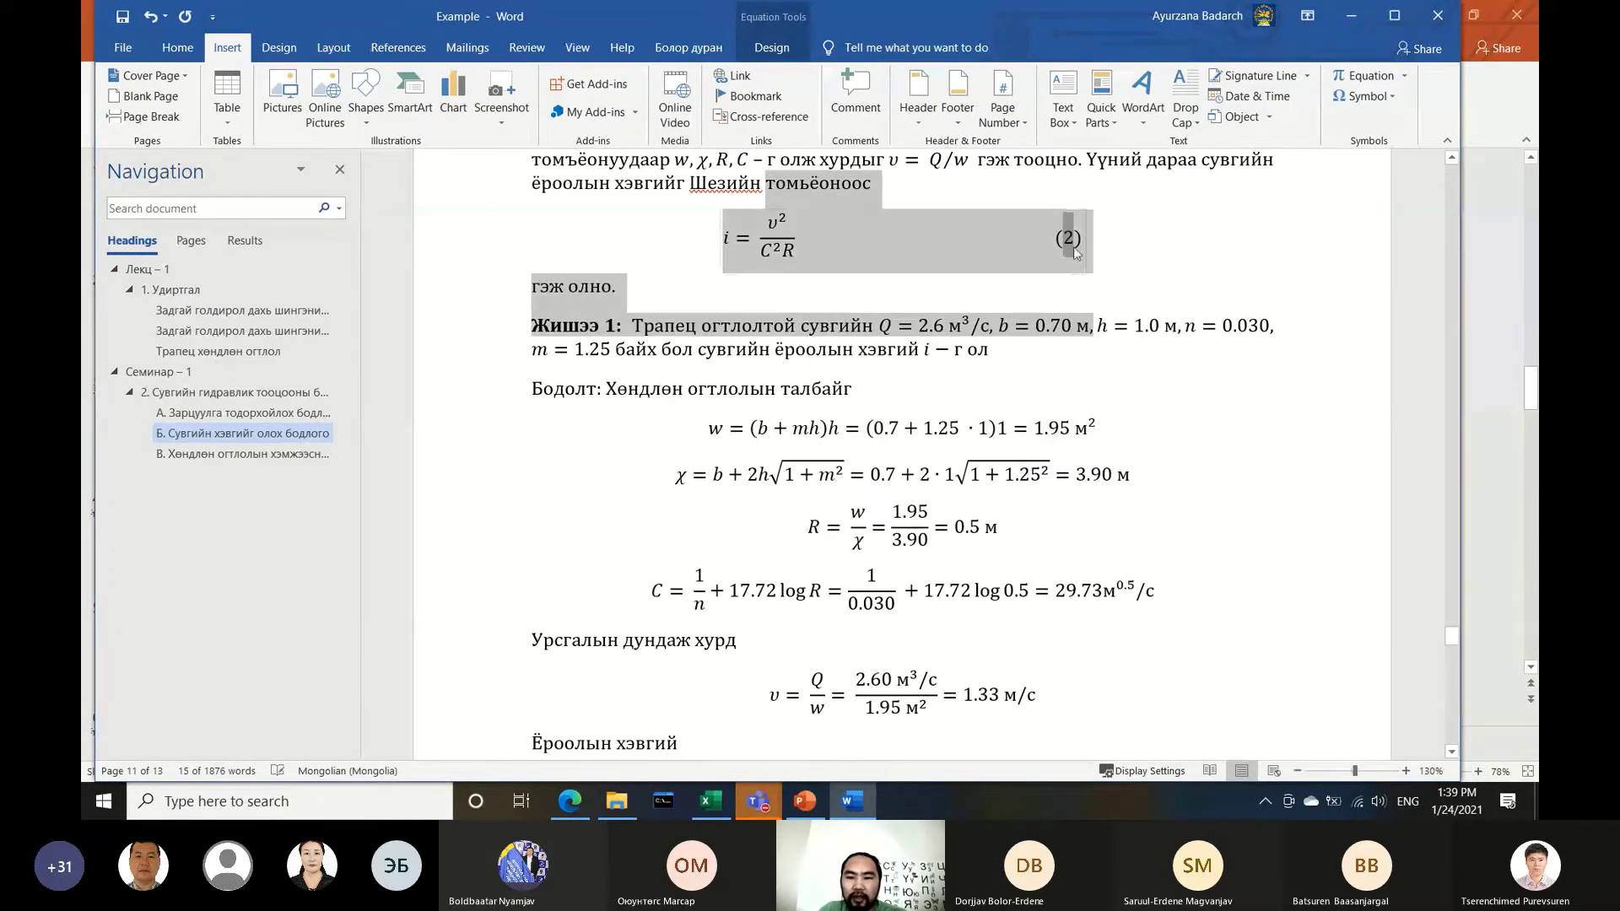
{"action": "left_click", "coordinate": [1073, 238]}
{"action": "left_click", "coordinate": [856, 341]}
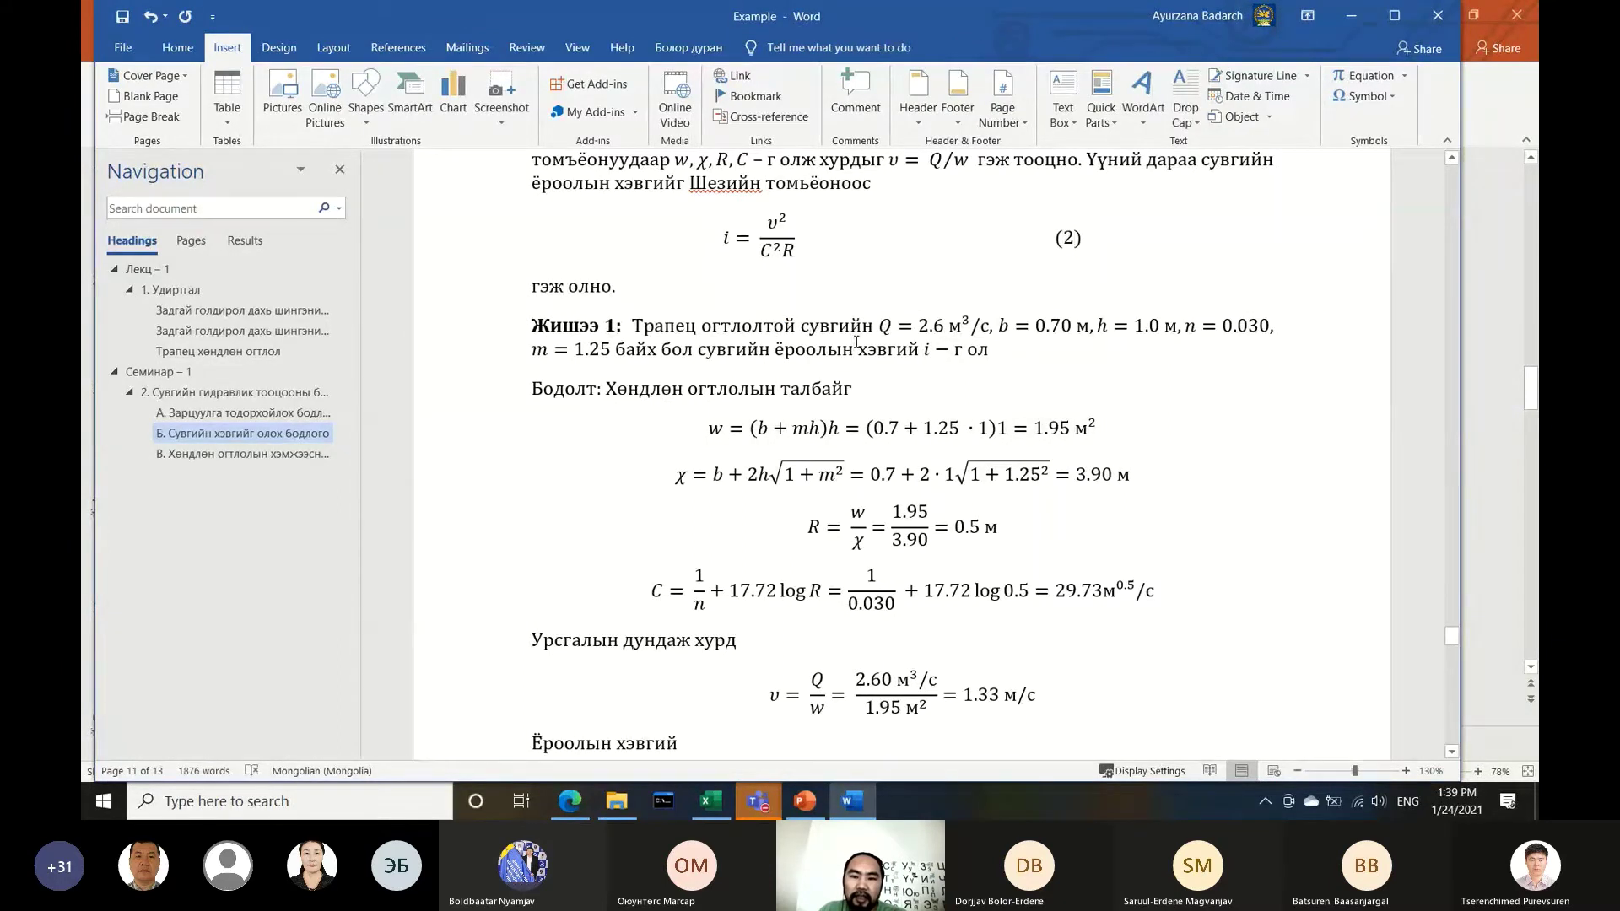
Confirm the slope equation now reads (2), then switch to the PowerPoint presentation
{"action": "scroll", "coordinate": [857, 342], "scroll_direction": "up", "scroll_amount": 1}
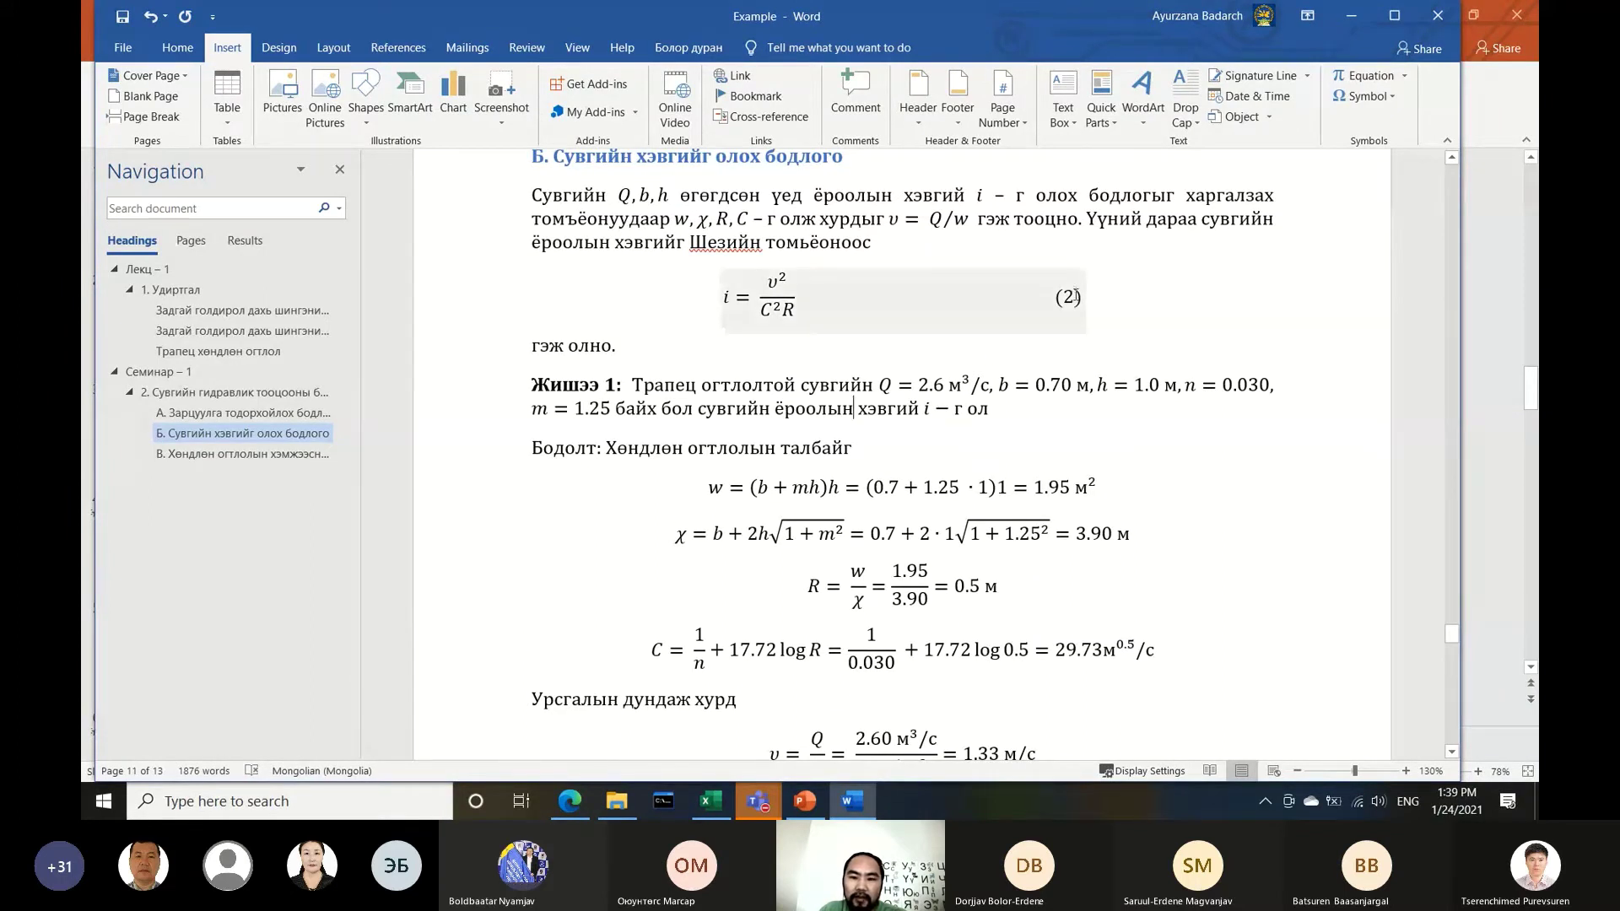
{"action": "left_click", "coordinate": [957, 327]}
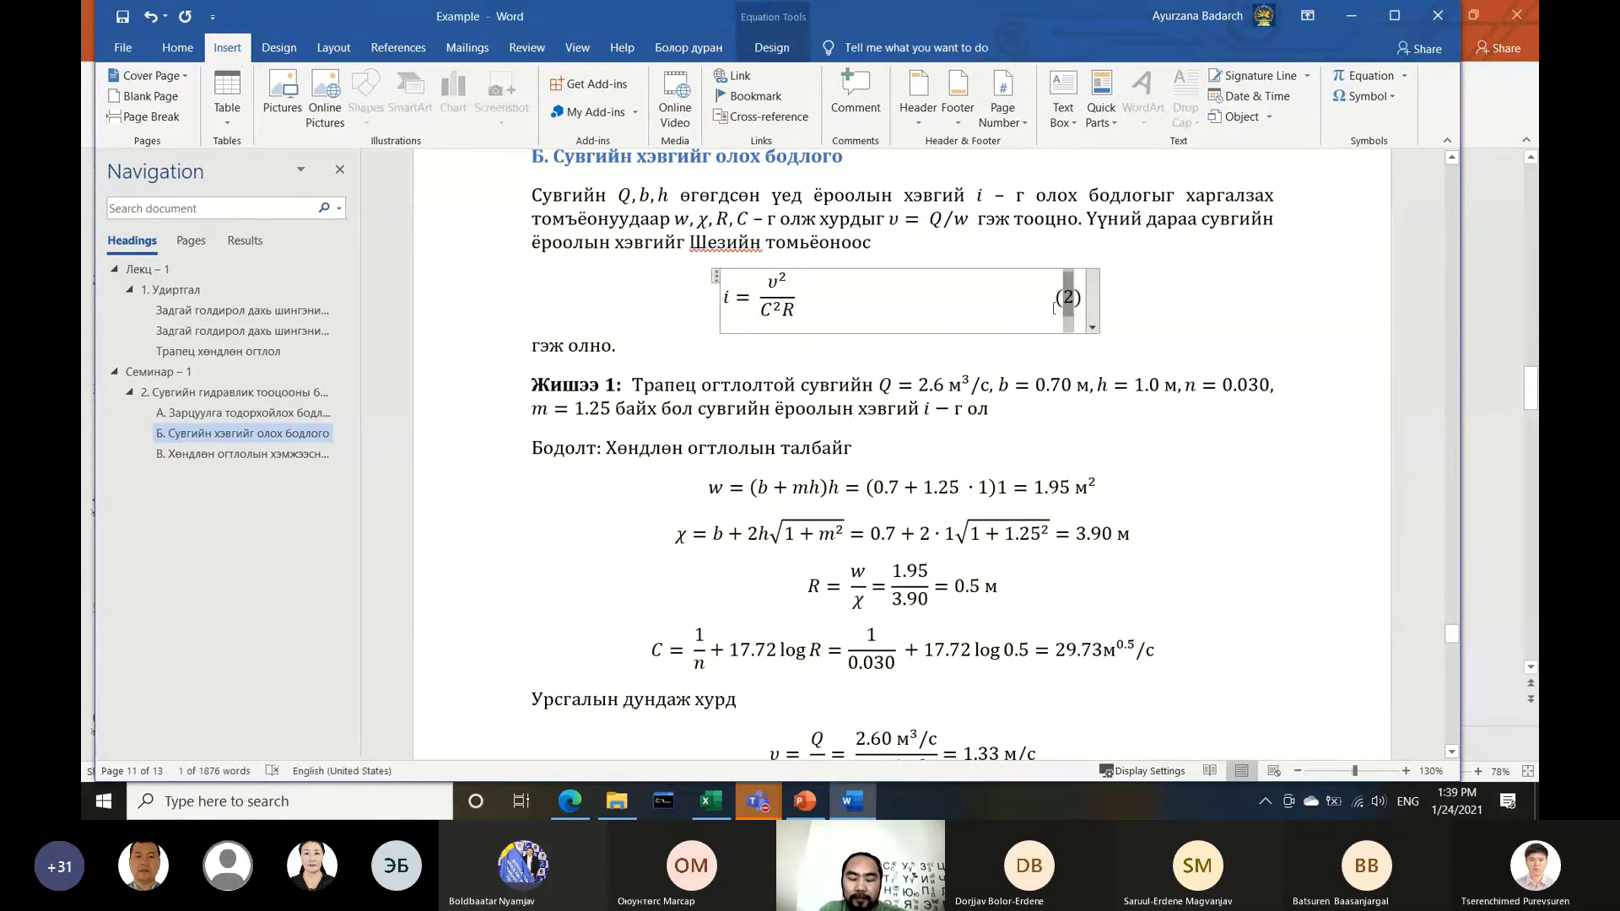
{"action": "right_click", "coordinate": [1068, 309]}
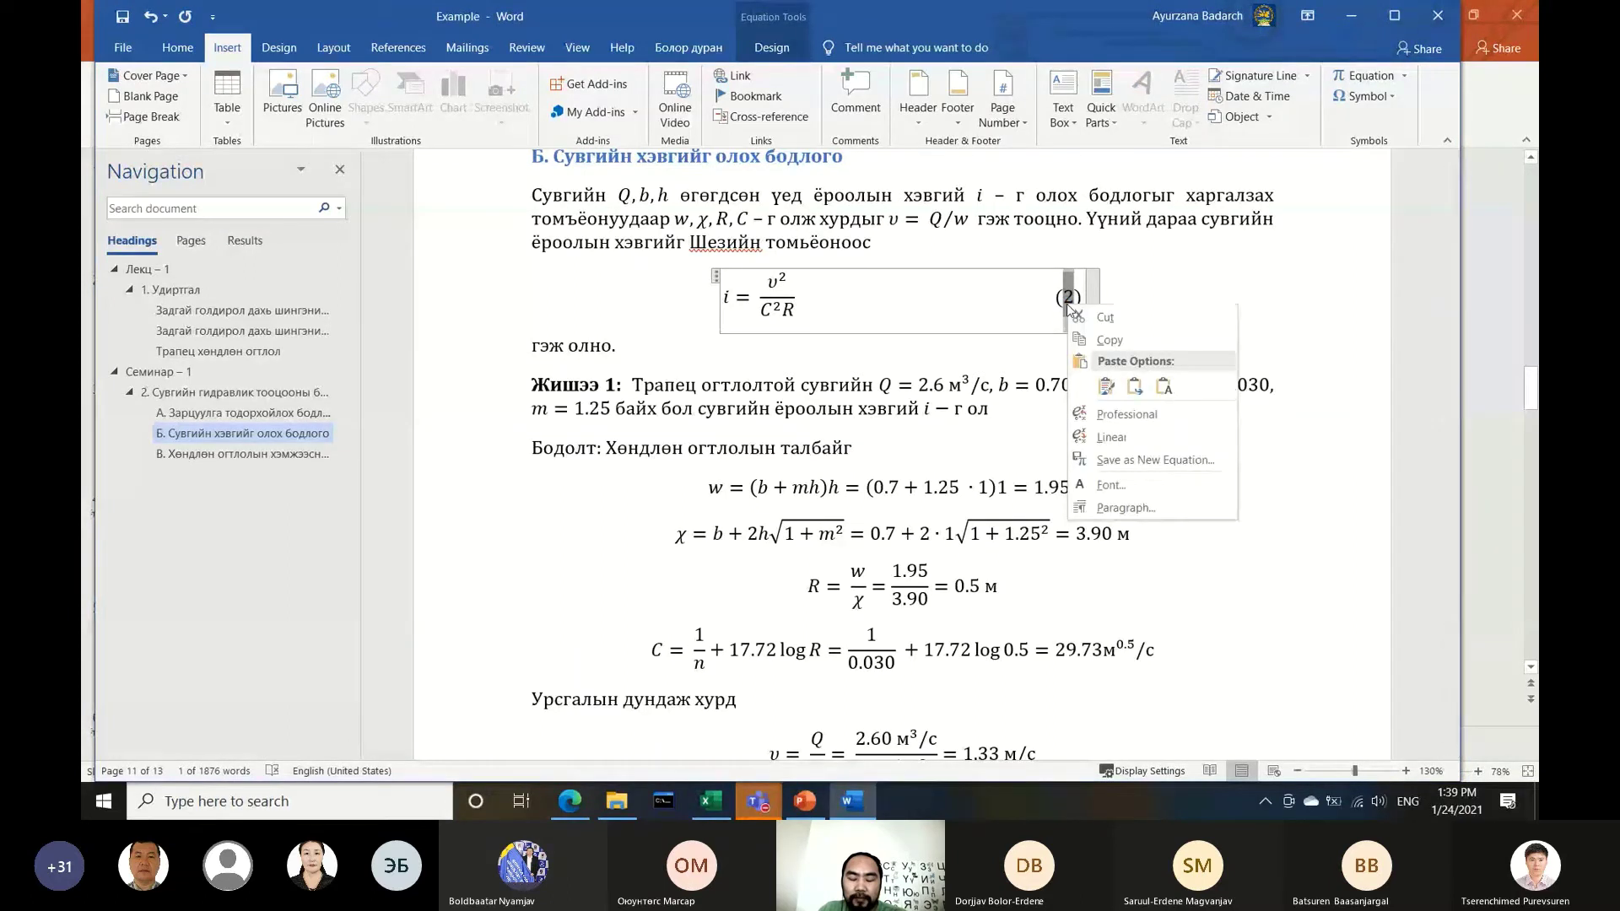
{"action": "left_click", "coordinate": [1056, 309]}
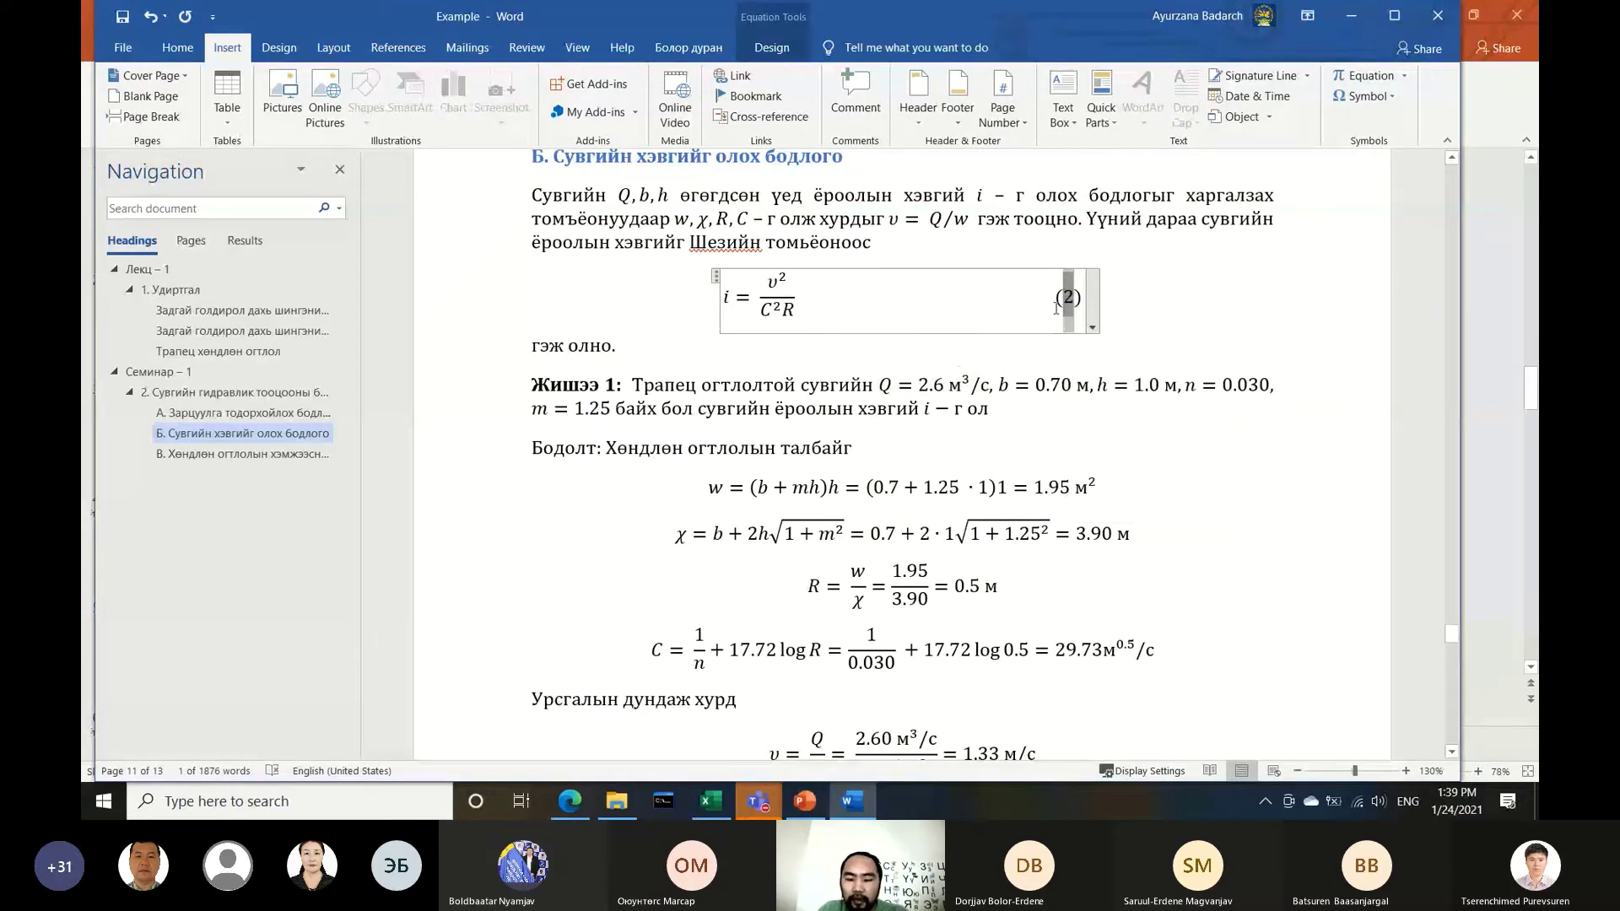
{"action": "left_click", "coordinate": [862, 385]}
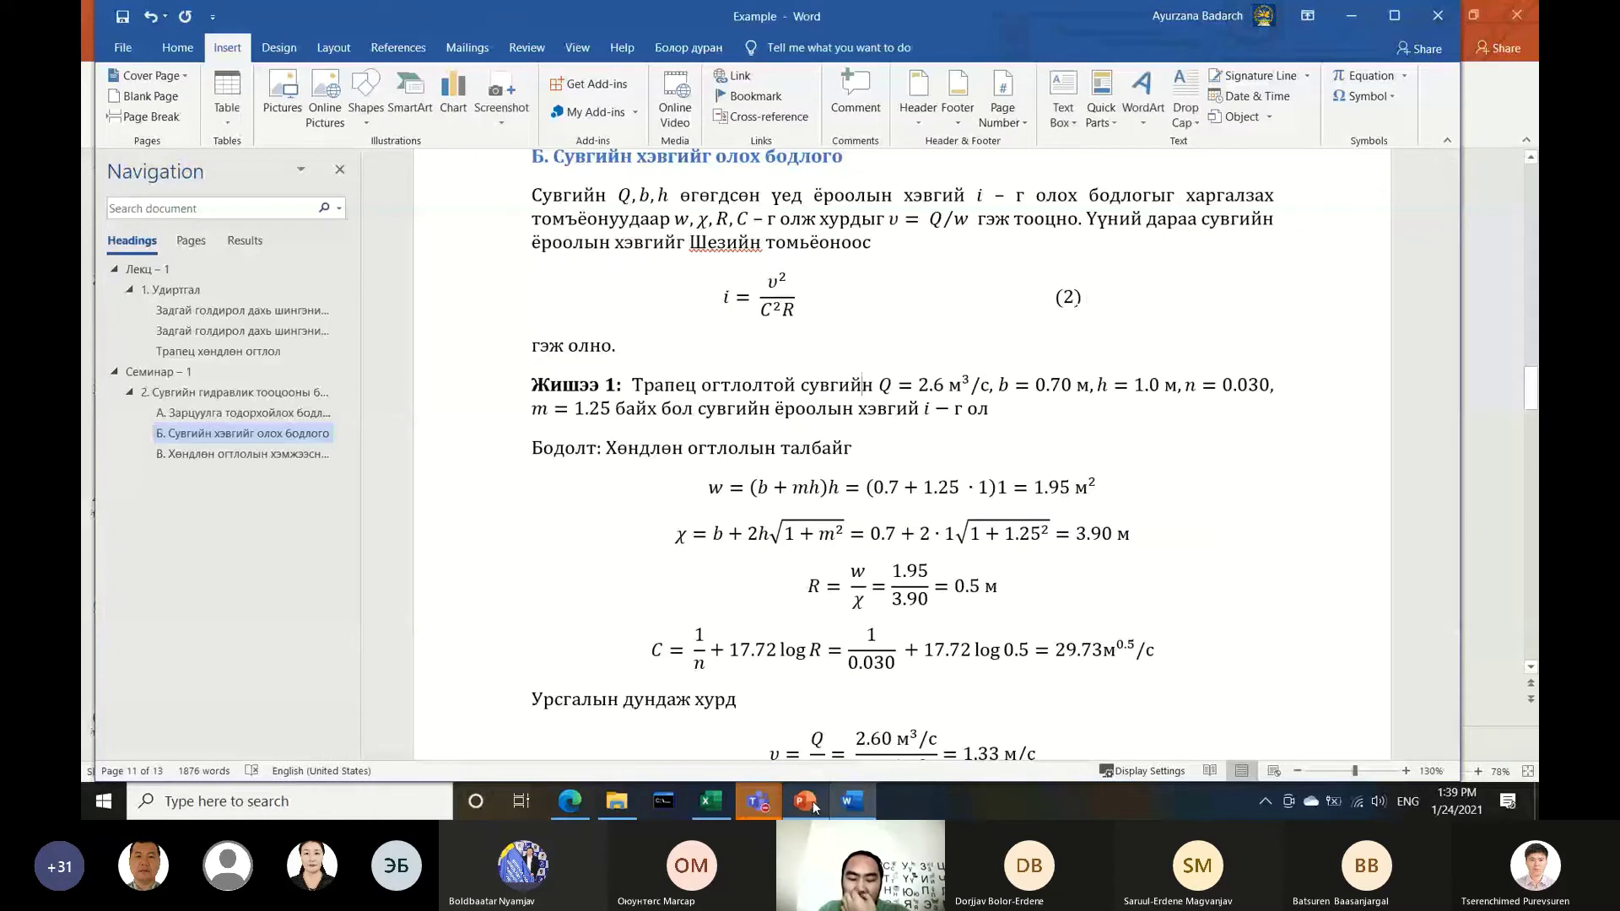
{"action": "left_click", "coordinate": [810, 803]}
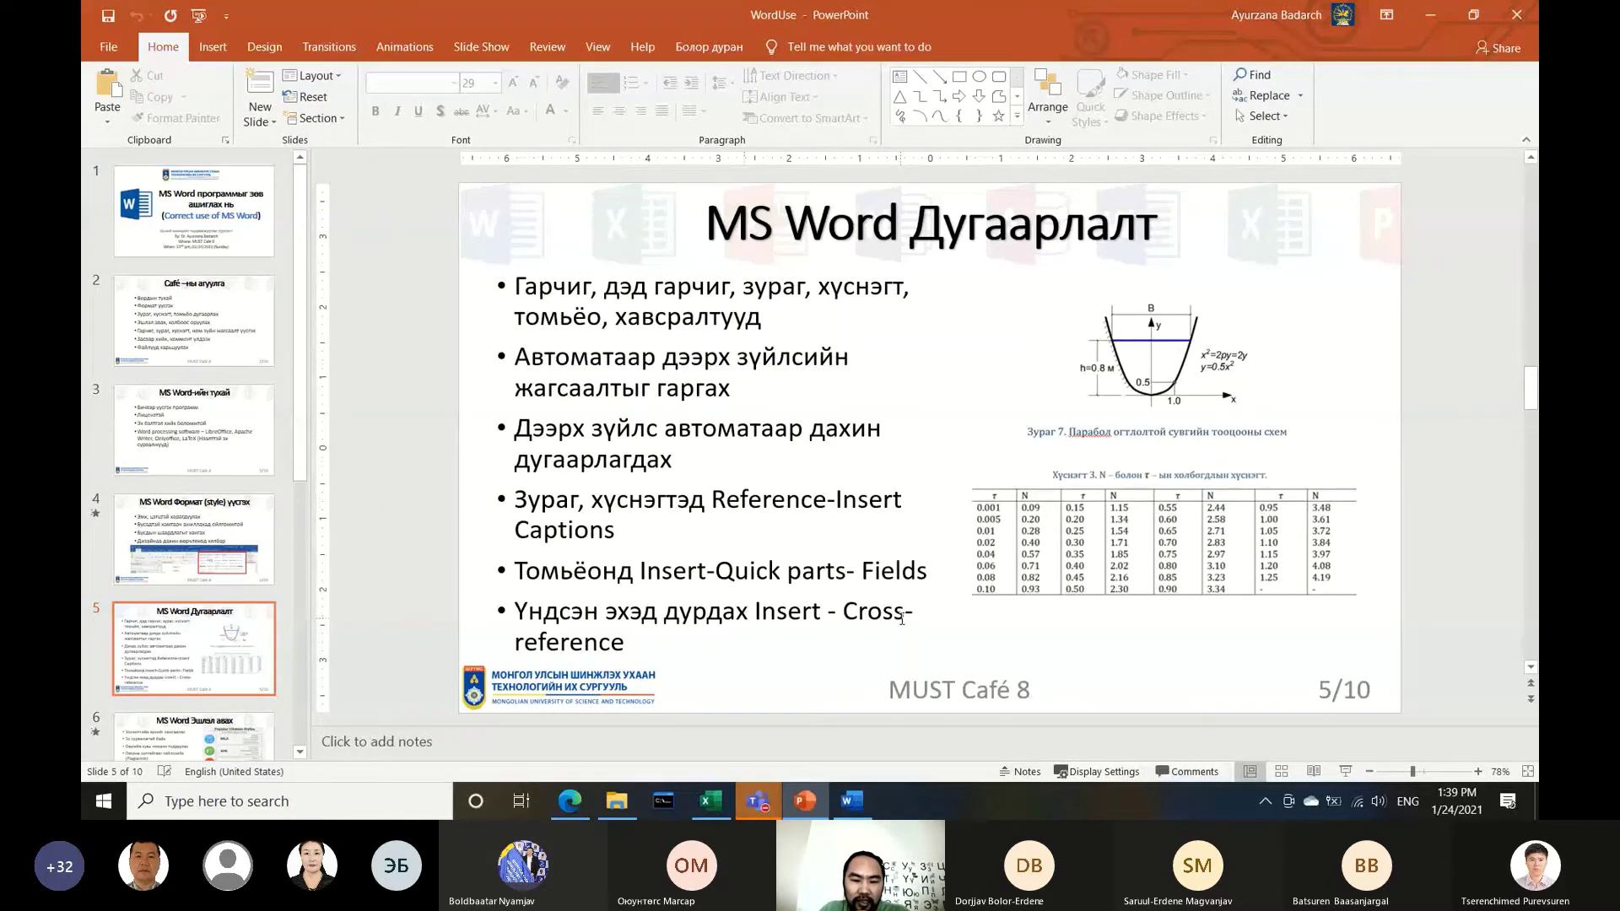
Return from PowerPoint slide 5 to the Word Example document
{"action": "left_click", "coordinate": [854, 803]}
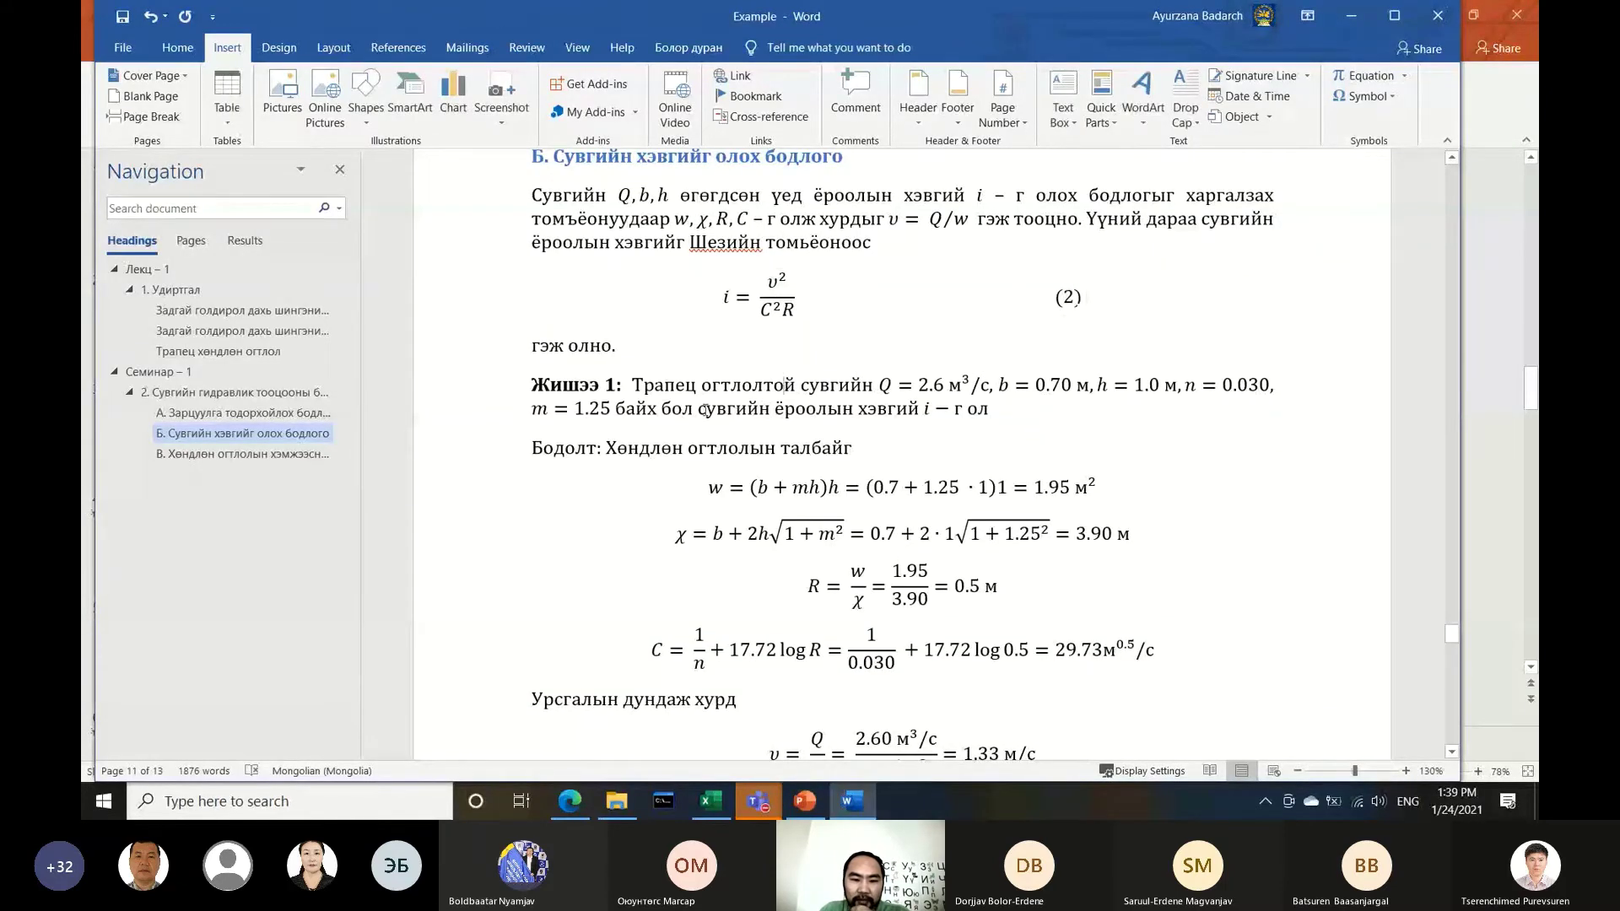
Scroll up to the Жишээ 2 statement and its parabolic channel figure, Зураг 7
{"action": "scroll", "coordinate": [684, 403], "scroll_direction": "down", "scroll_amount": 2}
{"action": "scroll", "coordinate": [750, 314], "scroll_direction": "down", "scroll_amount": 3}
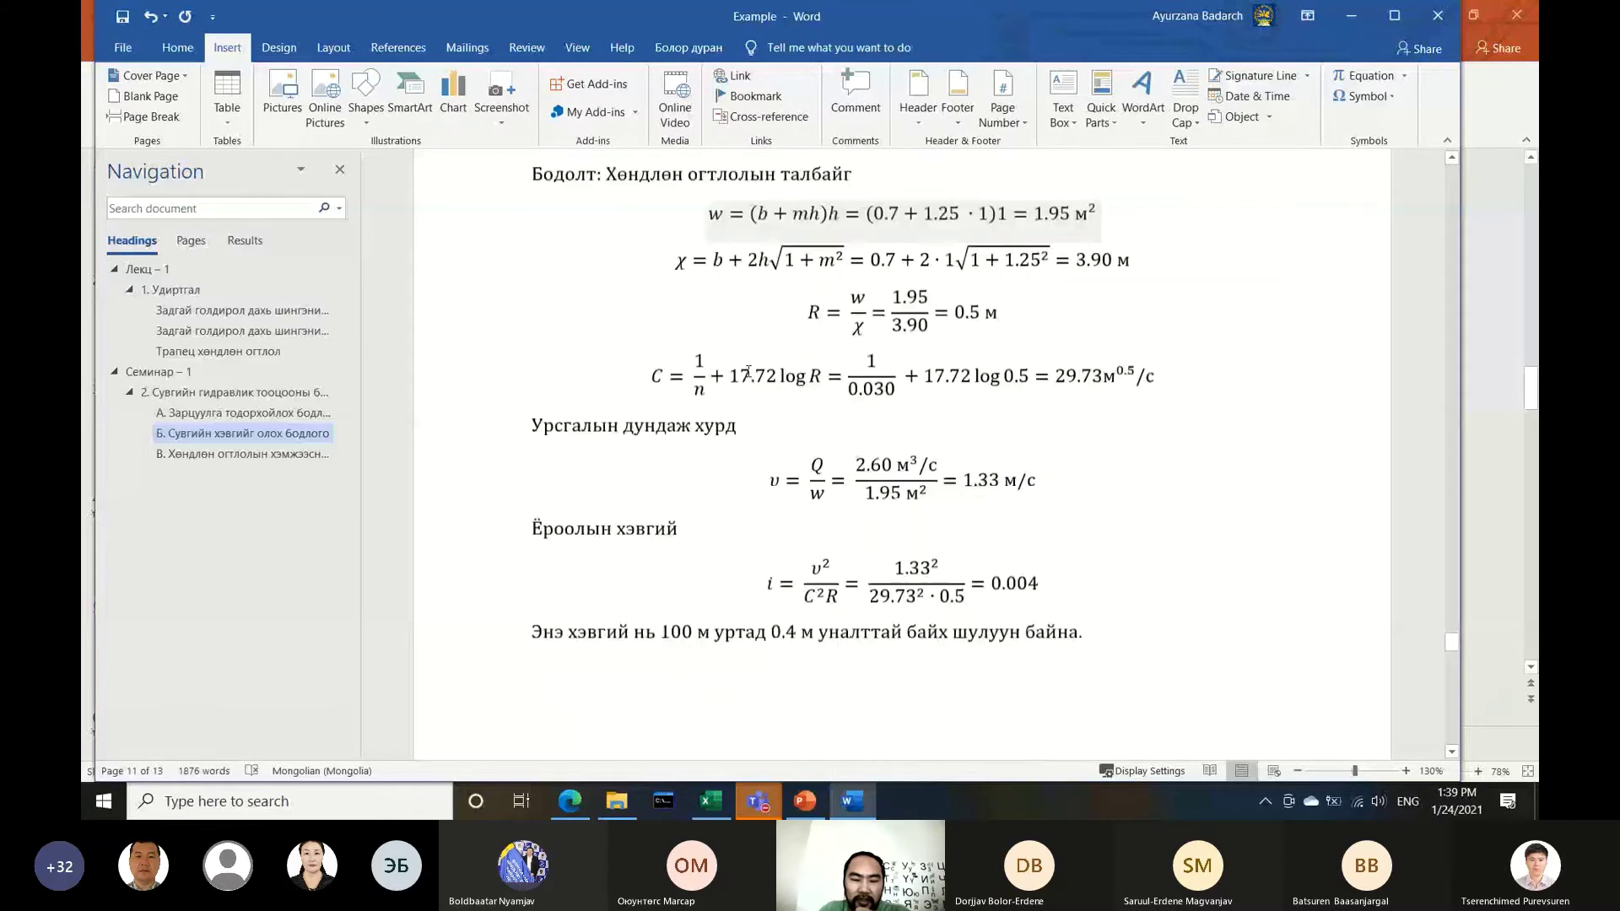
{"action": "scroll", "coordinate": [880, 518], "scroll_direction": "up", "scroll_amount": 3}
{"action": "scroll", "coordinate": [880, 518], "scroll_direction": "up", "scroll_amount": 6}
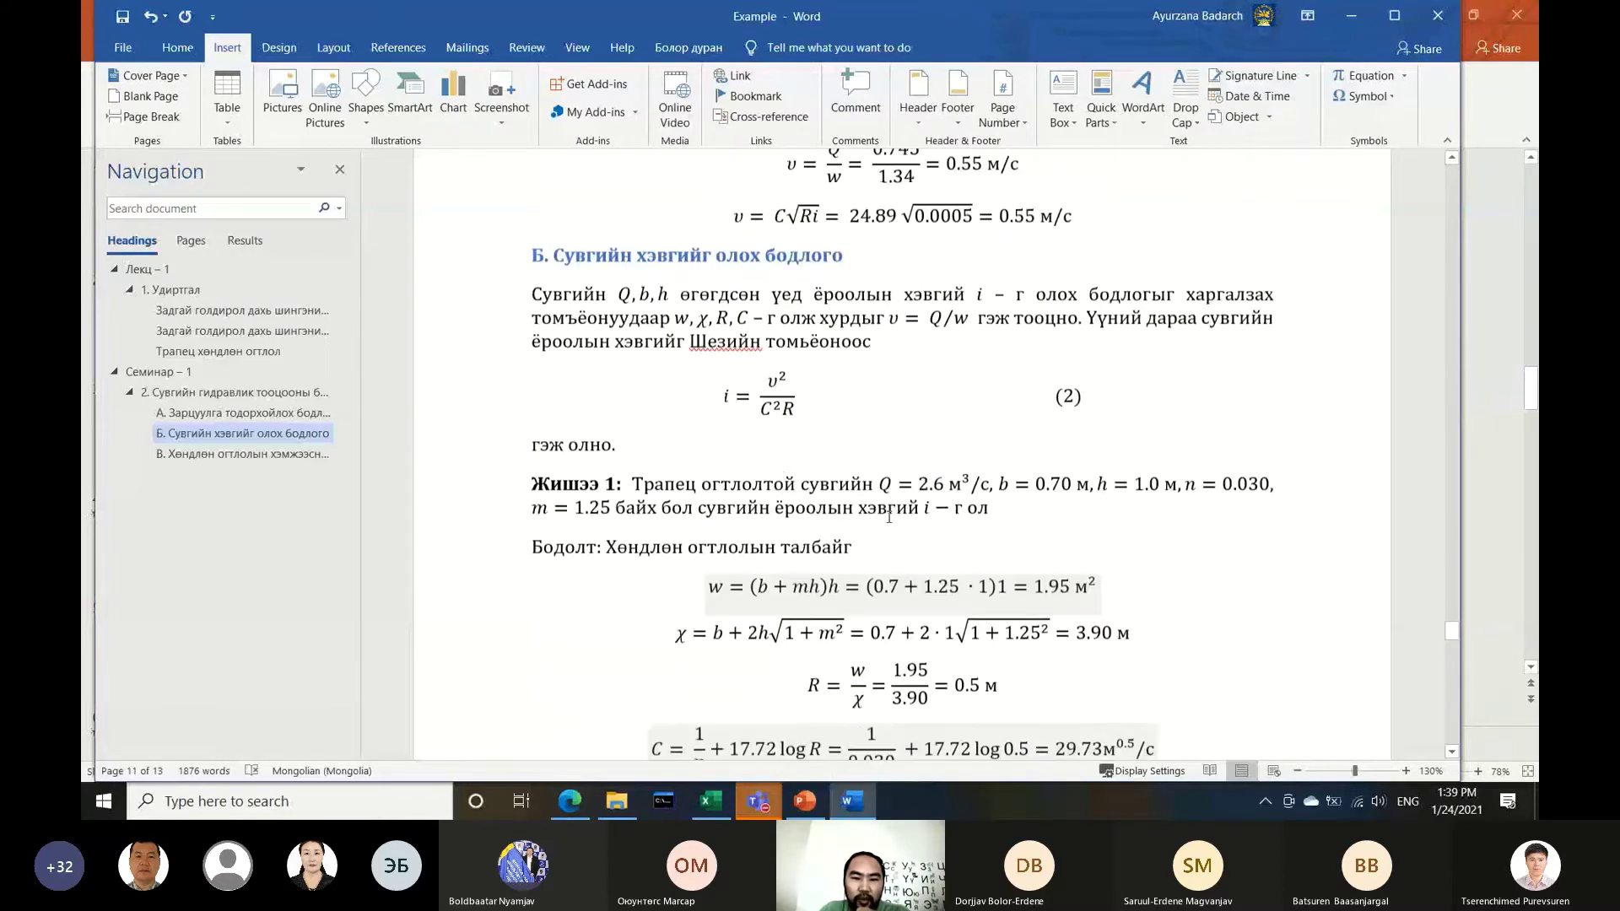
{"action": "scroll", "coordinate": [886, 513], "scroll_direction": "up", "scroll_amount": 2}
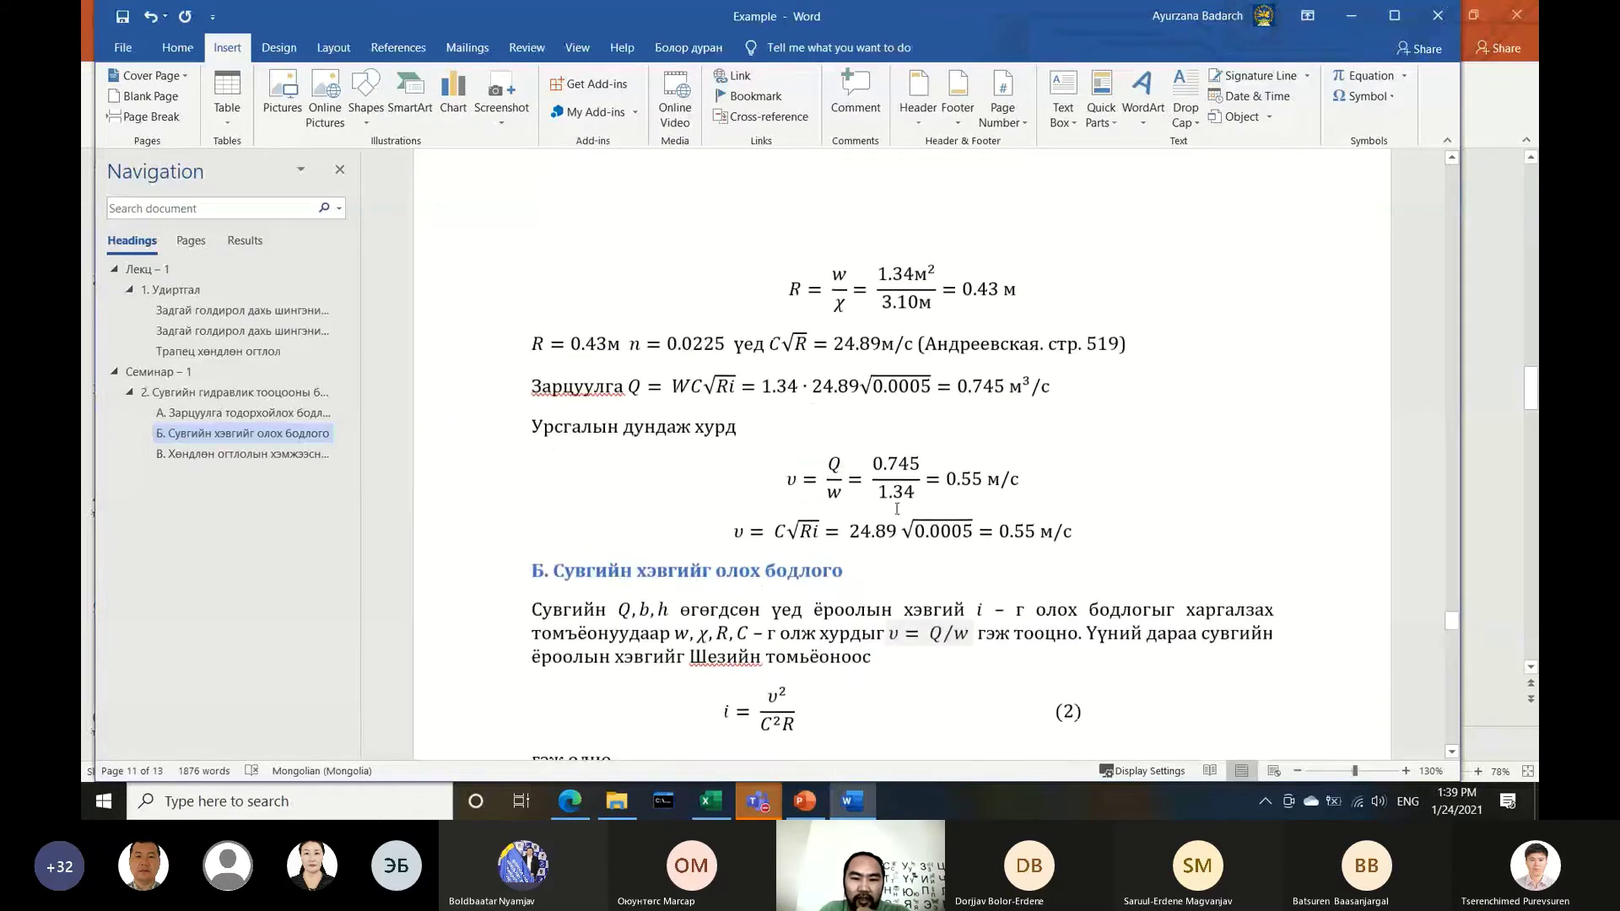
{"action": "scroll", "coordinate": [894, 509], "scroll_direction": "up", "scroll_amount": 2}
{"action": "scroll", "coordinate": [895, 509], "scroll_direction": "up", "scroll_amount": 7}
{"action": "scroll", "coordinate": [896, 509], "scroll_direction": "up", "scroll_amount": 5}
{"action": "scroll", "coordinate": [897, 508], "scroll_direction": "up", "scroll_amount": 4}
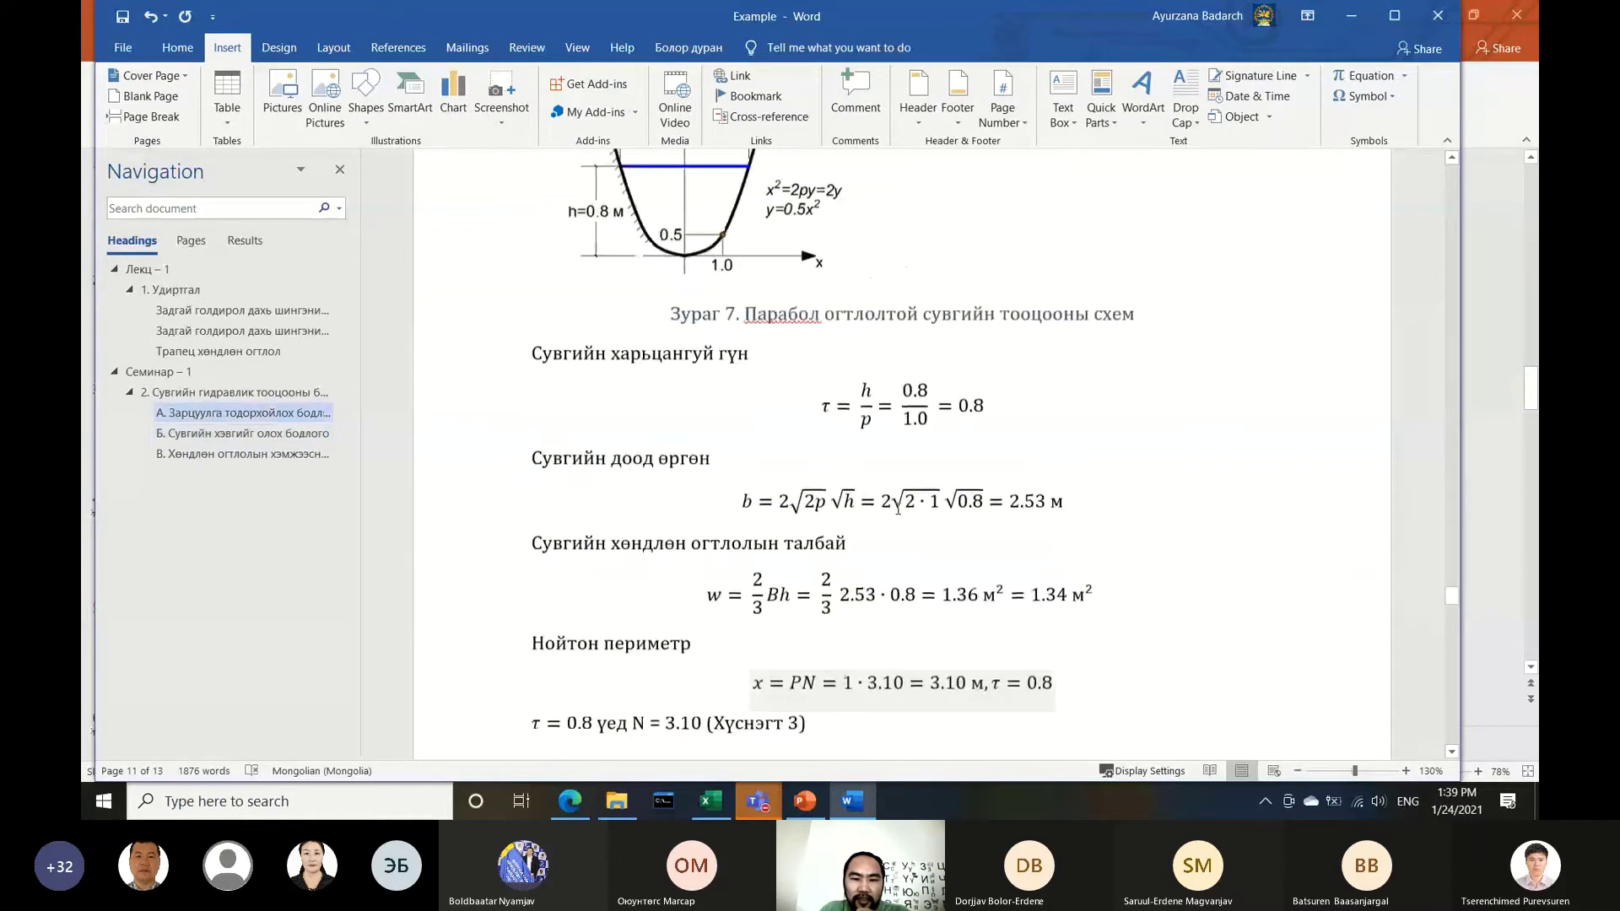
{"action": "scroll", "coordinate": [850, 525], "scroll_direction": "up", "scroll_amount": 2}
{"action": "scroll", "coordinate": [709, 550], "scroll_direction": "up", "scroll_amount": 2}
{"action": "scroll", "coordinate": [793, 552], "scroll_direction": "up", "scroll_amount": 2}
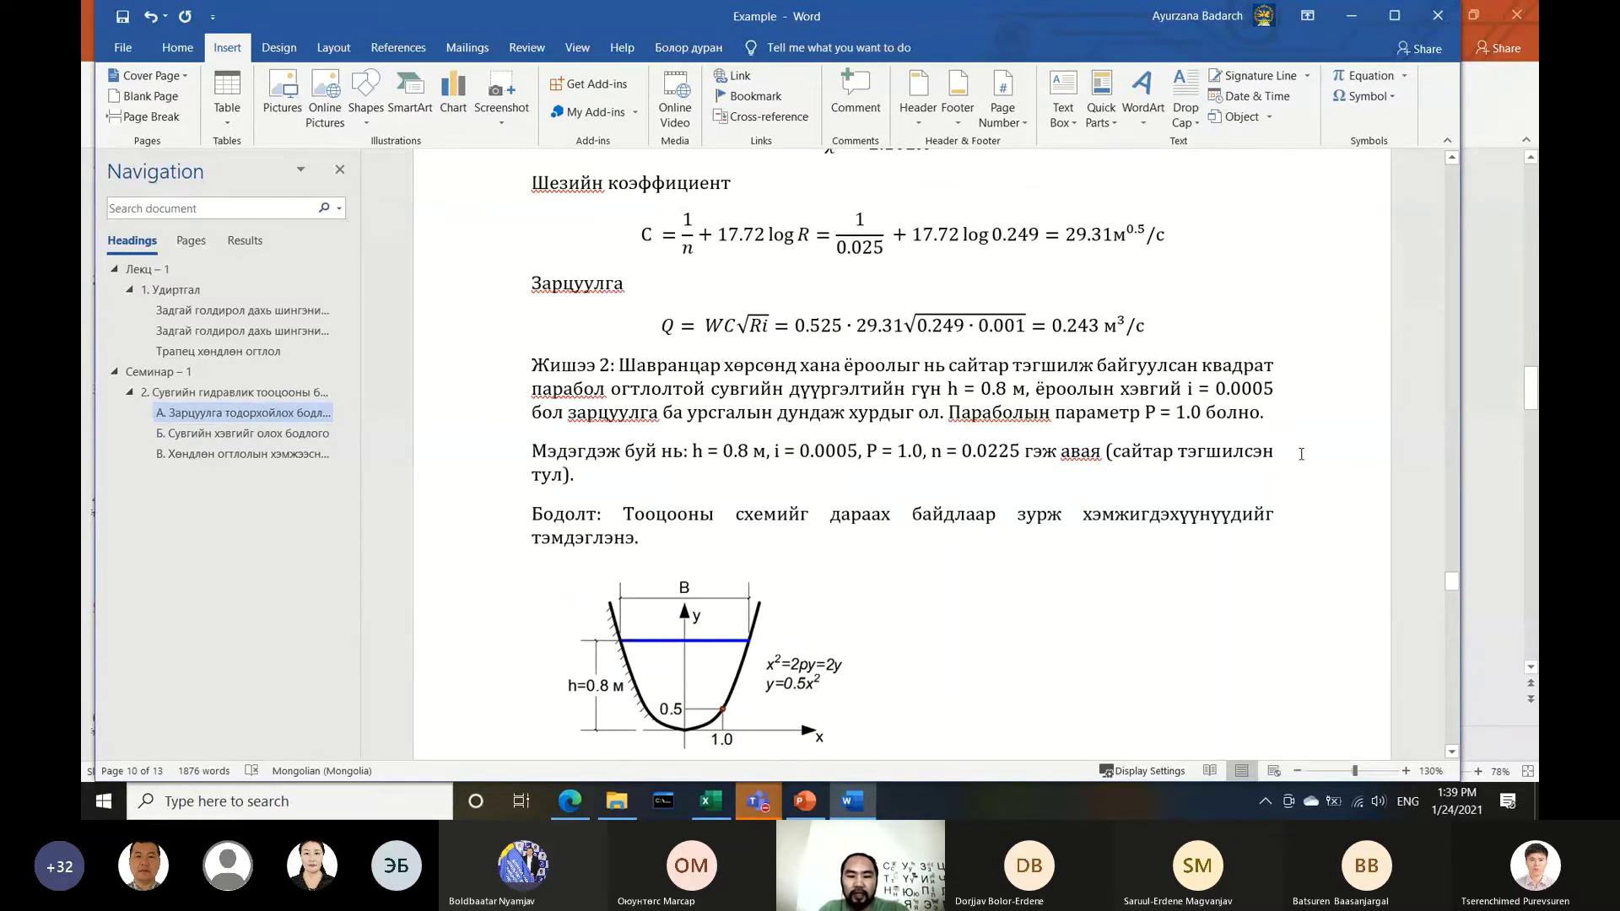
{"action": "scroll", "coordinate": [1273, 440], "scroll_direction": "down", "scroll_amount": 2}
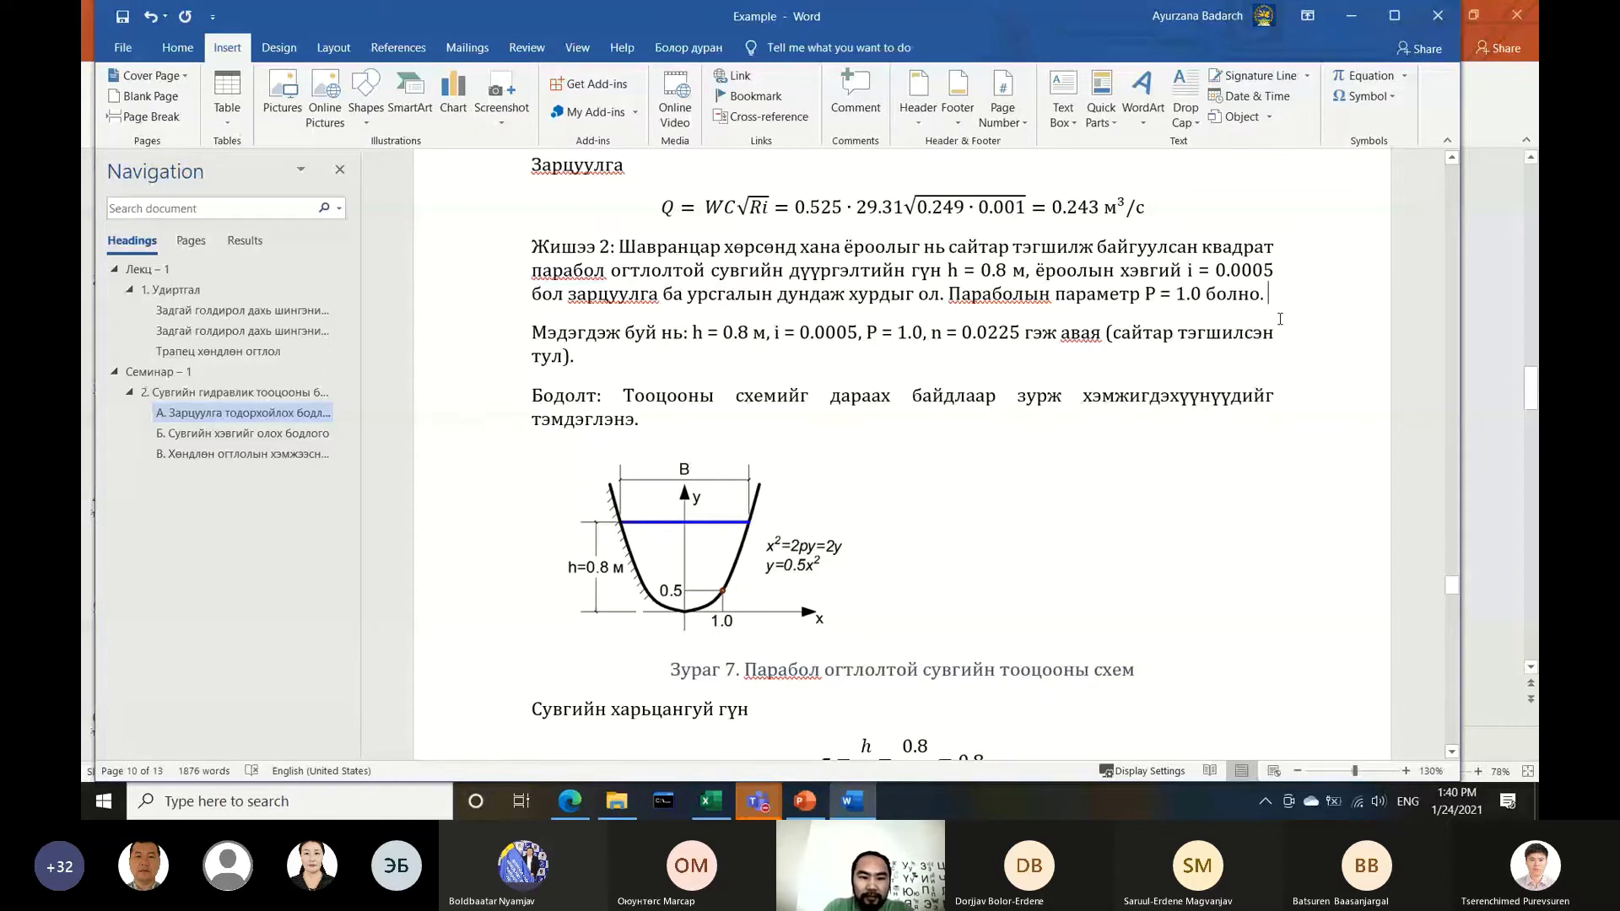
Type 'Тооцооны схемийг -д өгөв.' in Mongolian after Example 2's statement
{"action": "key", "text": "alt+shift"}
{"action": "type", "text": "Тооцоо"}
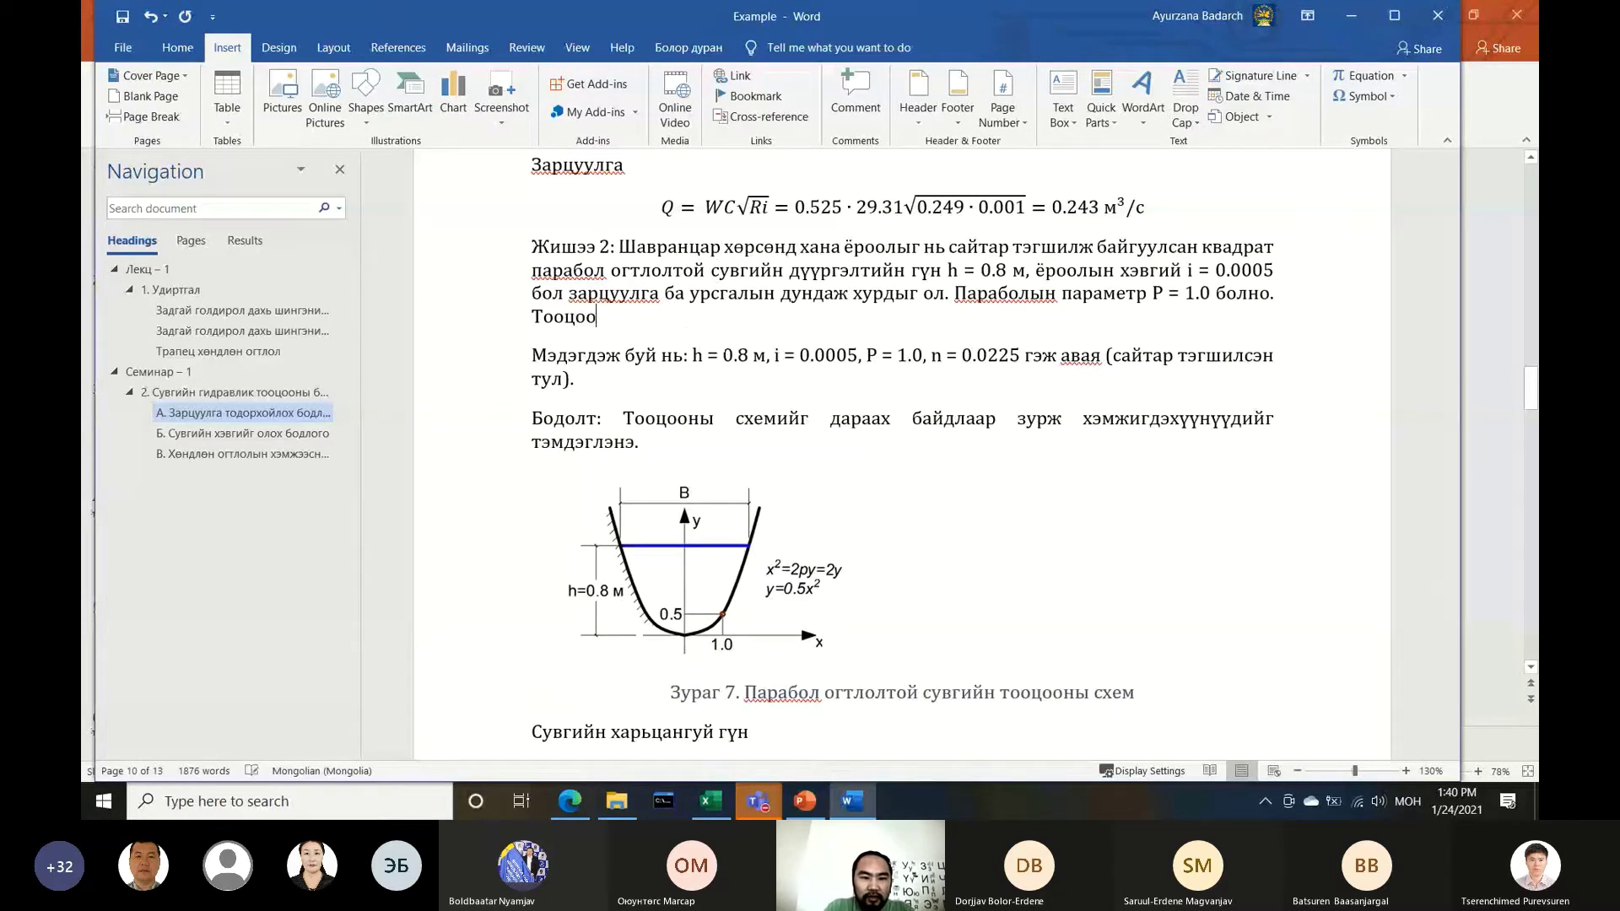
{"action": "type", "text": "ны схеми"}
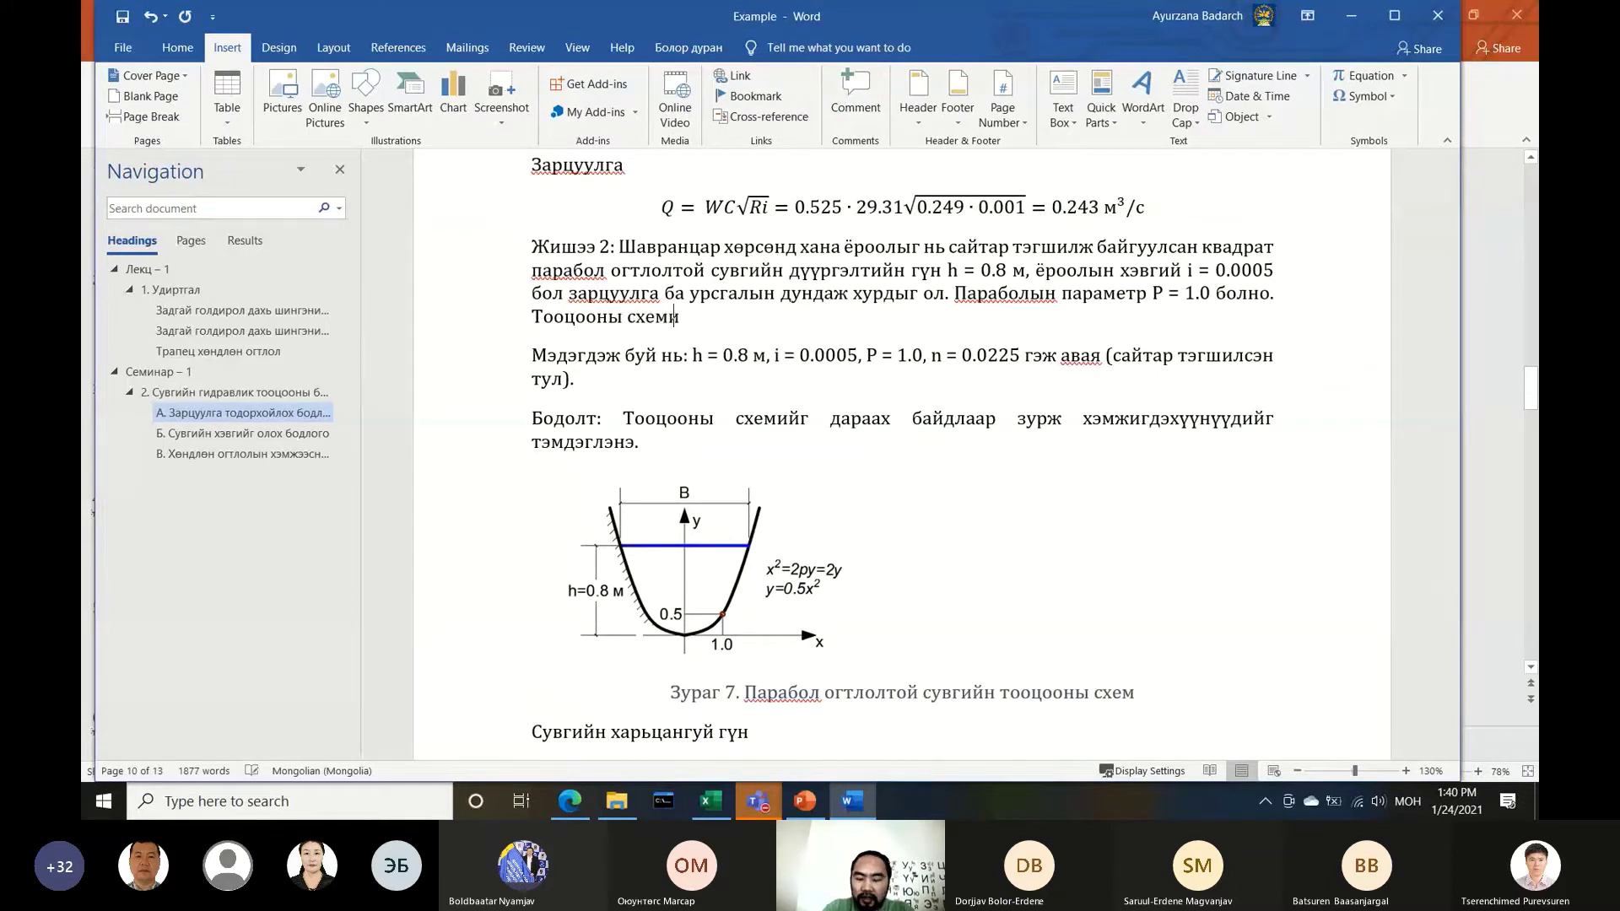
{"action": "type", "text": "йг -д өгөв"}
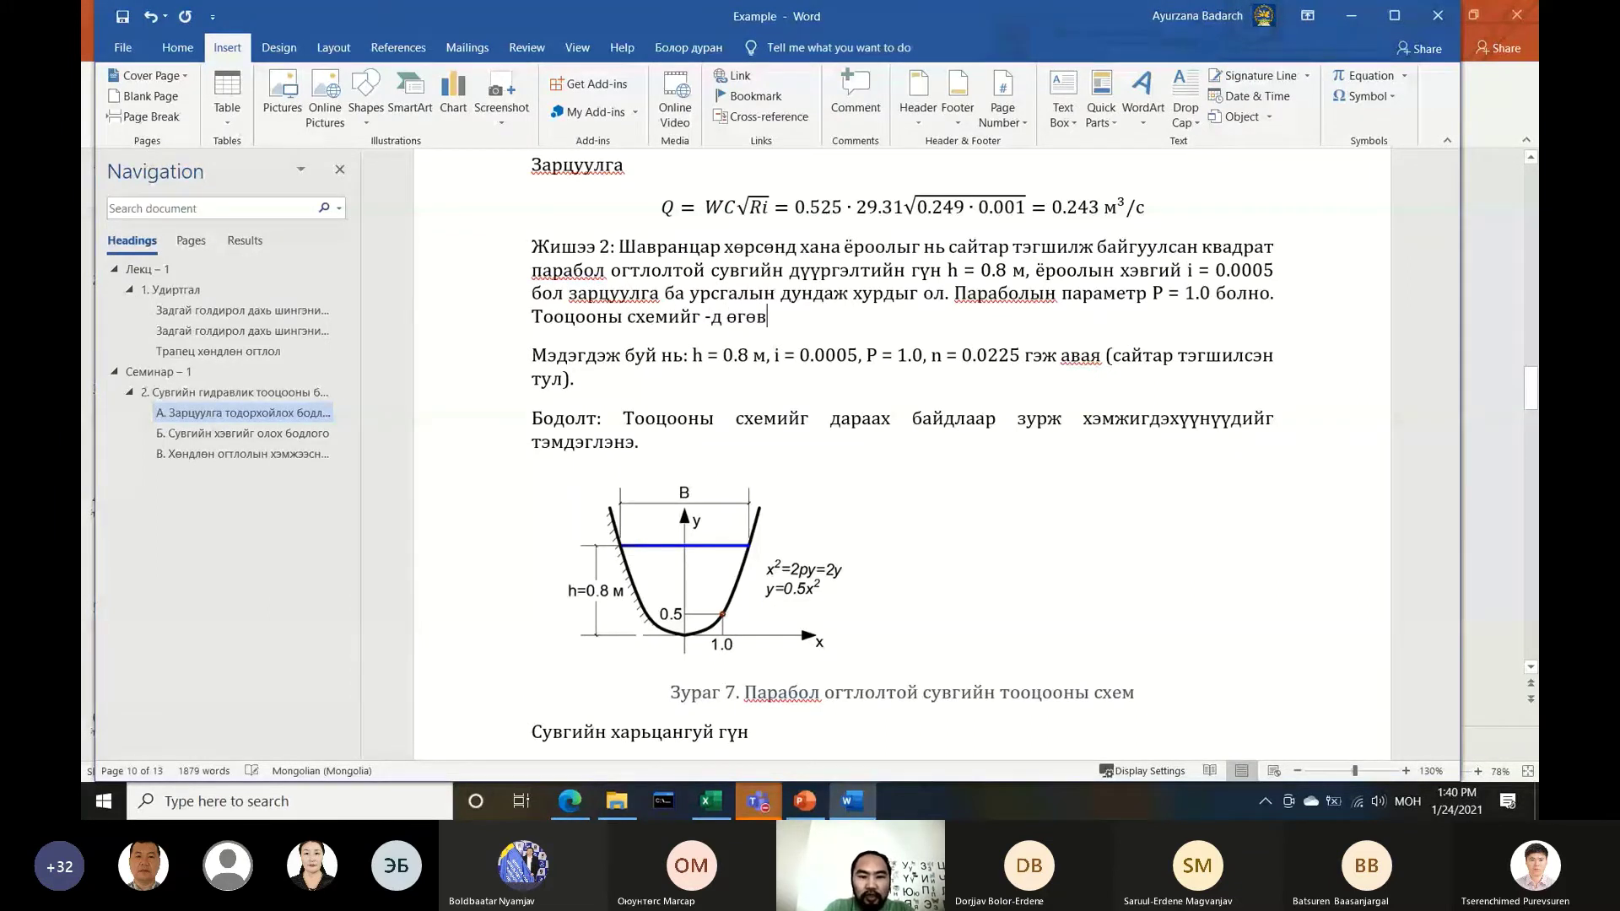
{"action": "type", "text": "."}
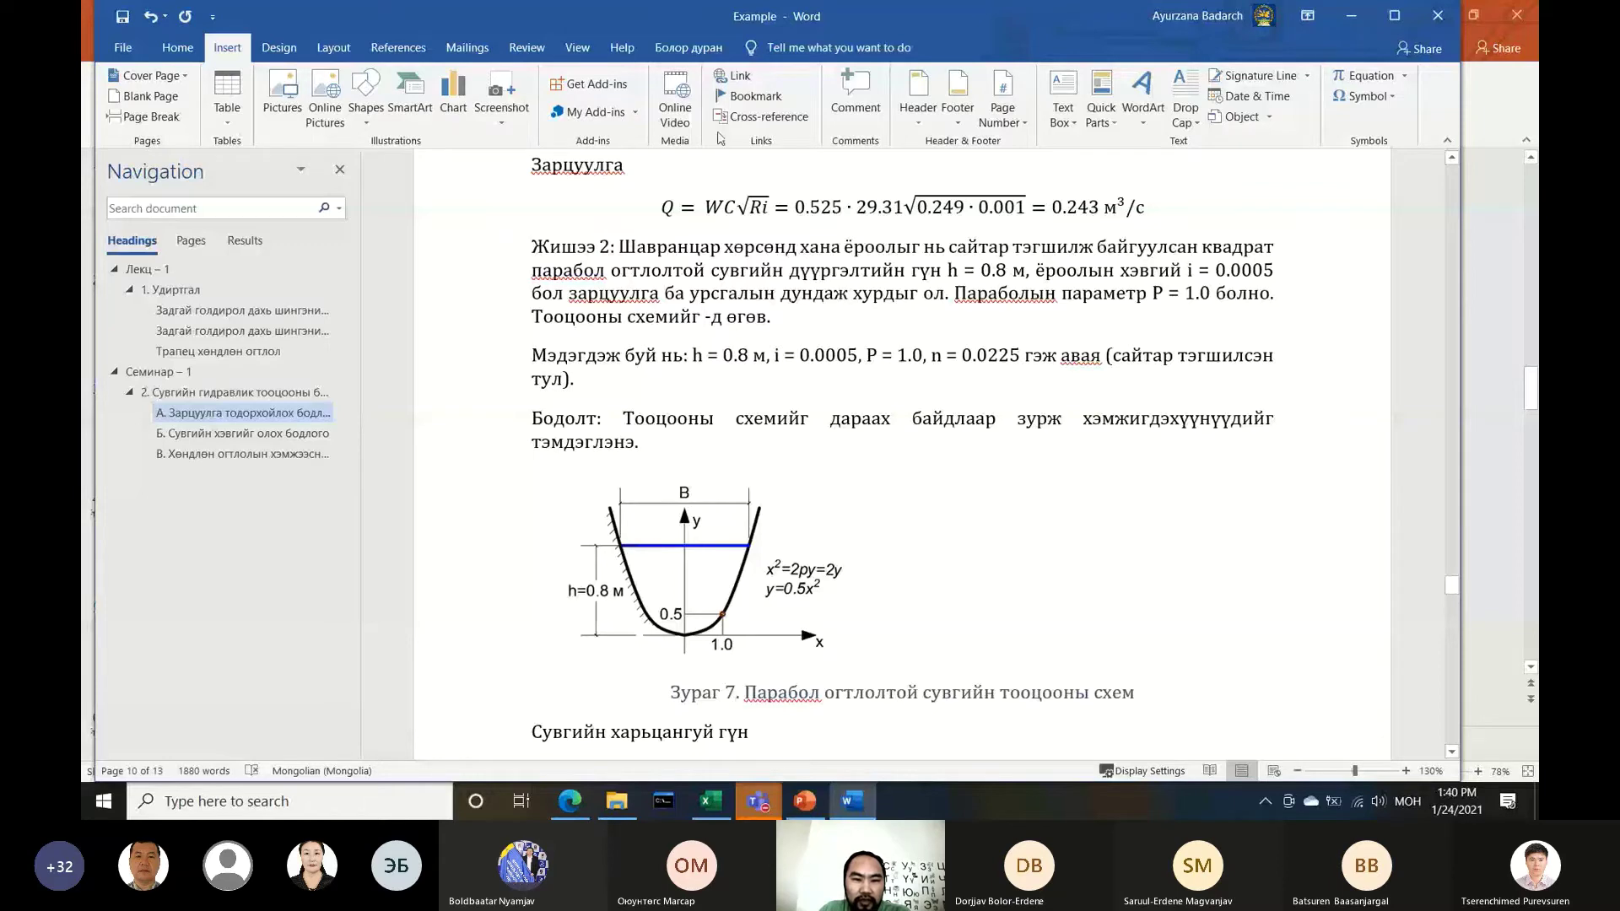
Insert a Зураг cross-reference showing only label and number, which mistakenly cites Зураг 1
{"action": "left_click", "coordinate": [762, 123]}
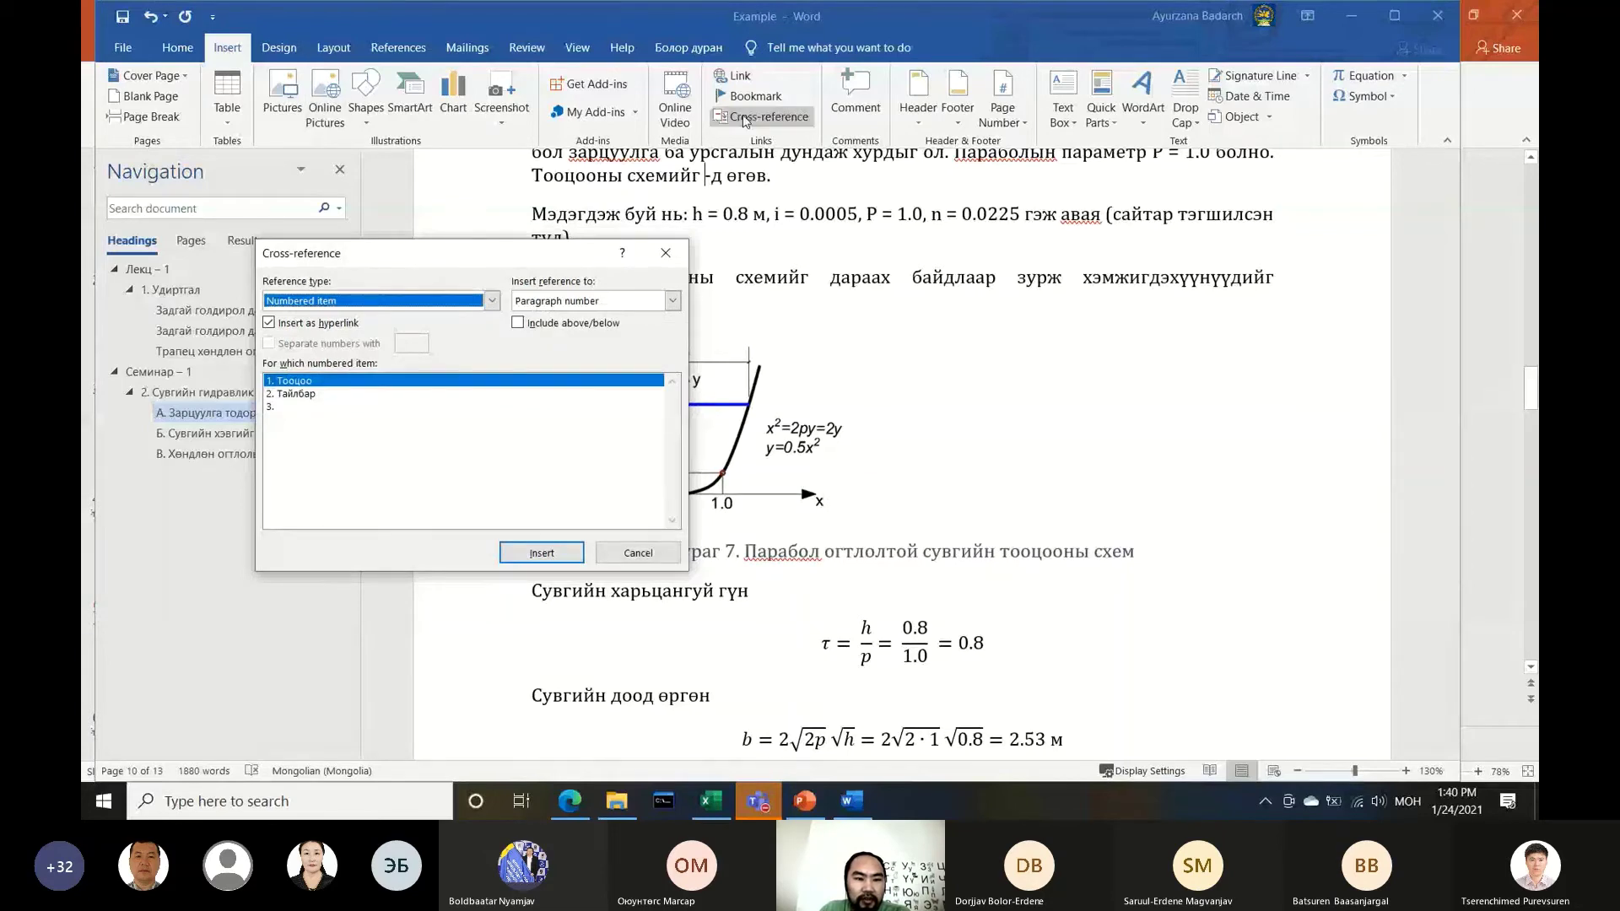
{"action": "left_click", "coordinate": [492, 301]}
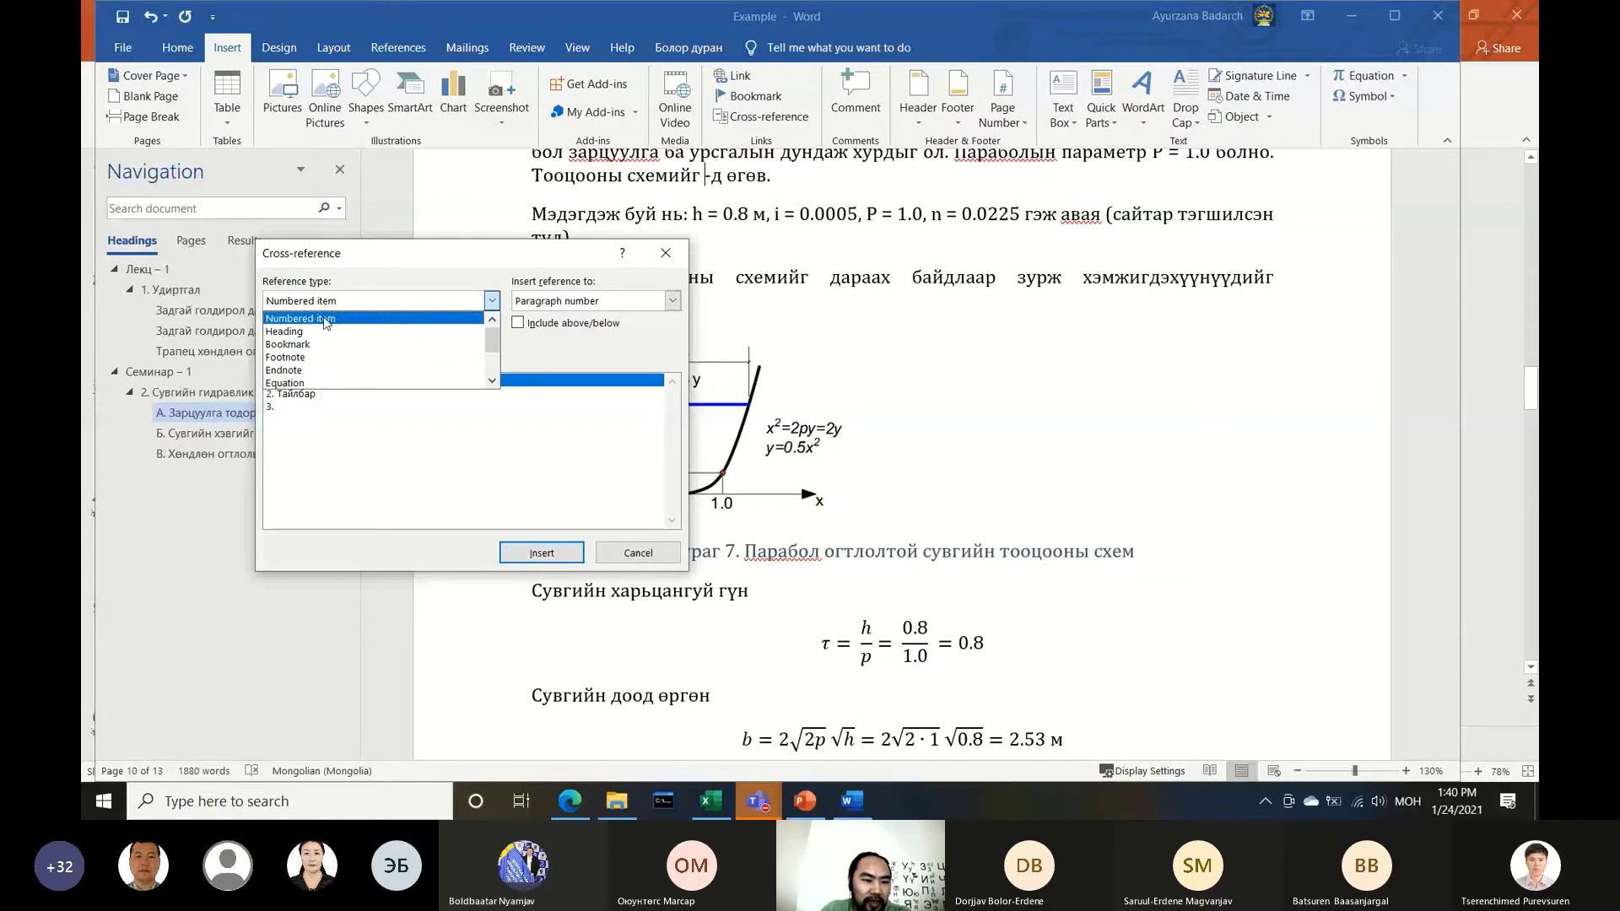
{"action": "scroll", "coordinate": [314, 355], "scroll_direction": "down", "scroll_amount": 1}
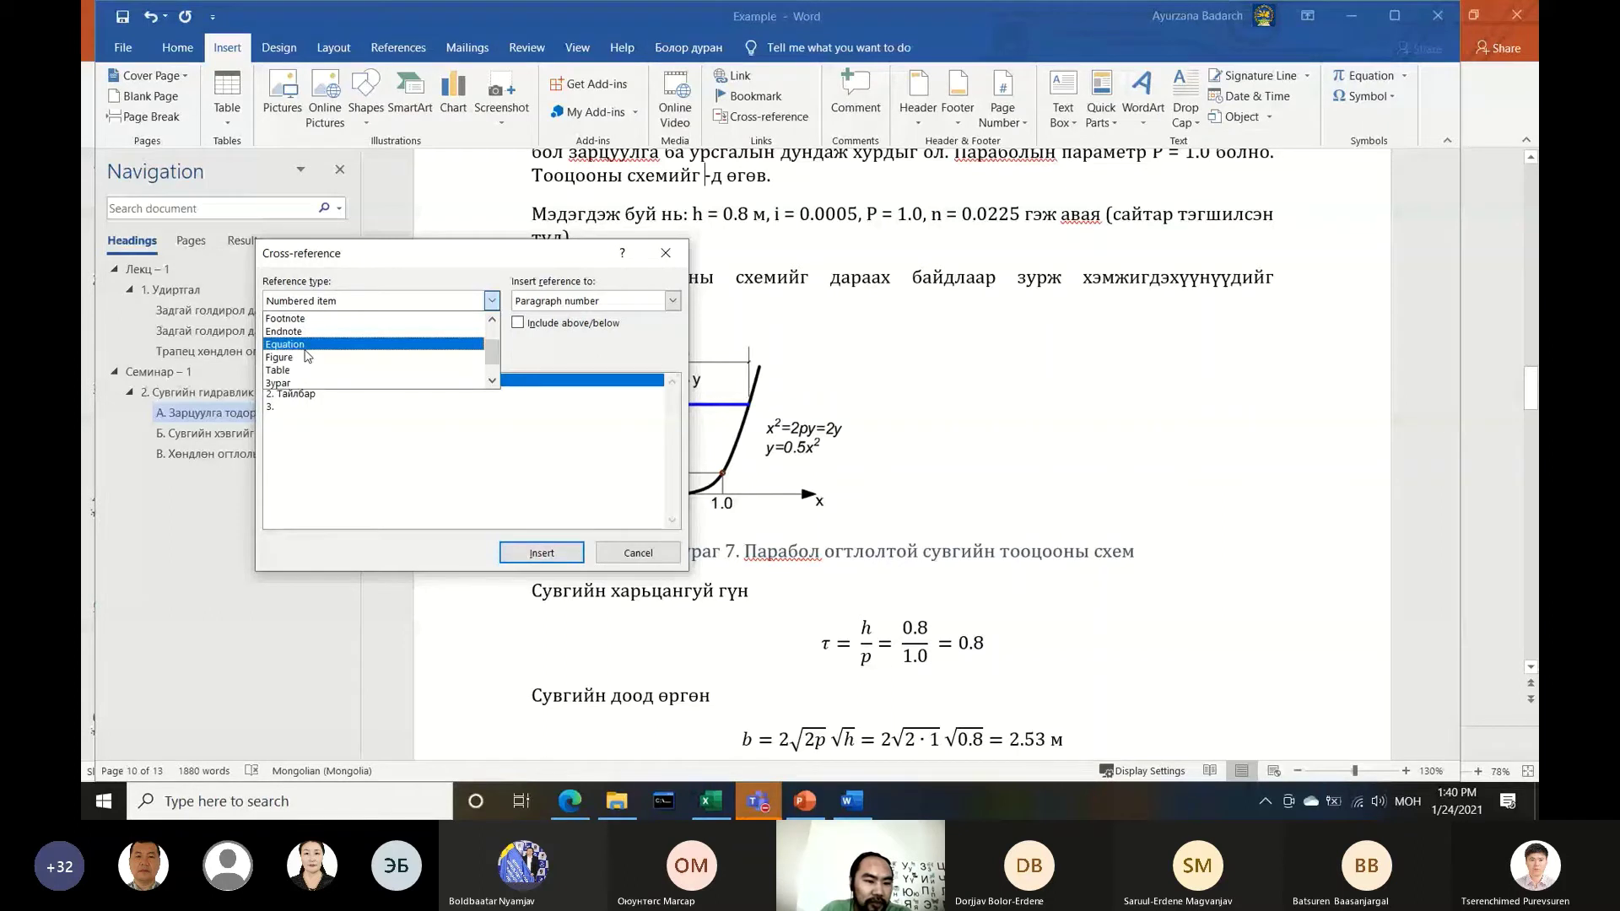
{"action": "scroll", "coordinate": [305, 354], "scroll_direction": "down", "scroll_amount": 1}
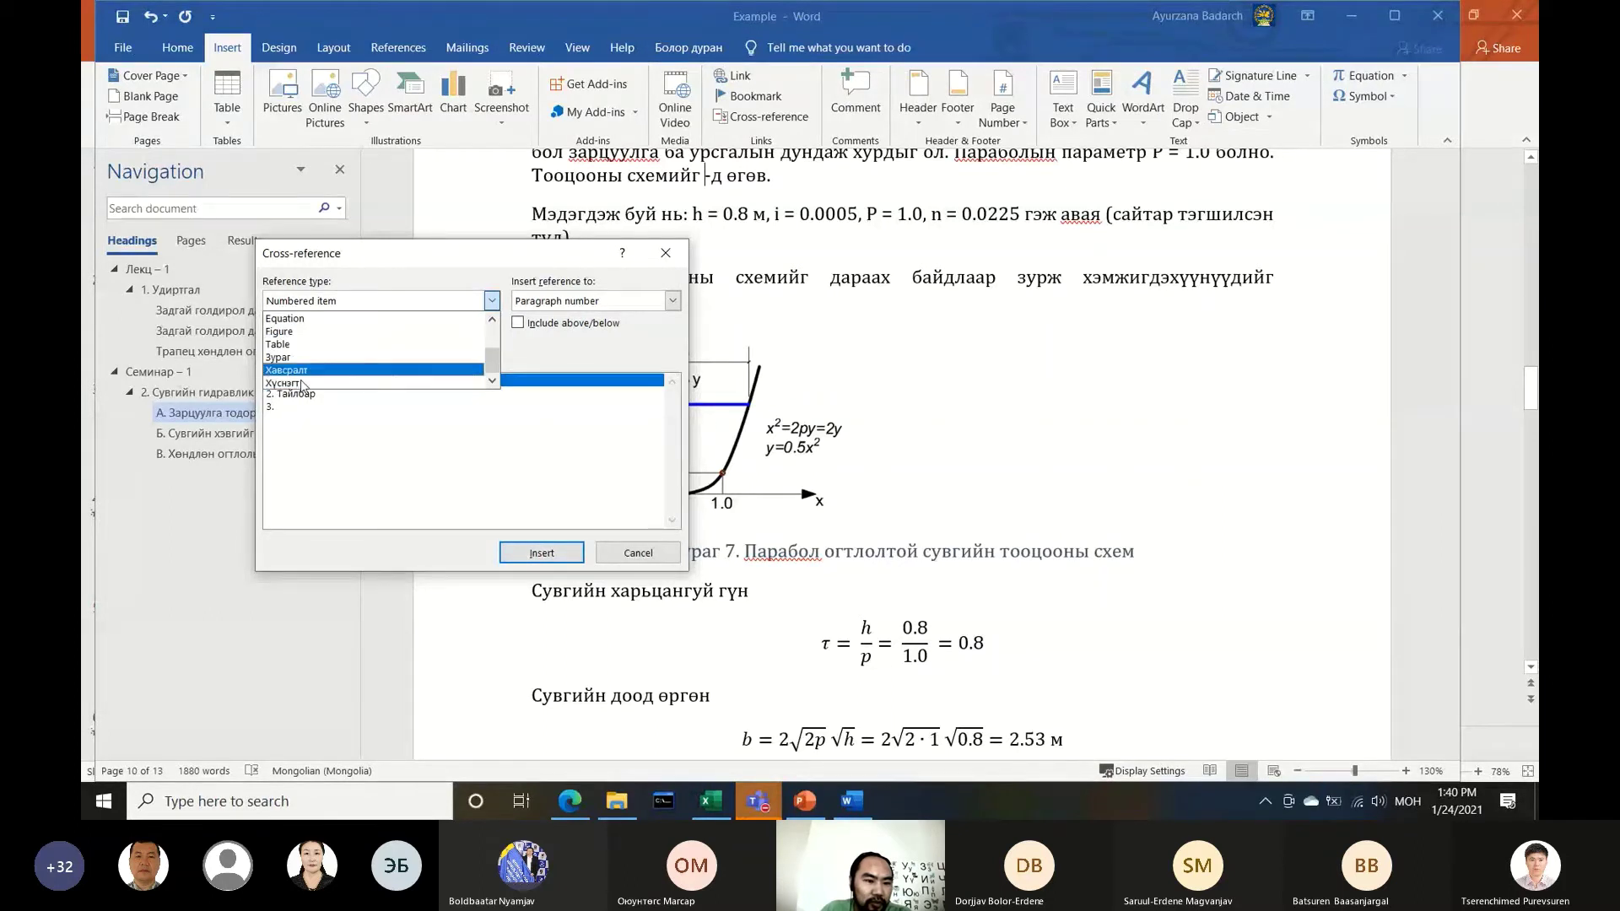
{"action": "scroll", "coordinate": [303, 371], "scroll_direction": "up", "scroll_amount": 1}
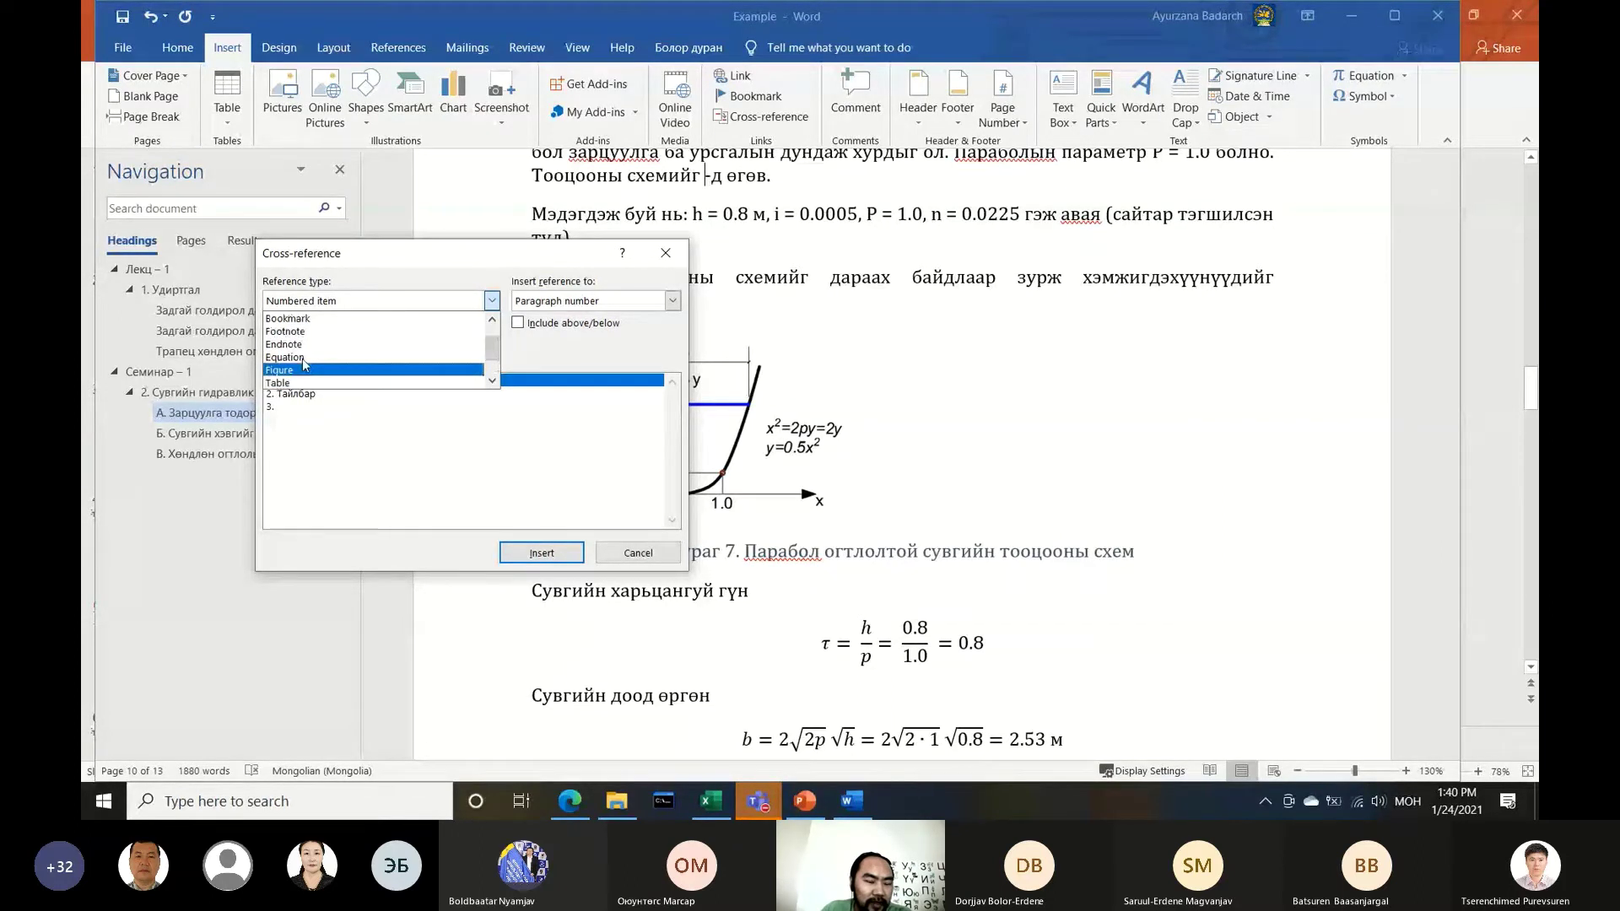
{"action": "scroll", "coordinate": [306, 365], "scroll_direction": "up", "scroll_amount": 1}
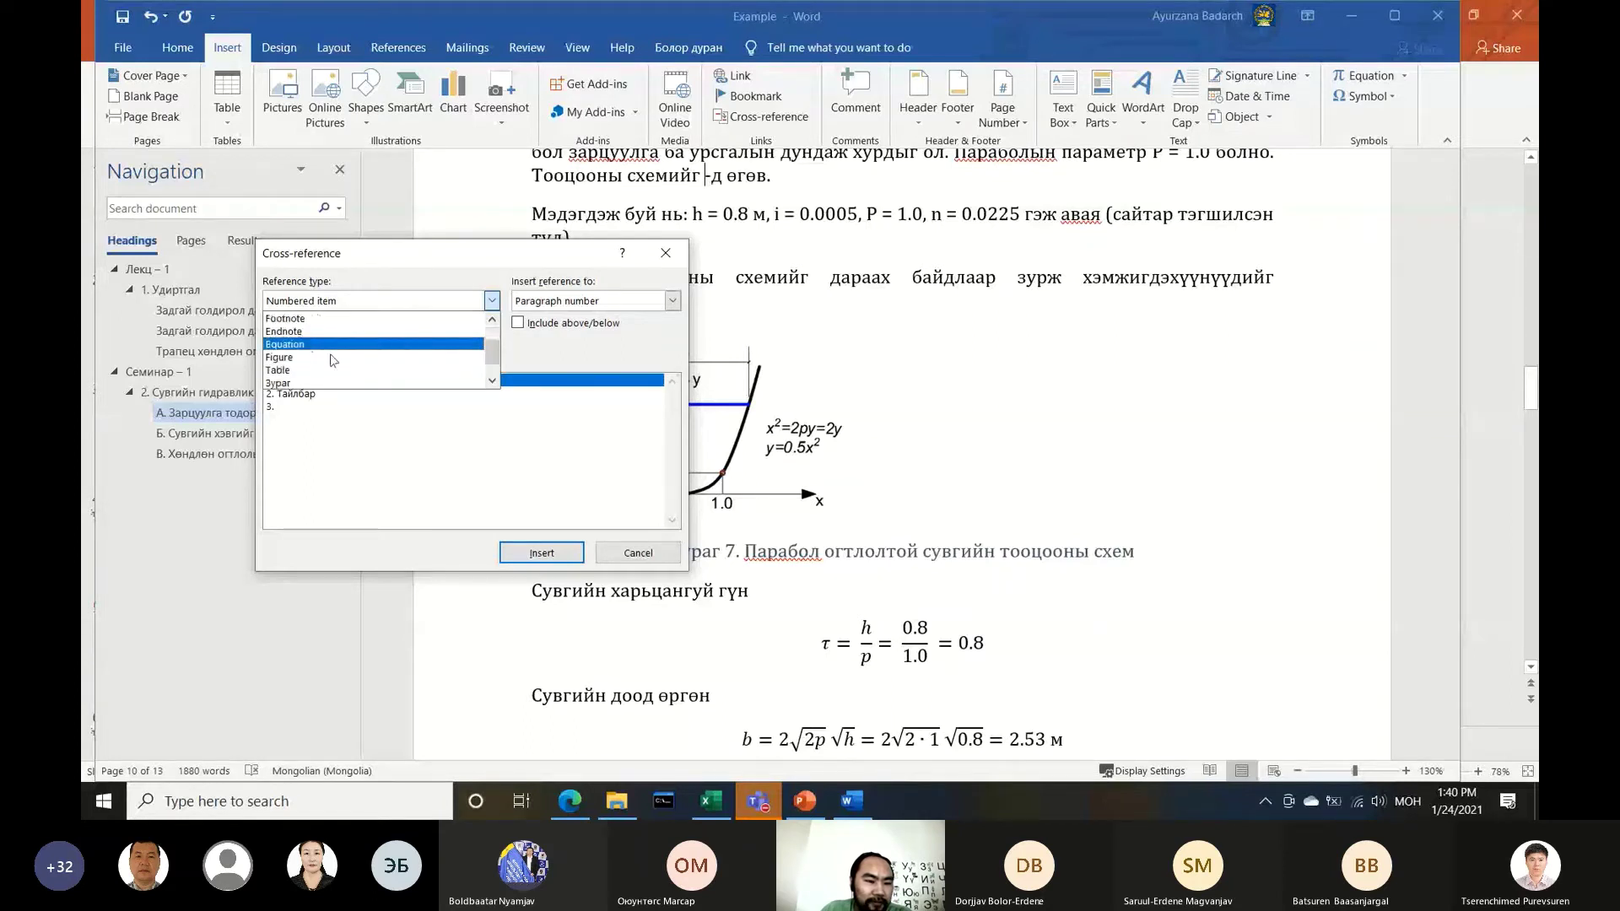
{"action": "scroll", "coordinate": [306, 350], "scroll_direction": "down", "scroll_amount": 2}
{"action": "scroll", "coordinate": [305, 358], "scroll_direction": "down", "scroll_amount": 1}
{"action": "scroll", "coordinate": [304, 366], "scroll_direction": "down", "scroll_amount": 1}
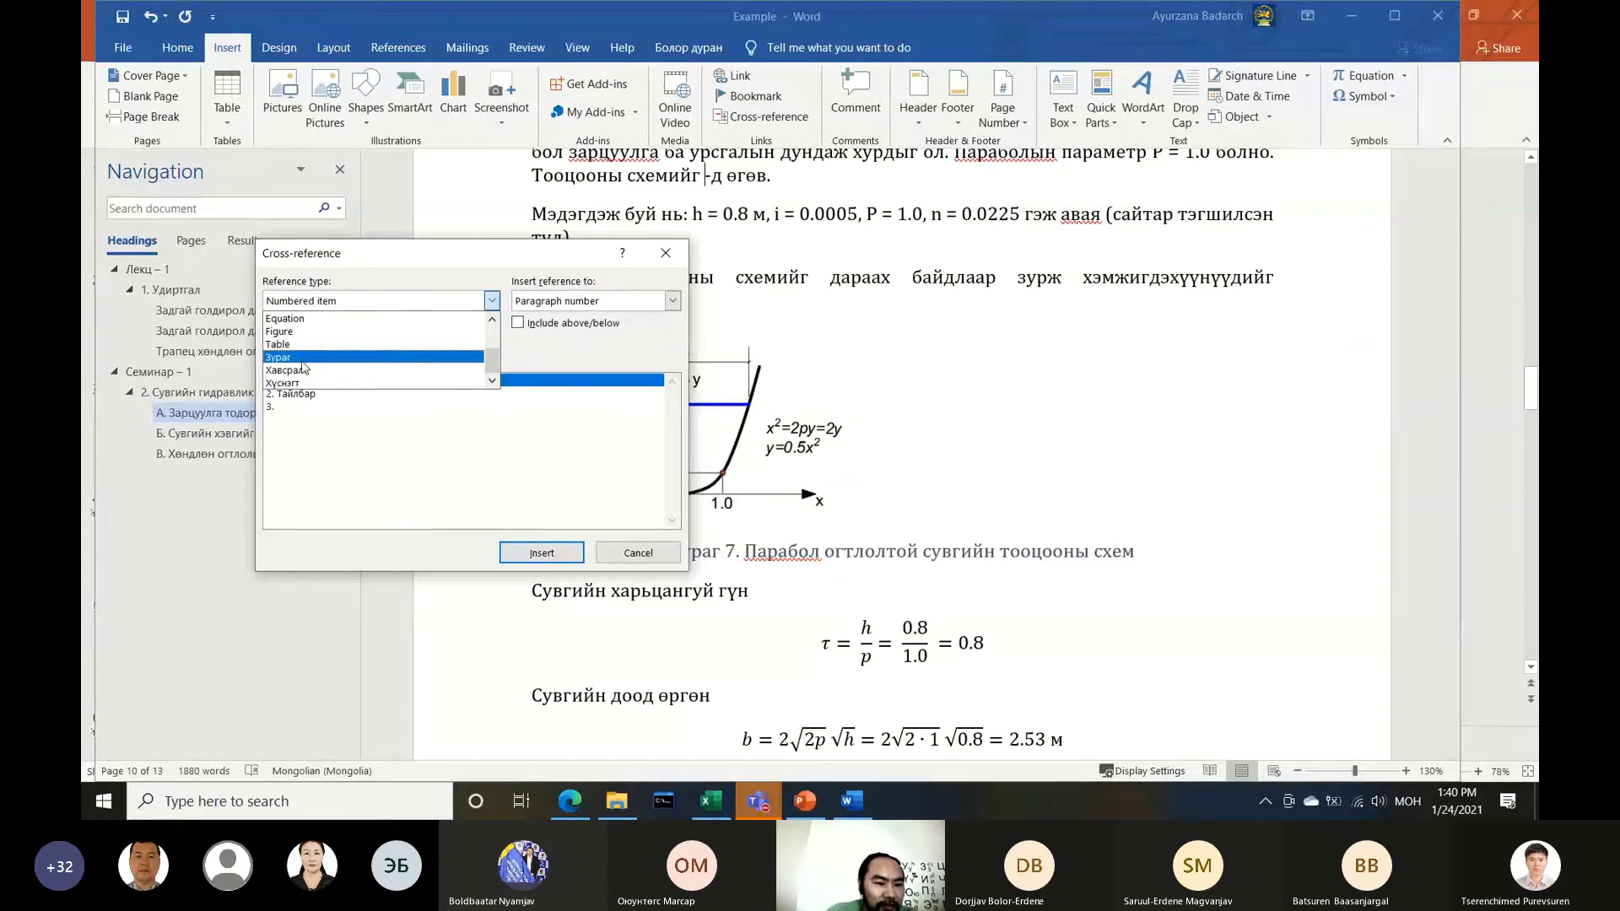
{"action": "left_click", "coordinate": [311, 367]}
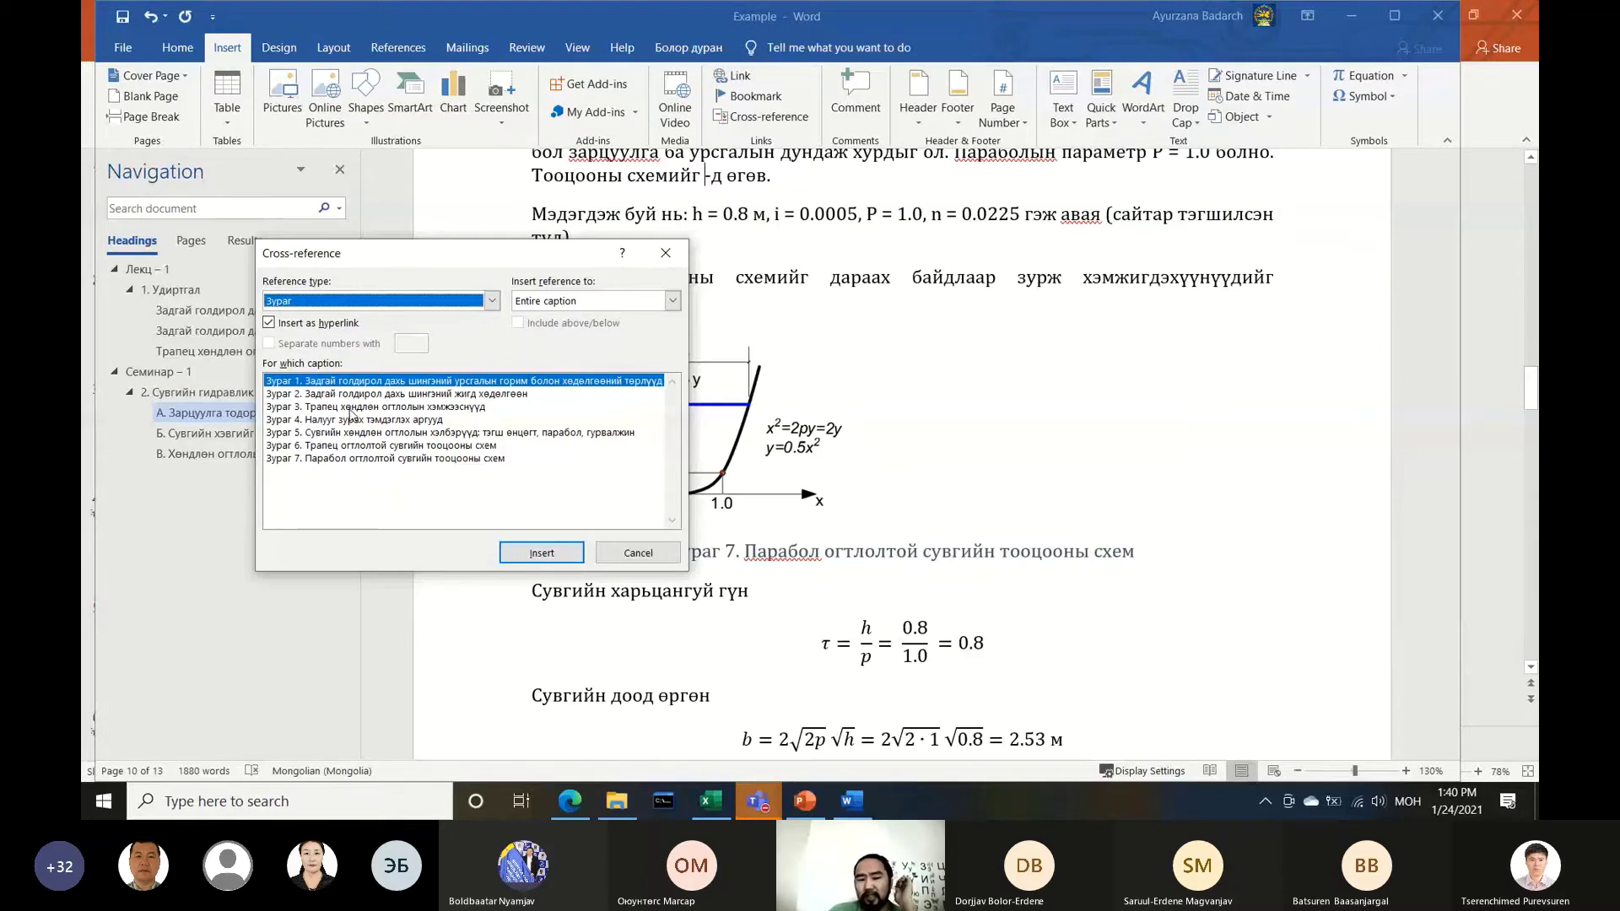
{"action": "mouse_move", "coordinate": [464, 258]}
{"action": "left_mouse_down"}
{"action": "mouse_move", "coordinate": [1142, 316]}
{"action": "mouse_move", "coordinate": [1164, 254]}
{"action": "left_mouse_up"}
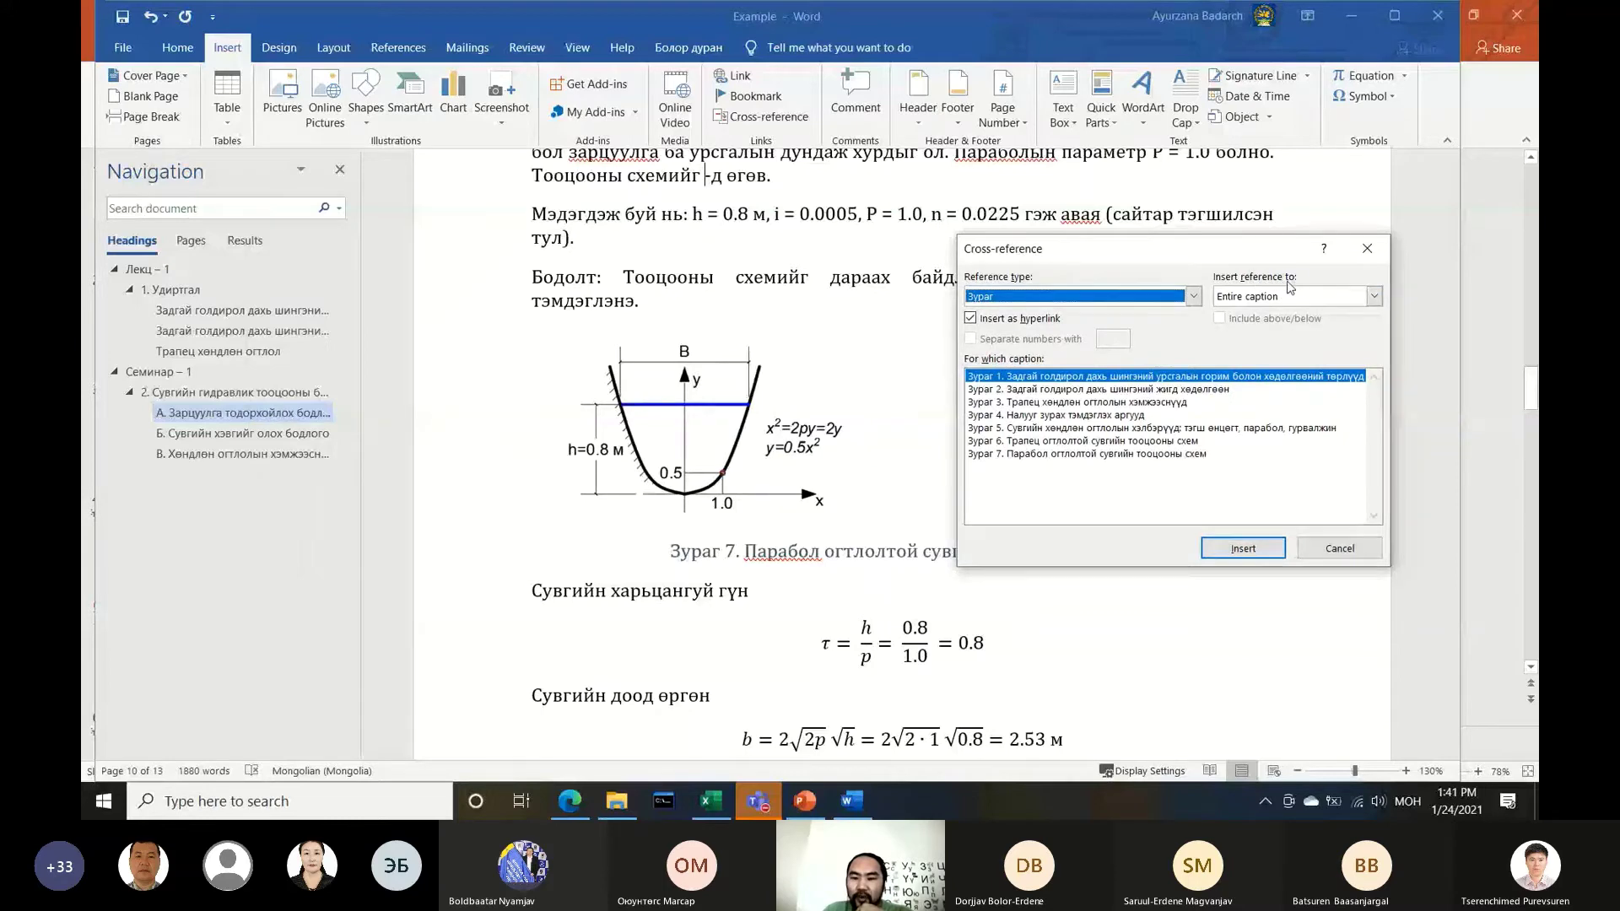
{"action": "left_click", "coordinate": [1270, 297]}
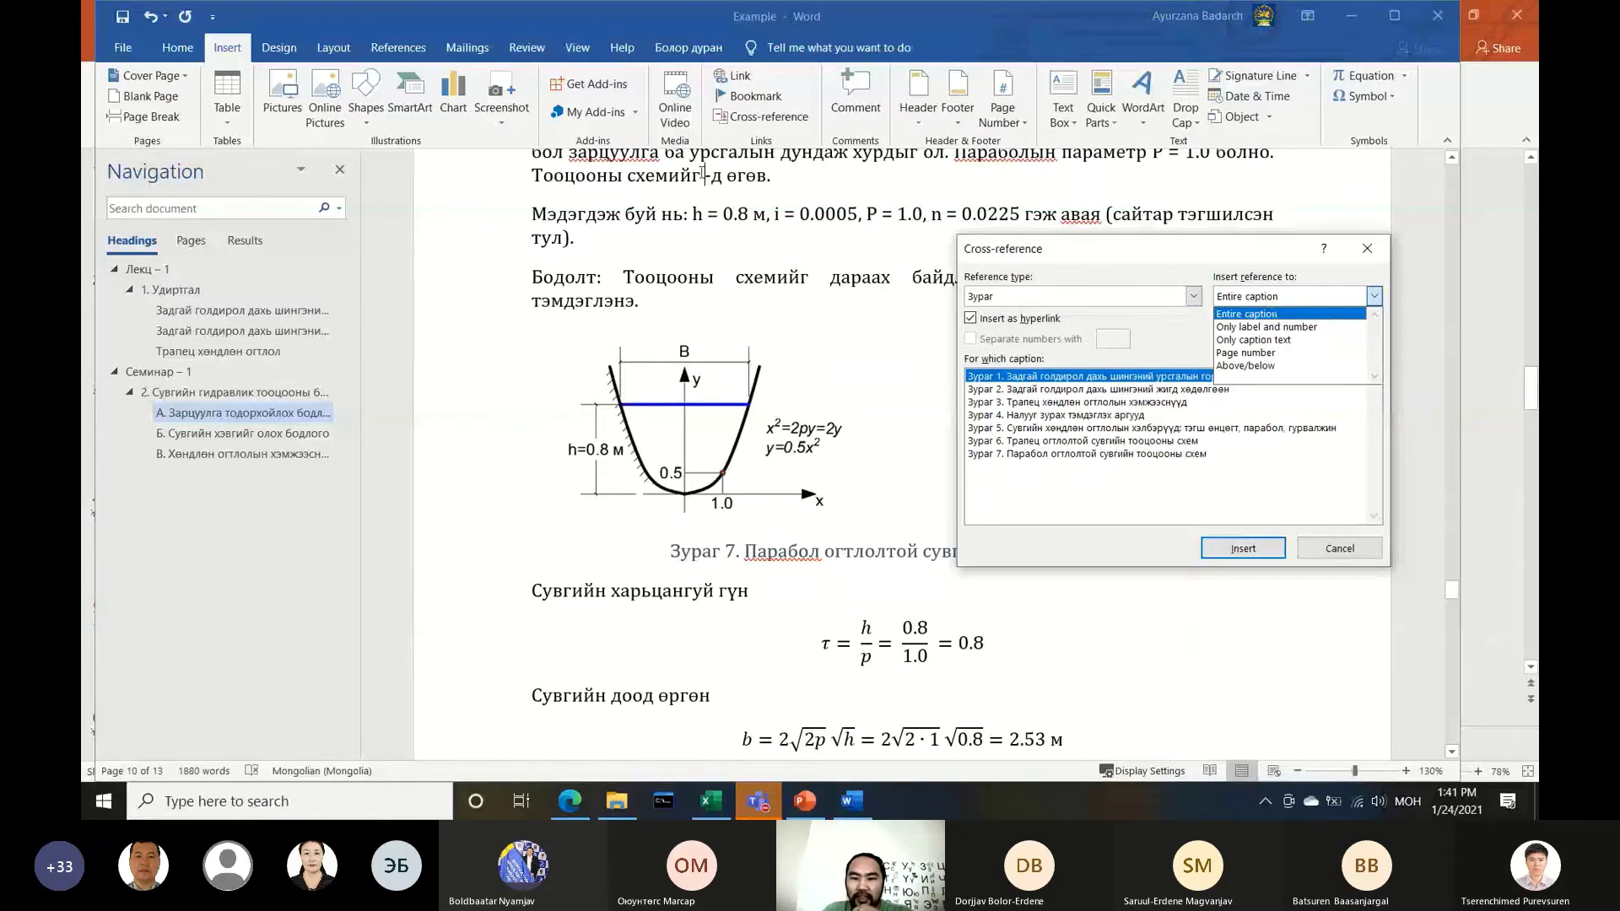
{"action": "left_click", "coordinate": [770, 537]}
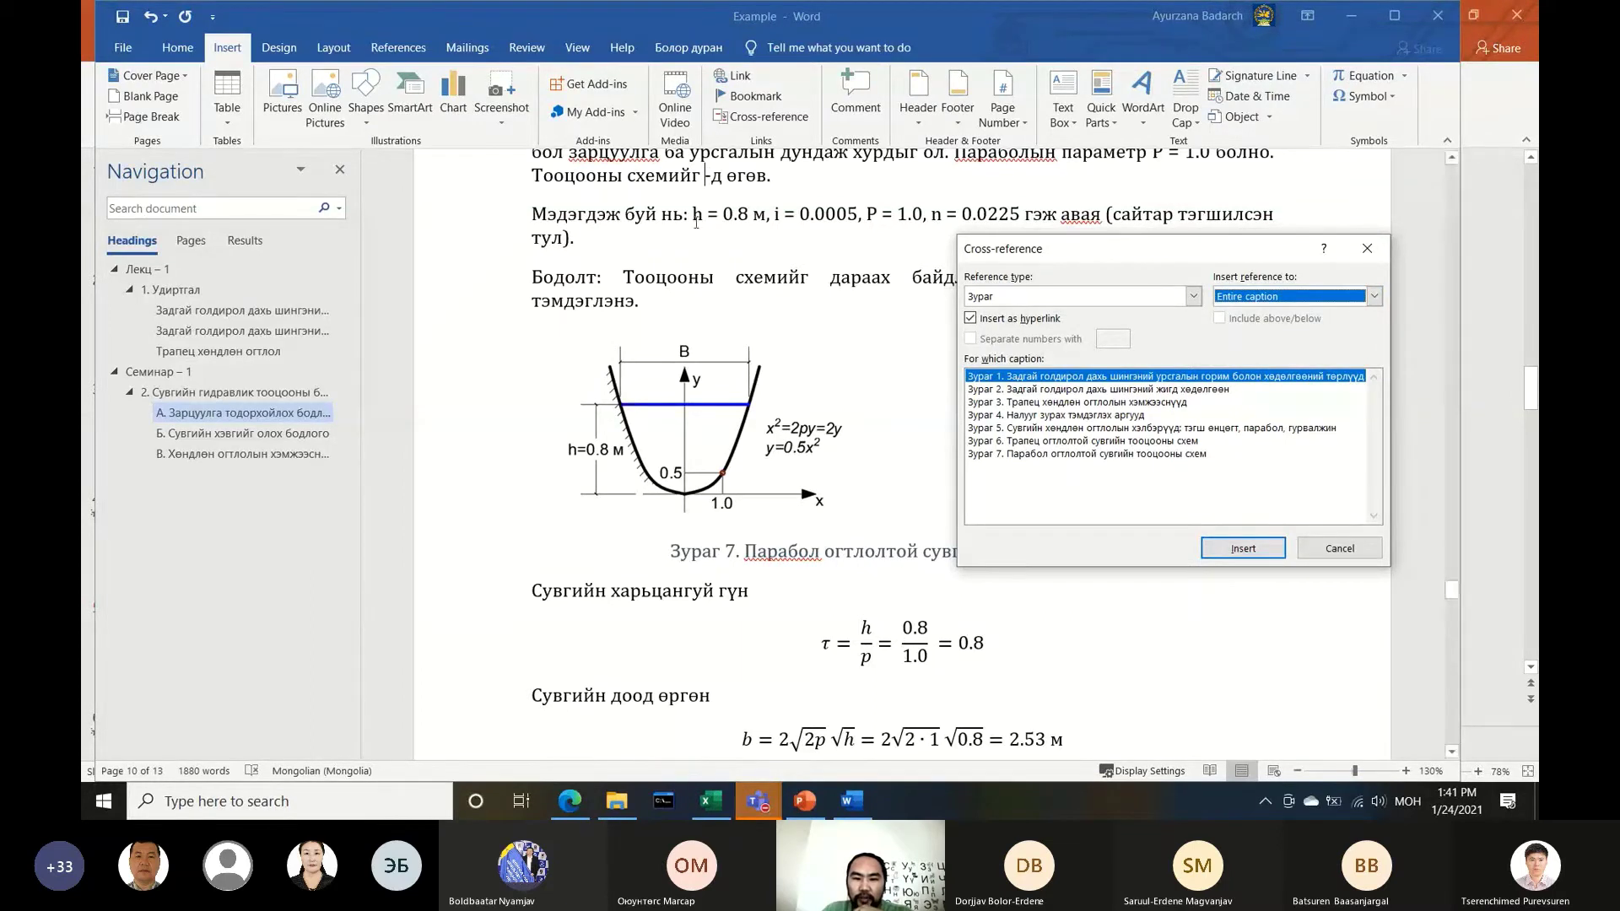
{"action": "left_click", "coordinate": [1277, 297]}
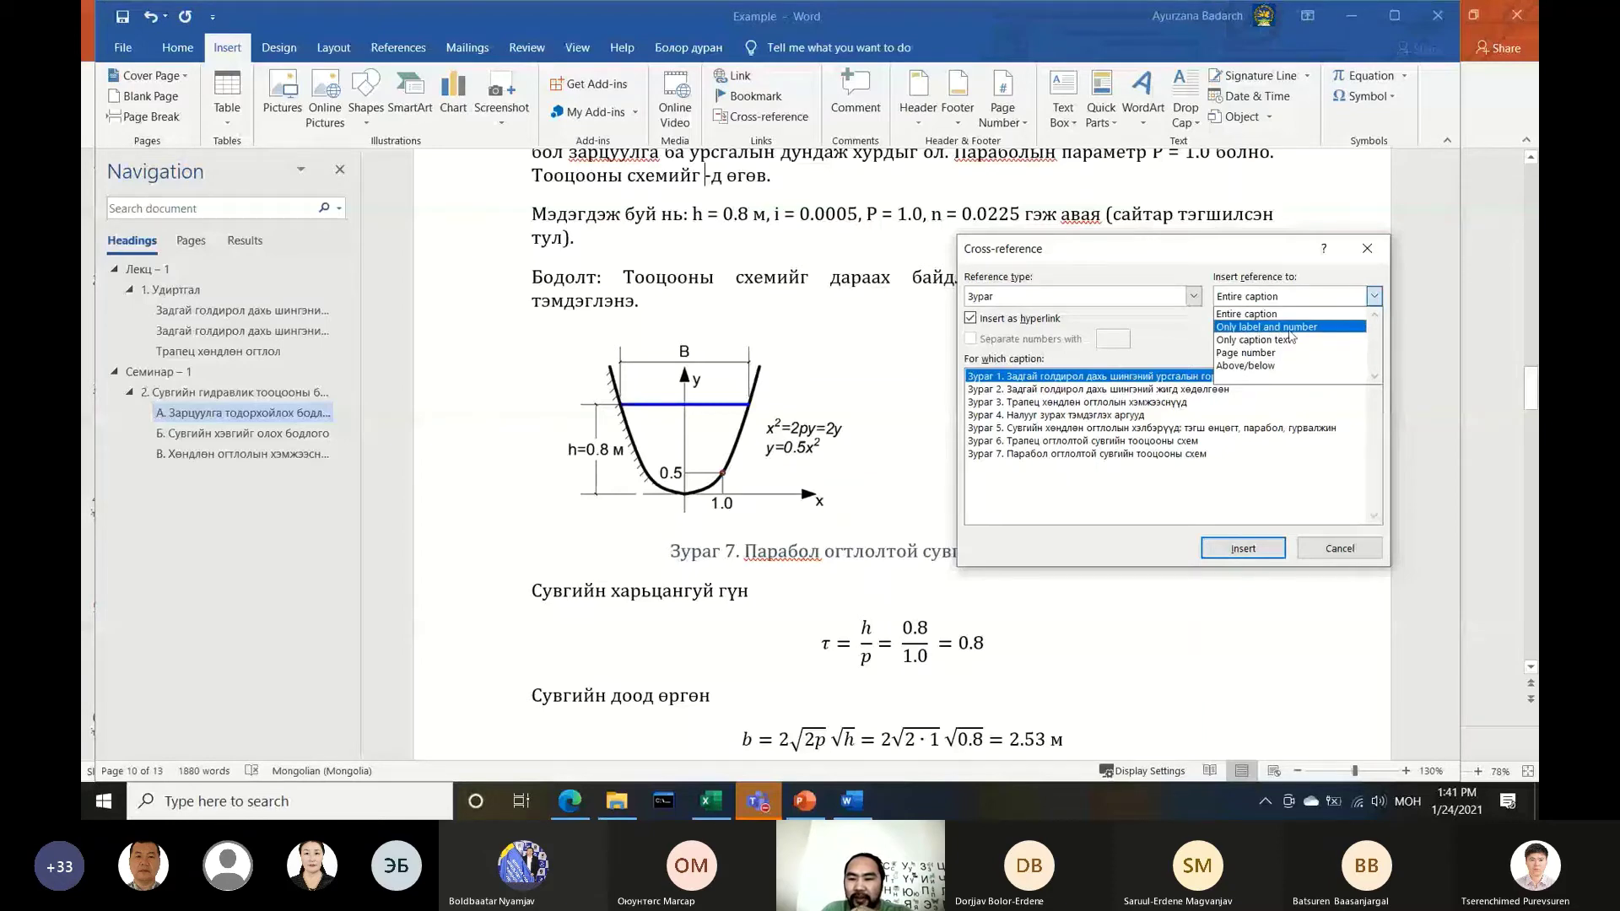
{"action": "left_click", "coordinate": [1291, 329]}
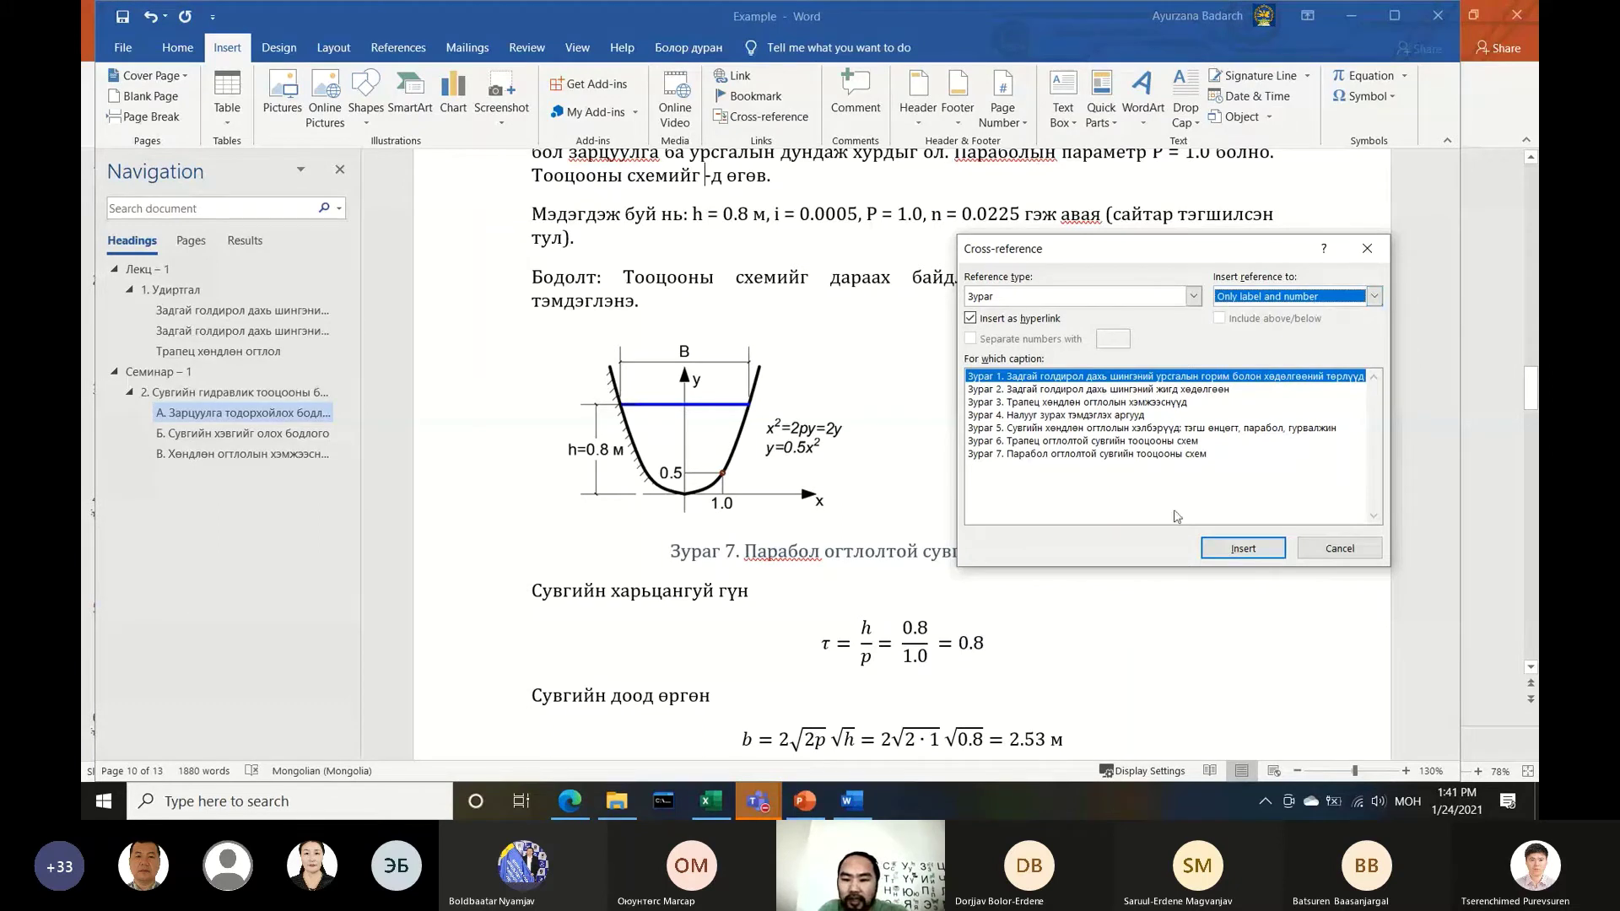
{"action": "left_click", "coordinate": [1249, 550]}
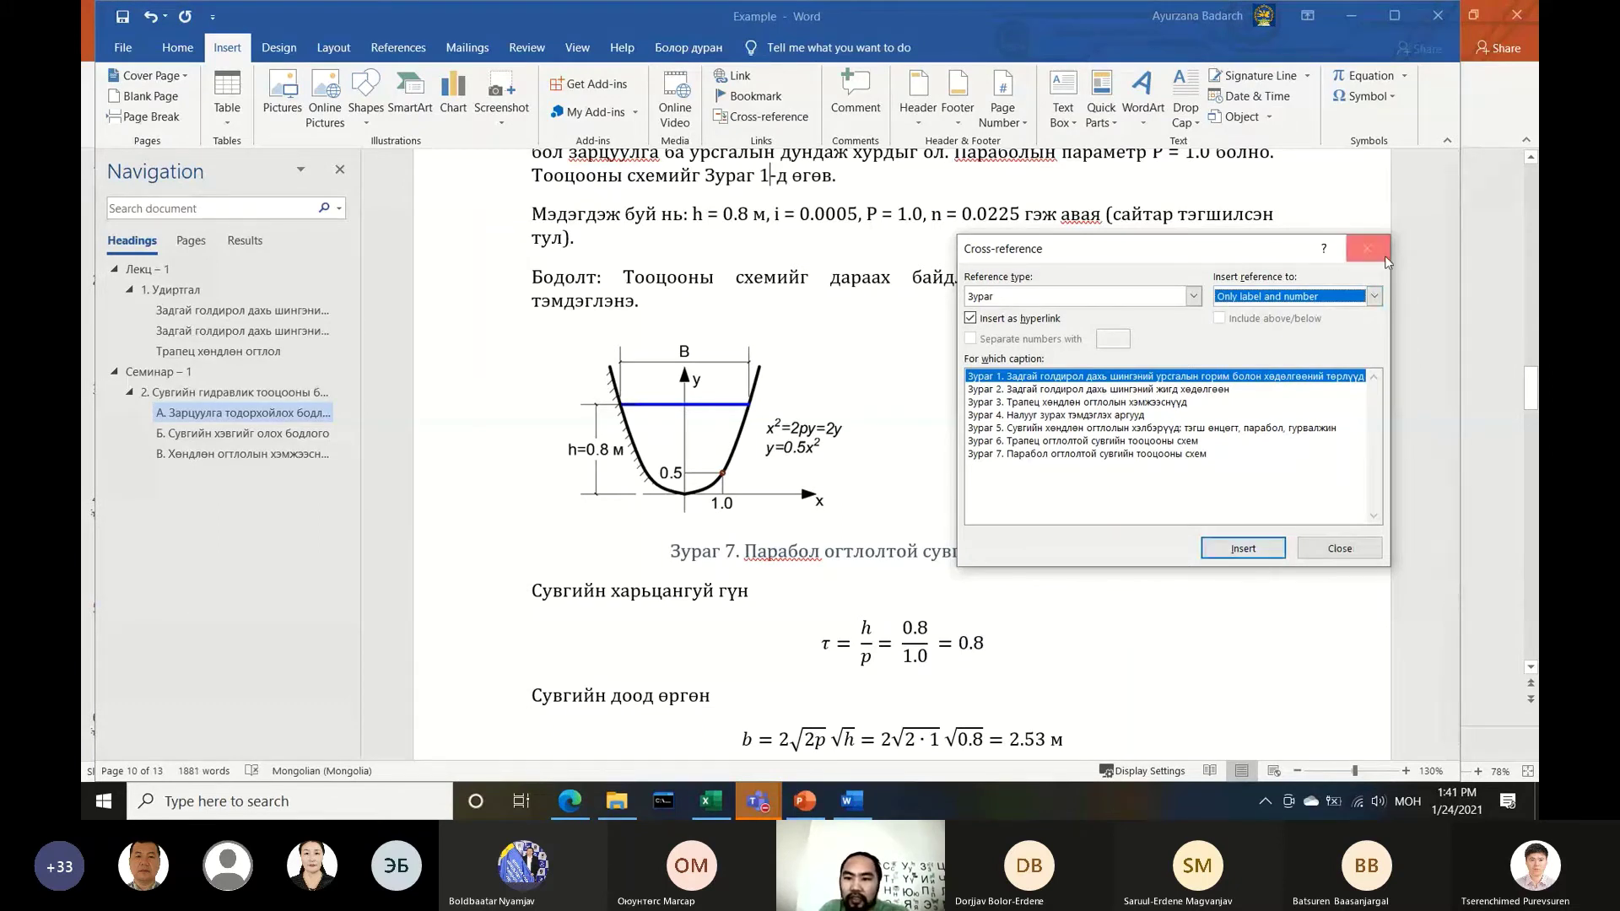
Replace the wrong Зураг 1 reference with a label-and-number cross-reference to Зураг 7
{"action": "left_click_drag", "start_coordinate": [627, 176], "coordinate": [840, 176]}
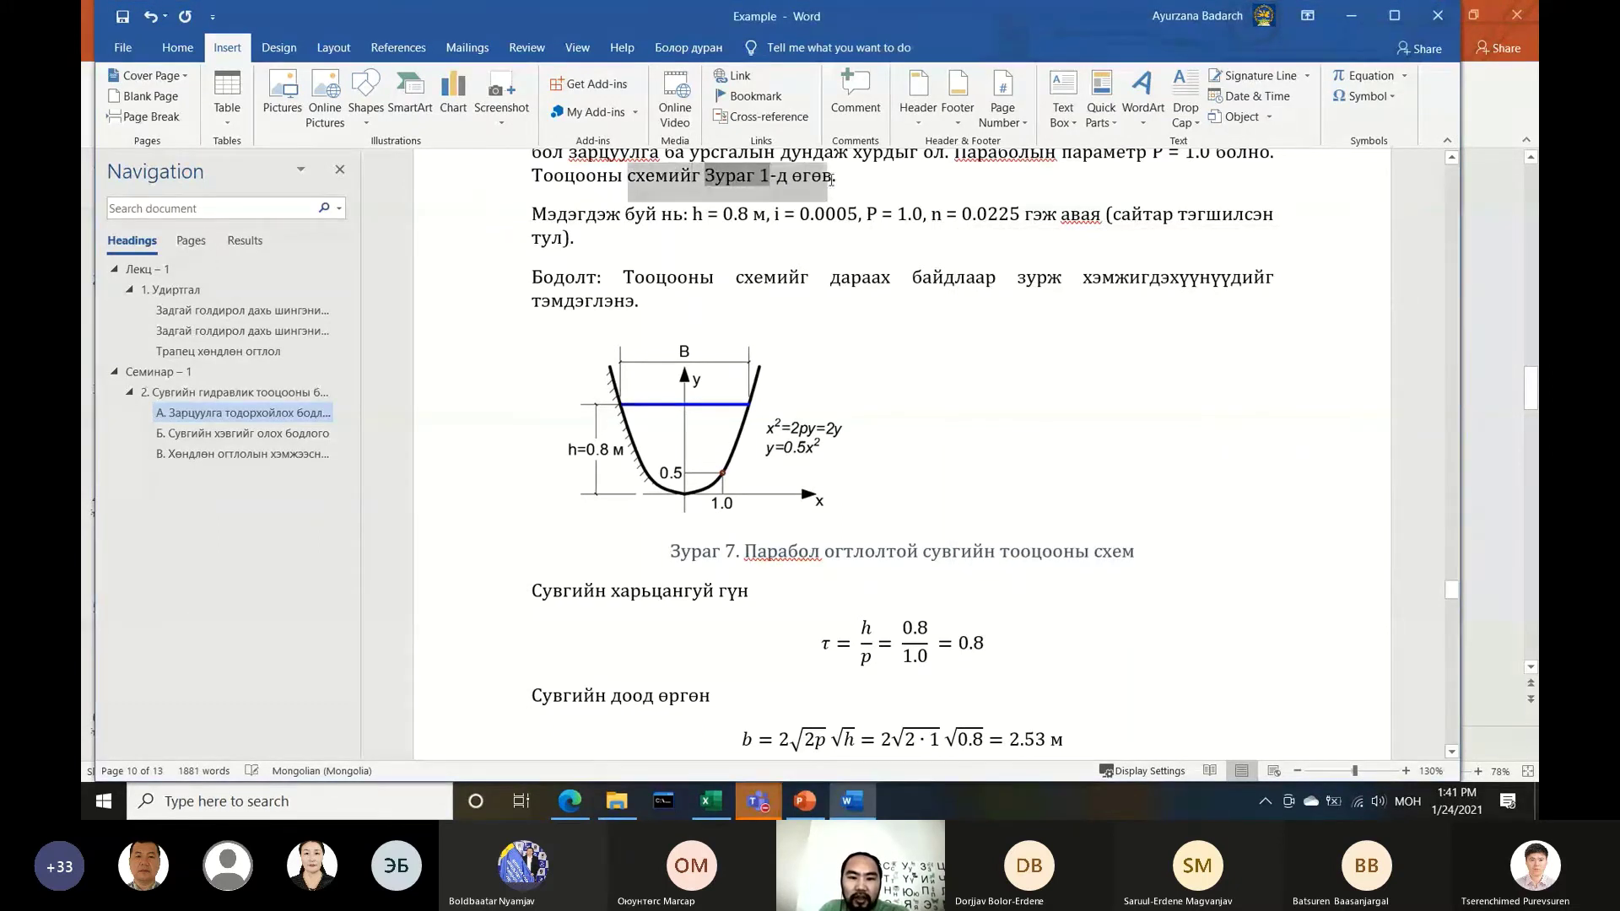
{"action": "left_click", "coordinate": [766, 174]}
{"action": "left_click_drag", "start_coordinate": [766, 175], "coordinate": [705, 175]}
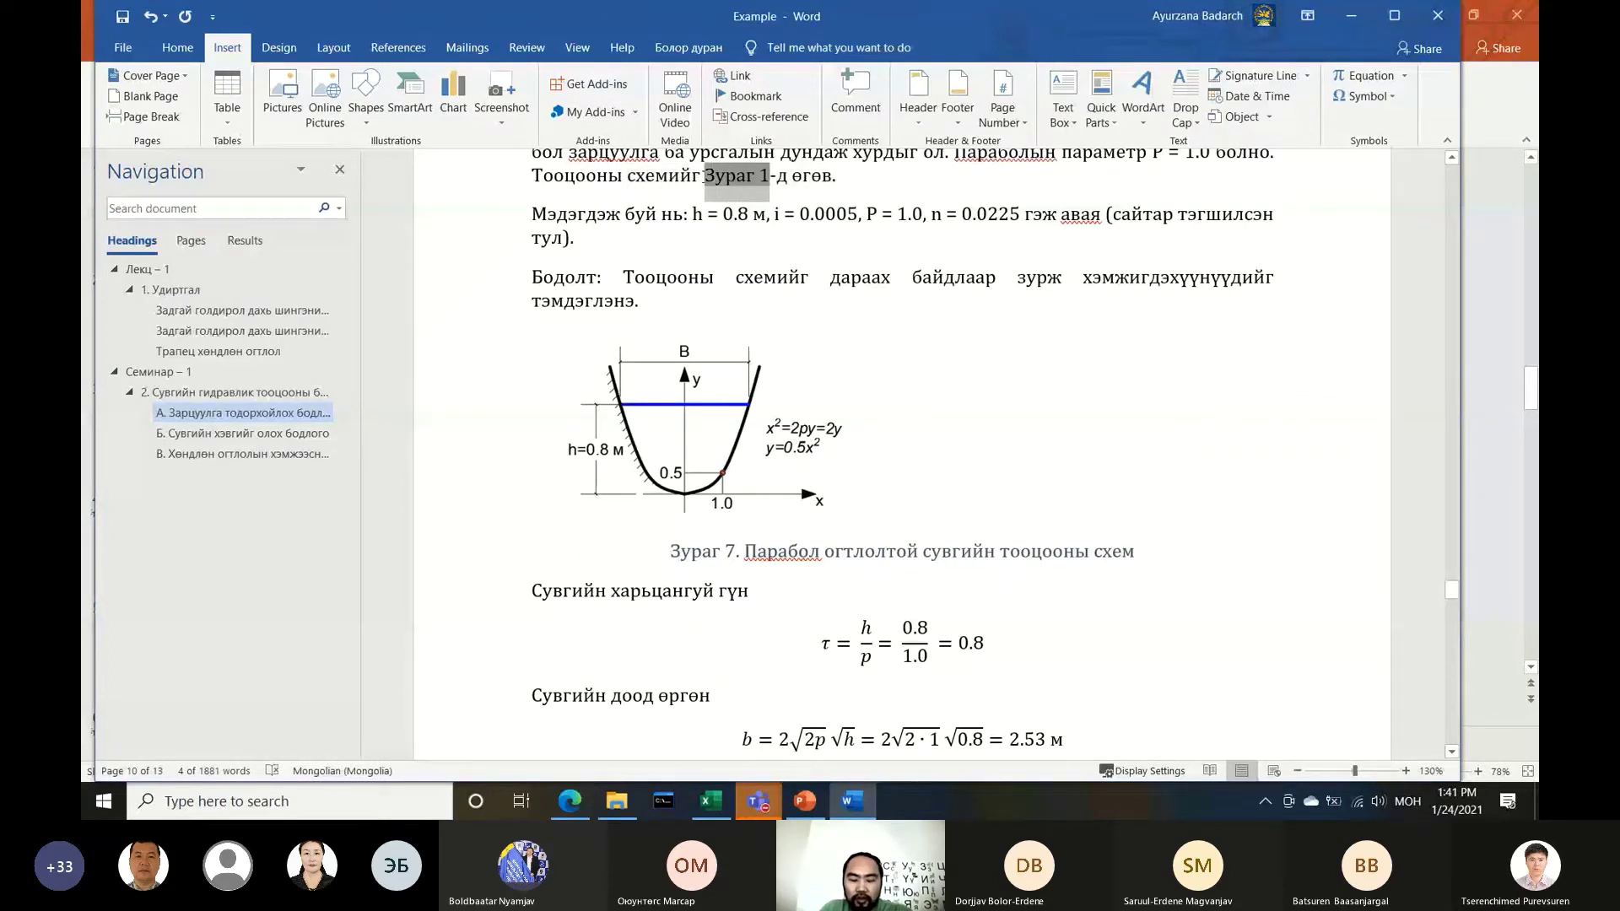
{"action": "key", "text": "Delete"}
{"action": "left_click", "coordinate": [759, 116]}
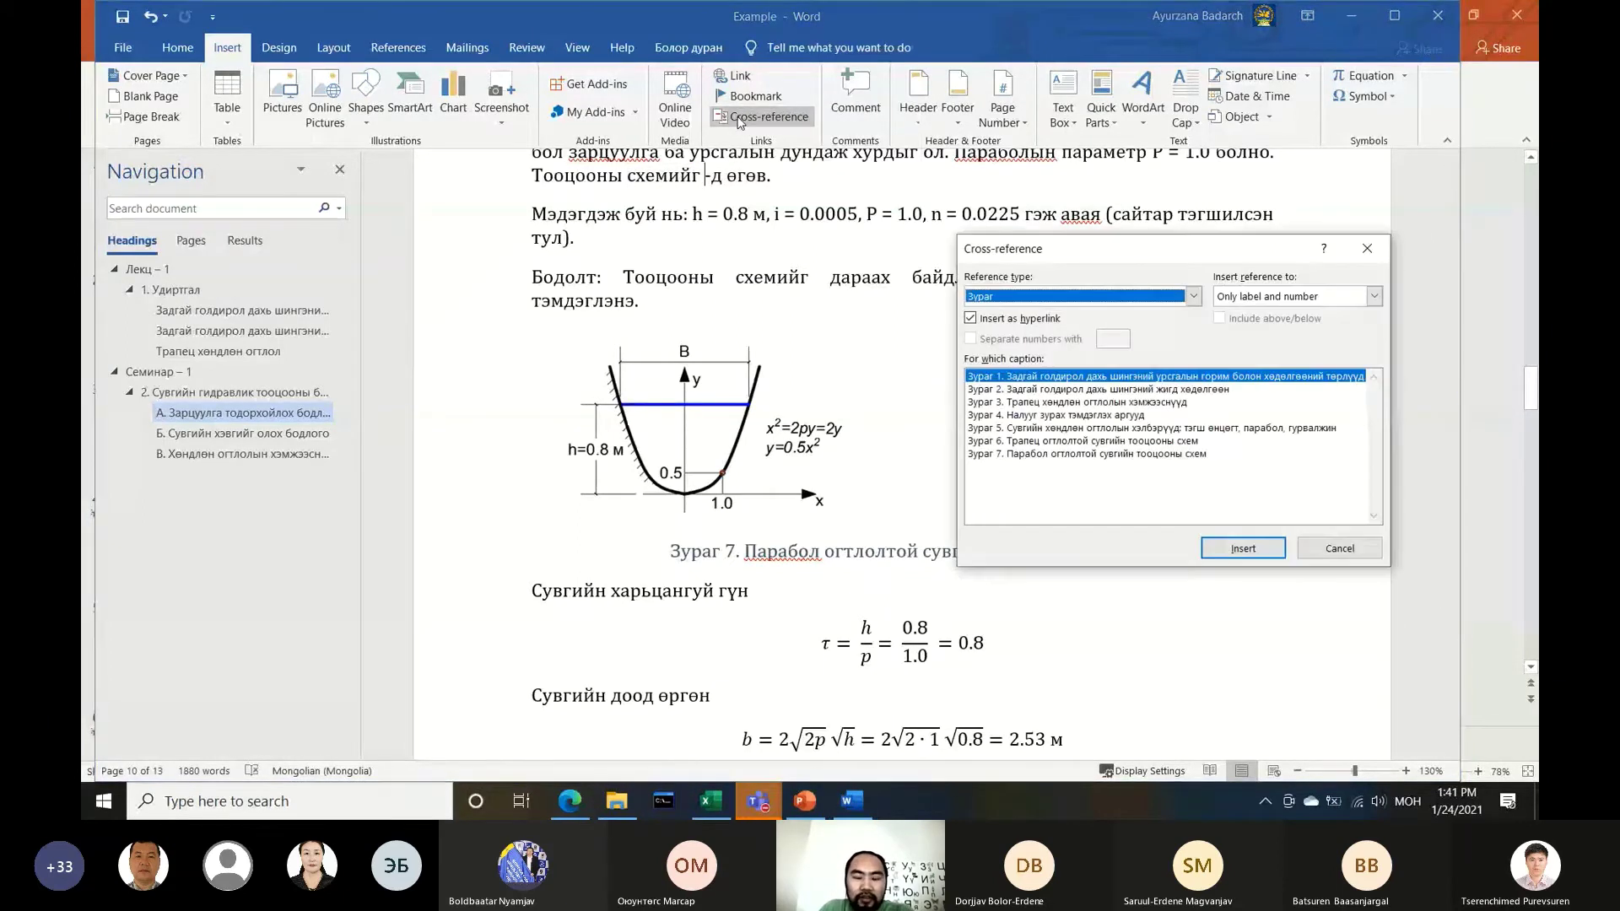
{"action": "left_click", "coordinate": [1016, 454]}
{"action": "left_click", "coordinate": [1373, 296]}
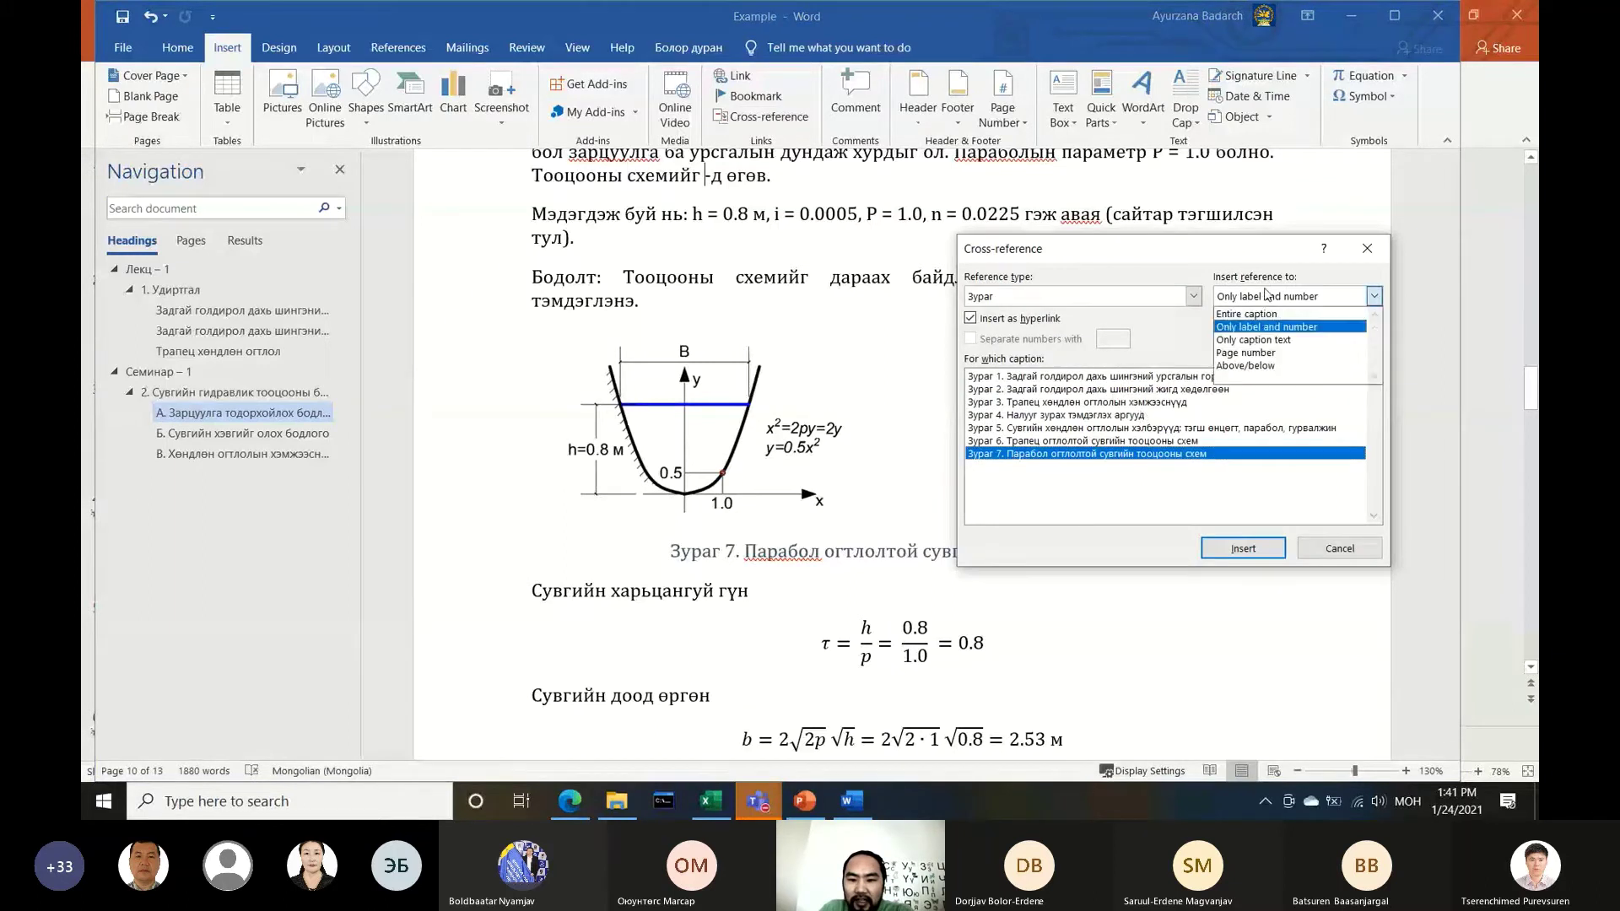
{"action": "left_click", "coordinate": [1261, 329]}
{"action": "left_click", "coordinate": [1238, 547]}
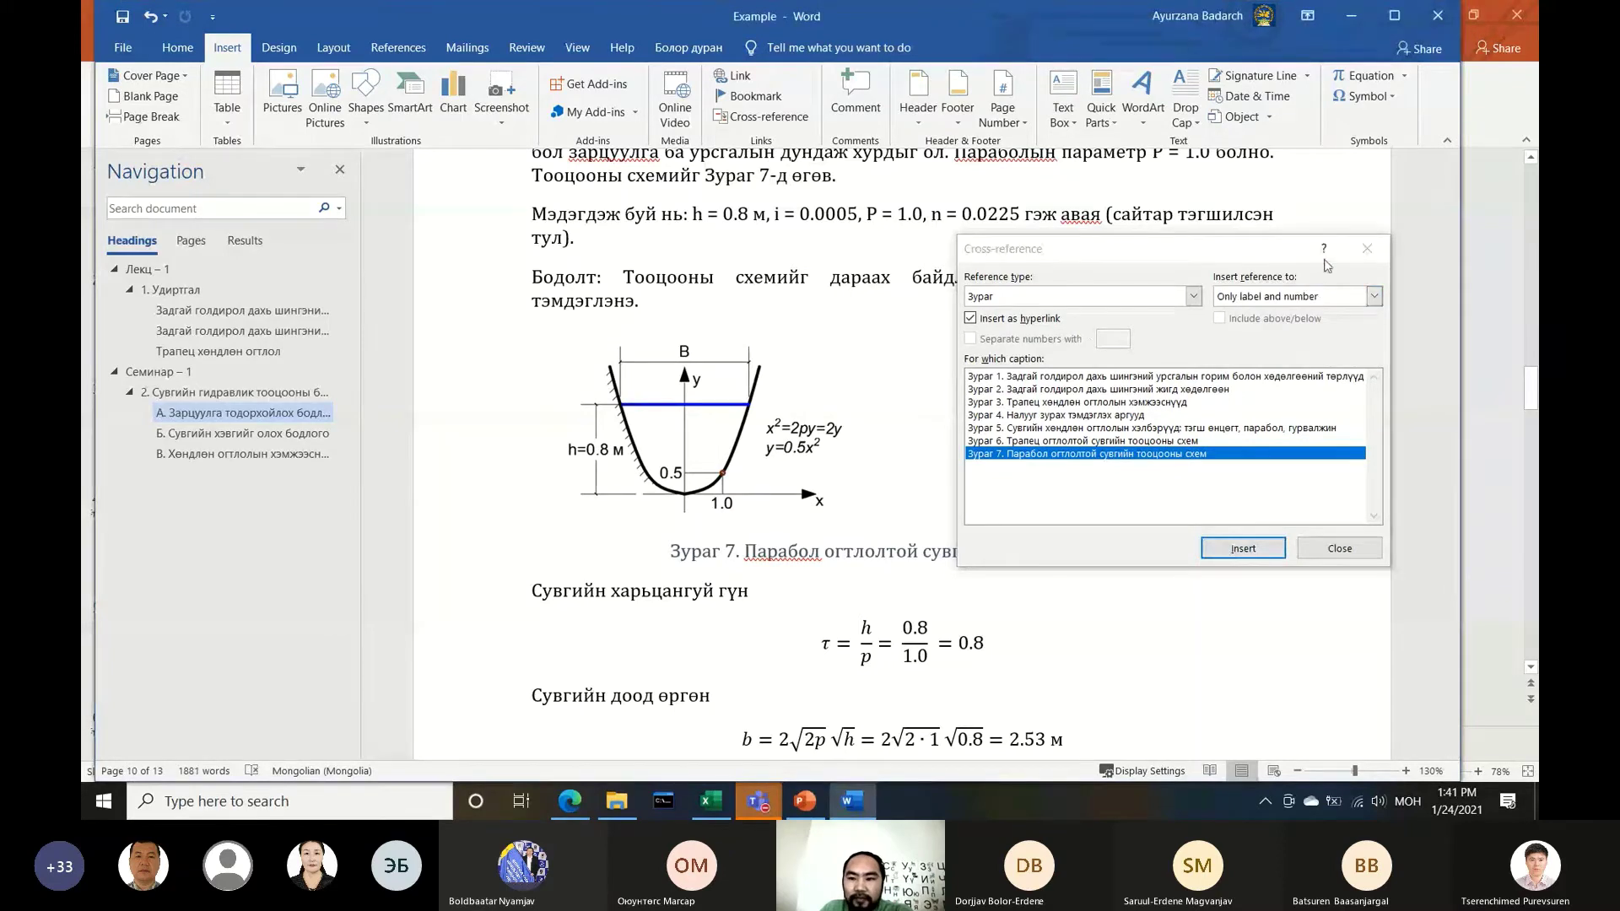
{"action": "left_click", "coordinate": [1367, 248]}
{"action": "scroll", "coordinate": [751, 449], "scroll_direction": "up", "scroll_amount": 2}
Copy the parabola figure with its caption and paste it below the Q formula
{"action": "scroll", "coordinate": [927, 560], "scroll_direction": "down", "scroll_amount": 1}
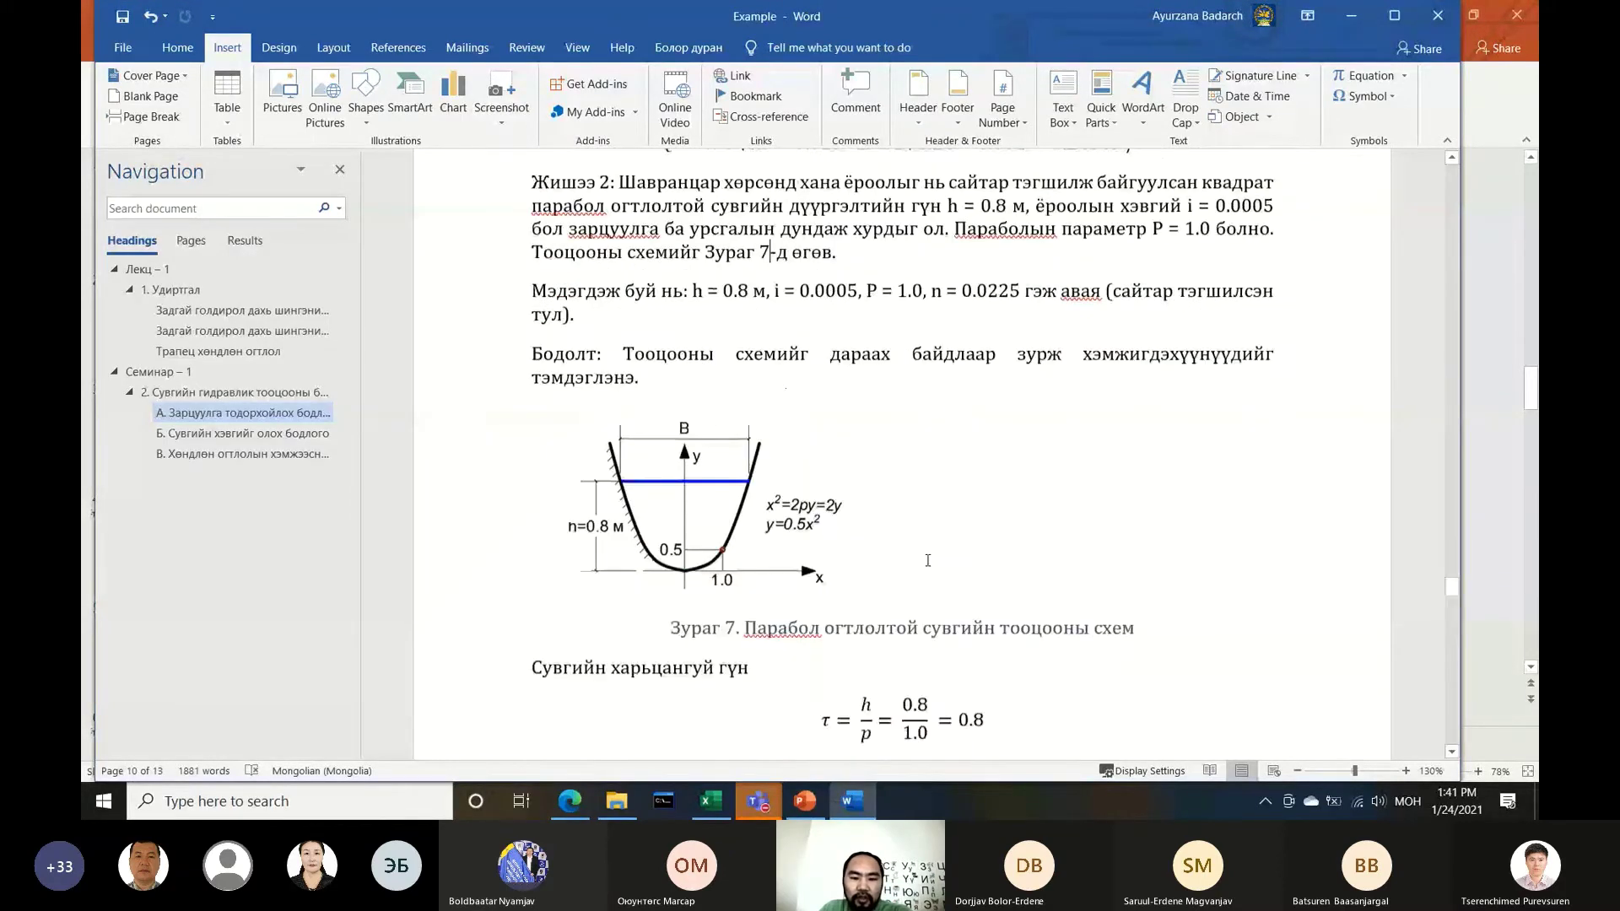
{"action": "left_click_drag", "start_coordinate": [927, 560], "coordinate": [563, 523]}
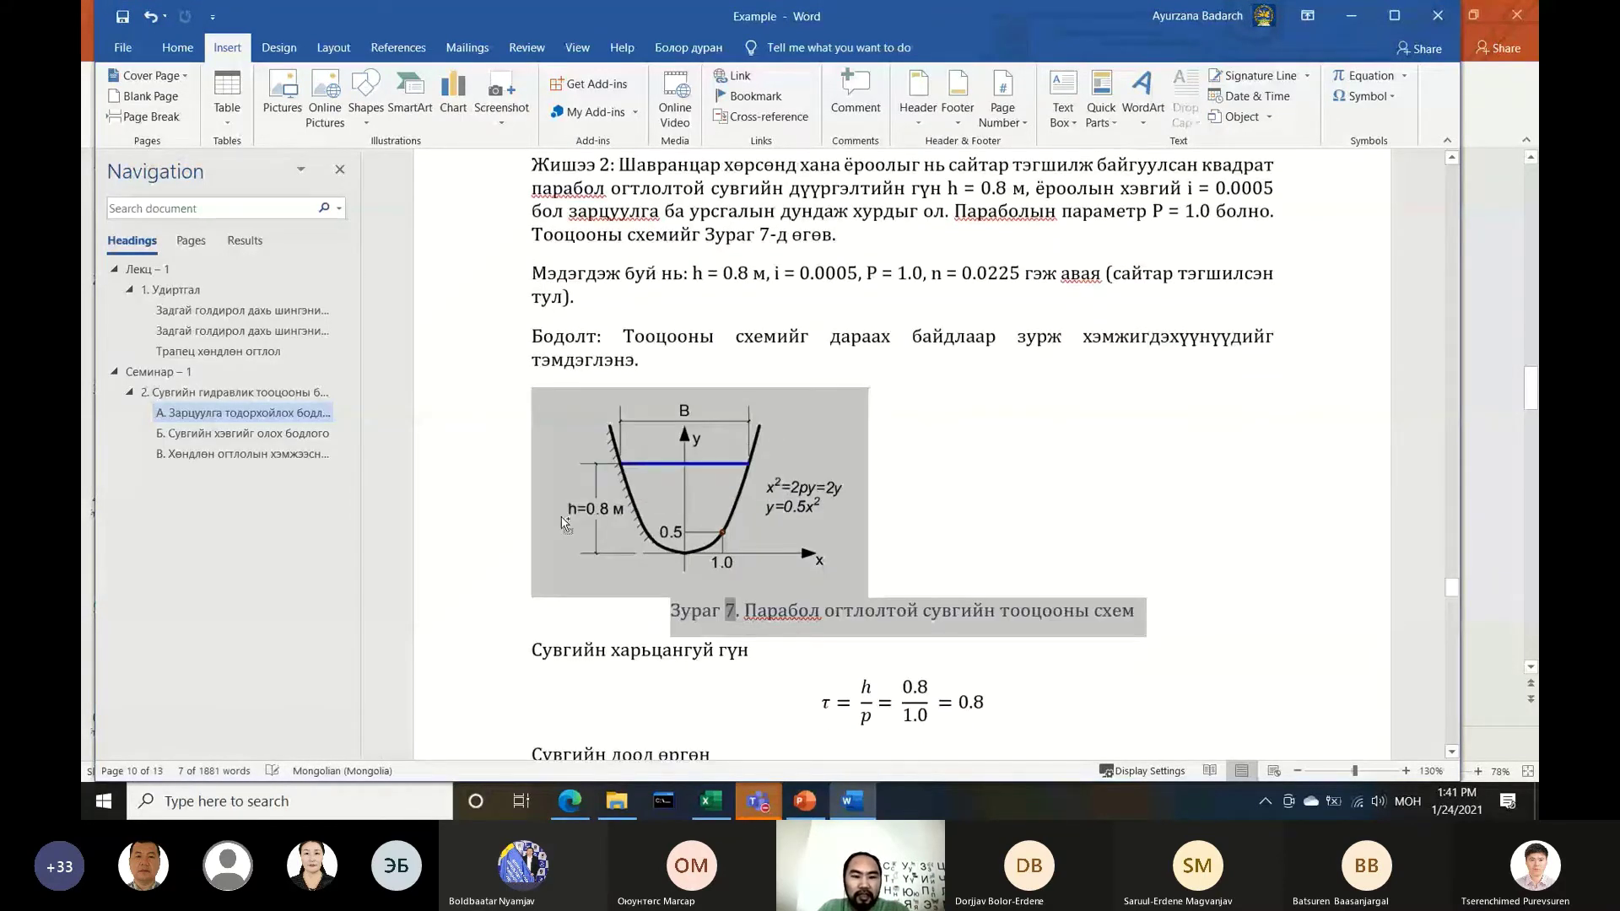
{"action": "scroll", "coordinate": [1195, 302], "scroll_direction": "up", "scroll_amount": 3}
{"action": "left_click", "coordinate": [1195, 302]}
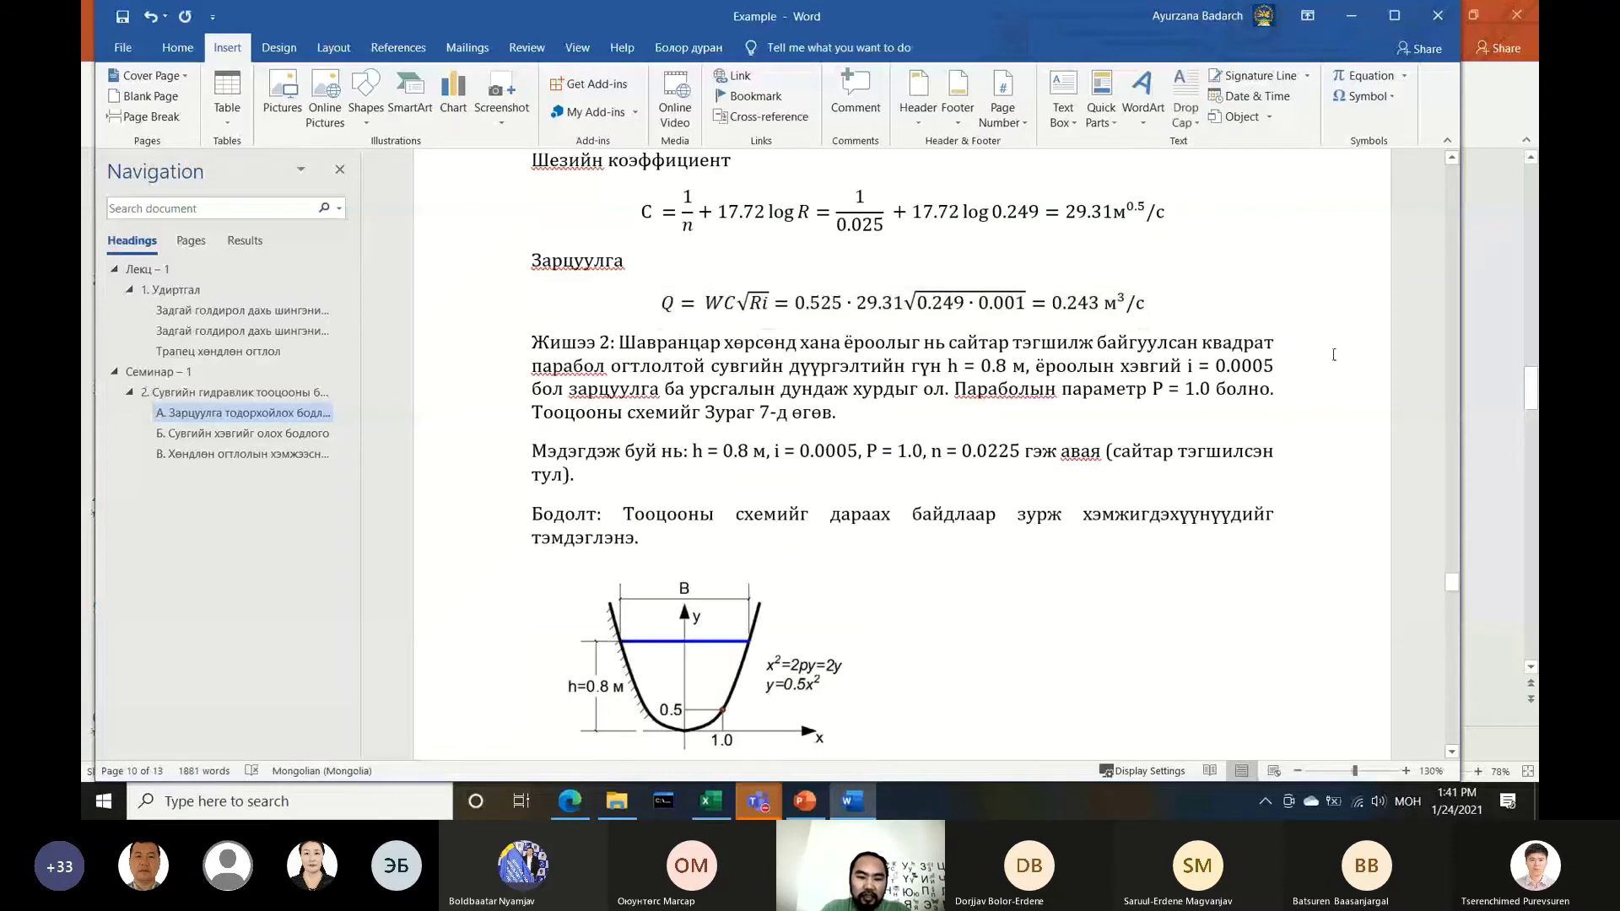
{"action": "key", "text": "Return"}
{"action": "key", "text": "ctrl+v"}
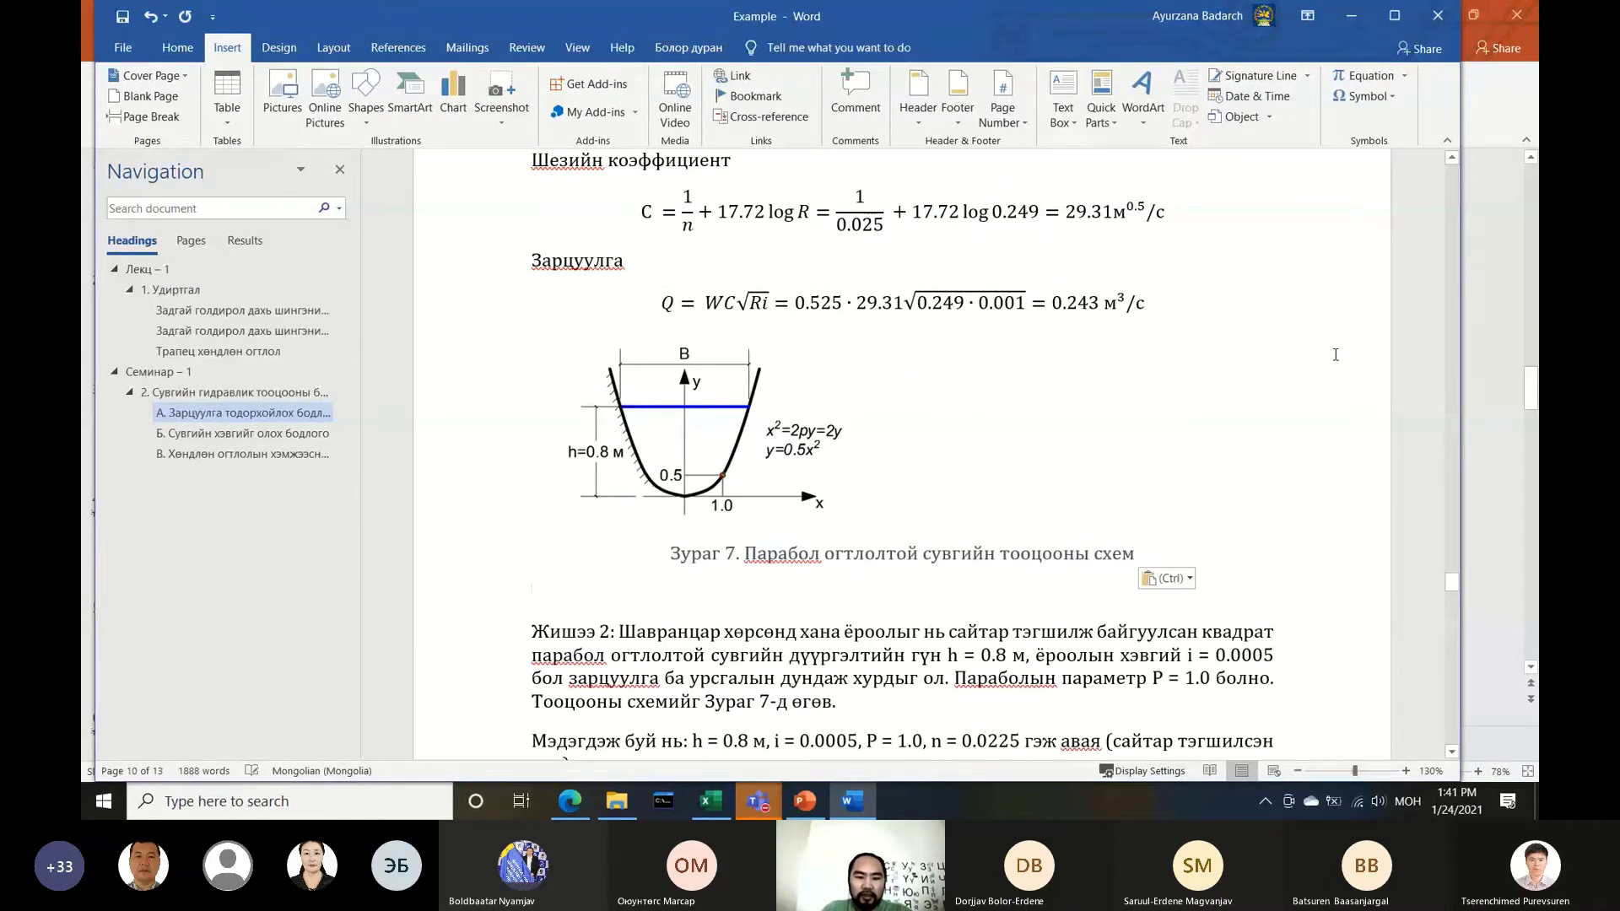
Update the fields from the Зураг 7 reference through the lower caption so they renumber to Зураг 8
{"action": "scroll", "coordinate": [1335, 354], "scroll_direction": "down", "scroll_amount": 3}
{"action": "left_click_drag", "start_coordinate": [670, 375], "coordinate": [820, 375]}
{"action": "right_click", "coordinate": [700, 377]}
{"action": "key", "text": "Escape"}
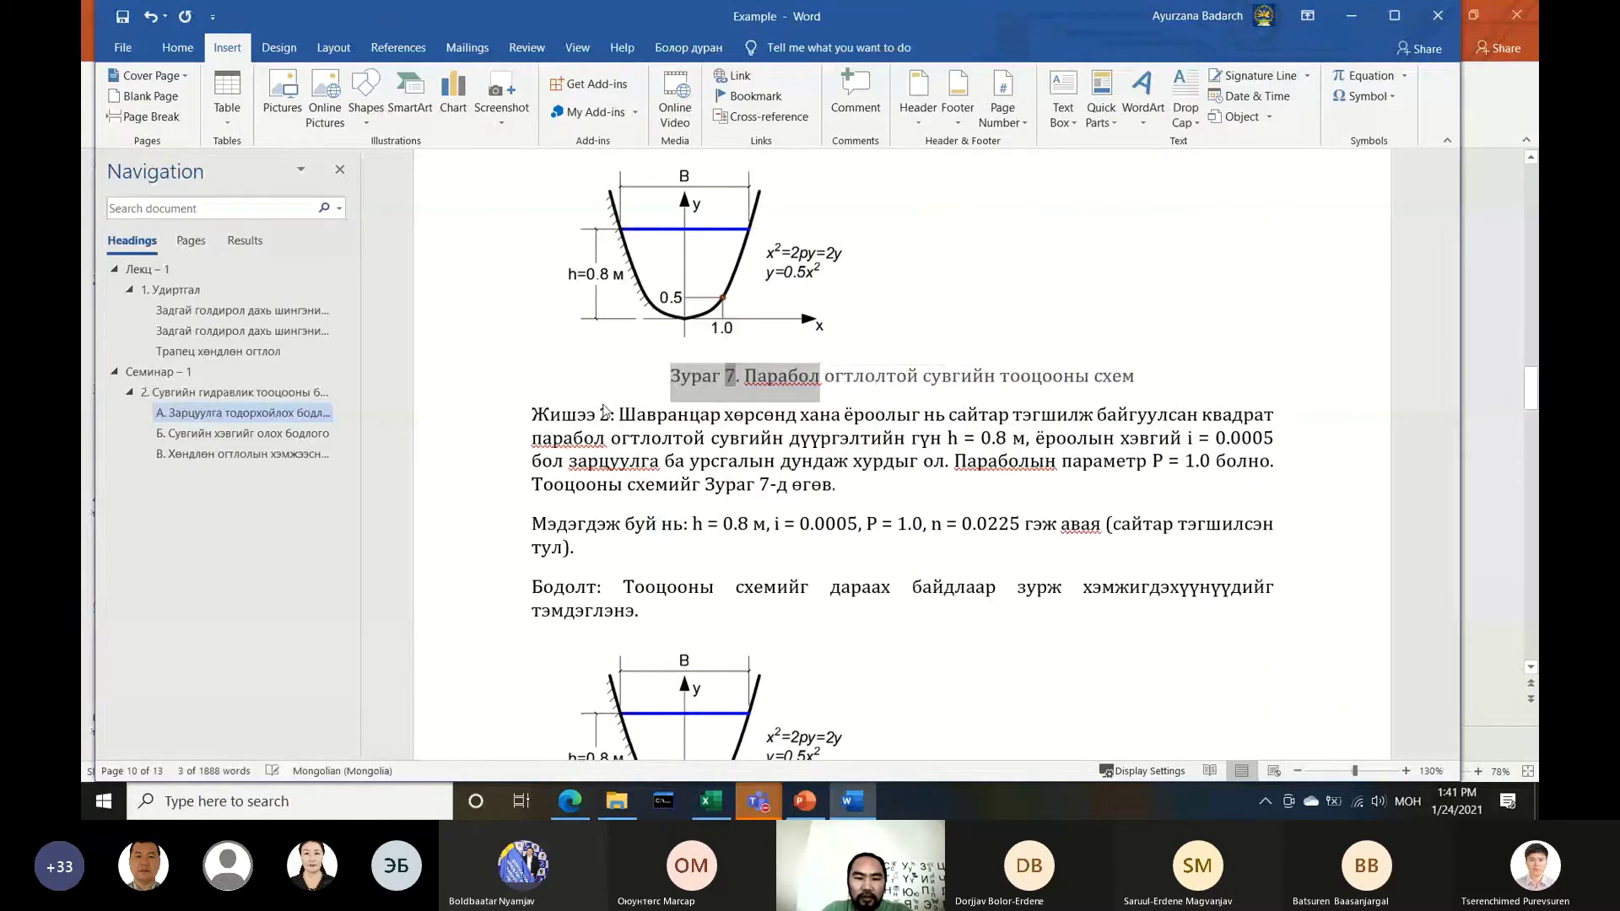
{"action": "scroll", "coordinate": [756, 438], "scroll_direction": "down", "scroll_amount": 4}
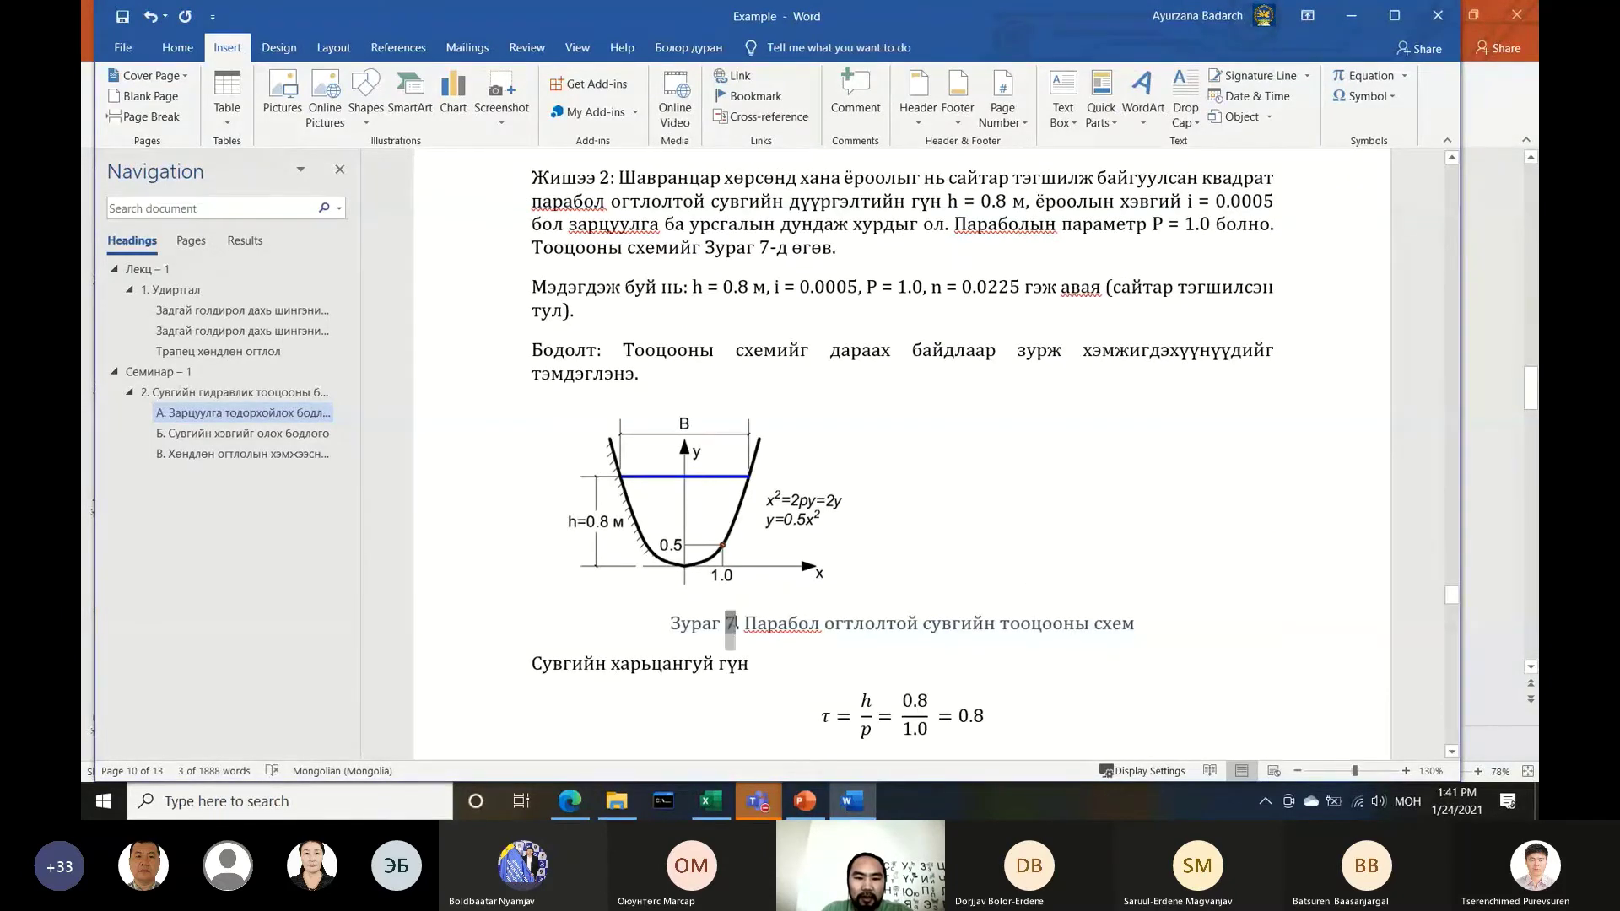
{"action": "left_click", "coordinate": [748, 249]}
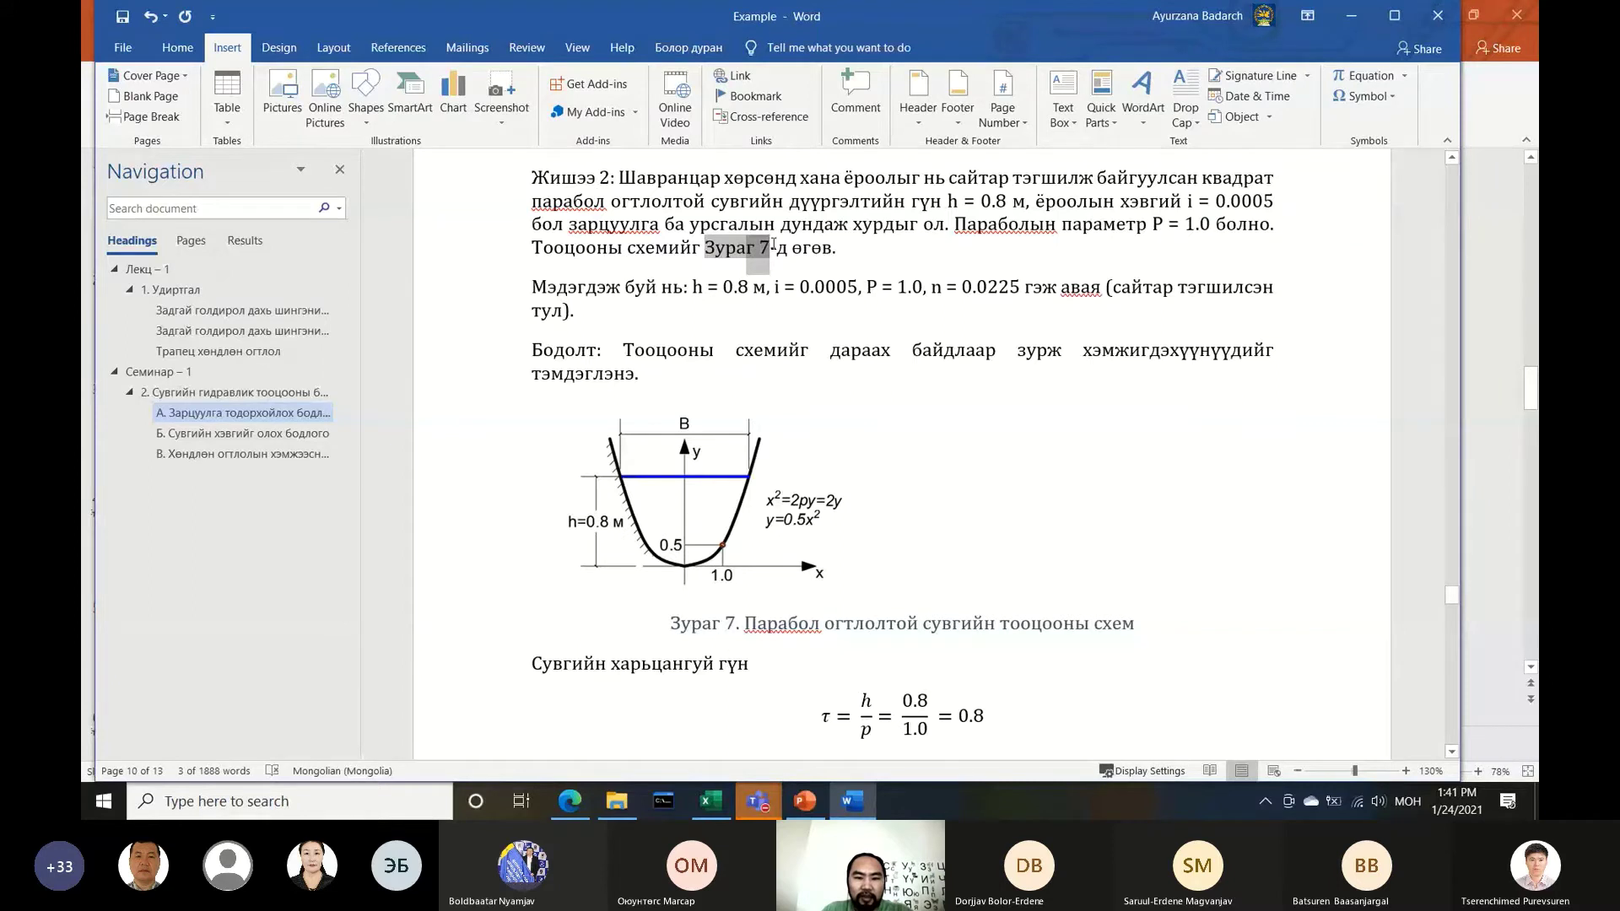
{"action": "left_click_drag", "start_coordinate": [641, 220], "coordinate": [1047, 622]}
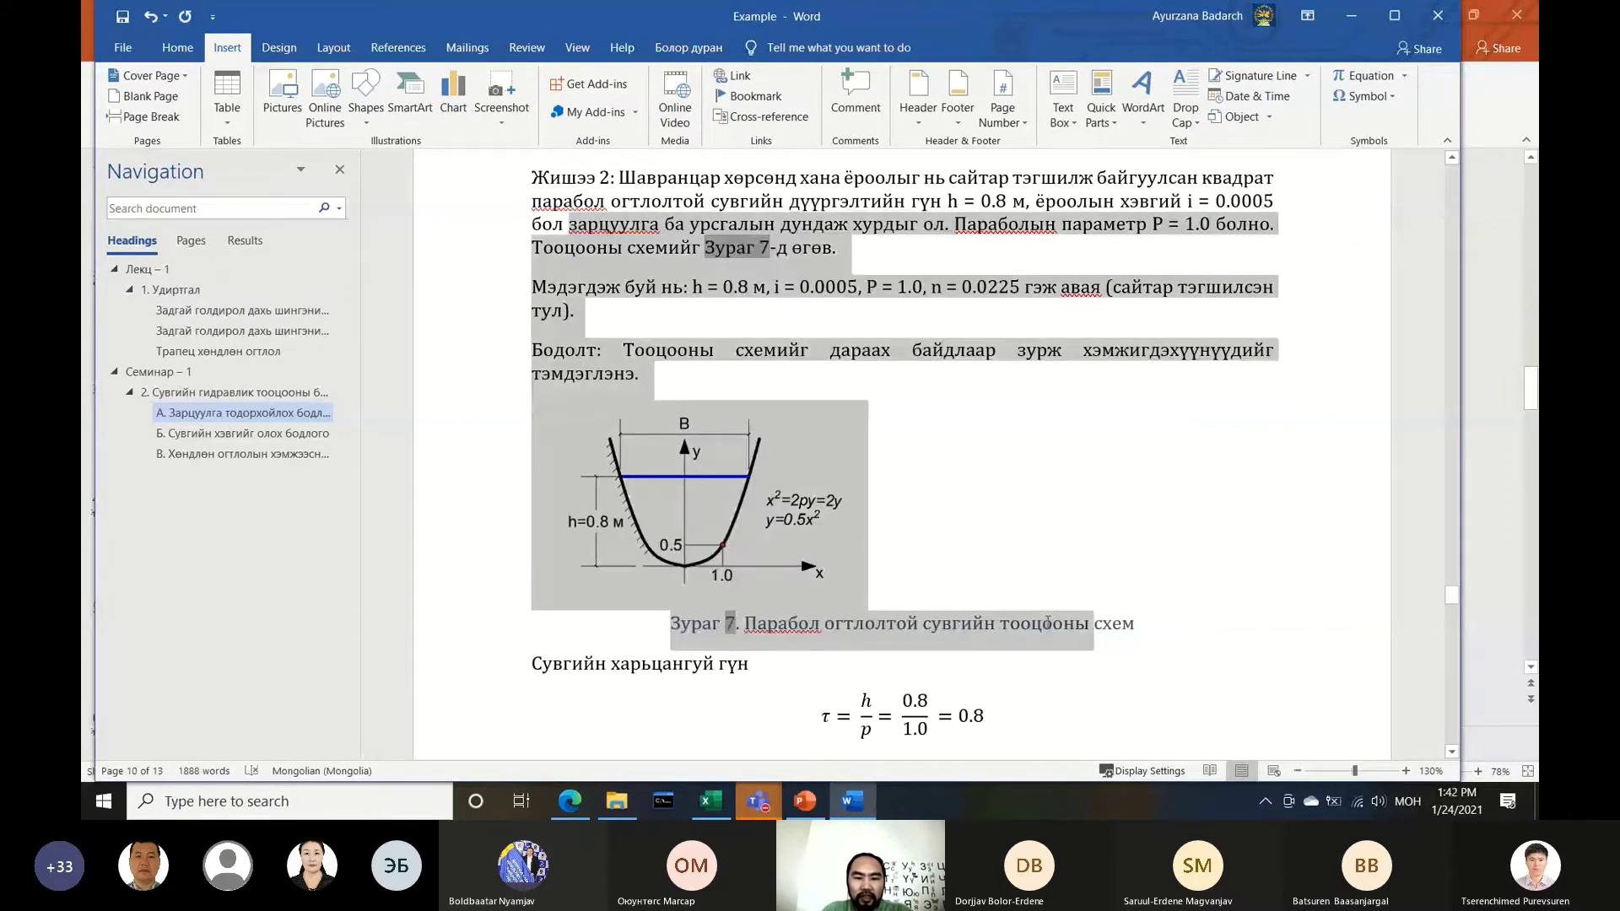
{"action": "right_click", "coordinate": [796, 246]}
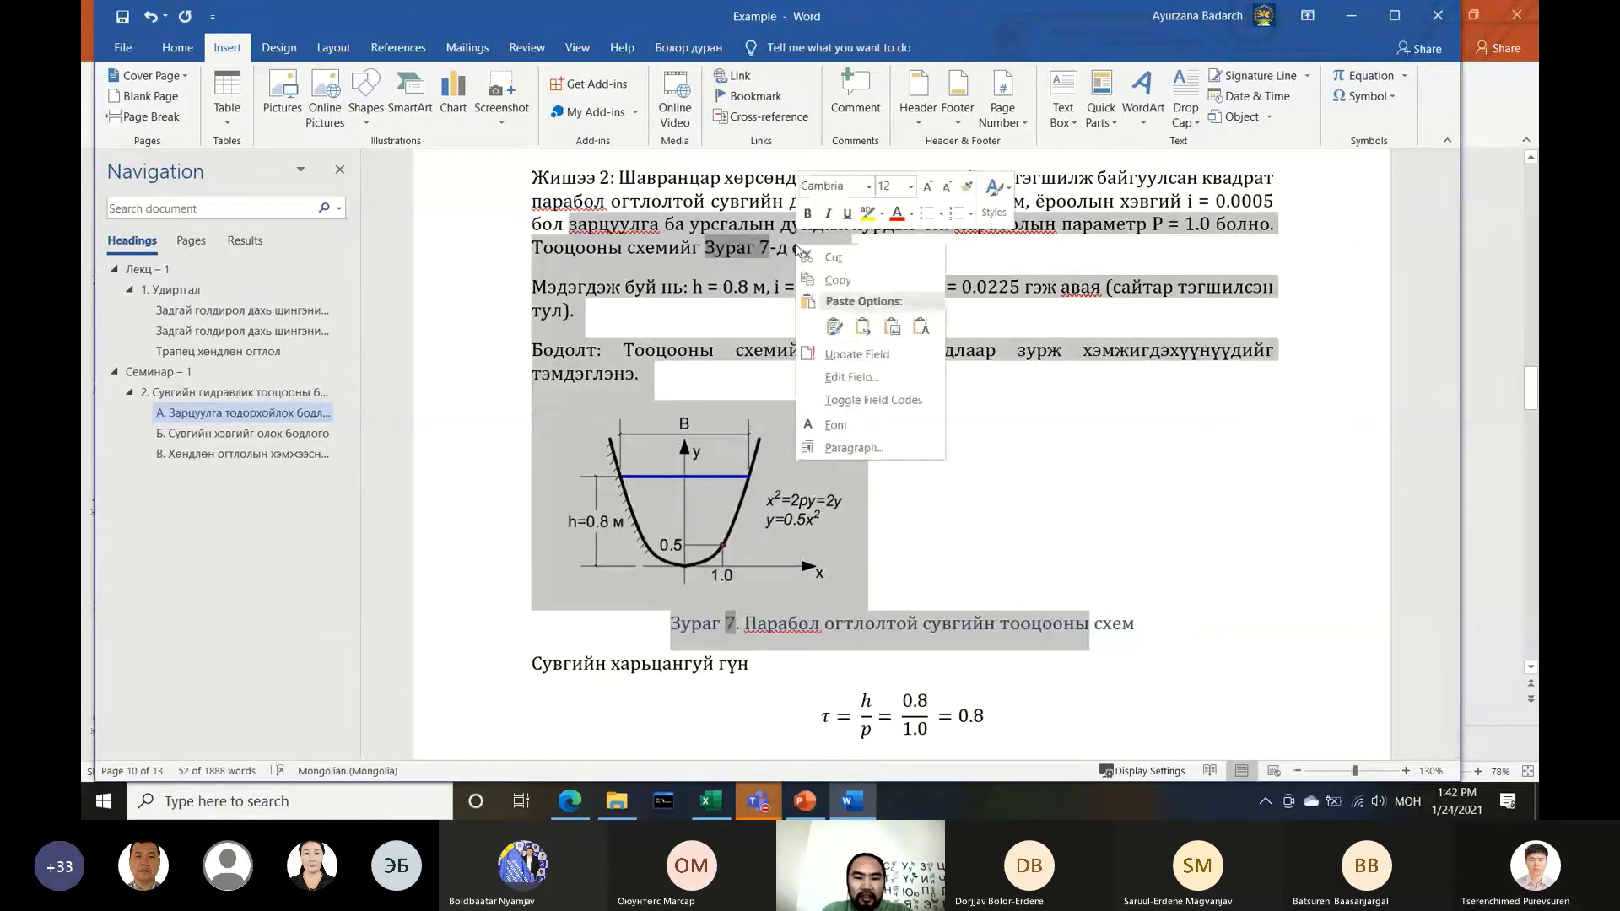
{"action": "left_click", "coordinate": [861, 354]}
{"action": "left_click", "coordinate": [992, 622]}
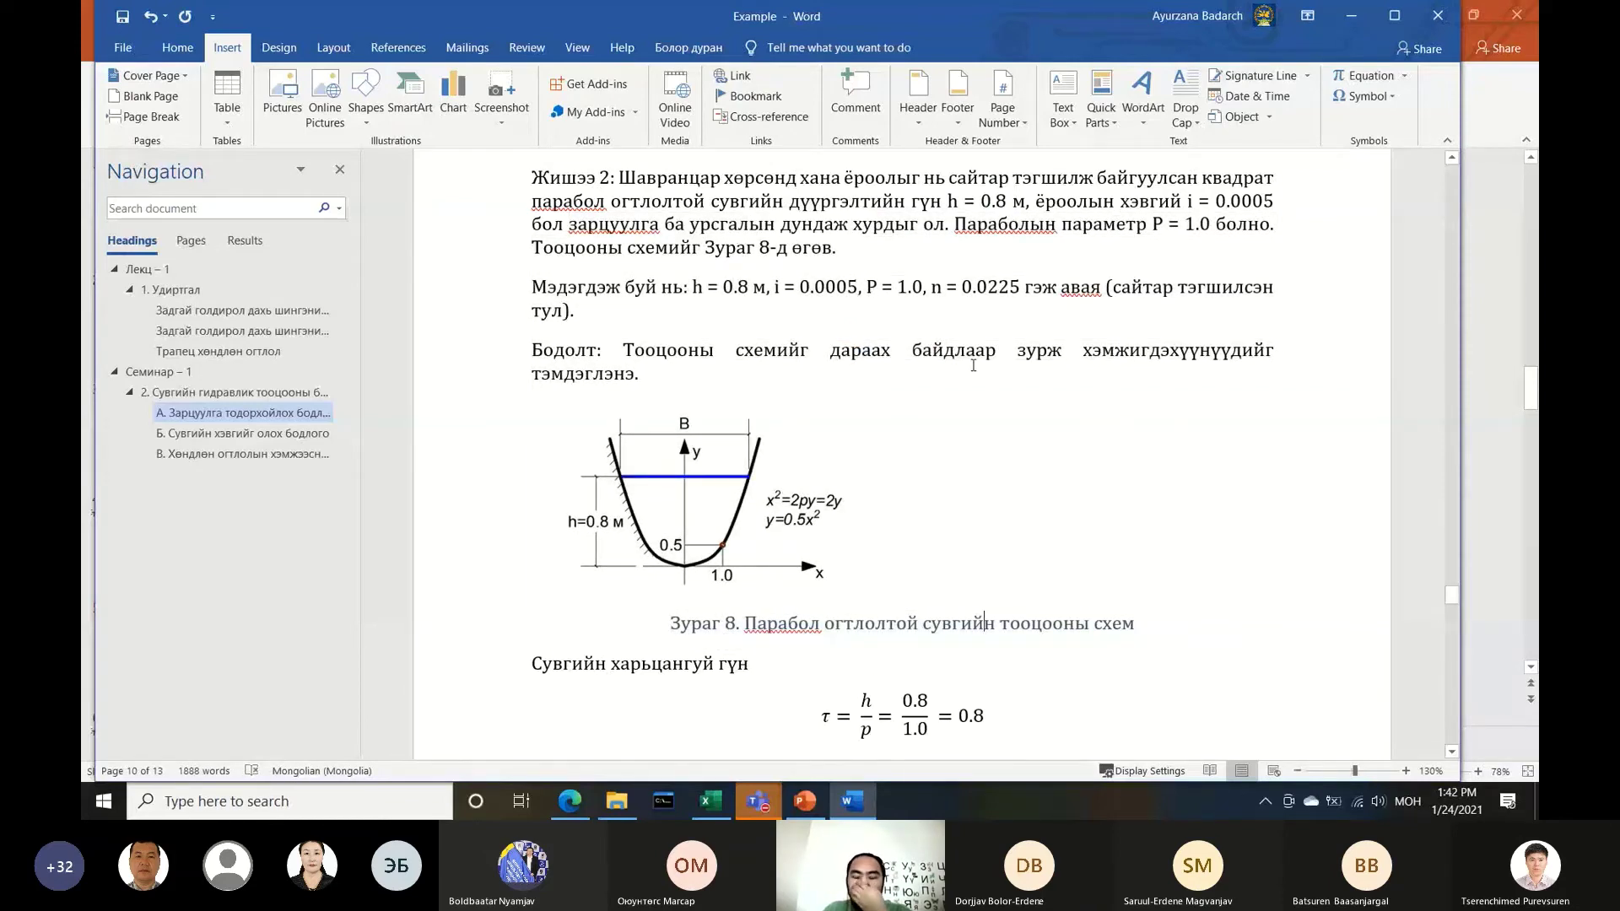
Scroll back and place the caret at the end of the Зураг 8 reference sentence
{"action": "scroll", "coordinate": [973, 365], "scroll_direction": "down", "scroll_amount": 5}
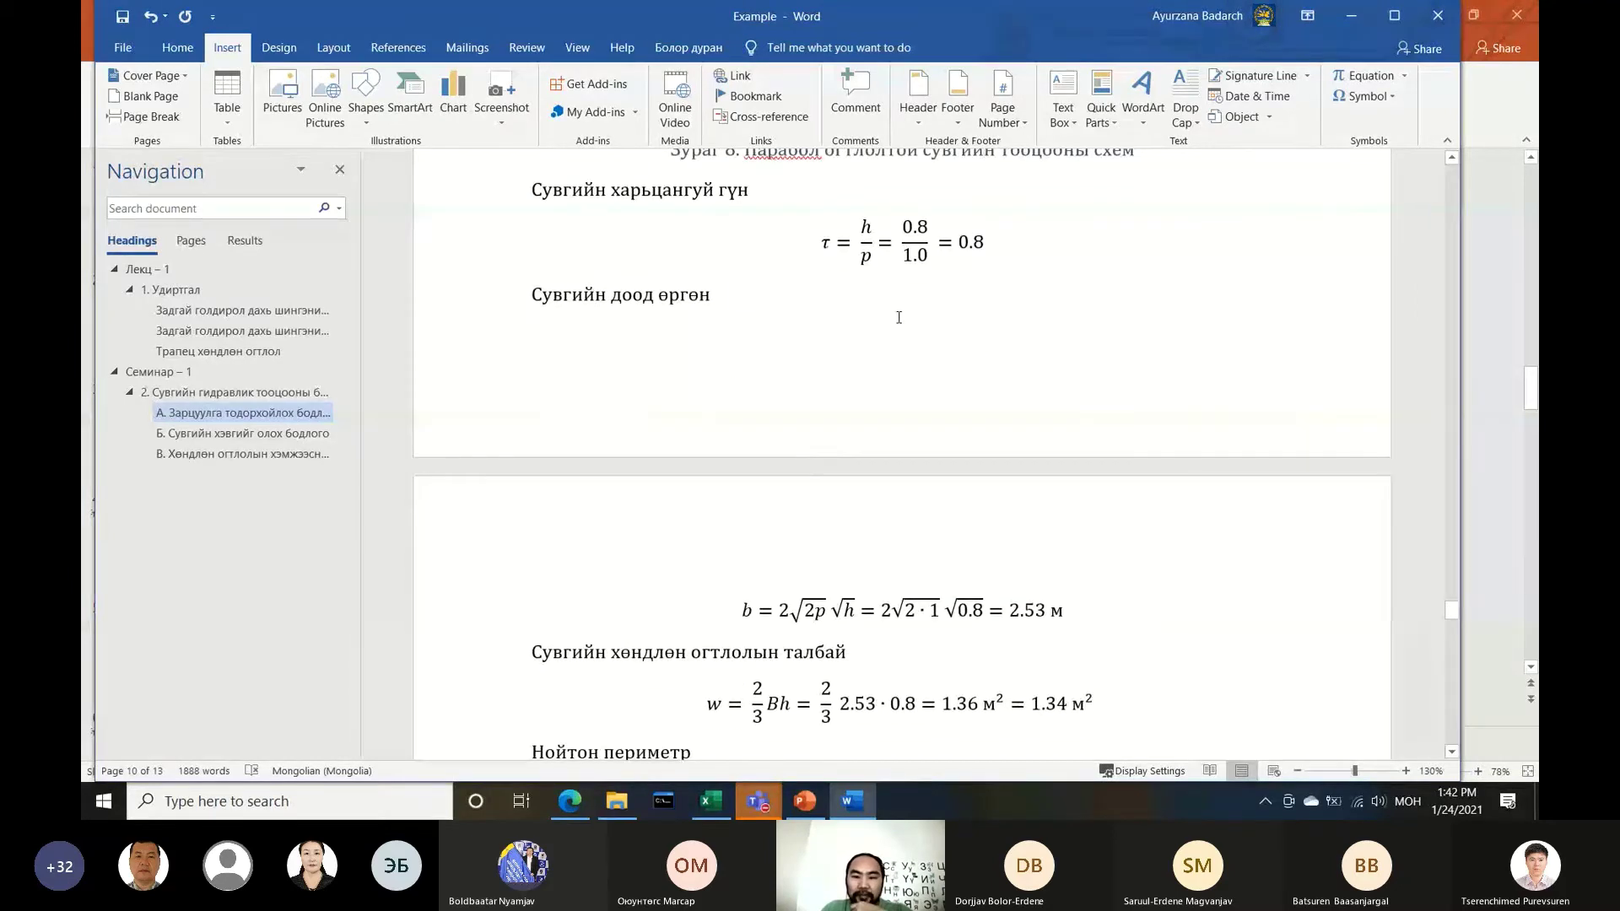
{"action": "scroll", "coordinate": [815, 374], "scroll_direction": "up", "scroll_amount": 2}
{"action": "scroll", "coordinate": [820, 498], "scroll_direction": "up", "scroll_amount": 4}
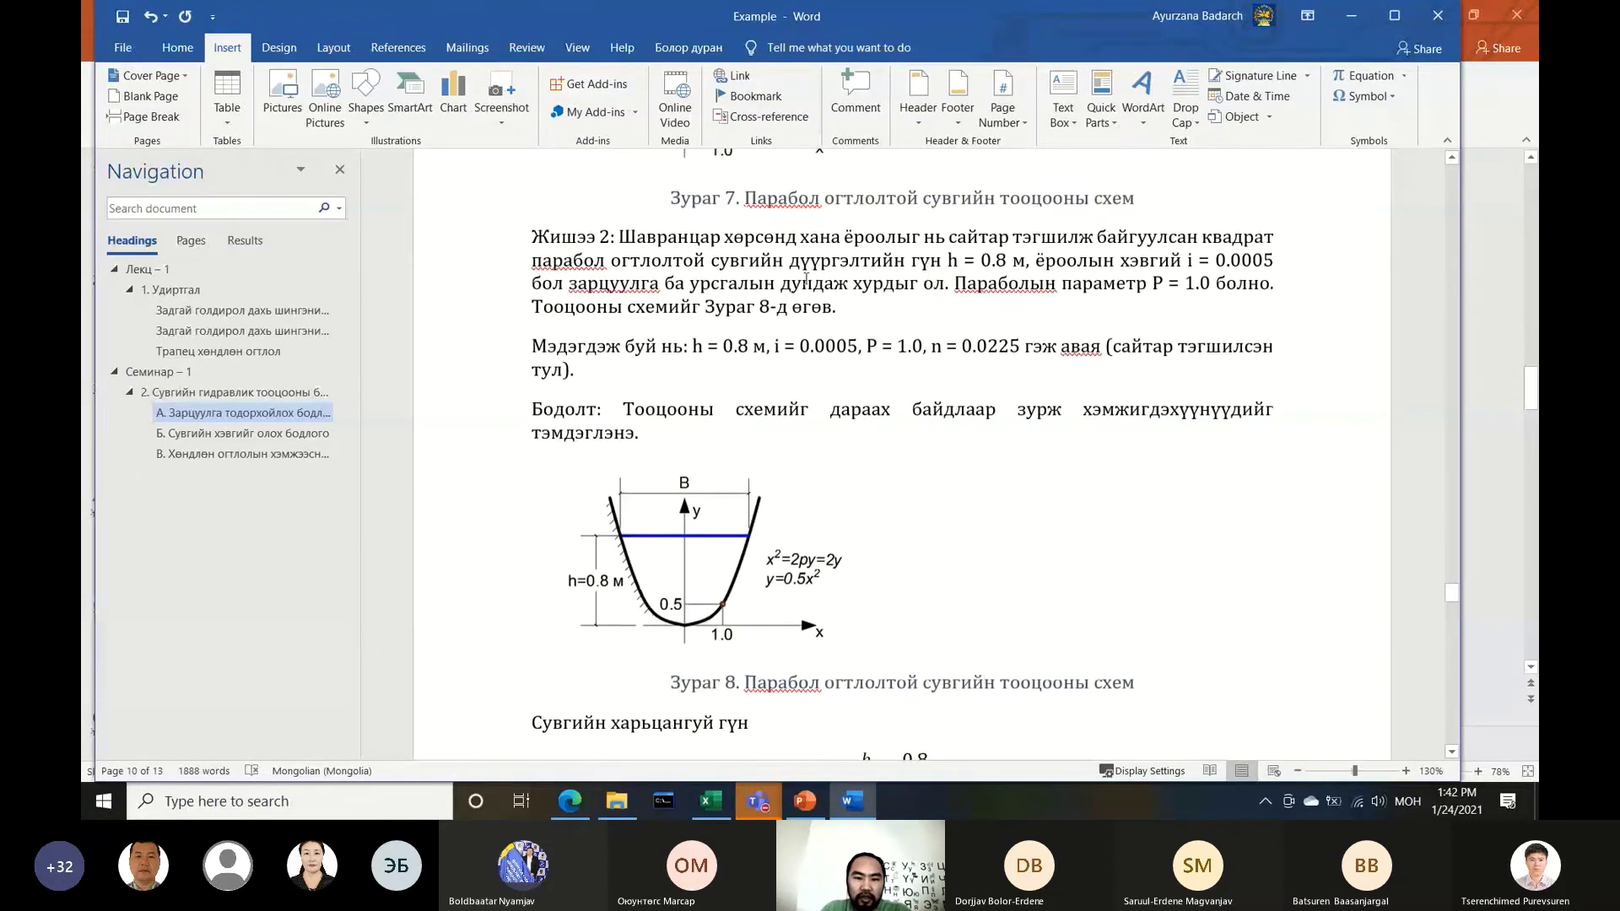
{"action": "scroll", "coordinate": [848, 428], "scroll_direction": "up", "scroll_amount": 2}
{"action": "left_click", "coordinate": [848, 427]}
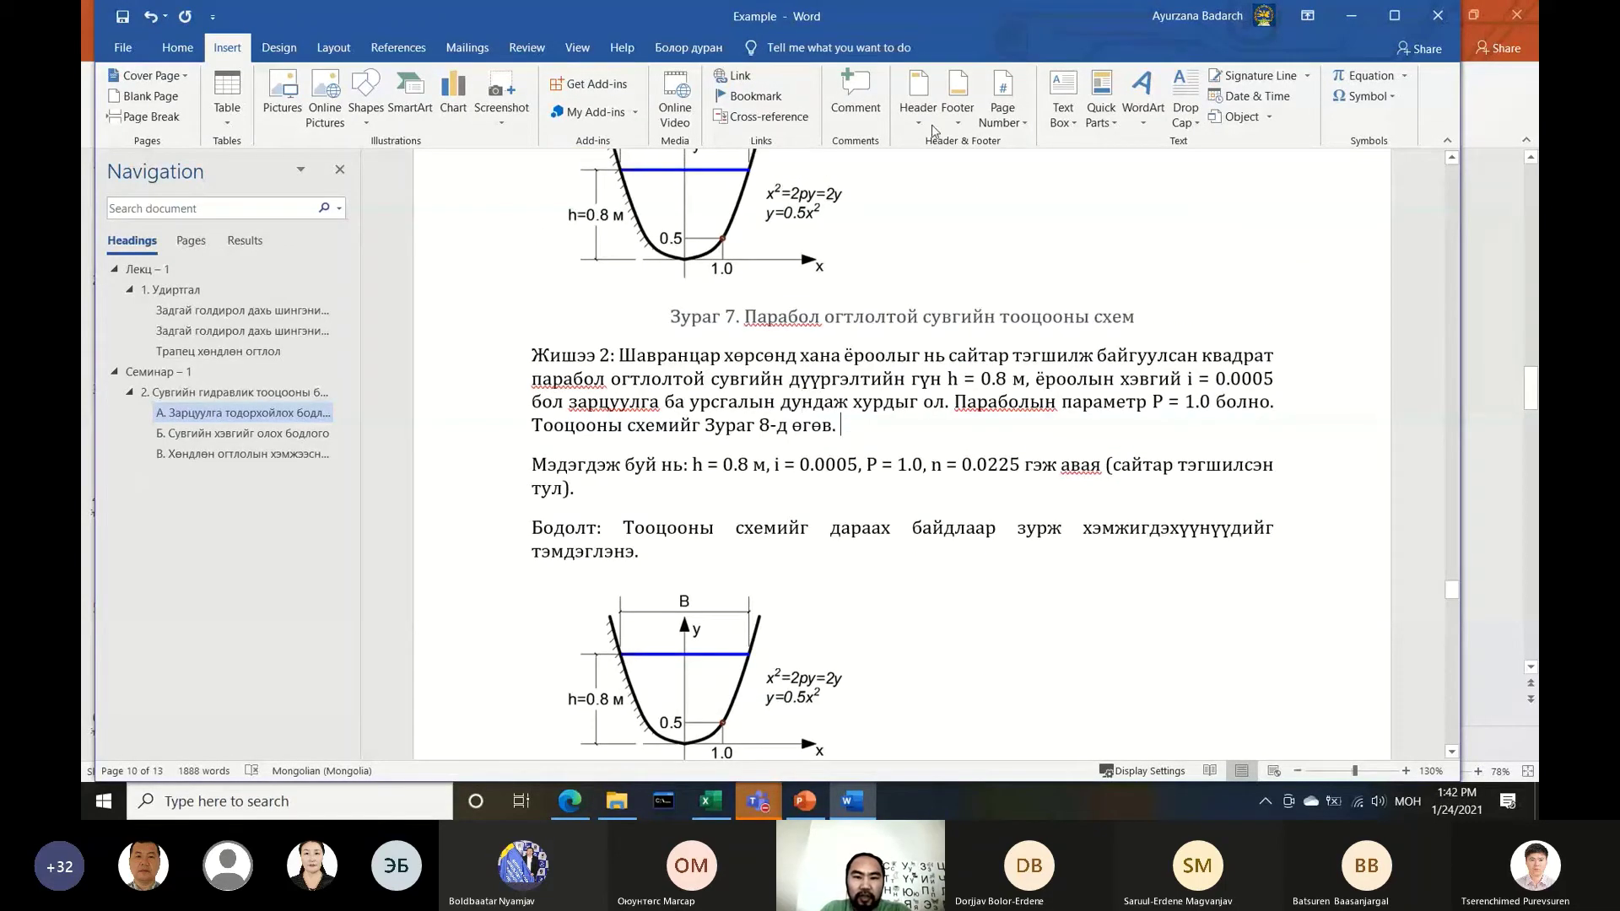
In Cross-reference, pick the heading 'Задгай голдирол дахь шингэний хөдөлгөөний тухай' as the target
{"action": "left_click", "coordinate": [747, 122]}
{"action": "left_click_drag", "start_coordinate": [1058, 239], "coordinate": [414, 172]}
{"action": "left_click", "coordinate": [419, 221]}
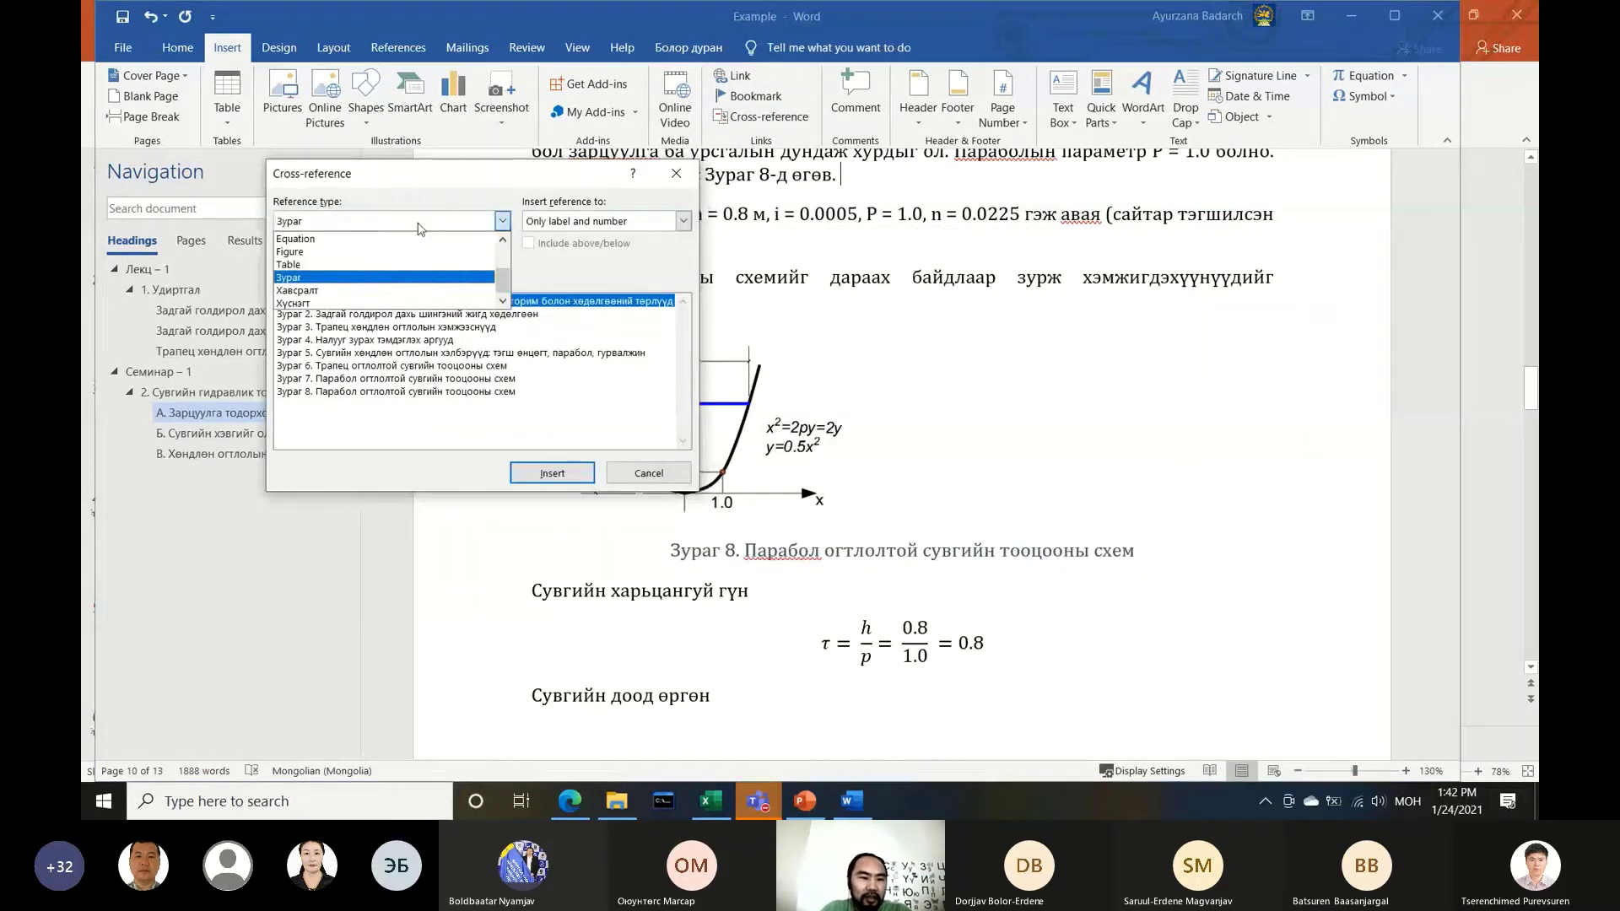
{"action": "scroll", "coordinate": [334, 284], "scroll_direction": "up", "scroll_amount": 2}
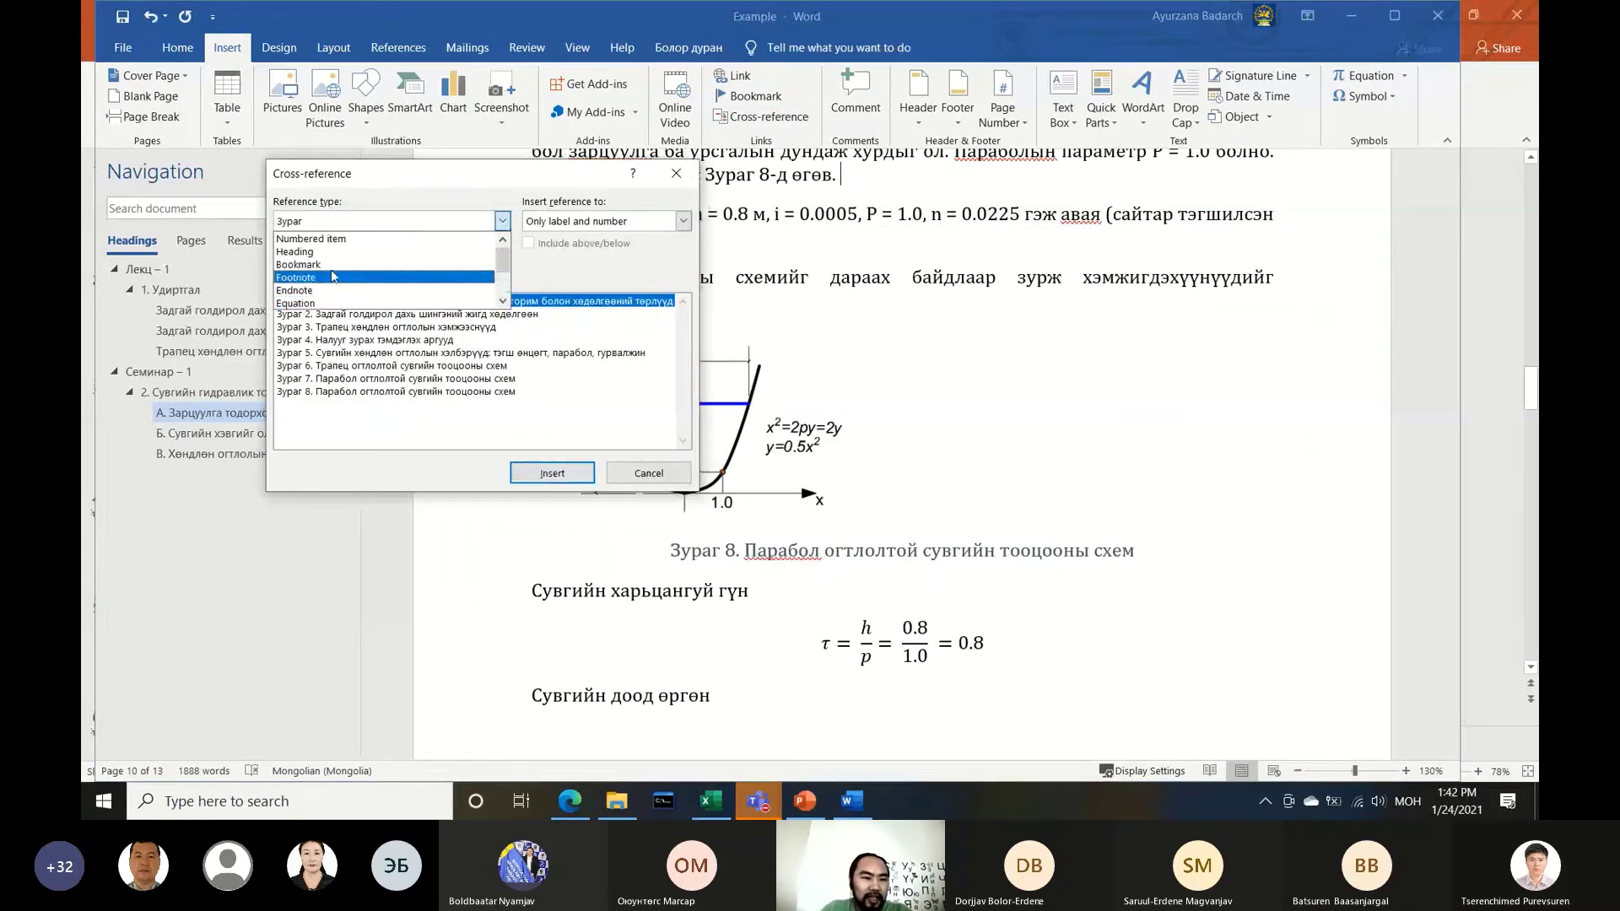
{"action": "left_click", "coordinate": [329, 252]}
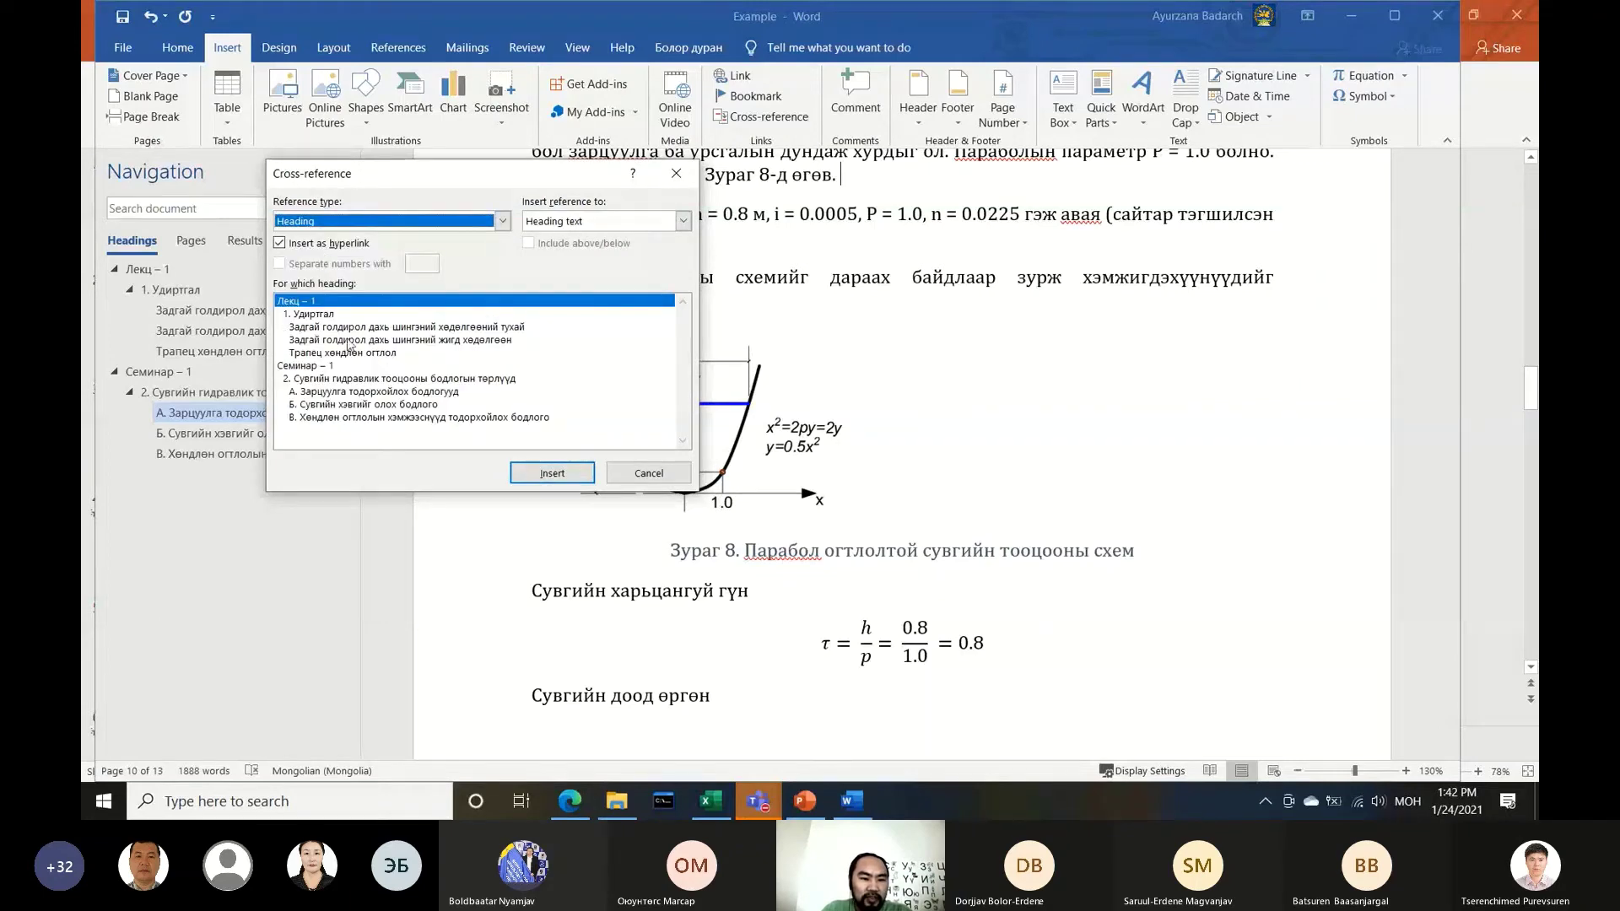
{"action": "left_click", "coordinate": [350, 330]}
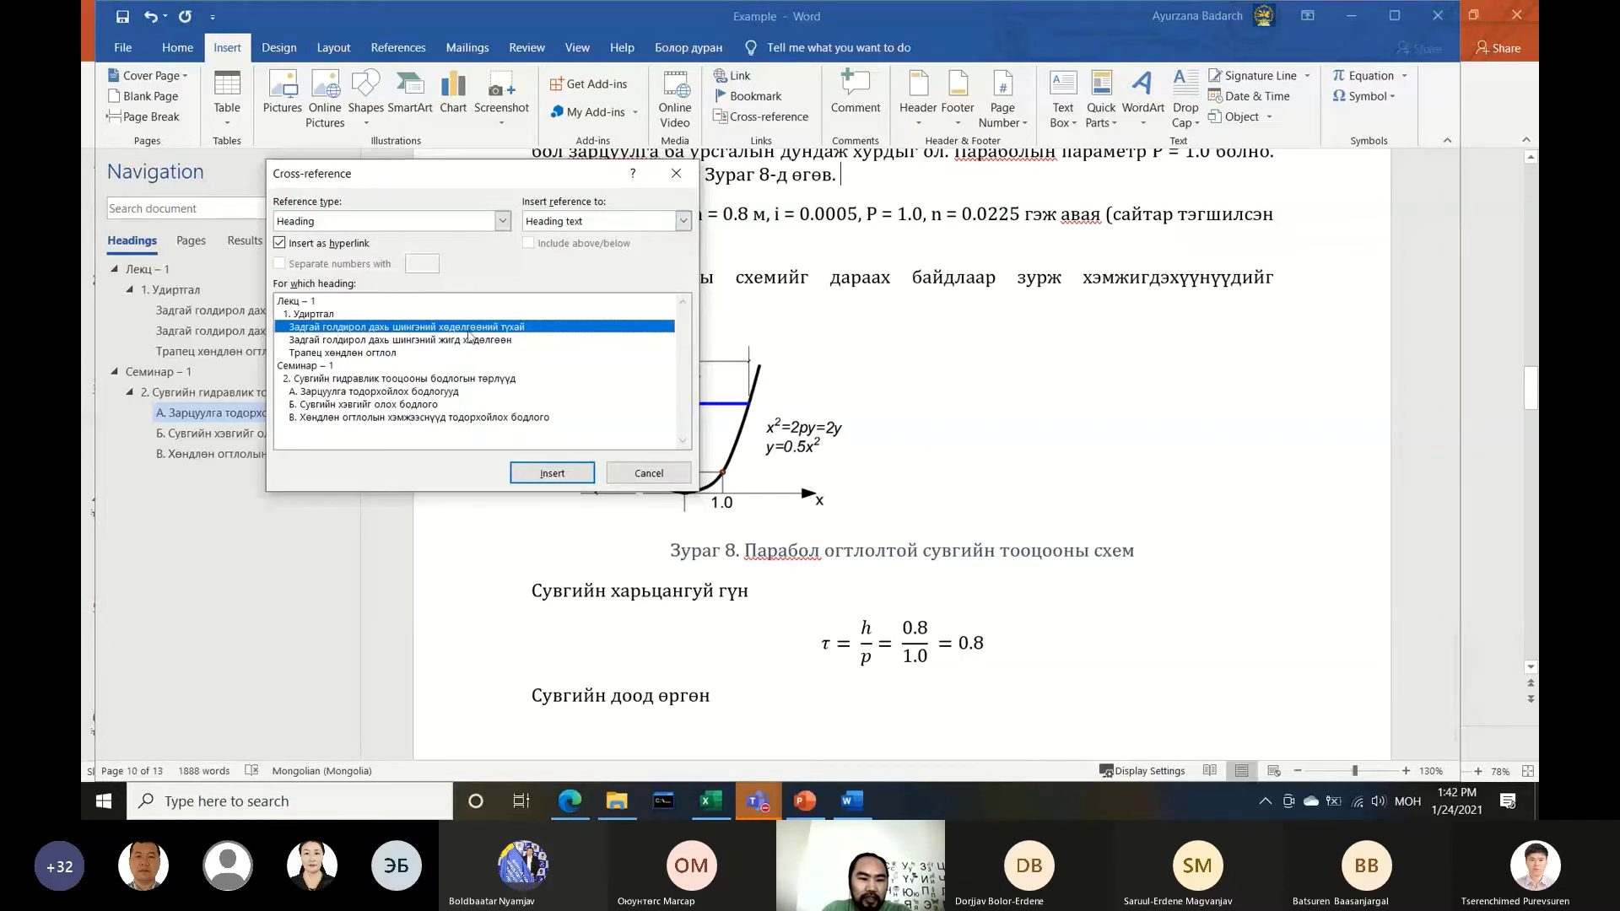
Try the Page number, Heading number and Heading text options, then cancel without inserting
{"action": "left_click", "coordinate": [588, 223]}
{"action": "left_click", "coordinate": [580, 253]}
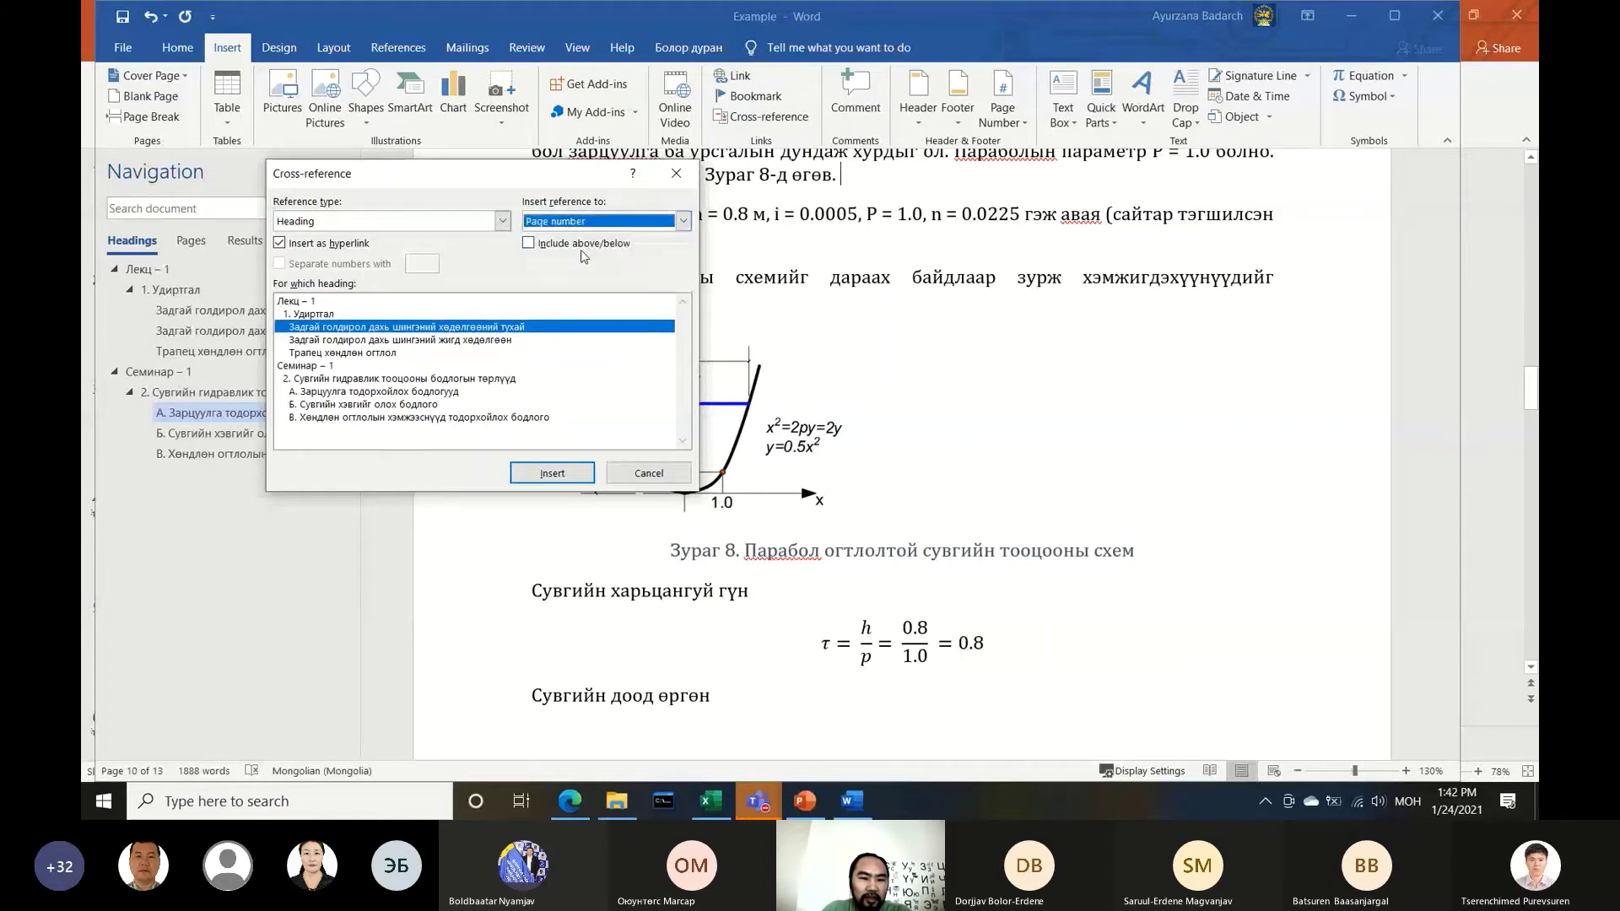
{"action": "left_click", "coordinate": [583, 225]}
{"action": "left_click", "coordinate": [585, 265]}
{"action": "left_click", "coordinate": [596, 229]}
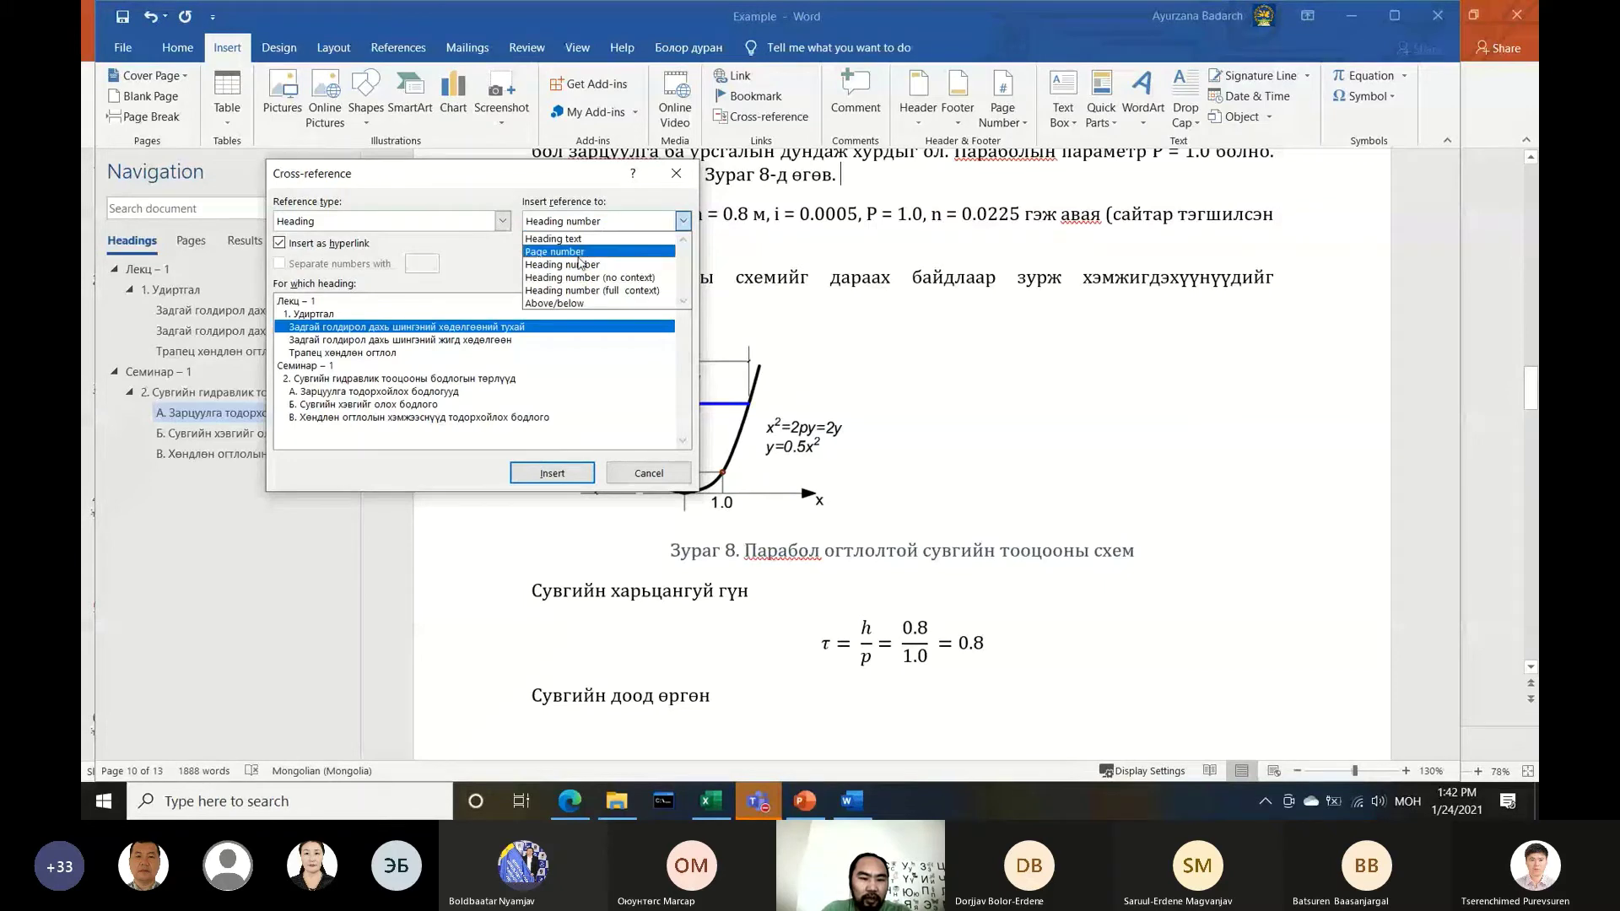
{"action": "left_click", "coordinate": [580, 262]}
{"action": "left_click", "coordinate": [683, 221]}
{"action": "left_click", "coordinate": [556, 239]}
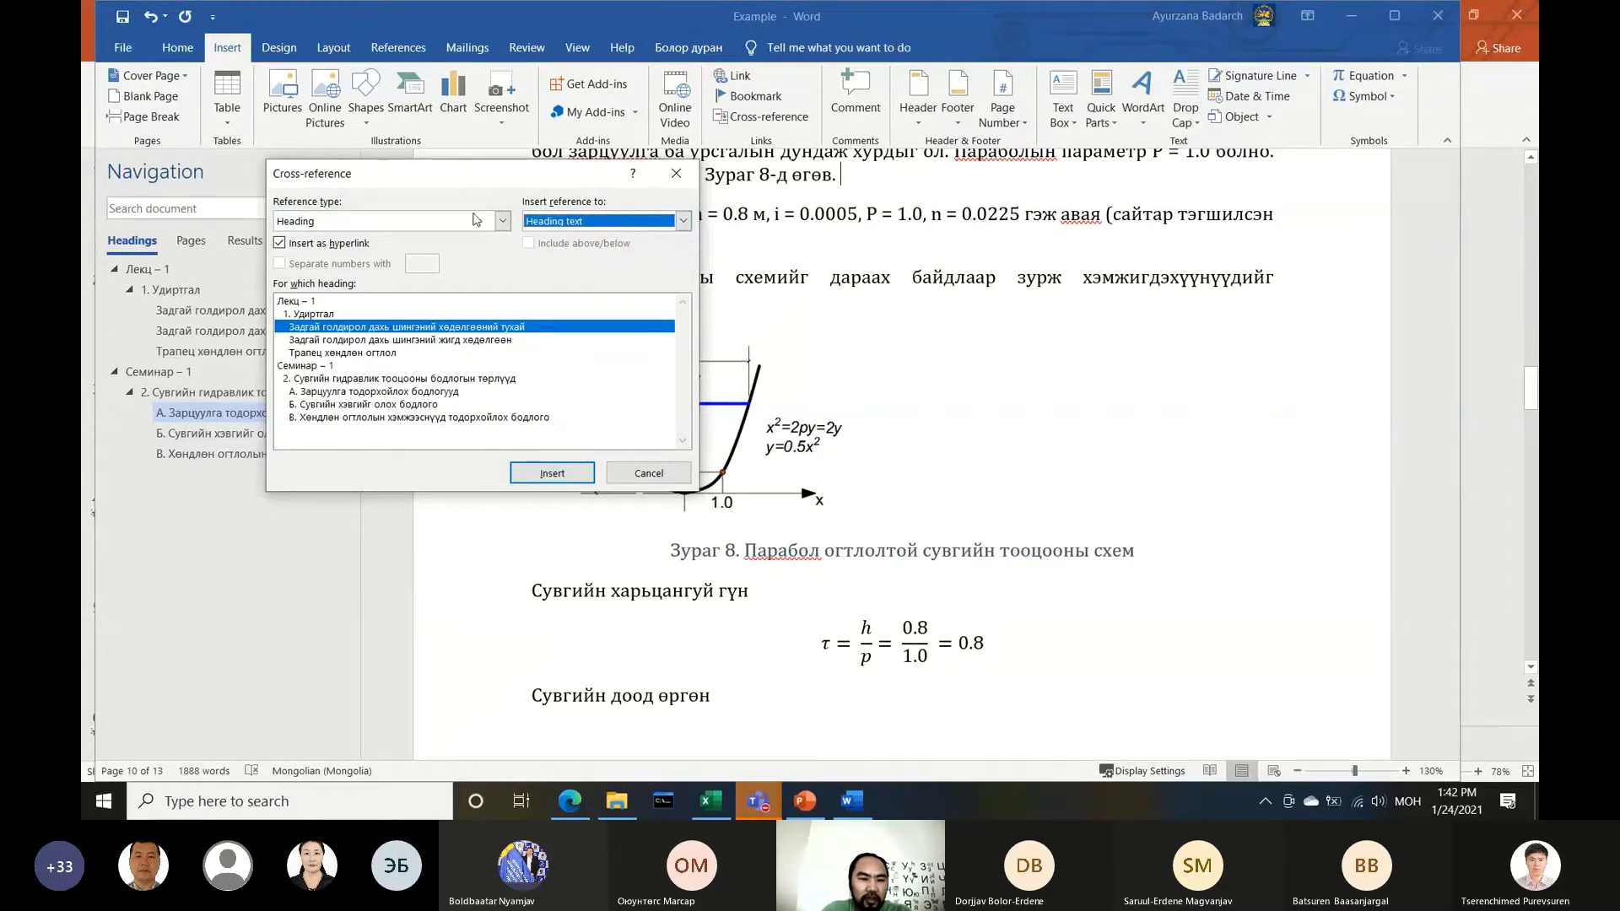
{"action": "left_click", "coordinate": [649, 474]}
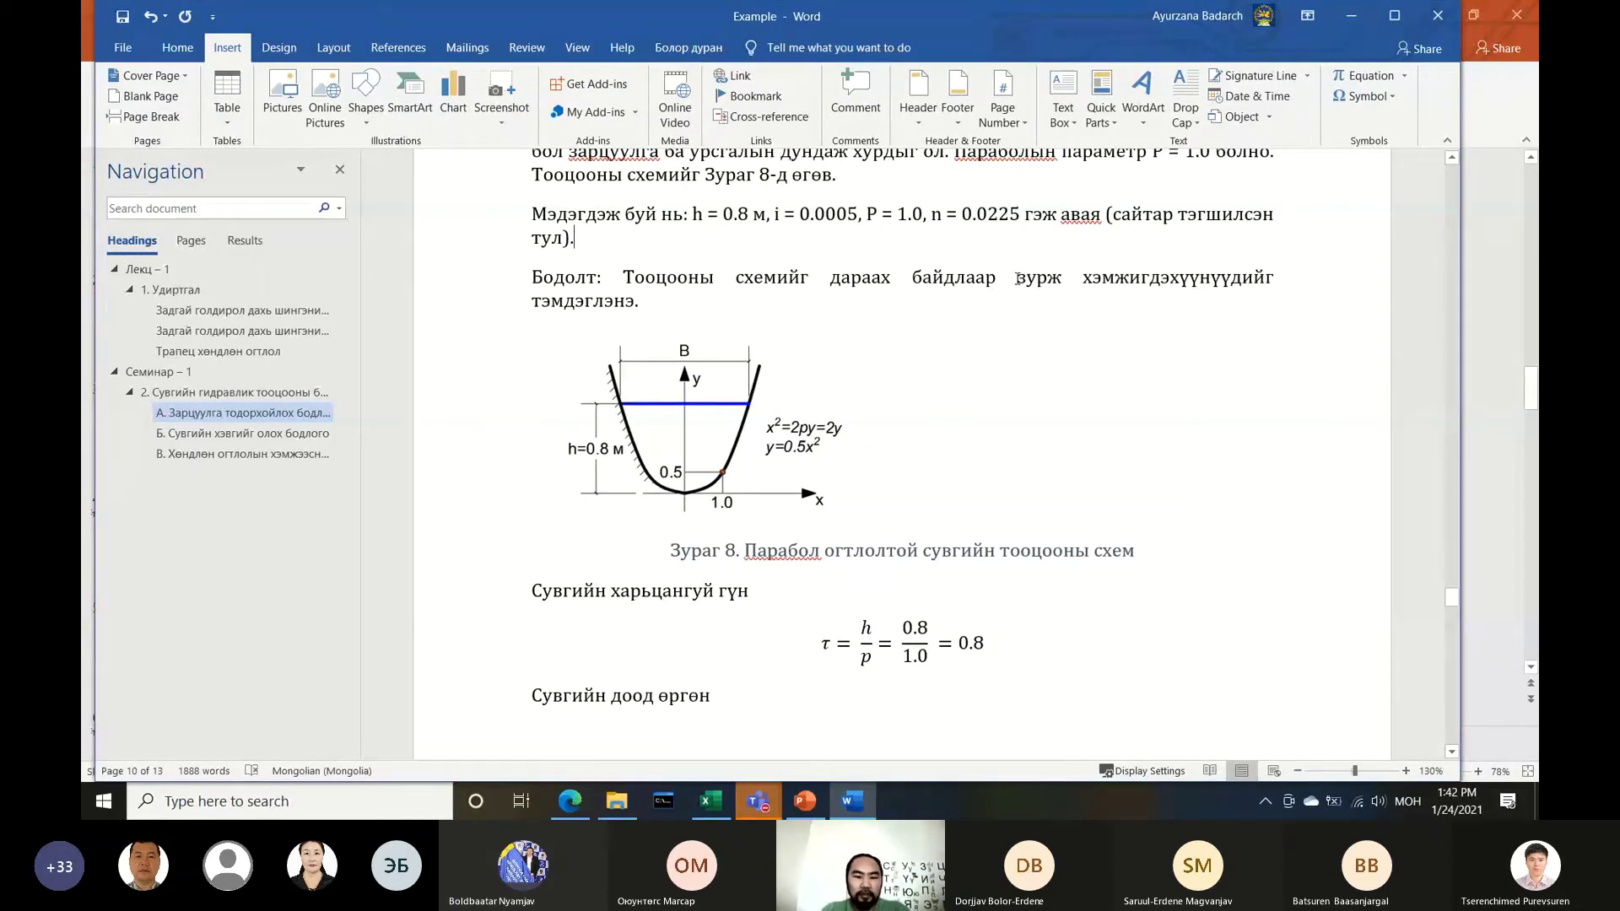
Follow the Зураг 8 cross-reference to its figure
{"action": "scroll", "coordinate": [995, 257], "scroll_direction": "up", "scroll_amount": 3}
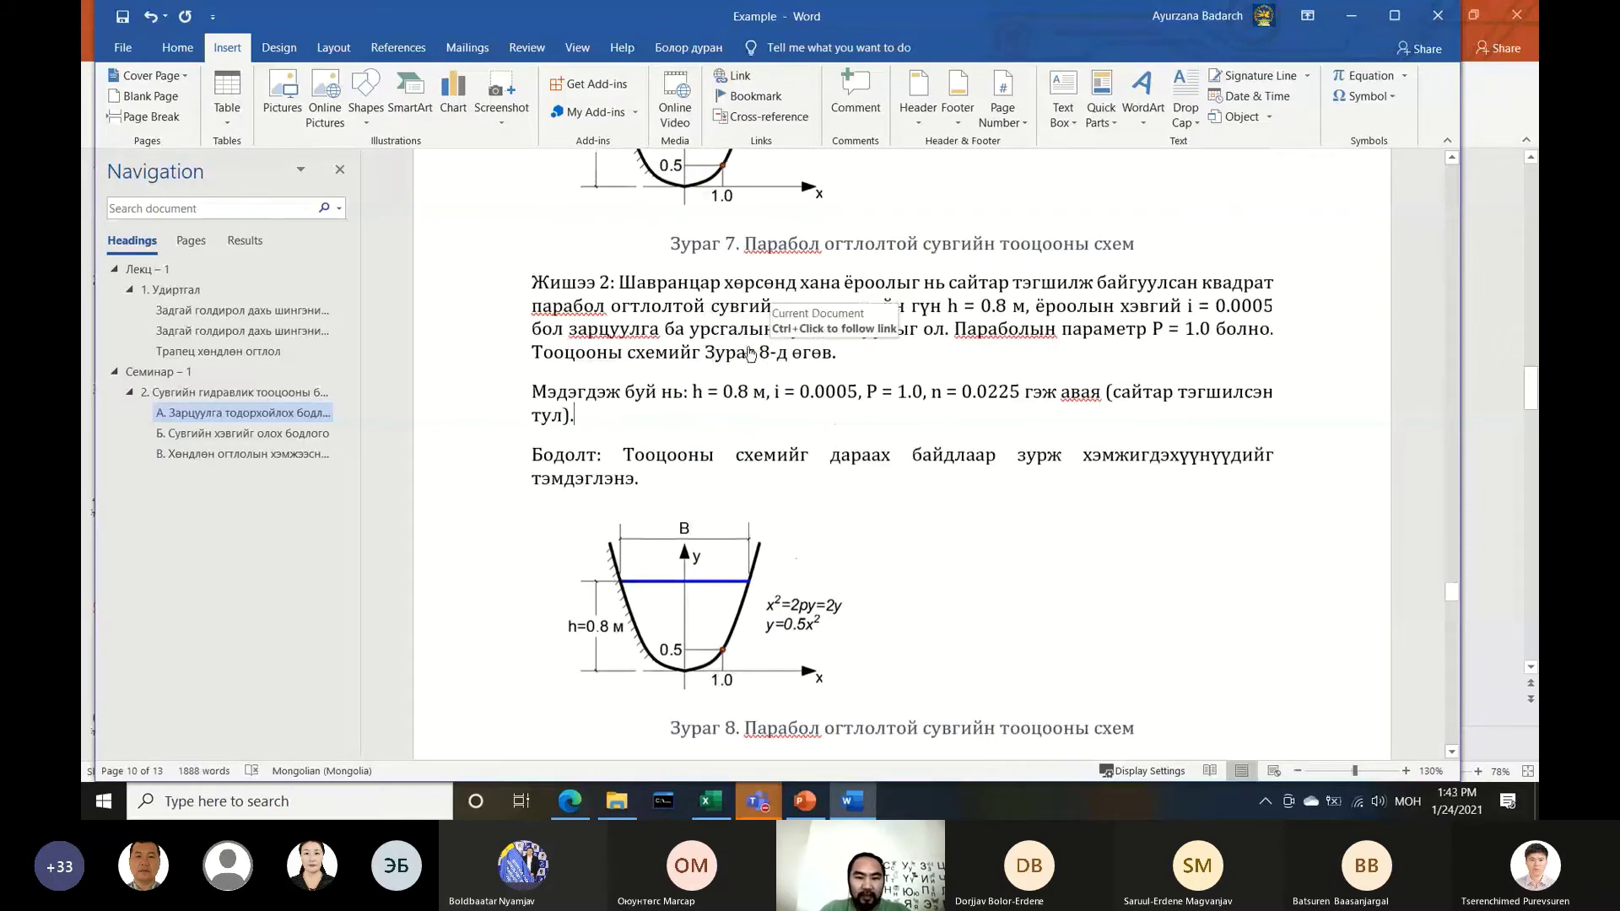
{"action": "left_click", "coordinate": [750, 355], "text": "ctrl"}
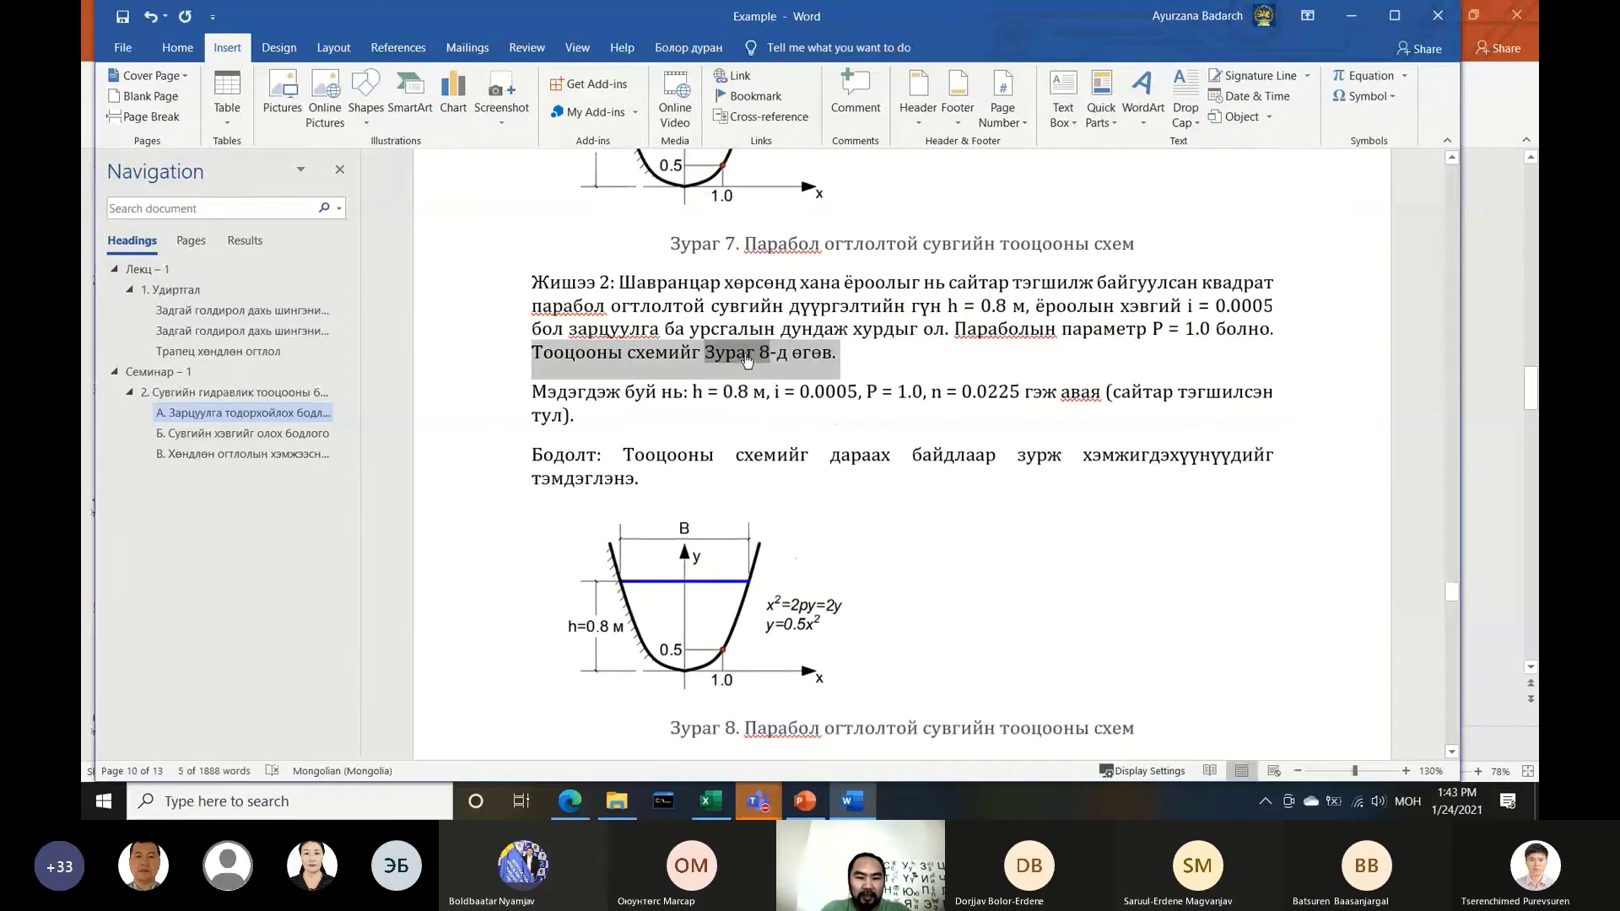
{"action": "left_click", "coordinate": [748, 353], "text": "ctrl"}
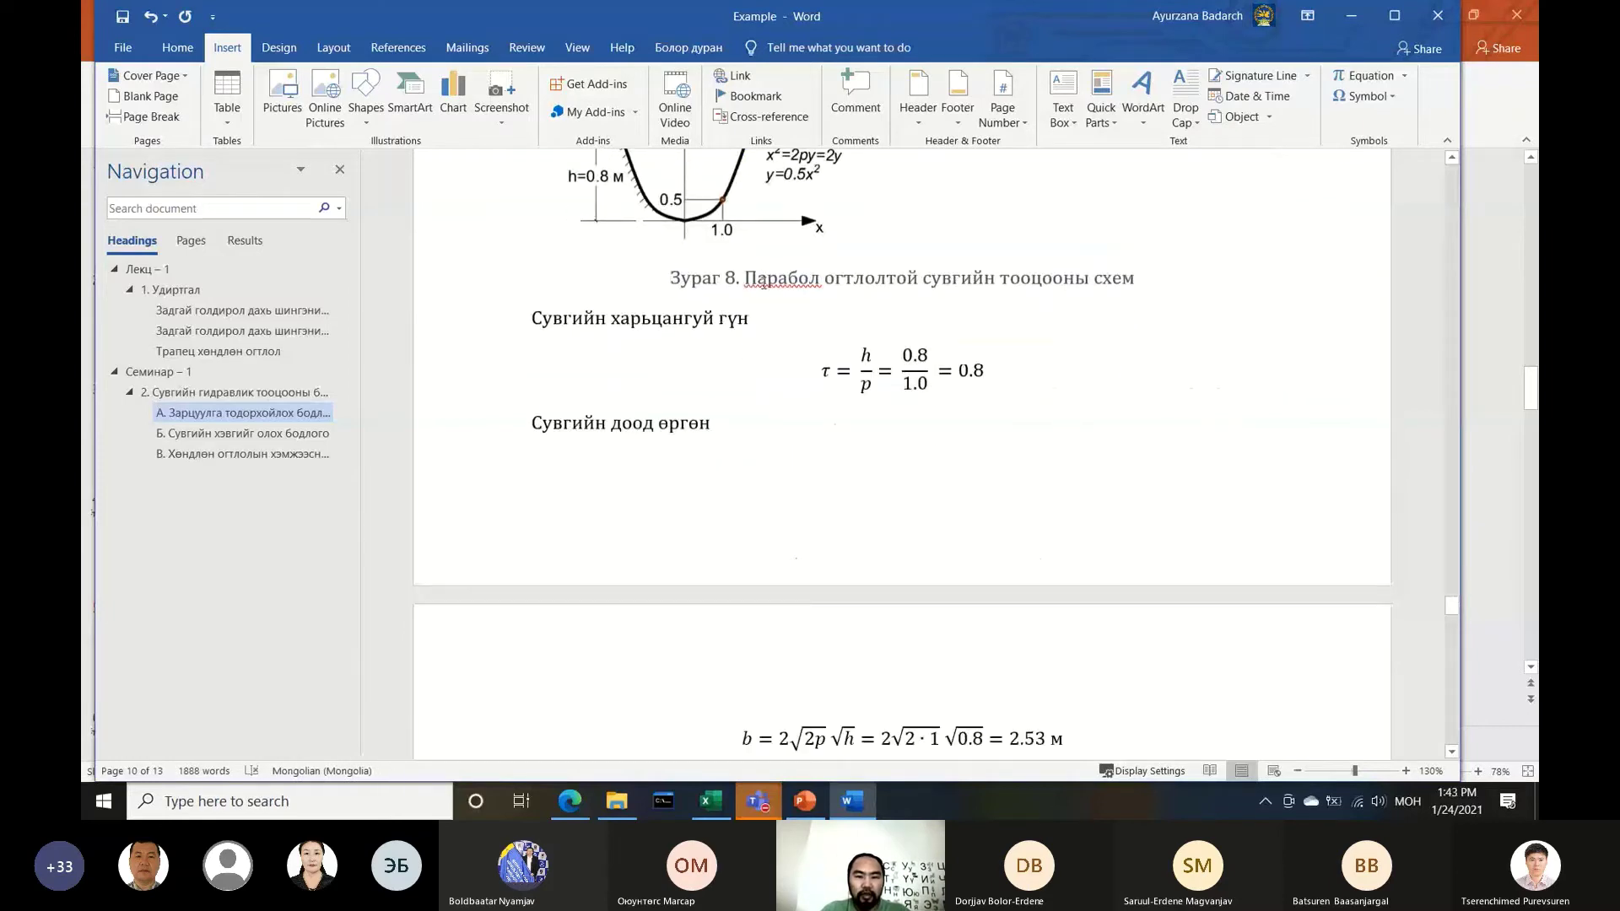
Delete Figure 7 with its caption and return to the presentation's numbering slide
{"action": "scroll", "coordinate": [764, 284], "scroll_direction": "up", "scroll_amount": 5}
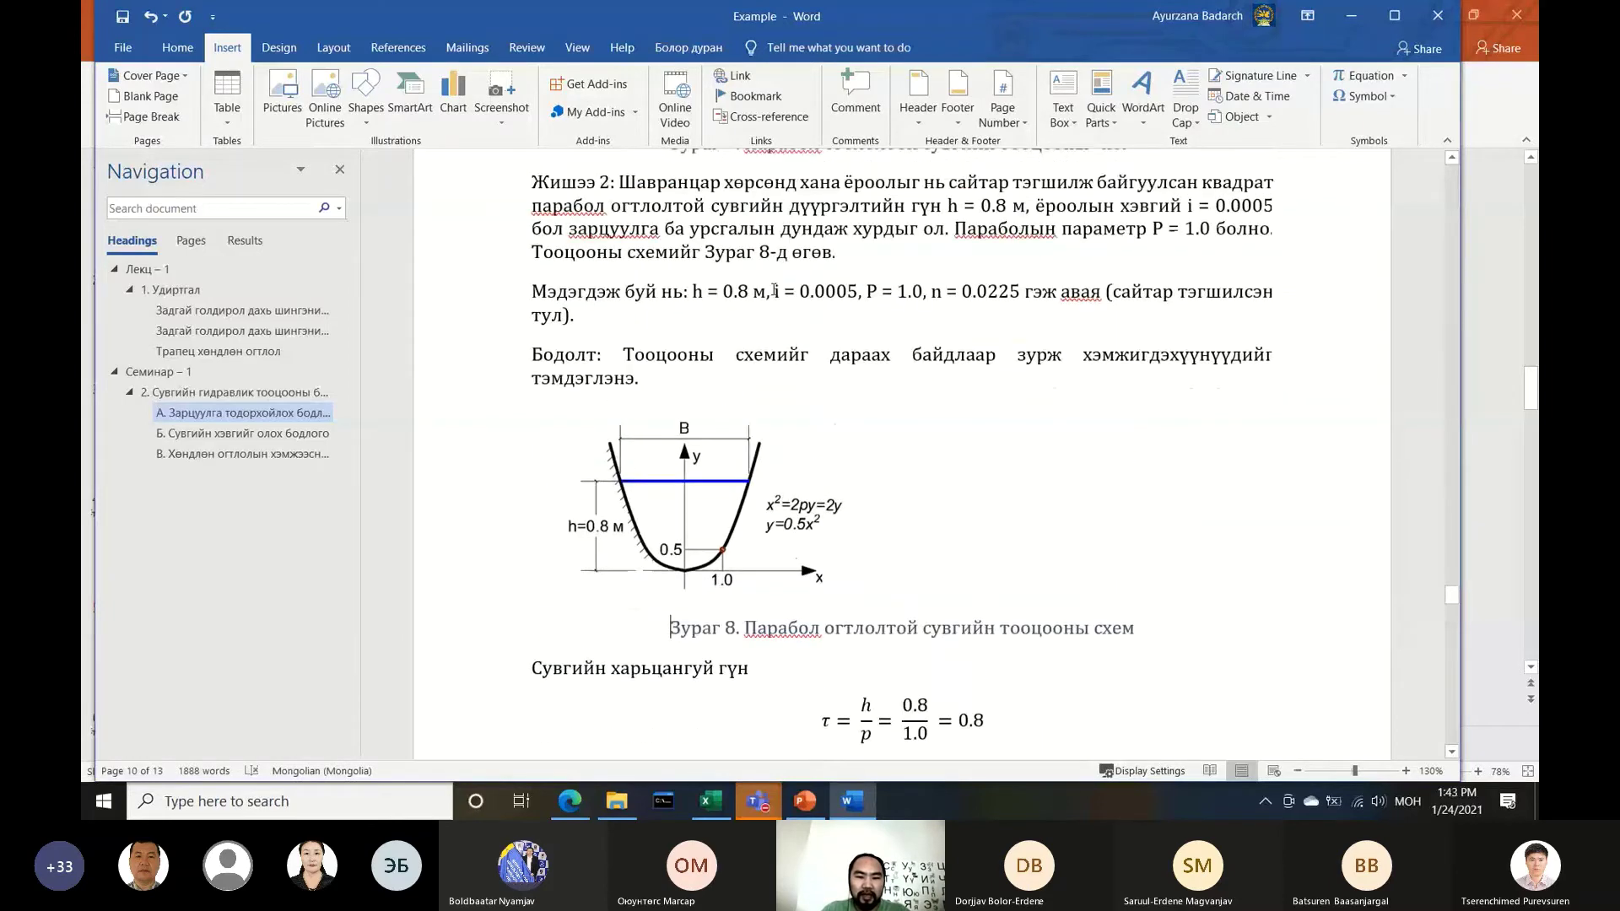
{"action": "scroll", "coordinate": [864, 351], "scroll_direction": "up", "scroll_amount": 1}
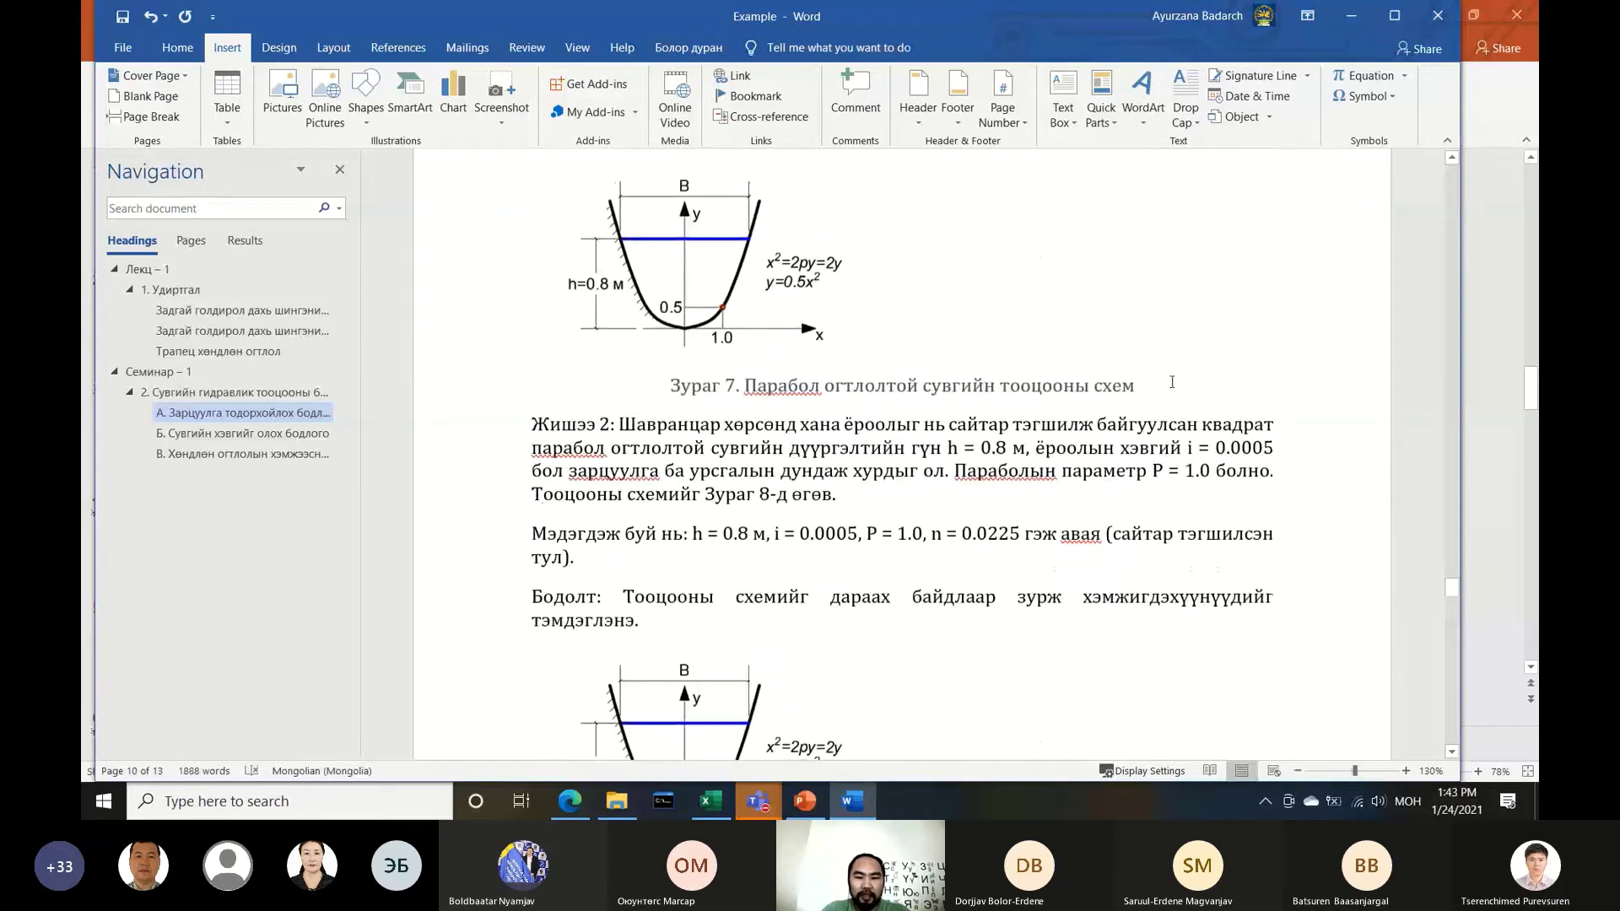
{"action": "left_click_drag", "start_coordinate": [1171, 383], "coordinate": [666, 292]}
{"action": "key", "text": "Delete"}
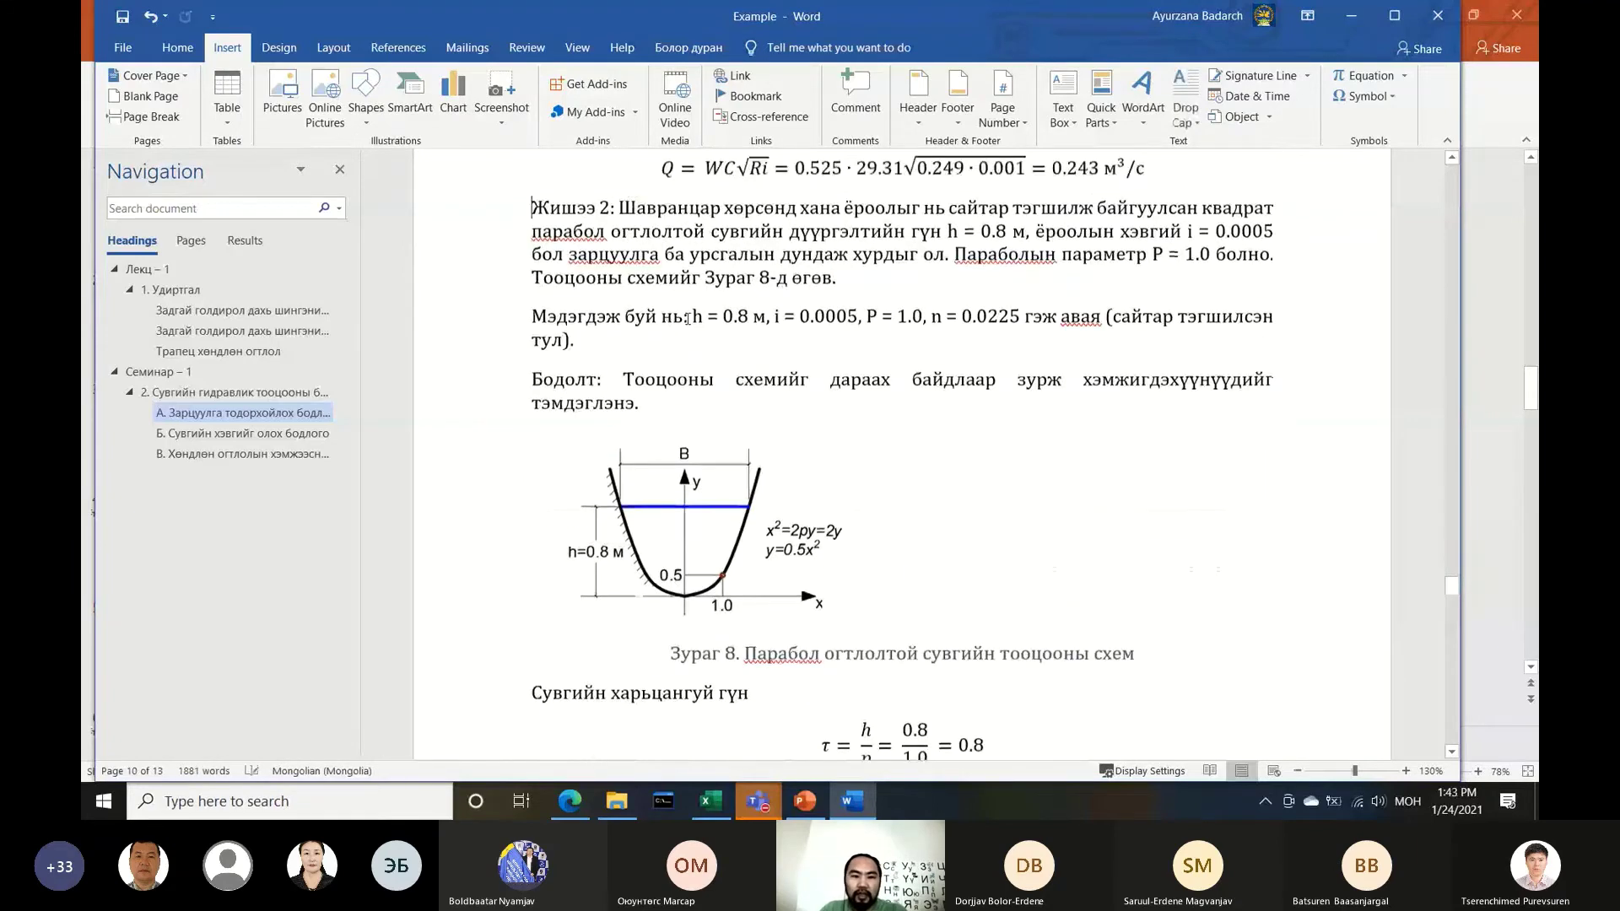
{"action": "scroll", "coordinate": [687, 318], "scroll_direction": "up", "scroll_amount": 3}
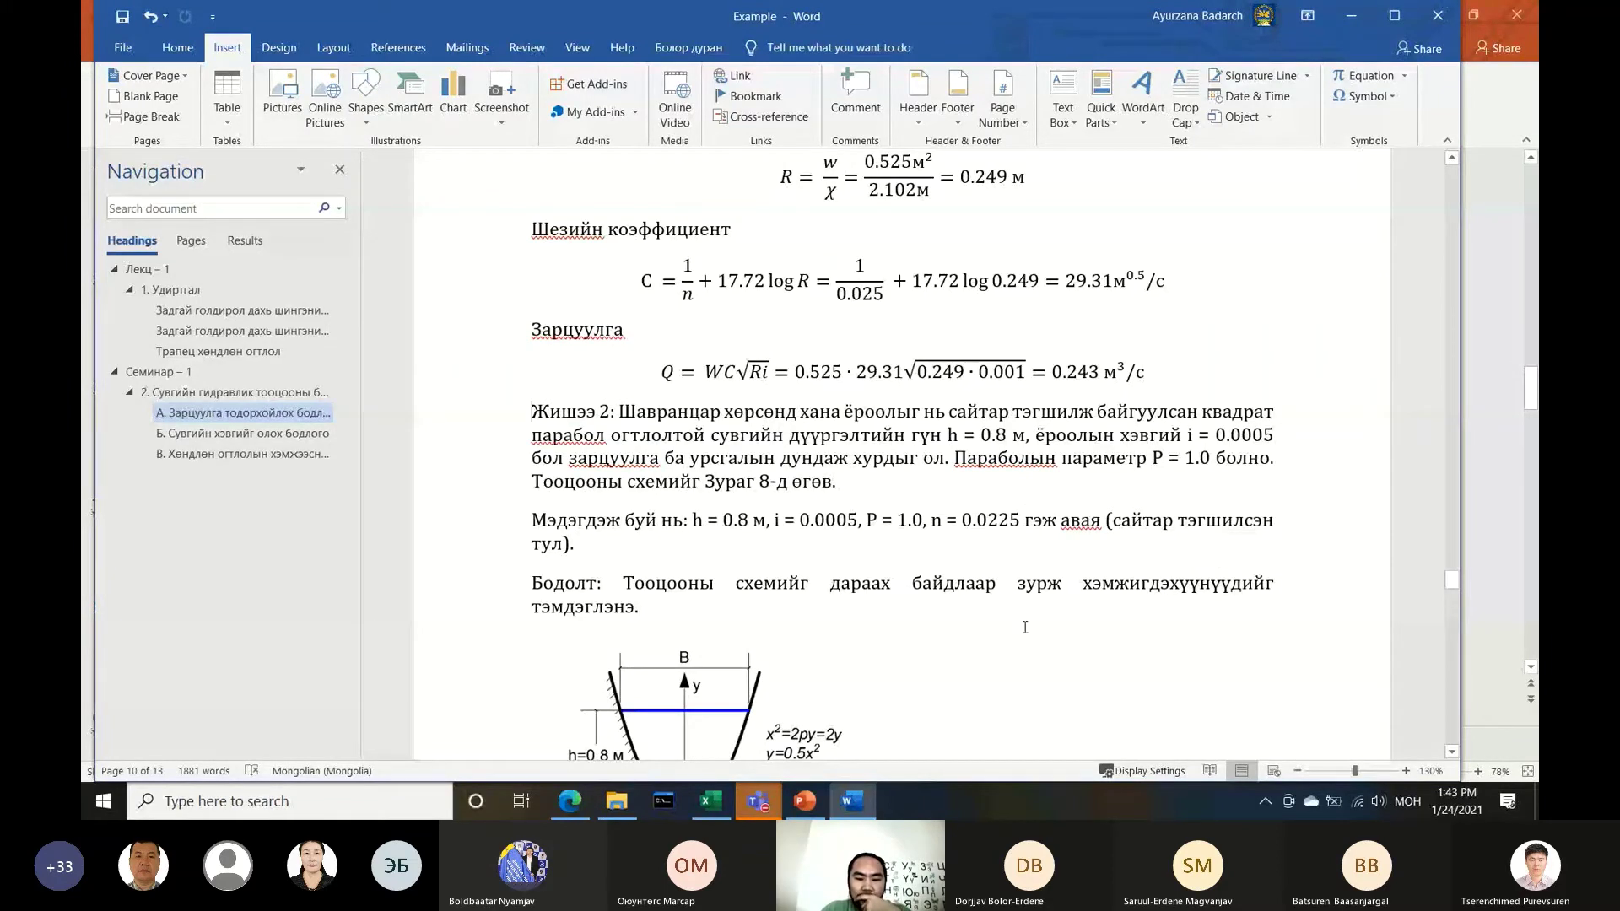
{"action": "left_click", "coordinate": [804, 801]}
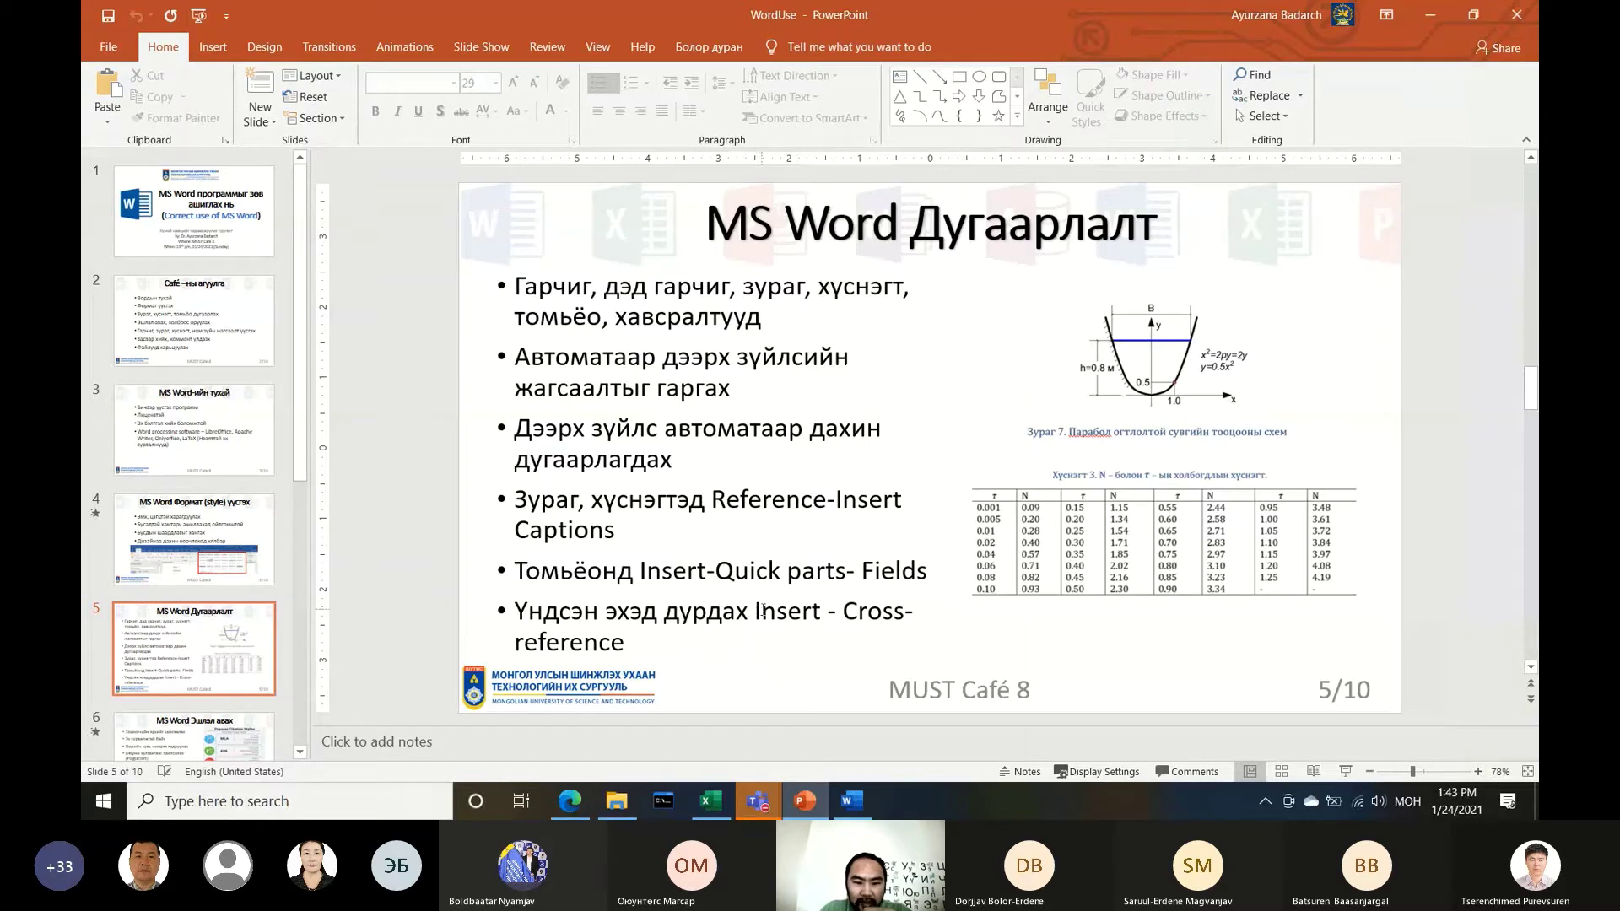
Highlight the 'Insert - Cross-reference' point on slide 5, then return to the Word document
{"action": "left_click_drag", "start_coordinate": [755, 610], "coordinate": [624, 643]}
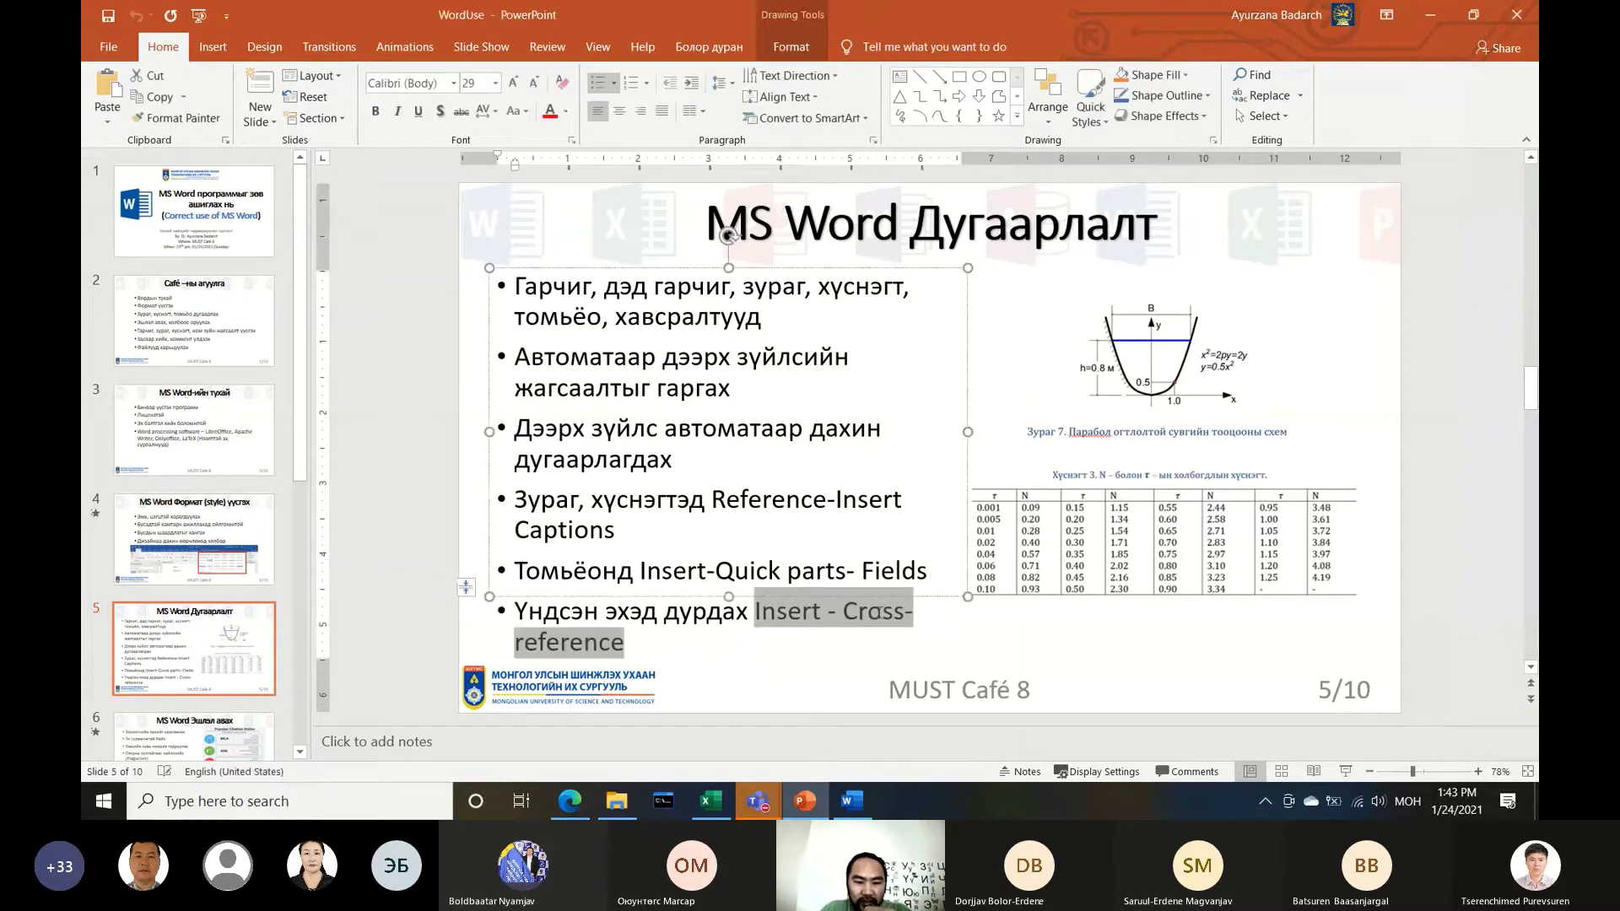
{"action": "left_click", "coordinate": [391, 507]}
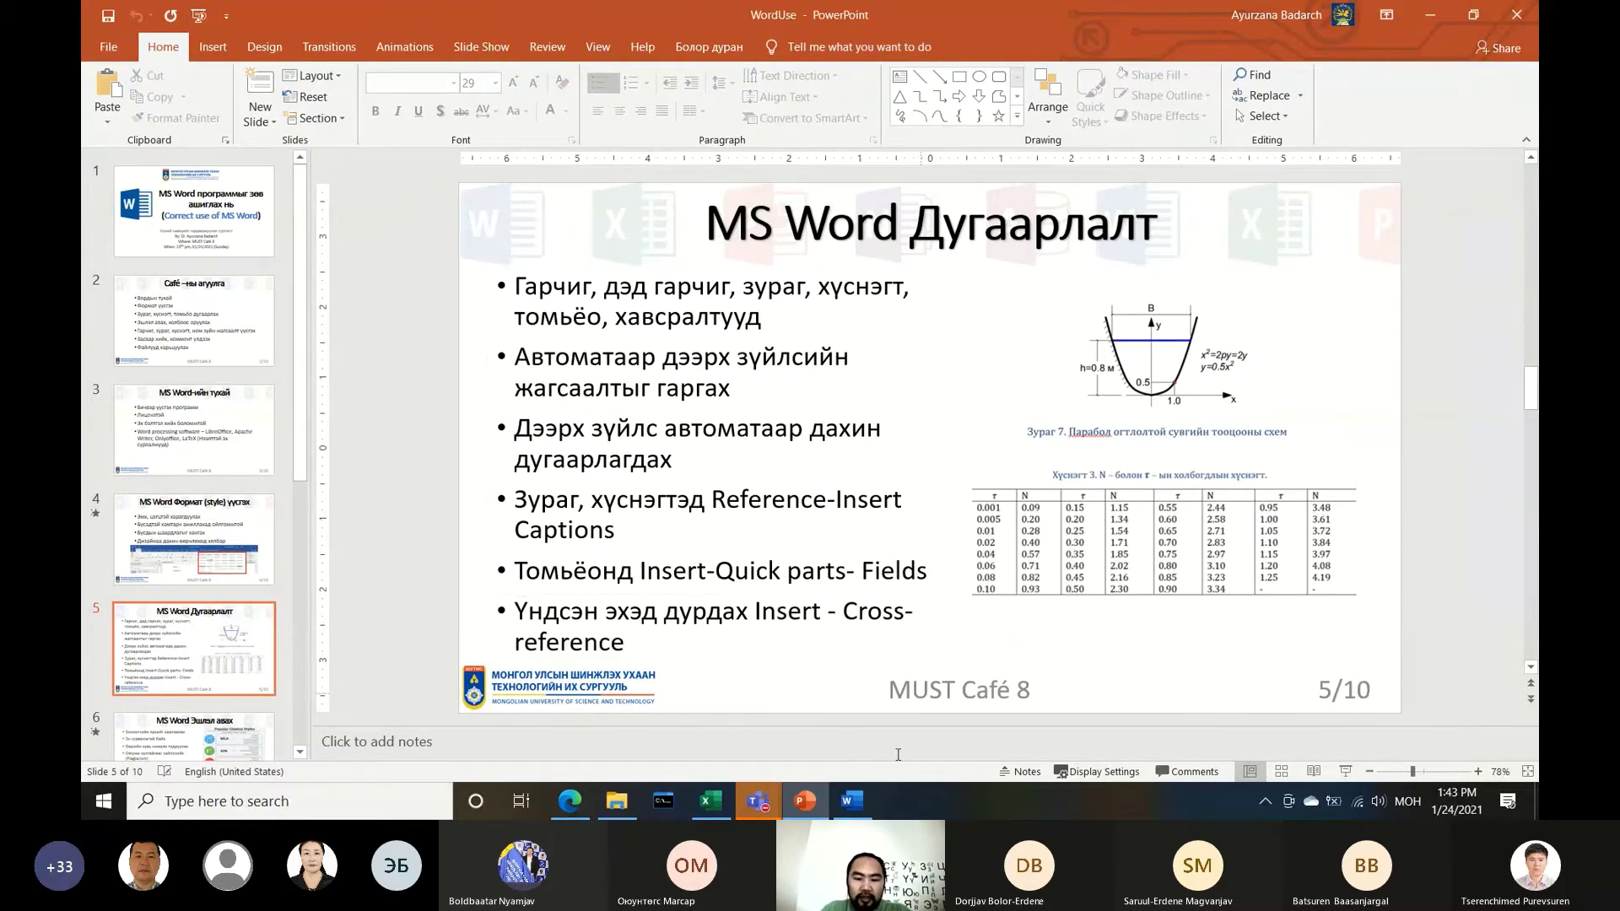
{"action": "mouse_move", "coordinate": [852, 802]}
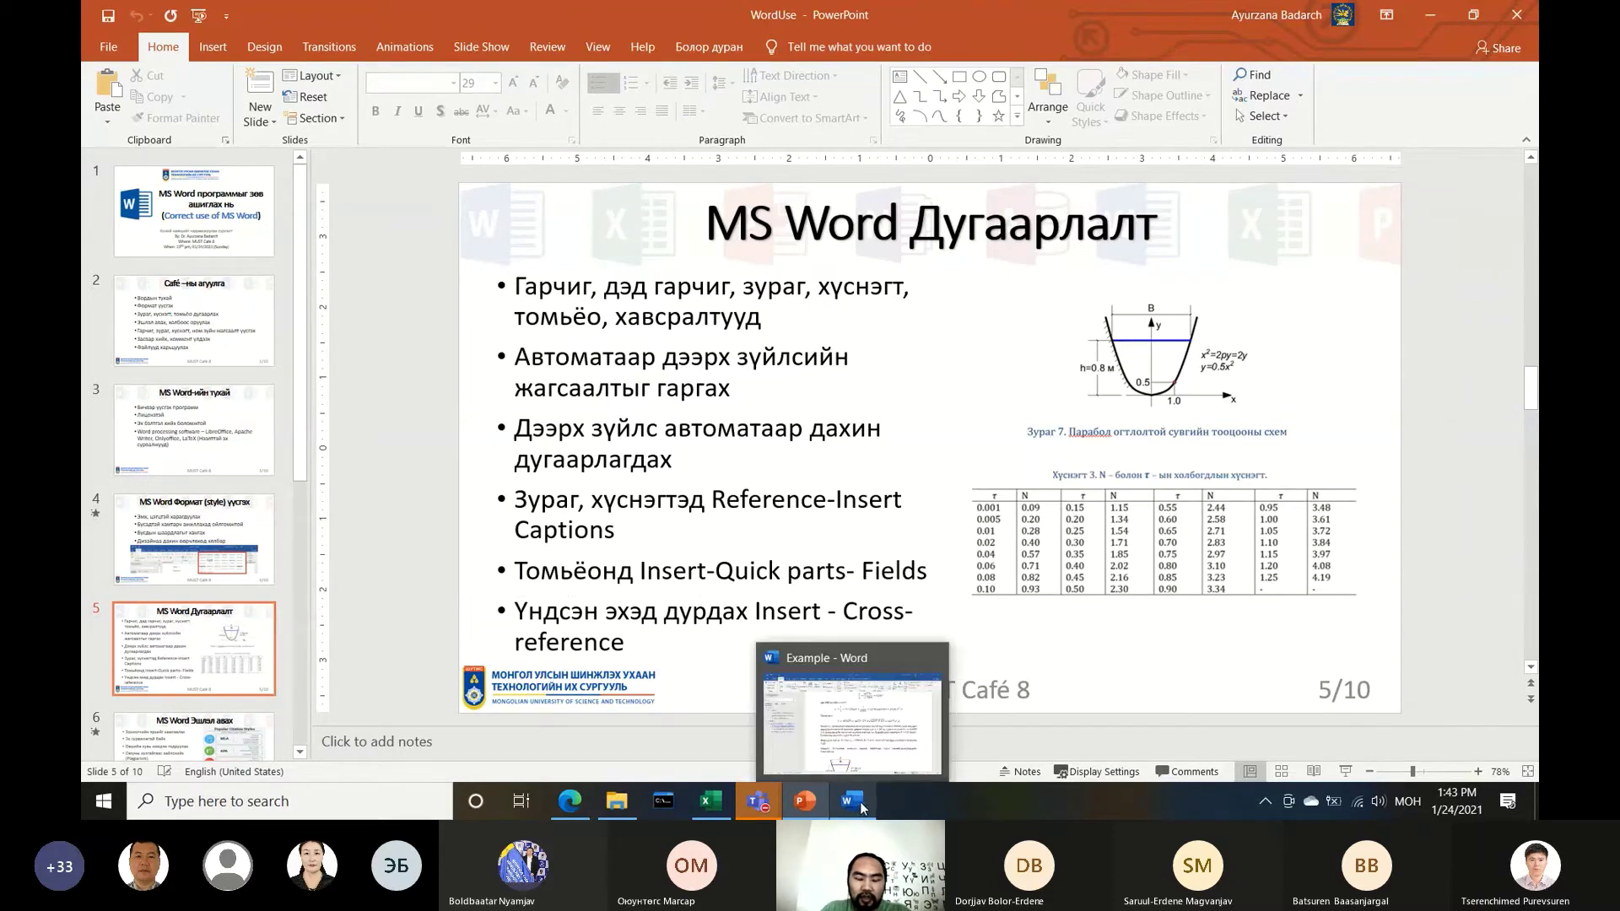
{"action": "left_click", "coordinate": [866, 805]}
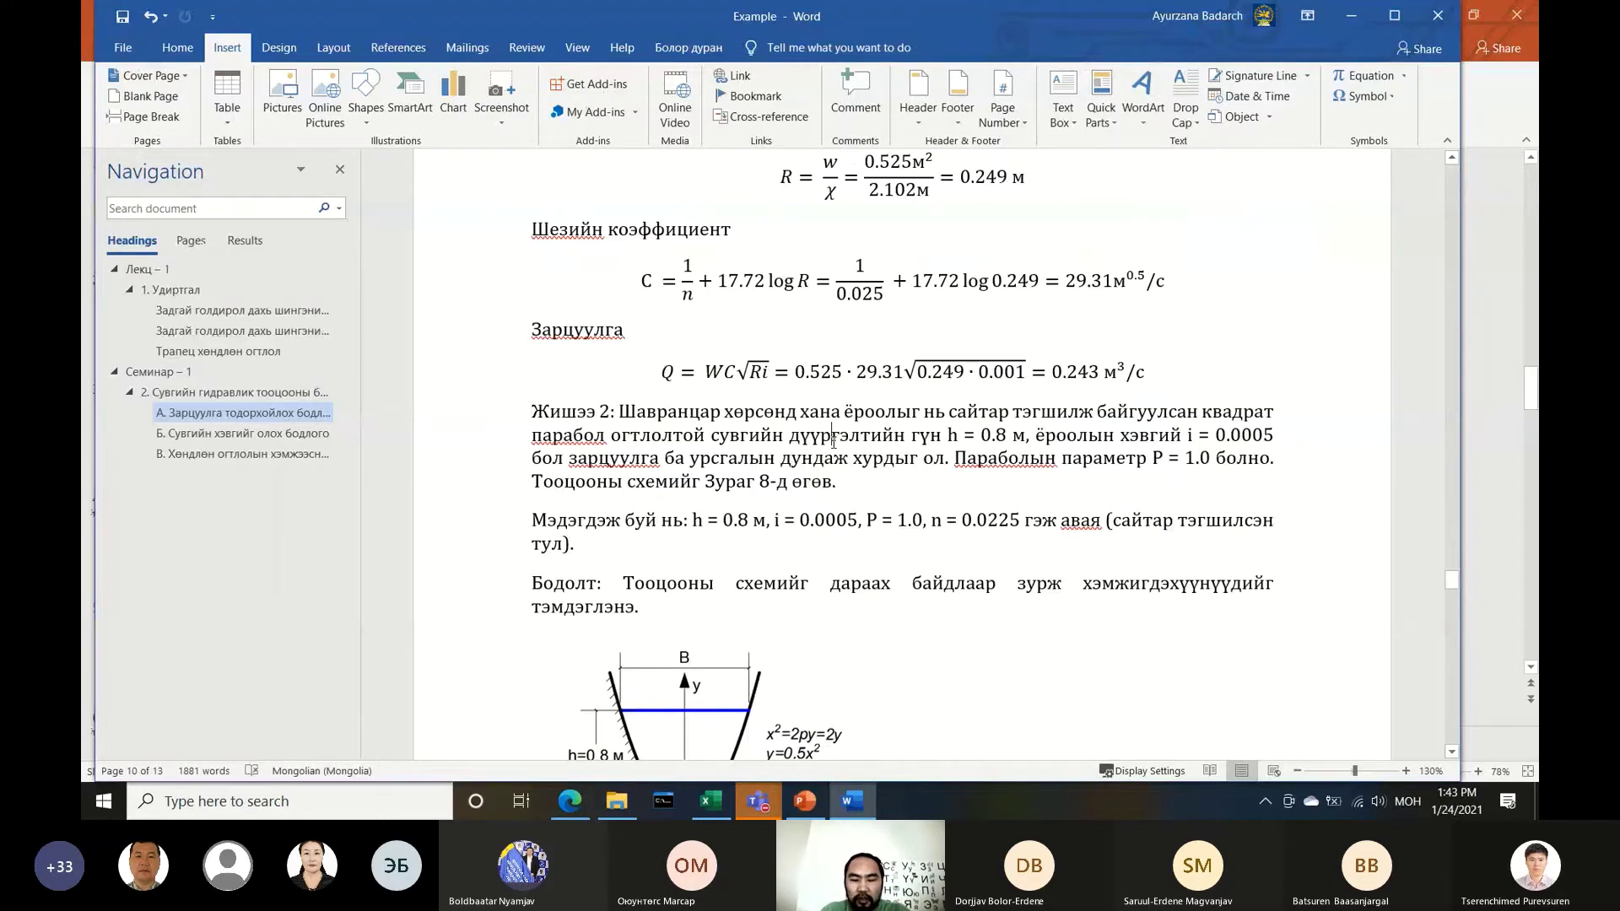
Check the Example 2 sentence citing Зураг 8, then switch back to PowerPoint
{"action": "scroll", "coordinate": [839, 434], "scroll_direction": "down", "scroll_amount": 1}
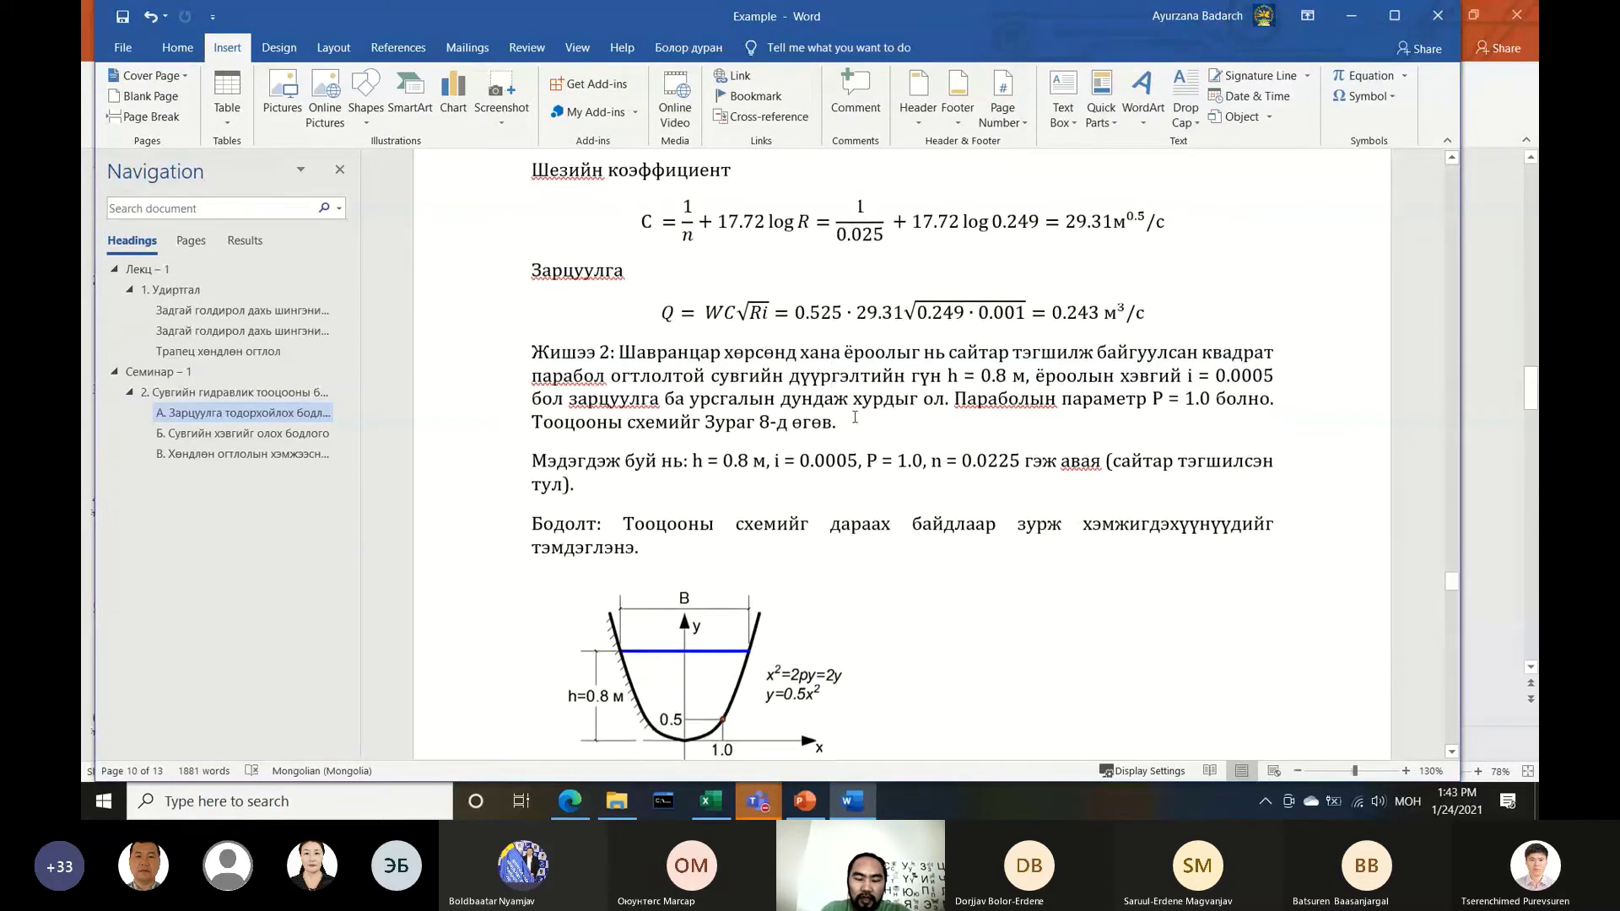
{"action": "scroll", "coordinate": [867, 419], "scroll_direction": "down", "scroll_amount": 2}
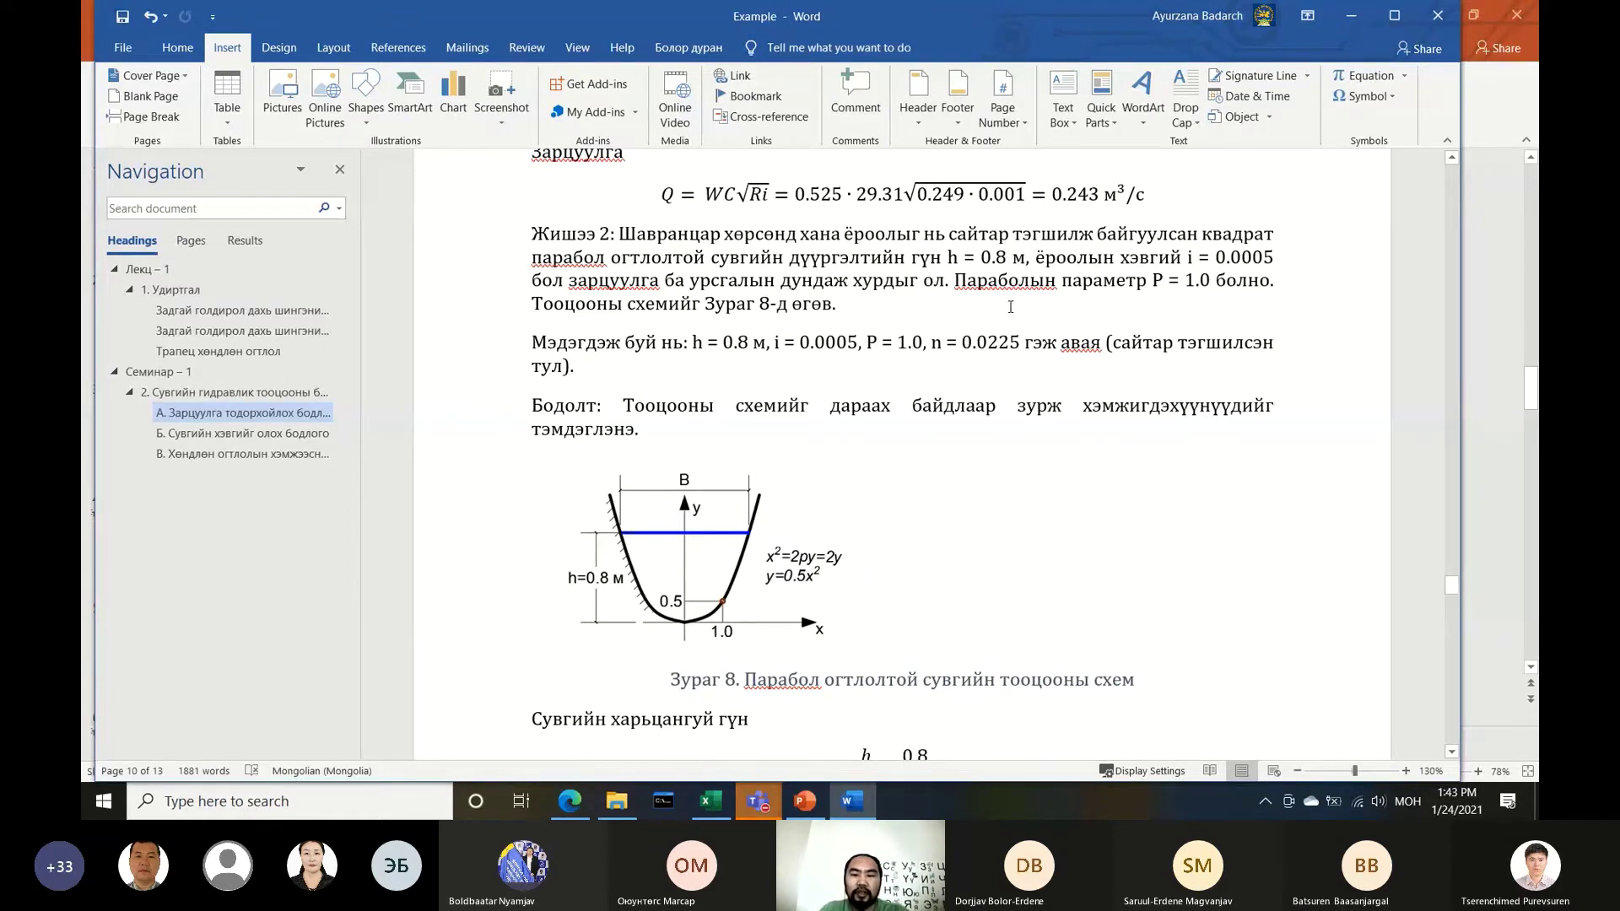
{"action": "left_click", "coordinate": [942, 310]}
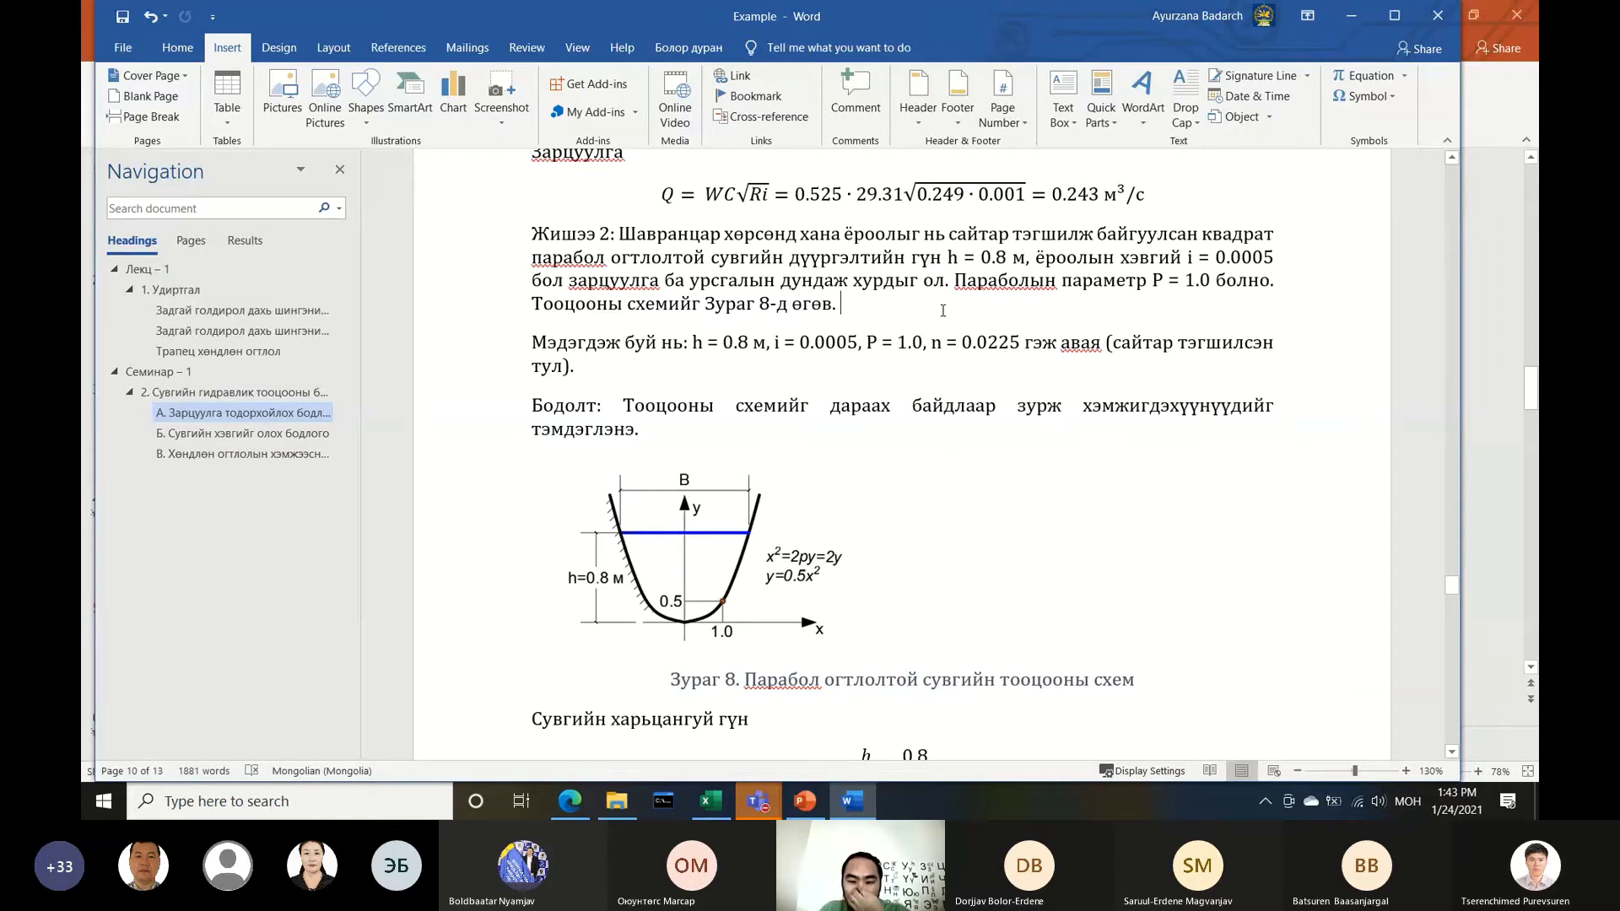
{"action": "left_click", "coordinate": [1472, 319]}
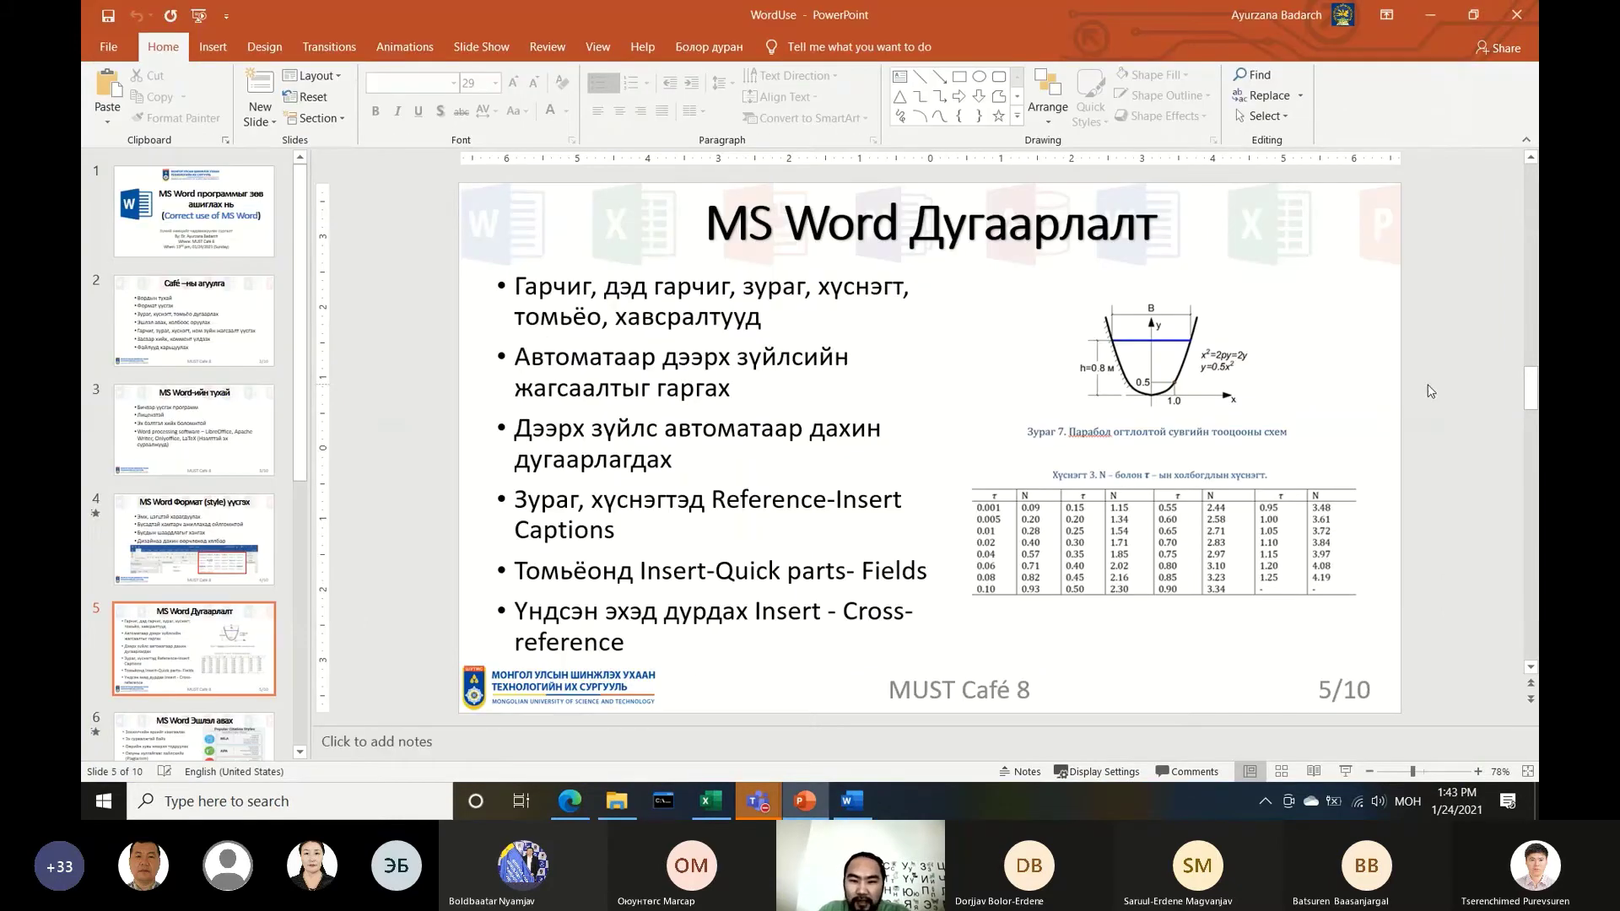
On slide 6, drag the Popular Citation Styles picture down to reveal the Creative Commons notes
{"action": "scroll", "coordinate": [1431, 390], "scroll_direction": "down", "scroll_amount": 1}
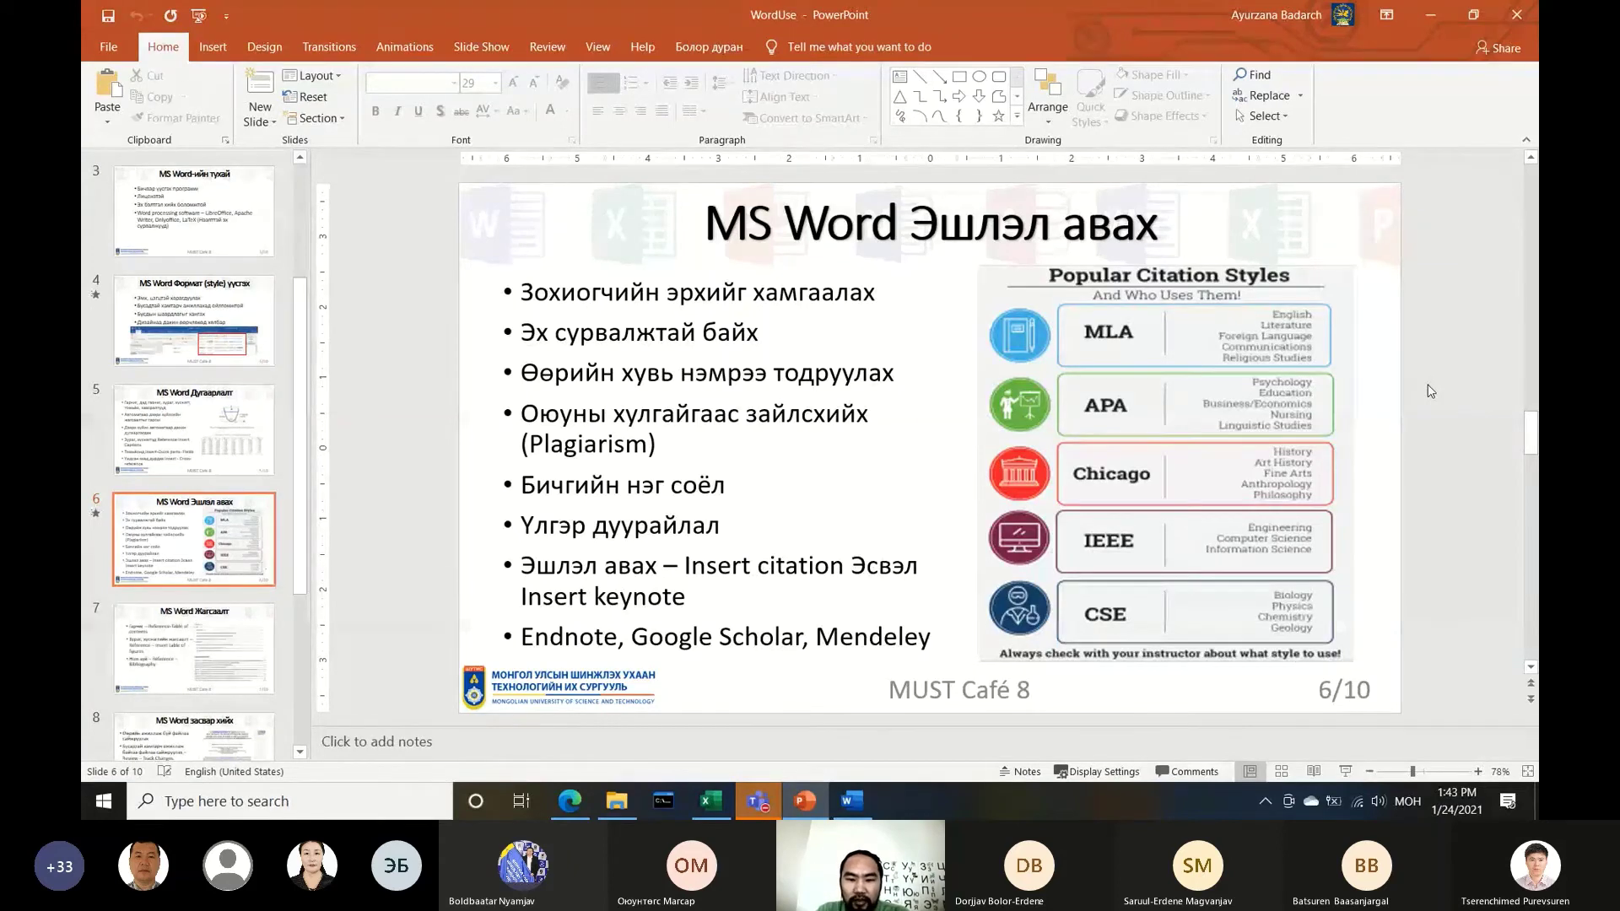
{"action": "left_click", "coordinate": [1171, 386]}
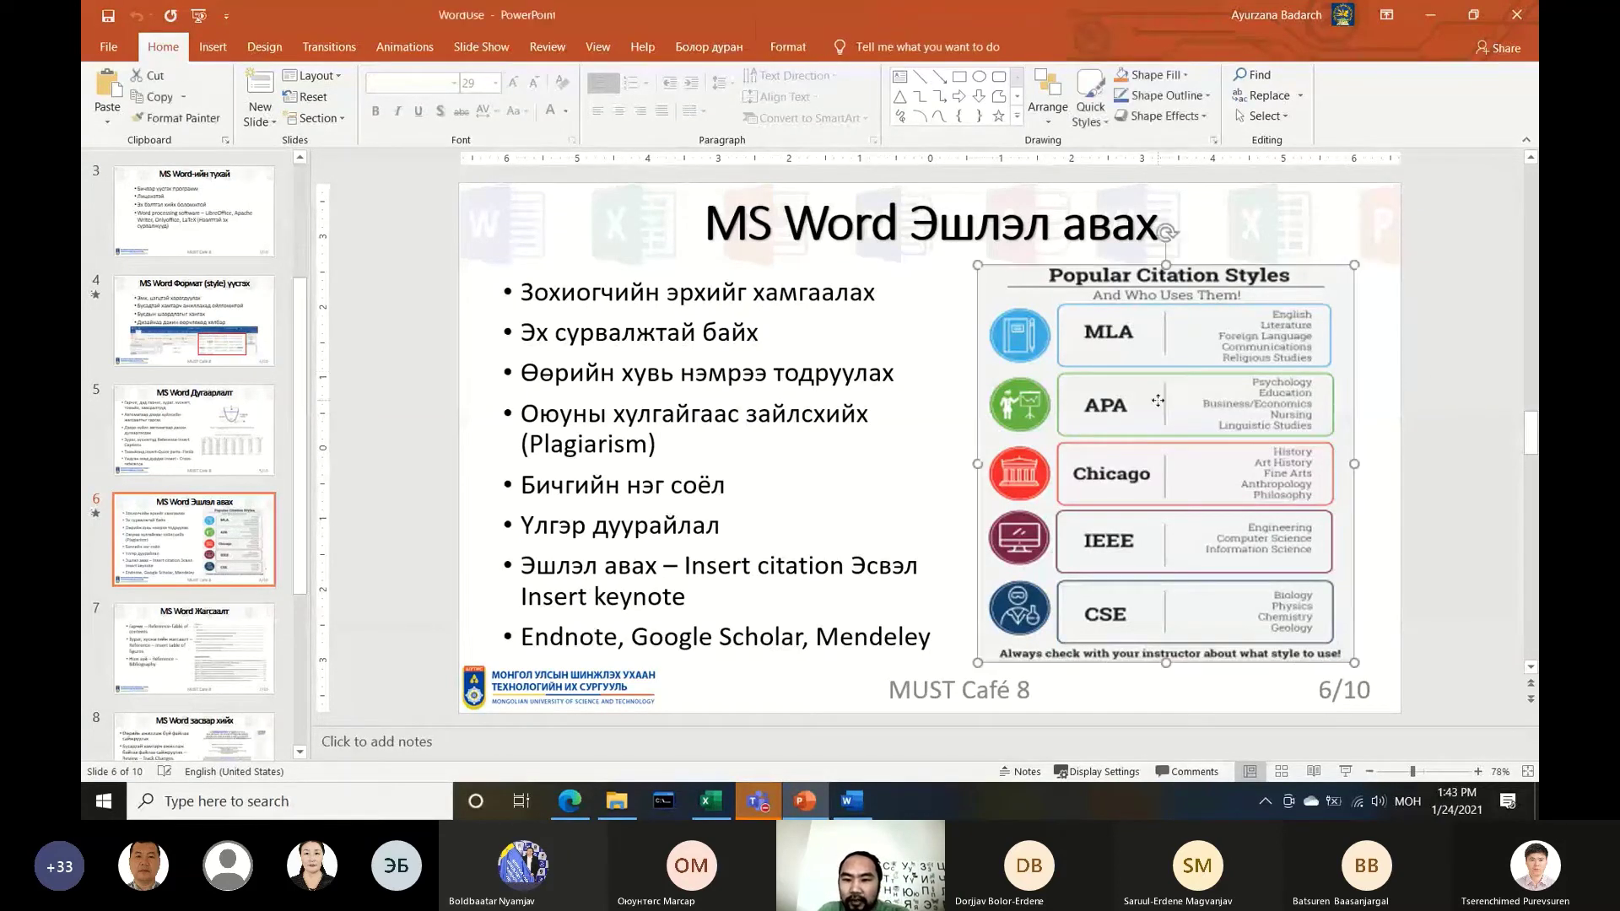
{"action": "left_click_drag", "start_coordinate": [1221, 430], "coordinate": [1207, 721]}
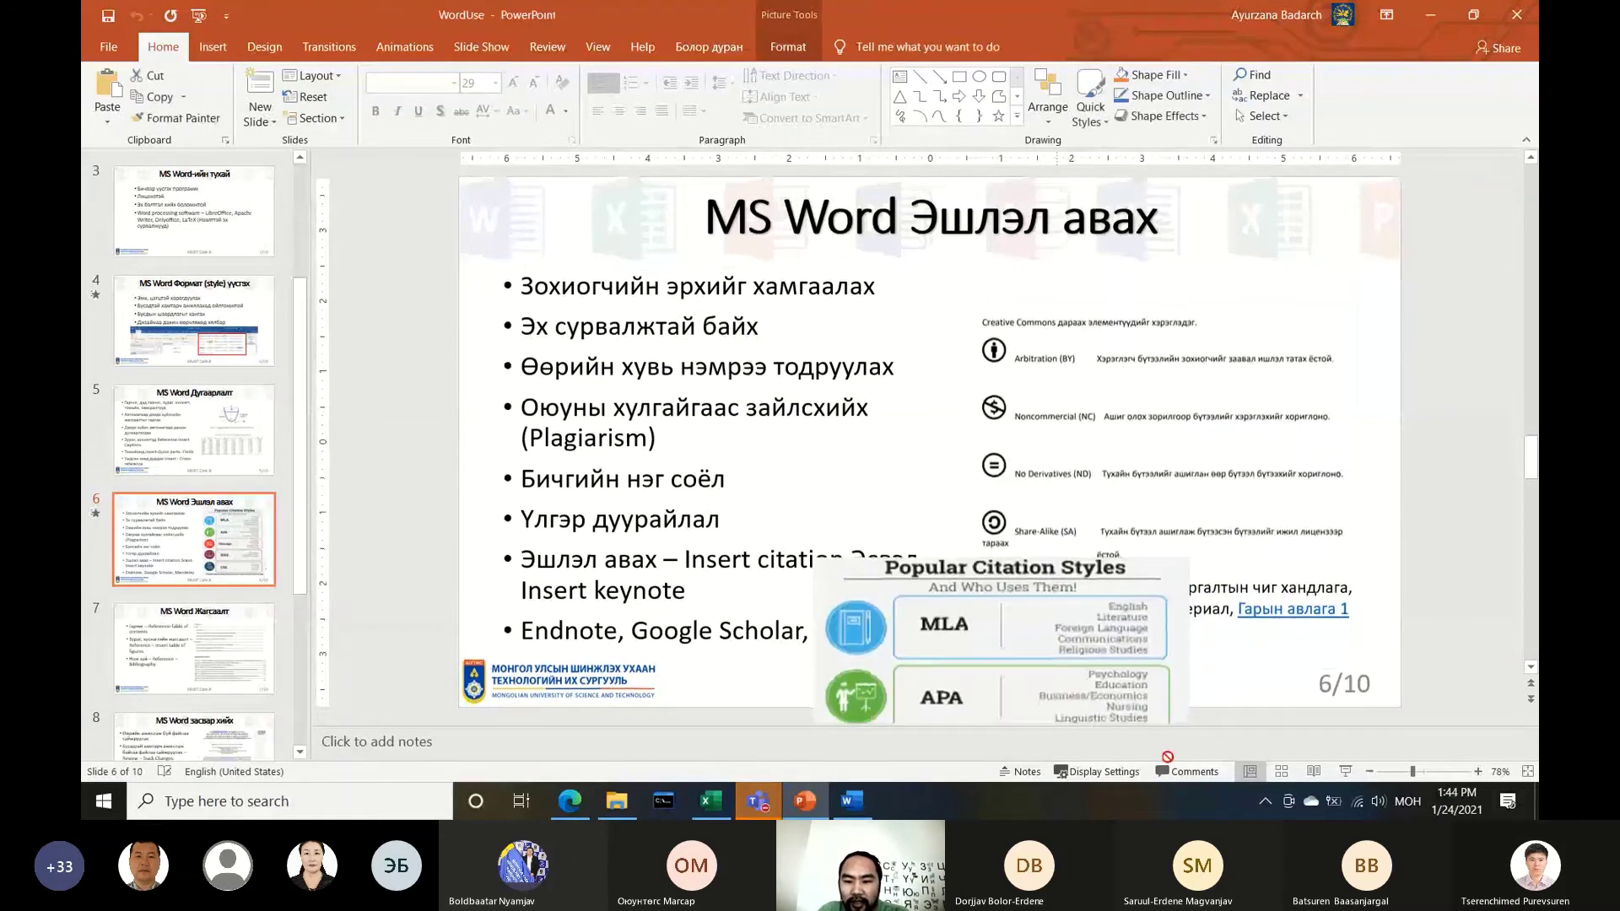
{"action": "left_click_drag", "start_coordinate": [1206, 721], "coordinate": [1186, 656]}
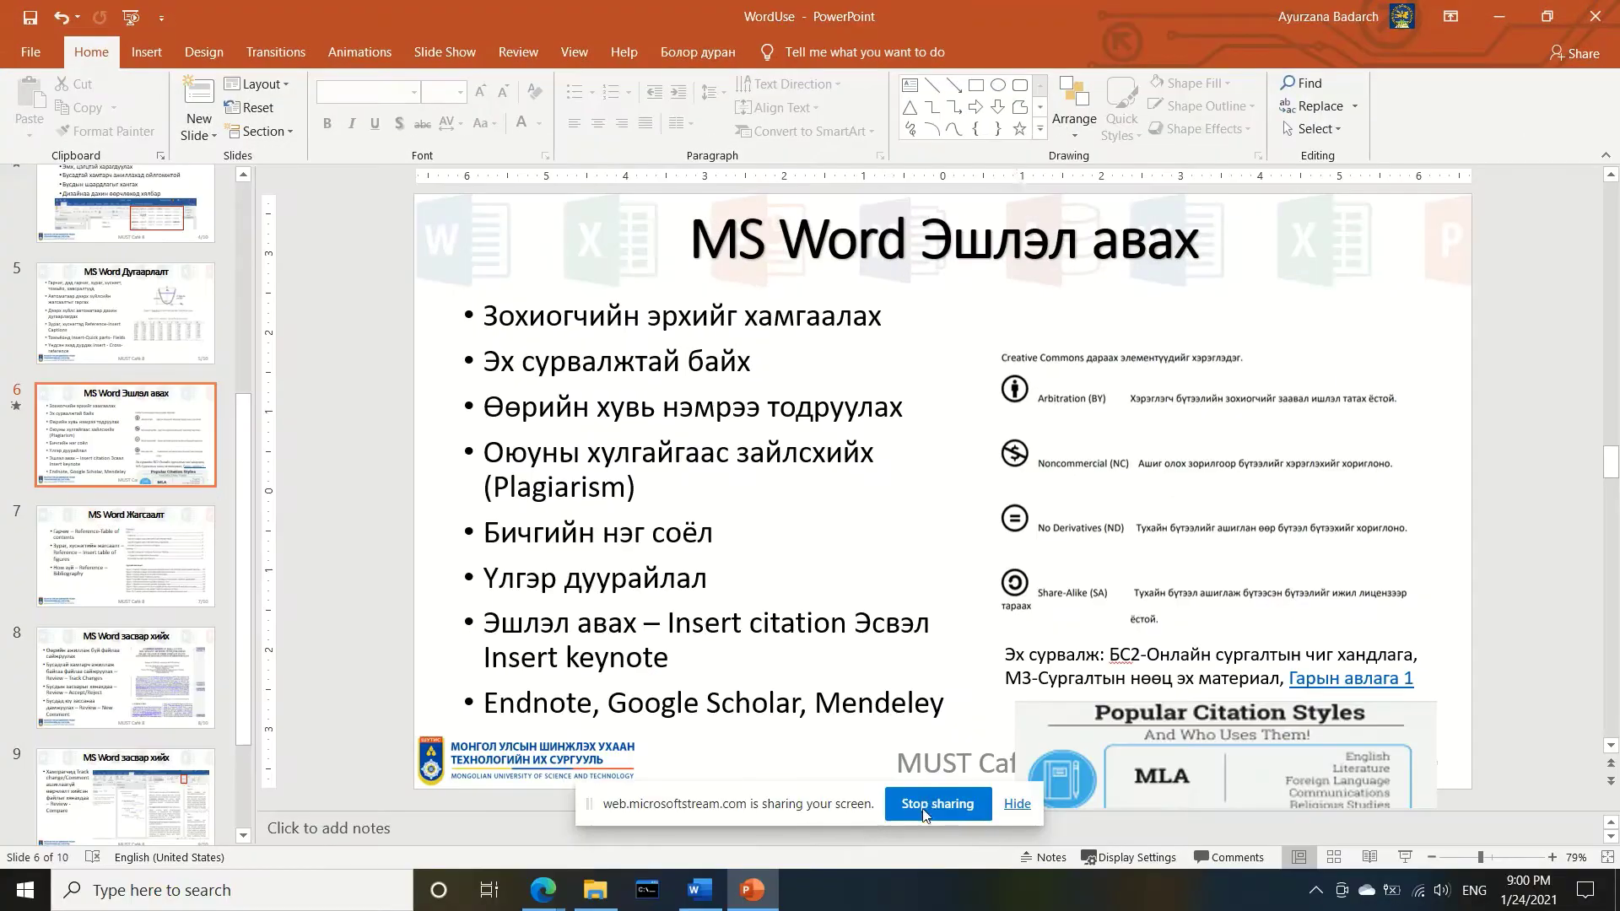
{"action": "left_click", "coordinate": [1017, 804]}
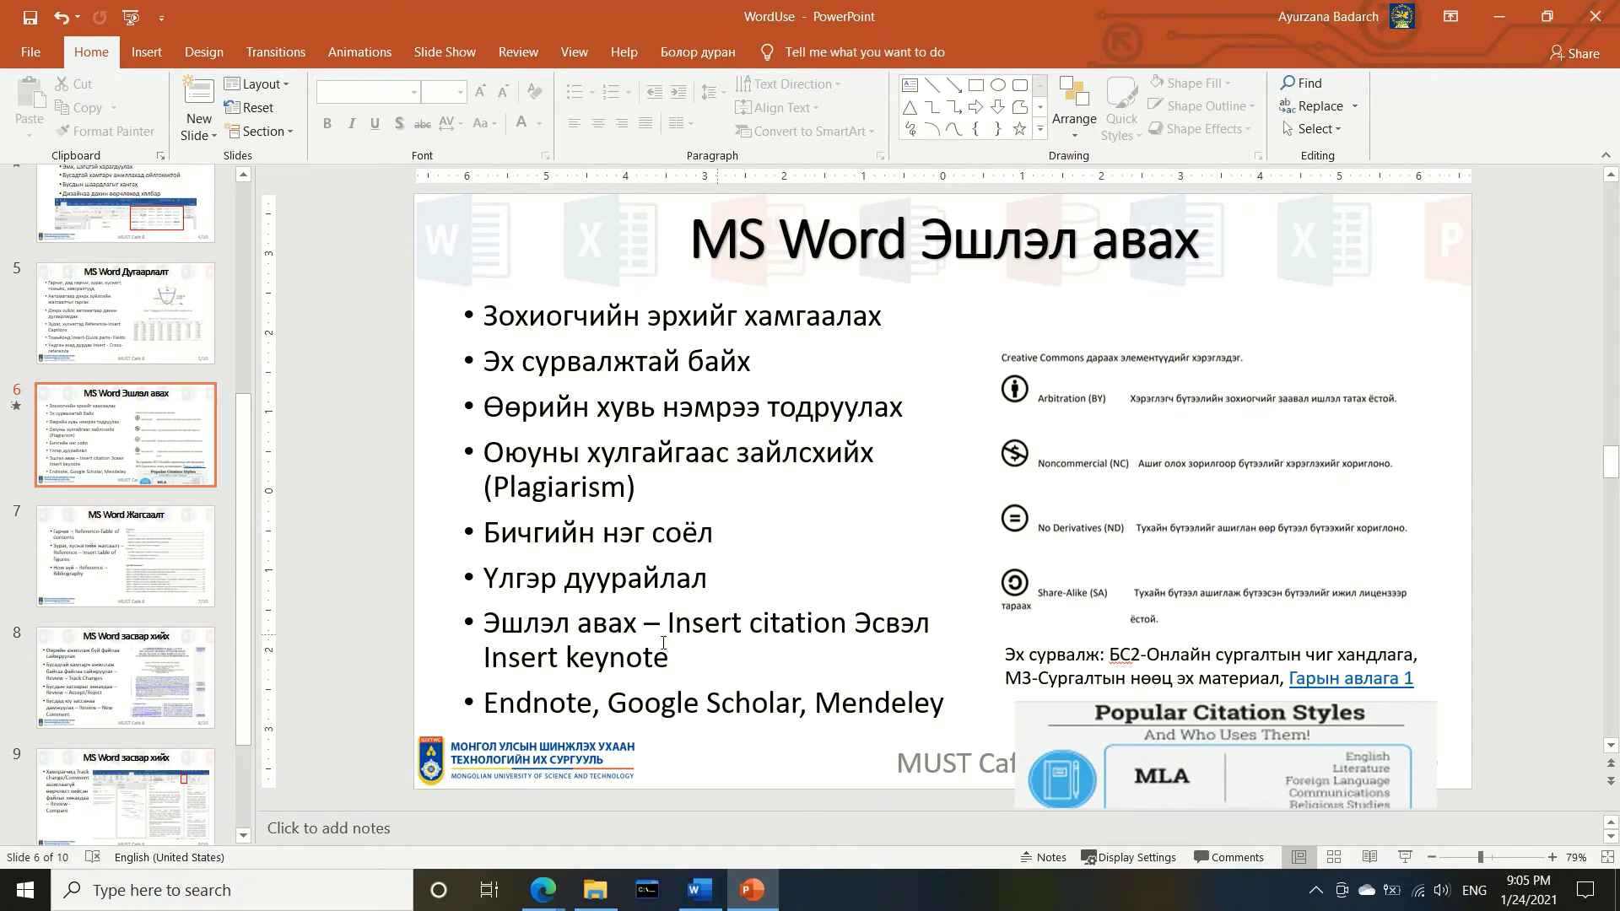
Correct the misspelled голдиролын to голдирлын in the lecture's introduction paragraph
{"action": "left_click", "coordinate": [716, 891]}
{"action": "scroll", "coordinate": [701, 487], "scroll_direction": "down", "scroll_amount": 5}
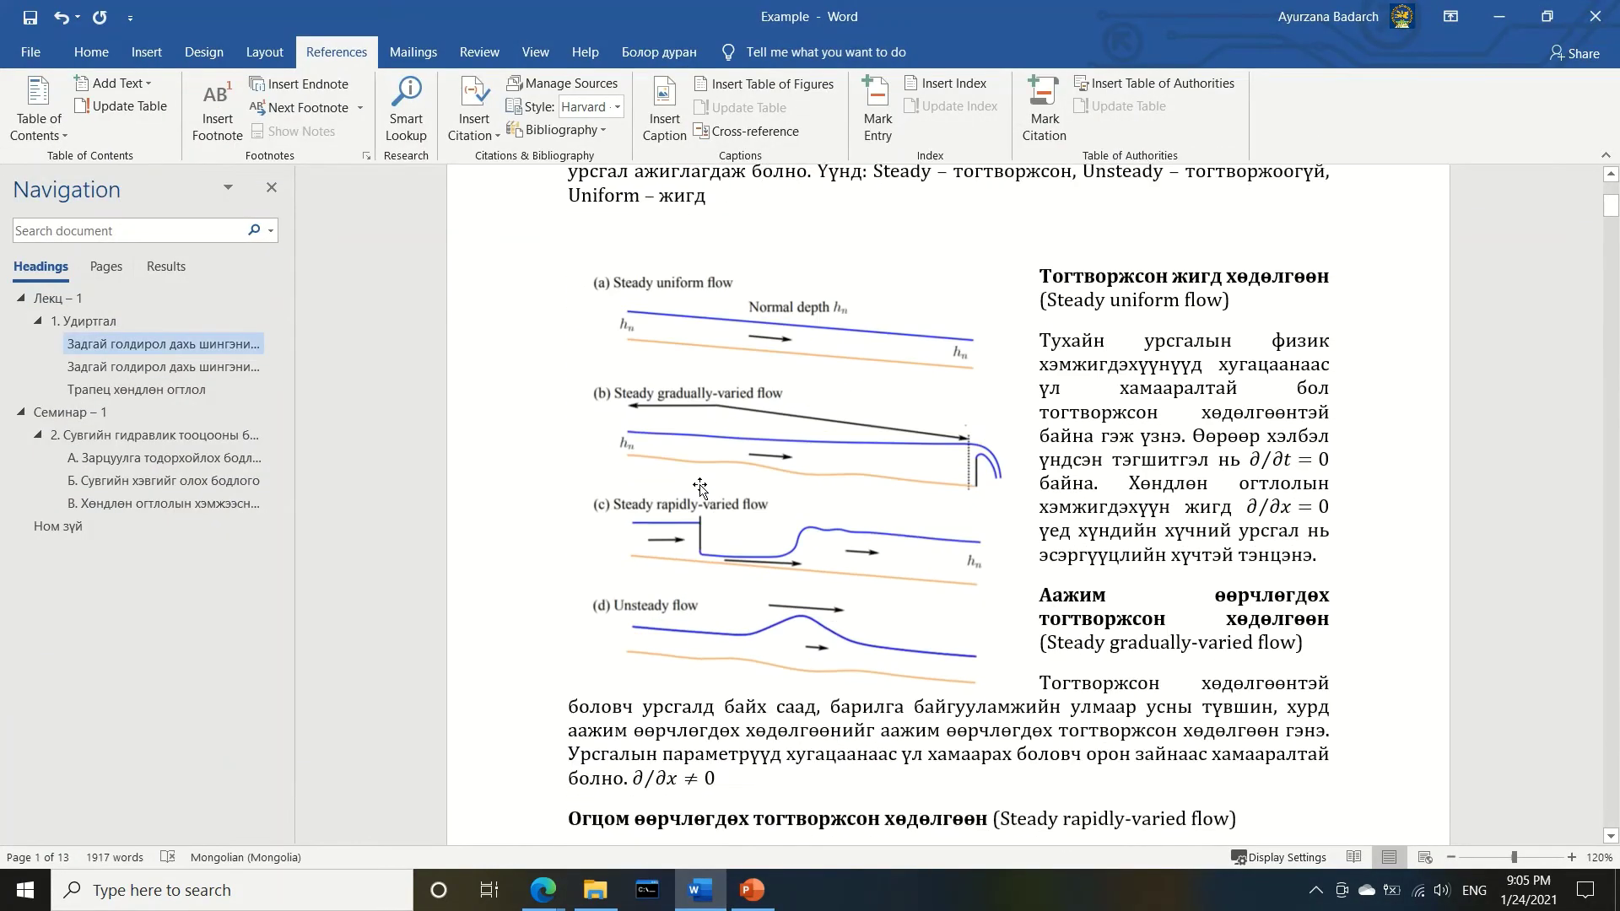
{"action": "scroll", "coordinate": [700, 487], "scroll_direction": "down", "scroll_amount": 3}
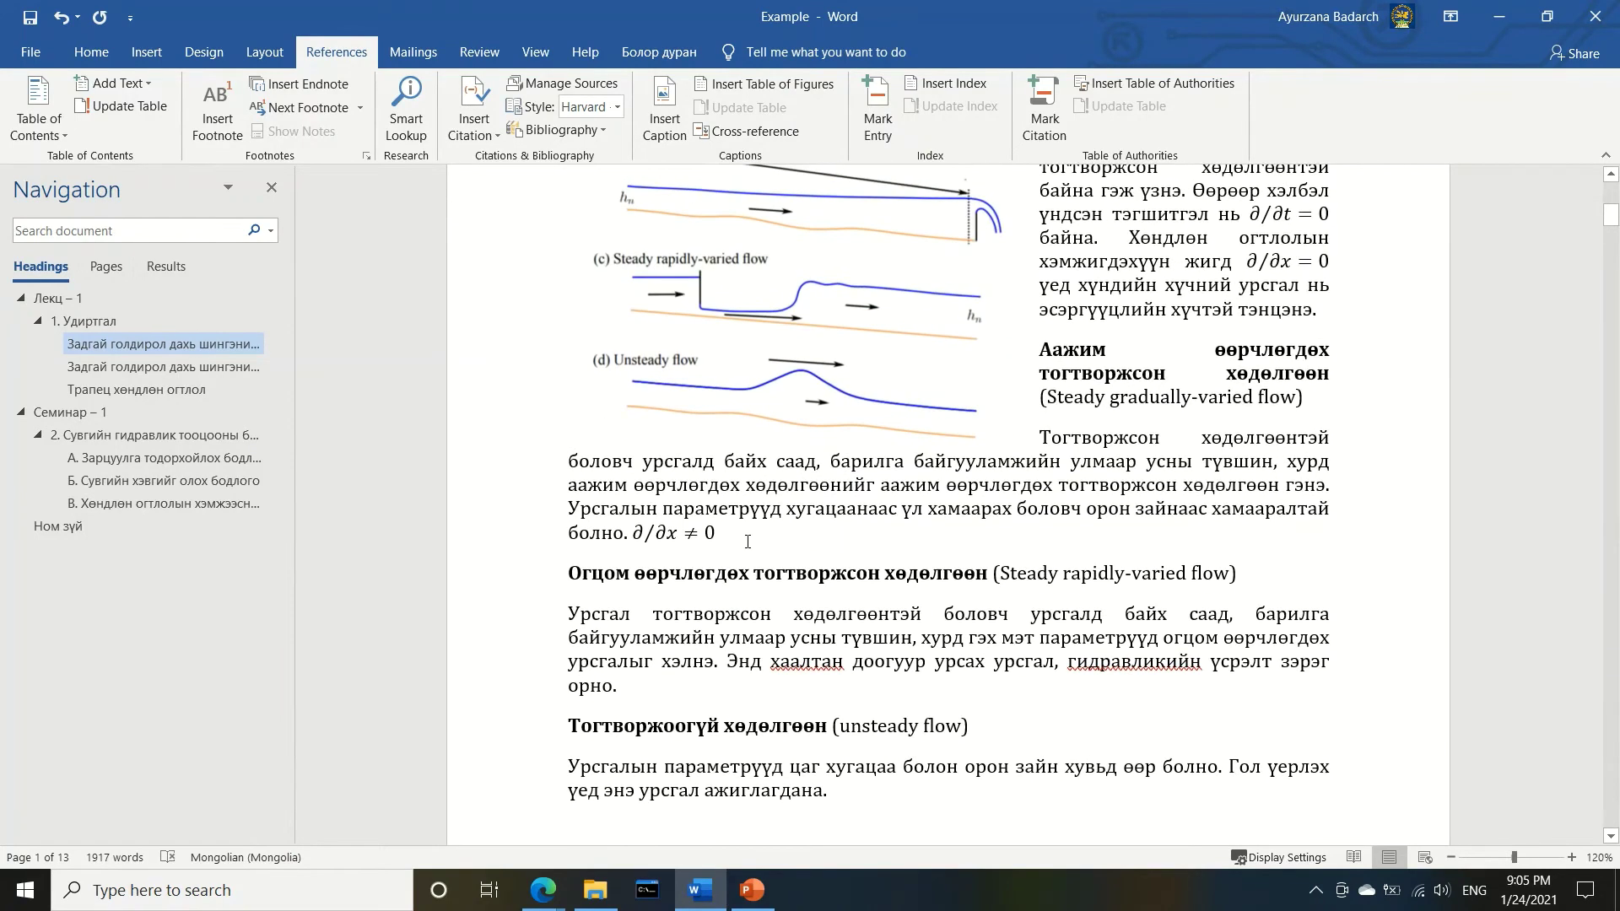
{"action": "scroll", "coordinate": [748, 542], "scroll_direction": "up", "scroll_amount": 1}
{"action": "scroll", "coordinate": [759, 541], "scroll_direction": "up", "scroll_amount": 1}
{"action": "scroll", "coordinate": [785, 541], "scroll_direction": "up", "scroll_amount": 3}
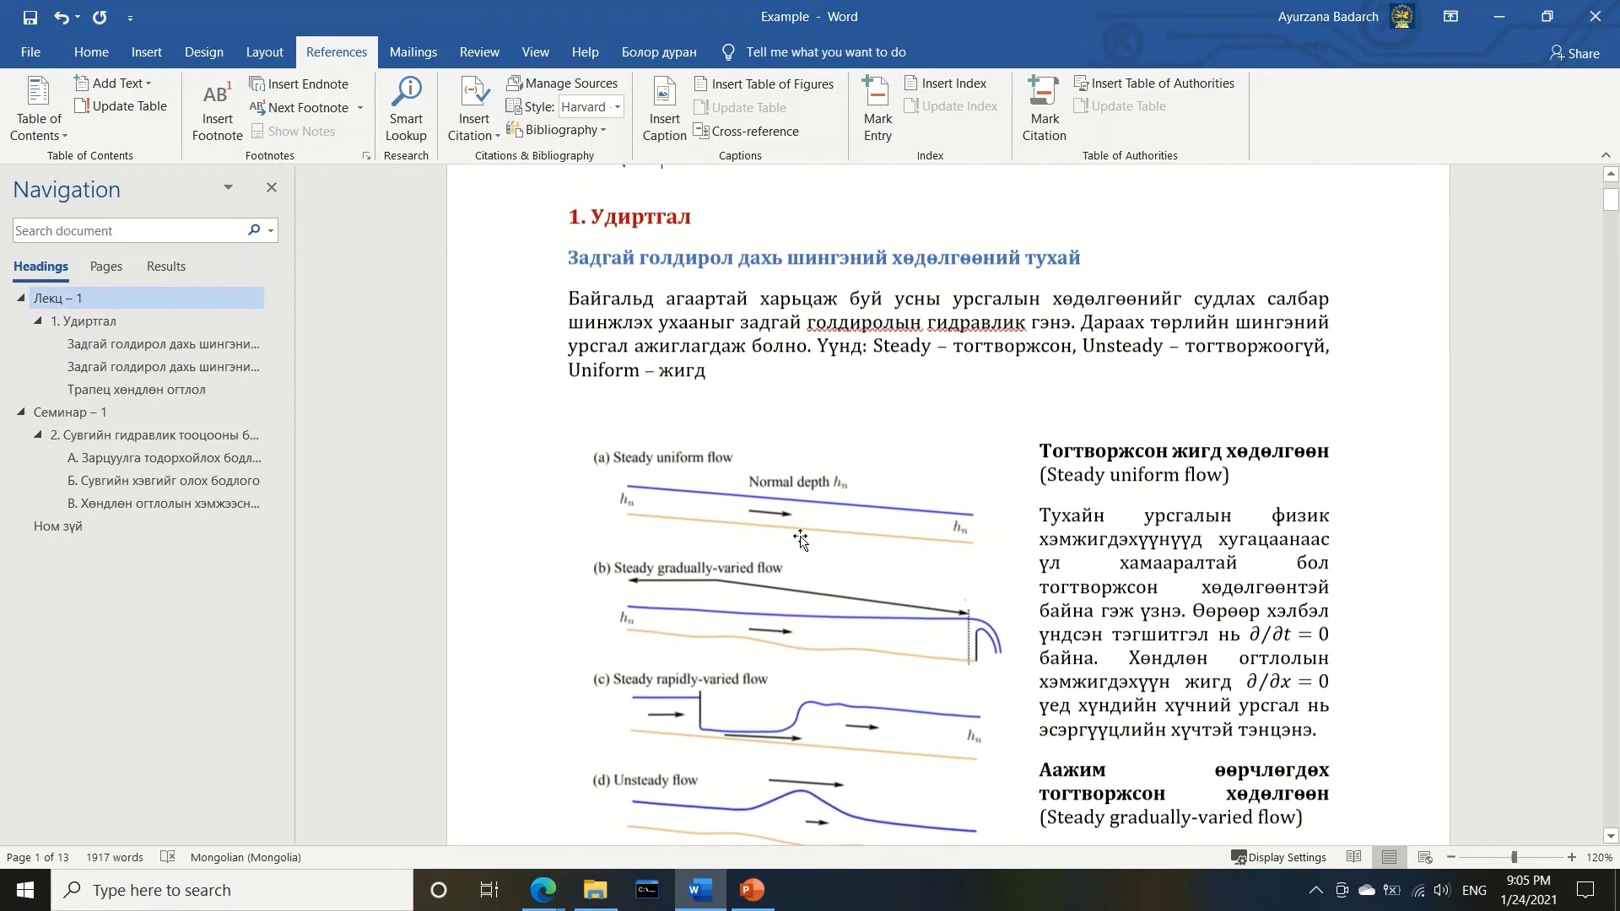
{"action": "scroll", "coordinate": [800, 540], "scroll_direction": "up", "scroll_amount": 1}
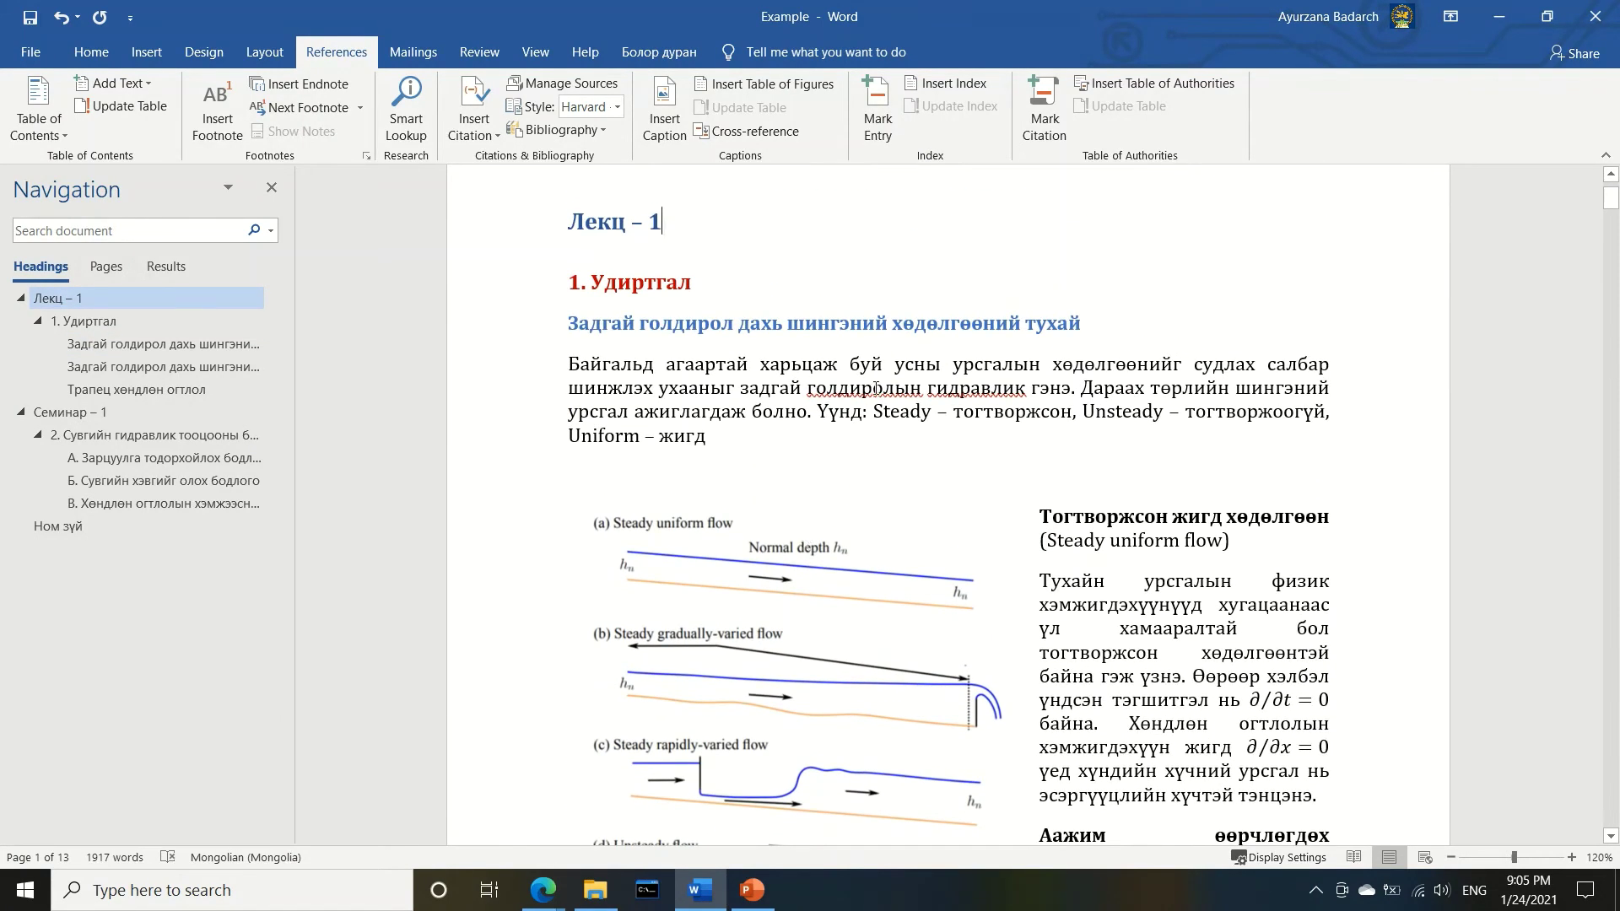
{"action": "right_click", "coordinate": [877, 389]}
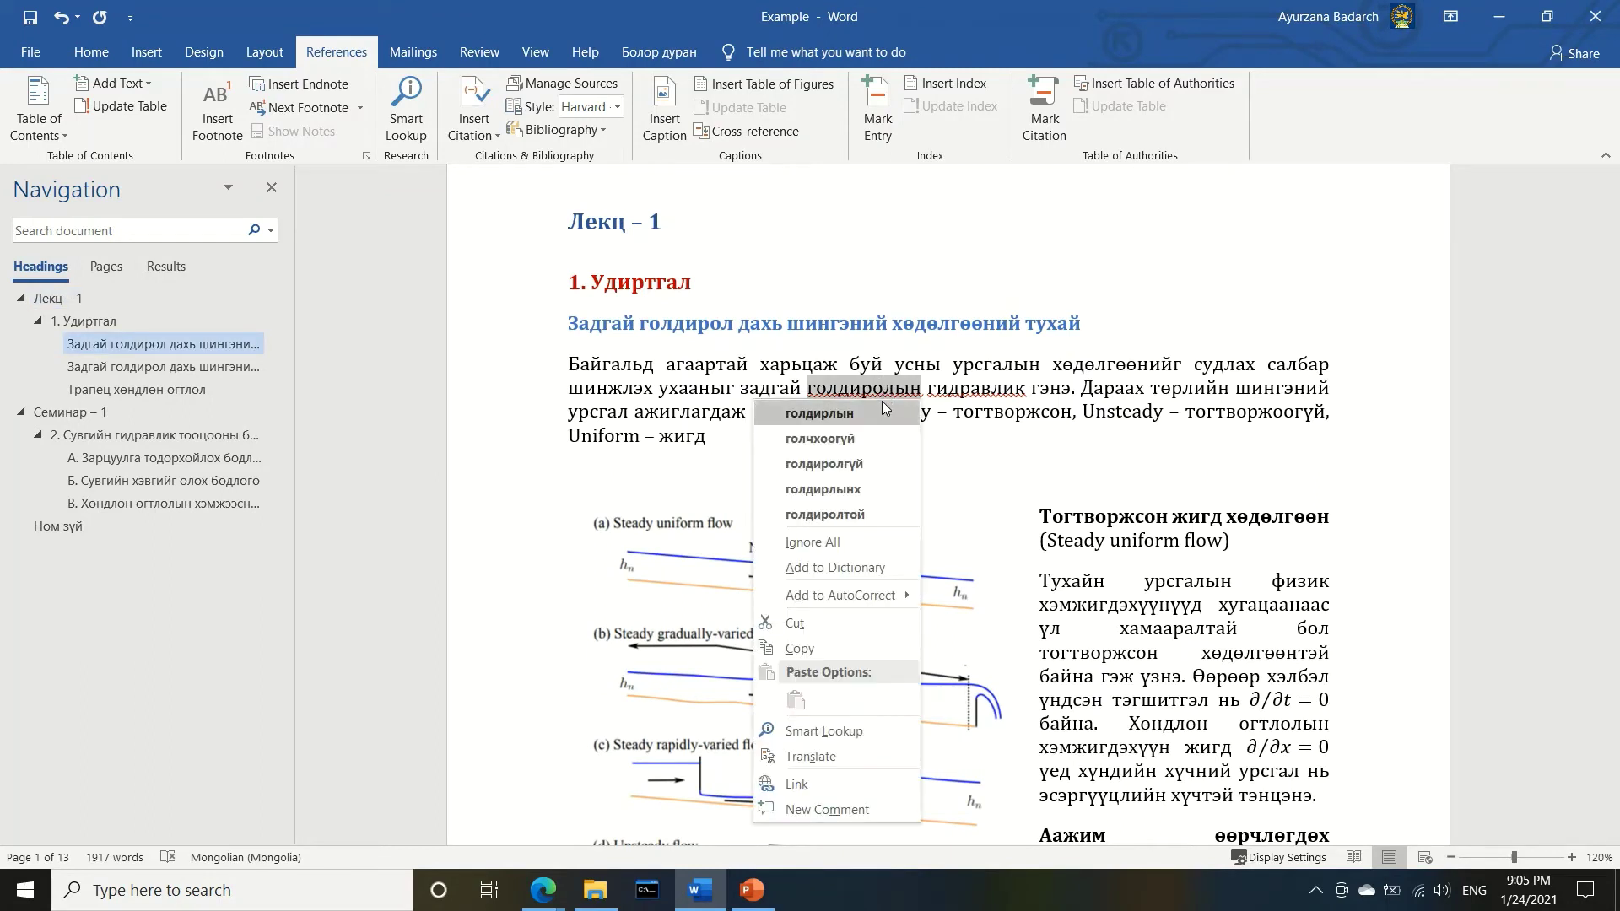
{"action": "left_click", "coordinate": [884, 411]}
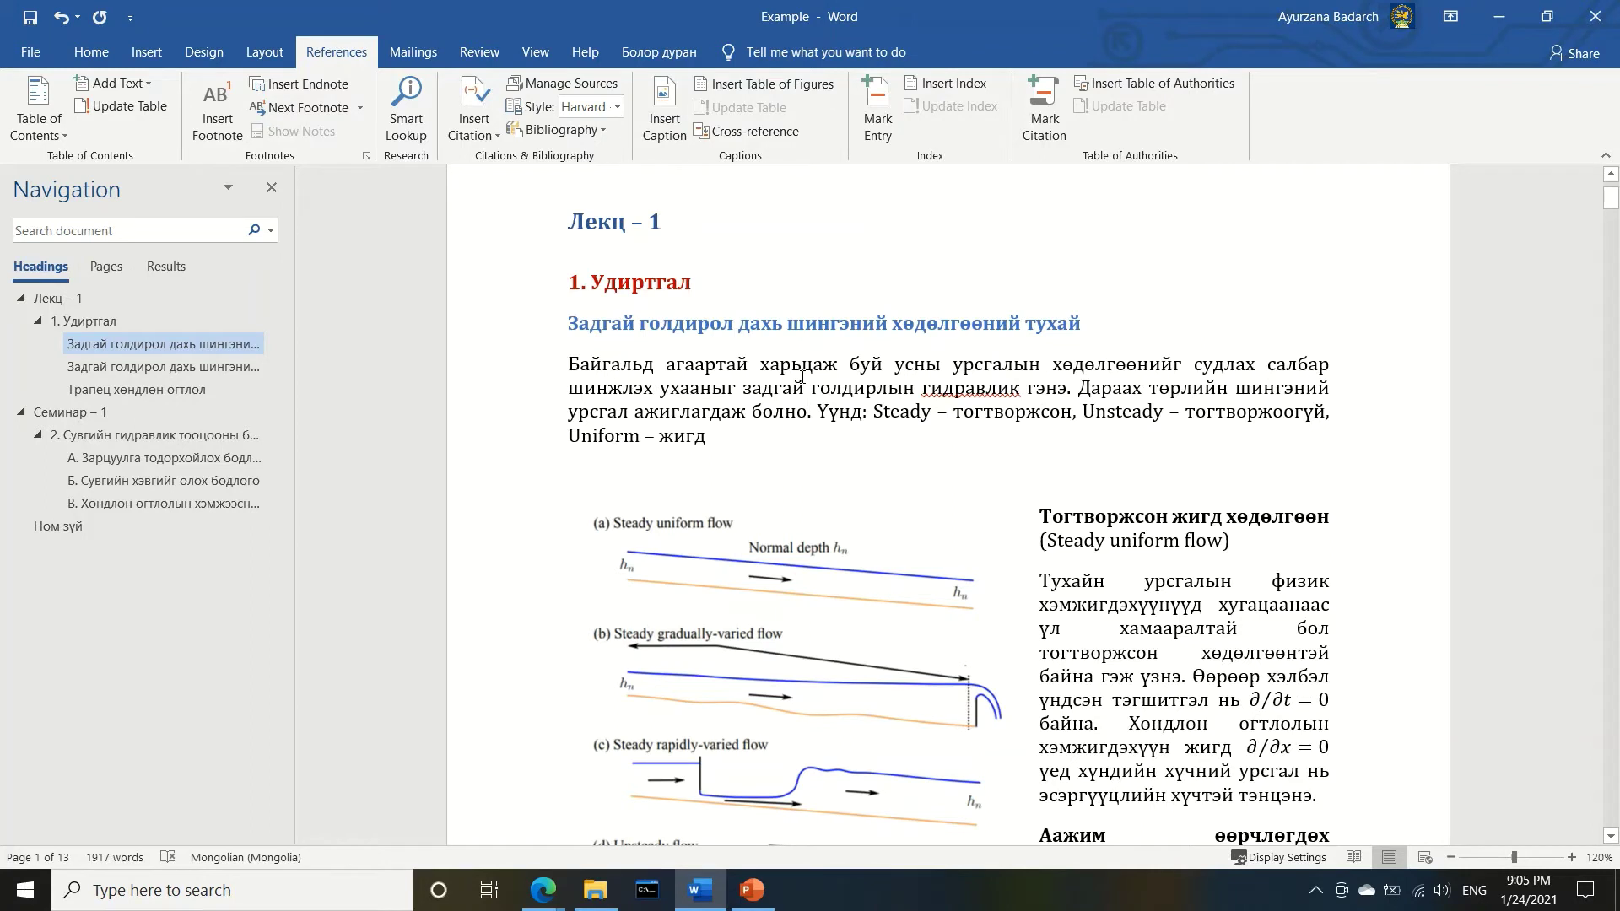
Place the insertion point right after гэнэ in the introduction's opening lines
{"action": "scroll", "coordinate": [856, 402], "scroll_direction": "up", "scroll_amount": 1}
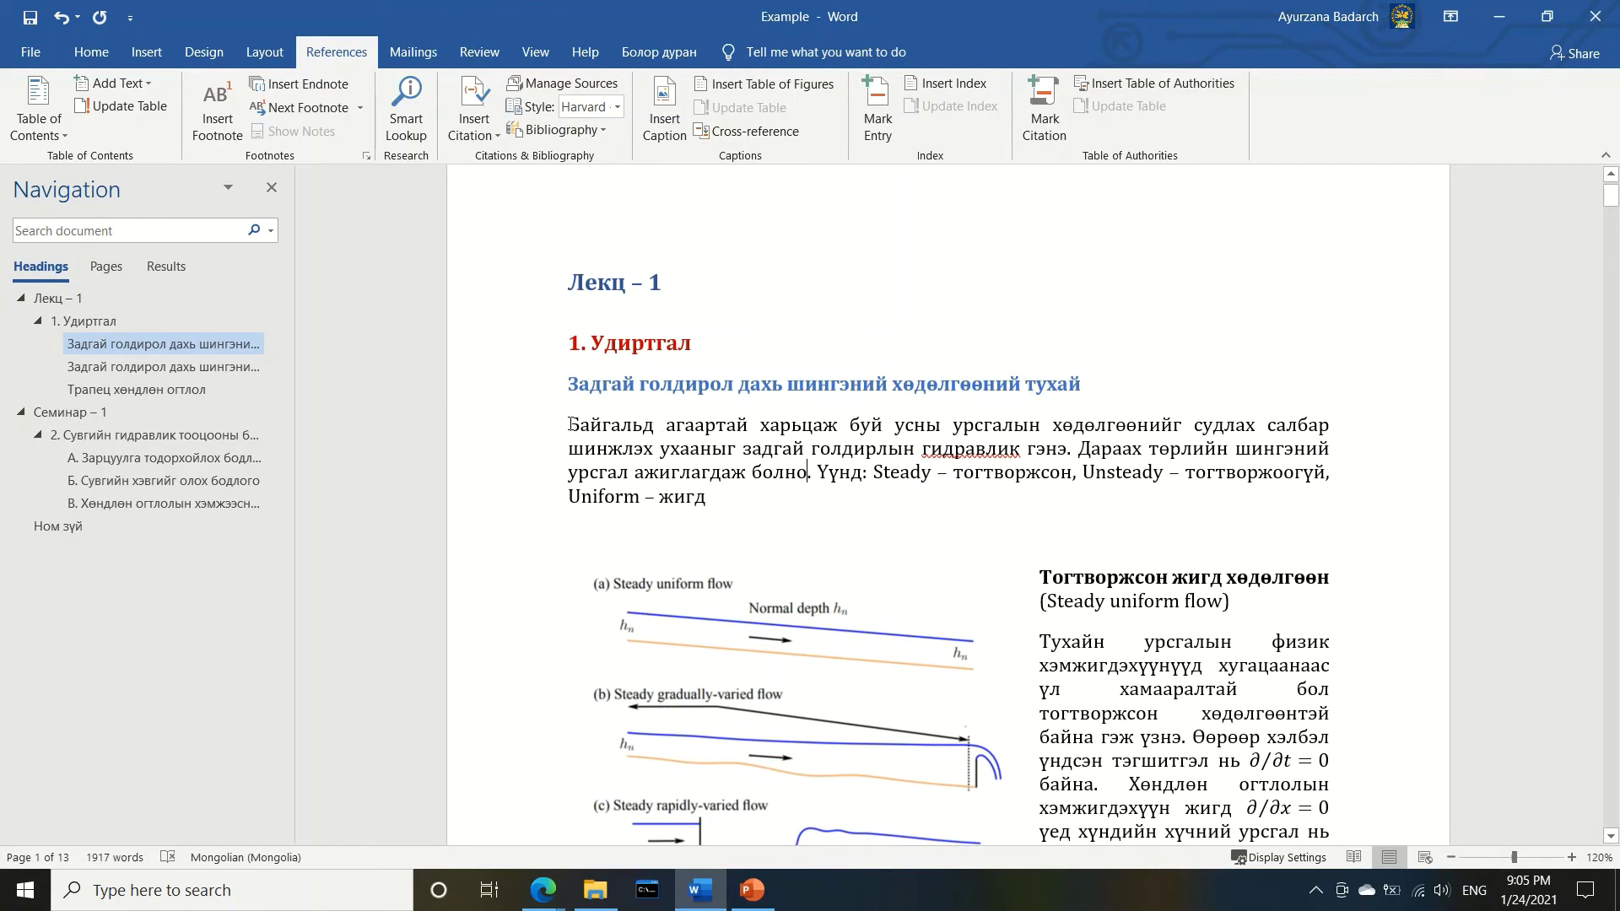
{"action": "left_click_drag", "start_coordinate": [558, 425], "coordinate": [1058, 439]}
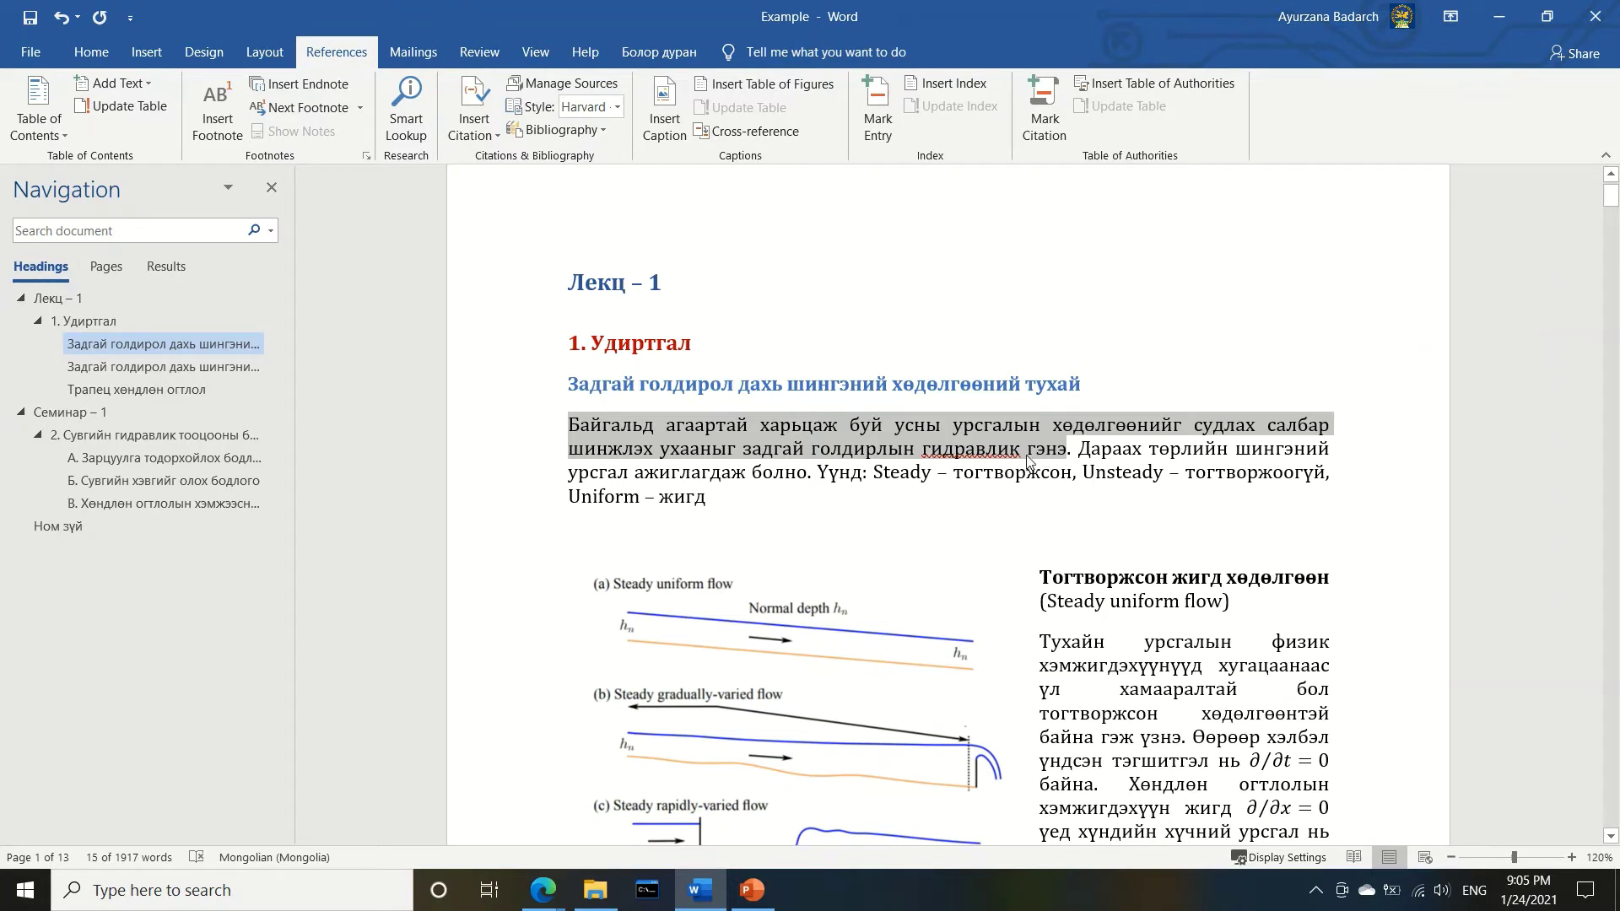
{"action": "left_click", "coordinate": [1066, 452]}
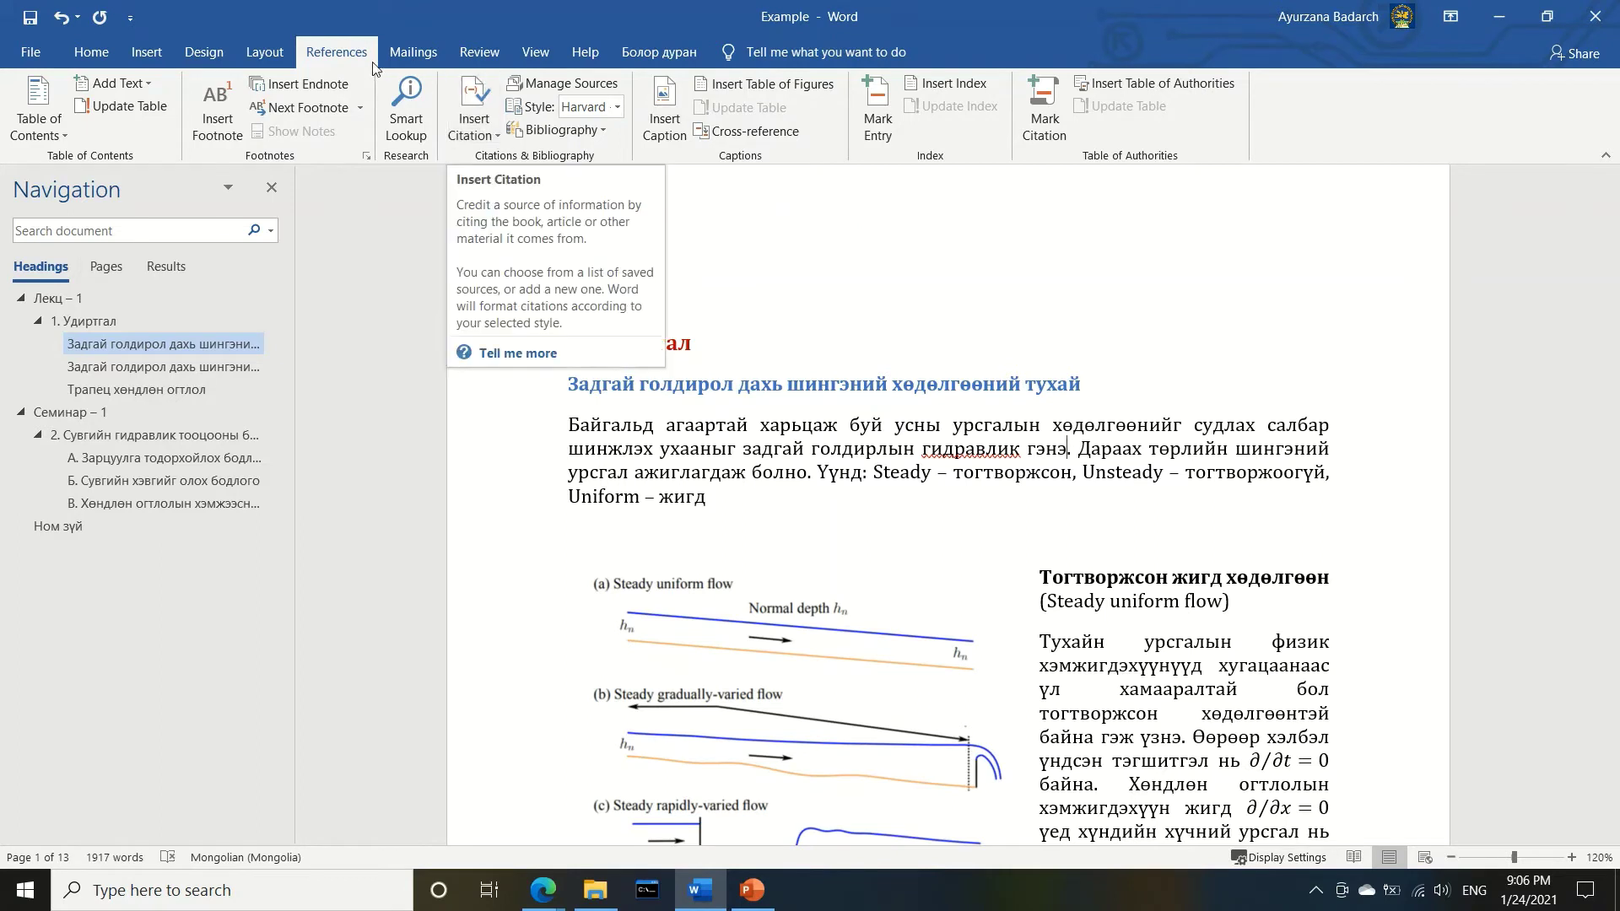
Browse the Source Manager's master list, previewing citations of several saved sources
{"action": "left_click", "coordinate": [490, 135]}
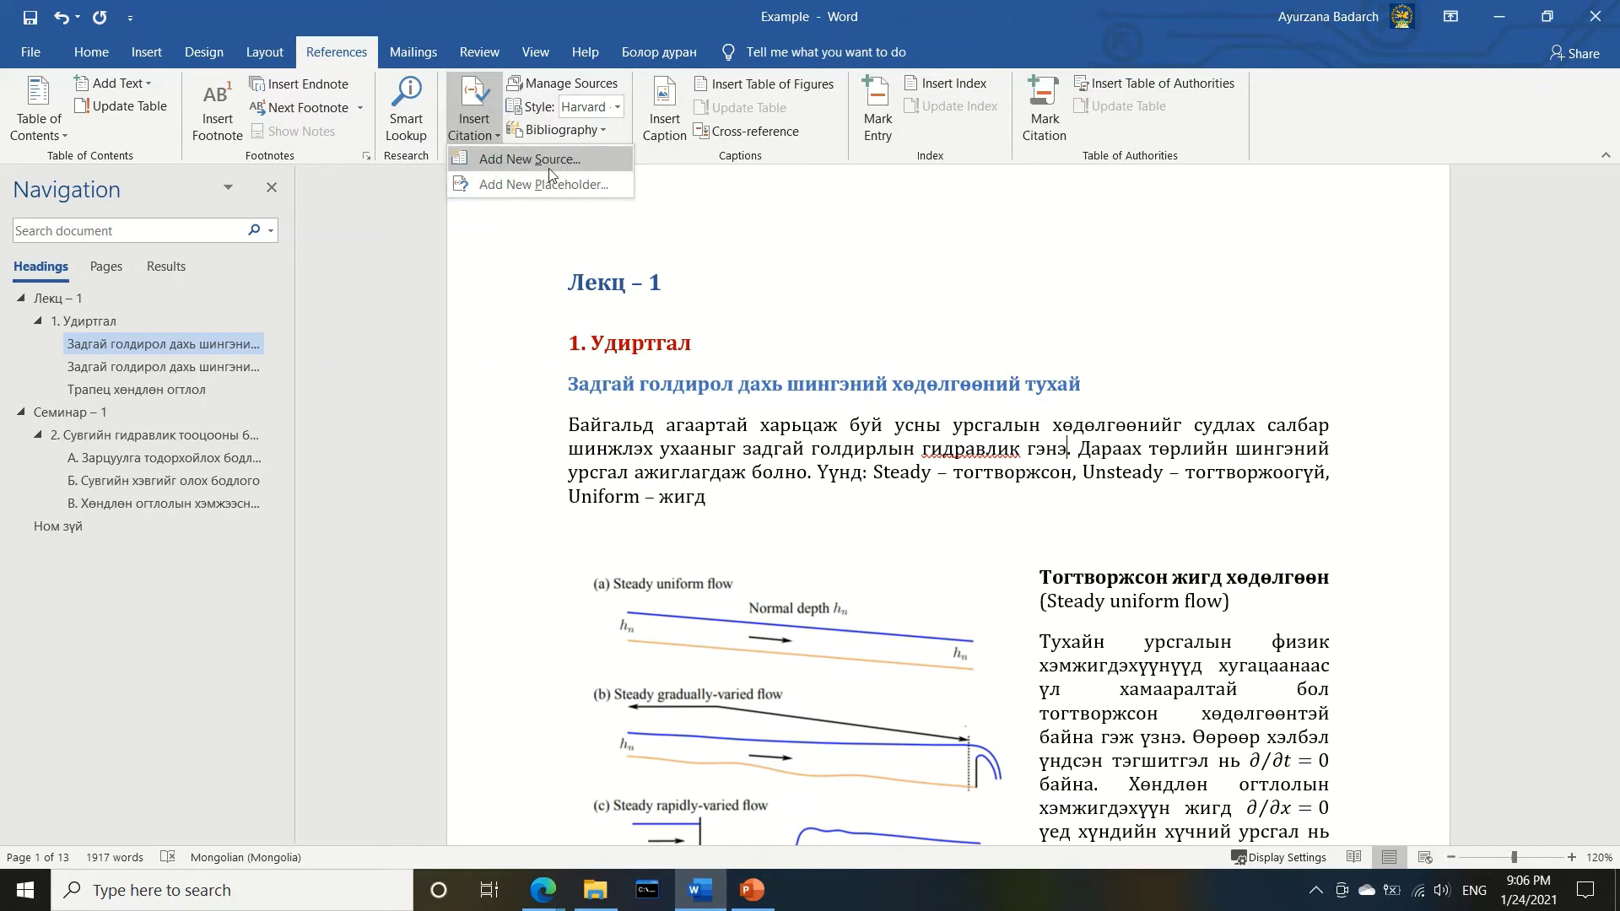
{"action": "left_click", "coordinate": [554, 17]}
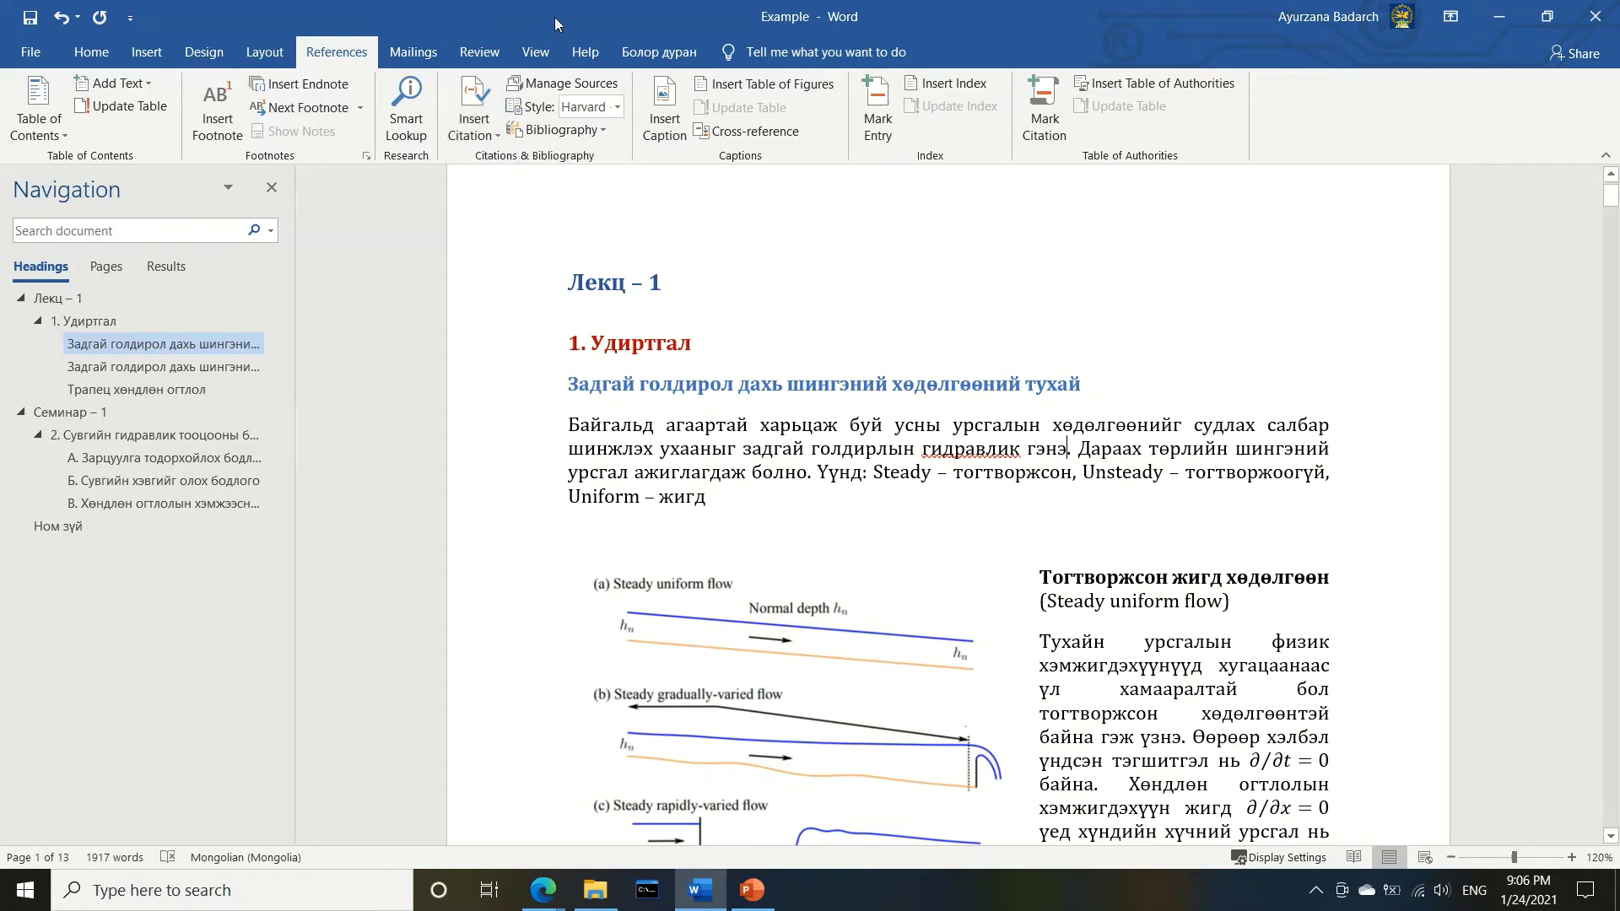
{"action": "left_click", "coordinate": [573, 89]}
{"action": "left_click_drag", "start_coordinate": [611, 193], "coordinate": [586, 200]}
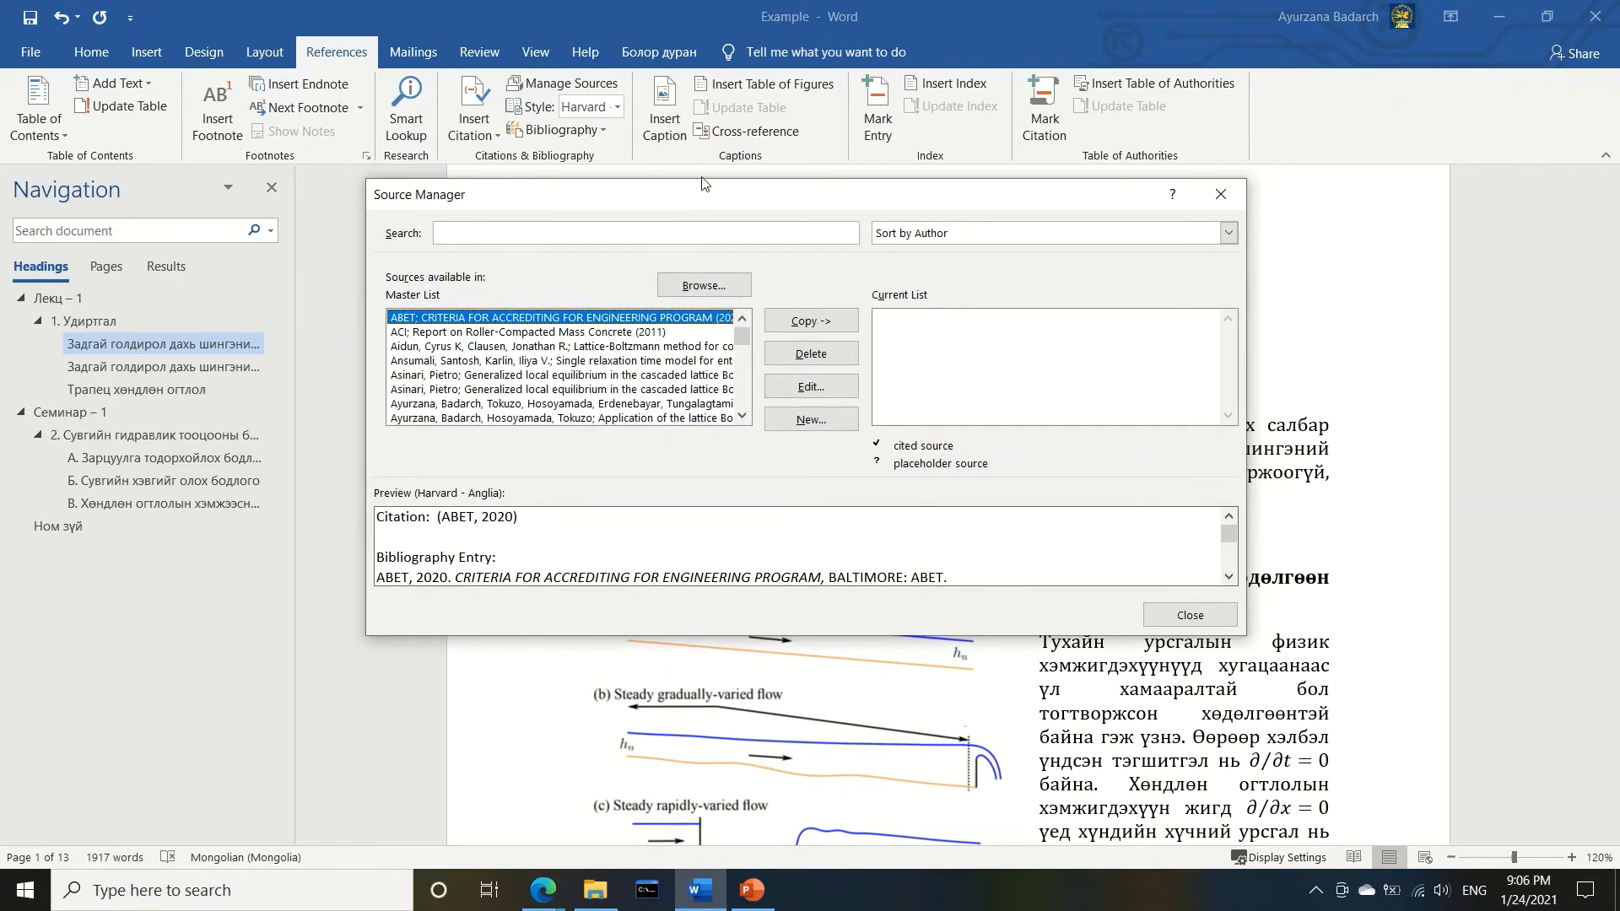
{"action": "left_click", "coordinate": [555, 348]}
{"action": "left_click", "coordinate": [517, 362]}
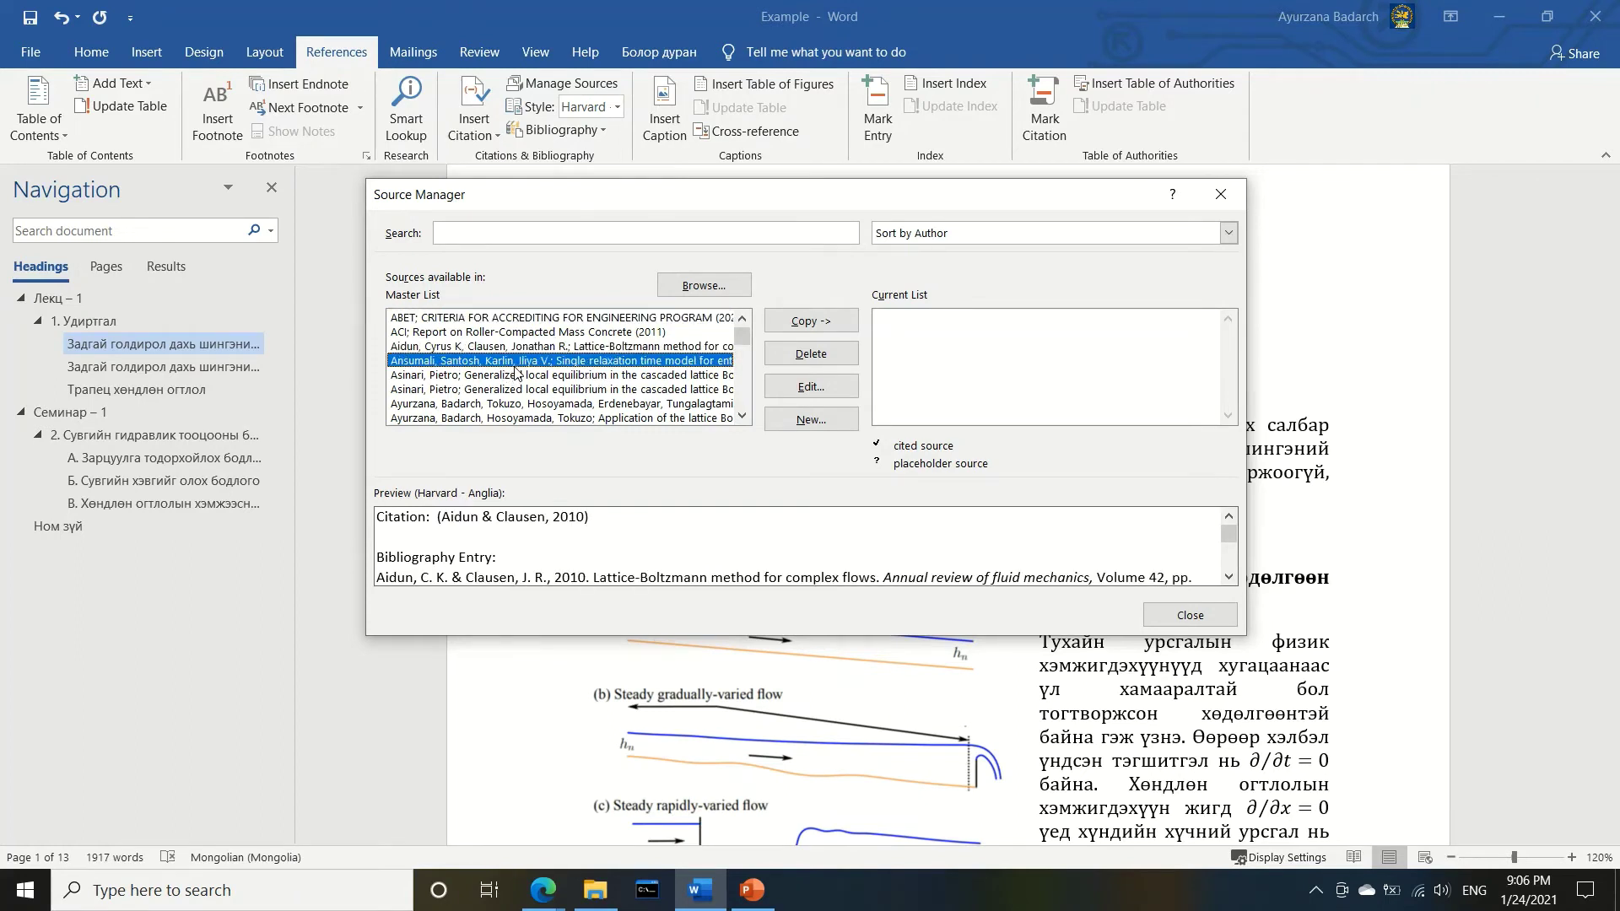
{"action": "left_click", "coordinate": [502, 377]}
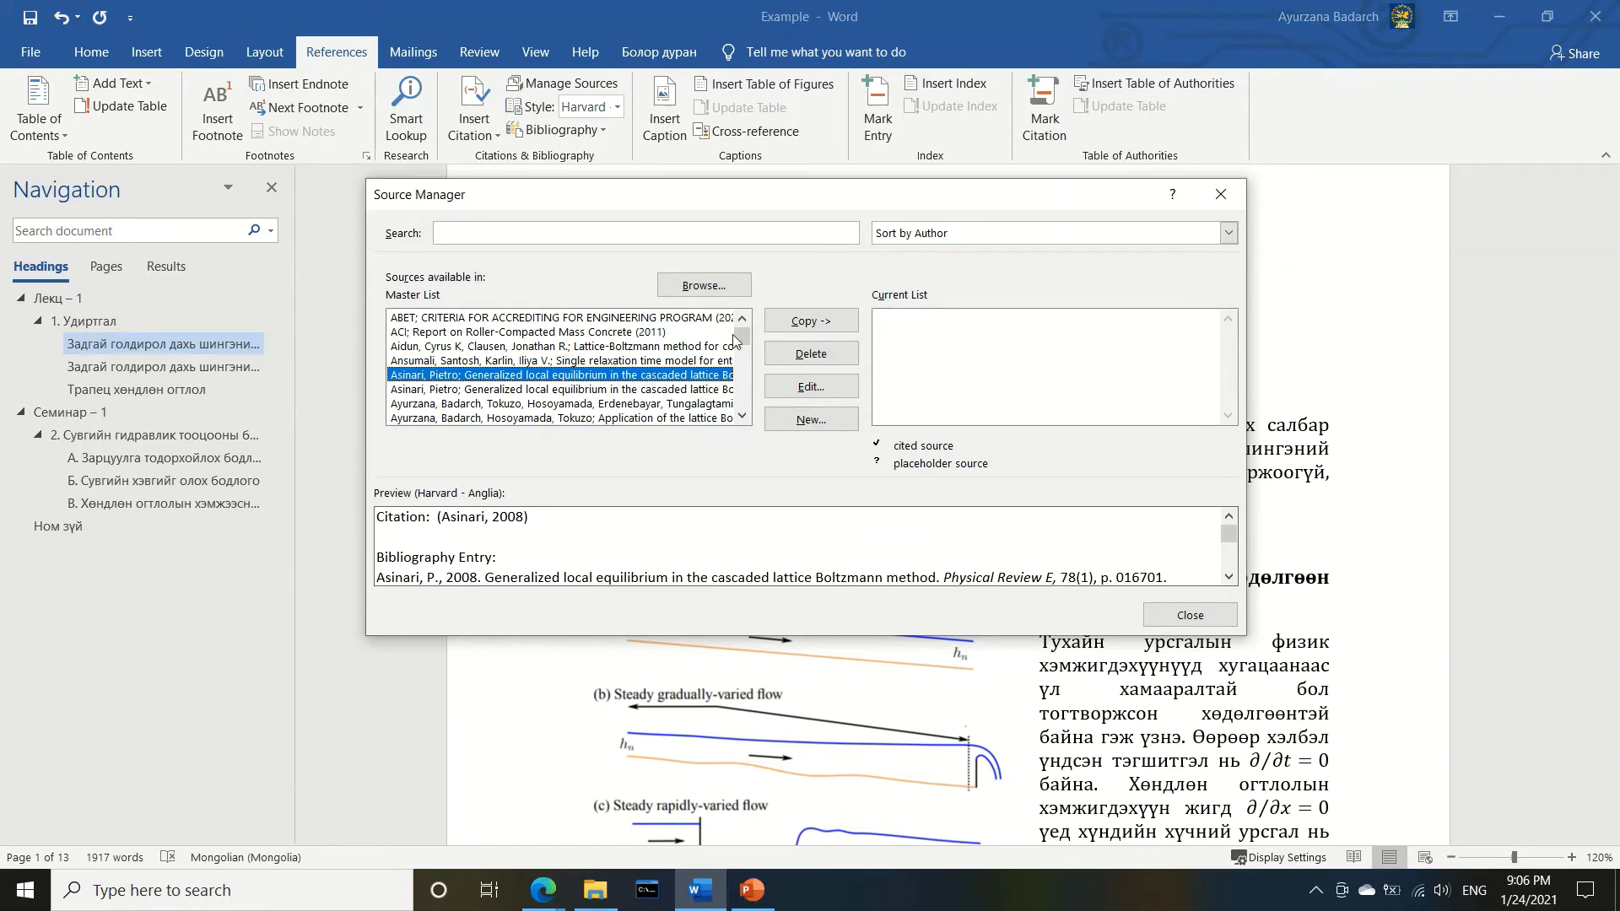
{"action": "mouse_move", "coordinate": [742, 337]}
{"action": "left_mouse_down"}
{"action": "mouse_move", "coordinate": [745, 413]}
{"action": "mouse_move", "coordinate": [756, 338]}
{"action": "mouse_move", "coordinate": [744, 403]}
{"action": "left_mouse_up"}
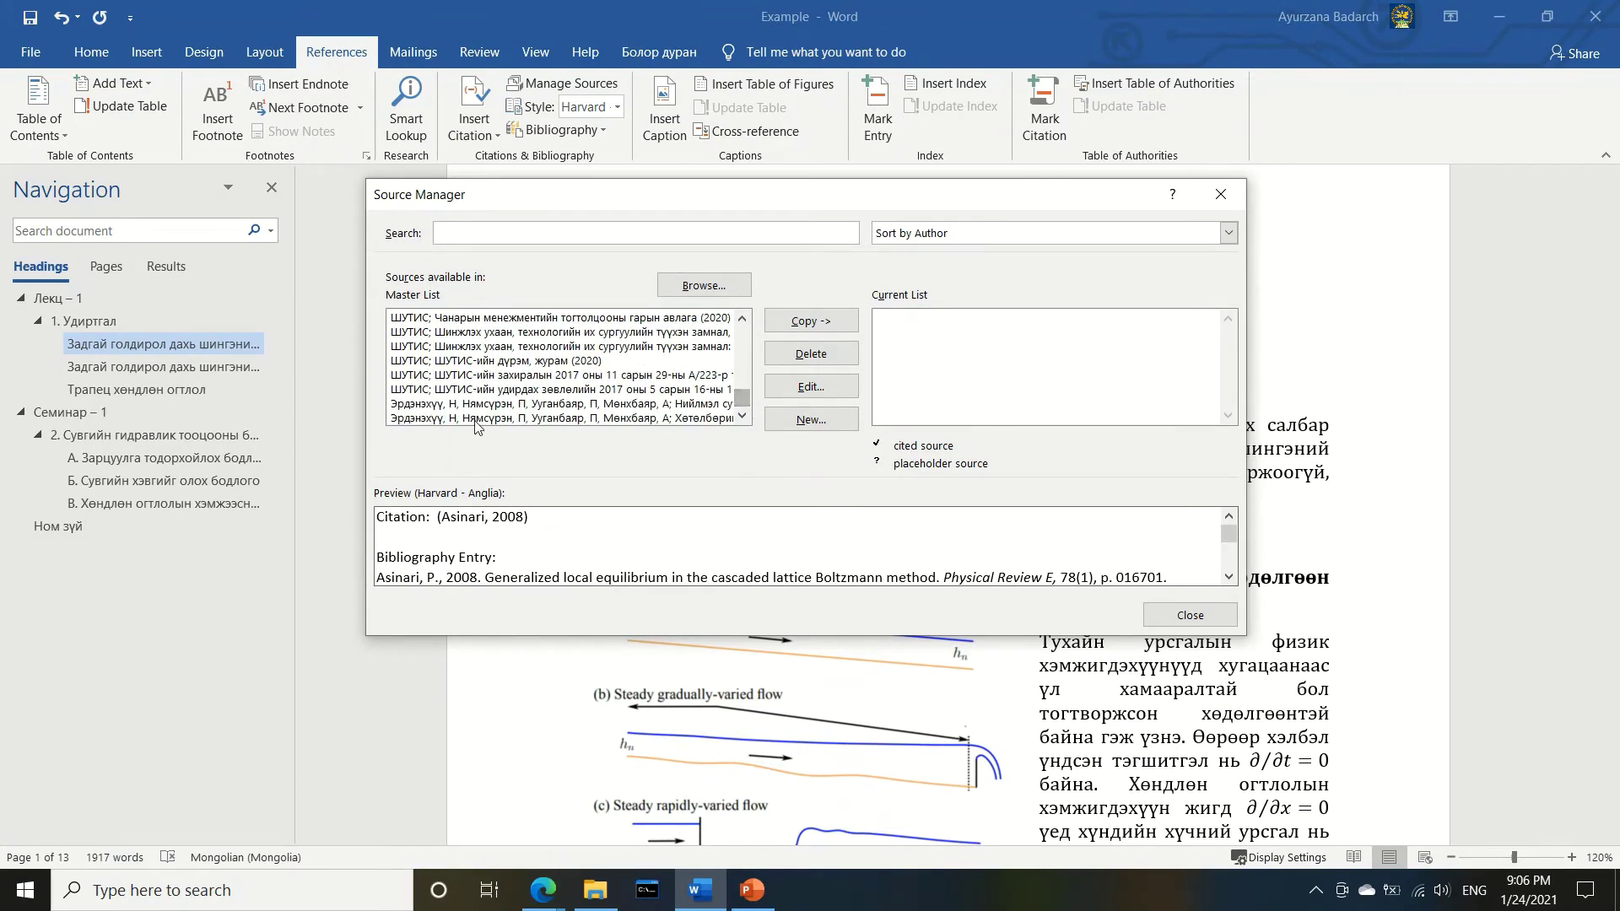
{"action": "left_click", "coordinate": [477, 404]}
{"action": "left_click", "coordinate": [469, 390]}
{"action": "scroll", "coordinate": [466, 395], "scroll_direction": "up", "scroll_amount": 1}
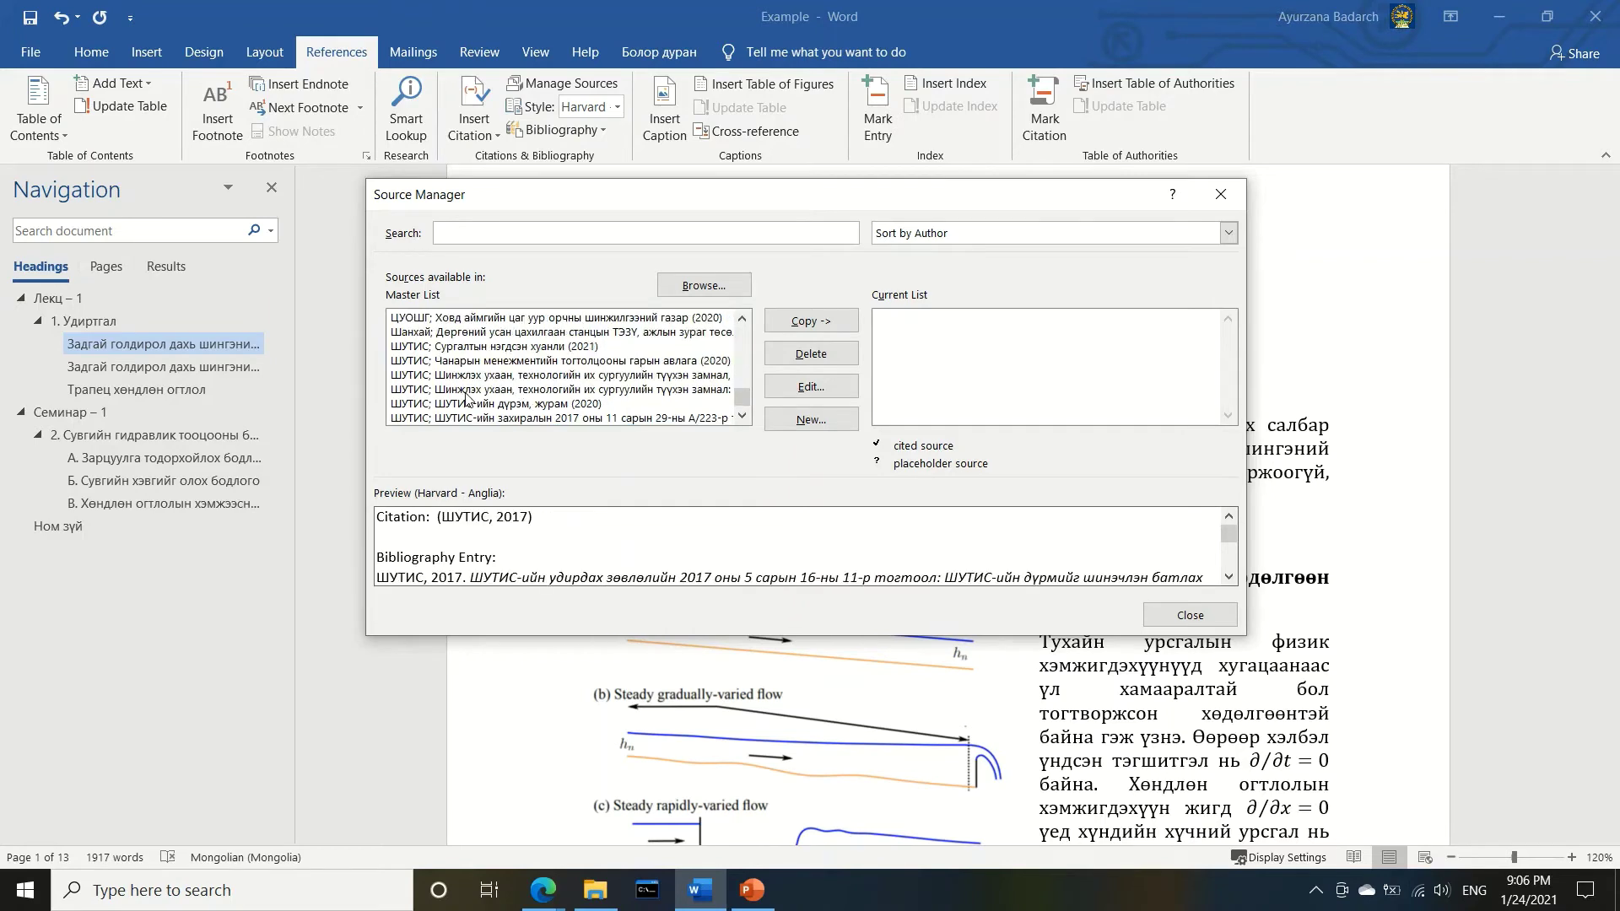
{"action": "left_click", "coordinate": [465, 392]}
{"action": "scroll", "coordinate": [472, 398], "scroll_direction": "up", "scroll_amount": 2}
{"action": "left_click", "coordinate": [489, 404]}
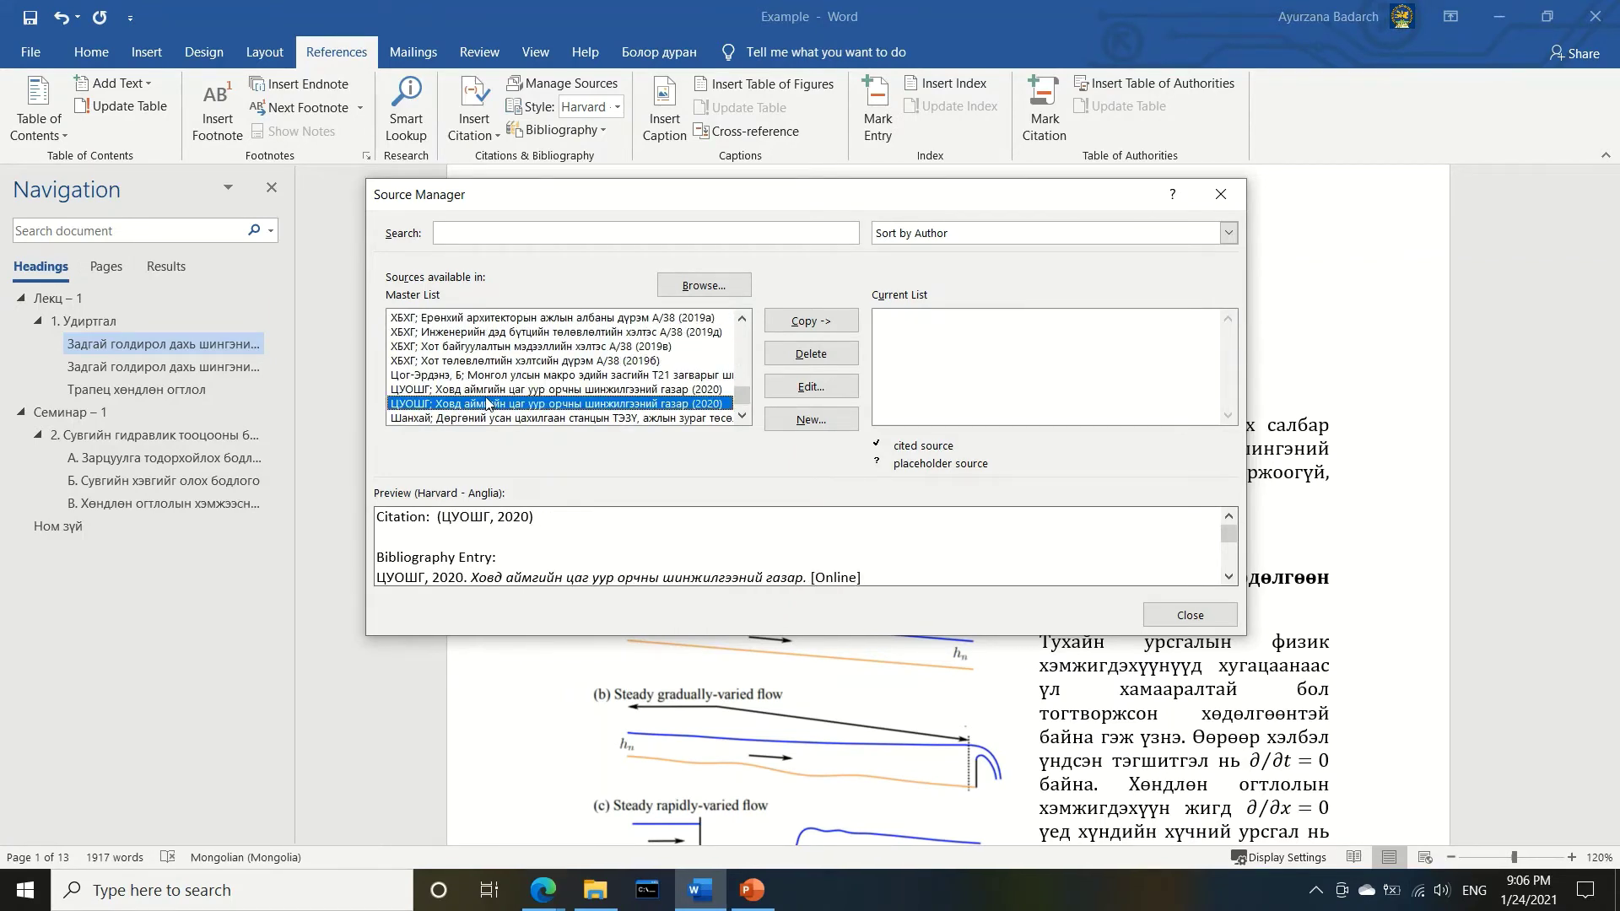
{"action": "scroll", "coordinate": [472, 400], "scroll_direction": "up", "scroll_amount": 1}
{"action": "left_click", "coordinate": [435, 389]}
{"action": "scroll", "coordinate": [506, 413], "scroll_direction": "up", "scroll_amount": 1}
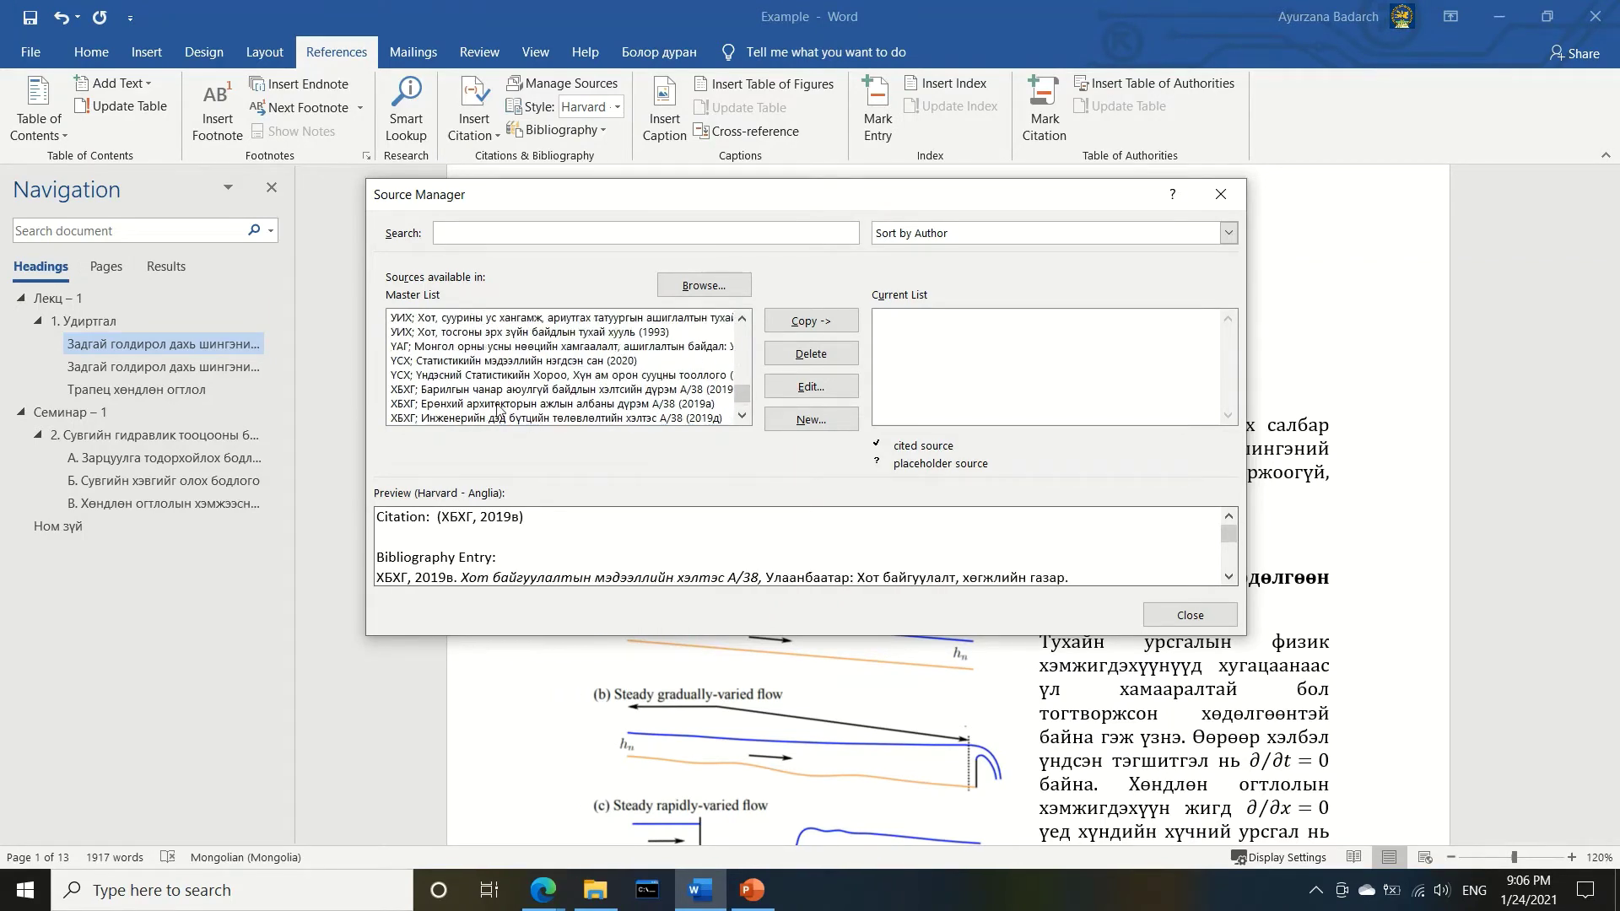
{"action": "scroll", "coordinate": [493, 410], "scroll_direction": "up", "scroll_amount": 1}
{"action": "scroll", "coordinate": [438, 396], "scroll_direction": "up", "scroll_amount": 1}
{"action": "left_click", "coordinate": [472, 375]}
{"action": "scroll", "coordinate": [473, 377], "scroll_direction": "up", "scroll_amount": 1}
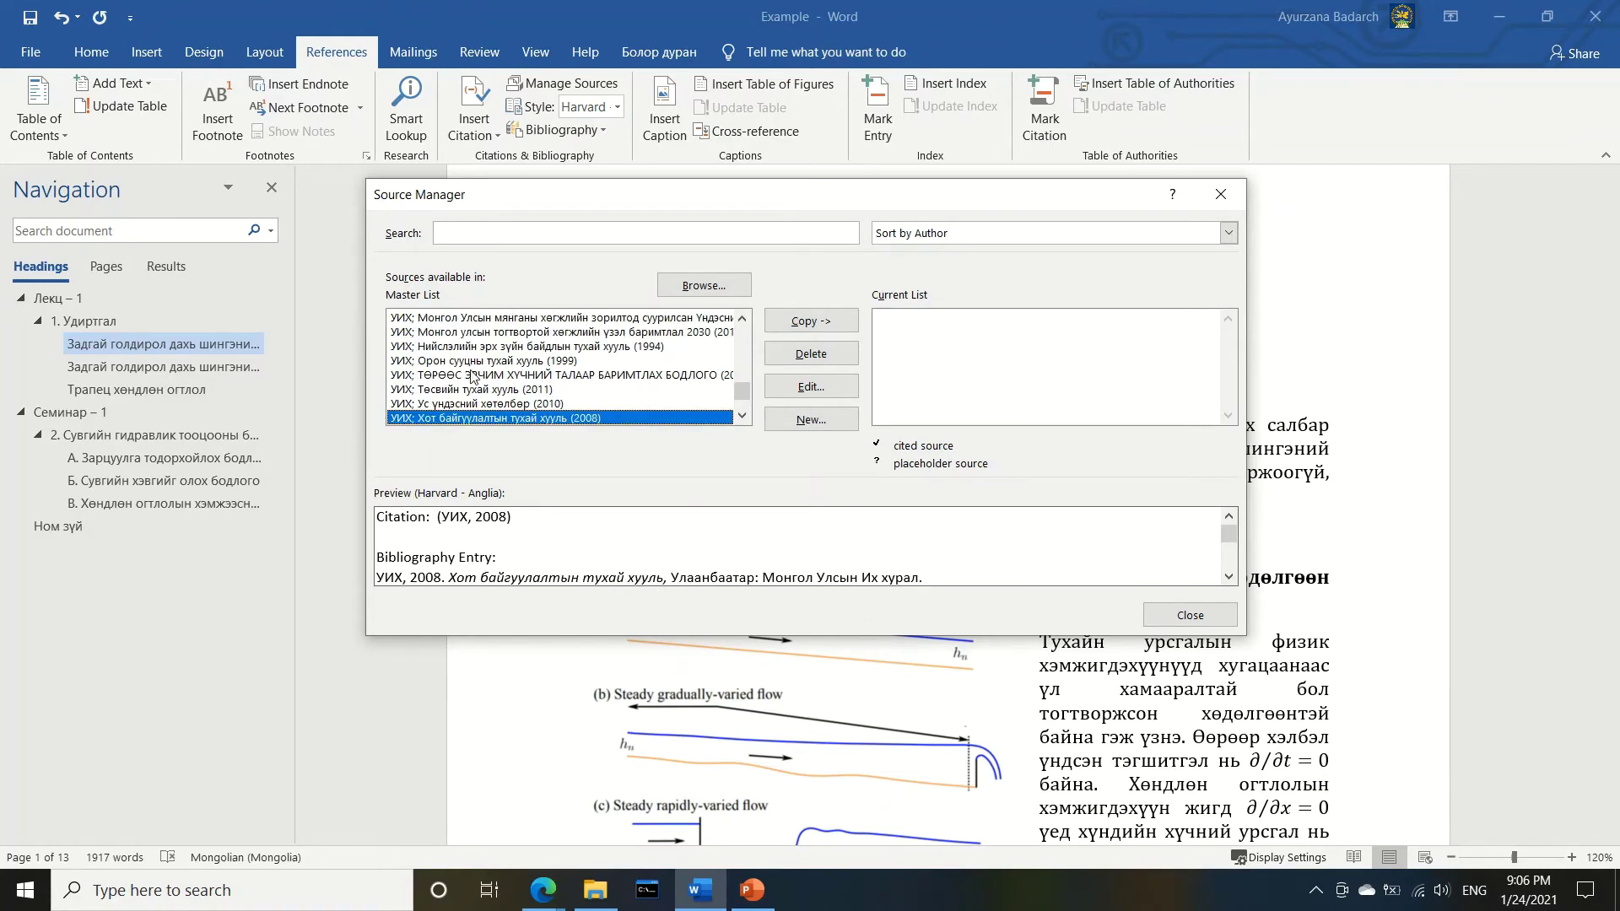
{"action": "scroll", "coordinate": [505, 381], "scroll_direction": "up", "scroll_amount": 1}
{"action": "scroll", "coordinate": [506, 384], "scroll_direction": "up", "scroll_amount": 1}
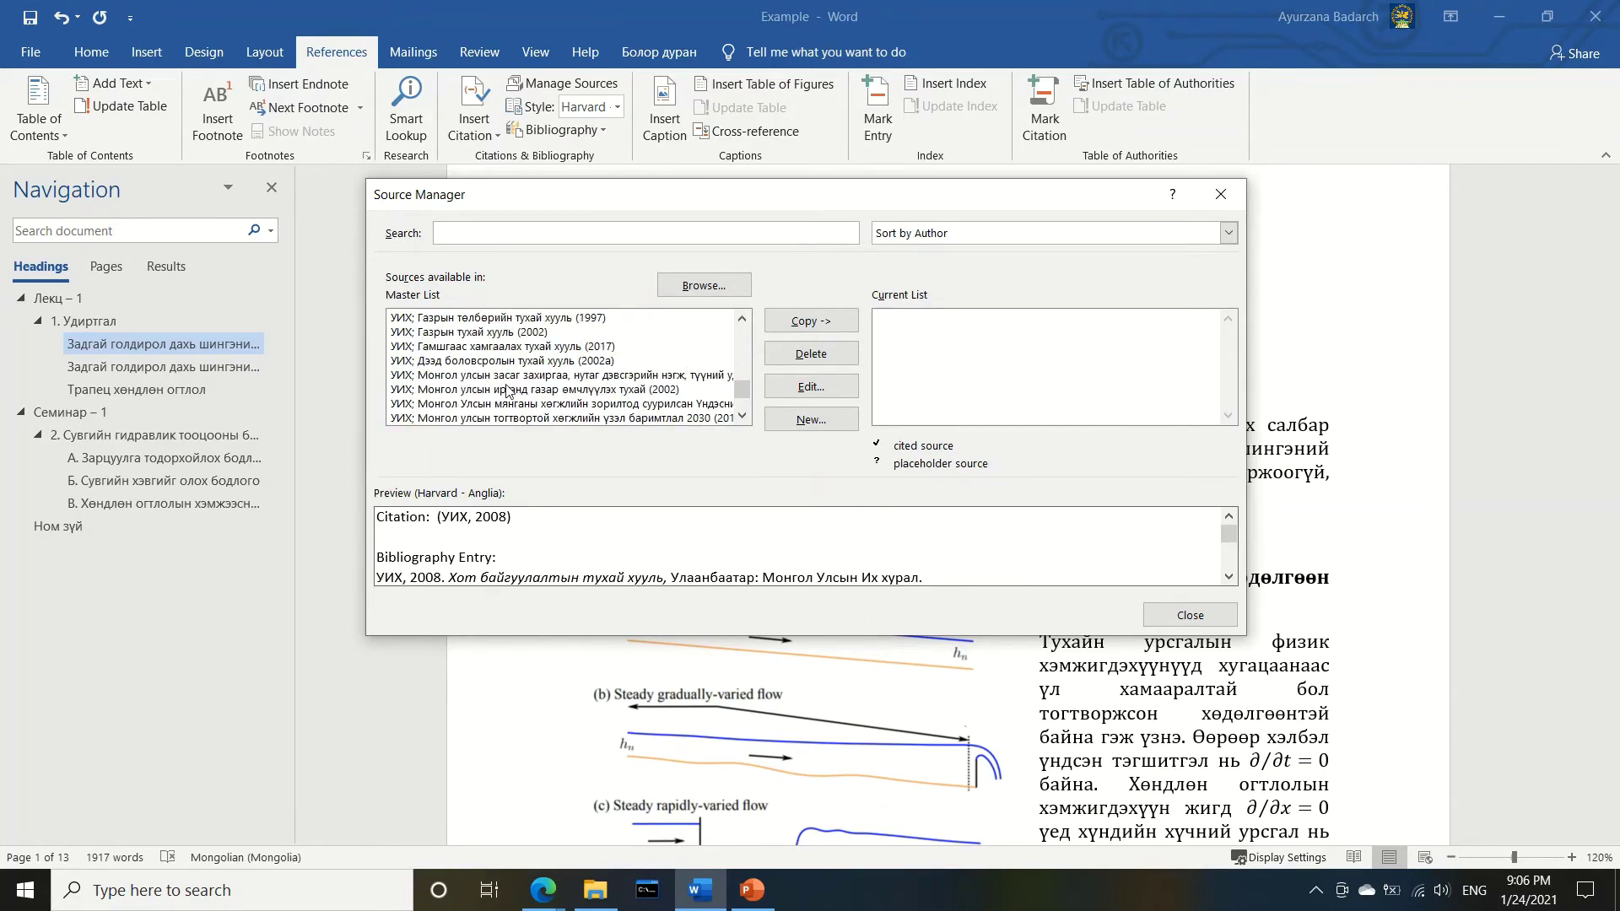
{"action": "scroll", "coordinate": [508, 387], "scroll_direction": "up", "scroll_amount": 2}
{"action": "scroll", "coordinate": [512, 389], "scroll_direction": "up", "scroll_amount": 2}
{"action": "scroll", "coordinate": [512, 388], "scroll_direction": "up", "scroll_amount": 2}
{"action": "scroll", "coordinate": [511, 385], "scroll_direction": "up", "scroll_amount": 2}
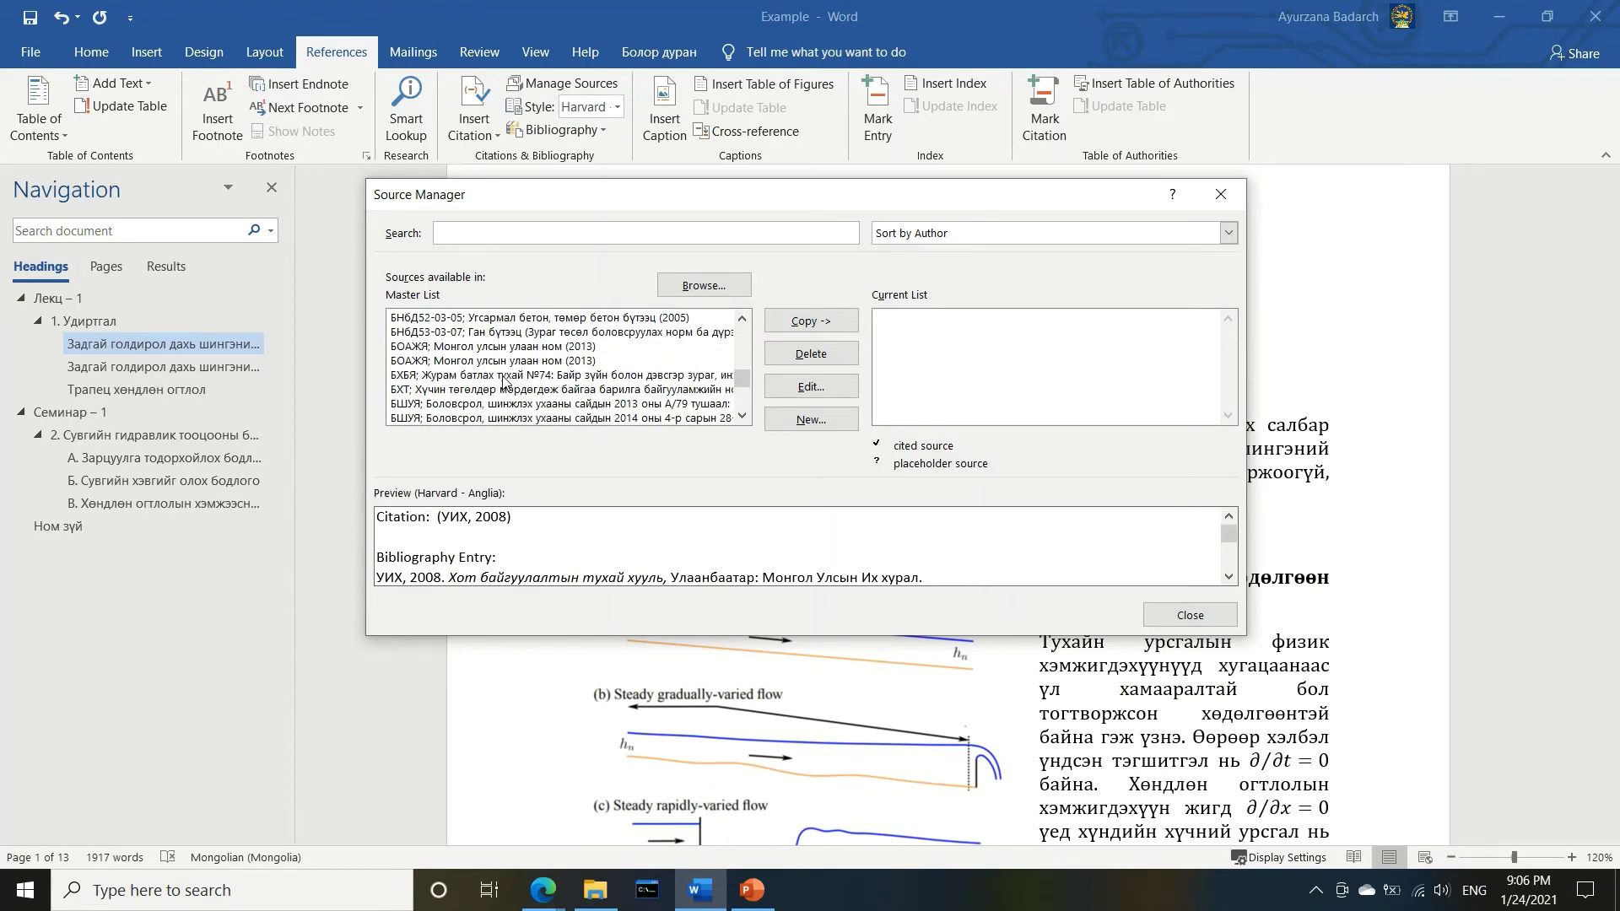
{"action": "scroll", "coordinate": [511, 381], "scroll_direction": "up", "scroll_amount": 2}
{"action": "scroll", "coordinate": [509, 378], "scroll_direction": "up", "scroll_amount": 2}
{"action": "scroll", "coordinate": [509, 376], "scroll_direction": "up", "scroll_amount": 2}
{"action": "scroll", "coordinate": [510, 374], "scroll_direction": "up", "scroll_amount": 2}
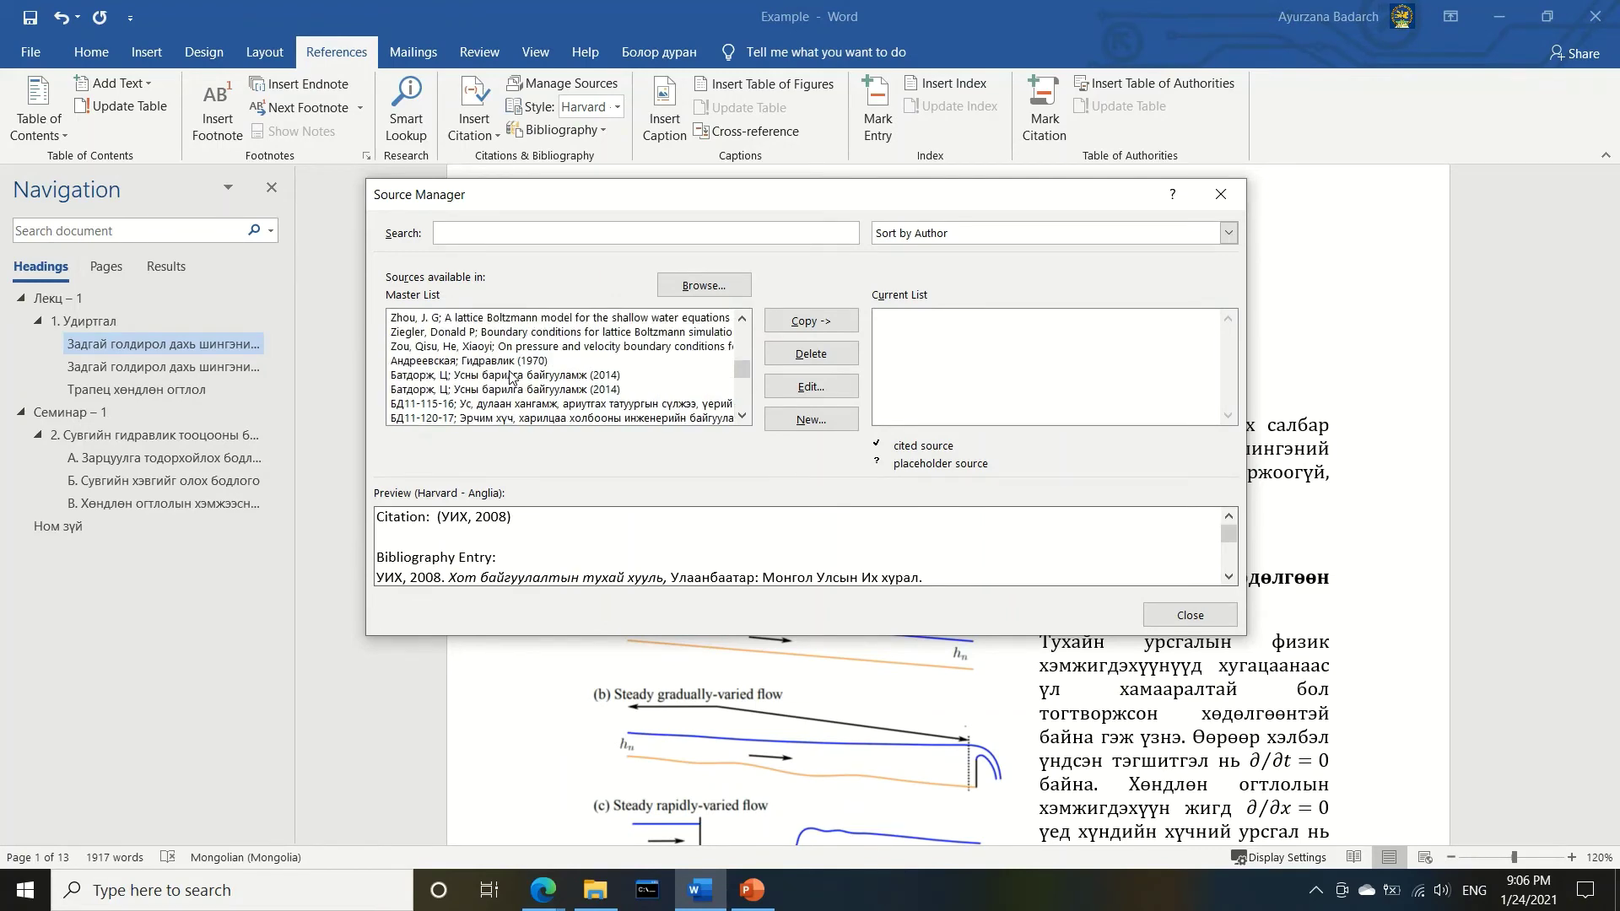
{"action": "scroll", "coordinate": [511, 372], "scroll_direction": "up", "scroll_amount": 2}
{"action": "scroll", "coordinate": [512, 370], "scroll_direction": "up", "scroll_amount": 2}
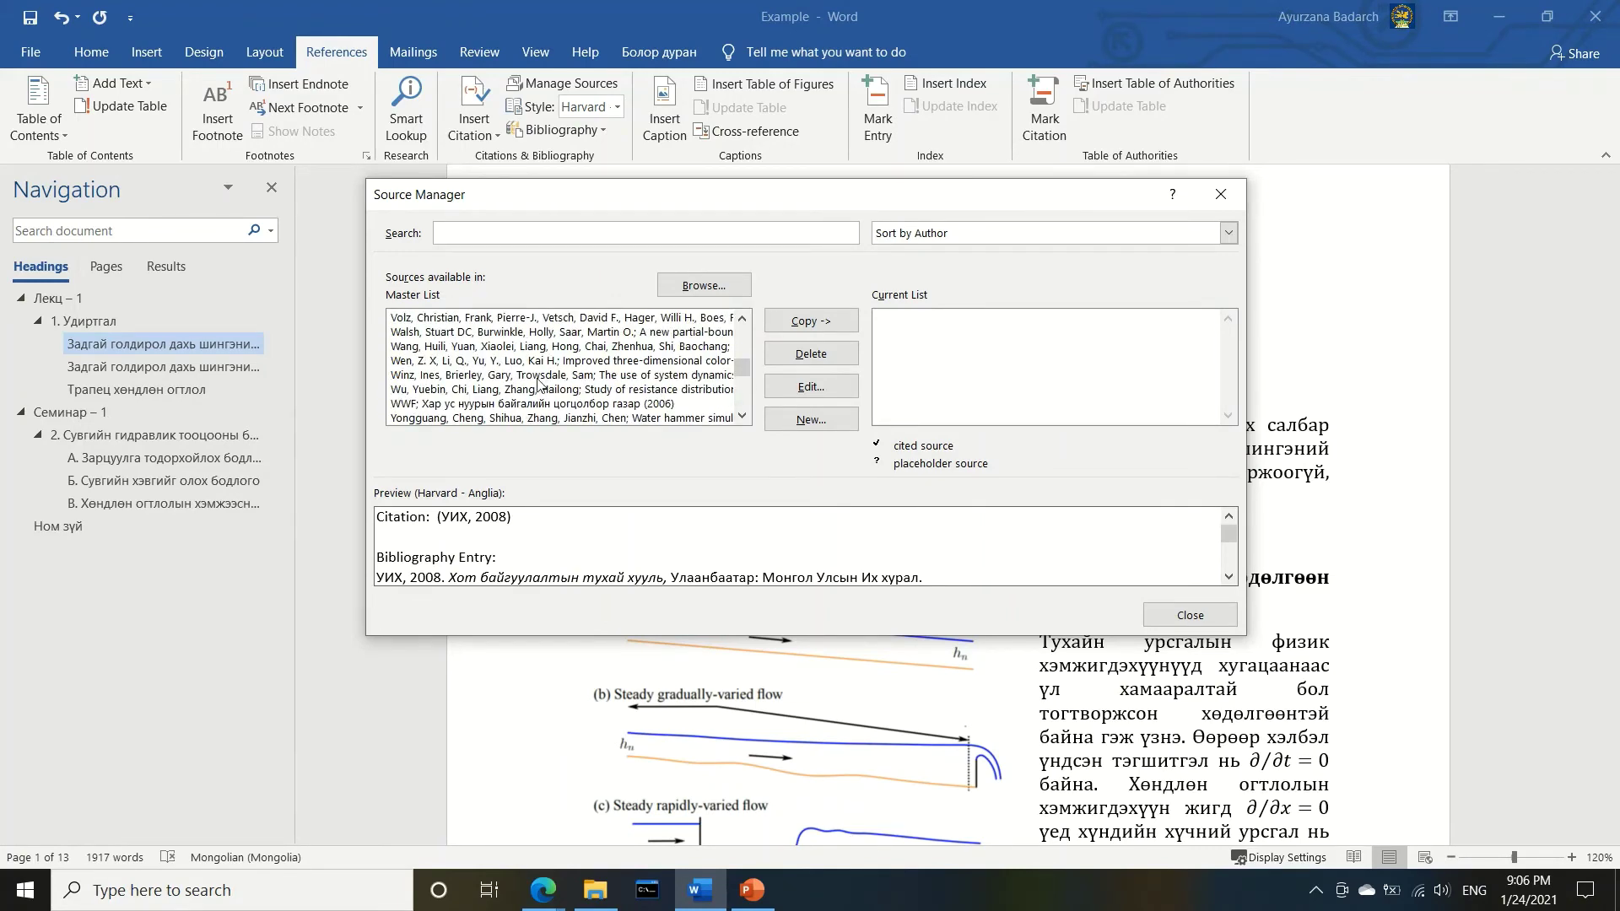
{"action": "scroll", "coordinate": [515, 371], "scroll_direction": "up", "scroll_amount": 1}
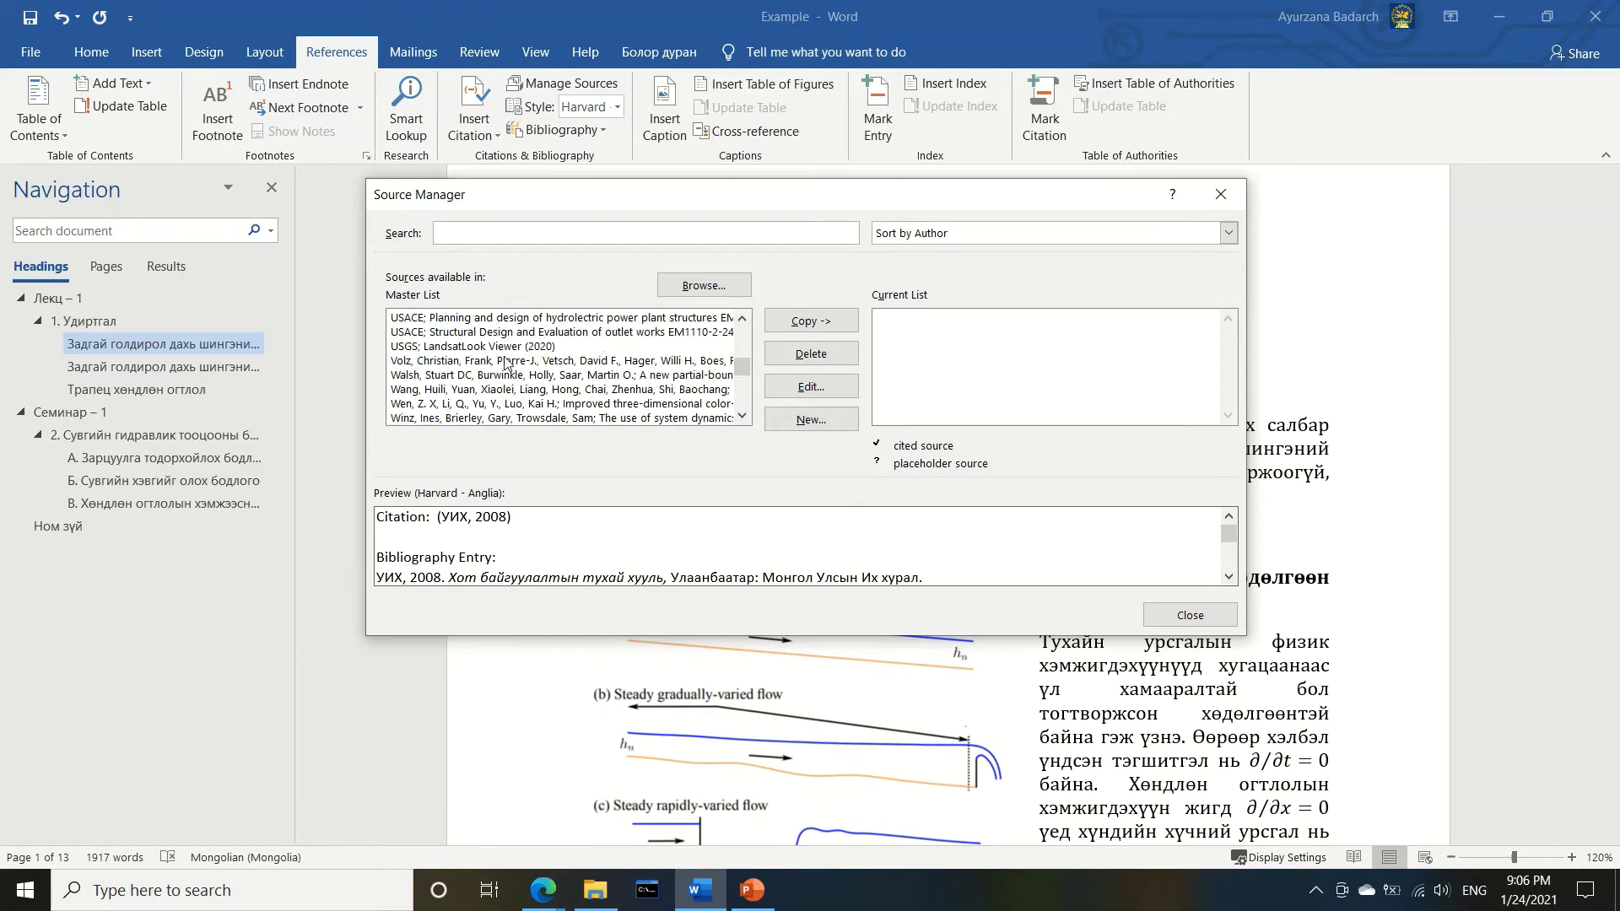
{"action": "left_click", "coordinate": [540, 334]}
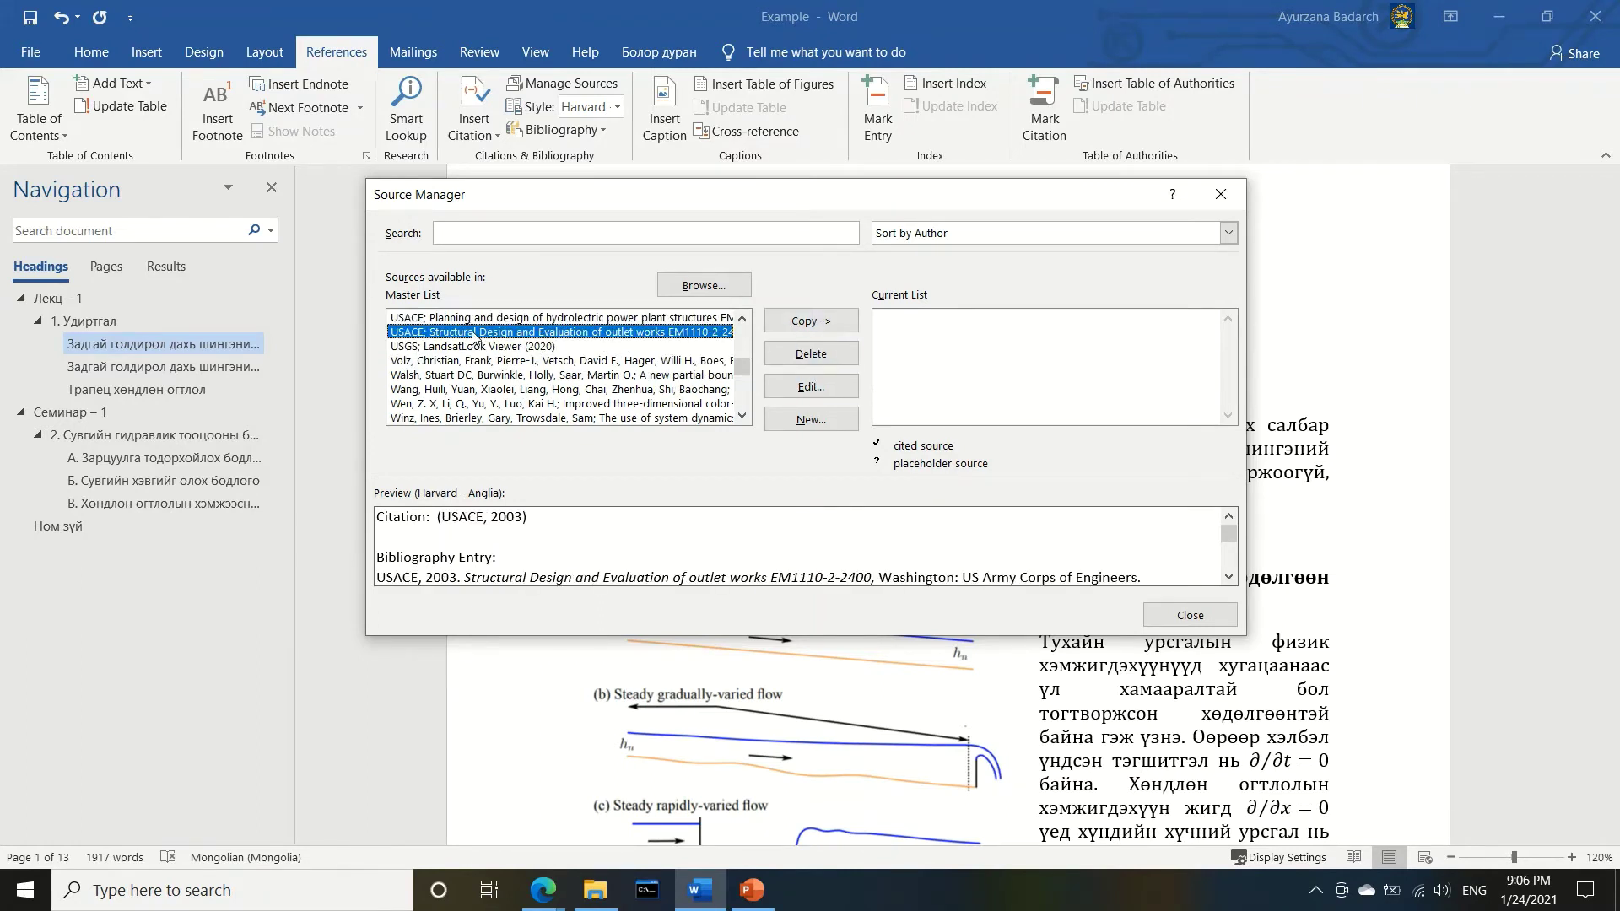
{"action": "scroll", "coordinate": [540, 368], "scroll_direction": "up", "scroll_amount": 2}
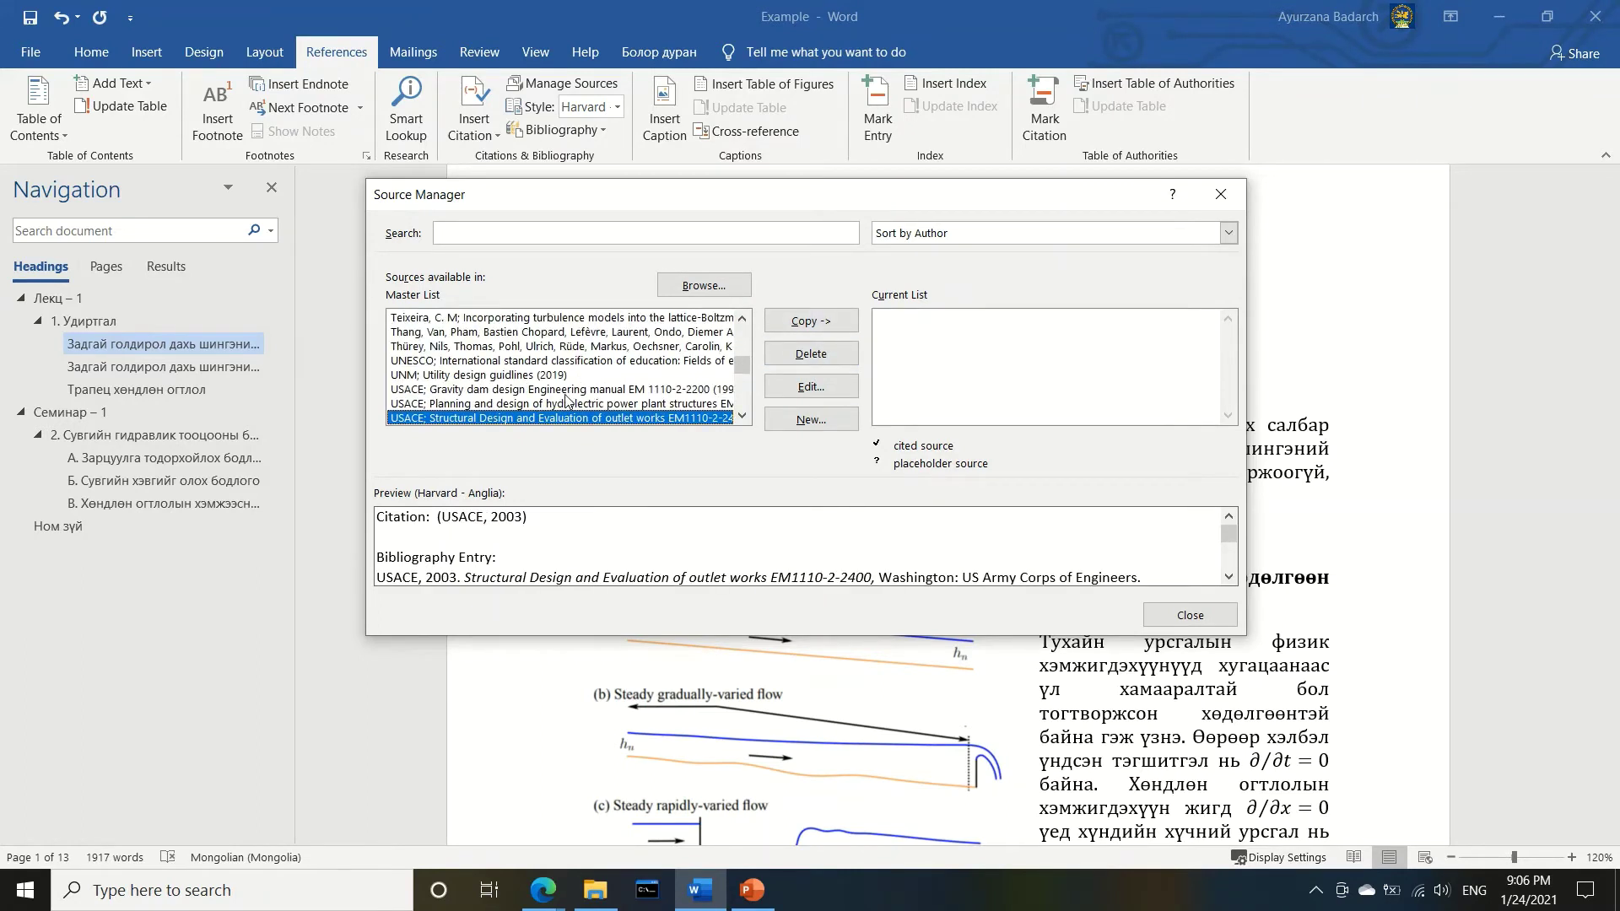
Search the master list by the author's name and copy the 2014 Усны барилга байгууламж source to the current list
{"action": "left_click", "coordinate": [545, 231]}
{"action": "key", "text": "alt+shift"}
{"action": "type", "text": "батдорж"}
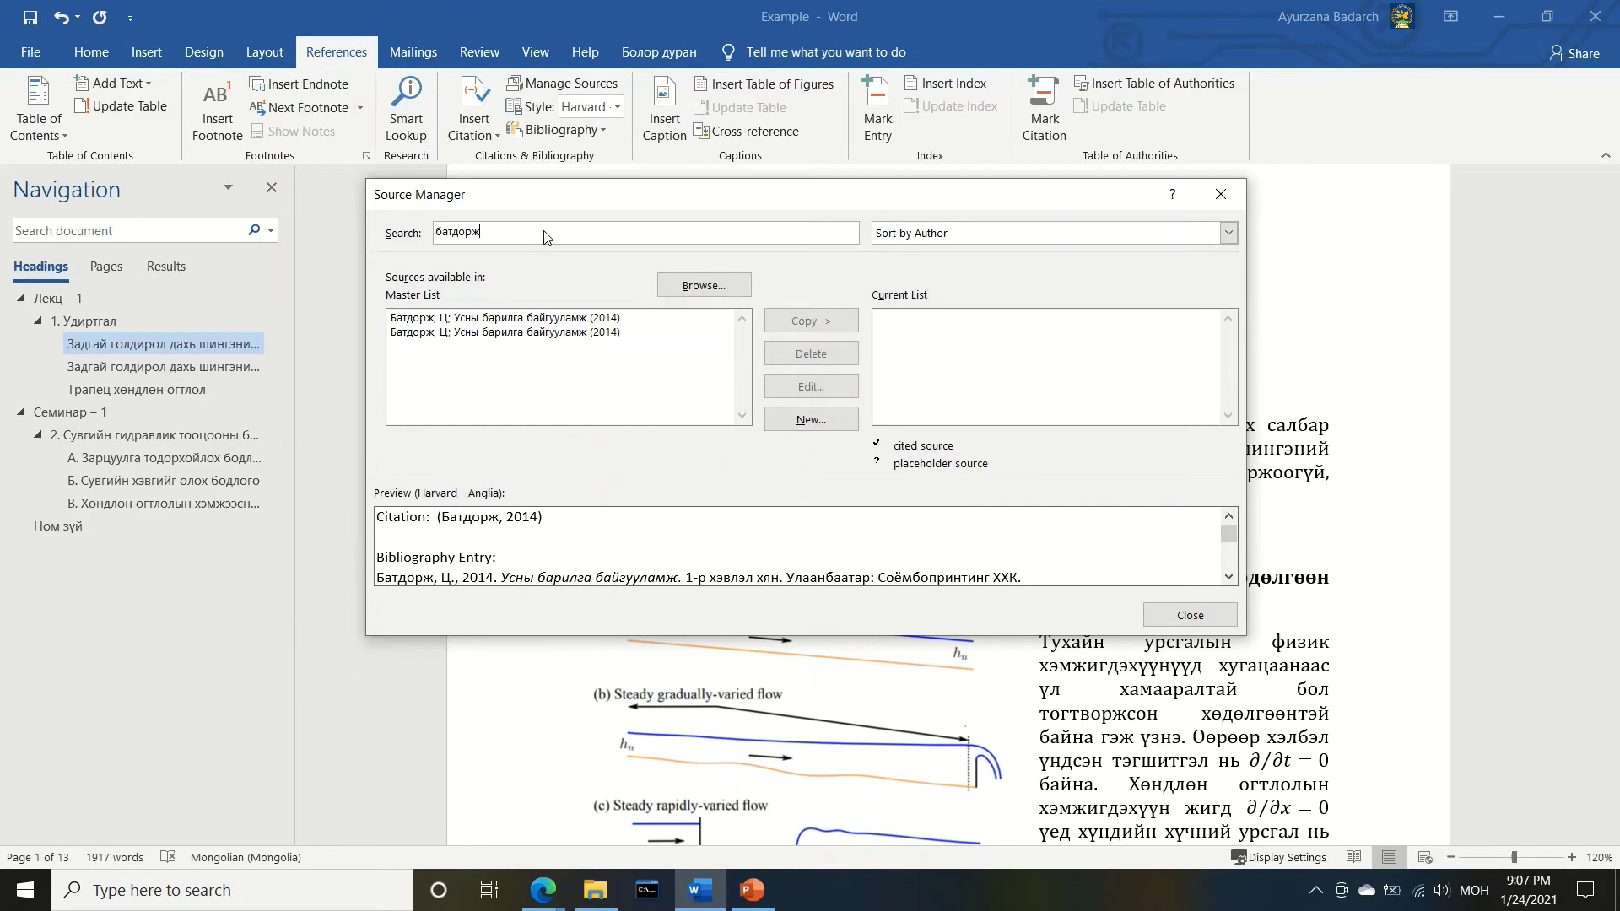
{"action": "left_click", "coordinate": [544, 319]}
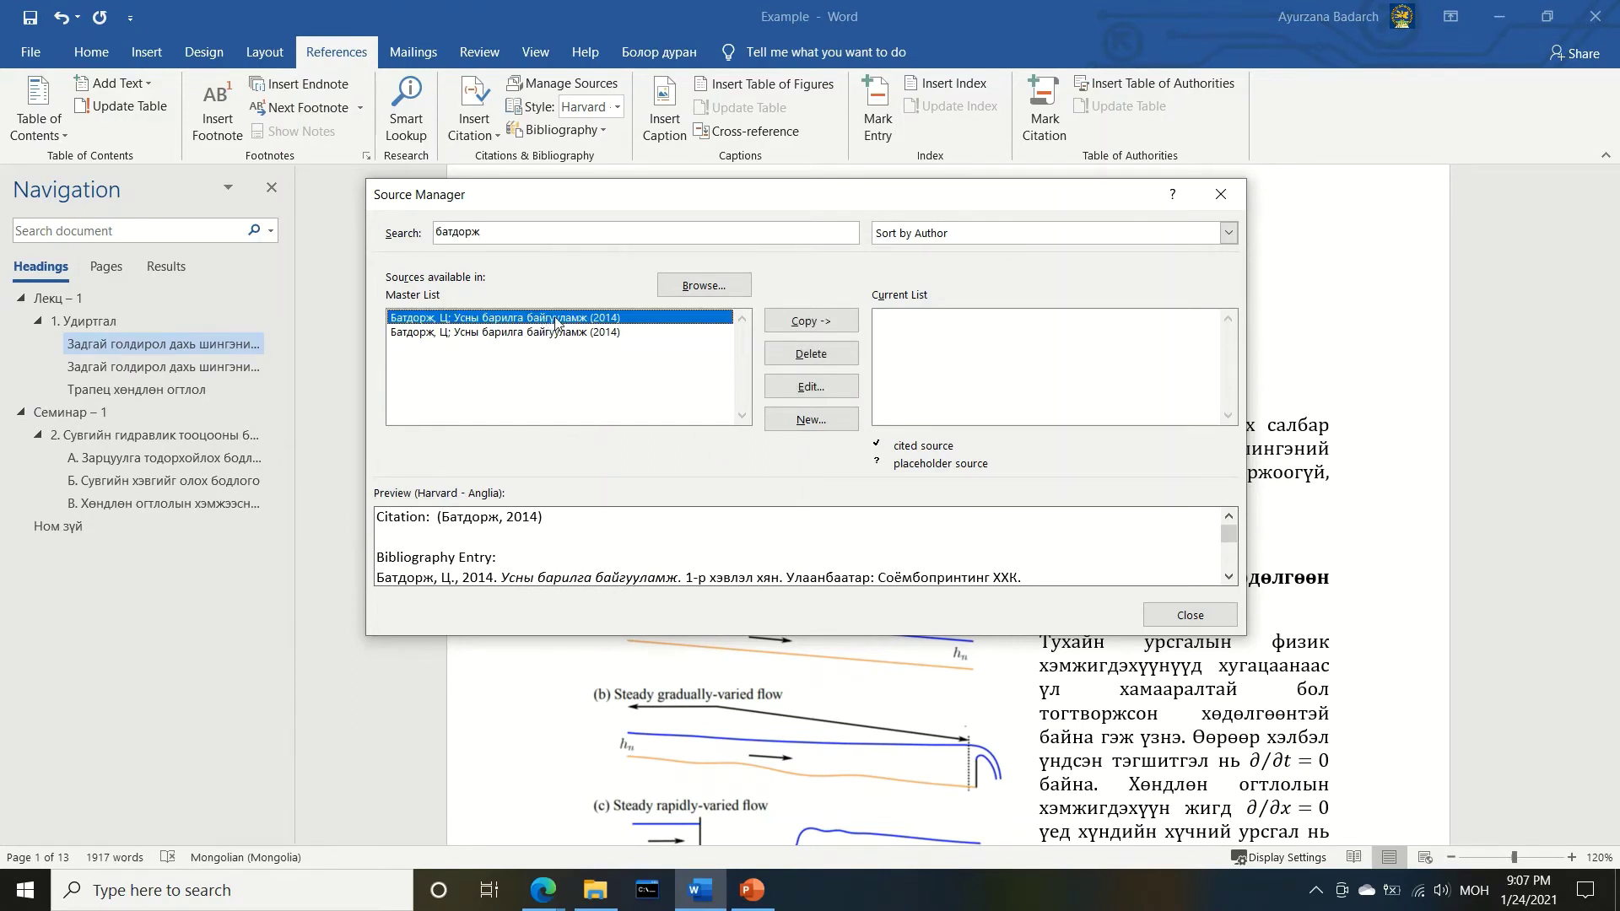
{"action": "left_click", "coordinate": [823, 325]}
{"action": "left_click", "coordinate": [1044, 321]}
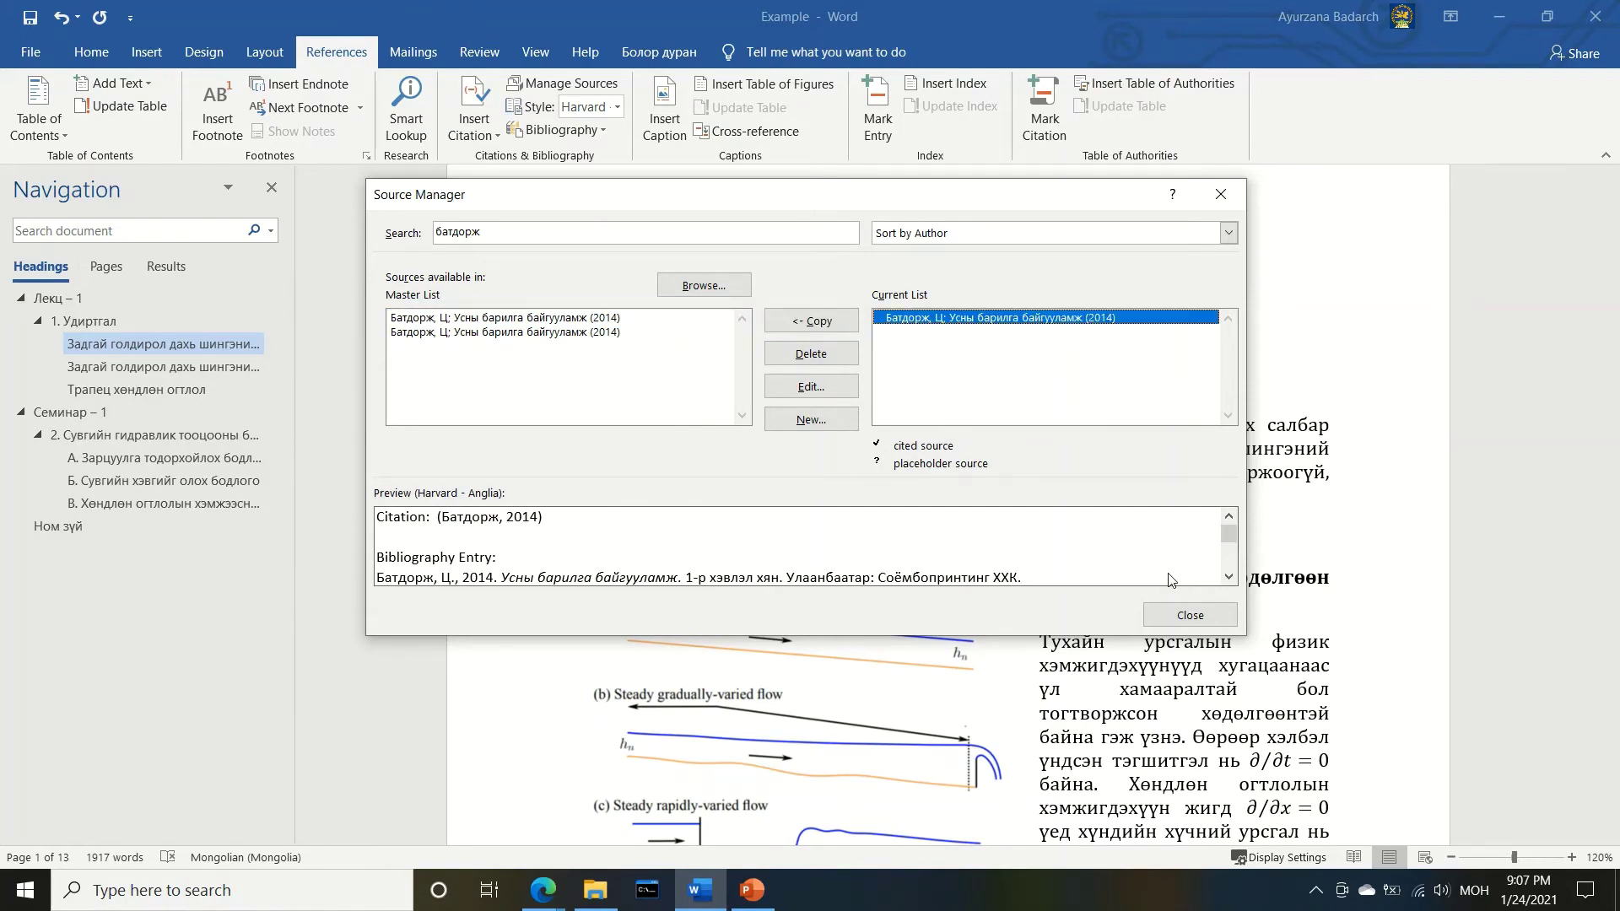
{"action": "left_click", "coordinate": [1189, 615]}
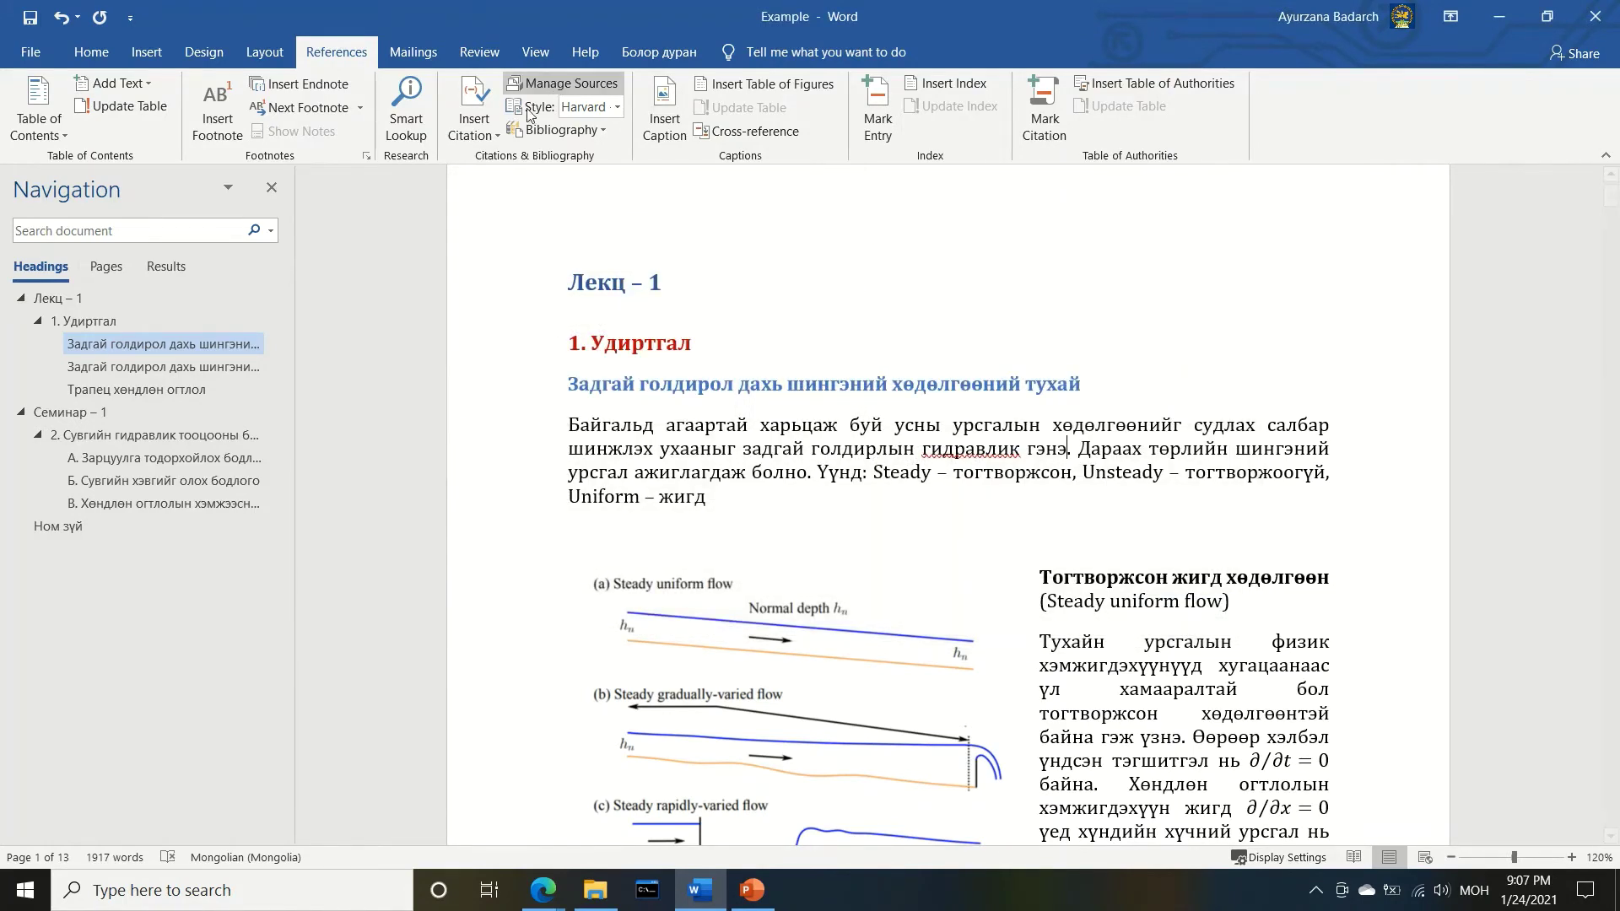
{"action": "left_click", "coordinate": [474, 118]}
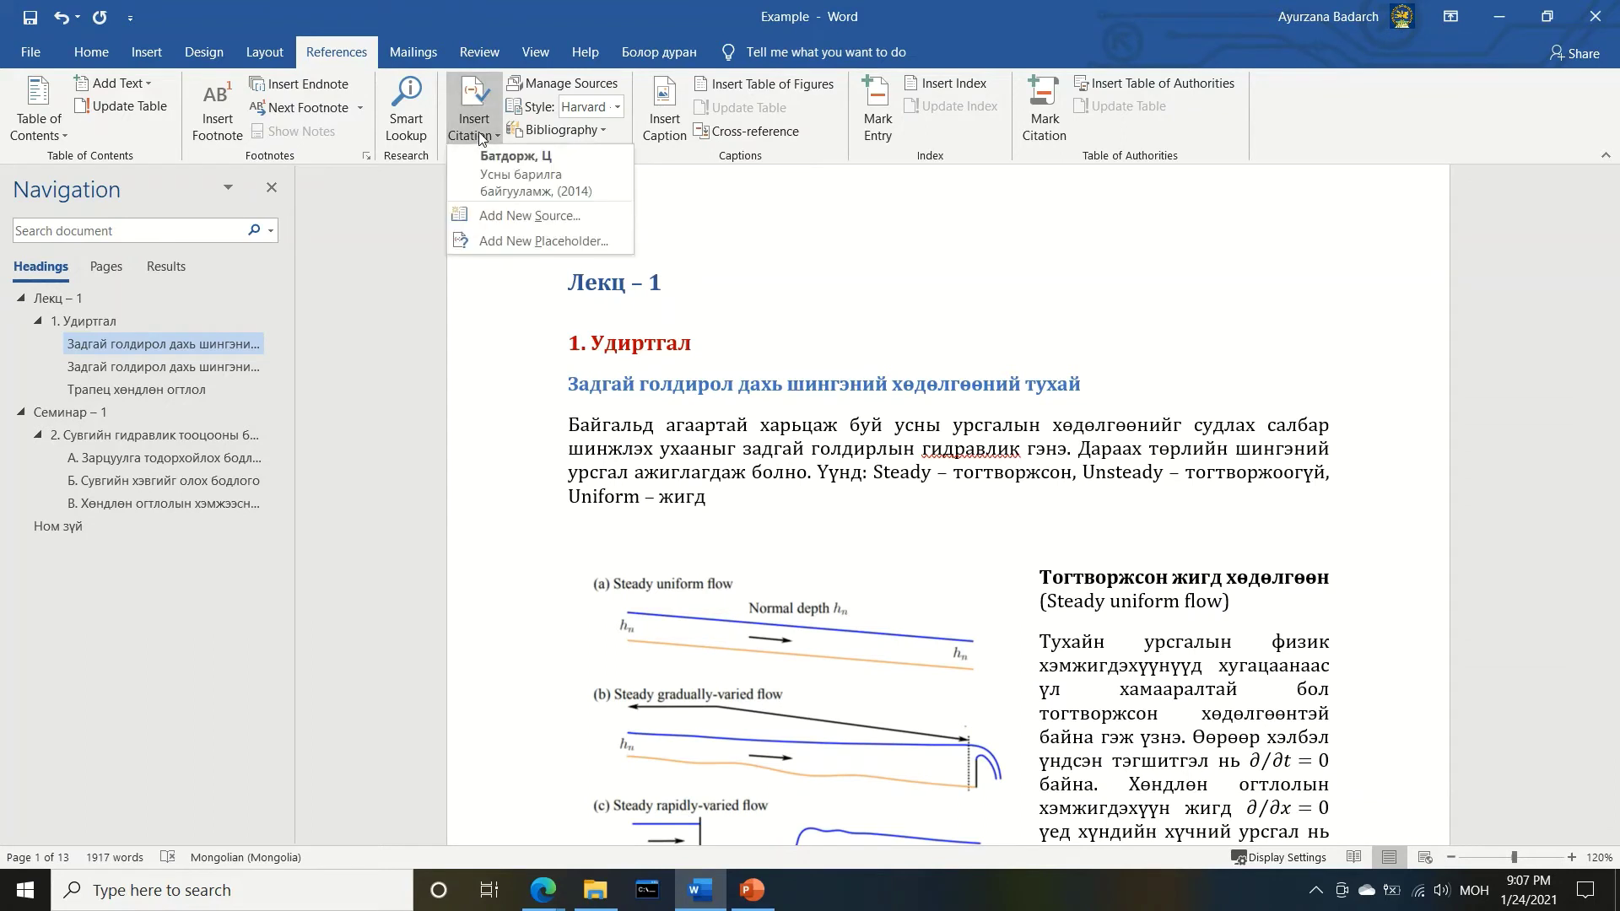
{"action": "left_click", "coordinate": [524, 176]}
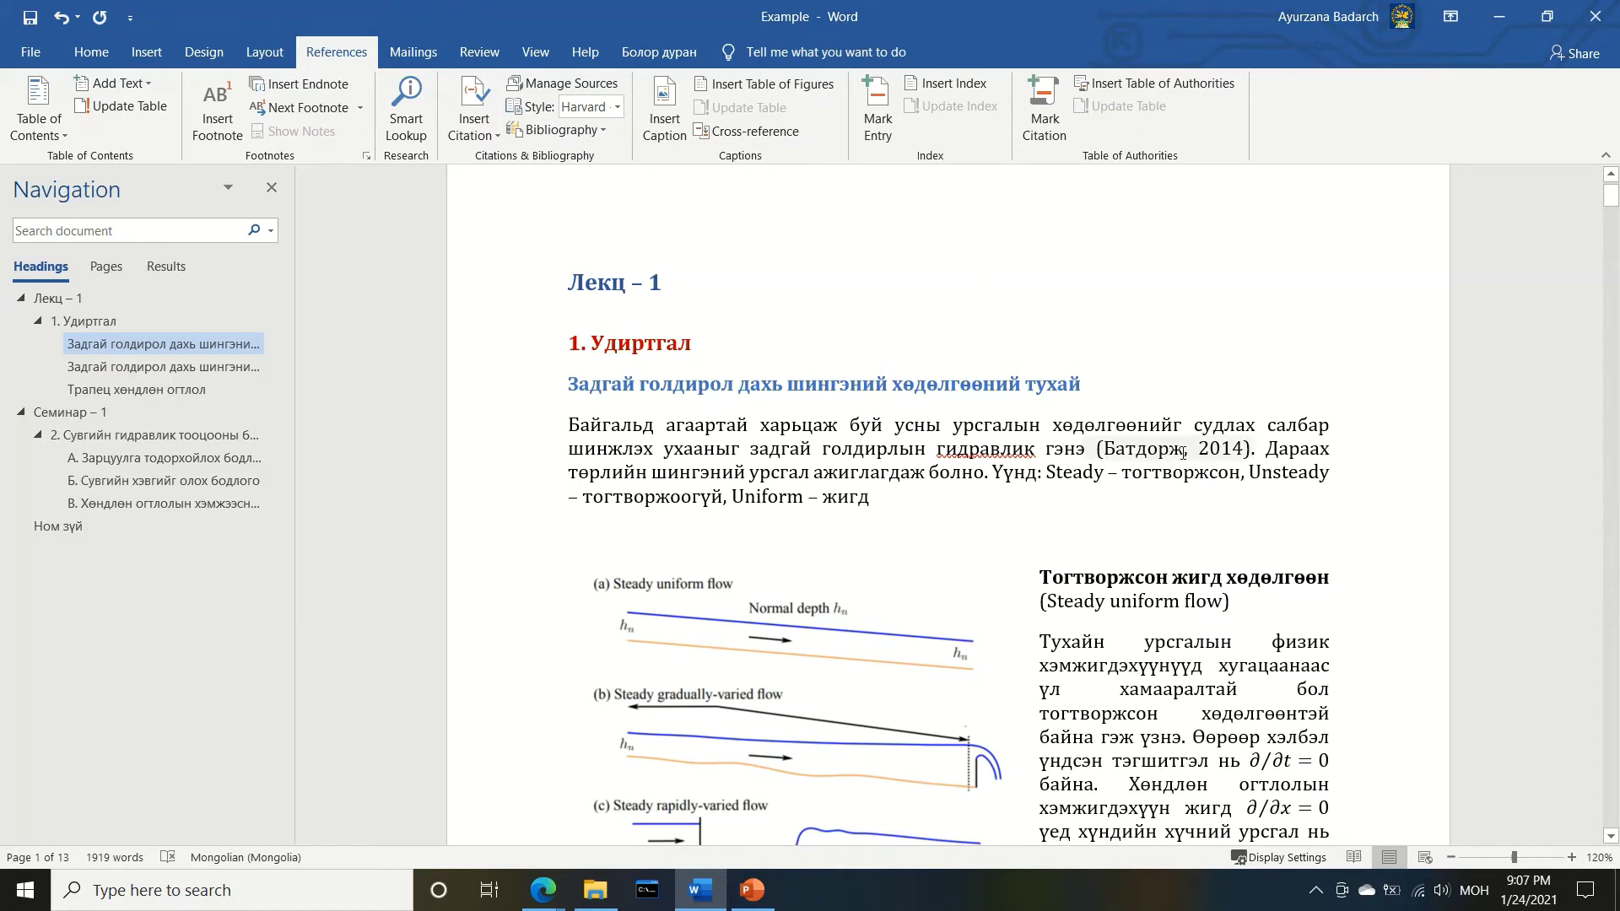
{"action": "left_click", "coordinate": [1239, 450]}
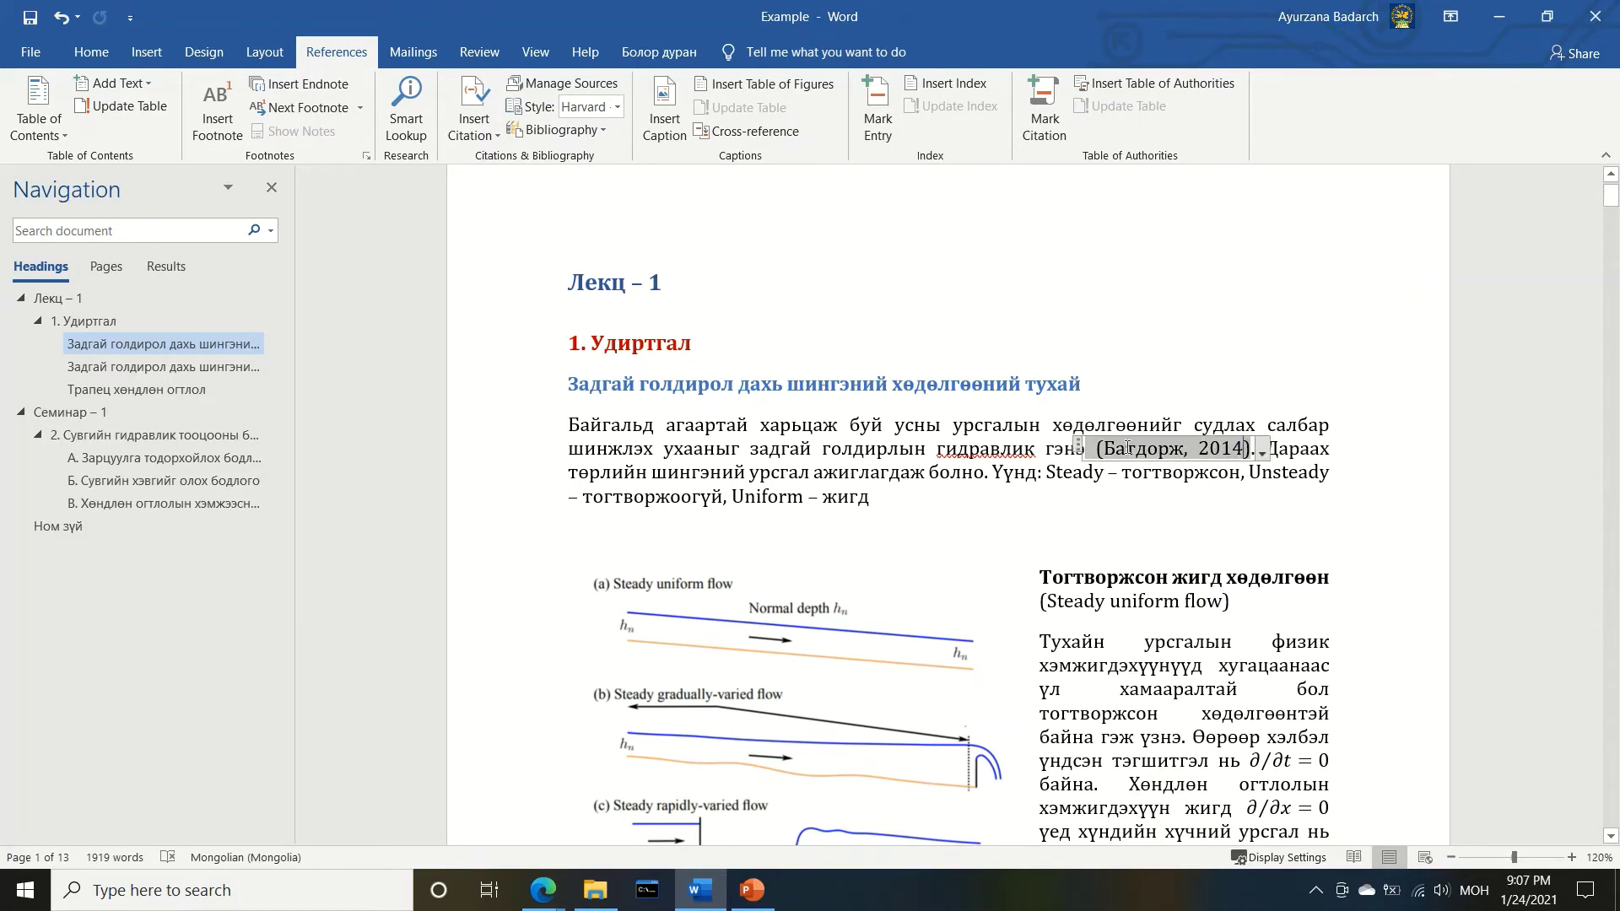
{"action": "left_click", "coordinate": [1077, 448]}
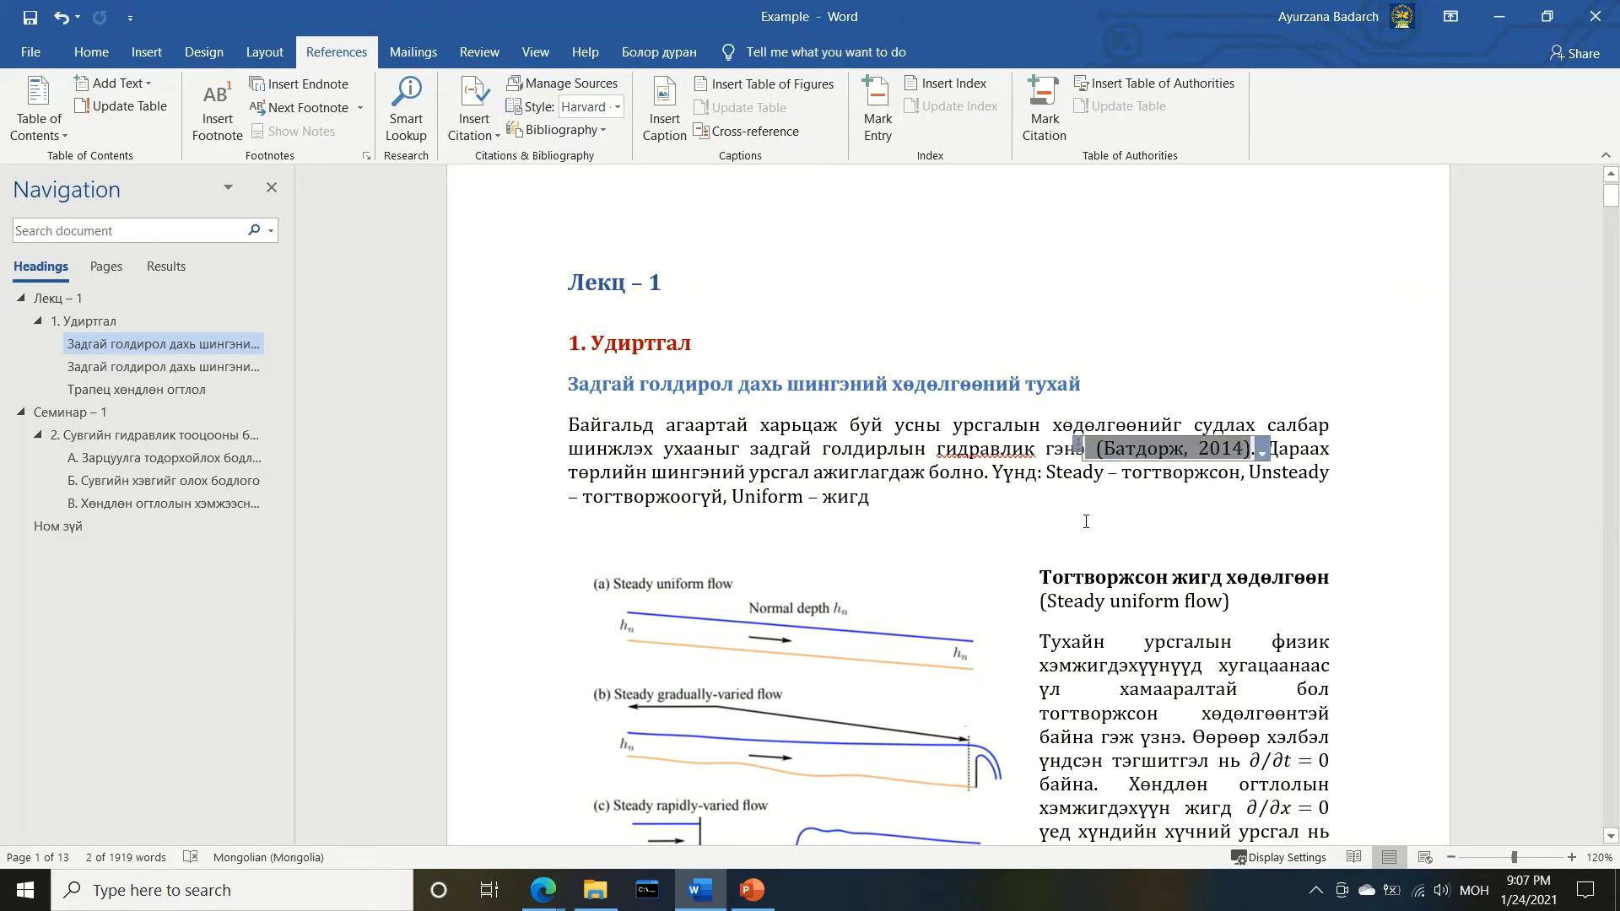
{"action": "key", "text": "Delete"}
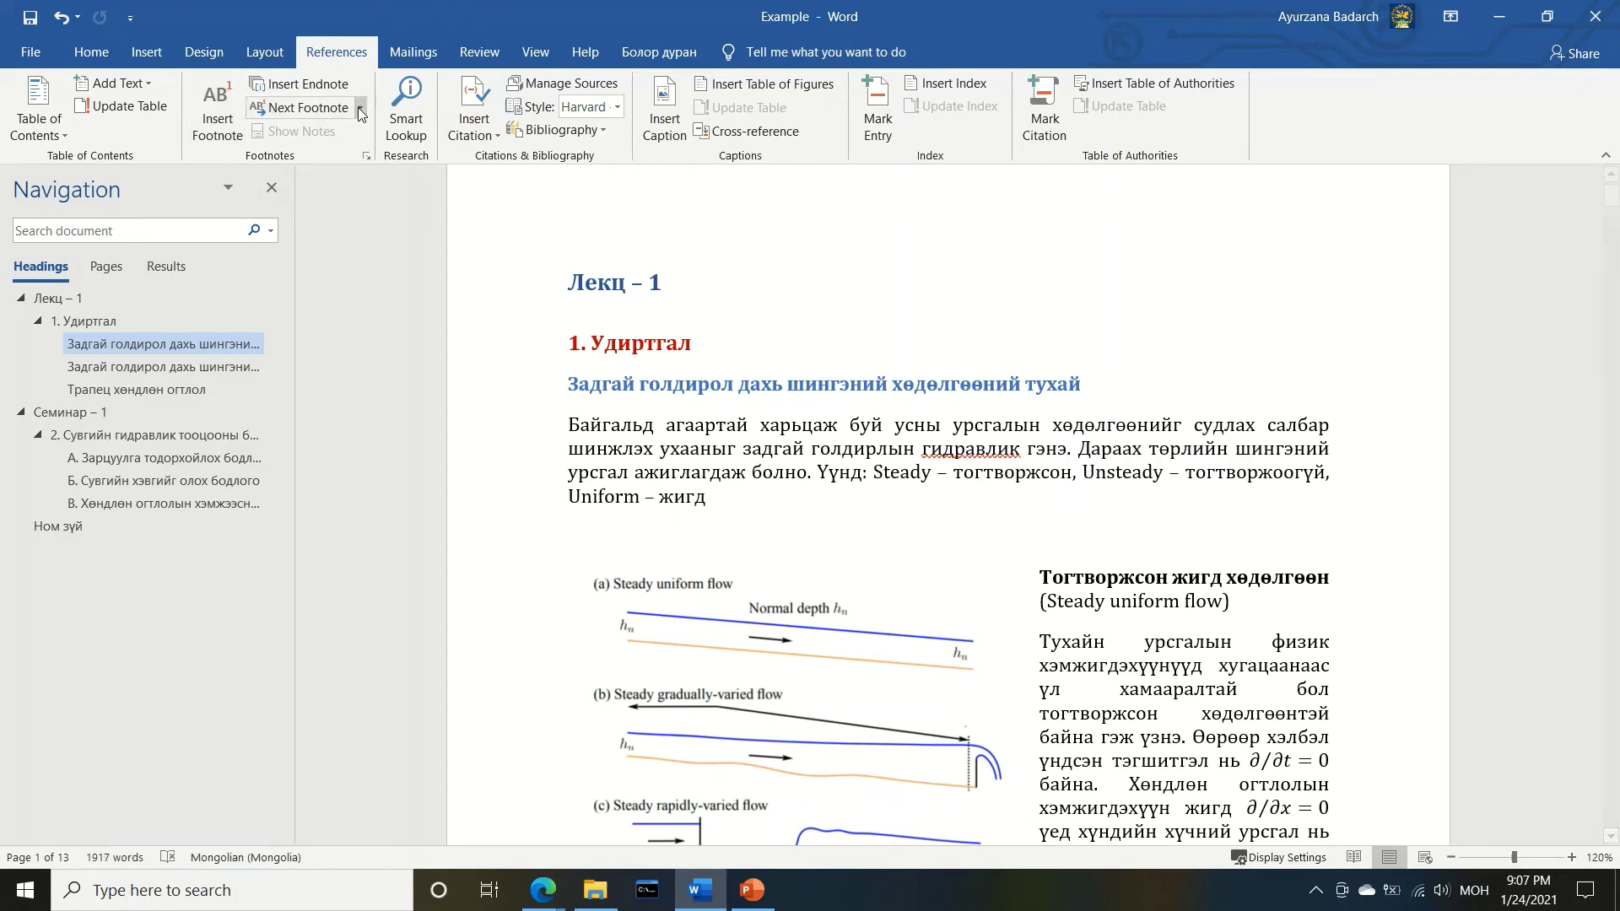
{"action": "left_click", "coordinate": [496, 136]}
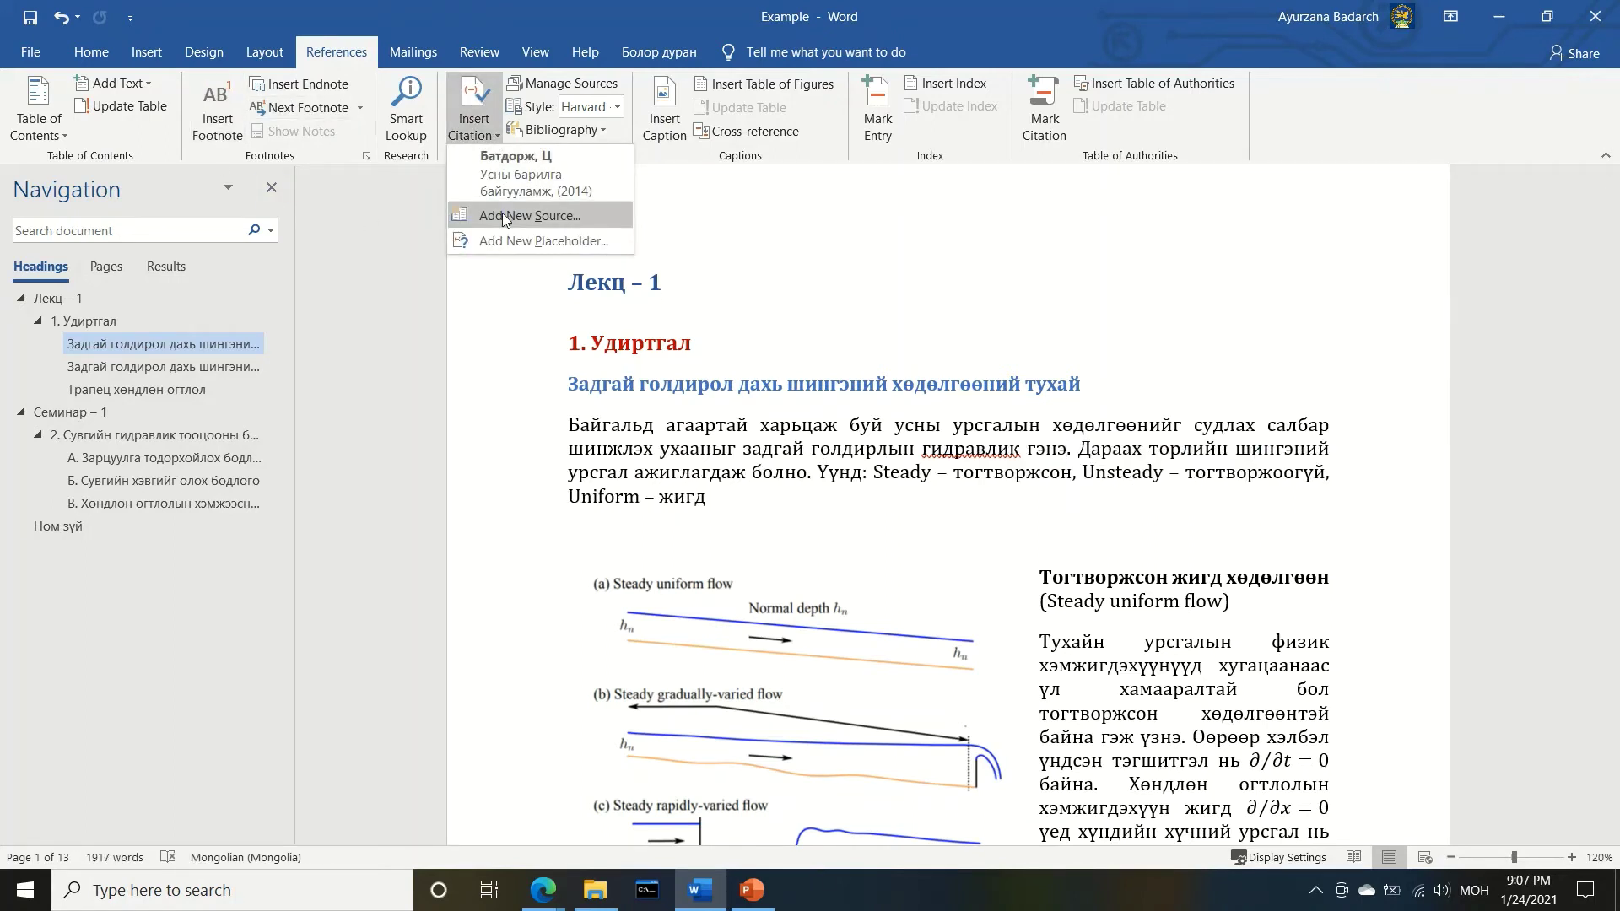
Copy the Aidun & Clausen source from the master list into the document's current list
{"action": "left_click", "coordinate": [558, 83]}
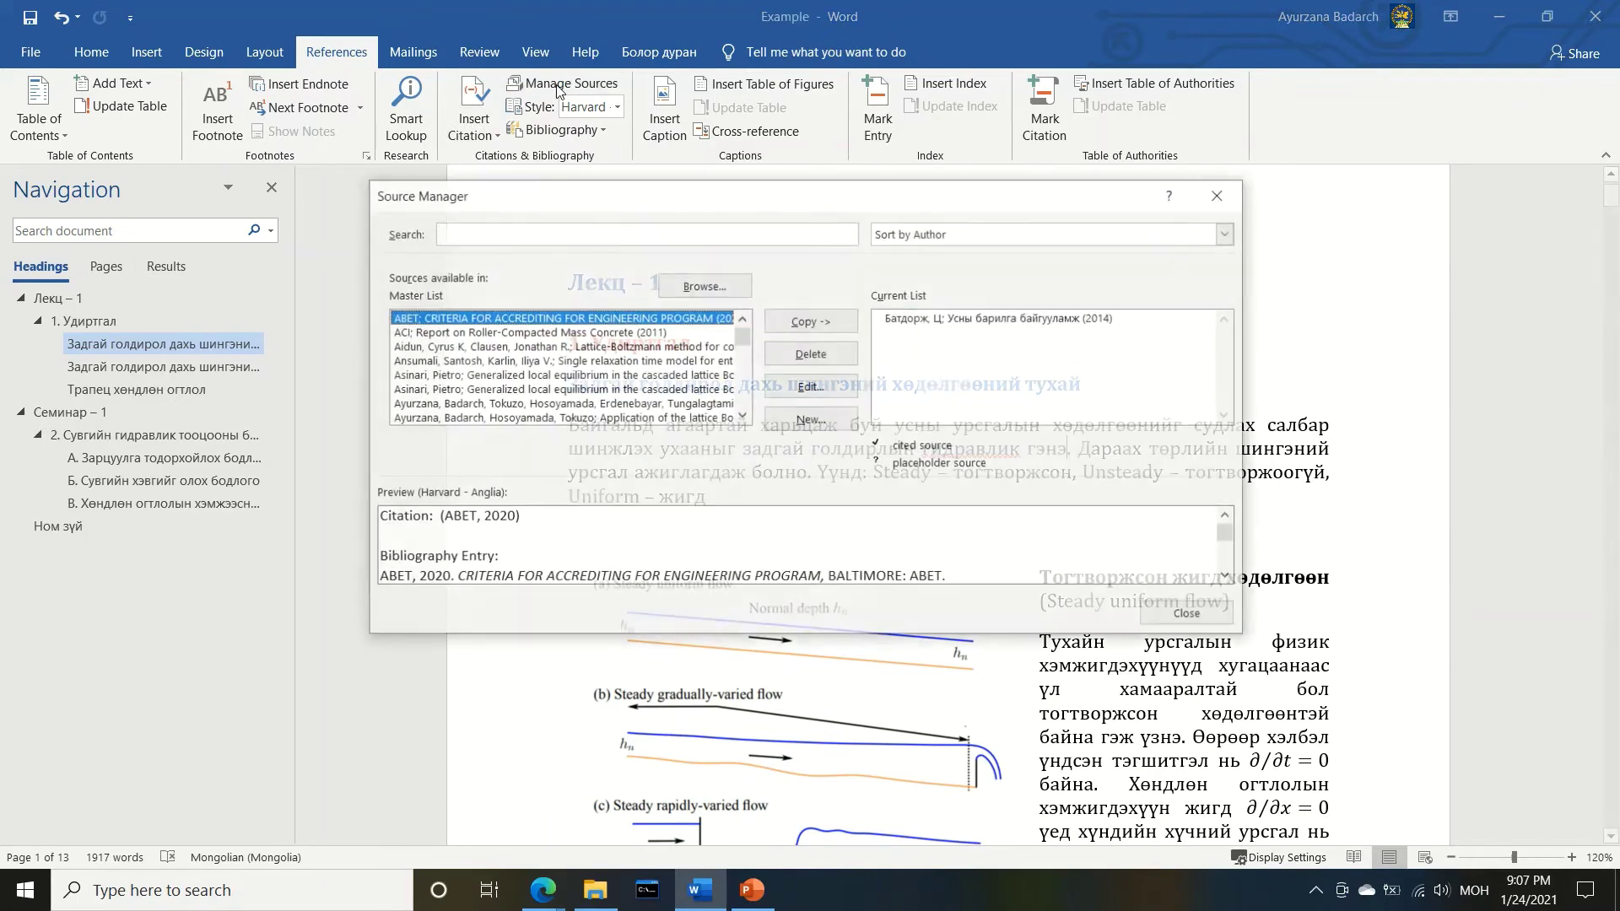
{"action": "left_click", "coordinate": [488, 348]}
{"action": "left_click", "coordinate": [831, 325]}
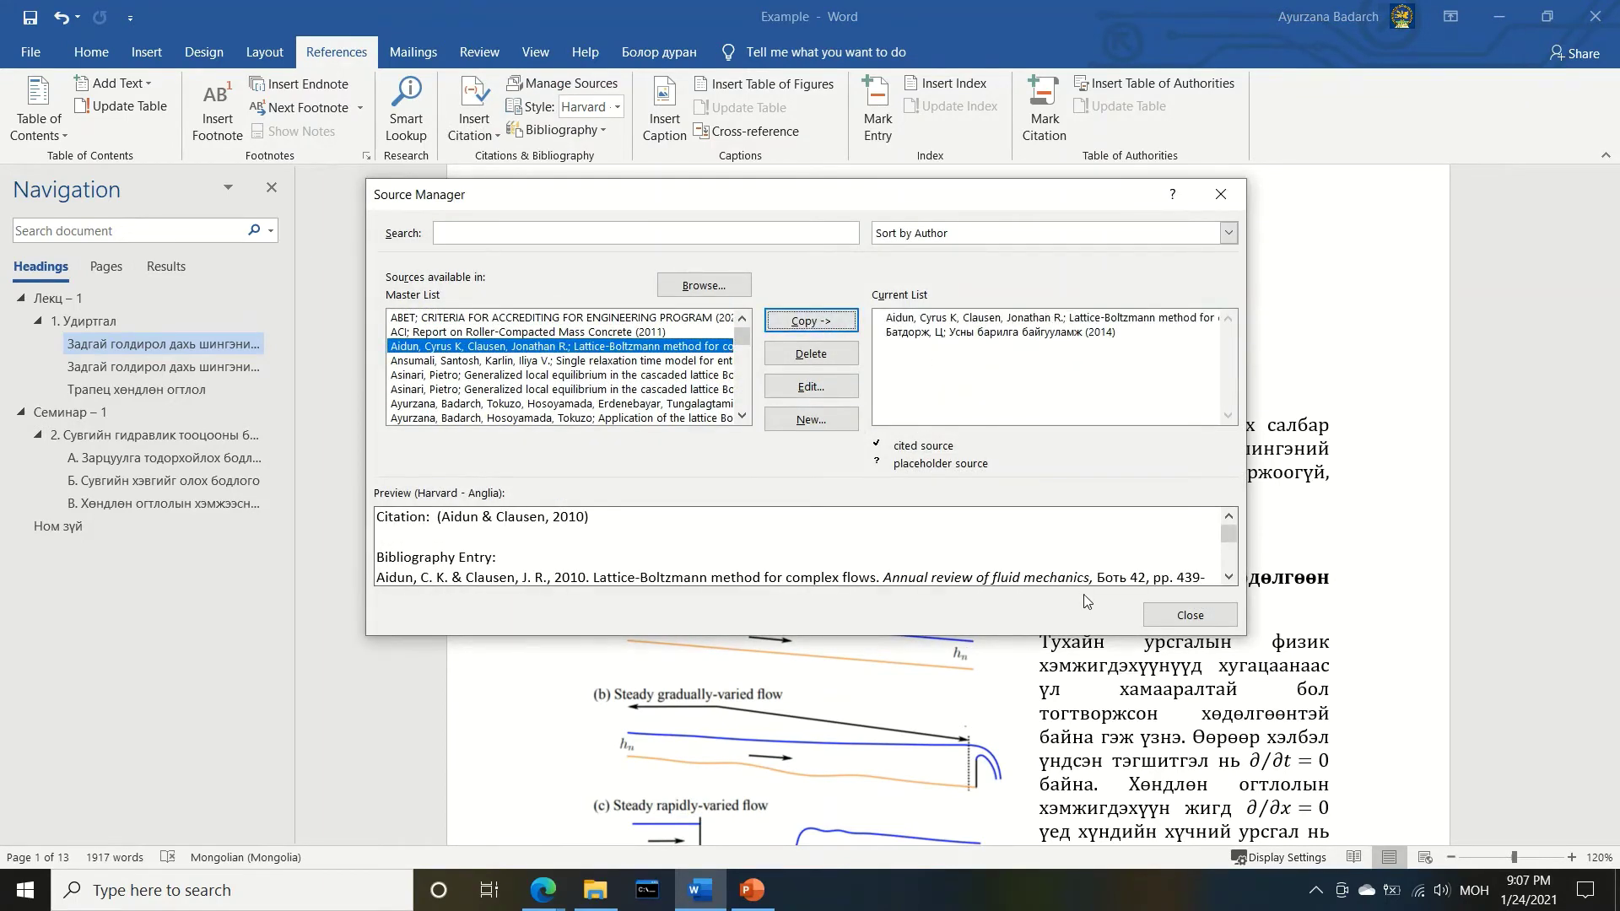
{"action": "left_click", "coordinate": [1185, 615]}
Insert the citation (Aidun & Clausen, 2010) right after гэнэ
{"action": "left_click", "coordinate": [474, 118]}
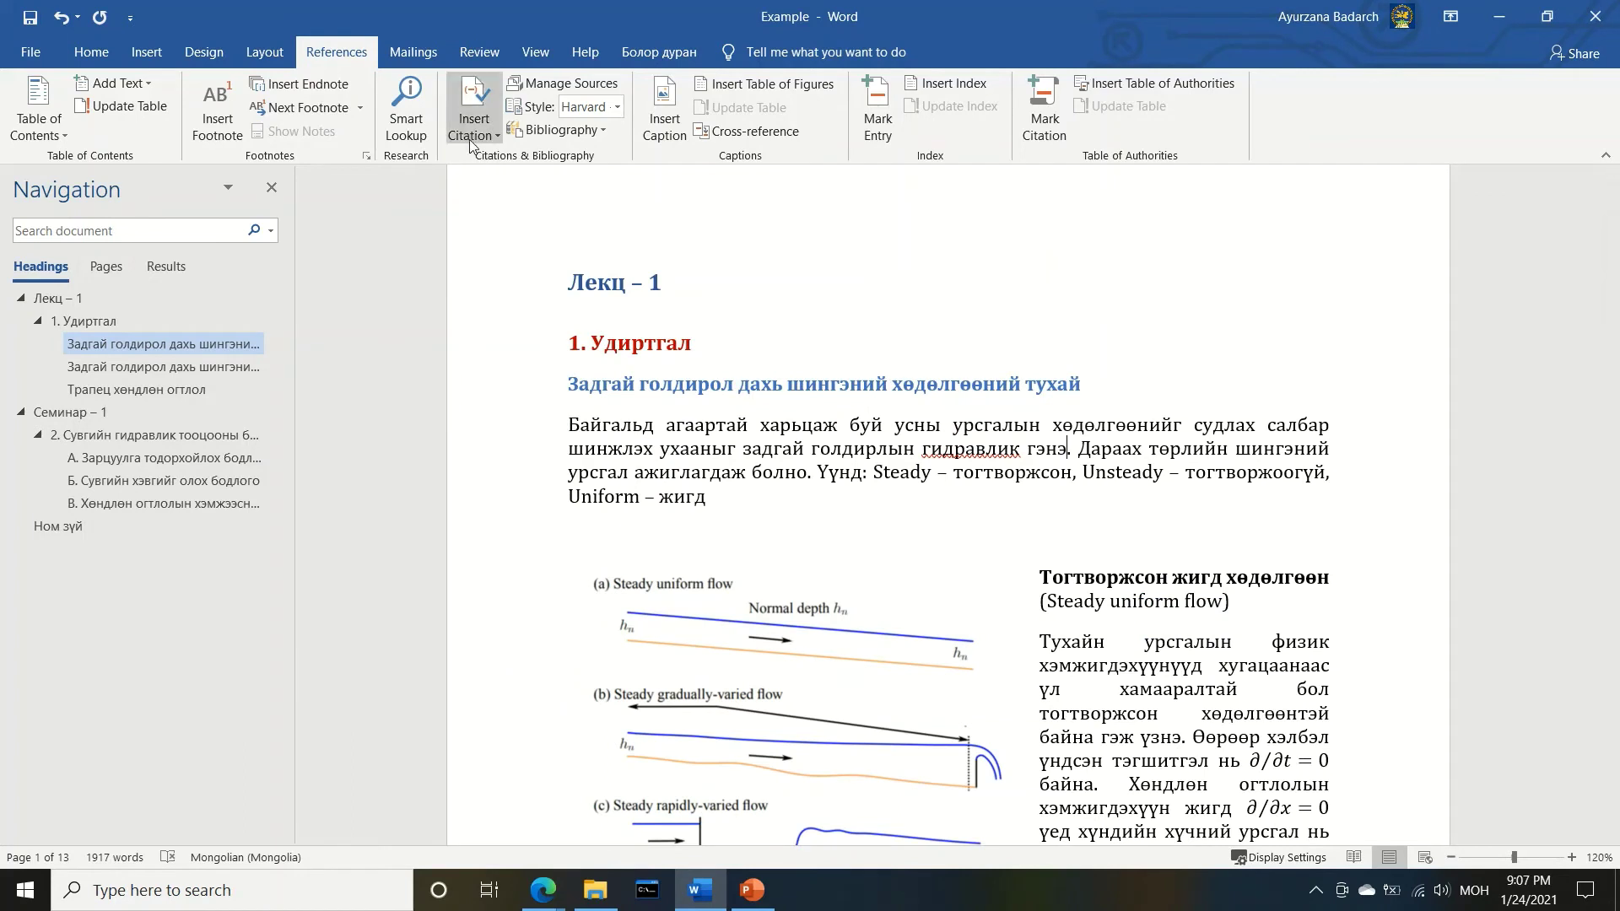
{"action": "left_click", "coordinate": [540, 173]}
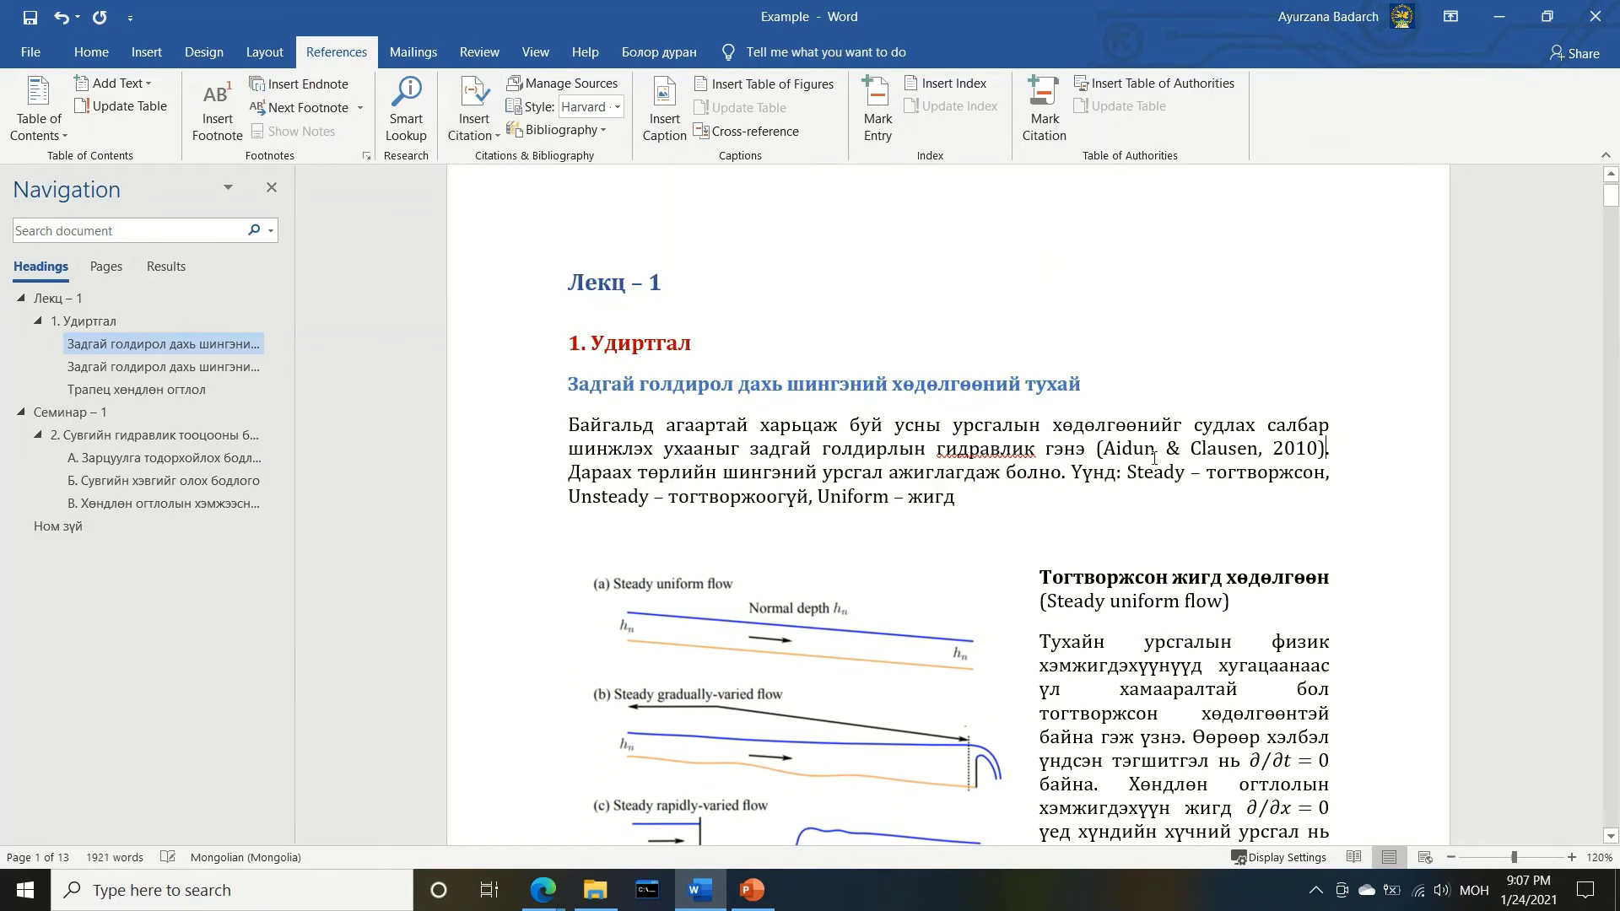
{"action": "left_click", "coordinate": [1170, 448]}
{"action": "left_click", "coordinate": [1038, 469]}
Start a new placeholder source, browse its source types keeping Book, then cancel it
{"action": "left_click", "coordinate": [497, 135]}
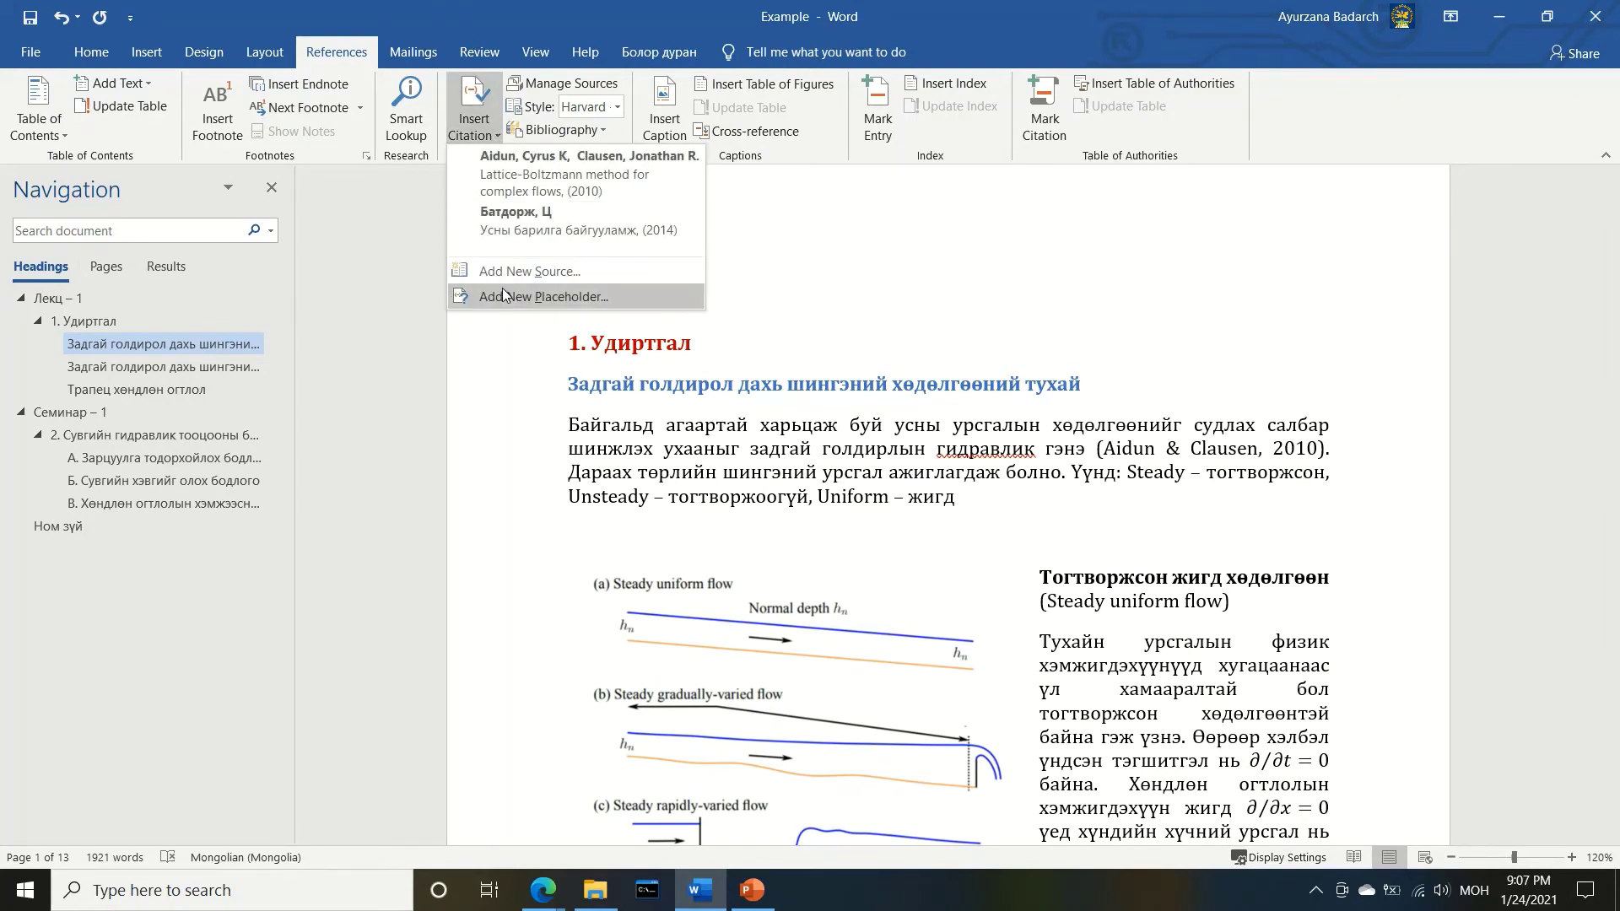
{"action": "left_click", "coordinate": [499, 272]}
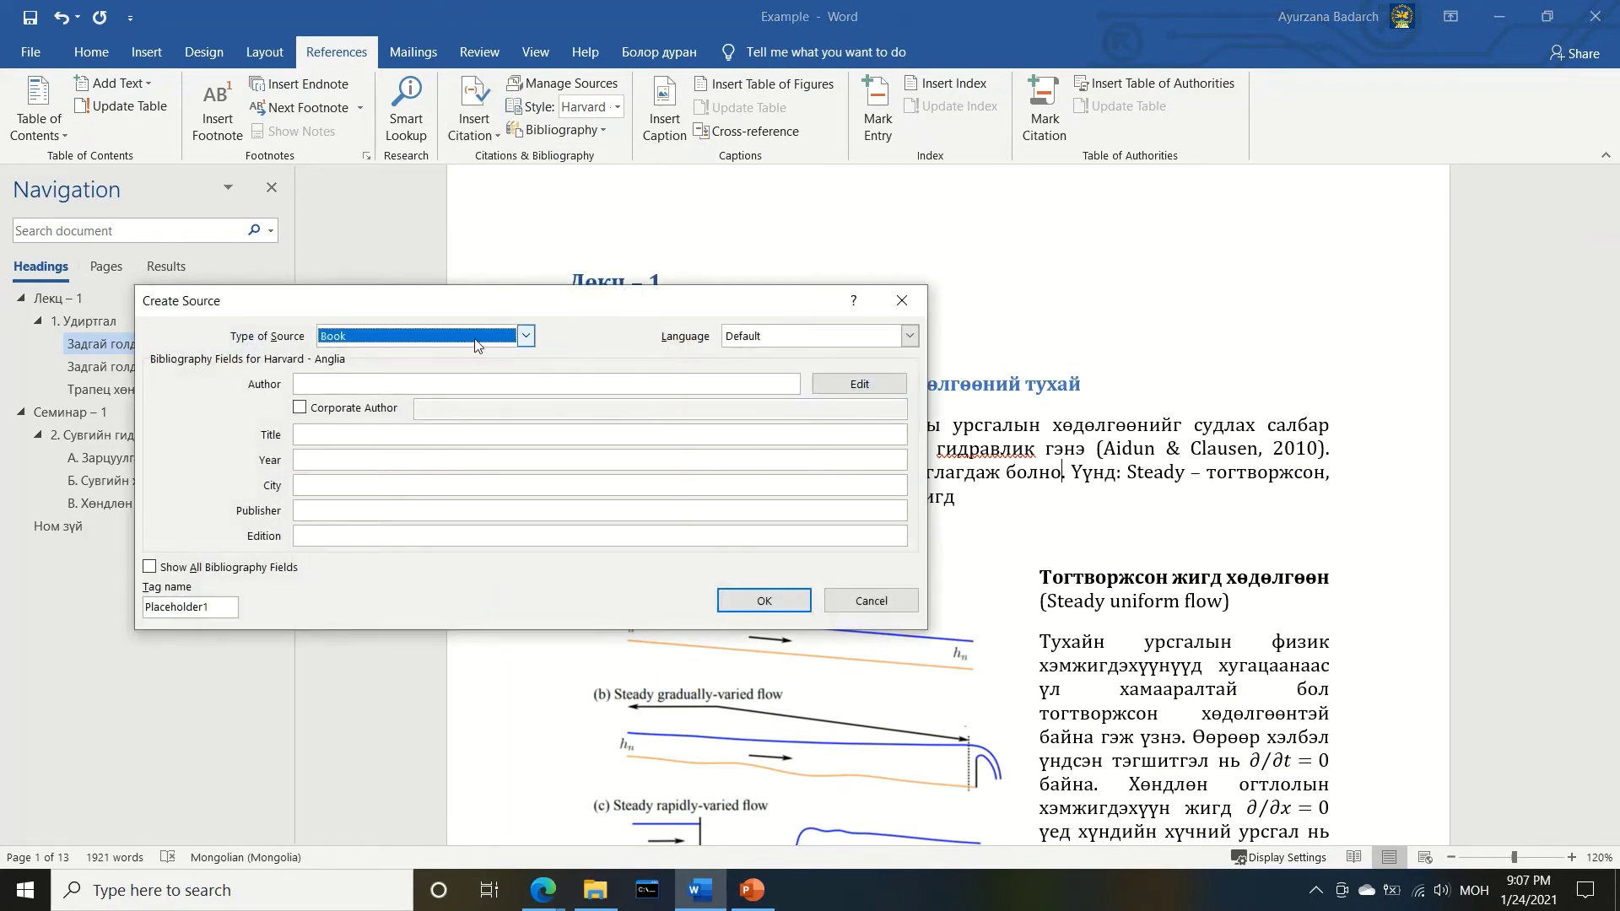
{"action": "left_click", "coordinate": [525, 336]}
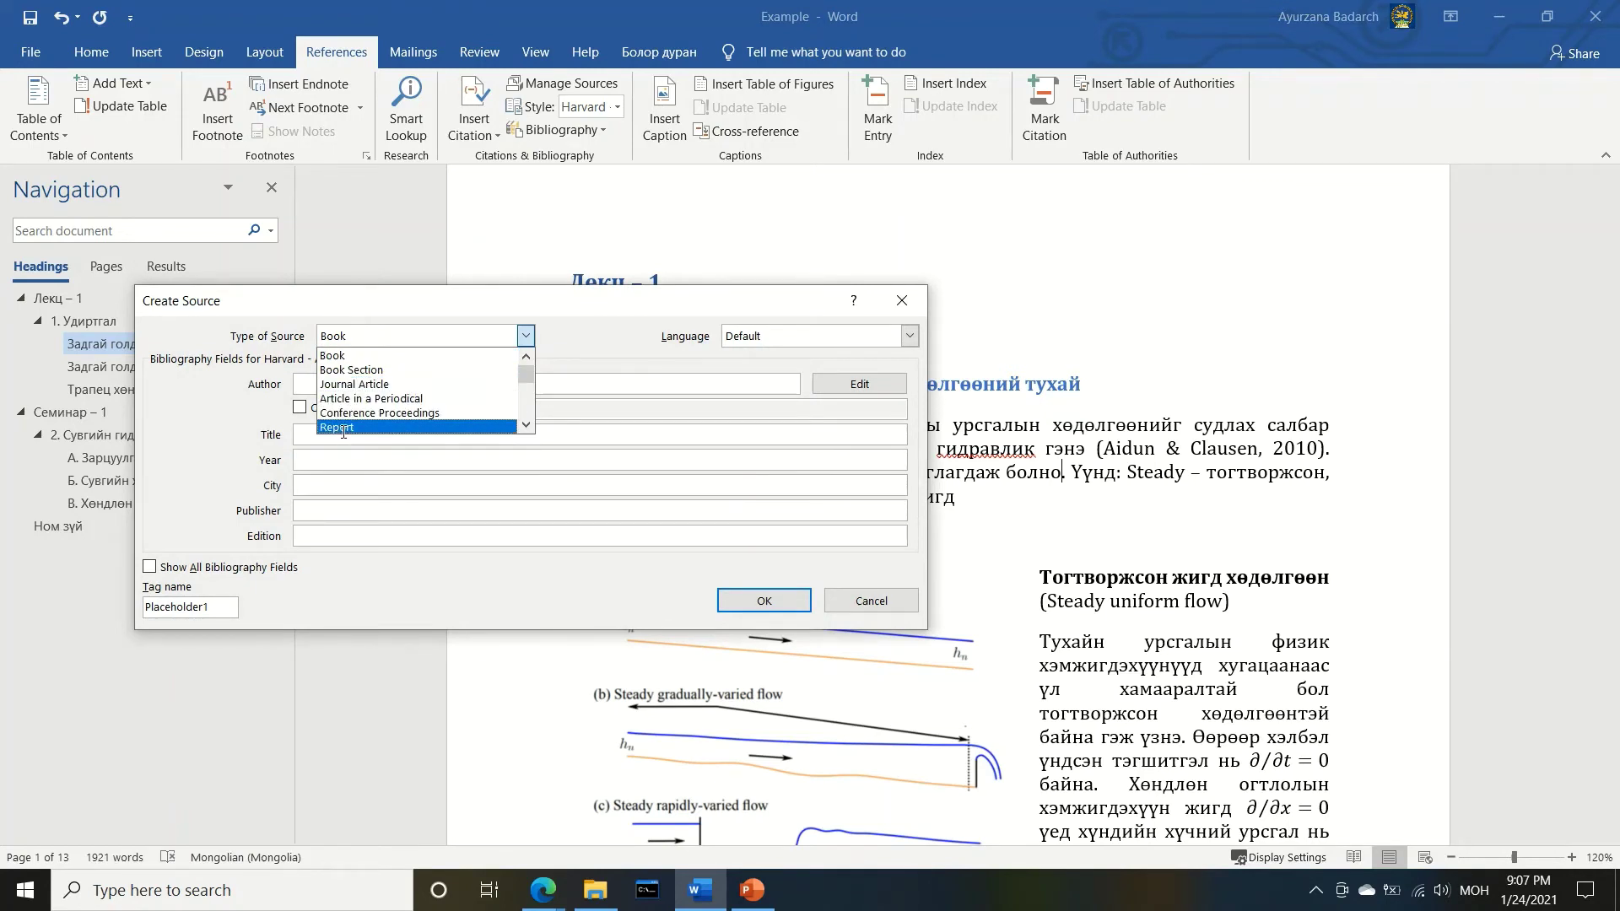
{"action": "scroll", "coordinate": [346, 426], "scroll_direction": "down", "scroll_amount": 3}
{"action": "scroll", "coordinate": [359, 409], "scroll_direction": "down", "scroll_amount": 1}
{"action": "scroll", "coordinate": [365, 402], "scroll_direction": "down", "scroll_amount": 2}
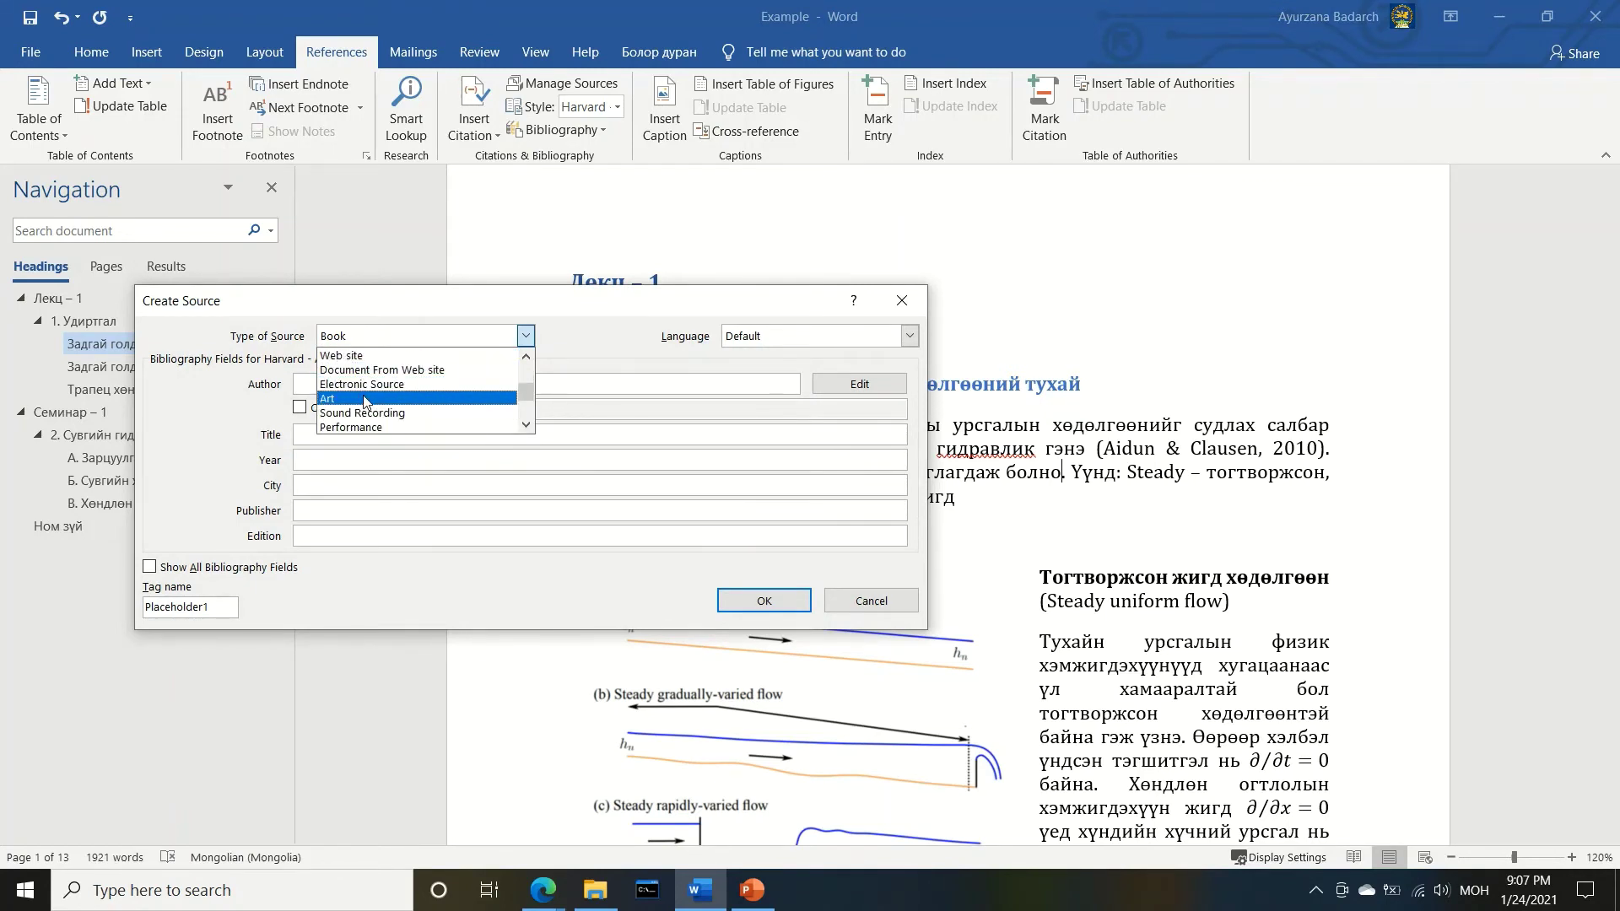
{"action": "left_click", "coordinate": [901, 302]}
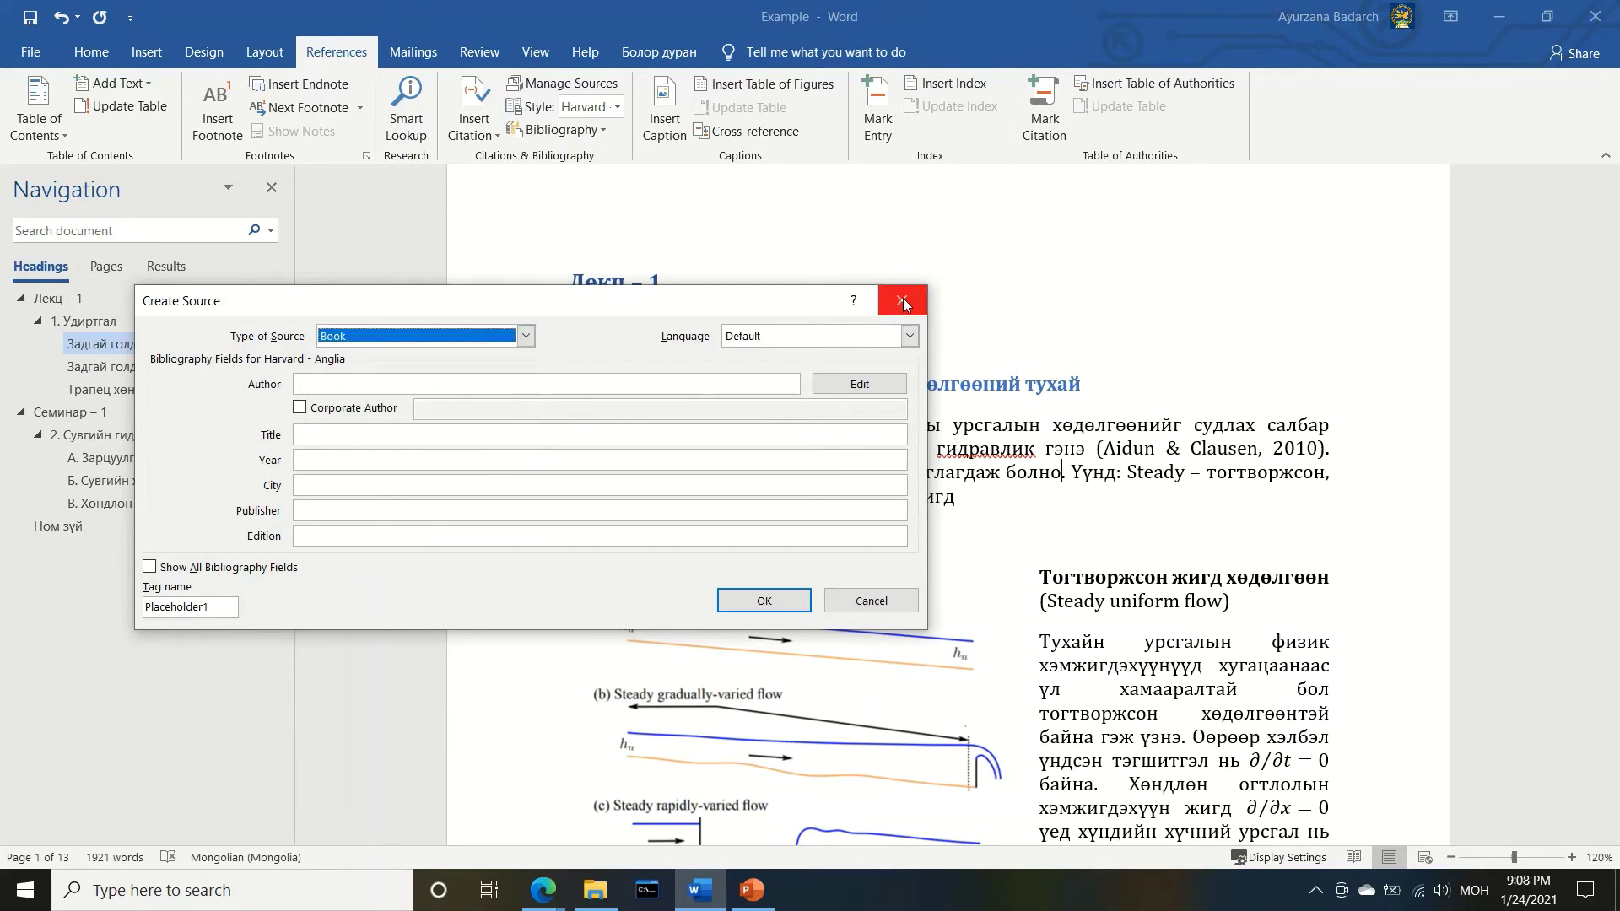
{"action": "left_click", "coordinate": [859, 614]}
{"action": "mouse_move", "coordinate": [1208, 448]}
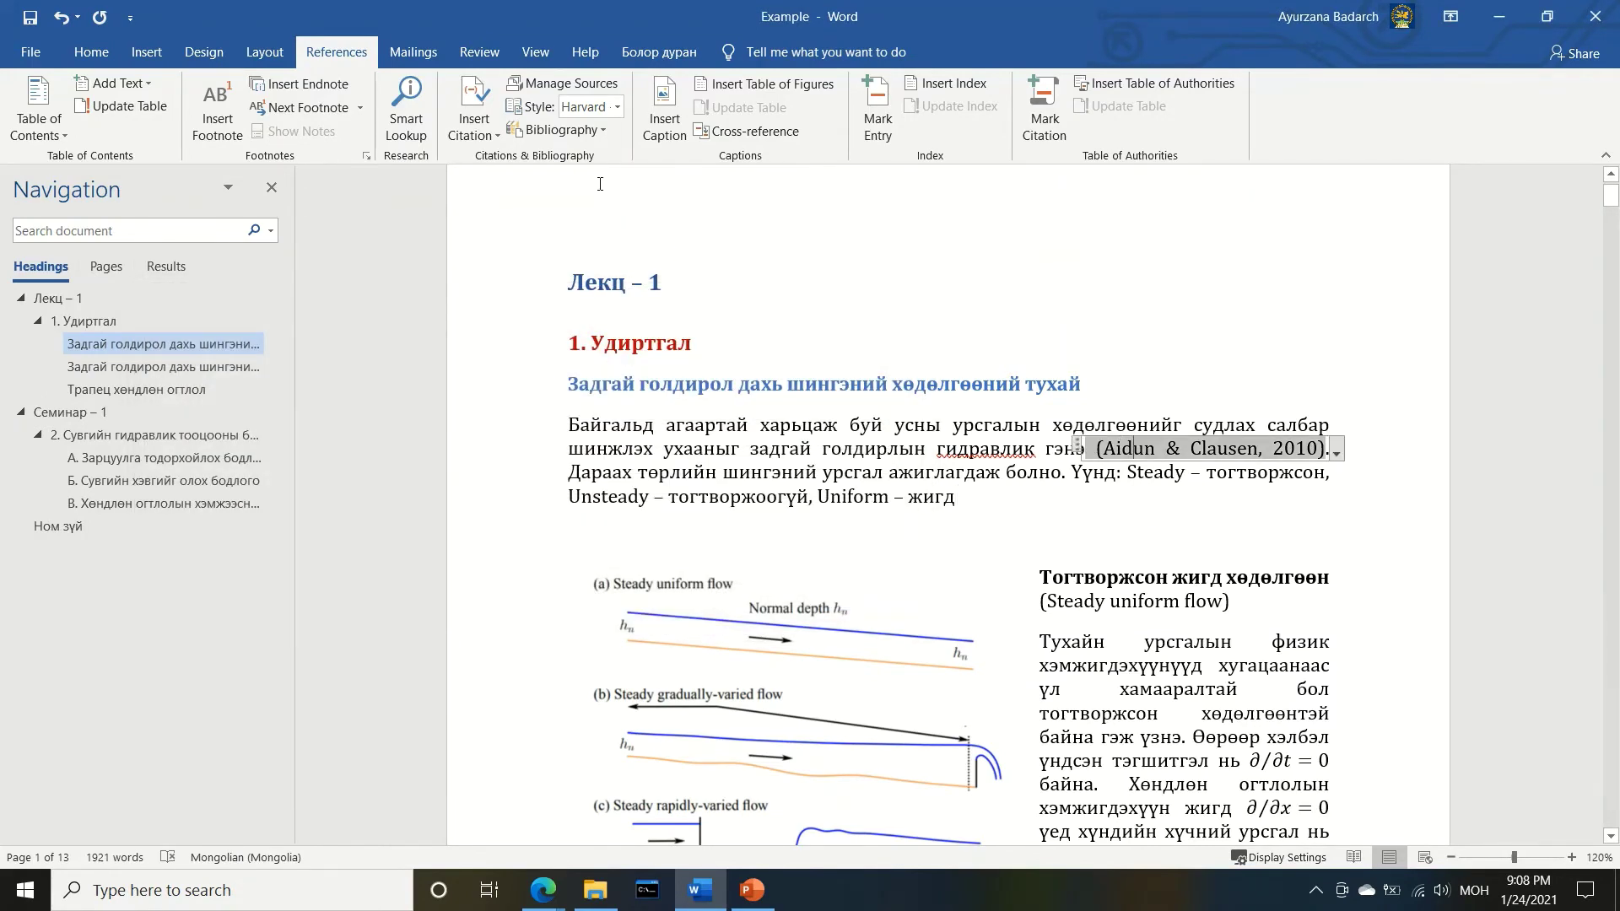
Check the citation style list without changing it, then minimize Word
{"action": "left_click", "coordinate": [620, 110]}
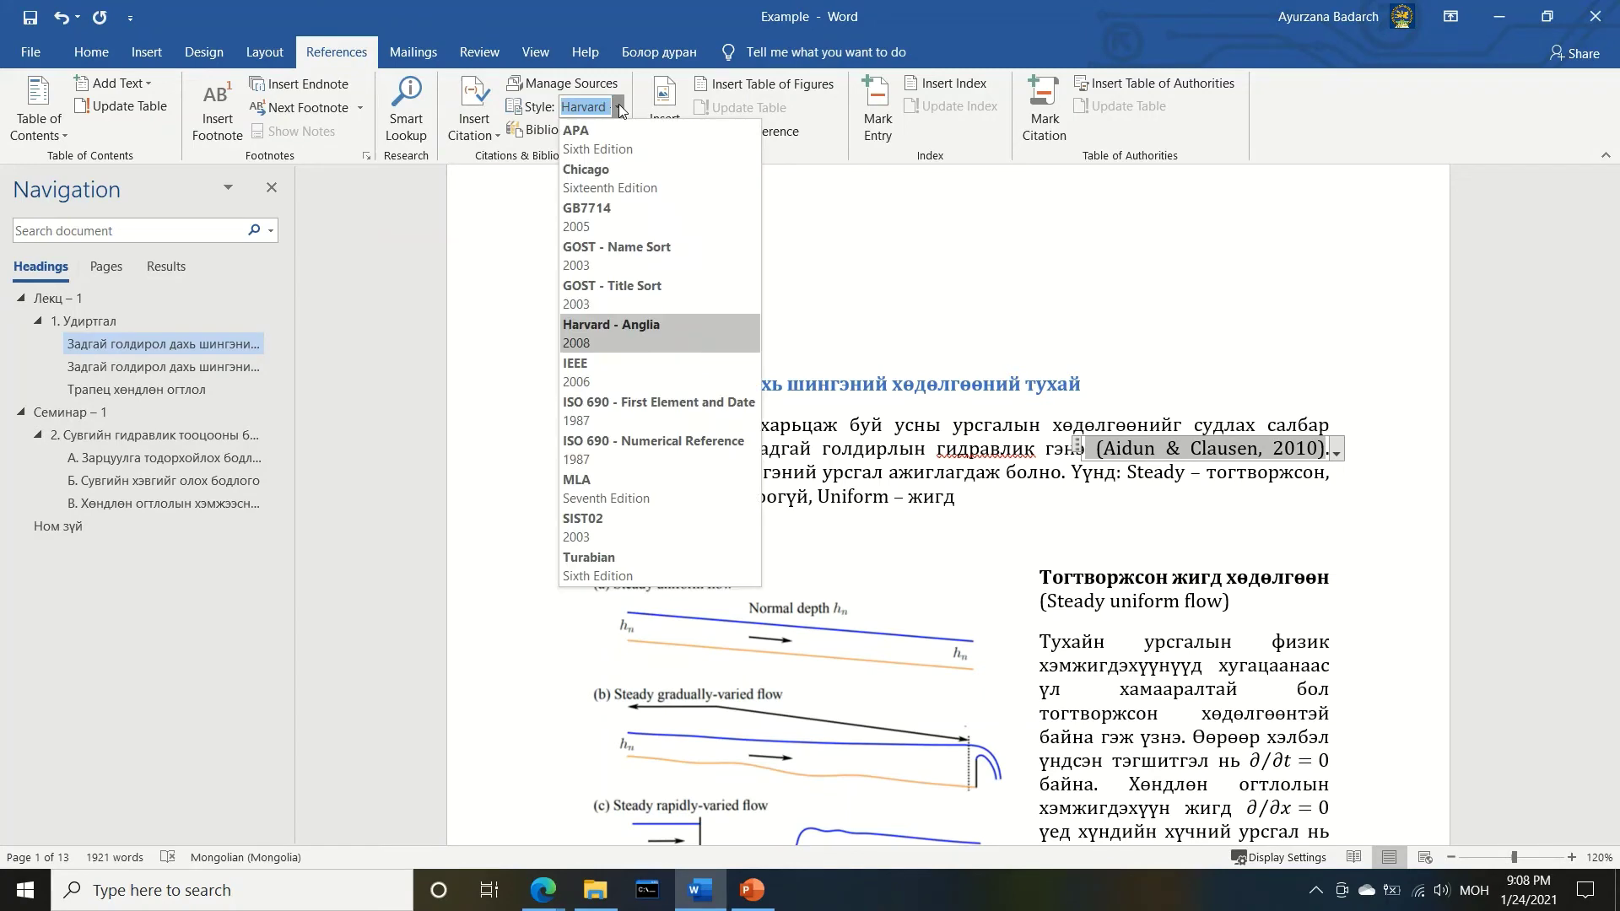
{"action": "left_click", "coordinate": [620, 110]}
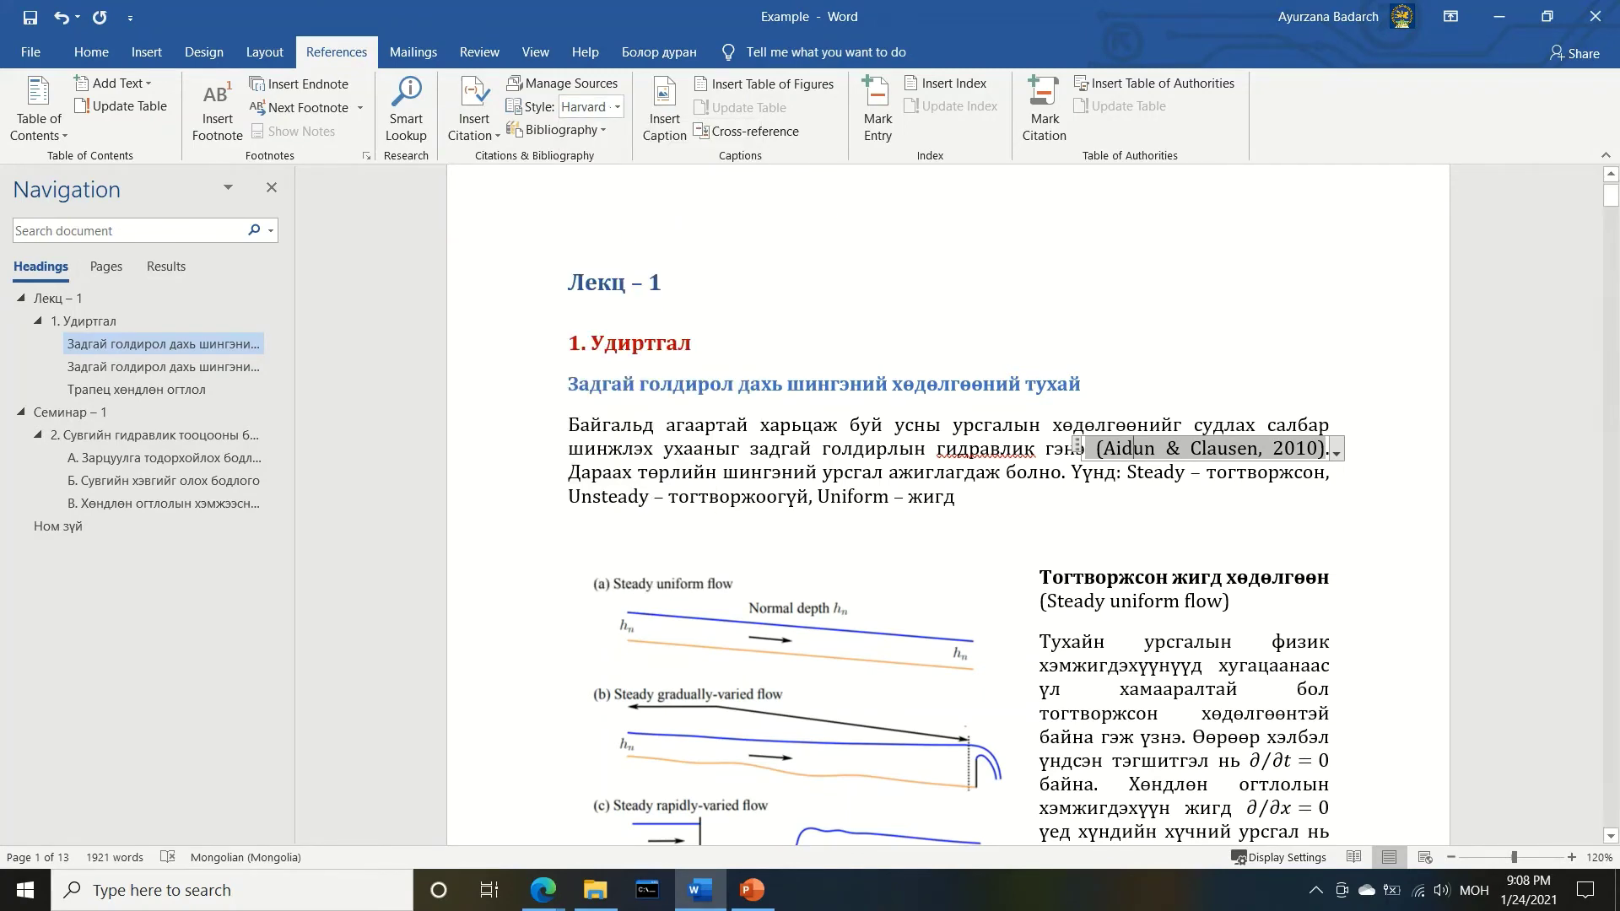
{"action": "left_click", "coordinate": [1506, 20]}
Move the Popular Citation Styles picture up on PowerPoint slide 6, then return to Word
{"action": "left_click_drag", "start_coordinate": [1236, 777], "coordinate": [1217, 369]}
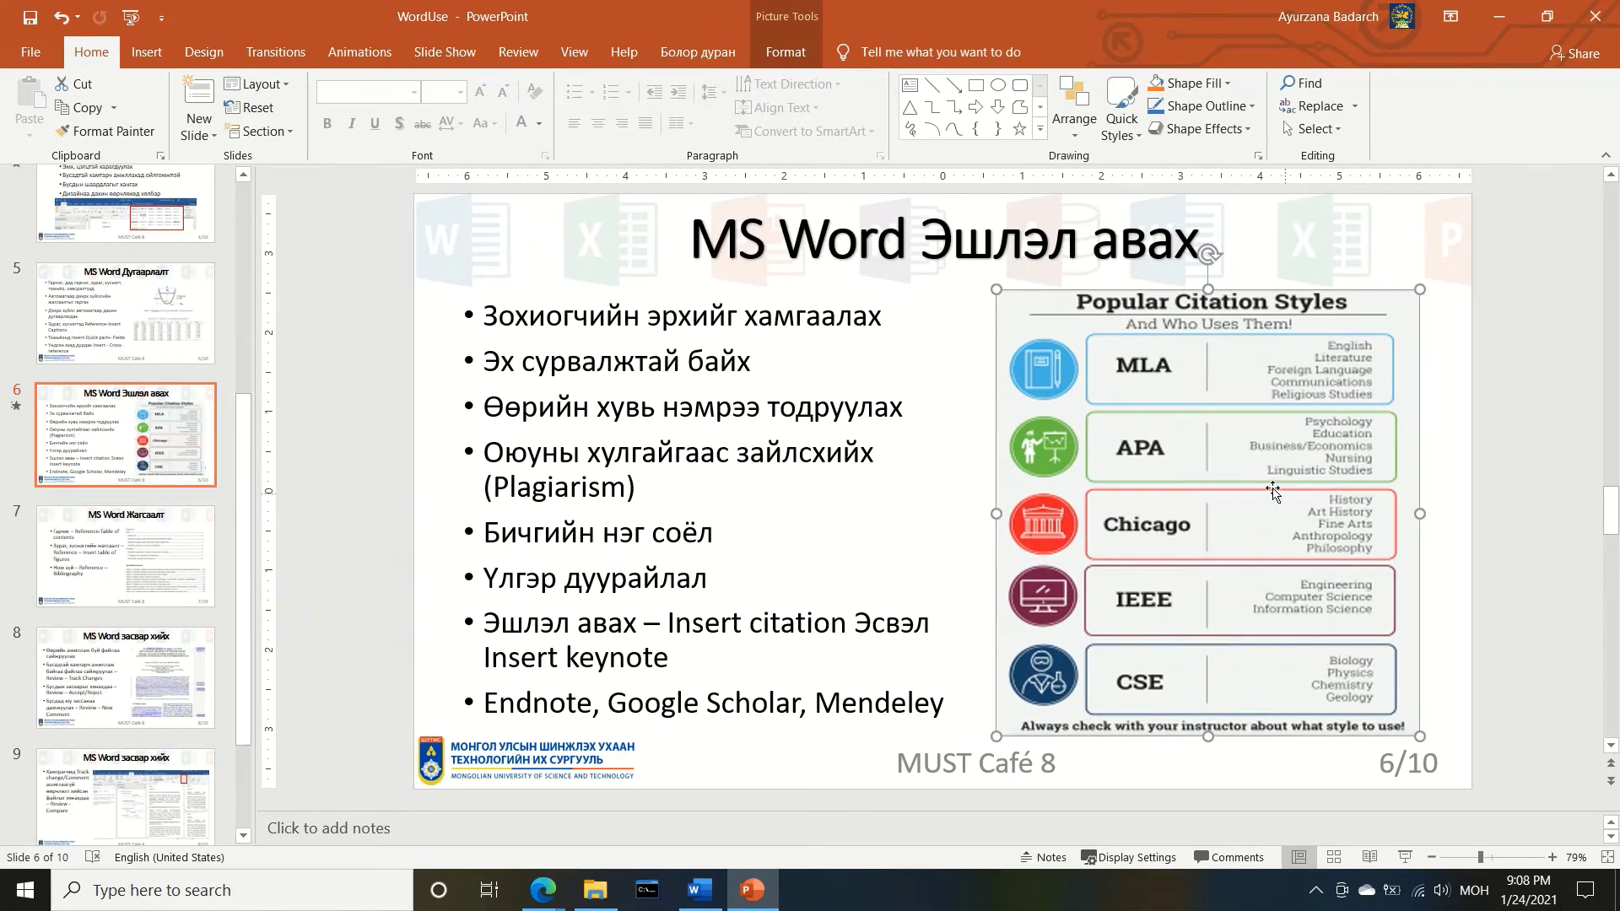
{"action": "left_click_drag", "start_coordinate": [1244, 497], "coordinate": [1237, 483]}
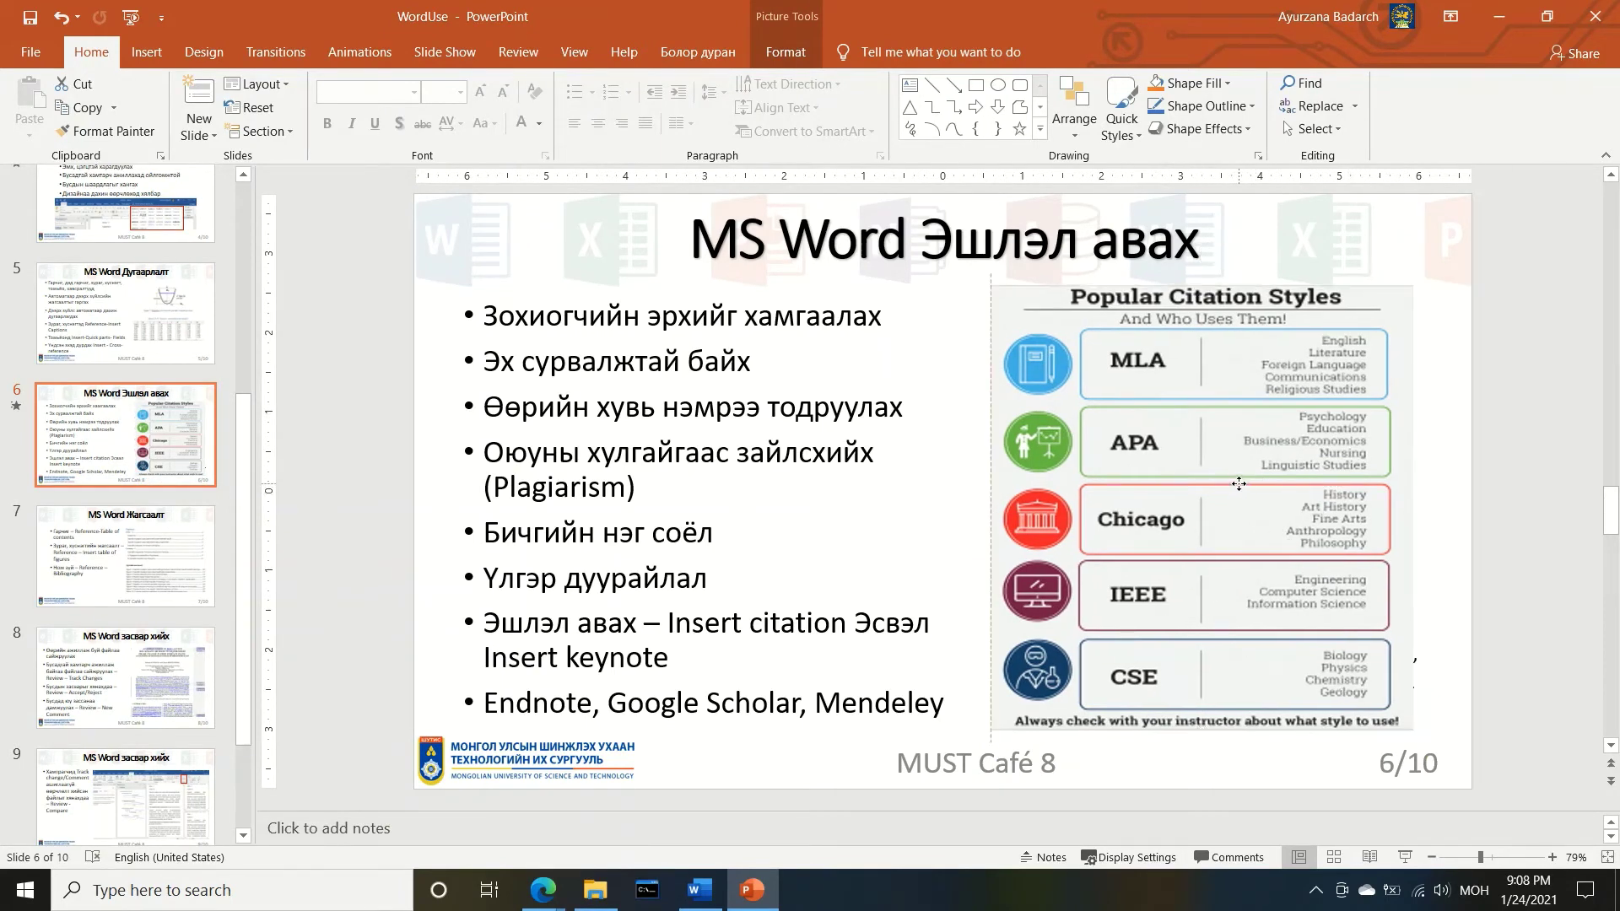
{"action": "left_click", "coordinate": [1490, 529]}
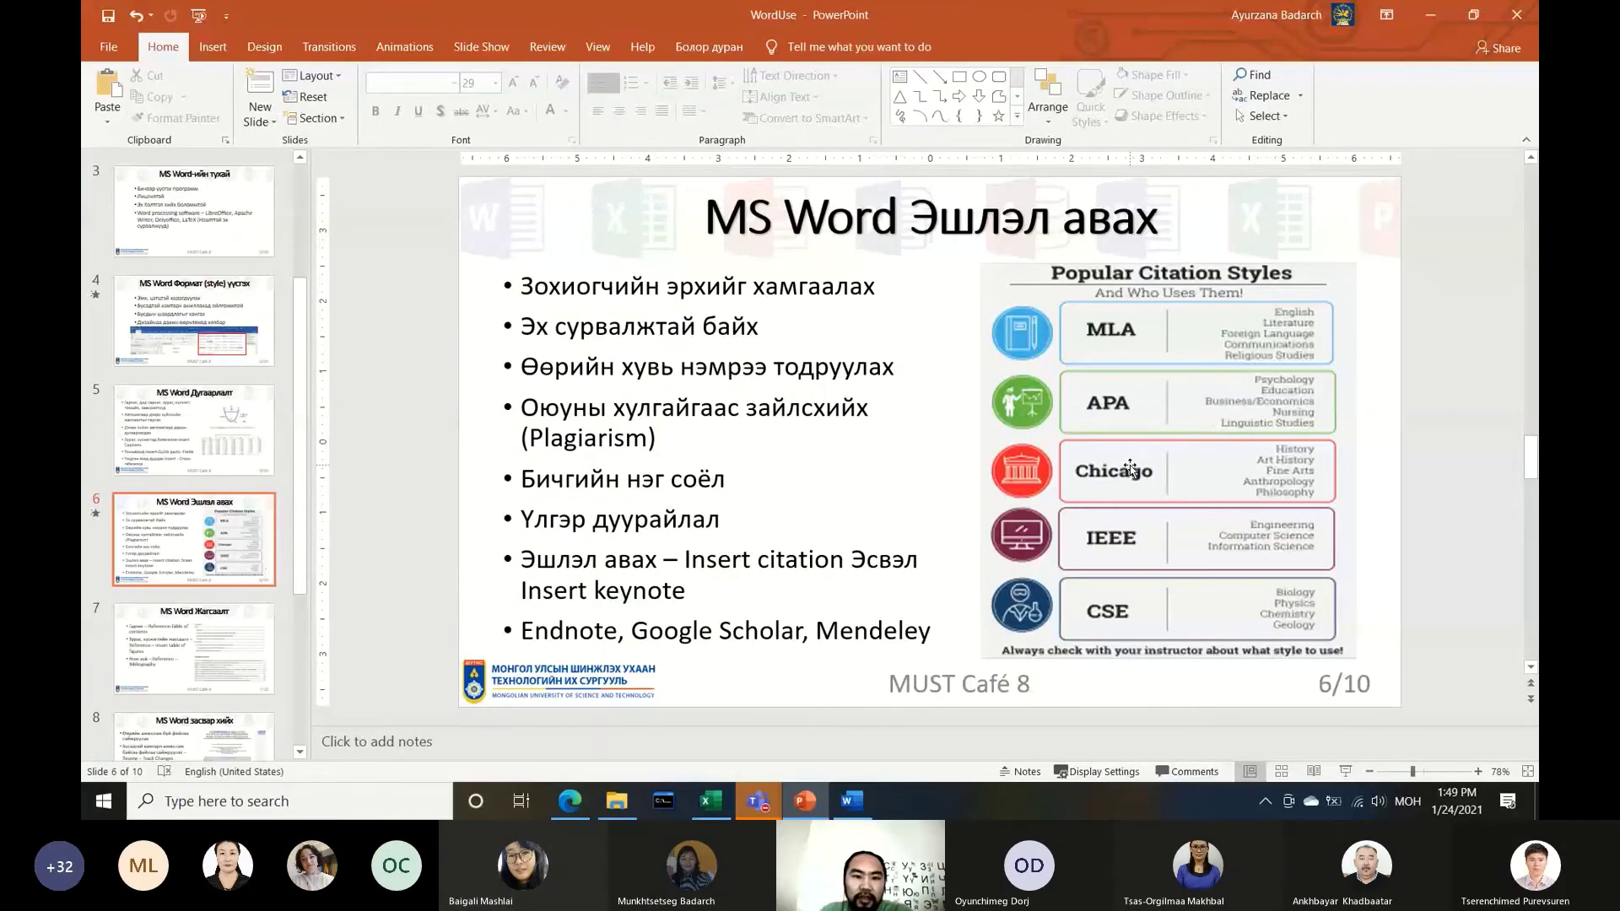
{"action": "key", "text": "alt+Tab"}
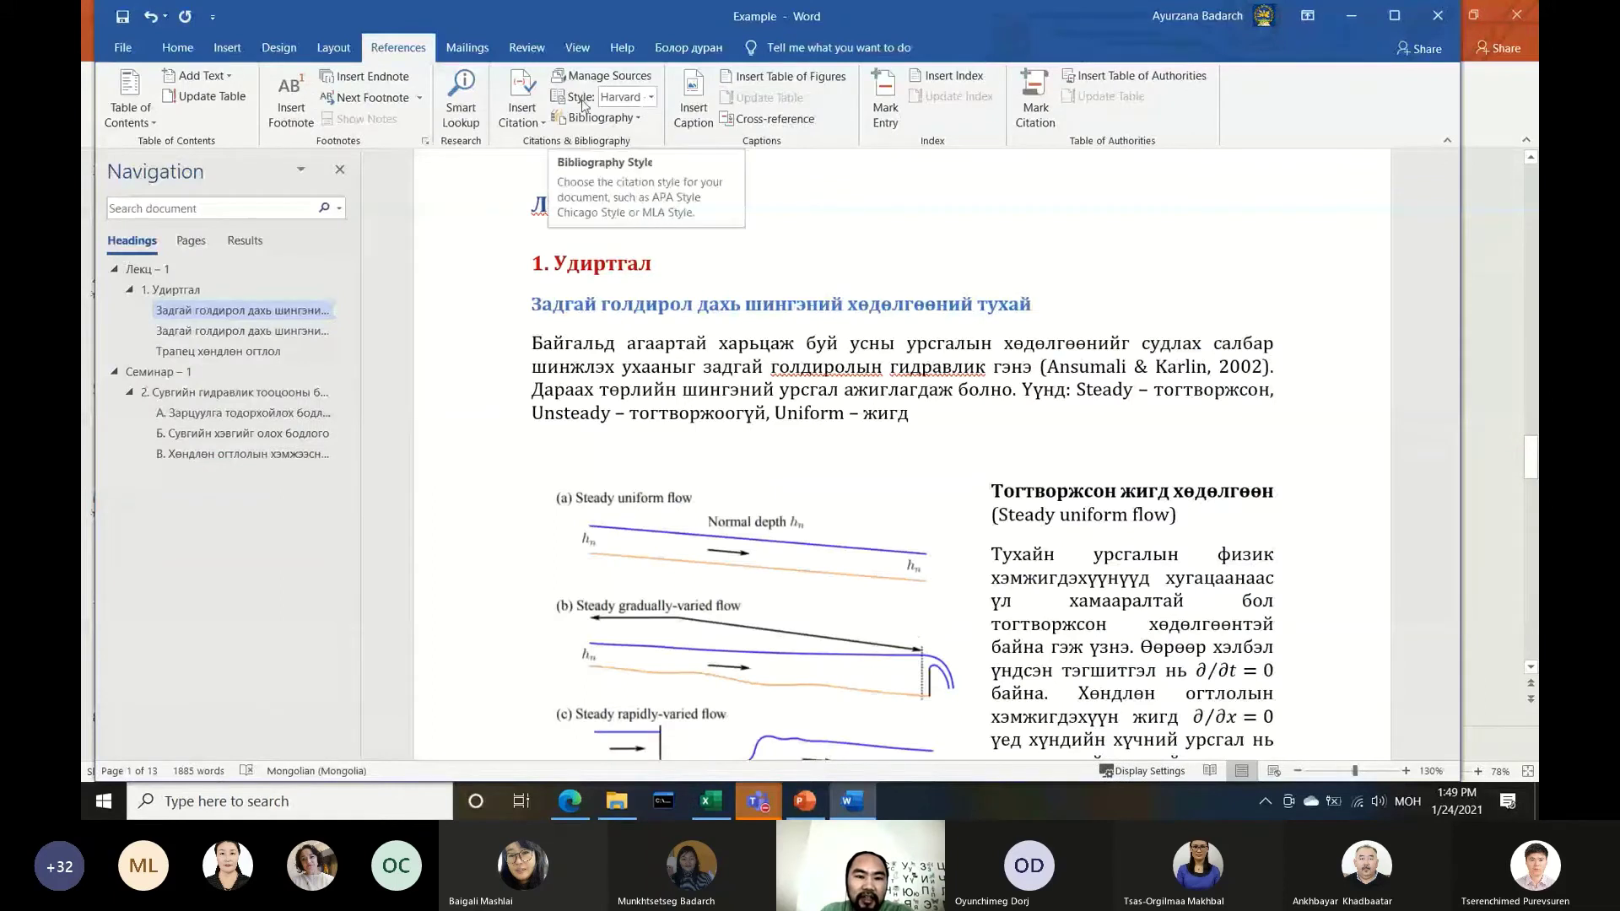
{"action": "left_click", "coordinate": [652, 98]}
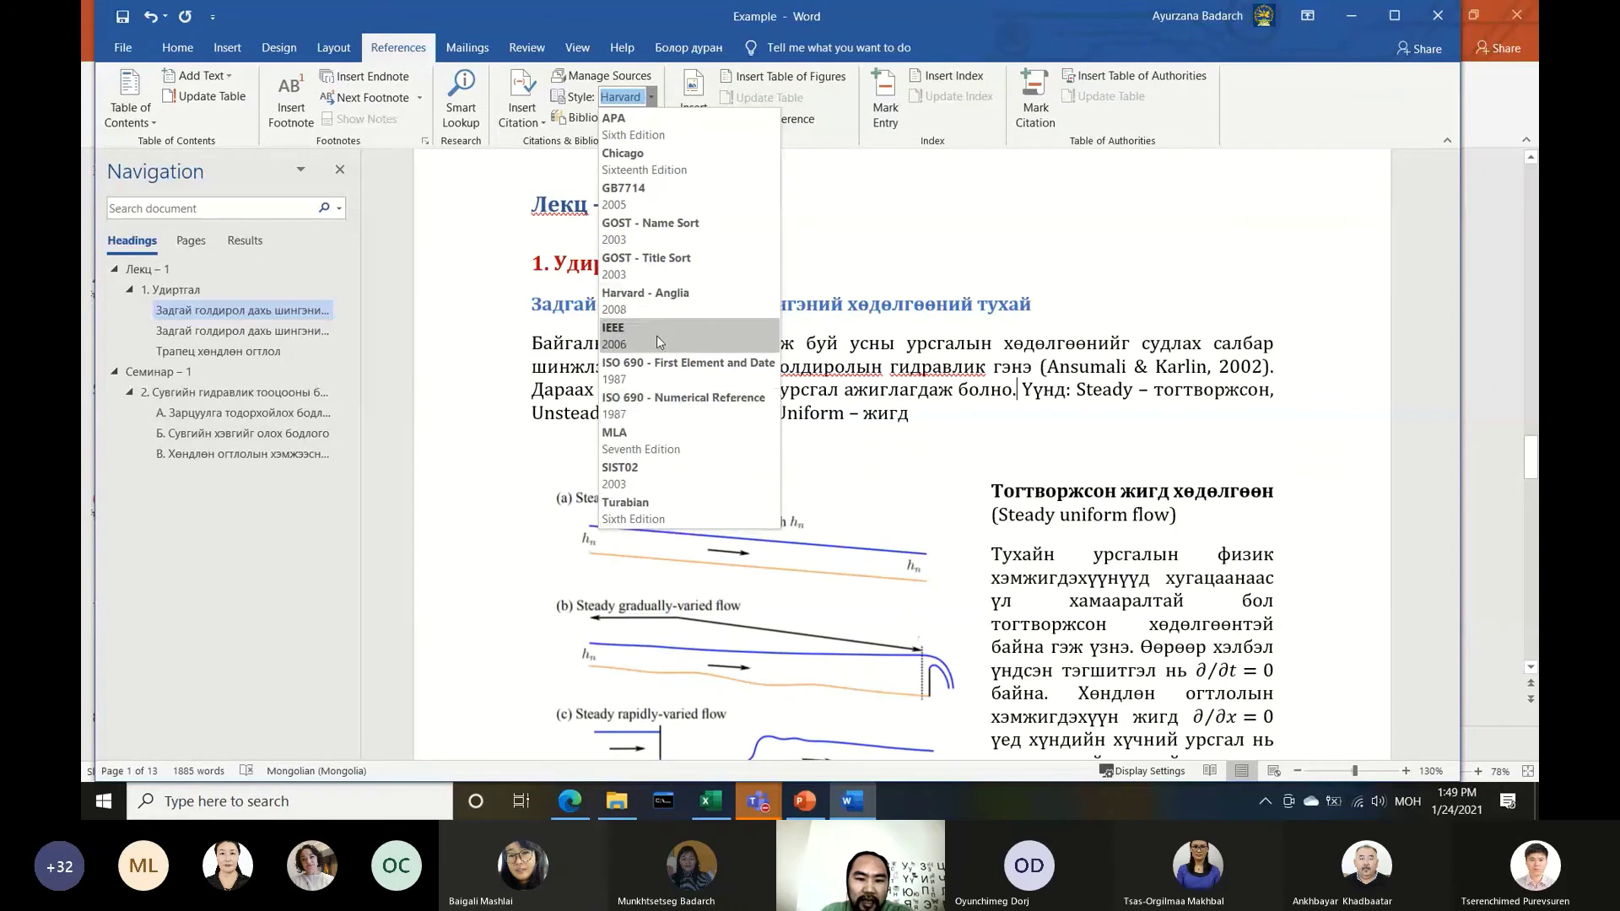
{"action": "left_click", "coordinate": [659, 341]}
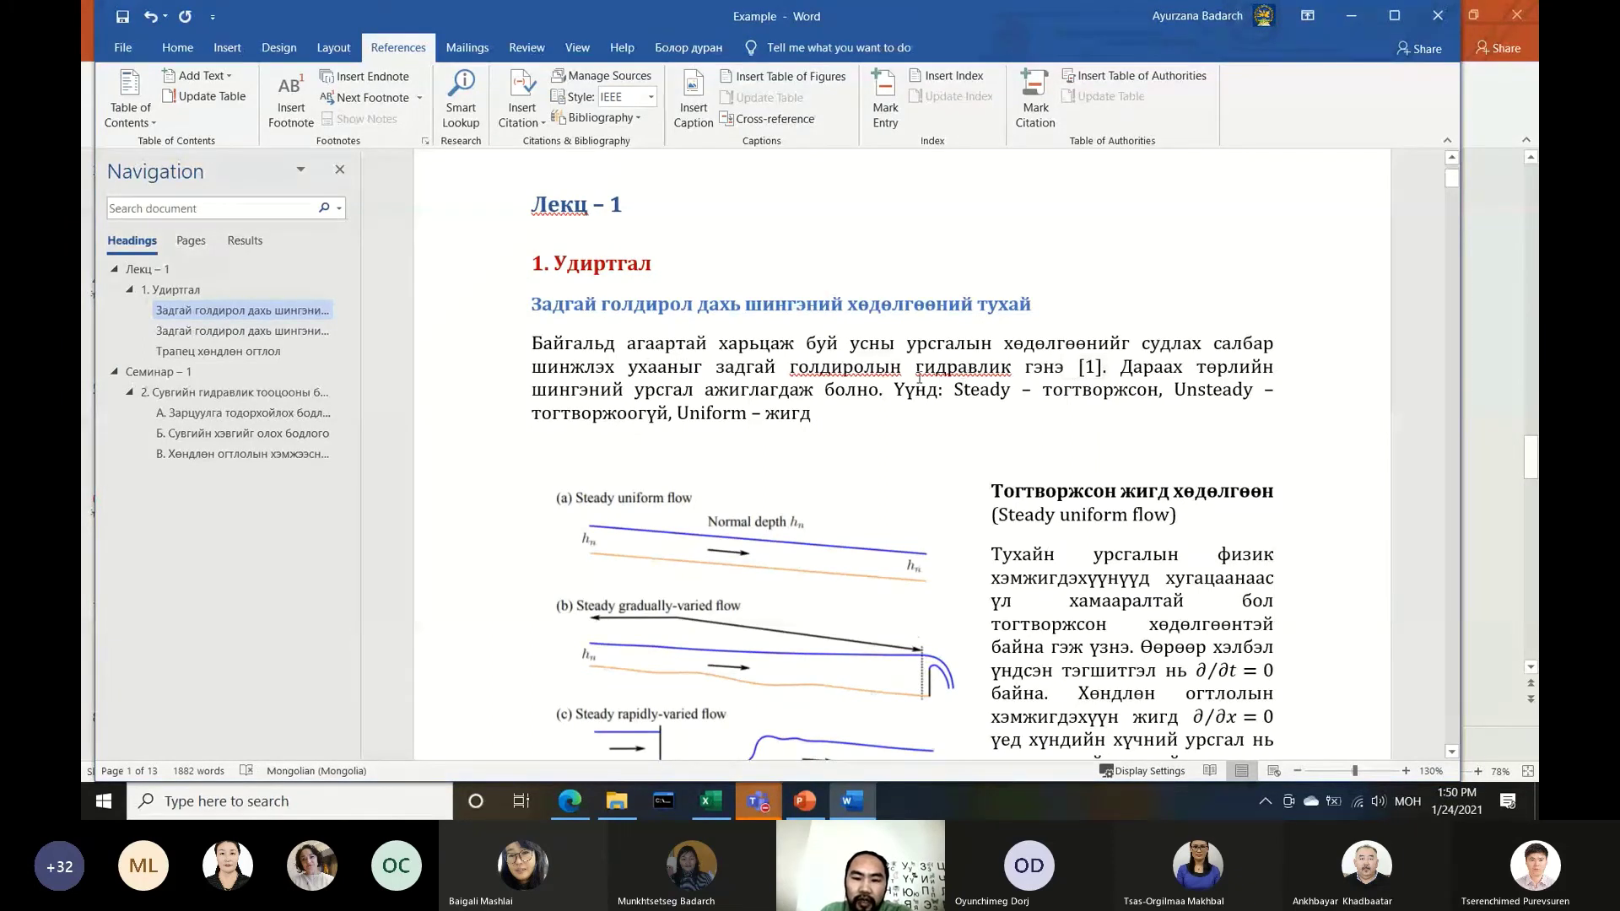
{"action": "left_click", "coordinate": [650, 101]}
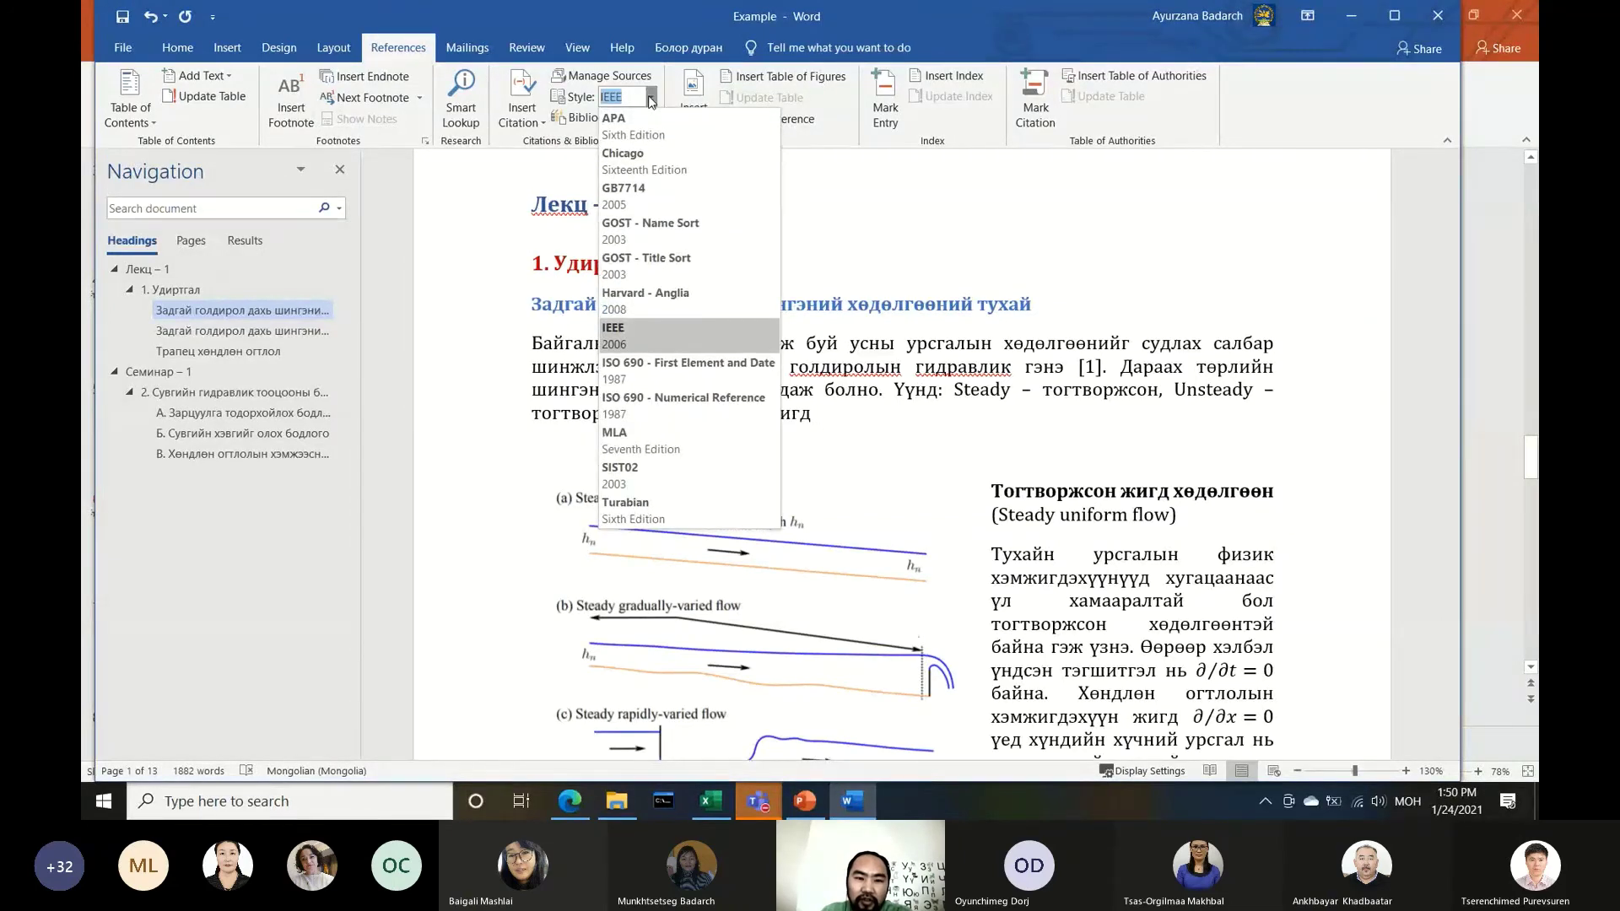
{"action": "left_click", "coordinate": [644, 299]}
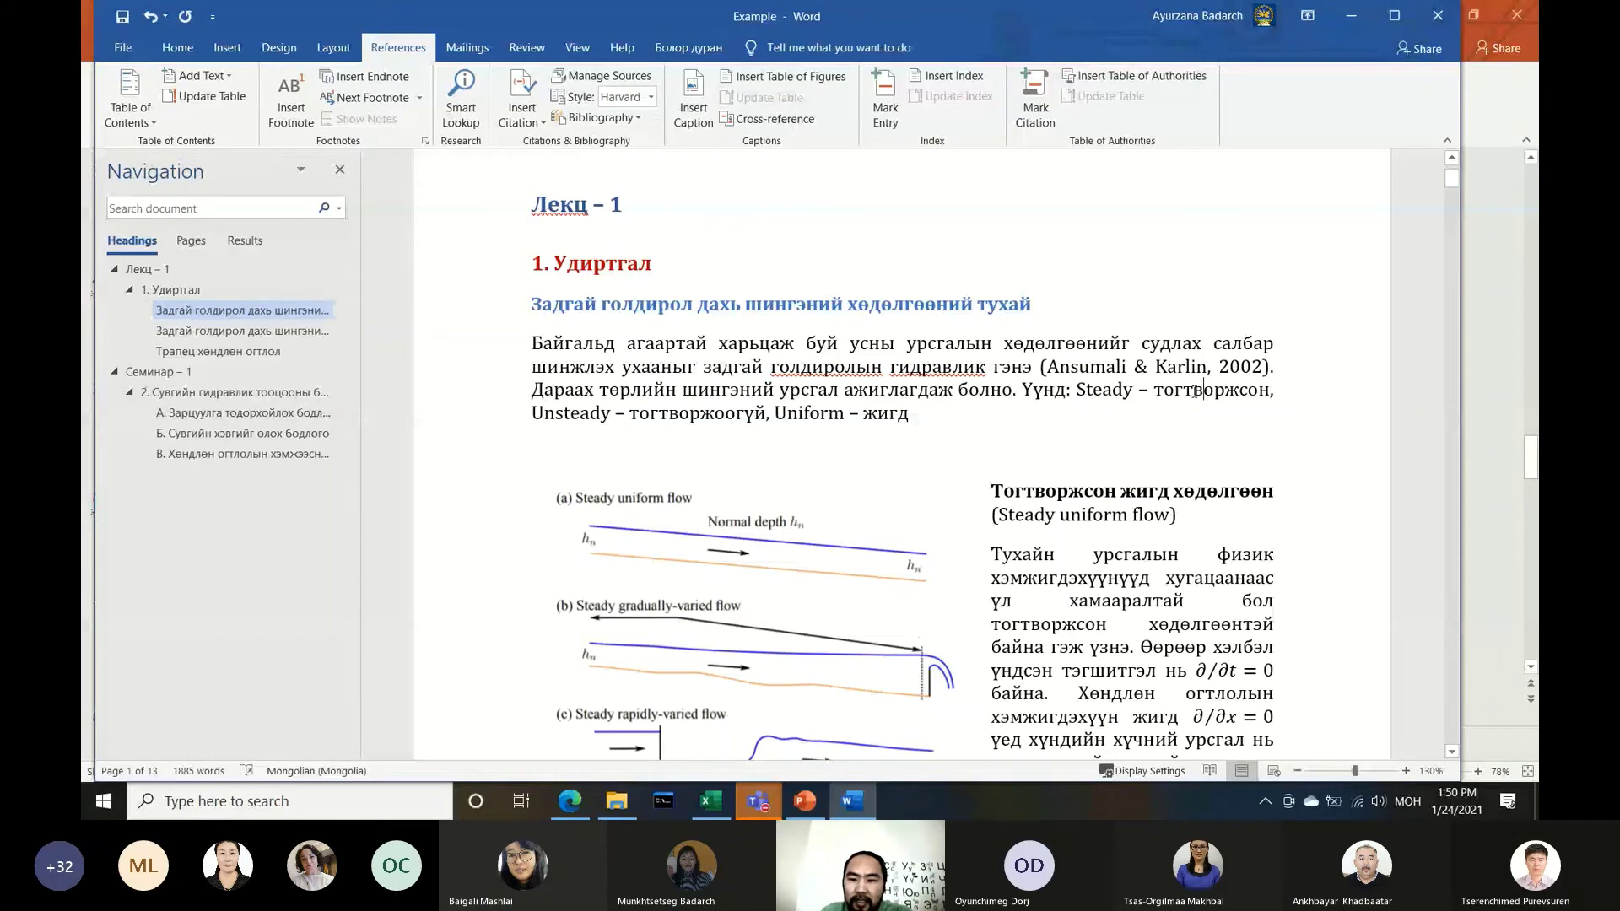
{"action": "left_click", "coordinate": [1224, 390]}
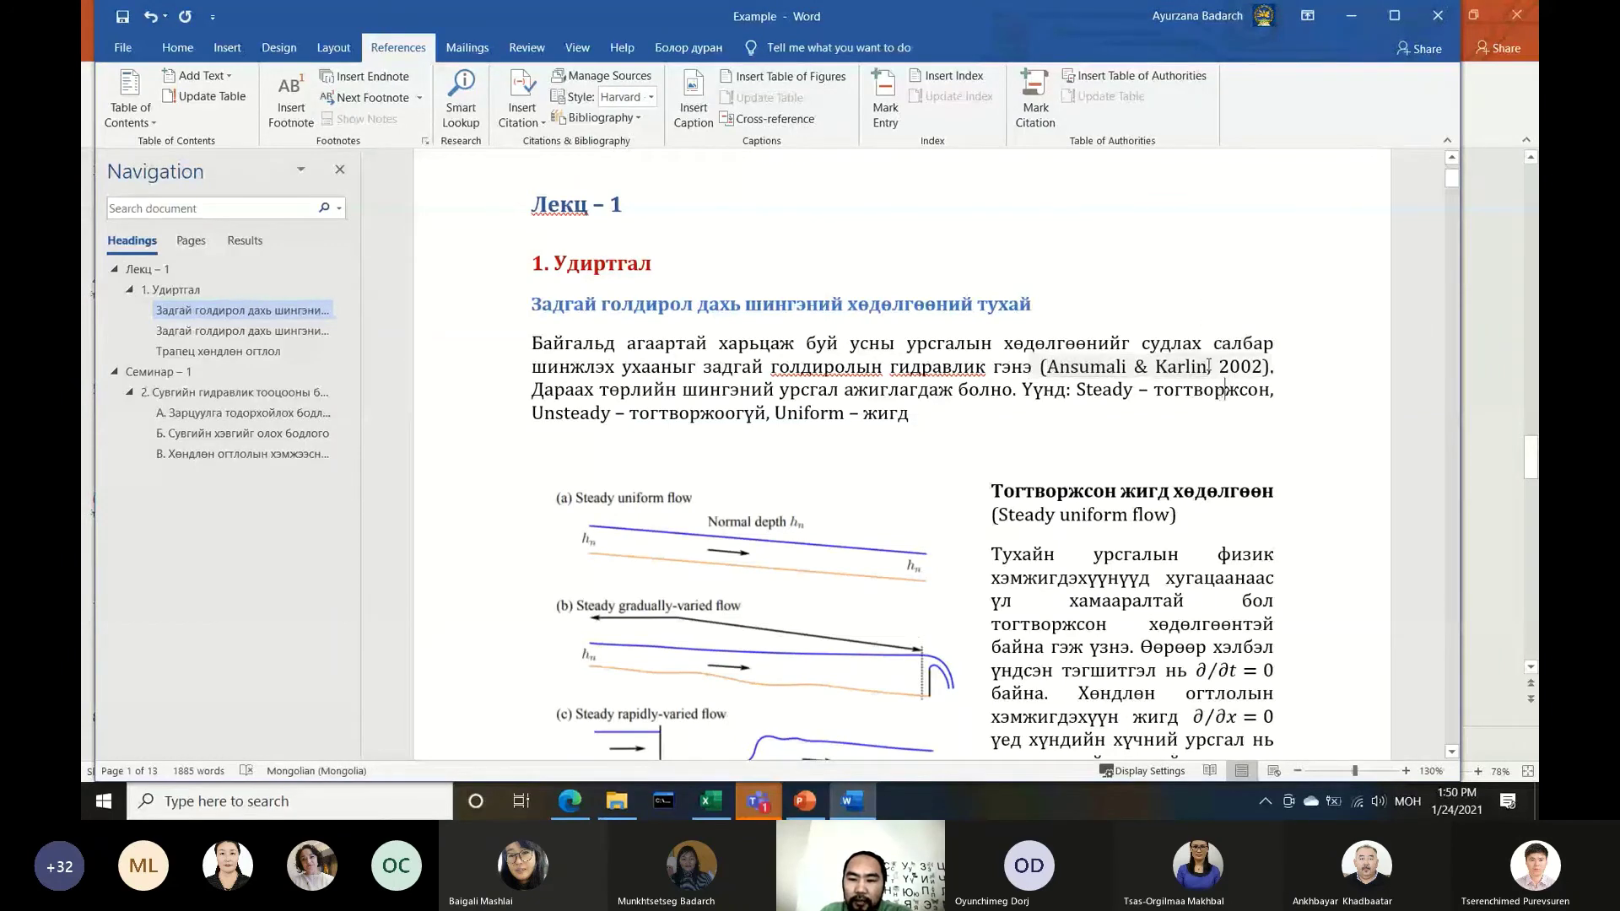
{"action": "left_click", "coordinate": [1108, 366]}
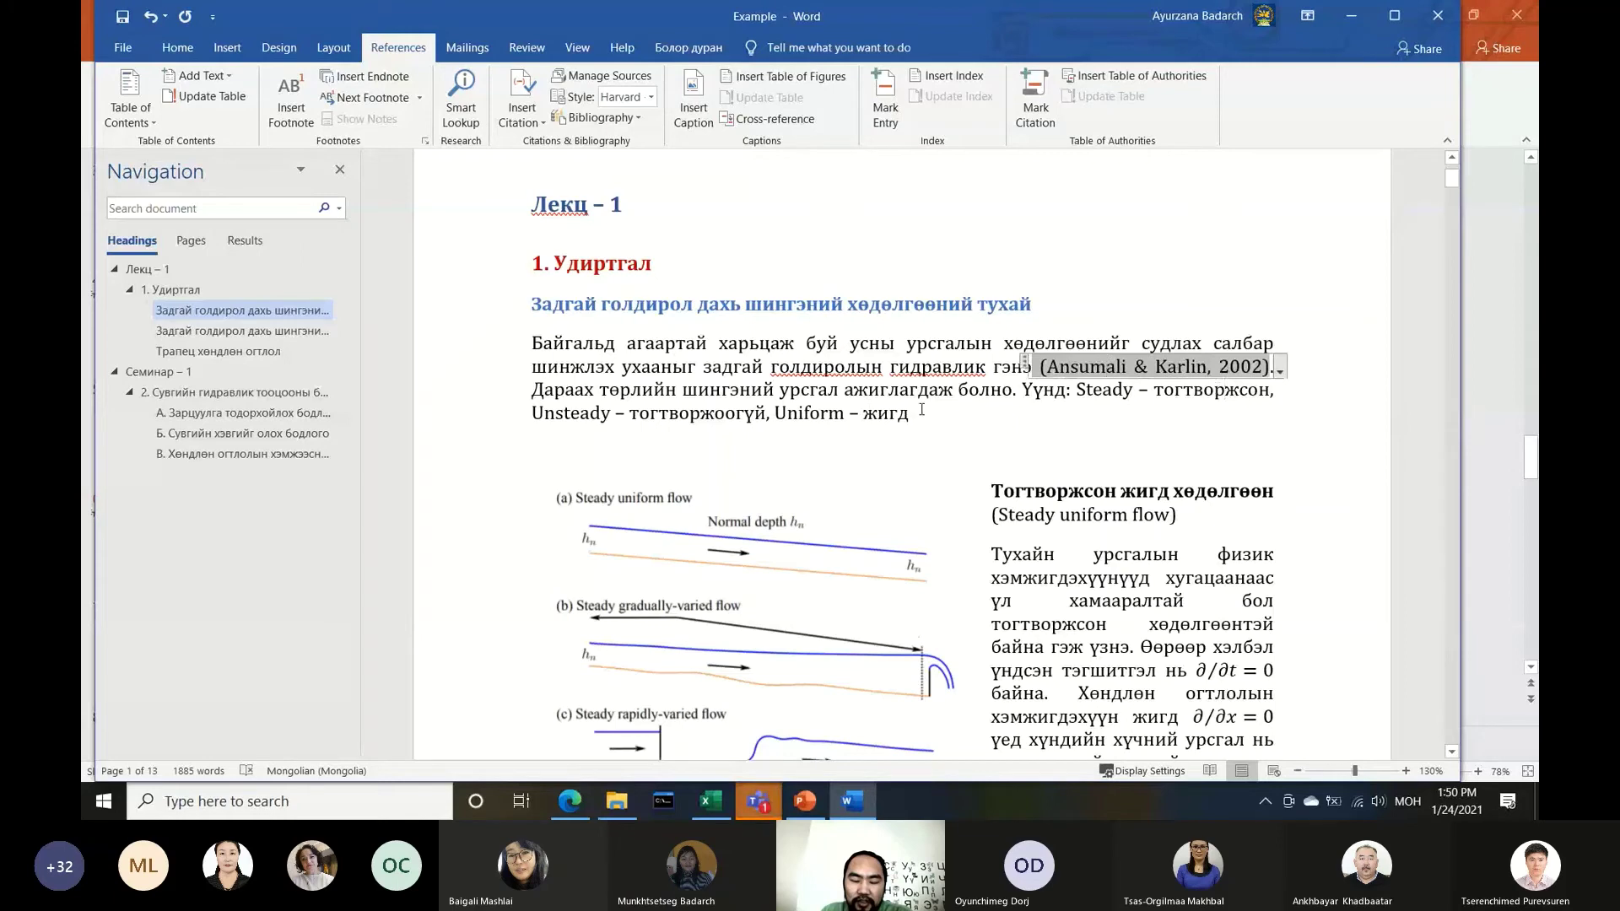
{"action": "scroll", "coordinate": [921, 410], "scroll_direction": "down", "scroll_amount": 3}
{"action": "scroll", "coordinate": [723, 374], "scroll_direction": "up", "scroll_amount": 2}
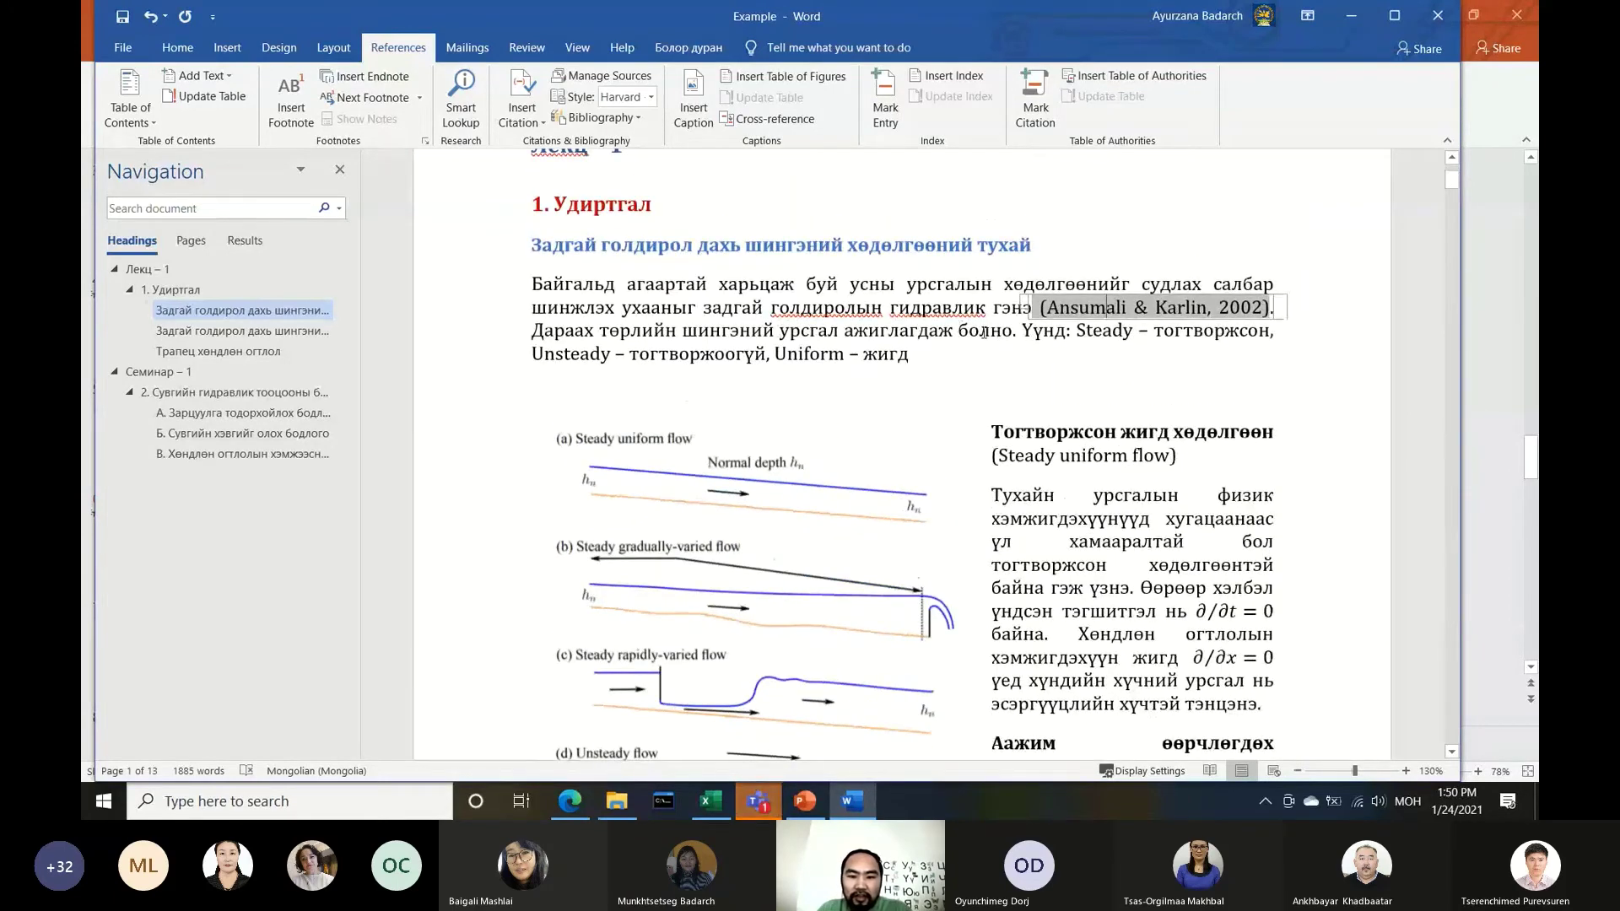
Start a new source for a citation after болно, with Book as its source type
{"action": "left_click", "coordinate": [1012, 331]}
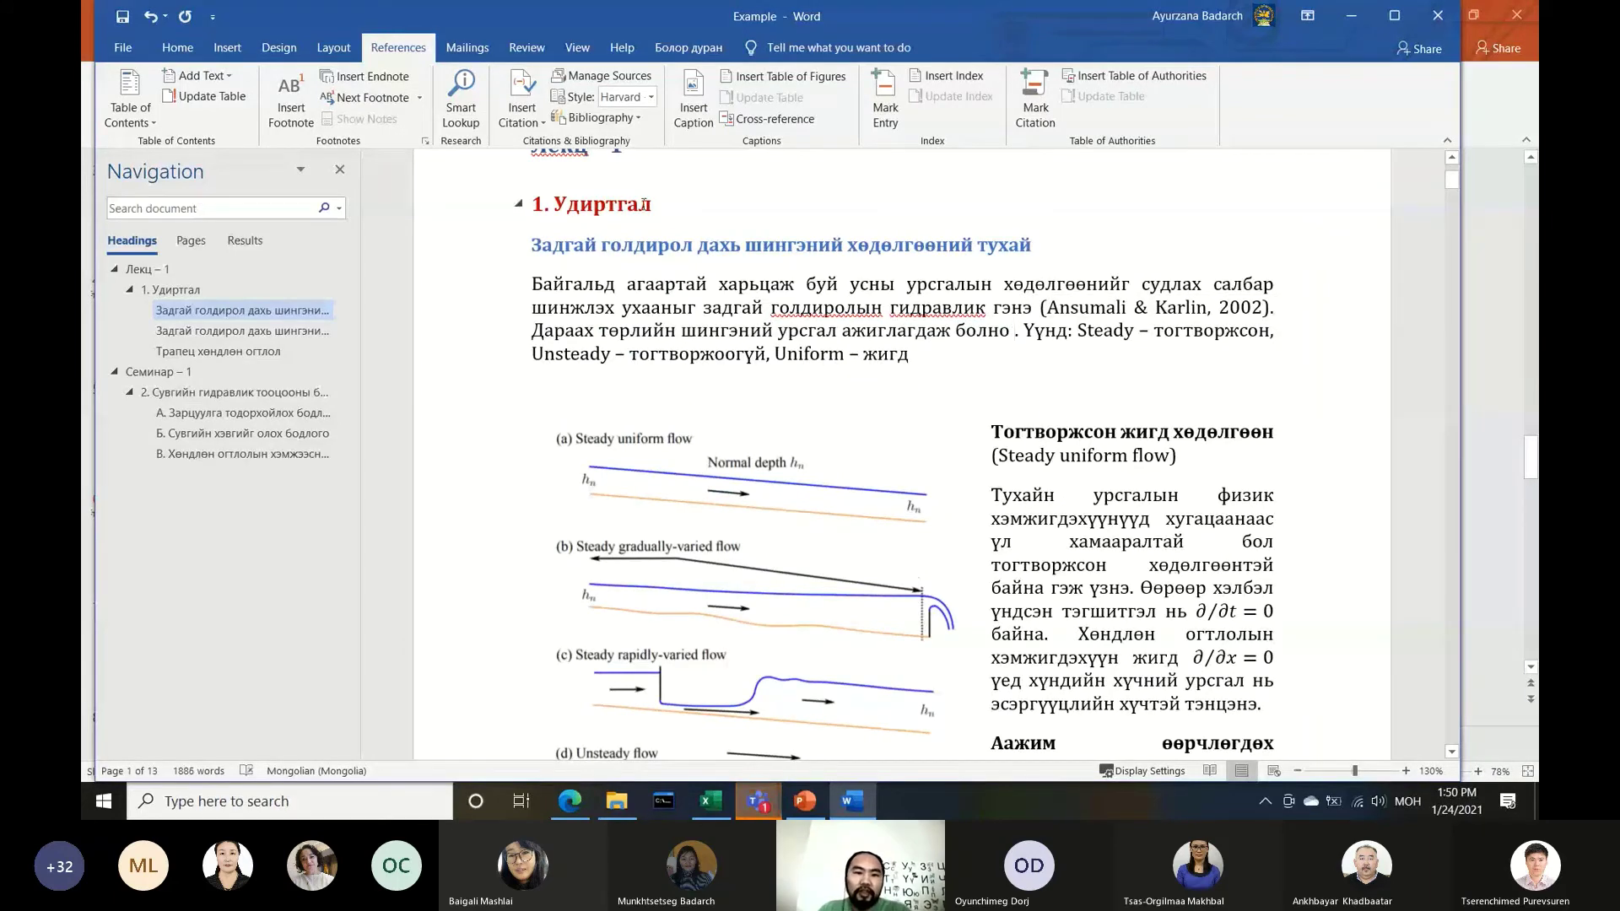
{"action": "left_click", "coordinate": [523, 108]}
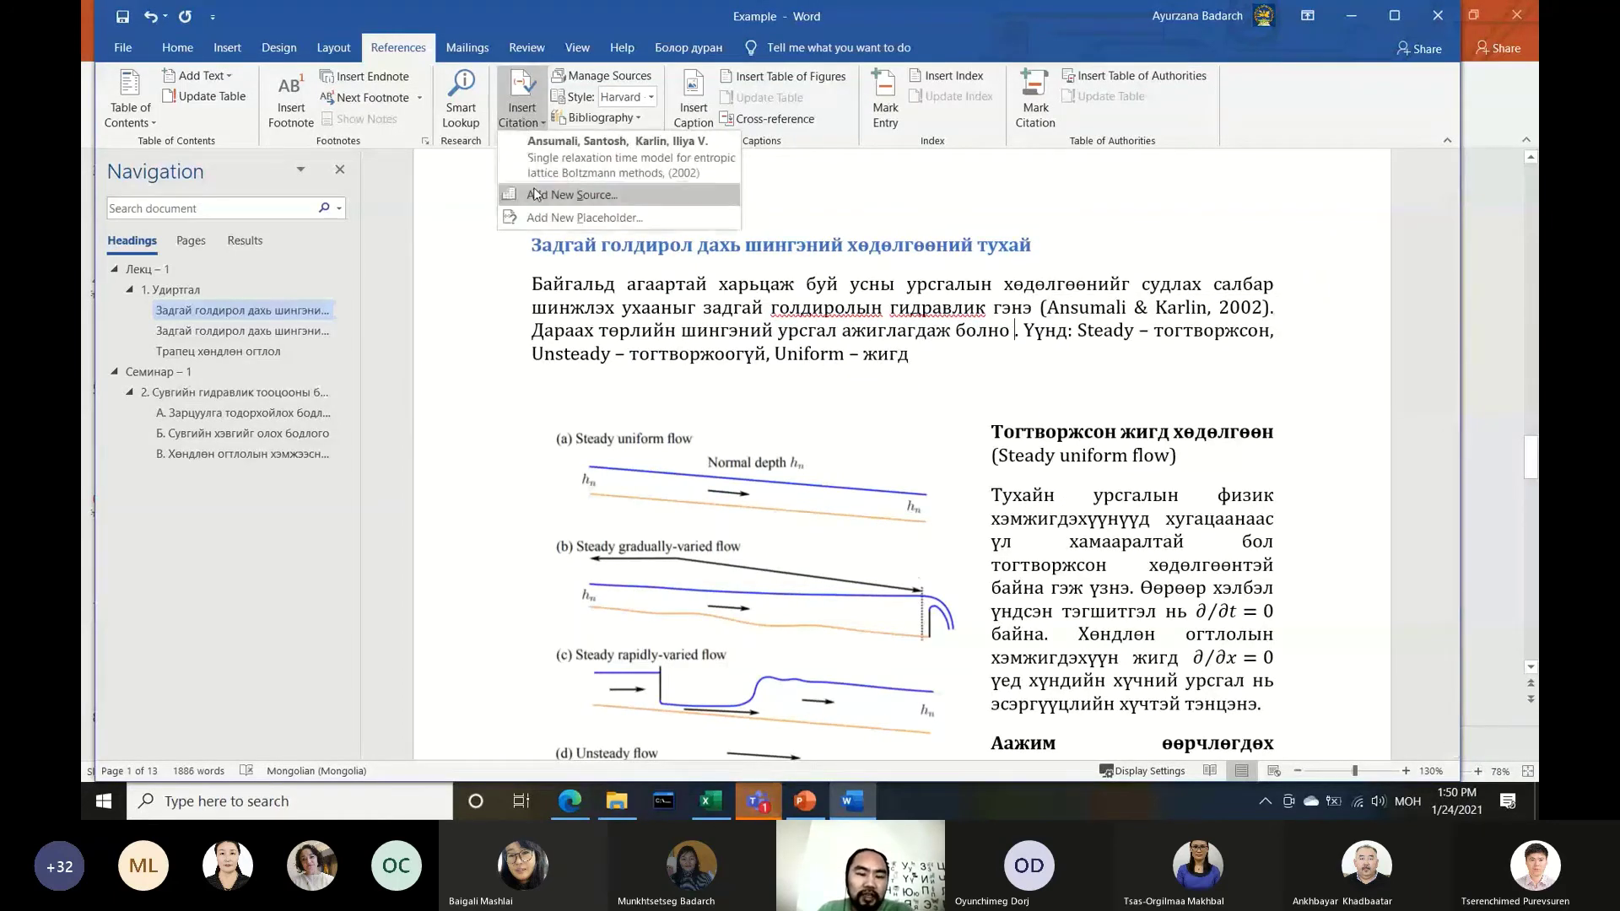
{"action": "left_click", "coordinate": [550, 198]}
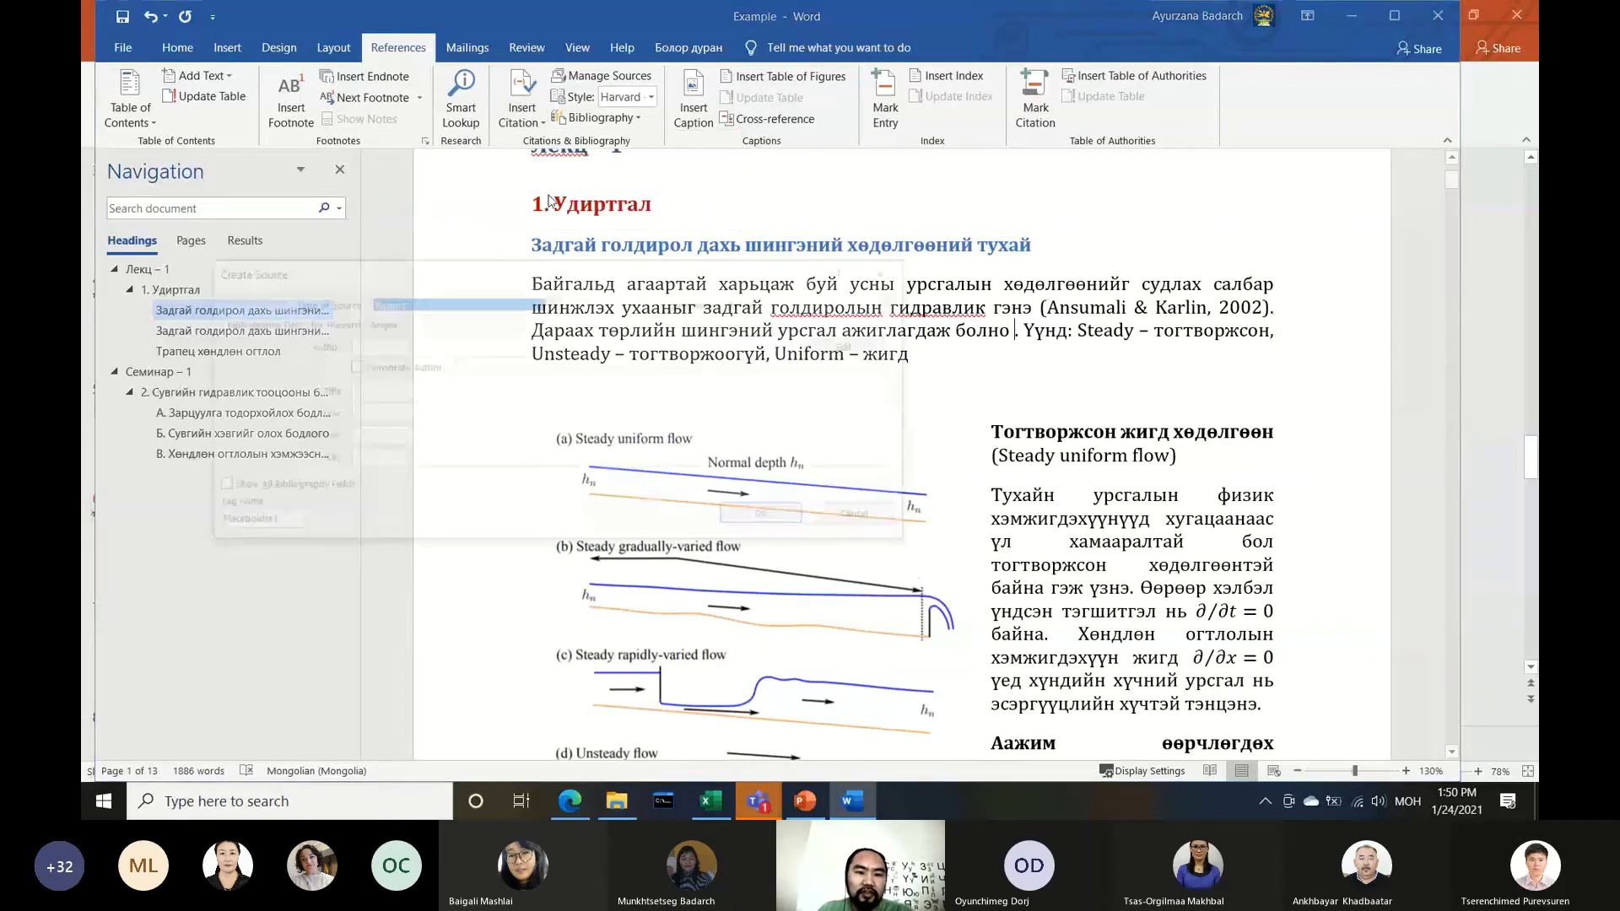
{"action": "left_click", "coordinate": [553, 302]}
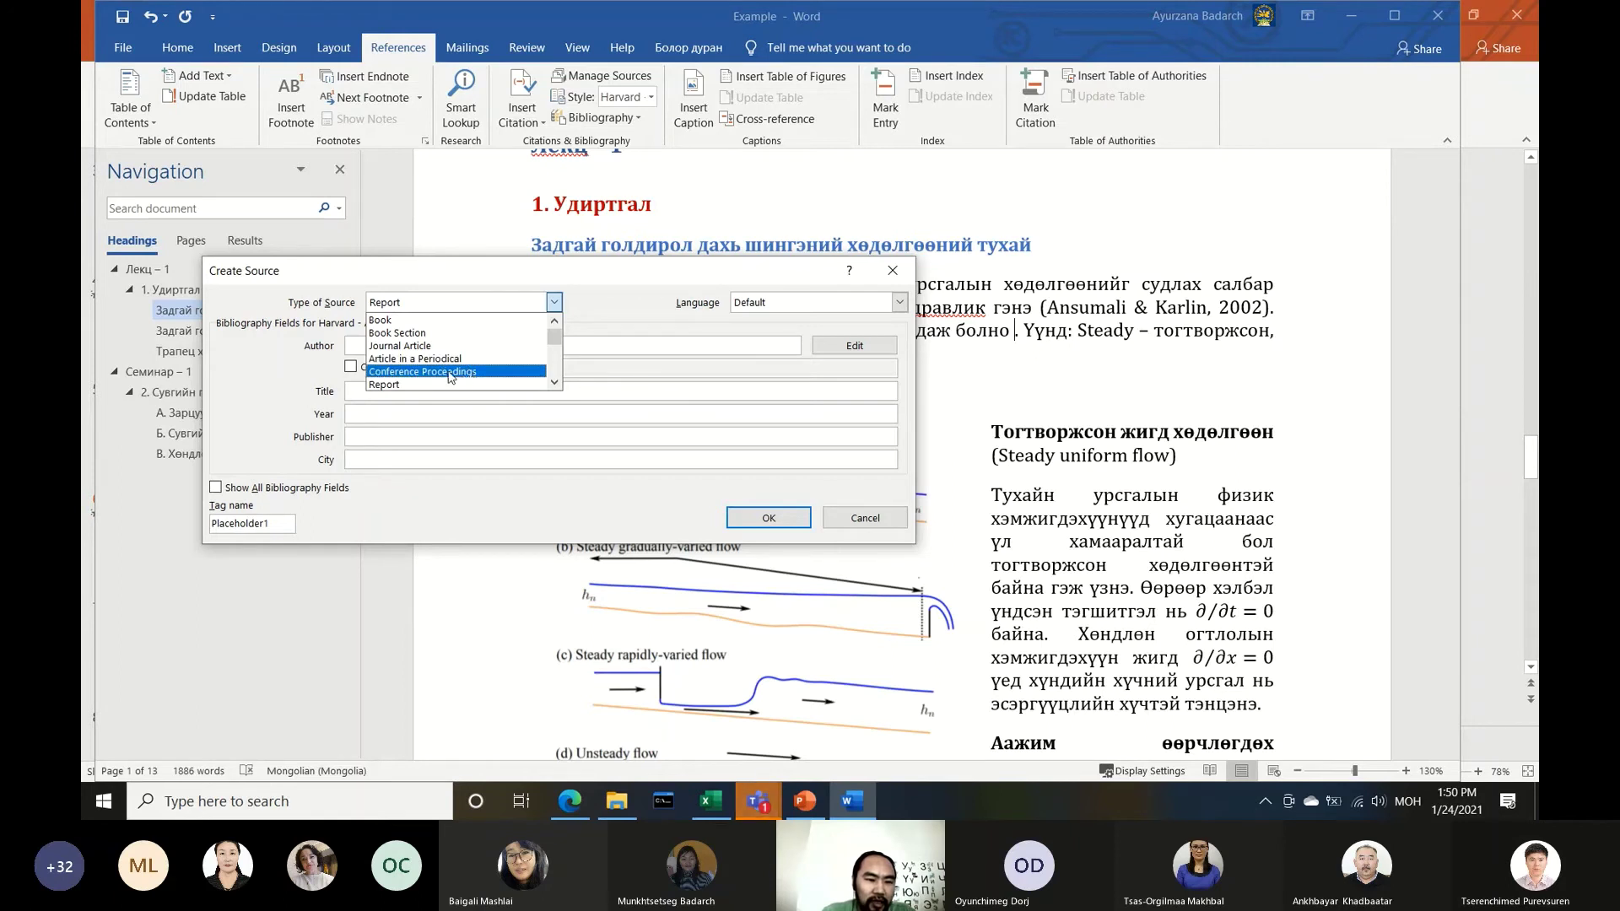
{"action": "left_click", "coordinate": [450, 373]}
{"action": "left_click", "coordinate": [554, 302]}
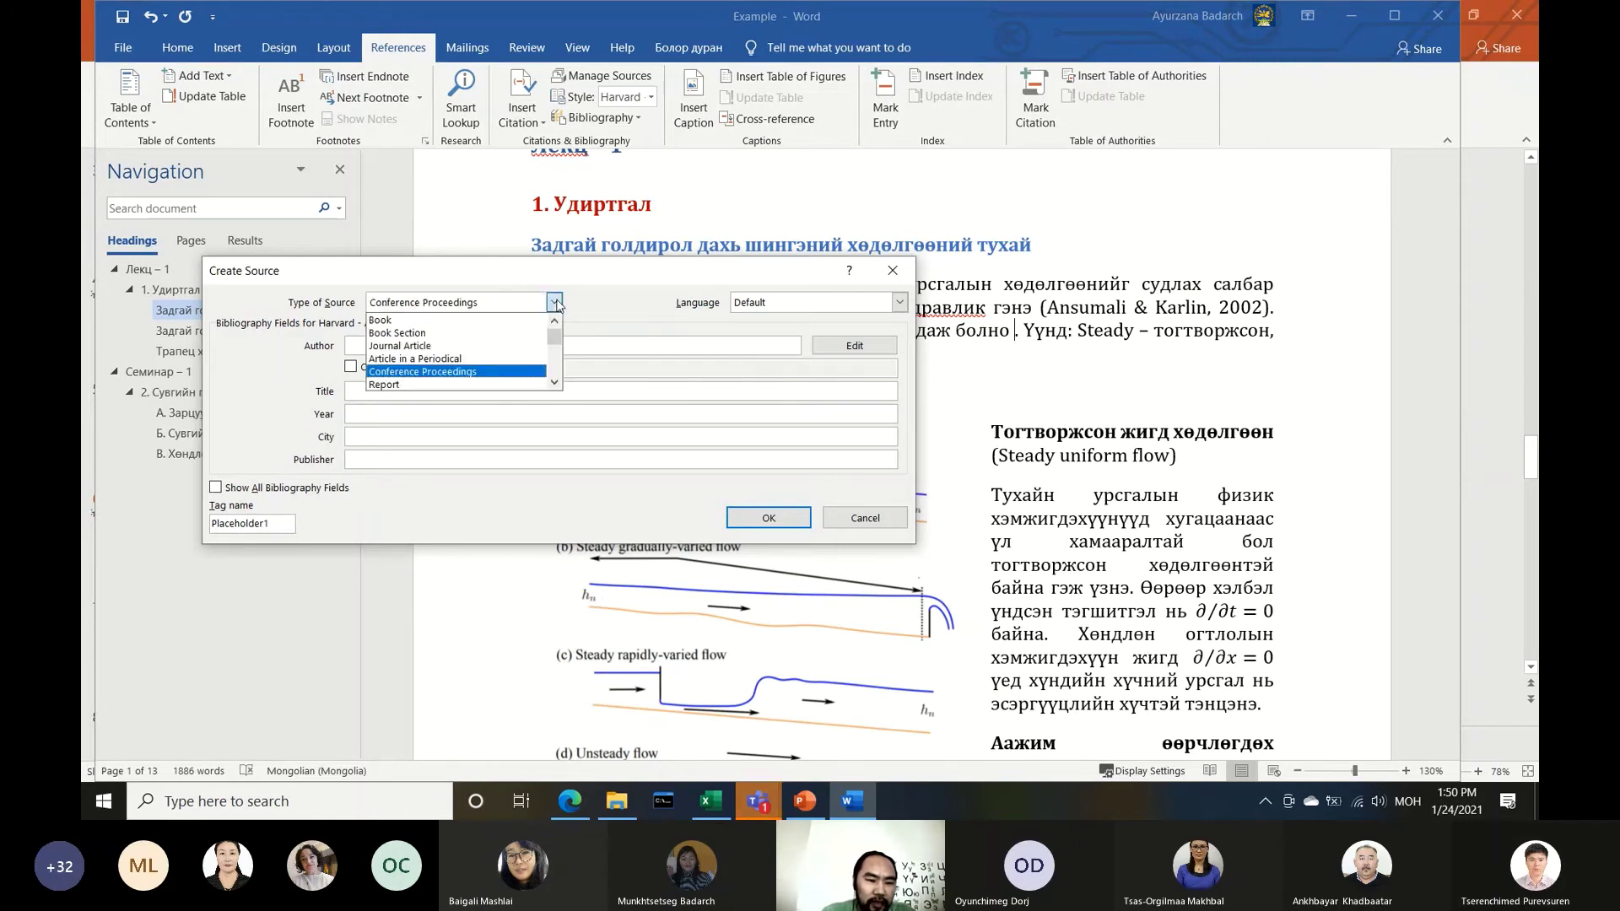
{"action": "scroll", "coordinate": [424, 369], "scroll_direction": "down", "scroll_amount": 1}
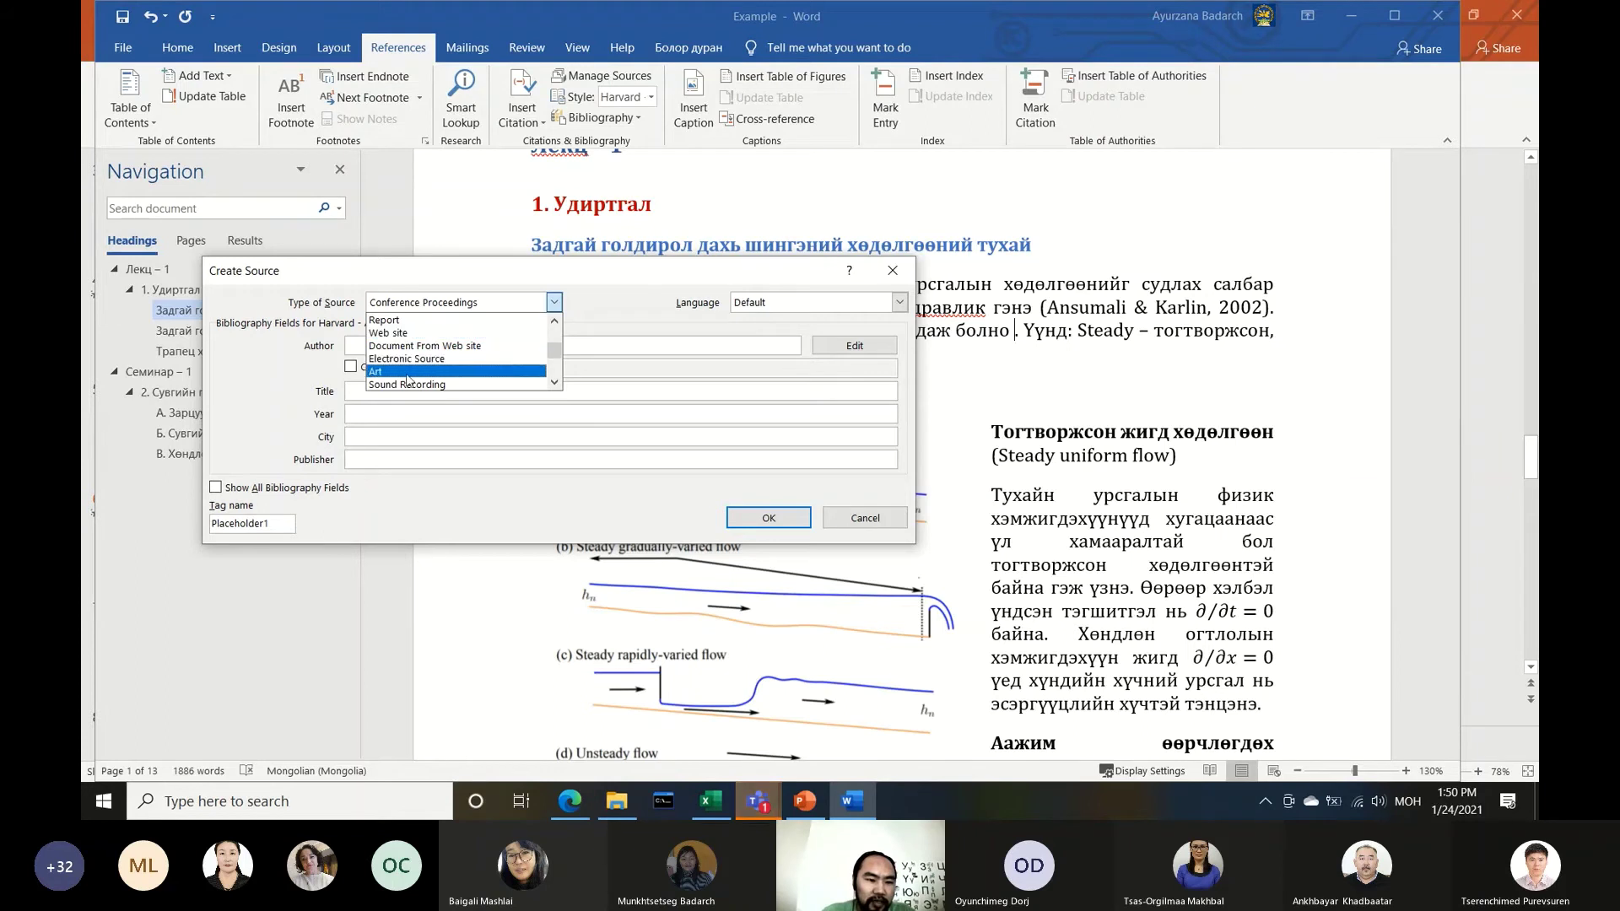
{"action": "scroll", "coordinate": [424, 359], "scroll_direction": "up", "scroll_amount": 1}
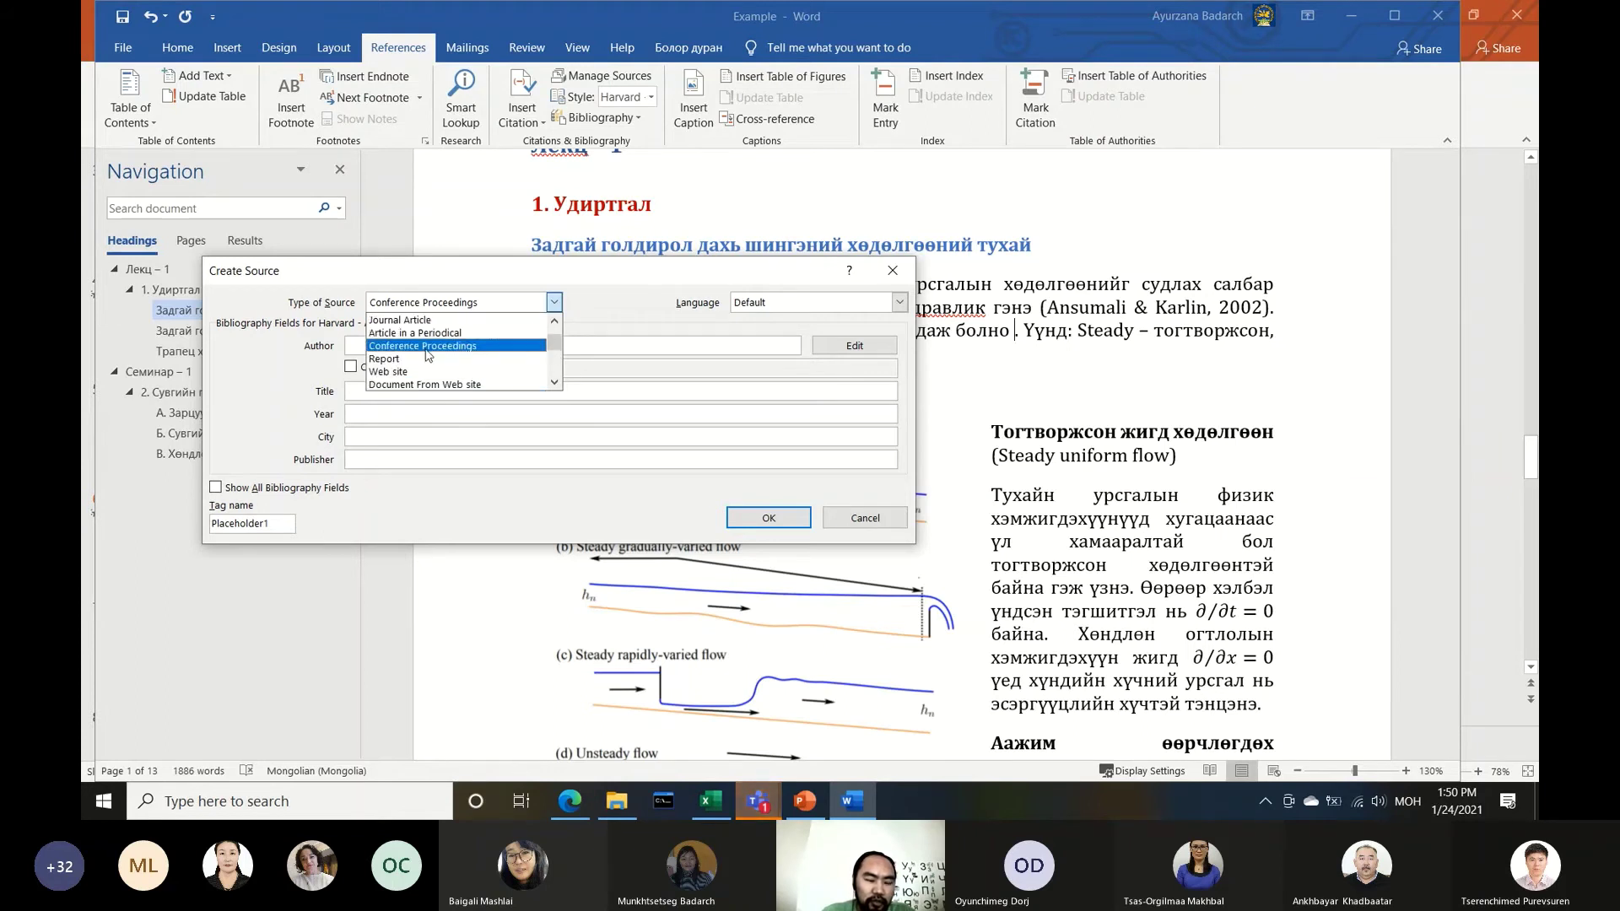
{"action": "scroll", "coordinate": [425, 346], "scroll_direction": "up", "scroll_amount": 1}
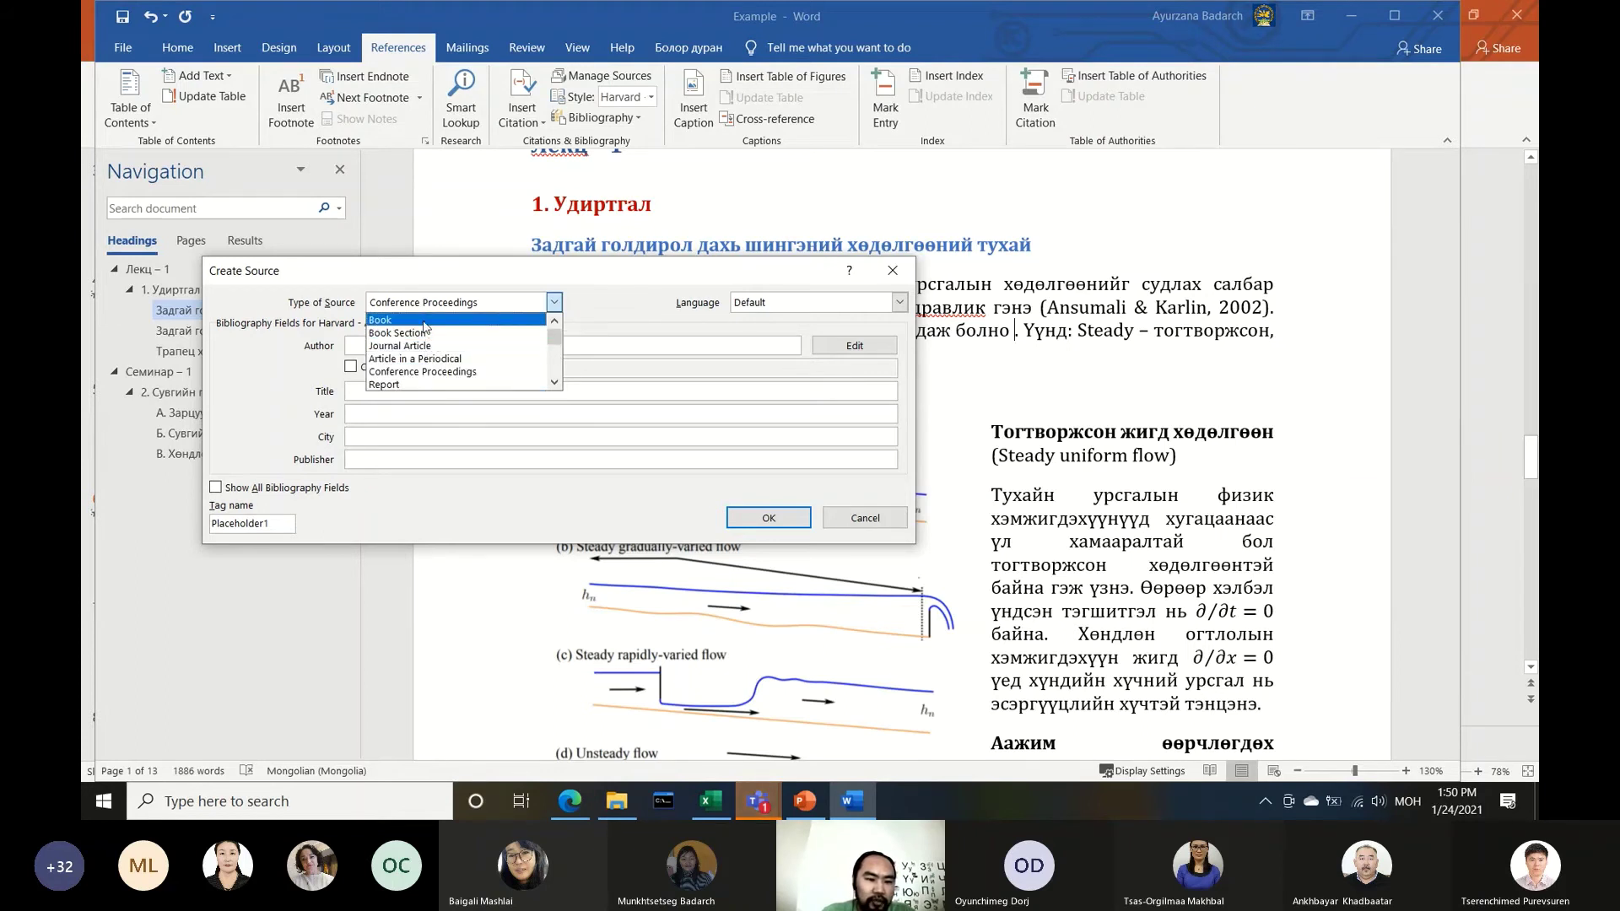
{"action": "left_click", "coordinate": [425, 321]}
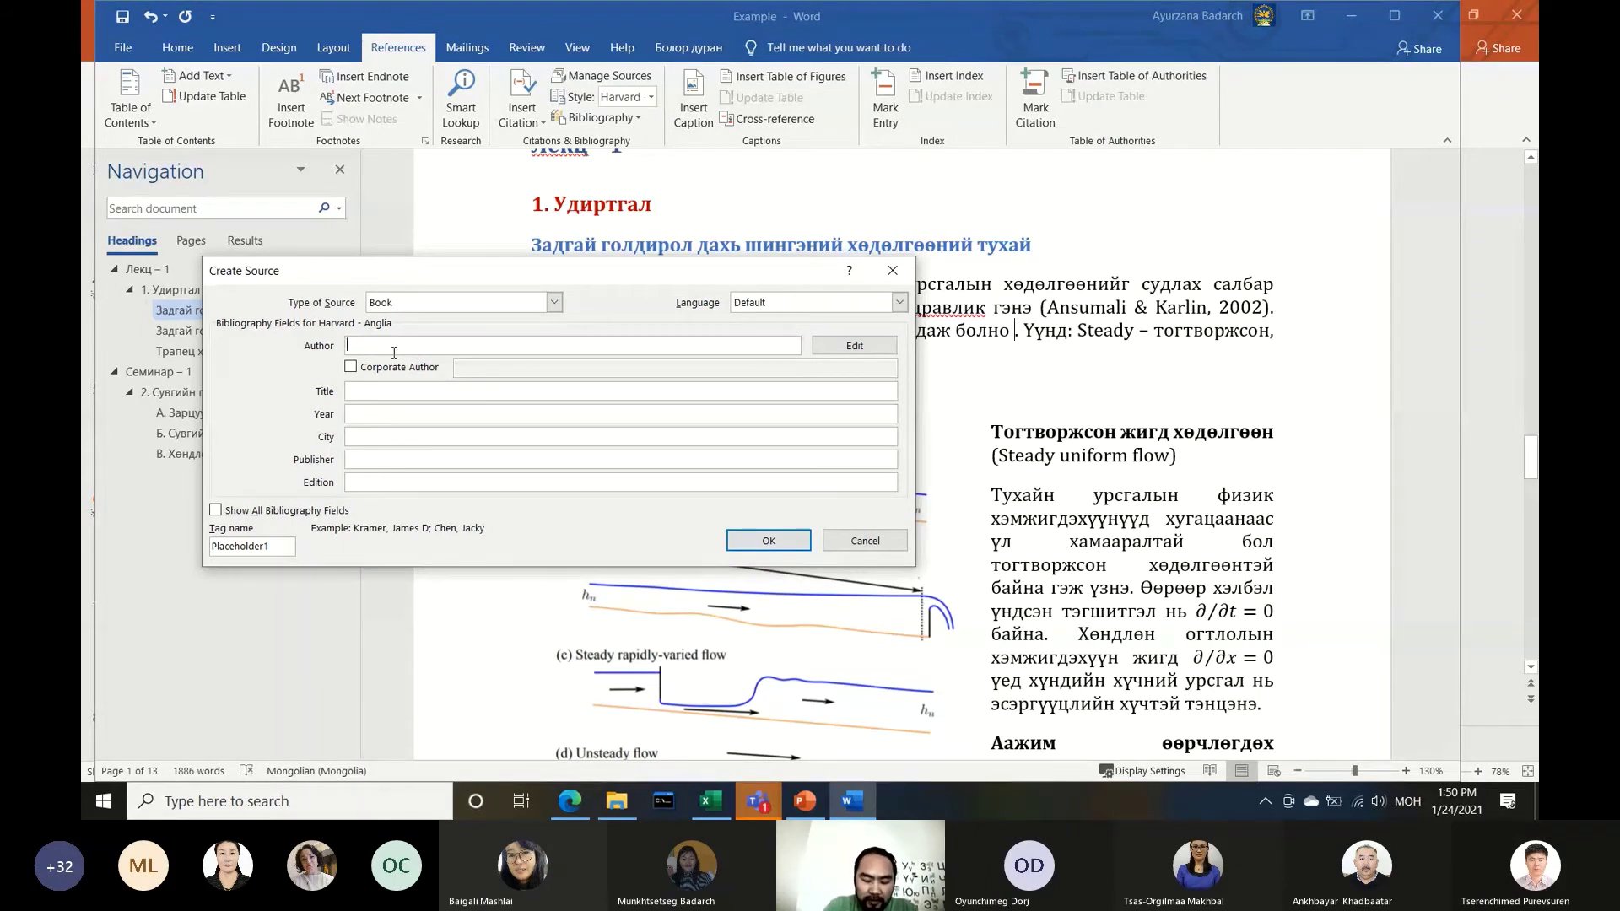
Enter the book's author name and the title 'Усны барилга байгуулламж'
{"action": "type", "text": "Батдорж, Ц"}
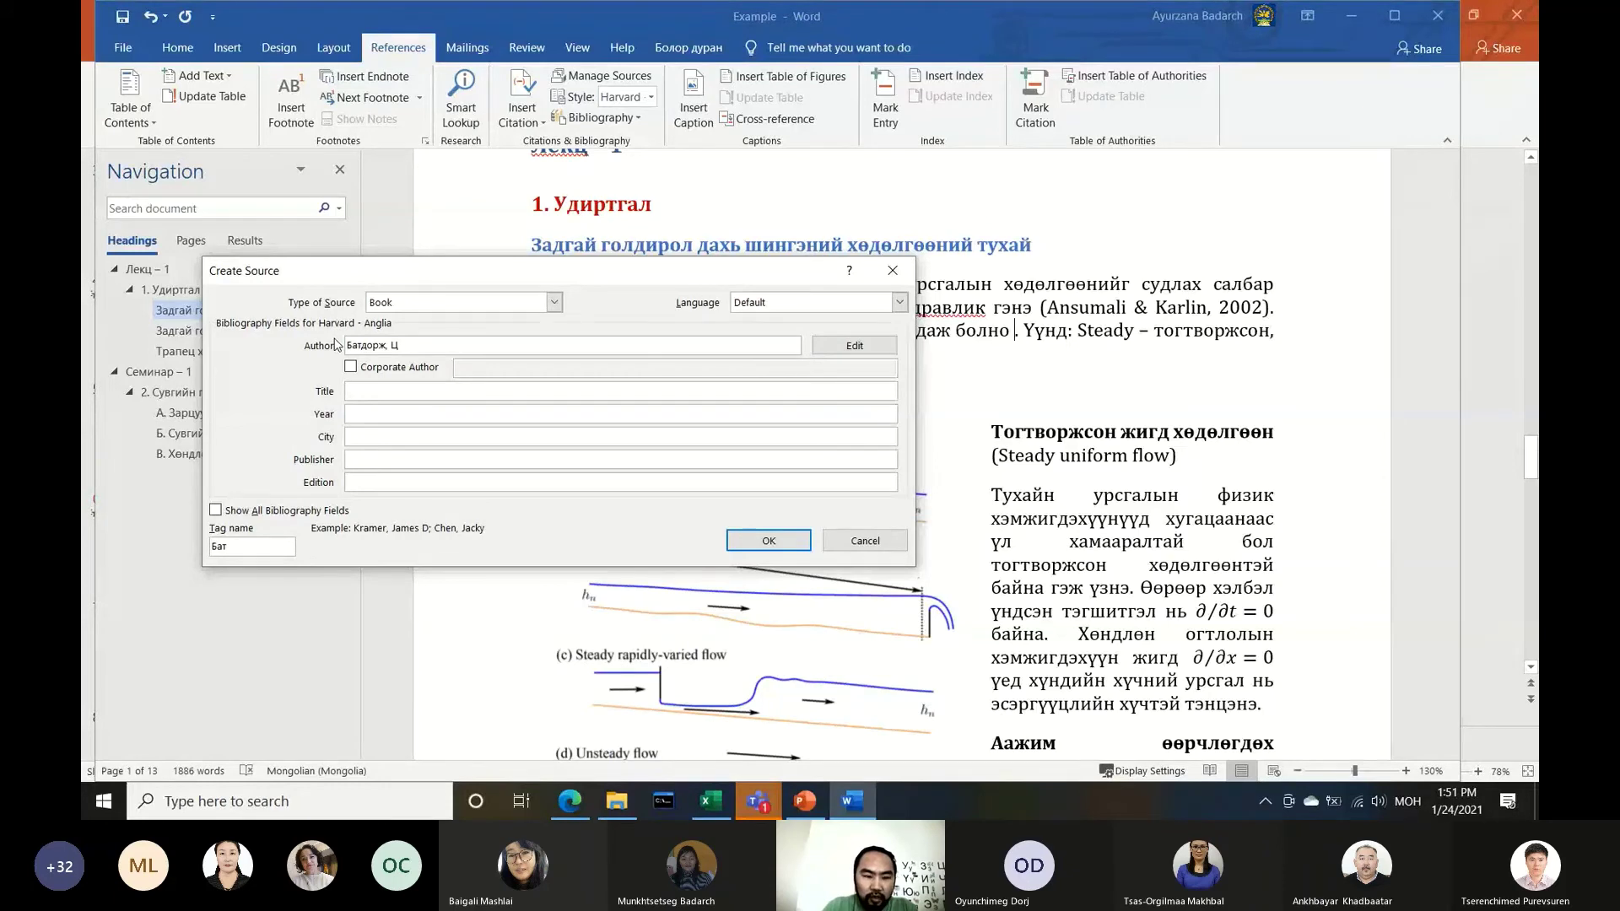
{"action": "key", "text": "alt+shift"}
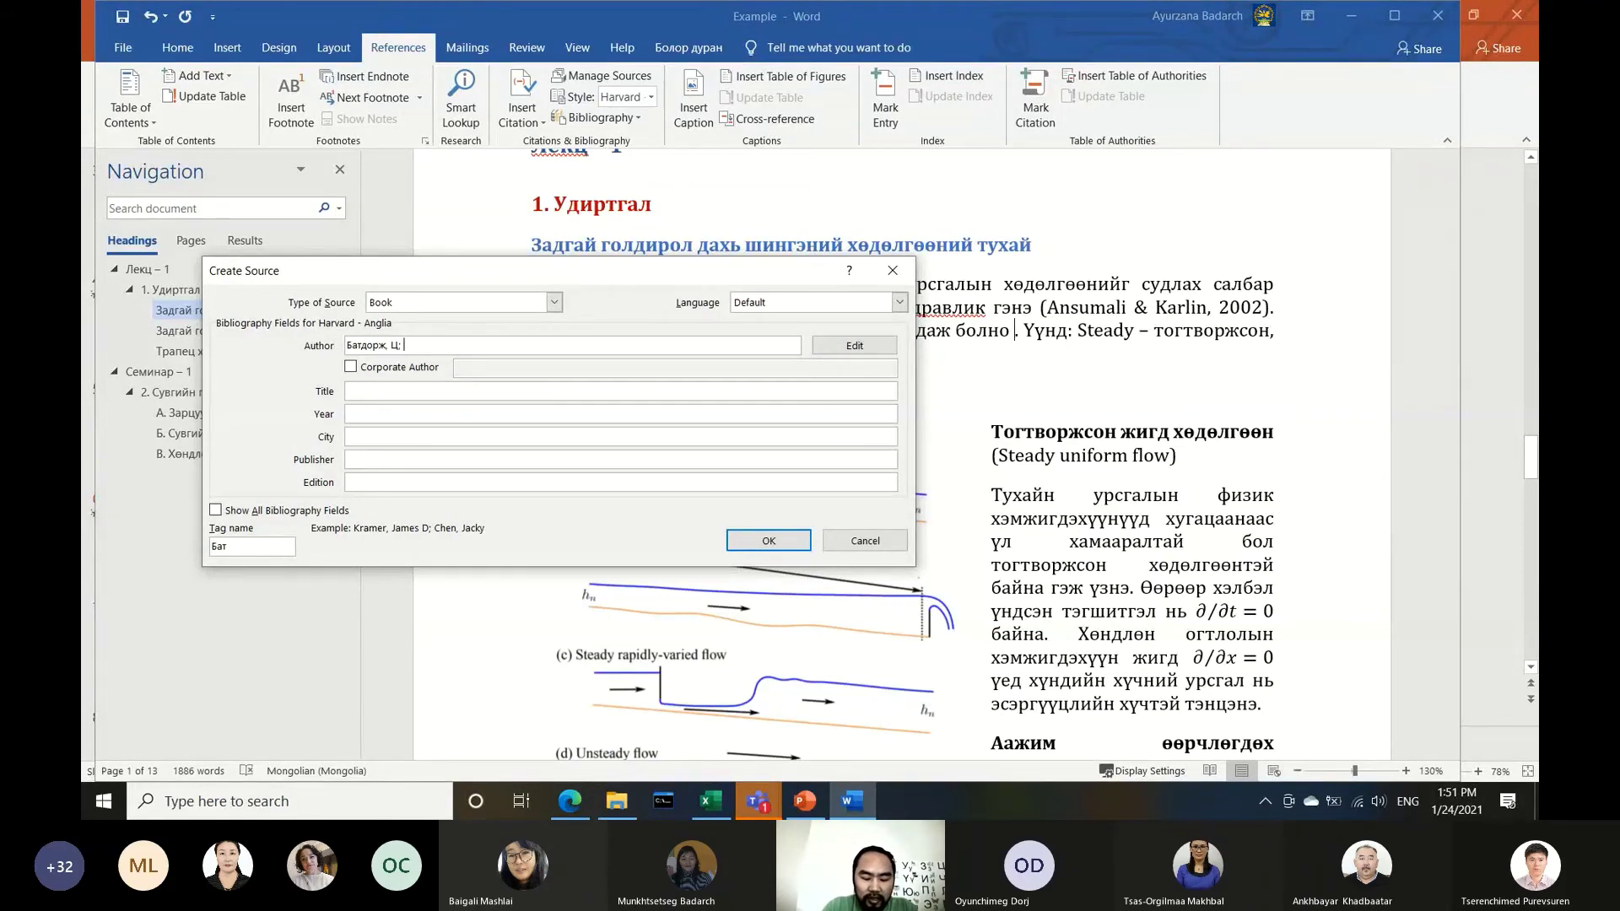
{"action": "key", "text": "alt+shift"}
{"action": "type", "text": "Хэн н"}
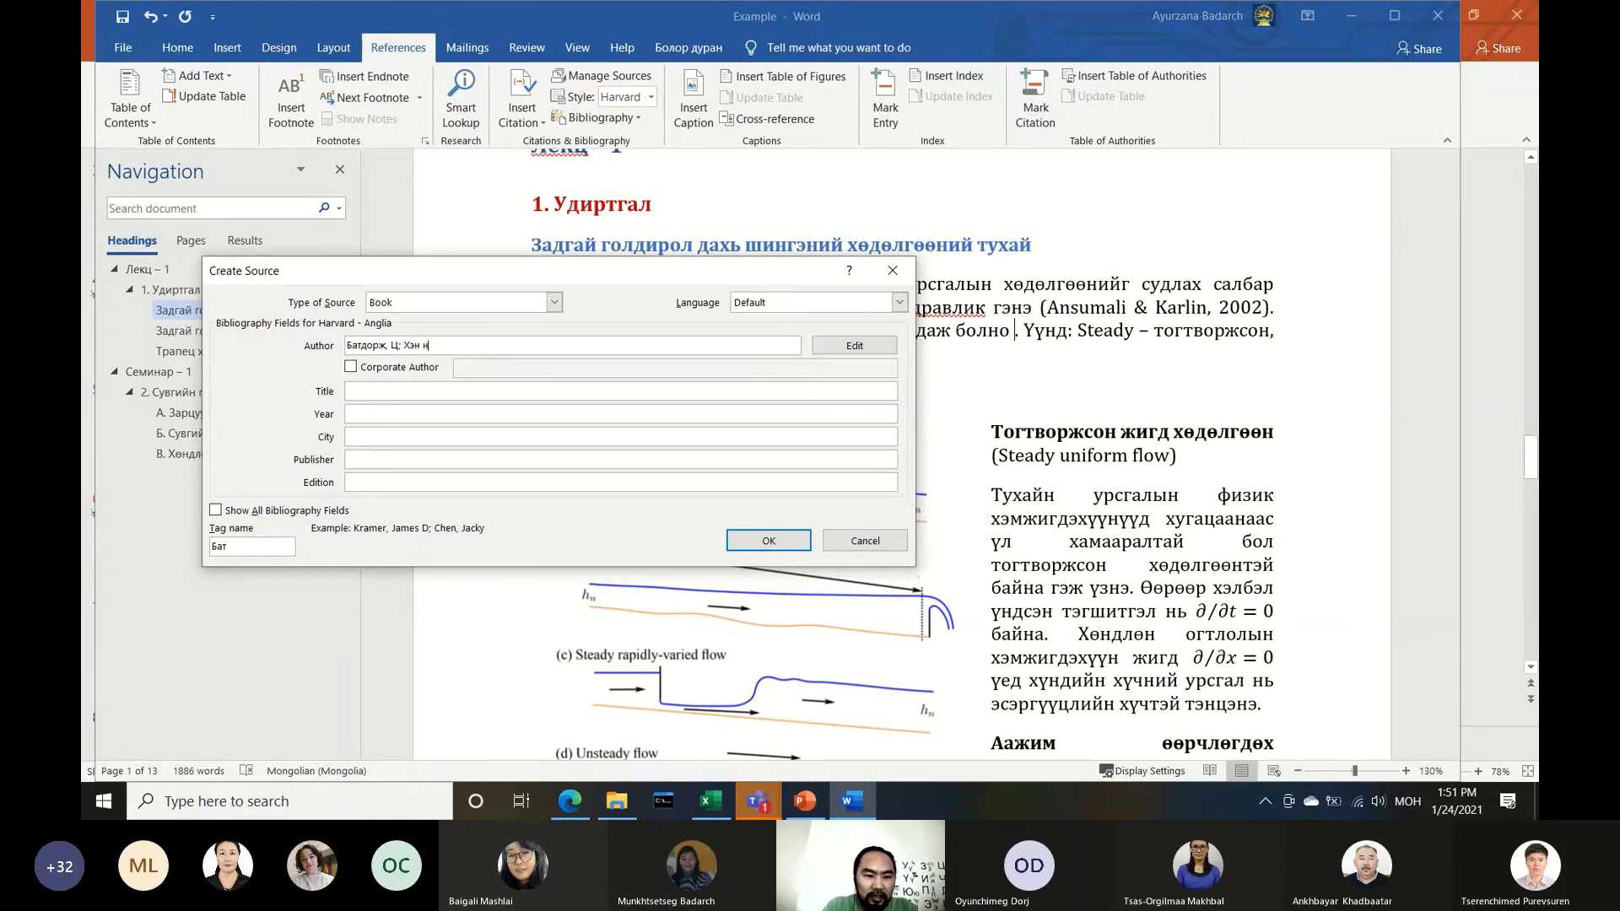
{"action": "type", "text": "эгэн"}
{"action": "left_click", "coordinate": [369, 389]}
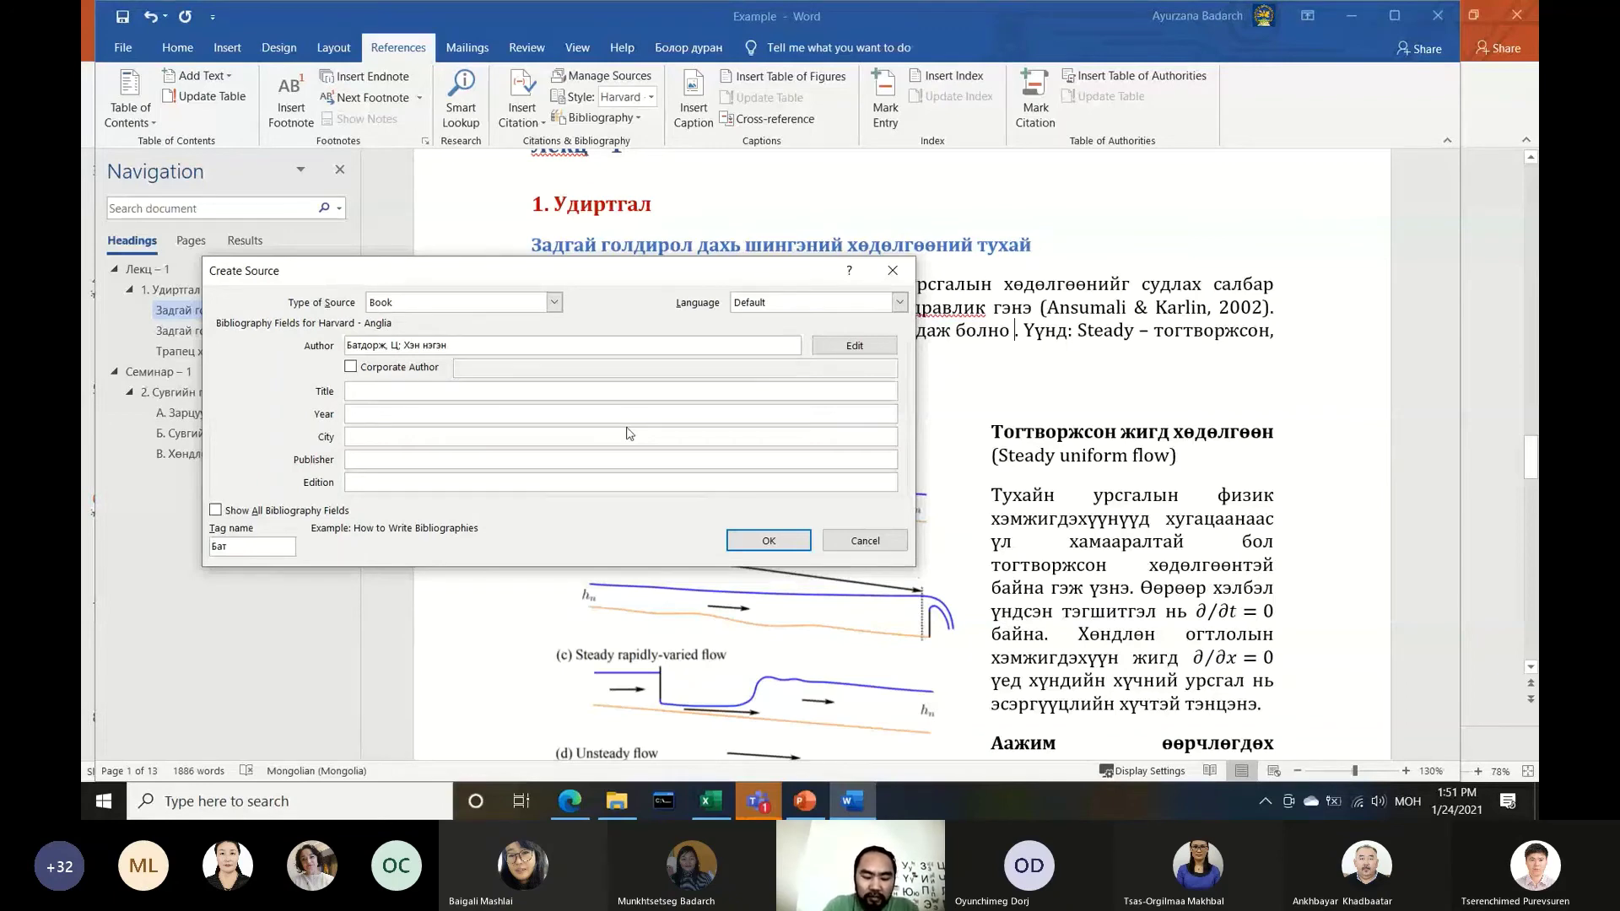
{"action": "type", "text": "Усны арилга"}
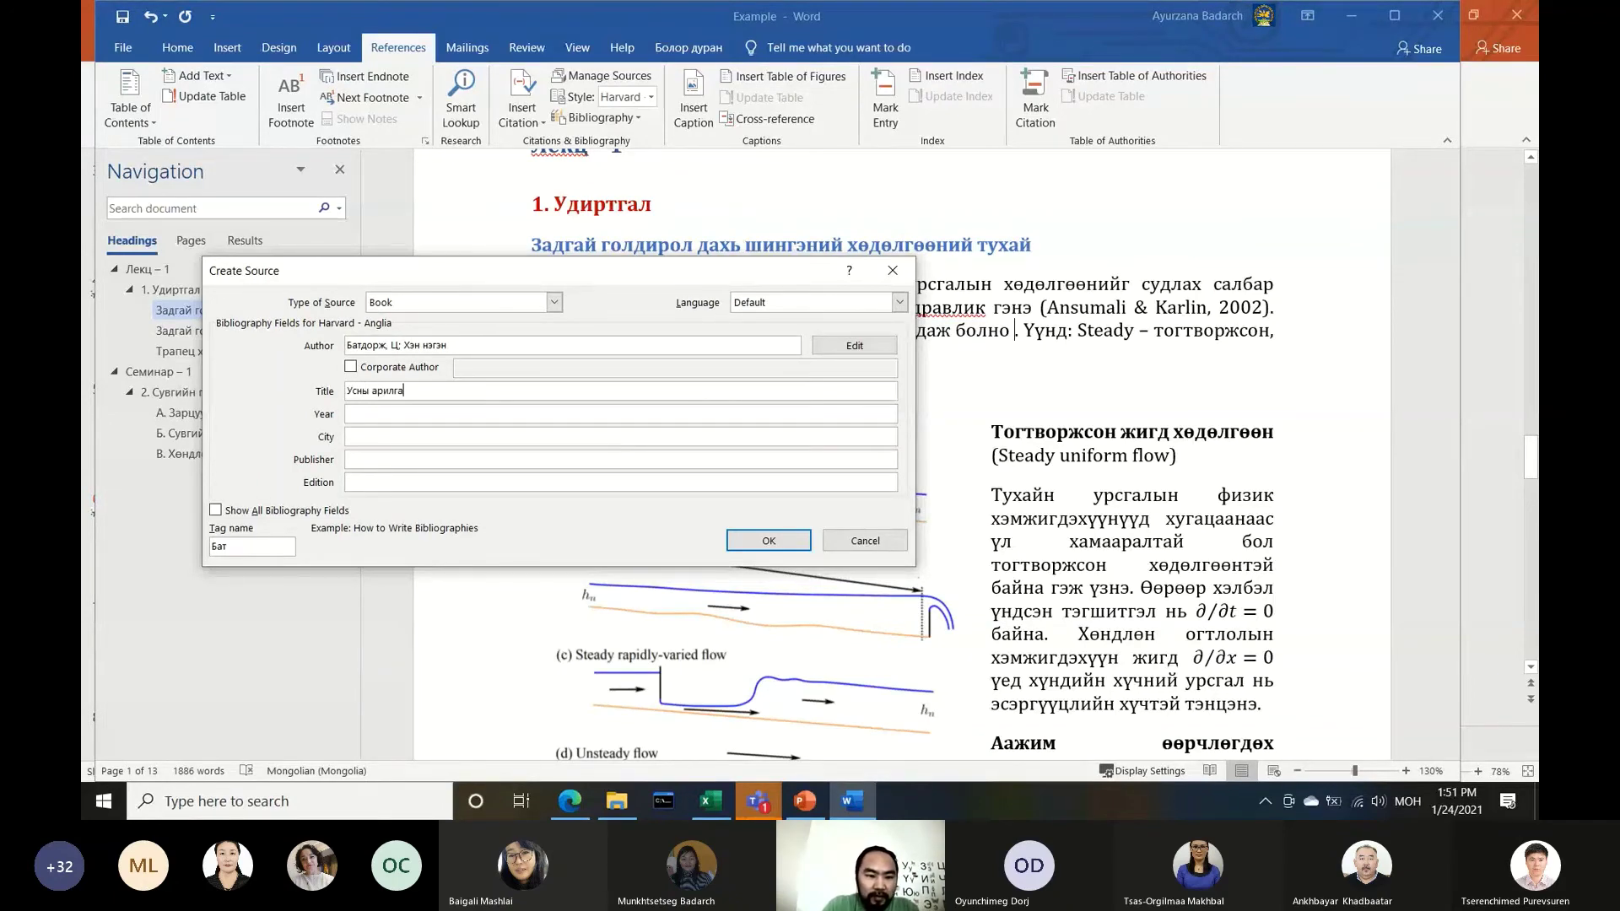
{"action": "key", "text": "BackSpace"}
{"action": "key", "text": "BackSpace"}
{"action": "key", "text": "BackSpace"}
{"action": "key", "text": "BackSpace"}
{"action": "key", "text": "BackSpace"}
{"action": "key", "text": "BackSpace"}
{"action": "type", "text": "барил"}
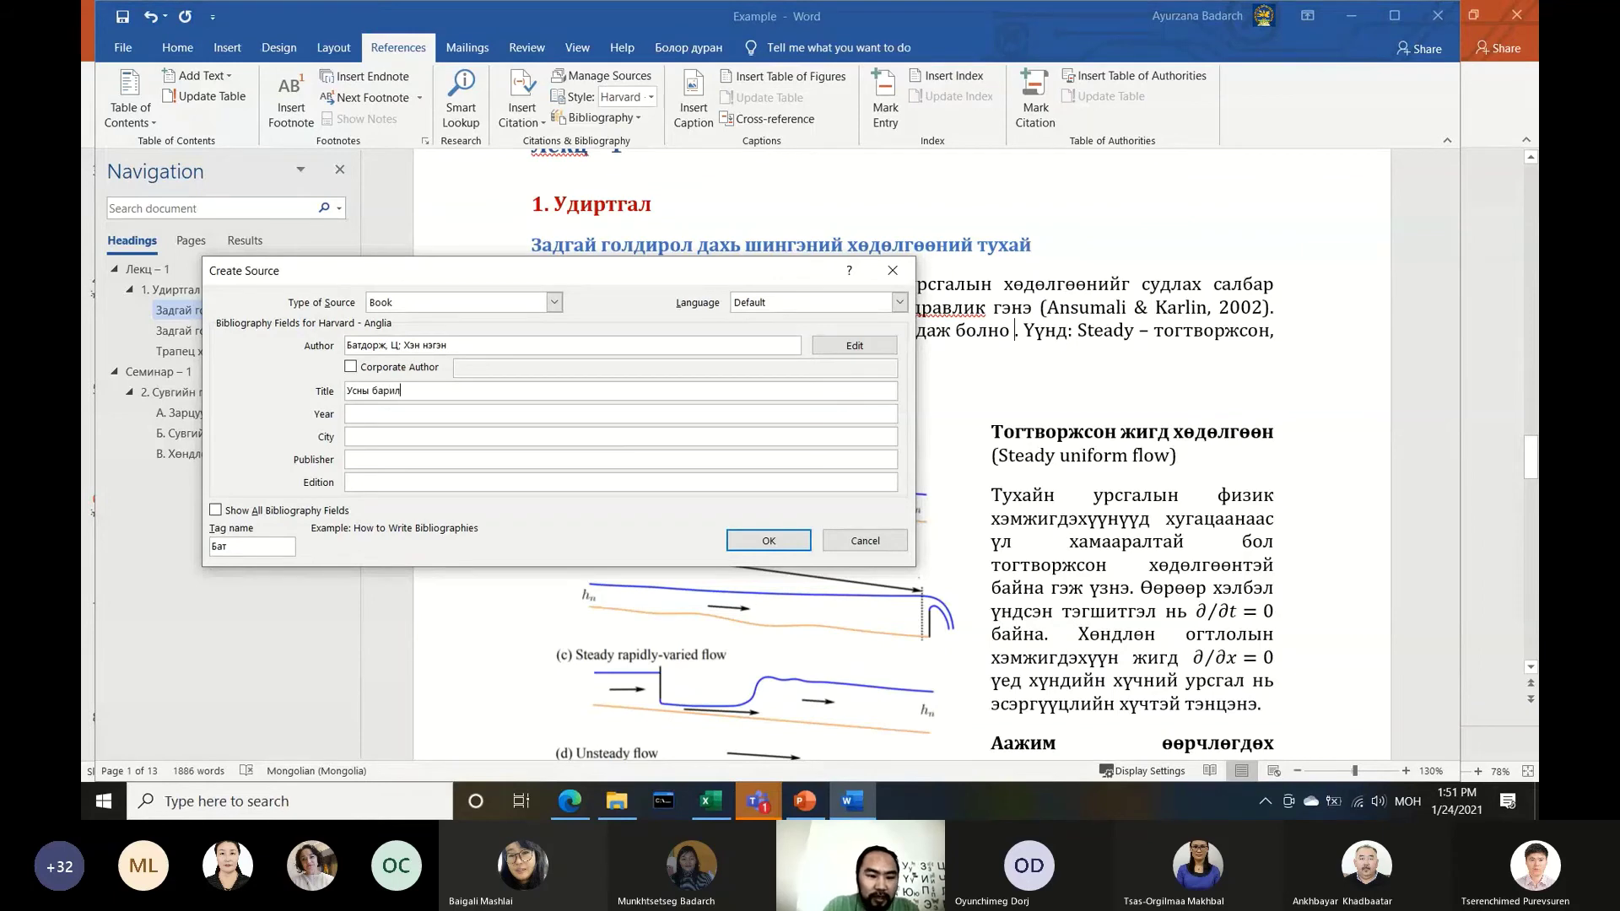
{"action": "type", "text": "га байгуулламж"}
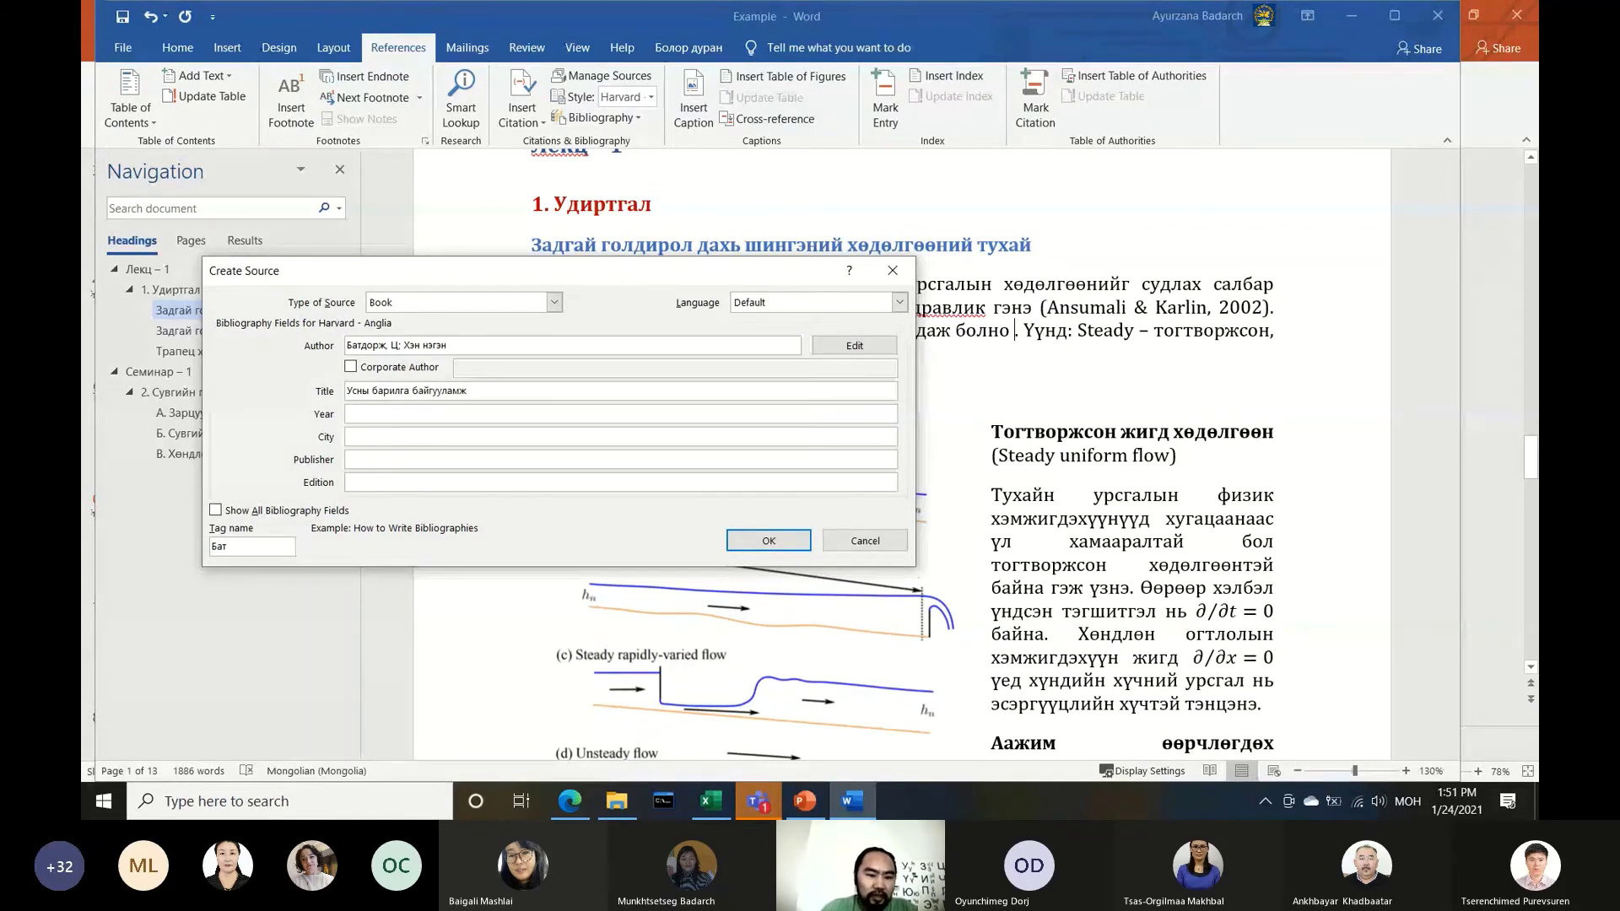
Add year 2014, city Улаанбаатар and publisher 'дм', then insert the citation
{"action": "left_click", "coordinate": [597, 420]}
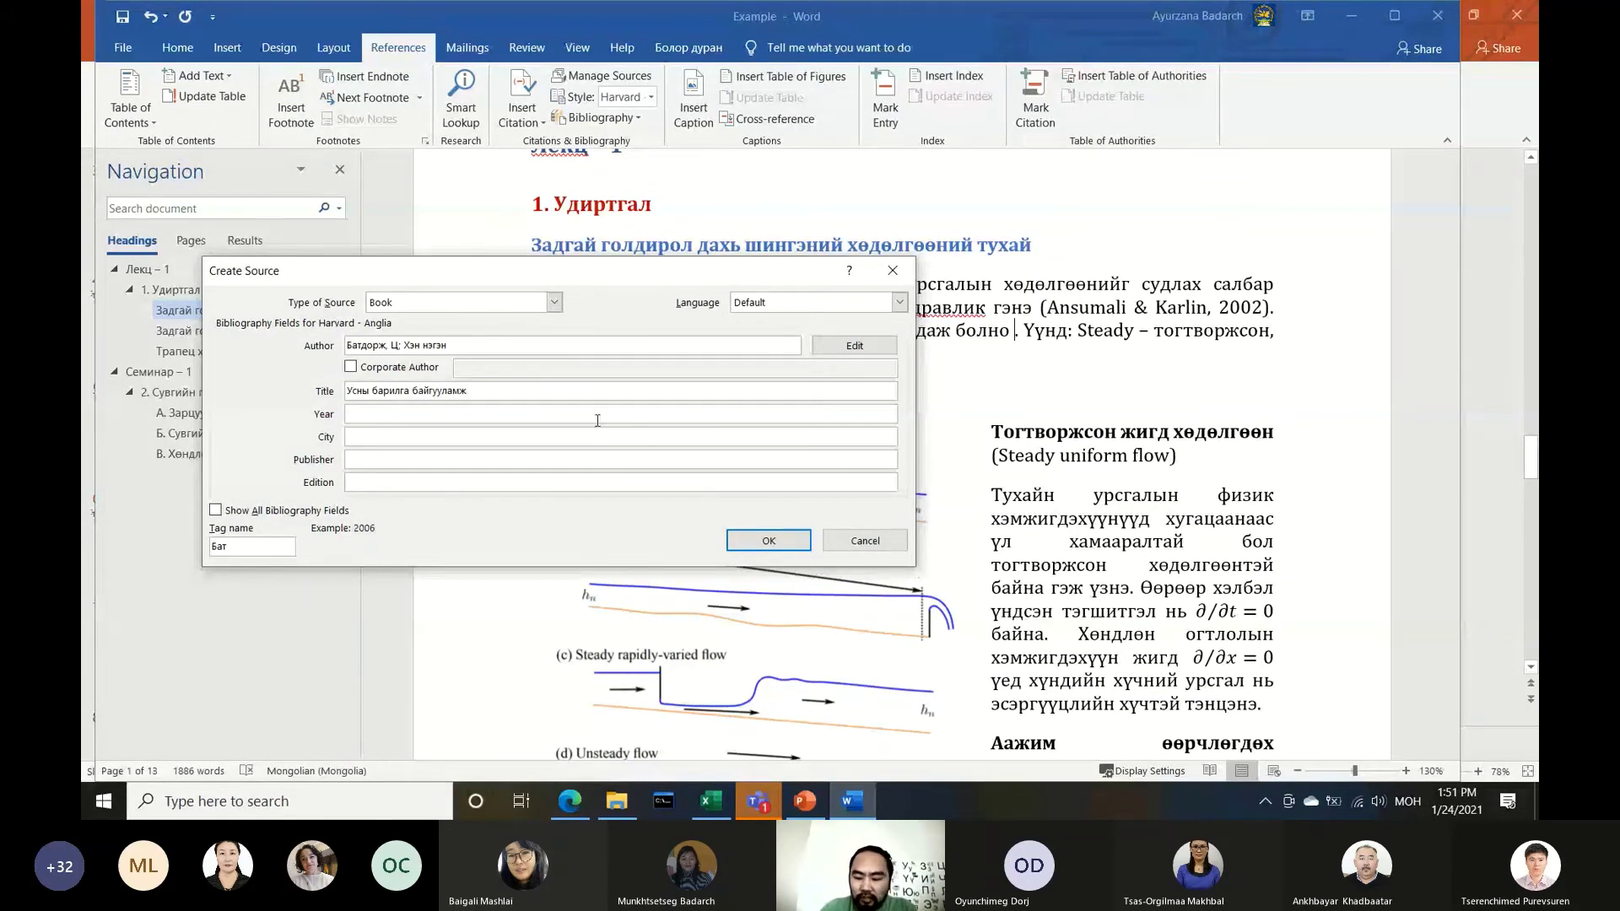
{"action": "type", "text": "2014"}
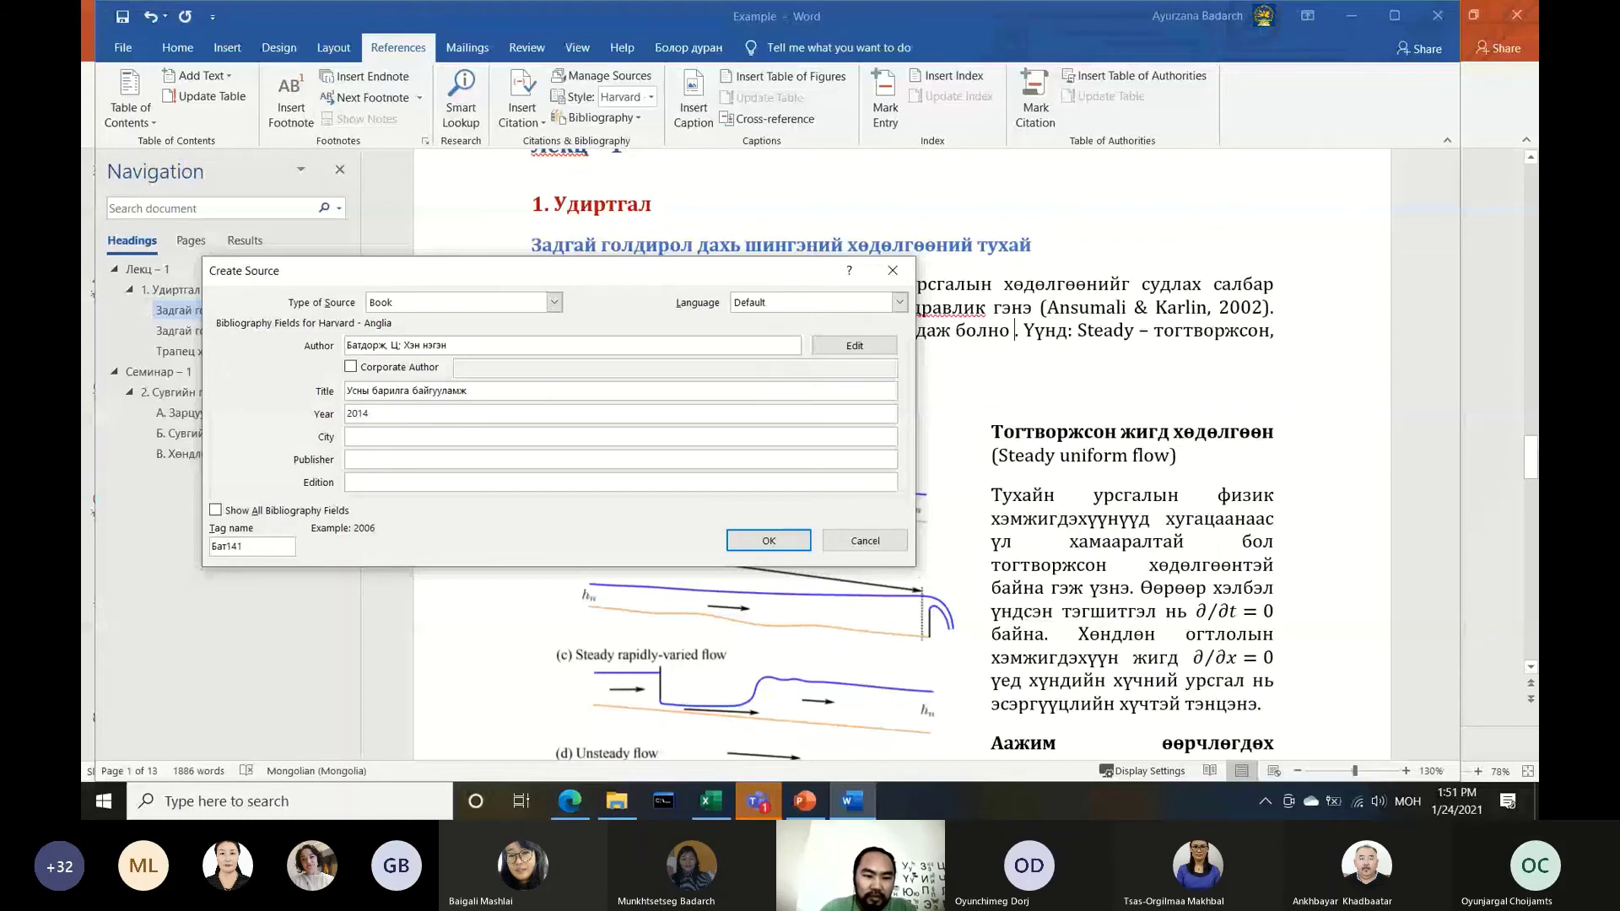
{"action": "left_click", "coordinate": [620, 436]}
{"action": "type", "text": "Улаан"}
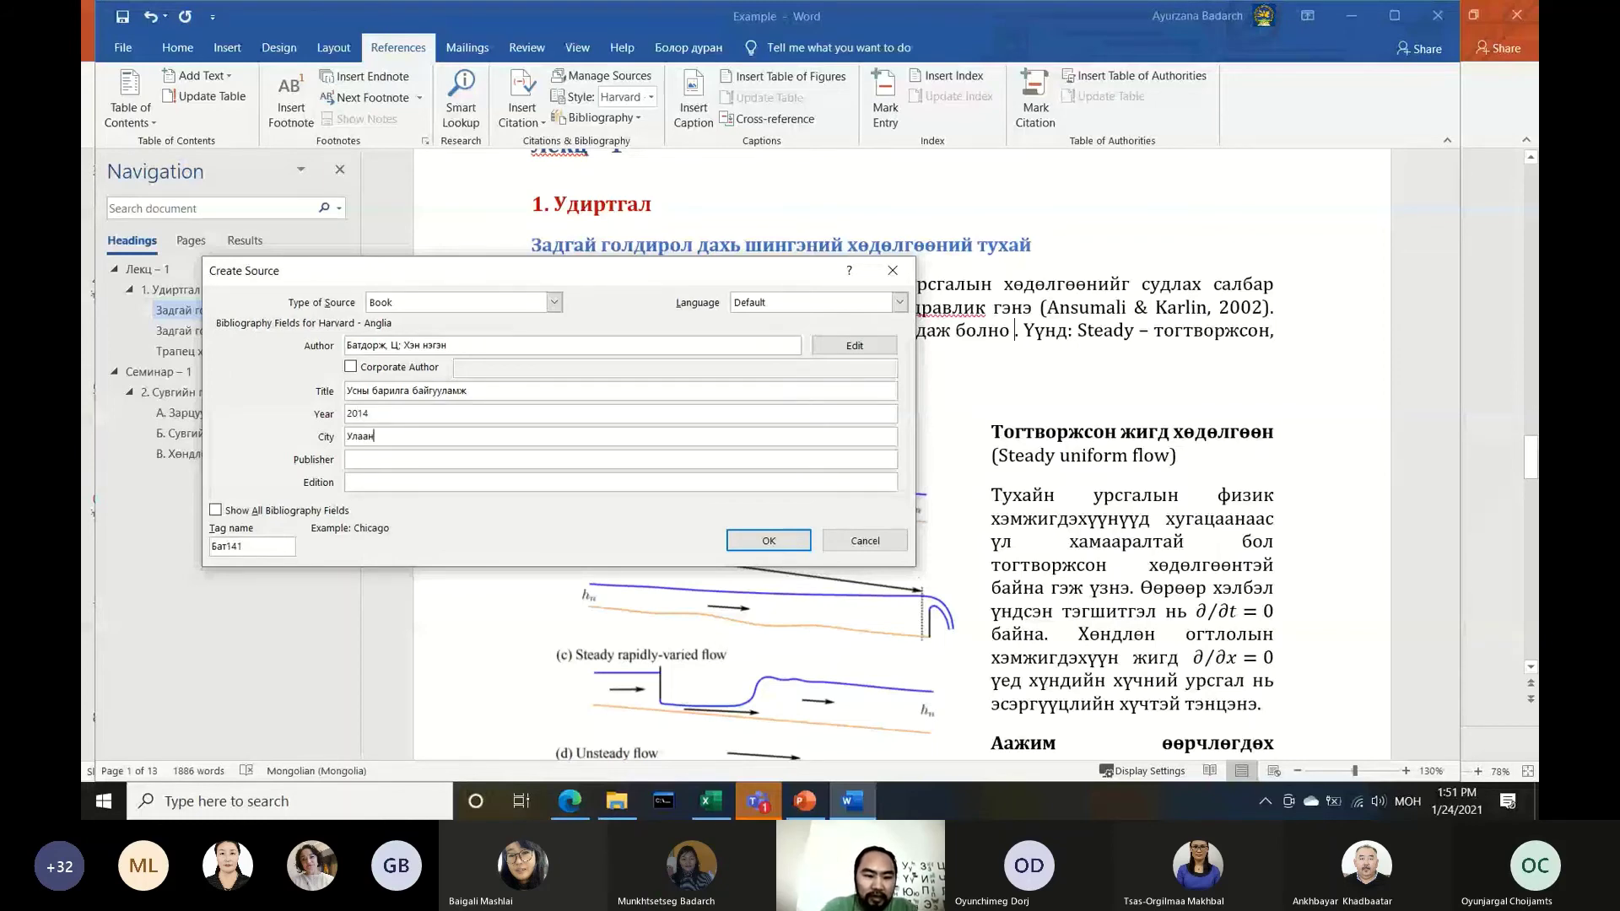
{"action": "type", "text": "баатар"}
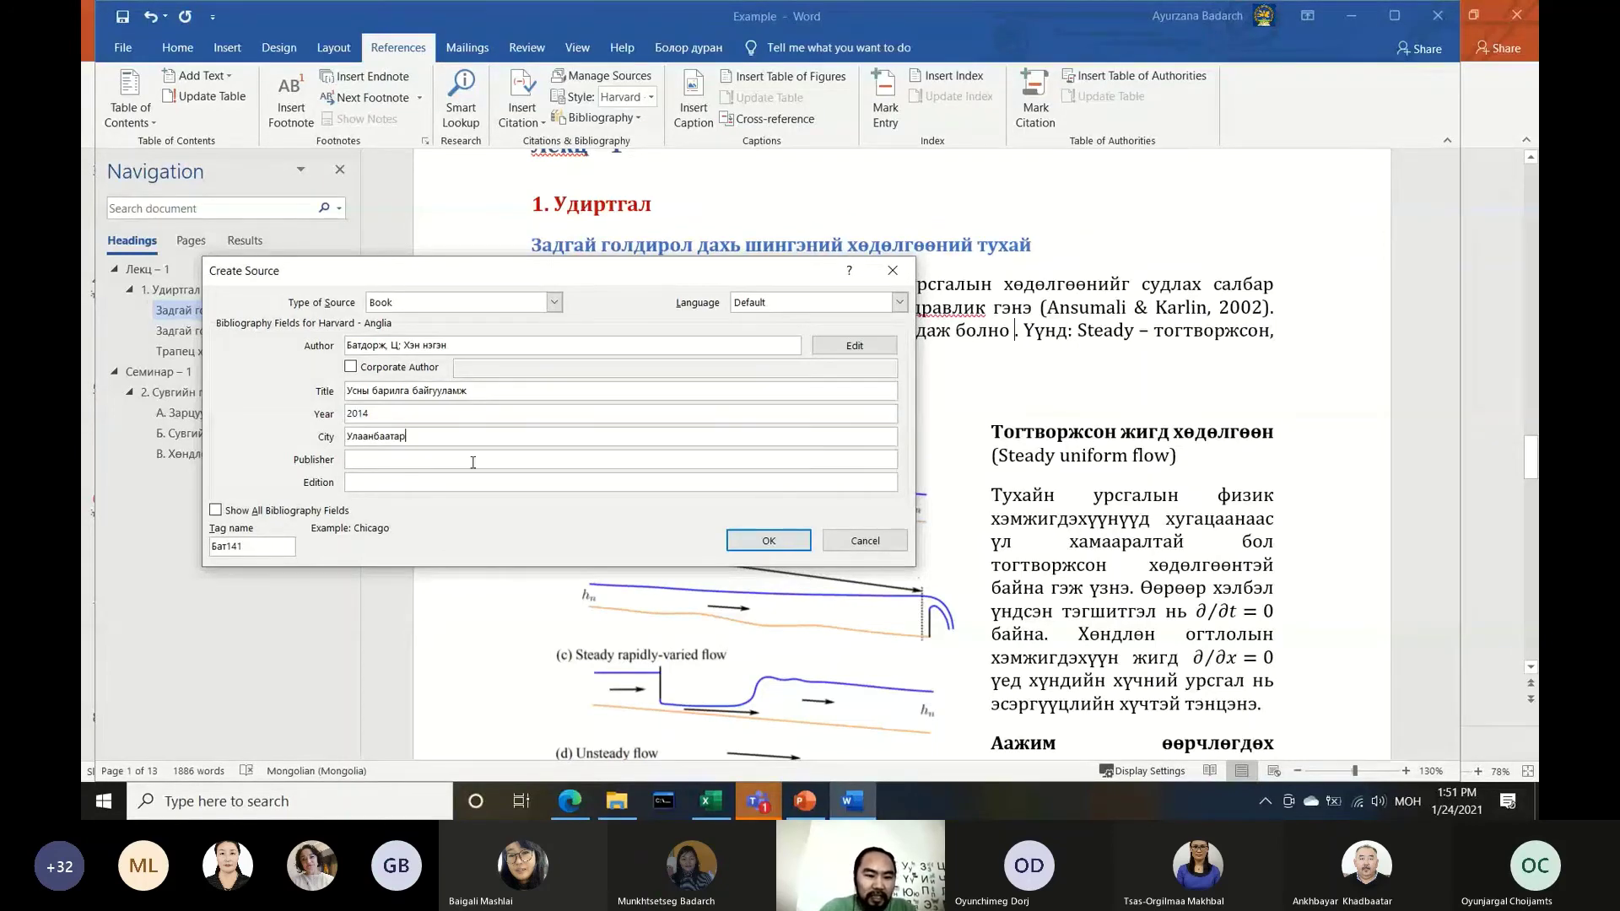
{"action": "left_click", "coordinate": [473, 462]}
{"action": "type", "text": "дмон принтинг"}
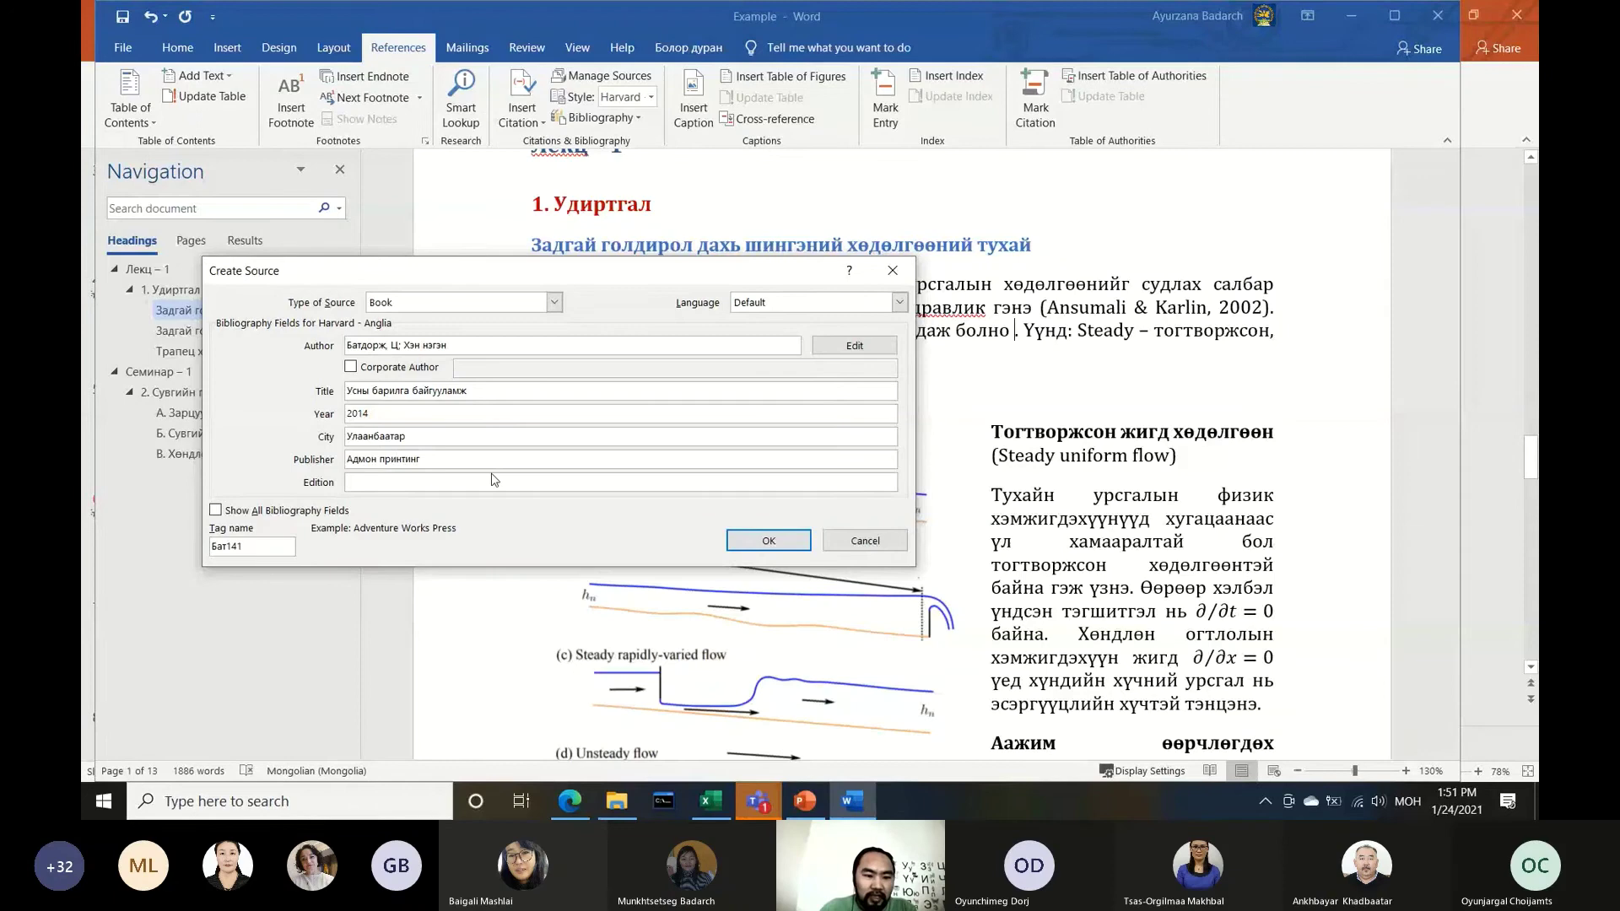
{"action": "left_click", "coordinate": [496, 480]}
{"action": "type", "text": "1"}
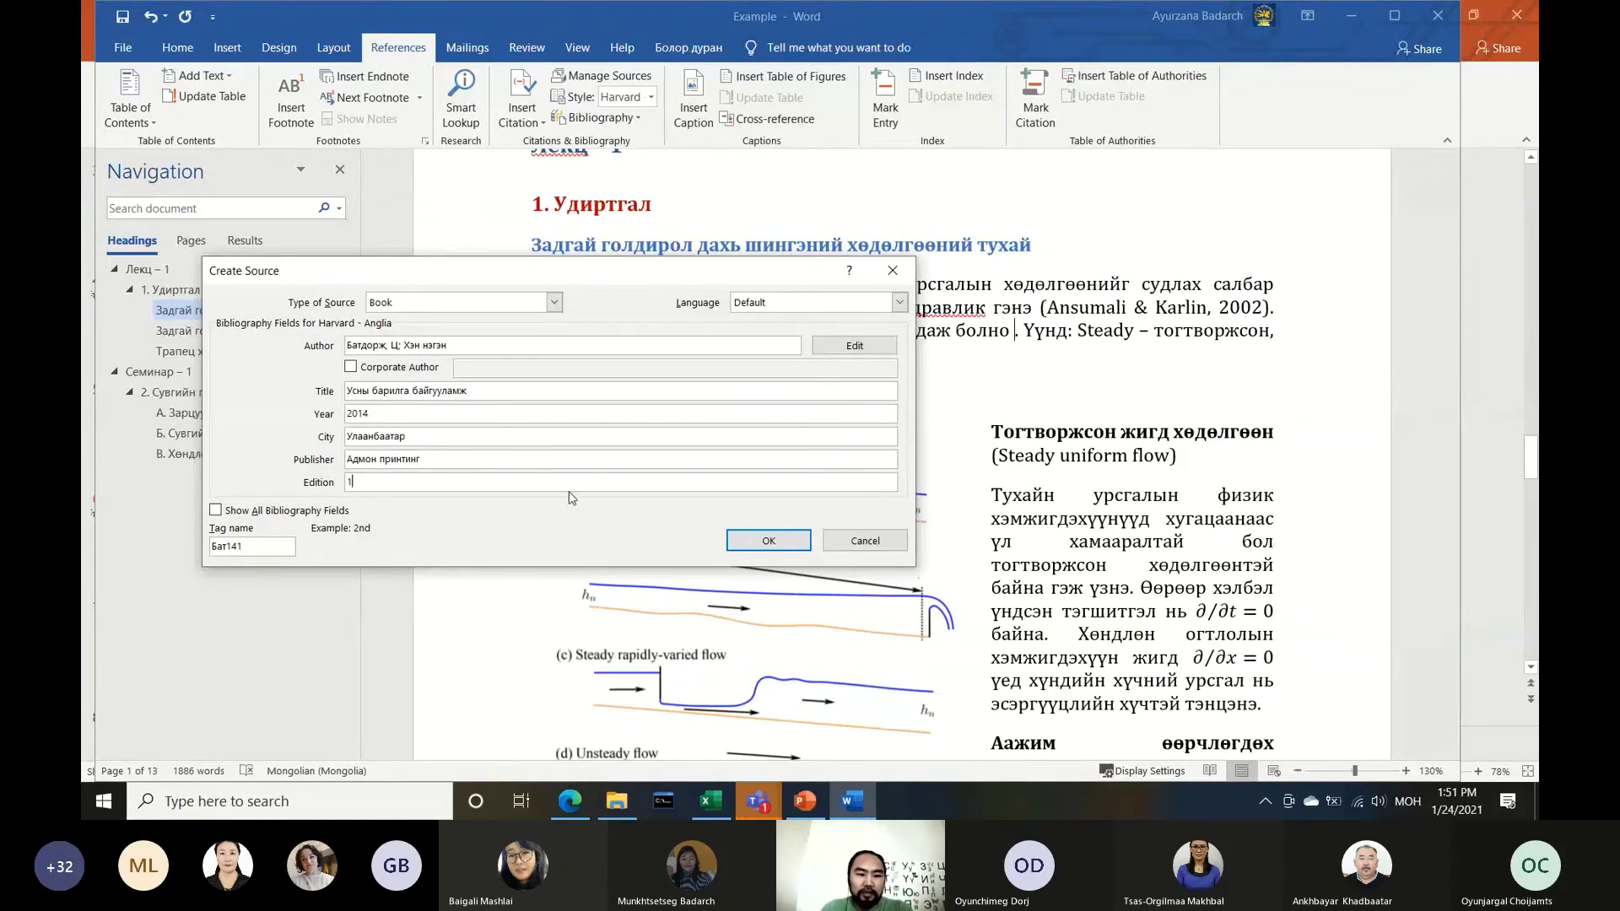
{"action": "left_click", "coordinate": [755, 548]}
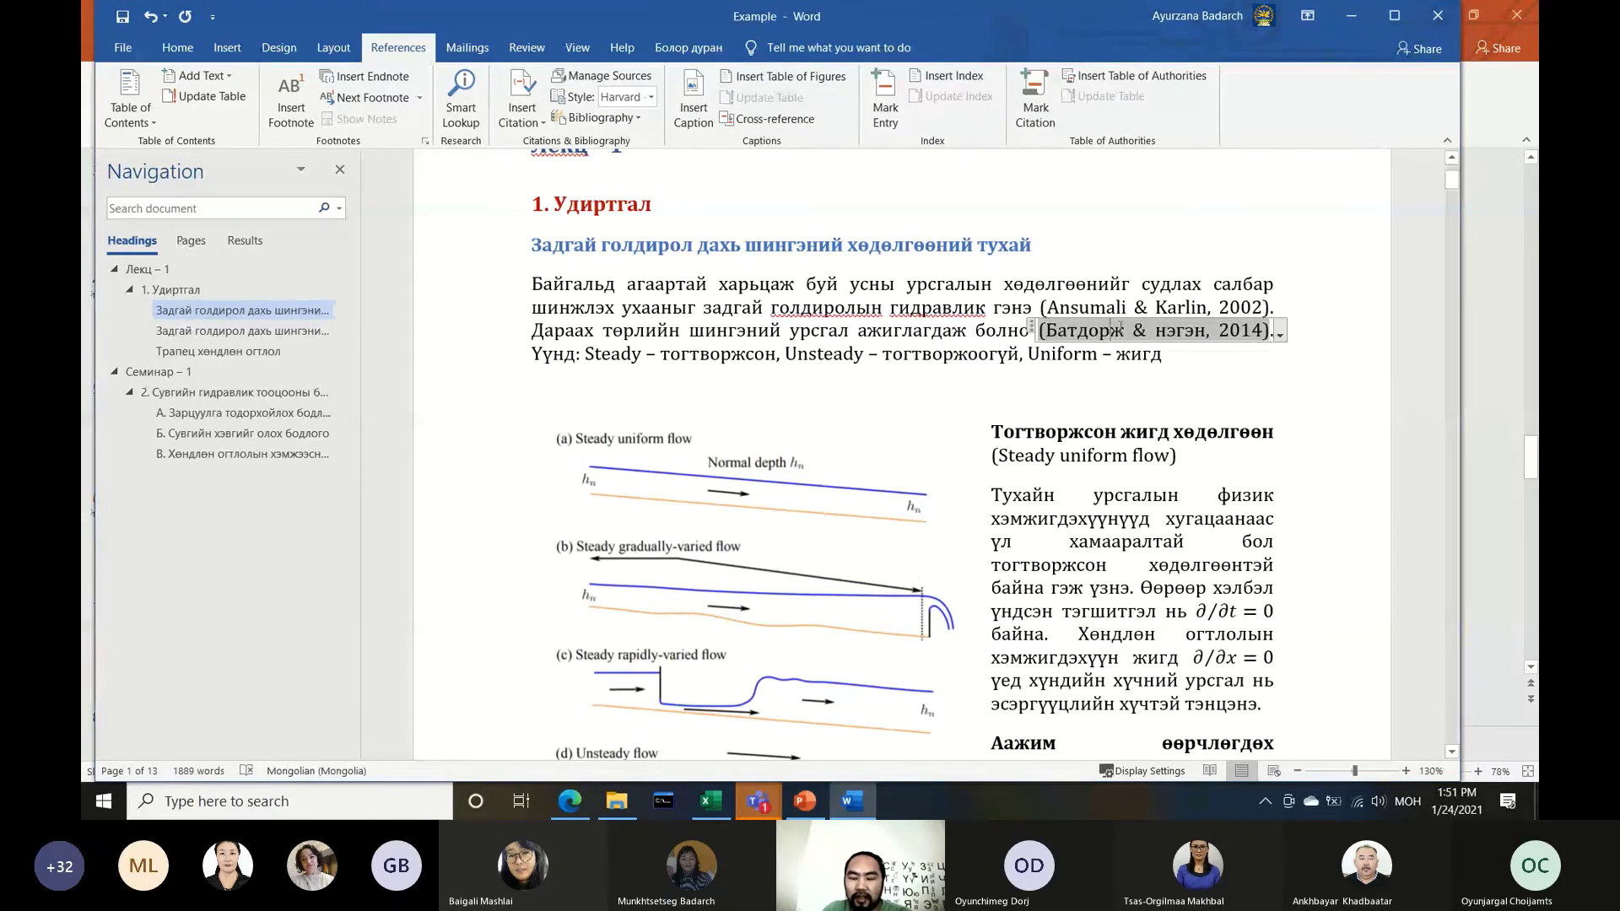
Remove the second author from the 2014 book source in both lists, then switch to PowerPoint
{"action": "left_click", "coordinate": [1280, 335]}
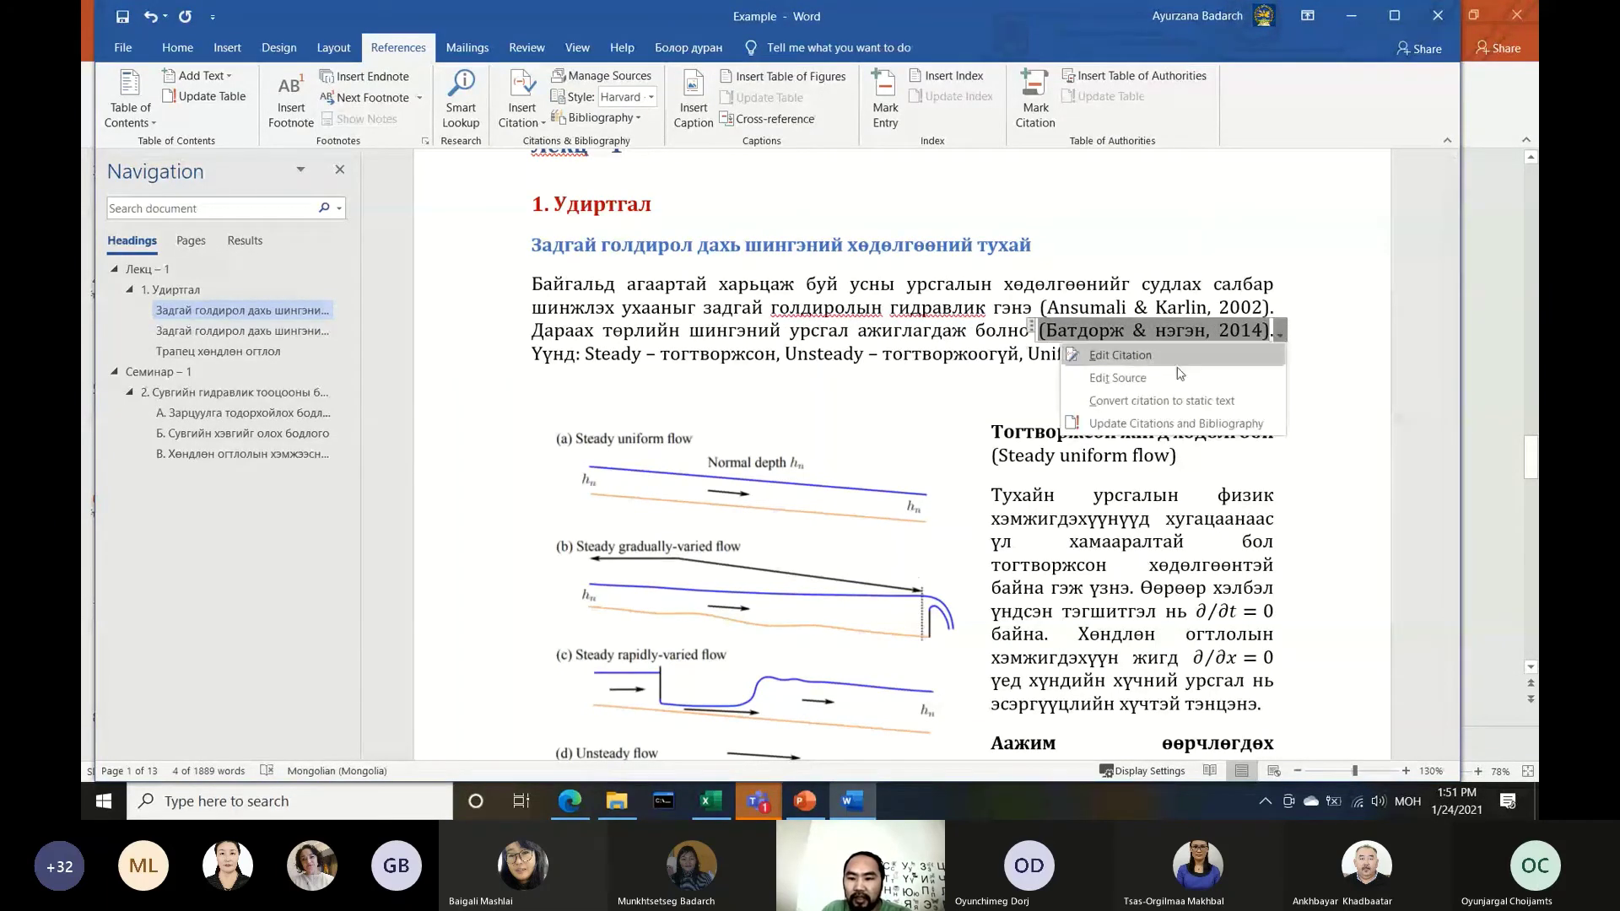
{"action": "left_click", "coordinate": [1127, 382]}
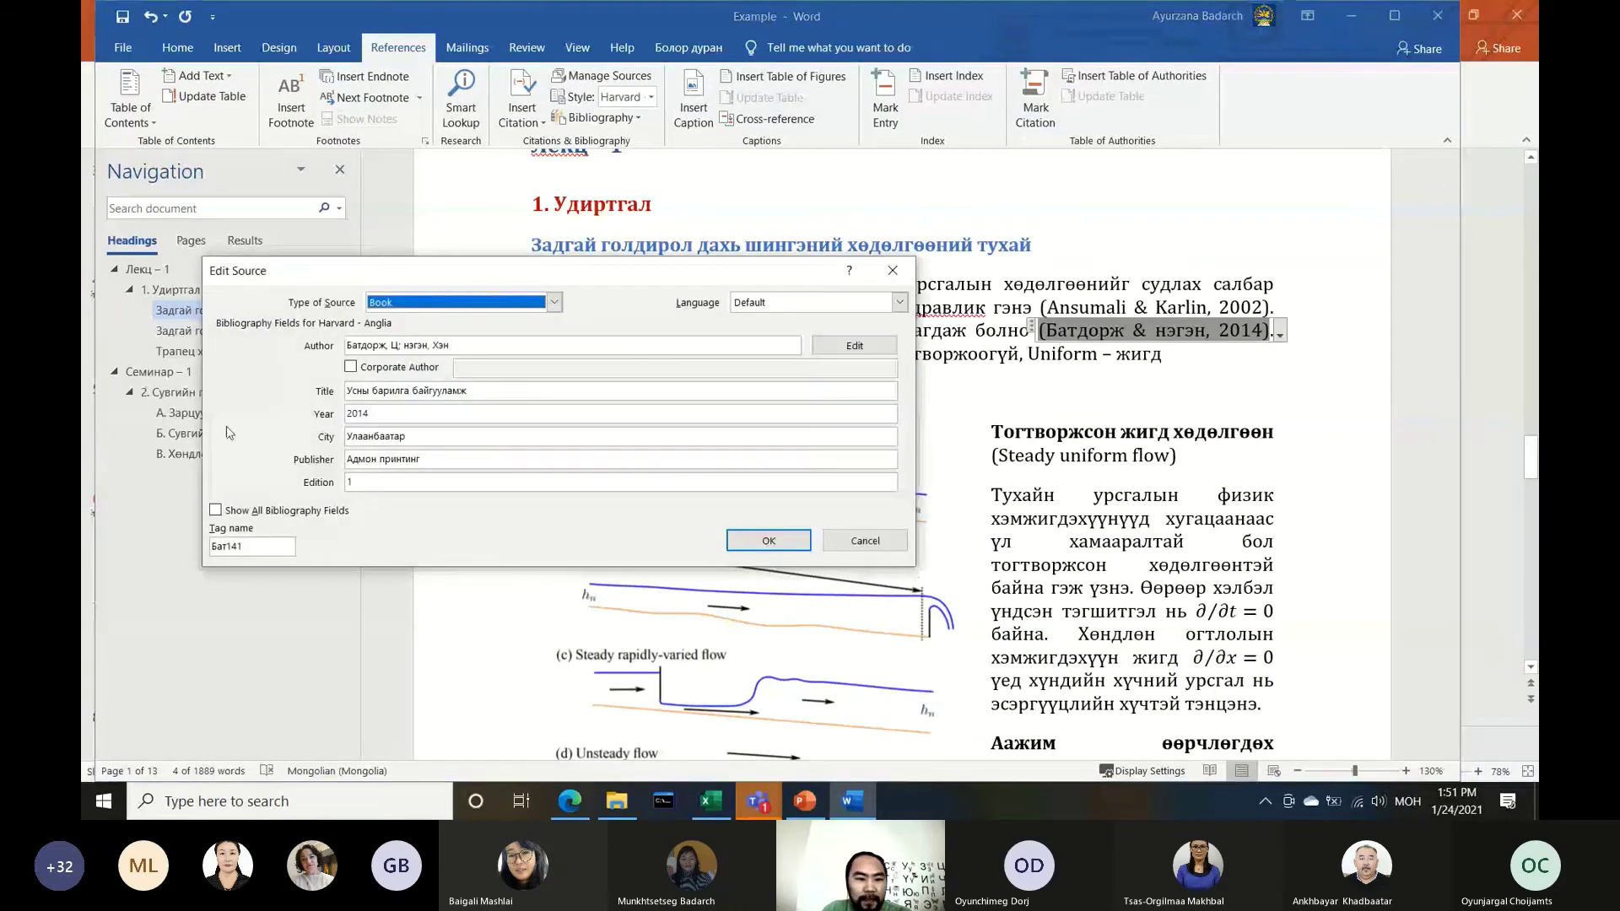
{"action": "left_click_drag", "start_coordinate": [479, 348], "coordinate": [399, 346]}
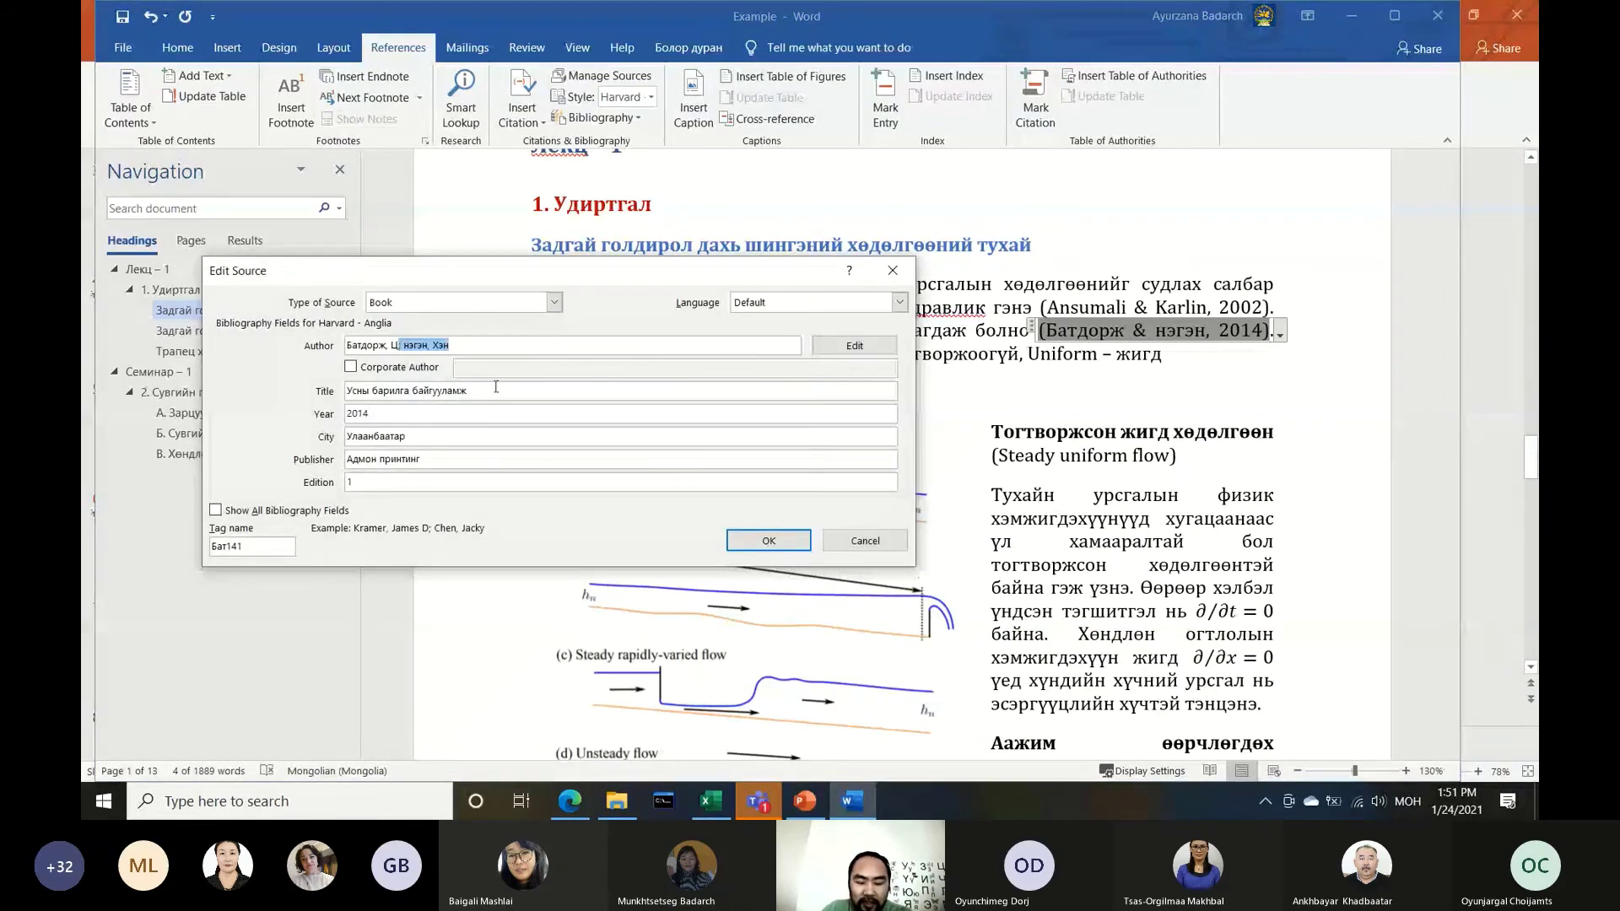
{"action": "key", "text": "BackSpace"}
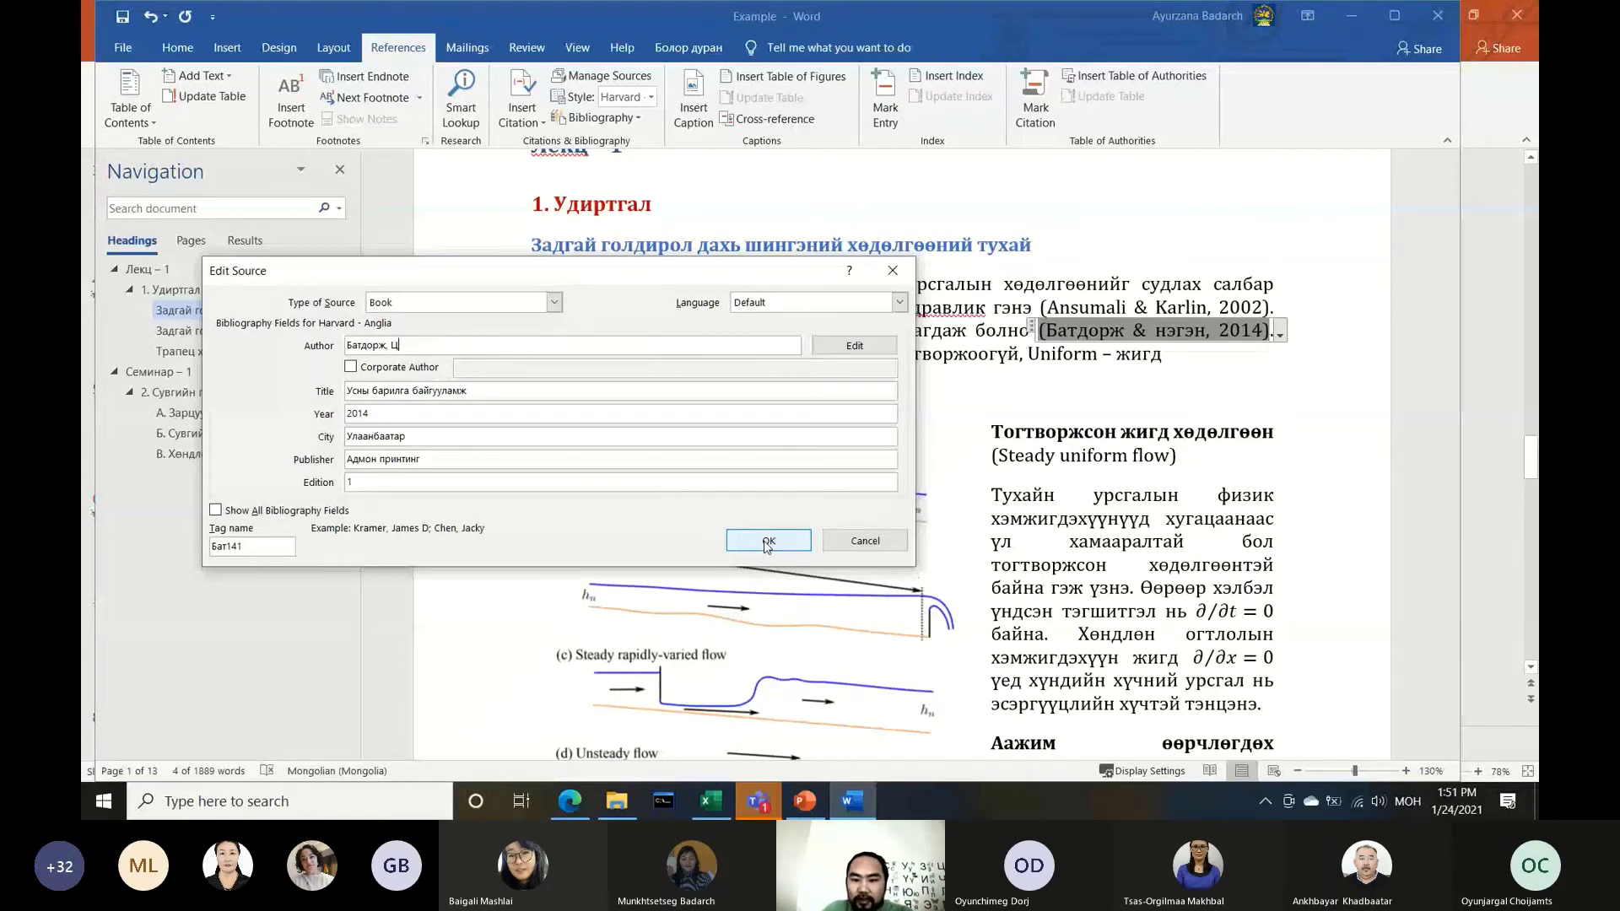
{"action": "left_click", "coordinate": [766, 544]}
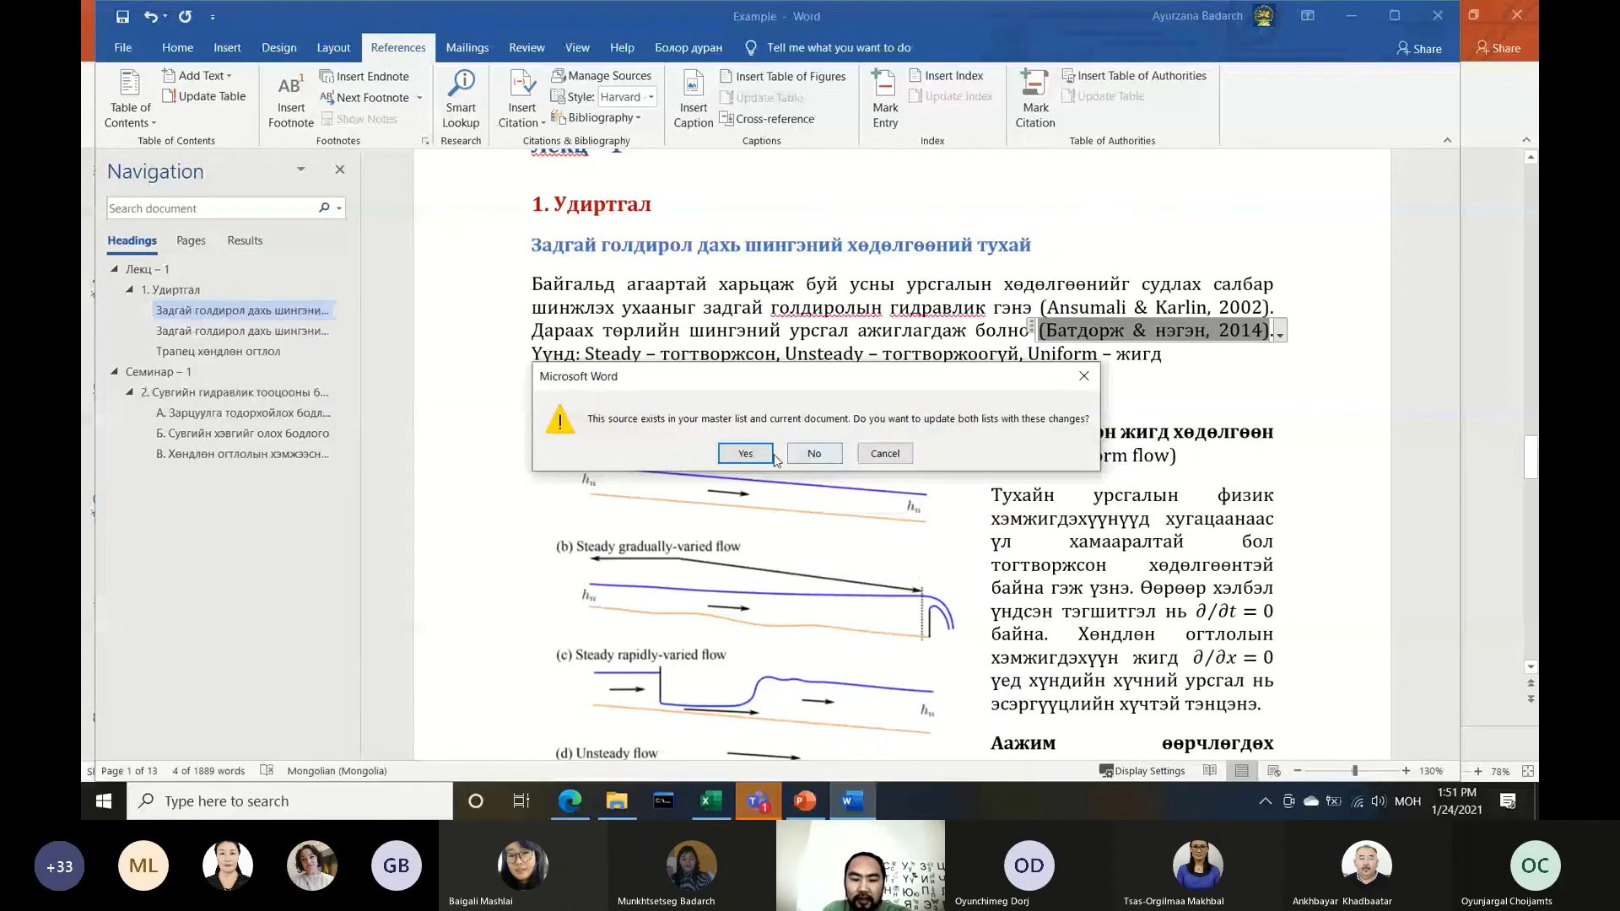
{"action": "left_click", "coordinate": [772, 455]}
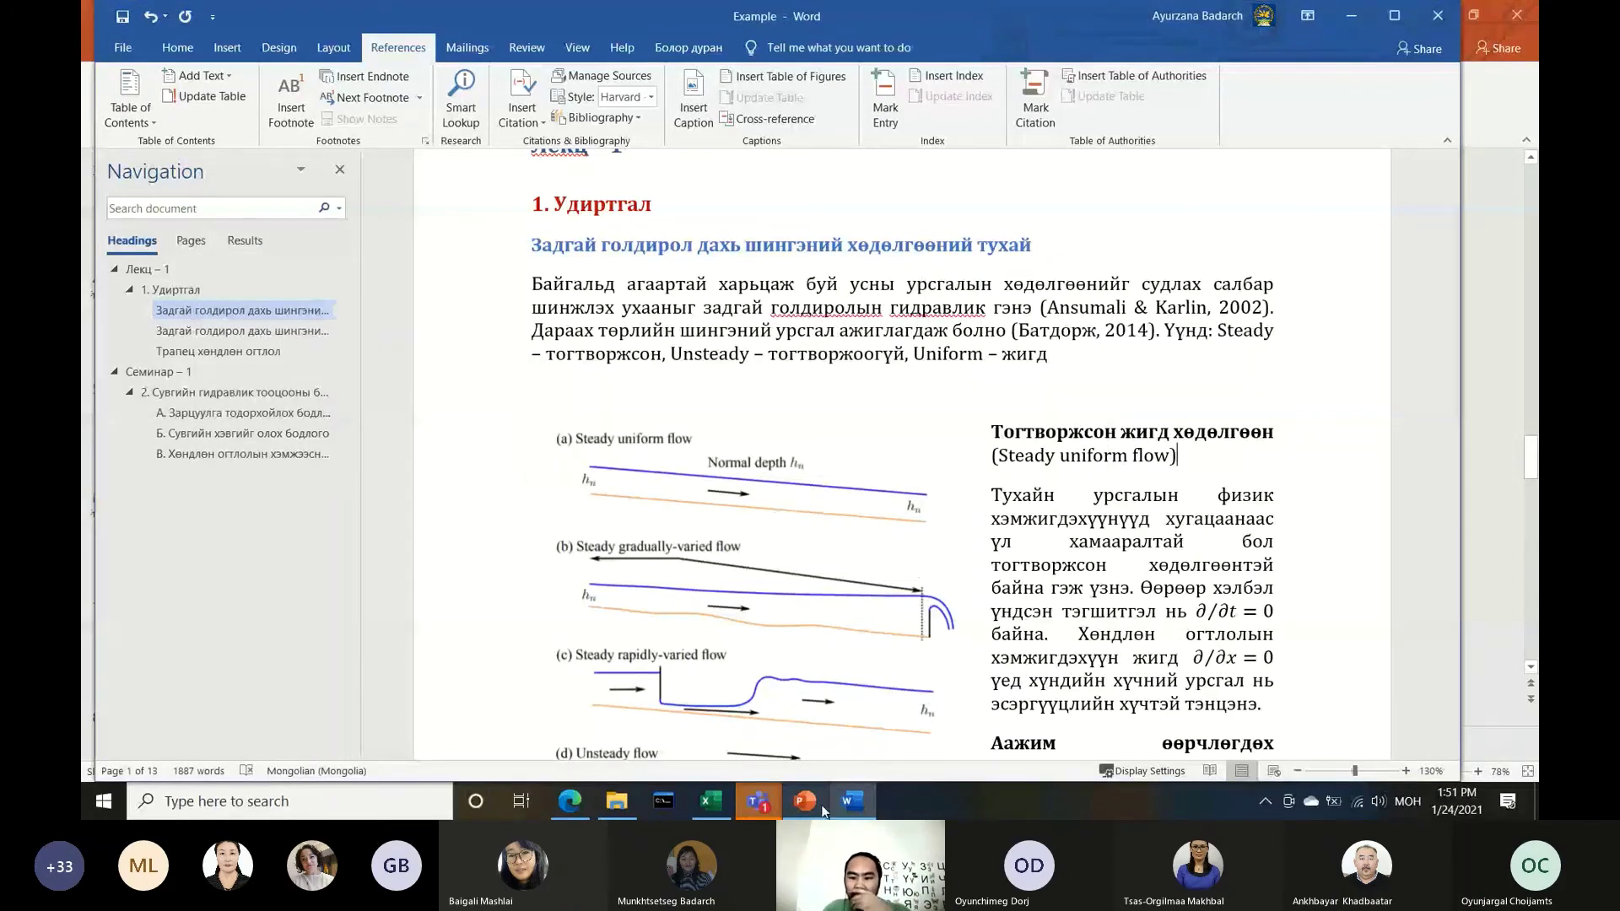
{"action": "left_click", "coordinate": [822, 807]}
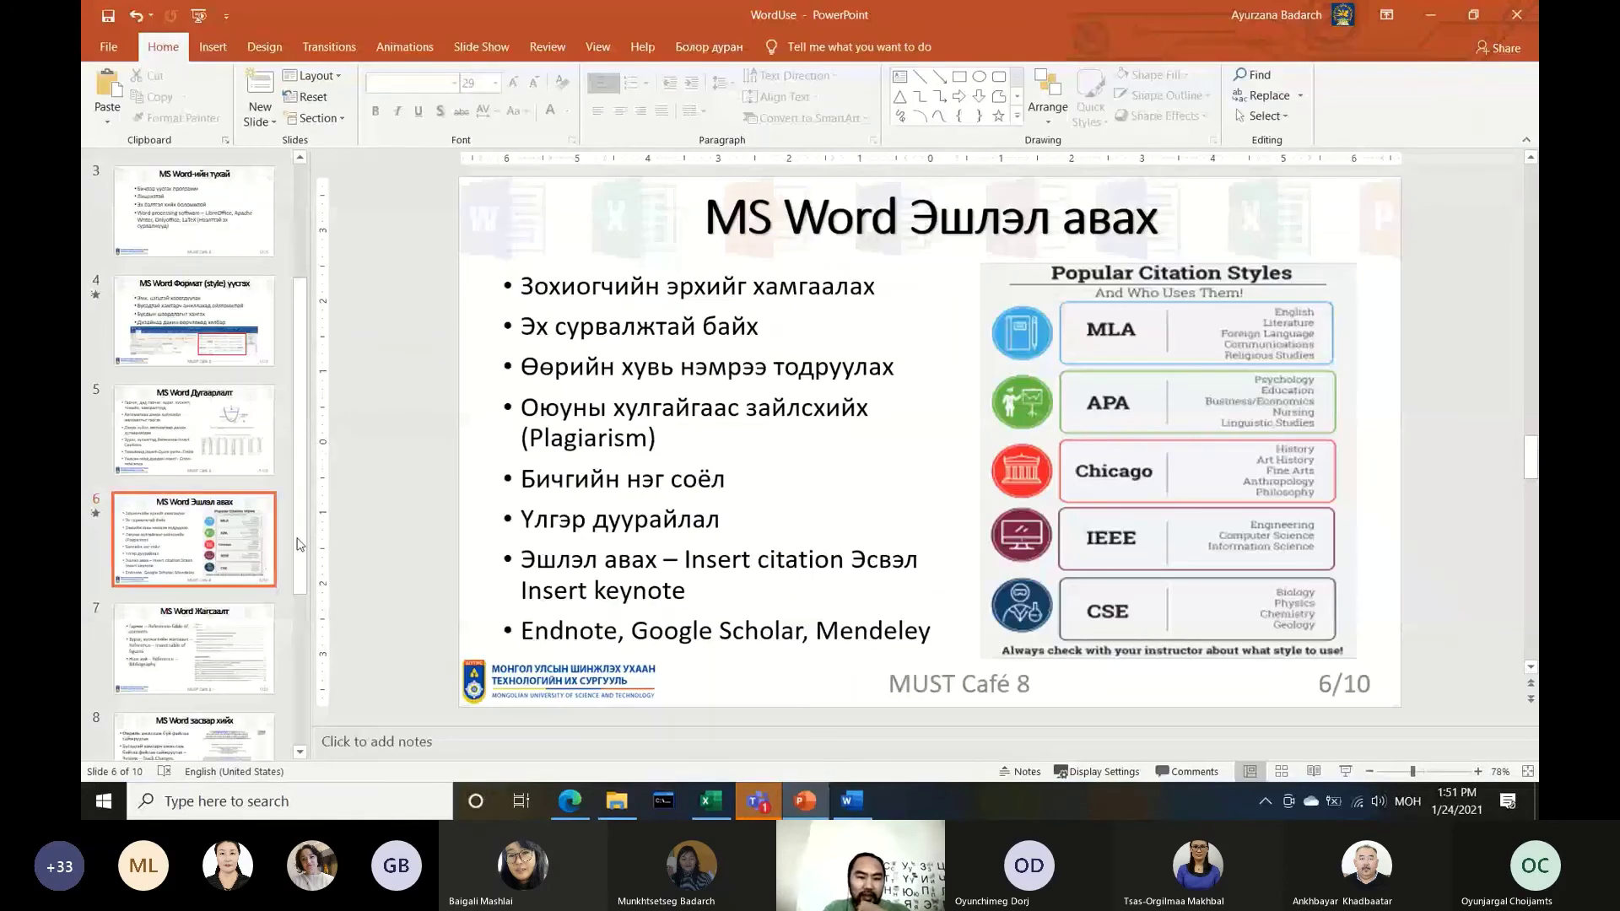
Point out Mendeley in slide 6's 'Endnote, Google Scholar, Mendeley' bullet
{"action": "left_click", "coordinate": [605, 635]}
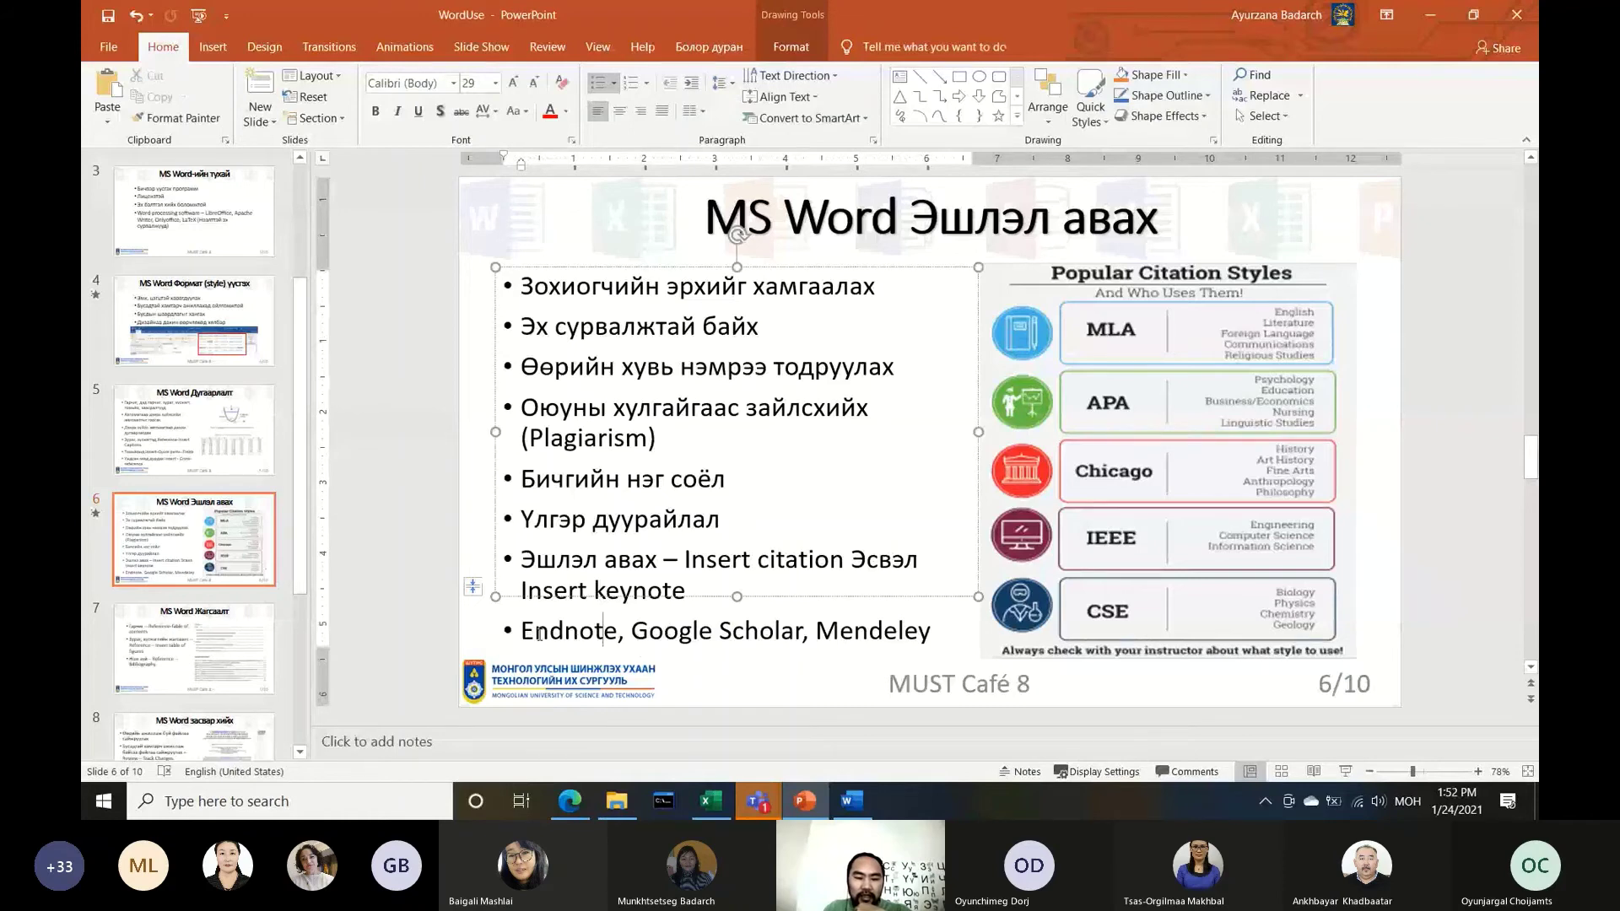
{"action": "left_click", "coordinate": [772, 632]}
{"action": "left_click", "coordinate": [842, 633]}
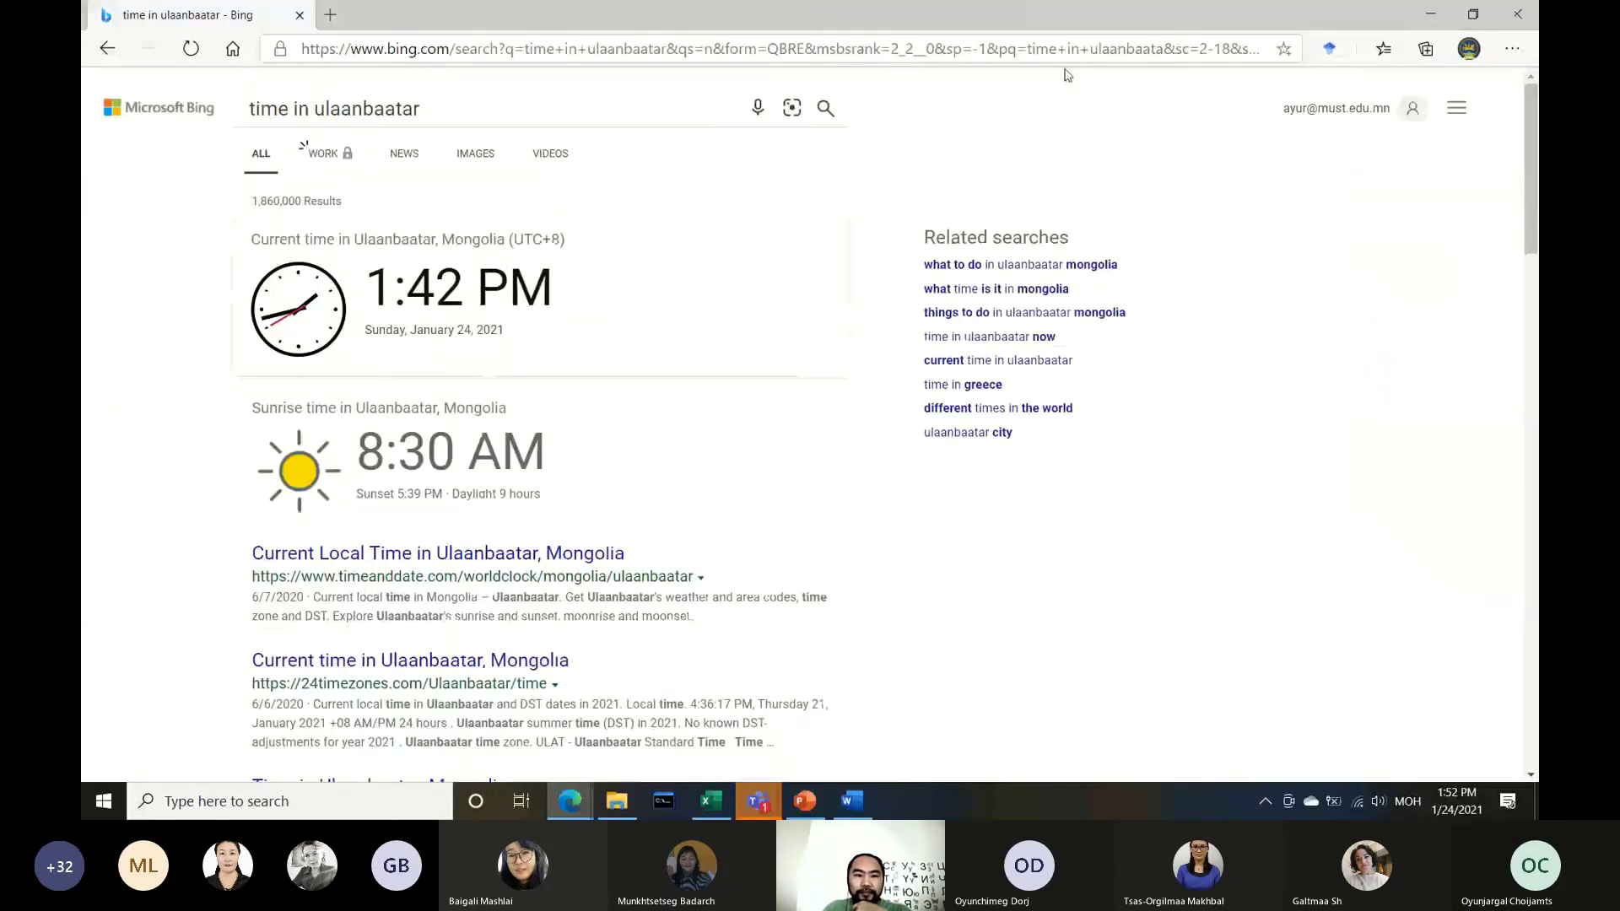
Open Google Scholar and search for 'Water Resources Planning and Management'
{"action": "left_click", "coordinate": [473, 53]}
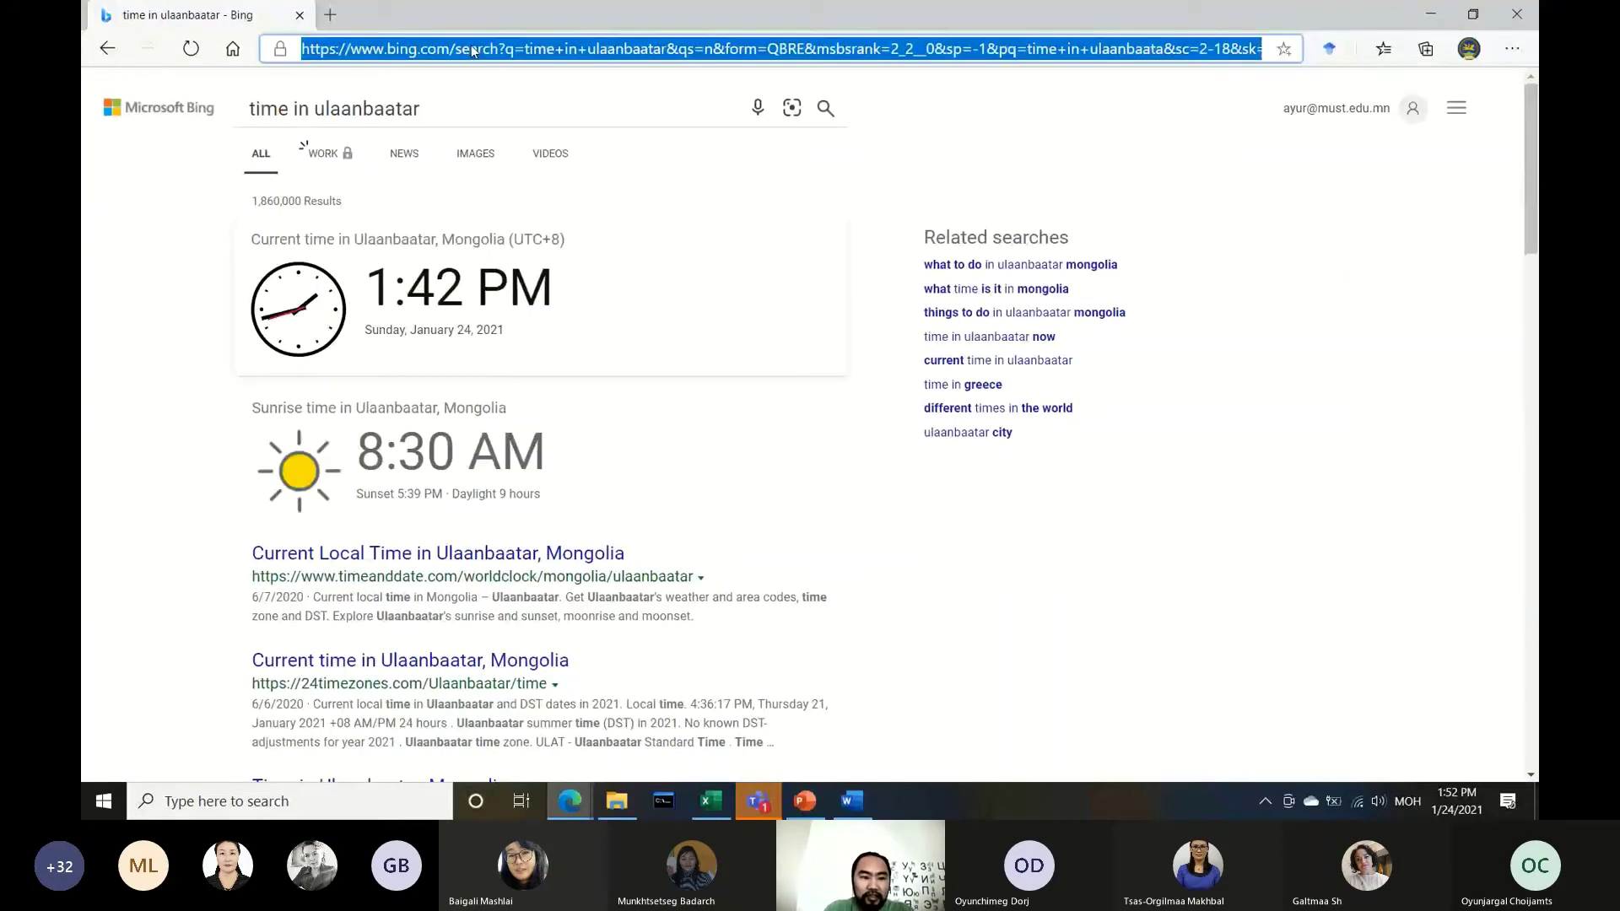
{"action": "type", "text": "google"}
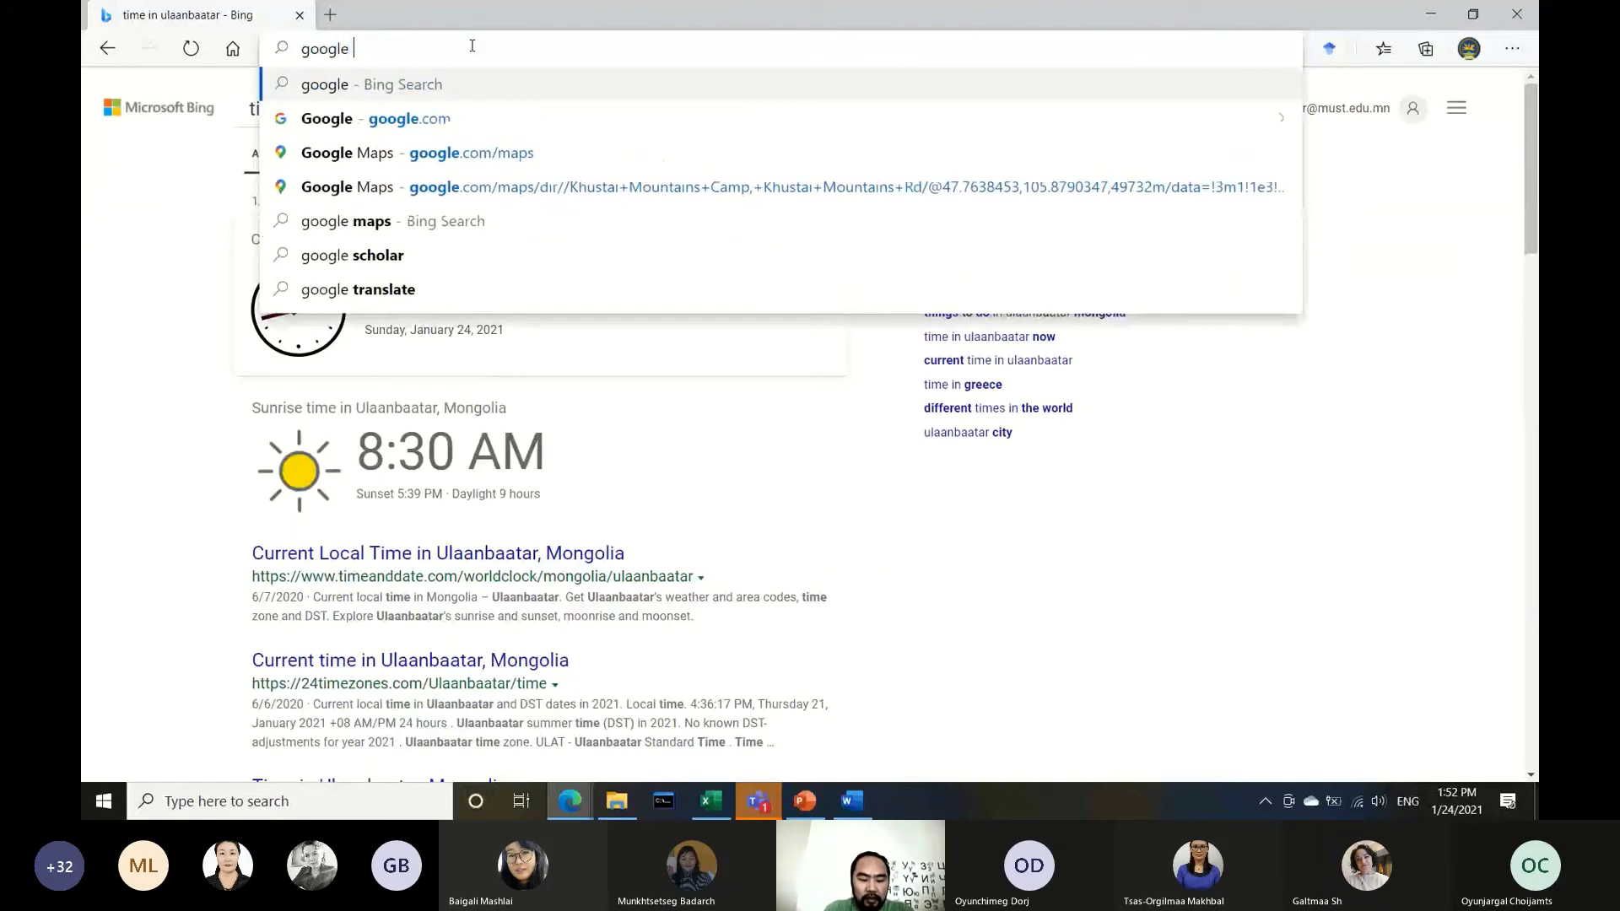
{"action": "type", "text": " scholar"}
{"action": "key", "text": "Return"}
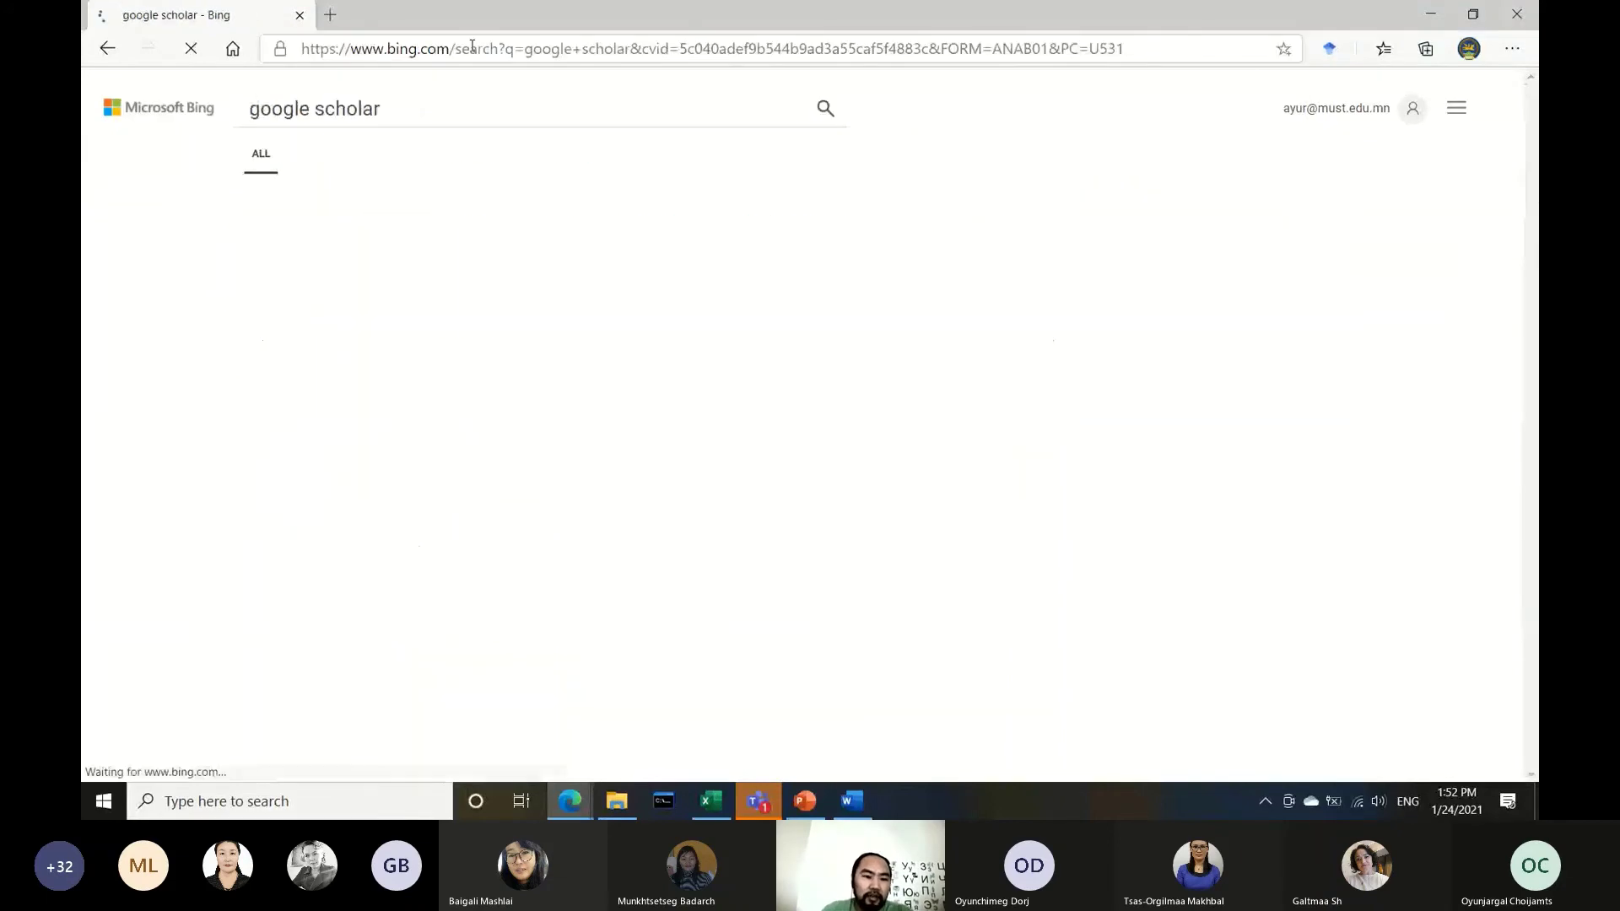
{"action": "left_click", "coordinate": [316, 240]}
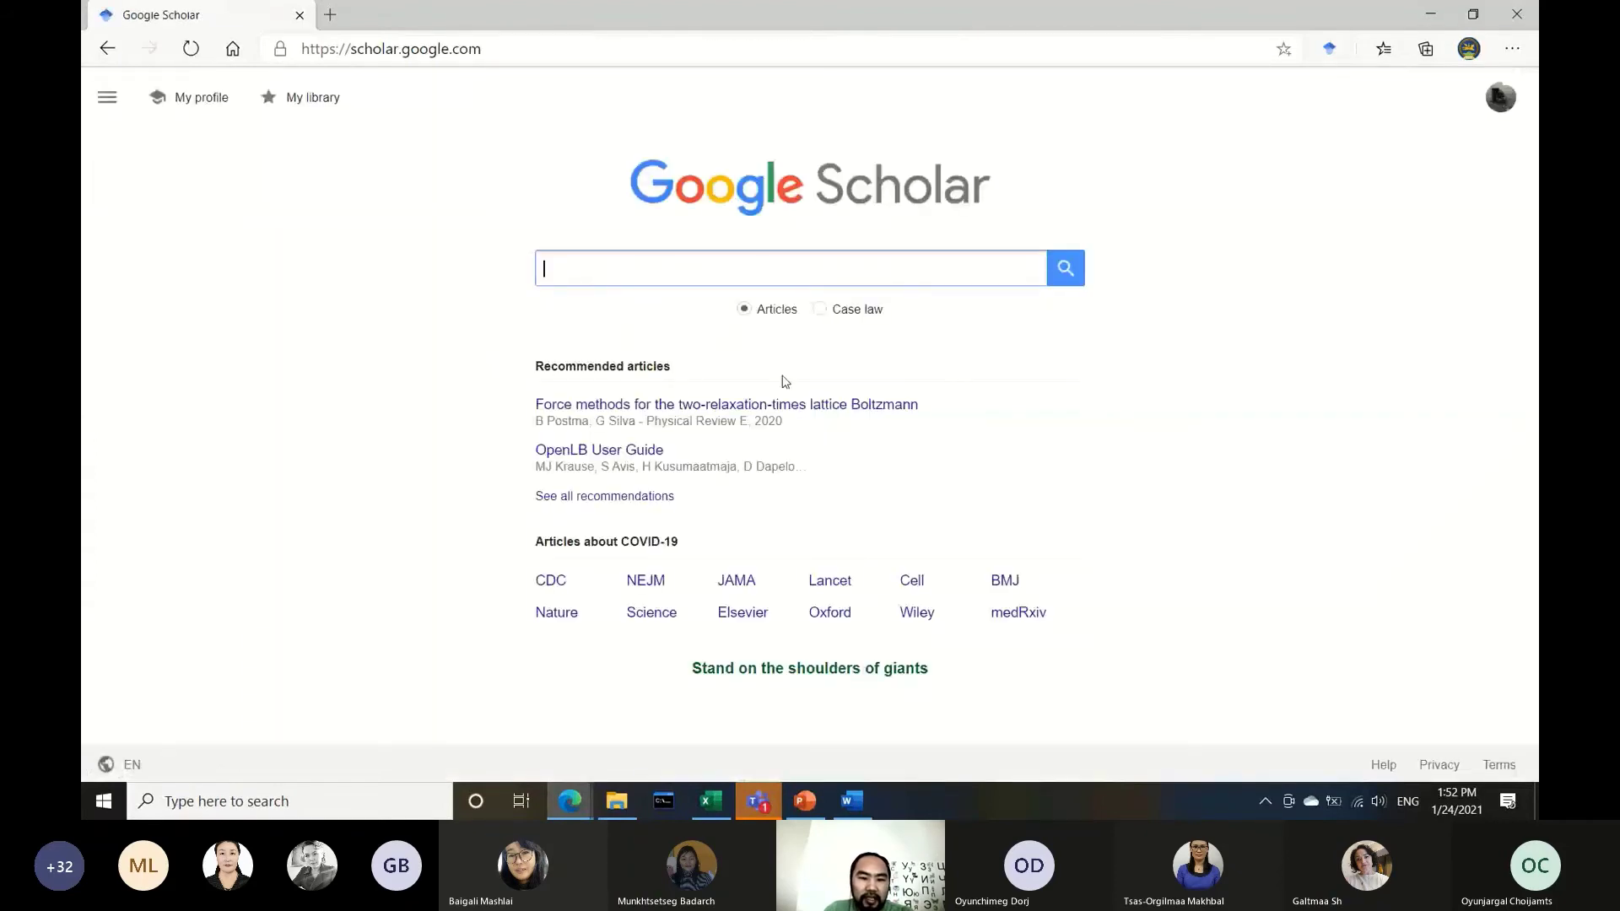
{"action": "left_click", "coordinate": [636, 262]}
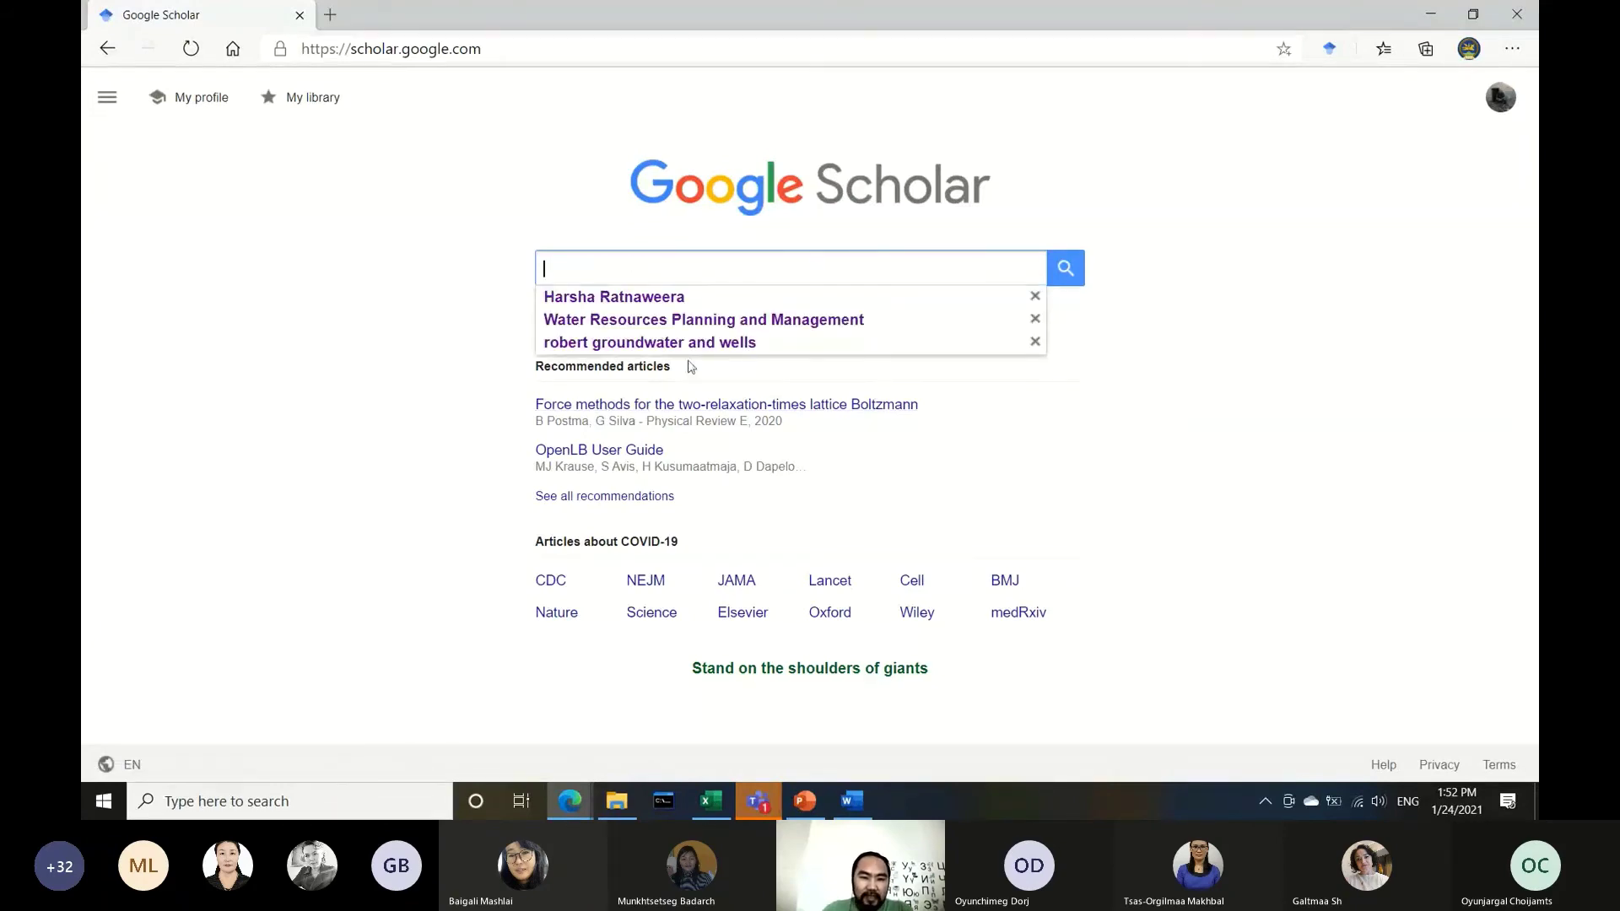
{"action": "left_click", "coordinate": [702, 320]}
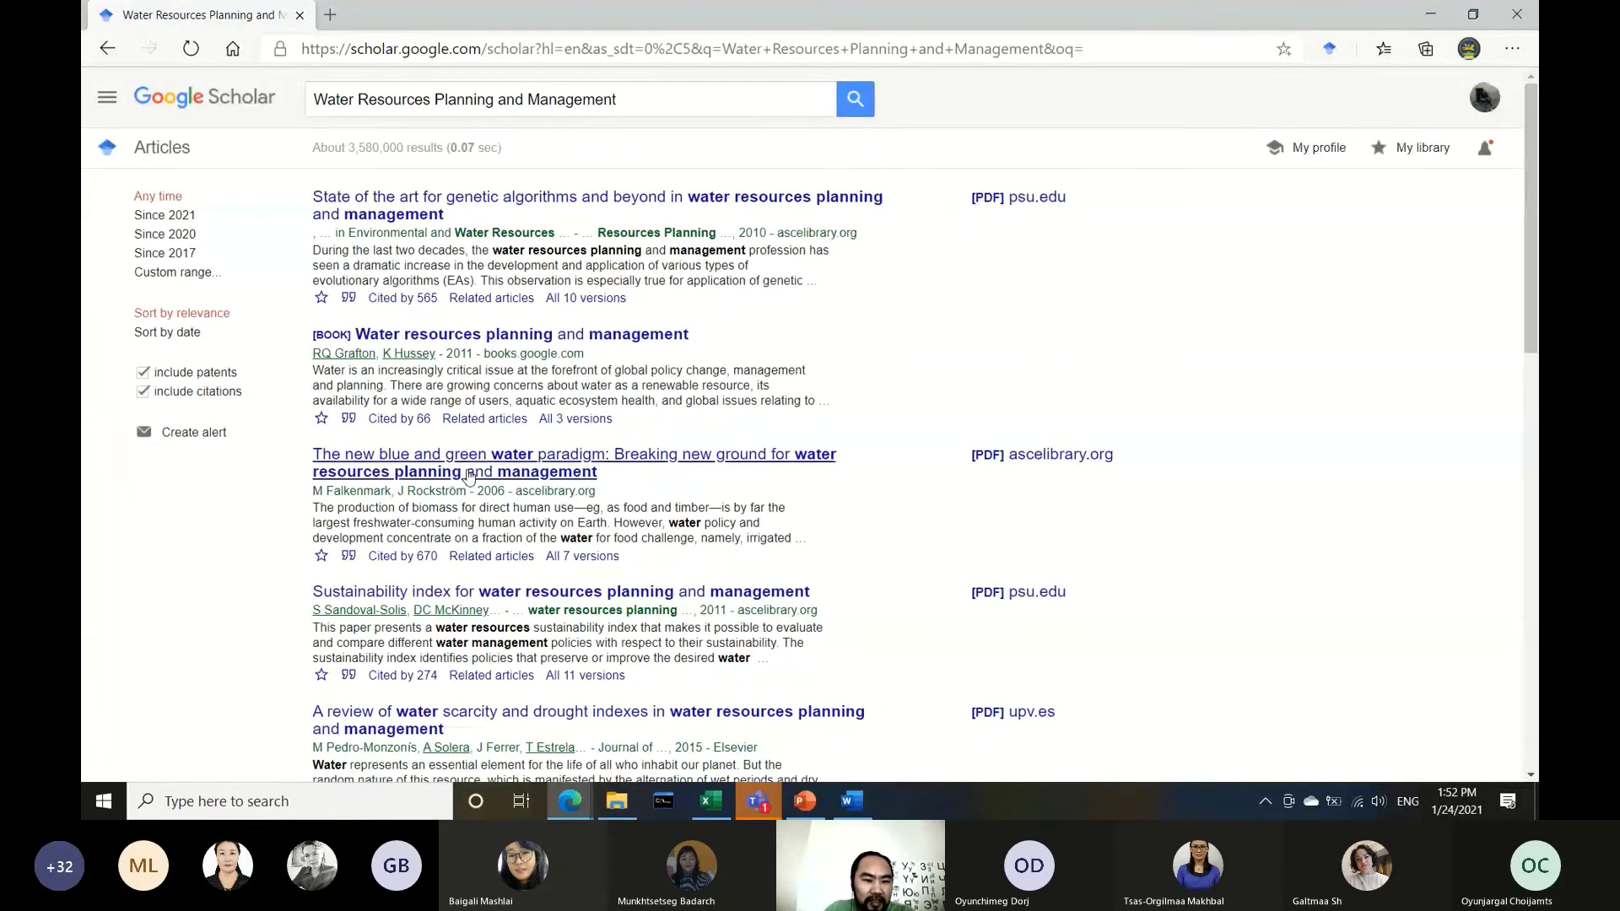
Compare the first result's APA, Vancouver and Harvard citations, then close the Cite window
{"action": "left_click", "coordinate": [348, 299]}
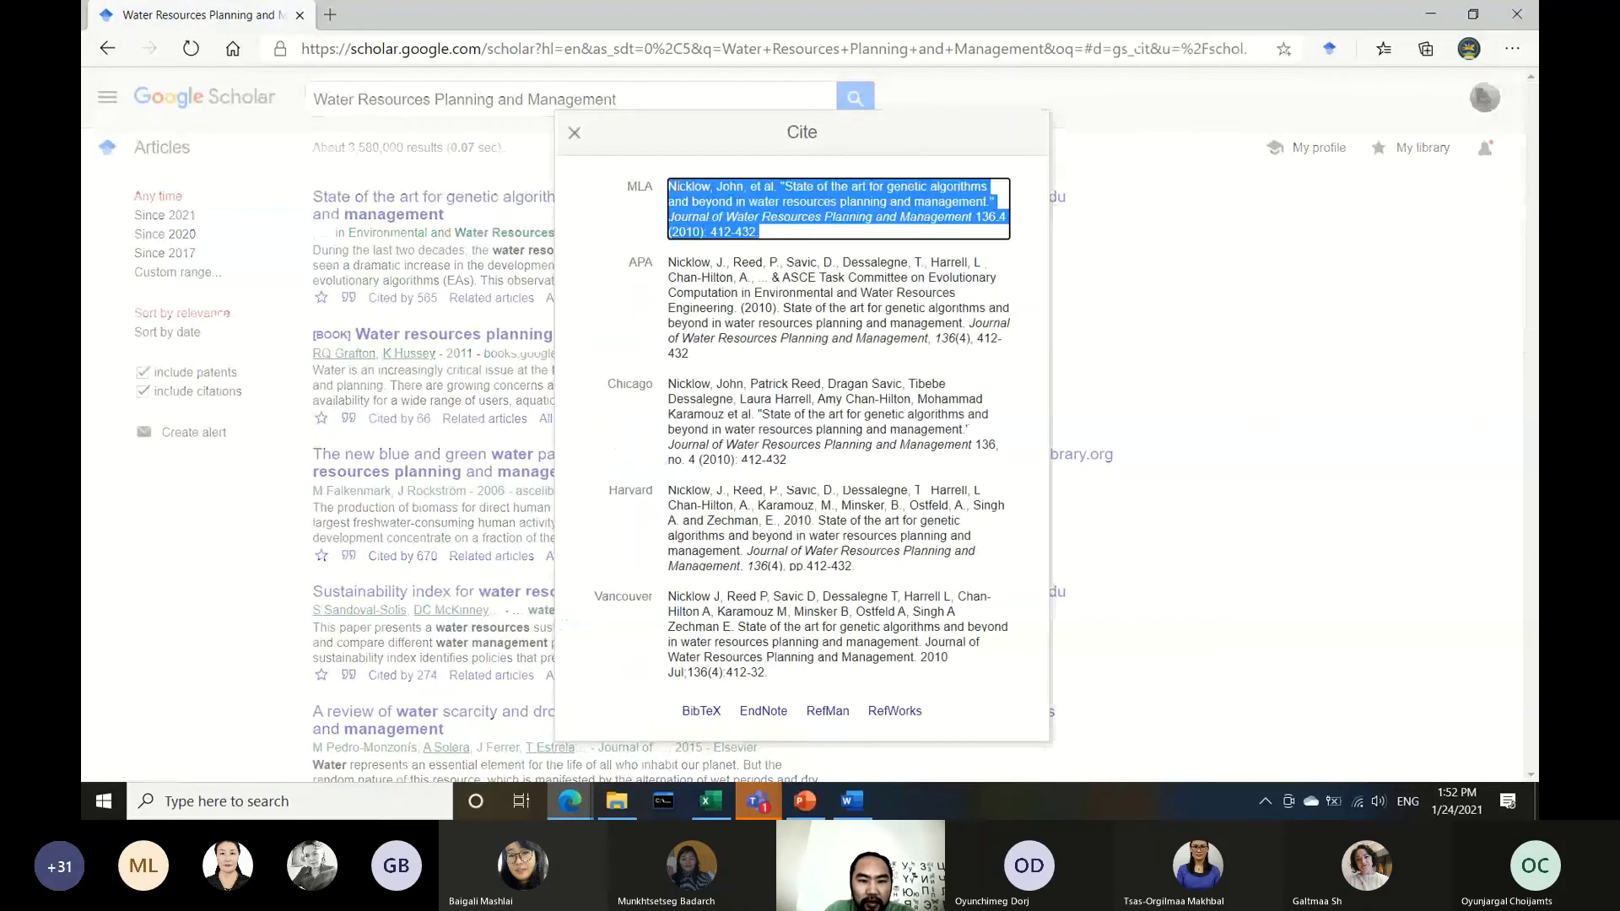
{"action": "left_click", "coordinate": [838, 308]}
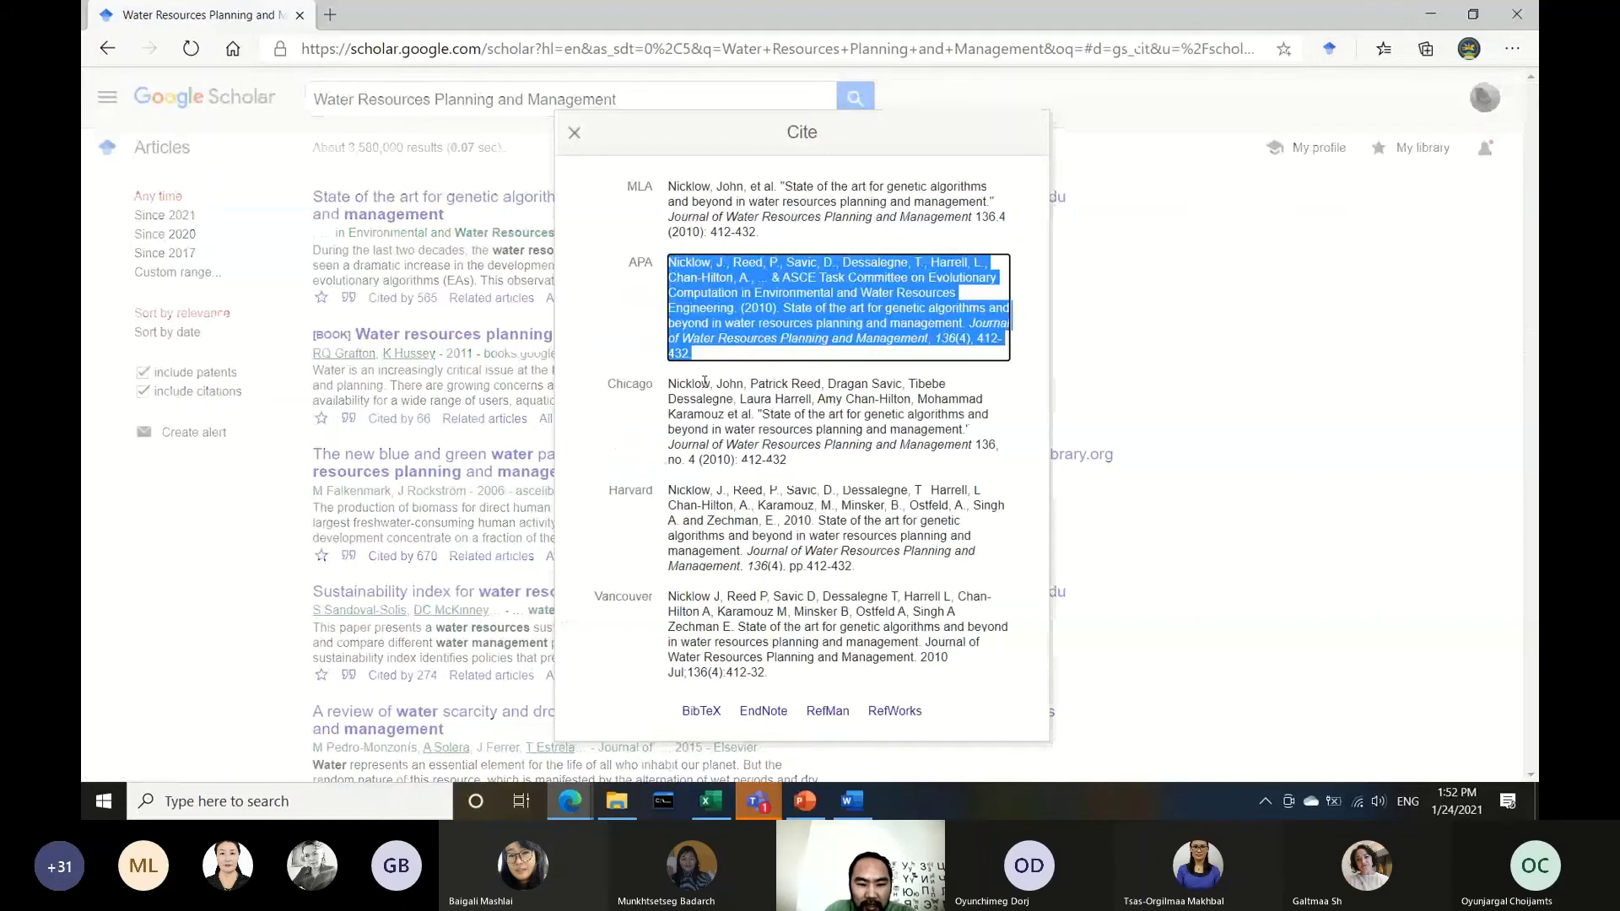
{"action": "left_click", "coordinate": [791, 627]}
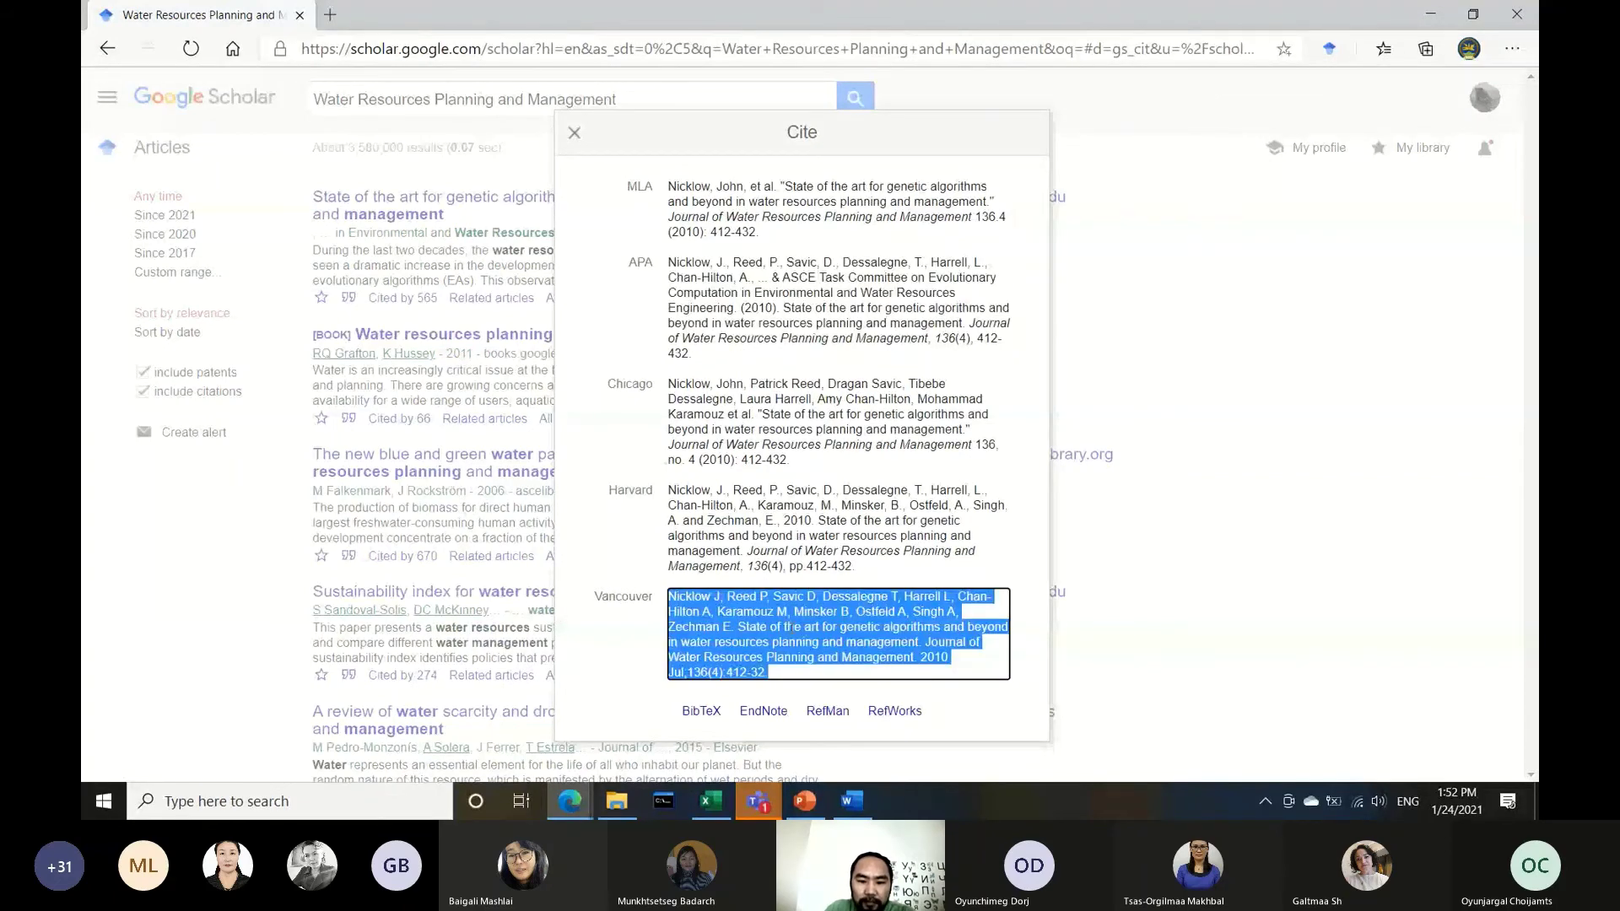
{"action": "left_click", "coordinate": [720, 519]}
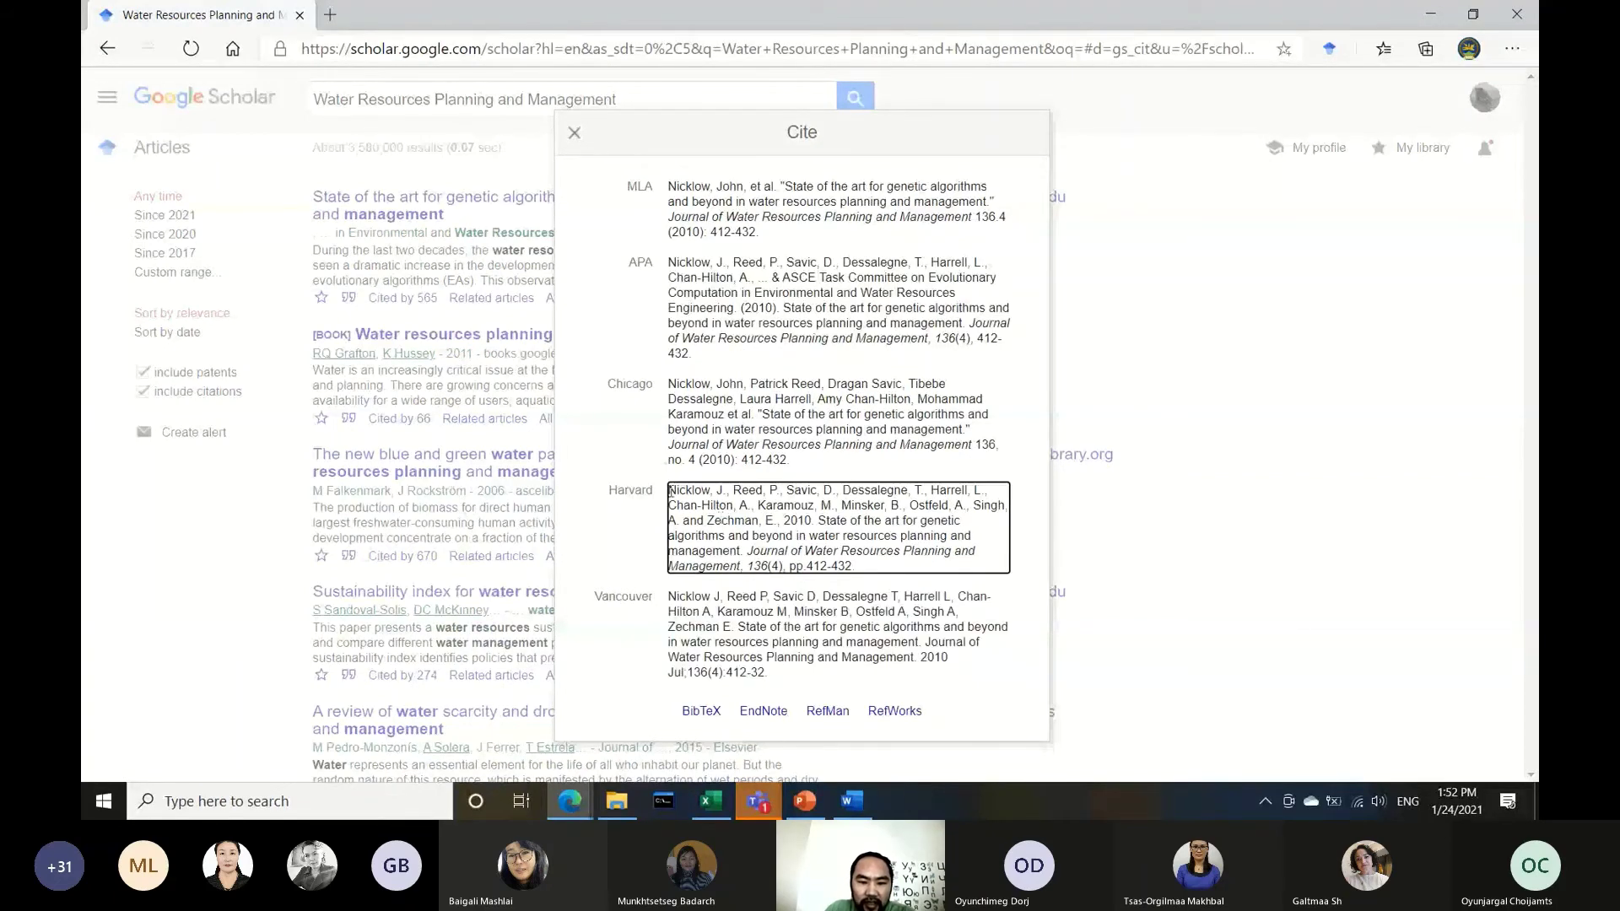
{"action": "left_click_drag", "start_coordinate": [671, 491], "coordinate": [987, 492]}
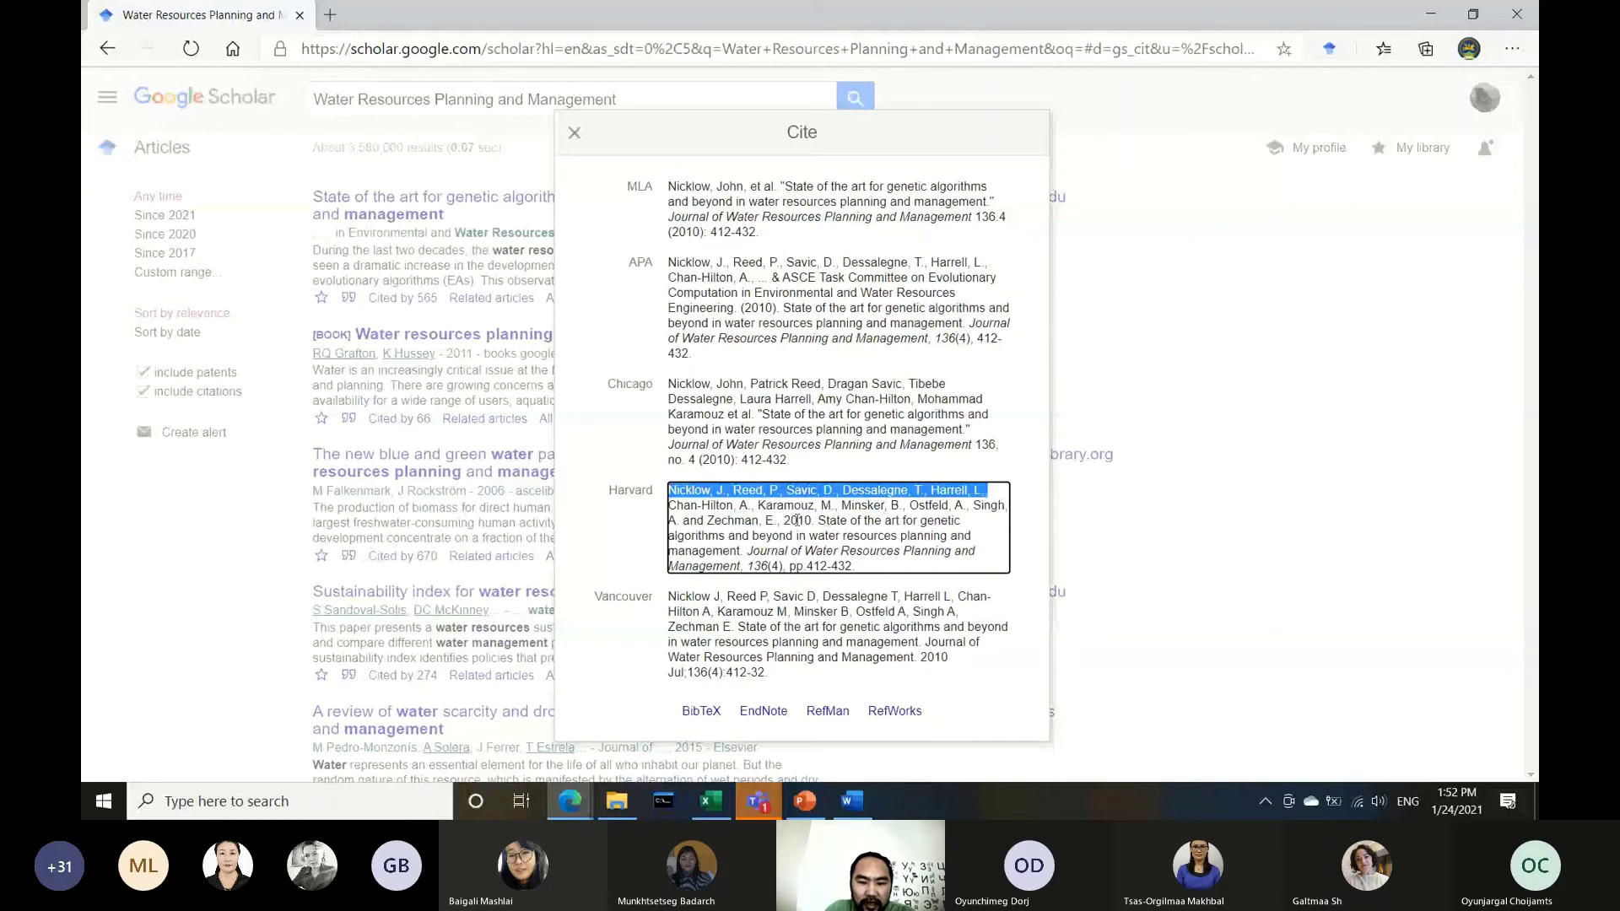
{"action": "left_click", "coordinate": [798, 519]}
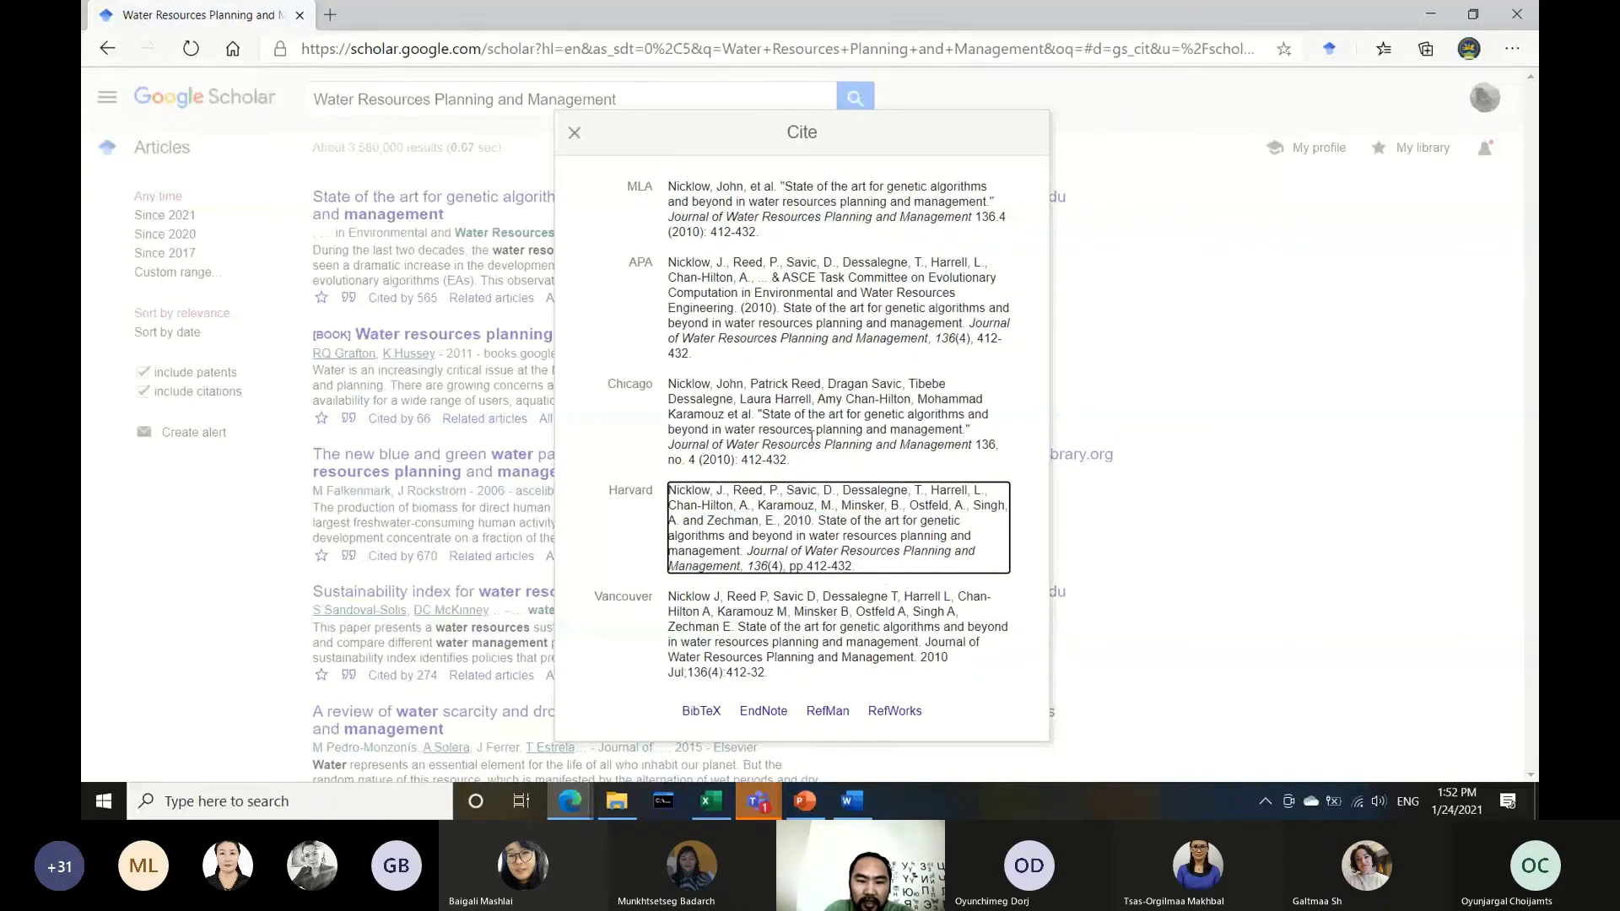
{"action": "left_click", "coordinate": [574, 133]}
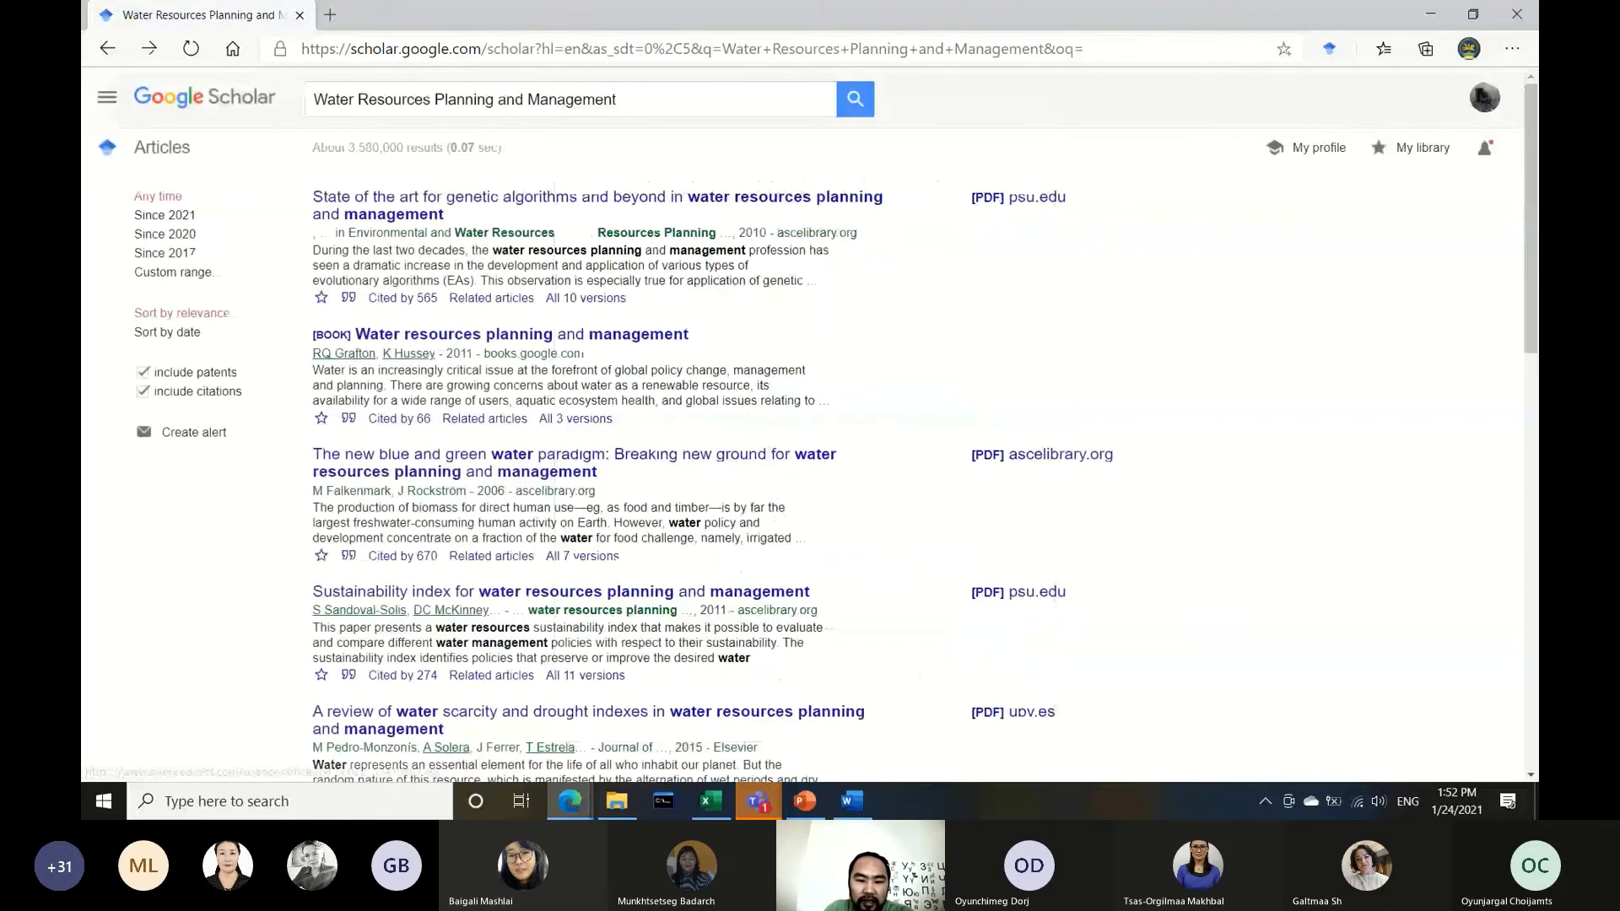
Show PowerPoint slide 7 on contents, figure and bibliography lists, then switch back to Word
{"action": "left_click", "coordinate": [851, 800]}
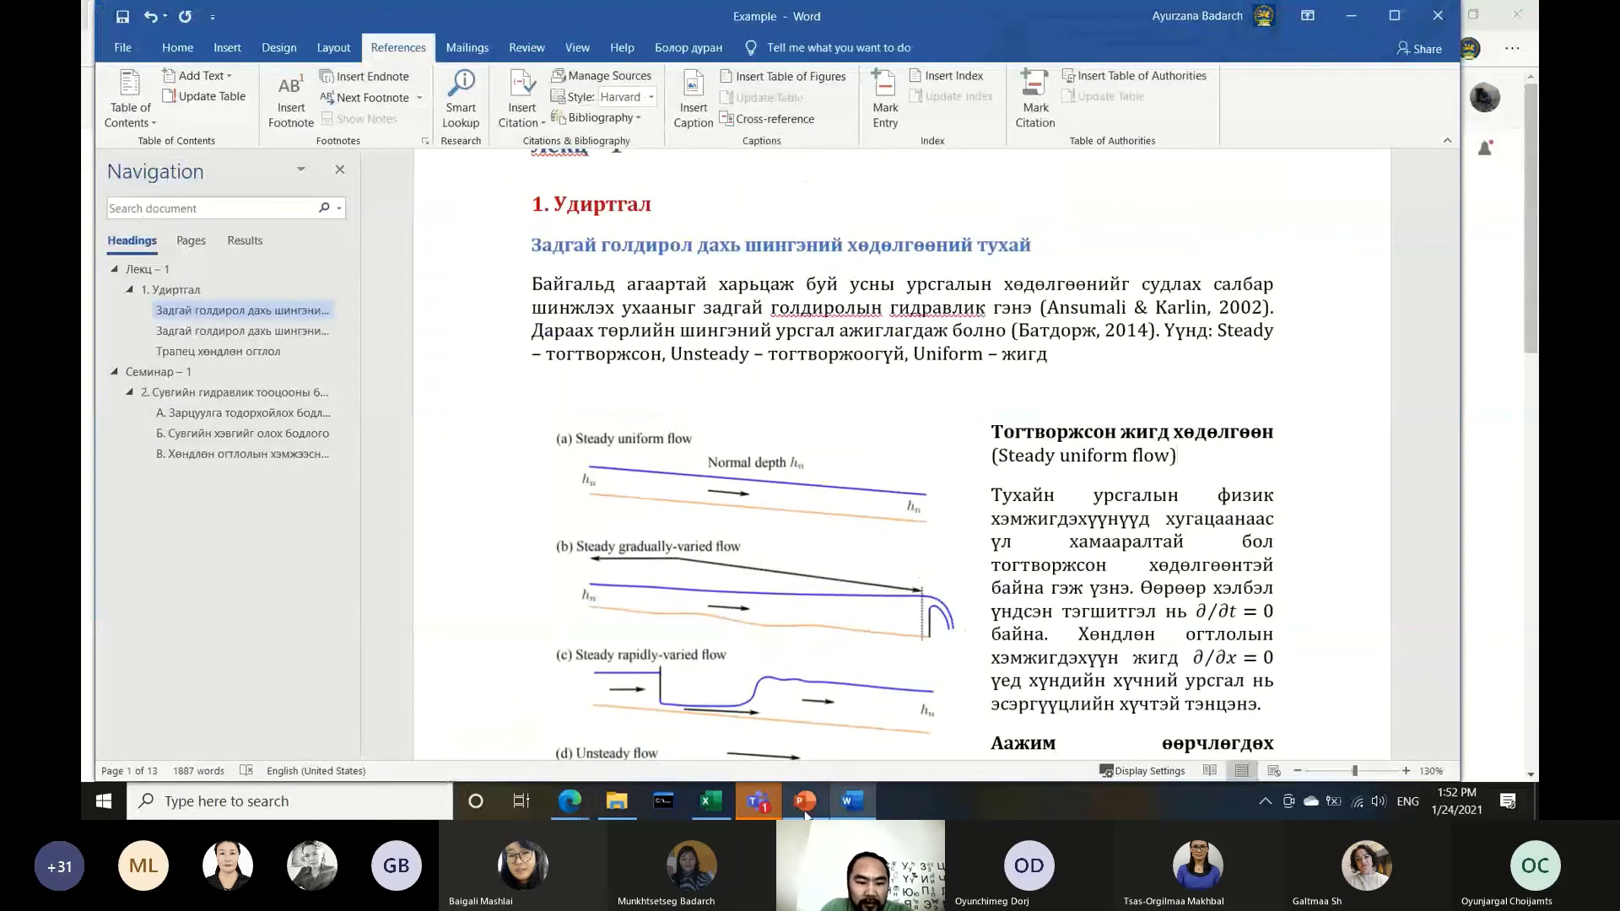
{"action": "left_click", "coordinate": [805, 812]}
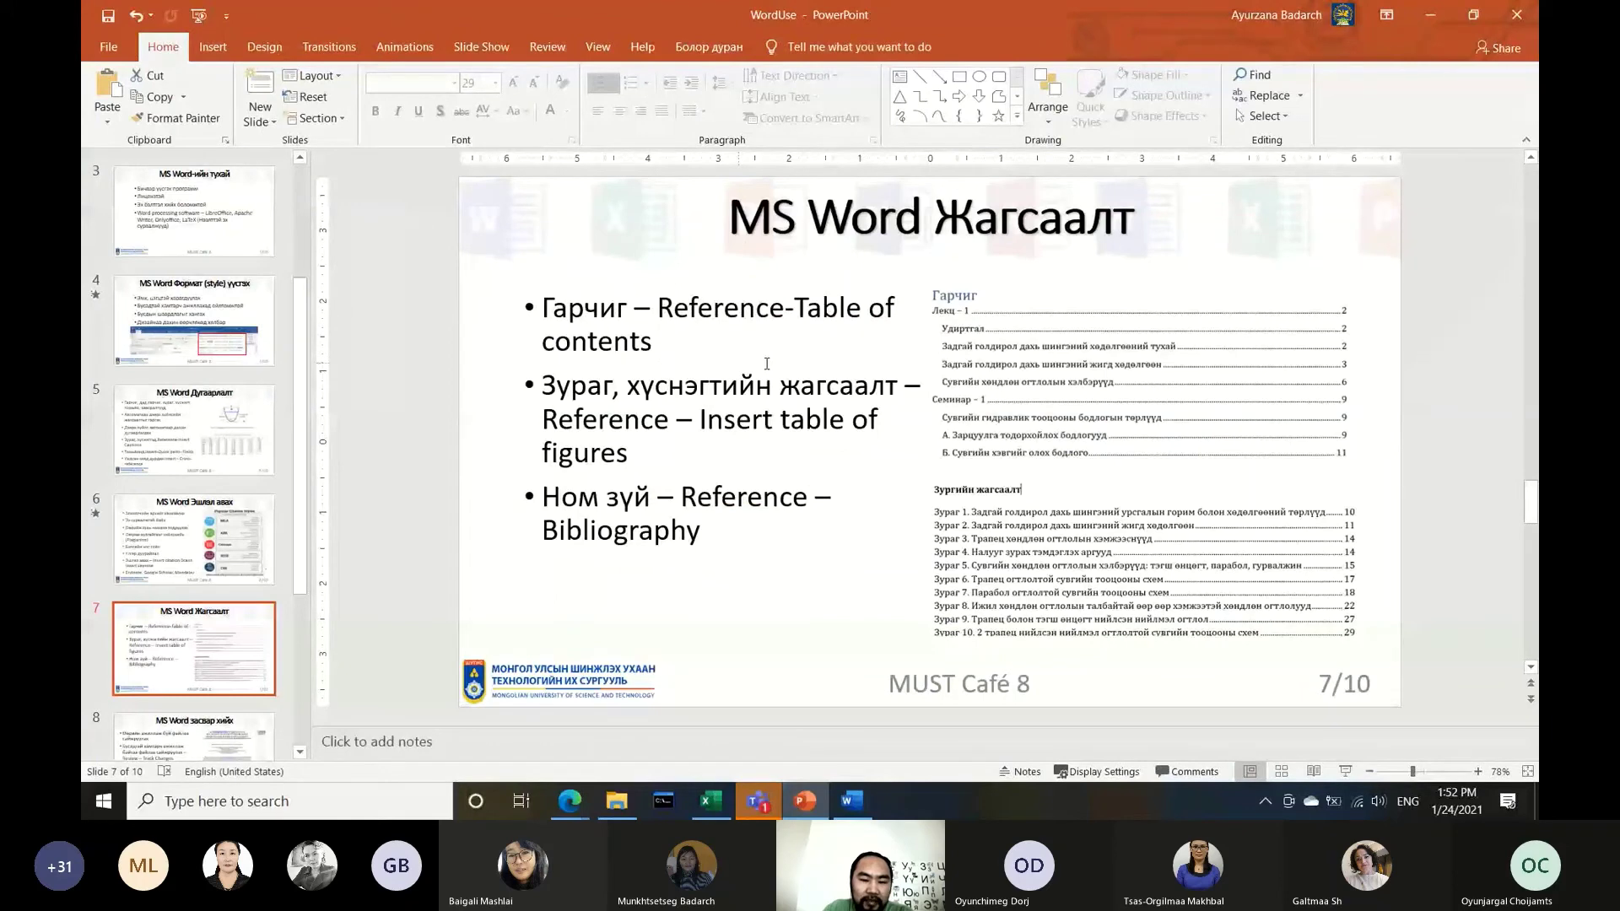
{"action": "left_click", "coordinate": [415, 473]}
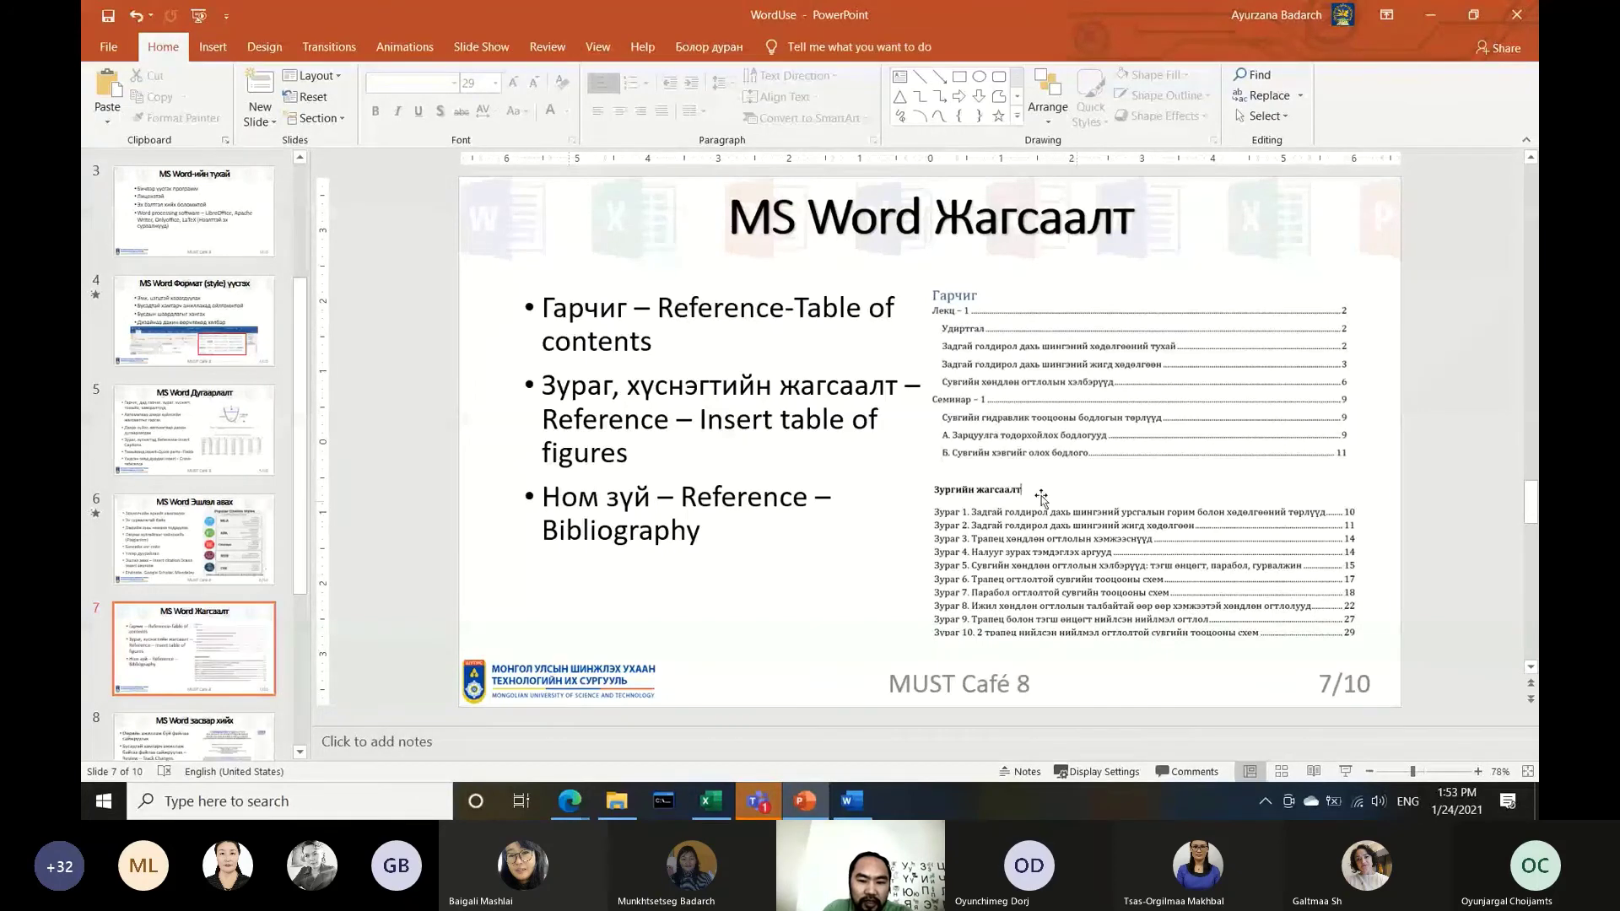
{"action": "left_click", "coordinate": [852, 801]}
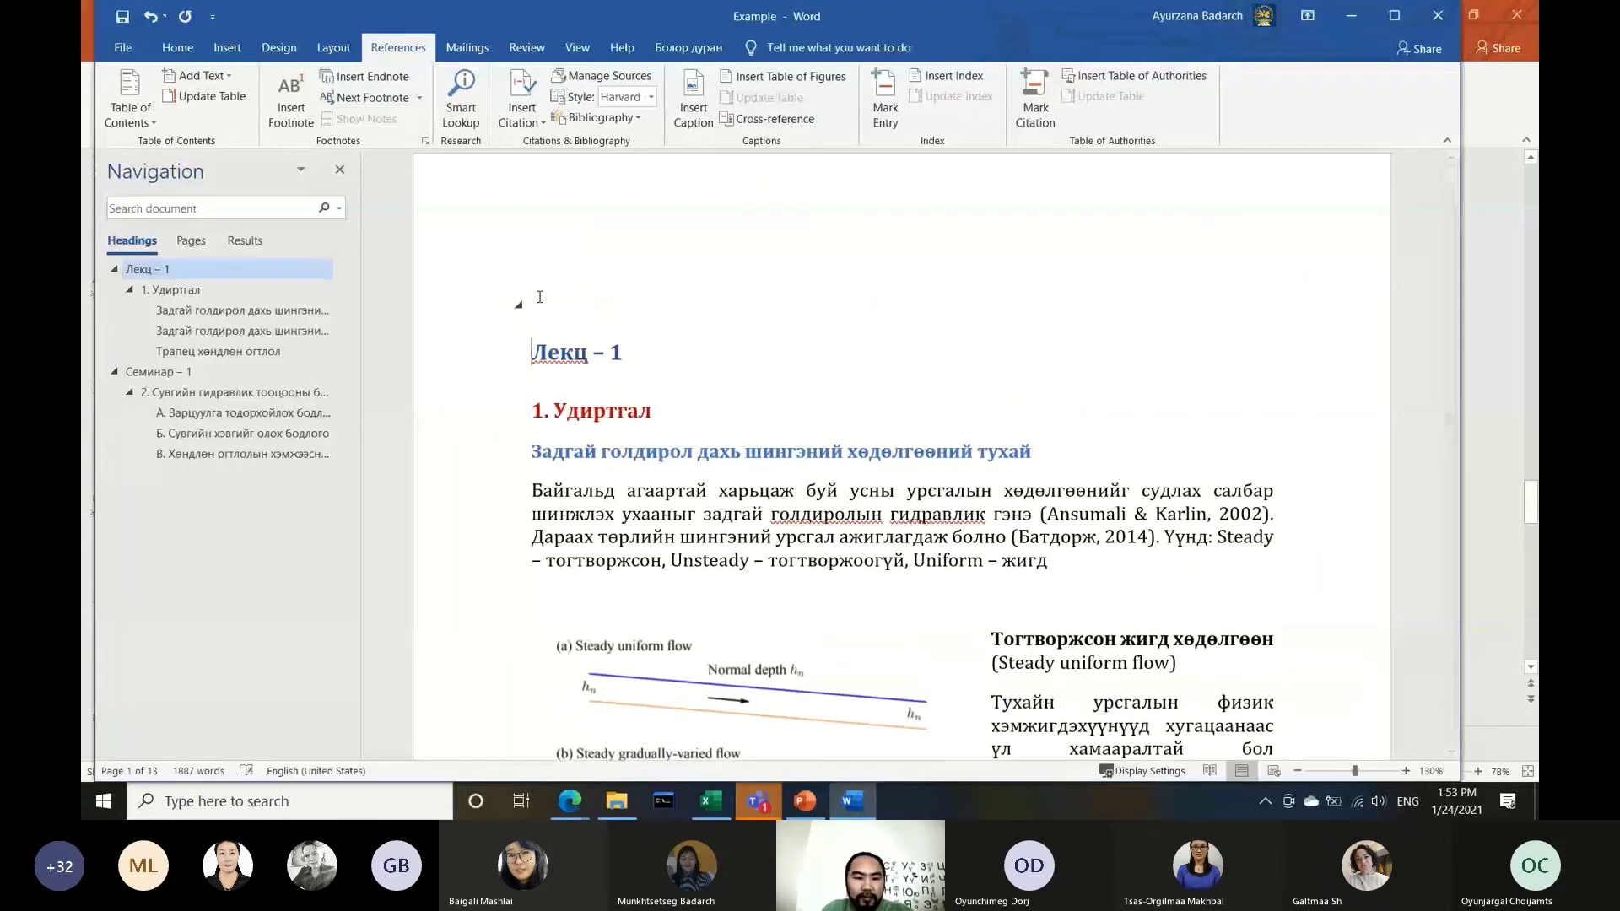
Insert Automatic Table 1 on a Normal-style blank line above Лекц – 1
{"action": "left_click", "coordinate": [540, 297]}
{"action": "left_click", "coordinate": [177, 47]}
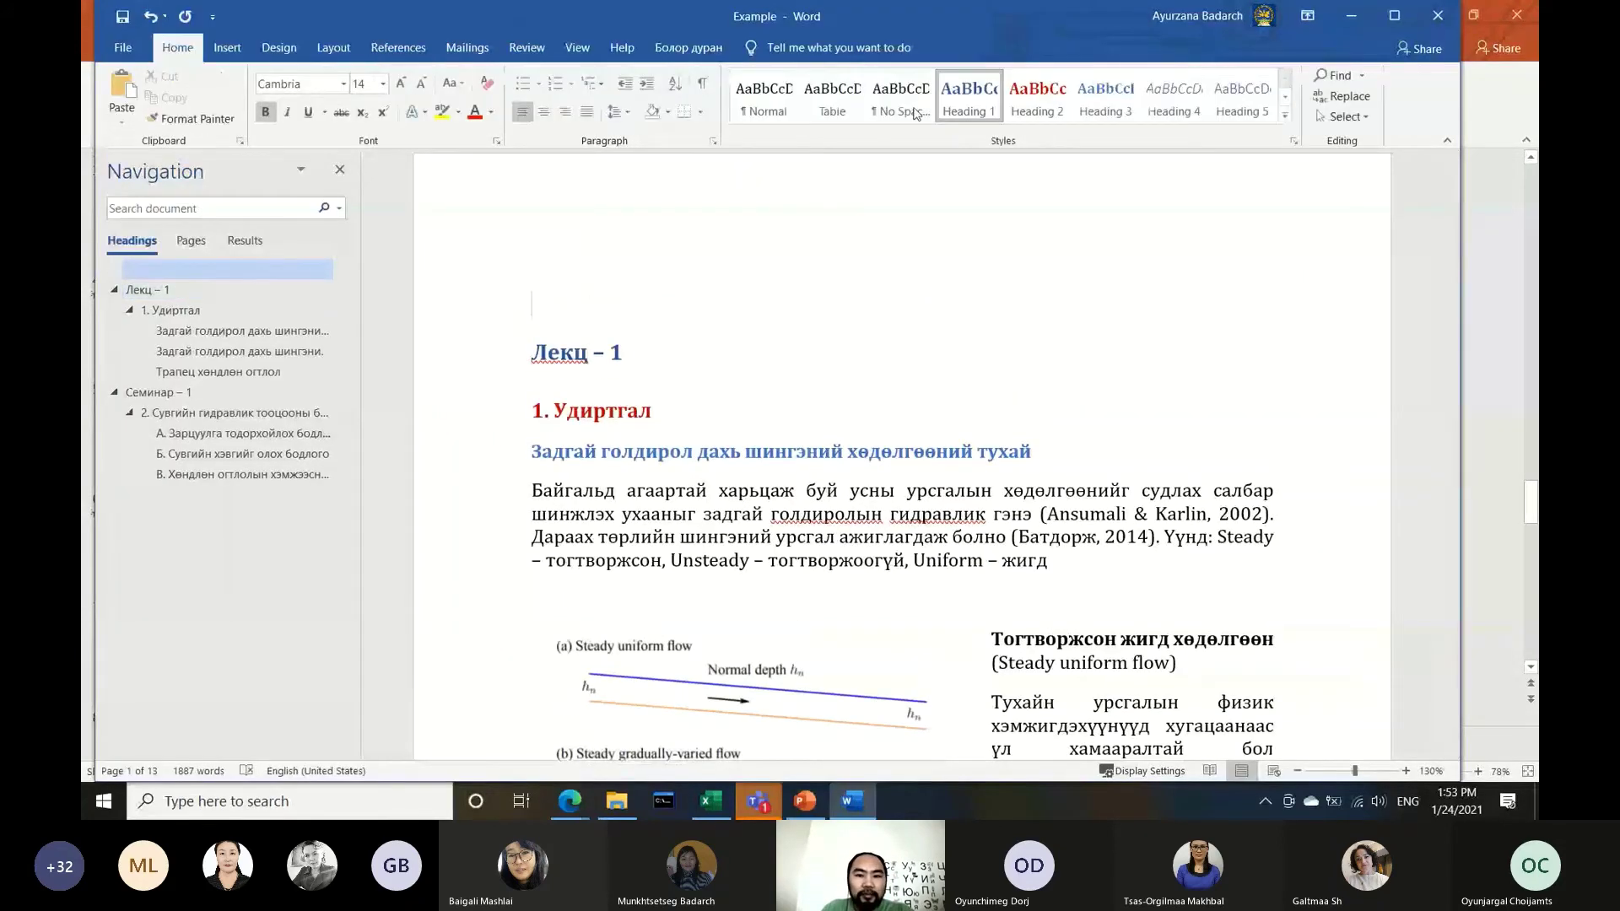
{"action": "left_click", "coordinate": [764, 97]}
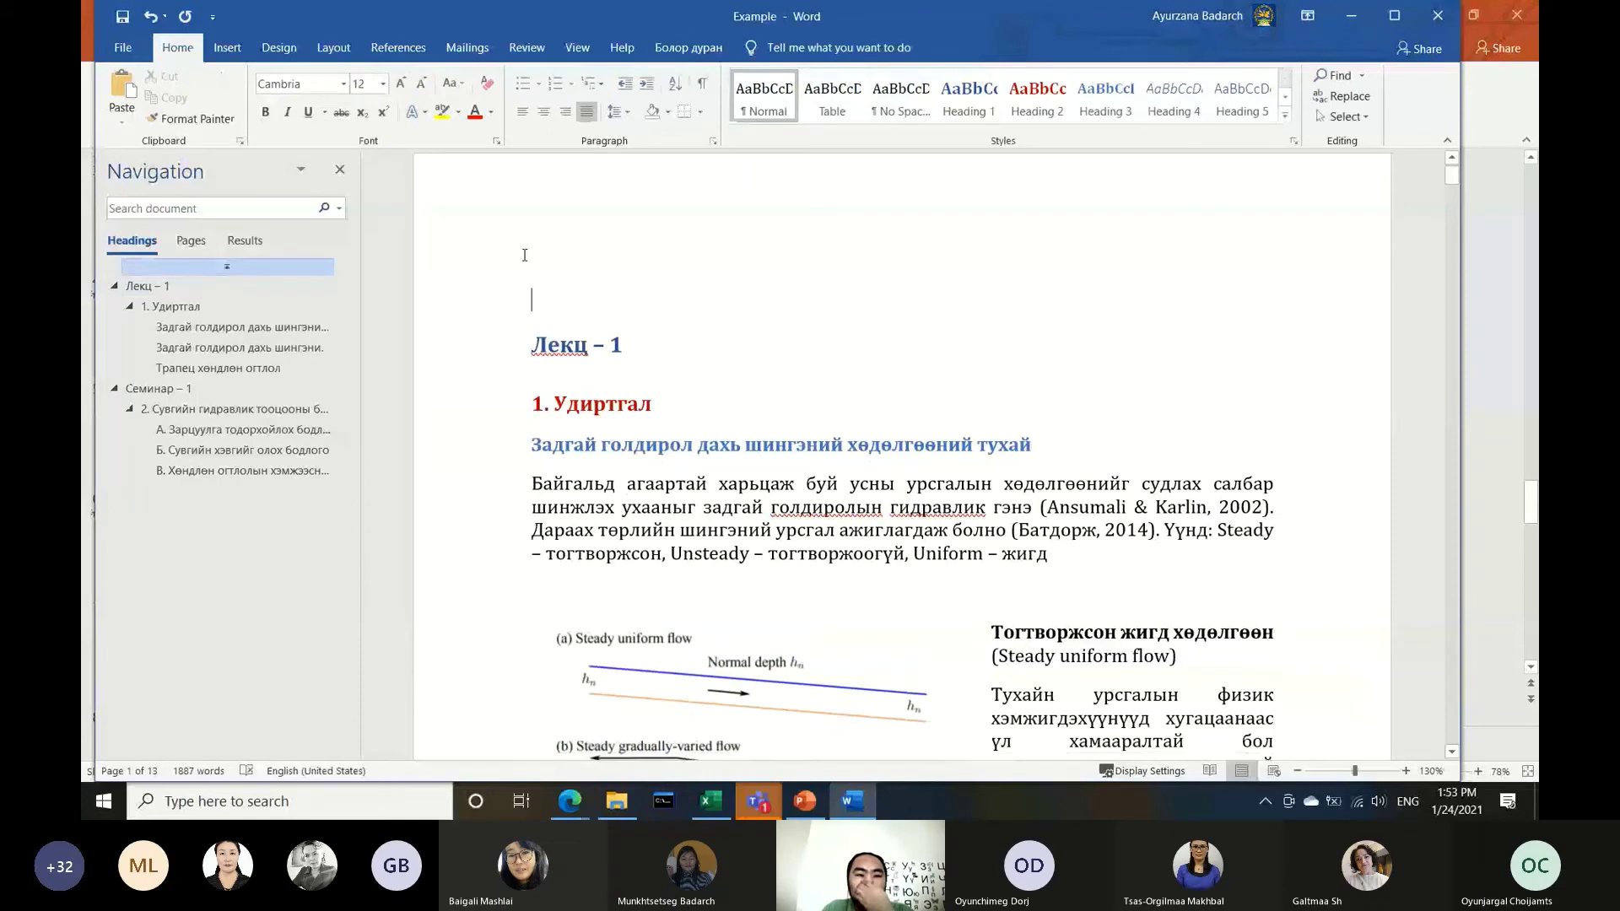
{"action": "left_click", "coordinate": [227, 48]}
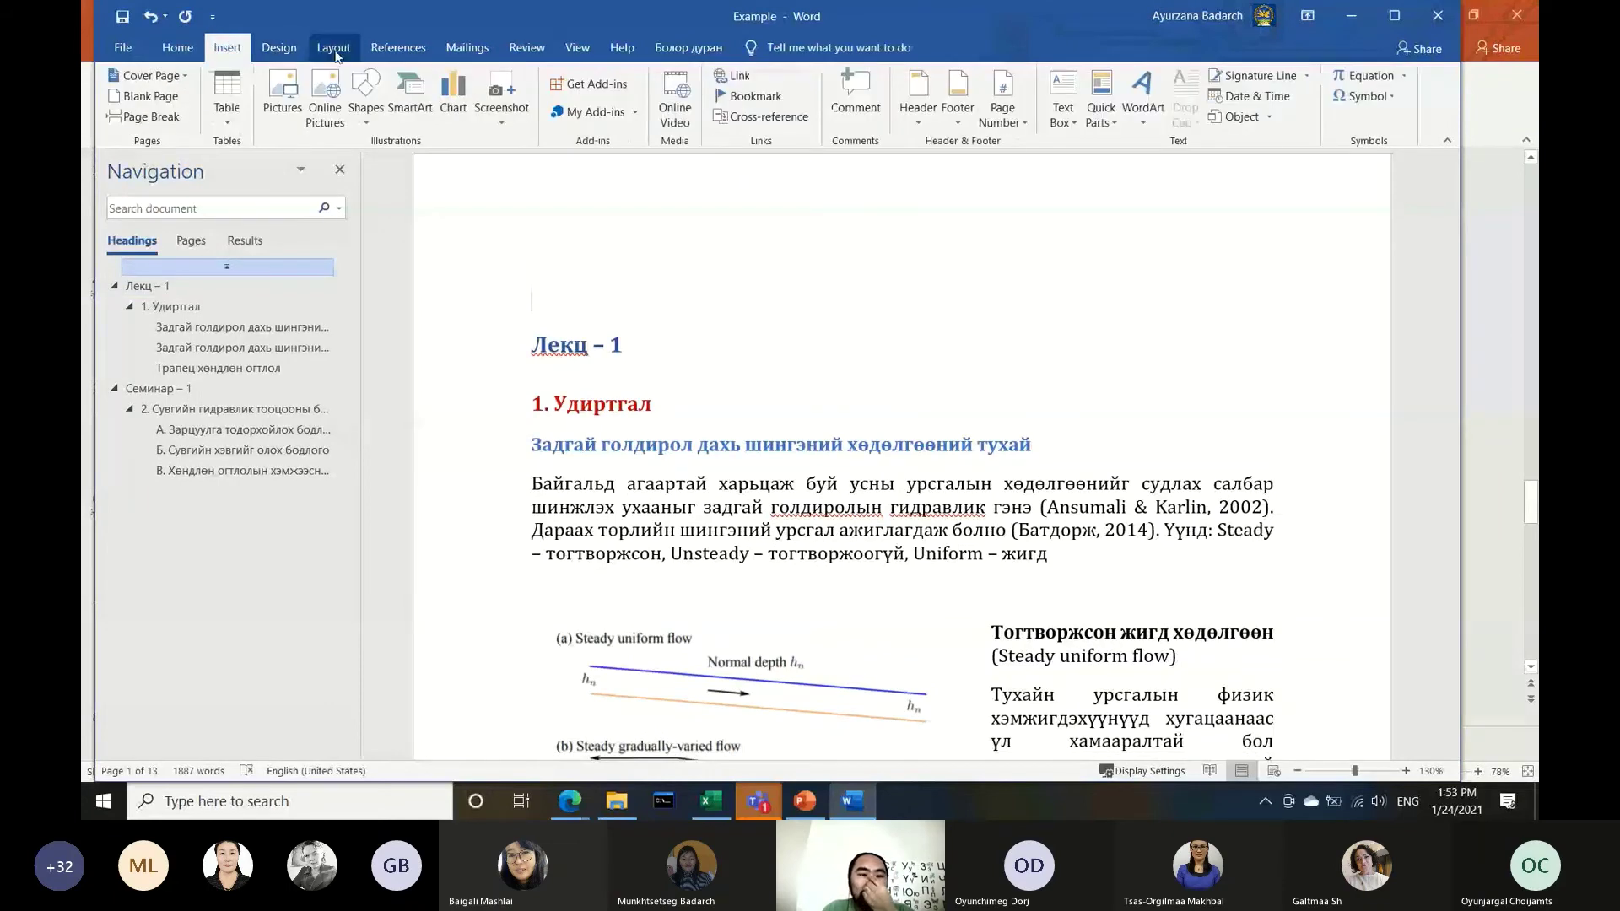
{"action": "left_click", "coordinate": [406, 48]}
{"action": "left_click", "coordinate": [135, 97]}
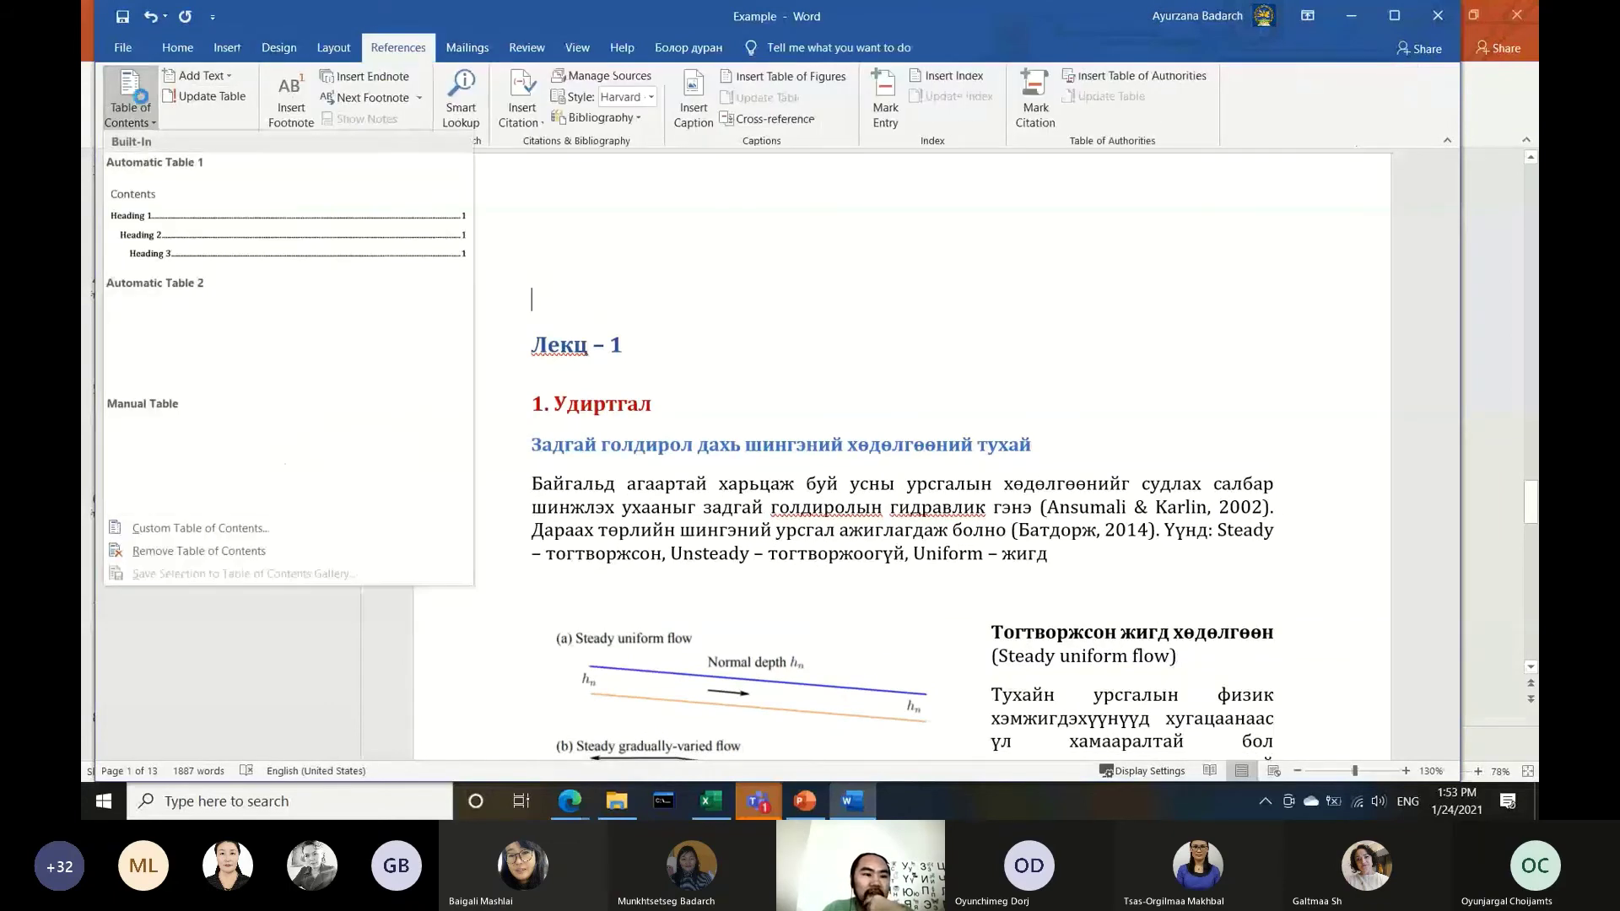
{"action": "left_click", "coordinate": [183, 216]}
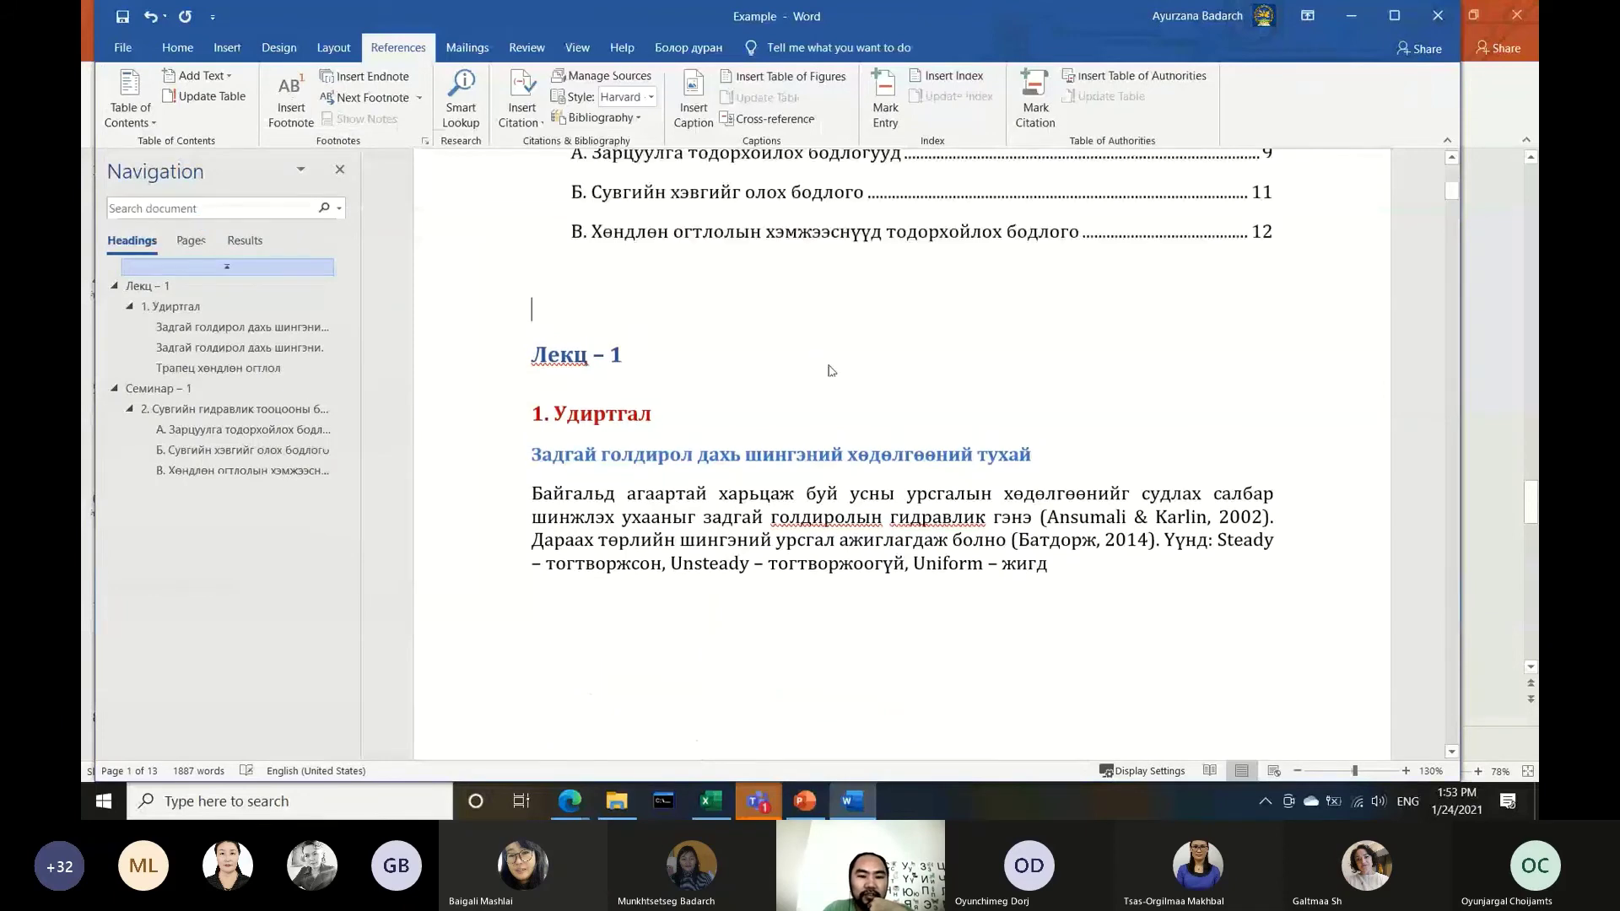
Replace the table's 'Contents' title with 'Гарчиг'
{"action": "scroll", "coordinate": [831, 369], "scroll_direction": "up", "scroll_amount": 2}
{"action": "scroll", "coordinate": [760, 354], "scroll_direction": "up", "scroll_amount": 3}
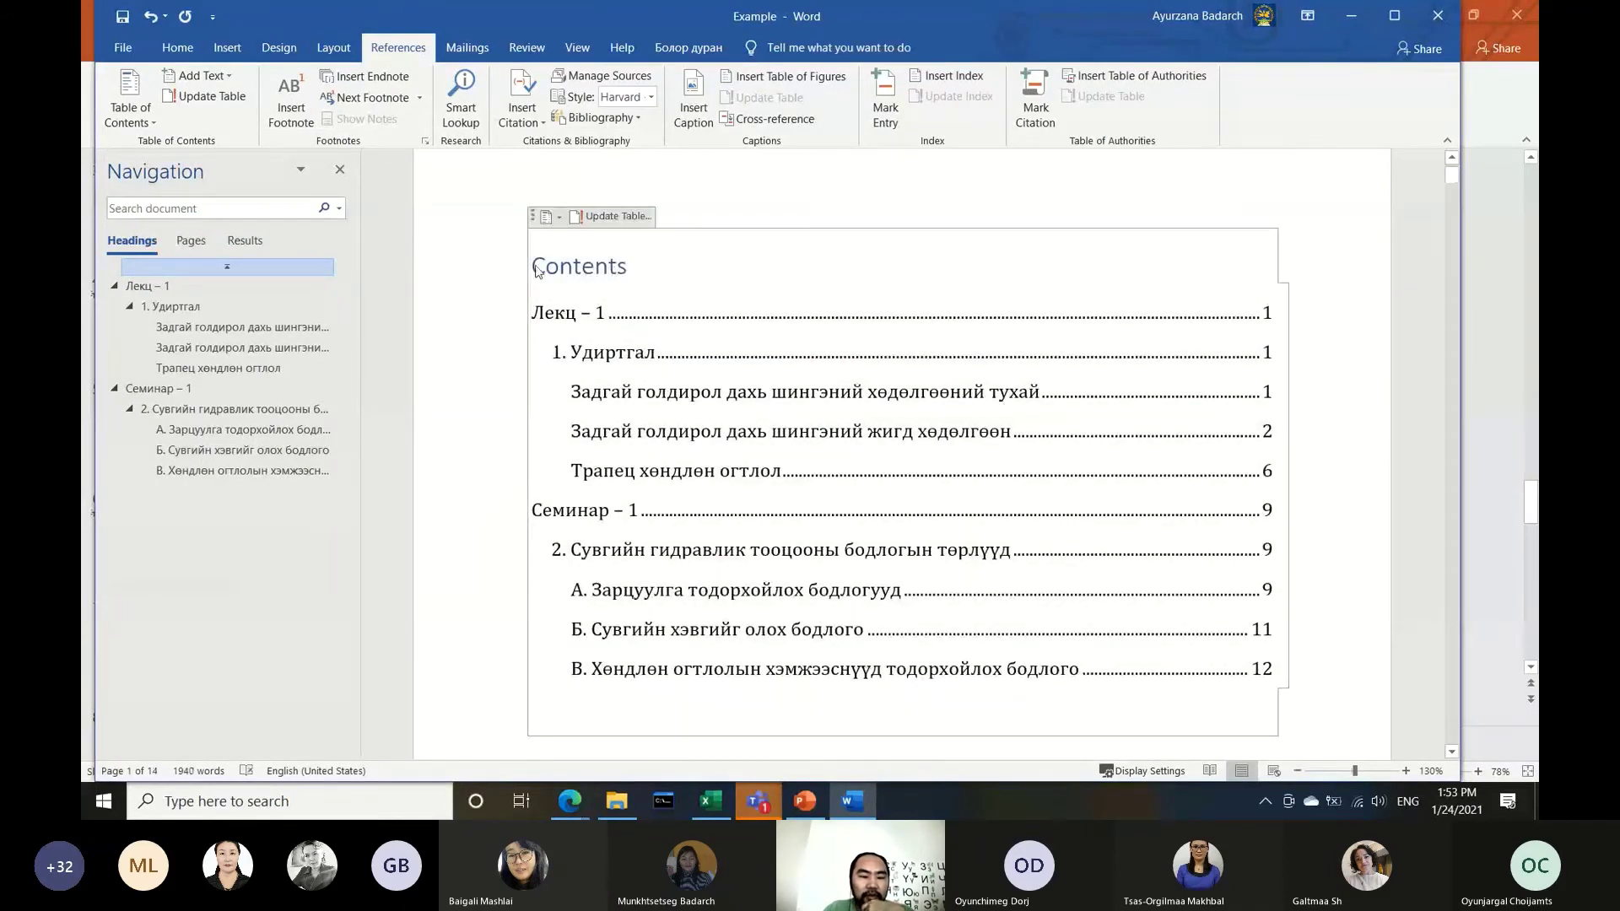
{"action": "left_click_drag", "start_coordinate": [536, 270], "coordinate": [642, 270]}
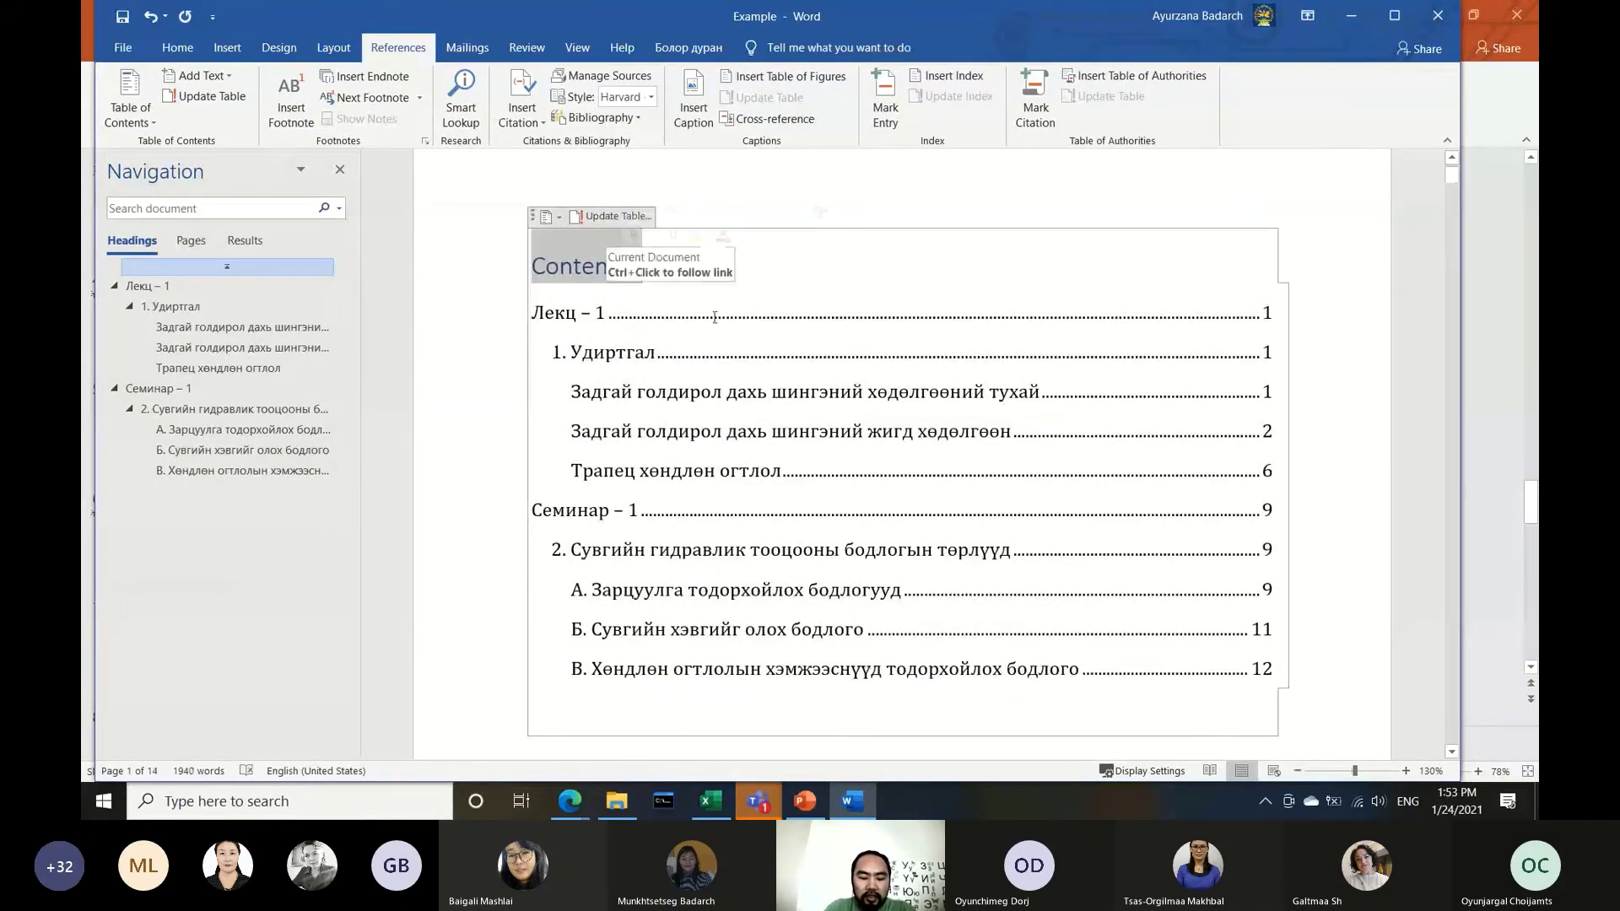
{"action": "key", "text": "Delete"}
{"action": "key", "text": "alt+shift"}
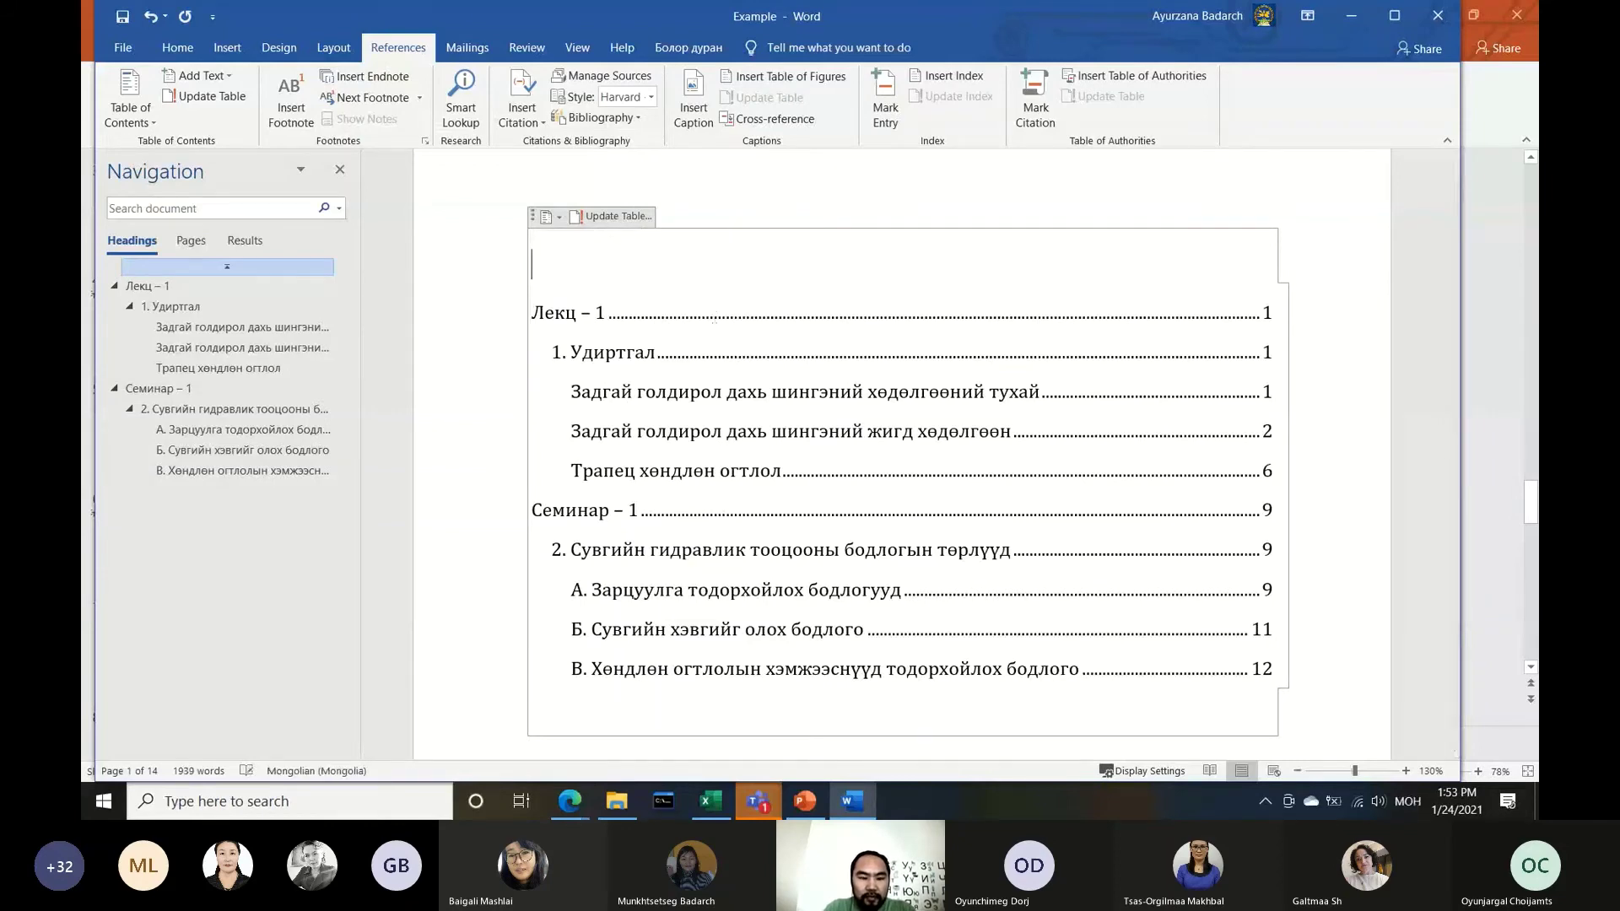
{"action": "type", "text": "Гарчиг"}
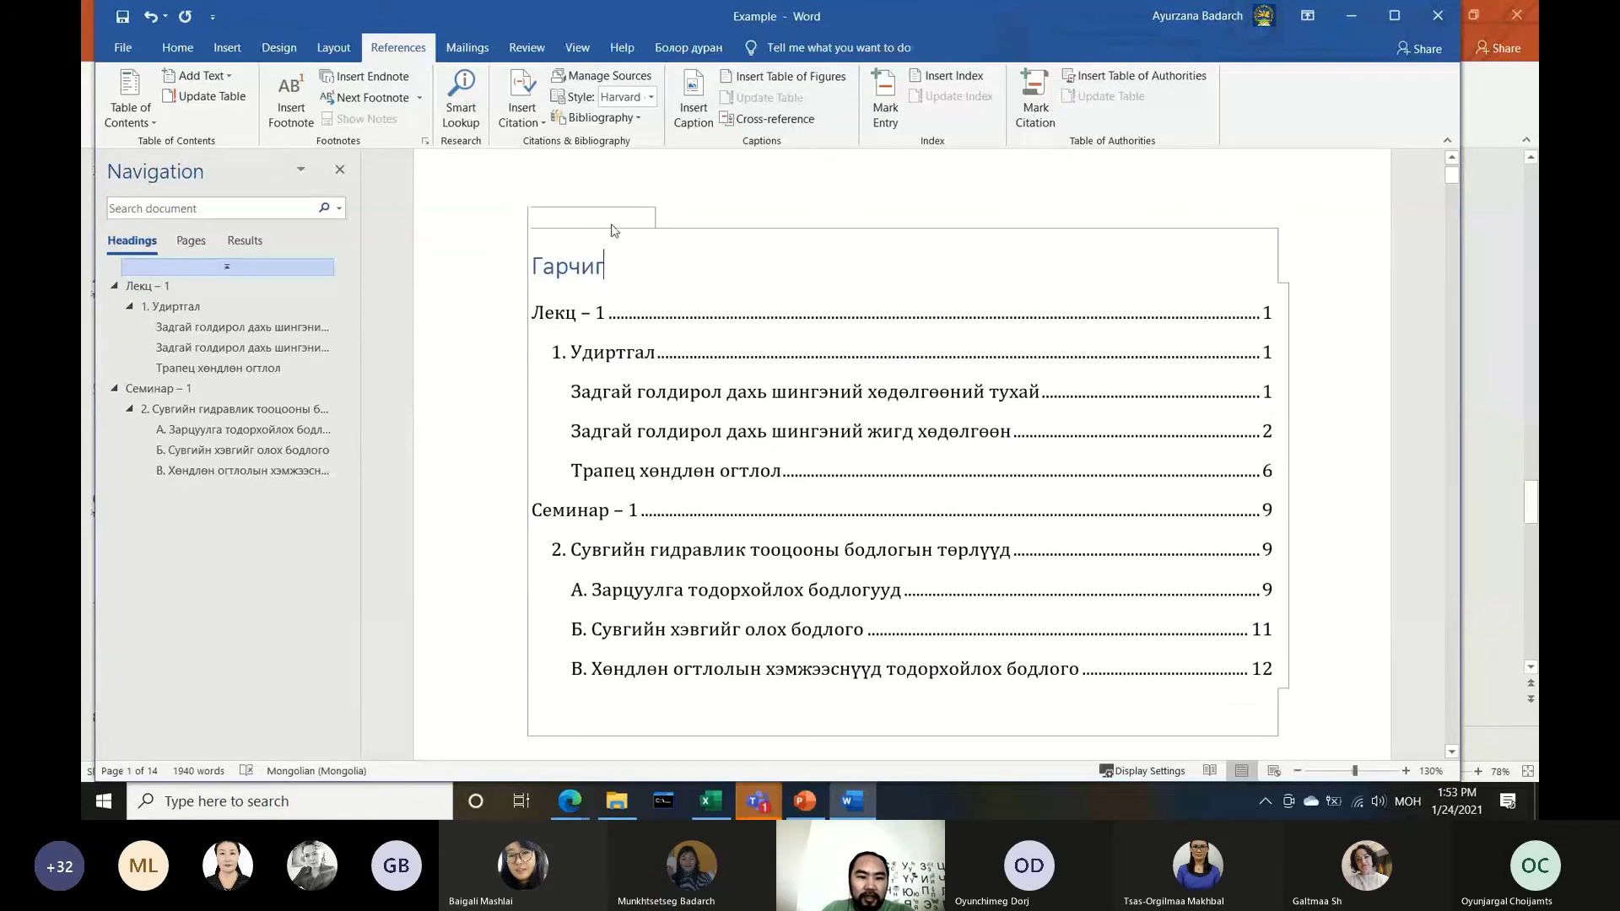
{"action": "scroll", "coordinate": [610, 506], "scroll_direction": "down", "scroll_amount": 3}
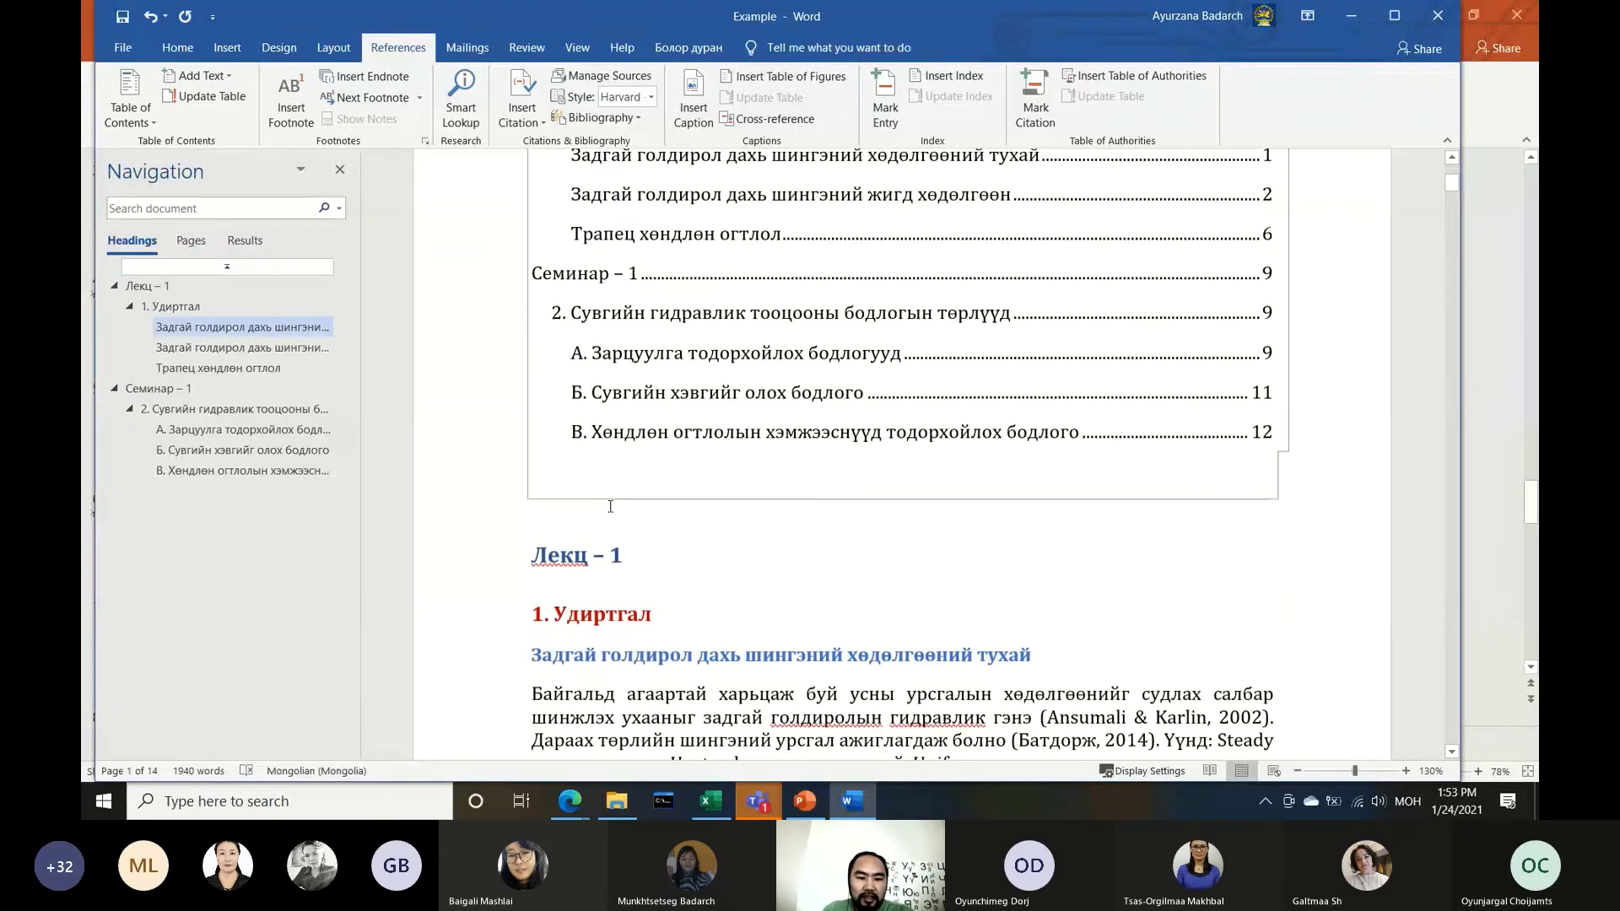
Insert a table of figures with caption label Хүснэгт below the table of contents
{"action": "left_click", "coordinate": [675, 519]}
{"action": "key", "text": "Return"}
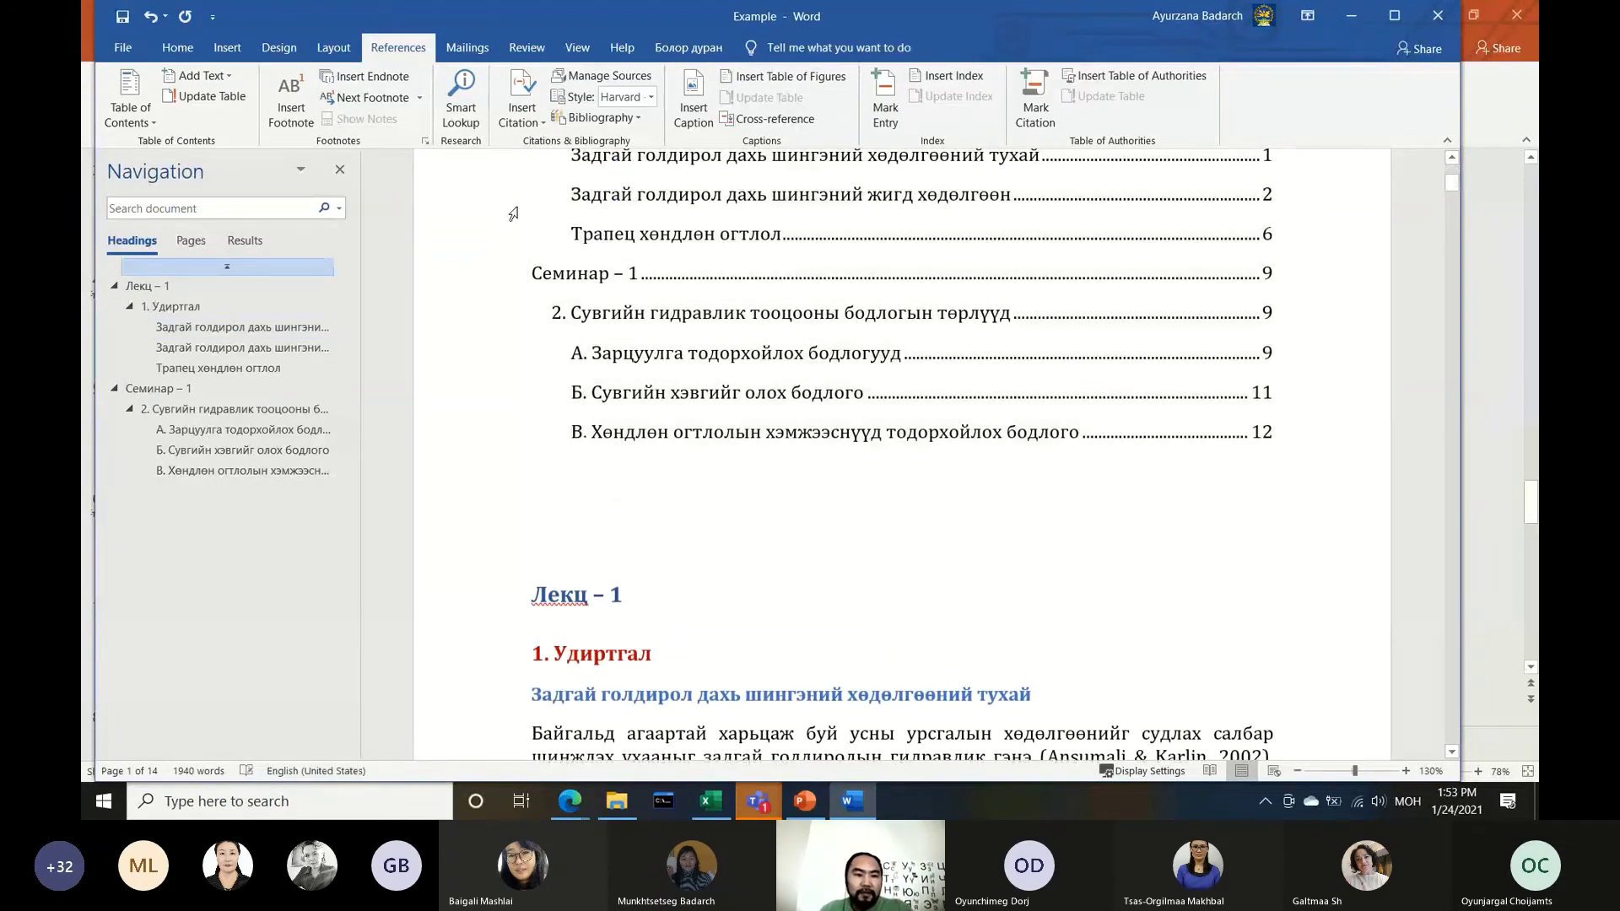
{"action": "left_click", "coordinate": [792, 82]}
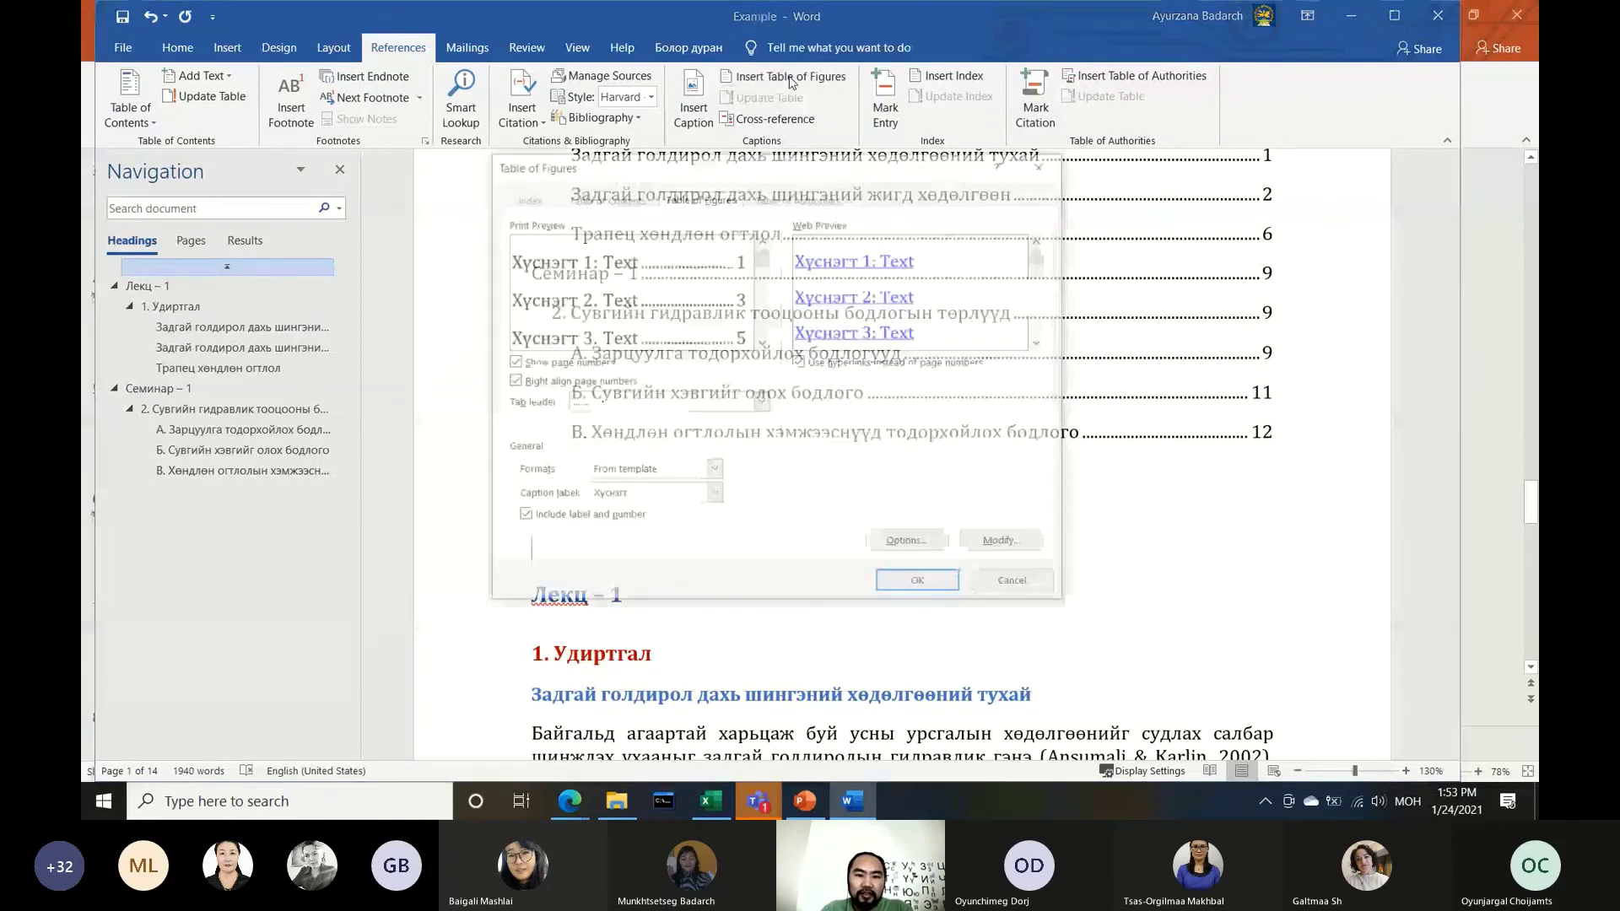
{"action": "key", "text": "Escape"}
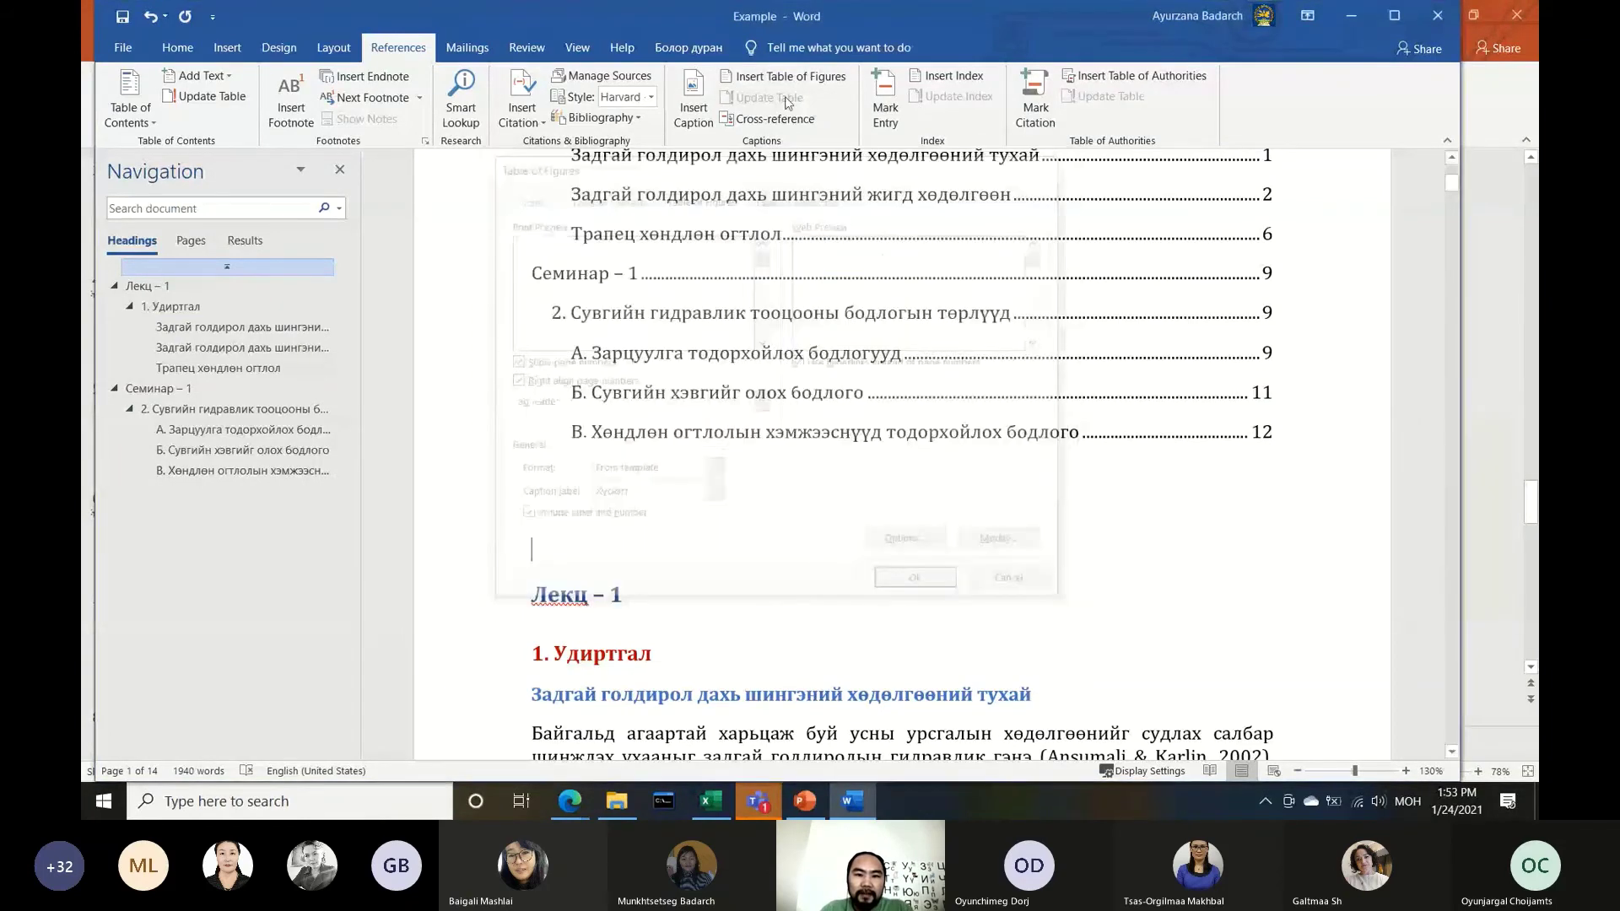
{"action": "left_click", "coordinate": [813, 78]}
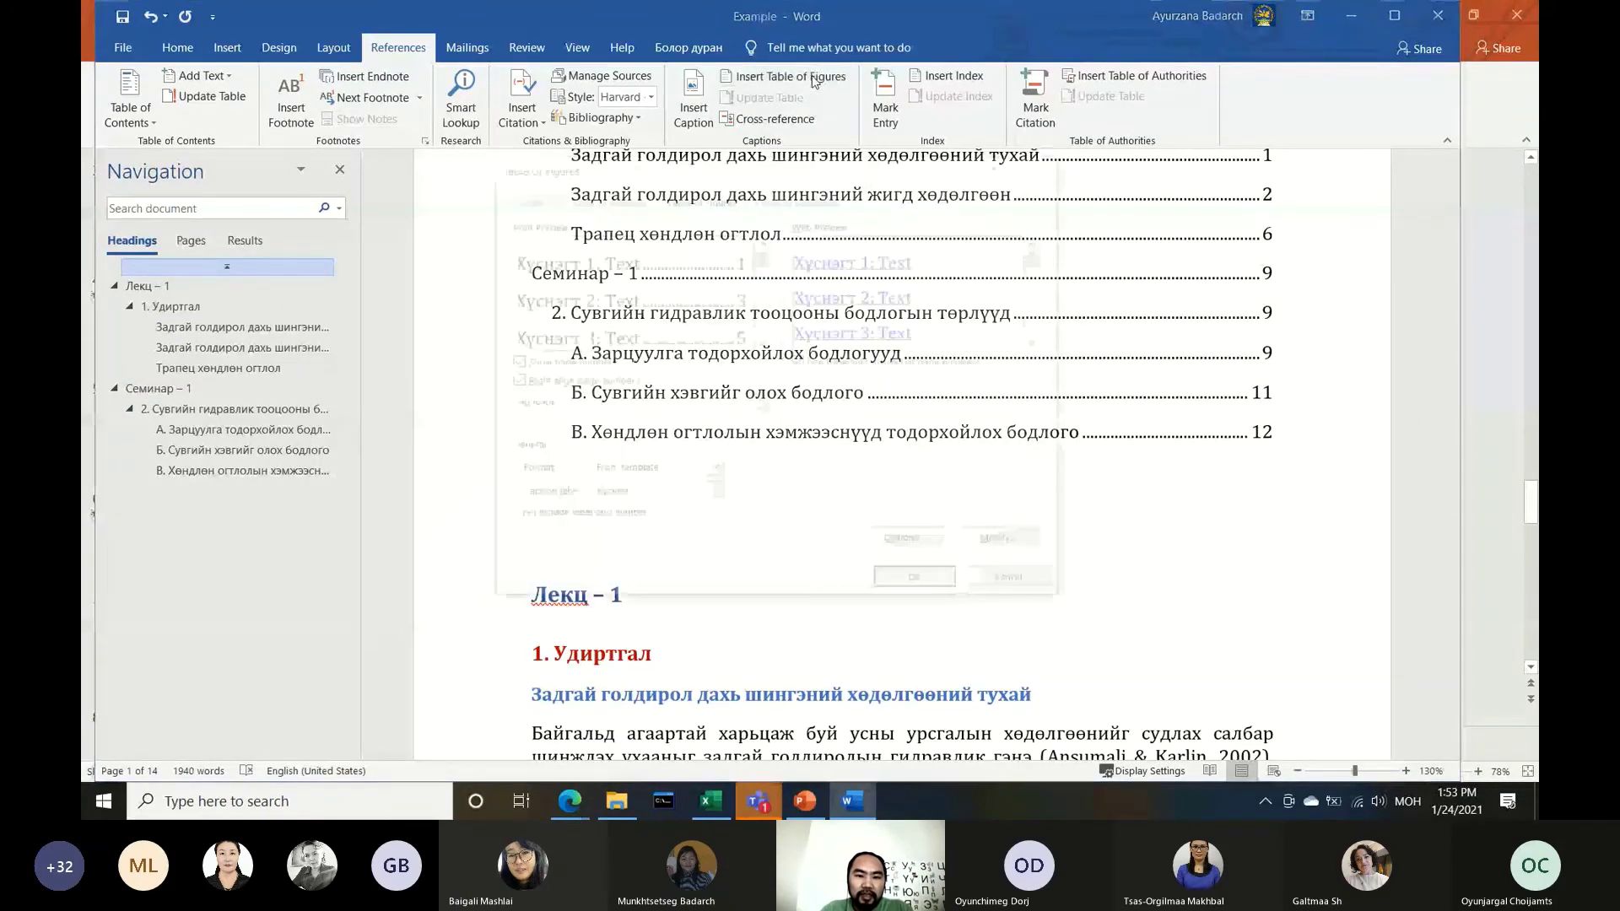
{"action": "left_click", "coordinate": [678, 501]}
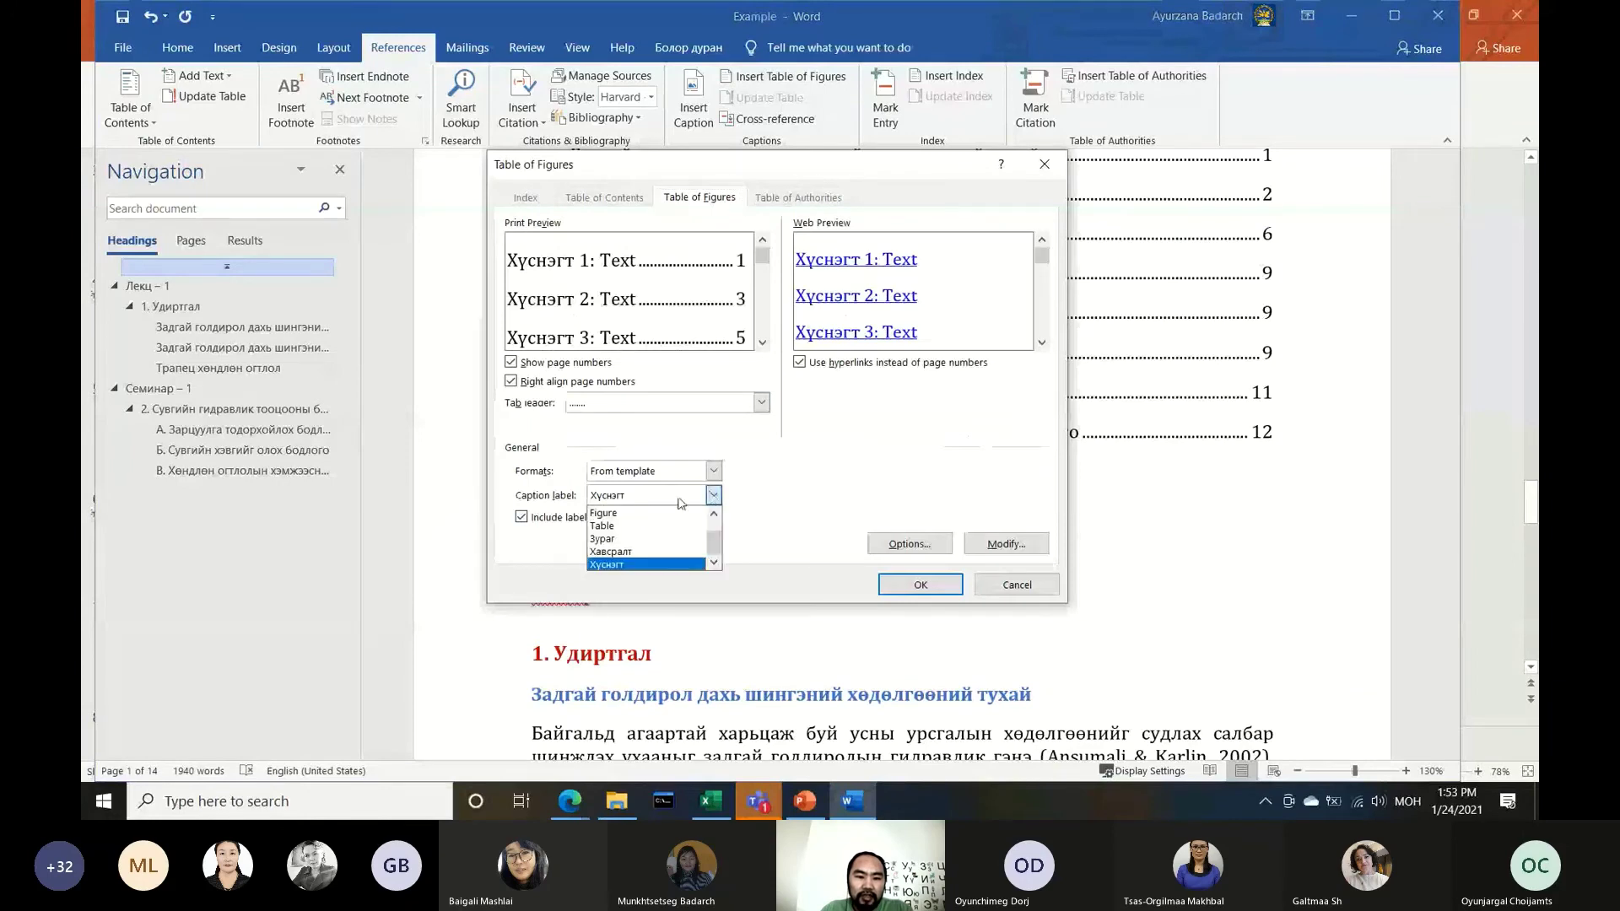
{"action": "left_click", "coordinate": [616, 539]}
{"action": "left_click", "coordinate": [675, 501]}
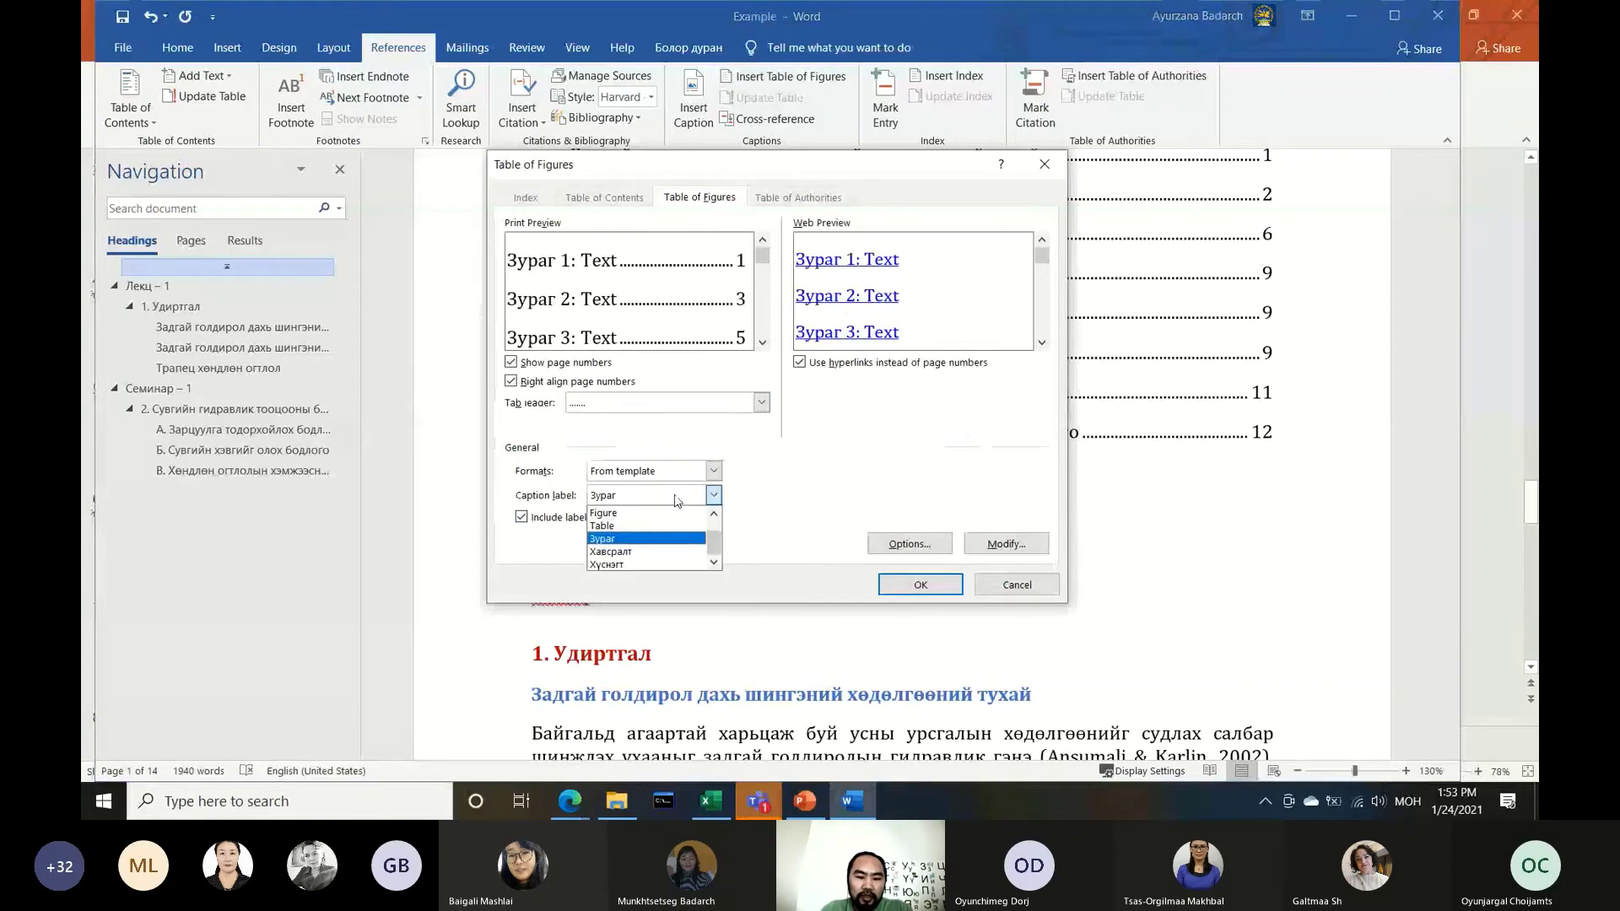
{"action": "left_click", "coordinate": [637, 564]}
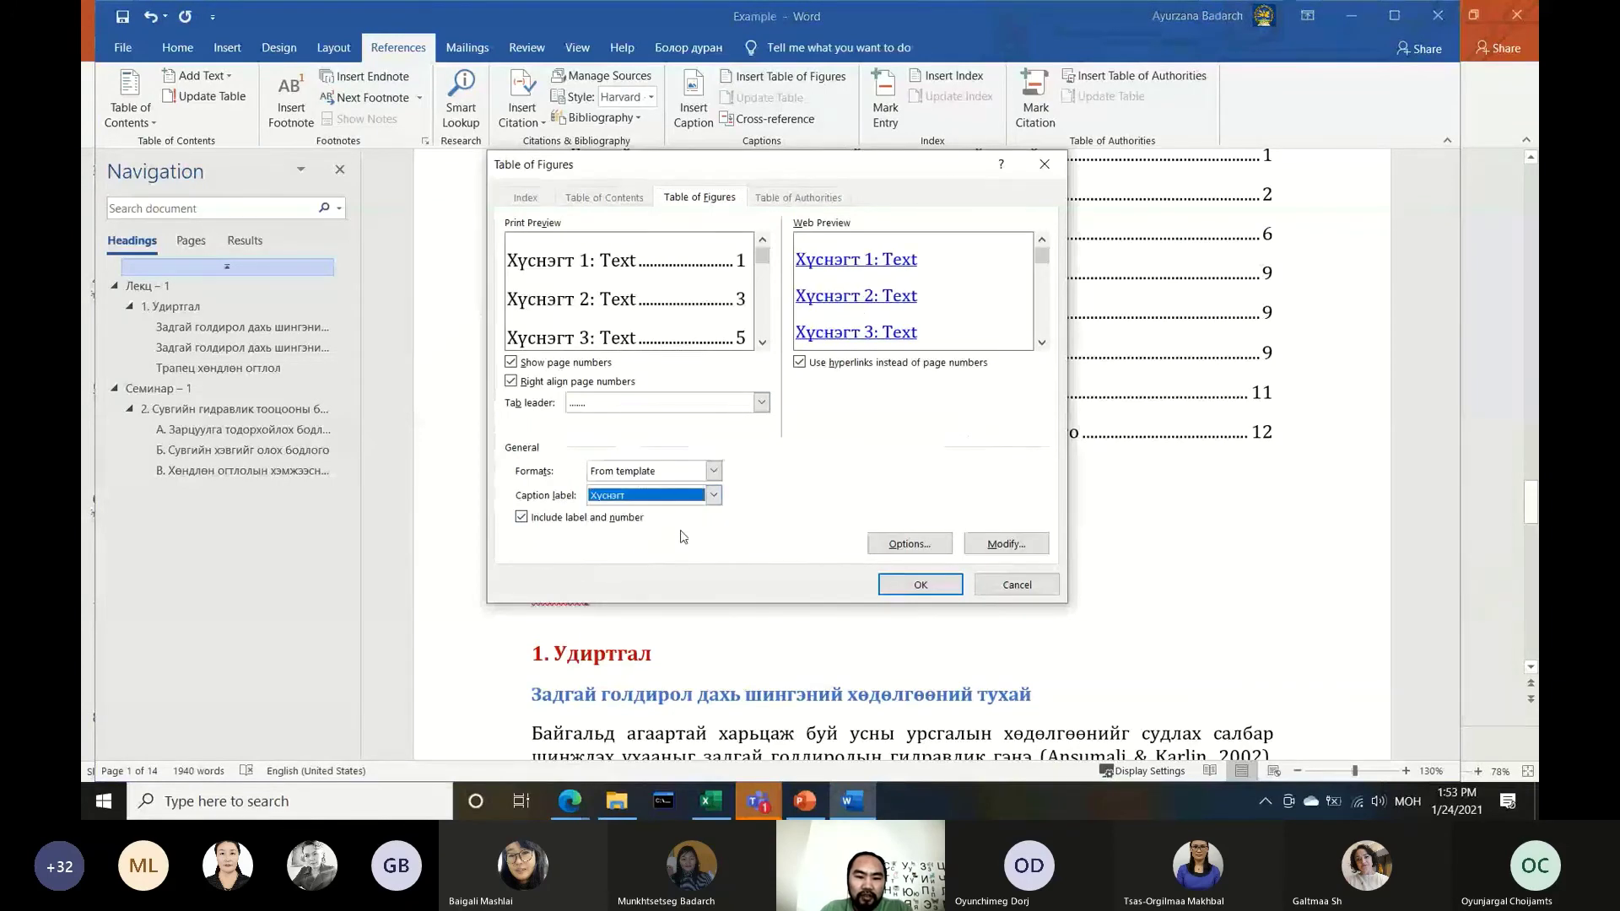
{"action": "left_click", "coordinate": [921, 584]}
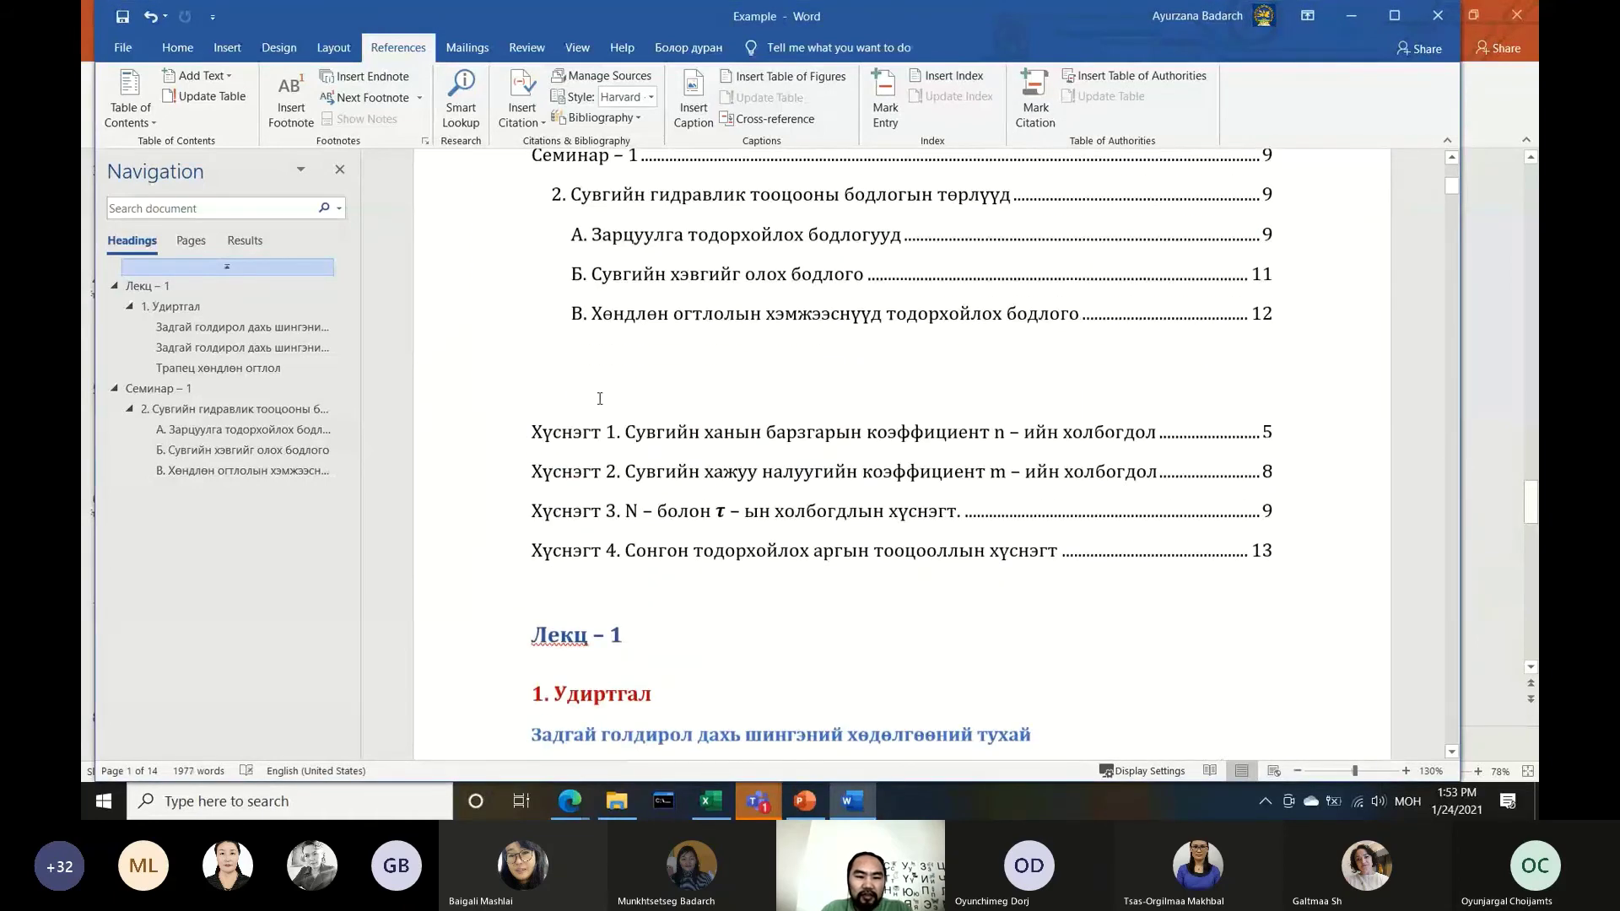
Add the heading 'Хүснэгтийн жагсаалт' above the list in Heading 2 style
{"action": "type", "text": "Хүснэг"}
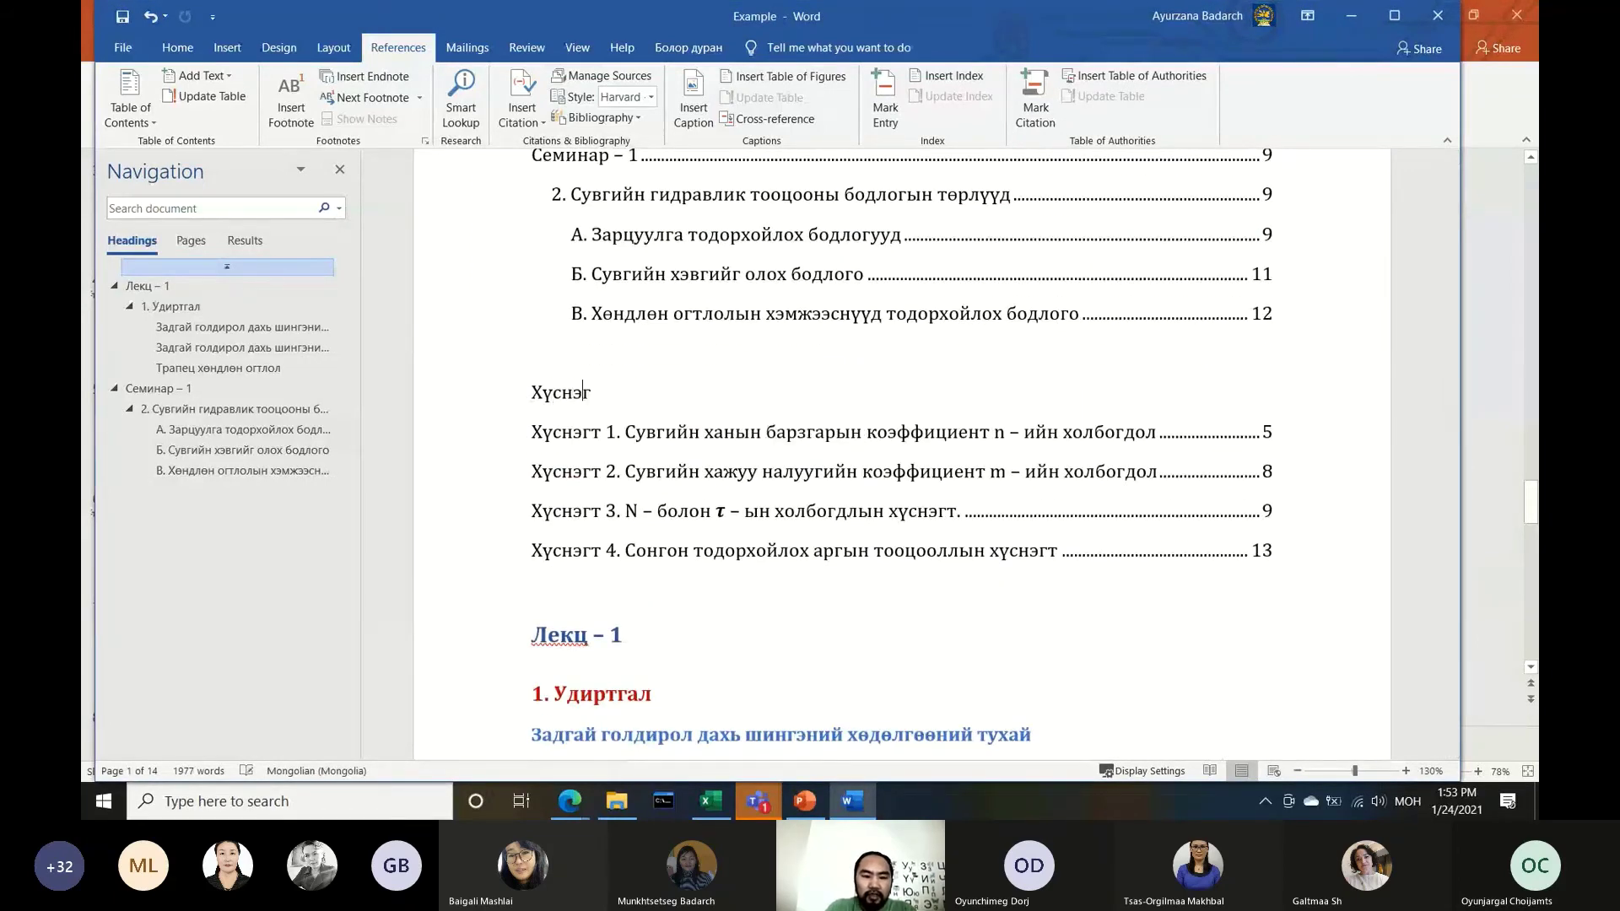
{"action": "type", "text": "тийн жа"}
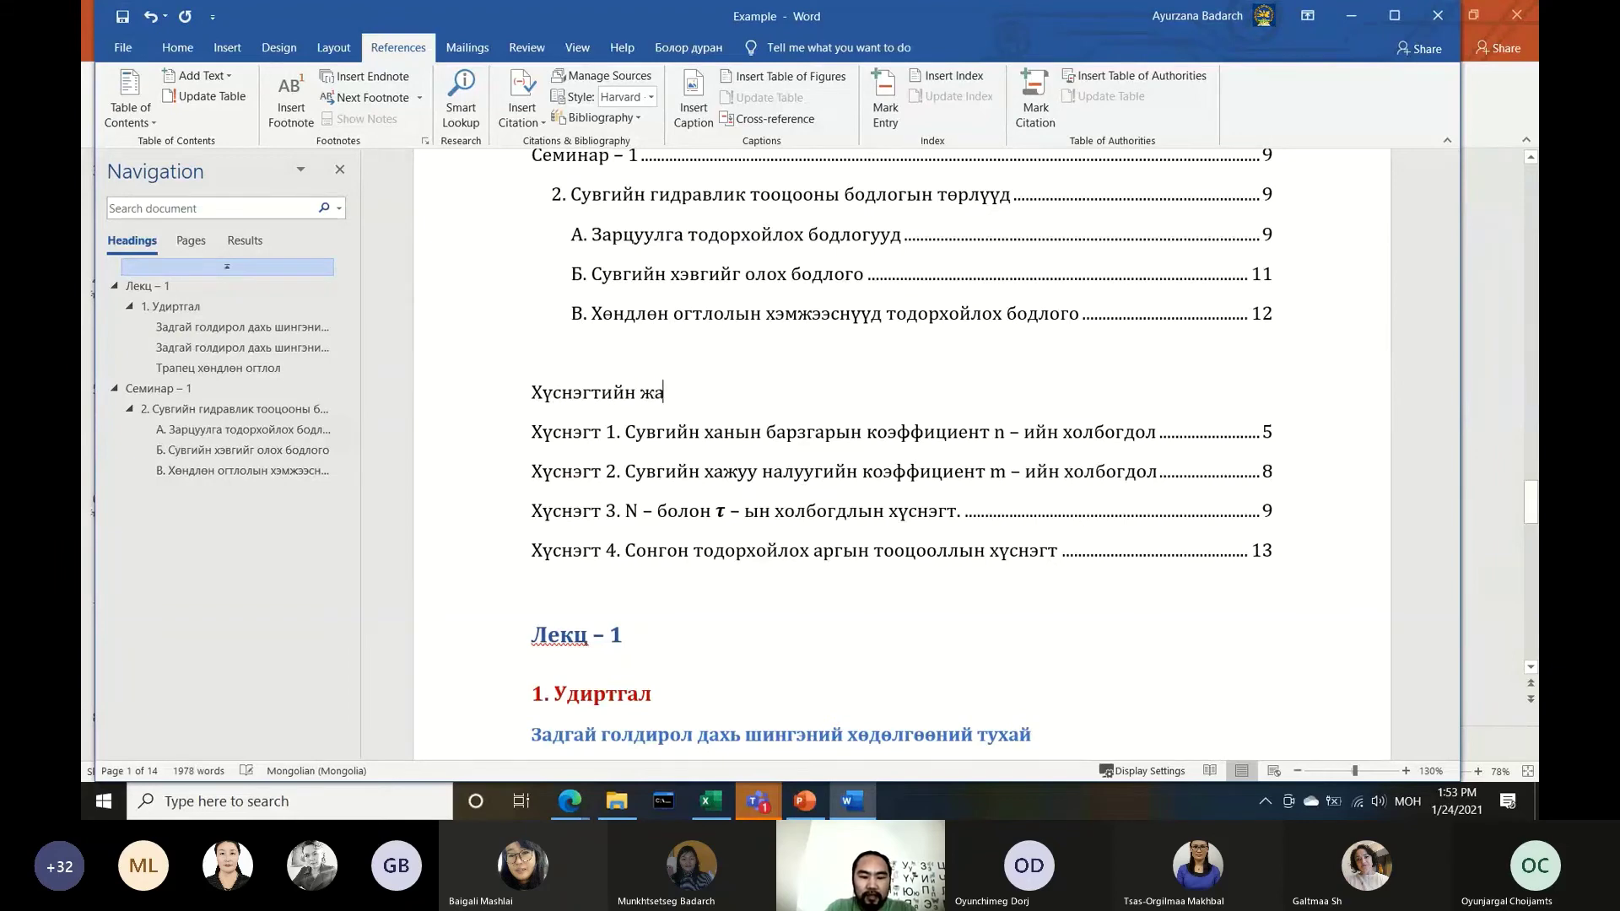
{"action": "type", "text": "гсаалт"}
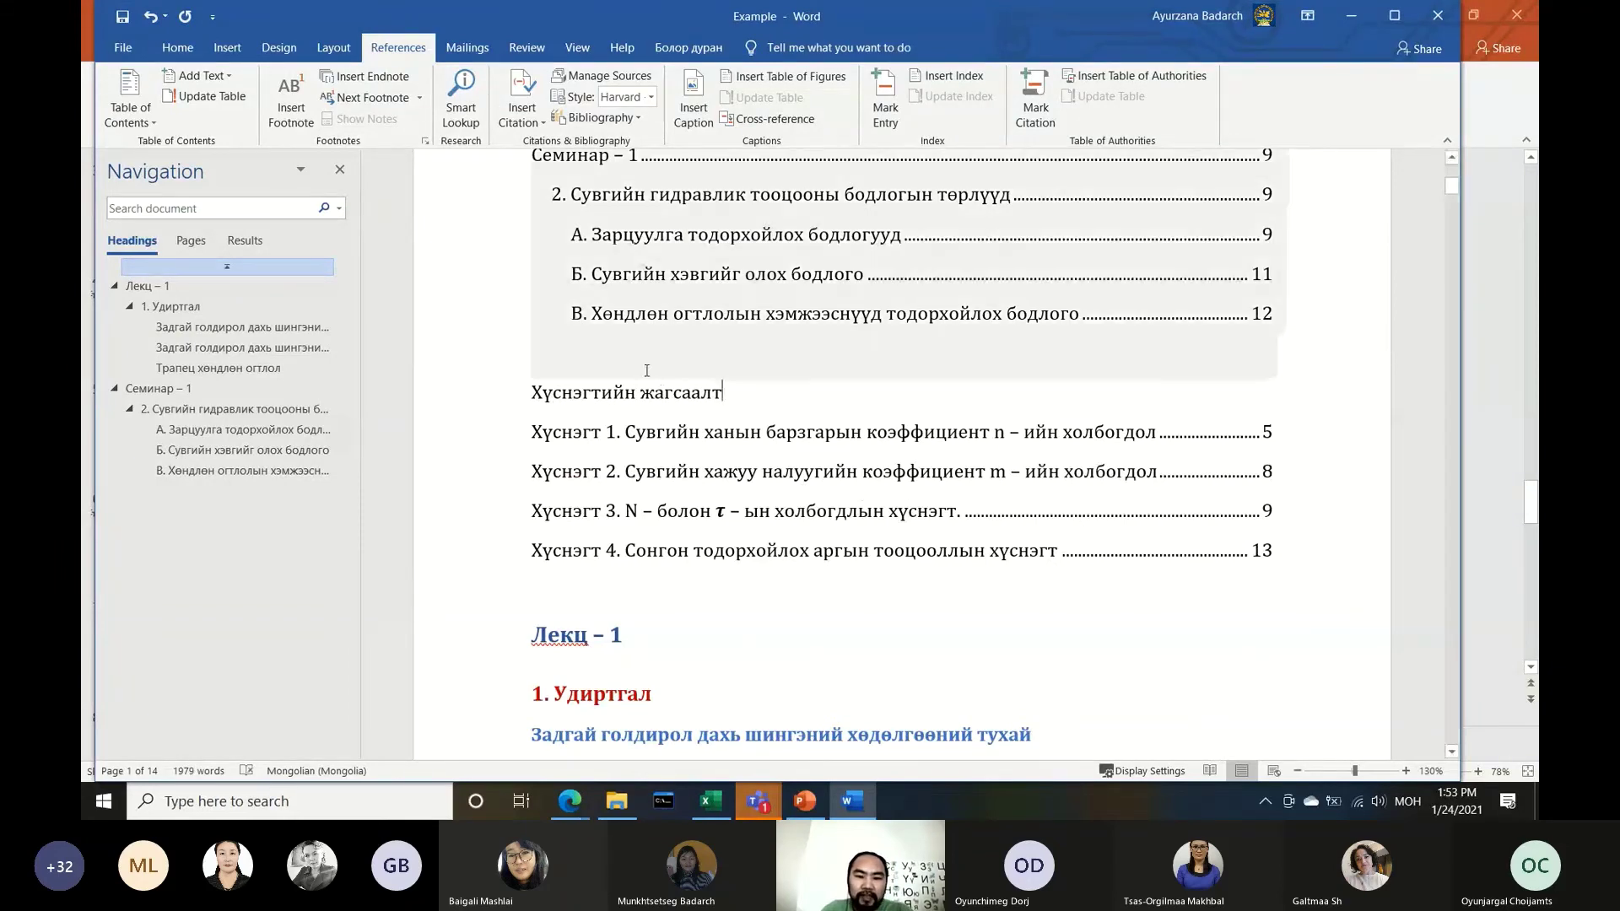
{"action": "left_click", "coordinate": [177, 47]}
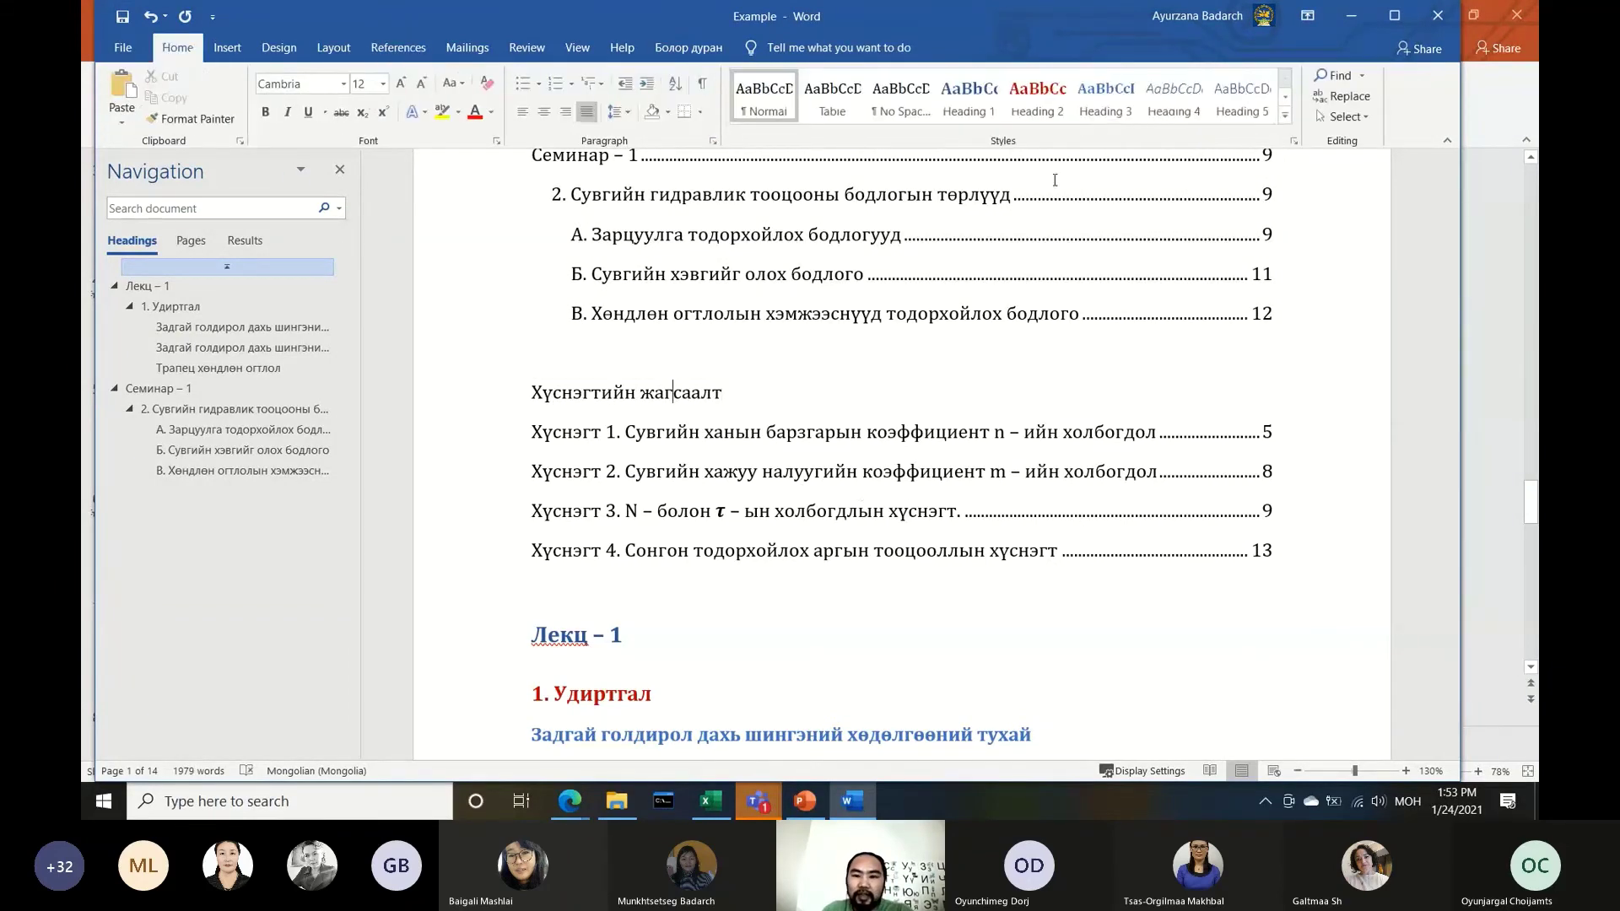
{"action": "left_click", "coordinate": [1046, 107]}
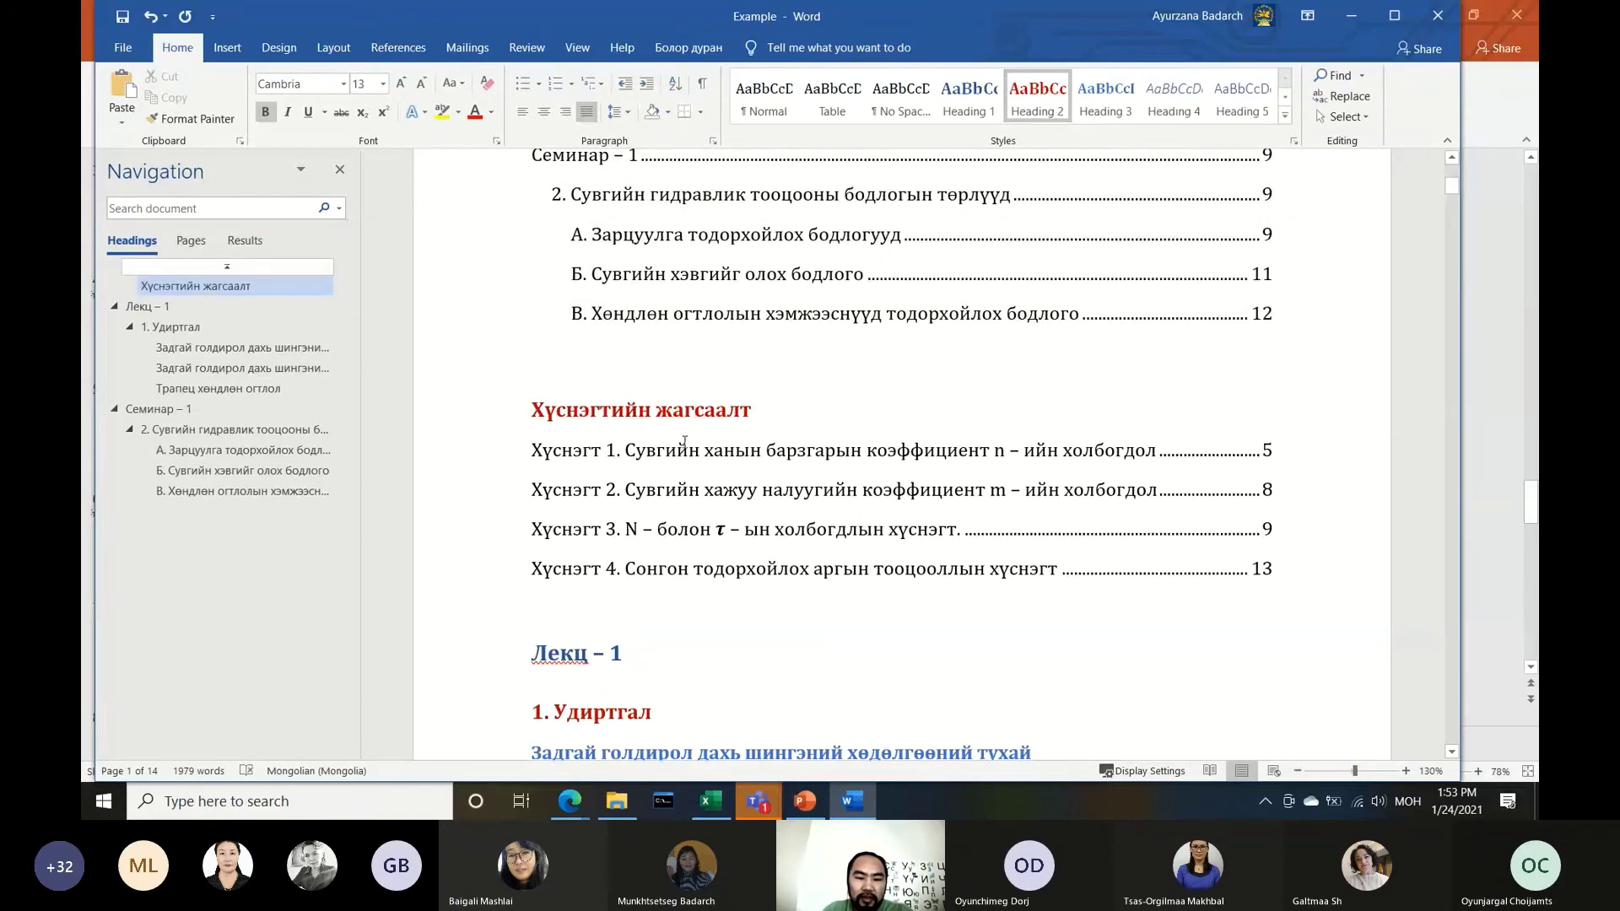
{"action": "scroll", "coordinate": [684, 440], "scroll_direction": "down", "scroll_amount": 3}
{"action": "left_click", "coordinate": [725, 422]}
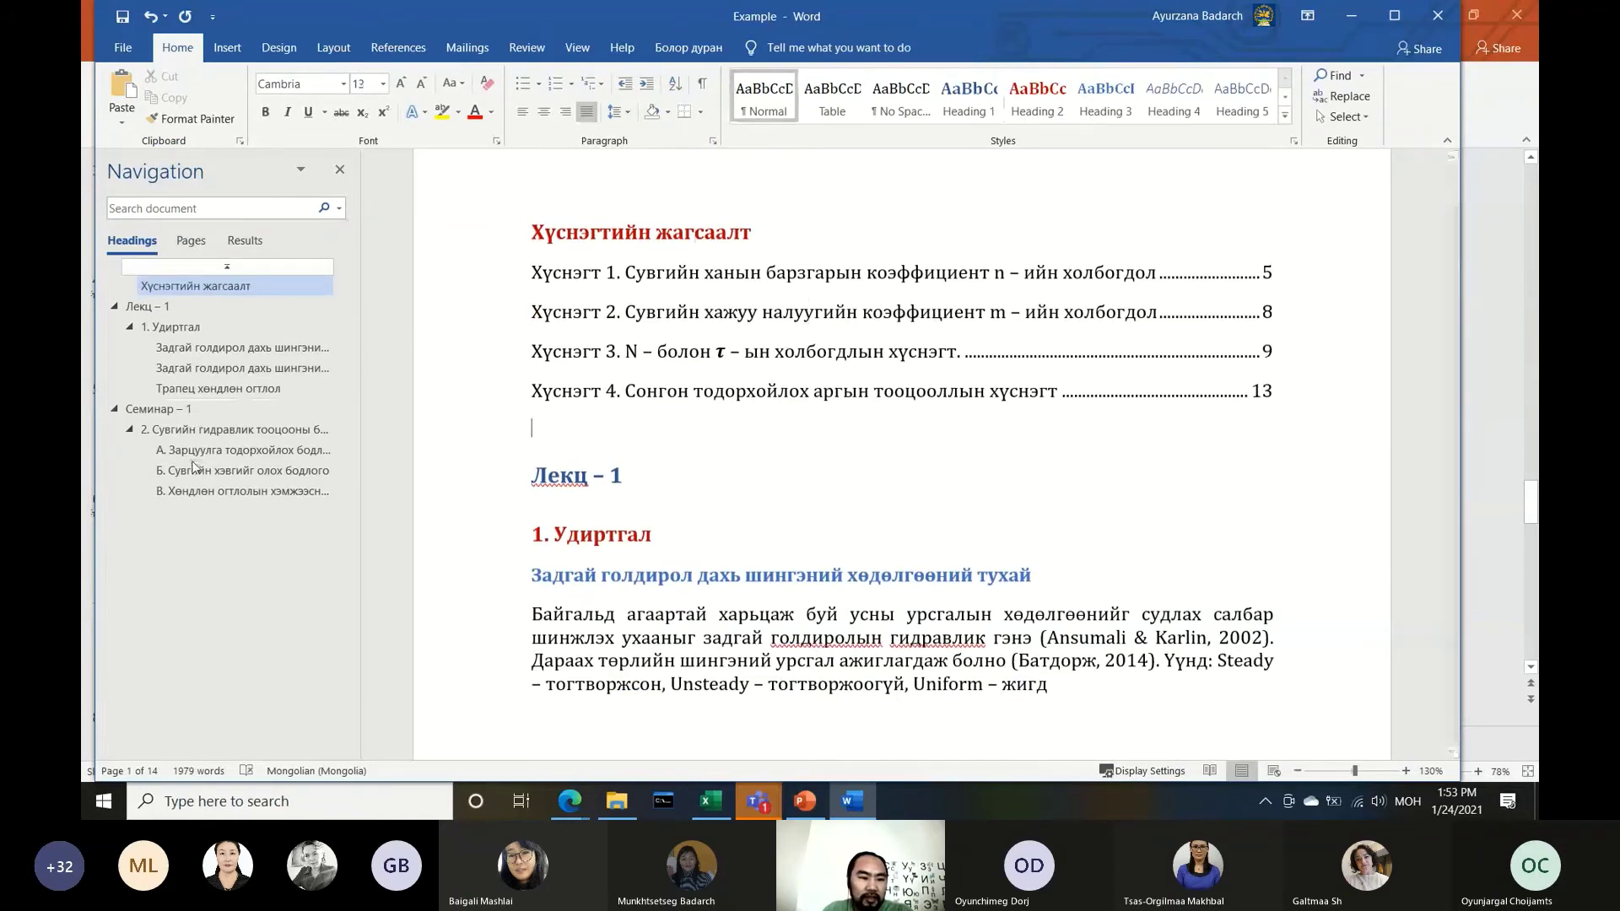
Insert the built-in Bibliography after the final paragraph on page 14
{"action": "left_click", "coordinate": [195, 492]}
{"action": "scroll", "coordinate": [788, 452], "scroll_direction": "down", "scroll_amount": 5}
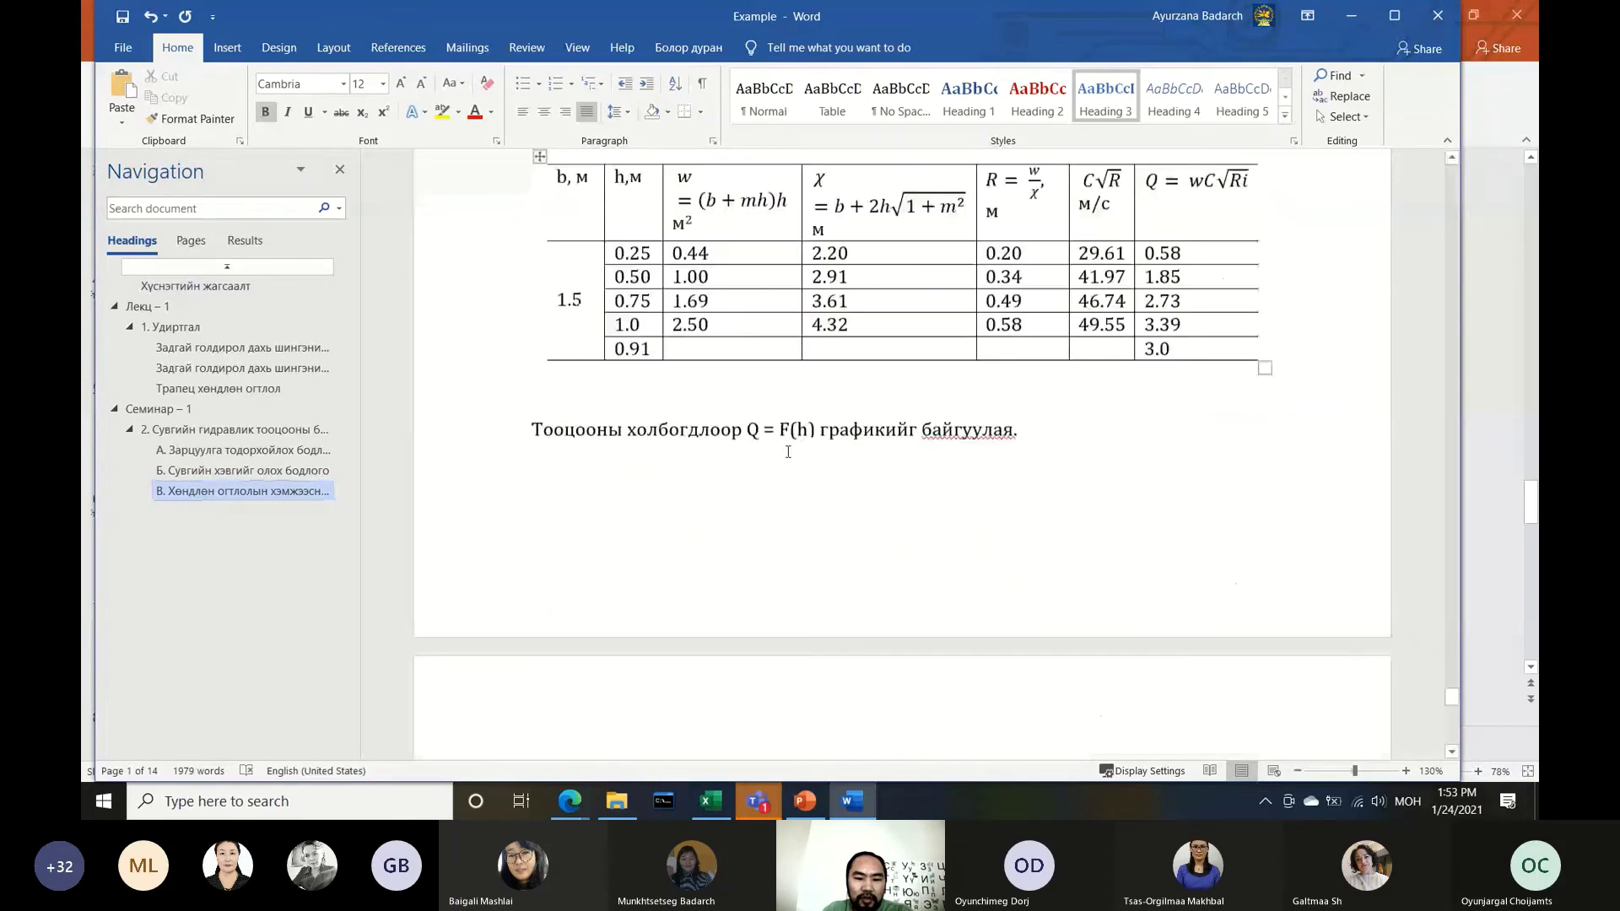
{"action": "scroll", "coordinate": [788, 452], "scroll_direction": "down", "scroll_amount": 5}
{"action": "scroll", "coordinate": [659, 386], "scroll_direction": "down", "scroll_amount": 5}
{"action": "left_click", "coordinate": [663, 388]}
{"action": "scroll", "coordinate": [666, 391], "scroll_direction": "up", "scroll_amount": 2}
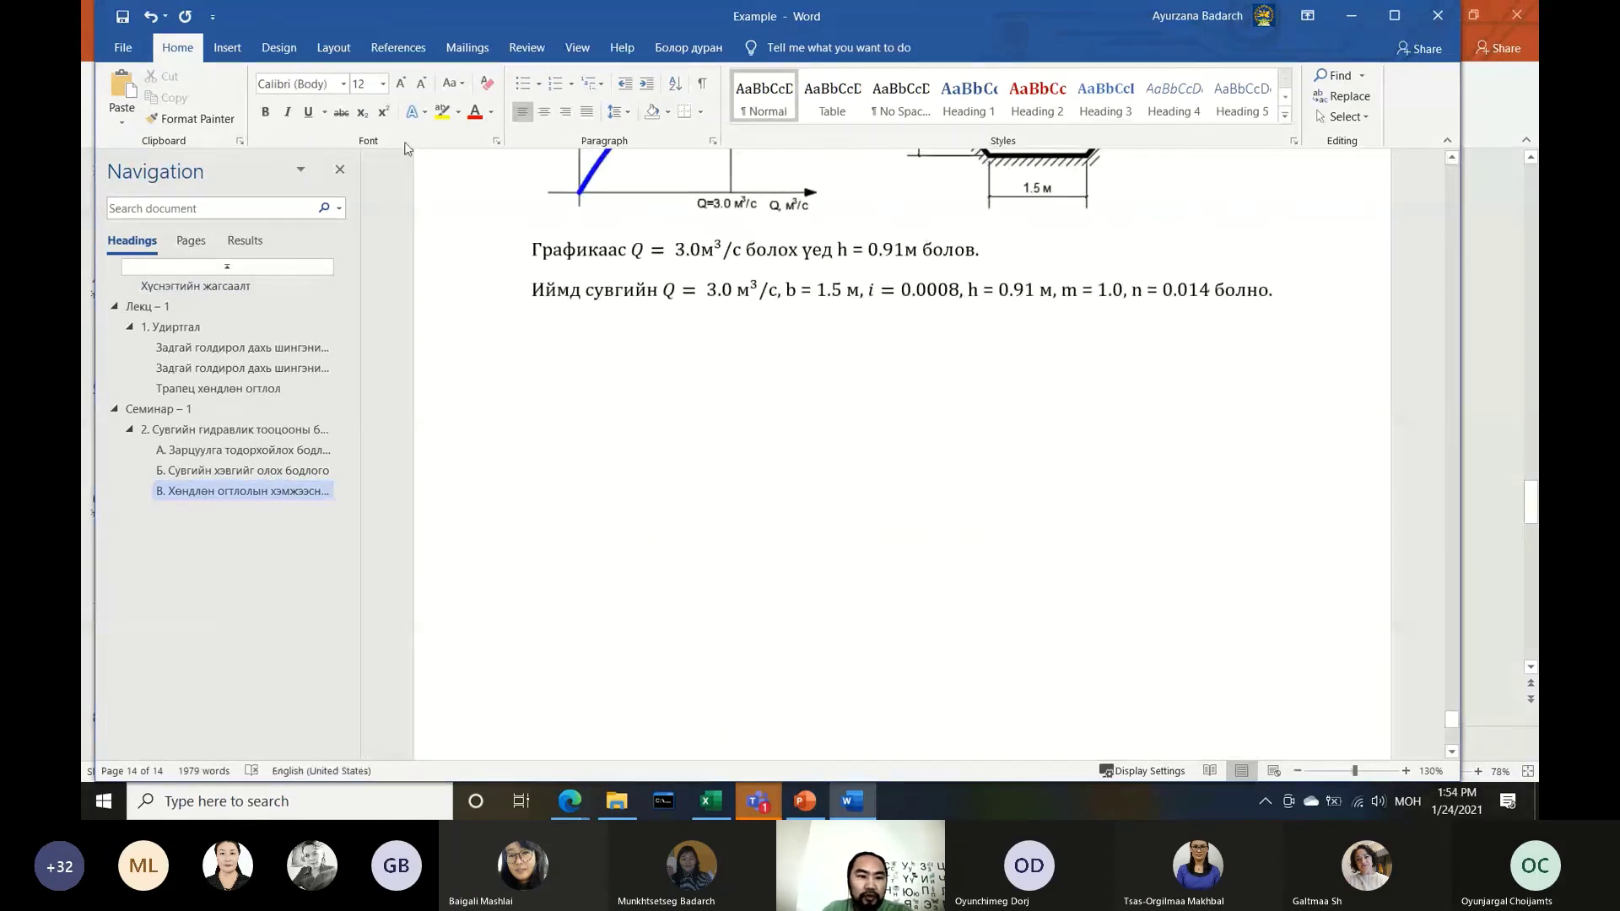
{"action": "left_click", "coordinate": [398, 47]}
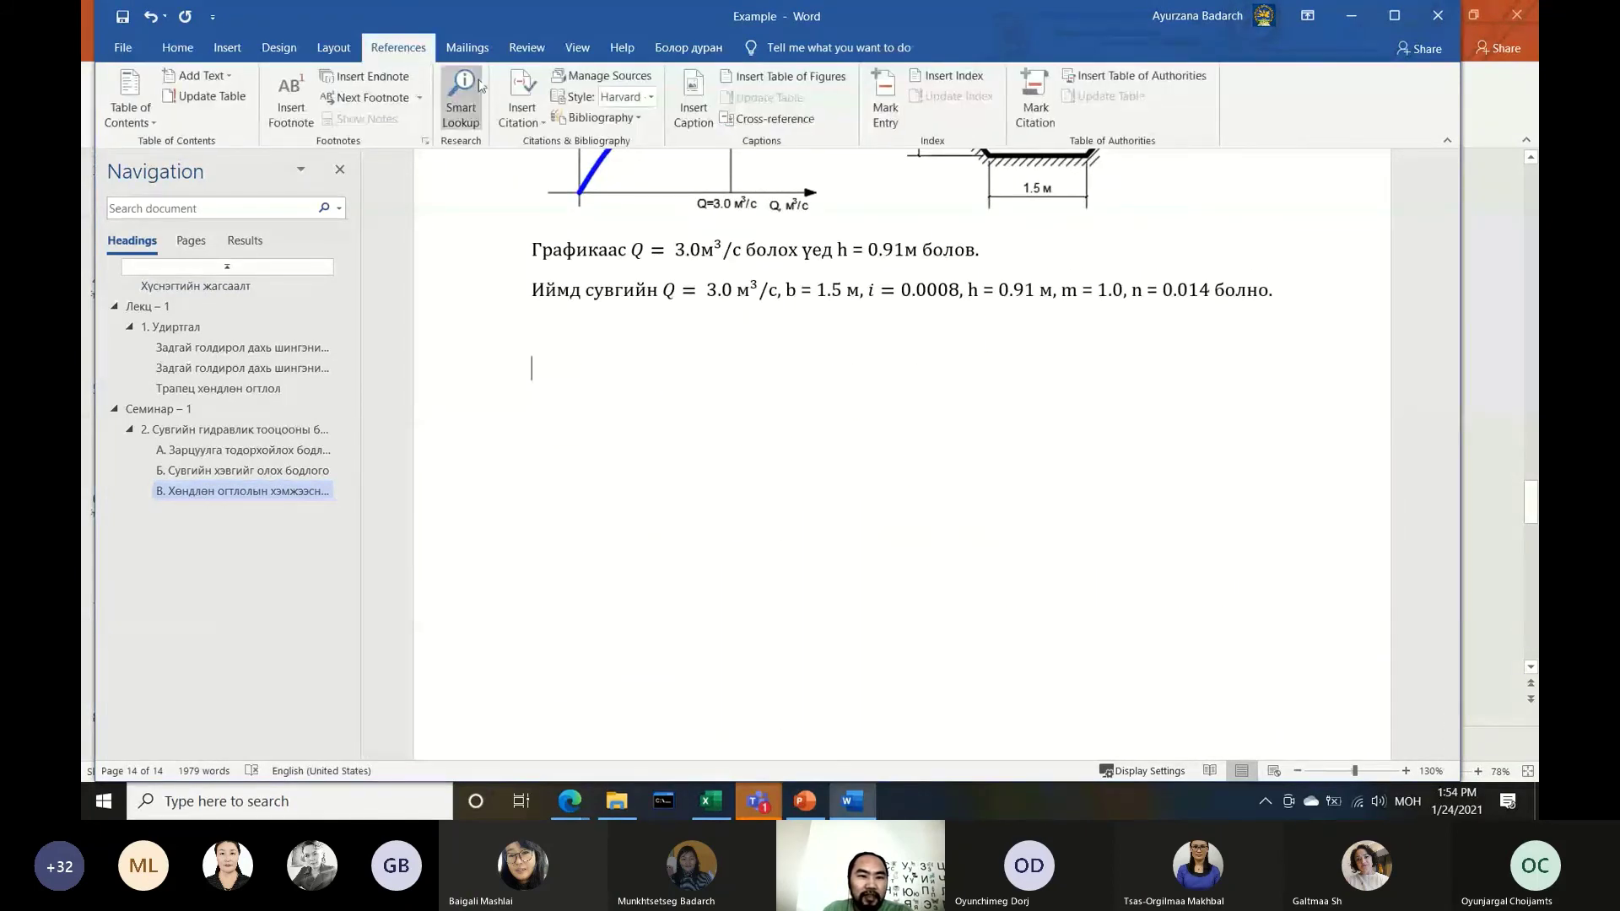
{"action": "left_click", "coordinate": [601, 117]}
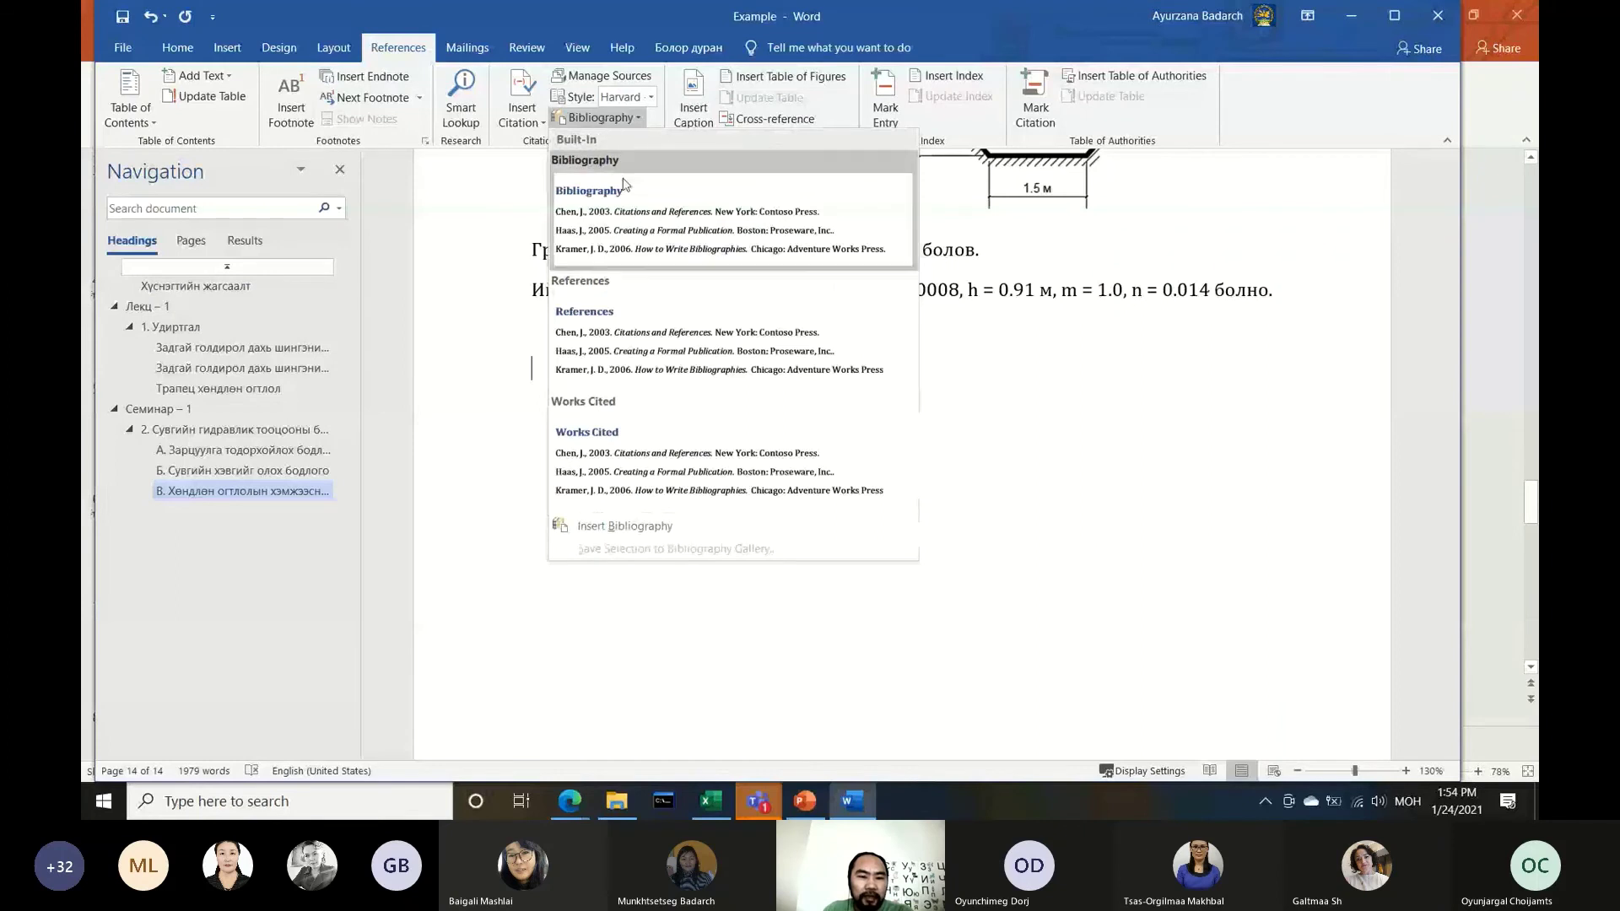
{"action": "left_click", "coordinate": [671, 226]}
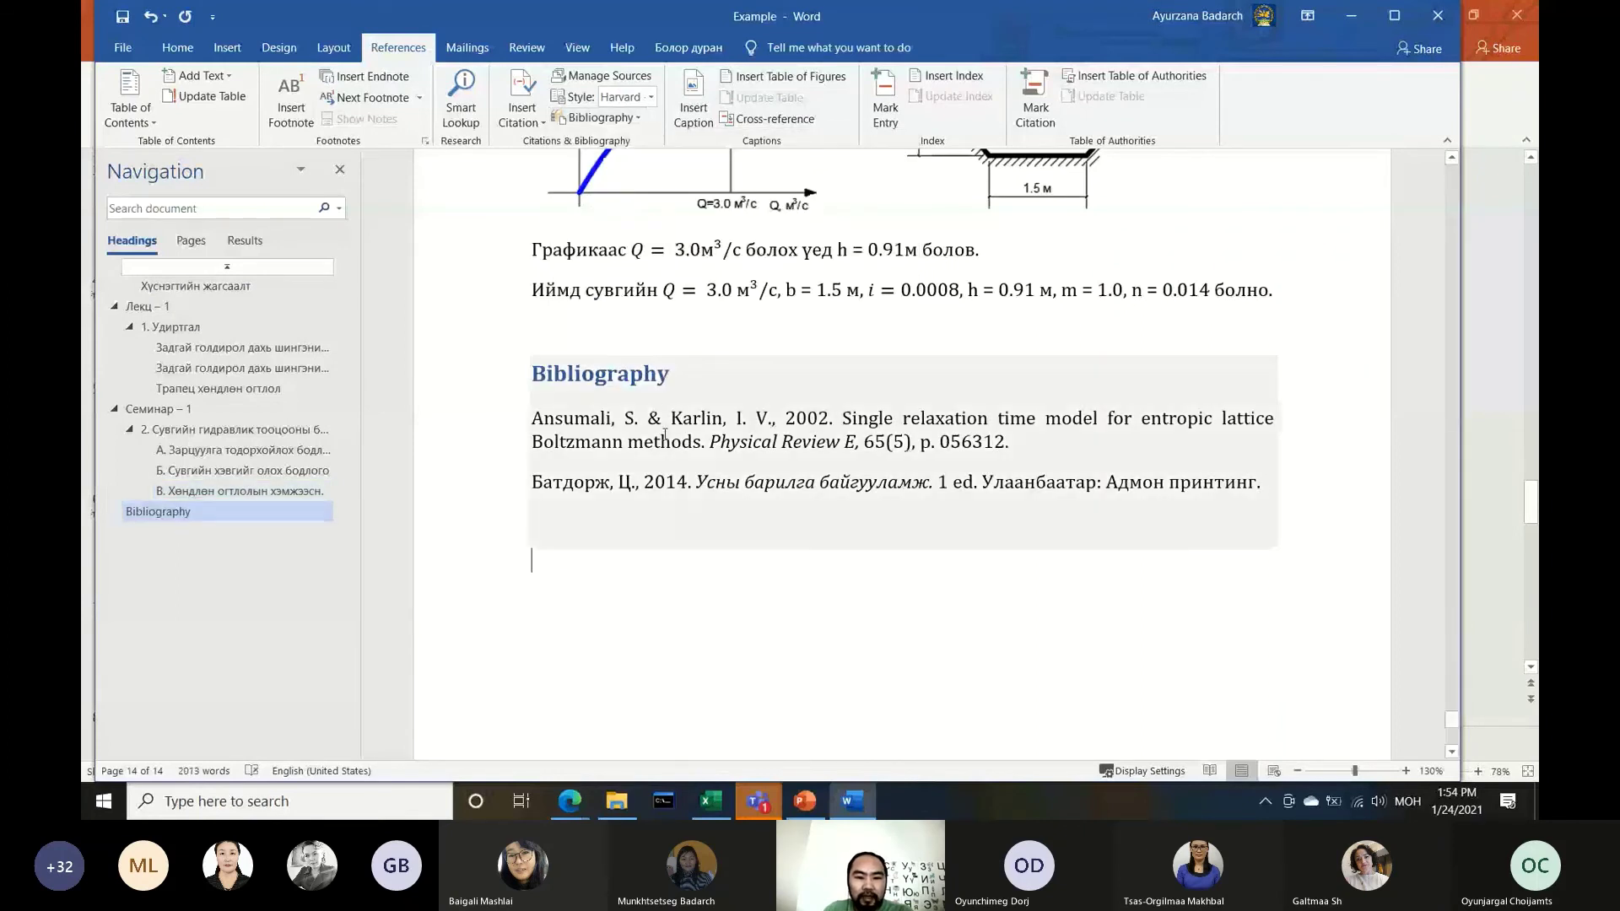
Rename the bibliography heading to 'Ном зүй', select its entries, then switch to PowerPoint
{"action": "double_click", "coordinate": [565, 374]}
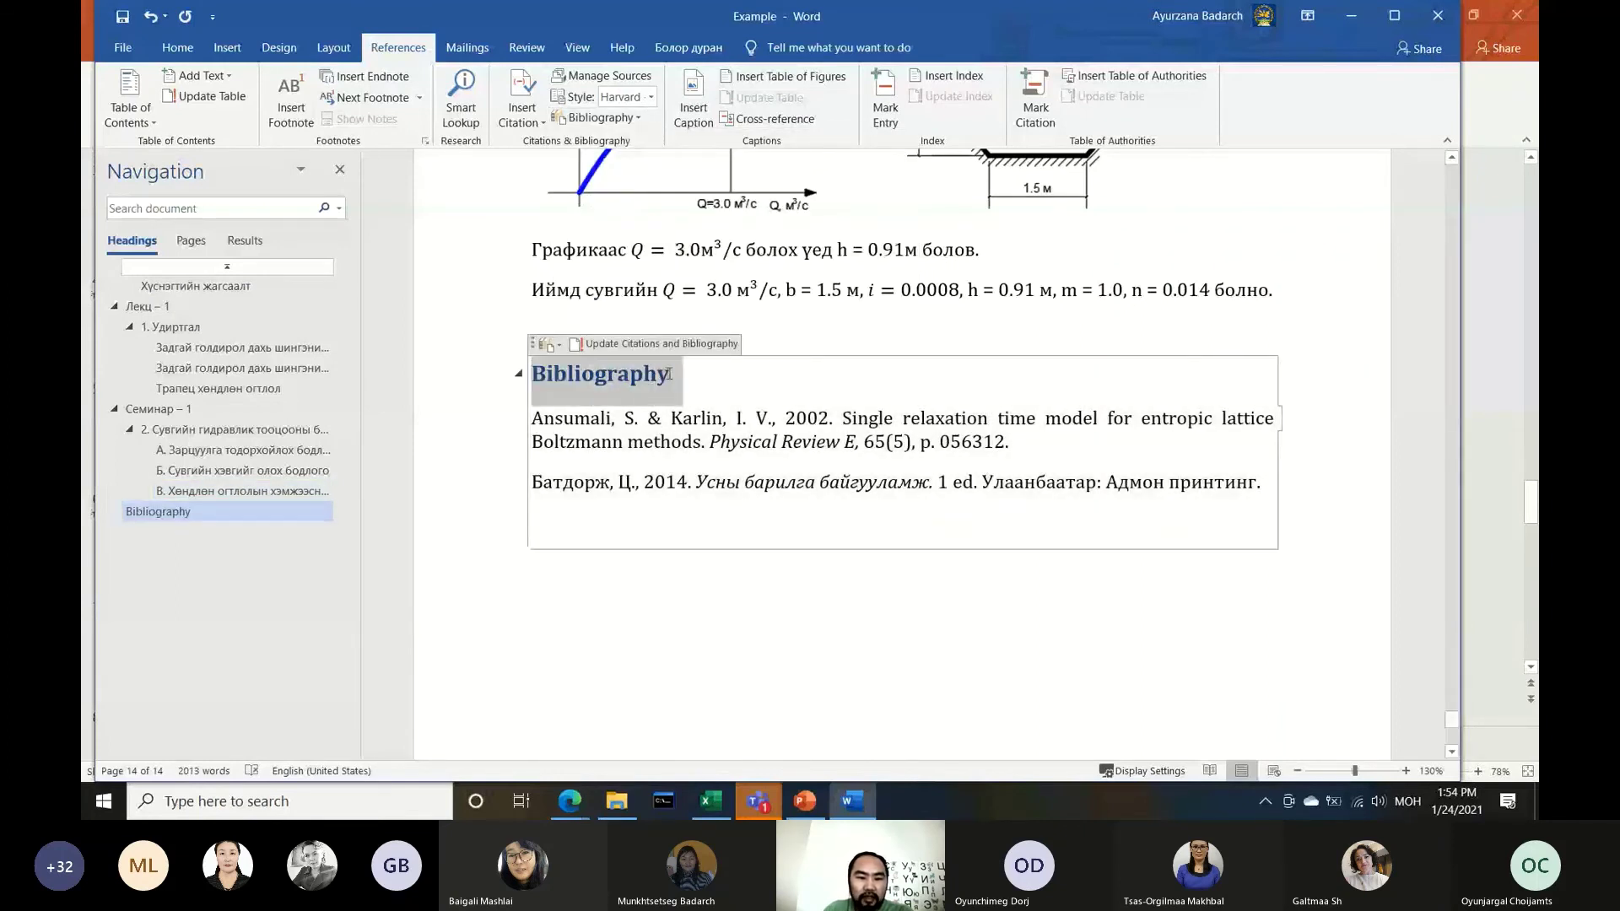
{"action": "type", "text": "Н"}
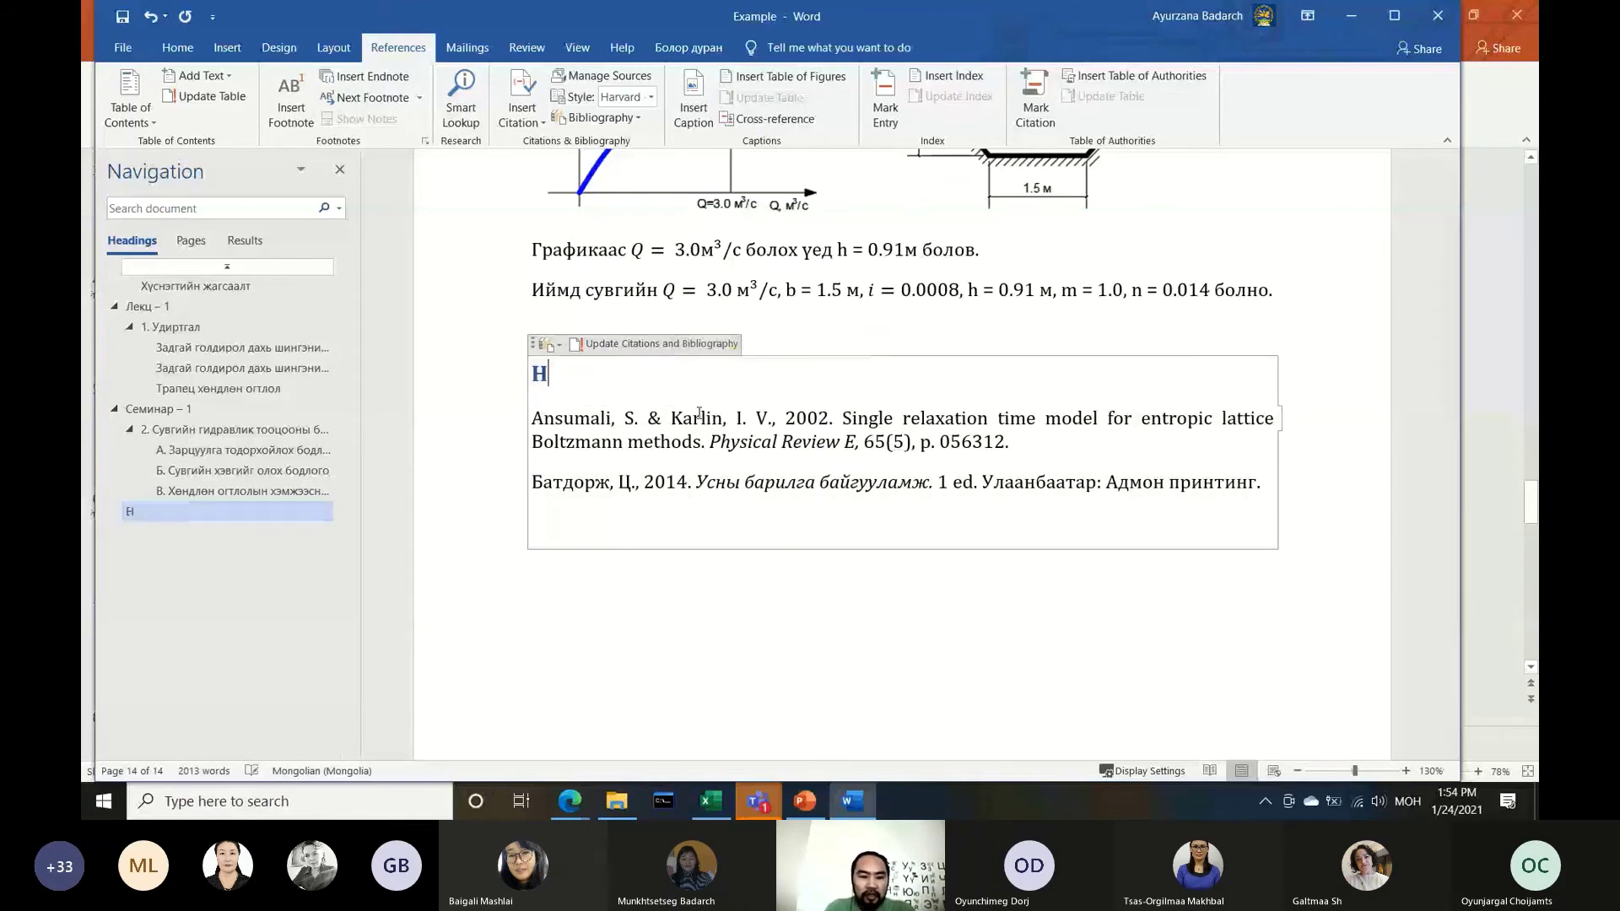
{"action": "type", "text": "ом зүй"}
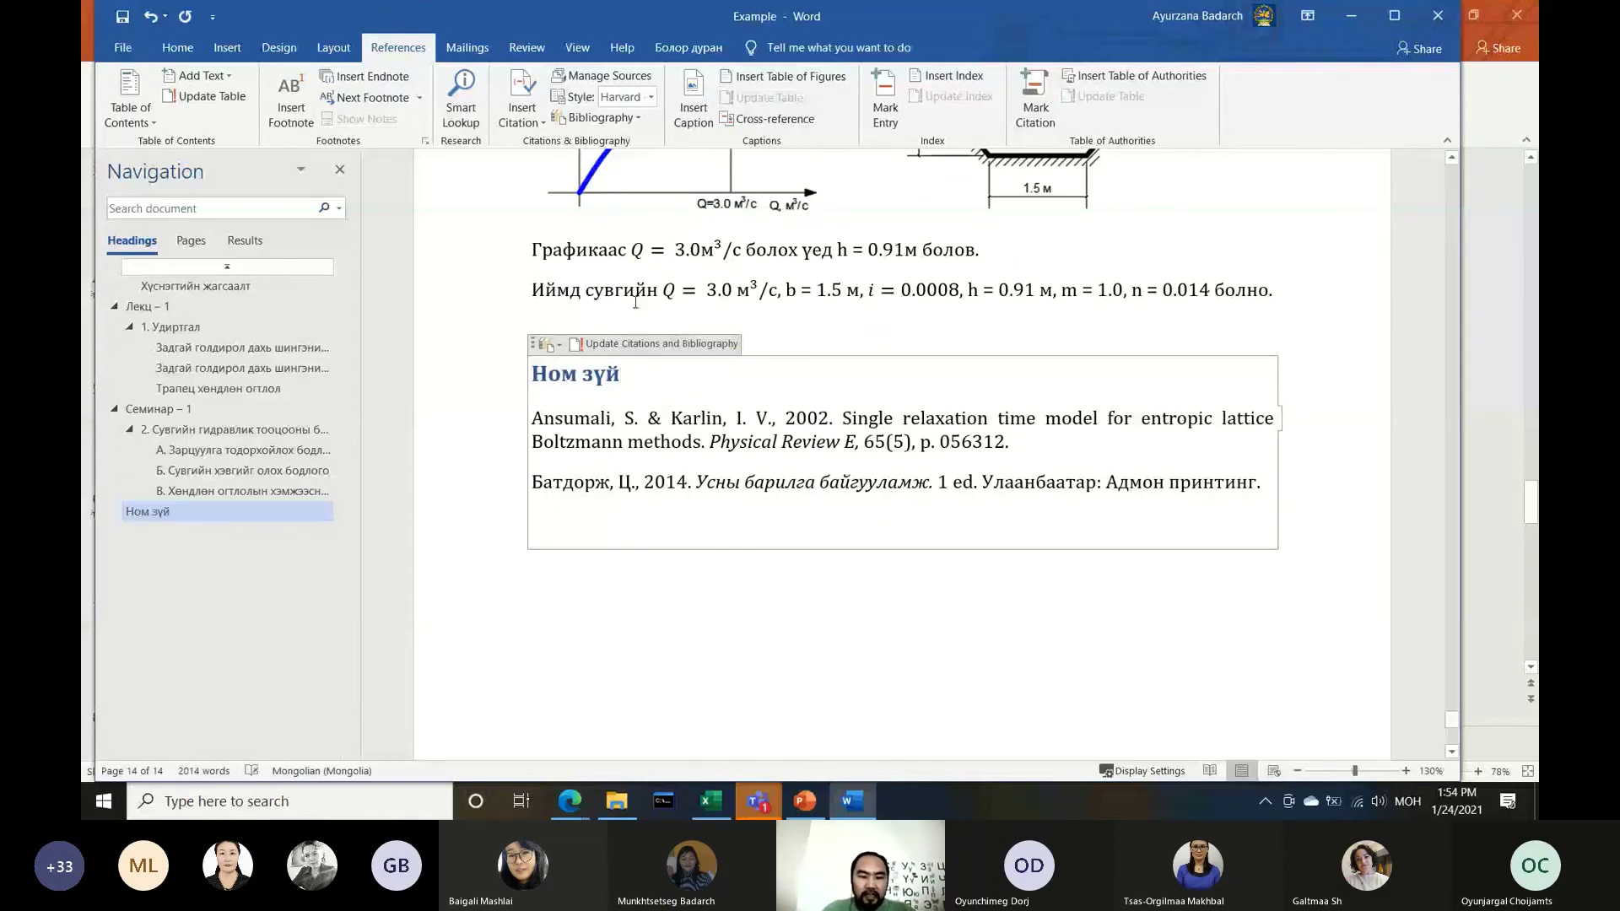
{"action": "left_click", "coordinate": [634, 291]}
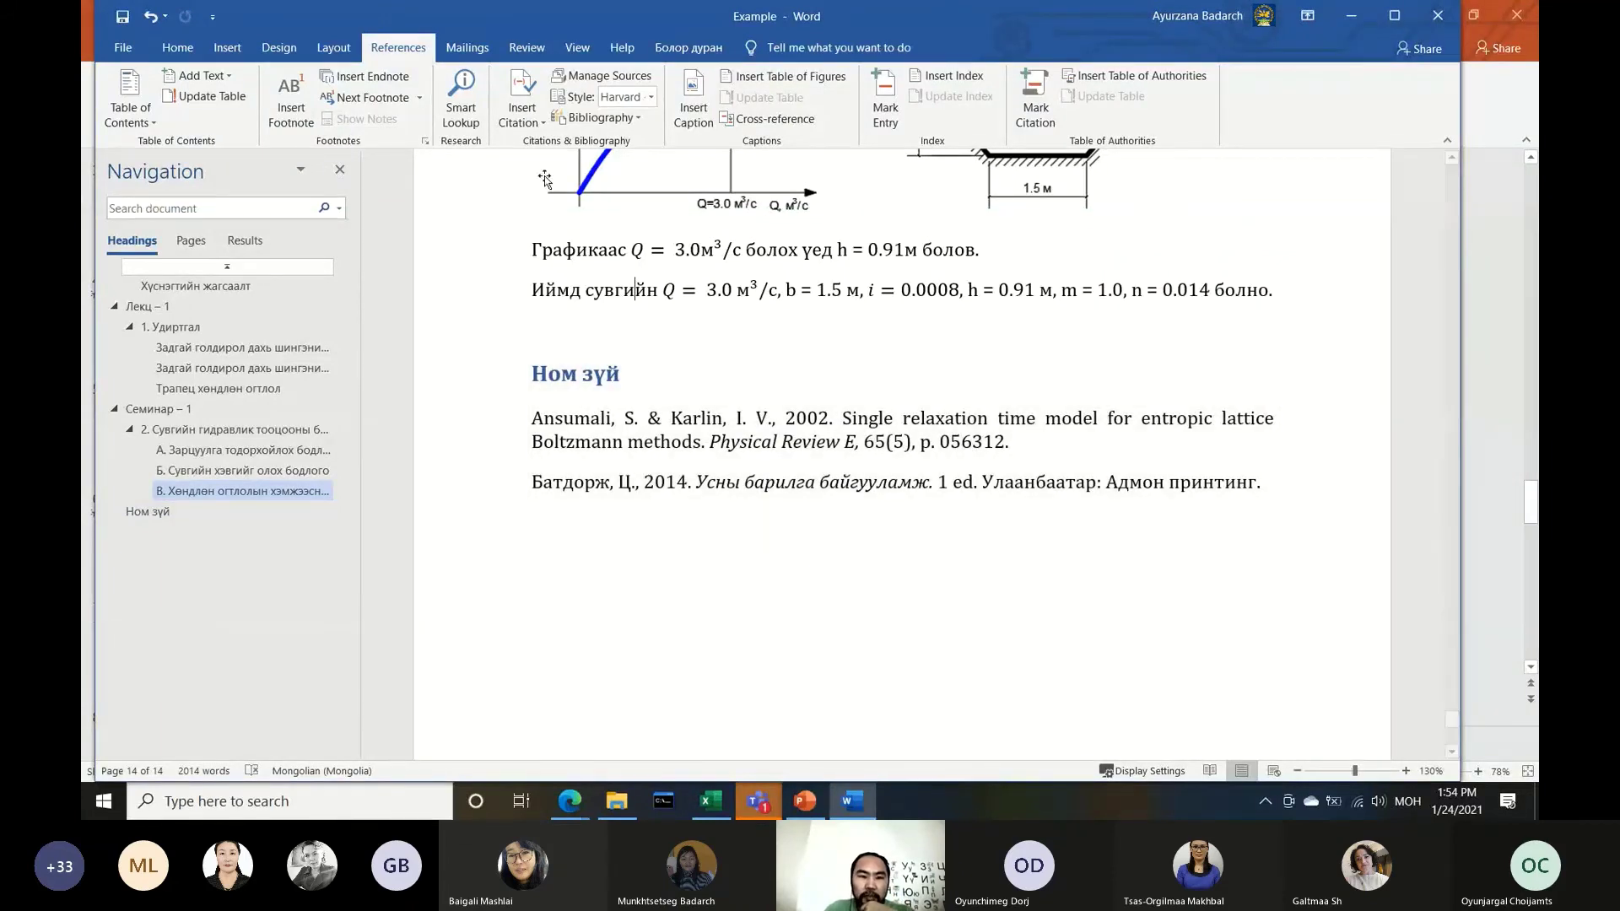
{"action": "left_click", "coordinate": [626, 346]}
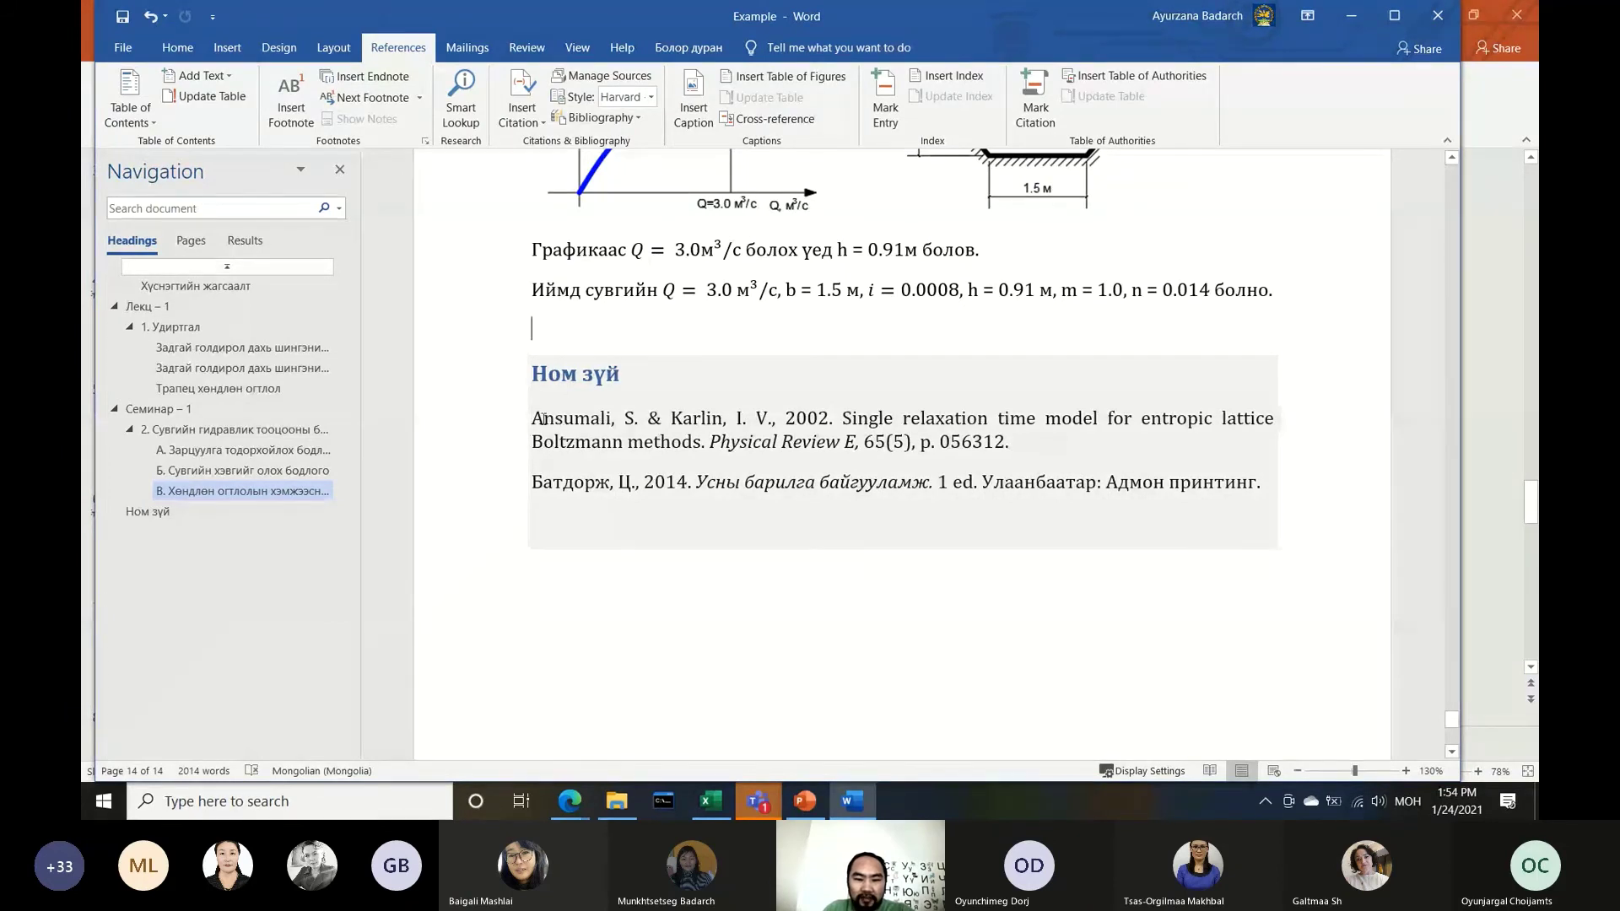
{"action": "left_click_drag", "start_coordinate": [535, 419], "coordinate": [1305, 514]}
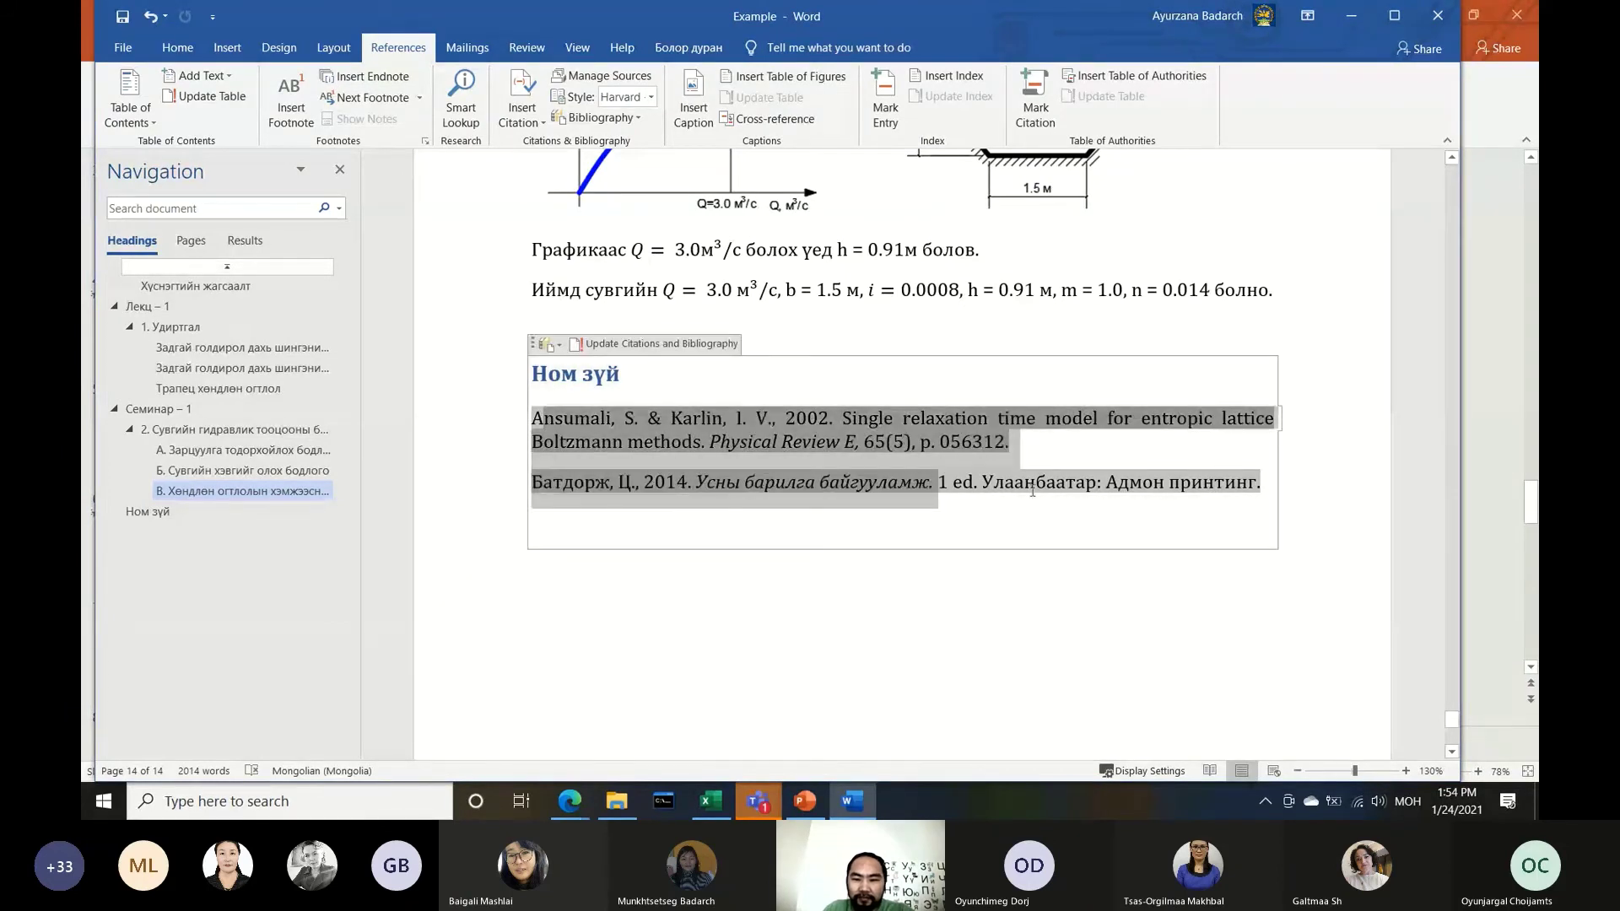
{"action": "left_click", "coordinate": [649, 644]}
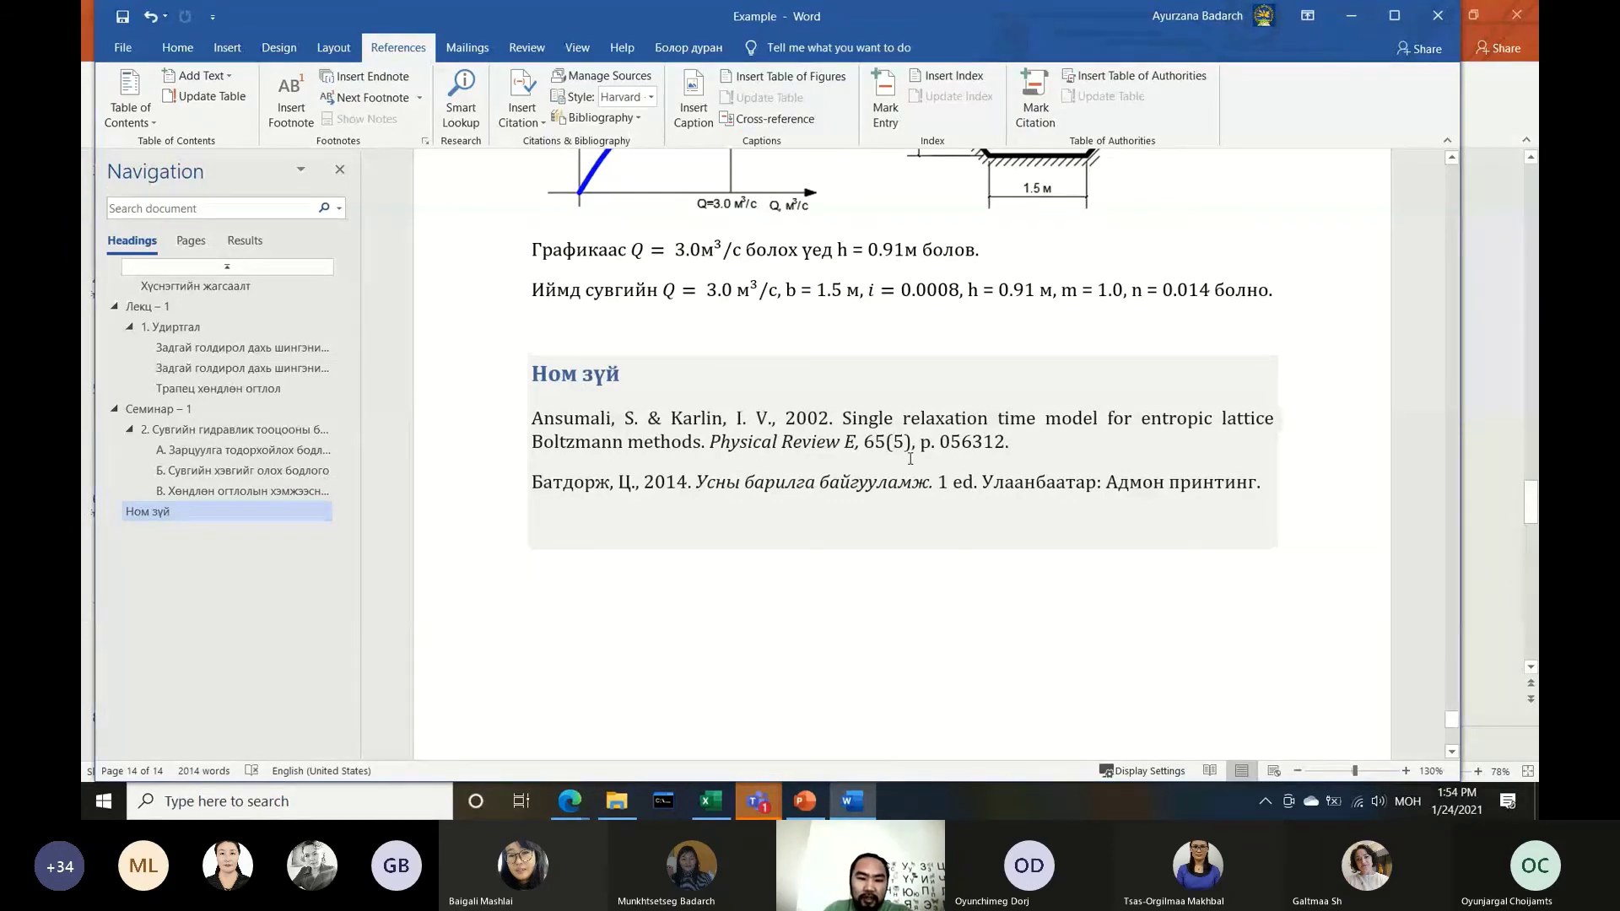
{"action": "mouse_move", "coordinate": [575, 374]}
{"action": "left_click", "coordinate": [593, 384]}
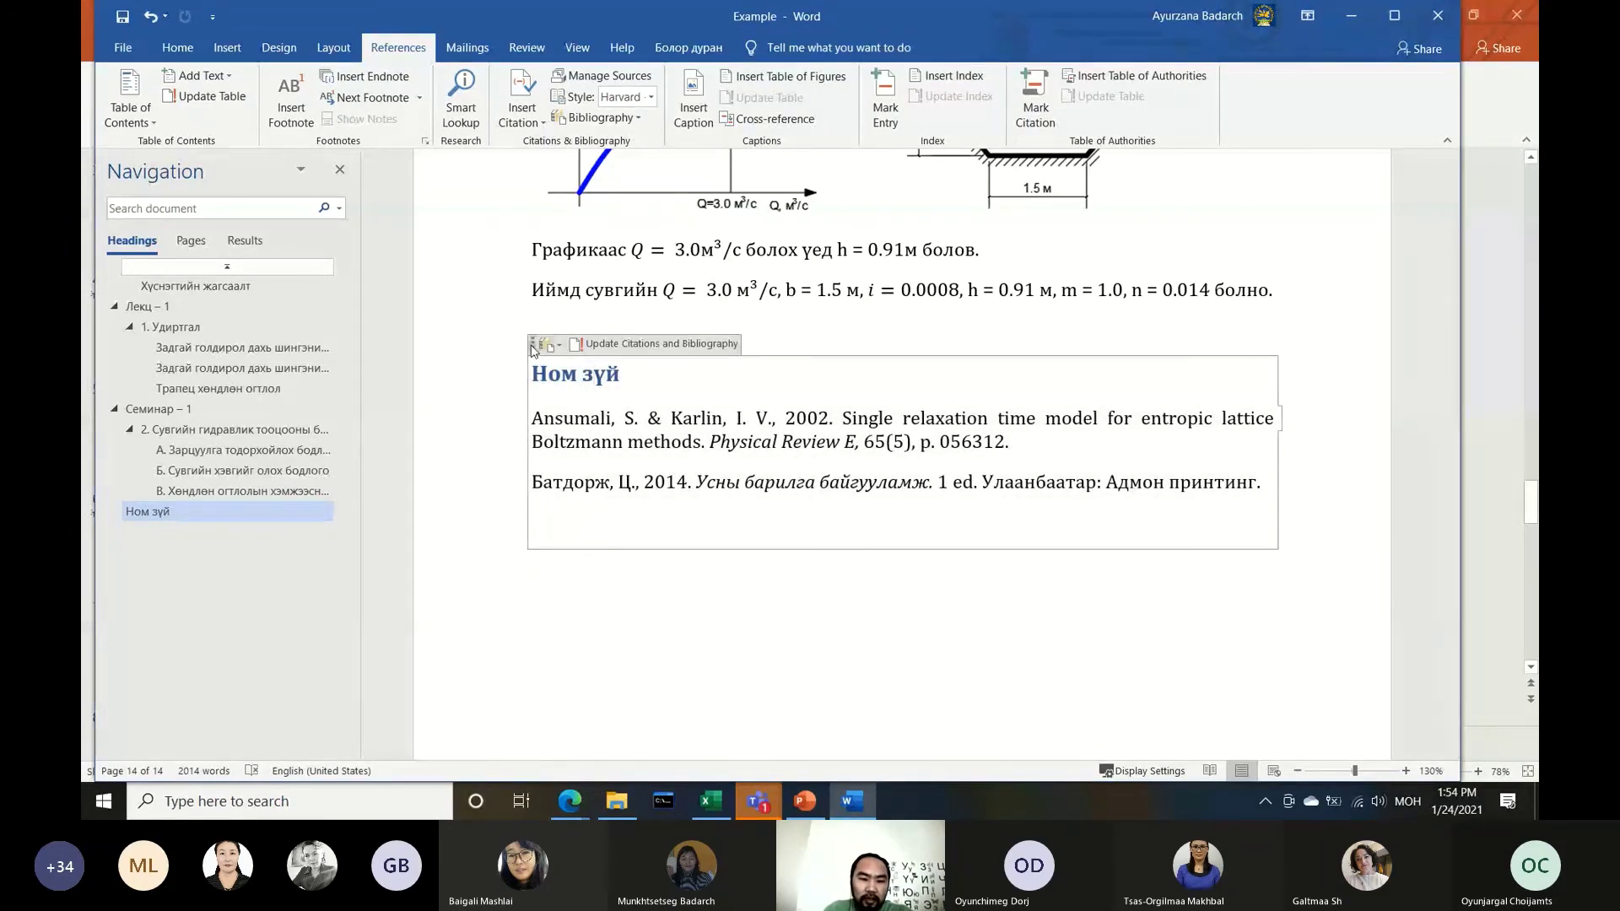
{"action": "left_click", "coordinate": [531, 346]}
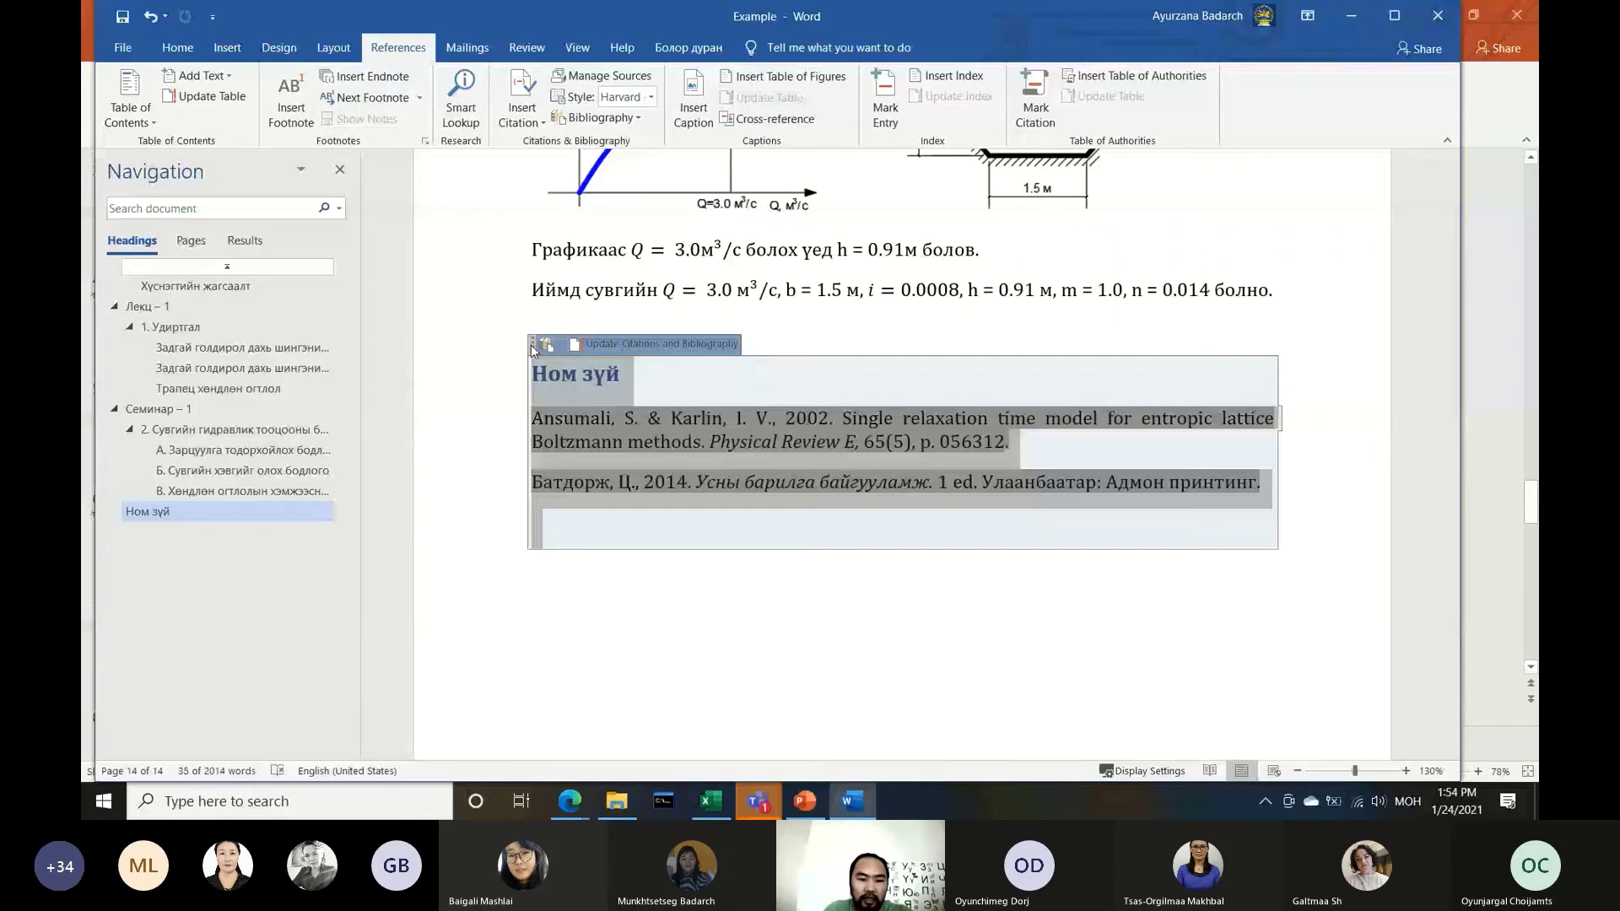
{"action": "key", "text": "alt+Tab"}
Show PowerPoint slide 8 on Word editing, then bring up Word's Review tab
{"action": "scroll", "coordinate": [207, 583], "scroll_direction": "down", "scroll_amount": 1}
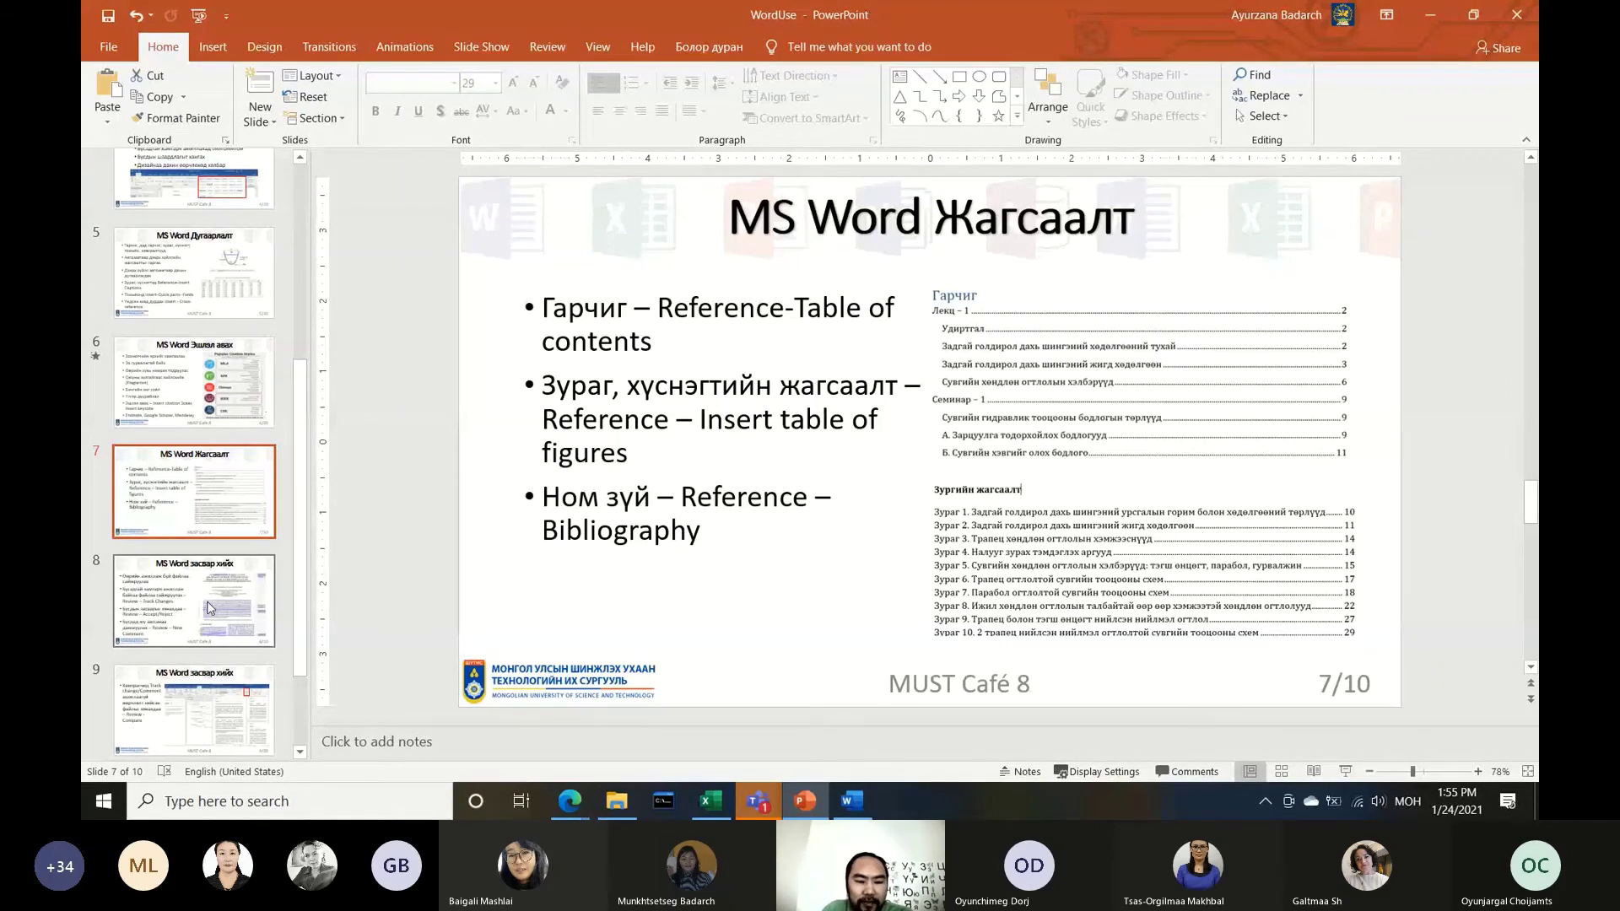
{"action": "left_click", "coordinate": [210, 607]}
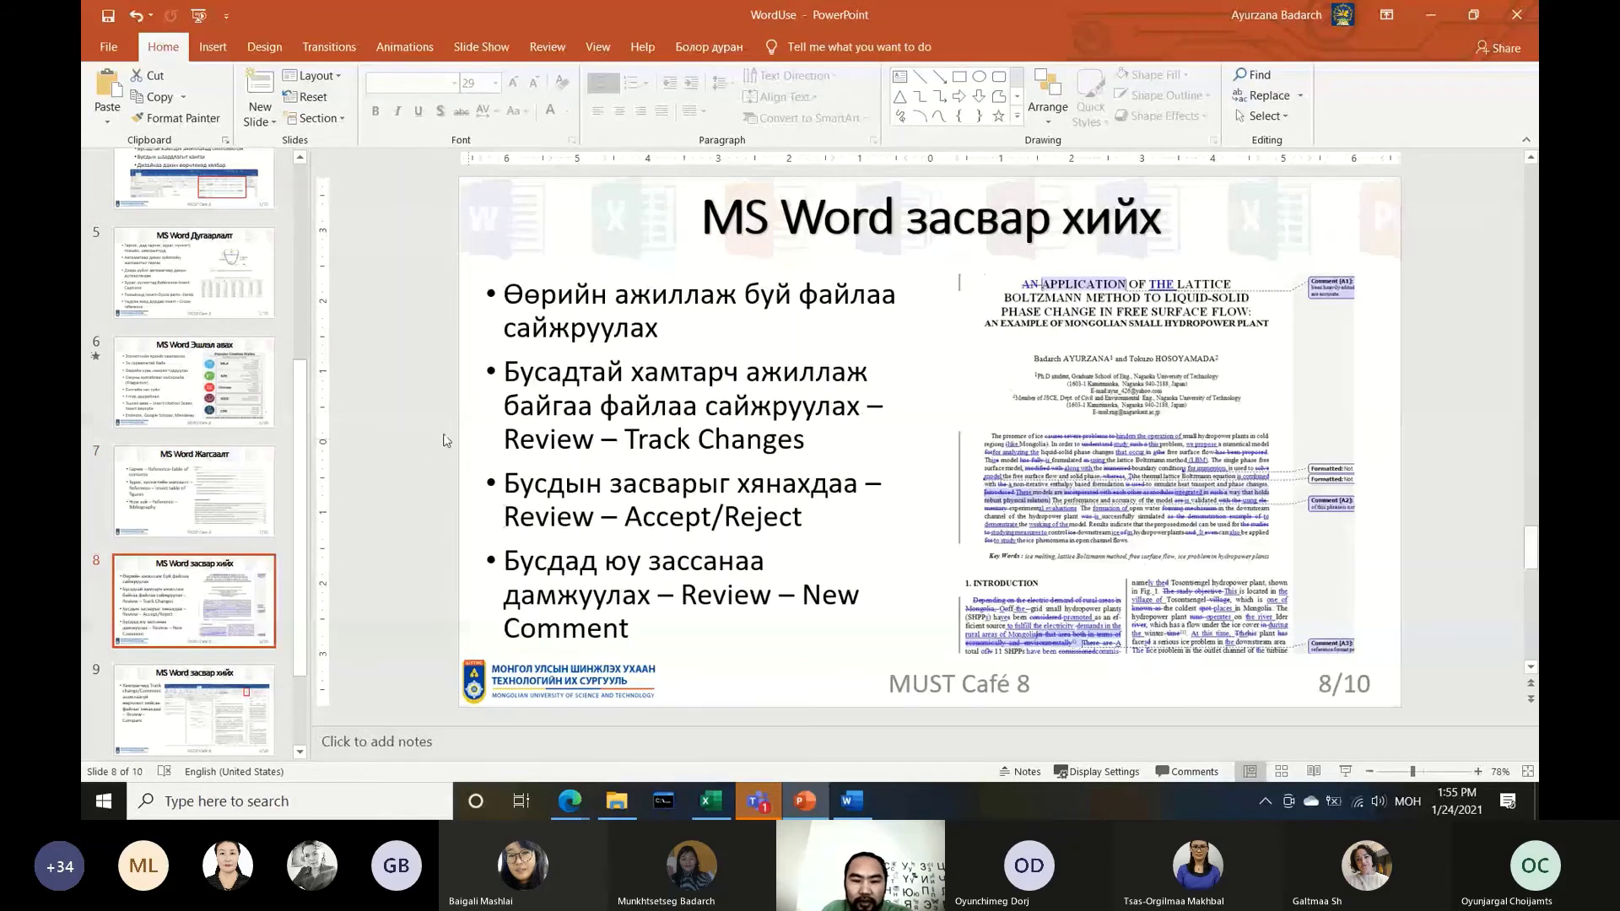
{"action": "scroll", "coordinate": [443, 442], "scroll_direction": "down", "scroll_amount": 2}
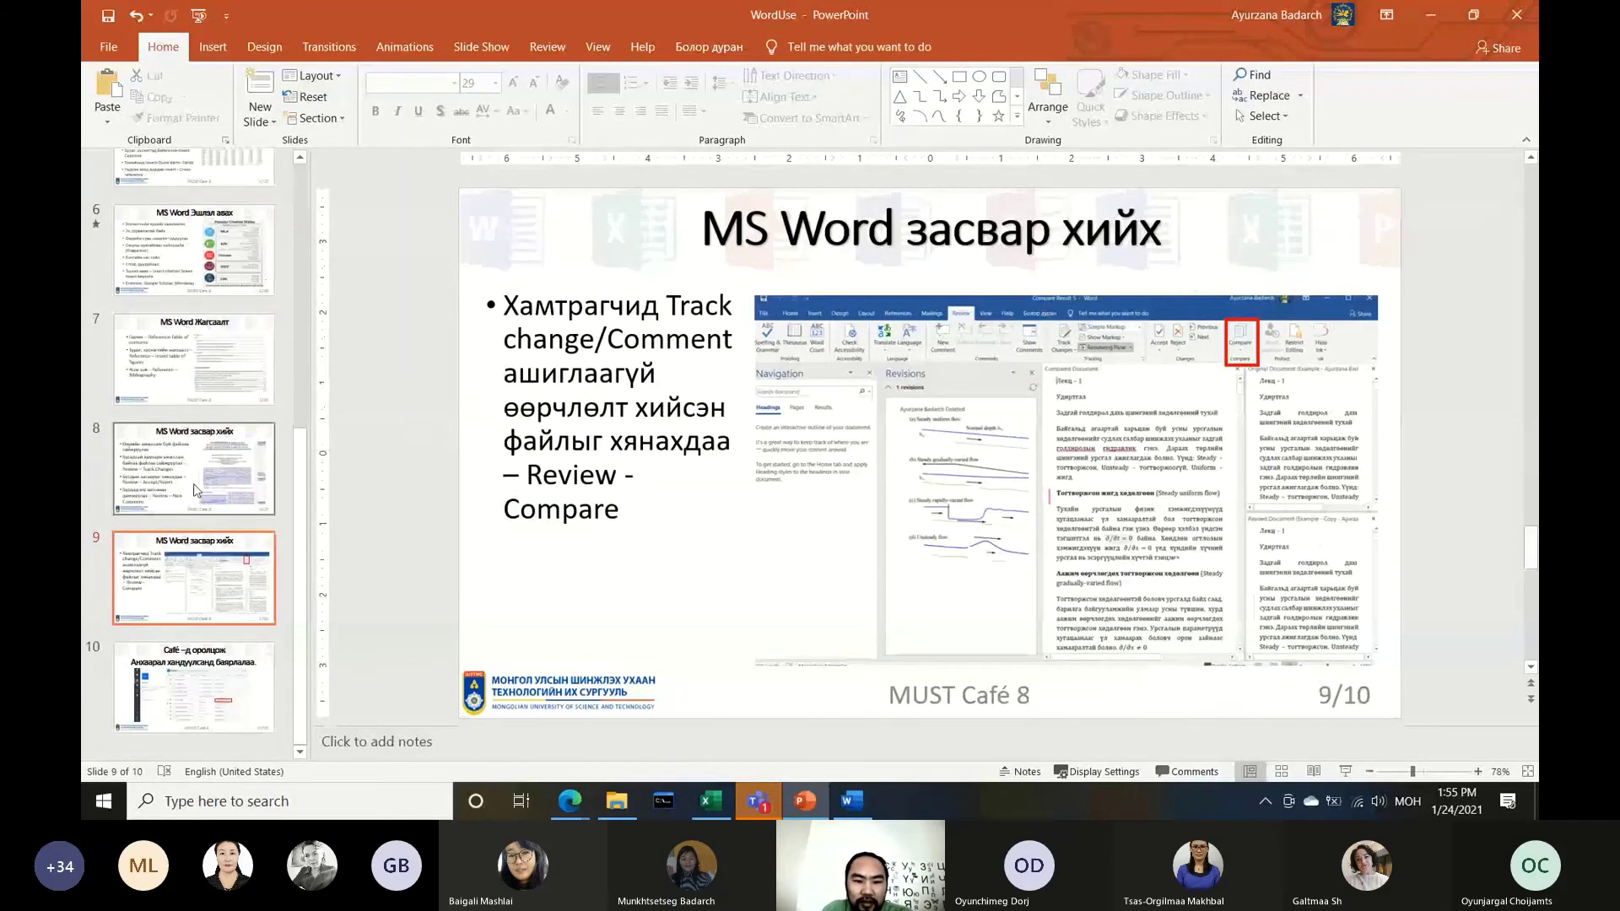
{"action": "left_click", "coordinate": [195, 490]}
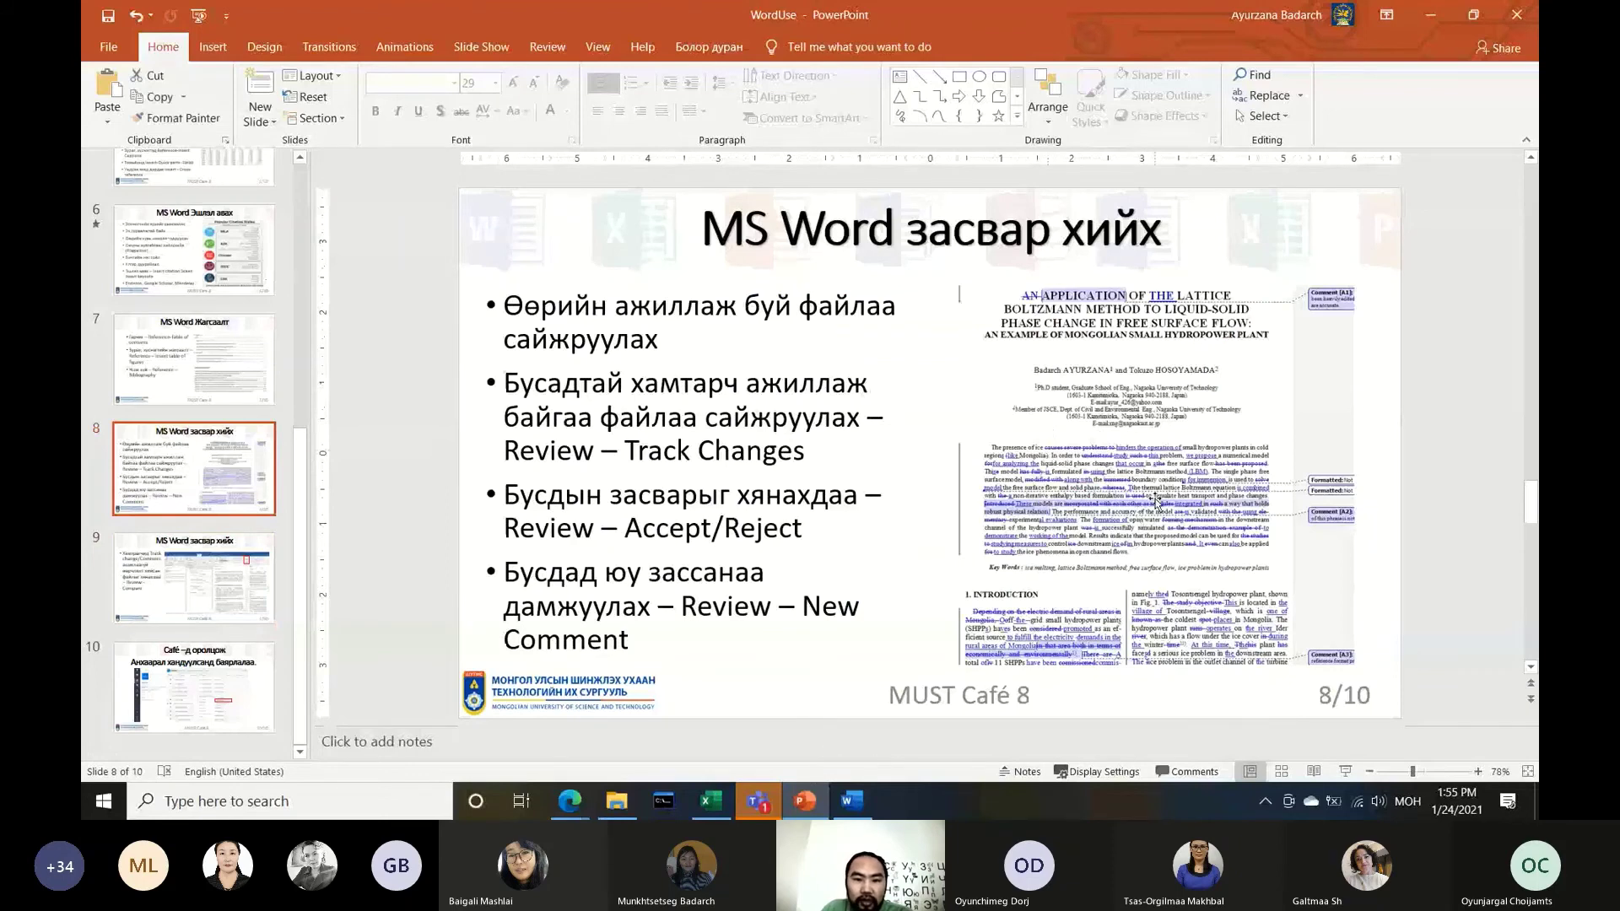
{"action": "key", "text": "alt+Tab"}
{"action": "left_click", "coordinate": [527, 48]}
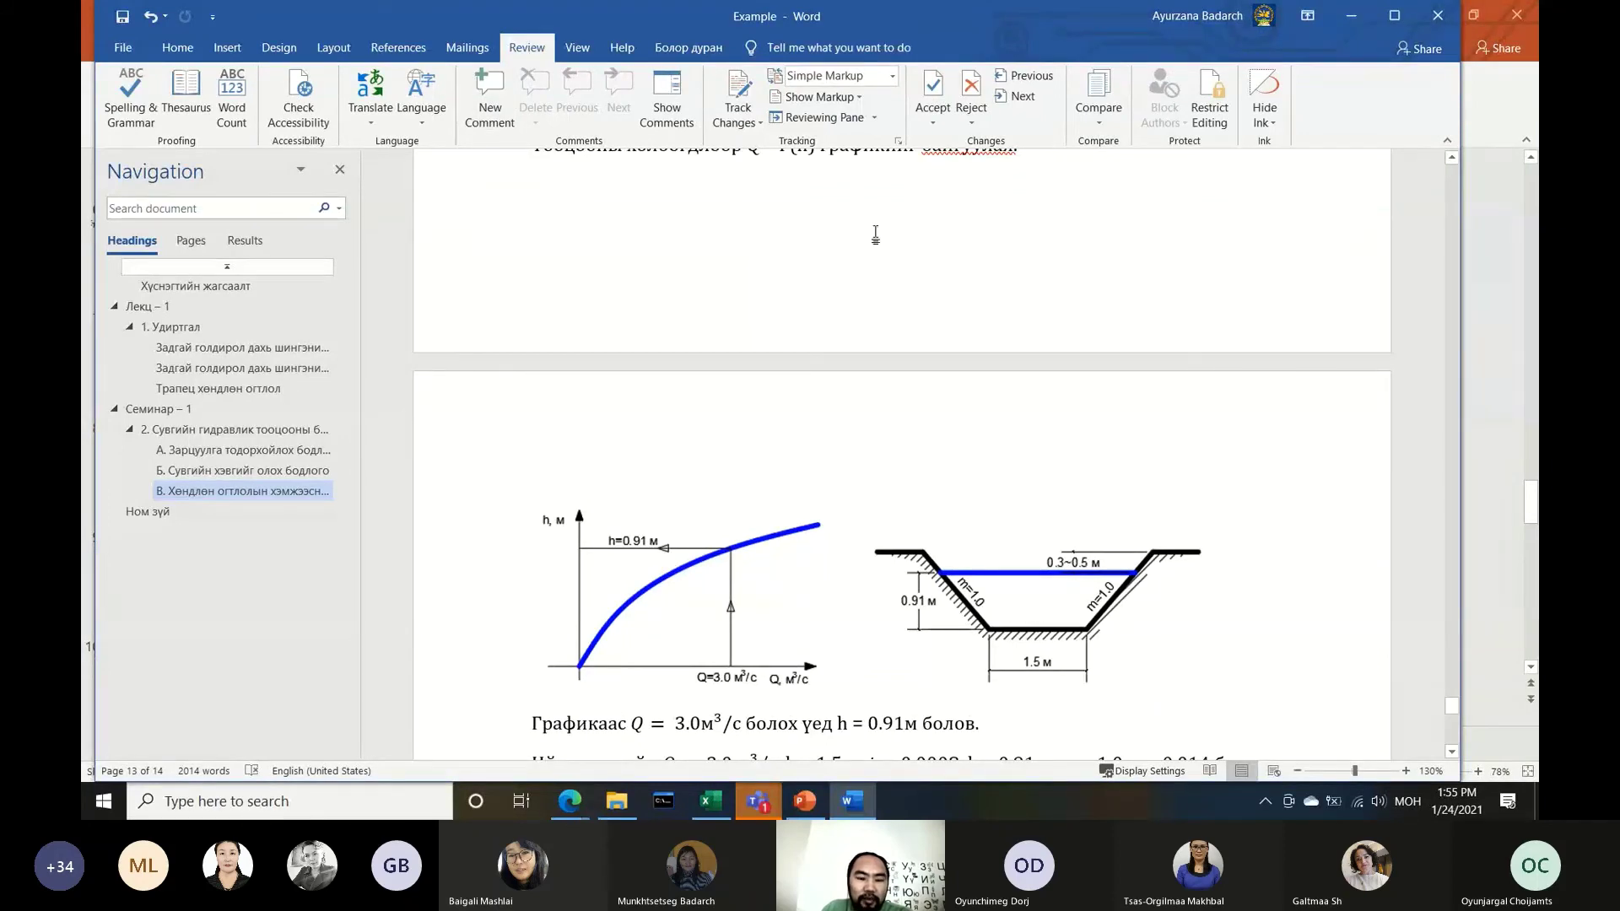
Turn on Track Changes and insert 'буюу гүнийг' into the h – line
{"action": "scroll", "coordinate": [739, 295], "scroll_direction": "up", "scroll_amount": 2}
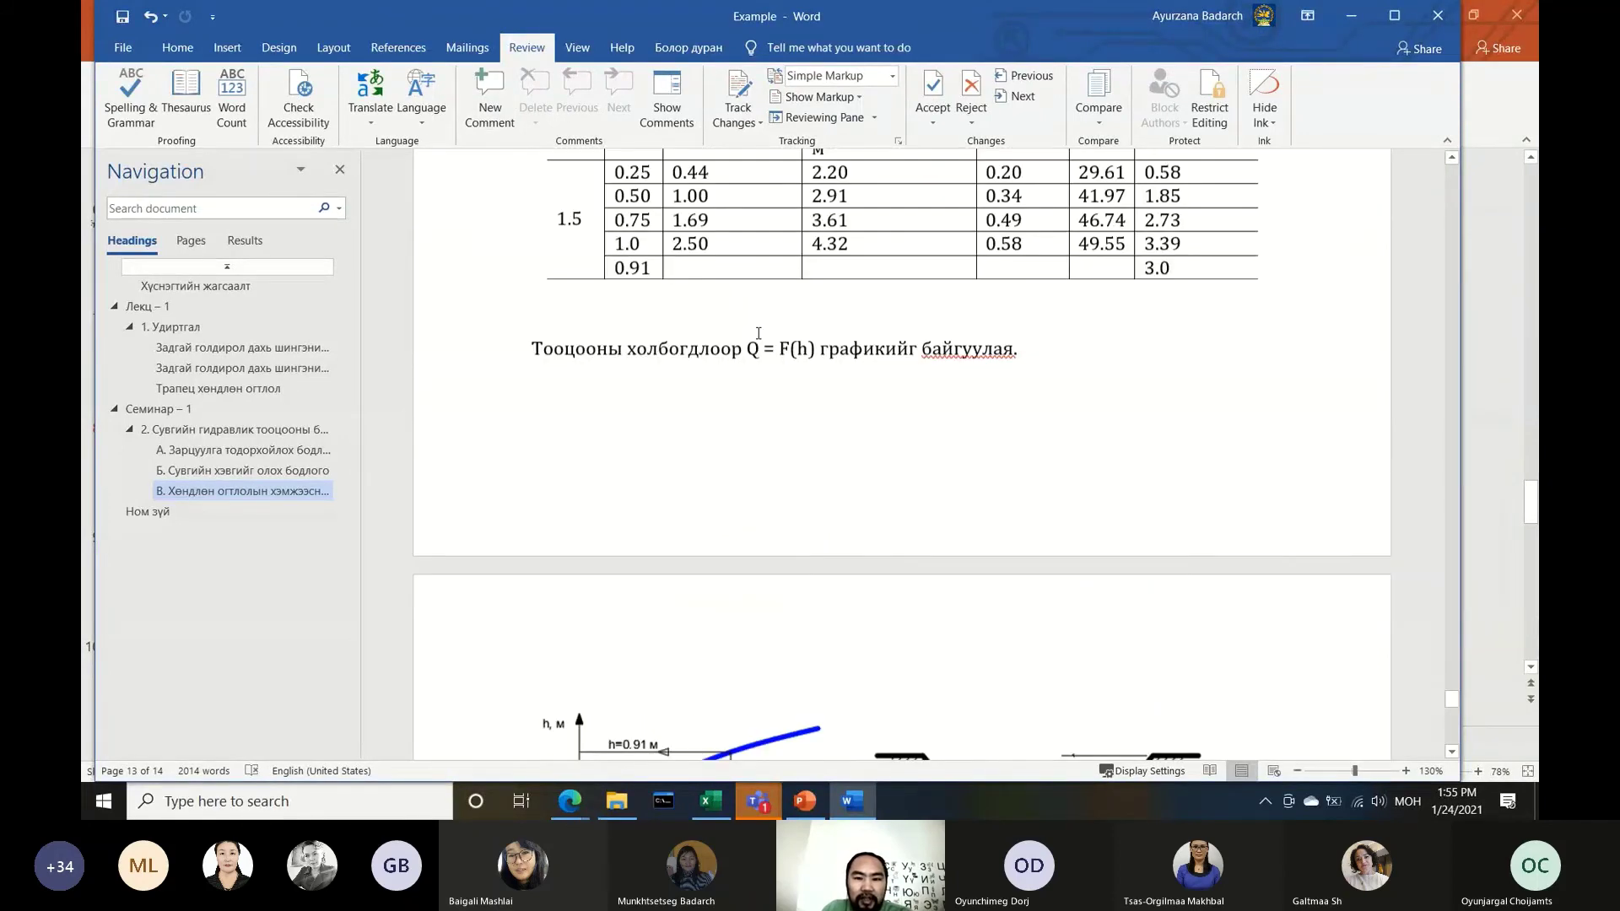
{"action": "scroll", "coordinate": [757, 334], "scroll_direction": "up", "scroll_amount": 4}
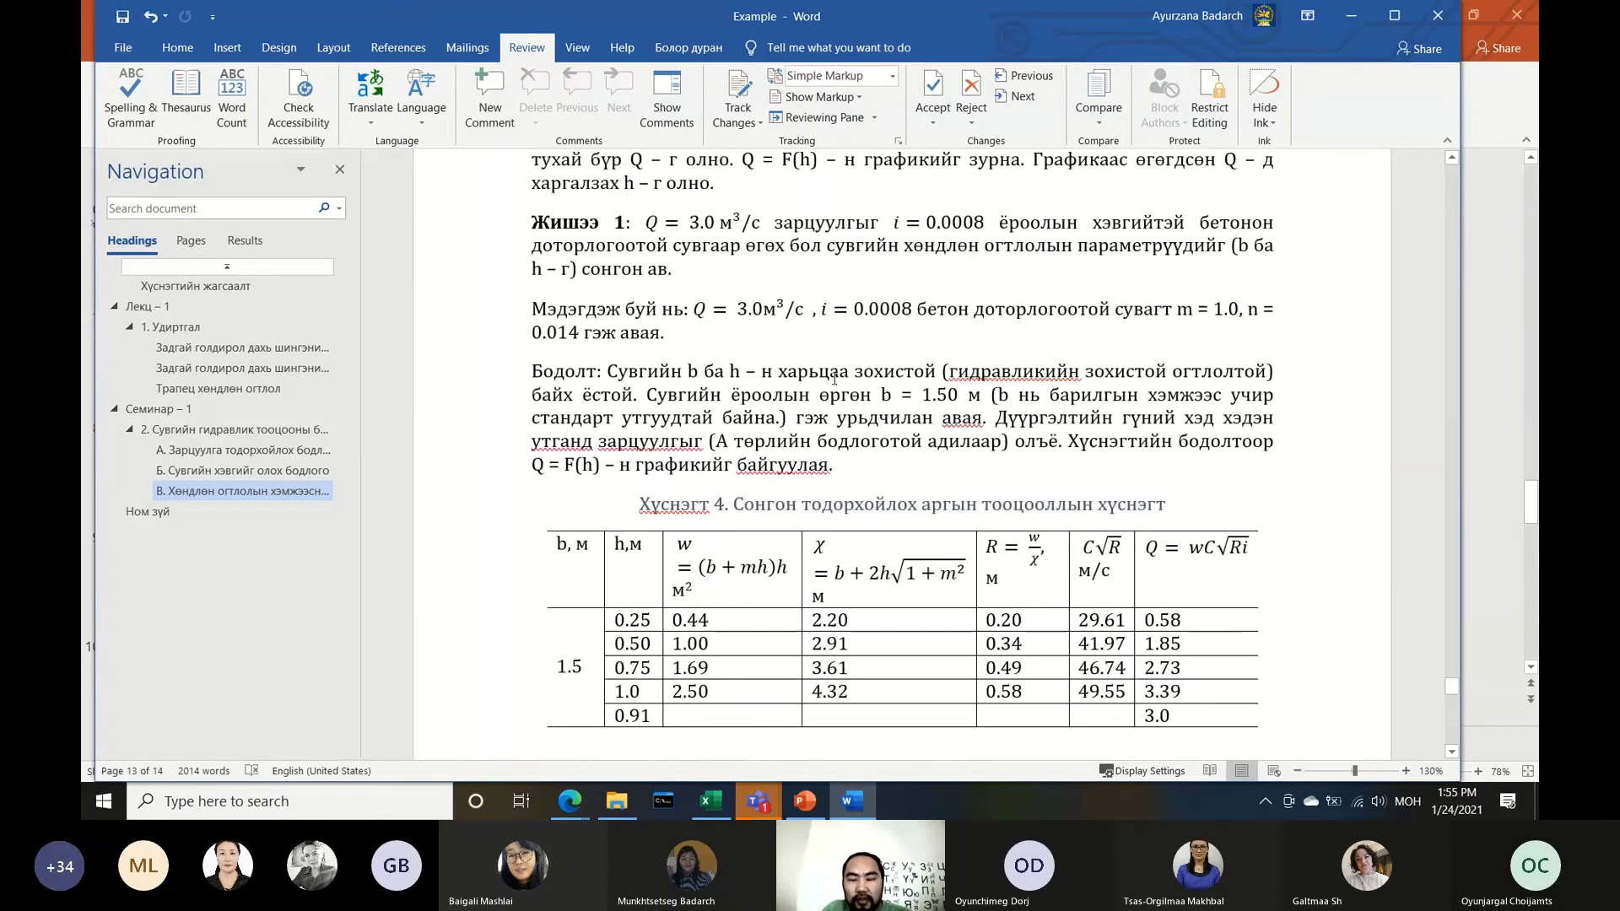
{"action": "left_click", "coordinate": [832, 375]}
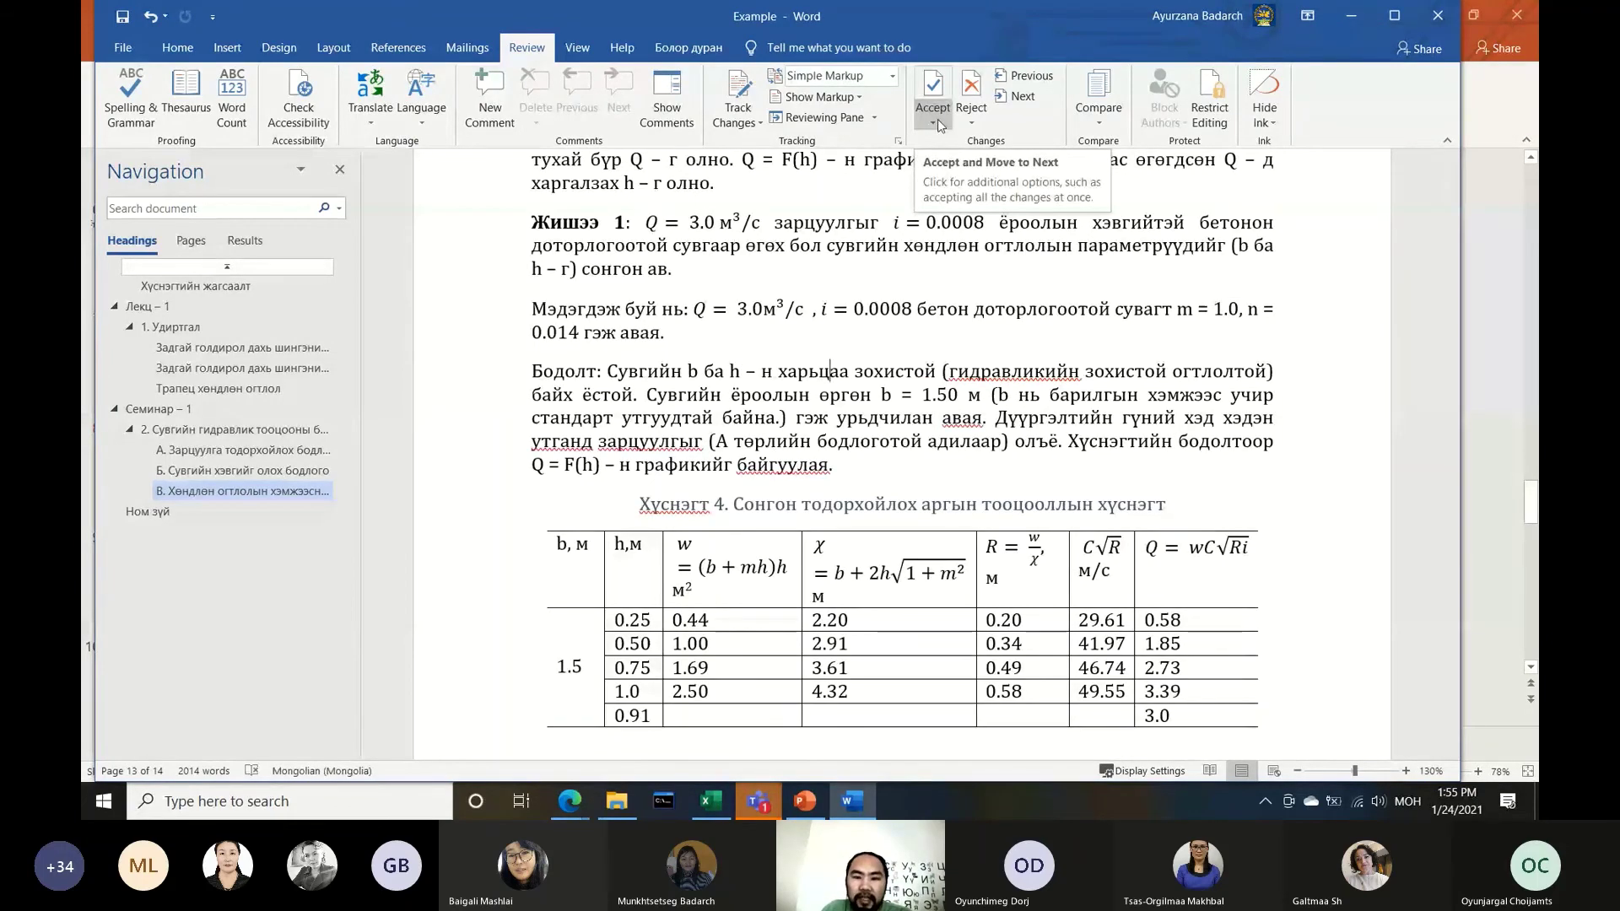
{"action": "left_click", "coordinate": [738, 123]}
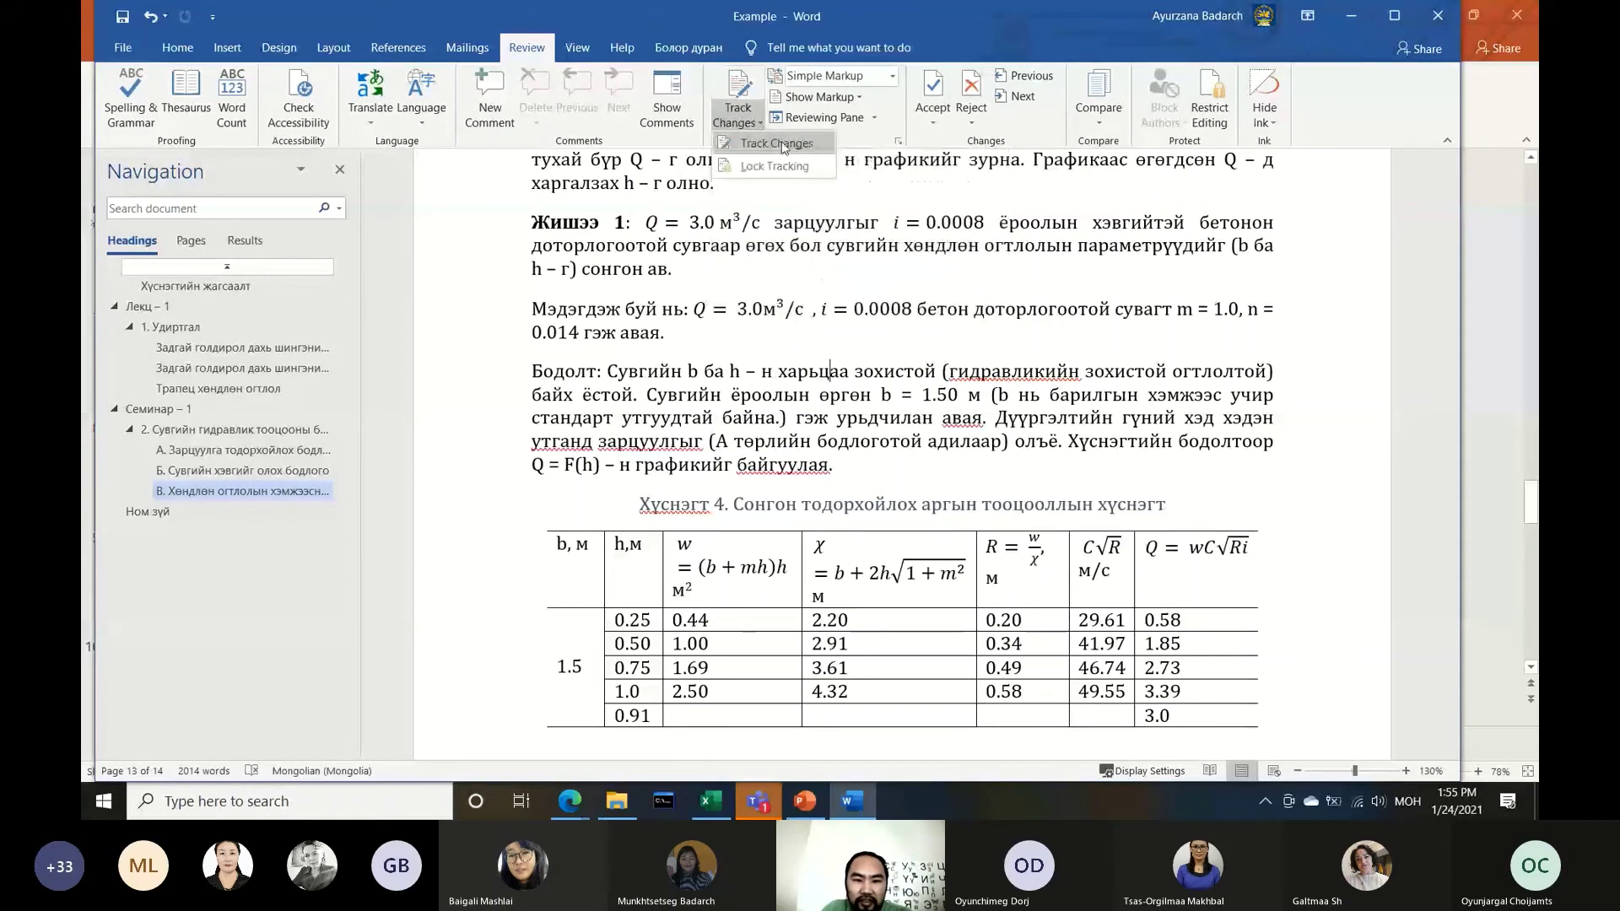
{"action": "left_click", "coordinate": [776, 143]}
{"action": "scroll", "coordinate": [730, 384], "scroll_direction": "up", "scroll_amount": 2}
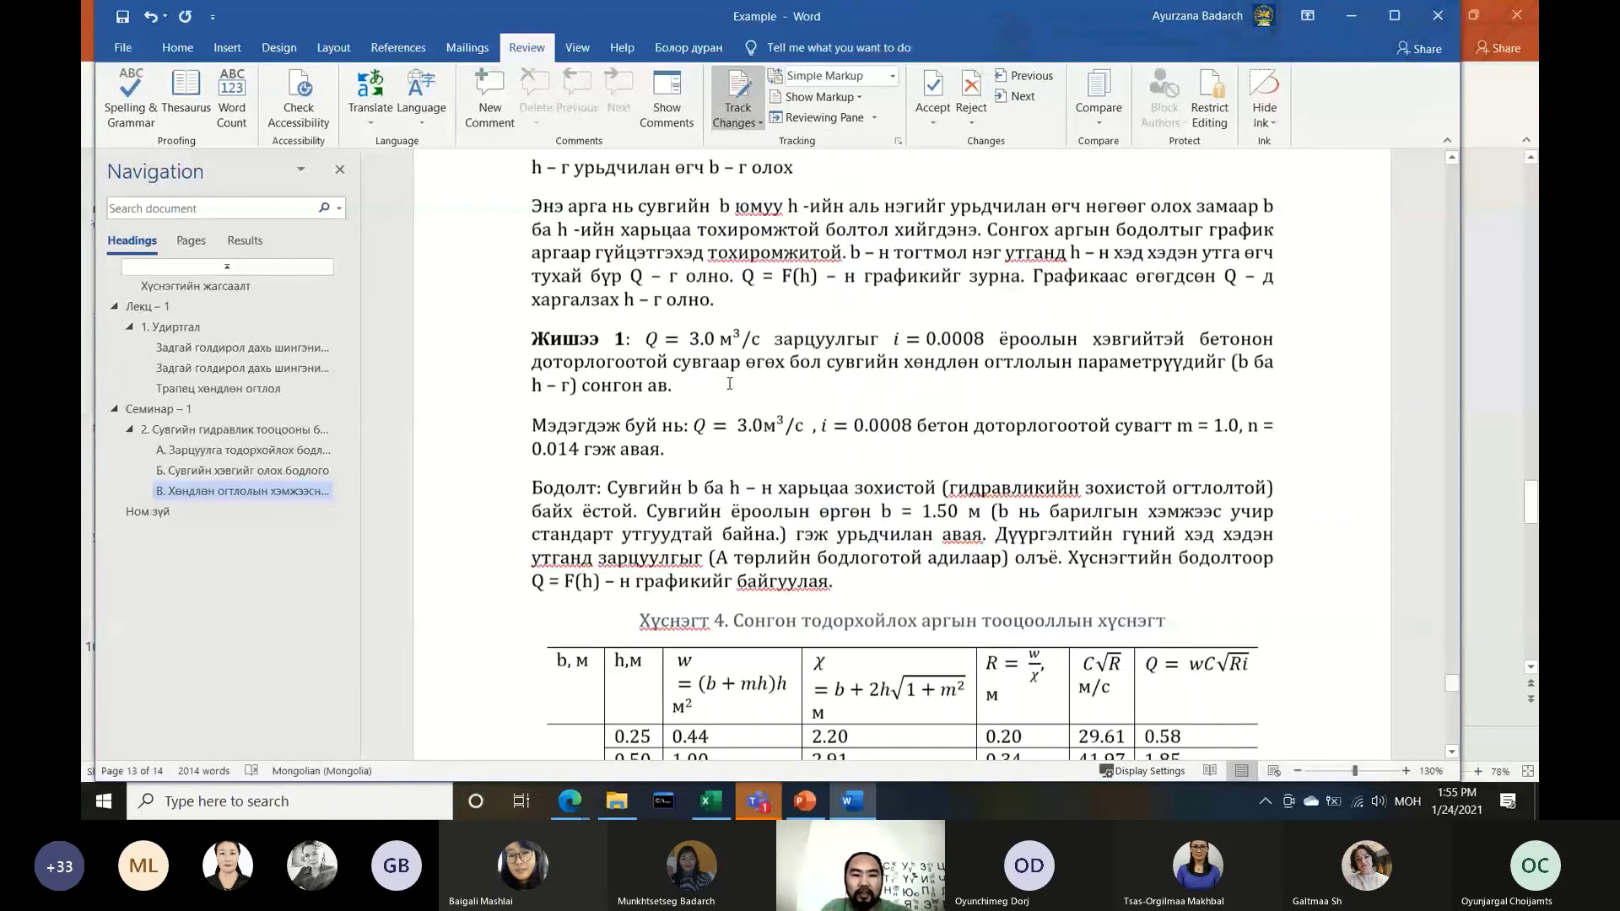
{"action": "scroll", "coordinate": [730, 384], "scroll_direction": "up", "scroll_amount": 3}
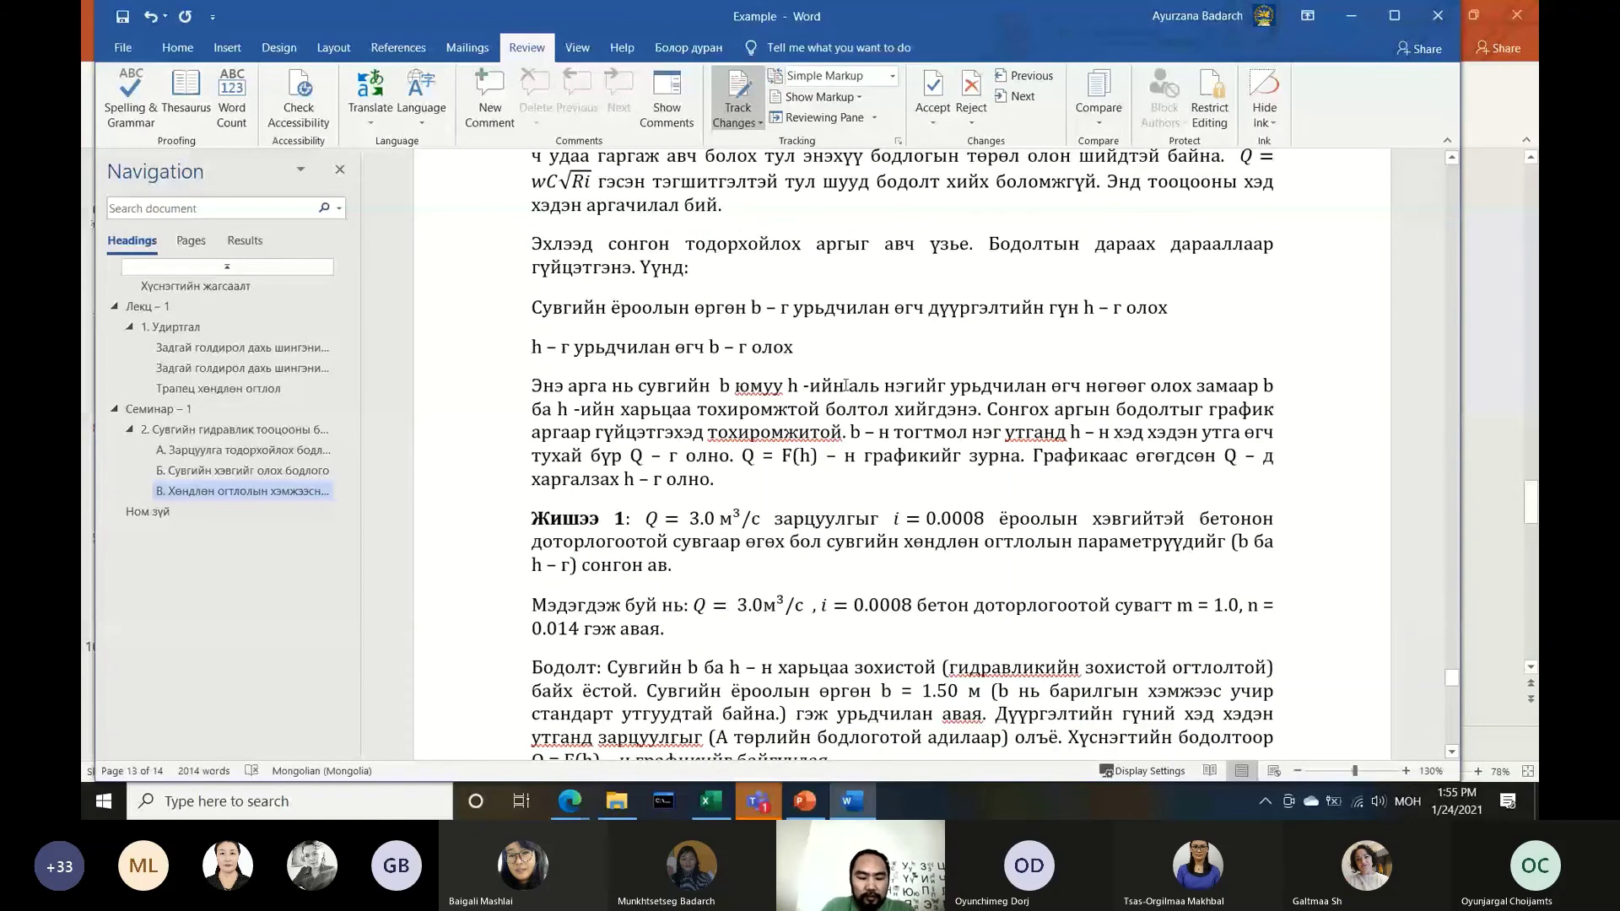
{"action": "type", "text": "буюу "}
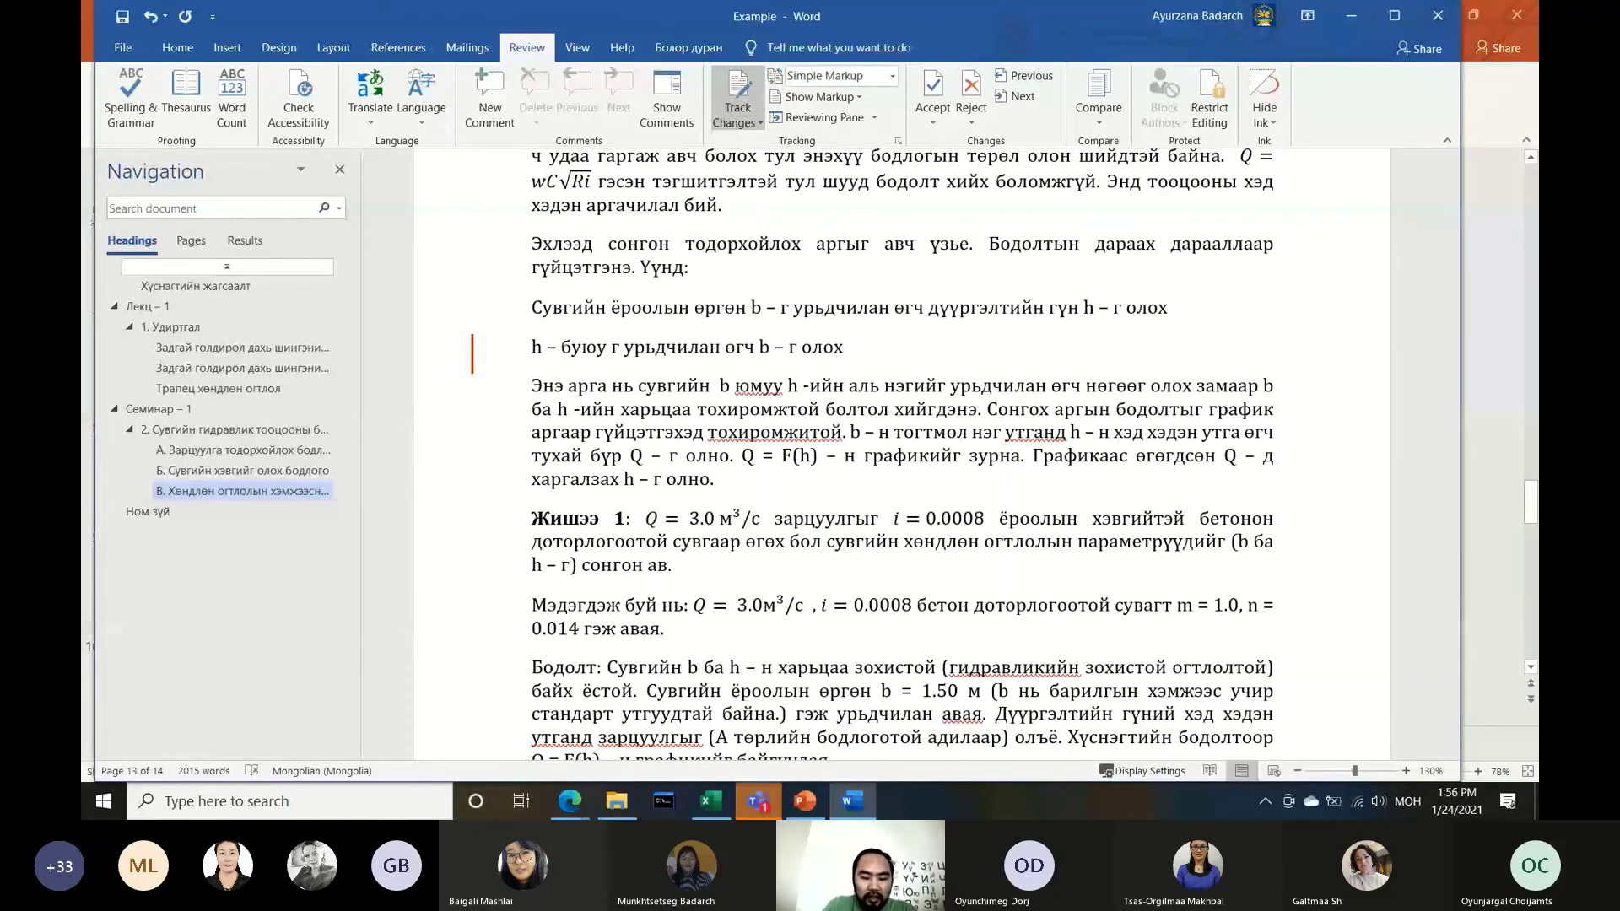
{"action": "type", "text": "гүнийг"}
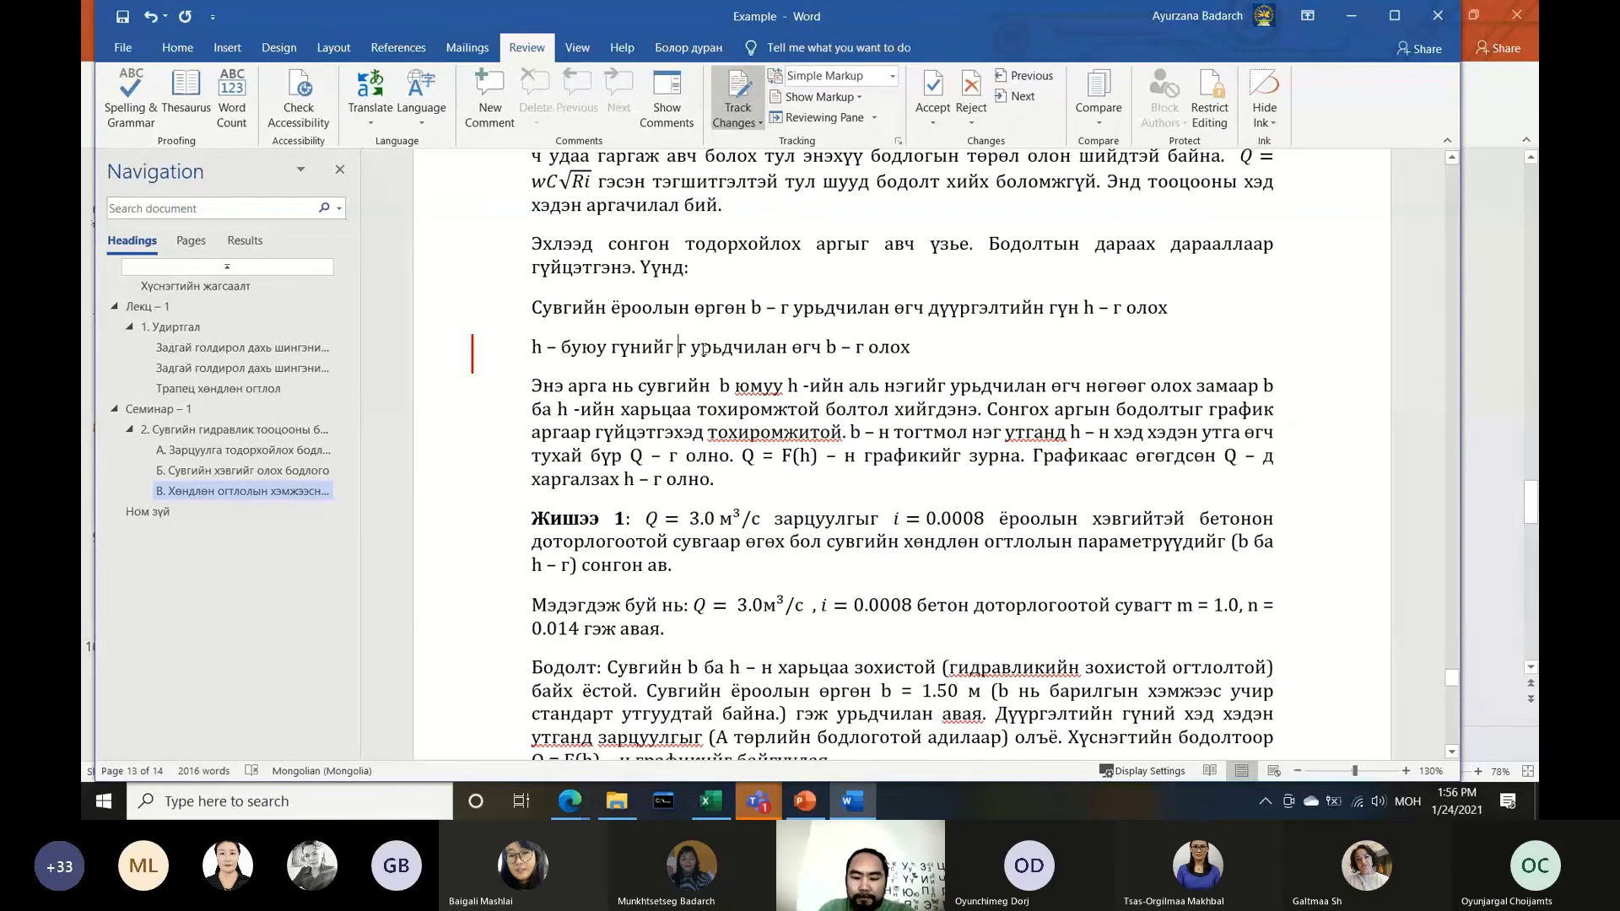
{"action": "key", "text": "Delete"}
{"action": "key", "text": "Delete"}
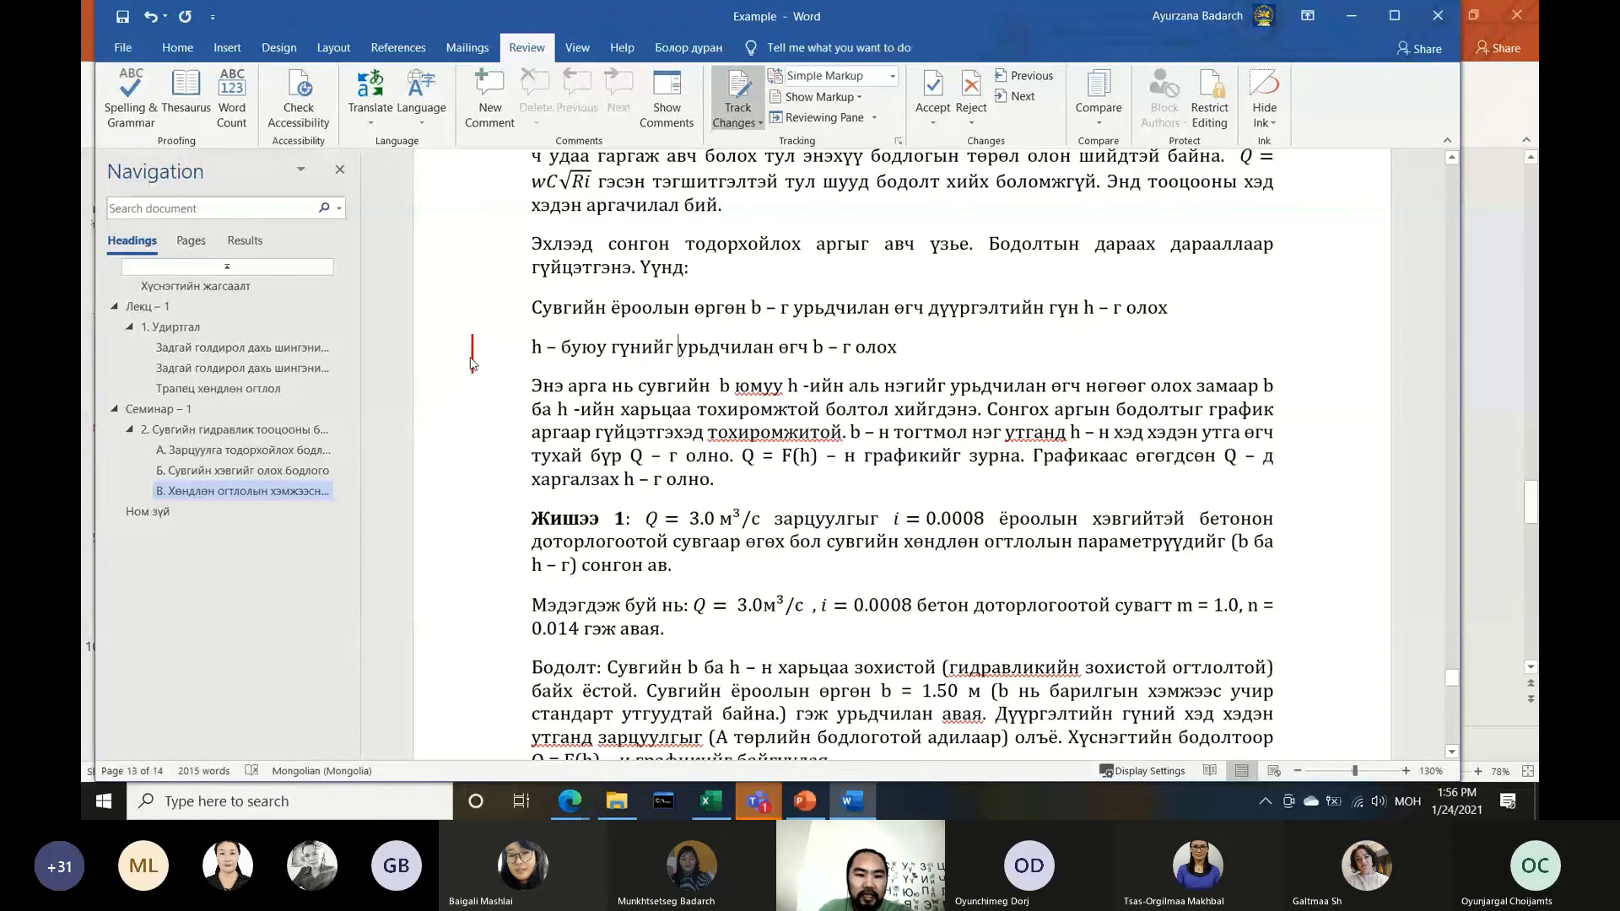
Show All Markup, try Reject and undo it, then accept the tracked insertion
{"action": "left_click", "coordinate": [472, 354]}
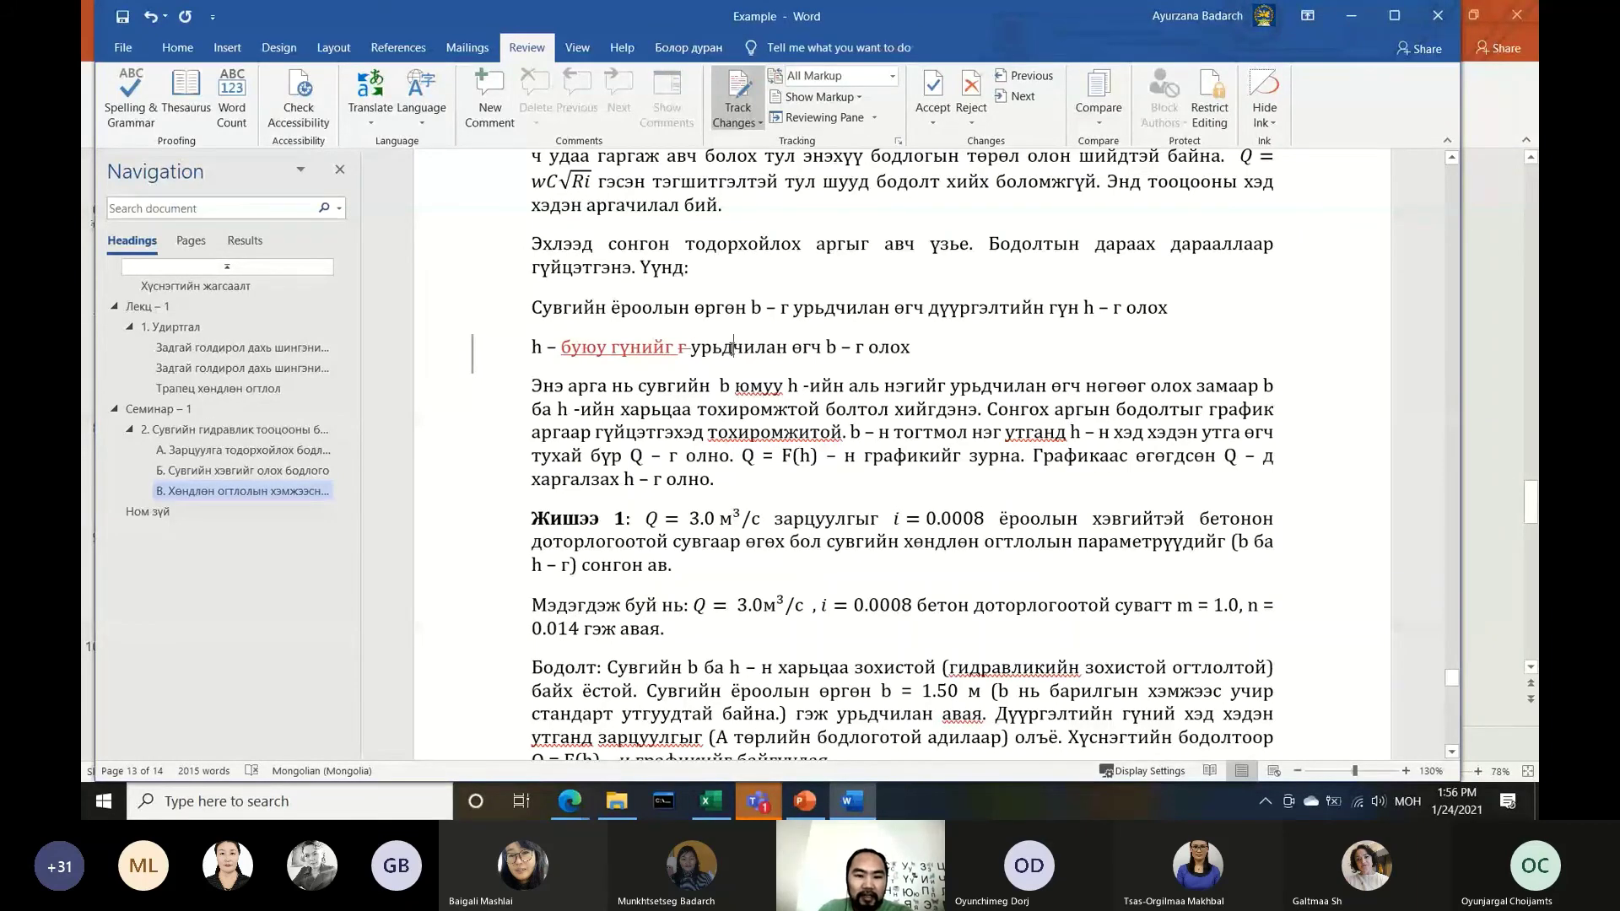
{"action": "triple_click", "coordinate": [913, 346]}
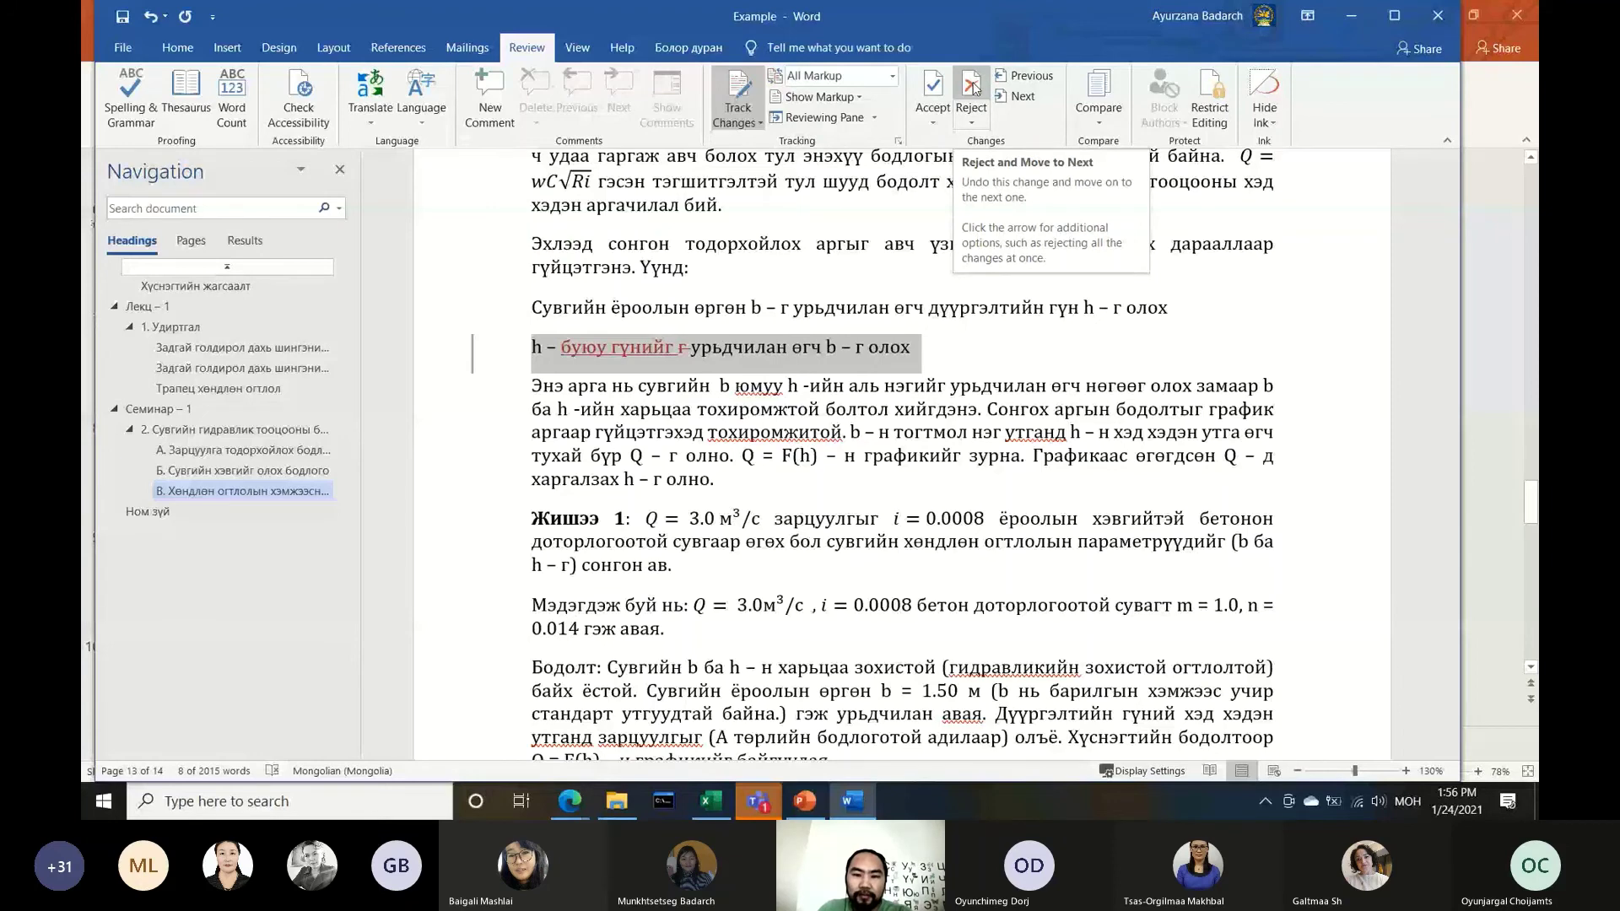
{"action": "left_click", "coordinate": [973, 87]}
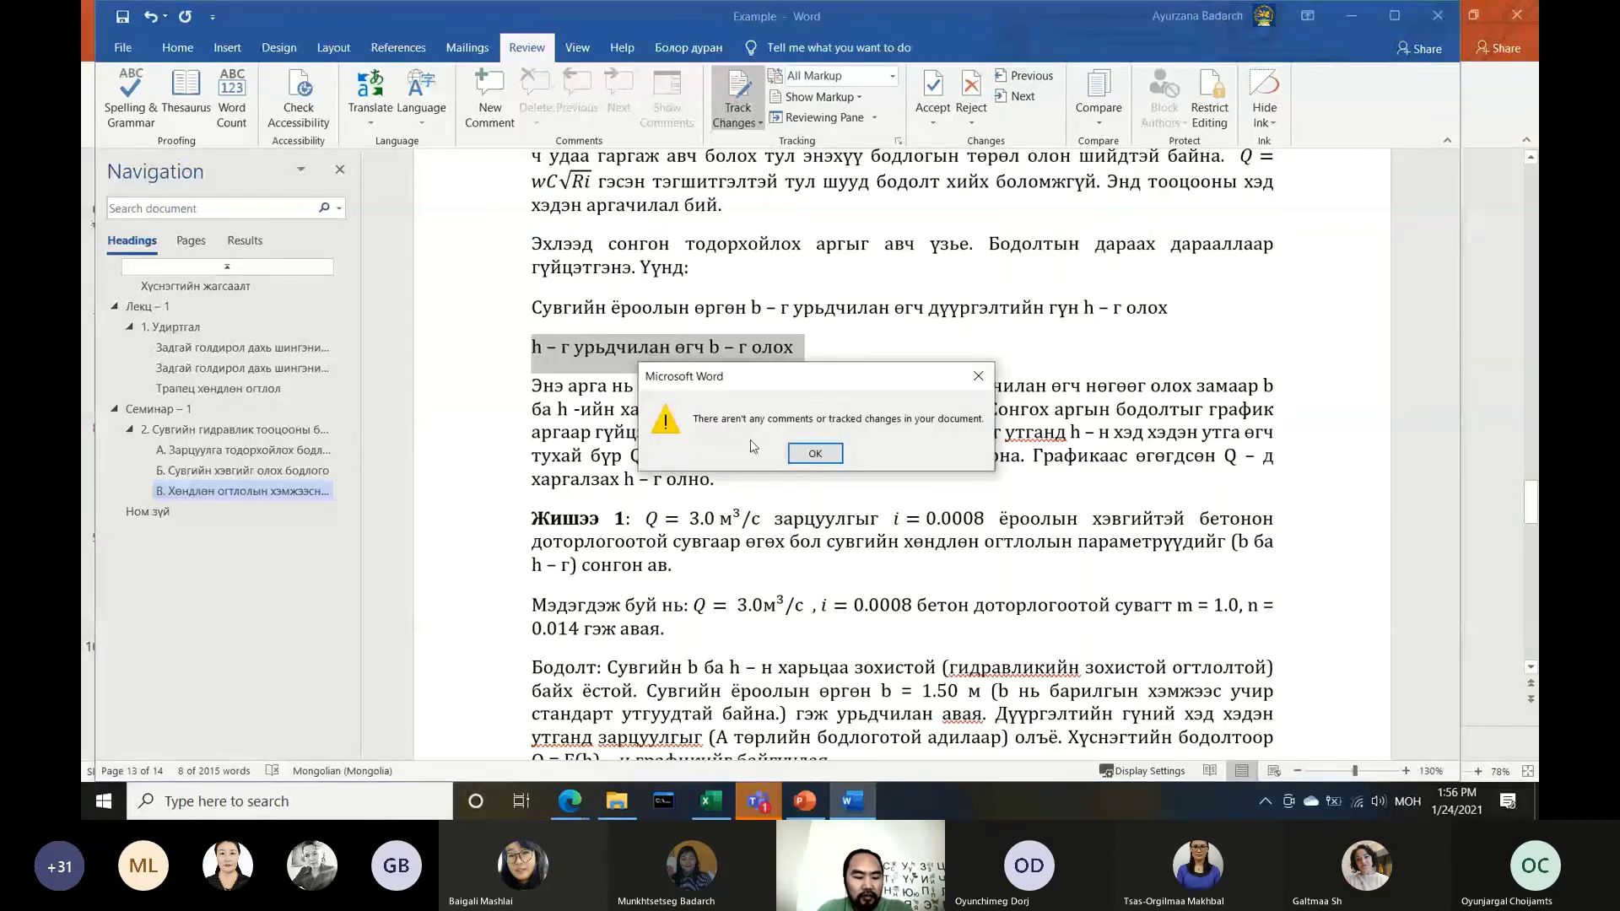
{"action": "left_click", "coordinate": [815, 453]}
{"action": "key", "text": "ctrl+z"}
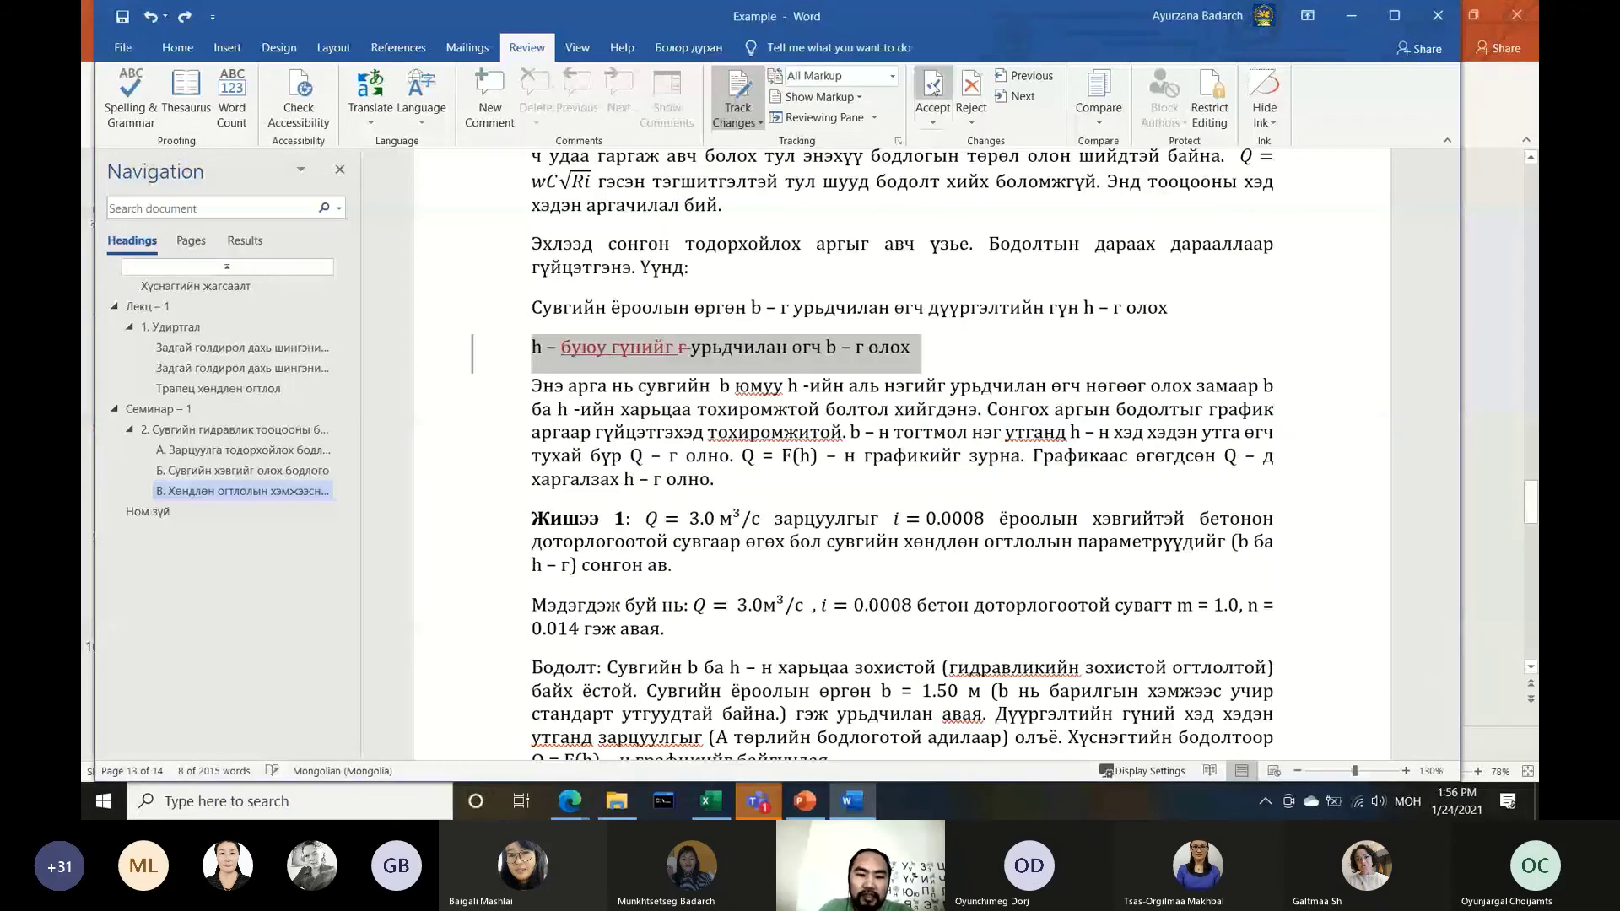
{"action": "left_click", "coordinate": [932, 84]}
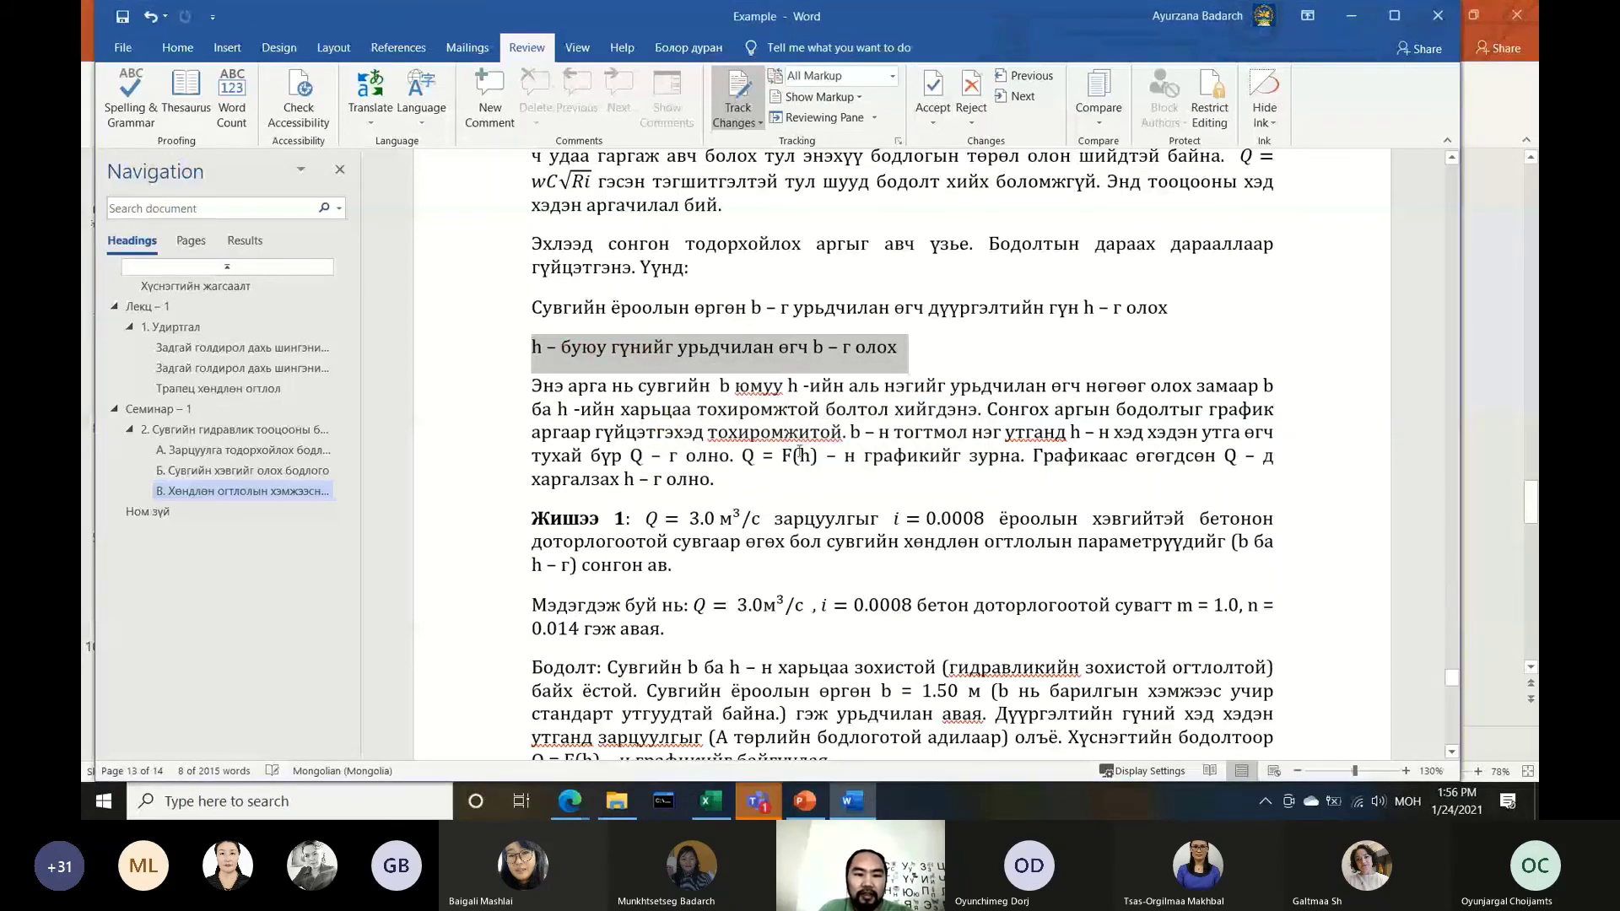
Add the comment 'Энэ хэсгийг зассан.' on the edited line
{"action": "left_click", "coordinate": [474, 91]}
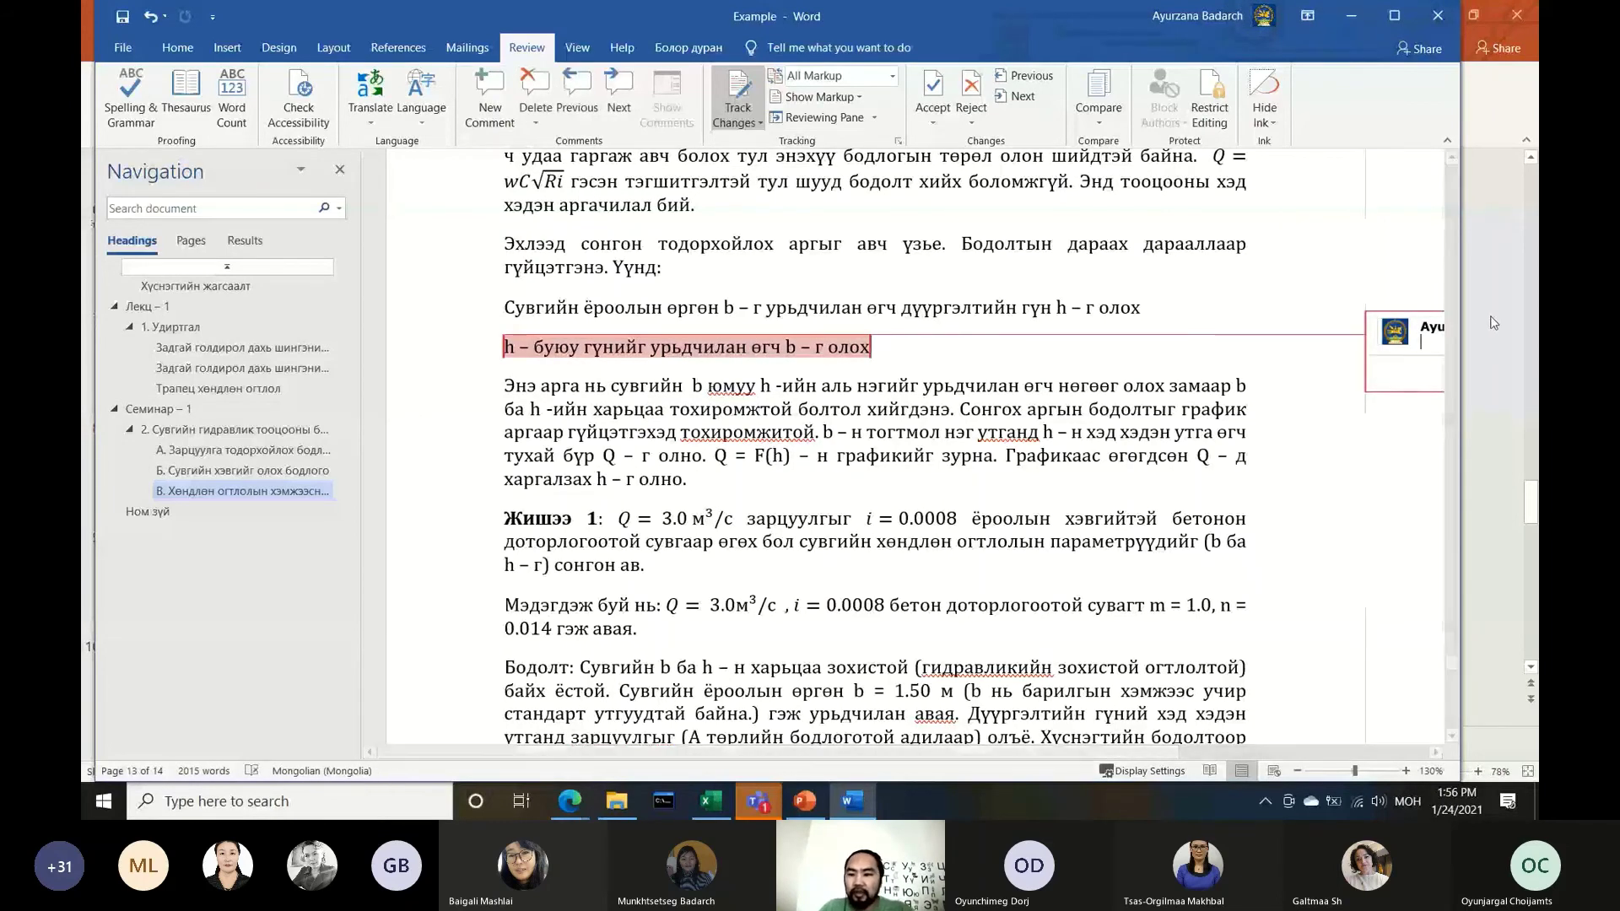
{"action": "left_click_drag", "start_coordinate": [1462, 324], "coordinate": [1539, 329]}
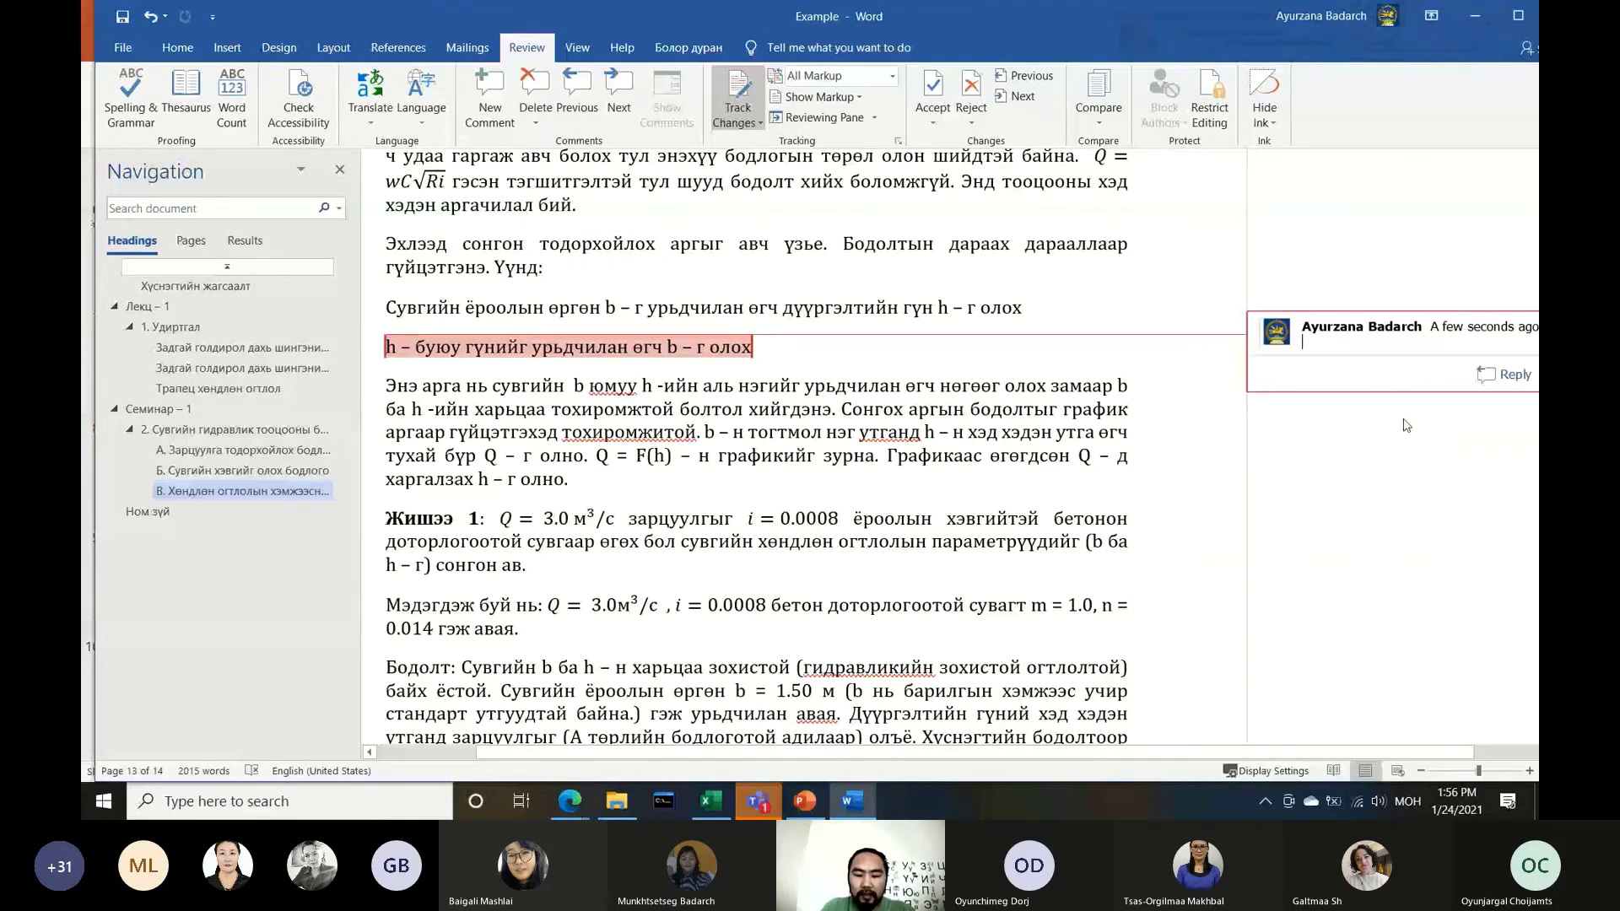
{"action": "type", "text": "Энэ хэсгийг "}
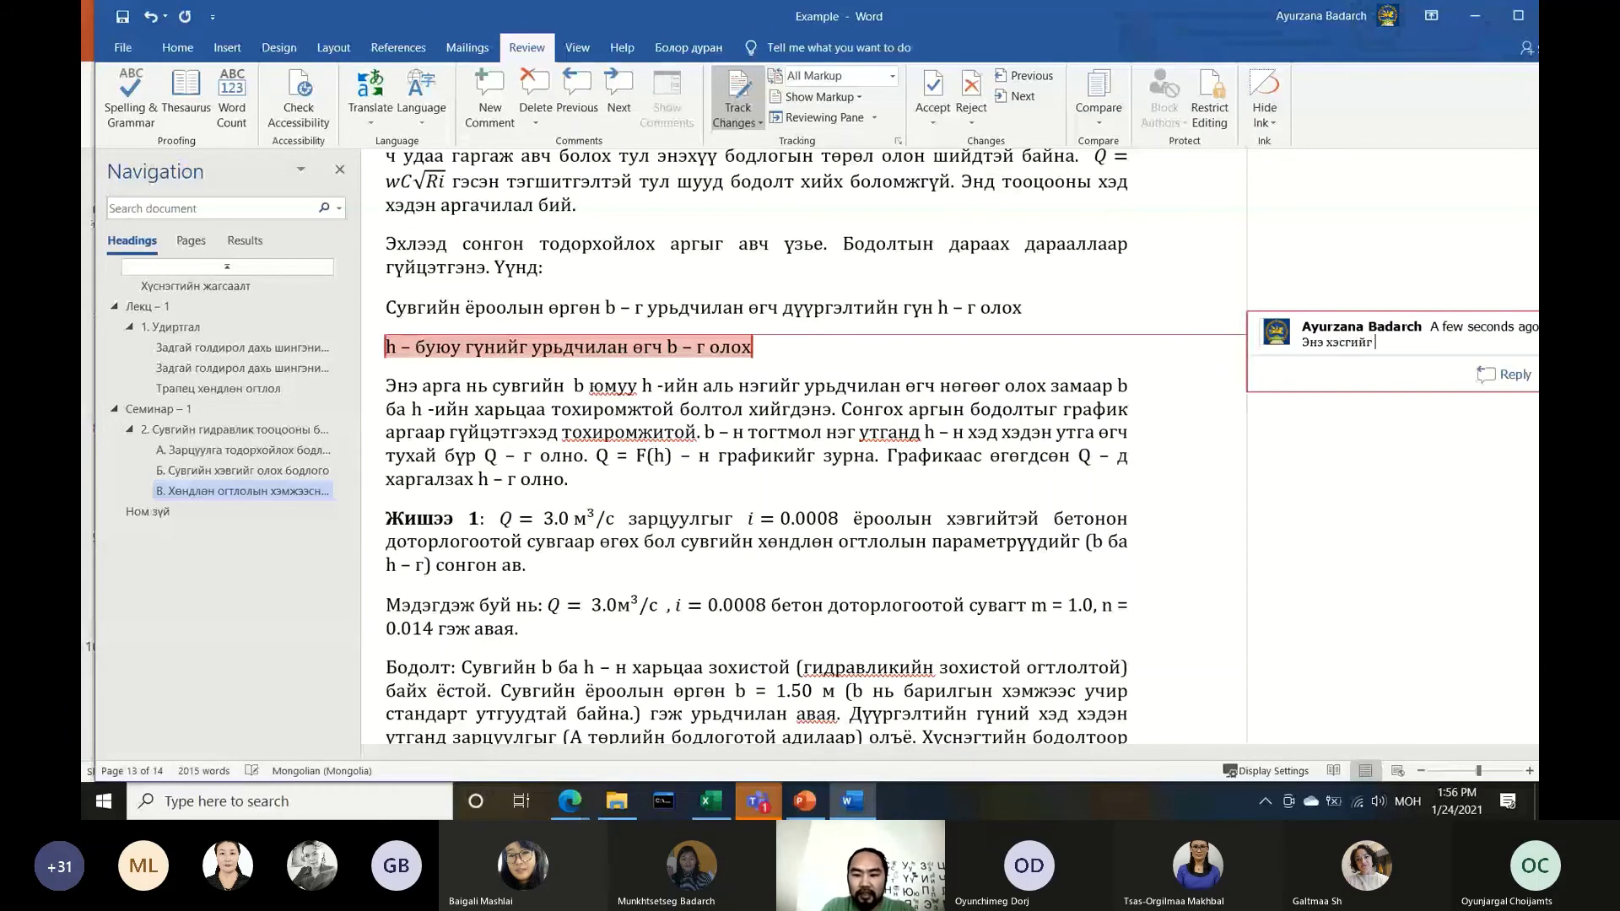
{"action": "type", "text": "зассан."}
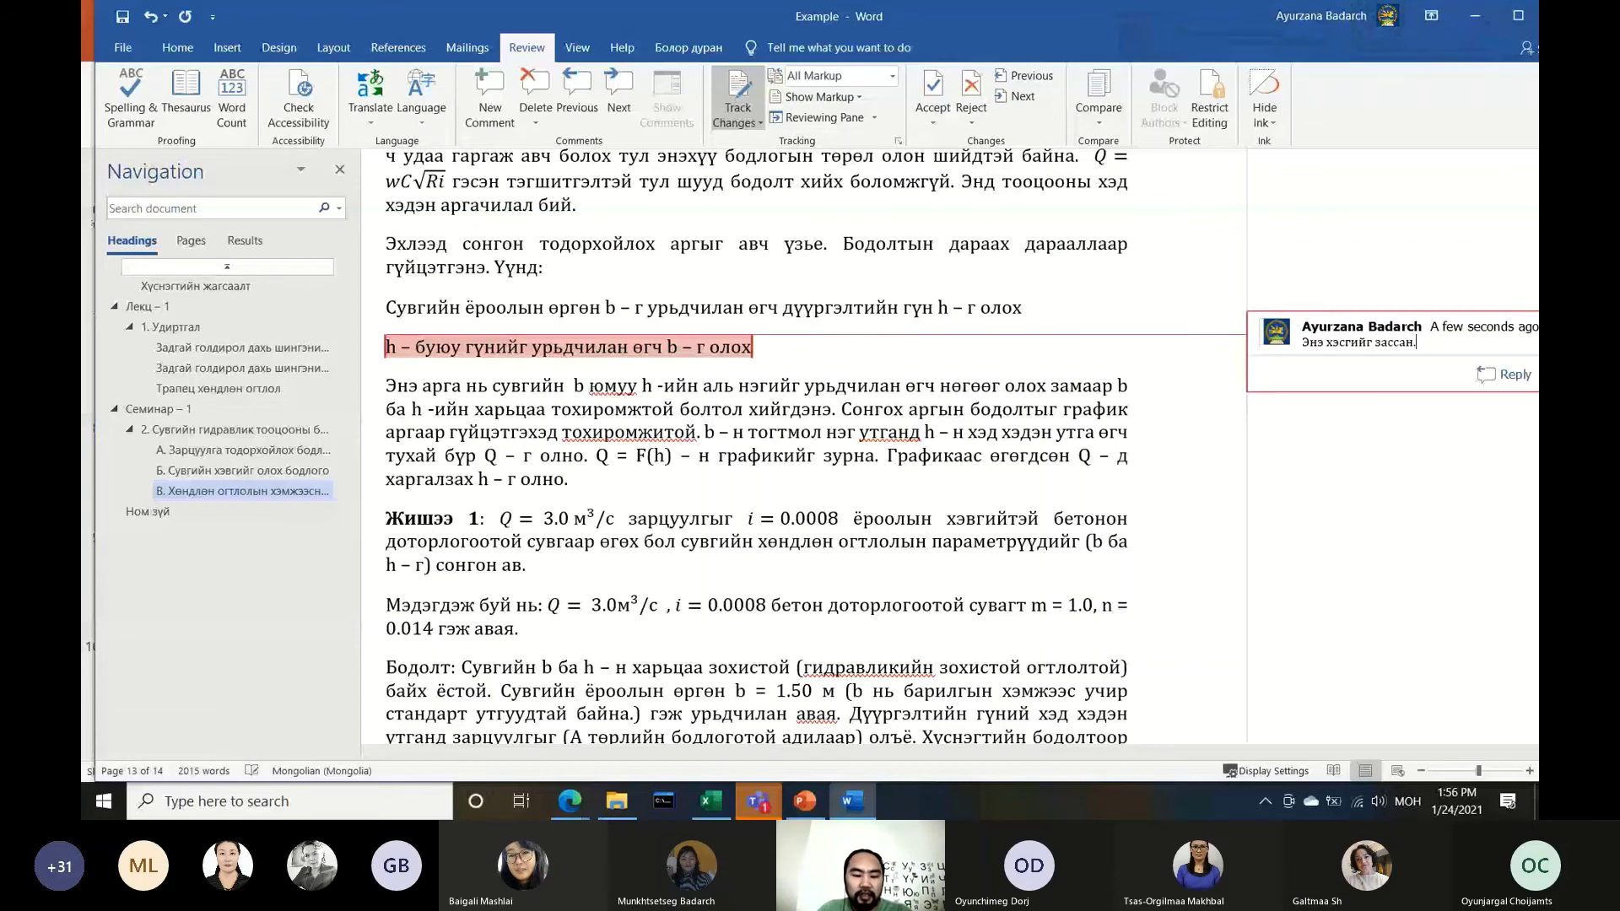
{"action": "left_click", "coordinate": [841, 508]}
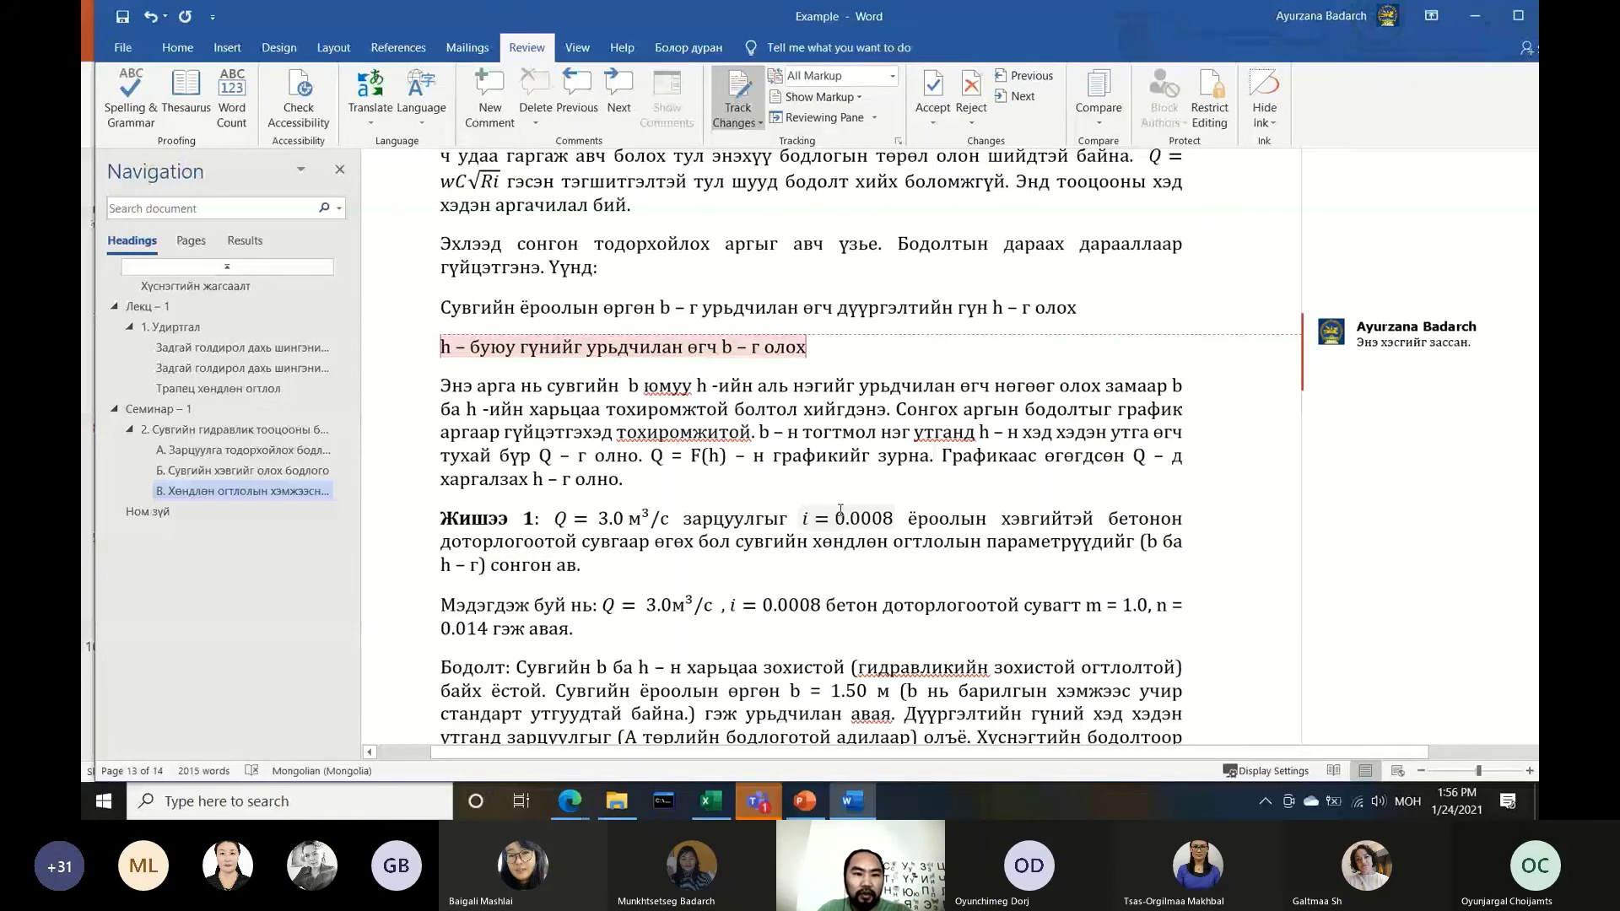
{"action": "left_click", "coordinate": [933, 456]}
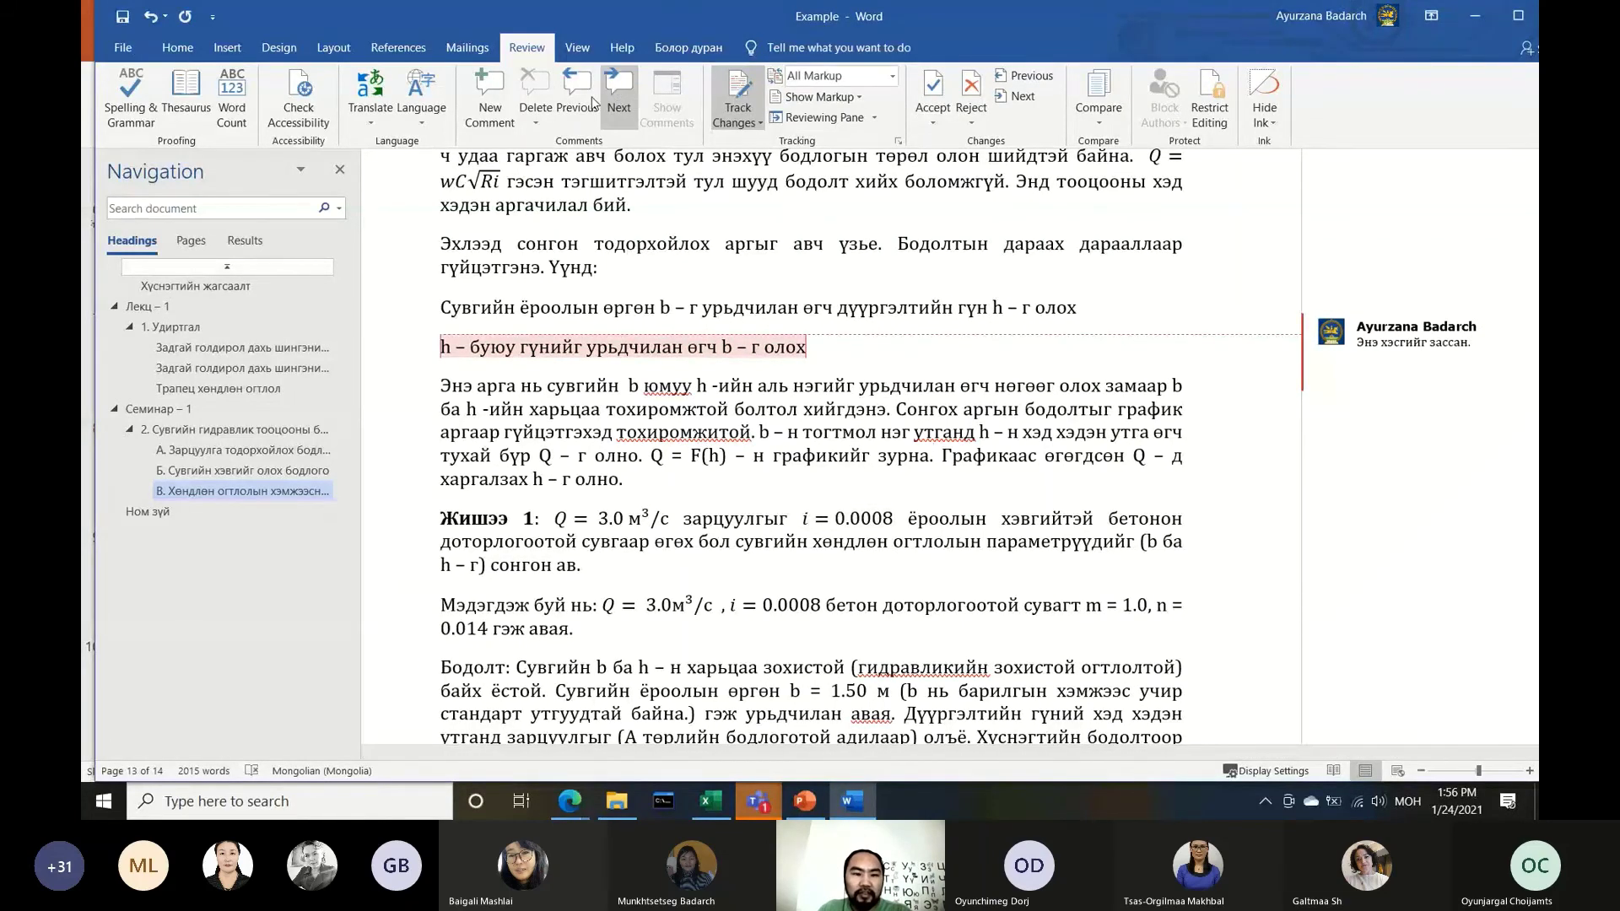
Delete the comment, then switch to PowerPoint
{"action": "left_click", "coordinate": [617, 97]}
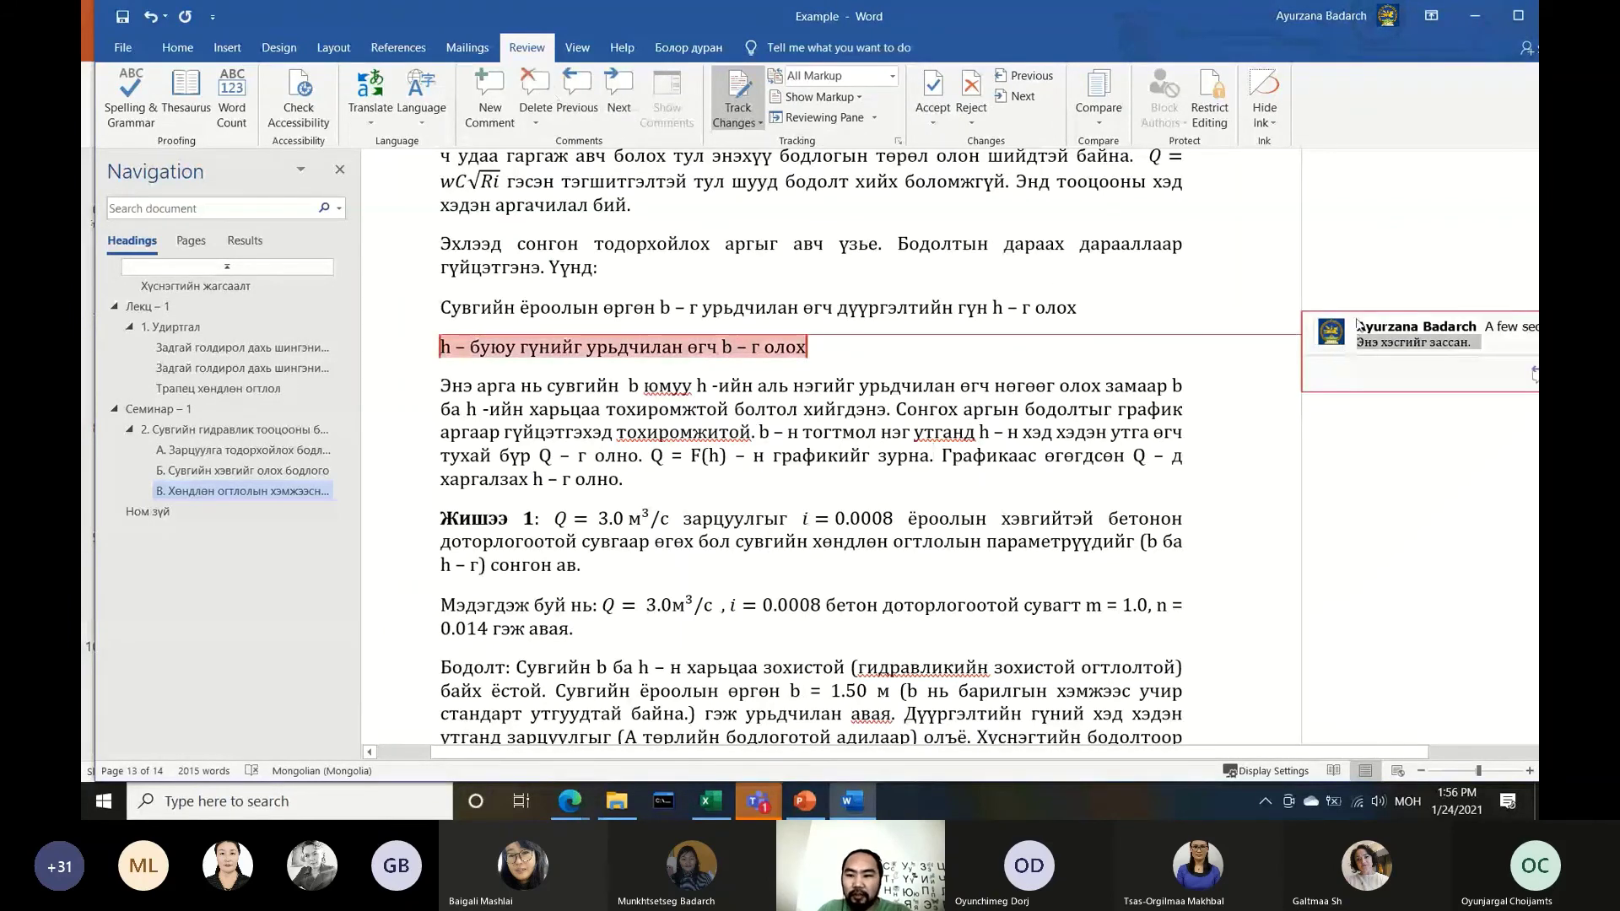
{"action": "left_click", "coordinate": [540, 91]}
{"action": "left_click", "coordinate": [830, 504]}
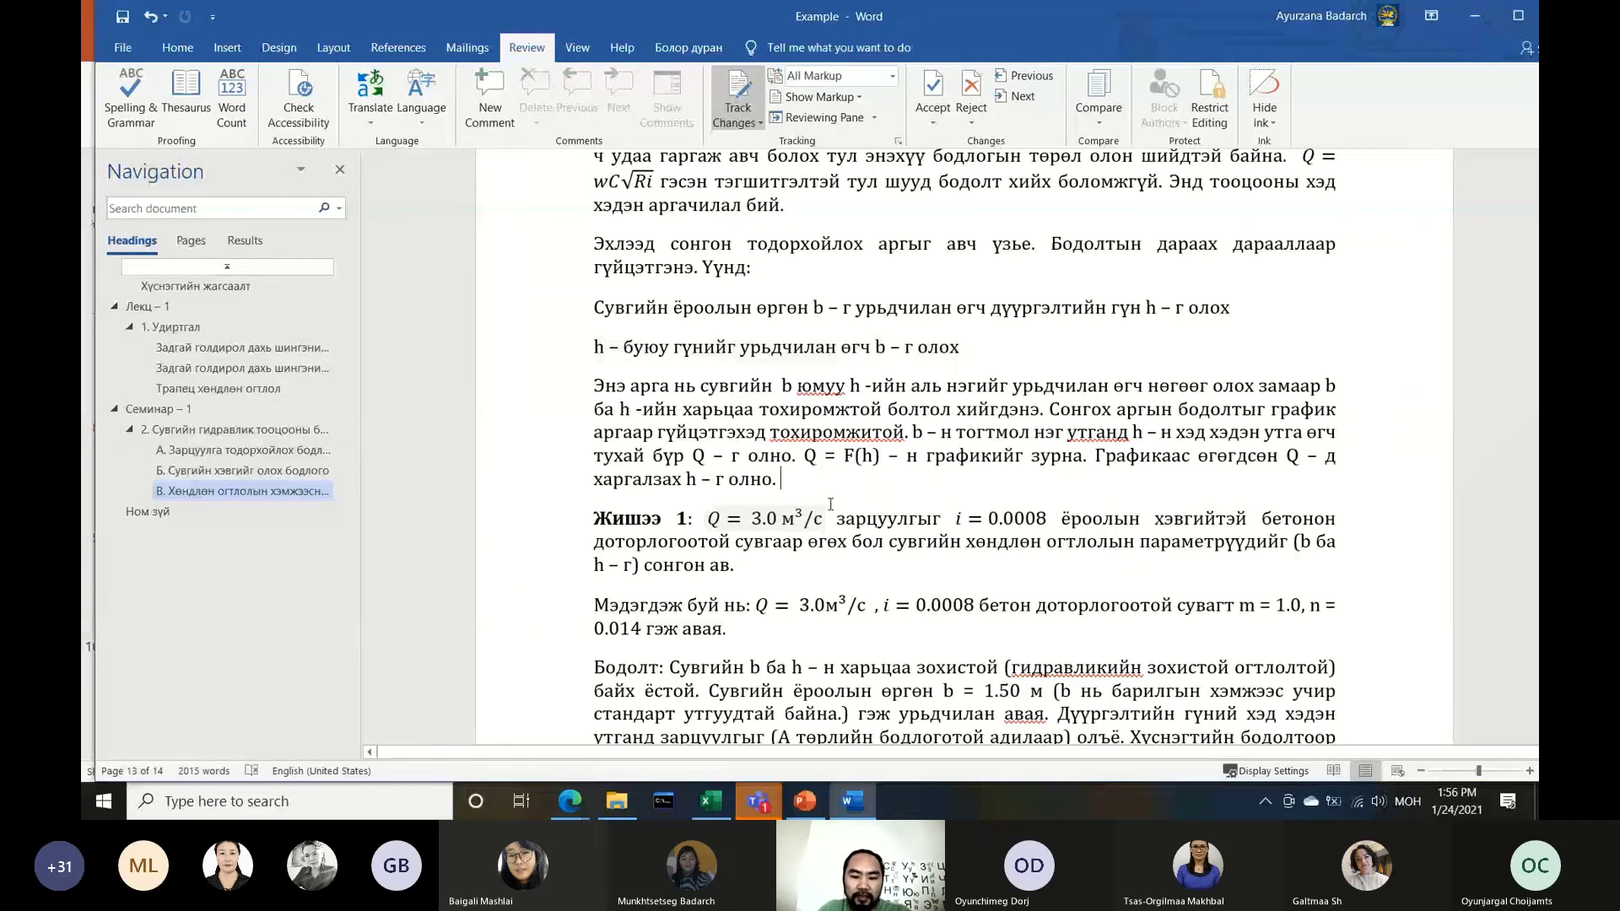
{"action": "left_click", "coordinate": [806, 803]}
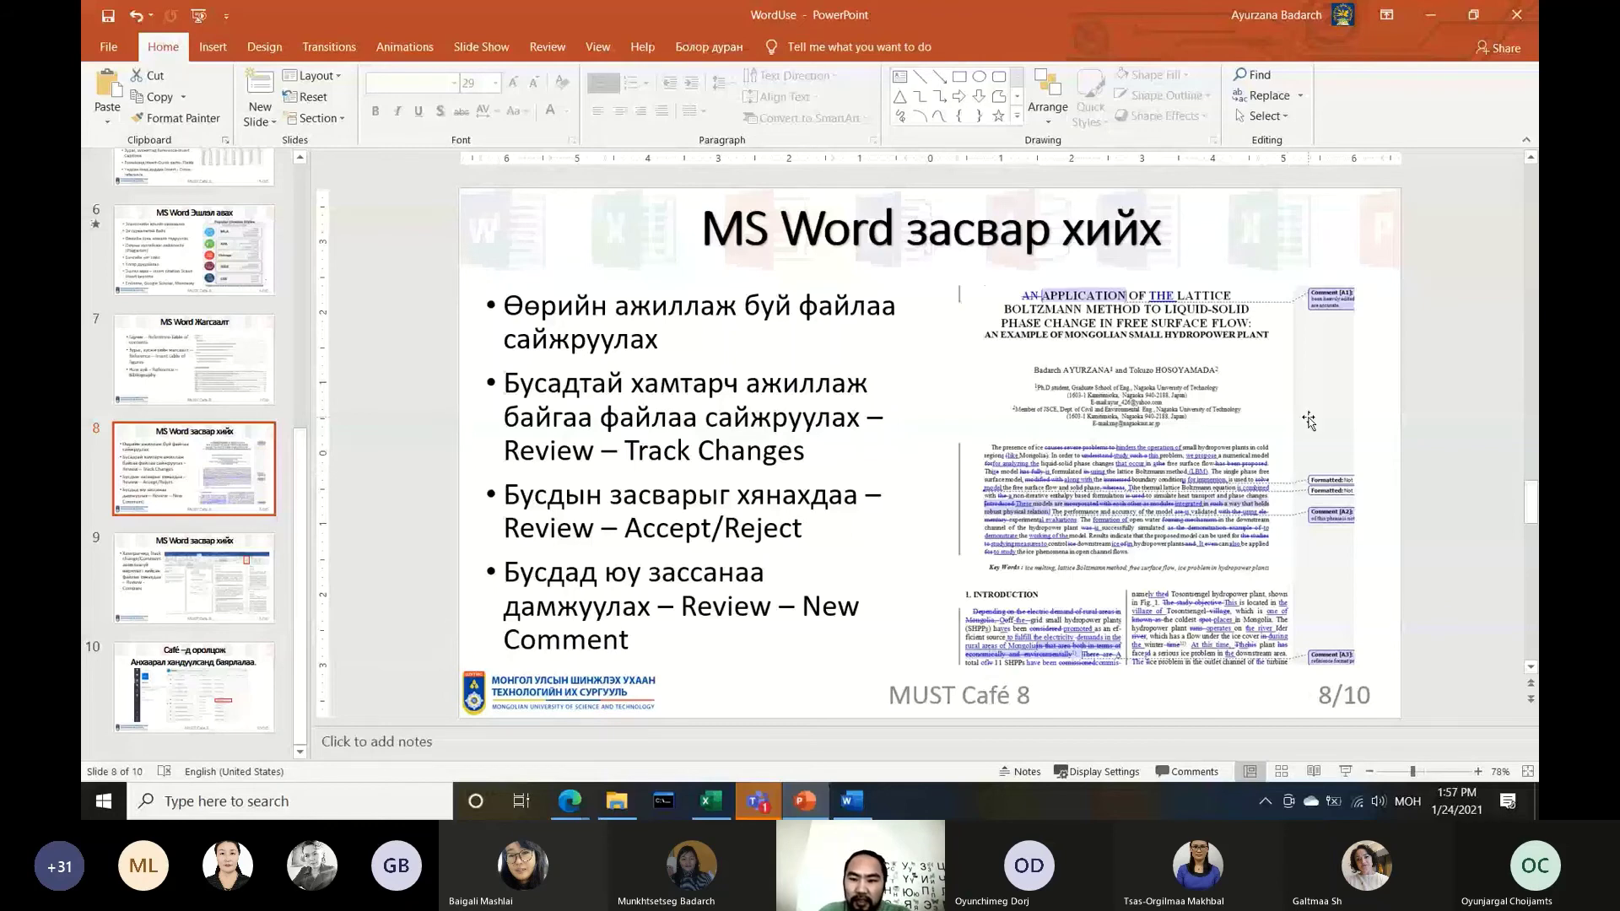
Select the first bullet on PowerPoint slide 8, then switch back to Word
{"action": "left_click", "coordinate": [1445, 494]}
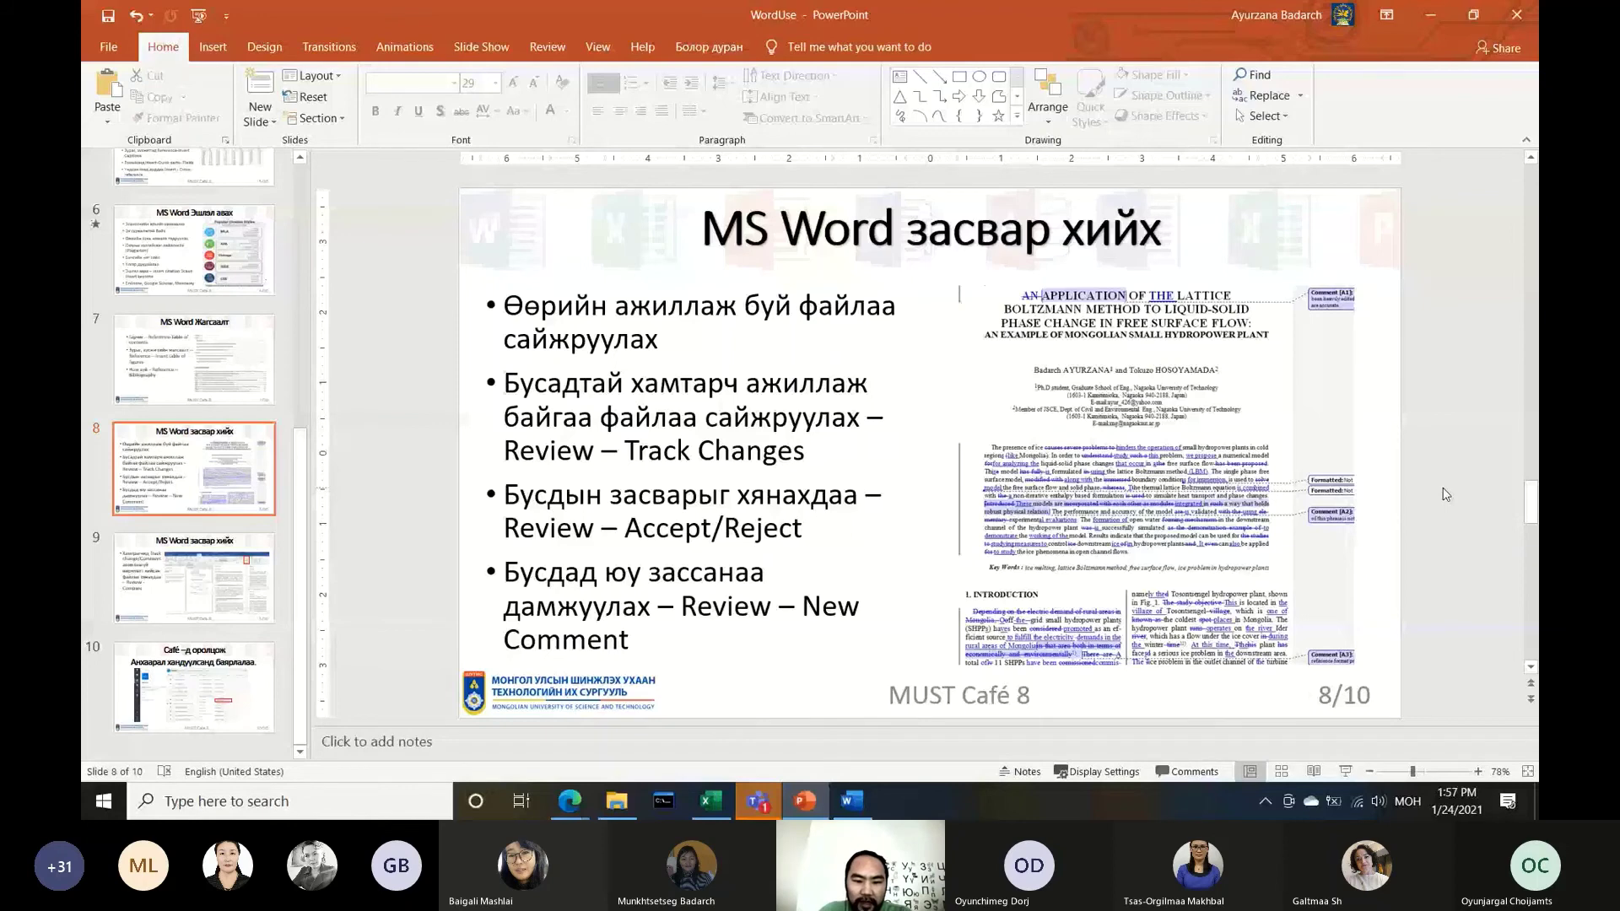
{"action": "left_click", "coordinate": [665, 613]}
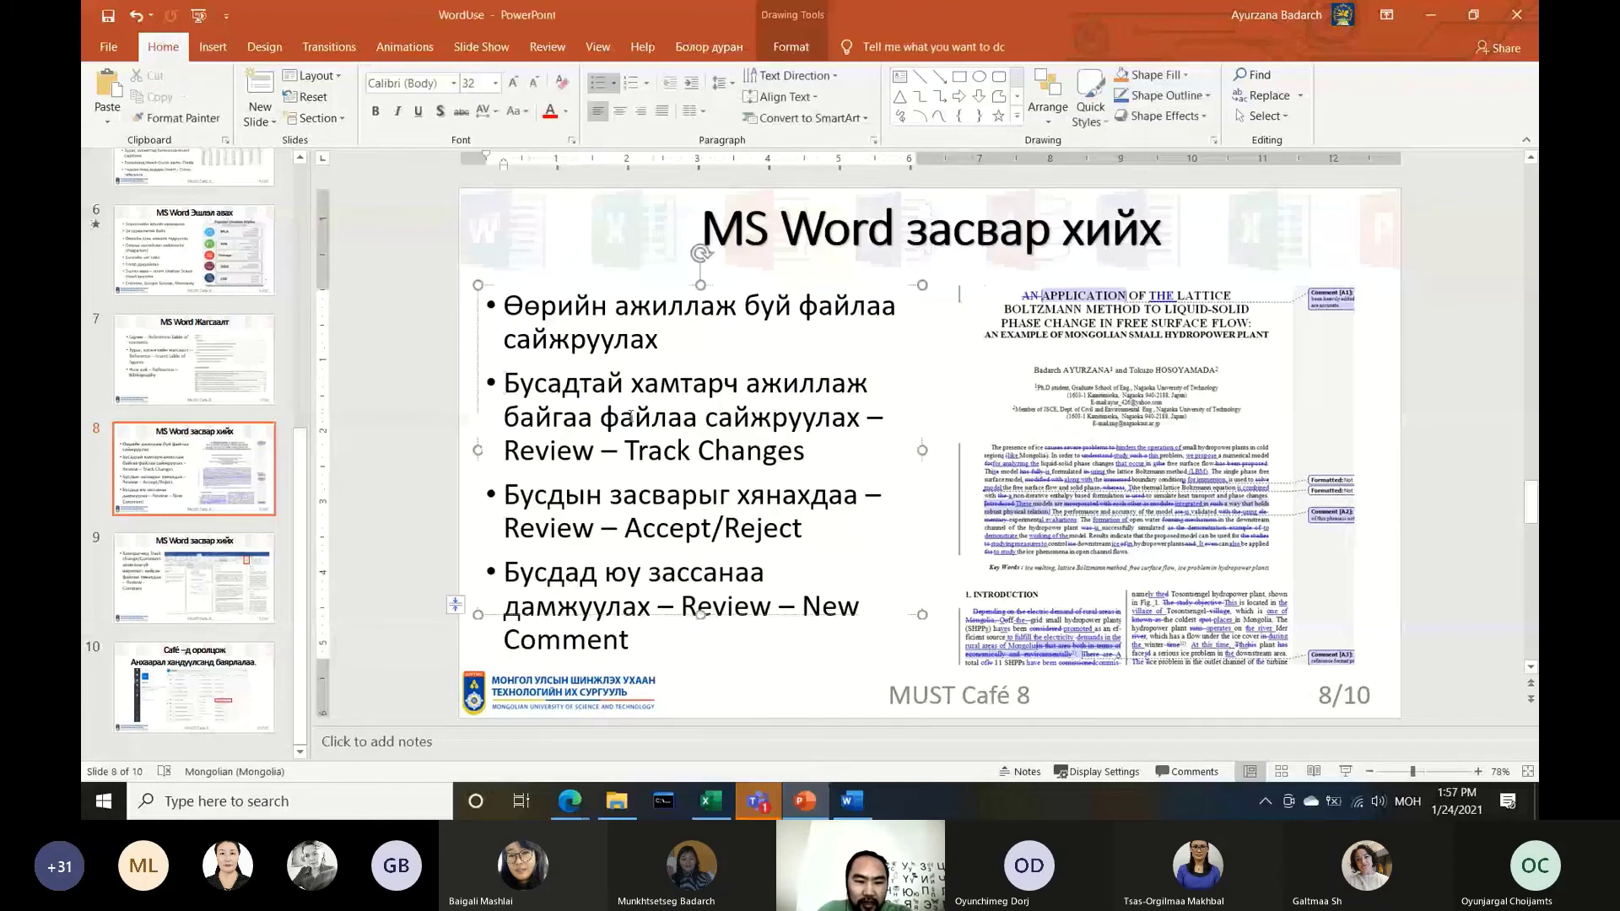
{"action": "left_click", "coordinate": [650, 342]}
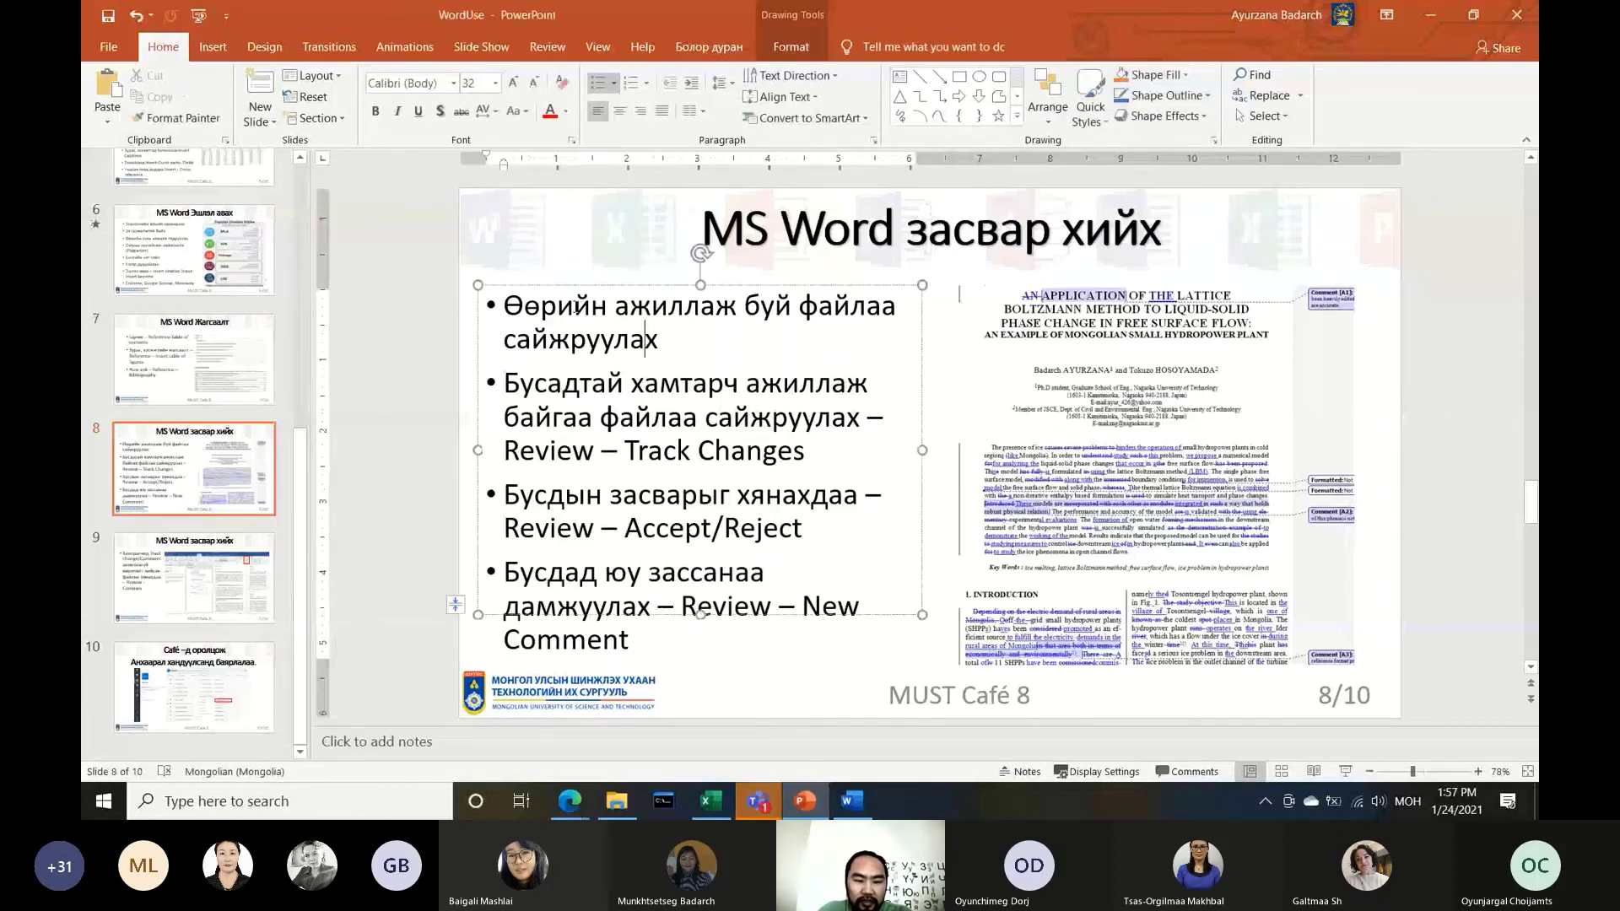
{"action": "triple_click", "coordinate": [595, 305]}
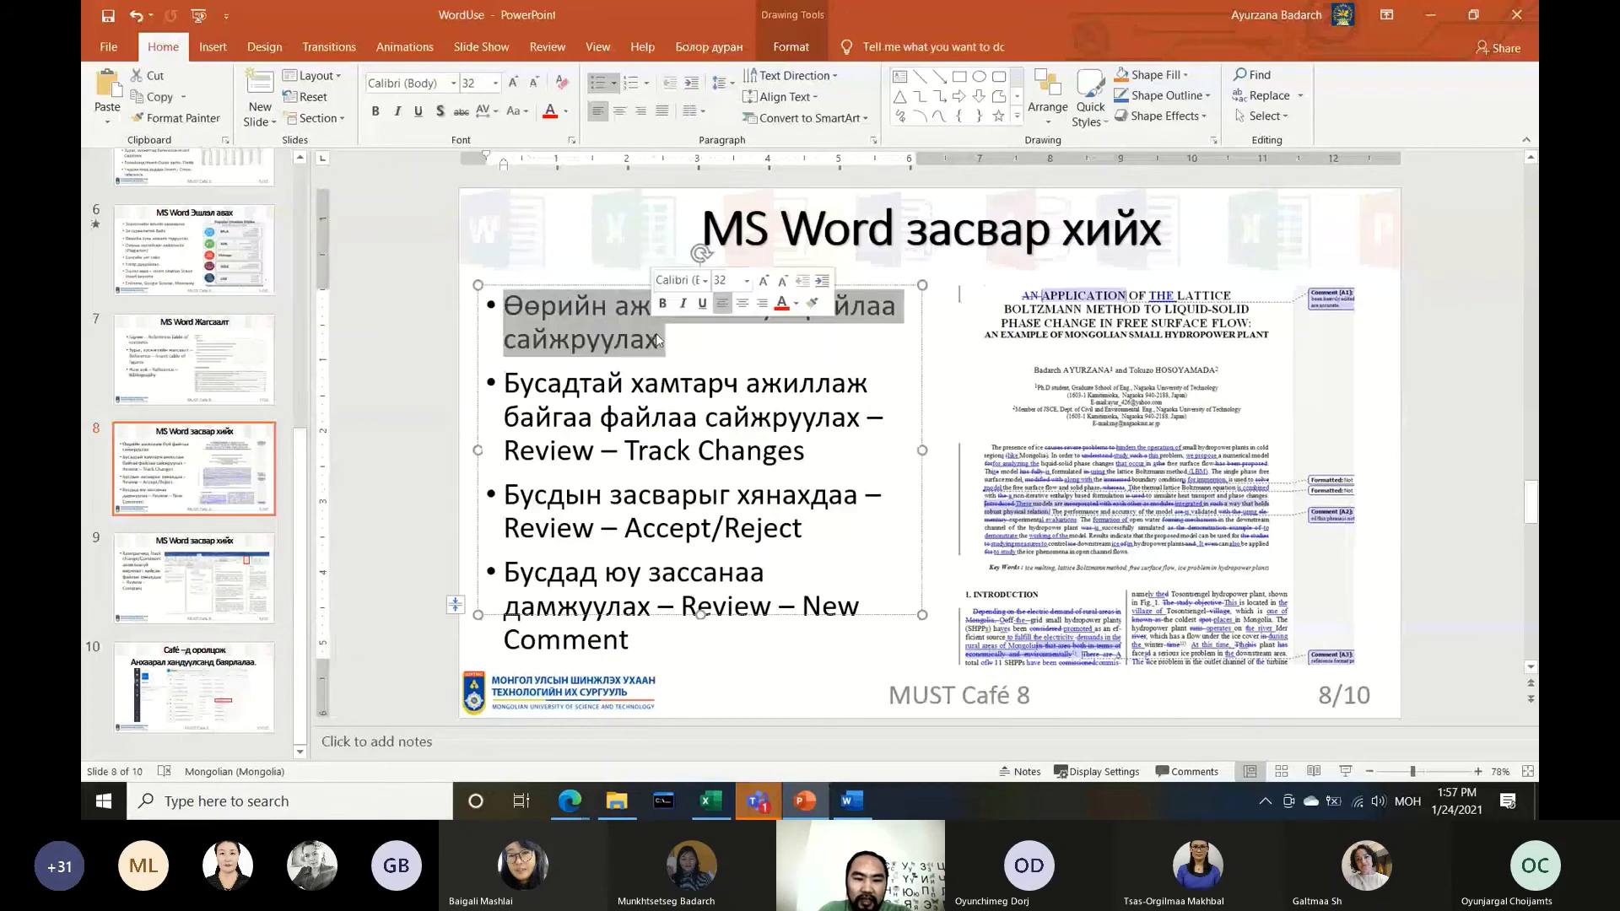
{"action": "left_click", "coordinate": [852, 800]}
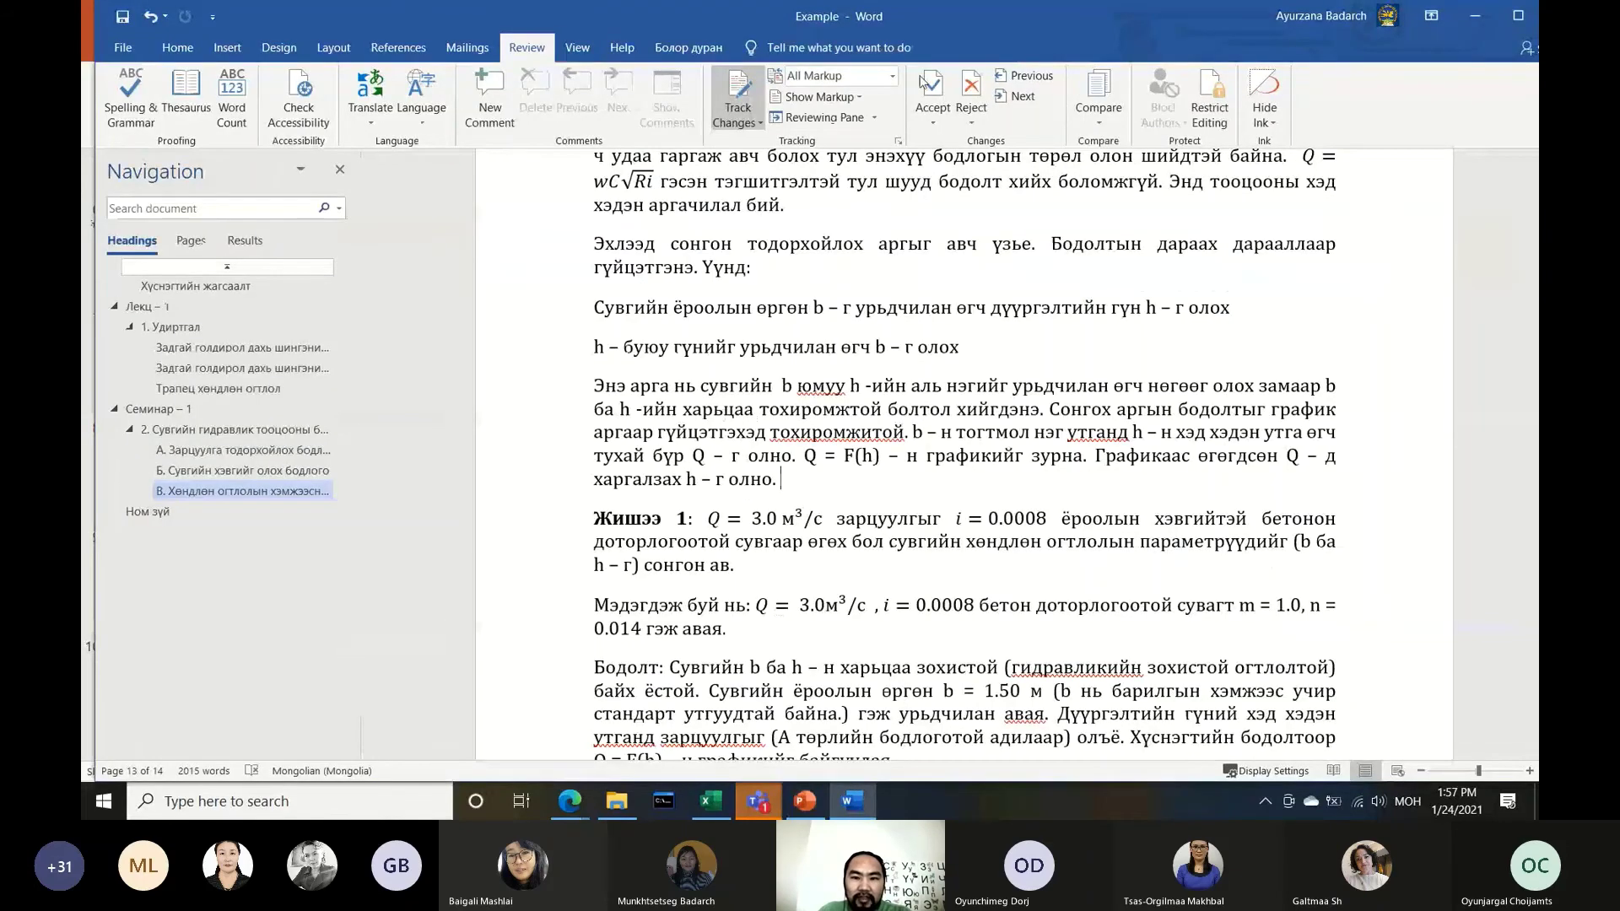
Turn on Track Changes and type sample text after 'Үүнд:' as a tracked insertion
{"action": "left_click", "coordinate": [760, 118]}
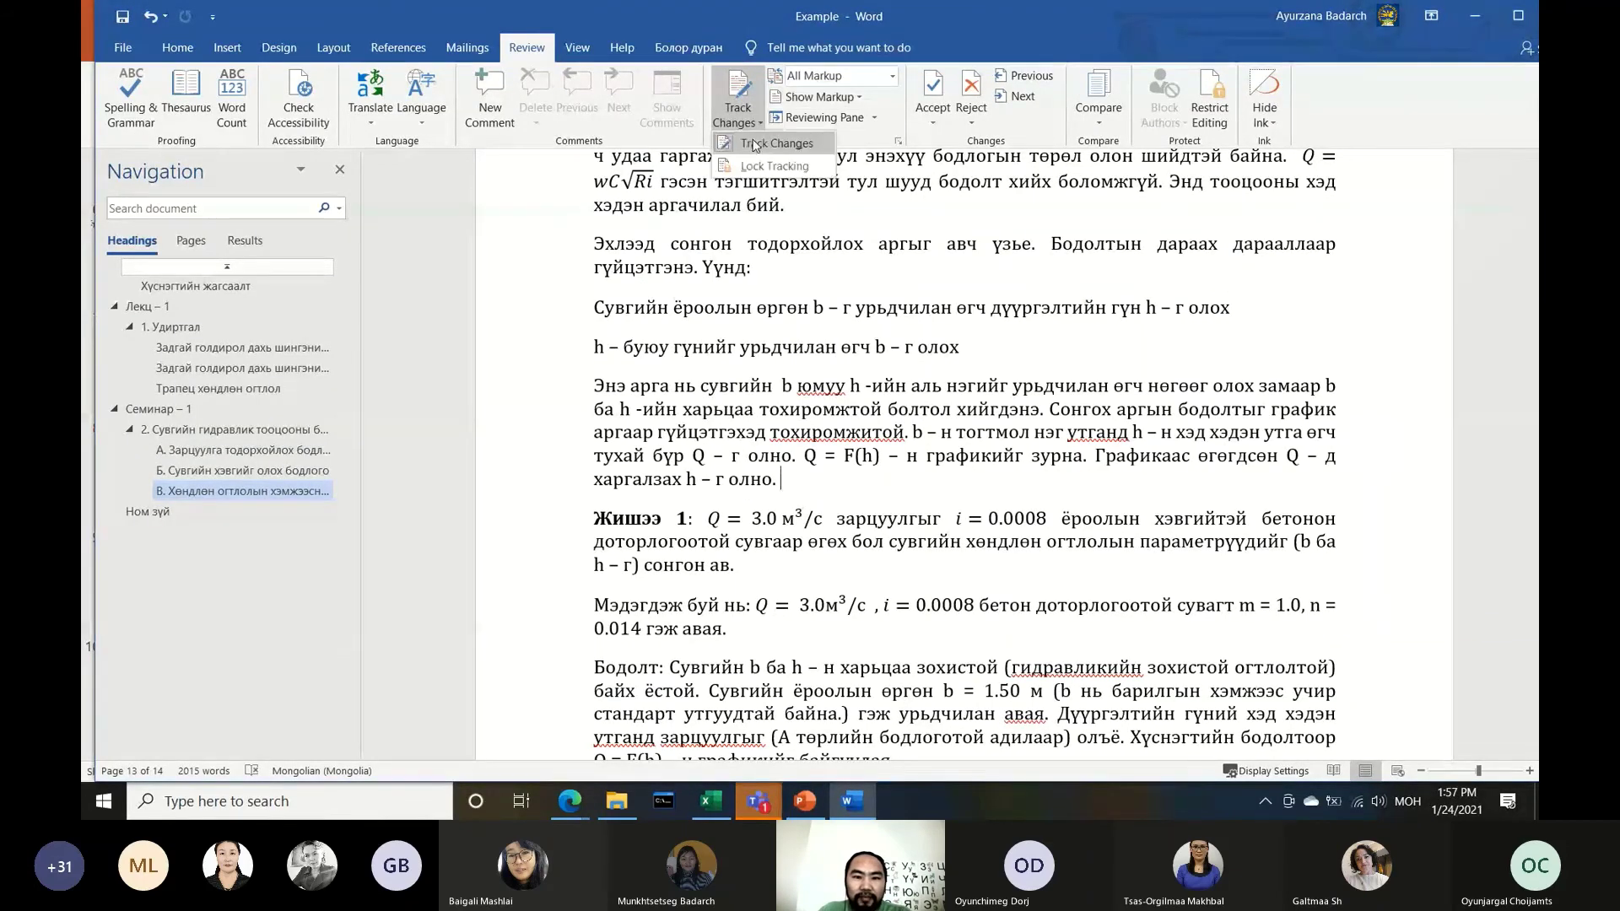
{"action": "left_click", "coordinate": [756, 144]}
{"action": "left_click", "coordinate": [759, 267]}
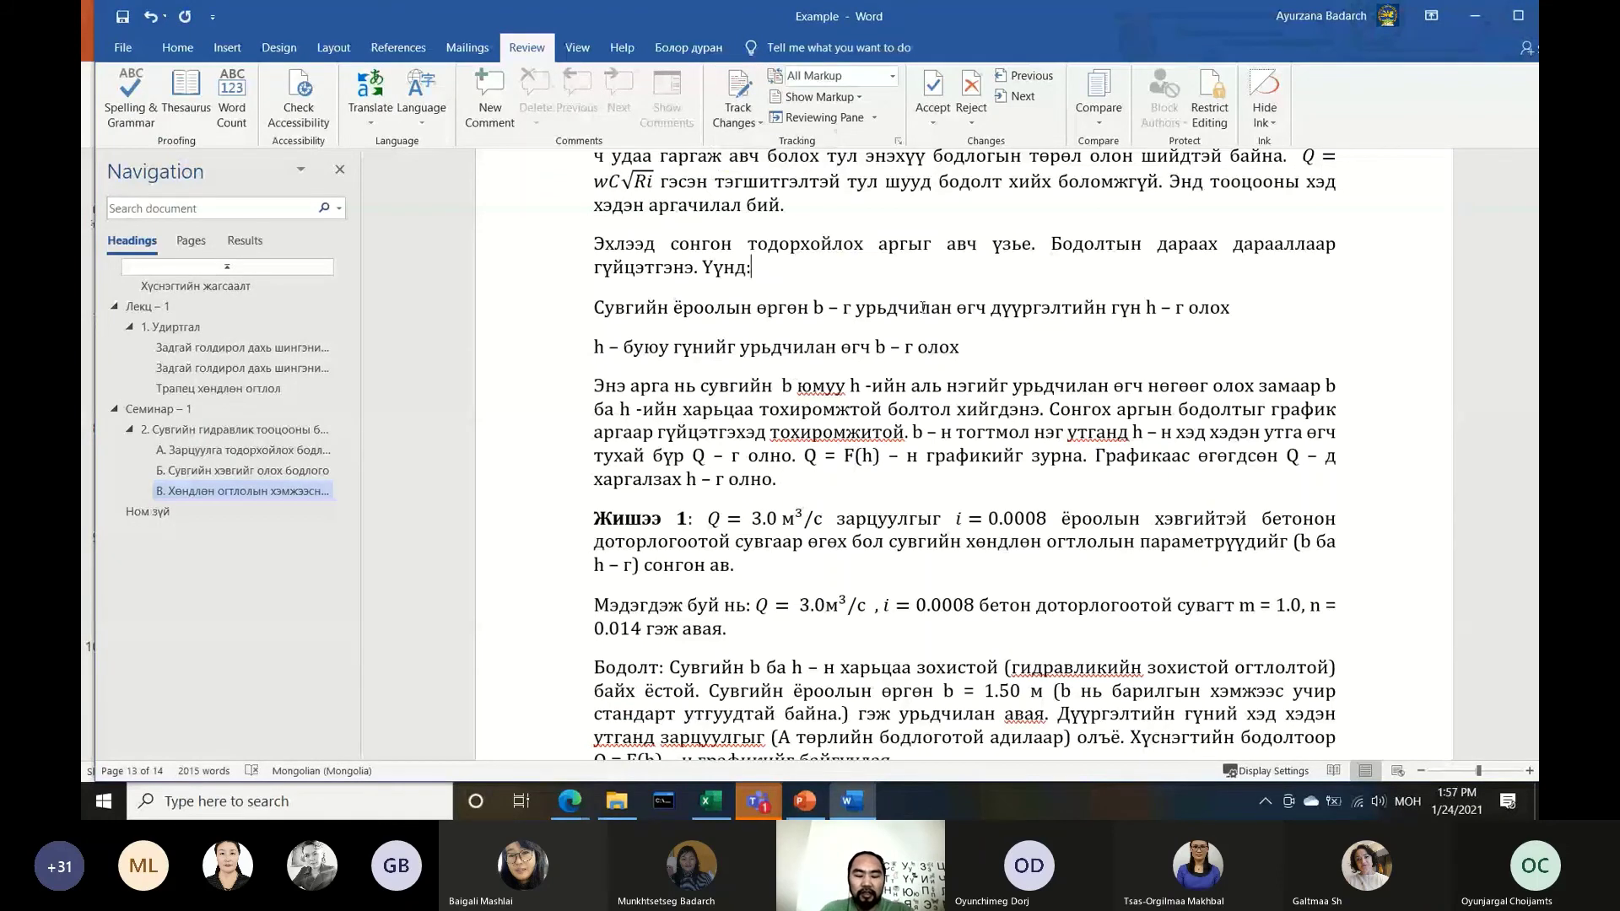
{"action": "type", "text": " лоөблиелыобслыеилсоы"}
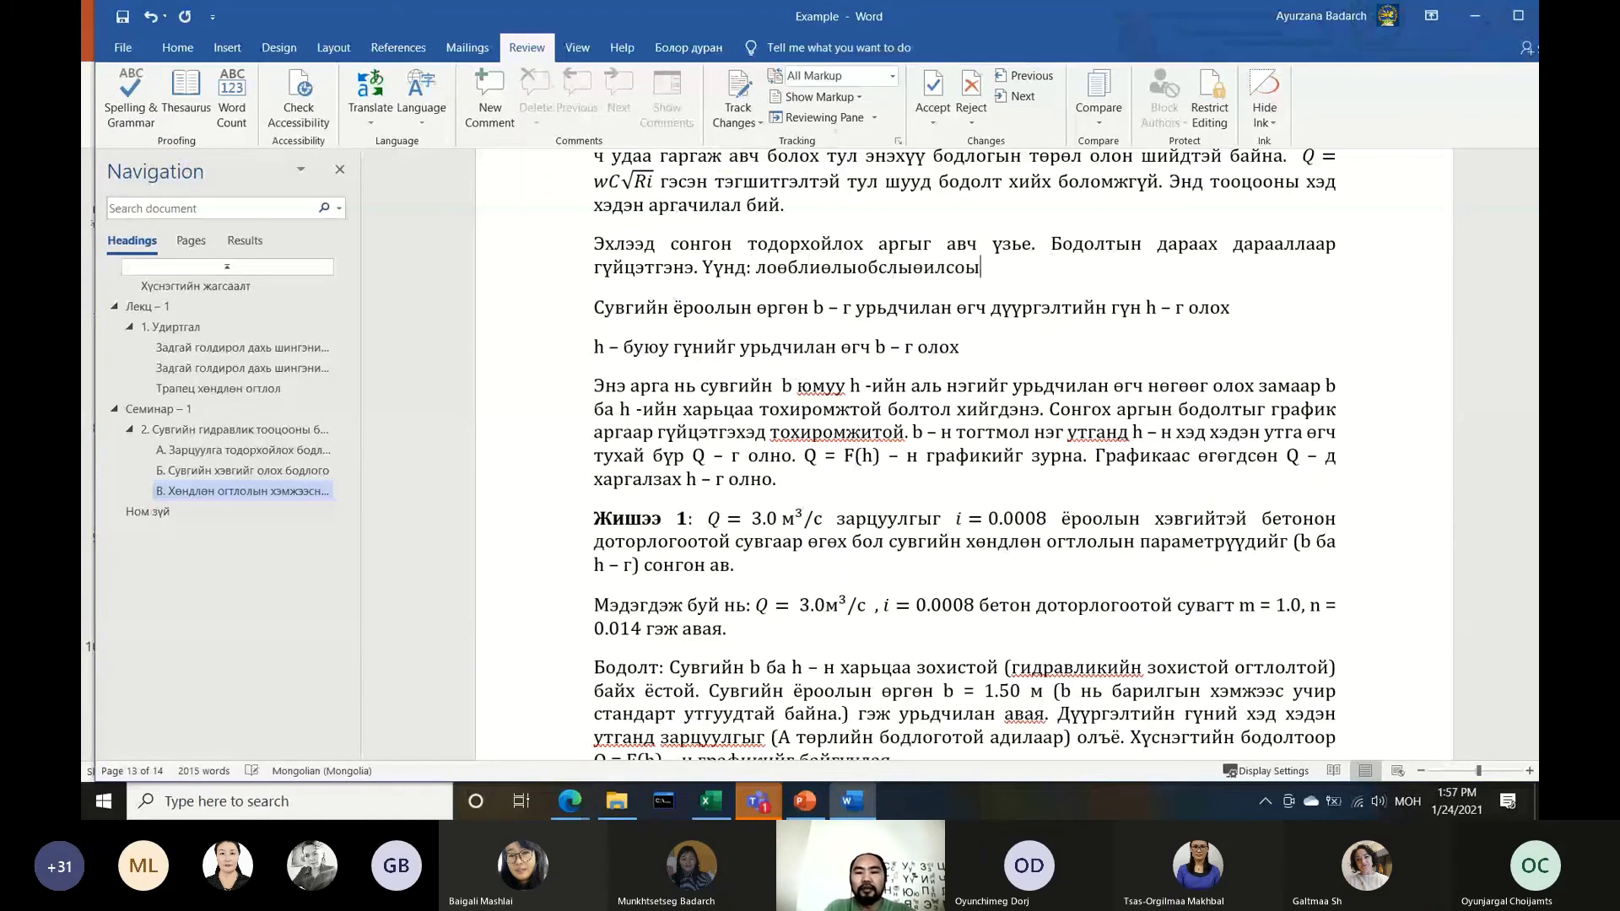
{"action": "type", "text": " лиөори"}
{"action": "key", "text": "ctrl+y"}
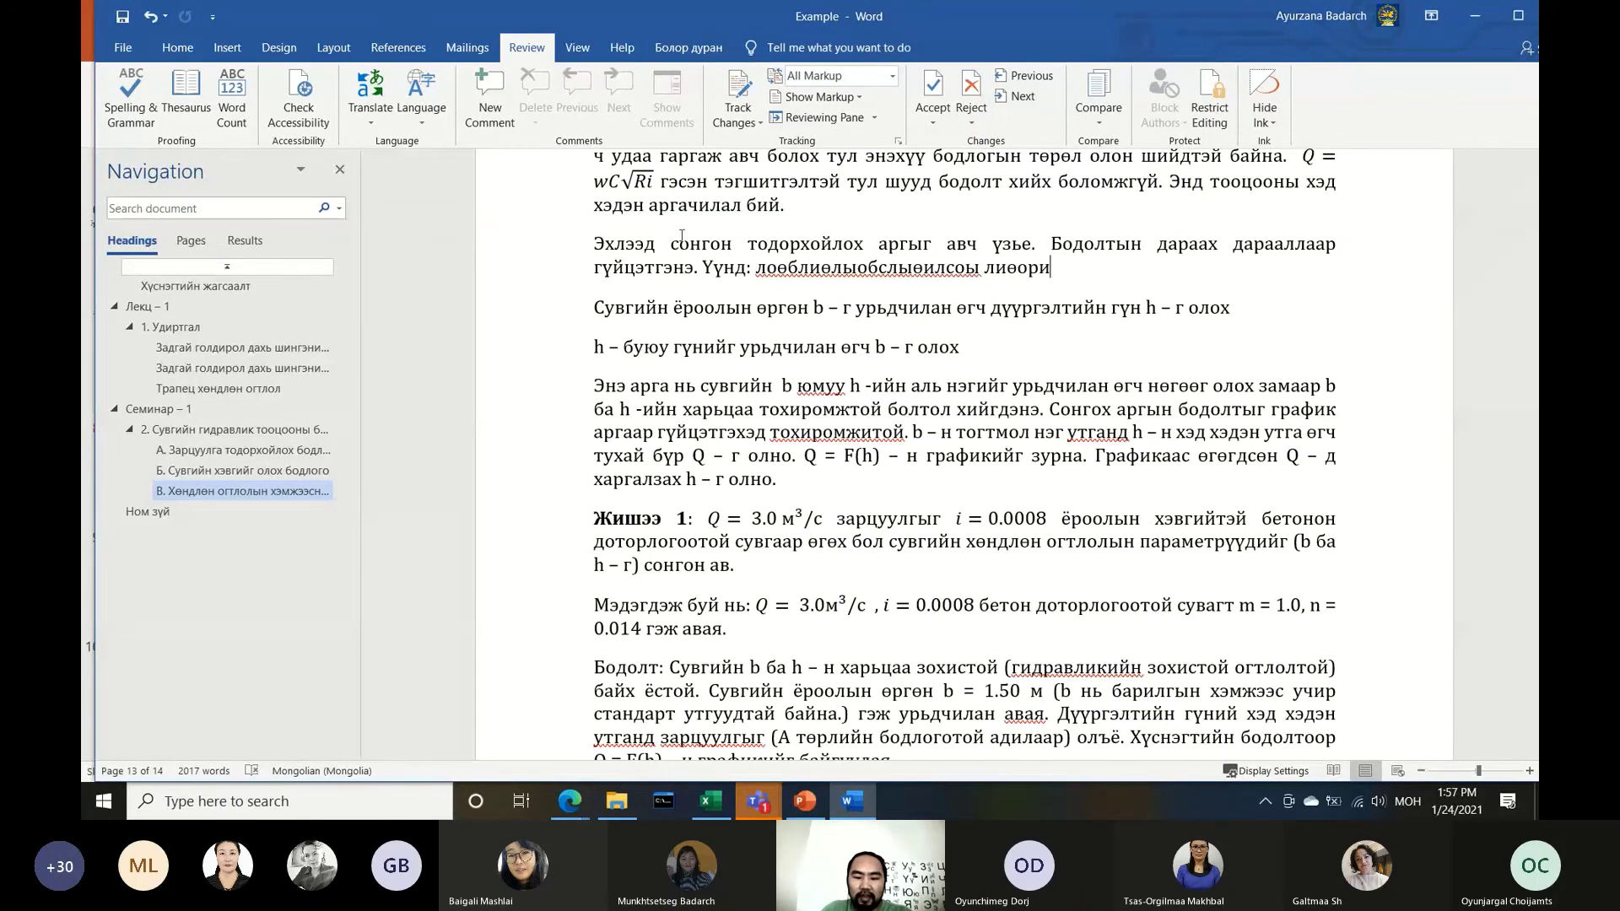
Switch between Word and PowerPoint, ending in slide 8's last bullet
{"action": "key", "text": "alt+Tab"}
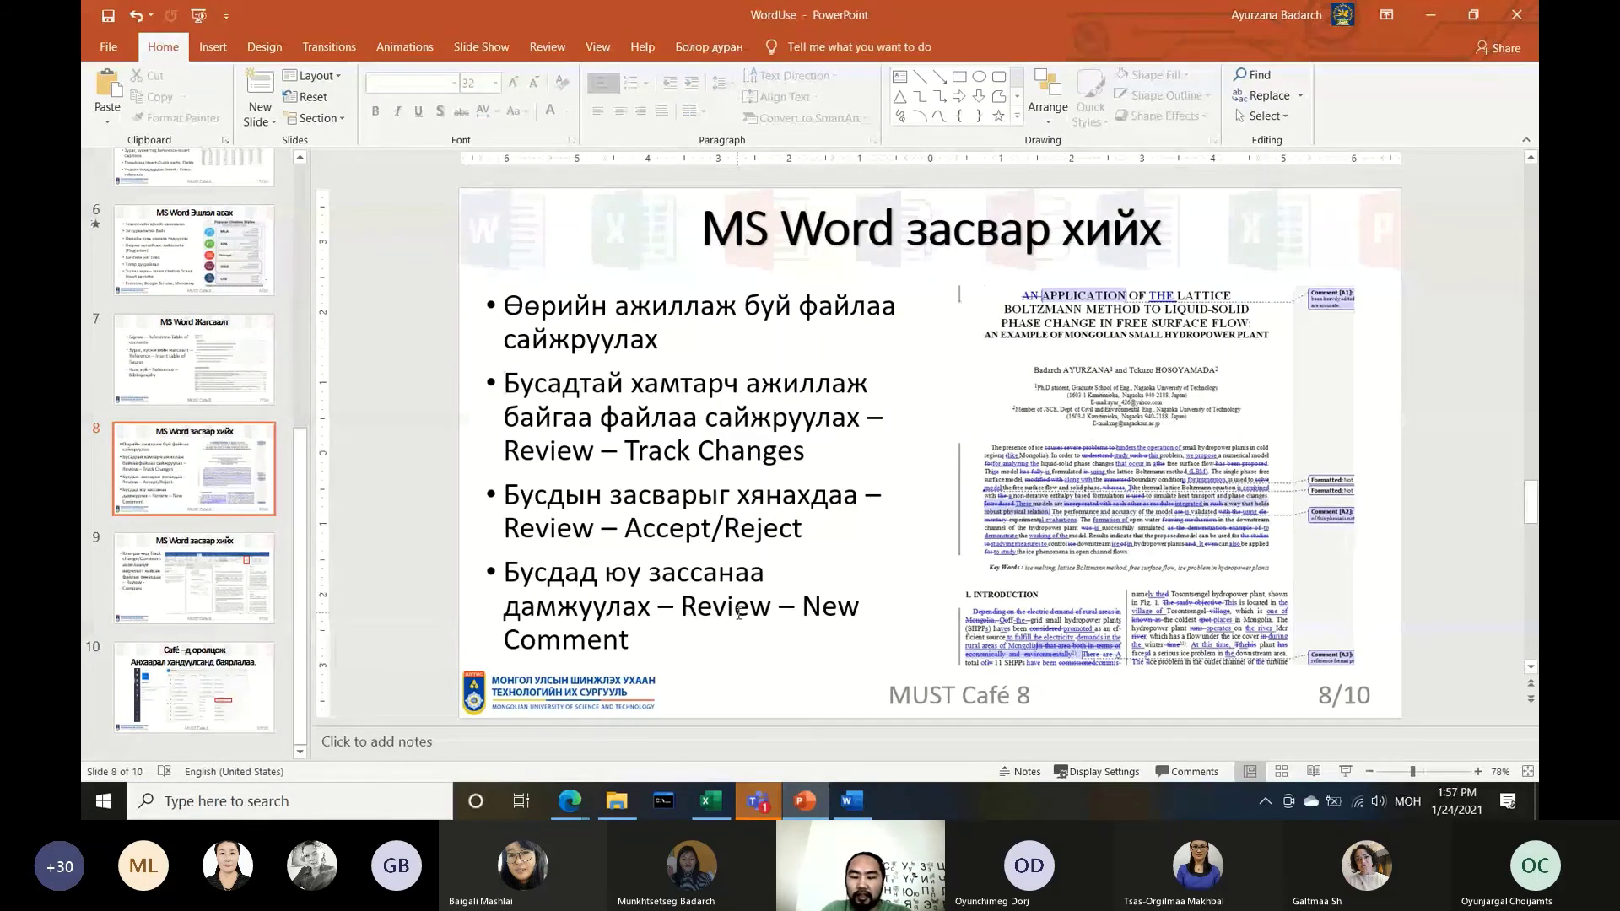
{"action": "left_click", "coordinate": [851, 802]}
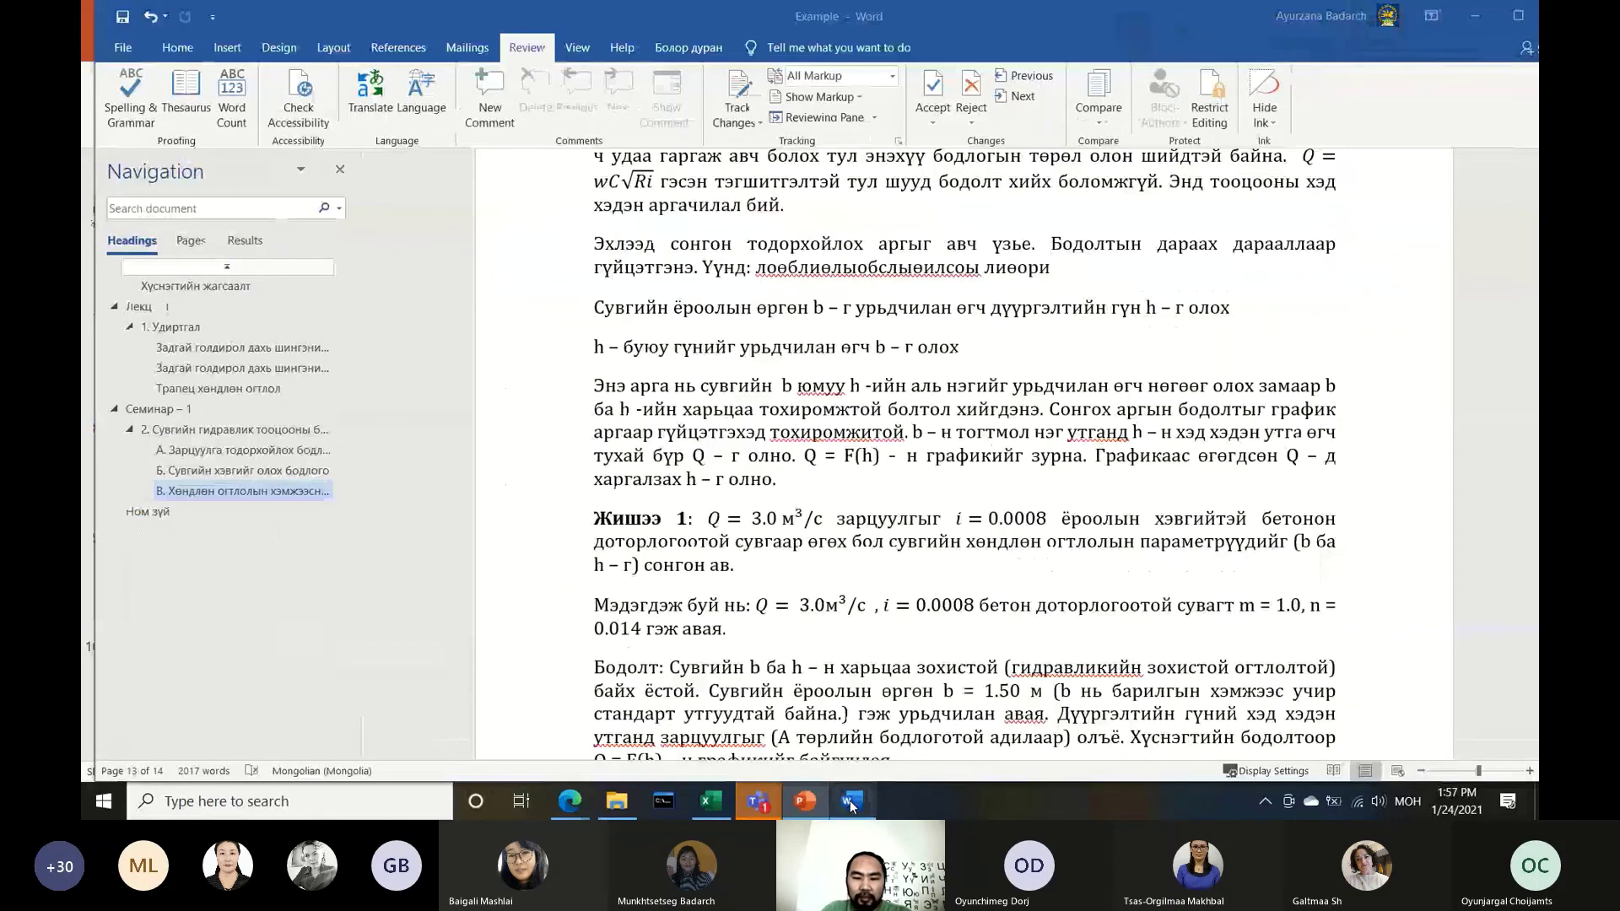
{"action": "scroll", "coordinate": [475, 128], "scroll_direction": "up", "scroll_amount": 6}
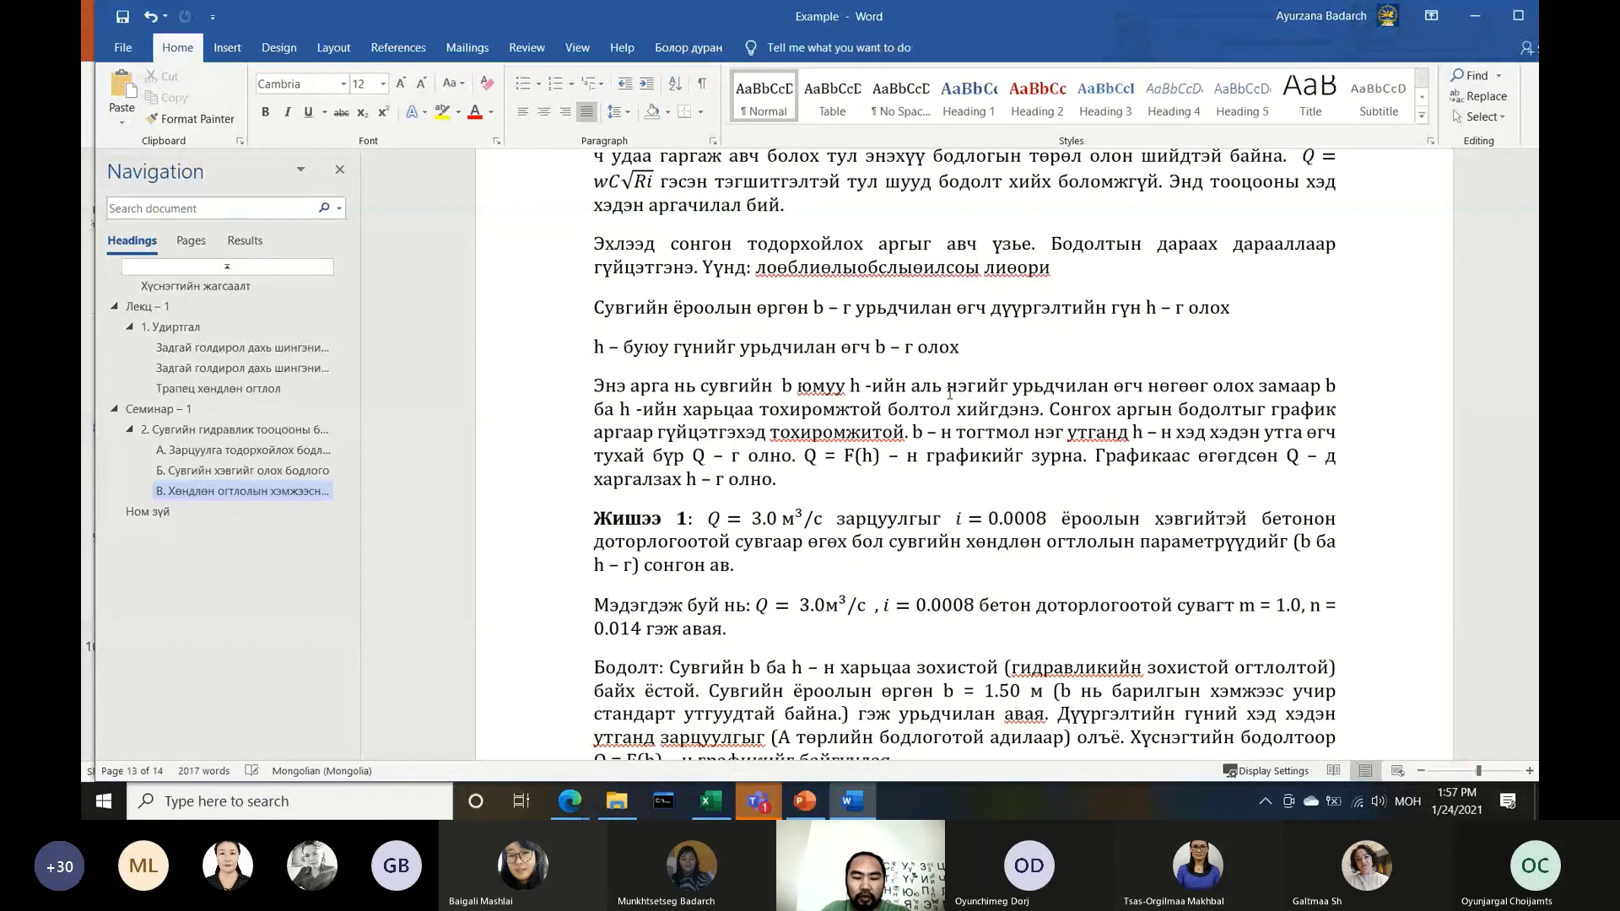
{"action": "left_click", "coordinate": [805, 802]}
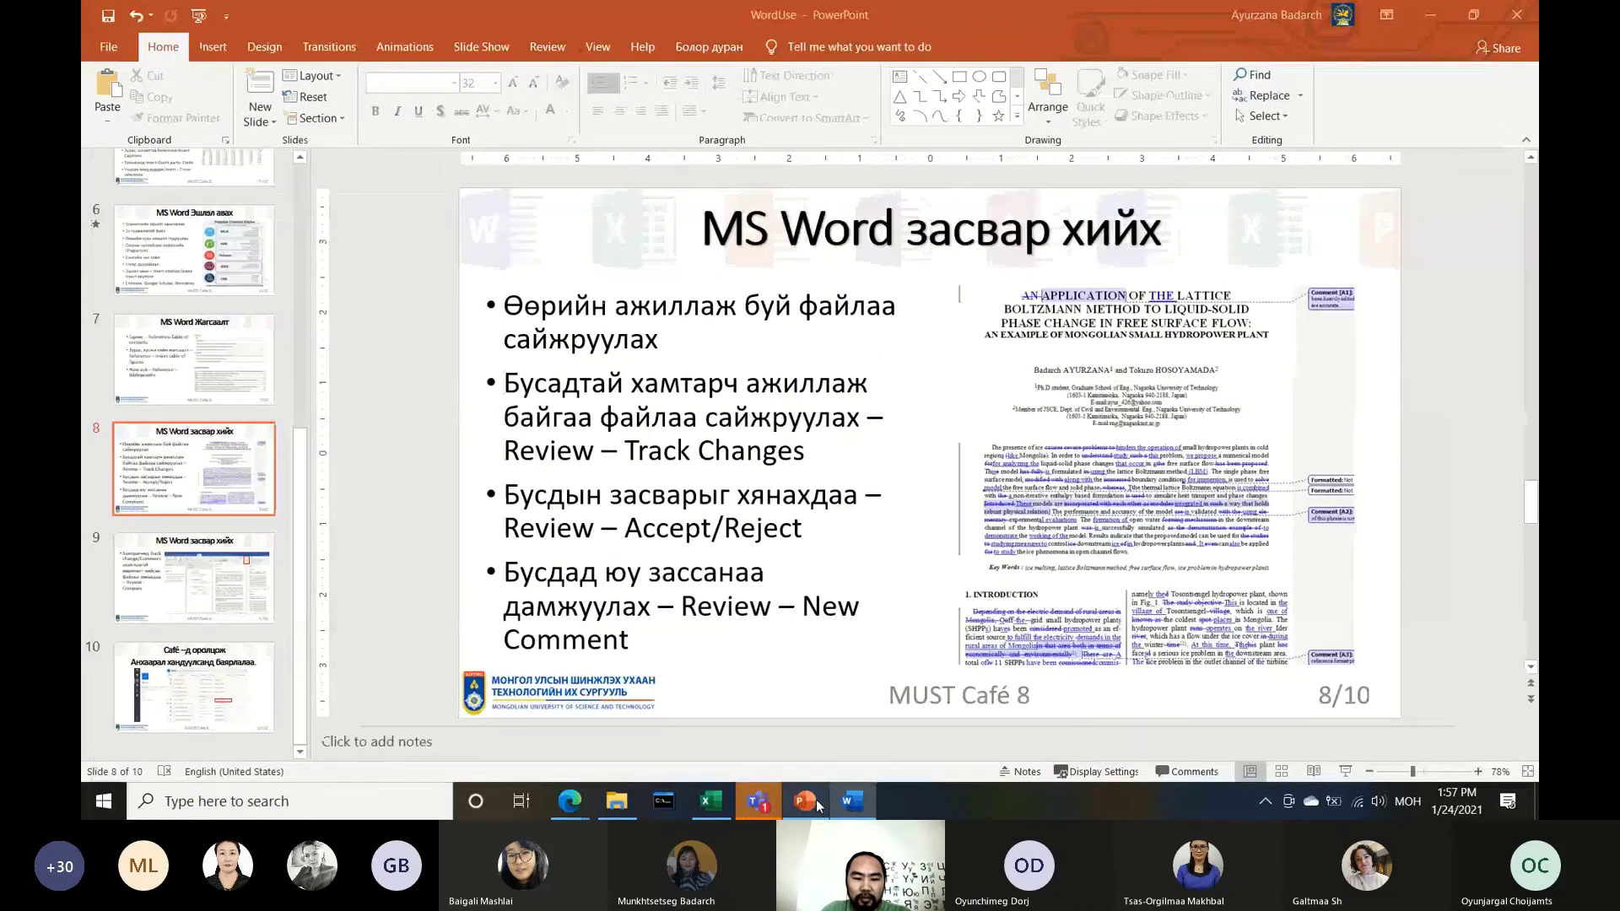
{"action": "left_click", "coordinate": [685, 607]}
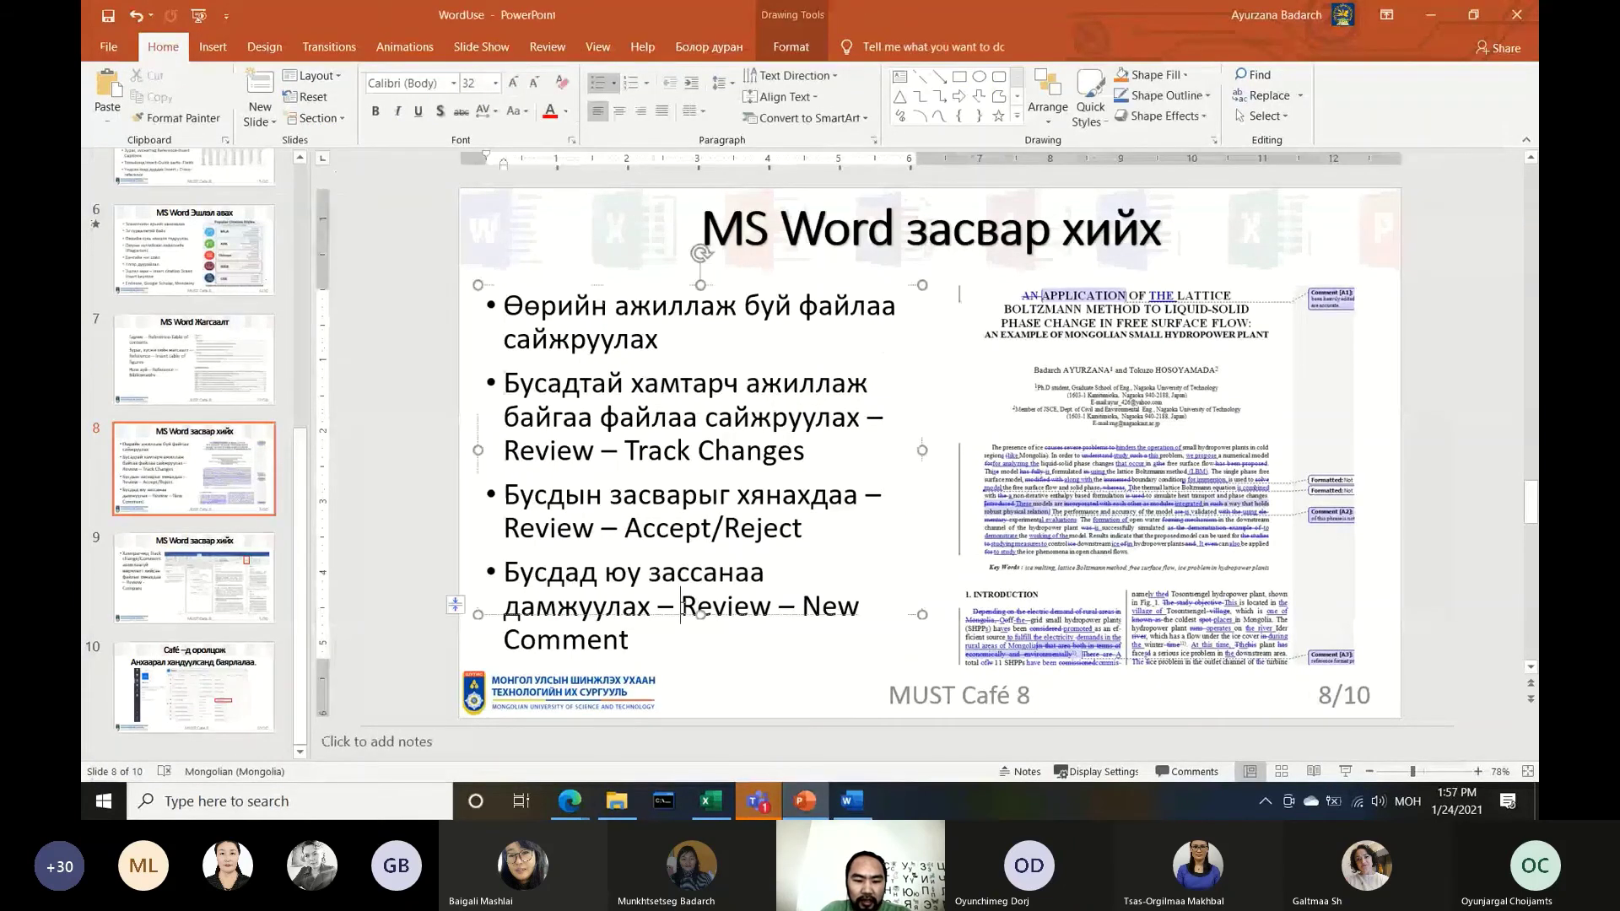
Highlight the 'Review – New Comment' text in slide 8's last bullet
{"action": "left_click_drag", "start_coordinate": [700, 613], "coordinate": [746, 633]}
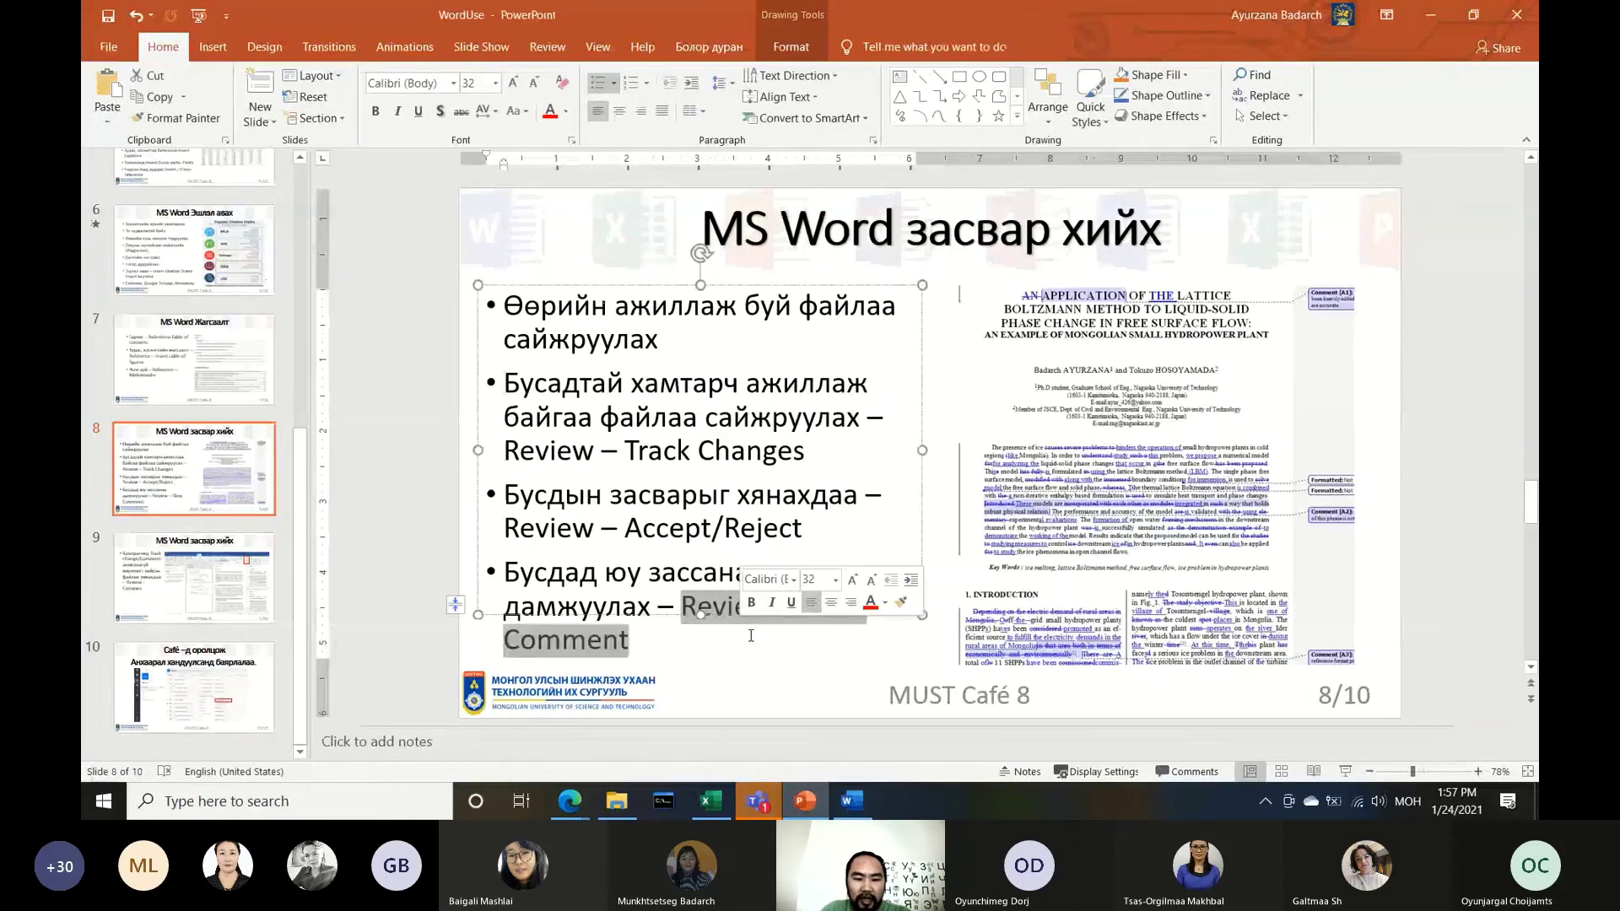
{"action": "left_click", "coordinate": [423, 640]}
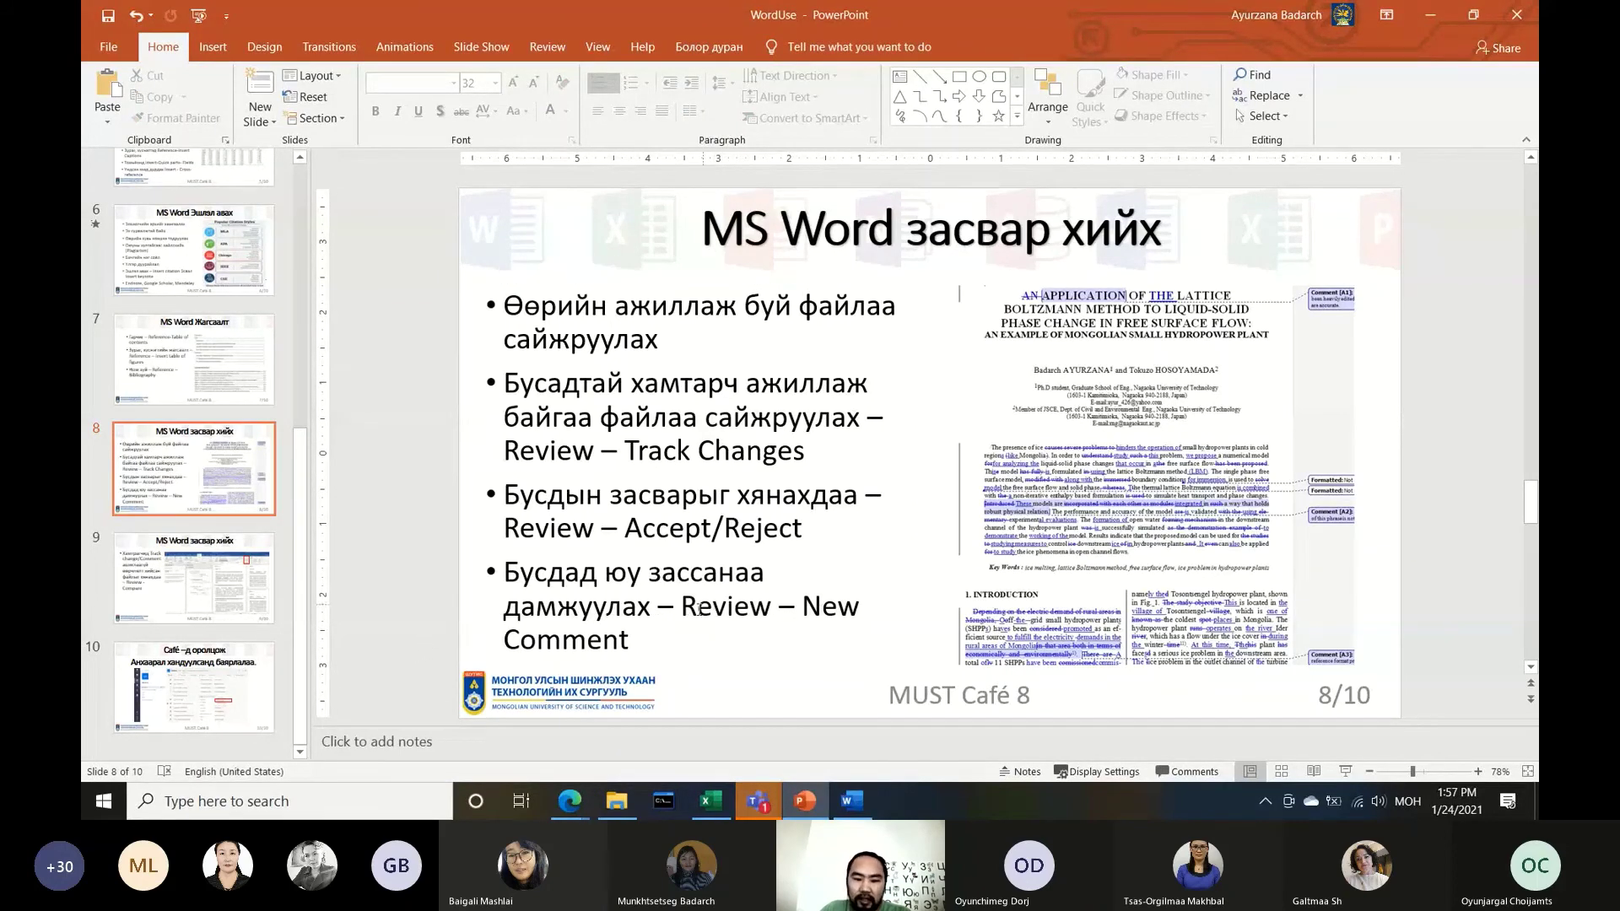
{"action": "left_click", "coordinate": [699, 609]}
{"action": "left_click_drag", "start_coordinate": [681, 607], "coordinate": [631, 643]}
{"action": "left_click", "coordinate": [437, 529]}
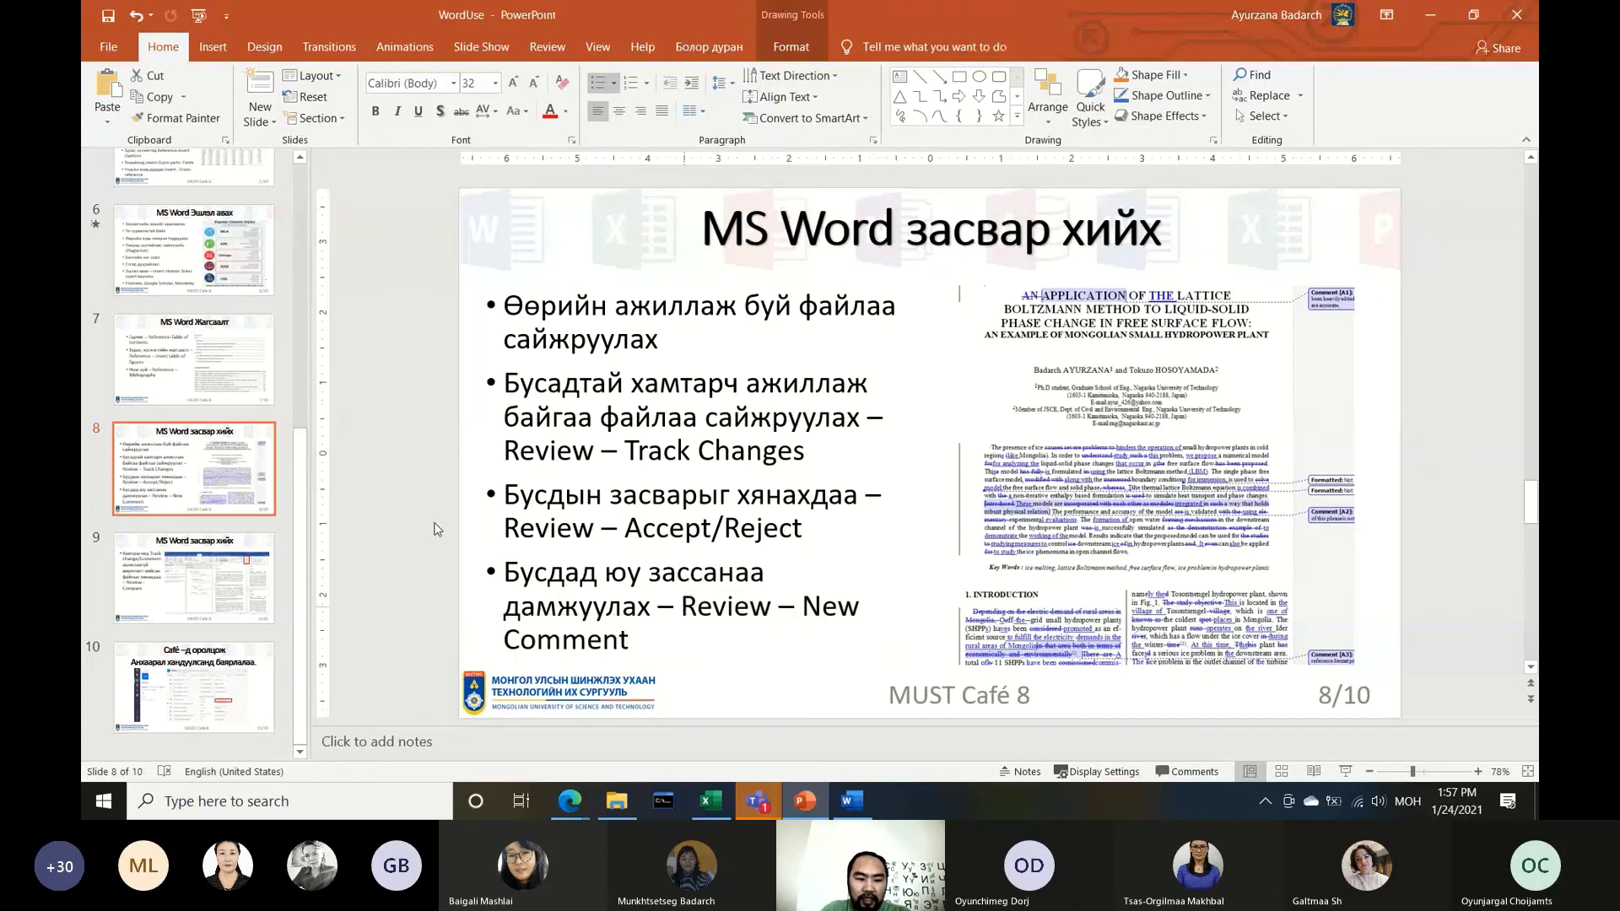
Go to slide 9 on comparing documents with Review – Compare
{"action": "left_click", "coordinate": [851, 800]}
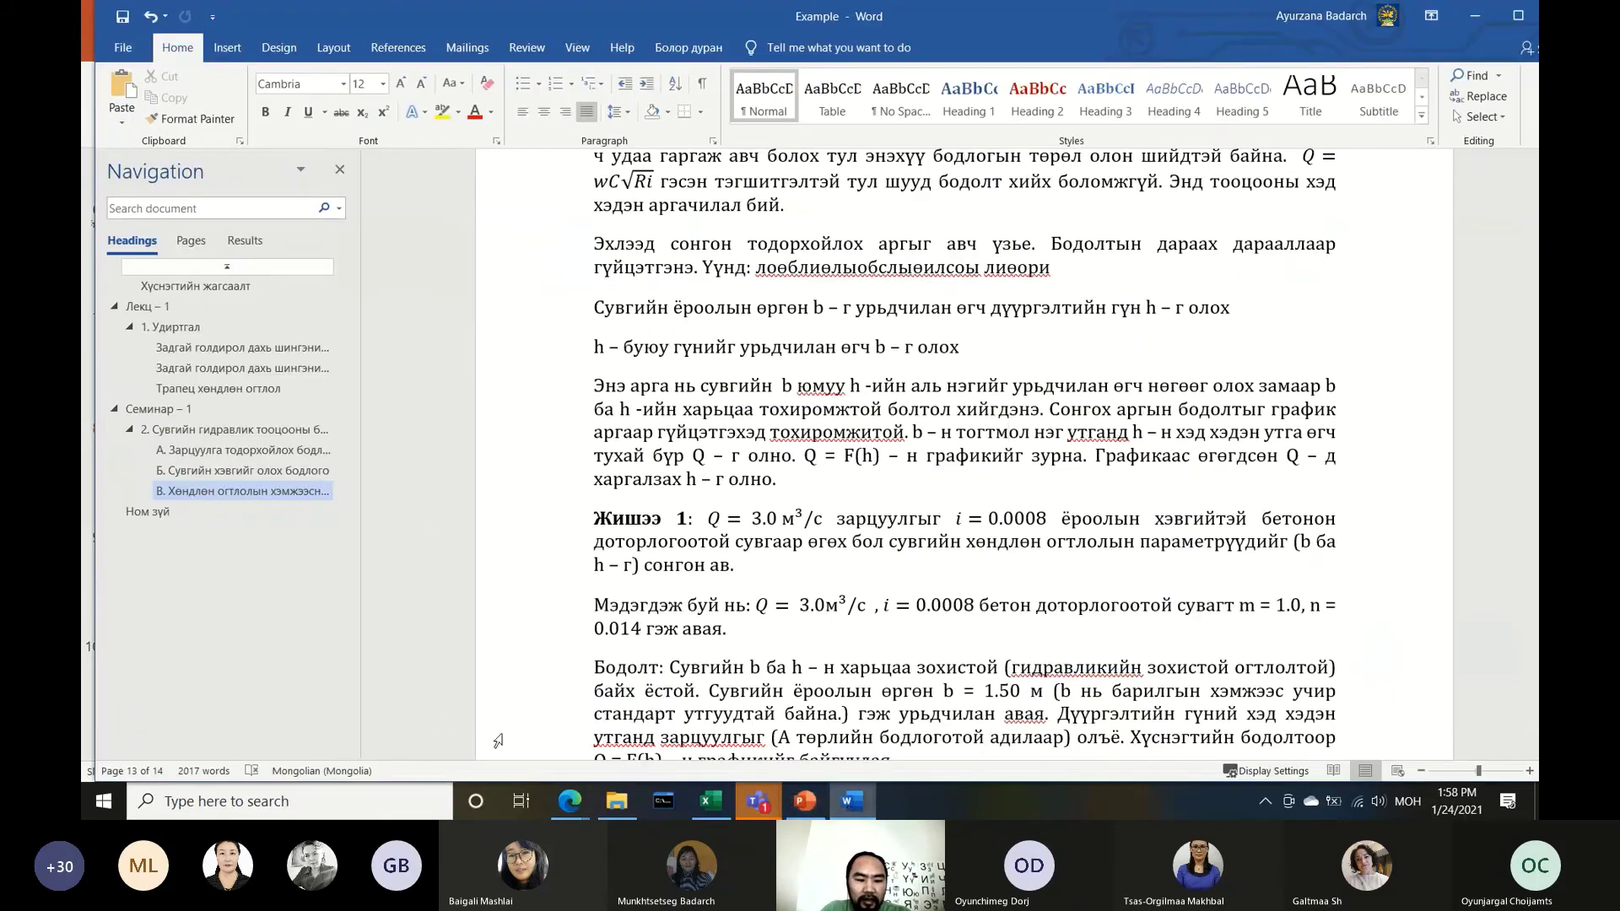
{"action": "left_click", "coordinate": [805, 800]}
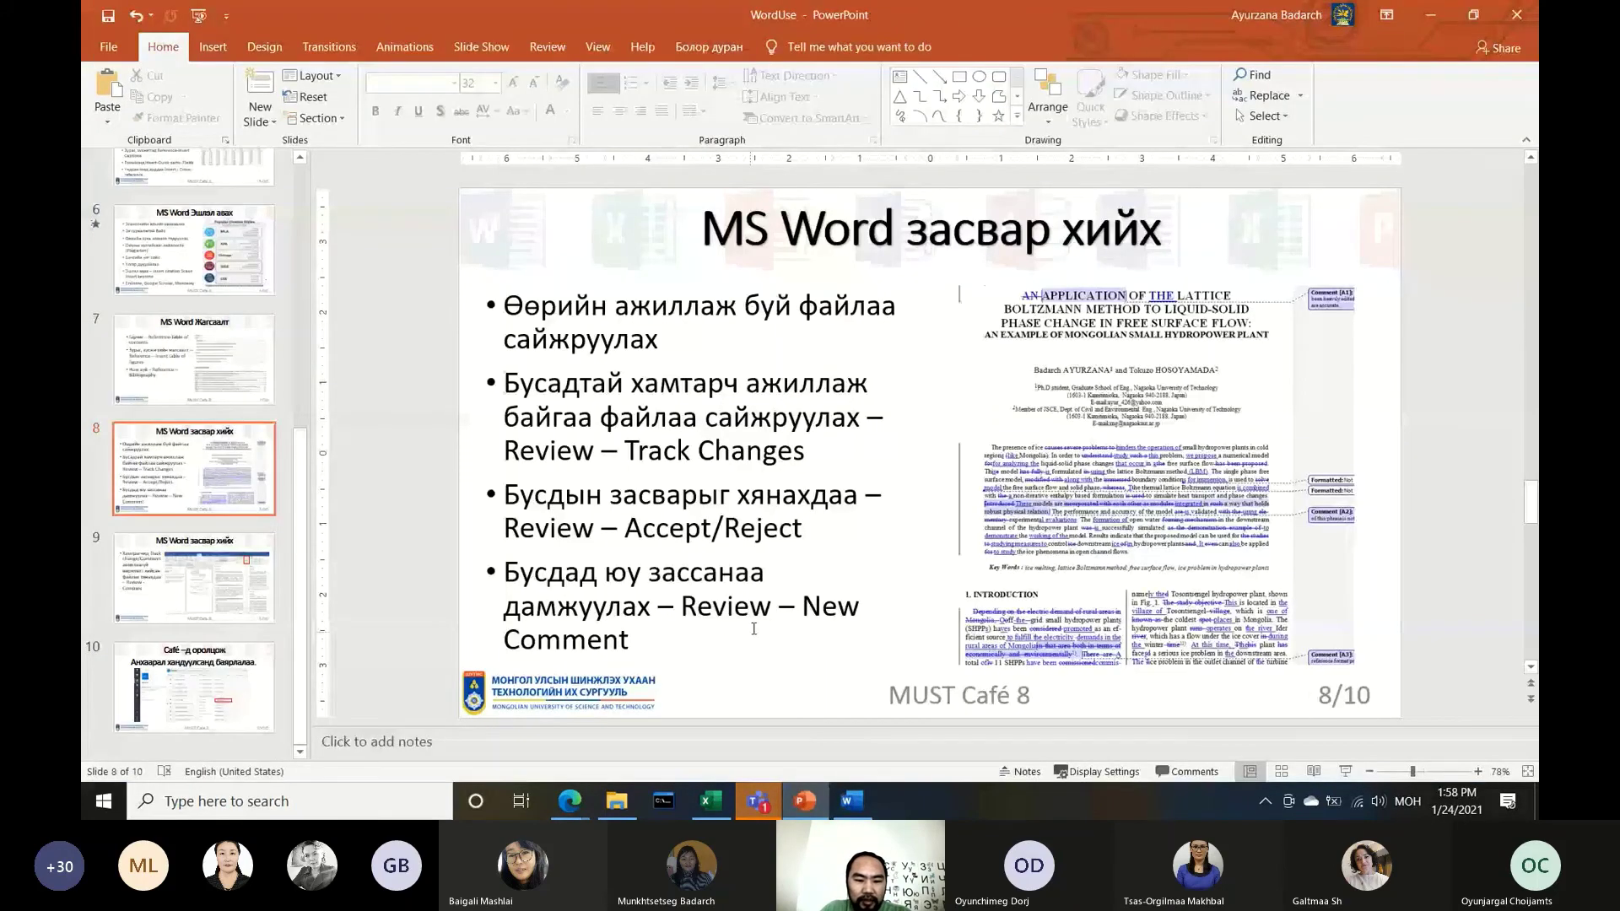
{"action": "left_click", "coordinate": [237, 566]}
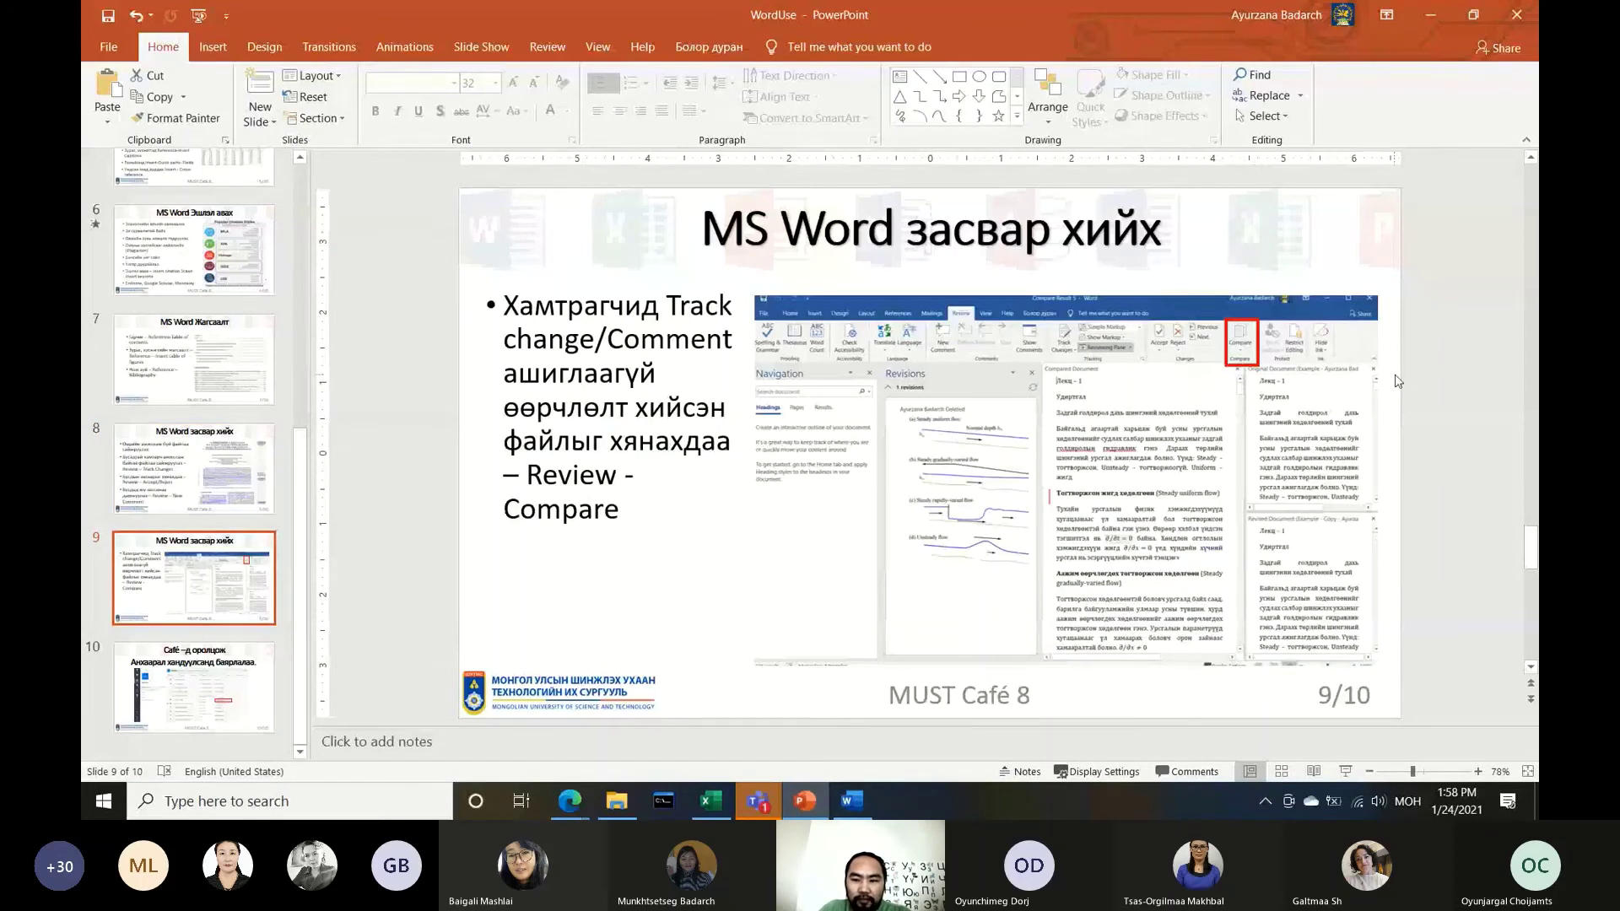
{"action": "left_click", "coordinate": [1440, 378]}
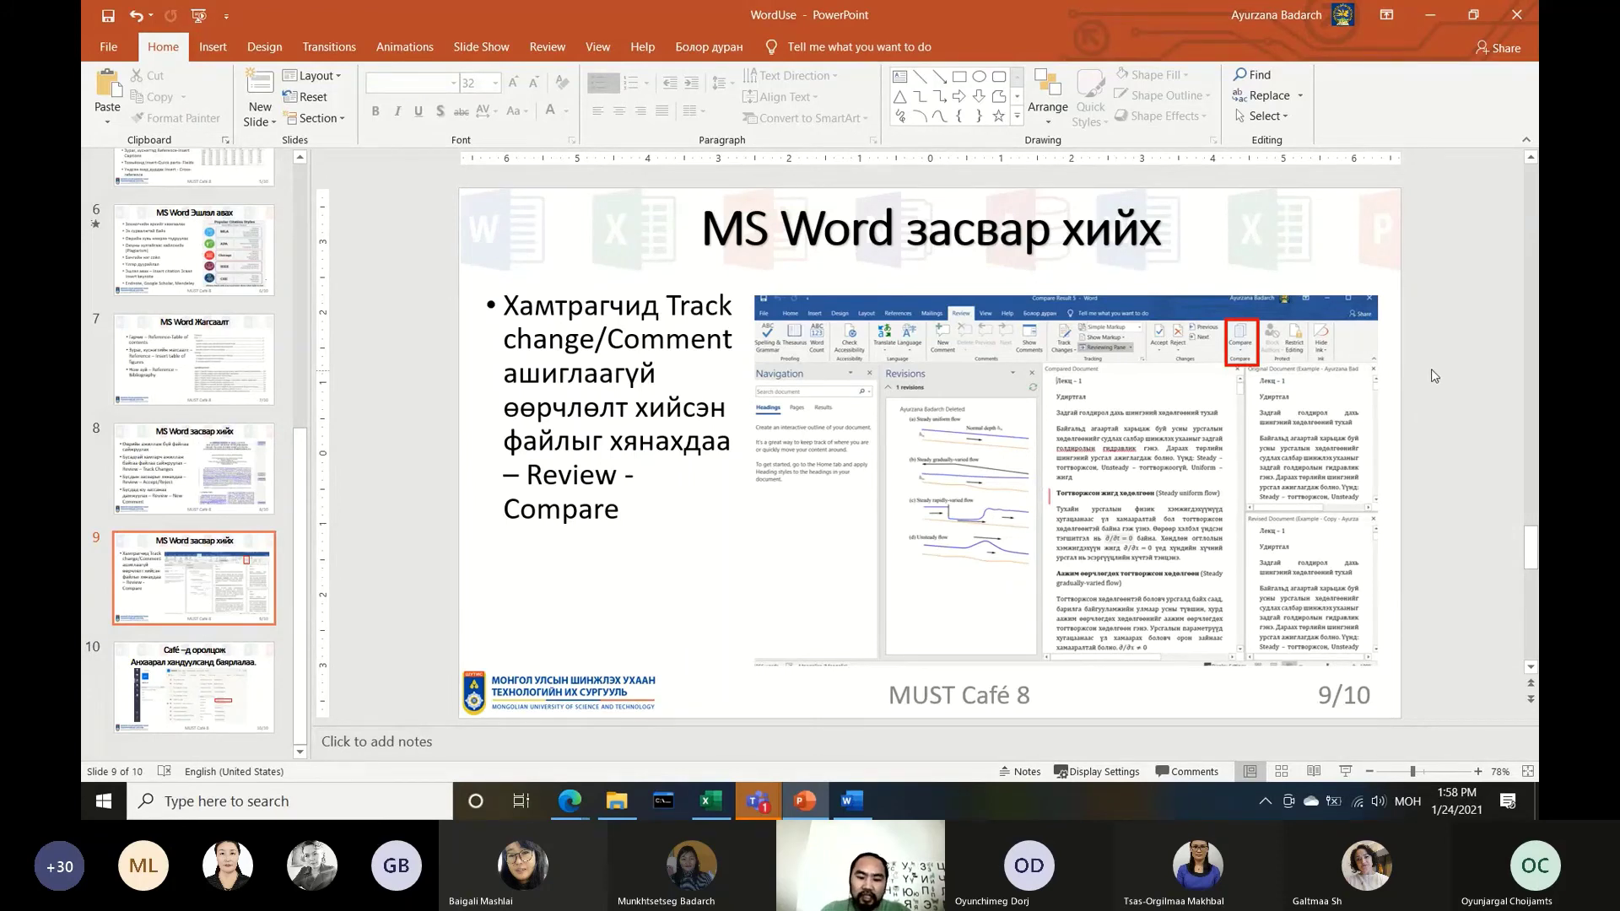
Back in Word, open the Compare Documents dialog from the Review tab
{"action": "left_click", "coordinate": [852, 801]}
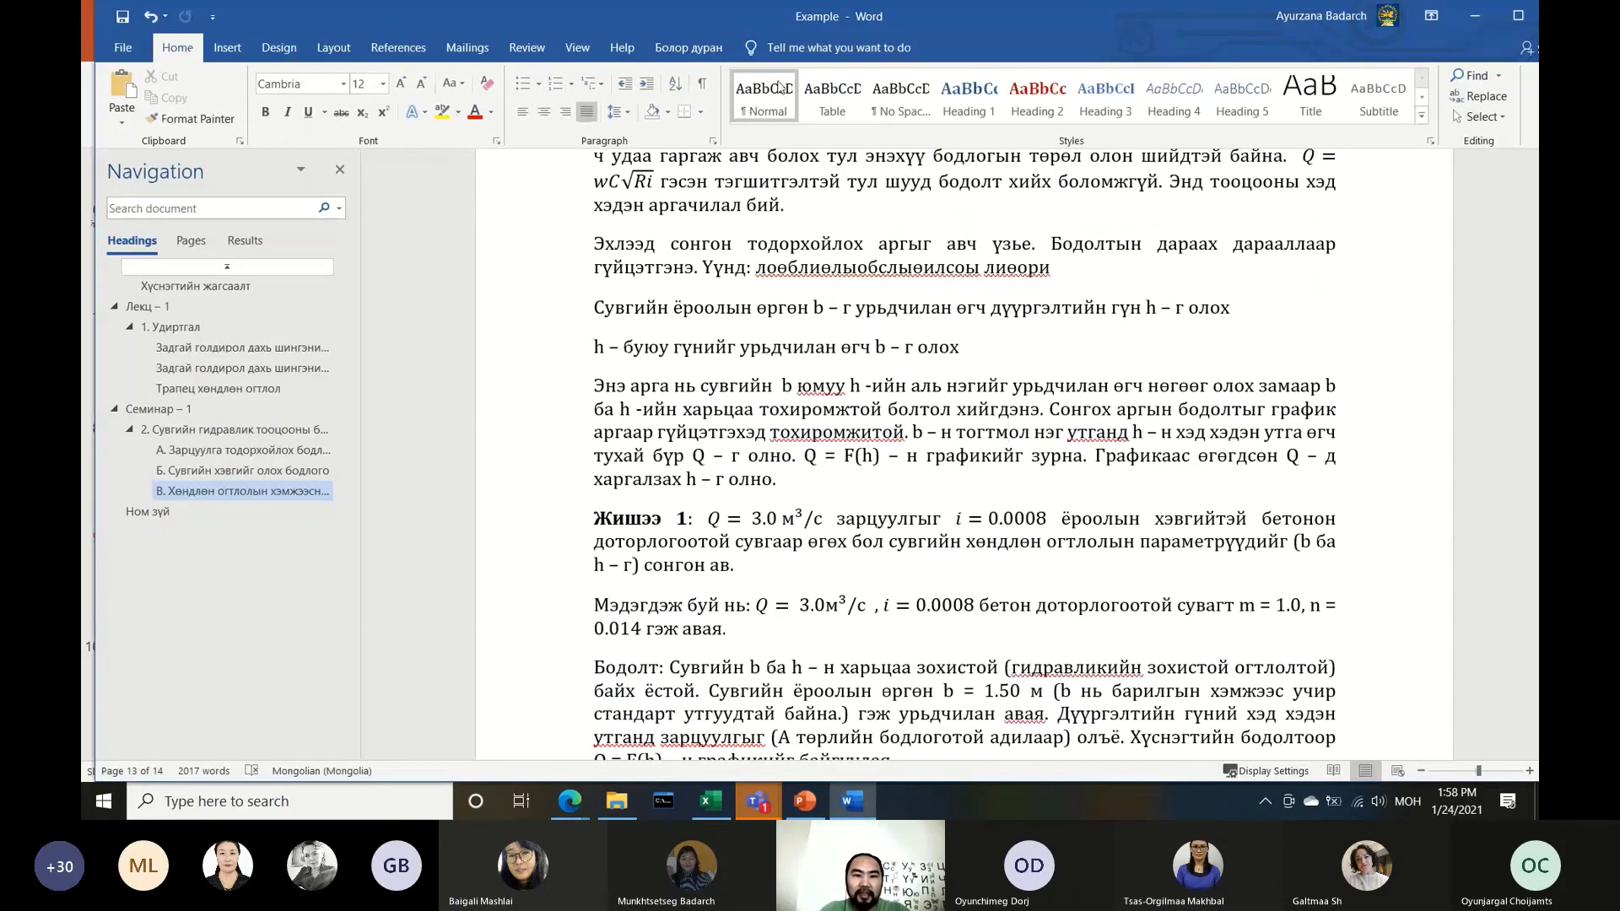
{"action": "left_click", "coordinate": [582, 48]}
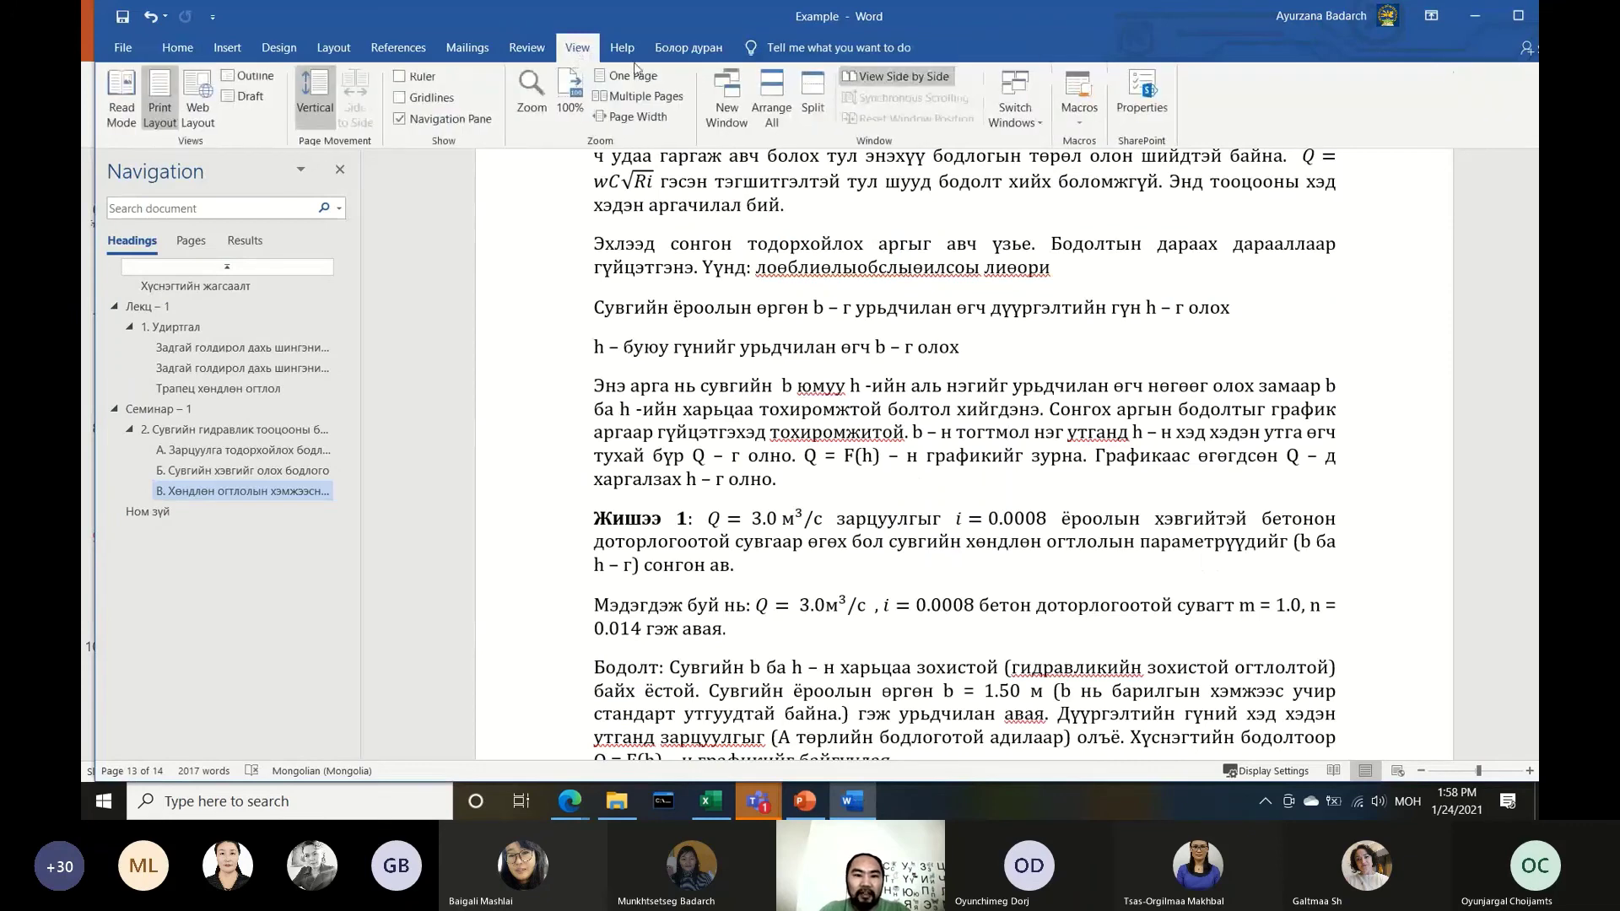
{"action": "left_click", "coordinate": [527, 47]}
{"action": "left_click", "coordinate": [1111, 101]}
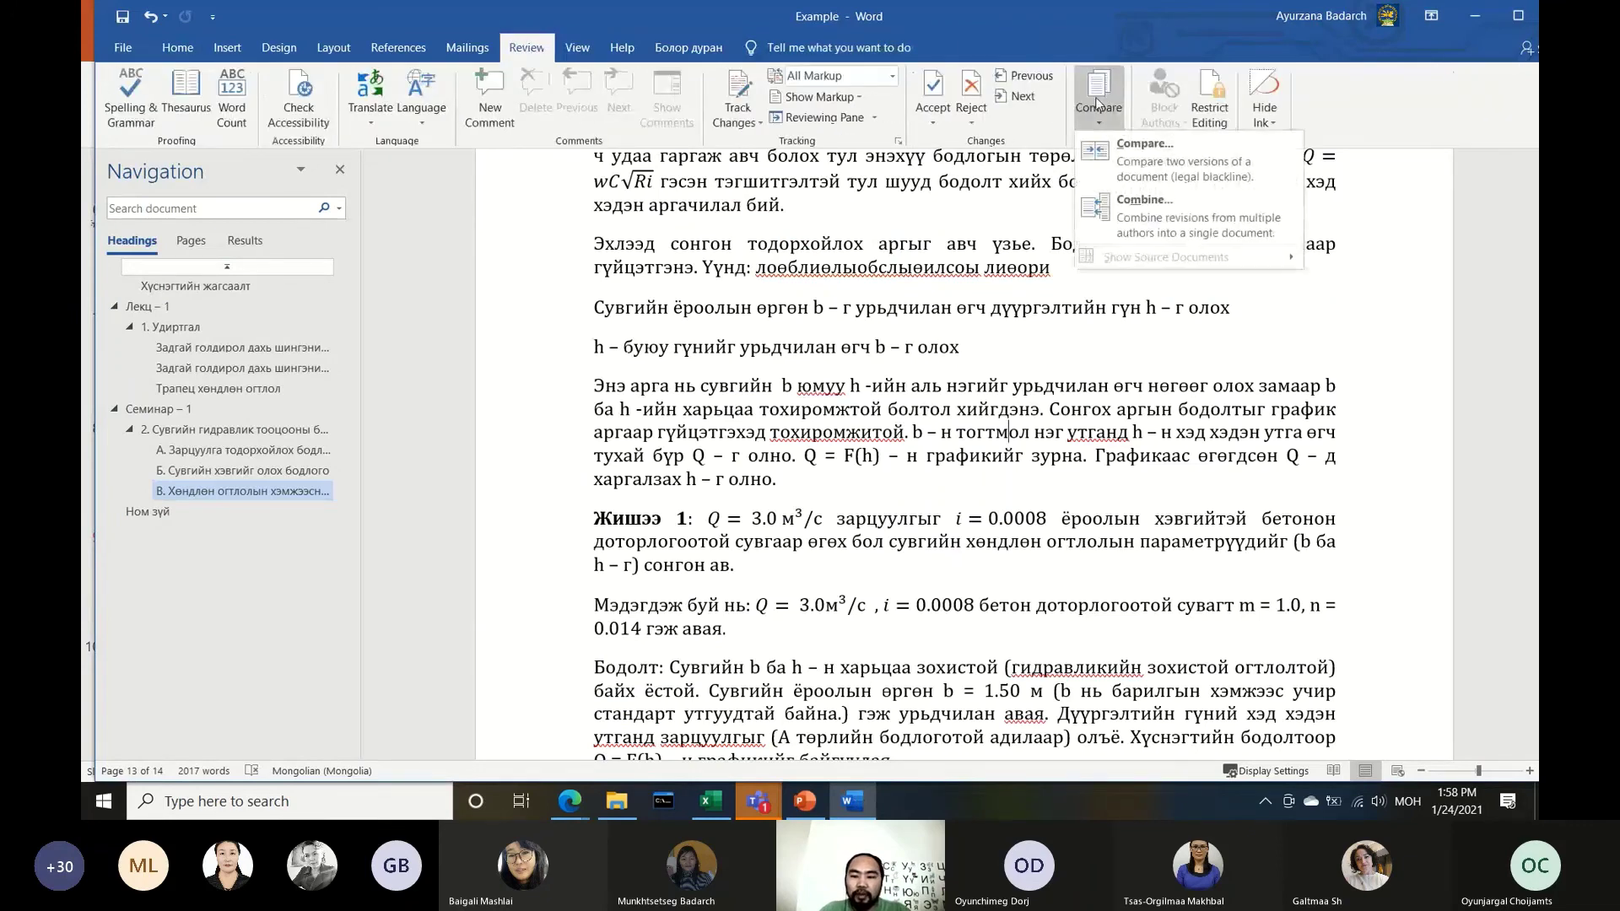
{"action": "left_click", "coordinate": [1165, 163]}
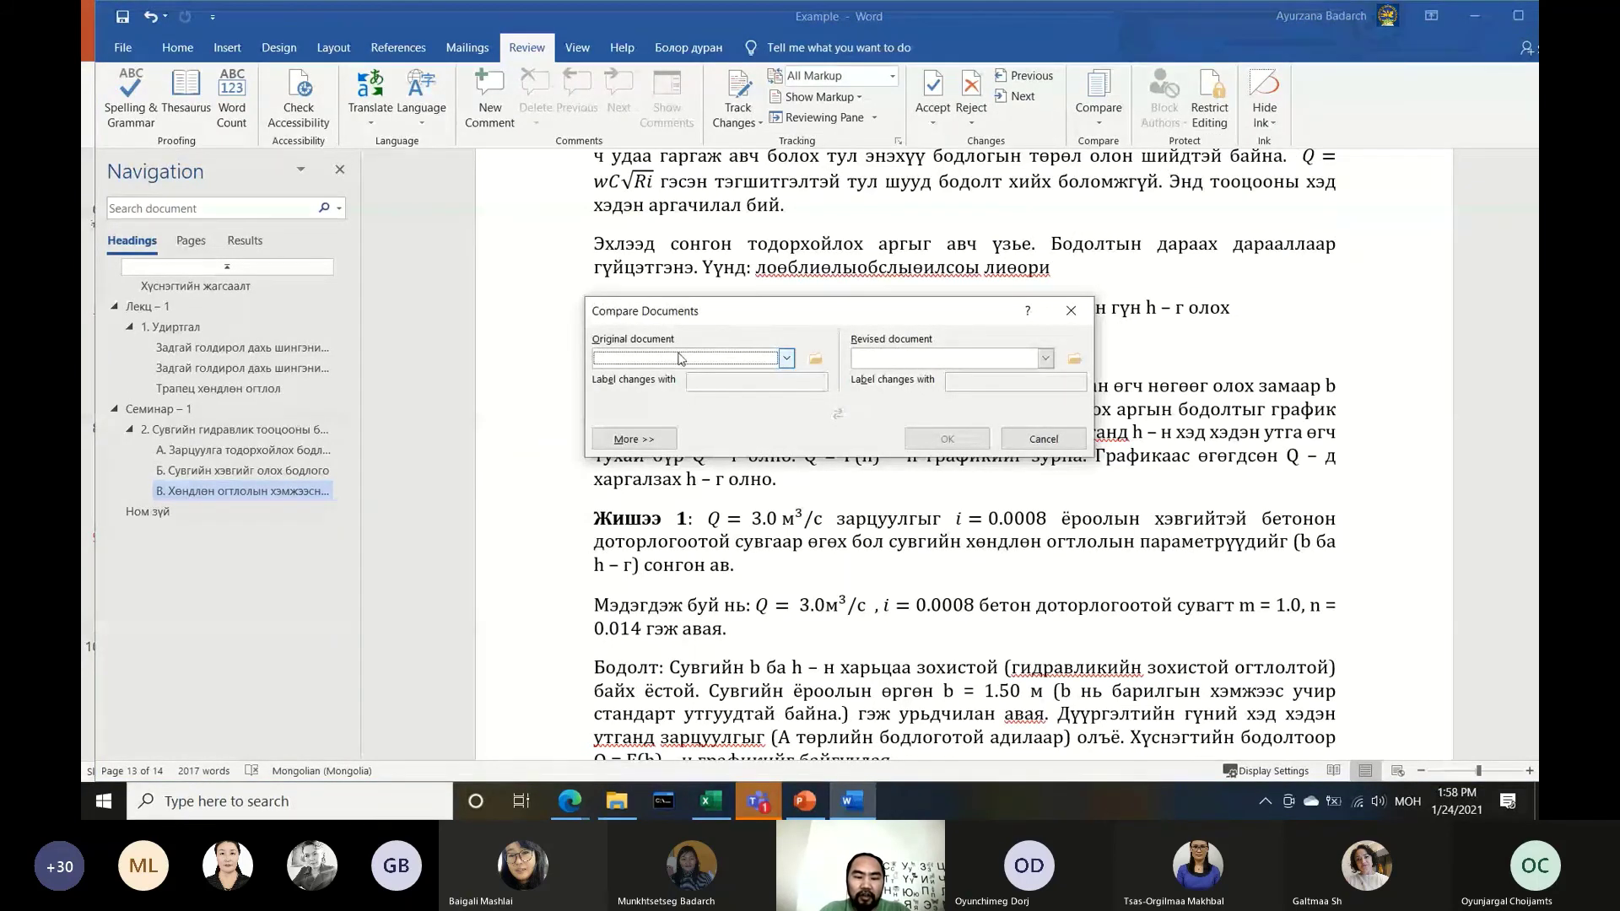
Choose D:\STUDY\PublicLectures\Word\Example - Copy.docx as the original document
{"action": "left_click", "coordinate": [680, 359]}
{"action": "left_click", "coordinate": [663, 384]}
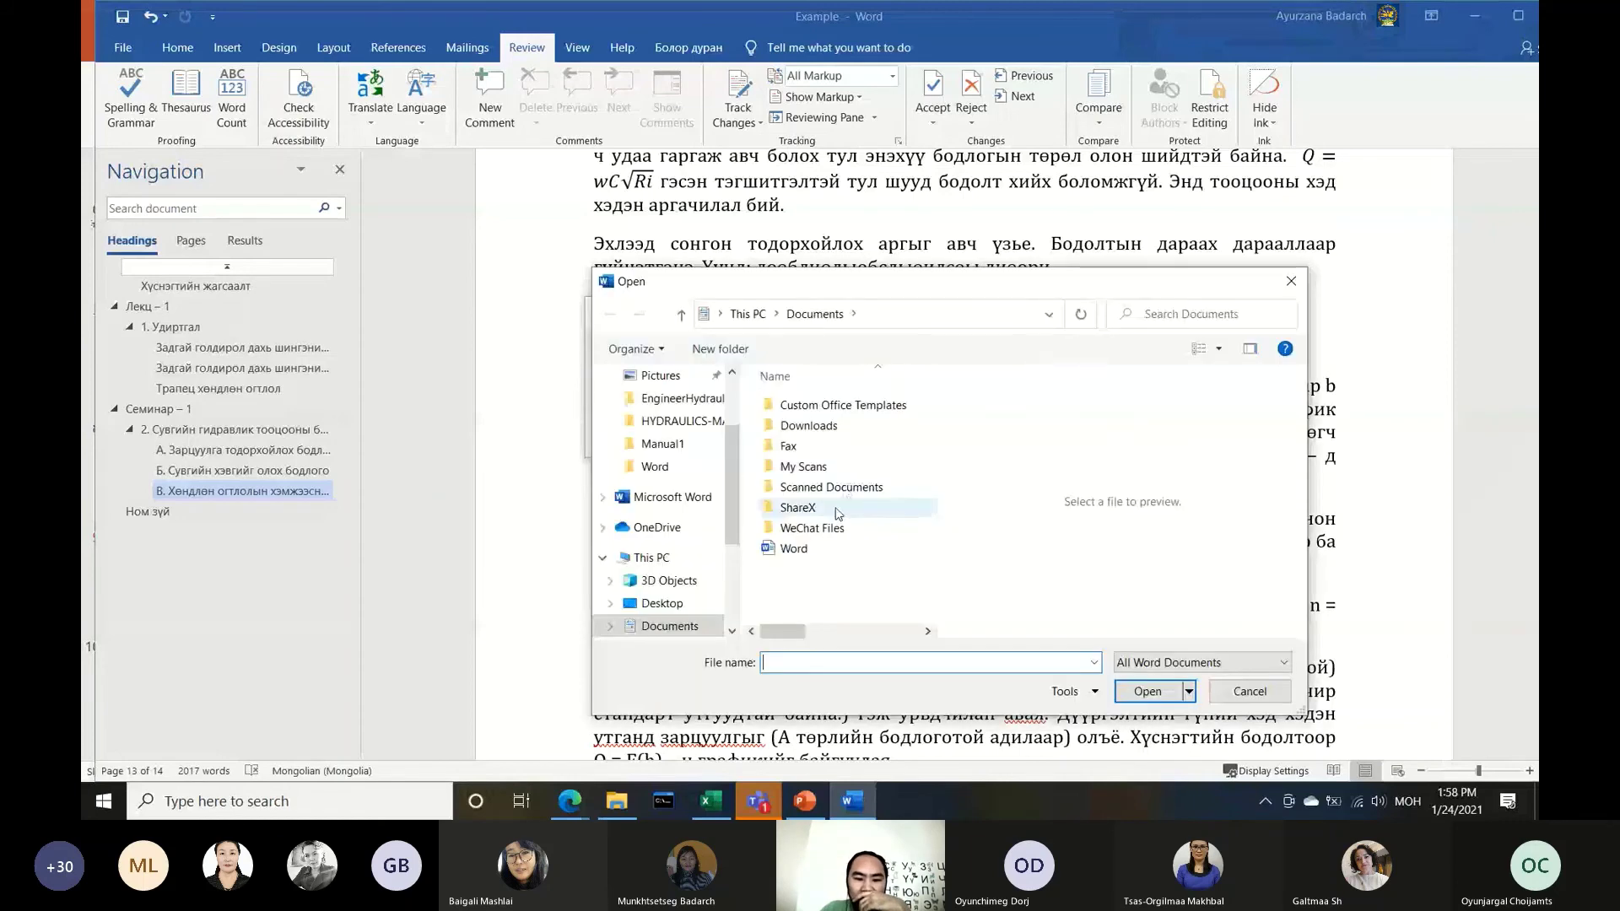
{"action": "type", "text": "d:"}
{"action": "key", "text": "Return"}
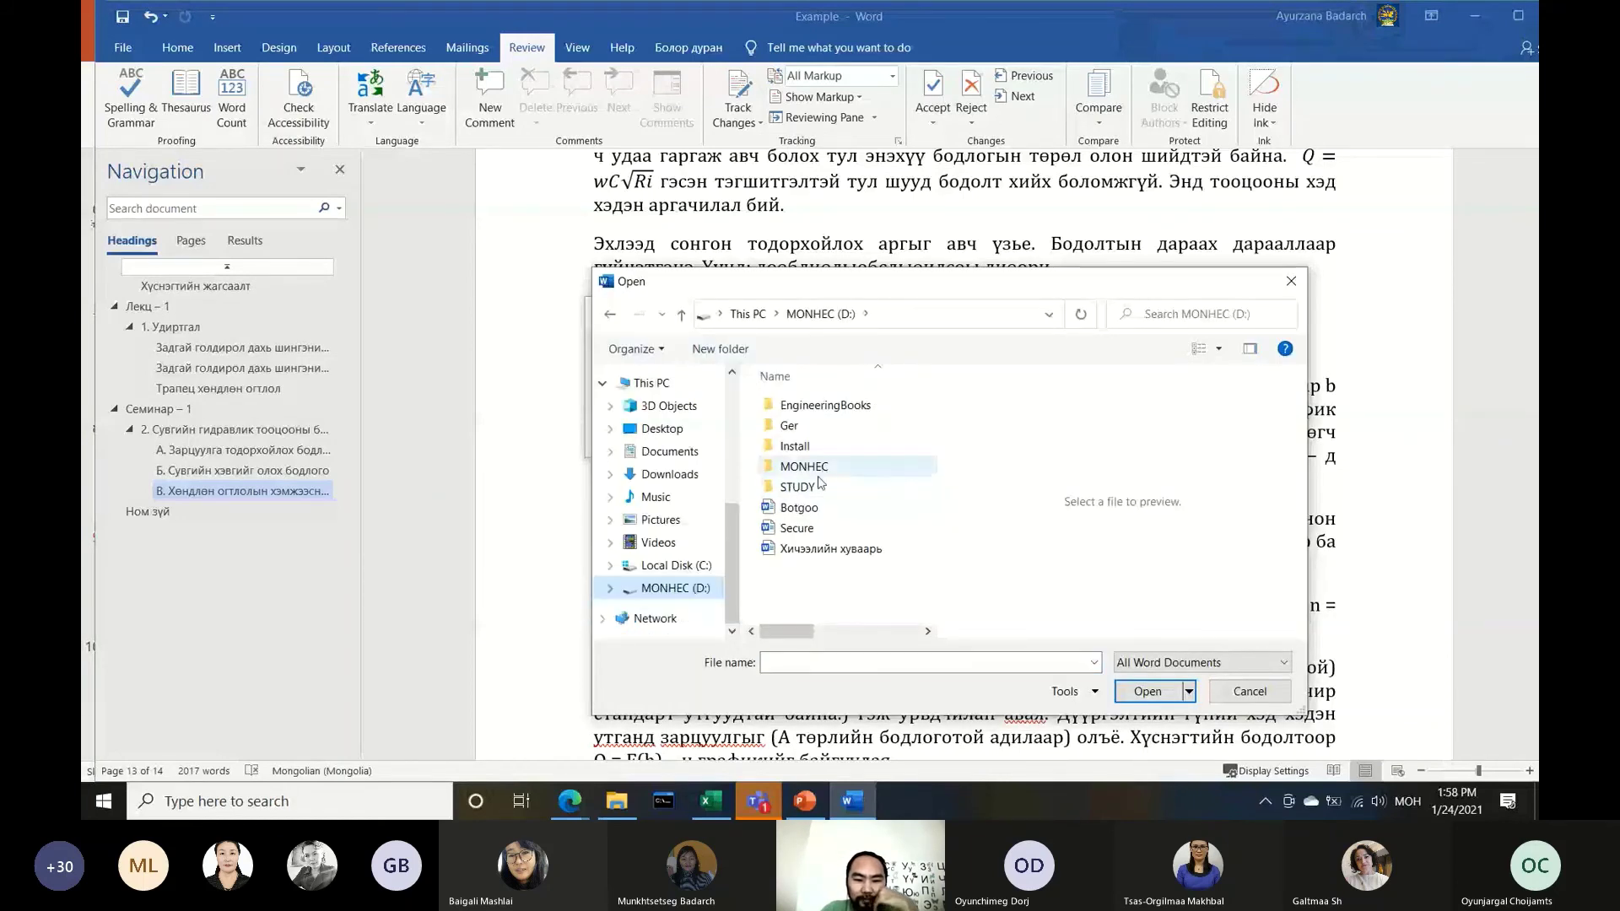
{"action": "double_click", "coordinate": [819, 483]}
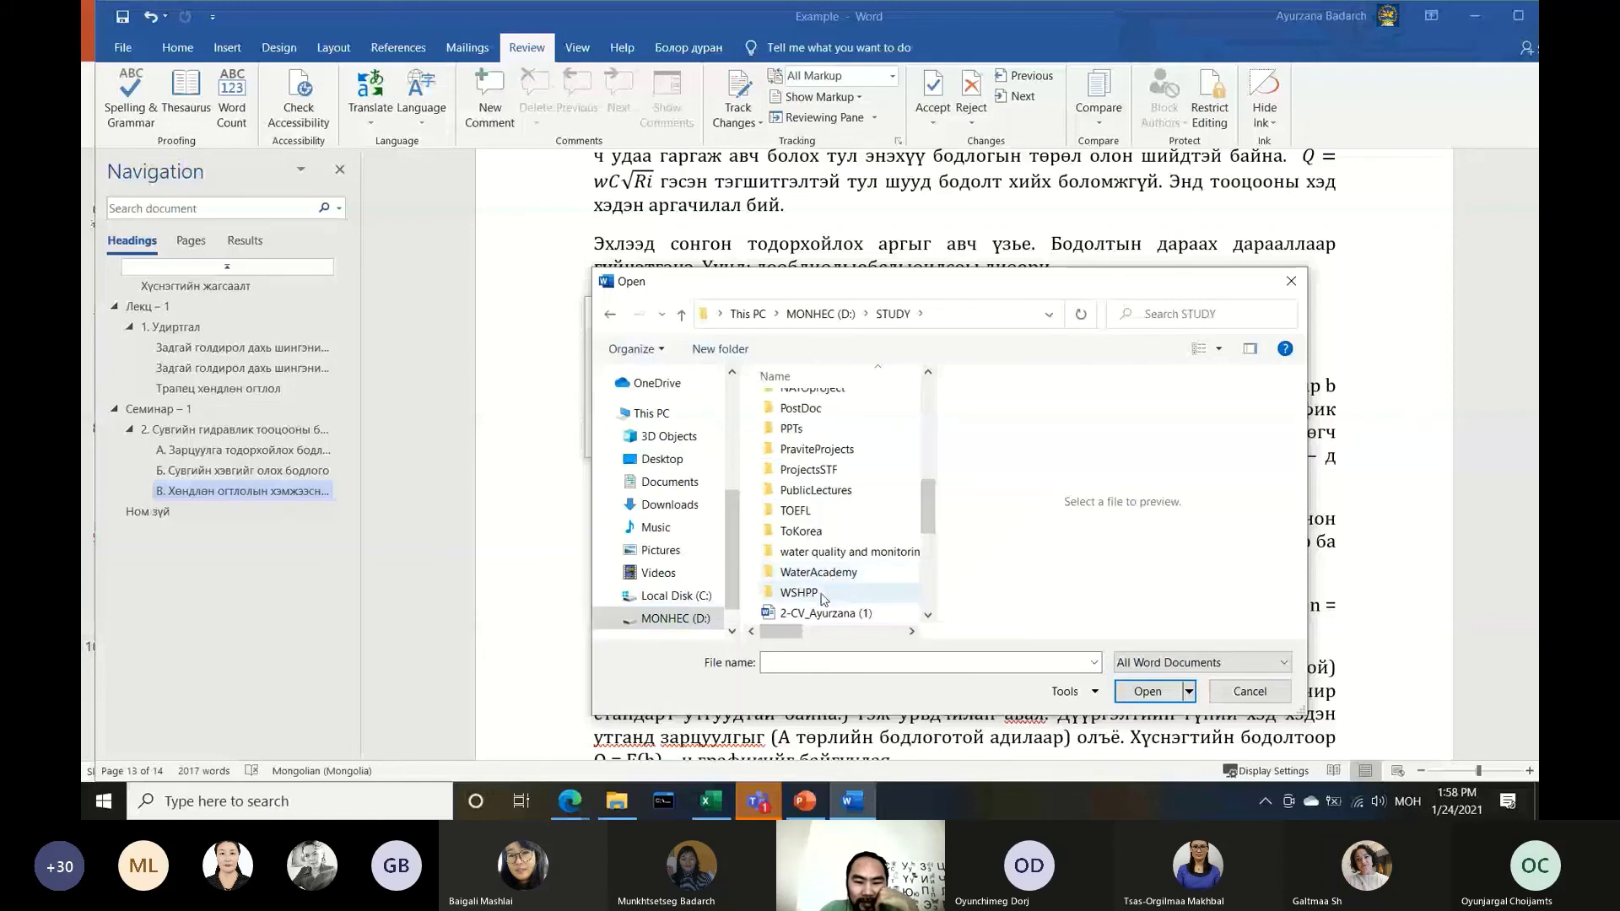
{"action": "double_click", "coordinate": [822, 486]}
{"action": "scroll", "coordinate": [840, 521], "scroll_direction": "down", "scroll_amount": 3}
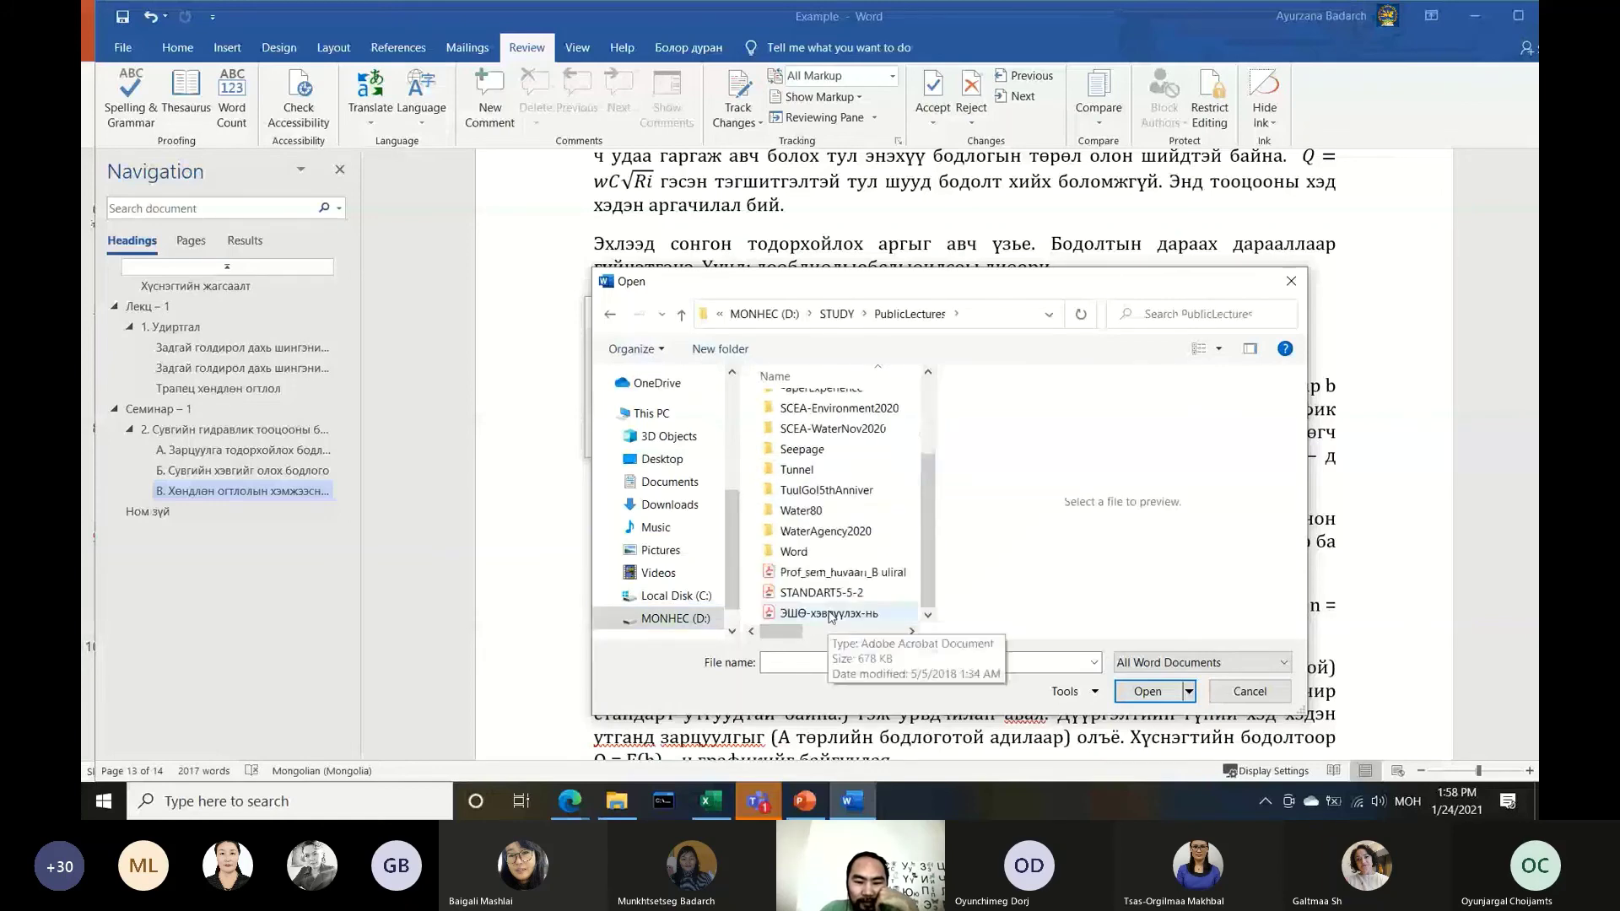
{"action": "double_click", "coordinate": [822, 534]}
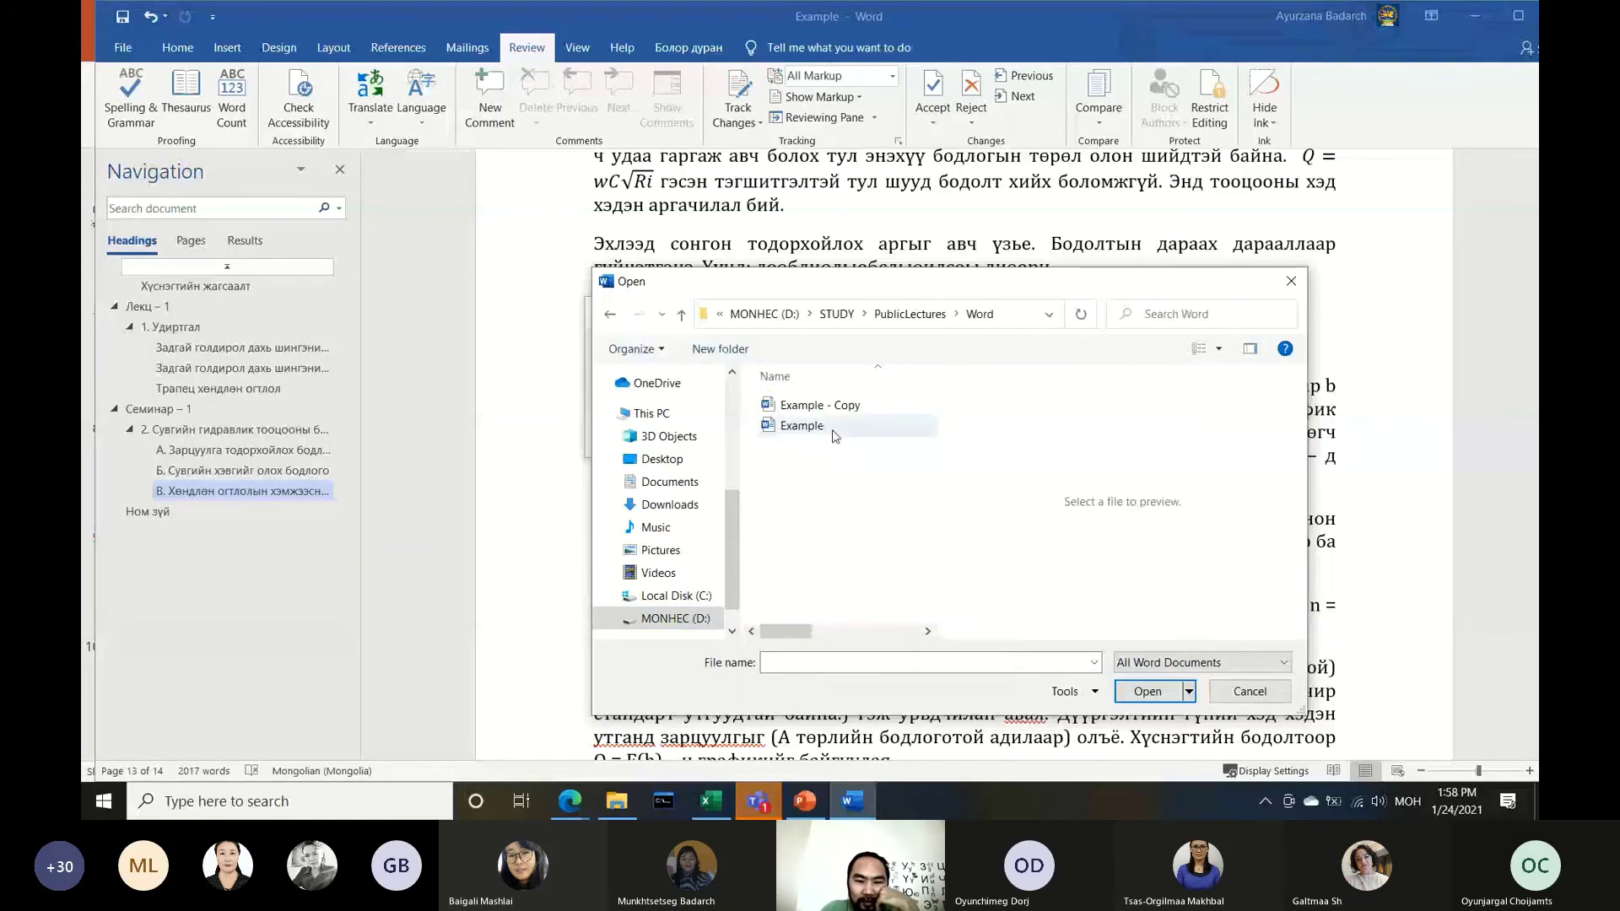
{"action": "left_click", "coordinate": [849, 408]}
{"action": "left_click", "coordinate": [1147, 691]}
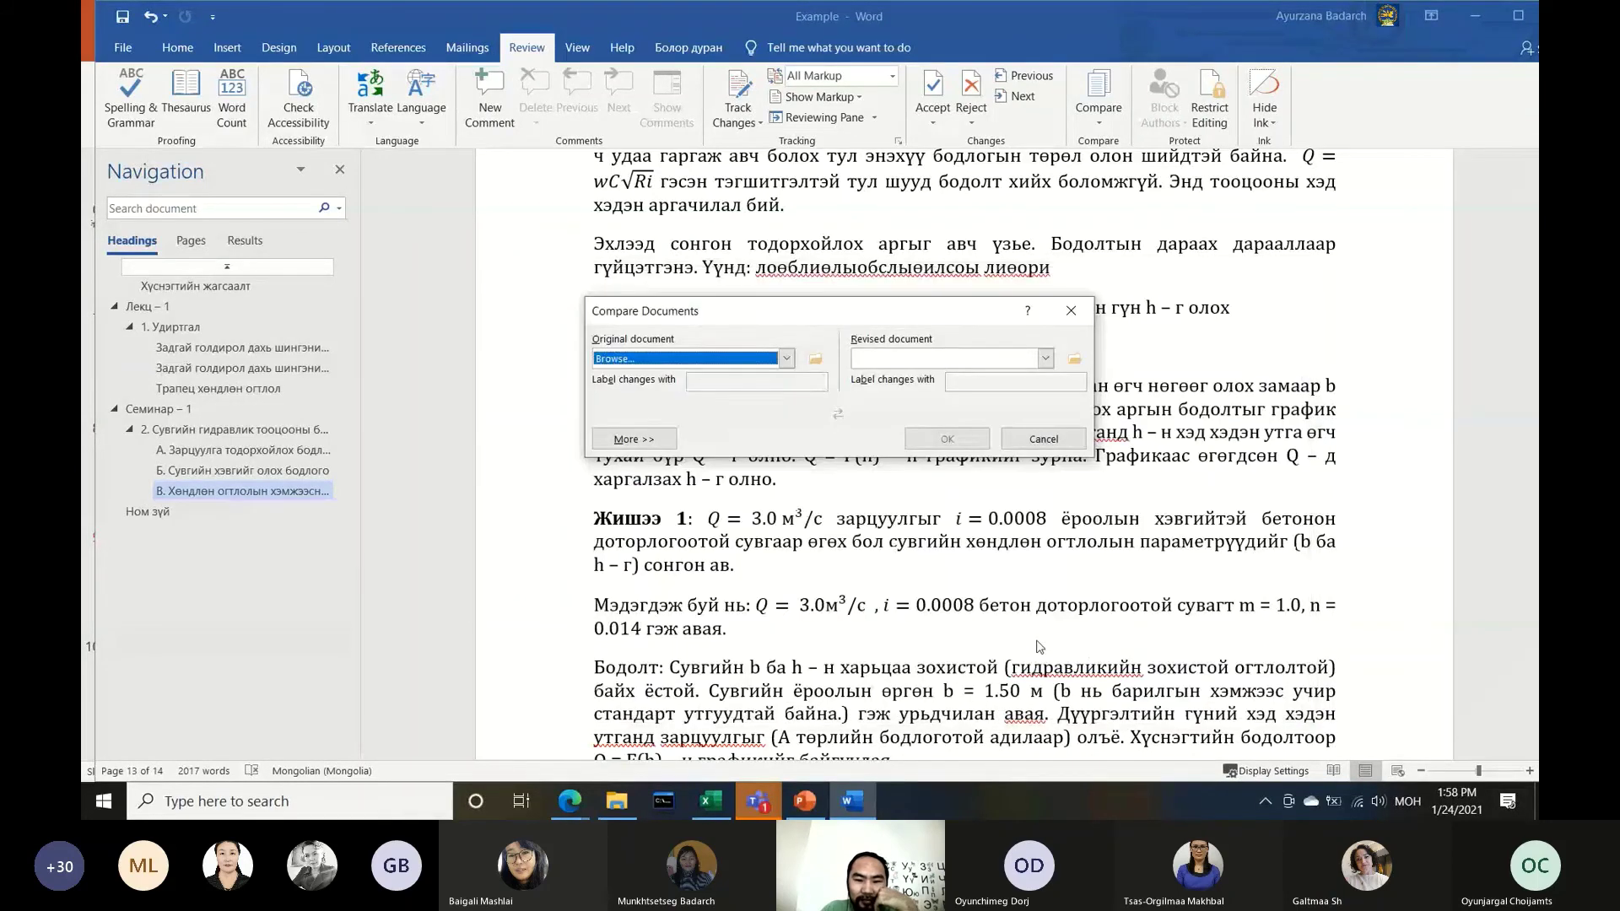
Choose Example as the revised document and select the change-label name
{"action": "left_click", "coordinate": [904, 360]}
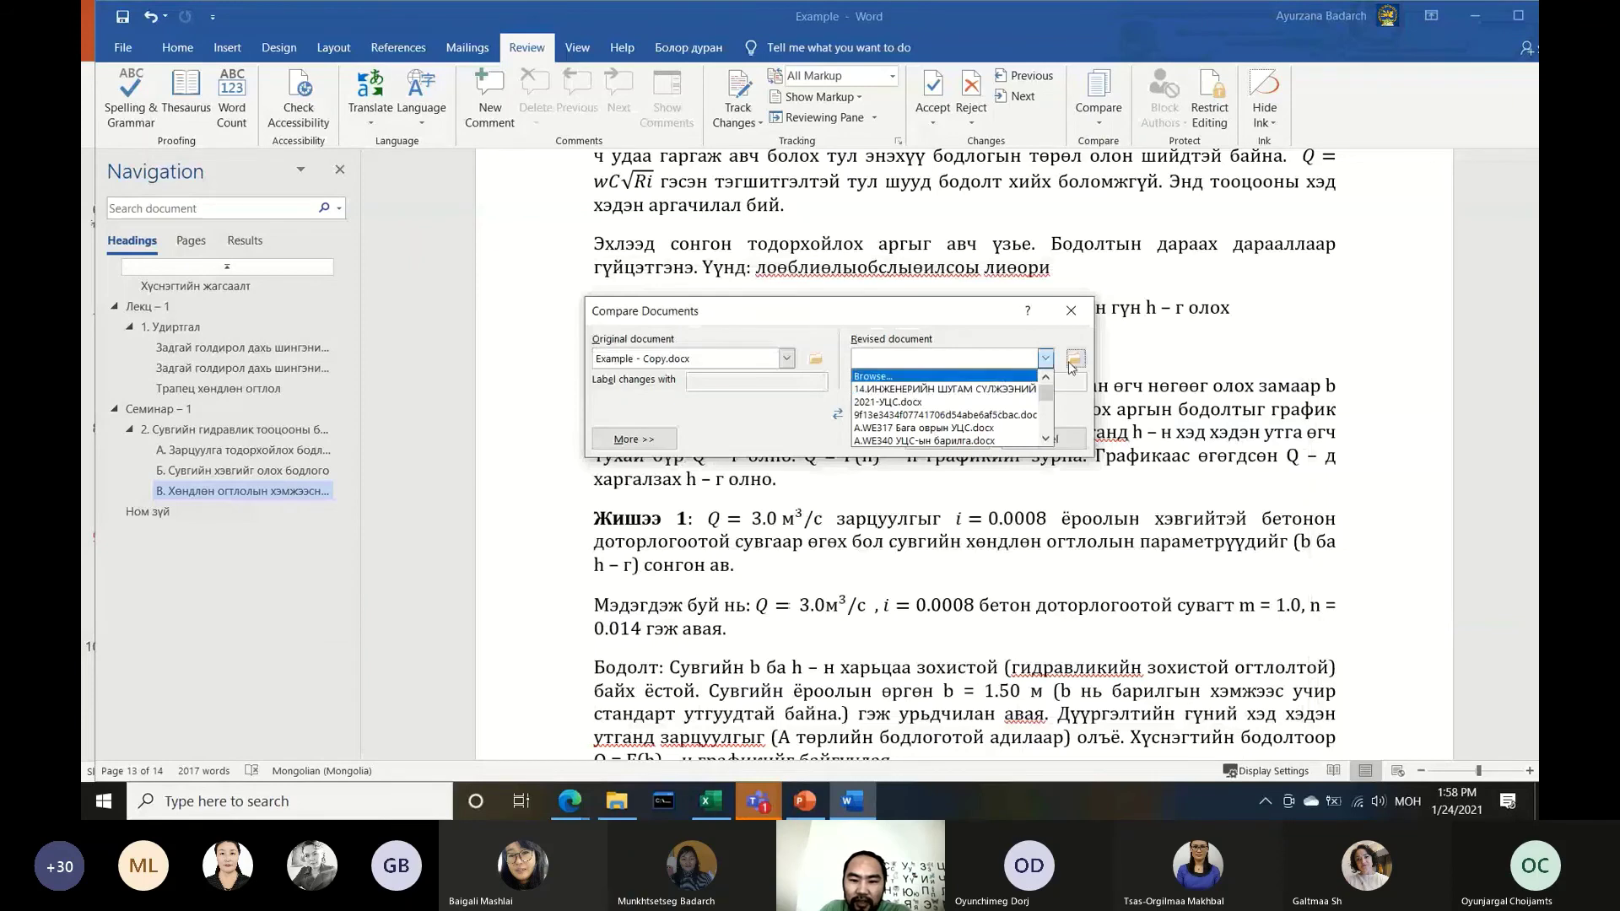
{"action": "left_click", "coordinate": [856, 376]}
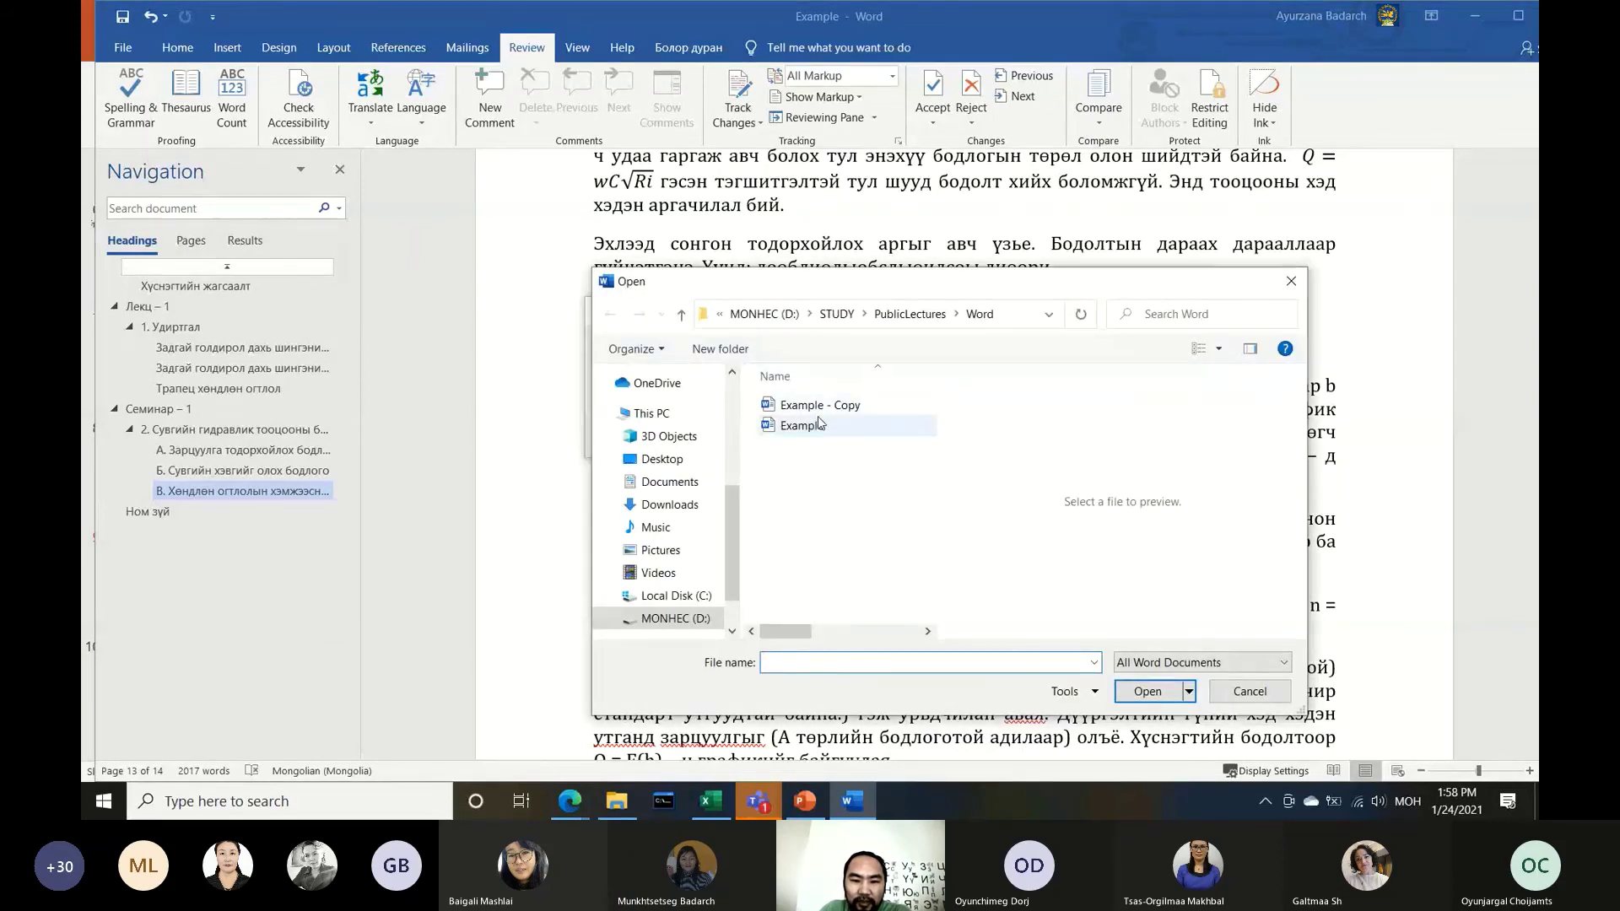
{"action": "left_click", "coordinate": [805, 425]}
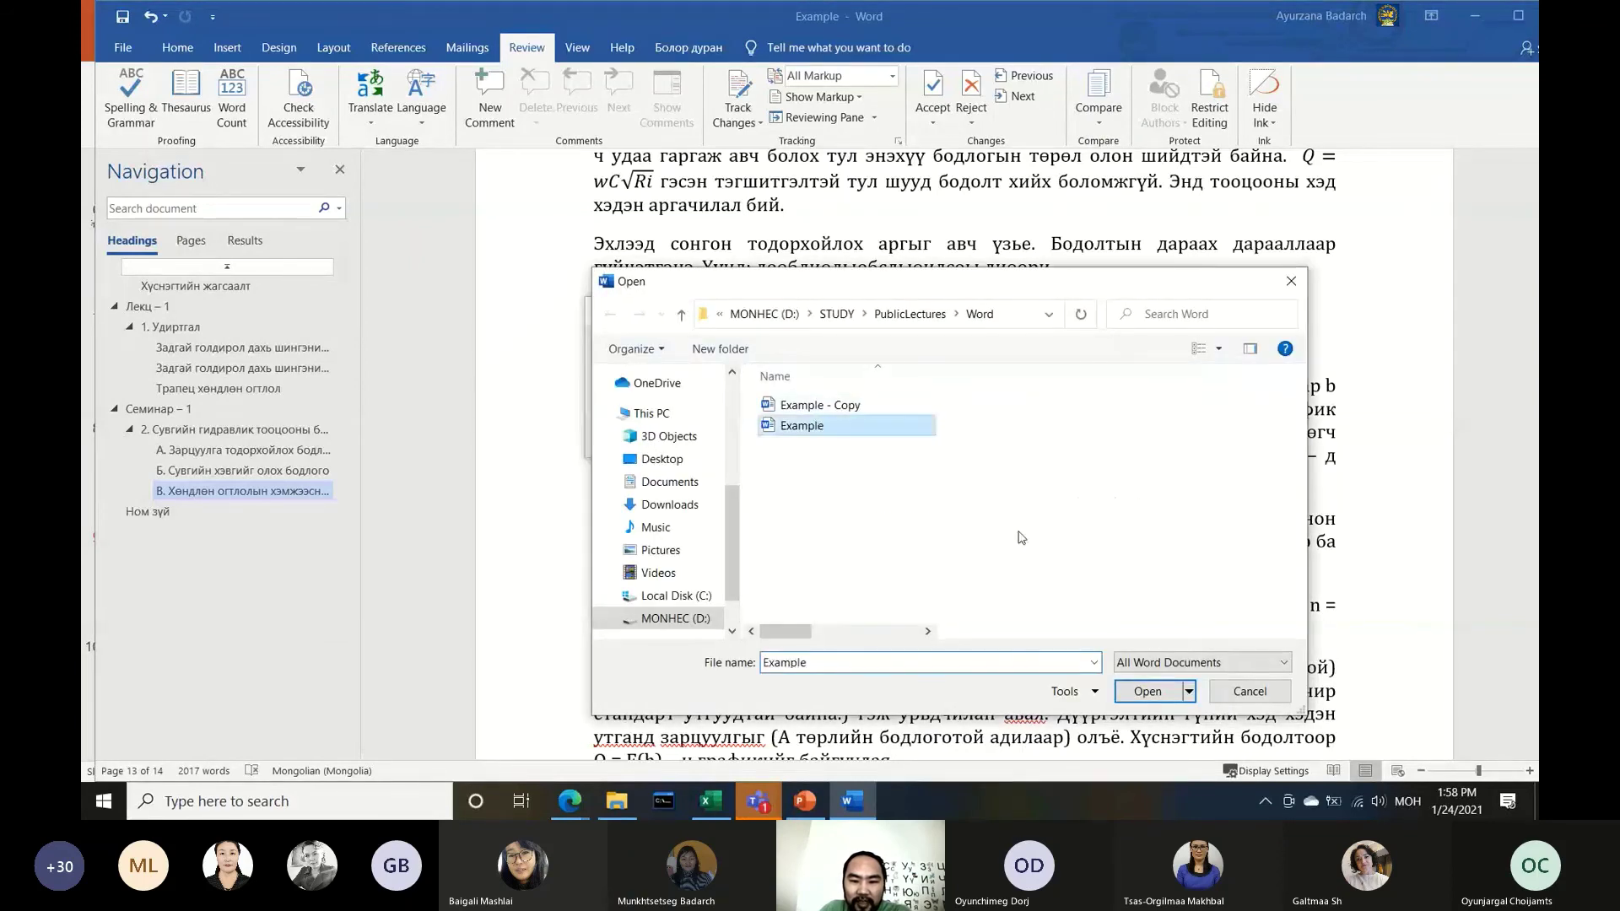
{"action": "left_click", "coordinate": [1164, 692]}
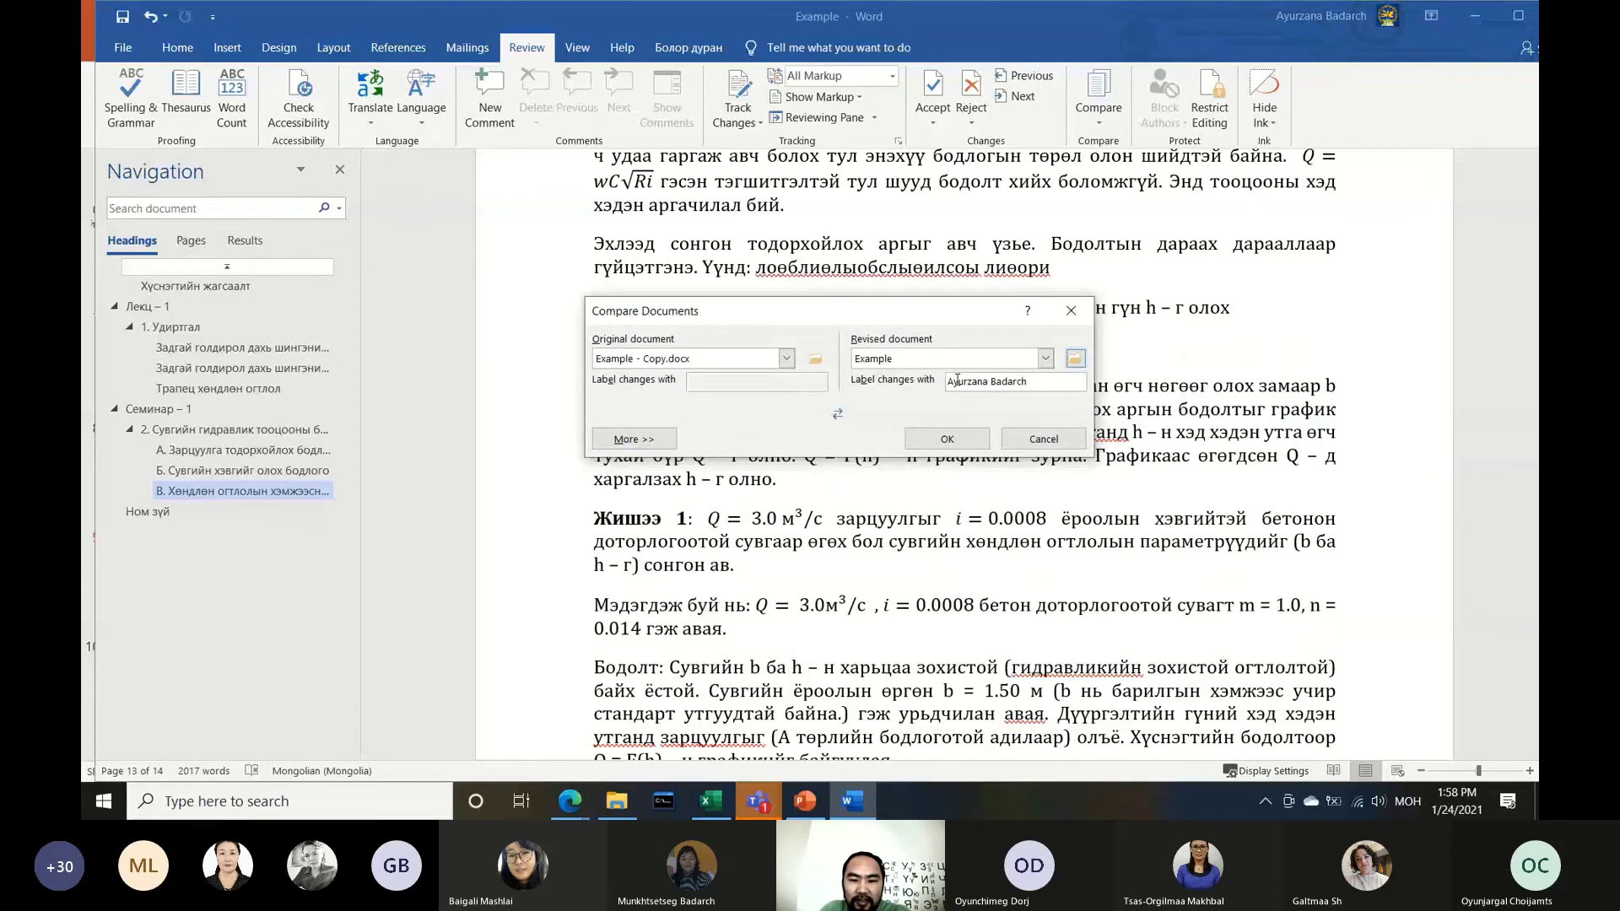
{"action": "left_click_drag", "start_coordinate": [957, 380], "coordinate": [1045, 382]}
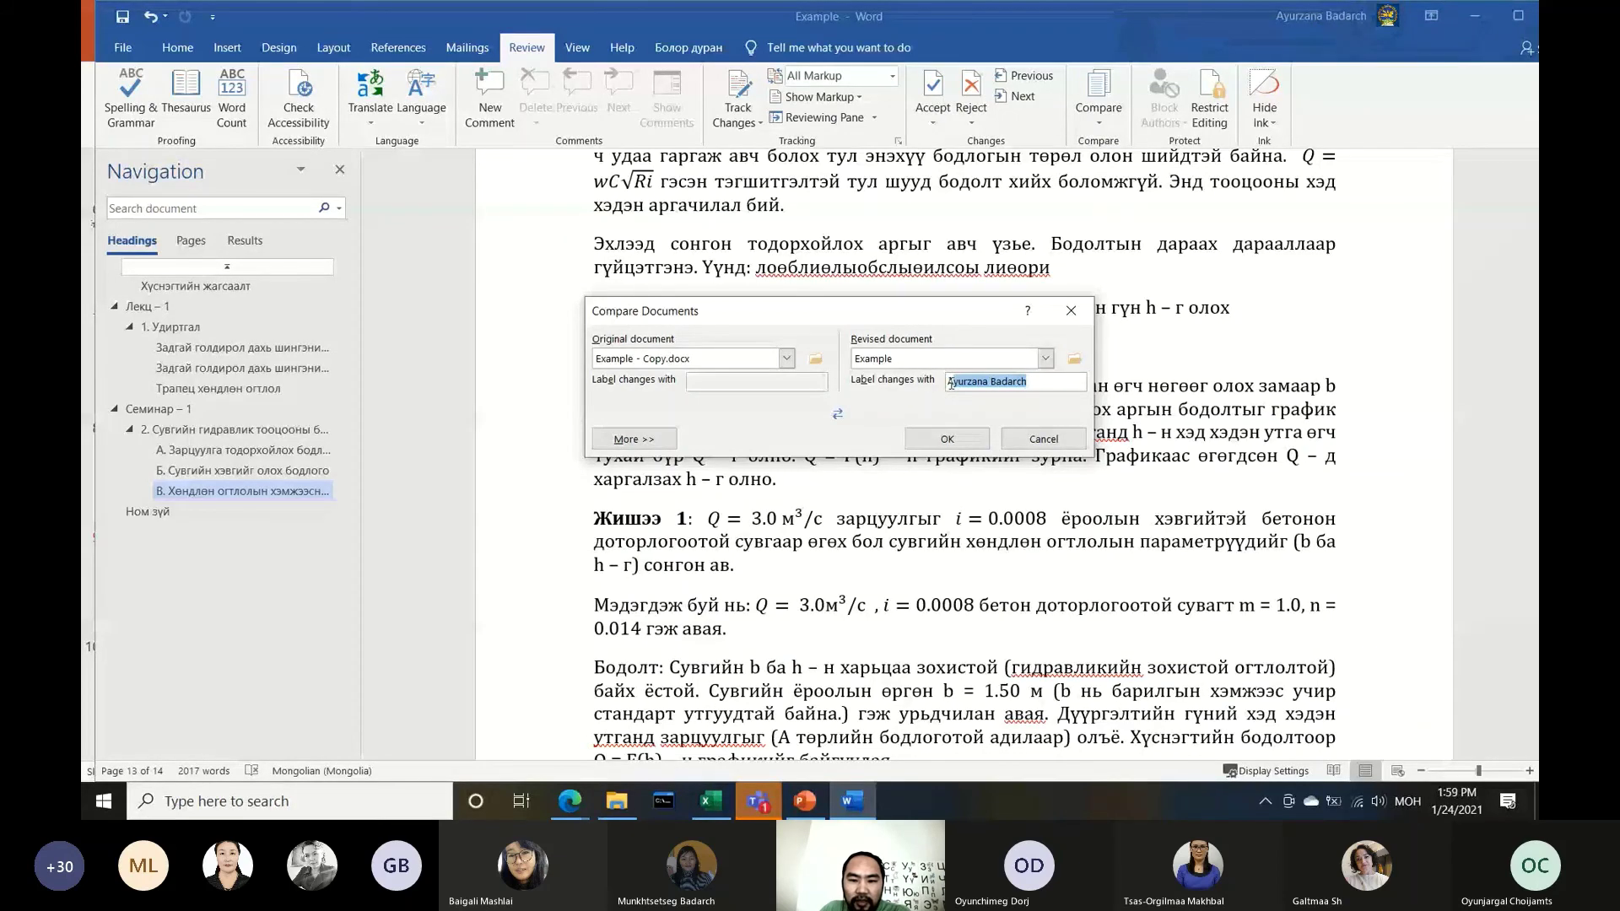
{"action": "left_click", "coordinate": [946, 383]}
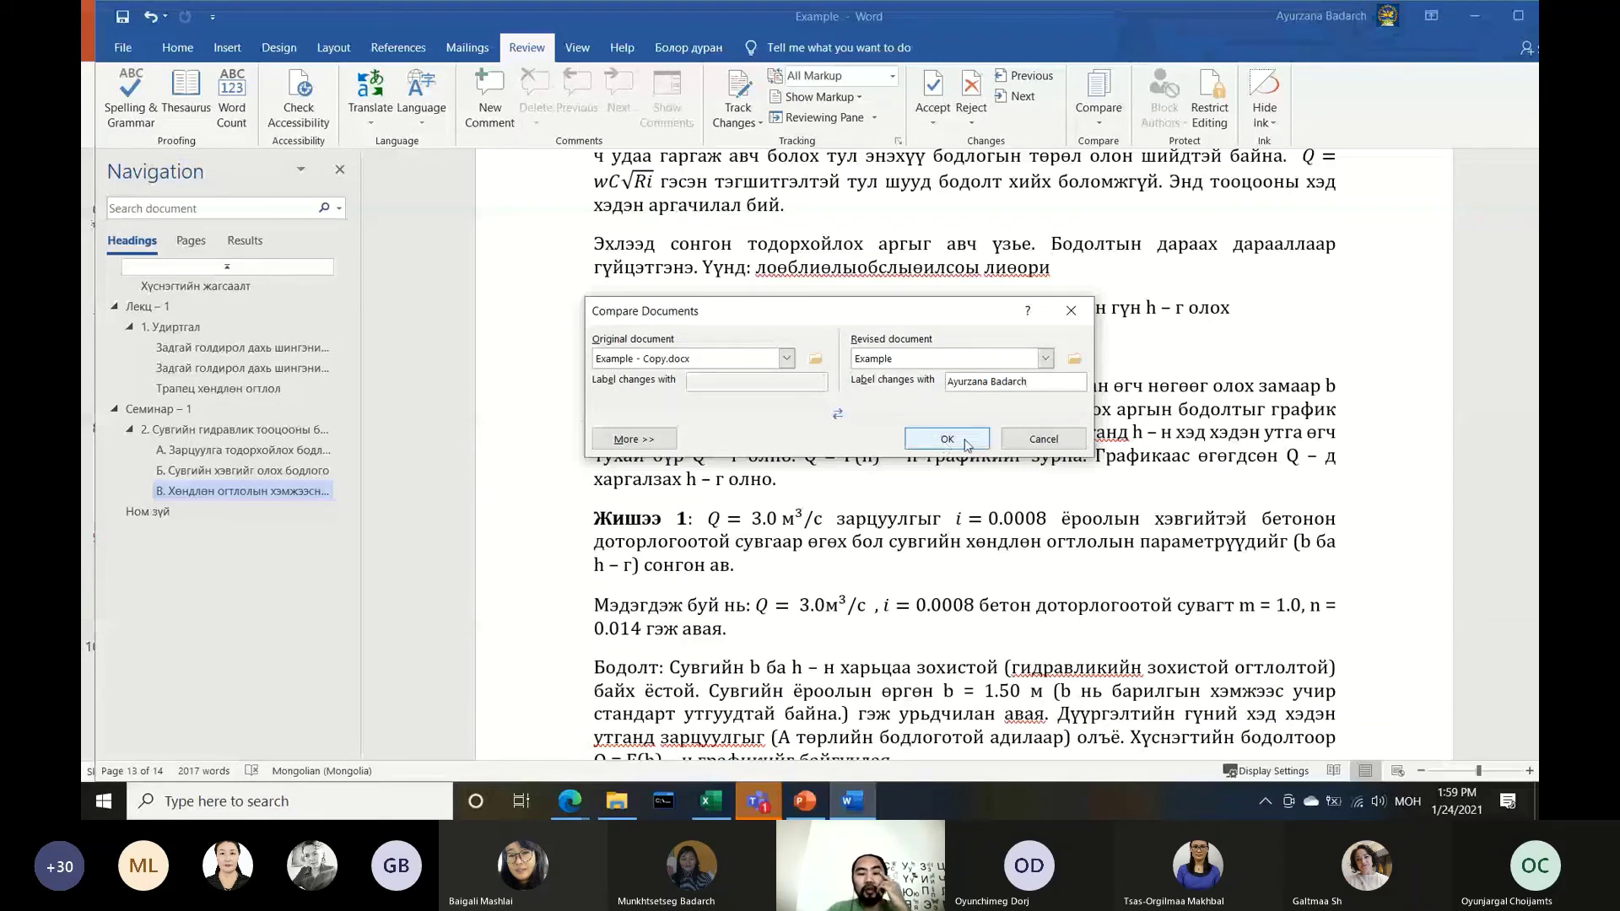
Run the comparison, then inspect text in the Original and Compared Document panes
{"action": "left_click", "coordinate": [966, 442]}
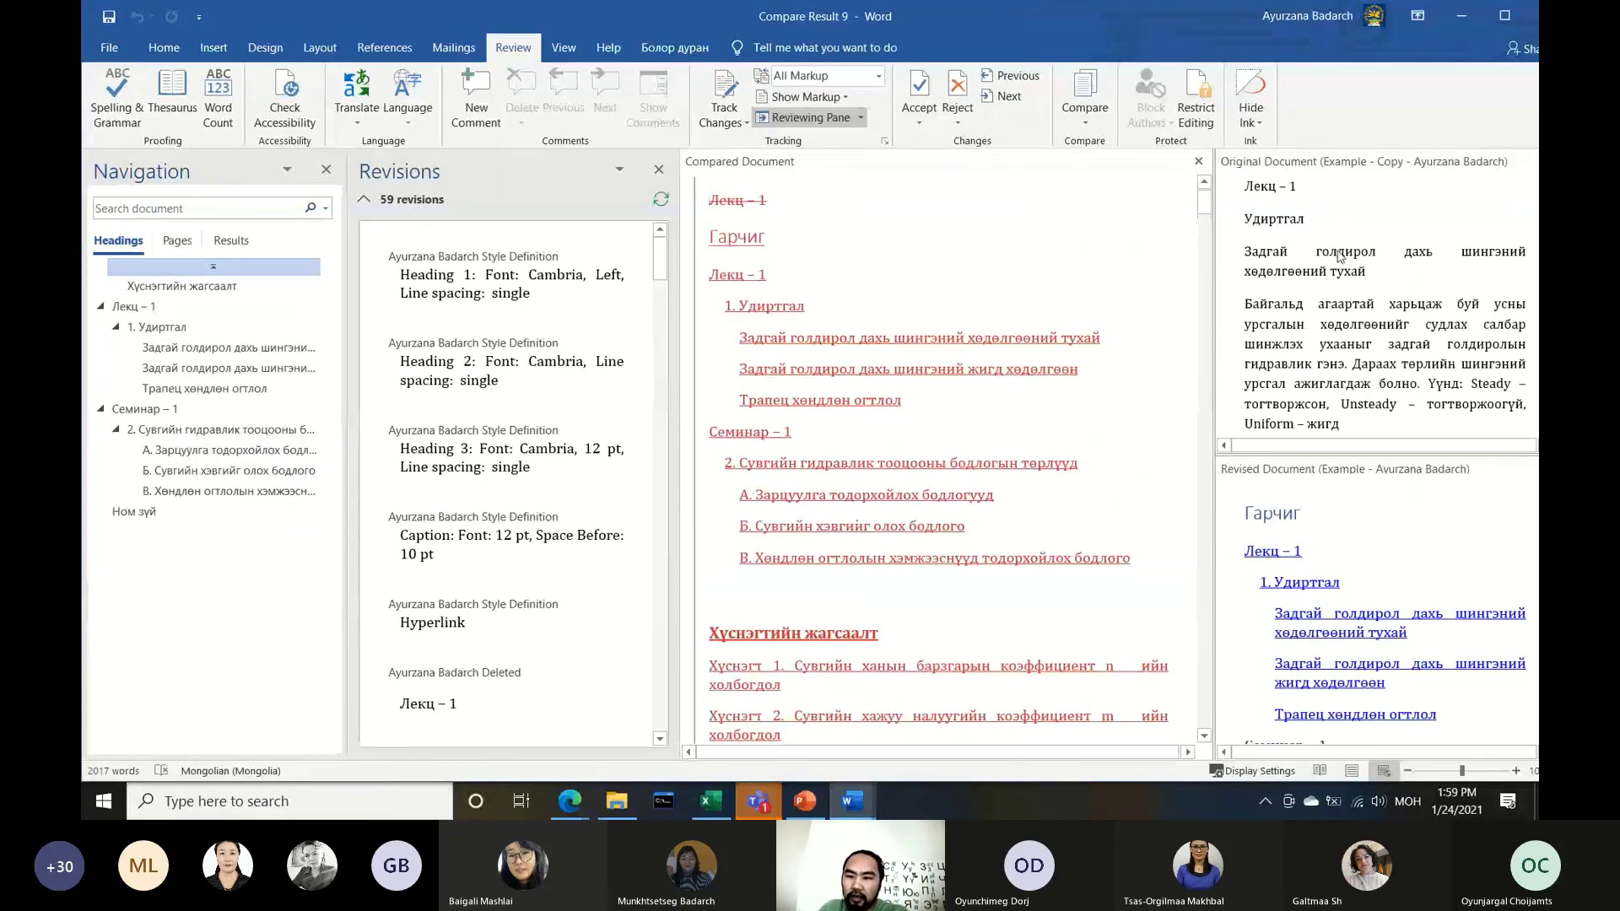
{"action": "left_click", "coordinate": [1282, 227]}
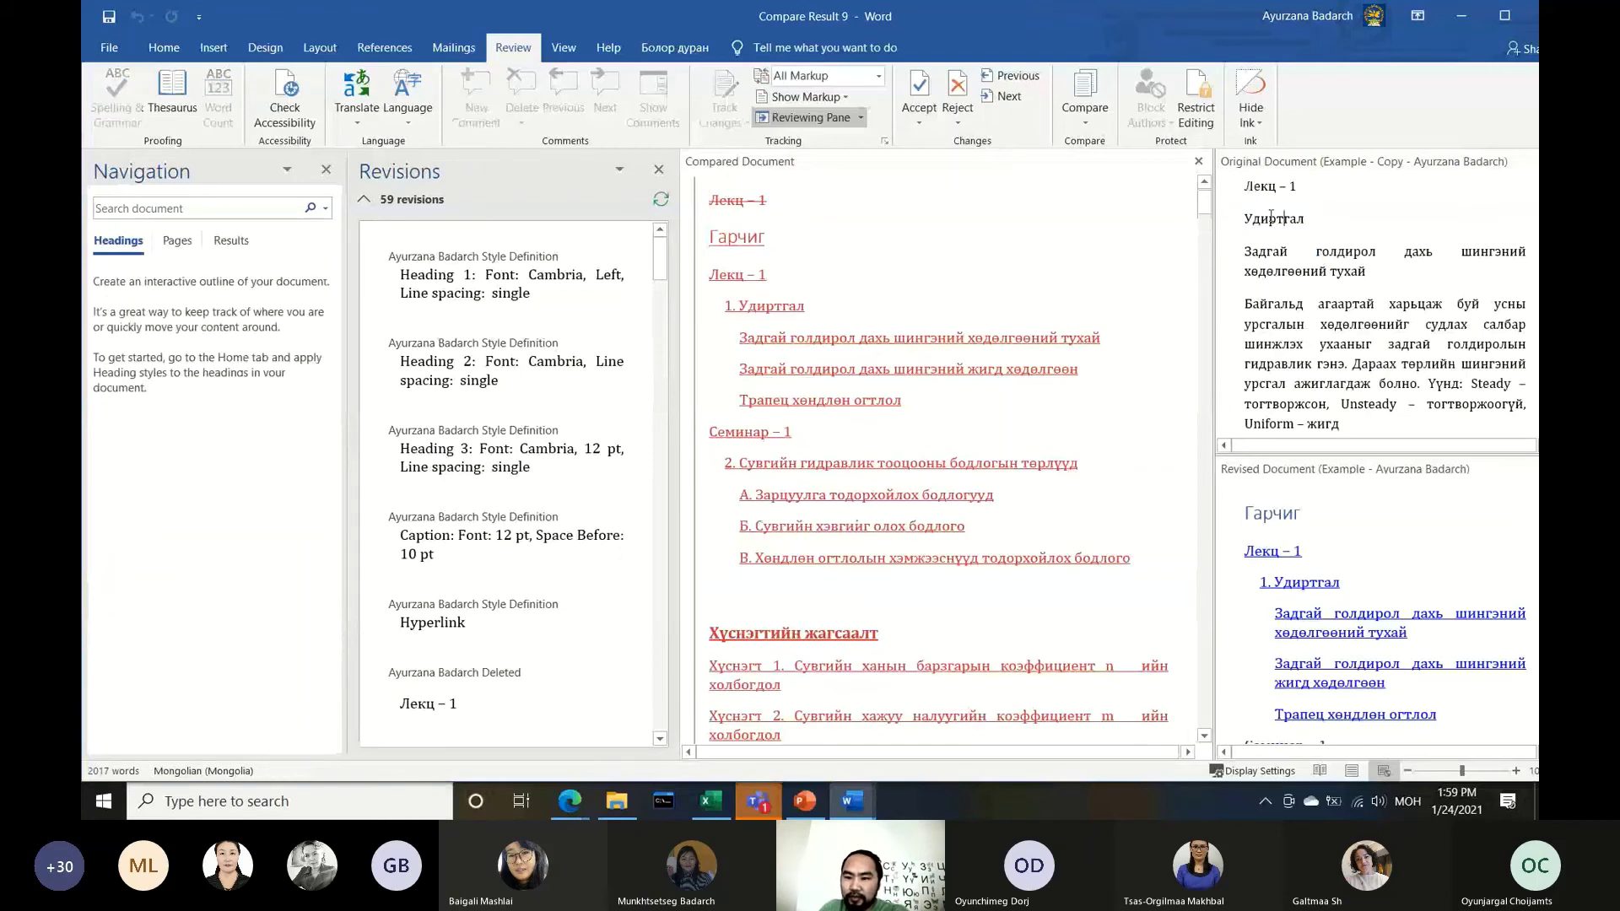
{"action": "left_click_drag", "start_coordinate": [1271, 217], "coordinate": [1373, 423]}
{"action": "left_click", "coordinate": [1337, 304]}
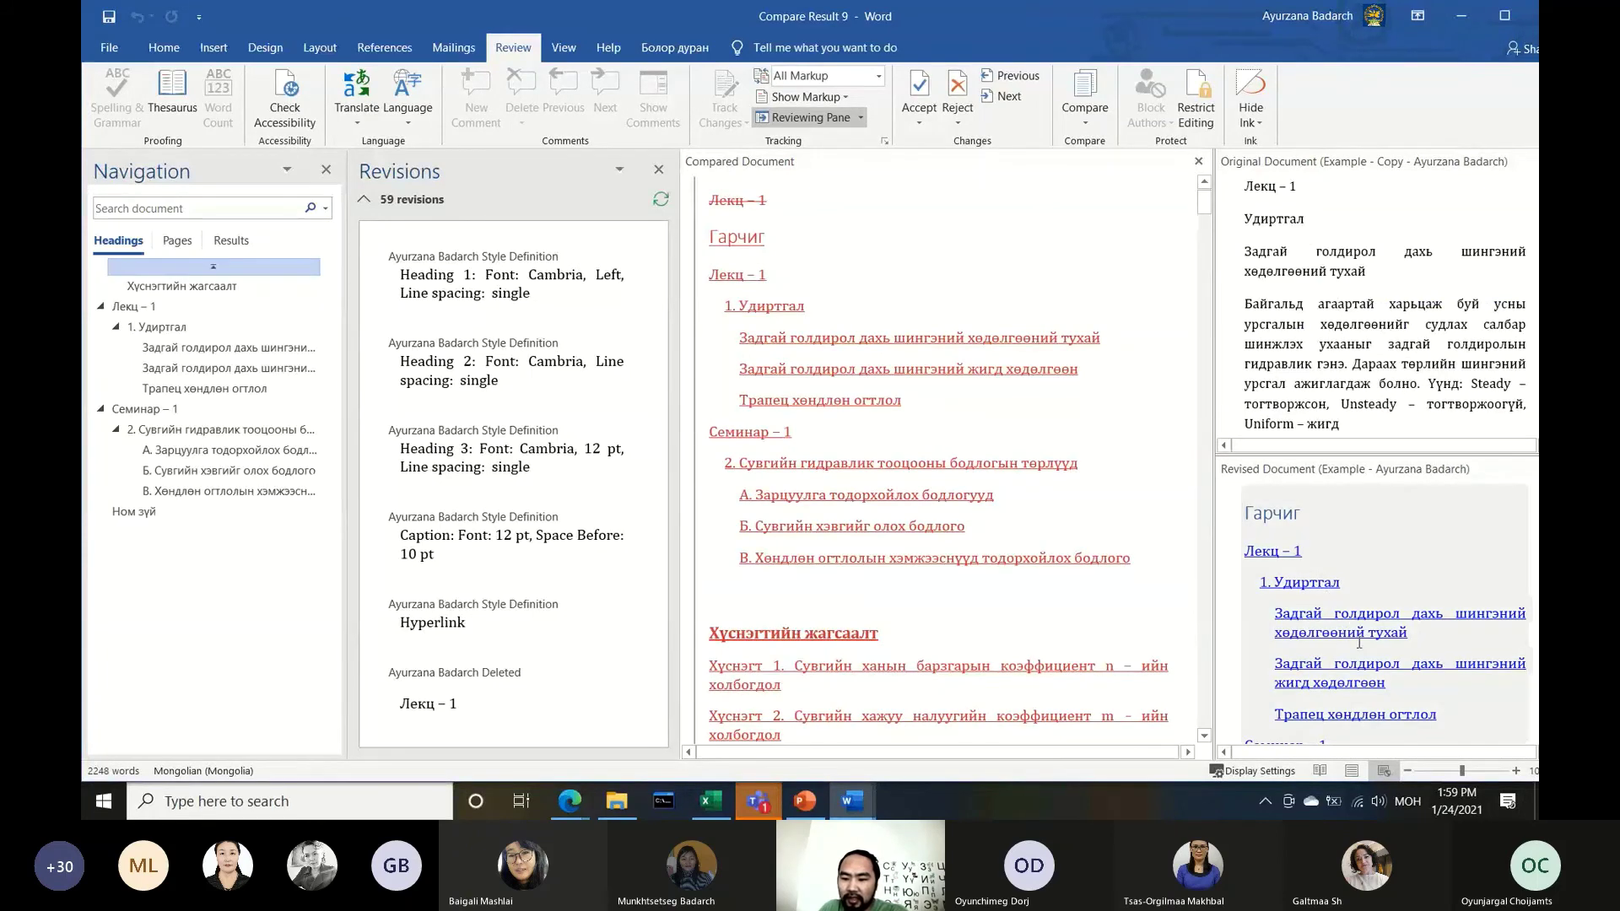
{"action": "left_click", "coordinate": [778, 265]}
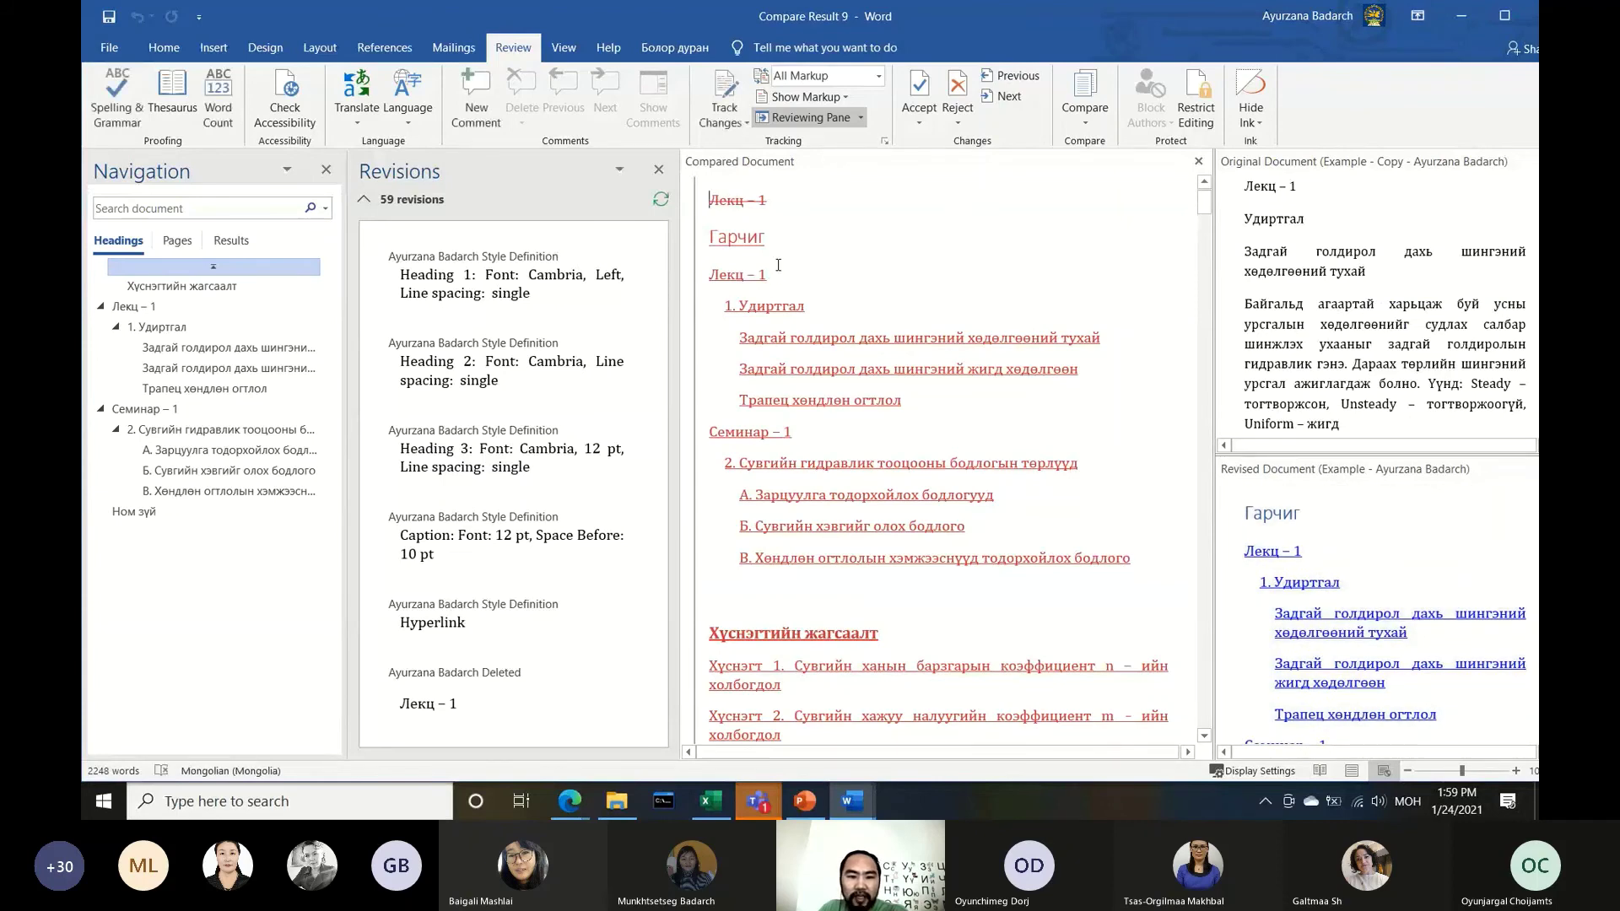
{"action": "left_click", "coordinate": [890, 237]}
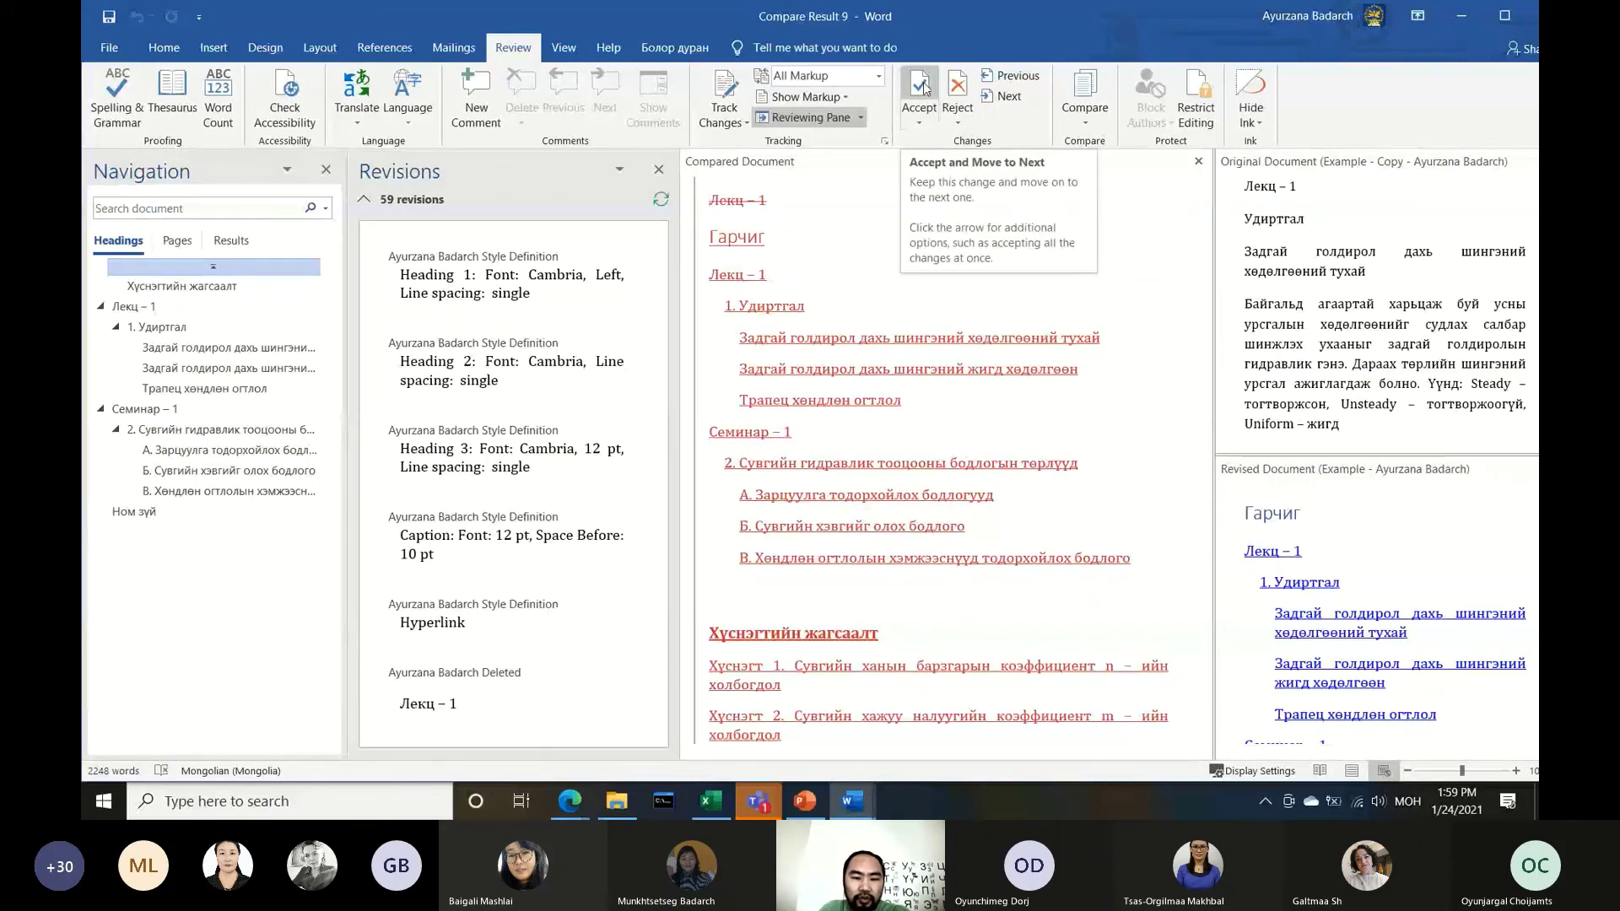
Accept changes one by one: style changes, the Лекц – 1 deletion, TOC headings, and formula edits
{"action": "left_click", "coordinate": [919, 84]}
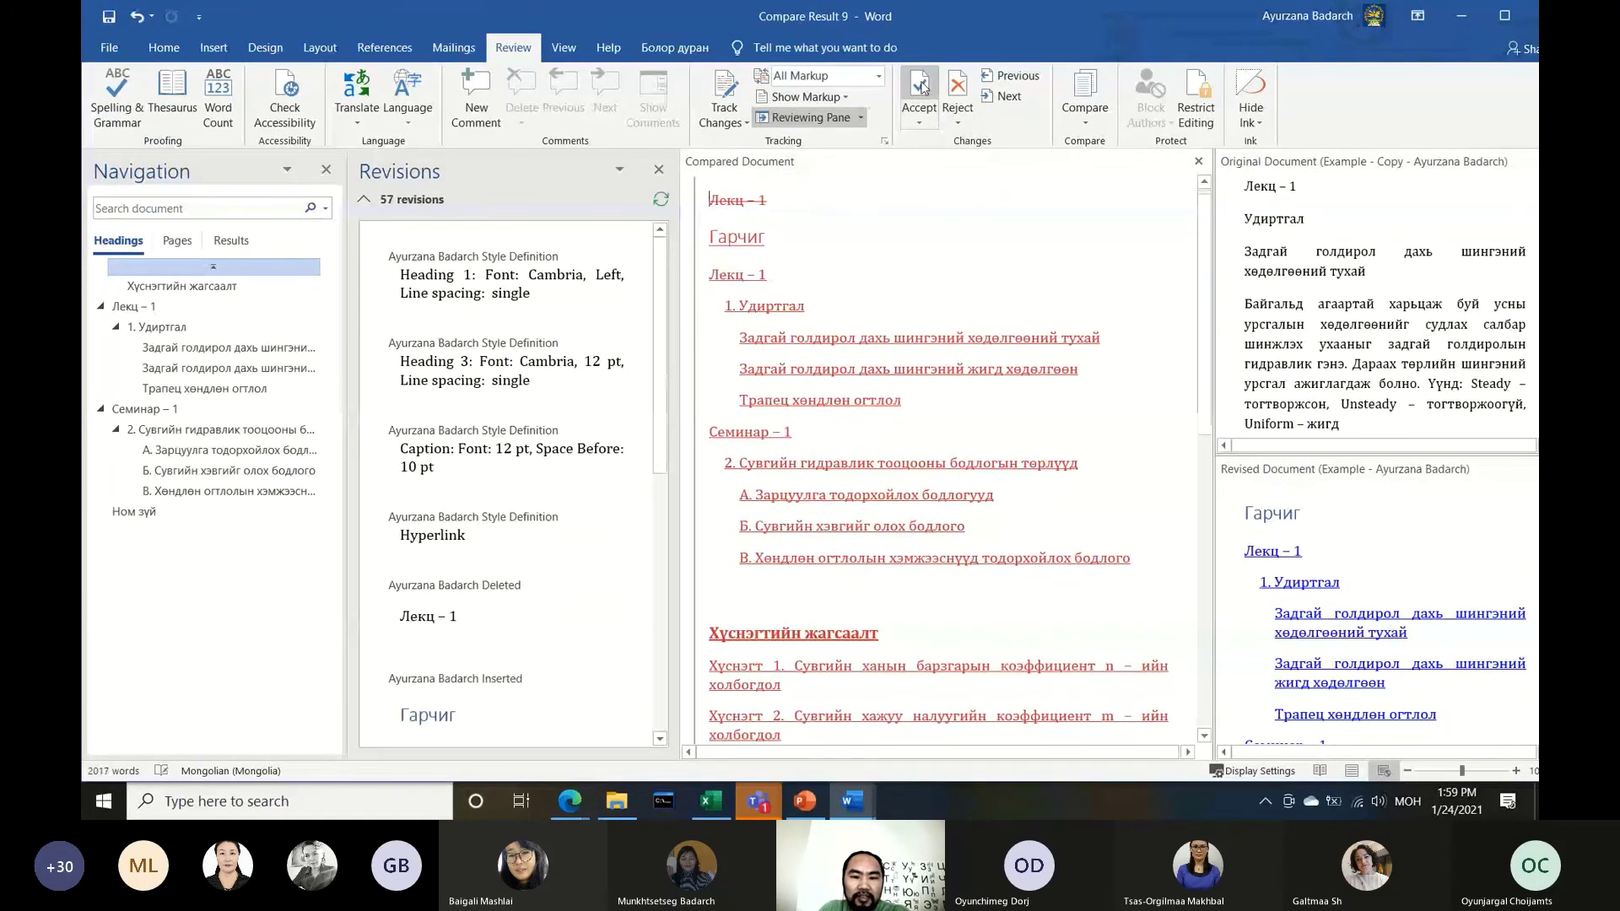
{"action": "left_click", "coordinate": [919, 84]}
{"action": "left_click", "coordinate": [919, 85]}
{"action": "left_click", "coordinate": [919, 85]}
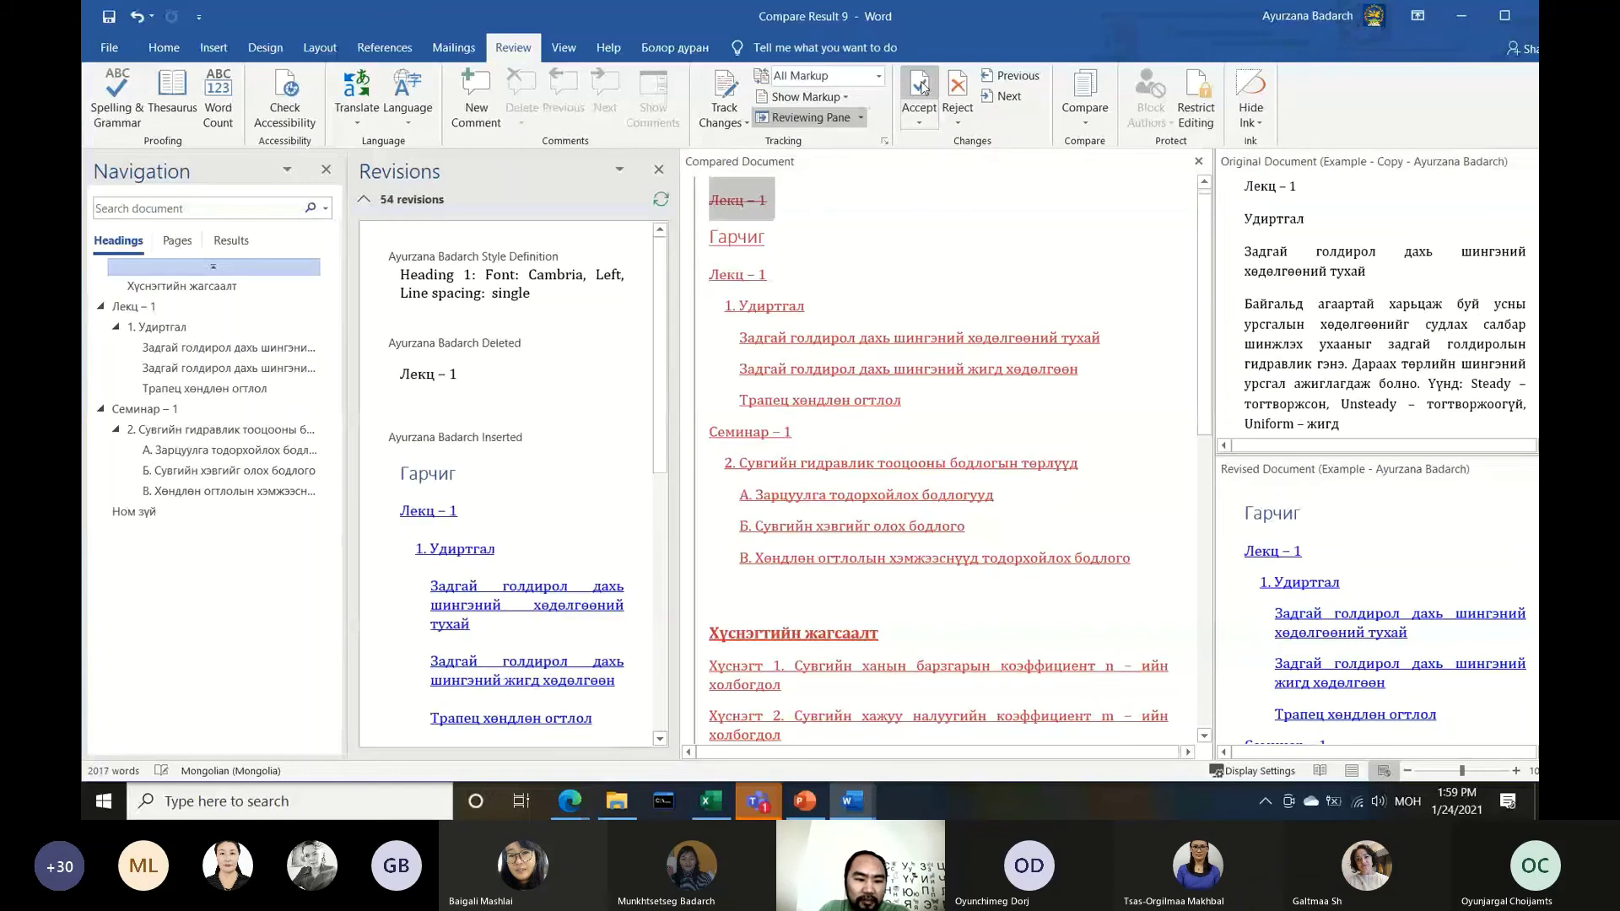
{"action": "left_click", "coordinate": [921, 85]}
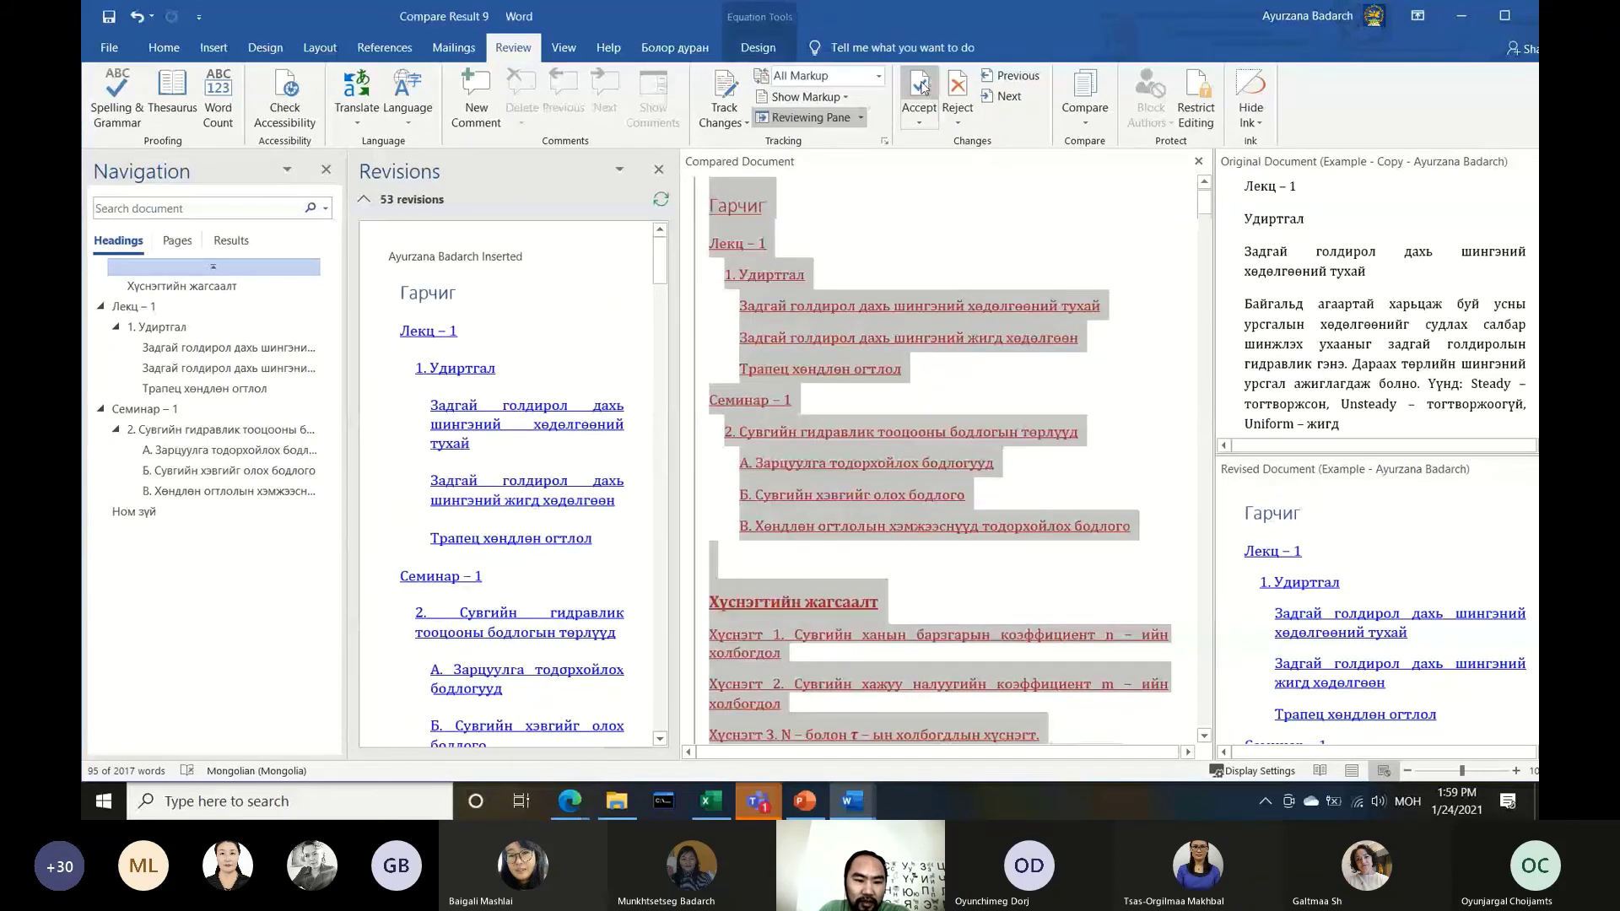
{"action": "left_click", "coordinate": [922, 85]}
{"action": "left_click", "coordinate": [921, 85]}
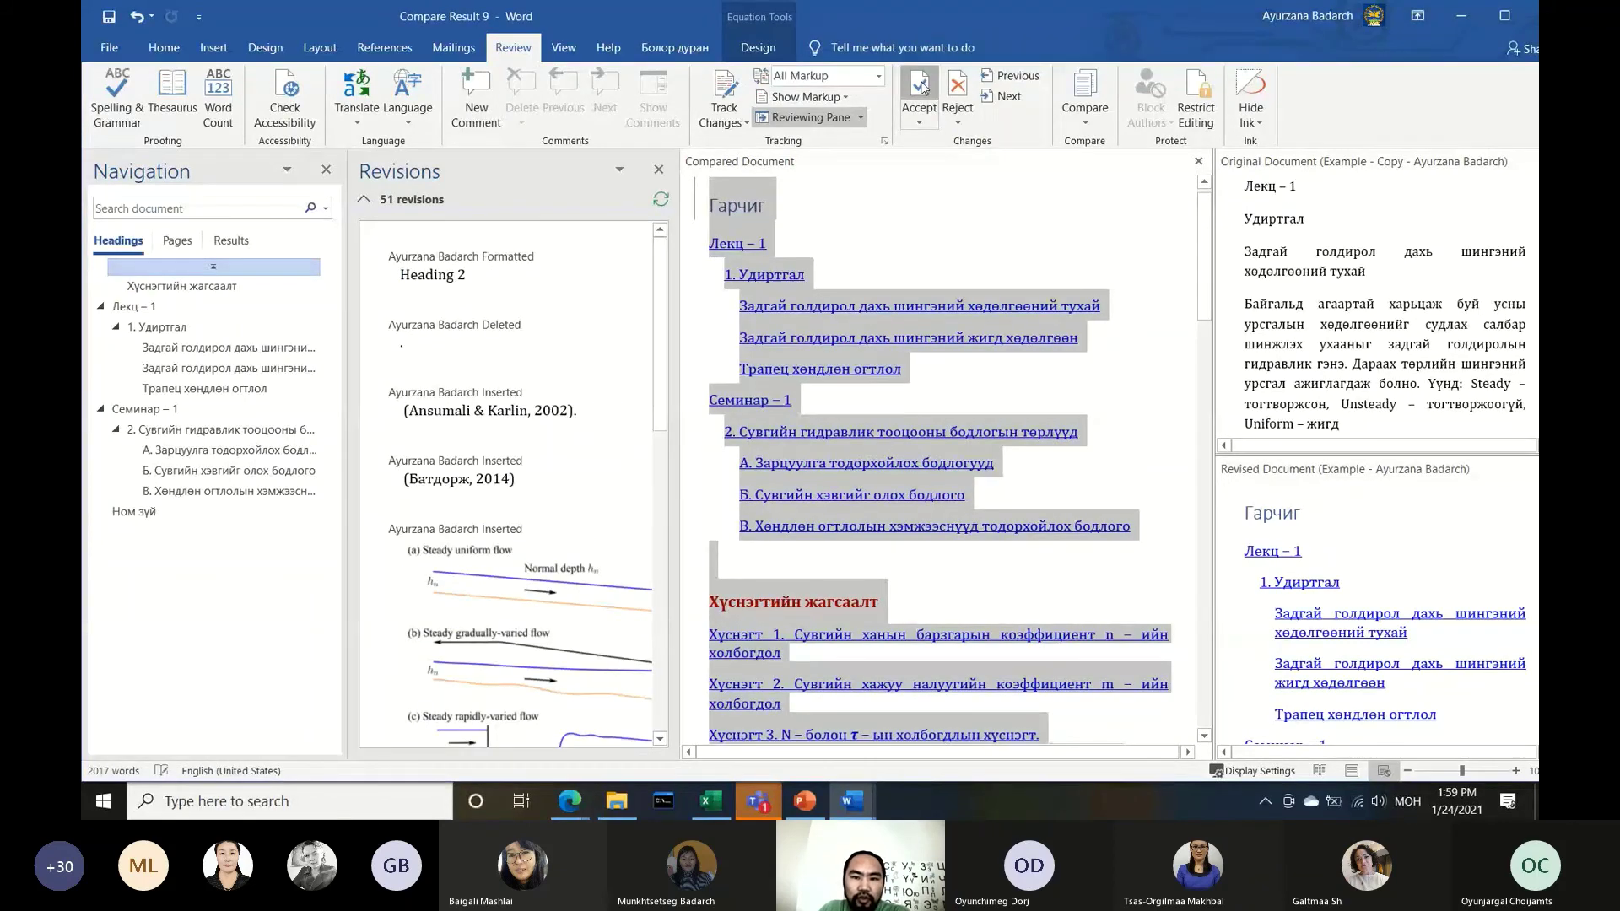
{"action": "left_click", "coordinate": [921, 85]}
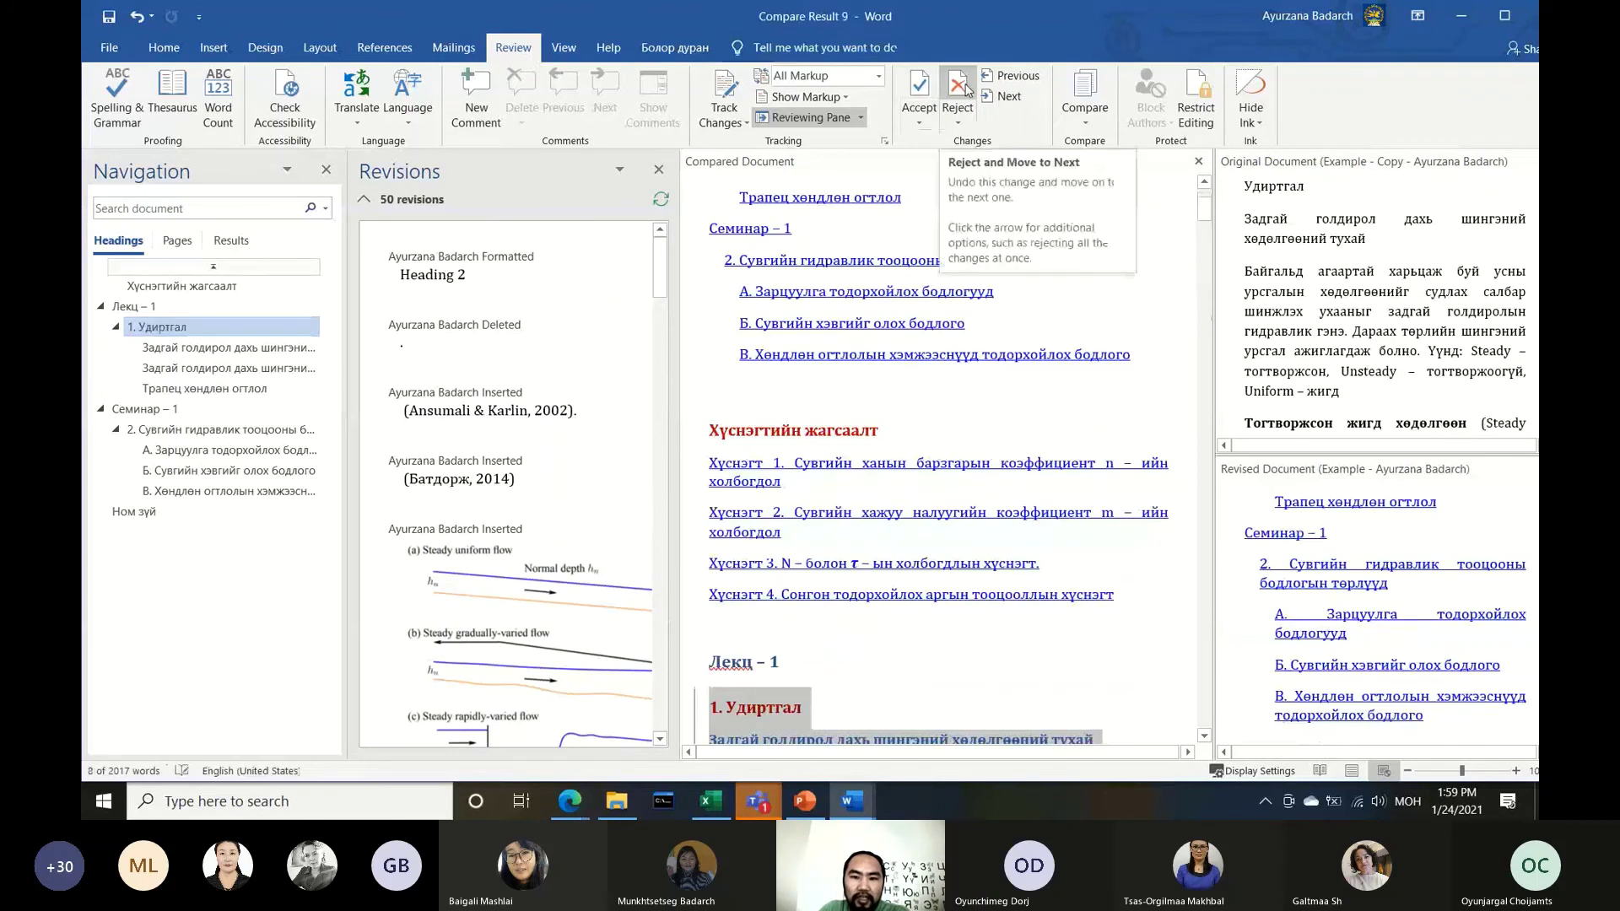
{"action": "left_click", "coordinate": [919, 87]}
{"action": "left_click", "coordinate": [920, 87]}
{"action": "left_click", "coordinate": [920, 86]}
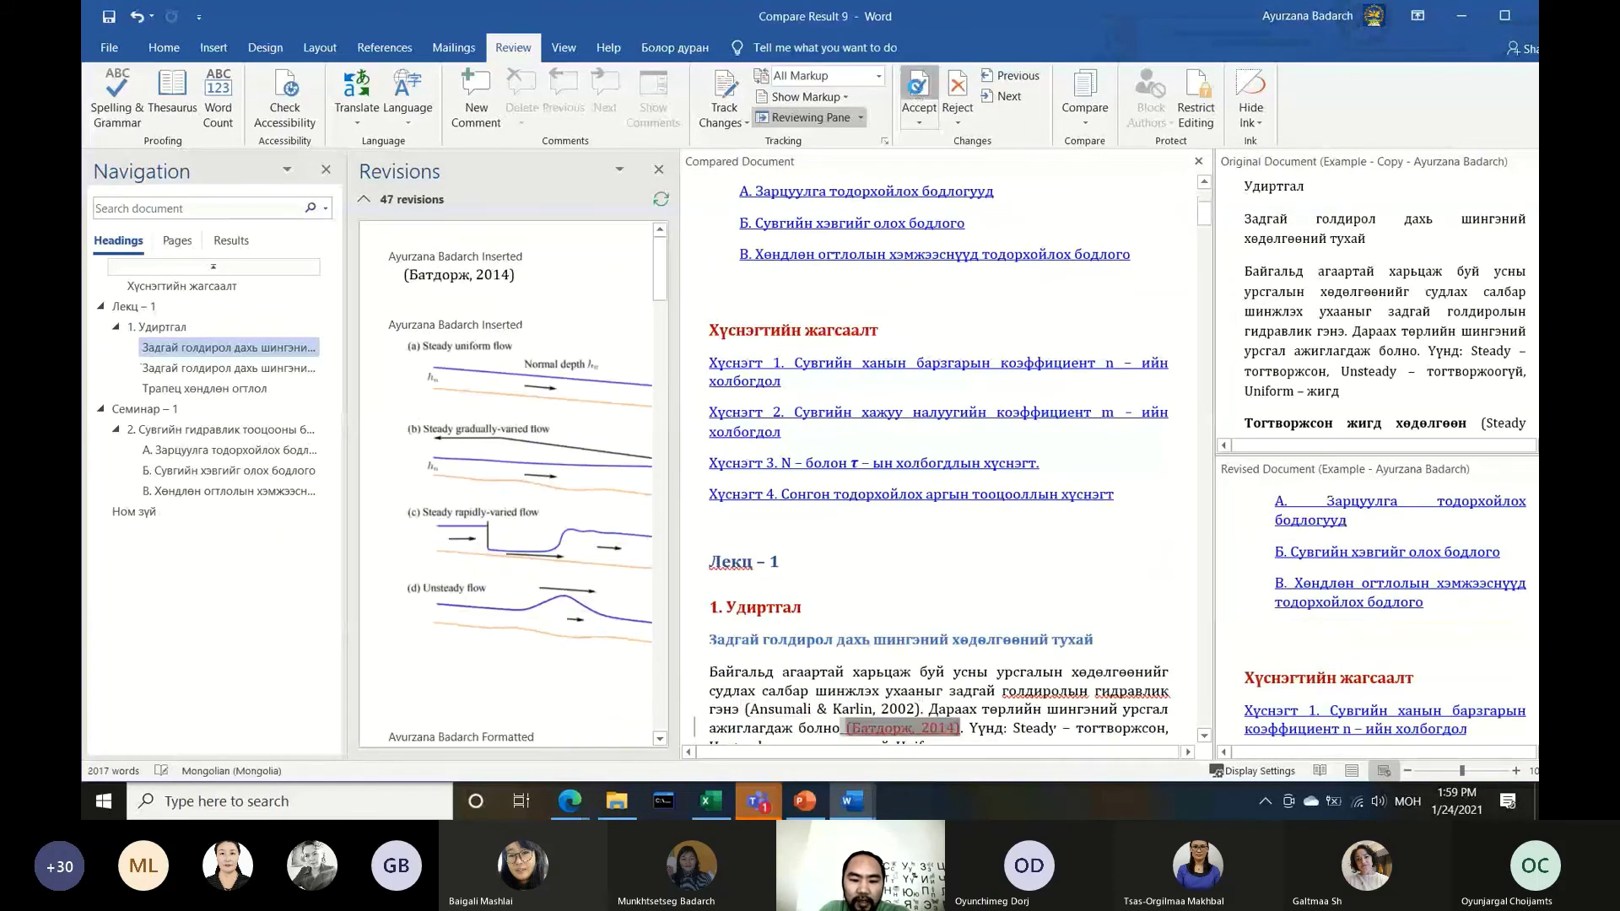
{"action": "left_click", "coordinate": [919, 87]}
{"action": "left_click", "coordinate": [919, 87]}
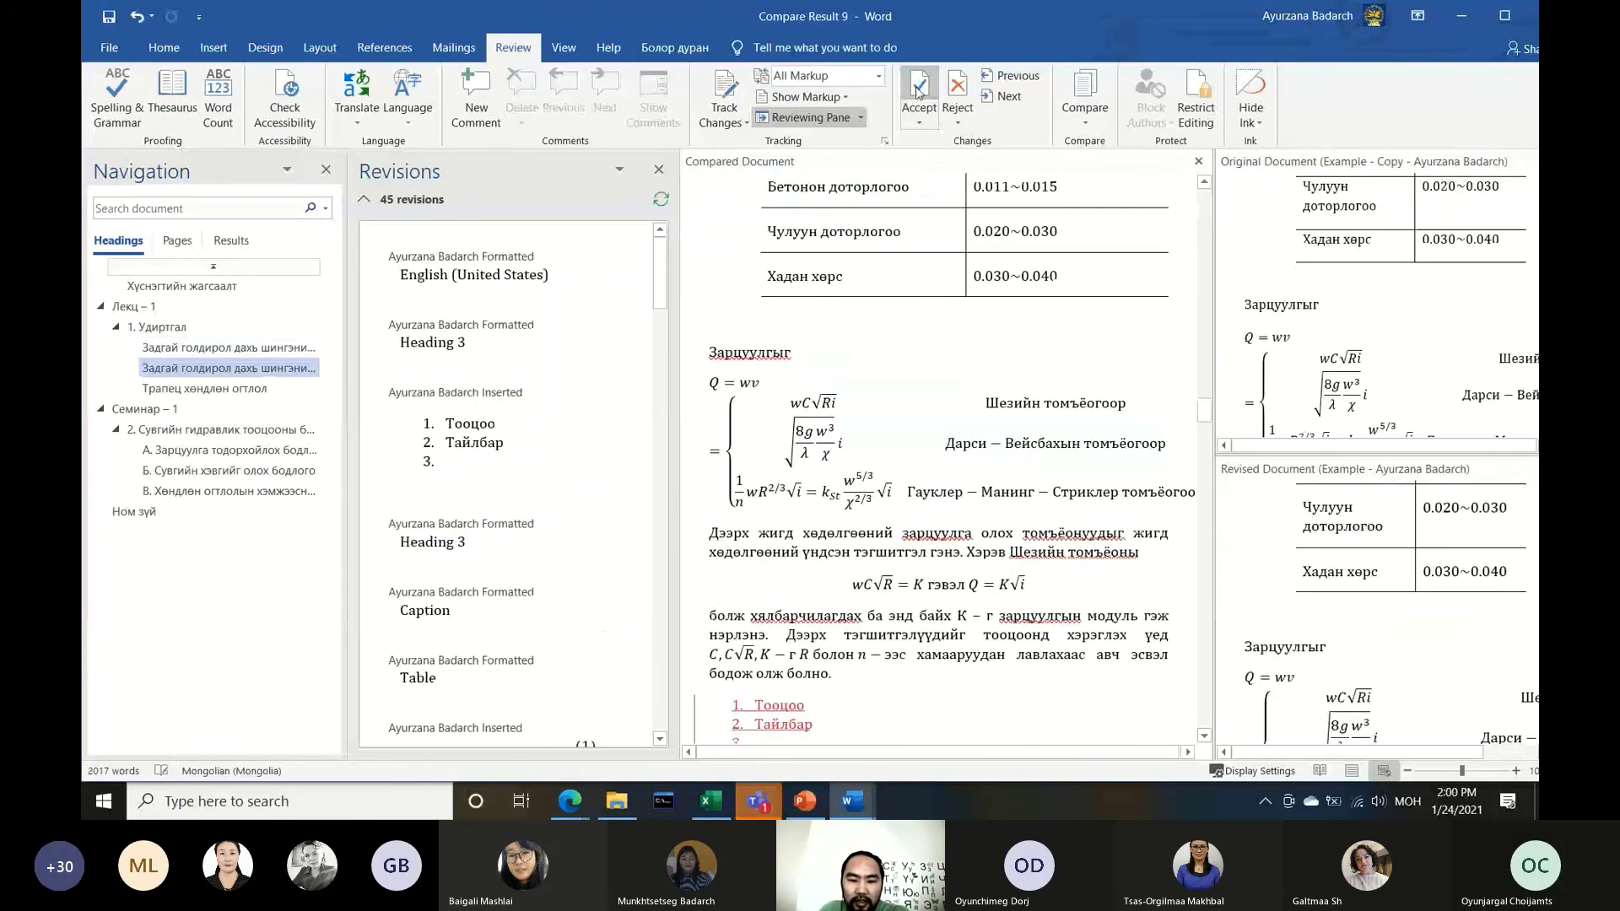
Select the whole compared document and accept all remaining changes at once
{"action": "scroll", "coordinate": [853, 297], "scroll_direction": "down", "scroll_amount": 5}
{"action": "scroll", "coordinate": [853, 297], "scroll_direction": "down", "scroll_amount": 5}
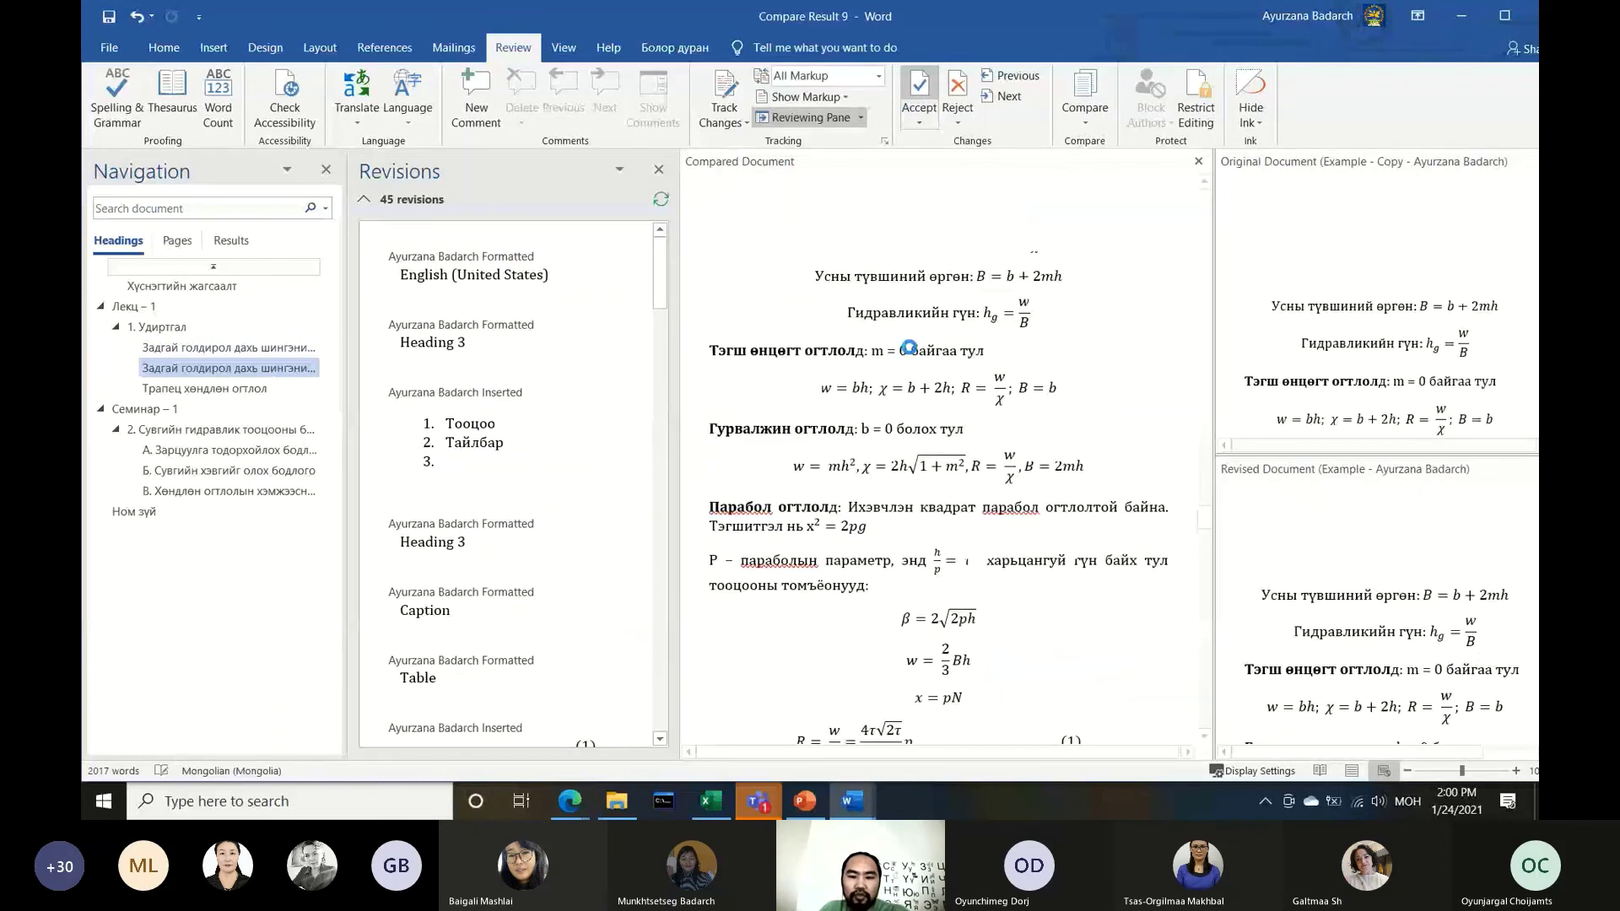
{"action": "scroll", "coordinate": [852, 297], "scroll_direction": "down", "scroll_amount": 5}
{"action": "scroll", "coordinate": [853, 297], "scroll_direction": "down", "scroll_amount": 5}
{"action": "double_click", "coordinate": [874, 478]}
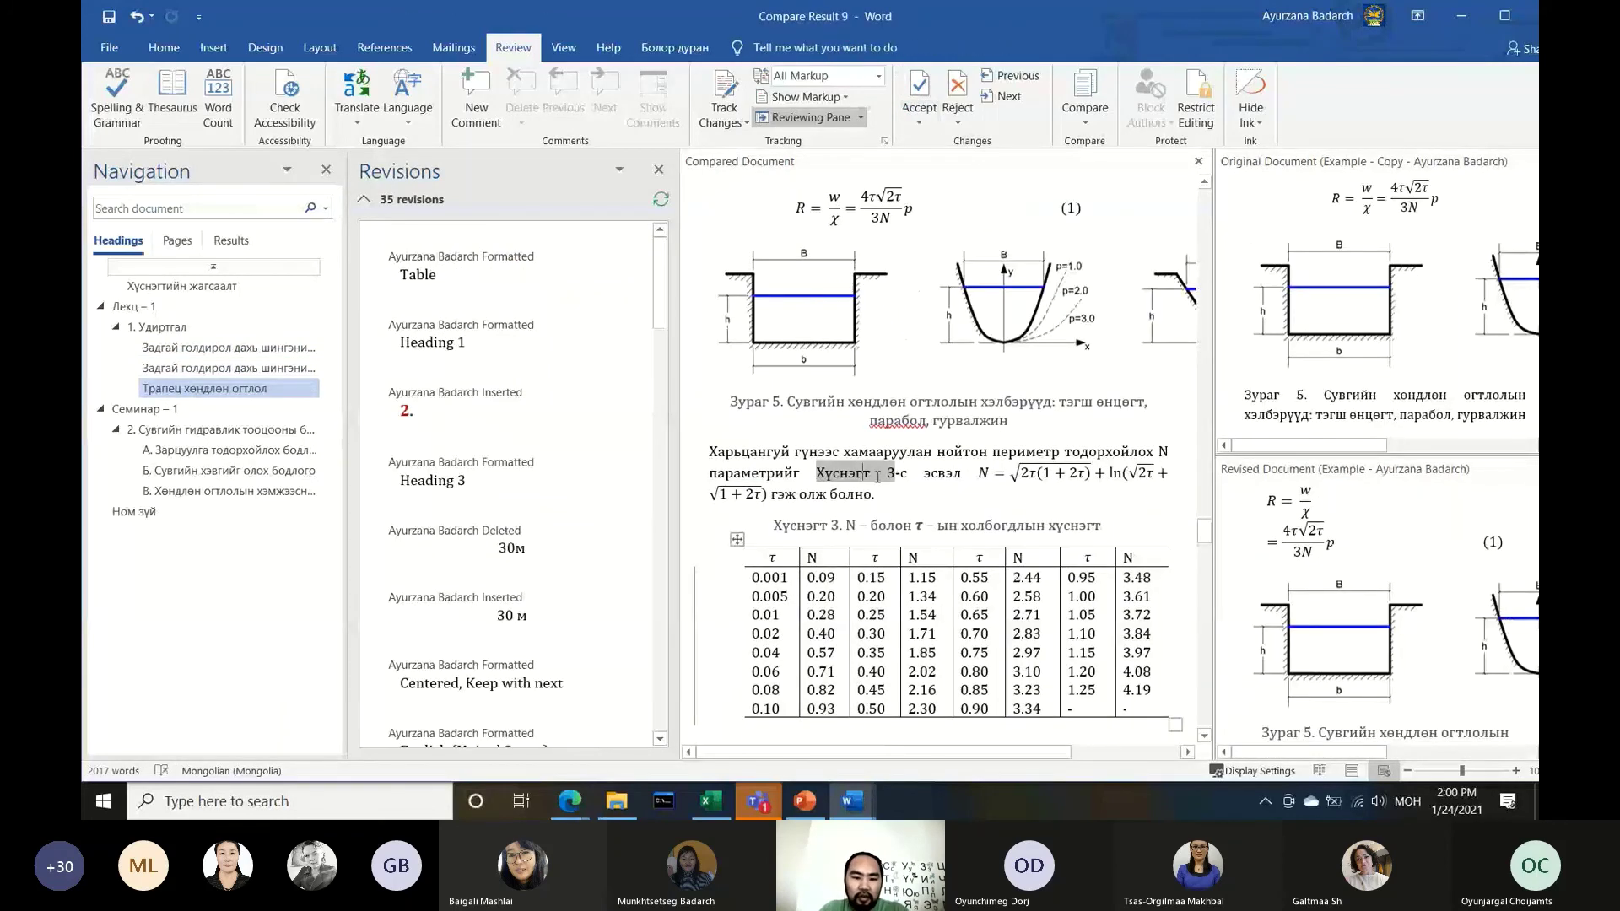
{"action": "key", "text": "ctrl+a"}
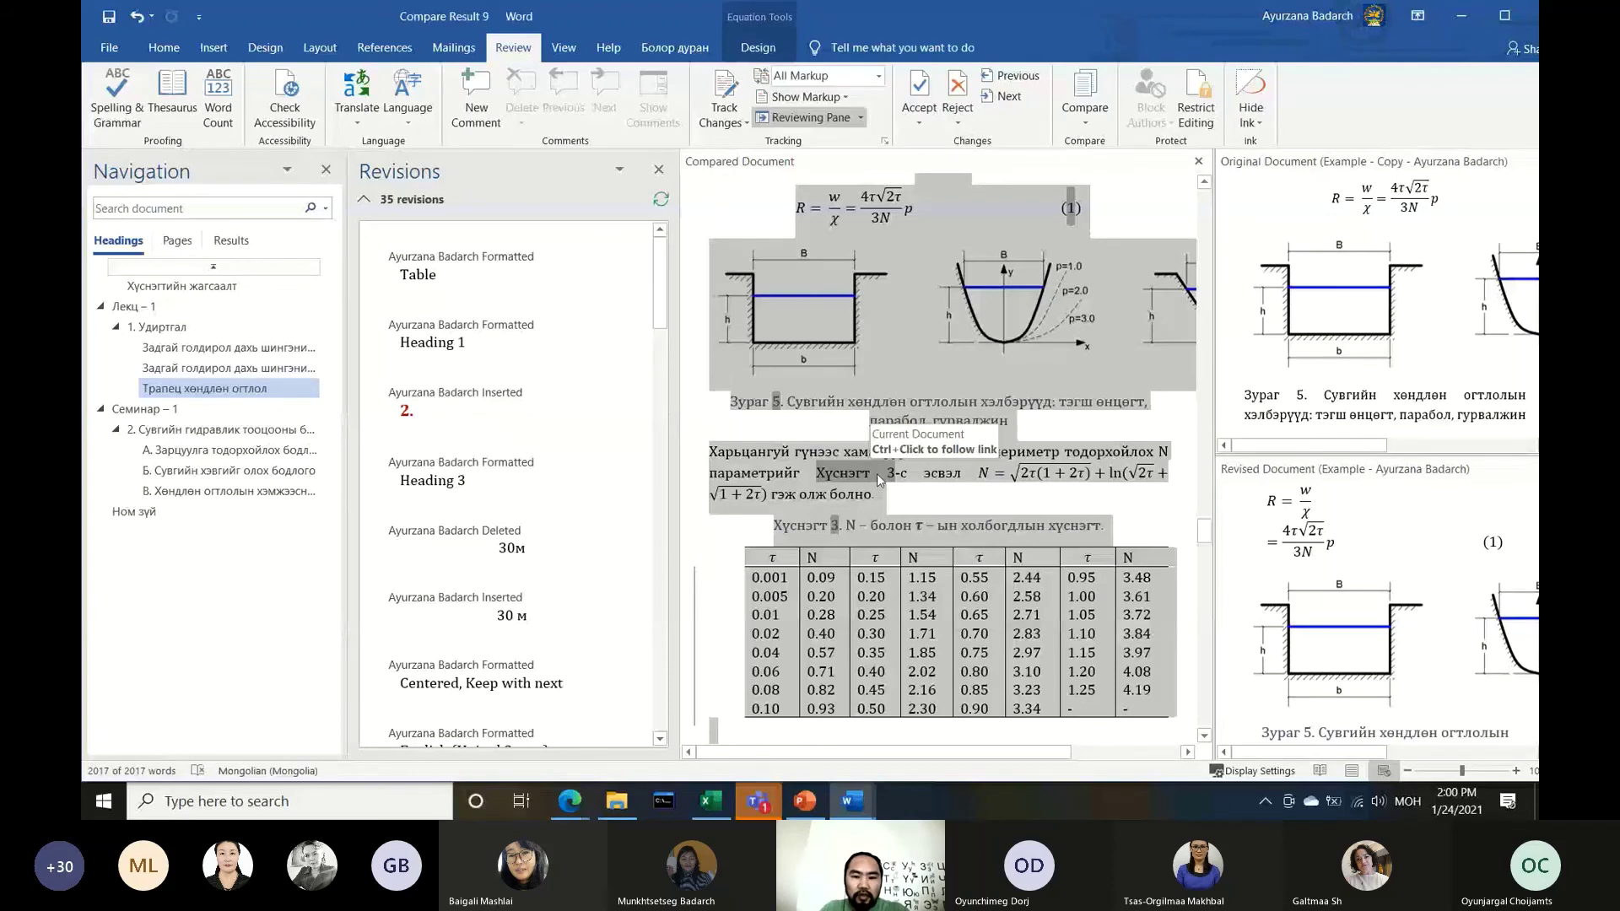
{"action": "left_click", "coordinate": [910, 135]}
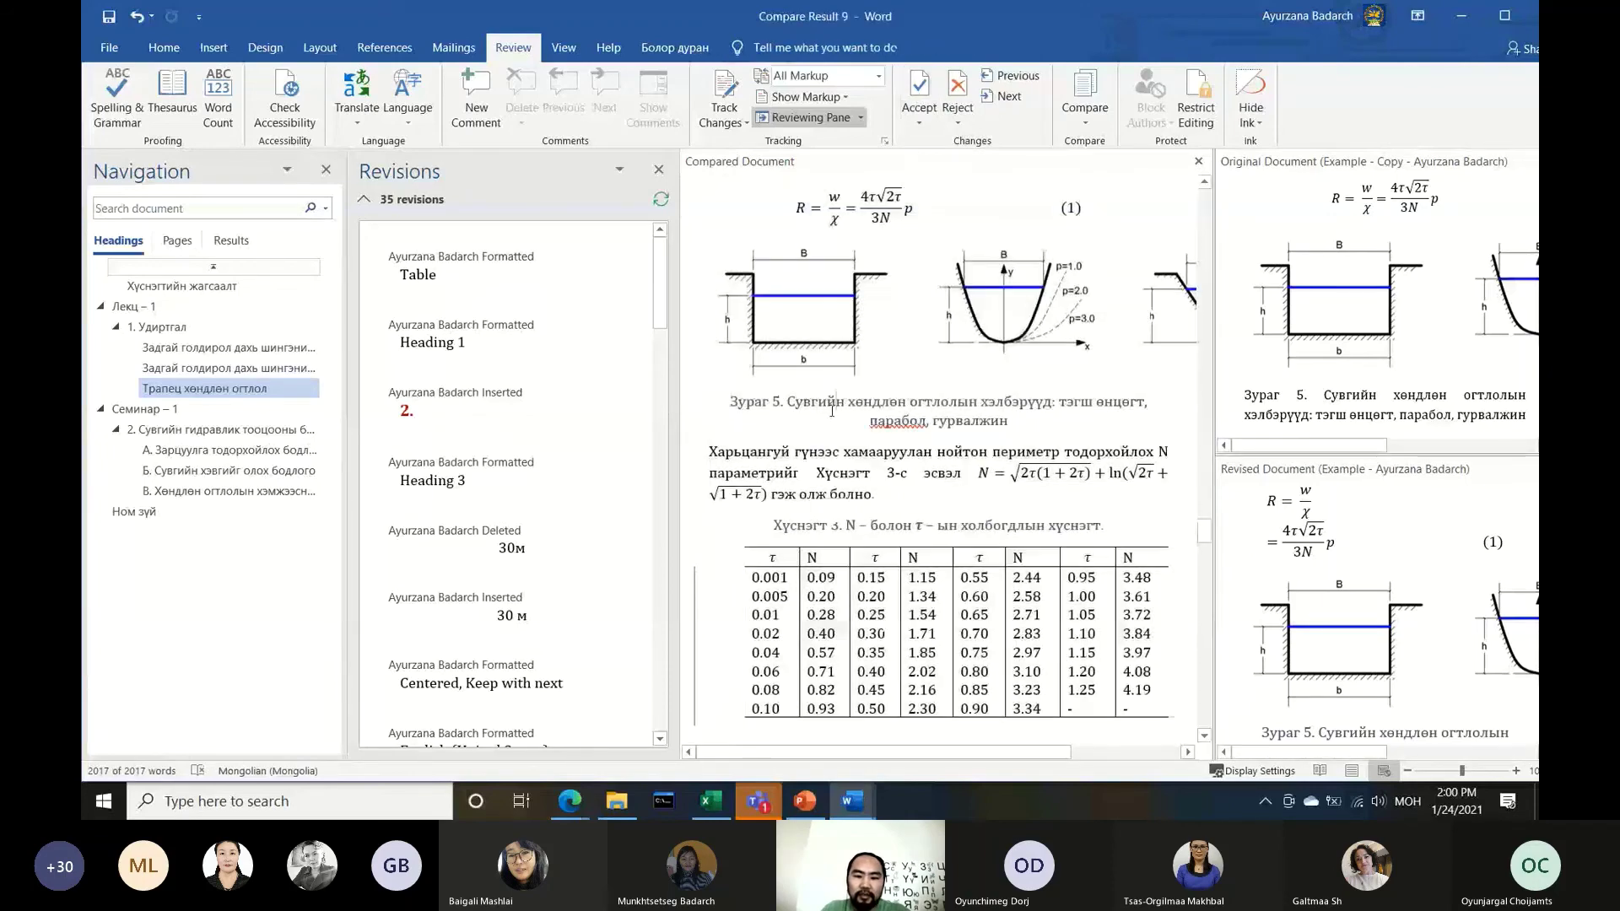
{"action": "scroll", "coordinate": [837, 435], "scroll_direction": "down", "scroll_amount": 2}
{"action": "scroll", "coordinate": [837, 436], "scroll_direction": "down", "scroll_amount": 4}
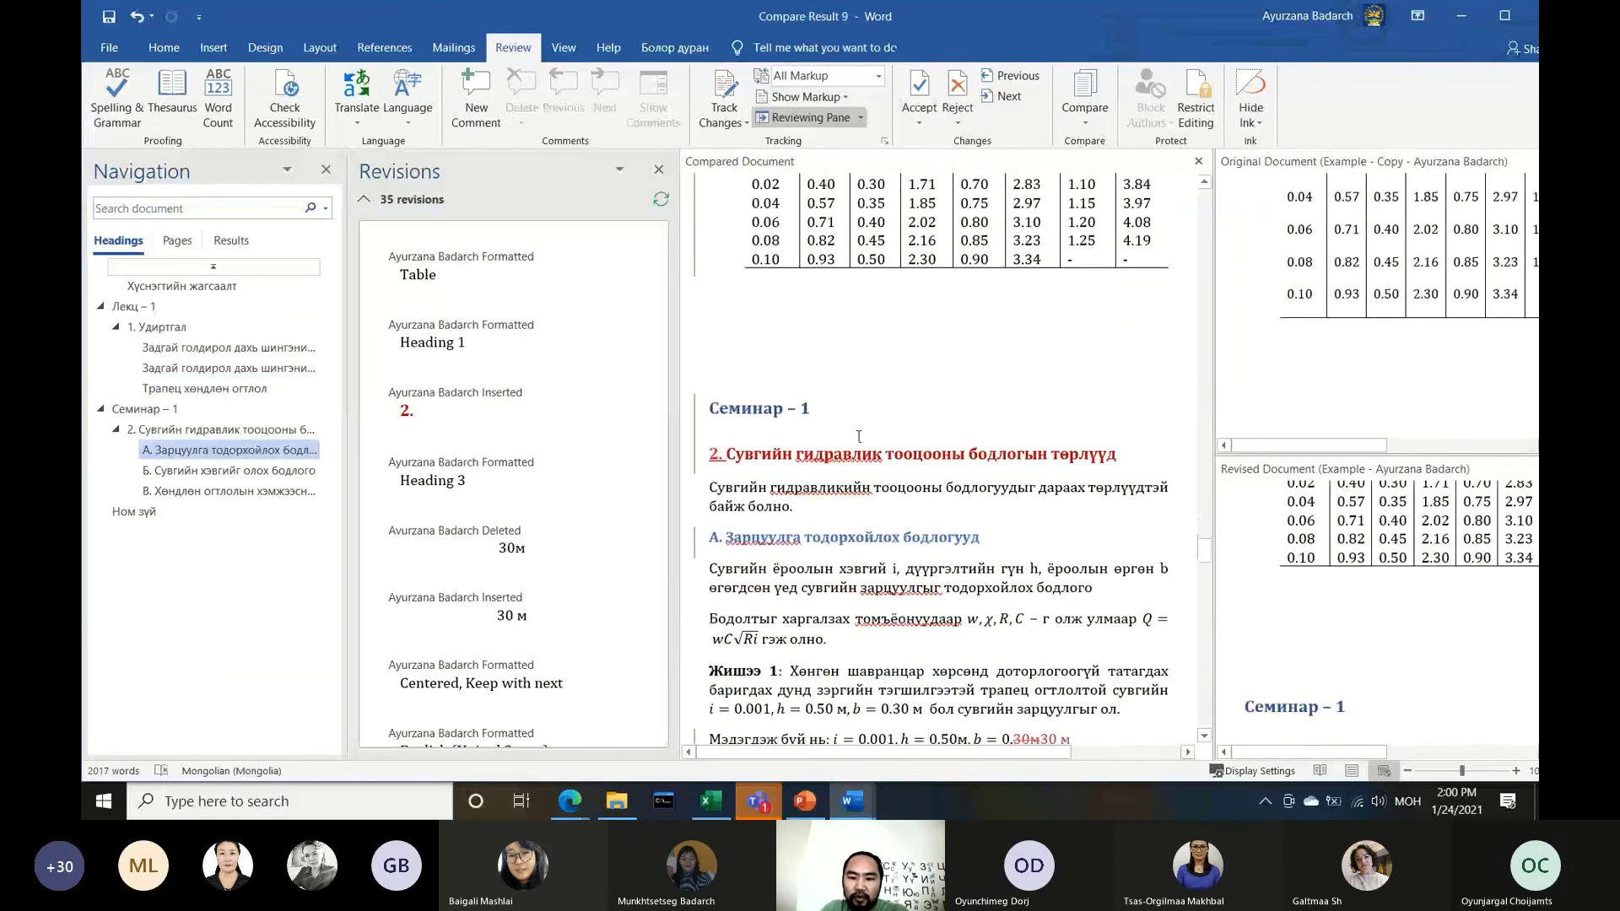
{"action": "scroll", "coordinate": [836, 435], "scroll_direction": "down", "scroll_amount": 3}
{"action": "scroll", "coordinate": [837, 435], "scroll_direction": "down", "scroll_amount": 1}
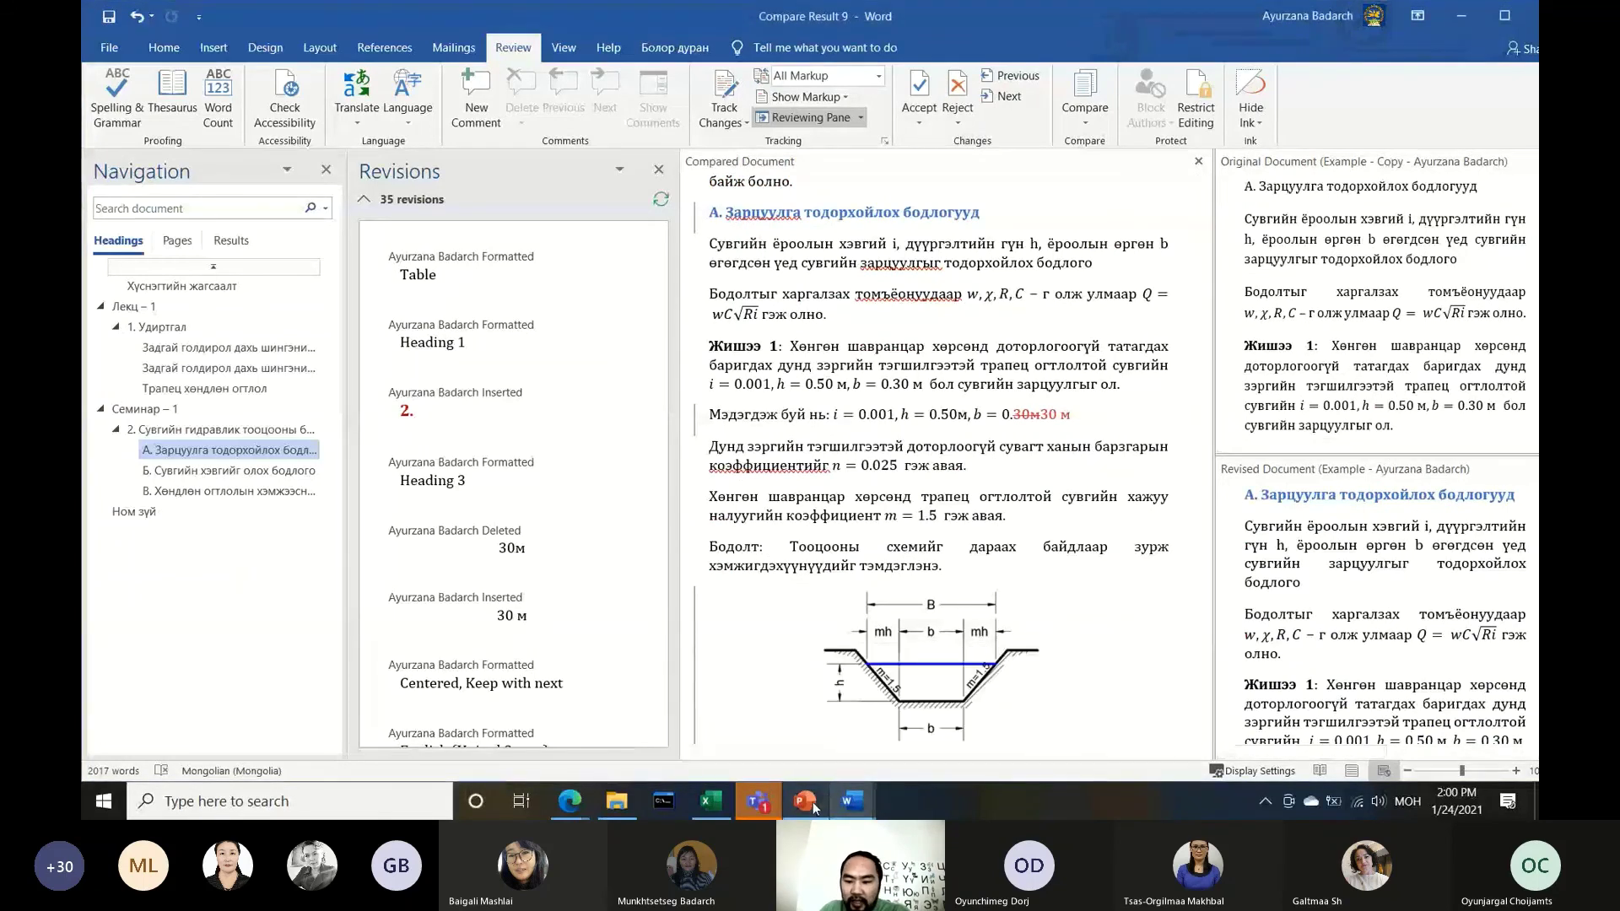
{"action": "key", "text": "alt+Tab"}
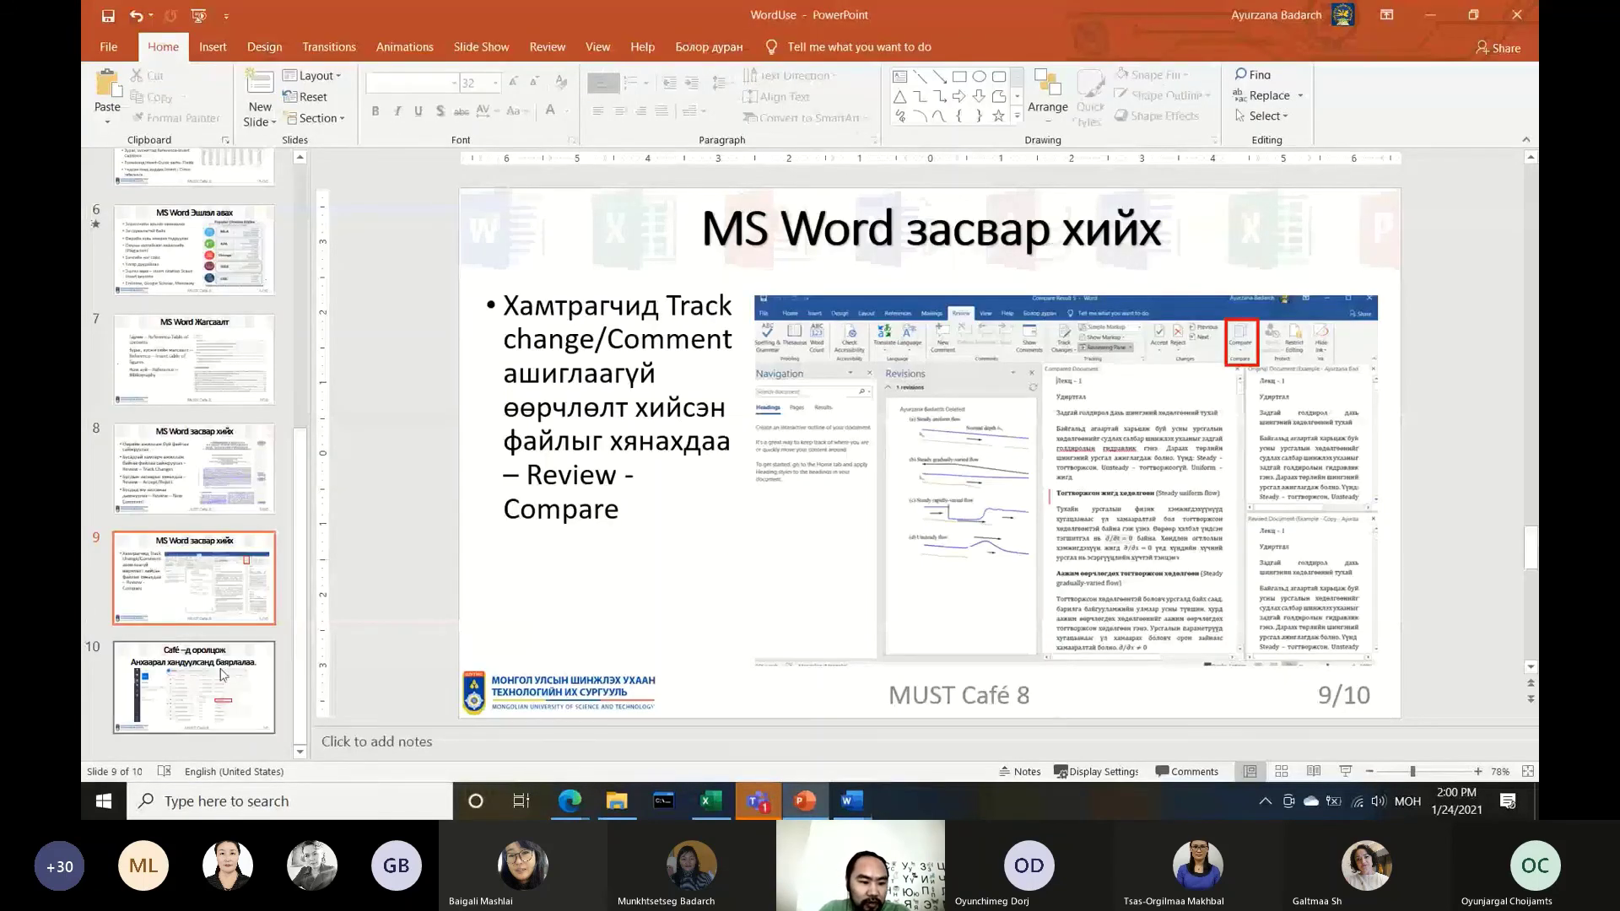
Present closing slide 10 as a slide show, exit, and nudge the notes divider down
{"action": "left_click", "coordinate": [218, 671]}
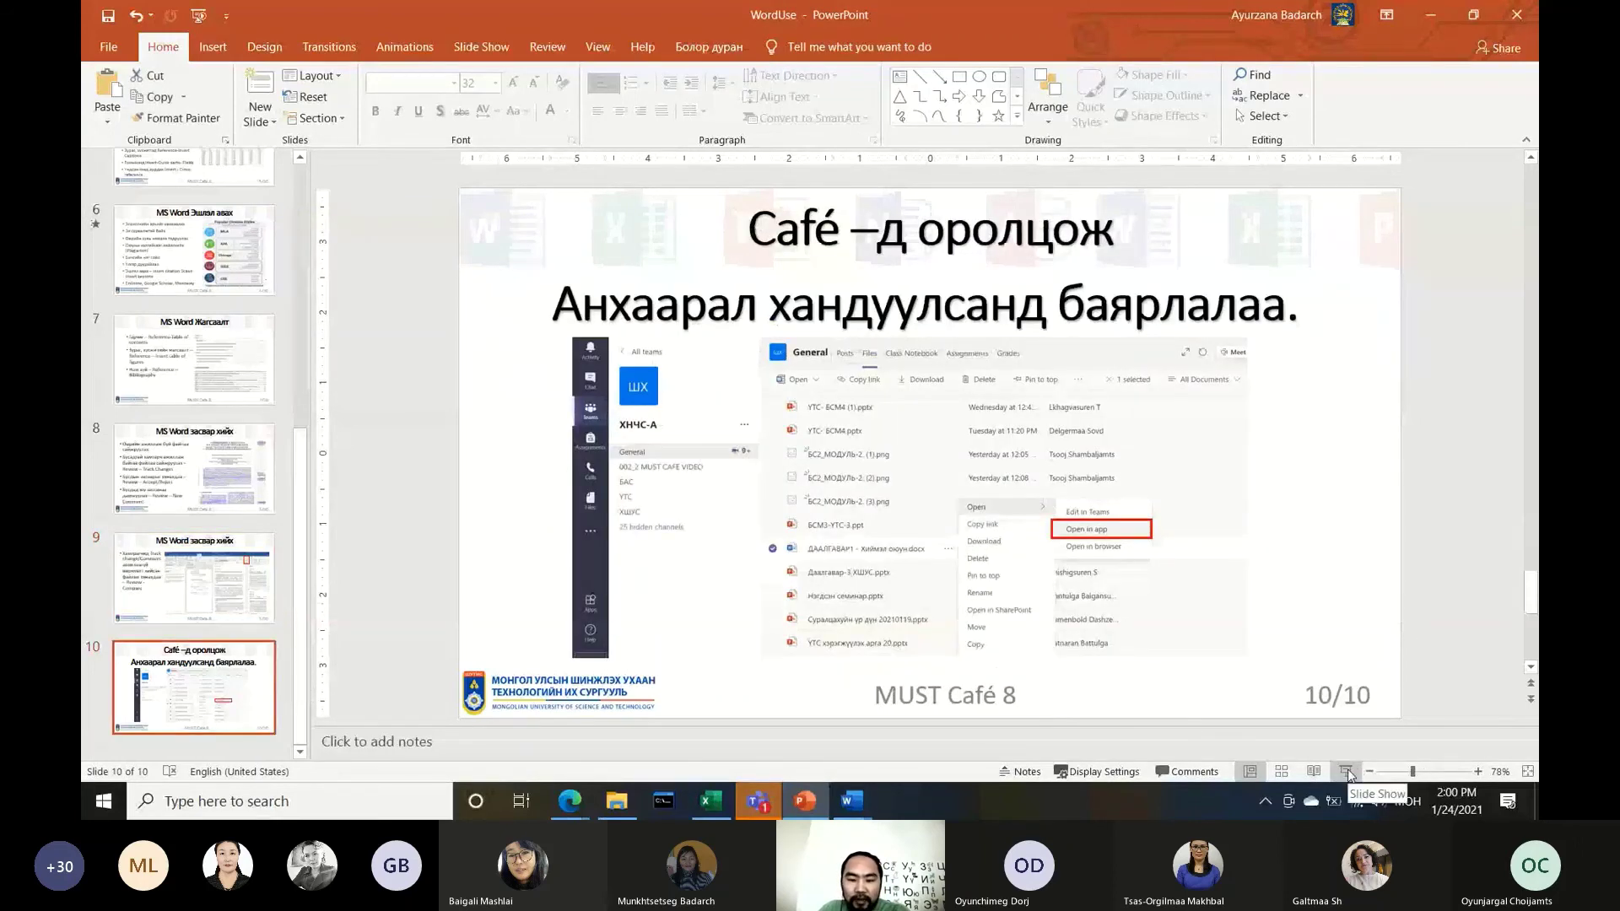
{"action": "key", "text": "shift+F5"}
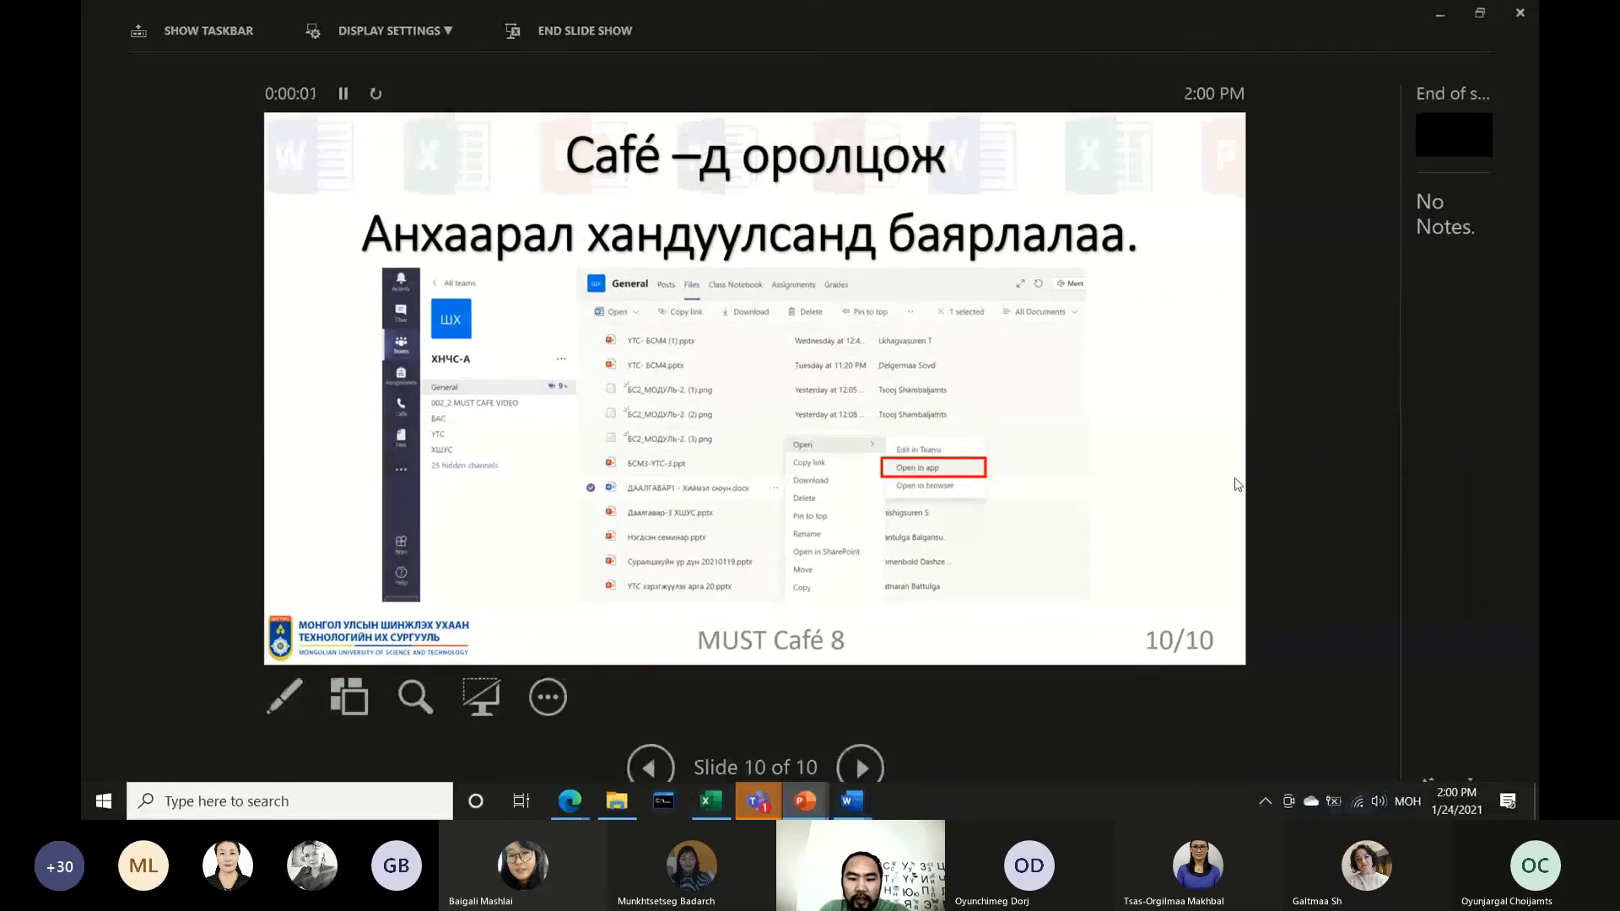
{"action": "key", "text": "Escape"}
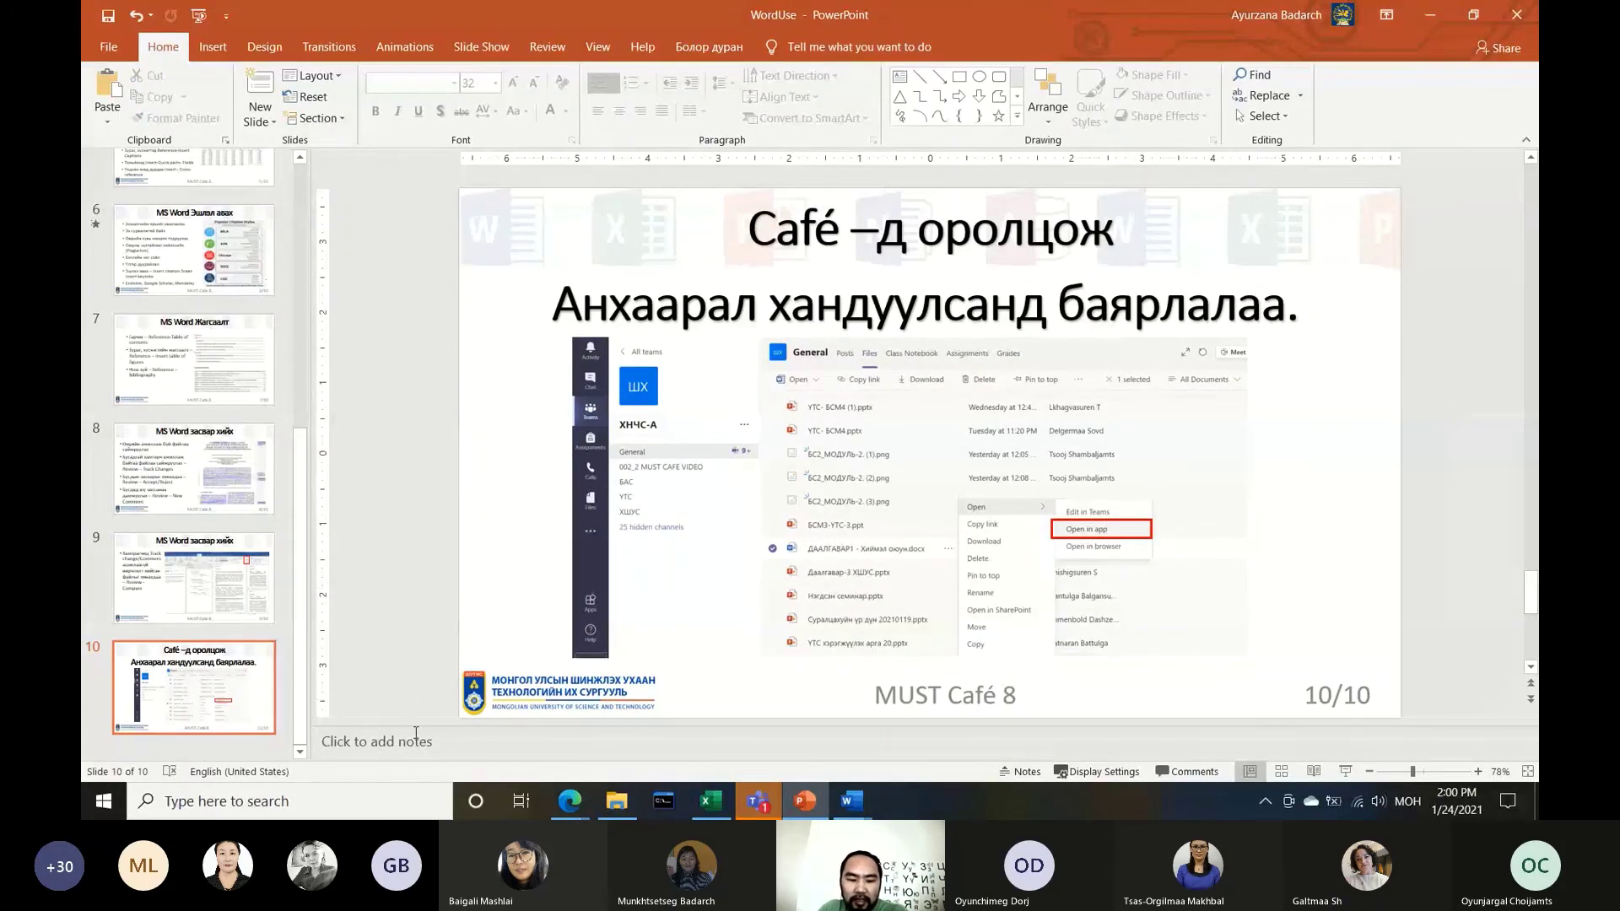
{"action": "left_click_drag", "start_coordinate": [416, 727], "coordinate": [416, 732]}
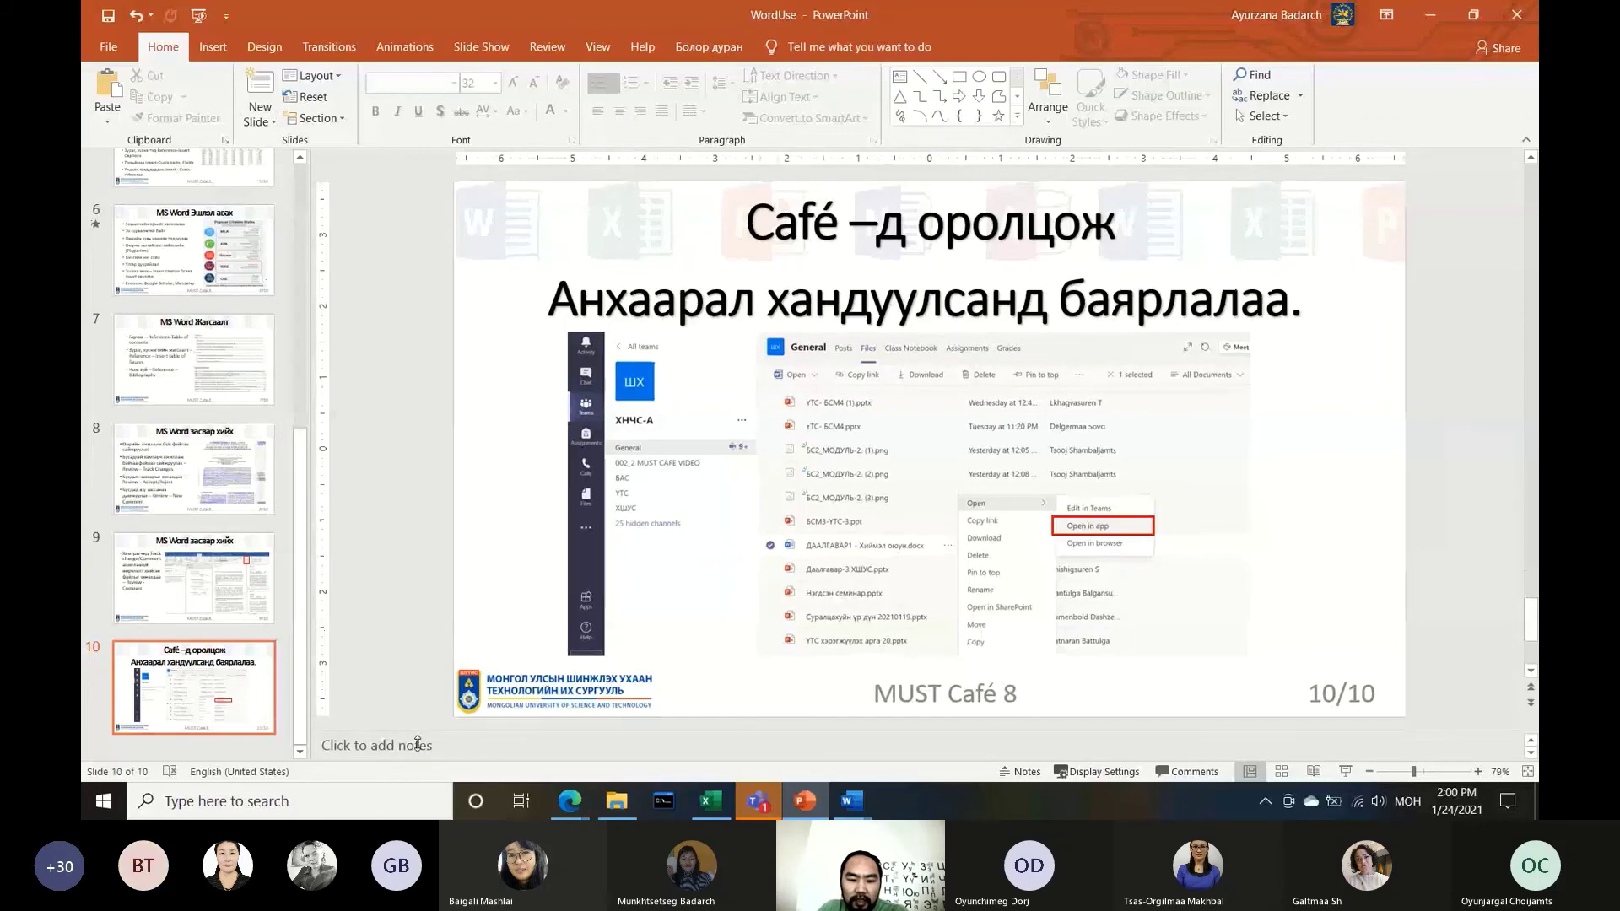
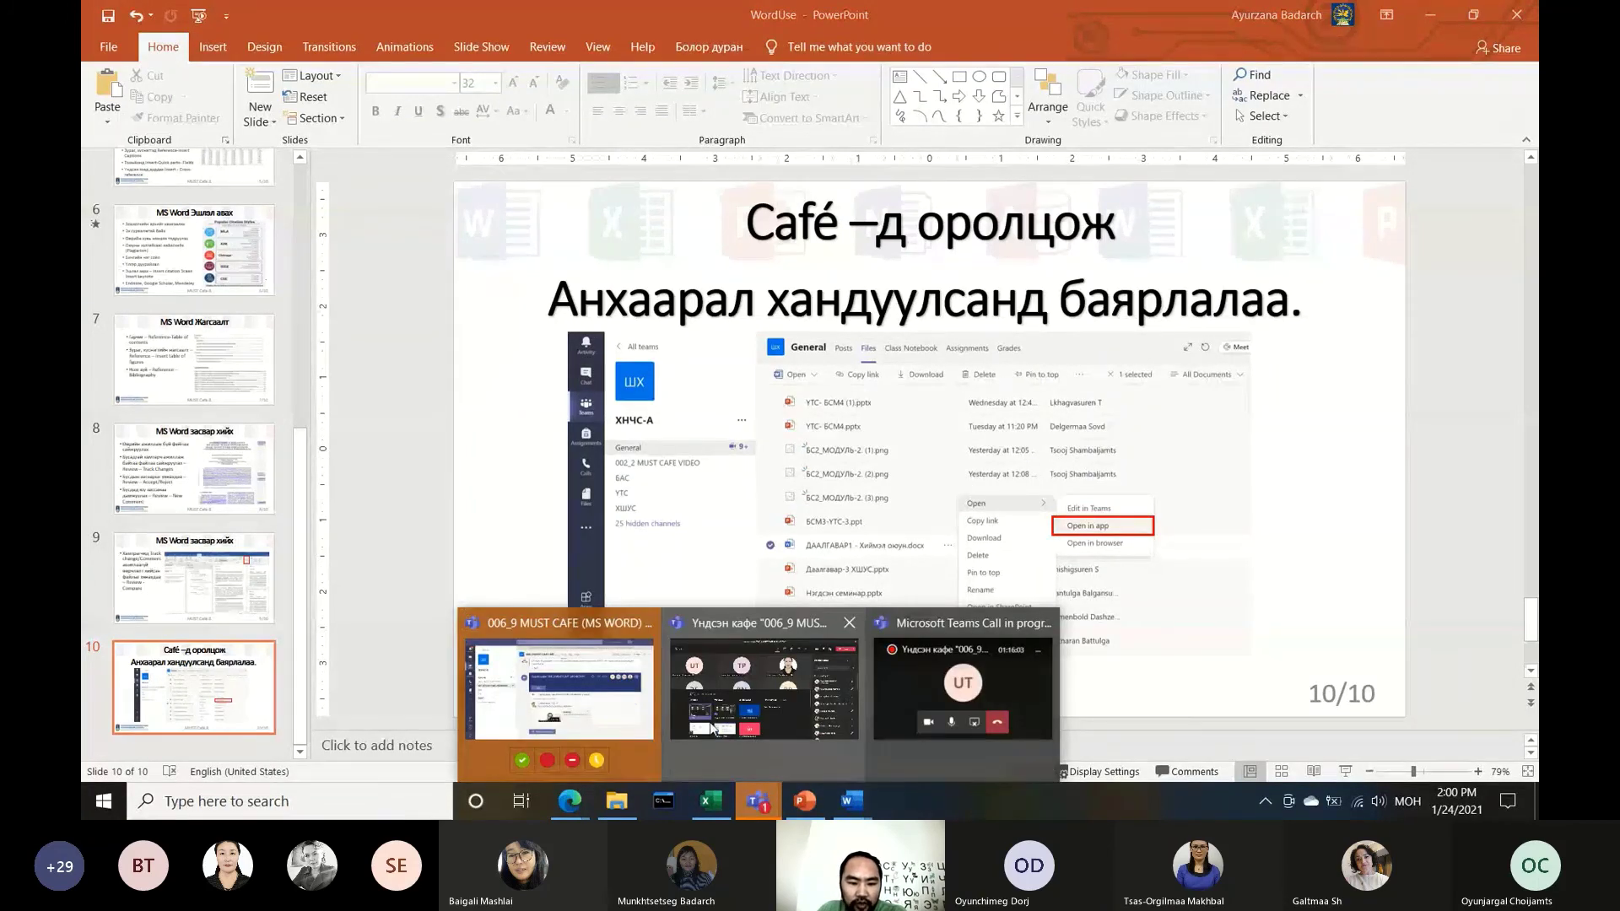
Preview WordUse.pptx from the class team channel's shared files
{"action": "left_click", "coordinate": [613, 701]}
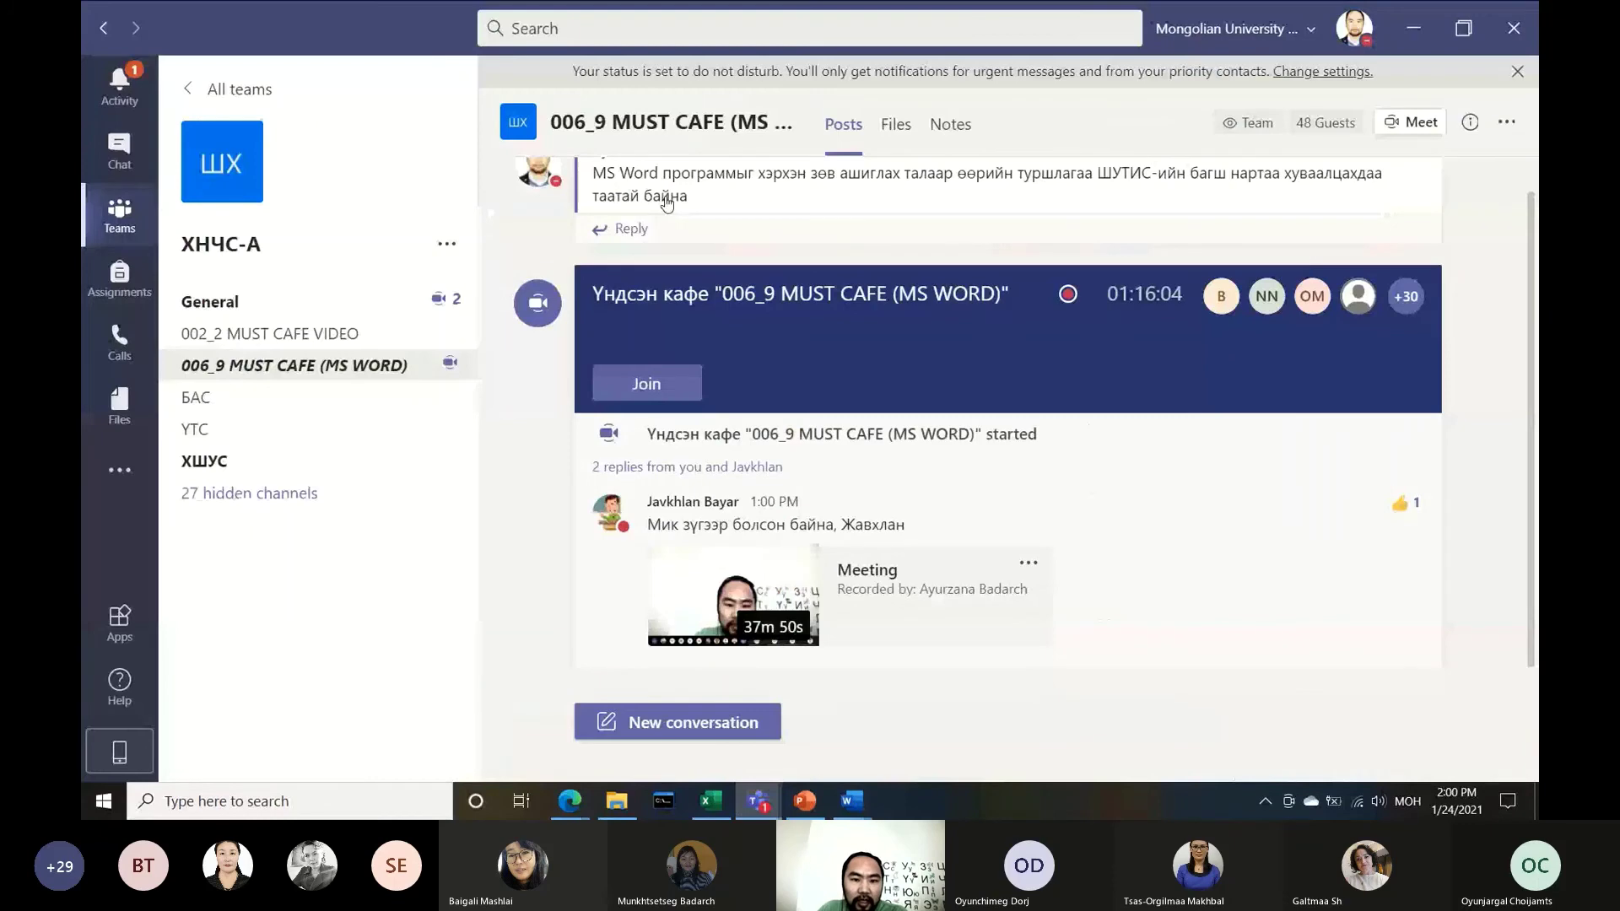
{"action": "left_click", "coordinate": [888, 127]}
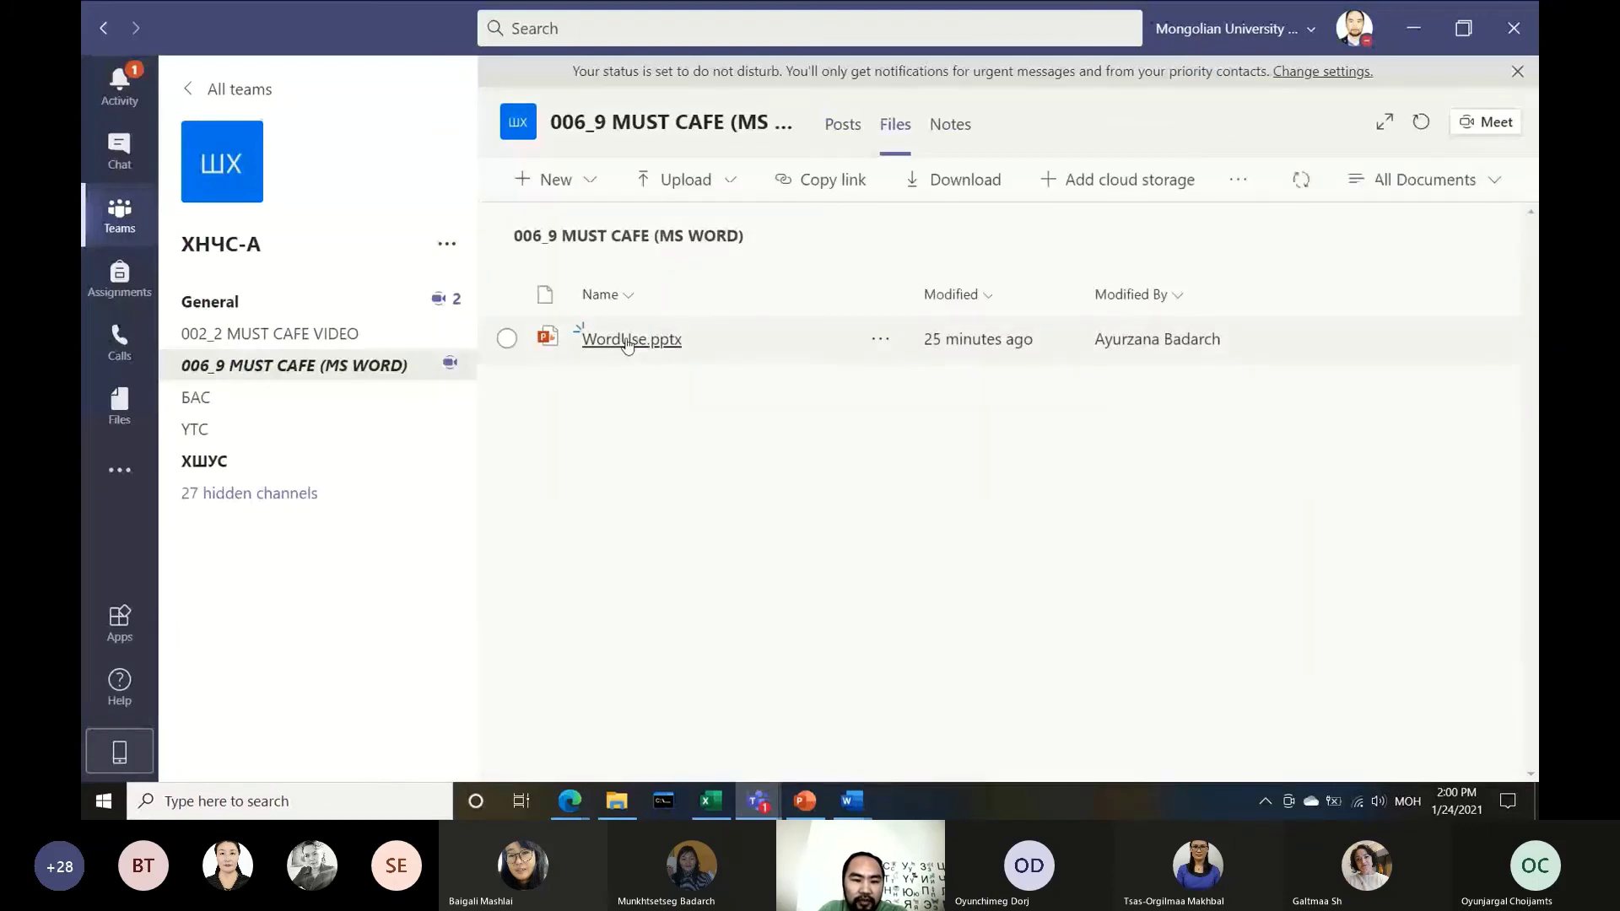
{"action": "left_click", "coordinate": [628, 339]}
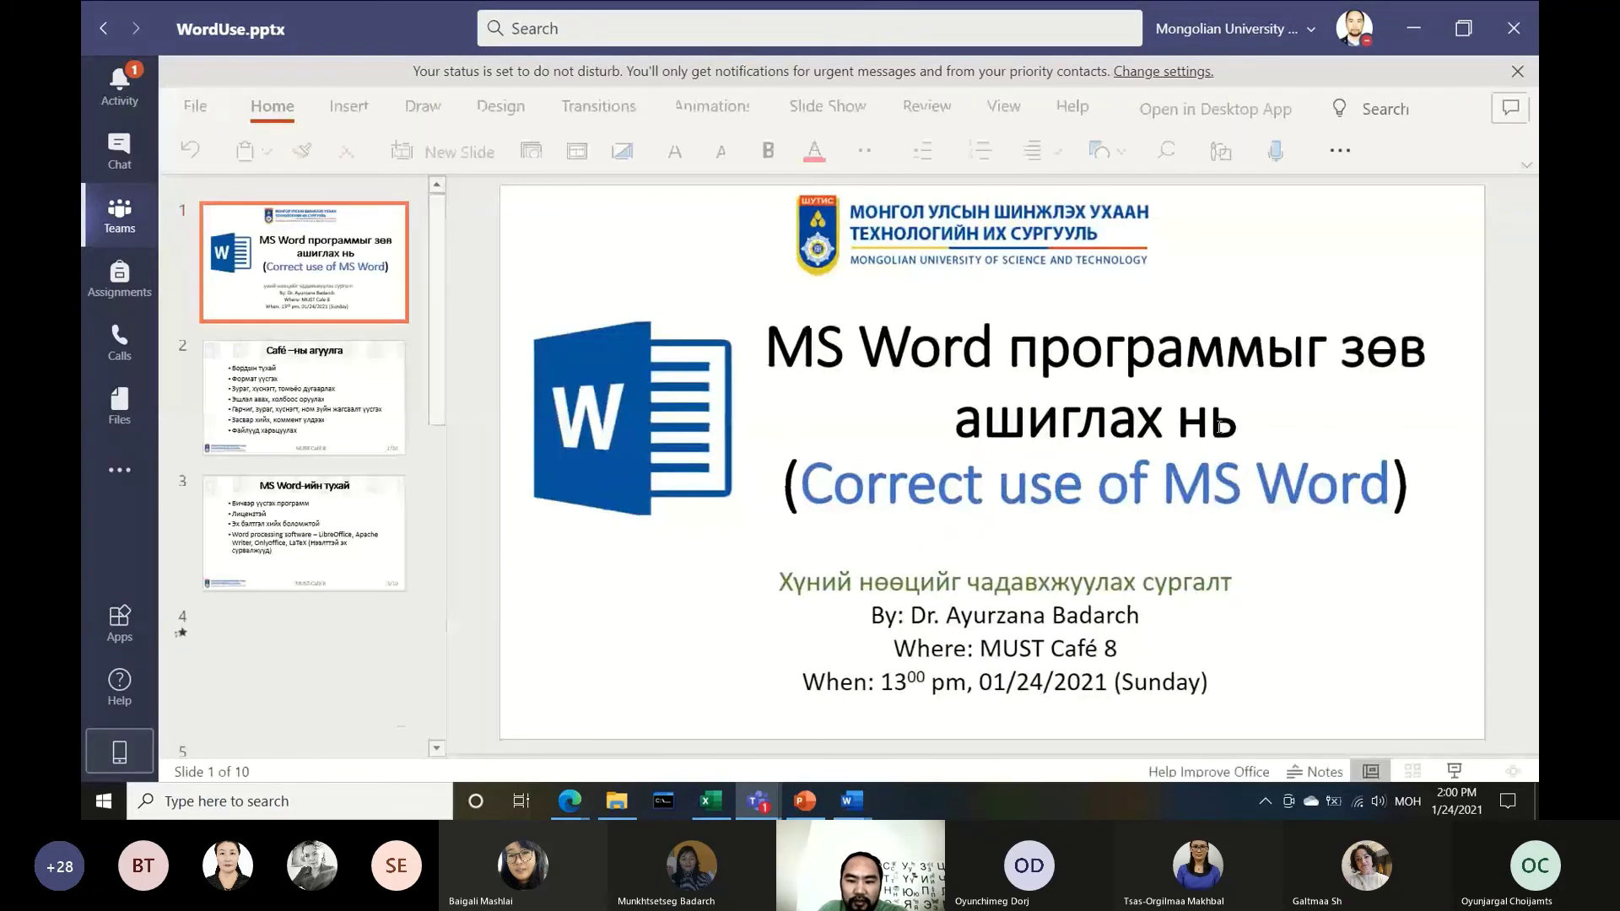
Open WordUse.pptx in the desktop PowerPoint app from its actions menu
{"action": "left_click", "coordinate": [1250, 428]}
{"action": "left_click", "coordinate": [1139, 591]}
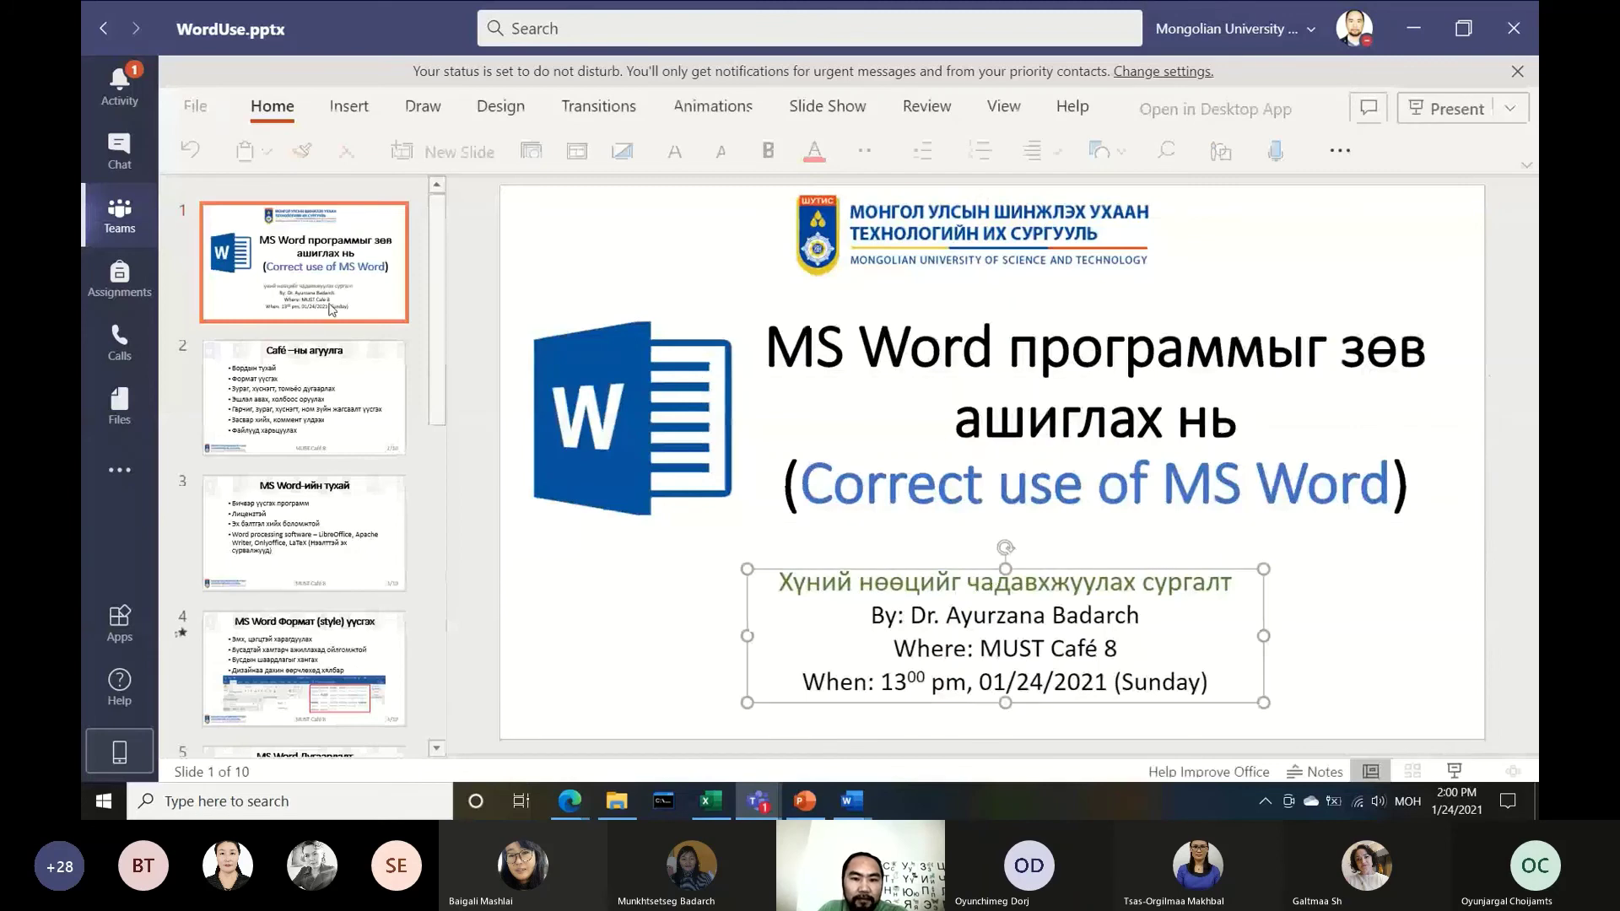
{"action": "left_click", "coordinate": [1517, 72]}
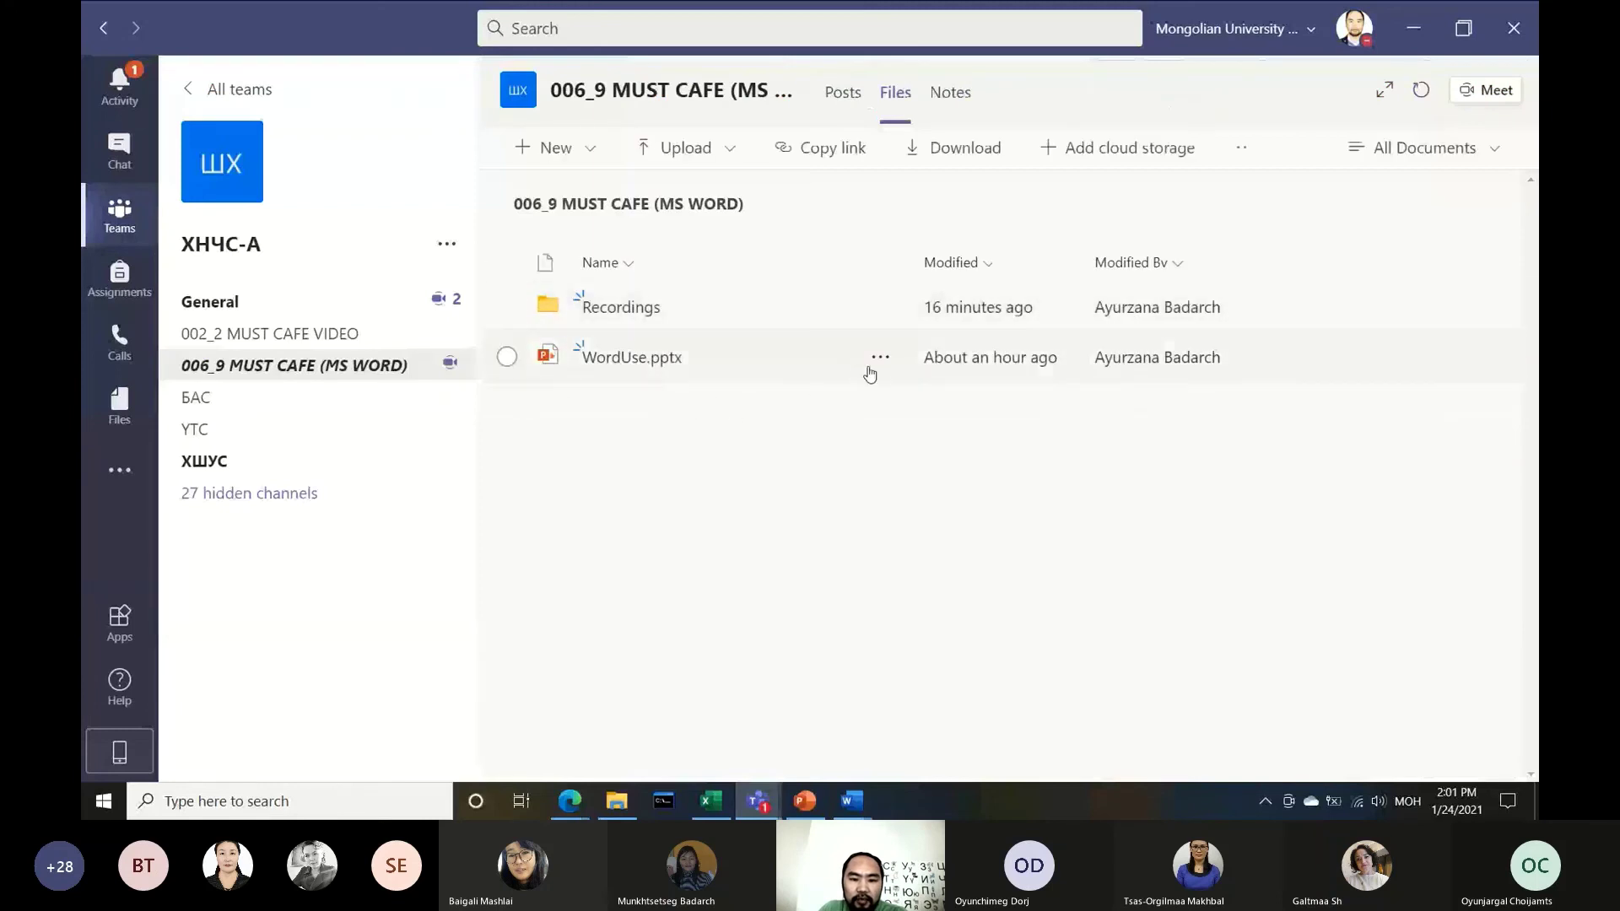
{"action": "left_click", "coordinate": [881, 359]}
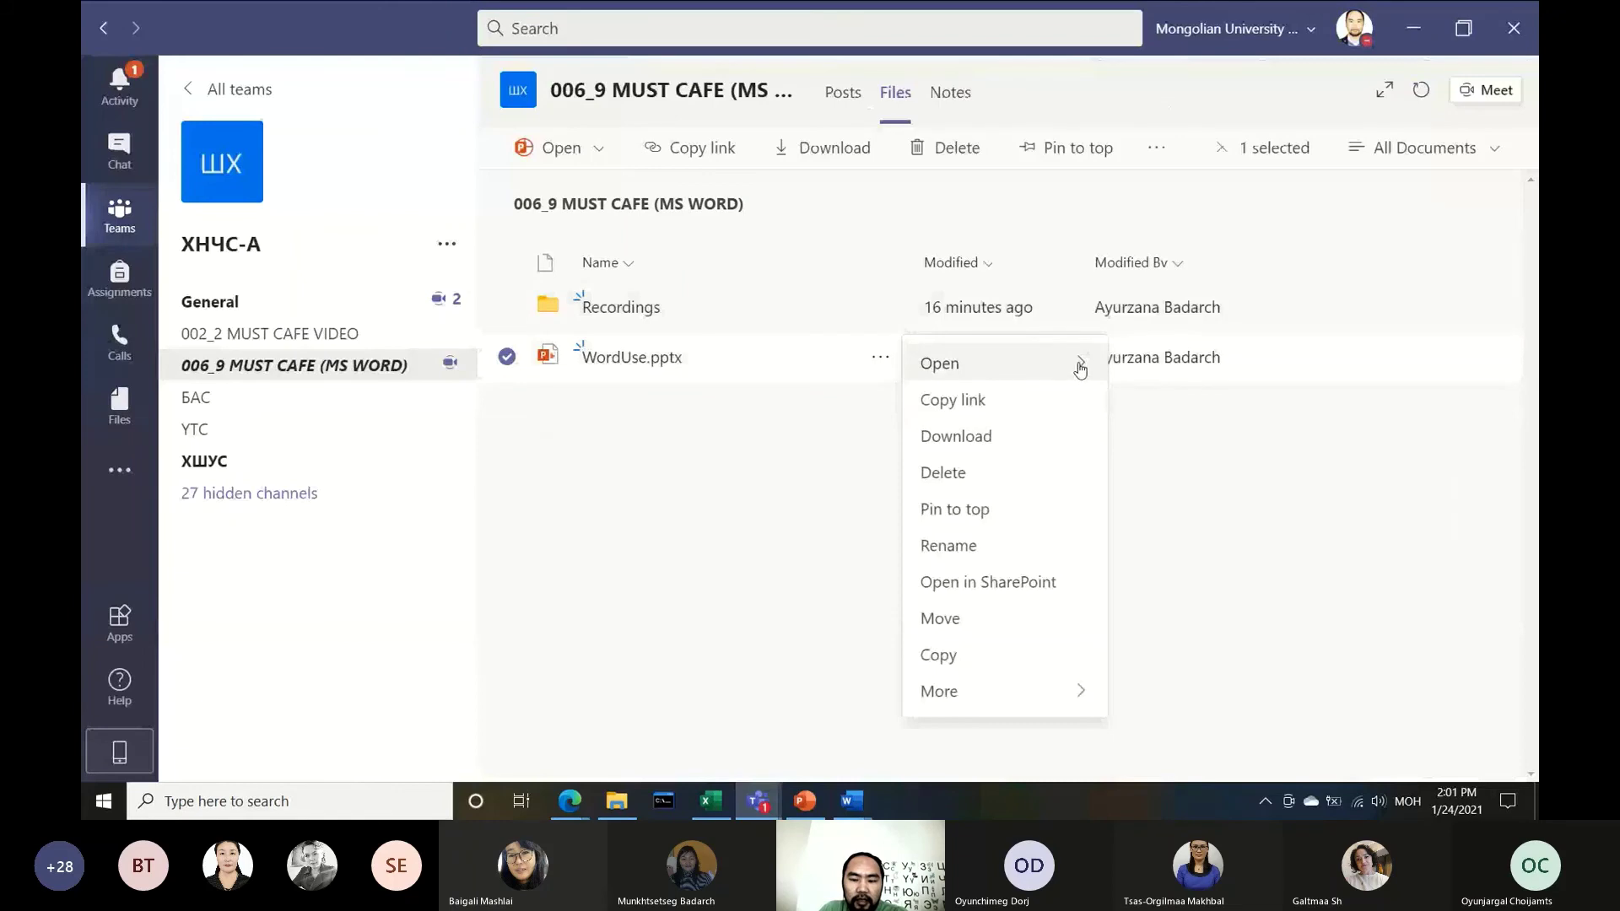
{"action": "mouse_move", "coordinate": [1000, 364]}
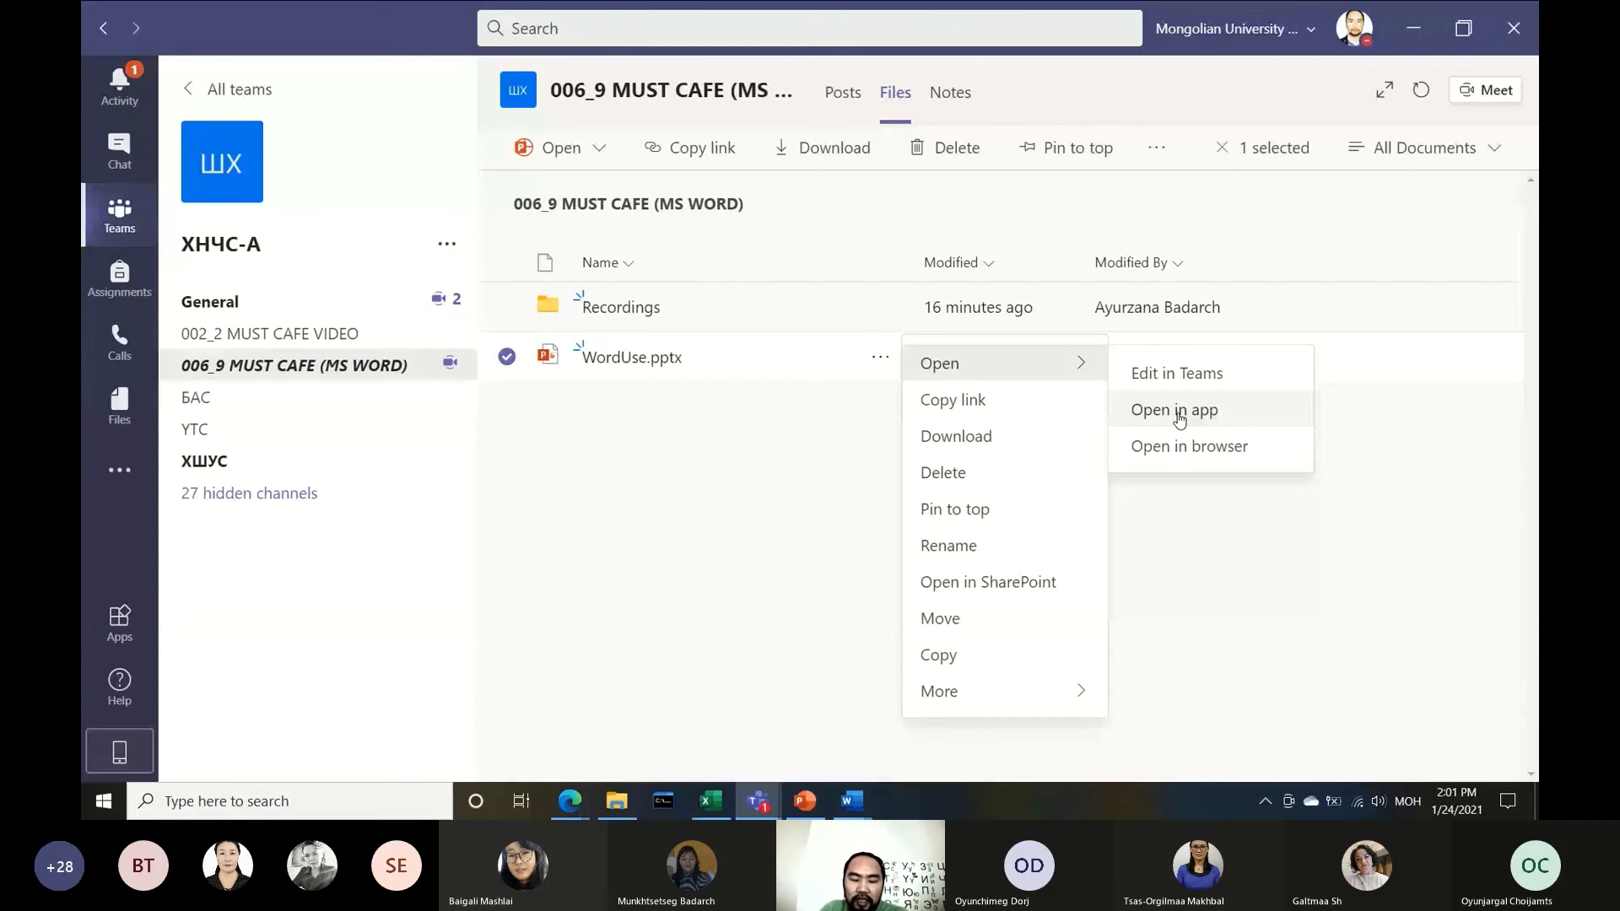
{"action": "left_click", "coordinate": [1178, 411]}
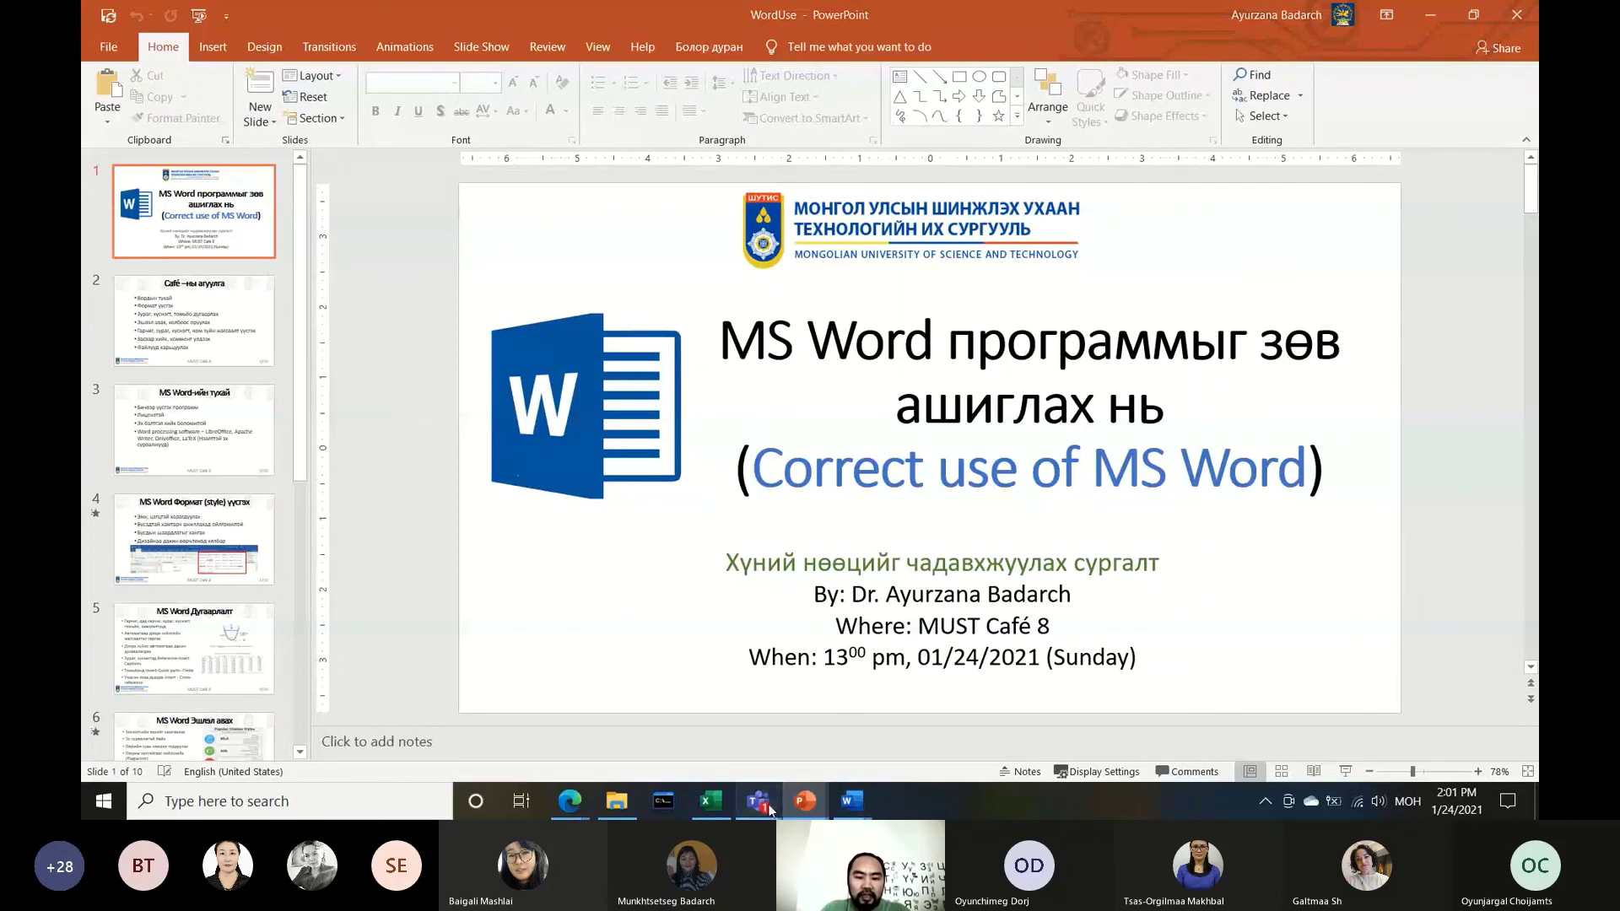
Switch to the second WordUse window, look at its Share options, and close that copy
{"action": "mouse_move", "coordinate": [757, 801]}
{"action": "left_click", "coordinate": [561, 688]}
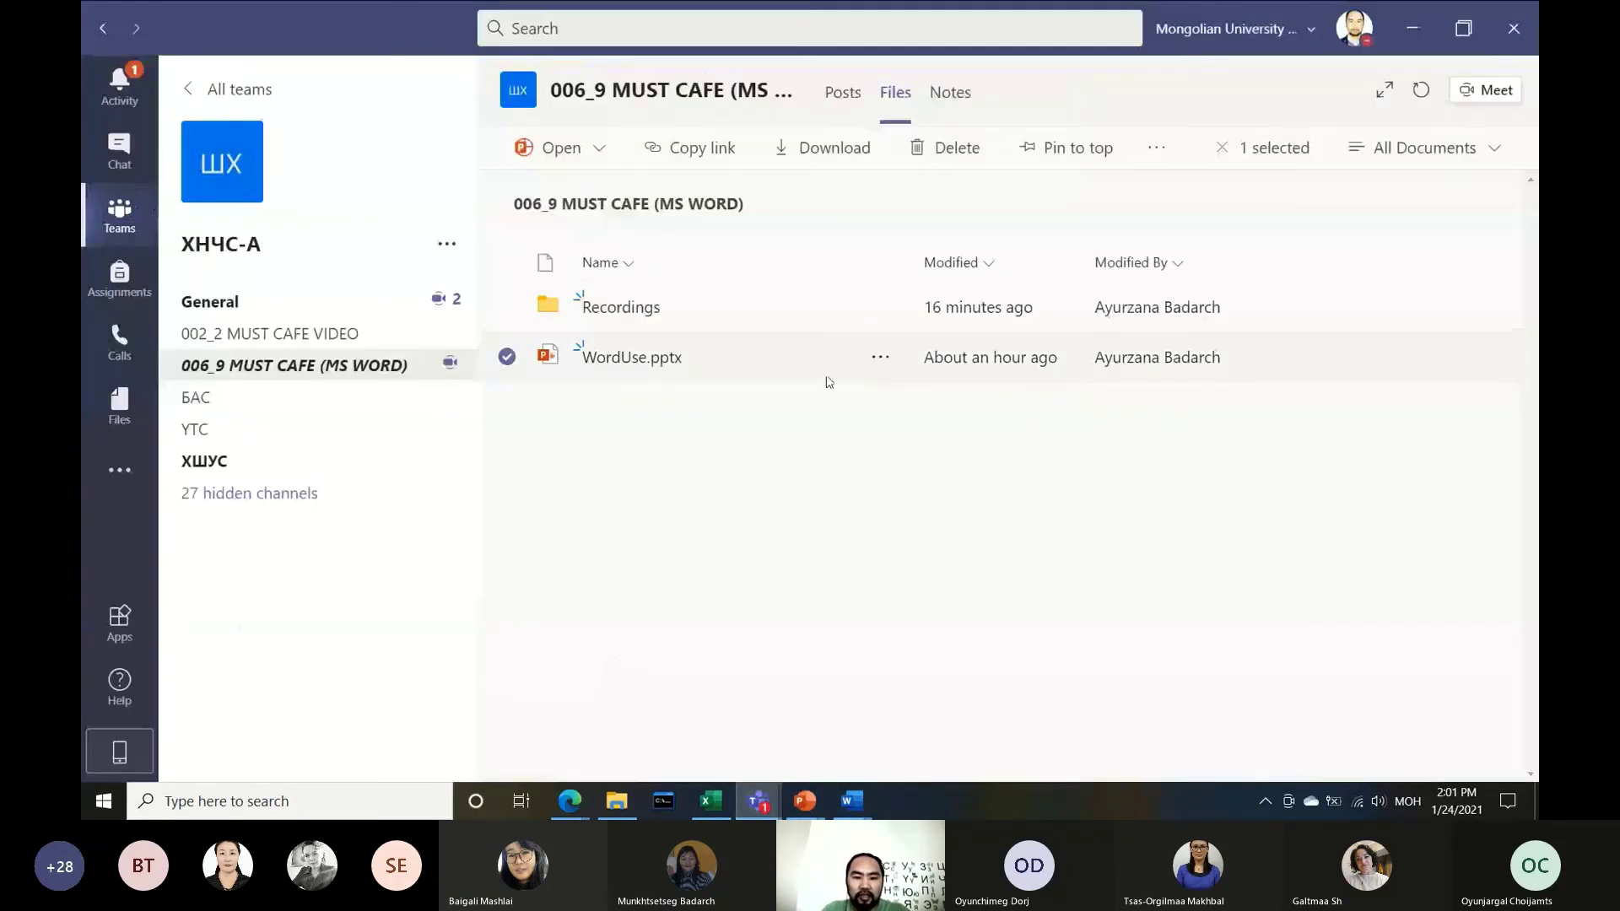
{"action": "left_click", "coordinate": [805, 800]}
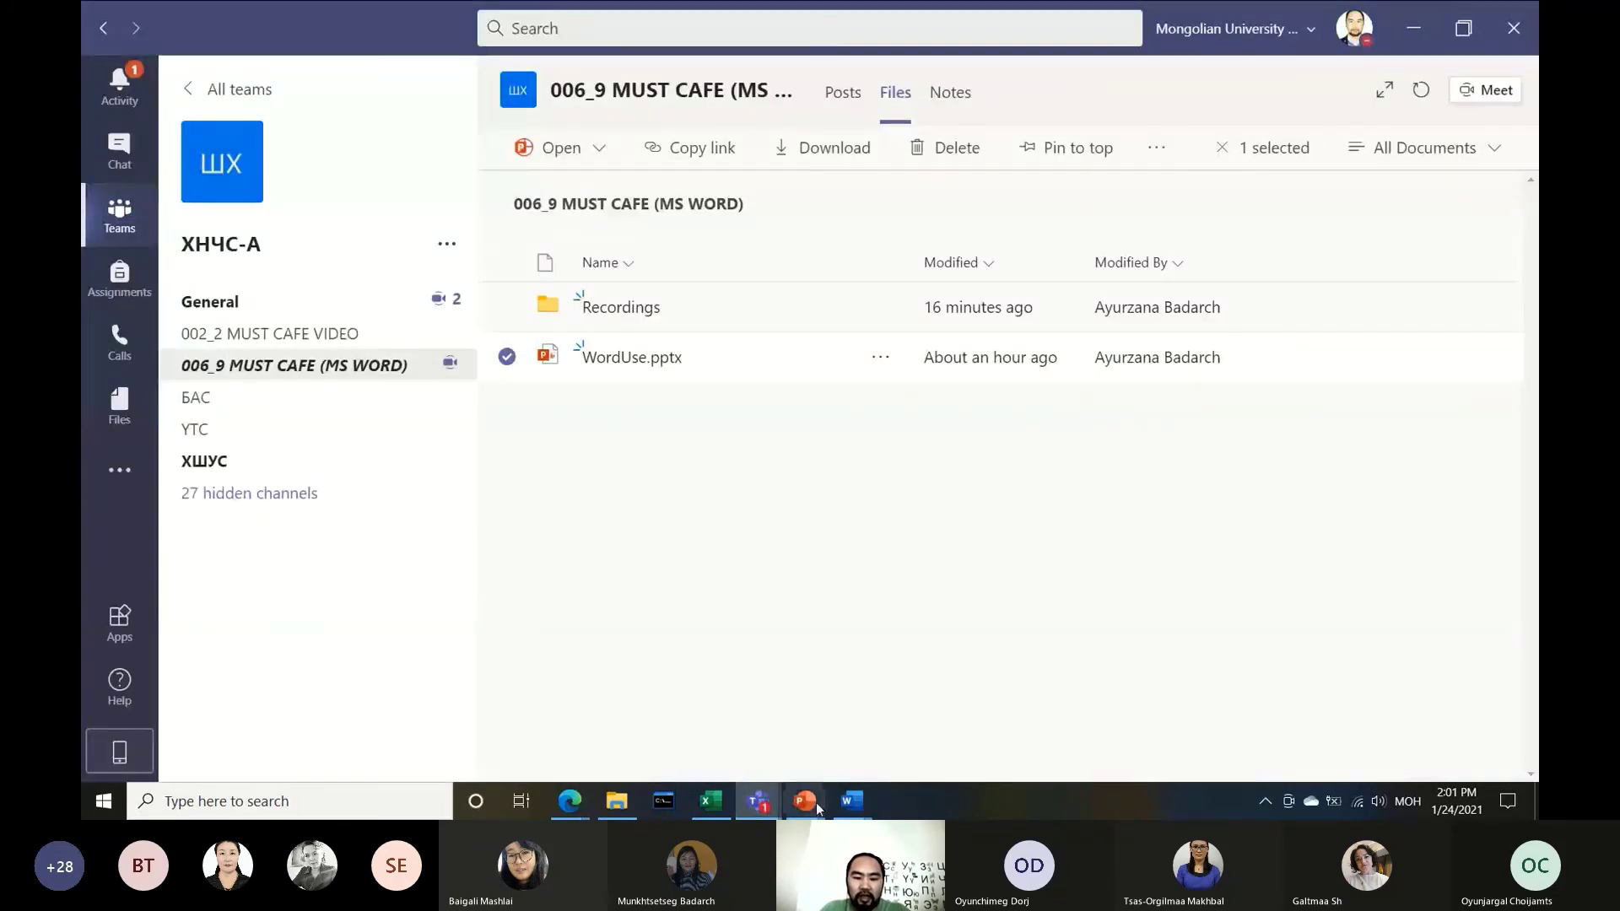
{"action": "left_click", "coordinate": [874, 746]}
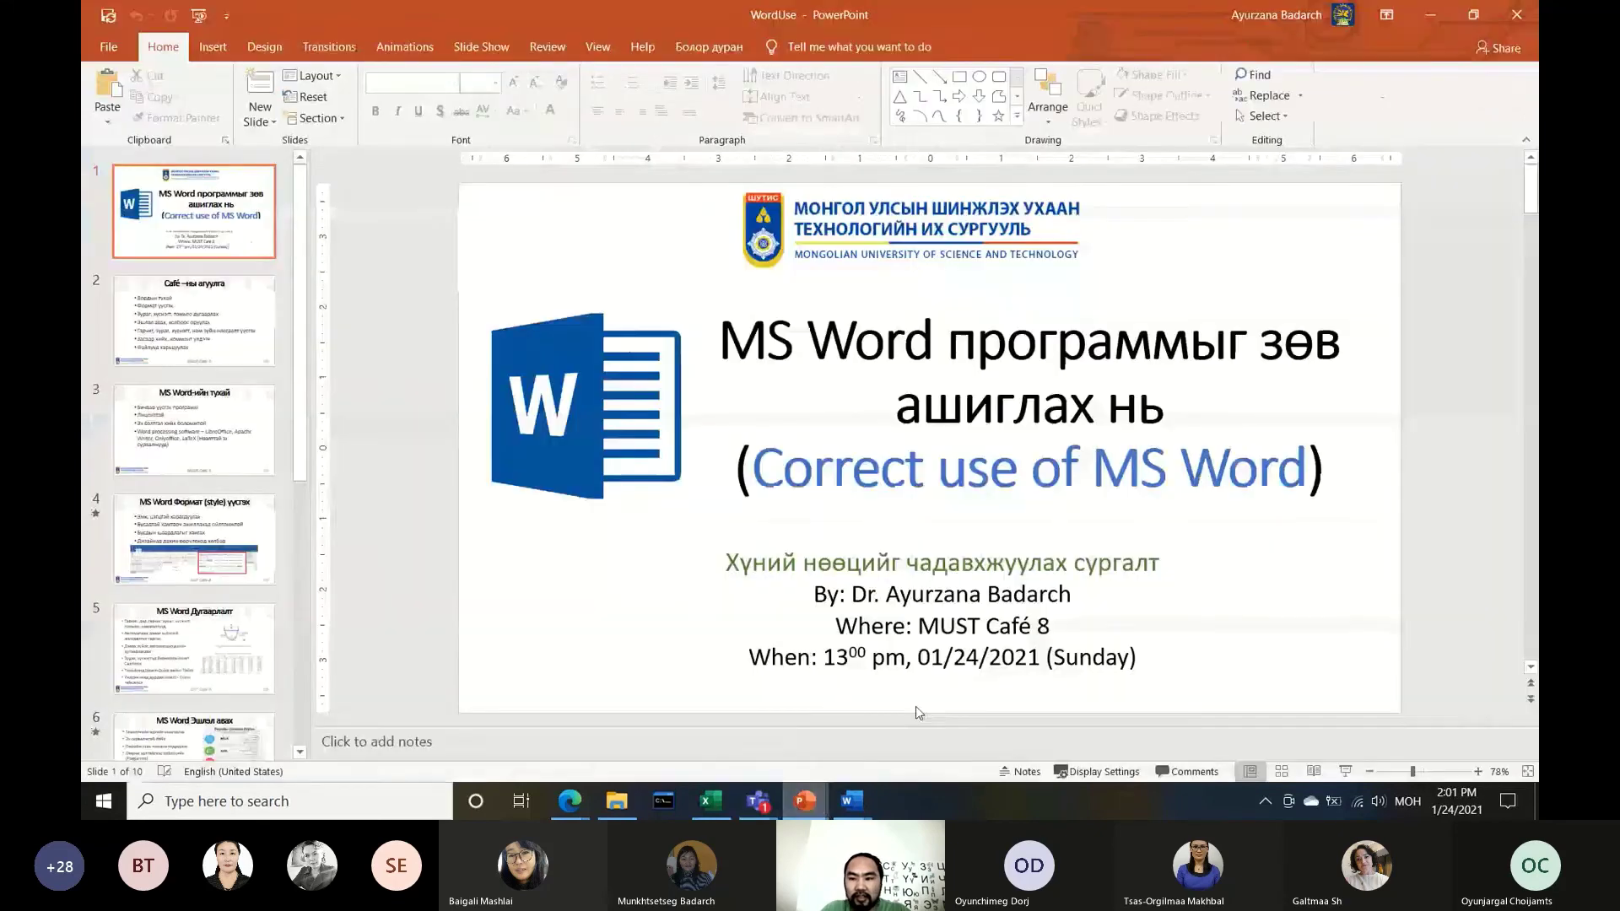
{"action": "left_click", "coordinate": [1502, 49]}
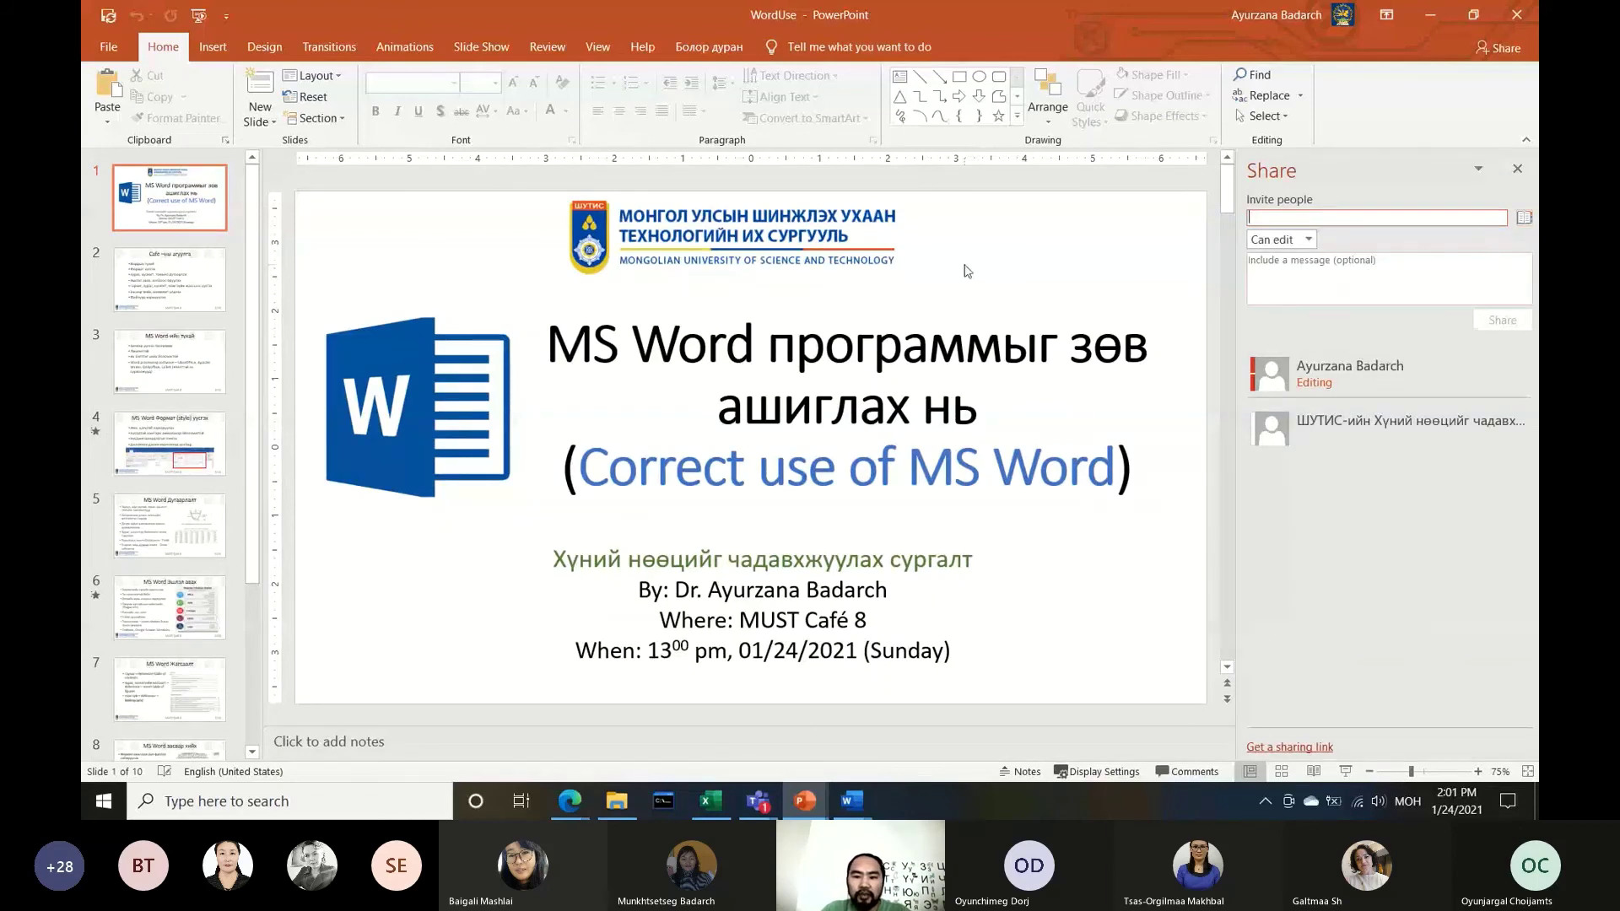
{"action": "left_click", "coordinate": [1025, 228]}
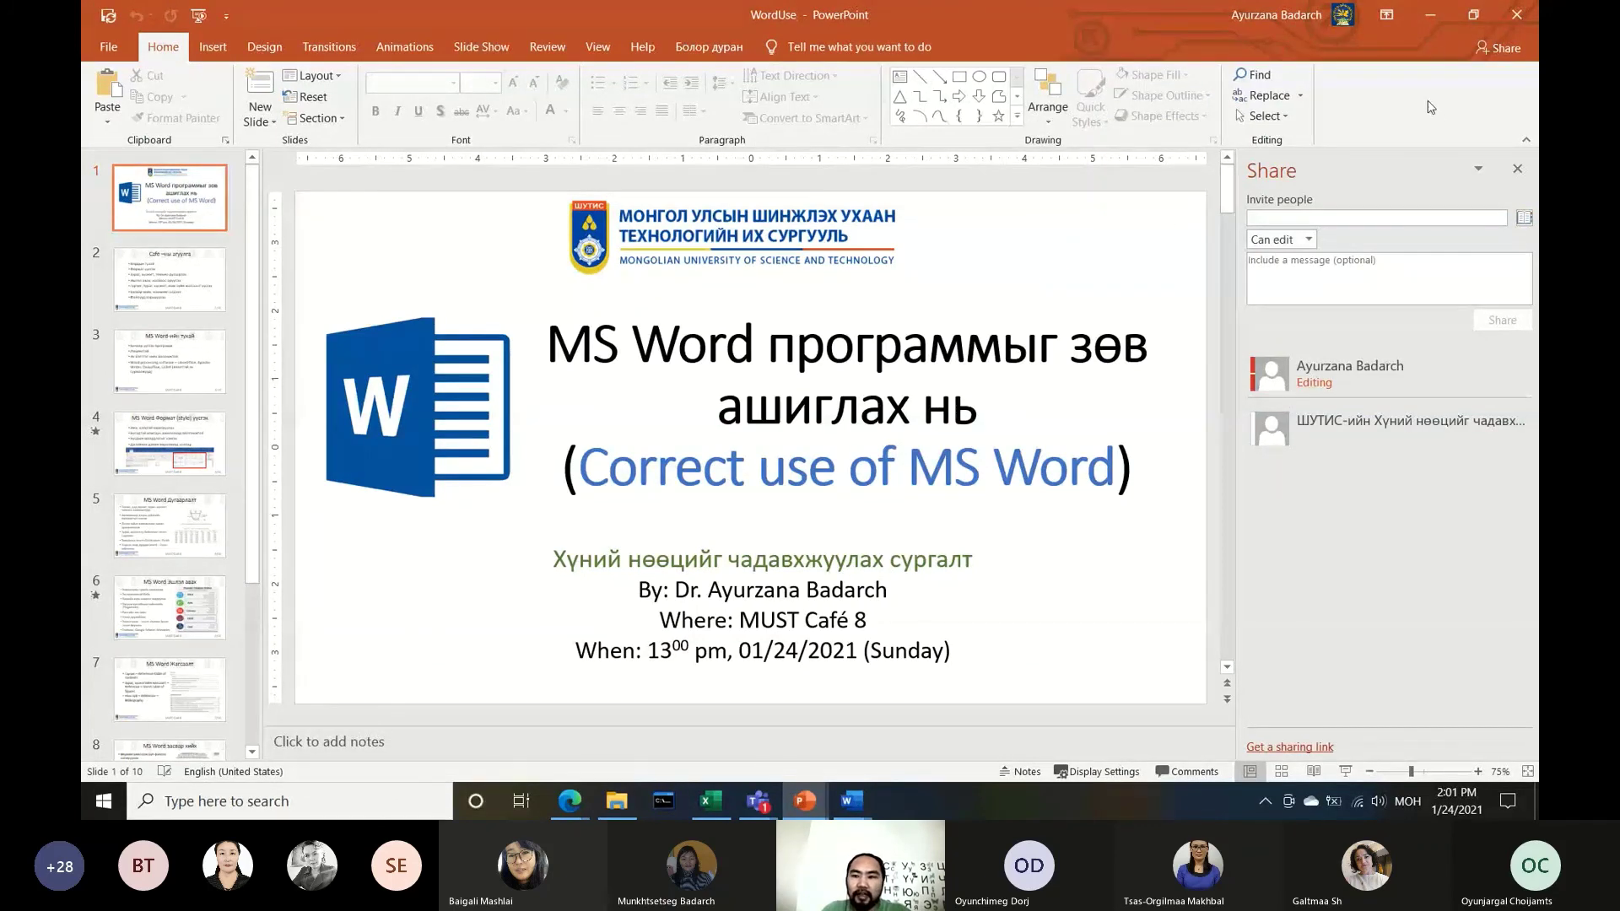
{"action": "left_click", "coordinate": [1516, 14]}
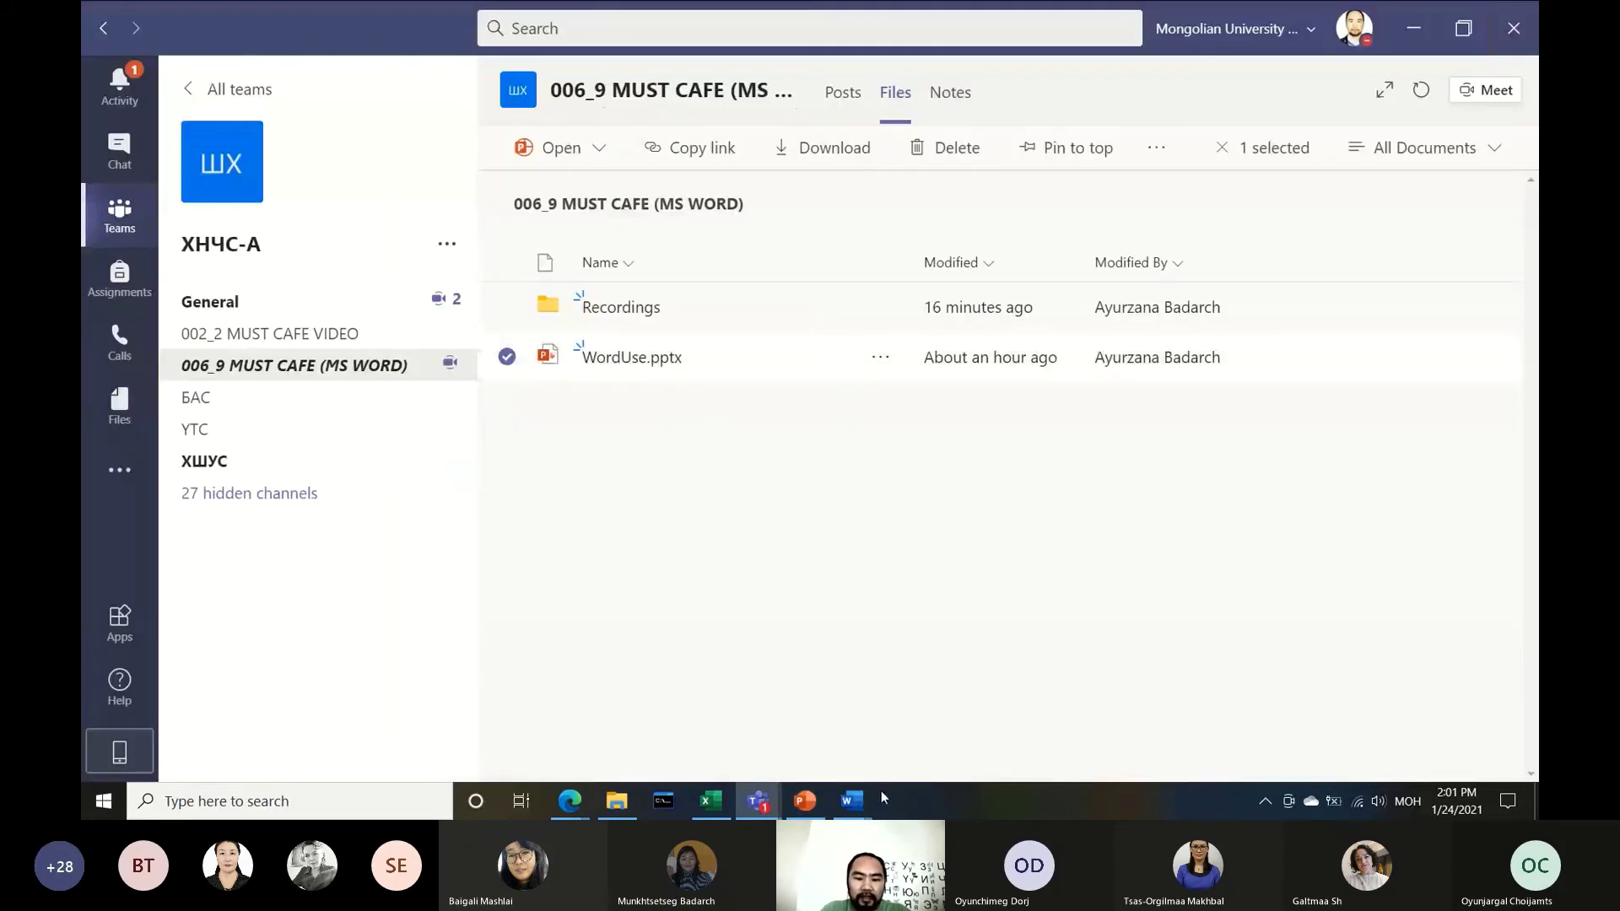
Delete the garbled text after 'Үүнд:' in the Example document
{"action": "left_click", "coordinate": [852, 801]}
{"action": "left_click", "coordinate": [788, 727]}
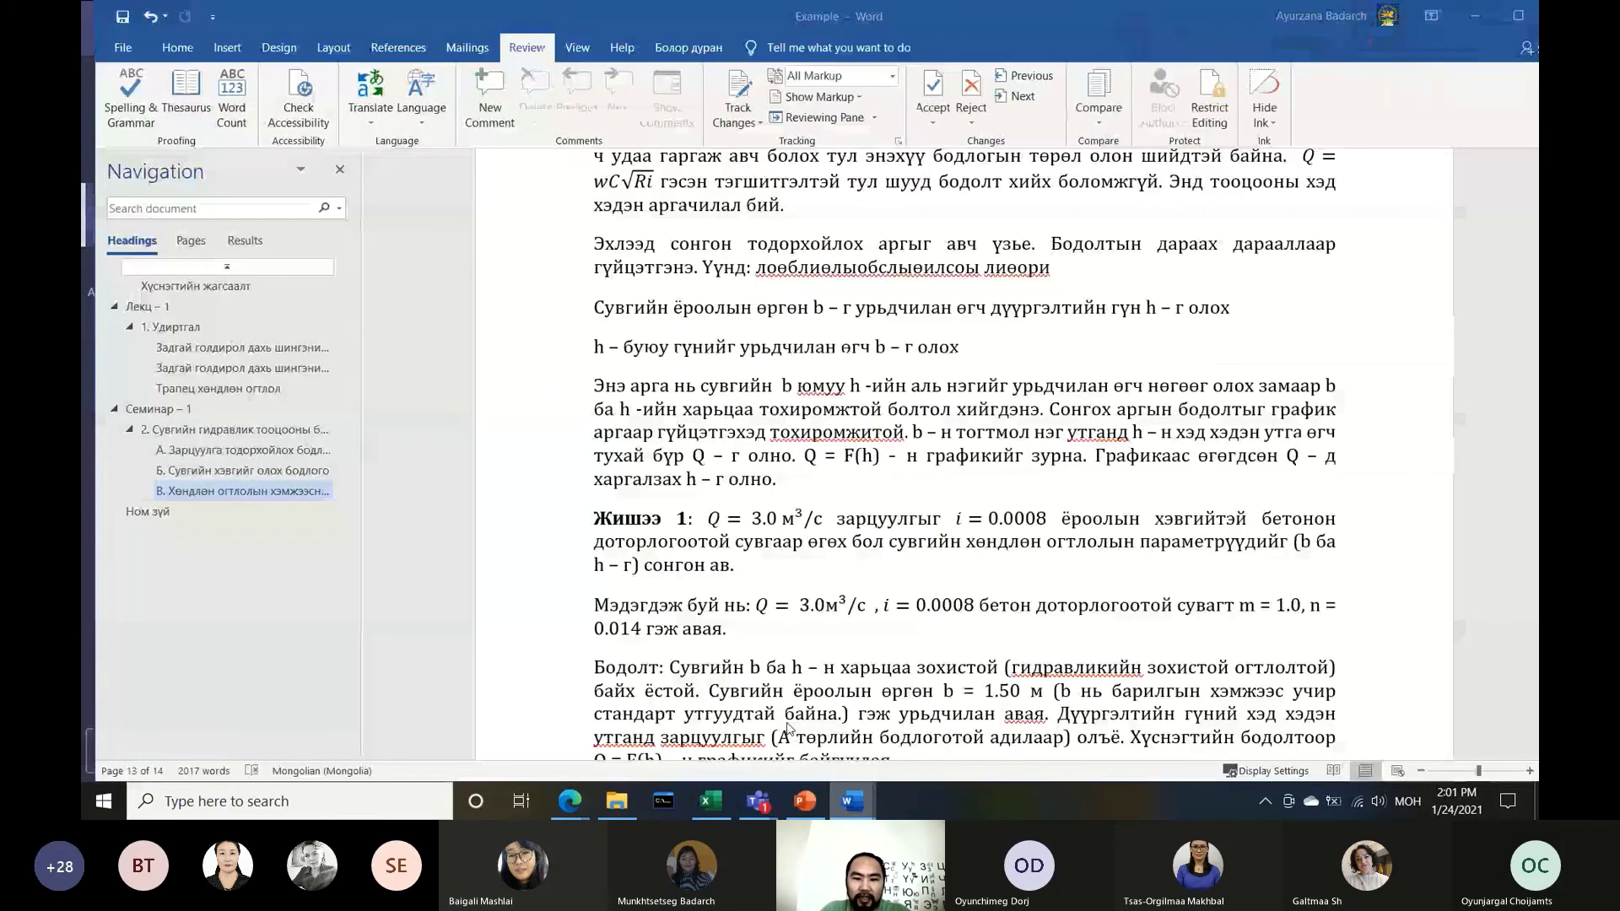
{"action": "left_click_drag", "start_coordinate": [841, 262], "coordinate": [755, 268]}
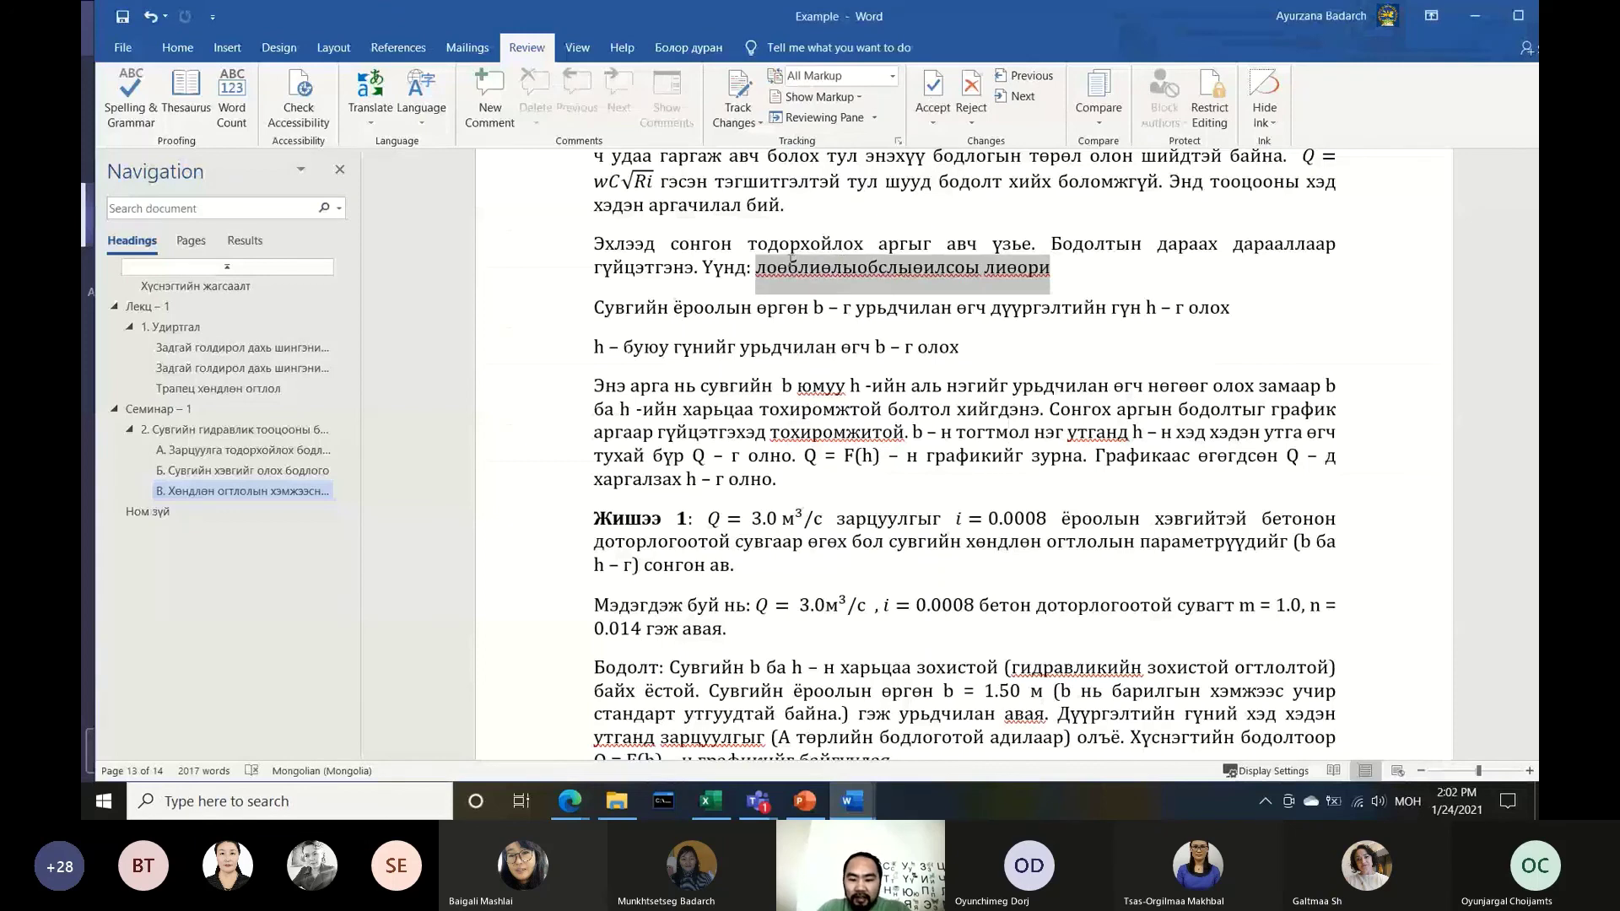
{"action": "key", "text": "Delete"}
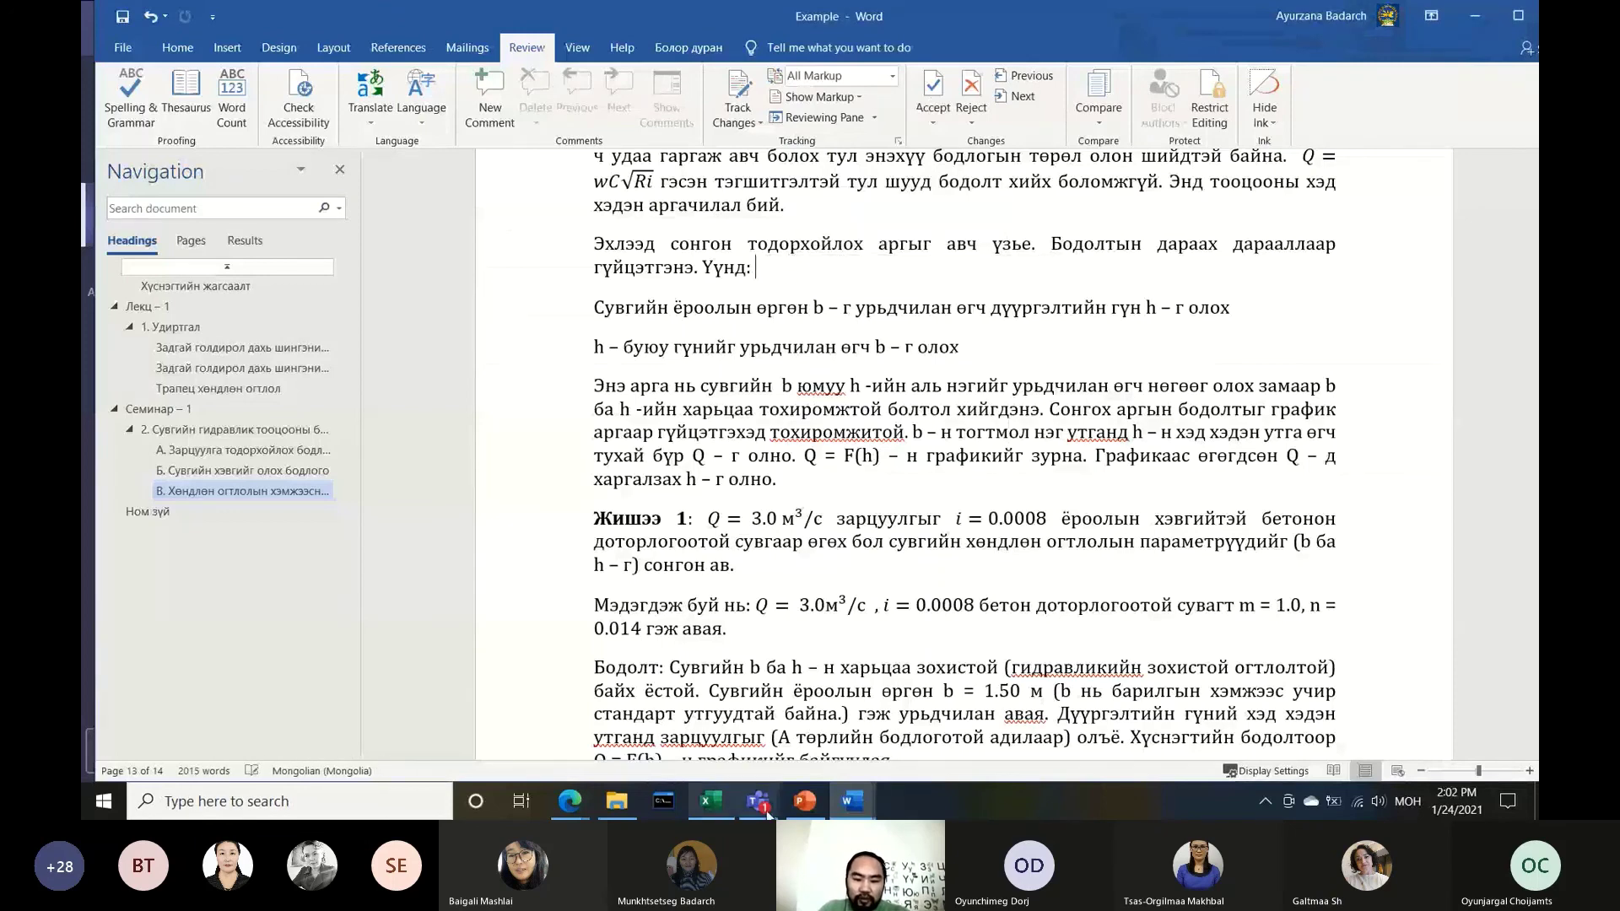
Glance at the Teams meeting window, then return to the WordUse presentation
{"action": "left_click", "coordinate": [757, 801]}
{"action": "left_click", "coordinate": [784, 730]}
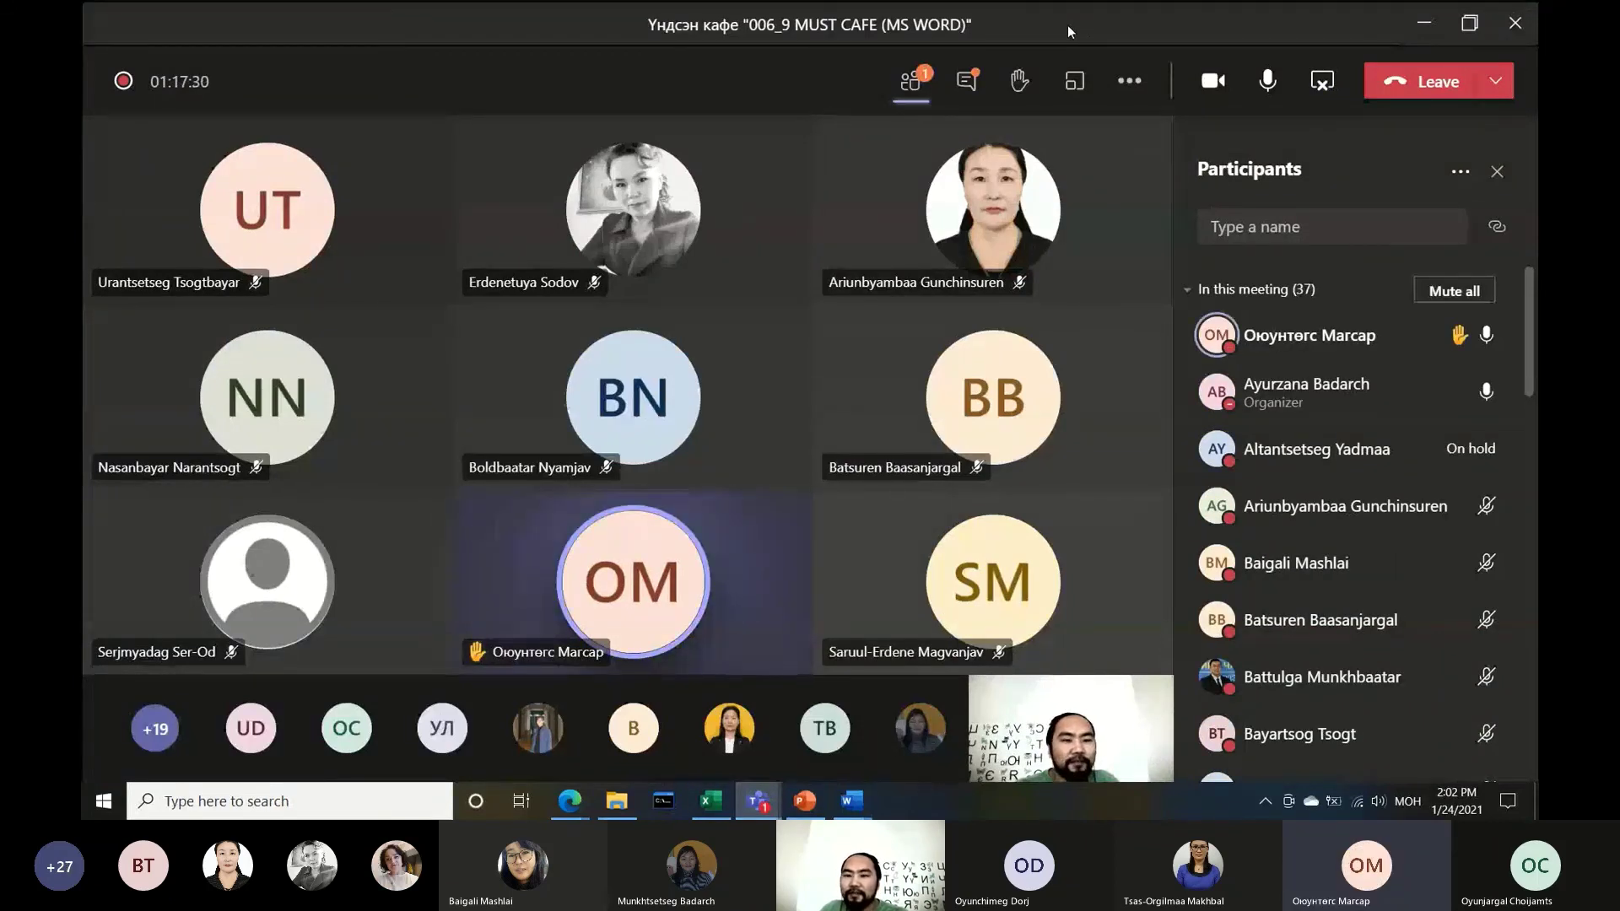
{"action": "key", "text": "alt+Tab"}
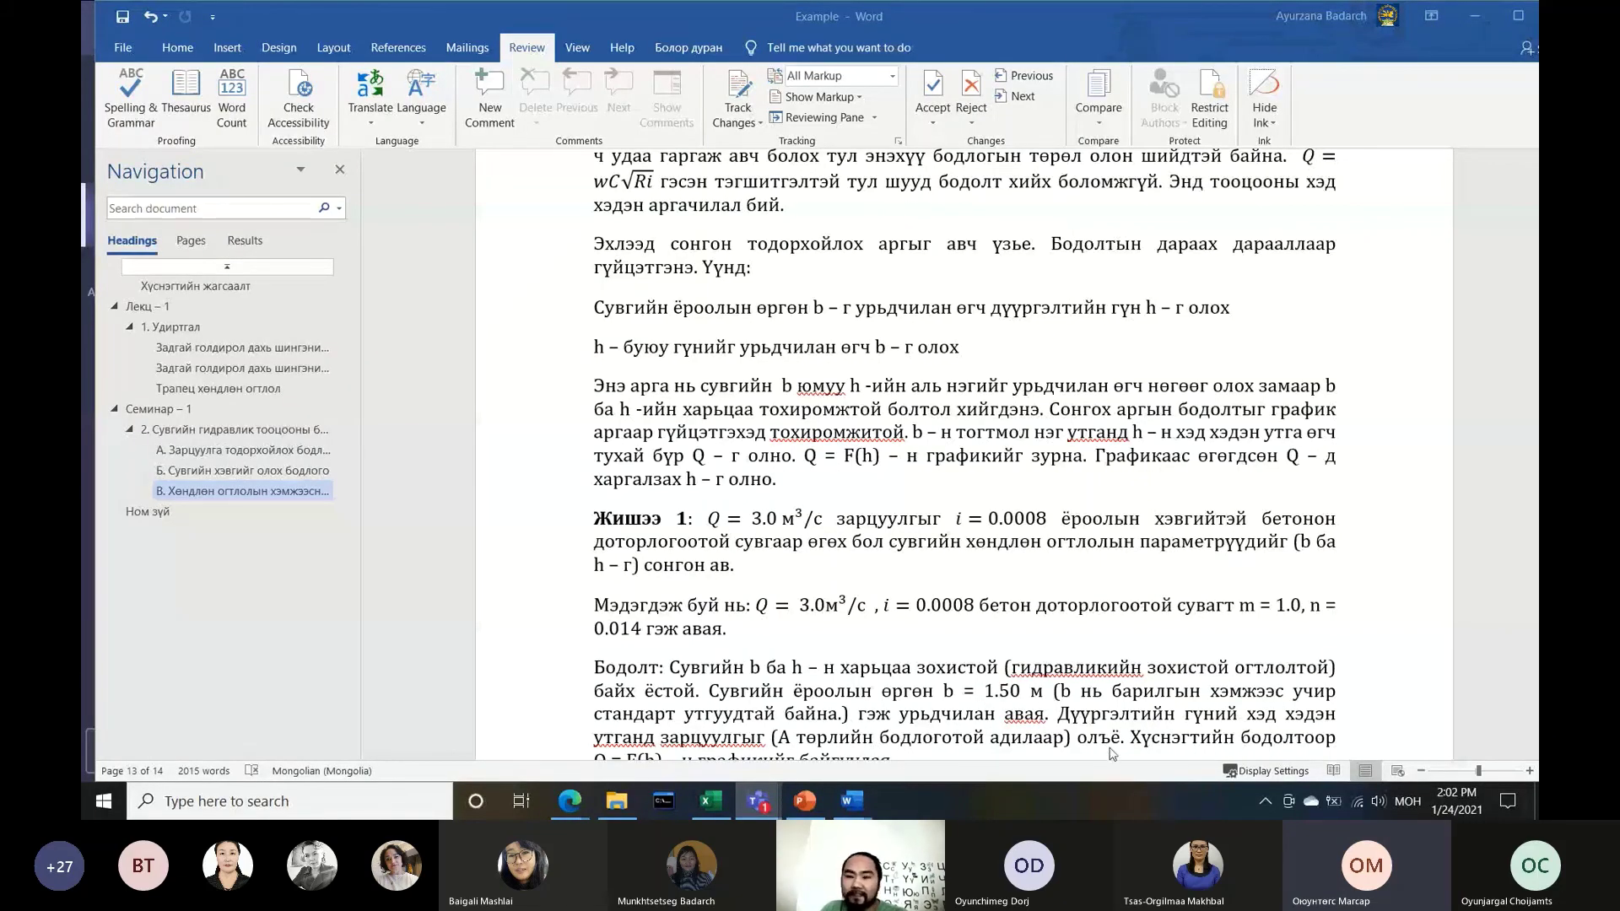
{"action": "left_click", "coordinate": [785, 800]}
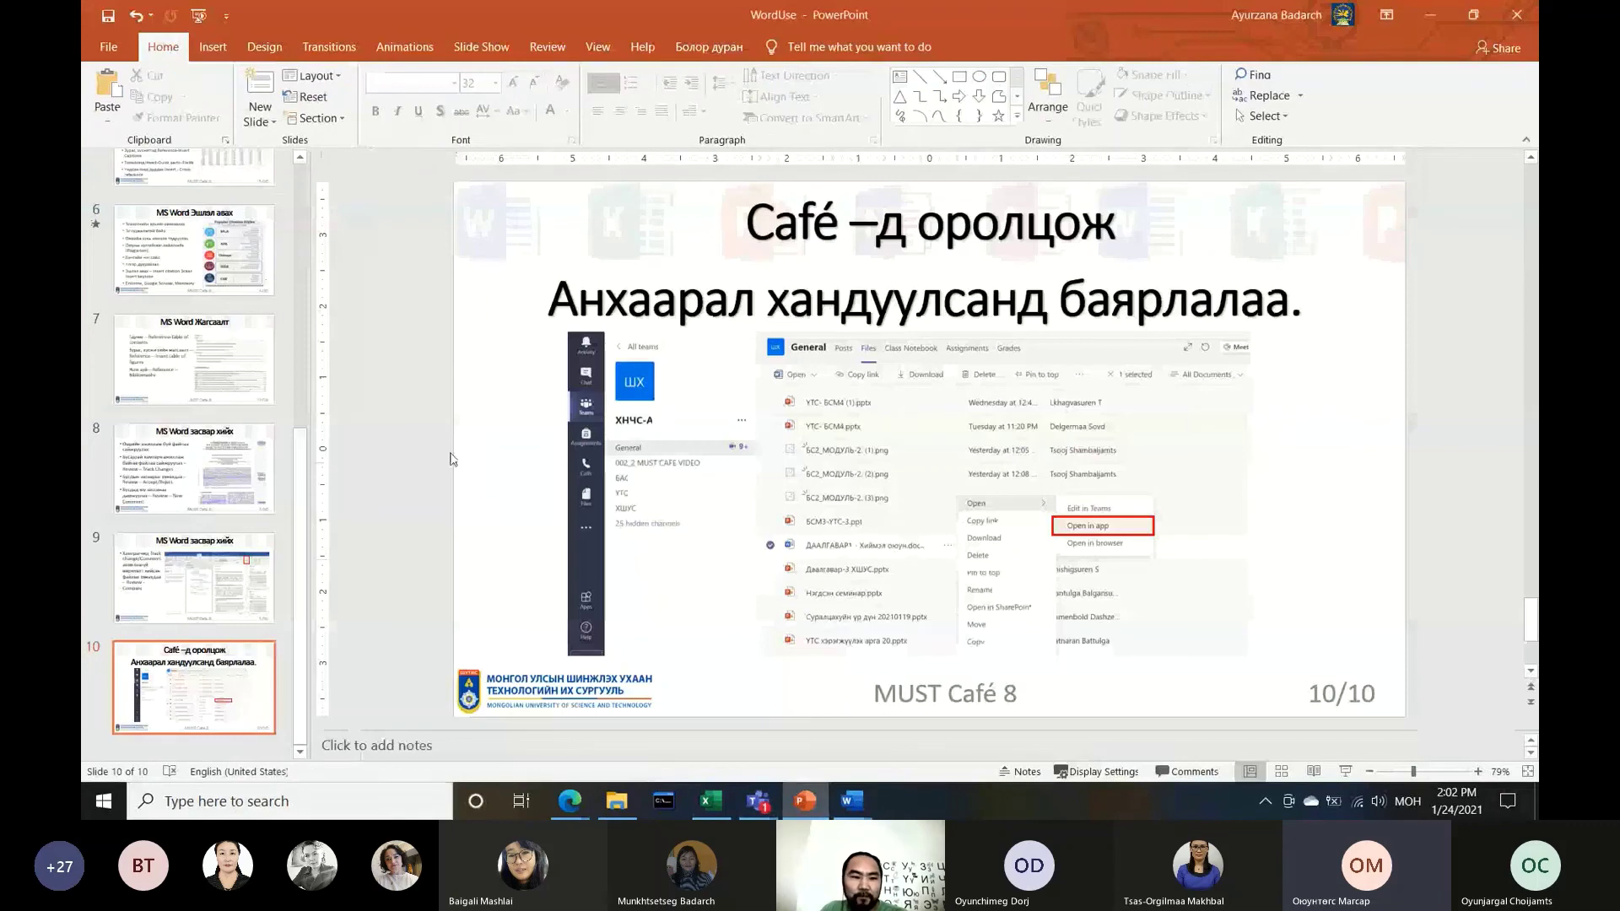
Scroll the WordUse deck back up to slide 5
{"action": "scroll", "coordinate": [399, 310], "scroll_direction": "up", "scroll_amount": 2}
{"action": "scroll", "coordinate": [400, 310], "scroll_direction": "up", "scroll_amount": 1}
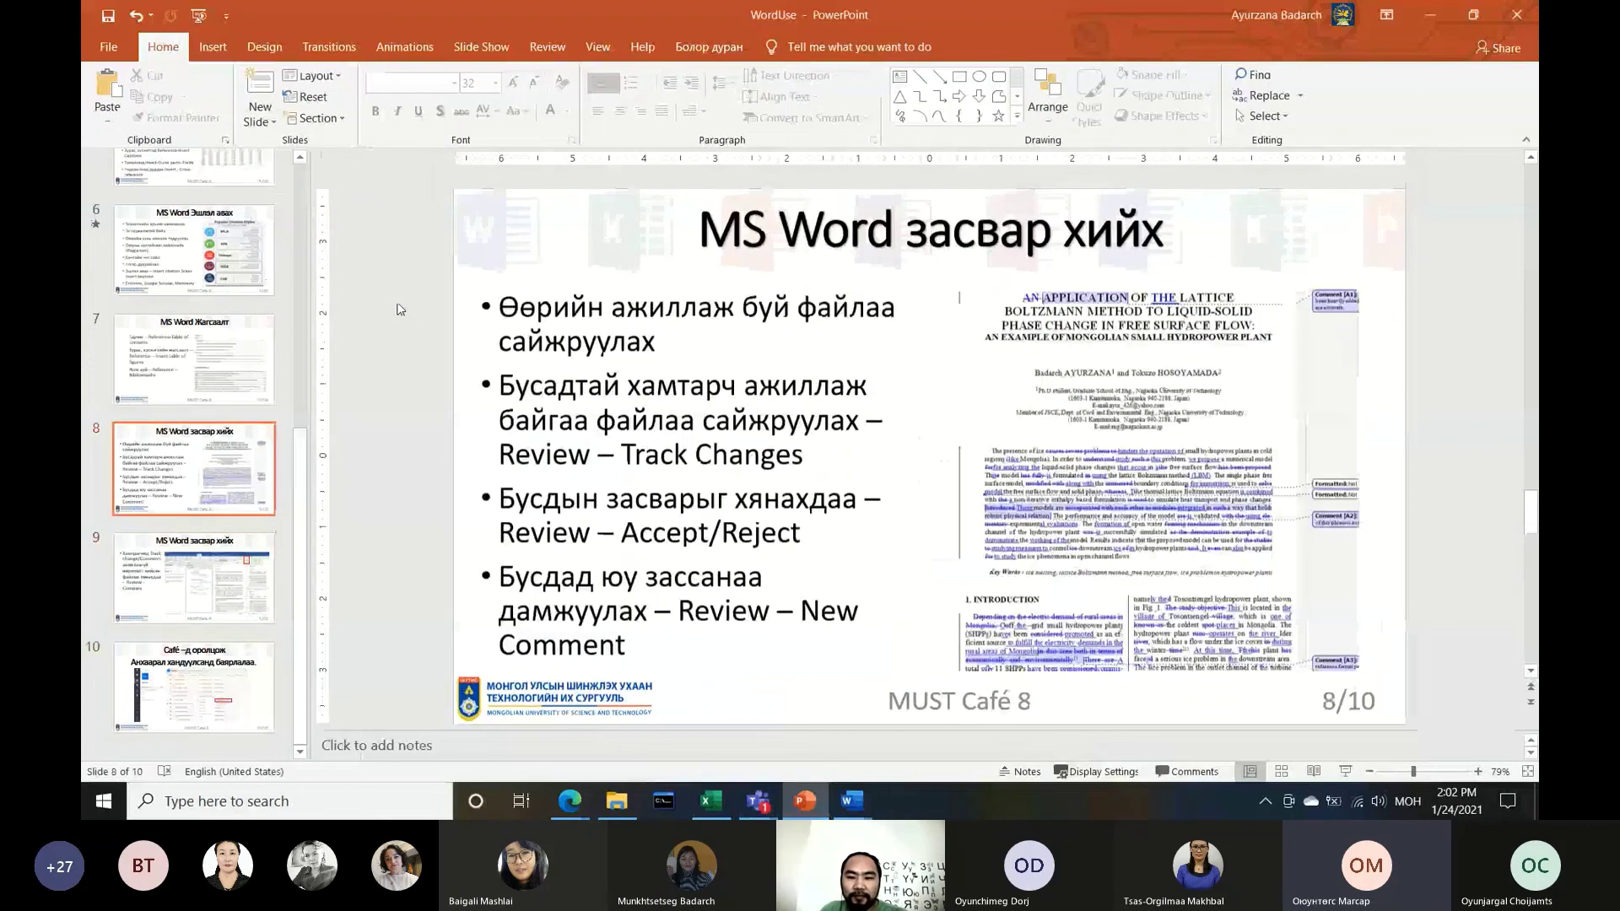
{"action": "scroll", "coordinate": [400, 309], "scroll_direction": "up", "scroll_amount": 1}
{"action": "scroll", "coordinate": [399, 310], "scroll_direction": "up", "scroll_amount": 2}
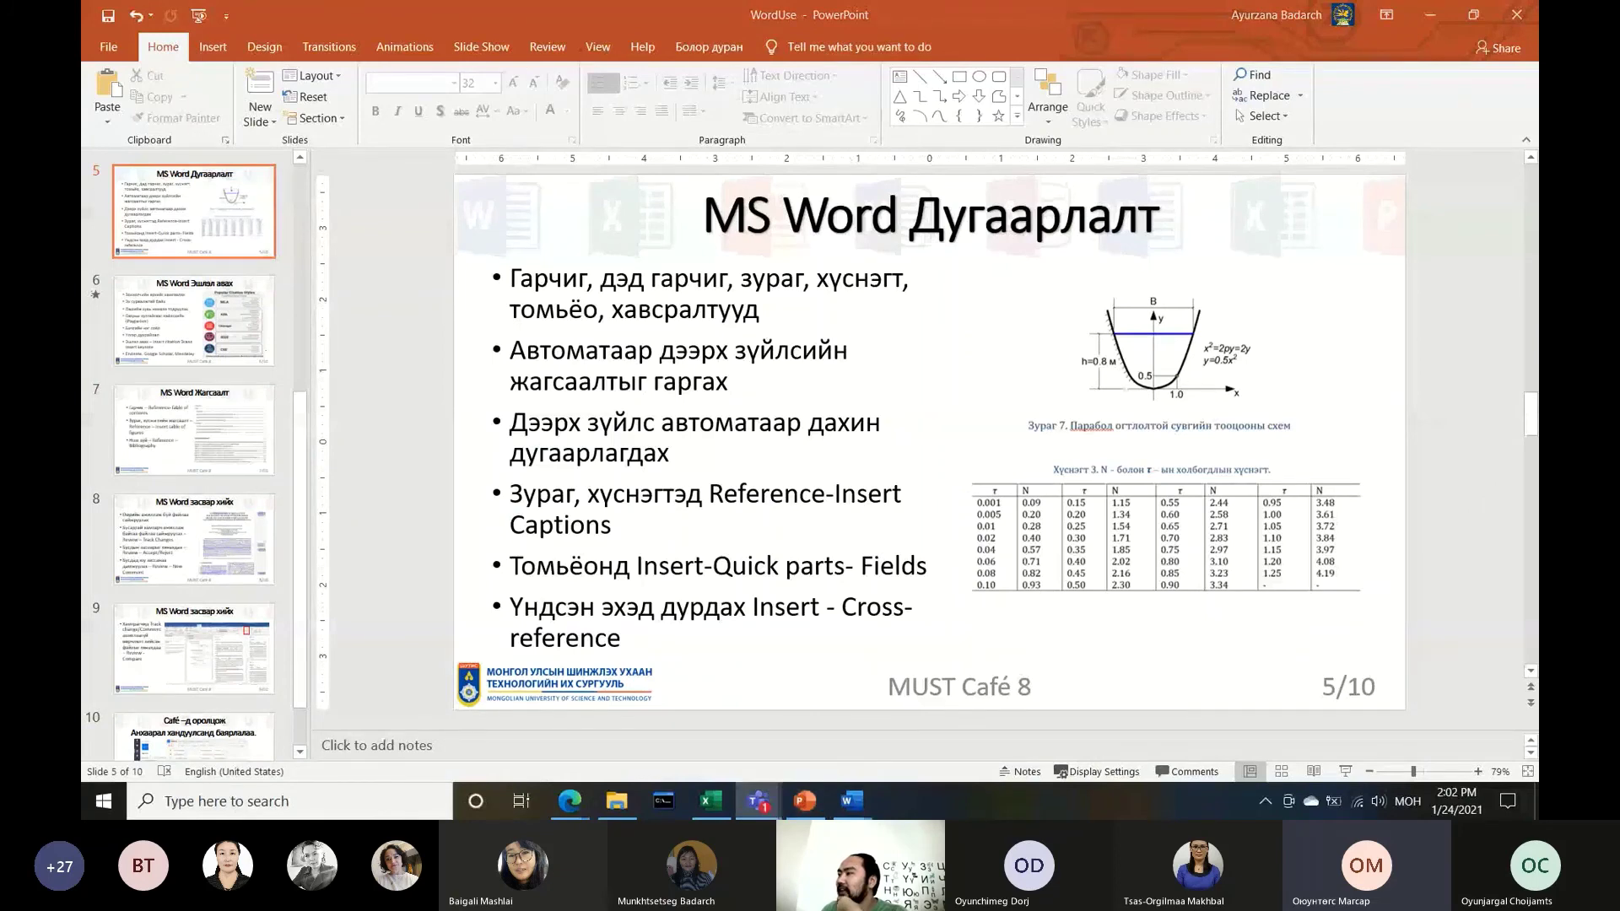
Close Compare Result 9 without saving and return to the Example document
{"action": "left_click", "coordinate": [853, 801]}
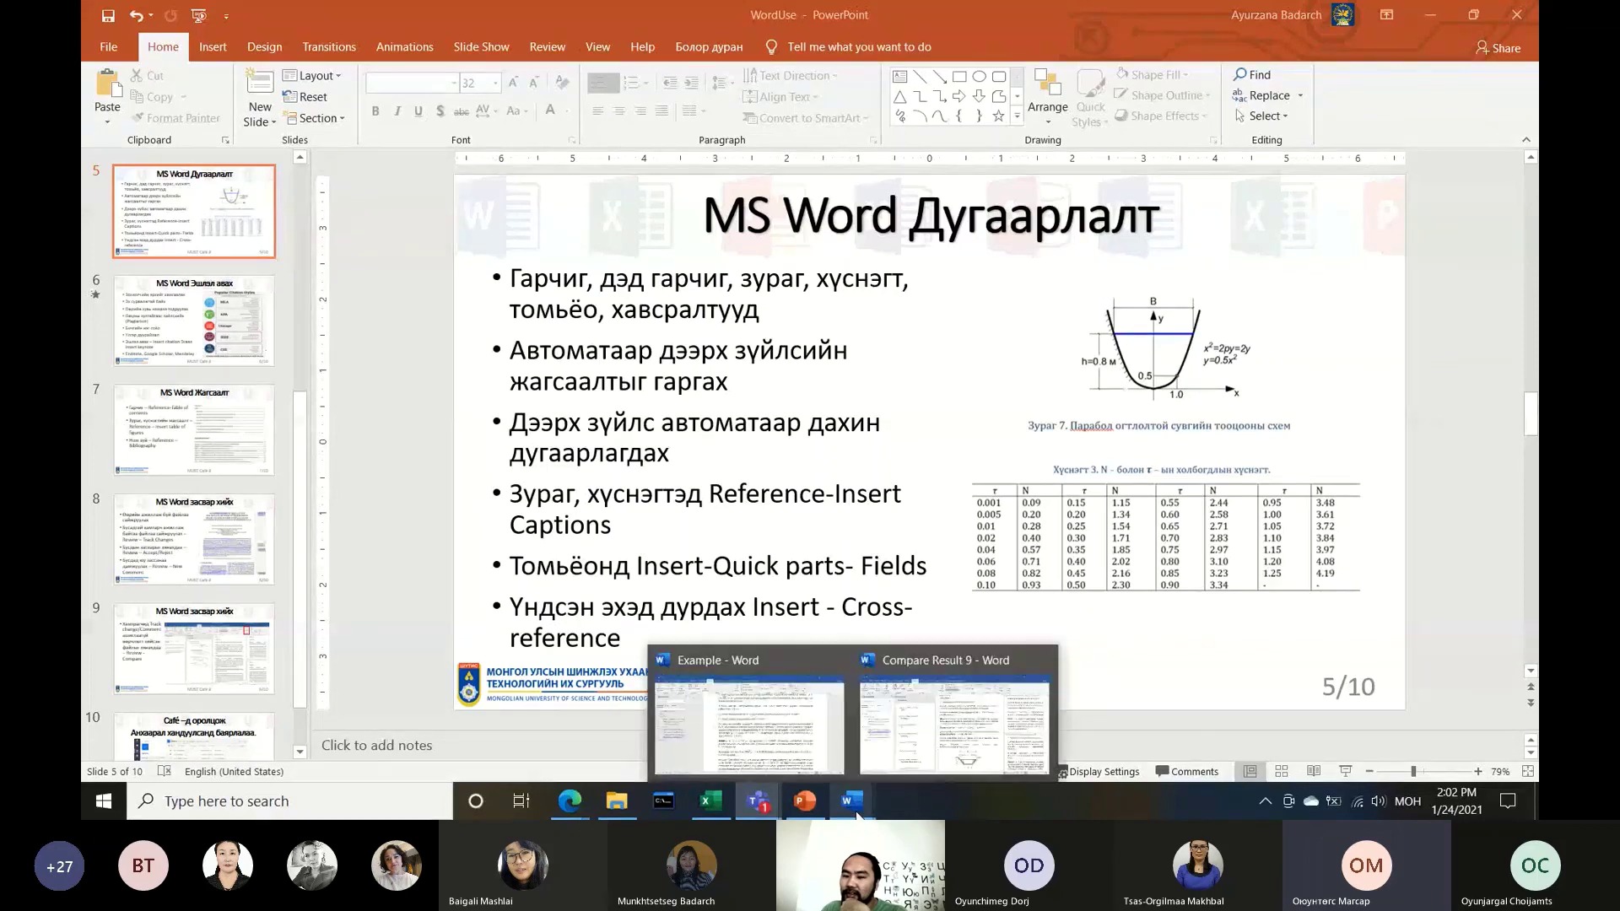
{"action": "left_click", "coordinate": [928, 716]}
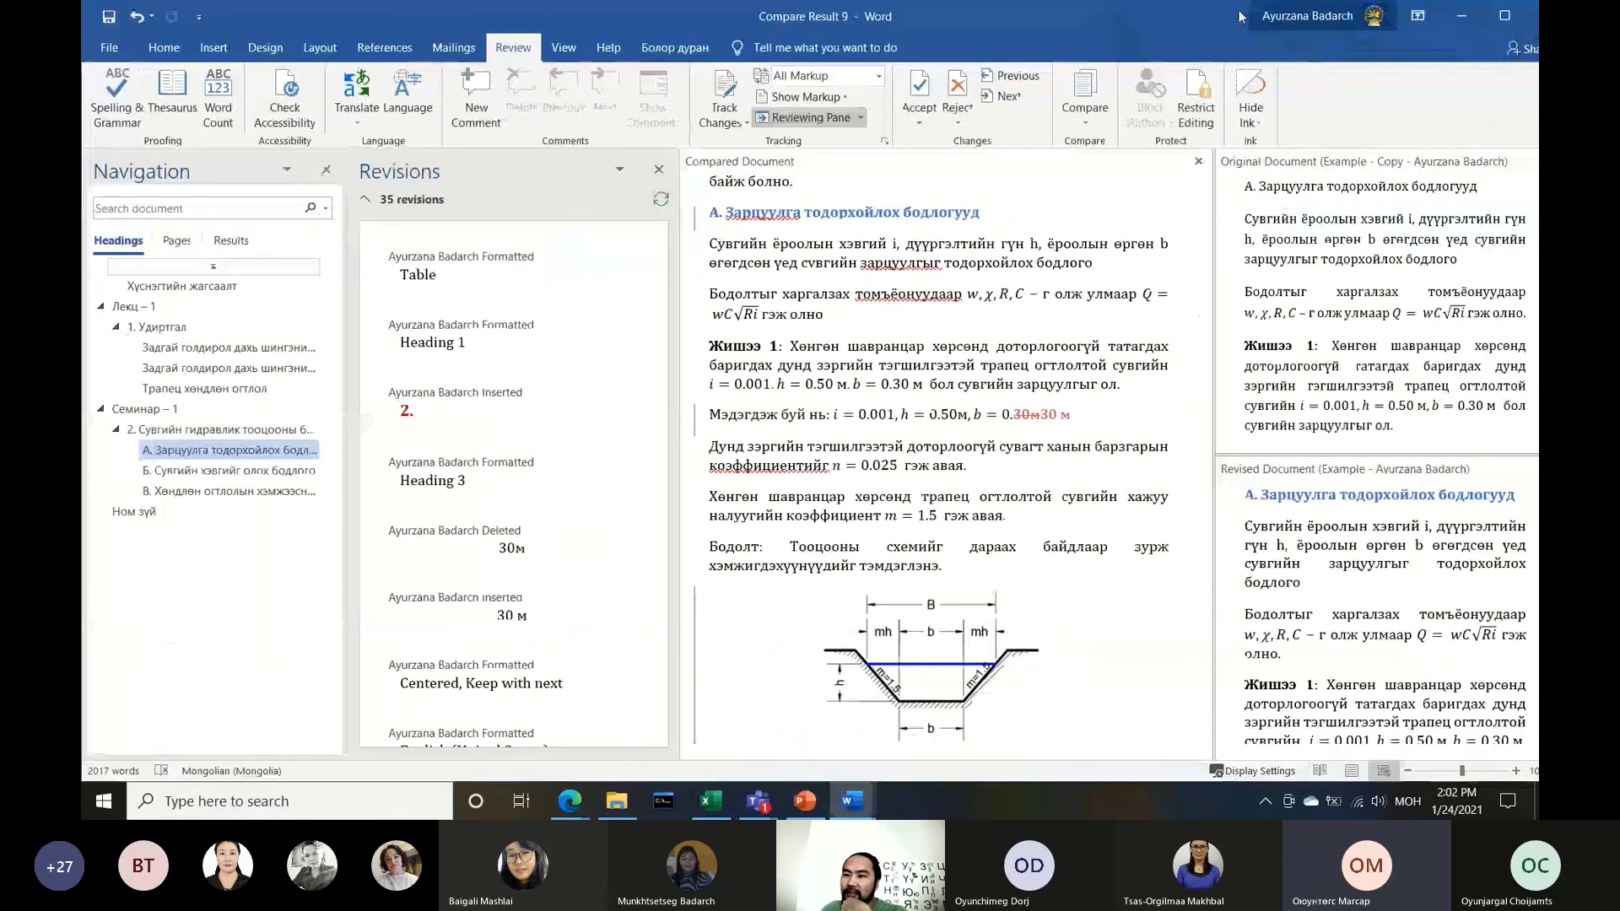
{"action": "double_click", "coordinate": [1241, 17]}
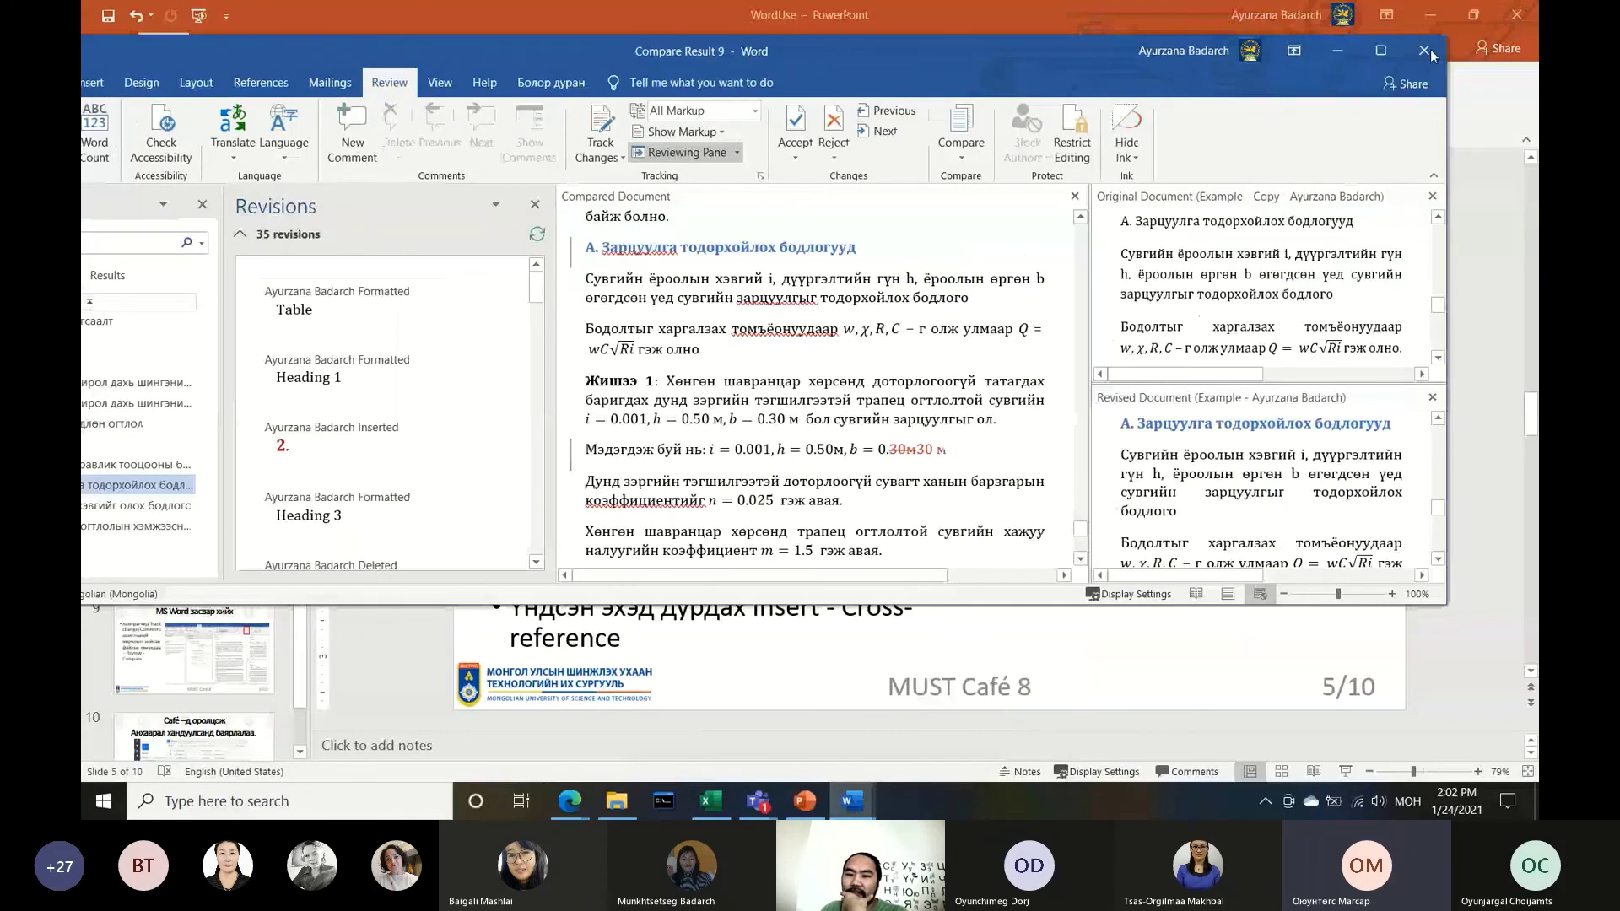
{"action": "left_click", "coordinate": [1424, 51]}
{"action": "left_click", "coordinate": [834, 535]}
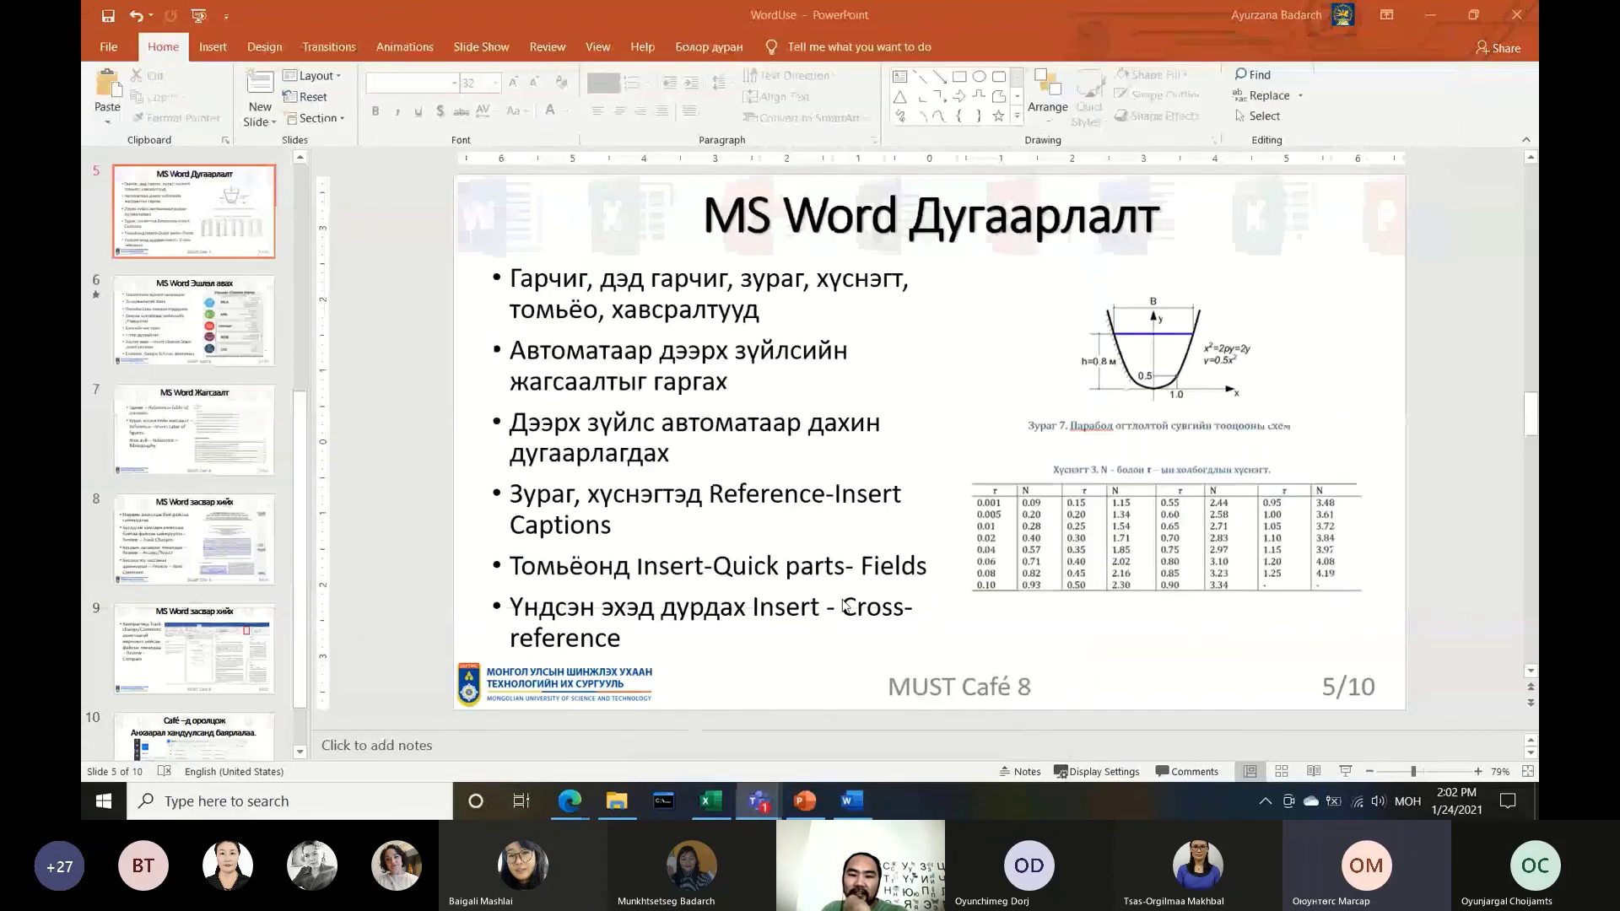
{"action": "key", "text": "alt+Tab"}
{"action": "scroll", "coordinate": [750, 421], "scroll_direction": "up", "scroll_amount": 10}
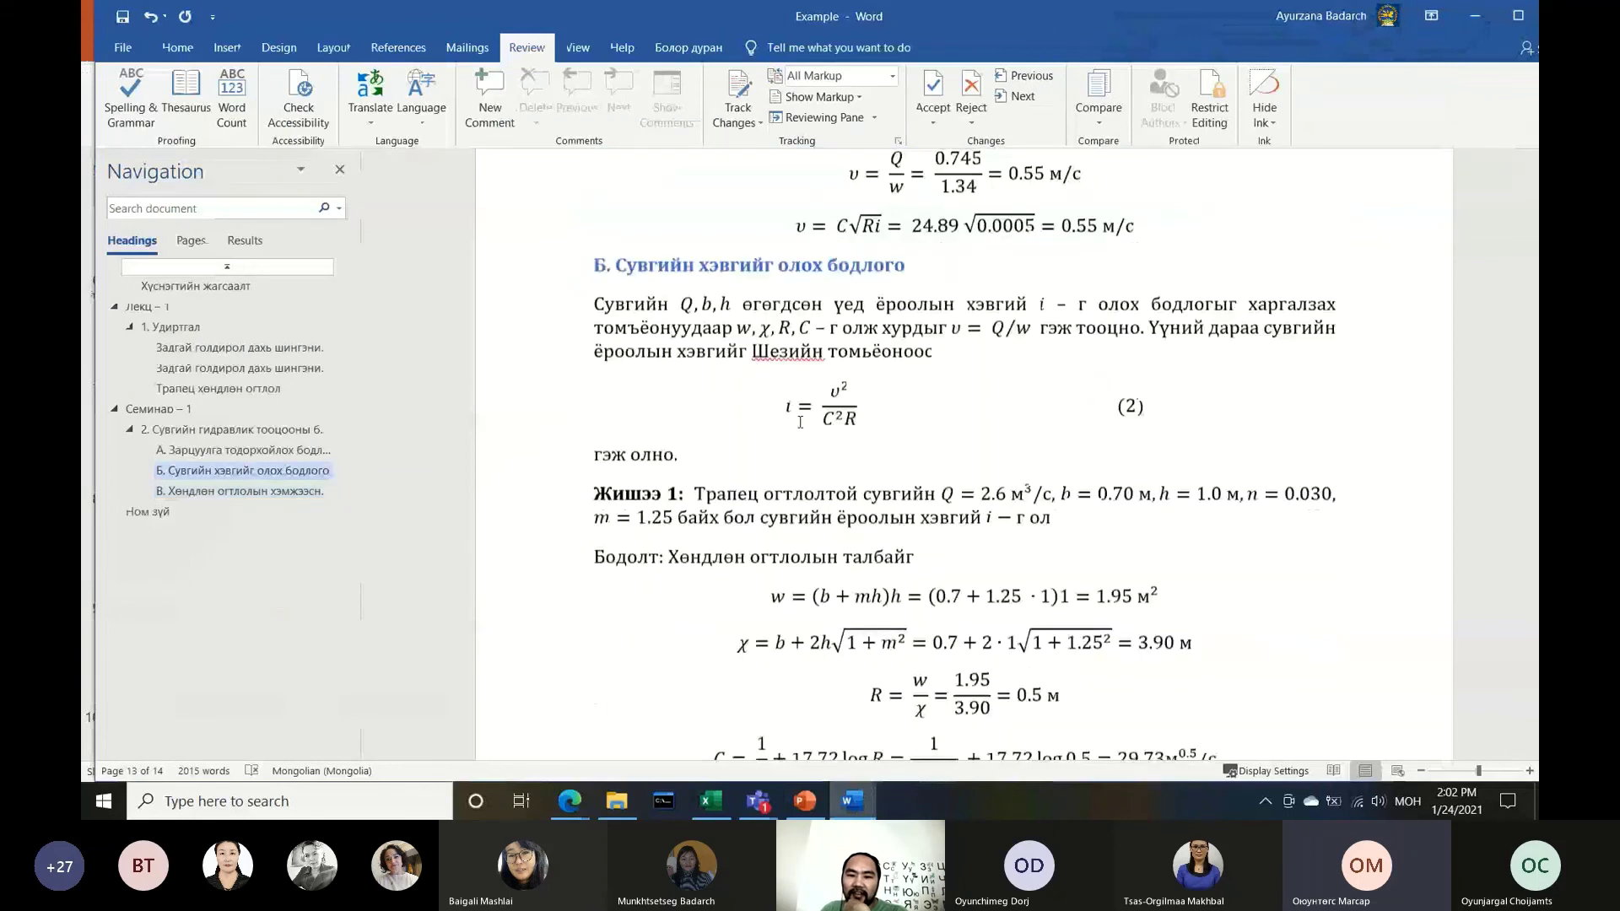
Scroll Example to page 11 with the hydraulic radius, Chezy coefficient and discharge formulas
{"action": "scroll", "coordinate": [800, 422], "scroll_direction": "up", "scroll_amount": 3}
{"action": "scroll", "coordinate": [800, 422], "scroll_direction": "up", "scroll_amount": 15}
{"action": "scroll", "coordinate": [801, 424], "scroll_direction": "up", "scroll_amount": 3}
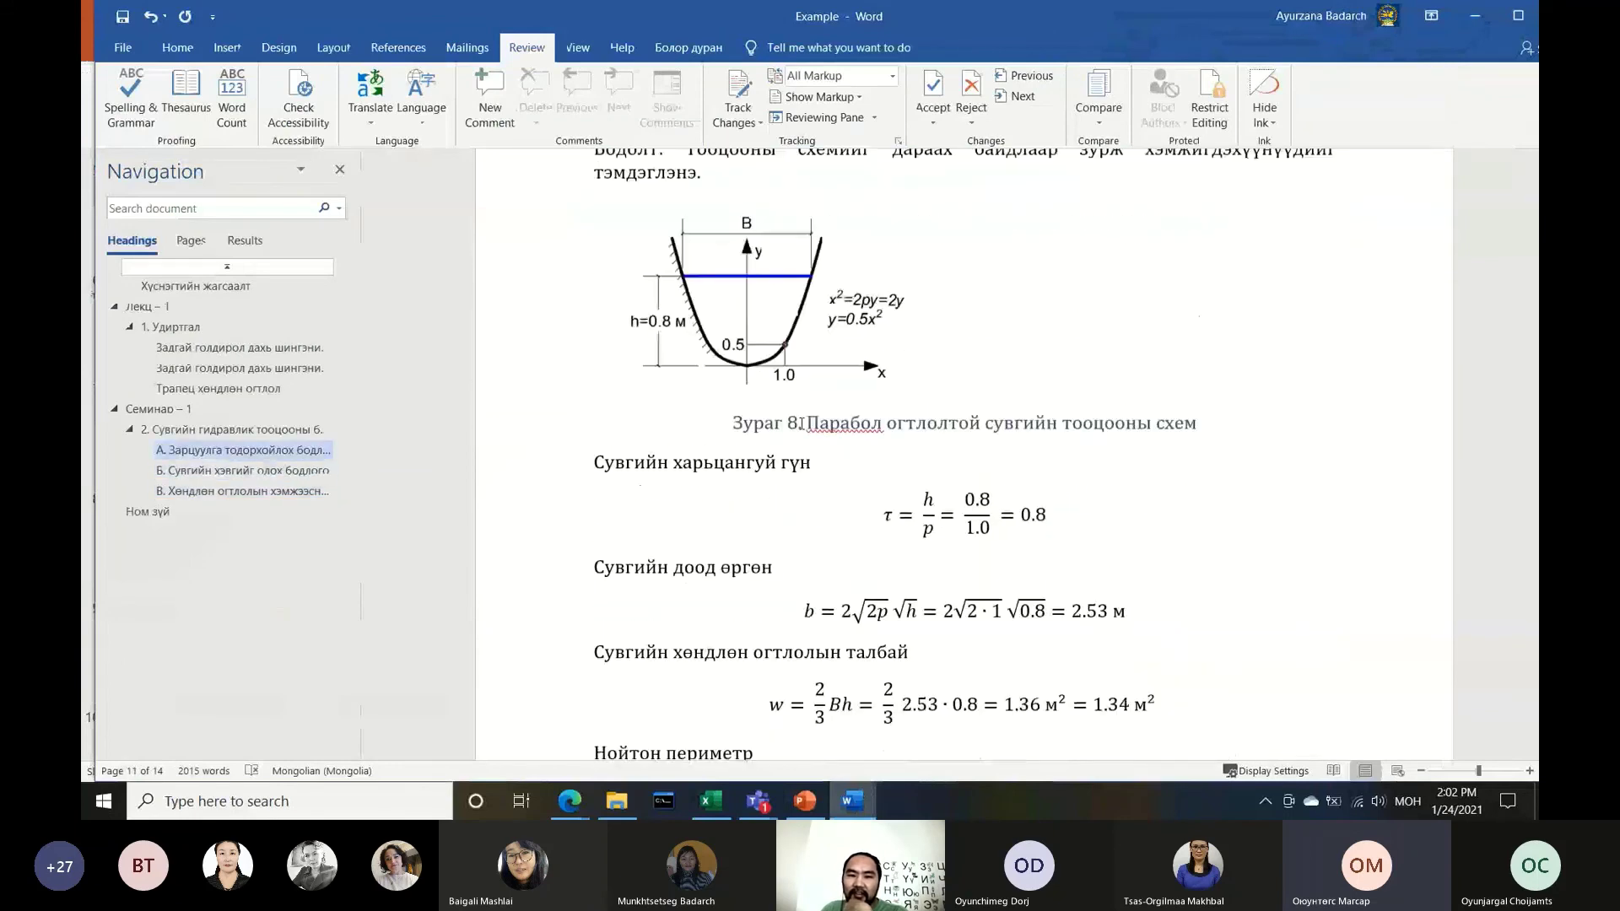
{"action": "scroll", "coordinate": [802, 425], "scroll_direction": "up", "scroll_amount": 2}
{"action": "scroll", "coordinate": [760, 429], "scroll_direction": "up", "scroll_amount": 5}
{"action": "scroll", "coordinate": [717, 432], "scroll_direction": "up", "scroll_amount": 5}
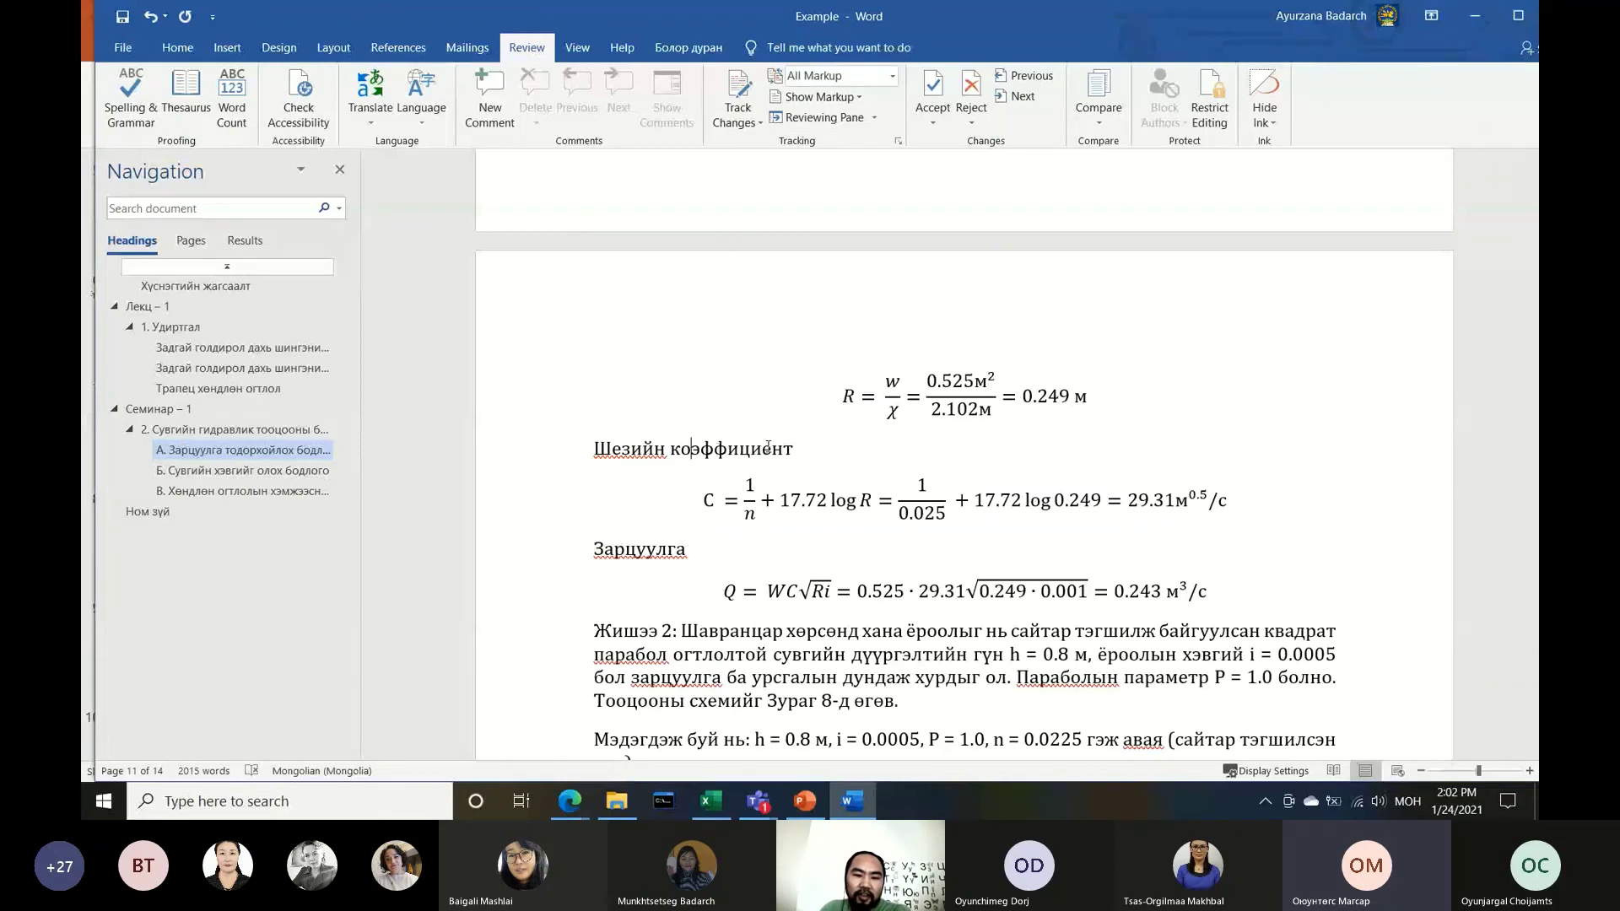
{"action": "scroll", "coordinate": [768, 446], "scroll_direction": "down", "scroll_amount": 2}
{"action": "scroll", "coordinate": [777, 430], "scroll_direction": "down", "scroll_amount": 5}
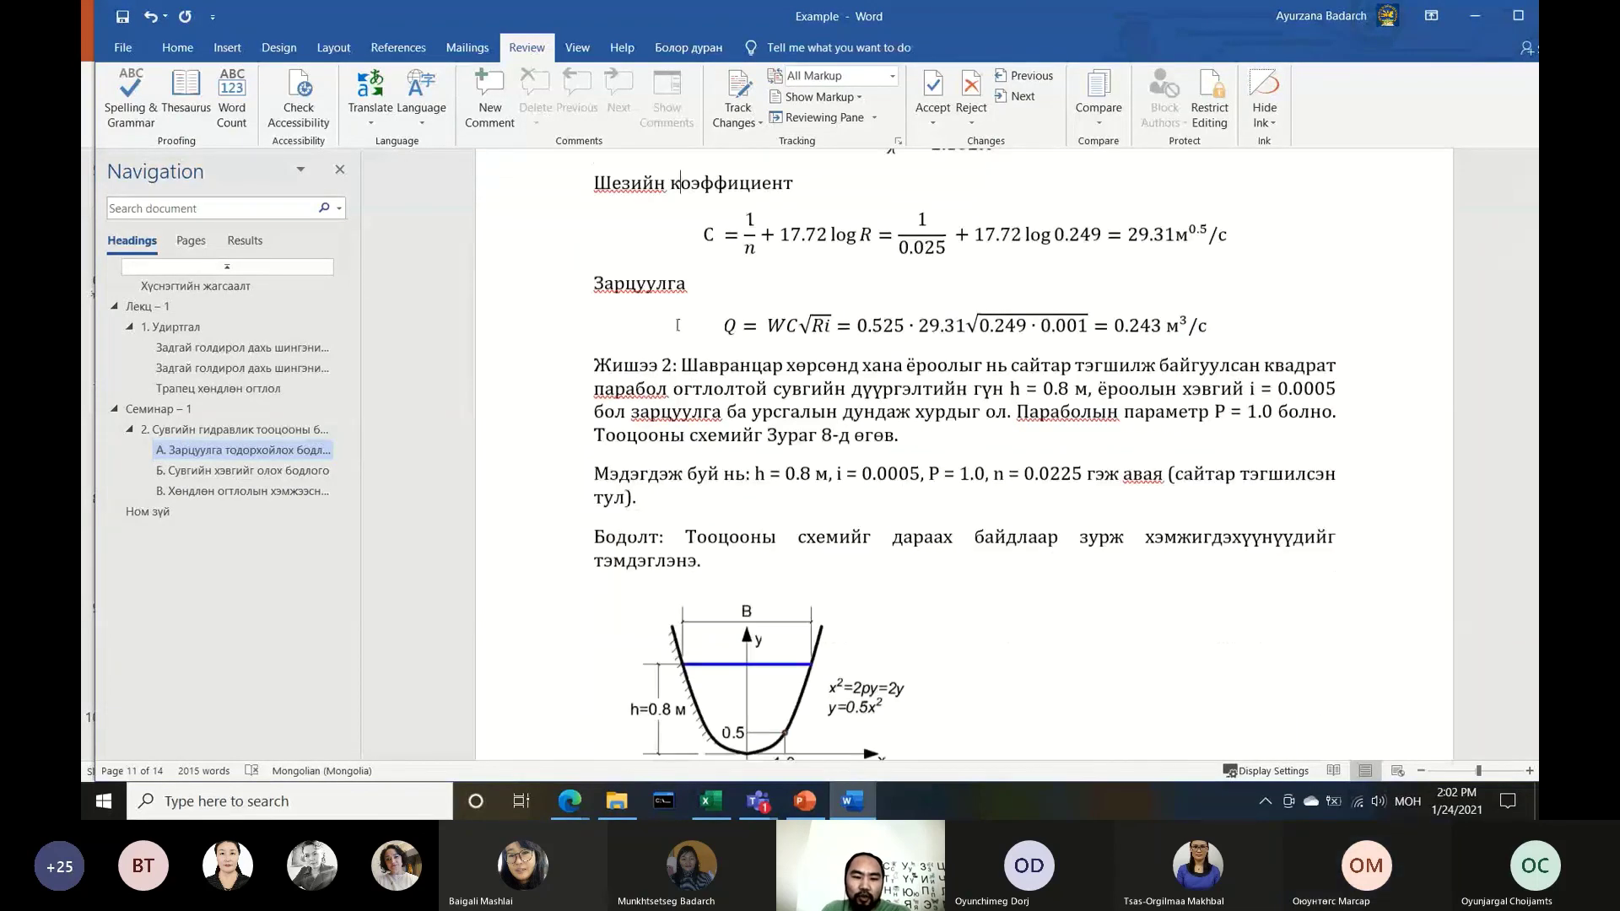
{"action": "scroll", "coordinate": [791, 400], "scroll_direction": "down", "scroll_amount": 8}
{"action": "scroll", "coordinate": [791, 400], "scroll_direction": "down", "scroll_amount": 5}
{"action": "scroll", "coordinate": [792, 399], "scroll_direction": "down", "scroll_amount": 2}
{"action": "scroll", "coordinate": [810, 413], "scroll_direction": "up", "scroll_amount": 8}
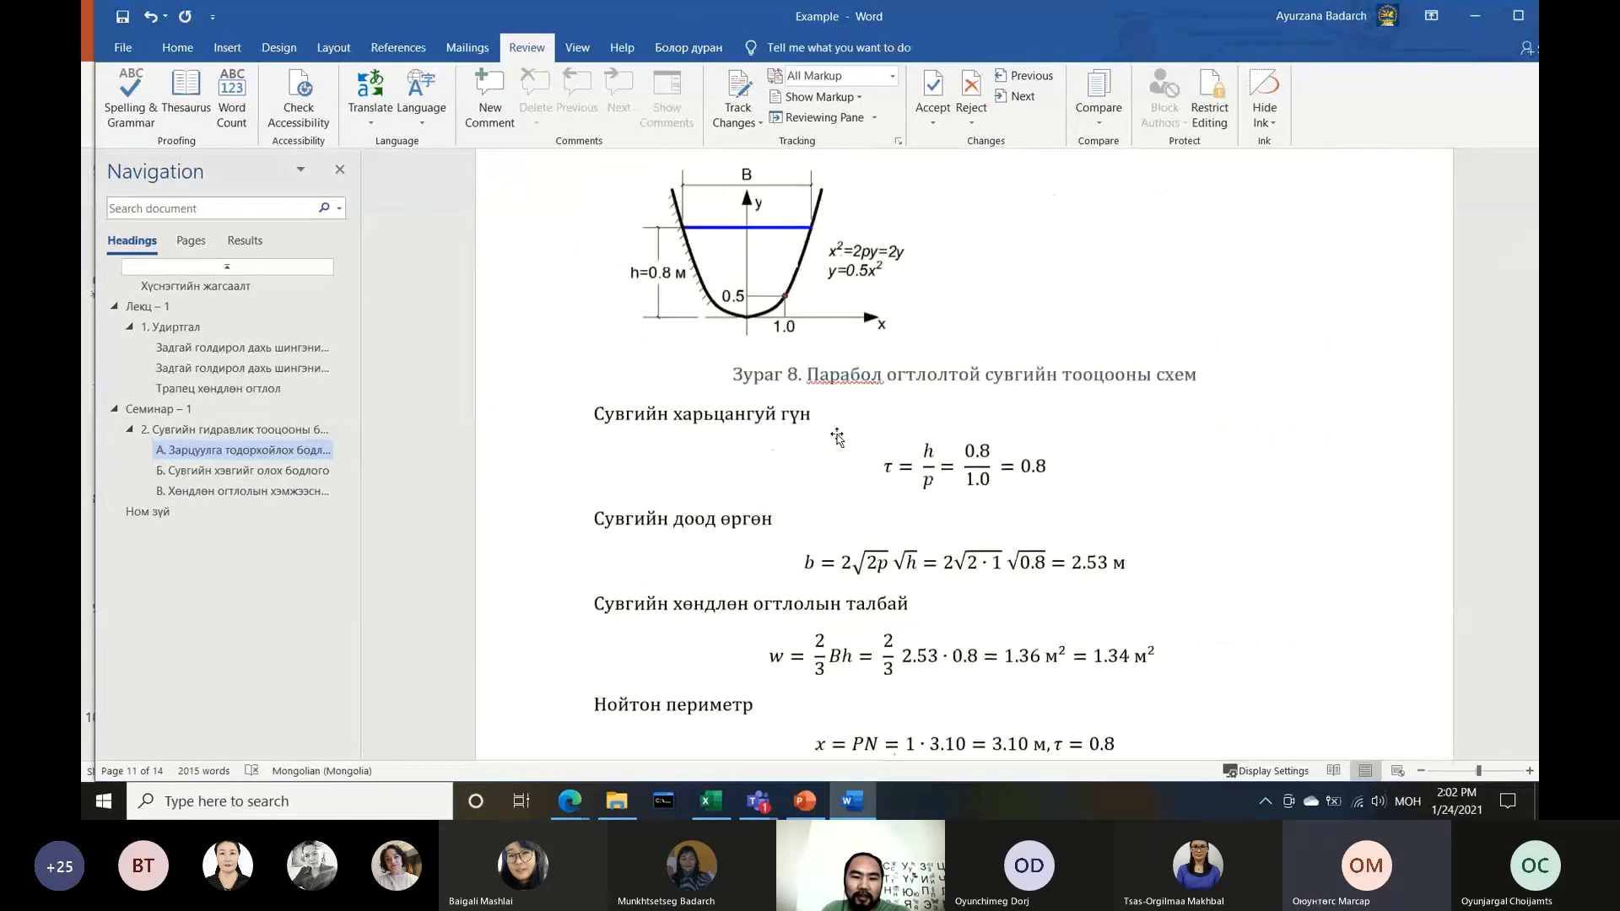
{"action": "scroll", "coordinate": [828, 432], "scroll_direction": "up", "scroll_amount": 8}
{"action": "scroll", "coordinate": [828, 433], "scroll_direction": "up", "scroll_amount": 3}
{"action": "scroll", "coordinate": [767, 399], "scroll_direction": "up", "scroll_amount": 4}
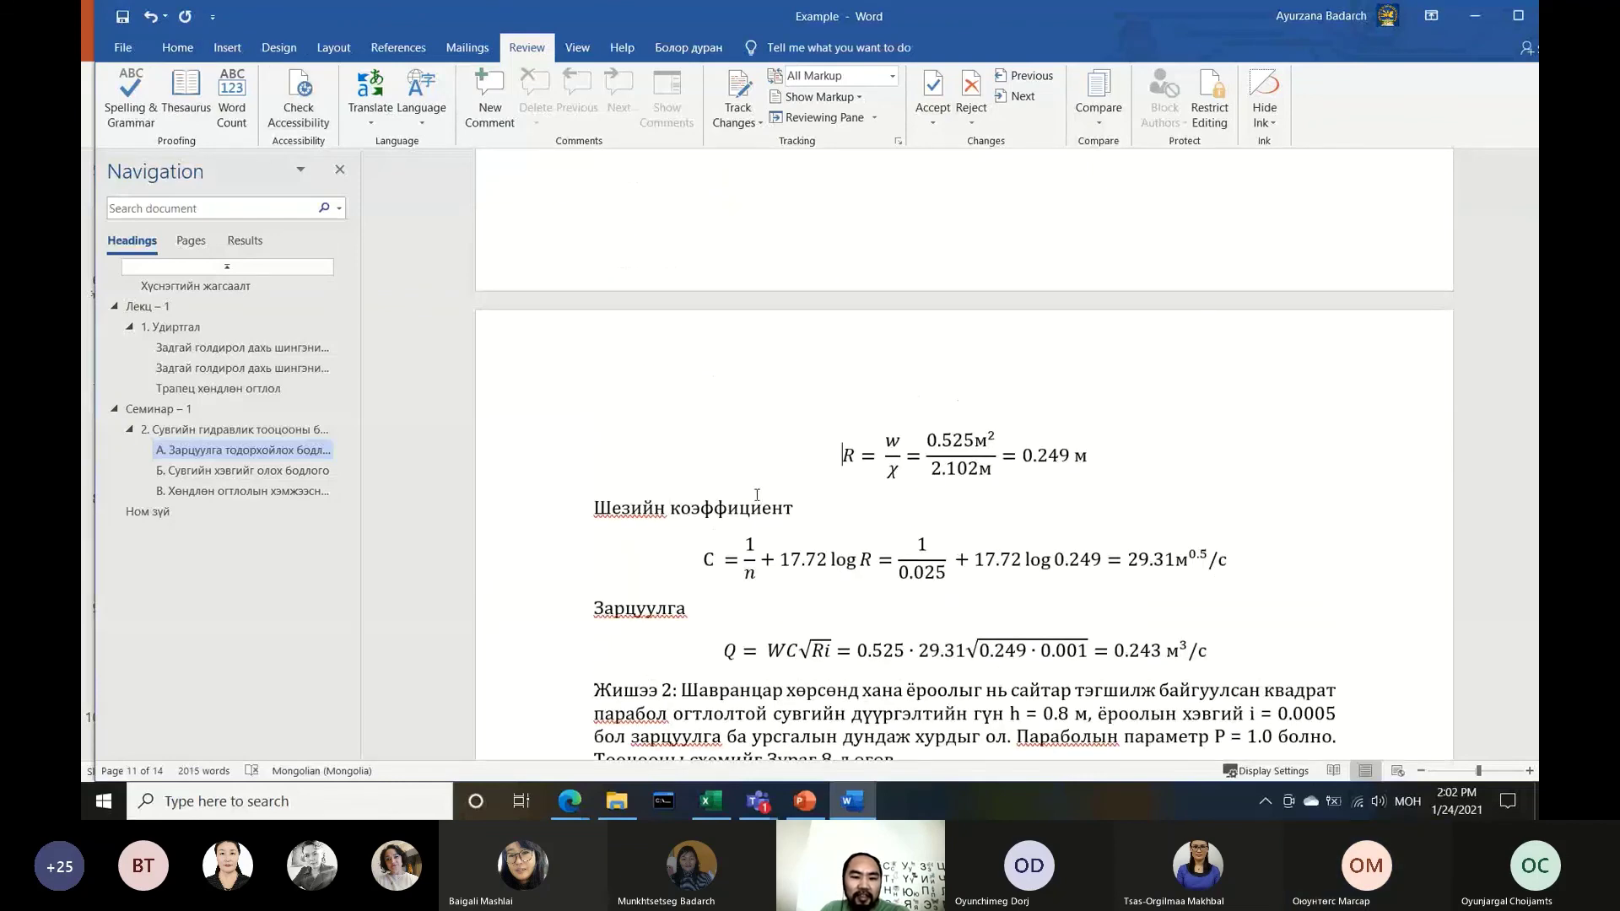
In Page Setup, set Landscape orientation applied to This point forward
{"action": "left_click", "coordinate": [278, 47]}
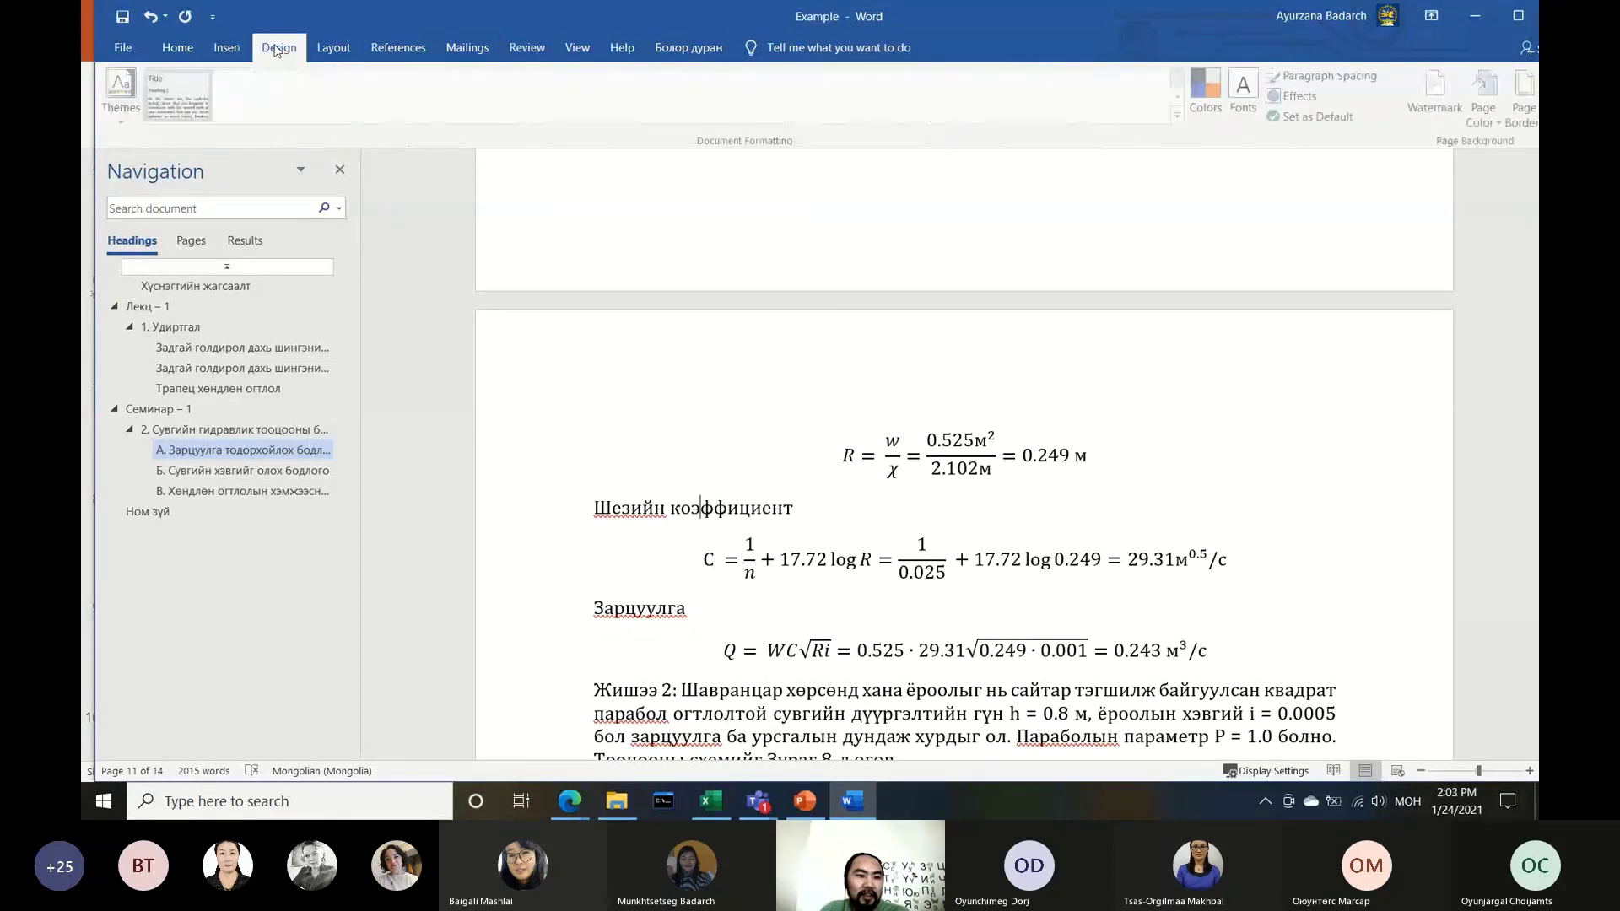
{"action": "left_click", "coordinate": [336, 48]}
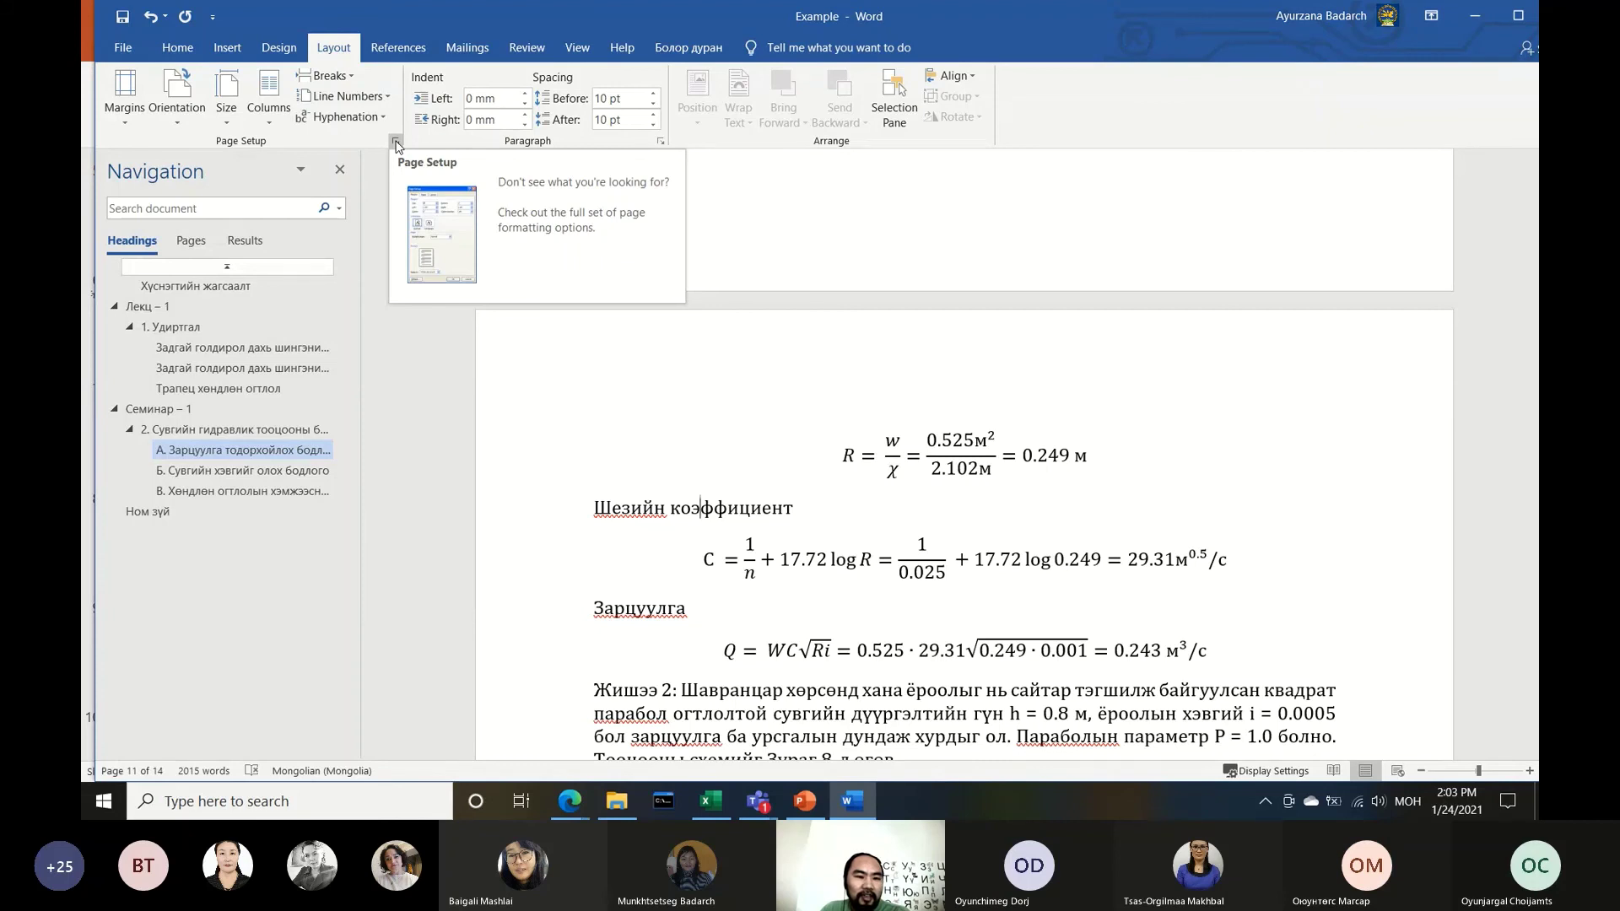
{"action": "left_click", "coordinate": [396, 142]}
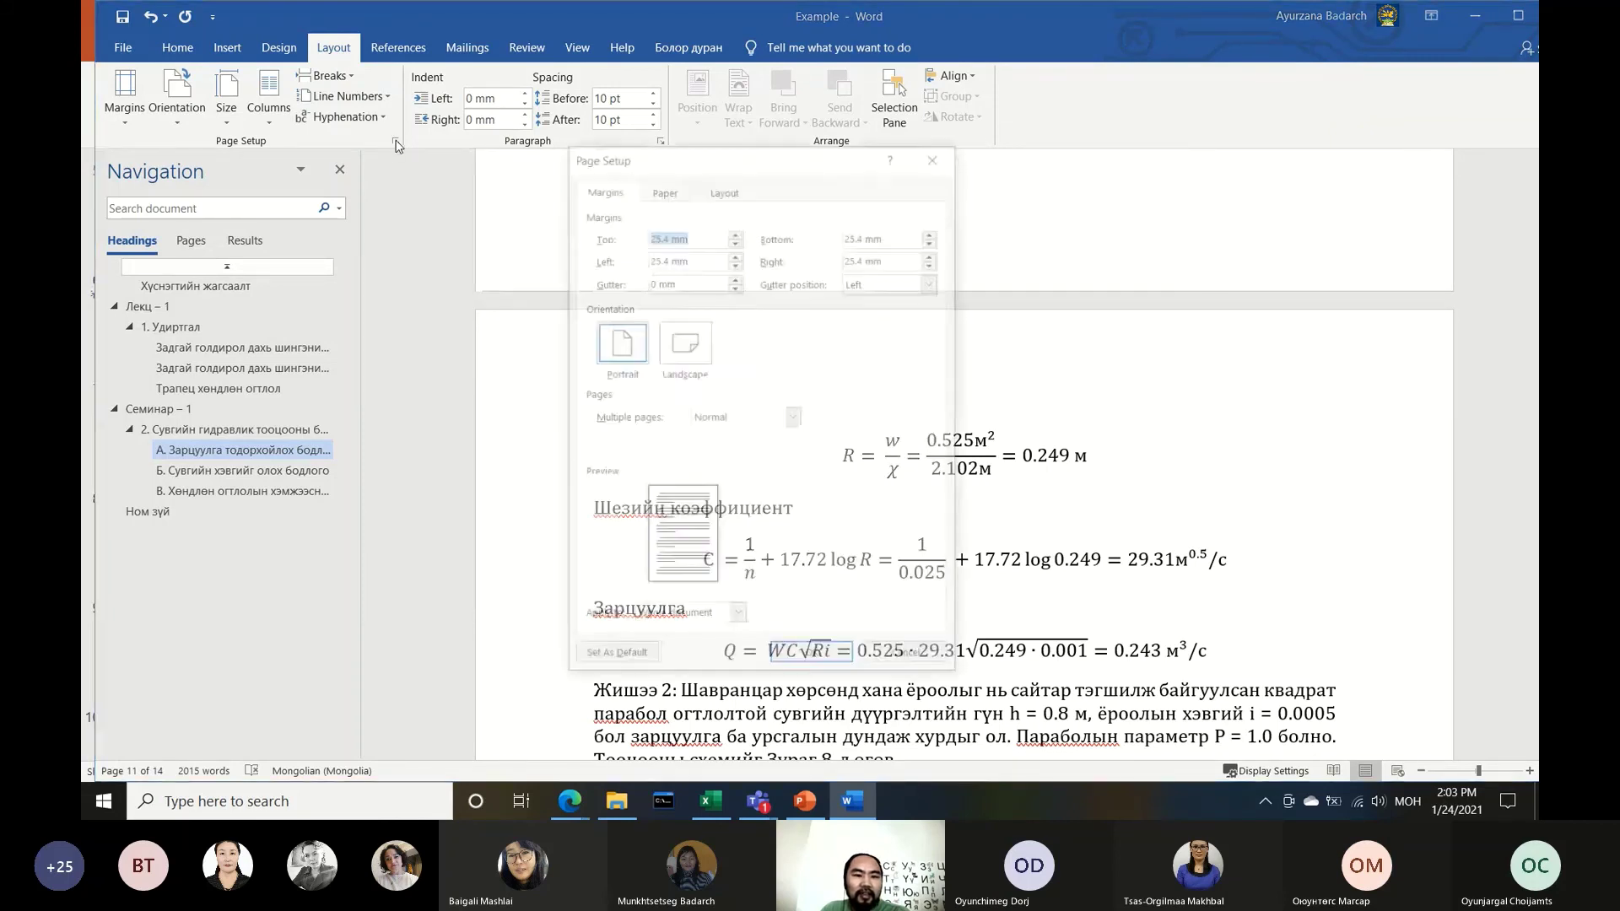
{"action": "left_click_drag", "start_coordinate": [706, 167], "coordinate": [731, 152]}
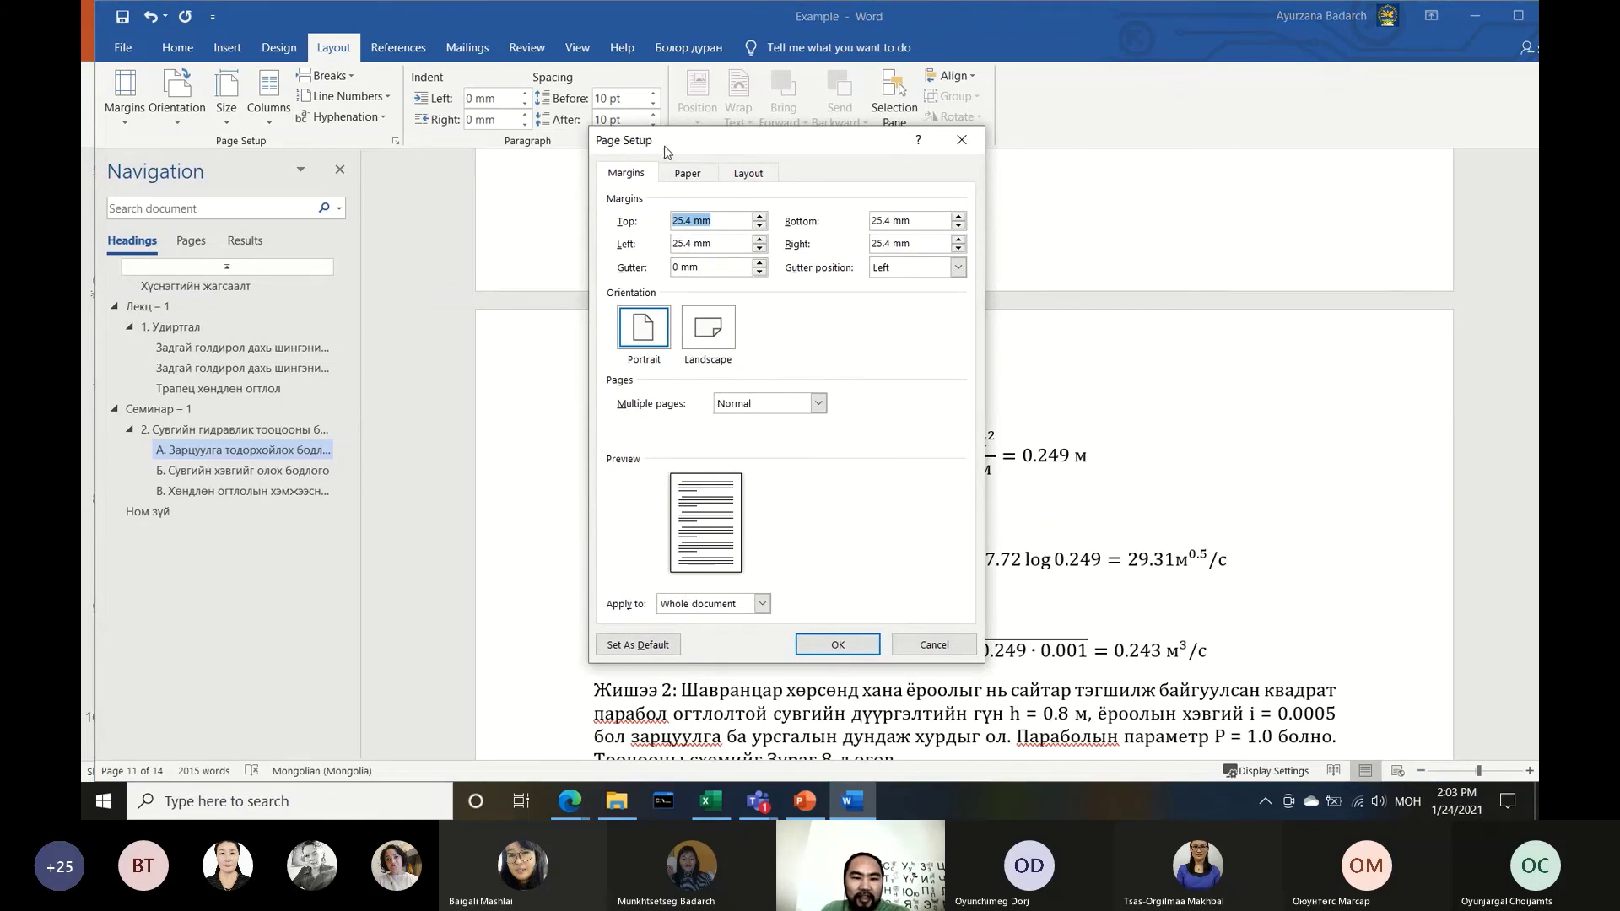
{"action": "left_click", "coordinate": [647, 338]}
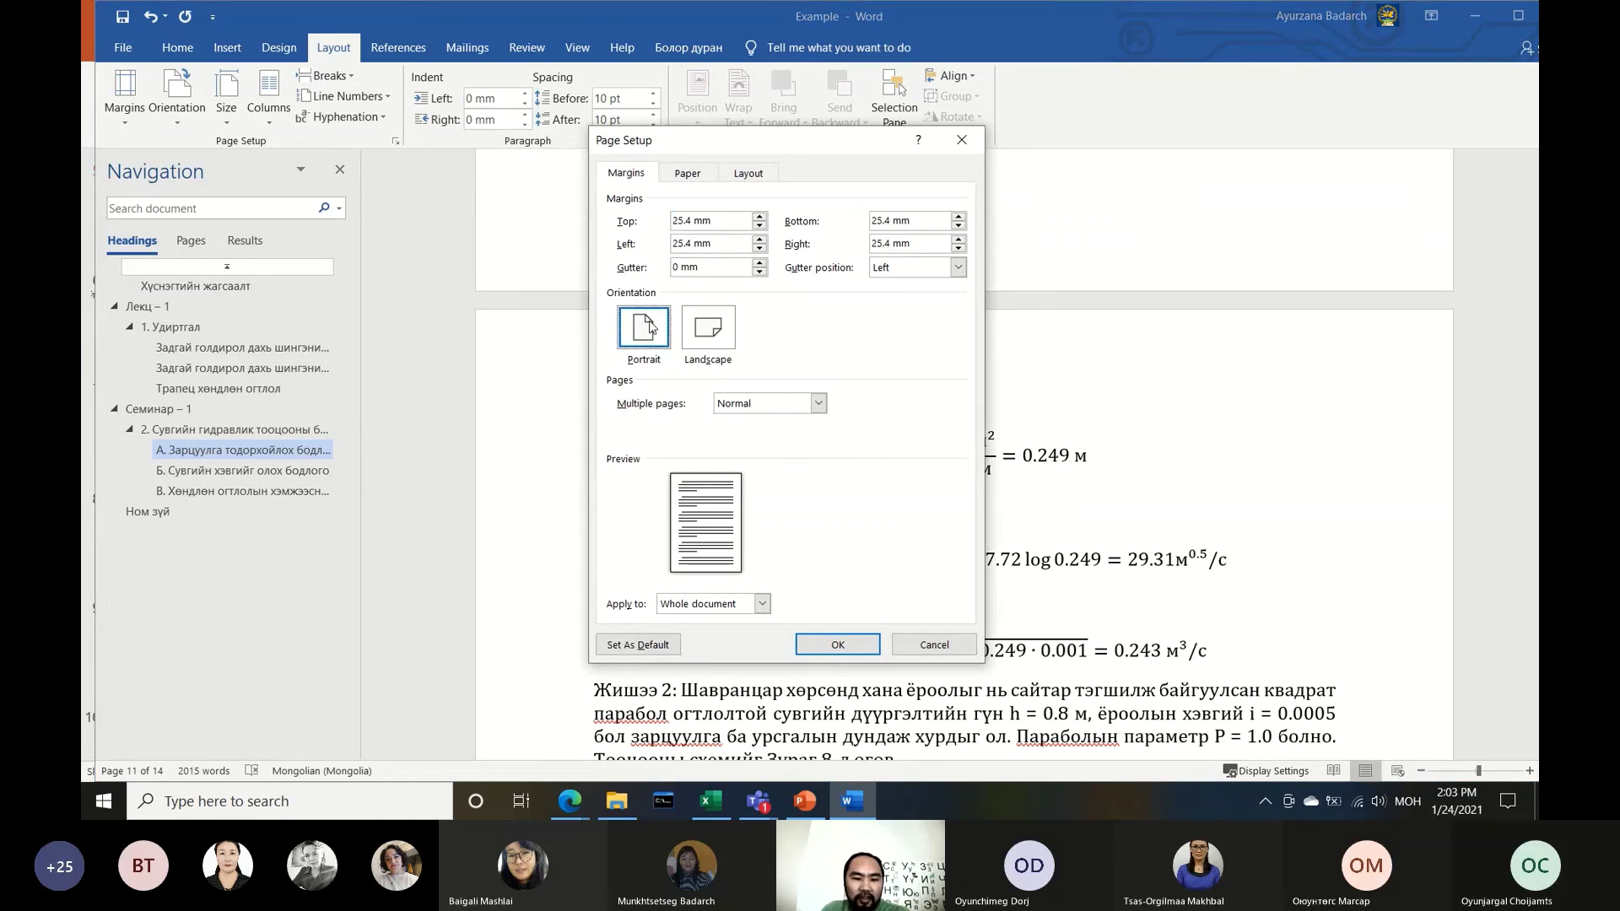
{"action": "left_click", "coordinate": [715, 337]}
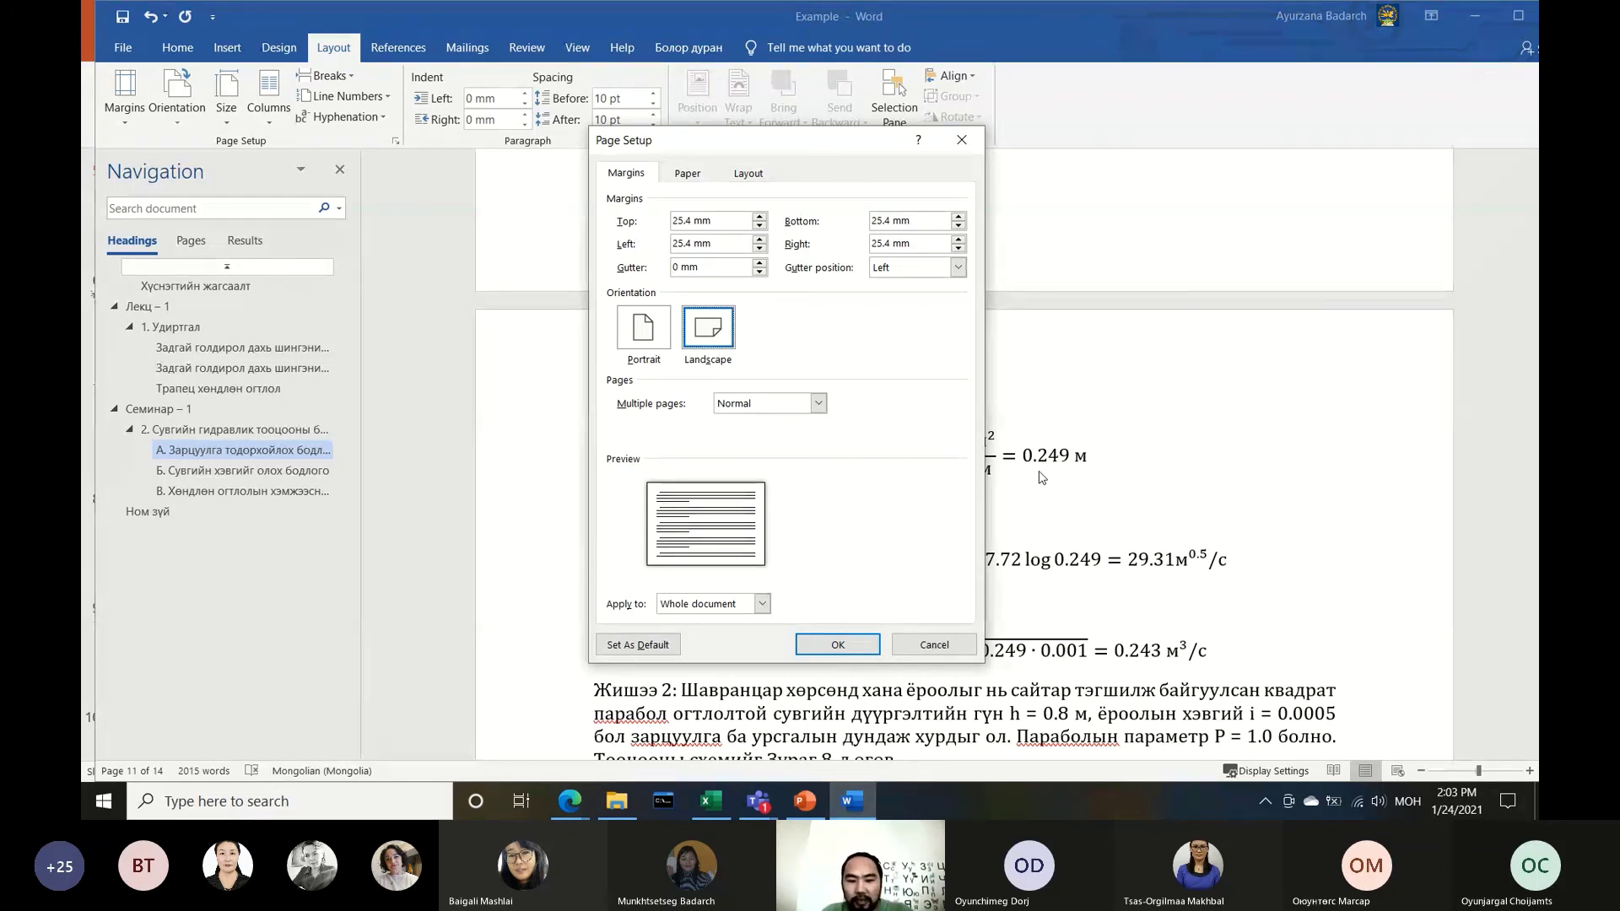
{"action": "left_click", "coordinate": [762, 604]}
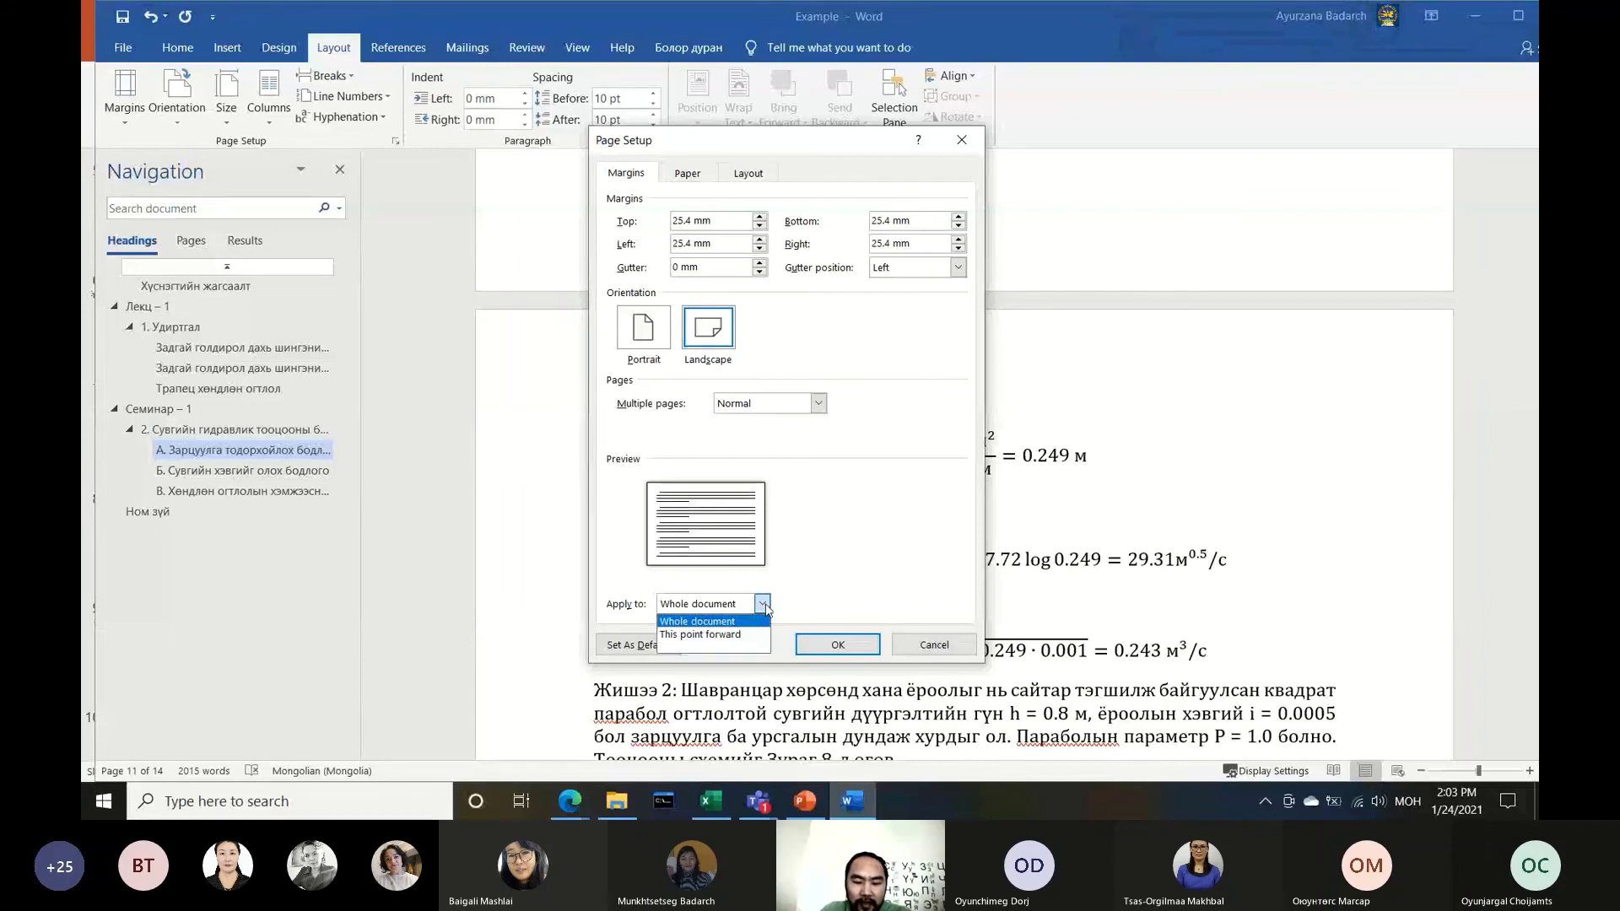
{"action": "left_click", "coordinate": [764, 604]}
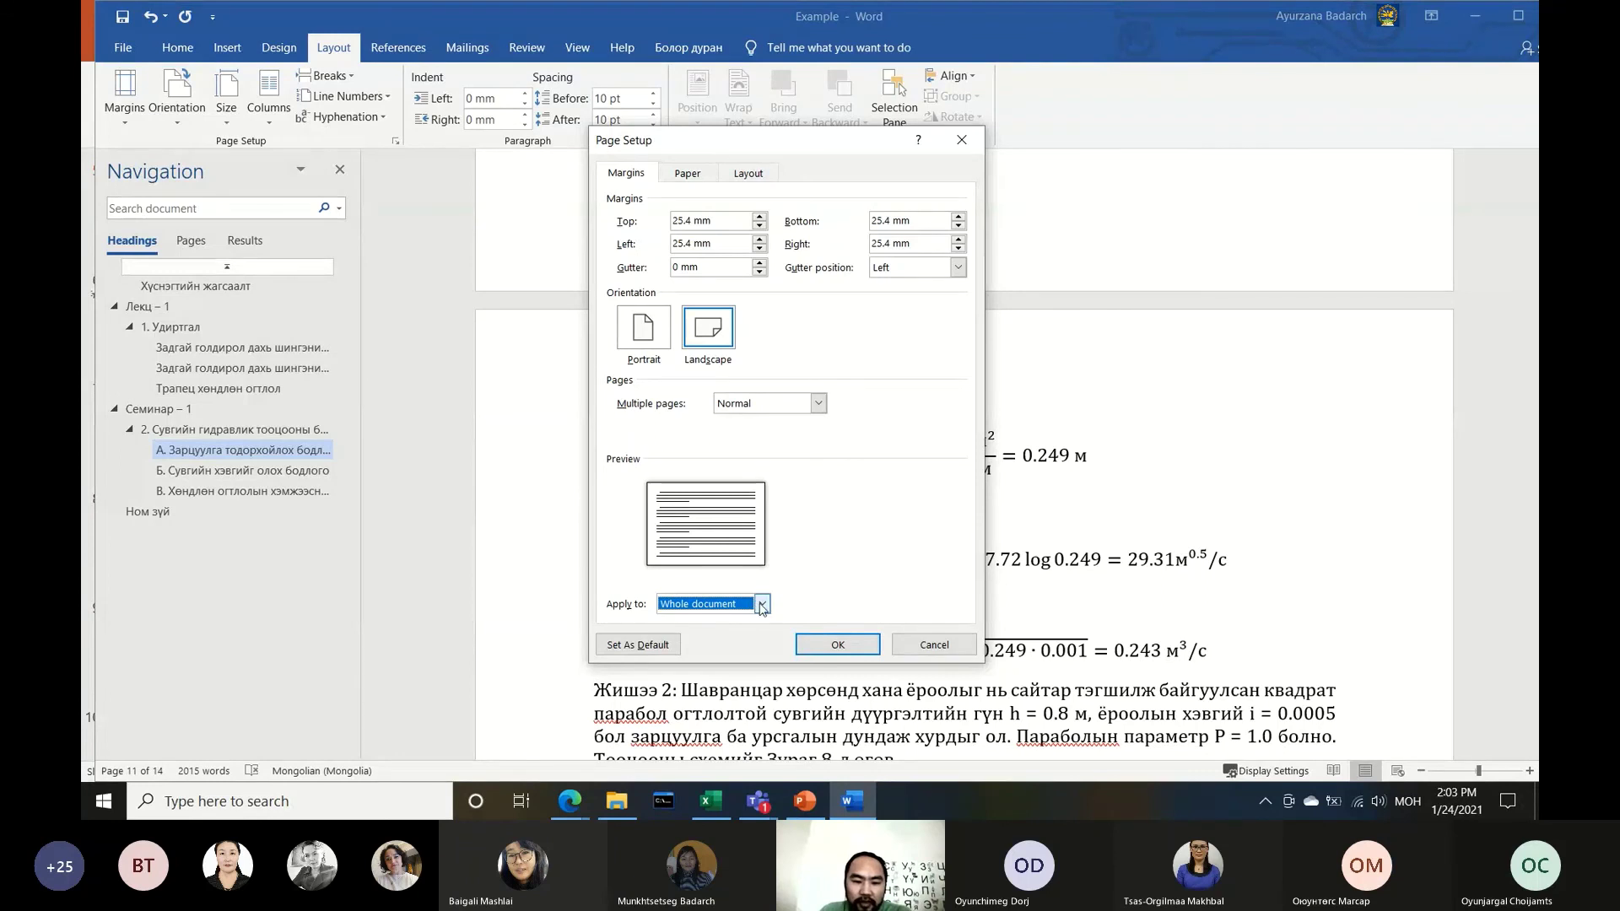
{"action": "left_click", "coordinate": [763, 605]}
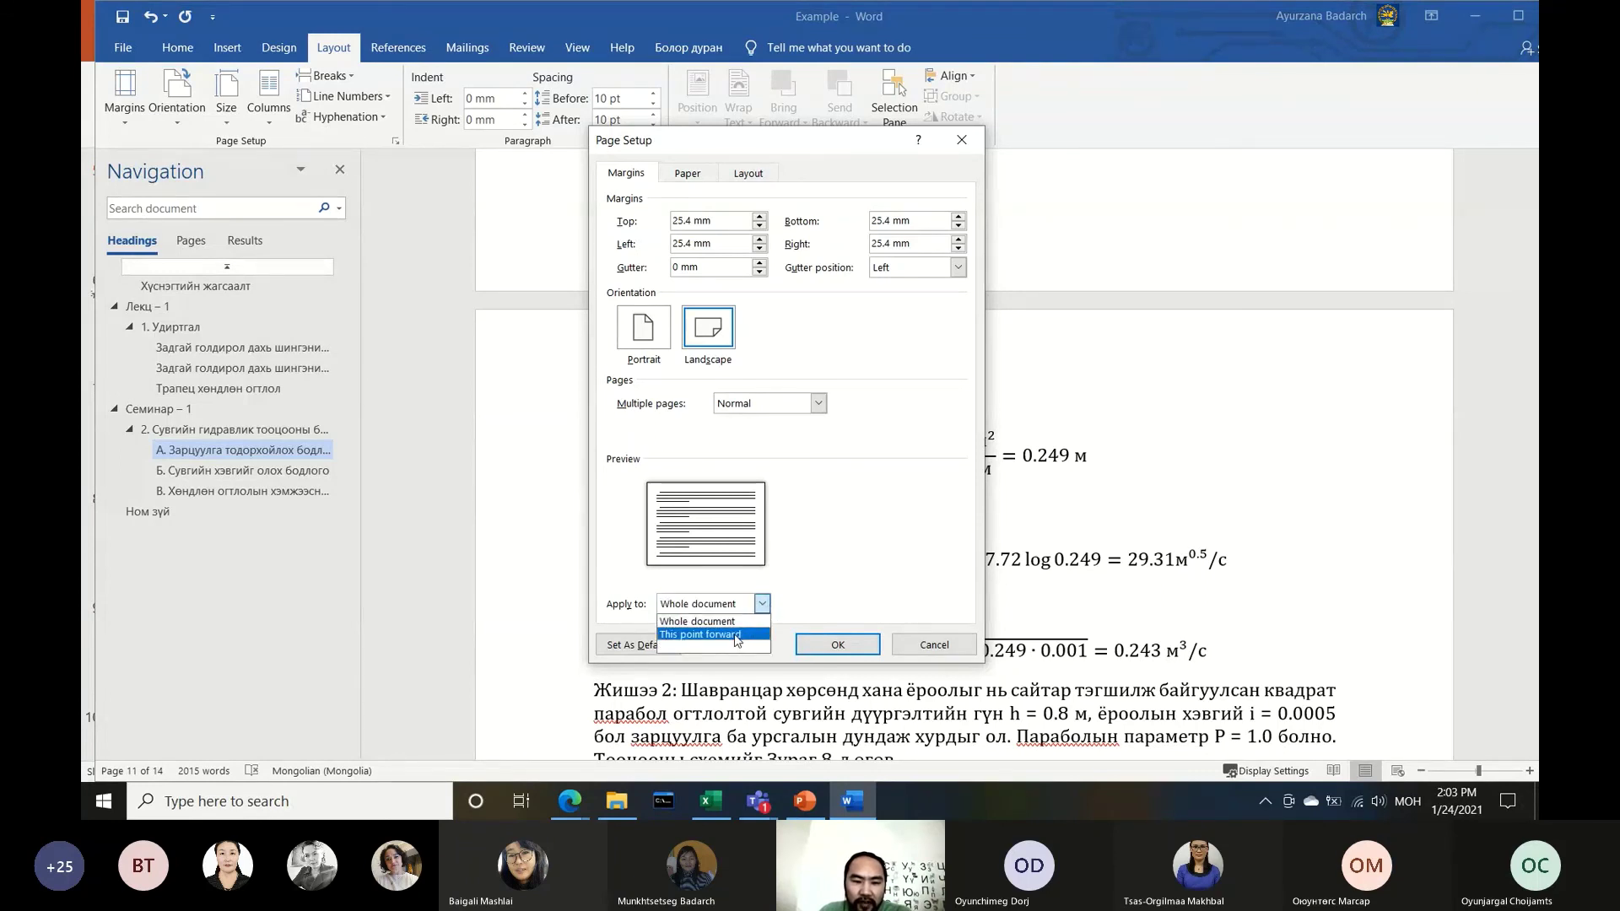
{"action": "left_click", "coordinate": [737, 635]}
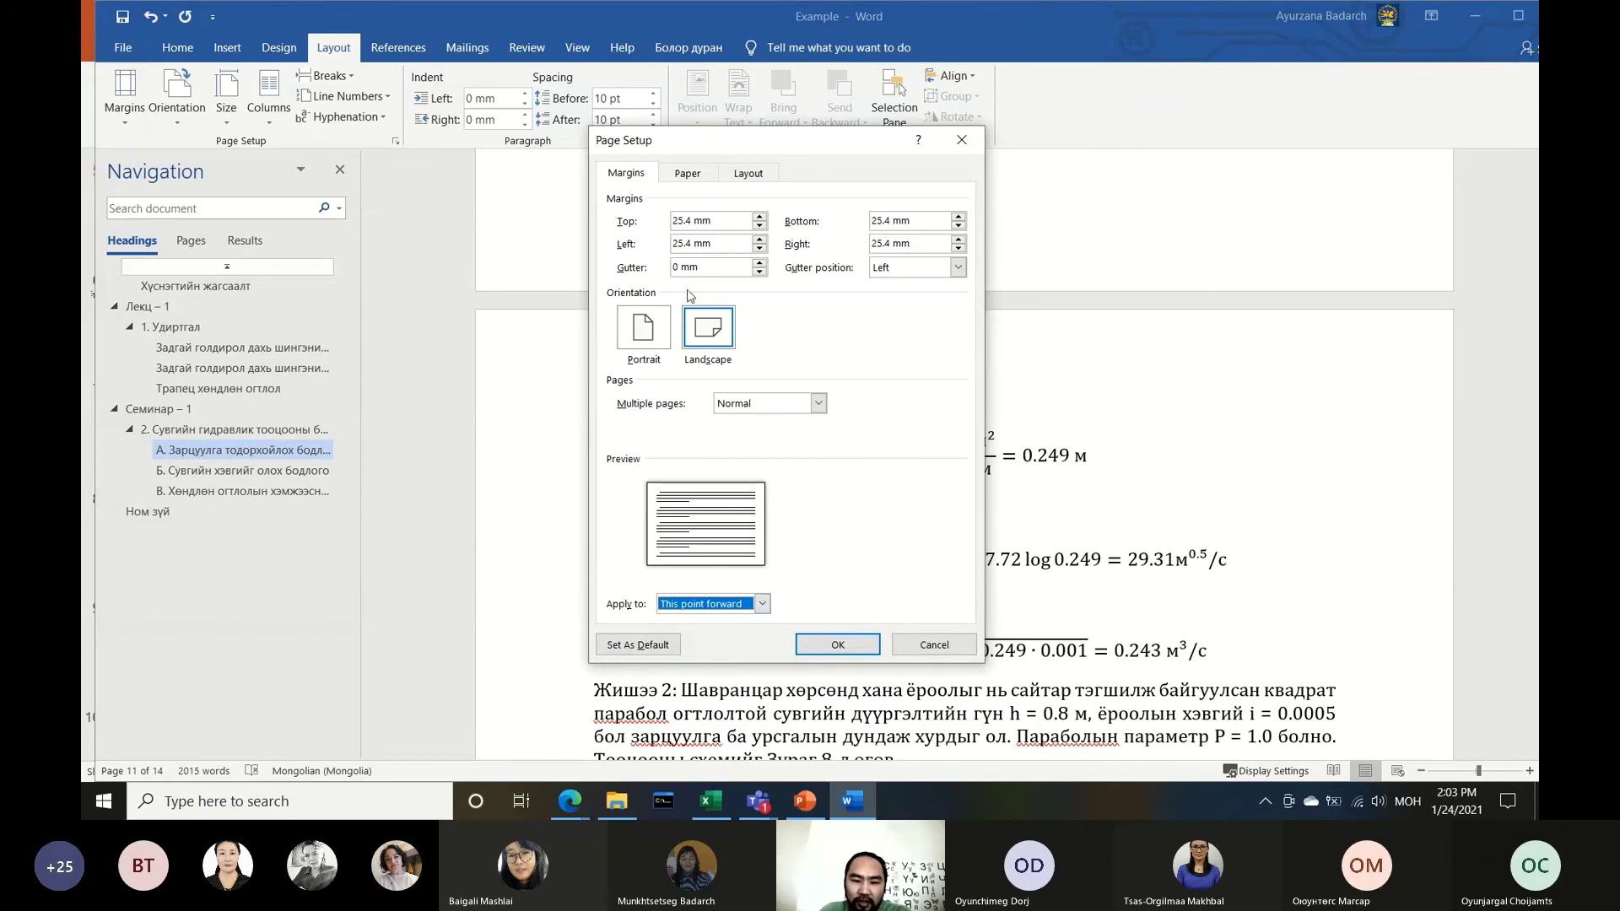
{"action": "left_click", "coordinate": [838, 644]}
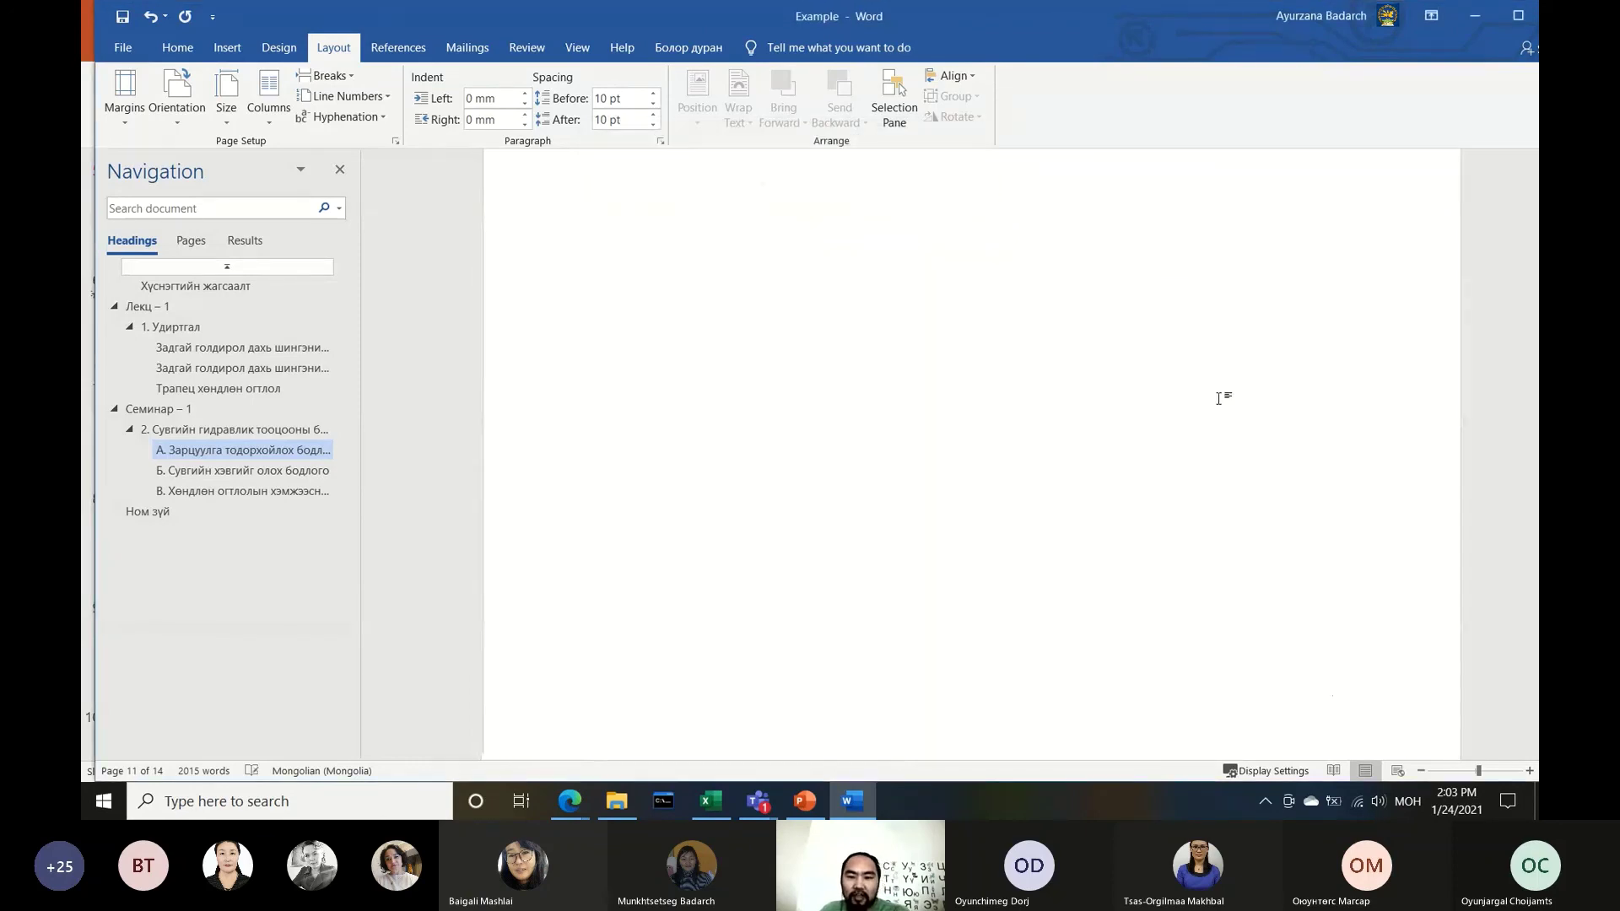
Scroll through the document to check the new landscape pages
{"action": "scroll", "coordinate": [920, 482], "scroll_direction": "down", "scroll_amount": 1}
{"action": "scroll", "coordinate": [877, 460], "scroll_direction": "down", "scroll_amount": 2}
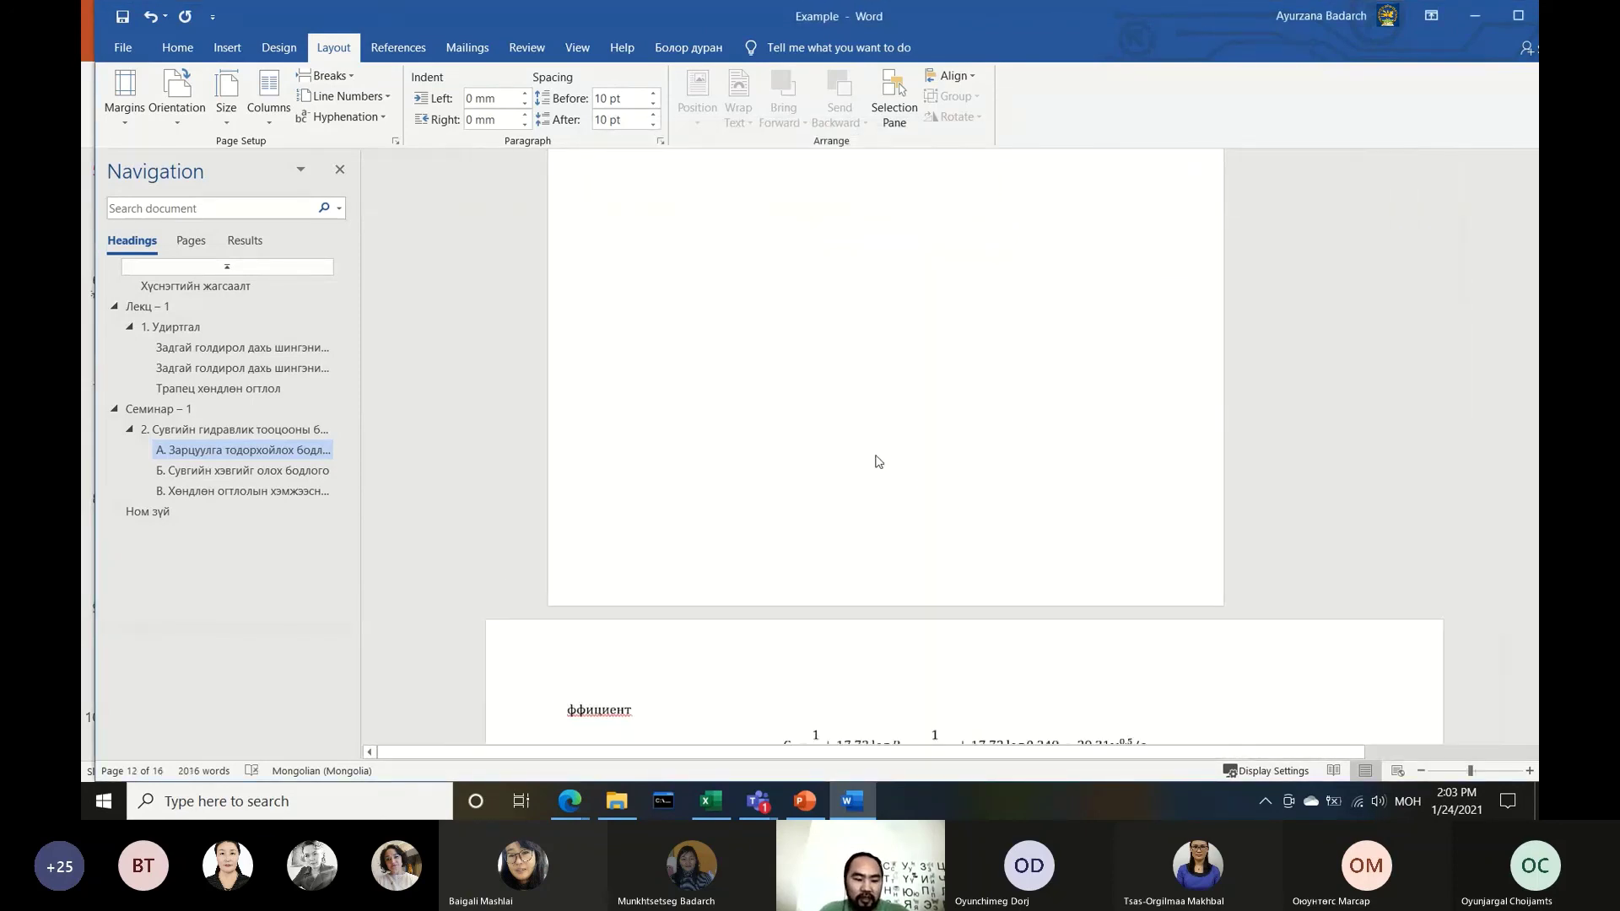
{"action": "scroll", "coordinate": [806, 456], "scroll_direction": "down", "scroll_amount": 2}
{"action": "scroll", "coordinate": [821, 462], "scroll_direction": "down", "scroll_amount": 2}
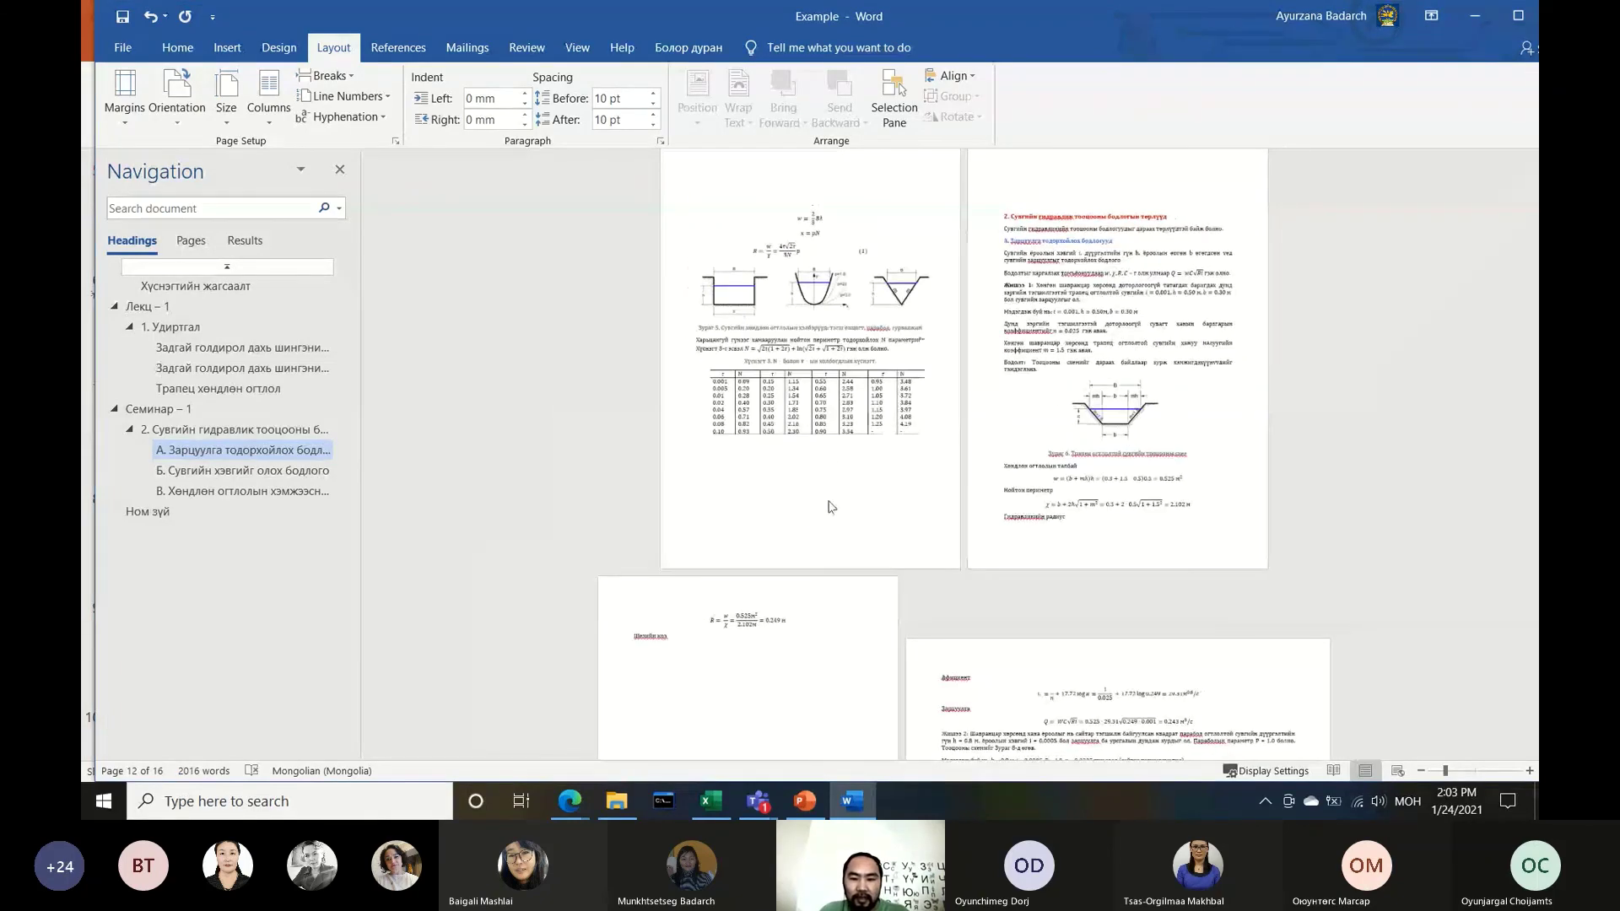
{"action": "scroll", "coordinate": [826, 502], "scroll_direction": "down", "scroll_amount": 1}
{"action": "scroll", "coordinate": [964, 455], "scroll_direction": "down", "scroll_amount": 2}
{"action": "scroll", "coordinate": [1217, 543], "scroll_direction": "down", "scroll_amount": 1}
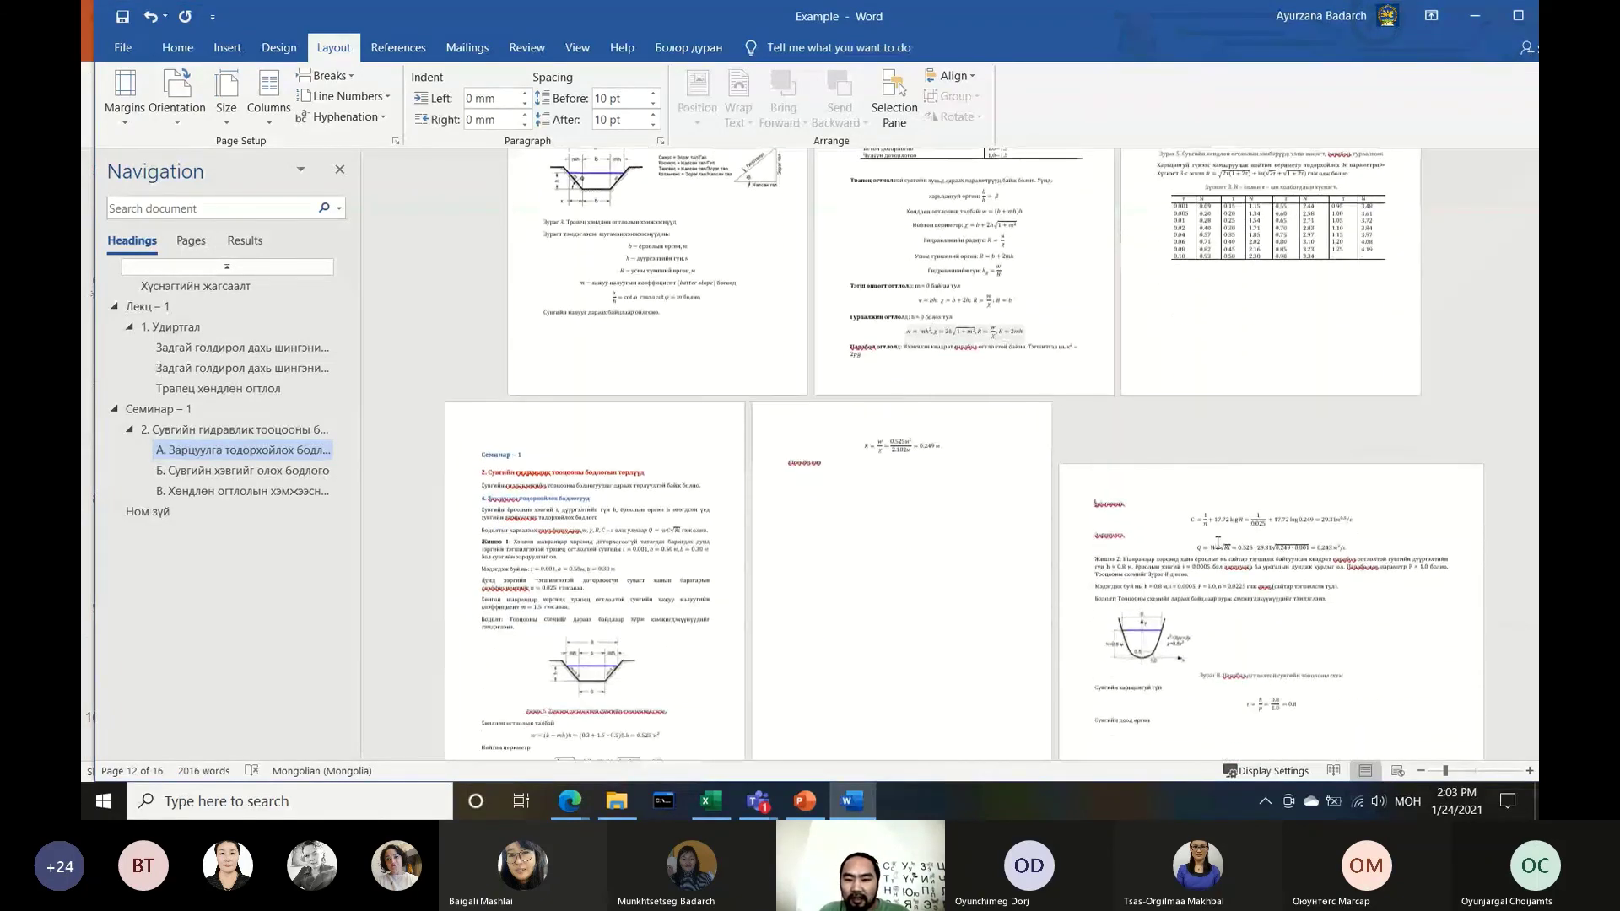
{"action": "scroll", "coordinate": [1218, 542], "scroll_direction": "down", "scroll_amount": 3}
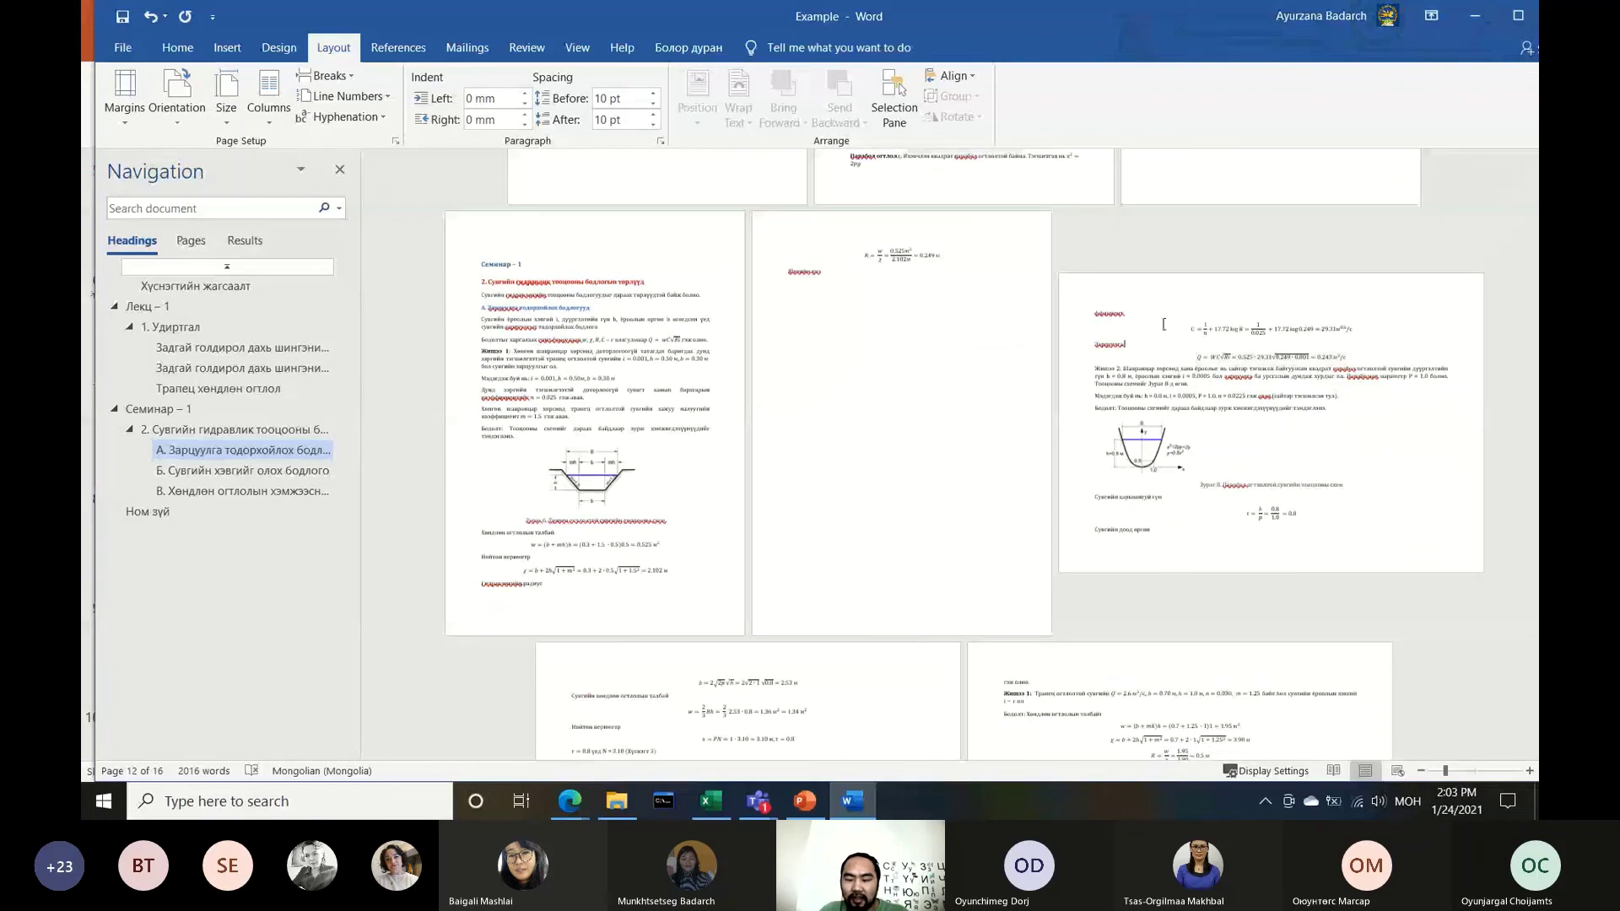
{"action": "scroll", "coordinate": [1244, 470], "scroll_direction": "down", "scroll_amount": 1}
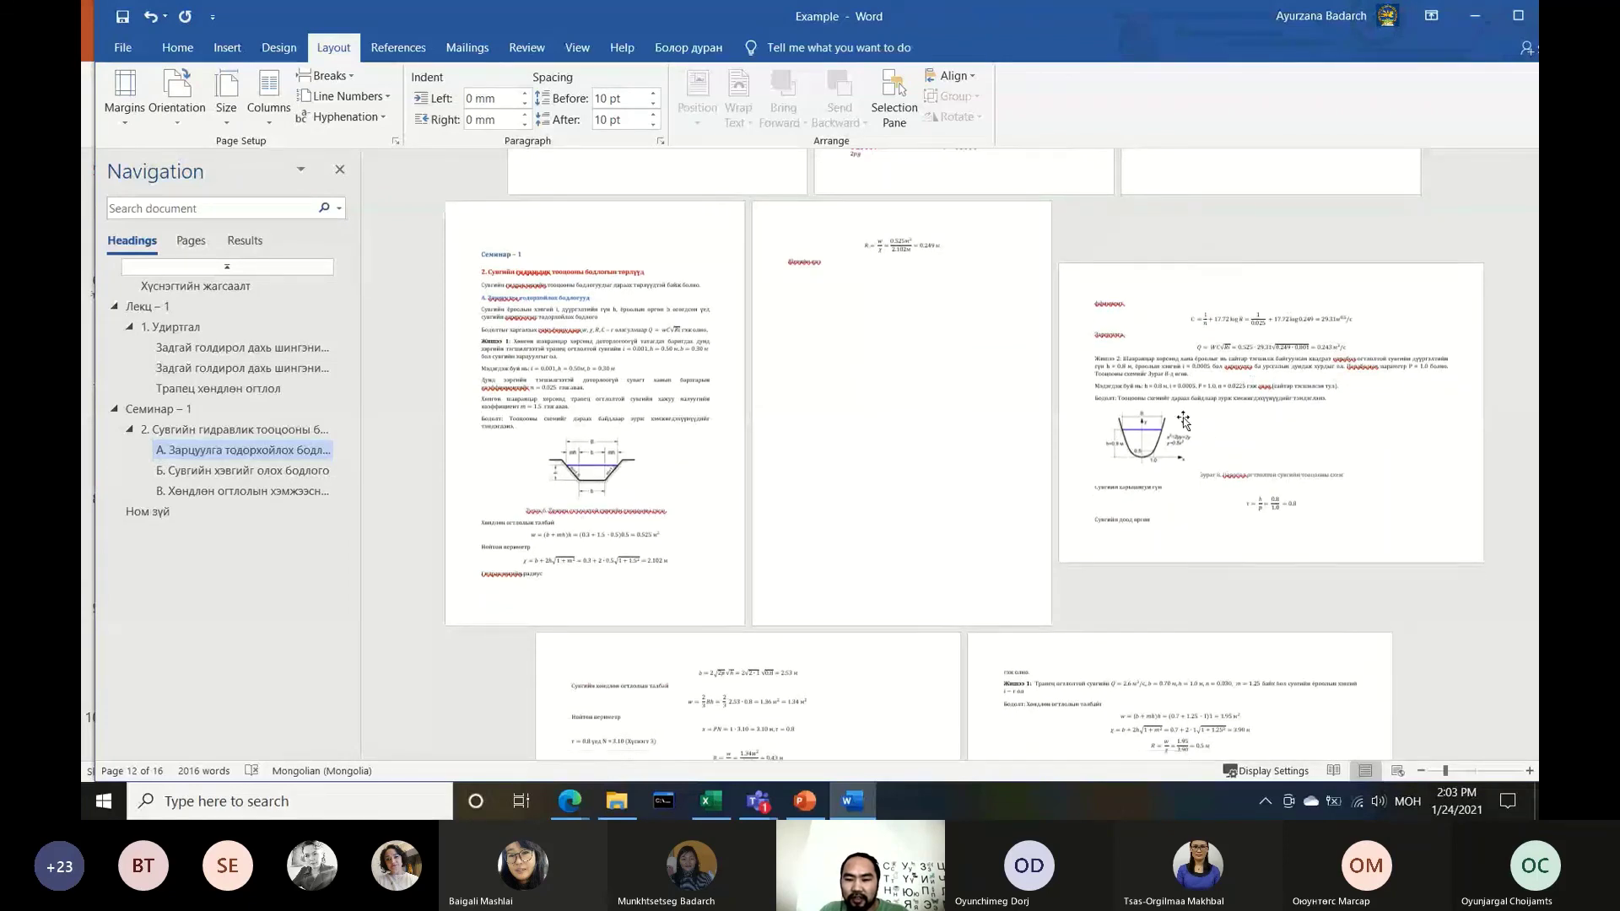
{"action": "scroll", "coordinate": [1248, 366], "scroll_direction": "down", "scroll_amount": 1}
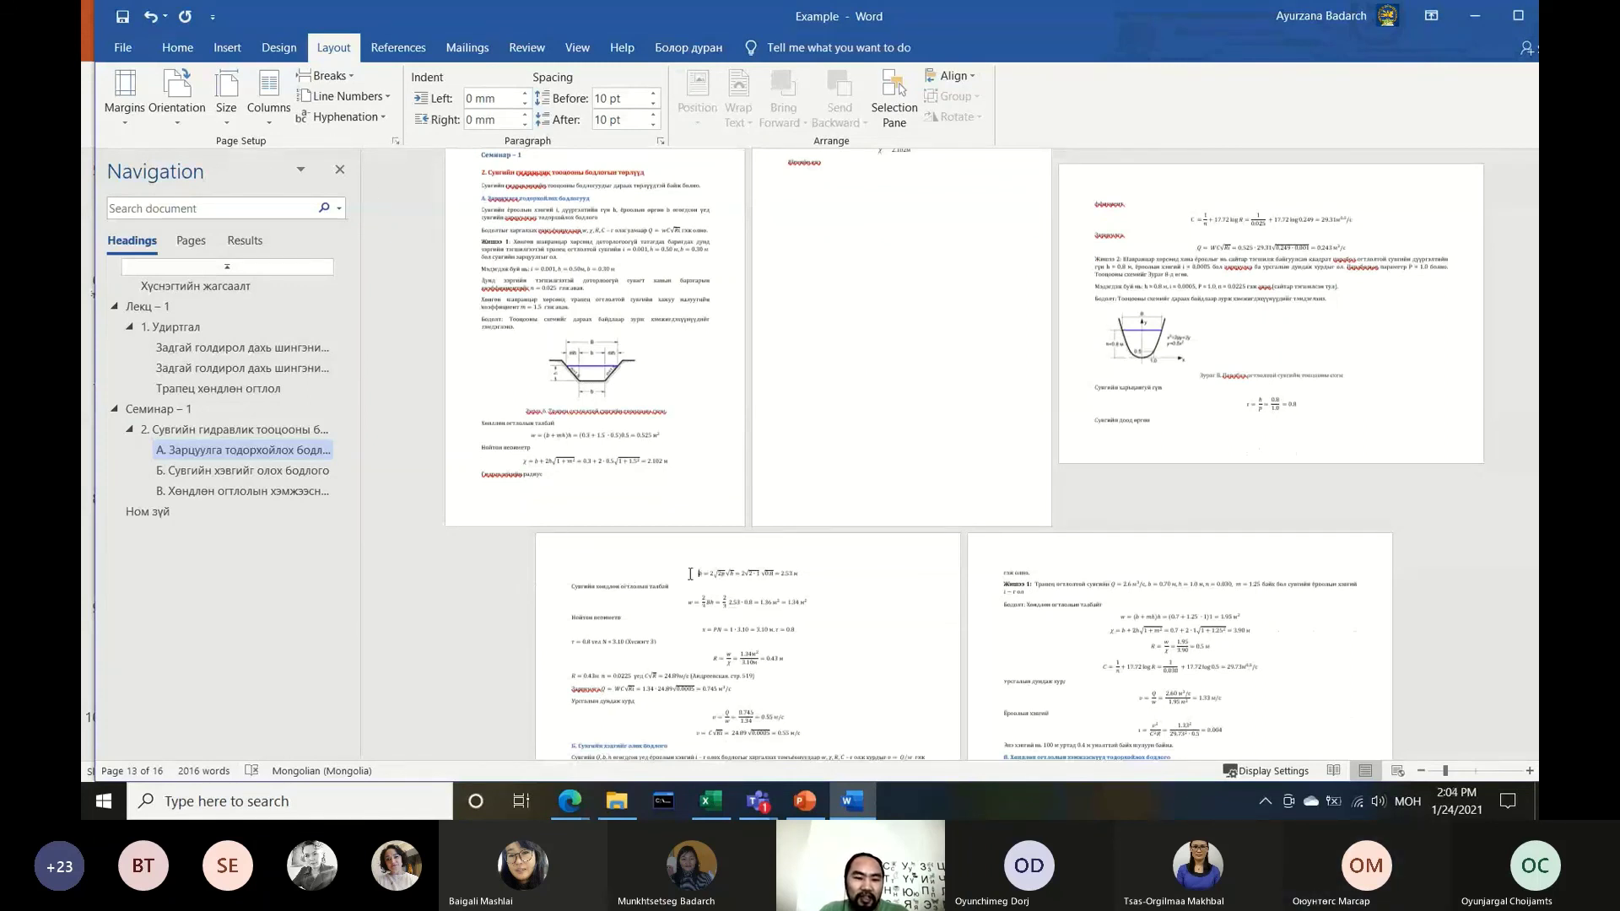
In Page Setup, apply Portrait from this point forward after the parabola example
{"action": "left_click", "coordinate": [394, 142]}
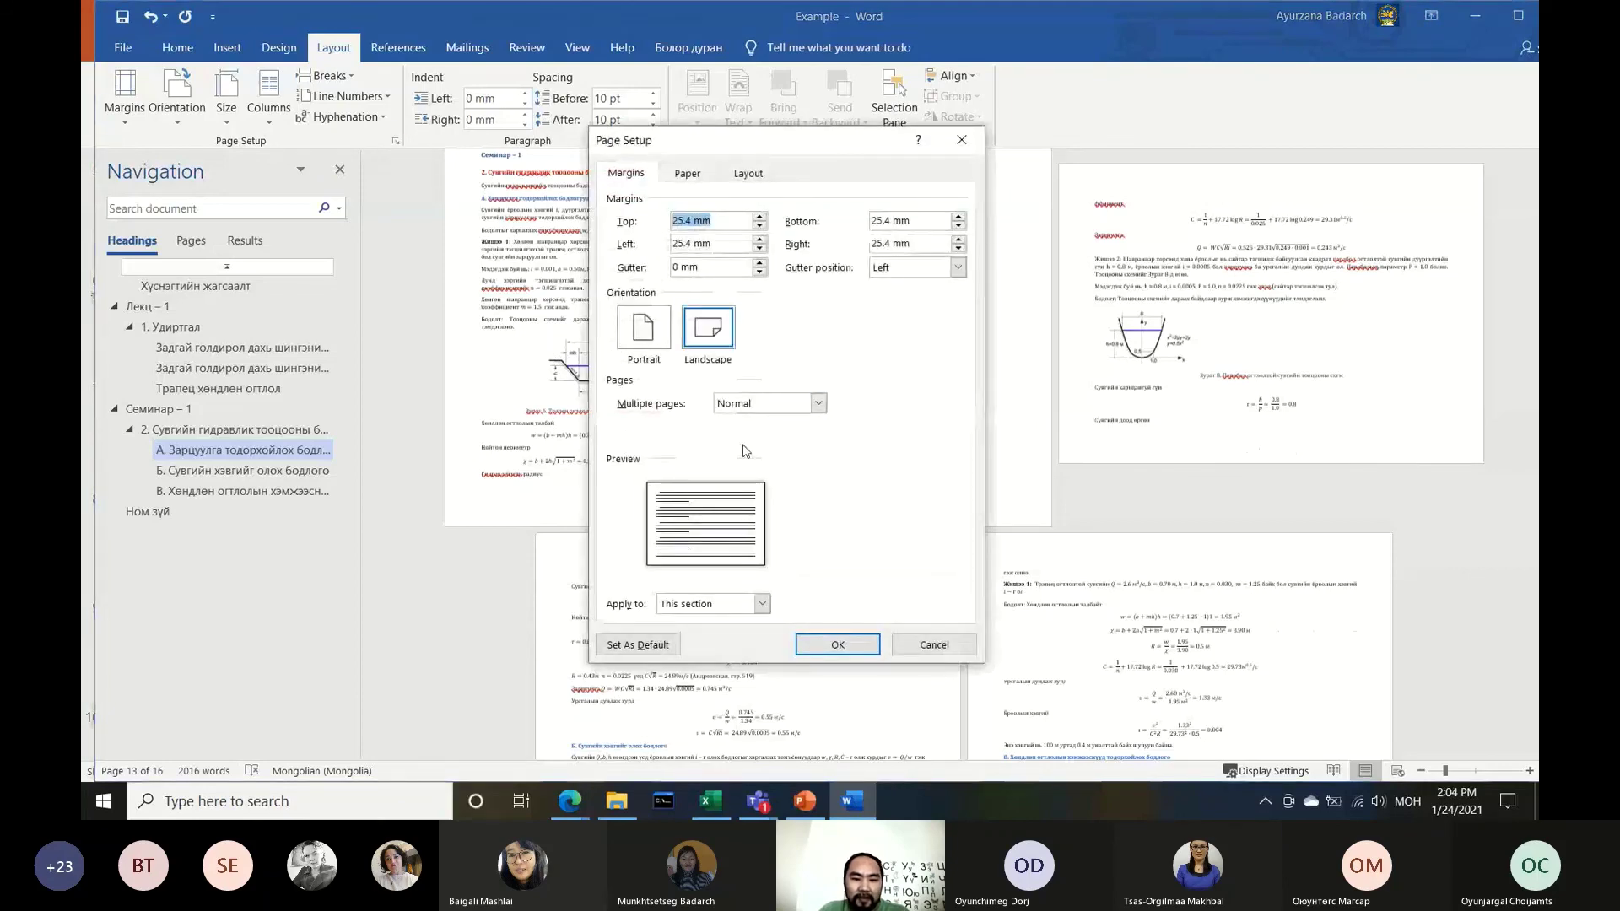
{"action": "left_click", "coordinate": [762, 604]}
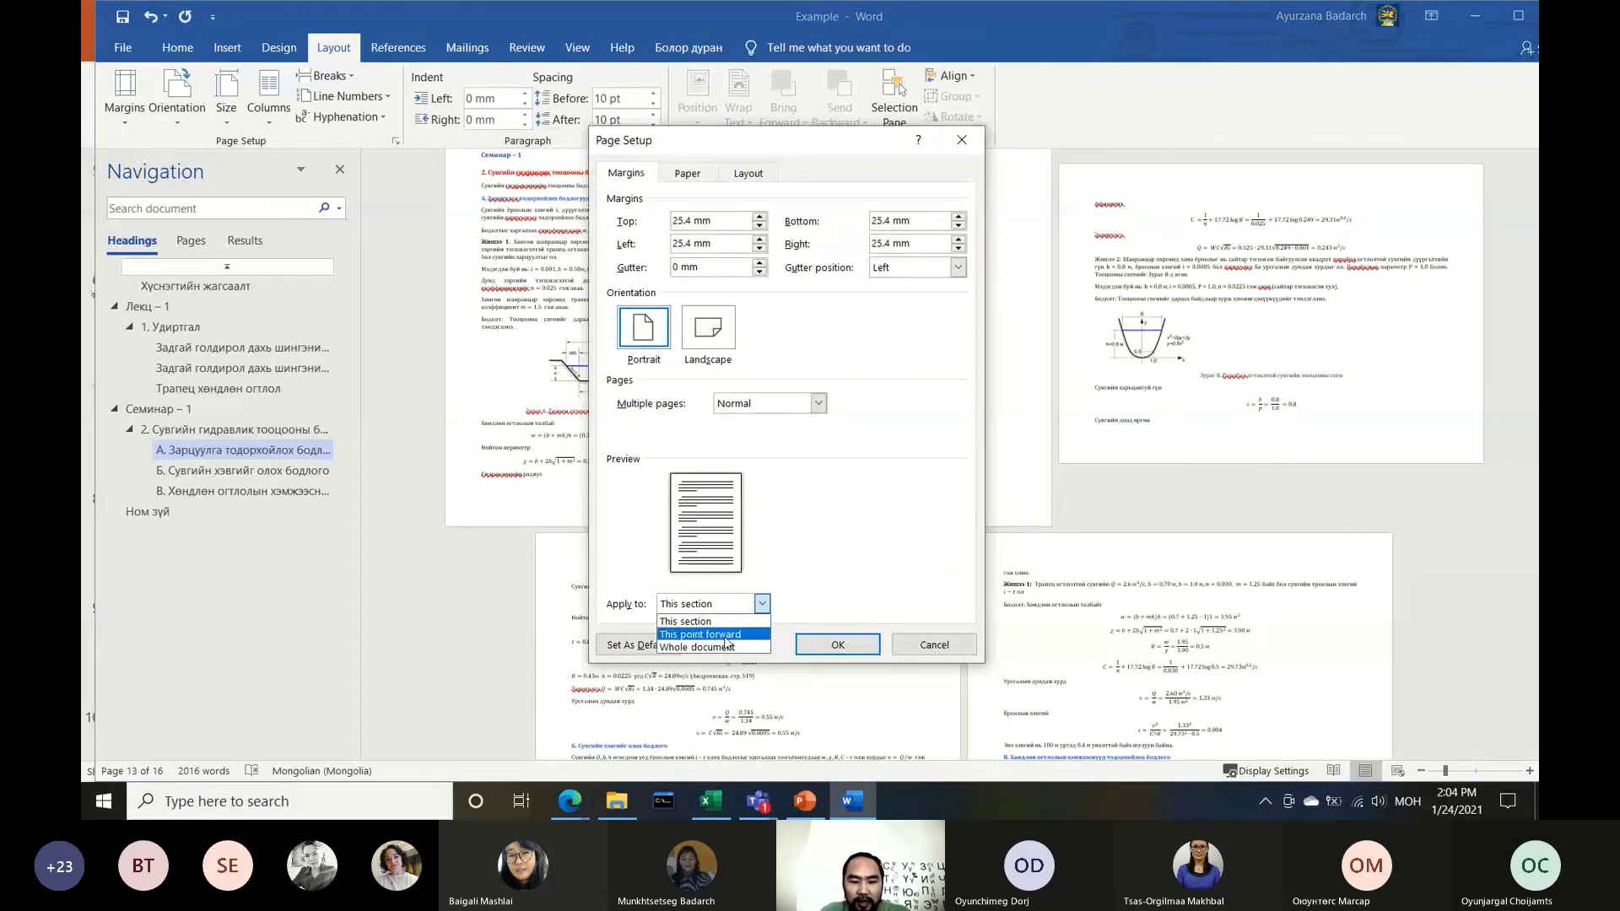
{"action": "left_click", "coordinate": [726, 634]}
{"action": "left_click", "coordinate": [827, 641]}
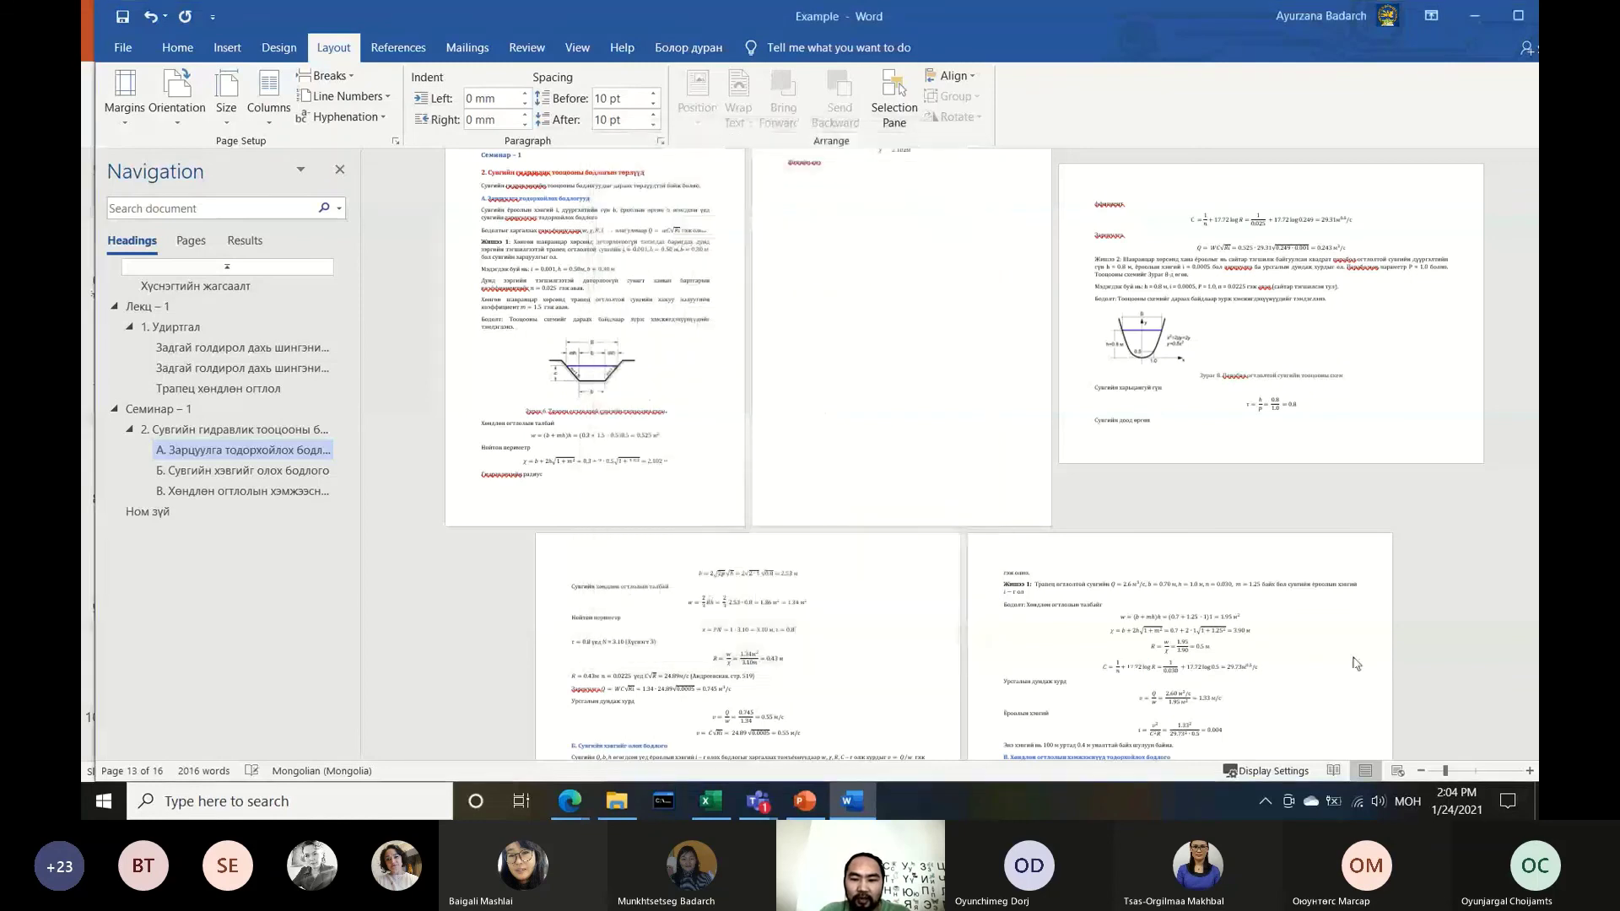
Undo the last orientation change with Ctrl+Z, returning Example to 14 portrait pages
{"action": "scroll", "coordinate": [1063, 537], "scroll_direction": "down", "scroll_amount": 1}
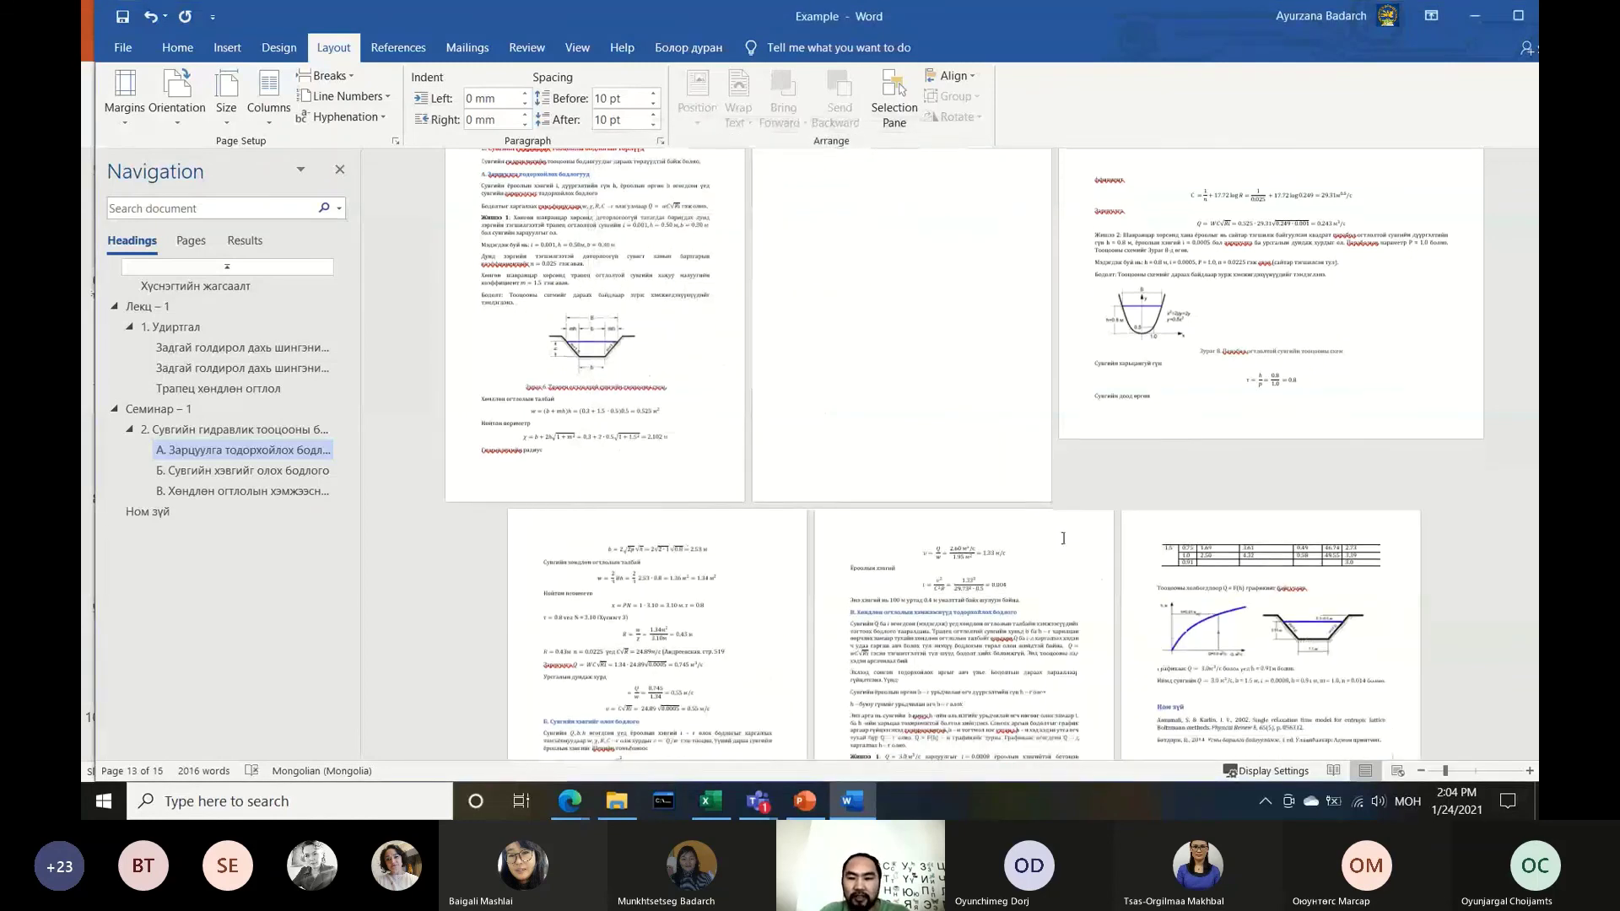
{"action": "scroll", "coordinate": [1063, 537], "scroll_direction": "down", "scroll_amount": 1}
{"action": "scroll", "coordinate": [1064, 540], "scroll_direction": "down", "scroll_amount": 2}
{"action": "scroll", "coordinate": [1067, 544], "scroll_direction": "down", "scroll_amount": 1}
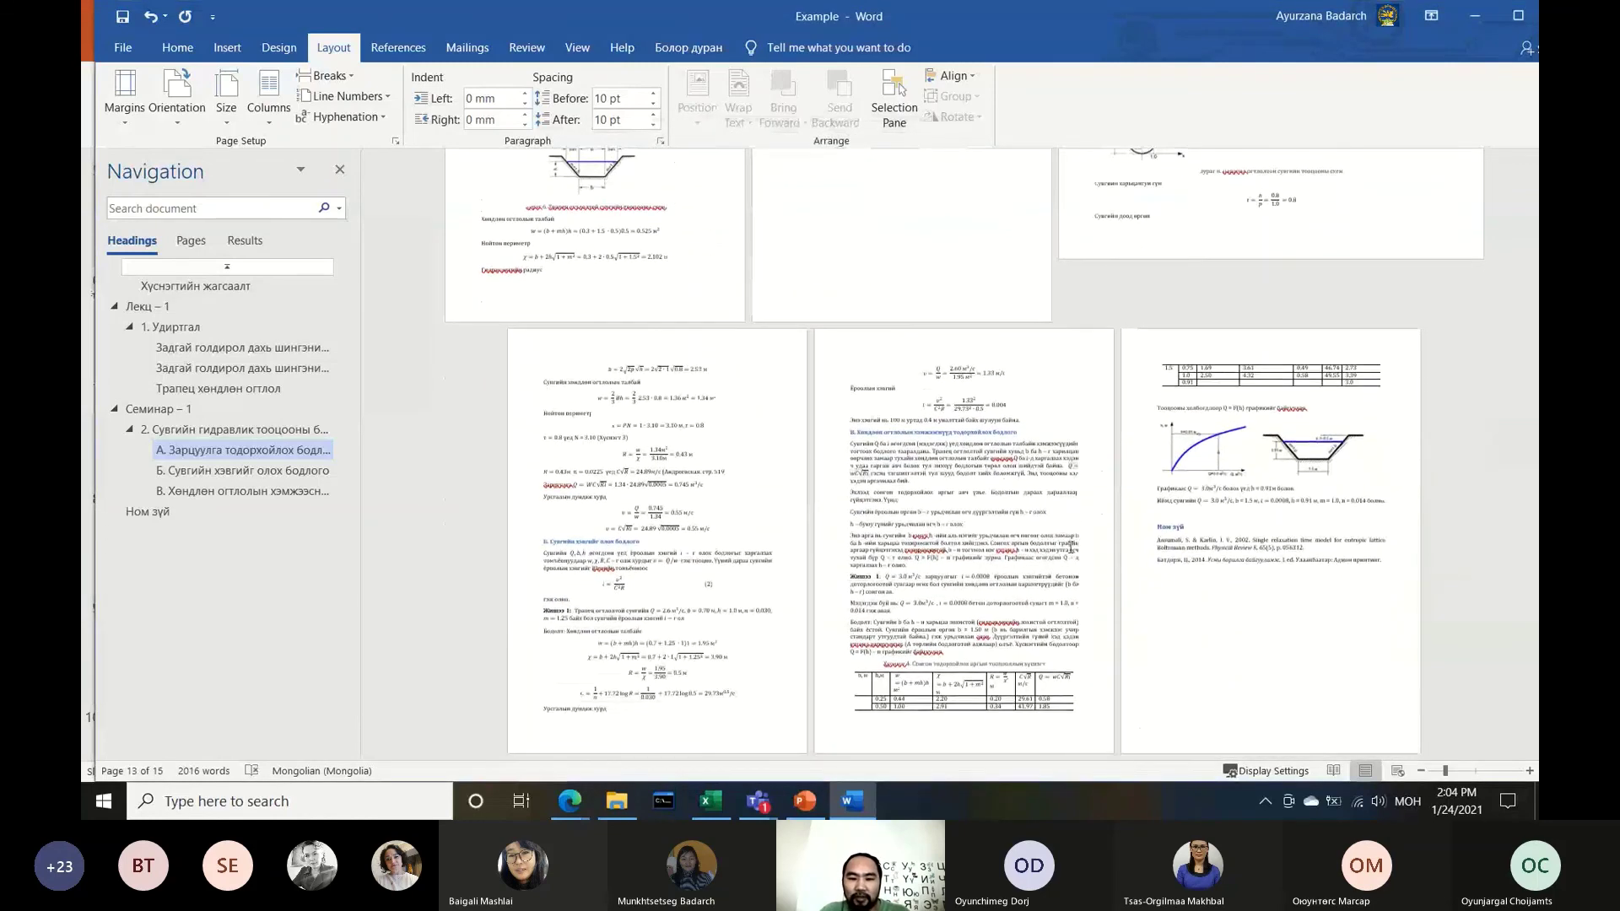
{"action": "scroll", "coordinate": [1069, 547], "scroll_direction": "up", "scroll_amount": 1}
{"action": "scroll", "coordinate": [1071, 550], "scroll_direction": "up", "scroll_amount": 2}
{"action": "scroll", "coordinate": [1071, 553], "scroll_direction": "up", "scroll_amount": 1}
{"action": "scroll", "coordinate": [1073, 559], "scroll_direction": "up", "scroll_amount": 1}
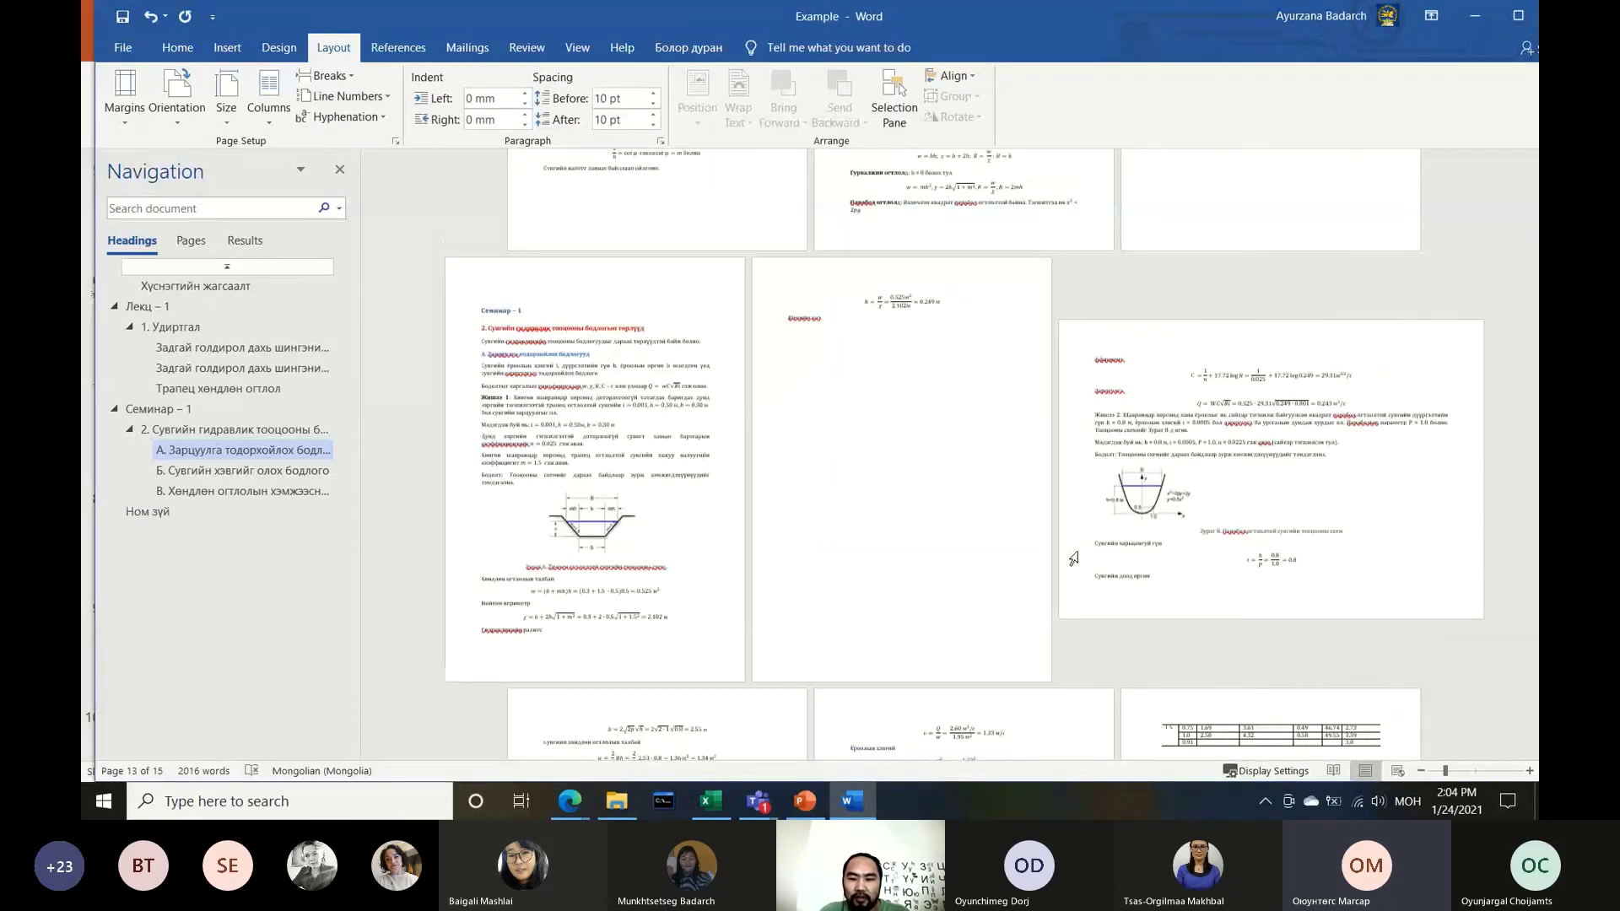
{"action": "scroll", "coordinate": [1073, 558], "scroll_direction": "up", "scroll_amount": 2}
{"action": "scroll", "coordinate": [1012, 552], "scroll_direction": "up", "scroll_amount": 1}
{"action": "scroll", "coordinate": [961, 549], "scroll_direction": "up", "scroll_amount": 1}
{"action": "scroll", "coordinate": [982, 546], "scroll_direction": "up", "scroll_amount": 1}
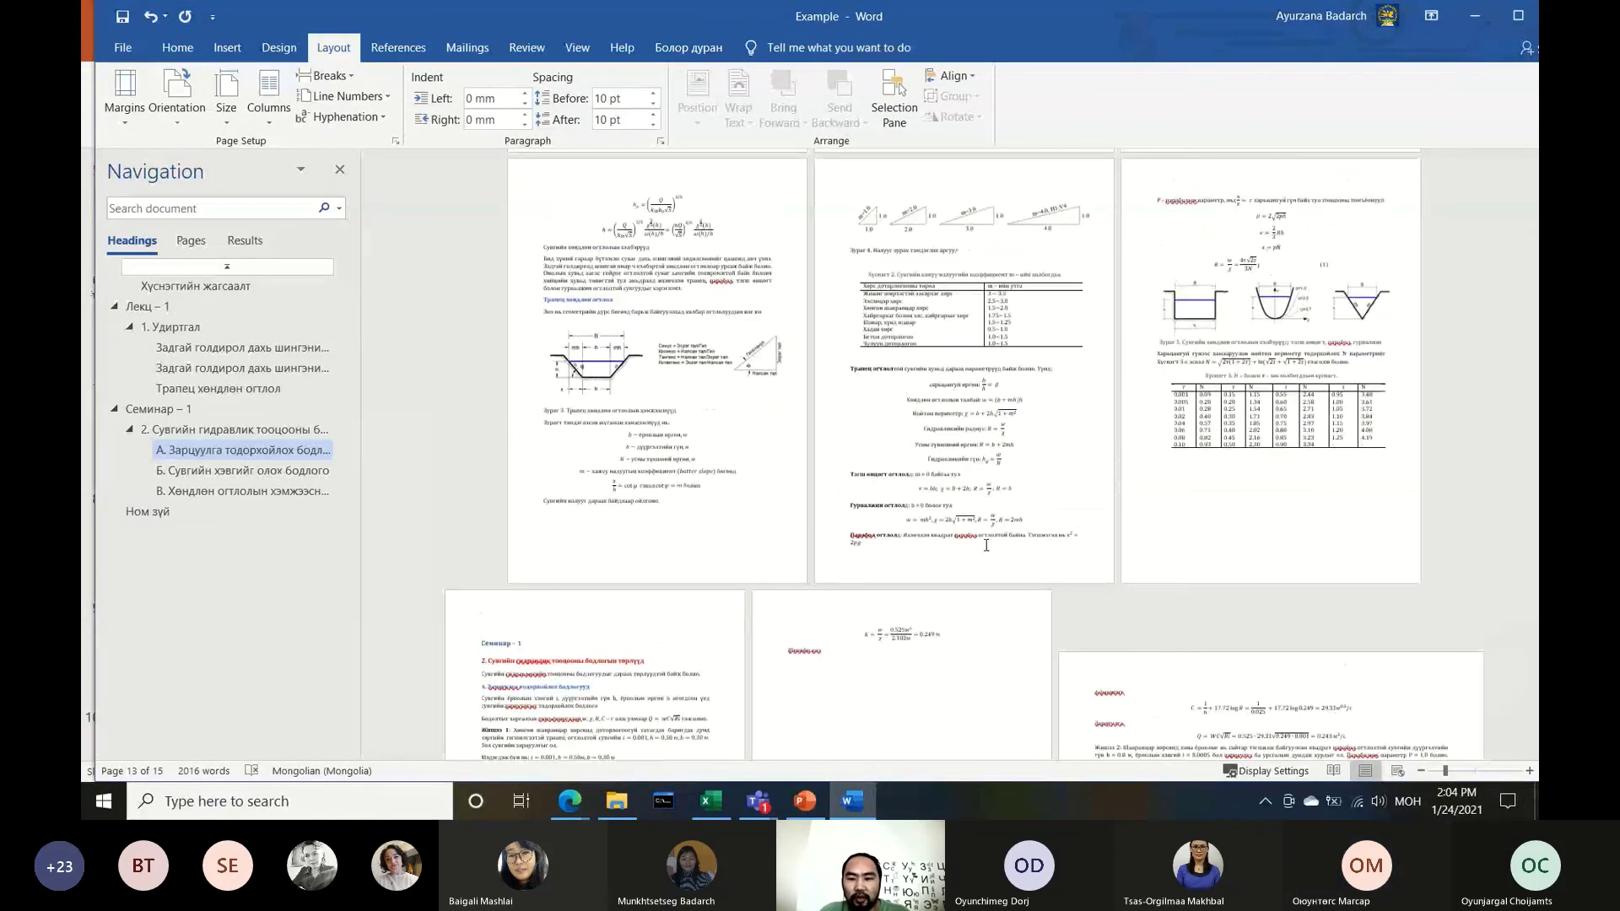
{"action": "scroll", "coordinate": [996, 544], "scroll_direction": "down", "scroll_amount": 1}
{"action": "scroll", "coordinate": [1038, 535], "scroll_direction": "down", "scroll_amount": 2}
{"action": "scroll", "coordinate": [1089, 523], "scroll_direction": "down", "scroll_amount": 2}
{"action": "scroll", "coordinate": [1130, 511], "scroll_direction": "down", "scroll_amount": 1}
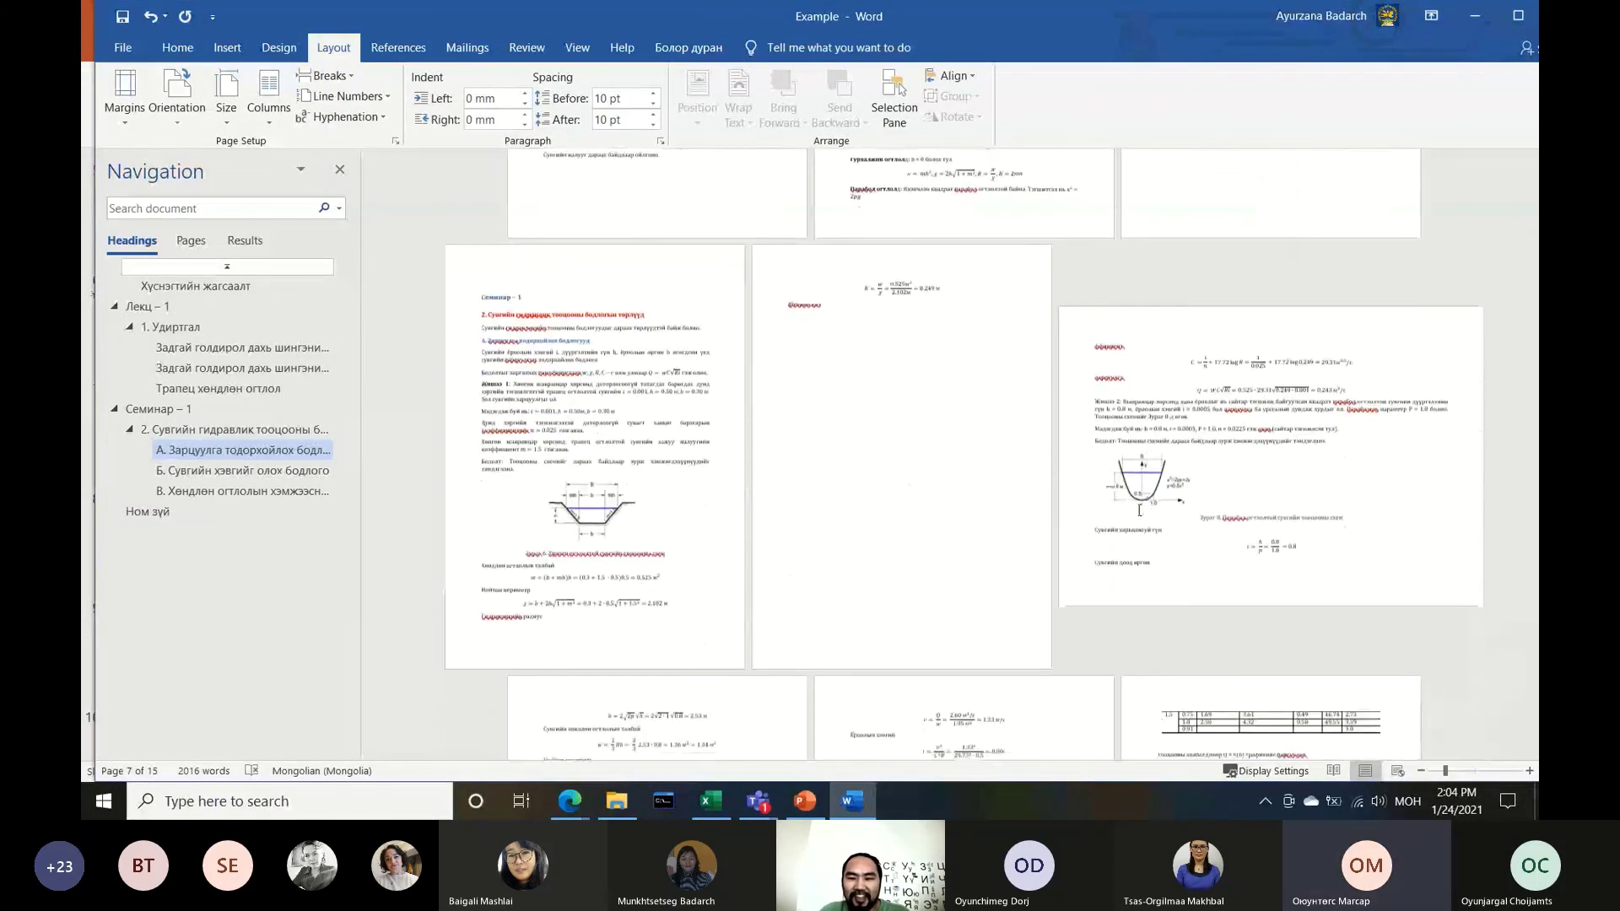
{"action": "scroll", "coordinate": [1140, 509], "scroll_direction": "down", "scroll_amount": 1}
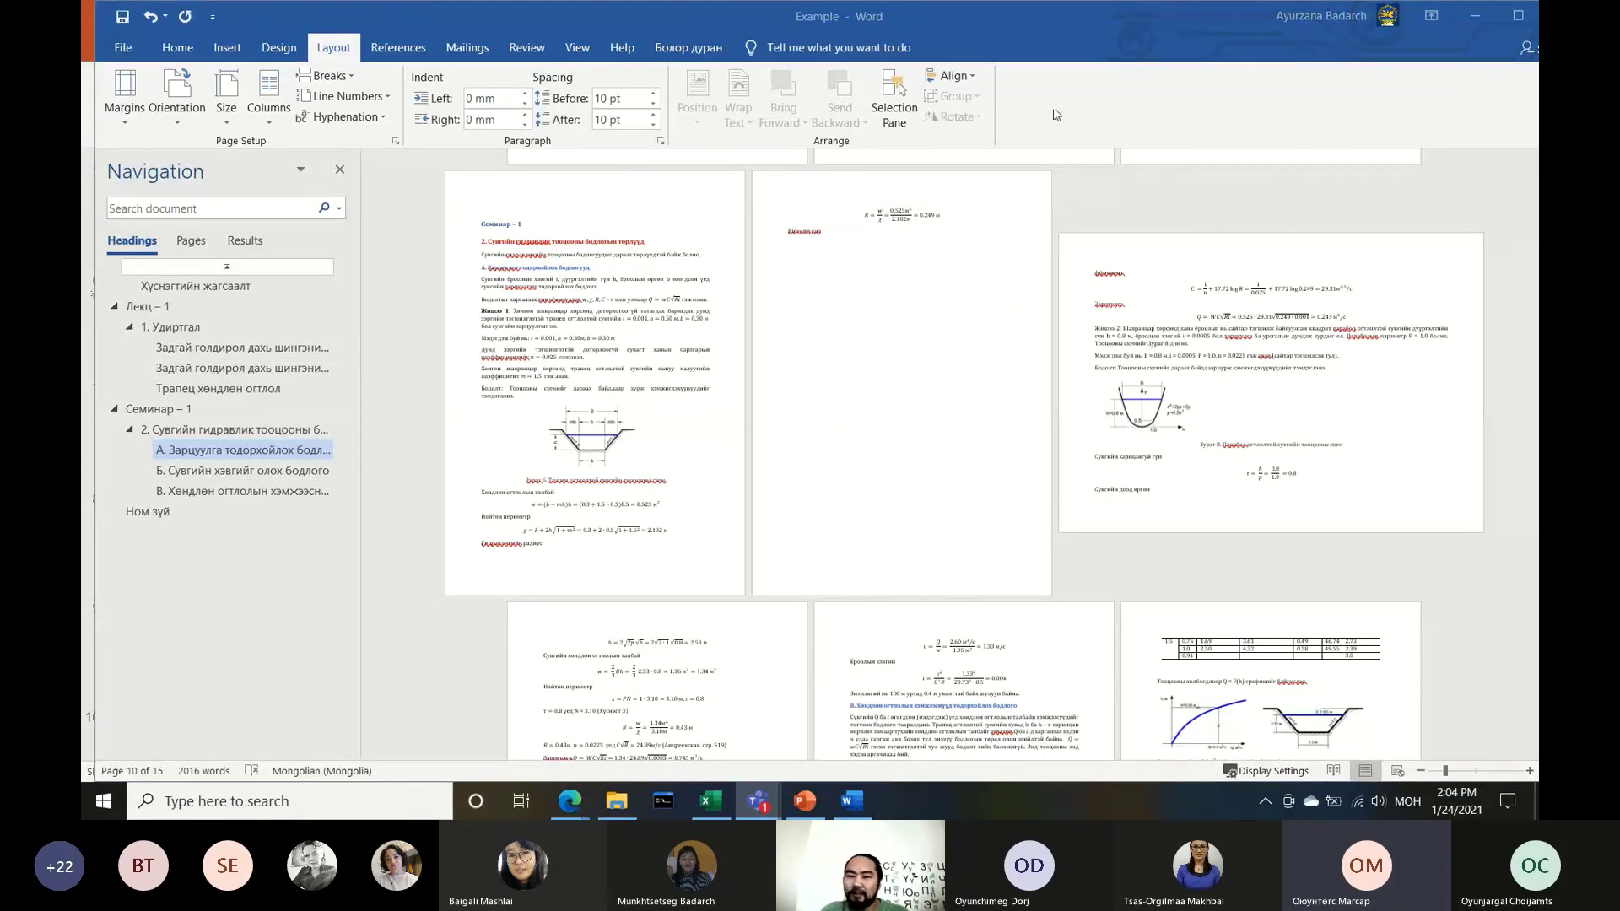
{"action": "left_click", "coordinate": [577, 328]}
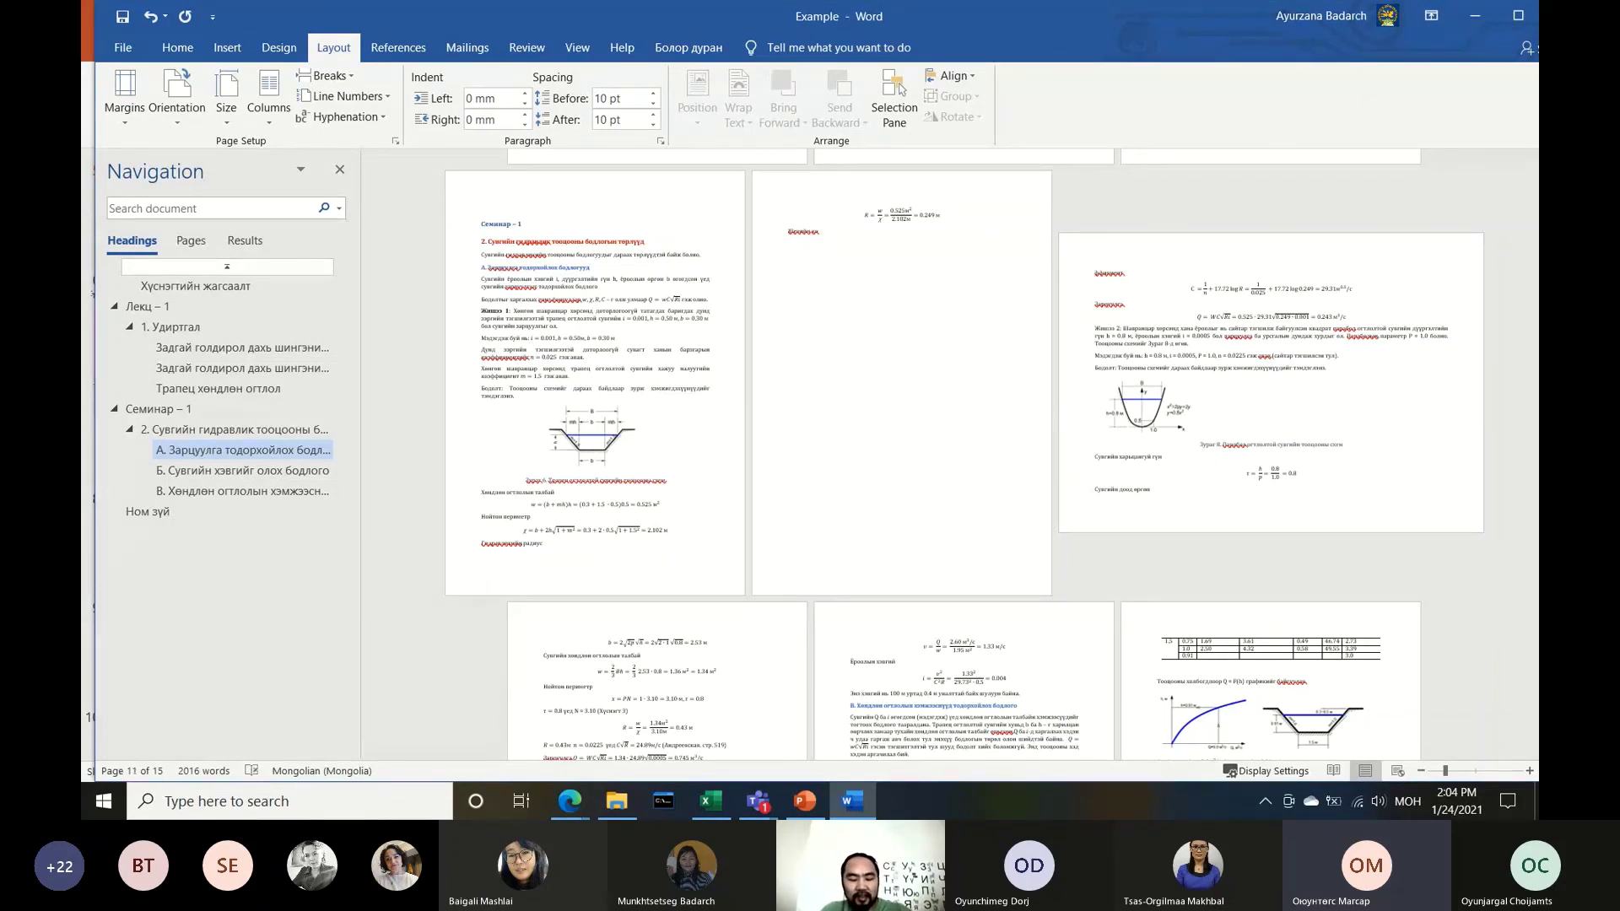
{"action": "key", "text": "ctrl+z"}
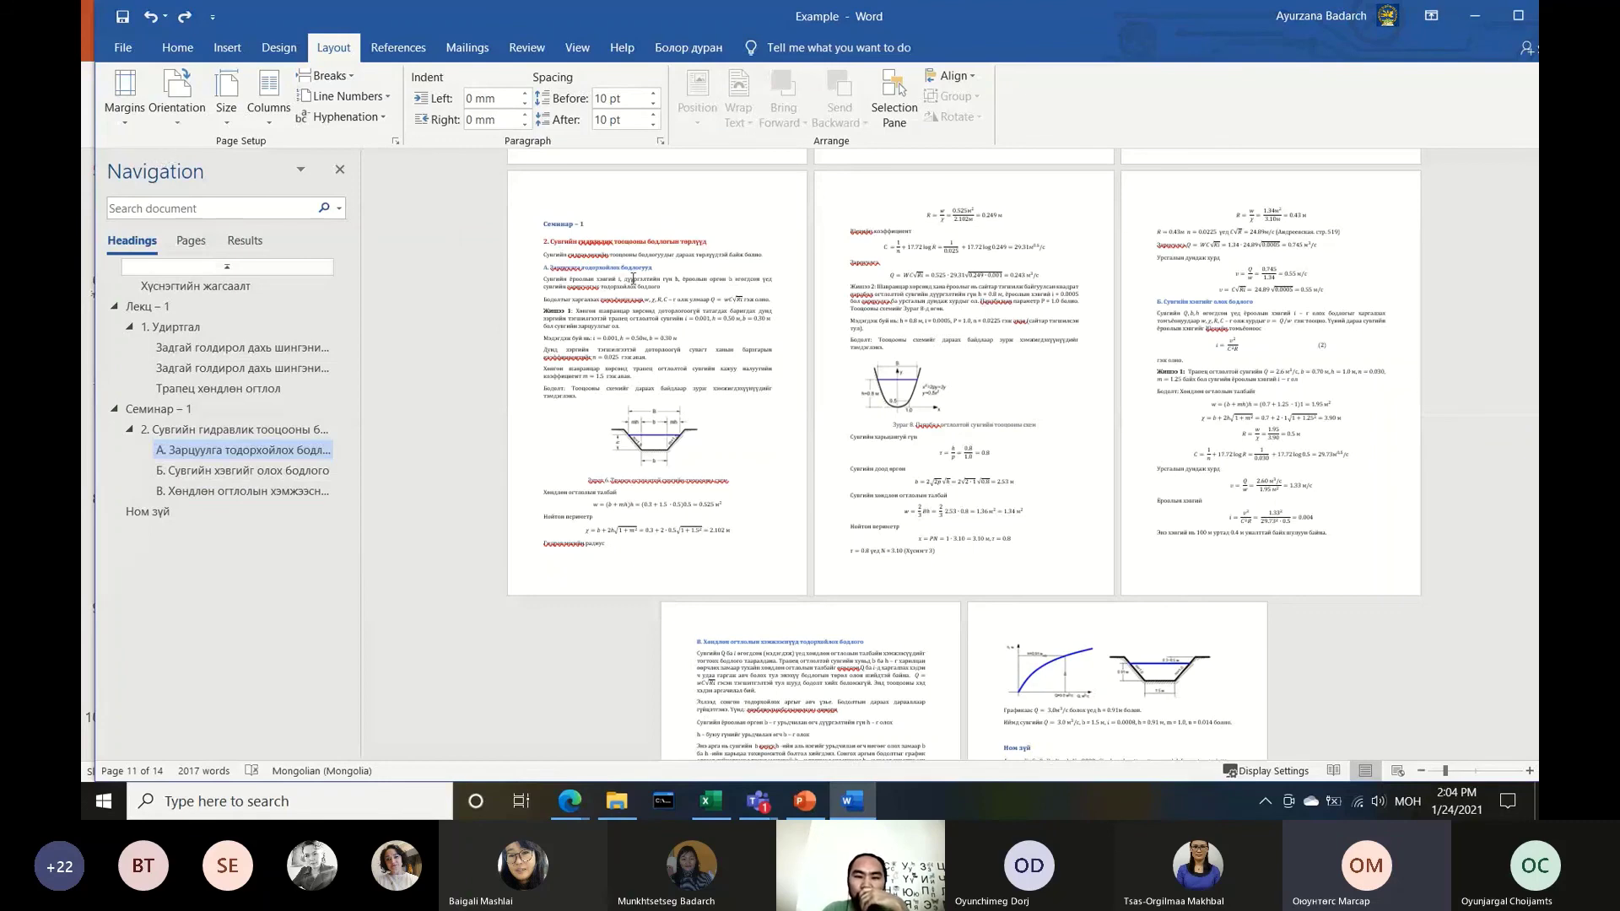
Save Example as type PDF in the D:\STUDY\PublicLectures\Word folder
{"action": "left_click", "coordinate": [121, 50]}
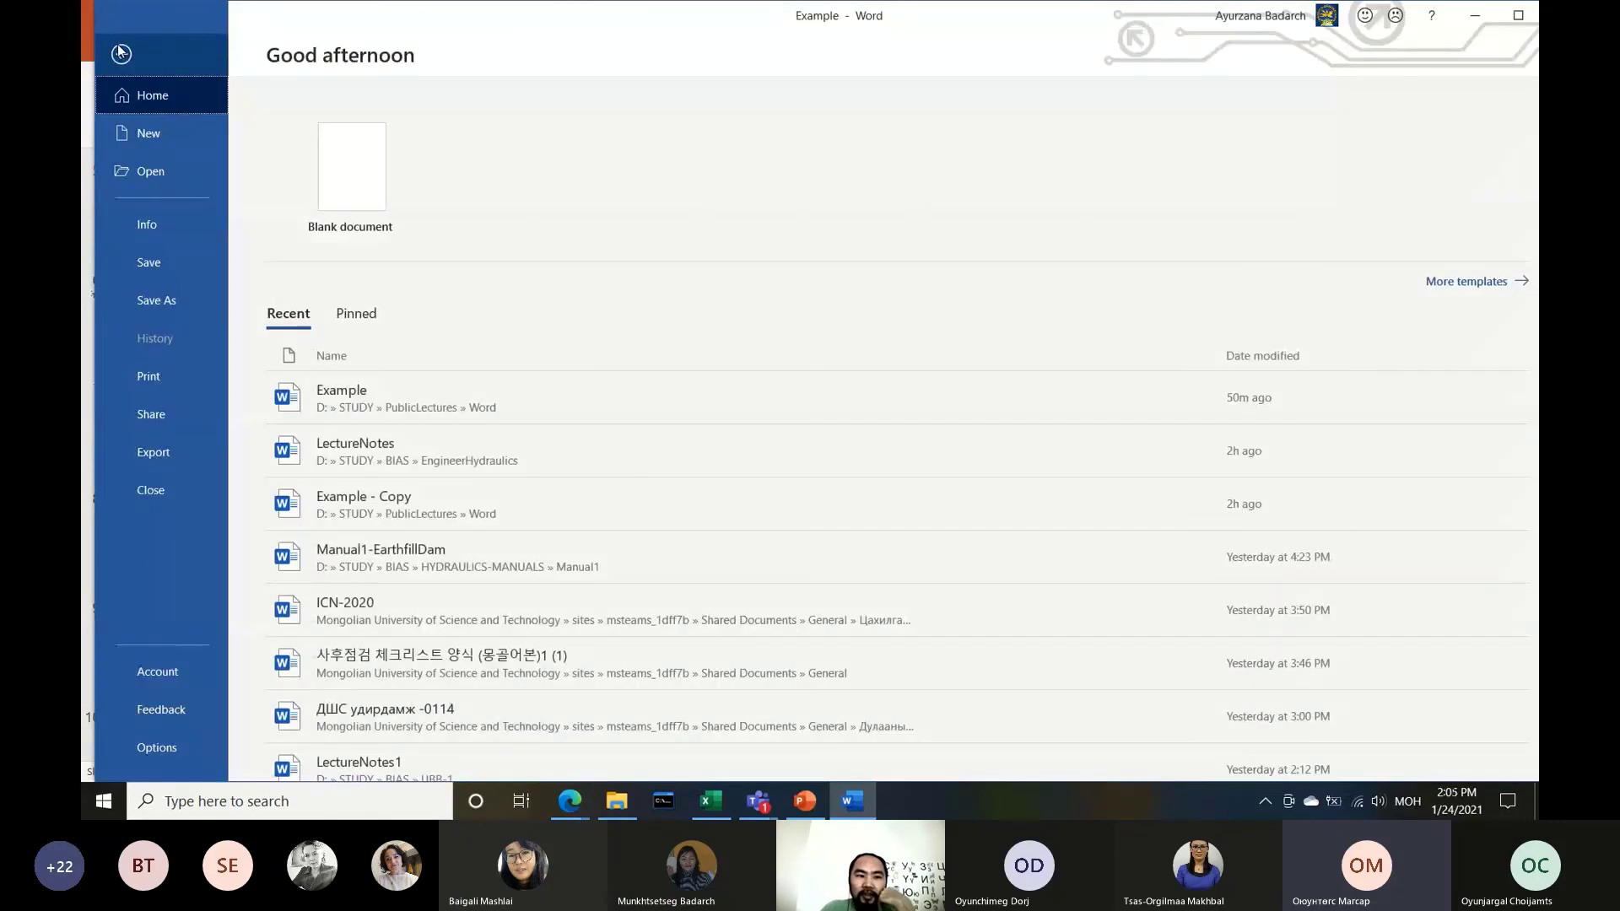
{"action": "left_click", "coordinate": [167, 305]}
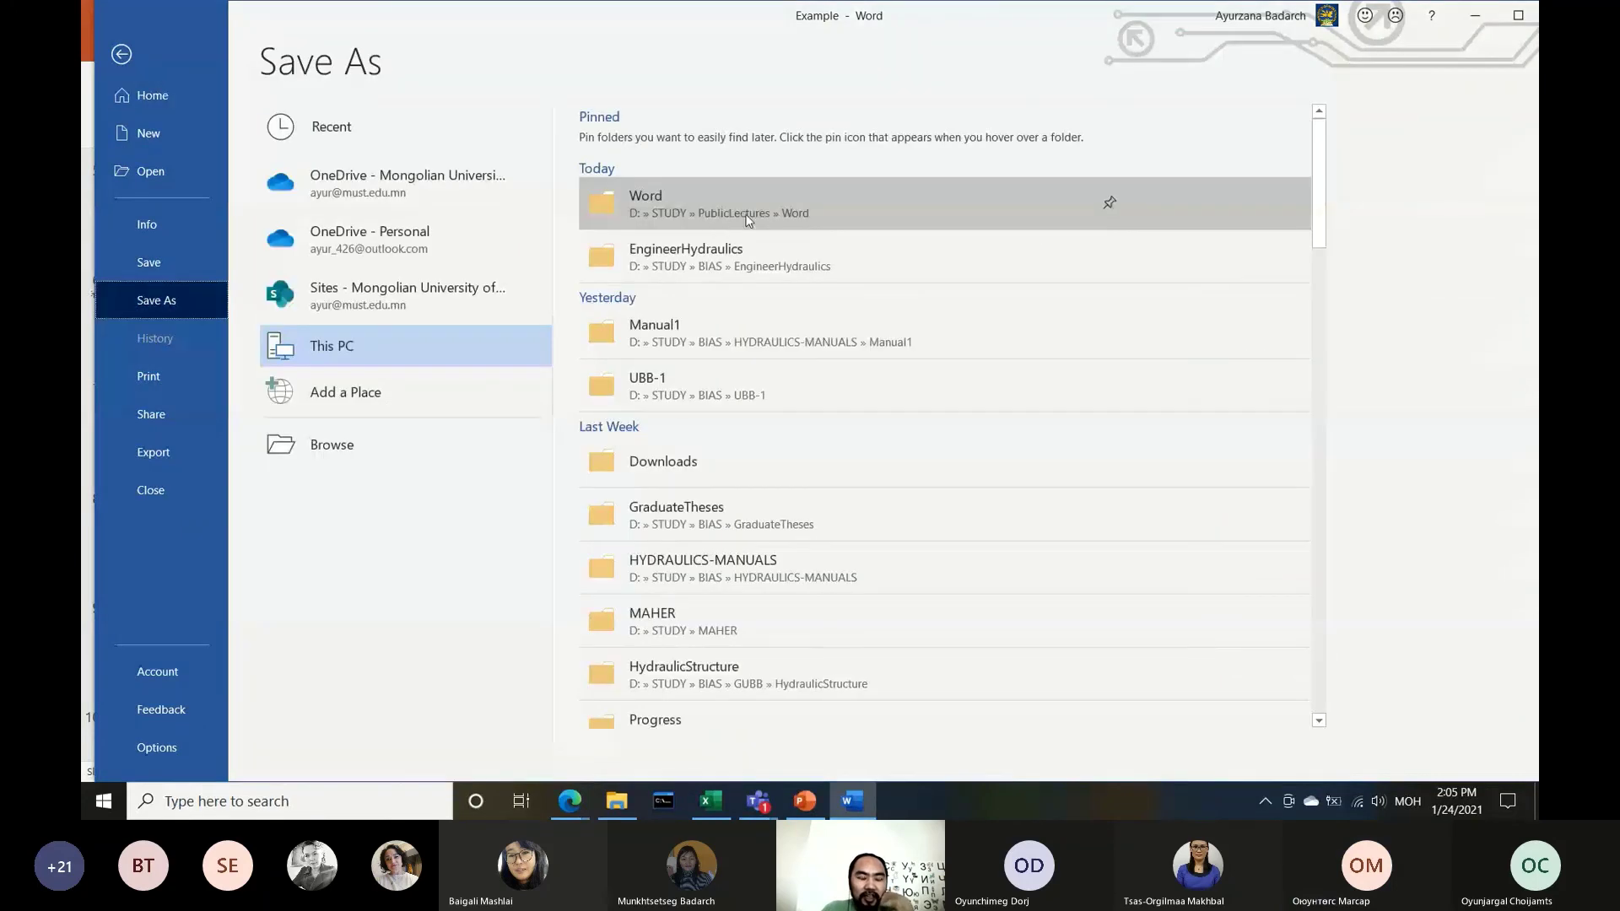
{"action": "left_click", "coordinate": [747, 220]}
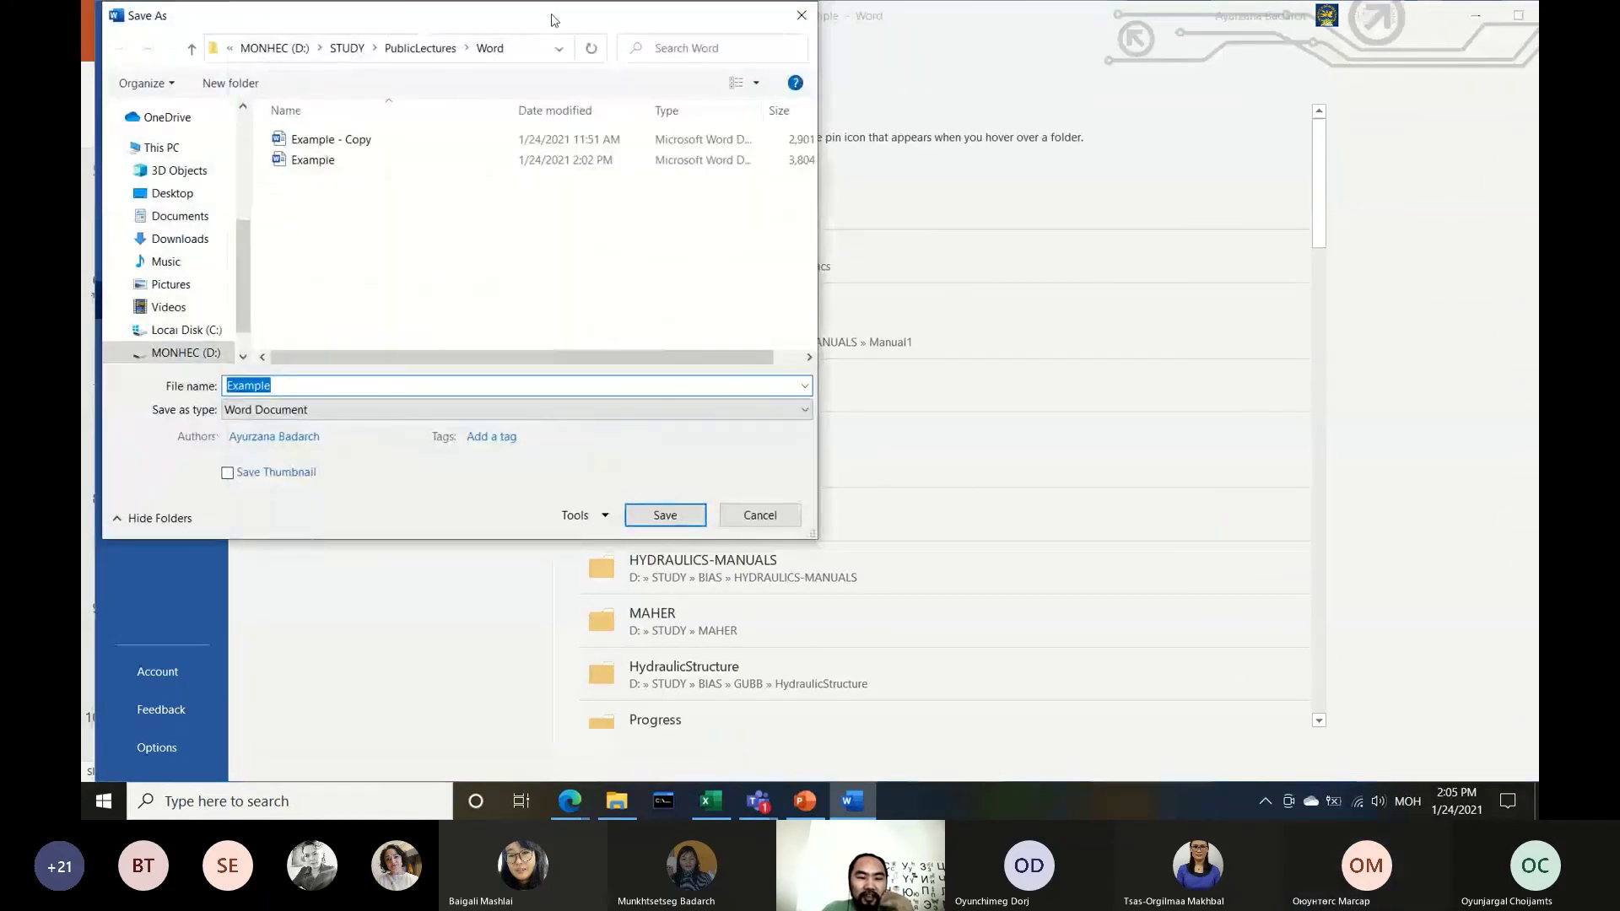
{"action": "left_click", "coordinate": [819, 447]}
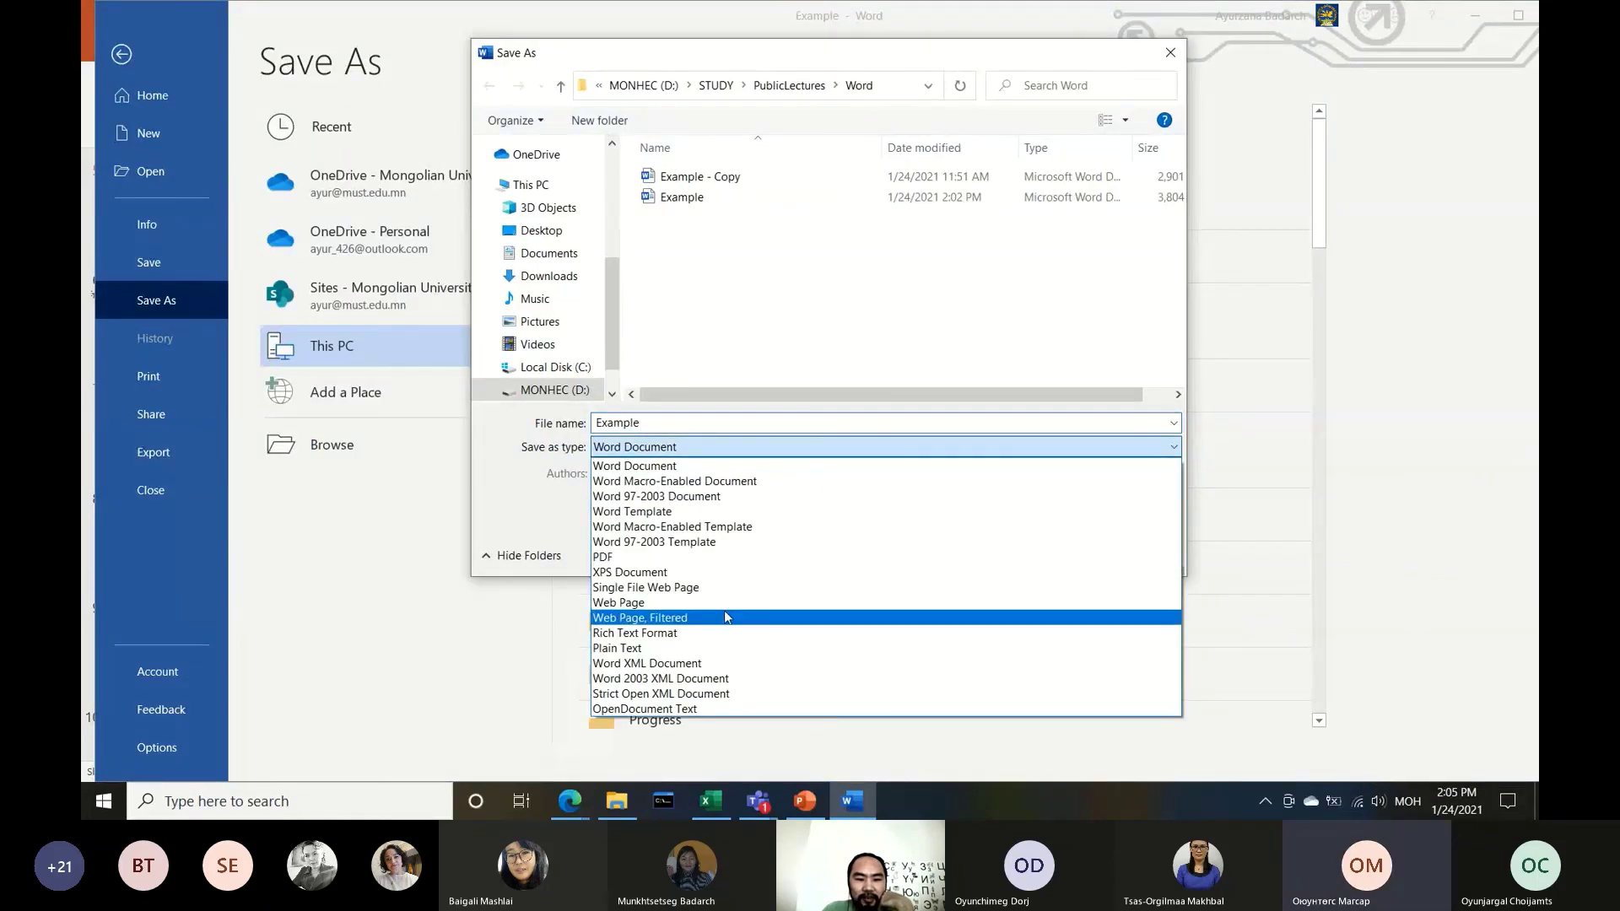
{"action": "left_click", "coordinate": [818, 555]}
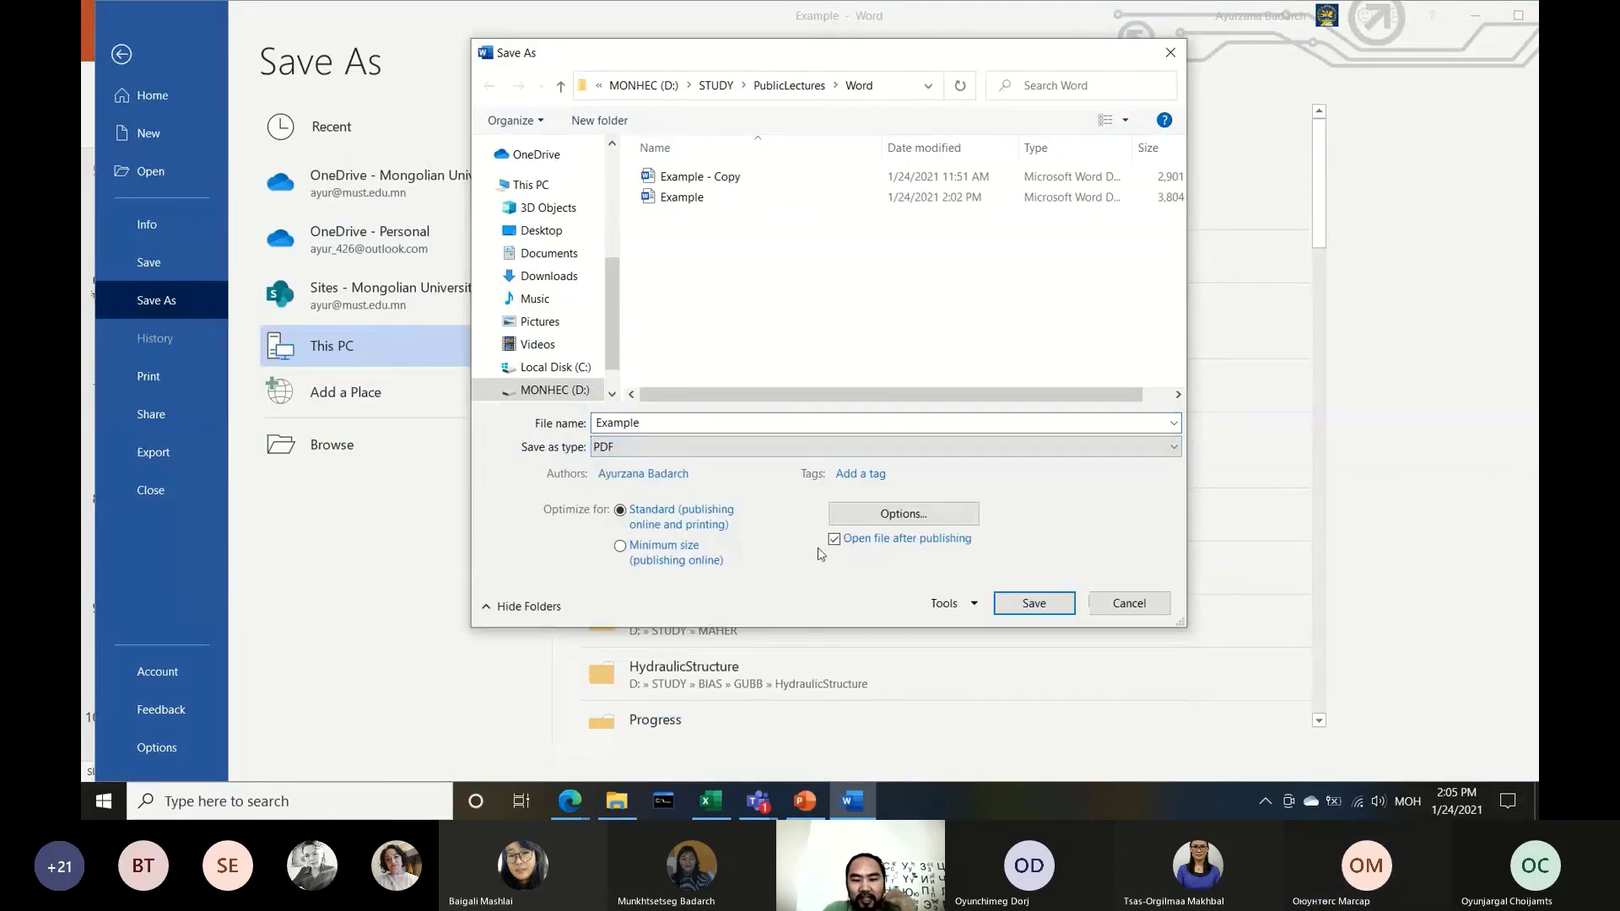
In the PDF Options, leave Encrypt with a password unticked and confirm
{"action": "left_click", "coordinate": [933, 516]}
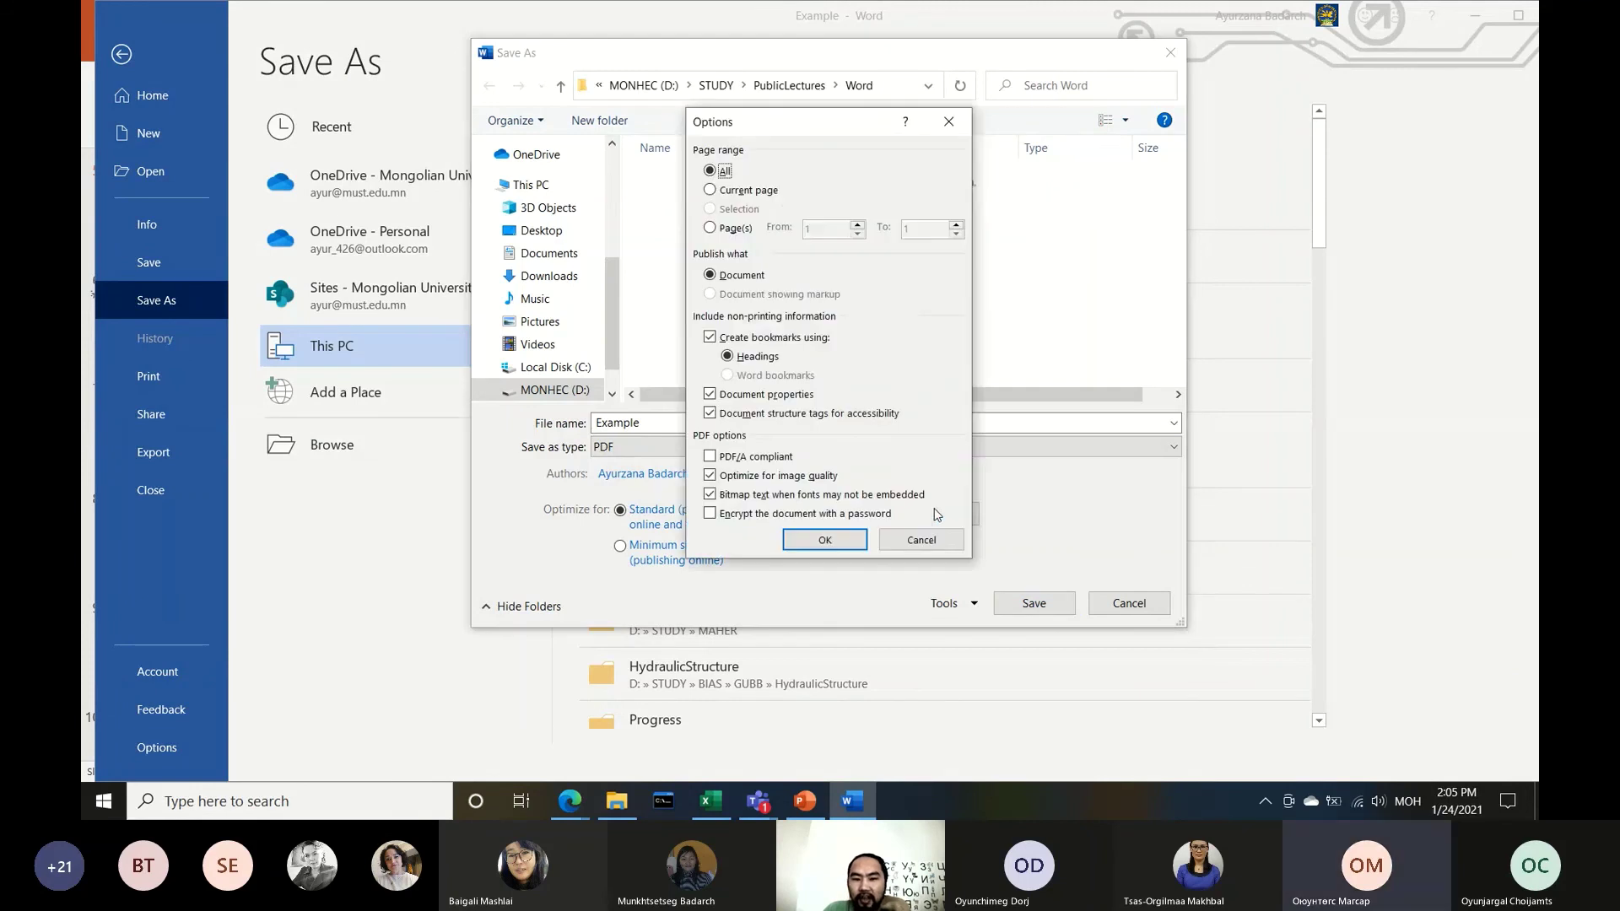
{"action": "left_click_drag", "start_coordinate": [881, 128], "coordinate": [937, 129]}
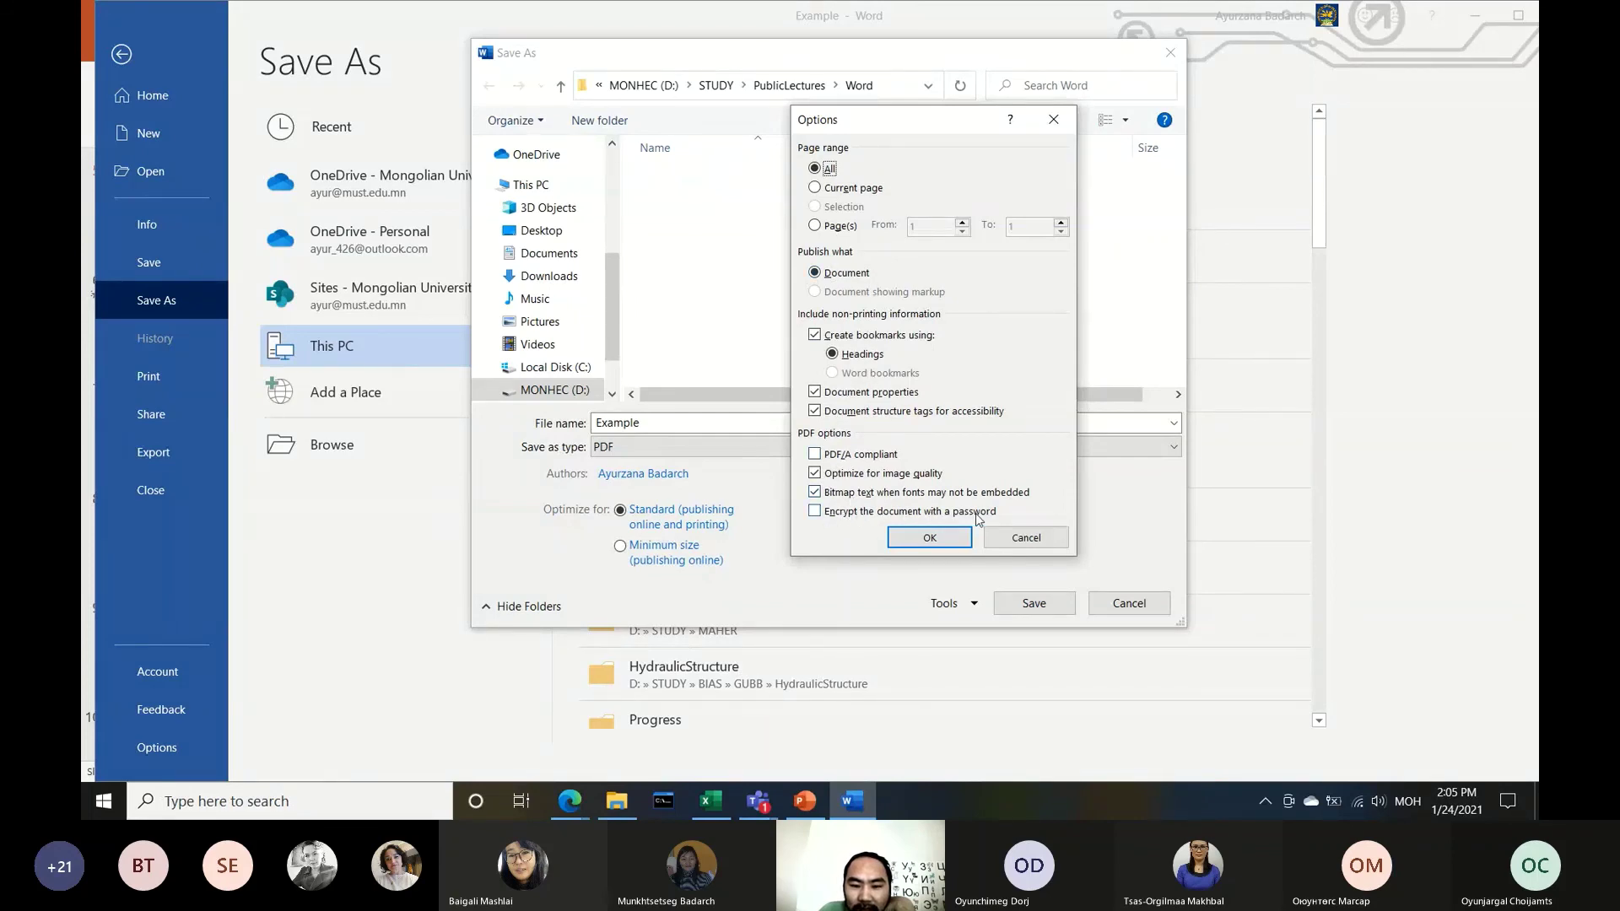
{"action": "left_click", "coordinate": [816, 512]}
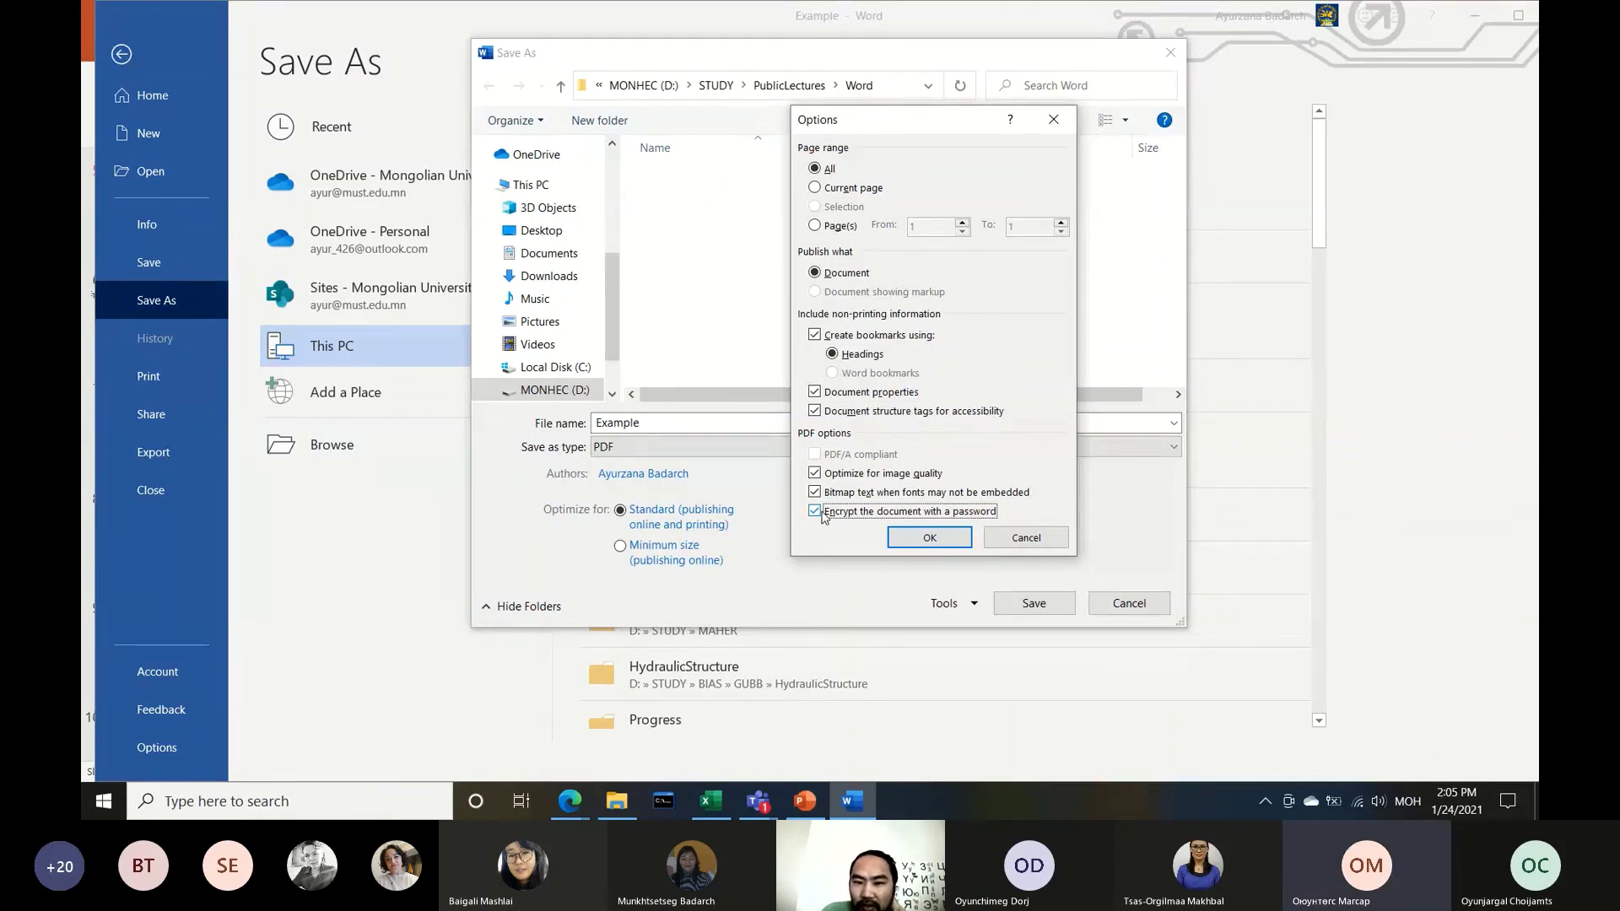
{"action": "left_click", "coordinate": [815, 513]}
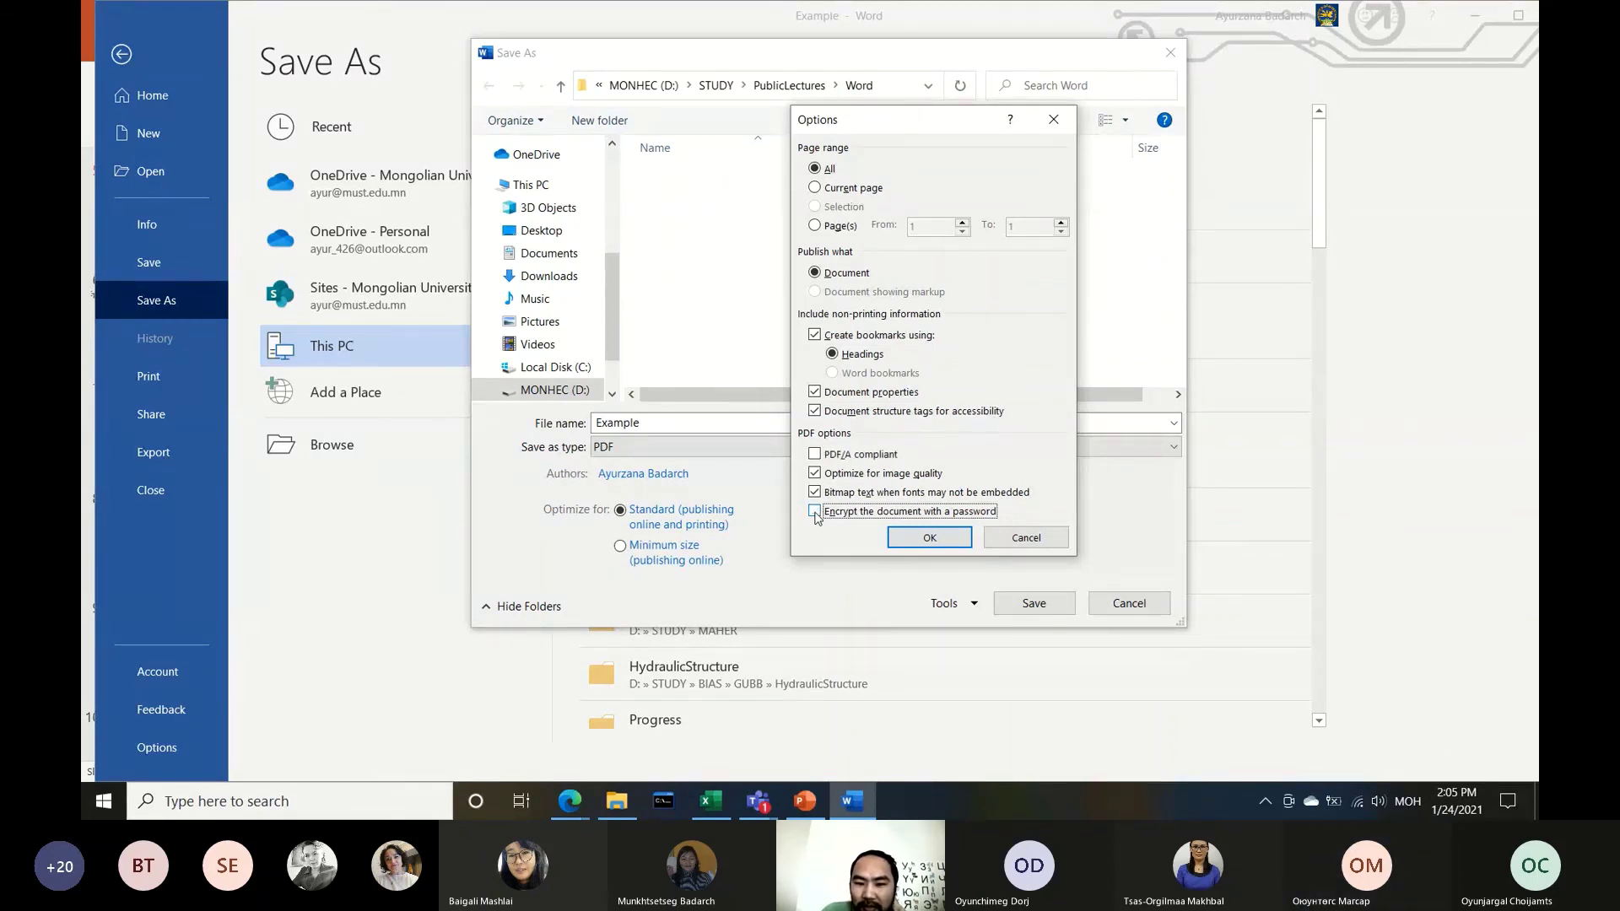
{"action": "left_click", "coordinate": [948, 538]}
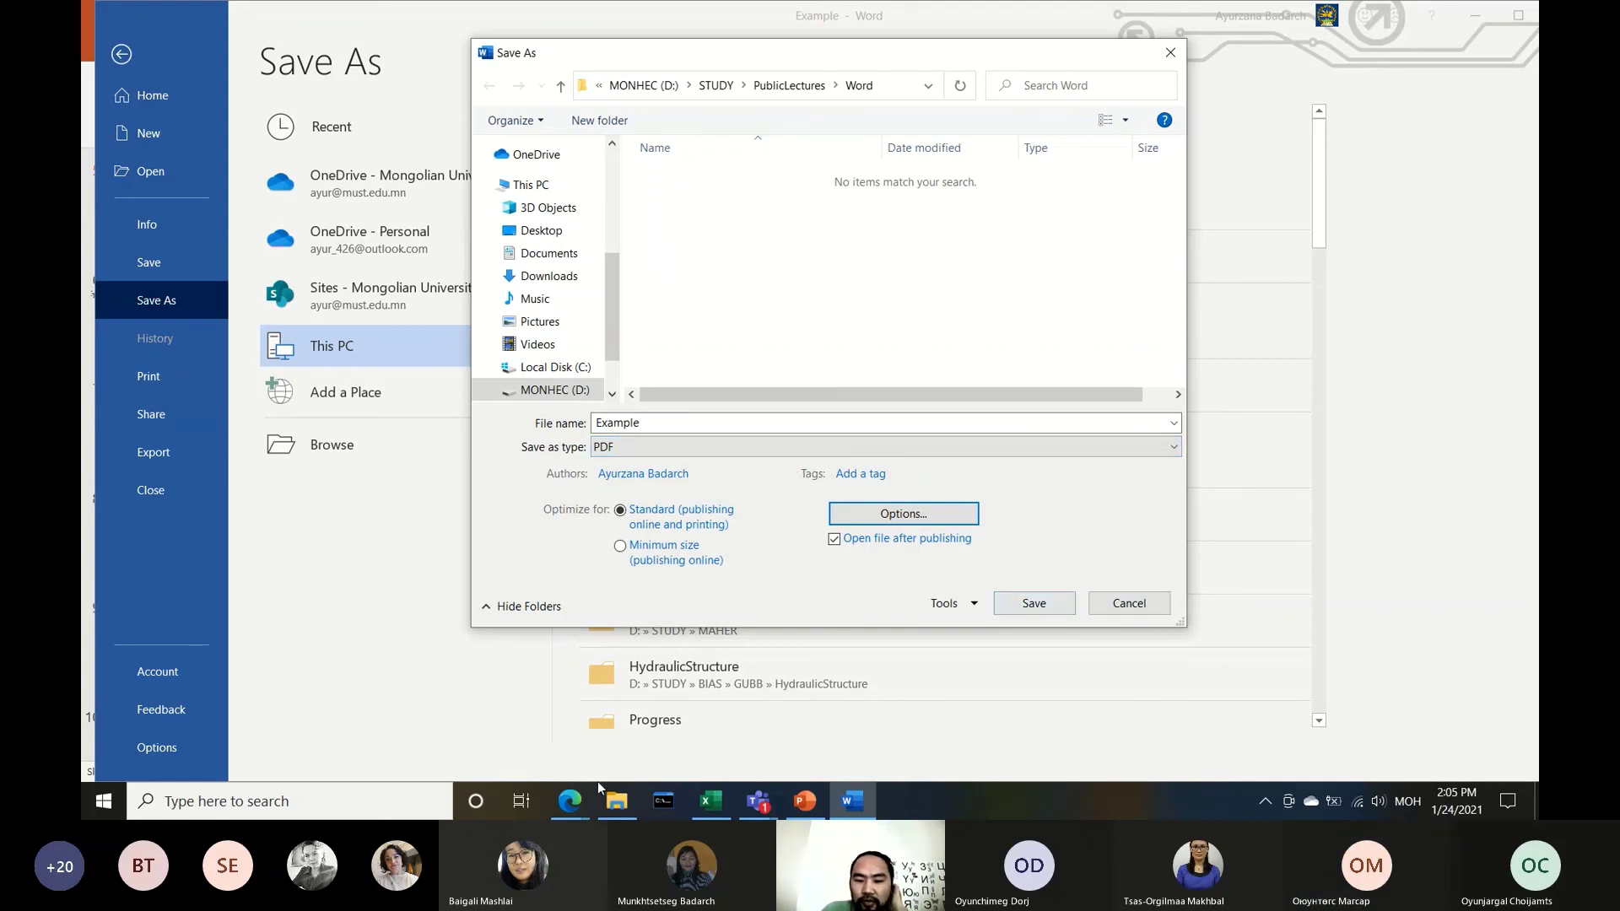
{"action": "mouse_move", "coordinate": [570, 802]}
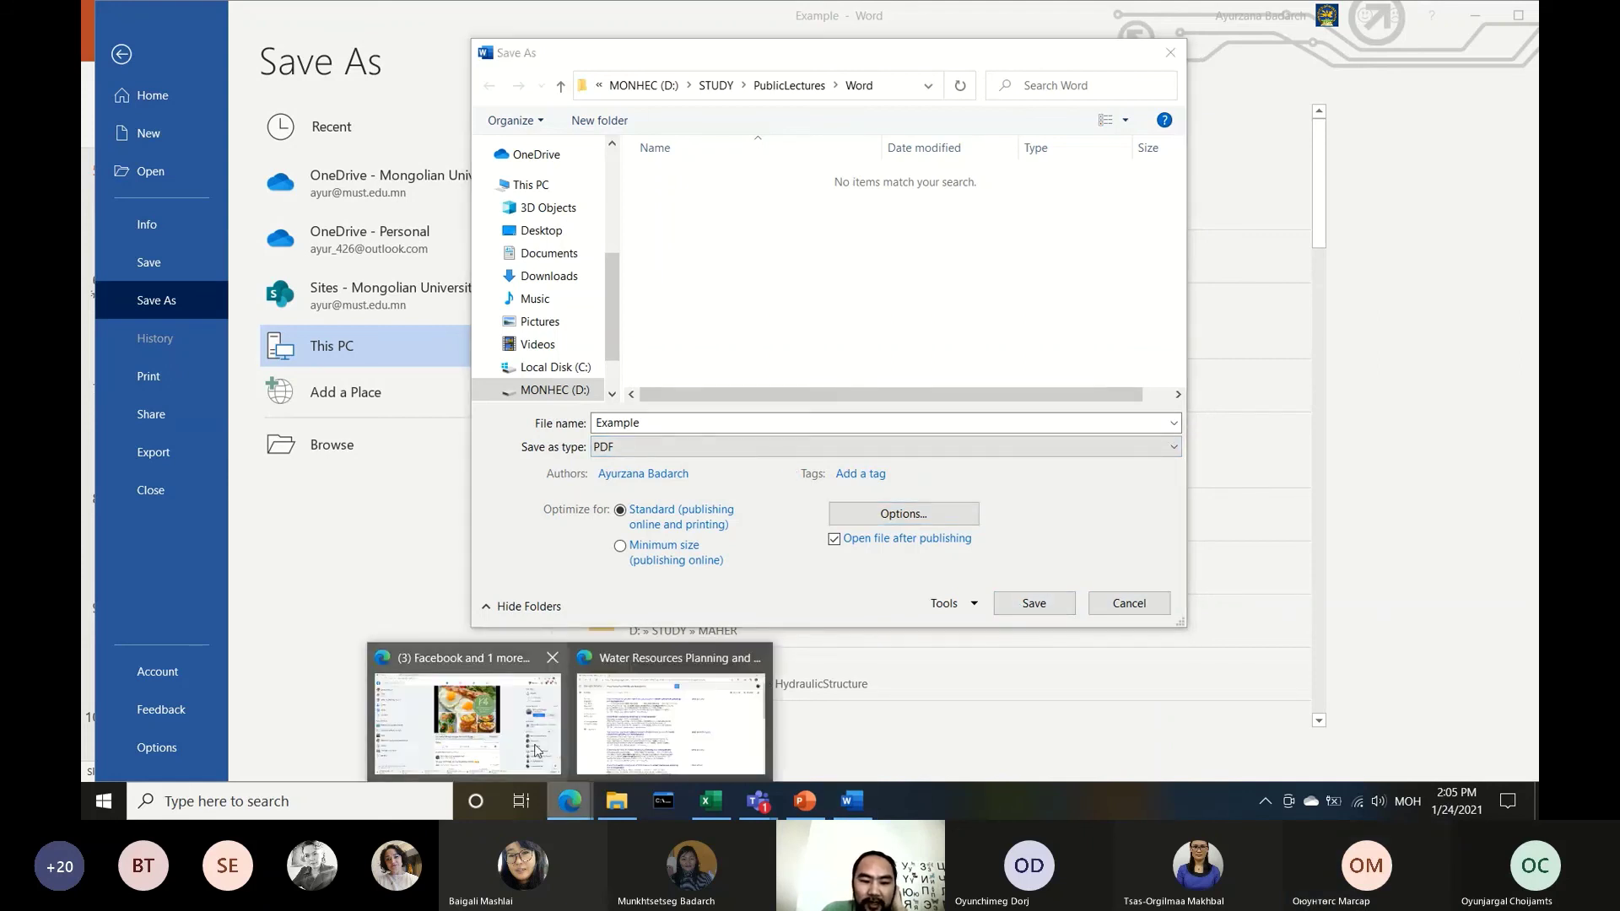
In Edge, type the search 'pdf convert' into the address bar in English
{"action": "left_click", "coordinate": [637, 719]}
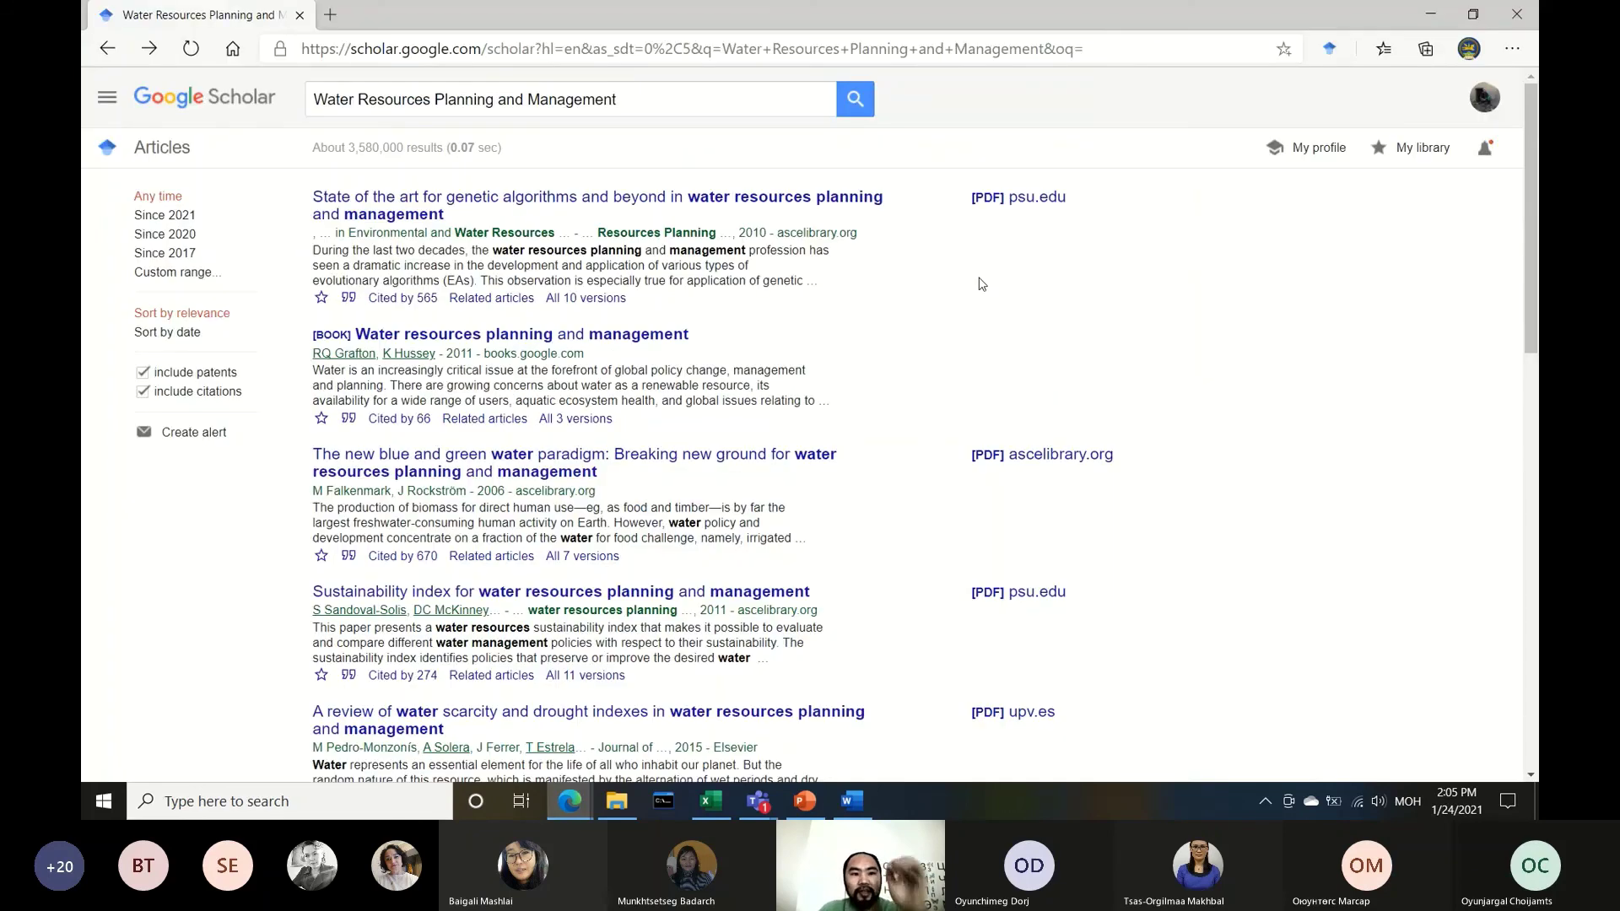
{"action": "left_click", "coordinate": [434, 50]}
{"action": "key", "text": "alt+shift"}
{"action": "type", "text": "how"}
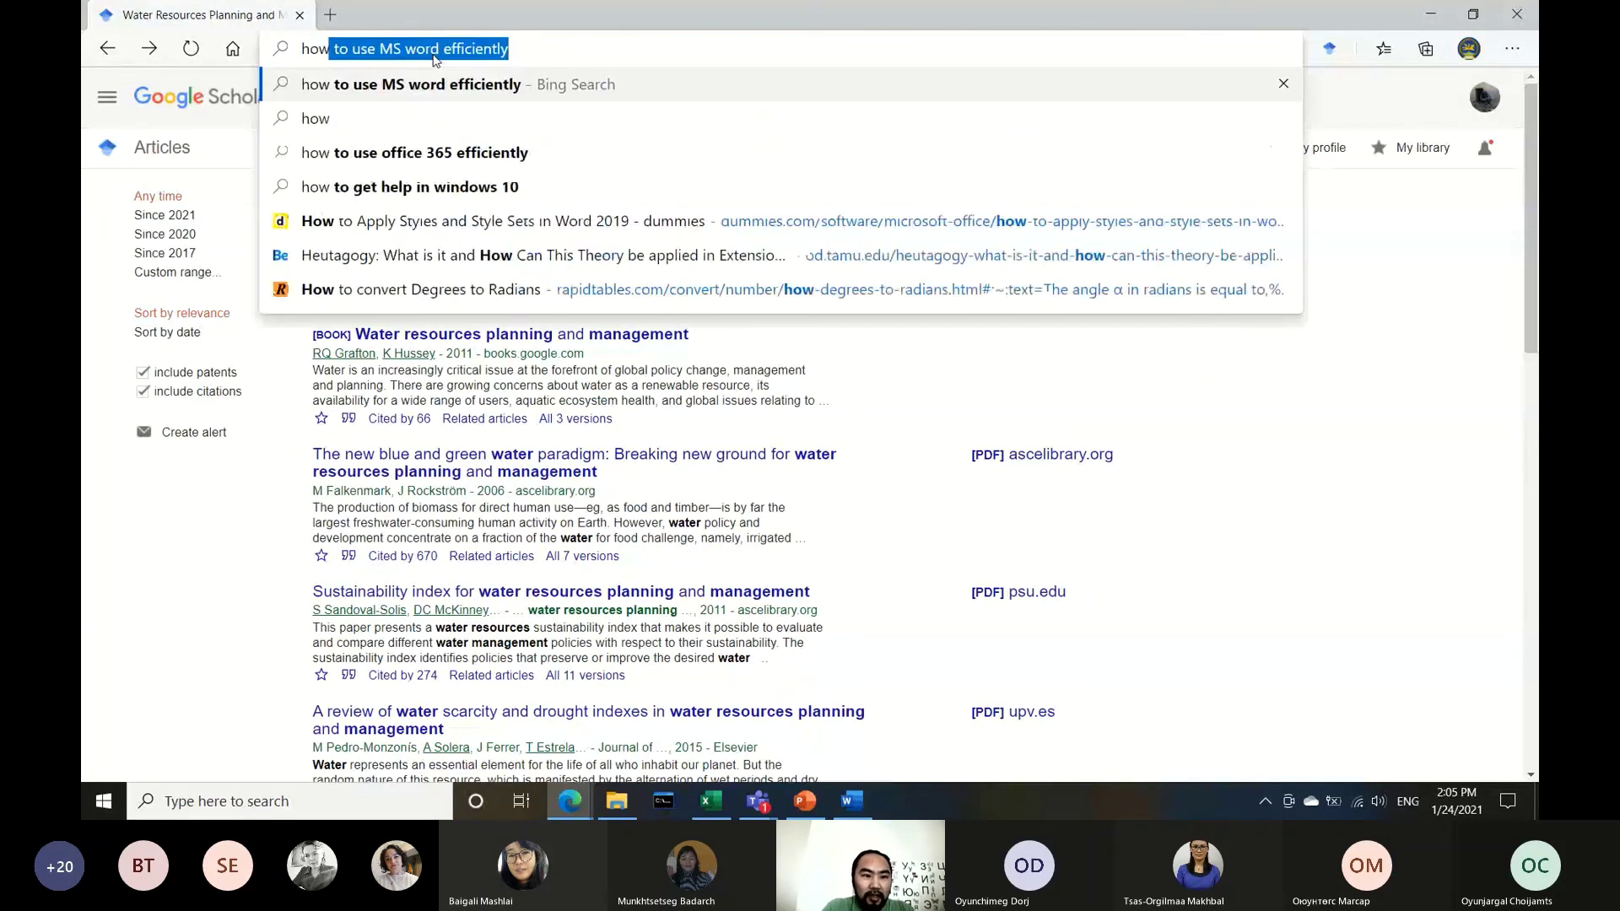
{"action": "key", "text": "BackSpace"}
{"action": "key", "text": "BackSpace"}
{"action": "key", "text": "BackSpace"}
{"action": "type", "text": "pdf"}
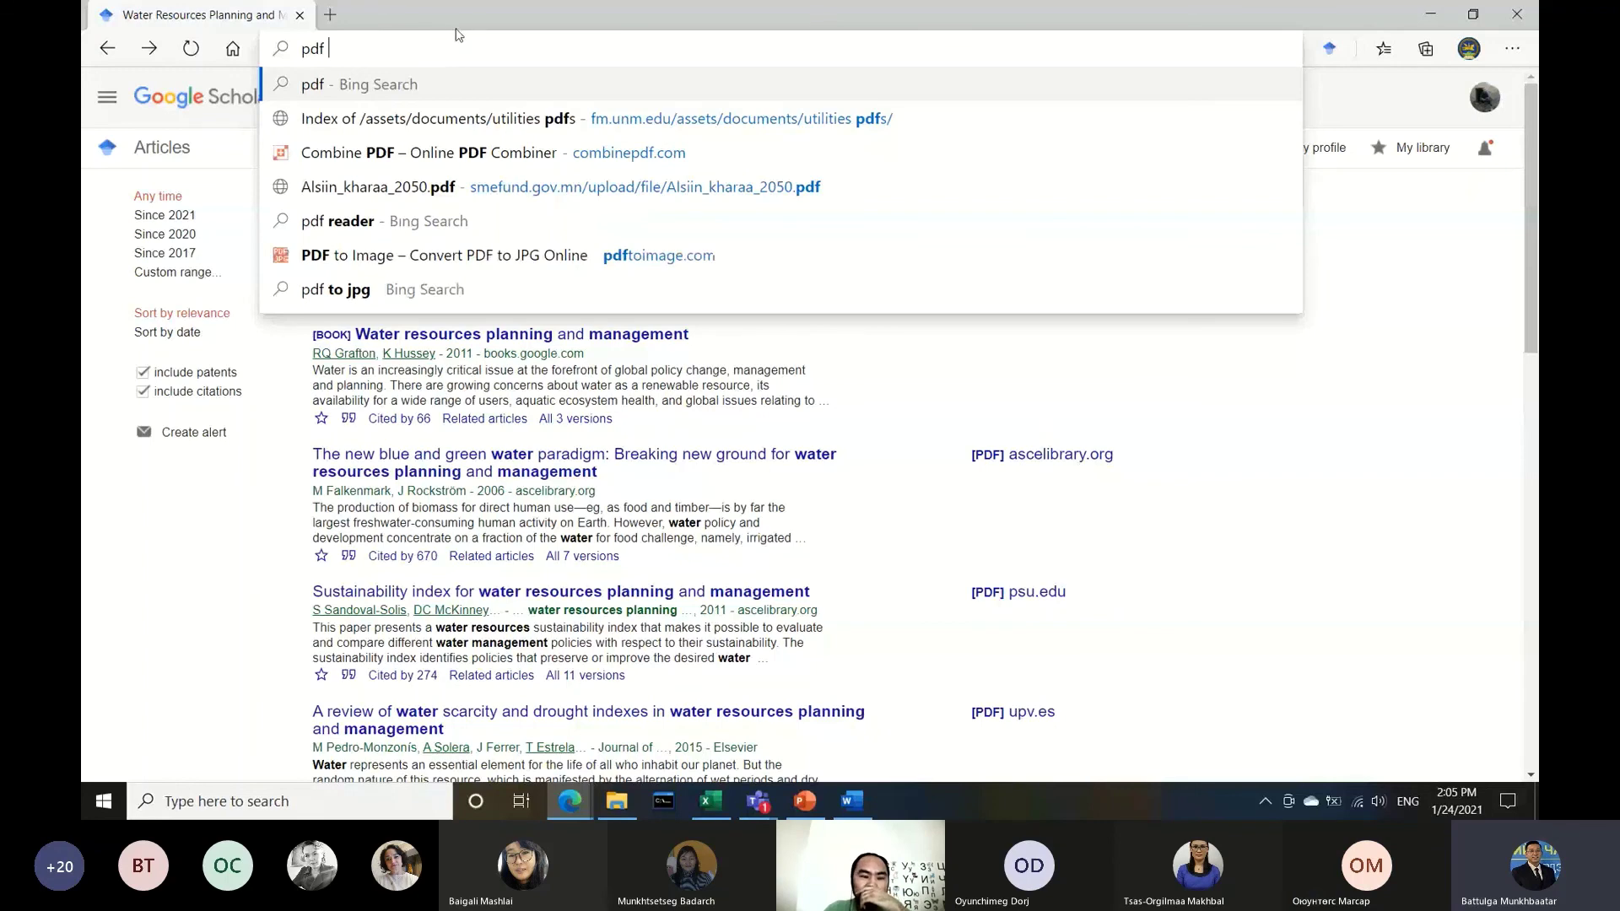
{"action": "type", "text": "conver"}
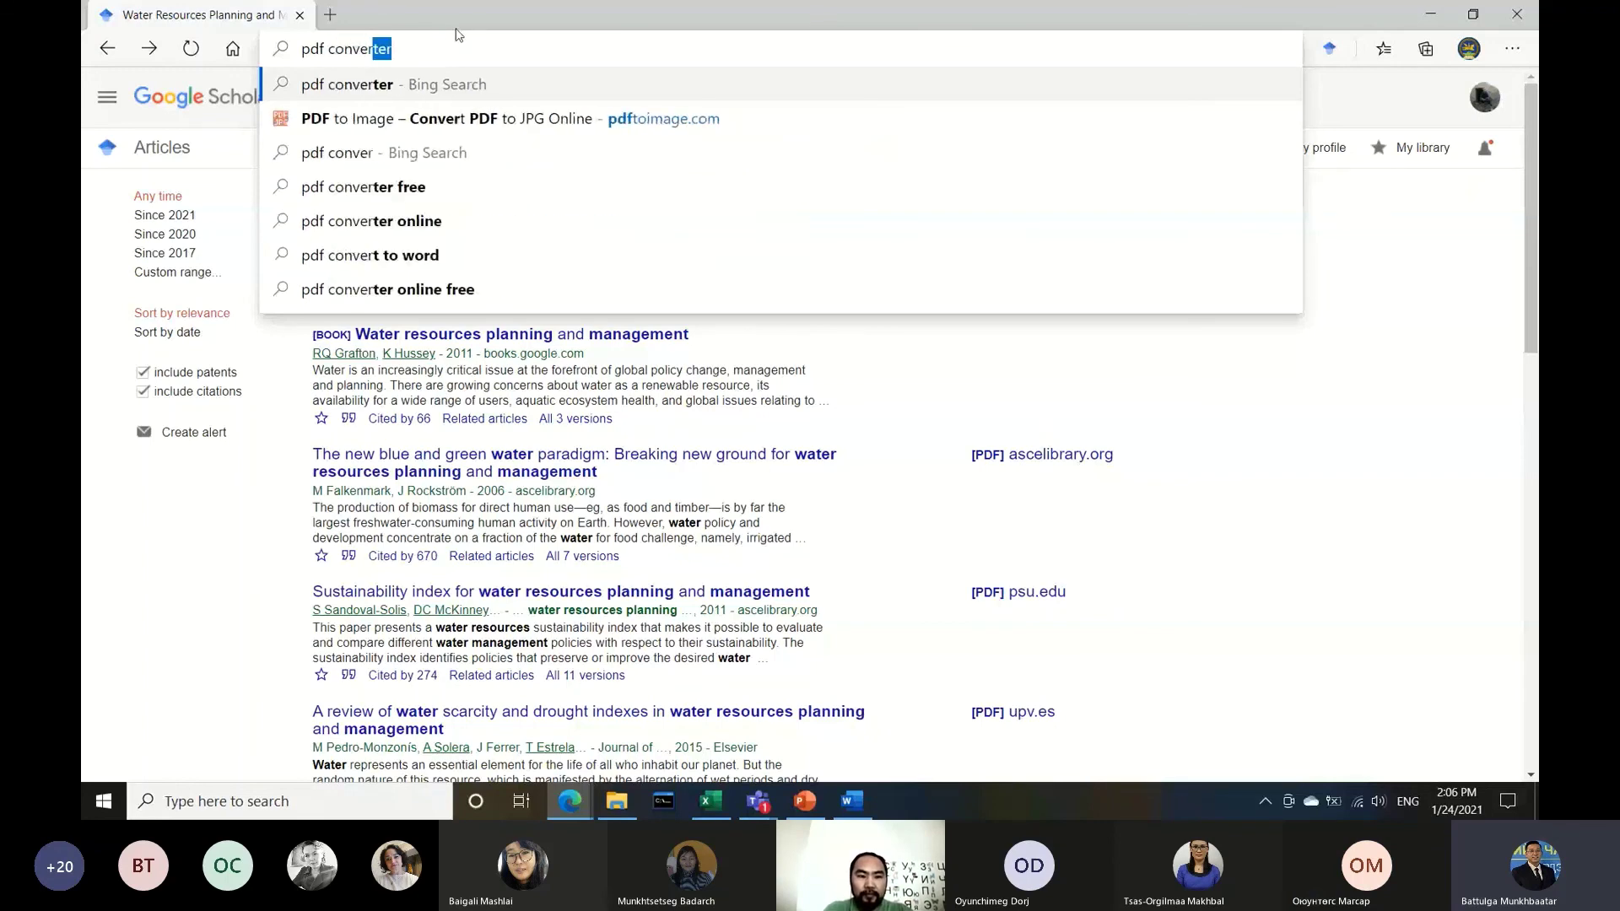
{"action": "type", "text": "t"}
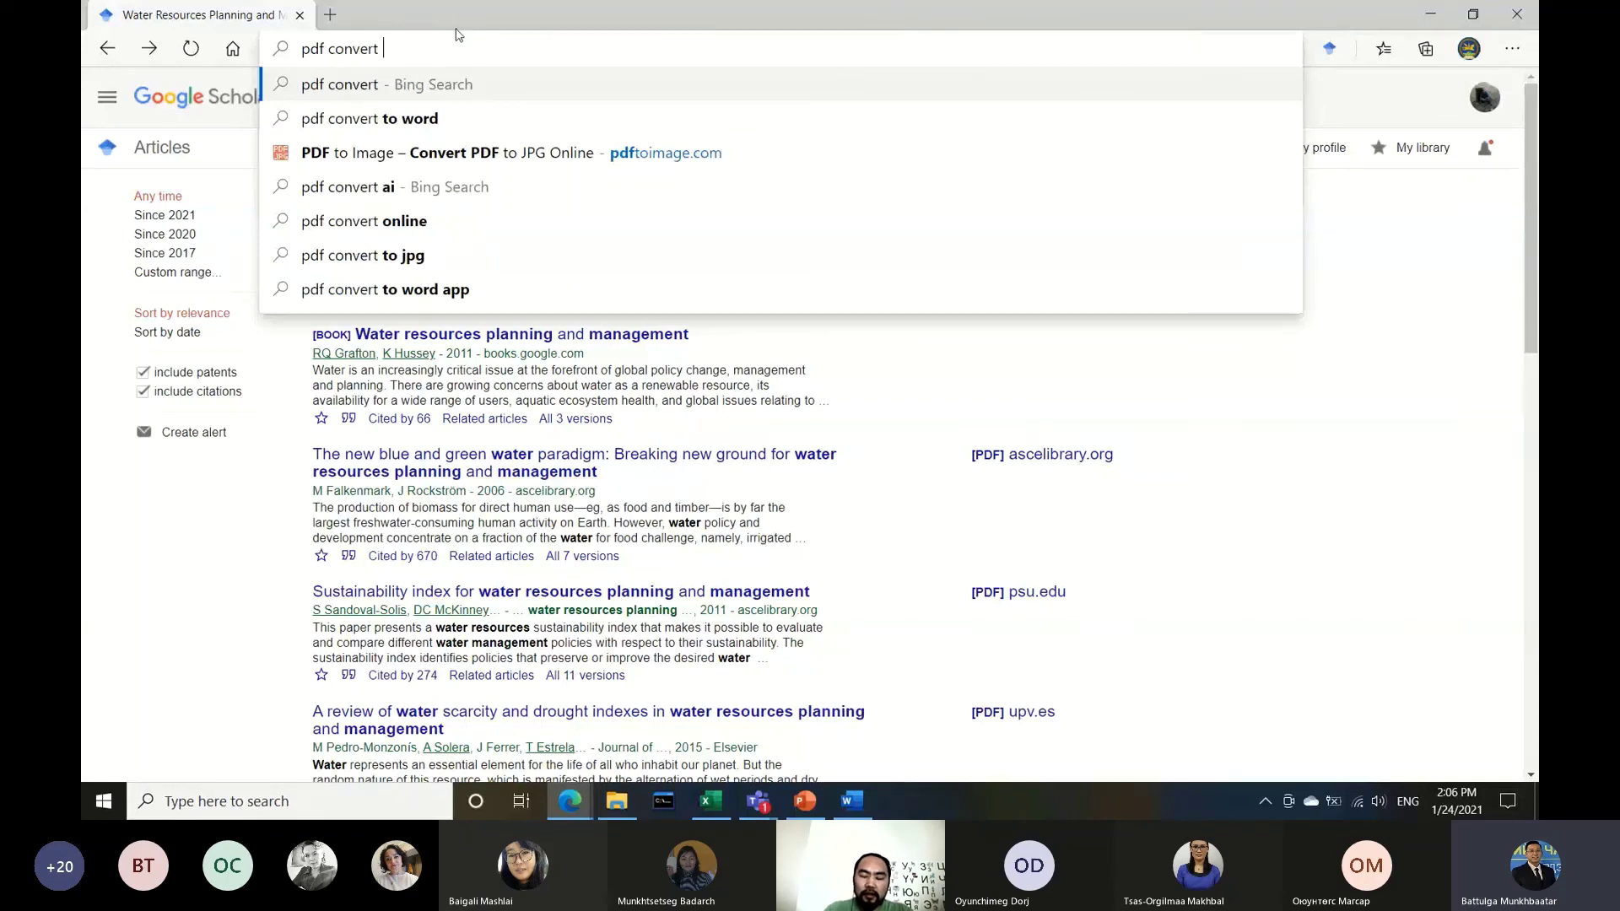
Cancel the pending PDF Save As and leave Backstage for the Example document
{"action": "left_click", "coordinate": [1430, 15]}
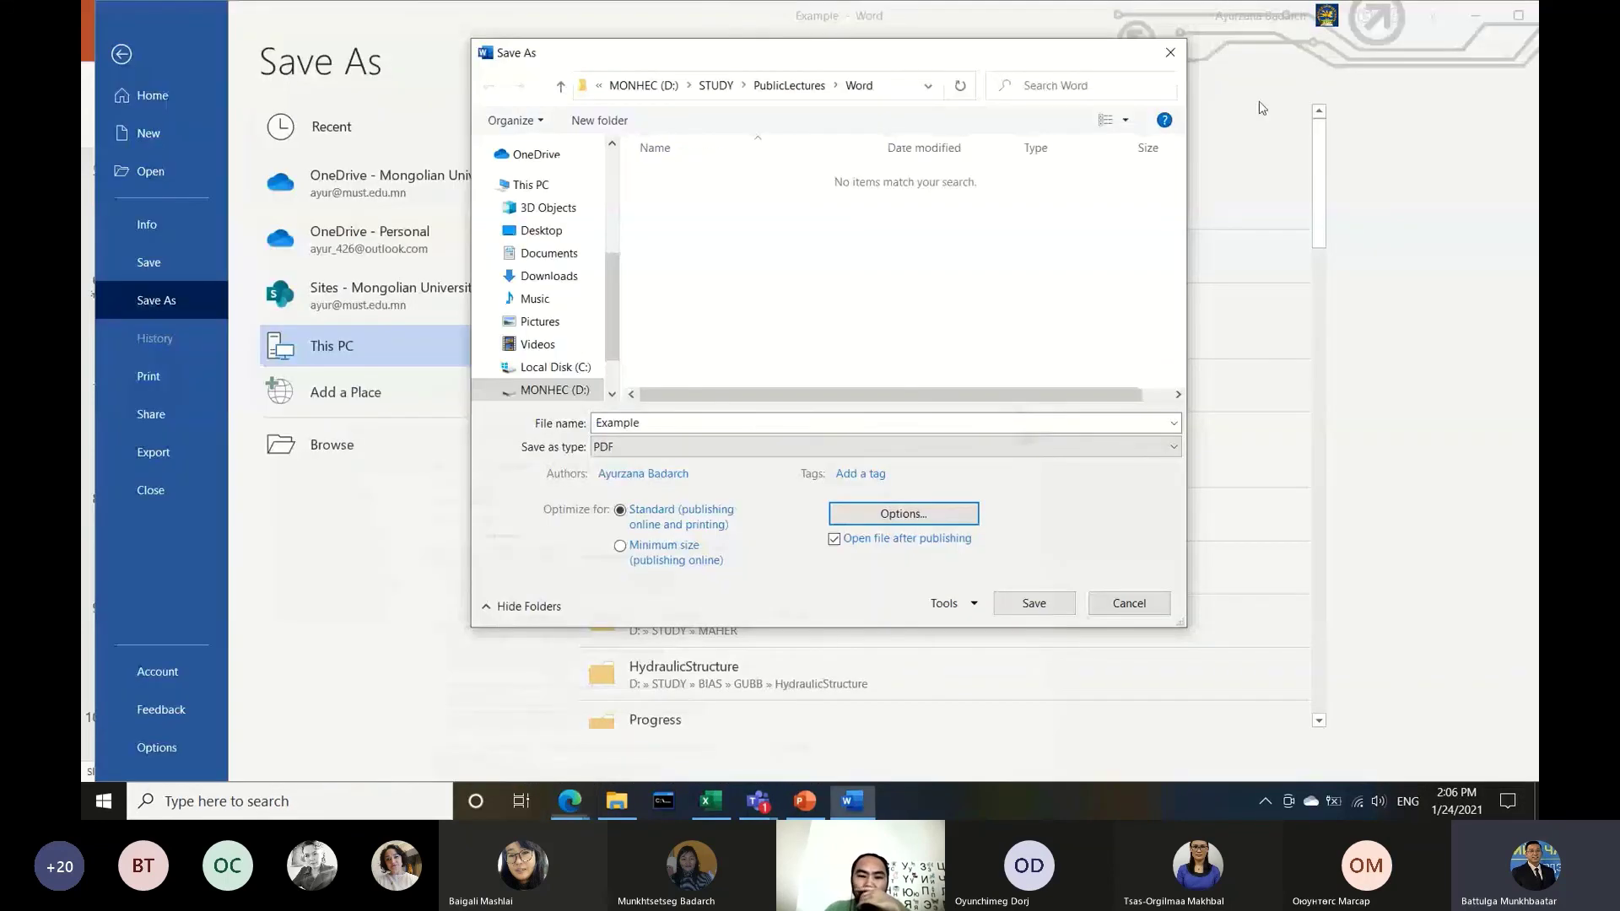
{"action": "left_click", "coordinate": [1129, 603]}
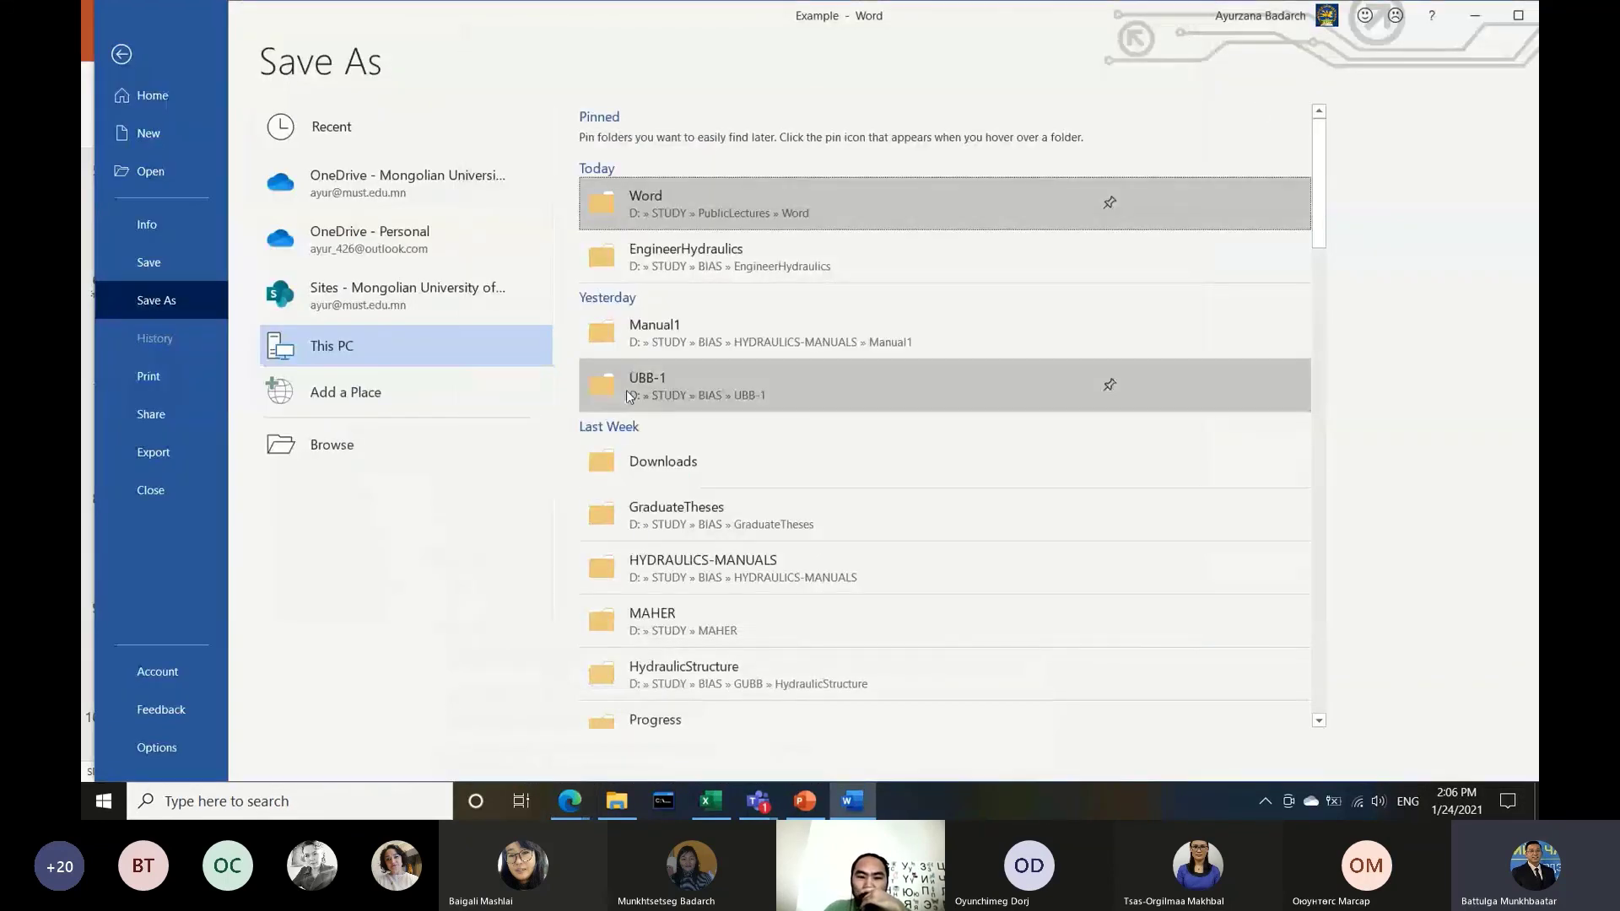
{"action": "left_click", "coordinate": [122, 54]}
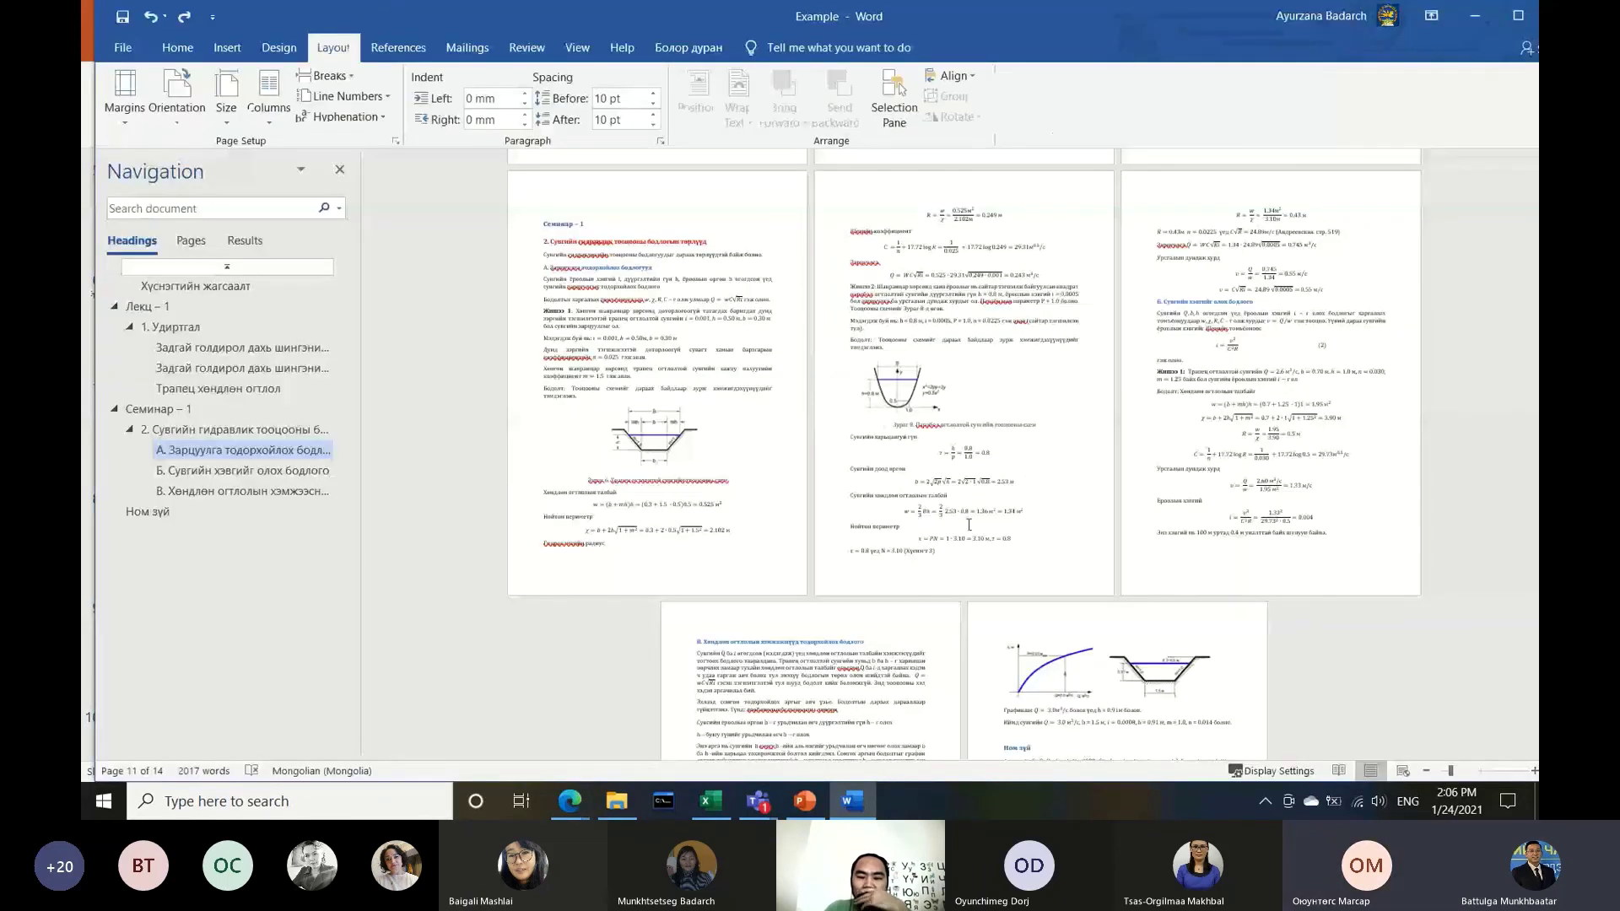
Scroll through the document pages, then switch over to the Teams meeting
{"action": "scroll", "coordinate": [1027, 487], "scroll_direction": "down", "scroll_amount": 1}
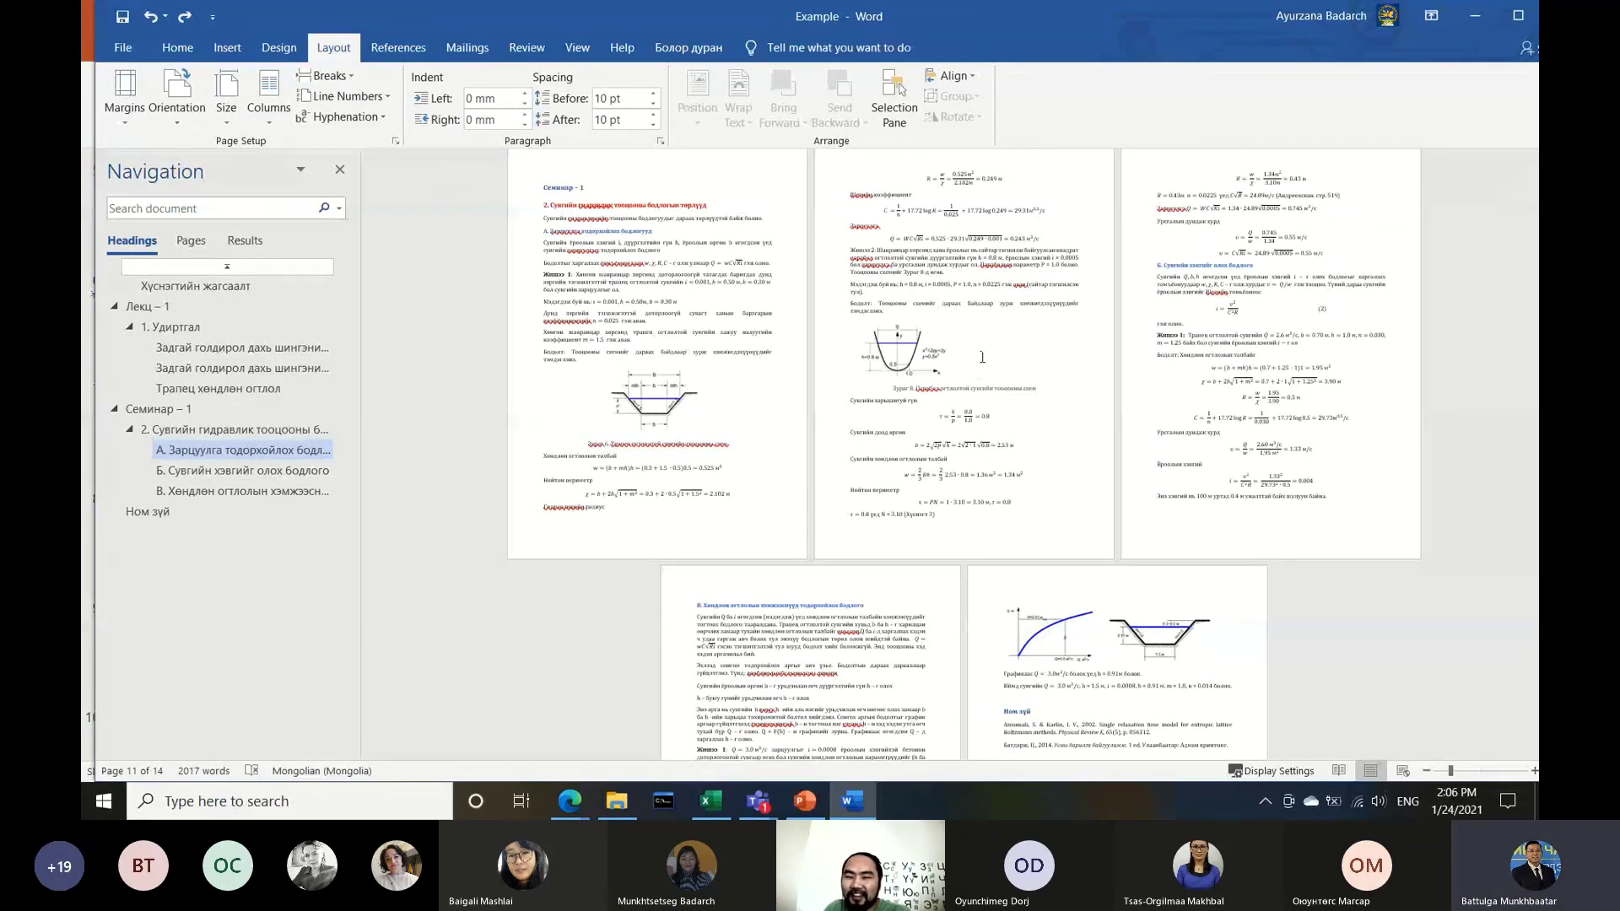
{"action": "scroll", "coordinate": [982, 357], "scroll_direction": "up", "scroll_amount": 1}
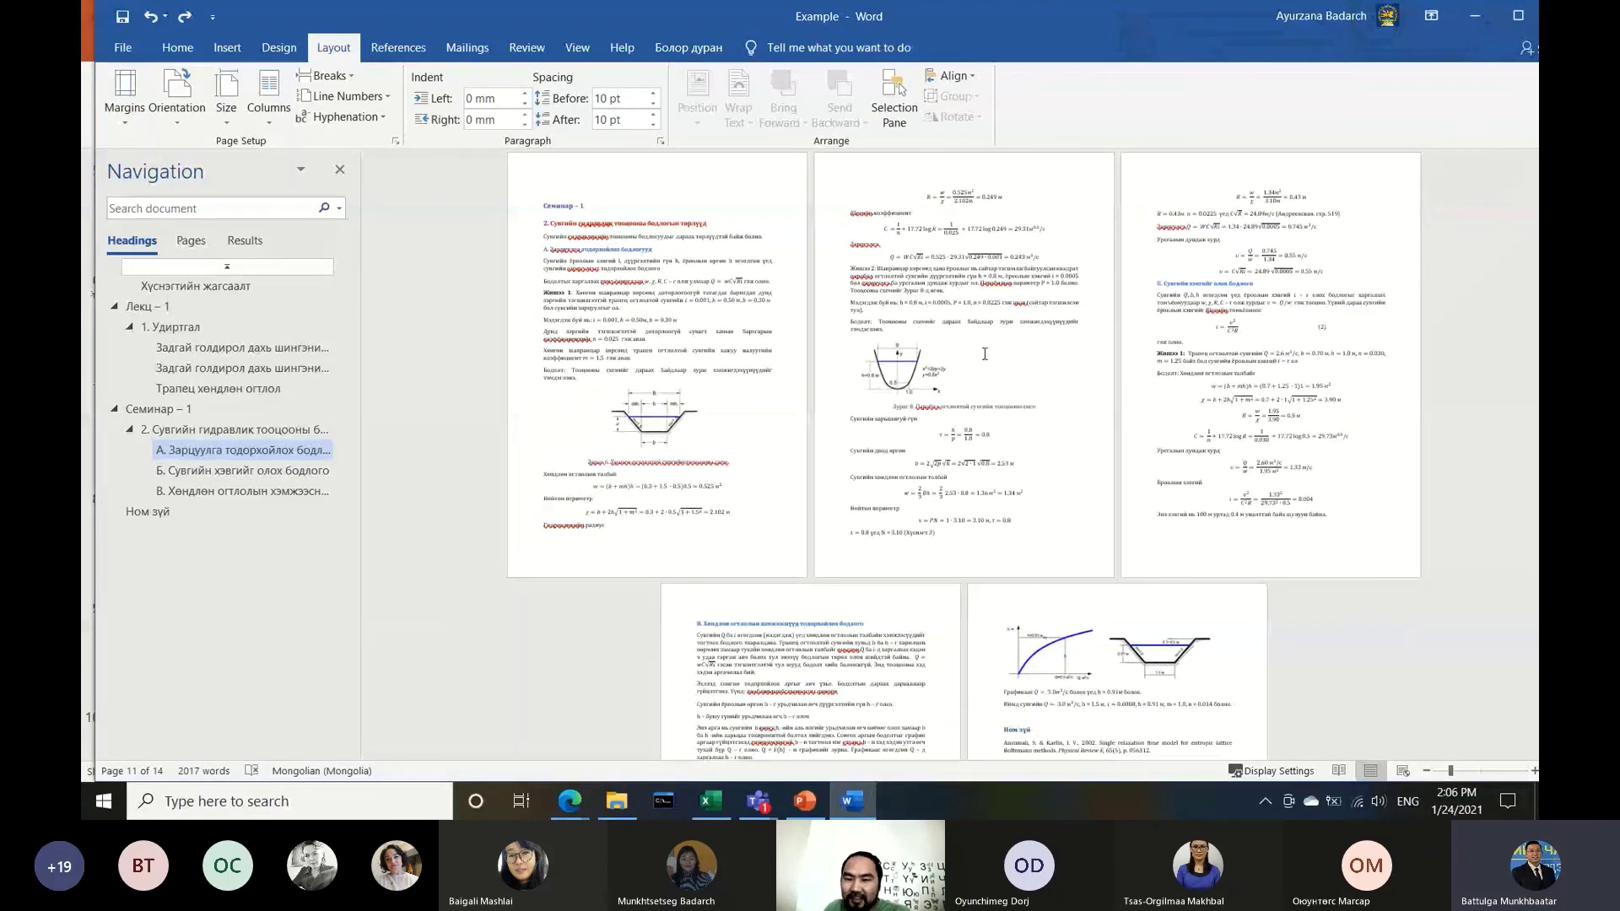
{"action": "scroll", "coordinate": [984, 354], "scroll_direction": "up", "scroll_amount": 2}
{"action": "scroll", "coordinate": [985, 354], "scroll_direction": "up", "scroll_amount": 2}
{"action": "scroll", "coordinate": [982, 357], "scroll_direction": "up", "scroll_amount": 1}
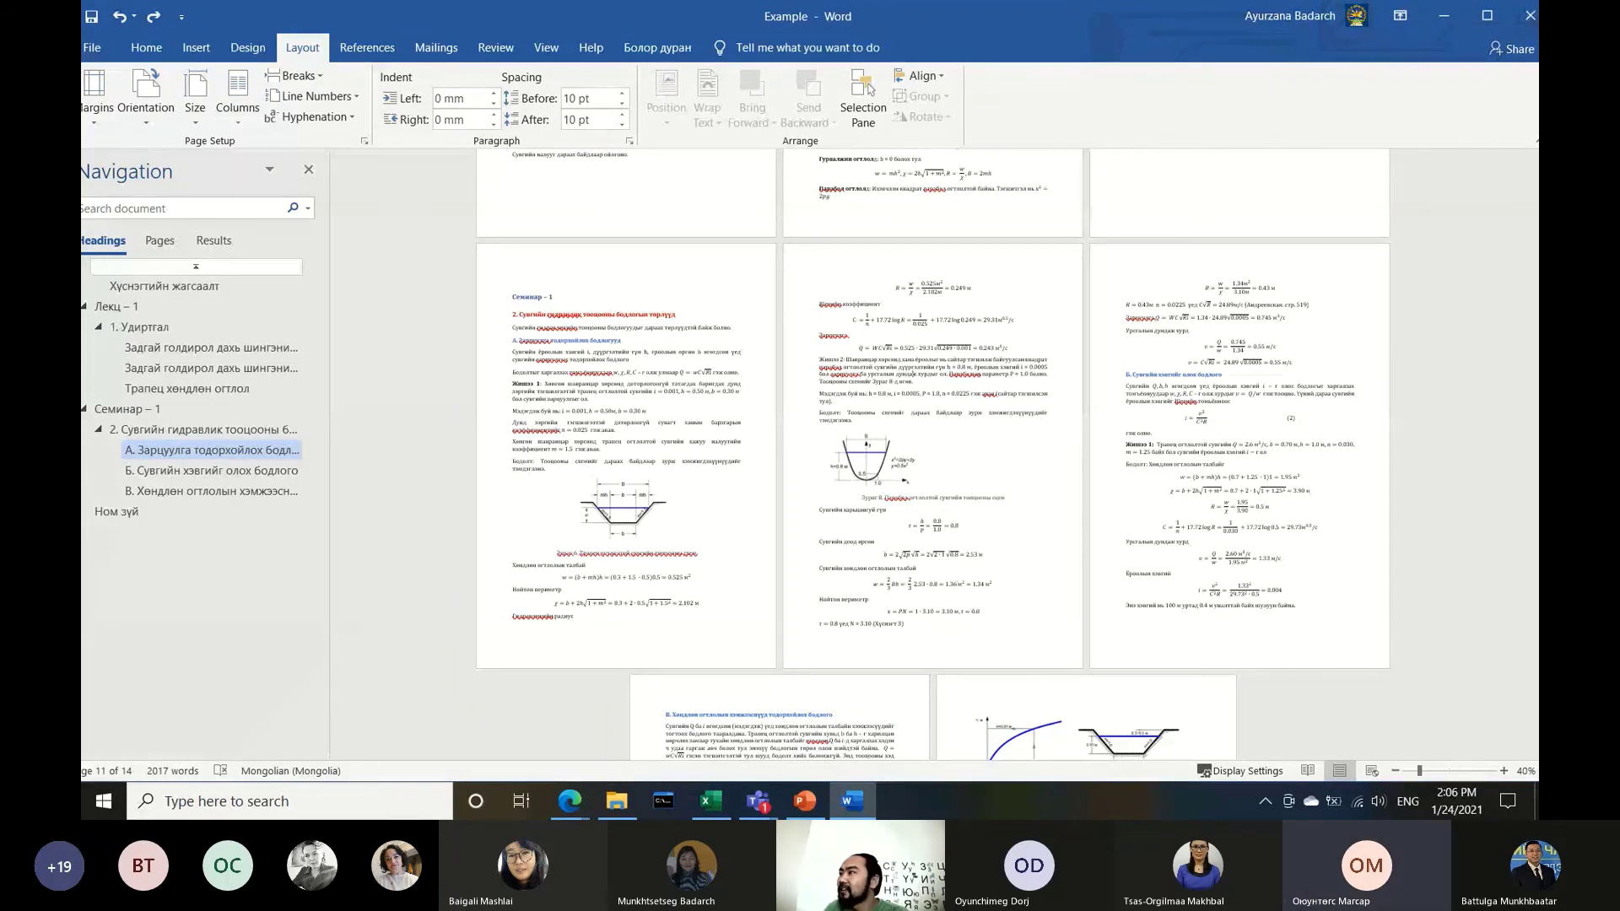
{"action": "key", "text": "alt+Tab"}
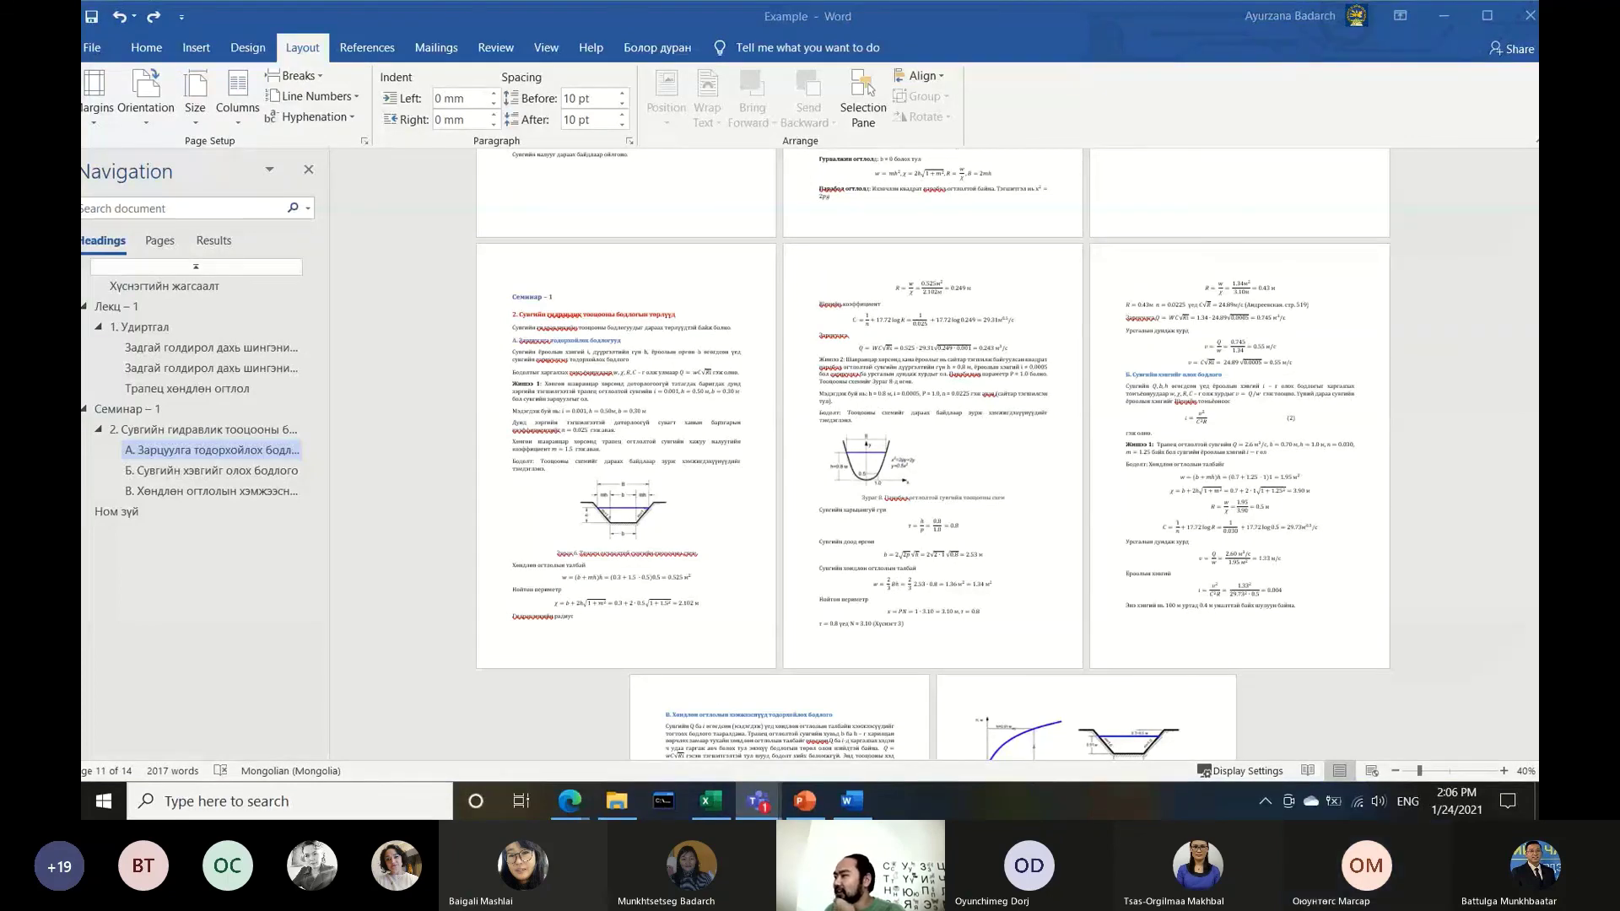